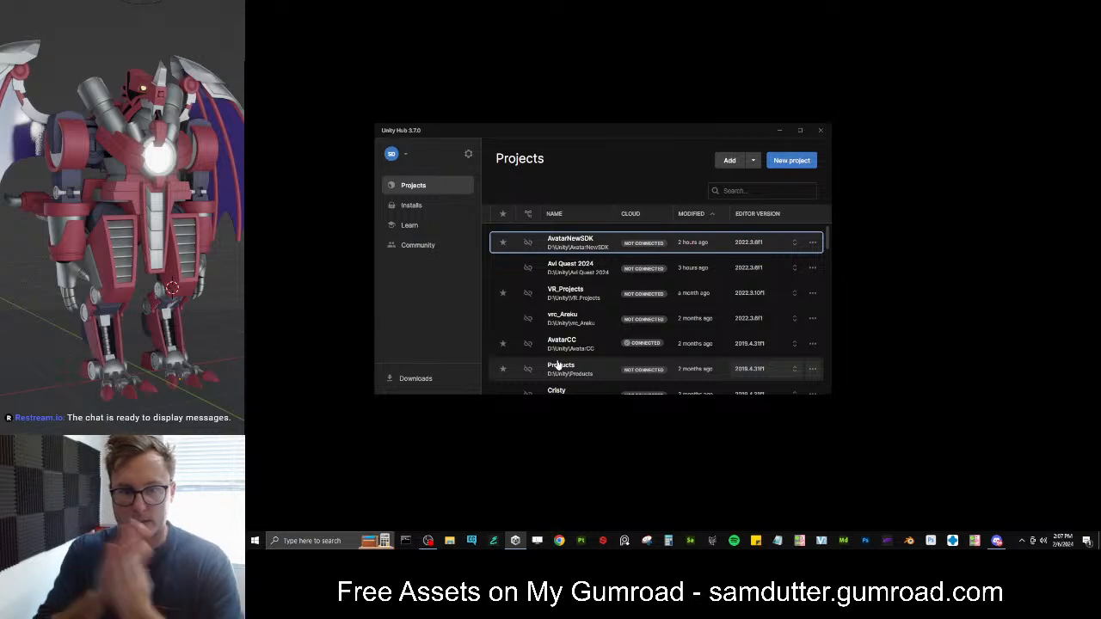
# Open the AvatarNewSDK project and inspect the robot dragon's head and shoulder from the side
pyautogui.click(565, 247)
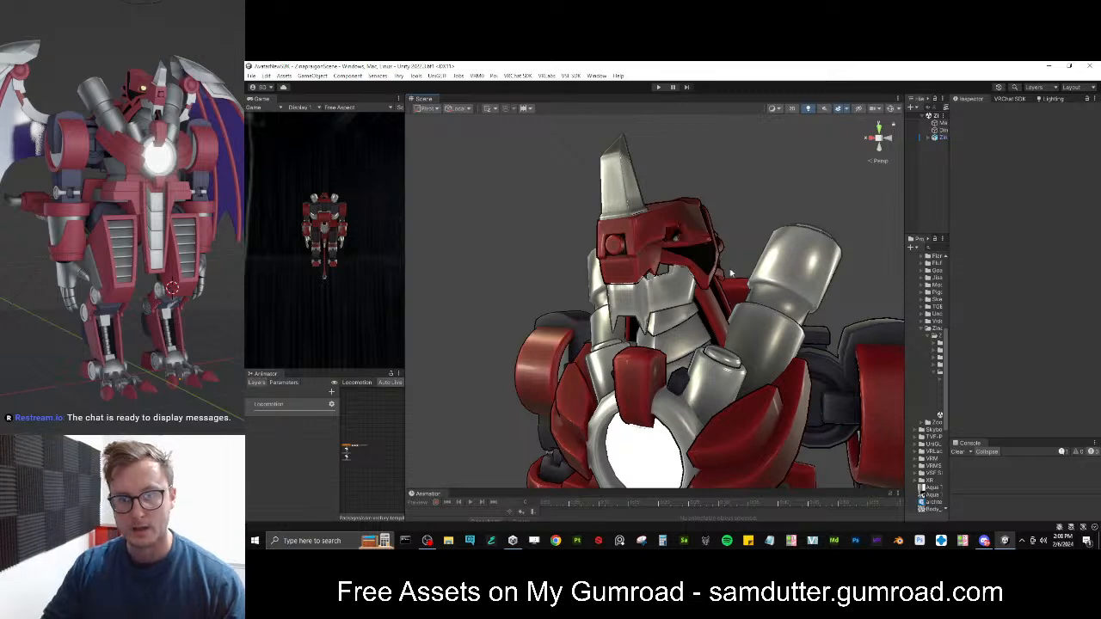
pyautogui.keyDown('alt'); pyautogui.moveTo(697, 244); pyautogui.dragTo(697, 271); pyautogui.keyUp('alt')
pyautogui.moveTo(698, 271); pyautogui.dragTo(701, 267, button='right')
pyautogui.press('d')
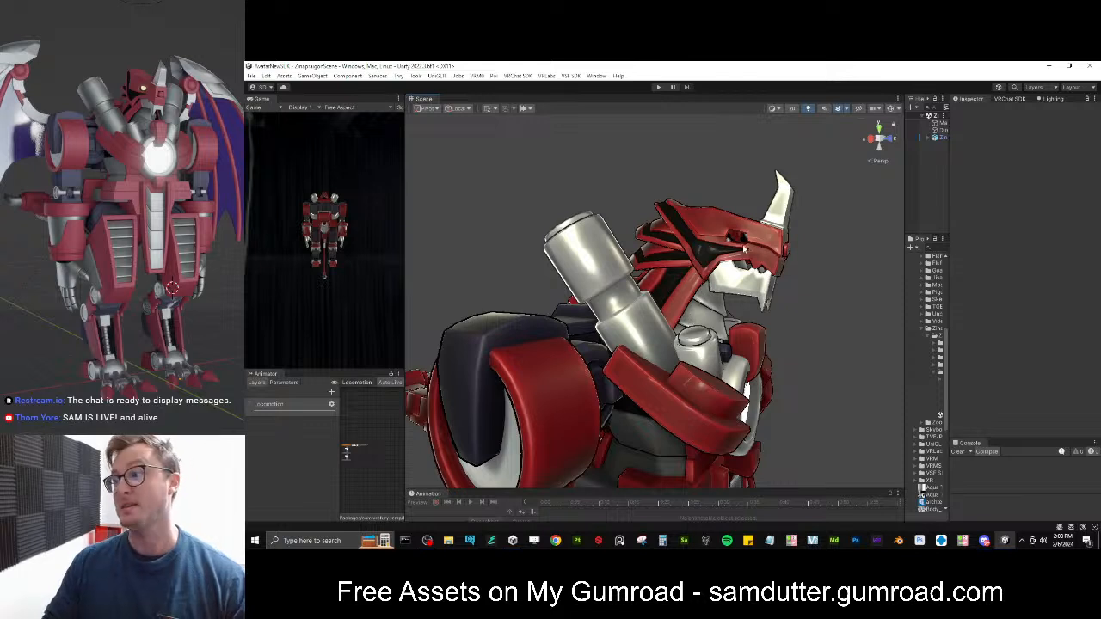
# Switch to Substance 3D Painter and open the recent project ZinaPraigon_Body_v1.spp
pyautogui.click(577, 540)
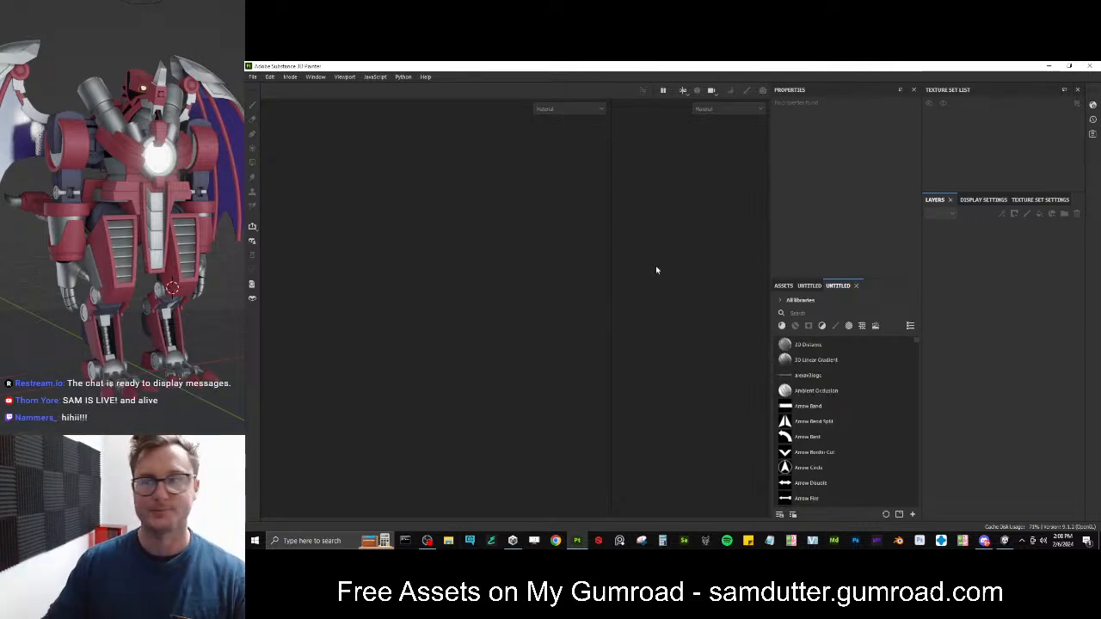
pyautogui.click(253, 77)
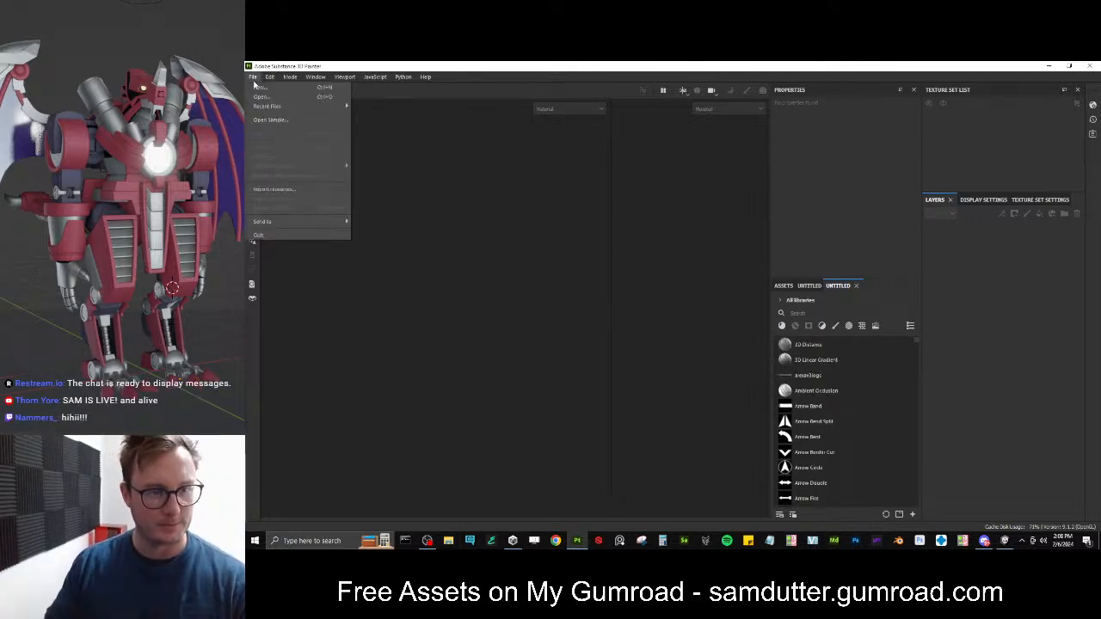
pyautogui.moveTo(271, 106)
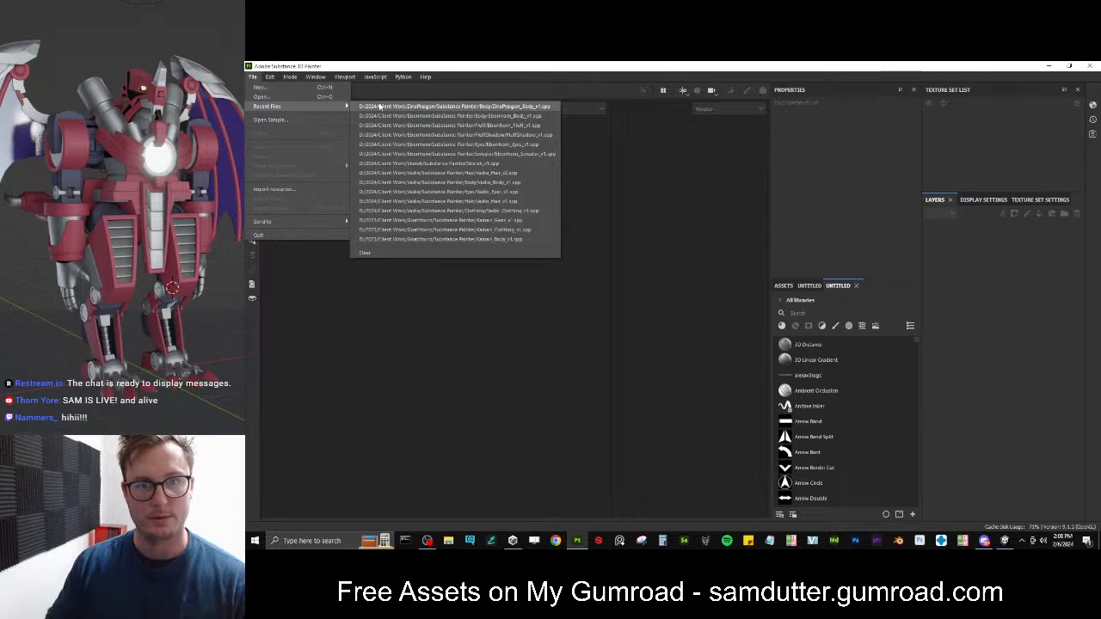
pyautogui.click(379, 106)
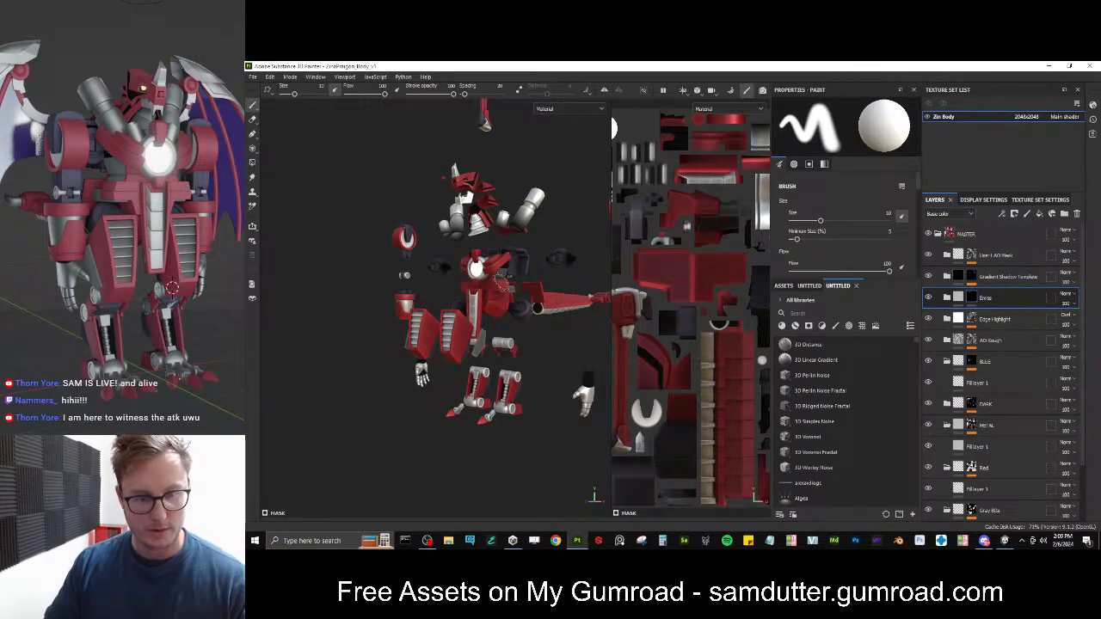
# Frame the dragon's head up close and display only the User1 channel on the model
pyautogui.keyDown('alt'); pyautogui.moveTo(501, 282); pyautogui.dragTo(465, 291); pyautogui.keyUp('alt')
pyautogui.scroll(3, 490, 267)
pyautogui.scroll(3, 491, 265)
pyautogui.keyDown('alt'); pyautogui.moveTo(492, 265); pyautogui.dragTo(464, 344, button='middle'); pyautogui.keyUp('alt')
pyautogui.keyDown('alt'); pyautogui.moveTo(438, 283); pyautogui.dragTo(435, 341); pyautogui.keyUp('alt')
pyautogui.scroll(3, 497, 288)
pyautogui.scroll(5, 435, 341)
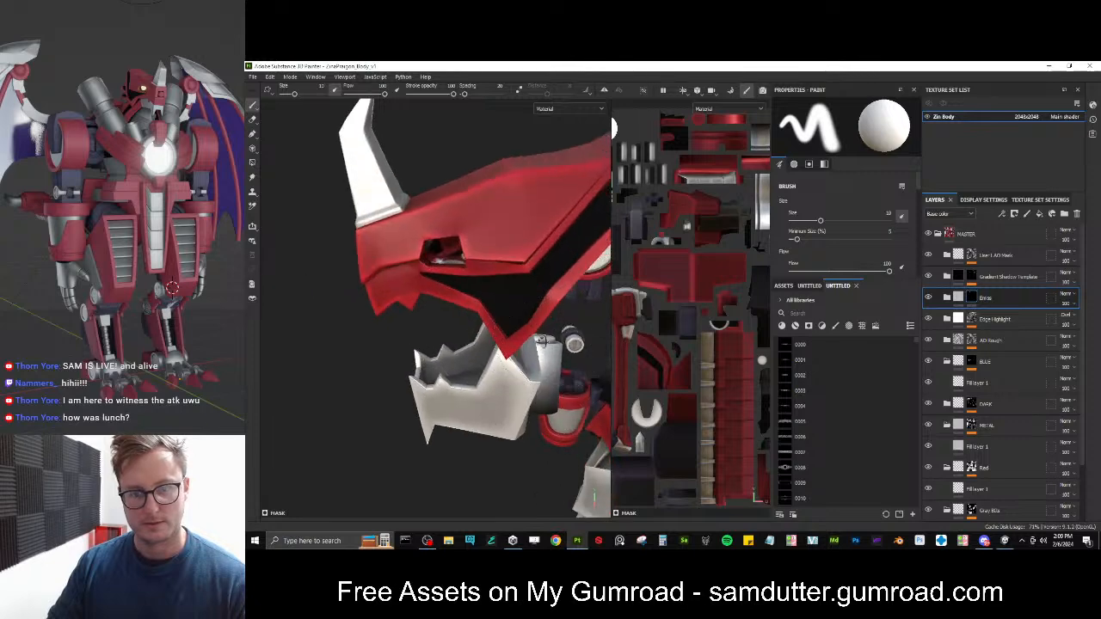
pyautogui.scroll(-3, 978, 292)
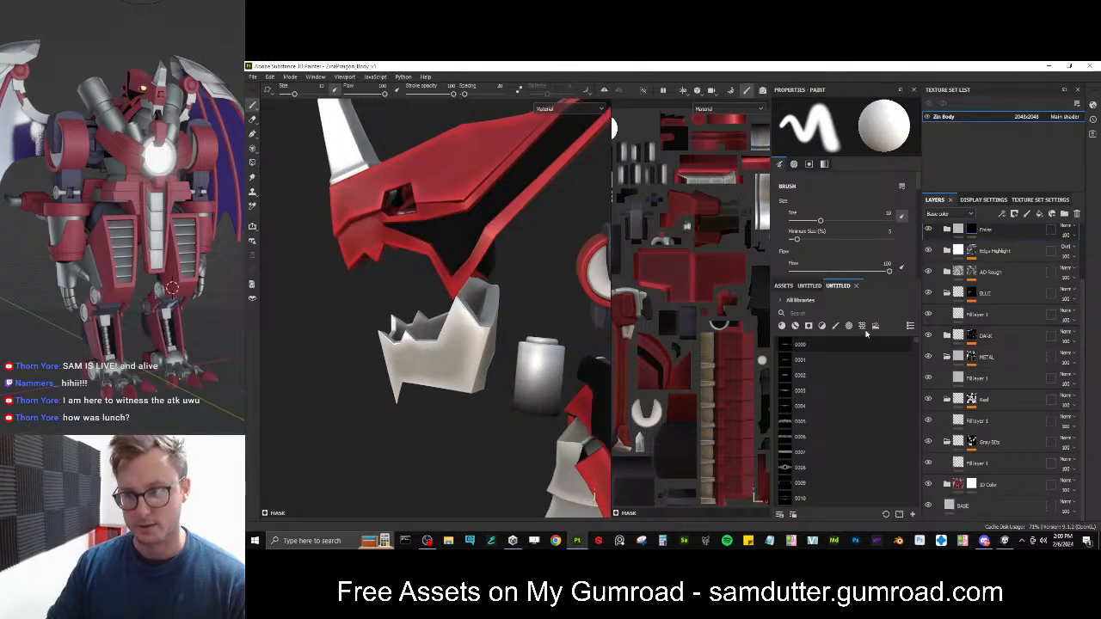
pyautogui.scroll(3, 978, 297)
pyautogui.click(978, 297)
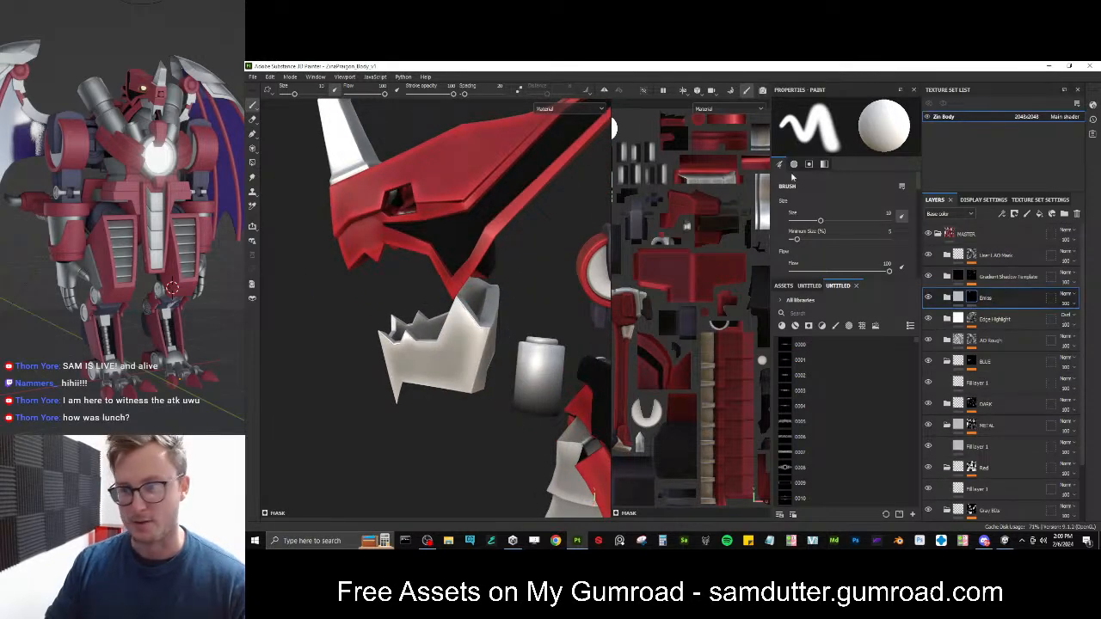
pyautogui.click(590, 109)
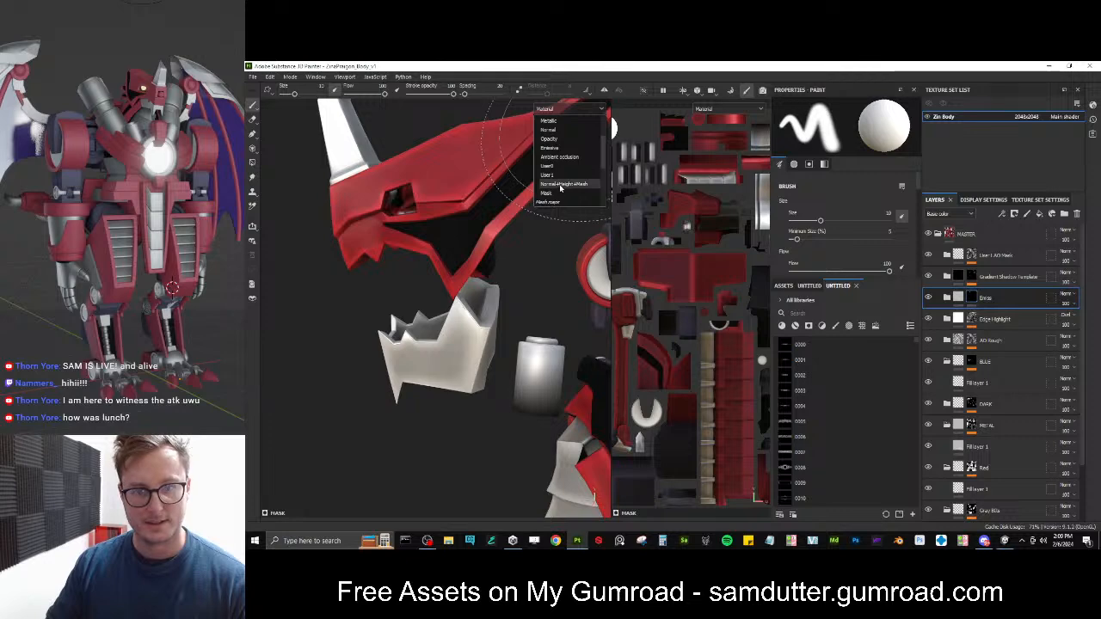
pyautogui.click(567, 182)
pyautogui.keyDown('alt'); pyautogui.moveTo(487, 241); pyautogui.dragTo(508, 261); pyautogui.keyUp('alt')
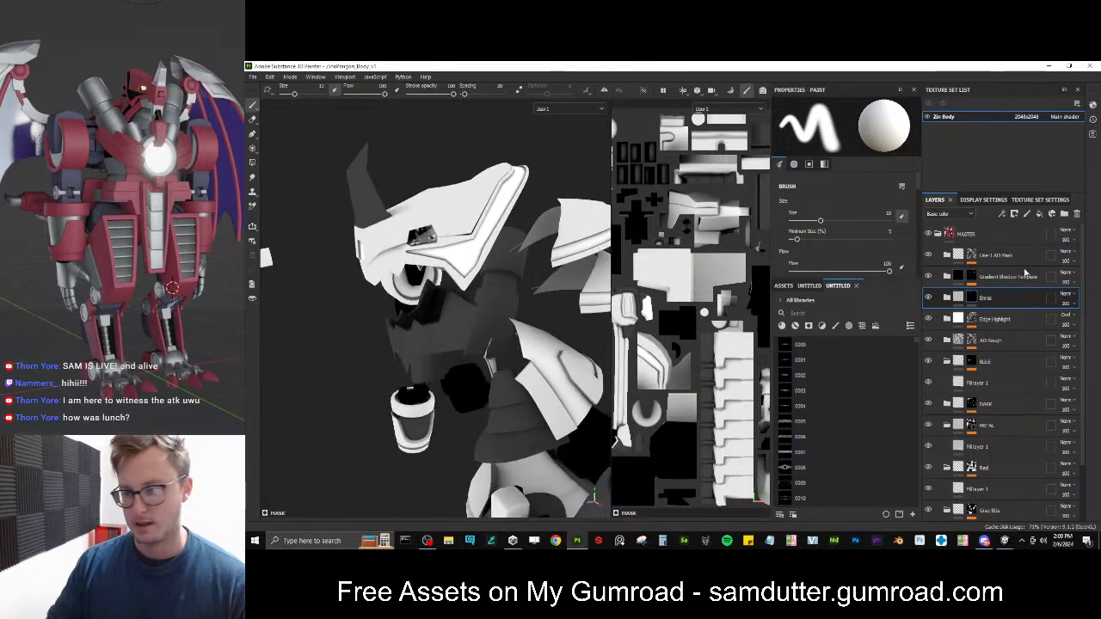
# Enable the User1 channel on the fill layer in the DARK folder, set it to 0, and check the body
pyautogui.click(947, 405)
pyautogui.click(956, 425)
pyautogui.scroll(-3, 867, 227)
pyautogui.click(898, 153)
pyautogui.scroll(-1, 859, 239)
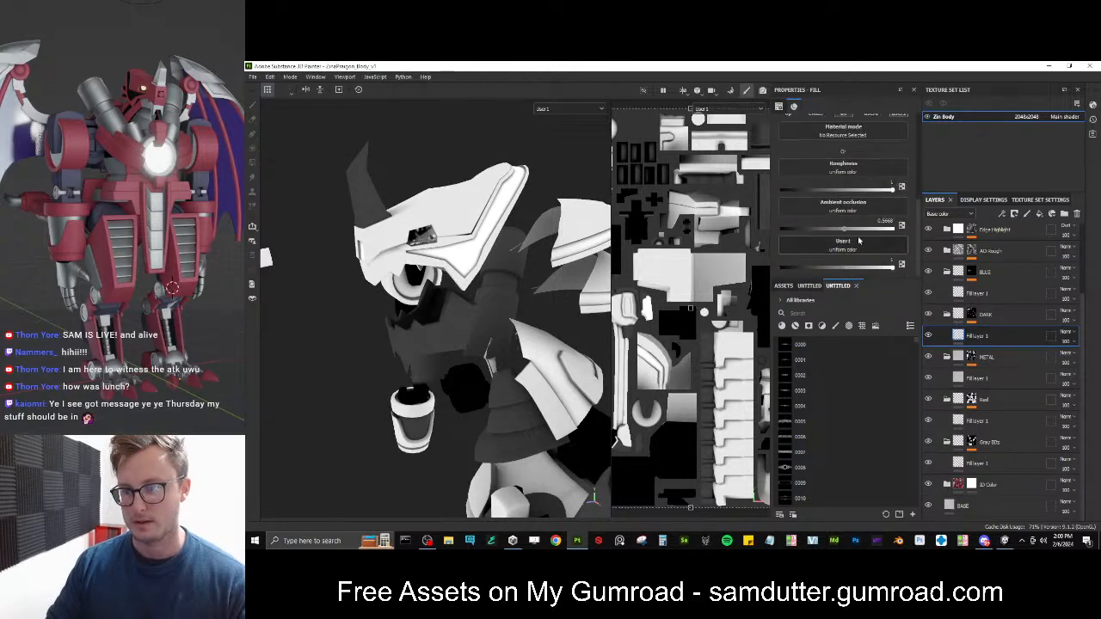
pyautogui.moveTo(862, 267); pyautogui.dragTo(778, 268)
pyautogui.scroll(-6, 473, 331)
pyautogui.keyDown('alt'); pyautogui.moveTo(362, 330); pyautogui.dragTo(337, 325); pyautogui.keyUp('alt')
pyautogui.keyDown('alt'); pyautogui.moveTo(336, 325); pyautogui.dragTo(516, 263, button='middle'); pyautogui.keyUp('alt')
pyautogui.scroll(-3, 516, 263)
pyautogui.keyDown('alt'); pyautogui.moveTo(516, 263); pyautogui.dragTo(484, 266); pyautogui.keyUp('alt')
pyautogui.scroll(6, 397, 282)
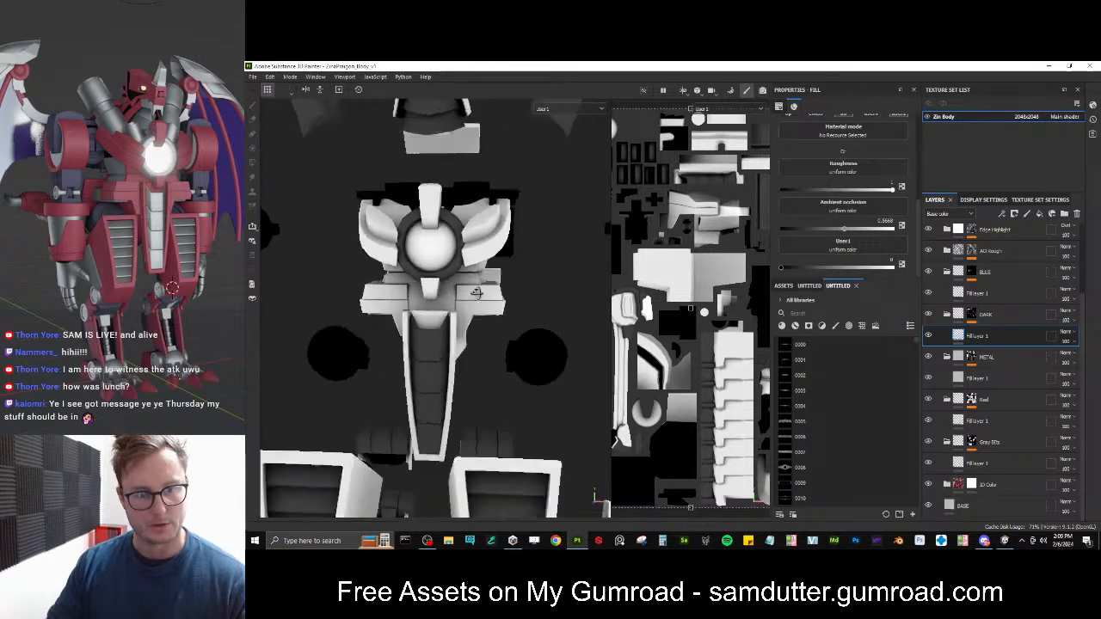
pyautogui.keyDown('alt'); pyautogui.moveTo(397, 282); pyautogui.dragTo(371, 292); pyautogui.keyUp('alt')
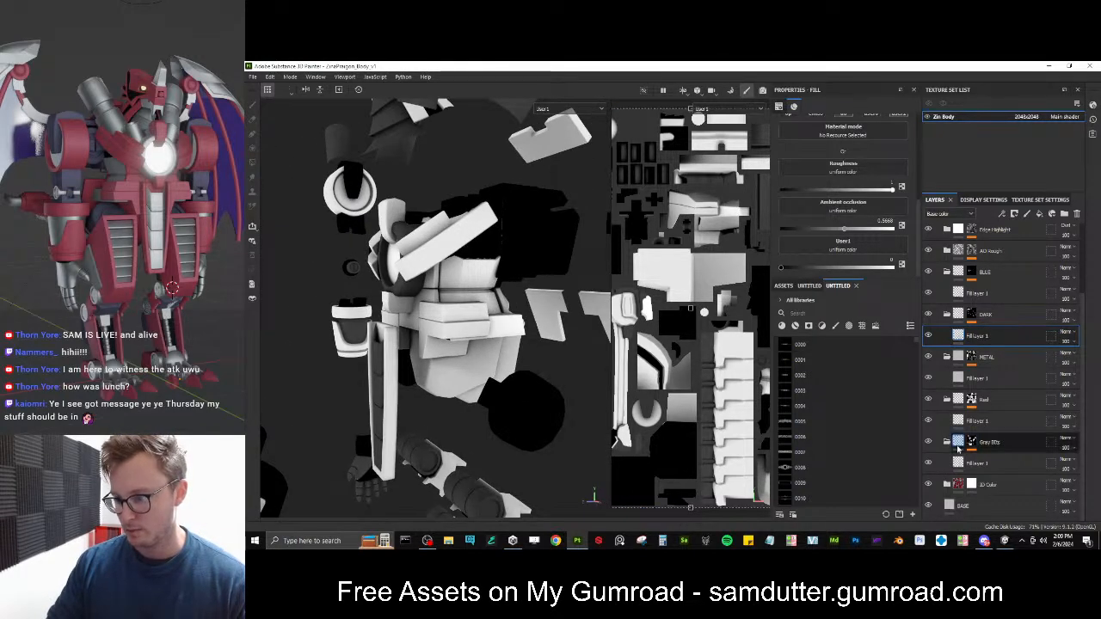
# Set the BASE layer's User1 value to about 0.21 and save the project
pyautogui.click(980, 463)
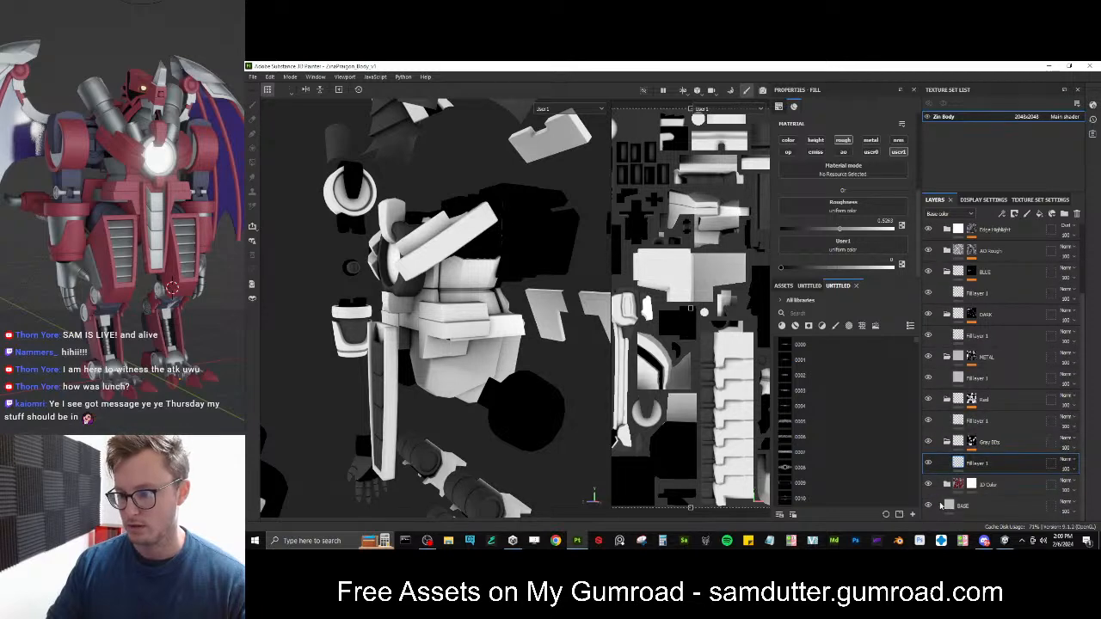
pyautogui.click(950, 506)
pyautogui.scroll(-5, 848, 249)
pyautogui.moveTo(844, 268); pyautogui.dragTo(804, 269)
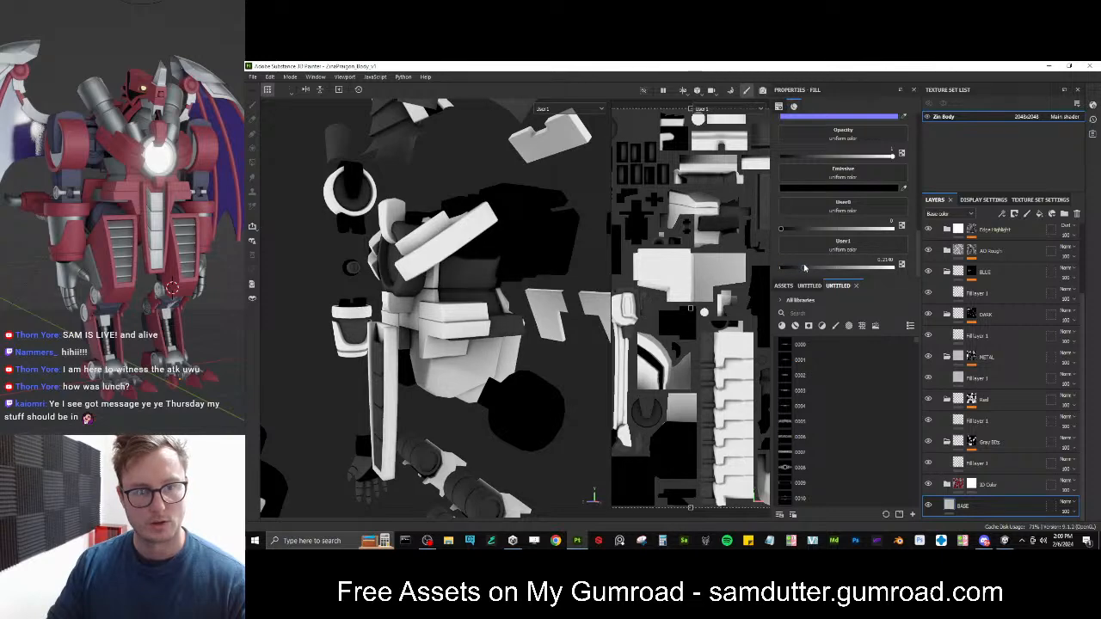
pyautogui.scroll(-3, 463, 277)
pyautogui.keyDown('alt'); pyautogui.moveTo(403, 303); pyautogui.dragTo(479, 316); pyautogui.keyUp('alt')
pyautogui.hotkey('ctrl', 's')
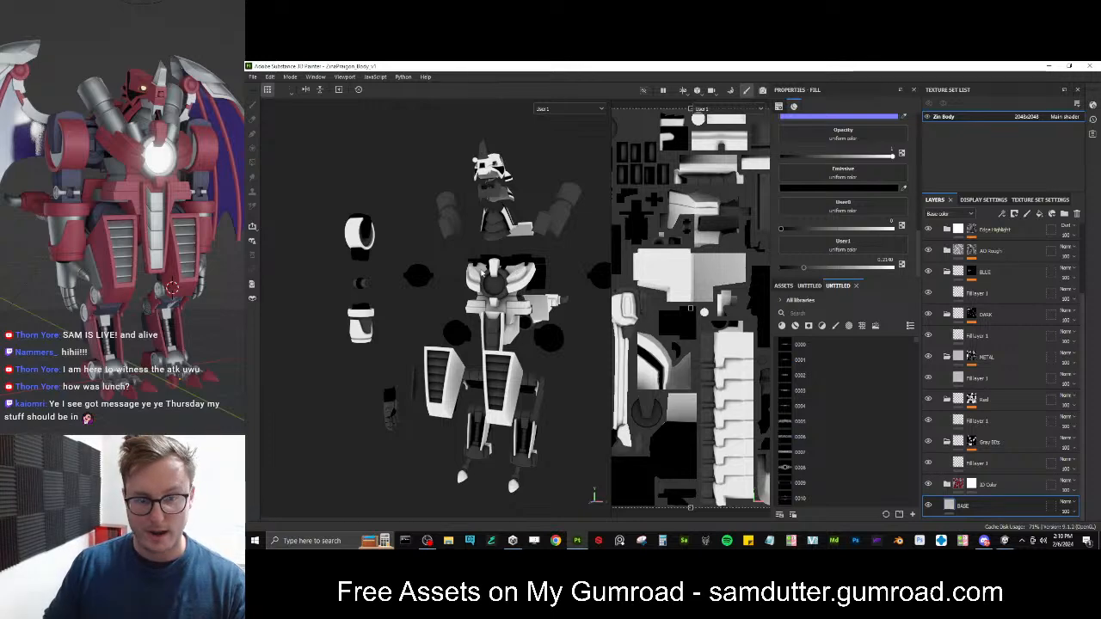
# Export the Zin Body textures as PNG with the current export settings and save the project
pyautogui.click(254, 76)
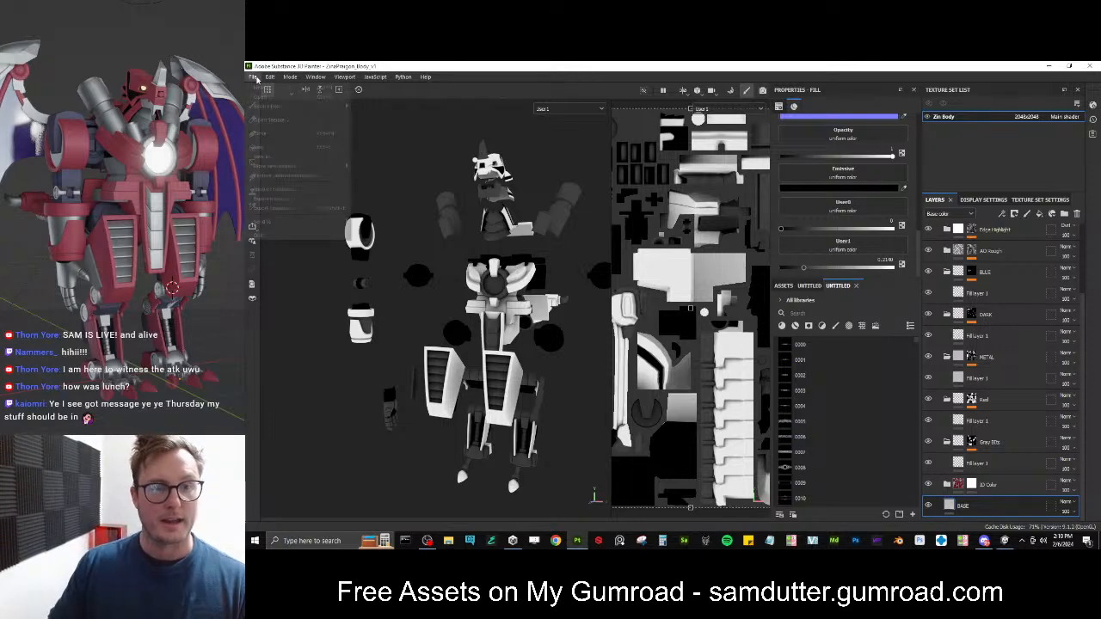
pyautogui.press('Escape')
pyautogui.hotkey('ctrl', 'shift', 'e')
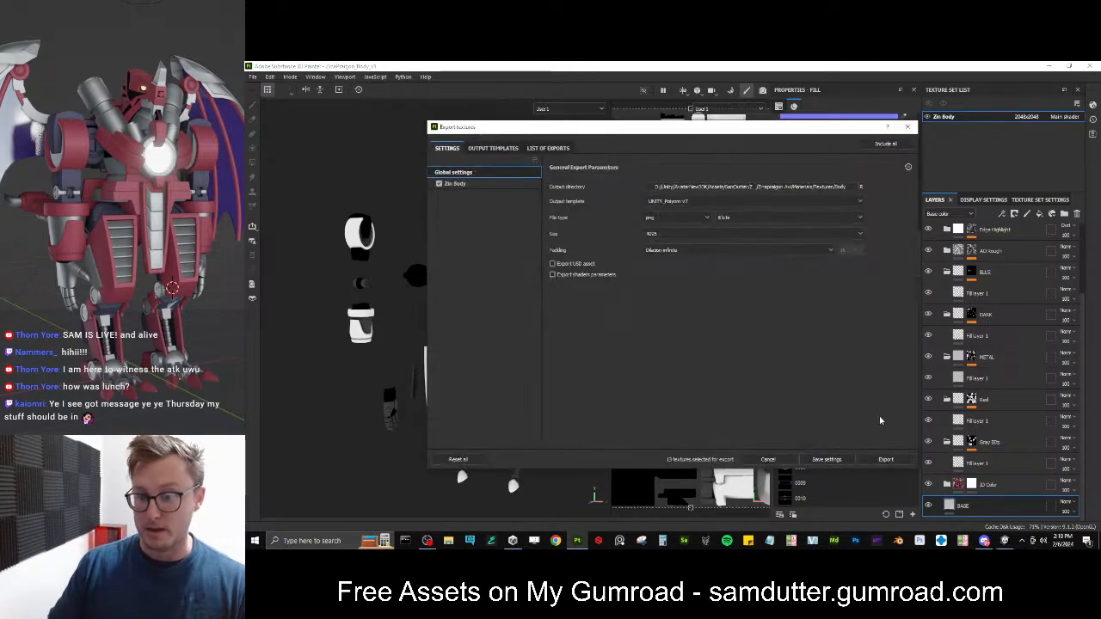
pyautogui.click(901, 462)
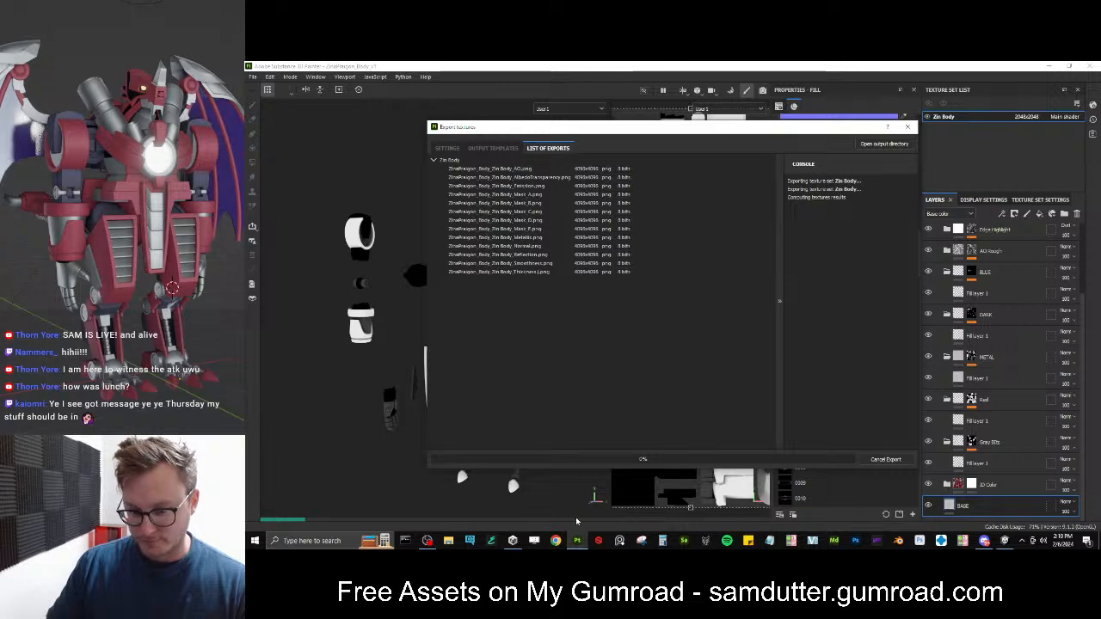
pyautogui.moveTo(577, 544)
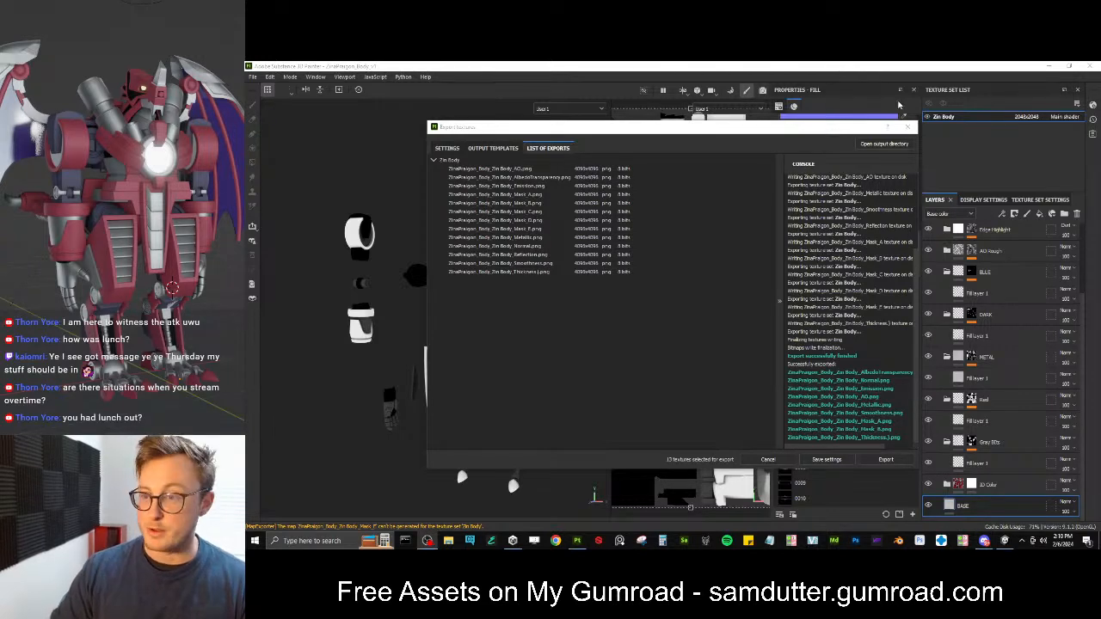
pyautogui.click(907, 126)
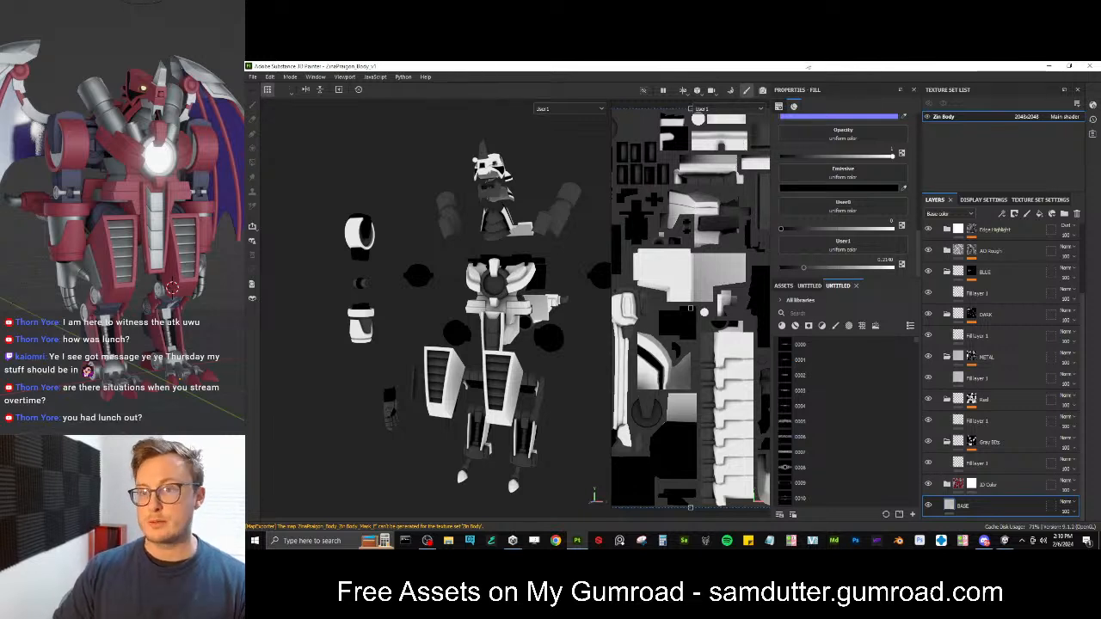
pyautogui.hotkey('ctrl', 's')
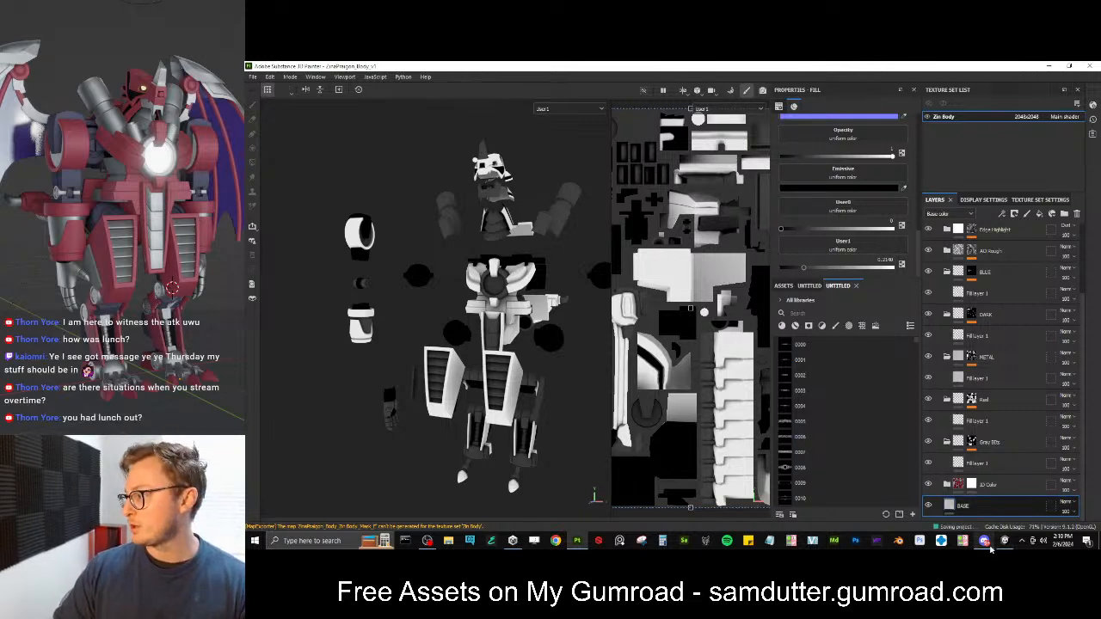
# Switch to Unity and examine the avatar's dark waist and chest parts up close
pyautogui.click(1003, 540)
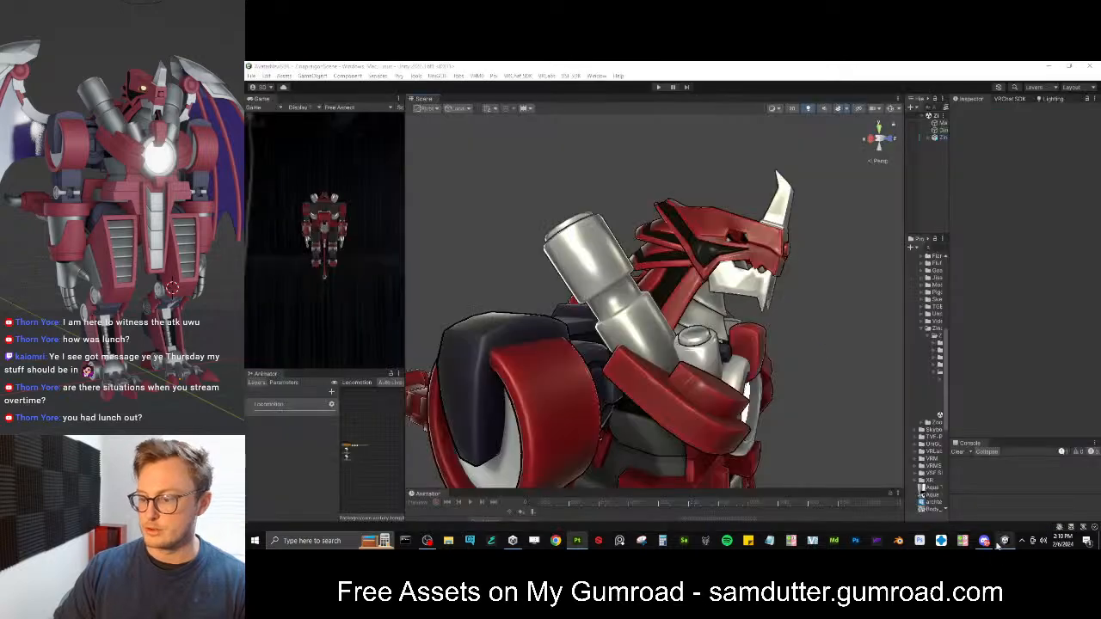
pyautogui.keyDown('alt'); pyautogui.moveTo(728, 303); pyautogui.dragTo(700, 301); pyautogui.keyUp('alt')
pyautogui.press('s')
pyautogui.moveTo(702, 301); pyautogui.dragTo(561, 311, button='right')
pyautogui.press('d')
pyautogui.press('w')
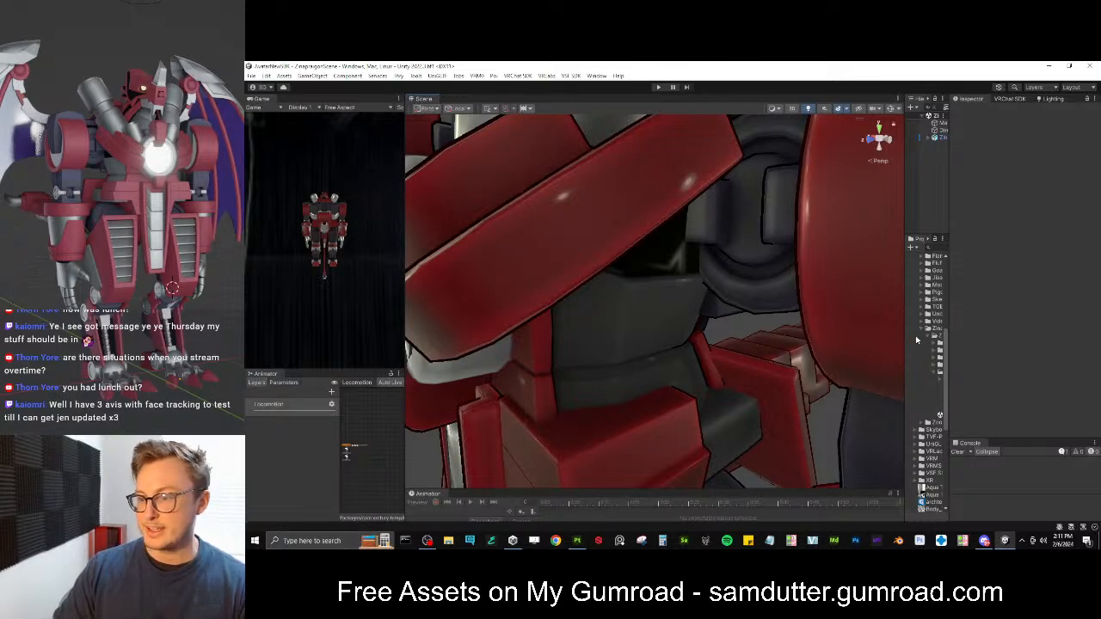
# Select the Zinapraigon material and resize the workspace so its asset names and properties are readable
pyautogui.moveTo(903, 341); pyautogui.dragTo(830, 348)
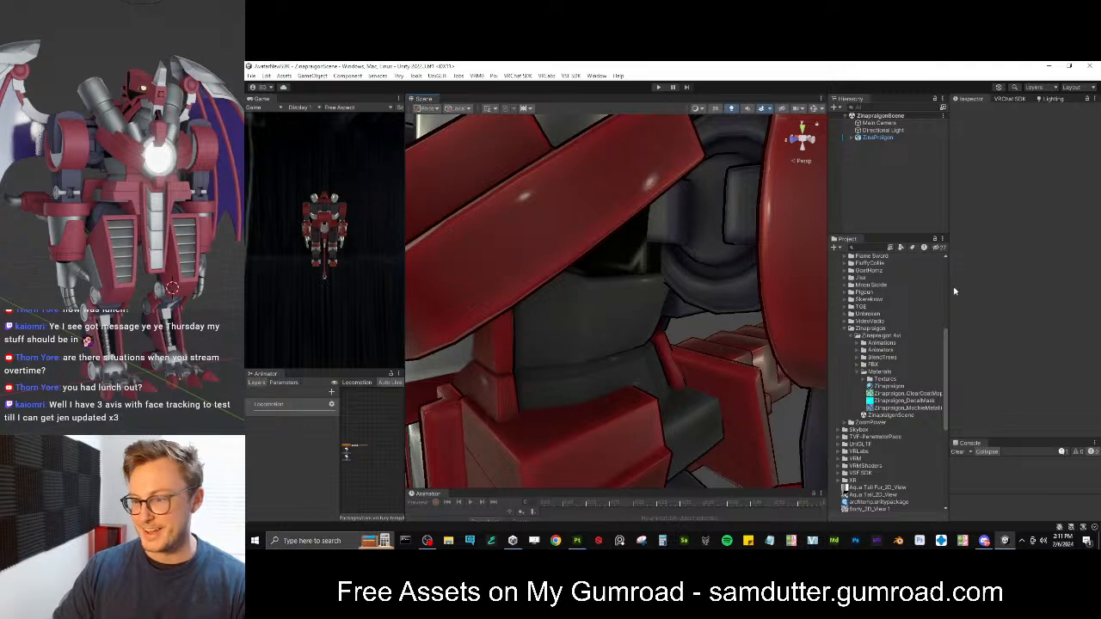
pyautogui.moveTo(950, 288); pyautogui.dragTo(1023, 289)
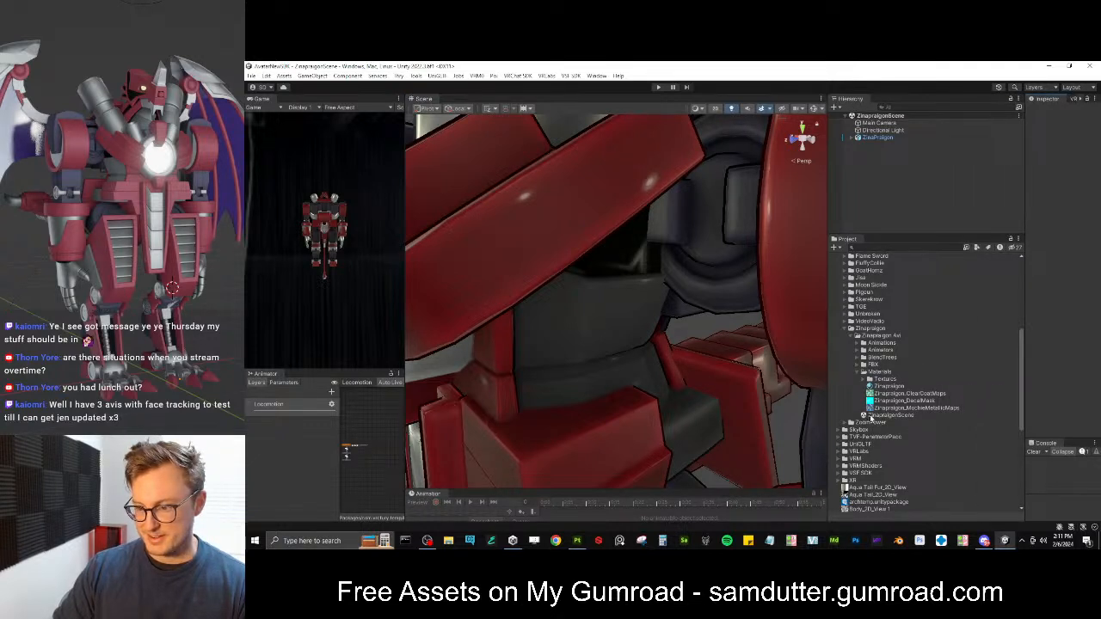
pyautogui.click(886, 386)
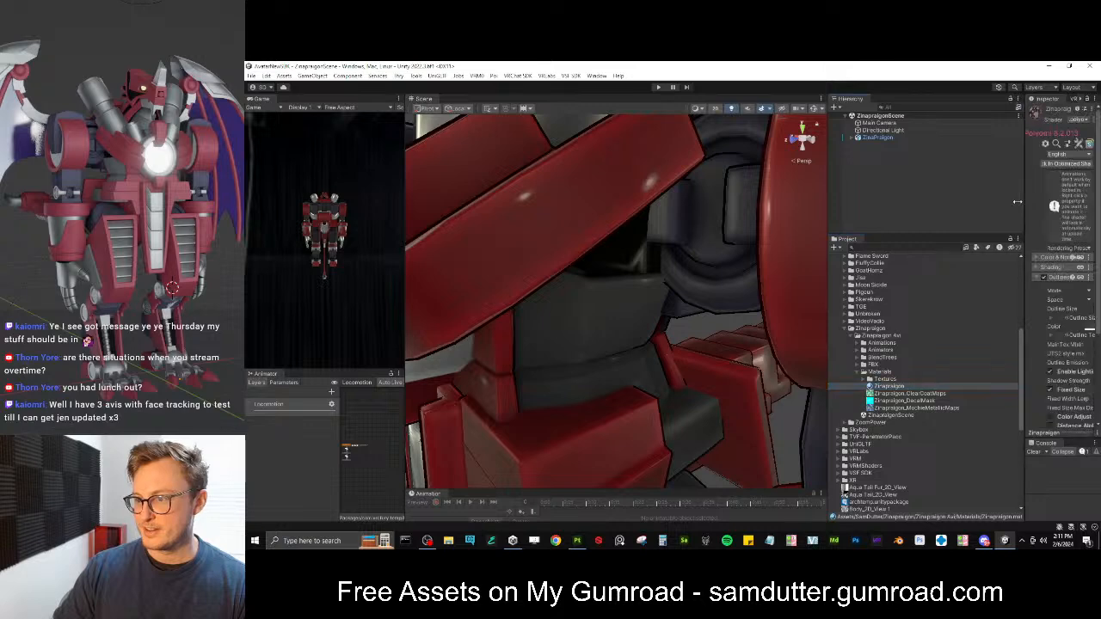
pyautogui.moveTo(1024, 204); pyautogui.dragTo(931, 207)
# Look through the material's Special FX settings, collapse Glitter / Sparkle, and expand Clear Coat under Shading
pyautogui.scroll(-3, 989, 277)
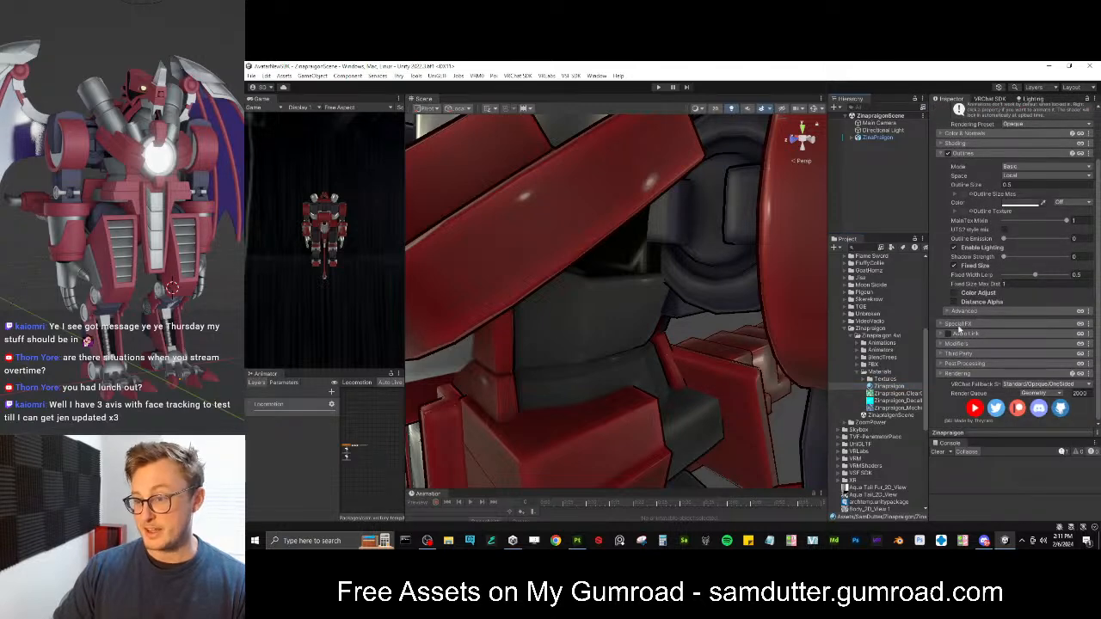
pyautogui.click(959, 325)
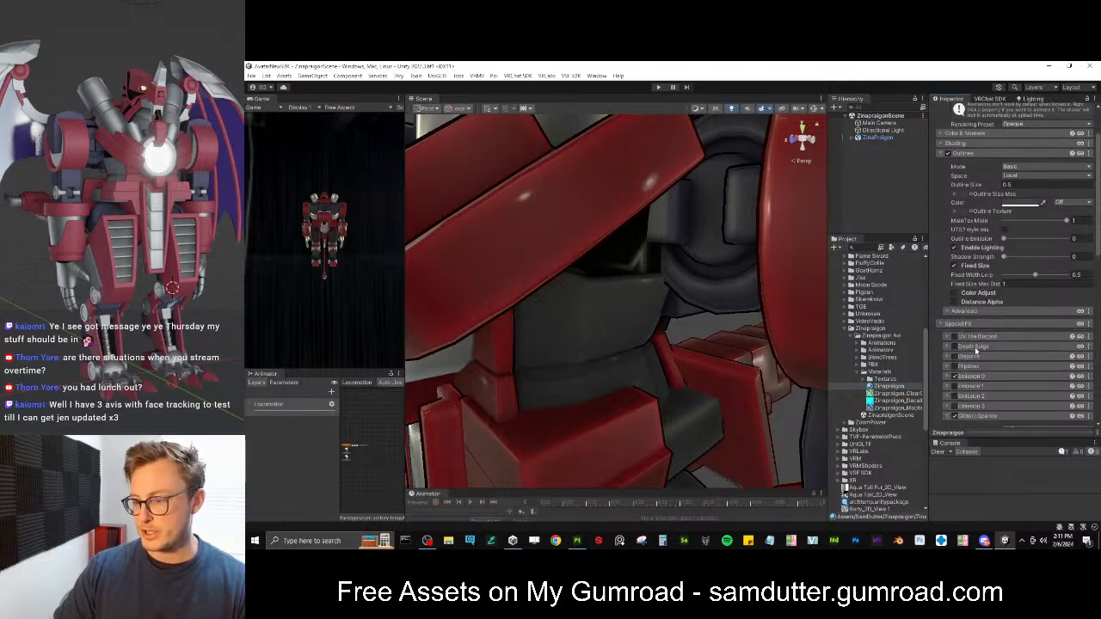
pyautogui.scroll(-3, 981, 347)
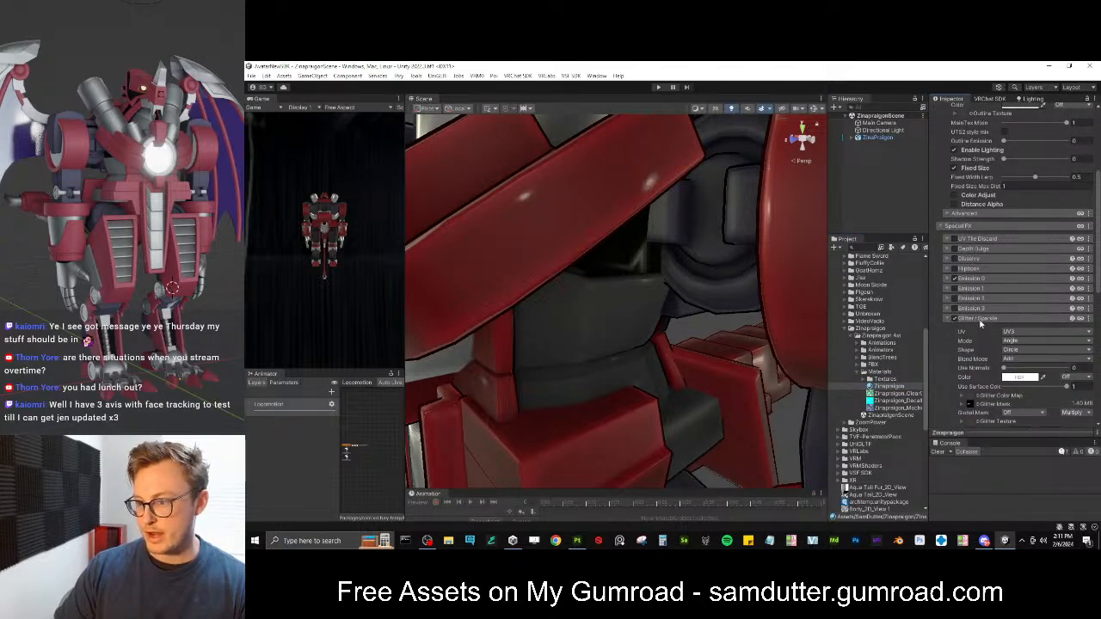
pyautogui.click(981, 320)
pyautogui.scroll(-3, 981, 349)
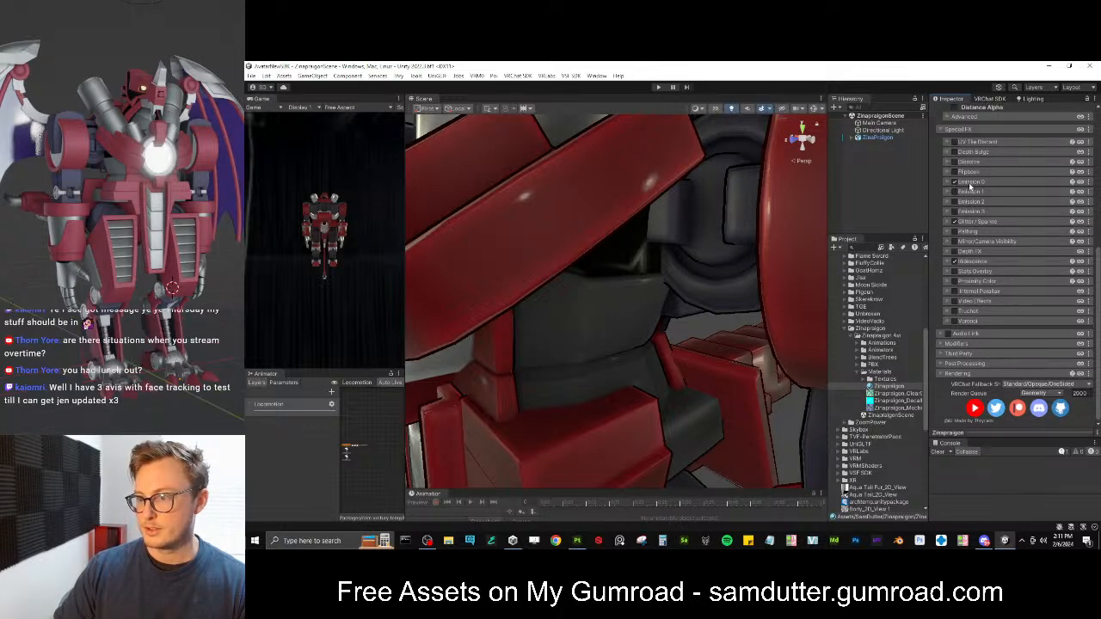
pyautogui.scroll(6, 974, 301)
pyautogui.scroll(2, 971, 255)
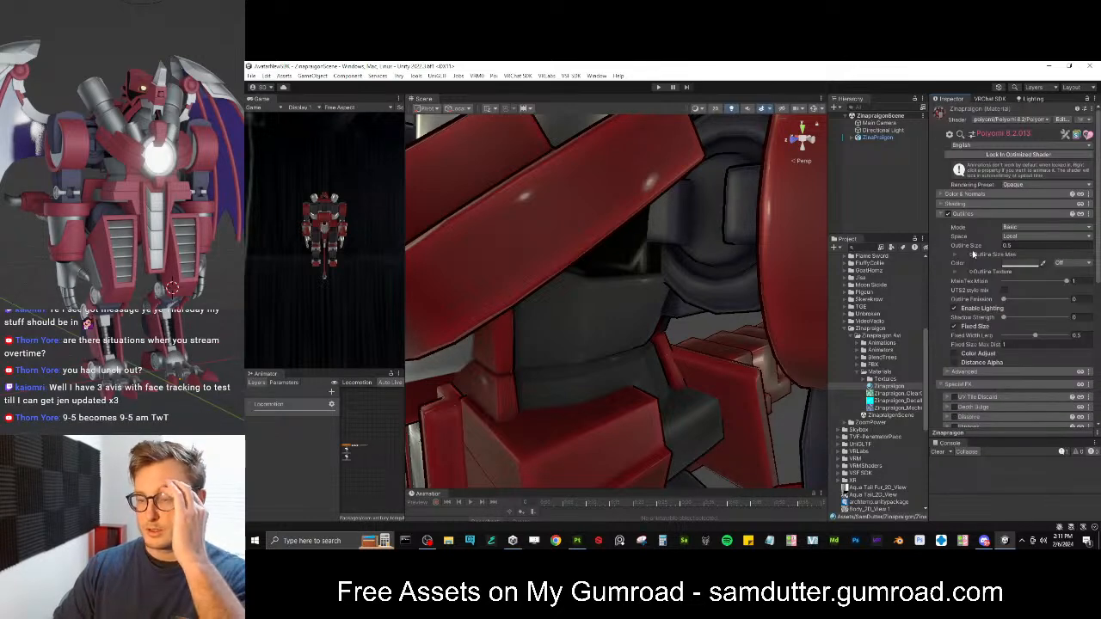
pyautogui.click(969, 205)
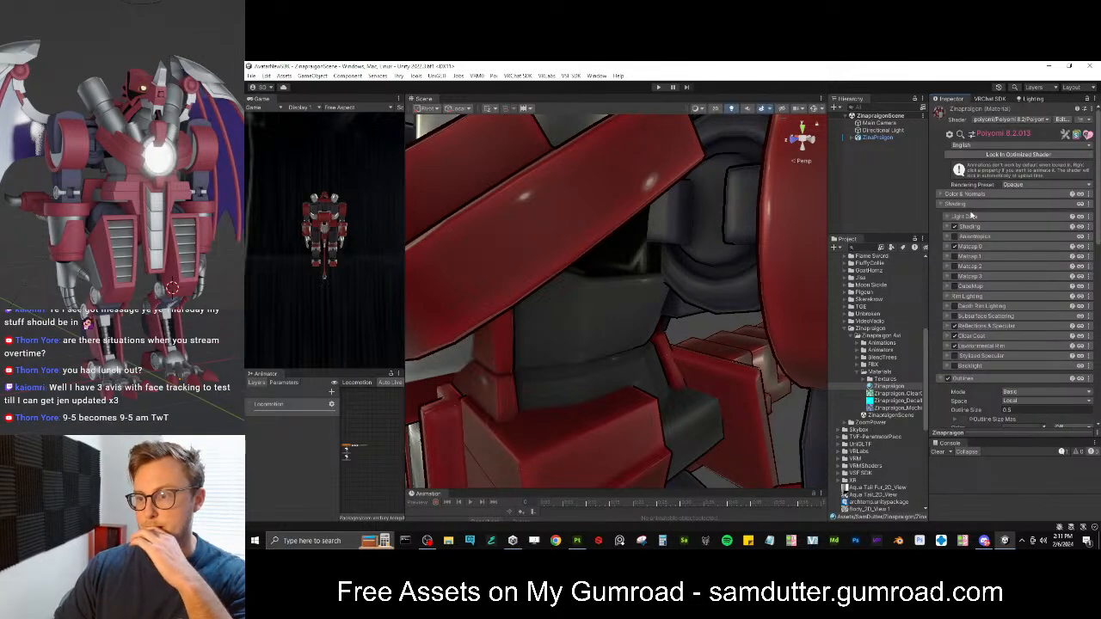
pyautogui.click(981, 336)
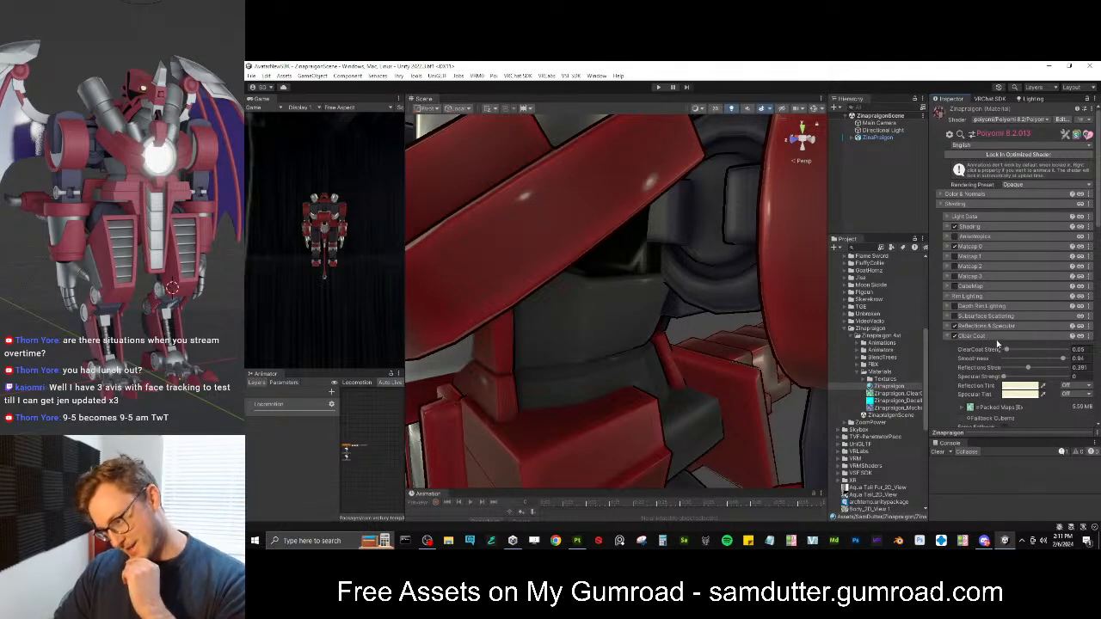
# Review the Zinapraigon material's Clear Coat settings and expand its packed maps
pyautogui.scroll(-2, 997, 335)
pyautogui.scroll(-2, 990, 311)
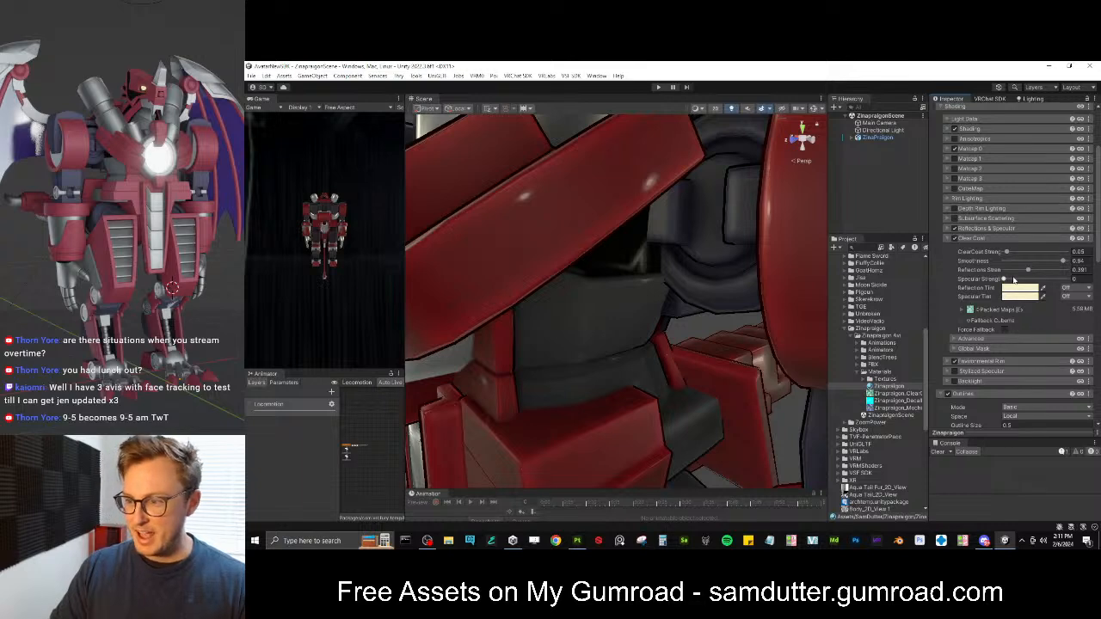
pyautogui.click(964, 310)
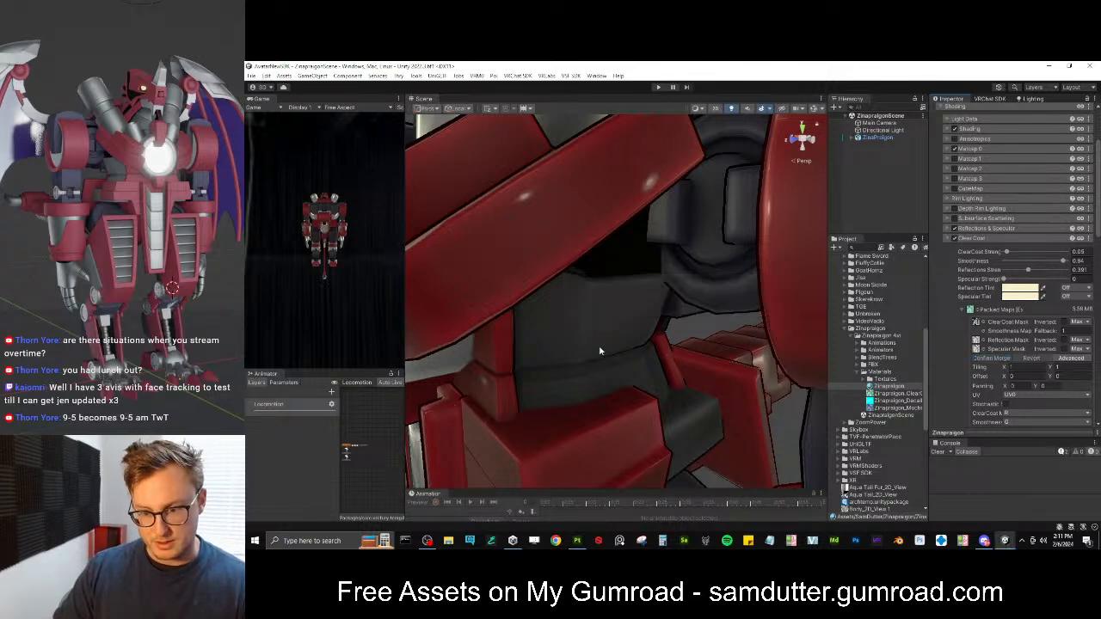
# Examine the avatar's chest and waist from several angles, then the whole figure from the front
pyautogui.scroll(-10, 663, 328)
pyautogui.keyDown('alt'); pyautogui.moveTo(663, 327); pyautogui.dragTo(647, 314); pyautogui.keyUp('alt')
pyautogui.press('w')
pyautogui.moveTo(647, 315); pyautogui.dragTo(787, 319, button='right')
pyautogui.press('a')
pyautogui.press('s')
pyautogui.press('a')
pyautogui.moveTo(636, 358); pyautogui.dragTo(509, 356, button='right')
pyautogui.press('w')
pyautogui.press('s')
pyautogui.press('a')
pyautogui.press('w')
pyautogui.press('d')
pyautogui.press('s')
pyautogui.press('s')
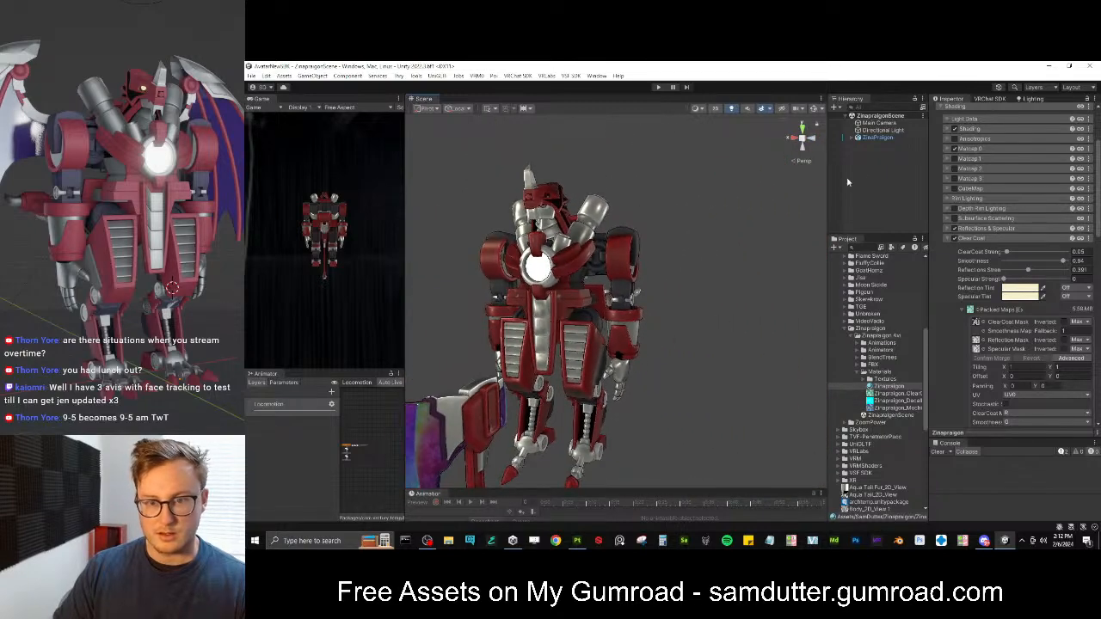
# Try the BlendSky City skybox in the environment lighting, then set the skybox material to BlendSky Courtyard
pyautogui.click(990, 99)
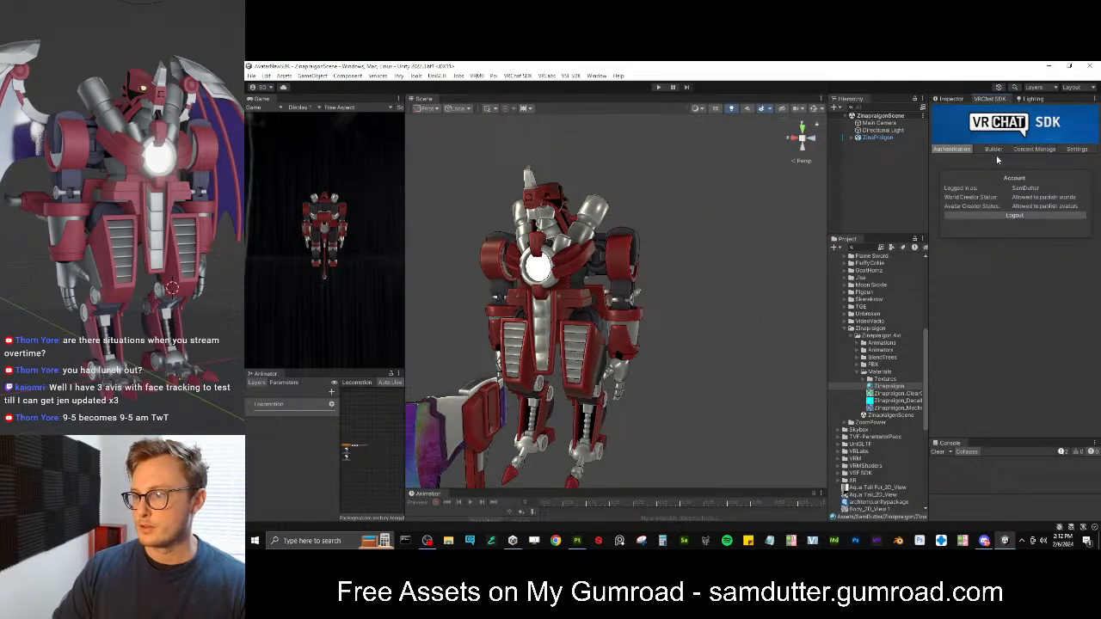
pyautogui.click(1034, 99)
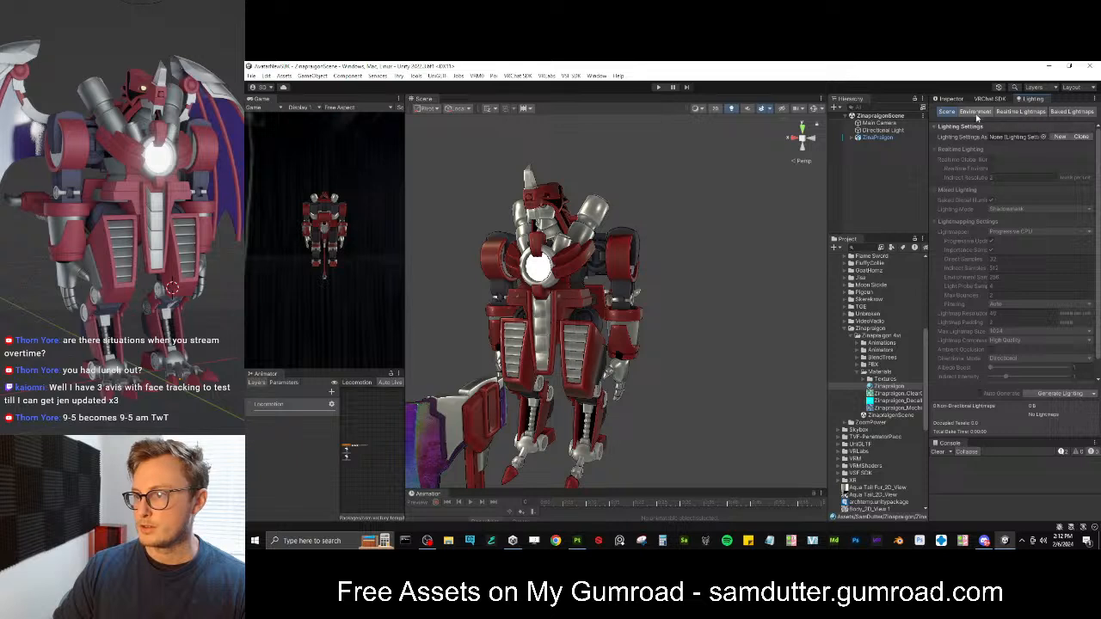
pyautogui.click(977, 113)
pyautogui.click(1091, 138)
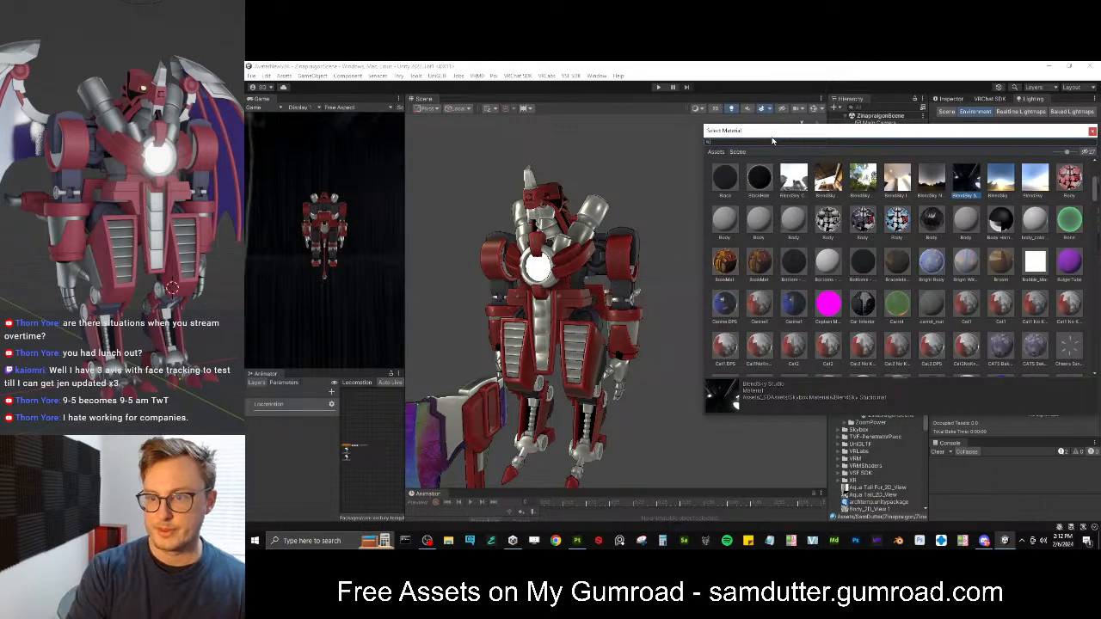
pyautogui.click(794, 178)
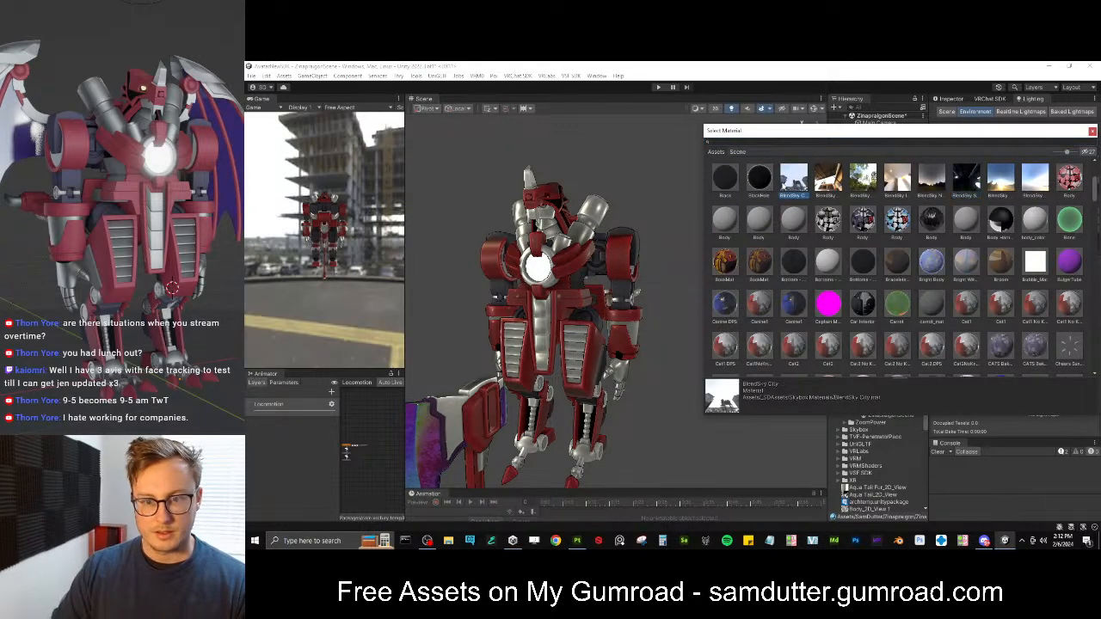
pyautogui.click(835, 178)
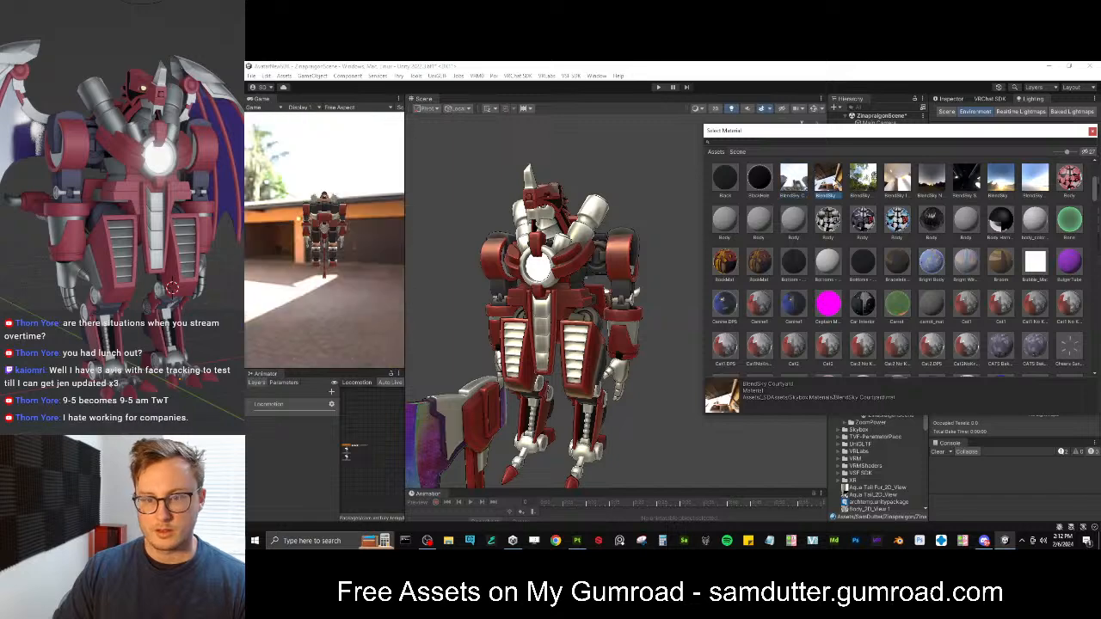
pyautogui.click(653, 214)
# Set the Zinapraigon material's clear coat strength to 0.211 and smoothness to 0.656, and save the scene
pyautogui.keyDown('alt'); pyautogui.moveTo(654, 214); pyautogui.dragTo(567, 299); pyautogui.keyUp('alt')
pyautogui.moveTo(567, 299); pyautogui.dragTo(559, 344, button='right')
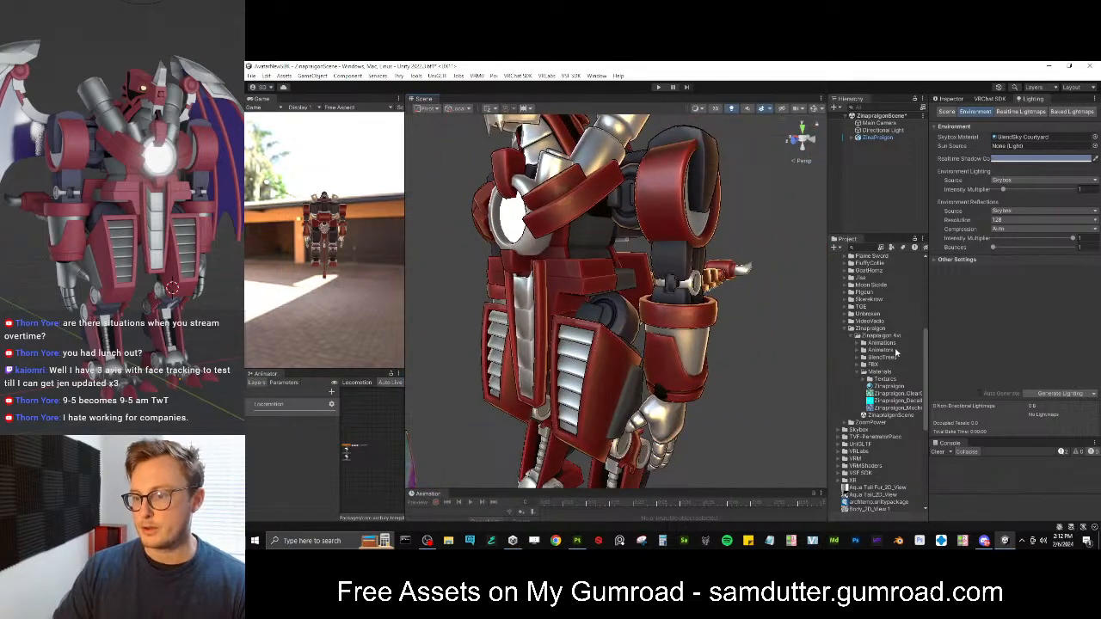
pyautogui.click(890, 387)
pyautogui.click(954, 100)
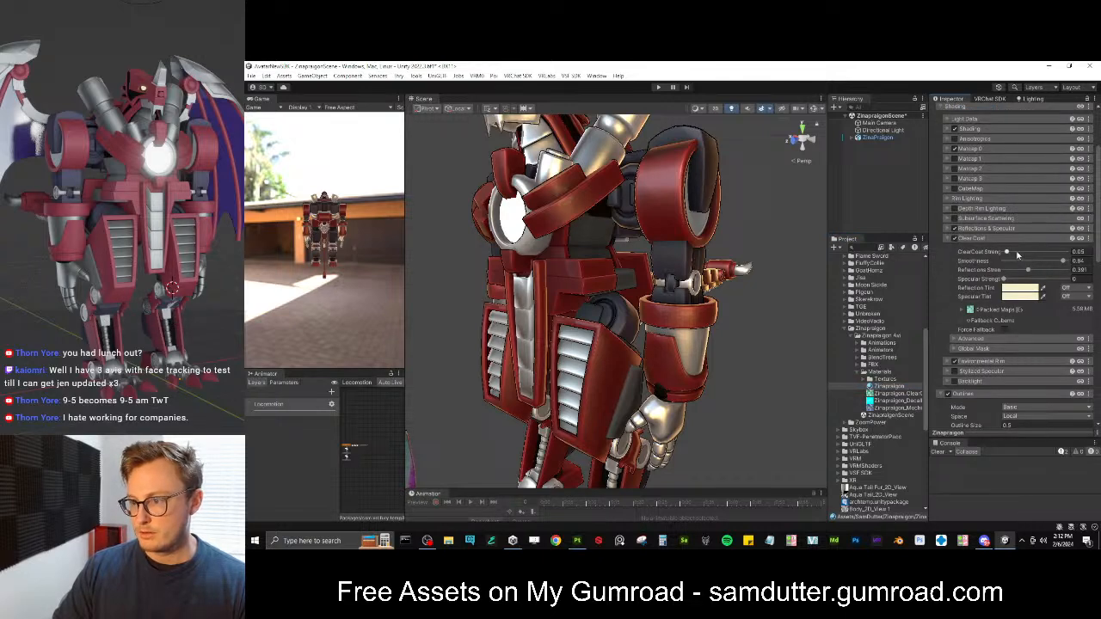
pyautogui.moveTo(1007, 252); pyautogui.dragTo(1020, 252)
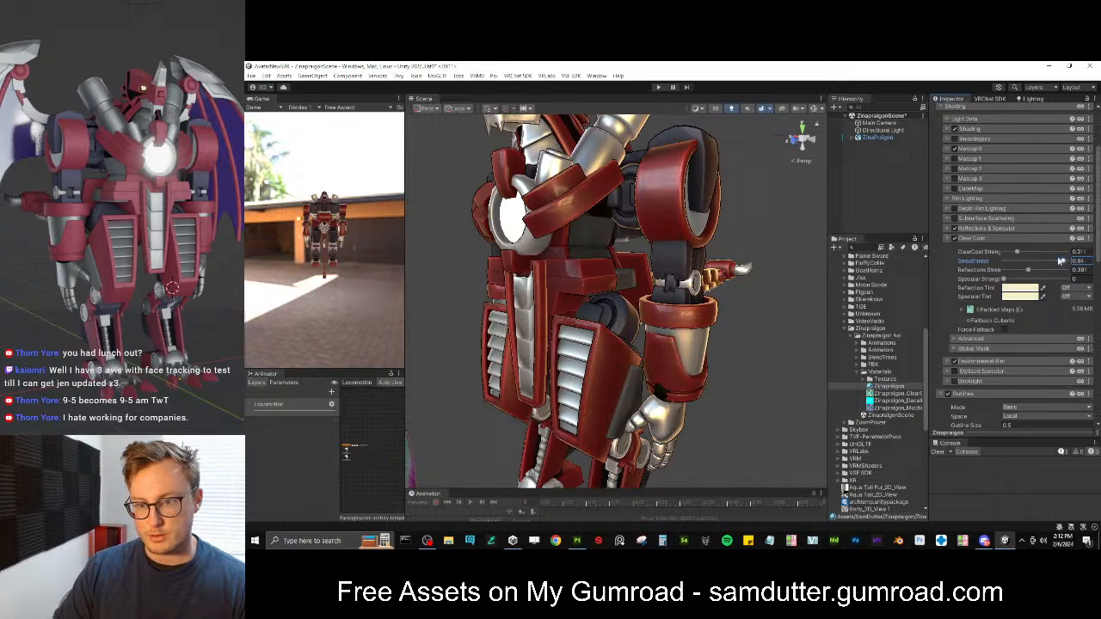
pyautogui.moveTo(1048, 260); pyautogui.dragTo(1044, 260)
pyautogui.keyDown('alt'); pyautogui.moveTo(595, 311); pyautogui.dragTo(664, 258); pyautogui.keyUp('alt')
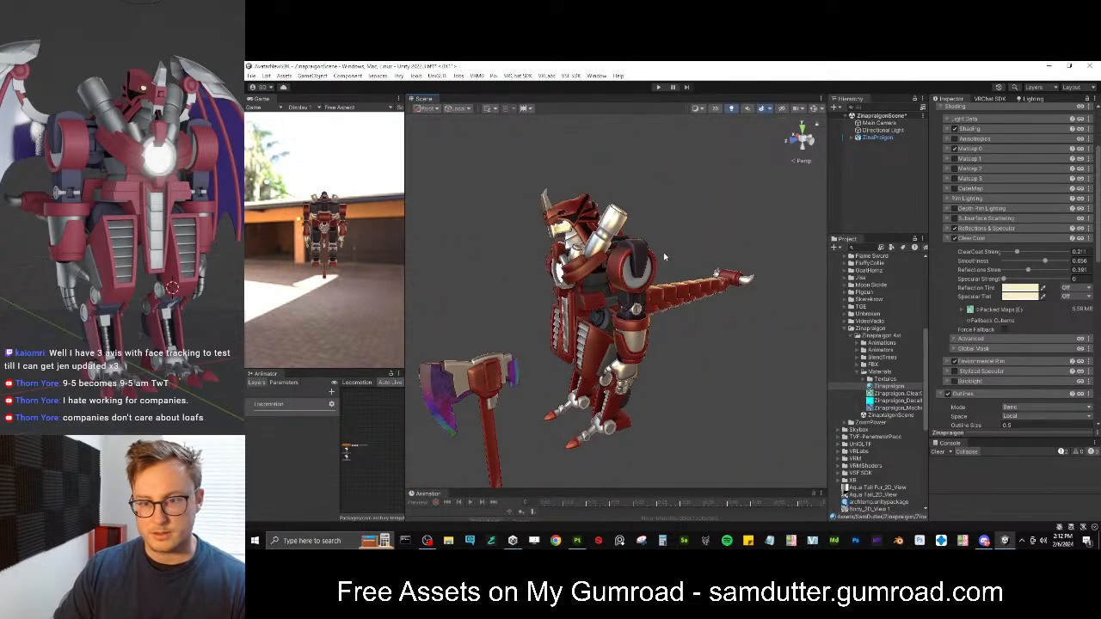
pyautogui.click(665, 253)
pyautogui.hotkey('ctrl', 's')
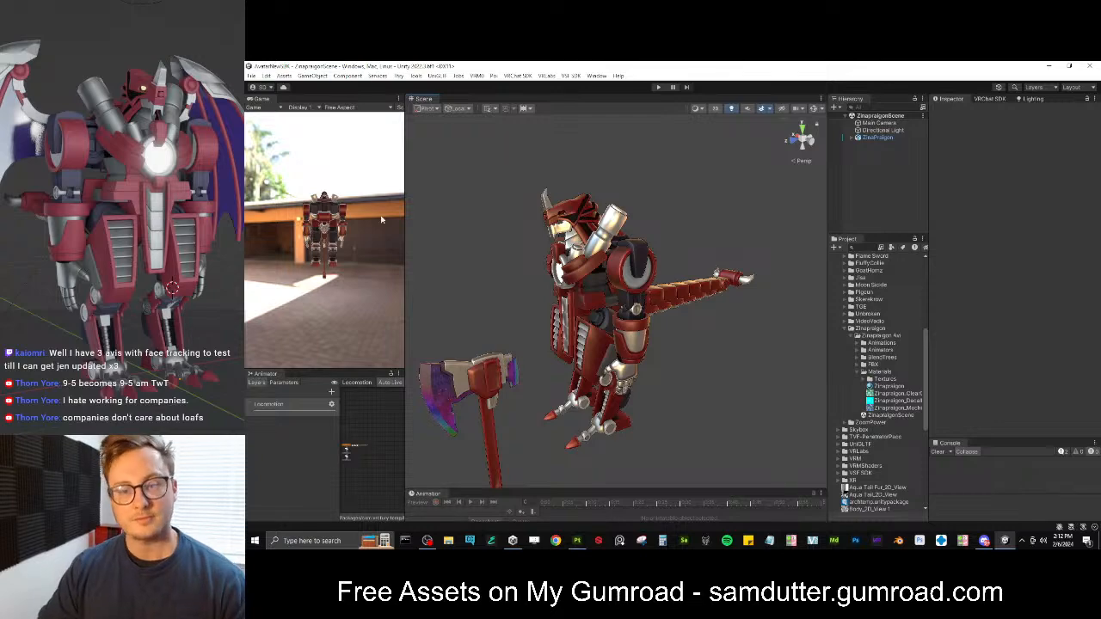
# Examine the avatar and its axe from different sides under the courtyard lighting
pyautogui.moveTo(603, 319); pyautogui.dragTo(931, 318, button='right')
pyautogui.press('w')
pyautogui.press('s')
pyautogui.press('w')
pyautogui.press('a')
pyautogui.press('s')
pyautogui.press('w')
pyautogui.moveTo(702, 312); pyautogui.dragTo(784, 365, button='right')
pyautogui.press('a')
# Open ZinaPraigon.blend in Blender, looking over the avatar and axe in Unity while the file loads
pyautogui.click(897, 542)
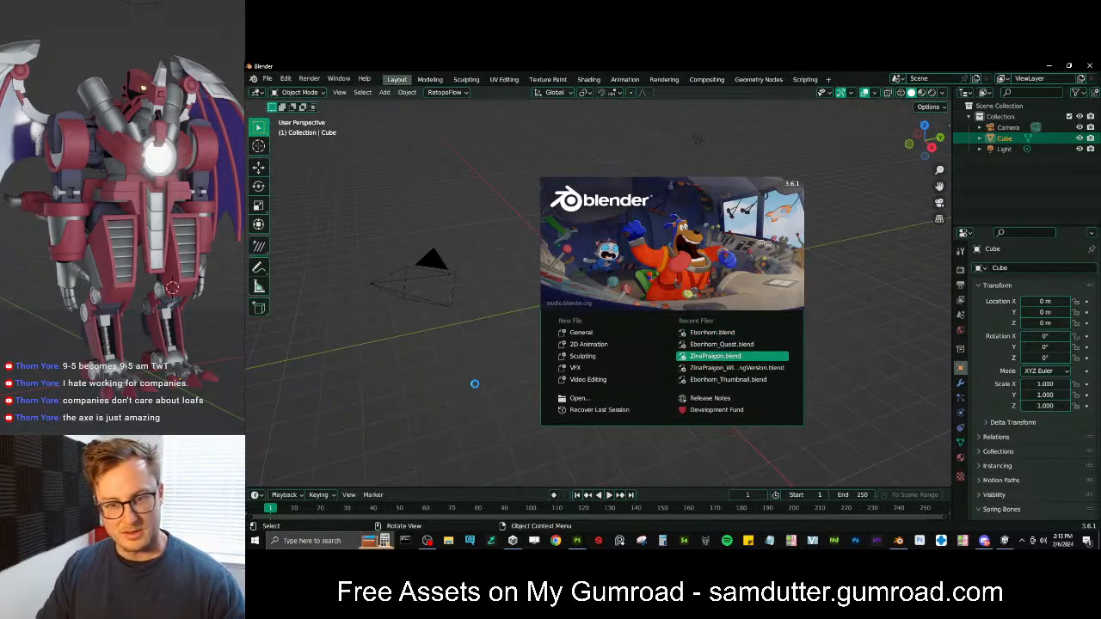
pyautogui.click(1004, 540)
pyautogui.moveTo(682, 292); pyautogui.dragTo(716, 307, button='right')
pyautogui.scroll(-5, 716, 308)
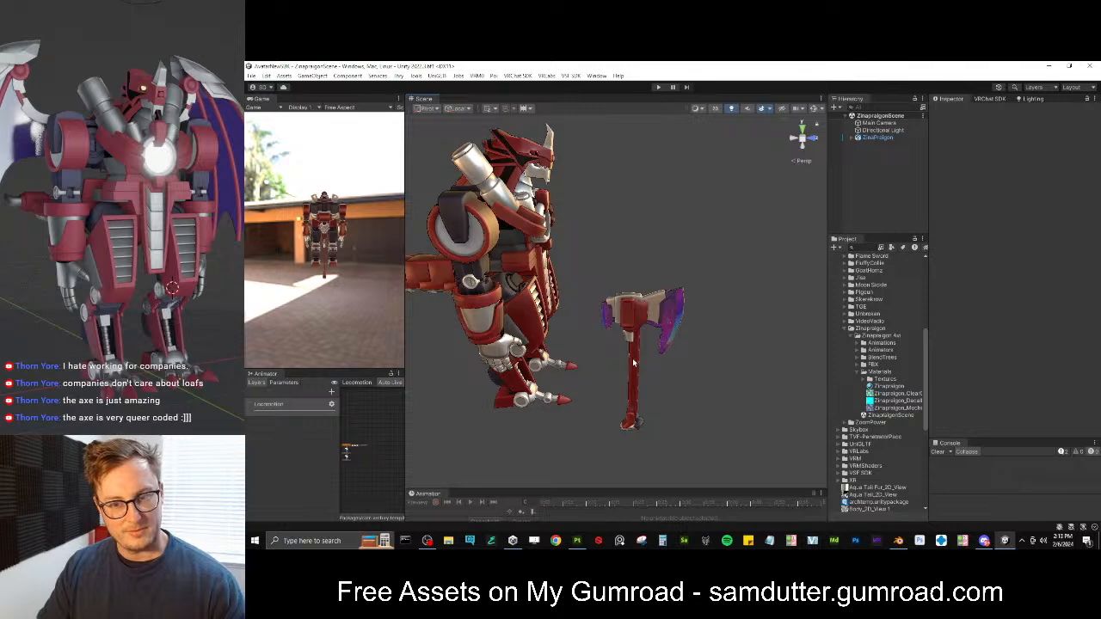
pyautogui.moveTo(630, 365); pyautogui.dragTo(491, 320, button='right')
pyautogui.hotkey('alt', 'Tab')
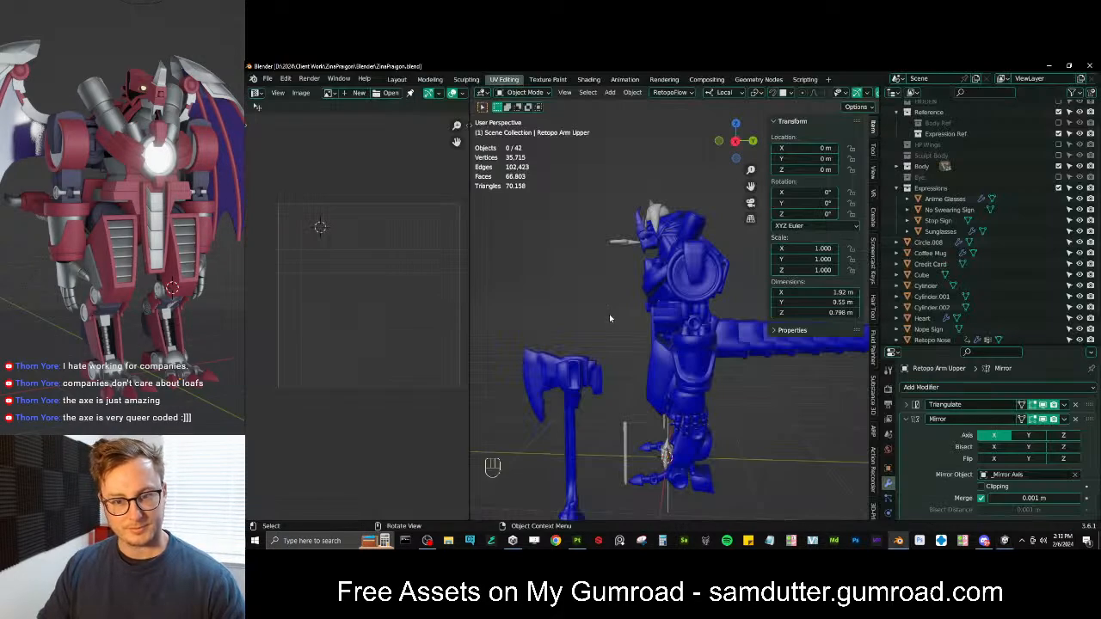
# Isolate the head mesh in local view and enter Edit Mode on it
pyautogui.moveTo(562, 310); pyautogui.dragTo(705, 331, button='middle')
pyautogui.scroll(3, 682, 307)
pyautogui.scroll(3, 705, 331)
pyautogui.moveTo(705, 331); pyautogui.dragTo(628, 292, button='middle')
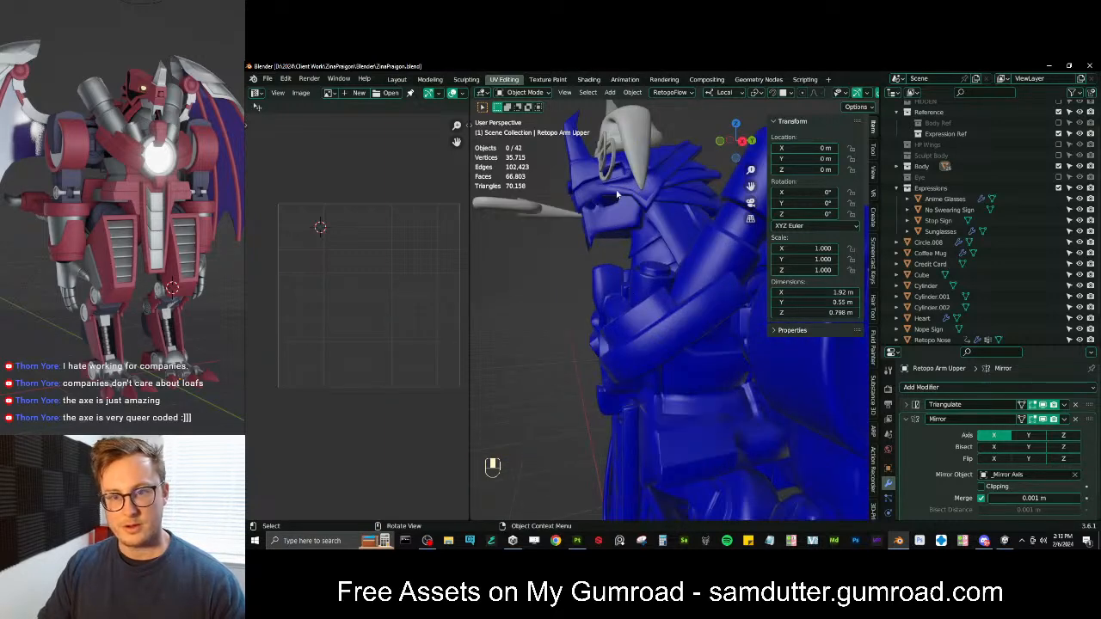
pyautogui.scroll(4, 623, 202)
pyautogui.click(640, 284)
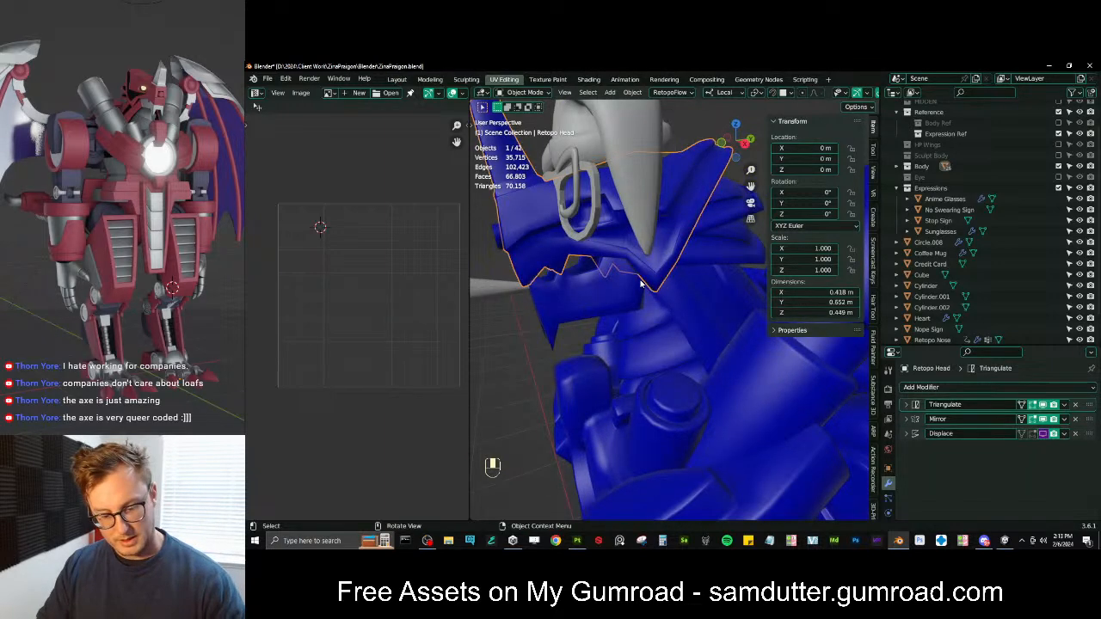
pyautogui.press('/')
pyautogui.press('Tab')
# Select the linked mesh piece inside the head's eye socket for a close look, and save the file
pyautogui.moveTo(641, 284); pyautogui.dragTo(709, 289, button='middle')
pyautogui.click(716, 291)
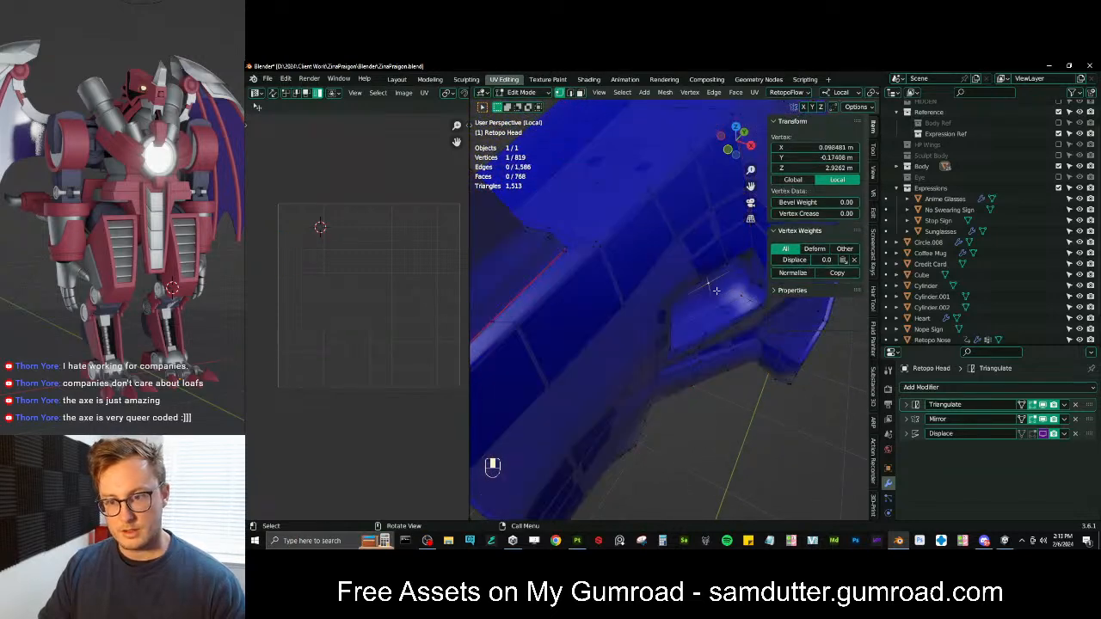
pyautogui.press('l')
pyautogui.press('KP_Decimal')
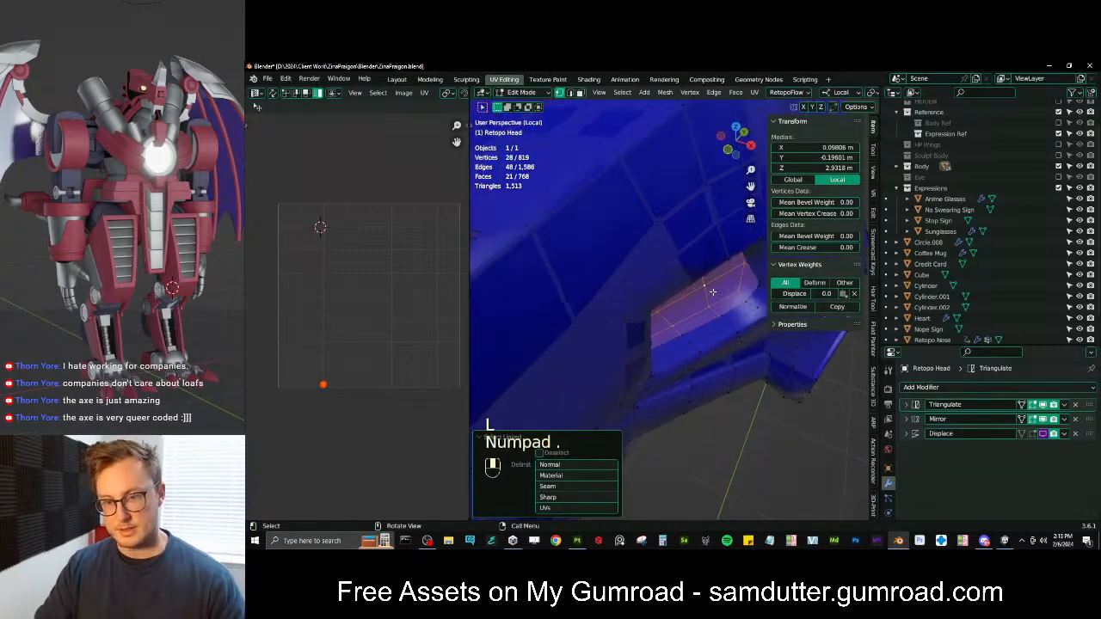
pyautogui.moveTo(700, 289); pyautogui.dragTo(723, 278, button='middle')
pyautogui.press('y')
pyautogui.press('n')
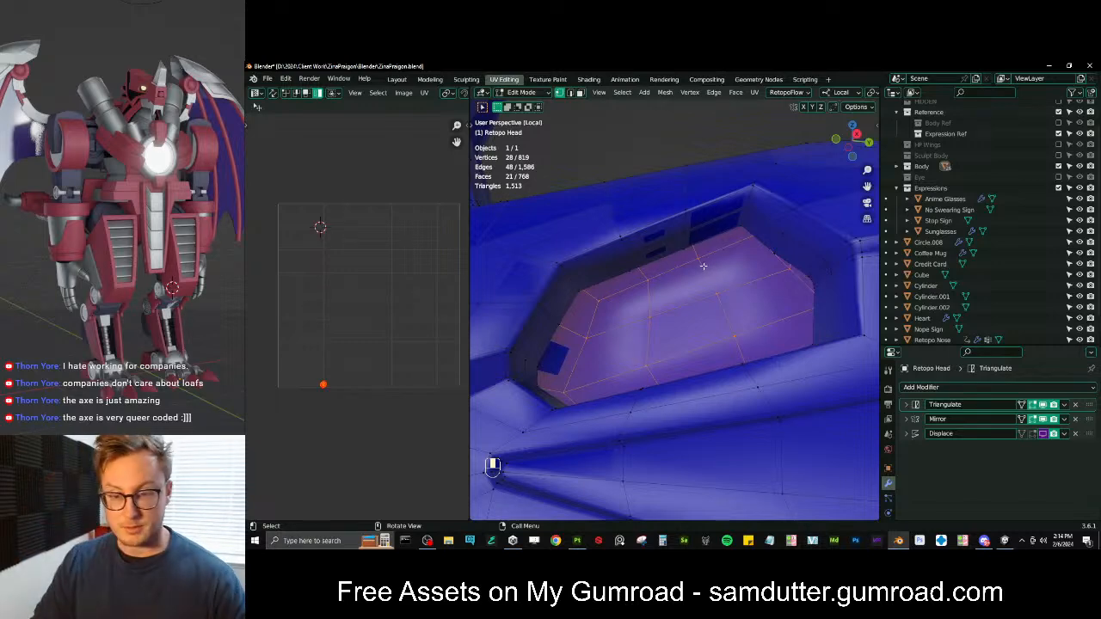
pyautogui.moveTo(713, 272); pyautogui.dragTo(751, 320, button='middle')
pyautogui.press('Tab')
pyautogui.hotkey('ctrl', 's')
# Check the avatar's forearm and legs in Unity, then return to Blender and leave the head's local view
pyautogui.click(1004, 540)
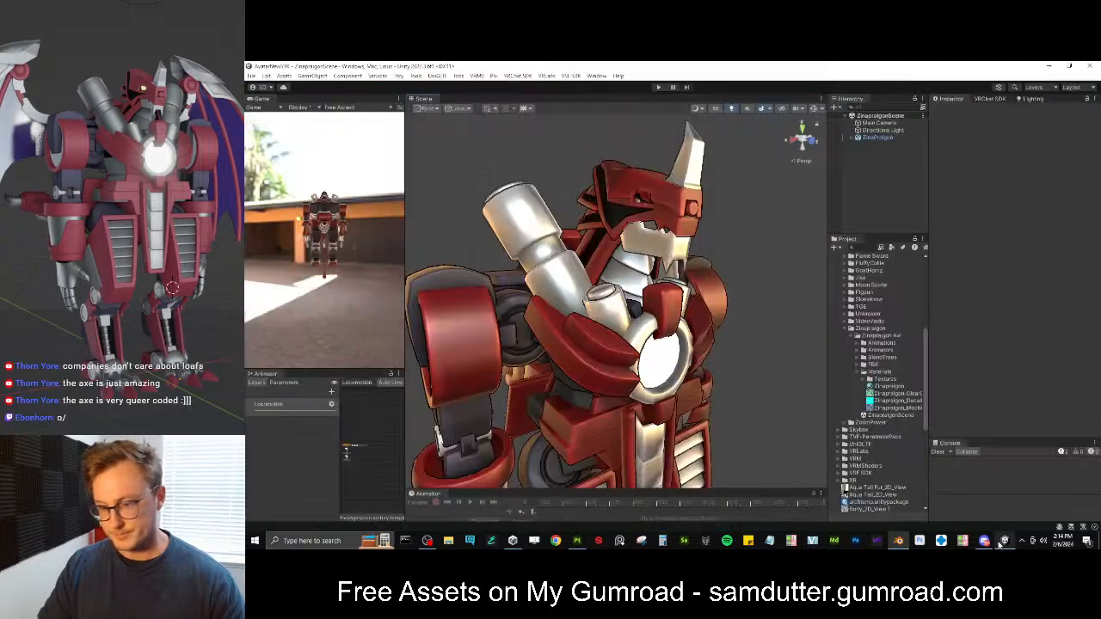
pyautogui.keyDown('alt'); pyautogui.moveTo(678, 262); pyautogui.dragTo(334, 281); pyautogui.keyUp('alt')
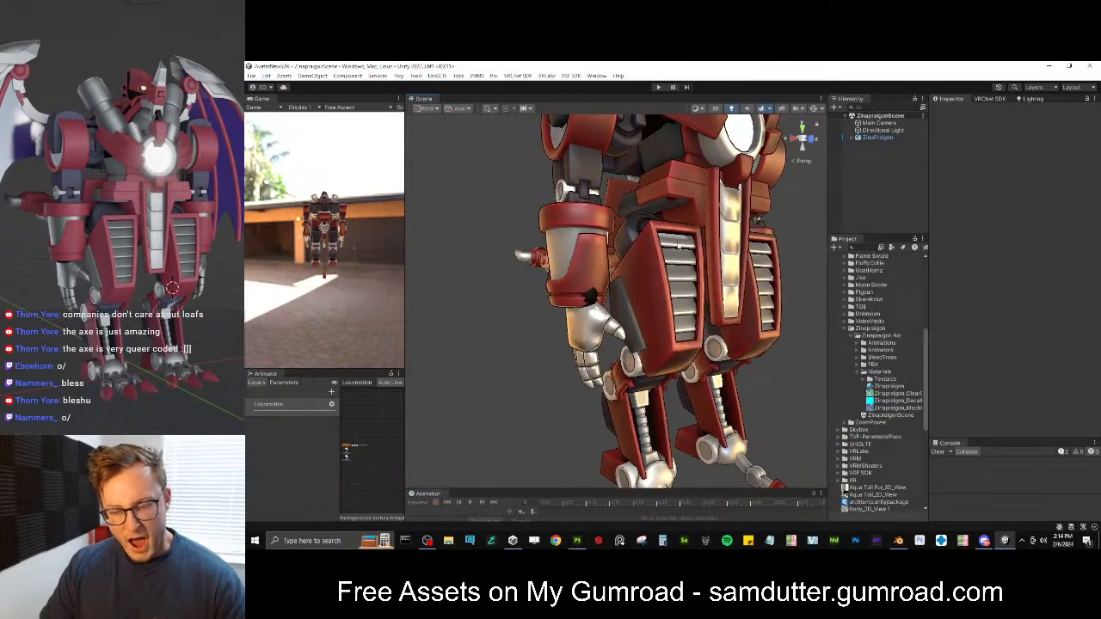
pyautogui.hotkey('alt', 'Tab')
pyautogui.scroll(-4, 807, 325)
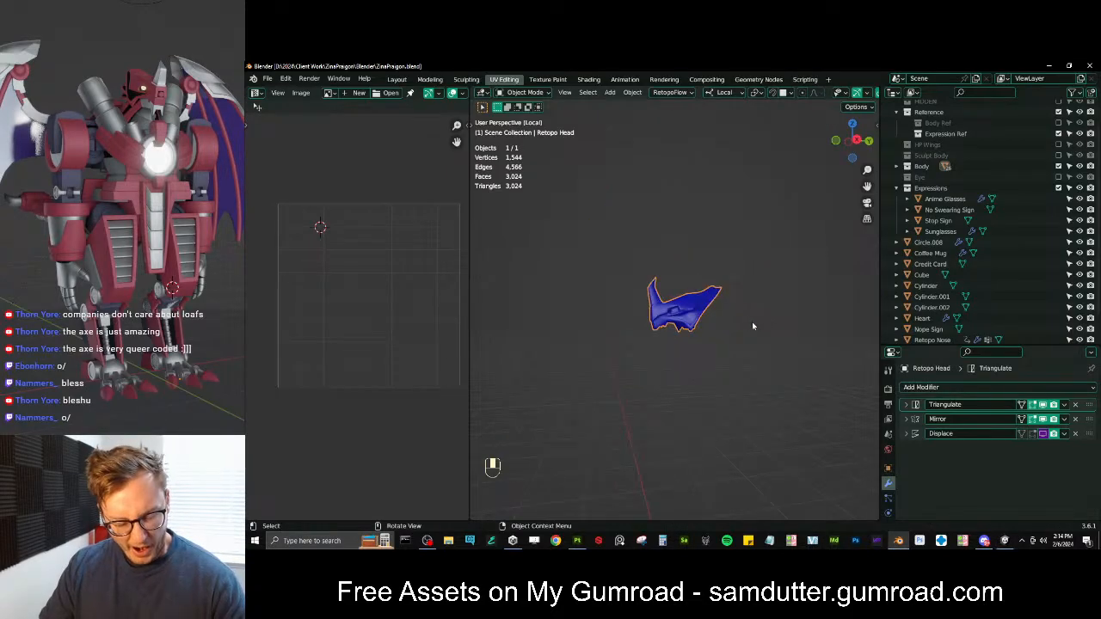
pyautogui.press('KP_Divide')
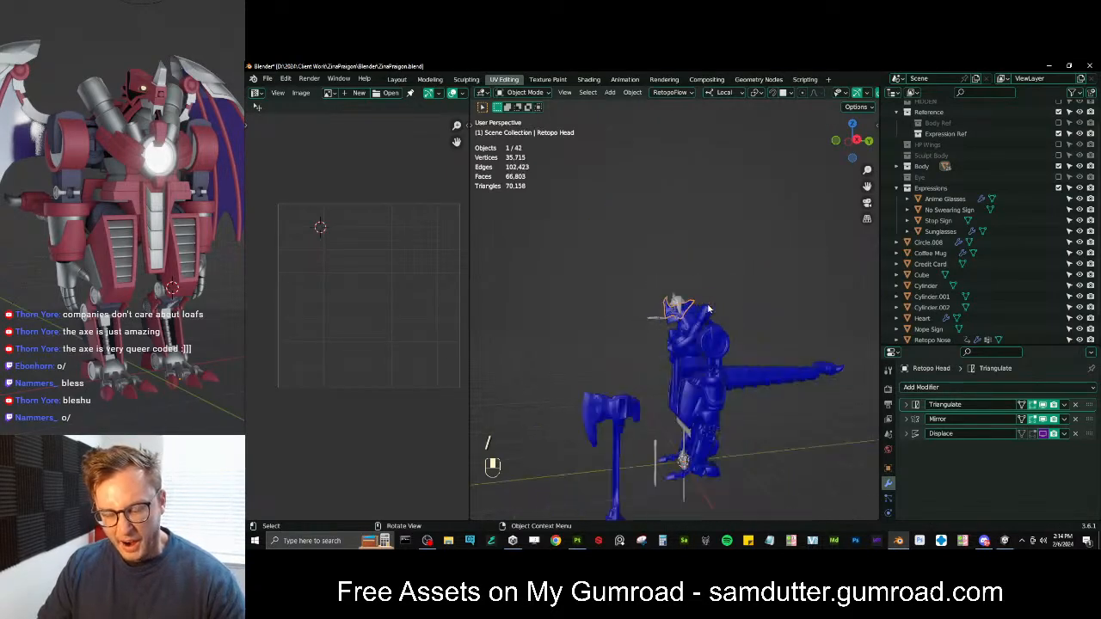
# In the right side view, move the hand mesh 0.046639 m along its local Y axis at the wrist
pyautogui.click(712, 428)
pyautogui.press('KP_3')
pyautogui.scroll(6, 714, 427)
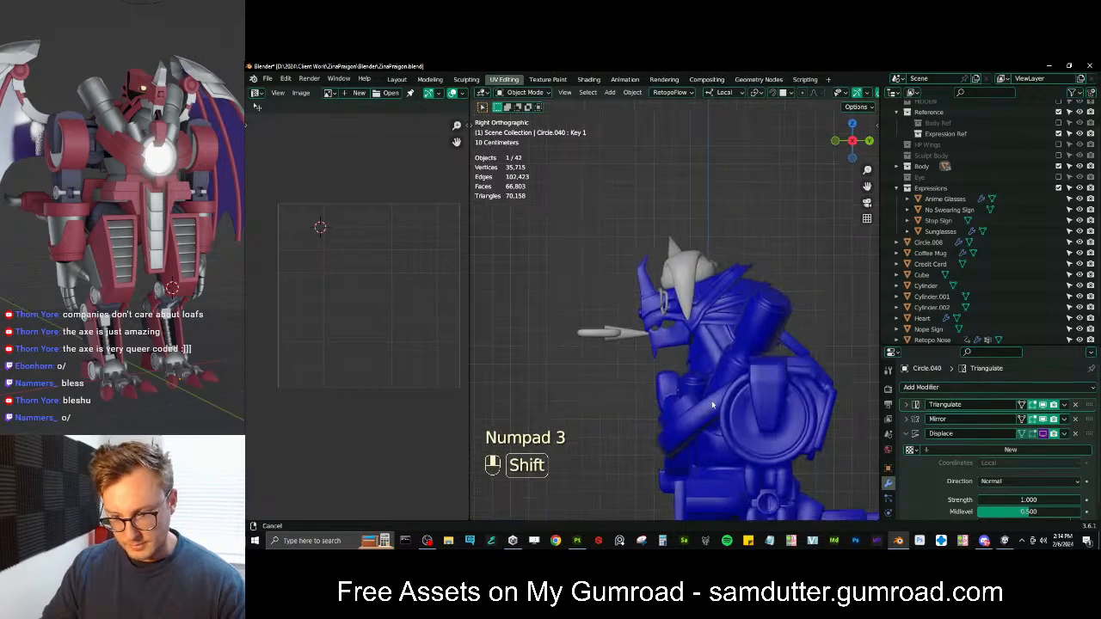
pyautogui.keyDown('shift'); pyautogui.moveTo(719, 427); pyautogui.dragTo(625, 271, button='middle'); pyautogui.keyUp('shift')
pyautogui.scroll(3, 661, 313)
pyautogui.click(688, 329)
pyautogui.keyDown('shift'); pyautogui.moveTo(688, 329); pyautogui.dragTo(665, 255, button='middle'); pyautogui.keyUp('shift')
pyautogui.click(693, 430)
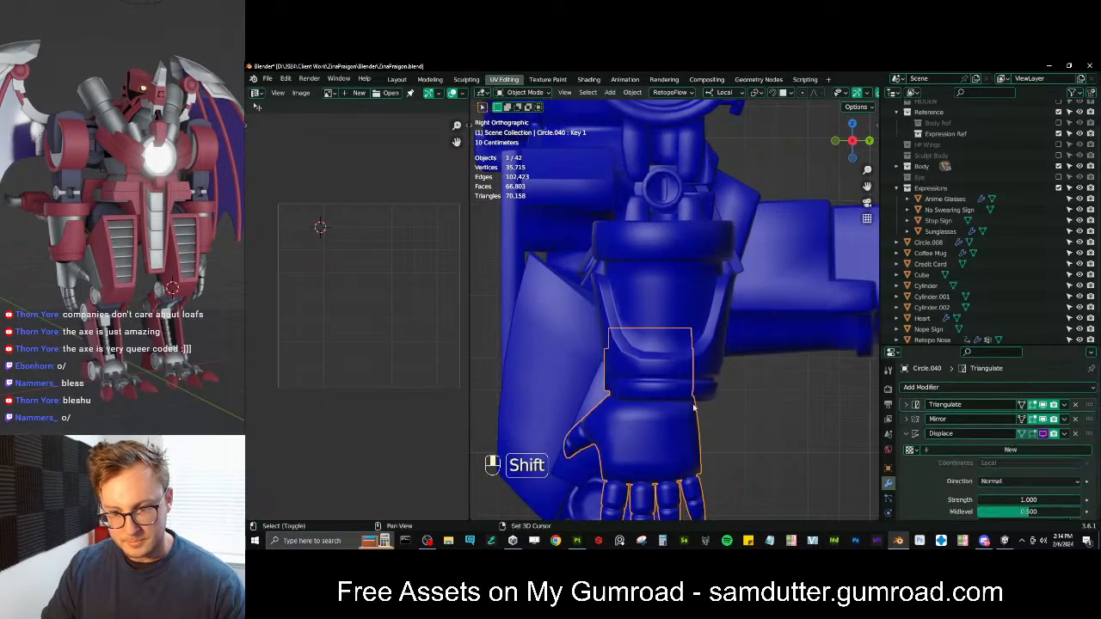
pyautogui.keyDown('shift'); pyautogui.moveTo(693, 430); pyautogui.dragTo(690, 357, button='middle'); pyautogui.keyUp('shift')
pyautogui.scroll(2, 675, 331)
pyautogui.press('z')
pyautogui.scroll(3, 674, 331)
pyautogui.press('g')
pyautogui.middleClick(705, 360)
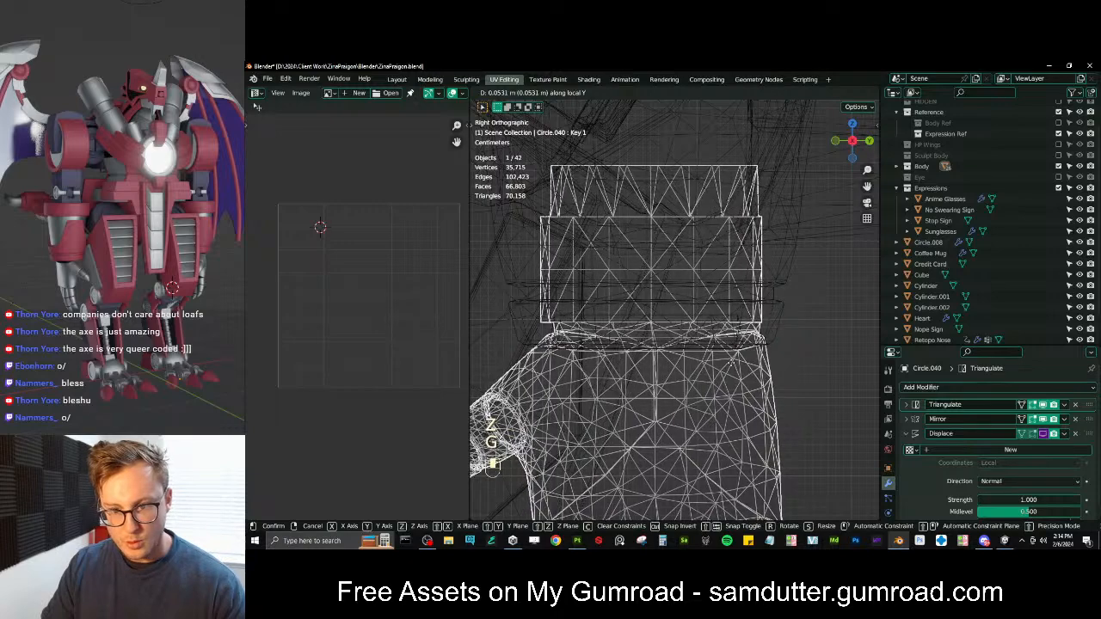
pyautogui.click(727, 365)
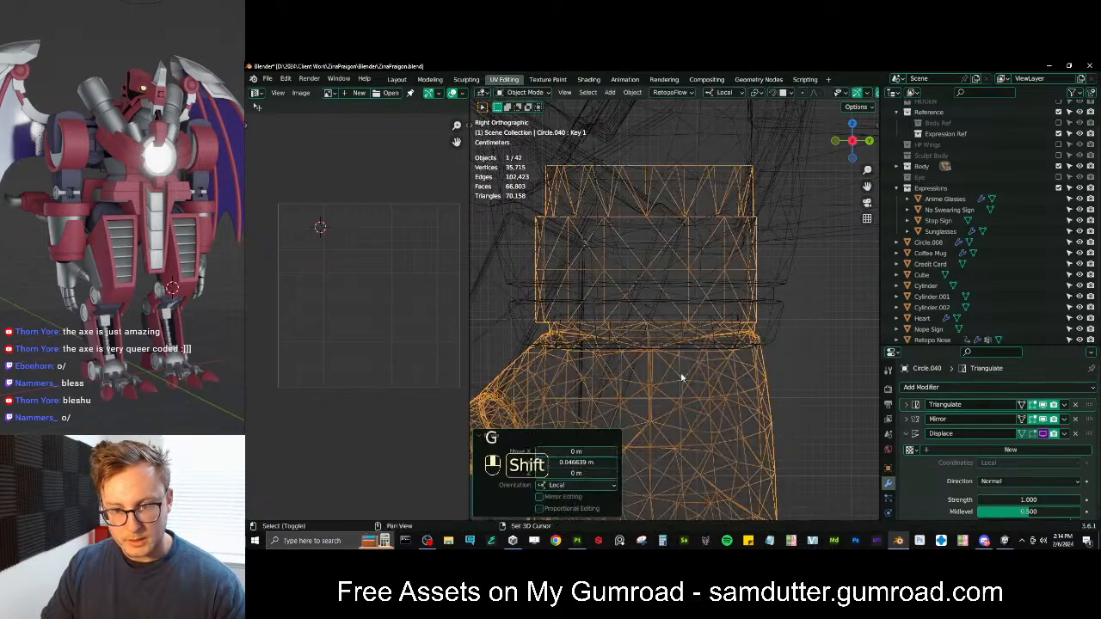
# Return to solid shading, apply the hand's transform, and save the file with nothing selected
pyautogui.scroll(-5, 615, 362)
pyautogui.press('z')
pyautogui.moveTo(615, 362)
pyautogui.mouseDown(button='middle')
pyautogui.moveTo(622, 374)
pyautogui.moveTo(697, 295)
pyautogui.moveTo(749, 379)
pyautogui.moveTo(699, 393)
pyautogui.moveTo(749, 356)
pyautogui.moveTo(621, 354)
pyautogui.mouseUp(button='middle')
pyautogui.scroll(-3, 623, 374)
pyautogui.hotkey('ctrl', 'a')
pyautogui.click(743, 401)
pyautogui.scroll(-5, 698, 393)
pyautogui.click(737, 385)
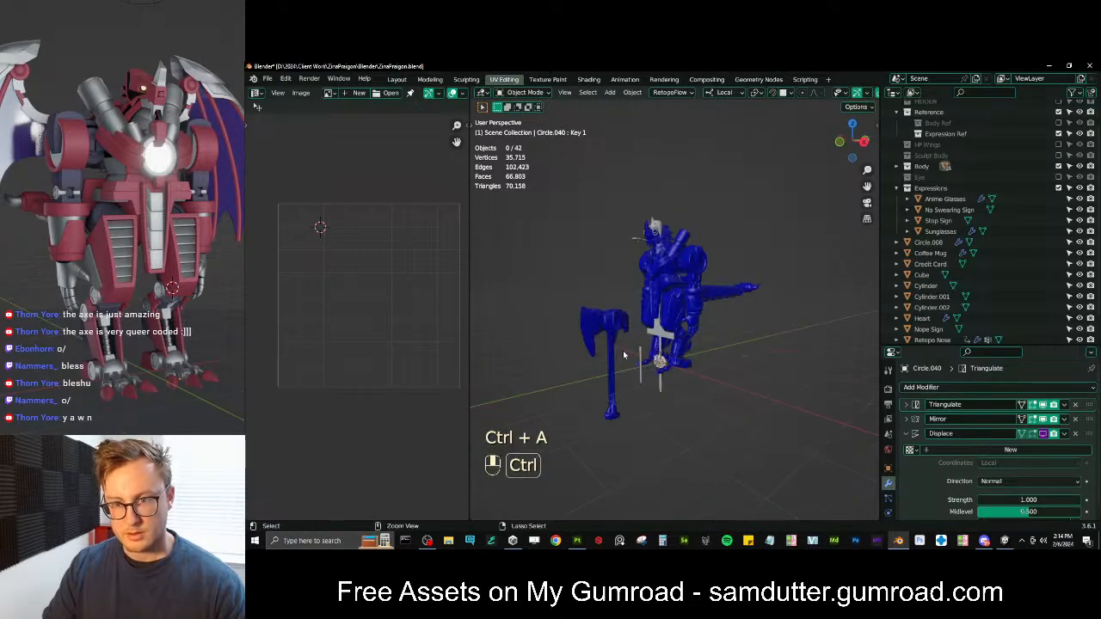
pyautogui.hotkey('ctrl', 's')
# Move the loose objects from Circle.008 through Tongue into the Expressions collection
pyautogui.scroll(2, 635, 365)
pyautogui.scroll(2, 634, 364)
pyautogui.click(643, 358)
pyautogui.moveTo(661, 301); pyautogui.dragTo(720, 311, button='middle')
pyautogui.scroll(-3, 719, 320)
pyautogui.click(897, 188)
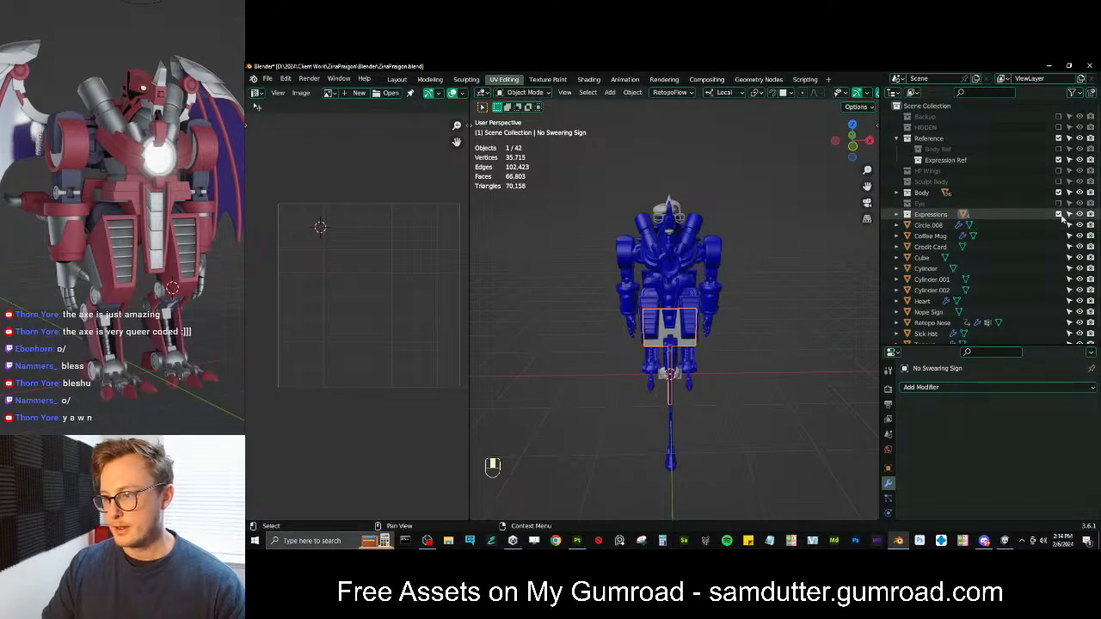
pyautogui.click(1058, 214)
pyautogui.click(933, 228)
pyautogui.scroll(-1, 938, 234)
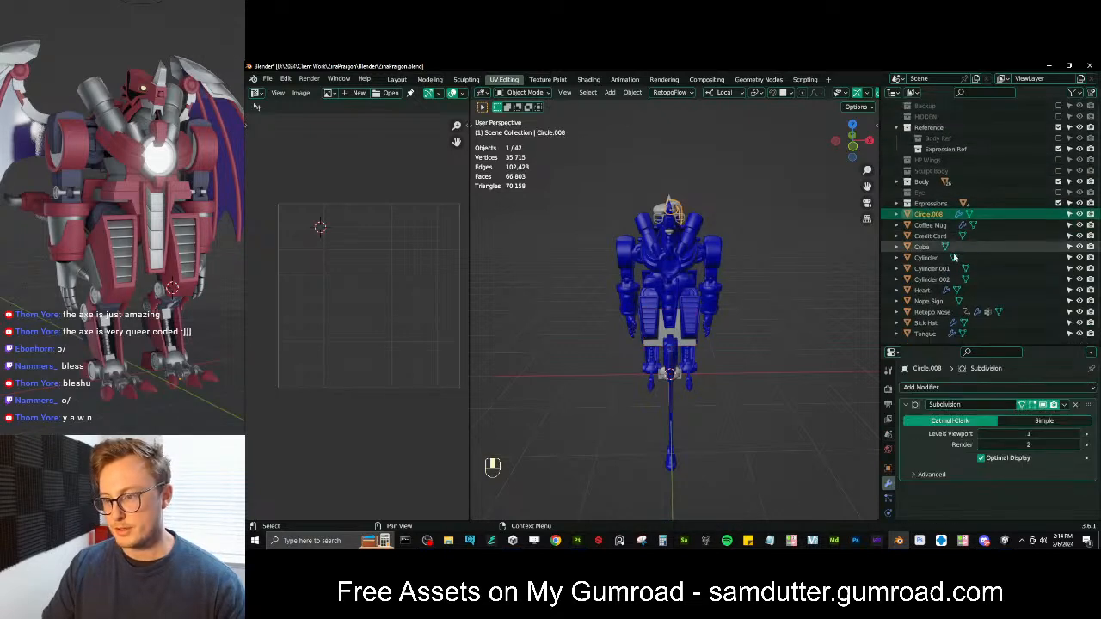
pyautogui.keyDown('shift'); pyautogui.click(945, 335); pyautogui.keyUp('shift')
pyautogui.moveTo(932, 292); pyautogui.dragTo(943, 202)
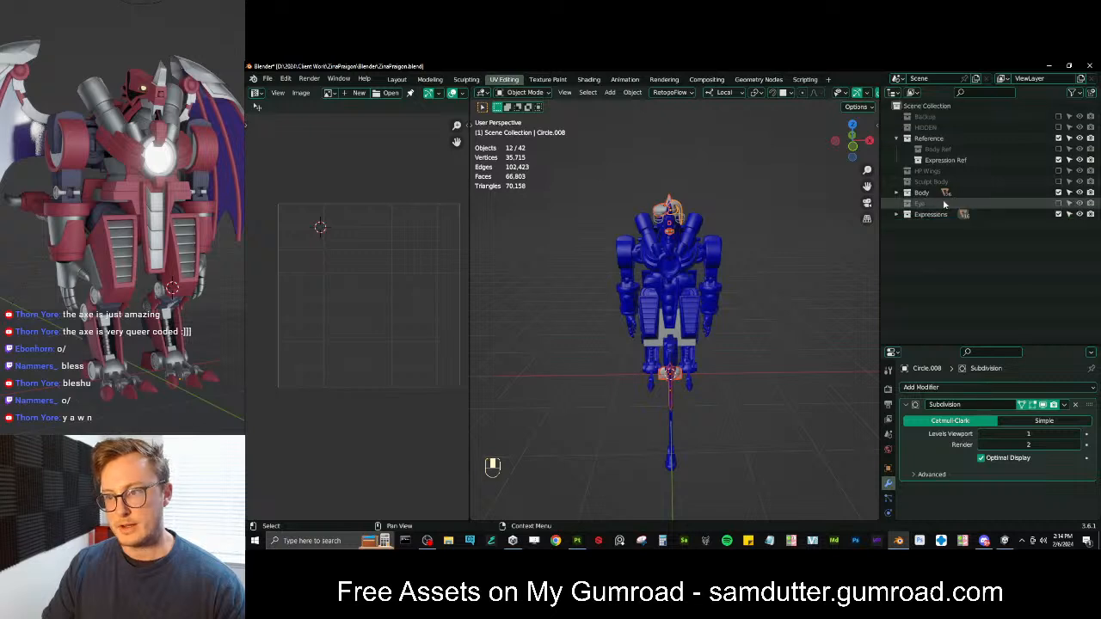
# Exclude the Reference and Expressions collections from the view layer, with Reference collapsed
pyautogui.click(1058, 139)
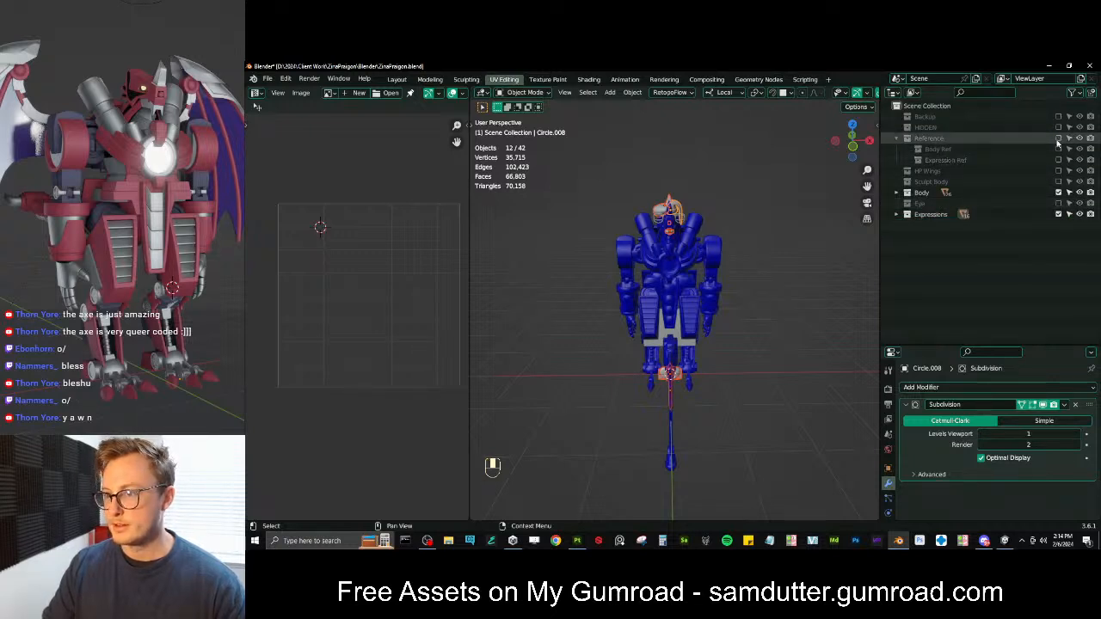
pyautogui.click(898, 138)
pyautogui.click(1058, 193)
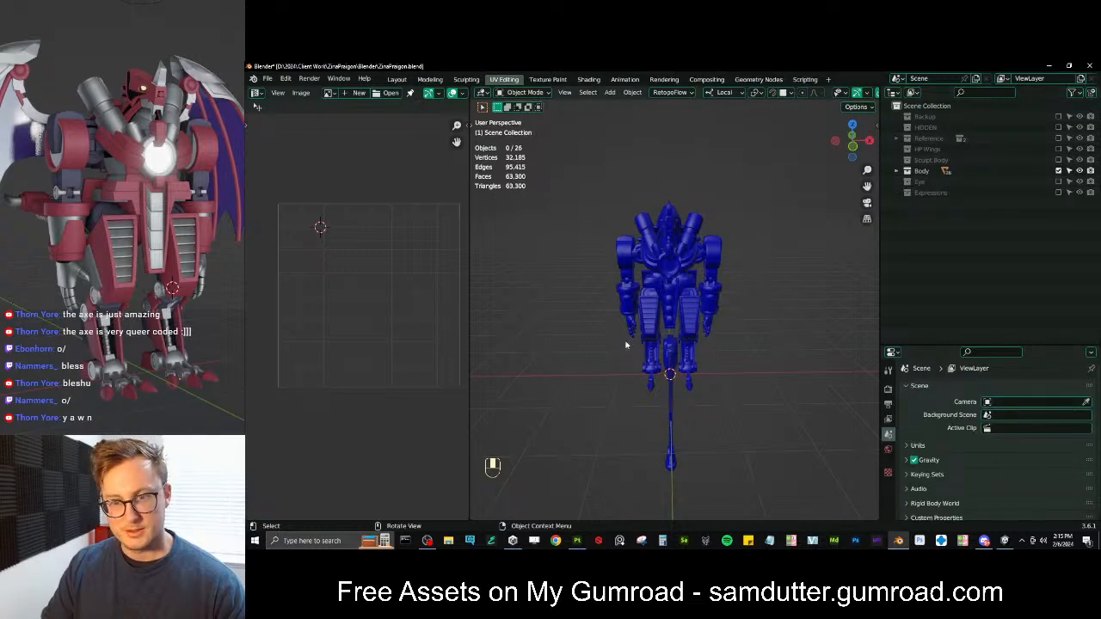
# Select all visible body meshes, export them over ZinaPraigon.fbx with the "VRchat - Selected w/ Mods Tangents" preset, and save the blend file
pyautogui.press('a')
pyautogui.moveTo(703, 336); pyautogui.dragTo(749, 312, button='middle')
pyautogui.press('q')
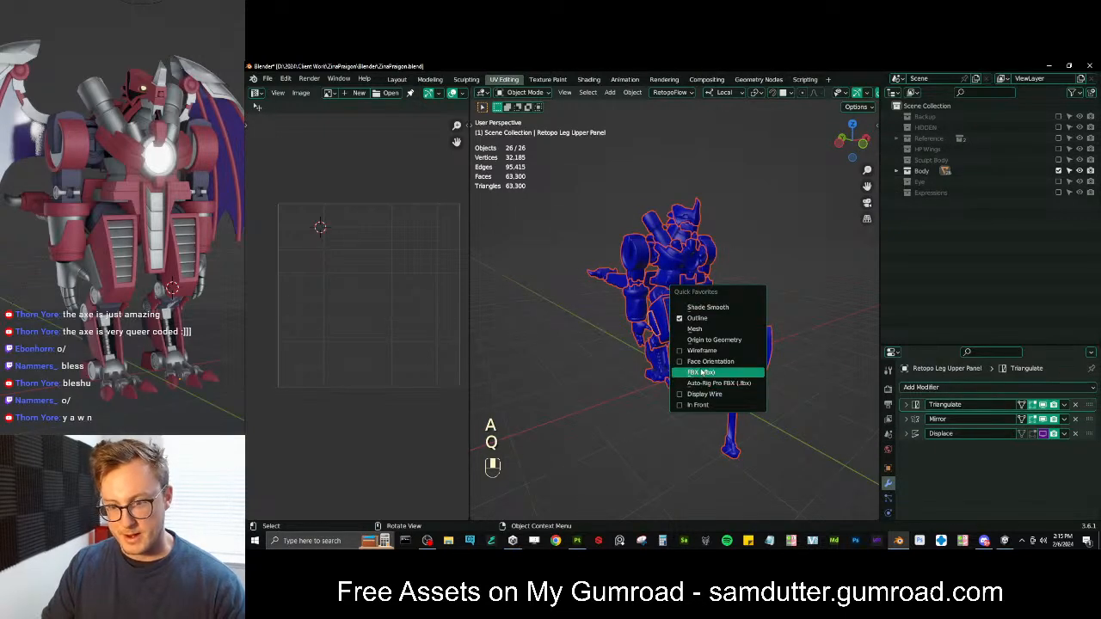
pyautogui.click(701, 371)
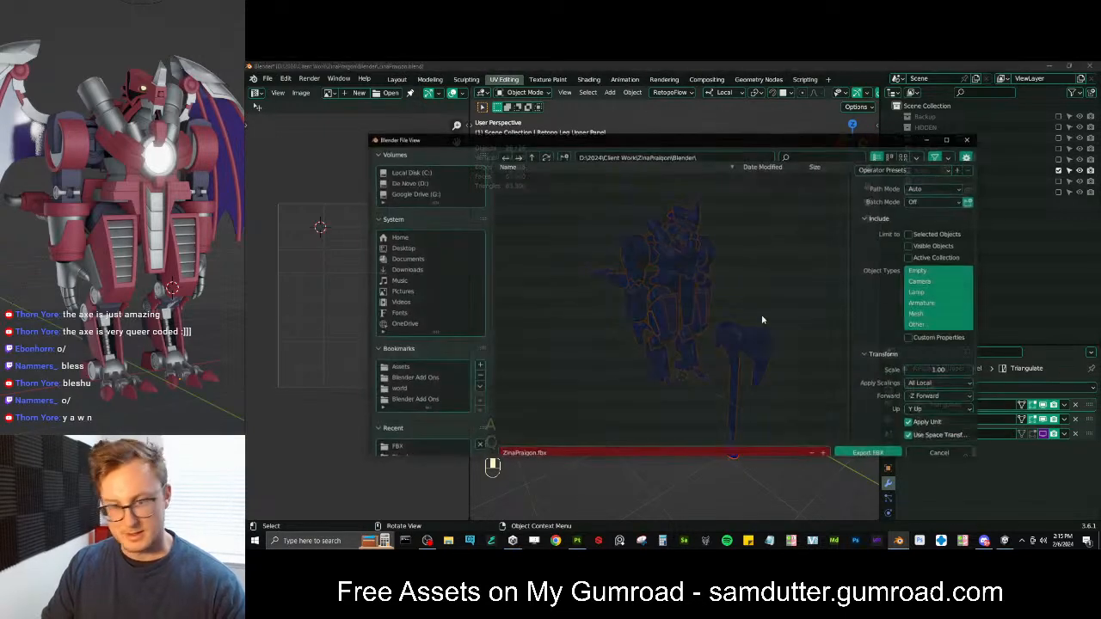
pyautogui.click(924, 178)
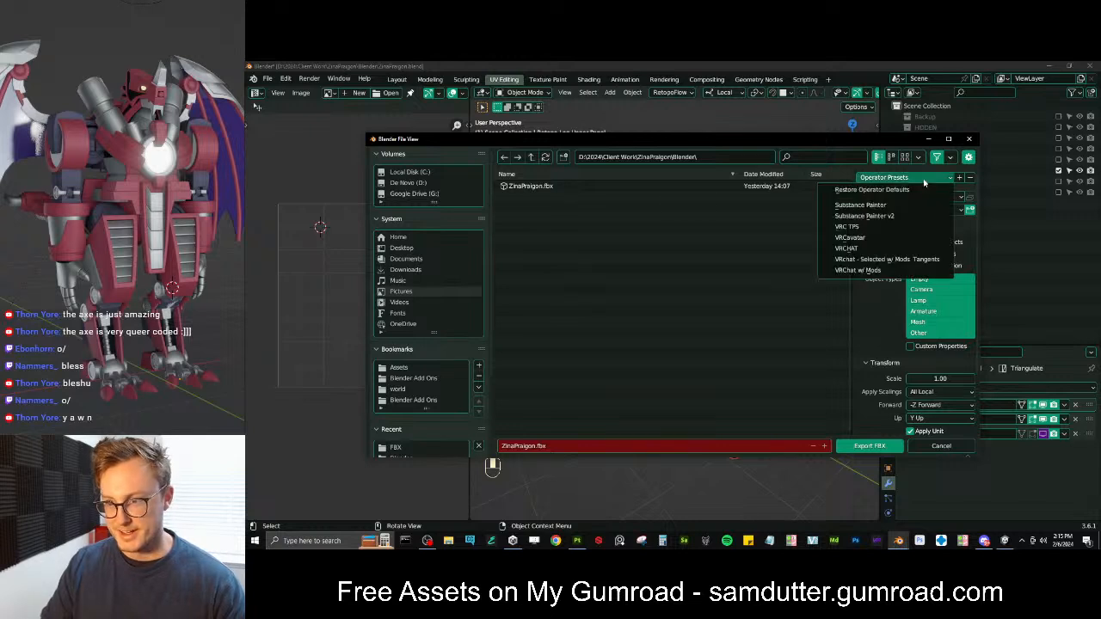
pyautogui.click(860, 259)
pyautogui.scroll(-2, 883, 406)
pyautogui.click(884, 401)
pyautogui.scroll(-3, 912, 413)
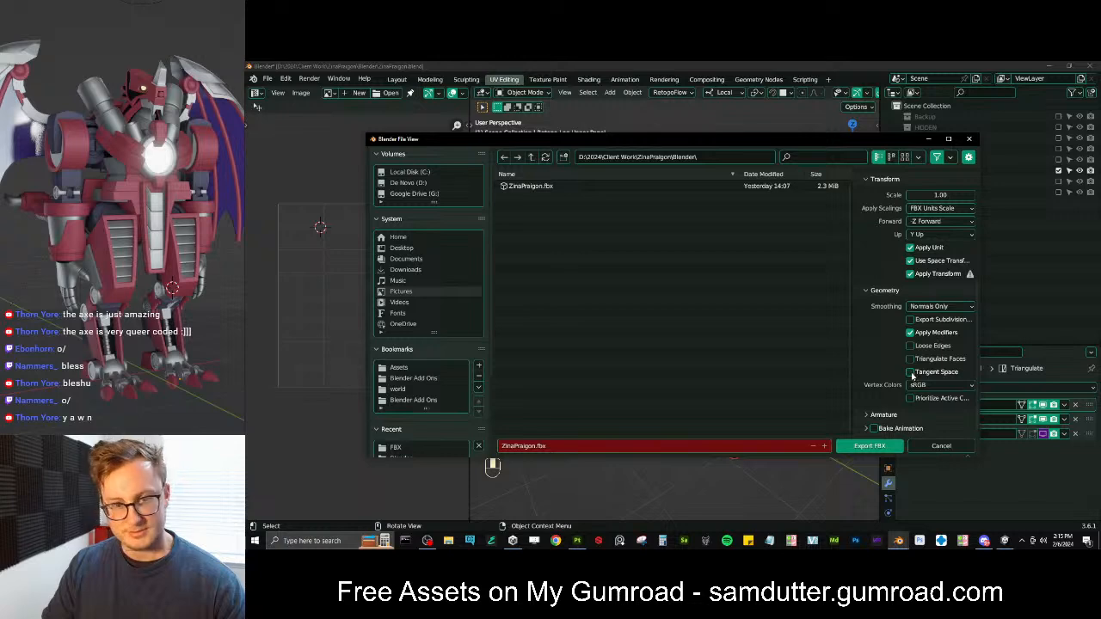
pyautogui.click(870, 447)
pyautogui.hotkey('ctrl', 's')
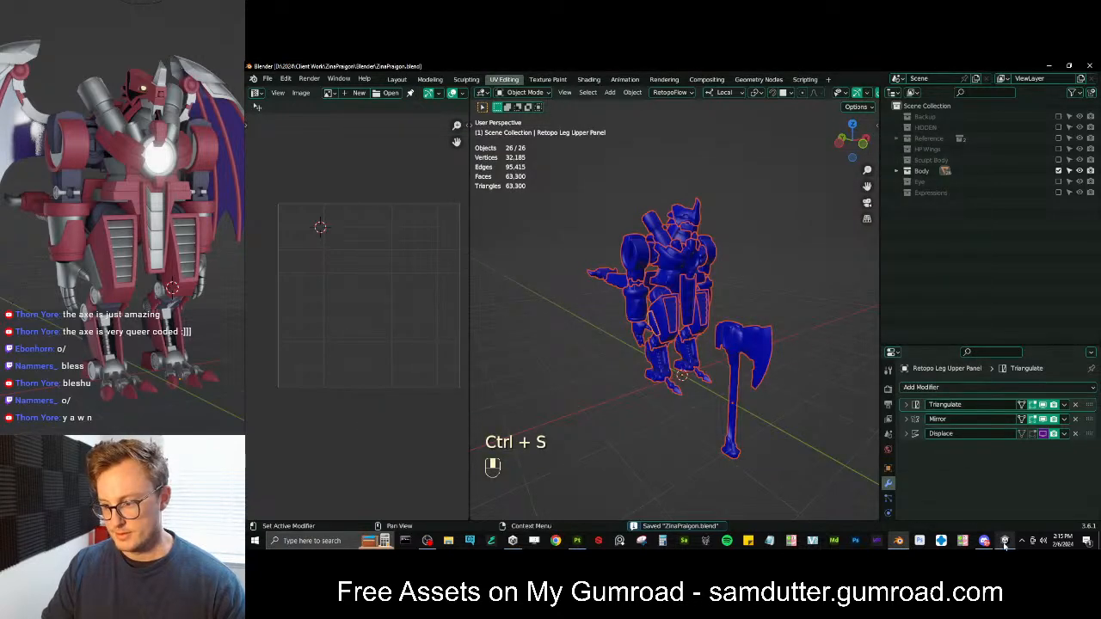
# Export the selected meshes again, overwriting the existing FBX in another recently used folder, and save the blend file
pyautogui.click(1004, 540)
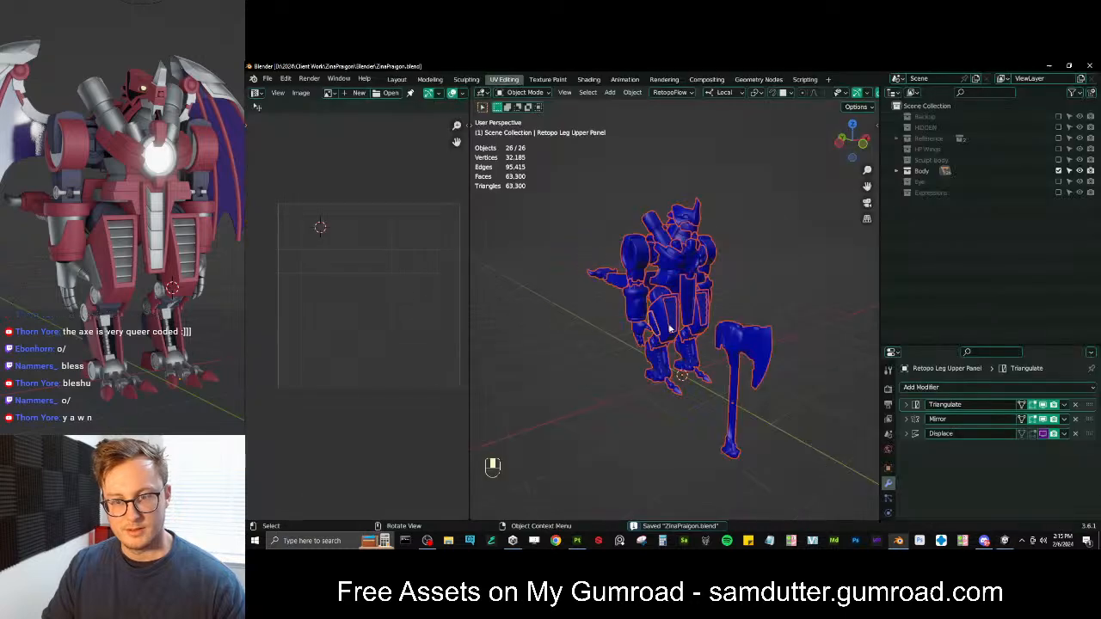
pyautogui.hotkey('alt', 'Tab')
pyautogui.press('q')
pyautogui.click(602, 212)
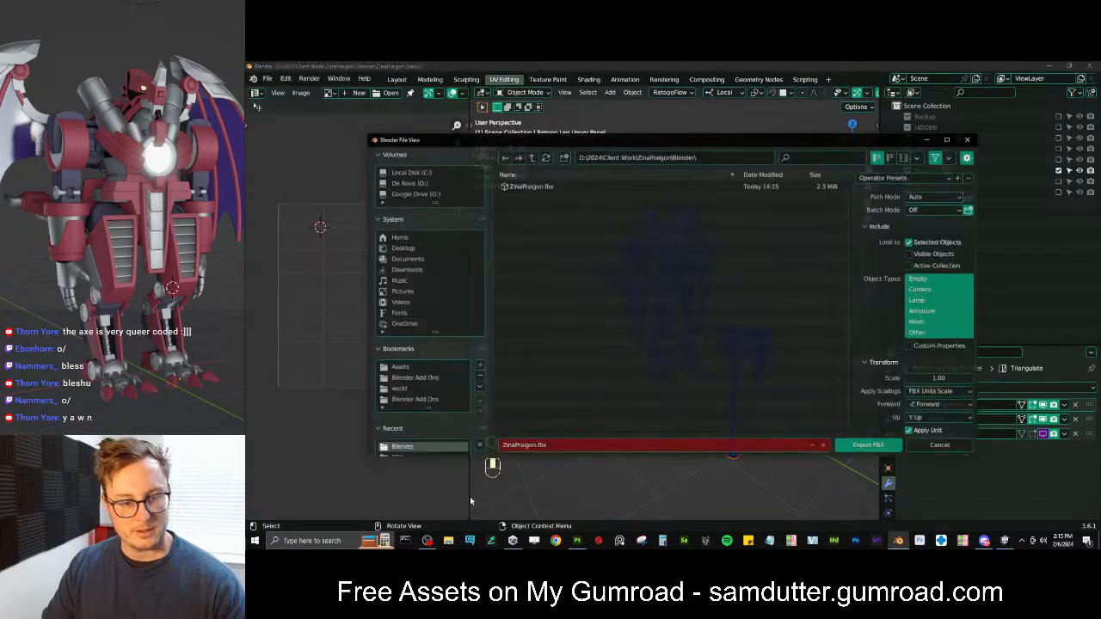
pyautogui.scroll(-2, 413, 387)
pyautogui.click(414, 388)
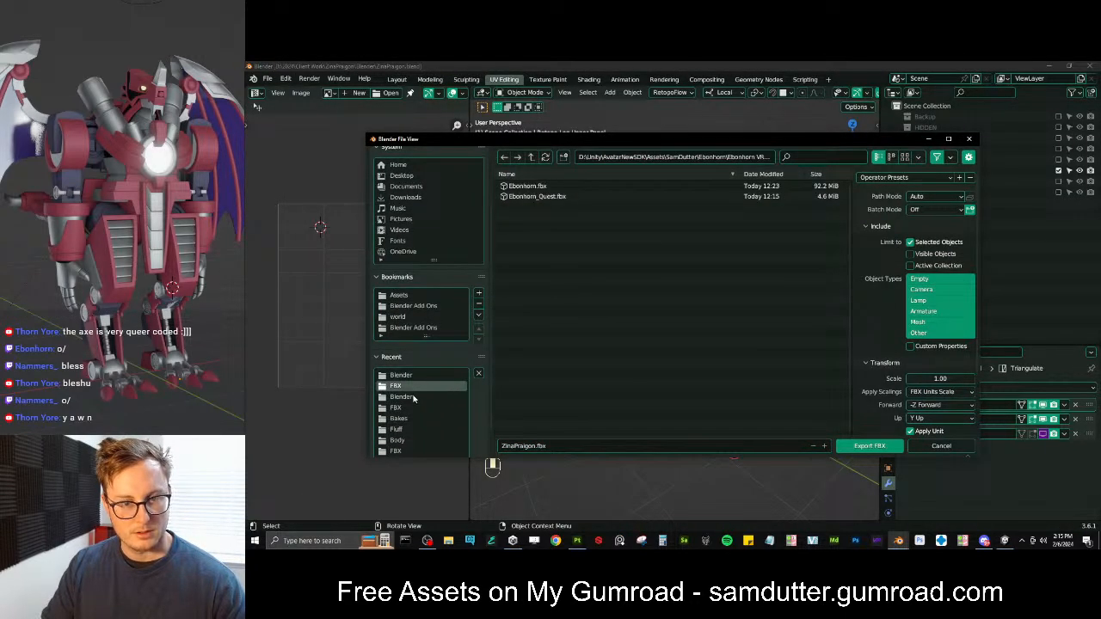
pyautogui.click(411, 407)
pyautogui.click(405, 450)
pyautogui.click(529, 186)
pyautogui.click(870, 445)
pyautogui.hotkey('ctrl', 's')
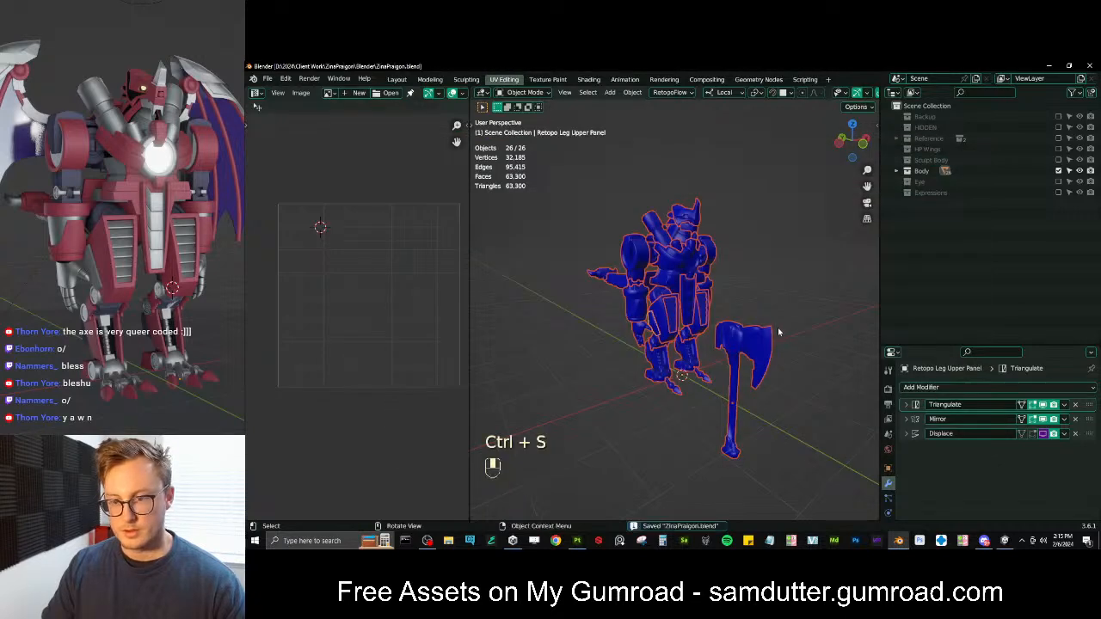
# Switch to Unity and examine the avatar from several angles, including close-ups, and inspect the textured model in Substance Painter
pyautogui.hotkey('alt', 'Tab')
pyautogui.hotkey('alt', 'Tab')
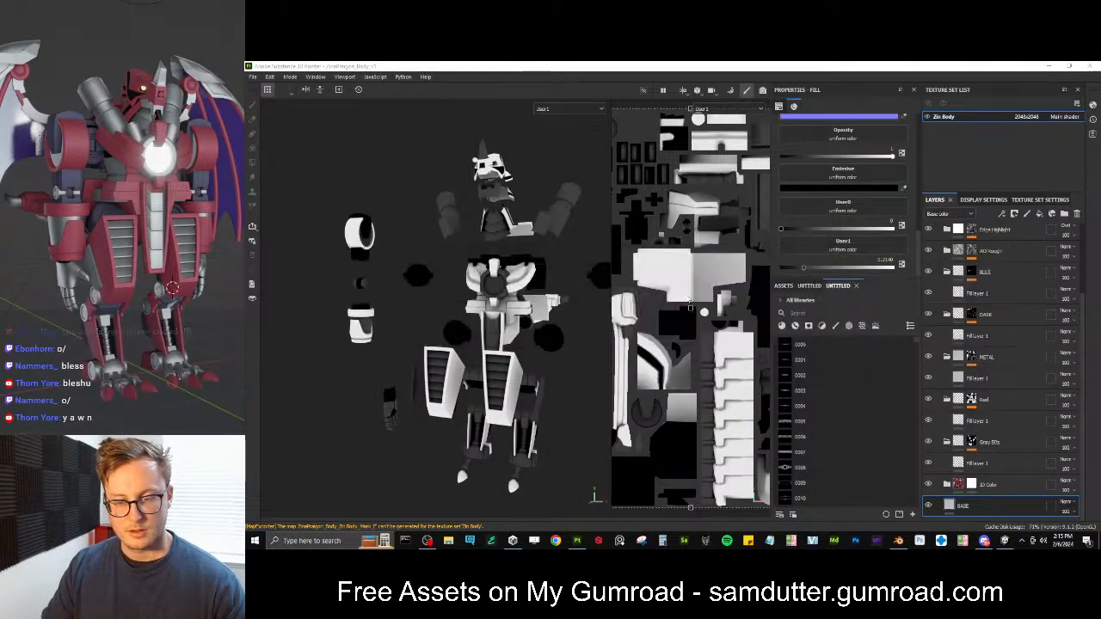
pyautogui.hotkey('alt', 'Tab')
pyautogui.scroll(-5, 667, 356)
pyautogui.keyDown('alt'); pyautogui.moveTo(688, 359); pyautogui.dragTo(752, 340); pyautogui.keyUp('alt')
pyautogui.scroll(7, 542, 357)
pyautogui.scroll(-6, 594, 355)
pyautogui.scroll(-6, 751, 340)
pyautogui.keyDown('alt'); pyautogui.moveTo(640, 288); pyautogui.dragTo(700, 316); pyautogui.keyUp('alt')
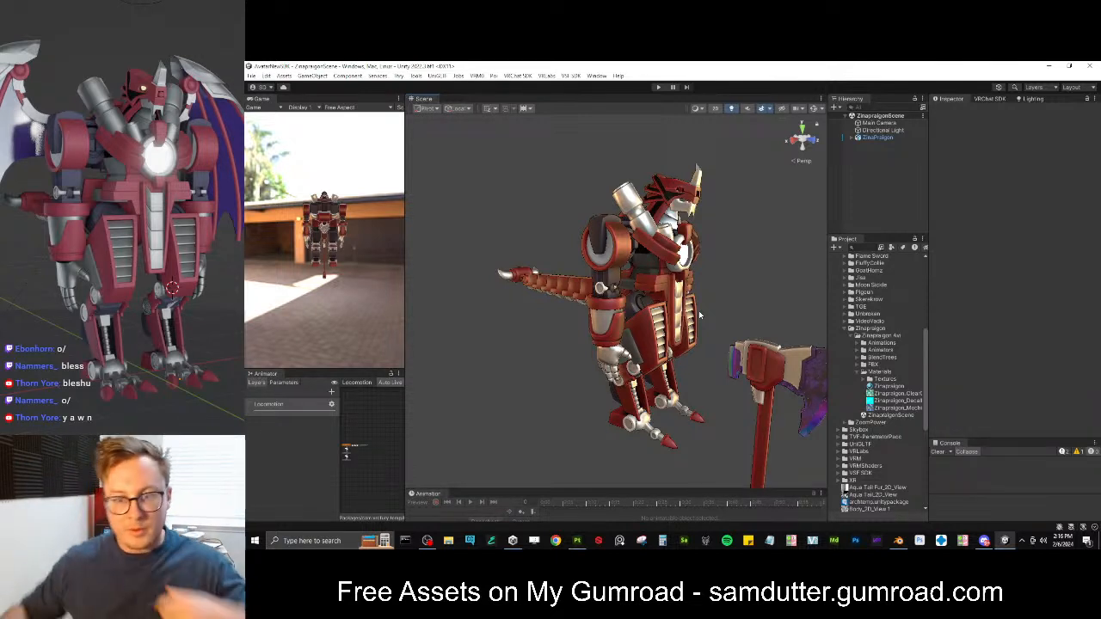
pyautogui.scroll(2, 655, 286)
pyautogui.scroll(7, 656, 291)
pyautogui.keyDown('alt'); pyautogui.moveTo(676, 339); pyautogui.dragTo(672, 510); pyautogui.keyUp('alt')
pyautogui.click(576, 541)
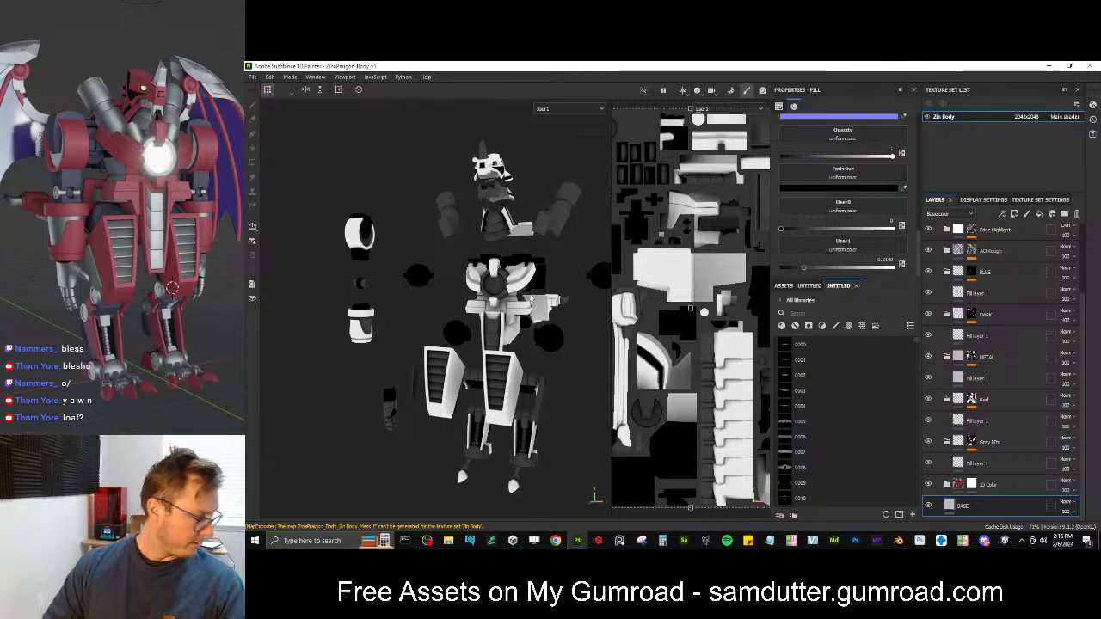
pyautogui.moveTo(496, 287)
pyautogui.keyDown('alt'); pyautogui.mouseDown()
pyautogui.moveTo(456, 310)
pyautogui.moveTo(465, 318)
pyautogui.moveTo(376, 317)
pyautogui.mouseUp(); pyautogui.keyUp('alt')
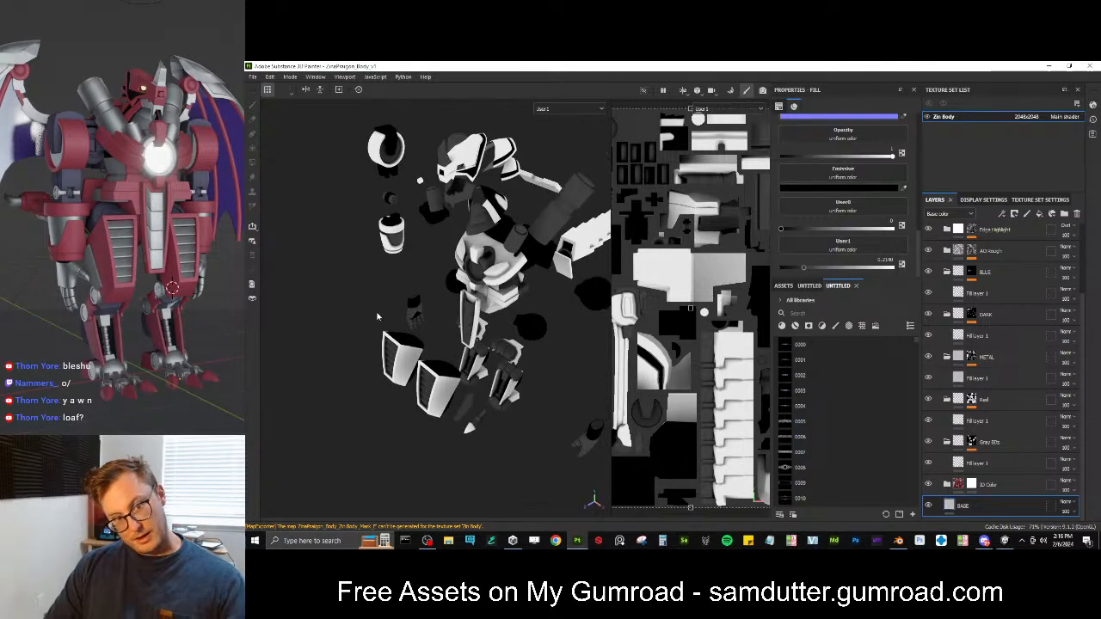
# Switch to Blender, view the full model from the front, clear the object selection and save the file
pyautogui.click(898, 543)
pyautogui.scroll(-4, 579, 317)
pyautogui.moveTo(680, 260); pyautogui.dragTo(748, 249, button='middle')
pyautogui.hotkey('ctrl', 's')
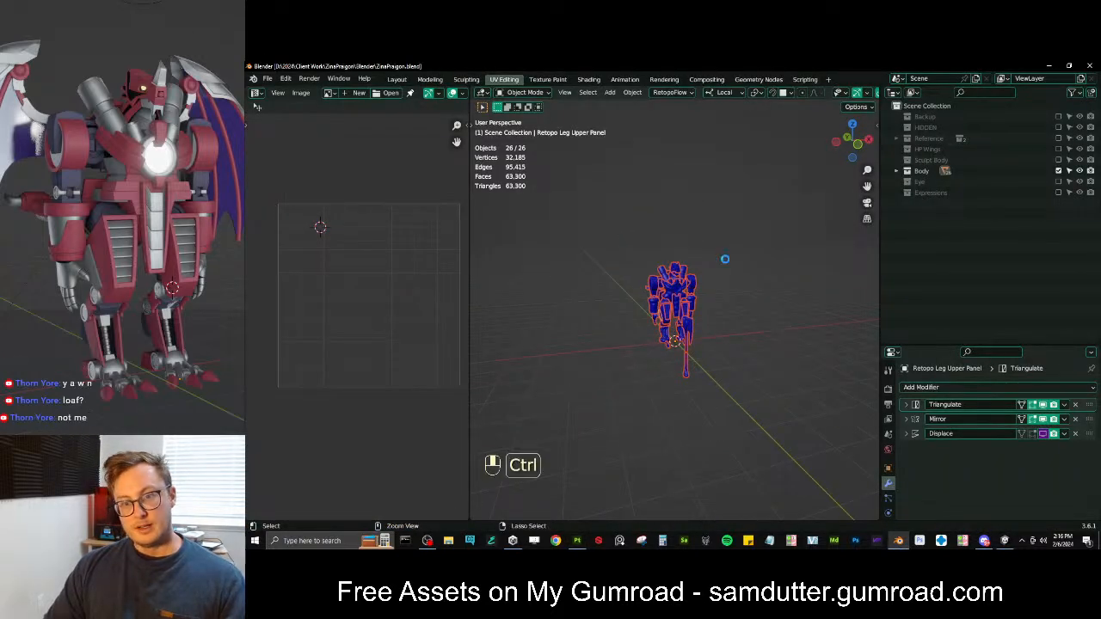
pyautogui.scroll(5, 725, 263)
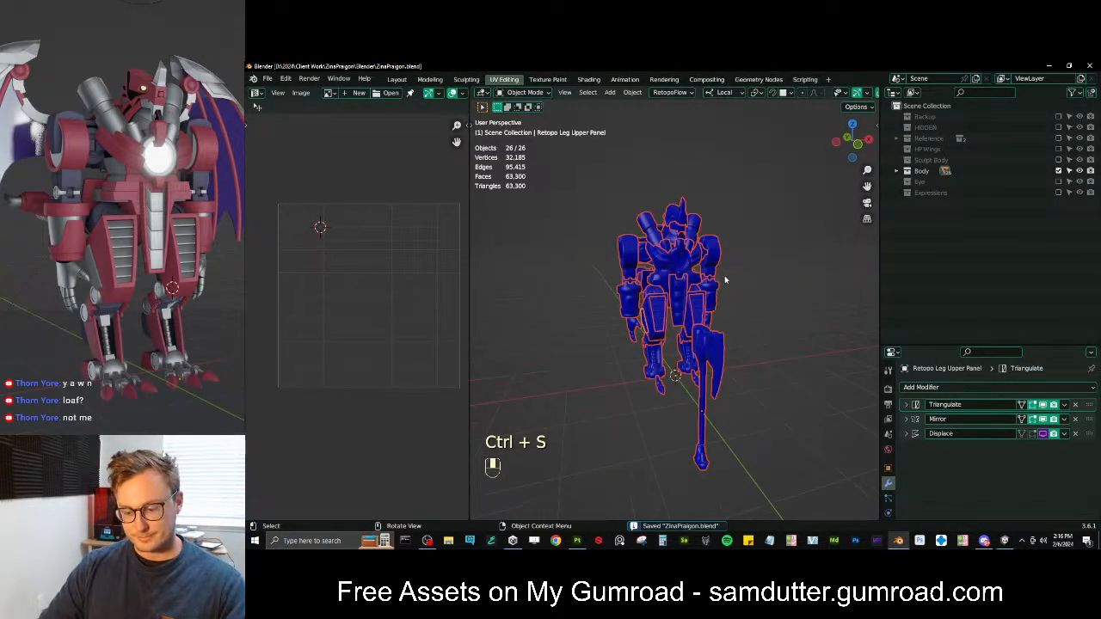
pyautogui.press('KP_1')
pyautogui.hotkey('ctrl', 's')
pyautogui.scroll(3, 714, 305)
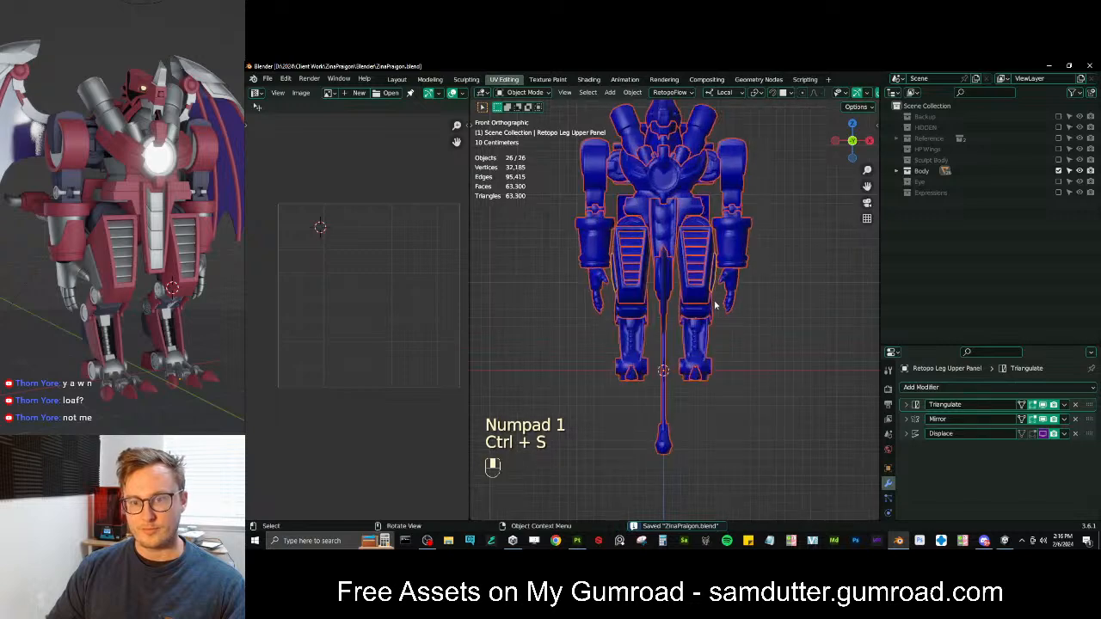
pyautogui.keyDown('shift'); pyautogui.moveTo(676, 206); pyautogui.dragTo(680, 236, button='middle'); pyautogui.keyUp('shift')
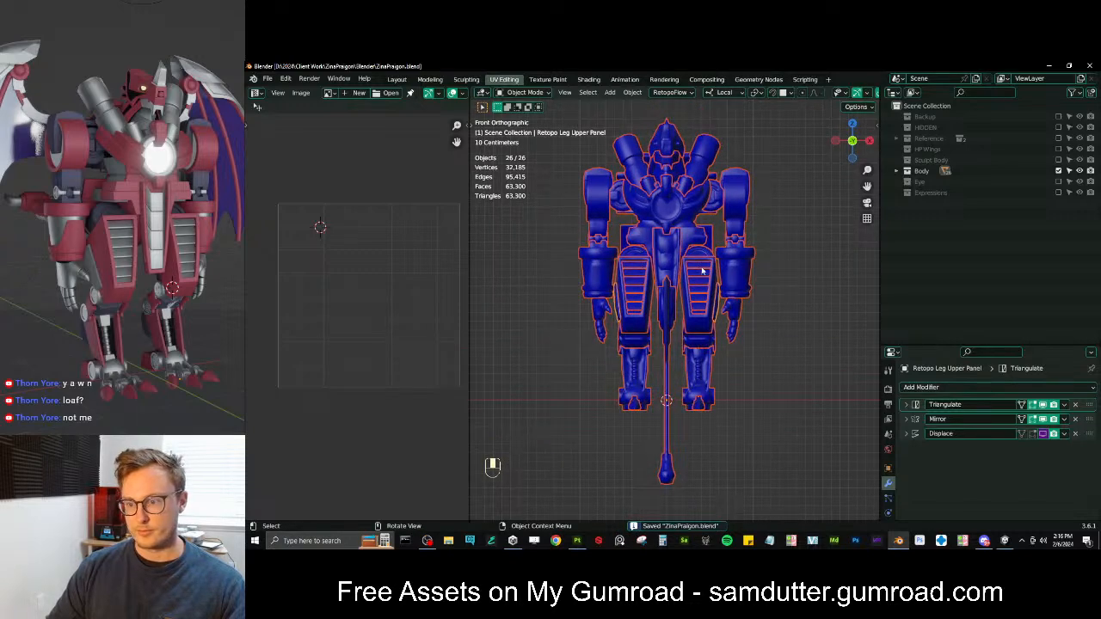
pyautogui.click(738, 344)
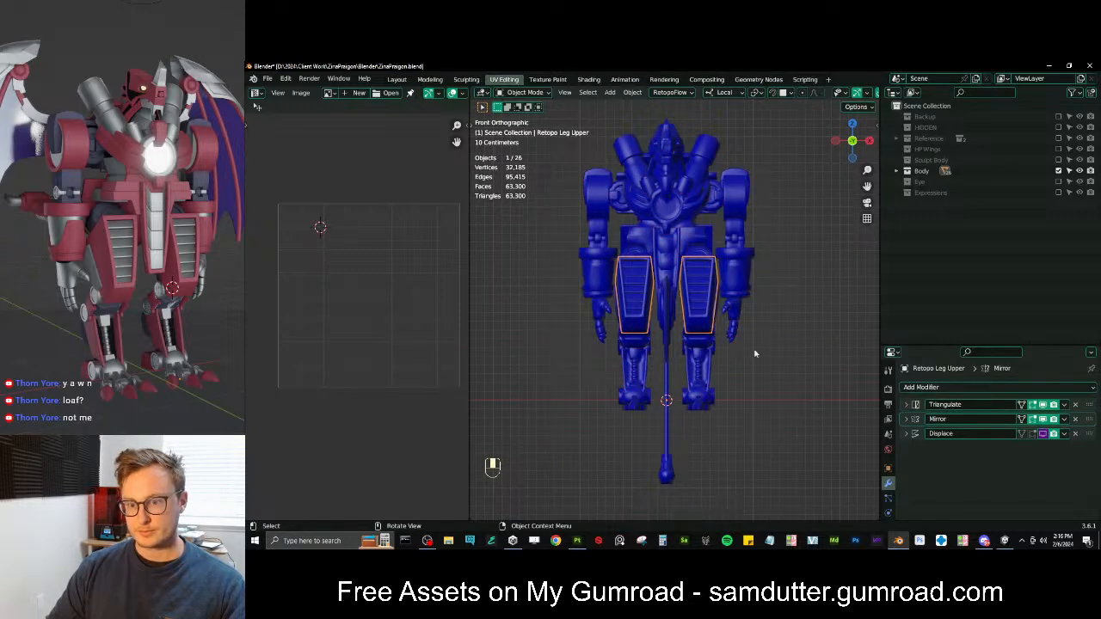
pyautogui.hotkey('ctrl', 's')
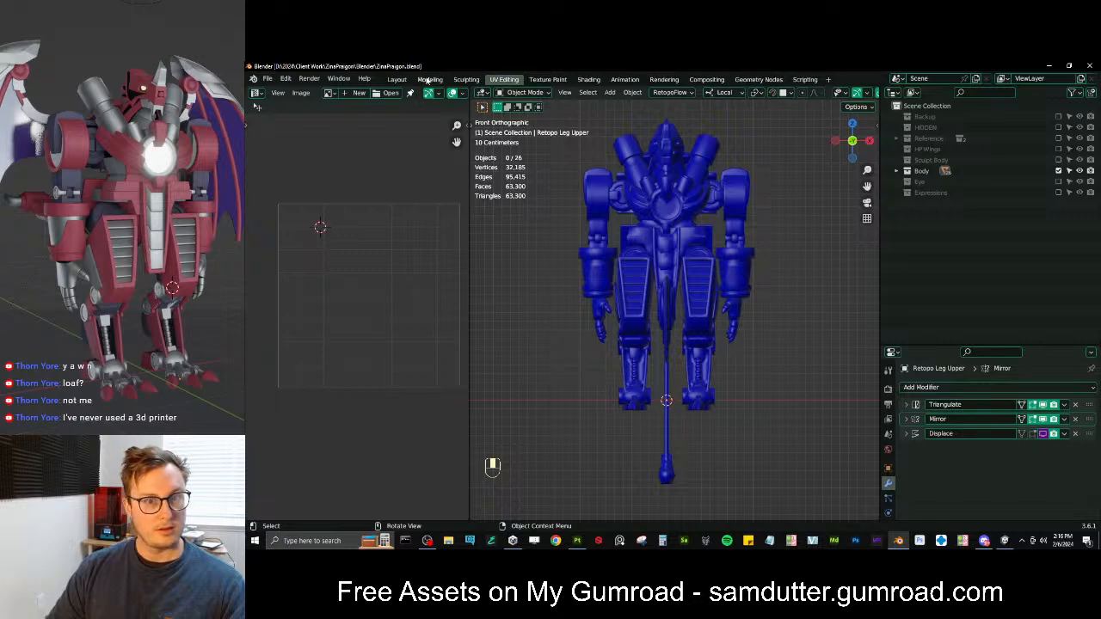
# Switch to the Layout workspace, show the model in front view, and shrink the timeline to enlarge the 3D viewport
pyautogui.click(396, 79)
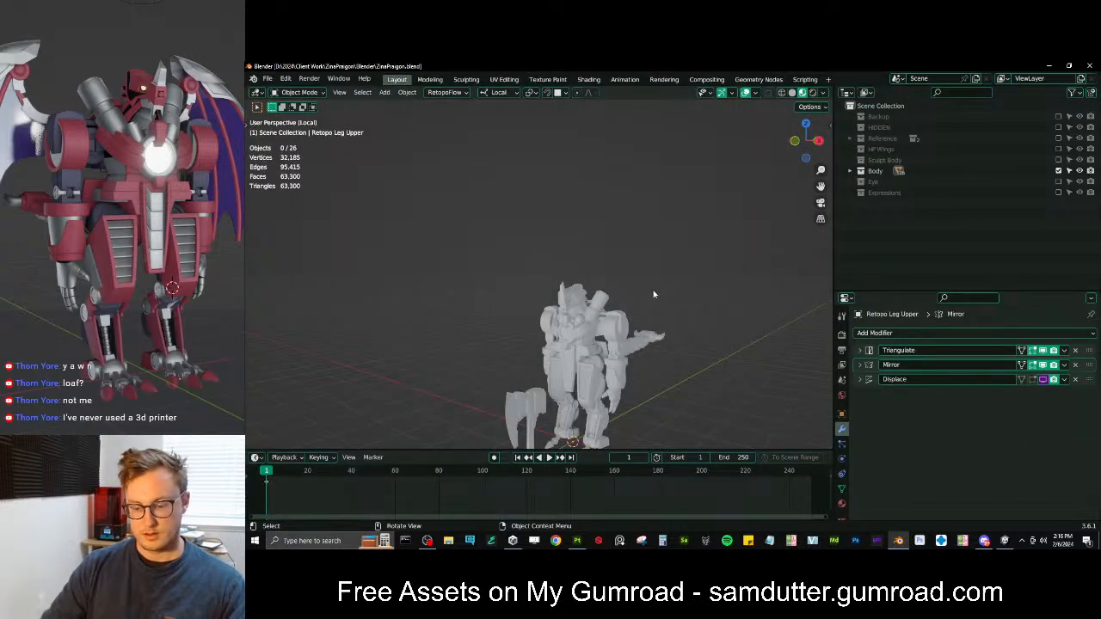
pyautogui.press('KP_1')
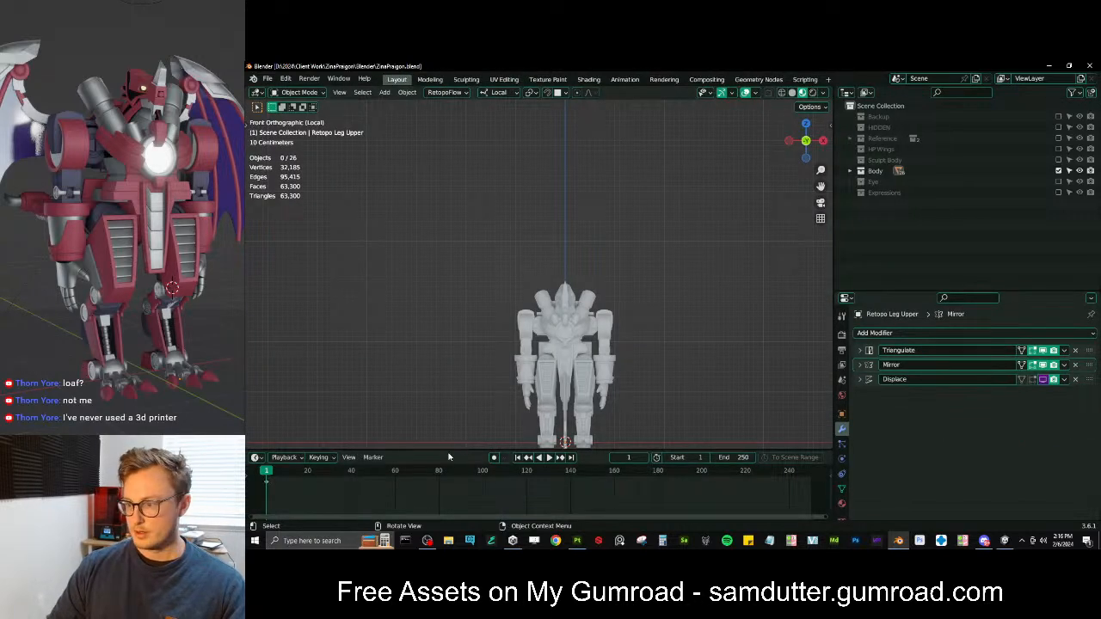
pyautogui.moveTo(443, 456); pyautogui.dragTo(444, 513)
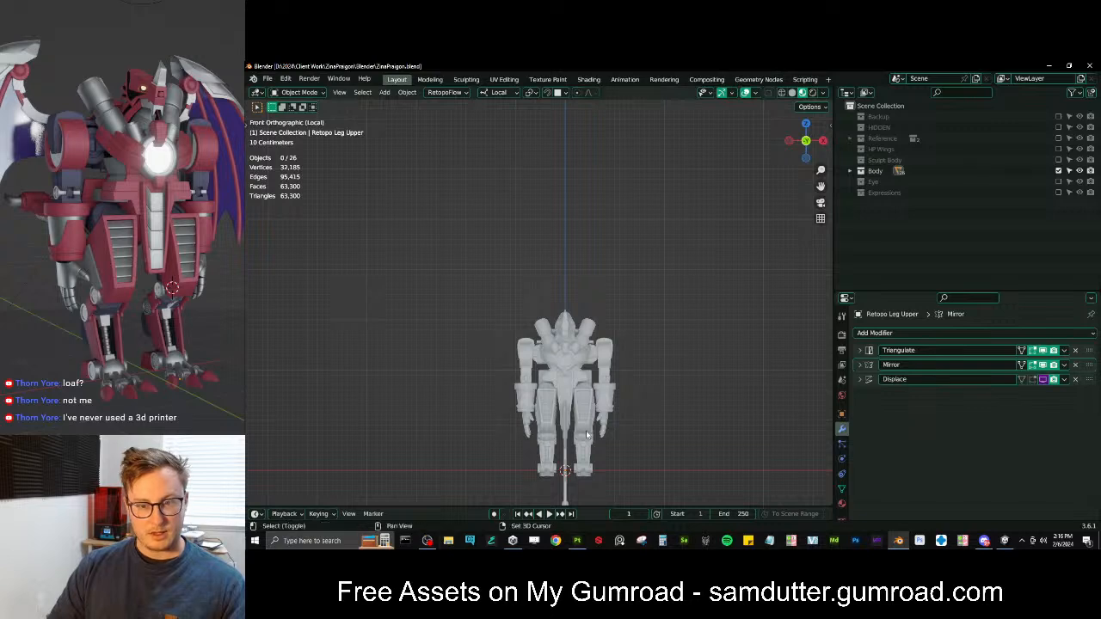
pyautogui.keyDown('shift'); pyautogui.moveTo(589, 432); pyautogui.dragTo(598, 342, button='middle'); pyautogui.keyUp('shift')
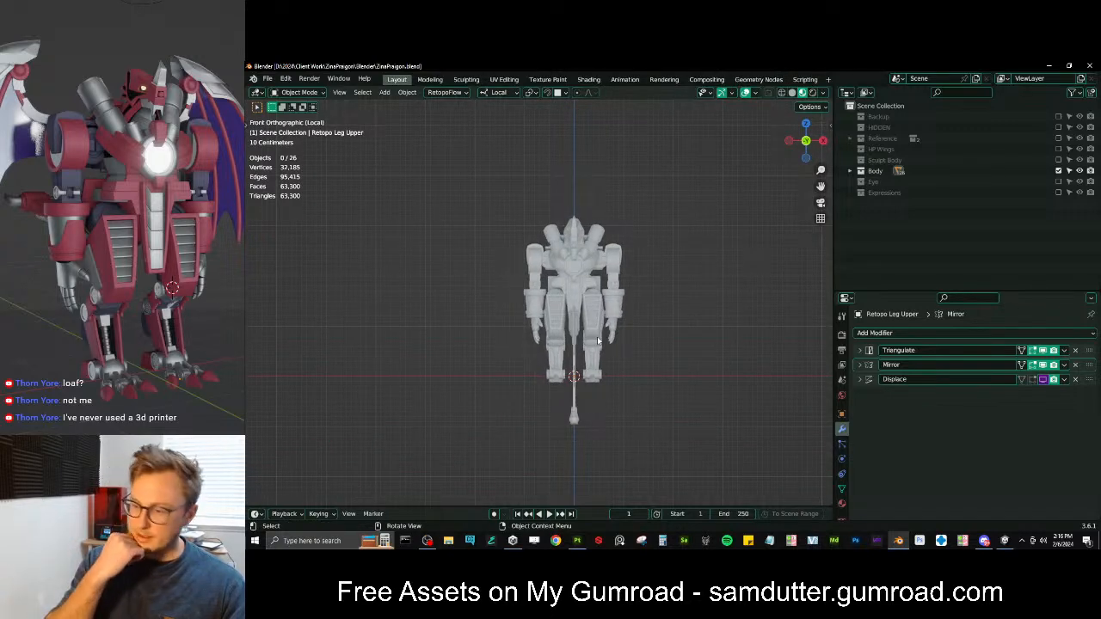
pyautogui.scroll(4, 599, 341)
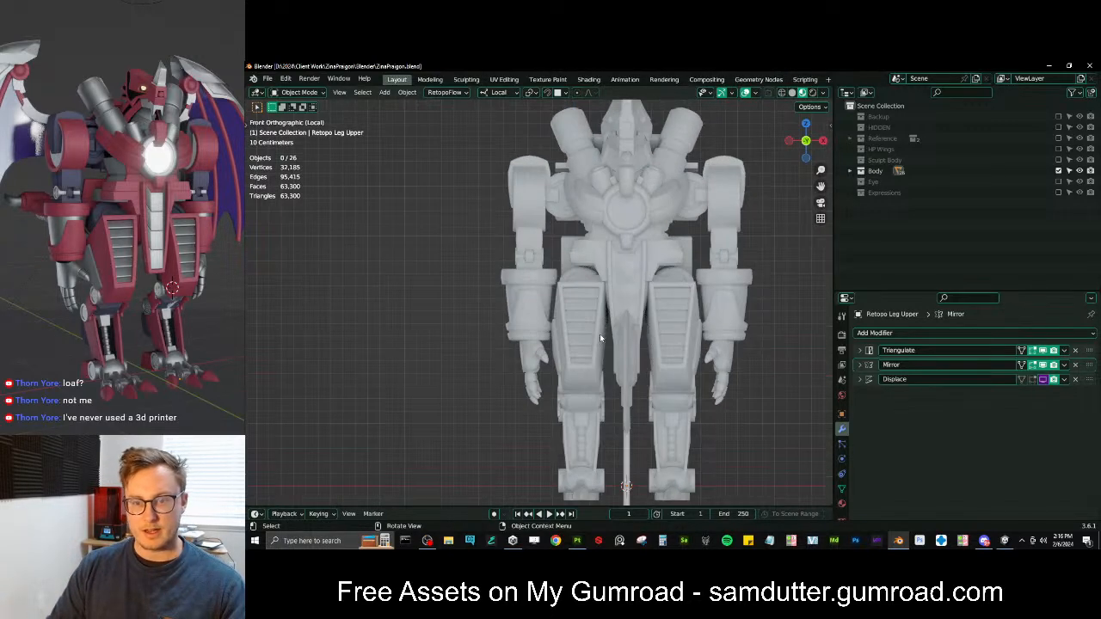
pyautogui.keyDown('shift'); pyautogui.moveTo(599, 334); pyautogui.dragTo(567, 298, button='middle'); pyautogui.keyUp('shift')
# Show the Auto-Rig Pro tools beside the model and set the viewport to solid shading
pyautogui.press('n')
pyautogui.scroll(-3, 580, 299)
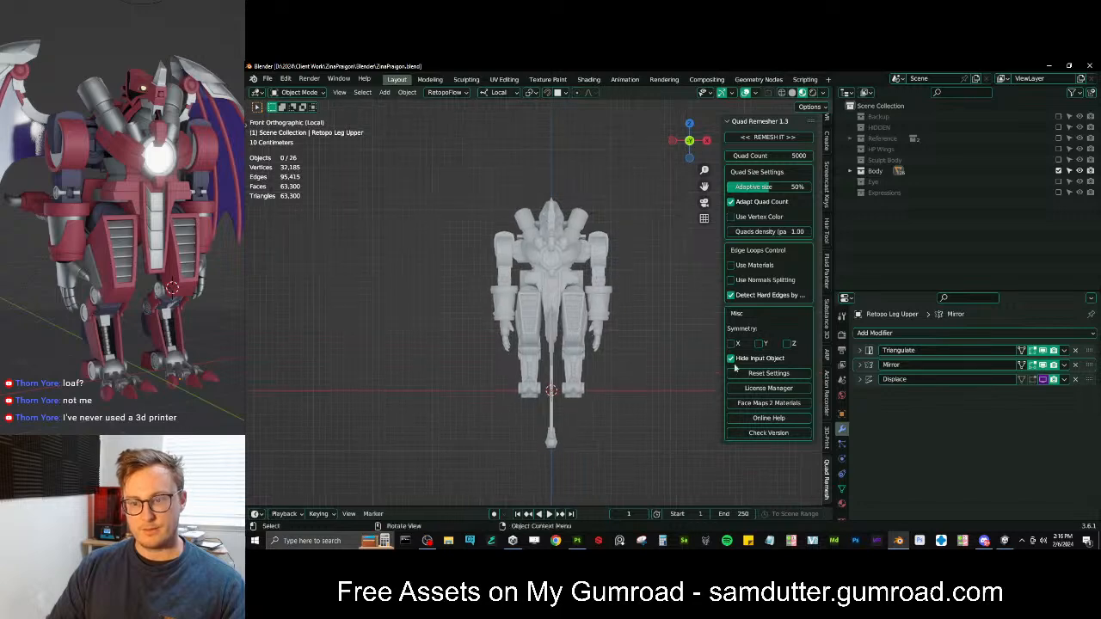
pyautogui.scroll(-2, 829, 440)
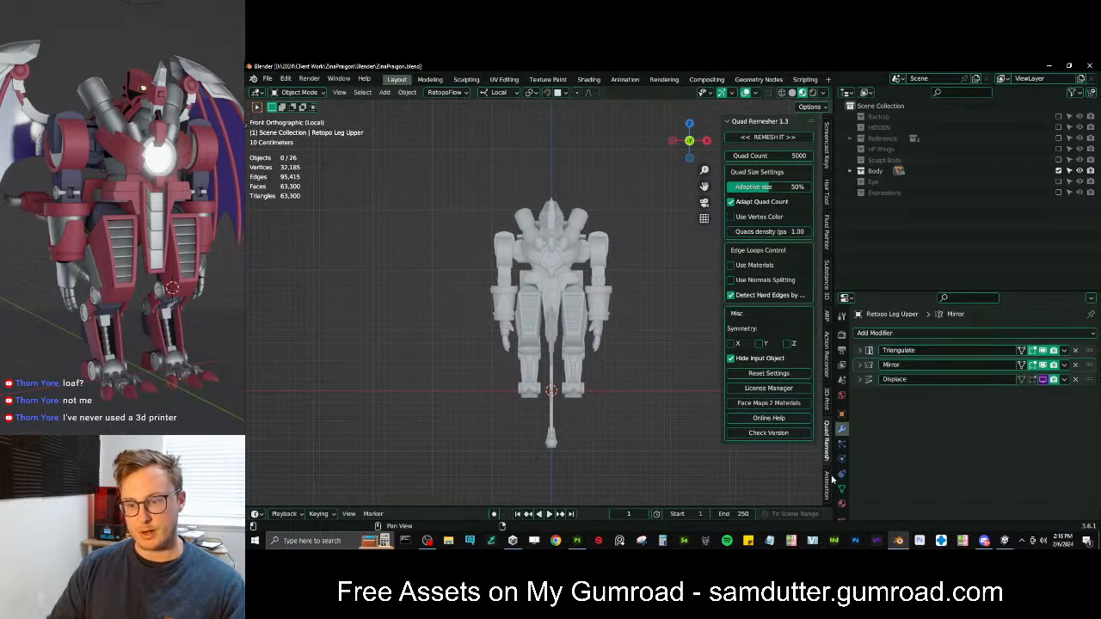
pyautogui.click(826, 315)
pyautogui.scroll(3, 580, 336)
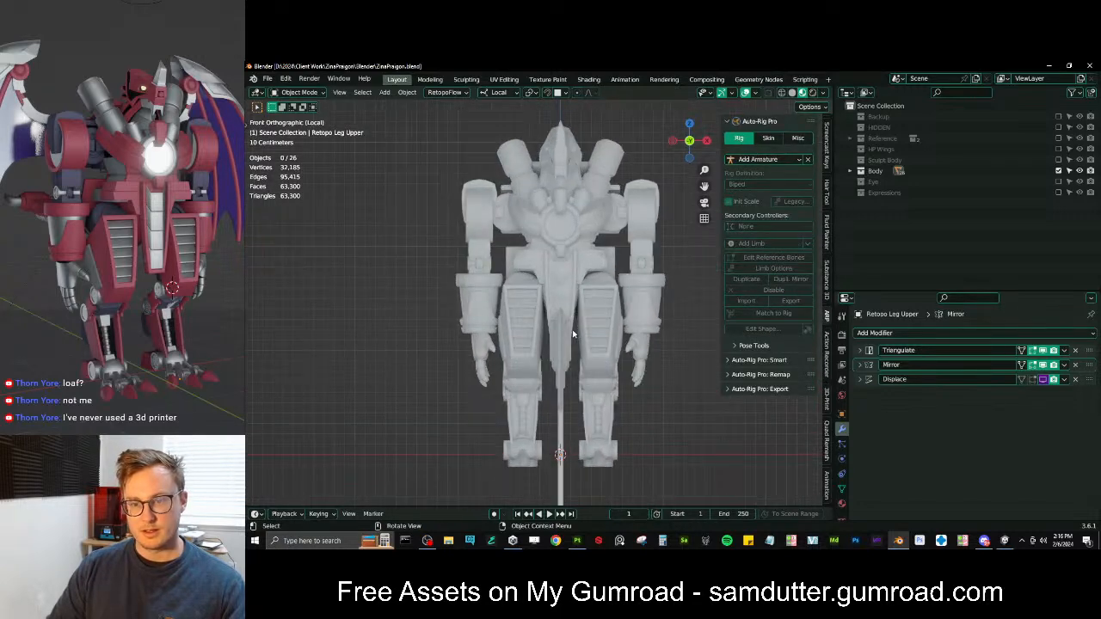
pyautogui.keyDown('shift'); pyautogui.moveTo(579, 334); pyautogui.dragTo(573, 330, button='middle'); pyautogui.keyUp('shift')
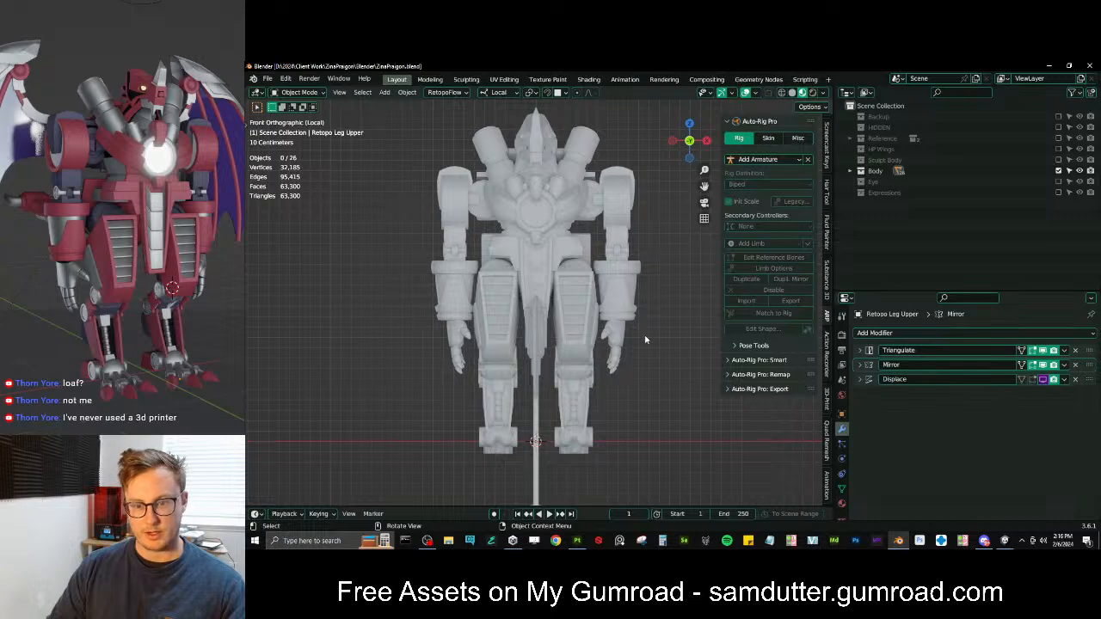
pyautogui.press('z')
pyautogui.press('6')
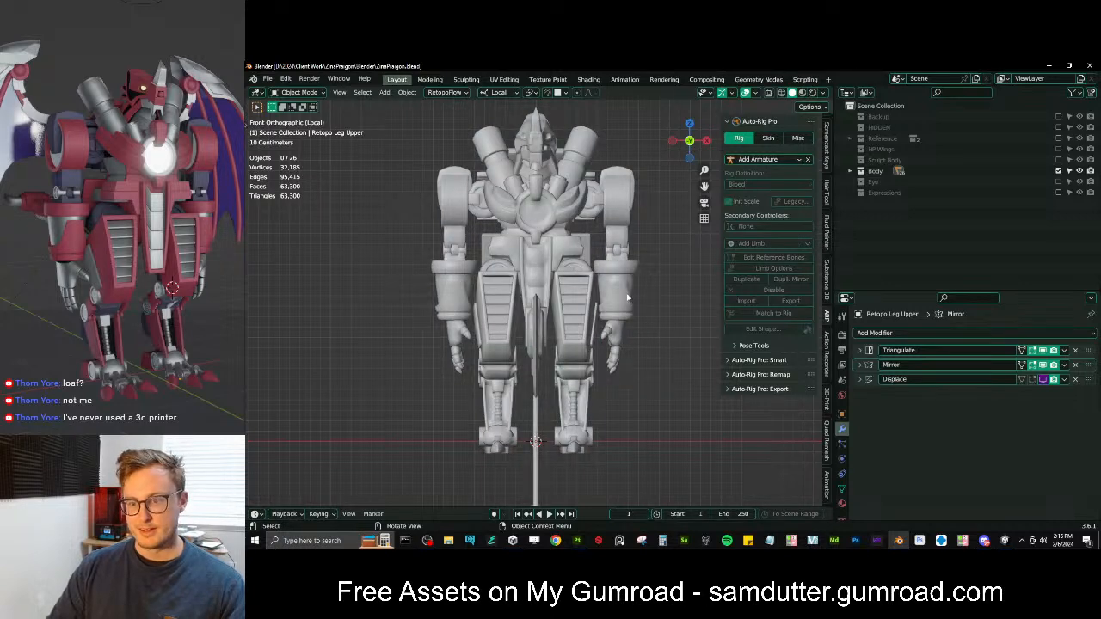
# Check the upper leg's mirroring by toggling its Mirror modifier's viewport display and trying out a move
pyautogui.click(591, 307)
pyautogui.moveTo(591, 307); pyautogui.dragTo(617, 346, button='middle')
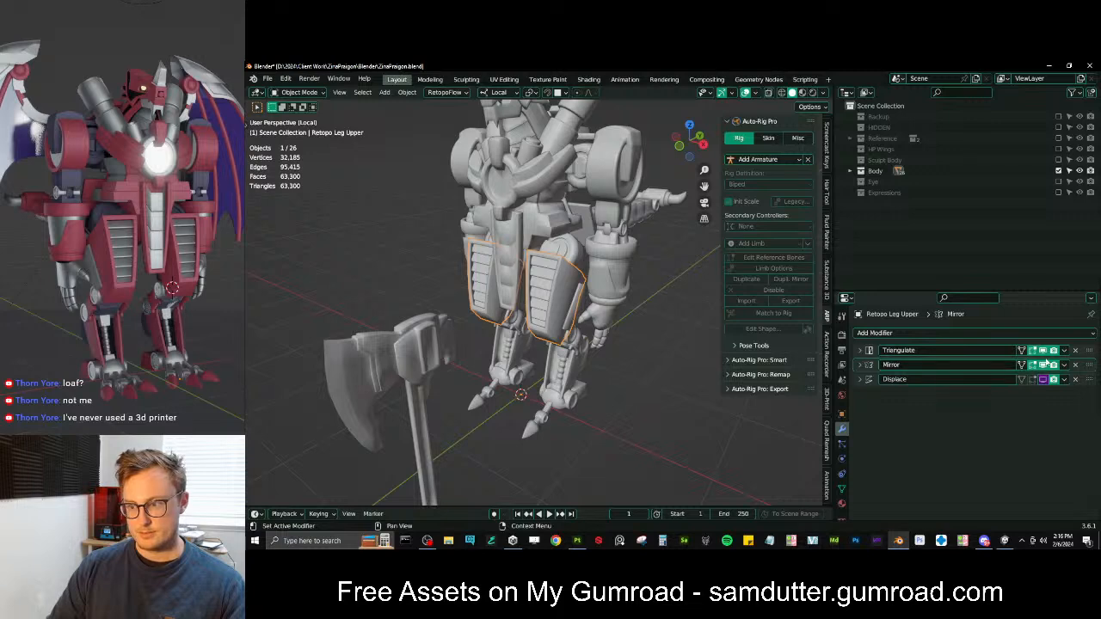
pyautogui.click(1044, 365)
pyautogui.click(1043, 365)
pyautogui.moveTo(479, 273); pyautogui.dragTo(593, 294, button='middle')
pyautogui.press('g')
pyautogui.rightClick(496, 250)
# Try moving the neighbouring leg parts and add further lower-leg pieces to the selection to check how they are mirrored
pyautogui.scroll(3, 507, 258)
pyautogui.keyDown('shift'); pyautogui.click(562, 274); pyautogui.keyUp('shift')
pyautogui.press('g')
pyautogui.click(595, 320)
pyautogui.keyDown('shift'); pyautogui.click(575, 228); pyautogui.keyUp('shift')
pyautogui.moveTo(574, 228); pyautogui.dragTo(592, 277, button='middle')
pyautogui.keyDown('shift'); pyautogui.click(590, 367); pyautogui.keyUp('shift')
pyautogui.moveTo(590, 368); pyautogui.dragTo(587, 329, button='middle')
# Apply the Mirror.001 modifier on the Retopo Leg mid mesh, and apply the object's transform
pyautogui.click(575, 298)
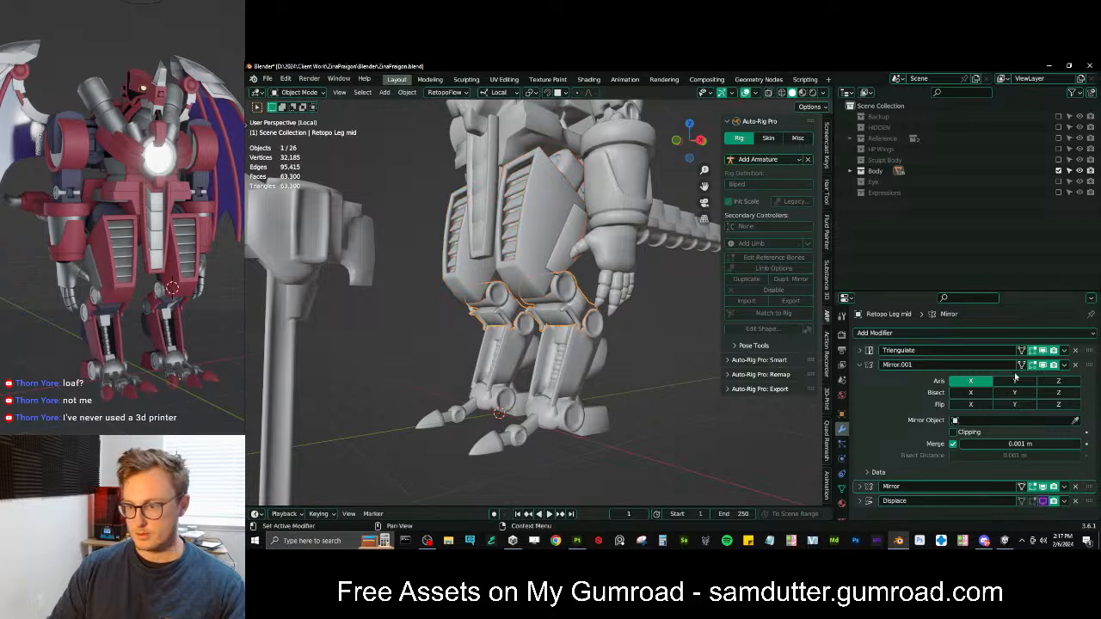
pyautogui.click(1063, 365)
pyautogui.click(1023, 381)
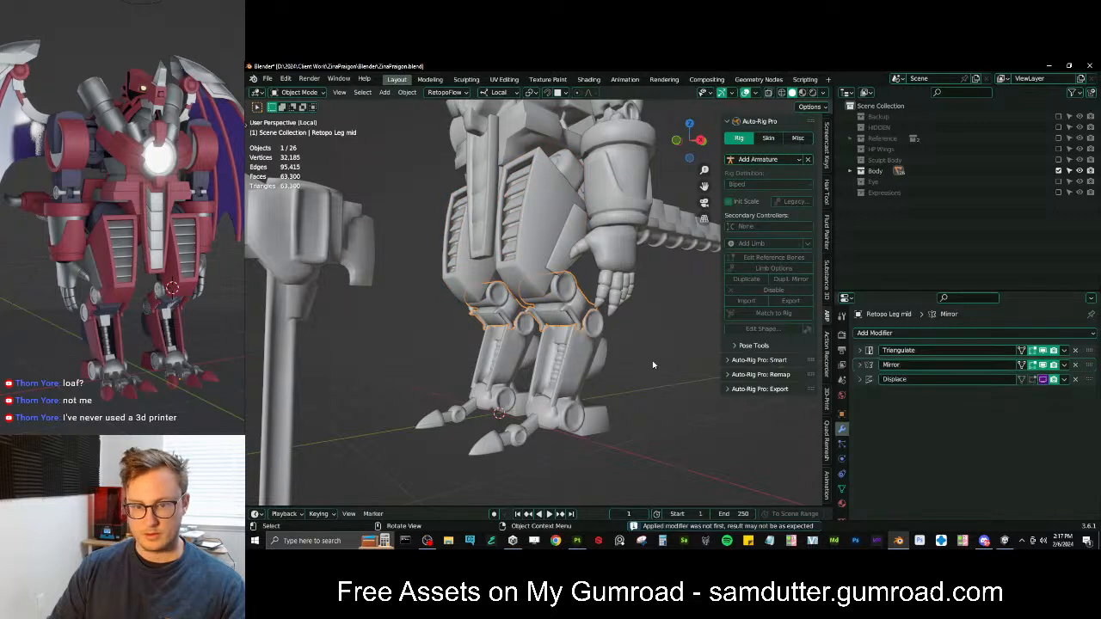
pyautogui.hotkey('ctrl', 'a')
pyautogui.click(652, 364)
# Try applying the transform of the Retopo Lower Legs mesh, and undo it
pyautogui.moveTo(585, 324); pyautogui.dragTo(591, 371, button='middle')
pyautogui.click(578, 353)
pyautogui.hotkey('ctrl', 'a')
pyautogui.click(599, 357)
pyautogui.hotkey('ctrl', 'z')
# Try applying Mirror.001 and the transform on the lower legs, and undo the transform change
pyautogui.click(1063, 365)
pyautogui.click(1015, 378)
pyautogui.hotkey('ctrl', 'a')
pyautogui.click(565, 365)
pyautogui.moveTo(565, 366); pyautogui.dragTo(607, 367, button='middle')
pyautogui.hotkey('ctrl', 'z')
# Try placing the lower legs' Mirror.001 modifier below Mirror to apply it, undo the reordering, and collapse Mirror.001's settings
pyautogui.click(1046, 366)
pyautogui.click(1046, 368)
pyautogui.moveTo(1085, 488); pyautogui.dragTo(1085, 366)
pyautogui.click(1064, 378)
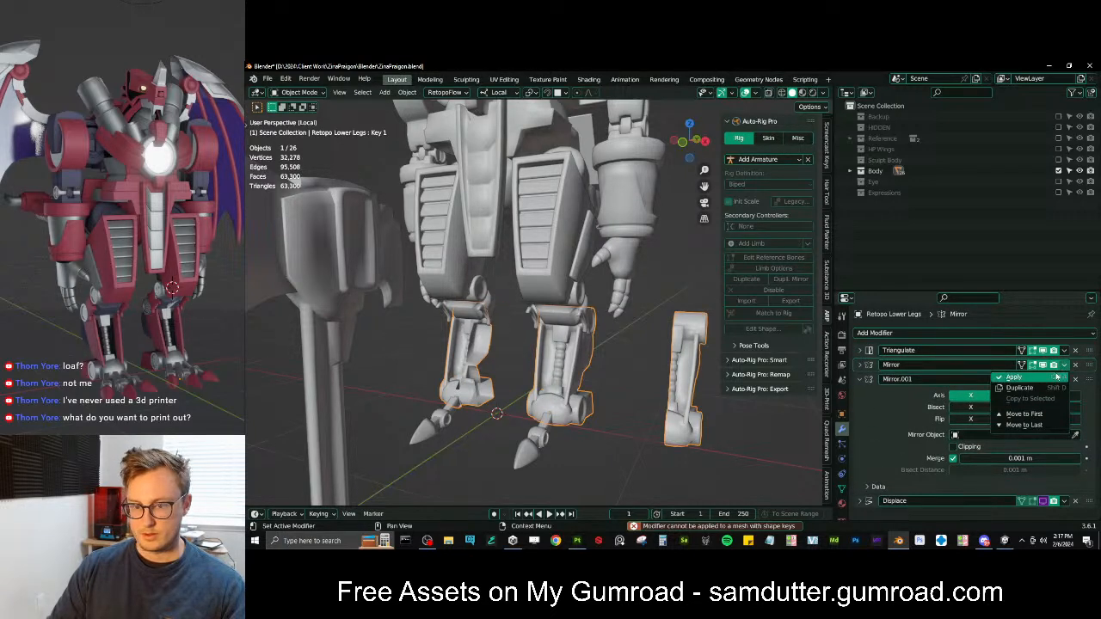
pyautogui.hotkey('ctrl', 'z')
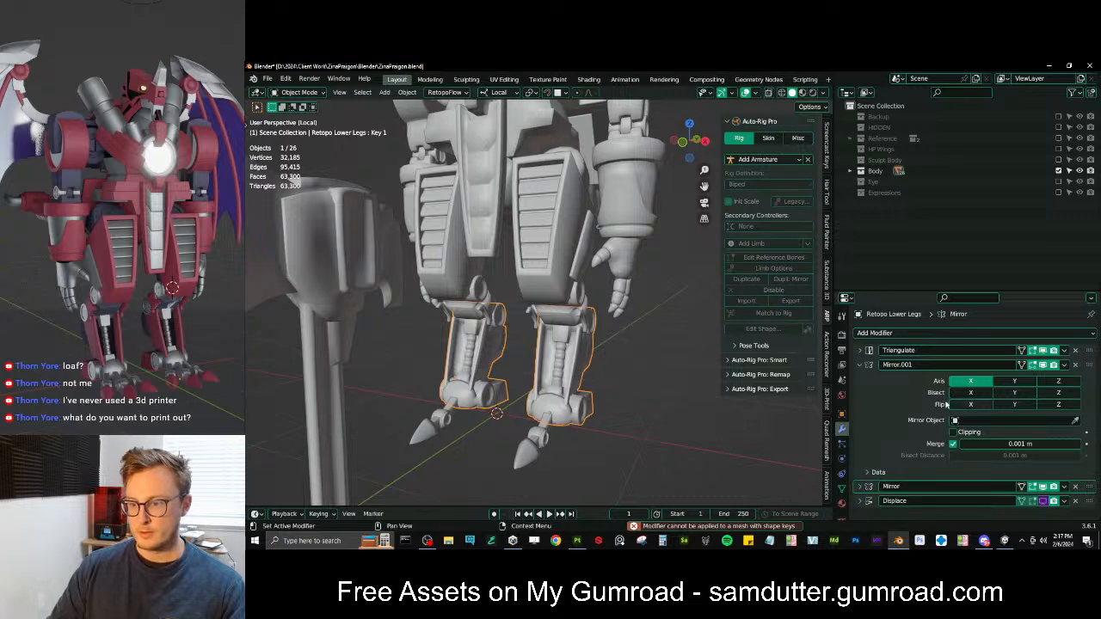
pyautogui.click(863, 367)
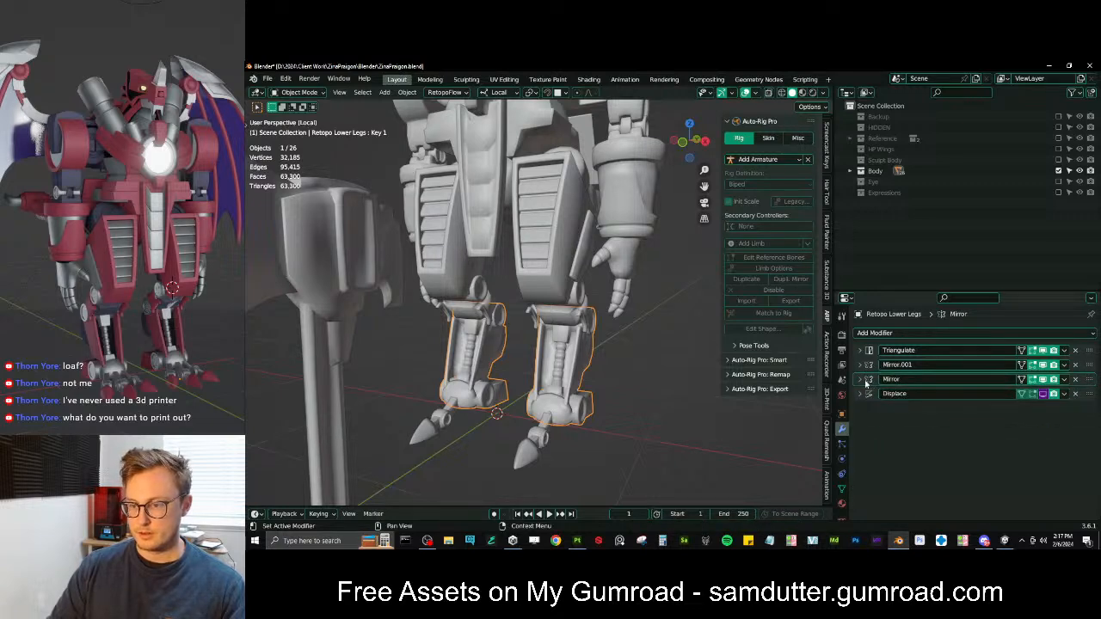
# Try applying the Mirror.001 modifier on the Retopo Lower Legs mesh while it still has shape keys
pyautogui.click(863, 380)
pyautogui.click(864, 379)
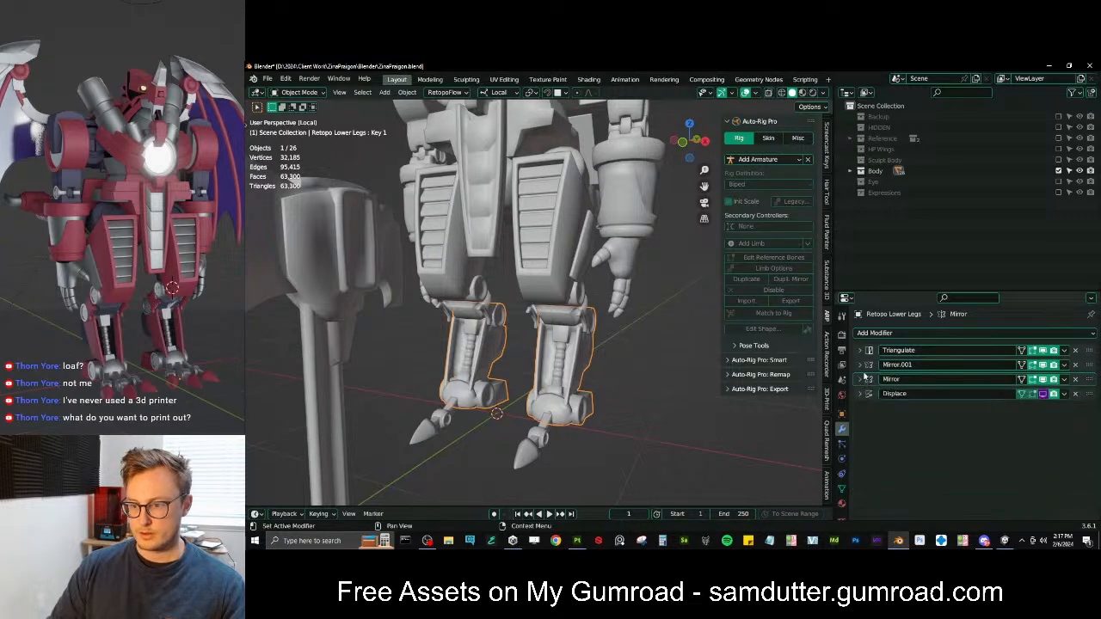
pyautogui.click(863, 365)
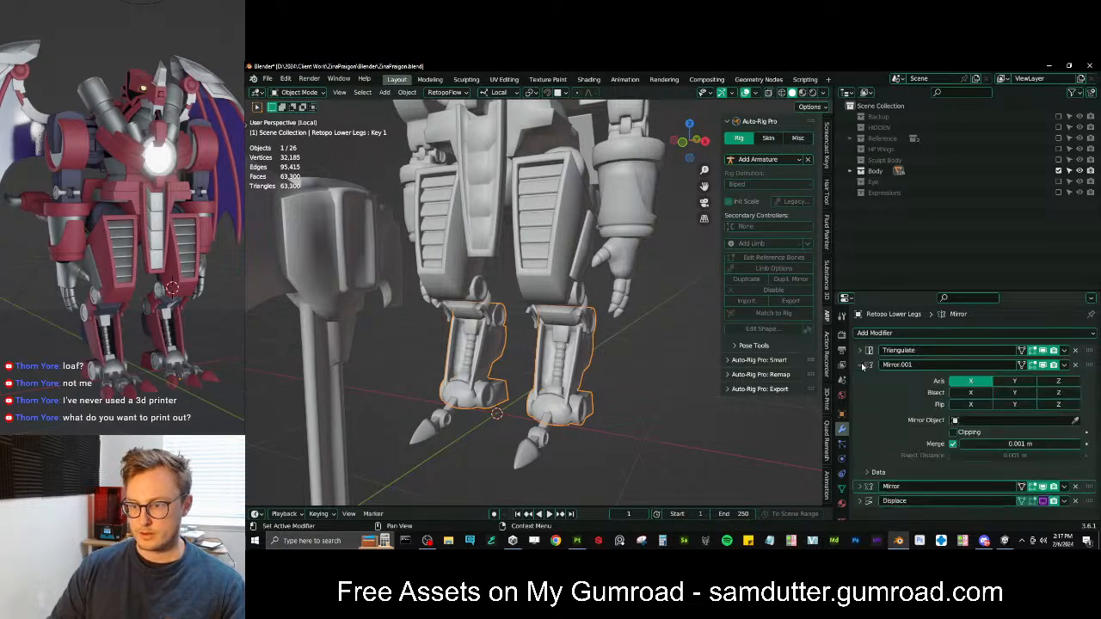
pyautogui.click(1046, 367)
pyautogui.click(1045, 366)
pyautogui.click(1064, 366)
pyautogui.click(1036, 379)
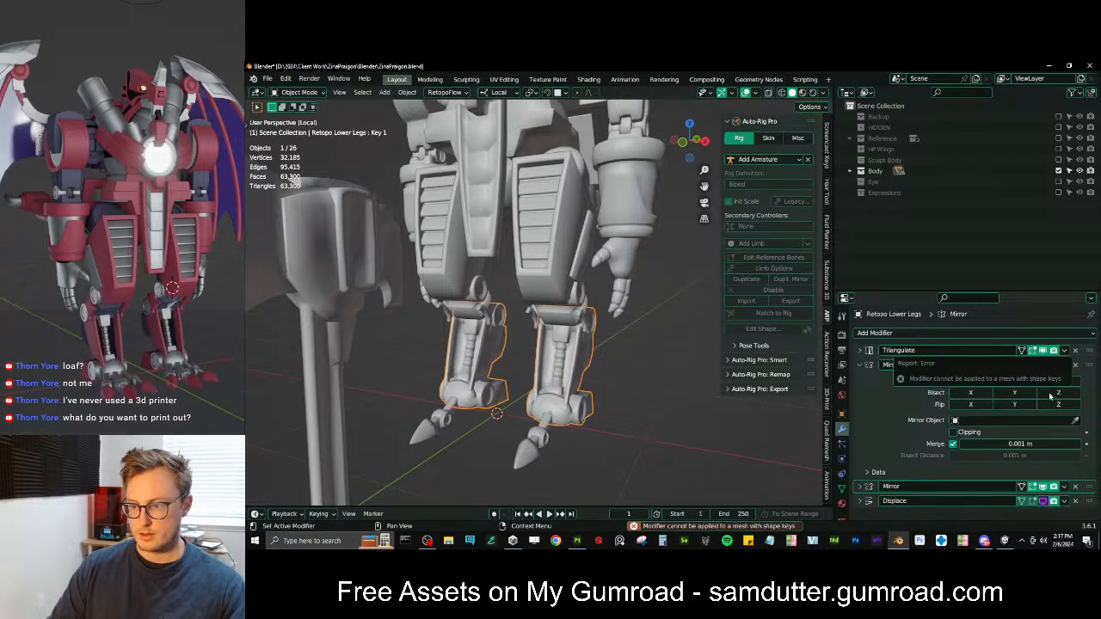
# Delete both shape keys, Key 1 and Basis, from the Retopo Lower Legs mesh
pyautogui.click(840, 488)
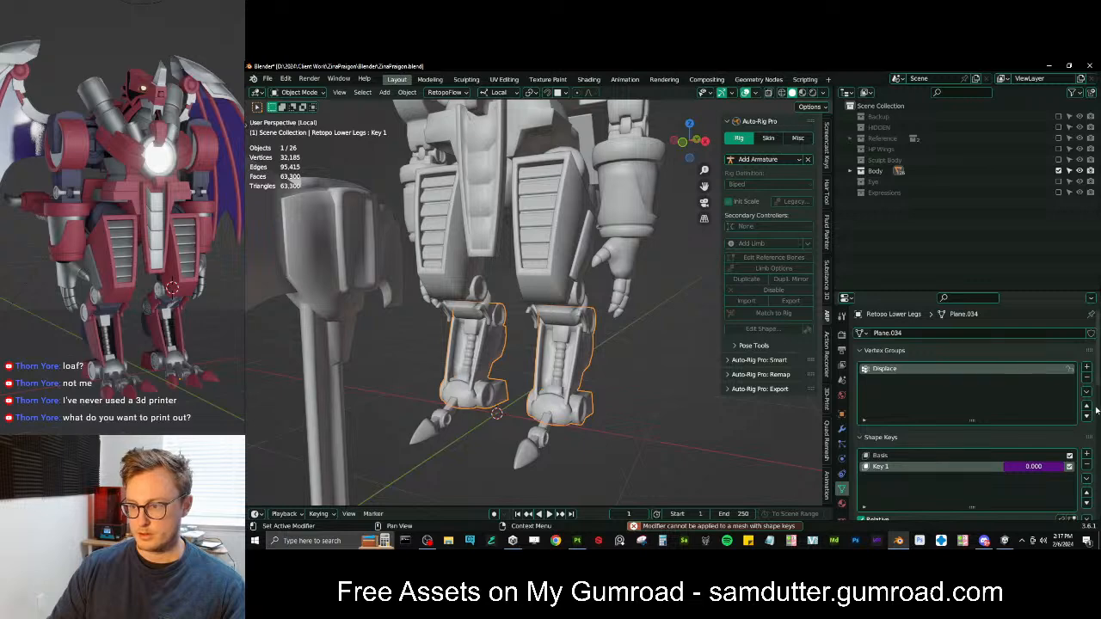
pyautogui.click(1085, 466)
pyautogui.click(1085, 466)
# Check the effect of Mirror.001 on the lower legs, apply that modifier, and apply the object's transforms
pyautogui.click(841, 430)
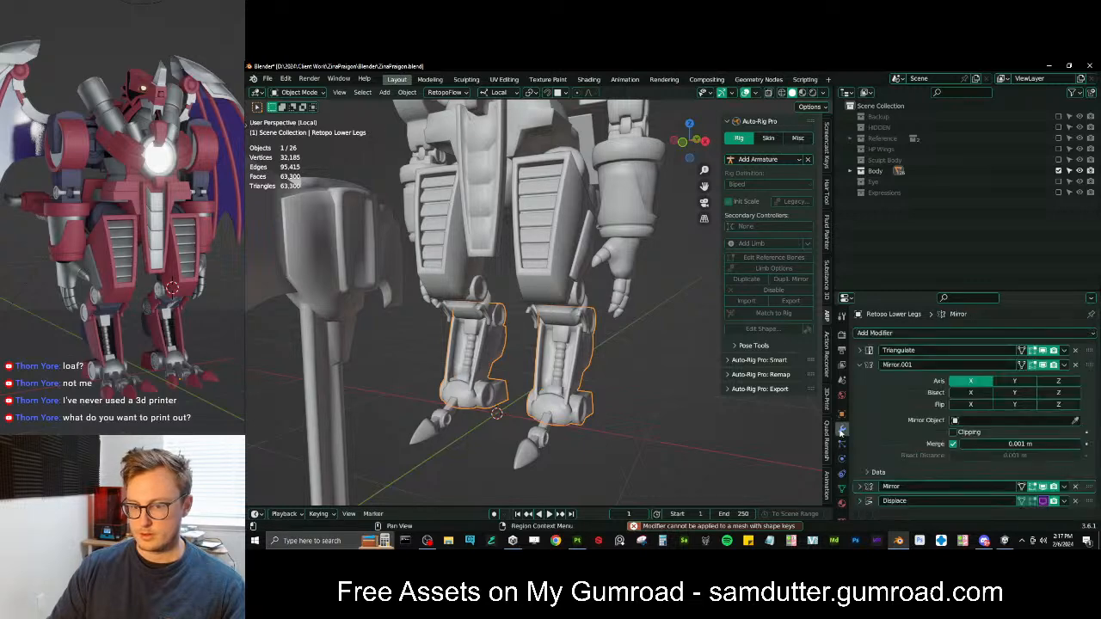
pyautogui.click(1043, 365)
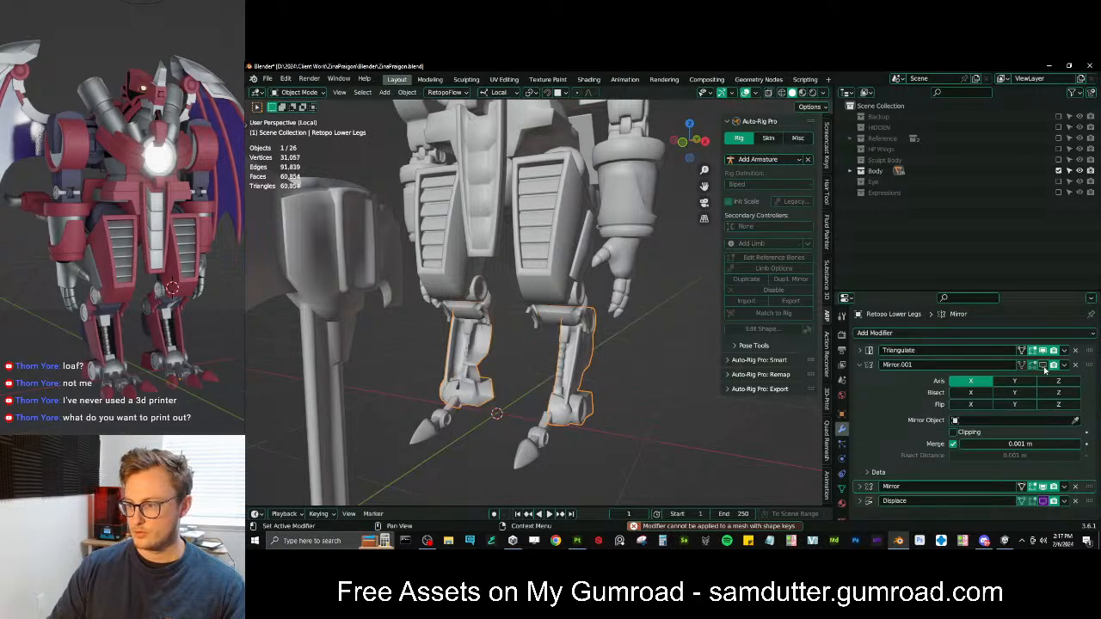
pyautogui.click(1043, 365)
pyautogui.click(1063, 365)
pyautogui.click(1015, 377)
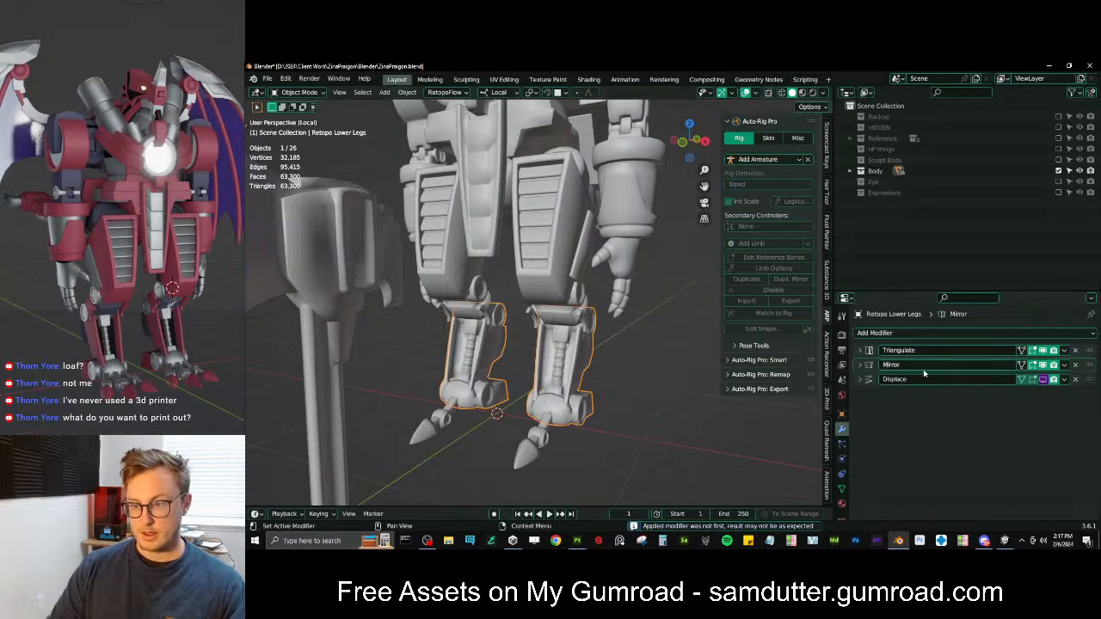
pyautogui.hotkey('ctrl', 'a')
pyautogui.click(567, 404)
# Join the foot, lower leg, upper leg and leg joint meshes into the Retopo Leg Joint object
pyautogui.click(520, 443)
pyautogui.moveTo(520, 442); pyautogui.dragTo(603, 418, button='middle')
pyautogui.moveTo(609, 372); pyautogui.dragTo(558, 401, button='middle')
pyautogui.click(520, 370)
pyautogui.moveTo(520, 370); pyautogui.dragTo(550, 297, button='middle')
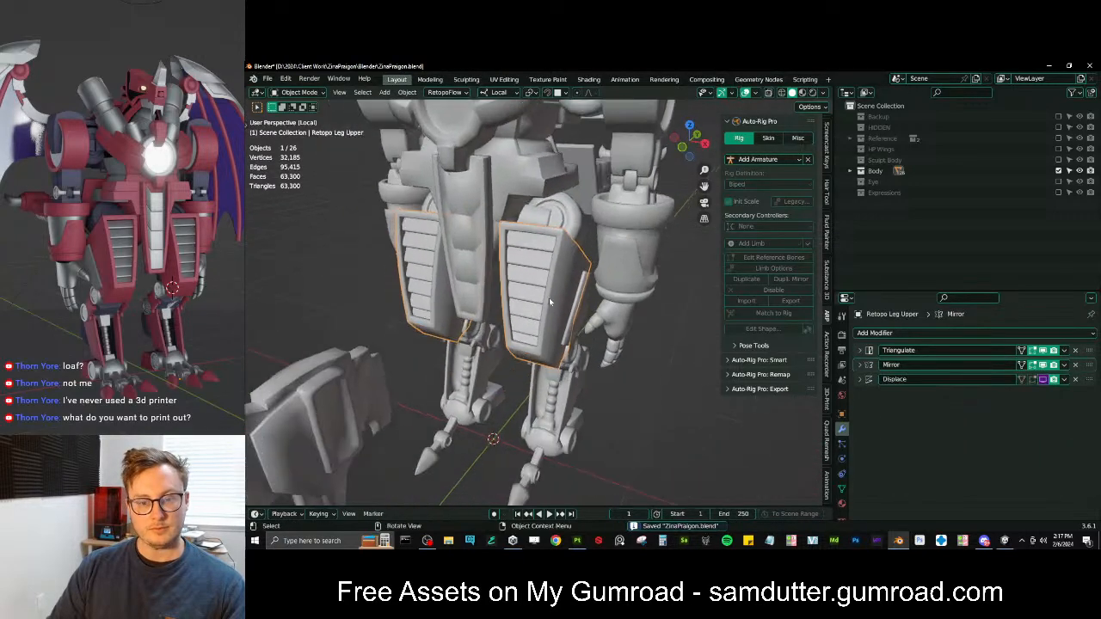
pyautogui.click(539, 469)
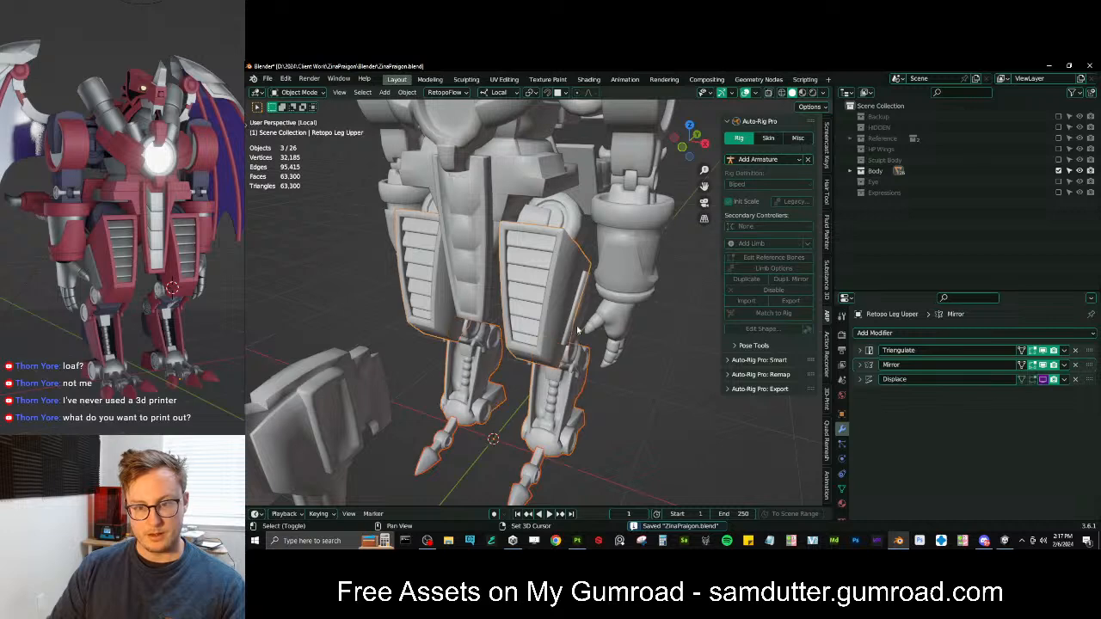
pyautogui.keyDown('shift'); pyautogui.click(564, 224); pyautogui.keyUp('shift')
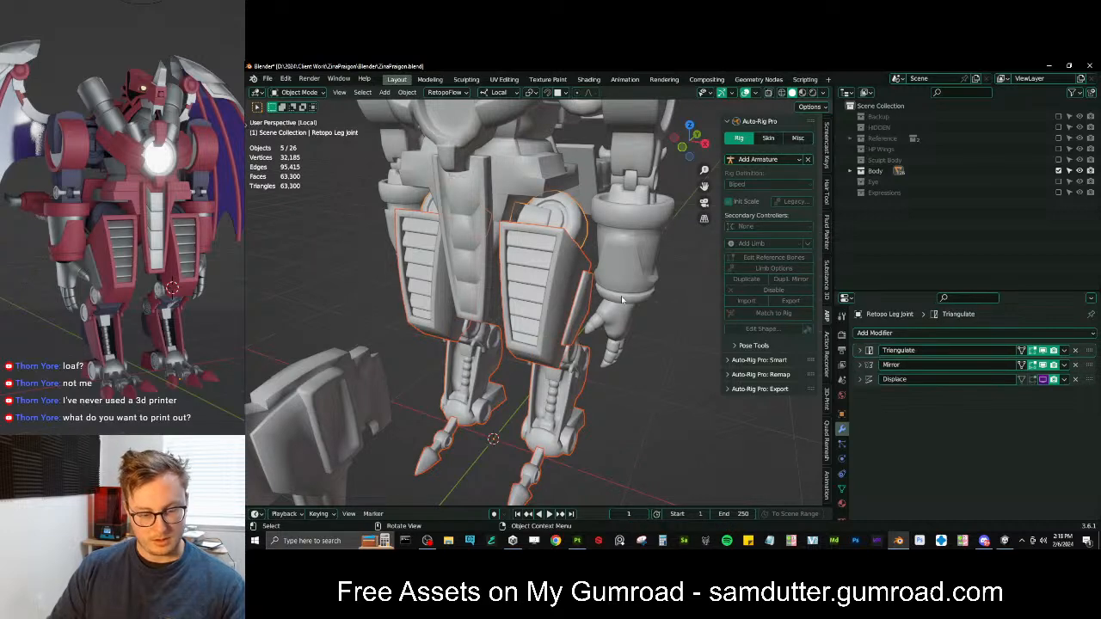
pyautogui.moveTo(621, 300); pyautogui.dragTo(651, 281, button='middle')
pyautogui.scroll(-3, 651, 280)
pyautogui.press('g')
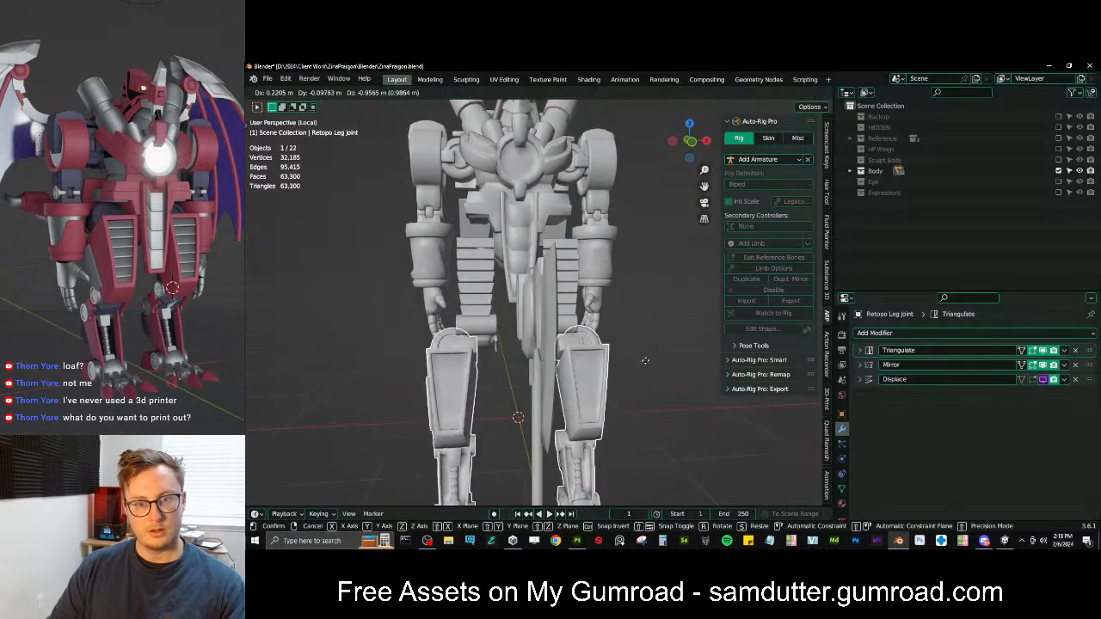
pyautogui.rightClick(573, 292)
# Join the remaining lower leg part and the Retopo Leg mid mesh with the combined leg mesh
pyautogui.moveTo(572, 291); pyautogui.dragTo(571, 321, button='middle')
pyautogui.scroll(1, 572, 321)
pyautogui.press('g')
pyautogui.rightClick(635, 377)
pyautogui.keyDown('shift'); pyautogui.click(563, 385); pyautogui.keyUp('shift')
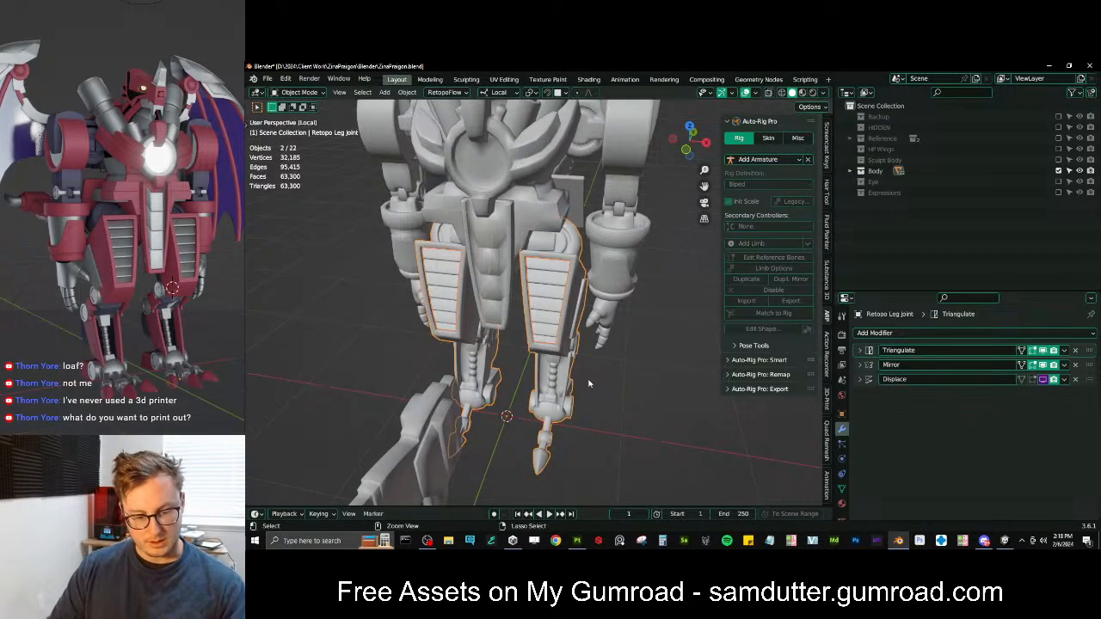
pyautogui.moveTo(596, 374); pyautogui.dragTo(533, 378, button='middle')
pyautogui.press('g')
pyautogui.rightClick(511, 377)
pyautogui.click(526, 351)
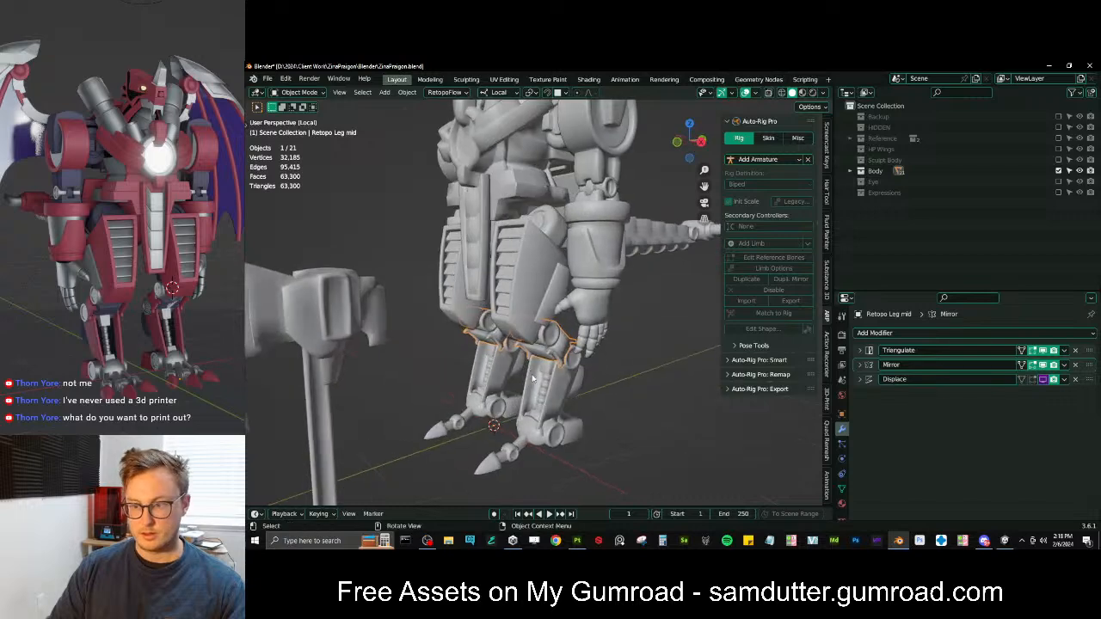
pyautogui.keyDown('shift'); pyautogui.click(517, 324); pyautogui.keyUp('shift')
pyautogui.moveTo(519, 330); pyautogui.dragTo(588, 260, button='middle')
pyautogui.keyDown('shift'); pyautogui.moveTo(588, 261); pyautogui.dragTo(508, 313, button='middle'); pyautogui.keyUp('shift')
# Try scaling down the whole Circle.040 hand mesh in Edit Mode from the right orthographic view
pyautogui.click(595, 333)
pyautogui.scroll(1, 584, 341)
pyautogui.press('KP_3')
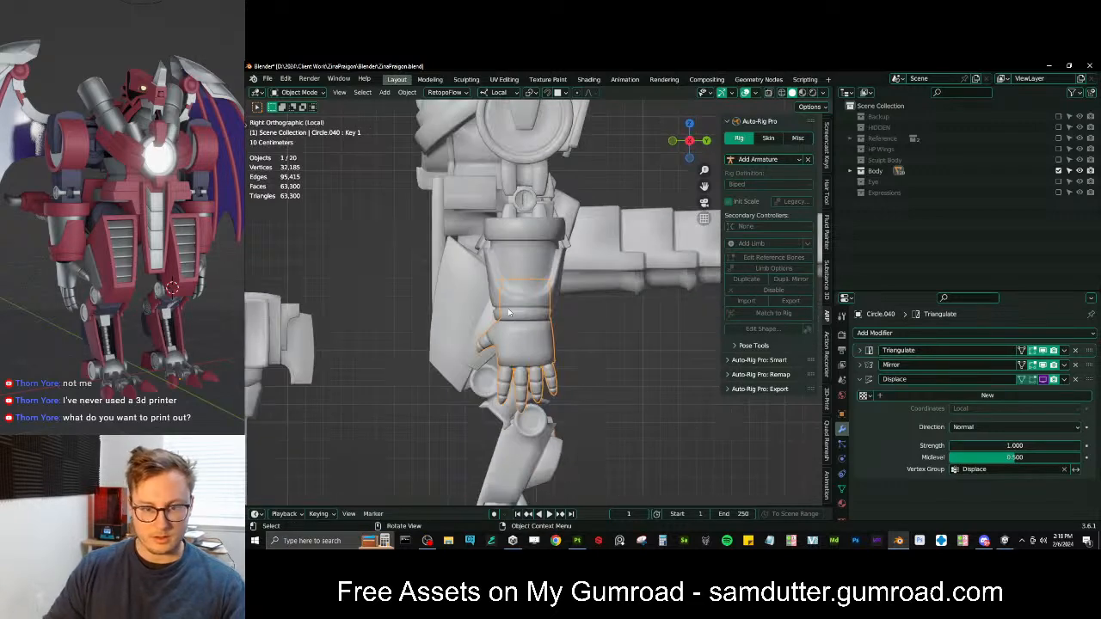
pyautogui.scroll(2, 604, 320)
pyautogui.press('Tab')
pyautogui.press('Tab')
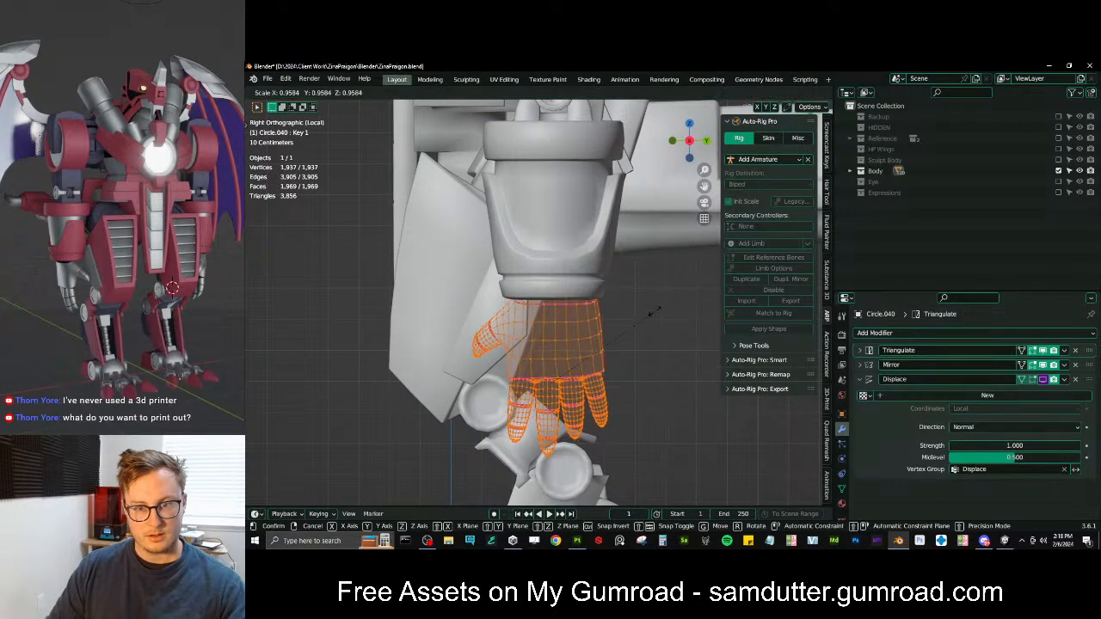
pyautogui.moveTo(651, 312); pyautogui.dragTo(645, 335, button='middle')
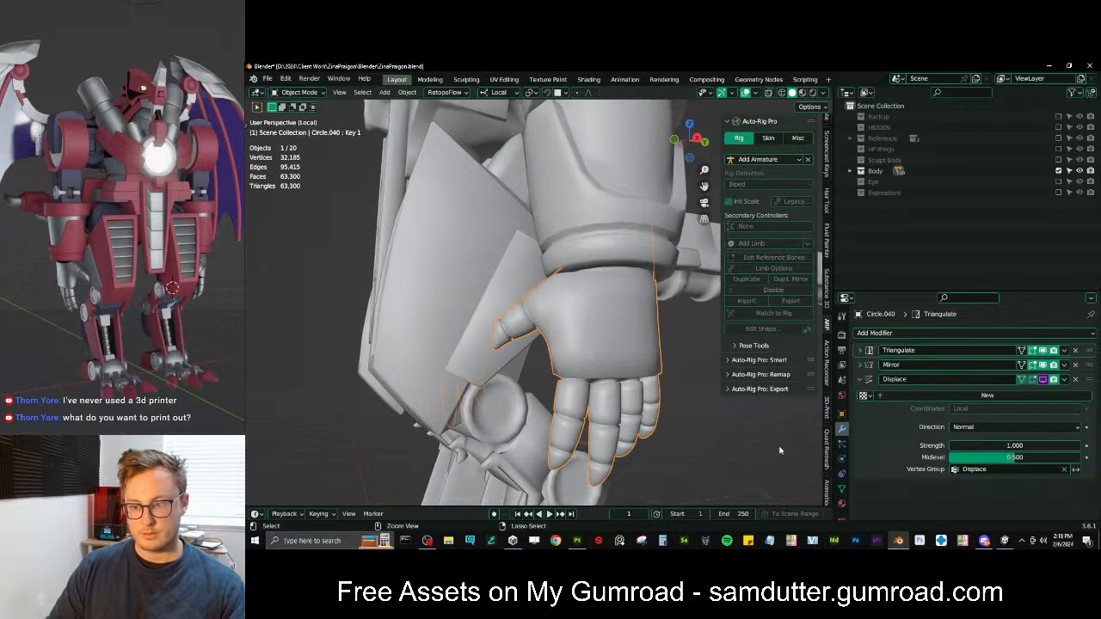
# Delete both shape keys, Key 1 and Basis, from the Circle.040 hand mesh
pyautogui.click(841, 489)
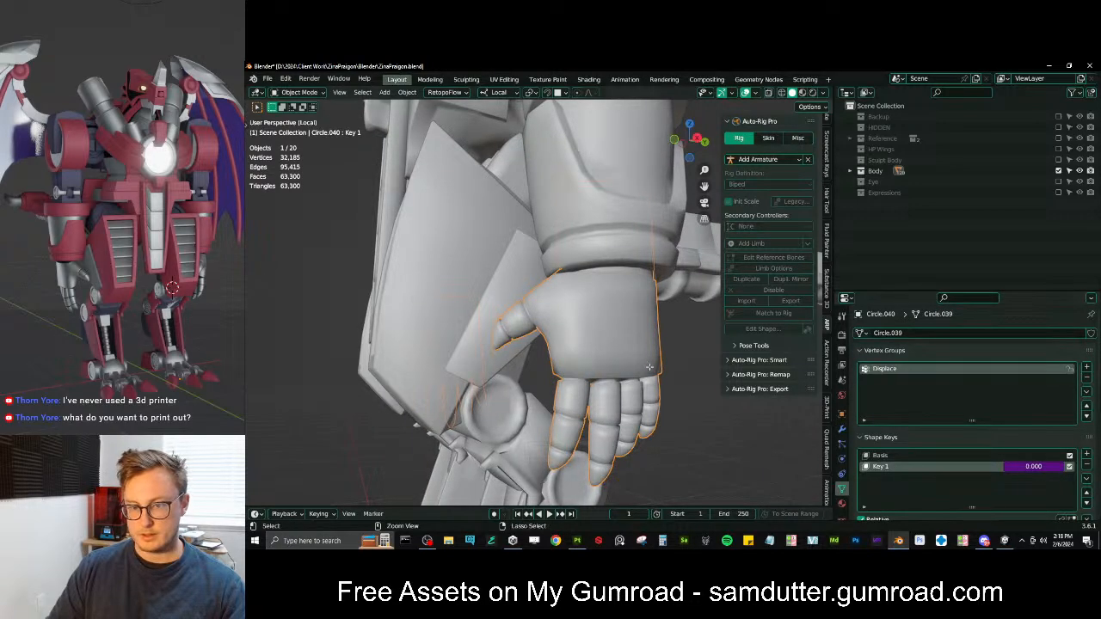
pyautogui.press('Tab')
pyautogui.press('Tab')
pyautogui.click(1087, 465)
pyautogui.click(1087, 465)
# Scale down the hand mesh's geometry slightly in Edit Mode
pyautogui.press('Tab')
pyautogui.moveTo(604, 312); pyautogui.dragTo(570, 310, button='middle')
pyautogui.press('s')
pyautogui.click(603, 302)
pyautogui.press('Tab')
# Move the hand down along its local Z axis below the forearm, and apply the object's transforms
pyautogui.press('g')
pyautogui.press('z')
pyautogui.press('z')
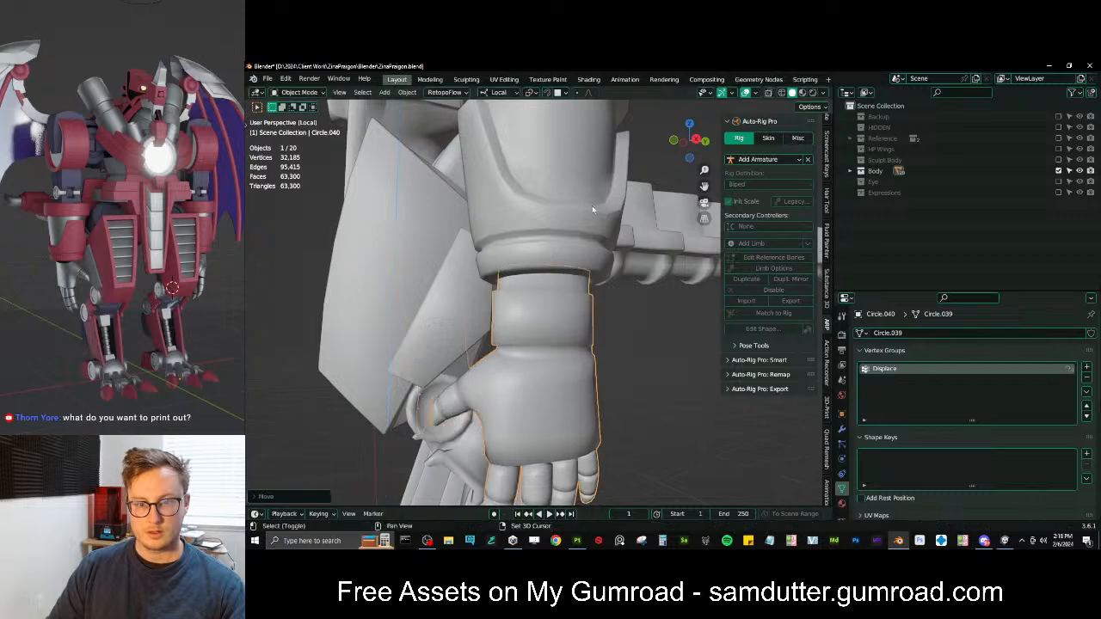
pyautogui.click(583, 338)
pyautogui.scroll(-5, 584, 338)
pyautogui.moveTo(584, 338); pyautogui.dragTo(601, 348, button='middle')
pyautogui.scroll(4, 601, 348)
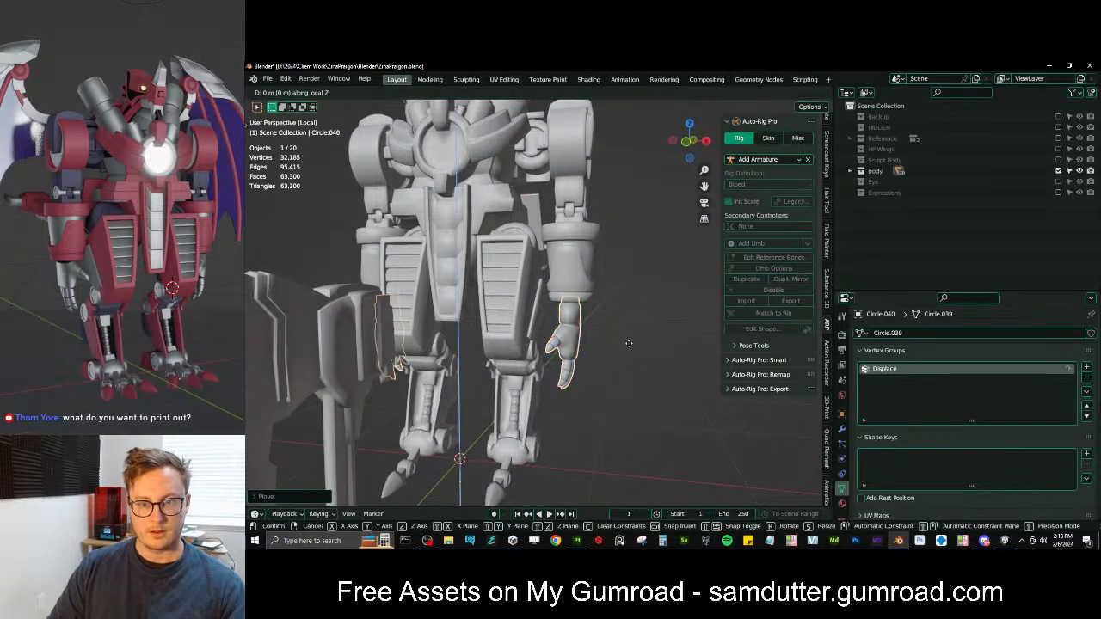
pyautogui.moveTo(622, 312); pyautogui.dragTo(539, 323, button='middle')
pyautogui.hotkey('ctrl', 'a')
pyautogui.click(634, 332)
pyautogui.scroll(2, 465, 304)
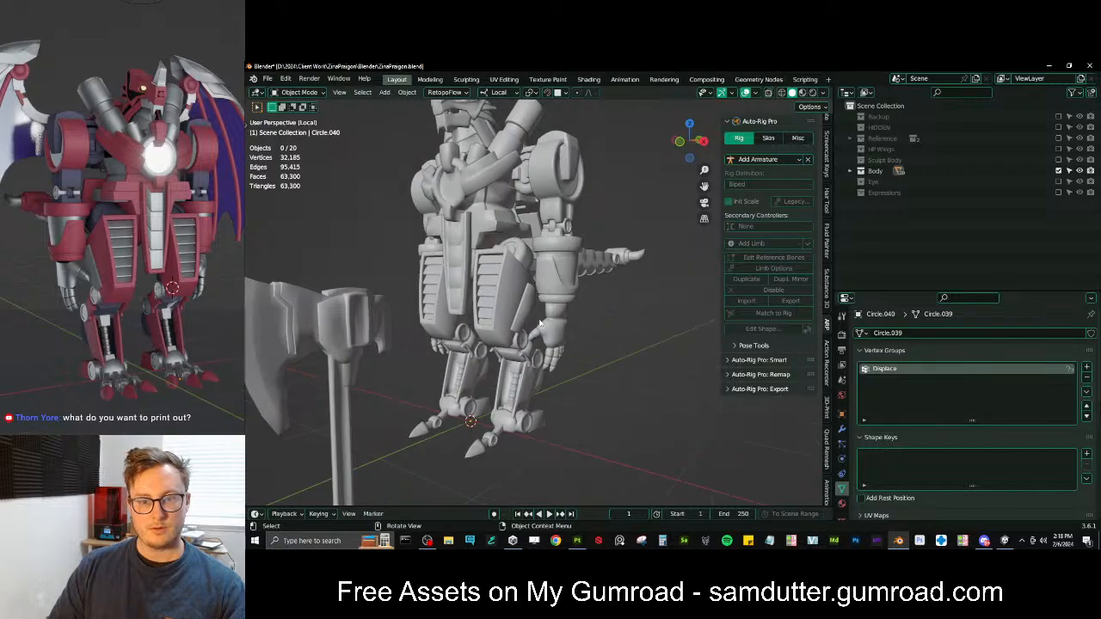
# Try scaling the hand and Retopo Arm Lower meshes together, and undo it
pyautogui.keyDown('shift'); pyautogui.click(567, 336); pyautogui.keyUp('shift')
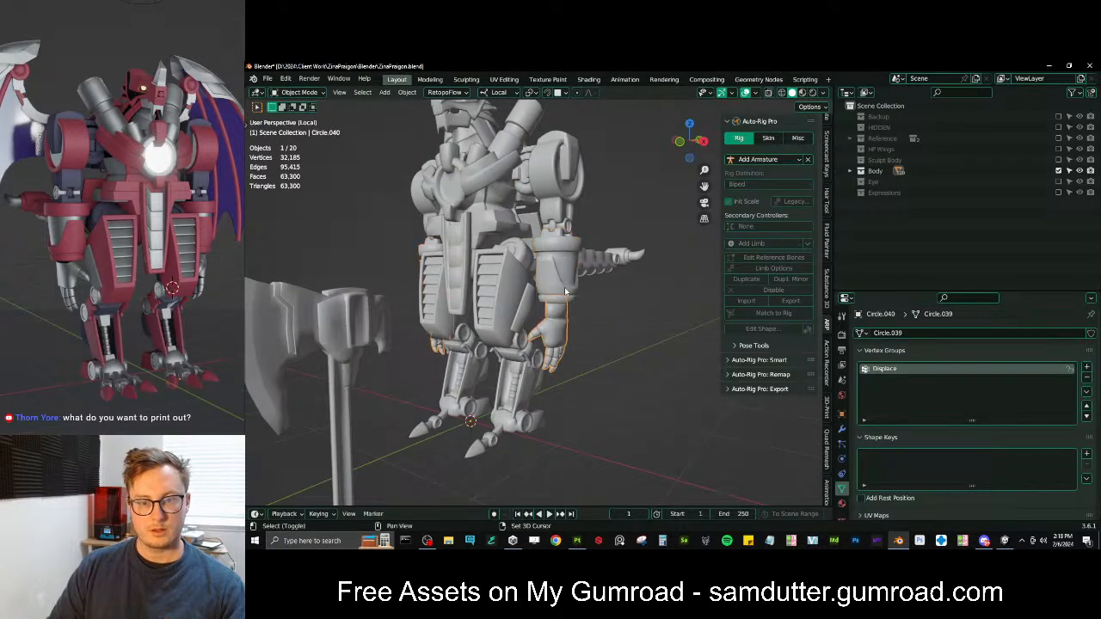
pyautogui.press('s')
pyautogui.click(604, 319)
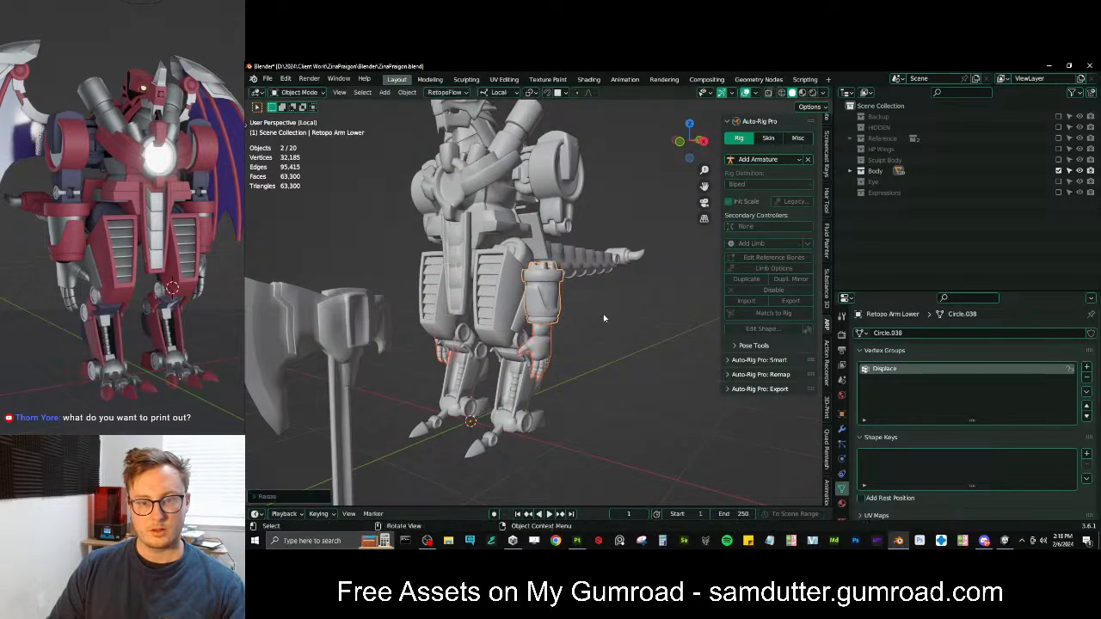
pyautogui.hotkey('ctrl', 'z')
pyautogui.moveTo(571, 313); pyautogui.dragTo(560, 271, button='middle')
pyautogui.hotkey('ctrl', 'z')
# Move the hand mesh along the Z axis to bring it closer to the forearm
pyautogui.scroll(2, 540, 339)
pyautogui.press('g')
pyautogui.press('z')
pyautogui.click(595, 321)
pyautogui.scroll(2, 594, 292)
pyautogui.press('s')
pyautogui.press('Escape')
# Scale the hand's geometry down slightly in Edit Mode and move it about 0.03 m up local Z into the forearm
pyautogui.press('Tab')
pyautogui.press('s')
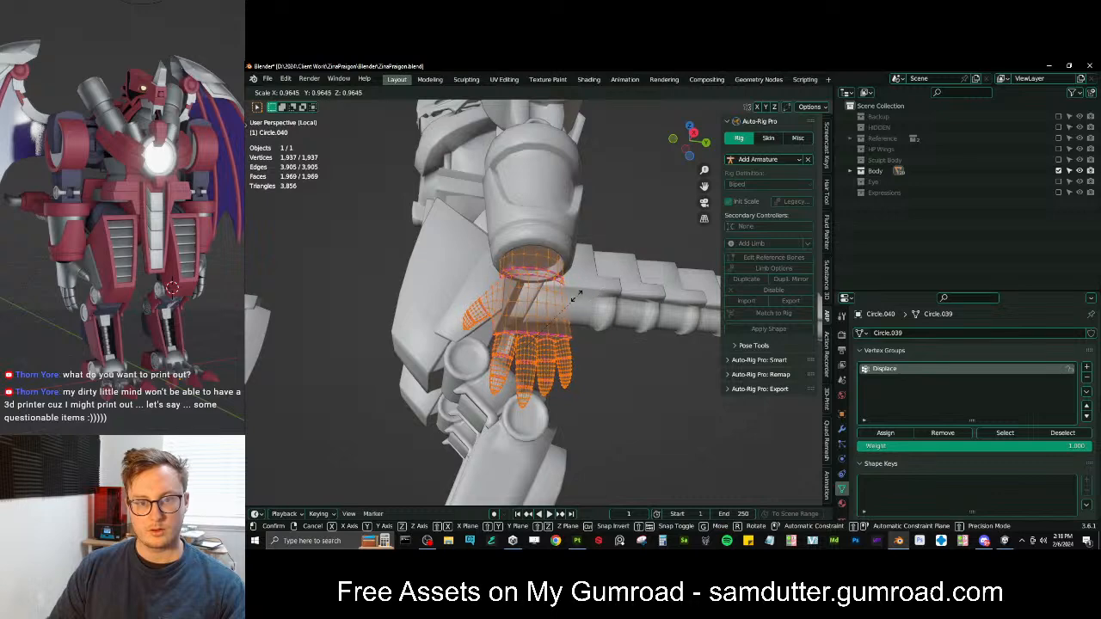
pyautogui.click(565, 301)
pyautogui.press('g')
pyautogui.press('z')
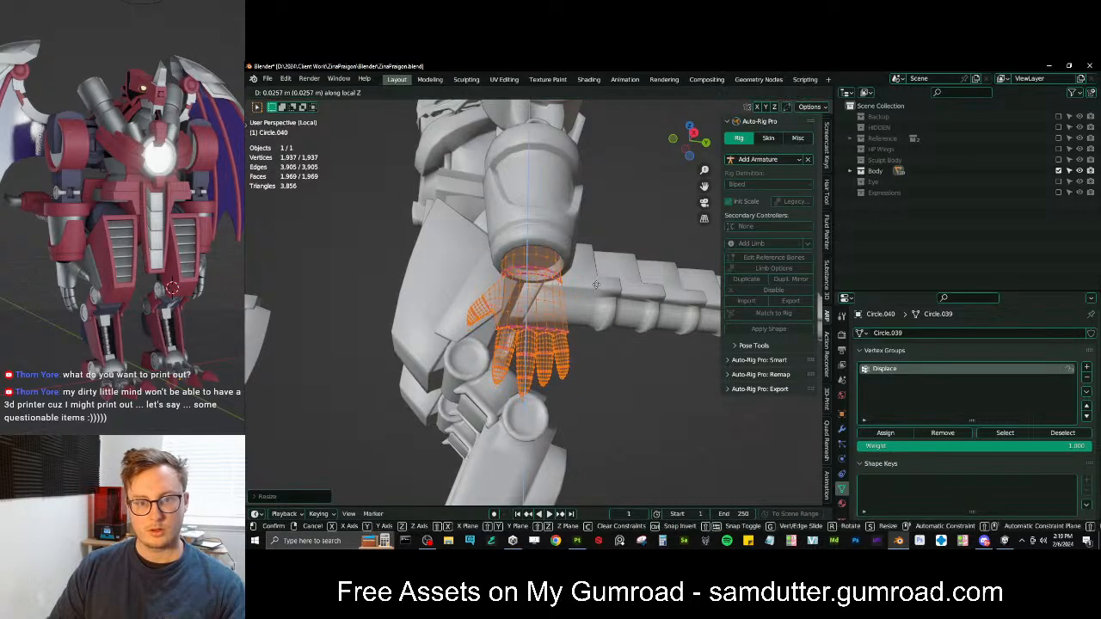
pyautogui.click(597, 280)
pyautogui.moveTo(597, 280); pyautogui.dragTo(586, 359, button='middle')
pyautogui.press('Tab')
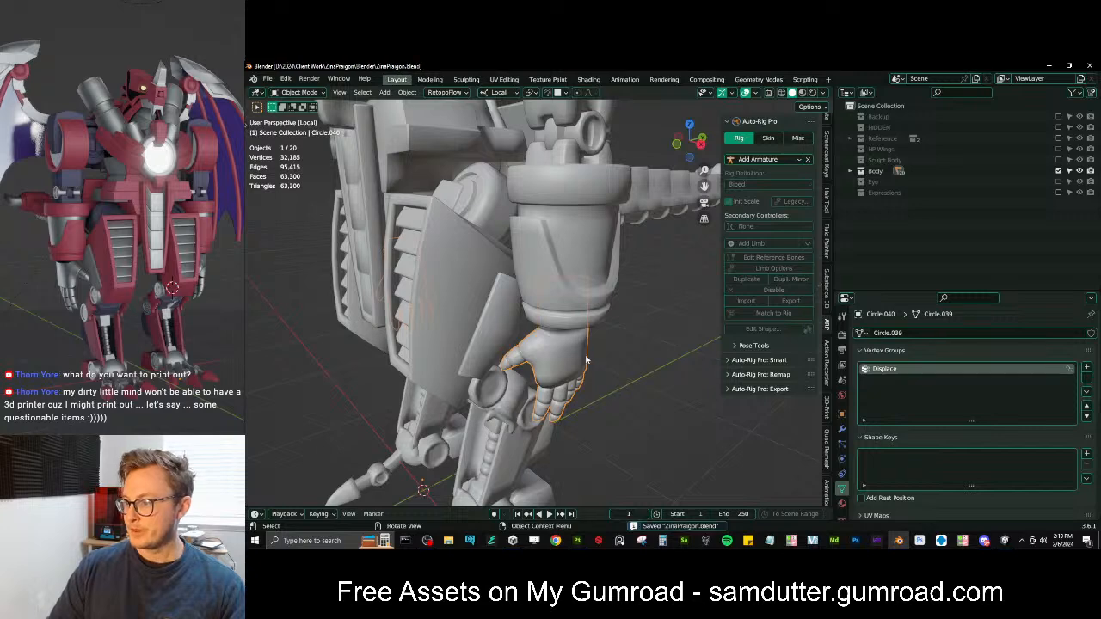
# Examine the arm meshes and the Mirror modifier settings of the Retopo Arm Upper mesh
pyautogui.scroll(-5, 579, 346)
pyautogui.moveTo(561, 306)
pyautogui.mouseDown(button='middle')
pyautogui.moveTo(549, 326)
pyautogui.moveTo(588, 318)
pyautogui.moveTo(479, 319)
pyautogui.moveTo(569, 295)
pyautogui.moveTo(577, 301)
pyautogui.moveTo(563, 324)
pyautogui.mouseUp(button='middle')
pyautogui.scroll(-4, 549, 326)
pyautogui.scroll(2, 574, 294)
pyautogui.keyDown('shift'); pyautogui.click(573, 294); pyautogui.keyUp('shift')
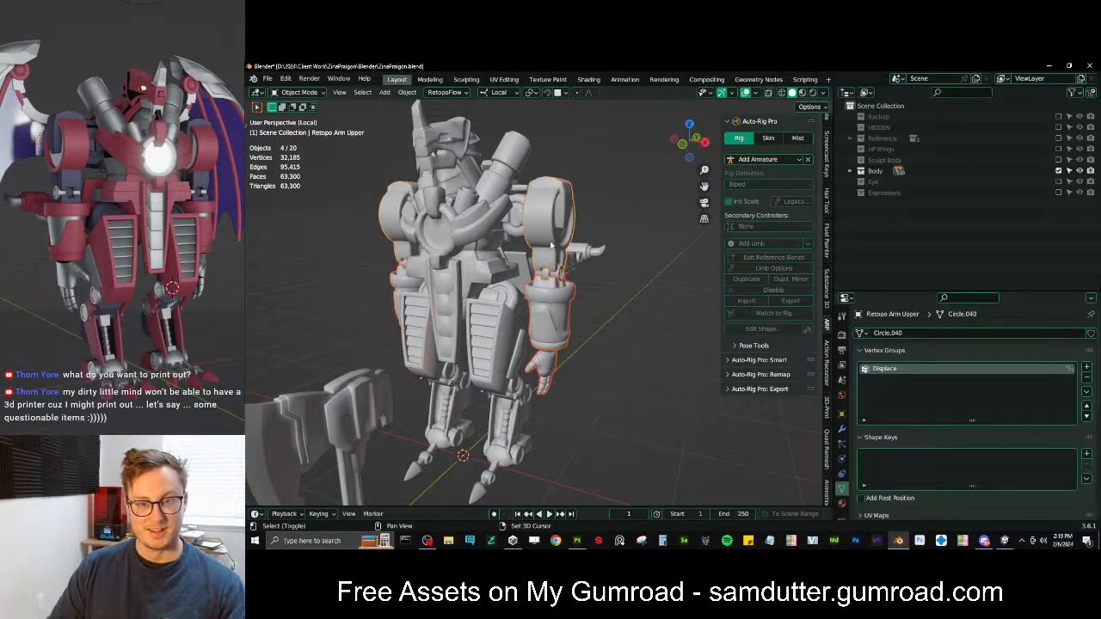
pyautogui.moveTo(535, 241); pyautogui.dragTo(602, 267, button='middle')
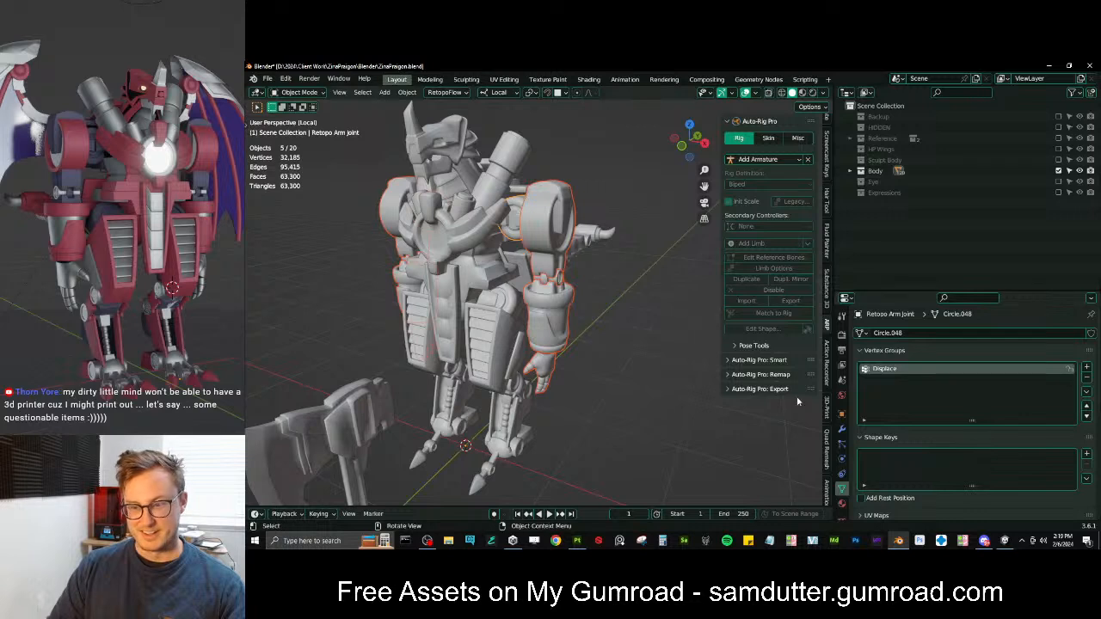
pyautogui.click(841, 429)
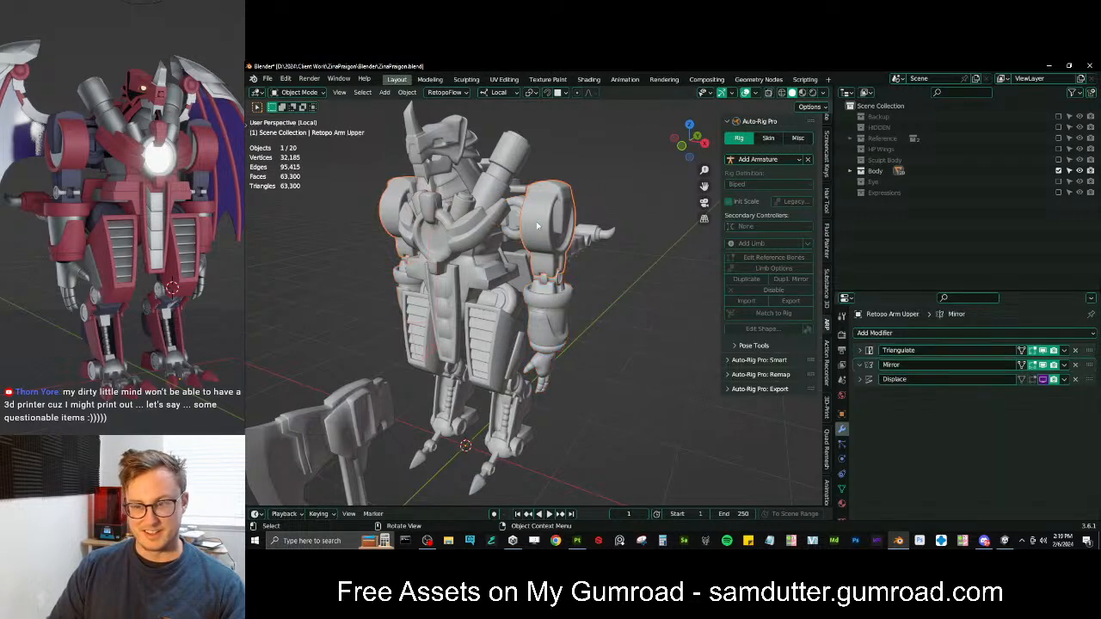
pyautogui.click(536, 225)
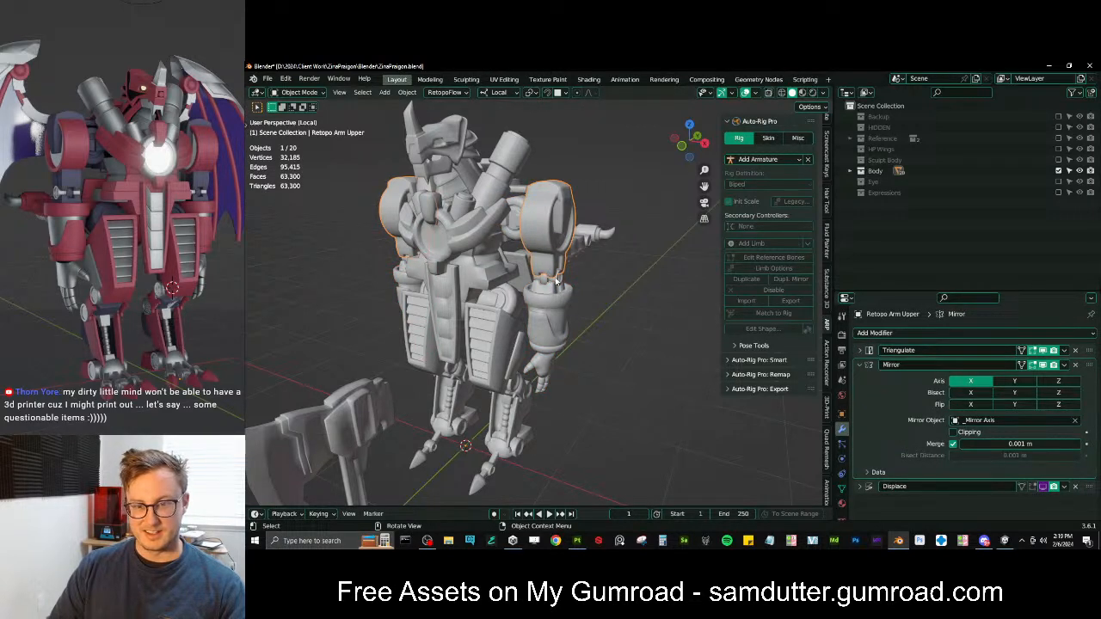
# Join the hand, lower arm, upper arm and arm joint meshes into Retopo Arm Joint, and apply all transforms
pyautogui.keyDown('shift'); pyautogui.click(544, 381); pyautogui.keyUp('shift')
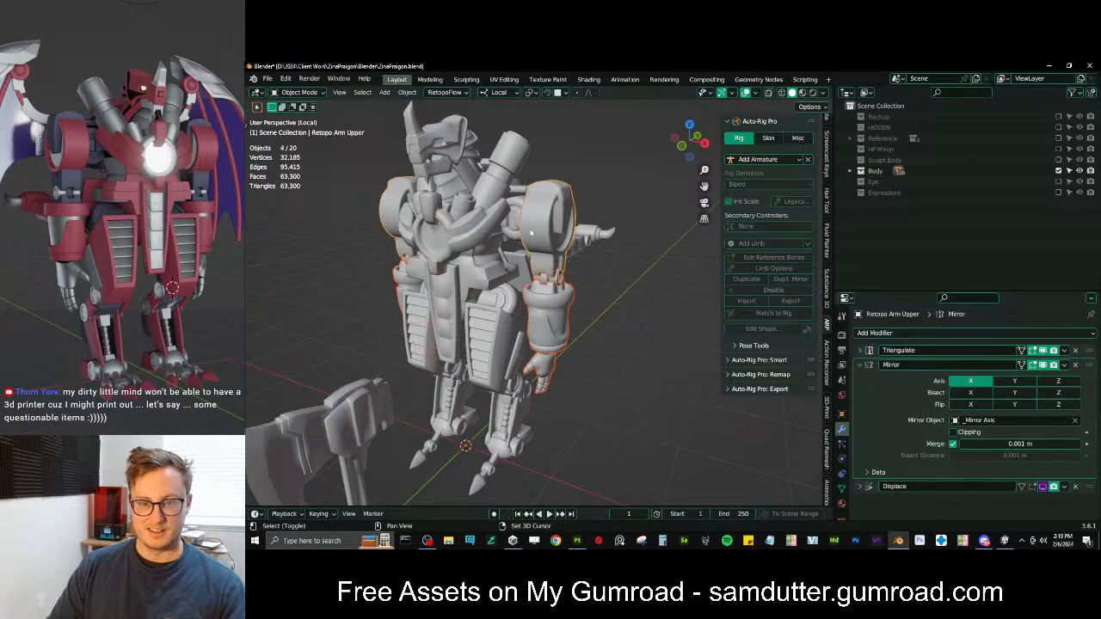
pyautogui.keyDown('shift'); pyautogui.click(516, 230); pyautogui.keyUp('shift')
pyautogui.moveTo(607, 307); pyautogui.dragTo(664, 341, button='middle')
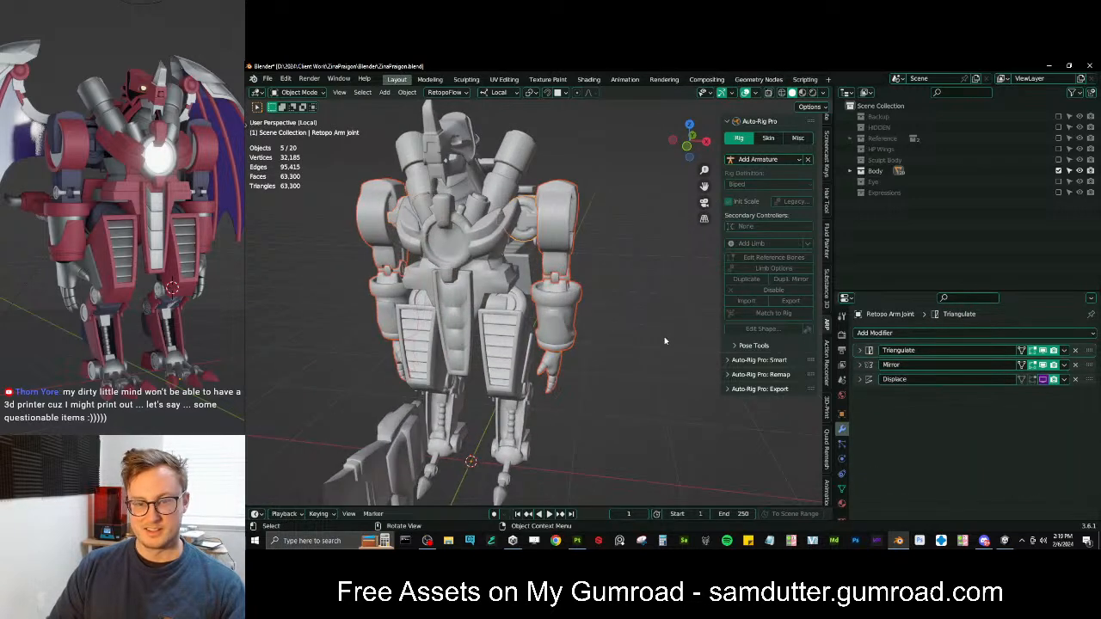
pyautogui.hotkey('ctrl', 'j')
pyautogui.hotkey('ctrl', 'a')
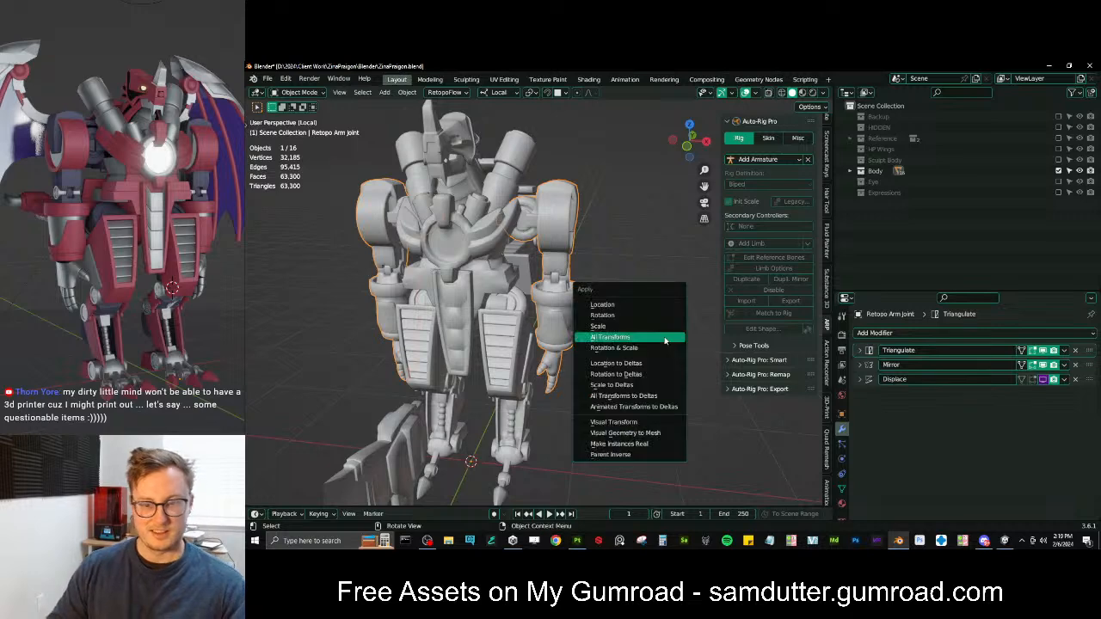
pyautogui.click(665, 342)
pyautogui.press('g')
pyautogui.rightClick(521, 272)
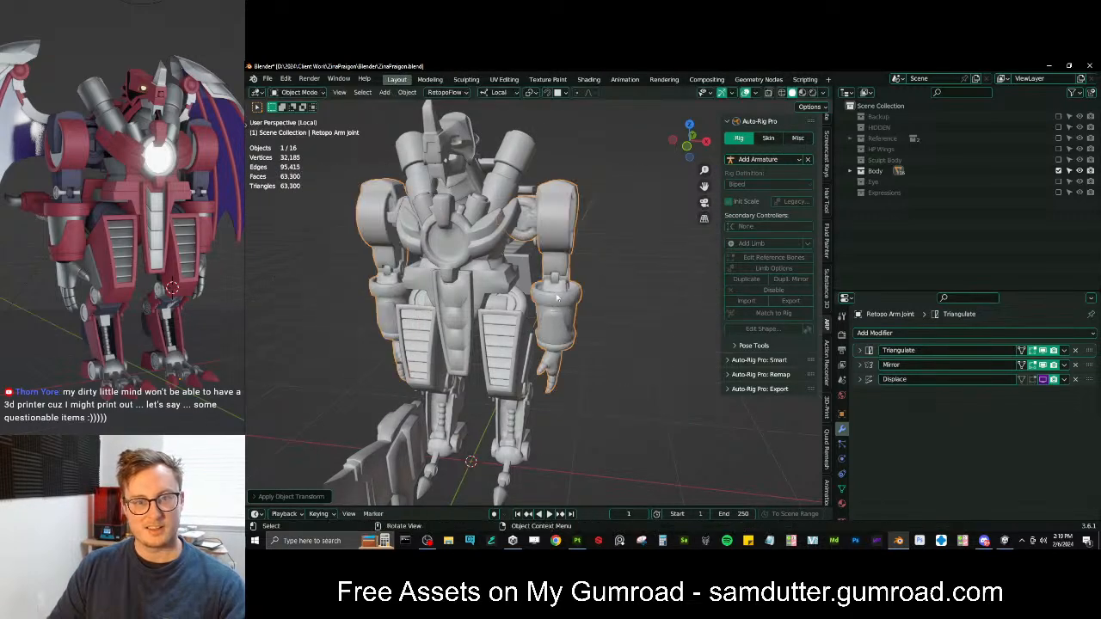
# Hide the joined arm and leg meshes to expose the torso parts
pyautogui.scroll(-4, 520, 270)
pyautogui.press('g')
pyautogui.rightClick(594, 254)
pyautogui.moveTo(535, 254); pyautogui.dragTo(662, 294, button='middle')
pyautogui.scroll(3, 587, 244)
pyautogui.keyDown('shift'); pyautogui.click(551, 347); pyautogui.keyUp('shift')
pyautogui.press('h')
# Join the visible torso, head and tail meshes into the Retopo Jaw object
pyautogui.moveTo(464, 321); pyautogui.dragTo(596, 348, button='middle')
pyautogui.click(540, 309)
pyautogui.moveTo(541, 309); pyautogui.dragTo(638, 306, button='middle')
pyautogui.keyDown('shift'); pyautogui.click(493, 326); pyautogui.keyUp('shift')
pyautogui.scroll(4, 546, 307)
pyautogui.keyDown('shift'); pyautogui.click(555, 306); pyautogui.keyUp('shift')
pyautogui.keyDown('shift'); pyautogui.click(696, 268); pyautogui.keyUp('shift')
pyautogui.moveTo(696, 268); pyautogui.dragTo(455, 328, button='middle')
pyautogui.keyDown('shift'); pyautogui.click(548, 324); pyautogui.keyUp('shift')
pyautogui.keyDown('shift'); pyautogui.click(479, 320); pyautogui.keyUp('shift')
pyautogui.keyDown('shift'); pyautogui.click(453, 313); pyautogui.keyUp('shift')
pyautogui.hotkey('ctrl', 'j')
pyautogui.scroll(-3, 560, 326)
pyautogui.press('g')
pyautogui.rightClick(528, 322)
pyautogui.scroll(2, 482, 318)
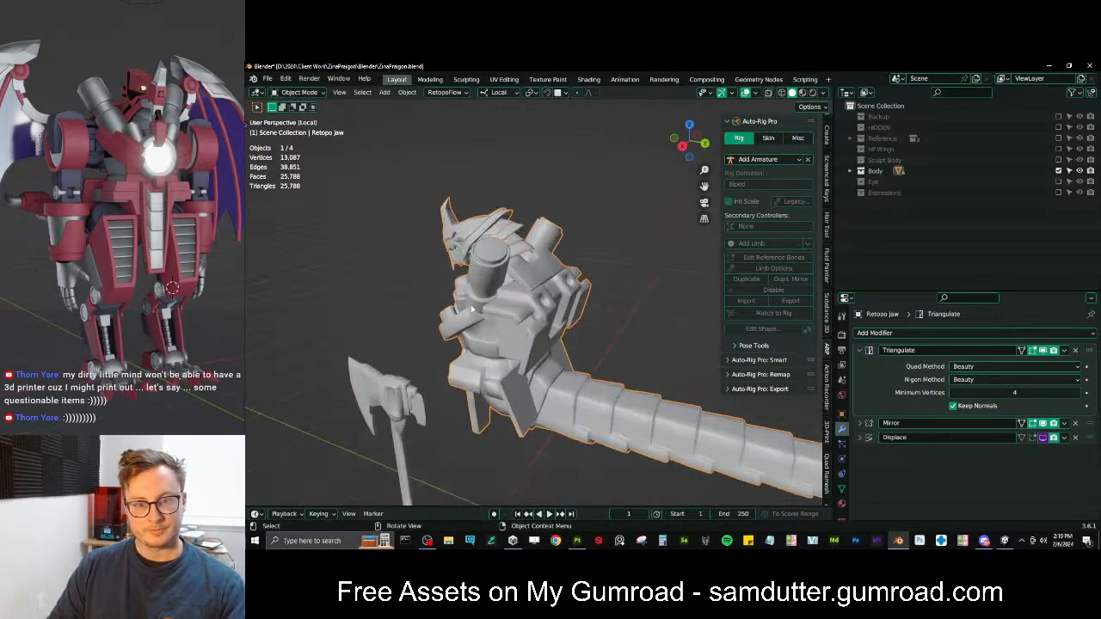
# Join the remaining separate head plate meshes into the Retopo Jaw object and save the file
pyautogui.click(513, 241)
pyautogui.keyDown('shift'); pyautogui.click(514, 242); pyautogui.keyUp('shift')
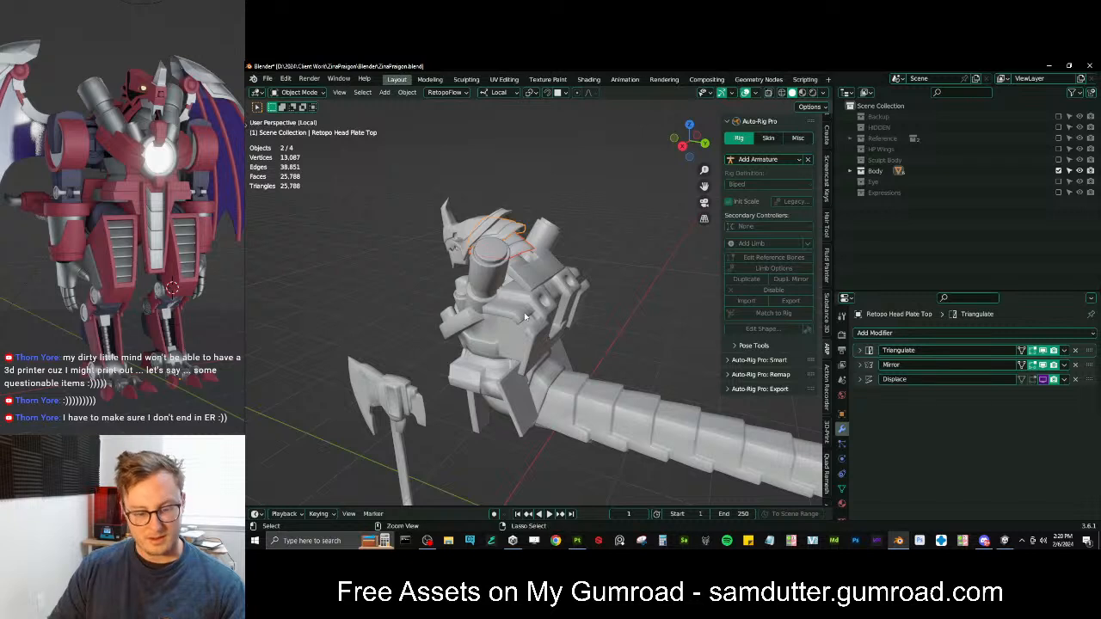
pyautogui.moveTo(519, 301); pyautogui.dragTo(541, 247, button='middle')
pyautogui.keyDown('shift'); pyautogui.click(520, 270); pyautogui.keyUp('shift')
pyautogui.press('g')
pyautogui.rightClick(558, 287)
pyautogui.hotkey('ctrl', 's')
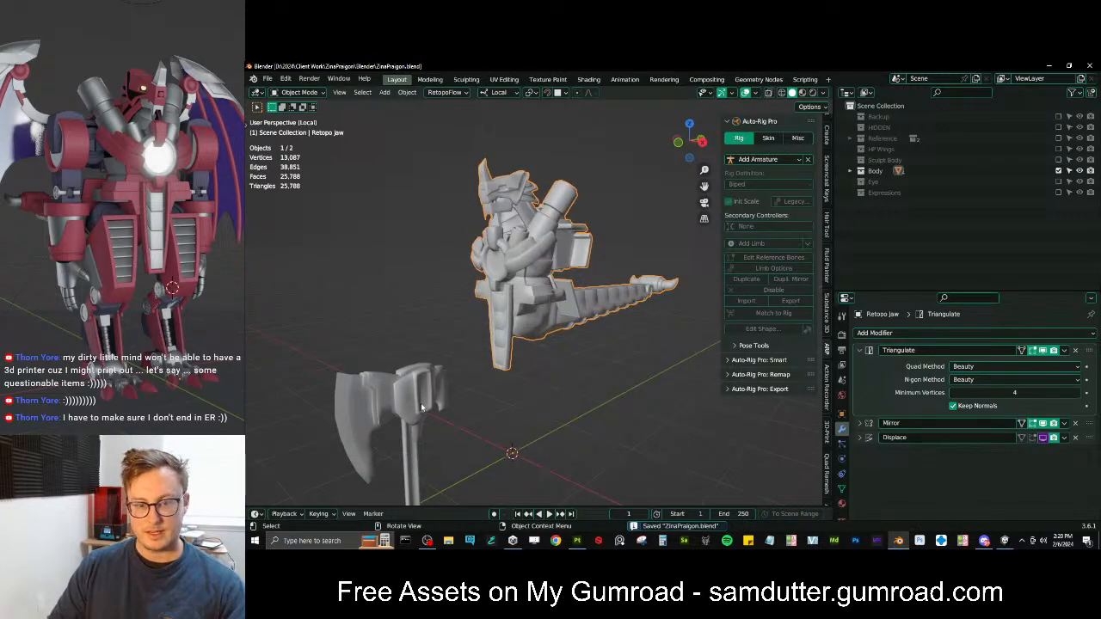
# Switch to Unity and examine the textured axe and its blade beside the Zinapraigon avatar
pyautogui.click(421, 408)
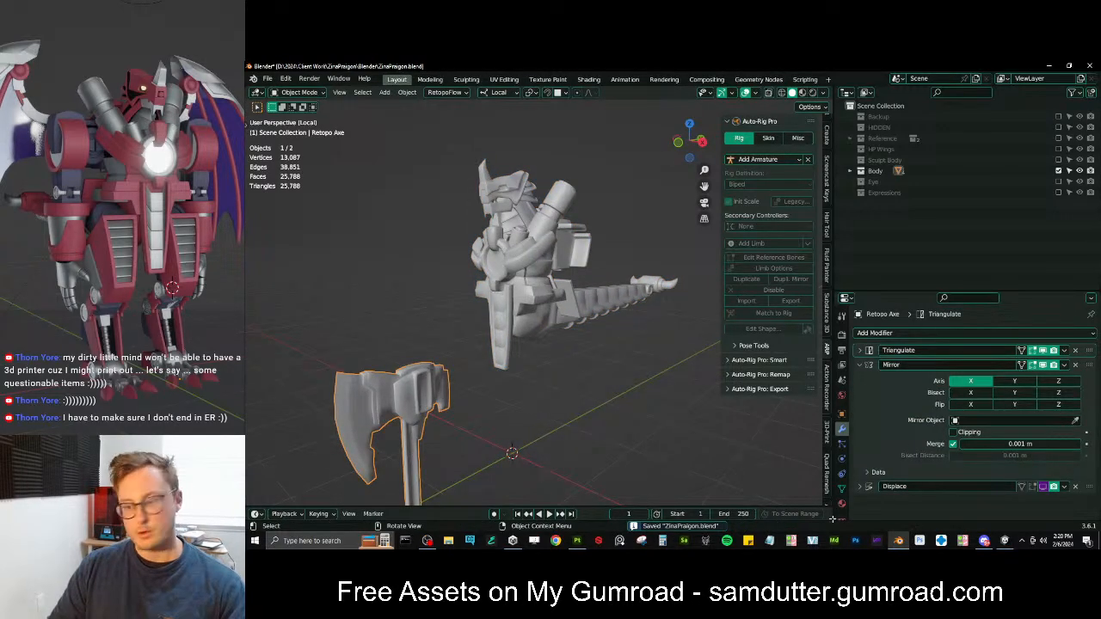
pyautogui.click(1004, 541)
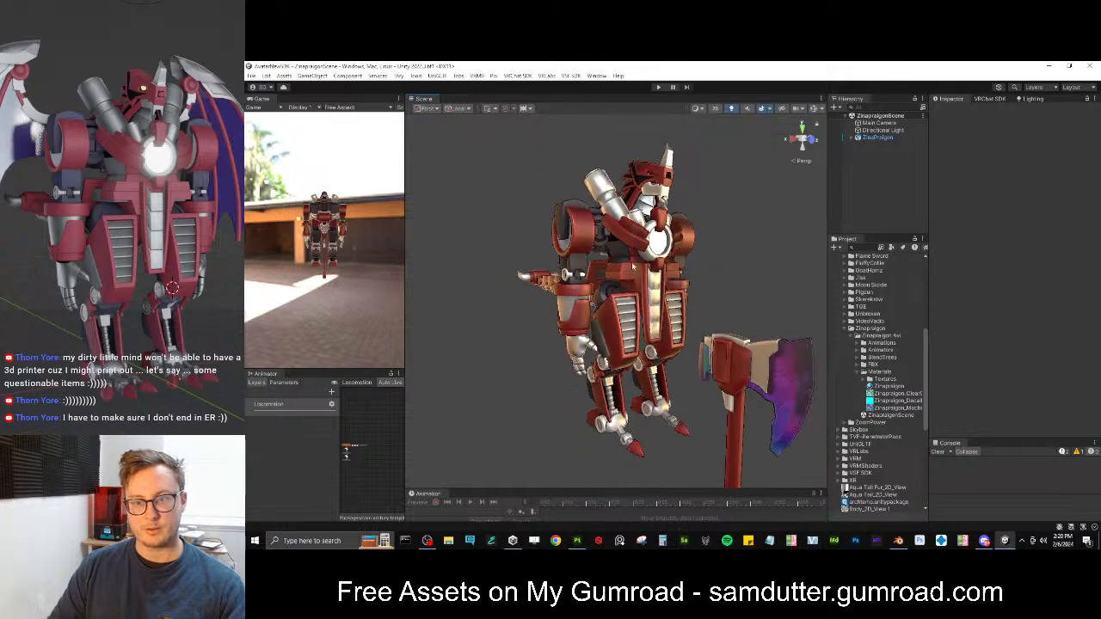
pyautogui.keyDown('alt'); pyautogui.moveTo(551, 303); pyautogui.dragTo(478, 312); pyautogui.keyUp('alt')
pyautogui.moveTo(478, 311); pyautogui.dragTo(667, 276, button='middle')
pyautogui.scroll(3, 667, 276)
pyautogui.keyDown('alt'); pyautogui.moveTo(667, 276); pyautogui.dragTo(577, 249); pyautogui.keyUp('alt')
pyautogui.scroll(5, 577, 249)
pyautogui.moveTo(525, 252); pyautogui.dragTo(575, 256, button='middle')
pyautogui.moveTo(575, 255)
pyautogui.keyDown('alt'); pyautogui.mouseDown()
pyautogui.moveTo(624, 248)
pyautogui.moveTo(563, 258)
pyautogui.mouseUp(); pyautogui.keyUp('alt')
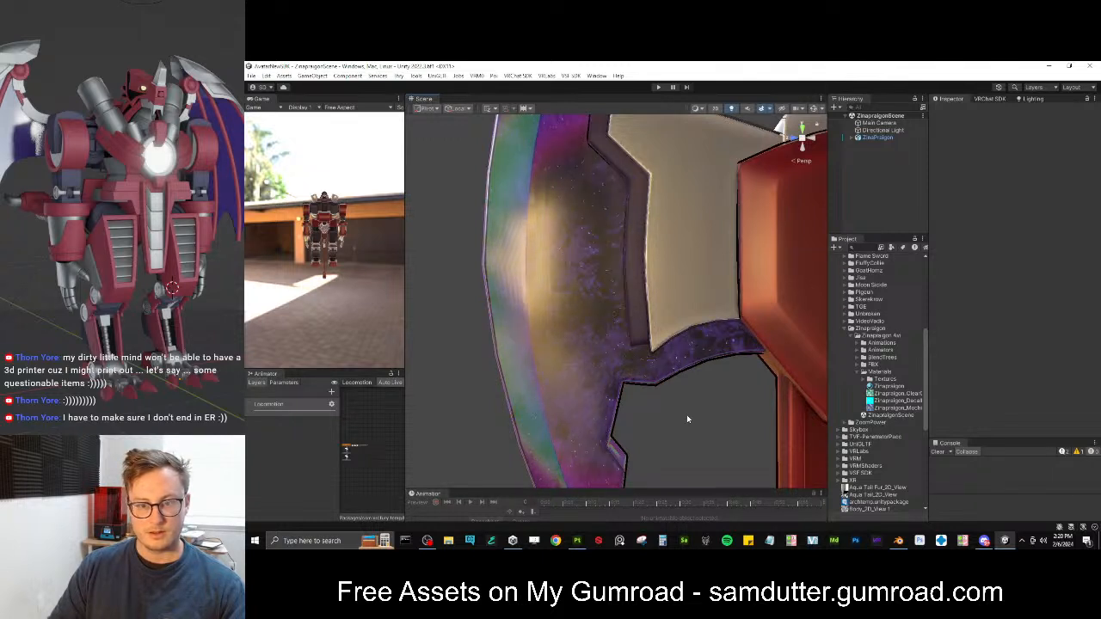
pyautogui.press('s')
pyautogui.moveTo(587, 260); pyautogui.dragTo(653, 402, button='right')
pyautogui.press('w')
pyautogui.press('f')
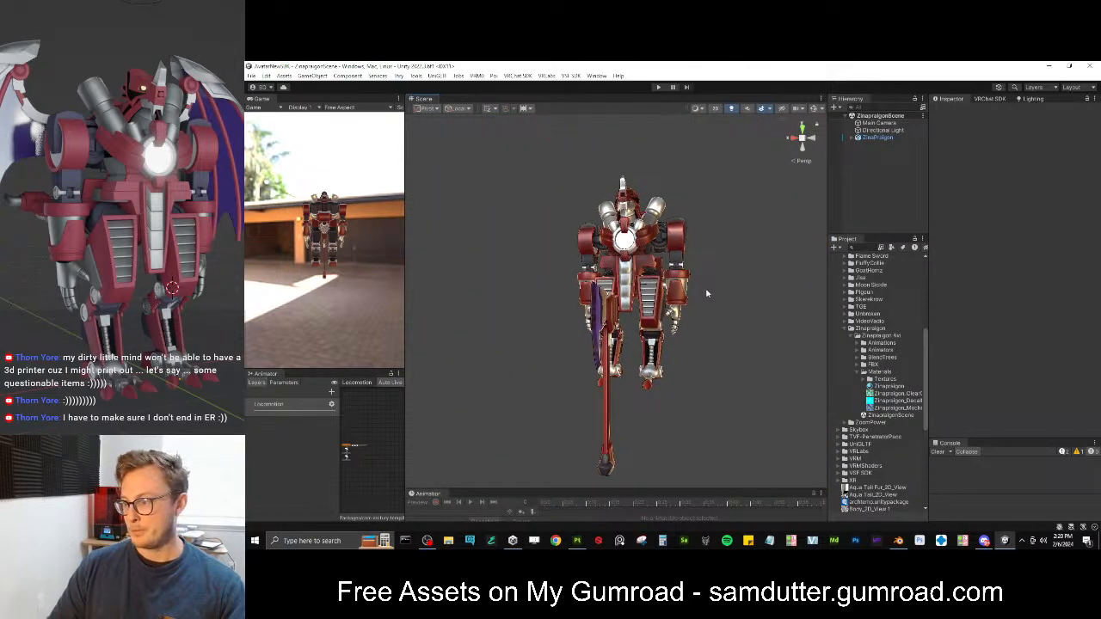
# Return to Blender, unhide the arm and leg meshes and clear the selection
pyautogui.hotkey('alt', 'Tab')
pyautogui.moveTo(427, 402); pyautogui.dragTo(618, 373, button='middle')
pyautogui.hotkey('alt', 'h')
pyautogui.hotkey('alt', 'a')
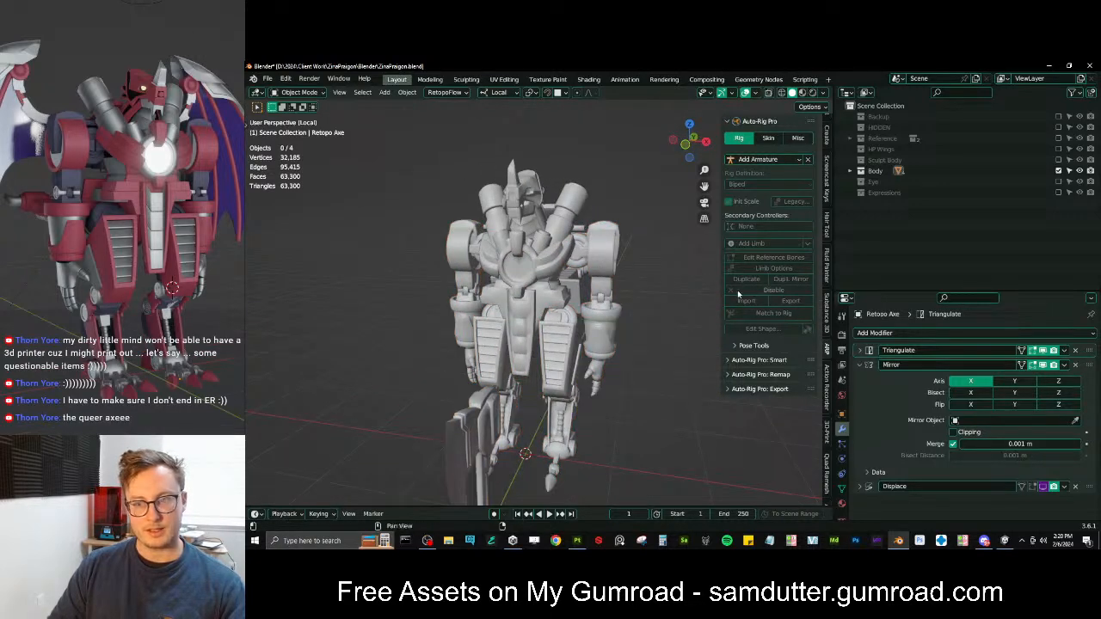
# Test-move the arm, leg and body meshes one by one to check how they are joined, cancelling each move
pyautogui.moveTo(663, 274); pyautogui.dragTo(630, 267, button='middle')
pyautogui.click(607, 269)
pyautogui.press('g')
pyautogui.rightClick(611, 311)
pyautogui.click(575, 343)
pyautogui.press('g')
pyautogui.rightClick(578, 340)
pyautogui.click(557, 268)
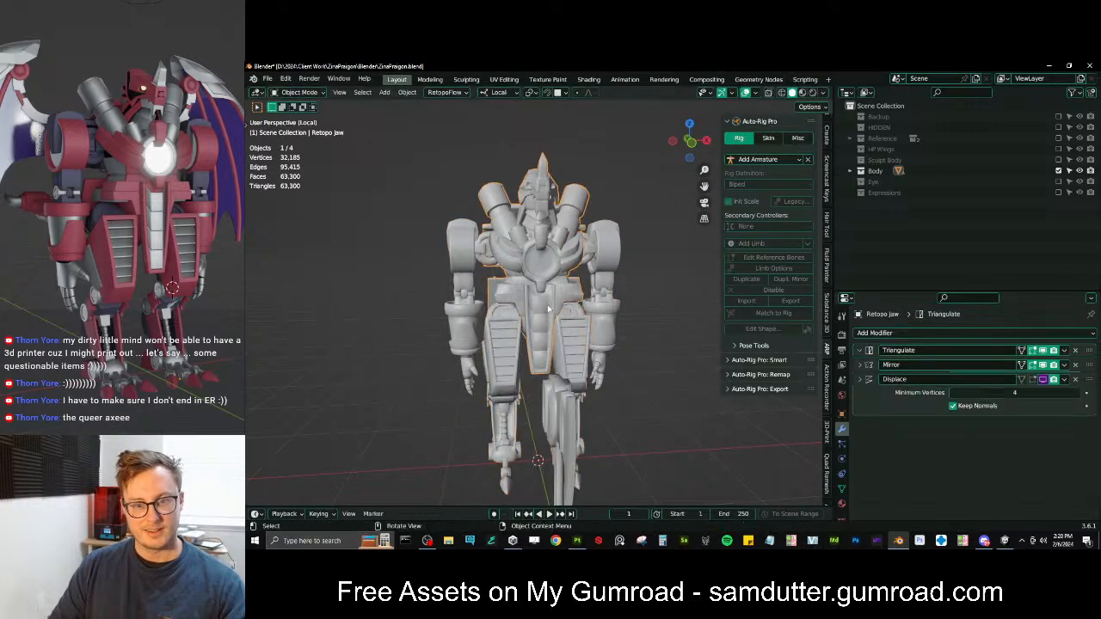
pyautogui.press('g')
pyautogui.rightClick(606, 305)
pyautogui.moveTo(607, 305); pyautogui.dragTo(718, 346, button='middle')
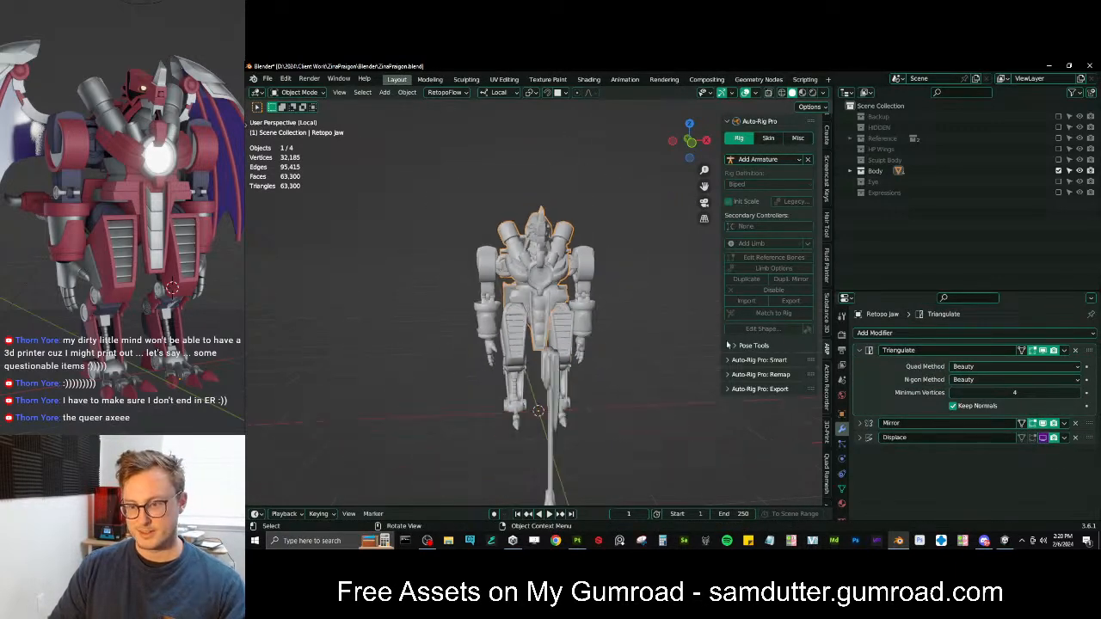
# Start the Auto-Rig Pro Smart setup in Full Body mode with the body, arm and leg meshes, leaving out the axe
pyautogui.click(772, 362)
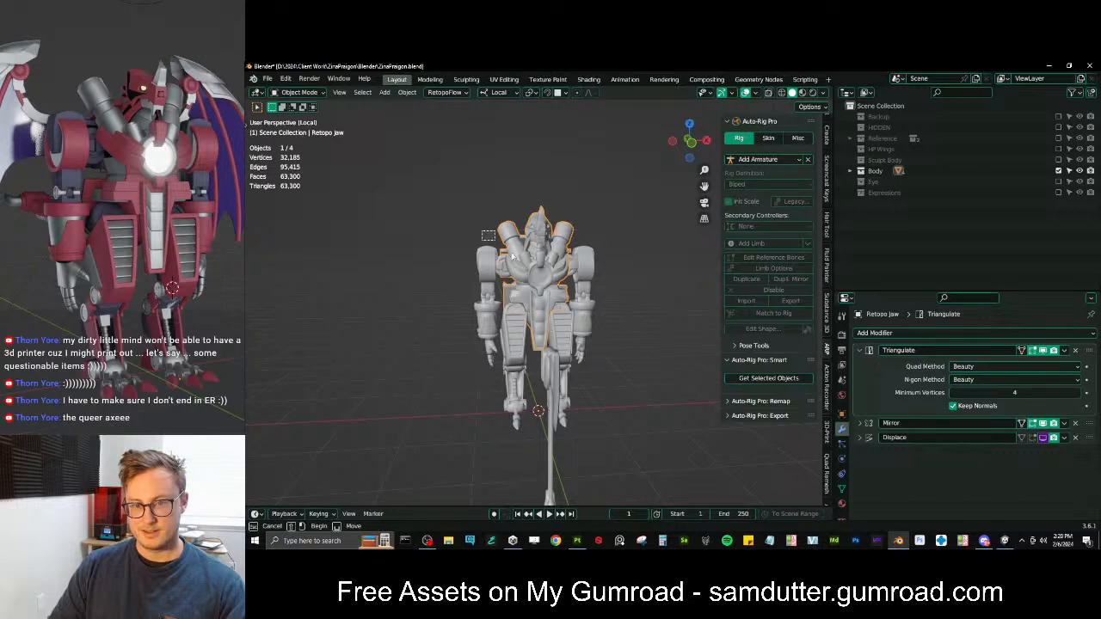
pyautogui.click(761, 379)
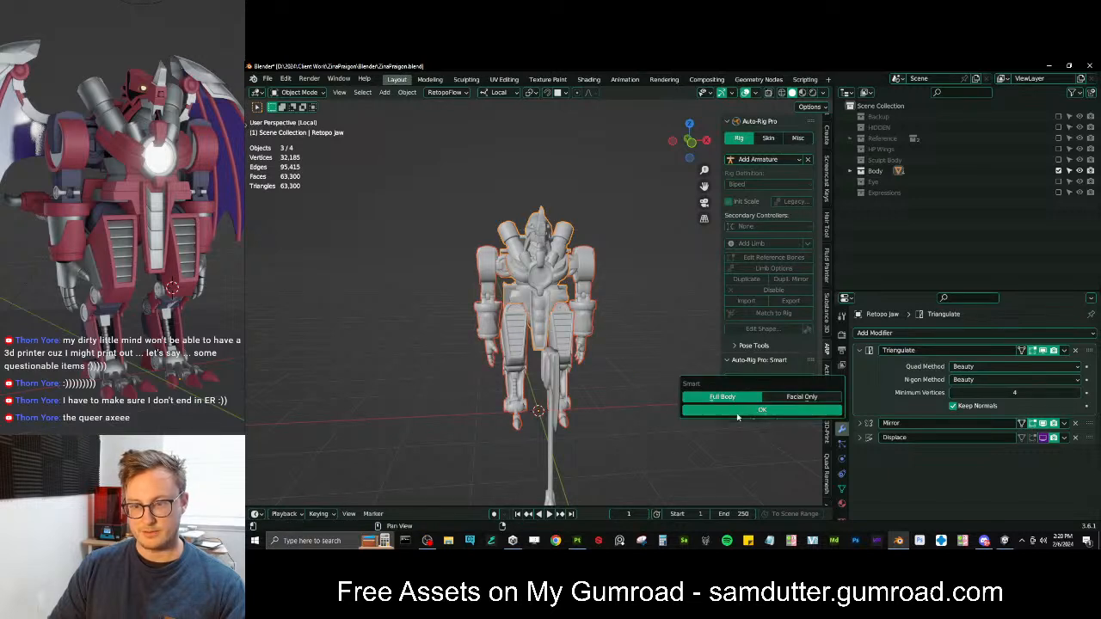
pyautogui.click(756, 411)
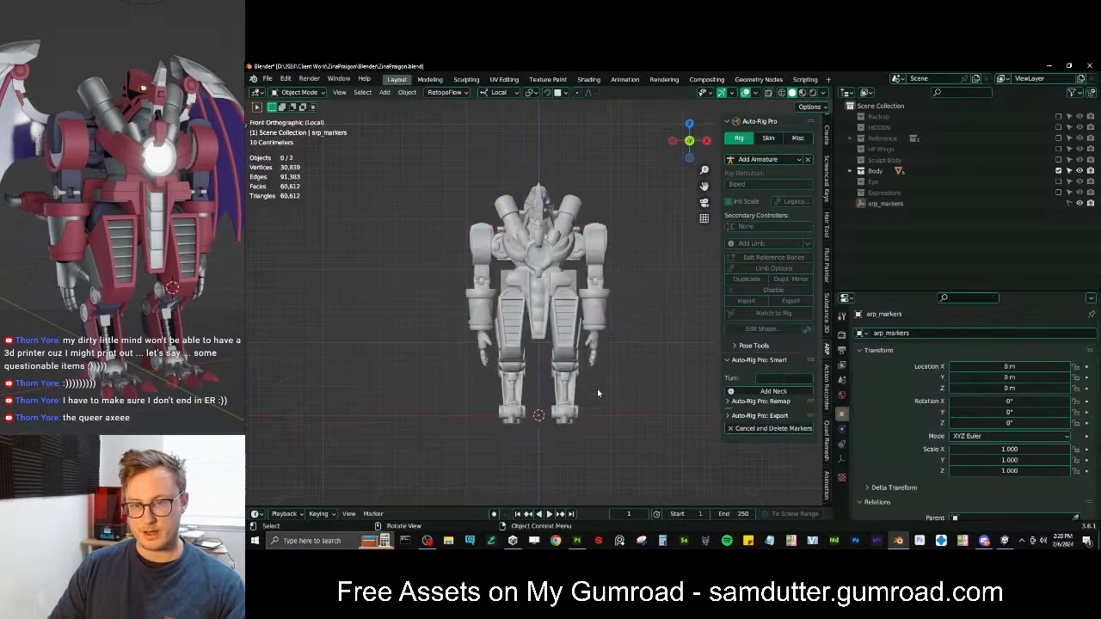
# Place the Smart neck marker at a height of about 2.57 m and the chin marker just above it
pyautogui.click(774, 393)
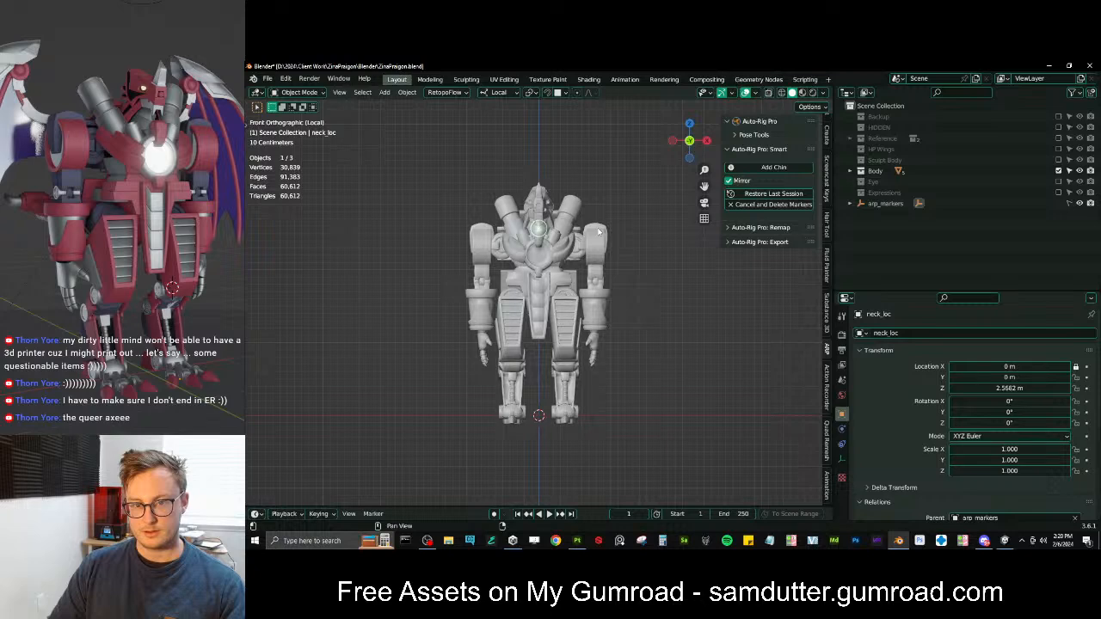
pyautogui.click(773, 167)
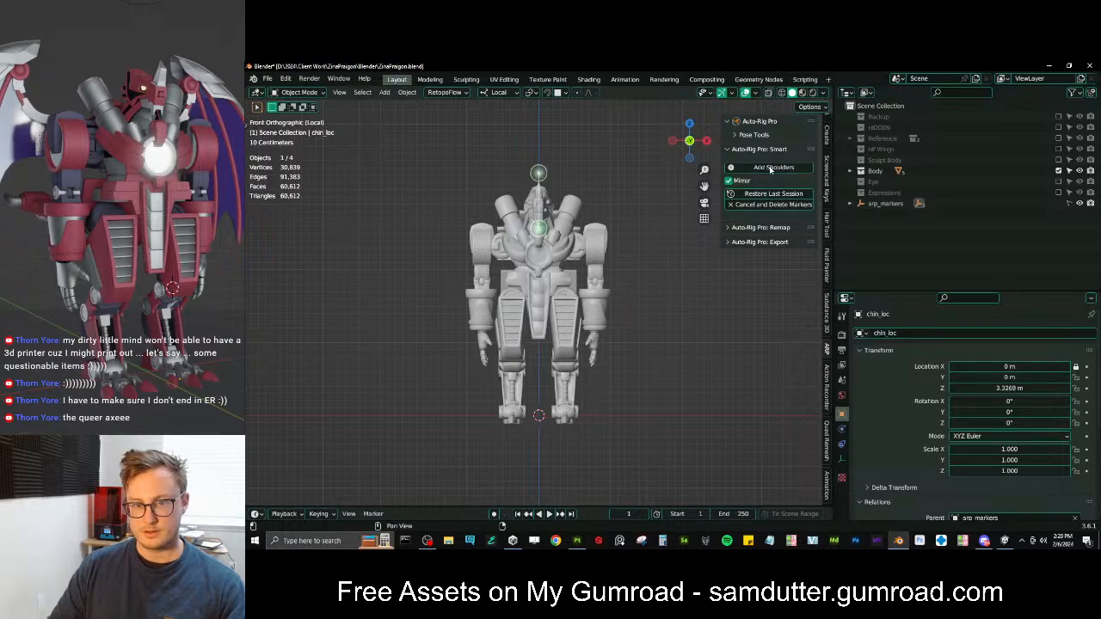
pyautogui.click(638, 224)
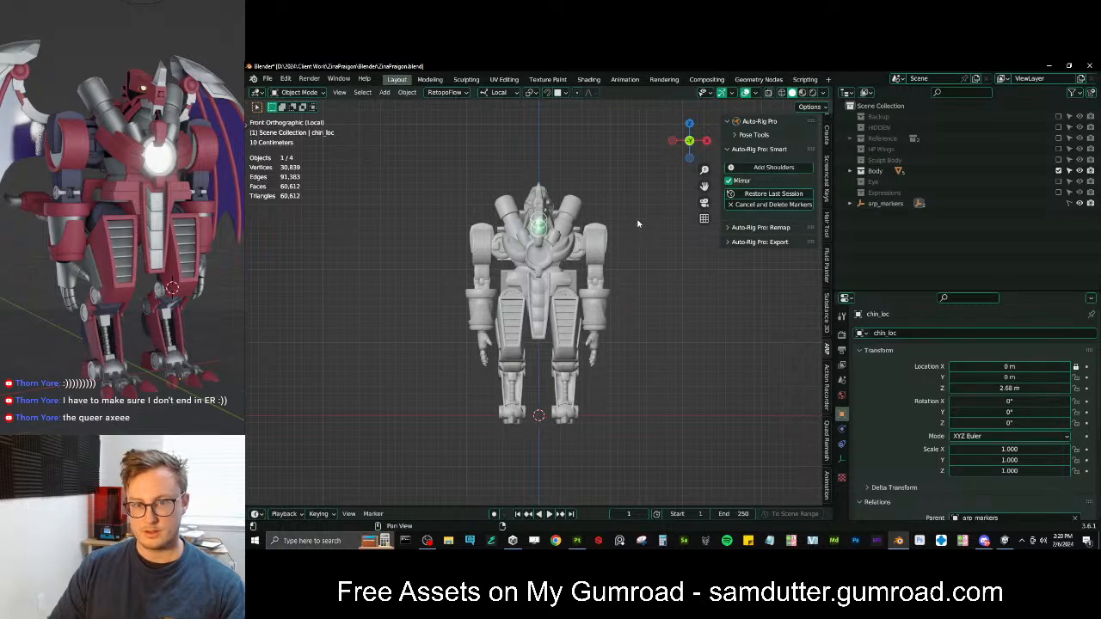
# Add mirrored shoulder markers and centre them on the shoulder armour, at about X 0.81 m and Z 2.32 m
pyautogui.click(773, 167)
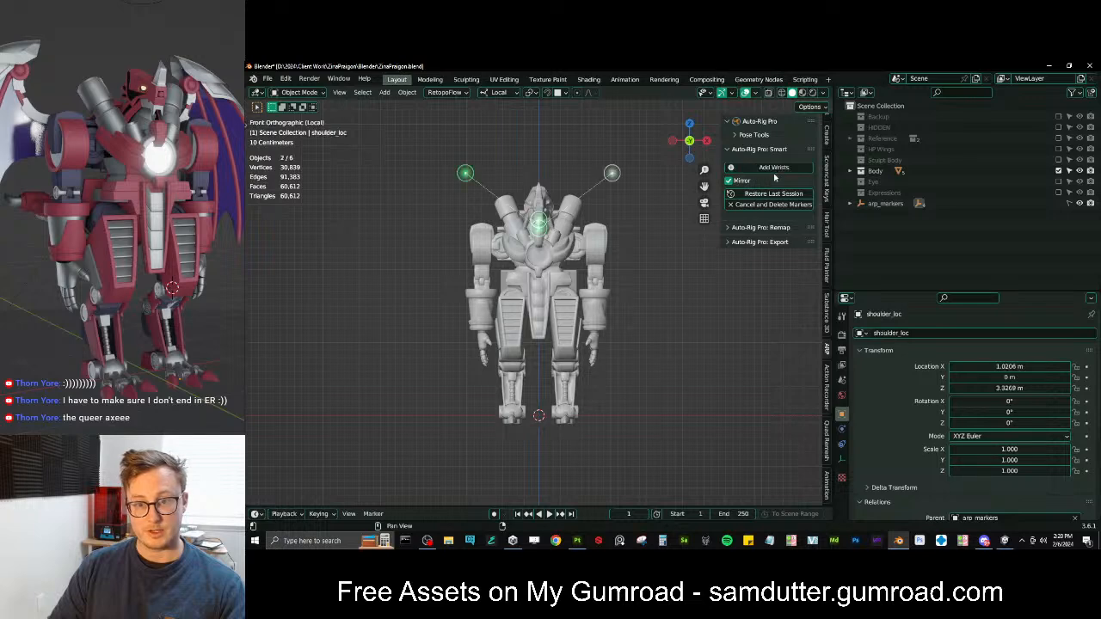
pyautogui.click(577, 247)
pyautogui.click(576, 247)
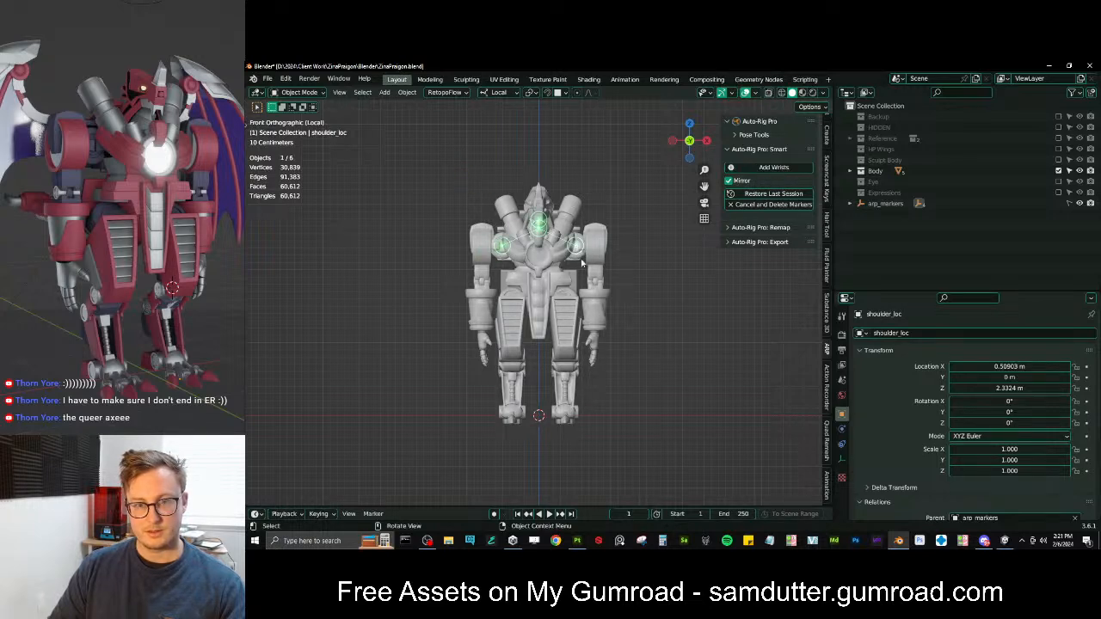
pyautogui.moveTo(577, 247); pyautogui.dragTo(595, 247)
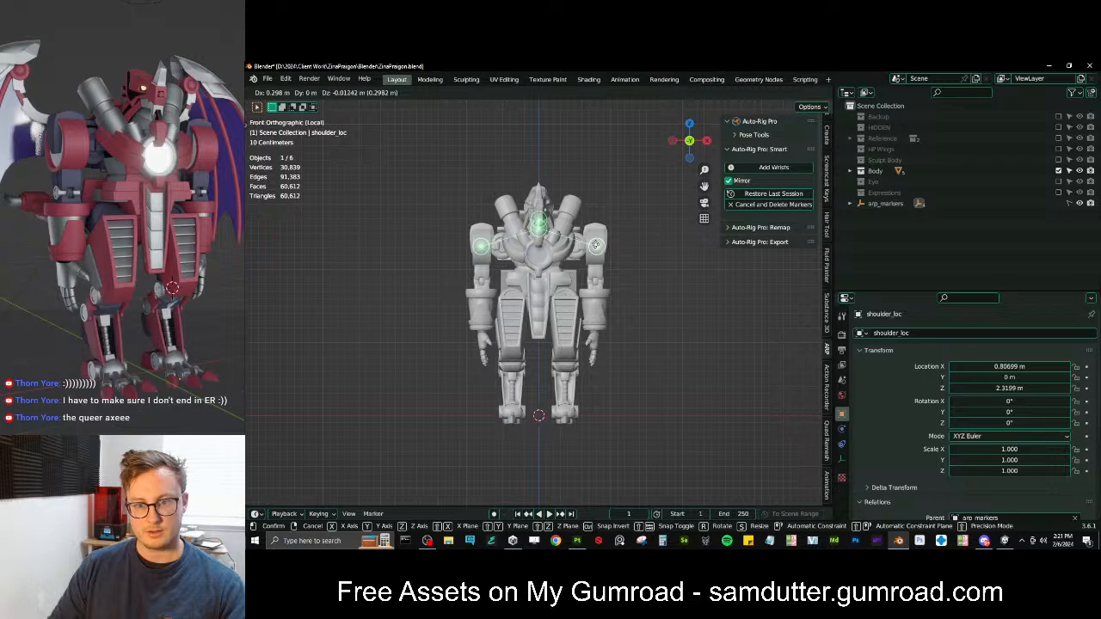
# Add mirrored wrist markers and align them with the wrists just above the hands
pyautogui.click(803, 171)
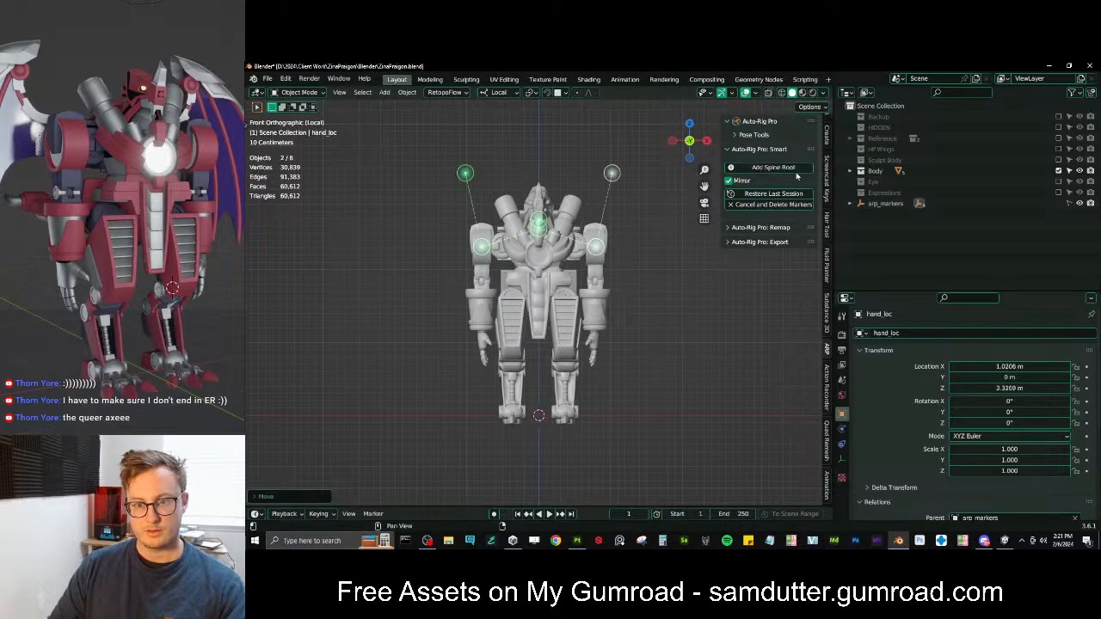
pyautogui.click(613, 330)
pyautogui.moveTo(612, 331); pyautogui.dragTo(594, 333)
# Place the spine root marker at the pelvis and the mirrored ankle markers at about X 0.37 m, Z 0.08 m
pyautogui.click(772, 171)
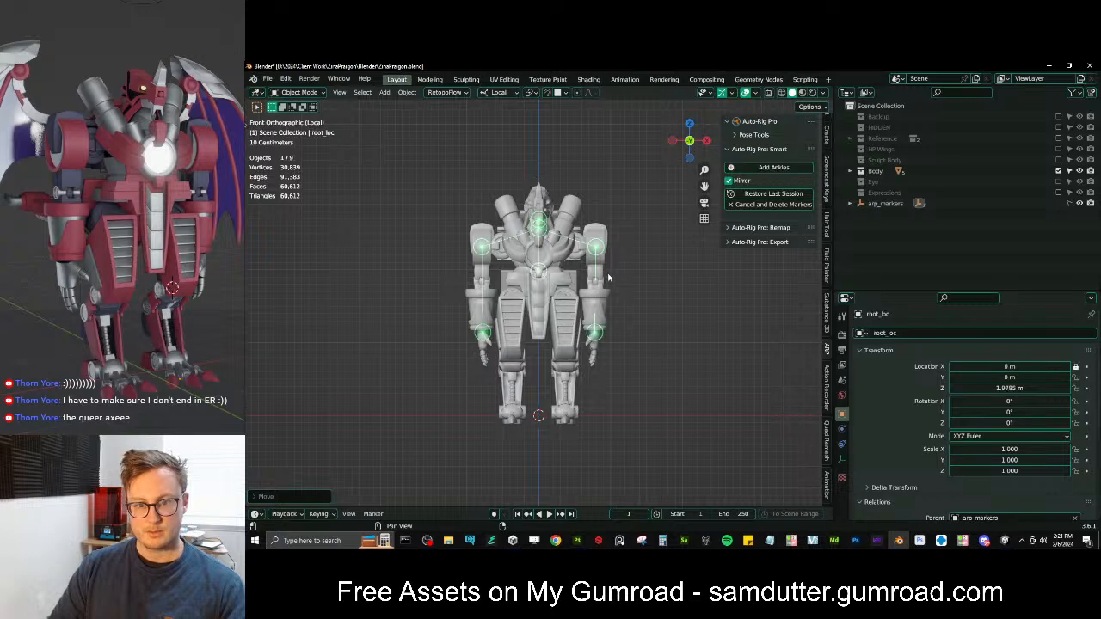
pyautogui.click(539, 288)
pyautogui.click(792, 169)
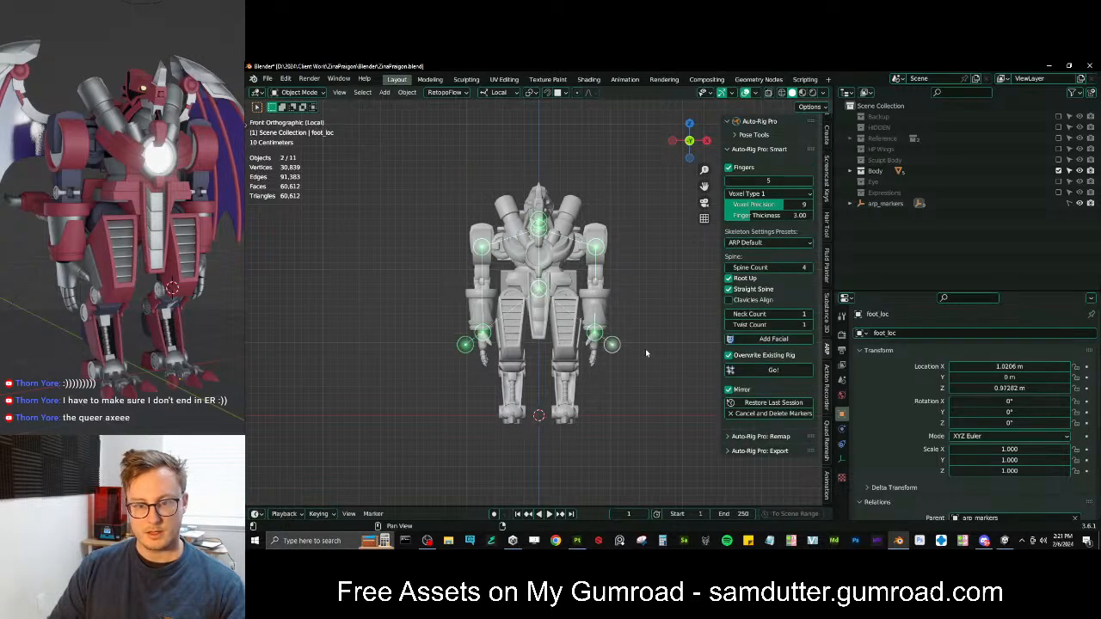
pyautogui.click(564, 410)
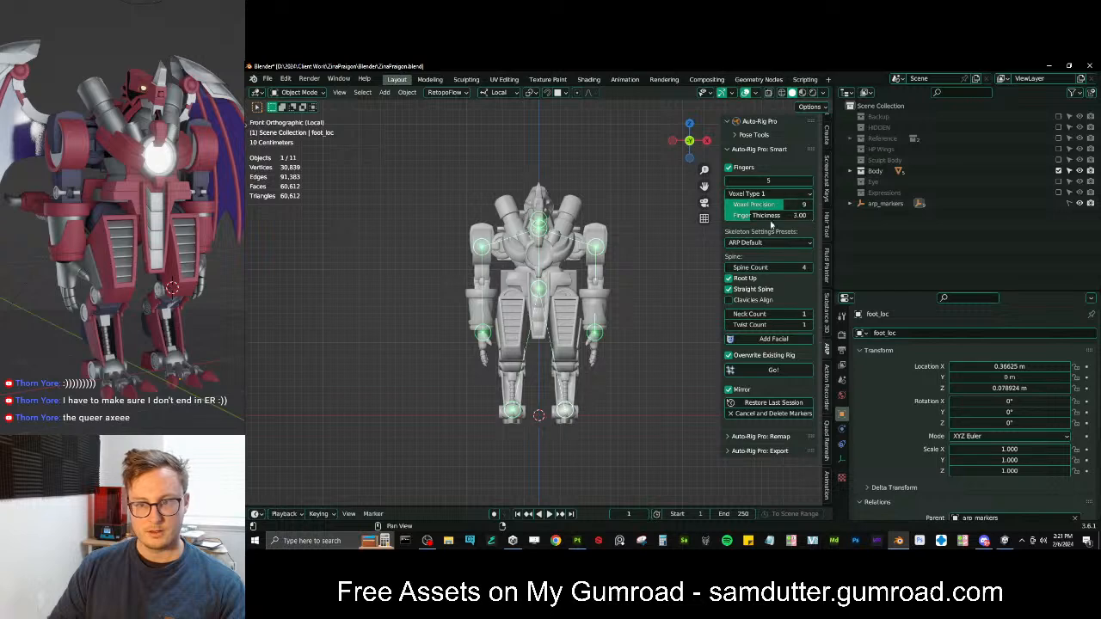
# Add the facial marker setup to the head and open the arp_facial_setup mesh for editing in front view
pyautogui.click(773, 338)
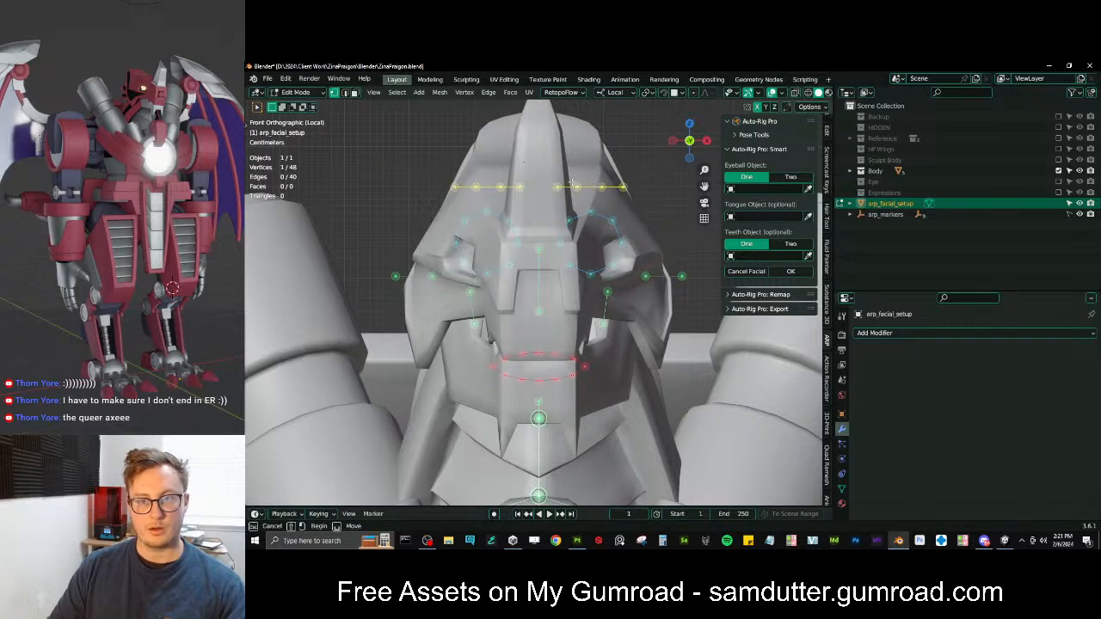
pyautogui.moveTo(598, 187); pyautogui.dragTo(617, 253, button='middle')
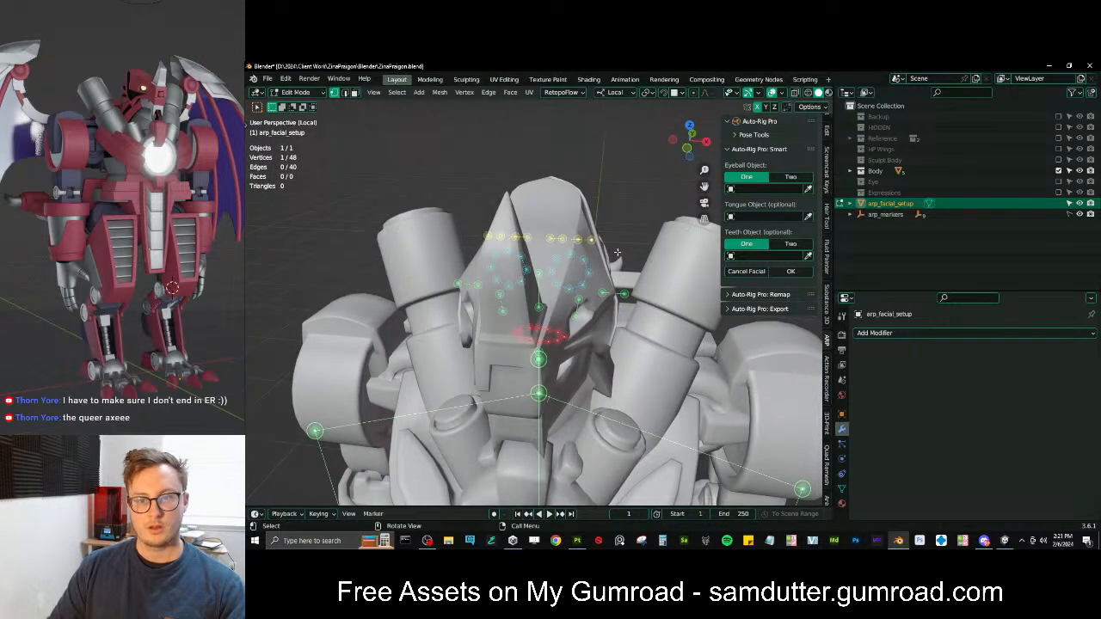
pyautogui.press('KP_1')
pyautogui.hotkey('ctrl', 'z')
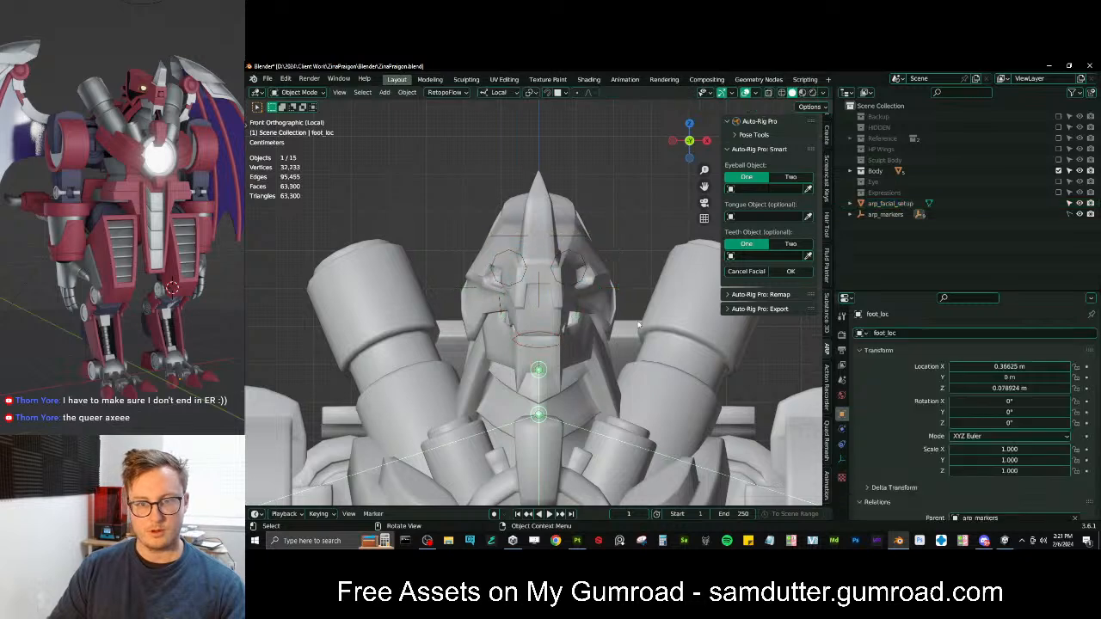
pyautogui.keyDown('alt'); pyautogui.click(638, 270); pyautogui.keyUp('alt')
pyautogui.click(624, 300)
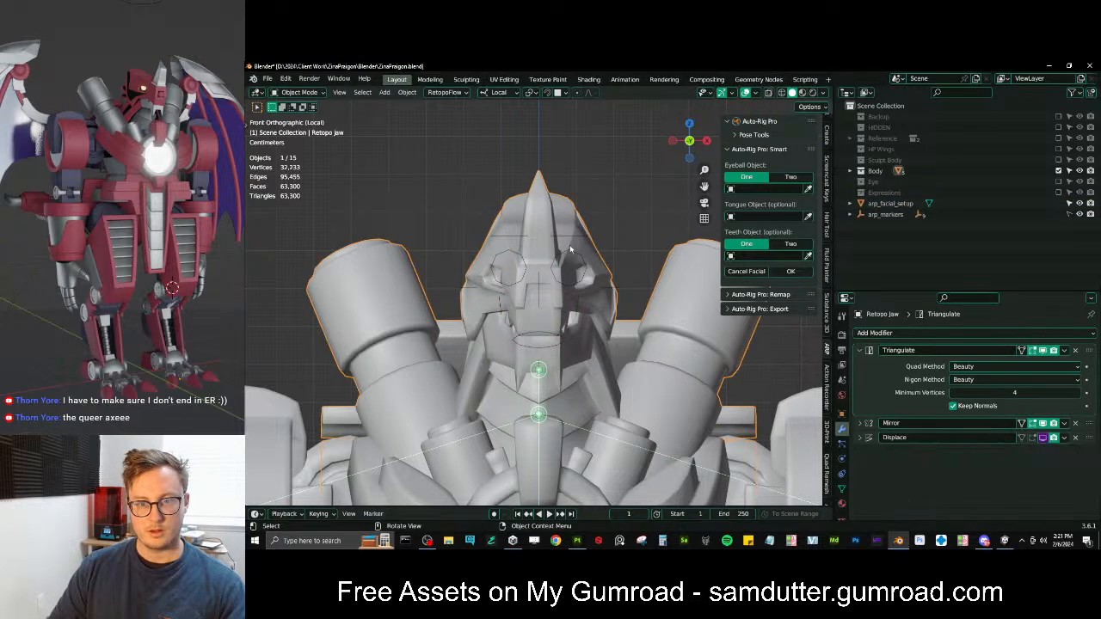
pyautogui.click(571, 238)
pyautogui.press('Tab')
# Try to move the outer end of the brow marker row
pyautogui.press('b')
pyautogui.moveTo(579, 225); pyautogui.dragTo(603, 249)
pyautogui.press('g')
pyautogui.click(600, 238)
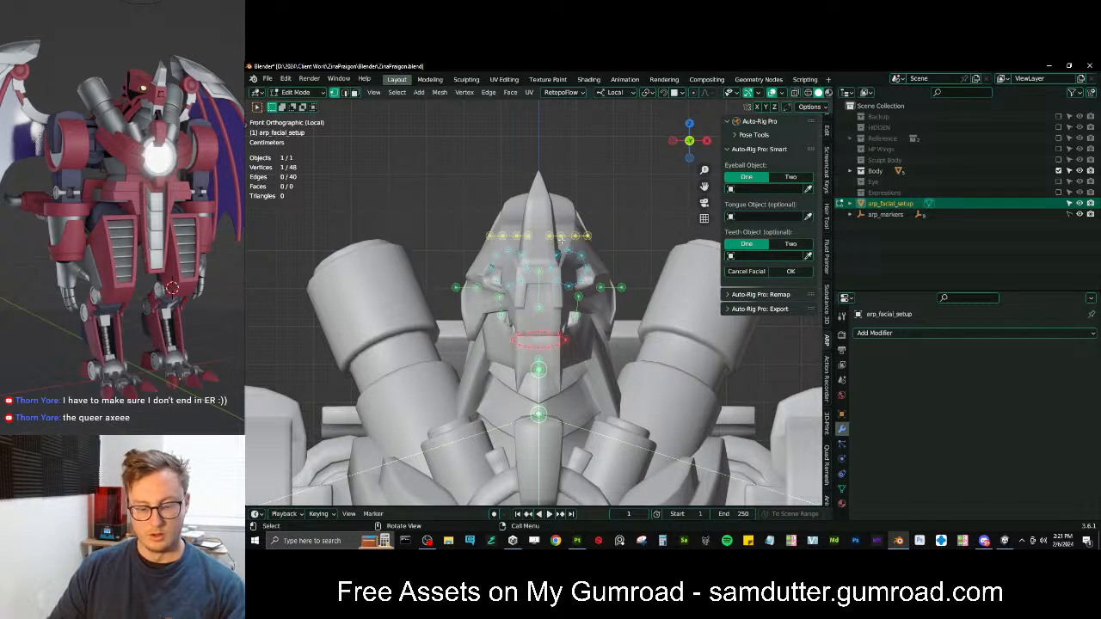
# Select the four brow markers on one side, then move and rotate them onto the head's brow surface
pyautogui.hotkey('alt', 'z')
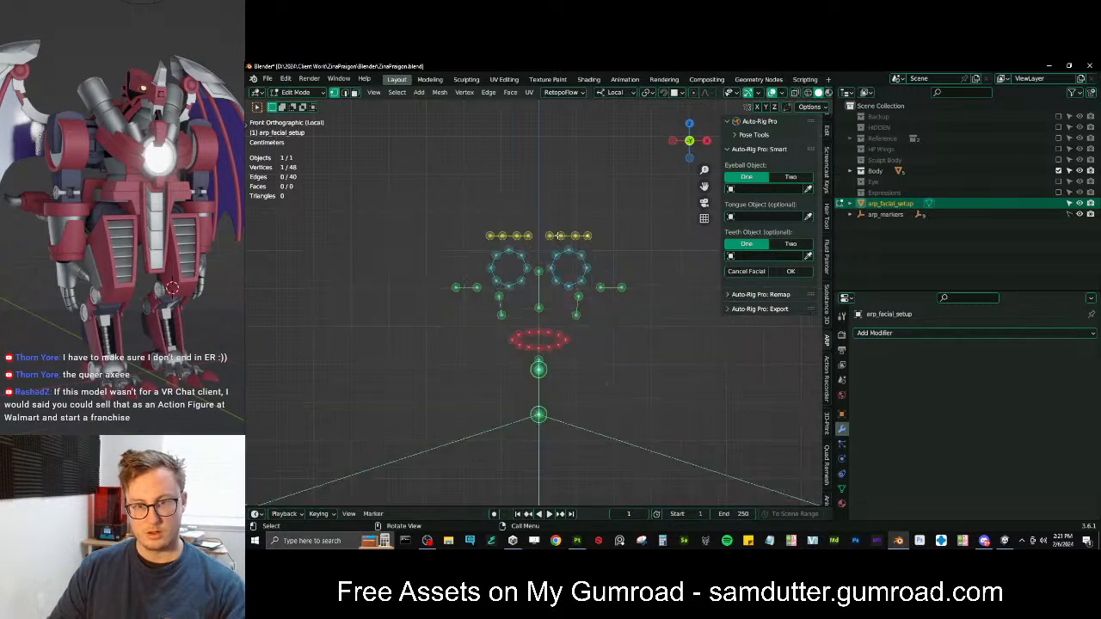
pyautogui.moveTo(545, 222); pyautogui.dragTo(602, 237)
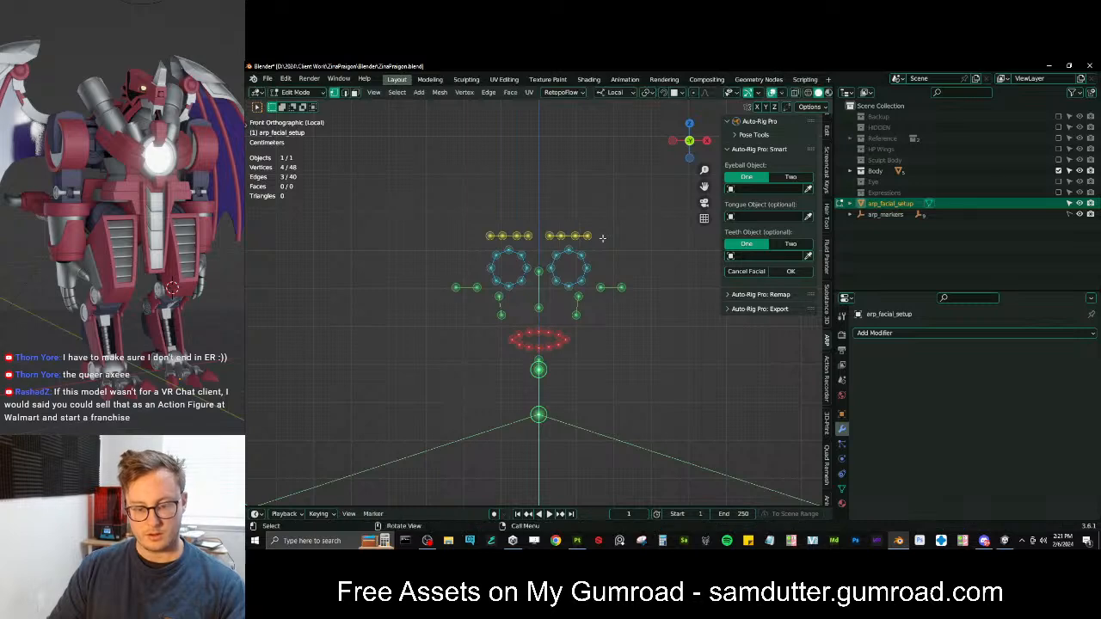
pyautogui.hotkey('alt', 'z')
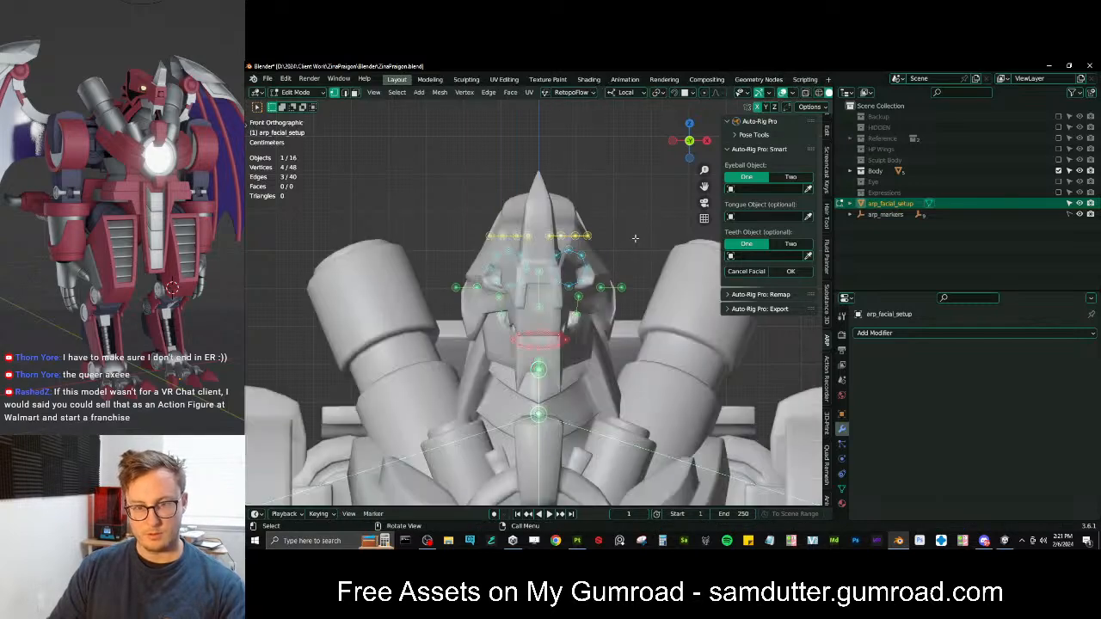
pyautogui.scroll(2, 632, 236)
pyautogui.press('g')
pyautogui.click(630, 234)
pyautogui.moveTo(629, 234); pyautogui.dragTo(507, 258, button='middle')
pyautogui.press('r')
pyautogui.click(508, 248)
pyautogui.press('g')
pyautogui.click(487, 265)
# Fine-tune the brow markers and stretch the row slightly so it follows the brow ridge
pyautogui.moveTo(485, 265); pyautogui.dragTo(525, 274, button='middle')
pyautogui.scroll(2, 525, 274)
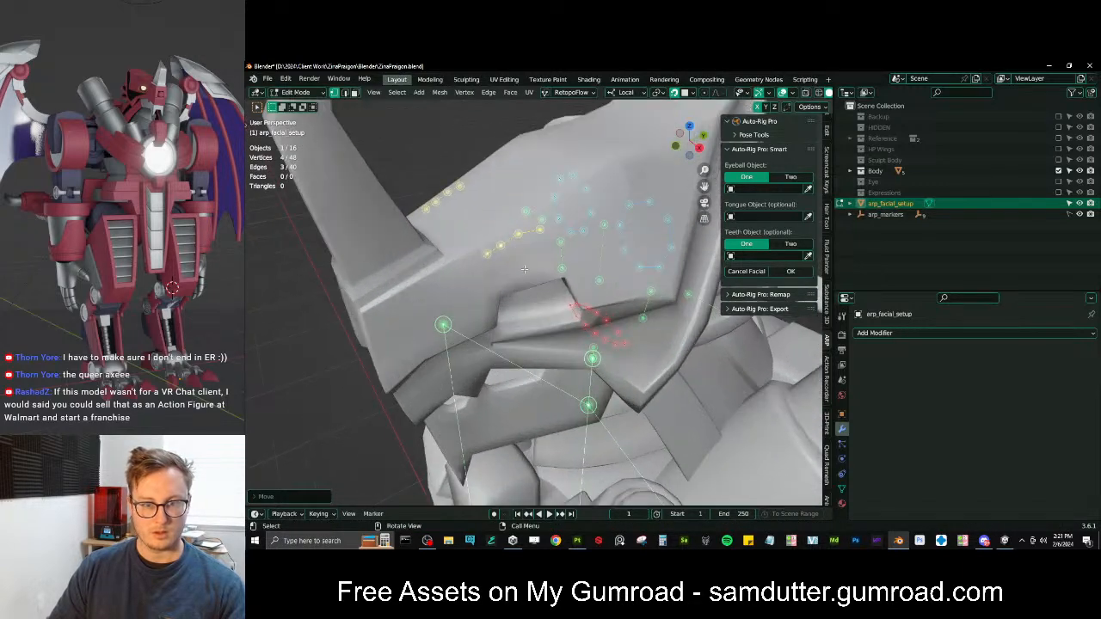
pyautogui.click(540, 231)
pyautogui.press('g')
pyautogui.click(540, 225)
pyautogui.keyDown('shift'); pyautogui.click(517, 237); pyautogui.keyUp('shift')
pyautogui.keyDown('shift'); pyautogui.click(488, 258); pyautogui.keyUp('shift')
pyautogui.press('g')
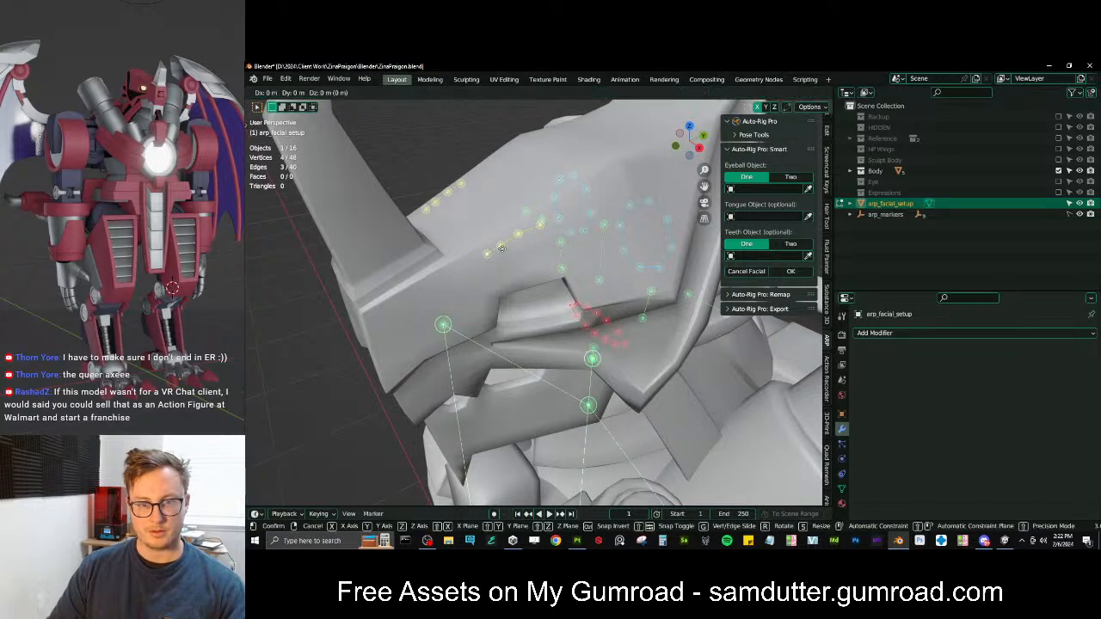
pyautogui.click(487, 260)
pyautogui.press('s')
pyautogui.click(530, 242)
pyautogui.press('g')
pyautogui.click(531, 241)
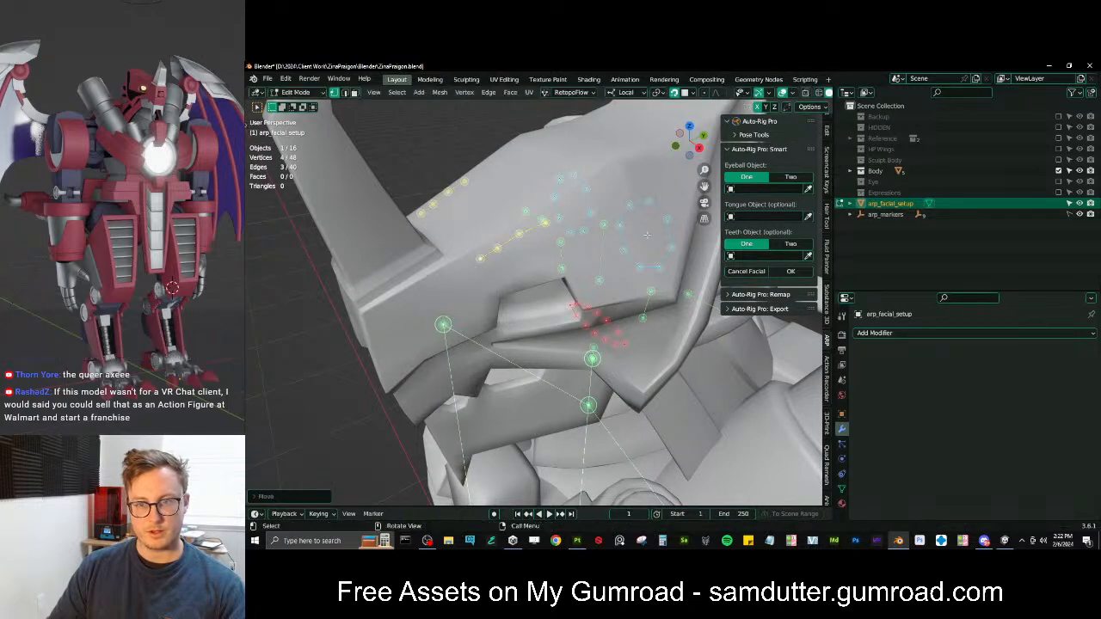
pyautogui.click(622, 224)
pyautogui.moveTo(616, 225); pyautogui.dragTo(576, 243, button='middle')
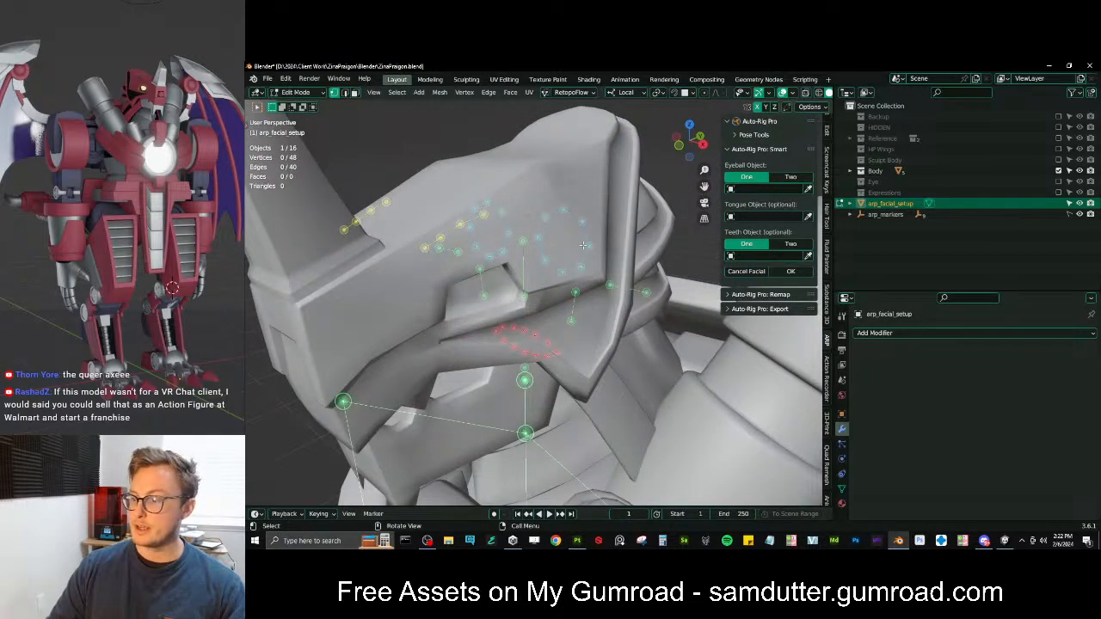
pyautogui.moveTo(586, 235)
pyautogui.mouseDown(button='middle')
pyautogui.moveTo(569, 249)
pyautogui.moveTo(582, 259)
pyautogui.mouseUp(button='middle')
pyautogui.press('z')
pyautogui.click(590, 191)
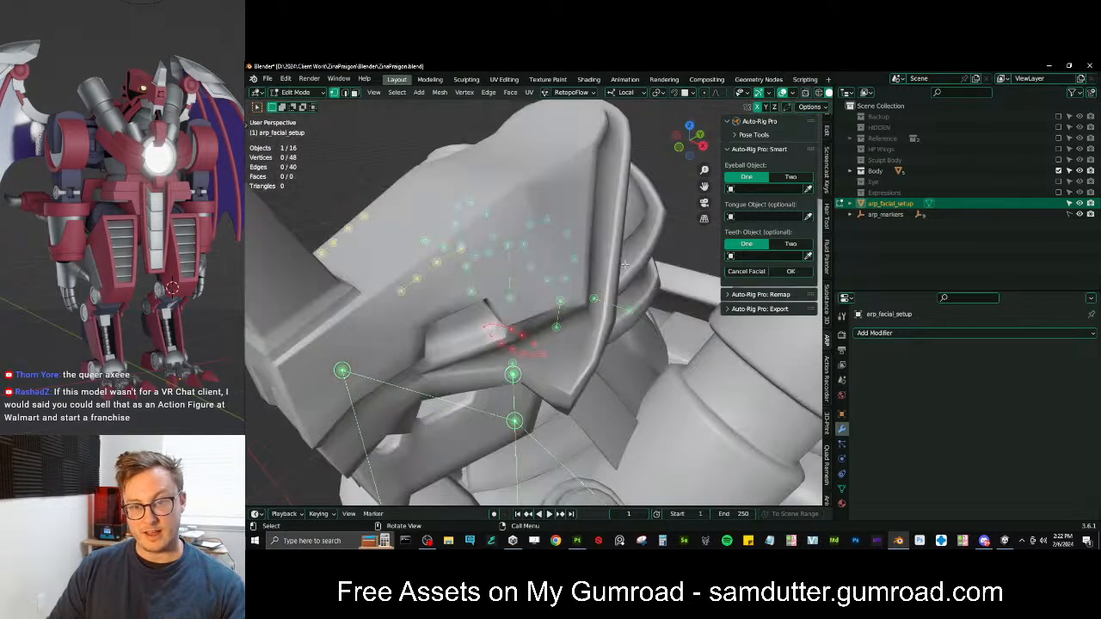
# Select the whole eye marker loop on one side and rotate it about its local Z axis
pyautogui.press('z')
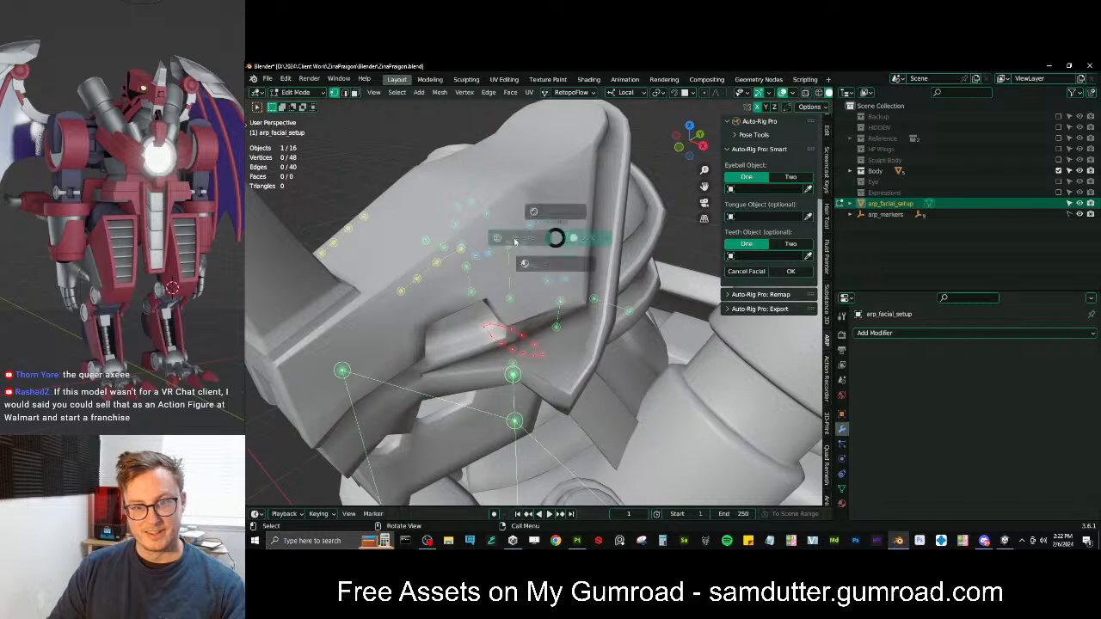
pyautogui.click(530, 238)
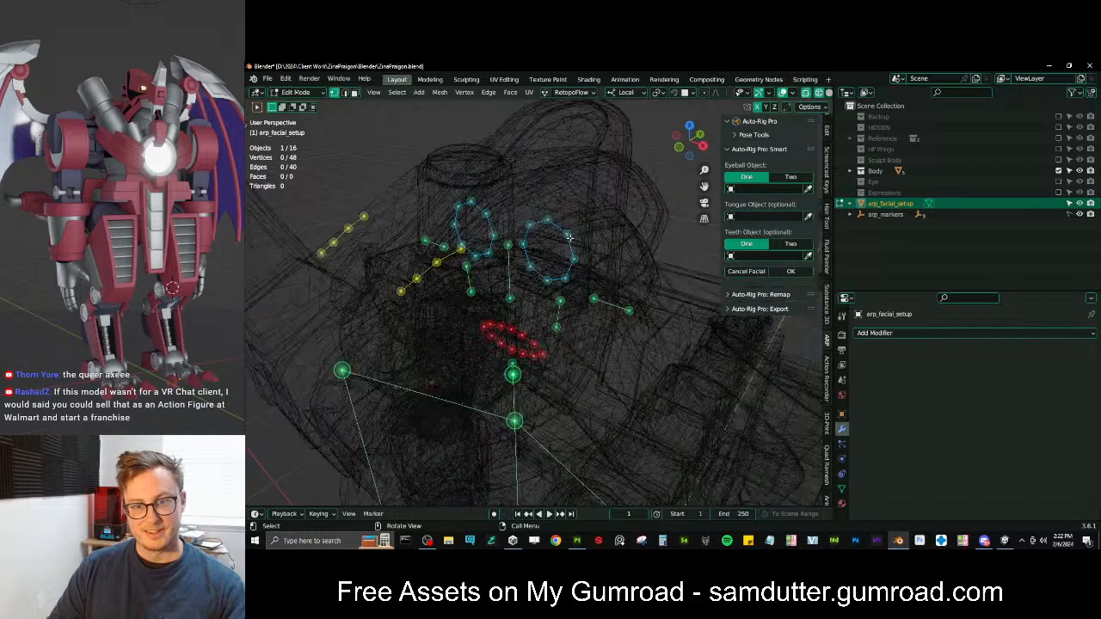
pyautogui.hotkey('ctrl', 'l')
pyautogui.press('r')
pyautogui.press('z')
pyautogui.click(587, 175)
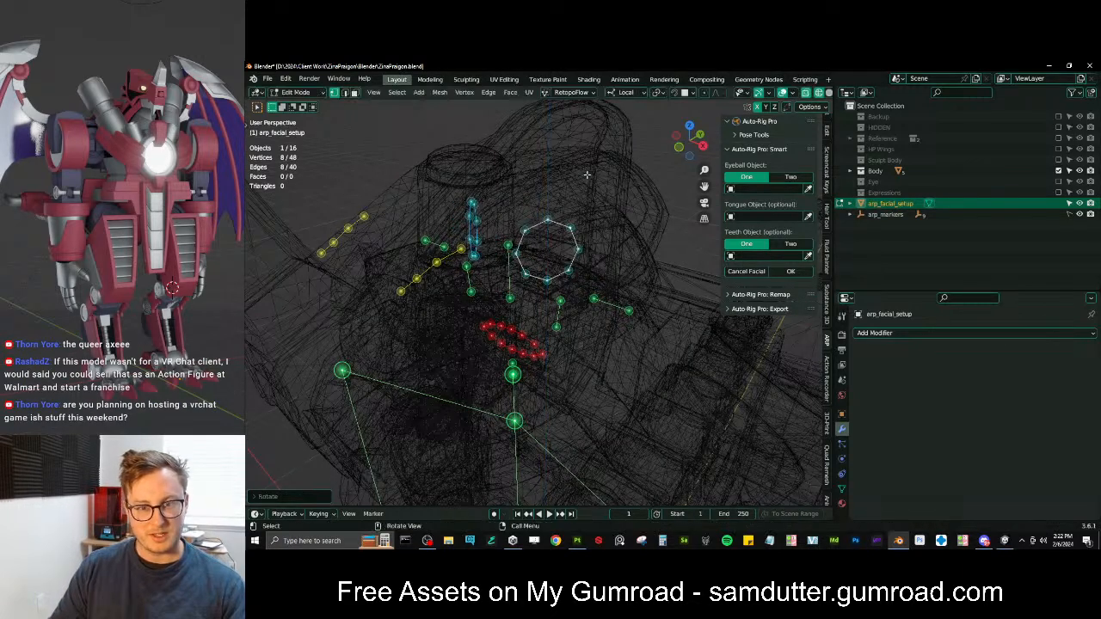
# In side view, move the eye marker loop forward to the head's eye socket and rotate it about local Z to match the surface
pyautogui.press('z')
pyautogui.click(586, 245)
pyautogui.moveTo(588, 244); pyautogui.dragTo(564, 246, button='middle')
pyautogui.press('KP_3')
pyautogui.press('g')
pyautogui.click(431, 263)
pyautogui.moveTo(456, 246); pyautogui.dragTo(507, 261, button='middle')
pyautogui.press('r')
pyautogui.press('z')
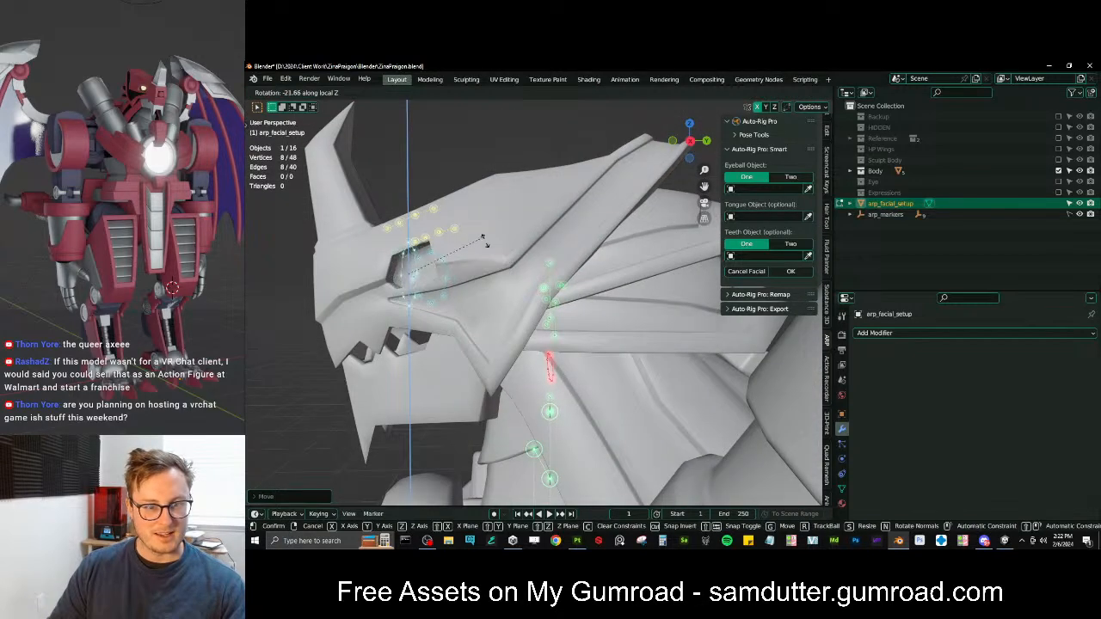
pyautogui.click(498, 323)
# Refine the eye loop's position and rotation so it surrounds the eye socket
pyautogui.moveTo(497, 324); pyautogui.dragTo(537, 313, button='middle')
pyautogui.press('g')
pyautogui.click(544, 295)
pyautogui.scroll(4, 548, 292)
pyautogui.moveTo(527, 268); pyautogui.dragTo(545, 261, button='middle')
pyautogui.press('r')
pyautogui.click(535, 256)
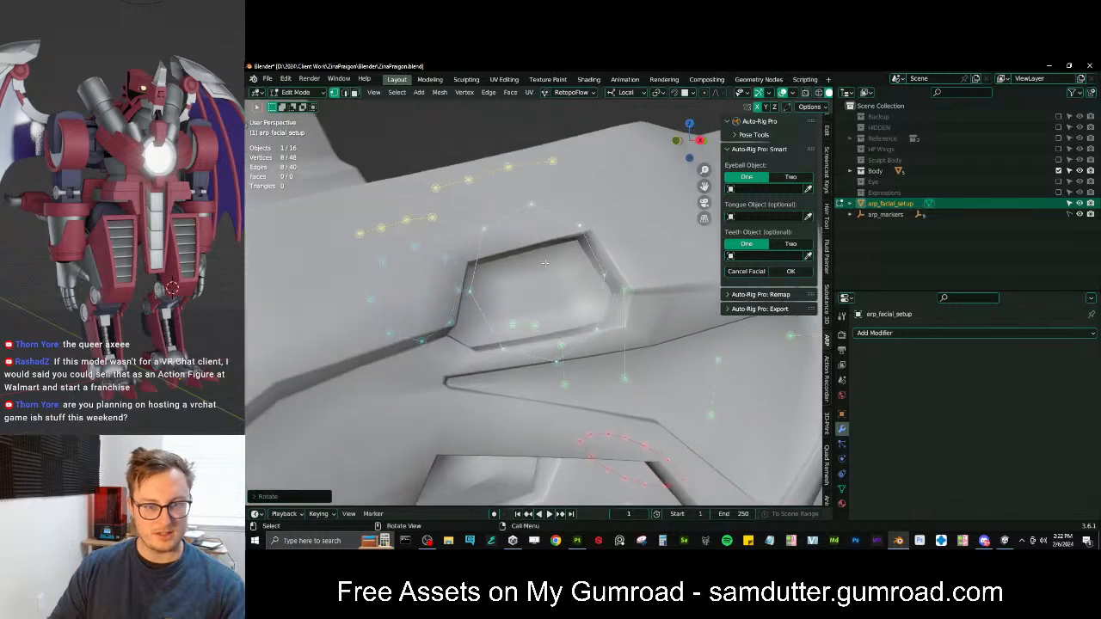
# Place the front eye markers individually on the socket's lower front corner and the start of its lower edge
pyautogui.press('g')
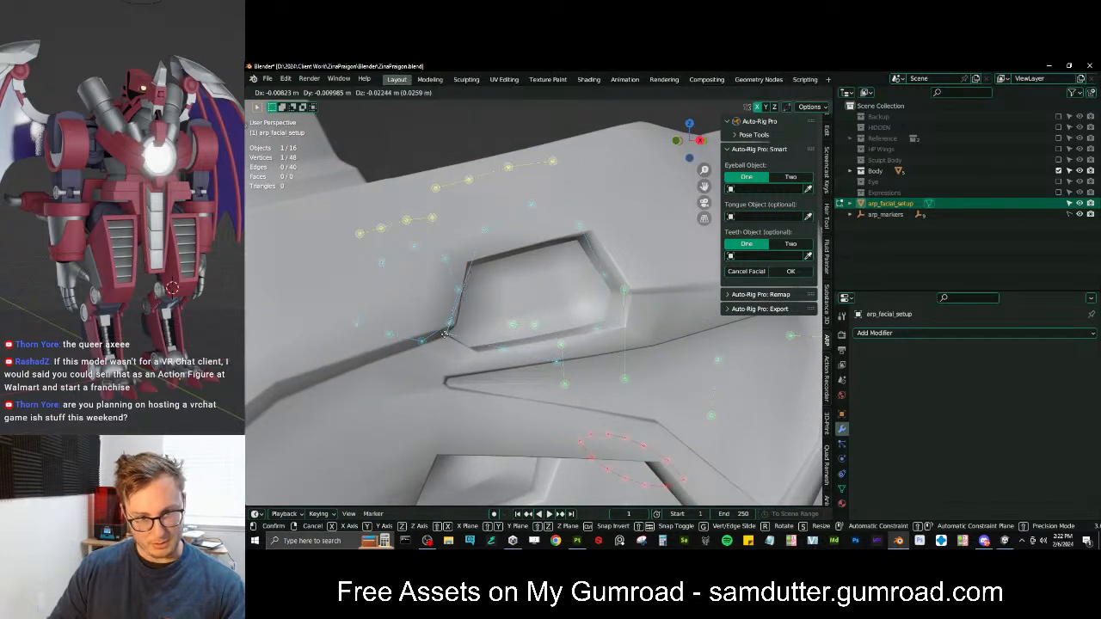
pyautogui.click(446, 337)
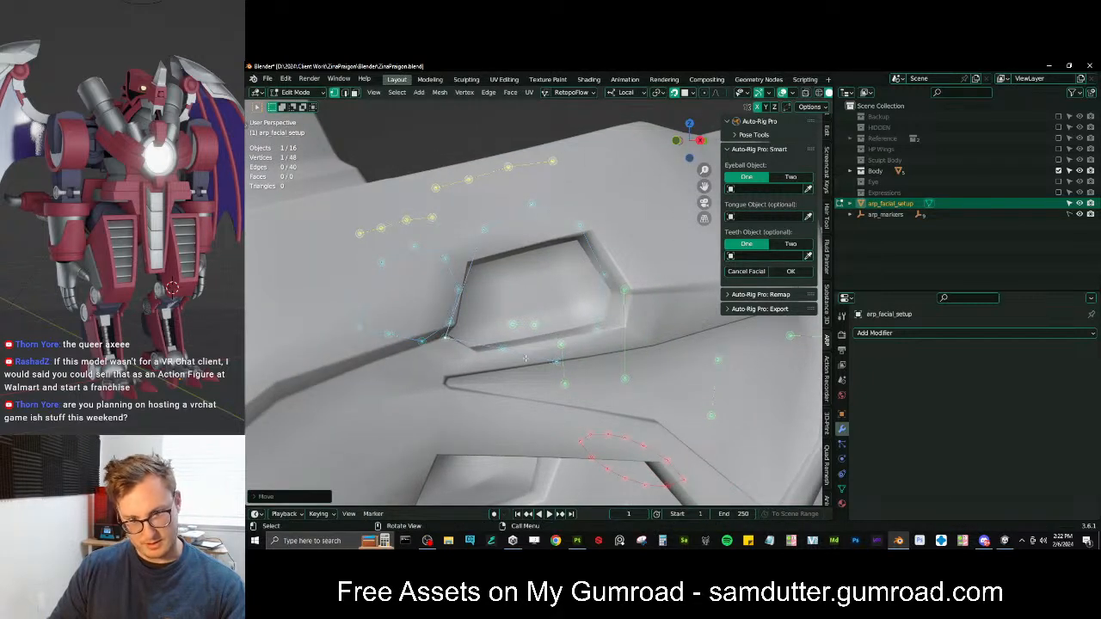
pyautogui.click(471, 293)
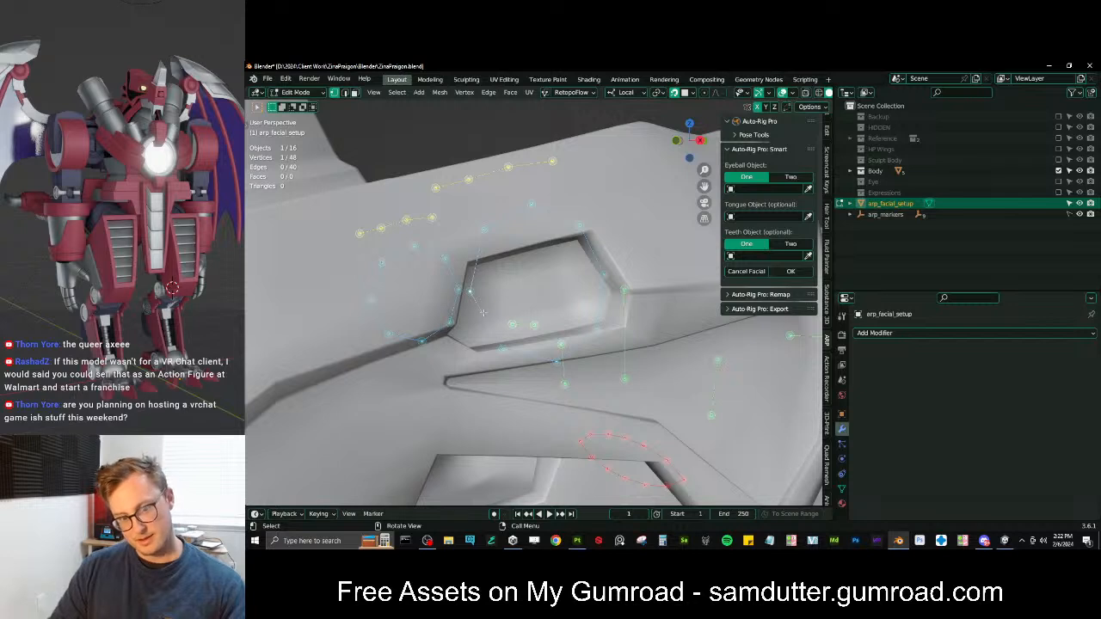
pyautogui.press('g')
pyautogui.click(557, 353)
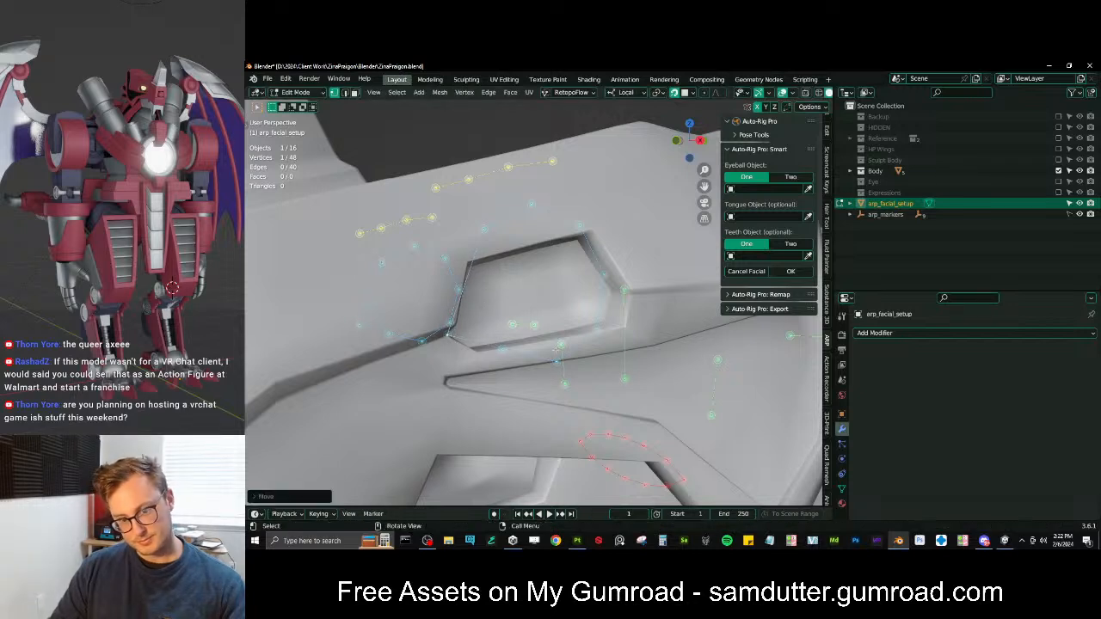
pyautogui.press('g')
pyautogui.click(479, 356)
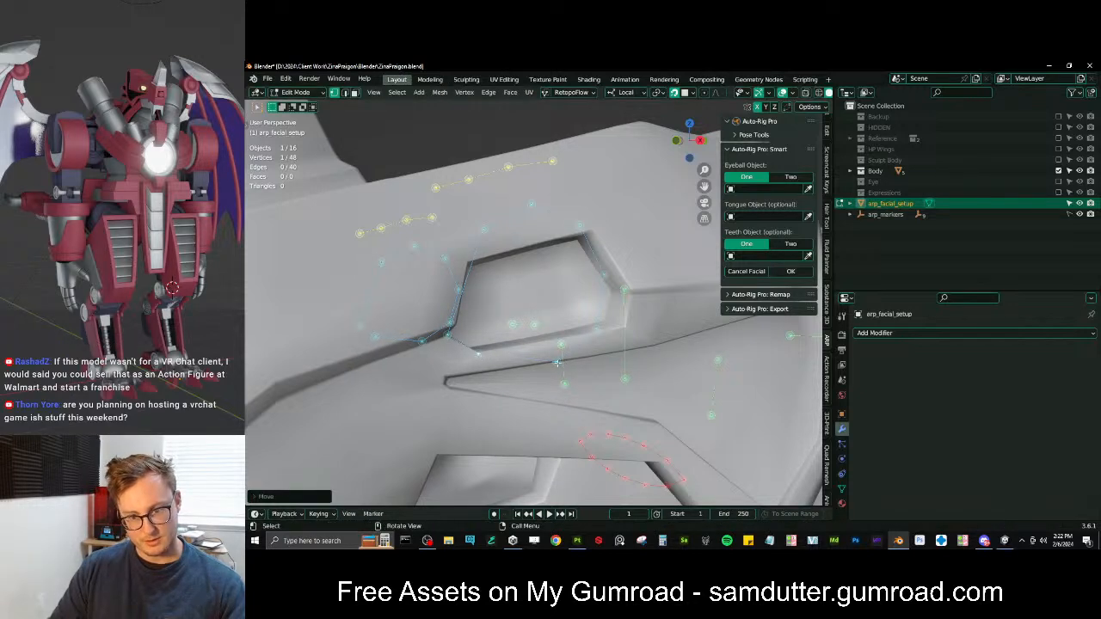
# Move the next two eye markers onto the middle of the socket's lower edge and its lower rear corner
pyautogui.click(558, 362)
pyautogui.press('z')
pyautogui.click(552, 362)
pyautogui.press('z')
pyautogui.press('g')
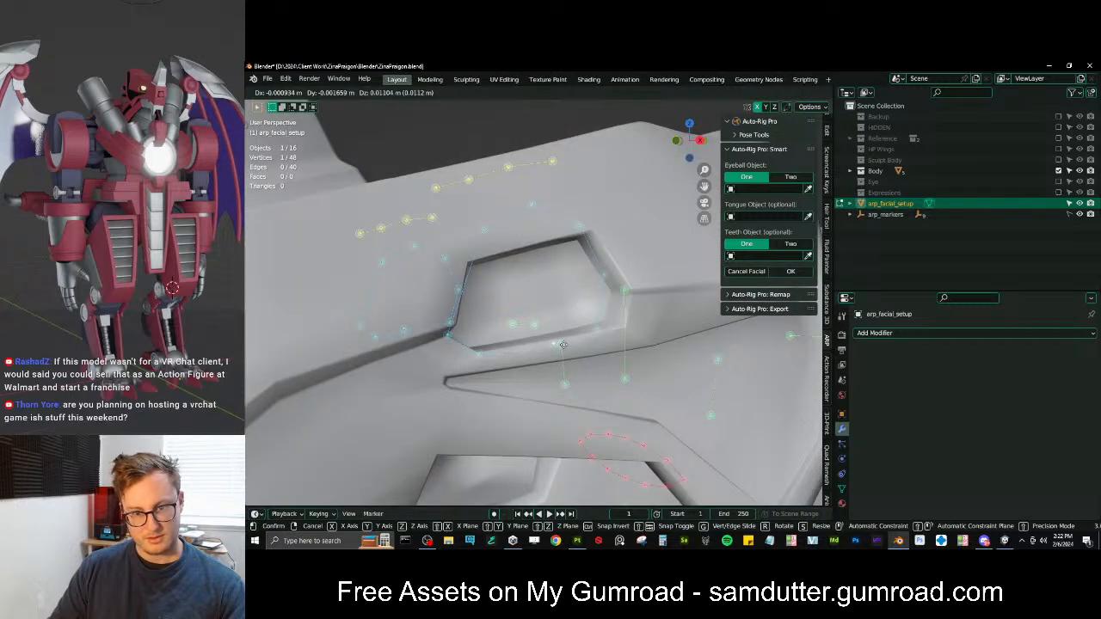
pyautogui.click(563, 344)
pyautogui.click(598, 332)
pyautogui.press('z')
pyautogui.press('z')
pyautogui.press('z')
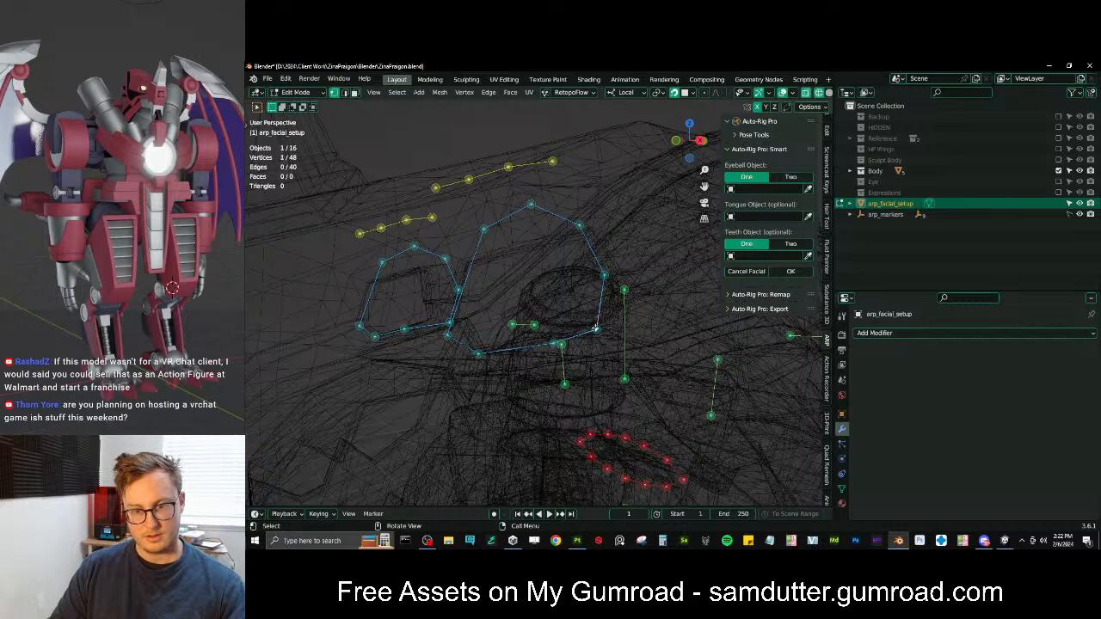
pyautogui.press('z')
pyautogui.press('g')
pyautogui.click(626, 327)
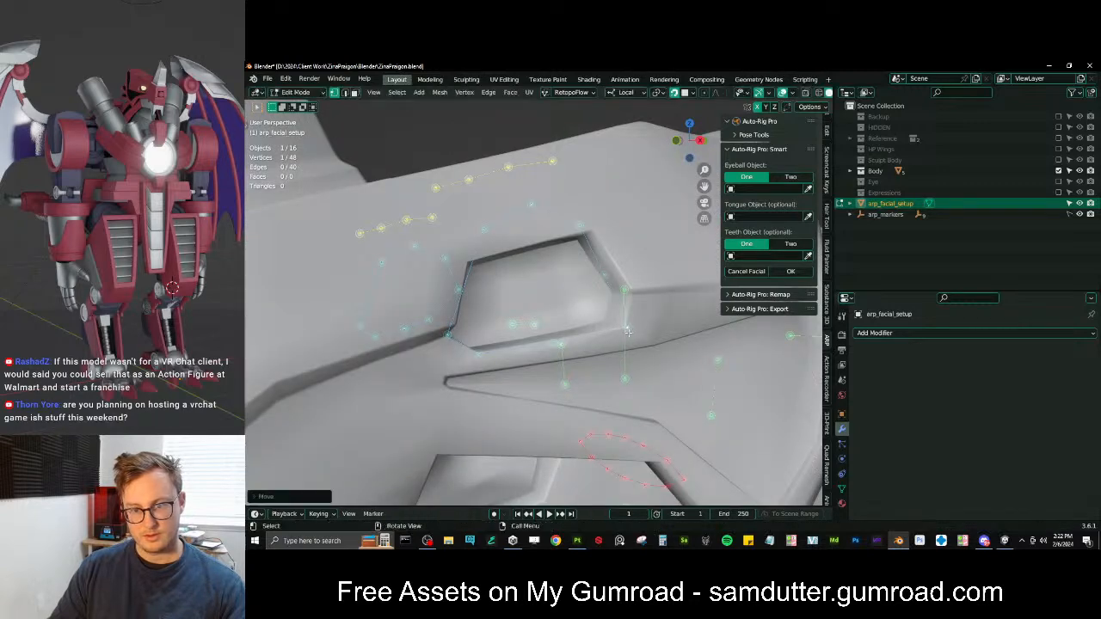
# Move the rear eye marker onto the socket's back corner and the following one onto its upper rear corner
pyautogui.press('z')
pyautogui.click(608, 276)
pyautogui.press('z')
pyautogui.press('g')
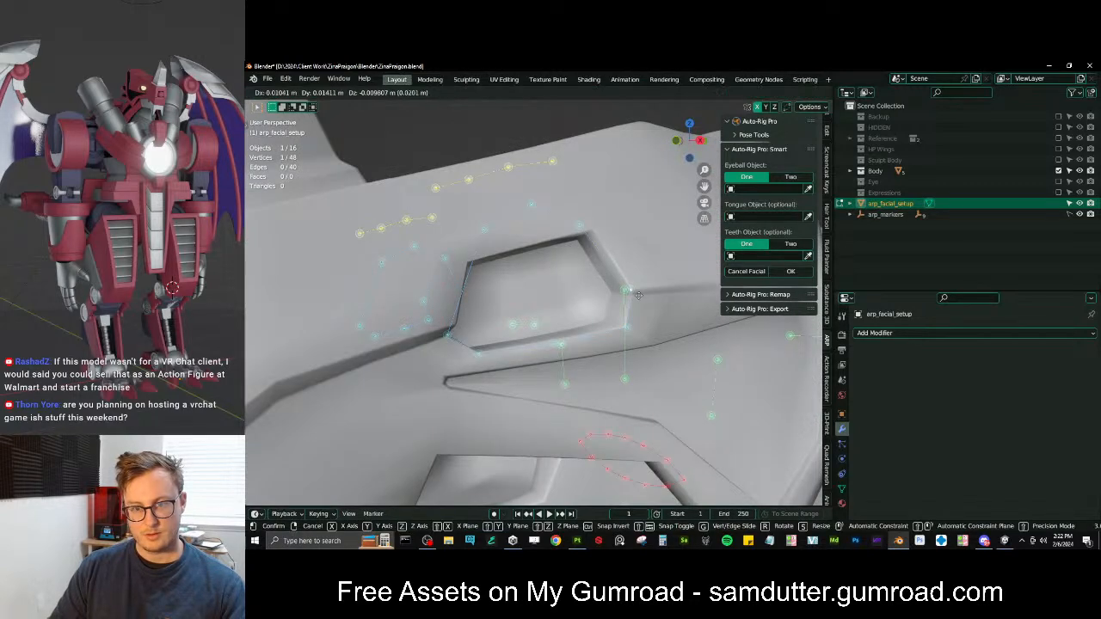
pyautogui.click(635, 294)
pyautogui.press('z')
pyautogui.click(578, 225)
pyautogui.press('z')
pyautogui.press('g')
pyautogui.click(591, 231)
# Move the last two eye markers onto the socket's upper edge and its upper front corner
pyautogui.press('z')
pyautogui.click(533, 240)
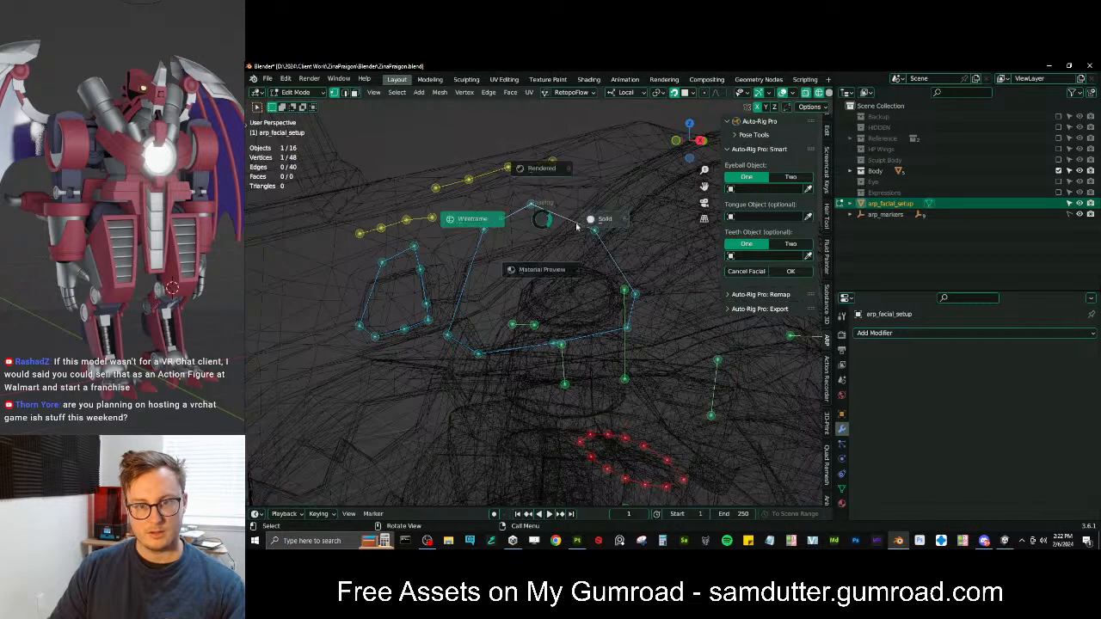
pyautogui.press('z')
pyautogui.press('g')
pyautogui.click(484, 232)
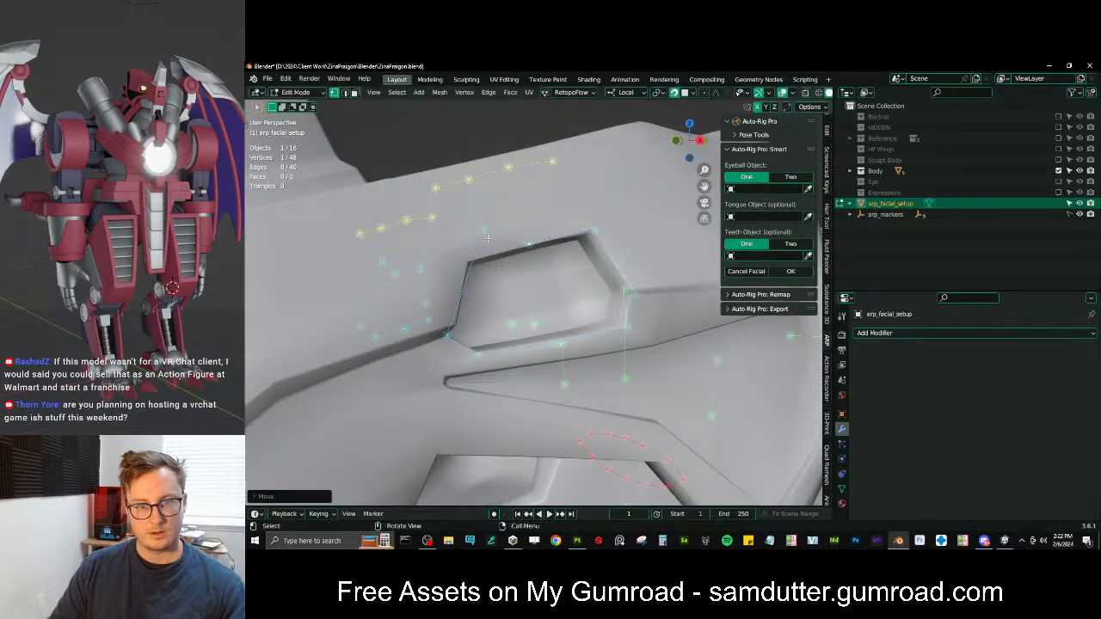
pyautogui.press('z')
pyautogui.press('z')
pyautogui.press('g')
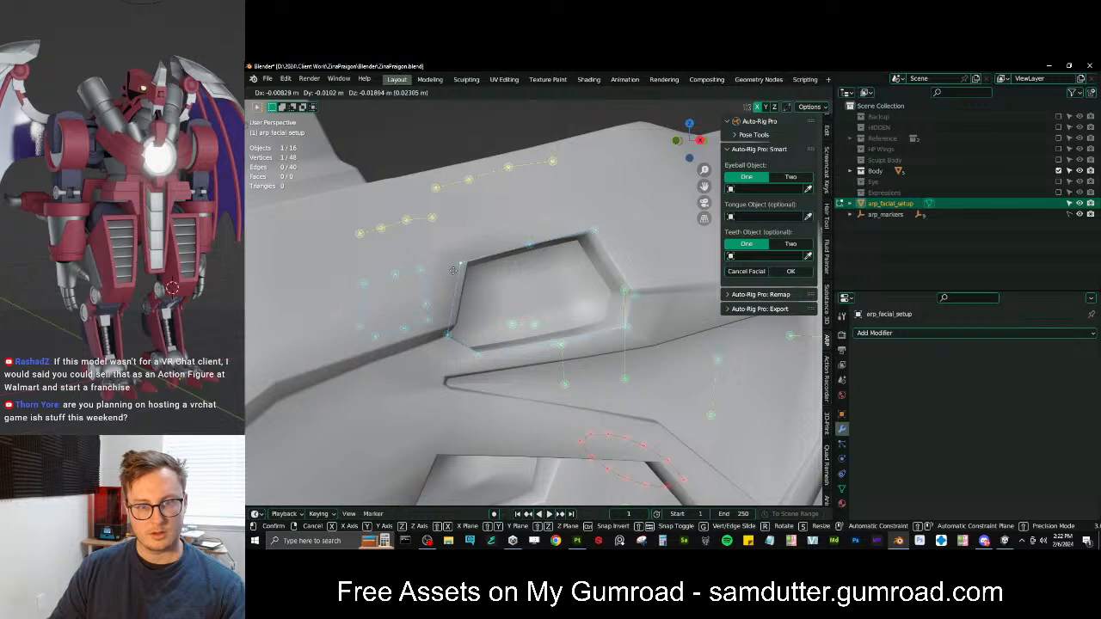
pyautogui.click(562, 286)
pyautogui.moveTo(562, 287); pyautogui.dragTo(608, 359, button='middle')
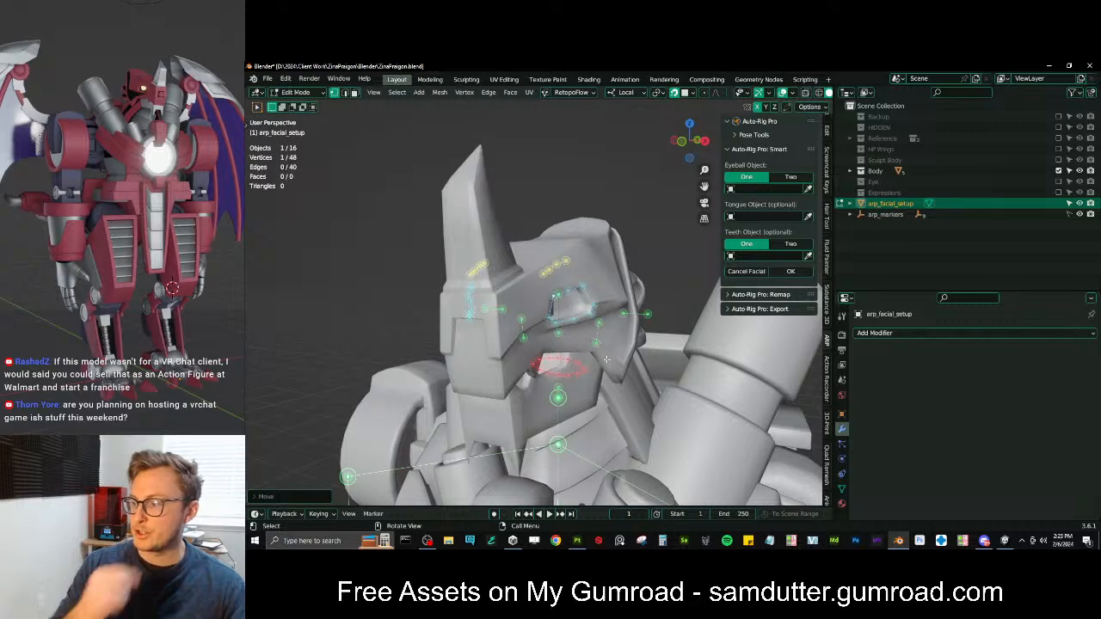
# Select the linked mouth marker ring and move it forward along Y to the front of the snout
pyautogui.moveTo(609, 348); pyautogui.dragTo(571, 308, button='middle')
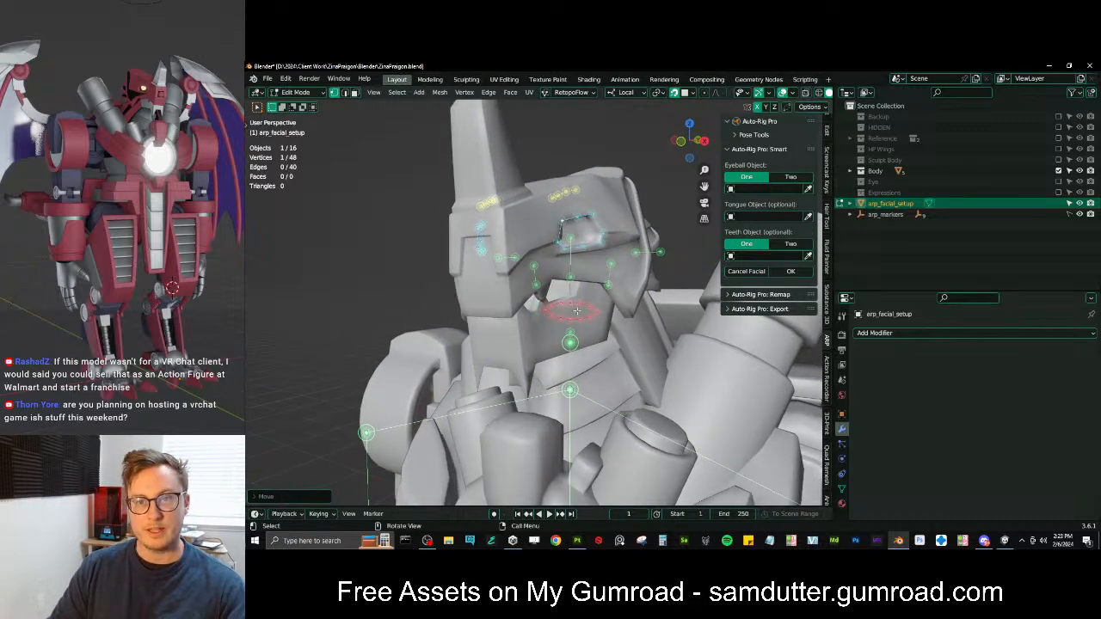
pyautogui.hotkey('ctrl', 'z')
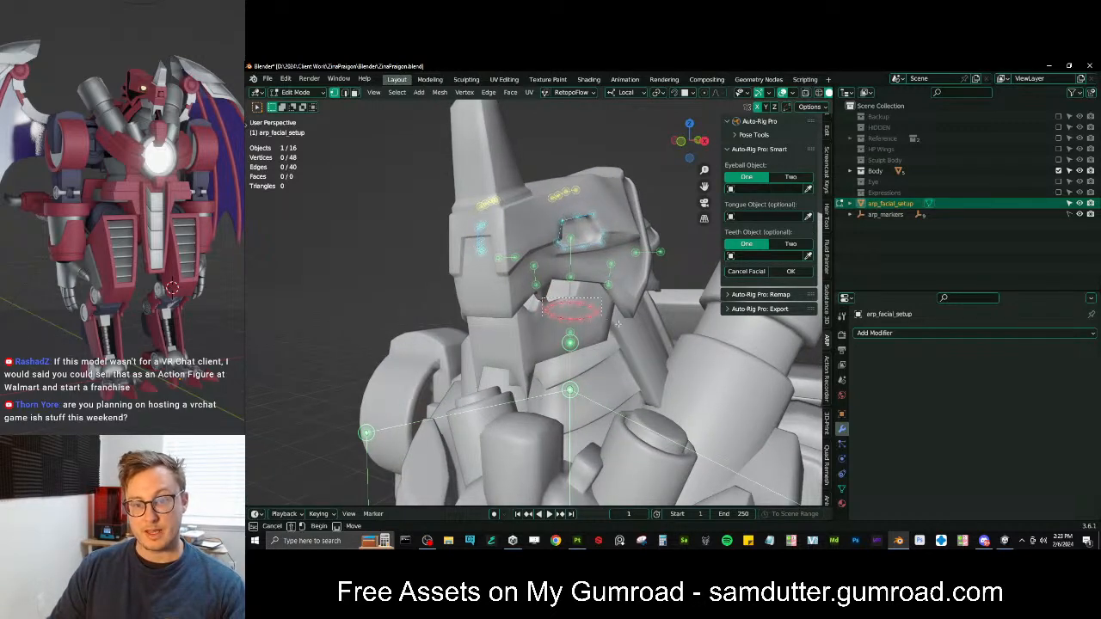
pyautogui.hotkey('shift', 'z')
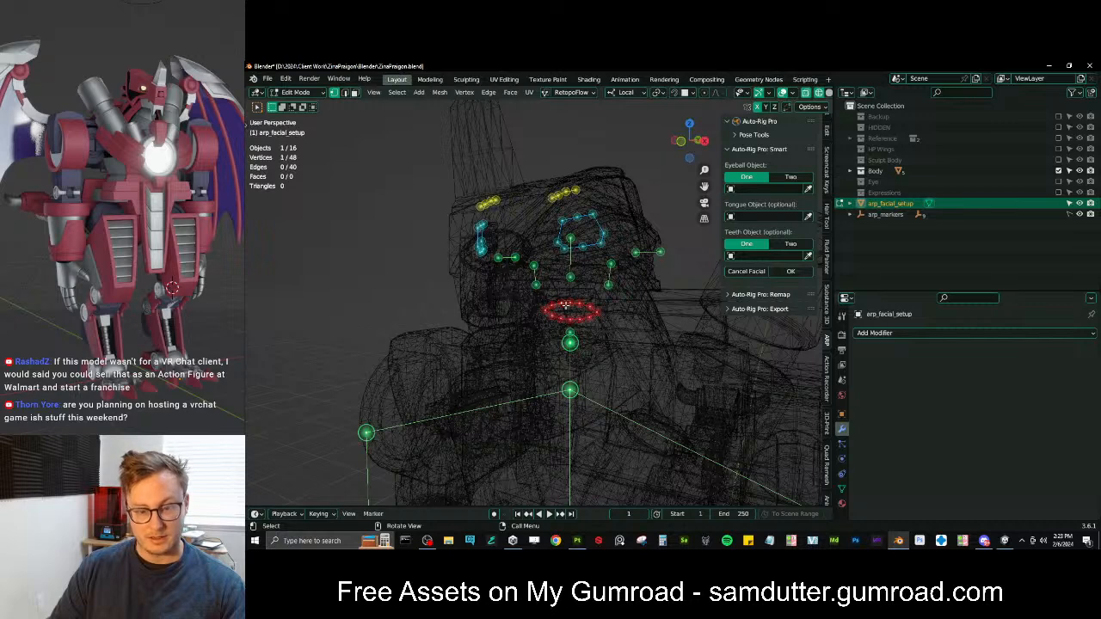
pyautogui.moveTo(565, 305); pyautogui.dragTo(587, 302, button='middle')
pyautogui.press('l')
pyautogui.press('g')
pyautogui.press('y')
pyautogui.click(443, 322)
pyautogui.press('z')
pyautogui.click(520, 324)
pyautogui.moveTo(520, 324)
pyautogui.mouseDown(button='middle')
pyautogui.moveTo(621, 310)
pyautogui.moveTo(528, 271)
pyautogui.moveTo(467, 310)
pyautogui.mouseUp(button='middle')
pyautogui.moveTo(537, 336)
pyautogui.mouseDown(button='middle')
pyautogui.moveTo(496, 302)
pyautogui.moveTo(496, 355)
pyautogui.moveTo(519, 329)
pyautogui.mouseUp(button='middle')
# Flatten the mouth marker ring by scaling it to about 0.31 along local Z
pyautogui.press('l')
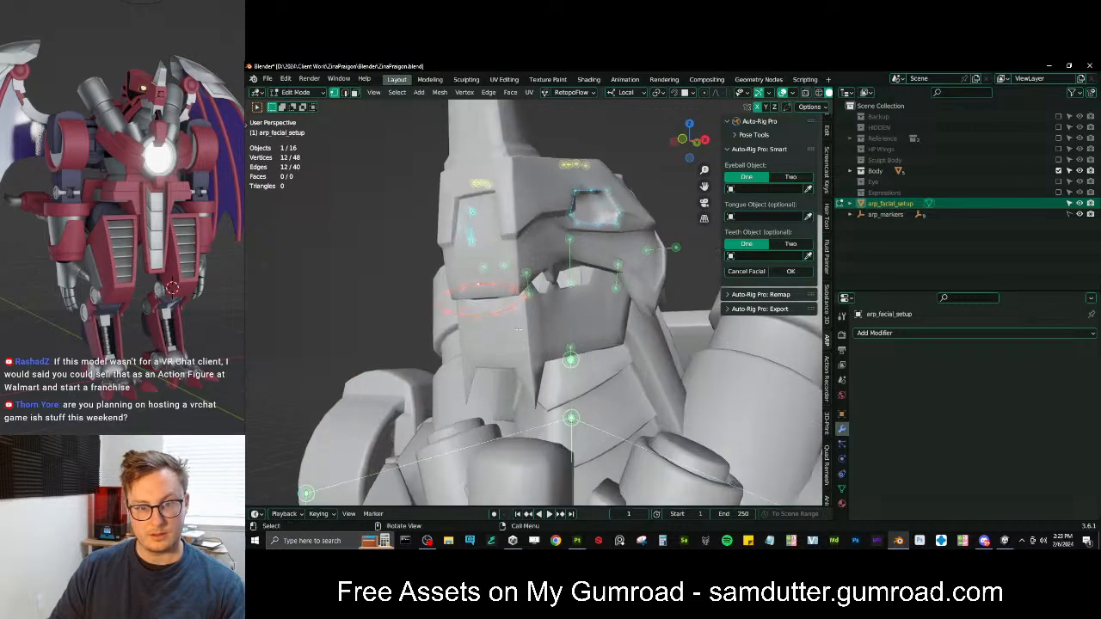
pyautogui.press('s')
pyautogui.press('z')
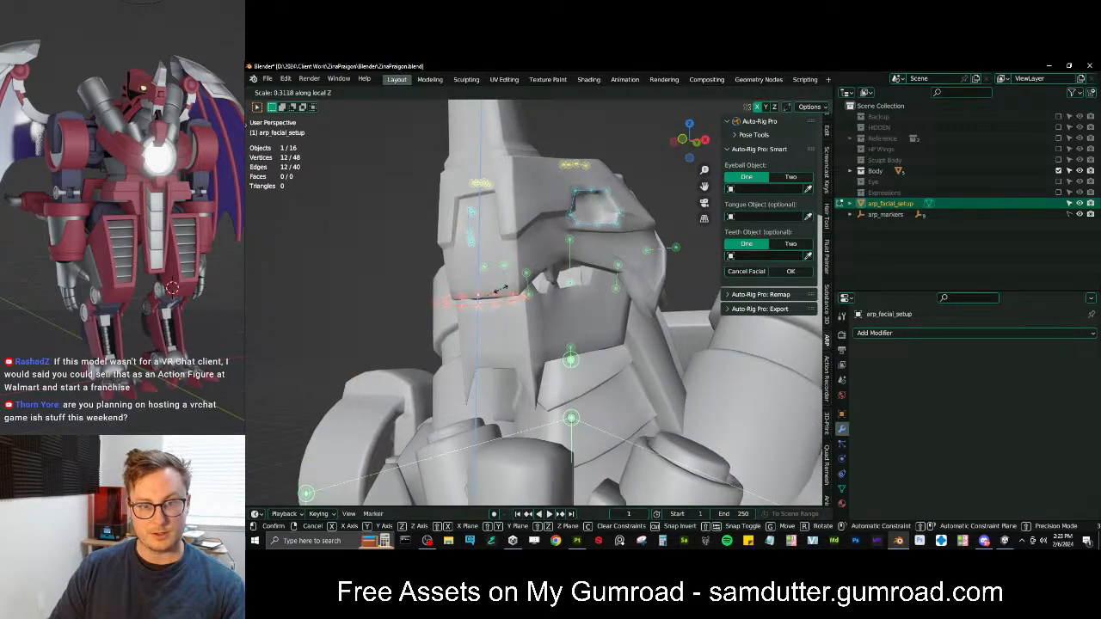
pyautogui.click(500, 290)
pyautogui.moveTo(500, 290); pyautogui.dragTo(530, 300, button='middle')
# In front view, select the mouth markers on one side and move them outward along X to the snout's edge
pyautogui.press('KP_1')
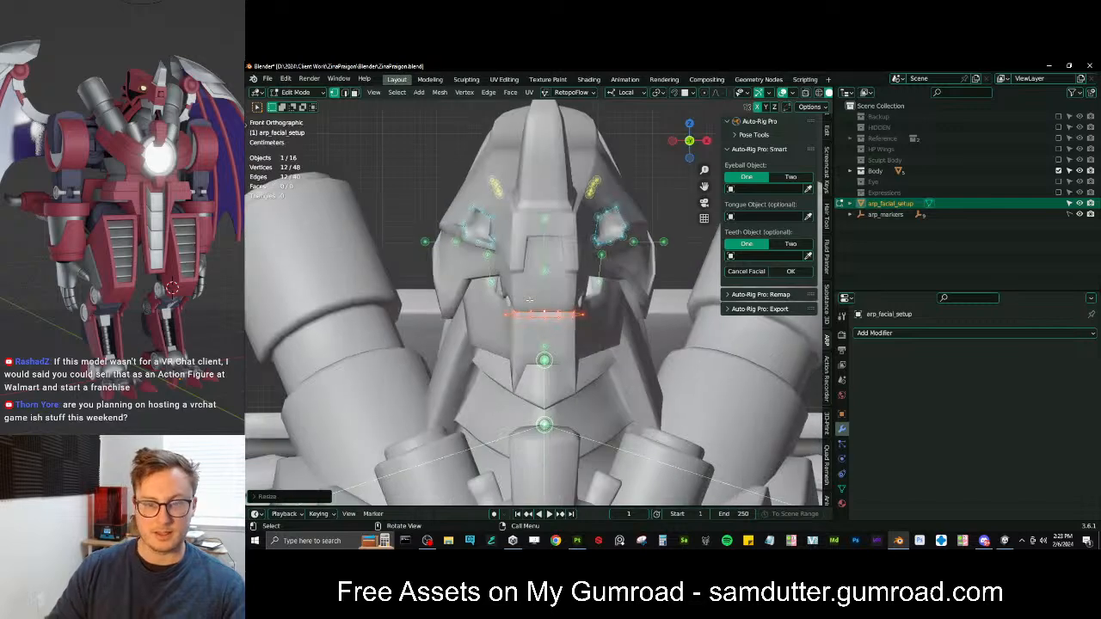
pyautogui.scroll(4, 552, 316)
pyautogui.click(589, 330)
pyautogui.moveTo(729, 382); pyautogui.dragTo(583, 309)
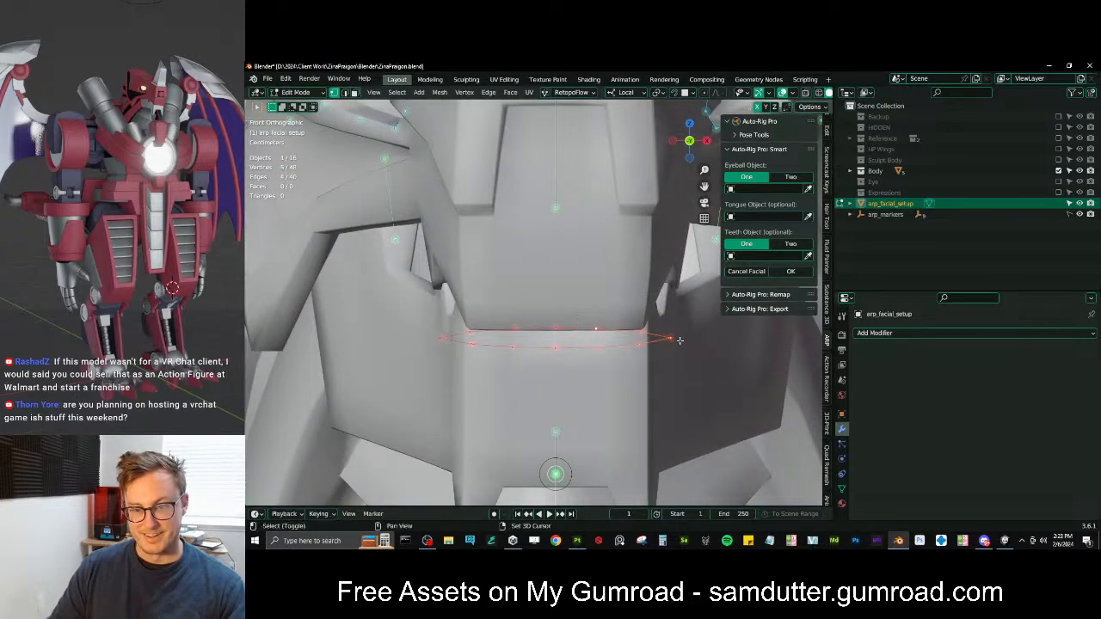
pyautogui.keyDown('shift'); pyautogui.moveTo(682, 341); pyautogui.dragTo(606, 340, button='middle'); pyautogui.keyUp('shift')
pyautogui.press('g')
pyautogui.press('x')
pyautogui.click(587, 337)
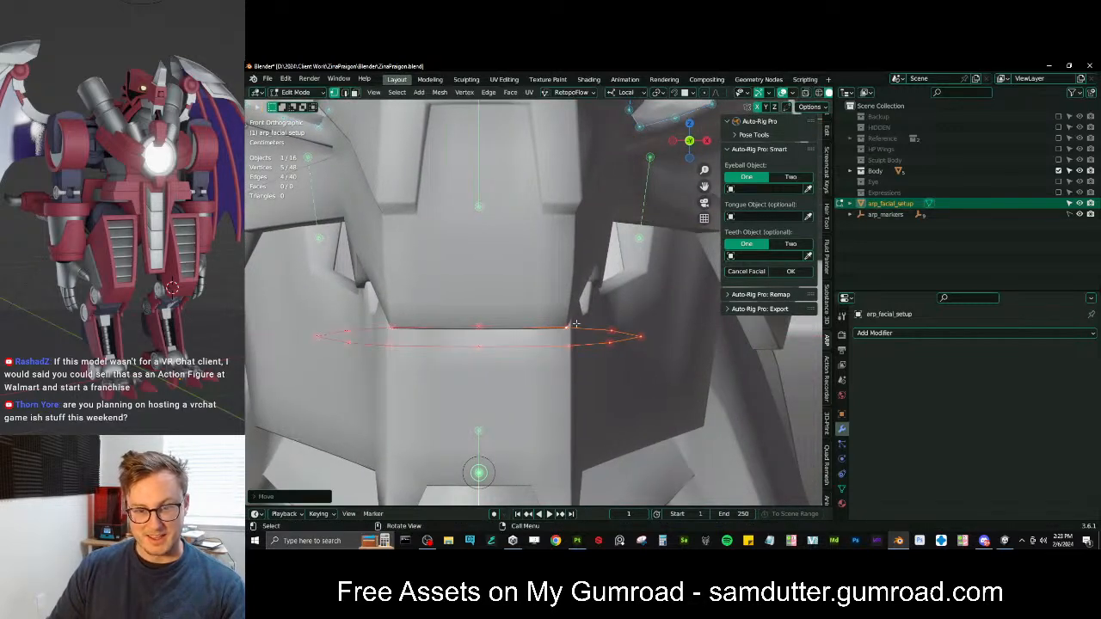
# Add the centre mouth markers to the selection, raise them to the mouth line and scale them to about 0.56 along local Z
pyautogui.keyDown('shift'); pyautogui.click(478, 327); pyautogui.keyUp('shift')
pyautogui.press('g')
pyautogui.press('z')
pyautogui.click(539, 338)
pyautogui.press('s')
pyautogui.press('z')
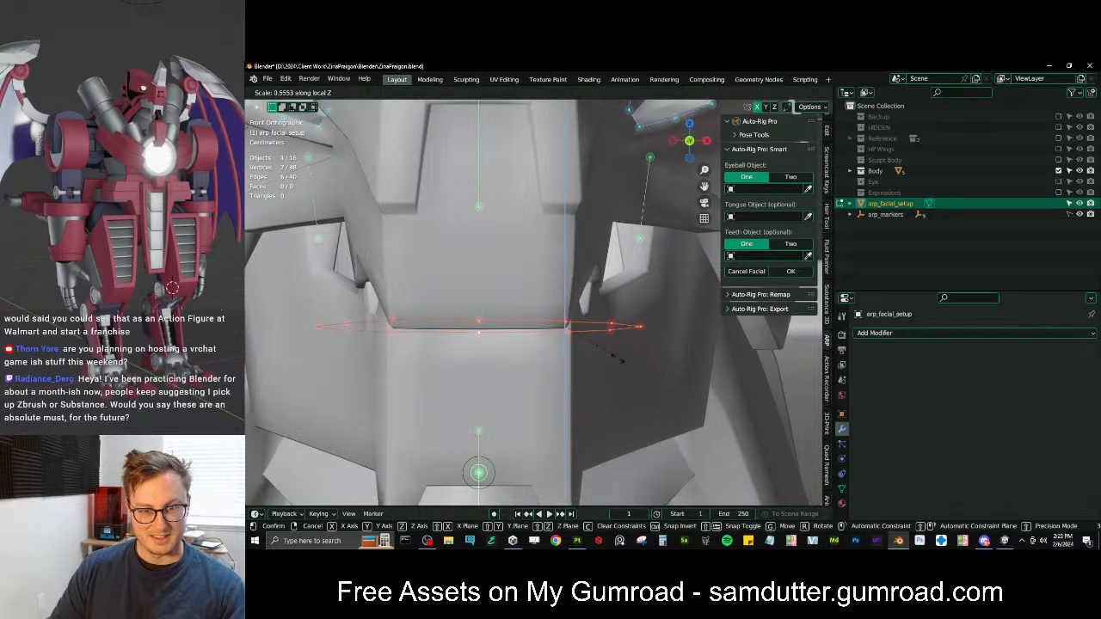
pyautogui.click(618, 359)
pyautogui.press('g')
pyautogui.press('z')
pyautogui.click(606, 358)
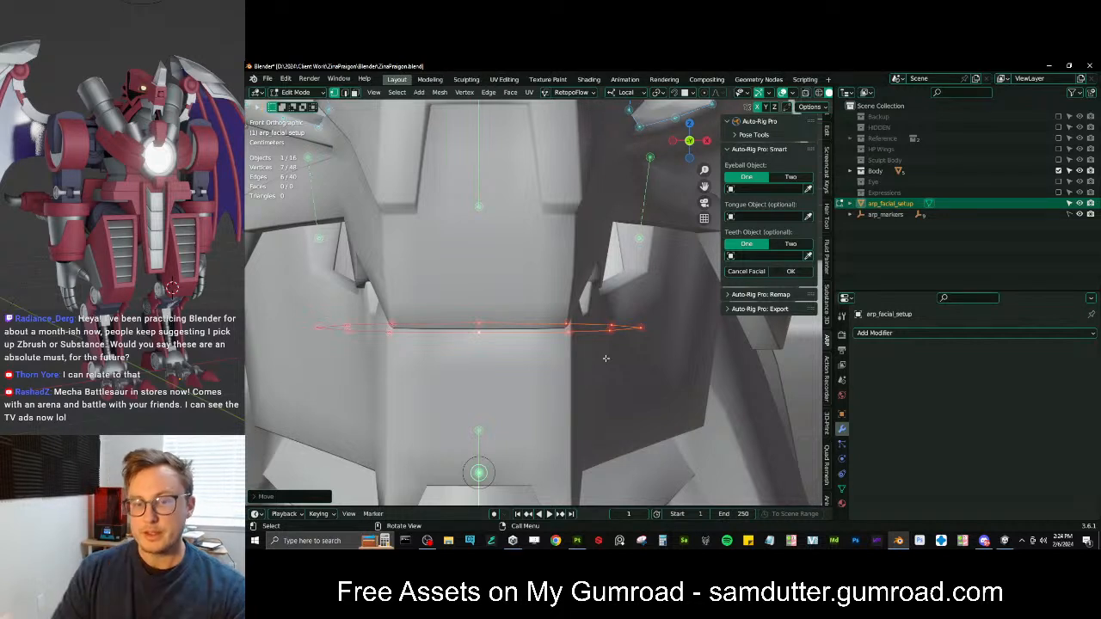
# Select the three outermost mouth markers on one side and move them back along the side of the jaw
pyautogui.scroll(-1, 606, 358)
pyautogui.click(571, 318)
pyautogui.scroll(3, 574, 327)
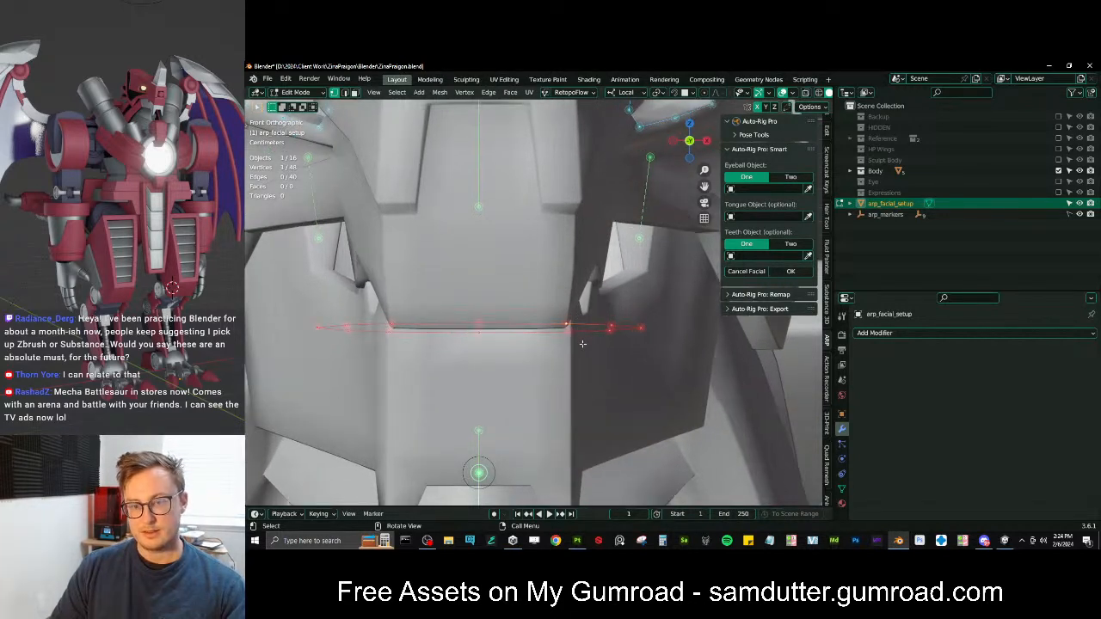
pyautogui.moveTo(578, 337); pyautogui.dragTo(709, 369)
pyautogui.click(641, 338)
pyautogui.moveTo(709, 369); pyautogui.dragTo(378, 361, button='middle')
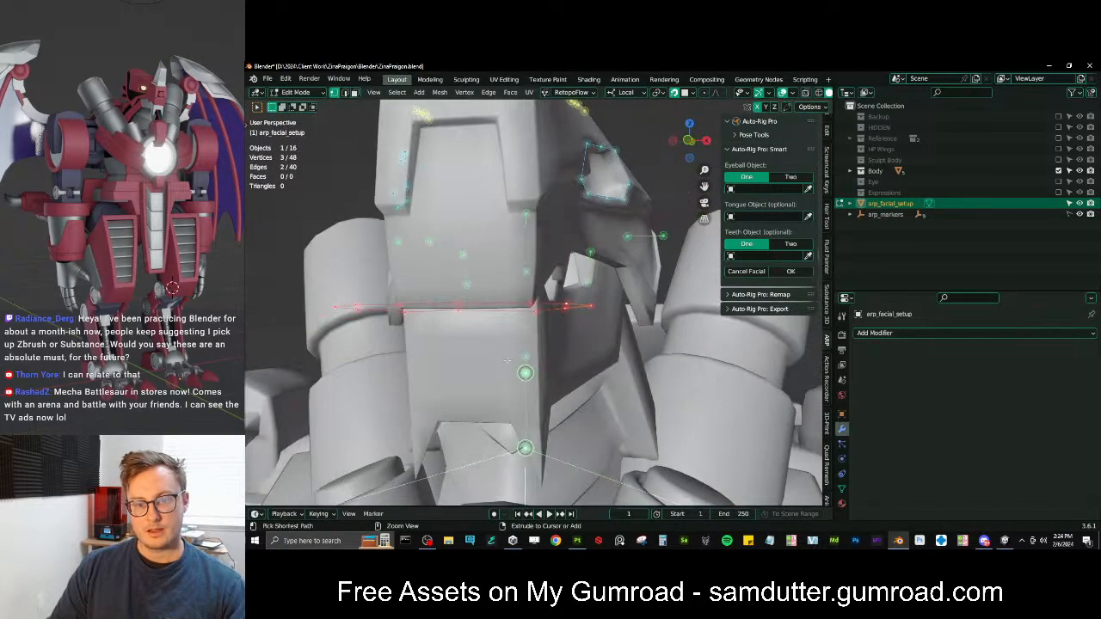
pyautogui.scroll(2, 526, 331)
pyautogui.press('g')
pyautogui.click(542, 327)
pyautogui.moveTo(541, 327); pyautogui.dragTo(583, 327, button='middle')
# In right view, move the upper side mouth marker up to the upper edge of the mouth opening
pyautogui.click(496, 310)
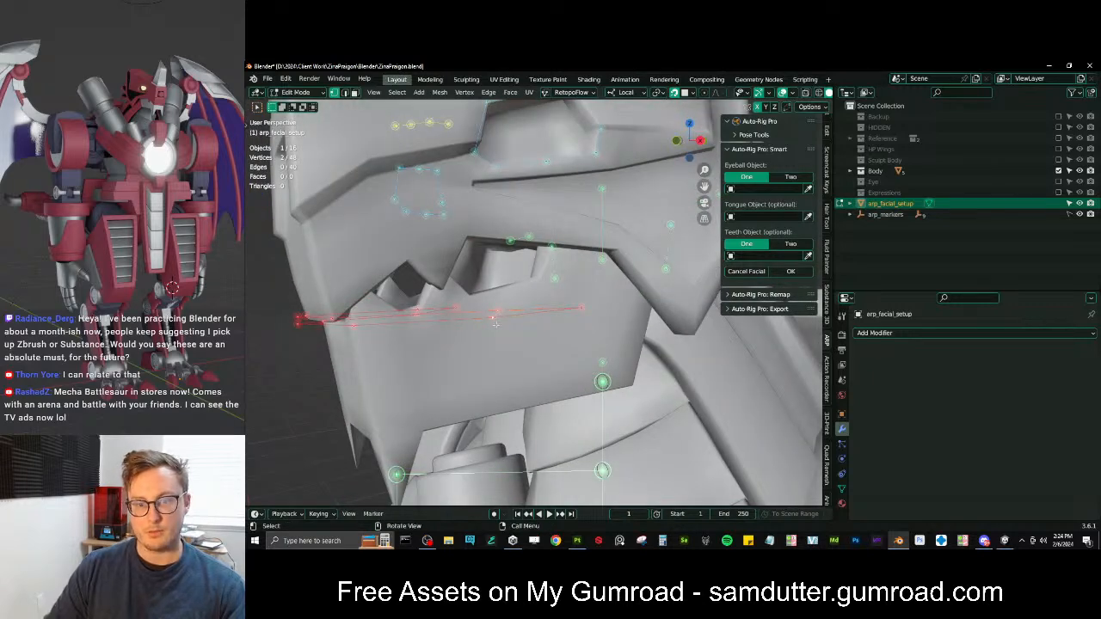
pyautogui.press('KP_3')
pyautogui.scroll(-1, 507, 311)
pyautogui.keyDown('shift'); pyautogui.moveTo(445, 303); pyautogui.dragTo(528, 335, button='middle'); pyautogui.keyUp('shift')
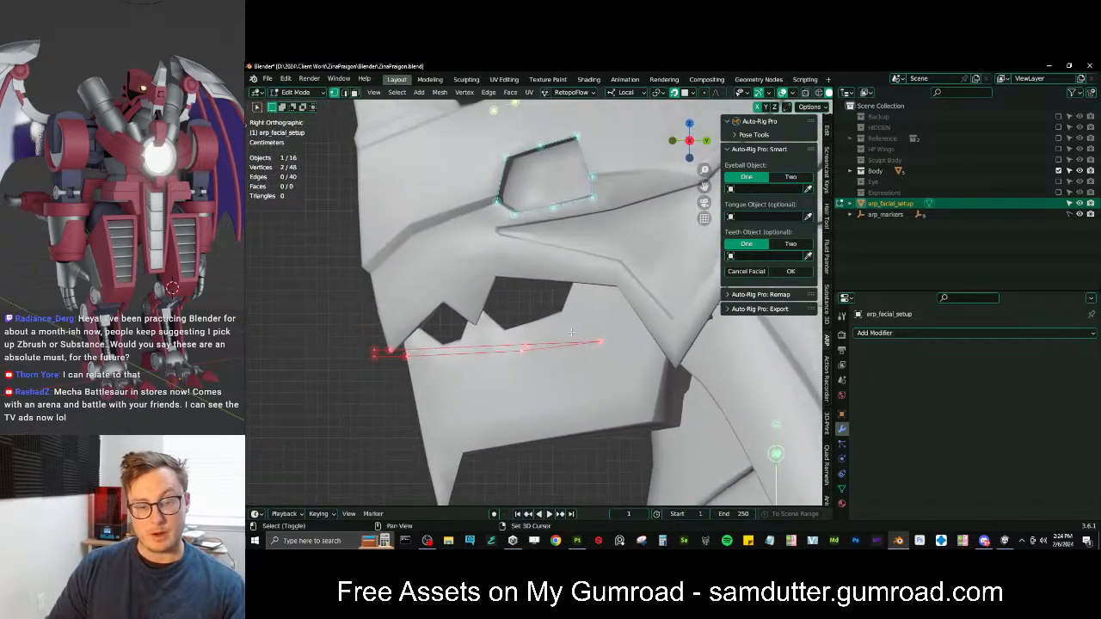
pyautogui.press('g')
pyautogui.click(499, 267)
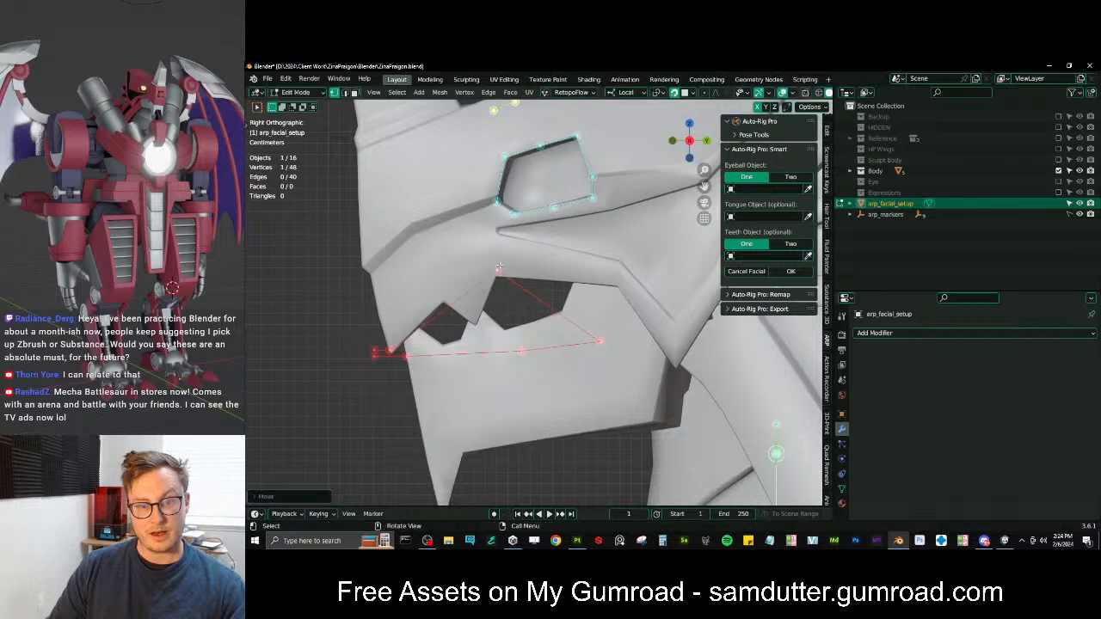
# Move the lower side mouth marker onto the lower jaw's edge and the mouth corner marker to the opening's back corner
pyautogui.click(520, 349)
pyautogui.press('g')
pyautogui.click(503, 331)
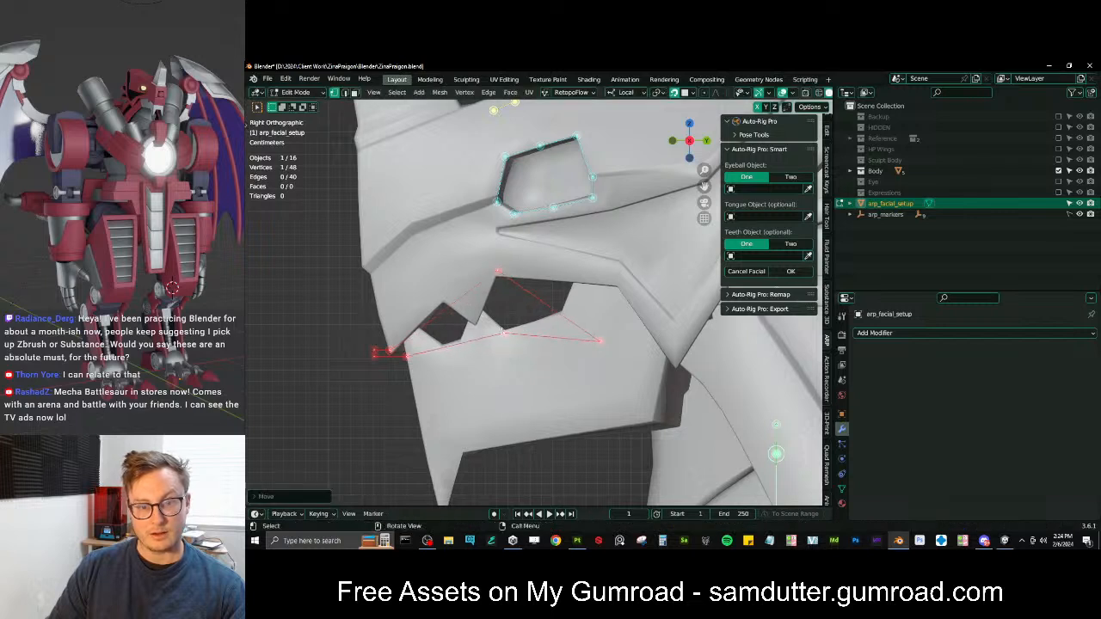
pyautogui.click(593, 340)
pyautogui.press('g')
pyautogui.click(625, 285)
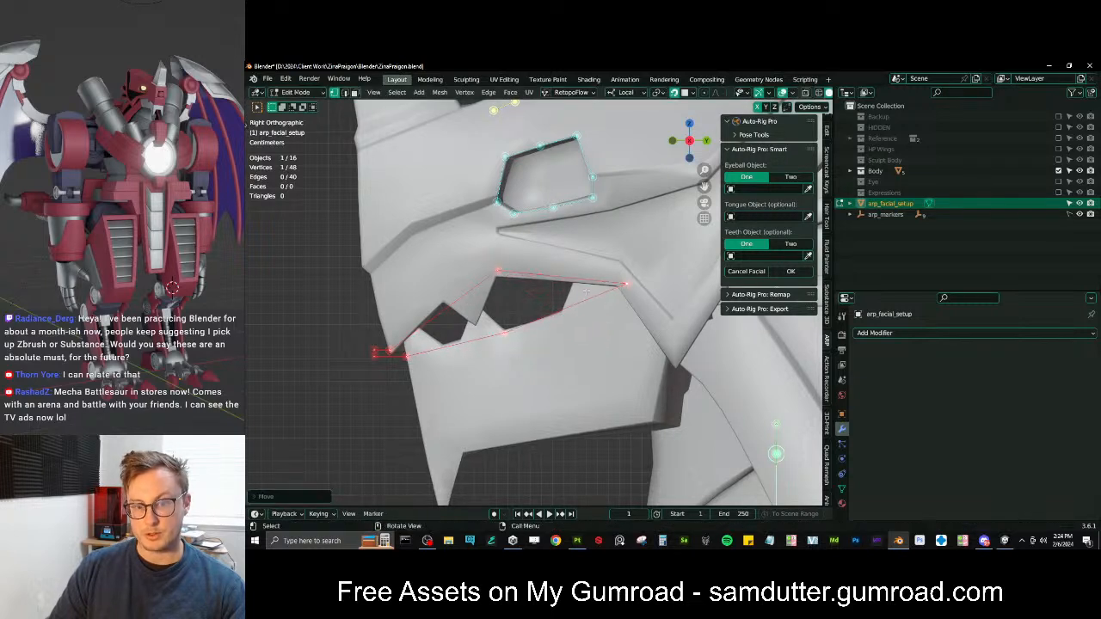
# In right view, fit the upper and lower side mouth markers to the edges of the mouth opening
pyautogui.click(503, 270)
pyautogui.press('g')
pyautogui.click(500, 272)
pyautogui.click(502, 333)
pyautogui.press('g')
pyautogui.click(505, 332)
# In front view, select the upper and lower mouth markers near the snout's corner and shift them slightly along the mouth line
pyautogui.moveTo(403, 359); pyautogui.dragTo(507, 359, button='middle')
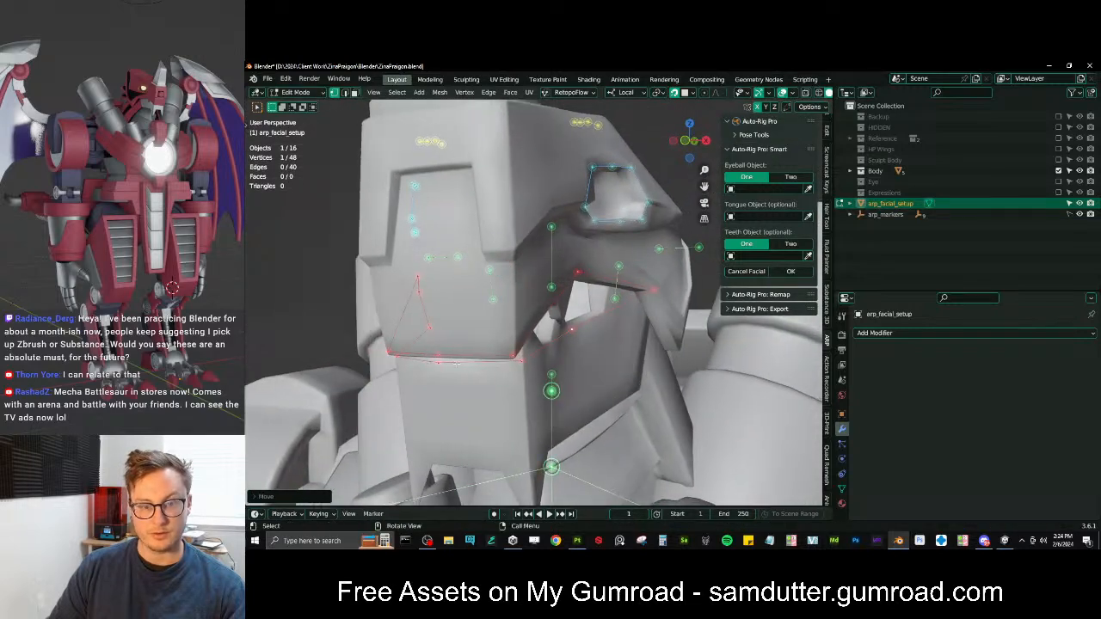
pyautogui.press('KP_1')
pyautogui.scroll(2, 469, 358)
pyautogui.scroll(1, 469, 358)
pyautogui.click(479, 371)
pyautogui.keyDown('shift'); pyautogui.click(479, 378); pyautogui.keyUp('shift')
pyautogui.press('g')
pyautogui.click(482, 375)
# In right view, move the mouth corner marker slightly forward to the back end of the mouth opening
pyautogui.moveTo(594, 359); pyautogui.dragTo(535, 342, button='middle')
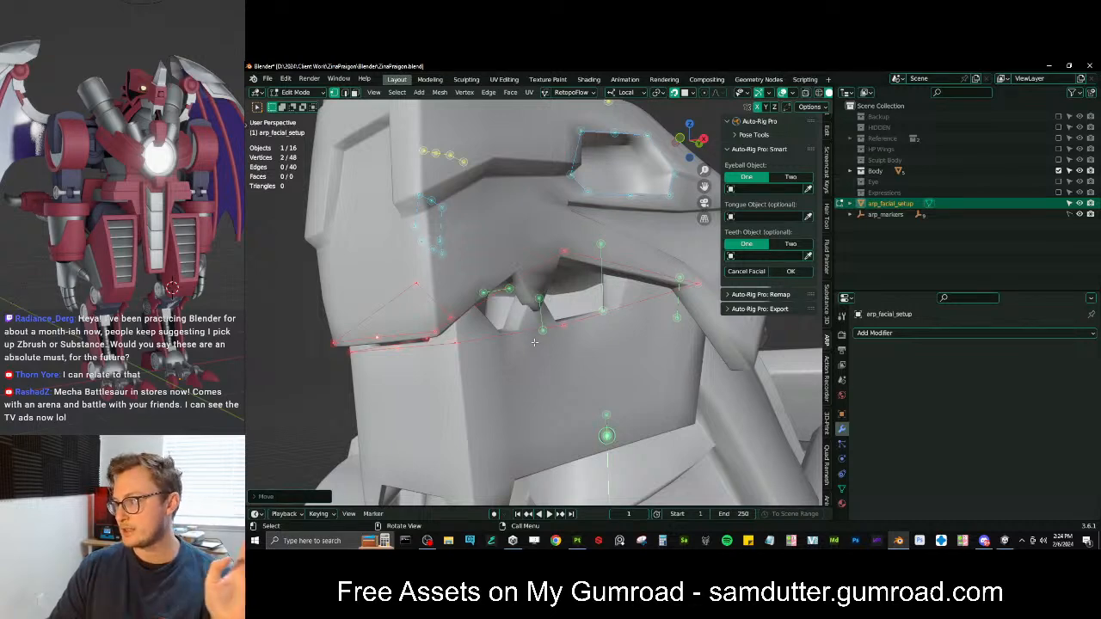
pyautogui.moveTo(565, 285); pyautogui.dragTo(622, 285, button='middle')
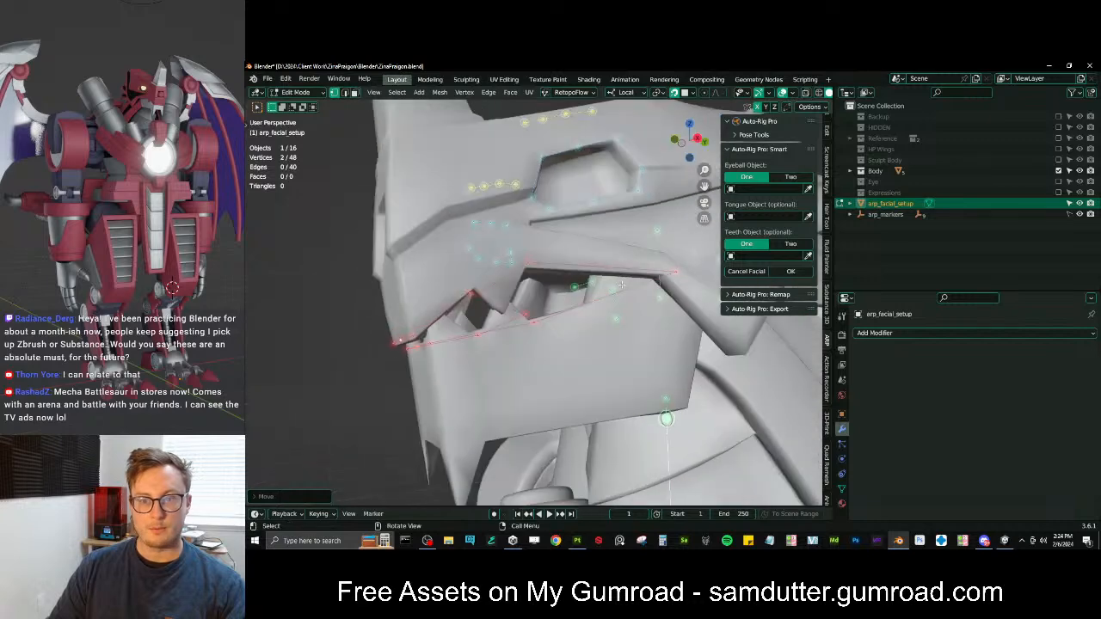
pyautogui.click(676, 272)
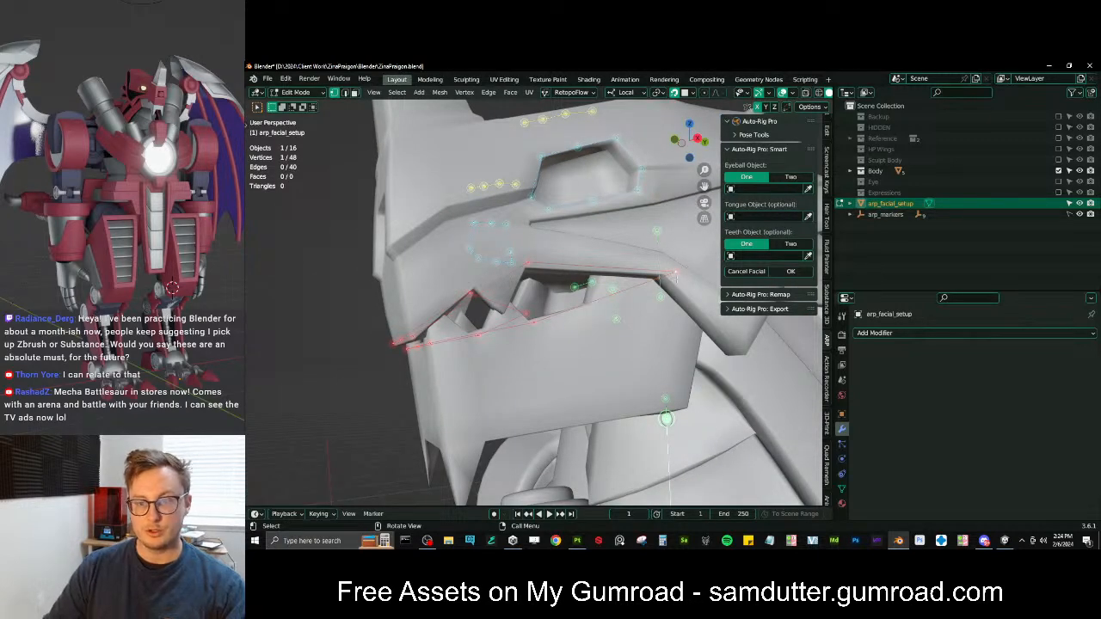
pyautogui.press('KP_3')
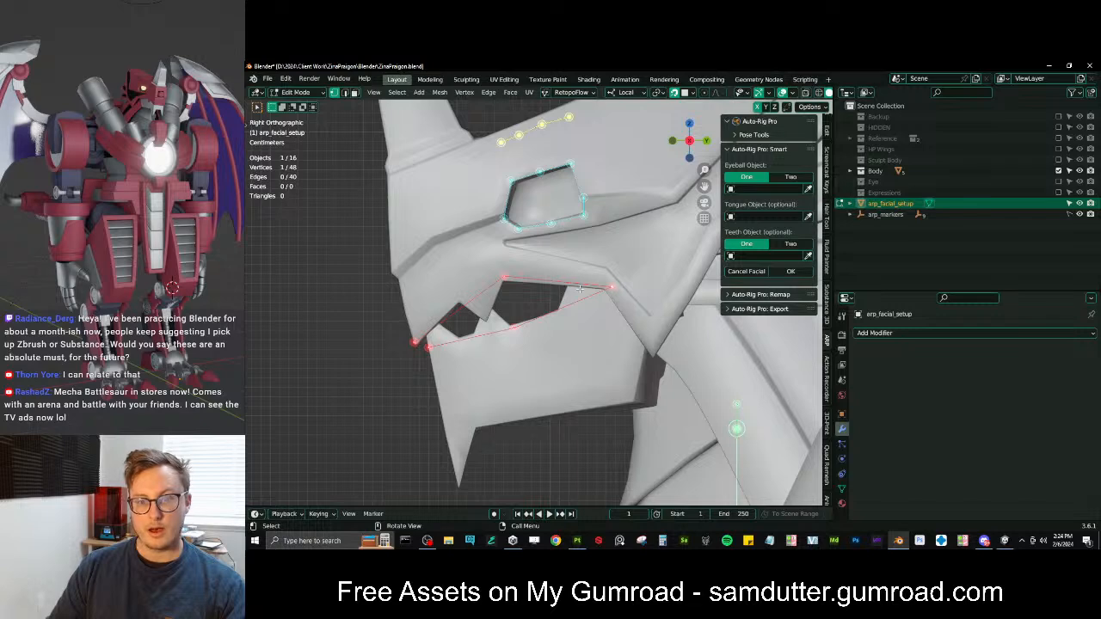
pyautogui.press('g')
pyautogui.click(555, 304)
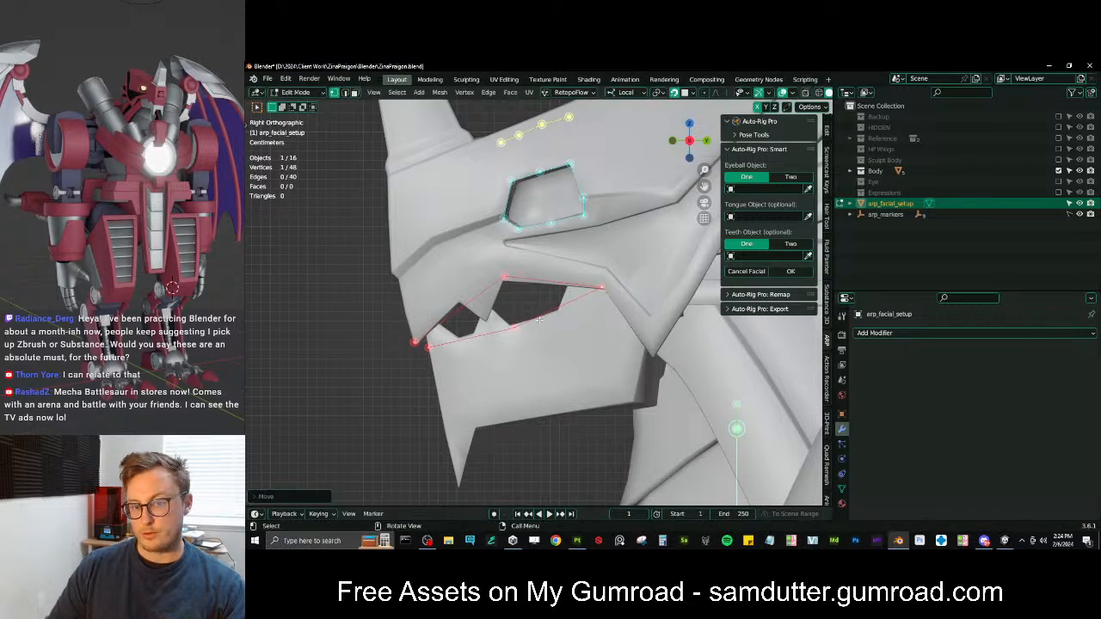
# Try to move the upper and lower side mouth markers further back along the mouth opening
pyautogui.click(506, 277)
pyautogui.keyDown('shift'); pyautogui.click(515, 328); pyautogui.keyUp('shift')
pyautogui.press('g')
pyautogui.click(535, 326)
pyautogui.press('g')
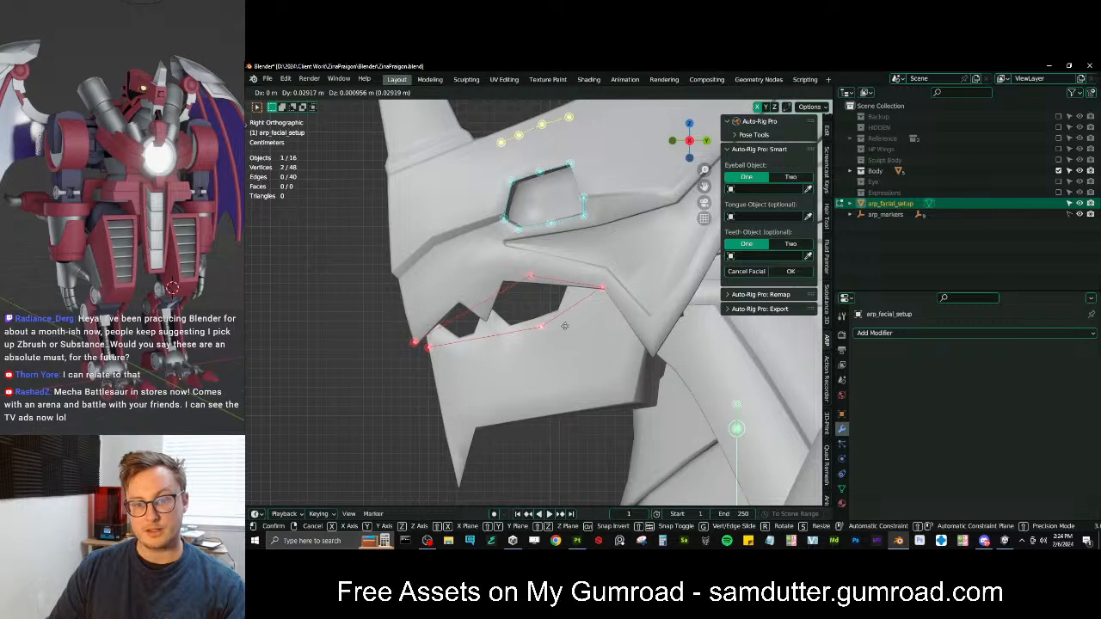
pyautogui.click(537, 327)
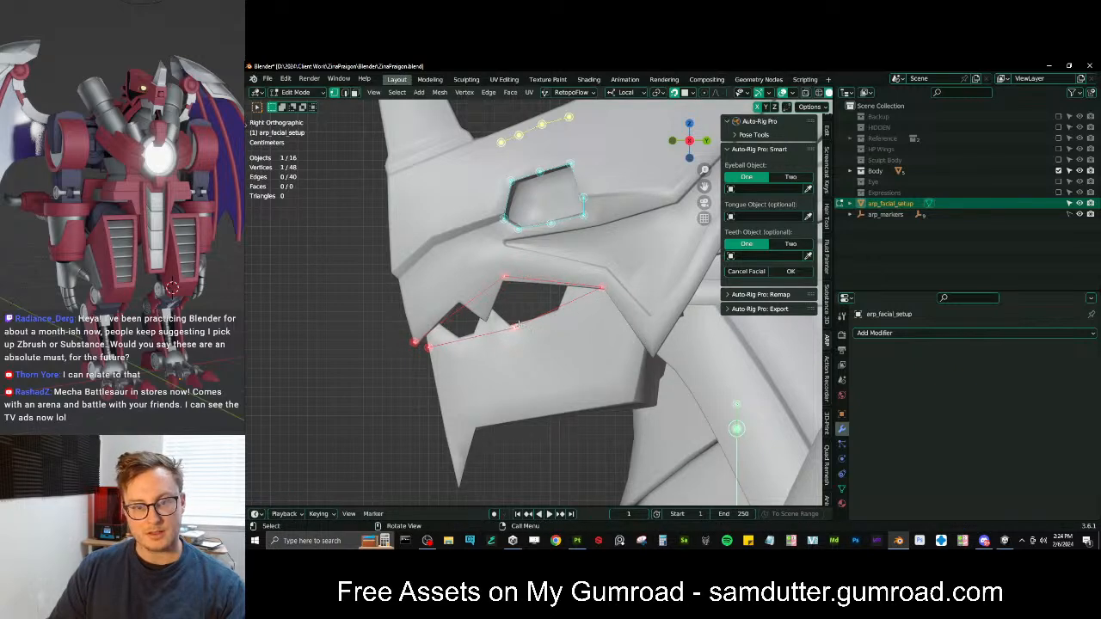
# Move the lower side mouth marker back along the lower jaw's edge, keeping the upper one at the opening's top front corner
pyautogui.press('g')
pyautogui.click(549, 314)
pyautogui.click(506, 277)
pyautogui.press('g')
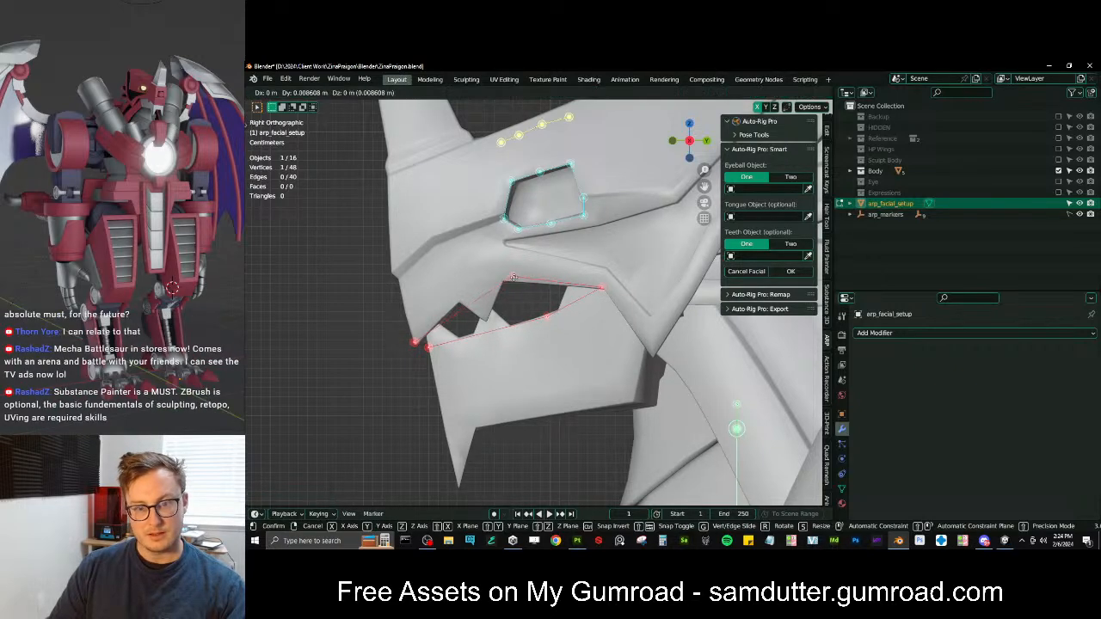
pyautogui.click(505, 277)
pyautogui.click(540, 316)
pyautogui.press('g')
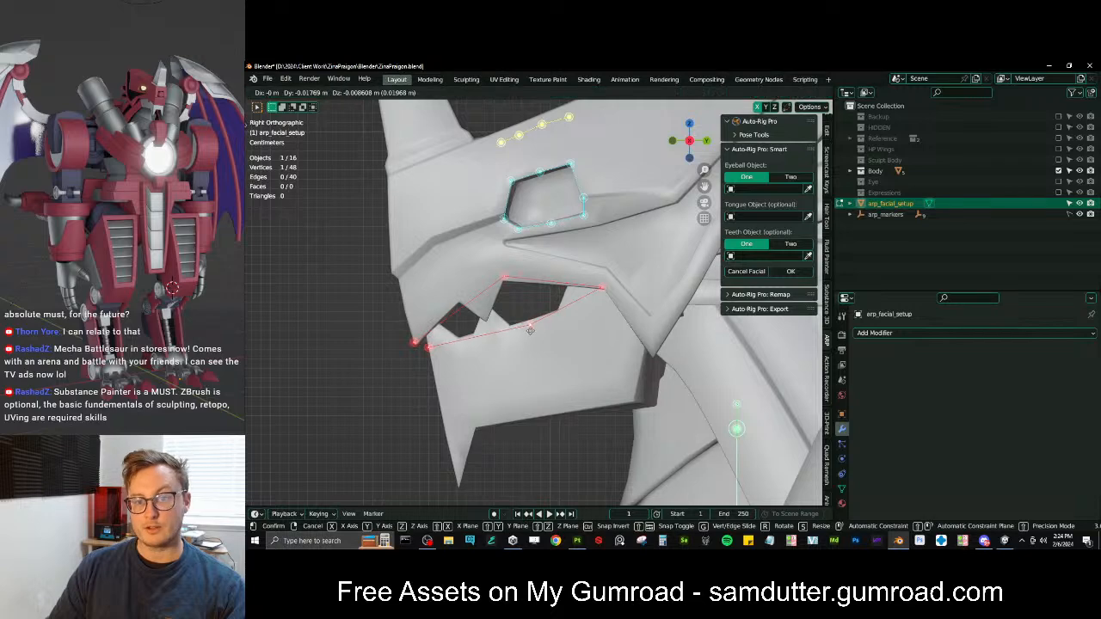
pyautogui.click(530, 331)
# Check the facial markers around the head, then shift the selected marker pair along local Z in front view
pyautogui.moveTo(530, 330); pyautogui.dragTo(510, 350, button='middle')
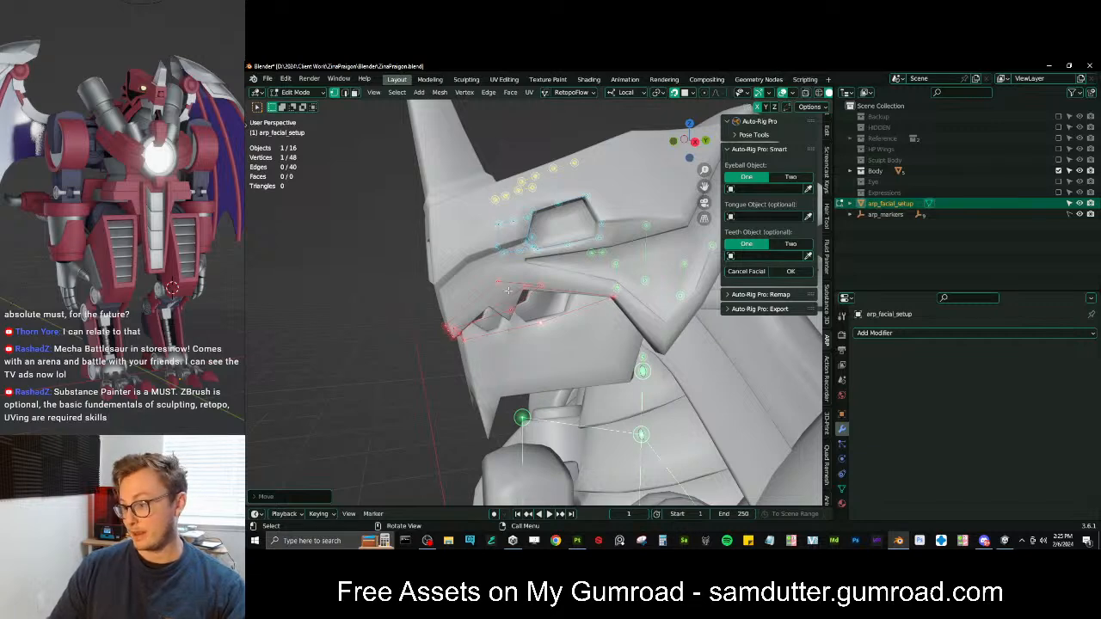
pyautogui.moveTo(531, 318)
pyautogui.mouseDown(button='middle')
pyautogui.moveTo(535, 292)
pyautogui.moveTo(531, 326)
pyautogui.mouseUp(button='middle')
pyautogui.press('KP_3')
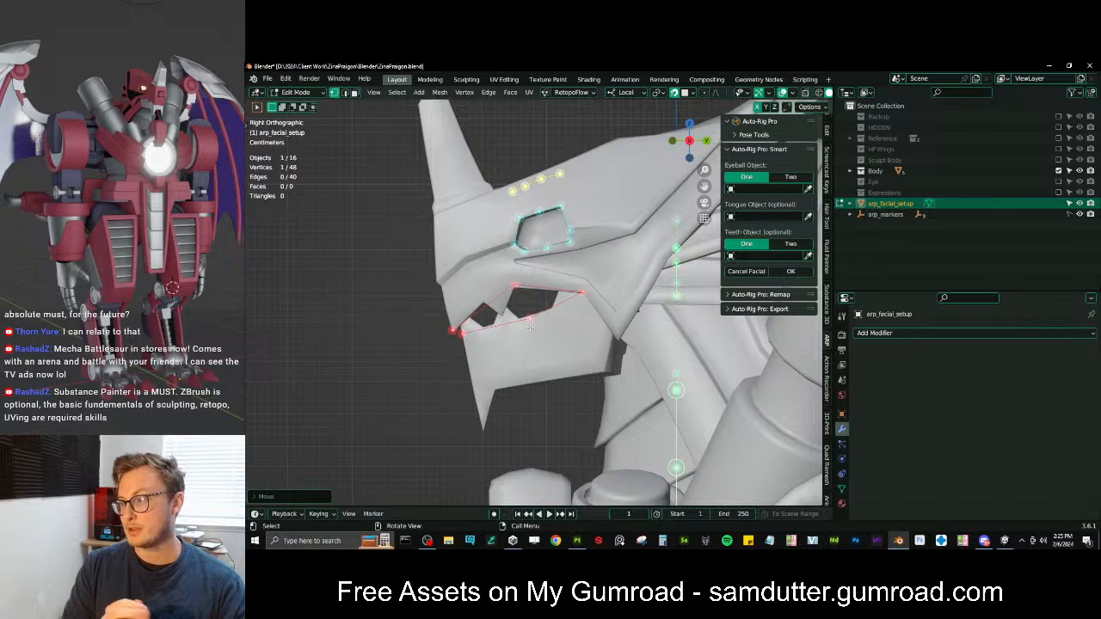
pyautogui.moveTo(529, 327); pyautogui.dragTo(620, 283, button='middle')
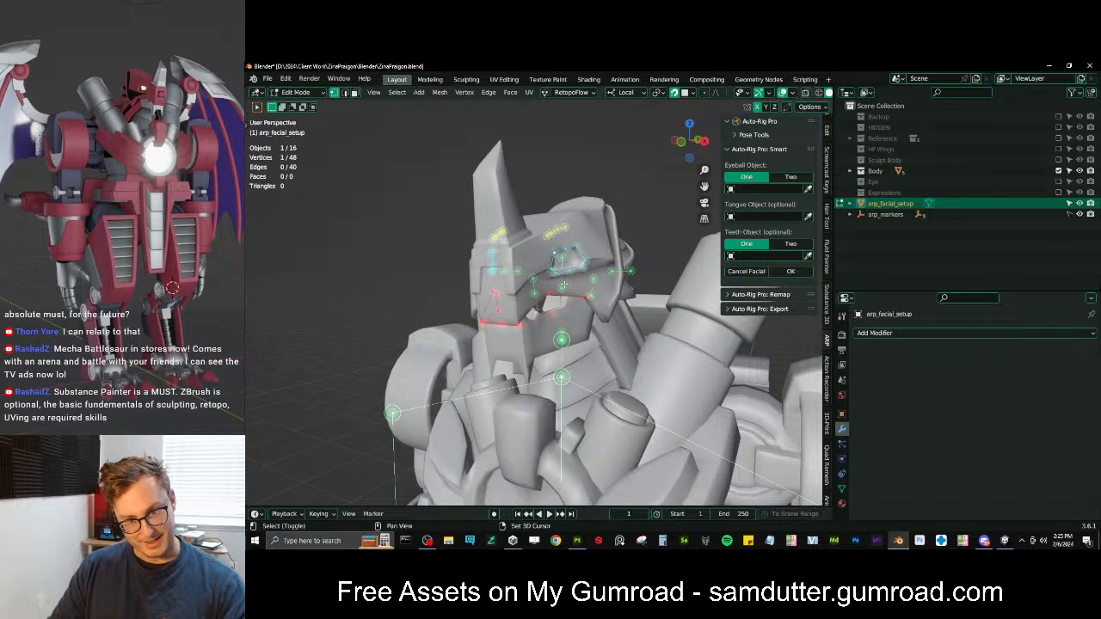
pyautogui.moveTo(562, 259); pyautogui.dragTo(570, 243, button='middle')
pyautogui.hotkey('shift', 'z')
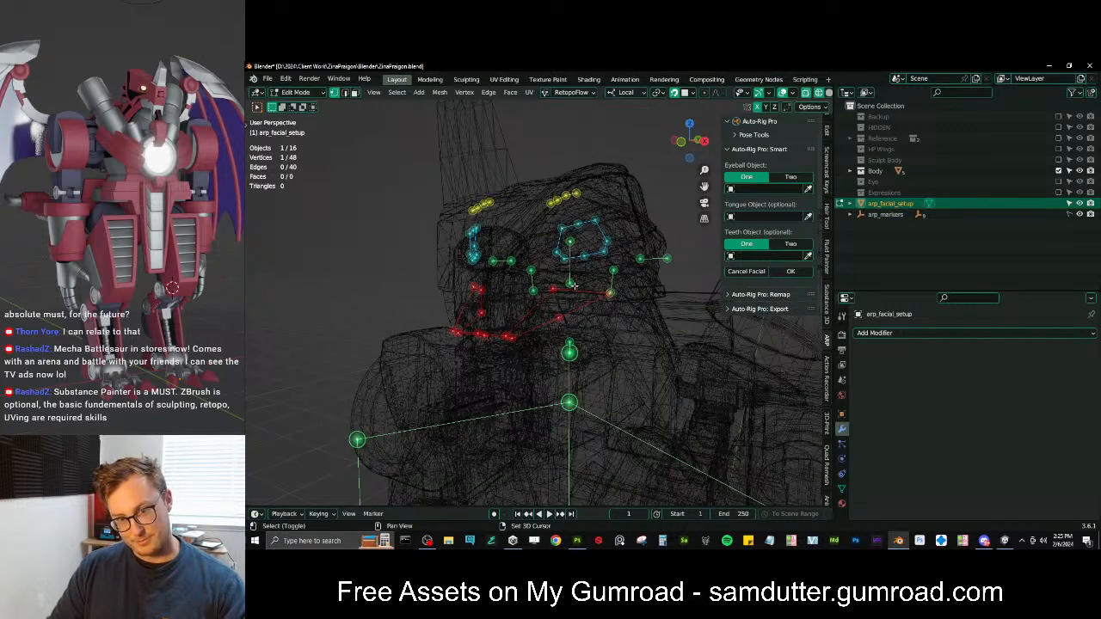
pyautogui.press('KP_1')
pyautogui.hotkey('shift', 'z')
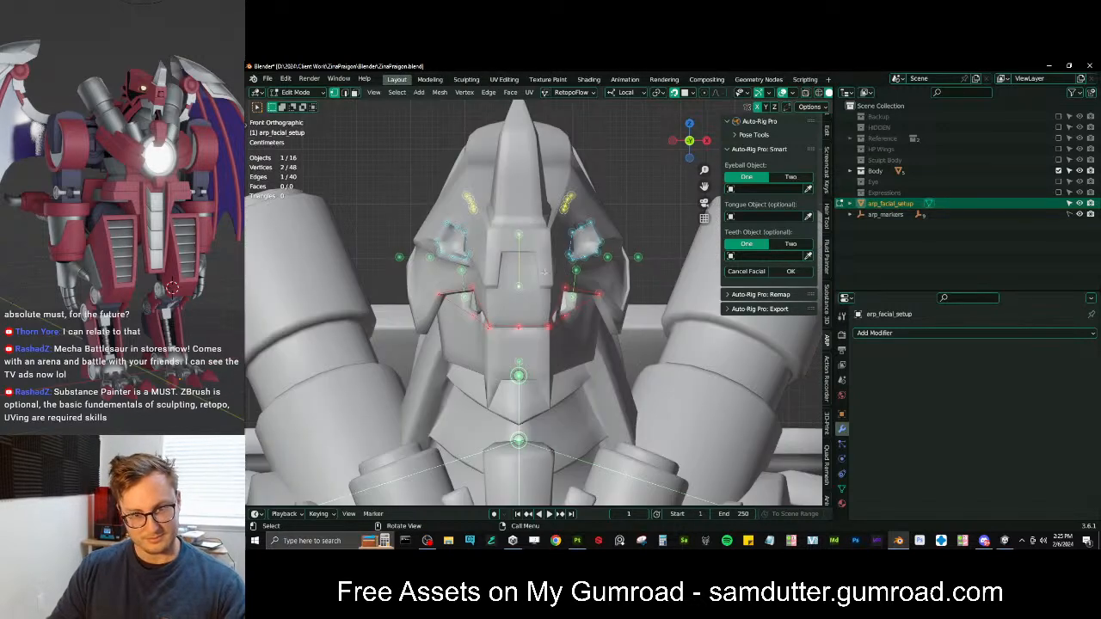
pyautogui.press('g')
pyautogui.press('z')
pyautogui.click(540, 275)
# Raise the lower and upper nose markers along local Z and fit the lower one to the front of the snout
pyautogui.click(520, 306)
pyautogui.press('g')
pyautogui.press('z')
pyautogui.click(520, 282)
pyautogui.click(520, 249)
pyautogui.press('g')
pyautogui.press('z')
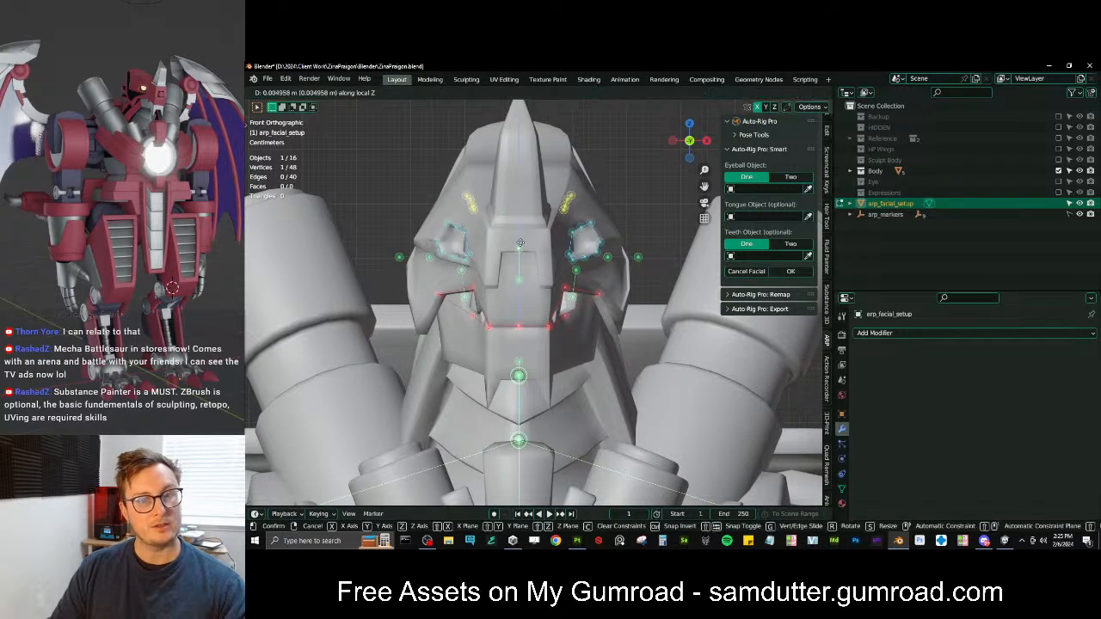
pyautogui.click(519, 226)
pyautogui.click(525, 276)
pyautogui.press('g')
pyautogui.click(526, 276)
pyautogui.moveTo(526, 276); pyautogui.dragTo(581, 291, button='middle')
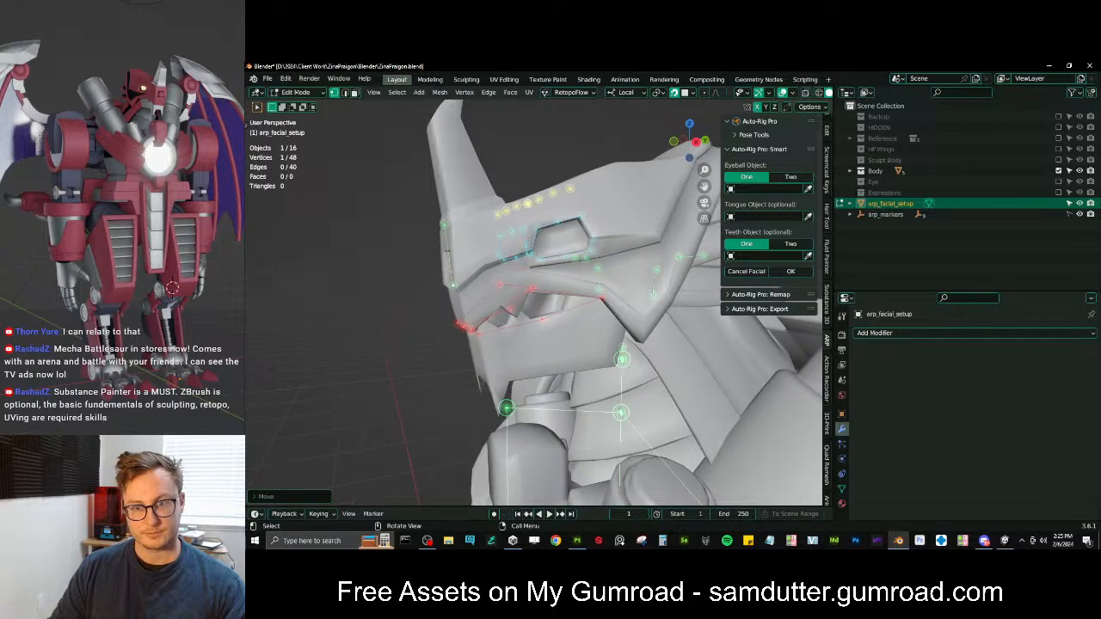
# Select the vertical cheek marker pair in wireframe and reposition the cheek markers on the side of the face
pyautogui.press('z')
pyautogui.press('b')
pyautogui.moveTo(648, 260); pyautogui.dragTo(663, 302)
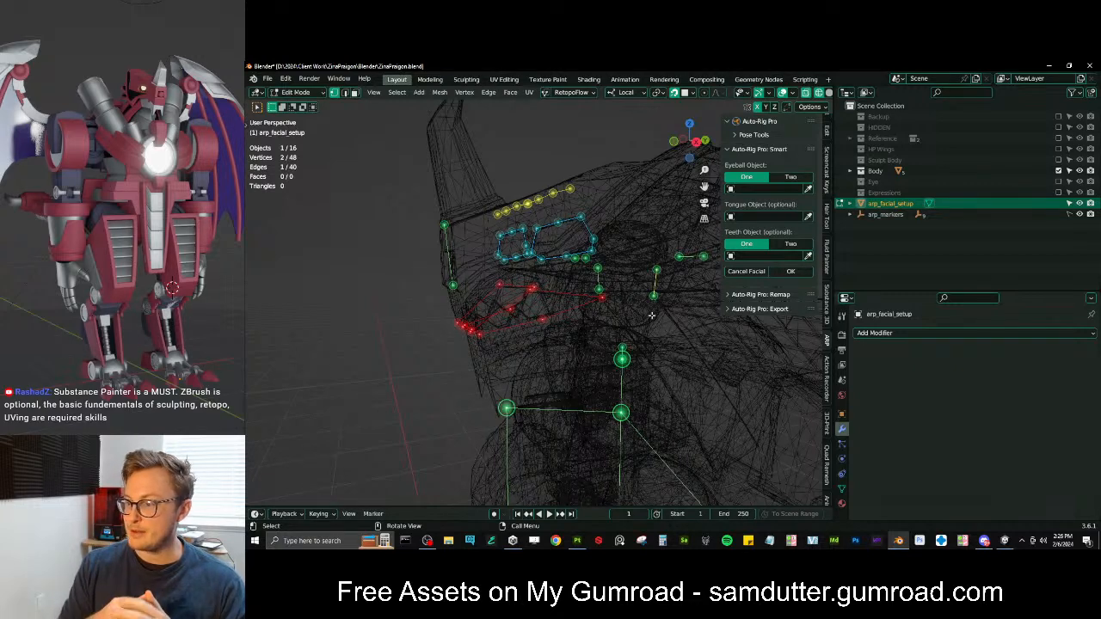
pyautogui.press('z')
pyautogui.click(602, 259)
pyautogui.moveTo(593, 274)
pyautogui.mouseDown(button='middle')
pyautogui.moveTo(624, 298)
pyautogui.moveTo(607, 260)
pyautogui.mouseUp(button='middle')
pyautogui.scroll(2, 605, 282)
pyautogui.press('g')
pyautogui.click(595, 280)
# Try to move the outermost side marker inward towards the head
pyautogui.click(685, 250)
pyautogui.press('g')
pyautogui.click(643, 260)
pyautogui.hotkey('ctrl', 'z')
# Select both markers of the outermost side pair and move them inward to the side of the head
pyautogui.press('z')
pyautogui.click(572, 265)
pyautogui.keyDown('shift'); pyautogui.click(646, 248); pyautogui.keyUp('shift')
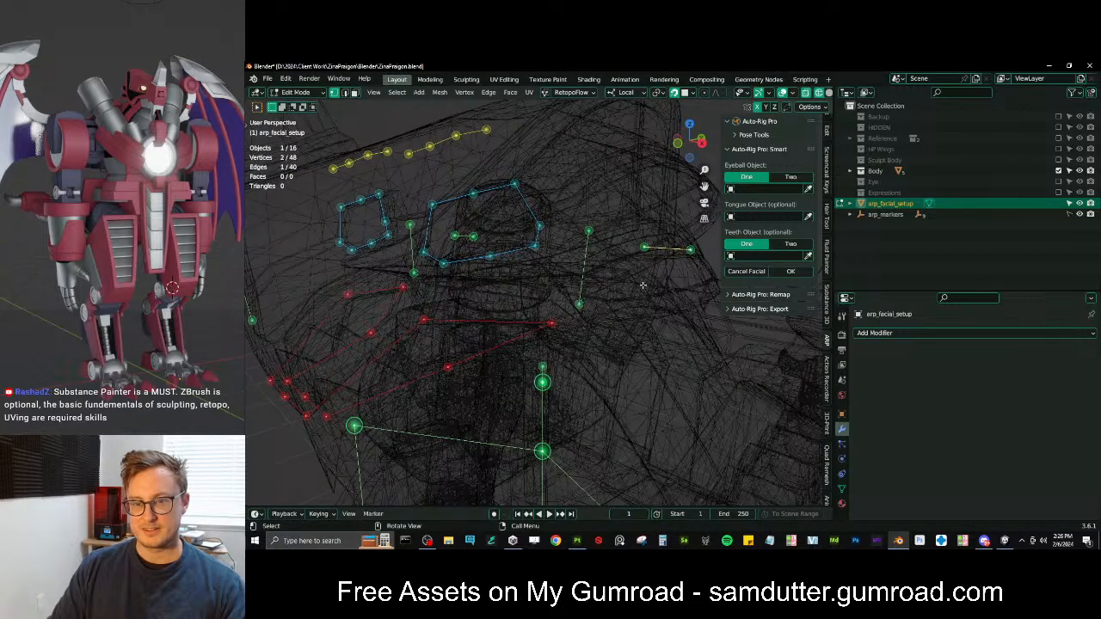
pyautogui.press('z')
pyautogui.click(691, 254)
pyautogui.press('g')
pyautogui.click(644, 274)
pyautogui.scroll(-4, 641, 274)
pyautogui.moveTo(593, 275); pyautogui.dragTo(638, 277, button='middle')
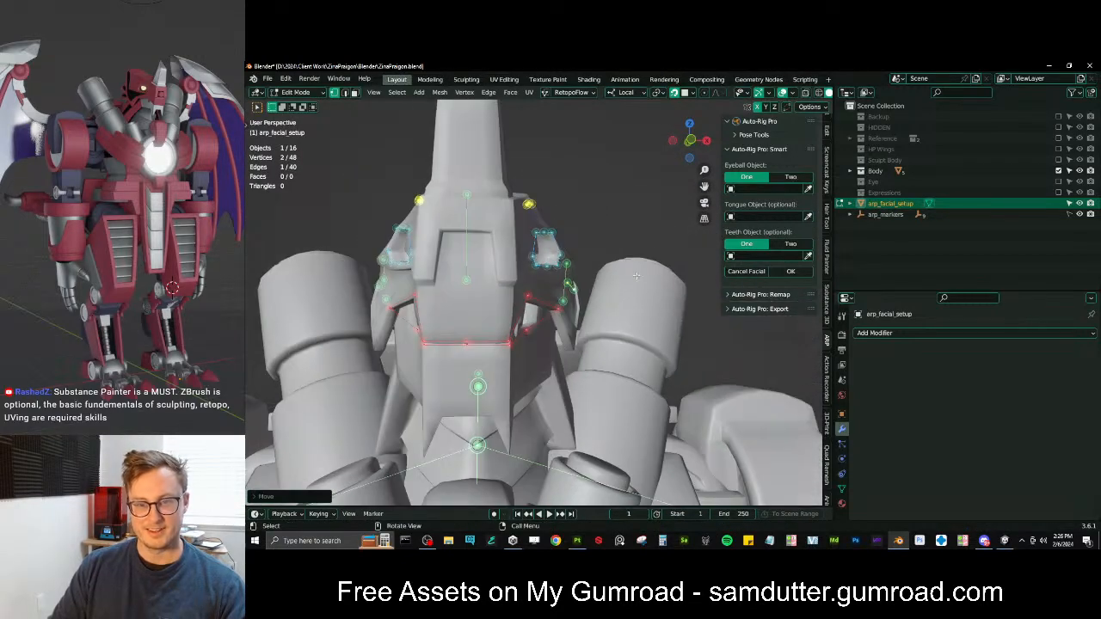
# In front view, rotate the outermost marker pair to nearly vertical, scale it and move it outward from the head
pyautogui.press('KP_1')
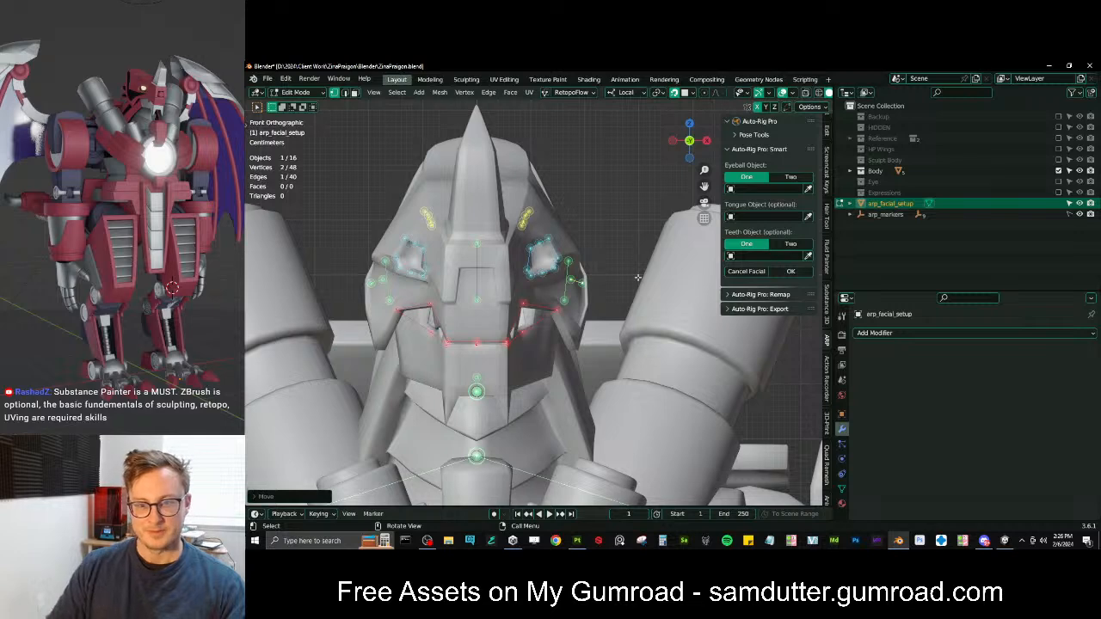
pyautogui.scroll(-3, 645, 282)
pyautogui.press('r')
pyautogui.click(617, 229)
pyautogui.press('s')
pyautogui.click(649, 197)
pyautogui.press('g')
pyautogui.click(650, 200)
# Leave edit mode on the facial markers and save the file
pyautogui.press('Tab')
pyautogui.keyDown('shift'); pyautogui.moveTo(600, 298); pyautogui.dragTo(642, 289, button='middle'); pyautogui.keyUp('shift')
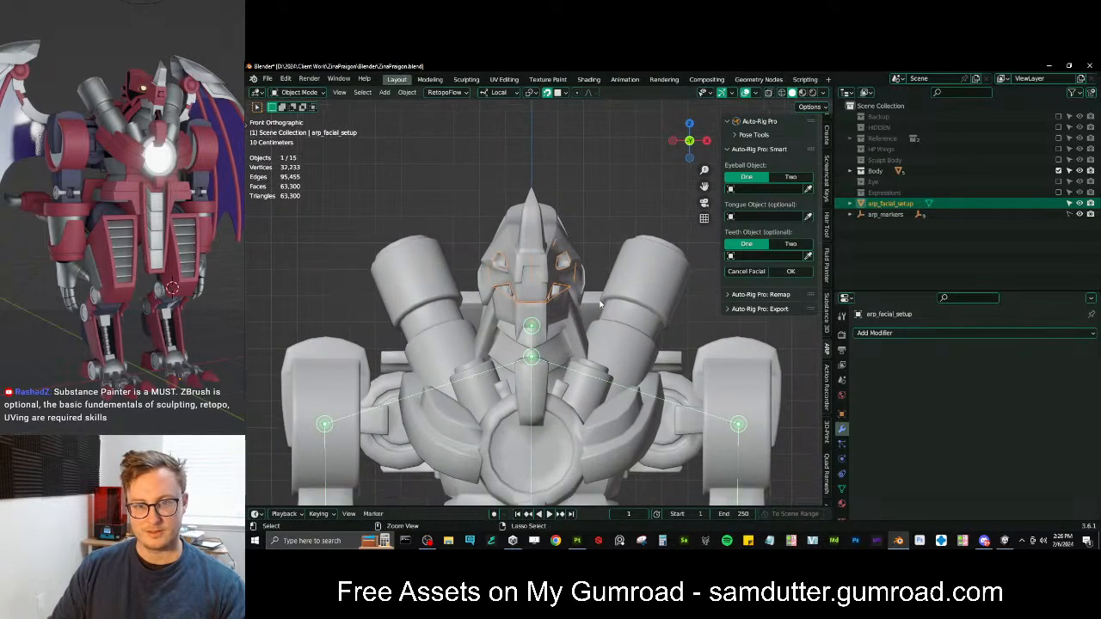
pyautogui.hotkey('ctrl', 's')
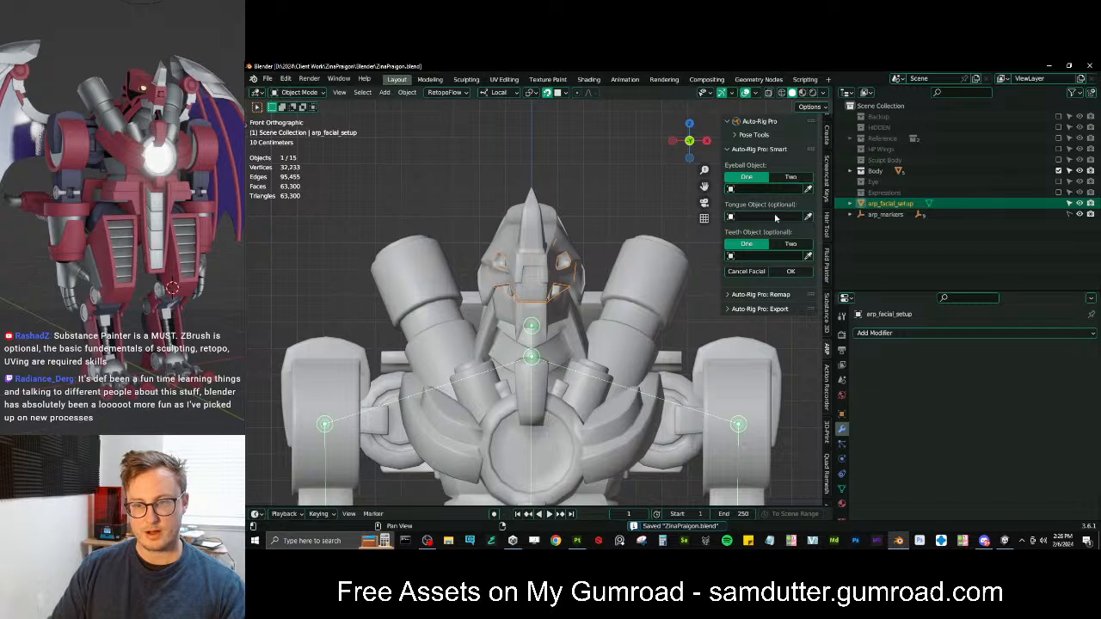
# Try to confirm the facial setup and search the eyeball object choices for "eye"
pyautogui.click(790, 271)
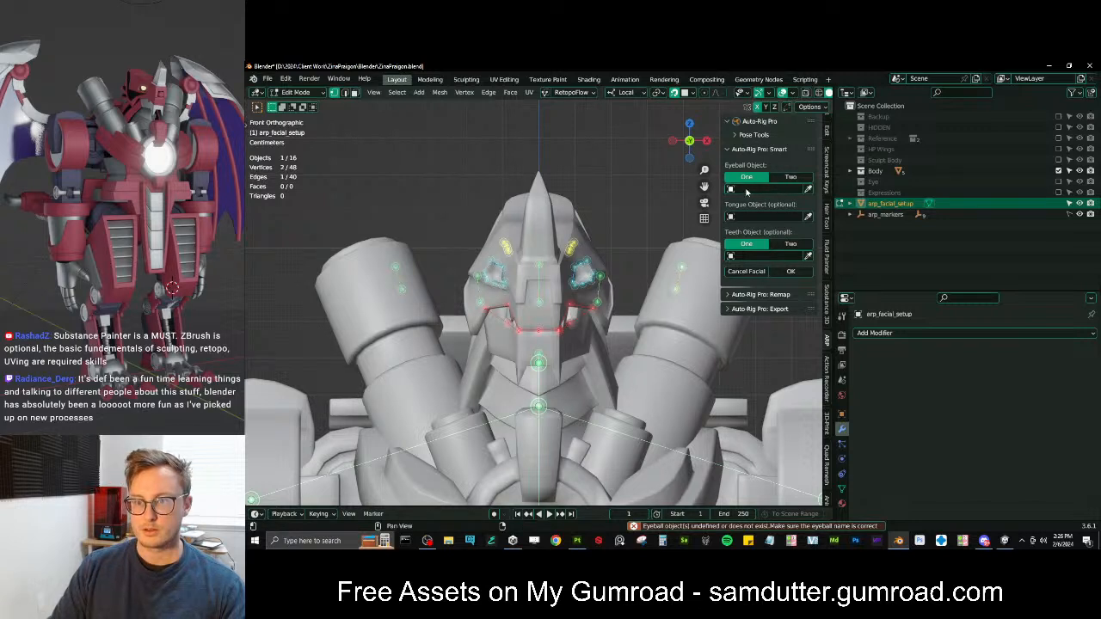
pyautogui.click(774, 190)
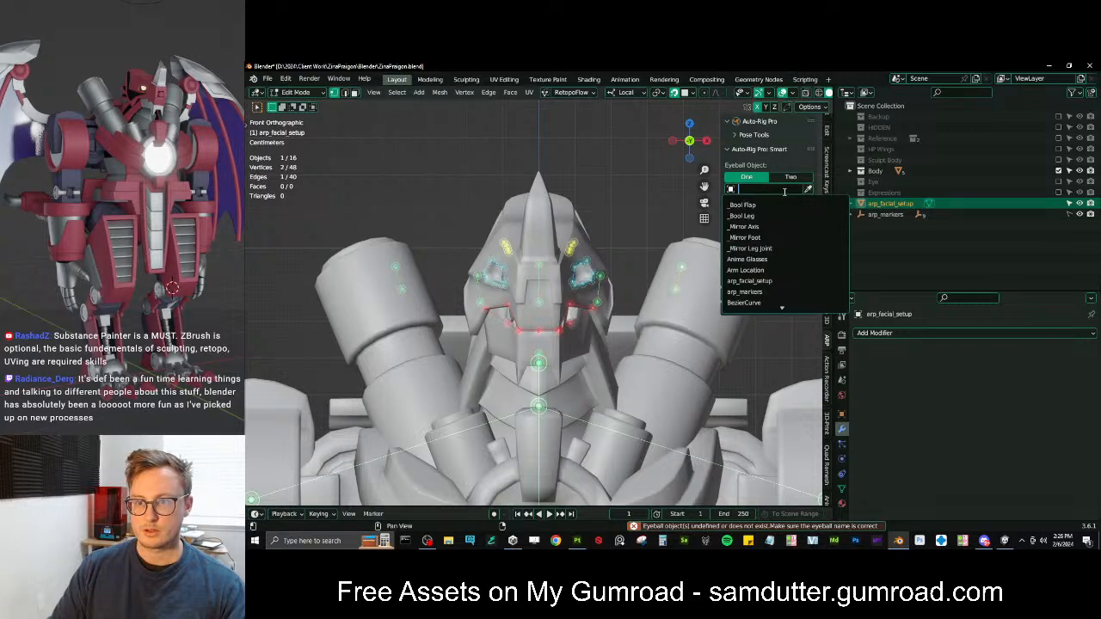
pyautogui.write('e')
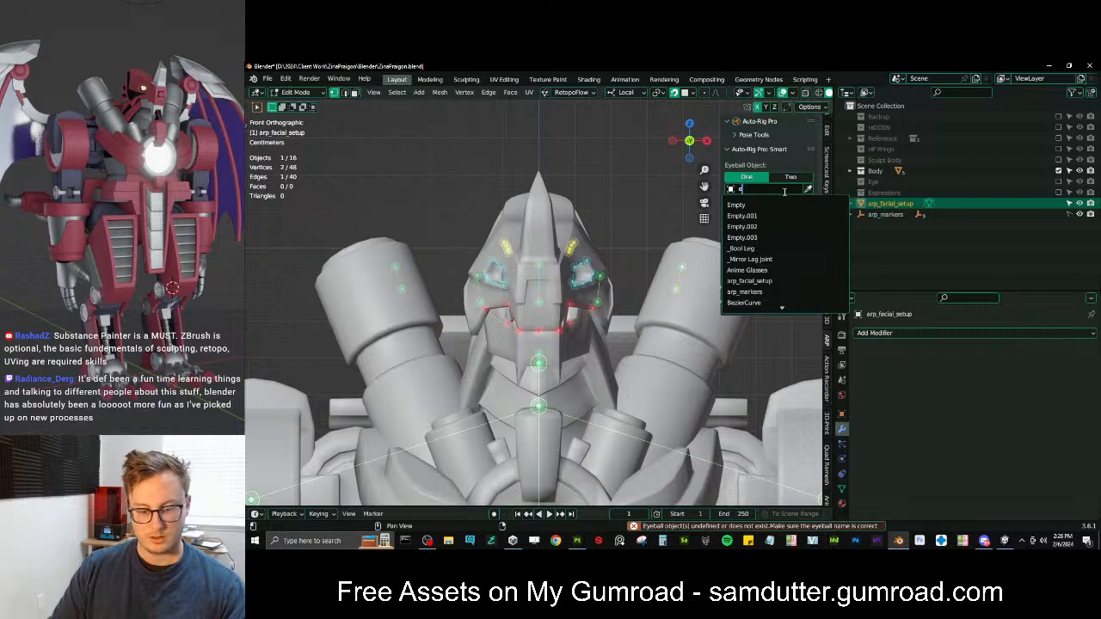
pyautogui.write('ye')
pyautogui.press('Escape')
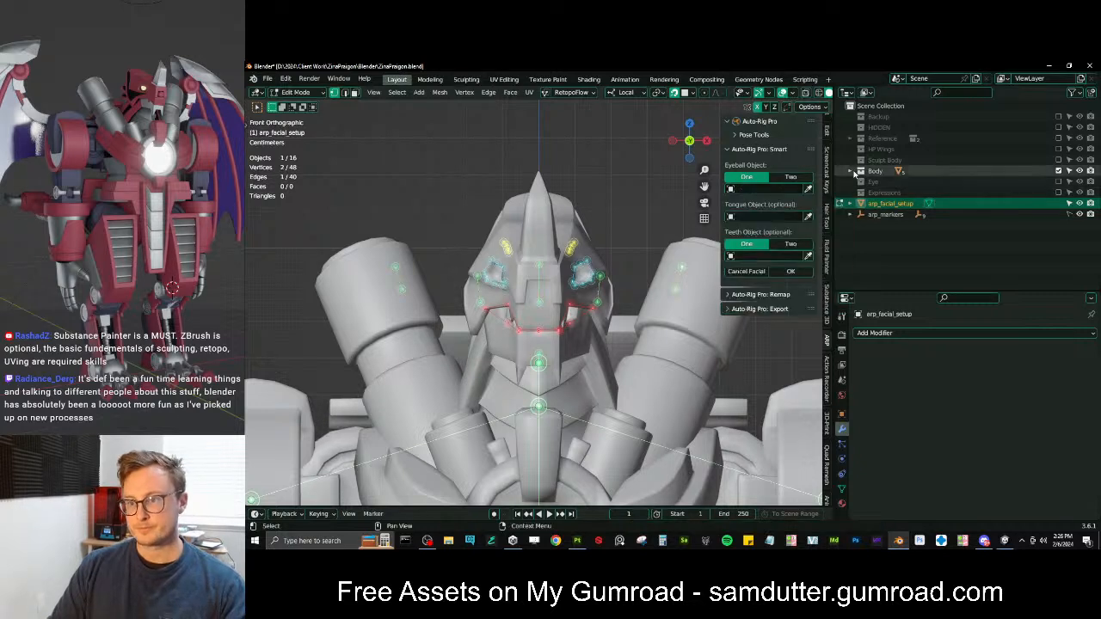
# Enable the Eye collection, assign Circle.025 as the eyeball object and confirm the facial setup
pyautogui.click(1059, 182)
pyautogui.click(884, 194)
pyautogui.moveTo(897, 195); pyautogui.dragTo(772, 192)
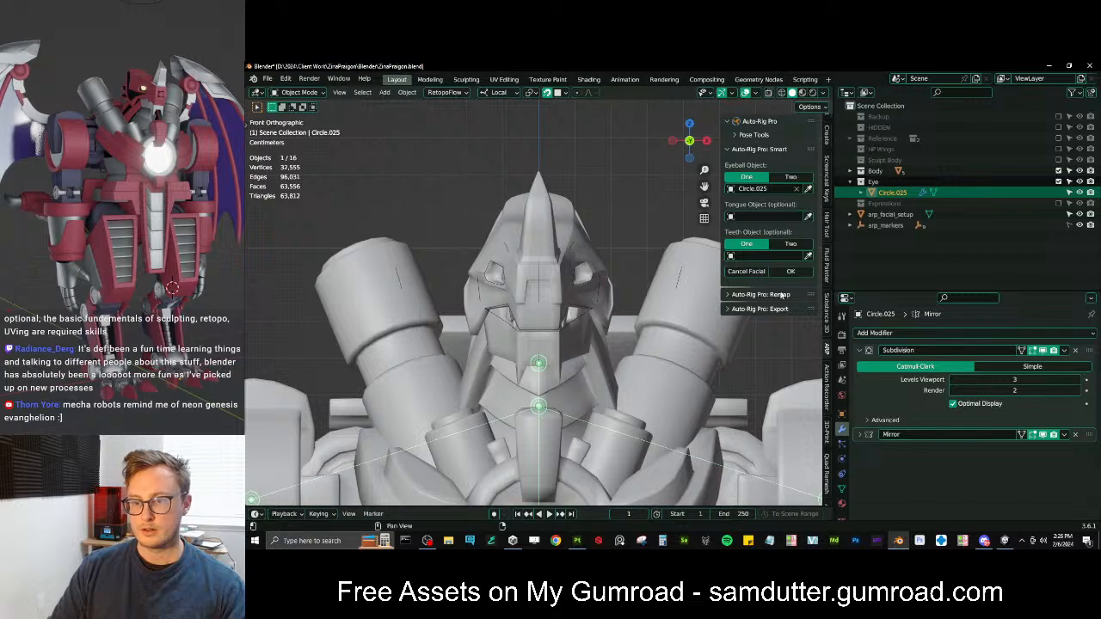
pyautogui.click(791, 270)
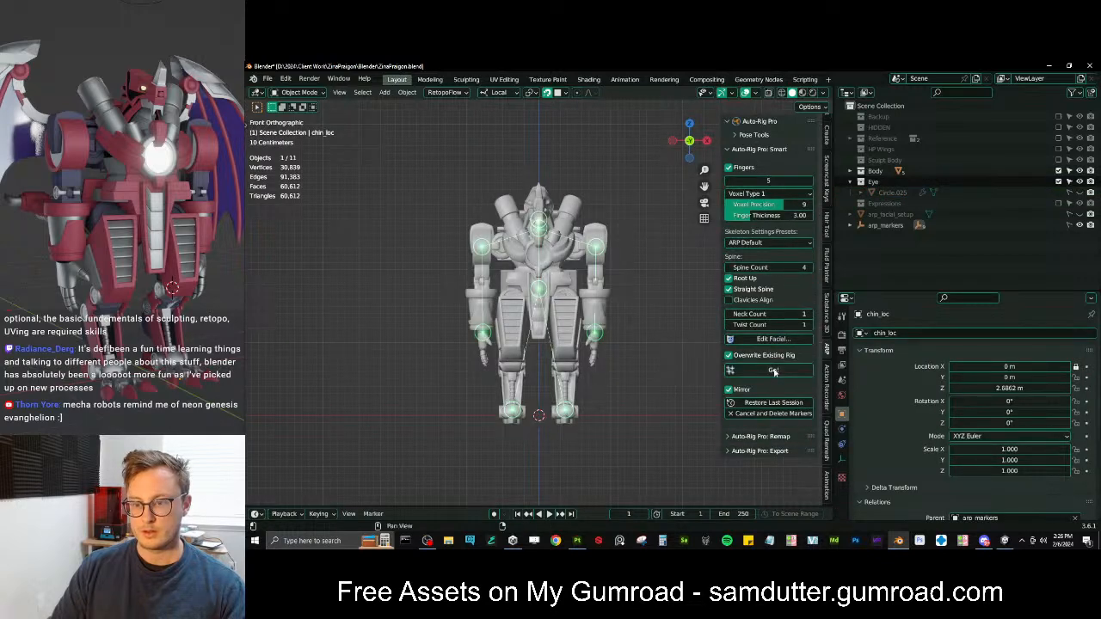
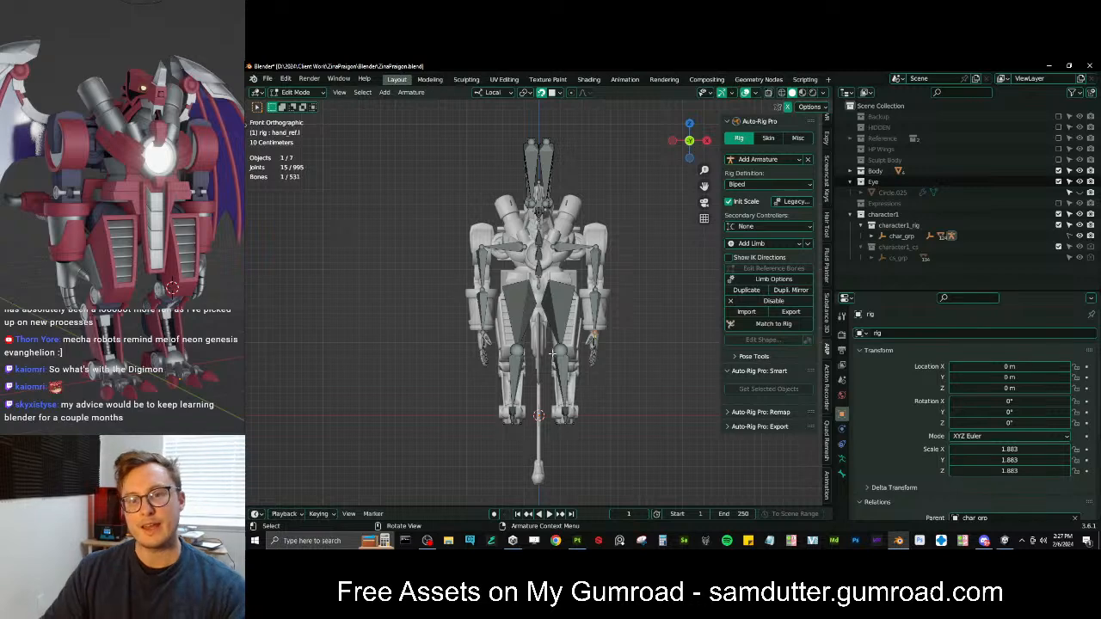
# Select the centre vertices of the round shoulder joint in the Retopo Arm Joint mesh and snap the 3D cursor to them
pyautogui.scroll(4, 560, 248)
pyautogui.press('Tab')
pyautogui.click(556, 242)
pyautogui.press('Tab')
pyautogui.scroll(1, 553, 240)
pyautogui.hotkey('shift', 'z')
pyautogui.click(553, 239)
pyautogui.press('b')
pyautogui.moveTo(552, 237); pyautogui.dragTo(559, 243)
pyautogui.hotkey('shift', 's')
pyautogui.click(631, 339)
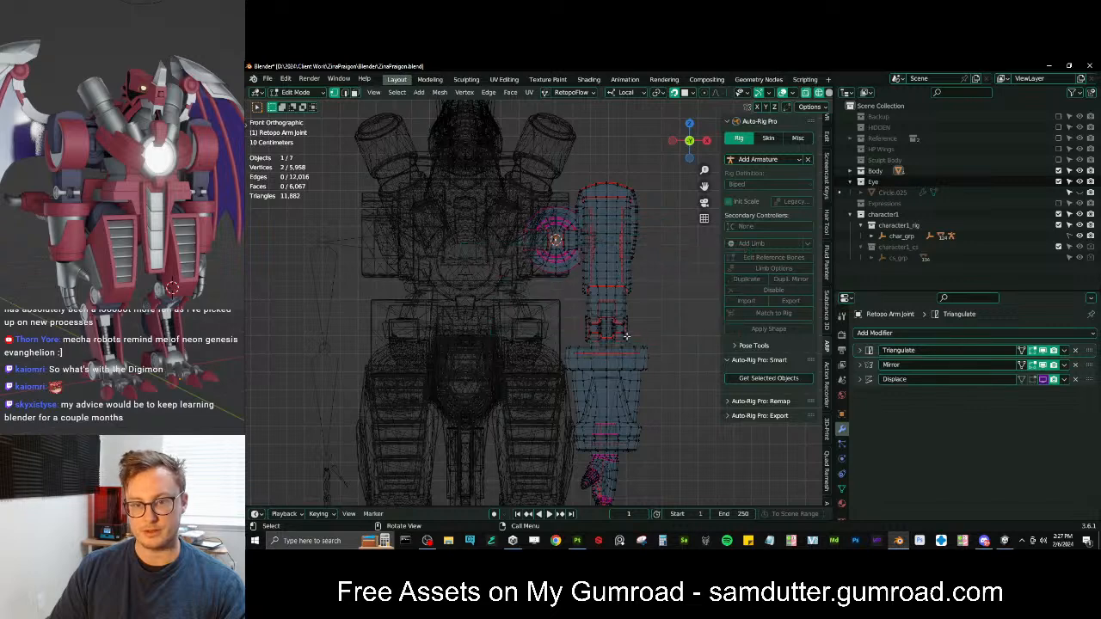
# Edit the rig and snap the inner joint of the left shoulder reference bone to the 3D cursor
pyautogui.press('Tab')
pyautogui.click(514, 250)
pyautogui.press('Tab')
pyautogui.click(502, 244)
pyautogui.hotkey('shift', 's')
pyautogui.click(538, 203)
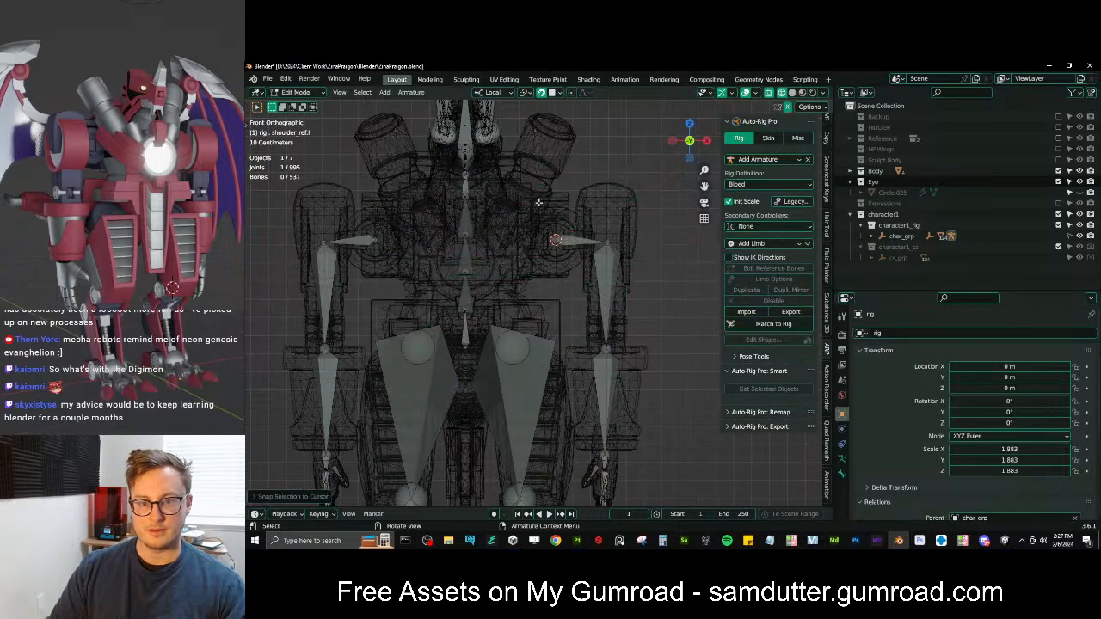
# Select a centre vertex at the top of the upper arm in the Retopo Arm Joint mesh and snap the 3D cursor to it
pyautogui.keyDown('shift'); pyautogui.moveTo(599, 248); pyautogui.dragTo(545, 266, button='middle'); pyautogui.keyUp('shift')
pyautogui.scroll(1, 569, 268)
pyautogui.click(597, 239)
pyautogui.moveTo(597, 240); pyautogui.dragTo(550, 267, button='middle')
pyautogui.scroll(-4, 541, 273)
pyautogui.press('Tab')
pyautogui.moveTo(503, 301); pyautogui.dragTo(455, 263, button='middle')
pyautogui.press('z')
pyautogui.scroll(4, 519, 281)
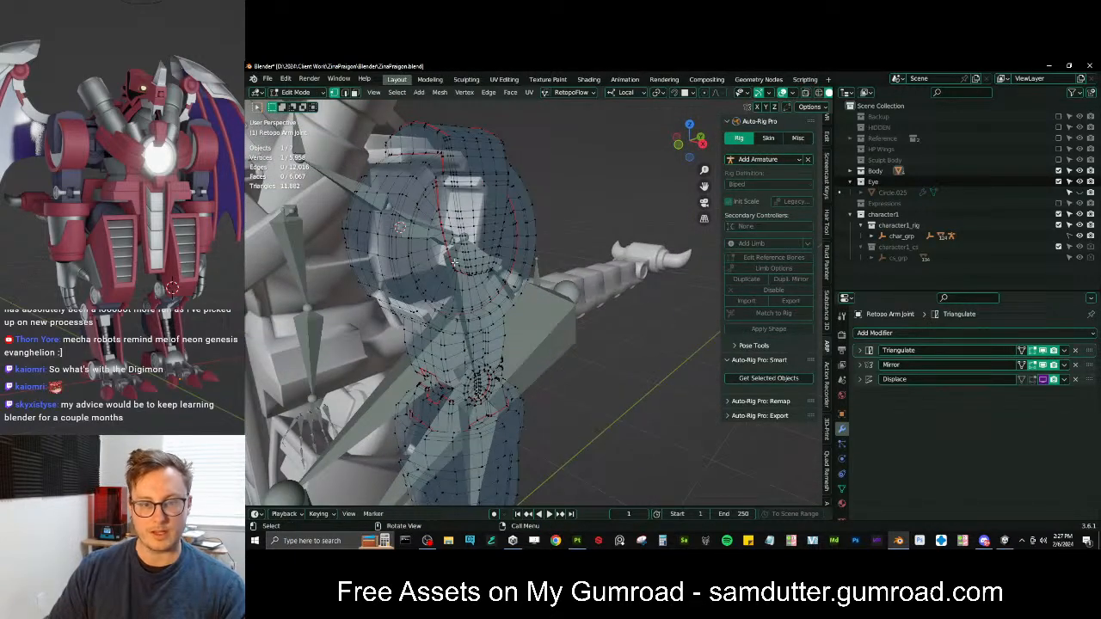
pyautogui.scroll(6, 455, 263)
pyautogui.press('KP_1')
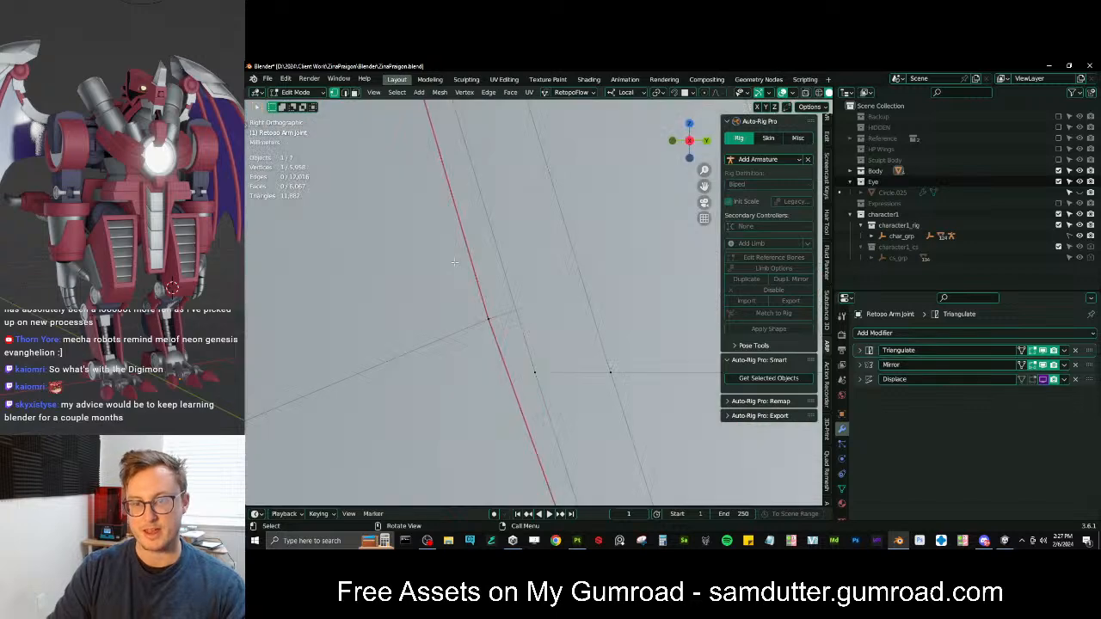
pyautogui.scroll(-5, 534, 246)
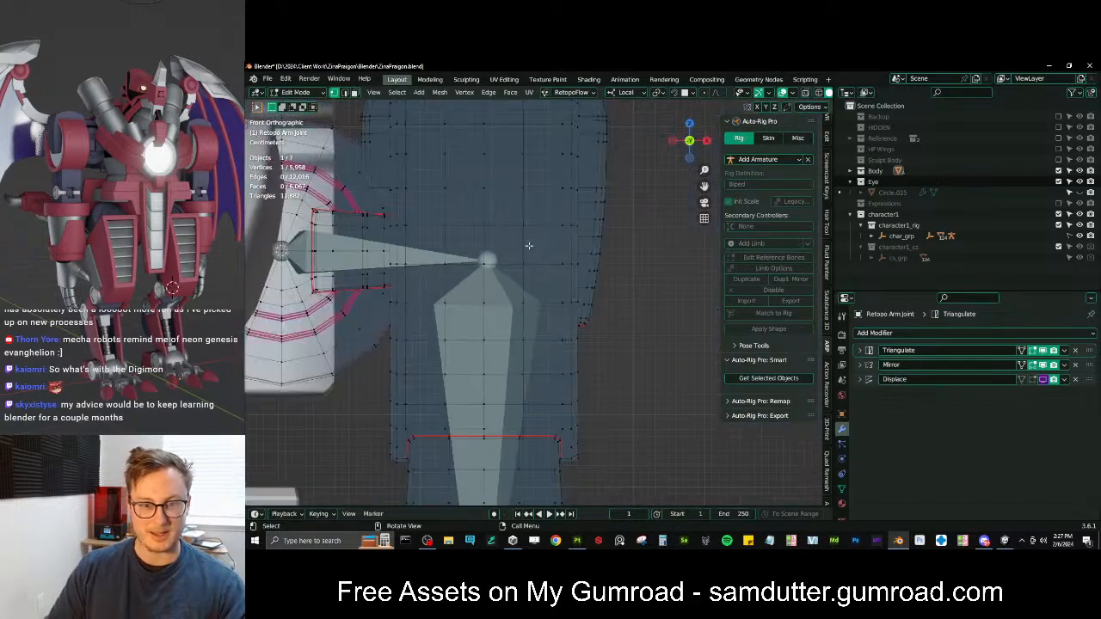
pyautogui.keyDown('shift'); pyautogui.moveTo(493, 317); pyautogui.dragTo(534, 342, button='middle'); pyautogui.keyUp('shift')
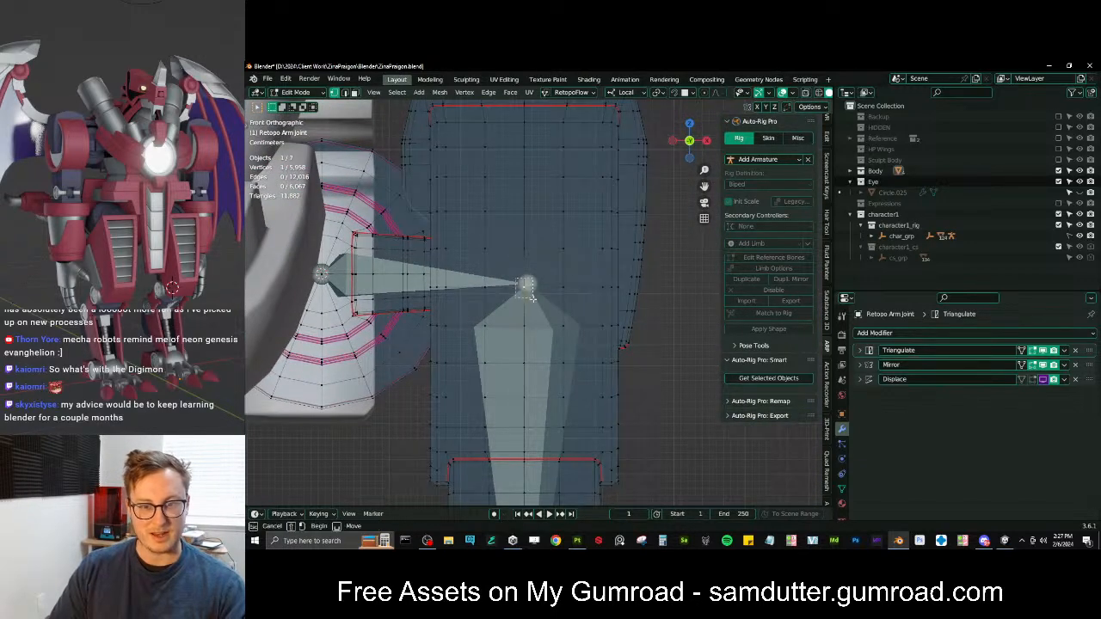
pyautogui.press('z')
pyautogui.click(508, 313)
pyautogui.keyDown('shift'); pyautogui.click(524, 287); pyautogui.keyUp('shift')
pyautogui.hotkey('shift', 's')
pyautogui.click(574, 328)
pyautogui.press('Tab')
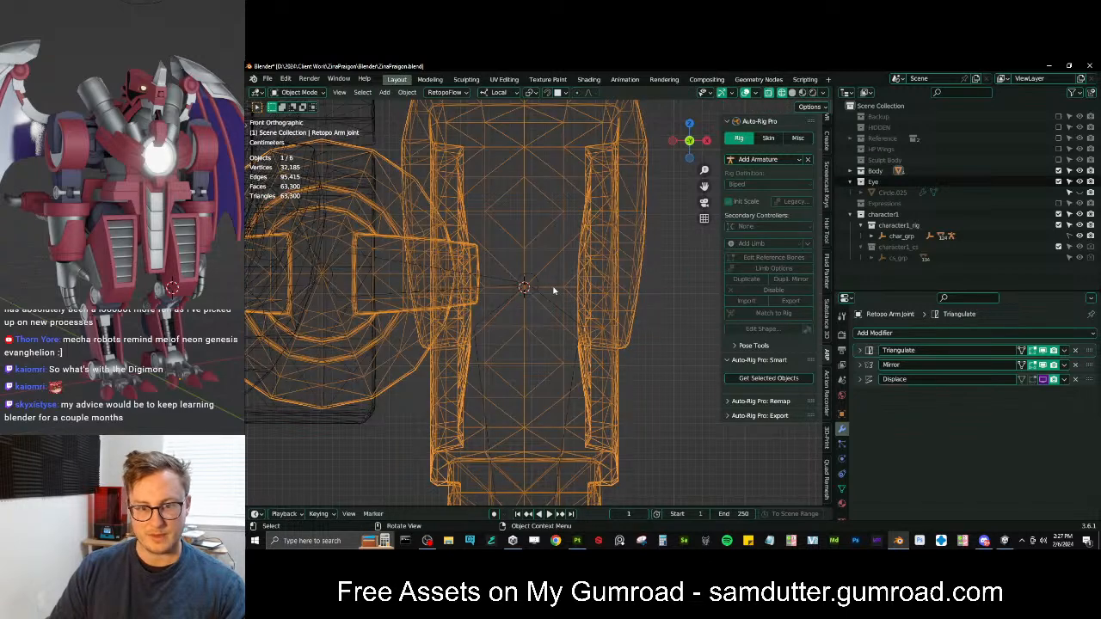
# Edit the rig and try snapping the outer joint of the left shoulder reference bone to the 3D cursor
pyautogui.click(546, 300)
pyautogui.press('Tab')
pyautogui.click(534, 278)
pyautogui.hotkey('shift', 's')
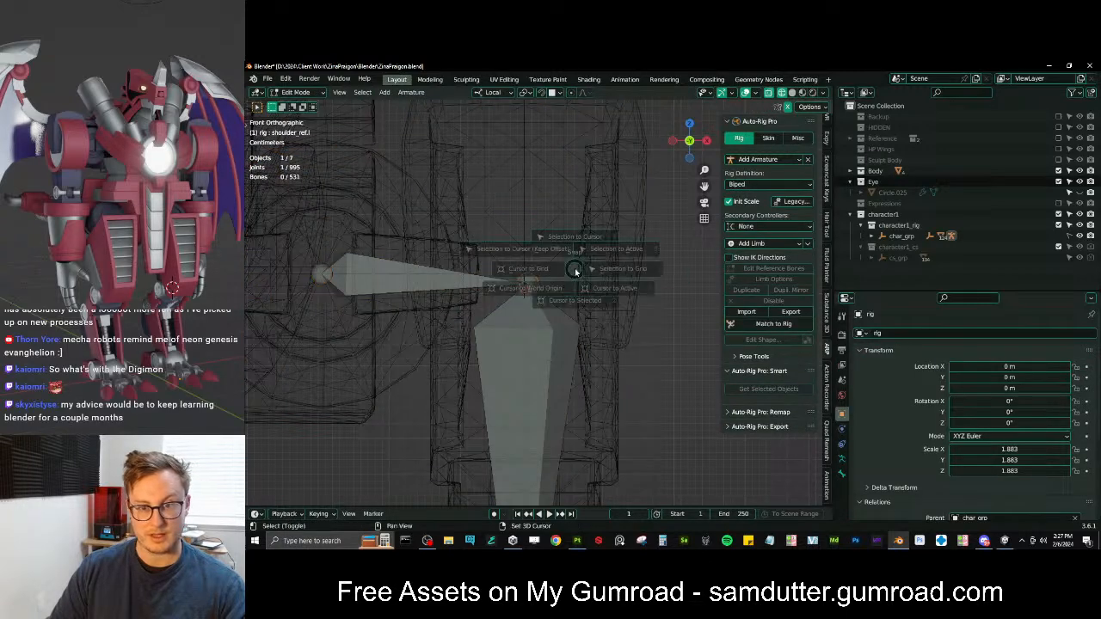
pyautogui.hotkey('shift', 's')
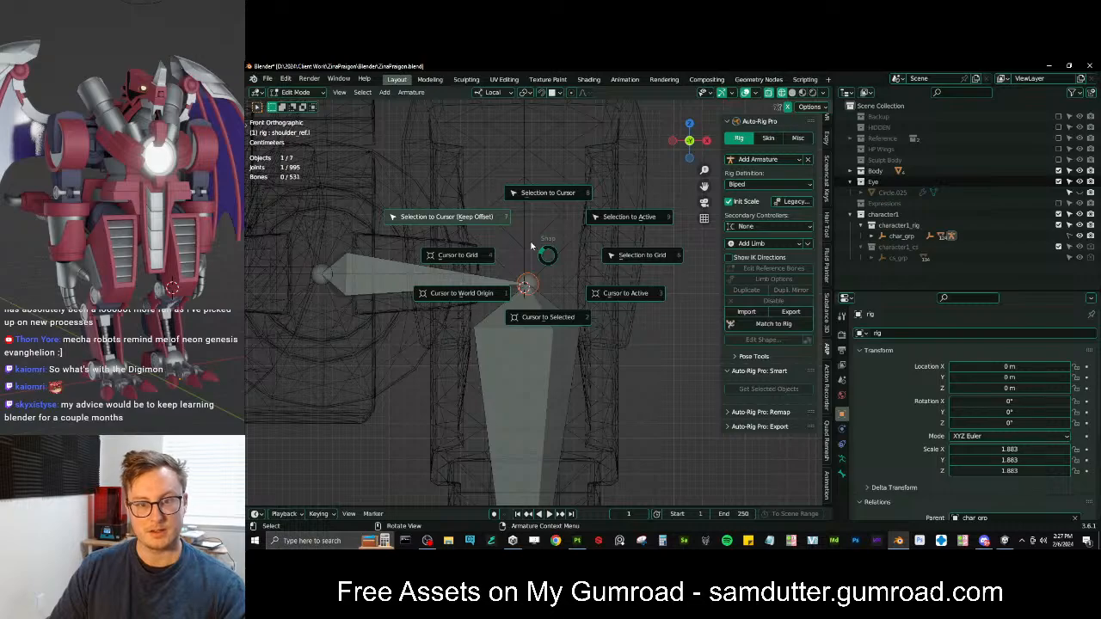
pyautogui.click(522, 228)
# Select the opposing front and back centre vertices of the upper arm mesh and snap the 3D cursor midway between them
pyautogui.moveTo(567, 272); pyautogui.dragTo(556, 284, button='middle')
pyautogui.press('Tab')
pyautogui.click(551, 301)
pyautogui.press('KP_1')
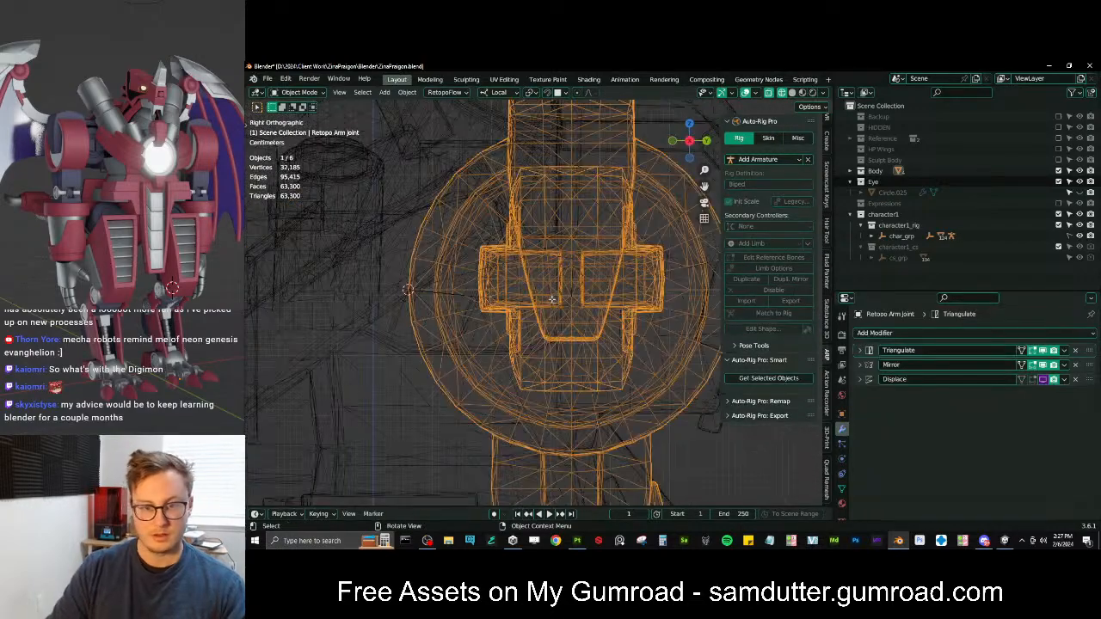
pyautogui.press('Tab')
pyautogui.press('q')
pyautogui.click(552, 464)
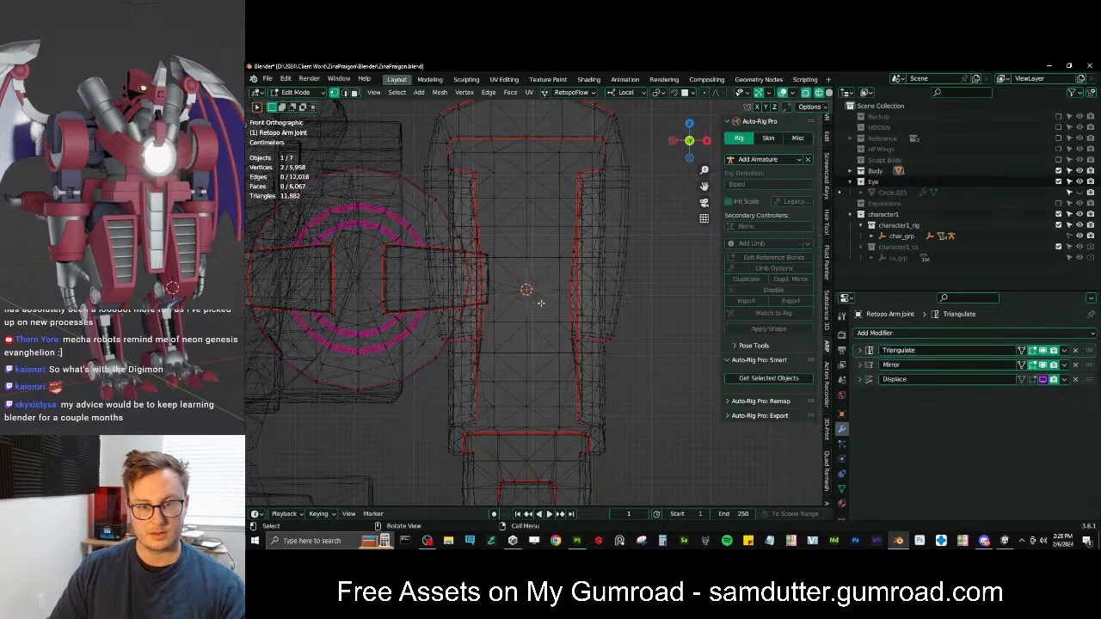
pyautogui.hotkey('shift', 's')
pyautogui.click(568, 369)
pyautogui.press('Tab')
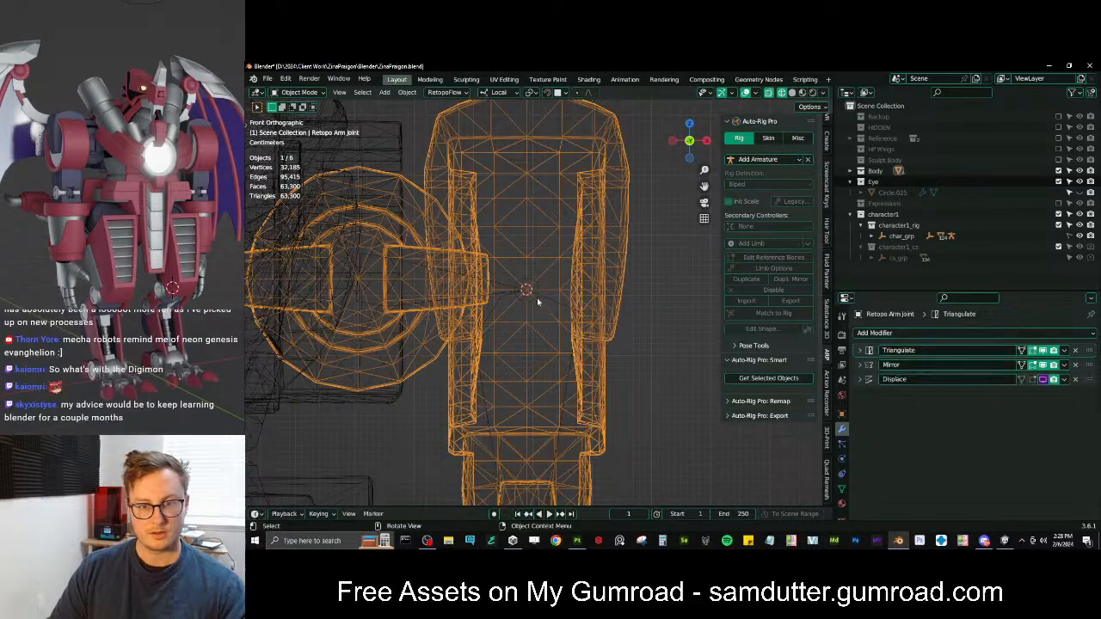
# Edit the rig and snap the outer joint of the left shoulder reference bone to the repositioned 3D cursor
pyautogui.click(537, 298)
pyautogui.press('Tab')
pyautogui.hotkey('shift', 's')
pyautogui.click(528, 251)
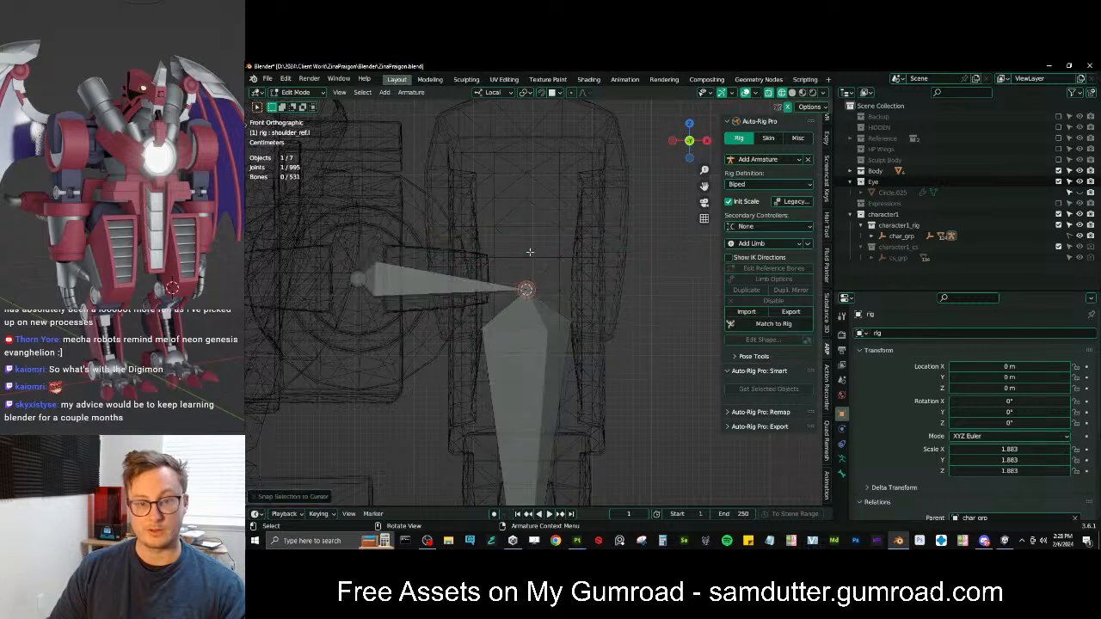
# Select the two centre vertices of the elbow hinge in the Retopo Arm Joint mesh and snap the 3D cursor to them
pyautogui.scroll(-5, 531, 255)
pyautogui.keyDown('shift'); pyautogui.moveTo(555, 373); pyautogui.dragTo(552, 254, button='middle'); pyautogui.keyUp('shift')
pyautogui.scroll(2, 552, 254)
pyautogui.press('Tab')
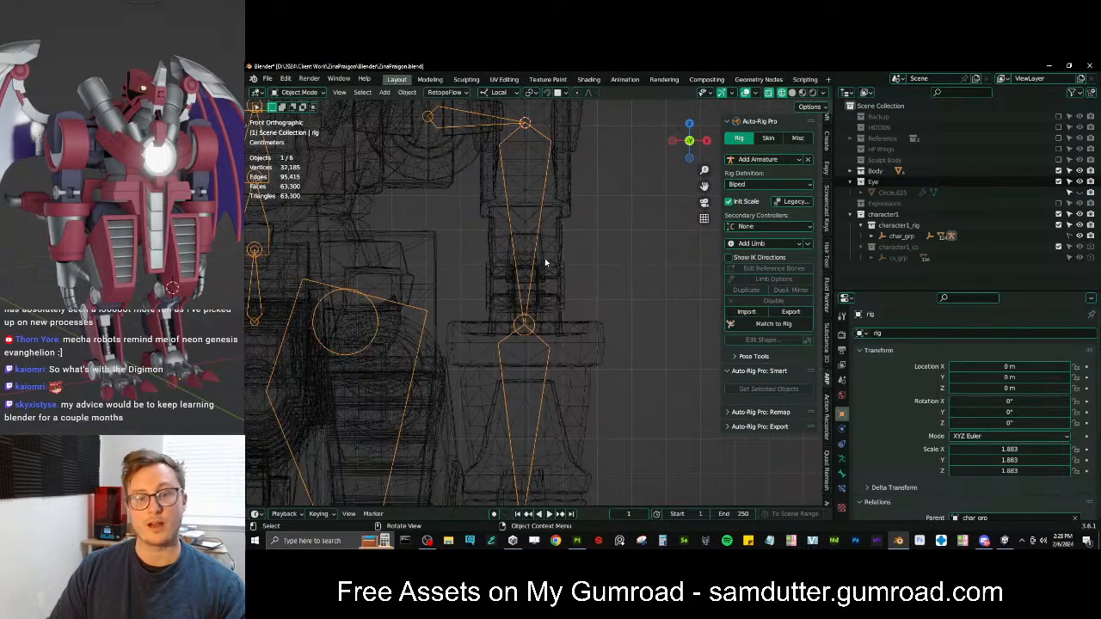
pyautogui.click(545, 265)
pyautogui.scroll(4, 544, 271)
pyautogui.press('Tab')
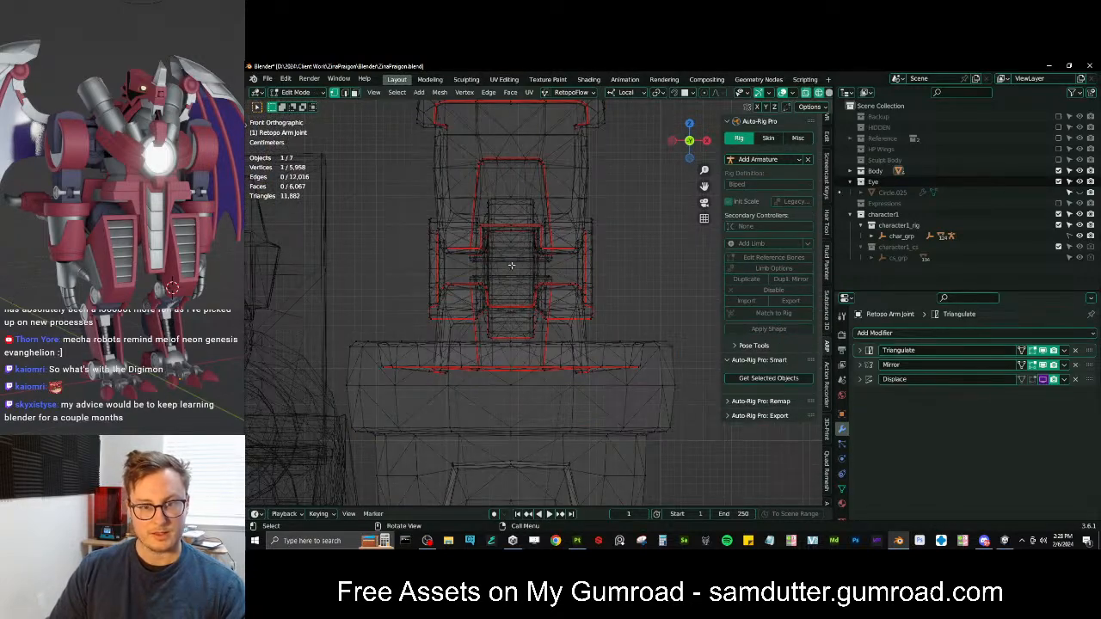
pyautogui.hotkey('shift', 's')
pyautogui.click(596, 336)
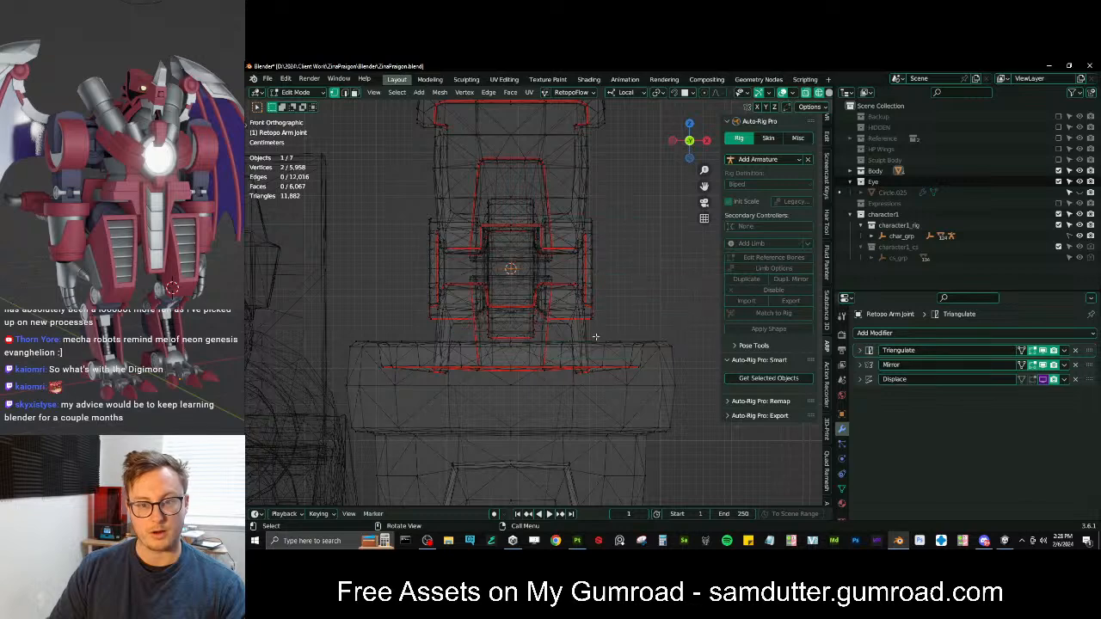
pyautogui.press('Tab')
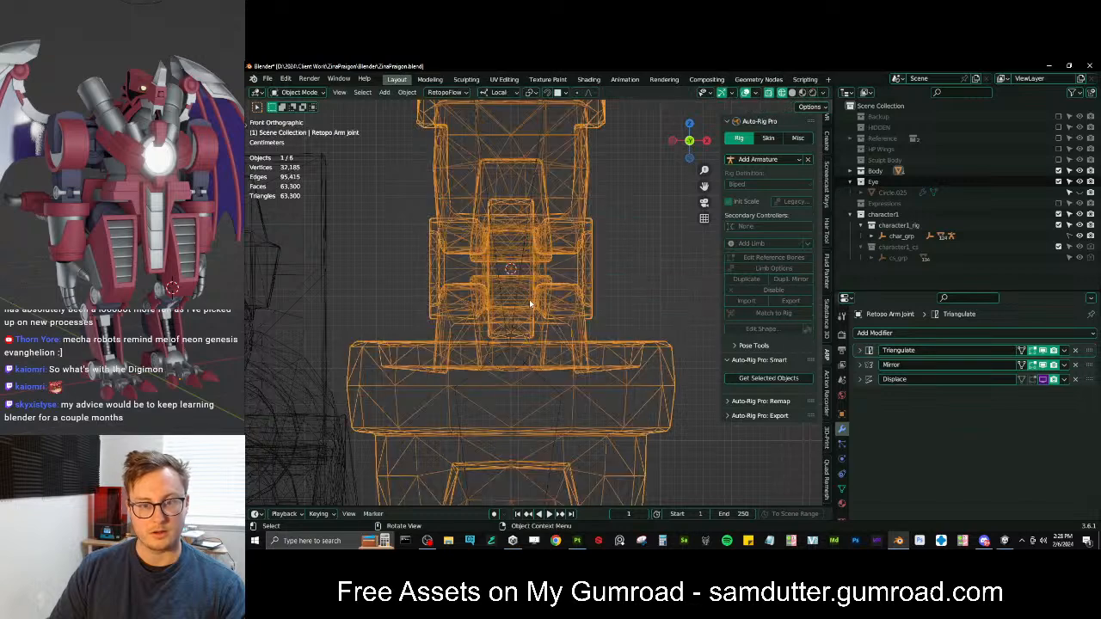
# Edit the rig and snap the elbow joint of the left arm reference bone to the 3D cursor
pyautogui.click(549, 385)
pyautogui.press('Tab')
pyautogui.click(509, 348)
pyautogui.hotkey('shift', 's')
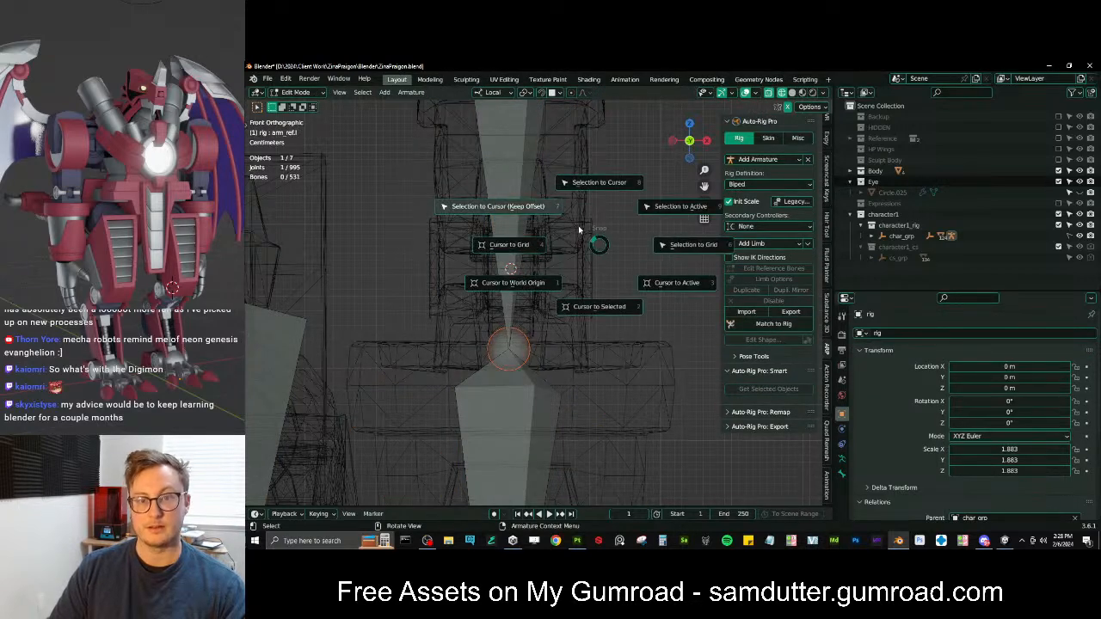
pyautogui.click(571, 227)
# Box-select the vertices across the lower end of the forearm mesh at the wrist and snap the 3D cursor to them
pyautogui.scroll(-3, 575, 344)
pyautogui.keyDown('shift'); pyautogui.moveTo(585, 430); pyautogui.dragTo(587, 287, button='middle'); pyautogui.keyUp('shift')
pyautogui.scroll(2, 592, 209)
pyautogui.press('Tab')
pyautogui.scroll(3, 587, 285)
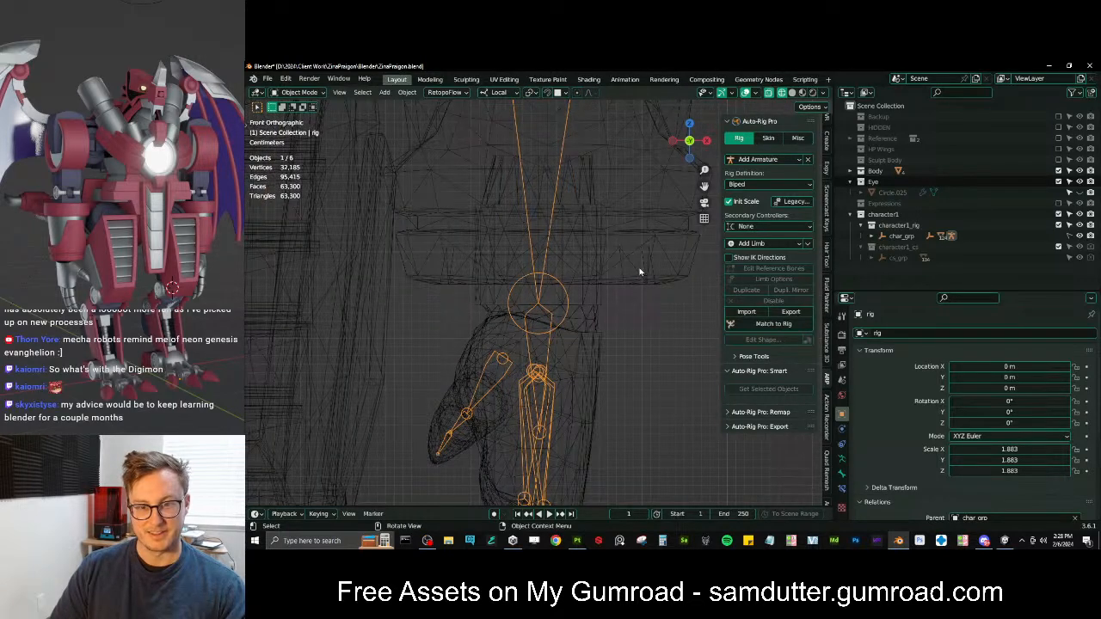
pyautogui.click(593, 312)
pyautogui.press('Tab')
pyautogui.scroll(3, 498, 316)
pyautogui.press('b')
pyautogui.moveTo(407, 297); pyautogui.dragTo(662, 311)
pyautogui.hotkey('shift', 's')
pyautogui.click(641, 415)
pyautogui.press('Tab')
# Edit the rig, snap the wrist joint of the left forearm reference bone to the 3D cursor, and return to Object Mode
pyautogui.click(588, 336)
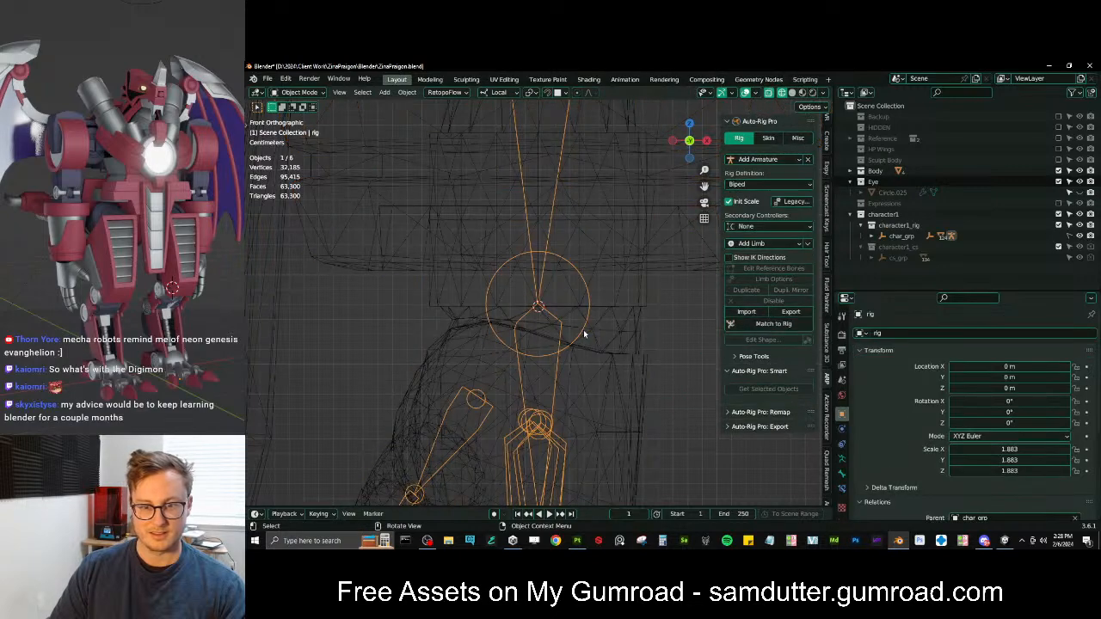
pyautogui.press('Tab')
pyautogui.click(592, 302)
pyautogui.hotkey('shift', 's')
pyautogui.click(595, 287)
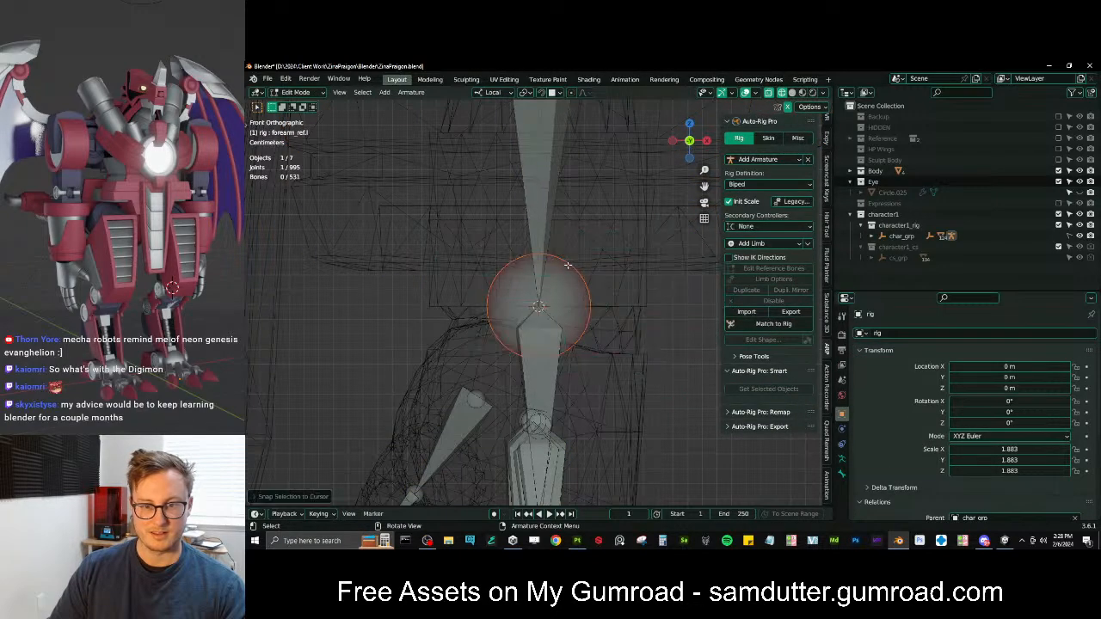
pyautogui.press('Tab')
# Save the file in solid display and hide the Retopo Axe mesh
pyautogui.moveTo(579, 269)
pyautogui.mouseDown(button='middle')
pyautogui.moveTo(506, 282)
pyautogui.moveTo(508, 270)
pyautogui.moveTo(538, 288)
pyautogui.moveTo(553, 357)
pyautogui.moveTo(642, 303)
pyautogui.moveTo(555, 267)
pyautogui.moveTo(526, 343)
pyautogui.moveTo(659, 272)
pyautogui.moveTo(517, 278)
pyautogui.moveTo(529, 365)
pyautogui.moveTo(442, 316)
pyautogui.mouseUp(button='middle')
pyautogui.scroll(-4, 511, 278)
pyautogui.hotkey('shift', 'z')
pyautogui.hotkey('ctrl', 's')
pyautogui.click(442, 316)
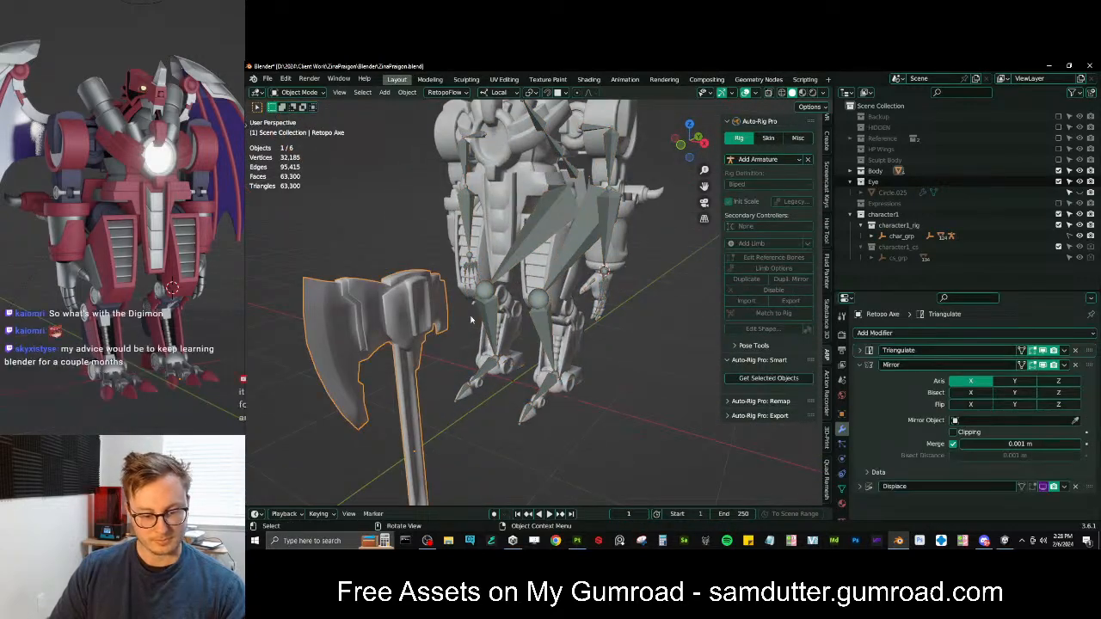
pyautogui.press('h')
# Open the Retopo Leg Joint mesh for editing in wireframe display
pyautogui.moveTo(512, 292)
pyautogui.mouseDown(button='middle')
pyautogui.moveTo(557, 235)
pyautogui.moveTo(580, 252)
pyautogui.moveTo(571, 301)
pyautogui.mouseUp(button='middle')
pyautogui.click(557, 234)
pyautogui.click(589, 257)
pyautogui.scroll(2, 571, 301)
pyautogui.press('Tab')
pyautogui.hotkey('shift', 'z')
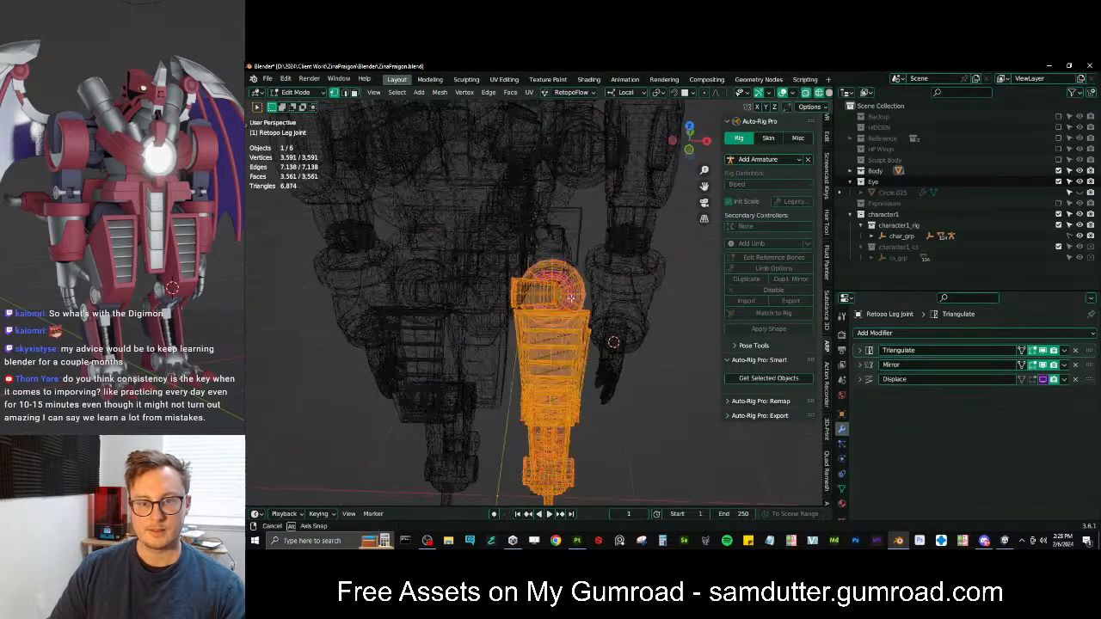
# Select the two centre vertices on opposite sides of the round hip joint and snap the 3D cursor to them
pyautogui.scroll(7, 570, 305)
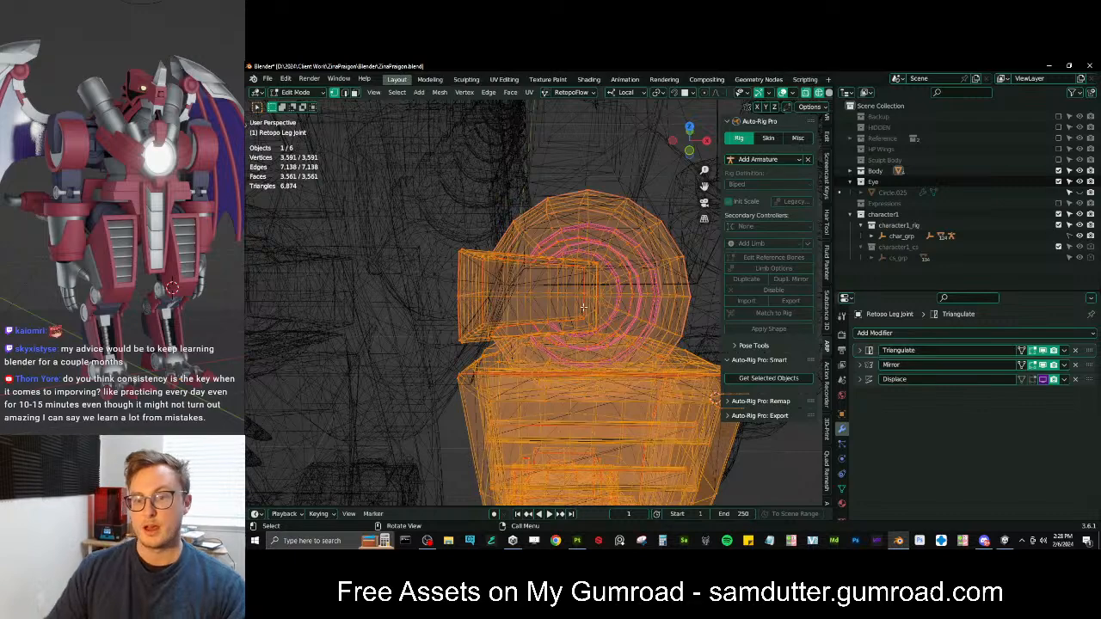
pyautogui.press('KP_1')
pyautogui.moveTo(584, 307); pyautogui.dragTo(584, 307, button='middle')
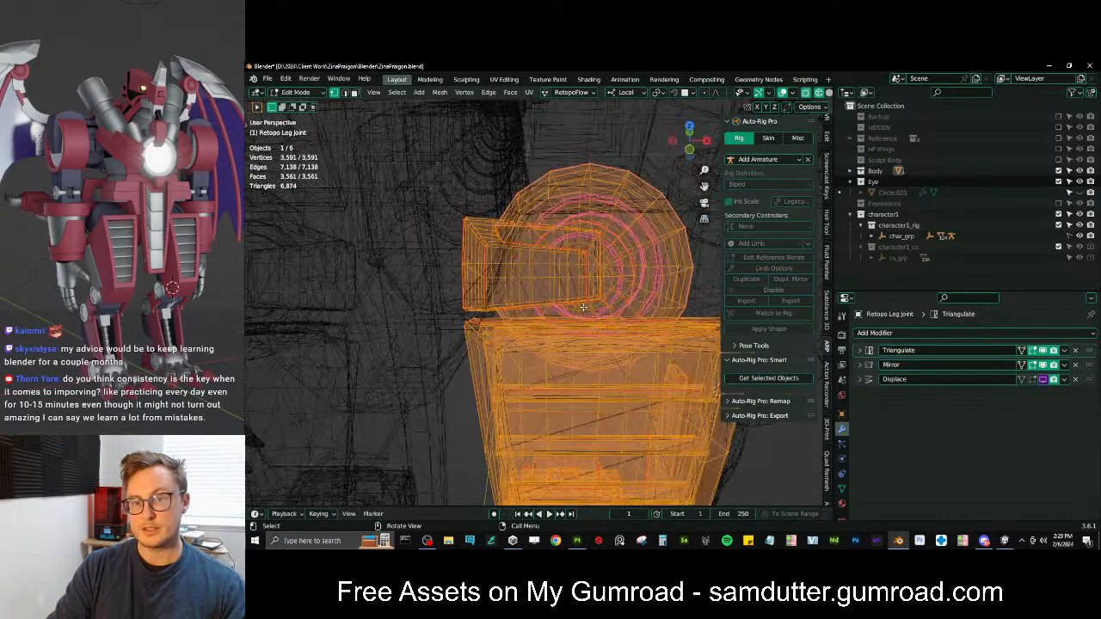
pyautogui.press('KP_8')
pyautogui.press('KP_2')
pyautogui.press('KP_5')
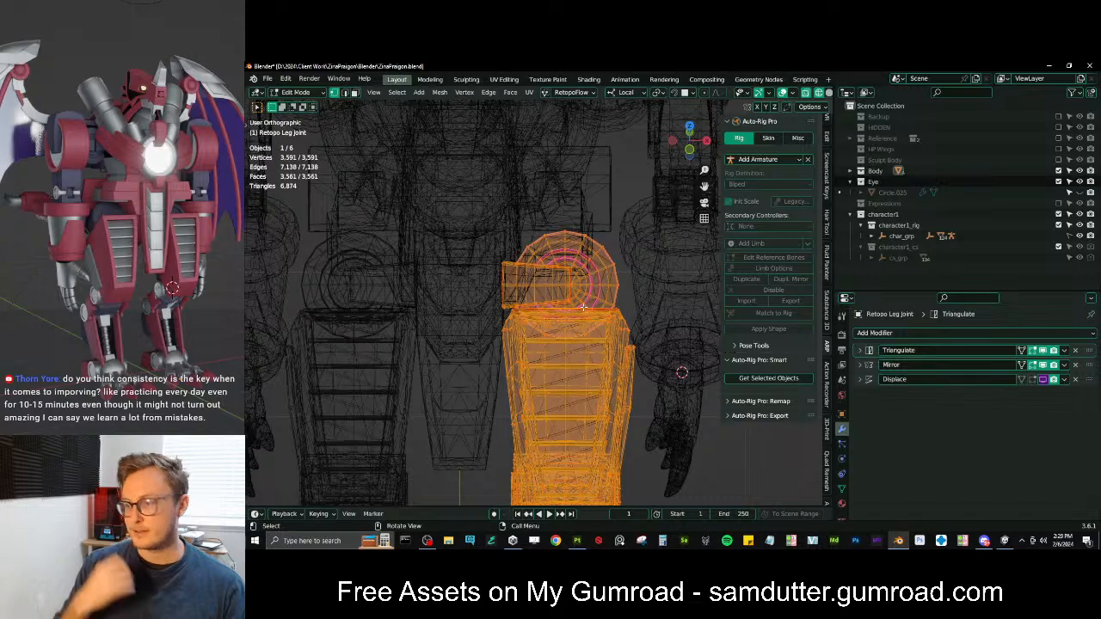
pyautogui.scroll(5, 559, 277)
pyautogui.moveTo(583, 285)
pyautogui.mouseDown(button='middle')
pyautogui.moveTo(440, 301)
pyautogui.moveTo(466, 265)
pyautogui.mouseUp(button='middle')
pyautogui.hotkey('shift', 'z')
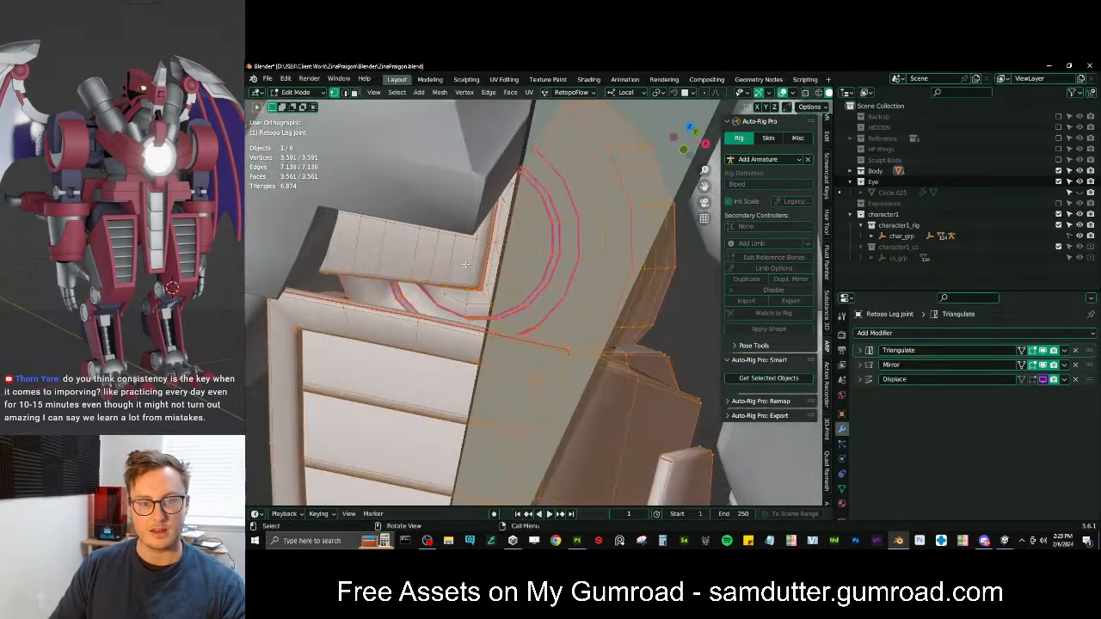
pyautogui.press('KP_5')
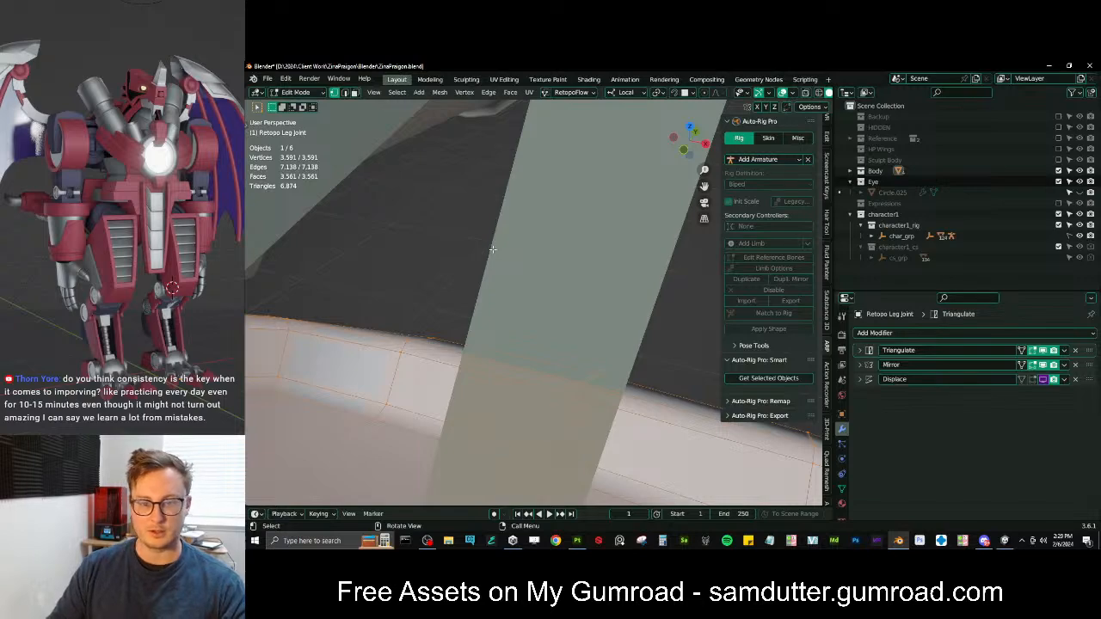
pyautogui.scroll(-5, 498, 243)
pyautogui.moveTo(501, 239); pyautogui.dragTo(568, 297, button='middle')
pyautogui.scroll(4, 458, 237)
pyautogui.scroll(4, 555, 297)
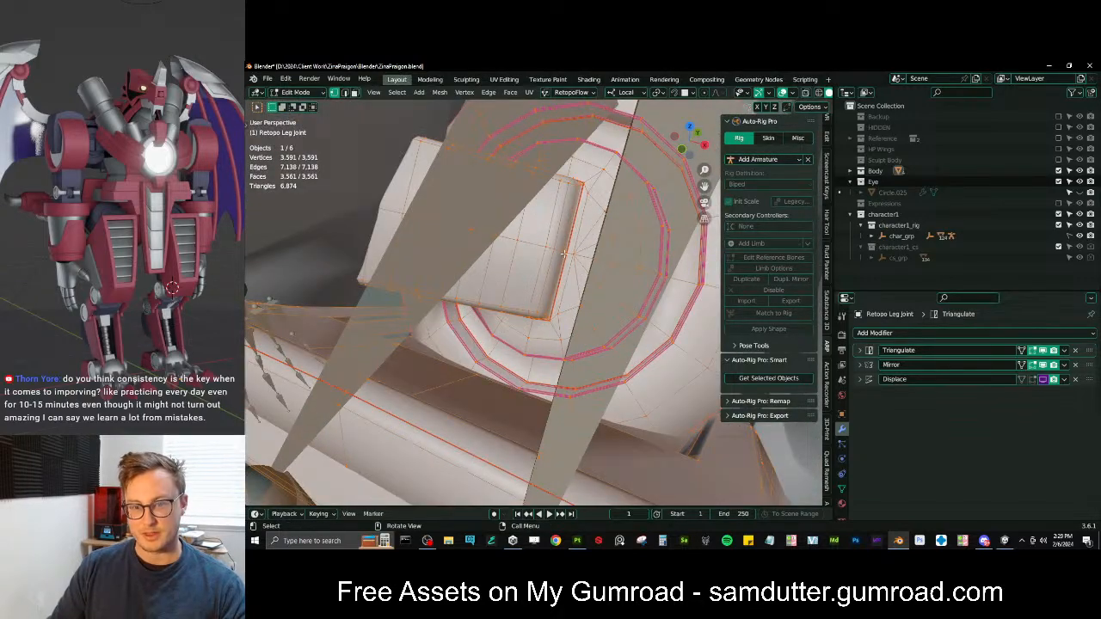
pyautogui.click(564, 254)
pyautogui.scroll(-4, 567, 253)
pyautogui.moveTo(567, 254); pyautogui.dragTo(405, 185, button='middle')
pyautogui.scroll(4, 422, 211)
pyautogui.hotkey('shift', 's')
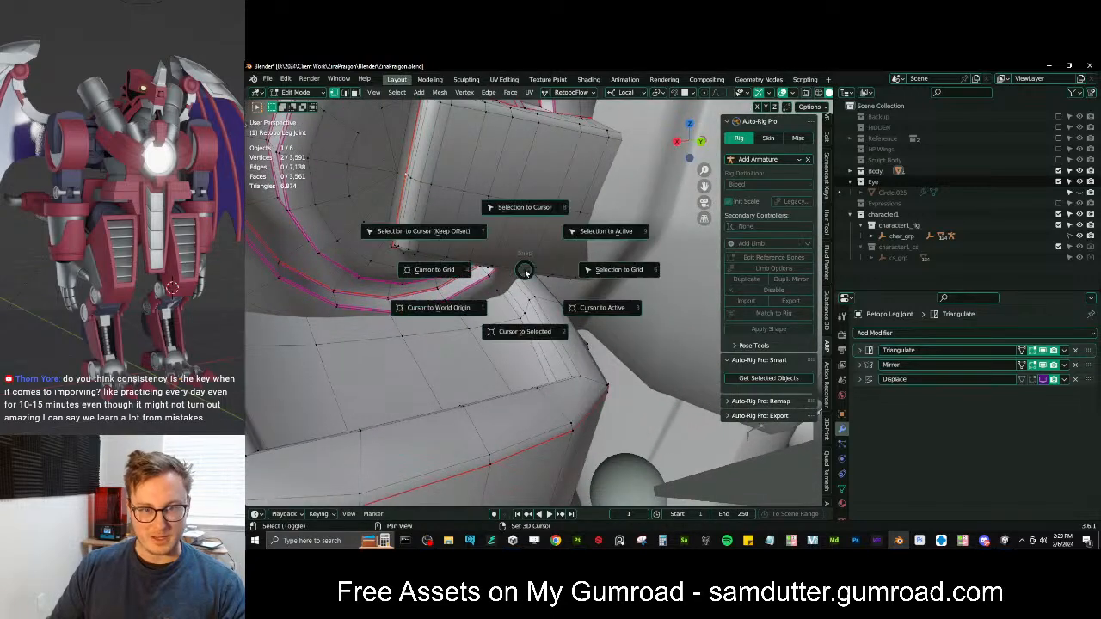
pyautogui.click(531, 318)
# Edit the rig and snap the upper joint of the left thigh reference bone to the 3D cursor at the hip
pyautogui.scroll(-4, 532, 318)
pyautogui.moveTo(532, 318)
pyautogui.mouseDown(button='middle')
pyautogui.moveTo(509, 304)
pyautogui.moveTo(524, 314)
pyautogui.mouseUp(button='middle')
pyautogui.press('Tab')
pyautogui.scroll(-5, 524, 315)
pyautogui.click(547, 259)
pyautogui.press('Tab')
pyautogui.click(548, 199)
pyautogui.hotkey('shift', 's')
pyautogui.click(585, 159)
pyautogui.moveTo(584, 251); pyautogui.dragTo(581, 267, button='middle')
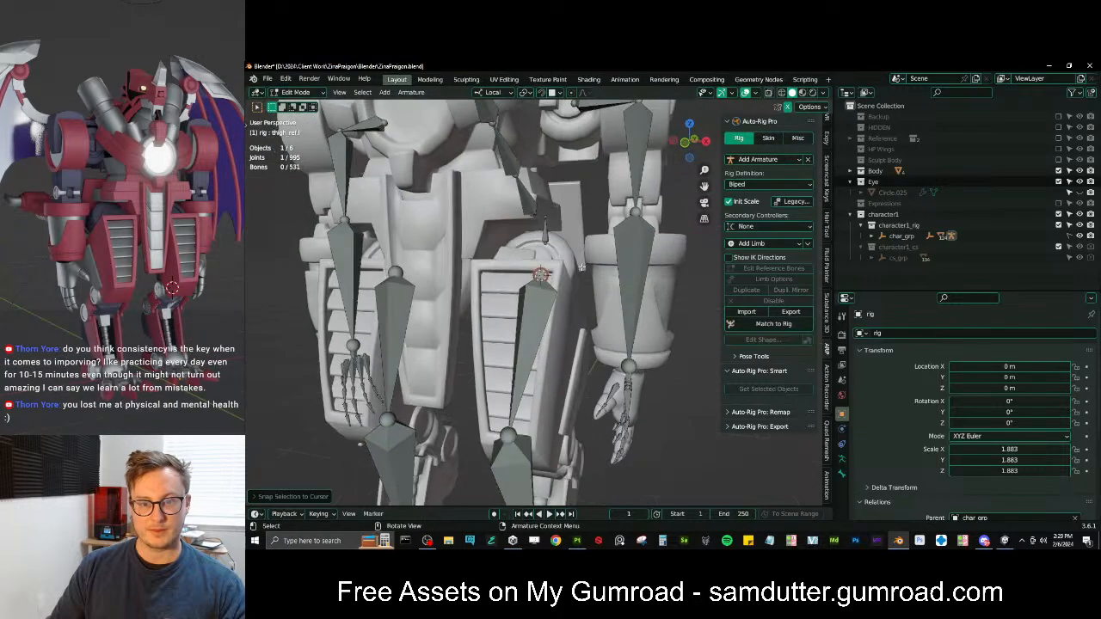
# Select the centre vertices of the round knee joint in the Retopo Leg Joint mesh and snap the 3D cursor to them
pyautogui.press('Tab')
pyautogui.moveTo(547, 315); pyautogui.dragTo(595, 297, button='middle')
pyautogui.click(584, 301)
pyautogui.scroll(2, 568, 312)
pyautogui.scroll(4, 599, 294)
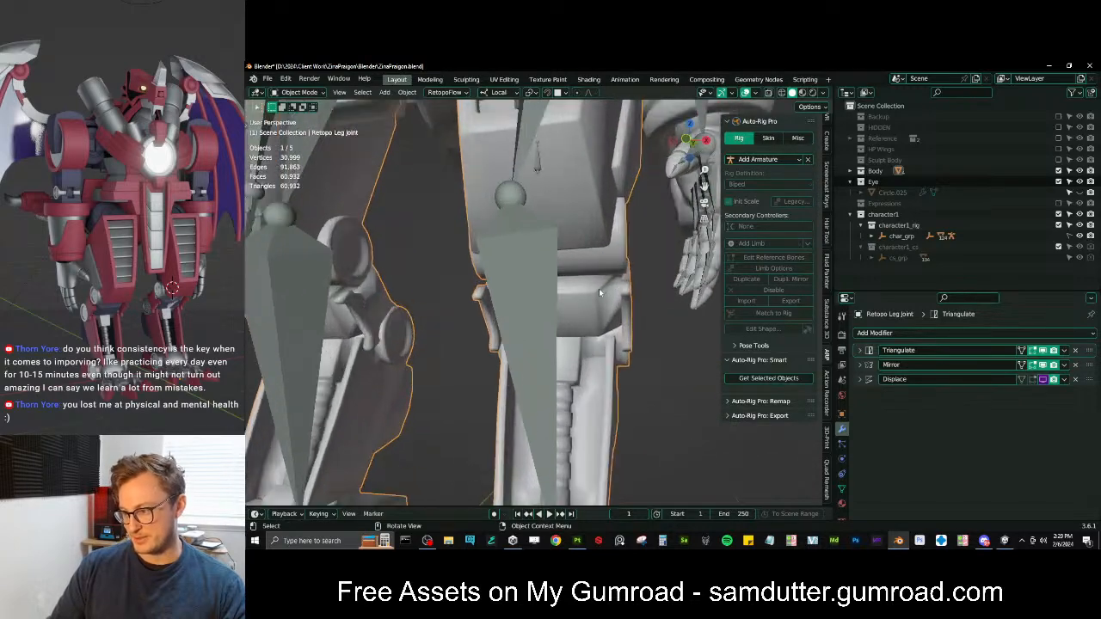
pyautogui.press('Tab')
pyautogui.hotkey('shift', 'z')
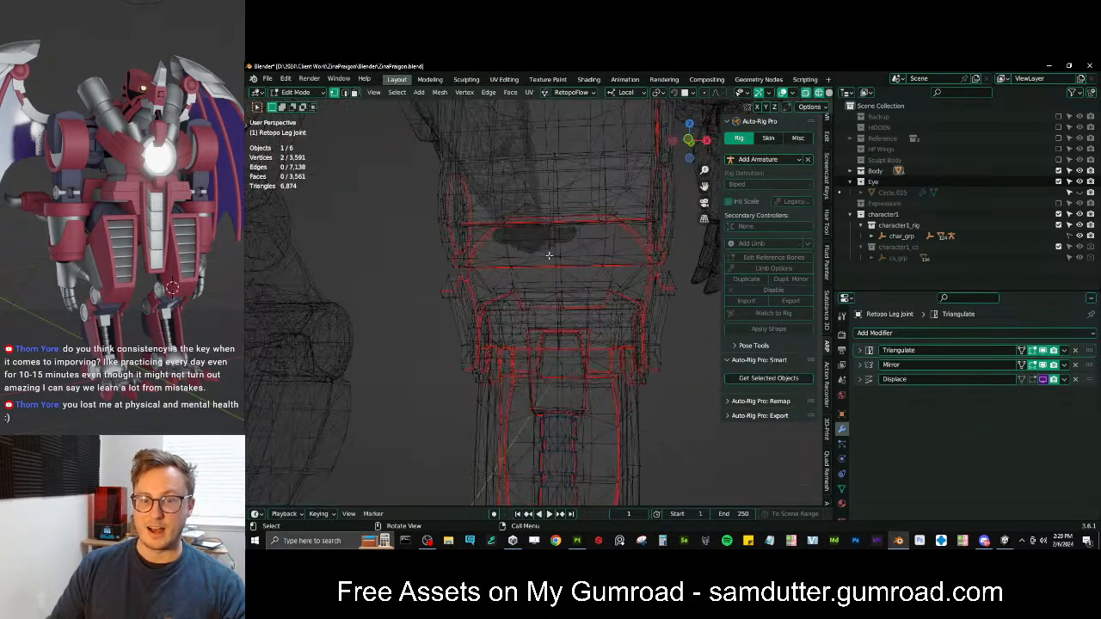
pyautogui.keyDown('alt'); pyautogui.click(554, 252); pyautogui.keyUp('alt')
pyautogui.moveTo(554, 252); pyautogui.dragTo(542, 336, button='middle')
pyautogui.click(593, 324)
pyautogui.scroll(-3, 593, 325)
pyautogui.press('KP_3')
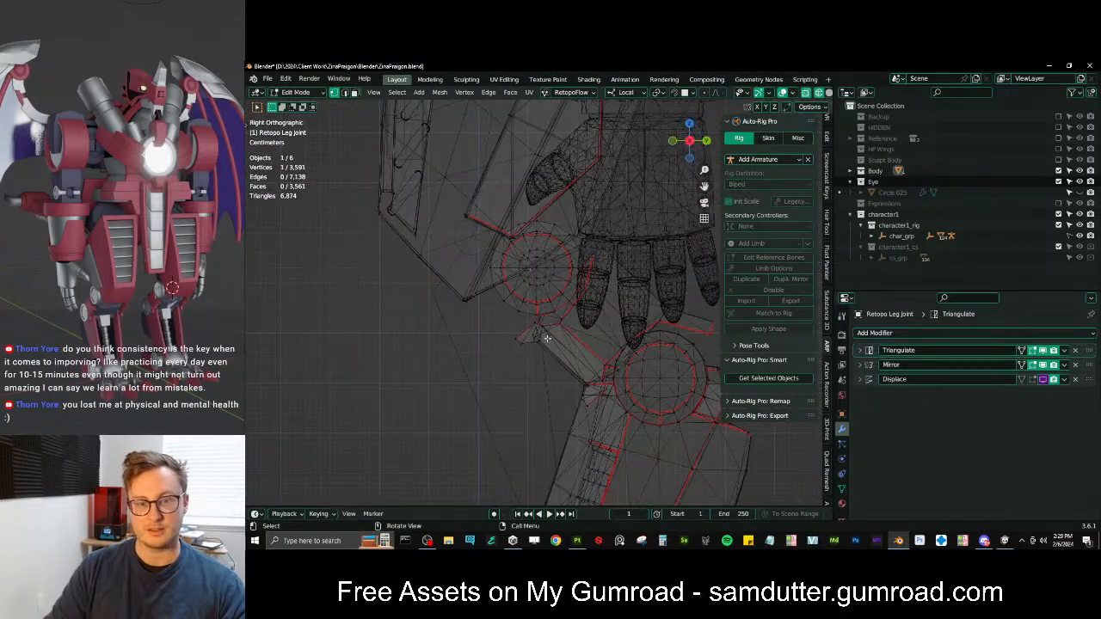
pyautogui.scroll(3, 550, 255)
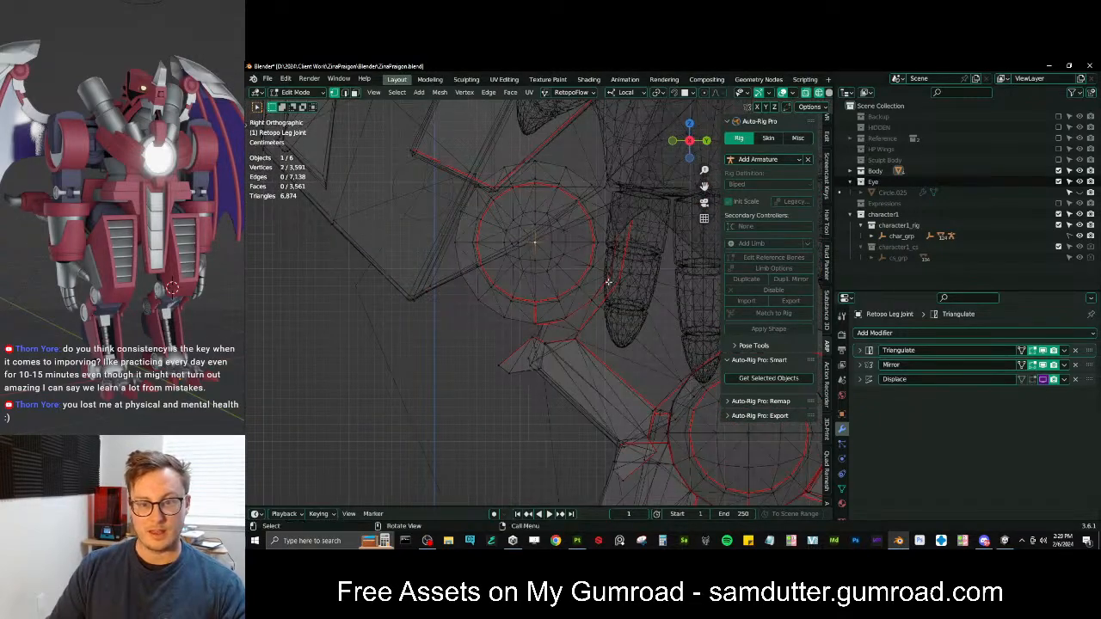
pyautogui.click(616, 355)
pyautogui.press('Tab')
# Edit the rig and snap the knee joint of the left thigh reference bone to the 3D cursor
pyautogui.scroll(-3, 578, 337)
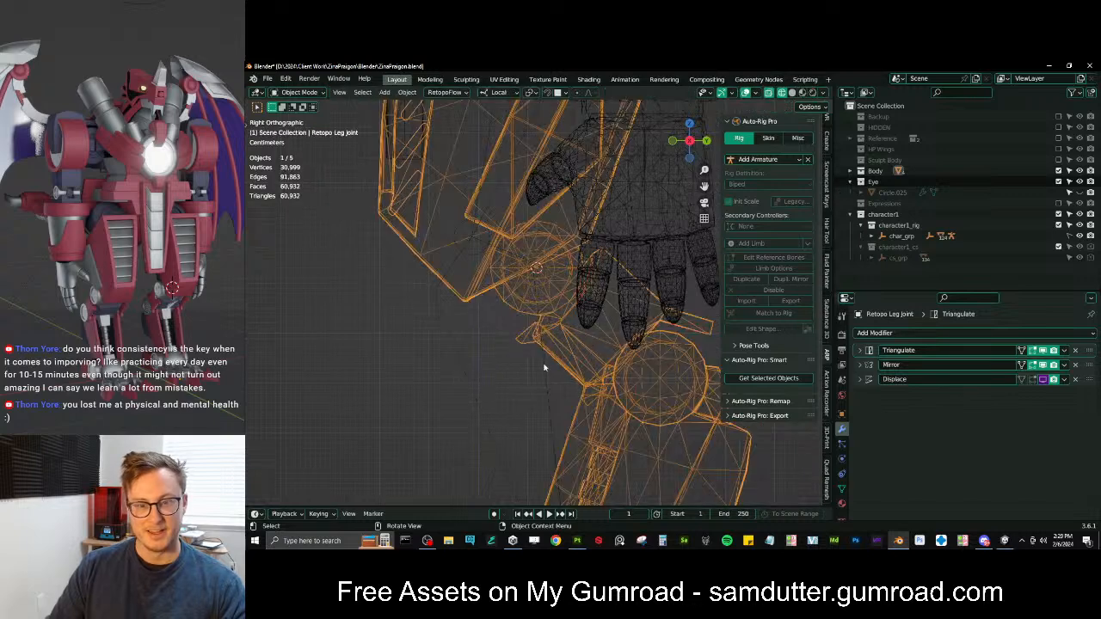
pyautogui.click(542, 386)
pyautogui.hotkey('alt', 'h')
pyautogui.click(547, 384)
pyautogui.press('Tab')
pyautogui.click(462, 229)
pyautogui.hotkey('shift', 's')
pyautogui.click(553, 207)
pyautogui.moveTo(548, 268)
pyautogui.keyDown('ctrl'); pyautogui.mouseDown(button='middle')
pyautogui.moveTo(542, 366)
pyautogui.moveTo(535, 262)
pyautogui.mouseUp(button='middle'); pyautogui.keyUp('ctrl')
pyautogui.scroll(2, 538, 344)
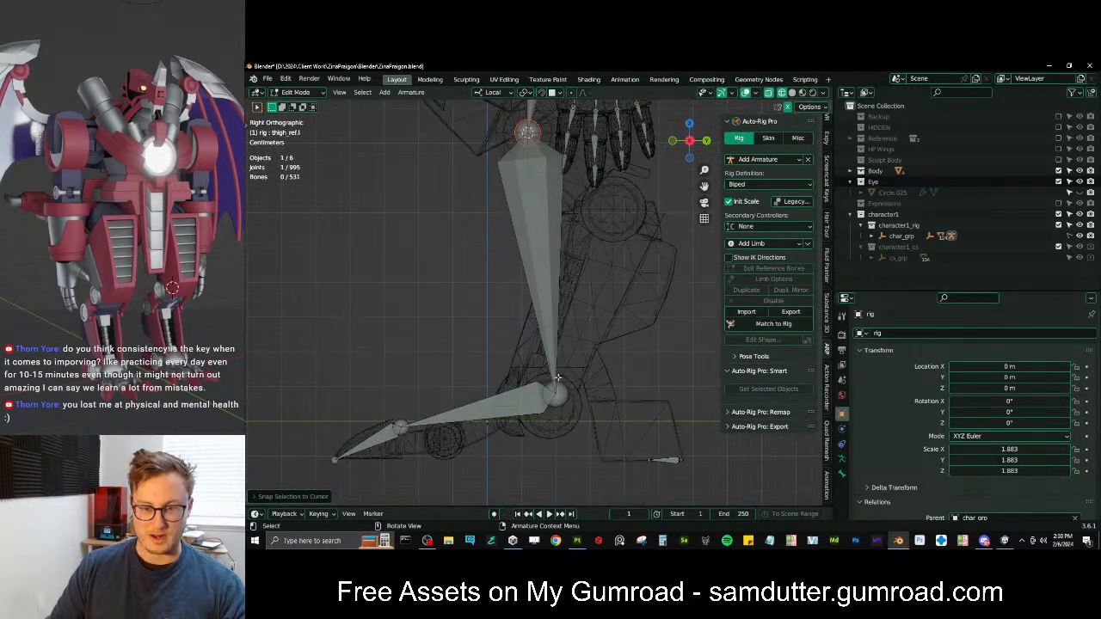
# Select the centre of the round ankle joint in the Retopo Leg Joint mesh and snap the 3D cursor to it
pyautogui.press('Tab')
pyautogui.click(560, 435)
pyautogui.keyDown('shift'); pyautogui.moveTo(561, 411); pyautogui.dragTo(568, 347, button='middle'); pyautogui.keyUp('shift')
pyautogui.scroll(2, 553, 381)
pyautogui.press('Tab')
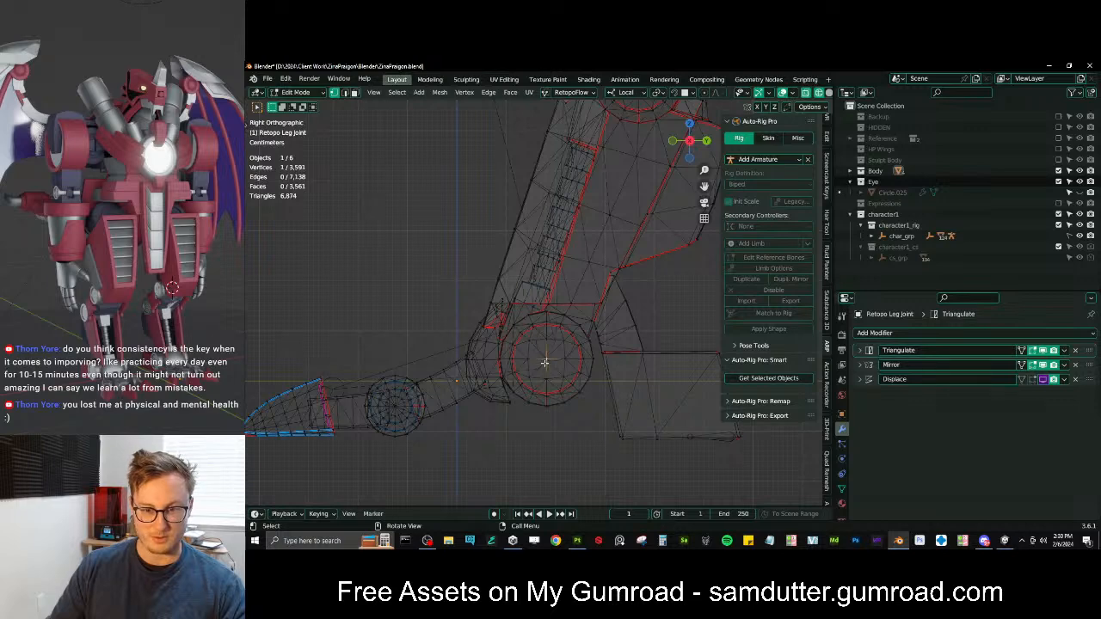
pyautogui.press('Tab')
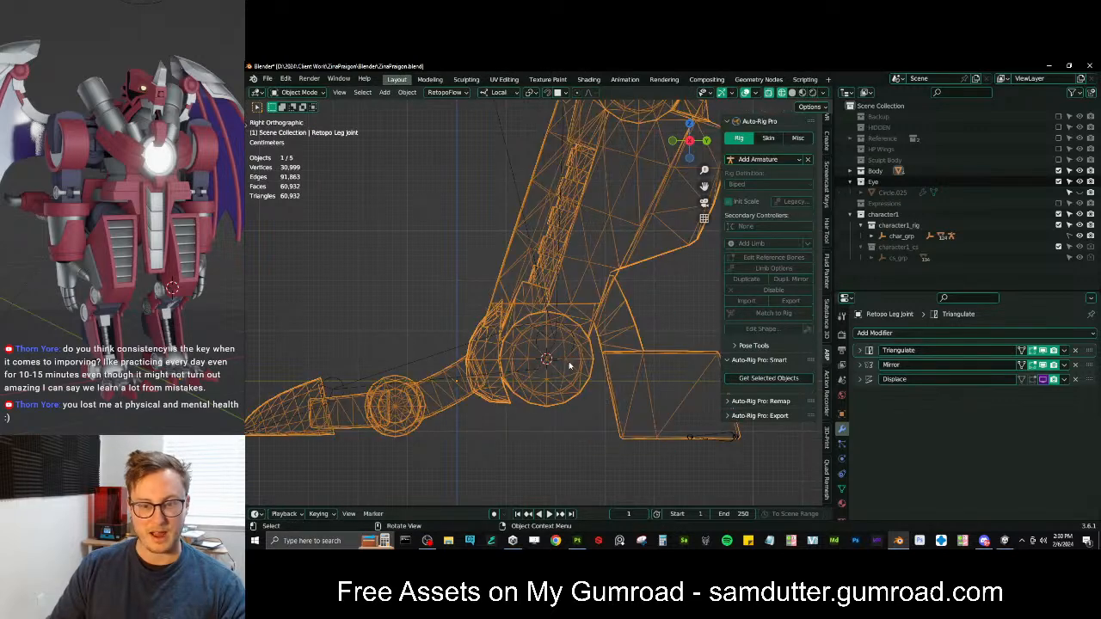
# Edit the rig and snap the ankle joint of the left leg reference bones to the 3D cursor
pyautogui.click(567, 351)
pyautogui.press('Tab')
pyautogui.press('Tab')
pyautogui.scroll(-3, 578, 336)
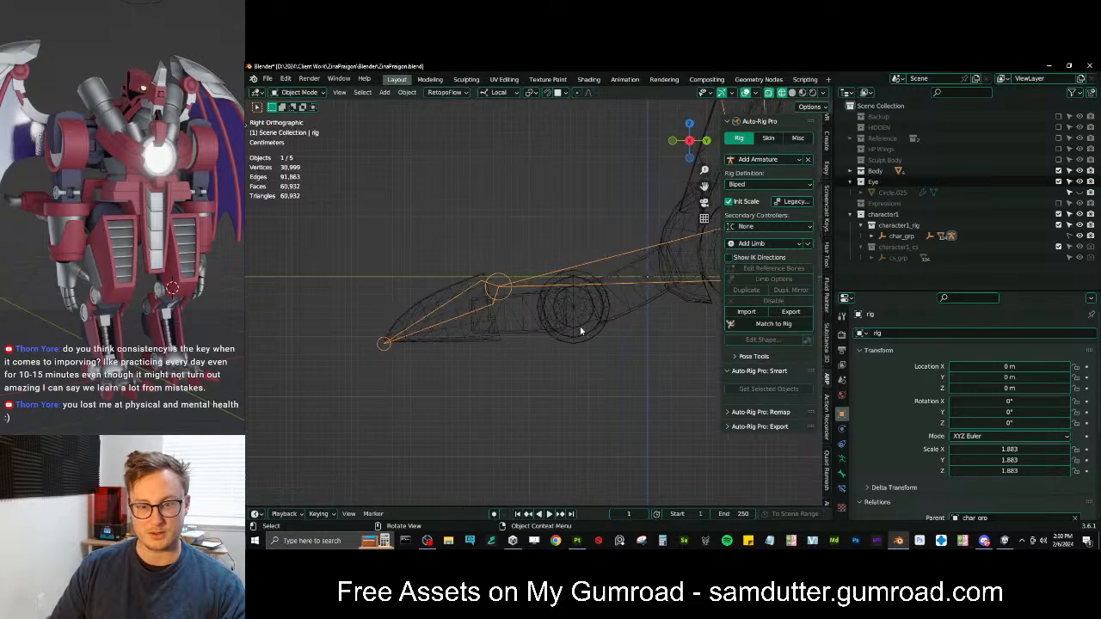
# Select the two centre vertices of the round joint behind the toe and snap the 3D cursor to them
pyautogui.click(583, 325)
pyautogui.press('Tab')
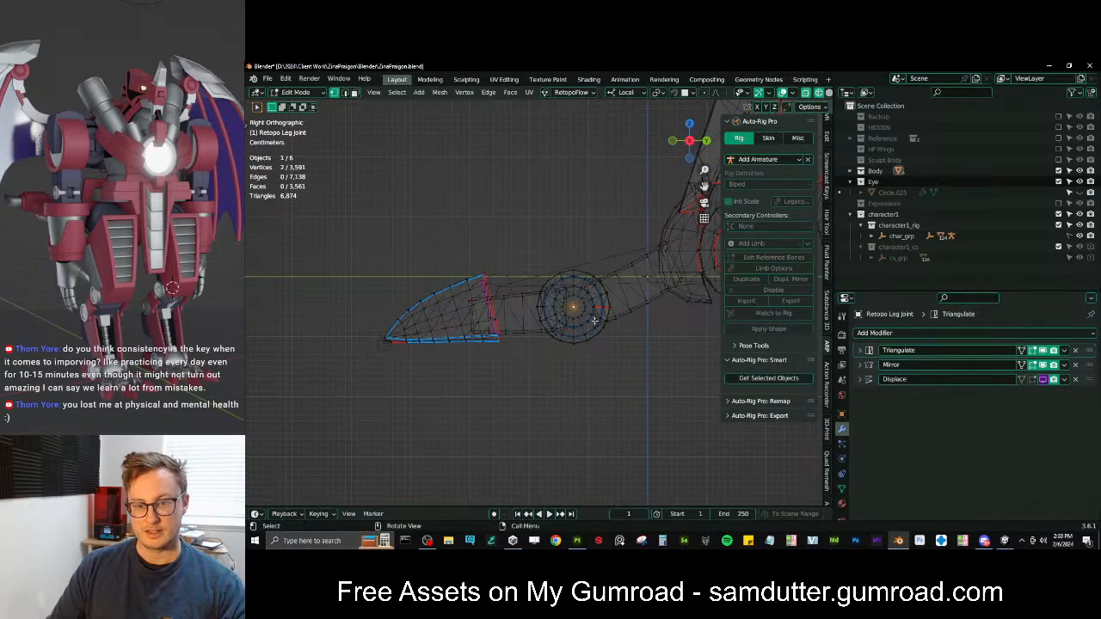
pyautogui.scroll(2, 602, 344)
pyautogui.press('Tab')
# Edit the rig and snap the joint between the left foot and toes reference bones to the 3D cursor
pyautogui.click(500, 281)
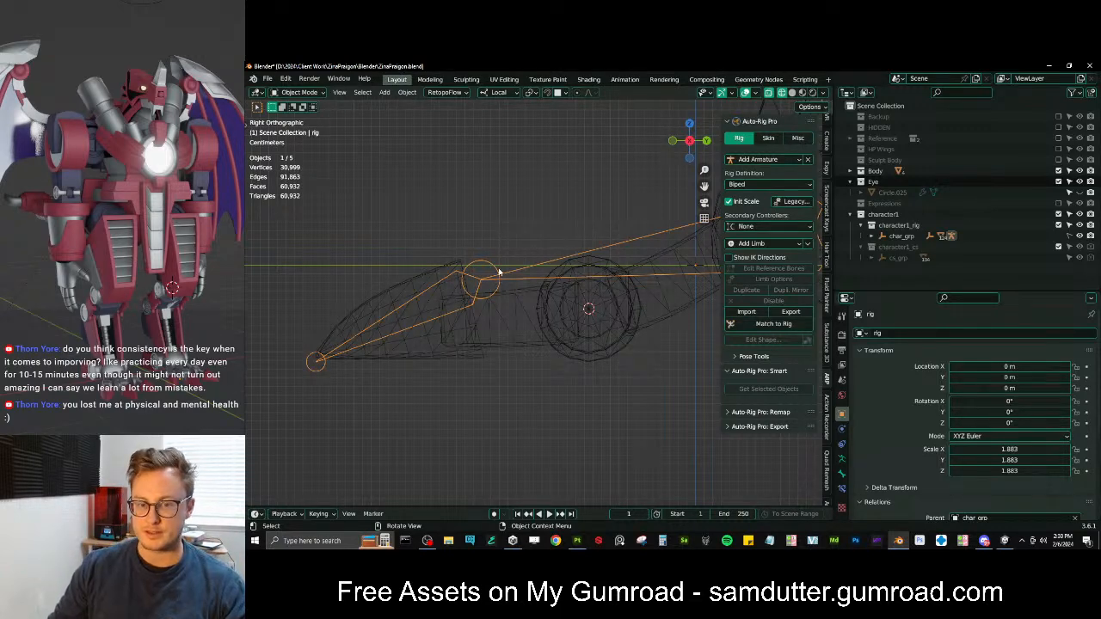
pyautogui.press('Tab')
pyautogui.click(554, 257)
pyautogui.hotkey('shift', 's')
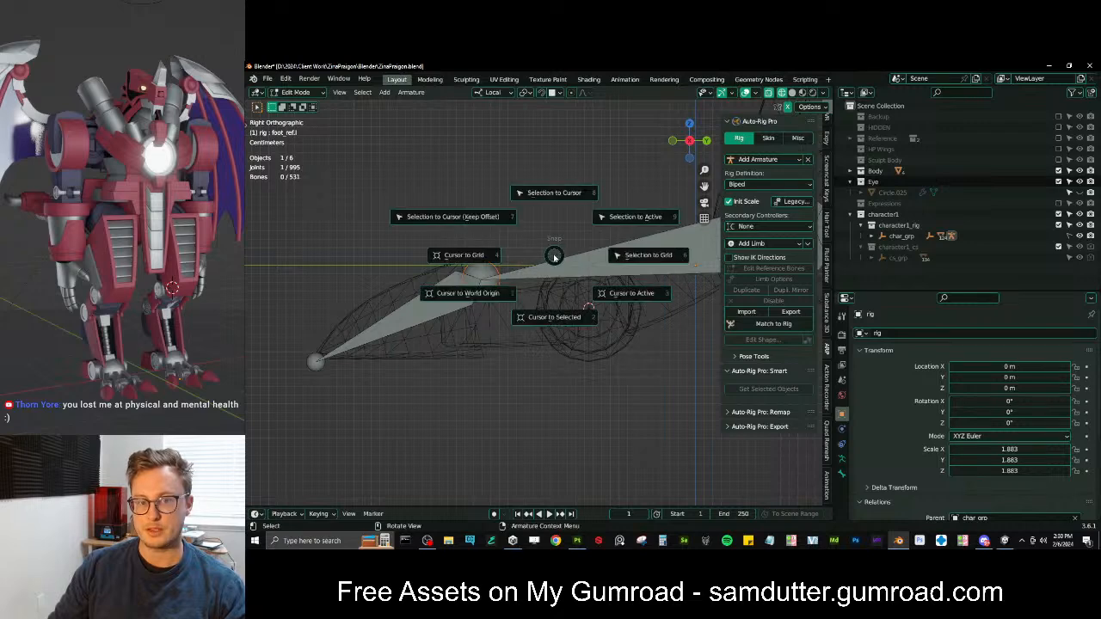
pyautogui.click(459, 215)
pyautogui.press('Tab')
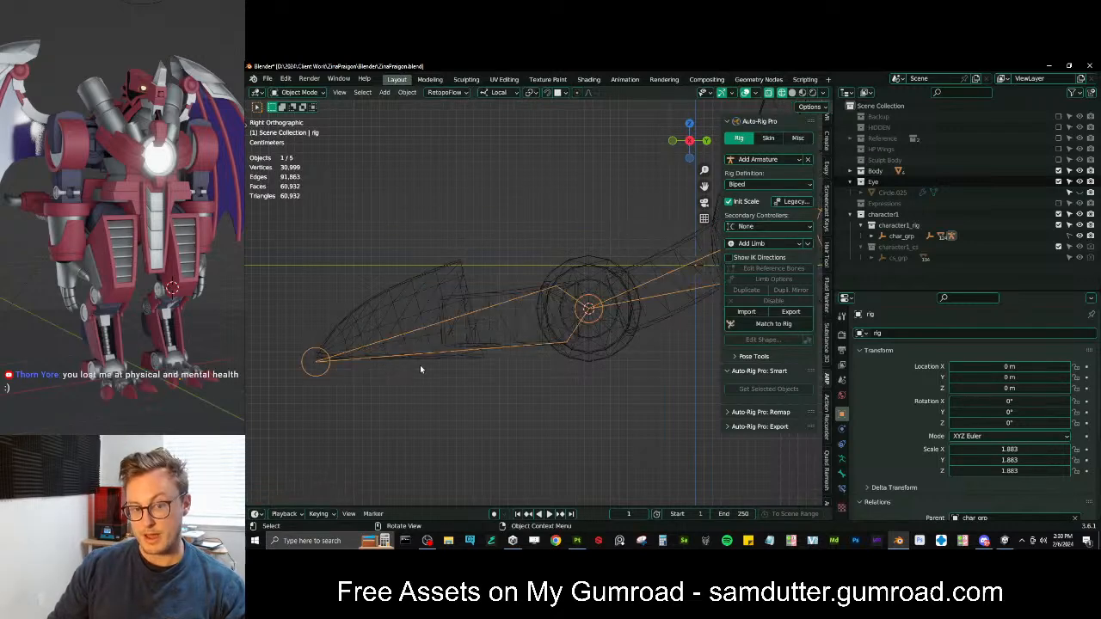
# Try to align the end joint of the left toes reference bone with the toe mesh's tip using the 3D cursor
pyautogui.click(429, 357)
pyautogui.press('Tab')
pyautogui.hotkey('shift', 's')
pyautogui.click(461, 423)
pyautogui.press('Tab')
pyautogui.click(324, 371)
pyautogui.press('Tab')
pyautogui.click(319, 364)
pyautogui.hotkey('shift', 's')
pyautogui.click(312, 315)
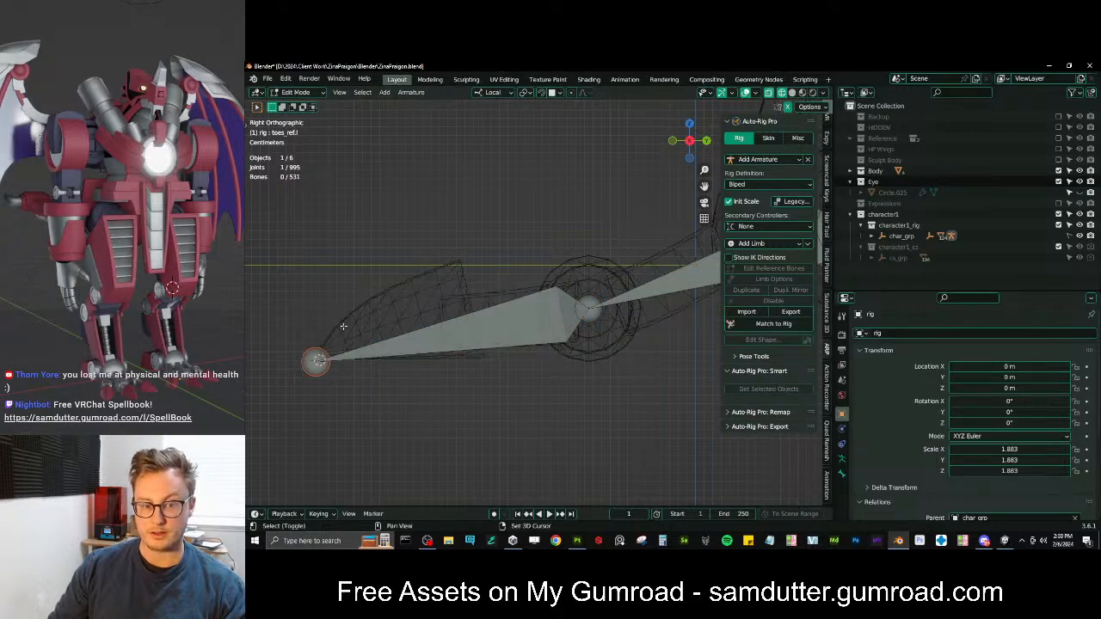
# Edit the toe mesh again and snap the 3D cursor to its front tip
pyautogui.press('Tab')
pyautogui.click(330, 353)
pyautogui.press('Tab')
pyautogui.hotkey('shift', 's')
pyautogui.click(422, 418)
# Edit the rig and snap the end joint of the left toes reference bone to the 3D cursor
pyautogui.press('Tab')
pyautogui.click(332, 370)
pyautogui.press('Tab')
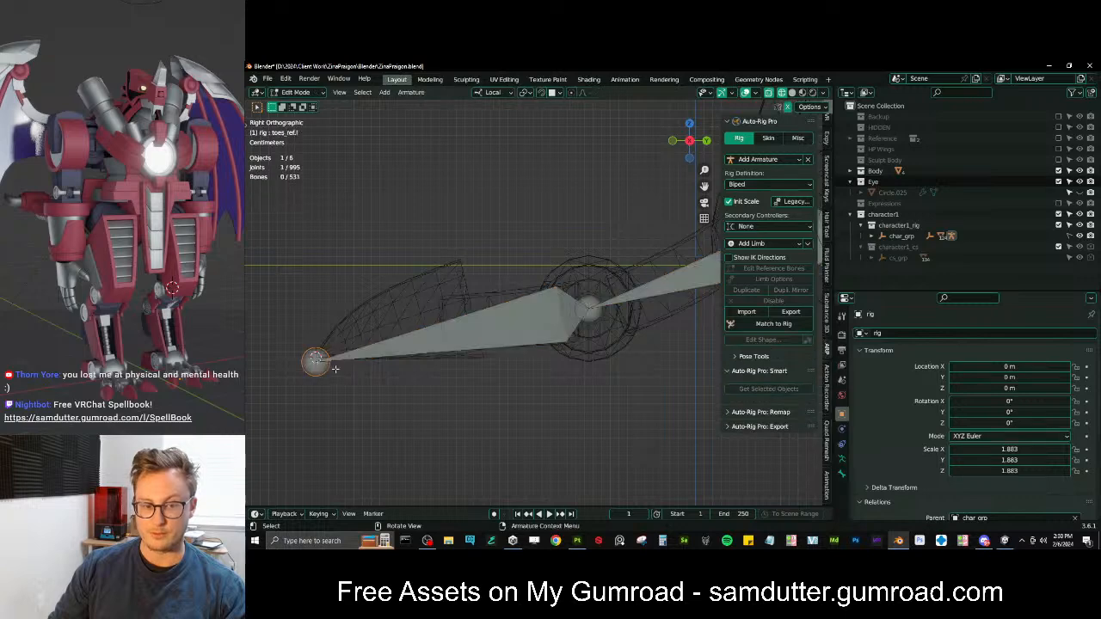
pyautogui.hotkey('shift', 's')
pyautogui.click(345, 297)
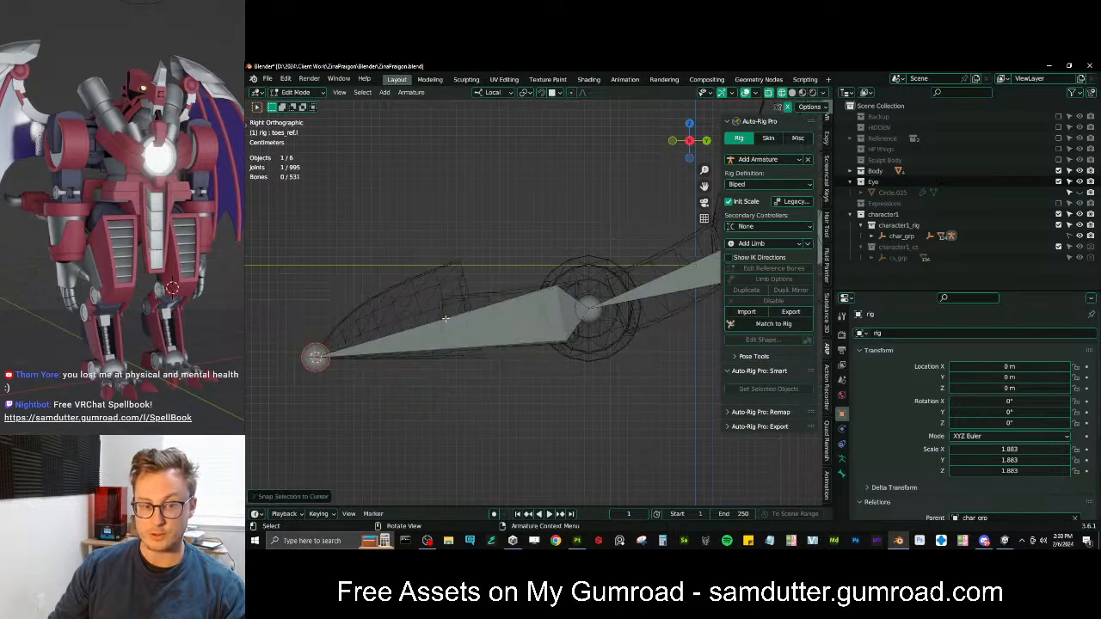
# Inspect the foot, heel and leg bones in solid shading from several angles, and save the file
pyautogui.press('Tab')
pyautogui.scroll(-6, 505, 328)
pyautogui.keyDown('shift'); pyautogui.moveTo(563, 311); pyautogui.dragTo(473, 323, button='middle'); pyautogui.keyUp('shift')
pyautogui.scroll(3, 575, 335)
pyautogui.press('z')
pyautogui.moveTo(650, 345)
pyautogui.mouseDown(button='middle')
pyautogui.moveTo(624, 418)
pyautogui.moveTo(585, 419)
pyautogui.mouseUp(button='middle')
pyautogui.click(675, 421)
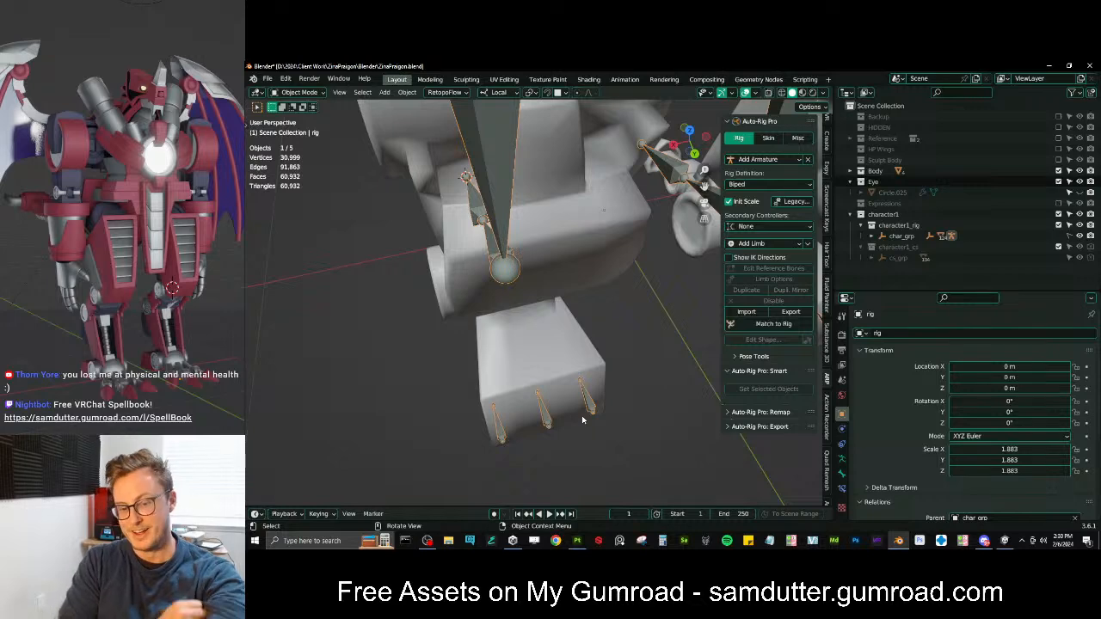
pyautogui.press('KP_3')
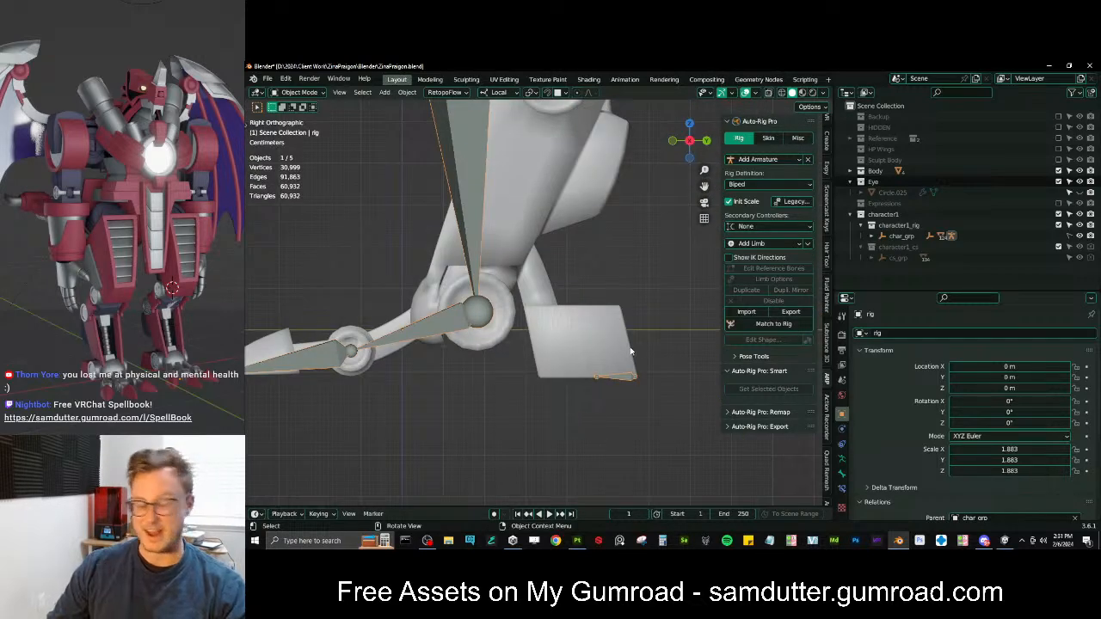
pyautogui.scroll(-2, 569, 275)
pyautogui.moveTo(568, 276); pyautogui.dragTo(492, 342, button='middle')
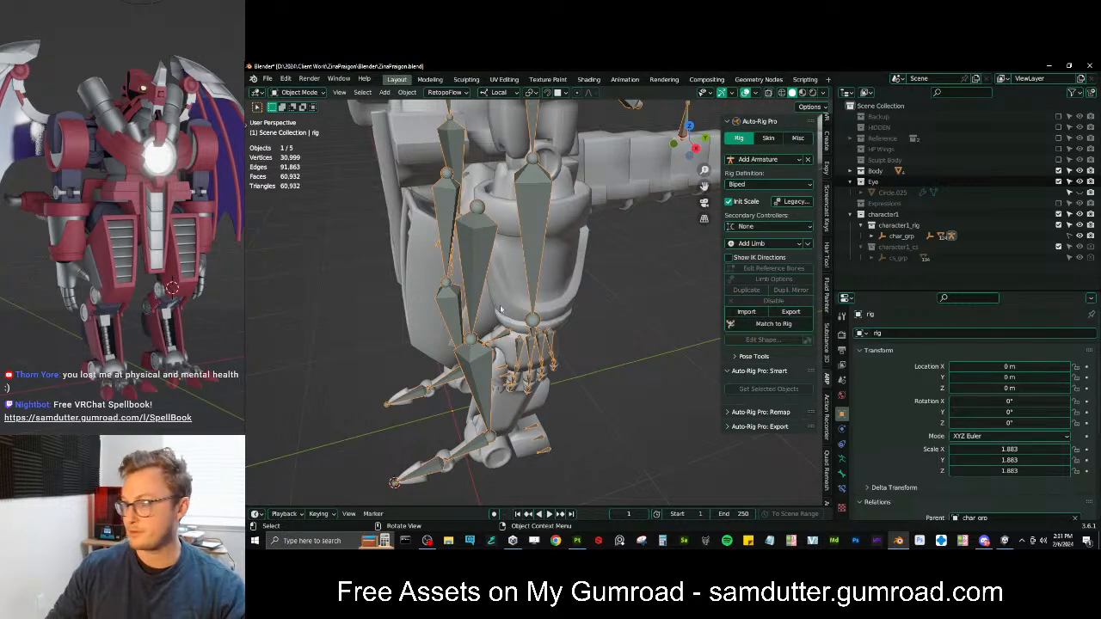
pyautogui.moveTo(457, 202); pyautogui.dragTo(471, 229, button='middle')
pyautogui.hotkey('ctrl', 's')
# Select the lower spine reference bones in wireframe and align them vertically by scaling them to 0 along Y
pyautogui.scroll(-3, 471, 229)
pyautogui.press('KP_3')
pyautogui.scroll(4, 595, 236)
pyautogui.press('Tab')
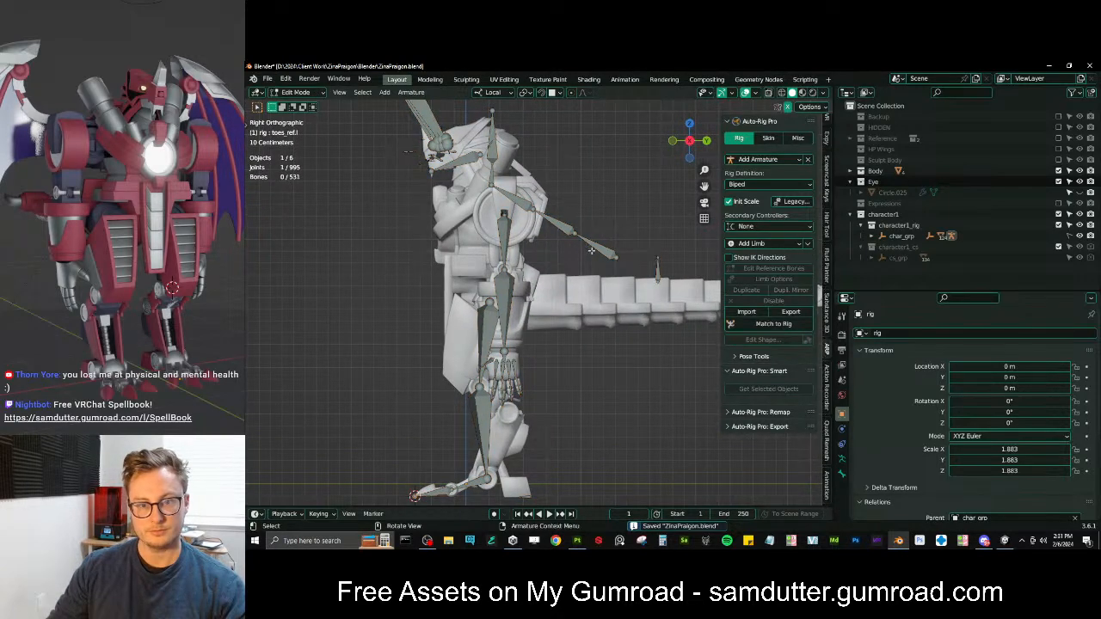
pyautogui.press('z')
pyautogui.moveTo(526, 201); pyautogui.dragTo(670, 282)
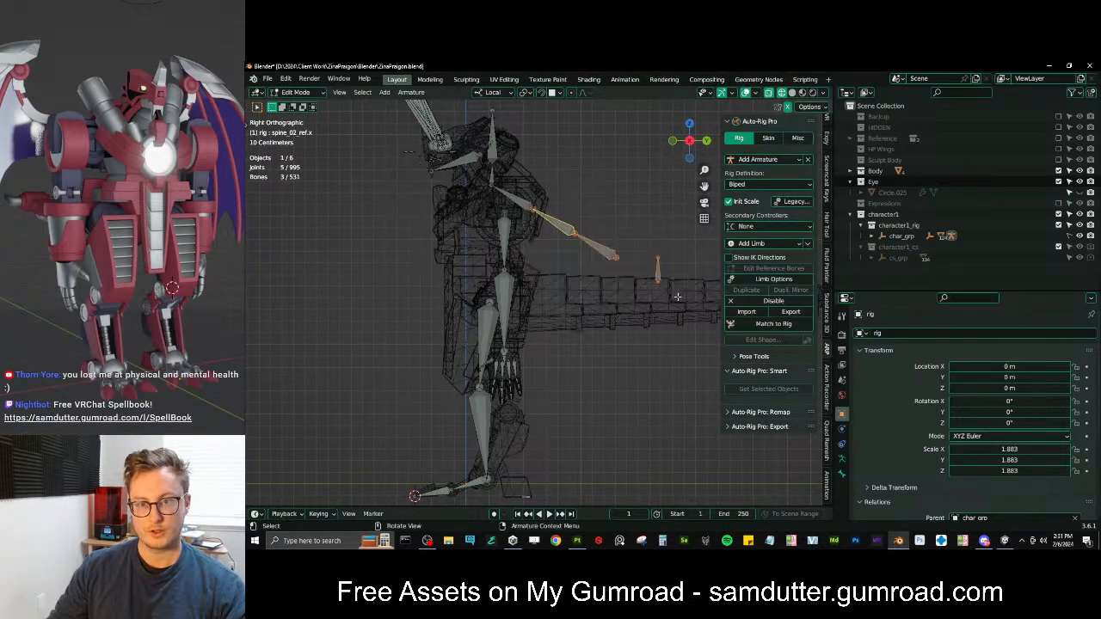
pyautogui.press('s')
pyautogui.press('y')
pyautogui.press('0')
pyautogui.press('Return')
# Move the aligned lower spine bones forward along local Y into the torso and fine-tune their position
pyautogui.press('g')
pyautogui.press('y')
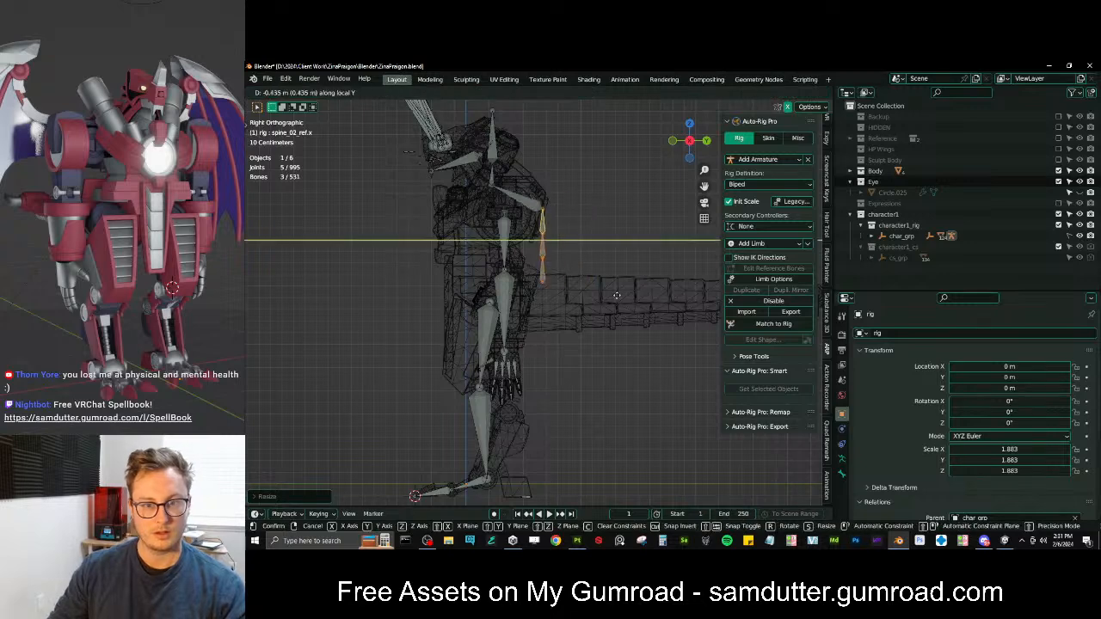
pyautogui.click(564, 299)
pyautogui.keyDown('shift'); pyautogui.moveTo(516, 248); pyautogui.dragTo(557, 292, button='middle'); pyautogui.keyUp('shift')
pyautogui.scroll(4, 556, 292)
pyautogui.press('g')
pyautogui.press('y')
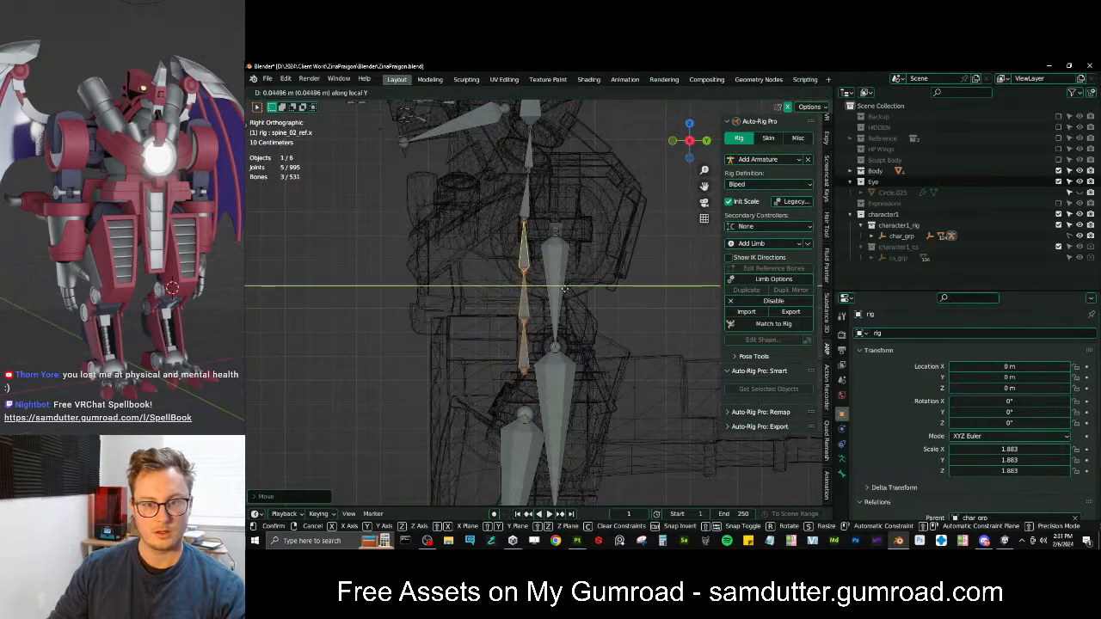
pyautogui.click(568, 290)
pyautogui.keyDown('shift'); pyautogui.moveTo(545, 206); pyautogui.dragTo(547, 250, button='middle'); pyautogui.keyUp('shift')
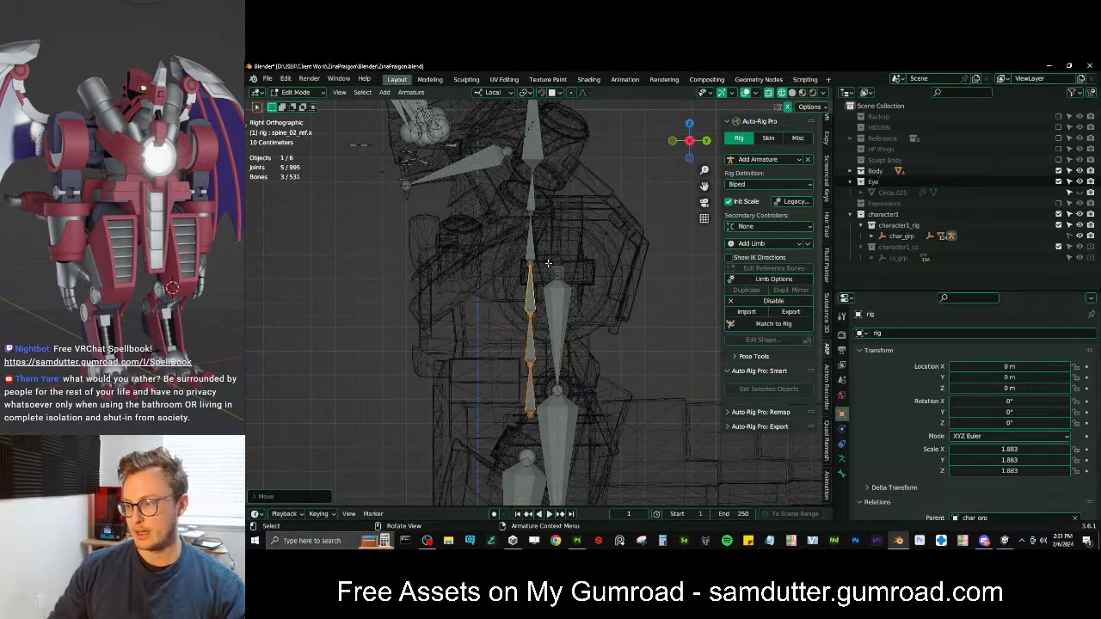
# Add the uppermost spine bone to the selection and align all four spine bones by scaling them to 0 along Y
pyautogui.scroll(2, 546, 274)
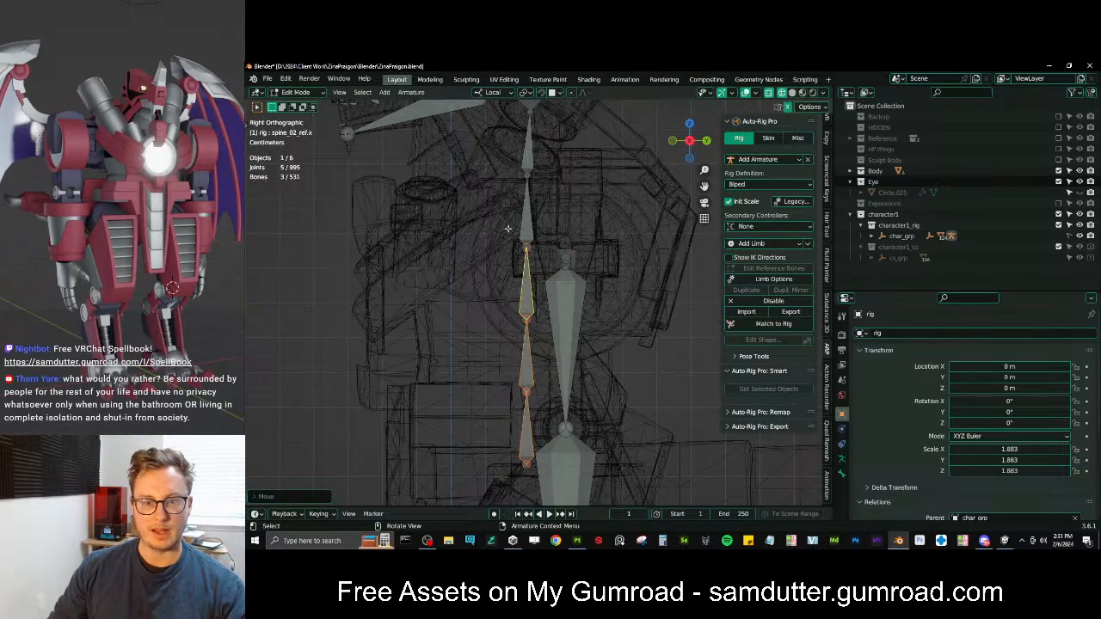
pyautogui.keyDown('shift'); pyautogui.moveTo(508, 228); pyautogui.dragTo(539, 244); pyautogui.keyUp('shift')
pyautogui.keyDown('shift'); pyautogui.moveTo(543, 207); pyautogui.dragTo(545, 258, button='middle'); pyautogui.keyUp('shift')
pyautogui.scroll(-2, 544, 255)
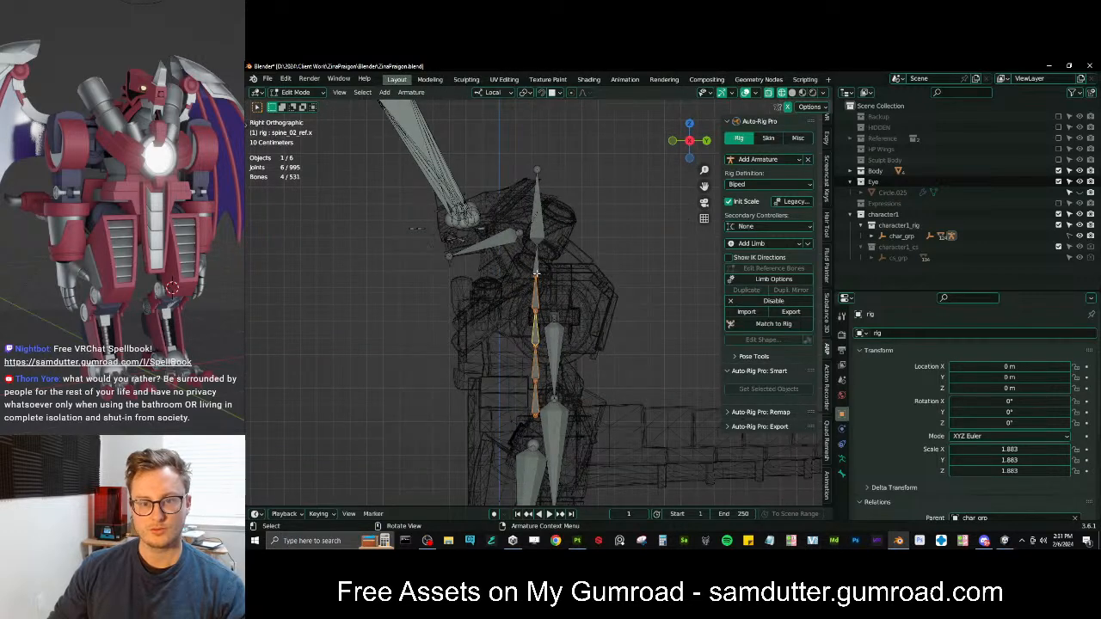
pyautogui.scroll(-3, 535, 274)
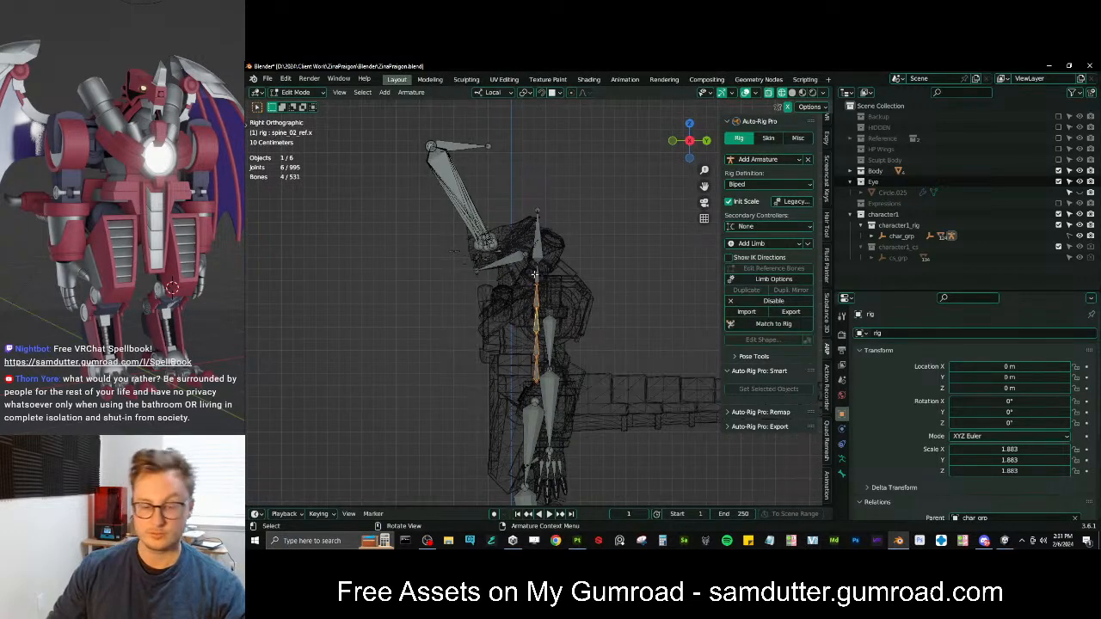
pyautogui.scroll(2, 536, 273)
pyautogui.keyDown('shift'); pyautogui.moveTo(542, 312); pyautogui.dragTo(542, 258, button='middle'); pyautogui.keyUp('shift')
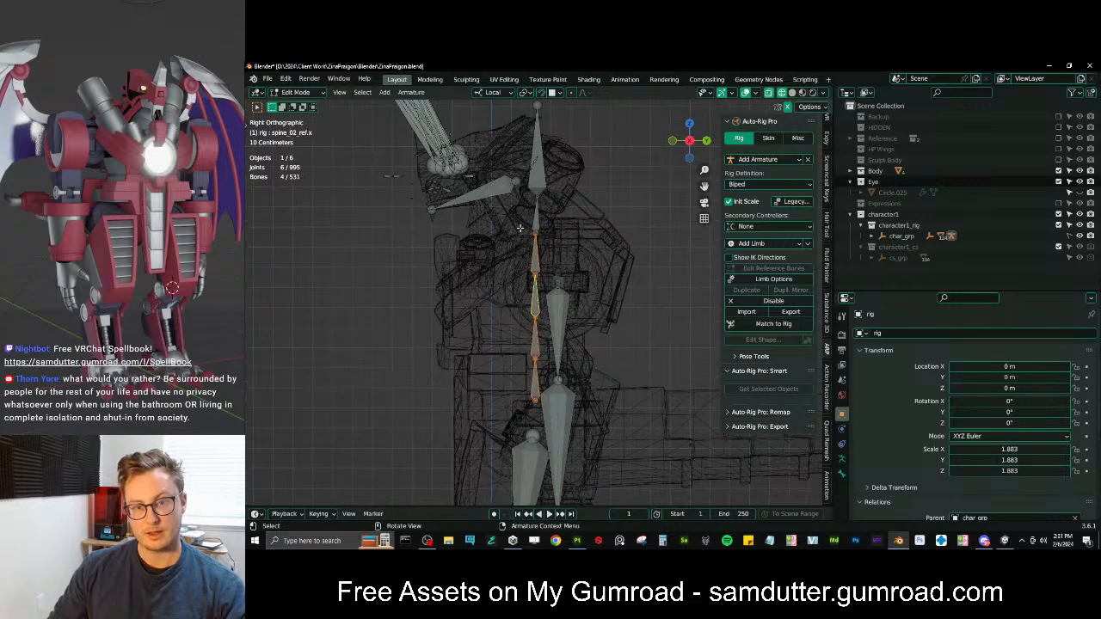
pyautogui.press('s')
pyautogui.press('y')
pyautogui.press('0')
pyautogui.press('Return')
# Reposition the four aligned spine bones along local Y within the torso
pyautogui.press('g')
pyautogui.press('y')
pyautogui.click(549, 259)
# Select the head reference bone and move it forward along local Y into the head mesh
pyautogui.keyDown('shift'); pyautogui.moveTo(553, 201); pyautogui.dragTo(597, 258, button='middle'); pyautogui.keyUp('shift')
pyautogui.scroll(2, 597, 258)
pyautogui.click(596, 222)
pyautogui.keyDown('shift'); pyautogui.moveTo(588, 215); pyautogui.dragTo(596, 264, button='middle'); pyautogui.keyUp('shift')
pyautogui.click(594, 264)
pyautogui.press('g')
pyautogui.press('y')
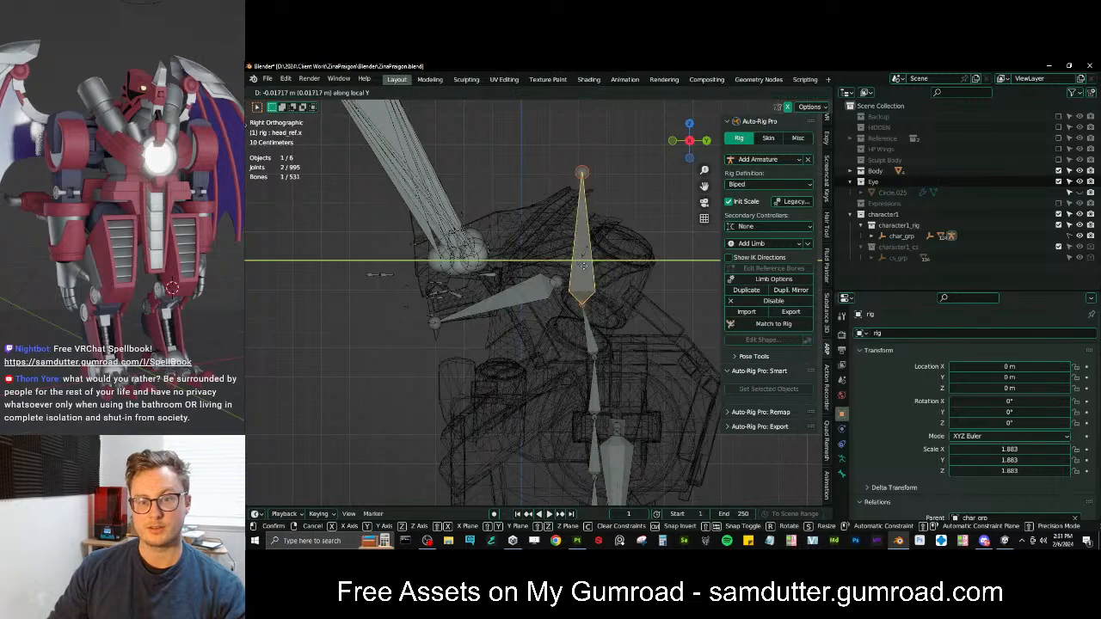
pyautogui.click(503, 263)
# Scale down the head reference bone to fit the height of the head mesh
pyautogui.press('s')
pyautogui.click(509, 251)
pyautogui.keyDown('shift'); pyautogui.moveTo(510, 247); pyautogui.dragTo(550, 255, button='middle'); pyautogui.keyUp('shift')
pyautogui.scroll(2, 549, 255)
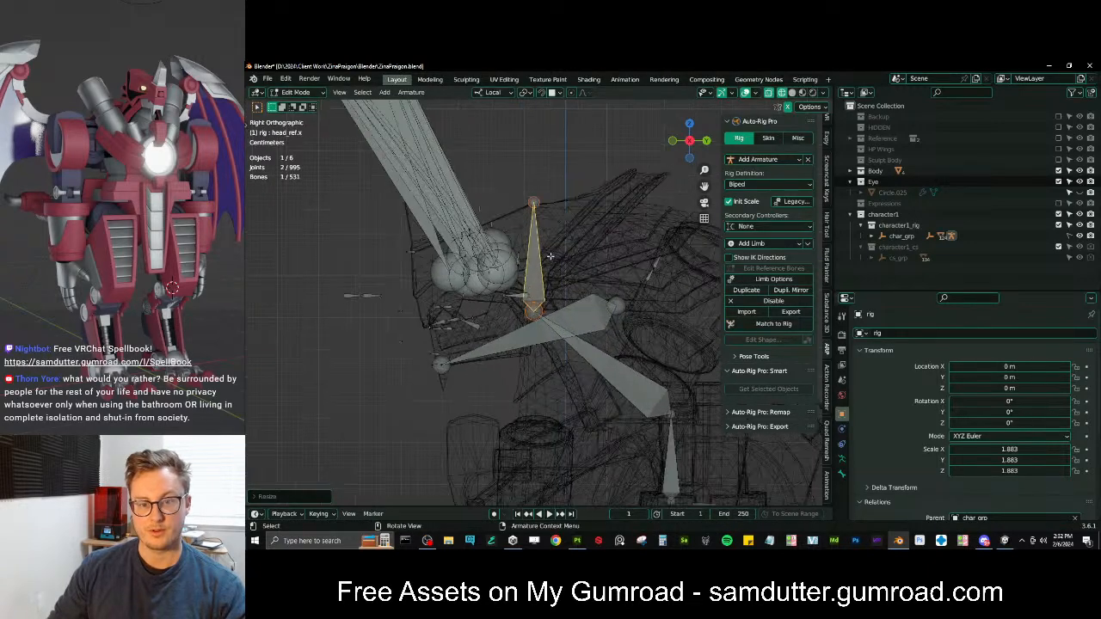
pyautogui.scroll(-3, 559, 243)
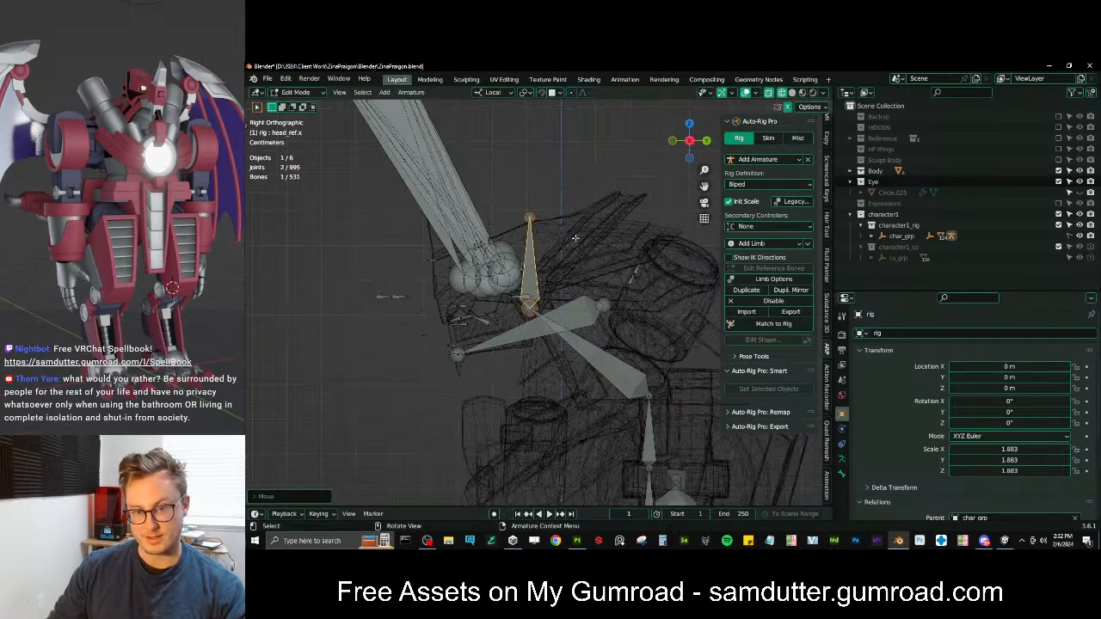
# Select the four bones from the root to the uppermost spine bone and move them forward along local Y
pyautogui.keyDown('shift'); pyautogui.moveTo(625, 332); pyautogui.dragTo(519, 220, button='middle'); pyautogui.keyUp('shift')
pyautogui.scroll(2, 519, 218)
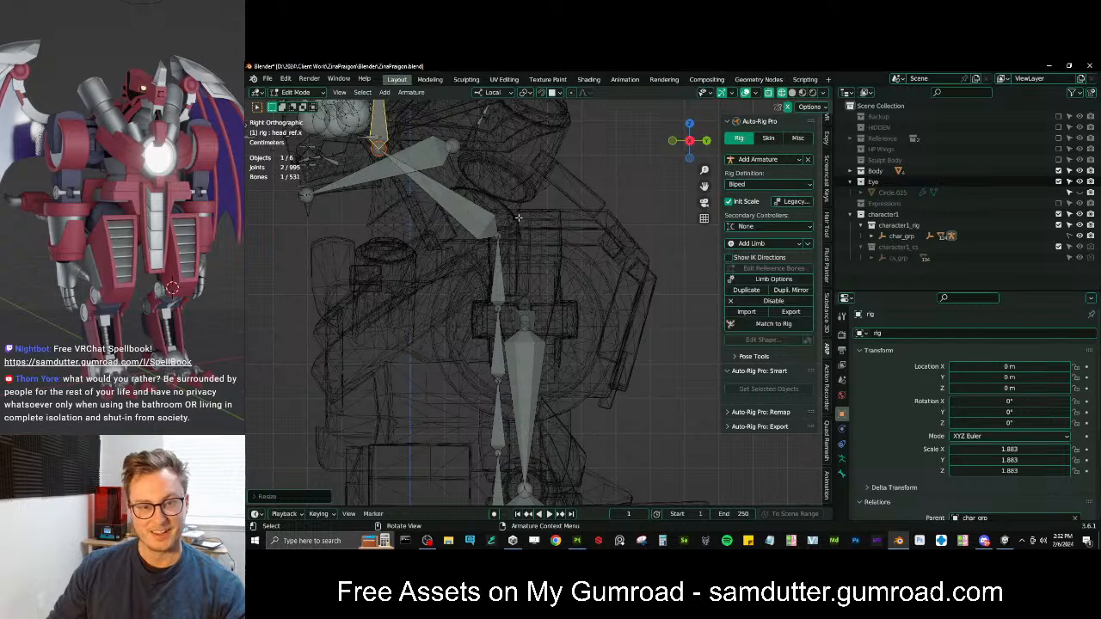
pyautogui.scroll(-1, 511, 264)
pyautogui.click(512, 297)
pyautogui.keyDown('shift'); pyautogui.moveTo(513, 298); pyautogui.dragTo(514, 243, button='middle'); pyautogui.keyUp('shift')
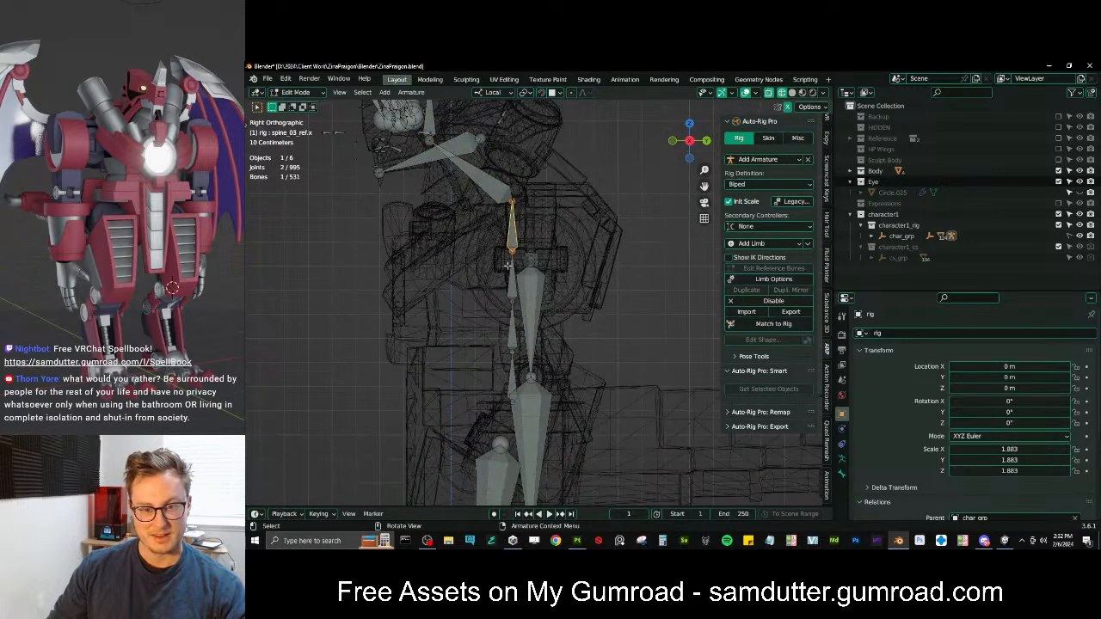
pyautogui.keyDown('shift'); pyautogui.click(511, 277); pyautogui.keyUp('shift')
pyautogui.press('b')
pyautogui.moveTo(479, 332); pyautogui.dragTo(523, 336)
pyautogui.press('b')
pyautogui.moveTo(487, 373); pyautogui.dragTo(517, 377)
pyautogui.keyDown('shift'); pyautogui.moveTo(510, 295); pyautogui.dragTo(527, 300, button='middle'); pyautogui.keyUp('shift')
pyautogui.press('g')
pyautogui.press('y')
pyautogui.press('y')
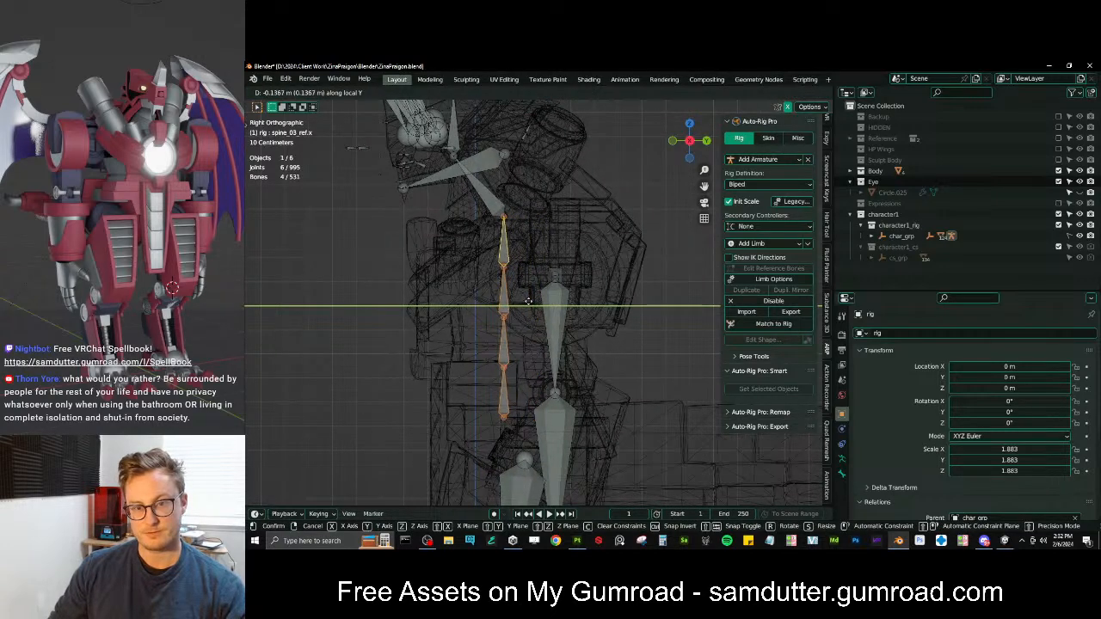
pyautogui.click(529, 301)
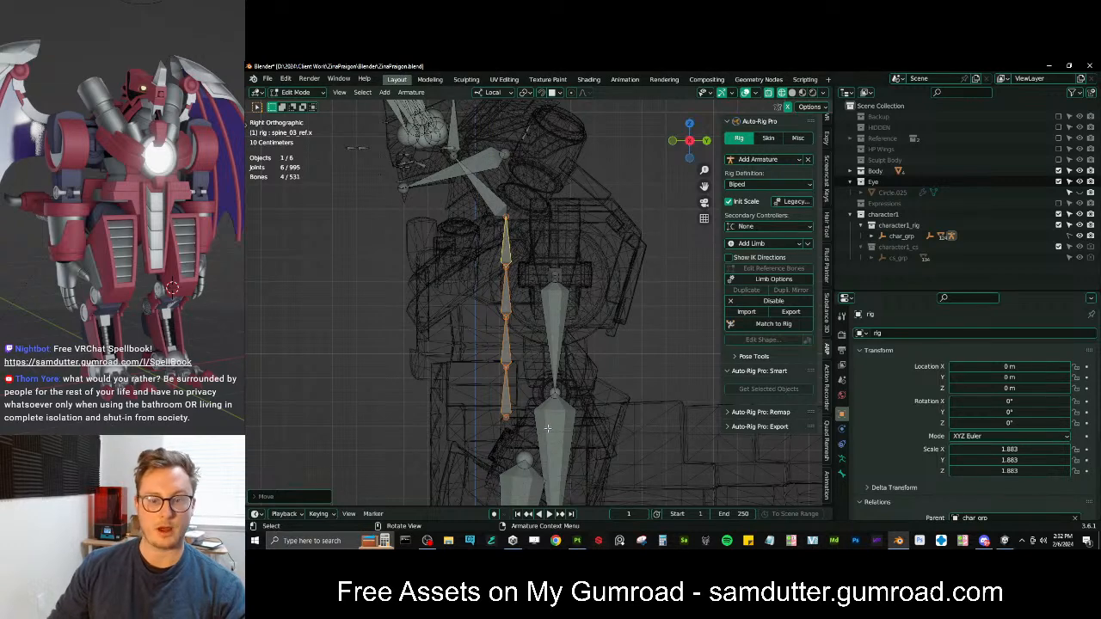
# Move the root reference bone down along local Z so that it reaches the hip joints
pyautogui.scroll(1, 526, 308)
pyautogui.keyDown('shift'); pyautogui.moveTo(518, 360); pyautogui.dragTo(589, 292, button='middle'); pyautogui.keyUp('shift')
pyautogui.scroll(1, 590, 292)
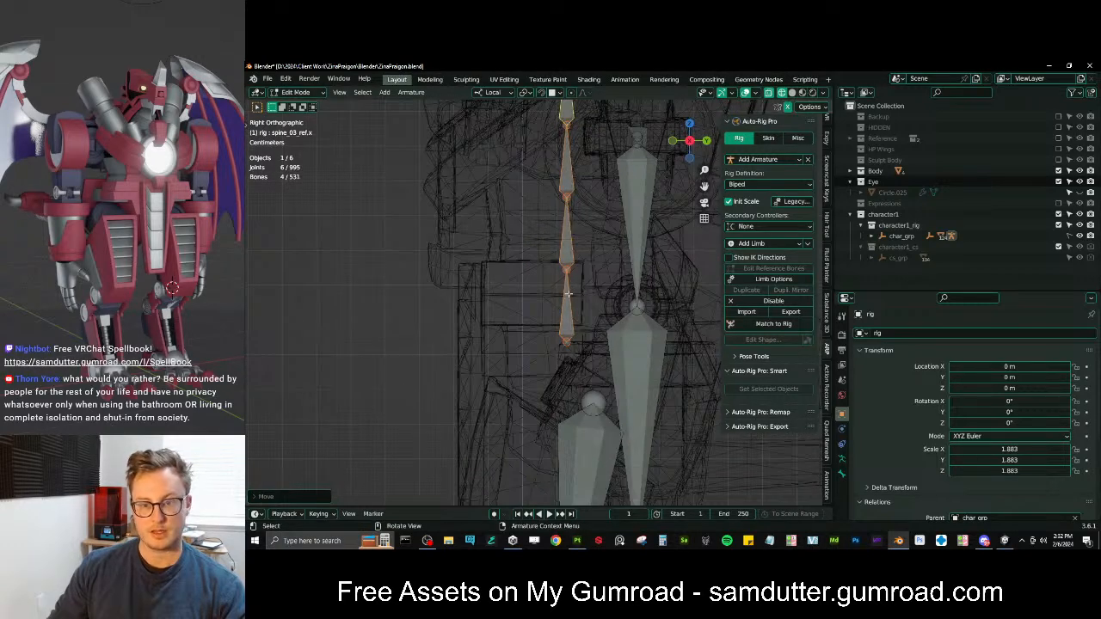
pyautogui.click(569, 331)
pyautogui.press('g')
pyautogui.press('z')
pyautogui.press('z')
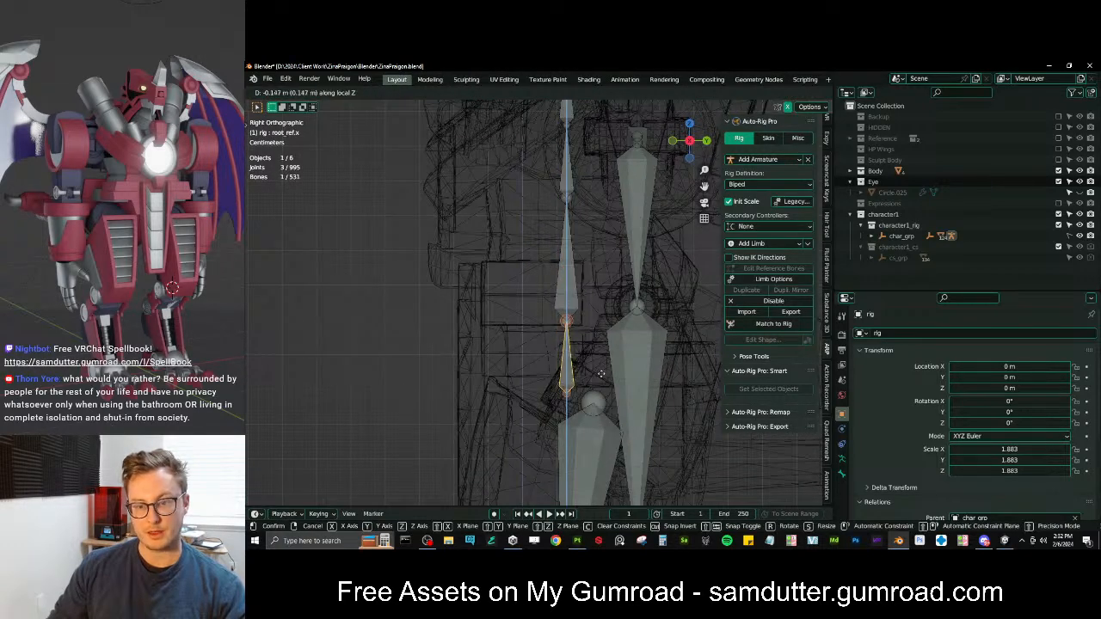
pyautogui.click(601, 370)
pyautogui.scroll(-4, 601, 371)
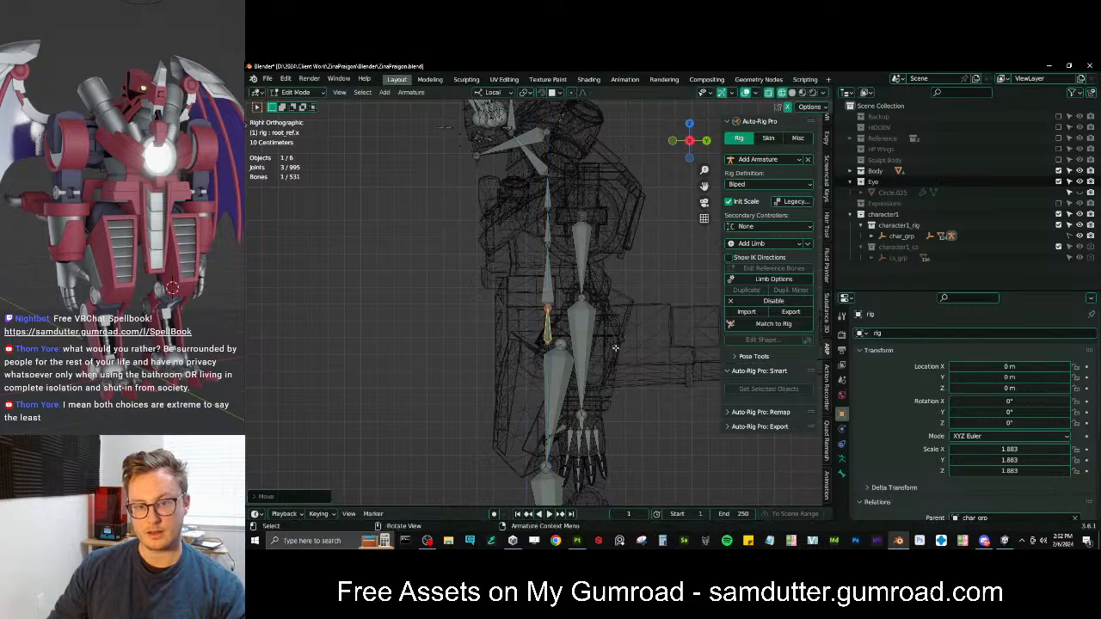
# Select the four bones from the root to the uppermost spine bone and move them back about 0.056 m along local Y
pyautogui.moveTo(528, 296); pyautogui.dragTo(666, 320, button='middle')
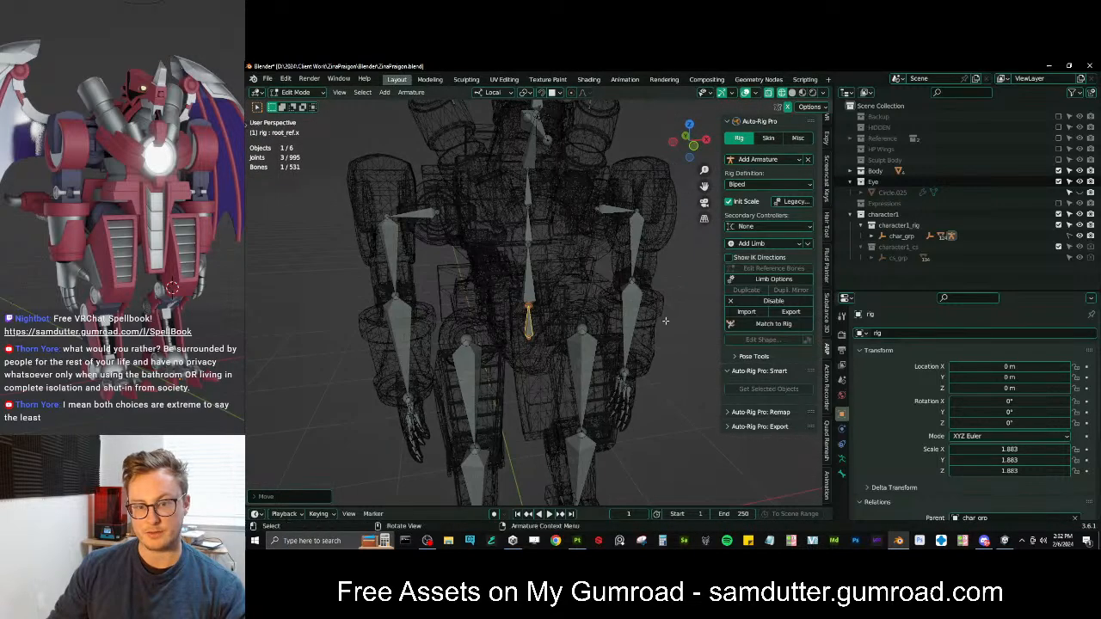
pyautogui.press('KP_1')
pyautogui.moveTo(512, 168); pyautogui.dragTo(565, 352)
pyautogui.press('KP_3')
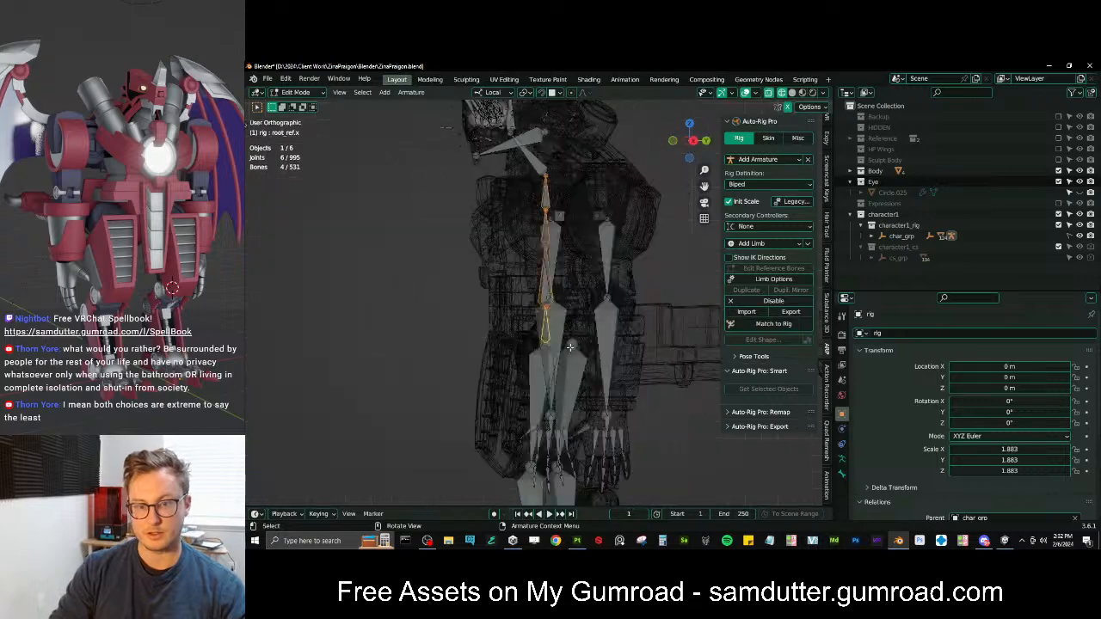
pyautogui.scroll(2, 569, 343)
pyautogui.press('g')
pyautogui.press('y')
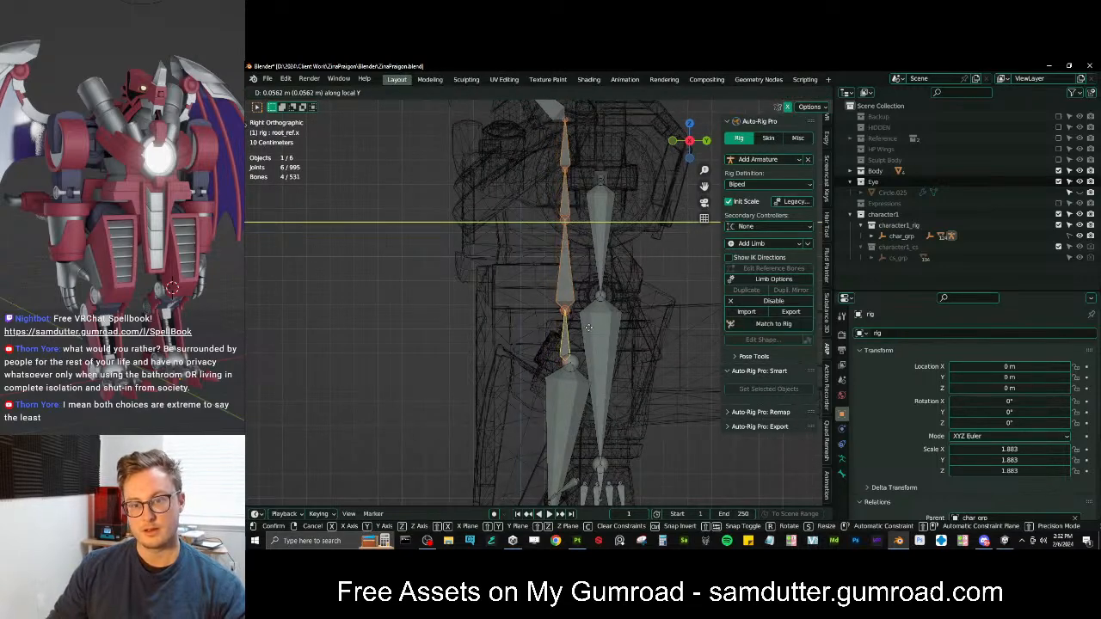
pyautogui.click(589, 325)
# Select the lower joint of the root reference bone and move it slightly up along local Z
pyautogui.scroll(1, 565, 332)
pyautogui.keyDown('shift'); pyautogui.moveTo(565, 332); pyautogui.dragTo(520, 309, button='middle'); pyautogui.keyUp('shift')
pyautogui.press('KP_1')
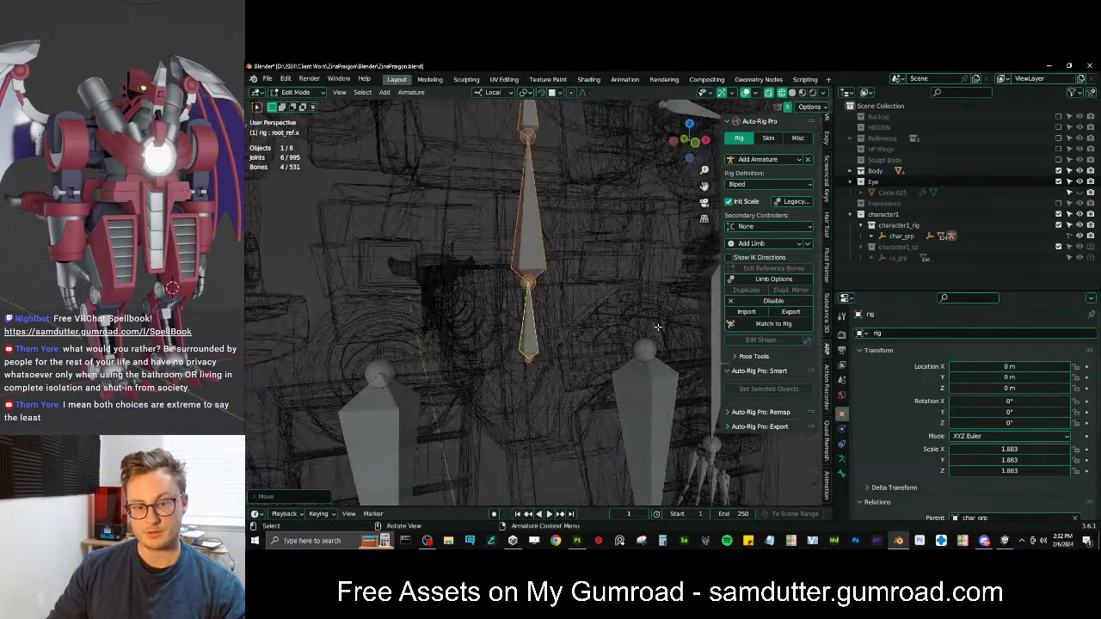
pyautogui.hotkey('alt', 'a')
pyautogui.scroll(1, 532, 365)
pyautogui.press('g')
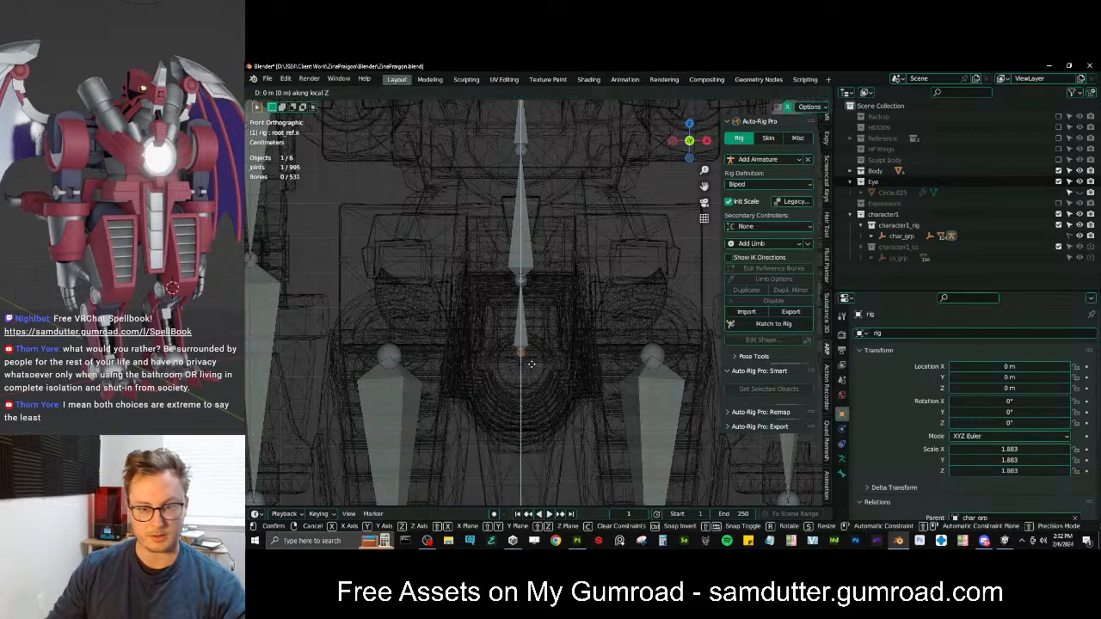
pyautogui.click(530, 350)
# Select the whole root reference bone with both of its joints and raise it along local Z
pyautogui.moveTo(510, 275); pyautogui.dragTo(544, 361)
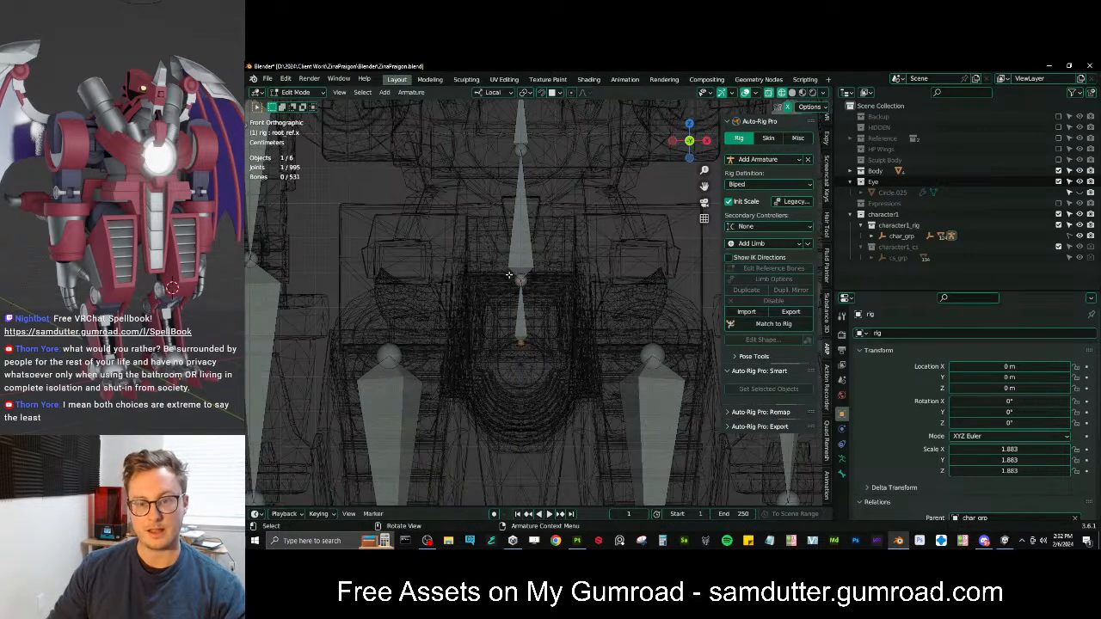
pyautogui.press('g')
pyautogui.press('z')
pyautogui.click(544, 346)
# Raise only the lower joint of the root reference bone a little further along local Z
pyautogui.click(527, 331)
pyautogui.press('g')
pyautogui.click(527, 331)
pyautogui.press('g')
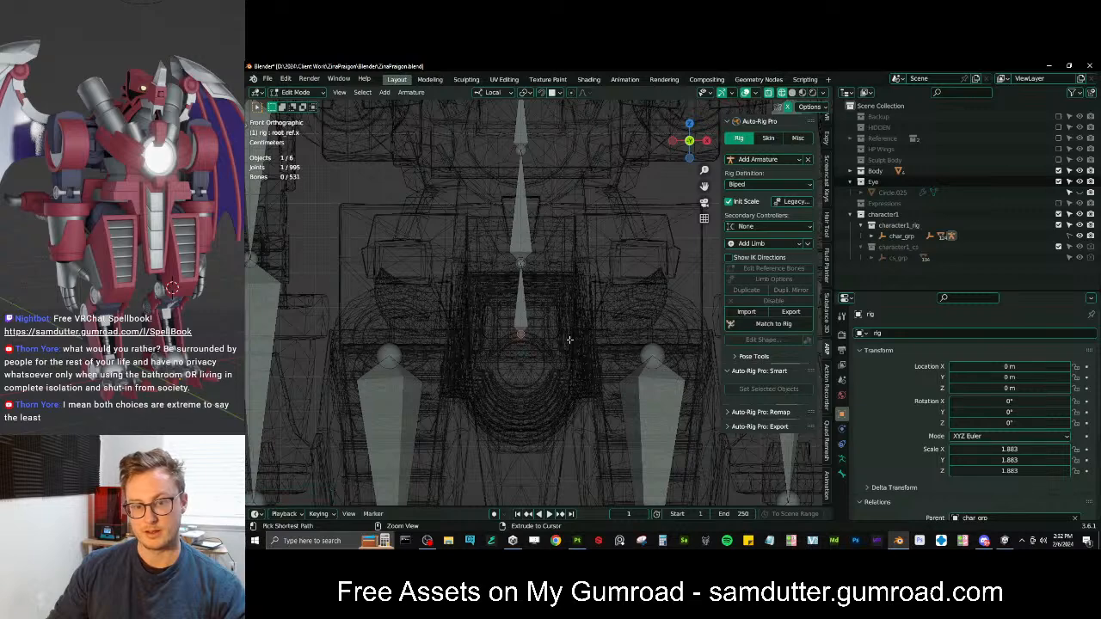
pyautogui.press('z')
pyautogui.click(568, 323)
# Select the left upper arm reference bone and set its roll to about -0.86°, checking its orientation from above
pyautogui.keyDown('shift'); pyautogui.moveTo(568, 323); pyautogui.dragTo(578, 397, button='middle'); pyautogui.keyUp('shift')
pyautogui.scroll(-4, 578, 391)
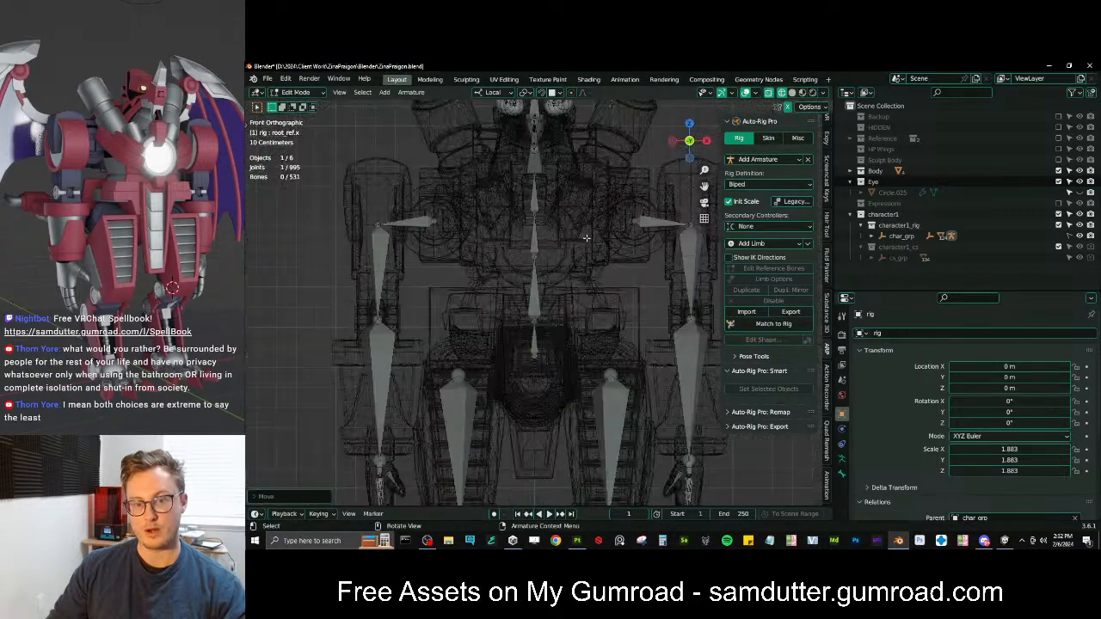
pyautogui.moveTo(581, 233); pyautogui.dragTo(560, 287, button='middle')
pyautogui.click(629, 233)
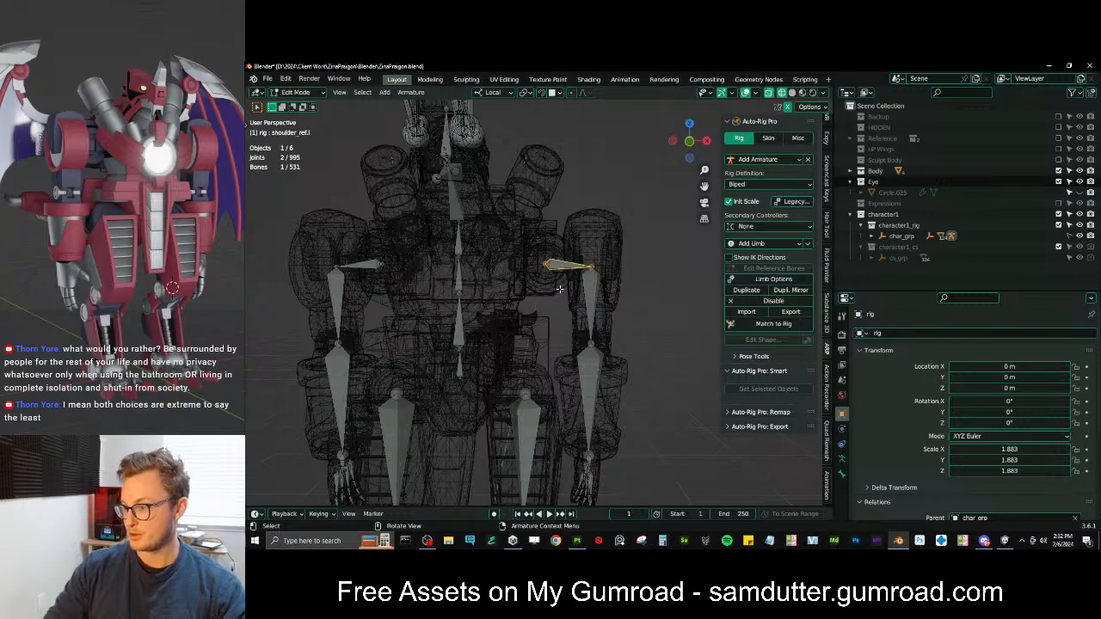
pyautogui.press('KP_1')
pyautogui.moveTo(550, 295); pyautogui.dragTo(607, 317, button='middle')
pyautogui.click(628, 327)
pyautogui.scroll(5, 827, 129)
pyautogui.click(826, 128)
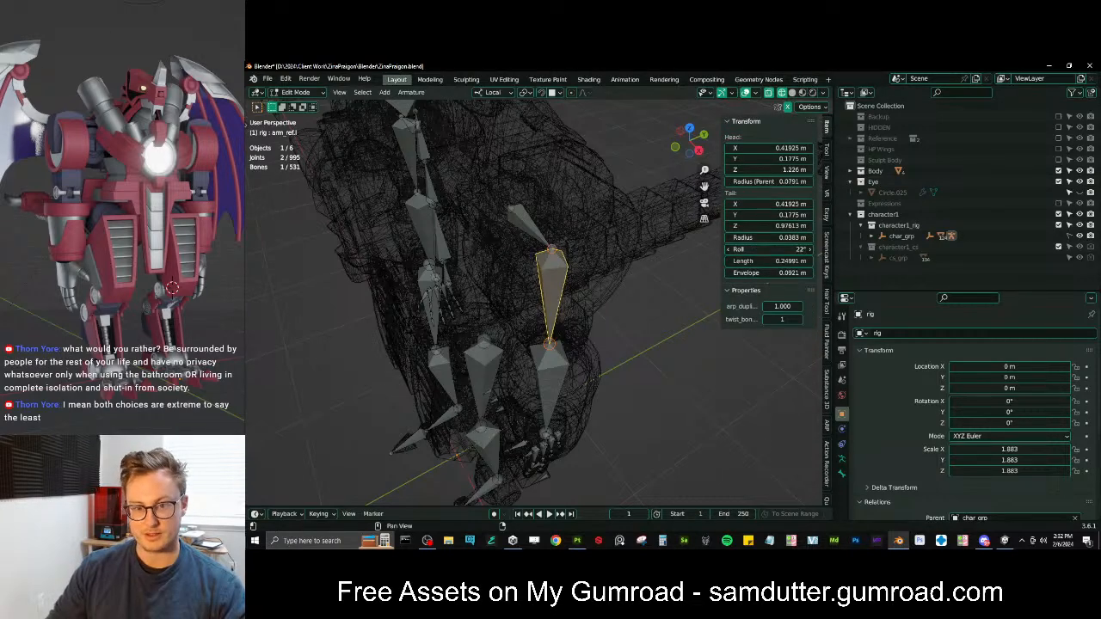
pyautogui.moveTo(769, 249); pyautogui.dragTo(739, 248)
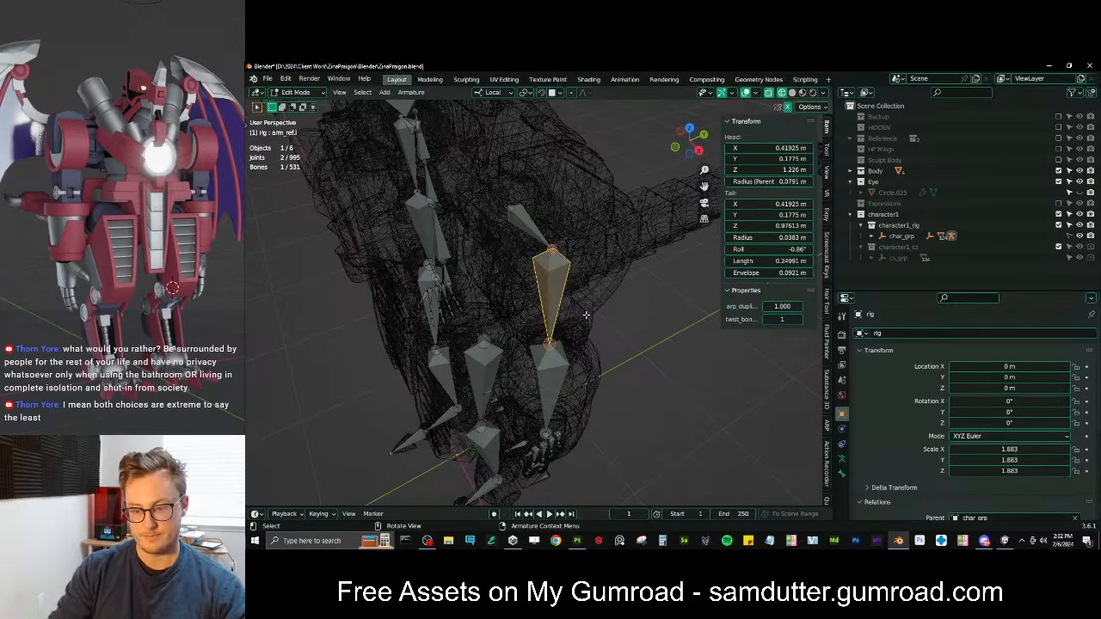
pyautogui.press('KP_7')
pyautogui.scroll(3, 593, 316)
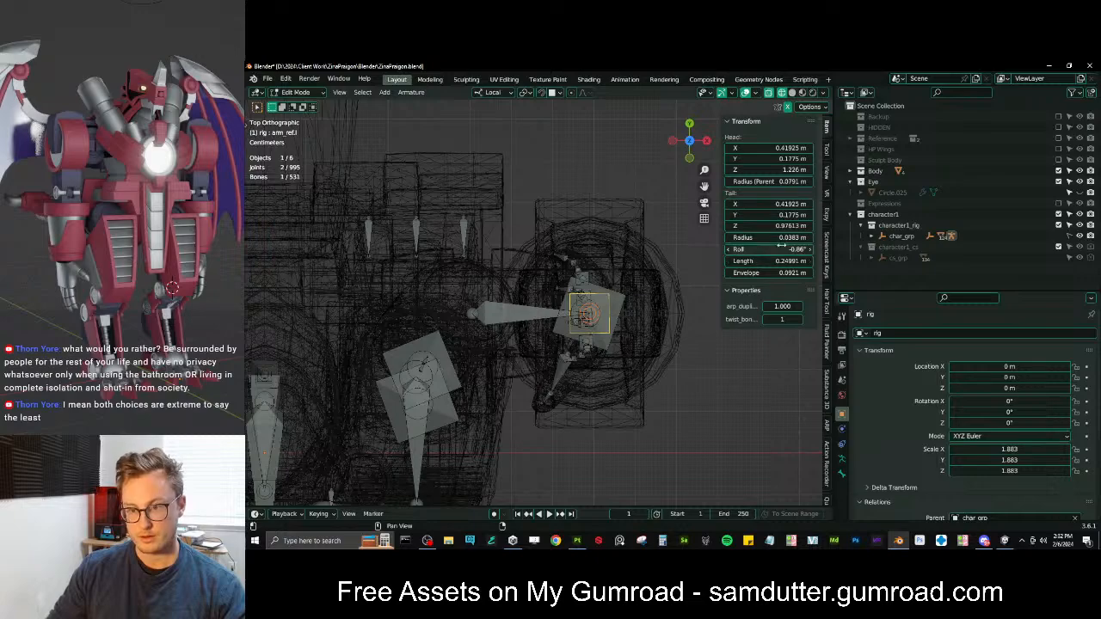
# Recalculate the roll of the left forearm, upper arm and shoulder reference bones together and save the file
pyautogui.moveTo(550, 361); pyautogui.dragTo(635, 400, button='middle')
pyautogui.click(642, 389)
pyautogui.keyDown('shift'); pyautogui.click(642, 258); pyautogui.keyUp('shift')
pyautogui.scroll(-3, 643, 258)
pyautogui.moveTo(642, 258); pyautogui.dragTo(690, 258, button='middle')
pyautogui.keyDown('shift'); pyautogui.click(574, 146); pyautogui.keyUp('shift')
pyautogui.keyDown('shift'); pyautogui.moveTo(575, 238); pyautogui.dragTo(548, 252, button='middle'); pyautogui.keyUp('shift')
pyautogui.press('q')
pyautogui.click(662, 263)
pyautogui.click(651, 280)
pyautogui.hotkey('ctrl', 's')
# Align the left shoulder's inner joint with the arm joint by scaling it to 0 along Y around the 3D cursor
pyautogui.click(606, 307)
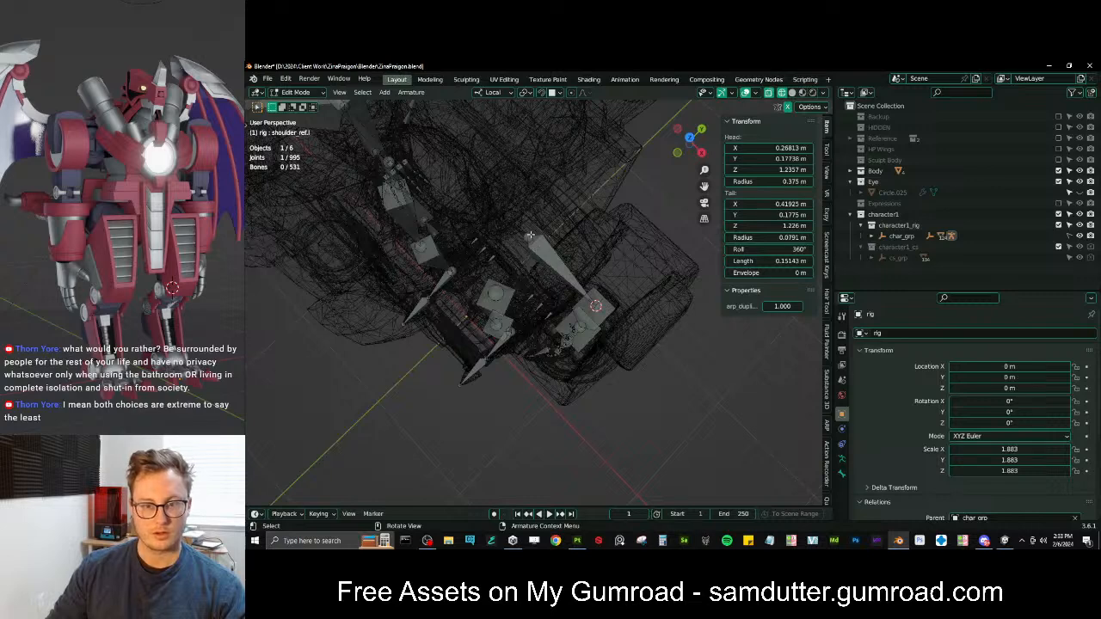
pyautogui.press('KP_Divide')
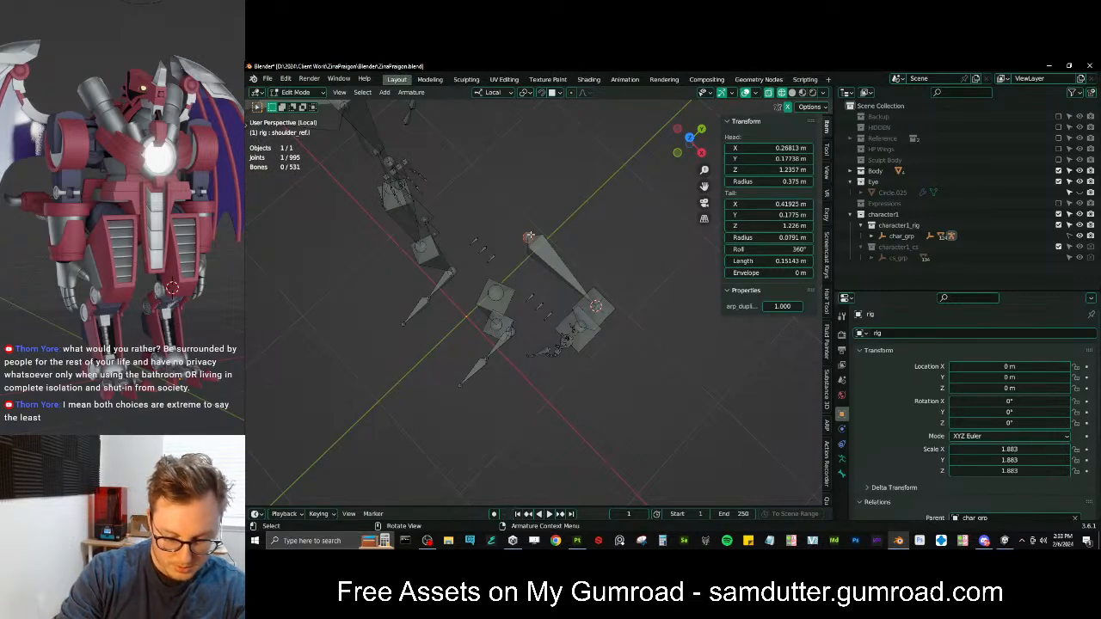
pyautogui.press('KP_Divide')
pyautogui.press('.')
pyautogui.press('6')
pyautogui.press('s')
pyautogui.press('y')
pyautogui.press('0')
pyautogui.press('Return')
pyautogui.press('Tab')
pyautogui.moveTo(529, 235); pyautogui.dragTo(521, 266, button='middle')
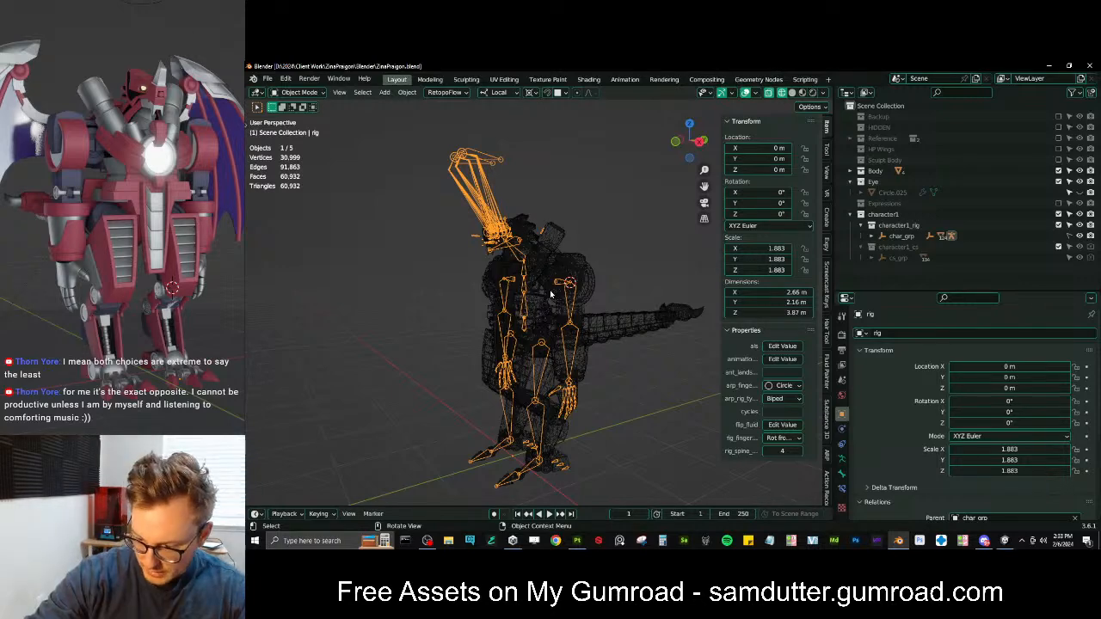
# Edit the rig again and set the left thigh reference bone's roll to 90°
pyautogui.moveTo(551, 295); pyautogui.dragTo(616, 277, button='middle')
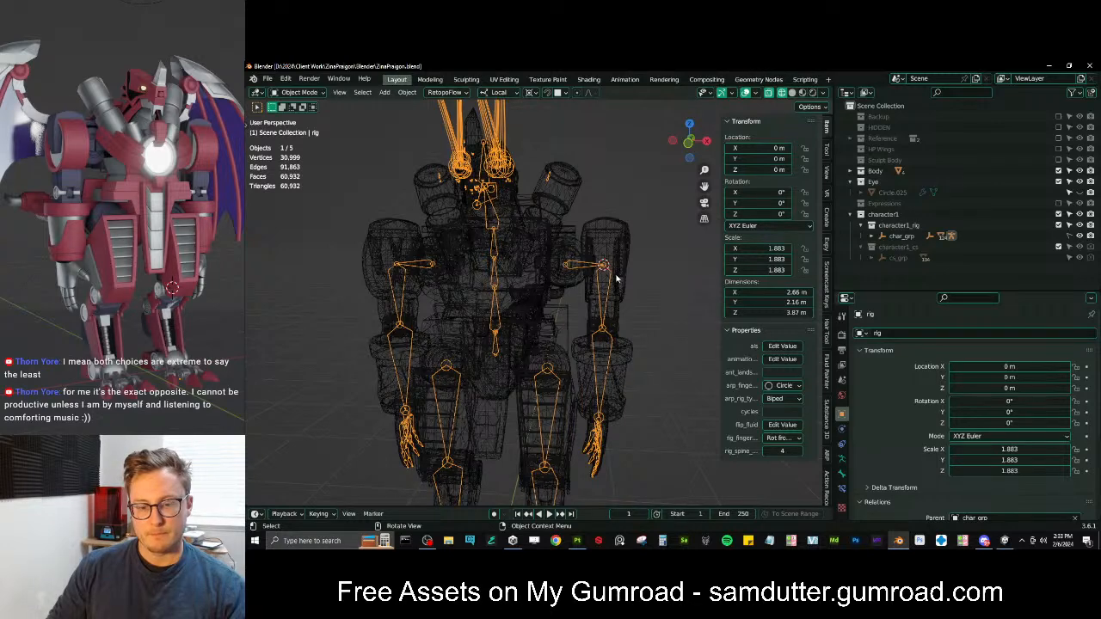
pyautogui.scroll(2, 585, 238)
pyautogui.keyDown('shift'); pyautogui.moveTo(565, 371); pyautogui.dragTo(602, 249, button='middle'); pyautogui.keyUp('shift')
pyautogui.press('Tab')
pyautogui.click(600, 219)
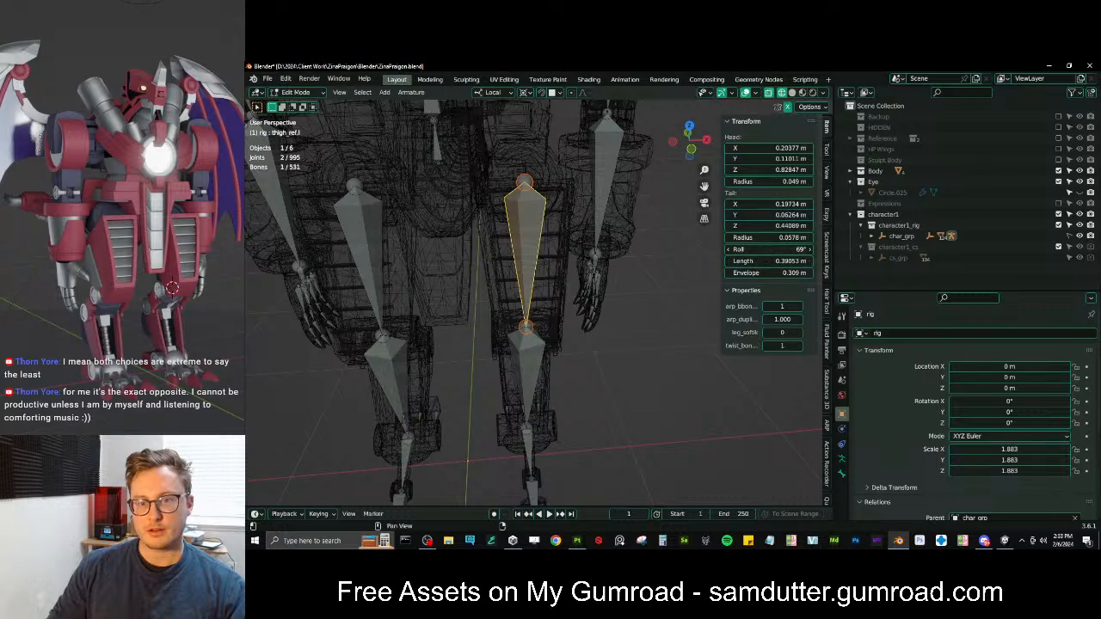
pyautogui.moveTo(770, 248); pyautogui.dragTo(800, 248)
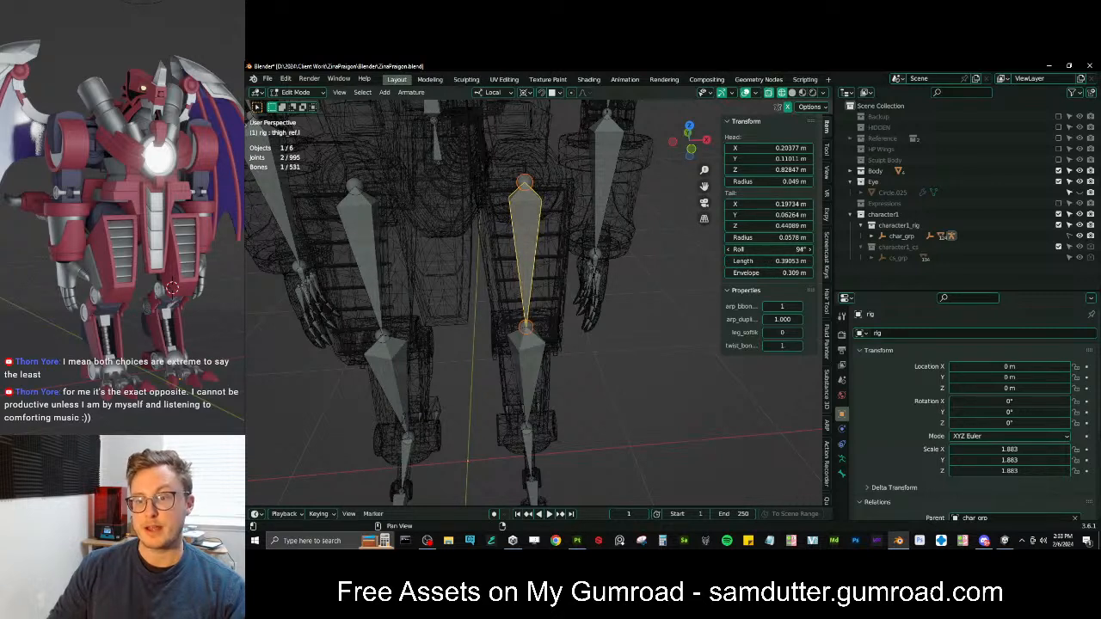
pyautogui.write('0')
pyautogui.press('Return')
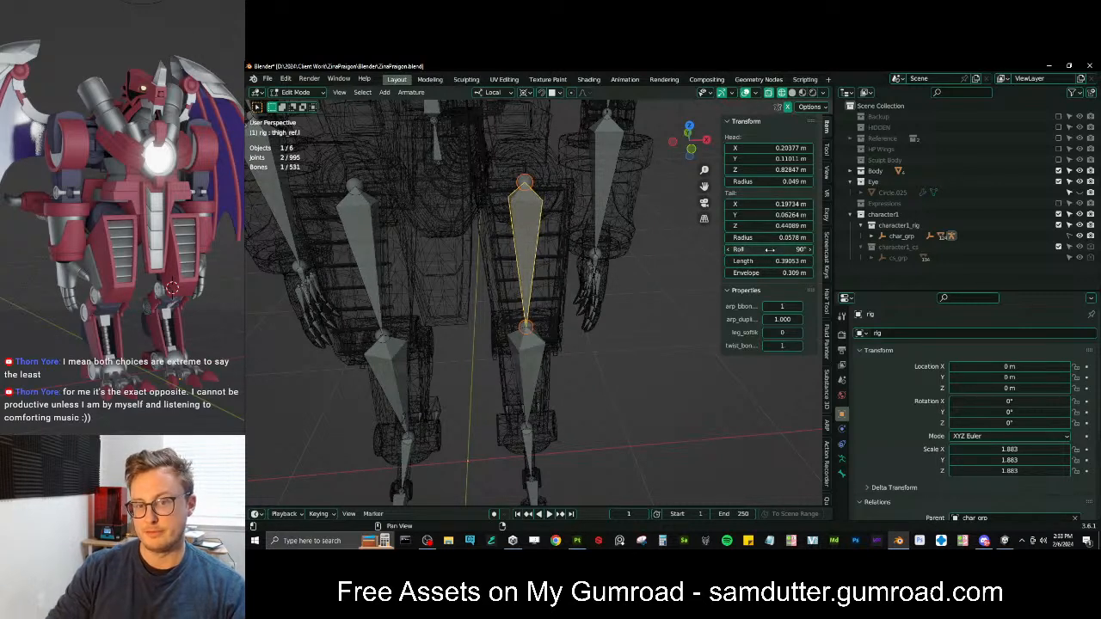
pyautogui.moveTo(578, 274); pyautogui.dragTo(573, 260, button='middle')
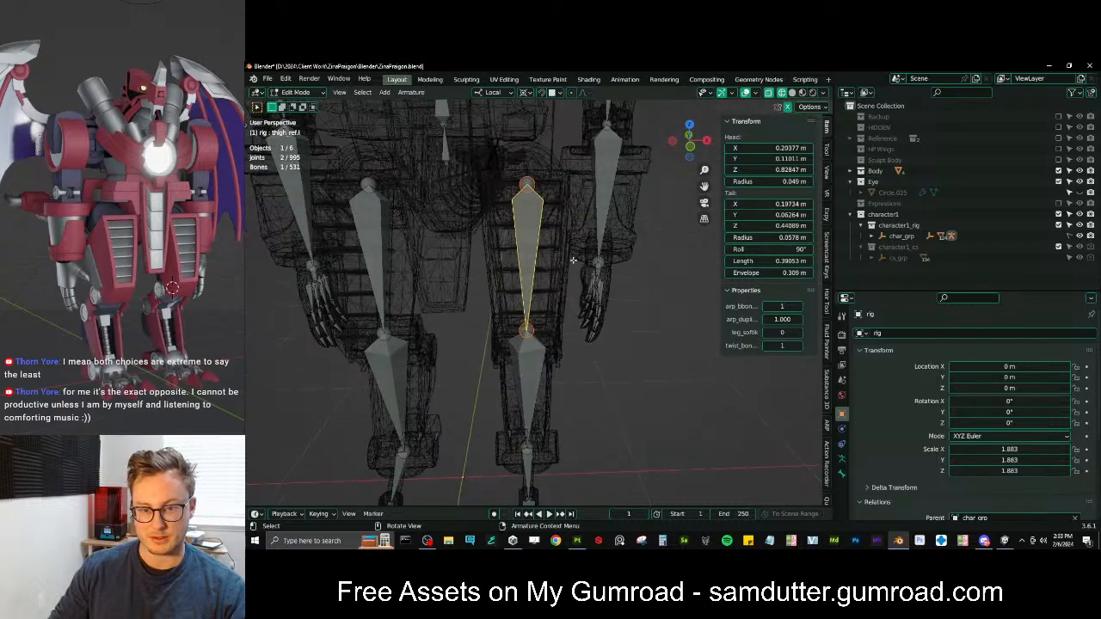
# Try to flatten the left thigh reference bone along X by scaling it around the 3D cursor
pyautogui.press('KP_1')
pyautogui.scroll(-2, 568, 260)
pyautogui.keyDown('shift'); pyautogui.moveTo(552, 385); pyautogui.dragTo(578, 376, button='middle'); pyautogui.keyUp('shift')
pyautogui.scroll(2, 563, 355)
pyautogui.press('s')
pyautogui.press('Escape')
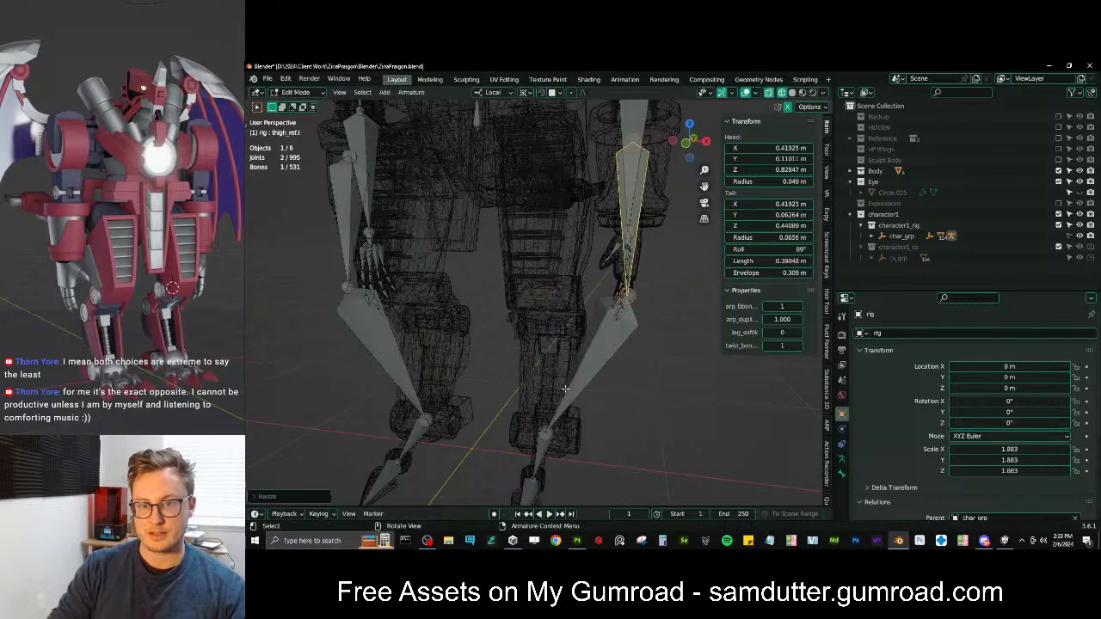
pyautogui.press('.')
pyautogui.press('Escape')
# Leave the armature and open the Retopo Leg Joint mesh for editing around the ankle
pyautogui.click(547, 354)
pyautogui.moveTo(547, 353); pyautogui.dragTo(472, 309, button='middle')
pyautogui.scroll(3, 533, 237)
pyautogui.press('Tab')
pyautogui.click(339, 352)
pyautogui.press('Tab')
pyautogui.moveTo(339, 352)
pyautogui.mouseDown(button='middle')
pyautogui.moveTo(459, 335)
pyautogui.moveTo(495, 301)
pyautogui.moveTo(516, 328)
pyautogui.moveTo(559, 298)
pyautogui.moveTo(663, 379)
pyautogui.mouseUp(button='middle')
pyautogui.hotkey('shift', 'z')
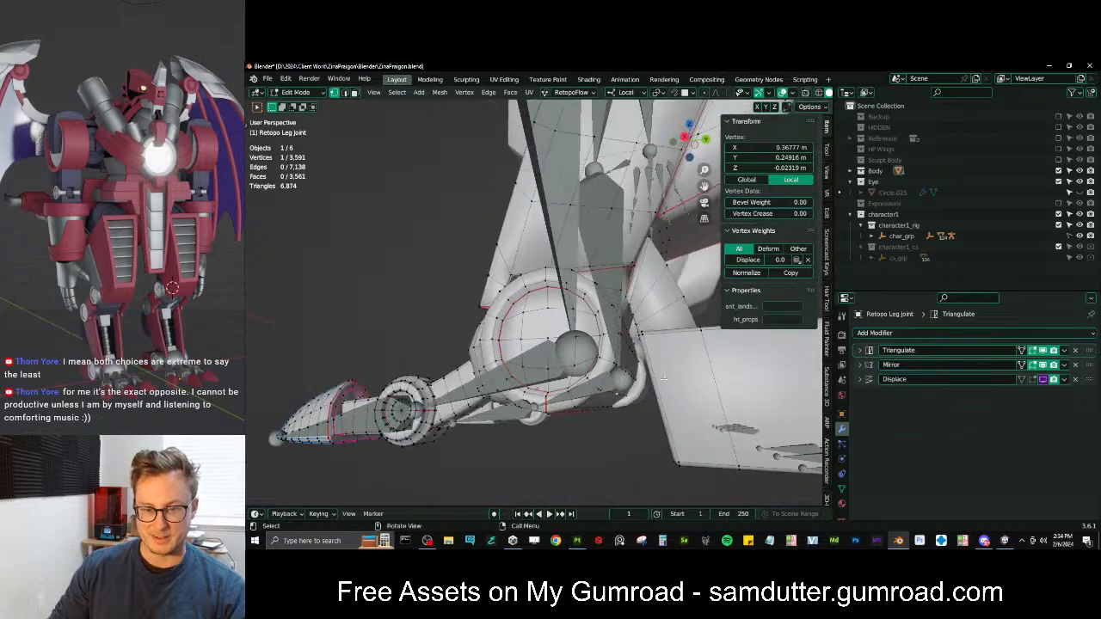
# Select the two centre vertices of the round ankle joint, snap the 3D cursor to them and return to Object Mode
pyautogui.press('KP_3')
pyautogui.hotkey('shift', 'z')
pyautogui.scroll(3, 594, 352)
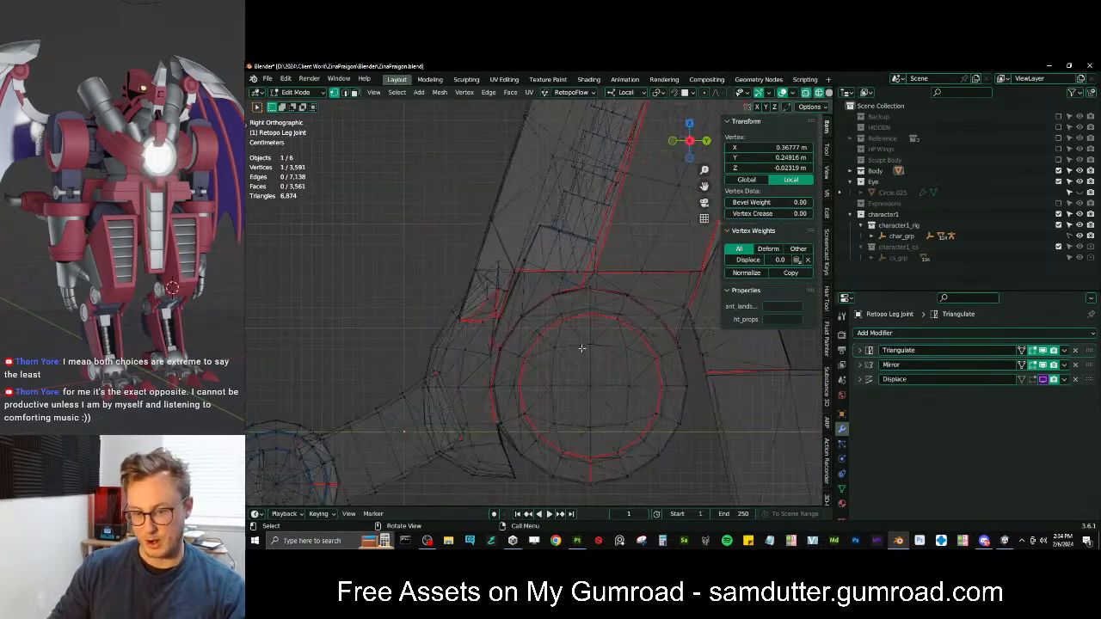
pyautogui.click(592, 391)
pyautogui.keyDown('shift'); pyautogui.click(596, 394); pyautogui.keyUp('shift')
pyautogui.click(624, 442)
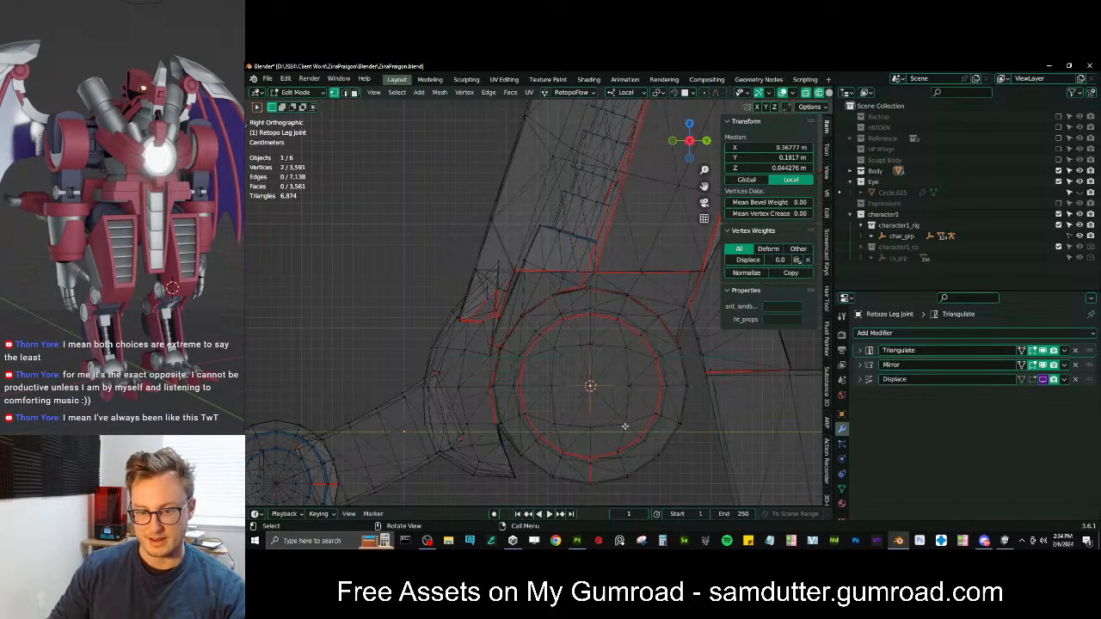
pyautogui.scroll(-6, 621, 437)
pyautogui.press('Tab')
pyautogui.hotkey('shift', 'z')
pyautogui.moveTo(494, 307)
pyautogui.mouseDown(button='middle')
pyautogui.moveTo(587, 315)
pyautogui.moveTo(580, 299)
pyautogui.mouseUp(button='middle')
# Align the left thigh and lower leg reference bones to the 3D cursor by scaling them to 0 along X, and save the file
pyautogui.click(526, 283)
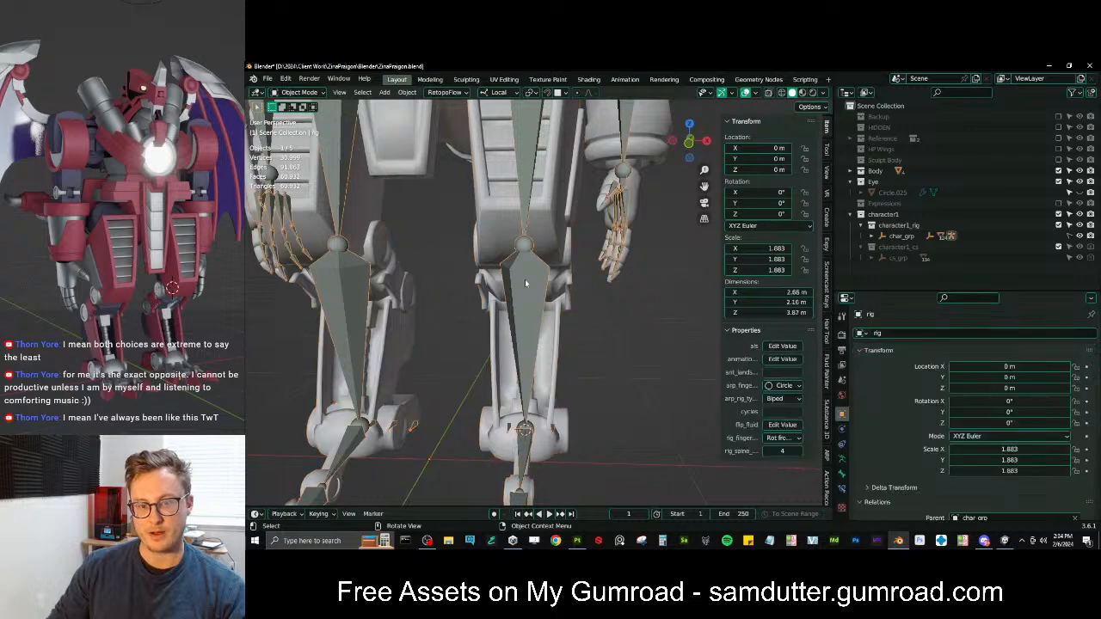
pyautogui.press('Tab')
pyautogui.keyDown('shift'); pyautogui.moveTo(530, 185); pyautogui.dragTo(571, 273, button='middle'); pyautogui.keyUp('shift')
pyautogui.scroll(-2, 585, 285)
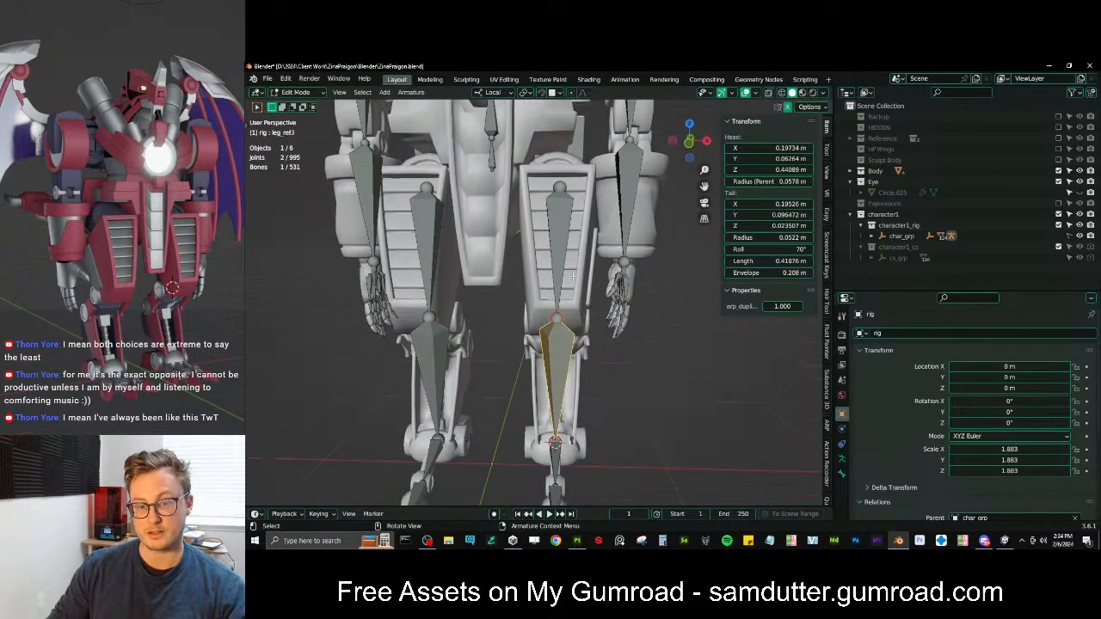
pyautogui.click(561, 255)
pyautogui.click(559, 353)
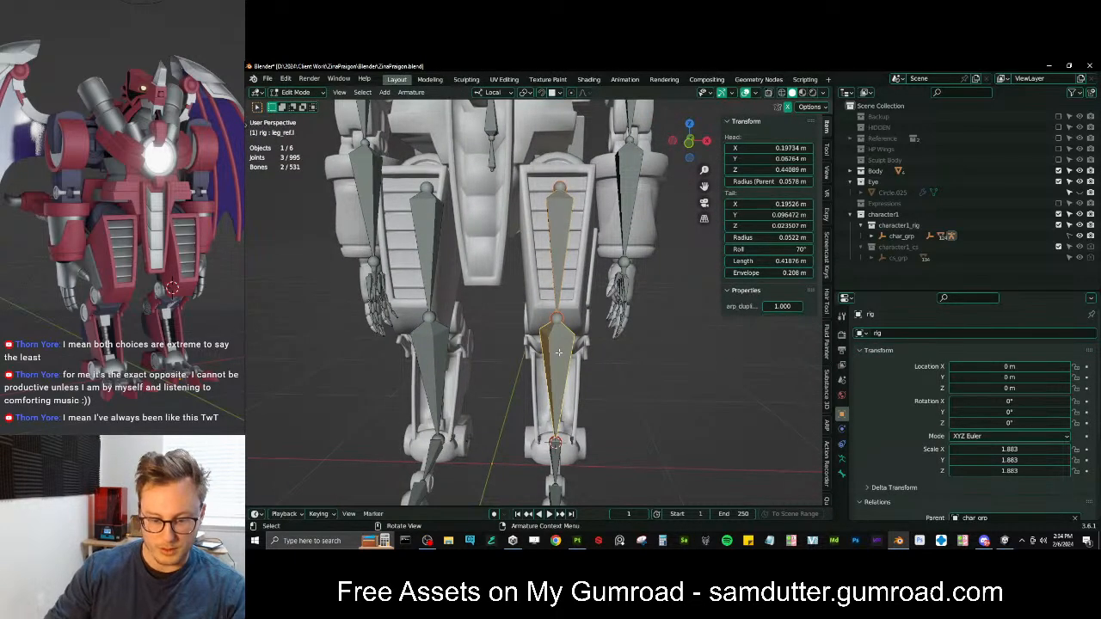
pyautogui.press('s')
pyautogui.press('x')
pyautogui.click(558, 352)
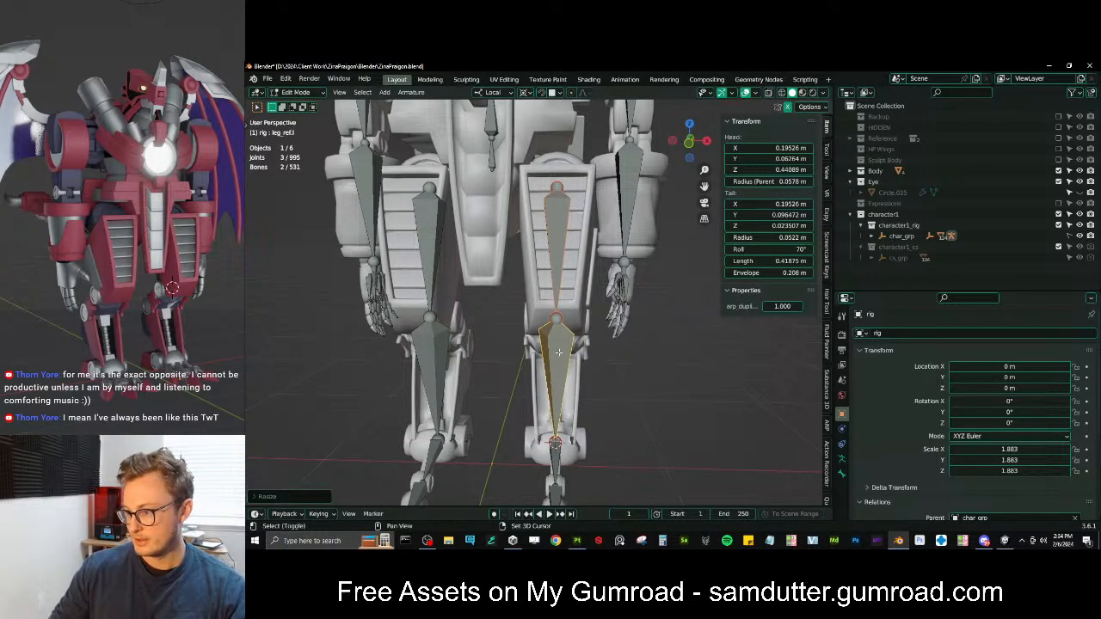
pyautogui.keyDown('shift'); pyautogui.moveTo(558, 353); pyautogui.dragTo(538, 350, button='middle'); pyautogui.keyUp('shift')
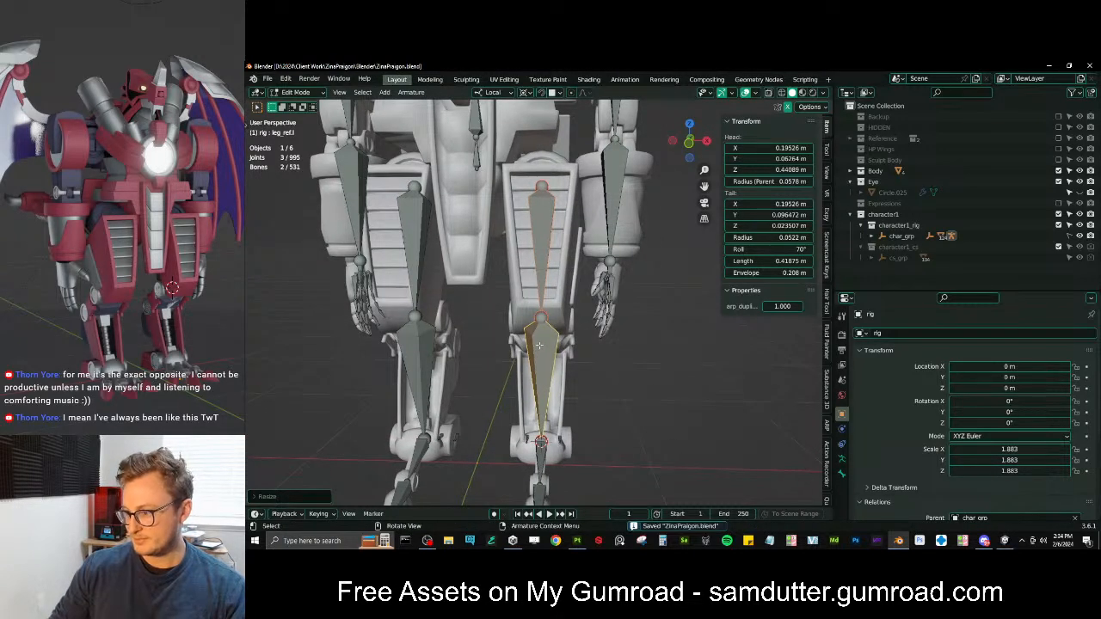
# Set the left thigh reference bone's roll to 90° and copy that roll to the left lower leg bone
pyautogui.click(546, 258)
pyautogui.moveTo(546, 258); pyautogui.dragTo(554, 303, button='middle')
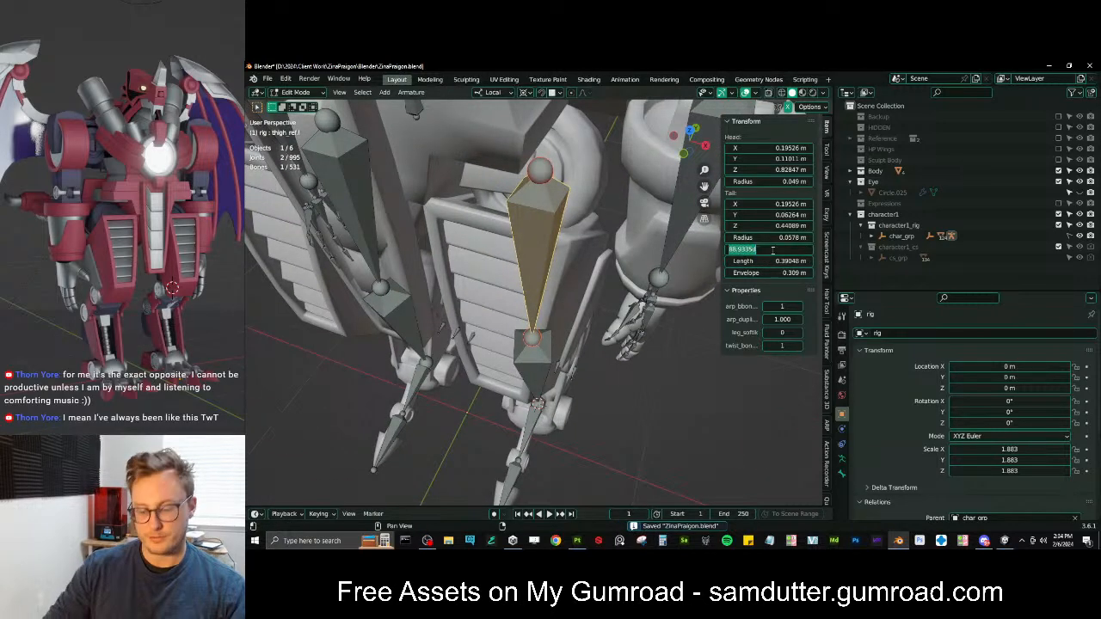
pyautogui.write('90')
pyautogui.press('Return')
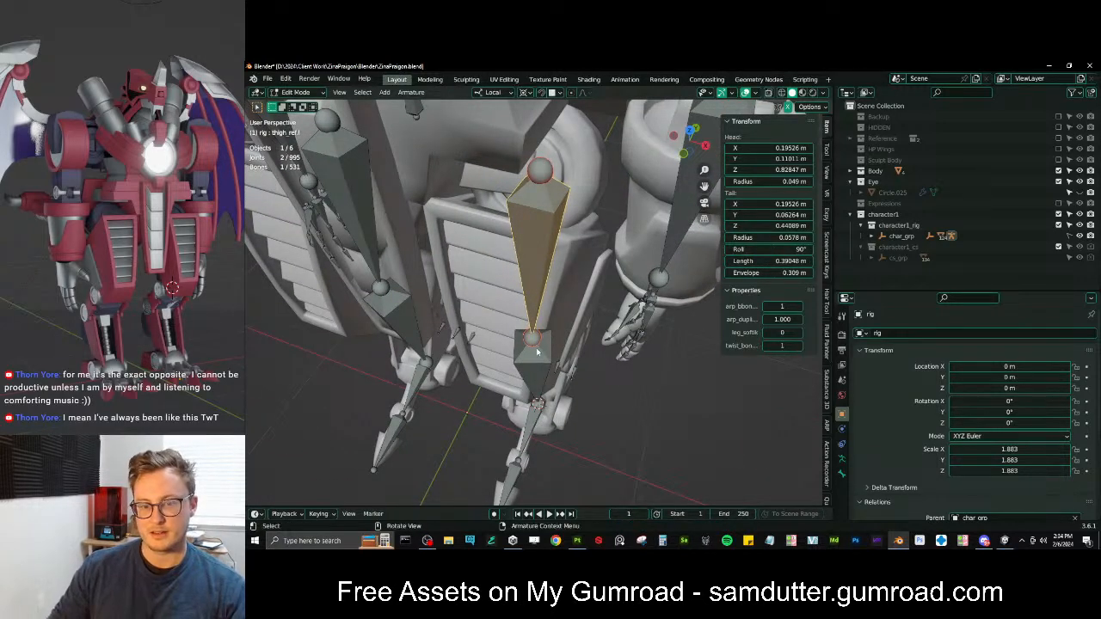
pyautogui.click(535, 360)
pyautogui.keyDown('shift'); pyautogui.click(537, 267); pyautogui.keyUp('shift')
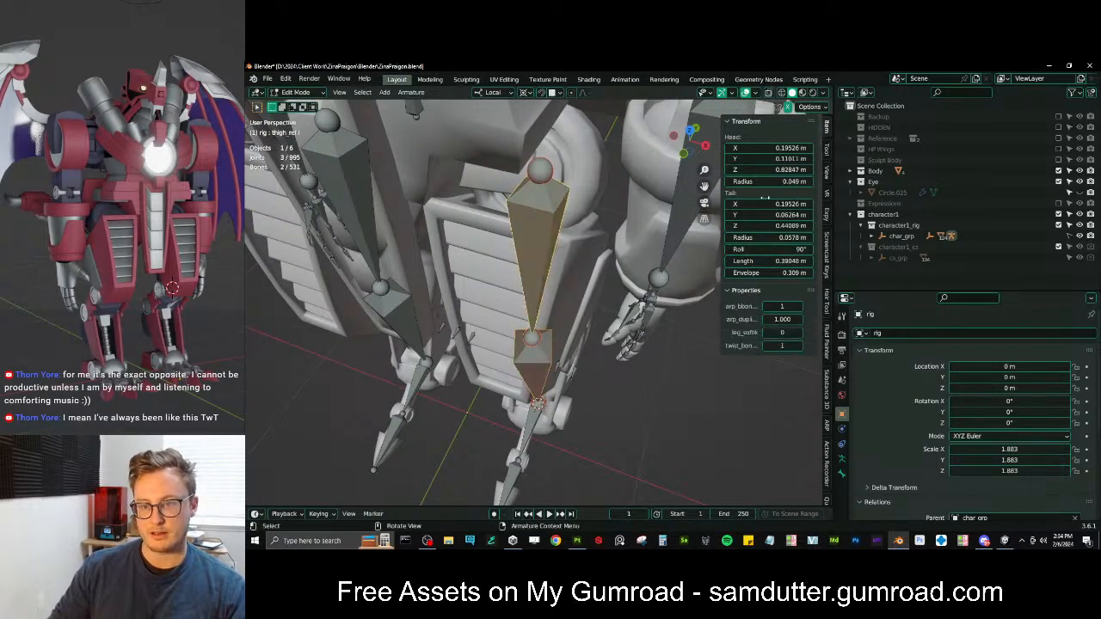
pyautogui.rightClick(775, 252)
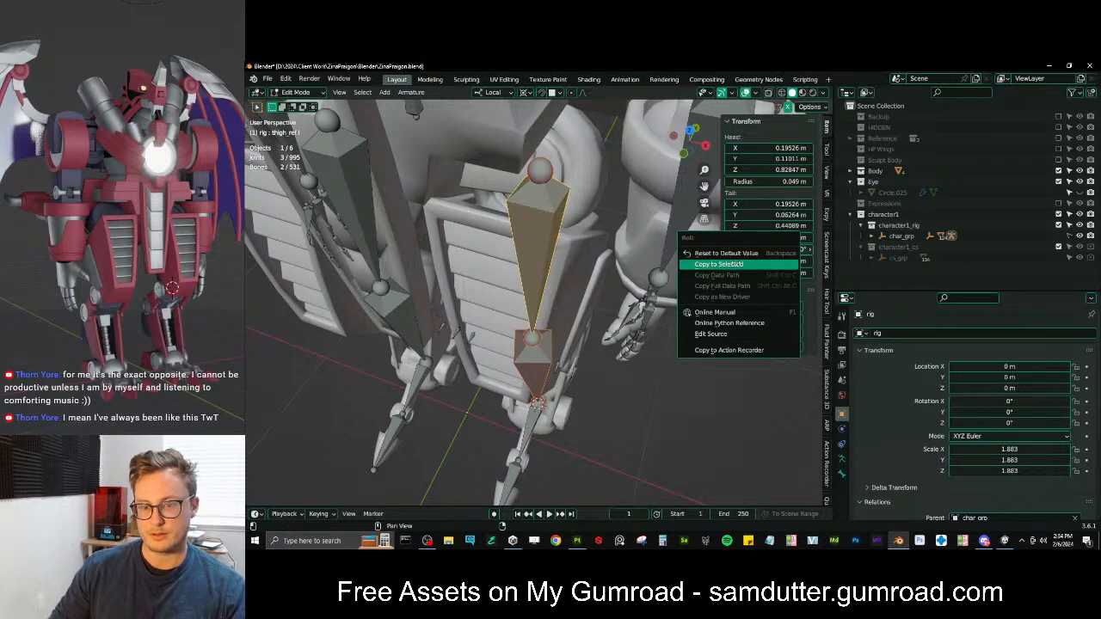
pyautogui.click(731, 264)
# Run Recalculate Roll on the two selected left leg bones and save the file
pyautogui.press('q')
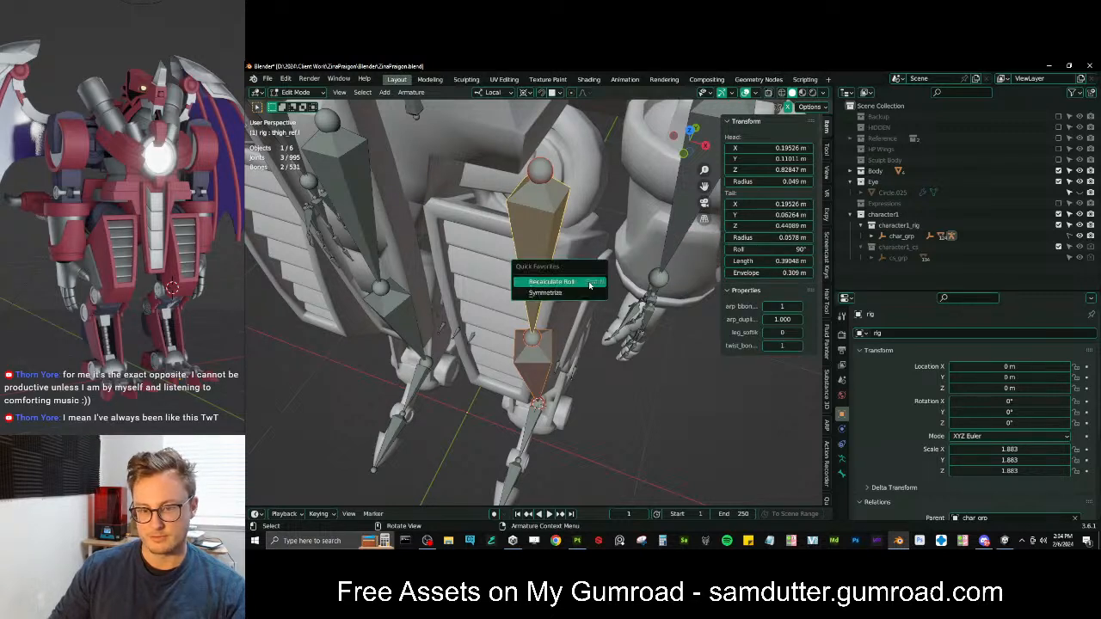
pyautogui.click(588, 284)
pyautogui.moveTo(589, 284); pyautogui.dragTo(561, 305, button='middle')
pyautogui.scroll(-5, 640, 315)
pyautogui.hotkey('ctrl', 's')
# Return to Object Mode and add the Retopo Arm Joint mesh at the left hand to the rig selection
pyautogui.scroll(5, 559, 290)
pyautogui.scroll(4, 510, 288)
pyautogui.press('Tab')
pyautogui.keyDown('shift'); pyautogui.click(582, 227); pyautogui.keyUp('shift')
pyautogui.keyDown('shift'); pyautogui.moveTo(583, 227); pyautogui.dragTo(544, 252, button='middle'); pyautogui.keyUp('shift')
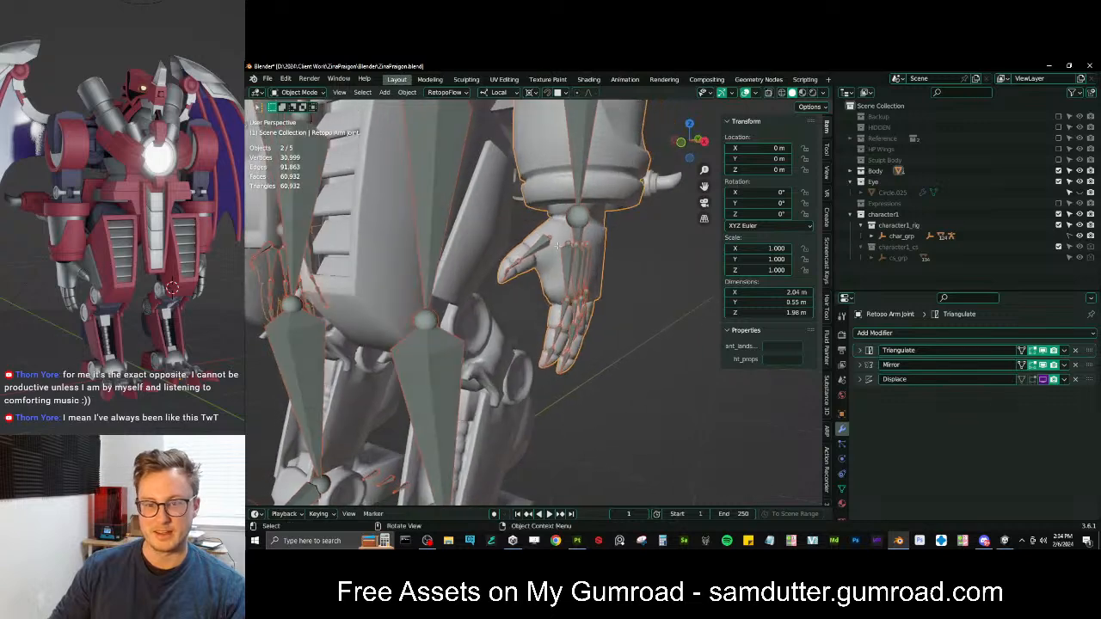
# Select the edge loops around the left thumb's first knuckle on the Retopo Arm Joint mesh and move the 3D cursor to them
pyautogui.scroll(2, 545, 252)
pyautogui.press('Tab')
pyautogui.click(531, 223)
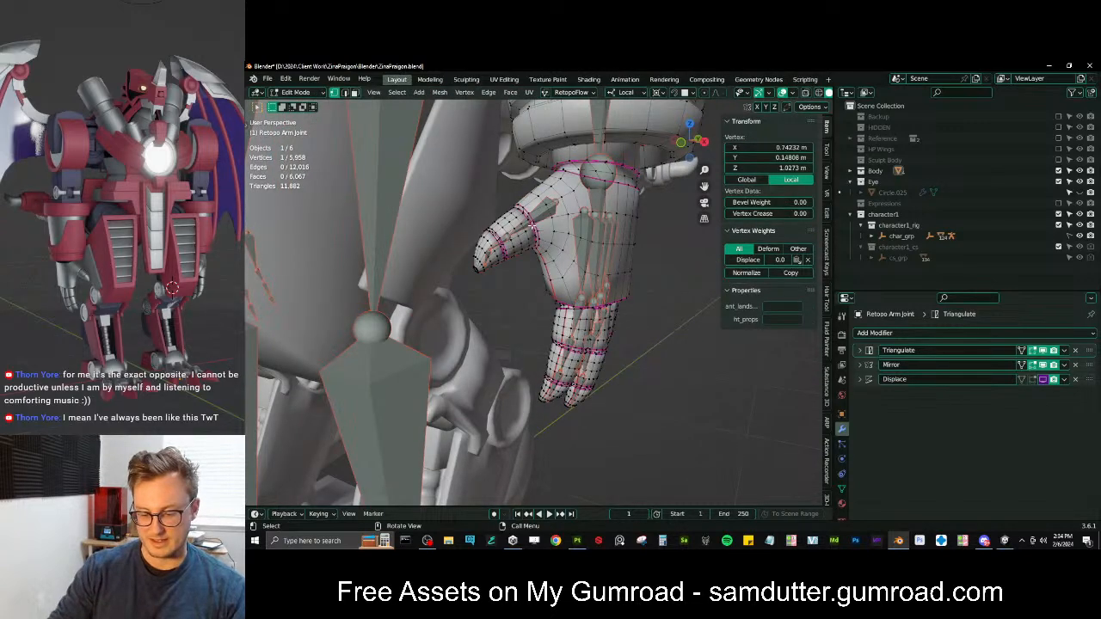
pyautogui.press('KP_Decimal')
pyautogui.scroll(-4, 528, 226)
pyautogui.moveTo(528, 226); pyautogui.dragTo(490, 207, button='middle')
pyautogui.scroll(2, 510, 245)
pyautogui.hotkey('alt', 'a')
pyautogui.keyDown('alt'); pyautogui.click(515, 194); pyautogui.keyUp('alt')
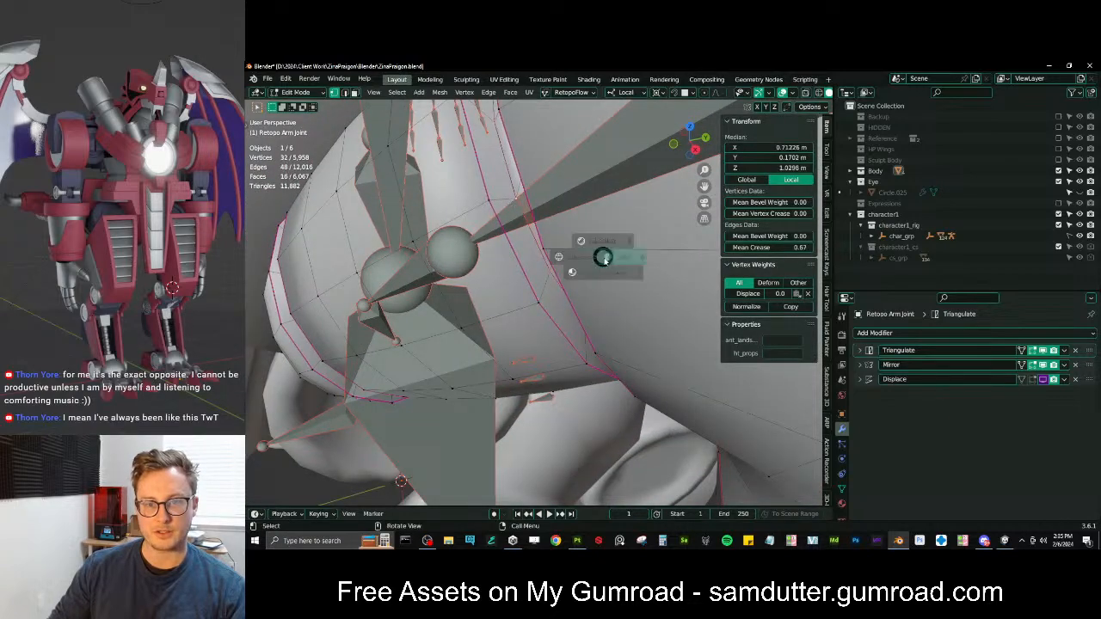
pyautogui.press('KP_Decimal')
pyautogui.hotkey('shift', 's')
pyautogui.click(592, 285)
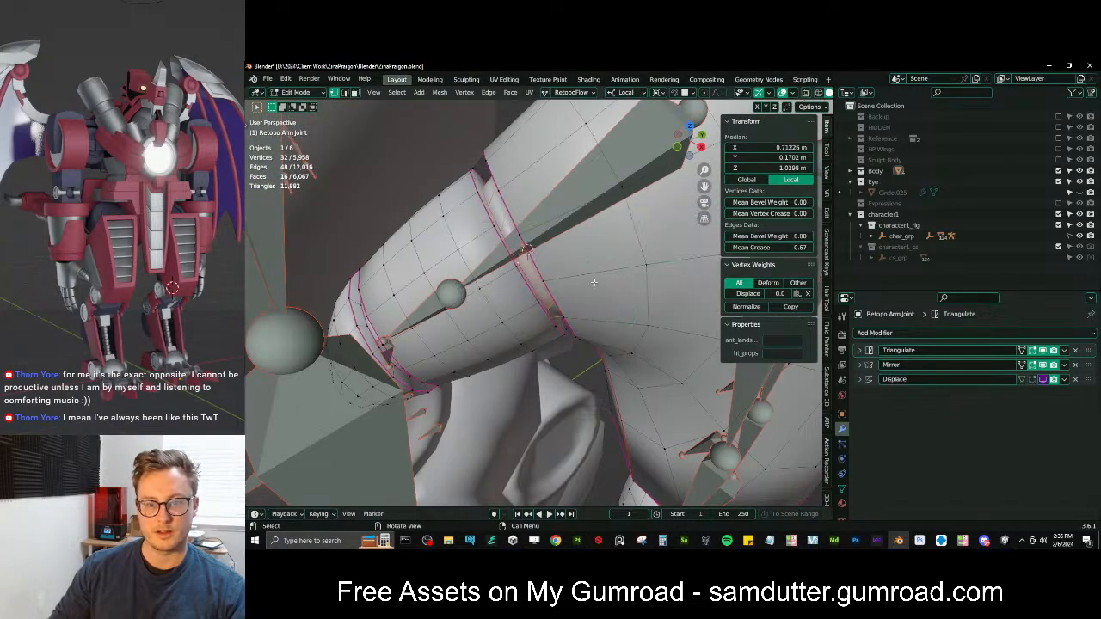
# Edit the rig and snap the joint between the first and second left thumb reference bones to the 3D cursor
pyautogui.scroll(-3, 591, 286)
pyautogui.moveTo(592, 287); pyautogui.dragTo(599, 256, button='middle')
pyautogui.press('Tab')
pyautogui.click(560, 288)
pyautogui.press('Tab')
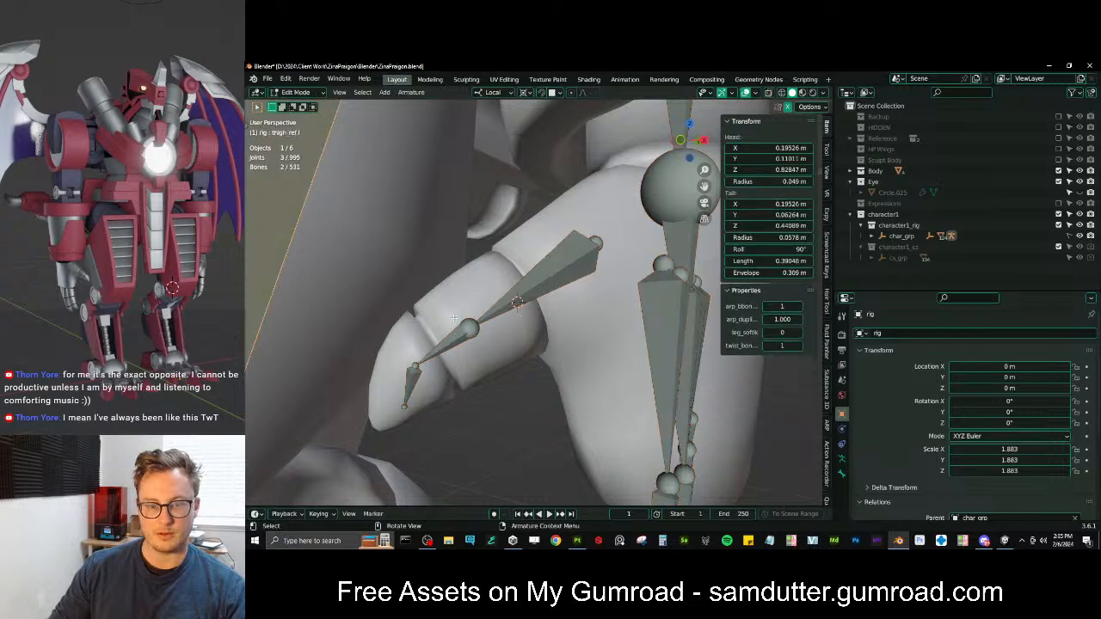
pyautogui.click(465, 324)
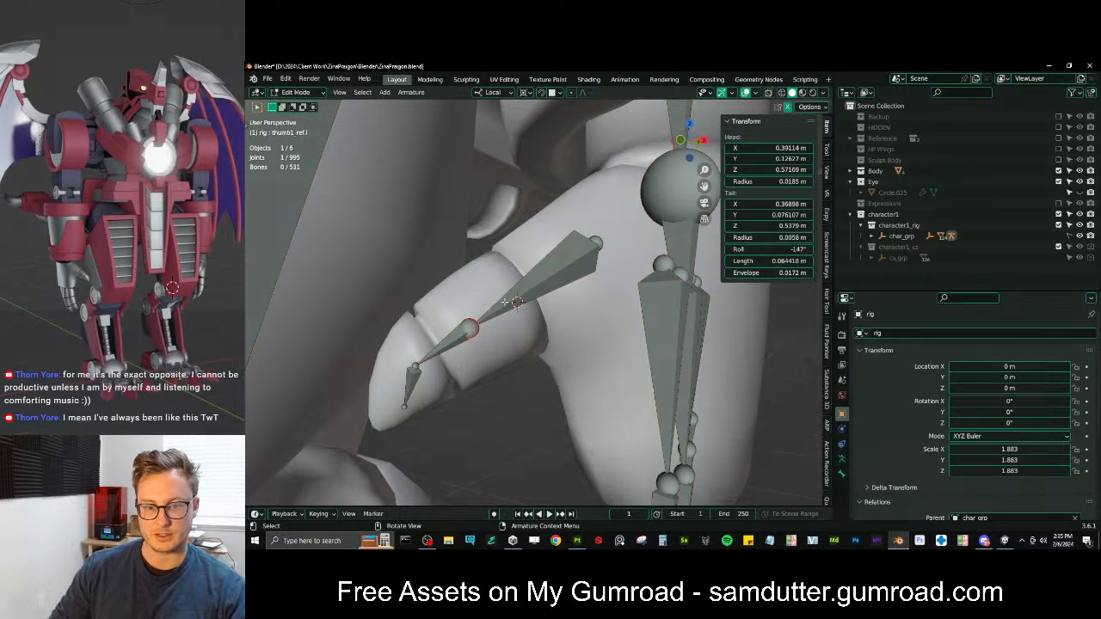
pyautogui.hotkey('shift', 's')
pyautogui.click(504, 239)
# Centre the 3D cursor on the thumb's outer knuckle loops and snap the joint between the second and third thumb bones to it
pyautogui.moveTo(504, 258); pyautogui.dragTo(492, 325, button='middle')
pyautogui.press('Tab')
pyautogui.click(513, 328)
pyautogui.scroll(3, 514, 329)
pyautogui.press('Tab')
pyautogui.click(480, 345)
pyautogui.scroll(2, 517, 303)
pyautogui.keyDown('alt'); pyautogui.click(517, 290); pyautogui.keyUp('alt')
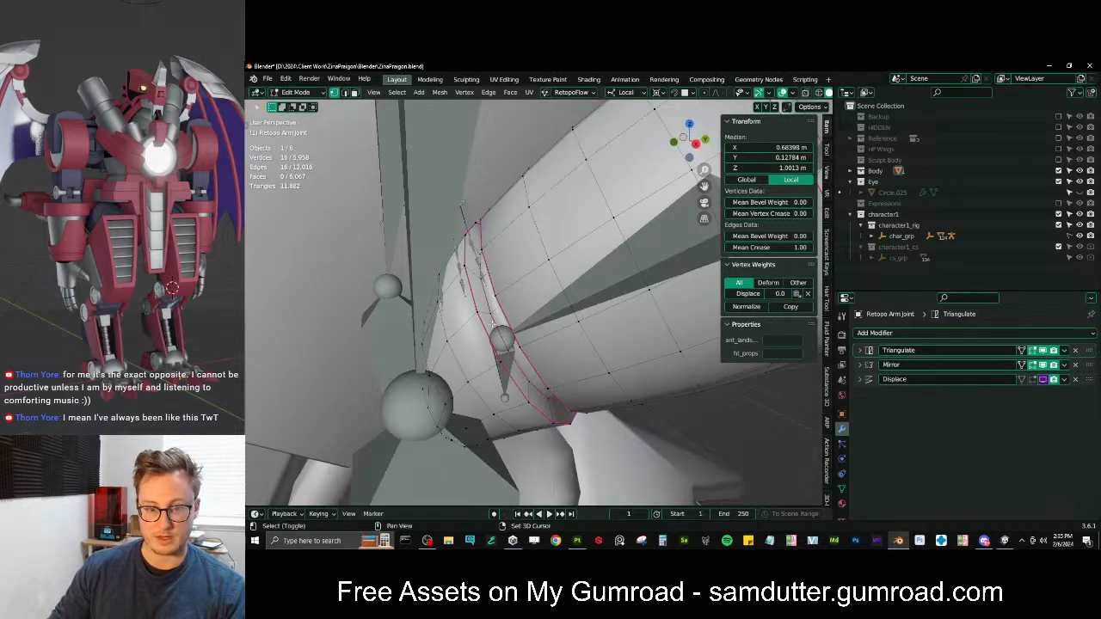
pyautogui.hotkey('shift', 's')
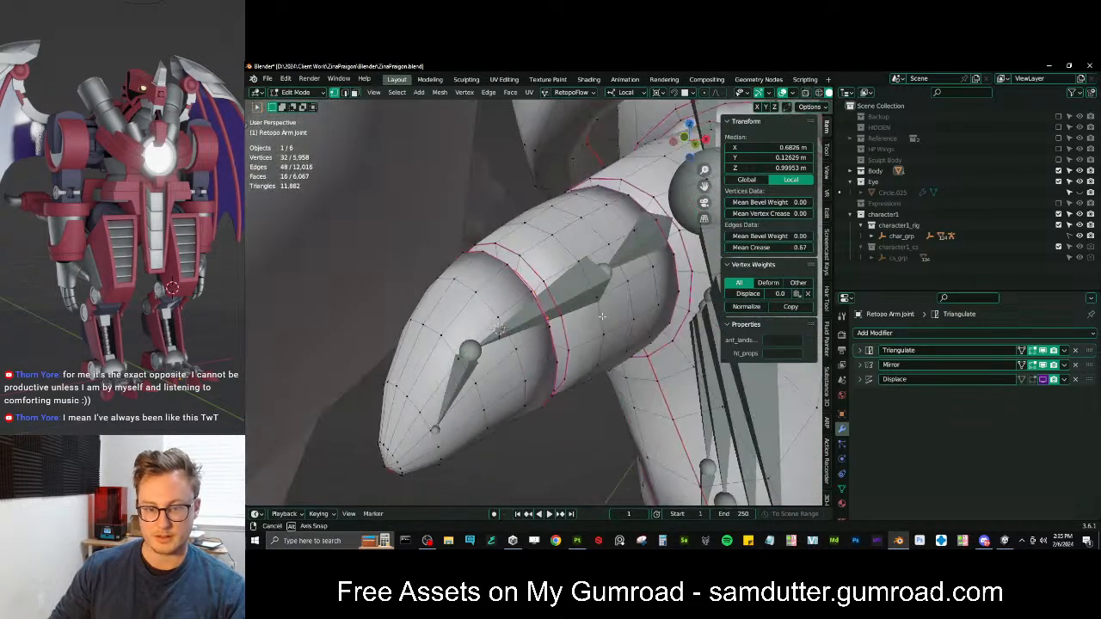
pyautogui.click(470, 350)
pyautogui.hotkey('shift', 's')
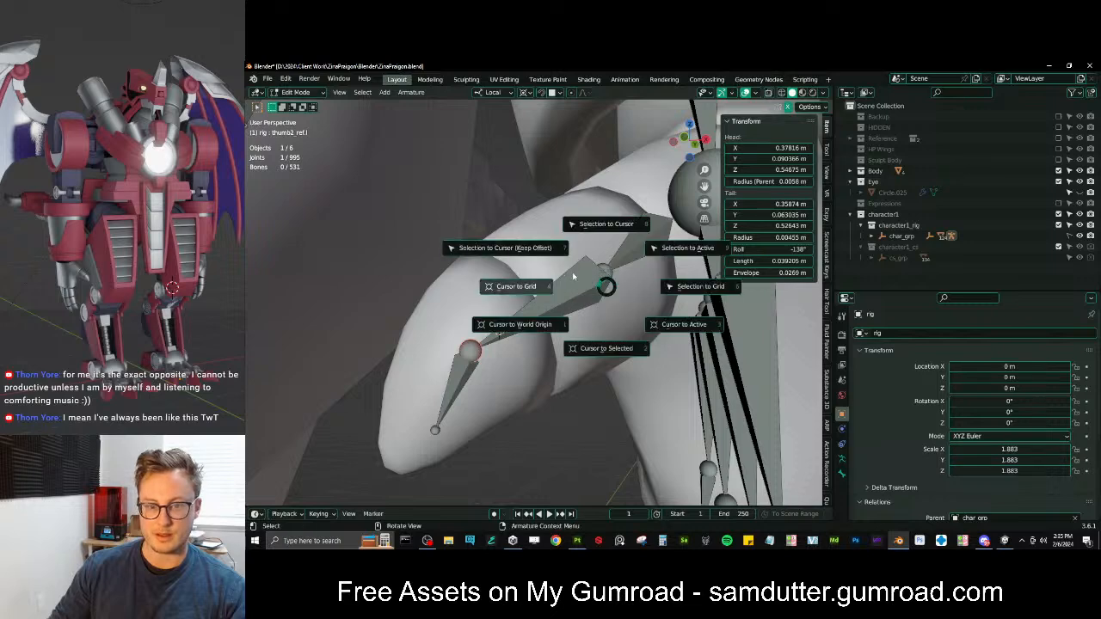
pyautogui.click(602, 226)
# Select the vertex at the left thumb's tip on the hand mesh and move the 3D cursor to it
pyautogui.moveTo(571, 322); pyautogui.dragTo(602, 258, button='middle')
pyautogui.press('Tab')
pyautogui.scroll(-3, 539, 304)
pyautogui.click(539, 304)
pyautogui.press('Tab')
pyautogui.click(504, 319)
pyautogui.hotkey('shift', 's')
pyautogui.click(637, 361)
pyautogui.moveTo(637, 361); pyautogui.dragTo(642, 366, button='middle')
pyautogui.press('Tab')
pyautogui.press('Tab')
pyautogui.hotkey('shift', 's')
pyautogui.click(594, 377)
# Edit the rig and snap the tip joint of the third left thumb reference bone to the 3D cursor
pyautogui.press('Tab')
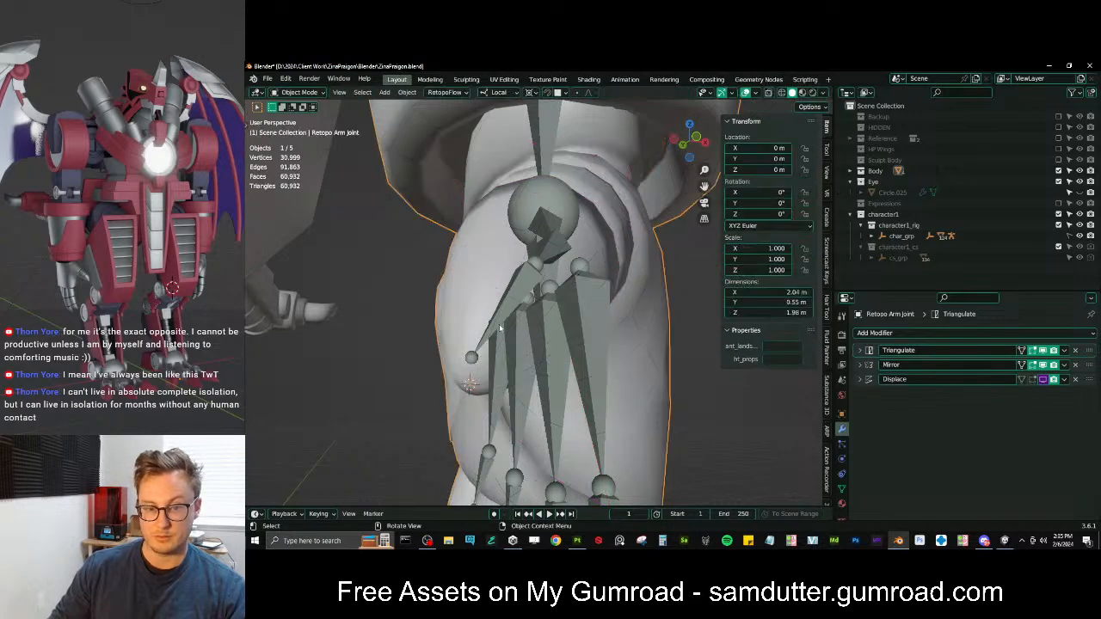
pyautogui.click(567, 321)
pyautogui.press('Tab')
pyautogui.hotkey('shift', 's')
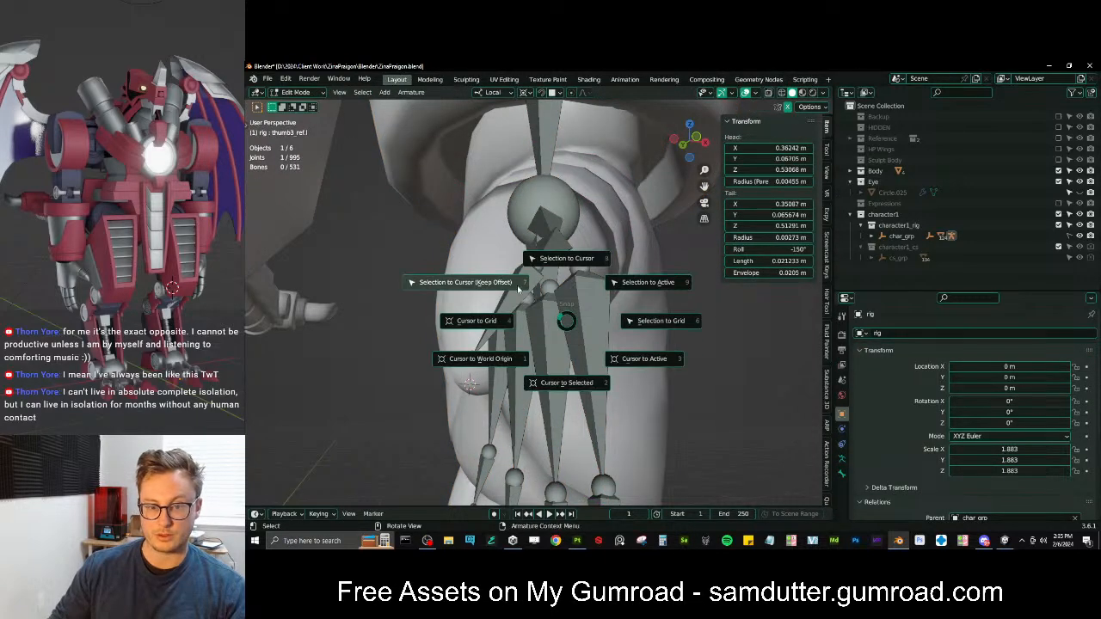
pyautogui.click(535, 284)
# Select a vertex loop around the base of the thumb, centre the 3D cursor on it, and clear the mesh selection
pyautogui.scroll(-5, 568, 301)
pyautogui.moveTo(619, 304); pyautogui.dragTo(556, 325, button='middle')
pyautogui.press('Tab')
pyautogui.click(569, 293)
pyautogui.press('Tab')
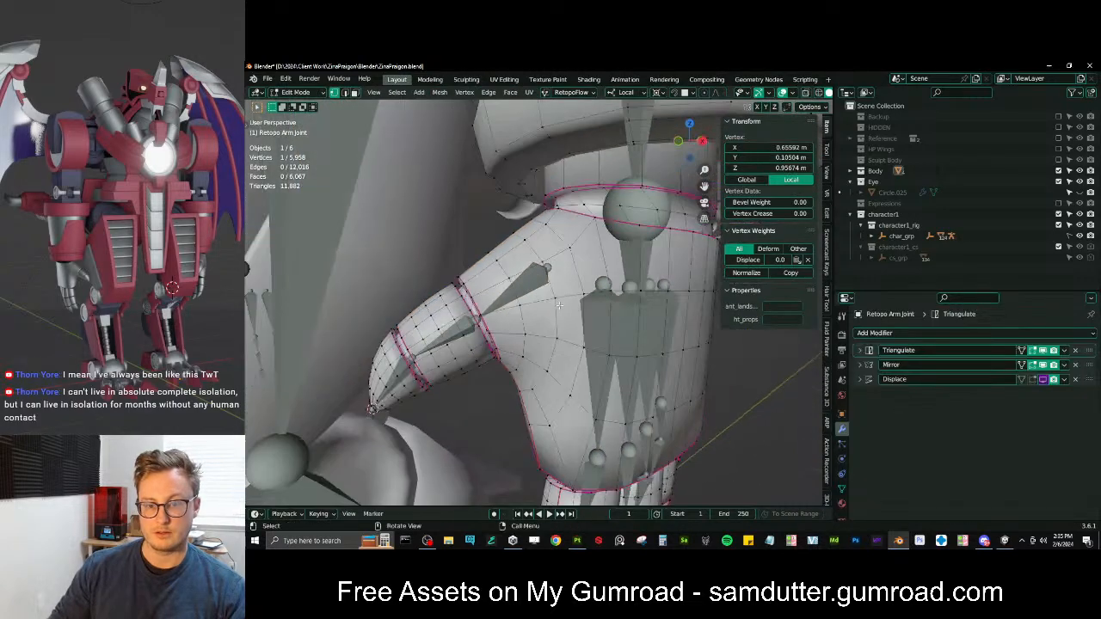
pyautogui.moveTo(522, 277); pyautogui.dragTo(444, 322, button='middle')
pyautogui.keyDown('ctrl'); pyautogui.click(474, 231); pyautogui.keyUp('ctrl')
pyautogui.moveTo(364, 281); pyautogui.dragTo(446, 245, button='middle')
pyautogui.keyDown('ctrl'); pyautogui.click(452, 251); pyautogui.keyUp('ctrl')
pyautogui.hotkey('shift', 's')
pyautogui.click(589, 326)
pyautogui.moveTo(591, 328); pyautogui.dragTo(535, 361, button='middle')
pyautogui.hotkey('shift', 's')
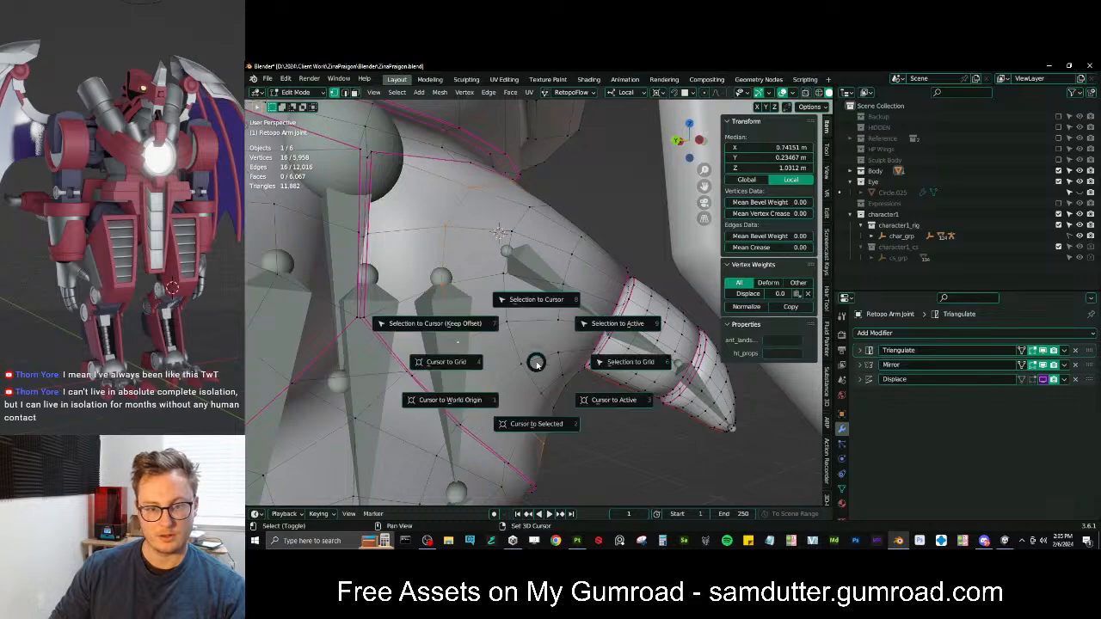
pyautogui.click(533, 406)
pyautogui.hotkey('alt', 'a')
pyautogui.moveTo(533, 406); pyautogui.dragTo(603, 368, button='middle')
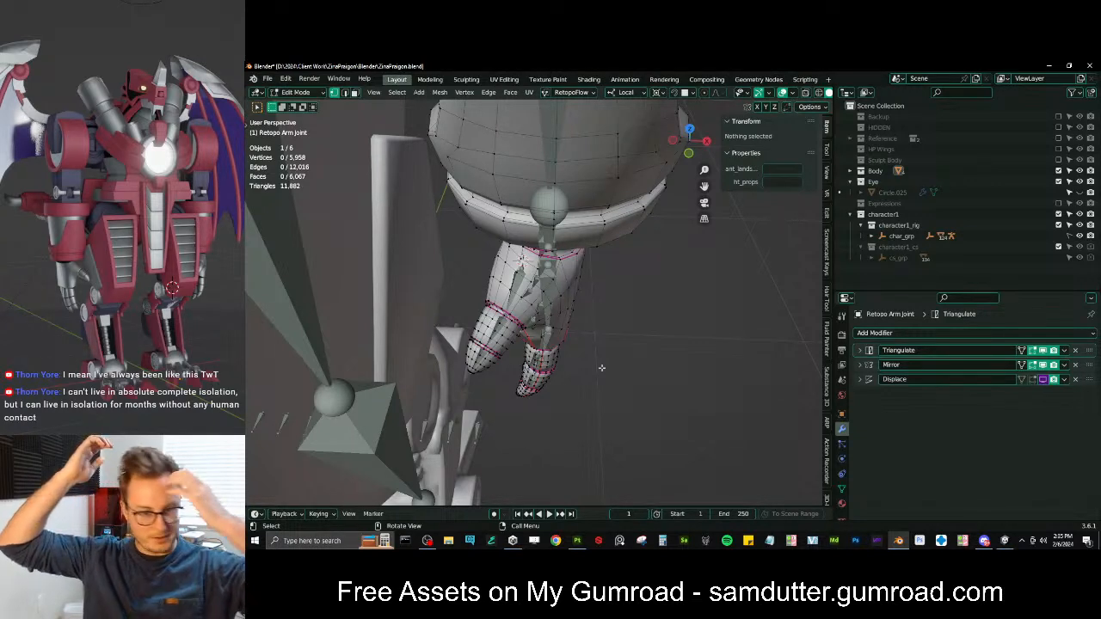
# Select the edge loops around the left index finger's base knuckle and move the 3D cursor to their centre
pyautogui.moveTo(571, 342); pyautogui.dragTo(547, 282, button='middle')
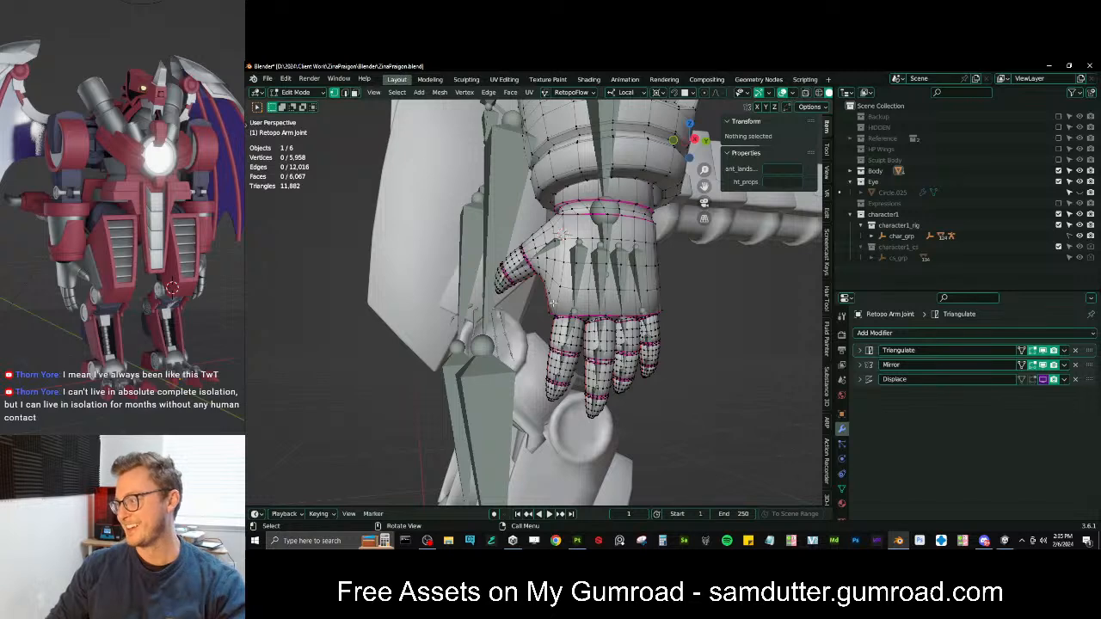
pyautogui.scroll(2, 557, 235)
pyautogui.click(594, 329)
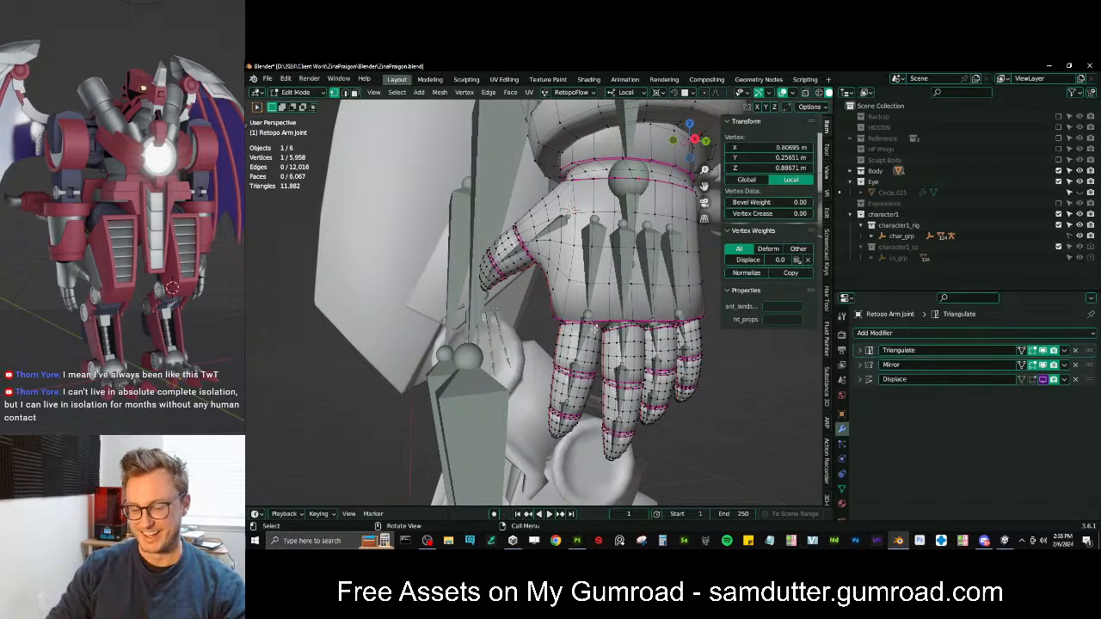
pyautogui.press('KP_Decimal')
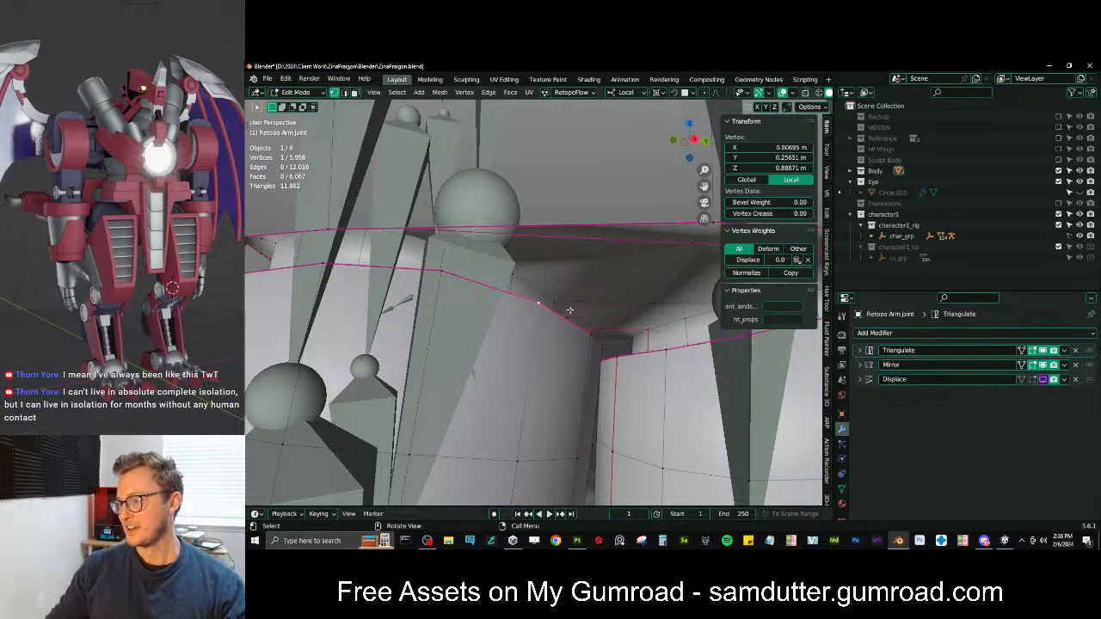
pyautogui.moveTo(537, 290); pyautogui.dragTo(445, 303, button='middle')
pyautogui.keyDown('alt'); pyautogui.click(545, 293); pyautogui.keyUp('alt')
pyautogui.keyDown('alt'); pyautogui.keyDown('shift'); pyautogui.click(448, 302); pyautogui.keyUp('shift'); pyautogui.keyUp('alt')
pyautogui.scroll(-3, 447, 302)
pyautogui.moveTo(596, 318); pyautogui.dragTo(599, 304, button='middle')
pyautogui.hotkey('shift', 's')
pyautogui.click(601, 356)
# Edit the rig and snap the joint between the index base bone and the first index finger bone to the 3D cursor
pyautogui.moveTo(599, 344); pyautogui.dragTo(564, 292, button='middle')
pyautogui.press('Tab')
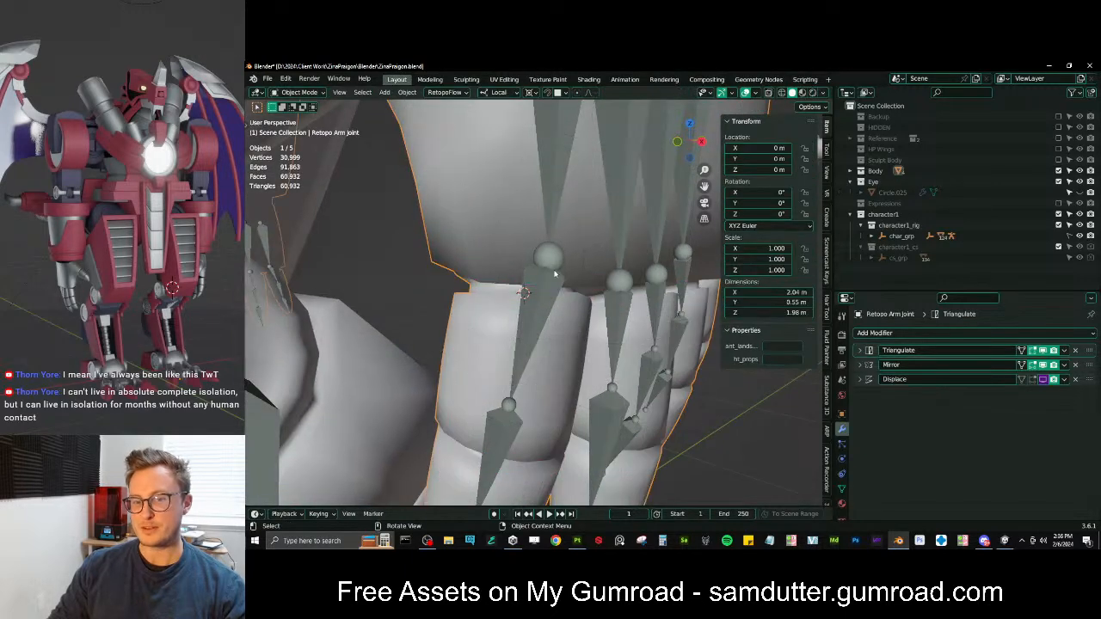
pyautogui.click(558, 277)
pyautogui.press('Tab')
pyautogui.click(618, 266)
pyautogui.hotkey('shift', 's')
pyautogui.click(614, 203)
# Select the edge loop at the left index finger's middle knuckle on the mesh and centre the 3D cursor on it
pyautogui.moveTo(614, 203); pyautogui.dragTo(610, 274, button='middle')
pyautogui.press('Tab')
pyautogui.click(547, 237)
pyautogui.press('Tab')
pyautogui.scroll(3, 510, 250)
pyautogui.click(509, 248)
pyautogui.keyDown('alt'); pyautogui.click(609, 275); pyautogui.keyUp('alt')
pyautogui.hotkey('shift', 's')
pyautogui.click(609, 338)
# Edit the rig and snap the joint between the first and second index finger reference bones to the 3D cursor
pyautogui.scroll(-3, 540, 292)
pyautogui.press('Tab')
pyautogui.click(521, 220)
pyautogui.press('Tab')
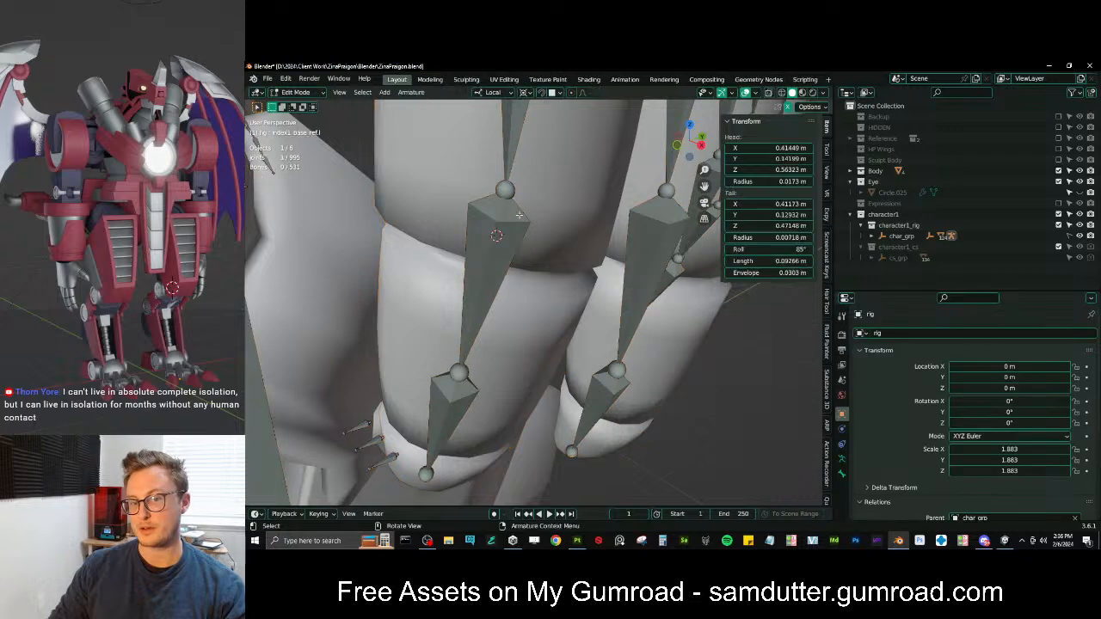
pyautogui.hotkey('shift', 's')
pyautogui.click(508, 163)
# Select the edge loop at the left index finger's outer knuckle on the mesh and centre the 3D cursor on it
pyautogui.moveTo(516, 176); pyautogui.dragTo(563, 158, button='middle')
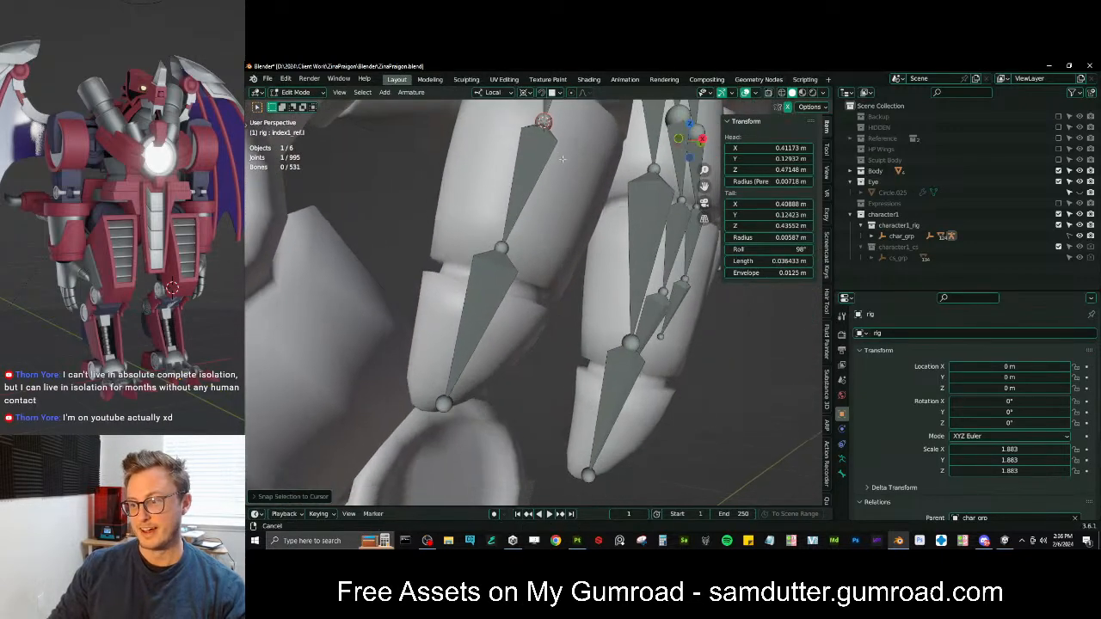
pyautogui.press('Tab')
pyautogui.click(554, 230)
pyautogui.press('Tab')
pyautogui.scroll(2, 547, 249)
pyautogui.click(511, 273)
pyautogui.keyDown('alt'); pyautogui.click(514, 280); pyautogui.keyUp('alt')
pyautogui.moveTo(514, 279); pyautogui.dragTo(539, 277, button='middle')
pyautogui.keyDown('alt'); pyautogui.click(486, 277); pyautogui.keyUp('alt')
pyautogui.hotkey('shift', 's')
pyautogui.click(646, 341)
# Edit the rig and snap the joint between the second and third index finger reference bones to the 3D cursor
pyautogui.scroll(-4, 568, 292)
pyautogui.press('Tab')
pyautogui.click(518, 252)
pyautogui.press('Tab')
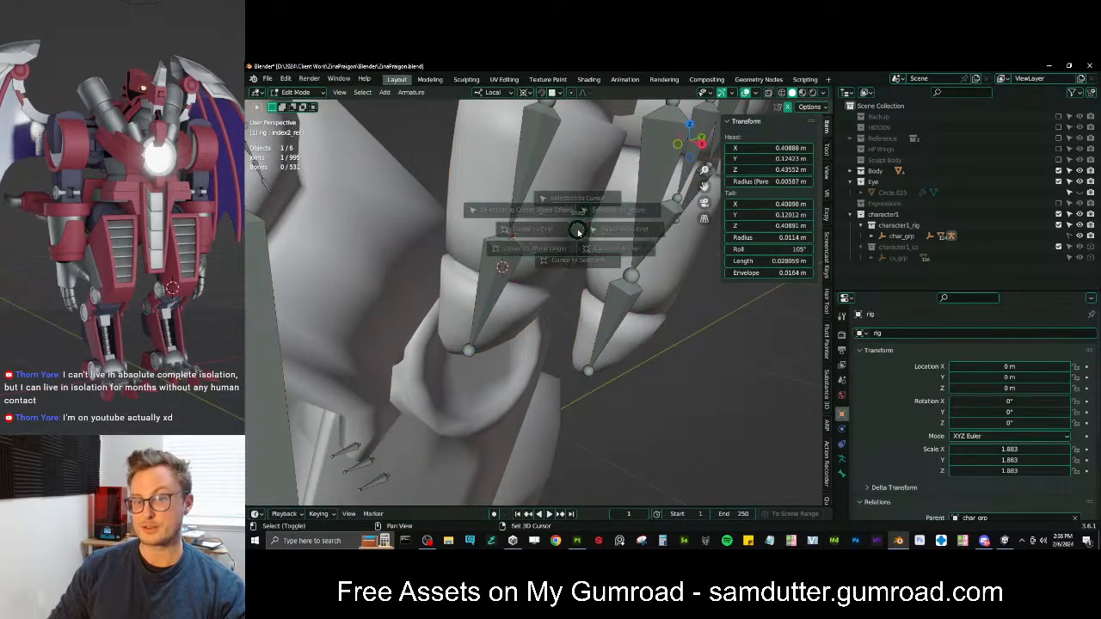
pyautogui.click(548, 209)
# Select the vertex at the left index fingertip on the hand mesh and move the 3D cursor to it
pyautogui.moveTo(542, 215); pyautogui.dragTo(536, 244, button='middle')
pyautogui.press('Tab')
pyautogui.click(456, 362)
pyautogui.press('Tab')
pyautogui.scroll(2, 433, 373)
pyautogui.keyDown('shift'); pyautogui.moveTo(432, 373); pyautogui.dragTo(607, 318, button='middle'); pyautogui.keyUp('shift')
pyautogui.click(655, 288)
pyautogui.hotkey('shift', 's')
pyautogui.click(688, 408)
# Edit the rig and snap the tip joint of the third index finger reference bone to the 3D cursor
pyautogui.press('Tab')
pyautogui.click(639, 312)
pyautogui.press('Tab')
pyautogui.click(593, 320)
pyautogui.hotkey('shift', 's')
pyautogui.click(555, 217)
# Select the edge loops around the left middle finger's middle knuckle on the mesh and move the 3D cursor to their centre
pyautogui.moveTo(555, 218); pyautogui.dragTo(465, 284, button='middle')
pyautogui.scroll(-5, 550, 292)
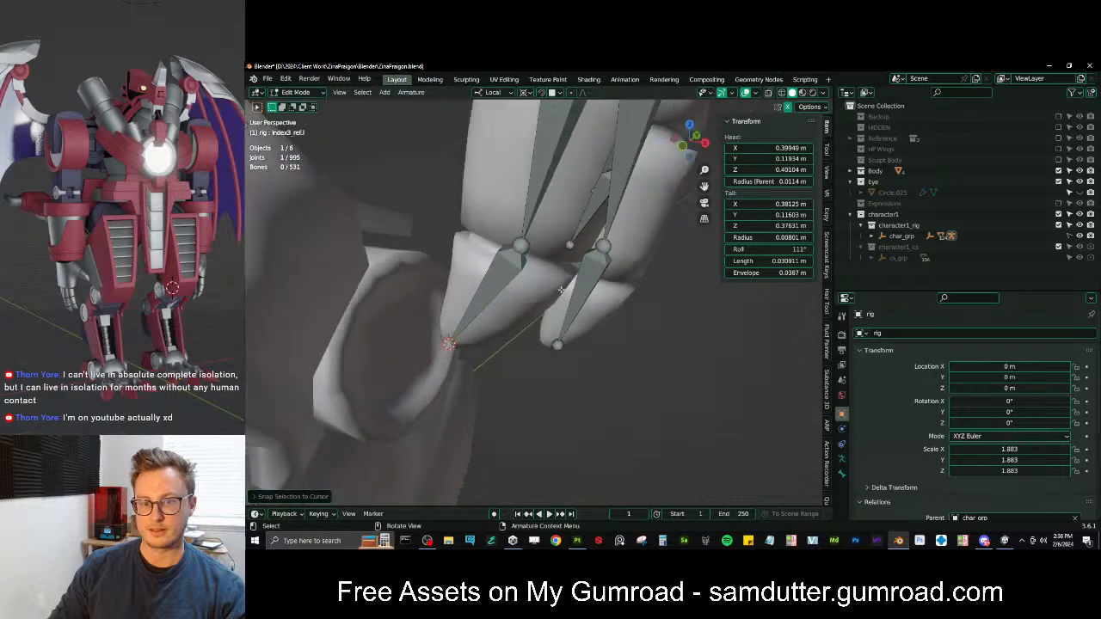
pyautogui.moveTo(550, 291); pyautogui.dragTo(514, 286, button='middle')
pyautogui.scroll(-3, 538, 293)
pyautogui.press('Tab')
pyautogui.scroll(-2, 559, 301)
pyautogui.moveTo(589, 309); pyautogui.dragTo(556, 315, button='middle')
pyautogui.click(575, 308)
pyautogui.scroll(3, 593, 302)
pyautogui.press('Tab')
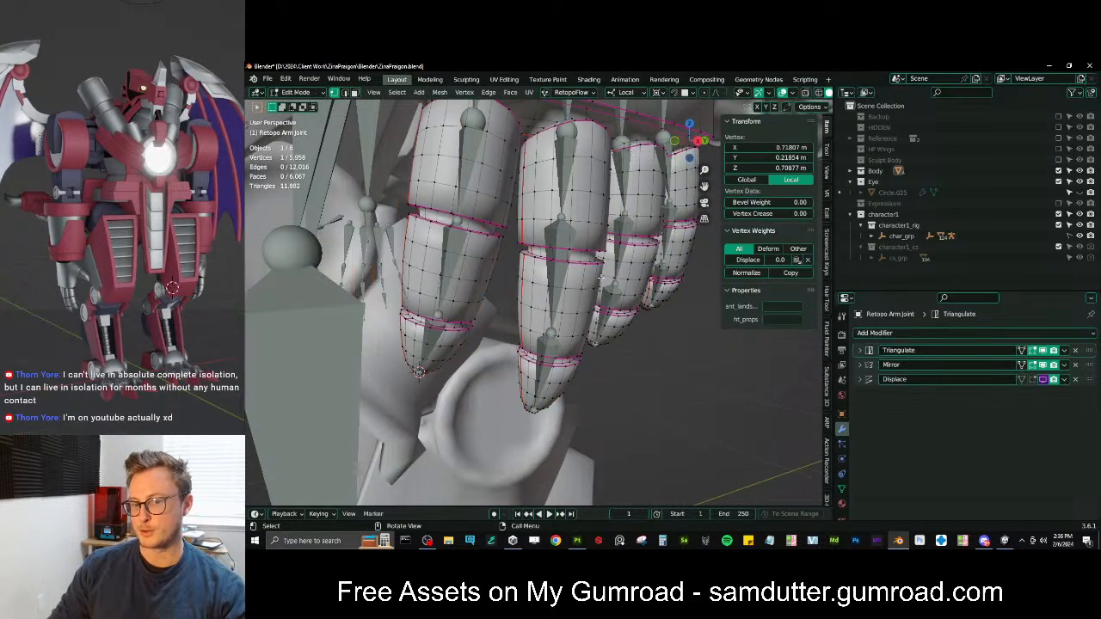
pyautogui.scroll(5, 555, 258)
pyautogui.moveTo(524, 220); pyautogui.dragTo(498, 273, button='middle')
pyautogui.keyDown('alt'); pyautogui.click(495, 225); pyautogui.keyUp('alt')
pyautogui.keyDown('alt'); pyautogui.keyDown('shift'); pyautogui.click(507, 283); pyautogui.keyUp('shift'); pyautogui.keyUp('alt')
pyautogui.hotkey('shift', 's')
pyautogui.click(604, 355)
# Snap the joint between the first and second middle finger reference bones to the 3D cursor and return to Object Mode
pyautogui.scroll(-4, 551, 292)
pyautogui.press('Tab')
pyautogui.click(524, 262)
pyautogui.press('Tab')
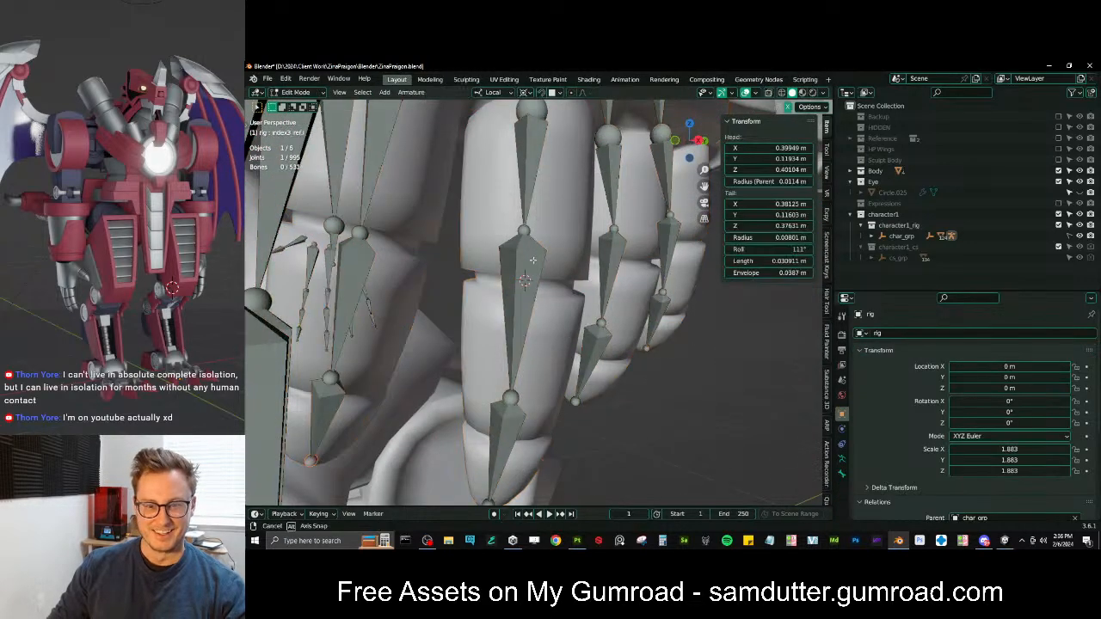
pyautogui.click(527, 228)
pyautogui.hotkey('shift', 's')
pyautogui.click(597, 166)
pyautogui.keyDown('shift'); pyautogui.moveTo(560, 193); pyautogui.dragTo(557, 261, button='middle'); pyautogui.keyUp('shift')
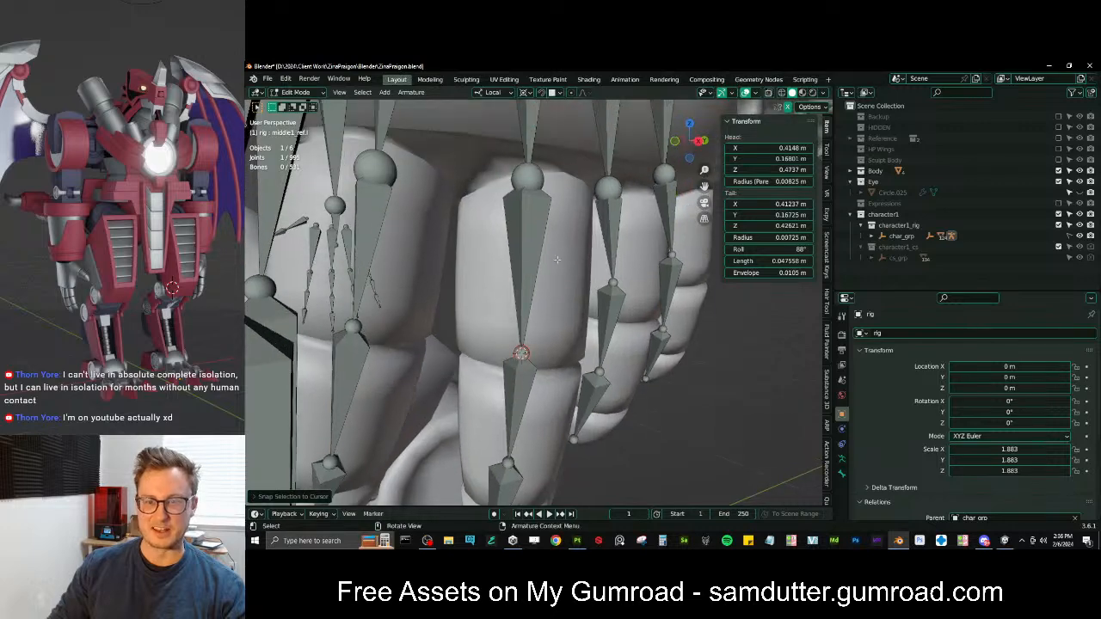
pyautogui.press('Tab')
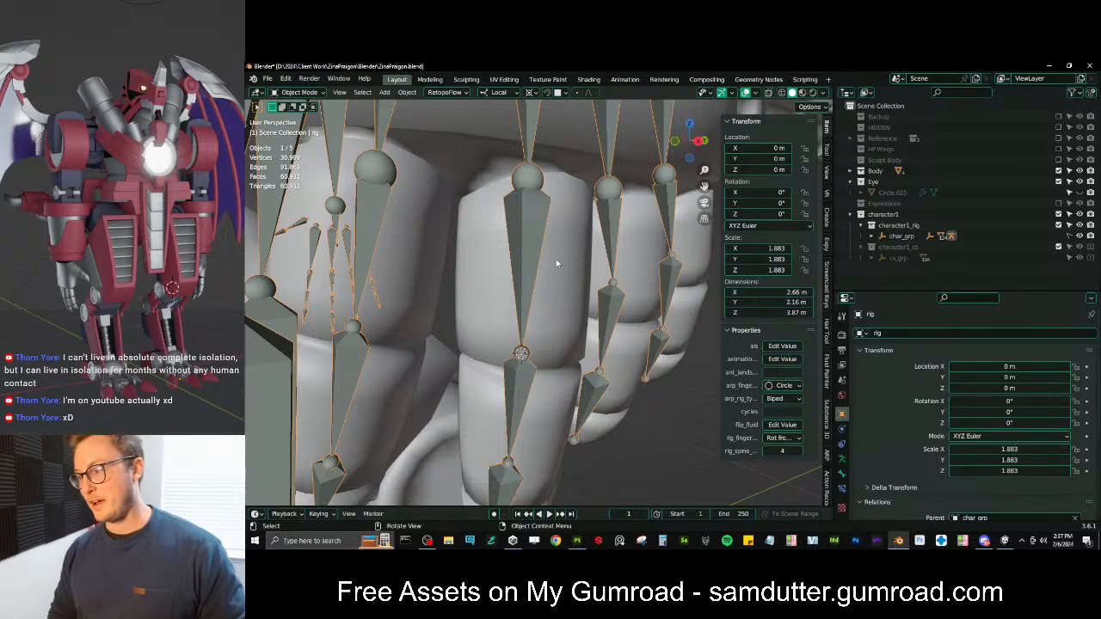
# Select the vertex at the left middle fingertip on the hand mesh and move the 3D cursor to it
pyautogui.moveTo(544, 256); pyautogui.dragTo(509, 273, button='middle')
pyautogui.click(562, 302)
pyautogui.press('Tab')
pyautogui.press('Tab')
pyautogui.moveTo(509, 344); pyautogui.dragTo(578, 336, button='middle')
pyautogui.press('Tab')
pyautogui.click(569, 393)
pyautogui.click(511, 366)
pyautogui.scroll(3, 578, 336)
pyautogui.hotkey('shift', 's')
pyautogui.click(623, 414)
# Edit the rig and snap the tip joint of the third middle finger reference bone to the 3D cursor
pyautogui.press('Tab')
pyautogui.click(618, 275)
pyautogui.press('Tab')
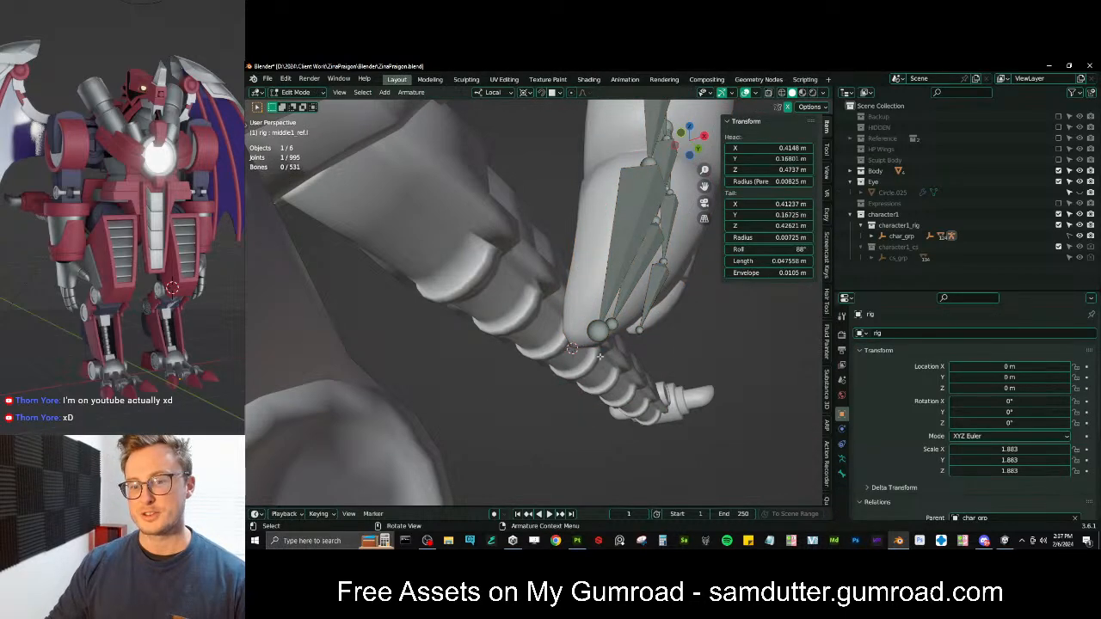
pyautogui.hotkey('shift', 's')
pyautogui.click(590, 249)
pyautogui.press('Tab')
# Select the edge loops around the left middle finger's last knuckle on the mesh and move the 3D cursor to their centre
pyautogui.moveTo(589, 249); pyautogui.dragTo(571, 265, button='middle')
pyautogui.press('Tab')
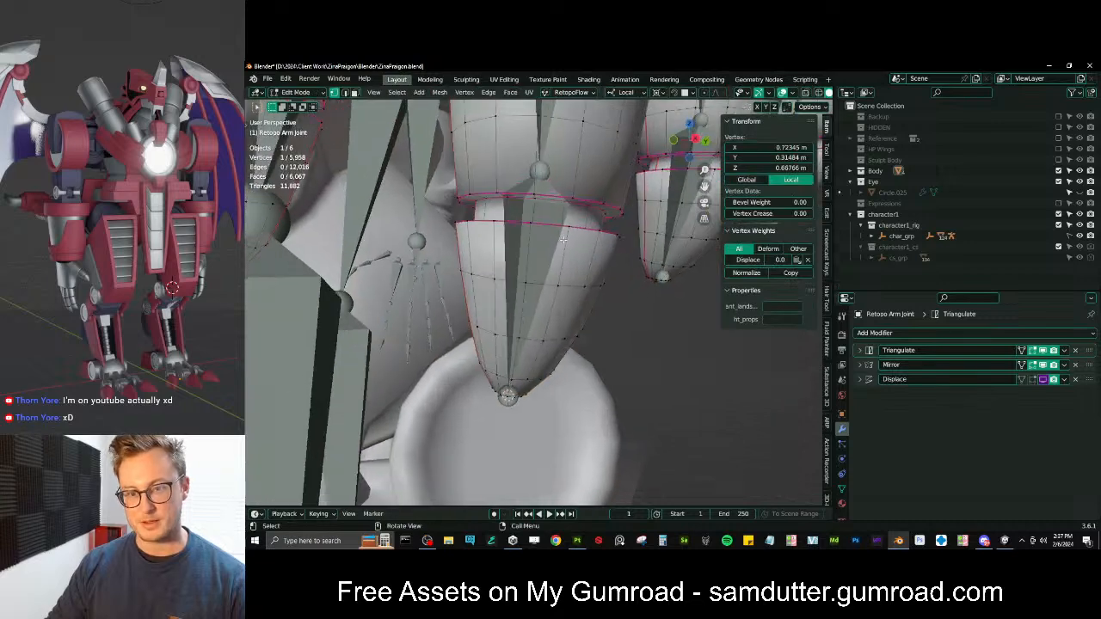
pyautogui.keyDown('alt'); pyautogui.click(553, 203); pyautogui.keyUp('alt')
pyautogui.moveTo(553, 203); pyautogui.dragTo(547, 293, button='middle')
pyautogui.keyDown('alt'); pyautogui.keyDown('shift'); pyautogui.click(536, 298); pyautogui.keyUp('shift'); pyautogui.keyUp('alt')
pyautogui.hotkey('shift', 's')
pyautogui.click(662, 356)
pyautogui.press('Tab')
# Try to snap the joint between the second and third middle finger reference bones to the 3D cursor
pyautogui.click(565, 265)
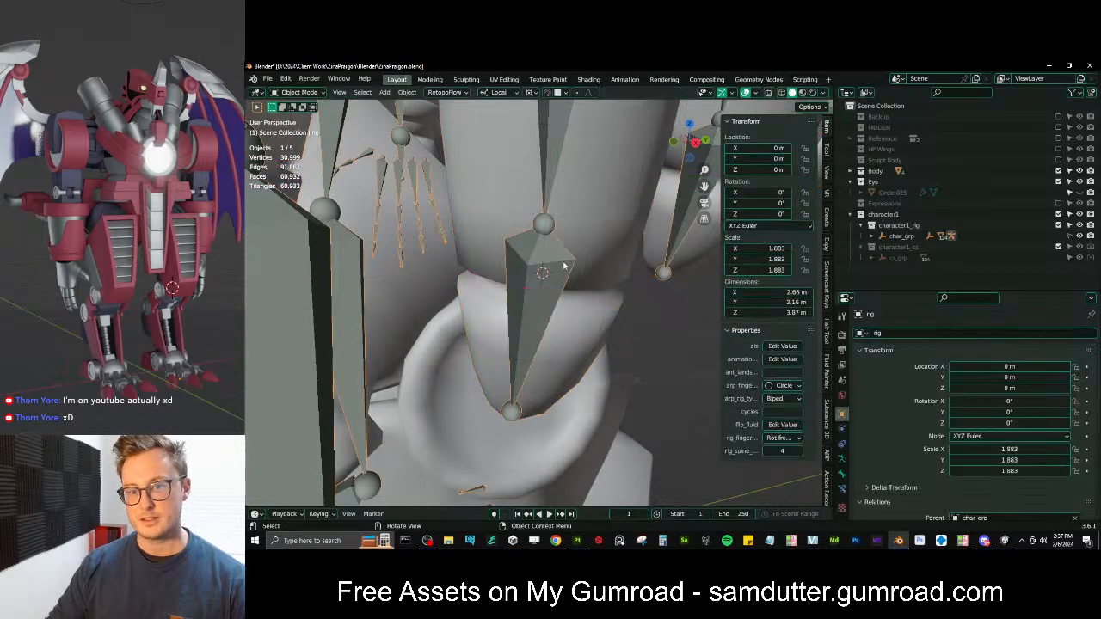
pyautogui.press('Tab')
pyautogui.click(548, 225)
pyautogui.hotkey('shift', 's')
pyautogui.click(621, 268)
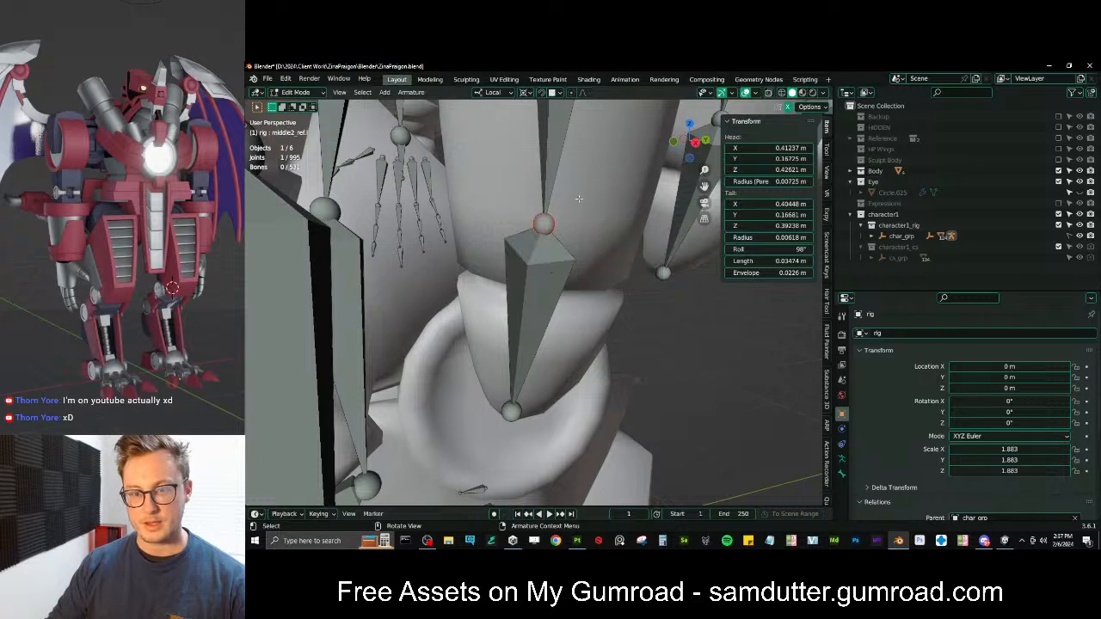
# Move the 3D cursor back to the centre of the edge loops selected around the middle finger's last knuckle on the mesh
pyautogui.press('Tab')
pyautogui.click(573, 323)
pyautogui.press('Tab')
pyautogui.hotkey('shift', 's')
pyautogui.click(609, 345)
# Snap the joint between the second and third middle finger reference bones to the 3D cursor and return to Object Mode
pyautogui.press('Tab')
pyautogui.click(557, 259)
pyautogui.press('Tab')
pyautogui.click(550, 253)
pyautogui.hotkey('shift', 's')
pyautogui.click(585, 157)
pyautogui.press('Tab')
# Select the vertex at the left ring fingertip on the hand mesh and move the 3D cursor to it
pyautogui.moveTo(559, 176); pyautogui.dragTo(591, 286, button='middle')
pyautogui.click(620, 254)
pyautogui.press('Tab')
pyautogui.click(612, 266)
pyautogui.hotkey('shift', 's')
pyautogui.click(593, 338)
pyautogui.press('Tab')
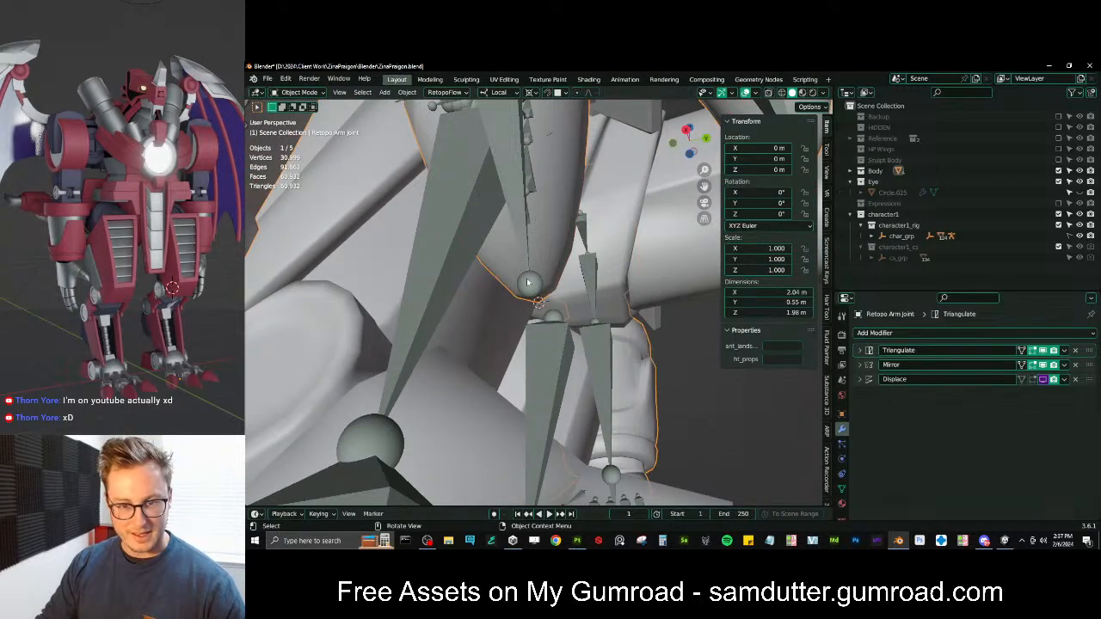
# Edit the rig and snap the tip joint of the third ring finger reference bone to the 3D cursor
pyautogui.click(592, 279)
pyautogui.press('Tab')
pyautogui.hotkey('shift', 's')
pyautogui.click(607, 208)
pyautogui.moveTo(607, 208); pyautogui.dragTo(613, 236, button='middle')
pyautogui.press('Tab')
# Select the edge loops around the left ring finger's last knuckle on the mesh and move the 3D cursor to their centre
pyautogui.click(607, 260)
pyautogui.scroll(1, 611, 260)
pyautogui.press('Tab')
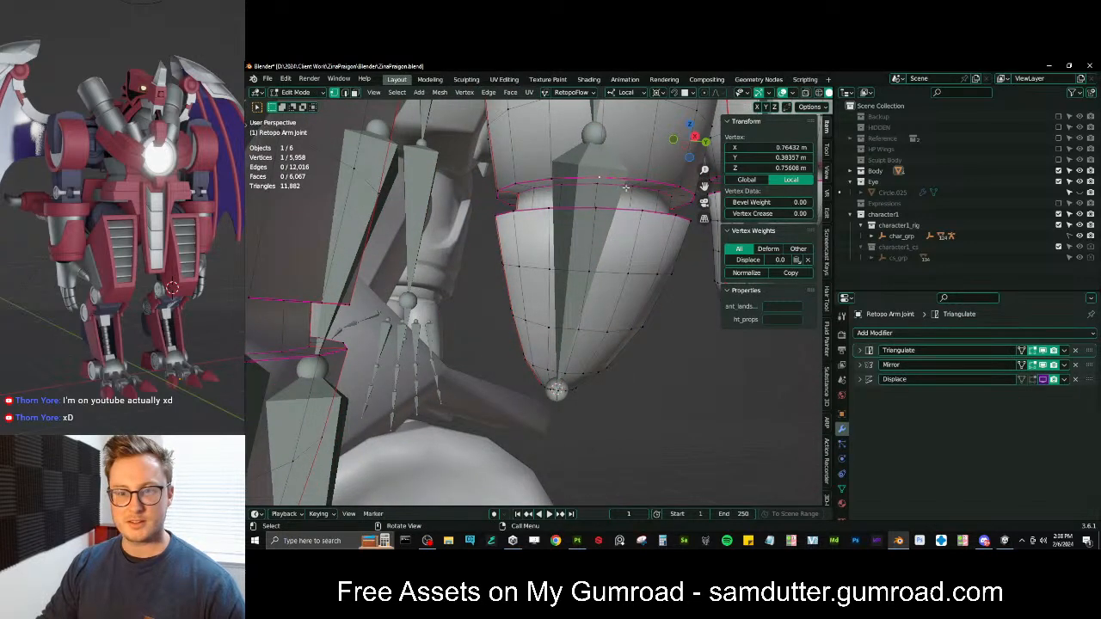
pyautogui.keyDown('alt'); pyautogui.click(625, 186); pyautogui.keyUp('alt')
pyautogui.moveTo(625, 186); pyautogui.dragTo(664, 264, button='middle')
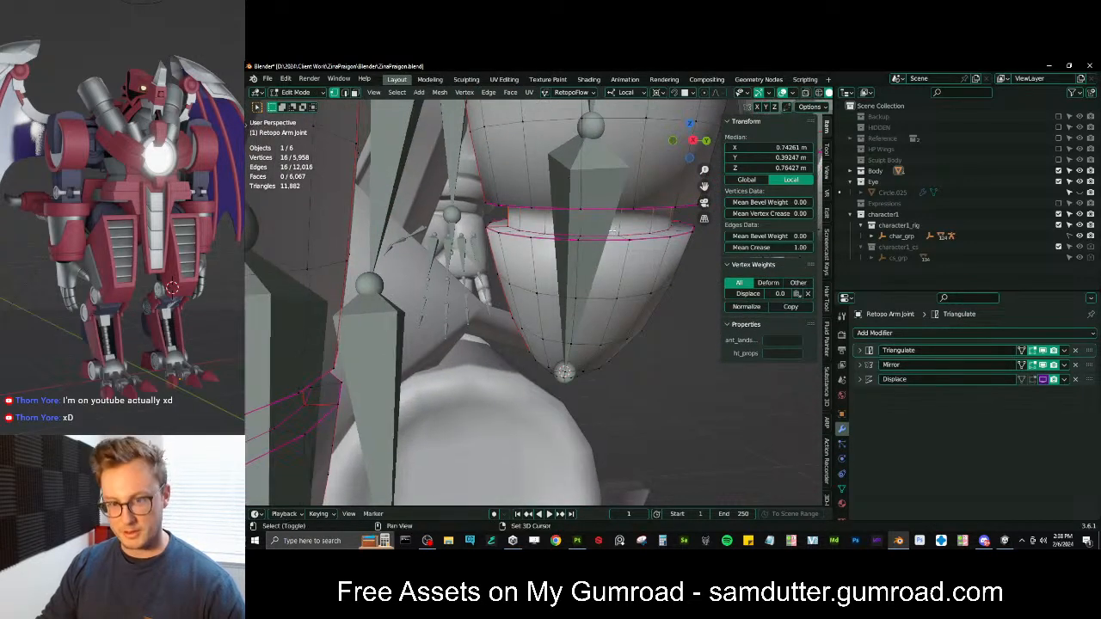
pyautogui.hotkey('shift', 's')
pyautogui.click(662, 294)
pyautogui.scroll(-4, 632, 280)
pyautogui.press('Tab')
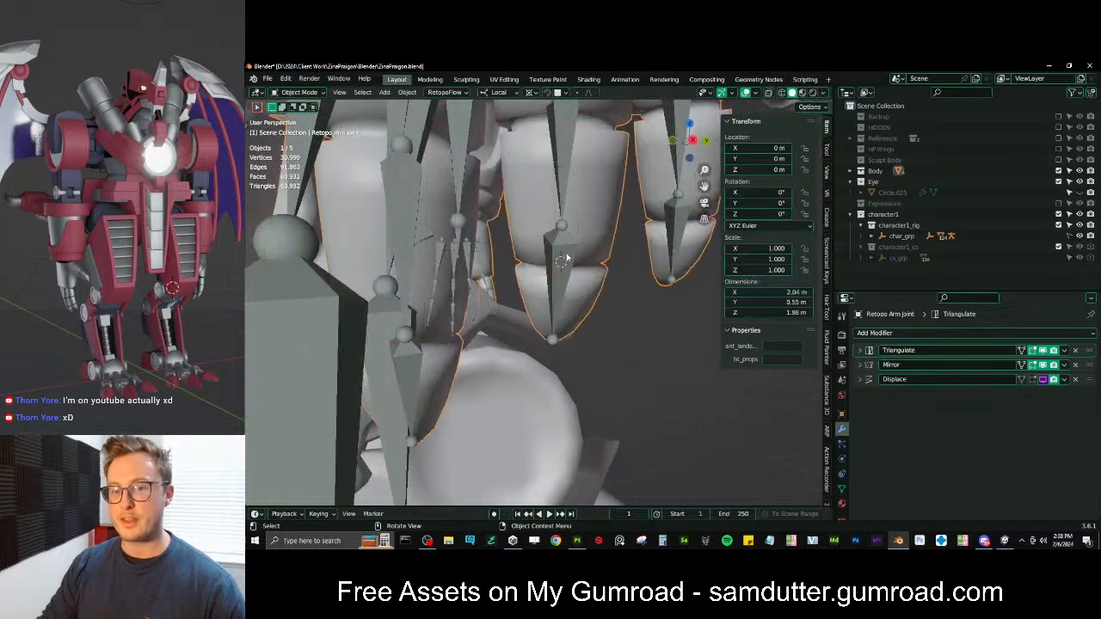
# Snap the joint between the second and third ring finger reference bones to the 3D cursor and return to Object Mode
pyautogui.click(568, 257)
pyautogui.press('Tab')
pyautogui.moveTo(593, 228); pyautogui.dragTo(589, 251, button='middle')
pyautogui.hotkey('shift', 's')
pyautogui.click(603, 176)
pyautogui.press('Tab')
# Select the edge loops around the left ring finger's middle knuckle on the mesh and move the 3D cursor to their centre
pyautogui.click(614, 209)
pyautogui.moveTo(614, 209)
pyautogui.keyDown('shift'); pyautogui.mouseDown(button='middle')
pyautogui.moveTo(619, 307)
pyautogui.moveTo(587, 244)
pyautogui.moveTo(627, 208)
pyautogui.mouseUp(button='middle'); pyautogui.keyUp('shift')
pyautogui.press('Tab')
pyautogui.keyDown('alt'); pyautogui.click(629, 207); pyautogui.keyUp('alt')
pyautogui.hotkey('shift', 's')
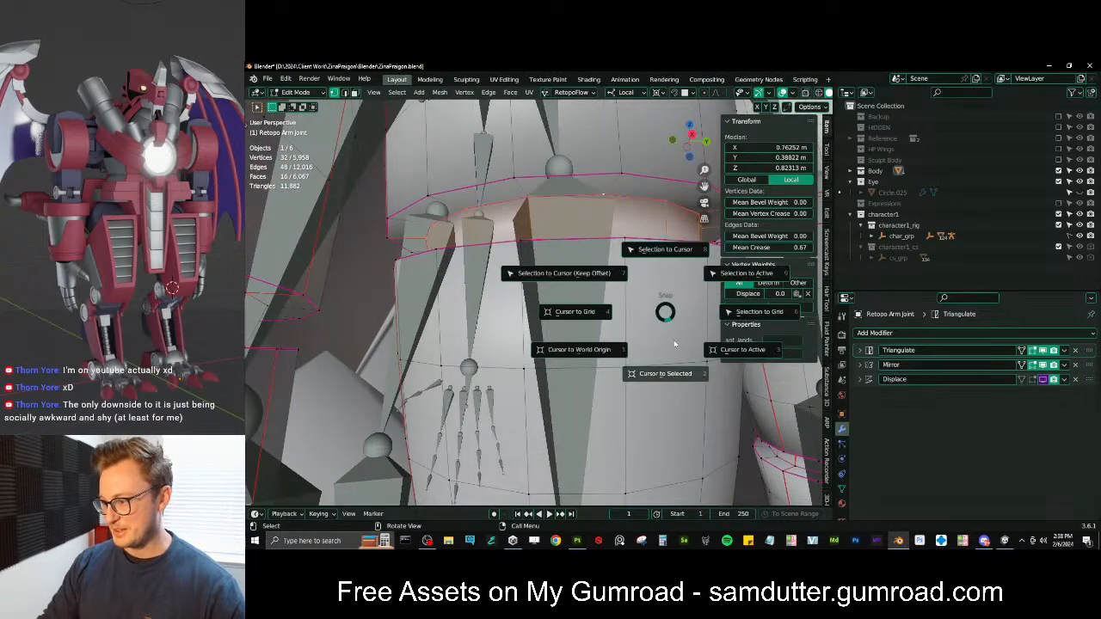
pyautogui.click(669, 373)
pyautogui.scroll(-5, 658, 366)
pyautogui.press('Tab')
pyautogui.press('Tab')
pyautogui.press('Tab')
# Snap the joint between the first and second ring finger reference bones to the 3D cursor and save the file
pyautogui.click(559, 262)
pyautogui.press('Tab')
pyautogui.click(548, 248)
pyautogui.hotkey('shift', 's')
pyautogui.click(549, 213)
pyautogui.moveTo(551, 215); pyautogui.dragTo(602, 319, button='middle')
pyautogui.press('Tab')
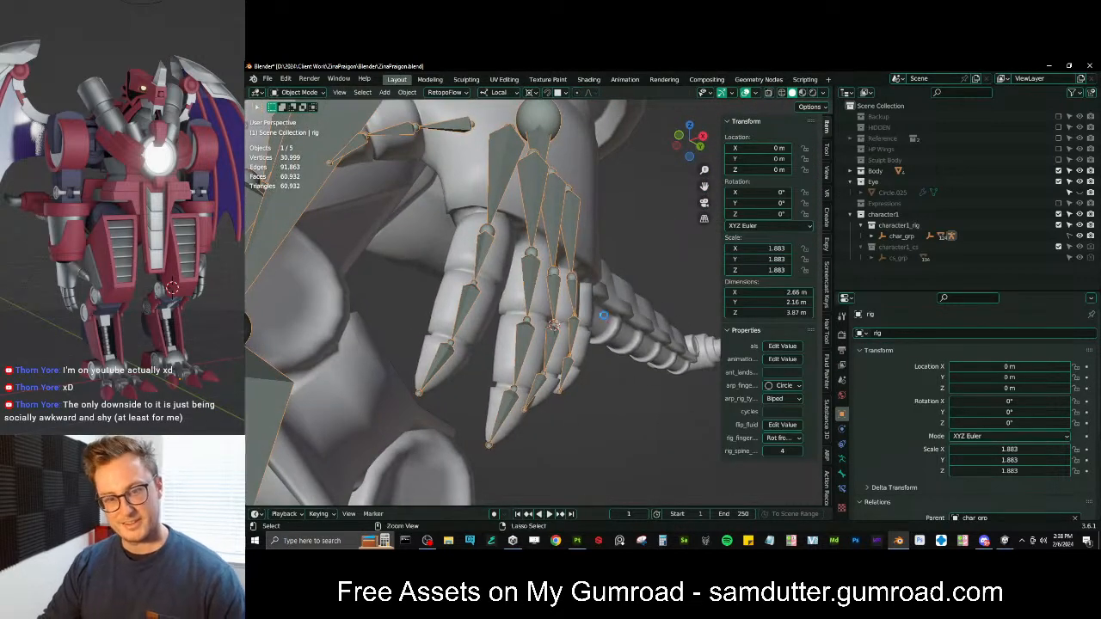
pyautogui.hotkey('ctrl', 's')
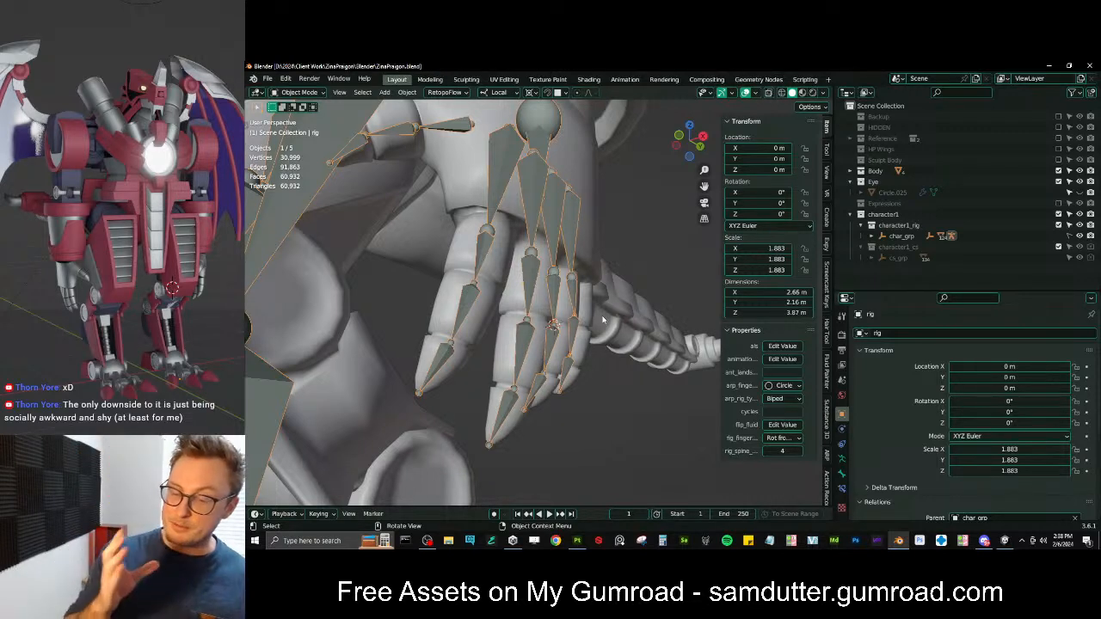
# Select the edge loops around the base knuckle of the left ring finger on the hand mesh
pyautogui.moveTo(603, 320); pyautogui.dragTo(529, 311, button='middle')
pyautogui.click(577, 283)
pyautogui.press('Tab')
pyautogui.scroll(3, 568, 252)
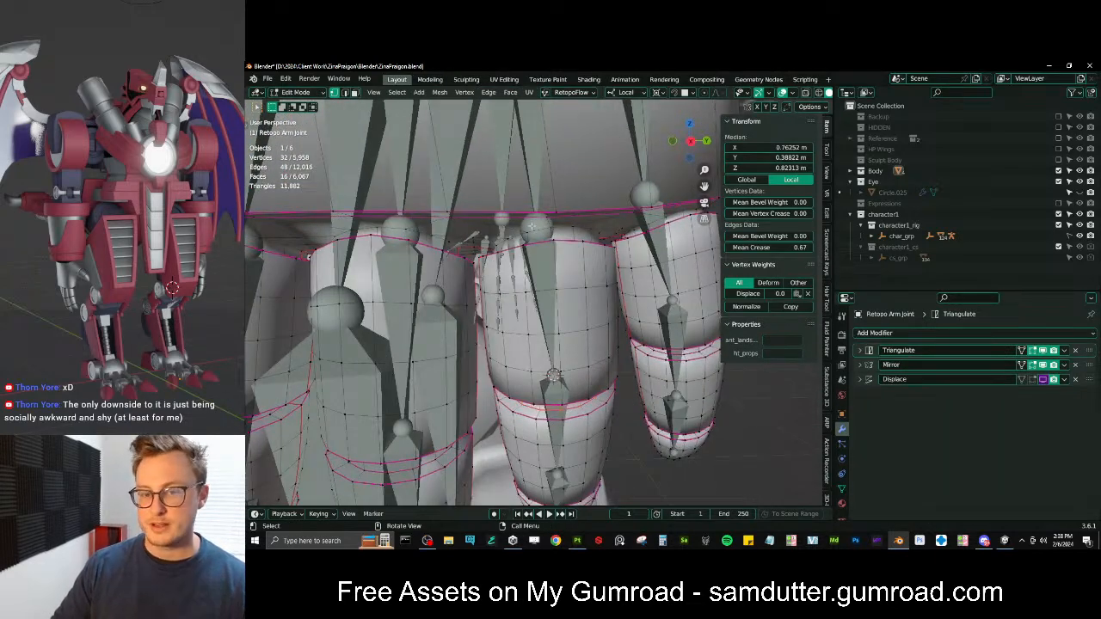
pyautogui.click(530, 240)
pyautogui.keyDown('alt'); pyautogui.click(530, 241); pyautogui.keyUp('alt')
pyautogui.moveTo(529, 241); pyautogui.dragTo(534, 266, button='middle')
pyautogui.scroll(2, 534, 267)
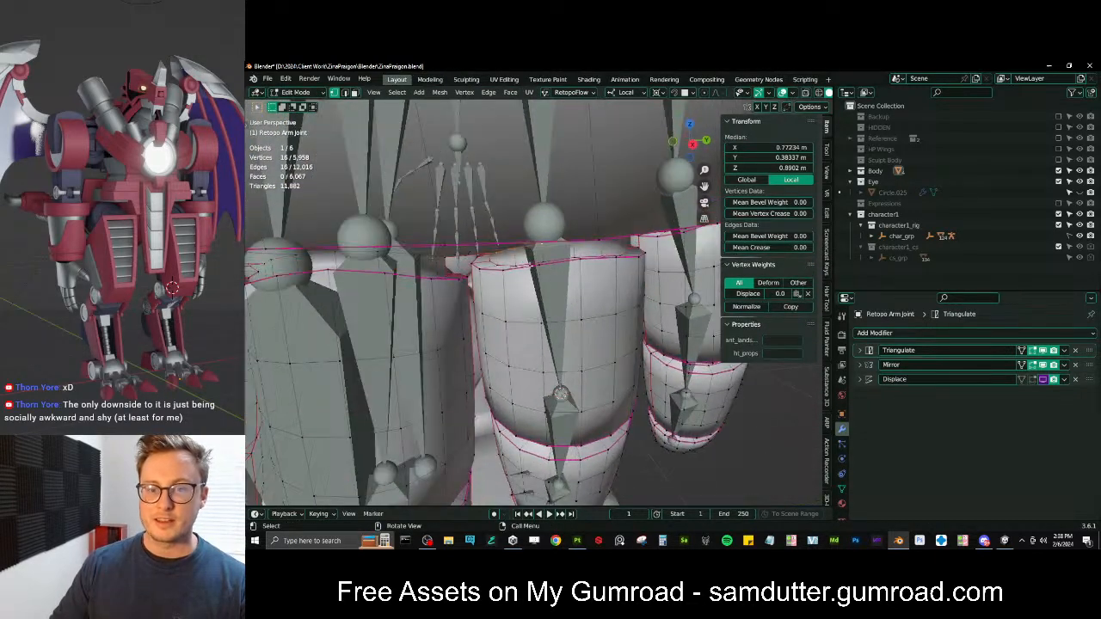
pyautogui.keyDown('alt'); pyautogui.click(525, 262); pyautogui.keyUp('alt')
# Try to snap the base knuckle joint of the ring finger reference bones to the 3D cursor
pyautogui.press('Tab')
pyautogui.click(553, 212)
pyautogui.press('Tab')
pyautogui.click(555, 208)
pyautogui.hotkey('shift', 's')
pyautogui.click(590, 192)
pyautogui.moveTo(590, 193); pyautogui.dragTo(600, 288, button='middle')
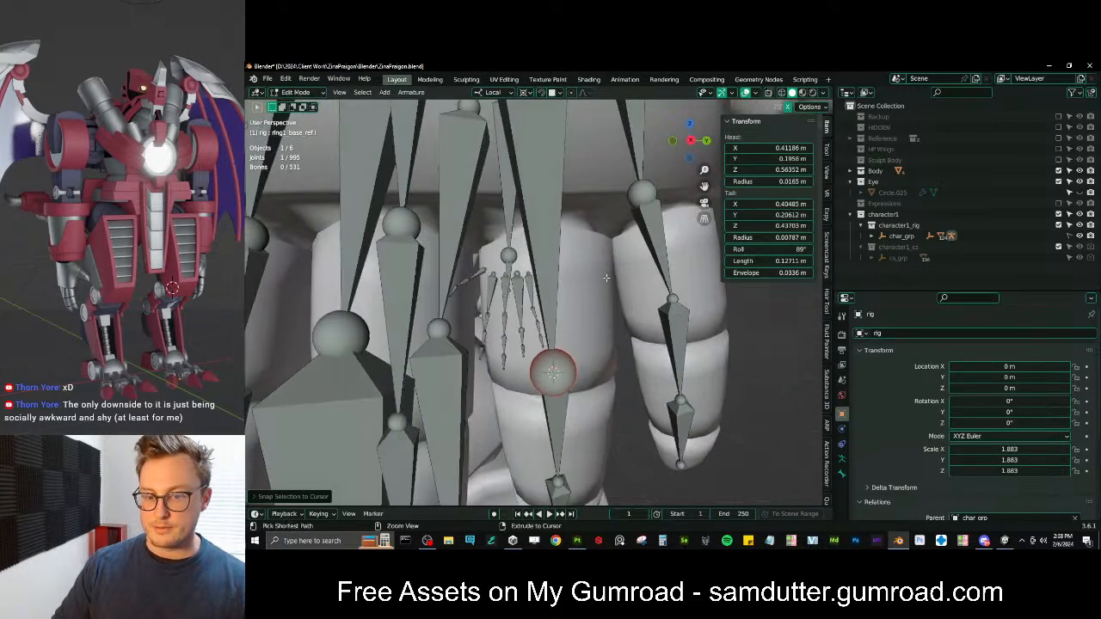
# Return to the hand mesh and move the 3D cursor to the centre of the selected ring finger base knuckle loops
pyautogui.press('Tab')
pyautogui.click(599, 287)
pyautogui.press('Tab')
pyautogui.hotkey('shift', 's')
pyautogui.click(617, 325)
# Undo the last snap of the ring finger's base knuckle joint in the rig
pyautogui.press('Tab')
pyautogui.click(574, 302)
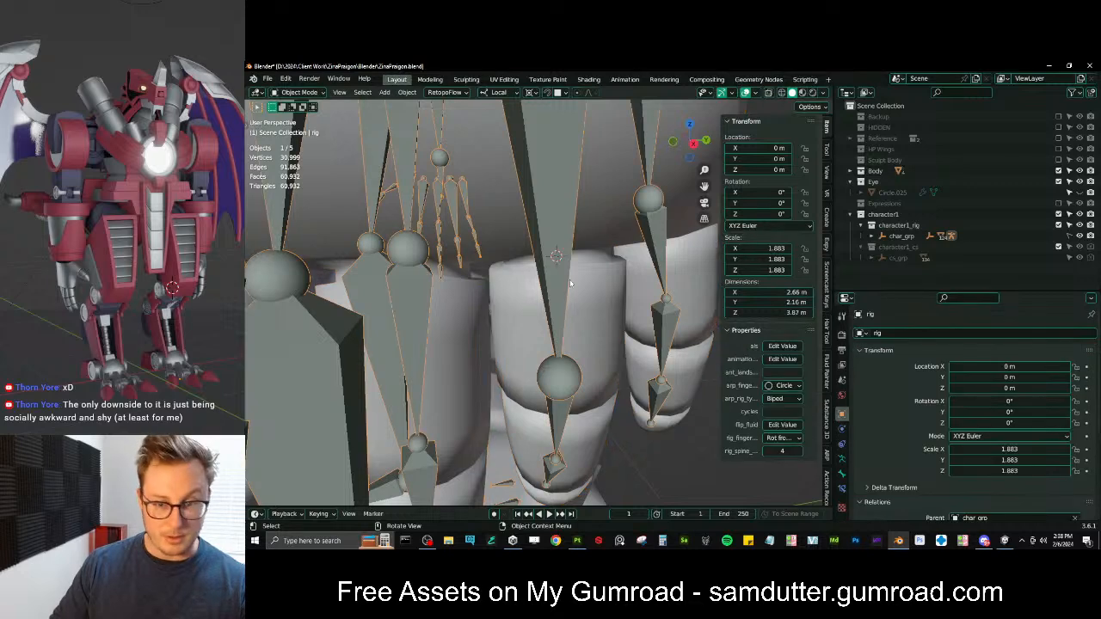
pyautogui.press('Tab')
pyautogui.click(558, 379)
pyautogui.moveTo(558, 379); pyautogui.dragTo(598, 348, button='middle')
pyautogui.hotkey('ctrl', 'z')
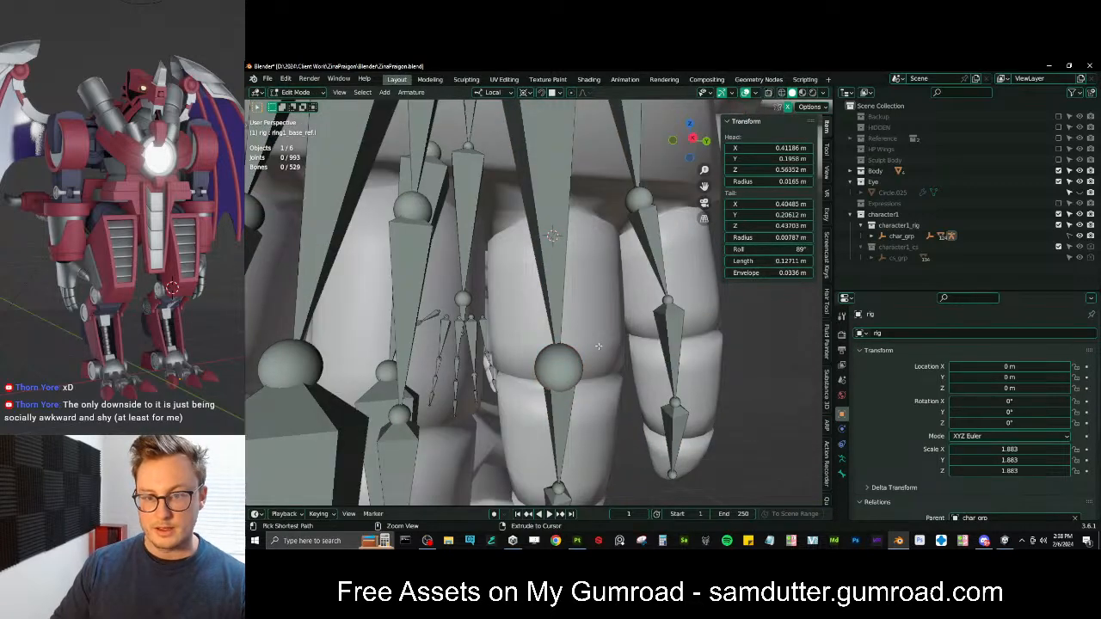
pyautogui.press('Tab')
pyautogui.click(600, 348)
pyautogui.press('Tab')
pyautogui.press('Tab')
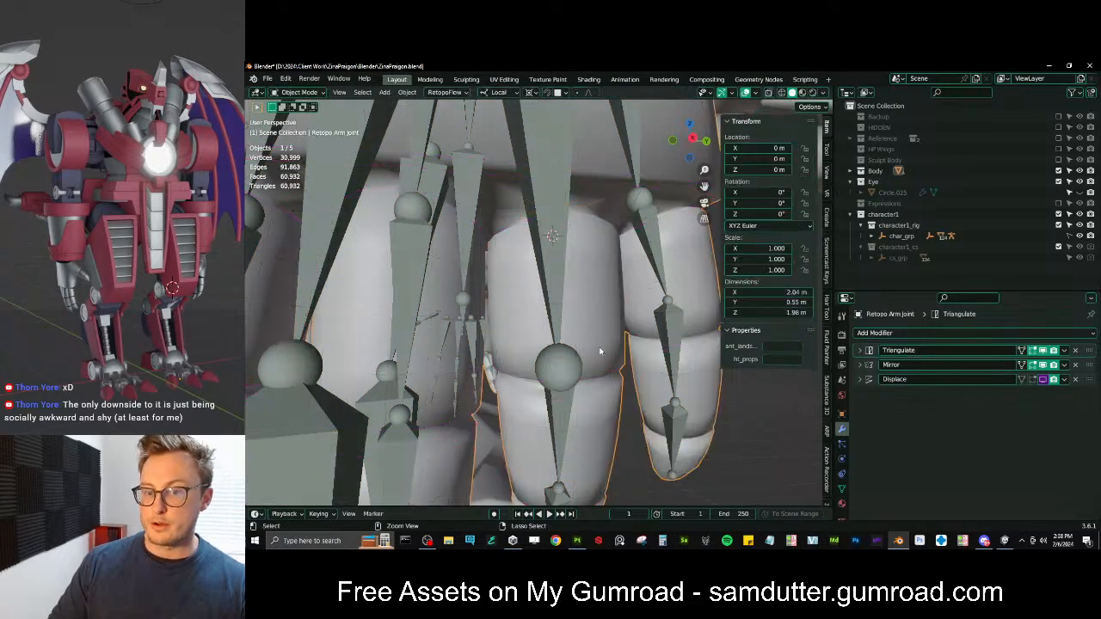
# Edit the rig and snap the ring finger's base knuckle joint to the 3D cursor at the mesh knuckle
pyautogui.click(599, 346)
pyautogui.press('Tab')
pyautogui.hotkey('shift', 's')
pyautogui.click(615, 248)
pyautogui.press('Tab')
# Select the edge loops around the base knuckle of the left little finger on the hand mesh
pyautogui.moveTo(615, 248); pyautogui.dragTo(518, 280, button='middle')
pyautogui.click(567, 275)
pyautogui.press('Tab')
pyautogui.scroll(2, 566, 276)
pyautogui.keyDown('alt'); pyautogui.click(542, 237); pyautogui.keyUp('alt')
pyautogui.keyDown('alt'); pyautogui.keyDown('shift'); pyautogui.click(585, 238); pyautogui.keyUp('shift'); pyautogui.keyUp('alt')
pyautogui.hotkey('ctrl', 'z')
pyautogui.keyDown('alt'); pyautogui.keyDown('shift'); pyautogui.click(573, 235); pyautogui.keyUp('shift'); pyautogui.keyUp('alt')
# Check the selected little finger loops in wireframe shading, move the 3D cursor to their centre and return to Object Mode
pyautogui.moveTo(569, 238); pyautogui.dragTo(502, 273, button='middle')
pyautogui.hotkey('shift', 'z')
pyautogui.scroll(-4, 525, 301)
pyautogui.press('z')
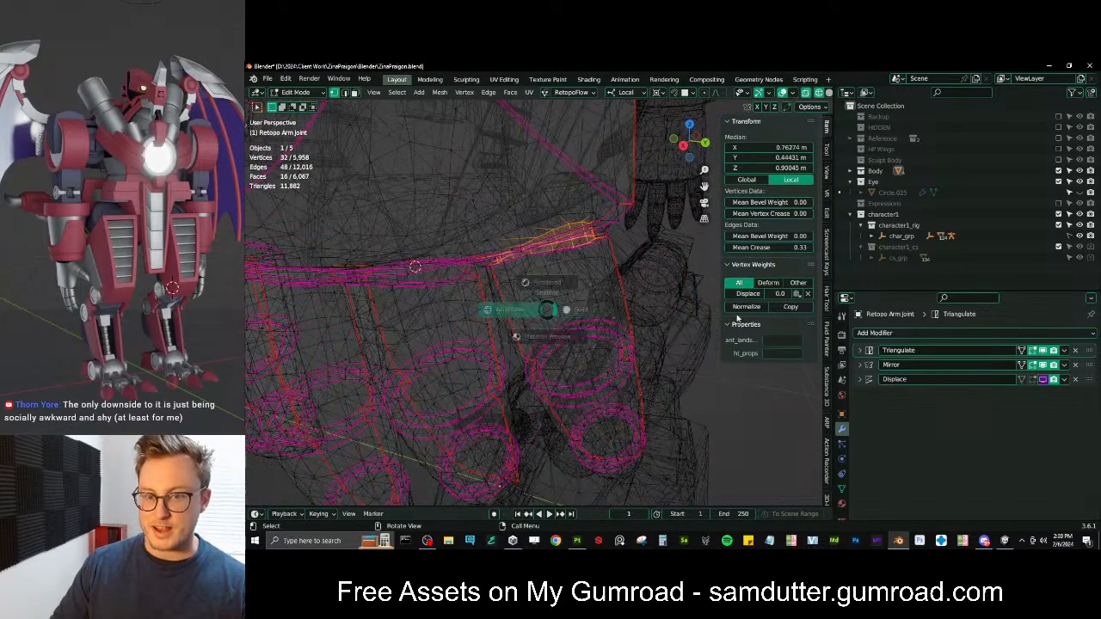
pyautogui.moveTo(564, 333); pyautogui.dragTo(580, 324, button='middle')
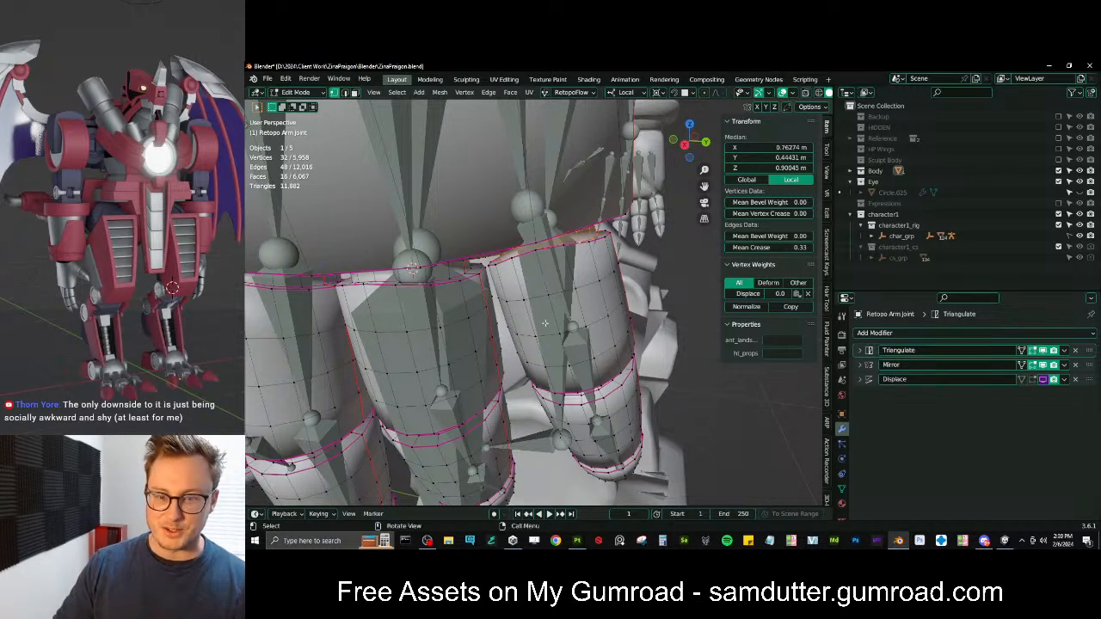
pyautogui.hotkey('shift', 's')
pyautogui.click(543, 383)
pyautogui.press('Tab')
pyautogui.moveTo(600, 314); pyautogui.dragTo(603, 299, button='middle')
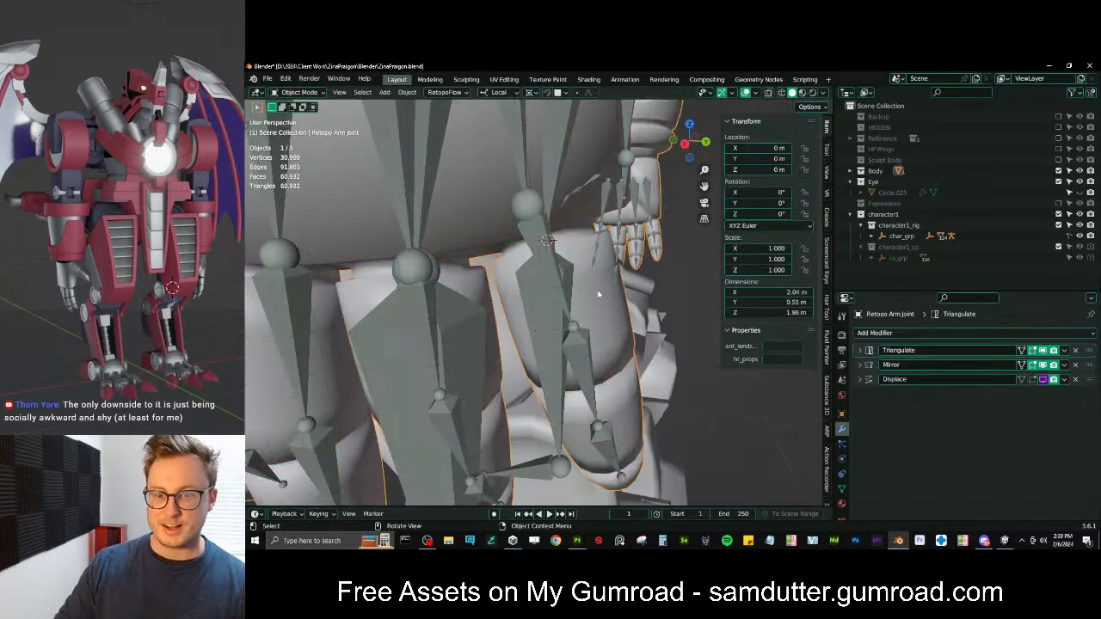
# Snap the armature's pinky knuckle joint to the 3D cursor
pyautogui.click(527, 212)
pyautogui.press('Tab')
pyautogui.click(550, 230)
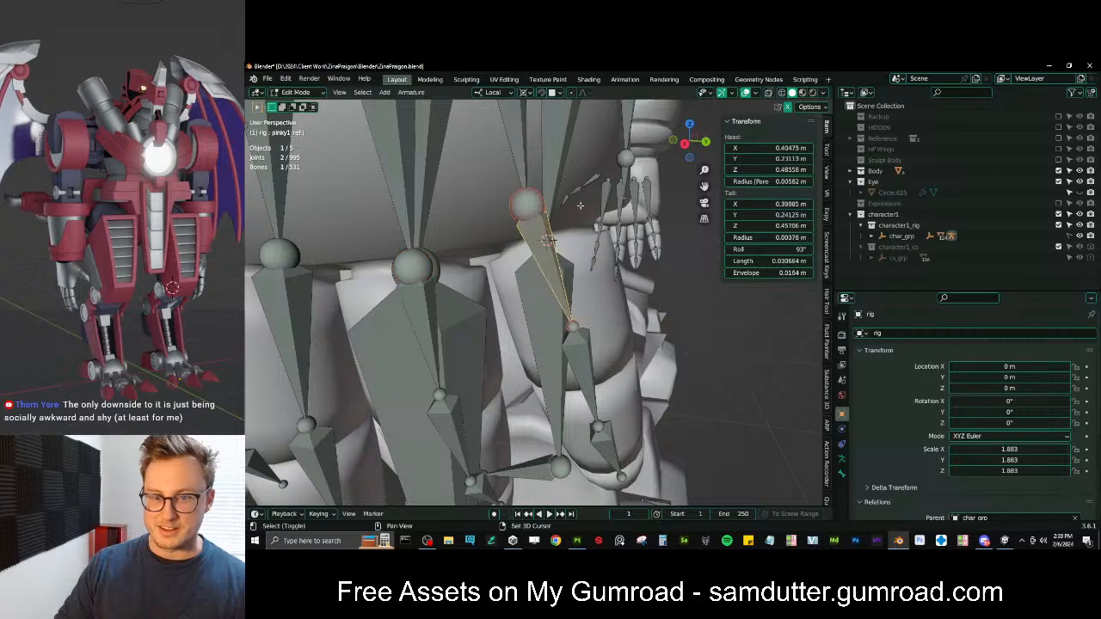
pyautogui.click(552, 199)
pyautogui.click(638, 195)
pyautogui.hotkey('shift', 's')
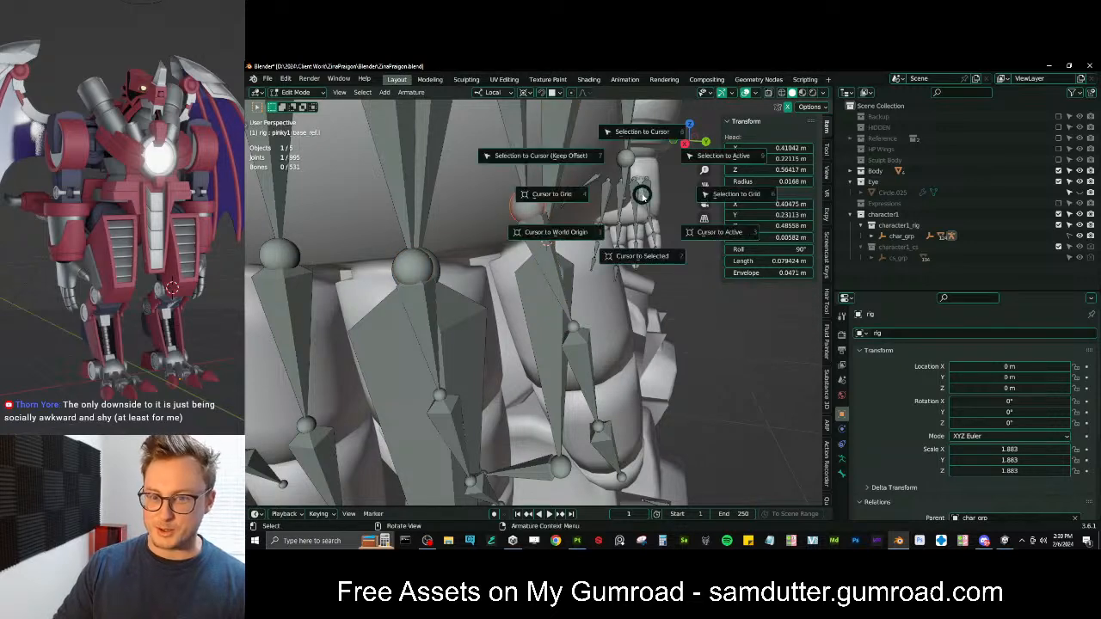
pyautogui.click(599, 169)
# Snap the 3D cursor to the edge loops on both sides of the pinky mesh's next seam
pyautogui.moveTo(594, 351); pyautogui.dragTo(619, 332, button='middle')
pyautogui.press('Tab')
pyautogui.click(617, 392)
pyautogui.press('Tab')
pyautogui.moveTo(617, 391); pyautogui.dragTo(547, 316, button='middle')
pyautogui.click(528, 304)
pyautogui.keyDown('alt'); pyautogui.click(530, 304); pyautogui.keyUp('alt')
pyautogui.scroll(3, 547, 316)
pyautogui.keyDown('alt'); pyautogui.keyDown('shift'); pyautogui.click(585, 346); pyautogui.keyUp('shift'); pyautogui.keyUp('alt')
pyautogui.hotkey('shift', 's')
pyautogui.click(665, 405)
# Snap the joint between the first and second pinky bones to the 3D cursor
pyautogui.scroll(-3, 619, 344)
pyautogui.press('Tab')
pyautogui.click(568, 274)
pyautogui.press('Tab')
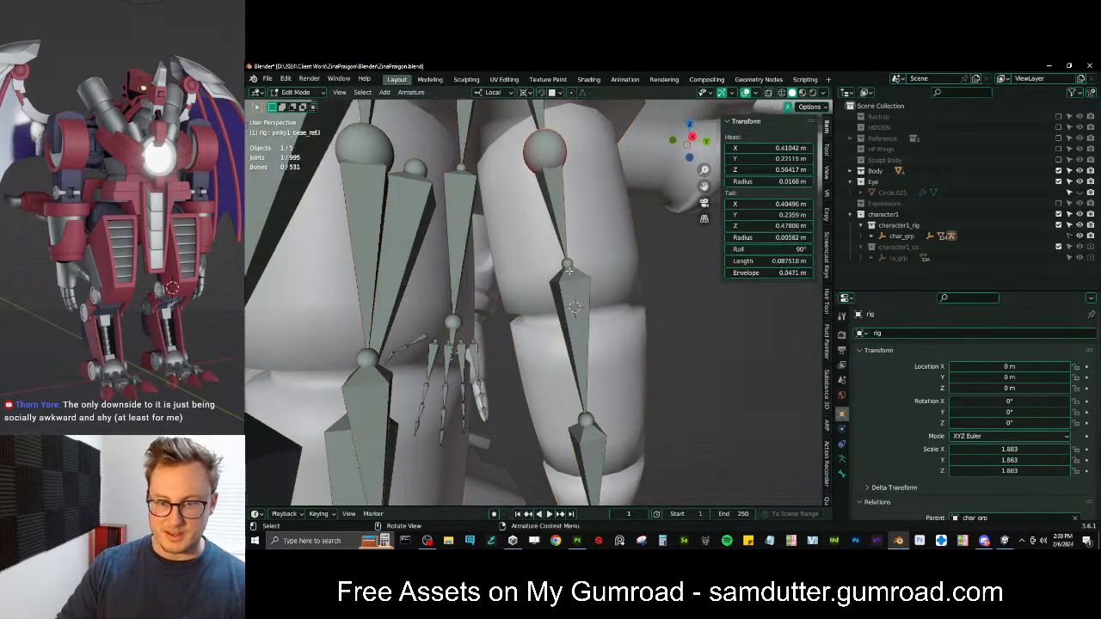
pyautogui.hotkey('shift', 's')
pyautogui.click(642, 191)
pyautogui.keyDown('shift'); pyautogui.moveTo(636, 417); pyautogui.dragTo(610, 241, button='middle'); pyautogui.keyUp('shift')
# Place the 3D cursor at the centre of the two edge loops around the last pinky segment's seam
pyautogui.press('Tab')
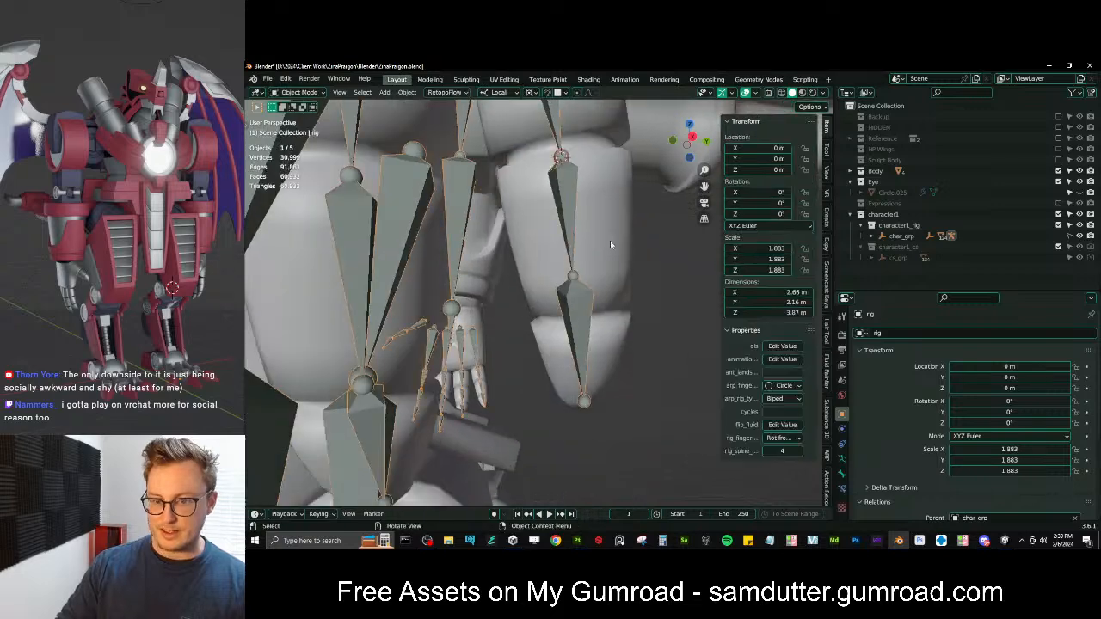
pyautogui.click(610, 245)
pyautogui.moveTo(609, 325); pyautogui.dragTo(613, 275, button='middle')
pyautogui.scroll(3, 612, 275)
pyautogui.press('Tab')
pyautogui.click(581, 297)
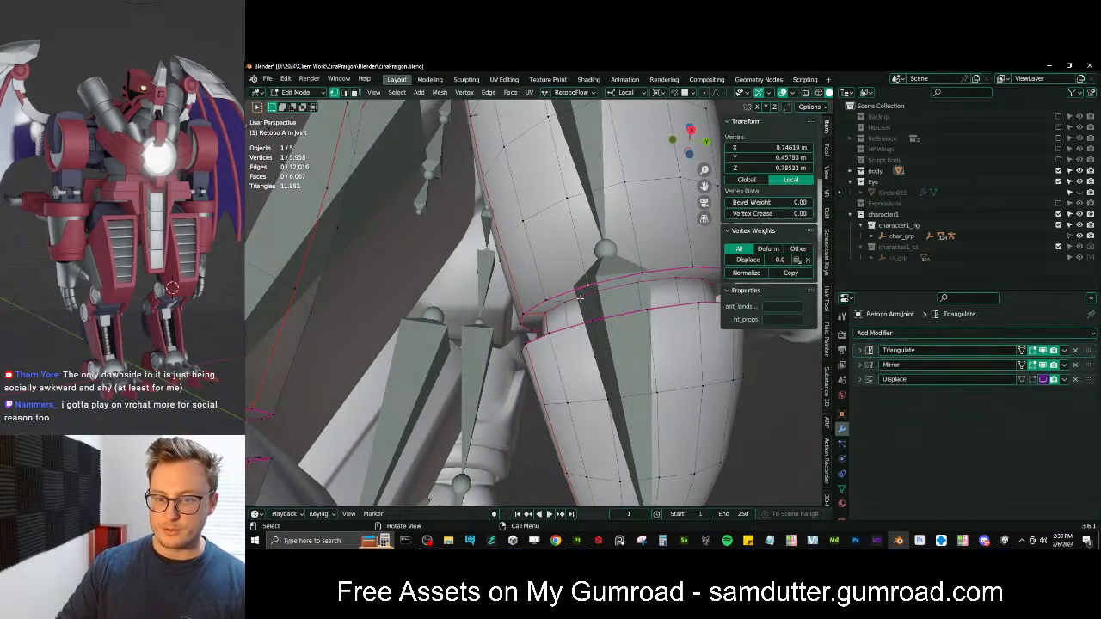
pyautogui.keyDown('alt'); pyautogui.click(587, 299); pyautogui.keyUp('alt')
pyautogui.moveTo(586, 298); pyautogui.dragTo(592, 353, button='middle')
pyautogui.keyDown('alt'); pyautogui.keyDown('shift'); pyautogui.click(593, 344); pyautogui.keyUp('shift'); pyautogui.keyUp('alt')
pyautogui.hotkey('shift', 's')
pyautogui.click(647, 417)
# Snap the joint between the second and third pinky bones to the 3D cursor
pyautogui.press('Tab')
pyautogui.click(632, 318)
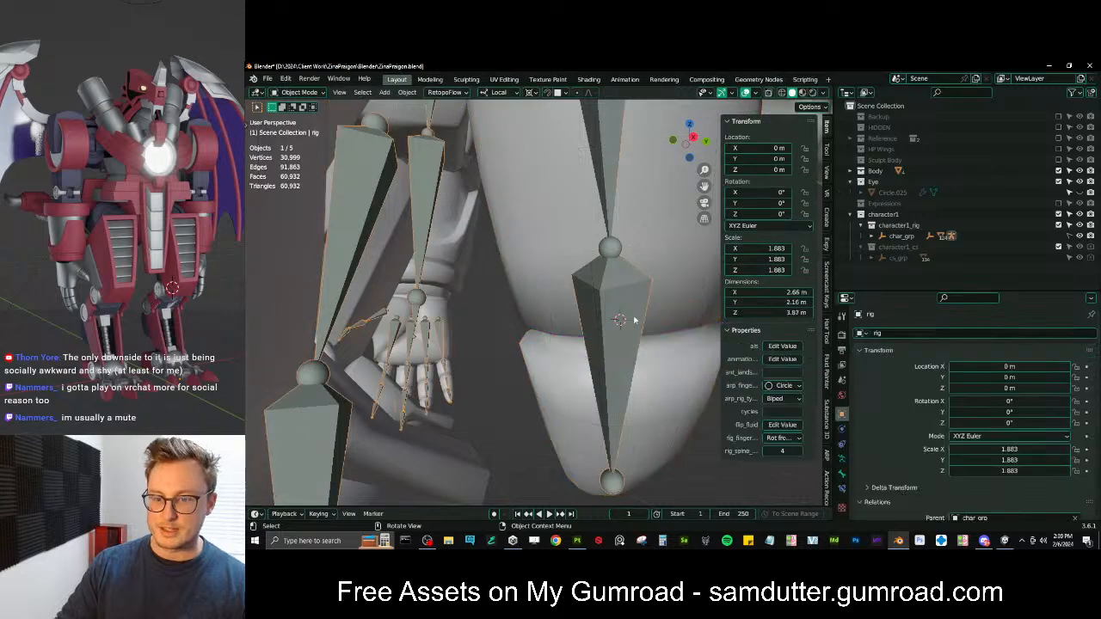
pyautogui.press('Tab')
pyautogui.hotkey('shift', 's')
pyautogui.click(612, 198)
# Snap the 3D cursor to the tip of the pinky mesh
pyautogui.press('Tab')
pyautogui.moveTo(600, 263); pyautogui.dragTo(590, 233, button='middle')
pyautogui.click(550, 279)
pyautogui.press('Tab')
pyautogui.moveTo(445, 399); pyautogui.dragTo(521, 372, button='middle')
pyautogui.click(454, 436)
pyautogui.click(446, 437)
pyautogui.hotkey('shift', 's')
pyautogui.click(572, 413)
# Snap the end joint of the last pinky bone to the 3D cursor at the fingertip
pyautogui.press('Tab')
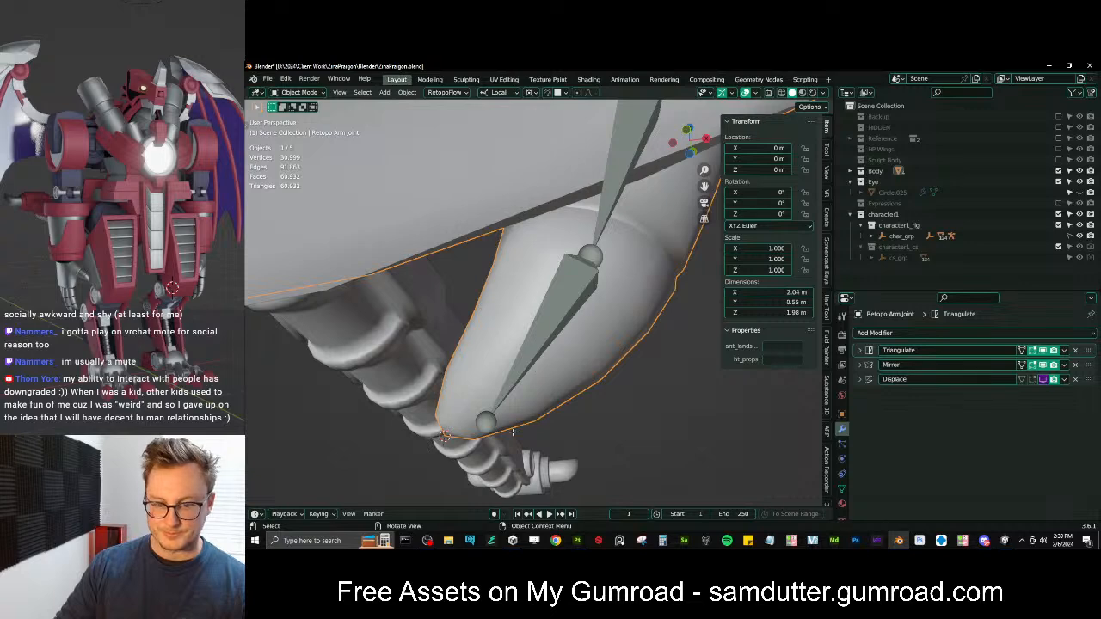
pyautogui.click(528, 372)
pyautogui.press('Tab')
pyautogui.click(486, 421)
pyautogui.hotkey('shift', 's')
pyautogui.click(590, 295)
pyautogui.moveTo(590, 301); pyautogui.dragTo(572, 321, button='middle')
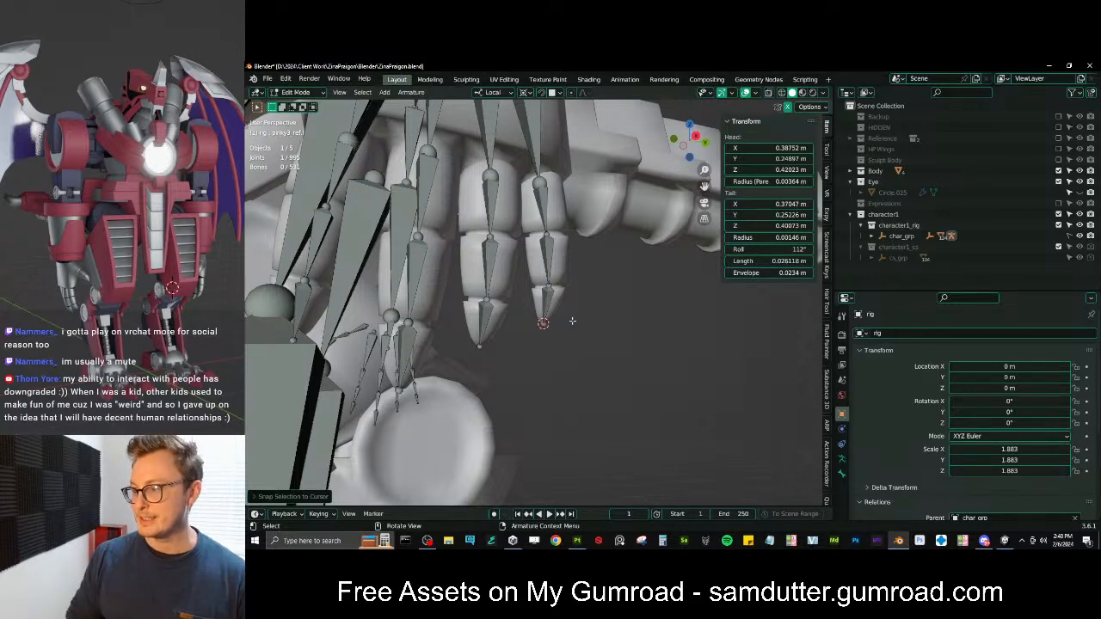
# Examine how the finger and thumb bones line up with the hand mesh
pyautogui.scroll(-4, 550, 304)
pyautogui.moveTo(550, 305)
pyautogui.mouseDown(button='middle')
pyautogui.moveTo(602, 317)
pyautogui.moveTo(572, 331)
pyautogui.moveTo(559, 361)
pyautogui.moveTo(600, 321)
pyautogui.moveTo(568, 327)
pyautogui.moveTo(508, 299)
pyautogui.moveTo(536, 307)
pyautogui.moveTo(535, 263)
pyautogui.moveTo(473, 274)
pyautogui.moveTo(524, 283)
pyautogui.moveTo(542, 249)
pyautogui.moveTo(614, 326)
pyautogui.moveTo(585, 374)
pyautogui.moveTo(559, 357)
pyautogui.moveTo(561, 306)
pyautogui.mouseUp(button='middle')
pyautogui.press('Tab')
pyautogui.scroll(2, 576, 335)
pyautogui.click(588, 342)
pyautogui.scroll(3, 588, 342)
pyautogui.scroll(-2, 559, 361)
pyautogui.press('Tab')
pyautogui.scroll(-2, 600, 321)
pyautogui.press('Tab')
pyautogui.scroll(-2, 550, 314)
pyautogui.scroll(3, 508, 299)
# Edit the rig and reposition the first thumb bone's joint to fit the thumb mesh
pyautogui.click(535, 263)
pyautogui.press('Tab')
pyautogui.scroll(2, 550, 291)
pyautogui.click(568, 292)
pyautogui.press('g')
pyautogui.click(549, 264)
pyautogui.scroll(-2, 550, 266)
pyautogui.press('g')
pyautogui.click(569, 389)
pyautogui.scroll(-3, 558, 353)
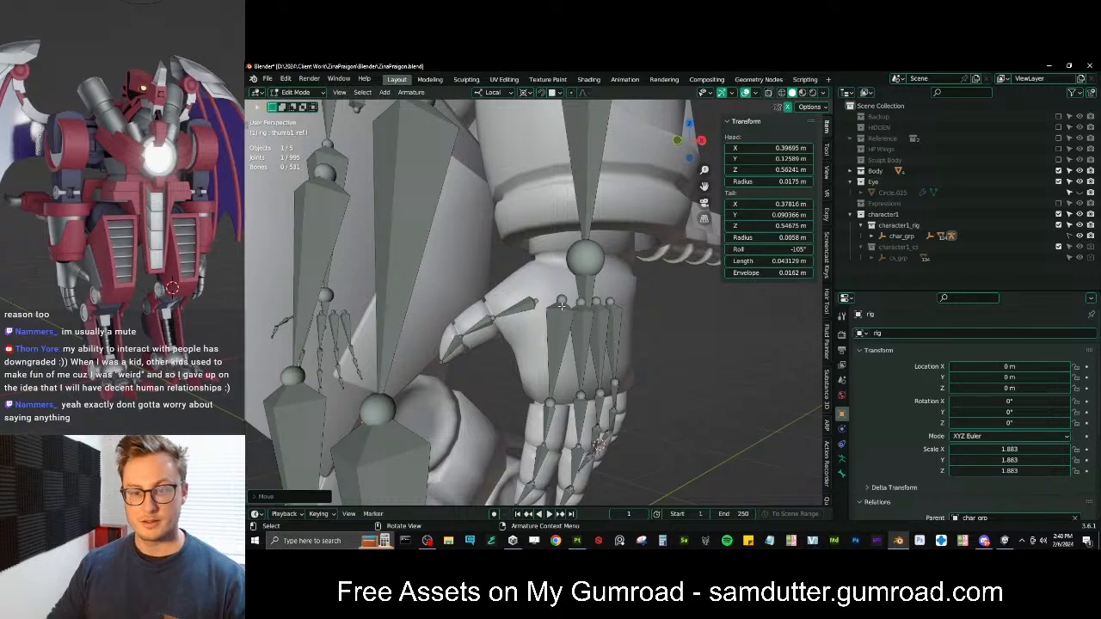
# Leave armature editing and save the Blender file
pyautogui.press('Tab')
pyautogui.moveTo(541, 294); pyautogui.dragTo(526, 315, button='middle')
pyautogui.scroll(-3, 540, 258)
pyautogui.hotkey('ctrl', 's')
# In a right-side wireframe view, raise the joint at the base of the first spine bone about 0.098 m along Z
pyautogui.scroll(3, 512, 310)
pyautogui.click(527, 315)
pyautogui.press('KP_3')
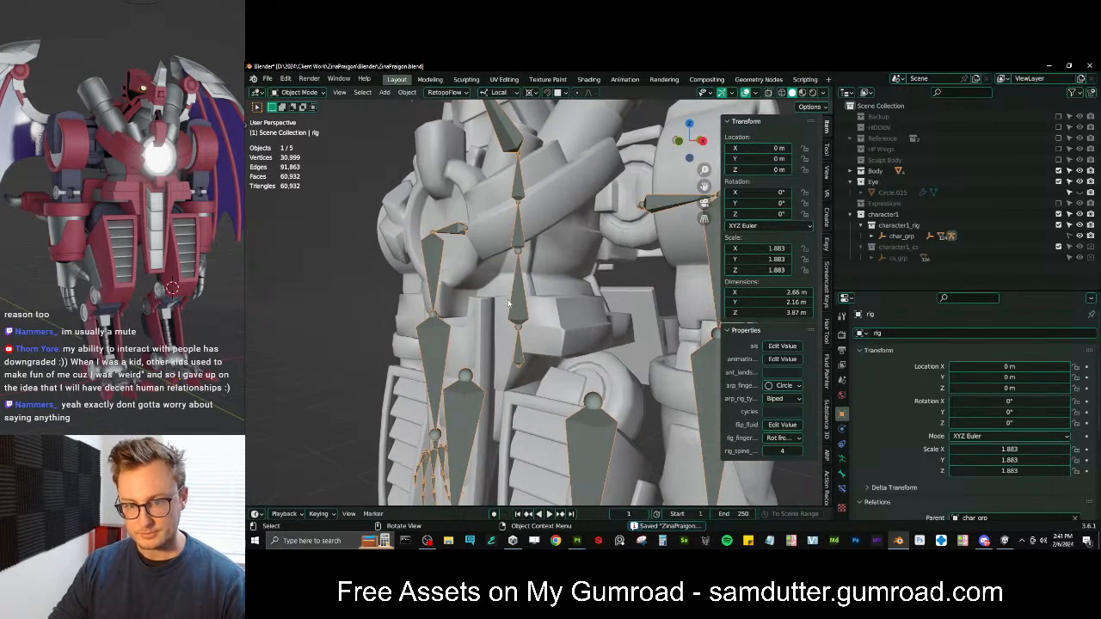
pyautogui.press('Tab')
pyautogui.hotkey('shift', 'z')
pyautogui.scroll(2, 506, 334)
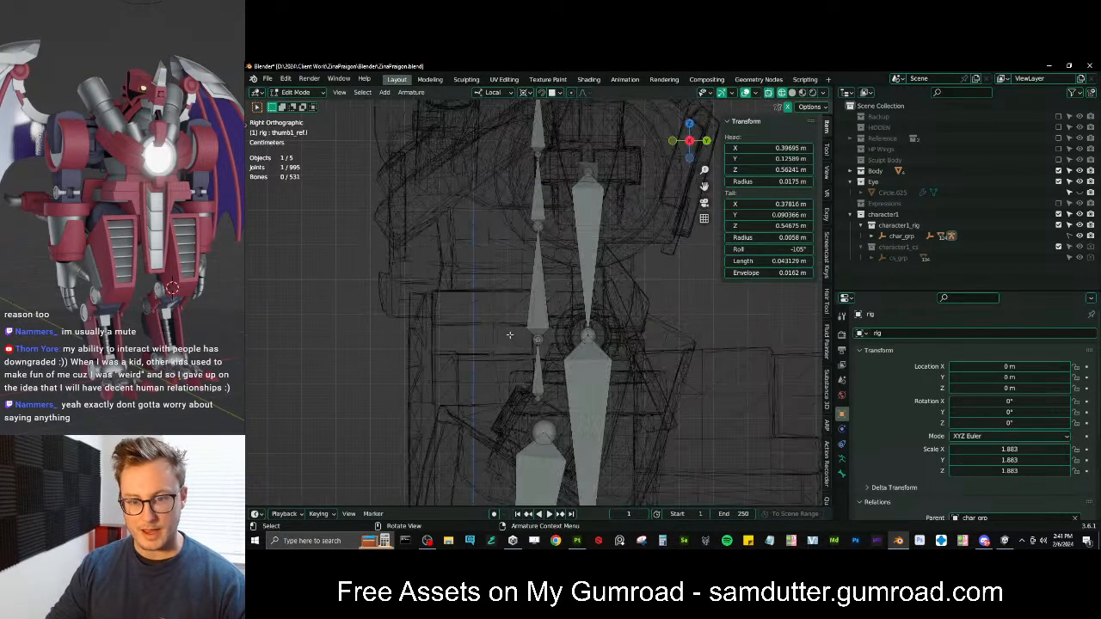
pyautogui.click(533, 338)
pyautogui.press('g')
pyautogui.press('z')
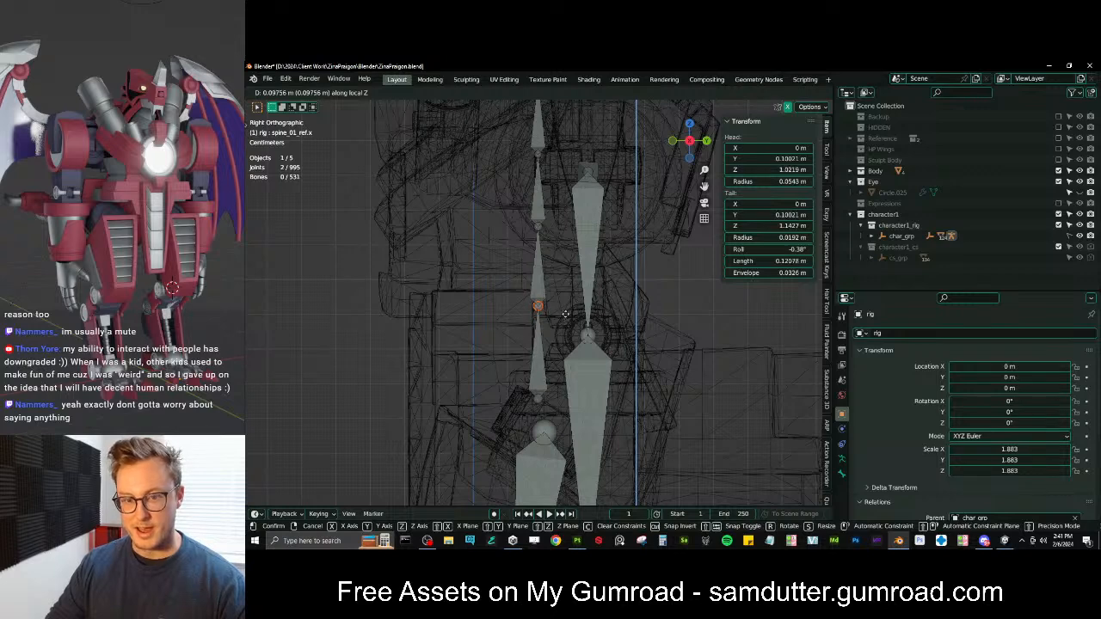
pyautogui.click(563, 313)
# Lower the joint between the first and second spine bones vertically
pyautogui.click(533, 222)
pyautogui.press('g')
pyautogui.press('z')
pyautogui.press('z')
pyautogui.click(554, 281)
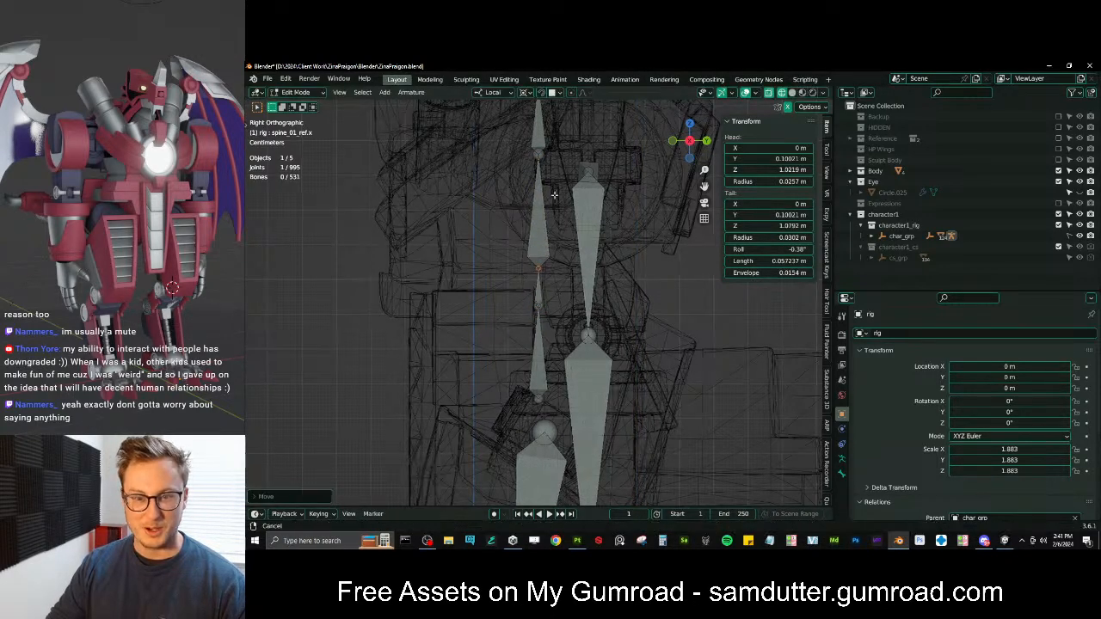
# Lower the joint between the second and third spine bones about 0.096 m along Z
pyautogui.keyDown('shift'); pyautogui.moveTo(551, 179); pyautogui.dragTo(567, 246, button='middle'); pyautogui.keyUp('shift')
pyautogui.click(562, 225)
pyautogui.press('g')
pyautogui.press('z')
pyautogui.press('z')
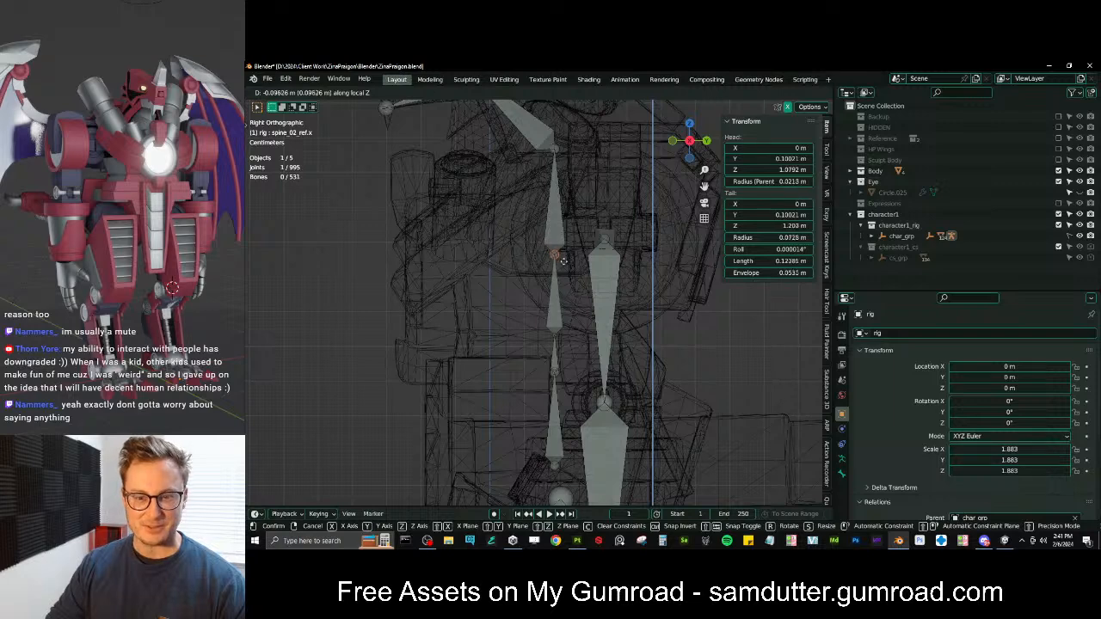
pyautogui.click(563, 263)
# Move the upright head bone towards the back of the head in the side view
pyautogui.keyDown('shift'); pyautogui.moveTo(557, 171); pyautogui.dragTo(548, 247, button='middle'); pyautogui.keyUp('shift')
pyautogui.click(553, 223)
pyautogui.scroll(-2, 553, 223)
pyautogui.keyDown('shift'); pyautogui.moveTo(484, 146); pyautogui.dragTo(560, 272, button='middle'); pyautogui.keyUp('shift')
pyautogui.scroll(3, 561, 272)
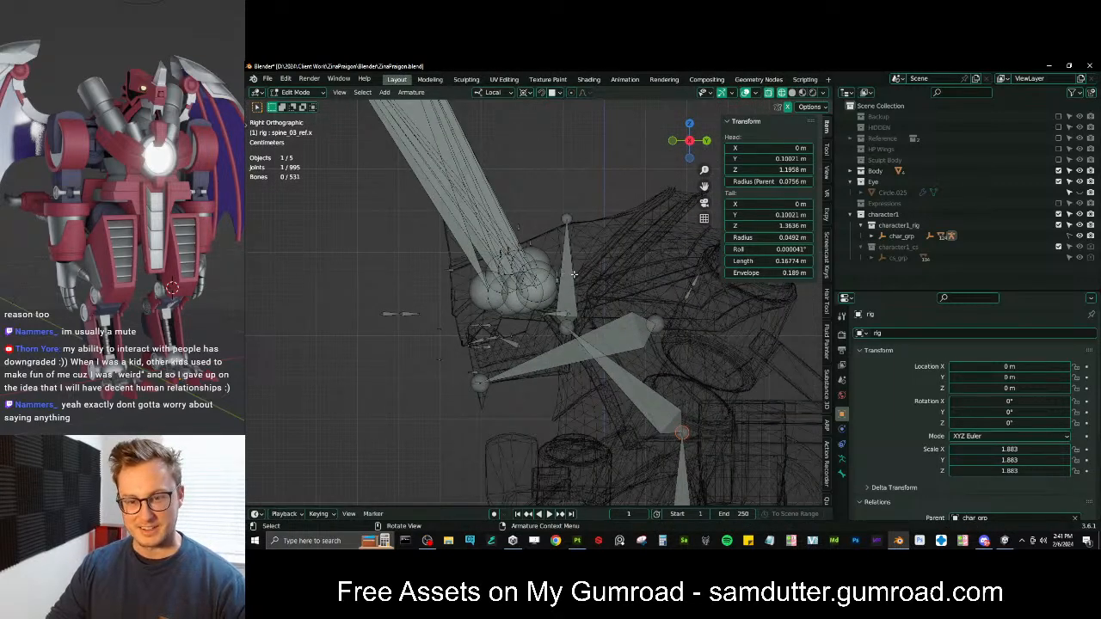
pyautogui.click(571, 274)
pyautogui.press('g')
pyautogui.click(606, 263)
# Box-select the left eye offset bones above the head in wireframe and return to solid shading
pyautogui.moveTo(603, 277)
pyautogui.mouseDown(button='middle')
pyautogui.moveTo(542, 284)
pyautogui.moveTo(586, 257)
pyautogui.moveTo(498, 231)
pyautogui.moveTo(427, 269)
pyautogui.moveTo(454, 295)
pyautogui.moveTo(525, 316)
pyautogui.moveTo(553, 237)
pyautogui.moveTo(504, 268)
pyautogui.mouseUp(button='middle')
pyautogui.scroll(7, 454, 296)
pyautogui.hotkey('shift', 'z')
pyautogui.hotkey('shift', 'z')
pyautogui.scroll(-7, 554, 235)
pyautogui.click(512, 186)
pyautogui.moveTo(475, 204)
pyautogui.mouseDown(button='middle')
pyautogui.moveTo(496, 205)
pyautogui.moveTo(556, 154)
pyautogui.mouseUp(button='middle')
pyautogui.press('z')
pyautogui.press('b')
pyautogui.moveTo(514, 160); pyautogui.dragTo(555, 185)
pyautogui.press('z')
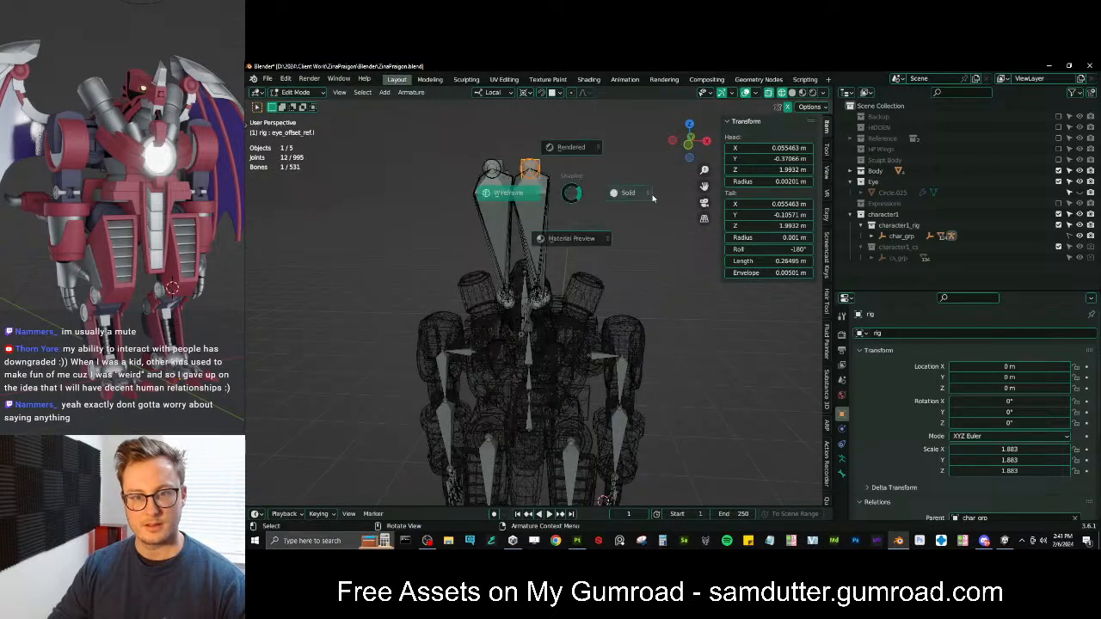
pyautogui.moveTo(651, 197); pyautogui.dragTo(555, 195, button='middle')
# Move the selected eye bones down towards the head
pyautogui.press('g')
pyautogui.click(597, 260)
pyautogui.scroll(3, 597, 260)
pyautogui.press('g')
pyautogui.click(588, 298)
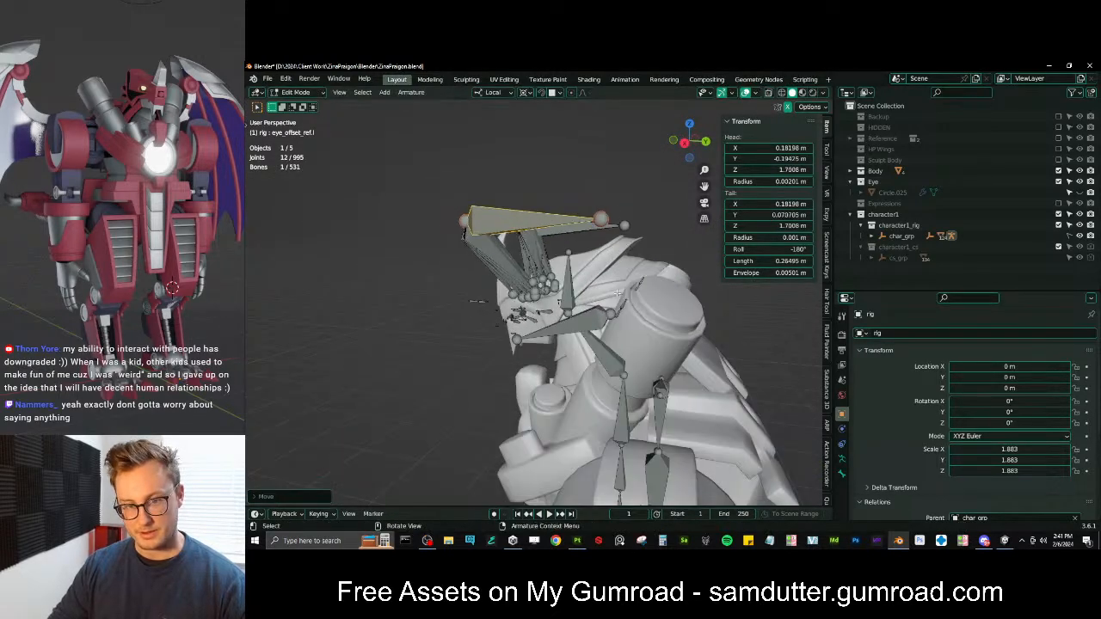
# Scale the selected eye bones down to suit the size of the head
pyautogui.moveTo(559, 301); pyautogui.dragTo(571, 304, button='middle')
pyautogui.press('s')
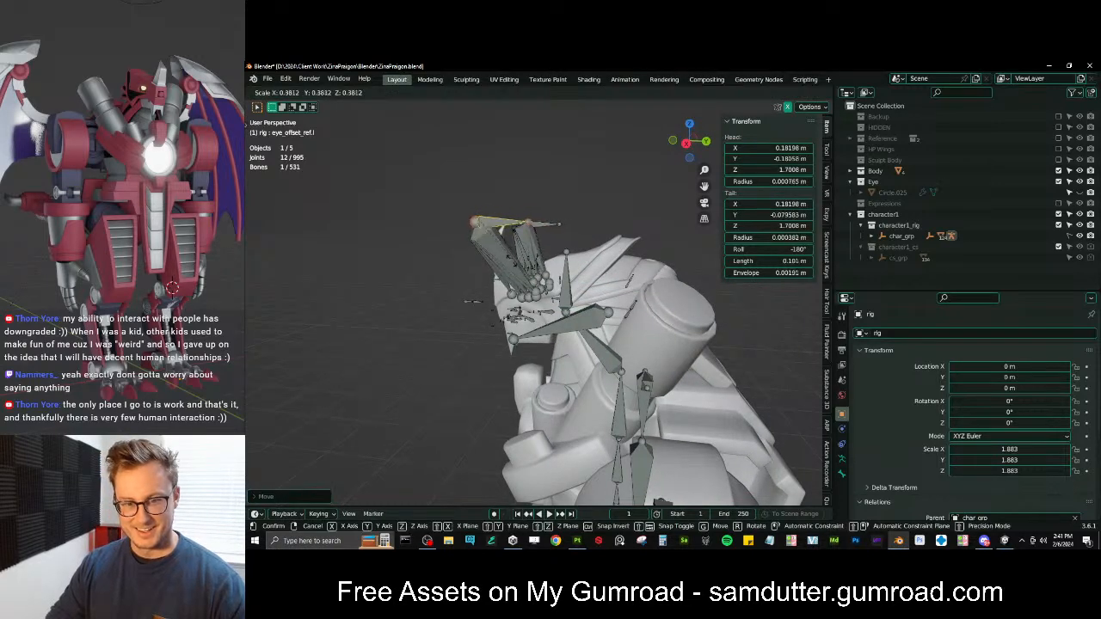
pyautogui.click(531, 255)
pyautogui.press('s')
pyautogui.click(527, 247)
# Move the scaled eye bones onto the head near the eye
pyautogui.scroll(2, 527, 248)
pyautogui.press('g')
pyautogui.click(595, 288)
pyautogui.moveTo(596, 288); pyautogui.dragTo(708, 289, button='middle')
pyautogui.press('g')
pyautogui.click(564, 331)
# Rotate the eye bones to follow the direction of the eye and reposition them on the face
pyautogui.moveTo(563, 331); pyautogui.dragTo(421, 233, button='middle')
pyautogui.scroll(4, 550, 322)
pyautogui.press('r')
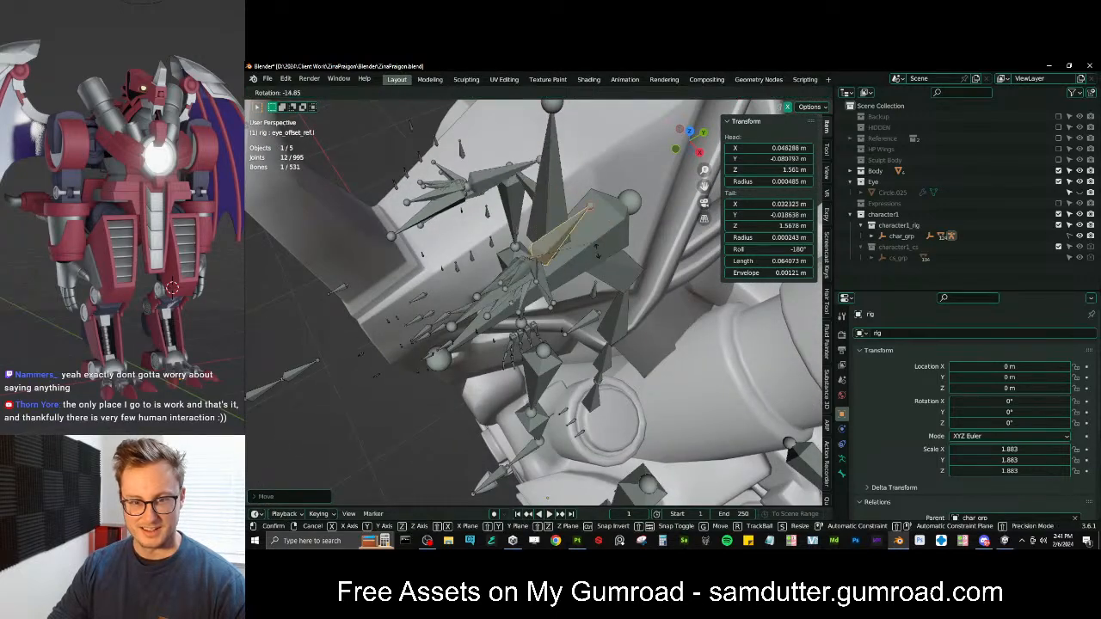
pyautogui.click(526, 365)
pyautogui.moveTo(526, 365); pyautogui.dragTo(521, 259, button='middle')
pyautogui.press('g')
pyautogui.click(557, 291)
# Scale the eye bones down slightly and fine-tune their position at the eye
pyautogui.press('s')
pyautogui.click(546, 288)
pyautogui.scroll(2, 546, 288)
pyautogui.press('g')
pyautogui.click(523, 260)
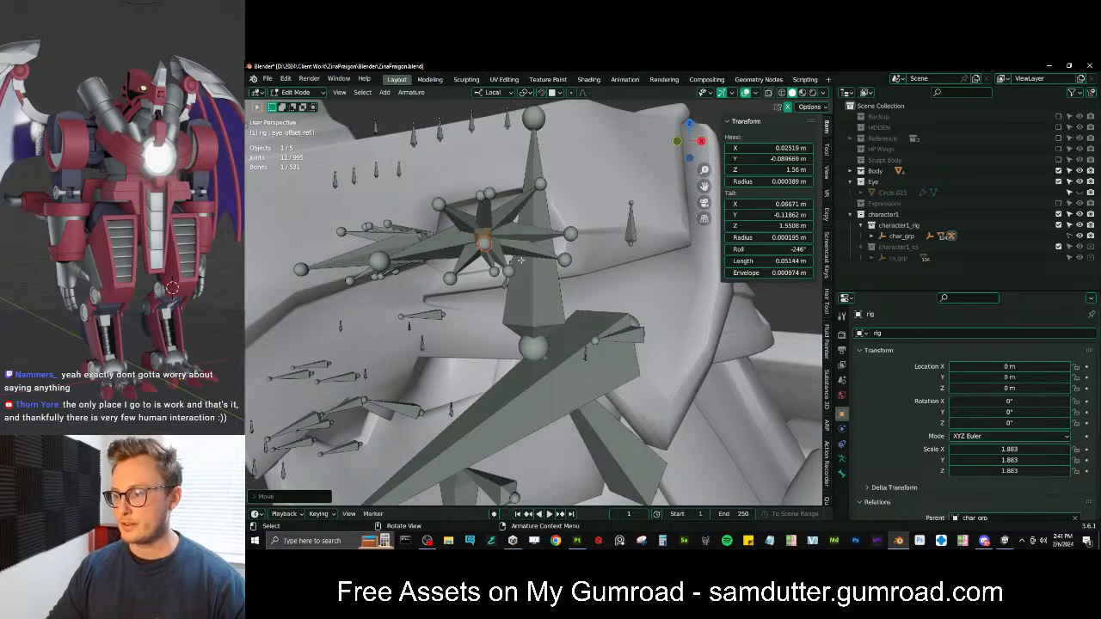
# Rotate the eye bones and fine-tune their scale and position over the eye
pyautogui.moveTo(438, 251); pyautogui.dragTo(611, 255, button='middle')
pyautogui.press('r')
pyautogui.click(610, 256)
pyautogui.press('s')
pyautogui.click(604, 250)
pyautogui.press('g')
pyautogui.click(609, 248)
# Rotate the eye bones further from another viewing angle to line up with the eye opening
pyautogui.moveTo(611, 246); pyautogui.dragTo(474, 240, button='middle')
pyautogui.press('r')
pyautogui.click(596, 268)
pyautogui.press('r')
pyautogui.click(555, 387)
# Pick three vertices around the eye socket rim on the head mesh and snap the 3D cursor to their middle
pyautogui.press('Tab')
pyautogui.click(559, 294)
pyautogui.press('Tab')
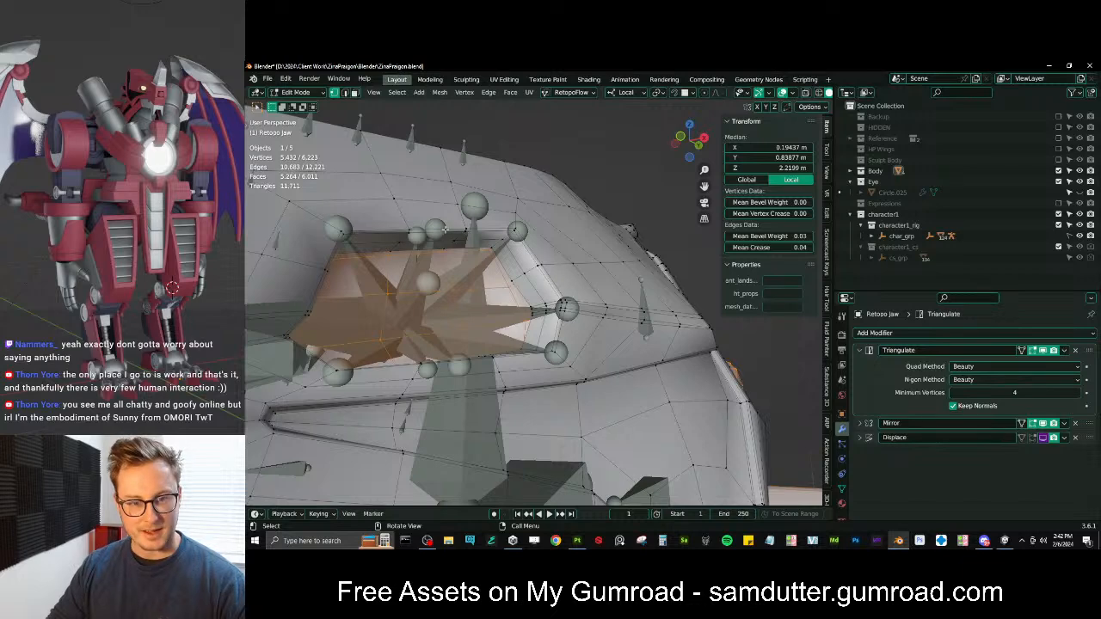
pyautogui.click(456, 227)
pyautogui.moveTo(528, 285); pyautogui.dragTo(383, 298, button='middle')
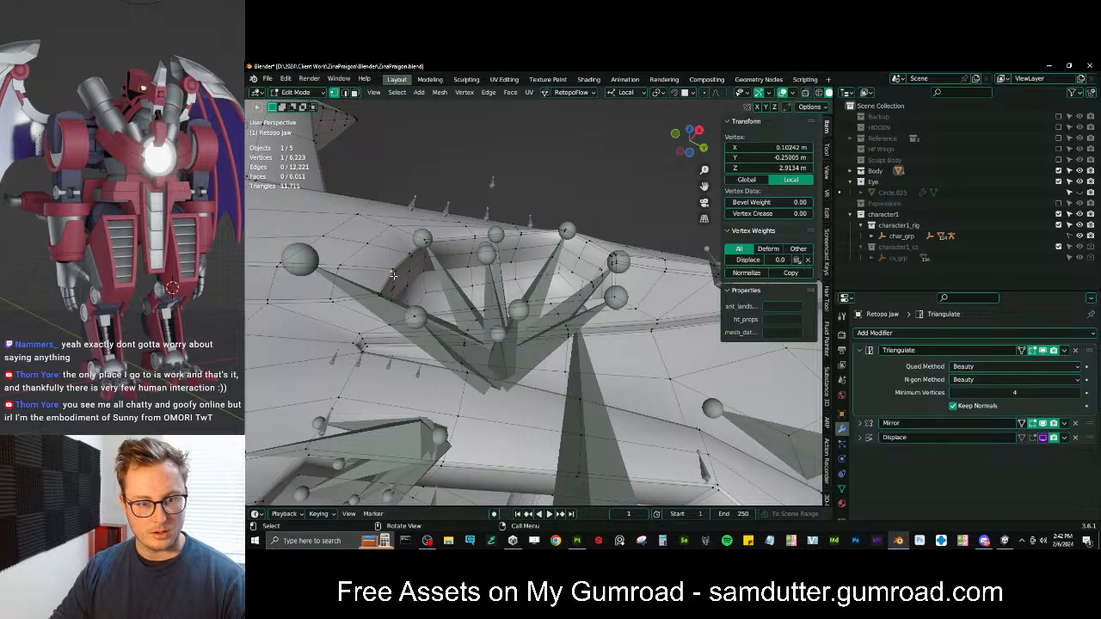
pyautogui.keyDown('shift'); pyautogui.click(383, 292); pyautogui.keyUp('shift')
pyautogui.moveTo(383, 292); pyautogui.dragTo(651, 247, button='middle')
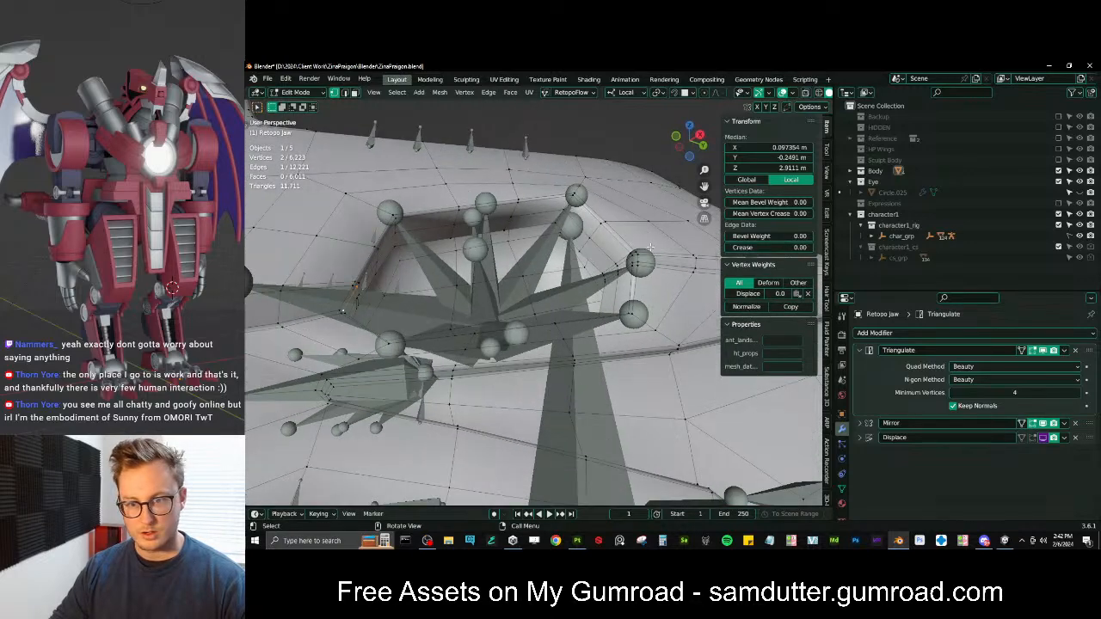
pyautogui.keyDown('shift'); pyautogui.click(653, 263); pyautogui.keyUp('shift')
pyautogui.hotkey('shift', 's')
pyautogui.click(656, 322)
# Return to editing the rig and snap the tip joint of the eye offset bone to the 3D cursor
pyautogui.press('Tab')
pyautogui.moveTo(564, 292); pyautogui.dragTo(506, 281, button='middle')
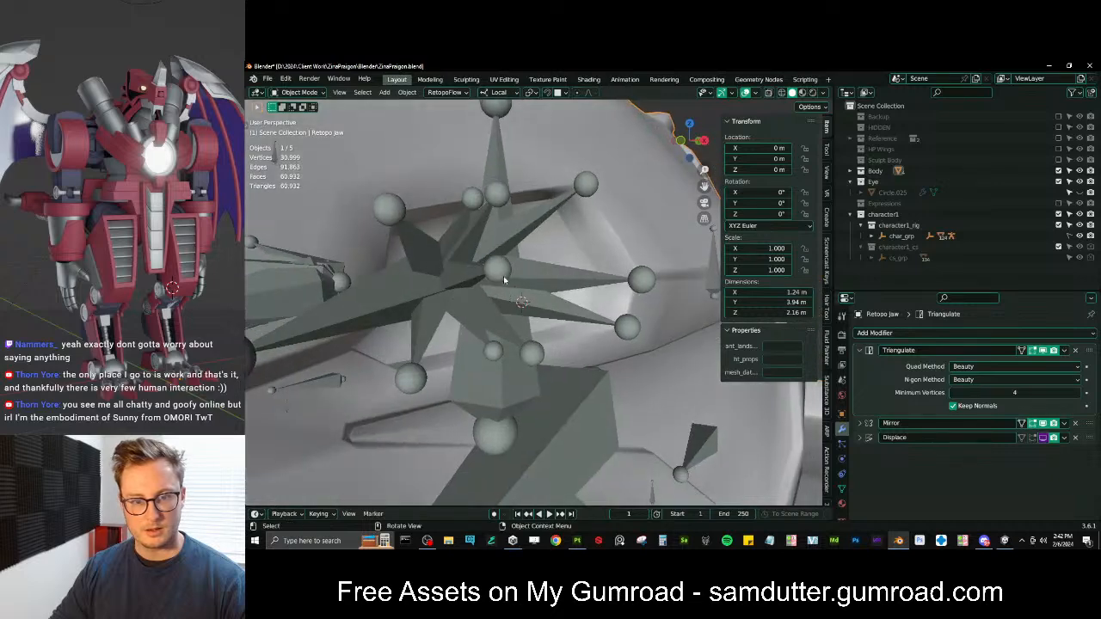
pyautogui.click(506, 281)
pyautogui.press('Tab')
pyautogui.click(563, 274)
pyautogui.hotkey('shift', 's')
pyautogui.press('Escape')
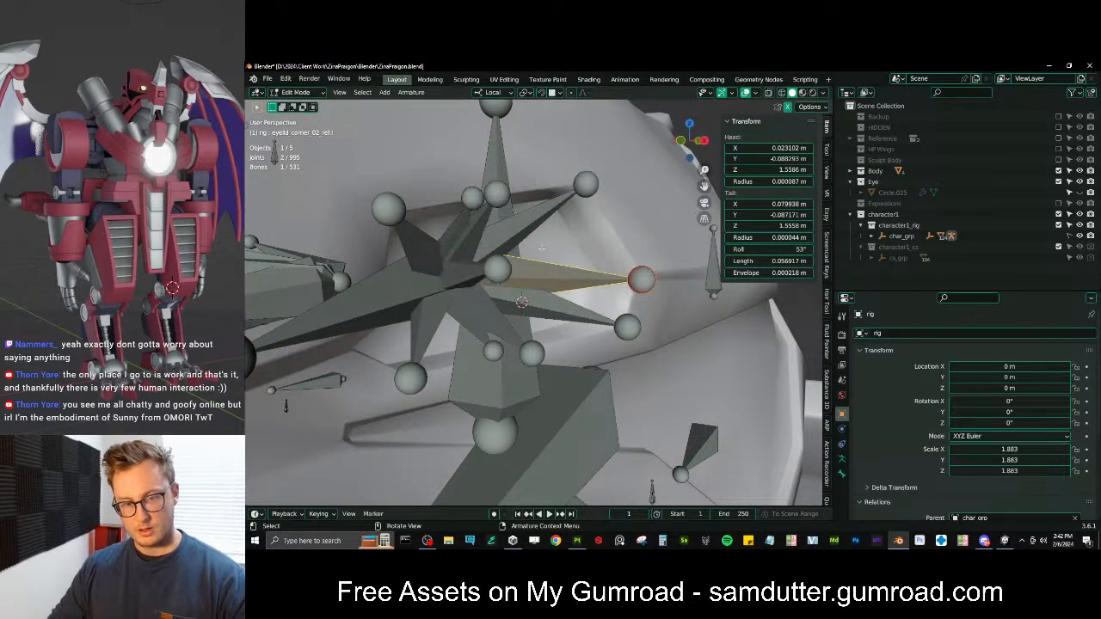
pyautogui.moveTo(570, 247); pyautogui.dragTo(589, 239, button='middle')
pyautogui.click(528, 262)
pyautogui.moveTo(527, 261); pyautogui.dragTo(555, 236, button='middle')
pyautogui.hotkey('shift', 's')
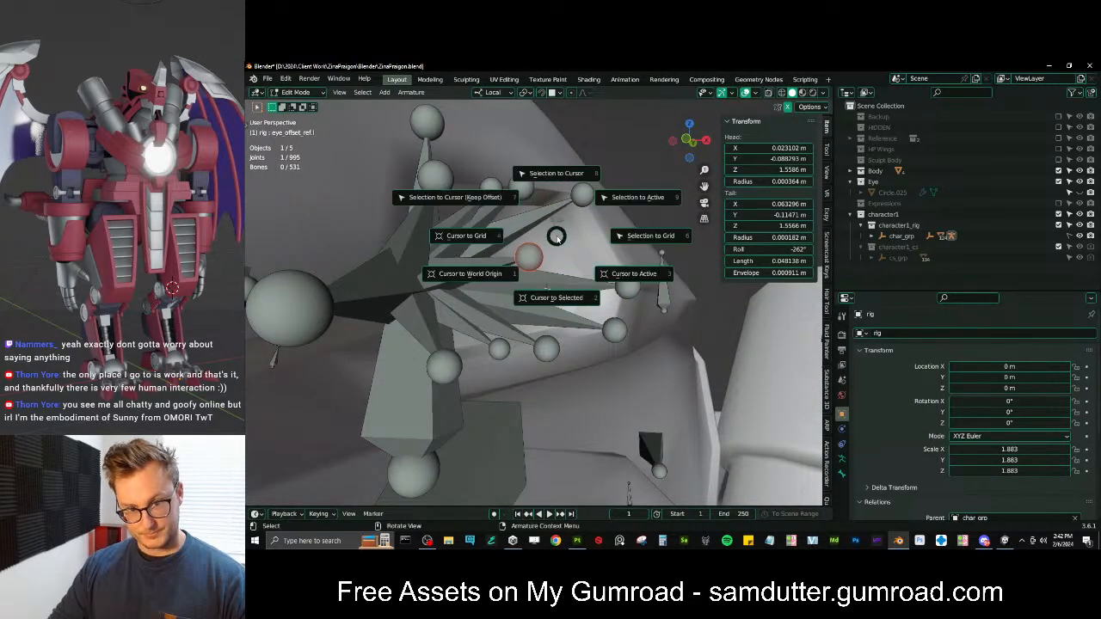
pyautogui.click(555, 231)
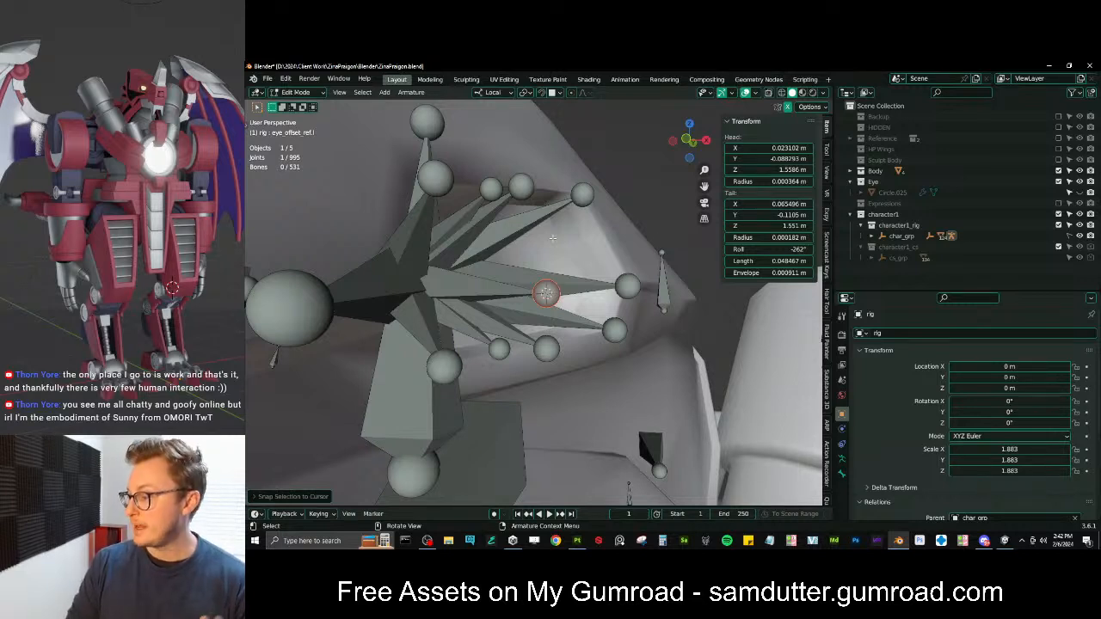
# Switch to wireframe shading and select the joints at the shared base of the eye and eyelid bones
pyautogui.moveTo(509, 299)
pyautogui.mouseDown(button='middle')
pyautogui.moveTo(460, 301)
pyautogui.moveTo(509, 299)
pyautogui.moveTo(464, 315)
pyautogui.moveTo(496, 321)
pyautogui.mouseUp(button='middle')
pyautogui.hotkey('shift', 'z')
pyautogui.moveTo(400, 307); pyautogui.dragTo(370, 280, button='middle')
pyautogui.click(385, 265)
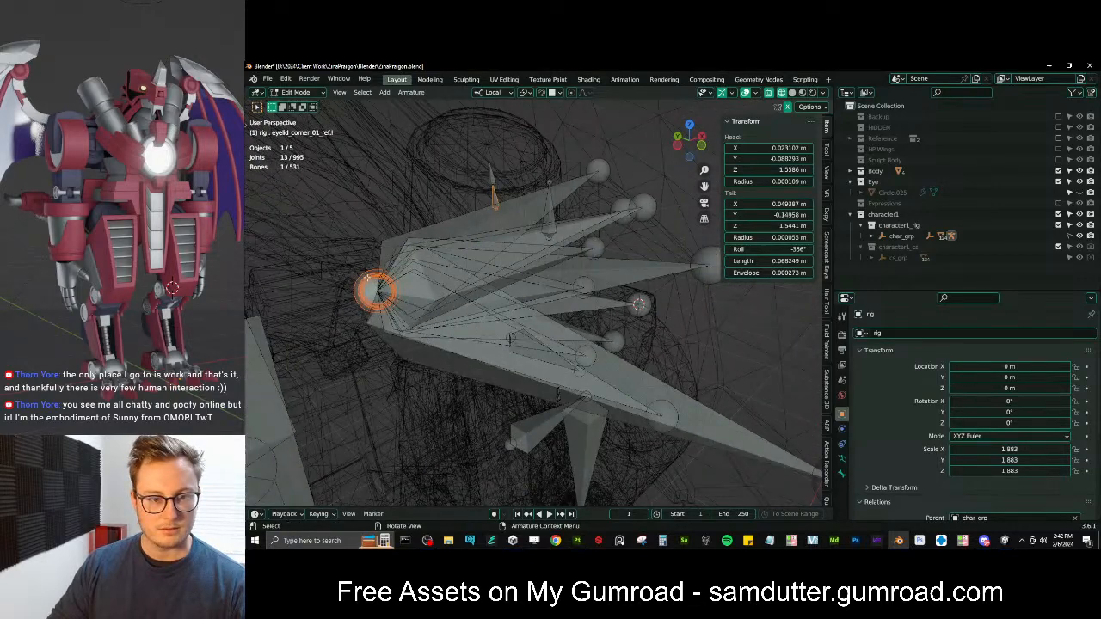
pyautogui.click(393, 302)
pyautogui.press('s')
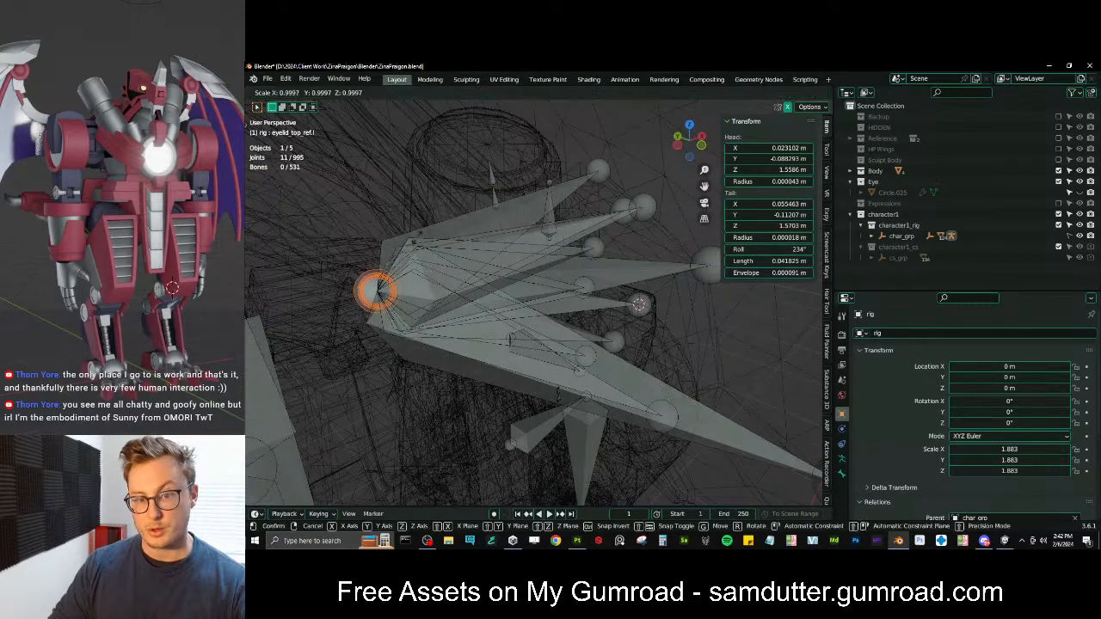
pyautogui.press('Escape')
# Set the pivot point to the 3D Cursor and scale the selected base joints toward it
pyautogui.press('.')
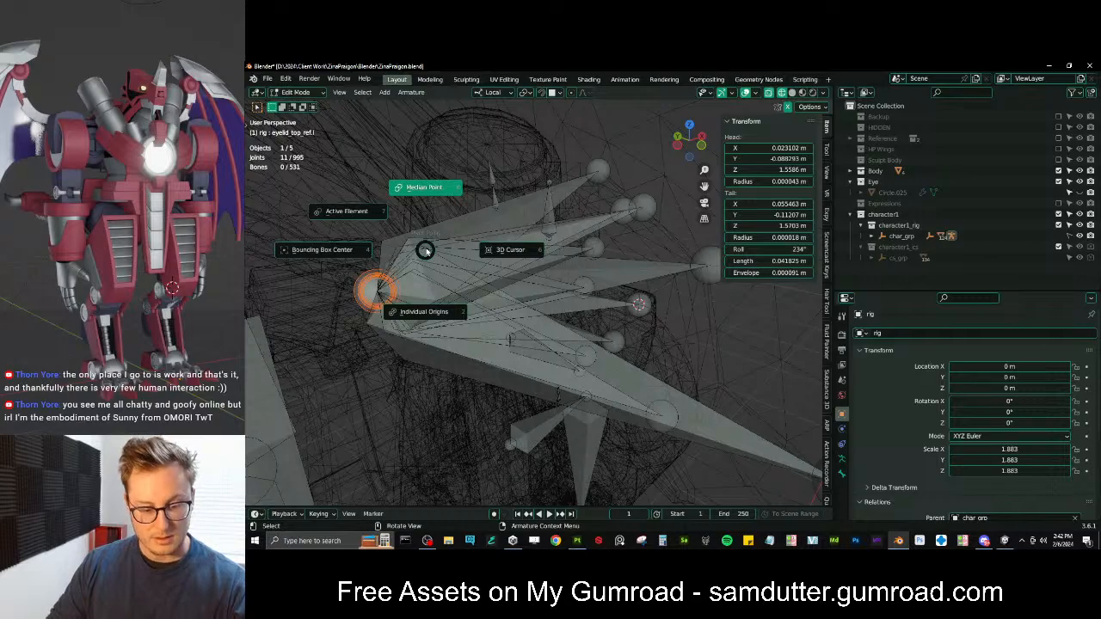
pyautogui.click(509, 250)
pyautogui.press('s')
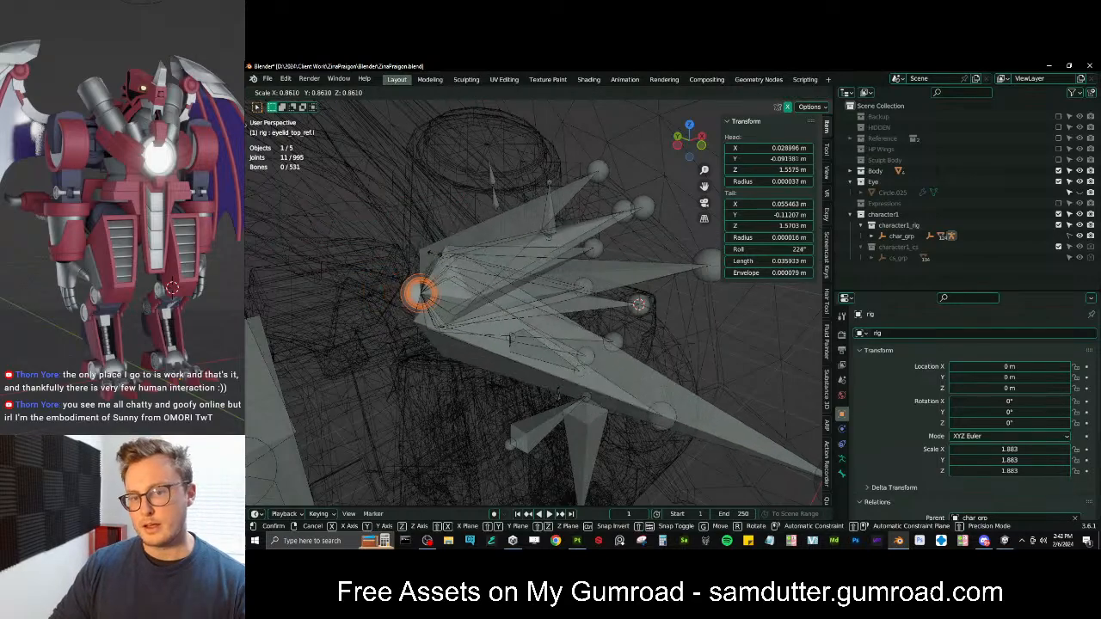
pyautogui.click(559, 272)
pyautogui.press('s')
pyautogui.click(566, 274)
# Undo the last scaling and scale the base joints back away from the 3D cursor to lengthen the eye bones
pyautogui.moveTo(555, 258); pyautogui.dragTo(500, 214, button='middle')
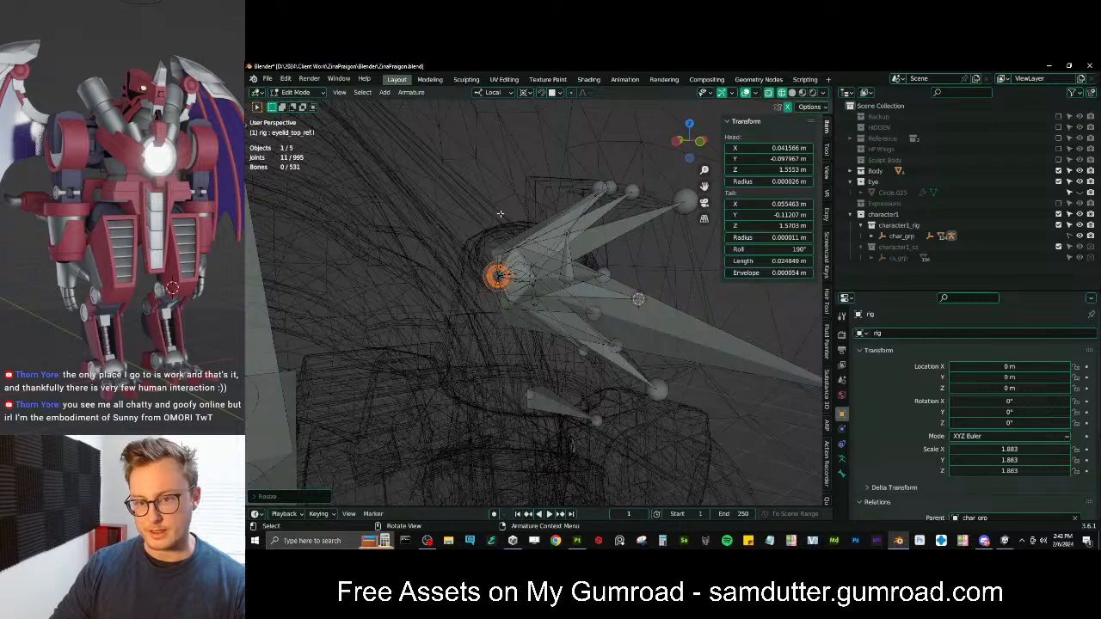
pyautogui.hotkey('ctrl', 'z')
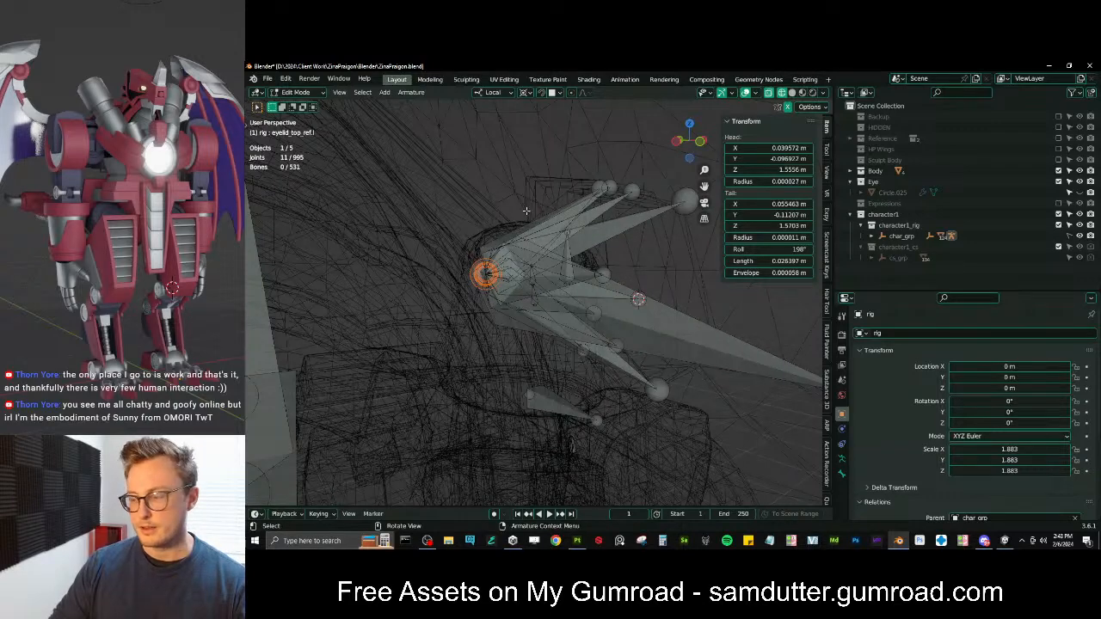
pyautogui.press('s')
pyautogui.click(505, 199)
pyautogui.moveTo(505, 200)
pyautogui.mouseDown(button='middle')
pyautogui.moveTo(475, 196)
pyautogui.moveTo(607, 266)
pyautogui.moveTo(514, 279)
pyautogui.moveTo(465, 255)
pyautogui.moveTo(477, 249)
pyautogui.mouseUp(button='middle')
pyautogui.press('r')
pyautogui.press('Escape')
pyautogui.press('s')
pyautogui.click(472, 253)
# Leave edit mode, restore solid shading and switch to the right side view of the head
pyautogui.scroll(-5, 477, 250)
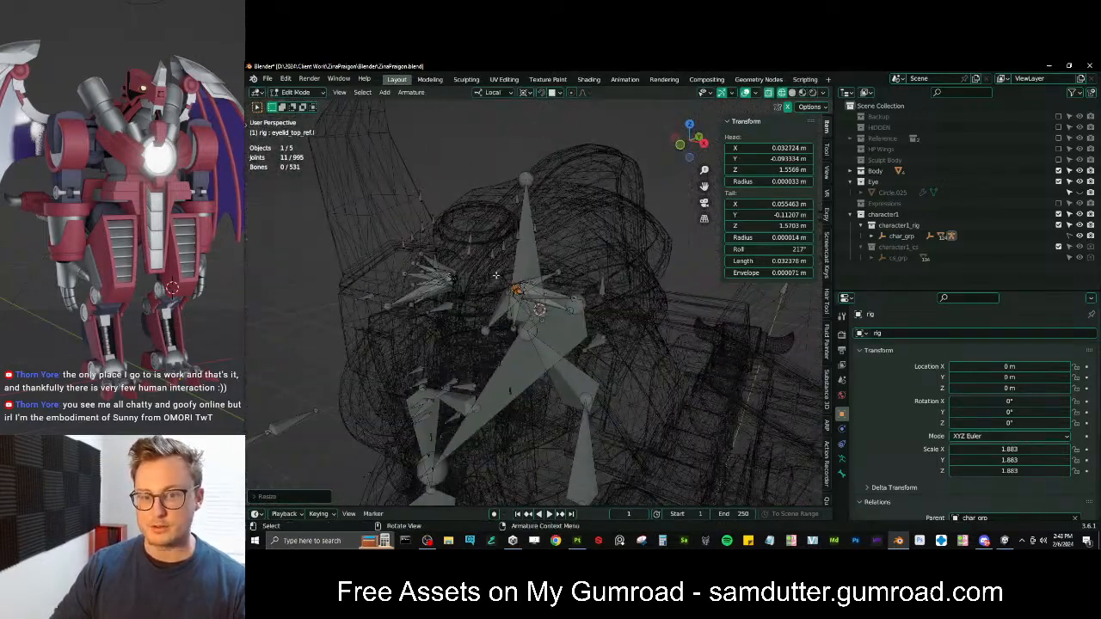
pyautogui.press('Tab')
pyautogui.hotkey('shift', 'z')
pyautogui.moveTo(535, 287); pyautogui.dragTo(588, 260, button='middle')
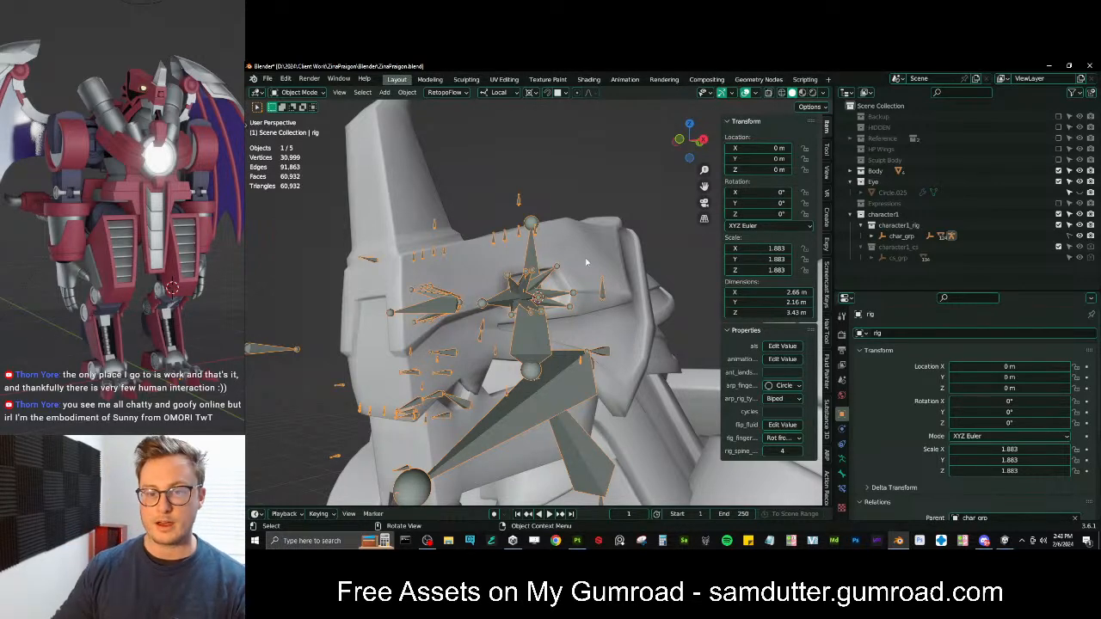
pyautogui.moveTo(583, 261); pyautogui.dragTo(572, 338, button='middle')
pyautogui.press('KP_3')
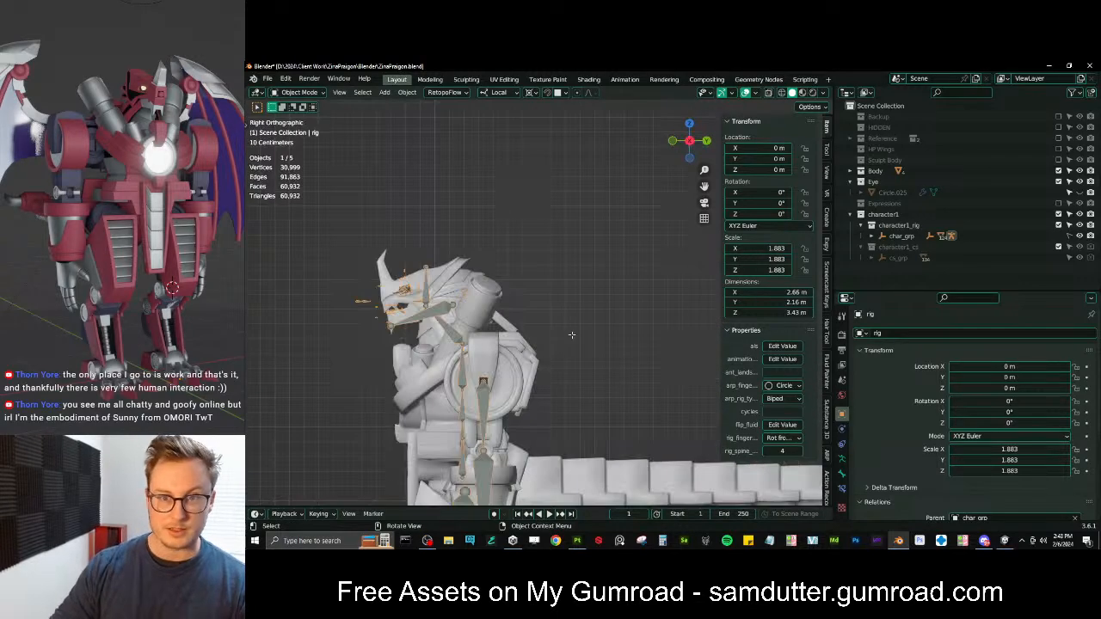
# Select the three tongue bones, flatten them along their local Z axis and move them up inside the mouth
pyautogui.press('Tab')
pyautogui.scroll(3, 494, 302)
pyautogui.keyDown('shift'); pyautogui.moveTo(424, 309); pyautogui.dragTo(617, 299, button='middle'); pyautogui.keyUp('shift')
pyautogui.hotkey('ctrl', 'Tab')
pyautogui.scroll(5, 616, 299)
pyautogui.scroll(1, 616, 300)
pyautogui.keyDown('shift'); pyautogui.moveTo(714, 339); pyautogui.dragTo(577, 338, button='middle'); pyautogui.keyUp('shift')
pyautogui.click(588, 338)
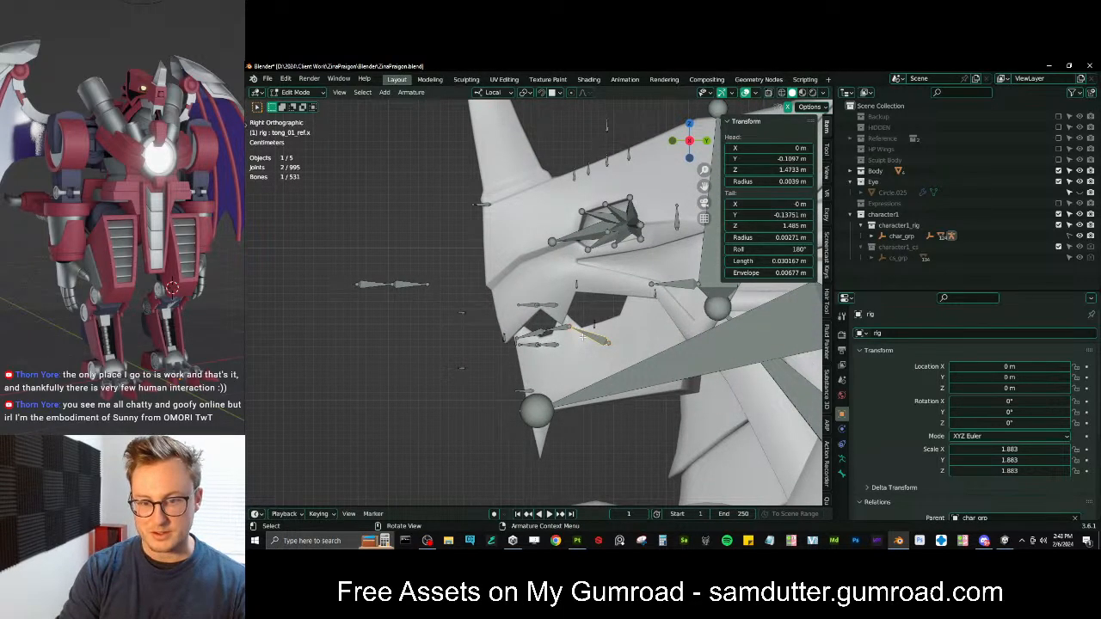
pyautogui.press('s')
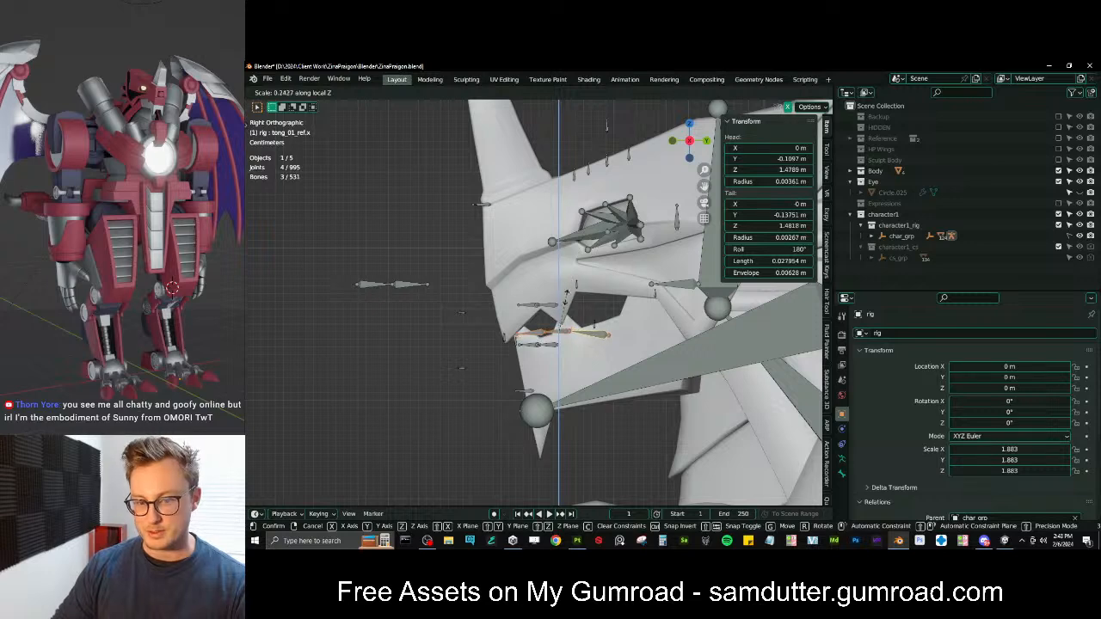
pyautogui.click(594, 334)
pyautogui.press('g')
pyautogui.click(638, 330)
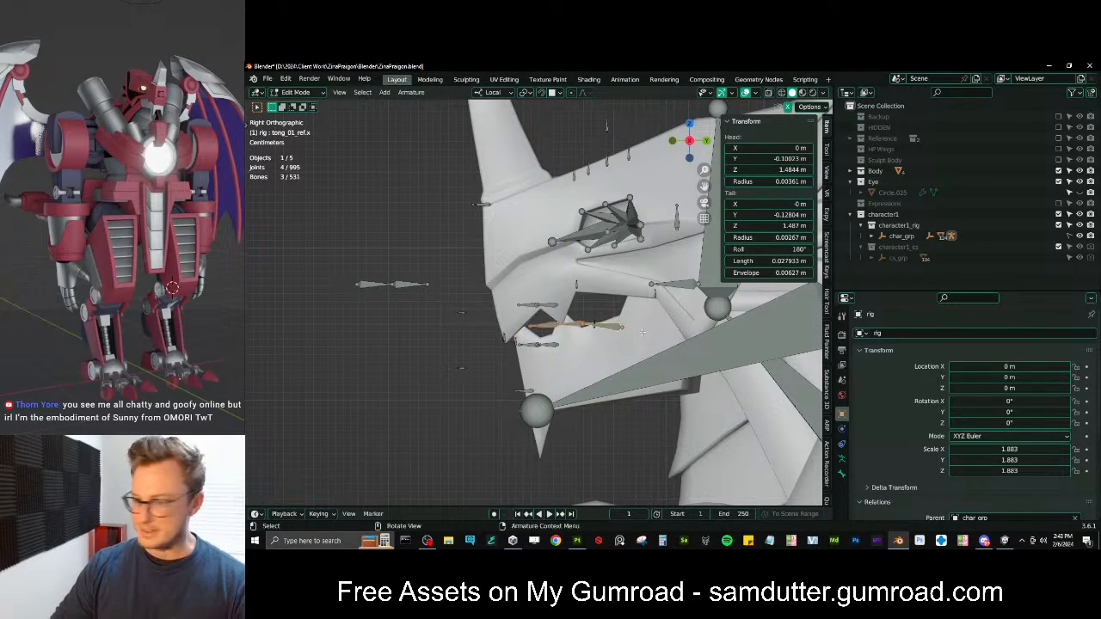
# Select the head reference bone and bring up the Auto-Rig Pro rig tools
pyautogui.click(826, 148)
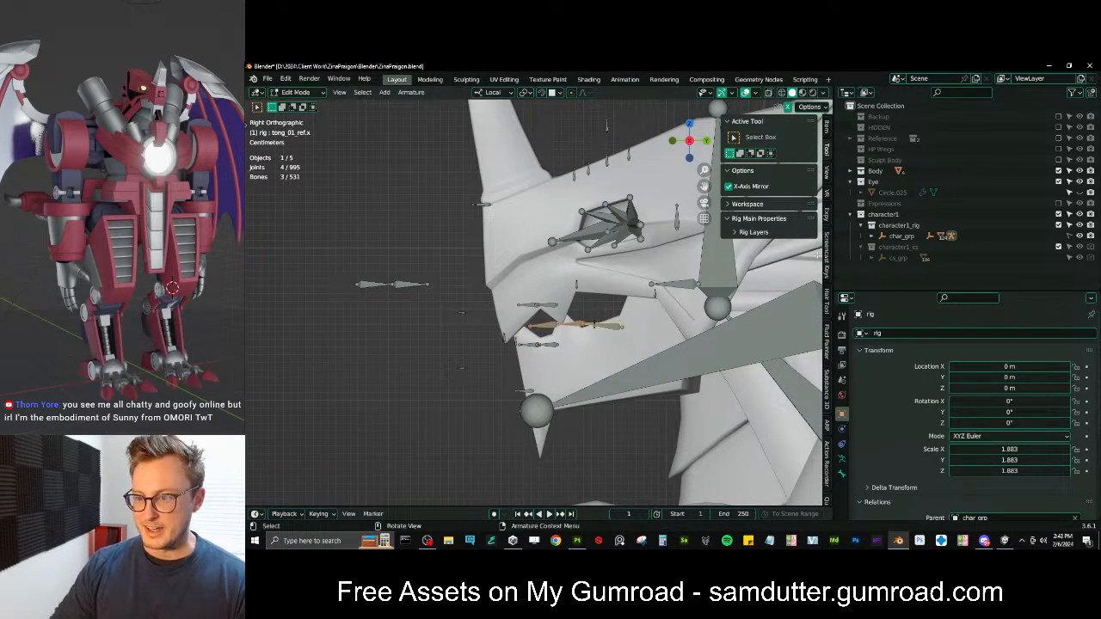
pyautogui.click(732, 264)
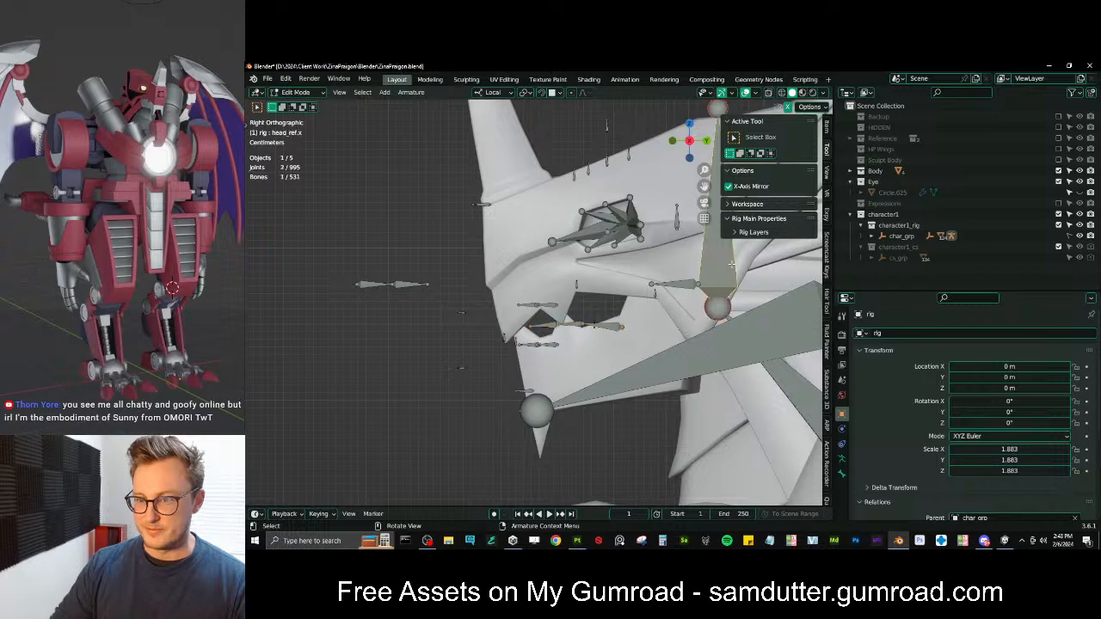
pyautogui.click(826, 428)
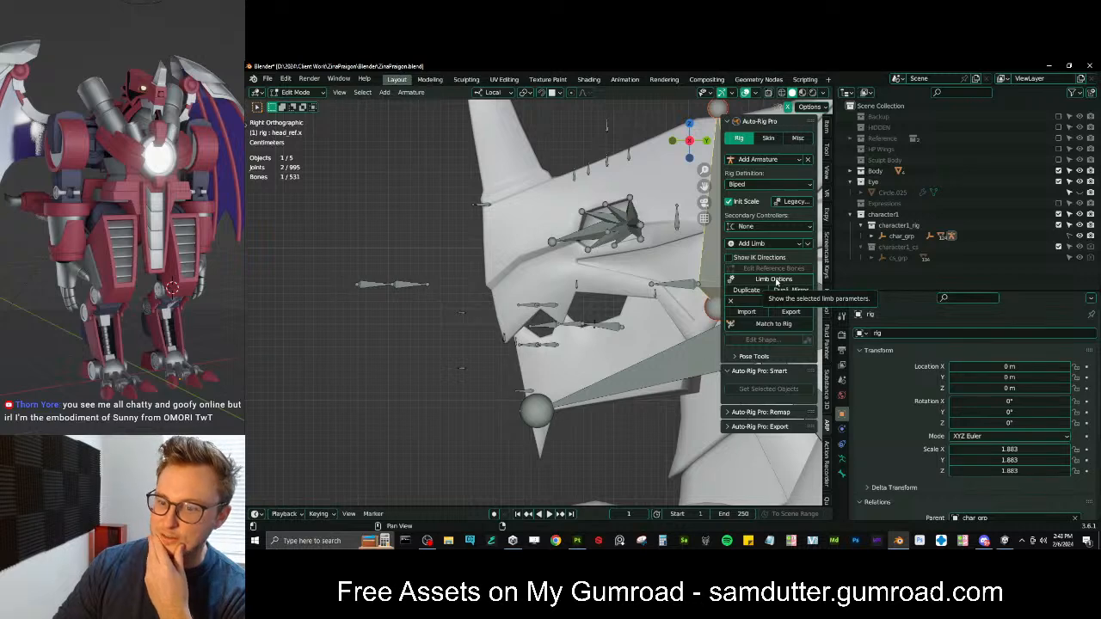
# Move the base joint of the jaw reference bone about 0.22 m forward to the jaw hinge
pyautogui.moveTo(714, 296); pyautogui.dragTo(678, 303, button='middle')
pyautogui.click(679, 302)
pyautogui.press('g')
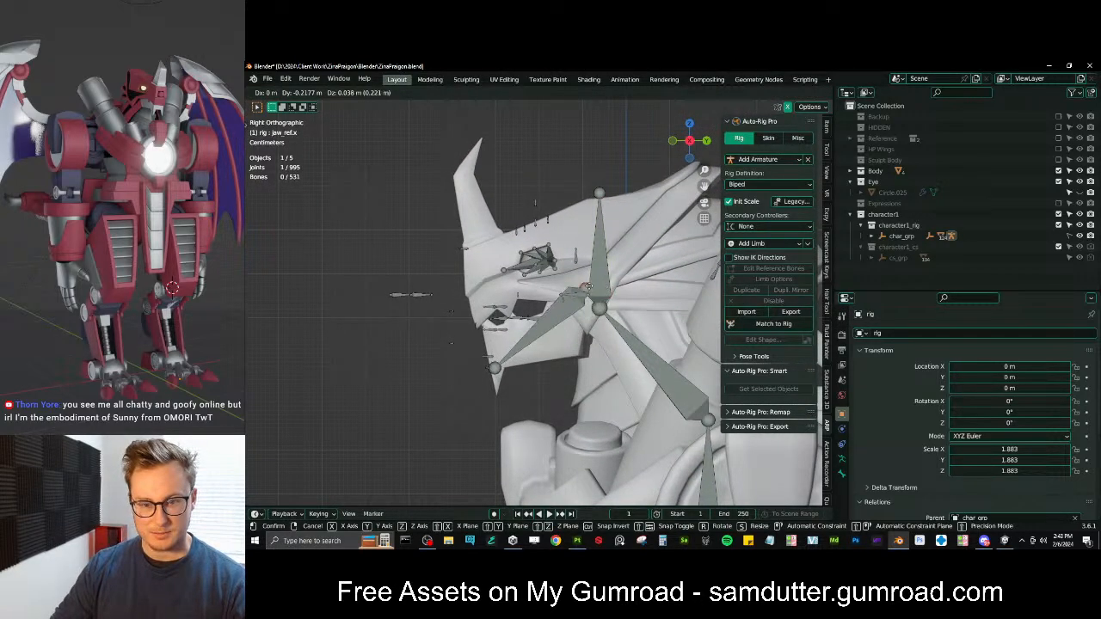
pyautogui.click(580, 287)
# Check the jaw hinge up close and fine-tune the jaw bone's base joint in the right side view
pyautogui.hotkey('shift', 'z')
pyautogui.scroll(3, 578, 291)
pyautogui.hotkey('shift', 'z')
pyautogui.press('g')
pyautogui.rightClick(634, 289)
pyautogui.moveTo(602, 296); pyautogui.dragTo(593, 300, button='middle')
pyautogui.scroll(8, 574, 308)
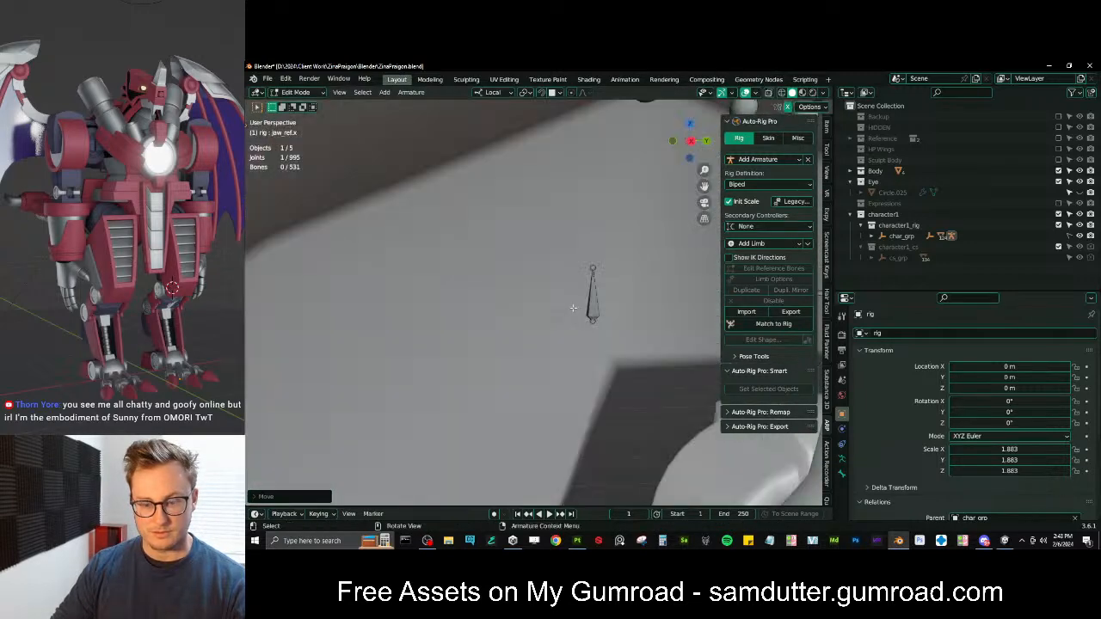
pyautogui.press('KP_3')
pyautogui.press('g')
pyautogui.click(565, 310)
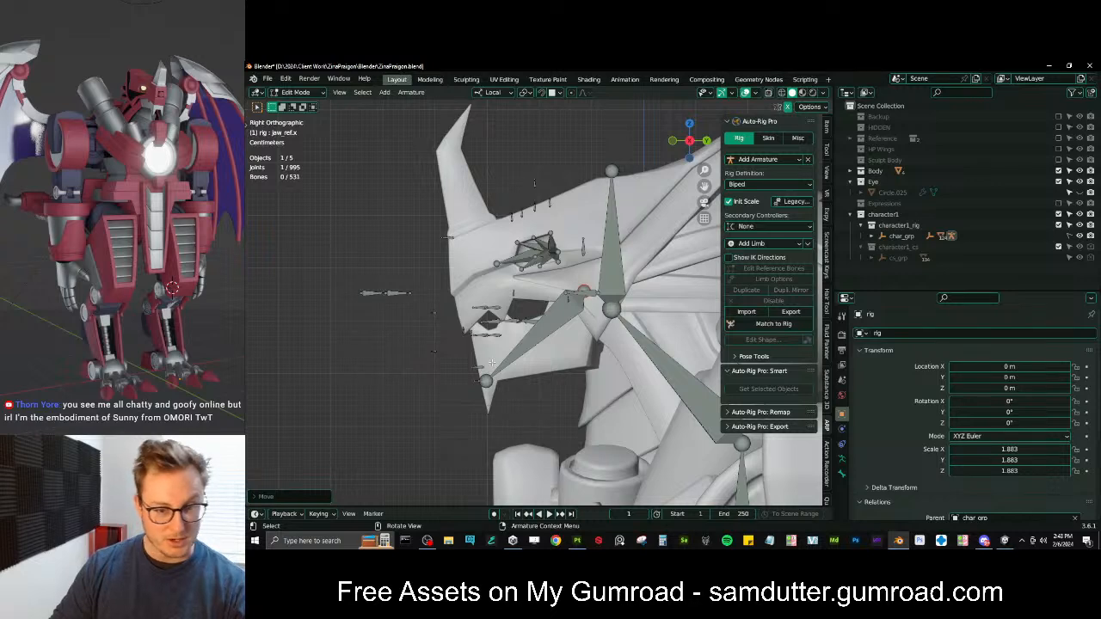
# Select both nose bones in front of the face and rotate them roughly half a turn
pyautogui.click(384, 293)
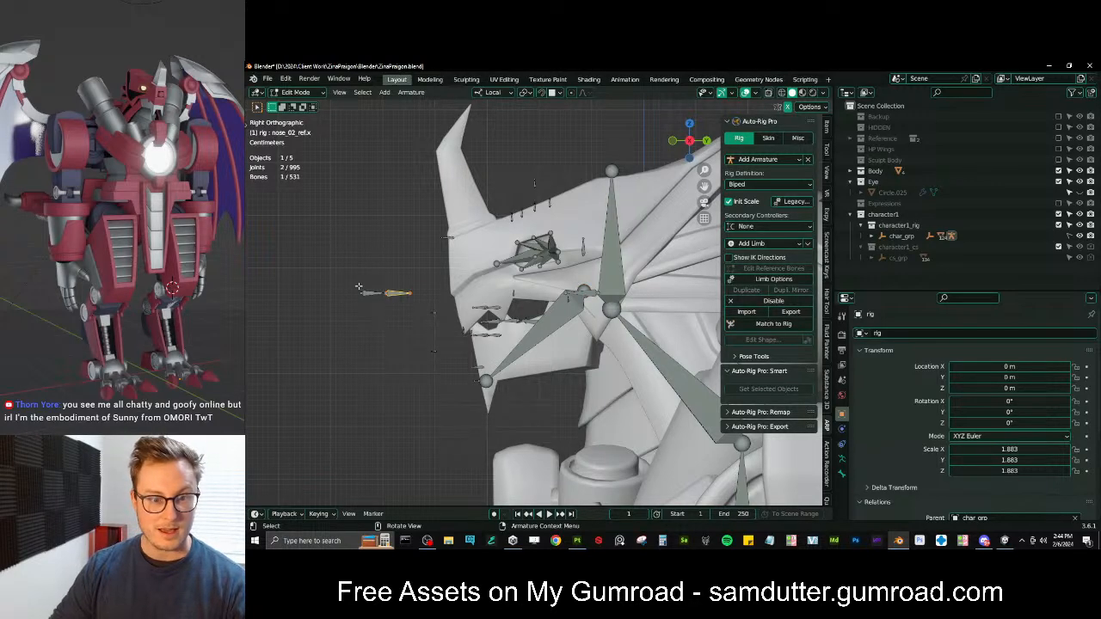
pyautogui.press('r')
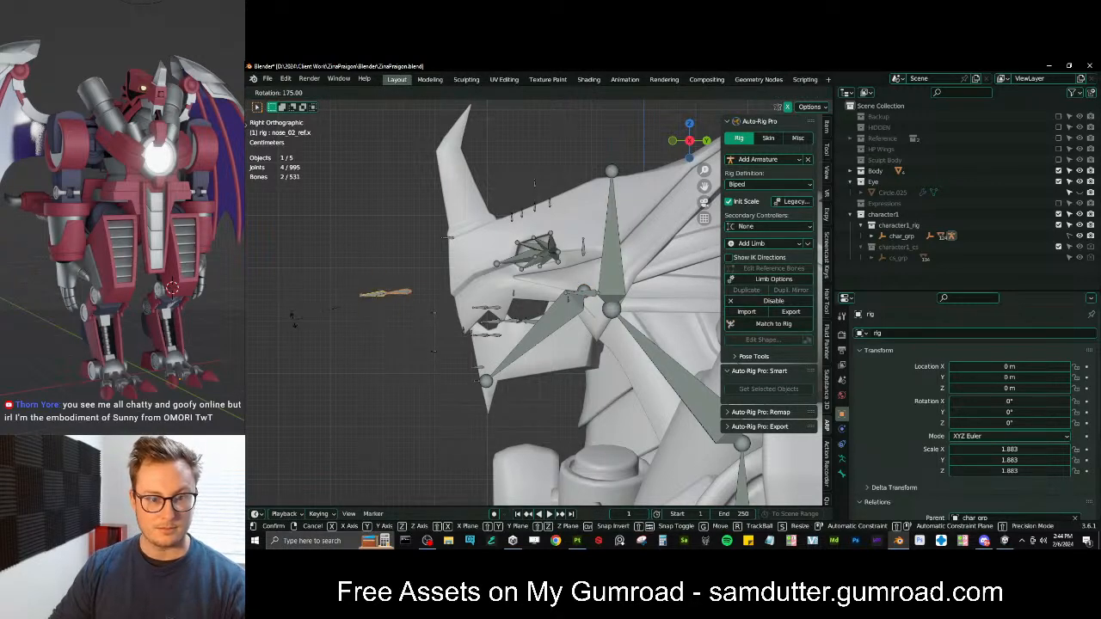
pyautogui.press('Return')
pyautogui.moveTo(507, 327); pyautogui.dragTo(521, 329, button='middle')
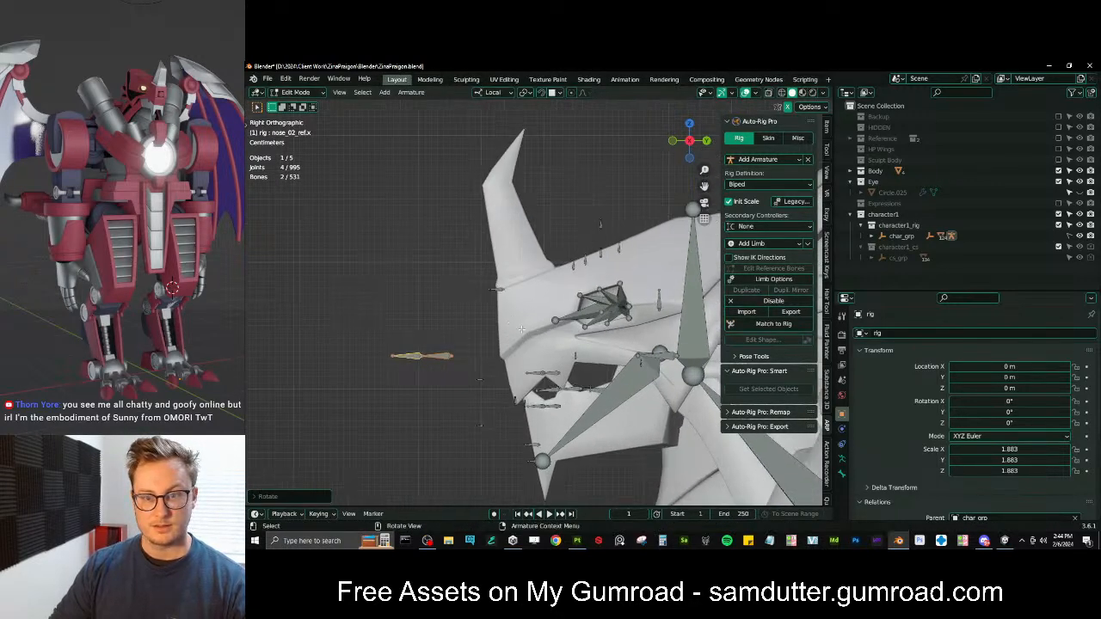
# Disable Teeth and Tongue in the head bone's limb options and apply the change
pyautogui.click(600, 226)
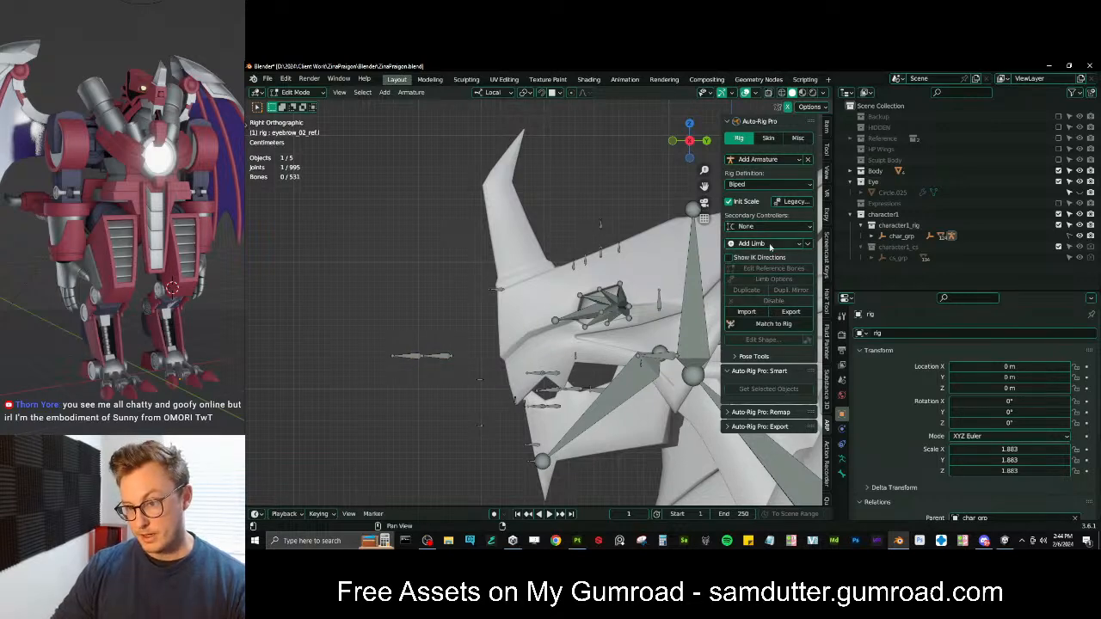
pyautogui.click(693, 289)
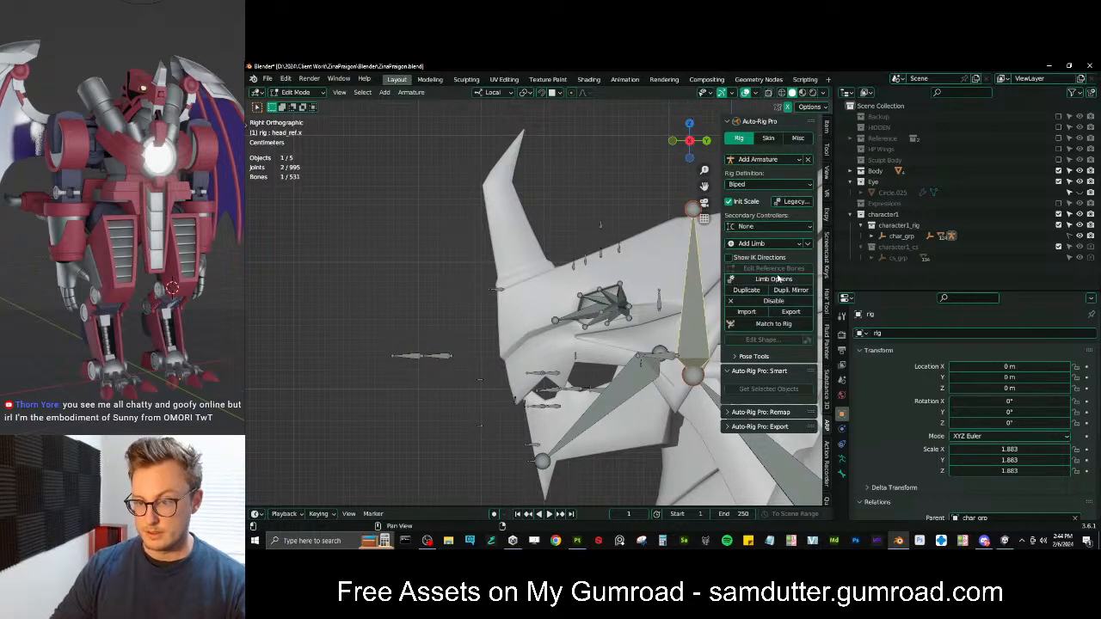
pyautogui.click(777, 279)
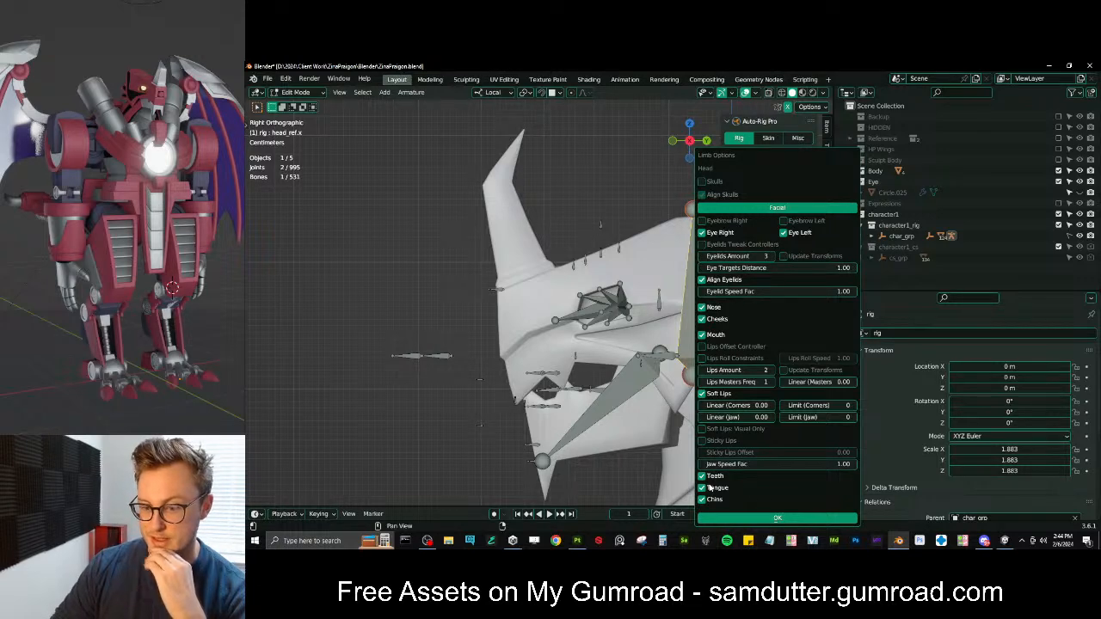
pyautogui.click(702, 487)
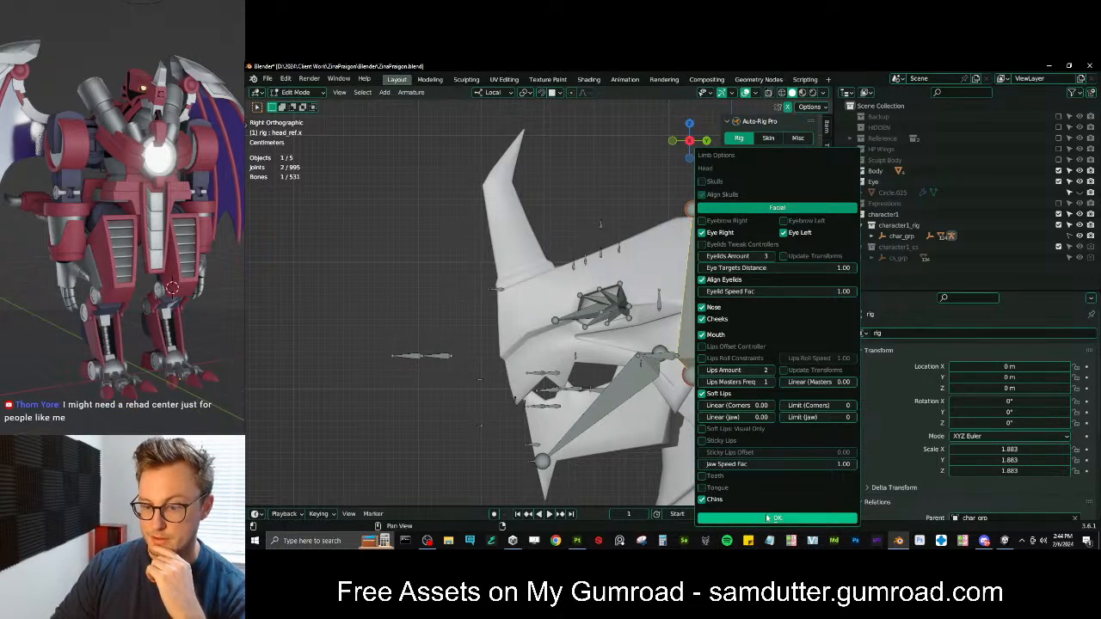
pyautogui.click(767, 519)
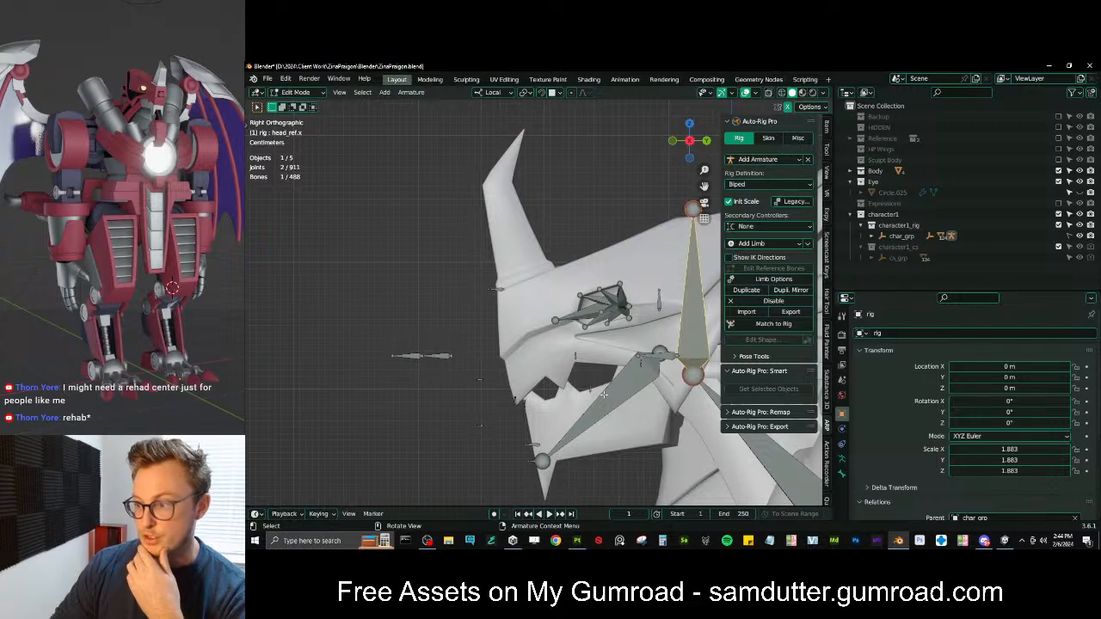
# Select the two nose bones and move them onto the front of the face beside the eye
pyautogui.scroll(2, 570, 392)
pyautogui.keyDown('shift'); pyautogui.moveTo(570, 391); pyautogui.dragTo(531, 323, button='middle'); pyautogui.keyUp('shift')
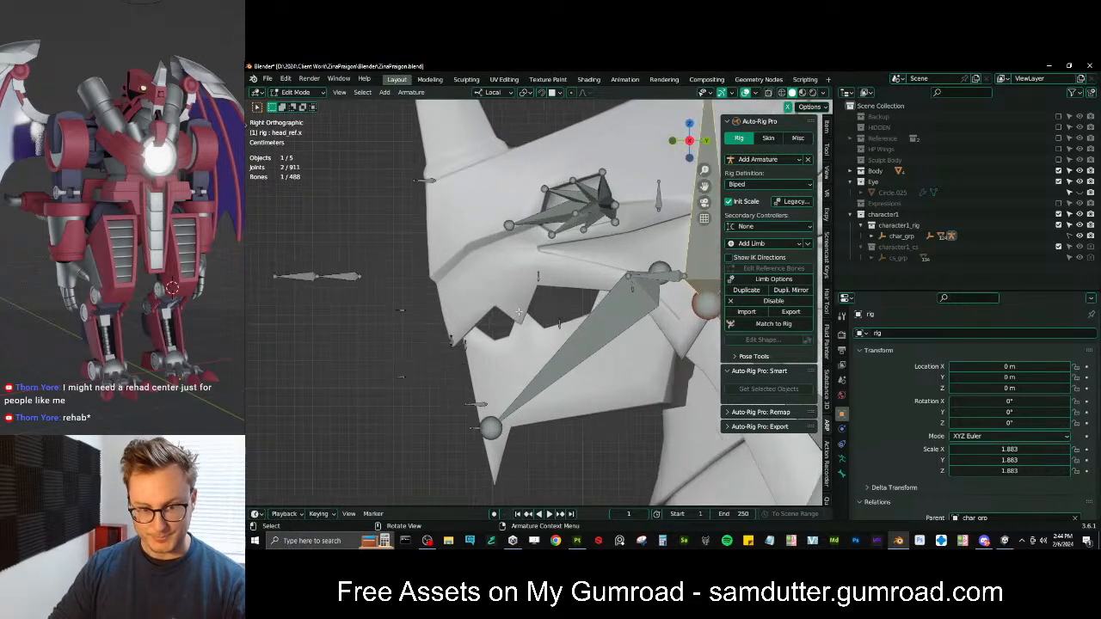
pyautogui.scroll(-1, 520, 314)
pyautogui.click(347, 276)
pyautogui.keyDown('shift'); pyautogui.click(374, 282); pyautogui.keyUp('shift')
pyautogui.press('g')
pyautogui.click(490, 241)
pyautogui.keyDown('shift'); pyautogui.moveTo(503, 244); pyautogui.dragTo(523, 290, button='middle'); pyautogui.keyUp('shift')
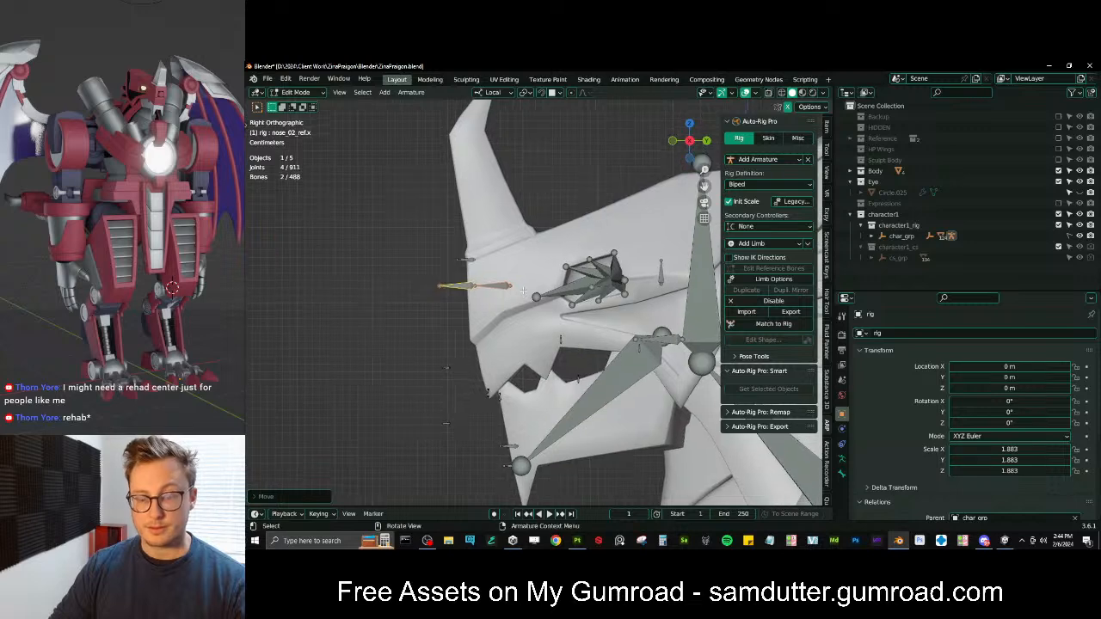
# Rotate the two nose bones to slope along the upper snout and move the third nose bone down in front of the face
pyautogui.press('r')
pyautogui.click(555, 238)
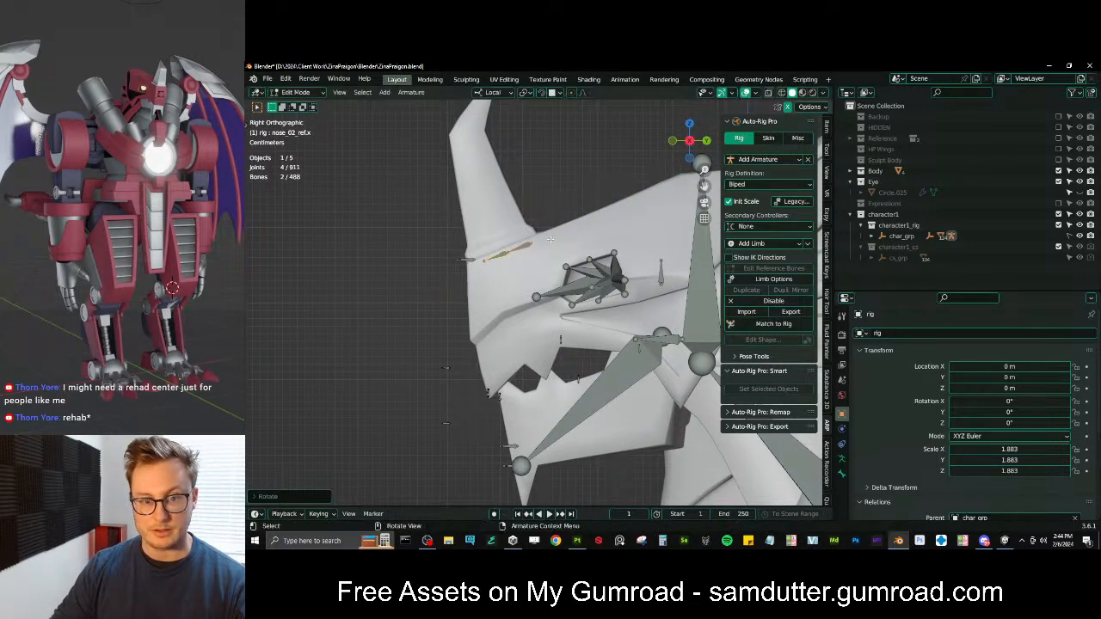
pyautogui.click(471, 260)
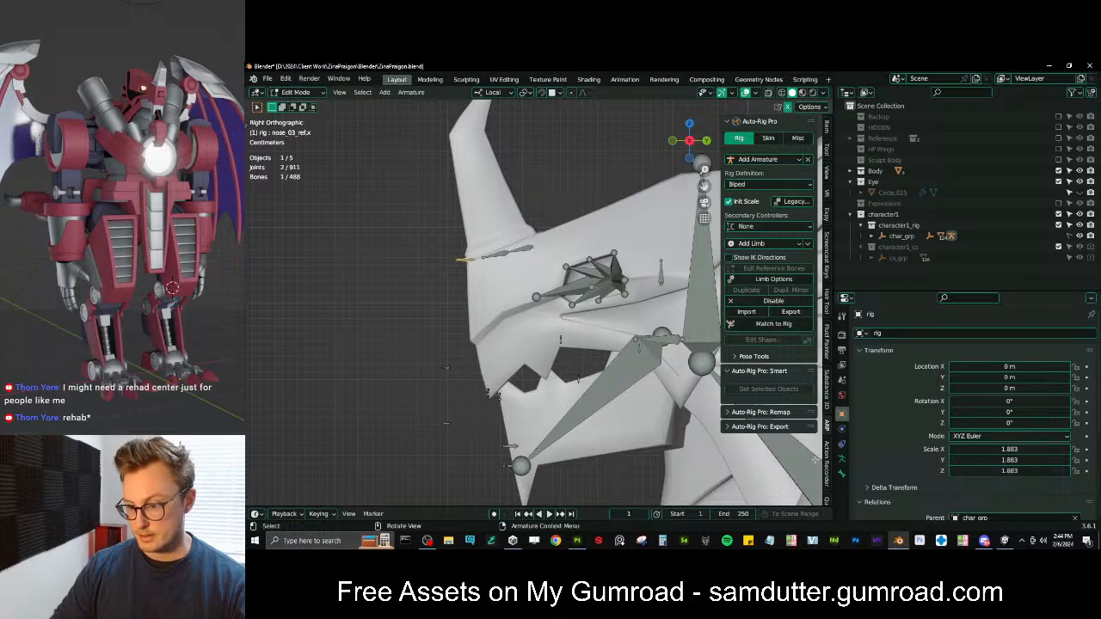
pyautogui.click(841, 473)
pyautogui.press('g')
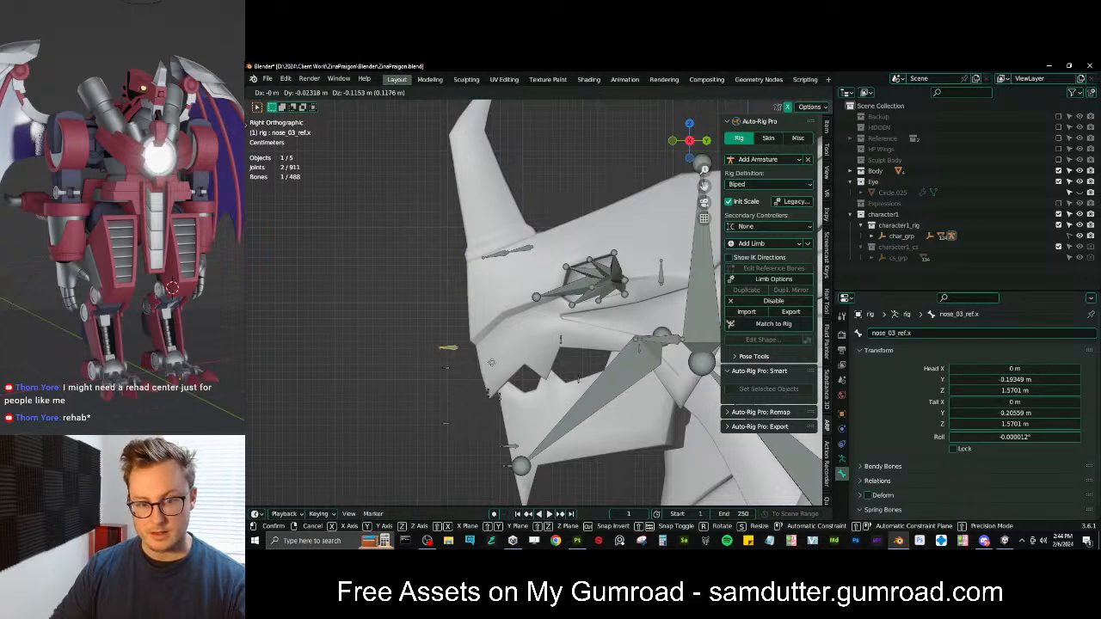
pyautogui.click(492, 356)
# Disable Nose and Cheeks in the head bone's limb options and apply the change
pyautogui.click(771, 278)
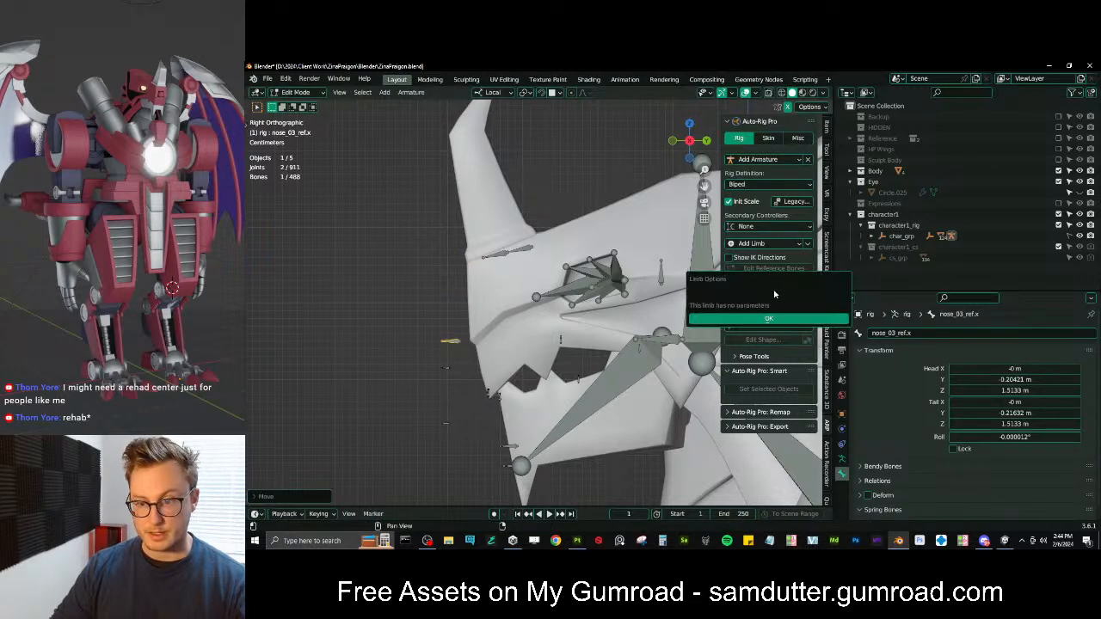
pyautogui.click(439, 313)
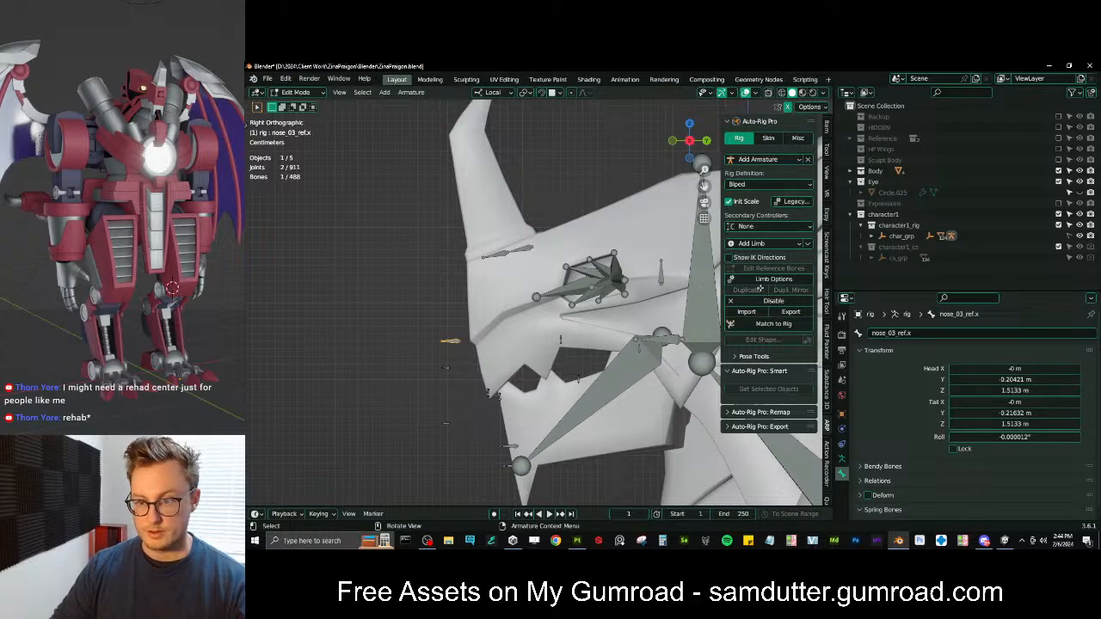
pyautogui.click(750, 279)
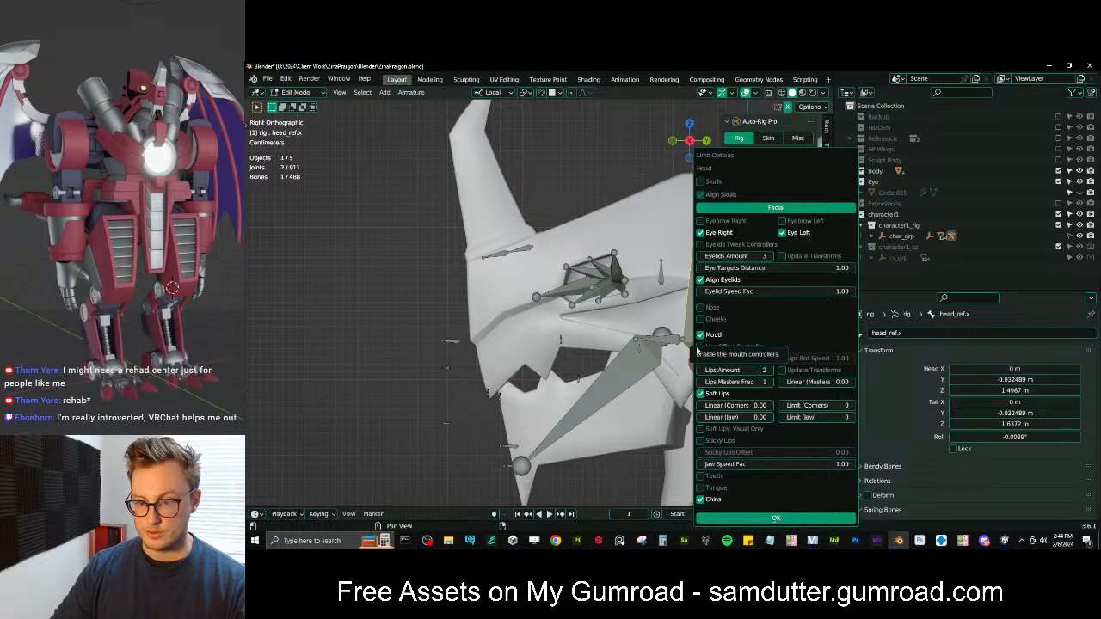
pyautogui.click(775, 518)
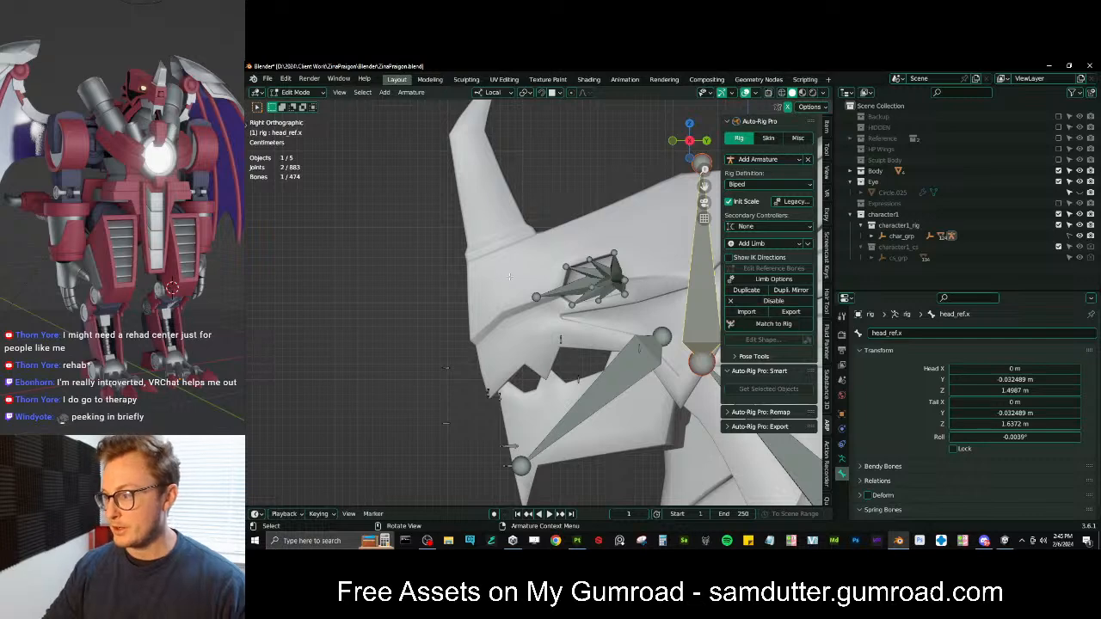
# Move the upper and lower lip roll bones back until they sit close in front of the mouth
pyautogui.keyDown('shift'); pyautogui.moveTo(571, 359); pyautogui.dragTo(533, 333, button='middle'); pyautogui.keyUp('shift')
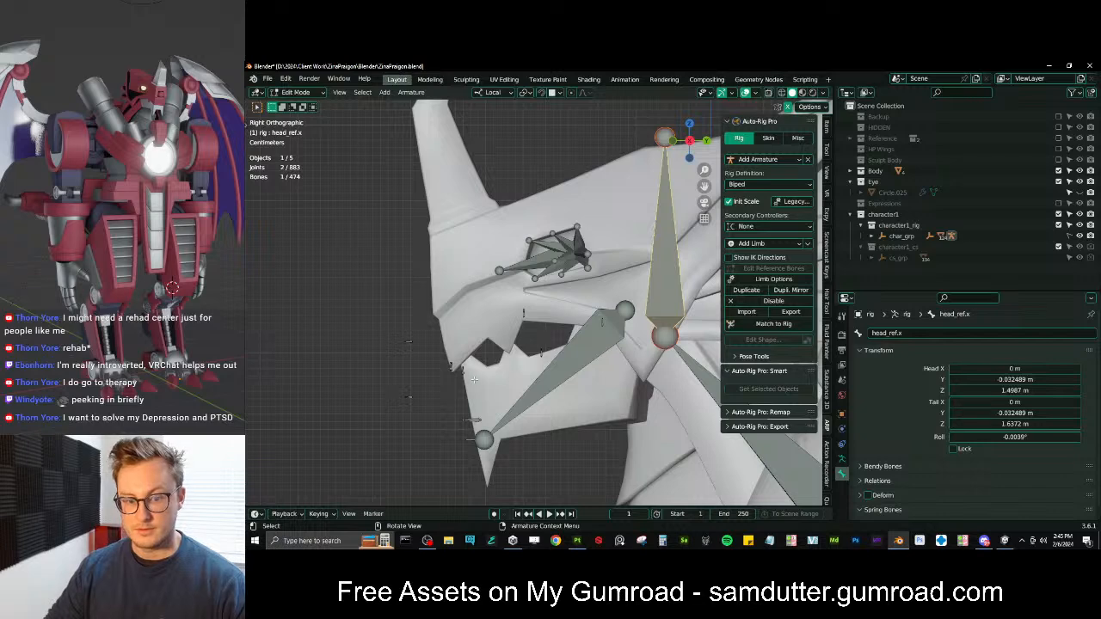
pyautogui.scroll(1, 522, 315)
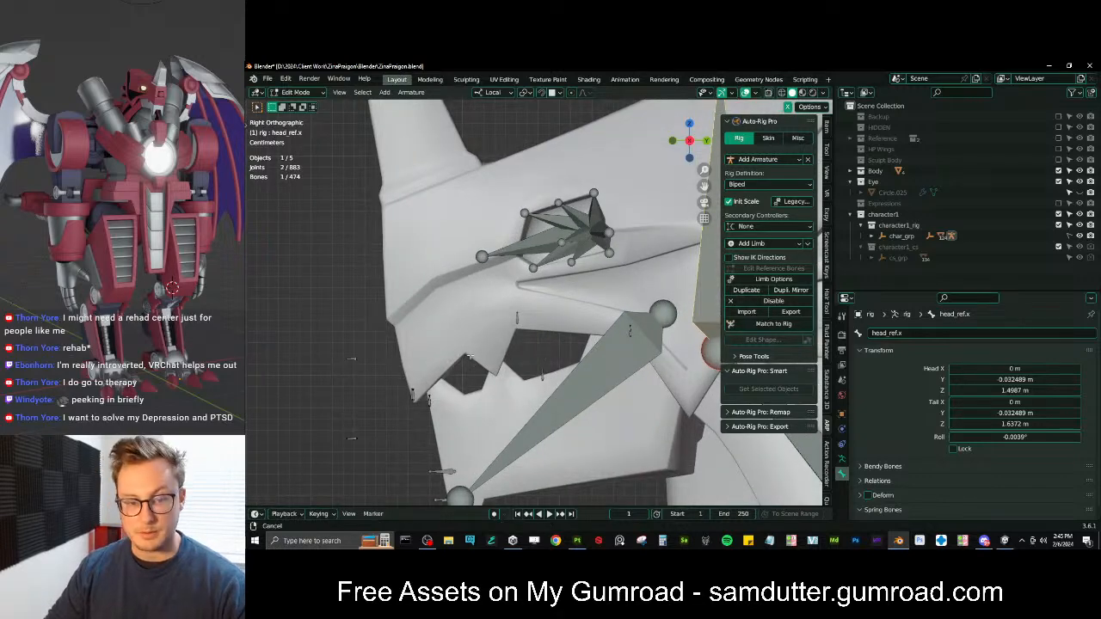
pyautogui.scroll(1, 493, 260)
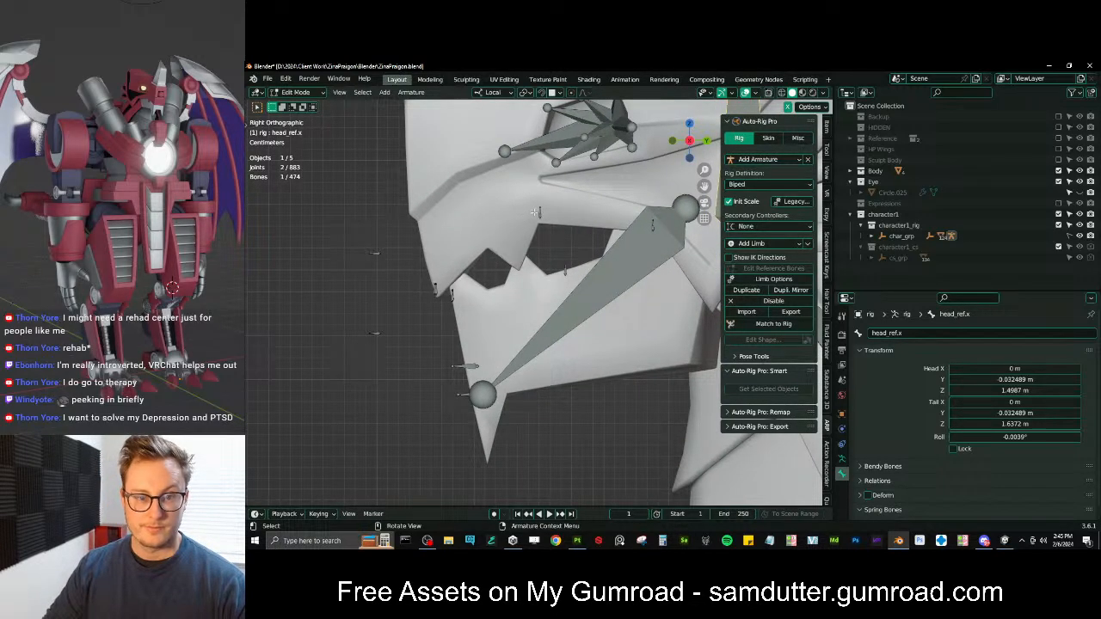
pyautogui.click(378, 255)
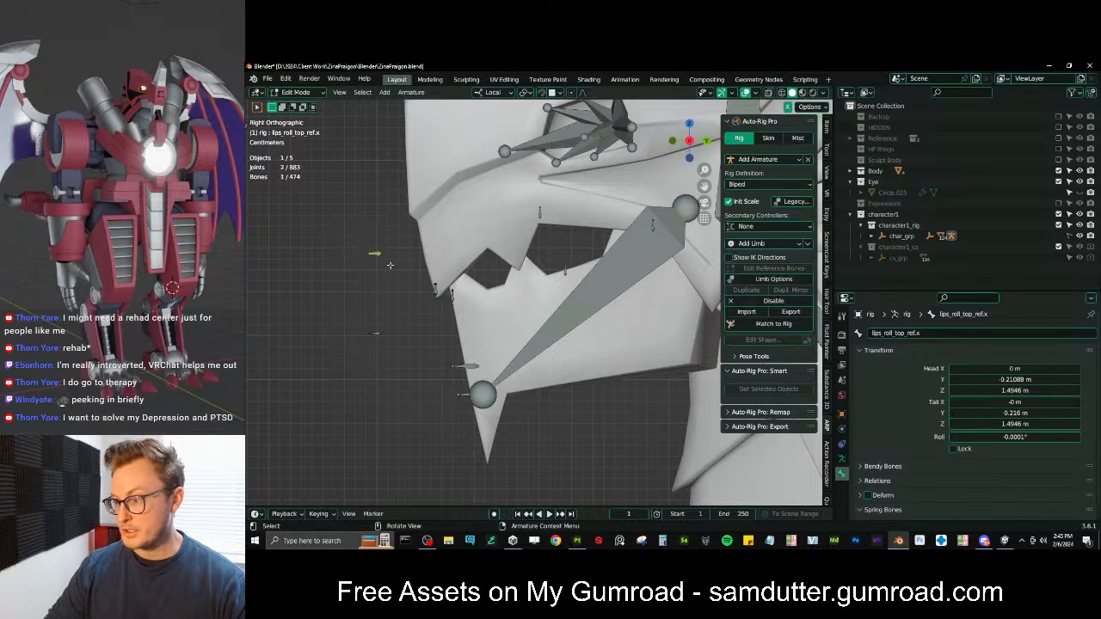
pyautogui.press('g')
pyautogui.click(422, 304)
pyautogui.click(372, 332)
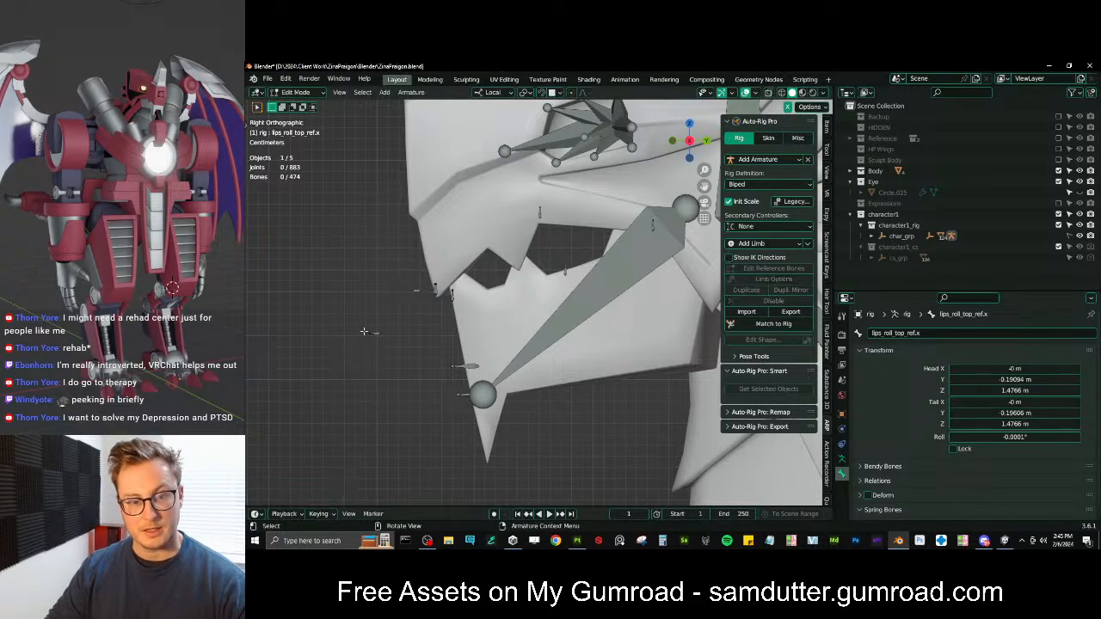
pyautogui.press('g')
pyautogui.click(441, 333)
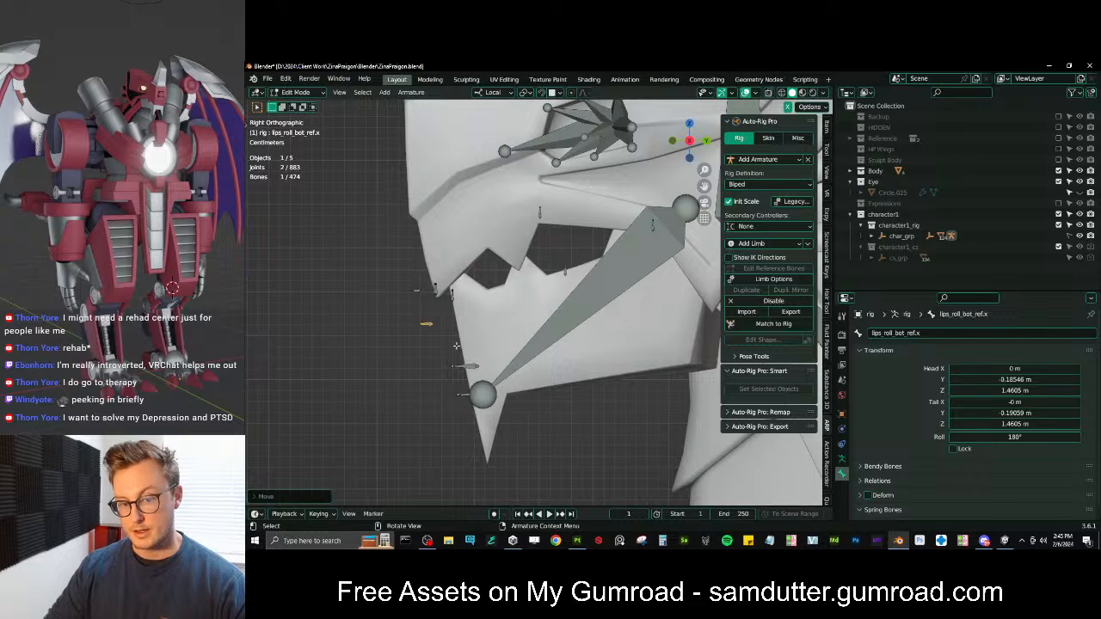
# Reposition the upper chin bone on the front edge of the jaw, a little above the jaw bone's tip, checking it in wireframe
pyautogui.click(482, 366)
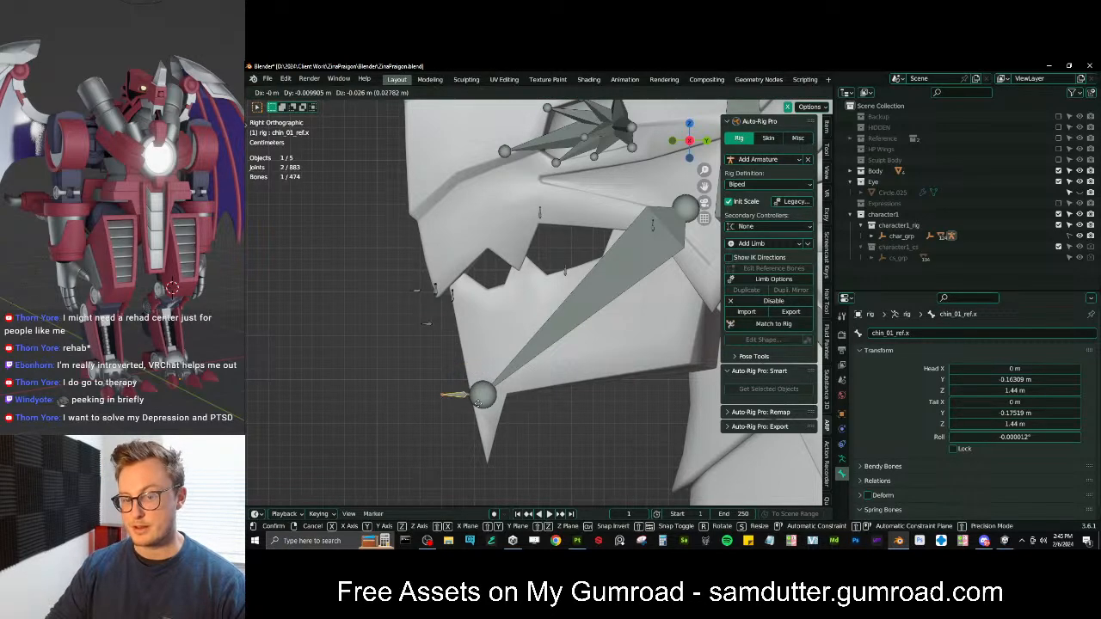
pyautogui.press('g')
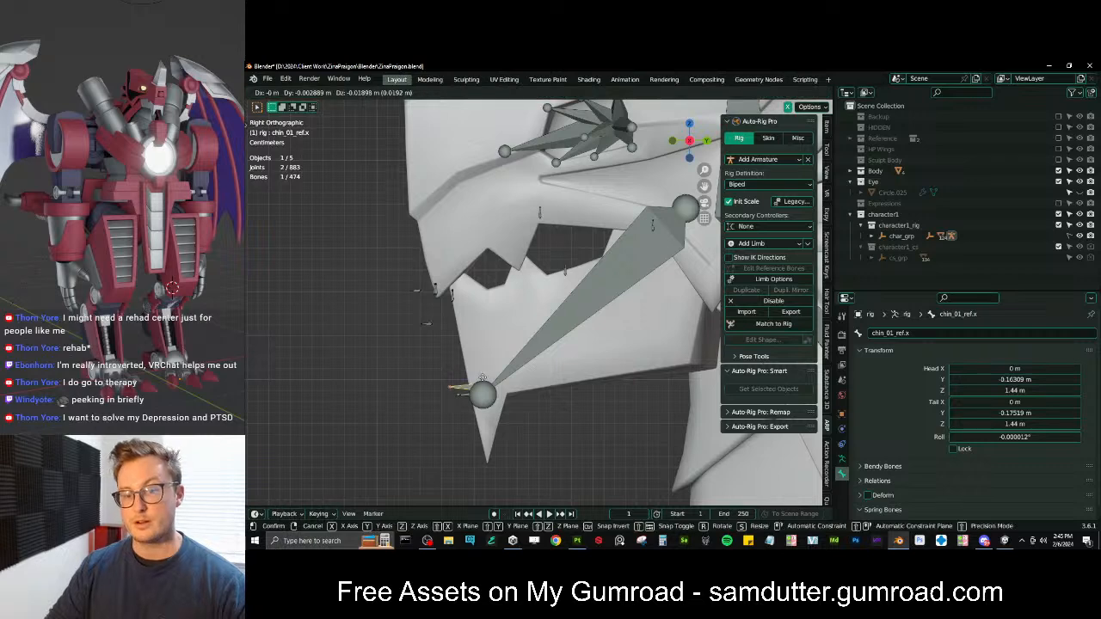
pyautogui.click(484, 379)
pyautogui.press('z')
pyautogui.keyDown('shift'); pyautogui.moveTo(490, 380); pyautogui.dragTo(557, 295, button='middle'); pyautogui.keyUp('shift')
pyautogui.scroll(3, 563, 289)
pyautogui.press('z')
pyautogui.click(508, 300)
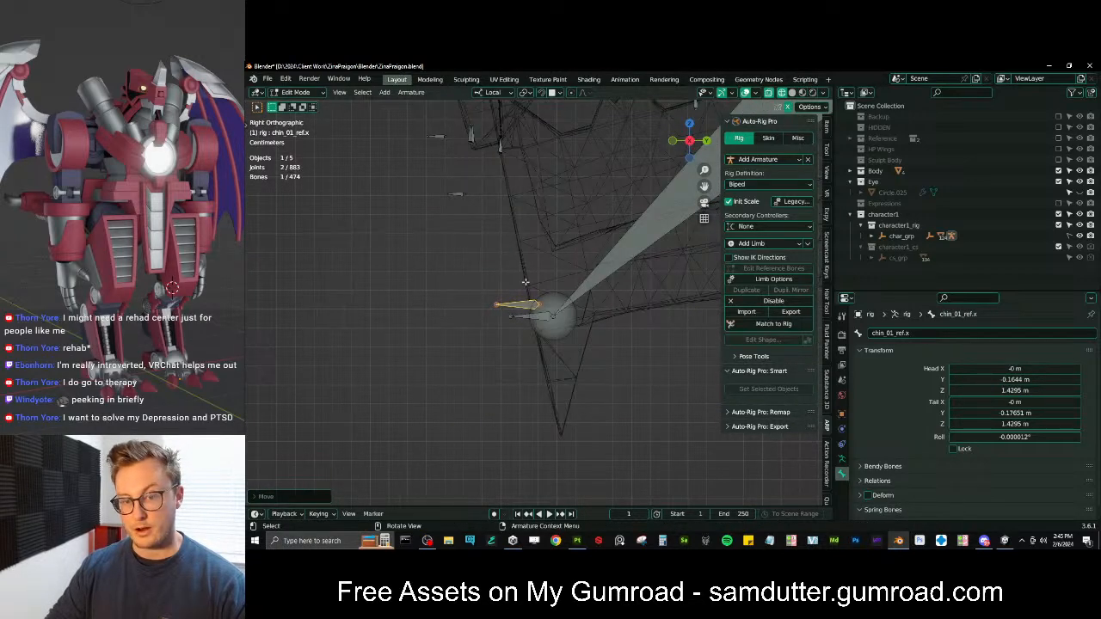
pyautogui.press('g')
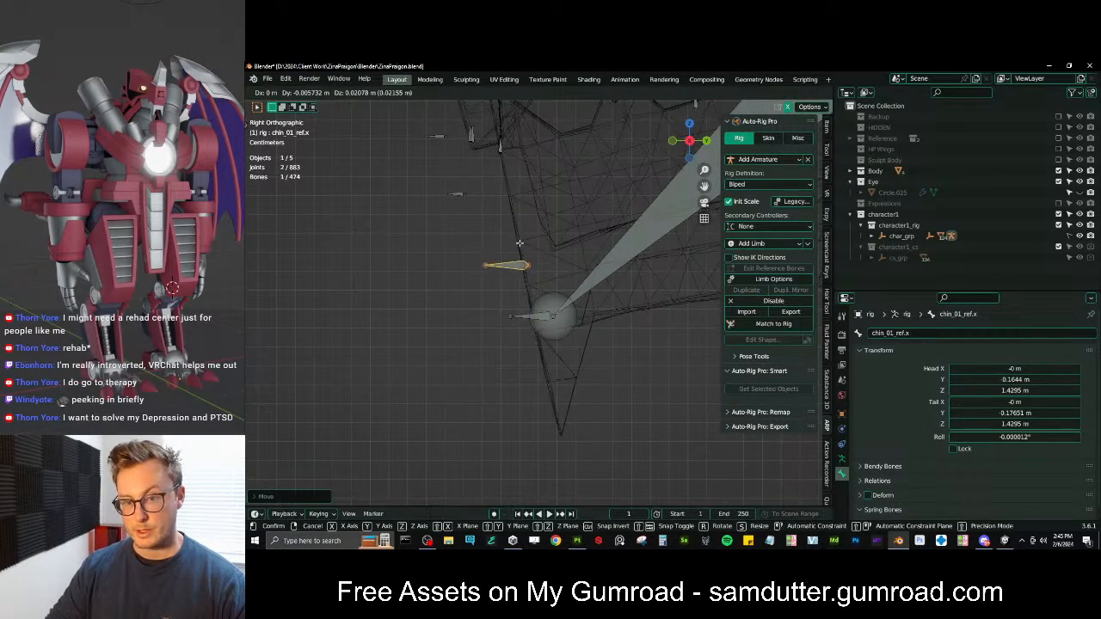
pyautogui.click(518, 241)
# Leave armature editing, return the viewport to solid shading and save the file
pyautogui.keyDown('shift'); pyautogui.moveTo(594, 255); pyautogui.dragTo(523, 297, button='middle'); pyautogui.keyUp('shift')
pyautogui.press('Tab')
pyautogui.press('z')
pyautogui.click(564, 329)
pyautogui.hotkey('ctrl', 's')
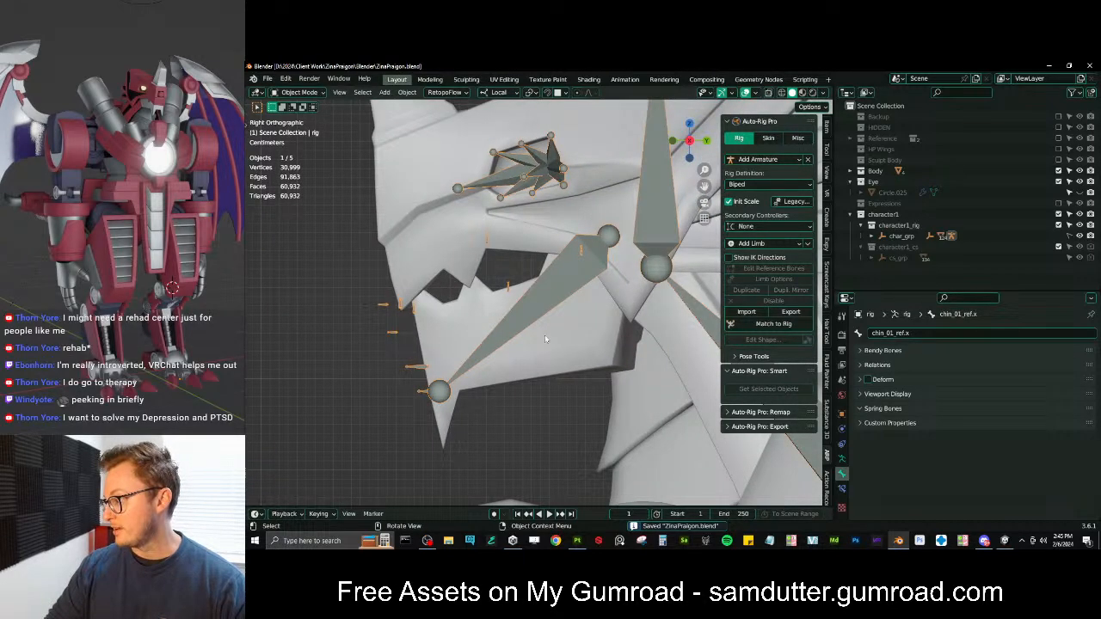
# View the head from the front, put the rig into Pose Mode and select the left ear bones
pyautogui.click(568, 348)
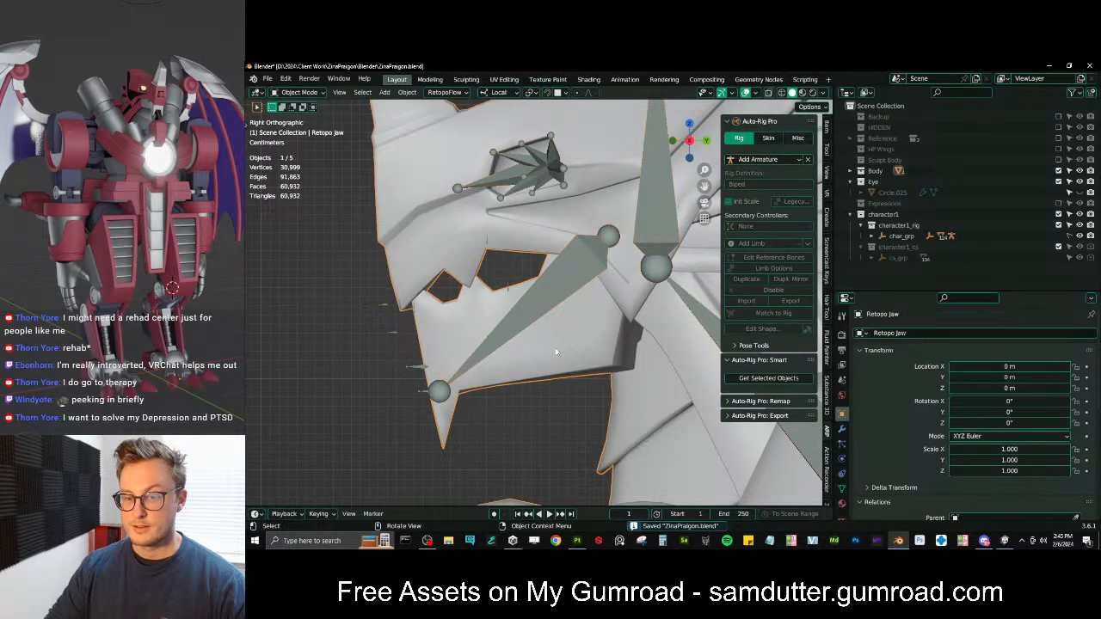
pyautogui.moveTo(560, 347); pyautogui.dragTo(555, 333, button='middle')
pyautogui.scroll(-2, 555, 331)
pyautogui.scroll(-5, 556, 330)
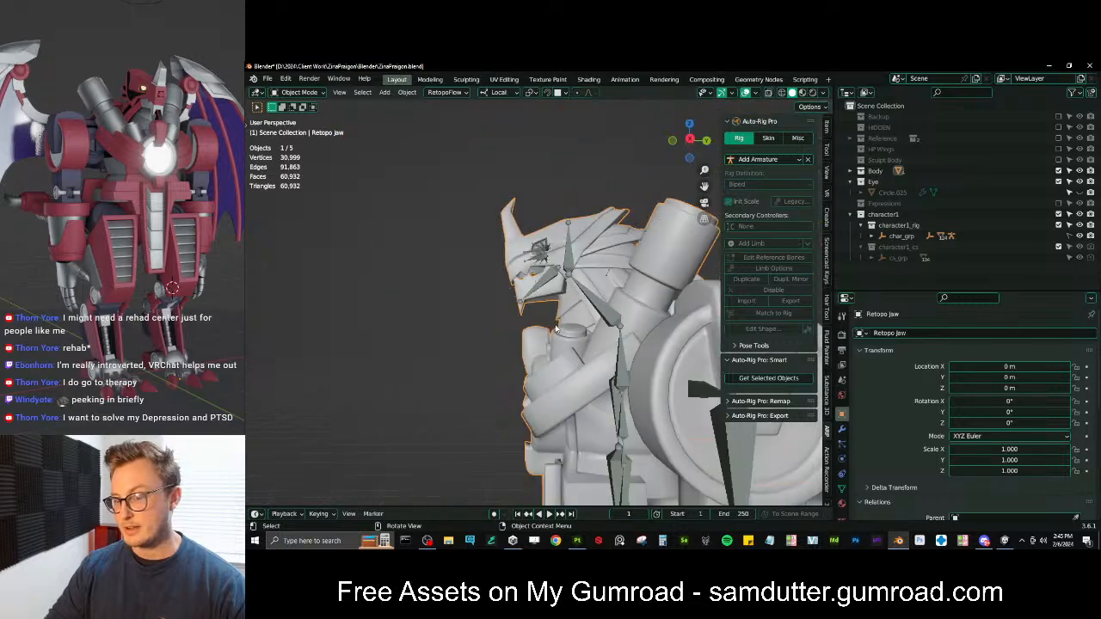
pyautogui.moveTo(475, 340); pyautogui.dragTo(513, 358, button='middle')
pyautogui.click(484, 319)
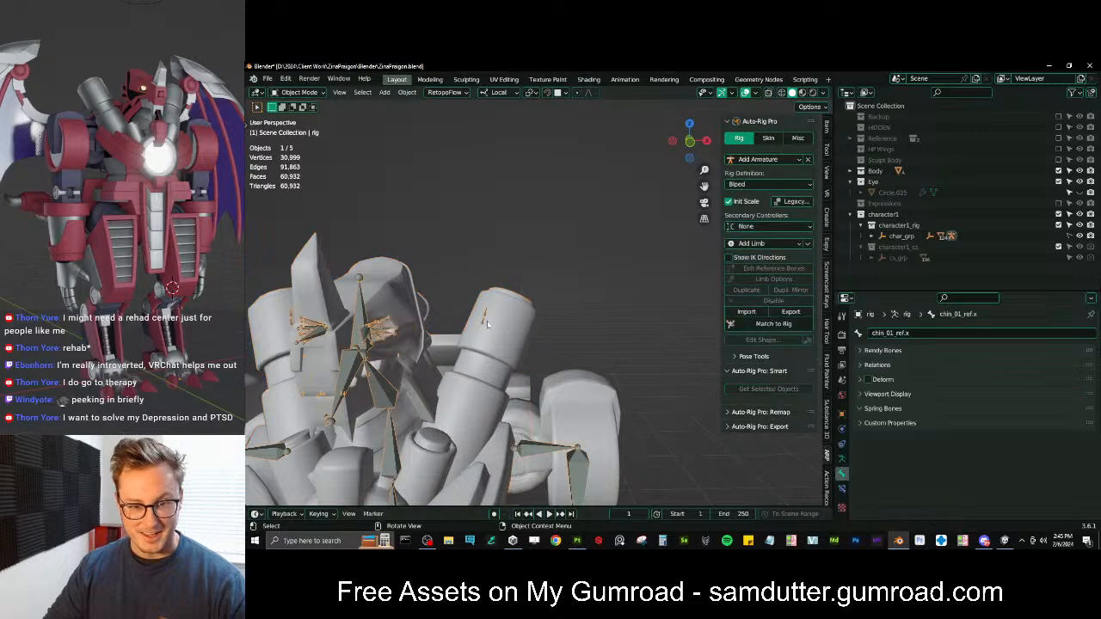
pyautogui.hotkey('ctrl', 'Tab')
pyautogui.click(484, 318)
pyautogui.moveTo(469, 307); pyautogui.dragTo(531, 359)
pyautogui.moveTo(531, 358); pyautogui.dragTo(562, 327, button='middle')
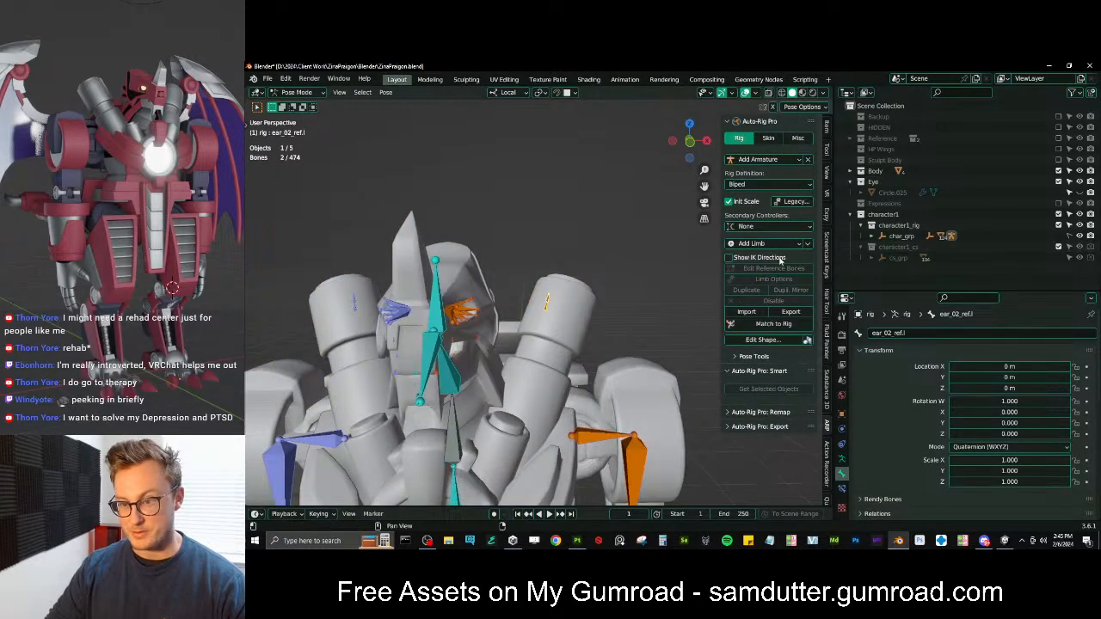
# Return the rig to Edit Mode, check the ear limb options and disable the ear limbs on both sides
pyautogui.press('Tab')
pyautogui.press('b')
pyautogui.moveTo(537, 297); pyautogui.dragTo(378, 326)
pyautogui.click(764, 280)
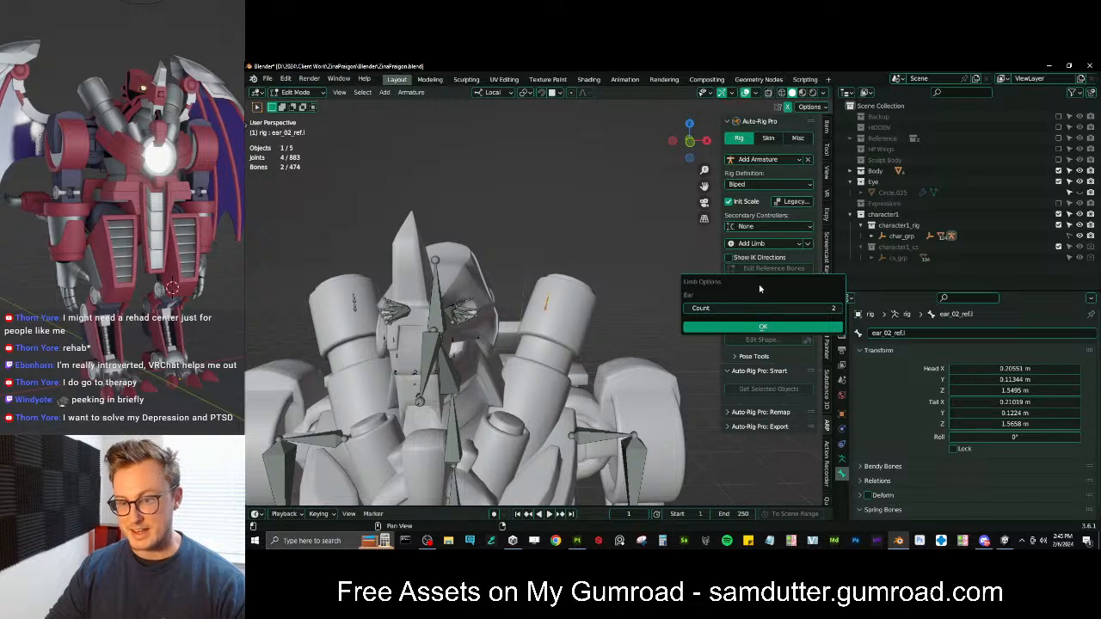
pyautogui.click(762, 326)
pyautogui.click(761, 300)
pyautogui.click(774, 301)
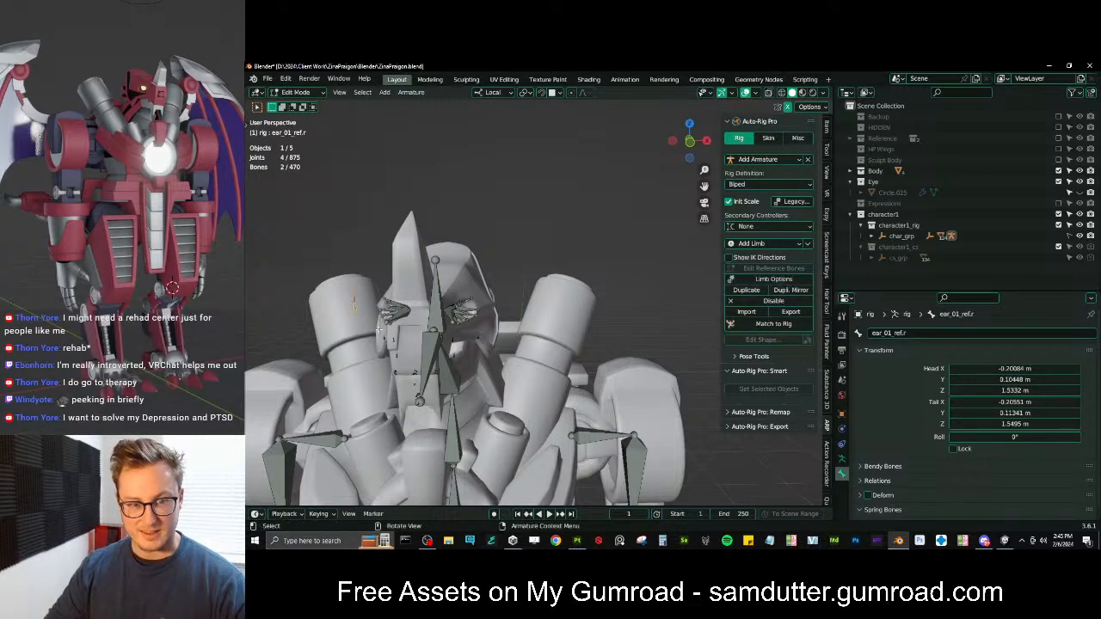
# Switch to the right side view of the character and save the file
pyautogui.moveTo(482, 301)
pyautogui.mouseDown(button='middle')
pyautogui.moveTo(507, 296)
pyautogui.moveTo(471, 299)
pyautogui.moveTo(494, 305)
pyautogui.mouseUp(button='middle')
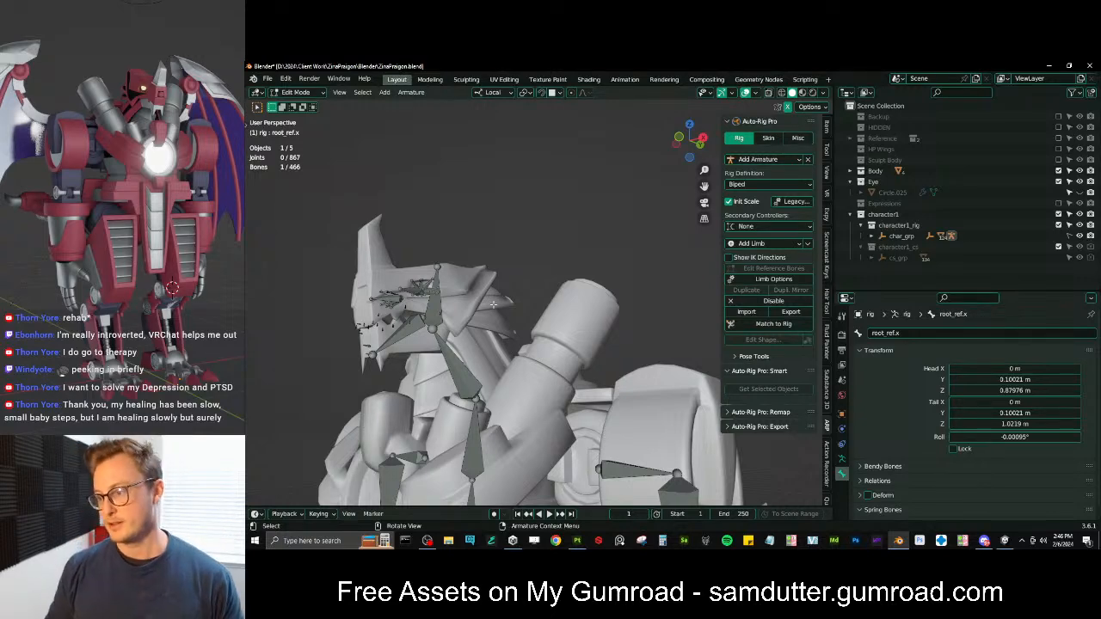
pyautogui.moveTo(555, 352)
pyautogui.mouseDown(button='middle')
pyautogui.moveTo(545, 354)
pyautogui.moveTo(553, 344)
pyautogui.mouseUp(button='middle')
pyautogui.press('KP_3')
pyautogui.hotkey('ctrl', 's')
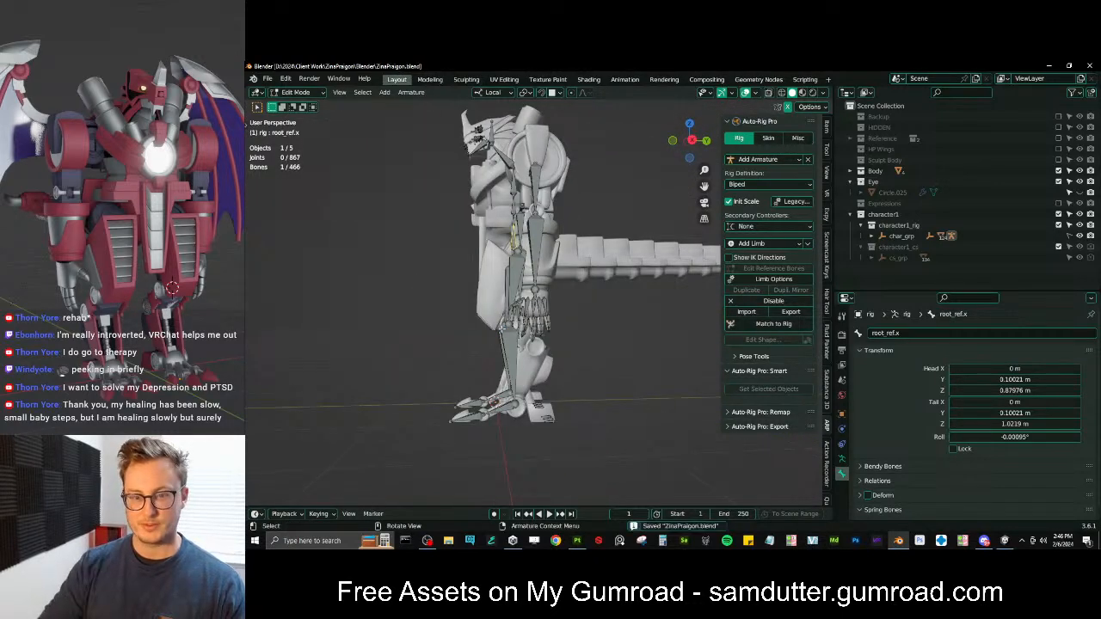
# Add a Tail limb to the rig, then enlarge and move its bones to span the tail mesh
pyautogui.scroll(2, 502, 326)
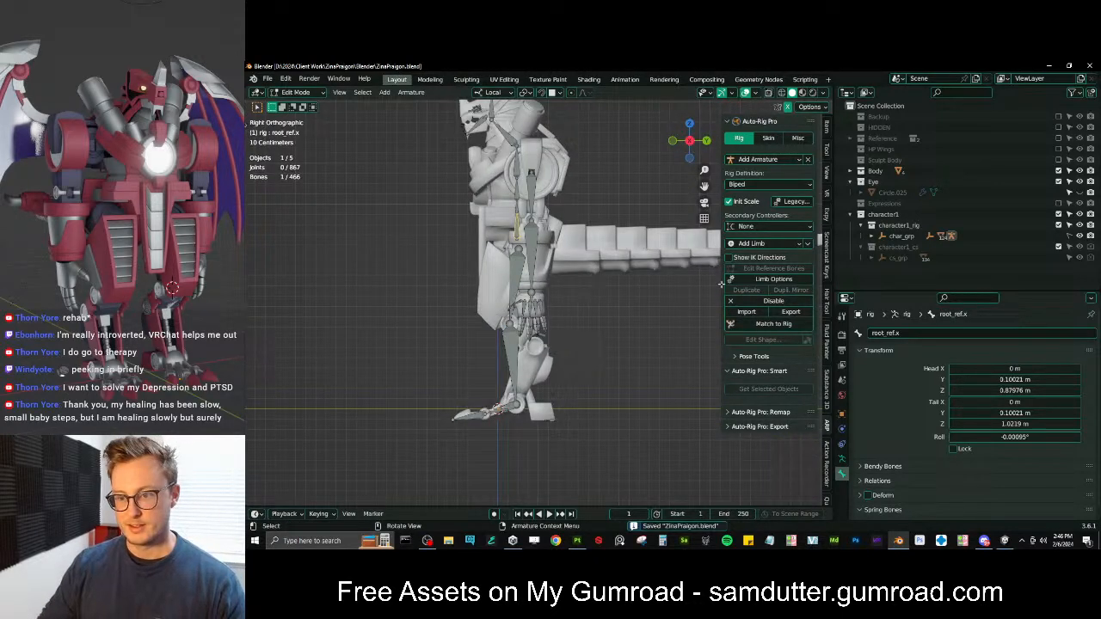
pyautogui.click(767, 246)
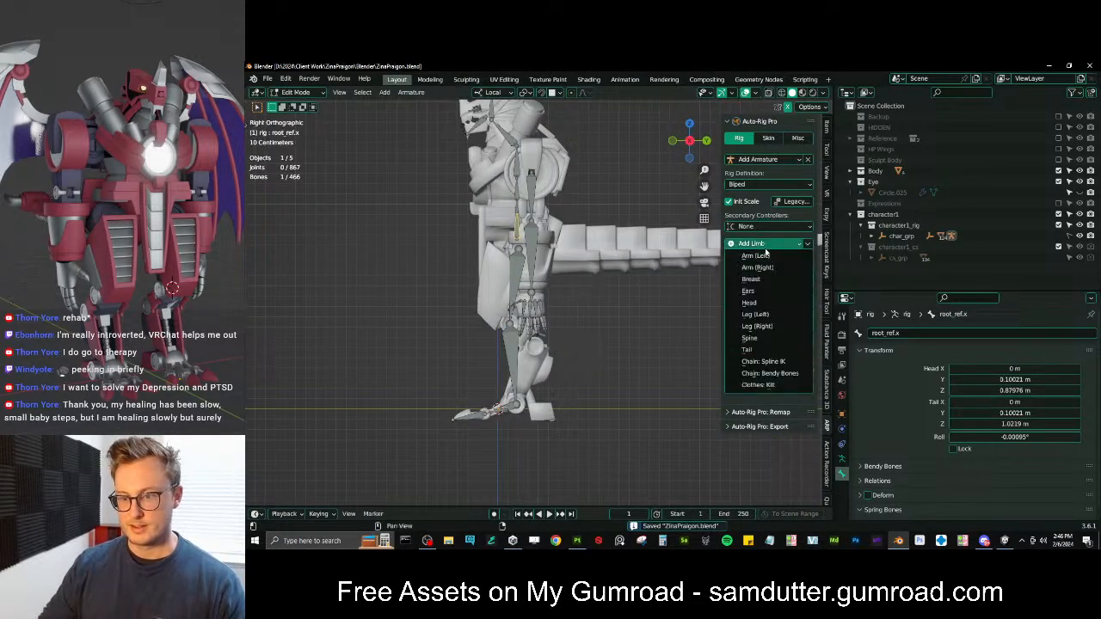
pyautogui.click(760, 338)
pyautogui.scroll(-3, 602, 258)
pyautogui.press('g')
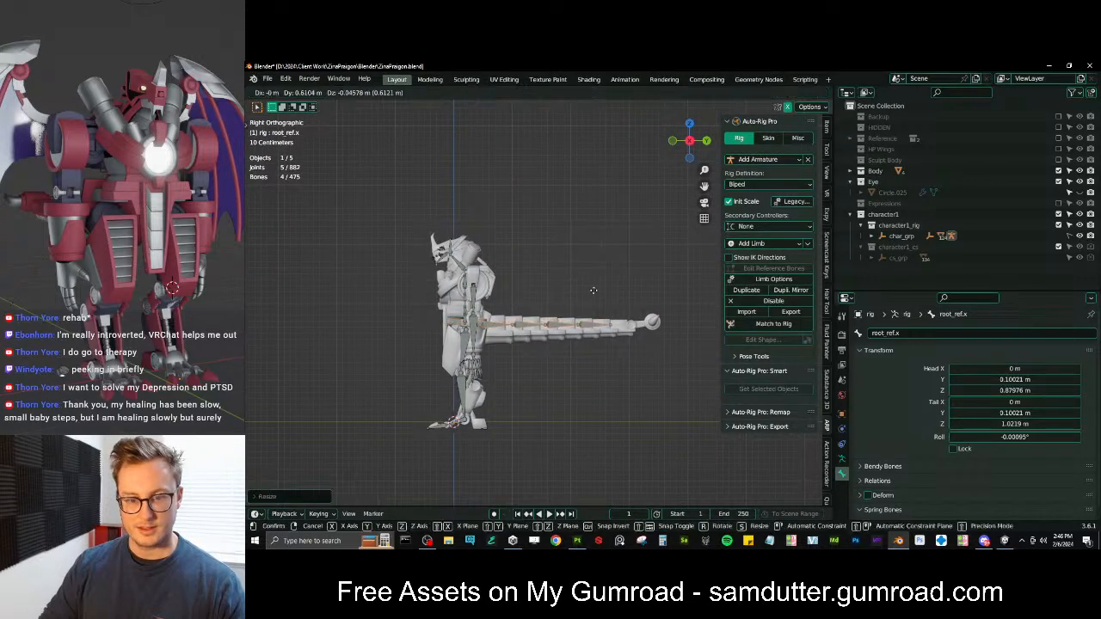
pyautogui.click(592, 290)
pyautogui.scroll(3, 568, 301)
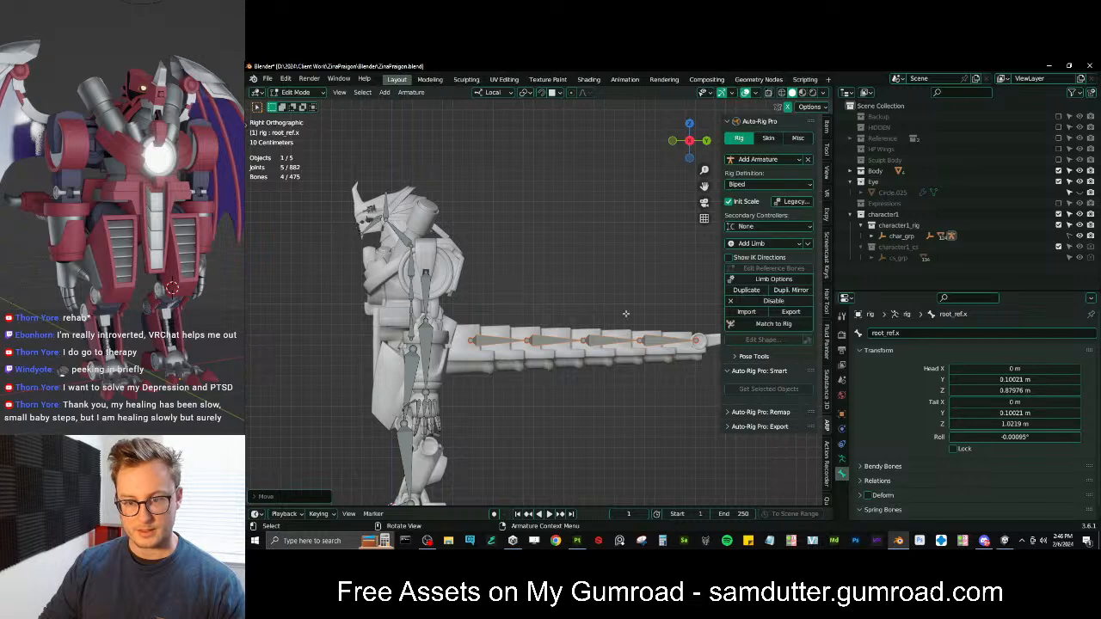
pyautogui.keyDown('shift'); pyautogui.moveTo(632, 328); pyautogui.dragTo(558, 319, button='middle'); pyautogui.keyUp('shift')
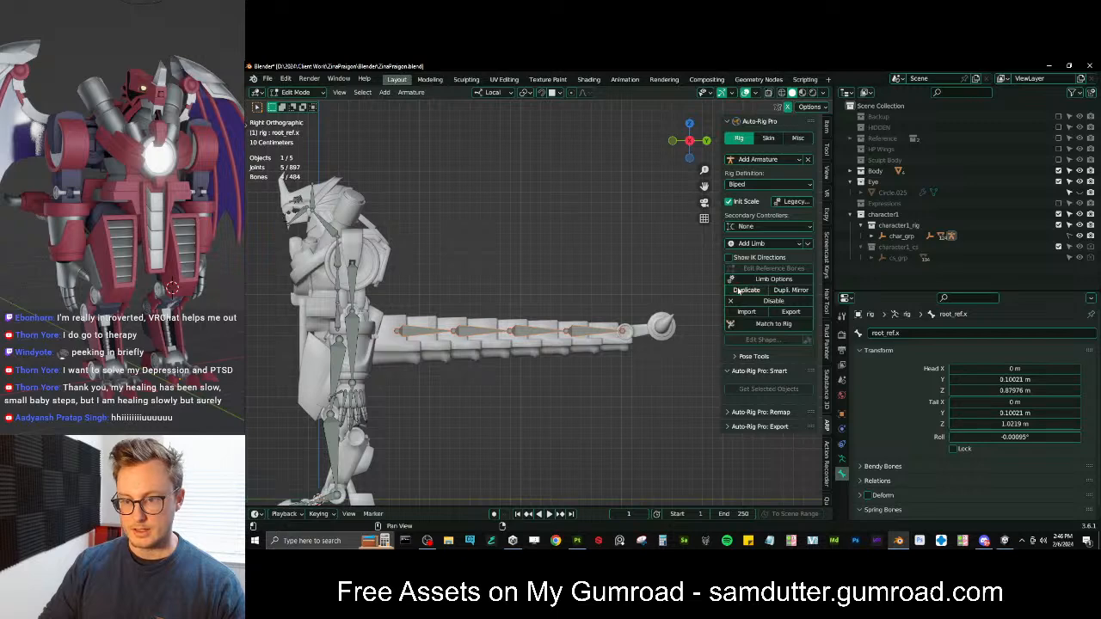
# Set the tail limb's bone count to 9 in its limb options and apply it
pyautogui.click(591, 327)
pyautogui.click(773, 278)
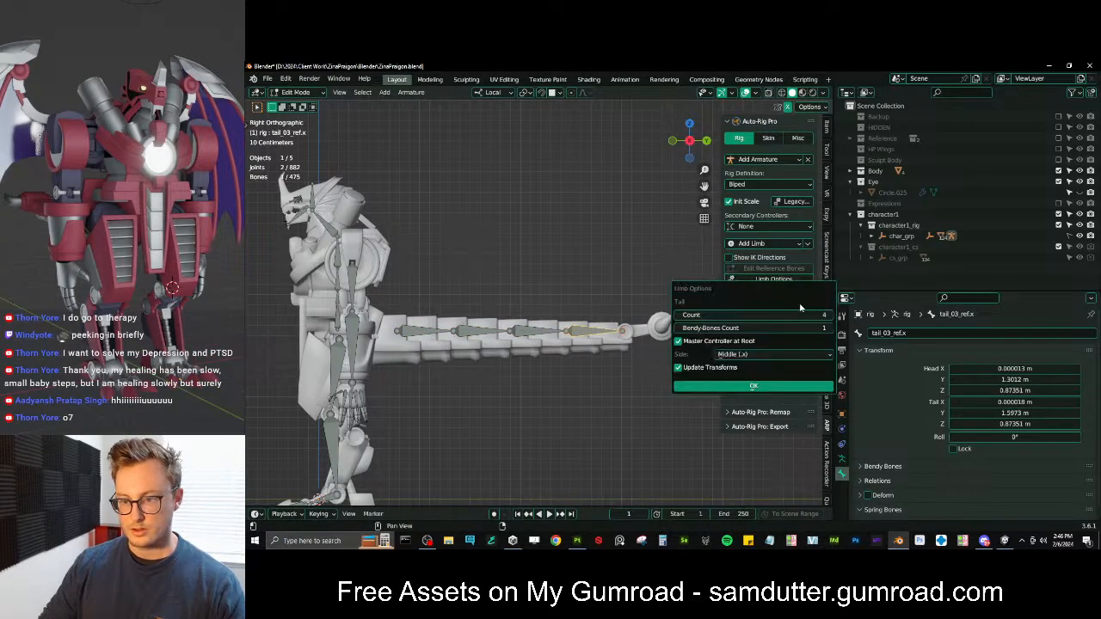
pyautogui.click(801, 315)
pyautogui.write('9')
pyautogui.press('Return')
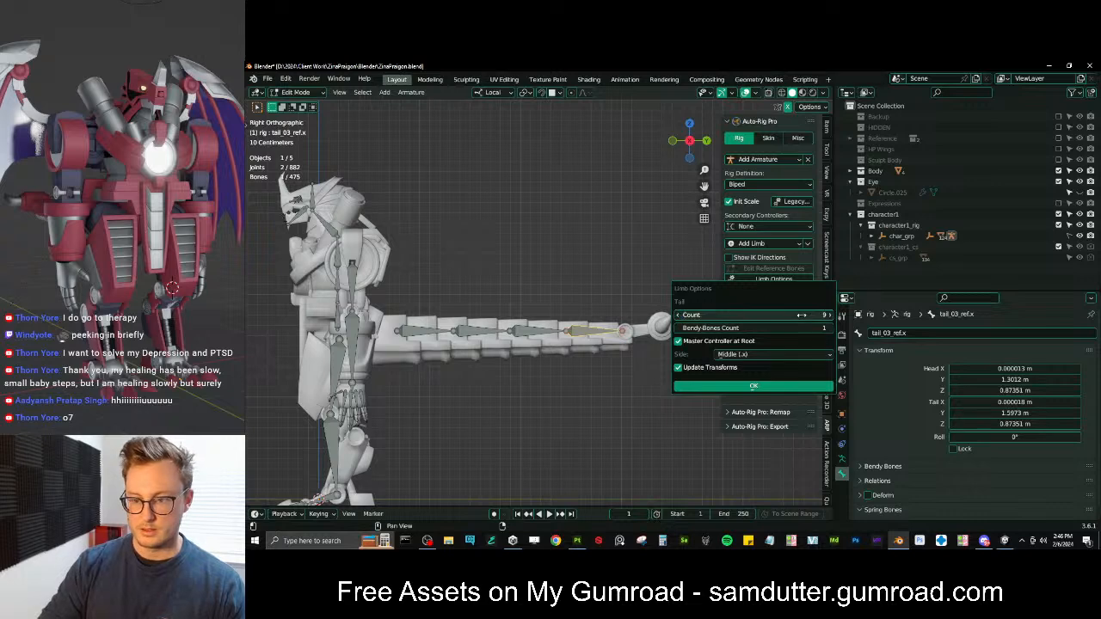
pyautogui.click(753, 385)
# Move and scale the selected tail bones so the chain runs along the tail mesh from the hips to the tip
pyautogui.keyDown('shift'); pyautogui.moveTo(497, 333); pyautogui.dragTo(429, 317, button='middle'); pyautogui.keyUp('shift')
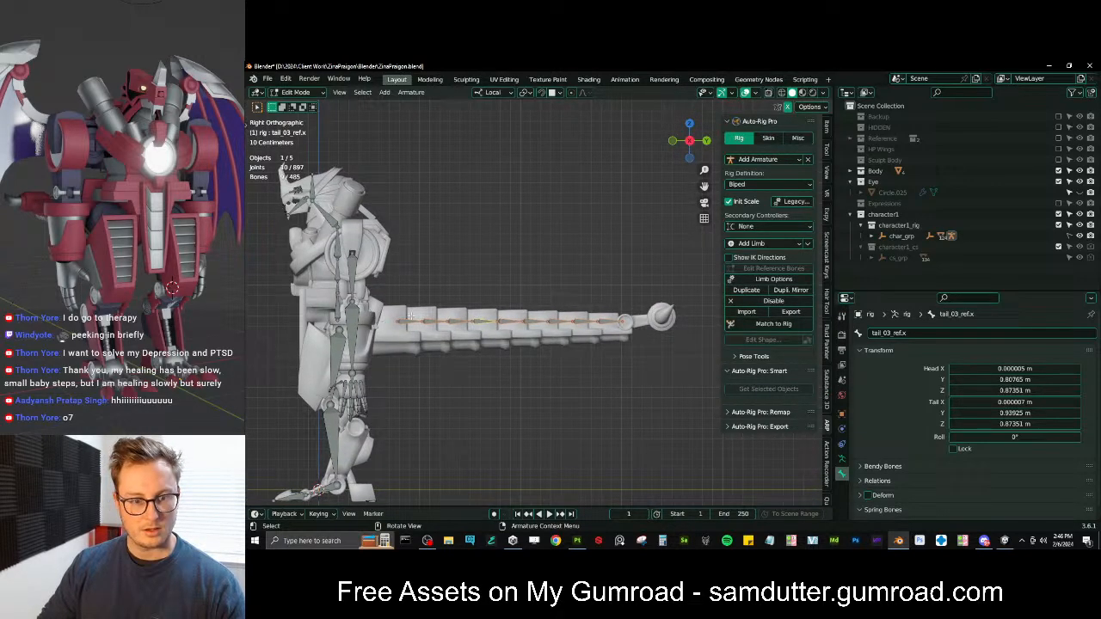
pyautogui.press('g')
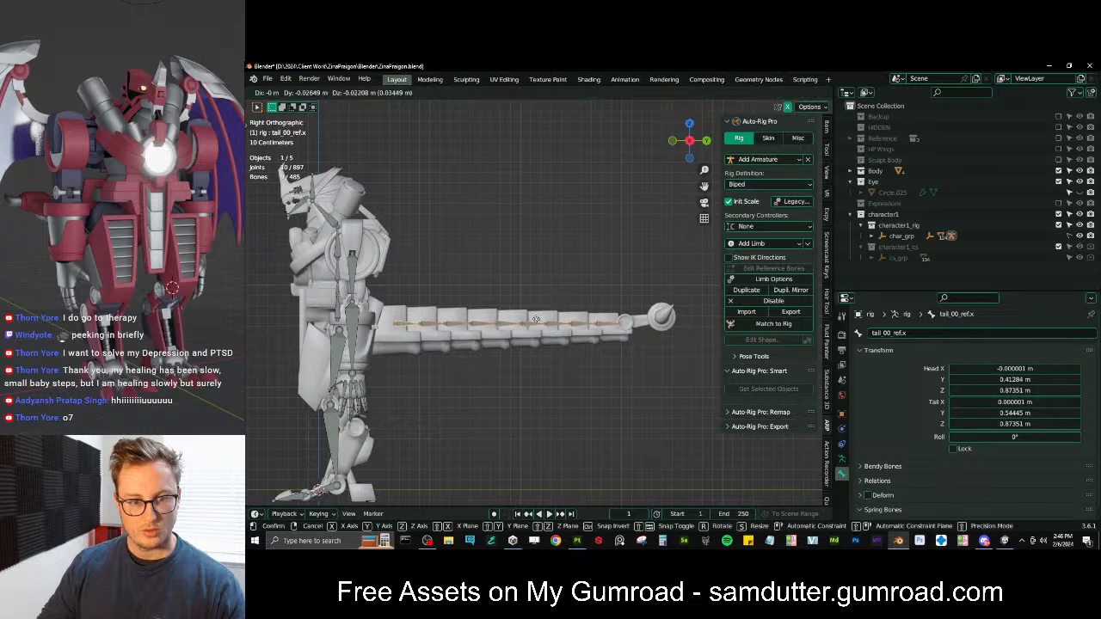
pyautogui.click(514, 318)
pyautogui.press('s')
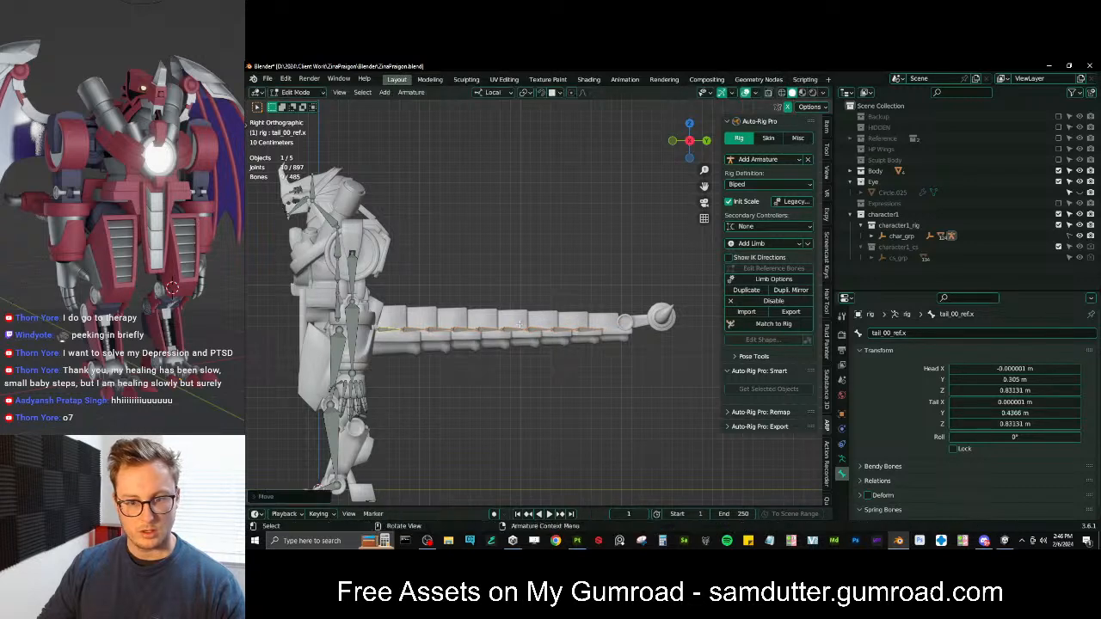
pyautogui.click(612, 287)
pyautogui.press('g')
pyautogui.click(629, 280)
pyautogui.press('s')
pyautogui.click(655, 275)
pyautogui.press('g')
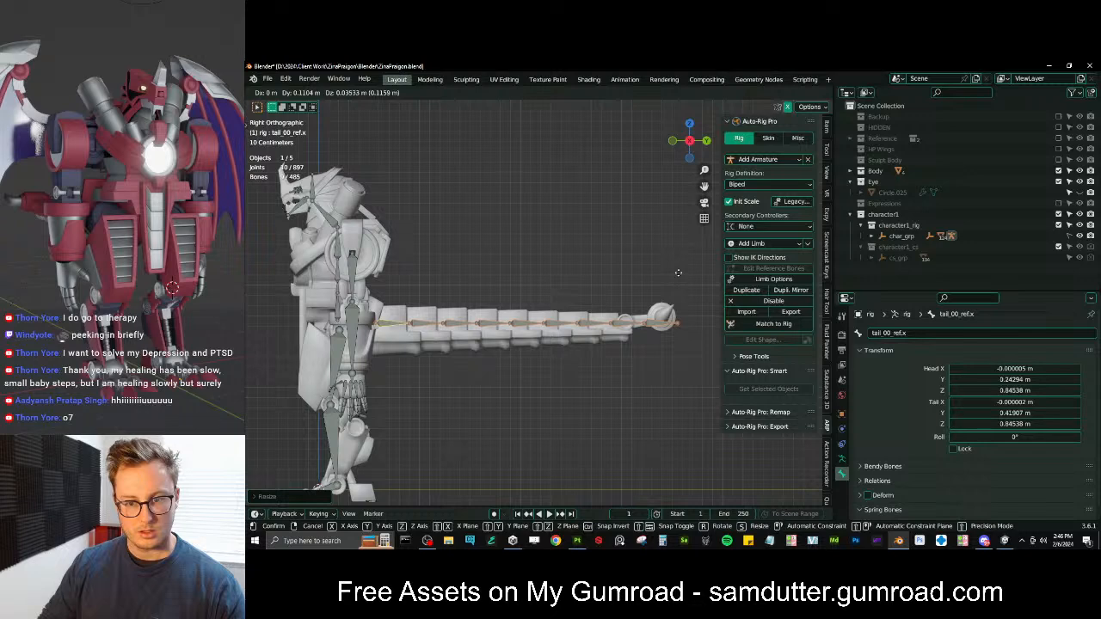
pyautogui.click(668, 275)
pyautogui.press('s')
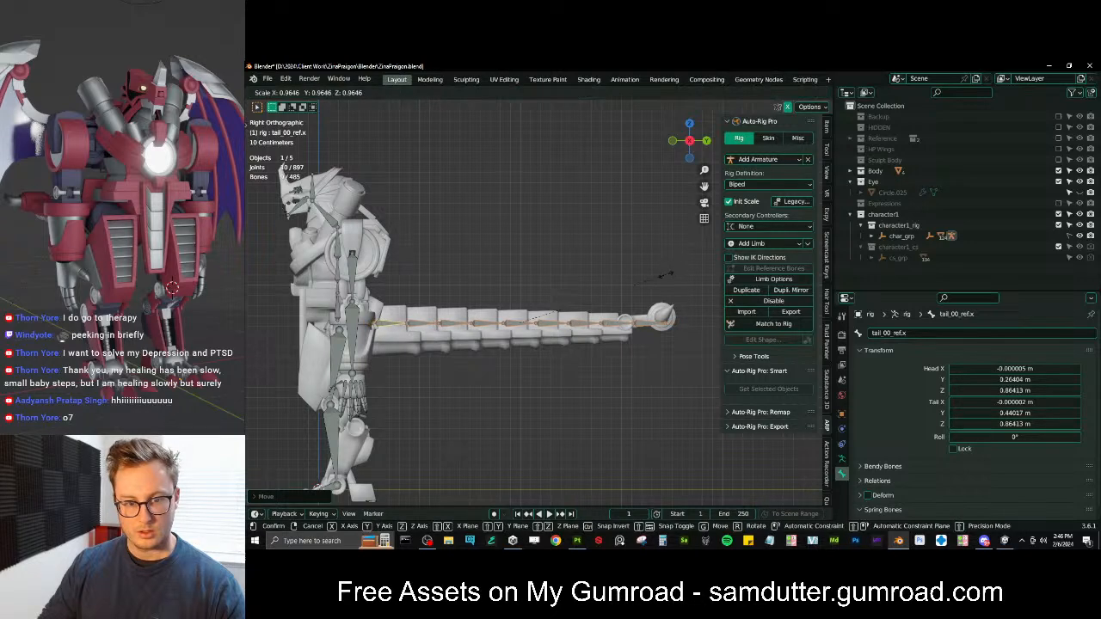
pyautogui.click(660, 277)
# Isolate the Retopo Jaw mesh and the rig in local view with wireframe shading, and open the mesh in Edit Mode
pyautogui.scroll(2, 460, 288)
pyautogui.moveTo(462, 284)
pyautogui.keyDown('shift'); pyautogui.mouseDown(button='middle')
pyautogui.moveTo(453, 291)
pyautogui.moveTo(470, 301)
pyautogui.moveTo(492, 292)
pyautogui.mouseUp(button='middle'); pyautogui.keyUp('shift')
pyautogui.press('z')
pyautogui.click(434, 313)
pyautogui.scroll(3, 487, 303)
pyautogui.press('Tab')
pyautogui.click(470, 306)
pyautogui.press('Tab')
pyautogui.press('Tab')
pyautogui.press('b')
pyautogui.moveTo(462, 246); pyautogui.dragTo(540, 293)
pyautogui.press('/')
pyautogui.press('Tab')
# Try to place the 3D cursor at the box-selected mesh vertices around the tail's base
pyautogui.keyDown('shift'); pyautogui.moveTo(369, 329); pyautogui.dragTo(499, 321, button='middle'); pyautogui.keyUp('shift')
pyautogui.scroll(4, 493, 319)
pyautogui.press('b')
pyautogui.moveTo(456, 294); pyautogui.dragTo(477, 311)
pyautogui.scroll(-1, 582, 327)
pyautogui.hotkey('shift', 's')
pyautogui.click(591, 381)
pyautogui.moveTo(479, 295); pyautogui.dragTo(519, 247, button='middle')
pyautogui.press('Tab')
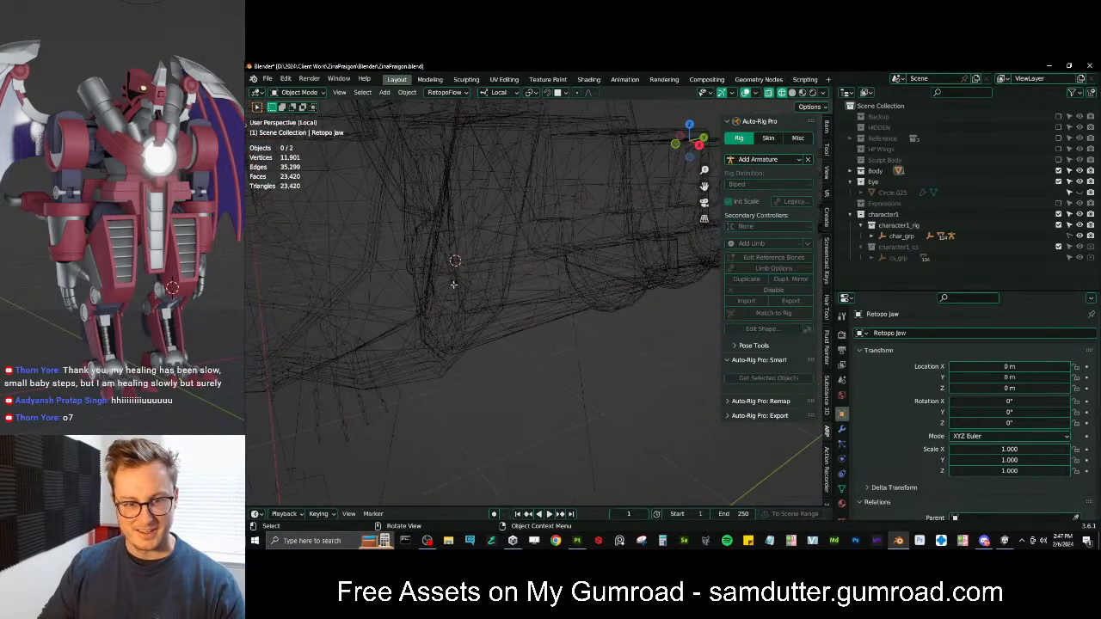
# Use solid shading and snap the 3D cursor to the midpoint of two mesh vertices on the tail base's centre line
pyautogui.press('Tab')
pyautogui.hotkey('shift', 'z')
pyautogui.moveTo(465, 283)
pyautogui.mouseDown(button='middle')
pyautogui.moveTo(570, 298)
pyautogui.moveTo(513, 296)
pyautogui.moveTo(482, 263)
pyautogui.moveTo(407, 231)
pyautogui.mouseUp(button='middle')
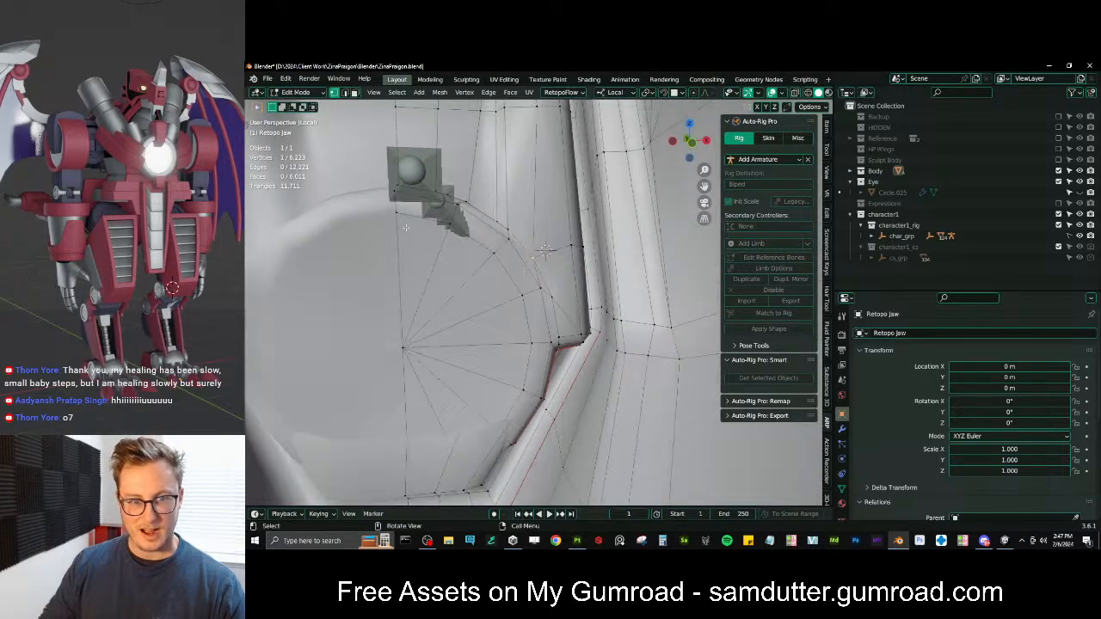
pyautogui.hotkey('shift', 's')
pyautogui.click(562, 397)
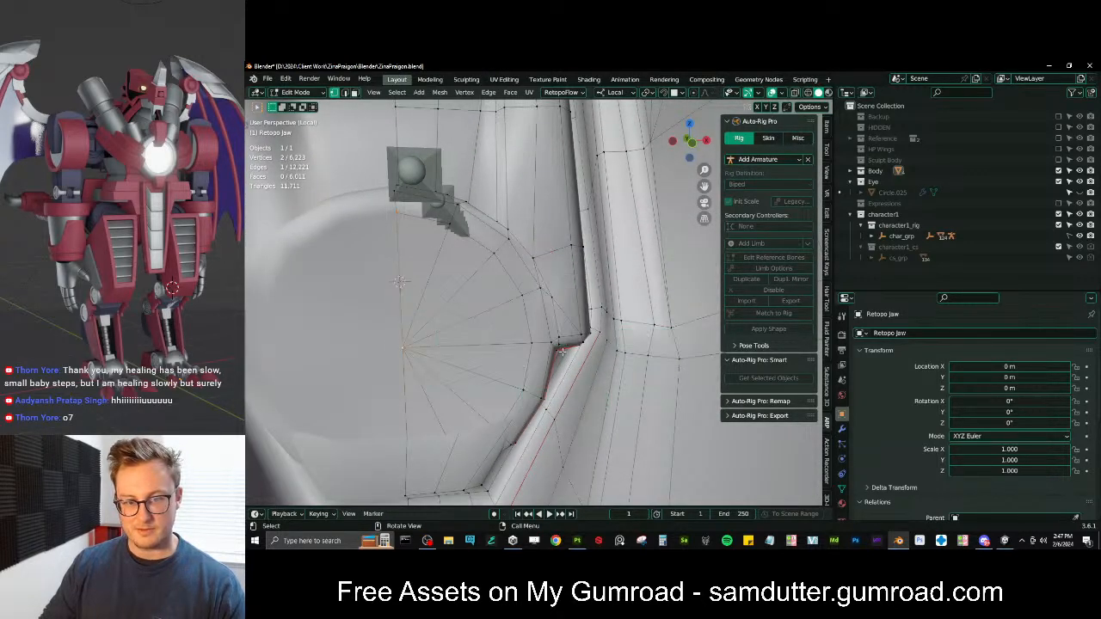
# Snap the root joint of the first tail bone to the 3D cursor in the rig's Edit Mode
pyautogui.moveTo(562, 344); pyautogui.dragTo(509, 311, button='middle')
pyautogui.press('KP_3')
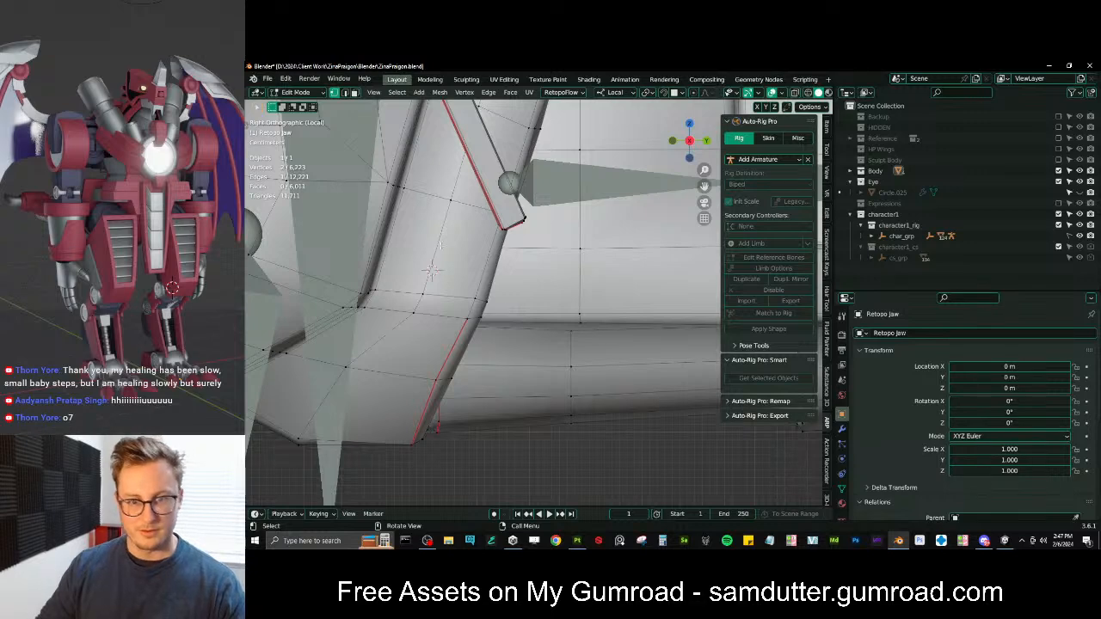
pyautogui.scroll(-5, 533, 289)
pyautogui.press('Tab')
pyautogui.click(611, 243)
pyautogui.press('Tab')
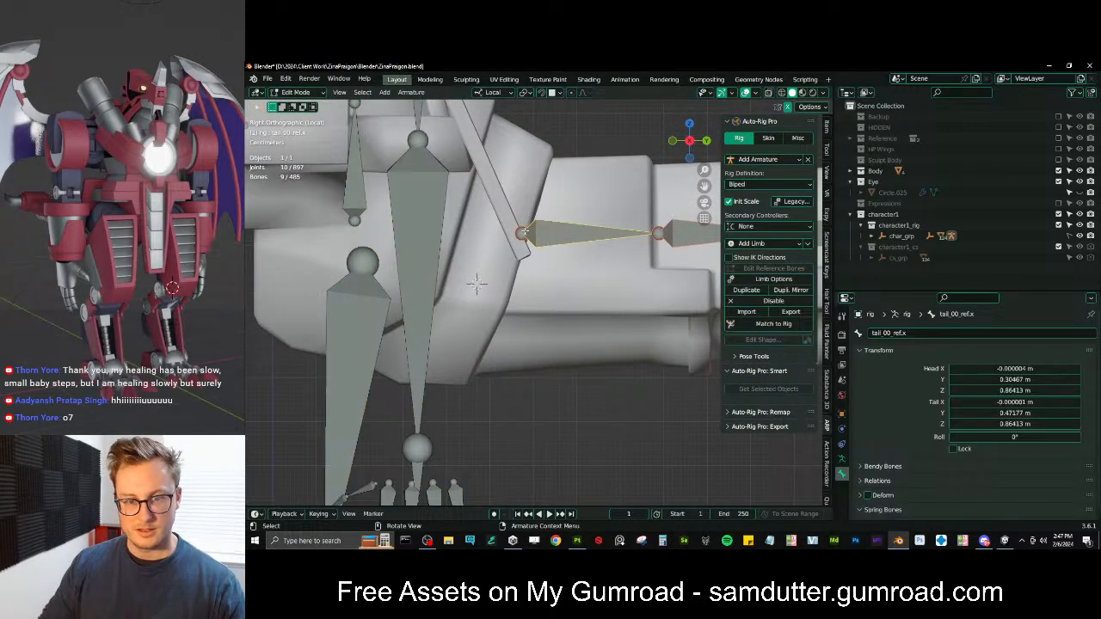
pyautogui.hotkey('shift', 's')
pyautogui.click(545, 144)
# Select mesh vertices at the seam after the first tail segment in wireframe and snap the 3D cursor to them
pyautogui.keyDown('shift'); pyautogui.moveTo(675, 285); pyautogui.dragTo(527, 305, button='middle'); pyautogui.keyUp('shift')
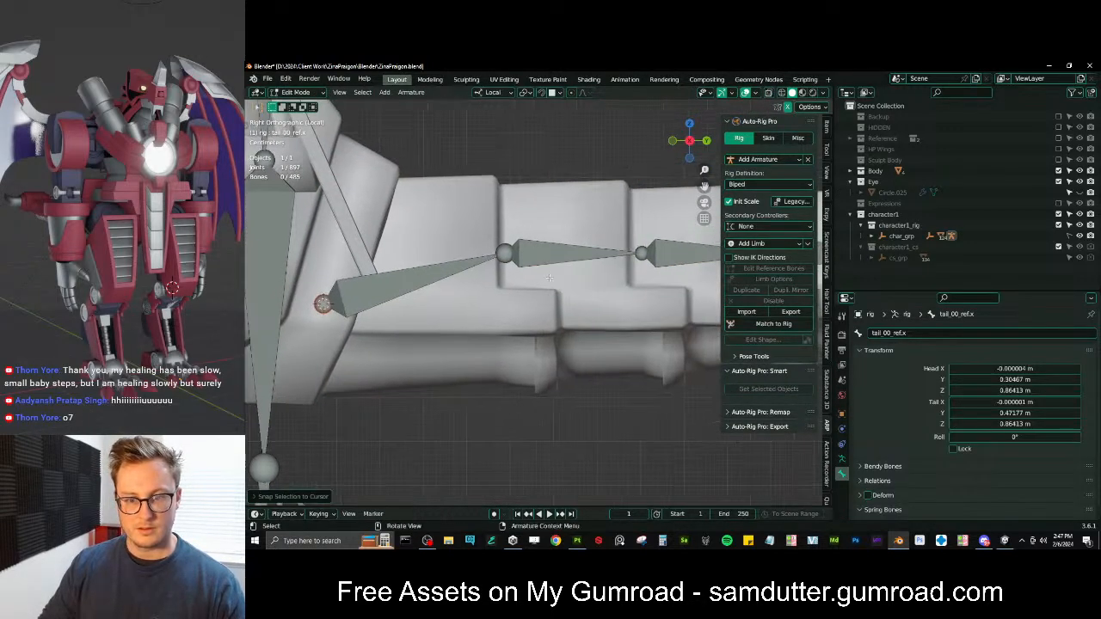
pyautogui.press('Tab')
pyautogui.click(536, 307)
pyautogui.press('Tab')
pyautogui.scroll(2, 534, 306)
pyautogui.press('z')
pyautogui.click(483, 301)
pyautogui.press('b')
pyautogui.moveTo(460, 263); pyautogui.dragTo(499, 291)
pyautogui.scroll(-1, 527, 287)
pyautogui.moveTo(527, 286); pyautogui.dragTo(616, 361, button='middle')
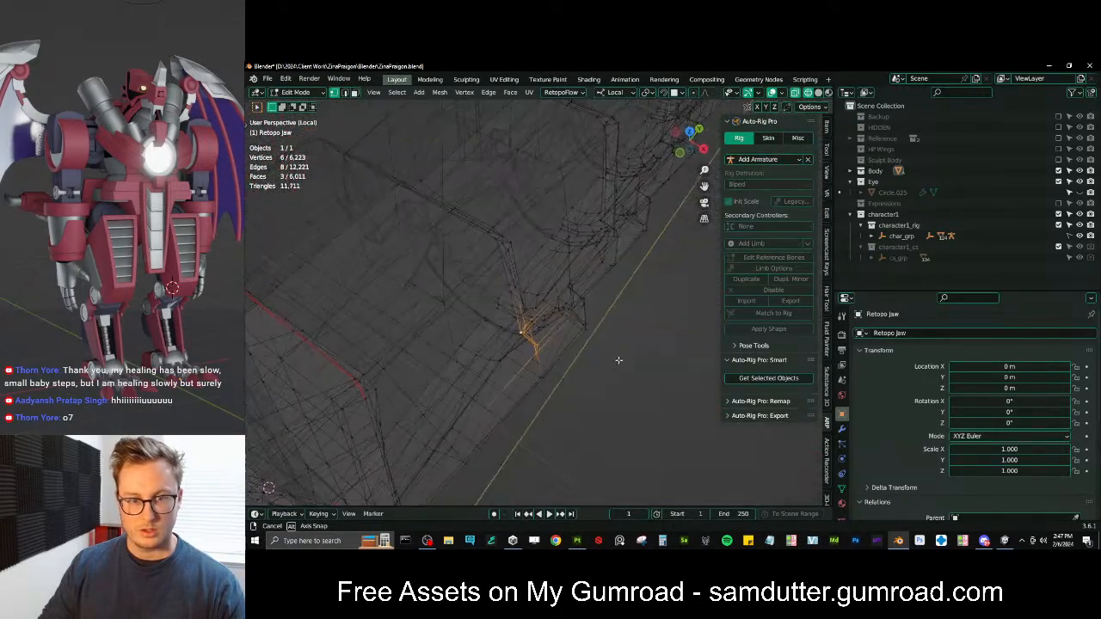
pyautogui.click(450, 343)
pyautogui.moveTo(450, 343); pyautogui.dragTo(483, 297, button='middle')
pyautogui.hotkey('shift', 's')
pyautogui.click(582, 368)
# Return to solid shading and snap the joint between the first and second tail bones to the 3D cursor
pyautogui.hotkey('shift', 'z')
pyautogui.moveTo(579, 364); pyautogui.dragTo(540, 257, button='middle')
pyautogui.moveTo(535, 296); pyautogui.dragTo(488, 318, button='middle')
pyautogui.press('Tab')
pyautogui.click(559, 262)
pyautogui.press('Tab')
pyautogui.hotkey('shift', 's')
pyautogui.click(561, 289)
# Snap the 3D cursor to the mesh vertices at the seam after the second tail segment
pyautogui.press('KP_Decimal')
pyautogui.press('Tab')
pyautogui.click(496, 269)
pyautogui.press('Tab')
pyautogui.hotkey('shift', 's')
pyautogui.click(613, 335)
# Snap the joint between the second and third tail bones to the 3D cursor
pyautogui.moveTo(613, 334); pyautogui.dragTo(594, 251, button='middle')
pyautogui.press('Tab')
pyautogui.click(566, 242)
pyautogui.press('Tab')
pyautogui.click(501, 234)
pyautogui.hotkey('shift', 's')
pyautogui.click(597, 139)
# Select mesh vertices at the seam after the third tail segment and snap the 3D cursor between them
pyautogui.keyDown('shift'); pyautogui.moveTo(616, 301); pyautogui.dragTo(485, 342, button='middle'); pyautogui.keyUp('shift')
pyautogui.press('Tab')
pyautogui.click(493, 271)
pyautogui.press('Tab')
pyautogui.keyDown('shift'); pyautogui.click(446, 211); pyautogui.keyUp('shift')
pyautogui.hotkey('shift', 's')
pyautogui.click(558, 310)
# Snap the joint between the third and fourth tail bones to the 3D cursor and save the file
pyautogui.moveTo(551, 311); pyautogui.dragTo(509, 294, button='middle')
pyautogui.press('Tab')
pyautogui.press('Tab')
pyautogui.press('Tab')
pyautogui.click(508, 247)
pyautogui.press('Tab')
pyautogui.click(479, 240)
pyautogui.hotkey('shift', 's')
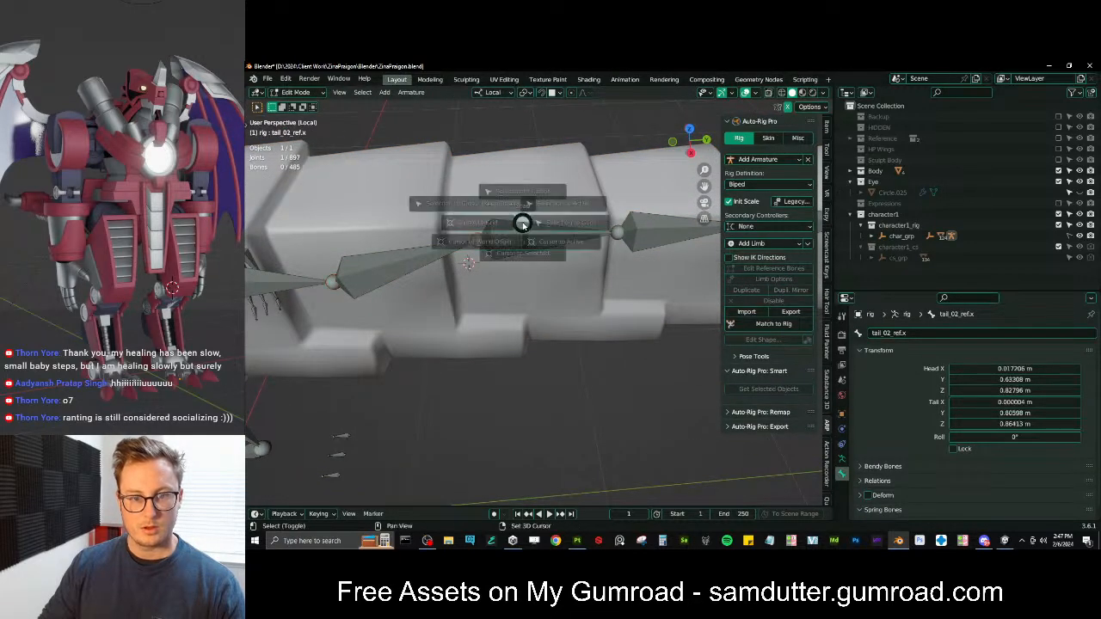
pyautogui.click(478, 185)
pyautogui.scroll(-2, 542, 245)
pyautogui.moveTo(545, 252)
pyautogui.mouseDown(button='middle')
pyautogui.moveTo(546, 230)
pyautogui.moveTo(544, 255)
pyautogui.mouseUp(button='middle')
pyautogui.hotkey('ctrl', 's')
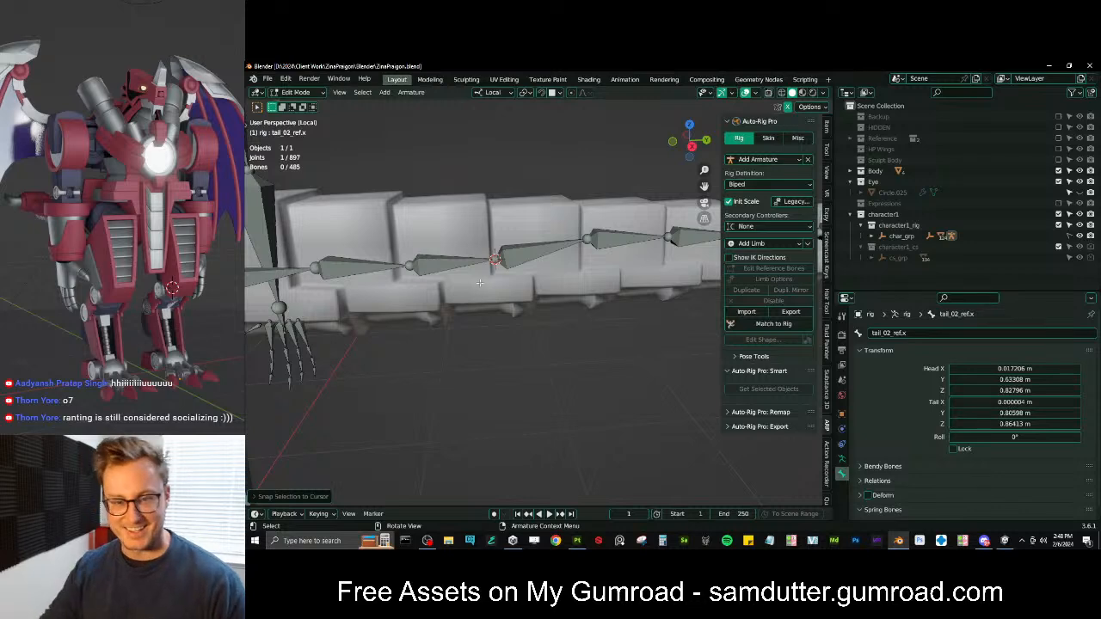
# Select vertices on the mesh at the seam after the fourth tail segment and snap the 3D cursor to them
pyautogui.press('Tab')
pyautogui.click(573, 264)
pyautogui.moveTo(573, 264); pyautogui.dragTo(579, 278, button='middle')
pyautogui.press('Tab')
pyautogui.moveTo(572, 234); pyautogui.dragTo(573, 252, button='middle')
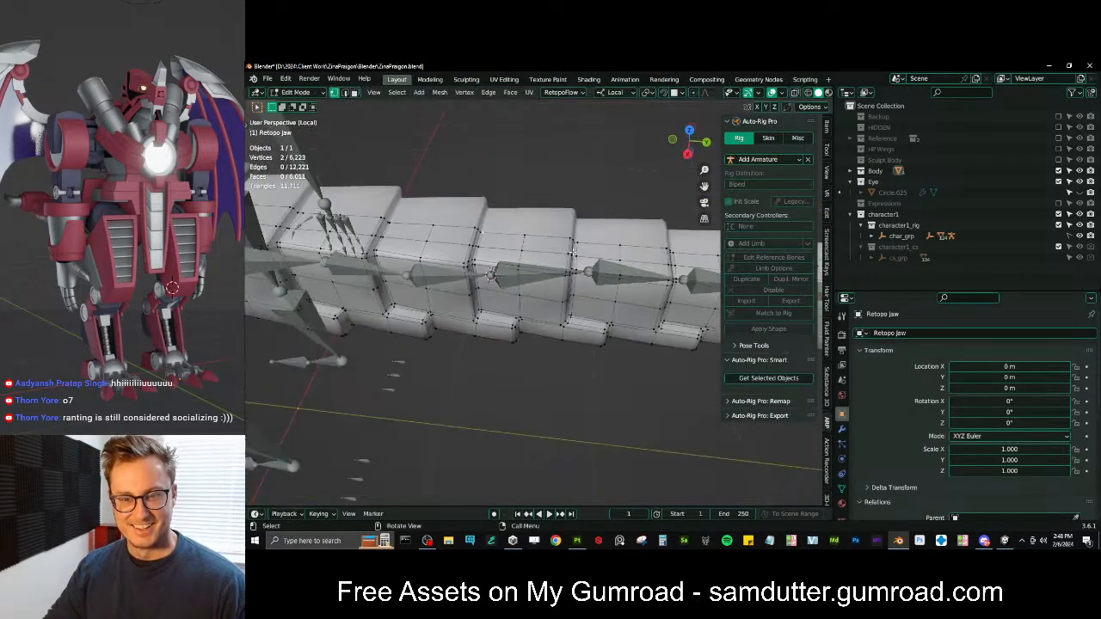
pyautogui.moveTo(611, 300); pyautogui.dragTo(627, 325, button='middle')
pyautogui.keyDown('shift'); pyautogui.click(561, 307); pyautogui.keyUp('shift')
pyautogui.hotkey('shift', 's')
pyautogui.click(632, 339)
# Snap the joint between the fourth and fifth tail bones to the 3D cursor
pyautogui.press('Tab')
pyautogui.click(555, 265)
pyautogui.press('Tab')
pyautogui.click(531, 270)
pyautogui.hotkey('shift', 's')
pyautogui.click(575, 206)
# Snap the 3D cursor to the mesh vertices at the seam after the fifth tail segment
pyautogui.press('Tab')
pyautogui.click(580, 326)
pyautogui.press('Tab')
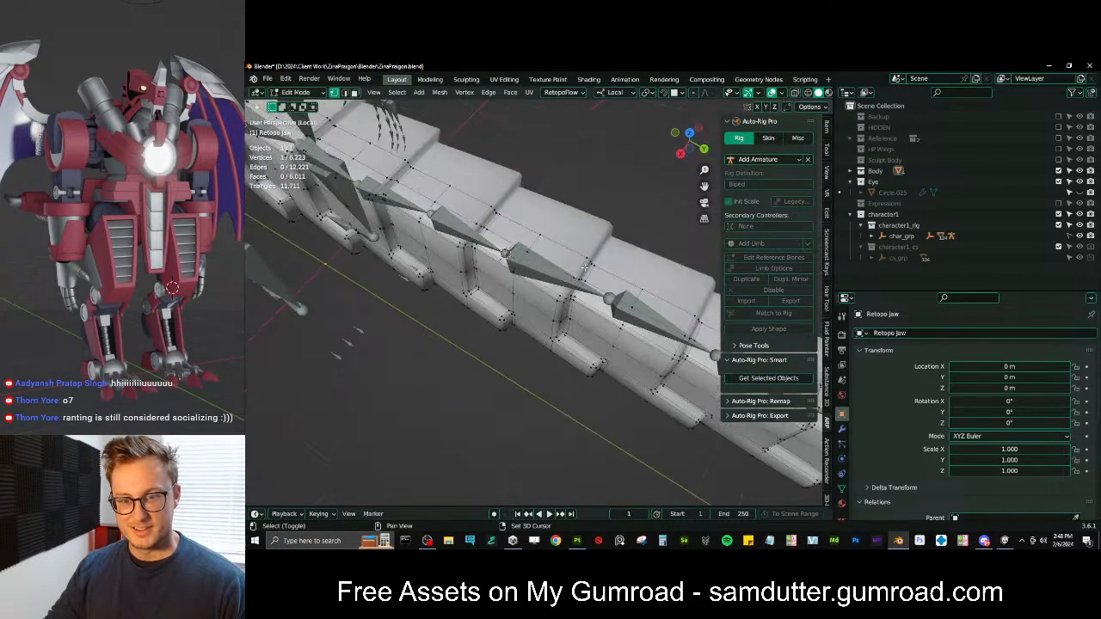
pyautogui.hotkey('shift', 's')
pyautogui.click(635, 386)
# Snap the joint between the fifth and sixth tail bones to the 3D cursor
pyautogui.moveTo(632, 378); pyautogui.dragTo(562, 293, button='middle')
pyautogui.press('Tab')
pyautogui.click(557, 282)
pyautogui.press('Tab')
pyautogui.click(585, 252)
pyautogui.hotkey('shift', 's')
pyautogui.click(552, 221)
# Select mesh vertices at the seam after the sixth tail segment and snap the 3D cursor to them
pyautogui.press('Tab')
pyautogui.click(561, 291)
pyautogui.press('Tab')
pyautogui.click(538, 224)
pyautogui.moveTo(540, 224); pyautogui.dragTo(542, 129, button='middle')
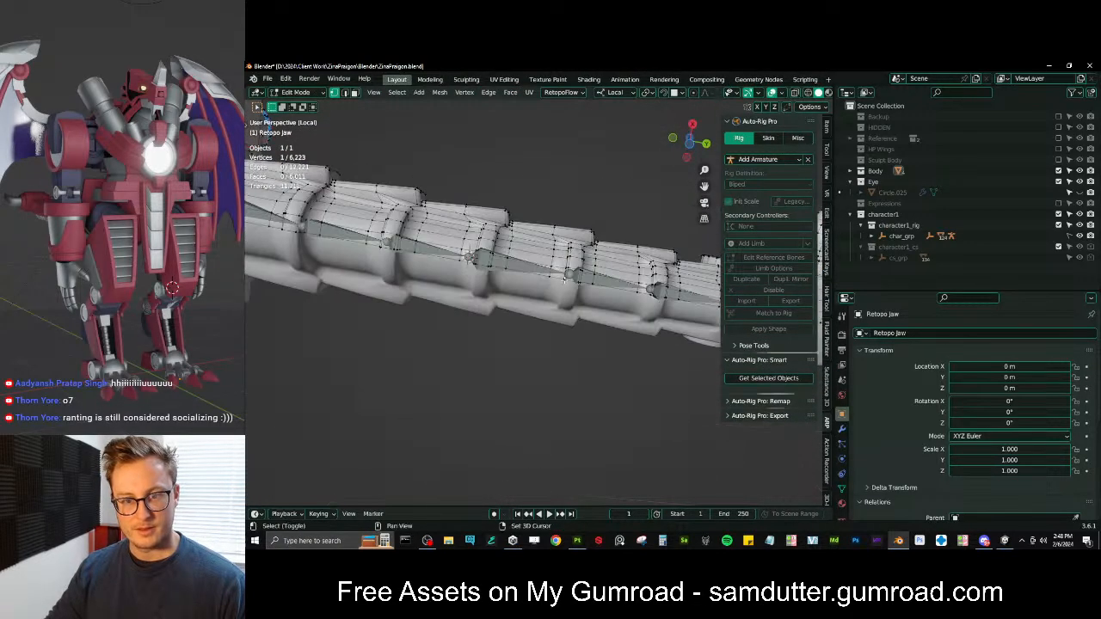
pyautogui.hotkey('shift', 's')
pyautogui.click(628, 357)
# Snap the joint between the sixth and seventh tail bones to the 3D cursor
pyautogui.press('Tab')
pyautogui.click(586, 282)
pyautogui.press('Tab')
pyautogui.click(588, 257)
pyautogui.hotkey('shift', 's')
pyautogui.click(587, 221)
# Select two mesh vertices at the seam after the seventh tail segment and snap the 3D cursor between them
pyautogui.press('Tab')
pyautogui.keyDown('shift'); pyautogui.moveTo(647, 306); pyautogui.dragTo(593, 420, button='middle'); pyautogui.keyUp('shift')
pyautogui.click(600, 315)
pyautogui.press('Tab')
pyautogui.click(566, 346)
pyautogui.keyDown('shift'); pyautogui.click(616, 337); pyautogui.keyUp('shift')
pyautogui.hotkey('shift', 's')
pyautogui.click(616, 368)
# Snap the joint between the seventh and eighth tail bones to the 3D cursor
pyautogui.press('Tab')
pyautogui.click(609, 305)
pyautogui.press('Tab')
pyautogui.click(606, 300)
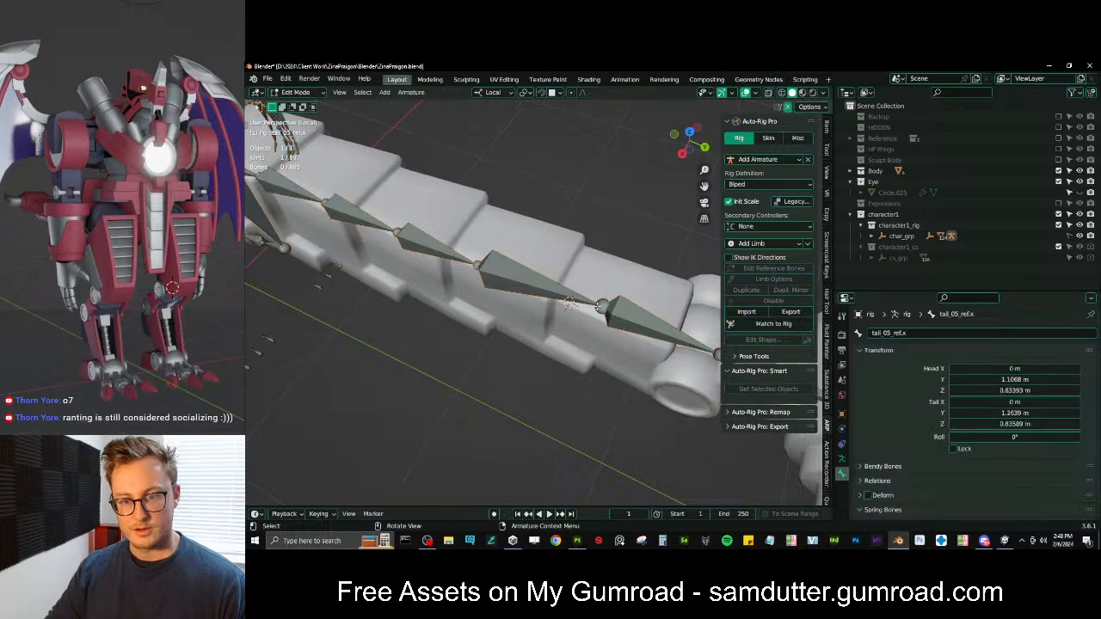
pyautogui.hotkey('shift', 's')
pyautogui.click(584, 232)
pyautogui.keyDown('shift'); pyautogui.moveTo(660, 328); pyautogui.dragTo(585, 264, button='middle'); pyautogui.keyUp('shift')
# Leave rig editing and make the Retopo Jaw mesh the active object
pyautogui.press('Tab')
pyautogui.click(530, 303)
pyautogui.press('Tab')
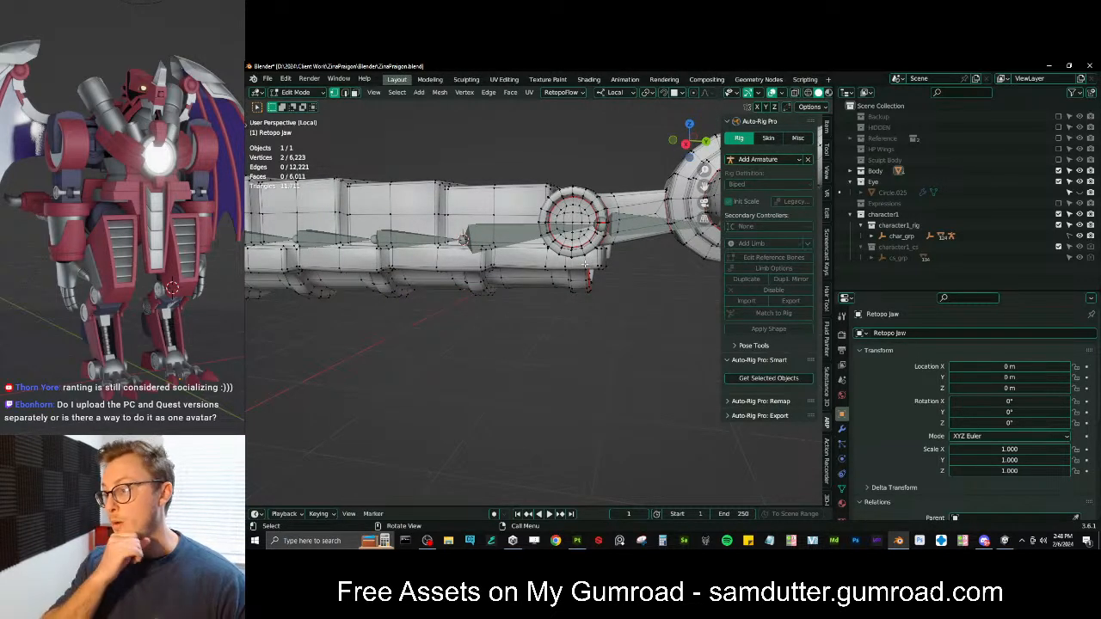
pyautogui.press('Tab')
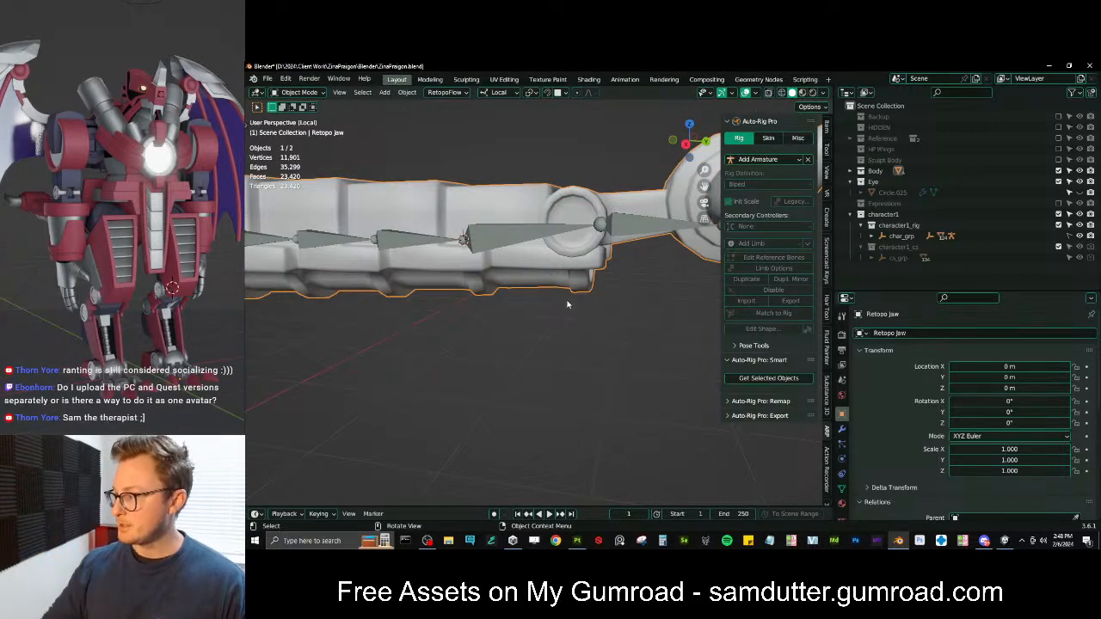
# Switch to Unity, widen the project file list and open the Ebonhorn - PC Upload scene from the Ebonhorn folder
pyautogui.click(1012, 544)
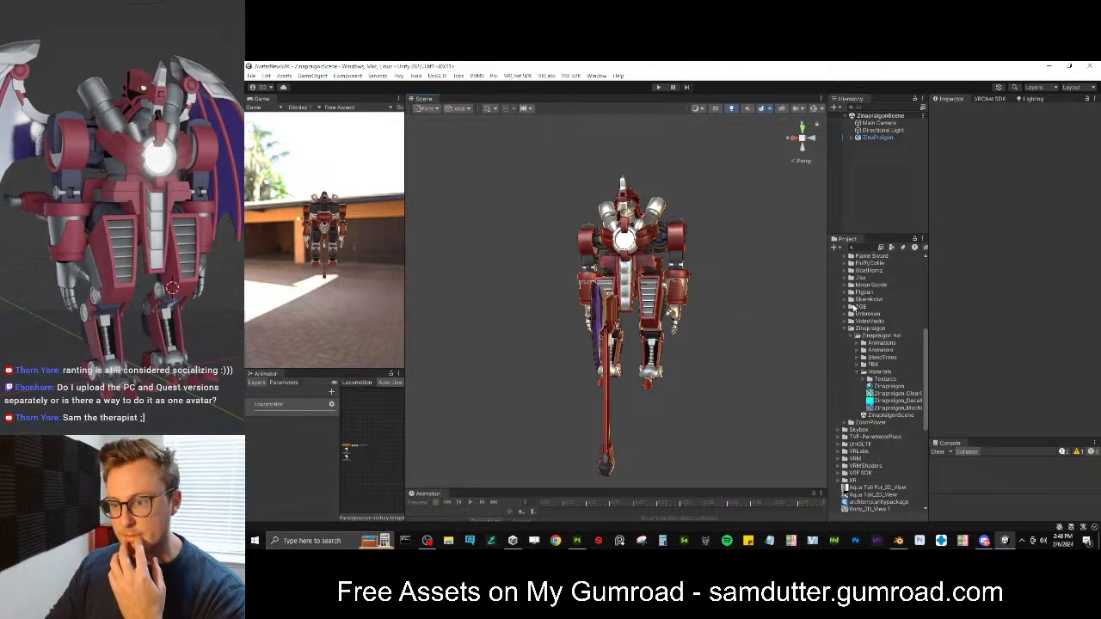
pyautogui.scroll(3, 862, 293)
pyautogui.click(845, 350)
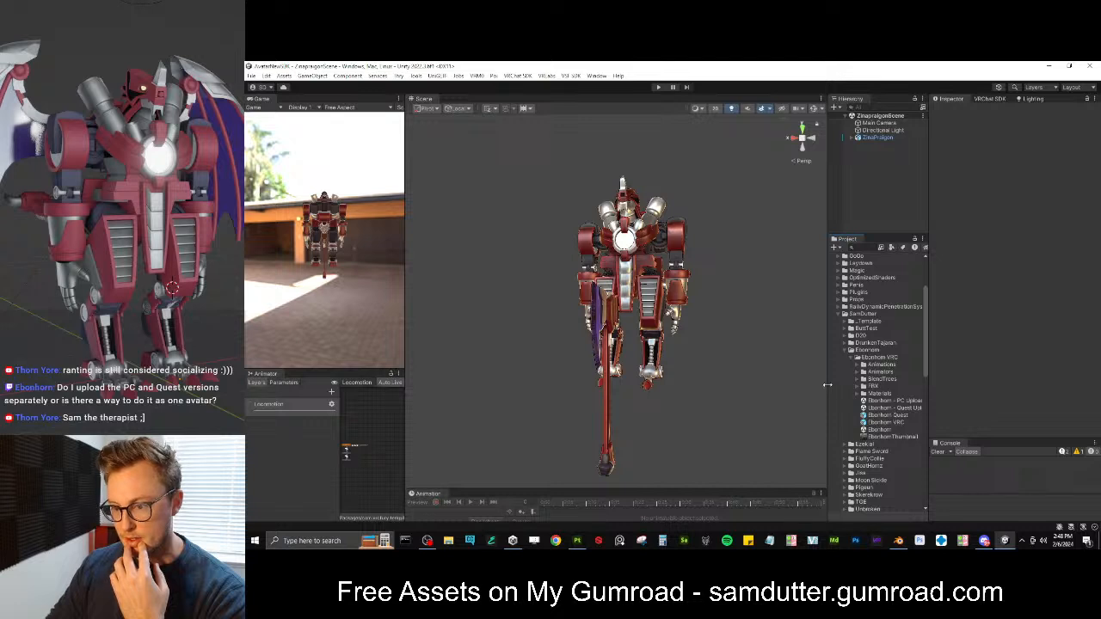
pyautogui.moveTo(827, 386); pyautogui.dragTo(696, 386)
pyautogui.doubleClick(779, 402)
# Show the list of uploaded avatars in the VRChat SDK's content manager
pyautogui.click(1002, 99)
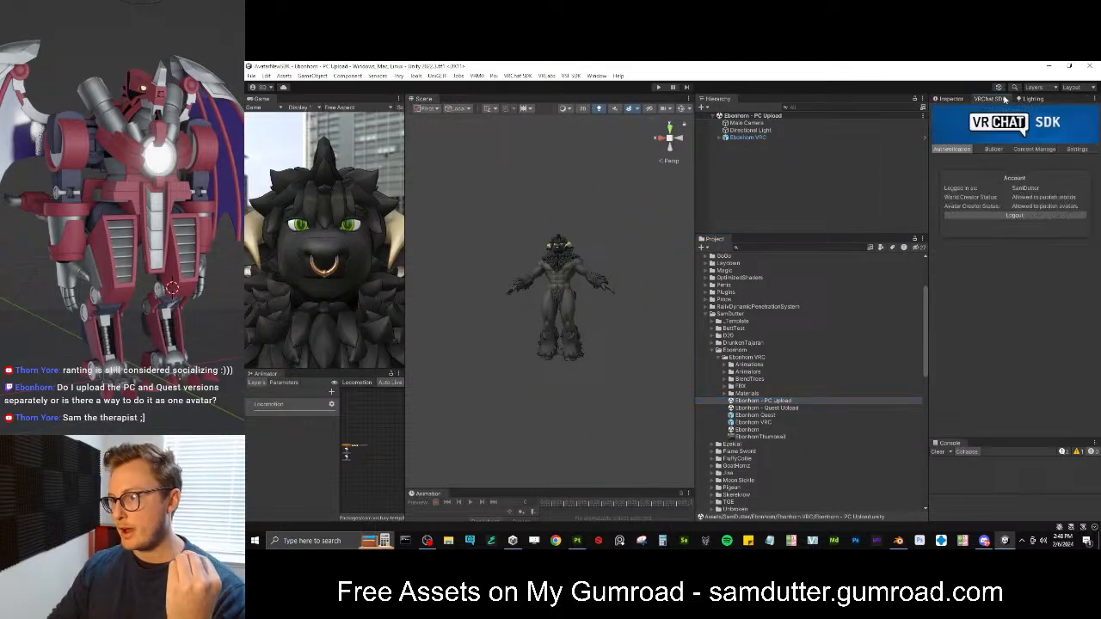
pyautogui.click(1028, 150)
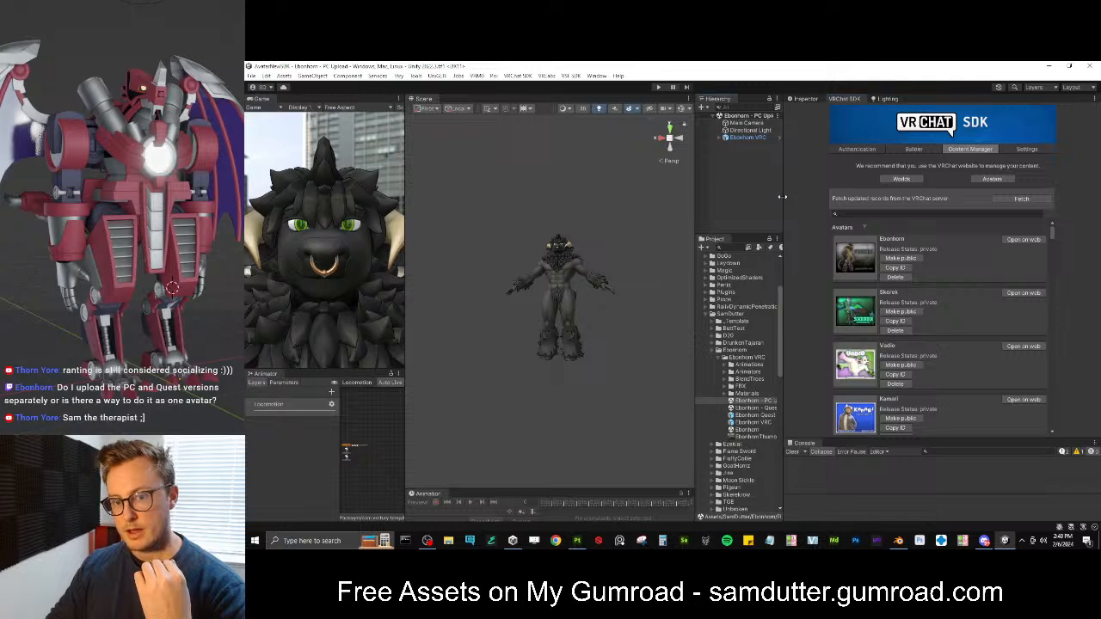
pyautogui.moveTo(781, 197); pyautogui.dragTo(878, 197)
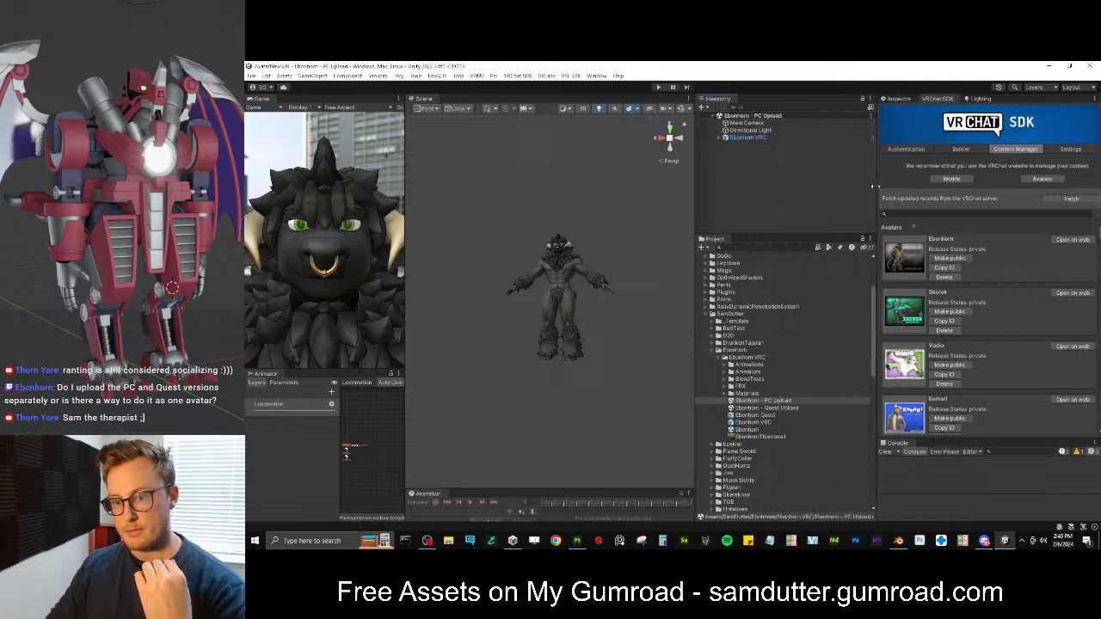
pyautogui.click(908, 100)
# Examine the Ebonhorn VRC avatar's info, performance validations and publishing options in the SDK builder
pyautogui.click(938, 101)
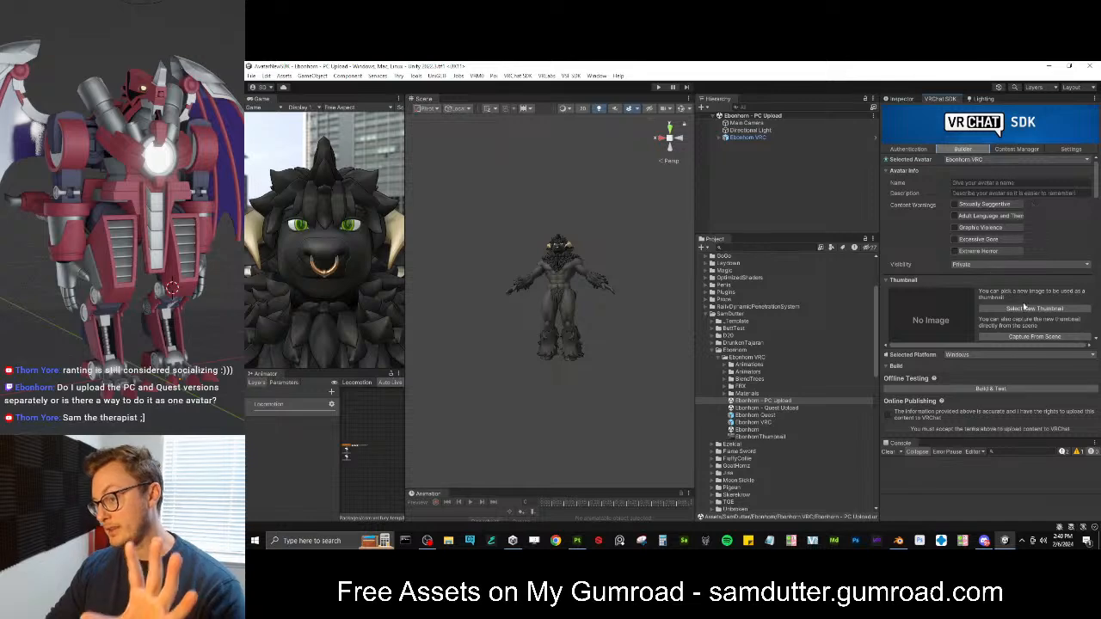
pyautogui.scroll(-5, 1011, 290)
pyautogui.scroll(-3, 1015, 327)
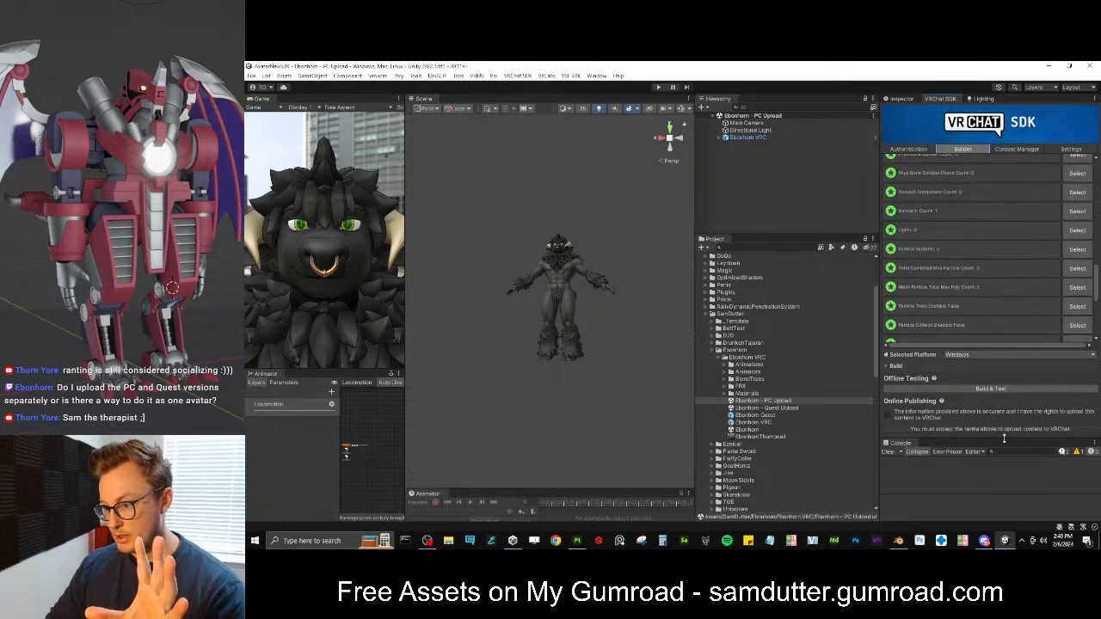
pyautogui.moveTo(1002, 439); pyautogui.dragTo(1002, 487)
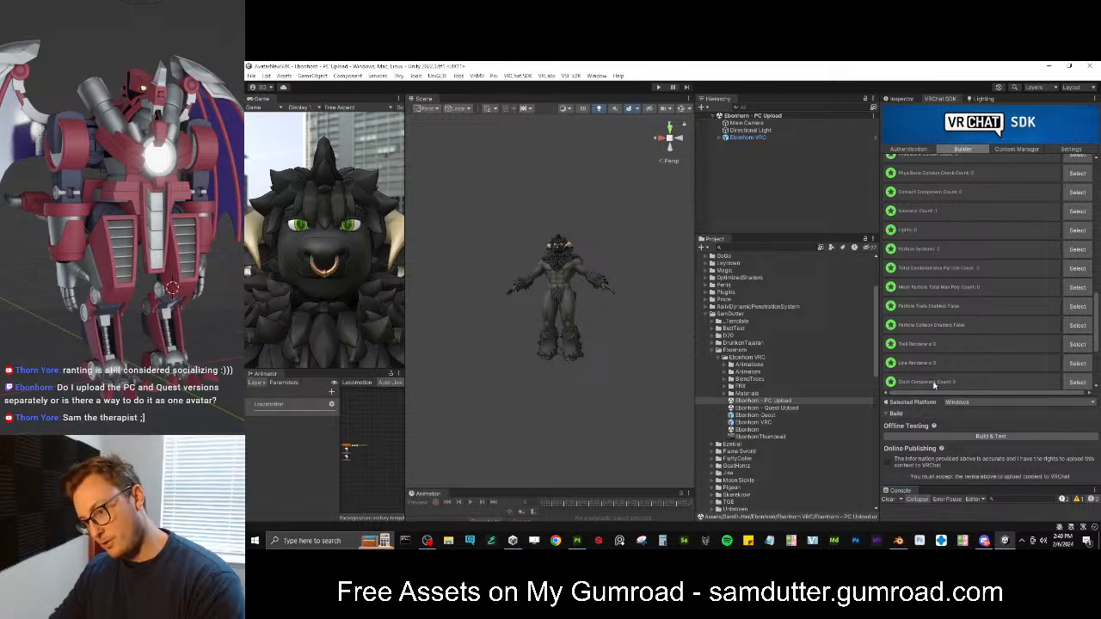
pyautogui.scroll(-3, 964, 296)
# Enter the avatar's blueprint ID in the Pipeline Manager of the Ebonhorn VRC object and attach it
pyautogui.click(746, 138)
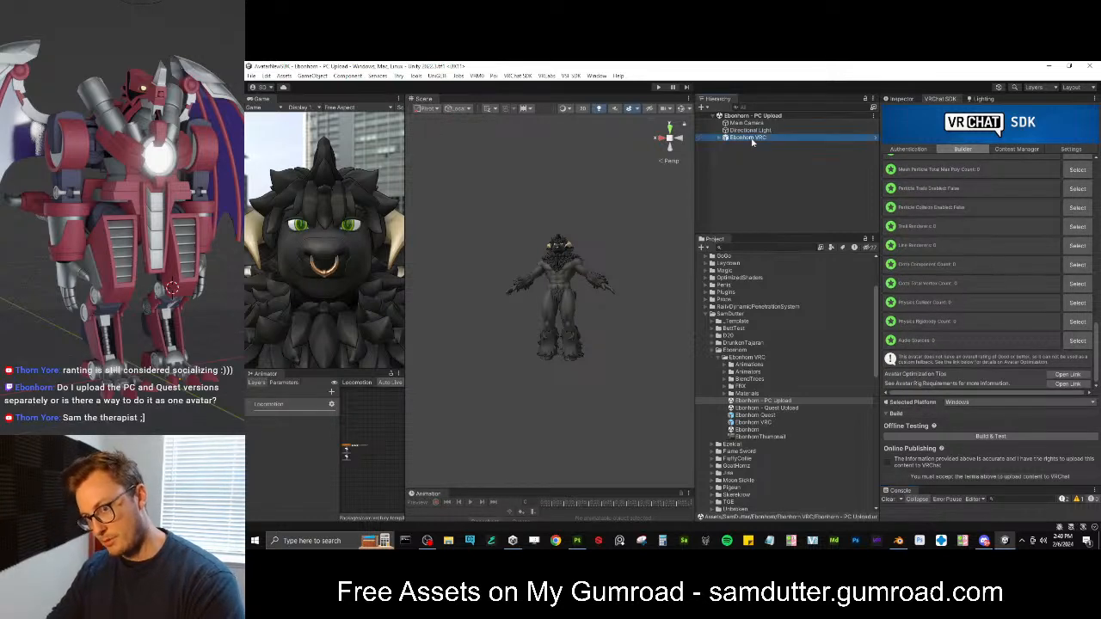
pyautogui.click(900, 99)
pyautogui.click(983, 273)
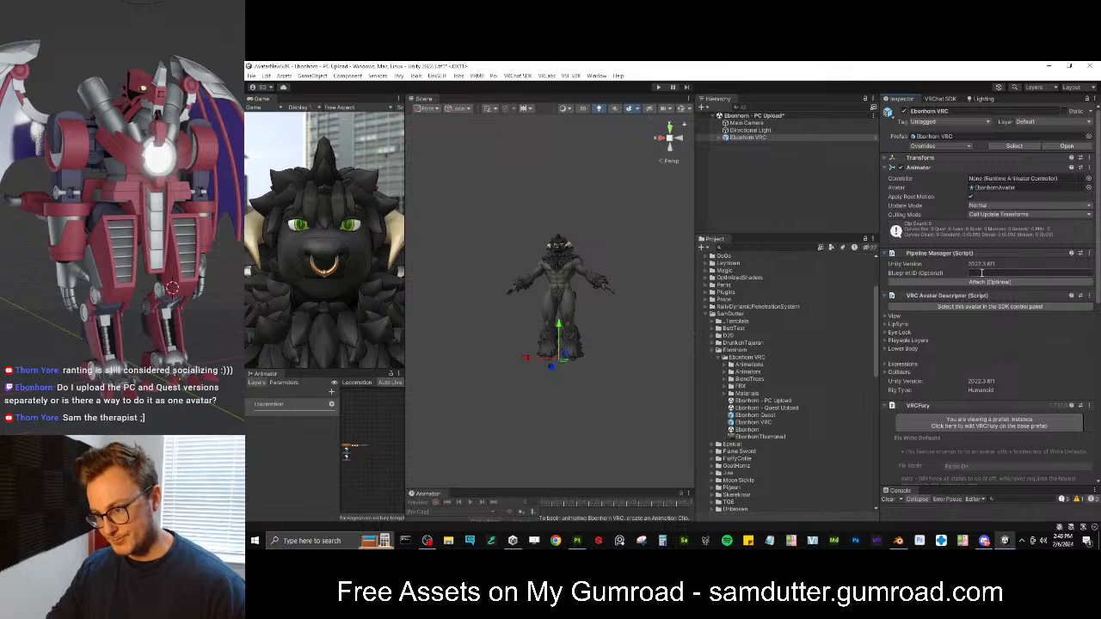
pyautogui.write('avtr_a2f04e58-22c3-4861-b7a8-73549475e92c')
pyautogui.click(1003, 283)
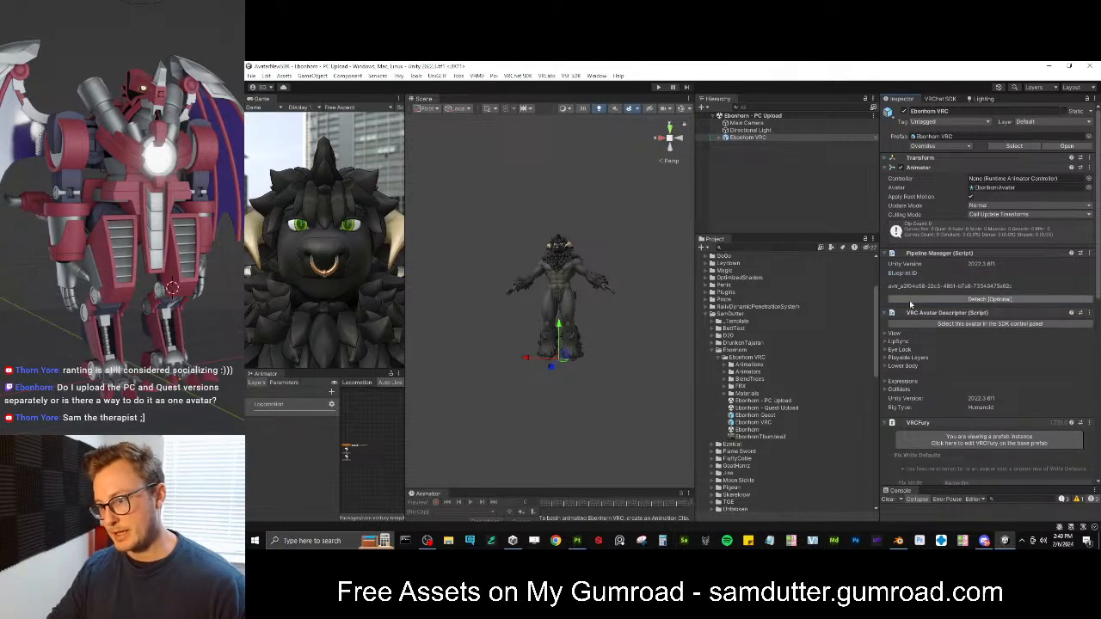
# Review the linked Ebonhorn avatar's thumbnail and validations in the builder, accepting the publishing rights statement and withdrawing it again
pyautogui.click(939, 99)
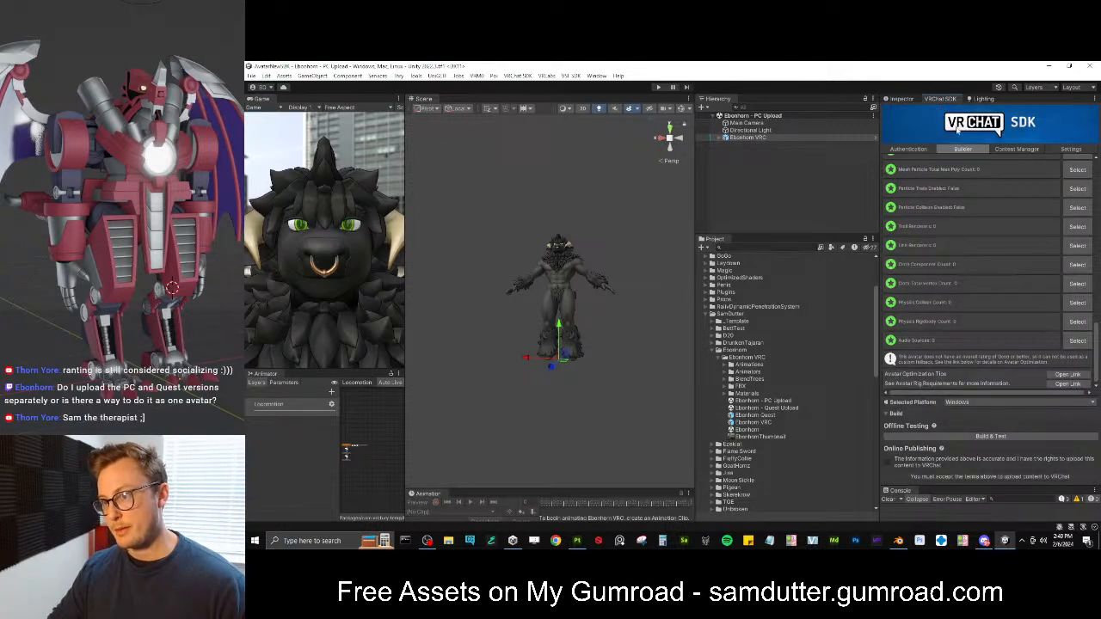
pyautogui.click(1017, 150)
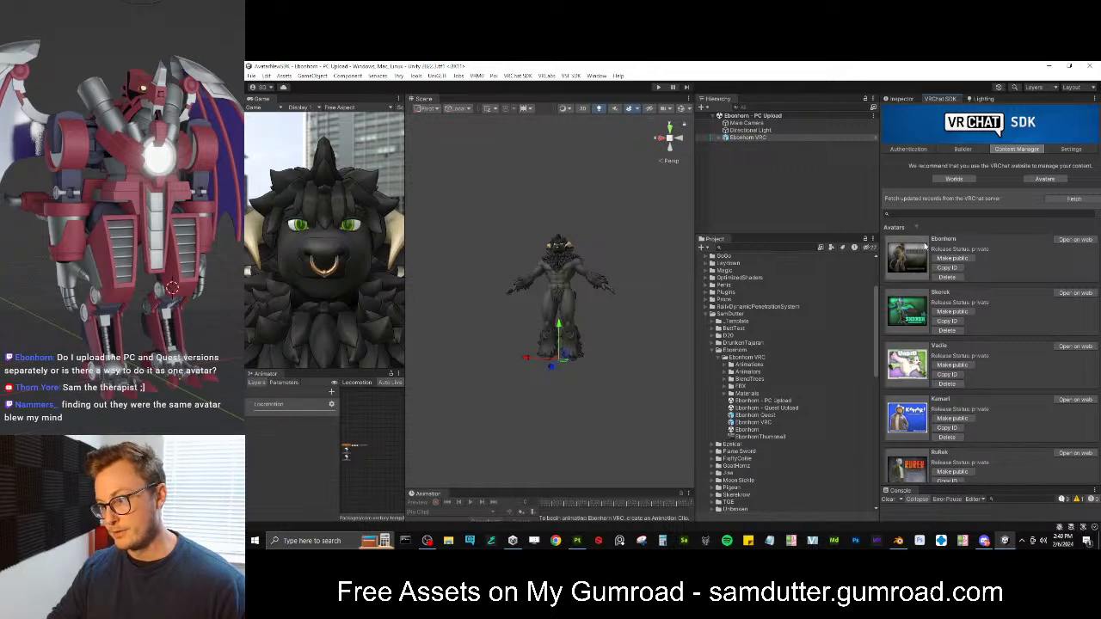
pyautogui.click(962, 150)
pyautogui.scroll(-8, 993, 320)
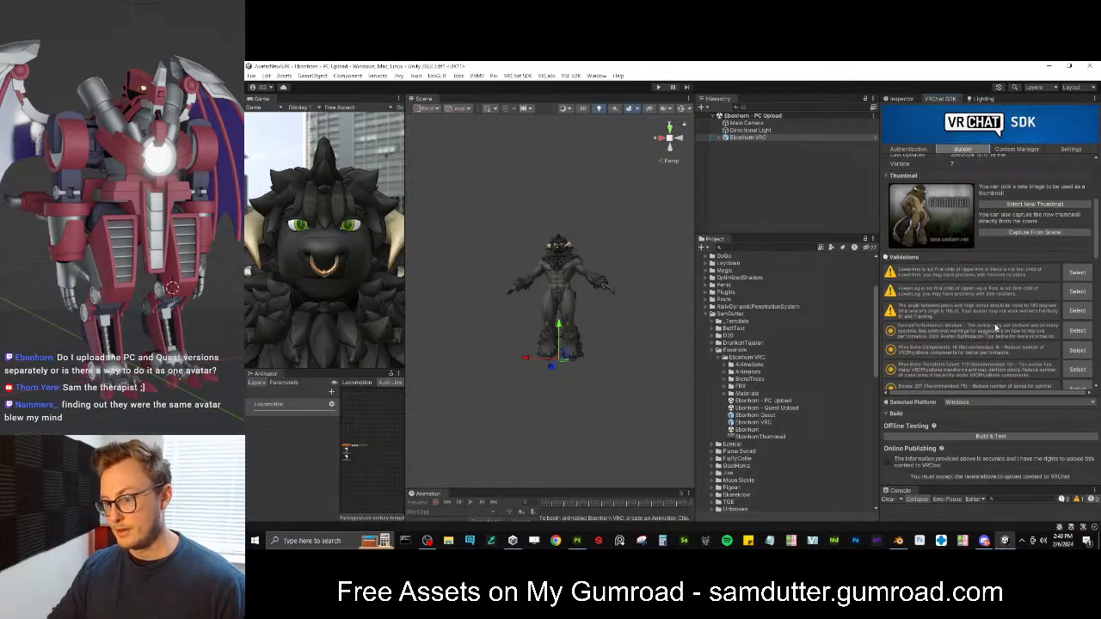
pyautogui.click(912, 462)
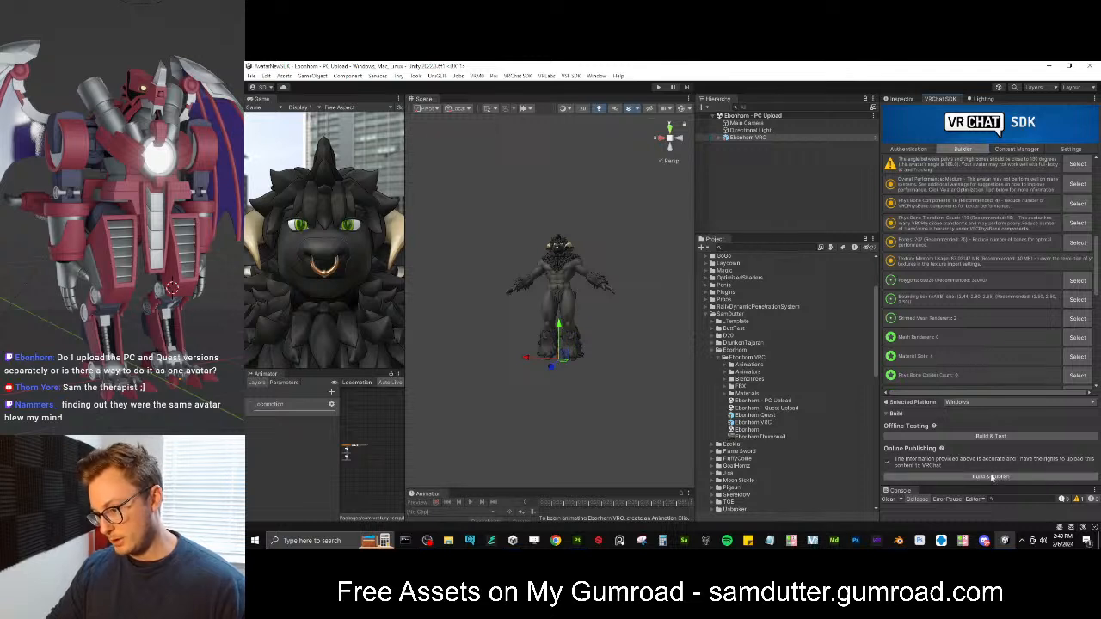
pyautogui.click(886, 465)
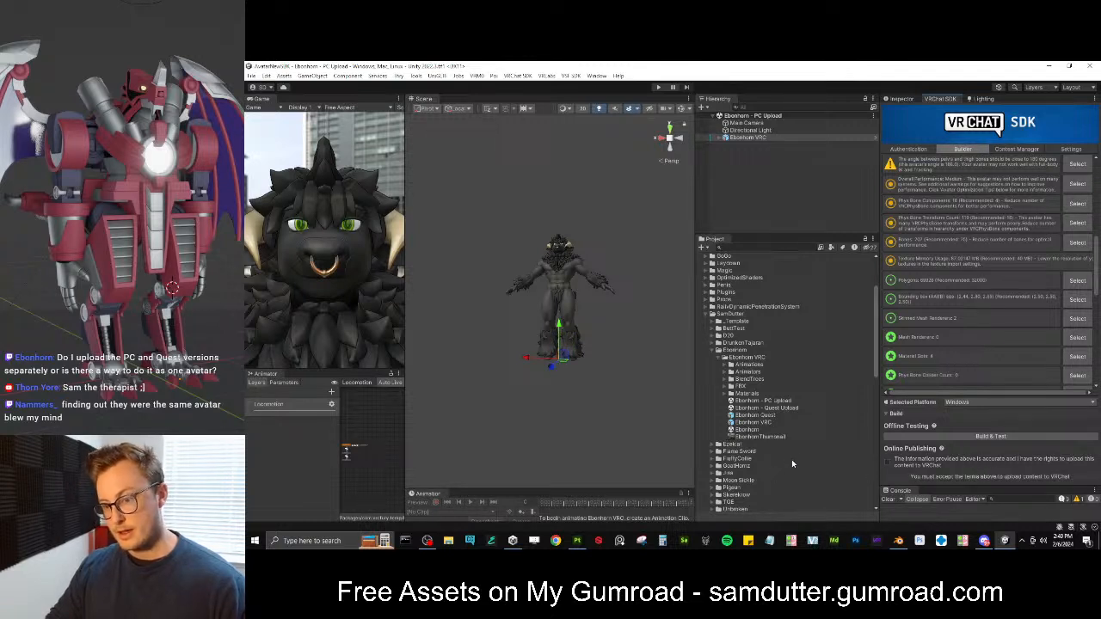
# Open the Ebonhorn - Quest Upload scene and view the build platform choices, keeping Windows
pyautogui.doubleClick(779, 409)
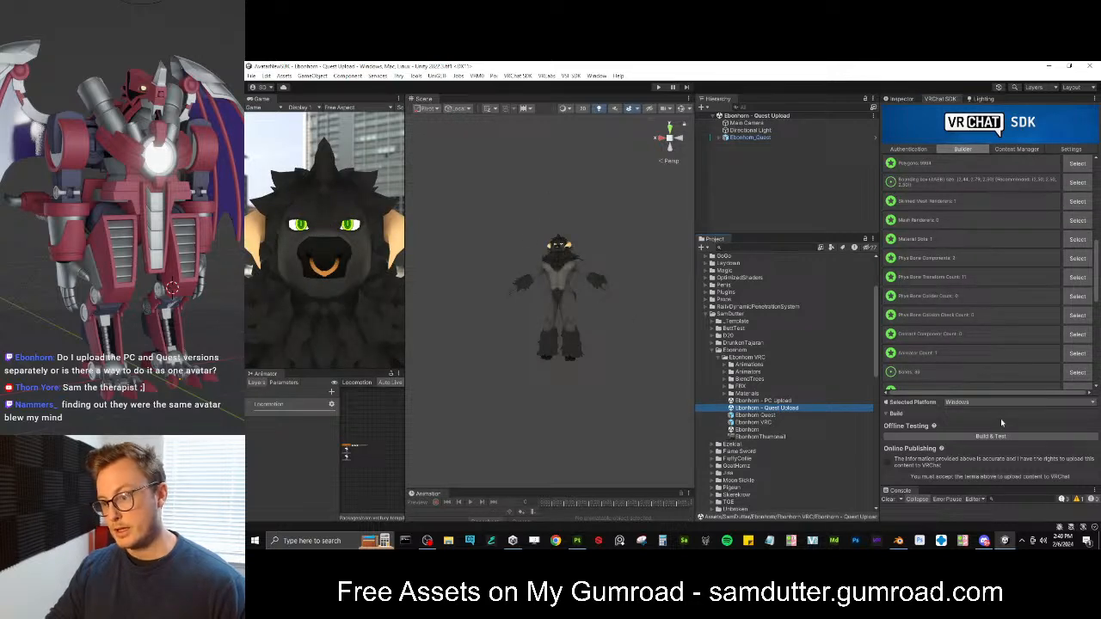
pyautogui.click(963, 401)
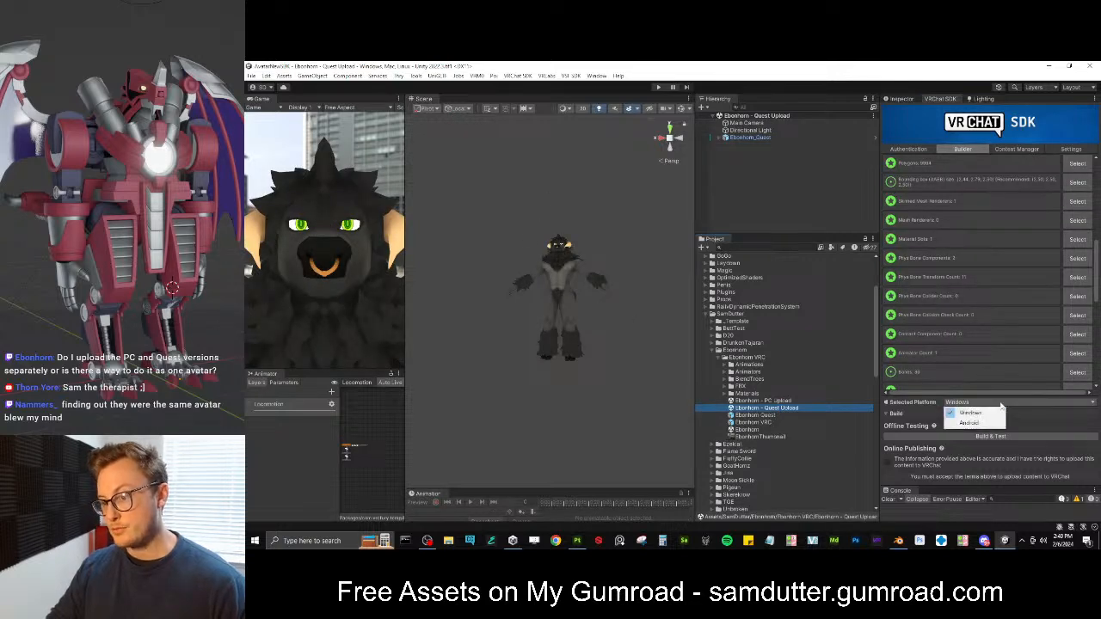
pyautogui.click(970, 436)
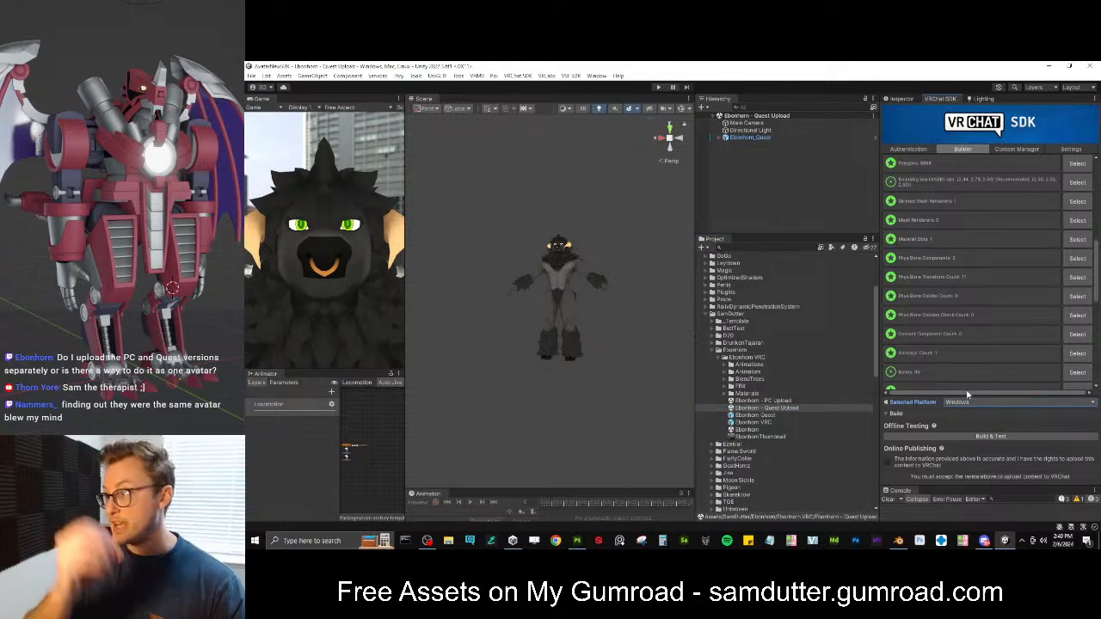
# Check the Ebonhorn entry in the content manager and the Ebonhorn_Quest object's Pipeline Manager blueprint ID field
pyautogui.click(1016, 148)
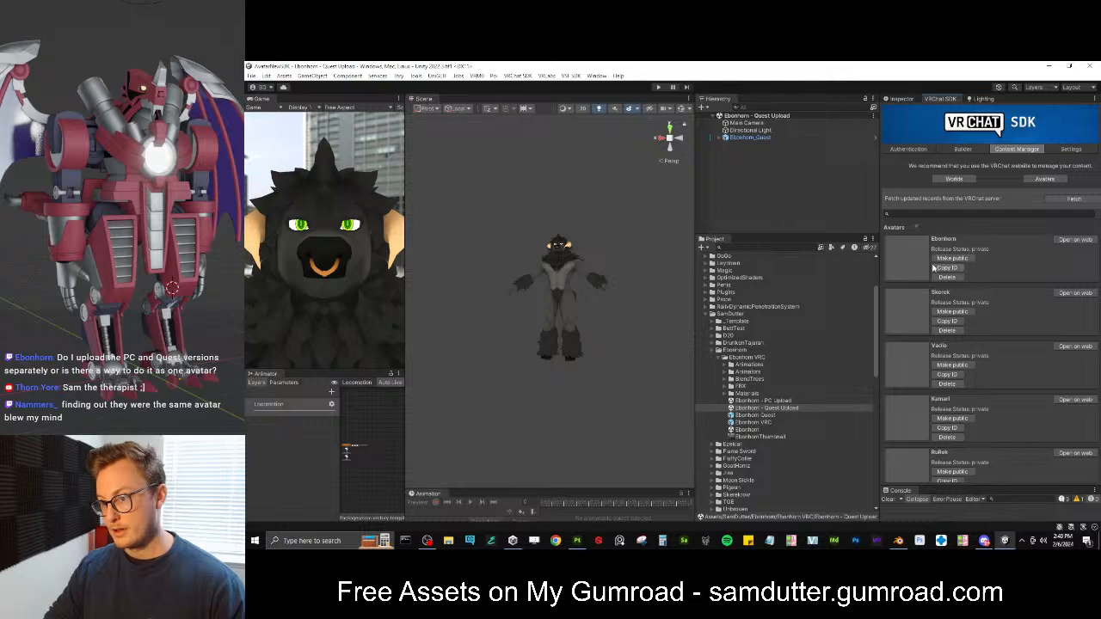
pyautogui.click(743, 131)
pyautogui.click(771, 144)
pyautogui.click(750, 138)
pyautogui.click(902, 98)
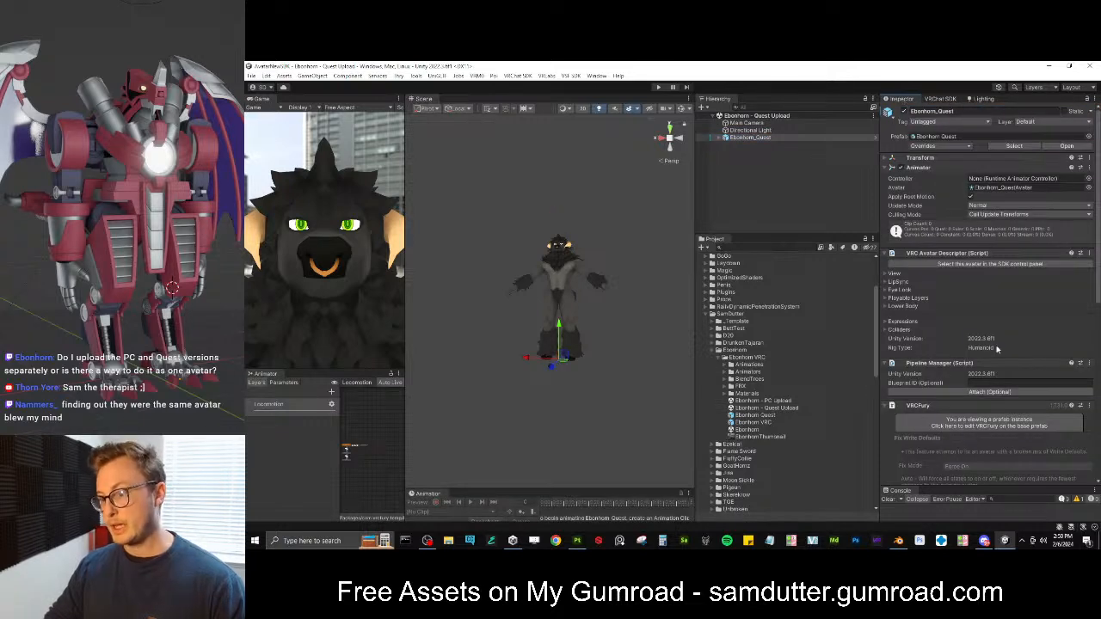
pyautogui.scroll(-2, 996, 346)
# Look over the Ebonhorn_Quest avatar's builder page and its selected platform setting
pyautogui.click(939, 99)
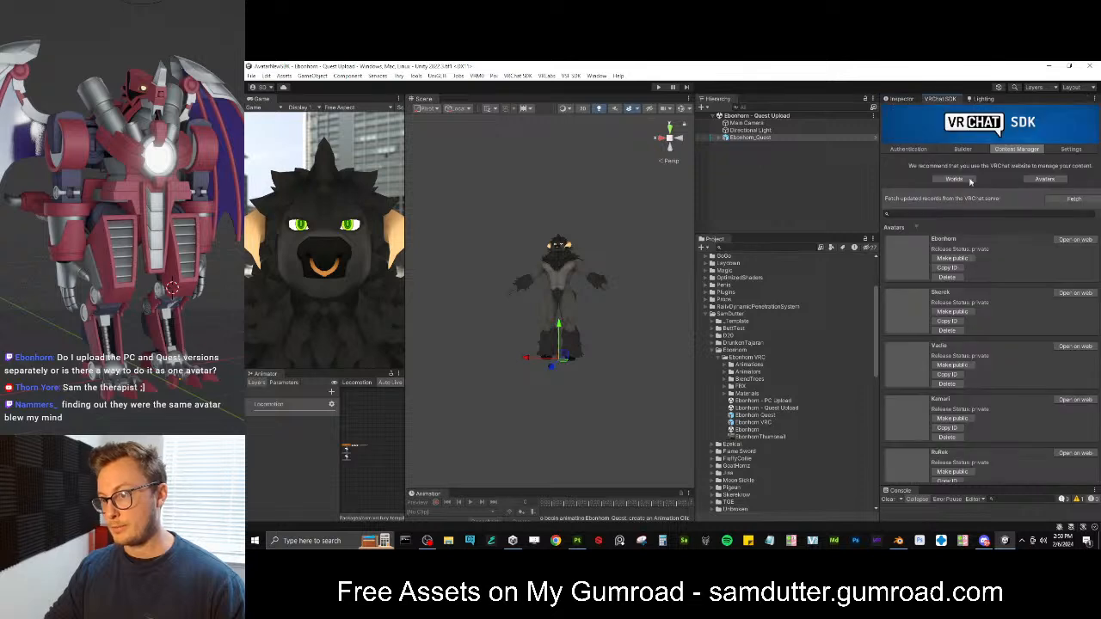
pyautogui.click(962, 149)
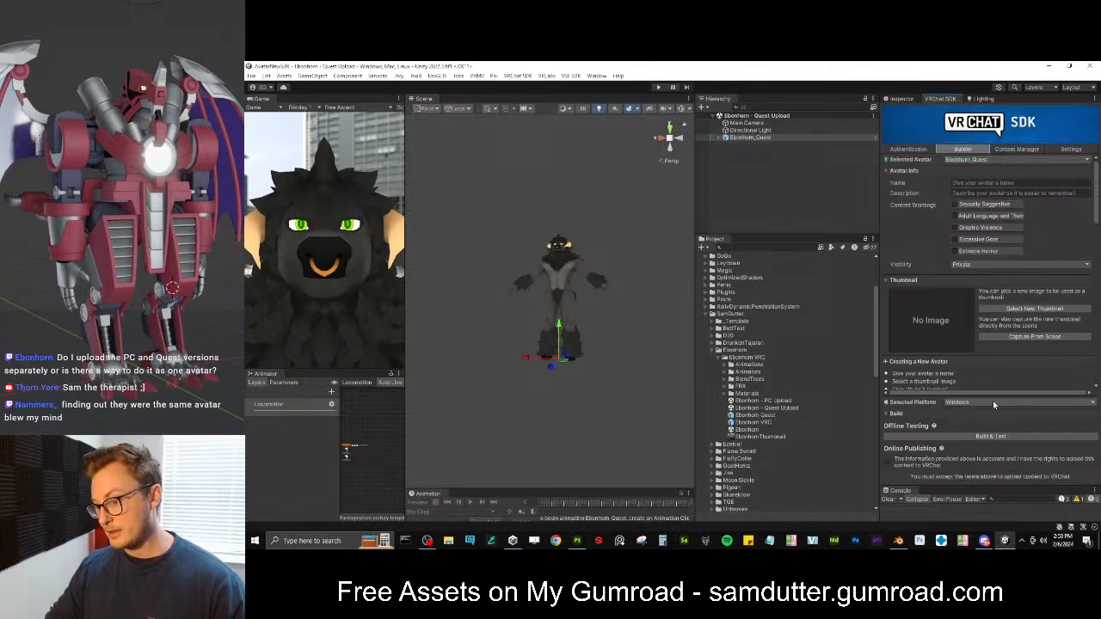
pyautogui.click(971, 425)
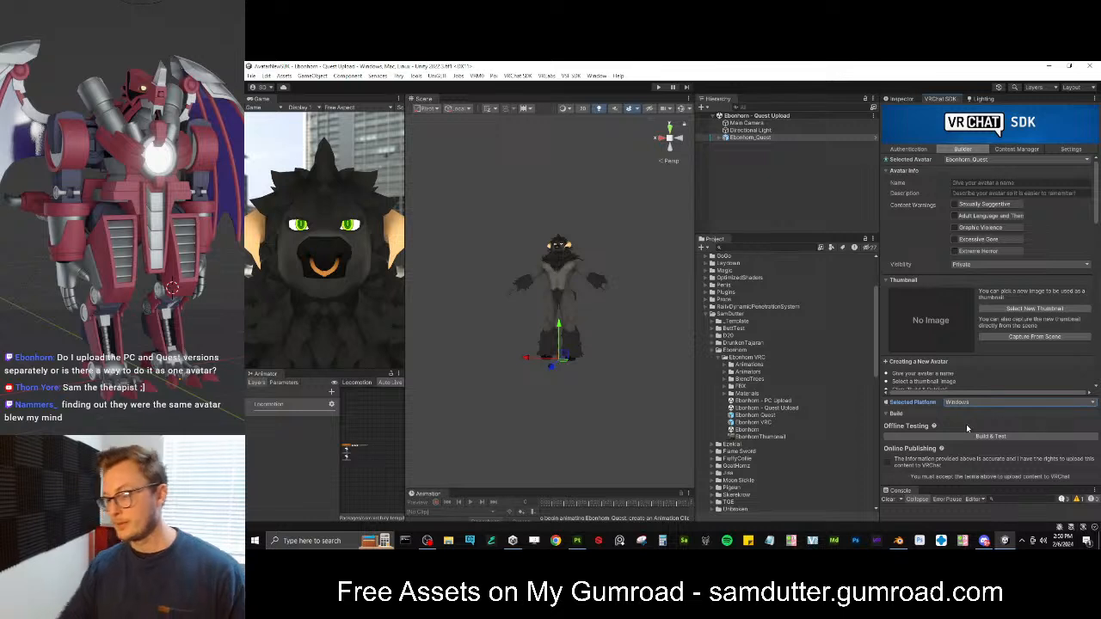
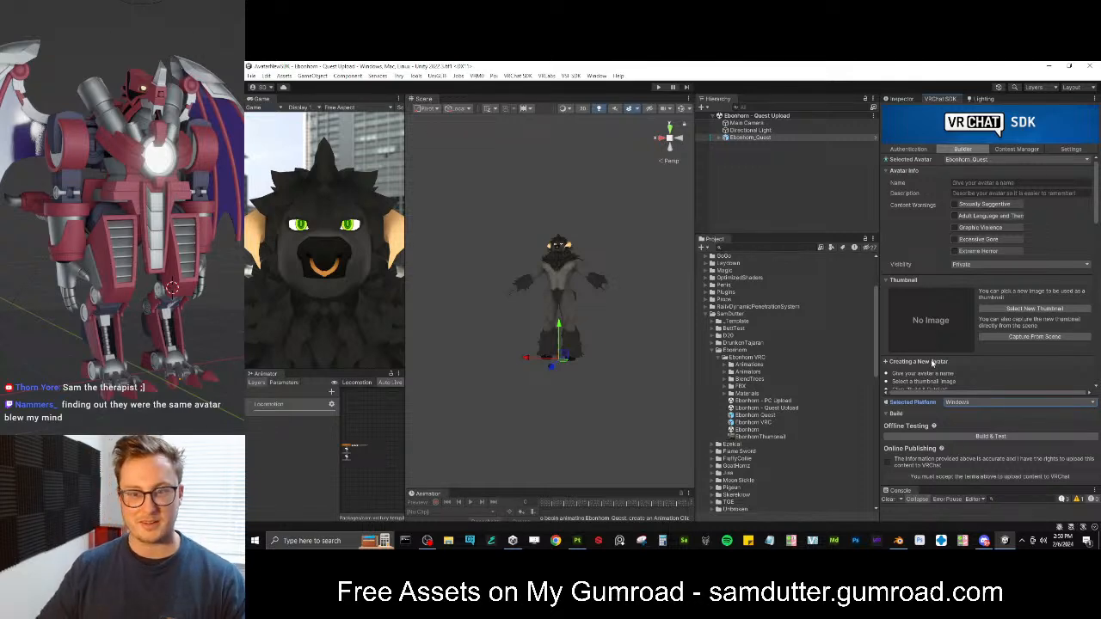
# Switch back to Blender and show the hinge near the tail's end in right-side wireframe with the Retopo Jaw mesh in Edit Mode
pyautogui.click(898, 540)
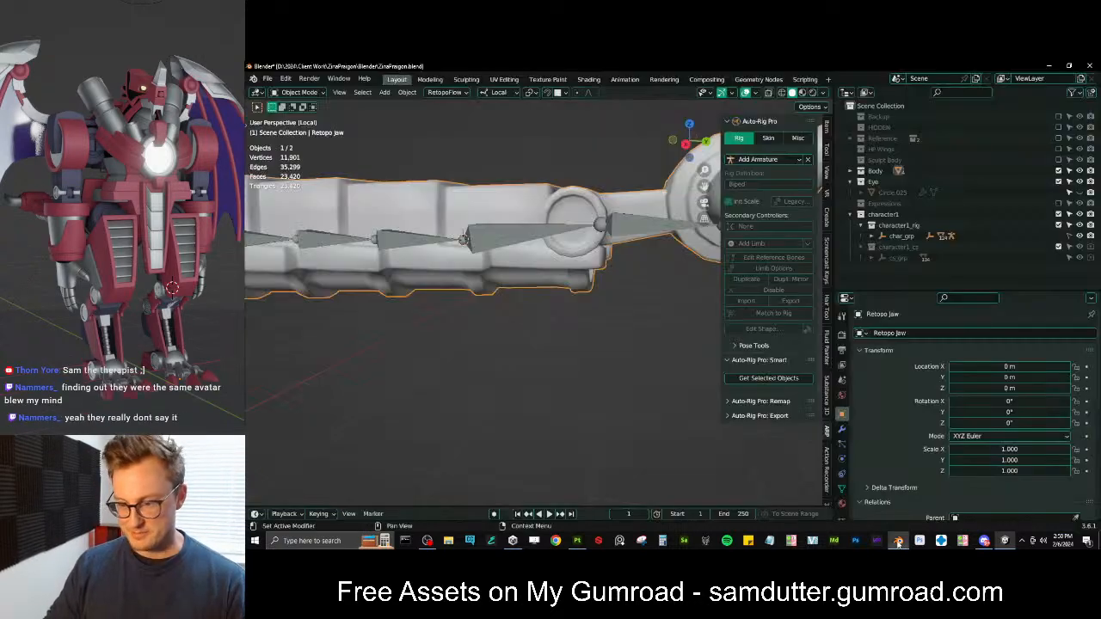
pyautogui.moveTo(534, 254); pyautogui.dragTo(612, 278, button='middle')
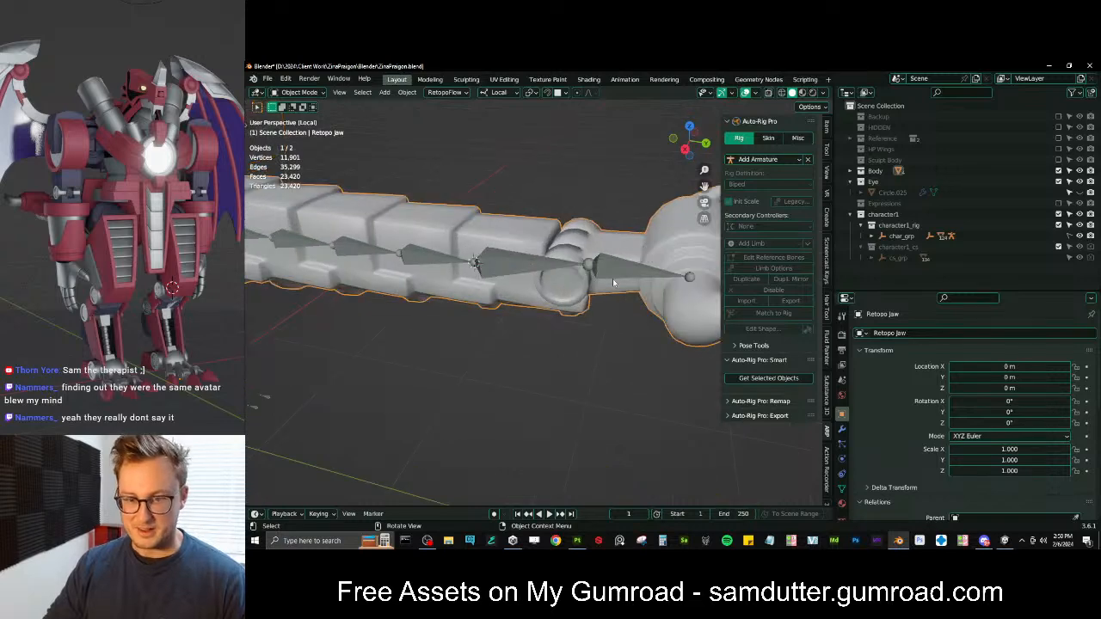
pyautogui.press('KP_3')
pyautogui.press('Tab')
pyautogui.scroll(4, 560, 297)
pyautogui.press('z')
pyautogui.moveTo(620, 180)
pyautogui.keyDown('shift'); pyautogui.mouseDown(button='middle')
pyautogui.moveTo(603, 290)
pyautogui.moveTo(565, 278)
pyautogui.moveTo(514, 302)
pyautogui.mouseUp(button='middle'); pyautogui.keyUp('shift')
pyautogui.click(438, 277)
pyautogui.scroll(2, 514, 302)
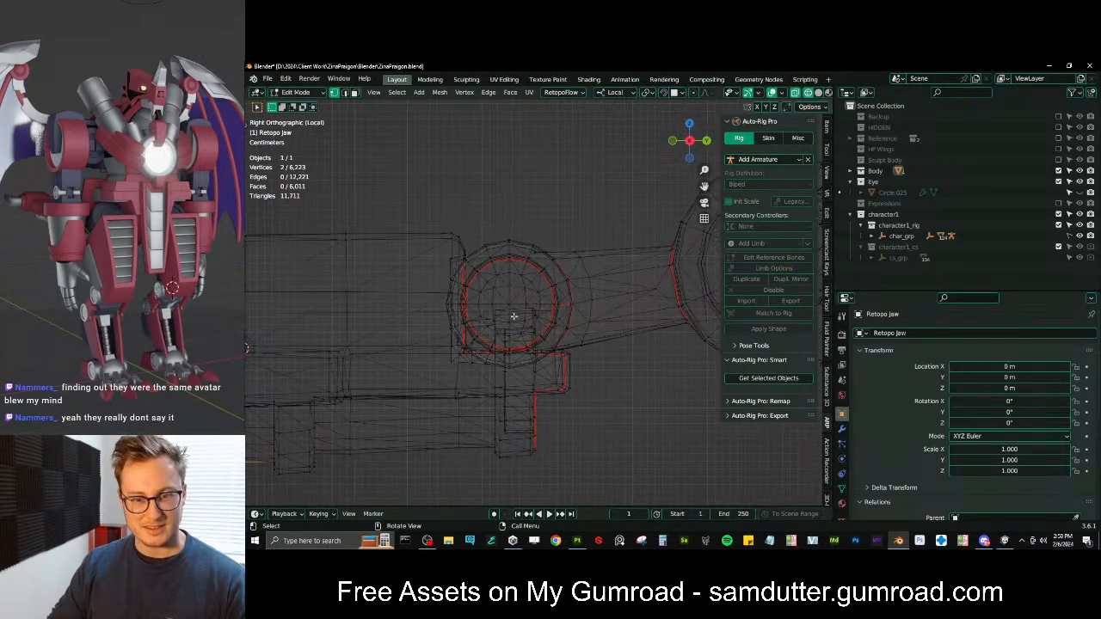
# Select a mesh vertex at the centre of the hinge near the tail's end and snap the 3D cursor to it
pyautogui.click(506, 302)
pyautogui.hotkey('shift', 's')
pyautogui.press('Escape')
pyautogui.moveTo(531, 238)
pyautogui.mouseDown(button='middle')
pyautogui.moveTo(525, 315)
pyautogui.moveTo(437, 323)
pyautogui.moveTo(531, 345)
pyautogui.moveTo(535, 293)
pyautogui.moveTo(563, 350)
pyautogui.moveTo(545, 343)
pyautogui.mouseUp(button='middle')
pyautogui.press('z')
pyautogui.click(578, 337)
pyautogui.hotkey('shift', 's')
pyautogui.click(574, 412)
# Snap the joint between the eighth and ninth tail bones to the 3D cursor
pyautogui.scroll(-5, 577, 378)
pyautogui.moveTo(578, 353); pyautogui.dragTo(541, 305, button='middle')
pyautogui.press('Tab')
pyautogui.click(598, 299)
pyautogui.press('Tab')
pyautogui.scroll(2, 588, 291)
pyautogui.click(568, 304)
pyautogui.hotkey('shift', 's')
pyautogui.click(570, 244)
pyautogui.scroll(-1, 613, 300)
# Return to editing the Retopo Jaw mesh and place the 3D cursor inside the large section at the tail's end
pyautogui.press('Tab')
pyautogui.press('KP_3')
pyautogui.press('Tab')
pyautogui.moveTo(657, 314); pyautogui.dragTo(631, 332, button='middle')
pyautogui.press('Tab')
pyautogui.click(651, 278)
pyautogui.press('Tab')
pyautogui.moveTo(651, 278); pyautogui.dragTo(670, 398, button='middle')
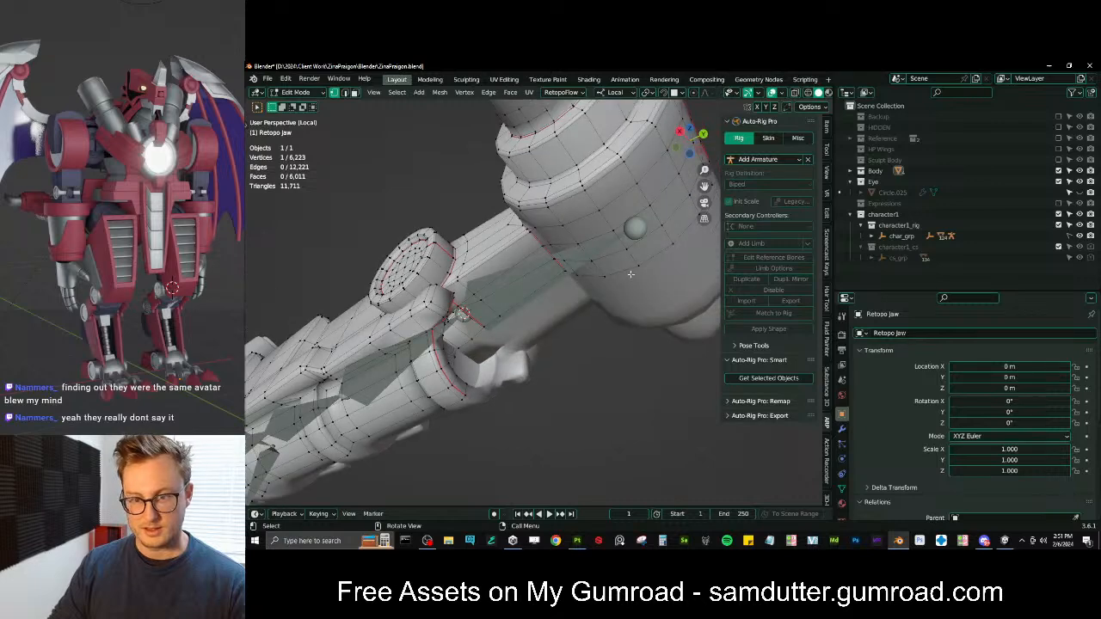
pyautogui.press('Tab')
pyautogui.press('Tab')
pyautogui.press('Tab')
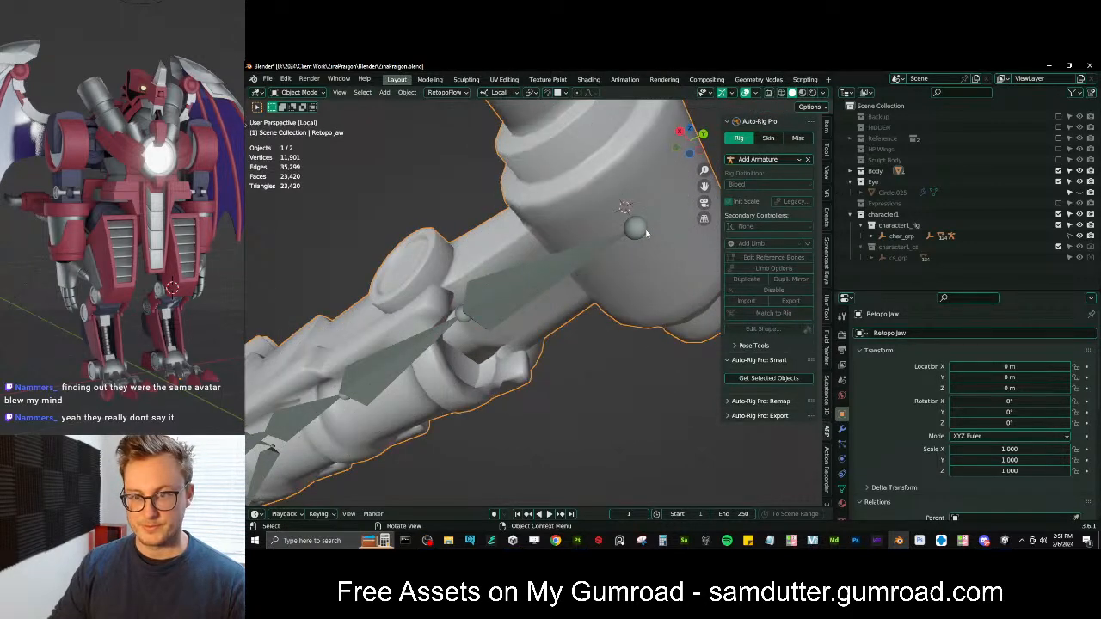
# Snap the end joint of the ninth tail bone to the 3D cursor and leave rig editing
pyautogui.click(645, 230)
pyautogui.press('Tab')
pyautogui.click(635, 231)
pyautogui.hotkey('shift', 's')
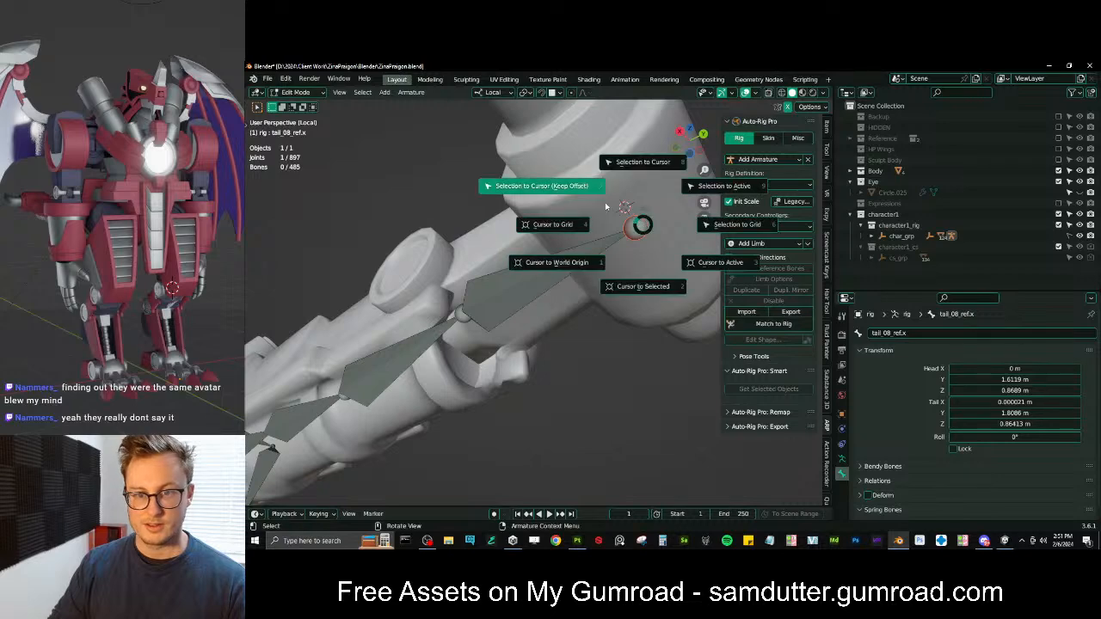
pyautogui.click(607, 207)
pyautogui.scroll(-8, 602, 215)
pyautogui.press('Tab')
# Save the Blender file and show the tail's base and hip bones from the right side
pyautogui.moveTo(545, 282); pyautogui.dragTo(487, 281, button='middle')
pyautogui.hotkey('ctrl', 's')
pyautogui.scroll(5, 404, 281)
pyautogui.press('KP_3')
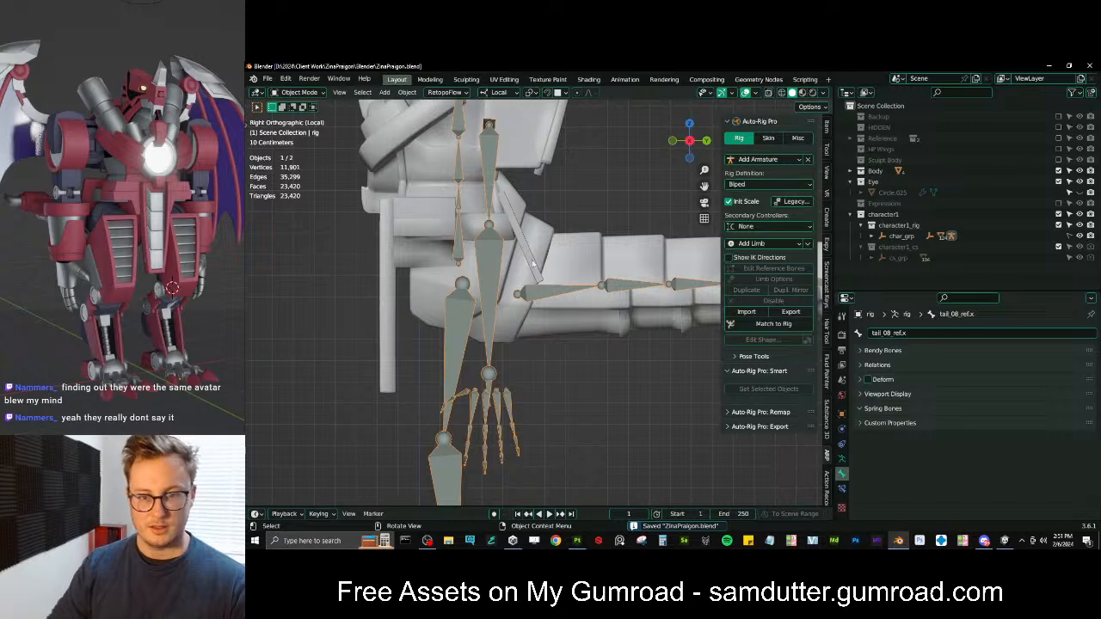
# Move the first tail bone's base joint to Y 0.26216 m, Z 0.82441 m inside the tail mesh, leave rig editing and save
pyautogui.press('Tab')
pyautogui.click(517, 292)
pyautogui.press('g')
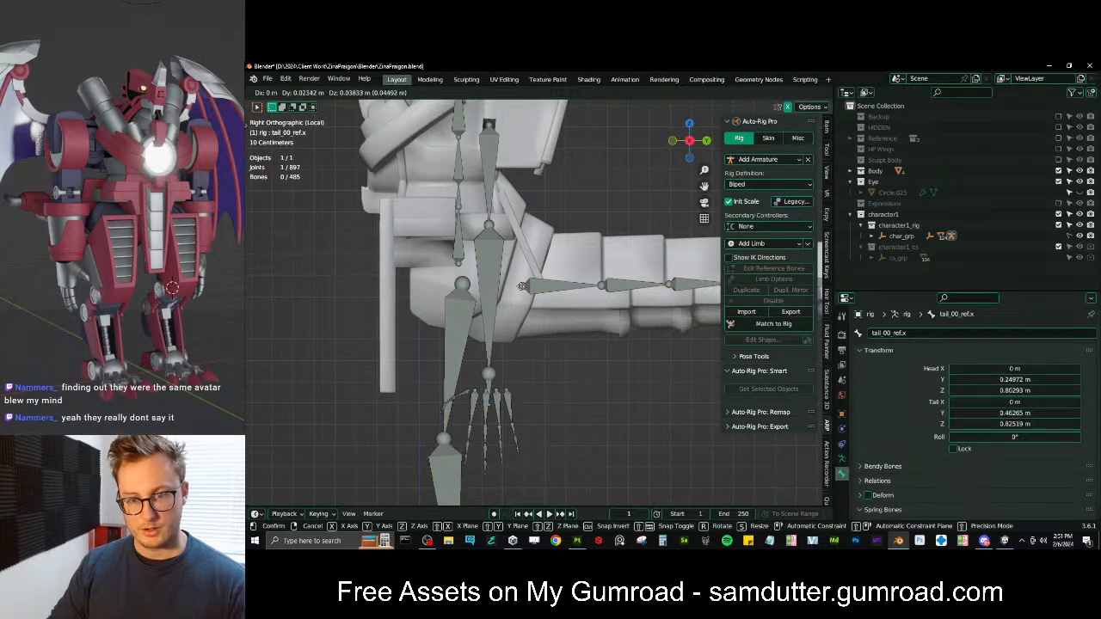
pyautogui.click(521, 285)
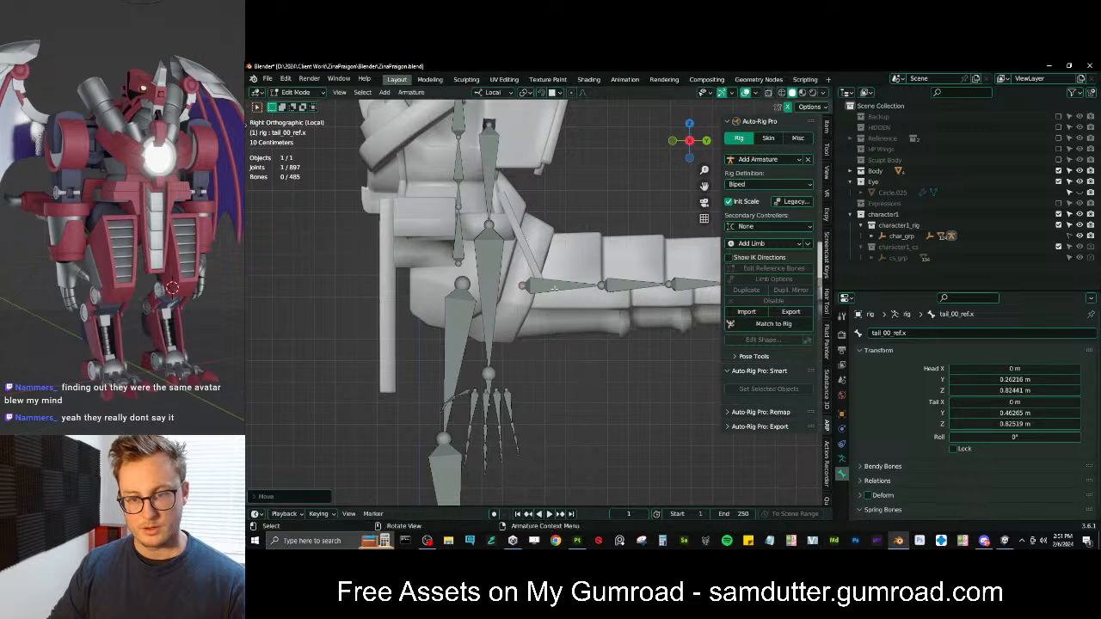
pyautogui.scroll(-6, 520, 286)
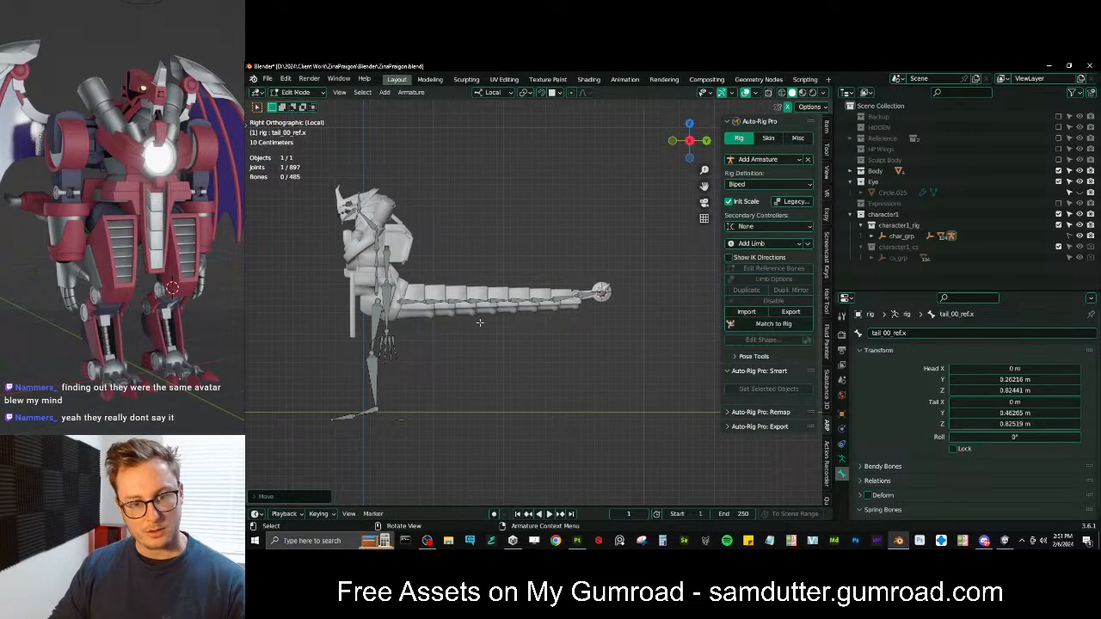
pyautogui.moveTo(509, 293); pyautogui.dragTo(507, 265, button='middle')
pyautogui.hotkey('ctrl', 's')
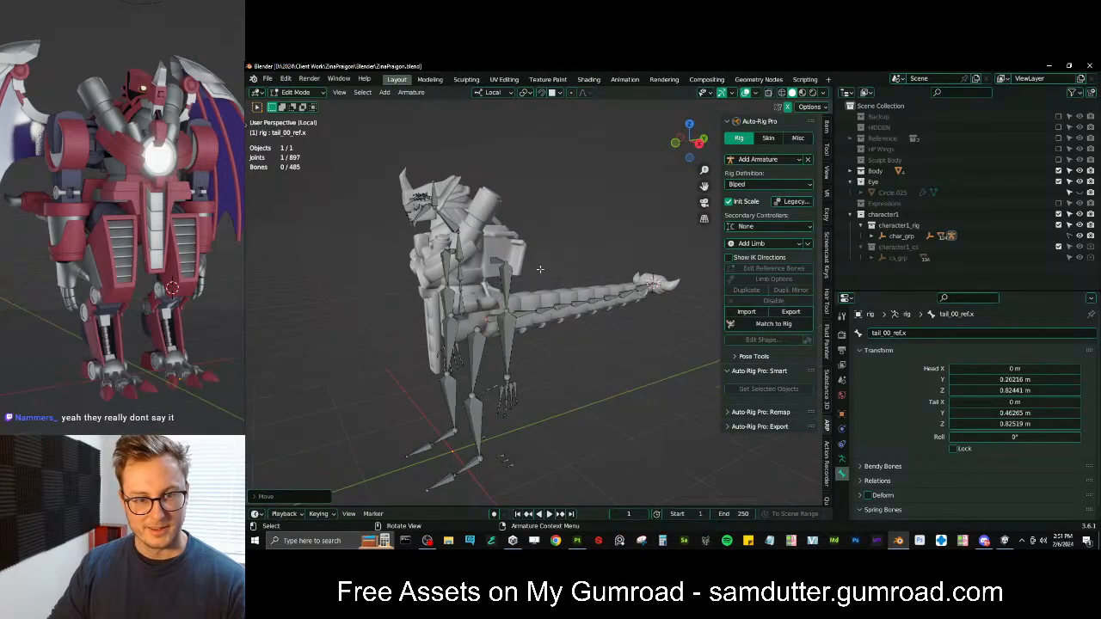
pyautogui.press('Tab')
pyautogui.hotkey('ctrl', 's')
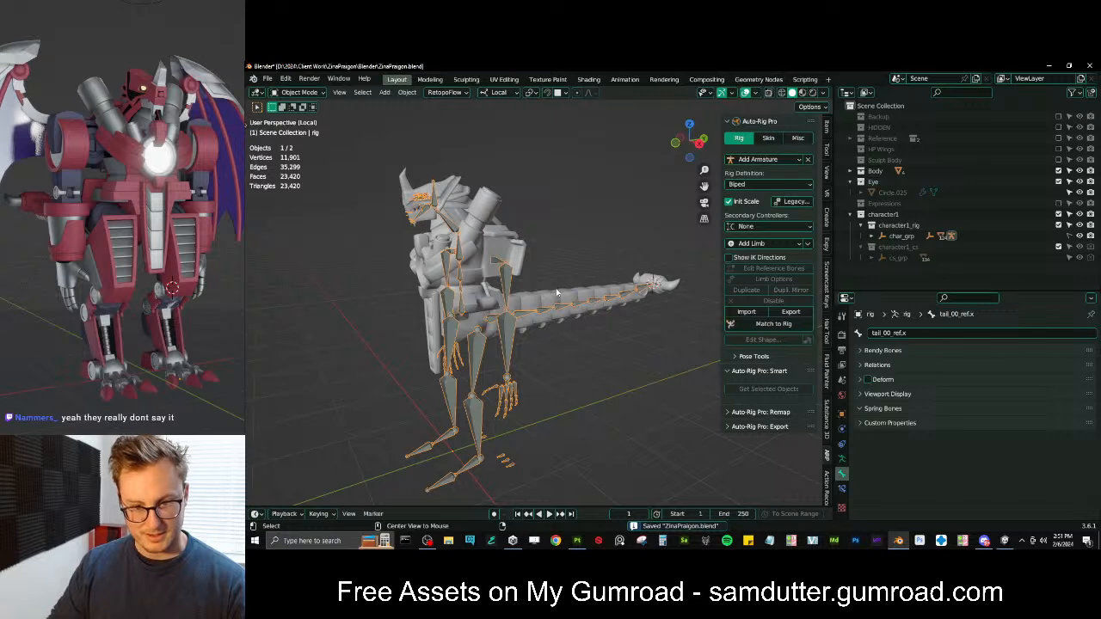
# Leave local view to show the whole robot and run Match to Rig on the fitted reference bones
pyautogui.click(626, 357)
pyautogui.press('/')
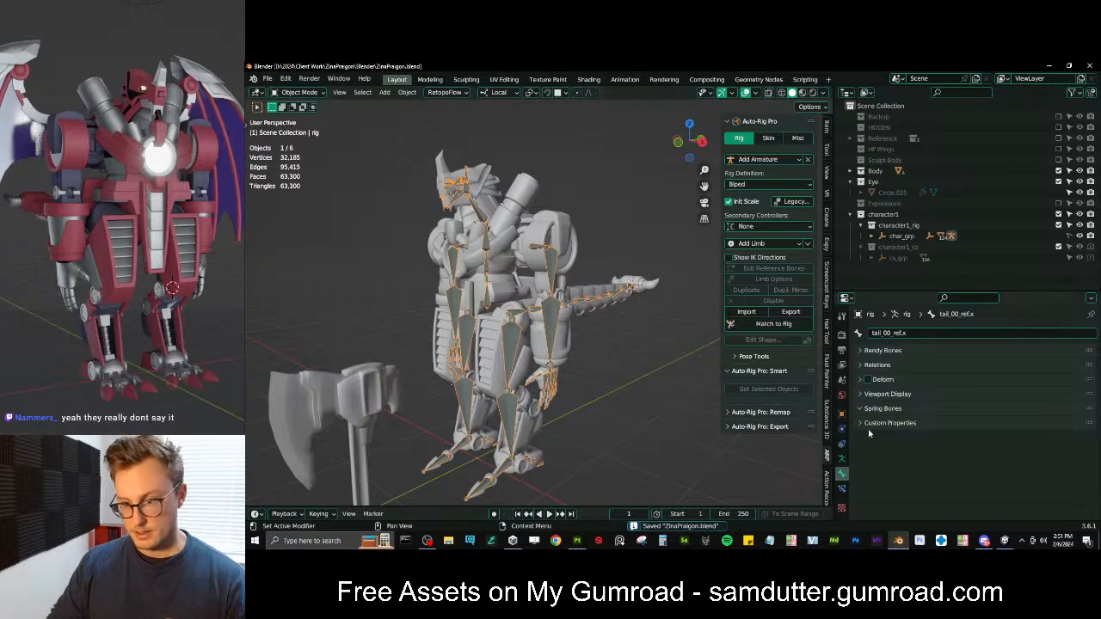
pyautogui.click(758, 359)
pyautogui.click(758, 359)
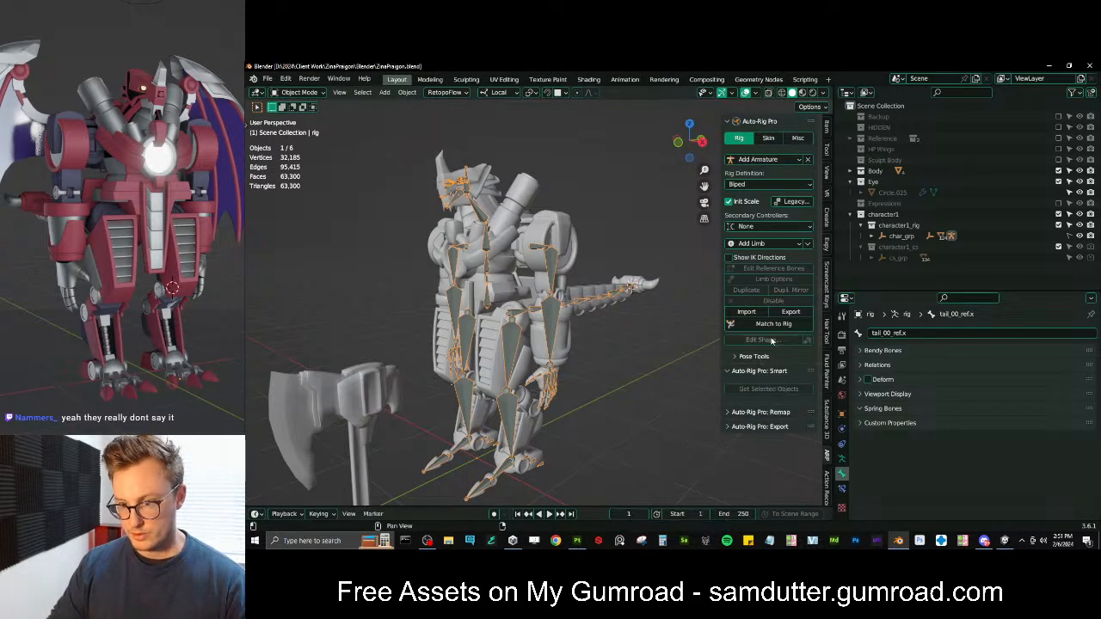
pyautogui.click(772, 327)
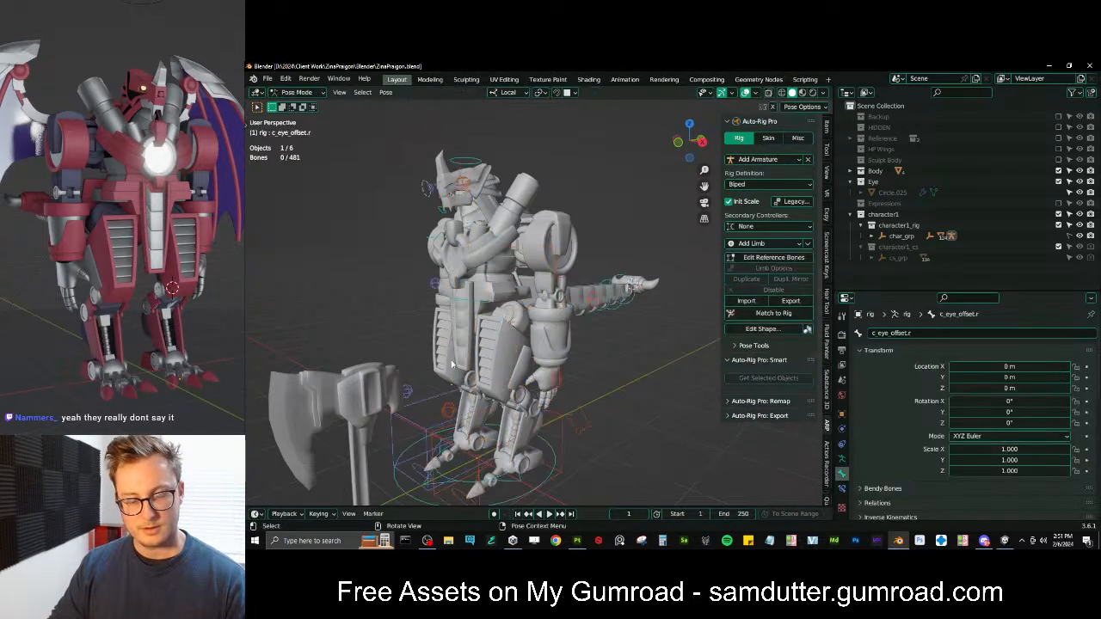
# Inspect the generated left foot IK control around the feet and return to object mode
pyautogui.click(563, 420)
pyautogui.moveTo(563, 422); pyautogui.dragTo(525, 385, button='middle')
pyautogui.scroll(4, 589, 369)
pyautogui.hotkey('ctrl', 'Tab')
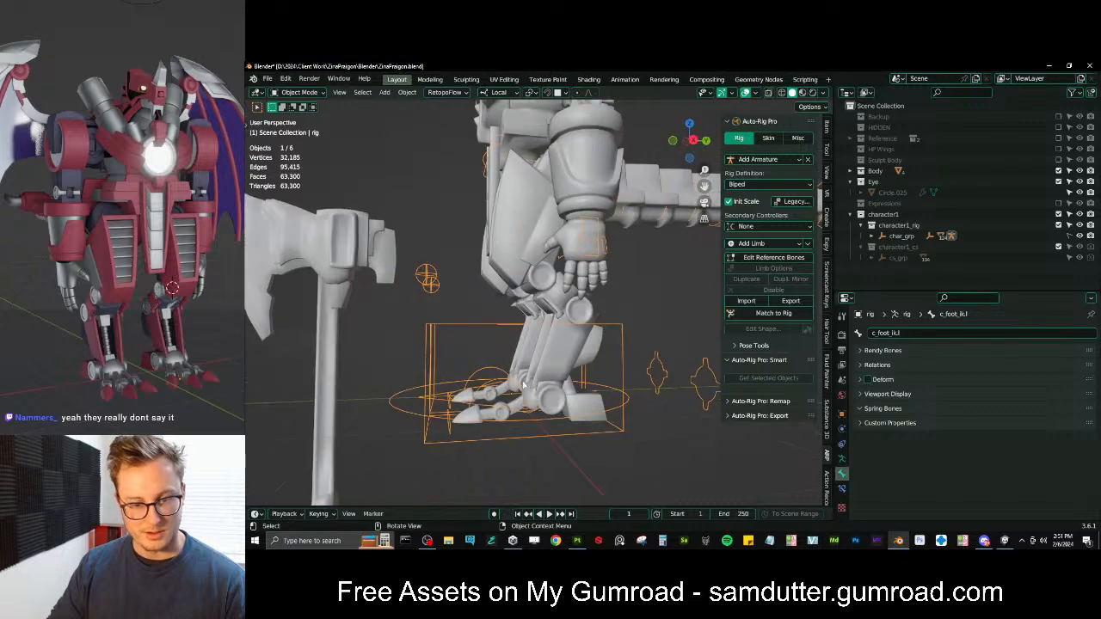
pyautogui.hotkey('ctrl', 'Tab')
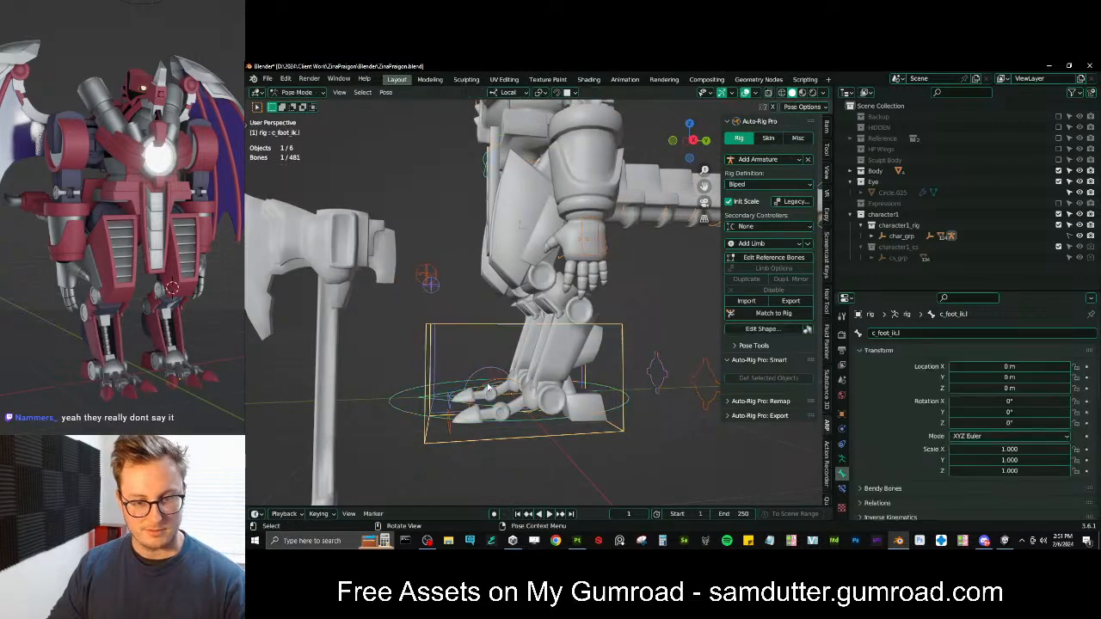
pyautogui.hotkey('ctrl', 'Tab')
# Join the robot's three body meshes into the Retopo Jaw object and save the file
pyautogui.moveTo(516, 378); pyautogui.dragTo(498, 290, button='middle')
pyautogui.click(536, 318)
pyautogui.keyDown('shift'); pyautogui.click(536, 319); pyautogui.keyUp('shift')
pyautogui.keyDown('shift'); pyautogui.click(537, 276); pyautogui.keyUp('shift')
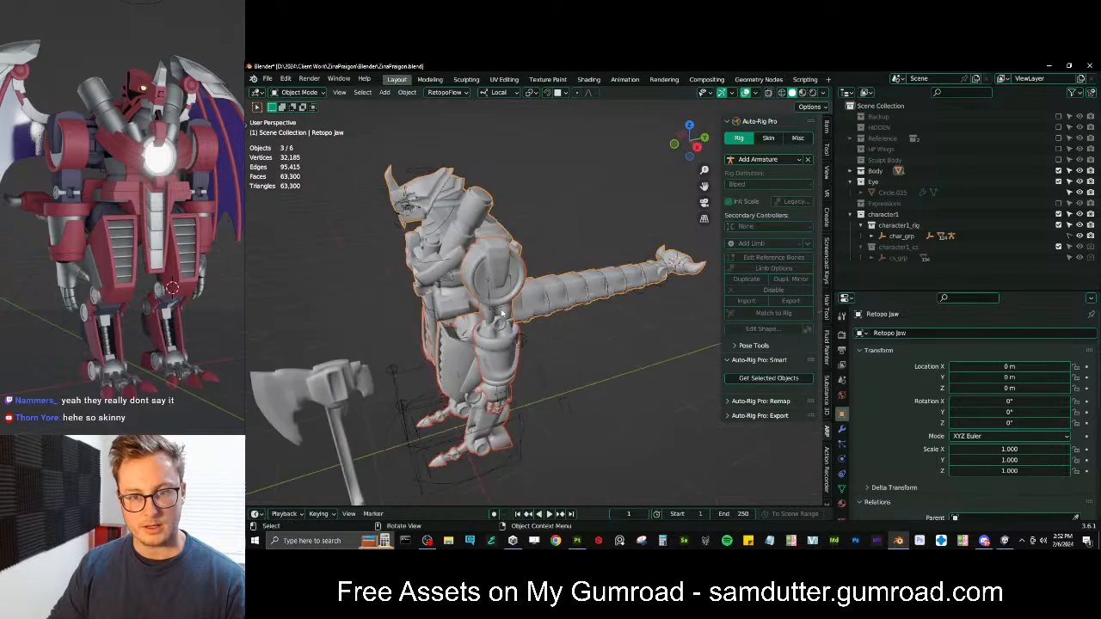
pyautogui.press('g')
pyautogui.rightClick(476, 332)
pyautogui.hotkey('ctrl', 'j')
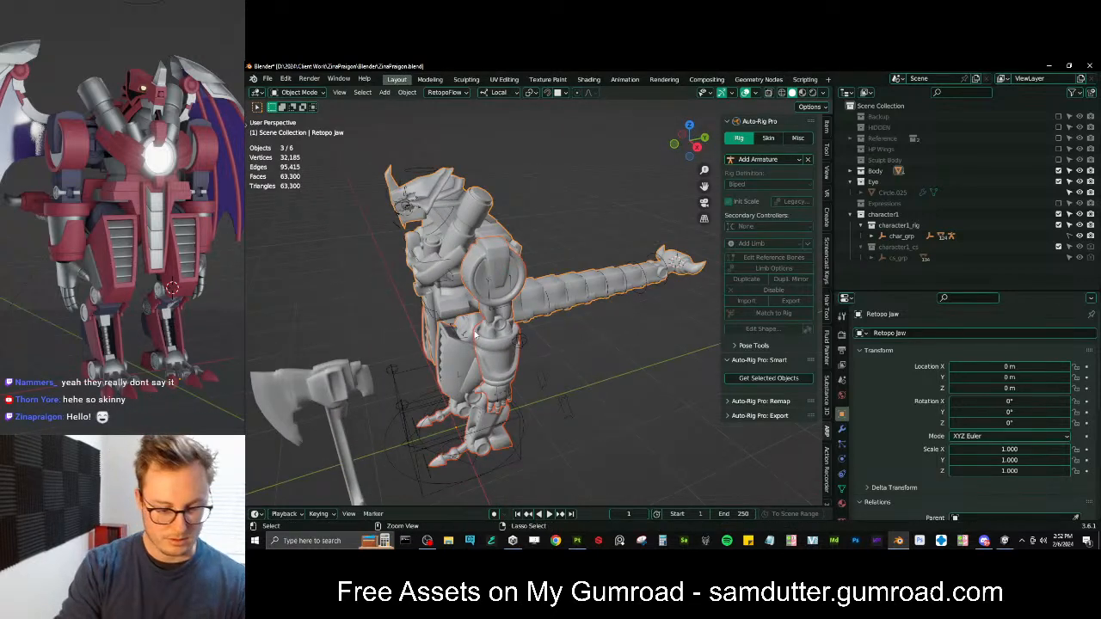
pyautogui.hotkey('ctrl', 's')
# Select the joined mesh with the rig and set the skin binding to the Voxelized engine, Type 1, Voxel Resolution 10
pyautogui.moveTo(476, 332); pyautogui.dragTo(552, 378, button='middle')
pyautogui.scroll(-3, 551, 288)
pyautogui.keyDown('shift'); pyautogui.click(554, 386); pyautogui.keyUp('shift')
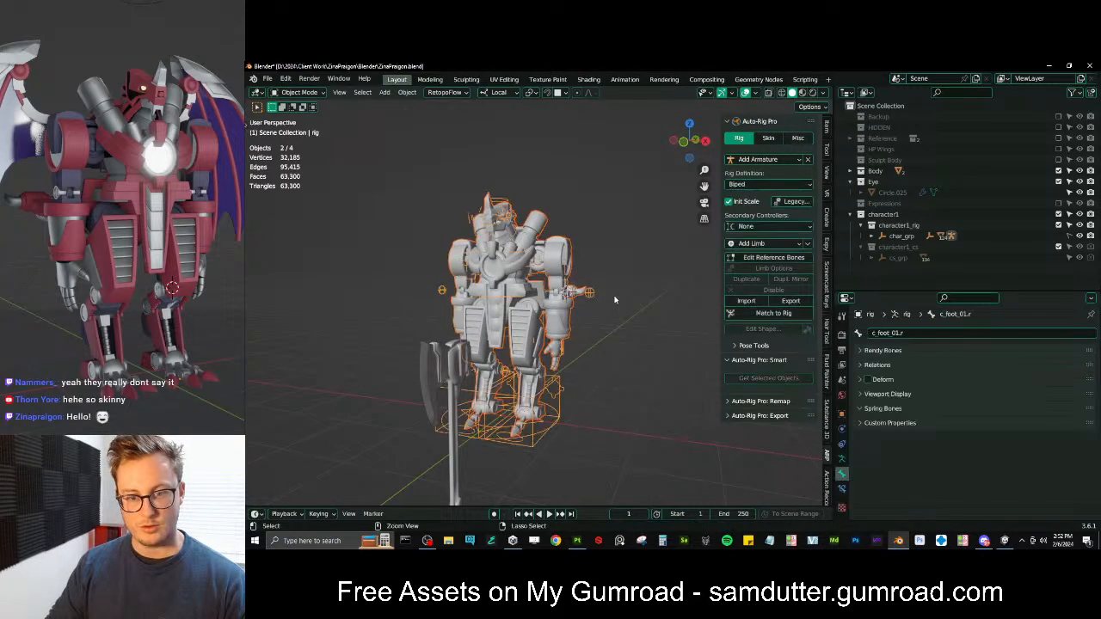
pyautogui.click(768, 138)
pyautogui.click(774, 174)
pyautogui.click(781, 200)
pyautogui.click(808, 203)
pyautogui.click(807, 203)
# Turn on Preserve Volume and Scale Fix, save the file and bind the mesh to the rig
pyautogui.click(728, 353)
pyautogui.click(729, 364)
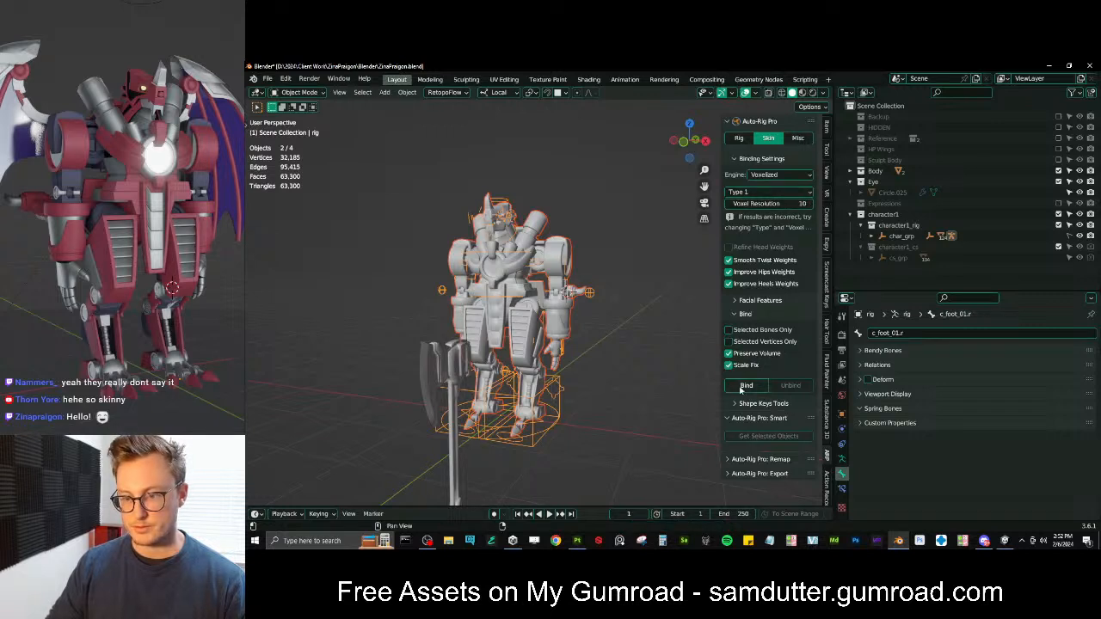
pyautogui.hotkey('ctrl', 's')
pyautogui.click(741, 385)
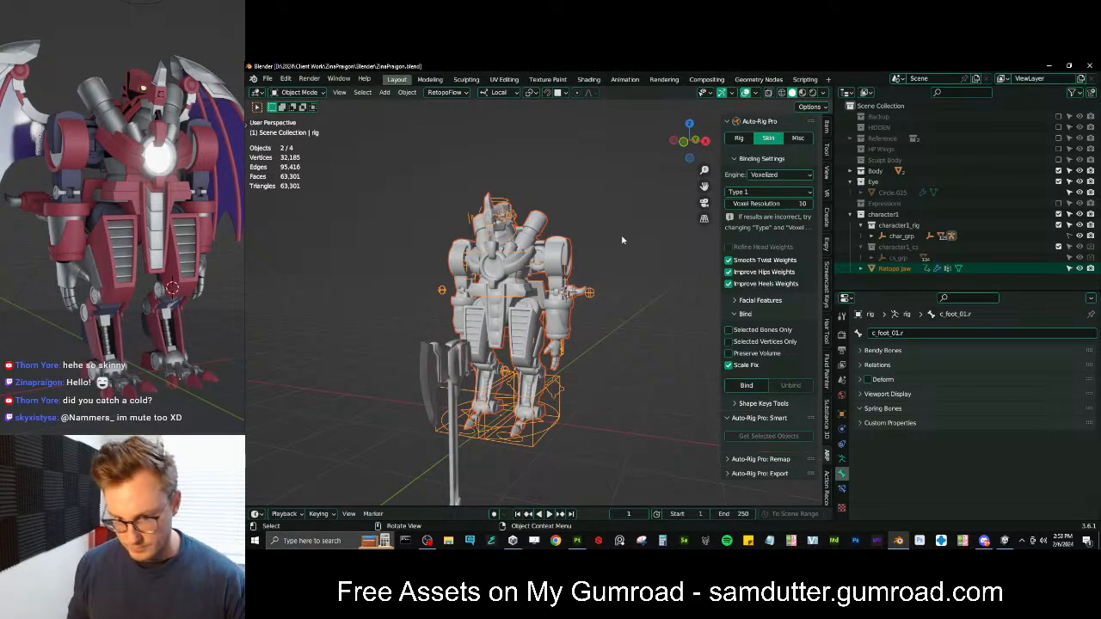
# Test the binding by raising the left foot IK control in pose mode, and return to object mode
pyautogui.click(560, 411)
pyautogui.click(552, 401)
pyautogui.hotkey('ctrl', 'Tab')
pyautogui.click(540, 402)
pyautogui.moveTo(540, 403); pyautogui.dragTo(567, 369, button='middle')
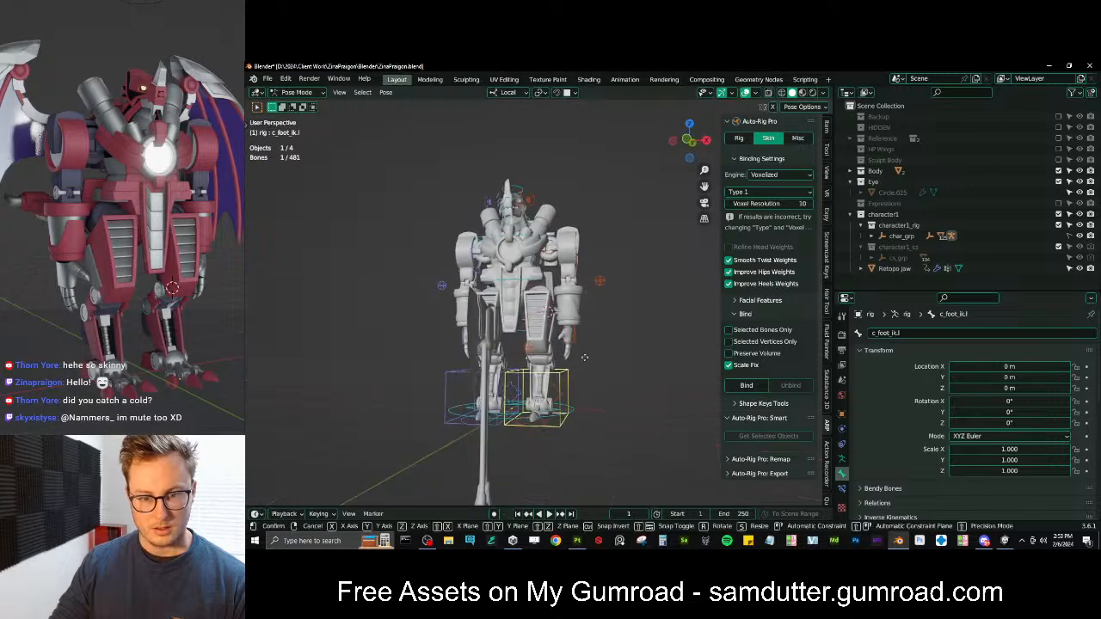
pyautogui.press('g')
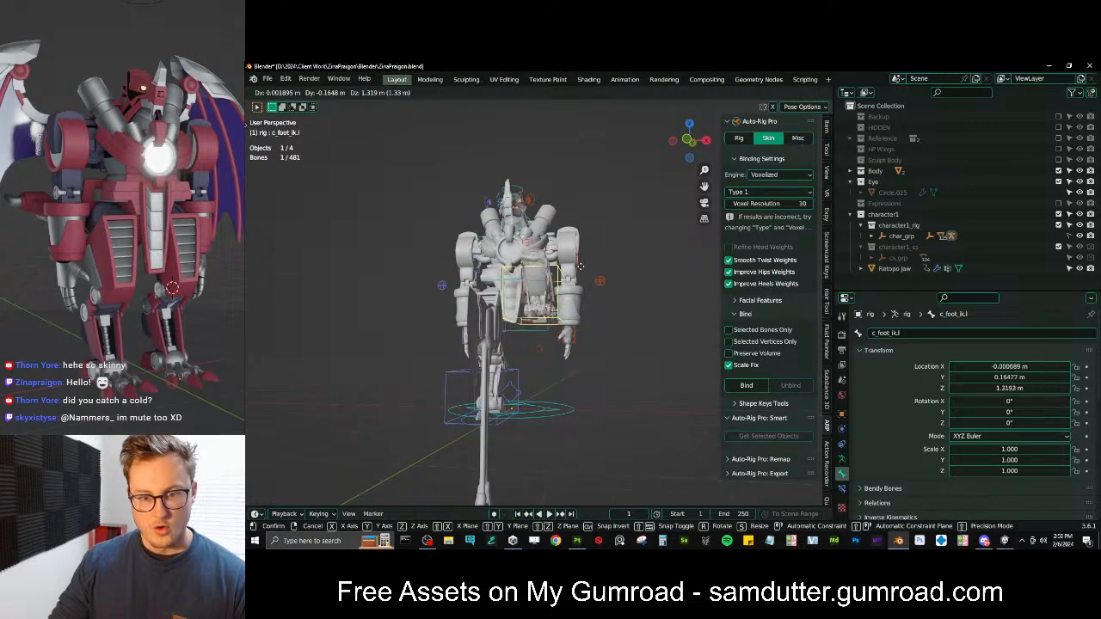
pyautogui.click(574, 292)
pyautogui.moveTo(574, 293); pyautogui.dragTo(535, 338, button='middle')
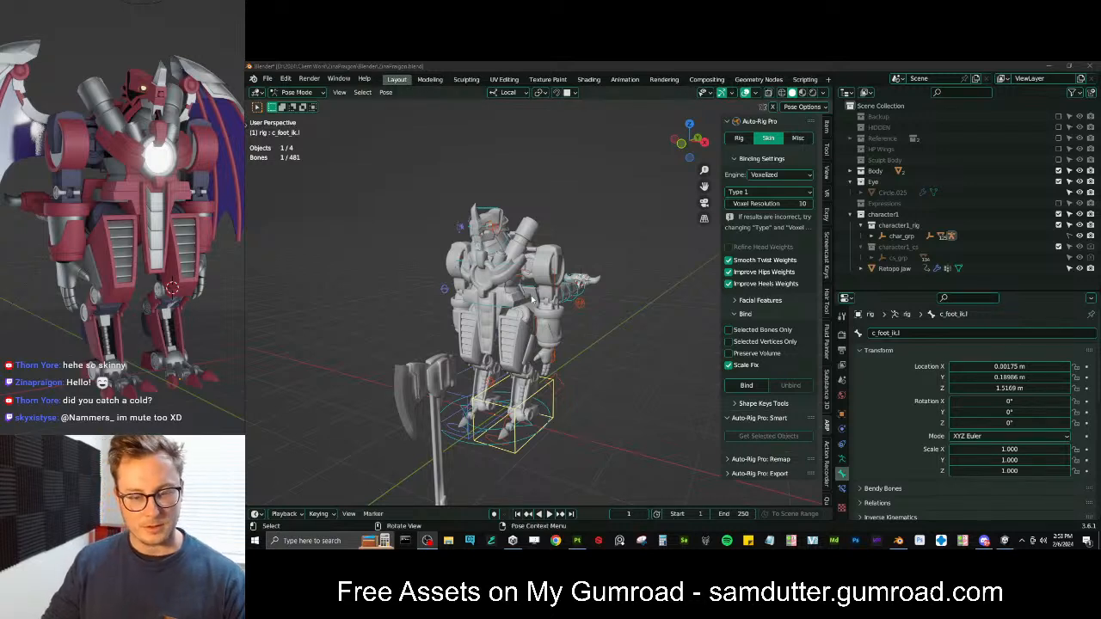
pyautogui.hotkey('ctrl', 'Tab')
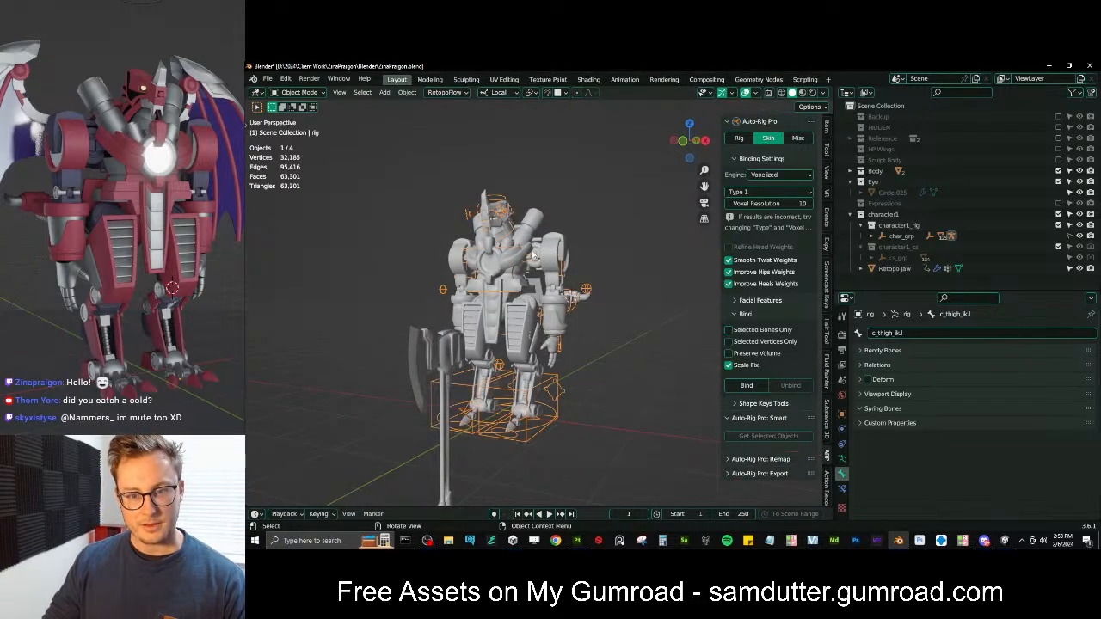
# Remove both shape keys, Basis and Key 1, from the Retopo Jaw mesh
pyautogui.click(535, 255)
pyautogui.click(841, 488)
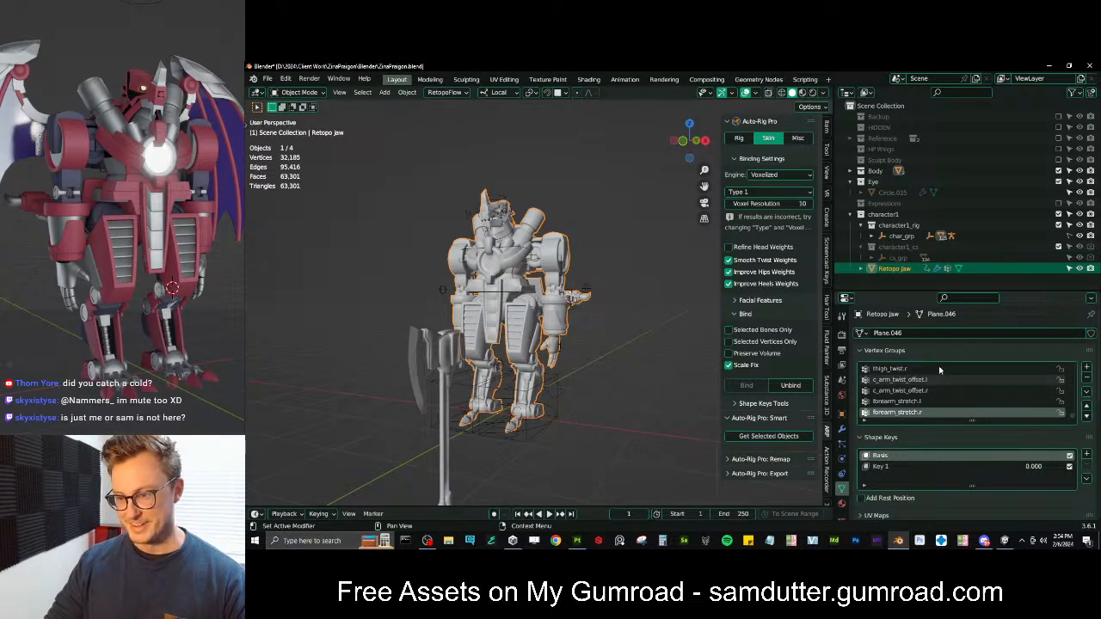
pyautogui.click(899, 351)
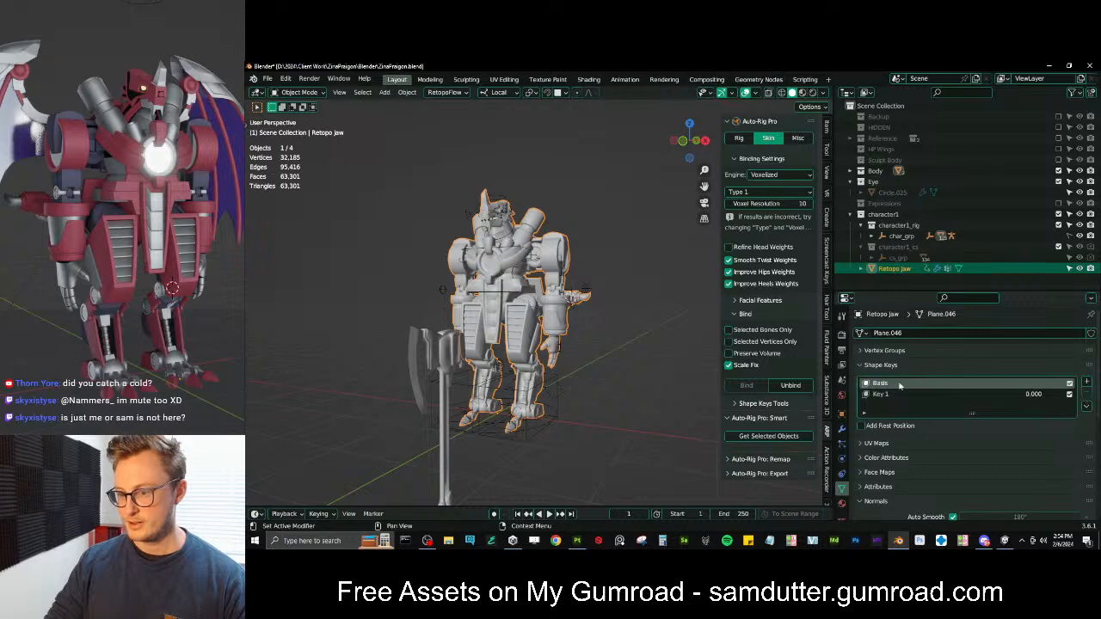
pyautogui.click(962, 388)
pyautogui.click(1047, 395)
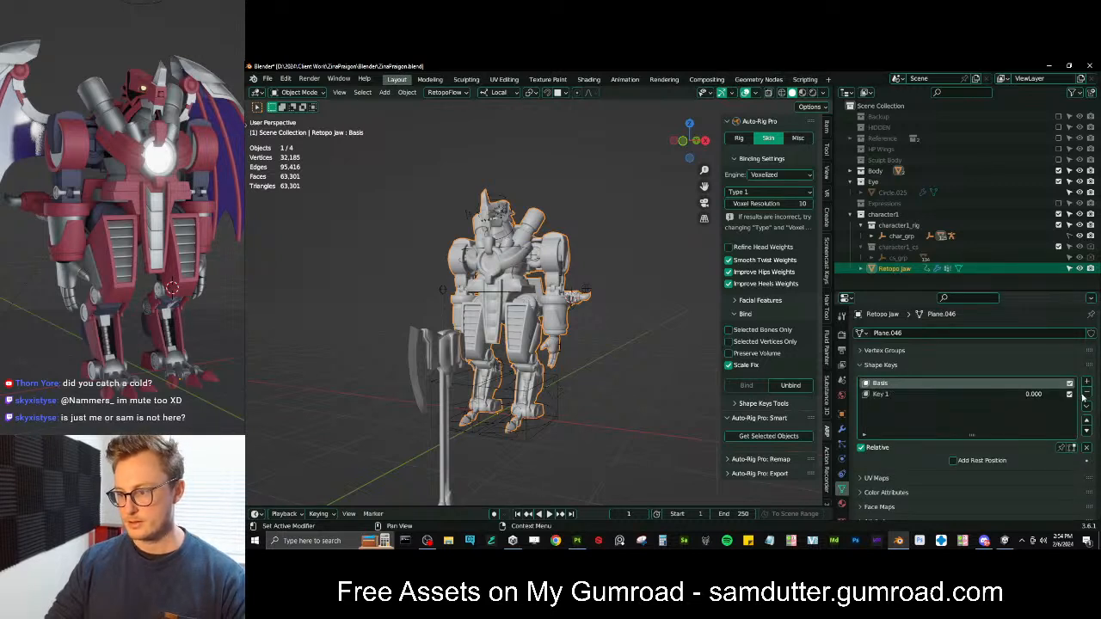
pyautogui.click(1085, 392)
pyautogui.click(1085, 392)
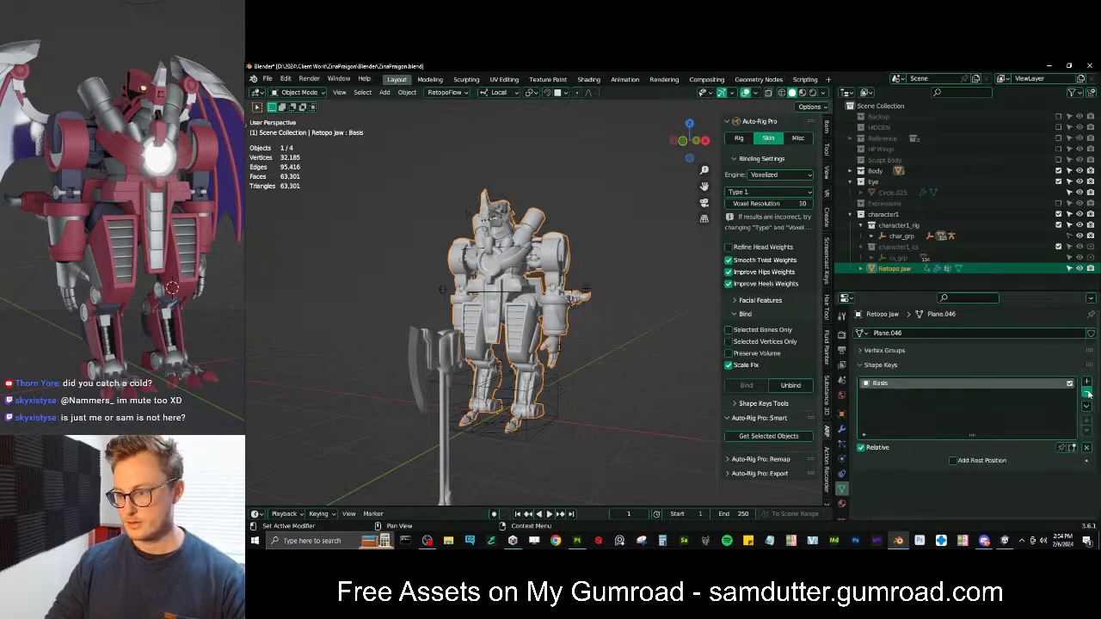
# Delete all vertex groups of the Retopo Jaw mesh and deselect it
pyautogui.click(898, 352)
pyautogui.click(1085, 391)
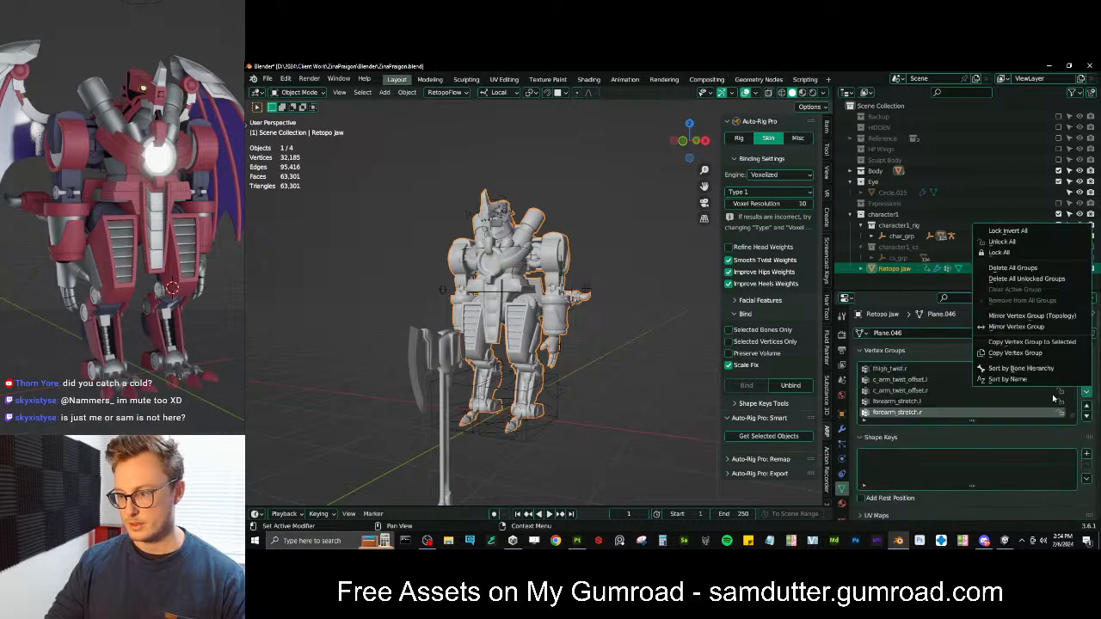
pyautogui.click(1012, 268)
pyautogui.click(589, 259)
pyautogui.scroll(5, 584, 284)
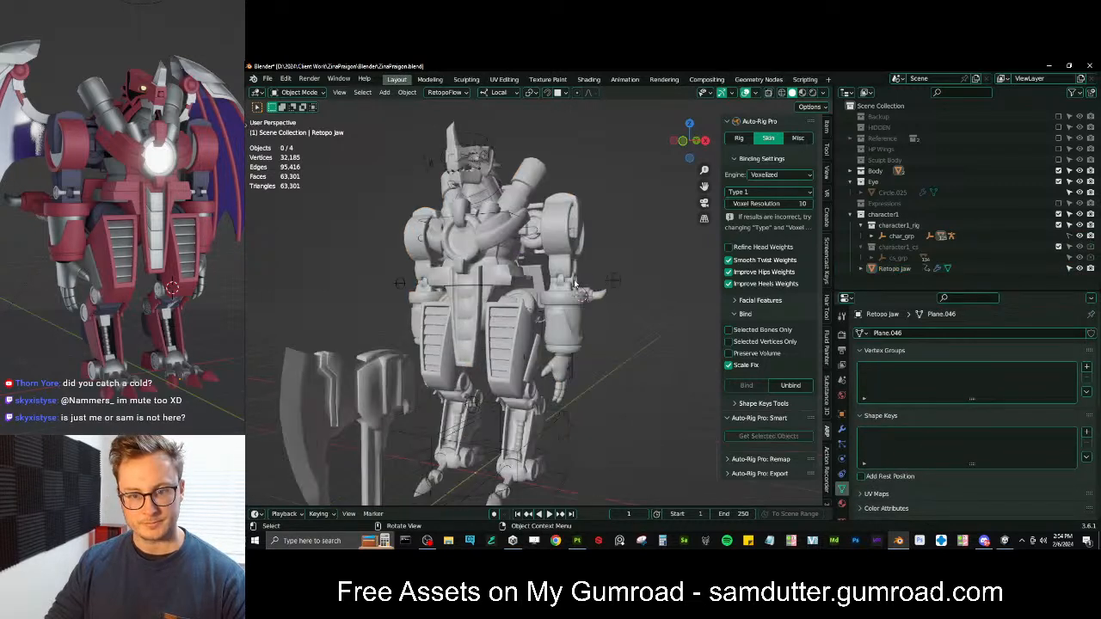
# Select the rig together with the Retopo Jaw mesh and enter weight painting near the feet
pyautogui.click(546, 322)
pyautogui.moveTo(560, 440)
pyautogui.keyDown('shift'); pyautogui.mouseDown(button='middle')
pyautogui.moveTo(555, 278)
pyautogui.moveTo(547, 294)
pyautogui.mouseUp(button='middle'); pyautogui.keyUp('shift')
pyautogui.click(576, 323)
pyautogui.keyDown('shift'); pyautogui.click(526, 303); pyautogui.keyUp('shift')
pyautogui.hotkey('ctrl', 'Tab')
pyautogui.click(491, 263)
pyautogui.scroll(3, 544, 297)
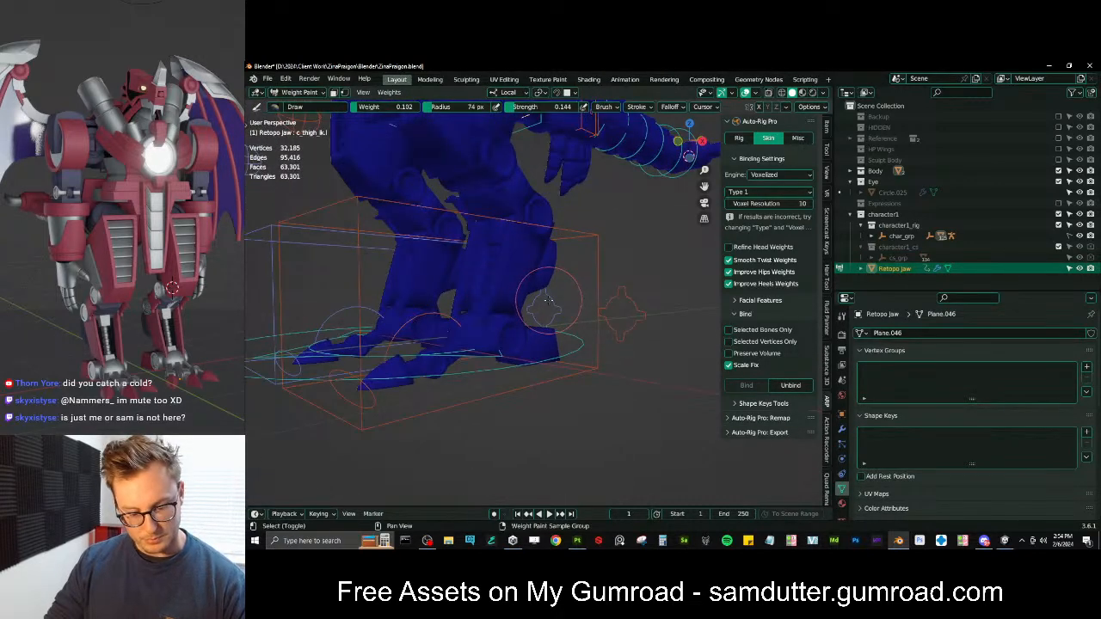
# Add the rig's last bone layer with the deform bones to the visible layers and display the viewport as wireframe
pyautogui.hotkey('shift', 'm')
pyautogui.keyDown('shift'); pyautogui.click(708, 337); pyautogui.keyUp('shift')
pyautogui.moveTo(307, 377); pyautogui.dragTo(344, 397, button='middle')
pyautogui.hotkey('shift', 'z')
pyautogui.moveTo(469, 337); pyautogui.dragTo(496, 359, button='middle')
# Display the rig's bones in front of the mesh from object mode and return to weight painting Retopo Jaw
pyautogui.hotkey('ctrl', 'Tab')
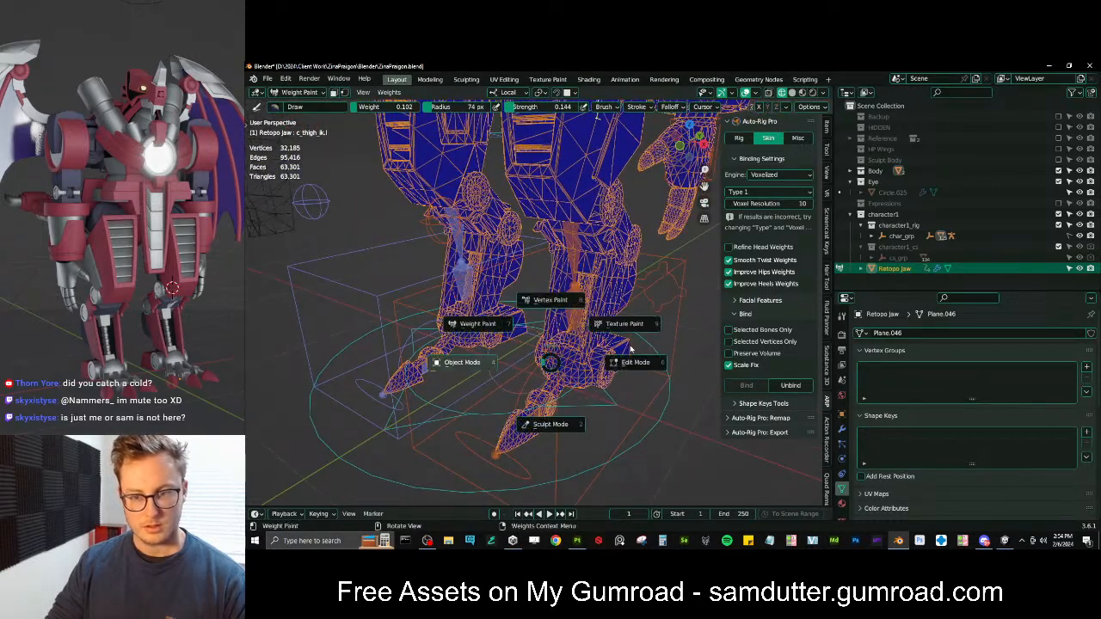
pyautogui.click(462, 363)
pyautogui.click(681, 324)
pyautogui.press('q')
pyautogui.click(635, 418)
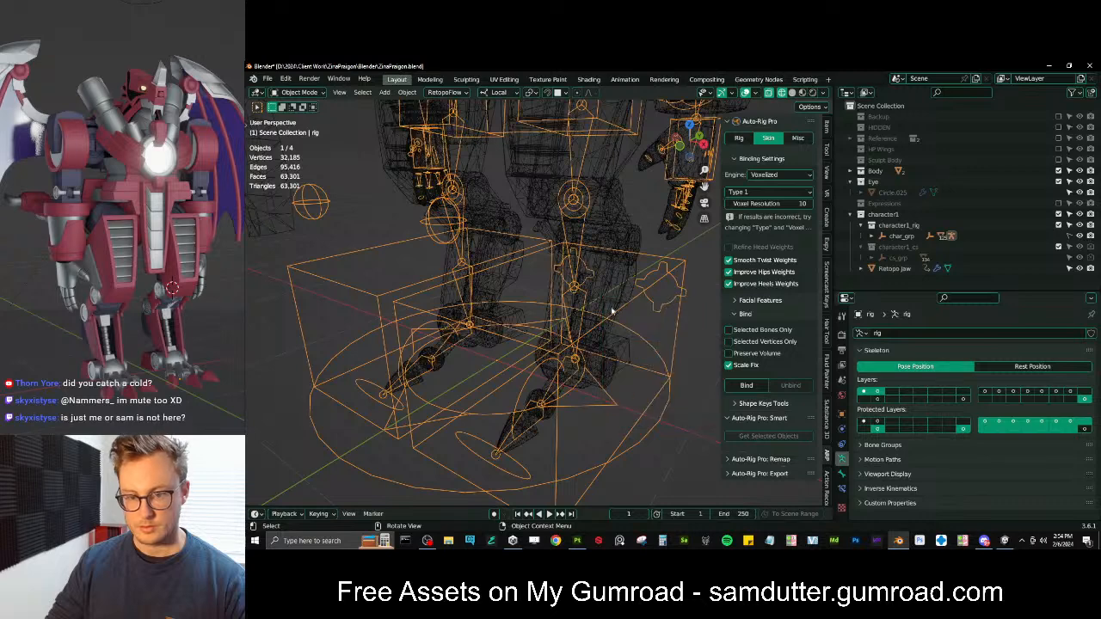
pyautogui.keyDown('shift'); pyautogui.click(621, 283); pyautogui.keyUp('shift')
pyautogui.hotkey('ctrl', 'Tab')
pyautogui.click(561, 247)
# Select the left toe bone toes_01.l and frame it from the right side
pyautogui.moveTo(516, 347); pyautogui.dragTo(470, 342, button='middle')
pyautogui.keyDown('ctrl'); pyautogui.click(436, 410); pyautogui.keyUp('ctrl')
pyautogui.keyDown('ctrl'); pyautogui.click(436, 410); pyautogui.keyUp('ctrl')
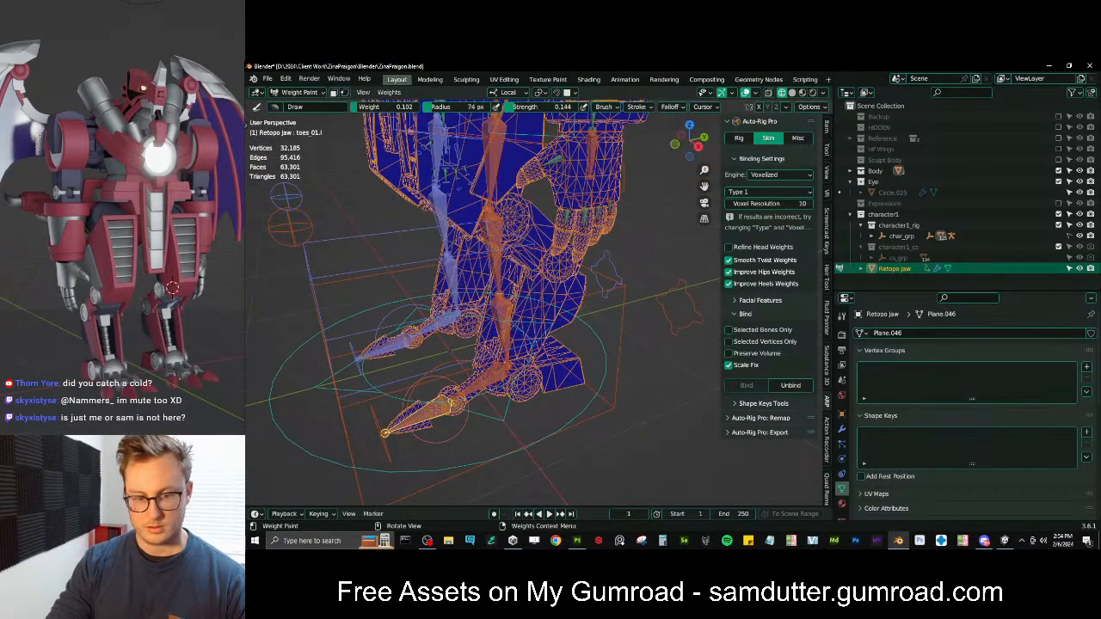
pyautogui.press('KP_Decimal')
pyautogui.press('KP_3')
pyautogui.scroll(-3, 456, 387)
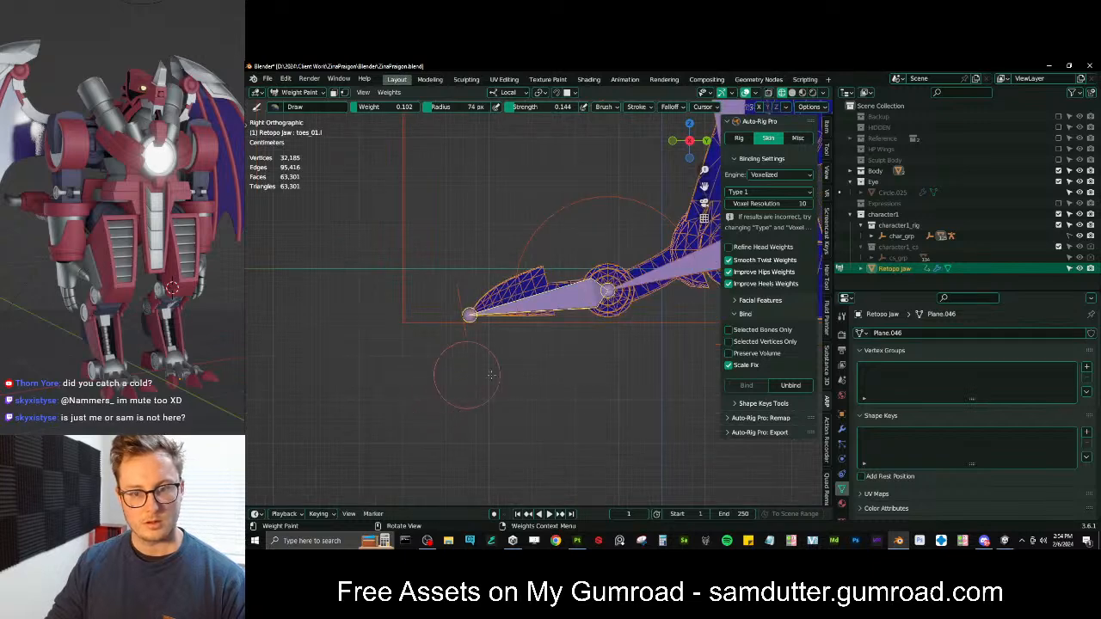
# Leave weight painting and parent the Retopo Jaw mesh to the rig with empty groups
pyautogui.hotkey('ctrl', 'Tab')
pyautogui.click(396, 348)
pyautogui.scroll(-7, 518, 349)
pyautogui.click(539, 274)
pyautogui.keyDown('shift'); pyautogui.click(539, 274); pyautogui.keyUp('shift')
pyautogui.click(551, 205)
pyautogui.keyDown('shift'); pyautogui.click(535, 275); pyautogui.keyUp('shift')
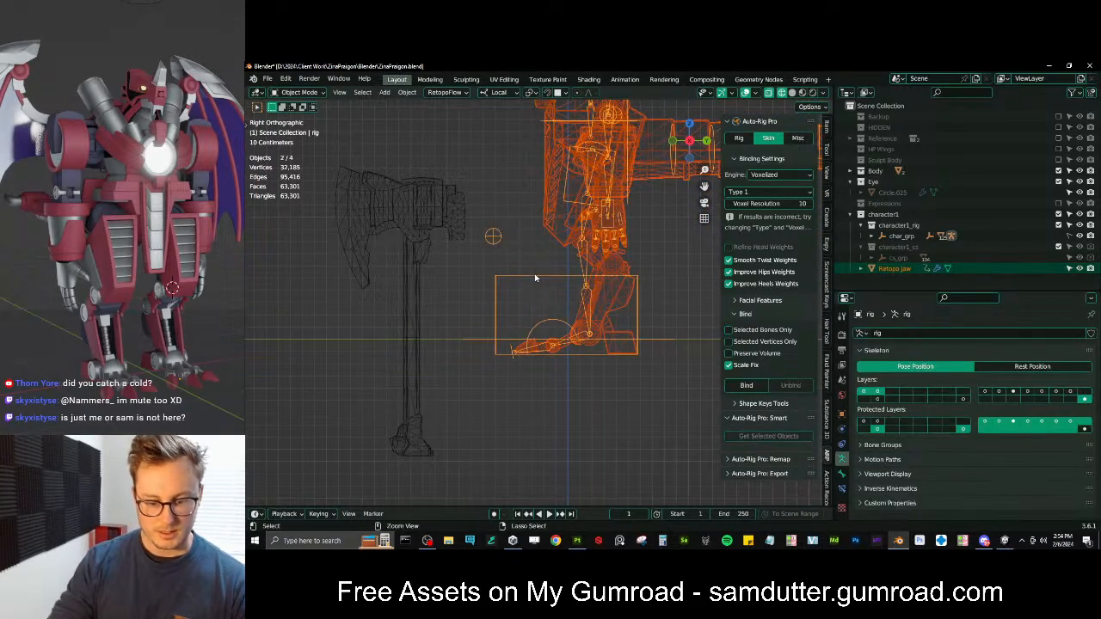
pyautogui.hotkey('ctrl', 'p')
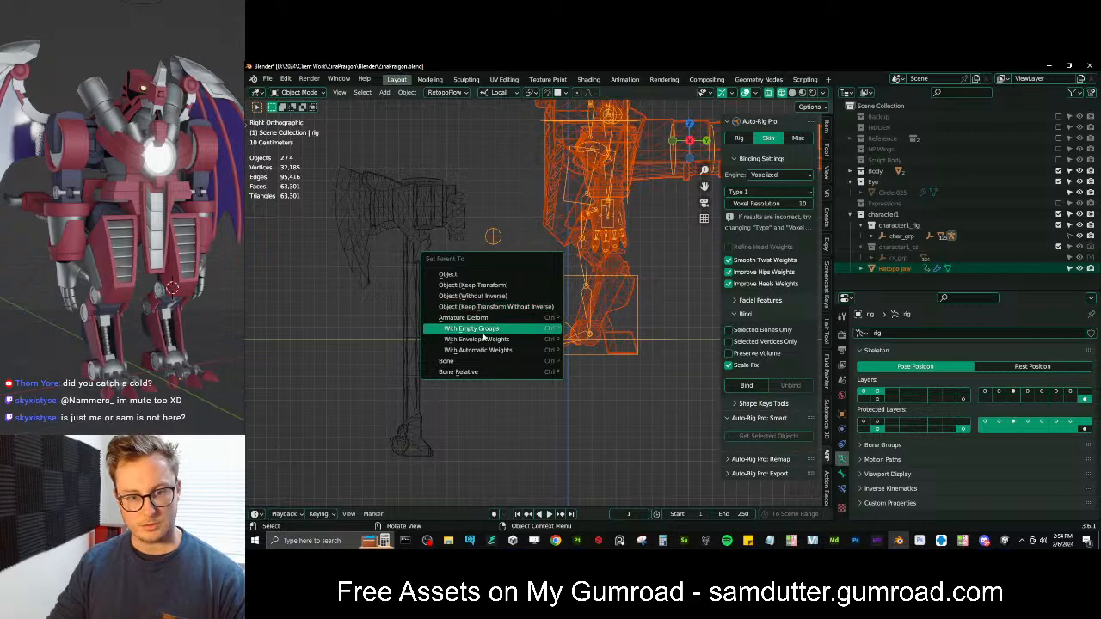
pyautogui.click(541, 331)
# Return to weight painting Retopo Jaw with the rig selected and pick the toe bone toes_01.r
pyautogui.keyDown('shift'); pyautogui.click(591, 332); pyautogui.keyUp('shift')
pyautogui.hotkey('ctrl', 'Tab')
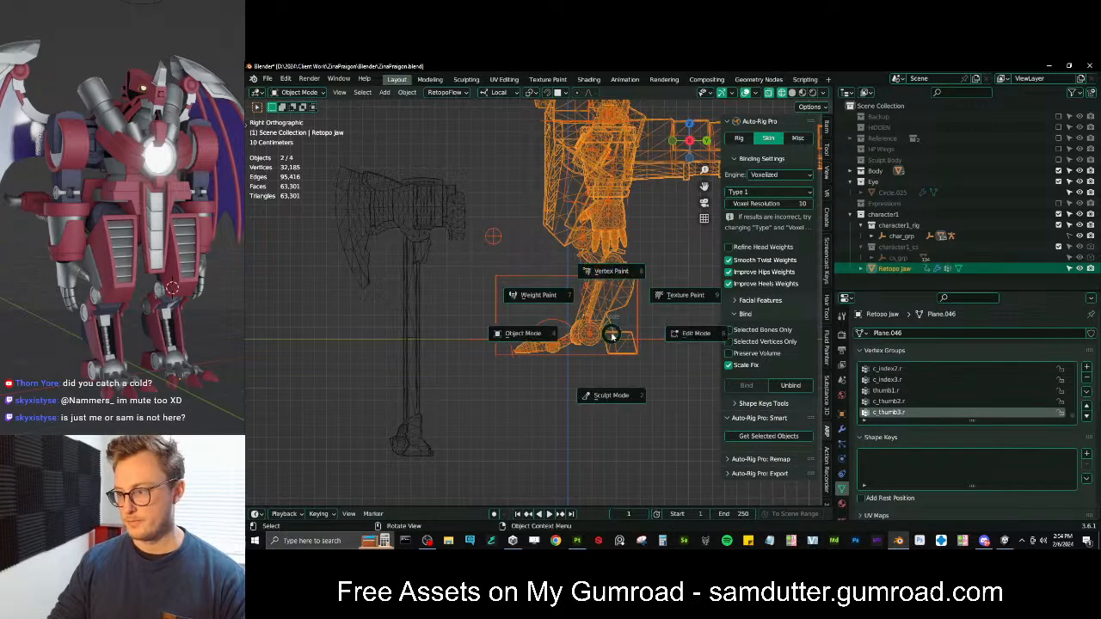
pyautogui.click(564, 325)
pyautogui.scroll(2, 565, 330)
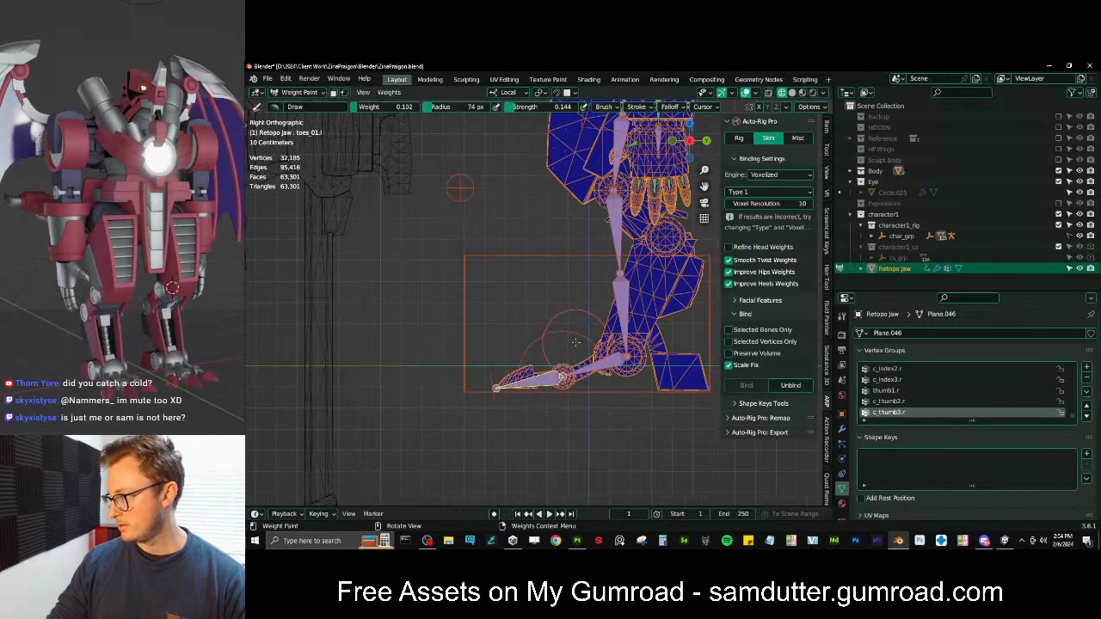
pyautogui.keyDown('shift'); pyautogui.moveTo(561, 331); pyautogui.dragTo(518, 244, button='middle'); pyautogui.keyUp('shift')
pyautogui.scroll(2, 516, 247)
pyautogui.keyDown('ctrl'); pyautogui.click(474, 291); pyautogui.keyUp('ctrl')
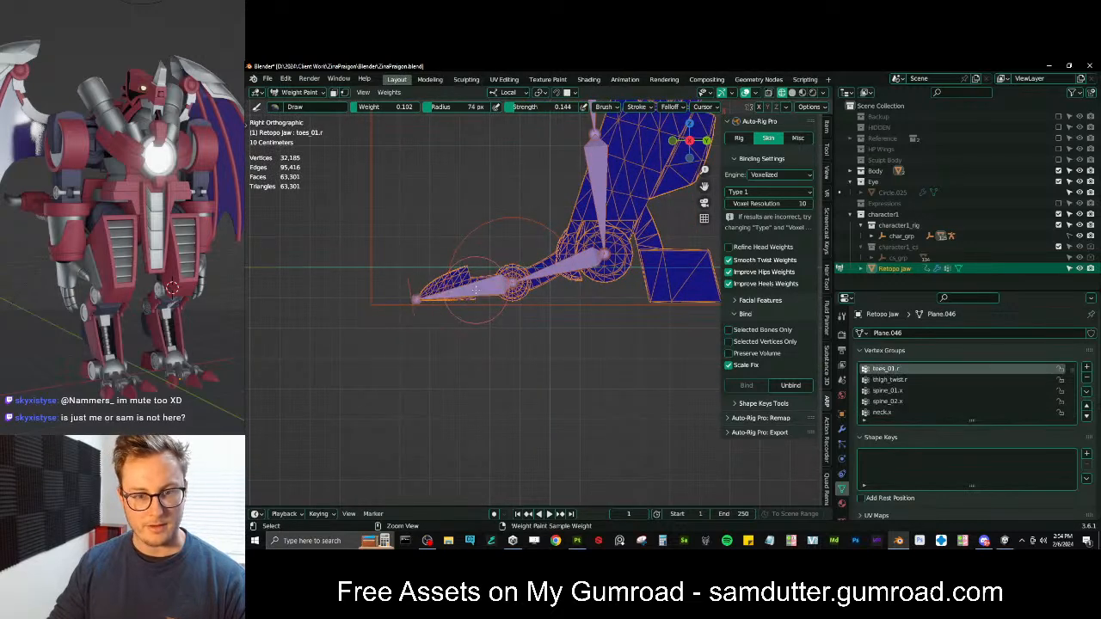
# Select the linked claw and connector pieces of the toe and assign them to the toes_01.l vertex group at weight 1.000
pyautogui.keyDown('shift'); pyautogui.moveTo(474, 290); pyautogui.dragTo(497, 315, button='middle'); pyautogui.keyUp('shift')
pyautogui.scroll(3, 514, 324)
pyautogui.press('Tab')
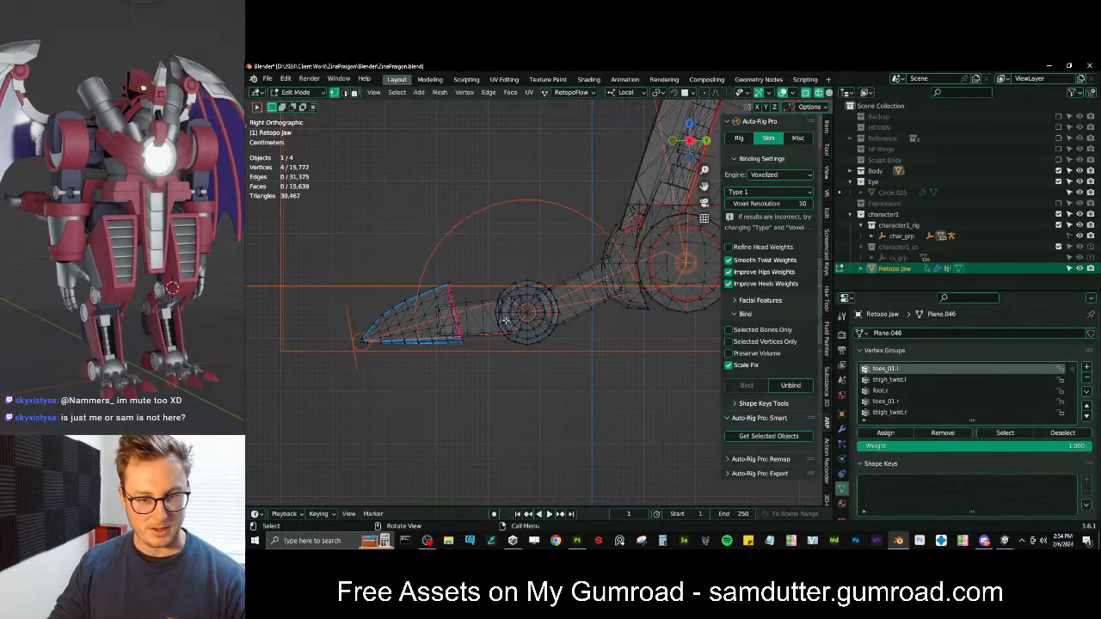
pyautogui.press('l')
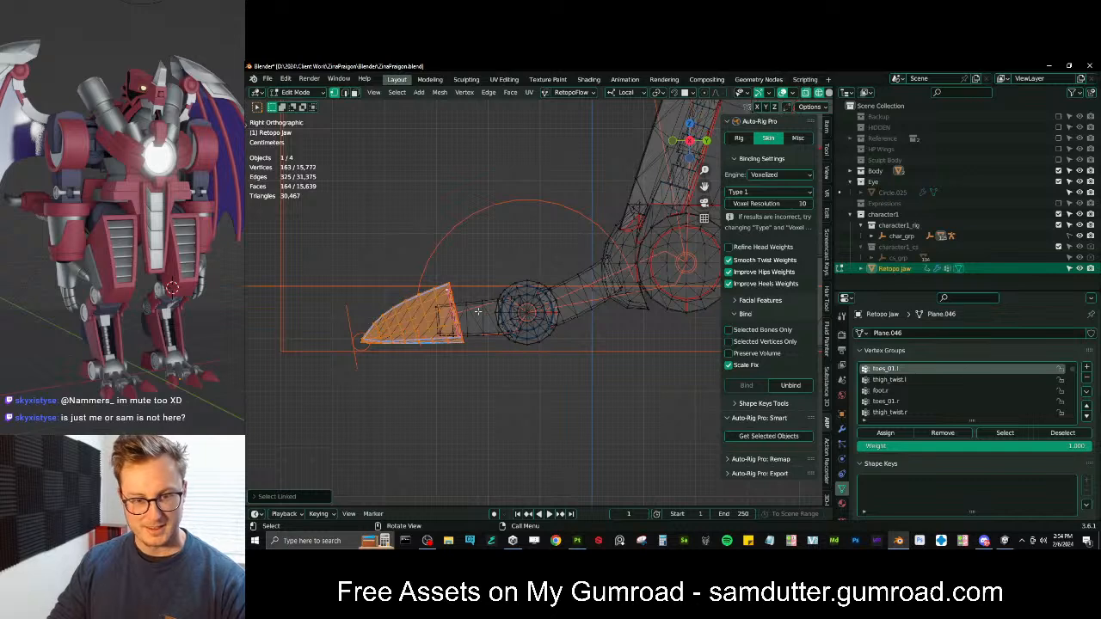
pyautogui.press('l')
pyautogui.press('Tab')
pyautogui.moveTo(650, 336); pyautogui.dragTo(724, 396, button='middle')
pyautogui.press('Tab')
pyautogui.click(879, 436)
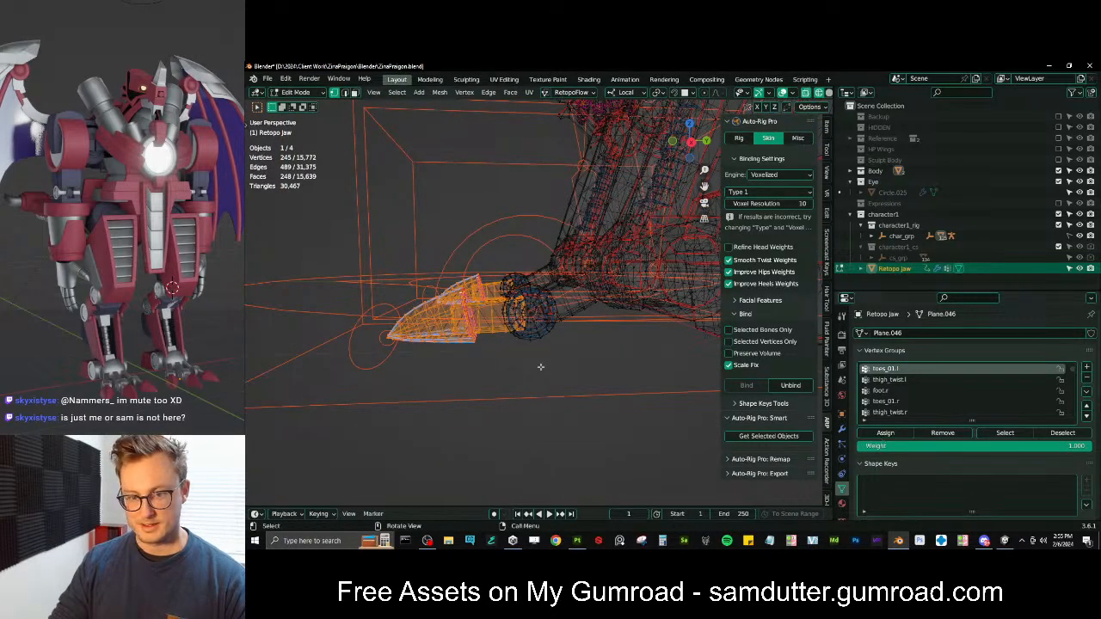
# Return to weight painting in the right side view and pick the left foot bone foot.l
pyautogui.press('Tab')
pyautogui.press('KP_3')
pyautogui.scroll(3, 540, 330)
pyautogui.keyDown('shift'); pyautogui.moveTo(590, 292); pyautogui.dragTo(531, 320, button='middle'); pyautogui.keyUp('shift')
pyautogui.press('Tab')
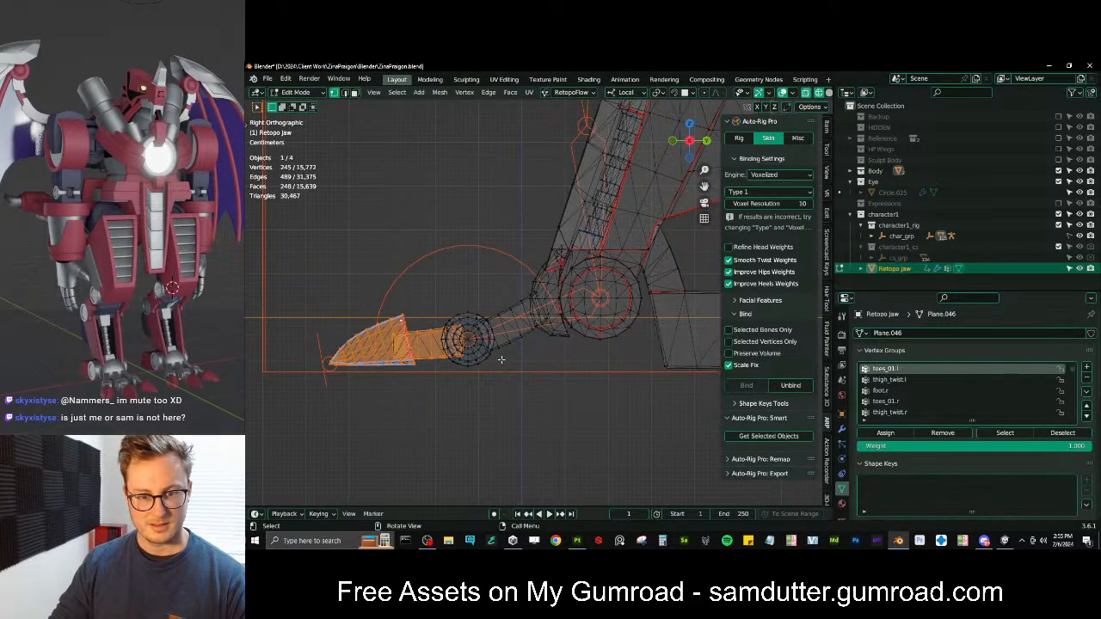
pyautogui.press('Tab')
pyautogui.keyDown('ctrl'); pyautogui.click(523, 322); pyautogui.keyUp('ctrl')
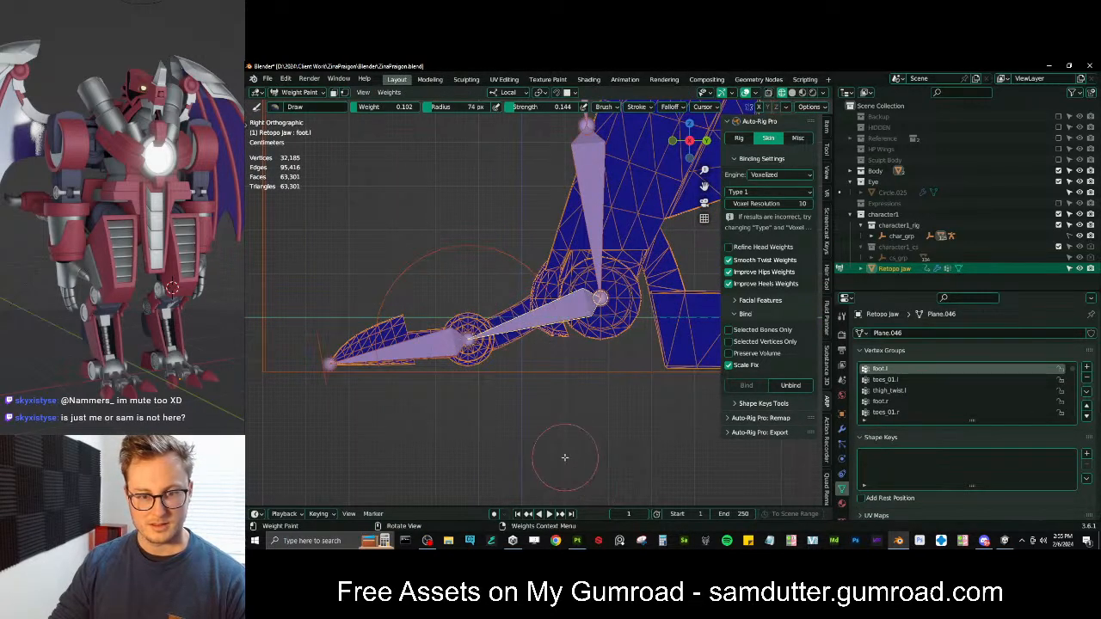
# Select the linked foot link and toe joint cylinder pieces of the mesh in edit mode
pyautogui.press('Tab')
pyautogui.click(493, 353)
pyautogui.press('l')
pyautogui.press('l')
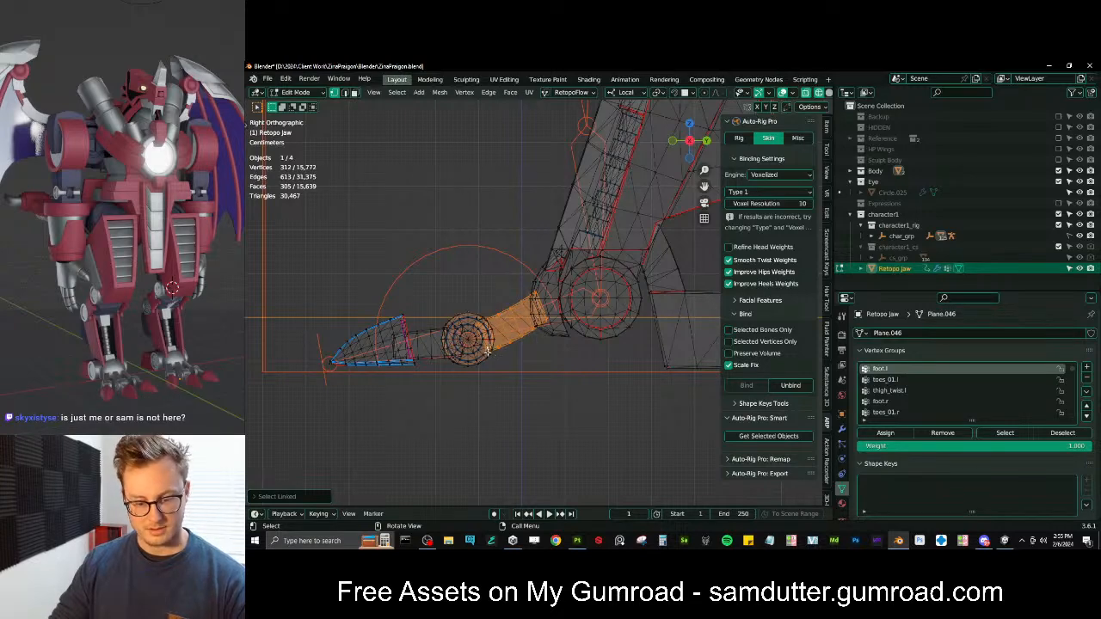
pyautogui.press('l')
pyautogui.press('Tab')
pyautogui.moveTo(503, 365)
pyautogui.mouseDown(button='middle')
pyautogui.moveTo(583, 415)
pyautogui.moveTo(590, 438)
pyautogui.moveTo(583, 418)
pyautogui.mouseUp(button='middle')
pyautogui.press('Tab')
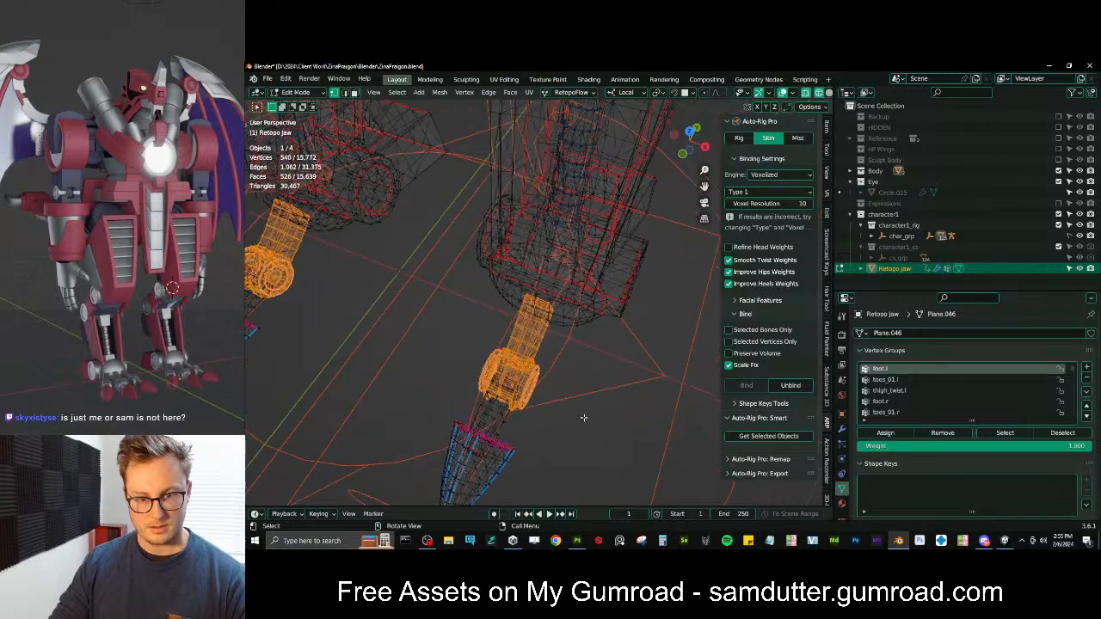
# Select the adjacent edge loops around the middle of the toe joint cylinder
pyautogui.scroll(4, 582, 416)
pyautogui.click(556, 364)
pyautogui.moveTo(556, 364); pyautogui.dragTo(514, 347, button='middle')
pyautogui.press('l')
pyautogui.keyDown('alt'); pyautogui.click(514, 346); pyautogui.keyUp('alt')
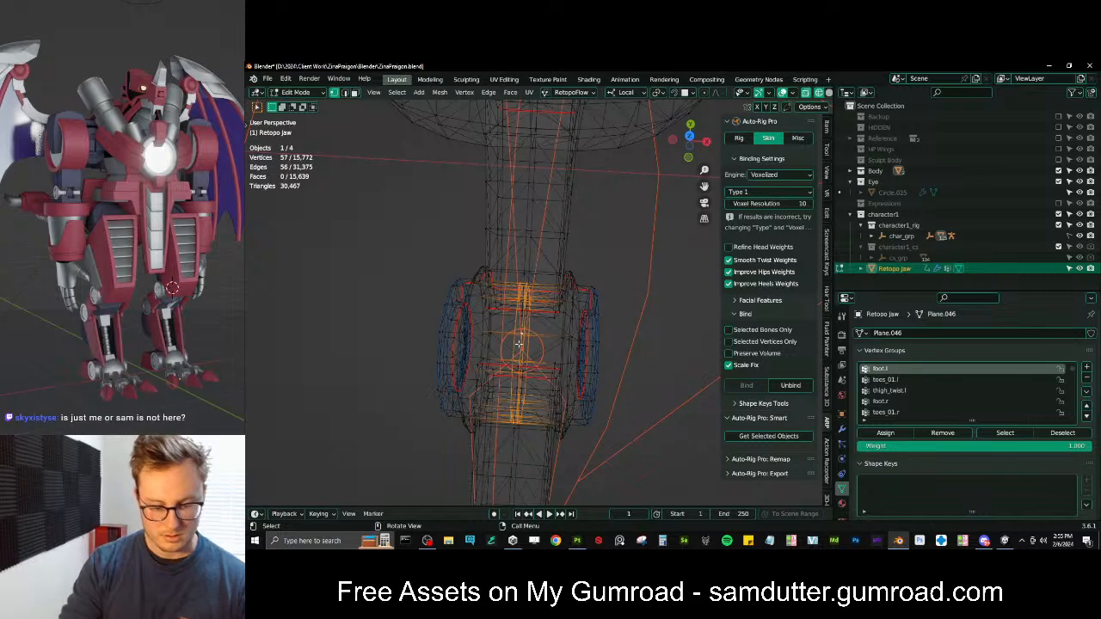
# Try to bridge the selected edge loops of the toe joint cylinder with merging enabled
pyautogui.press('q')
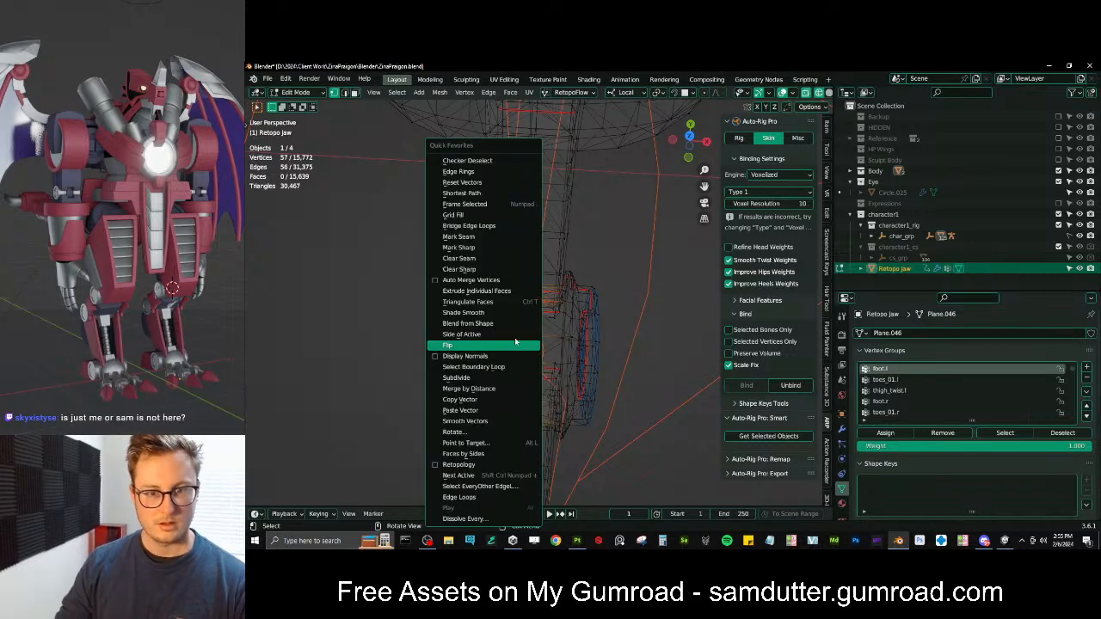
pyautogui.click(482, 225)
pyautogui.click(328, 496)
pyautogui.click(319, 412)
pyautogui.moveTo(583, 354); pyautogui.dragTo(523, 345, button='middle')
pyautogui.hotkey('ctrl', 'z')
# Merge the two middle edge loops of the toe joint cylinder using Bridge Edge Loops with a merge factor of 0.500
pyautogui.keyDown('alt'); pyautogui.keyDown('shift'); pyautogui.click(491, 340); pyautogui.keyUp('shift'); pyautogui.keyUp('alt')
pyautogui.press('.')
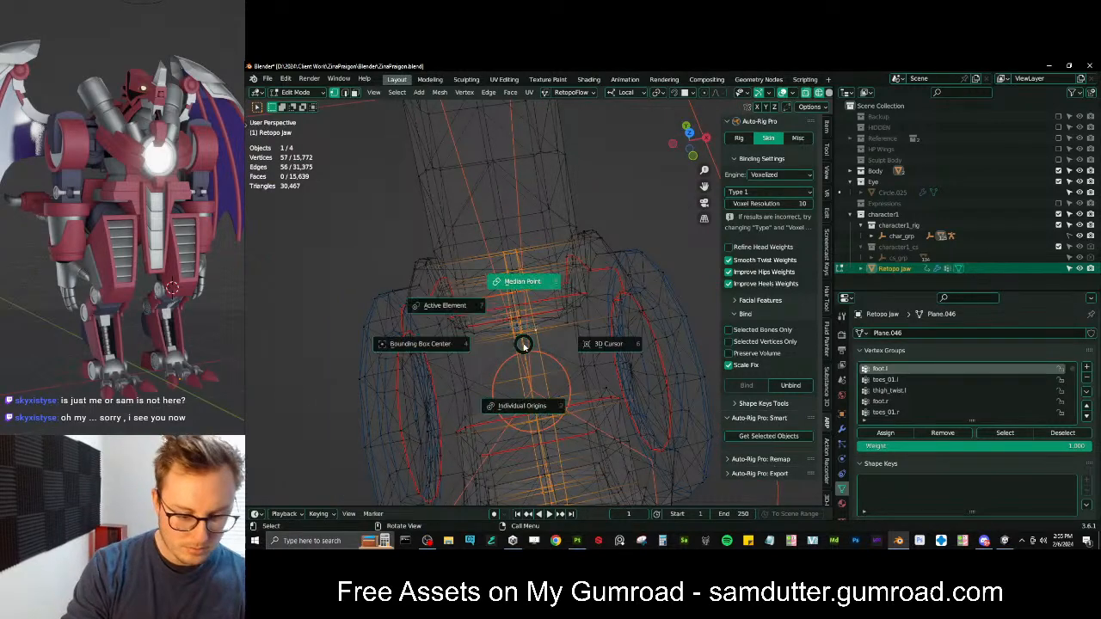
pyautogui.press('Escape')
pyautogui.press('q')
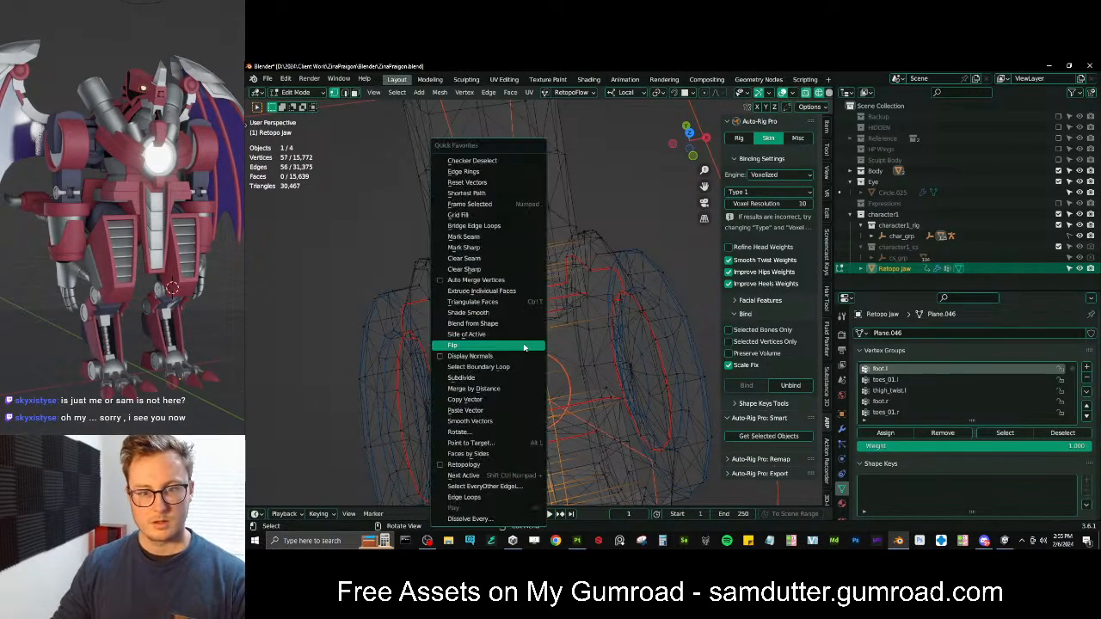
pyautogui.click(492, 226)
pyautogui.moveTo(550, 300); pyautogui.dragTo(528, 272, button='middle')
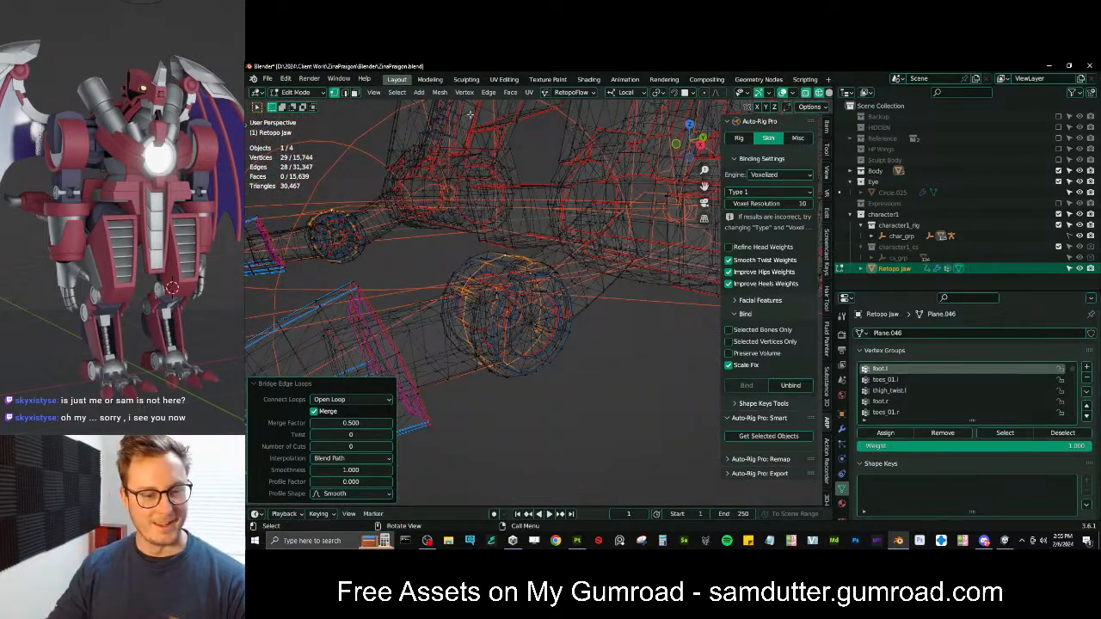
pyautogui.click(268, 386)
# Select the foot link and joint cylinder geometry and assign it to the foot.l vertex group at weight 1.000
pyautogui.hotkey('ctrl', 'l')
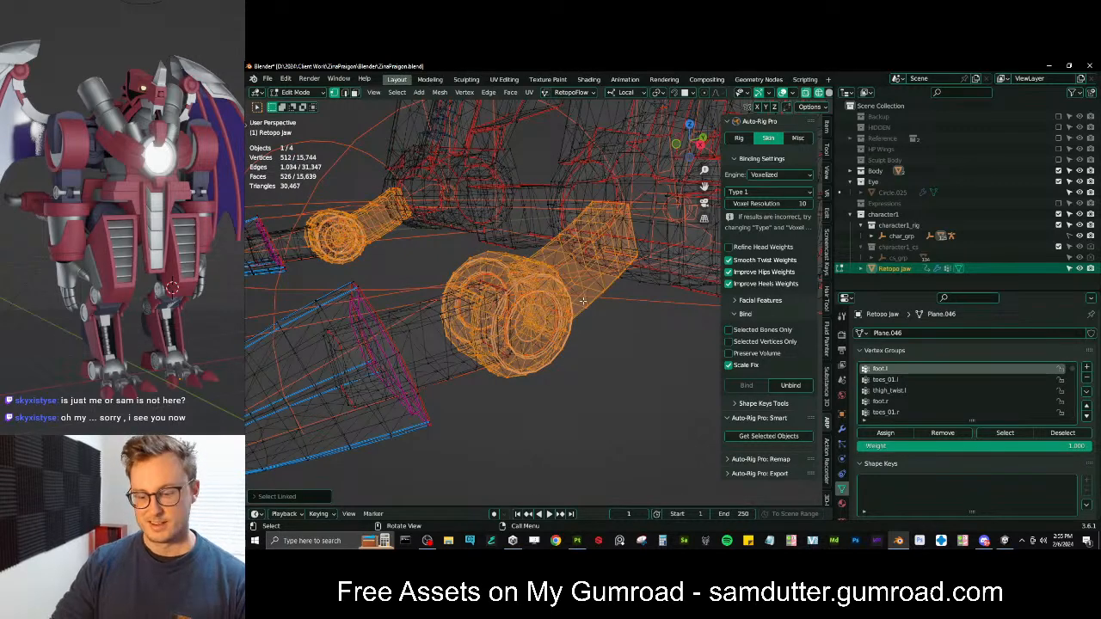
pyautogui.press('KP_3')
pyautogui.press('Tab')
pyautogui.scroll(-2, 583, 301)
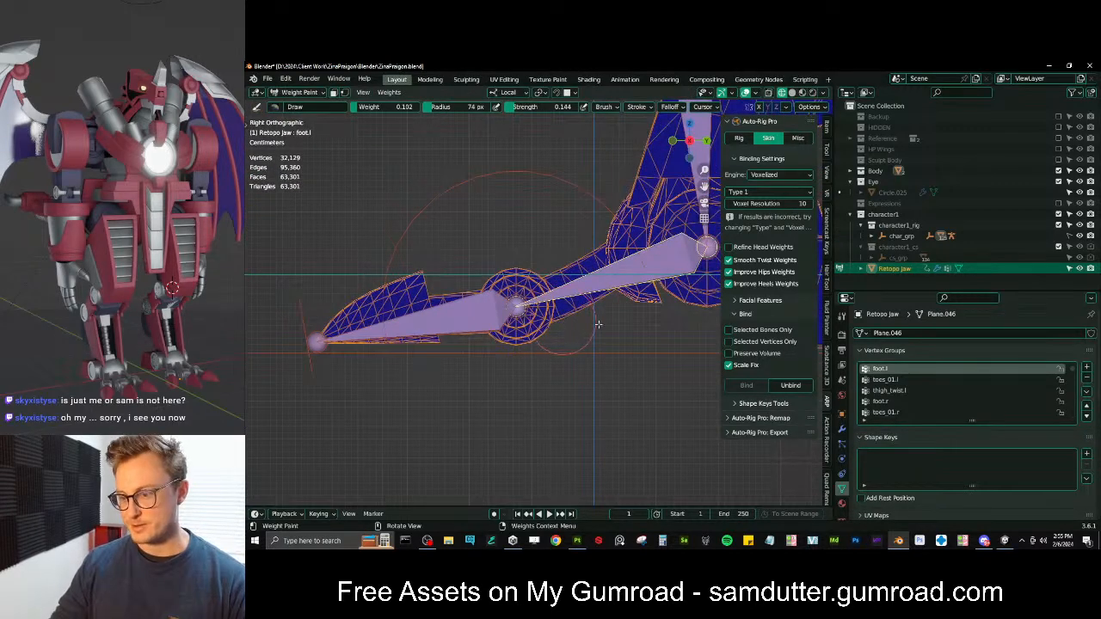
pyautogui.press('Tab')
pyautogui.click(903, 435)
pyautogui.press('Tab')
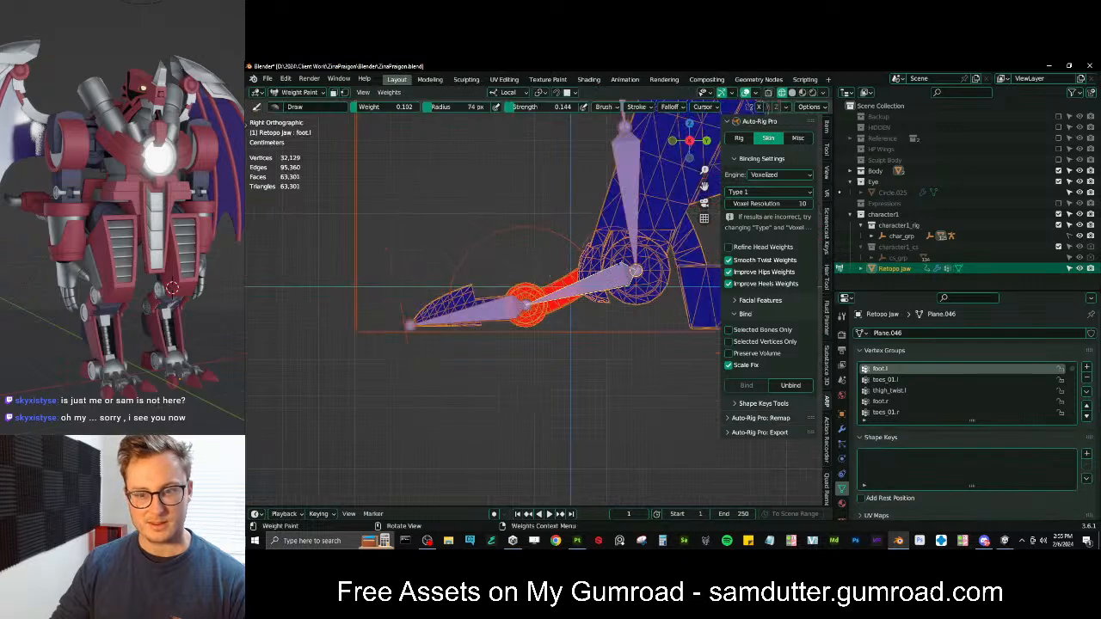
# Select the linked lower-leg pieces from the ankle and heel up to the knee, and return to weight painting
pyautogui.scroll(4, 593, 250)
pyautogui.scroll(-3, 554, 332)
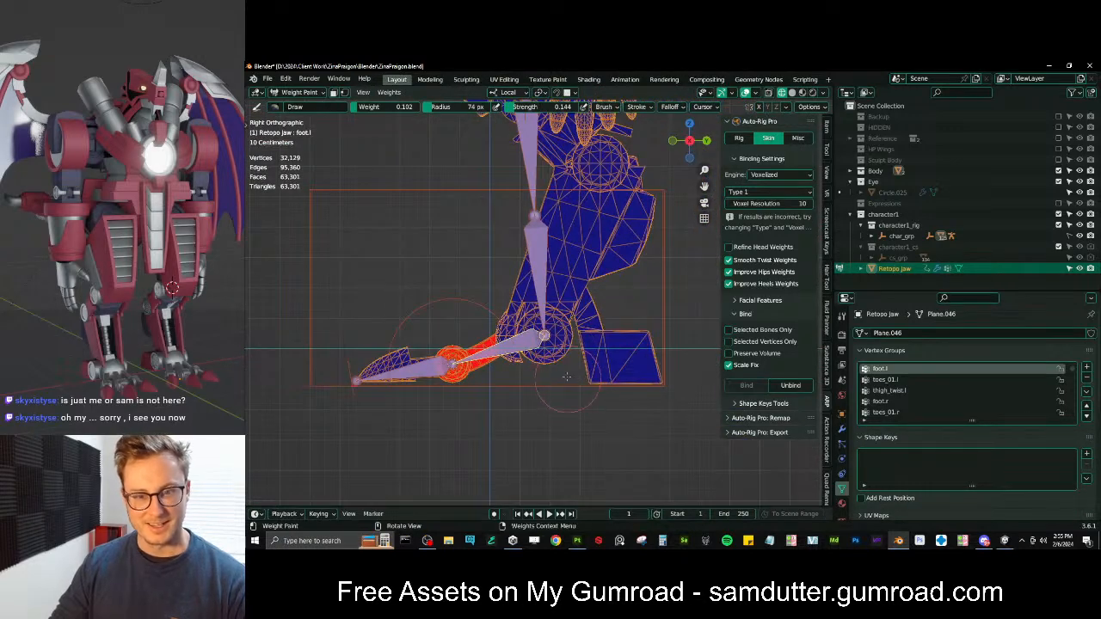
pyautogui.keyDown('shift'); pyautogui.moveTo(584, 239); pyautogui.dragTo(597, 365, button='middle'); pyautogui.keyUp('shift')
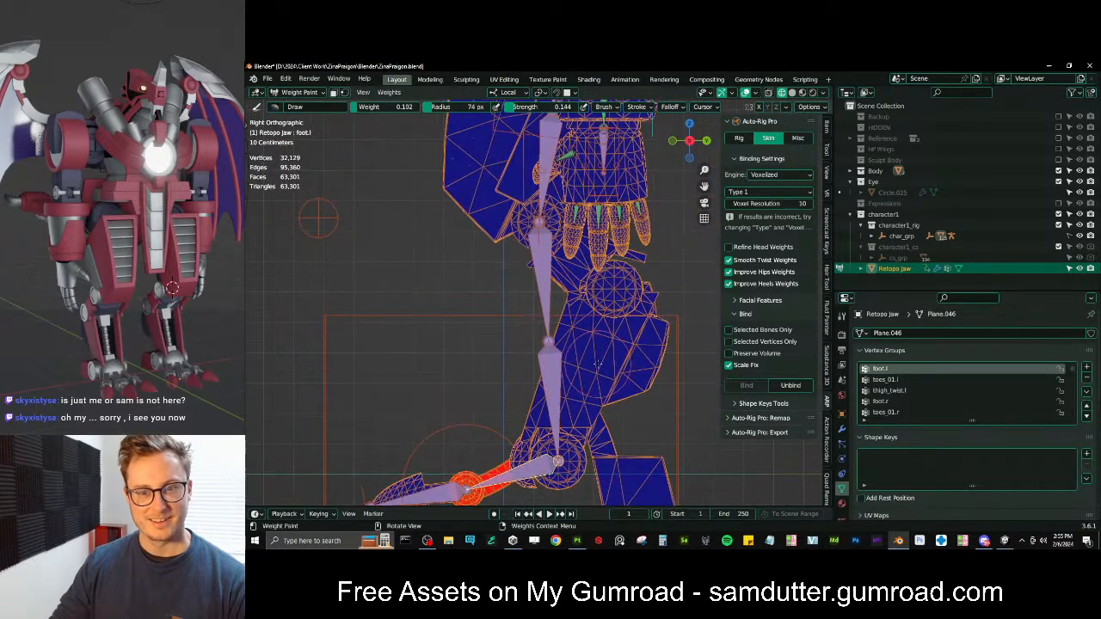
pyautogui.scroll(-2, 596, 364)
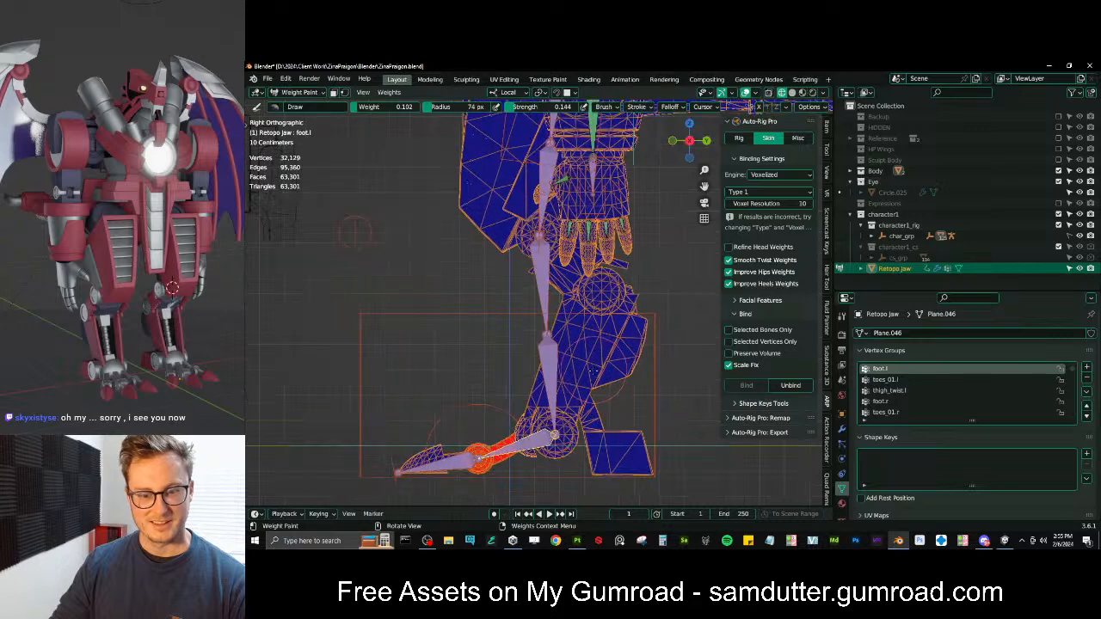
pyautogui.press('Tab')
pyautogui.press('l')
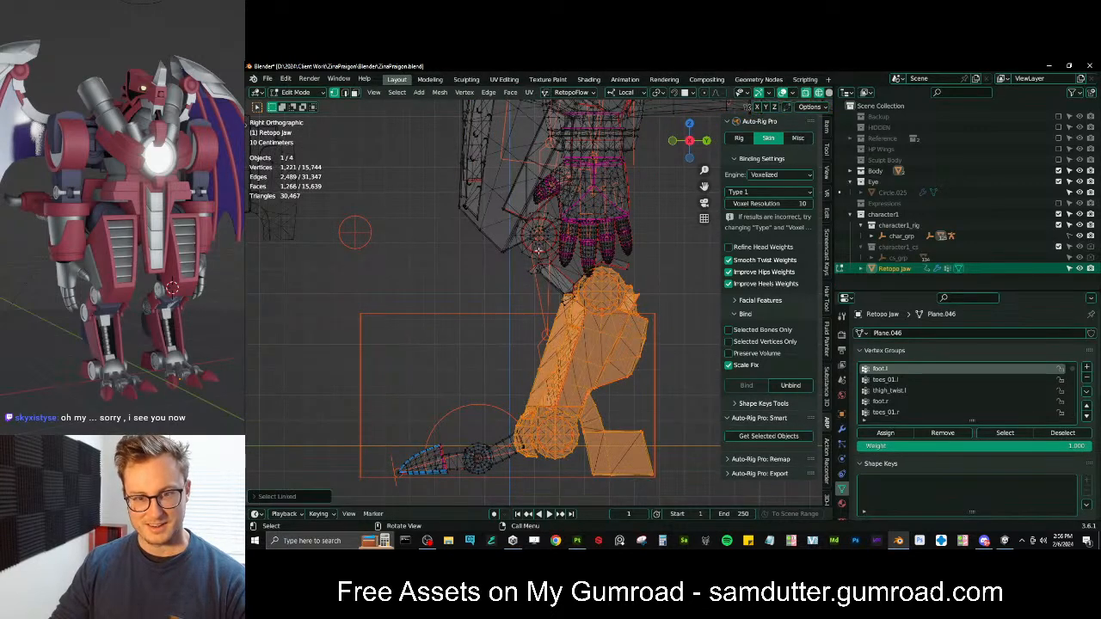
pyautogui.press('l')
pyautogui.press('Tab')
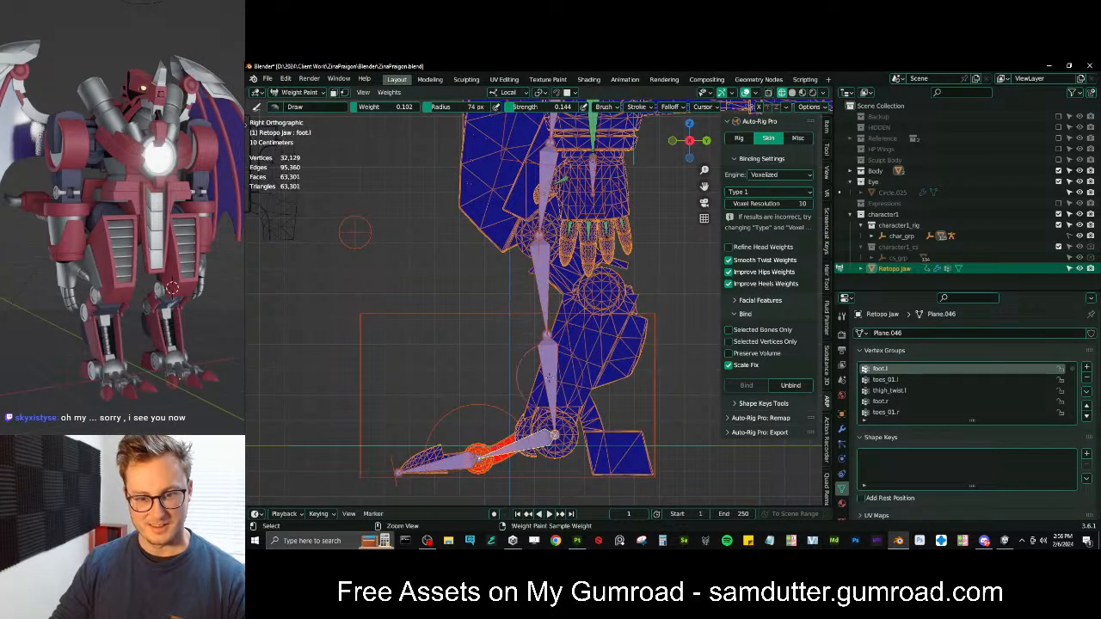
# Pick the lower-leg bone leg_twist.l, set the brush weight to 1.000 and restrict painting to the selected faces with Paint Mask
pyautogui.keyDown('ctrl'); pyautogui.click(561, 391); pyautogui.keyUp('ctrl')
pyautogui.moveTo(393, 107); pyautogui.dragTo(496, 172)
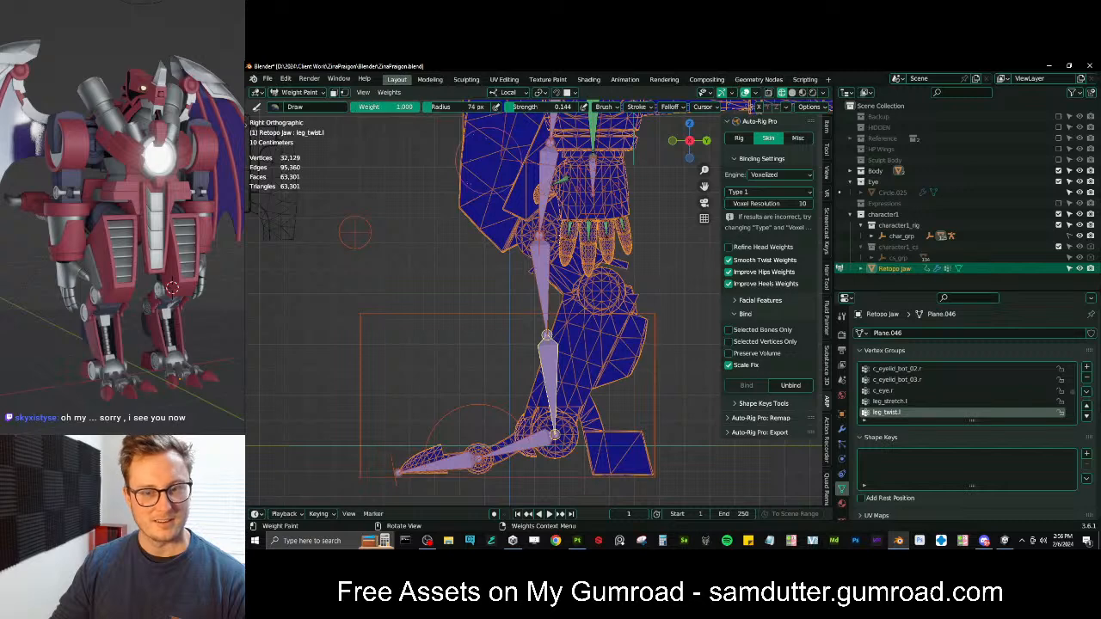
pyautogui.keyDown('alt'); pyautogui.moveTo(542, 430); pyautogui.dragTo(535, 305); pyautogui.keyUp('alt')
pyautogui.hotkey('ctrl', 'z')
pyautogui.press('q')
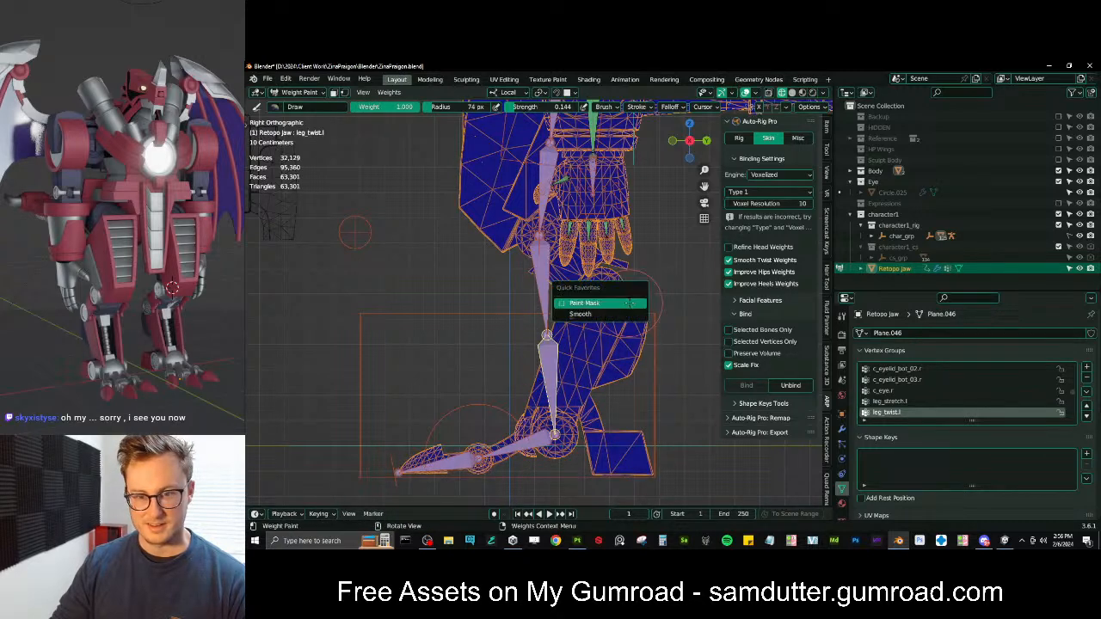
pyautogui.click(626, 306)
# Turn off the Triangulate modifier's viewport display from object mode and return to weight painting Retopo Jaw
pyautogui.hotkey('ctrl', 'Tab')
pyautogui.click(541, 335)
pyautogui.click(842, 431)
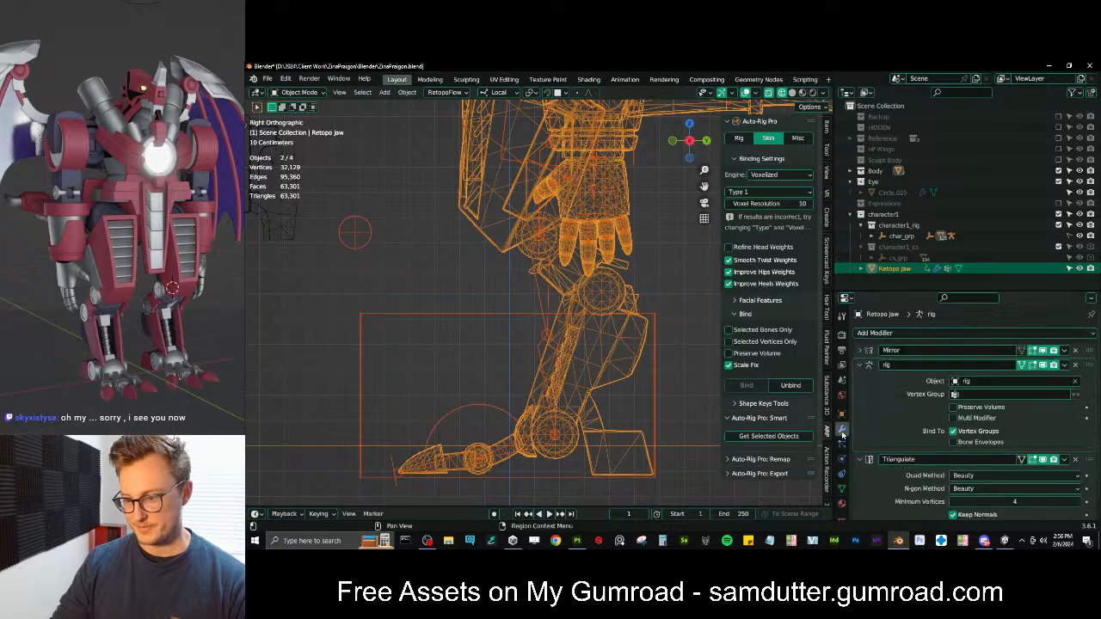
pyautogui.hotkey('ctrl', 'Tab')
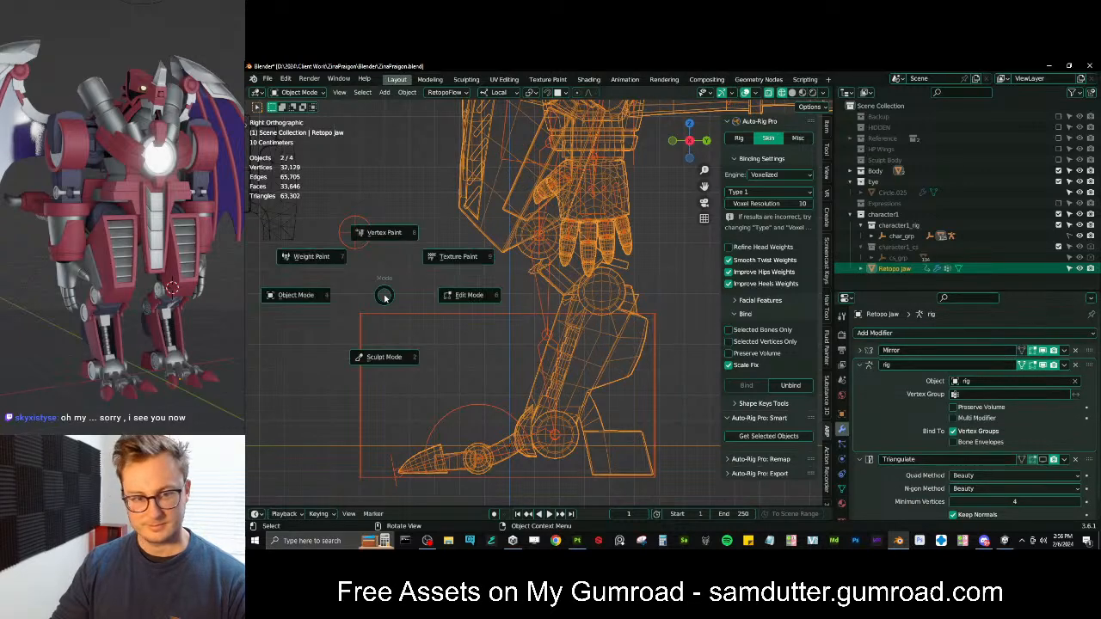
pyautogui.click(504, 270)
# Apply a leg_twist.l weight gradient at strength 1.000 from the shin up to just below the knee, and turn off Paint Mask
pyautogui.keyDown('alt'); pyautogui.moveTo(551, 404); pyautogui.dragTo(549, 304); pyautogui.keyUp('alt')
pyautogui.moveTo(525, 106); pyautogui.dragTo(591, 107)
pyautogui.keyDown('alt'); pyautogui.moveTo(552, 404); pyautogui.dragTo(541, 270); pyautogui.keyUp('alt')
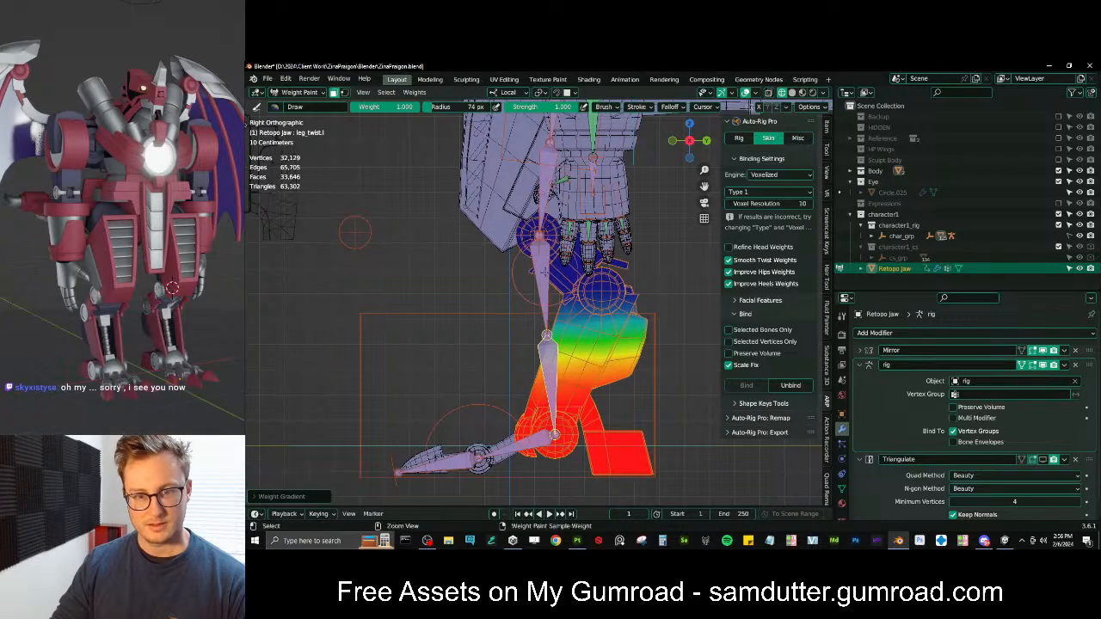
pyautogui.hotkey('ctrl', 'z')
pyautogui.hotkey('ctrl', 'z')
pyautogui.press('q')
pyautogui.click(575, 273)
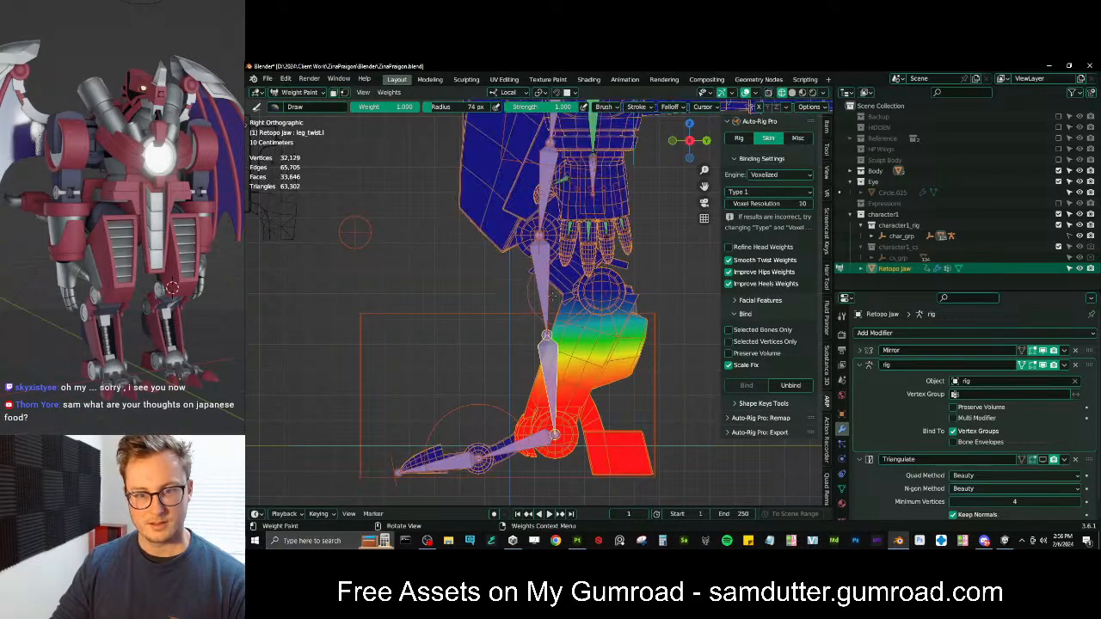
# Pick the bone leg_stretch.l and apply a masked weight gradient from the knee down to the shin
pyautogui.keyDown('ctrl'); pyautogui.click(547, 276); pyautogui.keyUp('ctrl')
pyautogui.press('q')
pyautogui.click(549, 274)
pyautogui.keyDown('alt'); pyautogui.moveTo(539, 236); pyautogui.dragTo(557, 402); pyautogui.keyUp('alt')
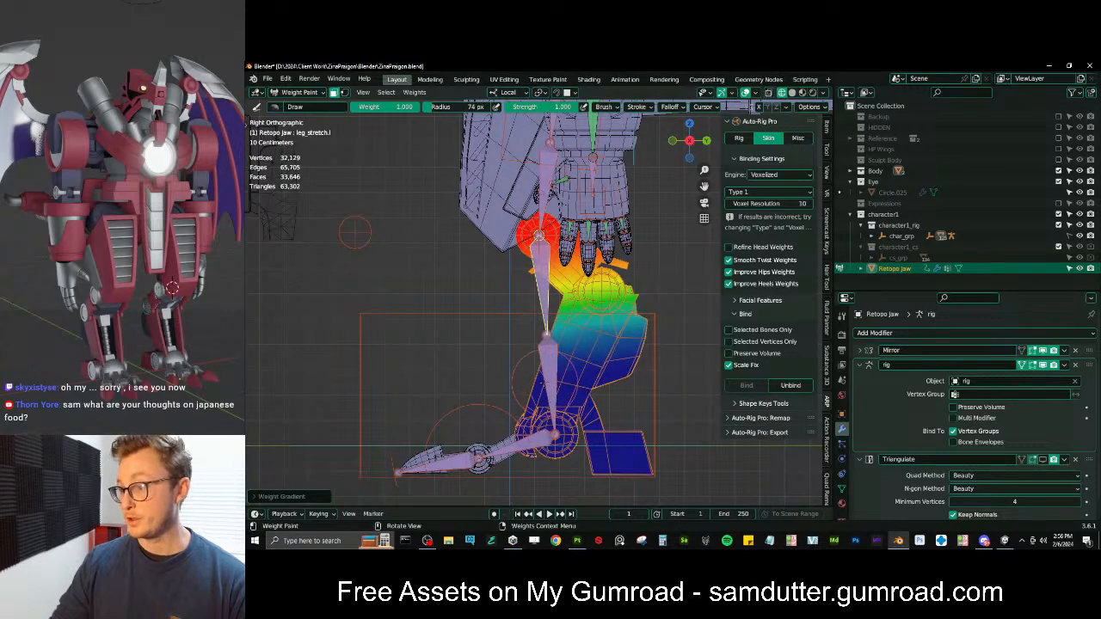
# Try rotating leg_stretch.l about its local X axis in pose mode, and return to weight painting
pyautogui.scroll(-4, 544, 378)
pyautogui.moveTo(545, 378); pyautogui.dragTo(612, 391, button='middle')
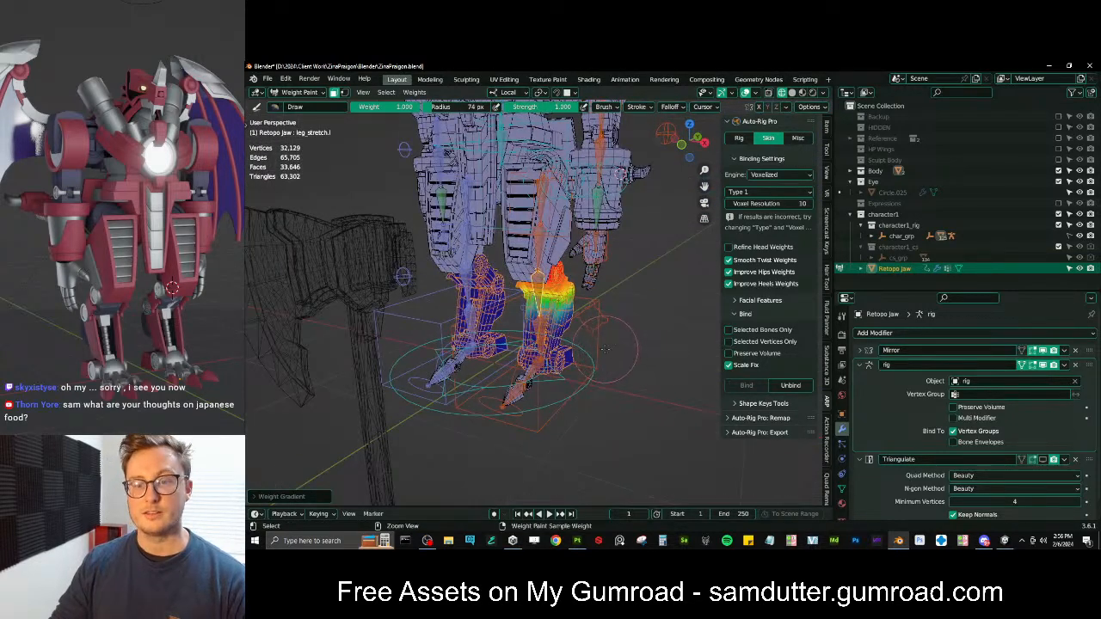
pyautogui.hotkey('ctrl', 'Tab')
pyautogui.moveTo(643, 344); pyautogui.dragTo(614, 324, button='middle')
pyautogui.press('r')
pyautogui.press('x')
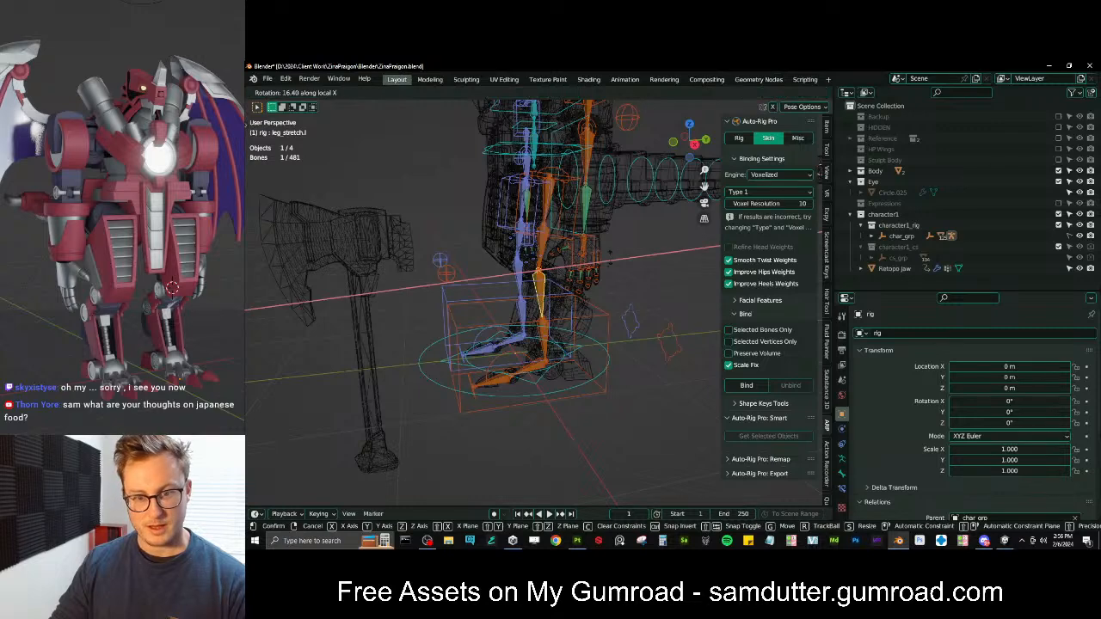
pyautogui.rightClick(605, 293)
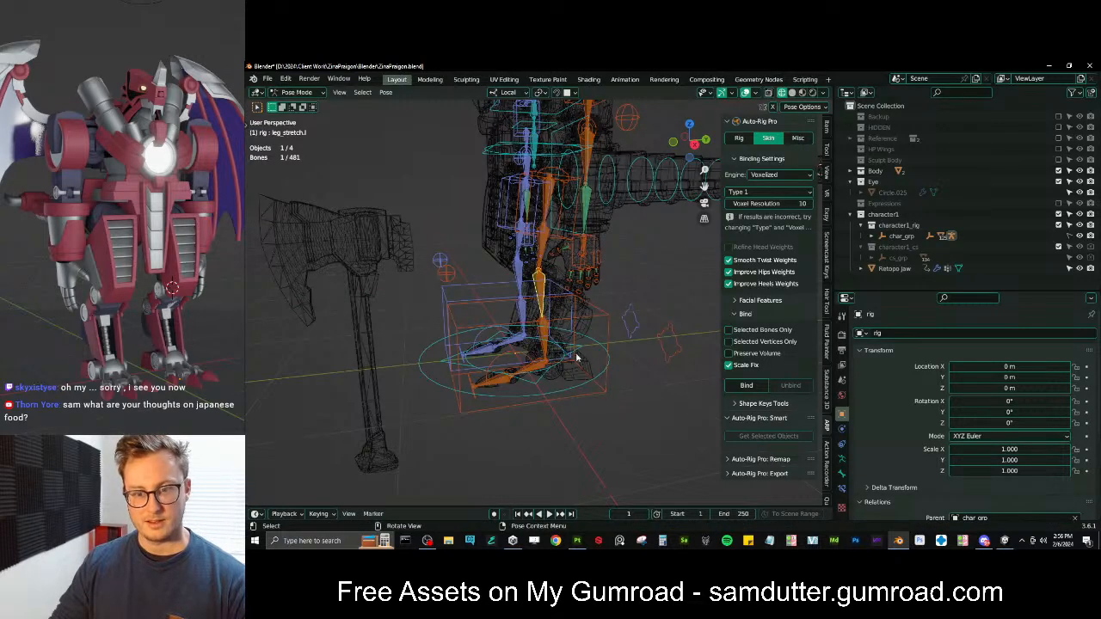
pyautogui.hotkey('ctrl', 'Tab')
pyautogui.hotkey('ctrl', 'Tab')
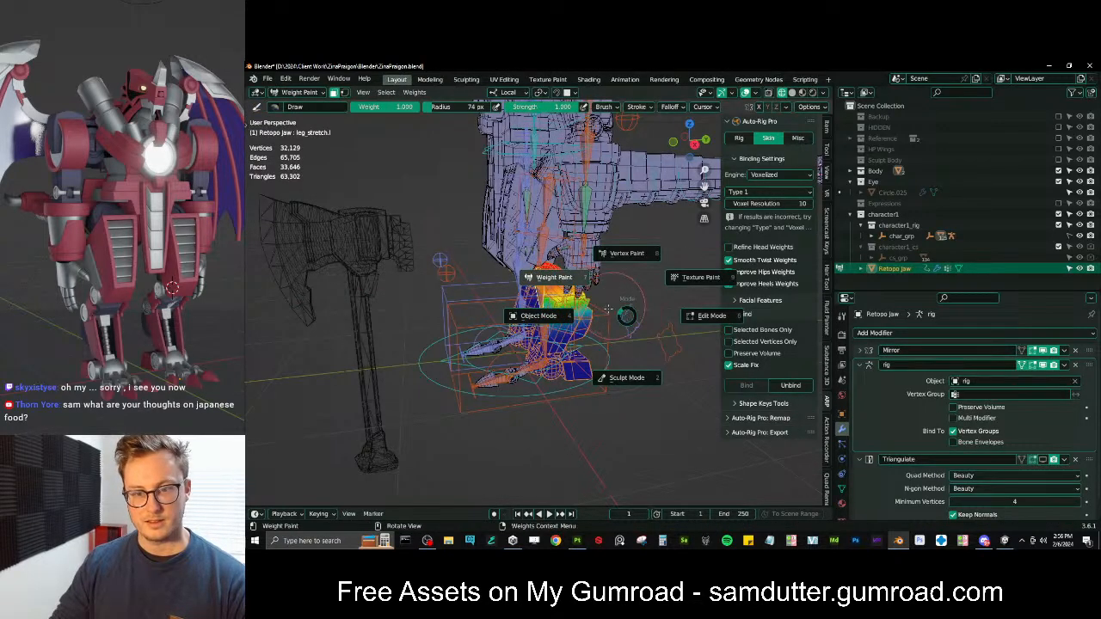
pyautogui.press('Escape')
# Turn off Paint Mask, pick the left foot control c_foot_ik.l and test the leg's deformation by moving it temporarily
pyautogui.press('q')
pyautogui.click(642, 265)
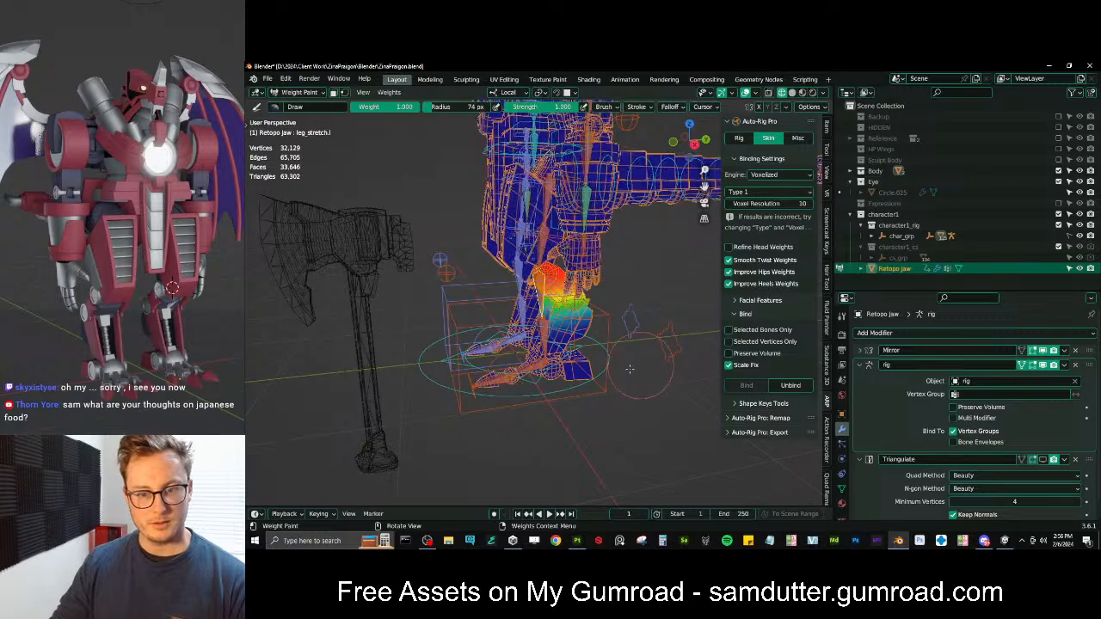
pyautogui.keyDown('ctrl'); pyautogui.click(602, 377); pyautogui.keyUp('ctrl')
pyautogui.press('g')
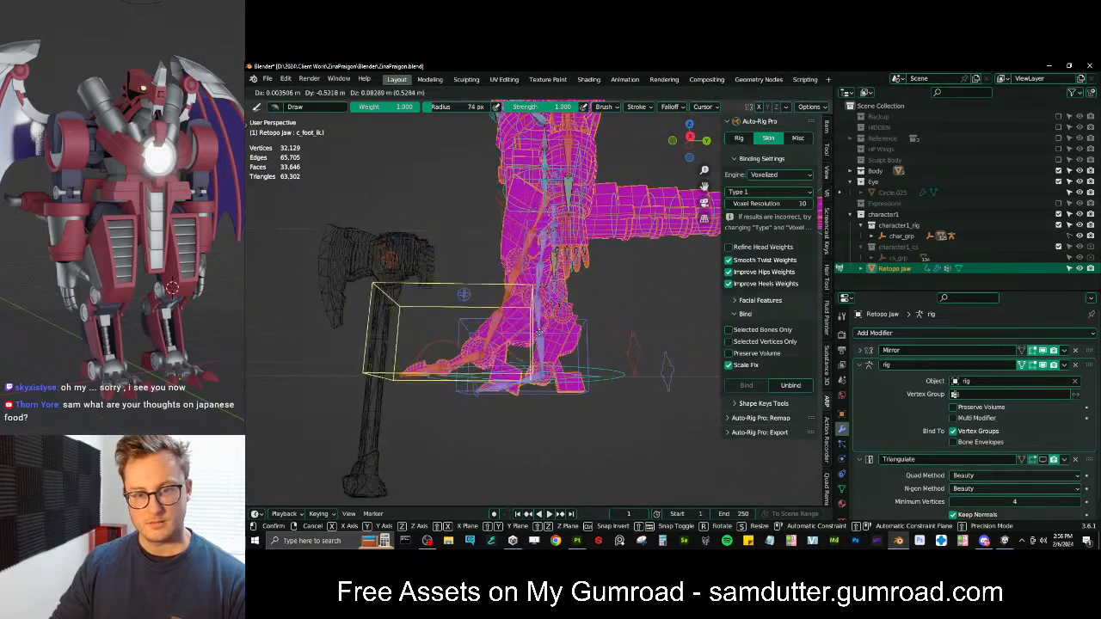
pyautogui.rightClick(610, 311)
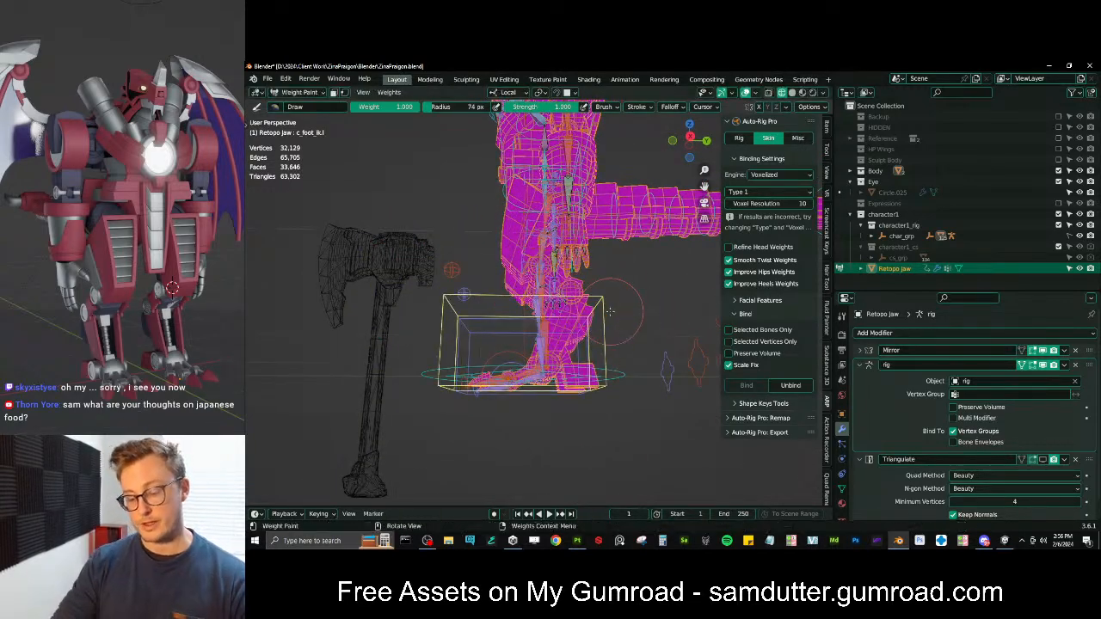
pyautogui.press('KP_3')
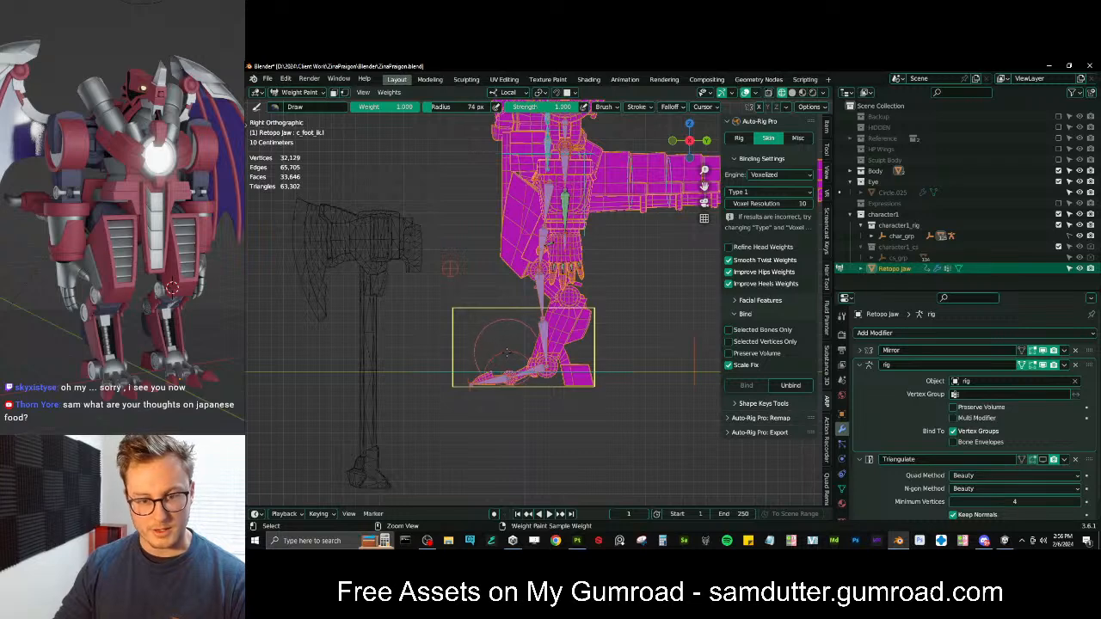
# Test the foot deformation by rotating the left foot control c_foot_01.l temporarily, and return to object mode
pyautogui.press('r')
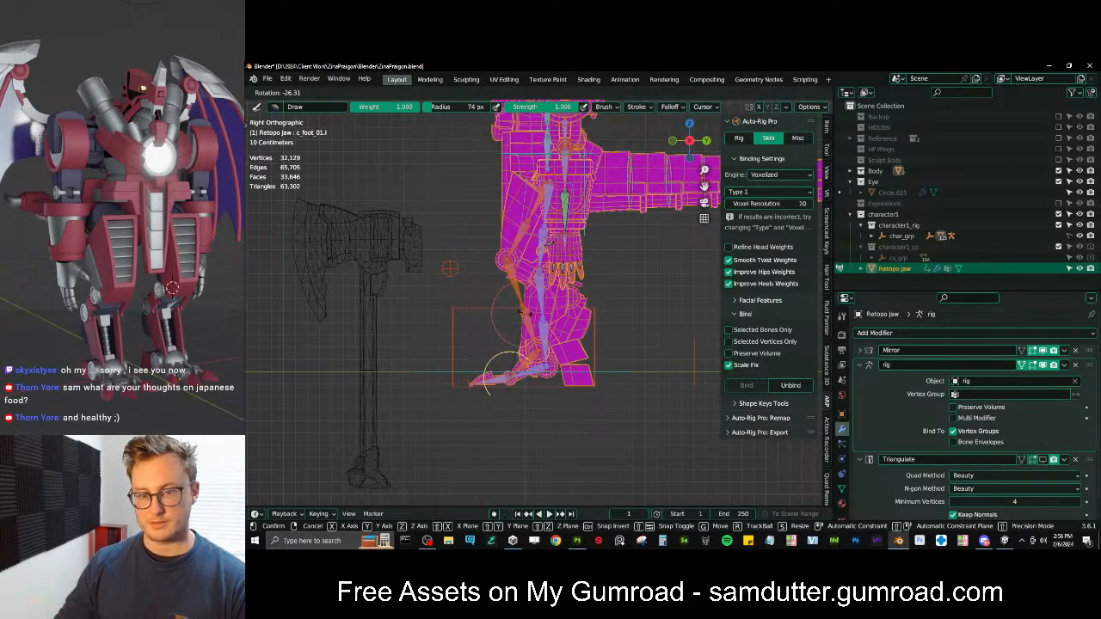
pyautogui.press('Escape')
pyautogui.hotkey('ctrl', 'Tab')
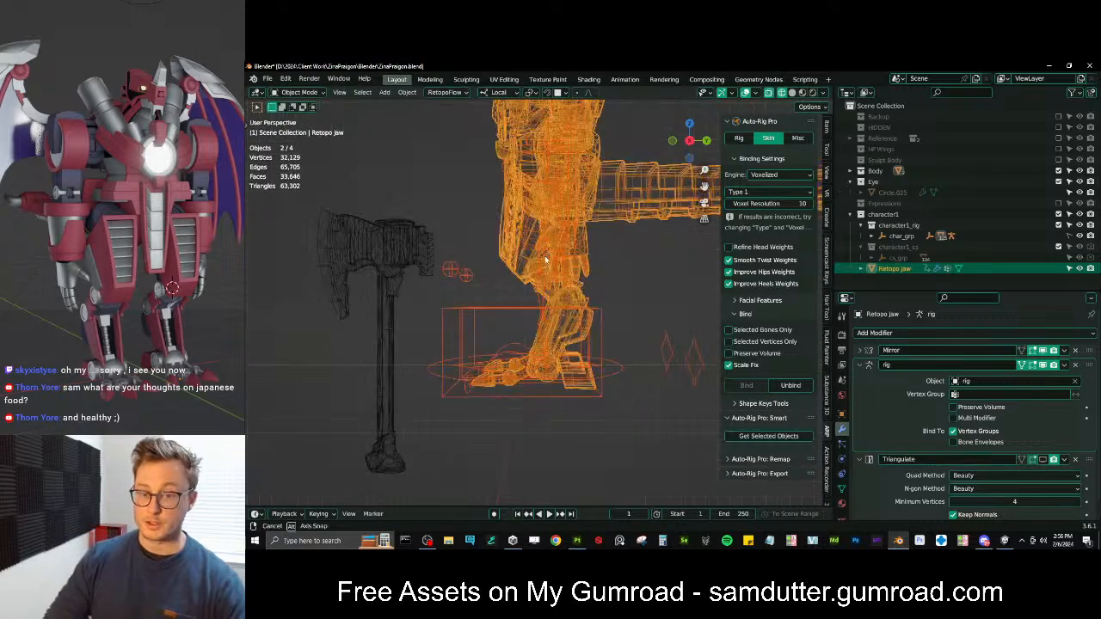
pyautogui.moveTo(537, 310); pyautogui.dragTo(582, 273, button='middle')
pyautogui.press('KP_3')
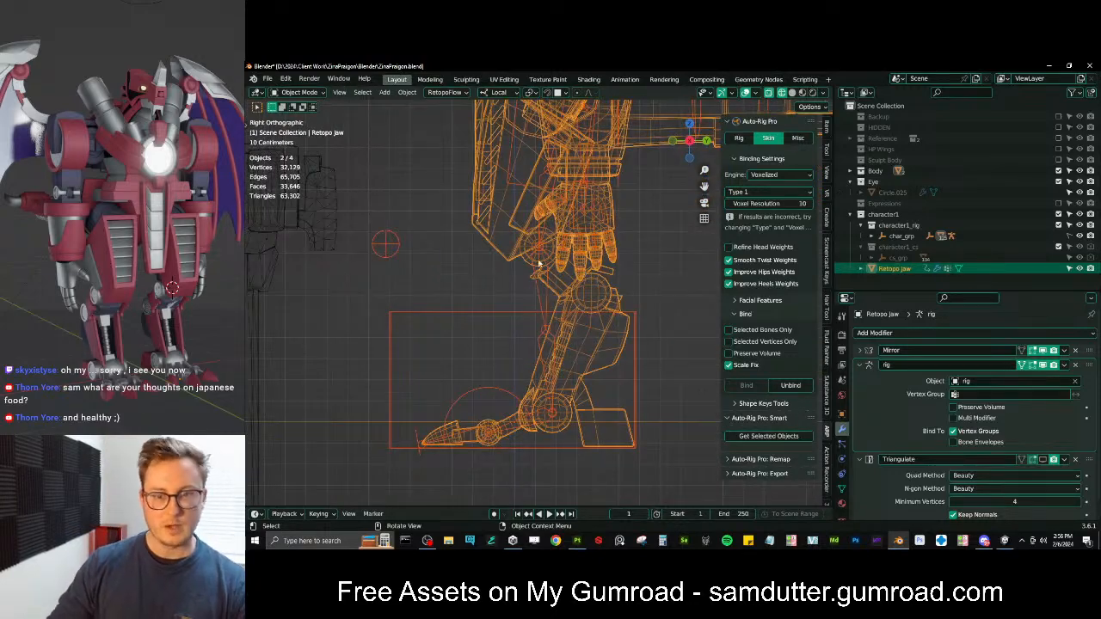
# Select the rig together with the Retopo jaw mesh and enter Weight Paint mode
pyautogui.click(544, 301)
pyautogui.keyDown('shift'); pyautogui.moveTo(503, 242); pyautogui.dragTo(525, 283, button='middle'); pyautogui.keyUp('shift')
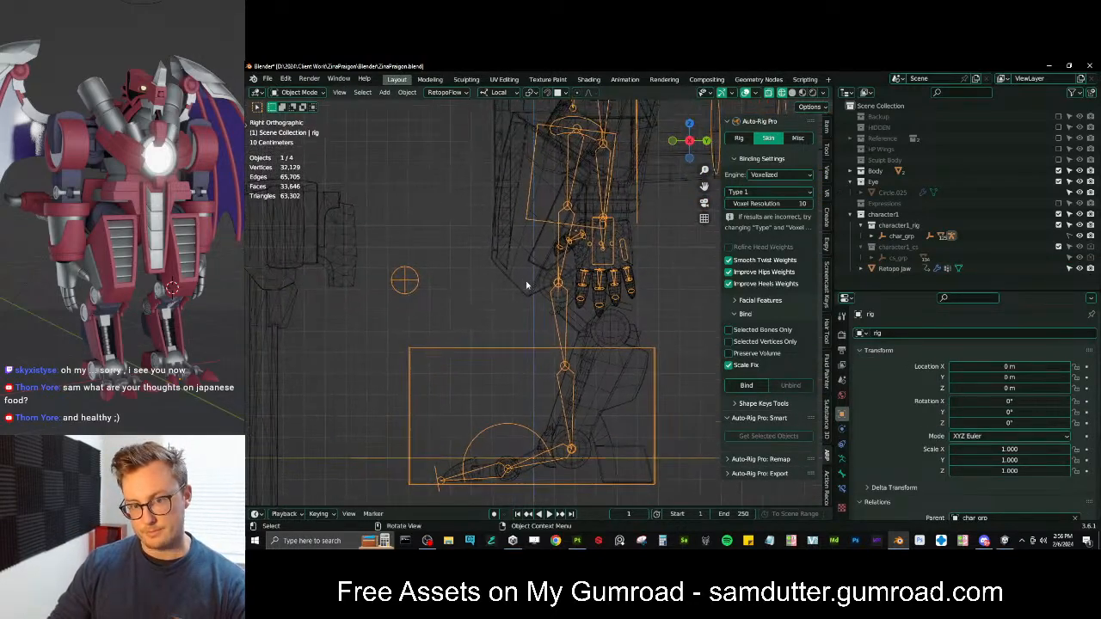
pyautogui.keyDown('shift'); pyautogui.click(530, 267); pyautogui.keyUp('shift')
pyautogui.hotkey('ctrl', 'Tab')
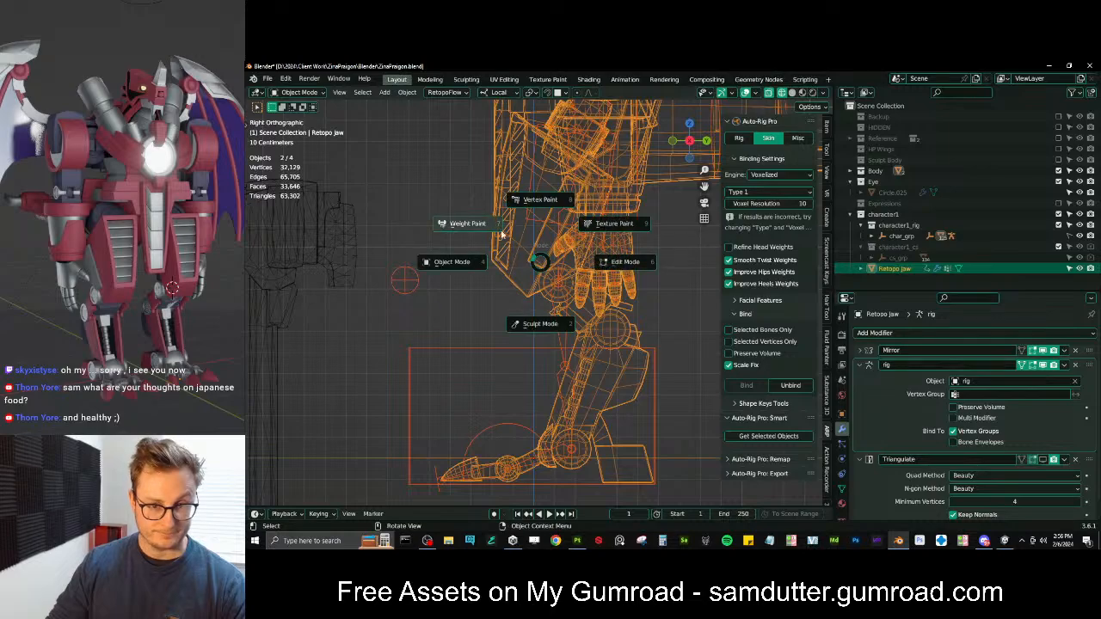
pyautogui.click(469, 227)
# Select all the linked thigh armour pieces of the left leg in edit mode
pyautogui.press('Tab')
pyautogui.moveTo(538, 283)
pyautogui.keyDown('shift'); pyautogui.mouseDown(button='middle')
pyautogui.moveTo(549, 341)
pyautogui.moveTo(464, 358)
pyautogui.mouseUp(button='middle'); pyautogui.keyUp('shift')
pyautogui.click(533, 347)
pyautogui.hotkey('ctrl', 'l')
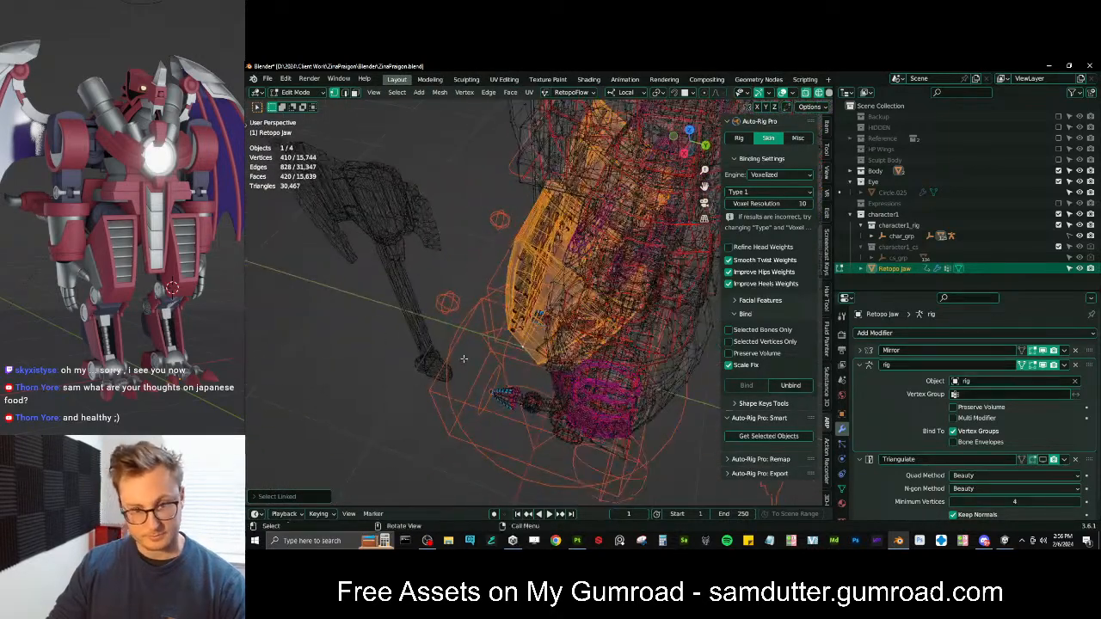
pyautogui.press('l')
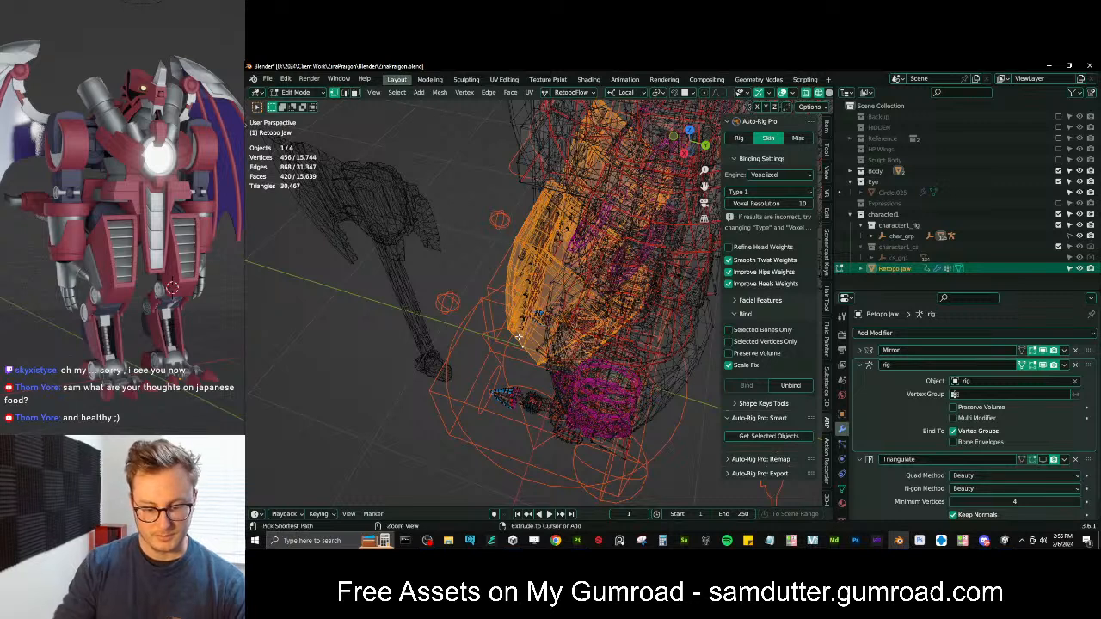
pyautogui.hotkey('ctrl', 'l')
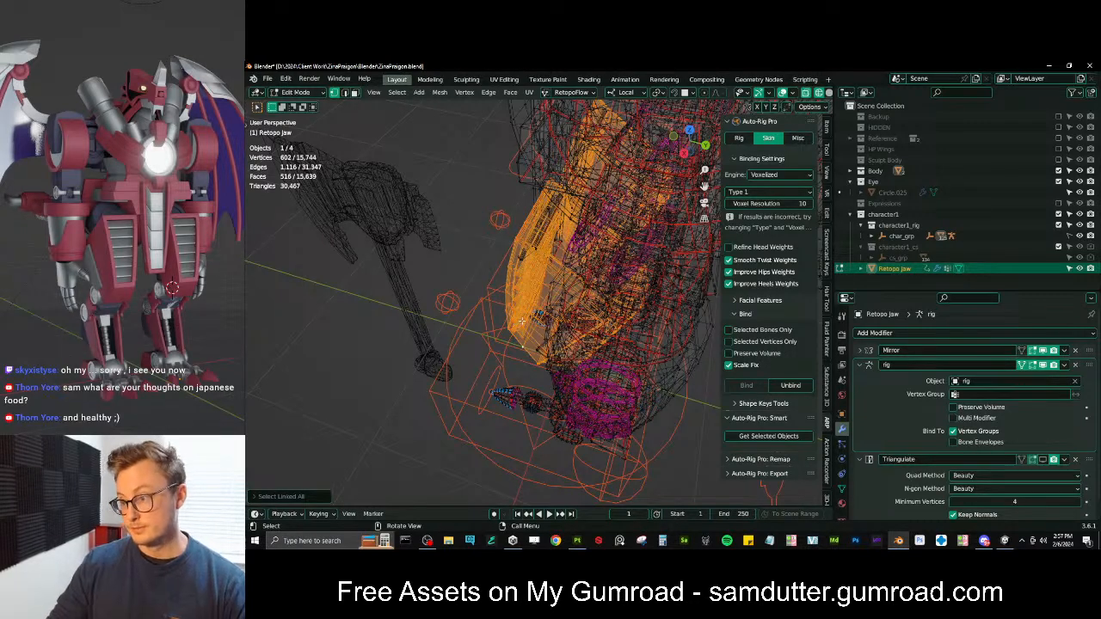
pyautogui.press('b')
pyautogui.moveTo(516, 243); pyautogui.dragTo(524, 259)
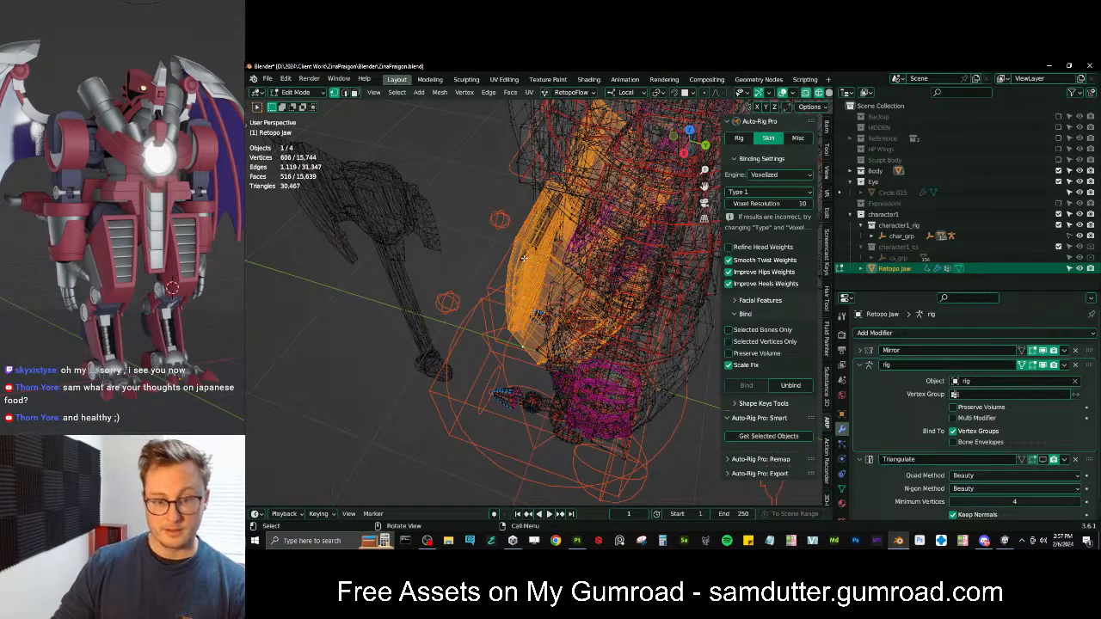
pyautogui.hotkey('ctrl', 'l')
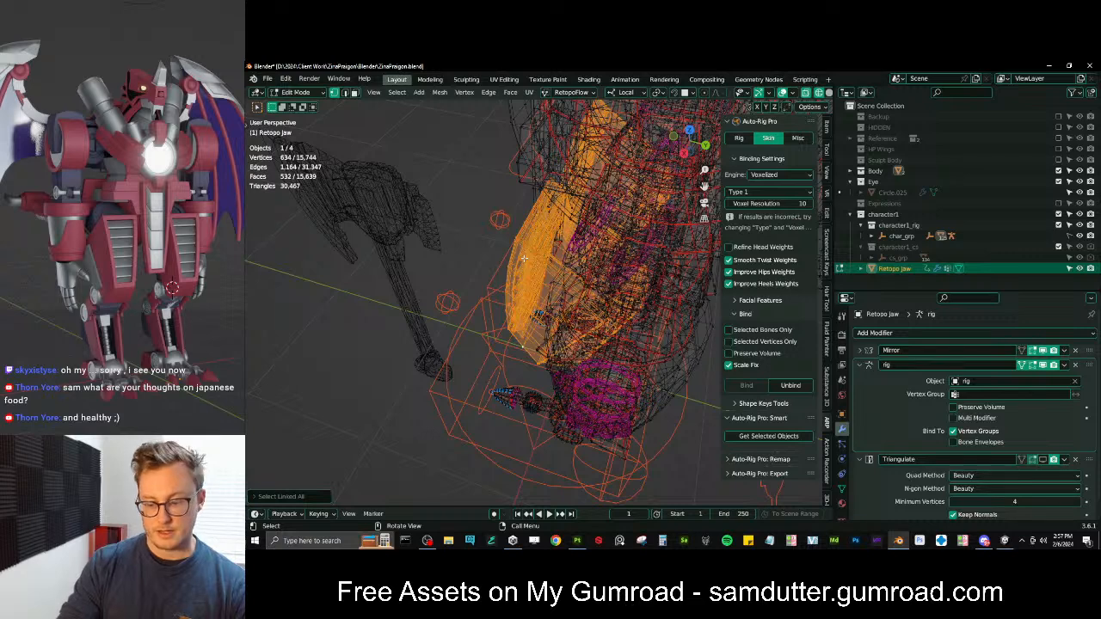
pyautogui.press('KP_3')
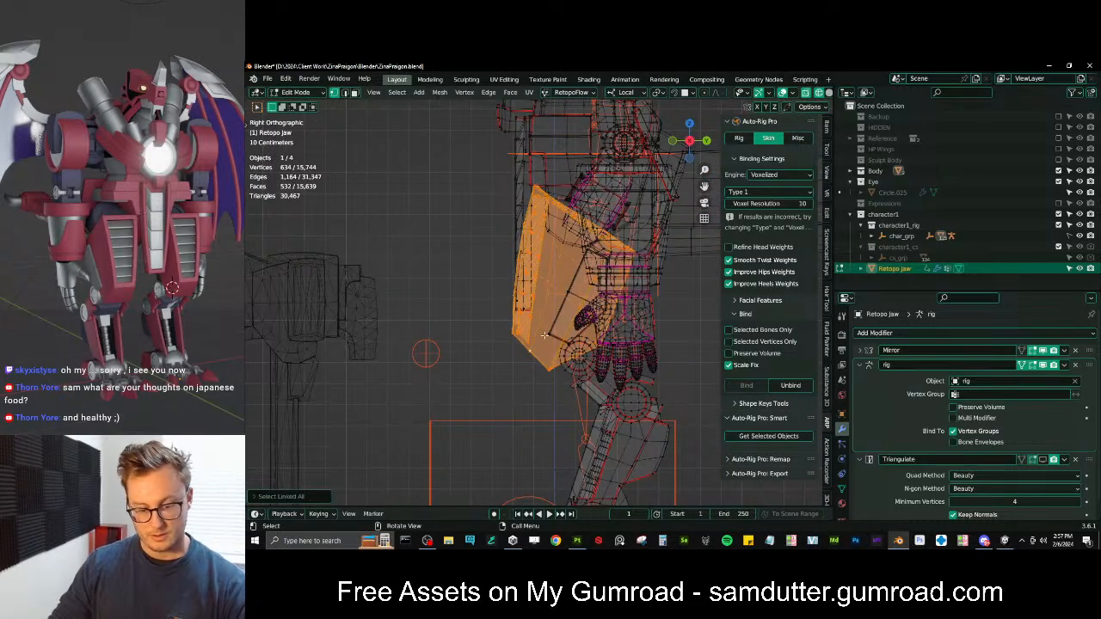
pyautogui.hotkey('ctrl', 'l')
pyautogui.keyDown('shift'); pyautogui.moveTo(571, 307); pyautogui.dragTo(540, 311, button='middle'); pyautogui.keyUp('shift')
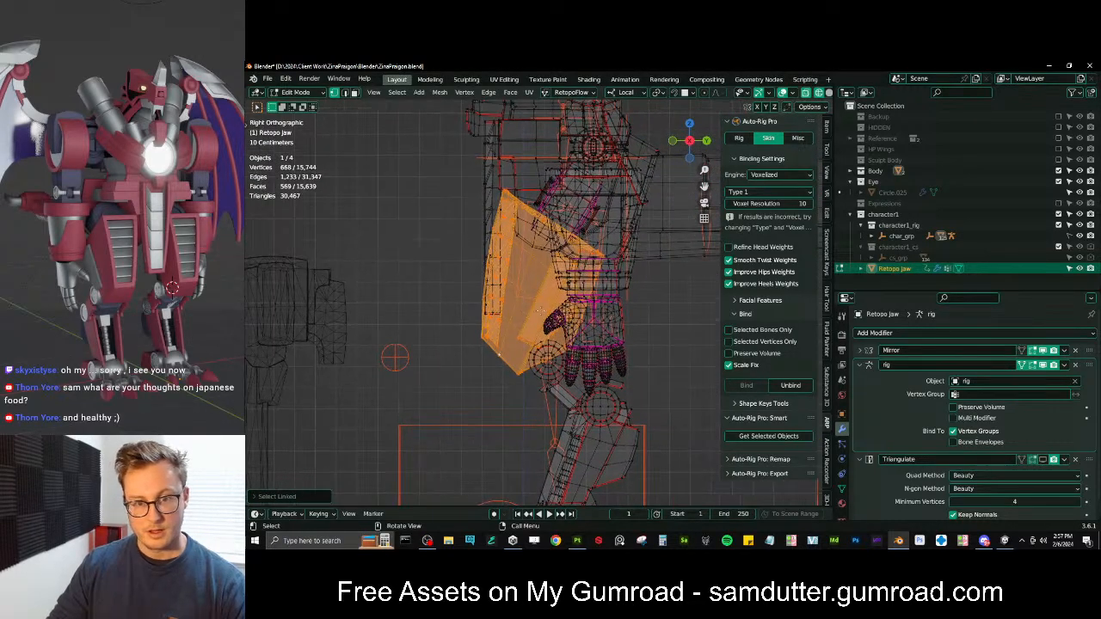
# Pick the bone thigh_stretch.l in weight painting, turn on Paint Mask and apply a weight gradient from the knee up the thigh armour
pyautogui.press('Tab')
pyautogui.keyDown('ctrl'); pyautogui.click(553, 308); pyautogui.keyUp('ctrl')
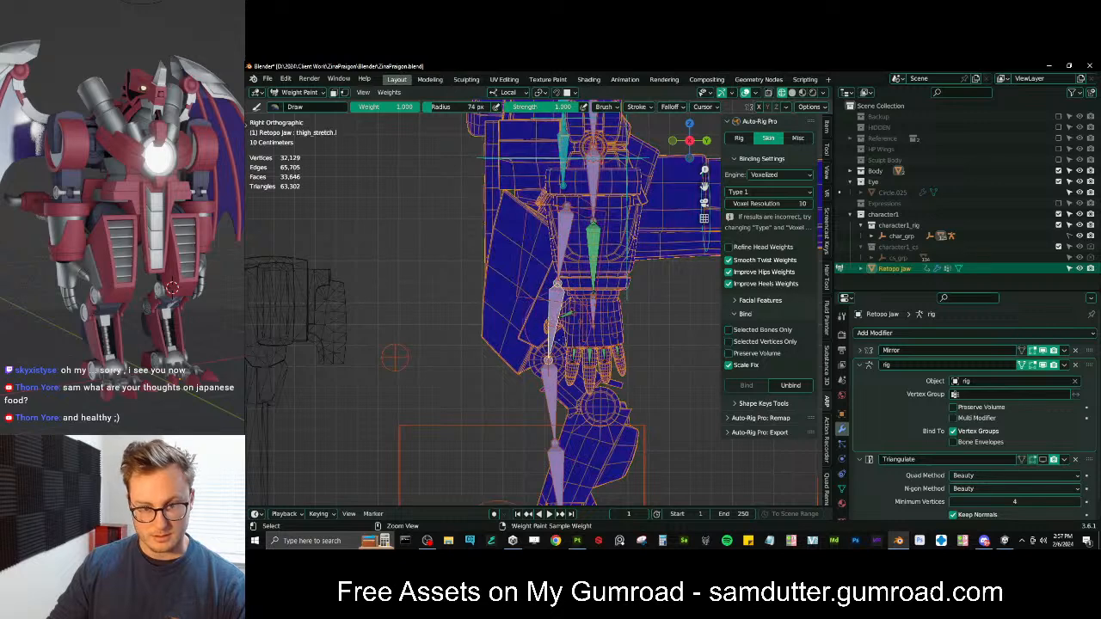
pyautogui.press('q')
pyautogui.click(524, 306)
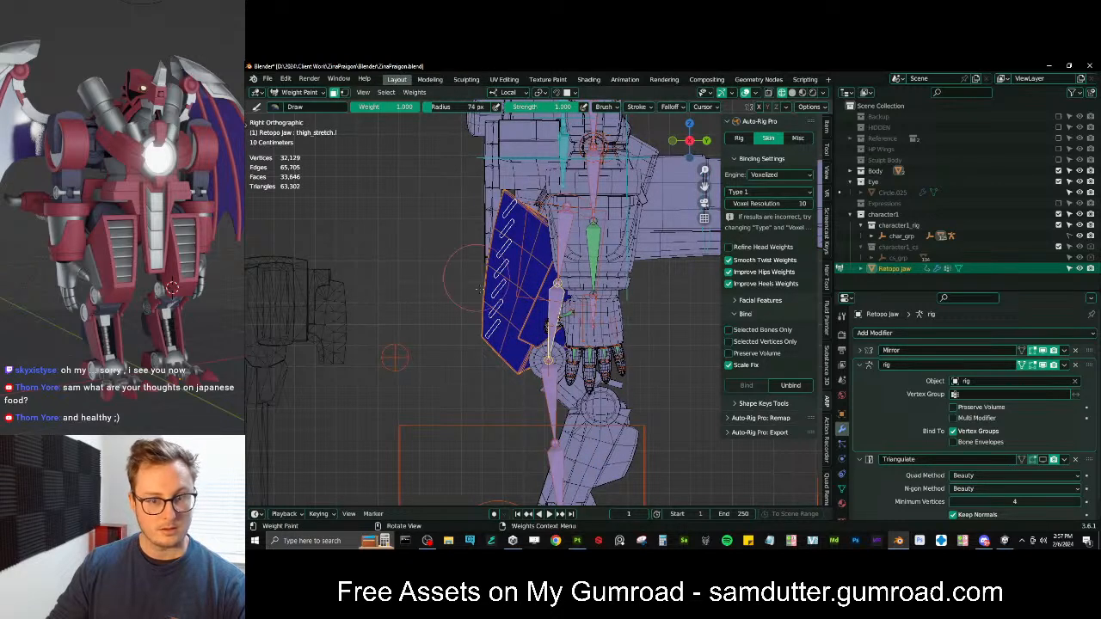
pyautogui.keyDown('alt'); pyautogui.moveTo(522, 375); pyautogui.dragTo(591, 260); pyautogui.keyUp('alt')
# Pick the bone thigh_twist.l with Paint Mask off, re-enable the mask and apply a weight gradient from the hip down the thigh armour
pyautogui.press('q')
pyautogui.click(526, 264)
pyautogui.keyDown('ctrl'); pyautogui.click(564, 234); pyautogui.keyUp('ctrl')
pyautogui.press('q')
pyautogui.click(585, 226)
pyautogui.keyDown('alt'); pyautogui.moveTo(538, 207); pyautogui.dragTo(494, 339); pyautogui.keyUp('alt')
# Test the thigh weights by scaling thigh_twist.l temporarily in pose mode
pyautogui.moveTo(492, 339)
pyautogui.mouseDown(button='middle')
pyautogui.moveTo(546, 341)
pyautogui.moveTo(572, 379)
pyautogui.mouseUp(button='middle')
pyautogui.scroll(-4, 547, 342)
pyautogui.hotkey('ctrl', 'Tab')
pyautogui.click(536, 279)
pyautogui.press('s')
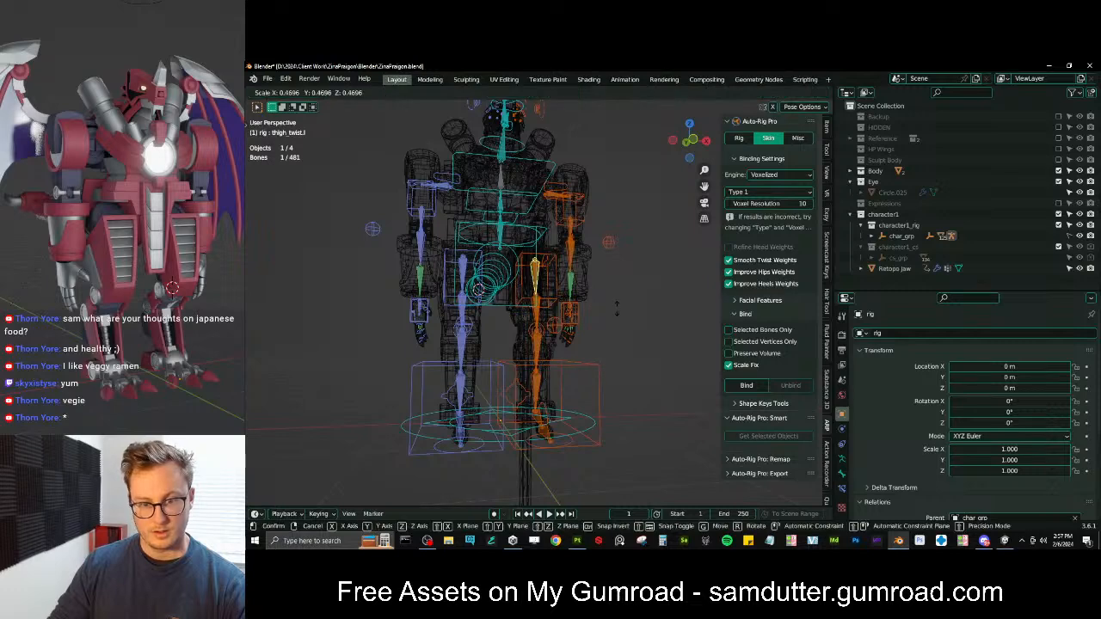
pyautogui.rightClick(595, 367)
# Leave pose mode, add the Retopo jaw mesh to the rig selection, return to weight painting and turn off Paint Mask
pyautogui.moveTo(599, 368); pyautogui.dragTo(556, 346, button='middle')
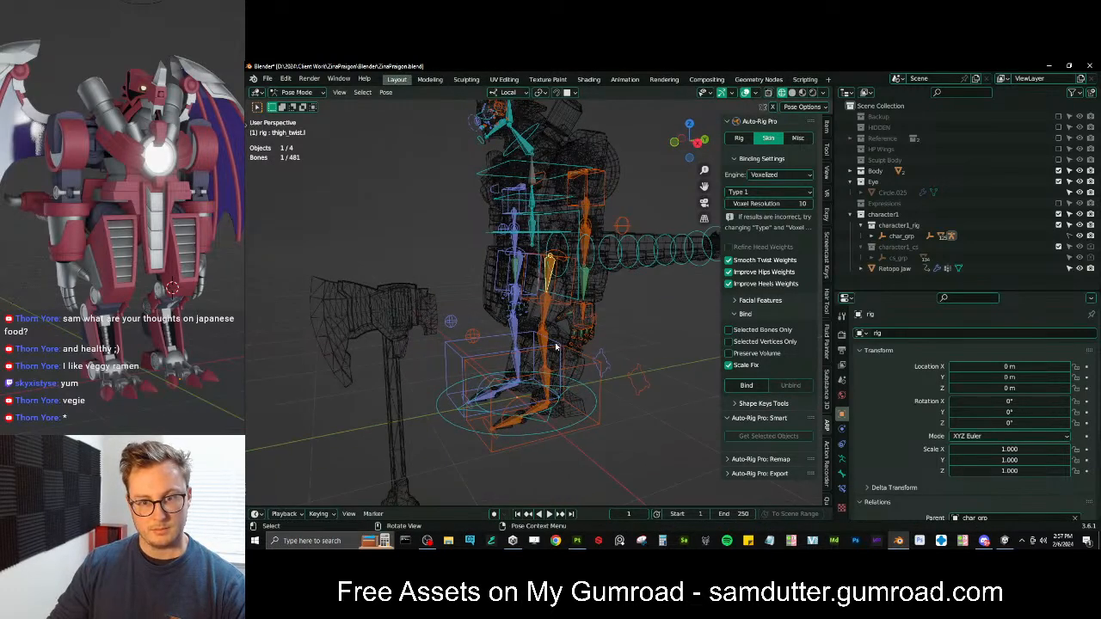
pyautogui.click(478, 370)
pyautogui.hotkey('ctrl', 'Tab')
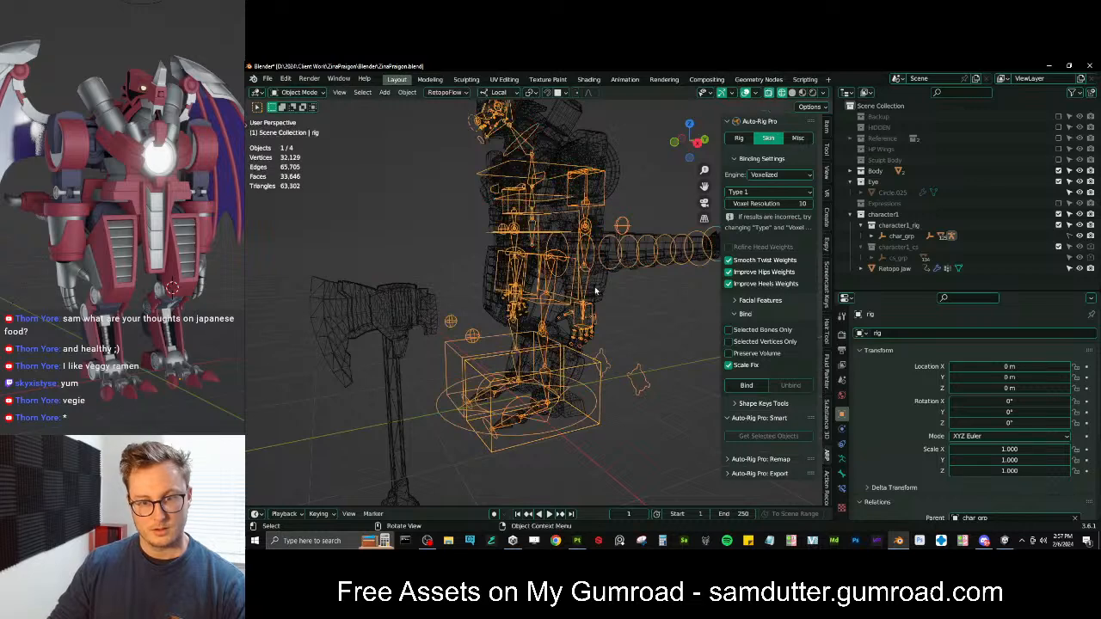
pyautogui.keyDown('shift'); pyautogui.click(602, 291); pyautogui.keyUp('shift')
pyautogui.hotkey('ctrl', 'Tab')
pyautogui.press('q')
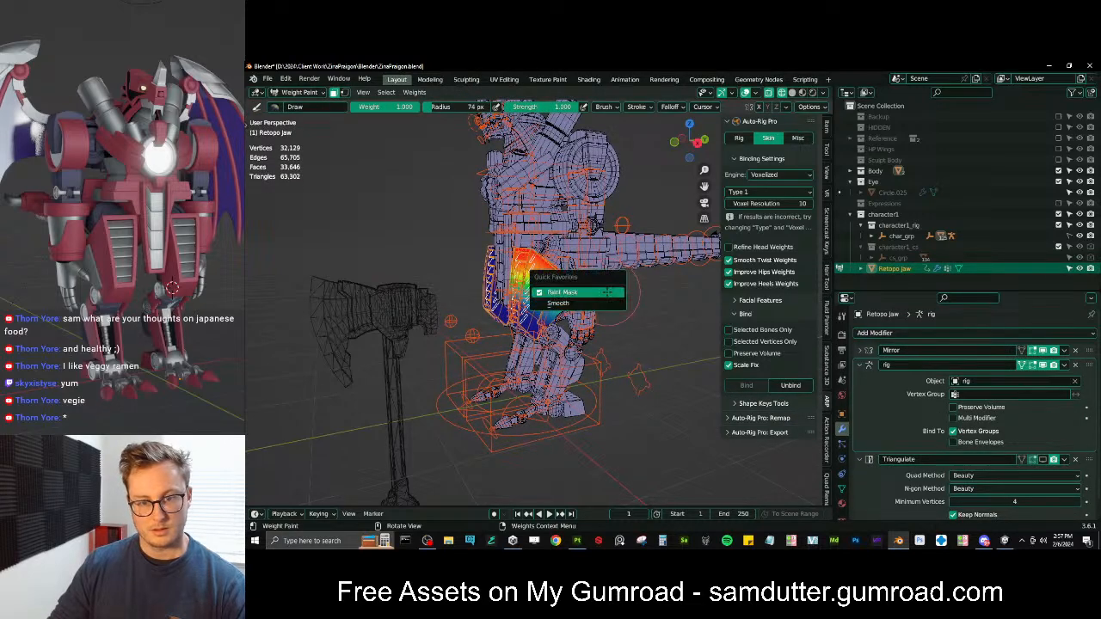
pyautogui.click(607, 291)
# Undo the switch to the rig and put the Retopo jaw mesh in object mode
pyautogui.hotkey('ctrl', 'Tab')
pyautogui.click(478, 359)
pyautogui.moveTo(514, 344); pyautogui.dragTo(519, 340, button='middle')
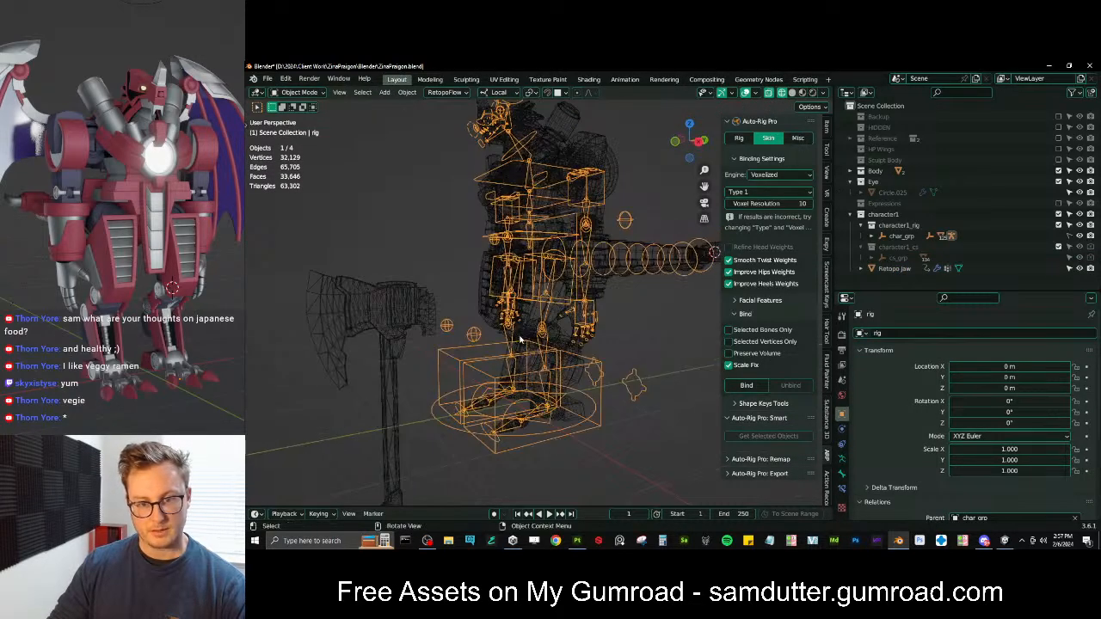
pyautogui.hotkey('ctrl', 'z')
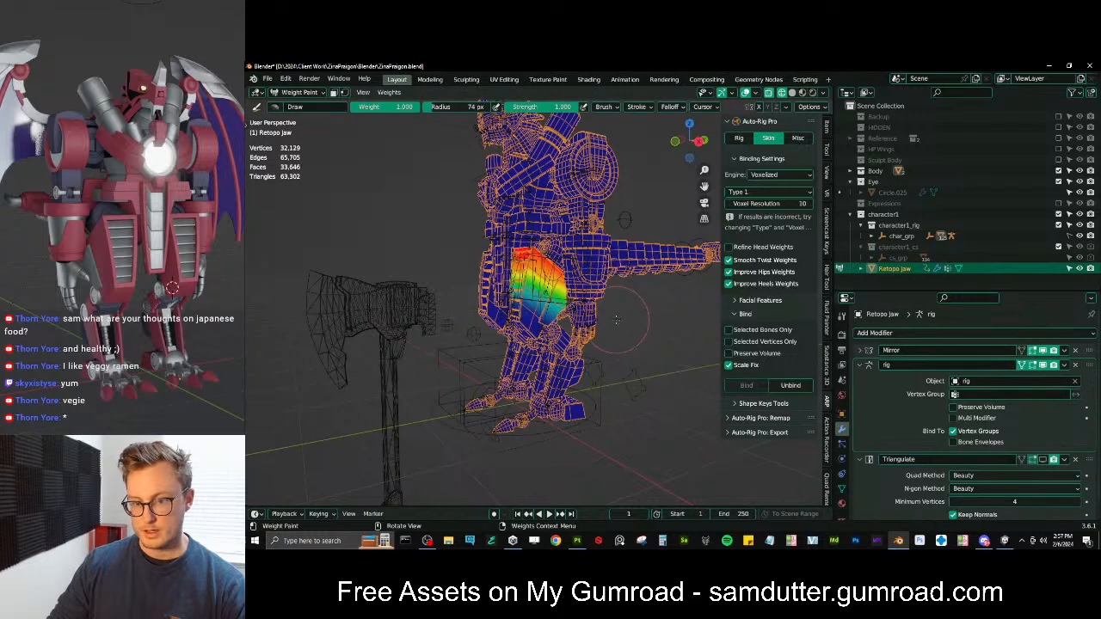
pyautogui.hotkey('ctrl', 'Tab')
pyautogui.click(562, 371)
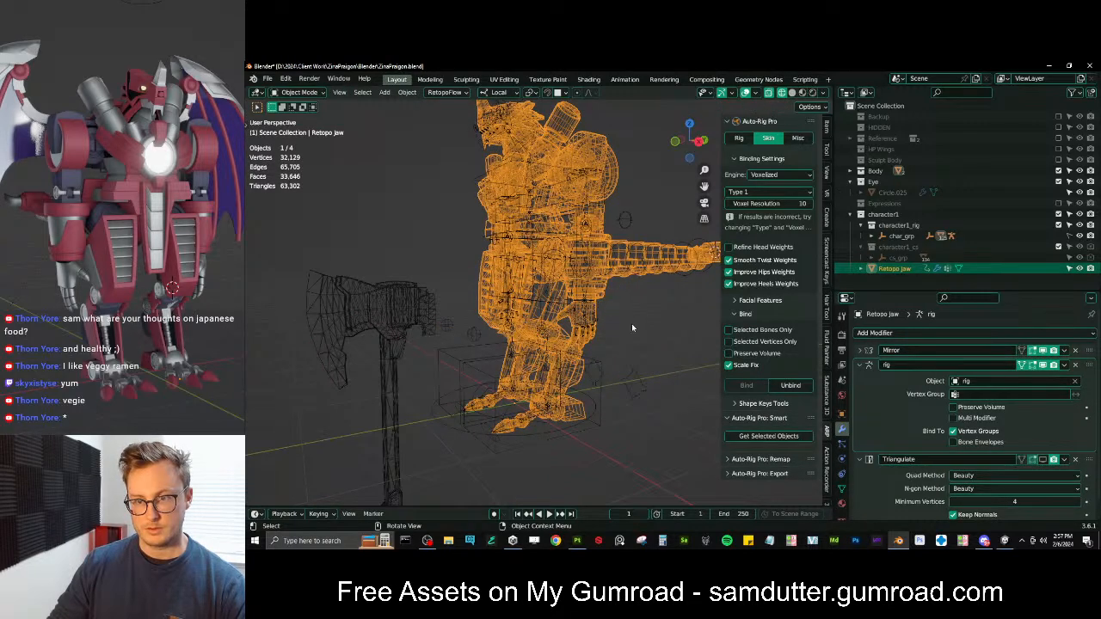
# Save the file and remove the Displace modifier from the Retopo jaw mesh
pyautogui.hotkey('ctrl', 's')
pyautogui.keyDown('ctrl'); pyautogui.click(859, 365); pyautogui.keyUp('ctrl')
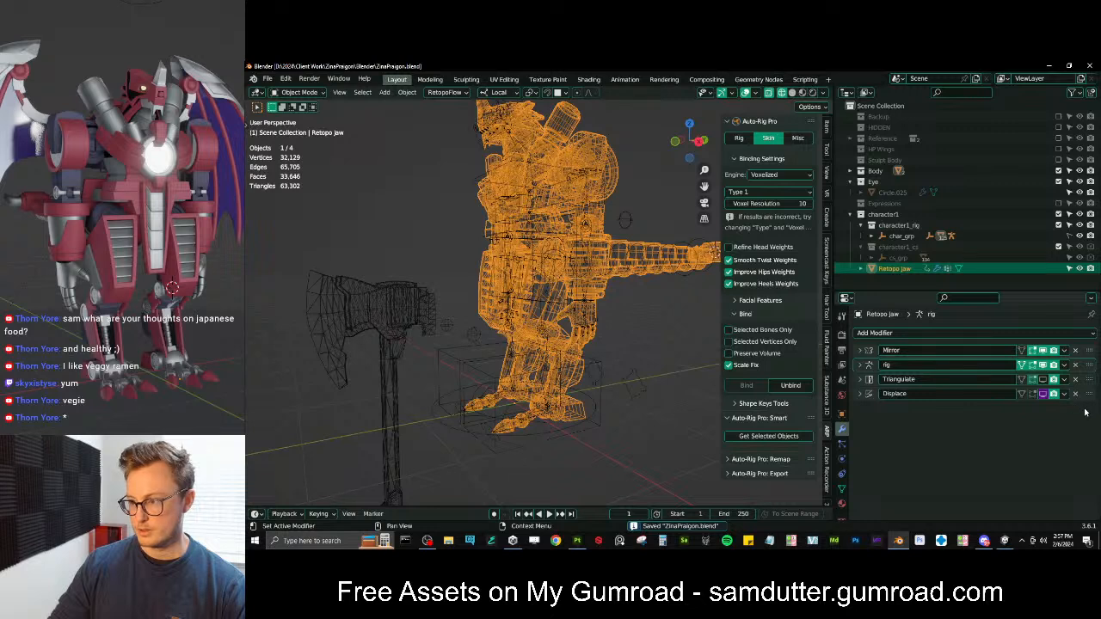
pyautogui.click(1073, 394)
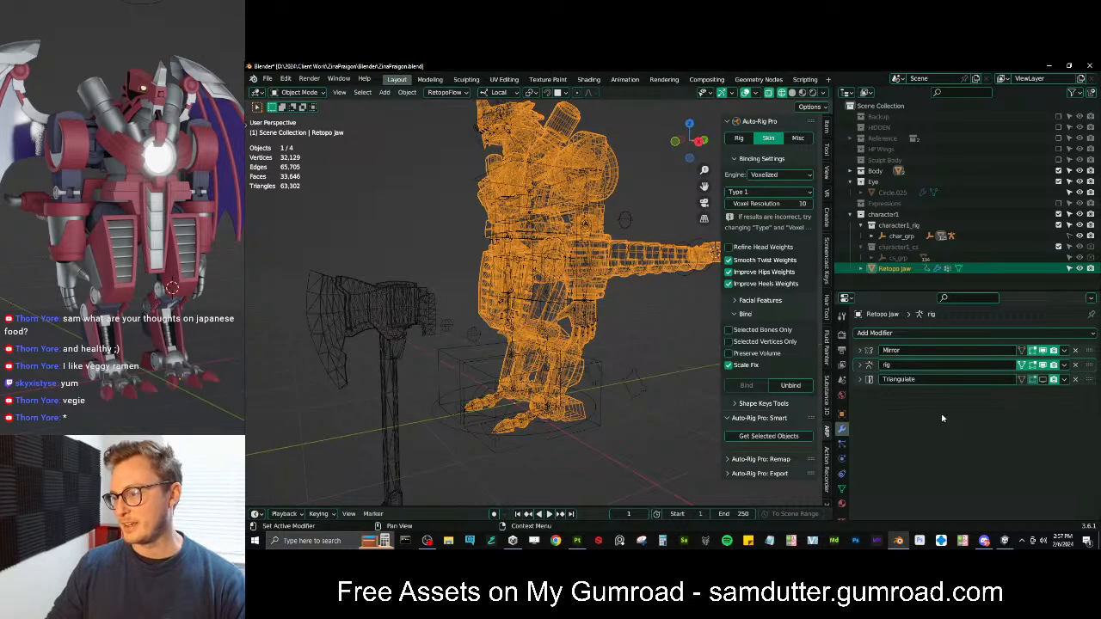
# Reselect the rig with the Retopo jaw mesh, enter Weight Paint mode and pick the pelvis bone root.x
pyautogui.moveTo(517, 233); pyautogui.dragTo(579, 314, button='middle')
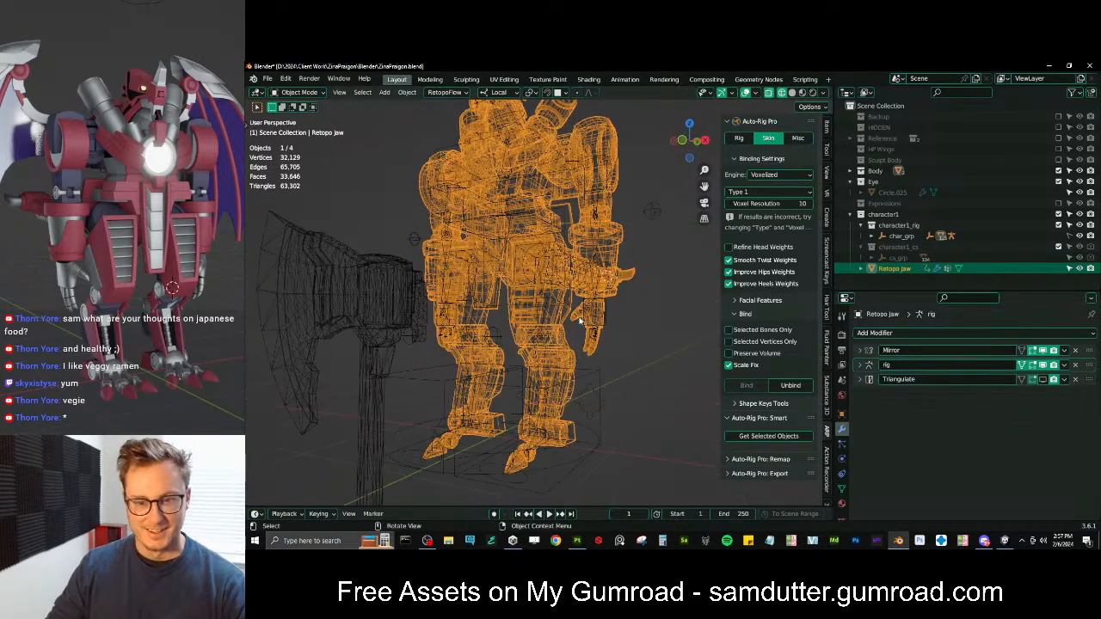
pyautogui.click(566, 319)
pyautogui.keyDown('shift'); pyautogui.click(568, 318); pyautogui.keyUp('shift')
pyautogui.hotkey('ctrl', 'Tab')
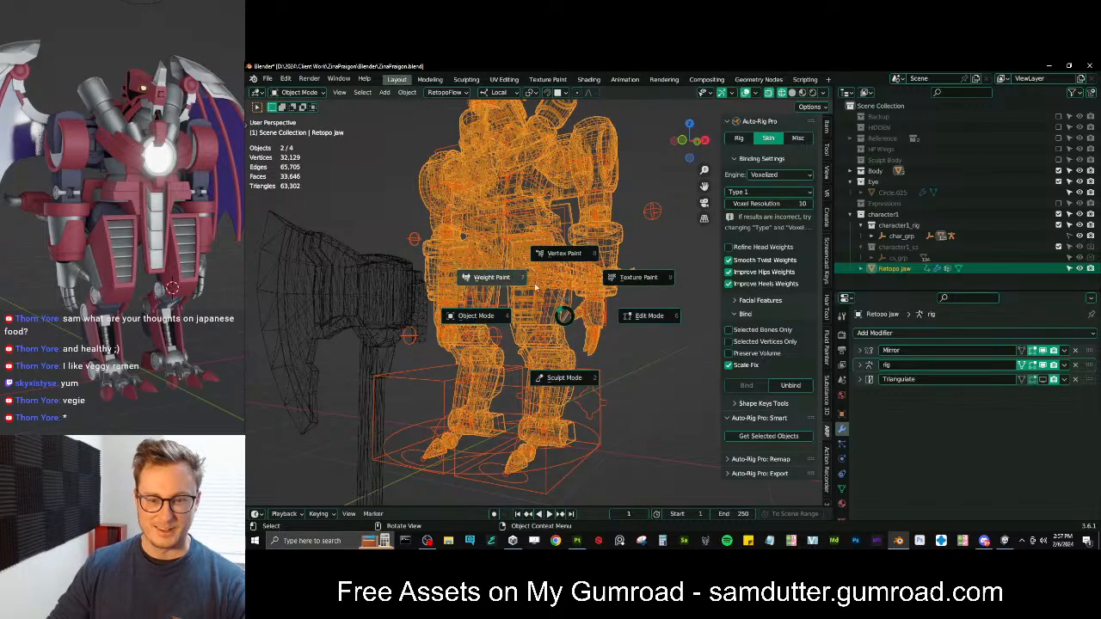
pyautogui.click(521, 279)
pyautogui.moveTo(522, 279)
pyautogui.mouseDown(button='middle')
pyautogui.moveTo(547, 297)
pyautogui.moveTo(560, 261)
pyautogui.mouseUp(button='middle')
pyautogui.scroll(3, 550, 292)
pyautogui.keyDown('ctrl'); pyautogui.click(522, 220); pyautogui.keyUp('ctrl')
pyautogui.moveTo(525, 225); pyautogui.dragTo(525, 266, button='middle')
pyautogui.keyDown('ctrl'); pyautogui.click(514, 344); pyautogui.keyUp('ctrl')
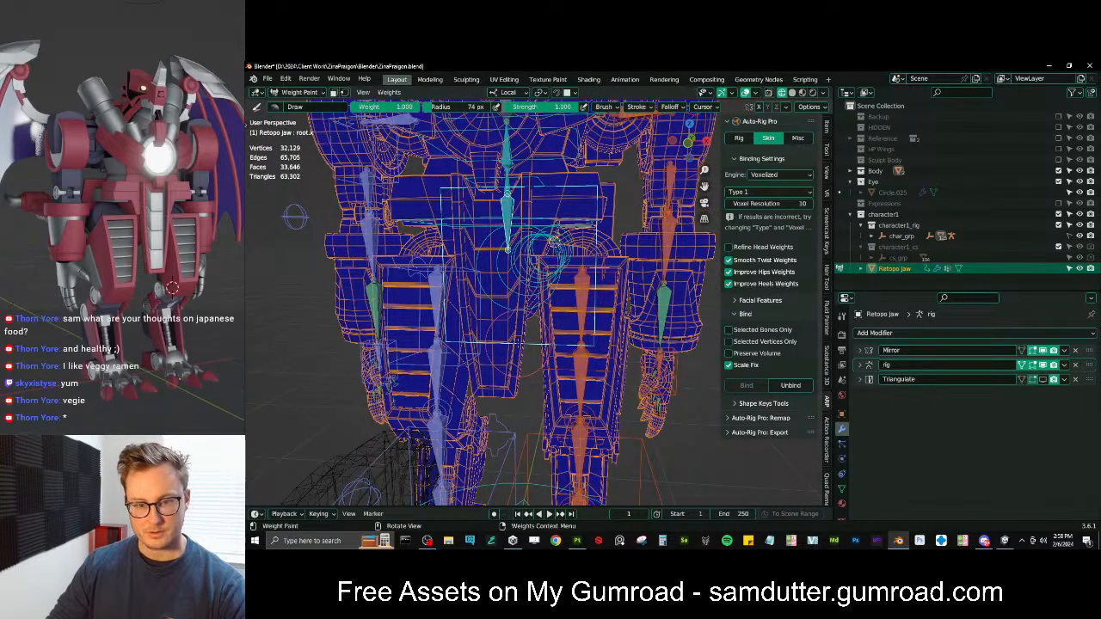
# Clear the mesh selection in edit mode and select the linked pelvis and torso geometry
pyautogui.hotkey('ctrl', 'Tab')
pyautogui.click(573, 294)
pyautogui.press('Tab')
pyautogui.hotkey('alt', 'a')
pyautogui.press('l')
pyautogui.moveTo(518, 324); pyautogui.dragTo(563, 304, button='middle')
pyautogui.press('Tab')
# Return the mesh to weight painting with the rig selected and make root.x the active bone again
pyautogui.click(590, 348)
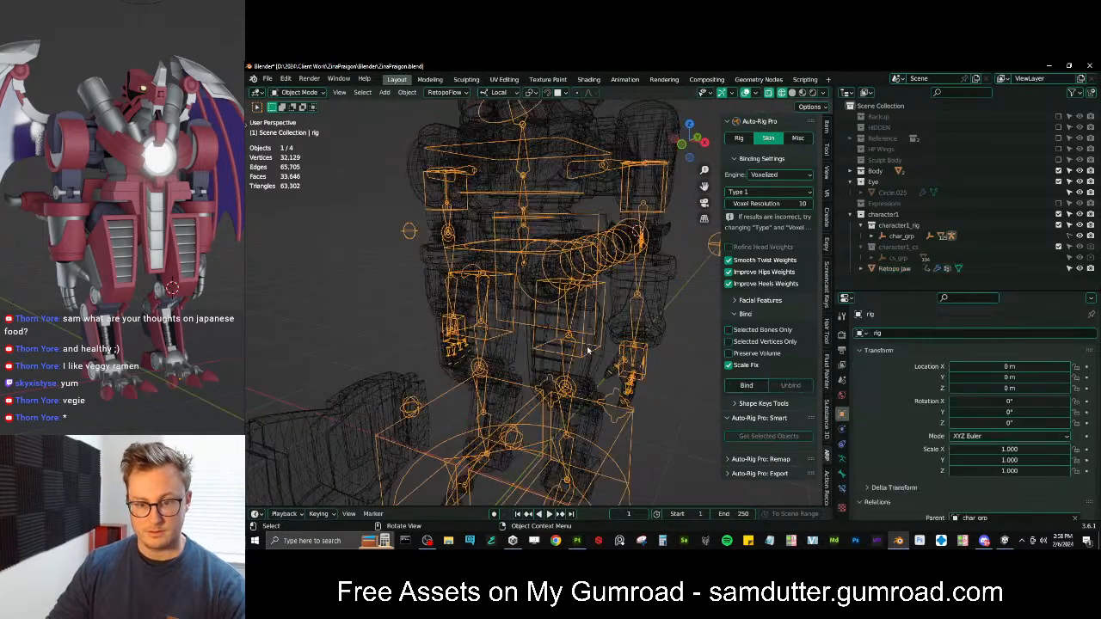
pyautogui.keyDown('shift'); pyautogui.click(645, 306); pyautogui.keyUp('shift')
pyautogui.hotkey('ctrl', 'Tab')
pyautogui.click(561, 271)
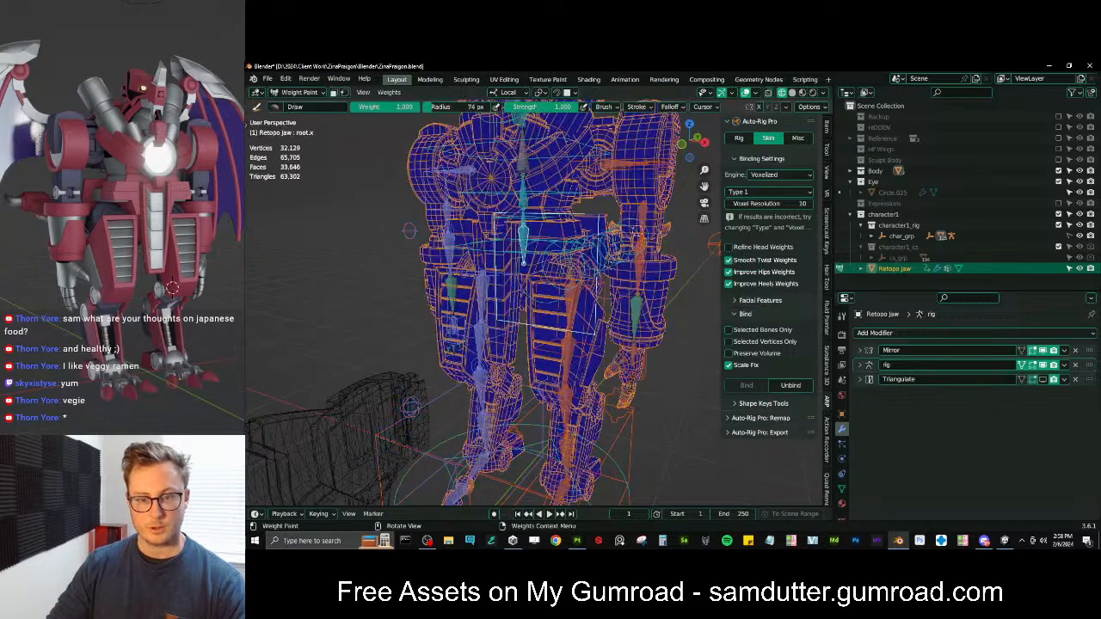
pyautogui.keyDown('ctrl'); pyautogui.click(546, 271); pyautogui.keyUp('ctrl')
pyautogui.keyDown('ctrl'); pyautogui.click(546, 271); pyautogui.keyUp('ctrl')
pyautogui.keyDown('shift'); pyautogui.moveTo(546, 271); pyautogui.dragTo(552, 350, button='middle'); pyautogui.keyUp('shift')
pyautogui.keyDown('ctrl'); pyautogui.click(540, 355); pyautogui.keyUp('ctrl')
pyautogui.keyDown('ctrl'); pyautogui.click(547, 355); pyautogui.keyUp('ctrl')
pyautogui.keyDown('ctrl'); pyautogui.click(545, 255); pyautogui.keyUp('ctrl')
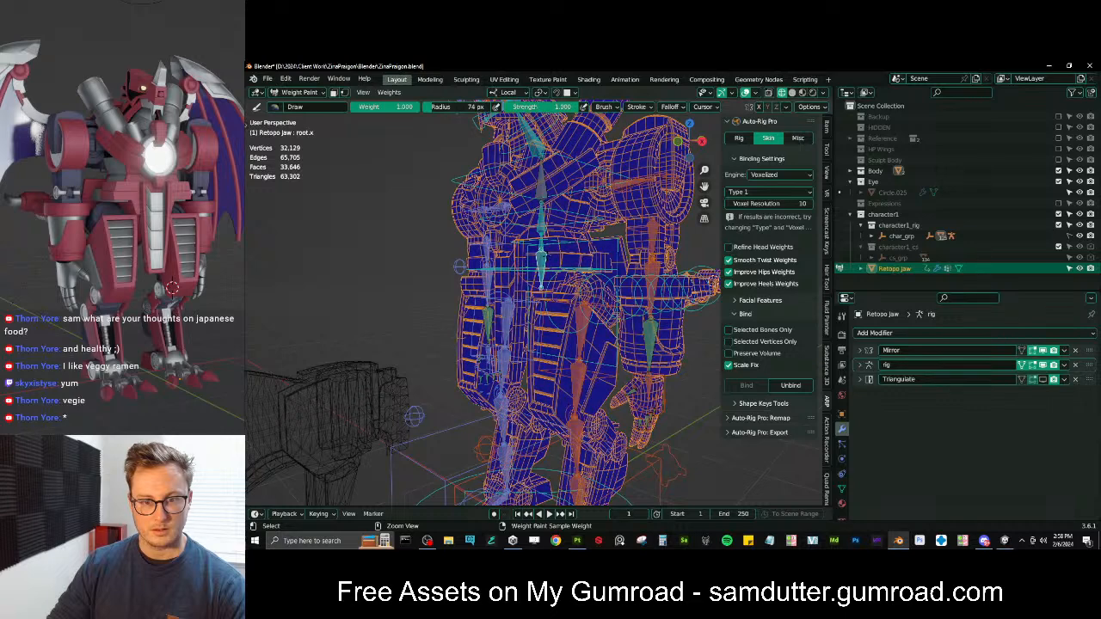
# Turn Paint Mask on and off in front view to check which torso and pelvis pieces are masked
pyautogui.press('KP_1')
pyautogui.press('q')
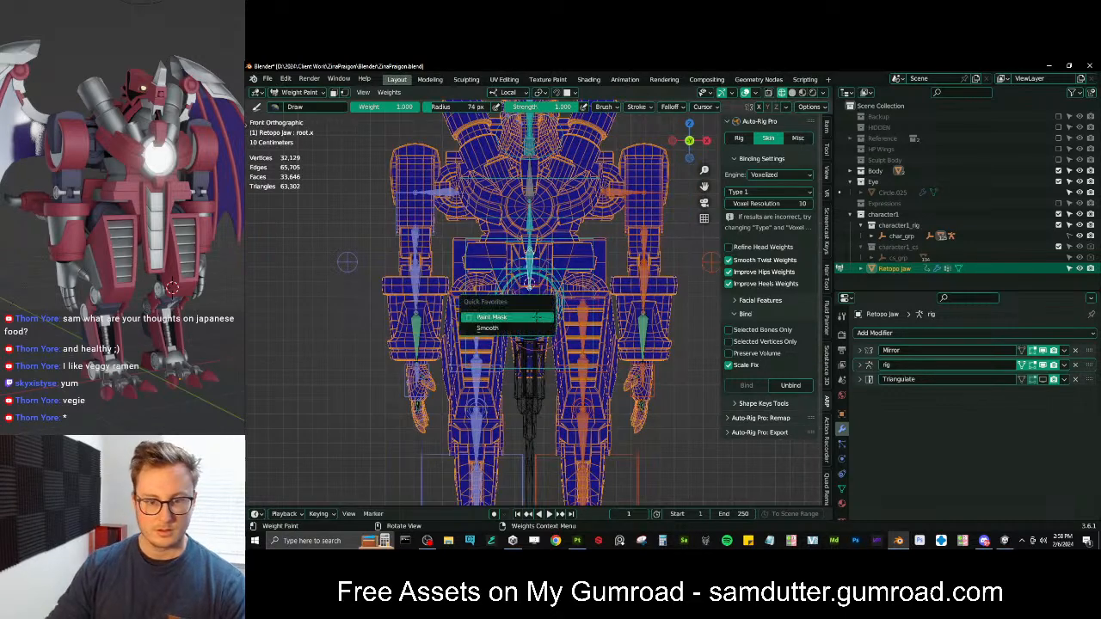
pyautogui.click(533, 312)
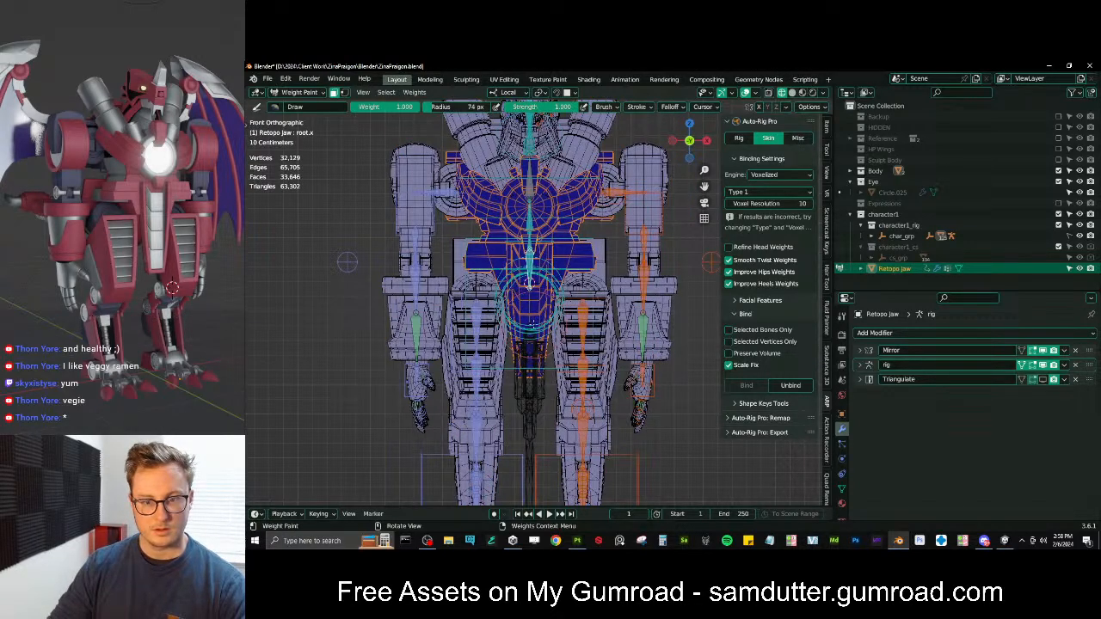
pyautogui.press('q')
pyautogui.click(533, 324)
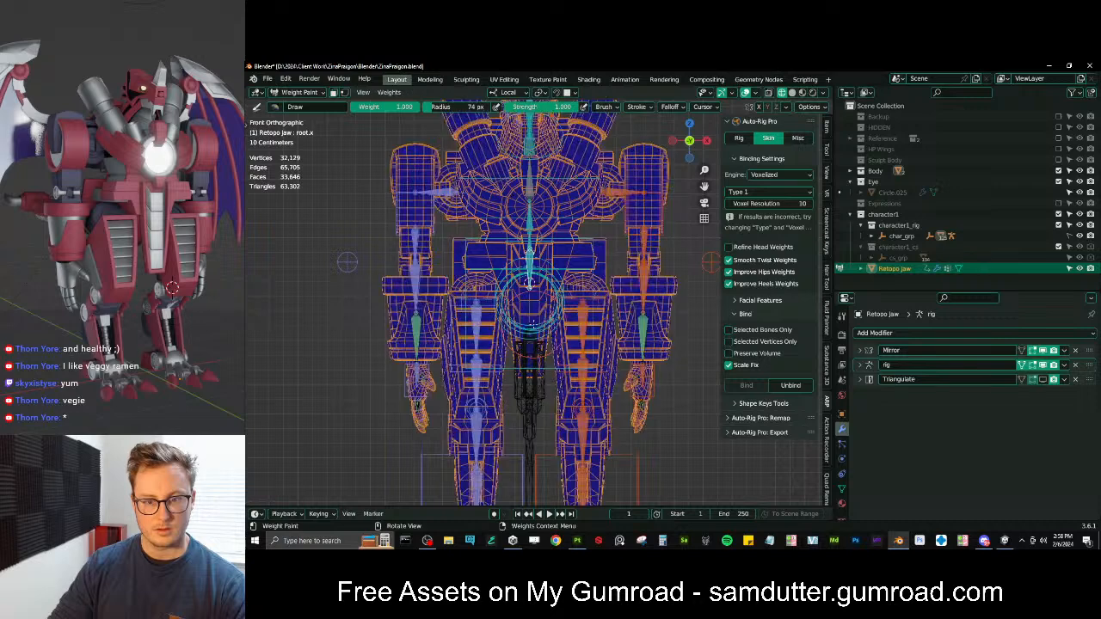
# Extend the edit-mode selection to the linked geometry and apply a root.x weight gradient from the pelvis up to the waist
pyautogui.press('Tab')
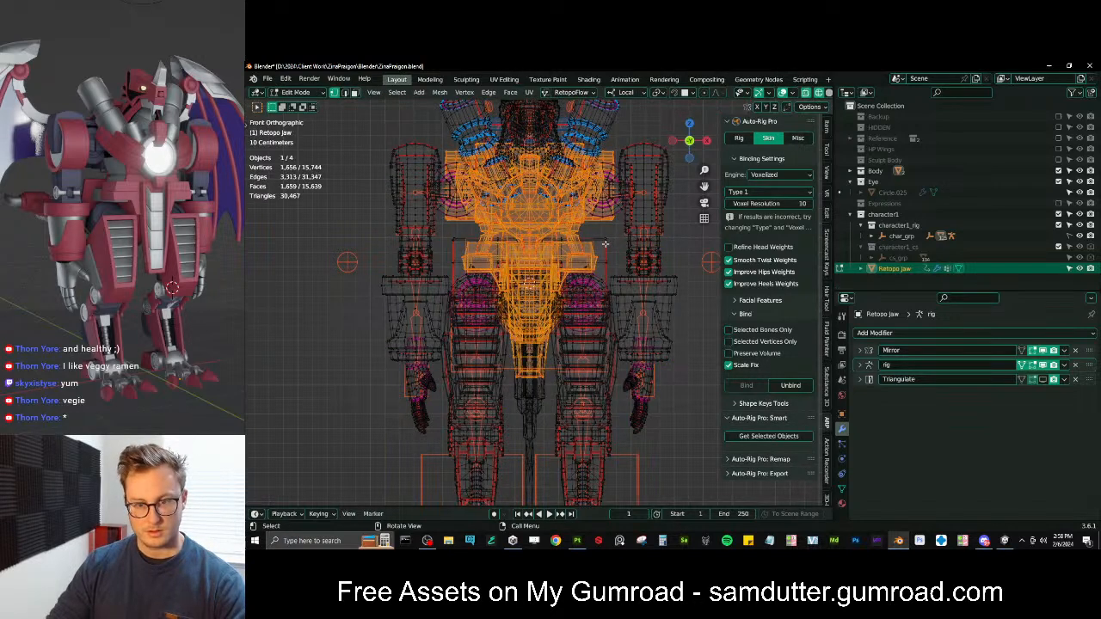
pyautogui.hotkey('ctrl', 'l')
pyautogui.press('Tab')
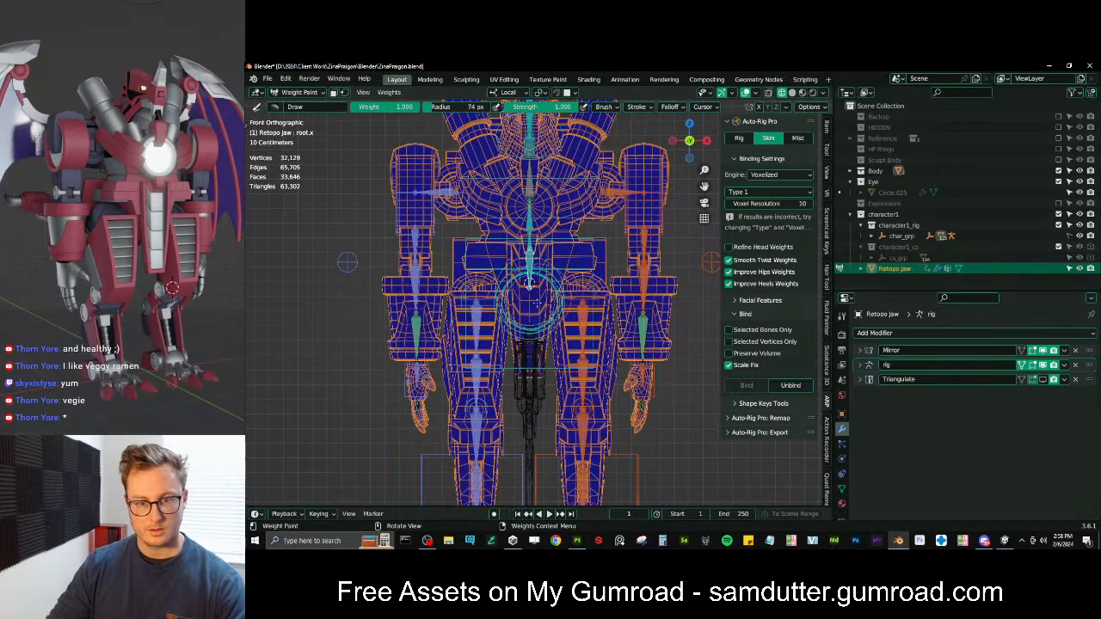
pyautogui.keyDown('alt'); pyautogui.moveTo(530, 288); pyautogui.dragTo(529, 243); pyautogui.keyUp('alt')
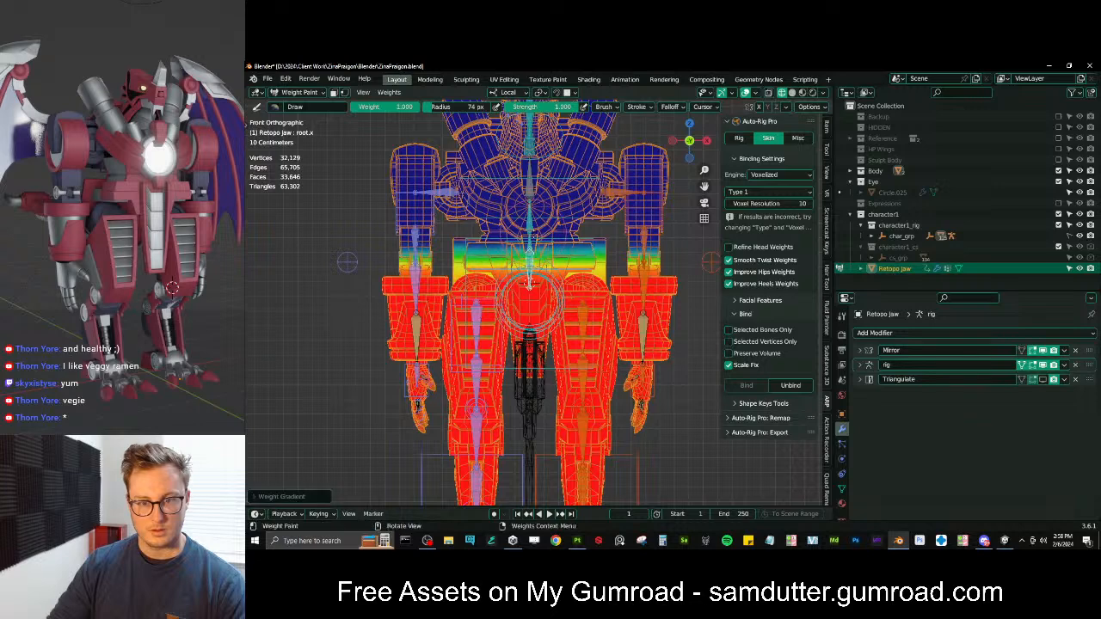
# Undo the last gradient and reapply the root.x weight gradient from the pelvis up to the waist with Paint Mask on
pyautogui.hotkey('ctrl', 'z')
pyautogui.press('q')
pyautogui.click(530, 242)
pyautogui.keyDown('alt'); pyautogui.moveTo(529, 286); pyautogui.dragTo(525, 211); pyautogui.keyUp('alt')
pyautogui.moveTo(525, 212); pyautogui.dragTo(431, 222, button='middle')
pyautogui.keyDown('shift'); pyautogui.moveTo(712, 314); pyautogui.dragTo(540, 304, button='middle'); pyautogui.keyUp('shift')
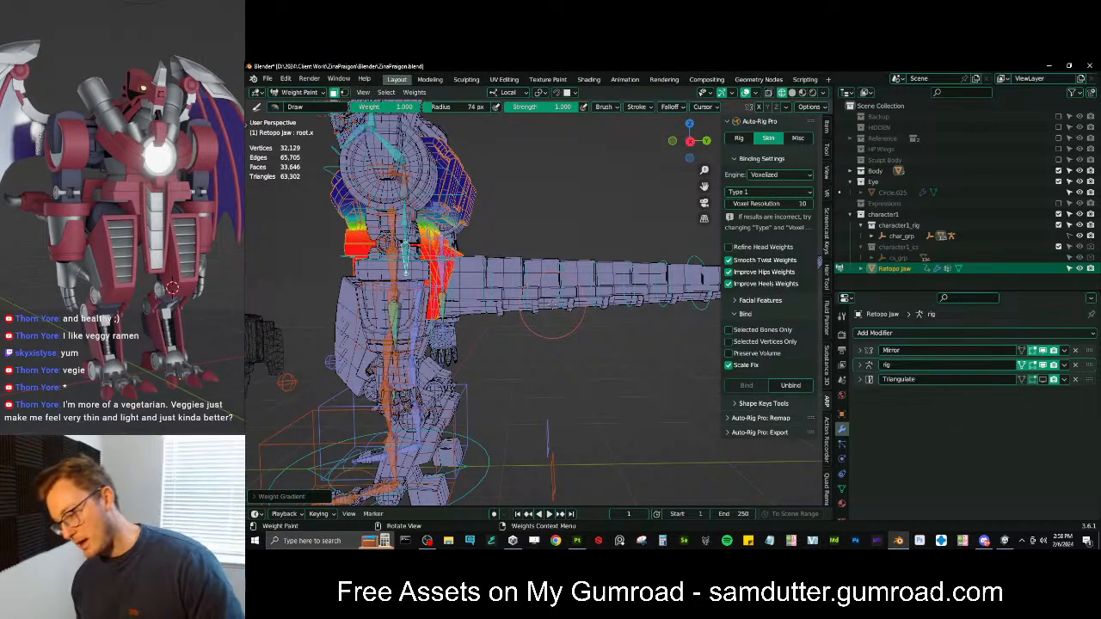
# Turn off Paint Mask and make c_tail_00.x the active bone
pyautogui.press('q')
pyautogui.click(458, 186)
pyautogui.moveTo(471, 282); pyautogui.dragTo(524, 226, button='middle')
pyautogui.press('KP_3')
pyautogui.keyDown('ctrl'); pyautogui.click(518, 303); pyautogui.keyUp('ctrl')
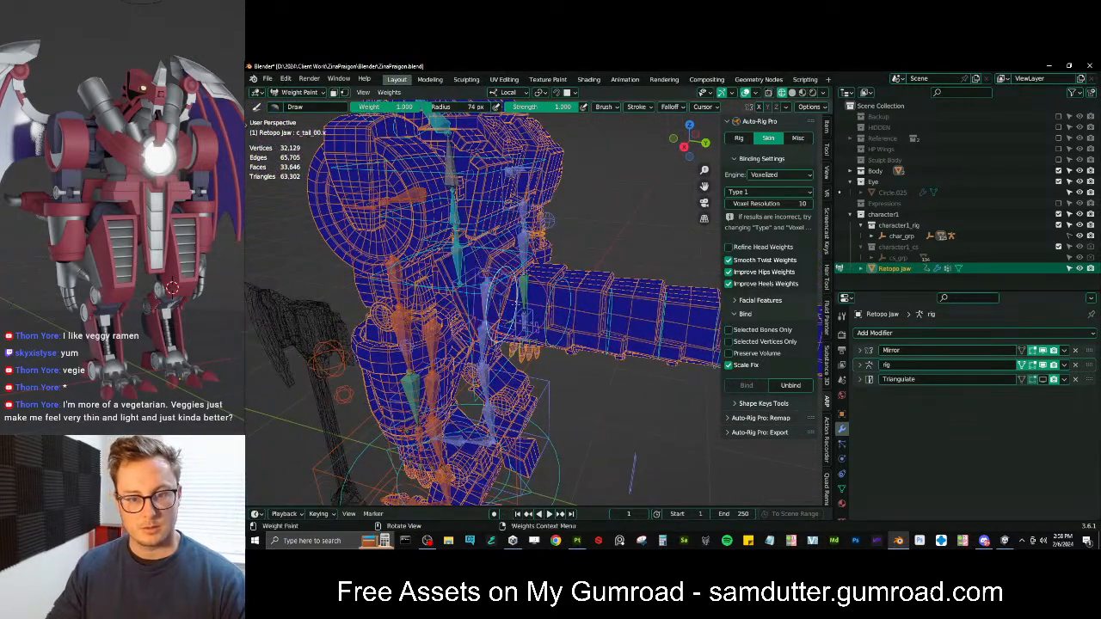
# Replace the mesh selection with the linked tail geometry in edit mode and return to weight painting
pyautogui.press('KP_3')
pyautogui.press('Tab')
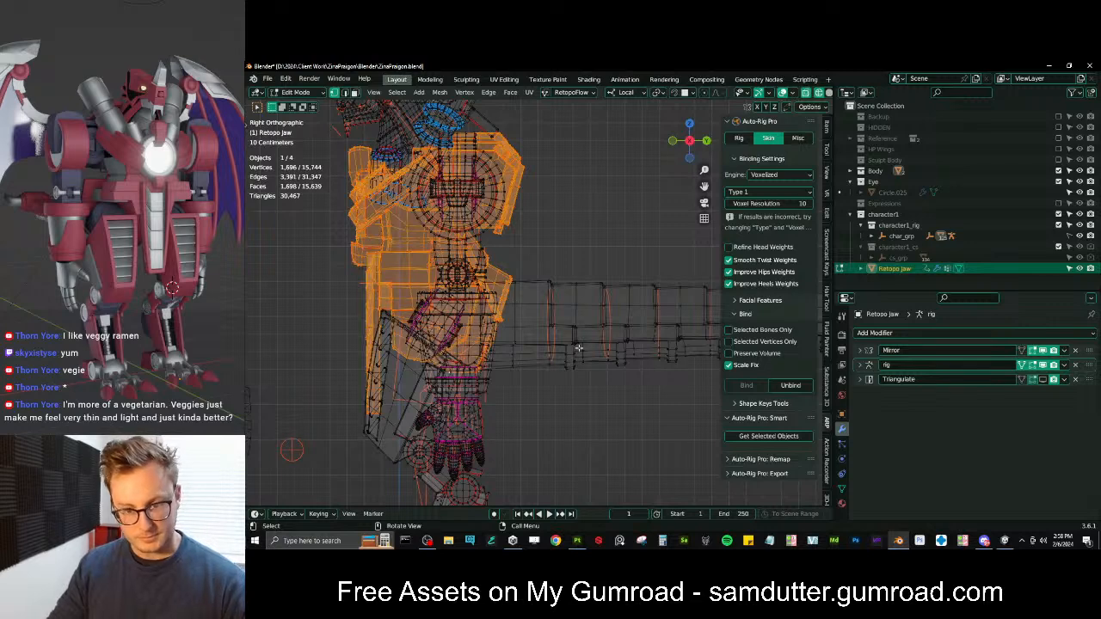
pyautogui.hotkey('alt', 'a')
pyautogui.press('l')
pyautogui.press('Tab')
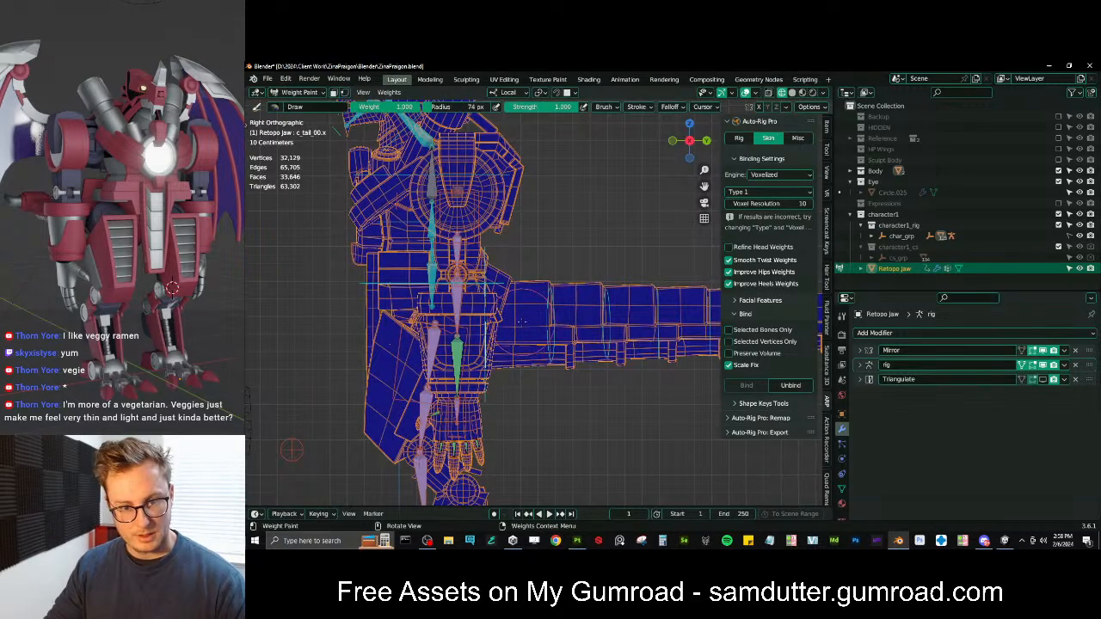
# Mask the painting to the tail and apply a c_tail_00.x weight gradient from its base across the first segments
pyautogui.press('q')
pyautogui.click(503, 315)
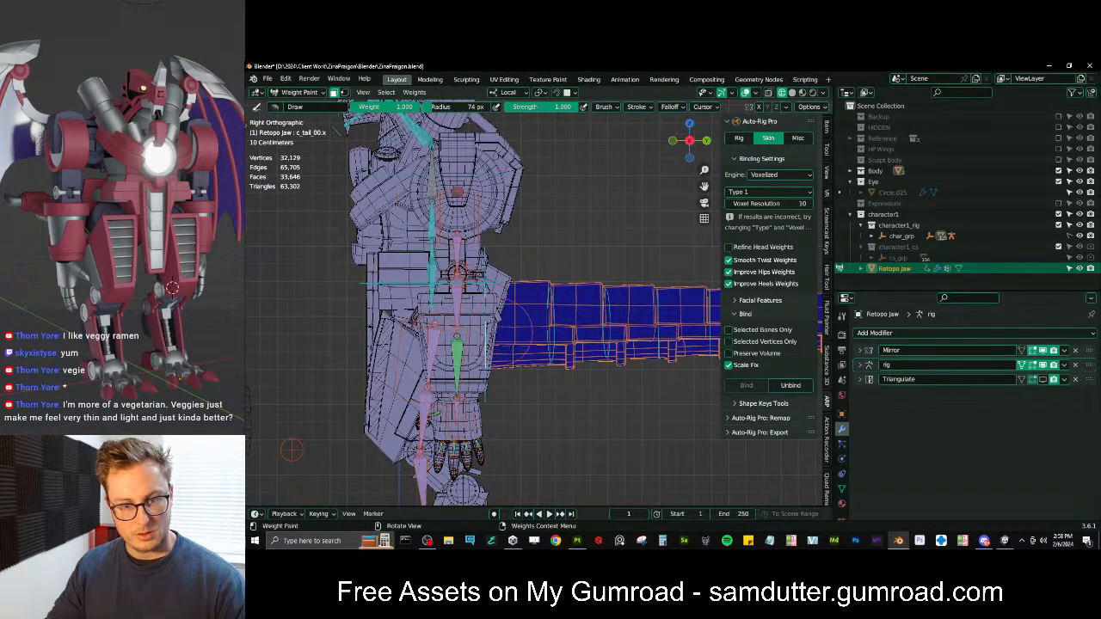
pyautogui.keyDown('alt'); pyautogui.moveTo(458, 329); pyautogui.dragTo(608, 327); pyautogui.keyUp('alt')
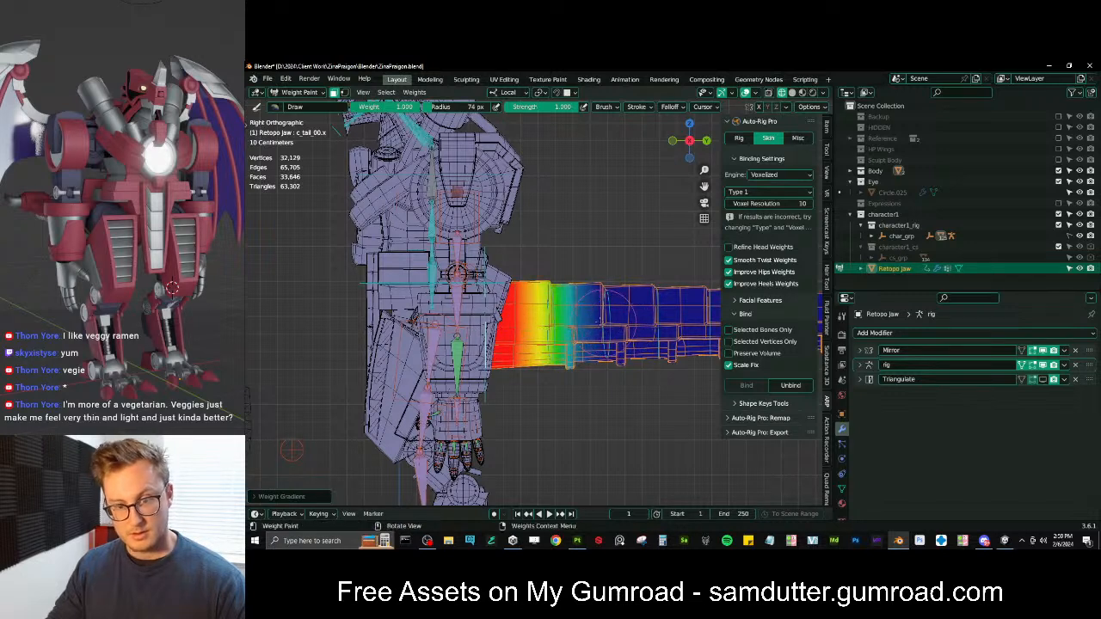
pyautogui.hotkey('ctrl', 'z')
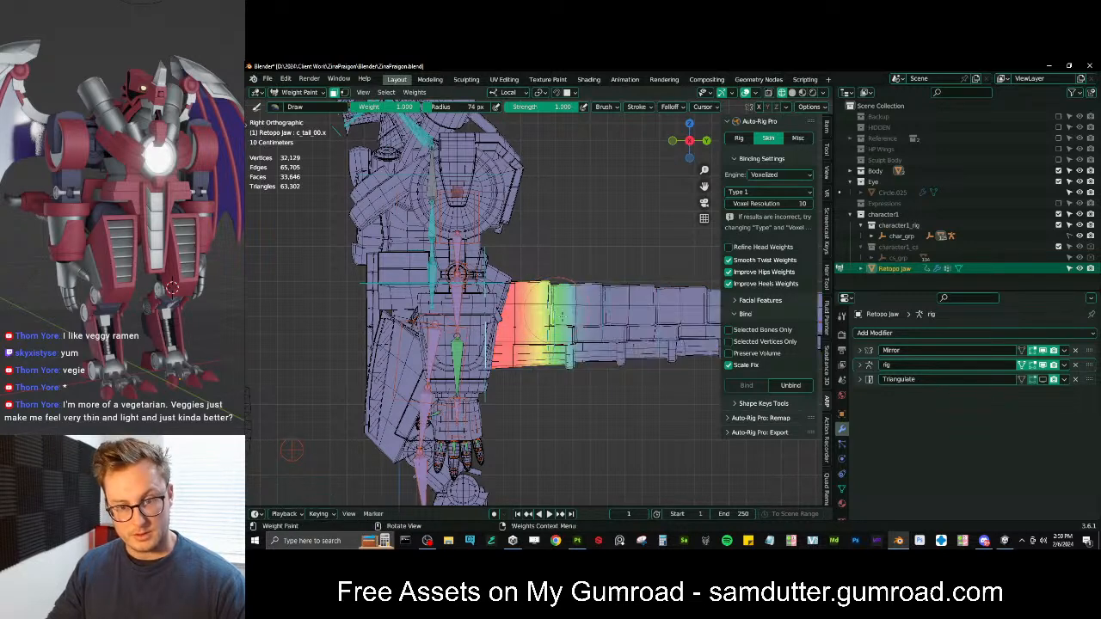
pyautogui.hotkey('ctrl', 'z')
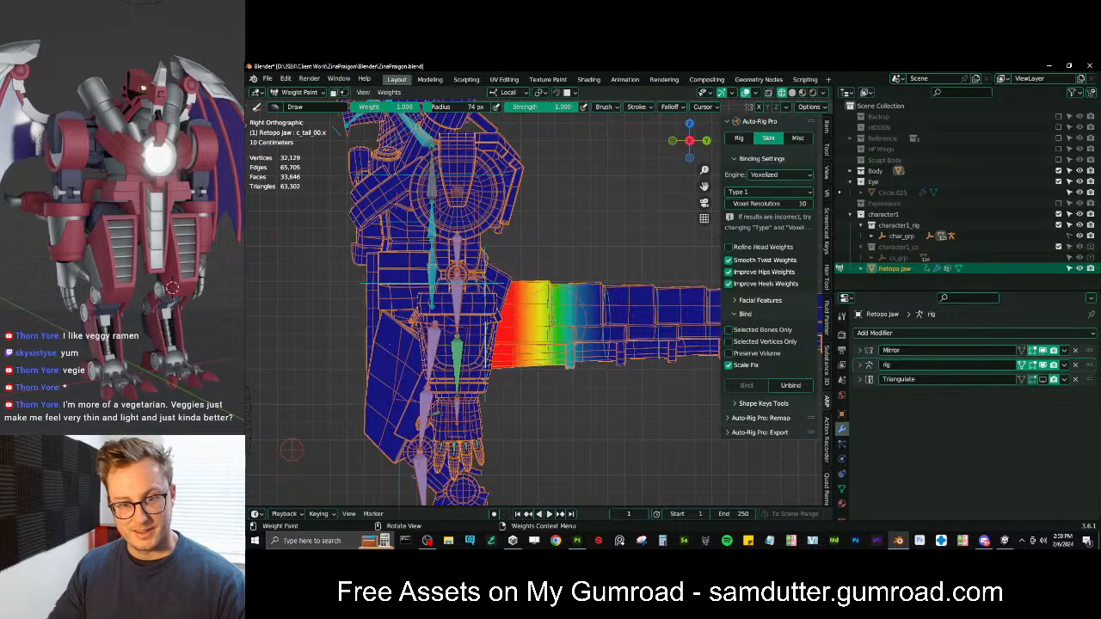
# Make c_tail_01.x the active bone and turn Paint Mask back on for the tail
pyautogui.press('q')
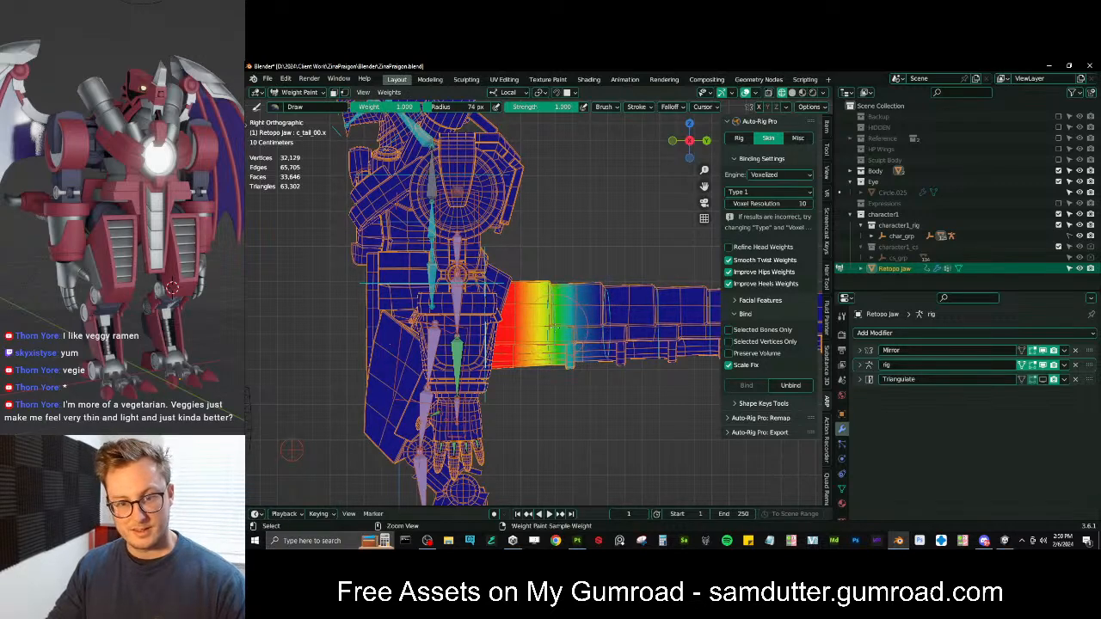
pyautogui.keyDown('ctrl'); pyautogui.click(550, 323); pyautogui.keyUp('ctrl')
pyautogui.press('q')
pyautogui.click(576, 314)
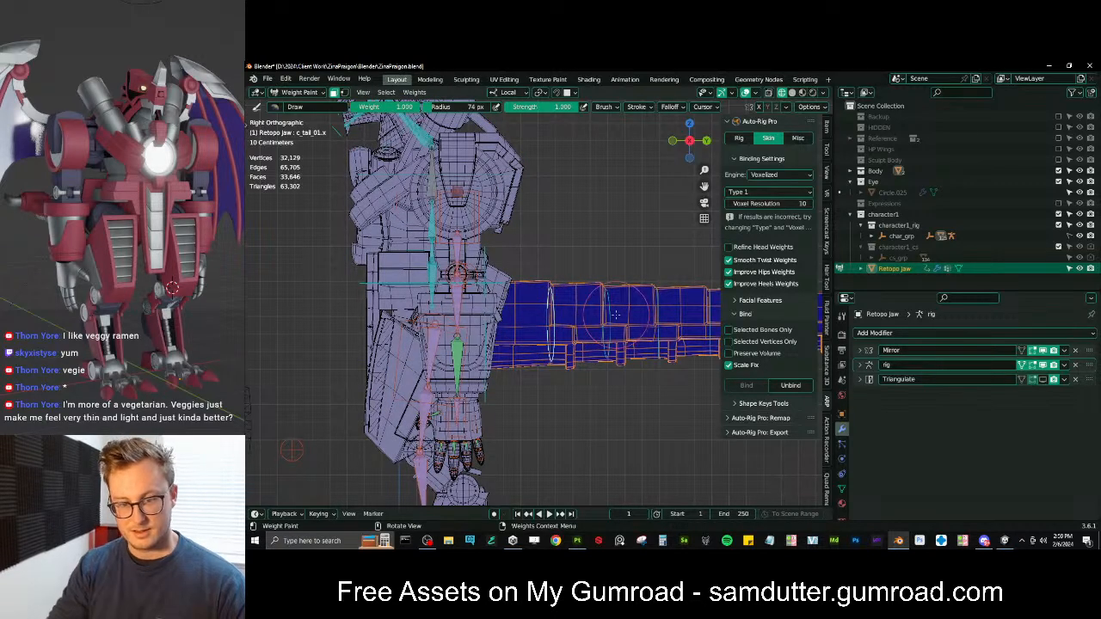
# Leave weight painting, select the rig and inspect the alignment of its tail bones in edit mode from the top view
pyautogui.moveTo(615, 315); pyautogui.dragTo(567, 412, button='middle')
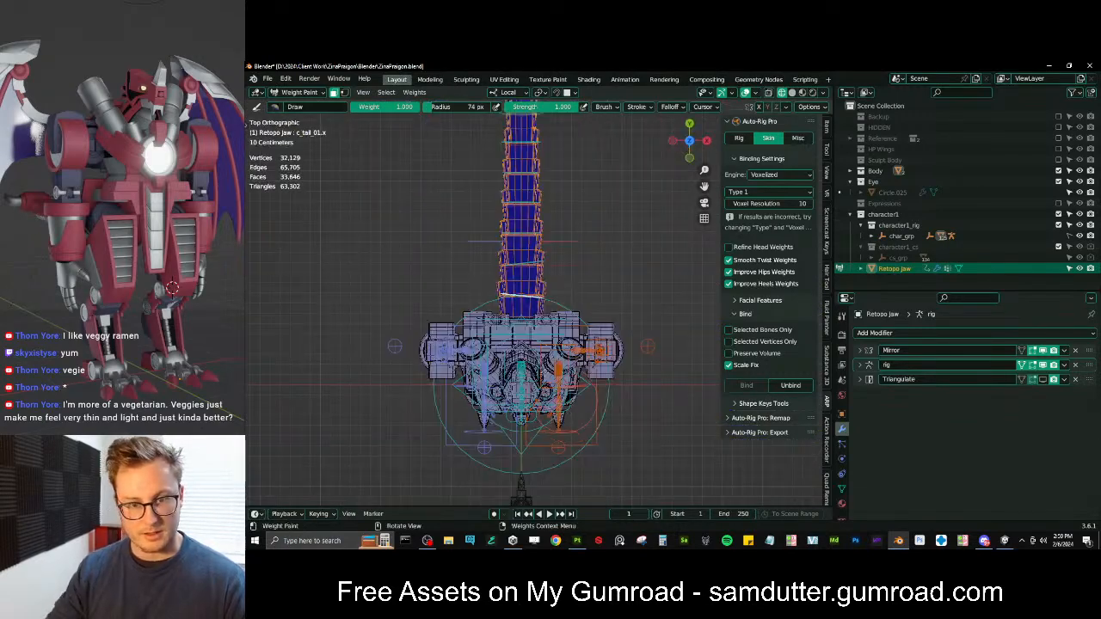
pyautogui.scroll(3, 540, 258)
pyautogui.hotkey('ctrl', 'Tab')
pyautogui.click(540, 259)
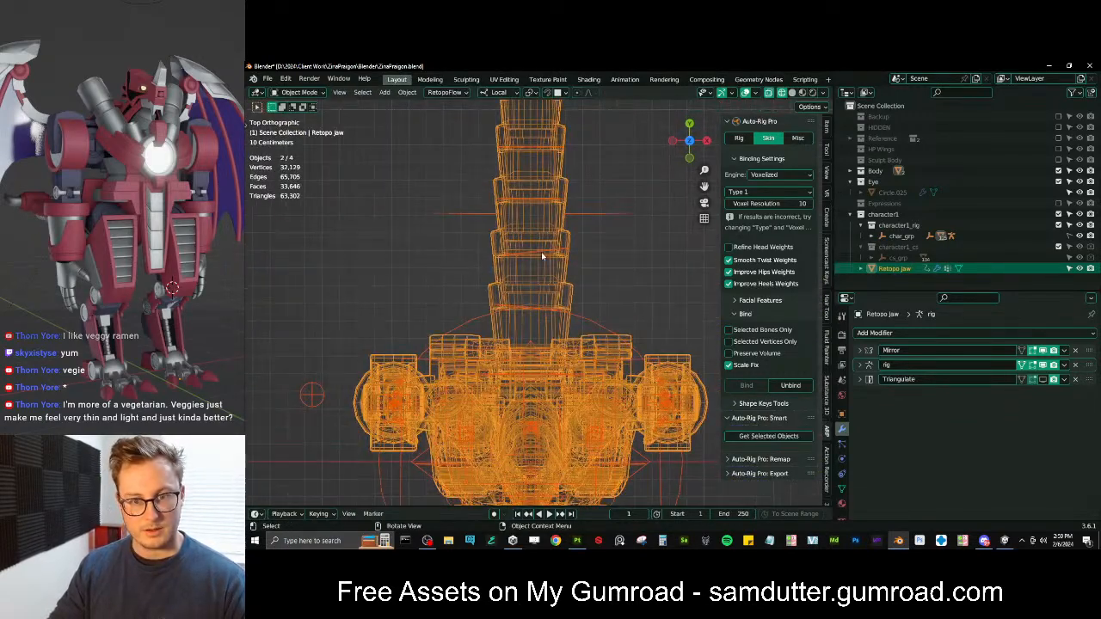
pyautogui.click(543, 254)
pyautogui.press('Tab')
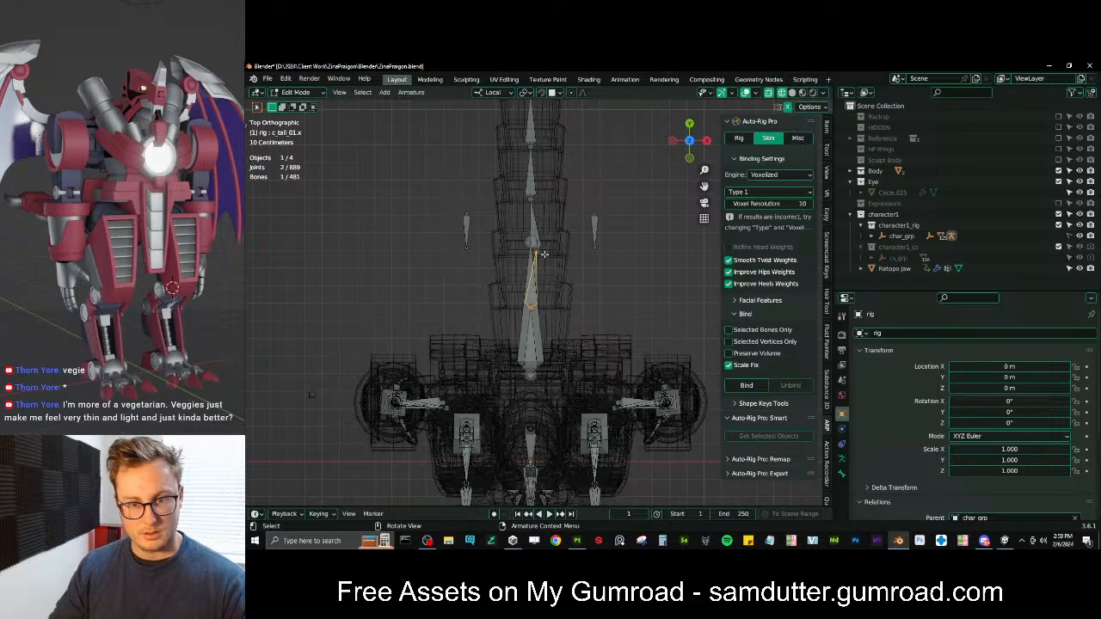
pyautogui.press('Tab')
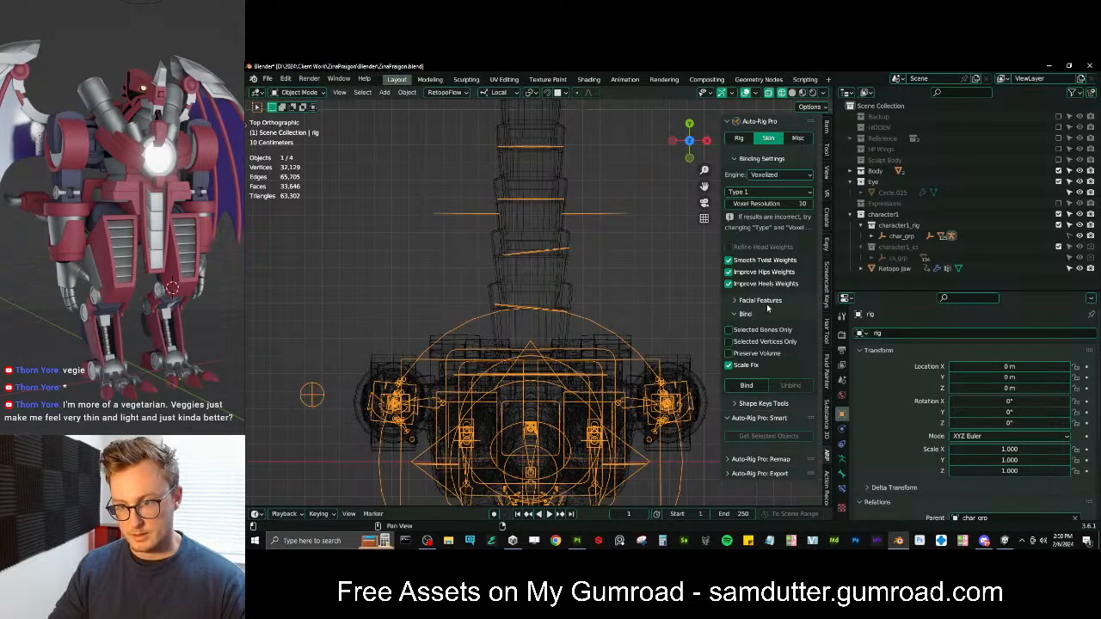
# Select the linked tail reference bones, scale them into a straight line and apply Match to Rig
pyautogui.click(737, 138)
pyautogui.press('Tab')
pyautogui.scroll(-3, 550, 251)
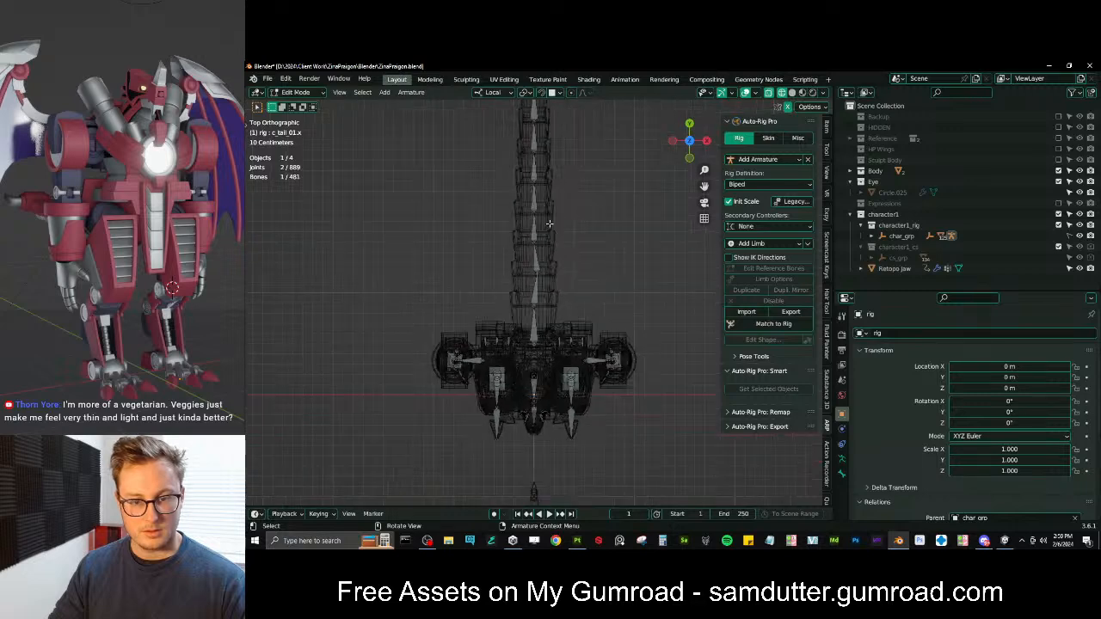
pyautogui.scroll(-3, 559, 262)
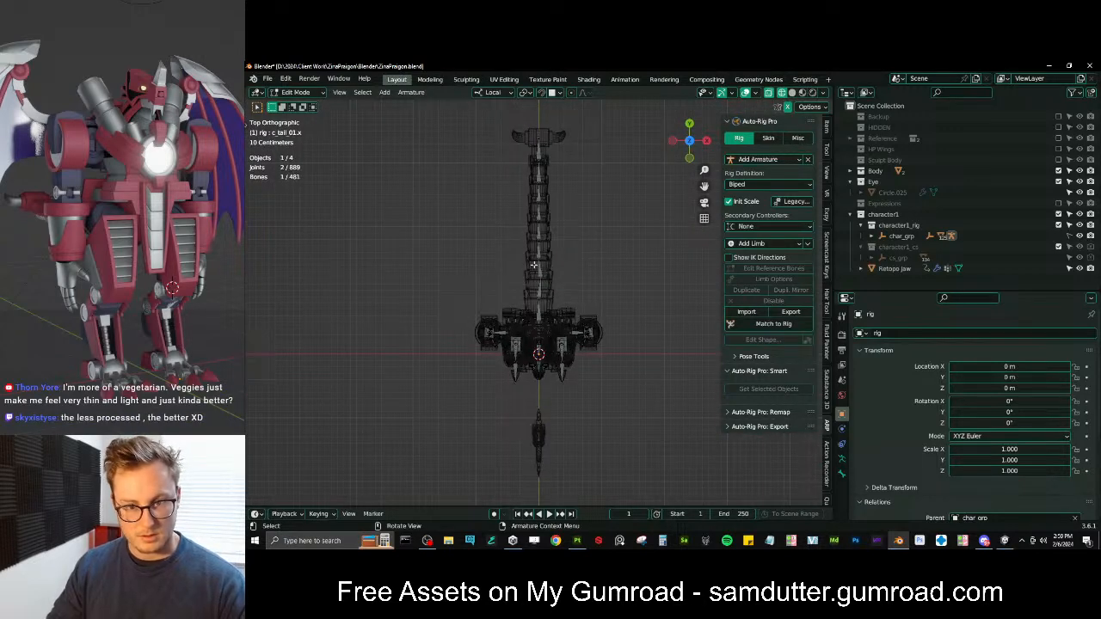
pyautogui.press('l')
pyautogui.press('.')
pyautogui.click(539, 273)
pyautogui.press('s')
pyautogui.click(534, 265)
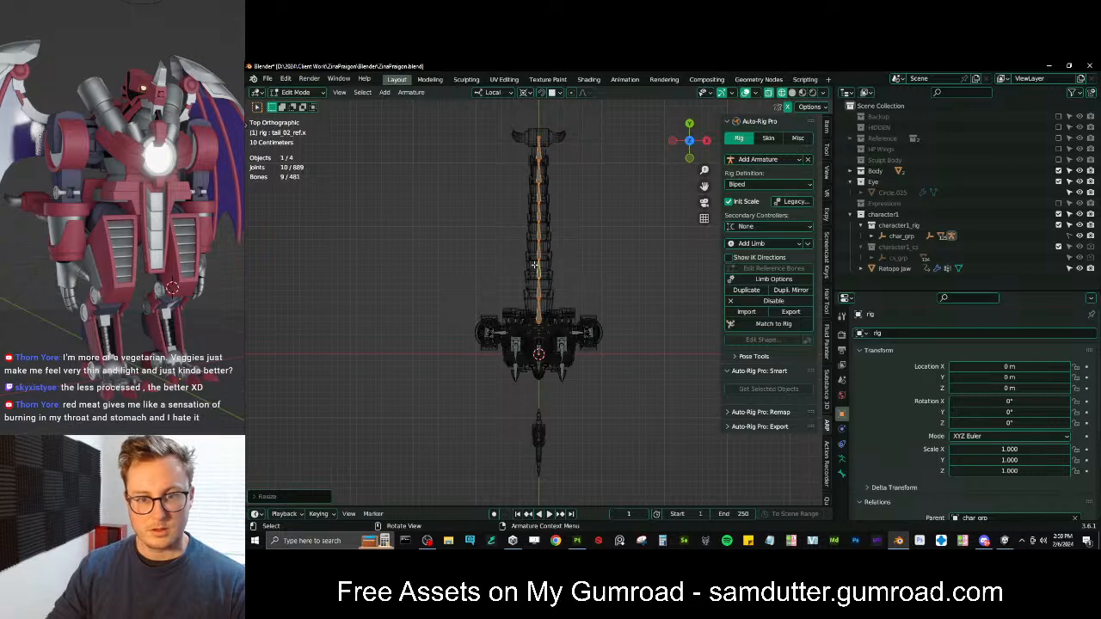
pyautogui.press('Tab')
pyautogui.click(778, 325)
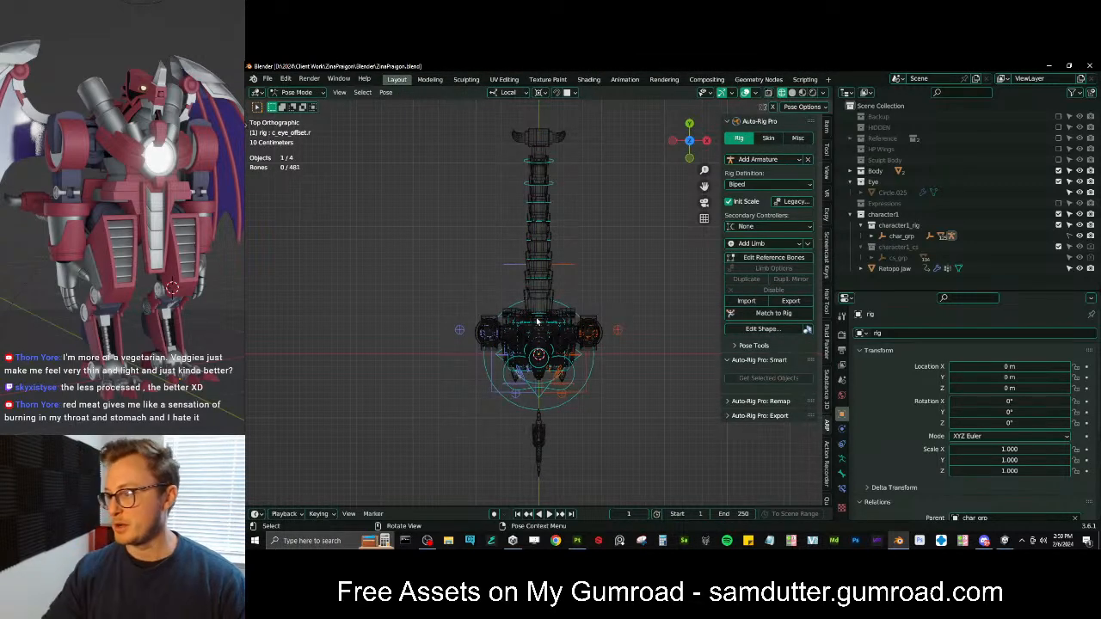
# Add the robot mesh to the rig selection in side view and return the mesh to weight painting
pyautogui.moveTo(474, 239); pyautogui.dragTo(511, 273, button='middle')
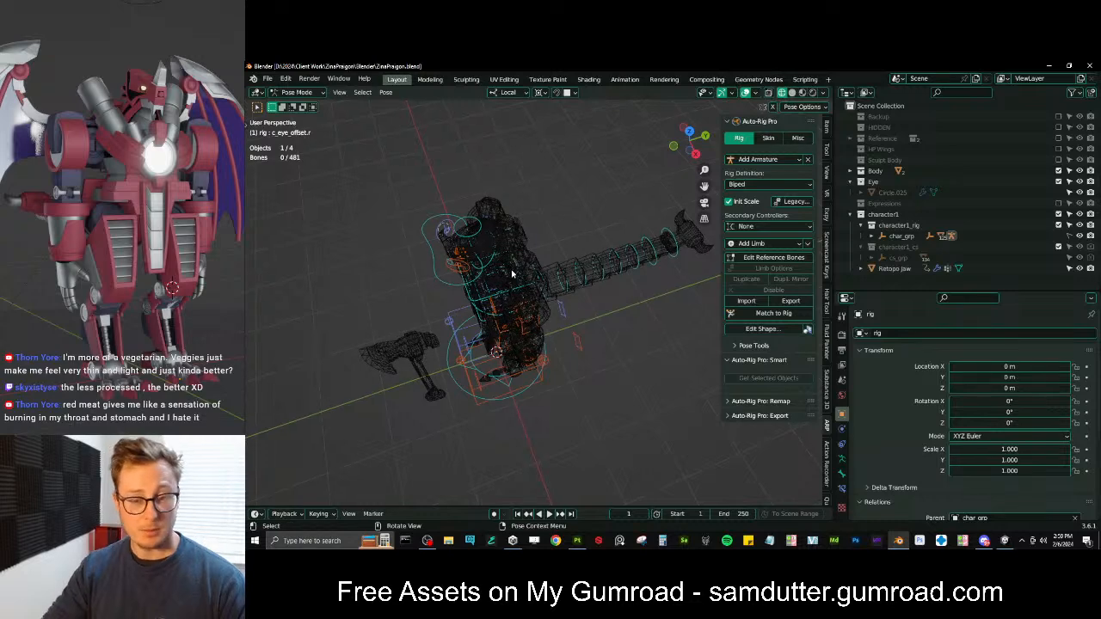
pyautogui.press('KP_3')
pyautogui.scroll(5, 567, 320)
pyautogui.hotkey('ctrl', 'Tab')
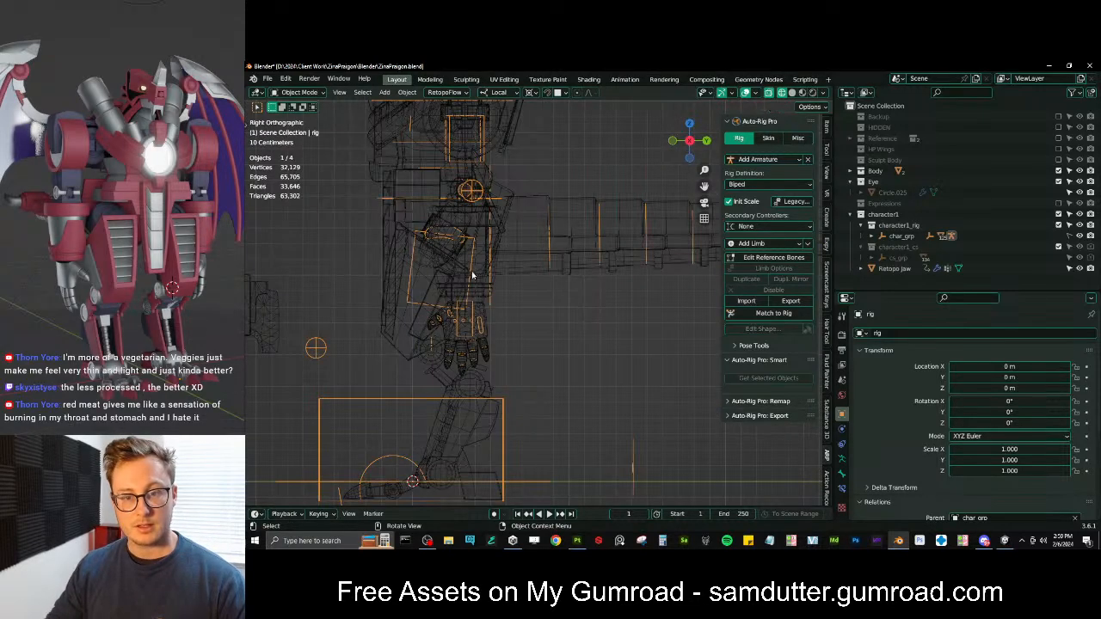
pyautogui.keyDown('shift'); pyautogui.click(567, 271); pyautogui.keyUp('shift')
pyautogui.hotkey('ctrl', 'Tab')
pyautogui.click(548, 240)
# Make c_tail_01.x the active bone and try a weight gradient along the first tail segments
pyautogui.keyDown('ctrl'); pyautogui.click(546, 241); pyautogui.keyUp('ctrl')
pyautogui.hotkey('ctrl', 'l')
pyautogui.press('m')
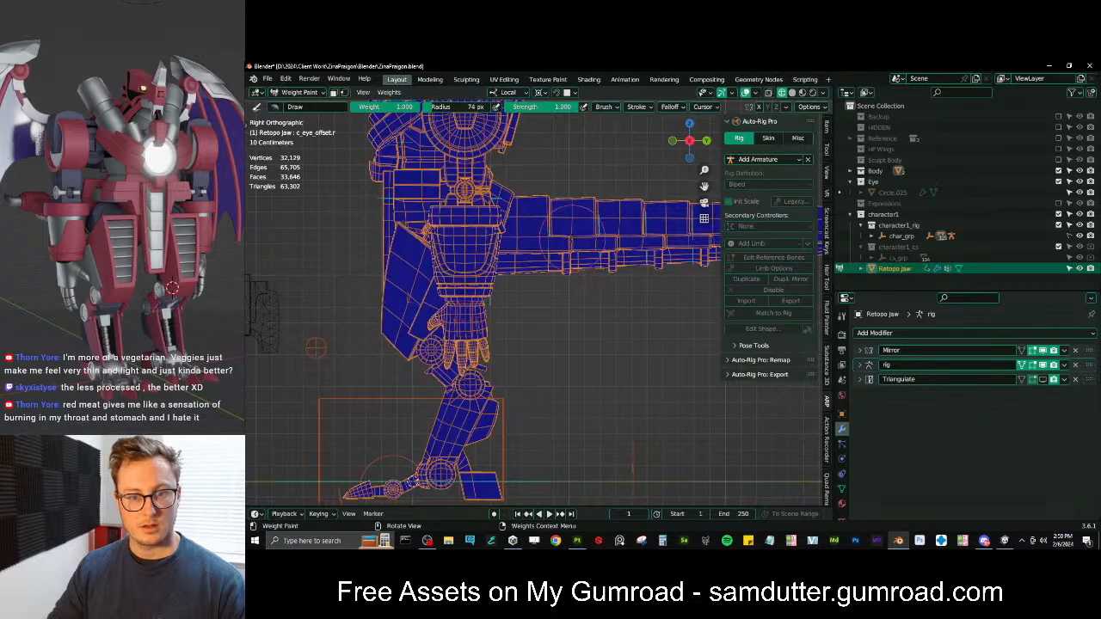
pyautogui.scroll(3, 545, 230)
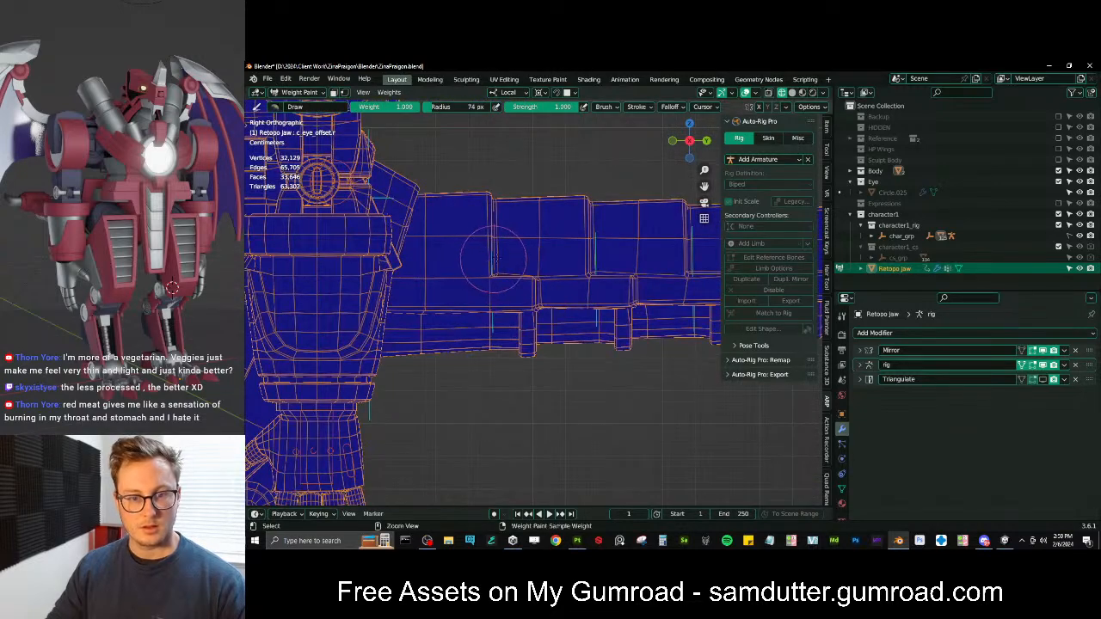
pyautogui.scroll(-2, 490, 251)
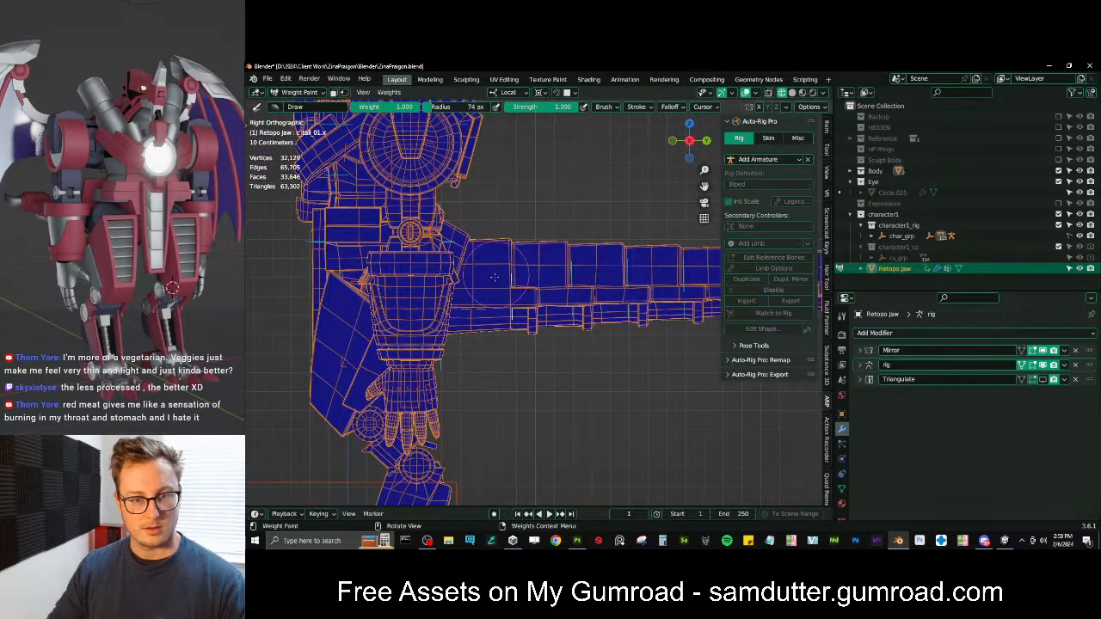
pyautogui.keyDown('alt'); pyautogui.moveTo(513, 284); pyautogui.dragTo(605, 284); pyautogui.keyUp('alt')
pyautogui.hotkey('ctrl', 'z')
# Separate the linked tail geometry from the robot mesh into its own object and select it in object mode
pyautogui.press('Tab')
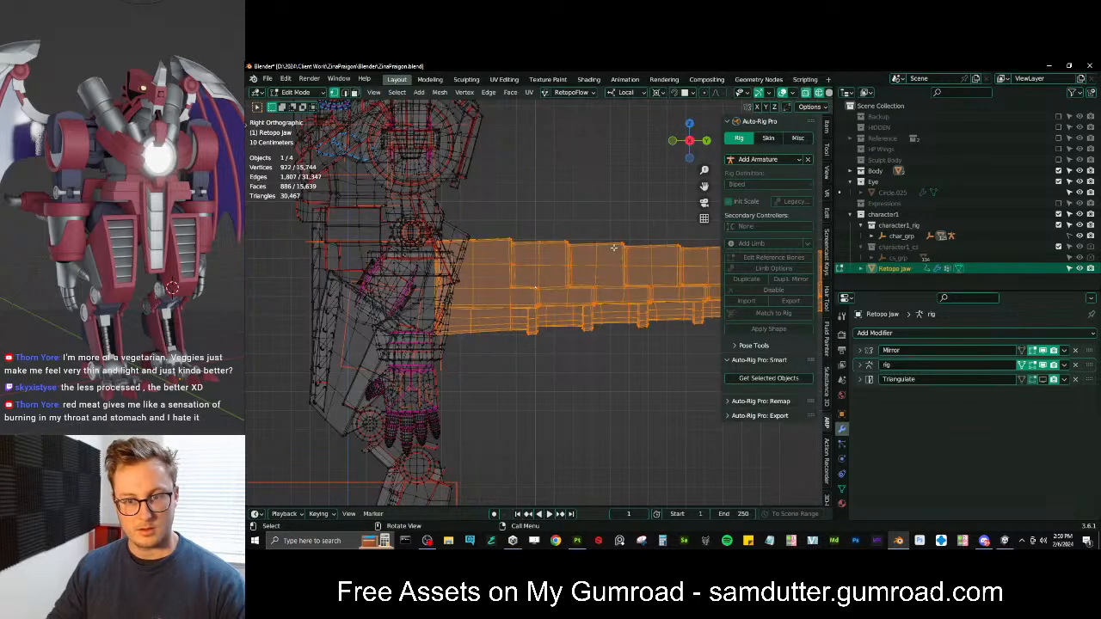
pyautogui.click(613, 247)
pyautogui.hotkey('ctrl', 'l')
pyautogui.press('p')
pyautogui.click(614, 248)
pyautogui.press('Tab')
pyautogui.hotkey('ctrl', 'Tab')
pyautogui.click(591, 276)
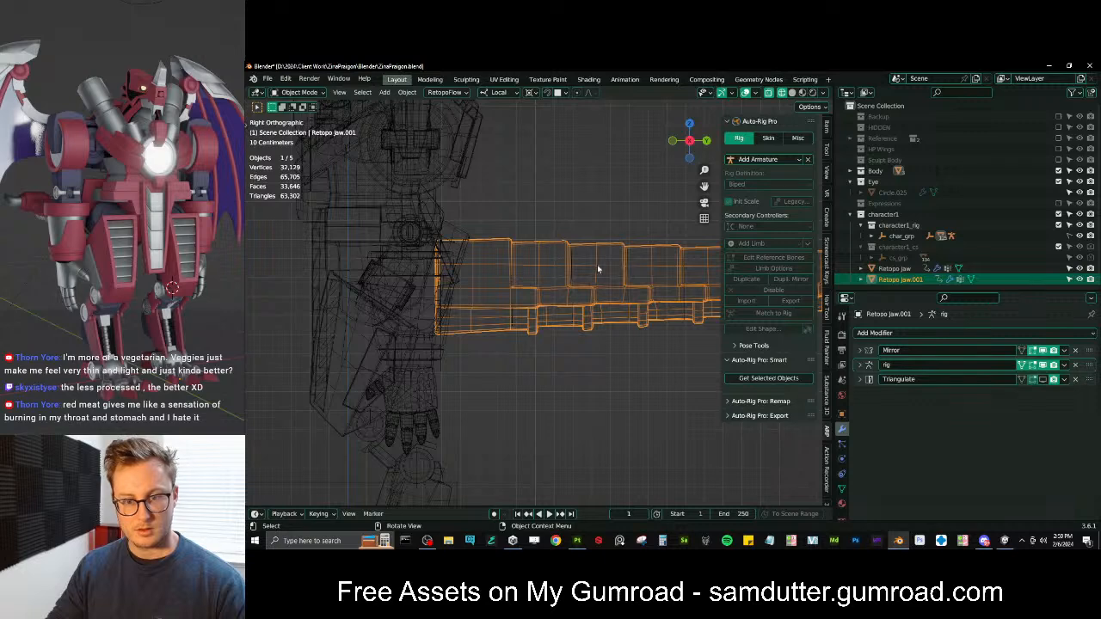
# Select the rig together with the separated tail and switch the tail to weight painting with c_tail_01.x active
pyautogui.keyDown('shift'); pyautogui.click(628, 304); pyautogui.keyUp('shift')
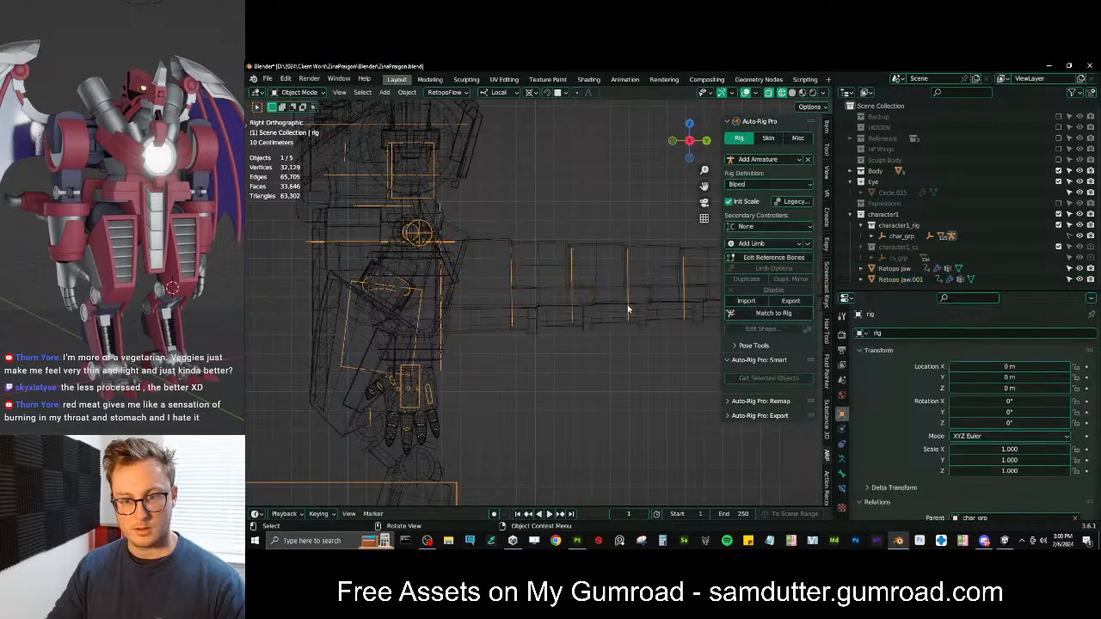
pyautogui.keyDown('shift'); pyautogui.click(628, 308); pyautogui.keyUp('shift')
pyautogui.hotkey('ctrl', 'Tab')
pyautogui.click(569, 274)
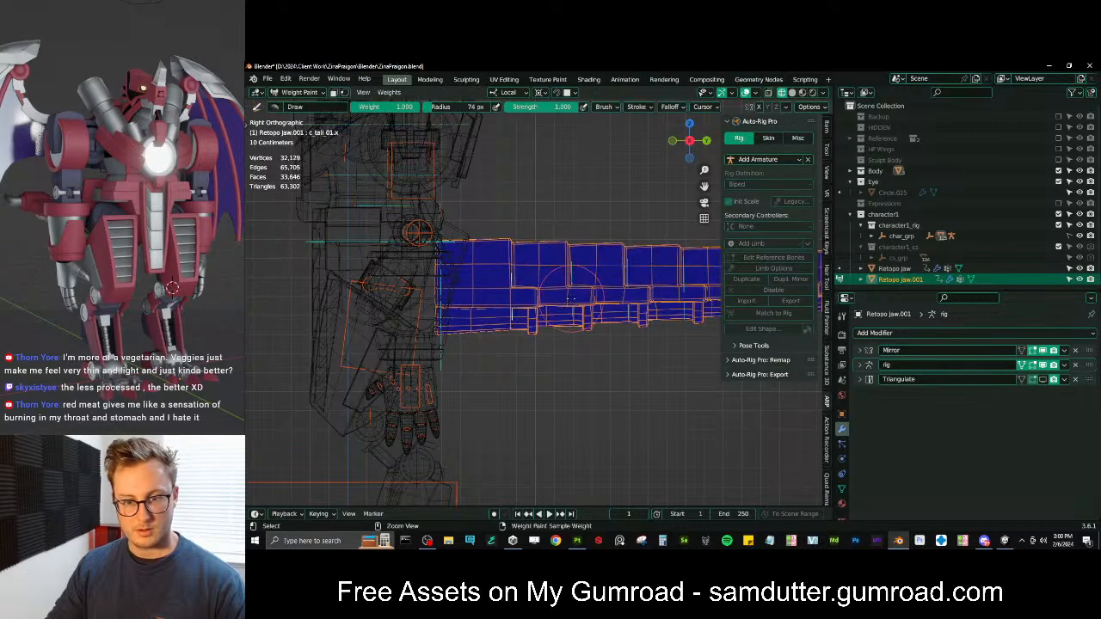
pyautogui.keyDown('ctrl'); pyautogui.click(513, 277); pyautogui.keyUp('ctrl')
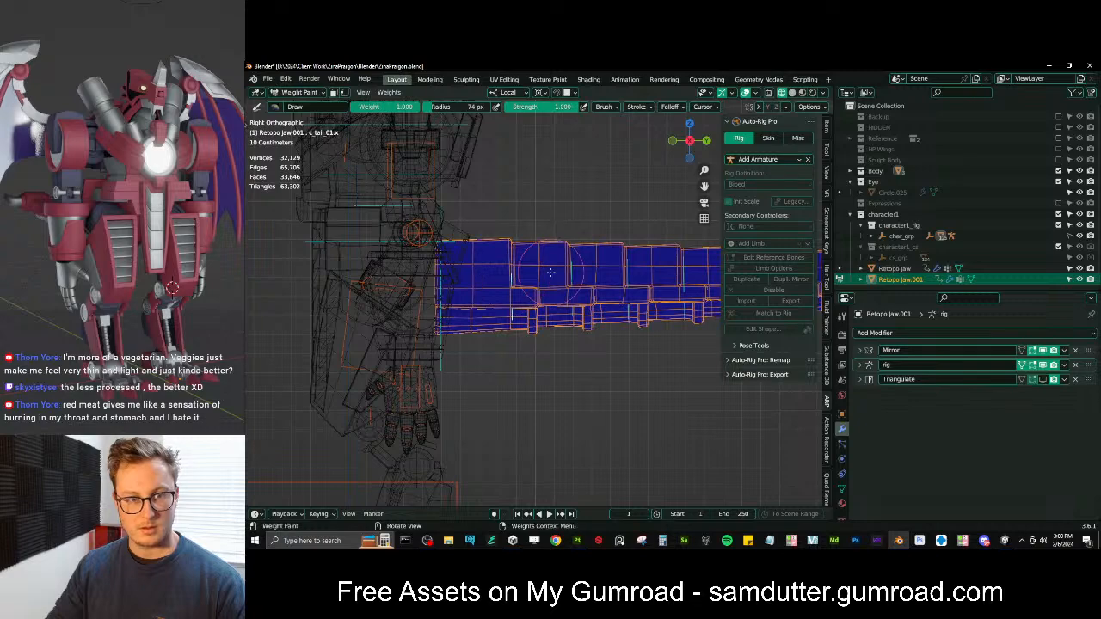
# Leave weight painting on the tail, then select and hide the main robot body mesh
pyautogui.moveTo(563, 269); pyautogui.dragTo(583, 293, button='middle')
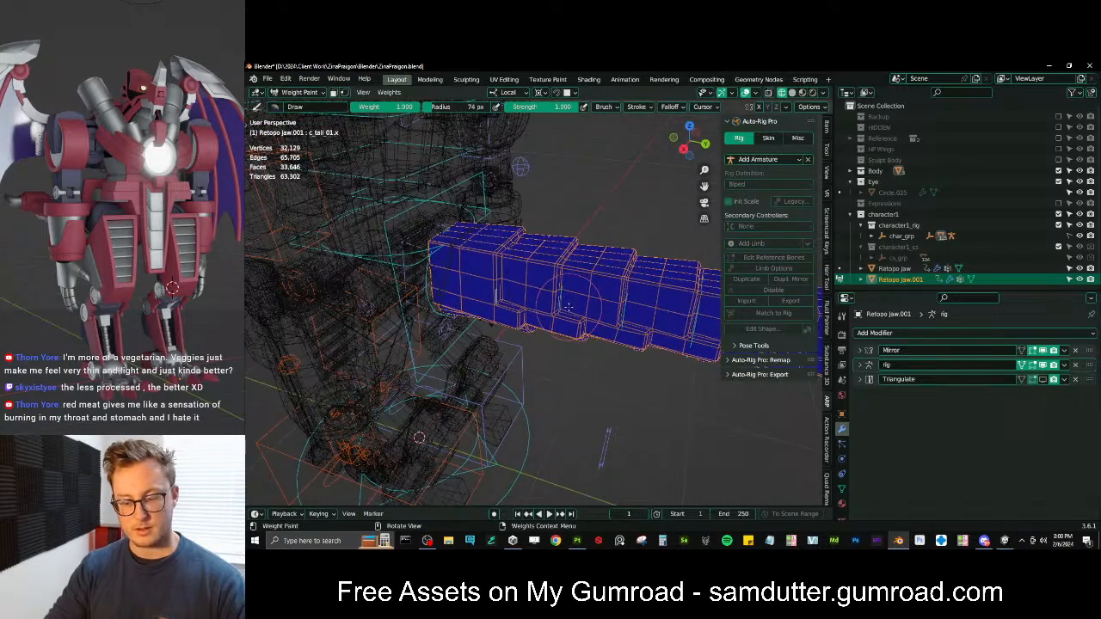
pyautogui.press('KP_3')
pyautogui.moveTo(448, 301); pyautogui.dragTo(443, 282, button='middle')
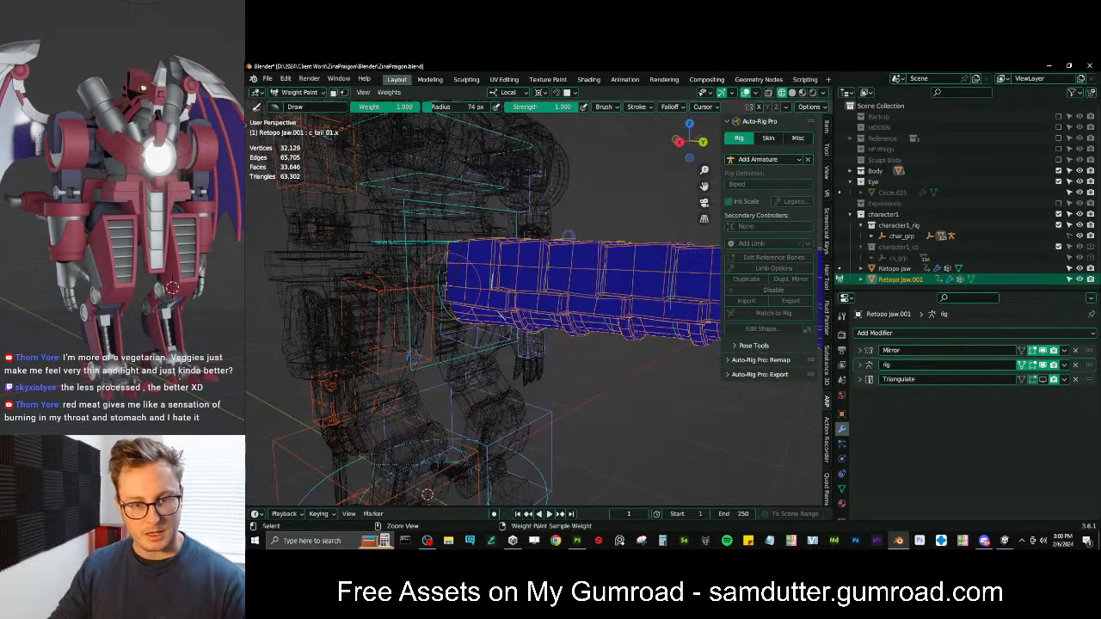
pyautogui.keyDown('ctrl'); pyautogui.click(442, 280); pyautogui.keyUp('ctrl')
pyautogui.keyDown('ctrl'); pyautogui.click(441, 282); pyautogui.keyUp('ctrl')
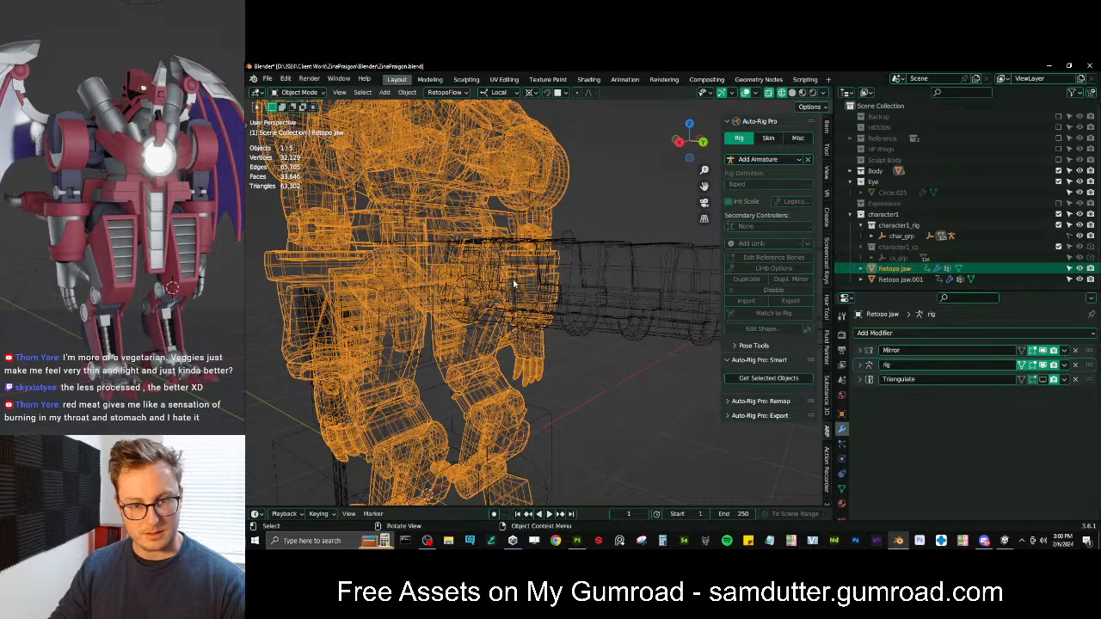
pyautogui.scroll(-5, 510, 284)
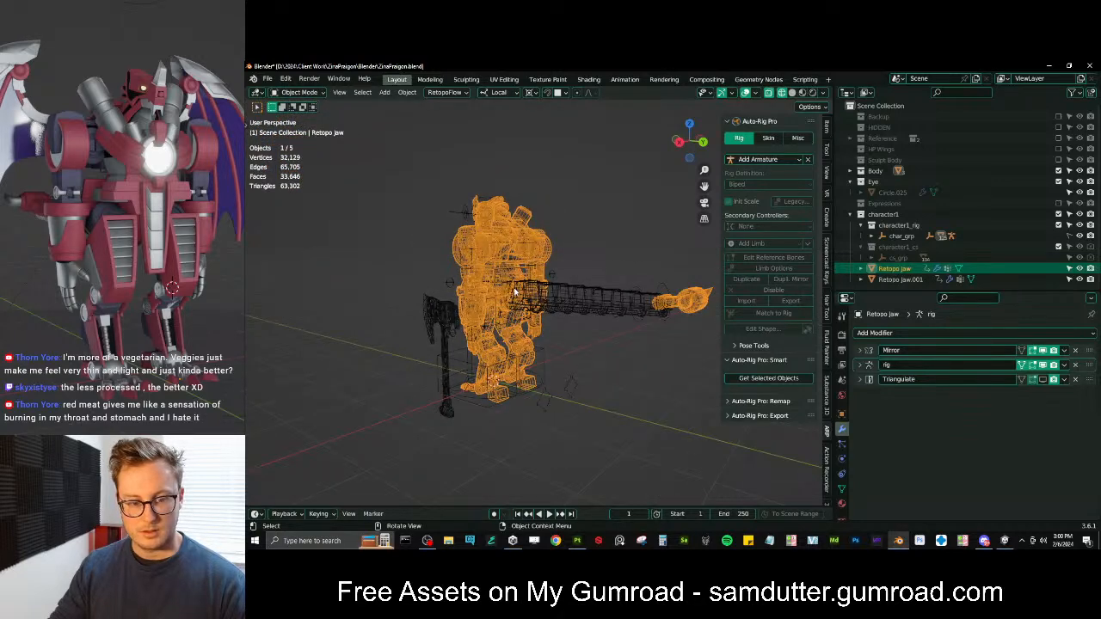
pyautogui.press('h')
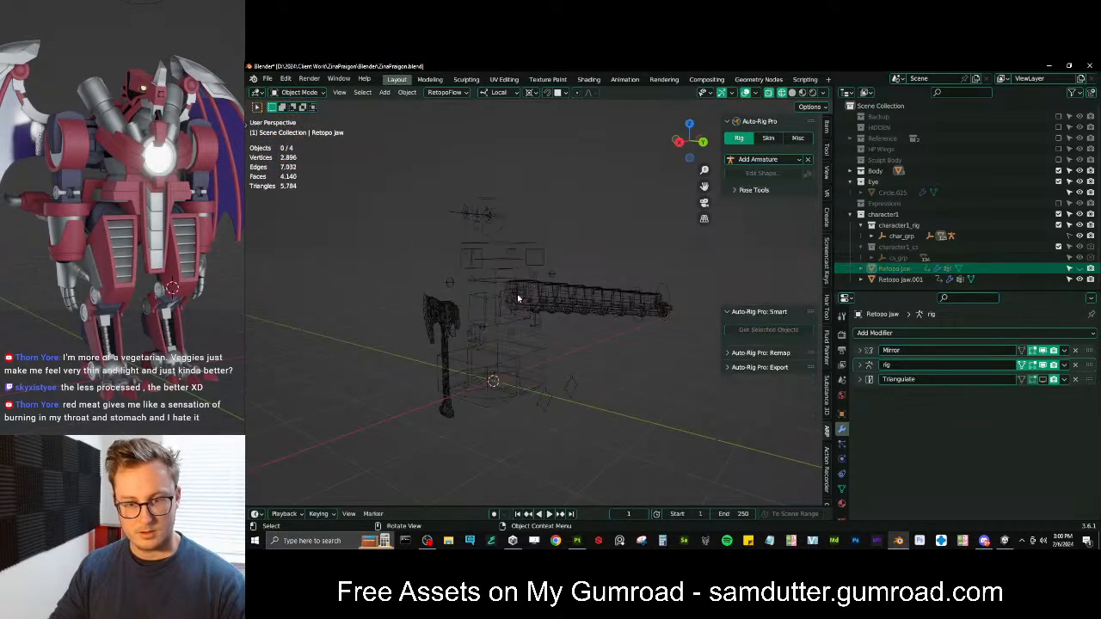
# Select the rig, add the separated tail mesh and switch the tail to weight painting
pyautogui.moveTo(542, 296); pyautogui.dragTo(536, 294, button='middle')
pyautogui.click(540, 274)
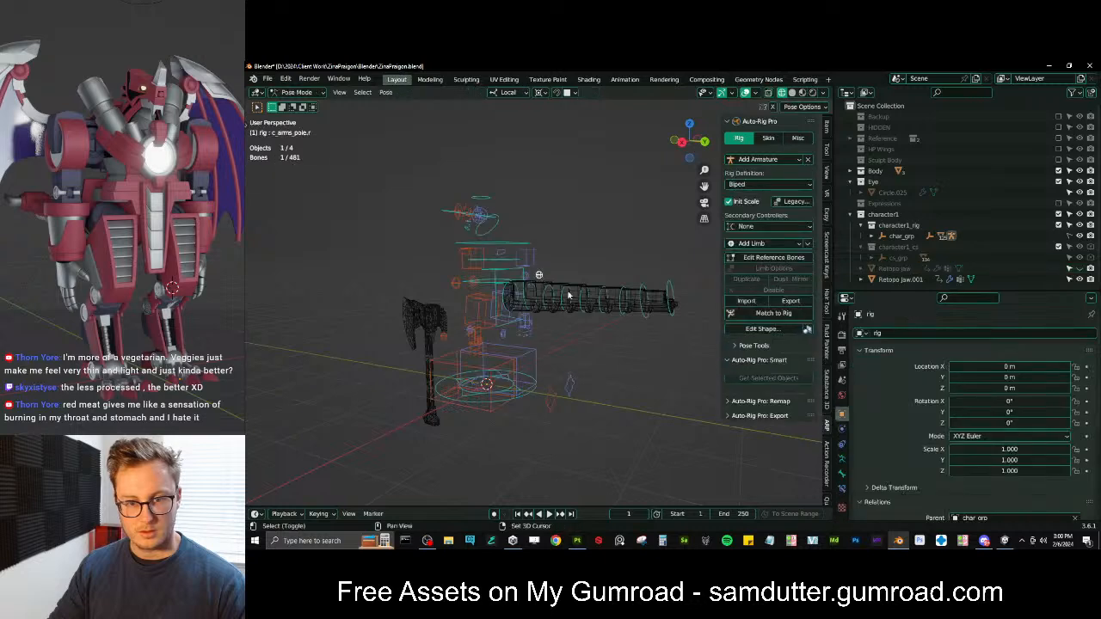
pyautogui.keyDown('shift'); pyautogui.click(571, 293); pyautogui.keyUp('shift')
pyautogui.hotkey('ctrl', 'Tab')
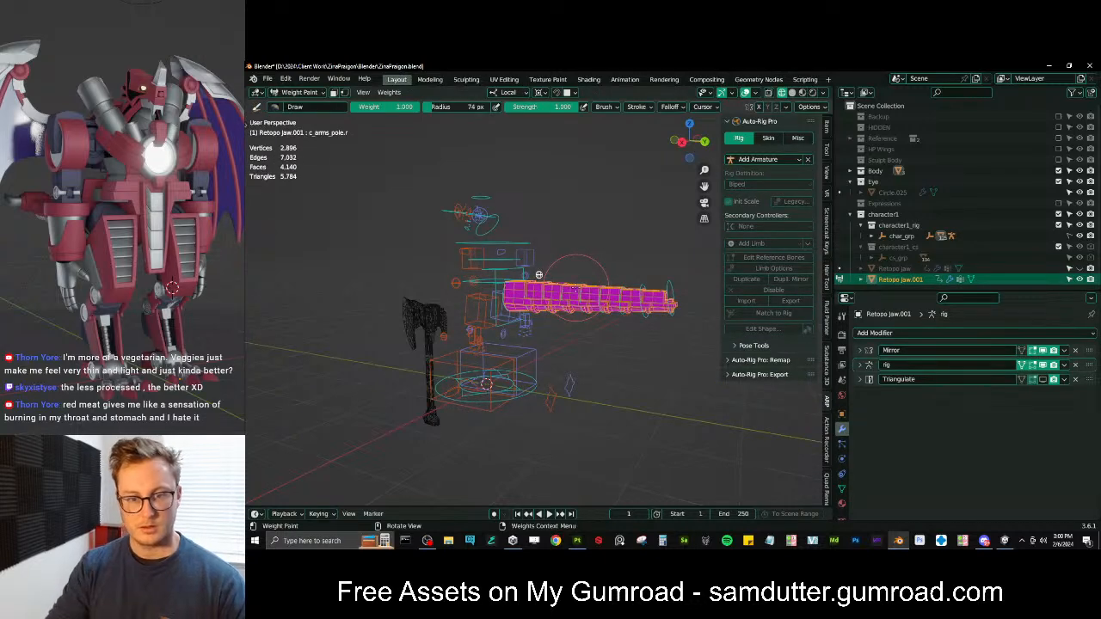
# Make c_tail_00.x the active bone and examine its weight distribution along the tail from the side
pyautogui.press('KP_3')
pyautogui.scroll(7, 578, 290)
pyautogui.moveTo(578, 295); pyautogui.dragTo(599, 306, button='middle')
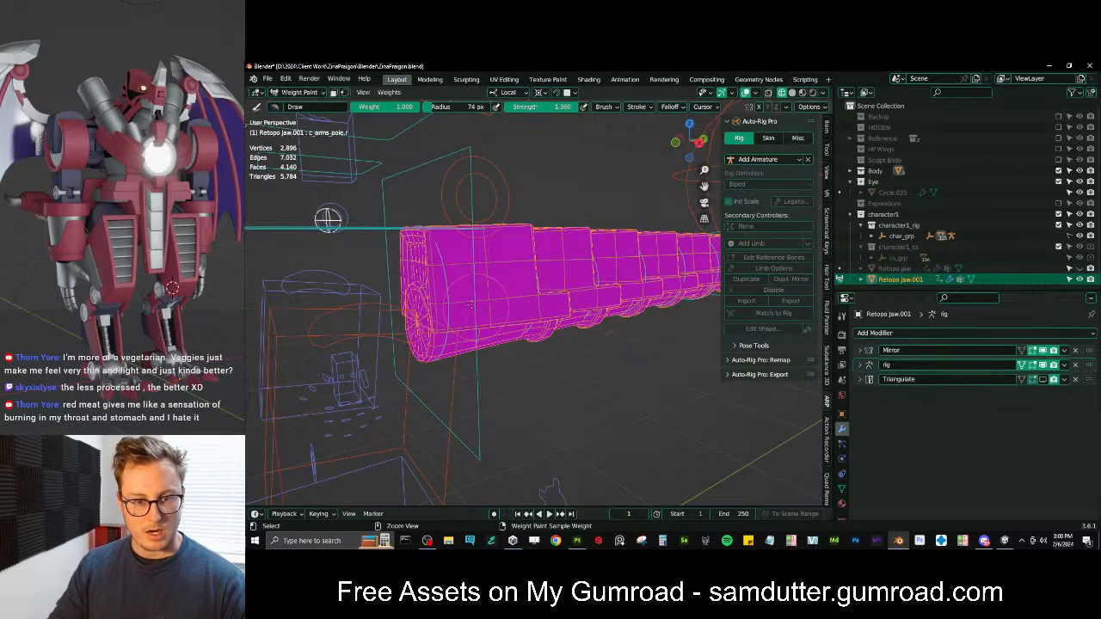
pyautogui.keyDown('ctrl'); pyautogui.click(328, 219); pyautogui.keyUp('ctrl')
pyautogui.press('KP_3')
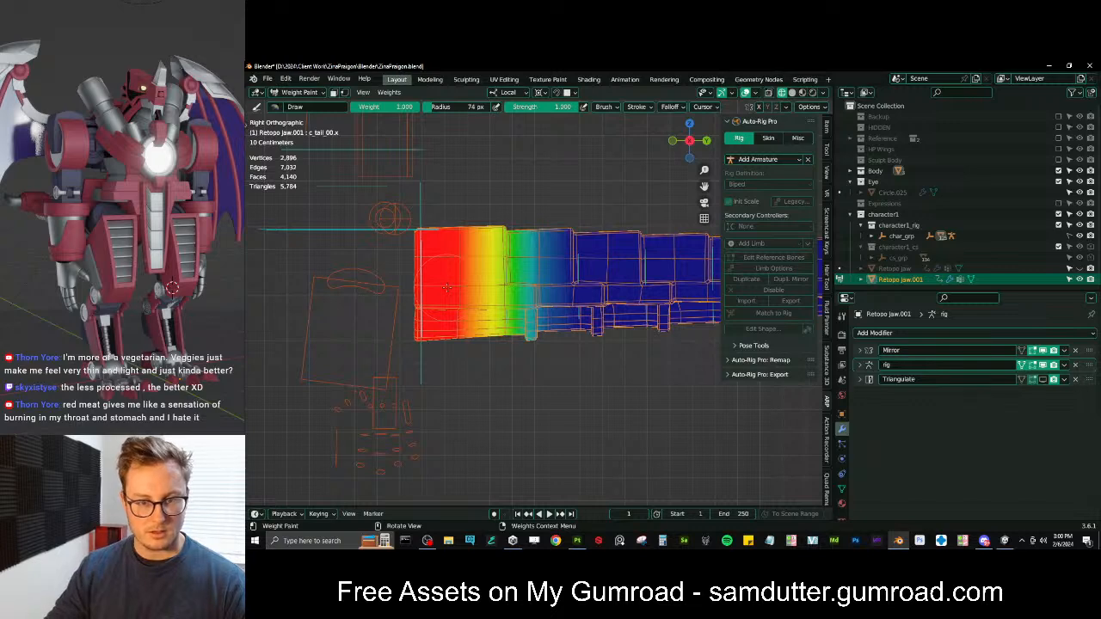
pyautogui.scroll(2, 499, 273)
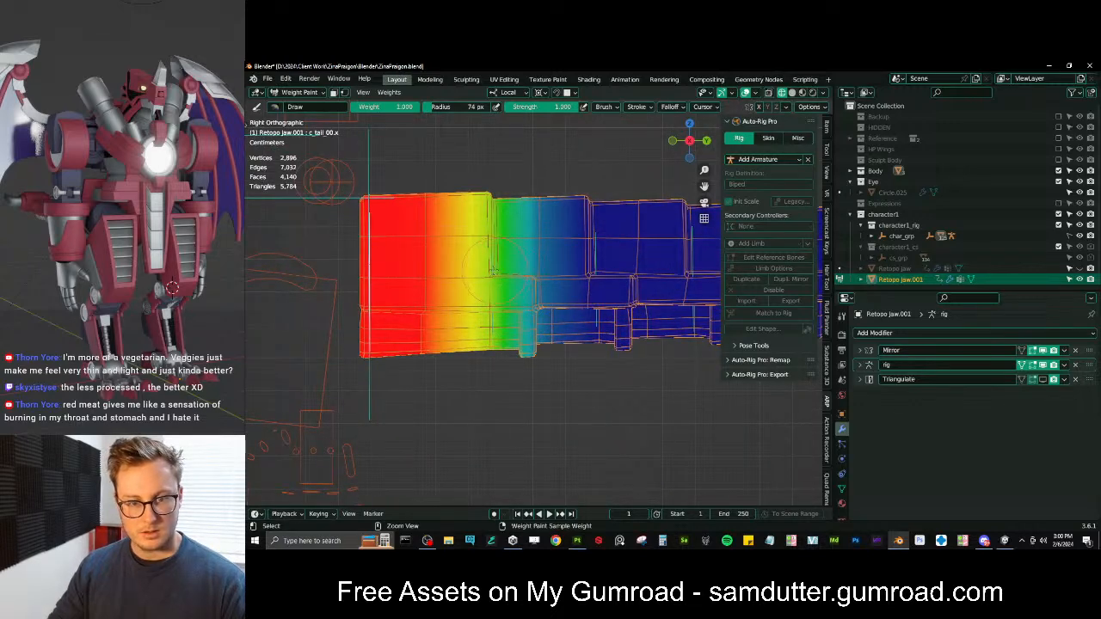
pyautogui.moveTo(492, 271); pyautogui.dragTo(482, 274, button='middle')
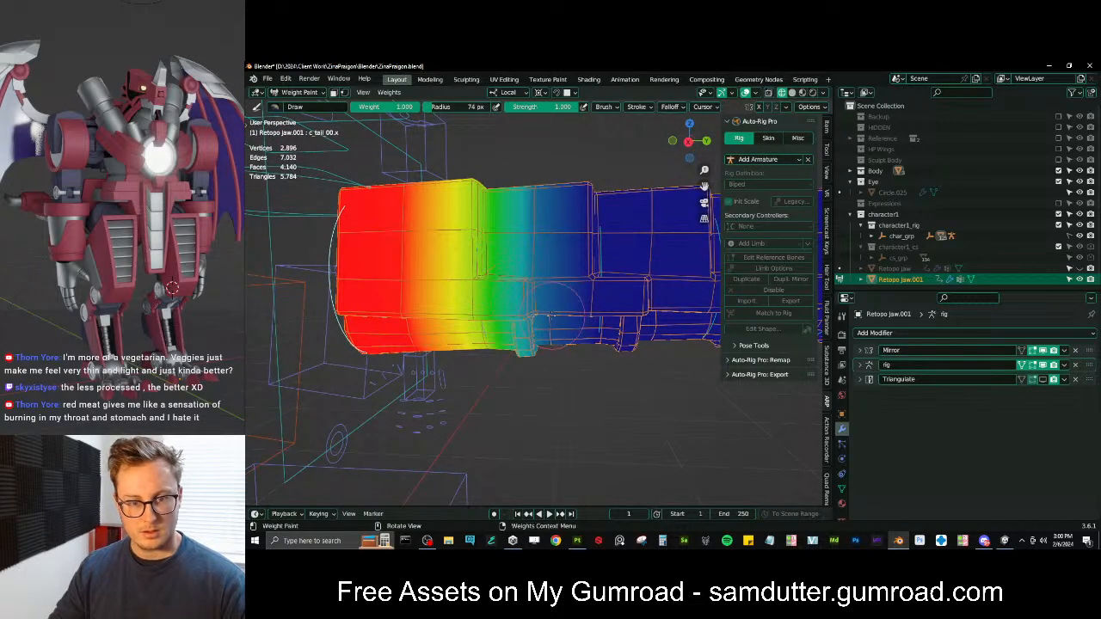
# Toggle the rig's In Front display, then select the rig with the tail mesh and return the tail to weight painting
pyautogui.hotkey('ctrl', 'Tab')
pyautogui.scroll(-3, 403, 215)
pyautogui.scroll(-1, 422, 216)
pyautogui.click(470, 206)
pyautogui.press('q')
pyautogui.click(513, 345)
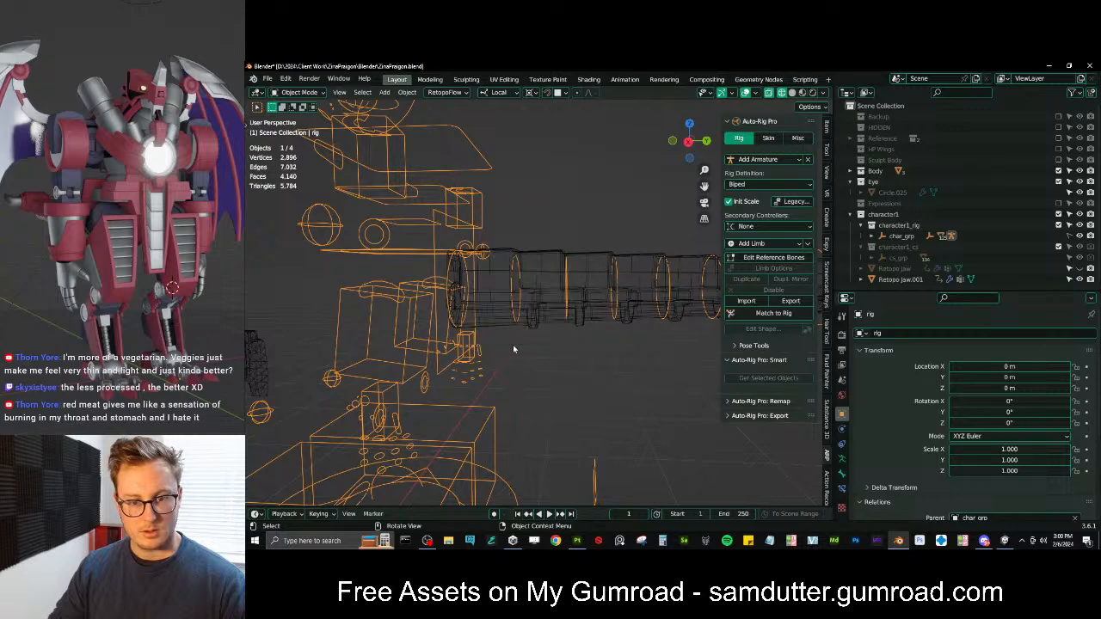
pyautogui.keyDown('shift'); pyautogui.click(555, 280); pyautogui.keyUp('shift')
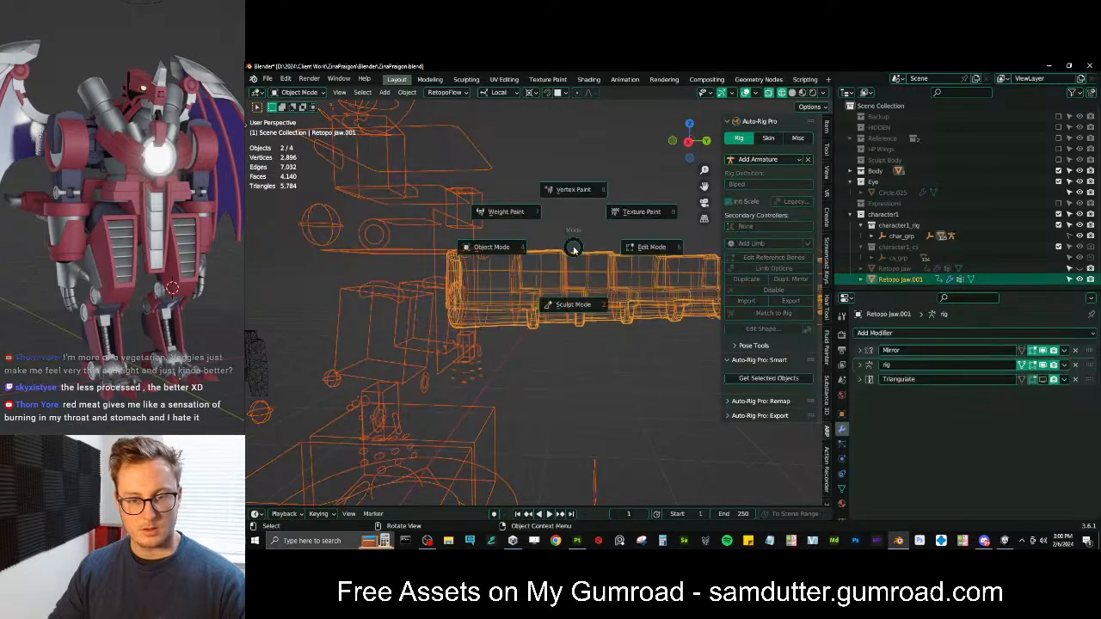
pyautogui.hotkey('ctrl', 'Tab')
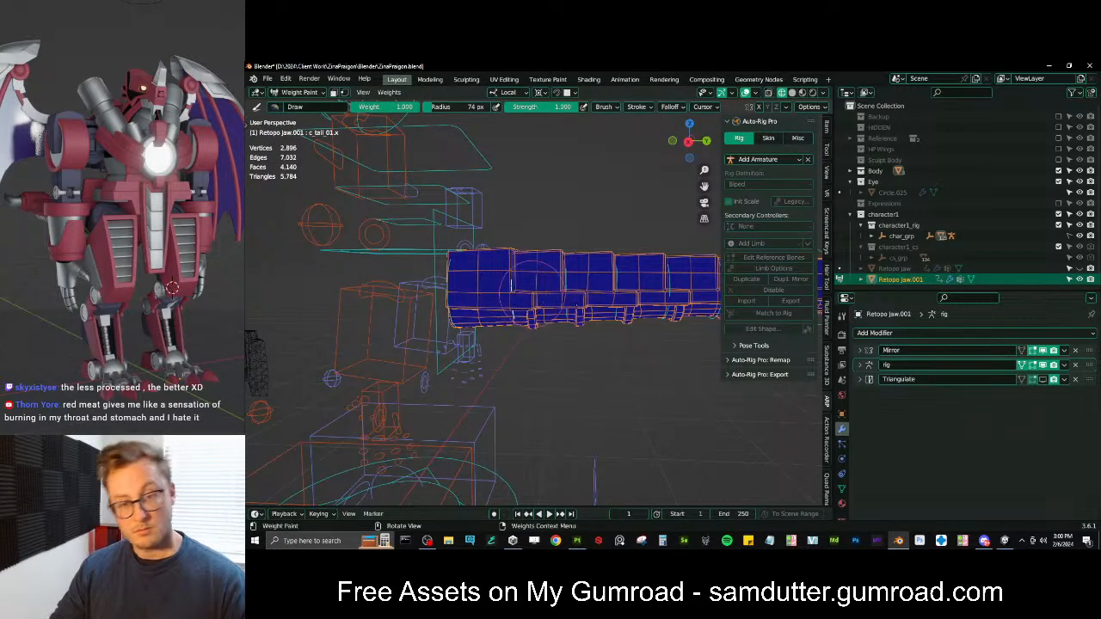
# Turn on In Front display for the rig, then select it with the tail mesh and resume weight painting
pyautogui.hotkey('ctrl', 'Tab')
pyautogui.click(572, 275)
pyautogui.rightClick(633, 272)
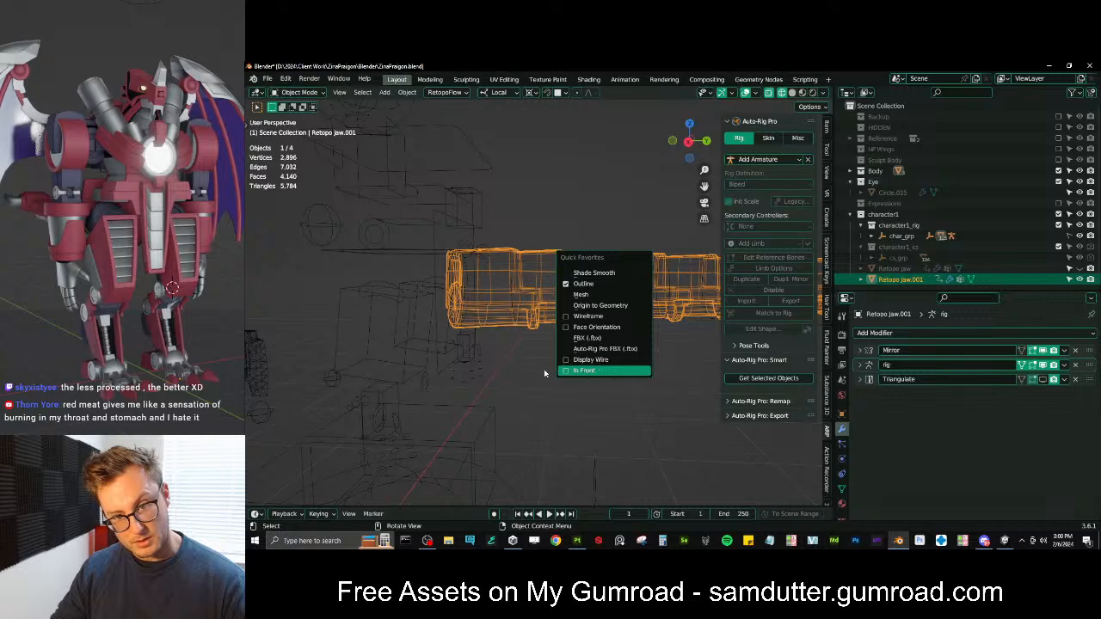
pyautogui.click(459, 249)
pyautogui.rightClick(458, 230)
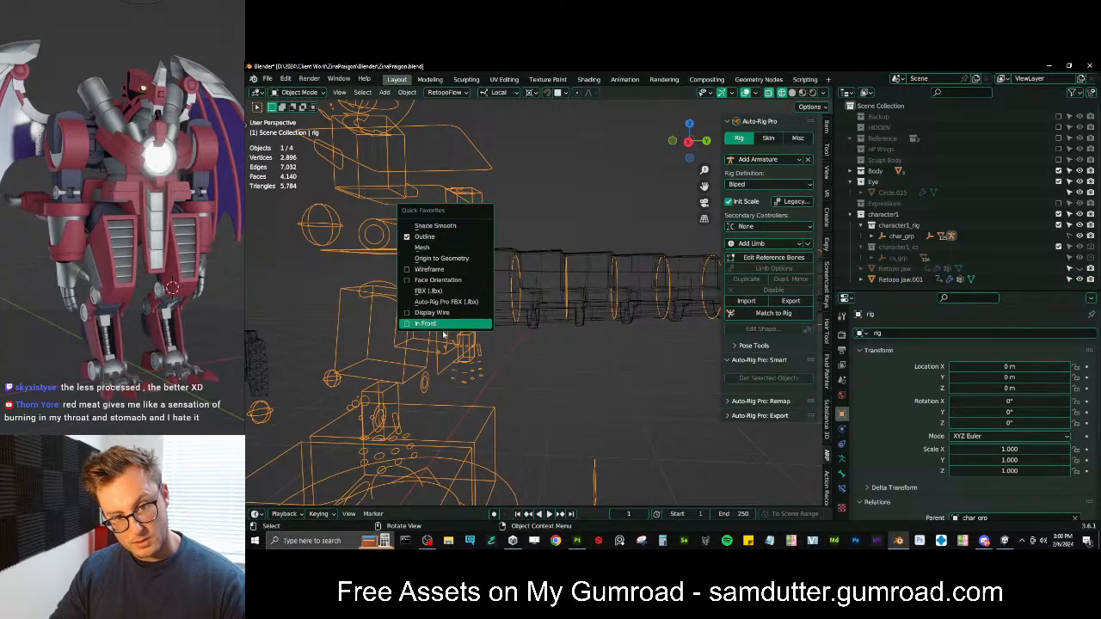
pyautogui.keyDown('shift'); pyautogui.click(541, 253); pyautogui.keyUp('shift')
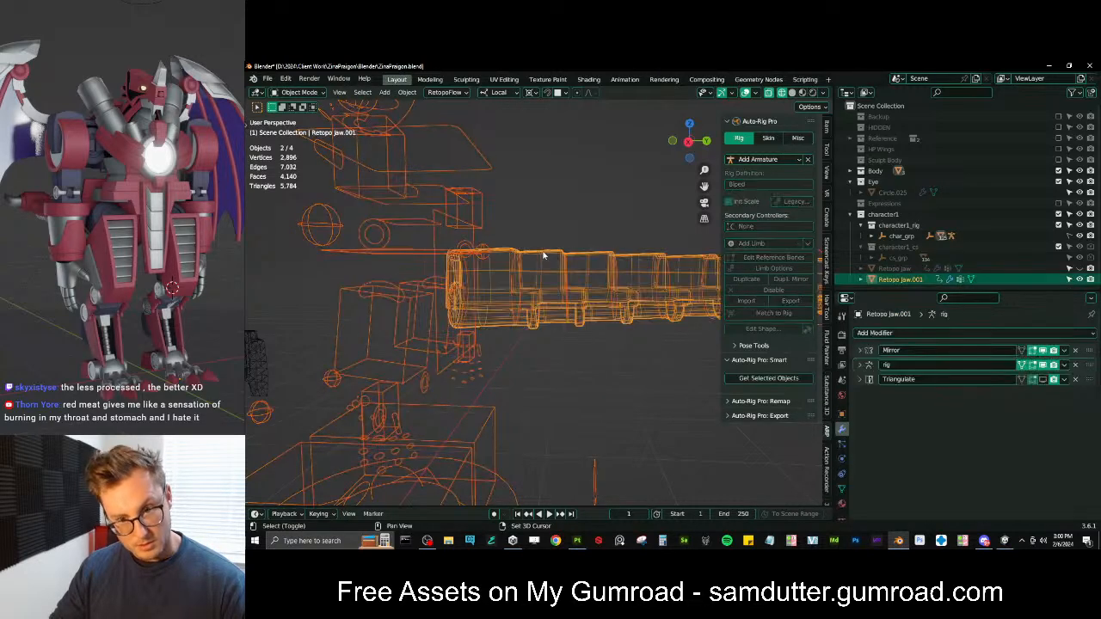
pyautogui.hotkey('ctrl', 'Tab')
pyautogui.click(502, 231)
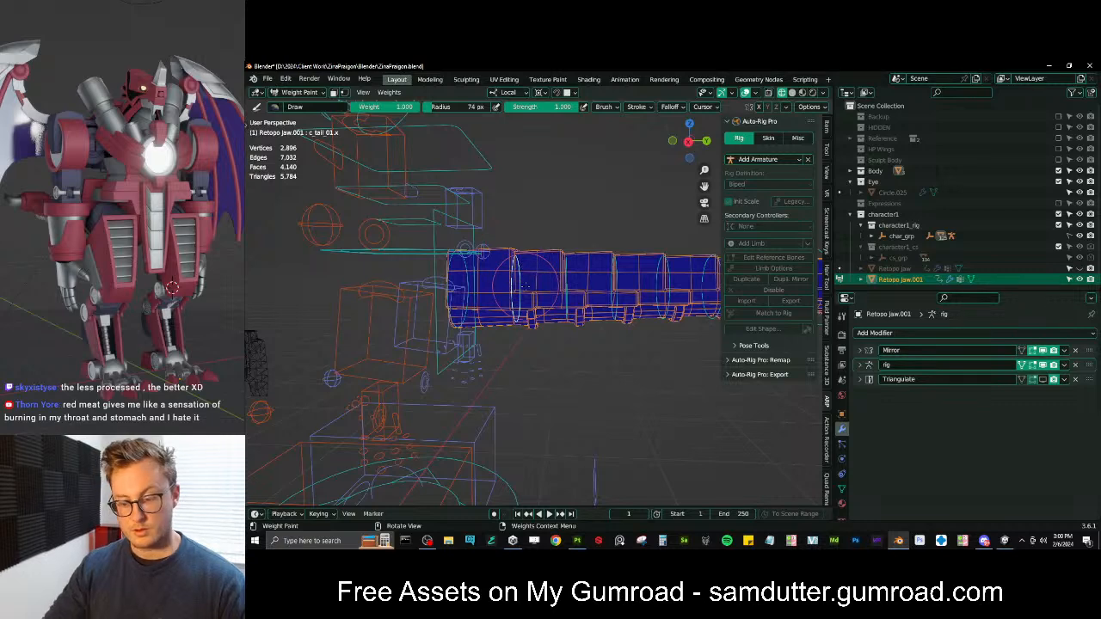
# Paint weight gradients for c_tail_01.x and c_tail_02.x, fading from full at the tail base to zero past each bone's joint
pyautogui.press('KP_3')
pyautogui.scroll(2, 534, 301)
pyautogui.keyDown('alt'); pyautogui.moveTo(507, 282); pyautogui.dragTo(582, 282); pyautogui.keyUp('alt')
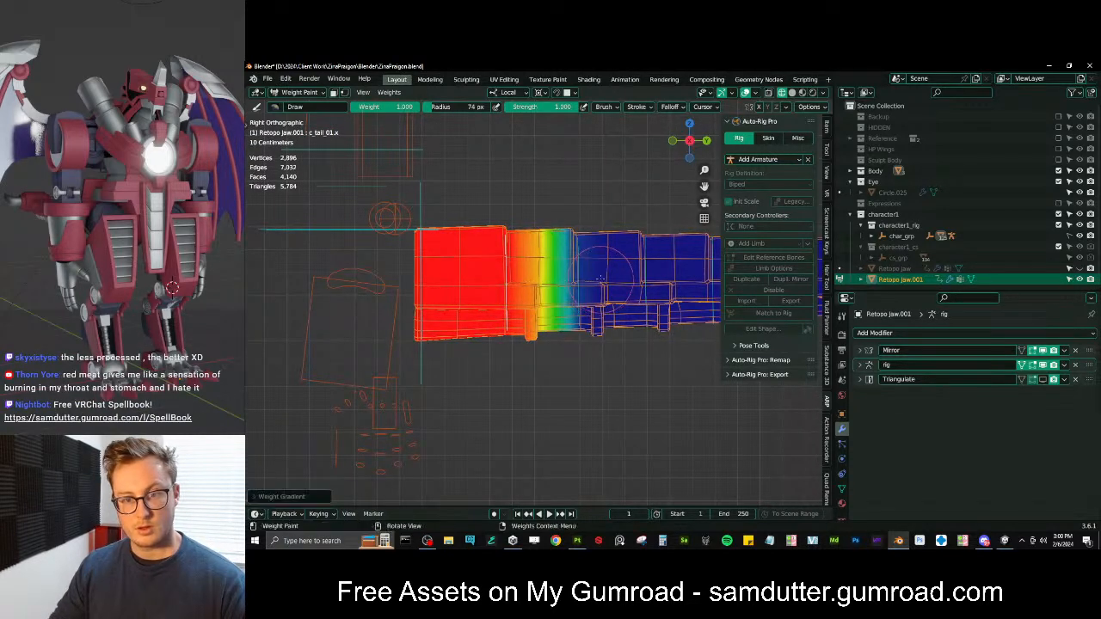
pyautogui.keyDown('shift'); pyautogui.moveTo(583, 274); pyautogui.dragTo(518, 278, button='middle'); pyautogui.keyUp('shift')
pyautogui.keyDown('ctrl'); pyautogui.click(517, 279); pyautogui.keyUp('ctrl')
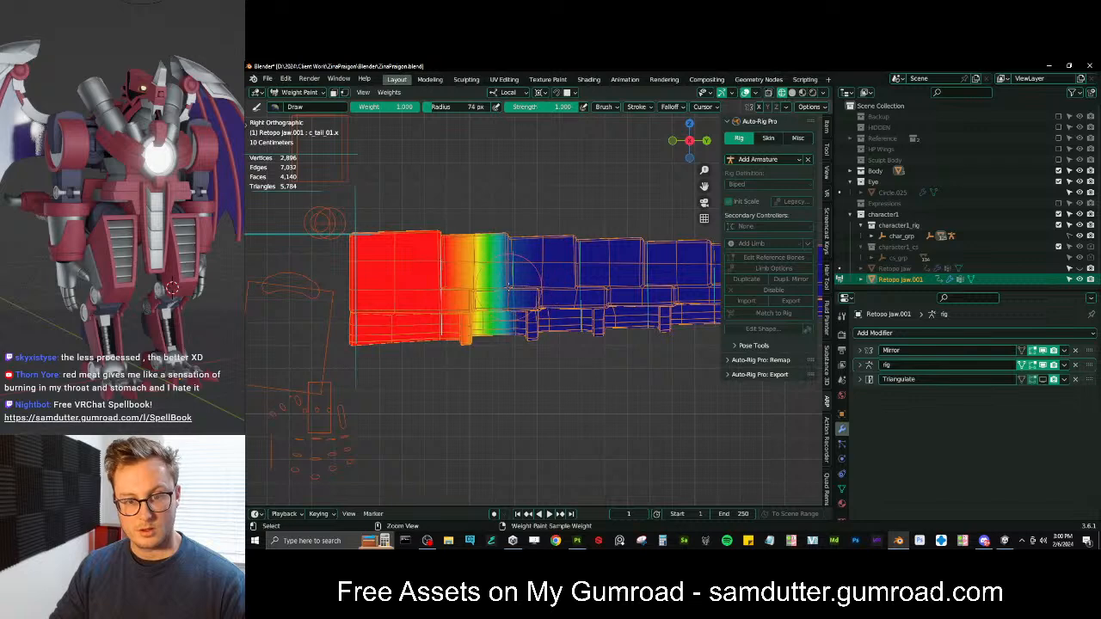
pyautogui.keyDown('ctrl'); pyautogui.click(522, 275); pyautogui.keyUp('ctrl')
pyautogui.keyDown('alt'); pyautogui.moveTo(507, 289); pyautogui.dragTo(607, 291); pyautogui.keyUp('alt')
# Paint weight gradients for c_tail_03.x and c_tail_04.x, fading from full on the base side to zero toward the tip
pyautogui.keyDown('shift'); pyautogui.moveTo(606, 288); pyautogui.dragTo(536, 280, button='middle'); pyautogui.keyUp('shift')
pyautogui.keyDown('ctrl'); pyautogui.click(528, 278); pyautogui.keyUp('ctrl')
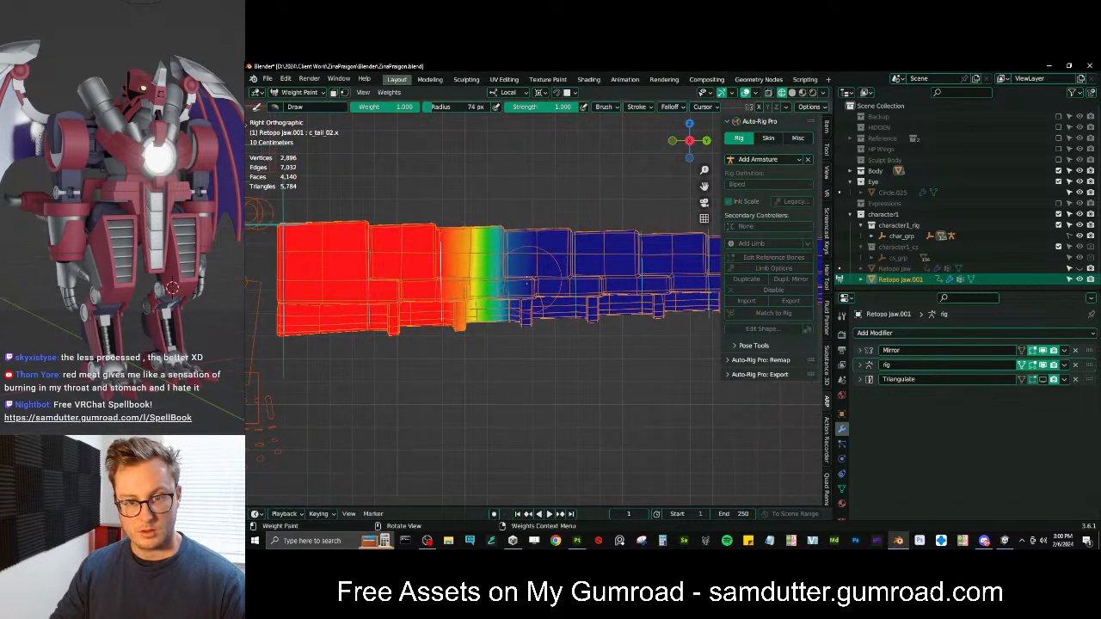
pyautogui.keyDown('ctrl'); pyautogui.click(505, 270); pyautogui.keyUp('ctrl')
pyautogui.keyDown('alt'); pyautogui.moveTo(502, 279); pyautogui.dragTo(547, 279); pyautogui.keyUp('alt')
pyautogui.moveTo(525, 279); pyautogui.dragTo(620, 277)
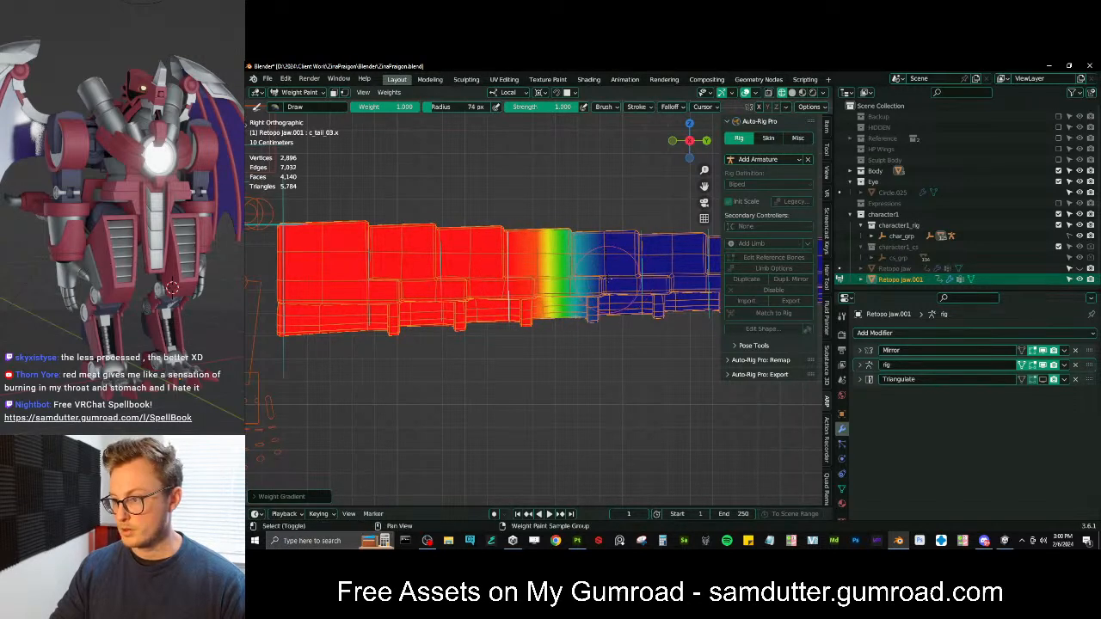
pyautogui.keyDown('shift'); pyautogui.moveTo(611, 280); pyautogui.dragTo(563, 282, button='middle'); pyautogui.keyUp('shift')
pyautogui.keyDown('ctrl'); pyautogui.click(525, 277); pyautogui.keyUp('ctrl')
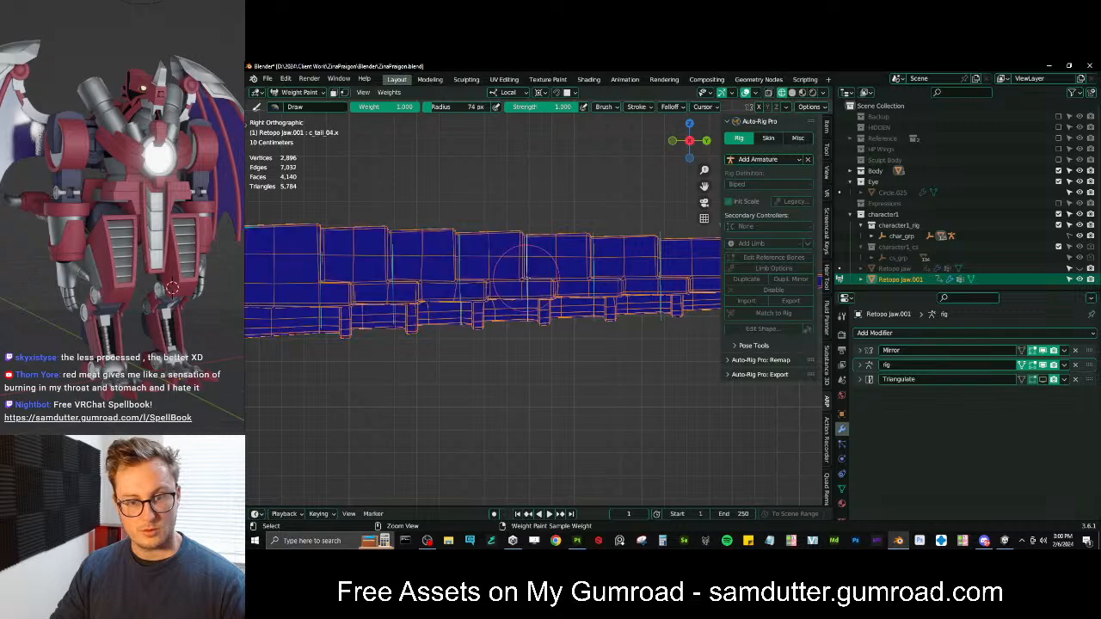
pyautogui.moveTo(526, 277); pyautogui.dragTo(625, 276)
# Paint base-to-tip weight gradients for c_tail_05.x and c_tail_06.x, with each fade across the bone's own tail segment
pyautogui.keyDown('shift'); pyautogui.moveTo(625, 276); pyautogui.dragTo(527, 276, button='middle'); pyautogui.keyUp('shift')
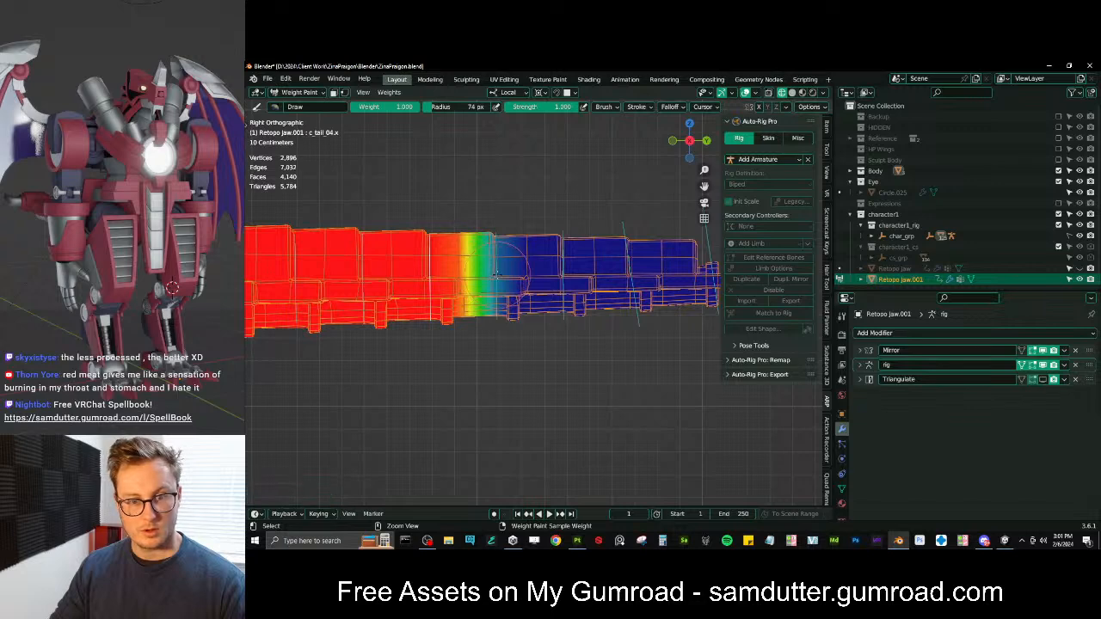
pyautogui.keyDown('ctrl'); pyautogui.click(494, 284); pyautogui.keyUp('ctrl')
pyautogui.keyDown('alt'); pyautogui.moveTo(497, 277); pyautogui.dragTo(588, 276); pyautogui.keyUp('alt')
pyautogui.keyDown('ctrl'); pyautogui.click(564, 289); pyautogui.keyUp('ctrl')
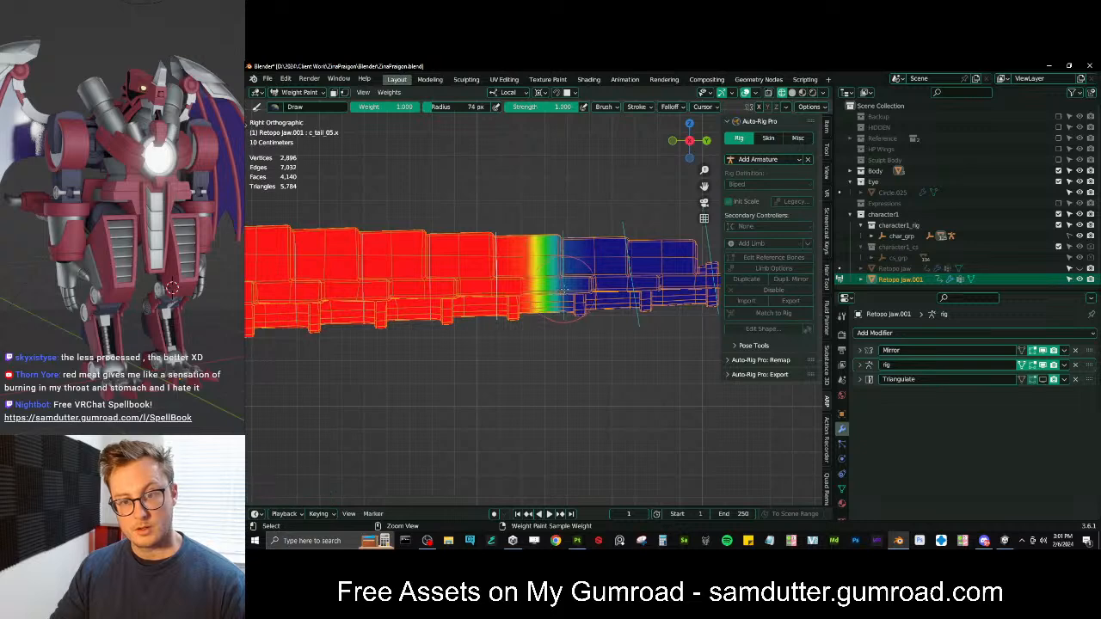
pyautogui.keyDown('ctrl'); pyautogui.click(564, 290); pyautogui.keyUp('ctrl')
pyautogui.moveTo(565, 277)
pyautogui.keyDown('alt'); pyautogui.mouseDown()
pyautogui.moveTo(583, 273)
pyautogui.moveTo(563, 275)
pyautogui.mouseUp(); pyautogui.keyUp('alt')
pyautogui.keyDown('alt'); pyautogui.moveTo(638, 271); pyautogui.dragTo(652, 275); pyautogui.keyUp('alt')
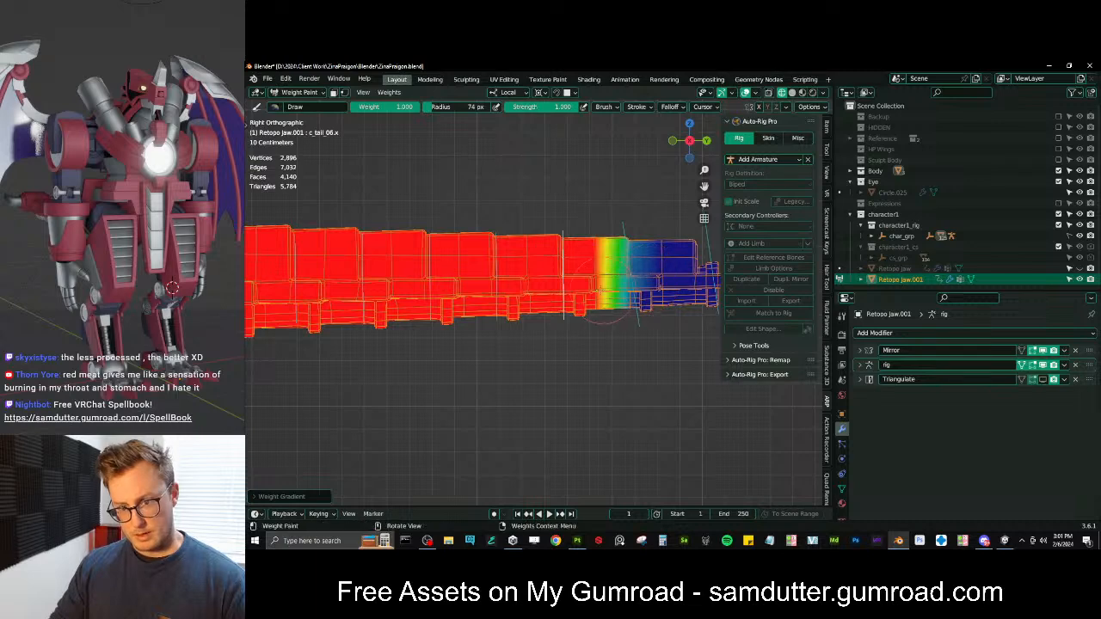
pyautogui.keyDown('alt'); pyautogui.moveTo(587, 282); pyautogui.dragTo(651, 277); pyautogui.keyUp('alt')
# Paint a base-to-tip weight gradient for c_tail_07.x and a reversed one for c_tail_08.x, with full weight at the tail tip
pyautogui.keyDown('shift'); pyautogui.moveTo(652, 277); pyautogui.dragTo(577, 292, button='middle'); pyautogui.keyUp('shift')
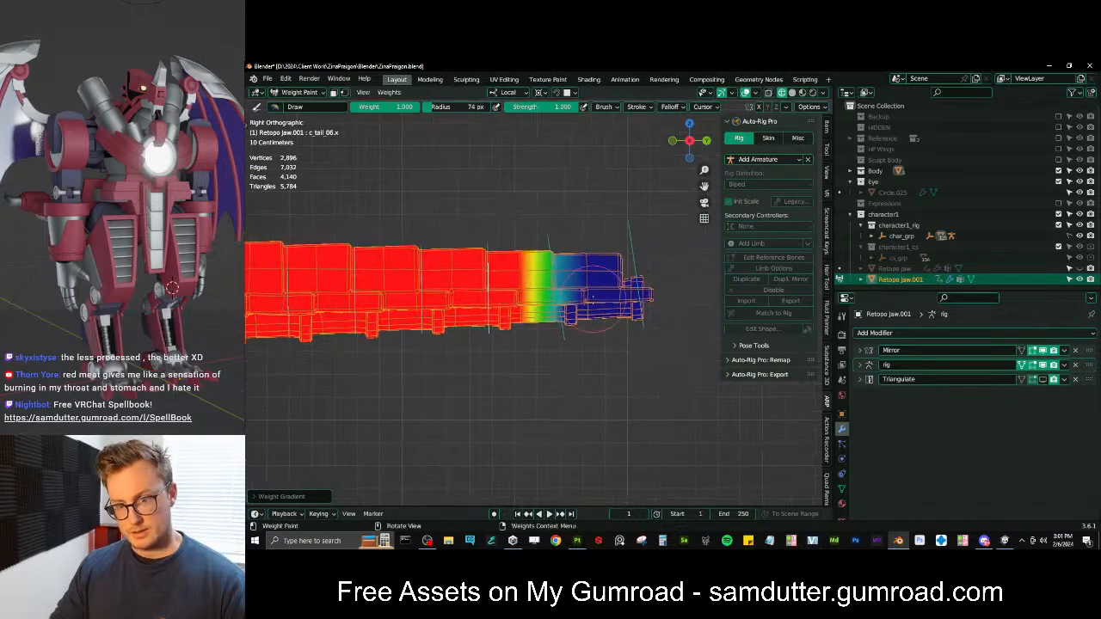
pyautogui.scroll(1, 580, 297)
pyautogui.keyDown('ctrl'); pyautogui.click(564, 301); pyautogui.keyUp('ctrl')
pyautogui.keyDown('alt'); pyautogui.moveTo(561, 290); pyautogui.dragTo(653, 292); pyautogui.keyUp('alt')
pyautogui.keyDown('alt'); pyautogui.moveTo(595, 292); pyautogui.dragTo(602, 293); pyautogui.keyUp('alt')
pyautogui.keyDown('alt'); pyautogui.moveTo(670, 293); pyautogui.dragTo(671, 294); pyautogui.keyUp('alt')
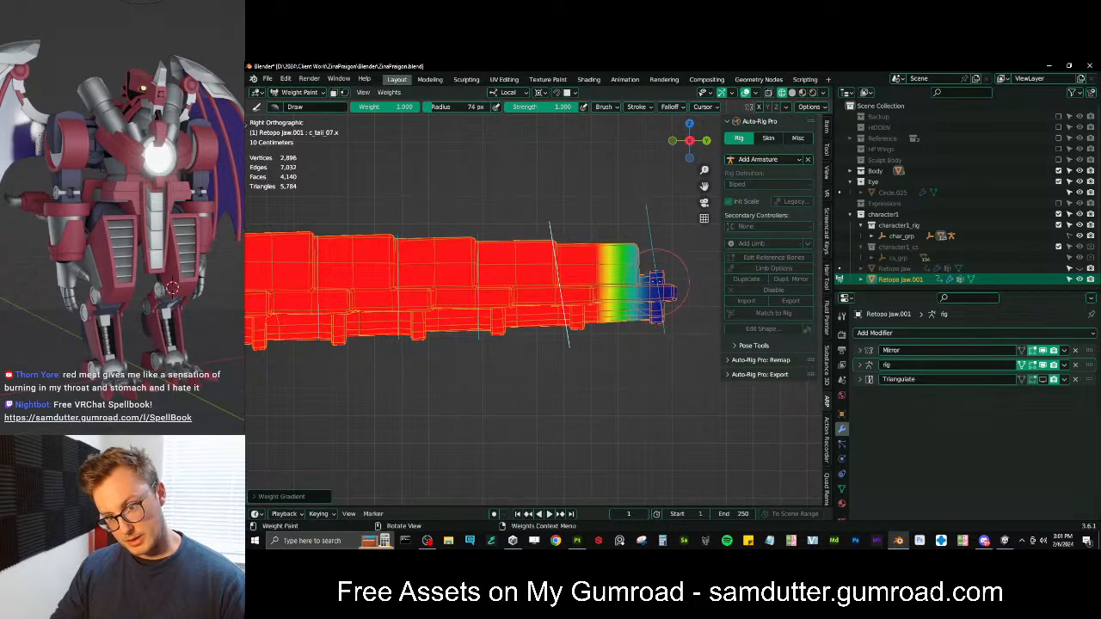
pyautogui.keyDown('ctrl'); pyautogui.click(660, 283); pyautogui.keyUp('ctrl')
pyautogui.keyDown('shift'); pyautogui.moveTo(666, 278); pyautogui.dragTo(596, 276, button='middle'); pyautogui.keyUp('shift')
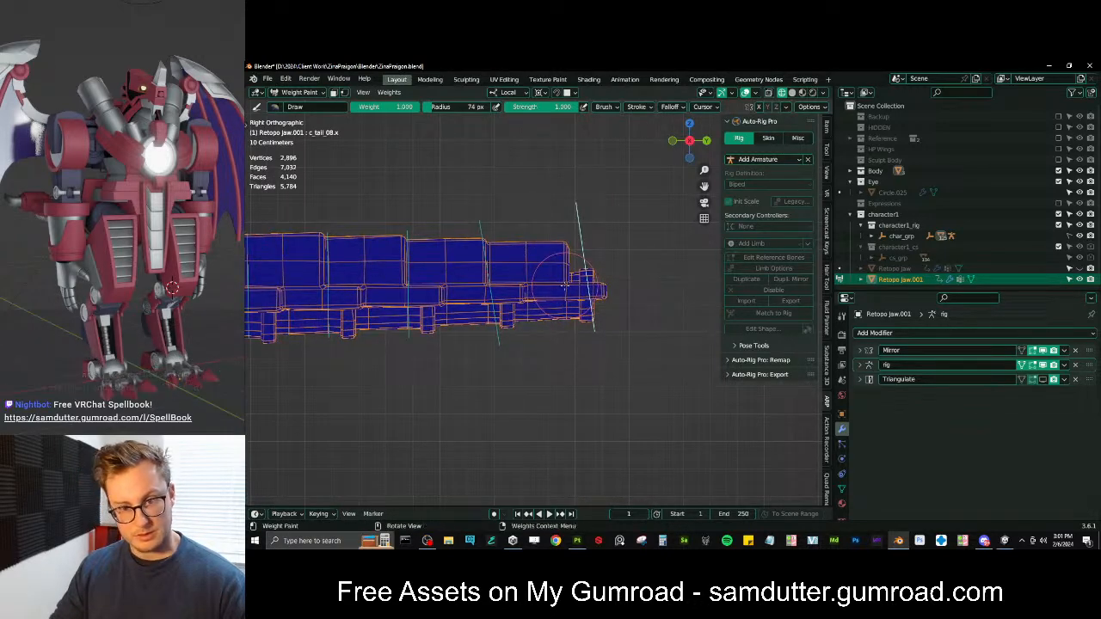
pyautogui.moveTo(595, 285)
pyautogui.keyDown('alt'); pyautogui.mouseDown()
pyautogui.moveTo(689, 289)
pyautogui.moveTo(559, 297)
pyautogui.mouseUp(); pyautogui.keyUp('alt')
pyautogui.scroll(-1, 624, 282)
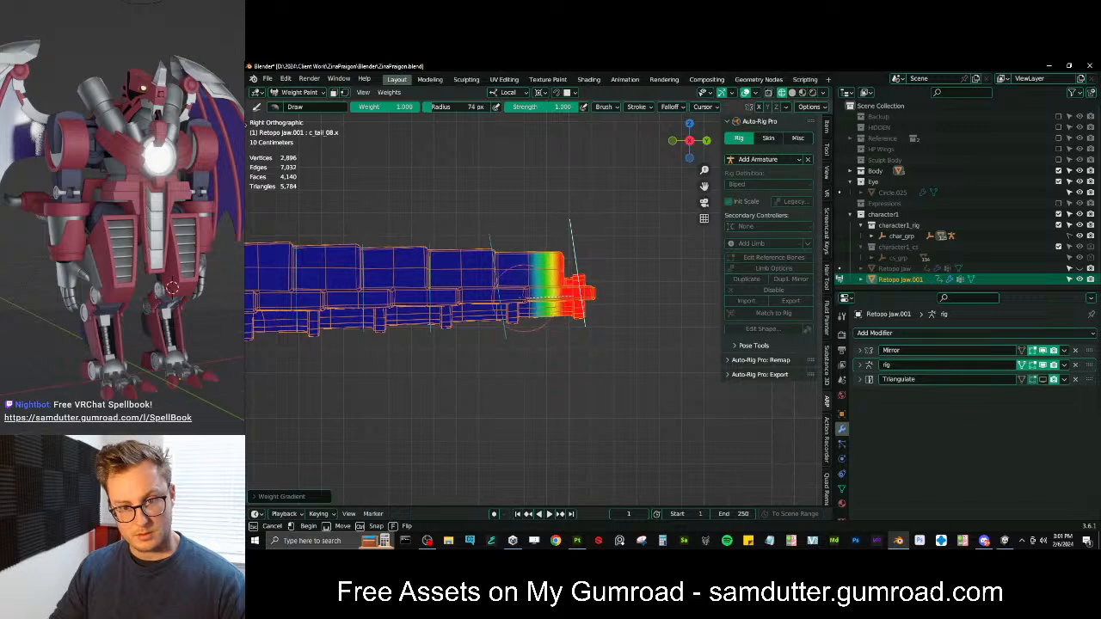
# Test the tail's deformation by rotating c_tail_master.x, then cancel the rotation
pyautogui.scroll(-3, 583, 278)
pyautogui.moveTo(581, 280); pyautogui.dragTo(483, 269, button='middle')
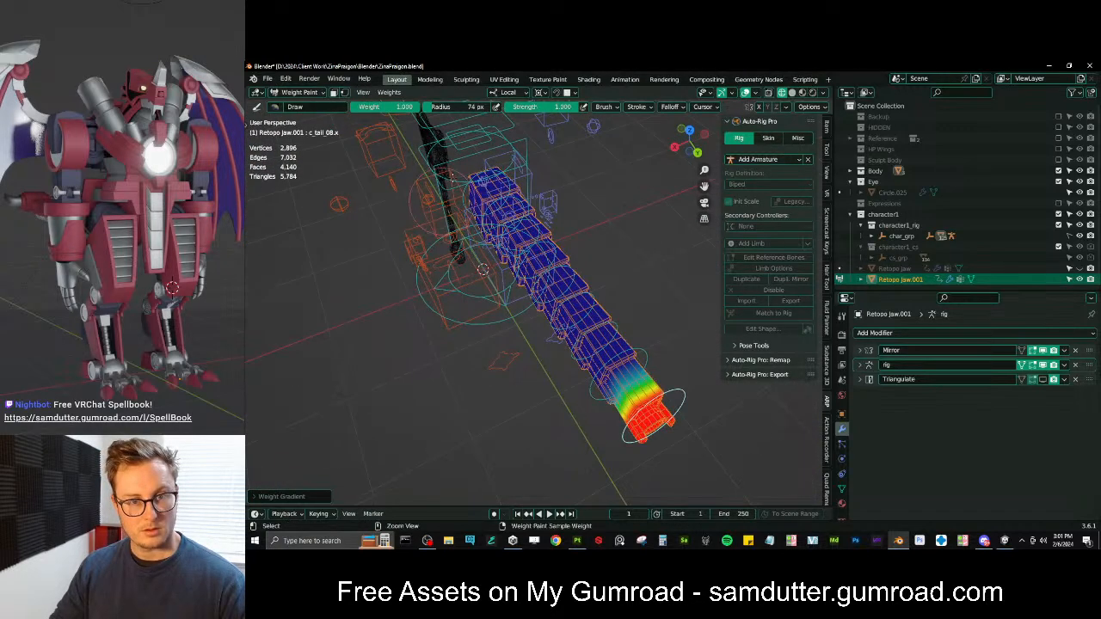
pyautogui.keyDown('ctrl'); pyautogui.click(469, 150); pyautogui.keyUp('ctrl')
pyautogui.keyDown('shift'); pyautogui.moveTo(573, 257); pyautogui.dragTo(531, 295, button='middle'); pyautogui.keyUp('shift')
pyautogui.press('r')
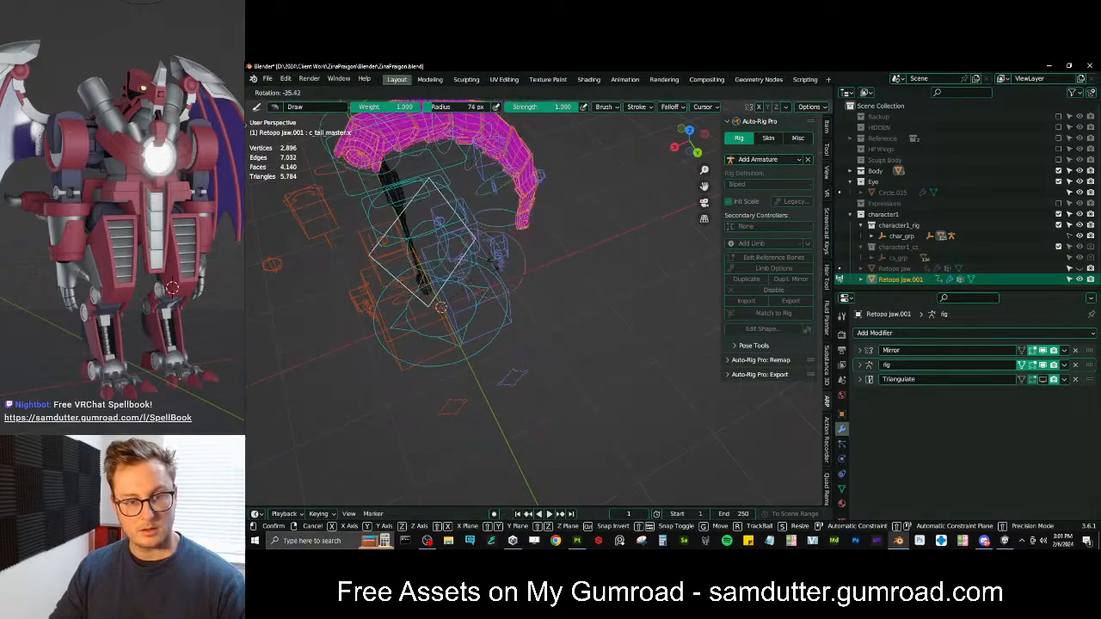
pyautogui.rightClick(540, 332)
# Select the tail mesh in object mode and try locking its tail vertex groups from c_tail_00.x onward
pyautogui.hotkey('ctrl', 'Tab')
pyautogui.moveTo(529, 396); pyautogui.dragTo(531, 398)
pyautogui.click(529, 389)
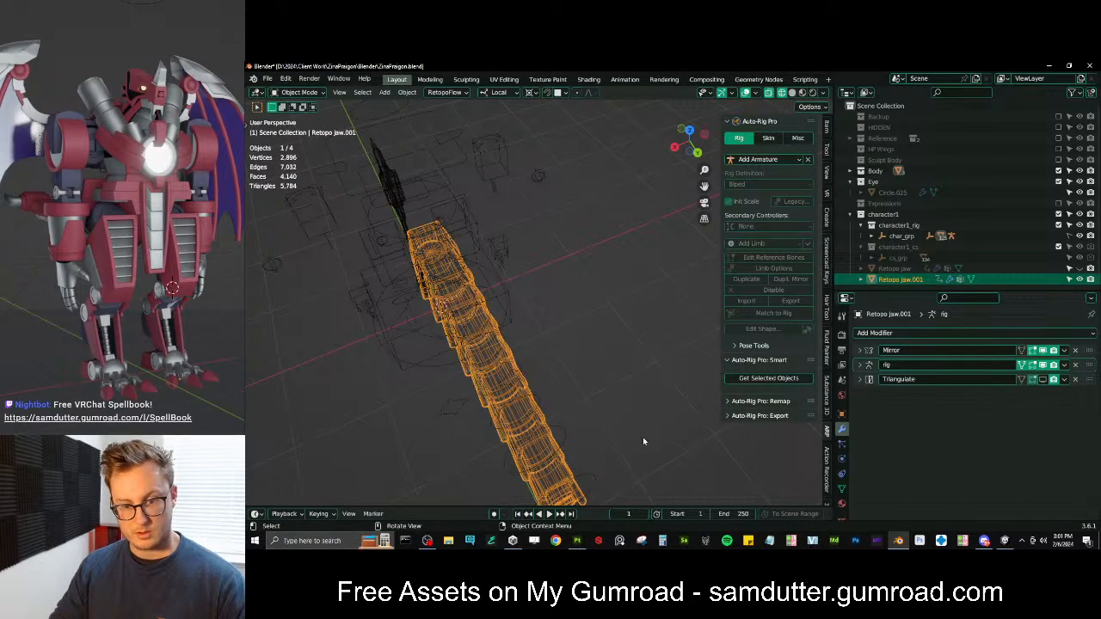
pyautogui.click(841, 487)
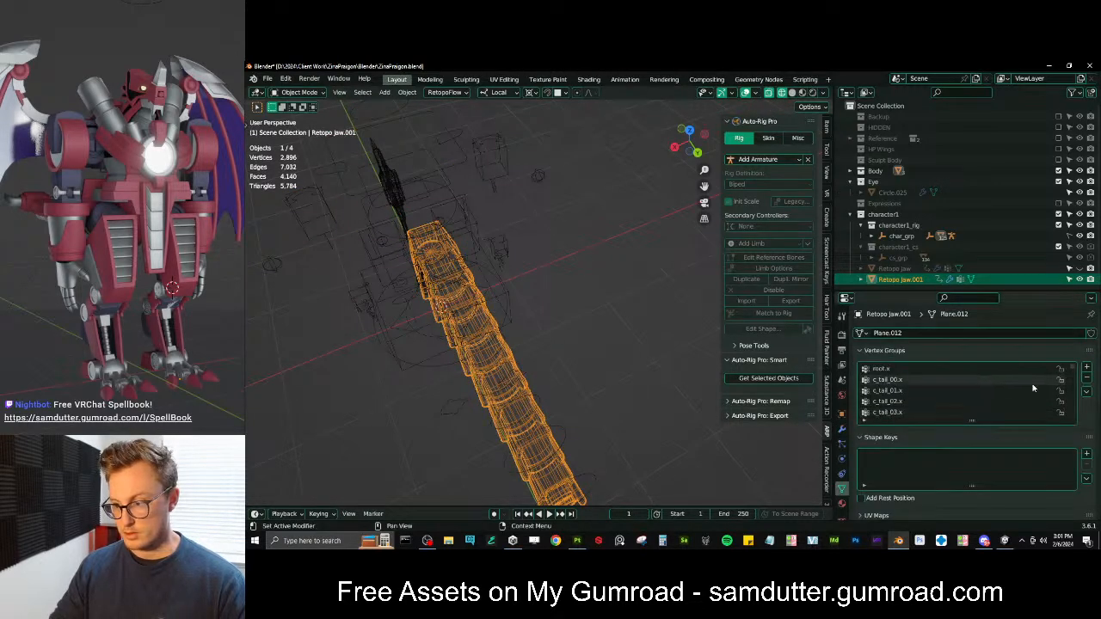
pyautogui.click(1061, 380)
pyautogui.click(1061, 391)
pyautogui.click(1062, 401)
pyautogui.scroll(-2, 1065, 399)
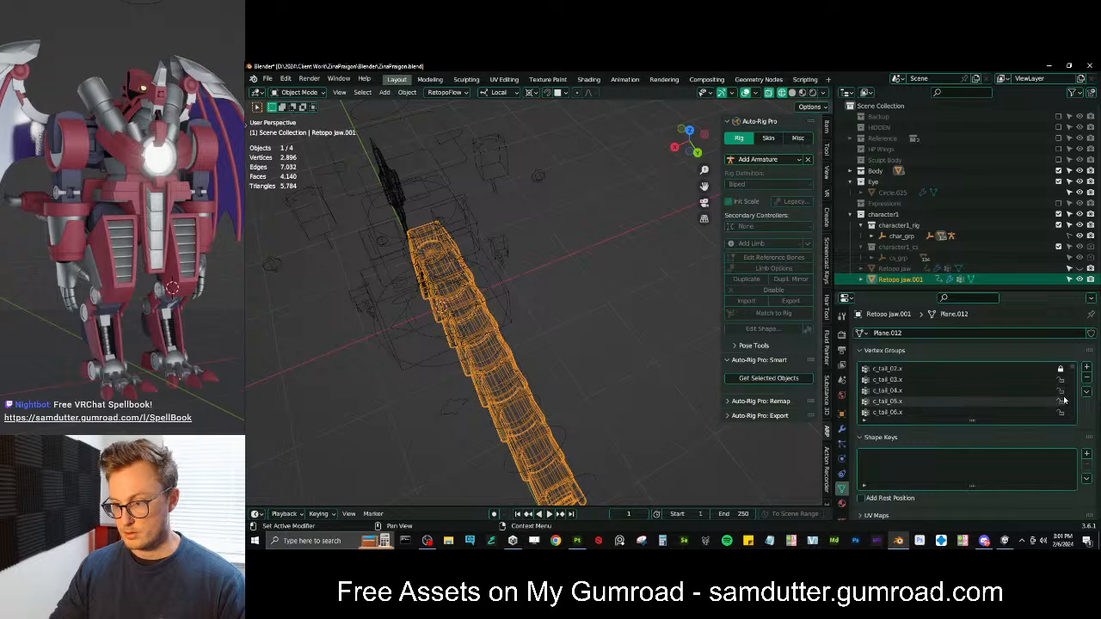
pyautogui.moveTo(1061, 381)
pyautogui.mouseDown()
pyautogui.moveTo(1061, 412)
pyautogui.moveTo(1061, 391)
pyautogui.mouseUp()
pyautogui.scroll(-2, 1061, 410)
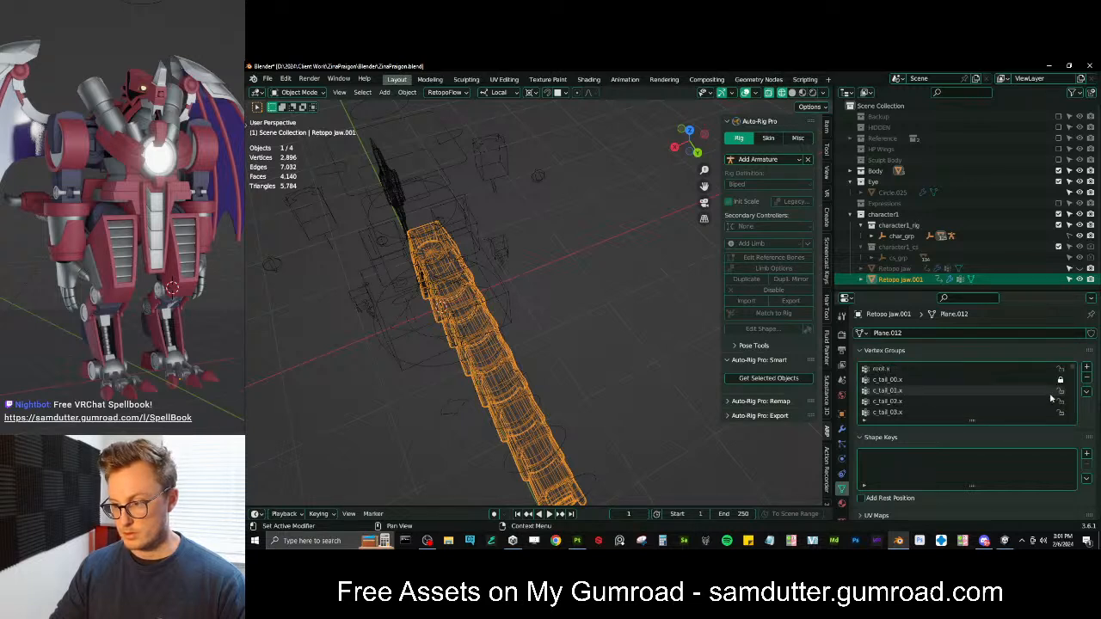
# Select the rig with the tail mesh, return to weight painting and show the armature layer containing the deform bones
pyautogui.moveTo(447, 301); pyautogui.dragTo(504, 303, button='middle')
pyautogui.click(398, 247)
pyautogui.moveTo(399, 252); pyautogui.dragTo(487, 300, button='middle')
pyautogui.keyDown('shift'); pyautogui.click(539, 336); pyautogui.keyUp('shift')
pyautogui.hotkey('ctrl', 'Tab')
pyautogui.click(494, 307)
pyautogui.hotkey('shift', 'm')
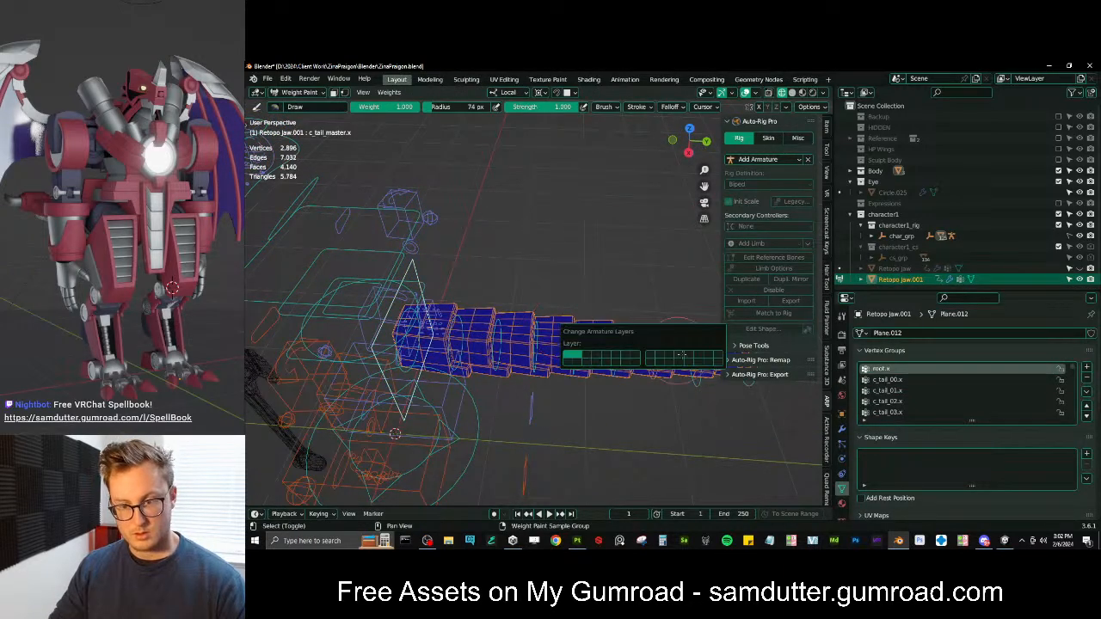
pyautogui.moveTo(720, 365); pyautogui.dragTo(339, 282, button='middle')
# Examine the weights that the rig's body and leg deform bones, including thigh_stretch.l, have on the tail
pyautogui.keyDown('ctrl'); pyautogui.click(360, 275); pyautogui.keyUp('ctrl')
pyautogui.keyDown('ctrl'); pyautogui.click(377, 283); pyautogui.keyUp('ctrl')
pyautogui.keyDown('ctrl'); pyautogui.click(361, 270); pyautogui.keyUp('ctrl')
pyautogui.moveTo(361, 268); pyautogui.dragTo(342, 256, button='middle')
pyautogui.keyDown('ctrl'); pyautogui.click(353, 264); pyautogui.keyUp('ctrl')
pyautogui.keyDown('ctrl'); pyautogui.click(340, 323); pyautogui.keyUp('ctrl')
pyautogui.keyDown('ctrl'); pyautogui.click(338, 363); pyautogui.keyUp('ctrl')
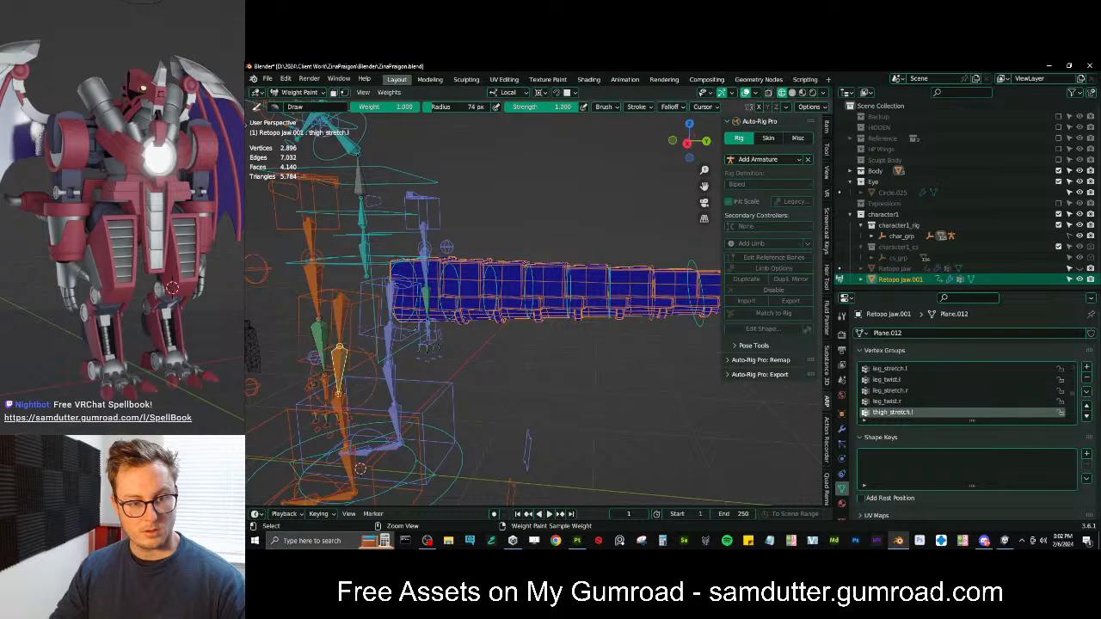
pyautogui.keyDown('ctrl'); pyautogui.click(335, 403); pyautogui.keyUp('ctrl')
pyautogui.keyDown('ctrl'); pyautogui.click(344, 471); pyautogui.keyUp('ctrl')
pyautogui.keyDown('ctrl'); pyautogui.click(337, 406); pyautogui.keyUp('ctrl')
pyautogui.keyDown('ctrl'); pyautogui.click(340, 403); pyautogui.keyUp('ctrl')
# Leave weight painting, select the rig with the tail mesh and switch the tail back to weight painting
pyautogui.hotkey('ctrl', 'Tab')
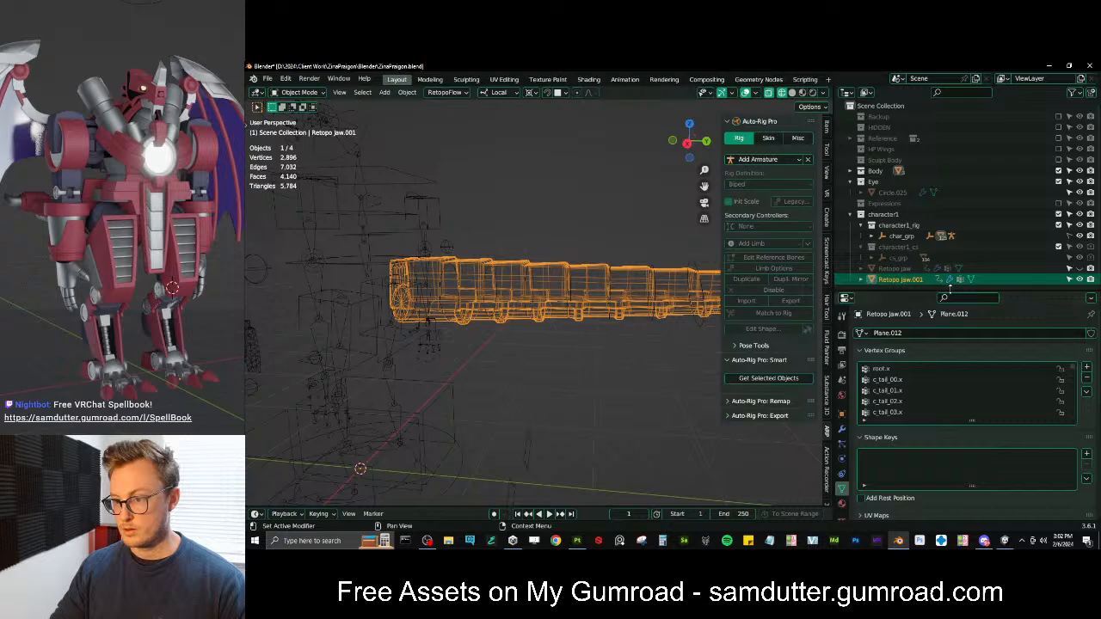
pyautogui.click(443, 291)
pyautogui.keyDown('shift'); pyautogui.click(494, 264); pyautogui.keyUp('shift')
pyautogui.hotkey('ctrl', 'Tab')
pyautogui.click(446, 235)
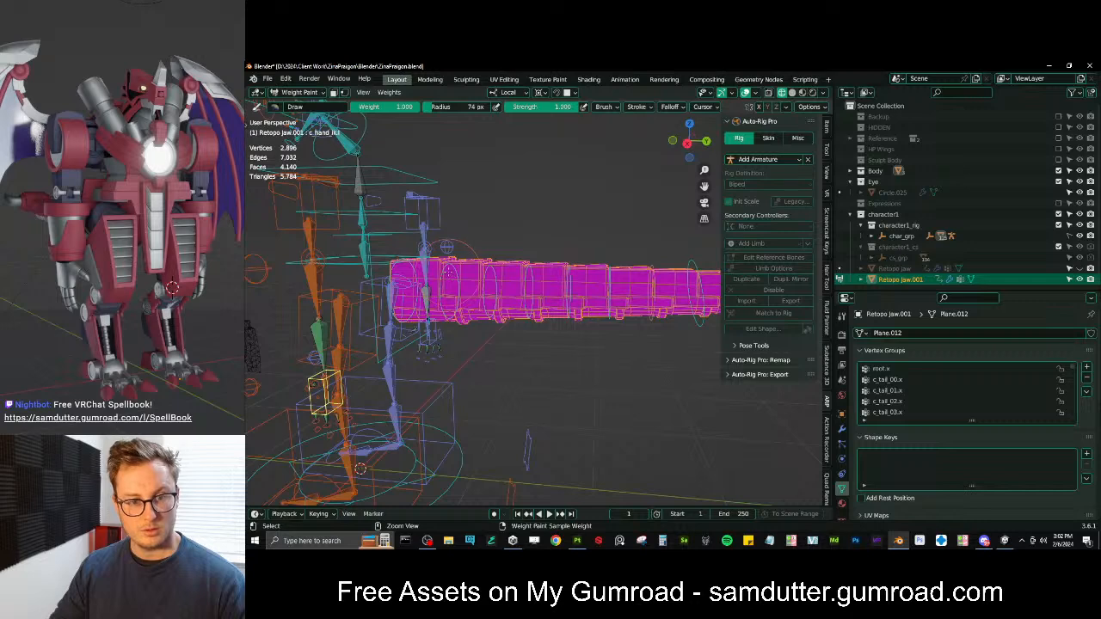
# Reselect the rig and tail mesh, resume weight painting with c_tail_01.x active and view the tail from the side
pyautogui.hotkey('ctrl', 'Tab')
pyautogui.click(440, 296)
pyautogui.click(451, 268)
pyautogui.keyDown('shift'); pyautogui.click(482, 268); pyautogui.keyUp('shift')
pyautogui.hotkey('ctrl', 'Tab')
pyautogui.click(442, 235)
pyautogui.keyDown('ctrl'); pyautogui.click(459, 275); pyautogui.keyUp('ctrl')
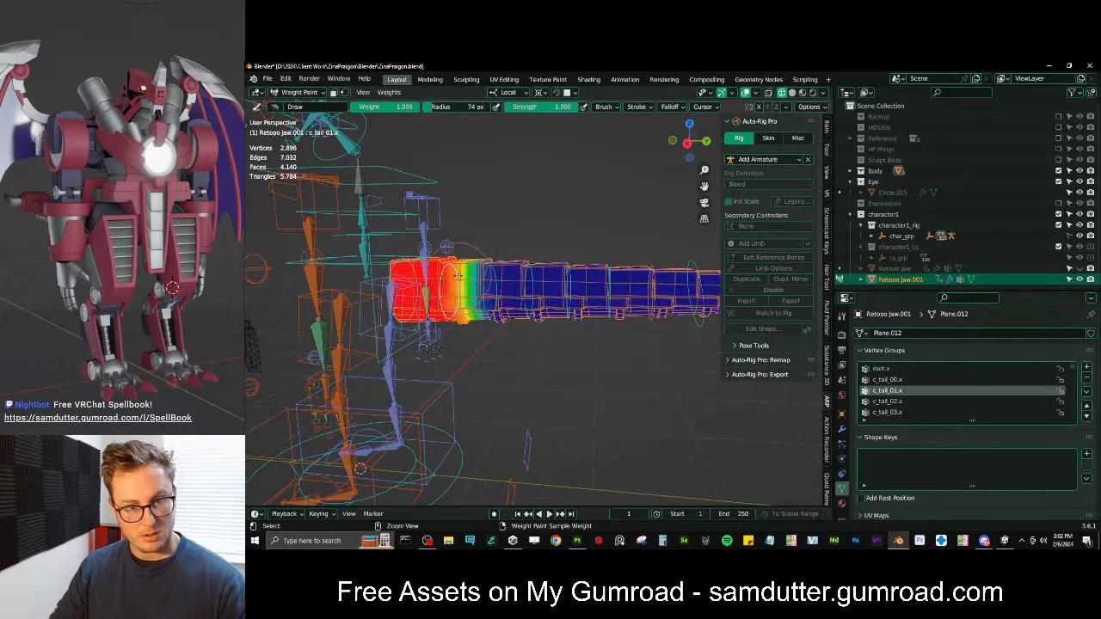
pyautogui.press('KP_3')
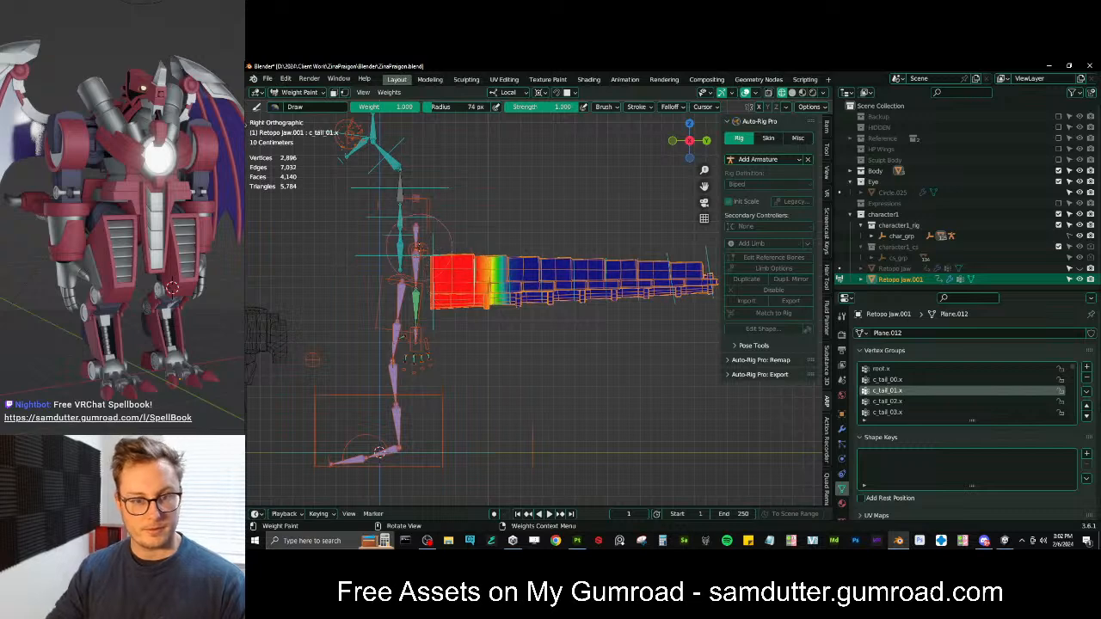
# Set the weight to 0 and fade out c_tail_01.x and c_tail_02.x toward the tail tip with linear gradients
pyautogui.scroll(3, 390, 166)
pyautogui.moveTo(402, 107); pyautogui.dragTo(361, 107)
pyautogui.keyDown('alt'); pyautogui.moveTo(362, 258); pyautogui.dragTo(511, 255); pyautogui.keyUp('alt')
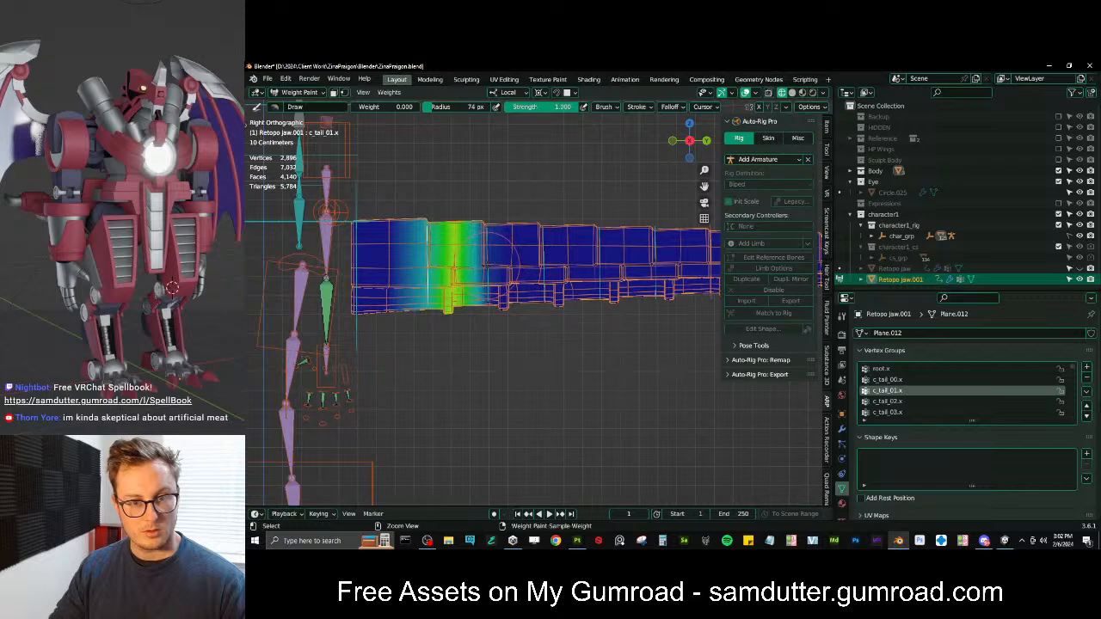
pyautogui.keyDown('ctrl'); pyautogui.click(487, 274); pyautogui.keyUp('ctrl')
pyautogui.moveTo(429, 270)
pyautogui.keyDown('alt'); pyautogui.mouseDown()
pyautogui.moveTo(624, 269)
pyautogui.moveTo(580, 259)
pyautogui.moveTo(600, 261)
pyautogui.mouseUp(); pyautogui.keyUp('alt')
# Continue along the tail with weight 0 gradients that limit c_tail_03.x, c_tail_04.x and c_tail_05.x to their own segments
pyautogui.keyDown('ctrl'); pyautogui.click(541, 268); pyautogui.keyUp('ctrl')
pyautogui.keyDown('ctrl'); pyautogui.click(599, 268); pyautogui.keyUp('ctrl')
pyautogui.keyDown('shift'); pyautogui.moveTo(637, 261); pyautogui.dragTo(566, 265, button='middle'); pyautogui.keyUp('shift')
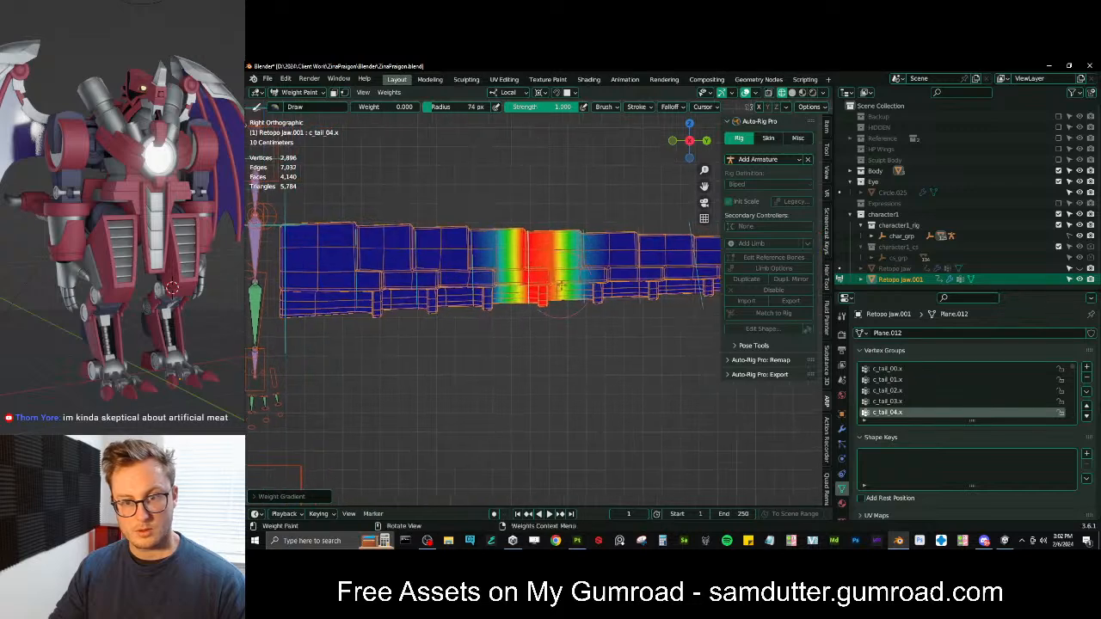
pyautogui.keyDown('ctrl'); pyautogui.click(584, 267); pyautogui.keyUp('ctrl')
pyautogui.keyDown('alt'); pyautogui.moveTo(552, 270); pyautogui.dragTo(585, 271); pyautogui.keyUp('alt')
pyautogui.keyDown('shift'); pyautogui.moveTo(623, 275); pyautogui.dragTo(597, 275, button='middle'); pyautogui.keyUp('shift')
pyautogui.hotkey('ctrl', 'z')
pyautogui.keyDown('alt'); pyautogui.moveTo(502, 260); pyautogui.dragTo(547, 258); pyautogui.keyUp('alt')
pyautogui.keyDown('shift'); pyautogui.moveTo(611, 258); pyautogui.dragTo(573, 258, button='middle'); pyautogui.keyUp('shift')
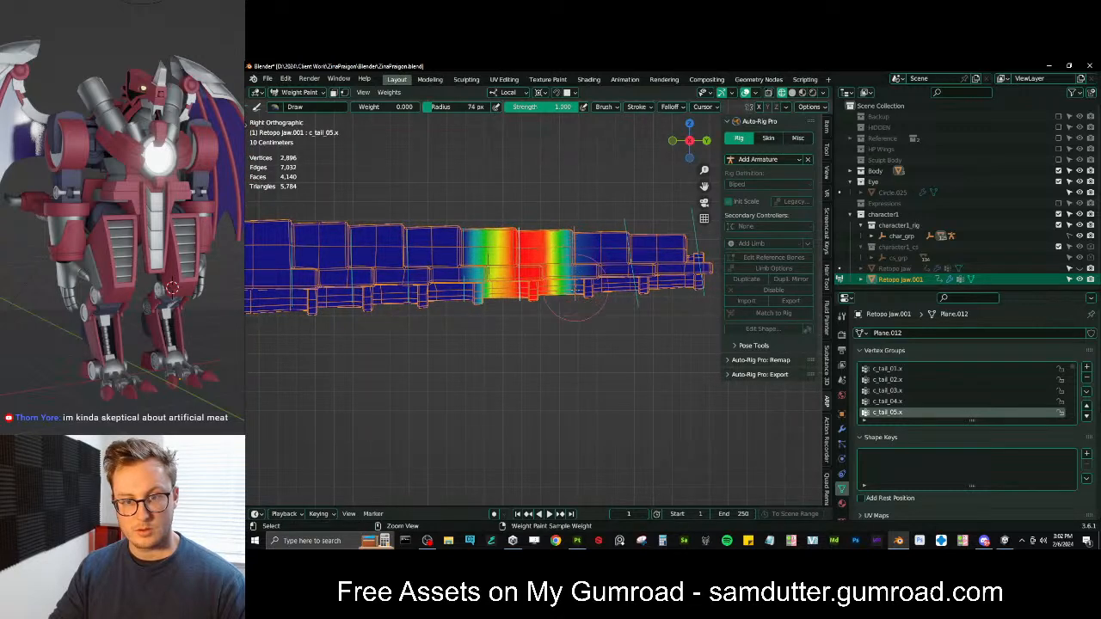
# Fade out the weights of c_tail_06.x and c_tail_07.x past their segments with weight 0 gradients
pyautogui.keyDown('ctrl'); pyautogui.click(576, 292); pyautogui.keyUp('ctrl')
pyautogui.keyDown('alt'); pyautogui.moveTo(530, 254); pyautogui.dragTo(585, 257); pyautogui.keyUp('alt')
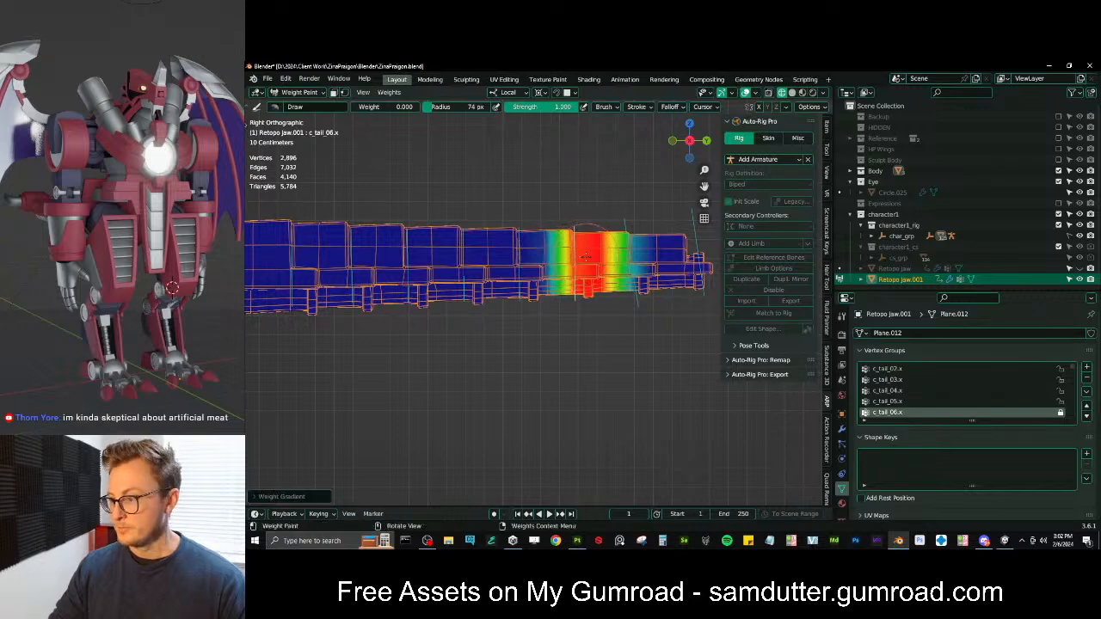
pyautogui.keyDown('ctrl'); pyautogui.click(634, 301); pyautogui.keyUp('ctrl')
pyautogui.keyDown('alt'); pyautogui.moveTo(578, 254); pyautogui.dragTo(634, 254); pyautogui.keyUp('alt')
# Test the tail's bending by rotating c_tail_master.x about its local Z axis, and undo the rotation
pyautogui.keyDown('shift'); pyautogui.moveTo(695, 266); pyautogui.dragTo(483, 373, button='middle'); pyautogui.keyUp('shift')
pyautogui.keyDown('ctrl'); pyautogui.click(591, 273); pyautogui.keyUp('ctrl')
pyautogui.keyDown('ctrl'); pyautogui.click(479, 356); pyautogui.keyUp('ctrl')
pyautogui.press('r')
pyautogui.press('z')
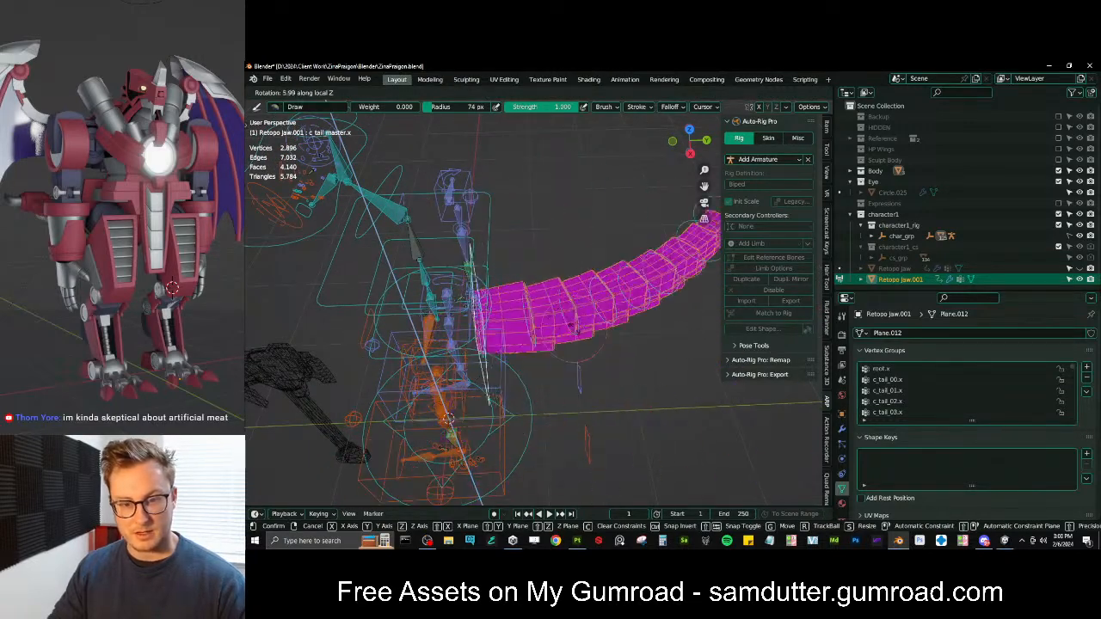
pyautogui.click(516, 387)
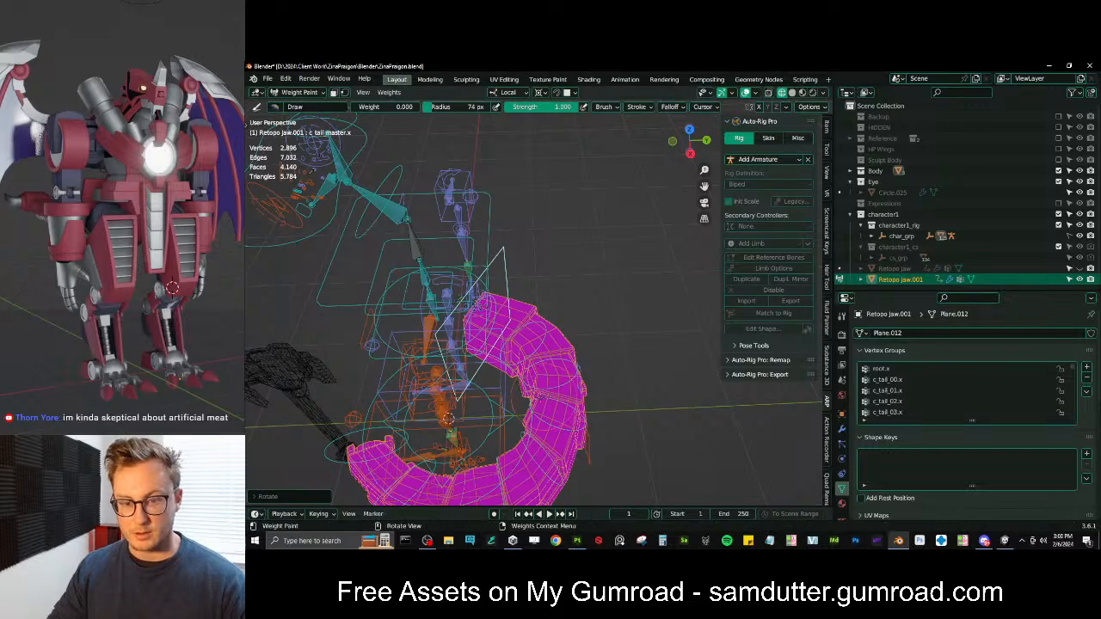
pyautogui.hotkey('ctrl', 'z')
# Activate root.x and apply a weight 1 gradient that fades out from the tail's base in side view
pyautogui.press('KP_3')
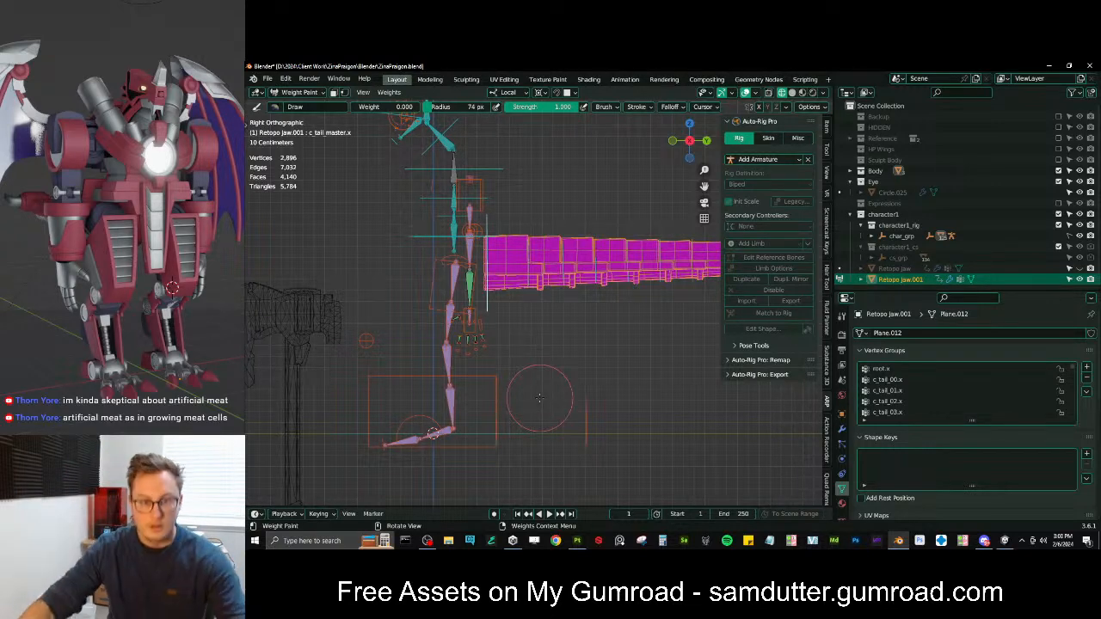
pyautogui.scroll(2, 446, 290)
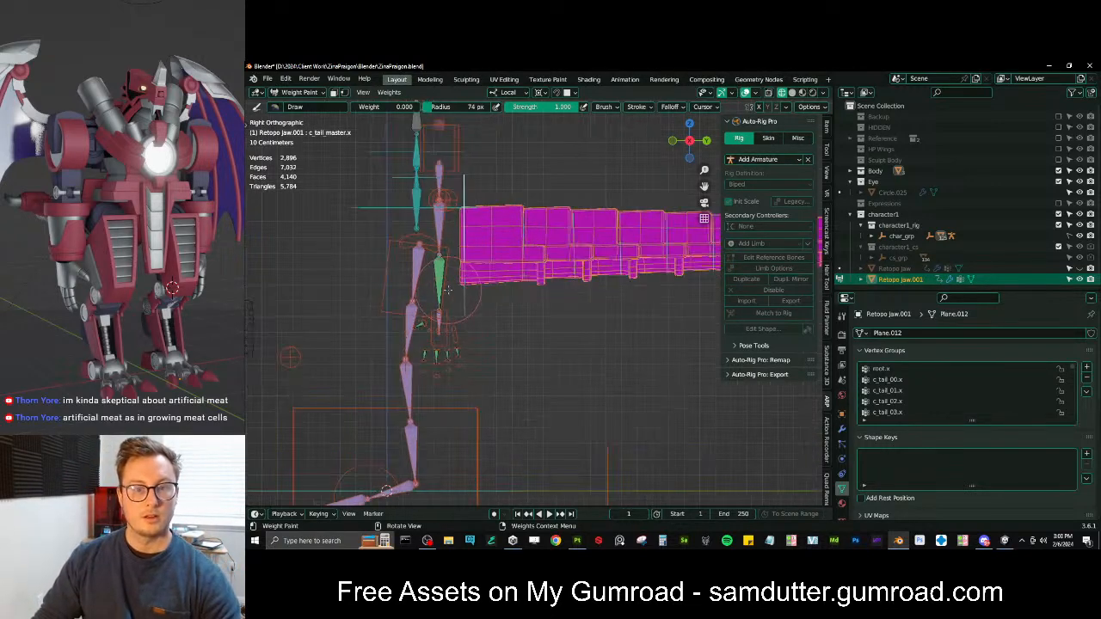
pyautogui.keyDown('ctrl'); pyautogui.click(414, 210); pyautogui.keyUp('ctrl')
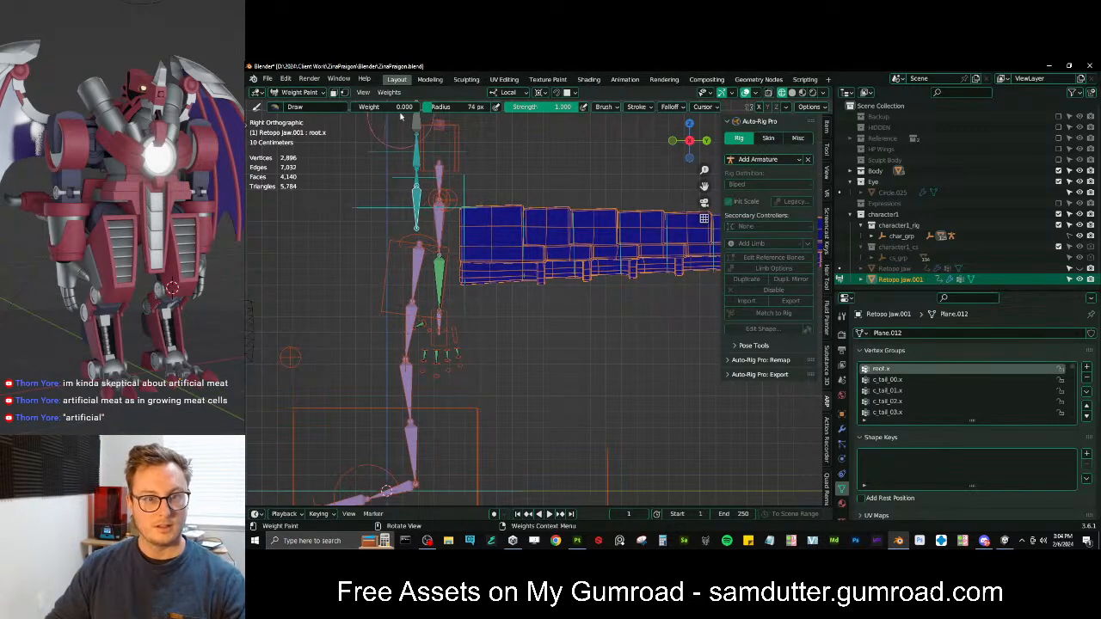
pyautogui.moveTo(400, 114); pyautogui.dragTo(413, 107)
pyautogui.keyDown('alt'); pyautogui.moveTo(459, 227); pyautogui.dragTo(578, 236); pyautogui.keyUp('alt')
# Return to Object Mode with the body mesh unhidden and only the tail mesh selected
pyautogui.moveTo(561, 262); pyautogui.dragTo(547, 295, button='middle')
pyautogui.press('KP_Divide')
pyautogui.press('KP_Divide')
pyautogui.hotkey('ctrl', 'Tab')
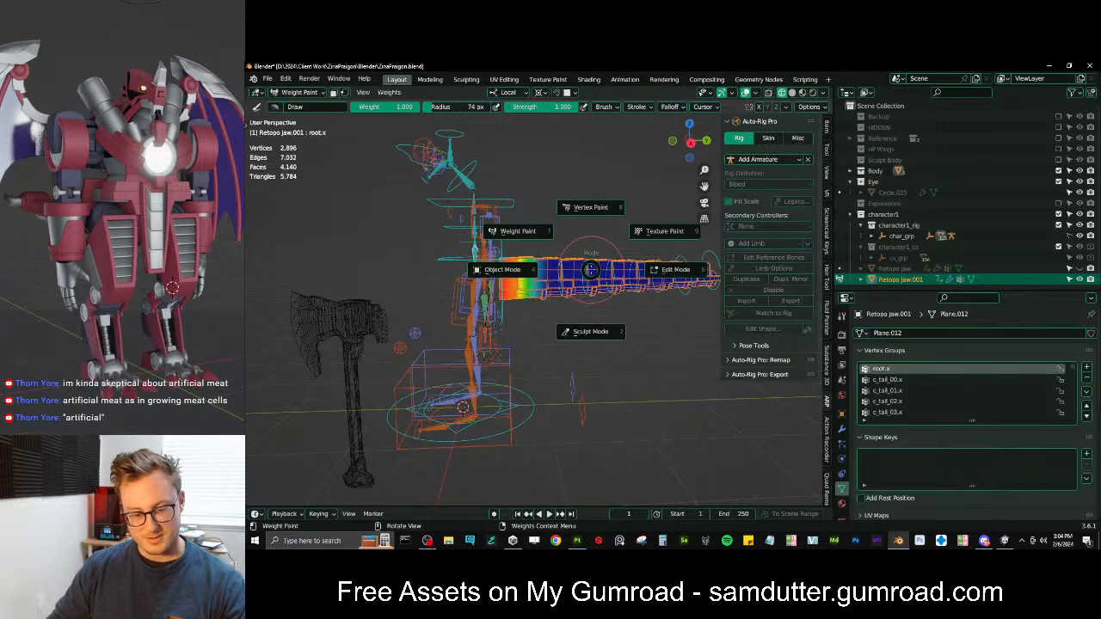
pyautogui.press('Escape')
pyautogui.hotkey('ctrl', 'Tab')
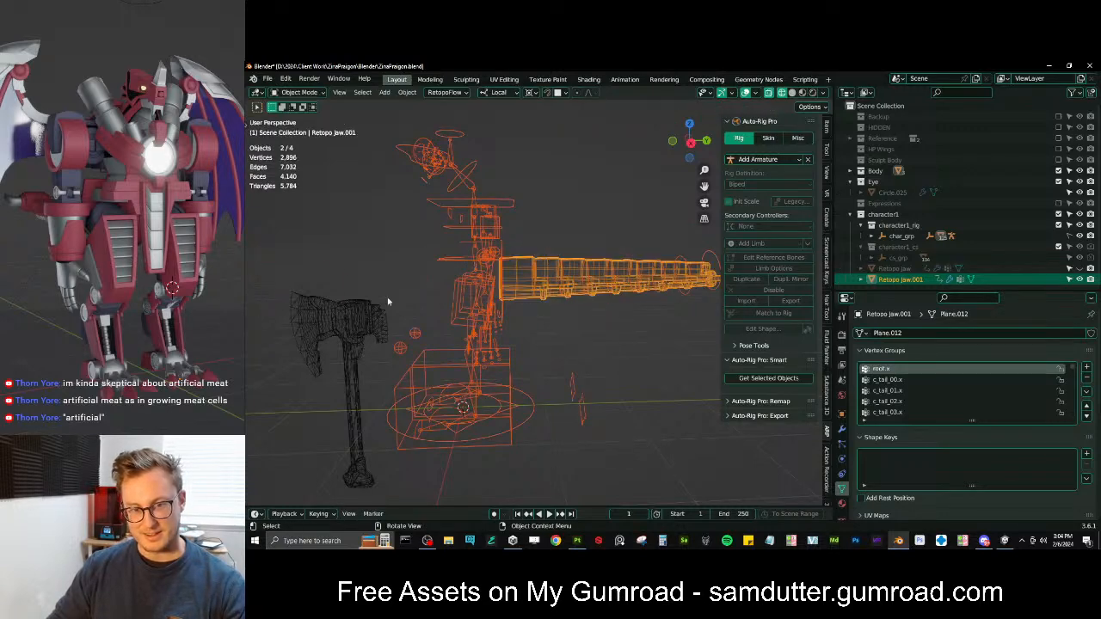
pyautogui.hotkey('alt', 'a')
pyautogui.moveTo(617, 335); pyautogui.dragTo(583, 314, button='middle')
pyautogui.click(605, 296)
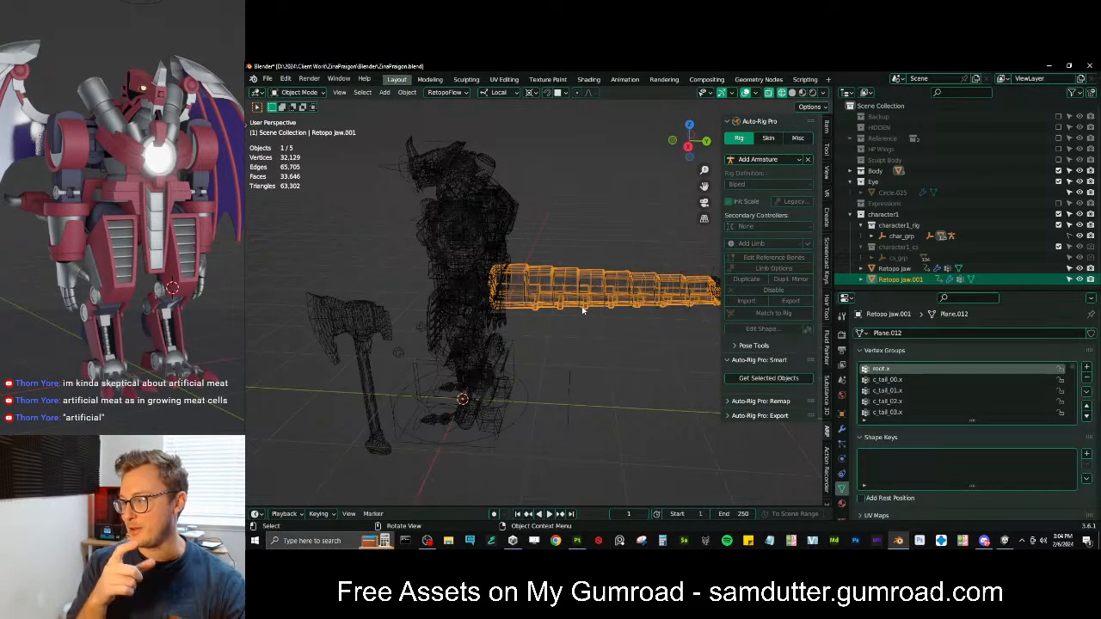
# Select the rig with the body mesh that contains the tail tip and switch it to weight painting
pyautogui.moveTo(567, 202); pyautogui.dragTo(551, 346, button='middle')
pyautogui.click(585, 280)
pyautogui.press('KP_3')
pyautogui.scroll(6, 636, 276)
pyautogui.keyDown('shift'); pyautogui.click(552, 346); pyautogui.keyUp('shift')
pyautogui.hotkey('ctrl', 'Tab')
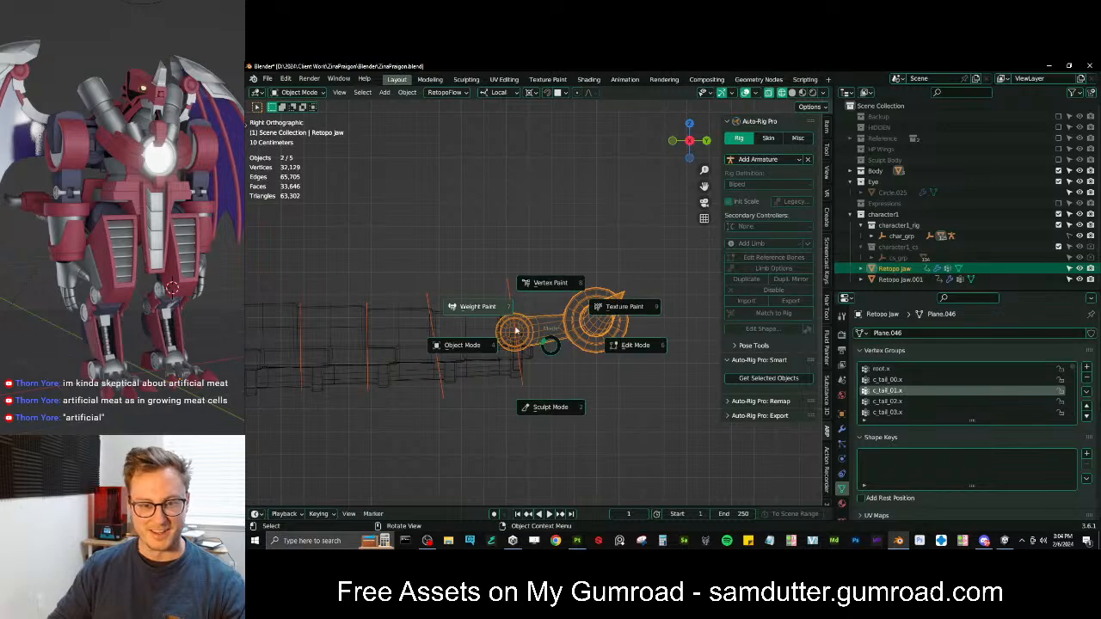
pyautogui.click(478, 310)
# Give the tail tip full weight 1 for c_tail_08.x and test the bone's rotation with a different pivot setting
pyautogui.keyDown('ctrl'); pyautogui.click(509, 334); pyautogui.keyUp('ctrl')
pyautogui.keyDown('shift'); pyautogui.moveTo(509, 333); pyautogui.dragTo(548, 308, button='middle'); pyautogui.keyUp('shift')
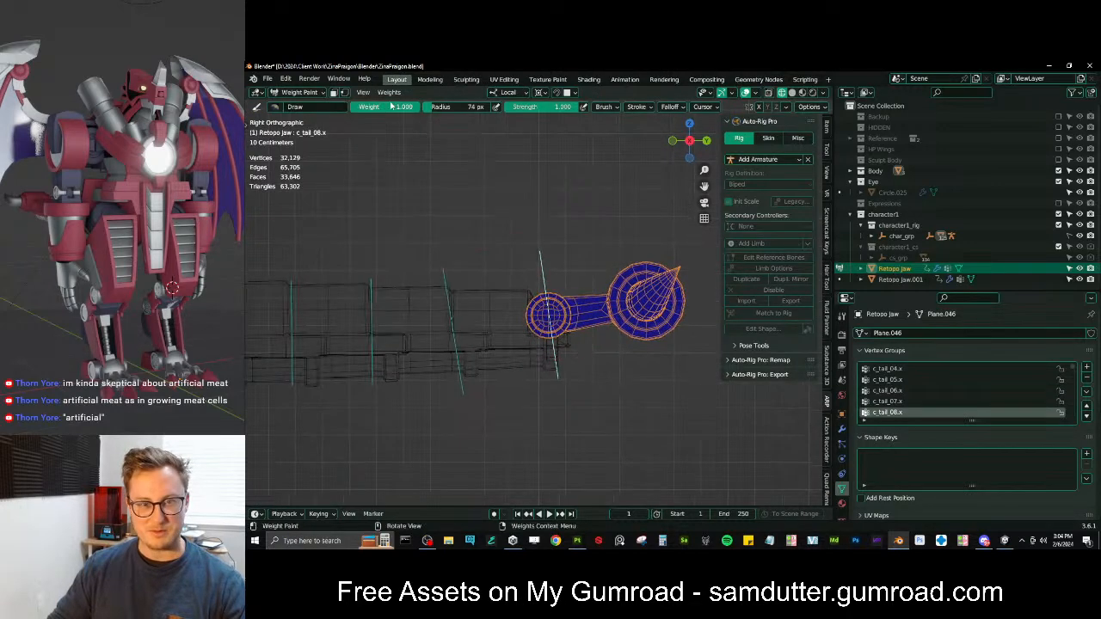
pyautogui.moveTo(568, 318)
pyautogui.keyDown('alt'); pyautogui.mouseDown()
pyautogui.moveTo(630, 317)
pyautogui.moveTo(605, 307)
pyautogui.moveTo(625, 316)
pyautogui.mouseUp(); pyautogui.keyUp('alt')
pyautogui.hotkey('ctrl', 'z')
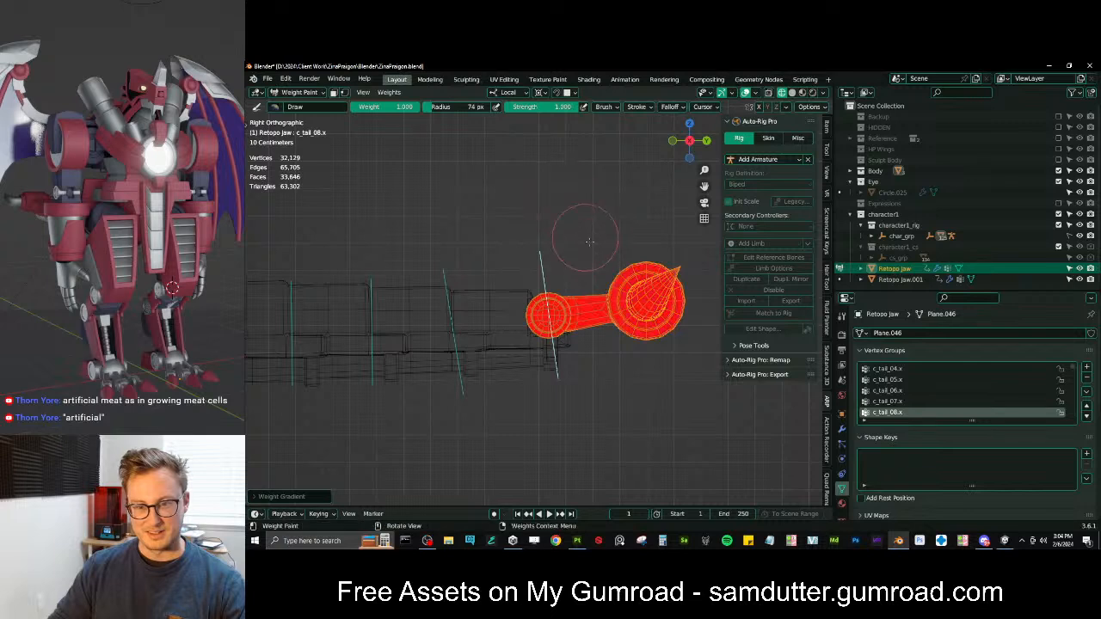
pyautogui.scroll(-1, 628, 297)
pyautogui.press('.')
pyautogui.click(630, 351)
pyautogui.press('r')
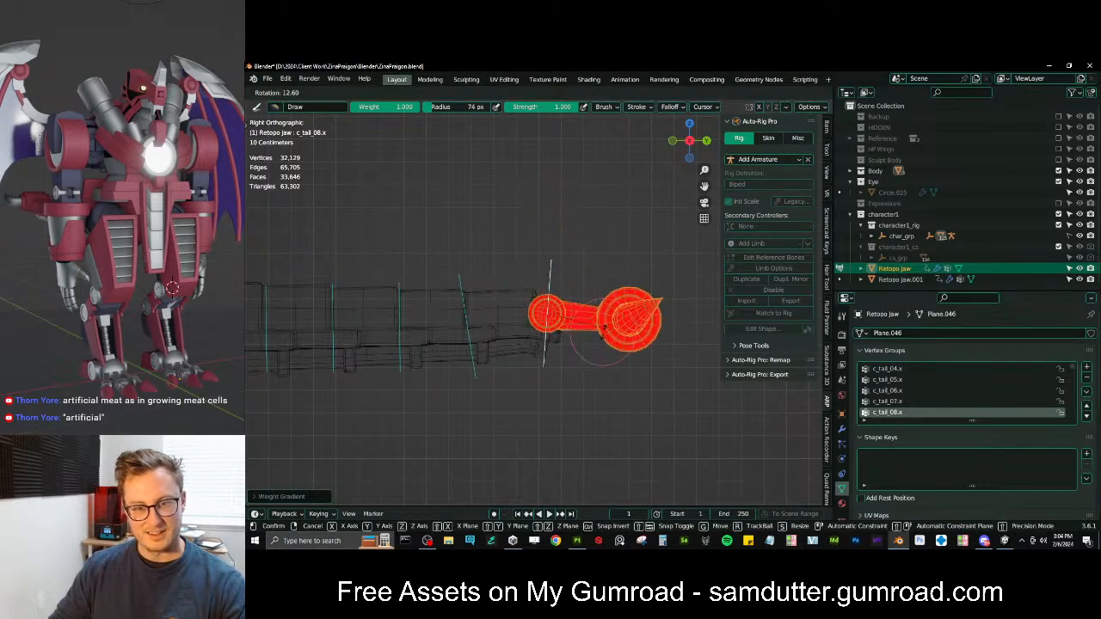
pyautogui.rightClick(594, 335)
# Leave weight painting on the body mesh and resume it on the segmented tail mesh with the rig selected
pyautogui.hotkey('ctrl', 'Tab')
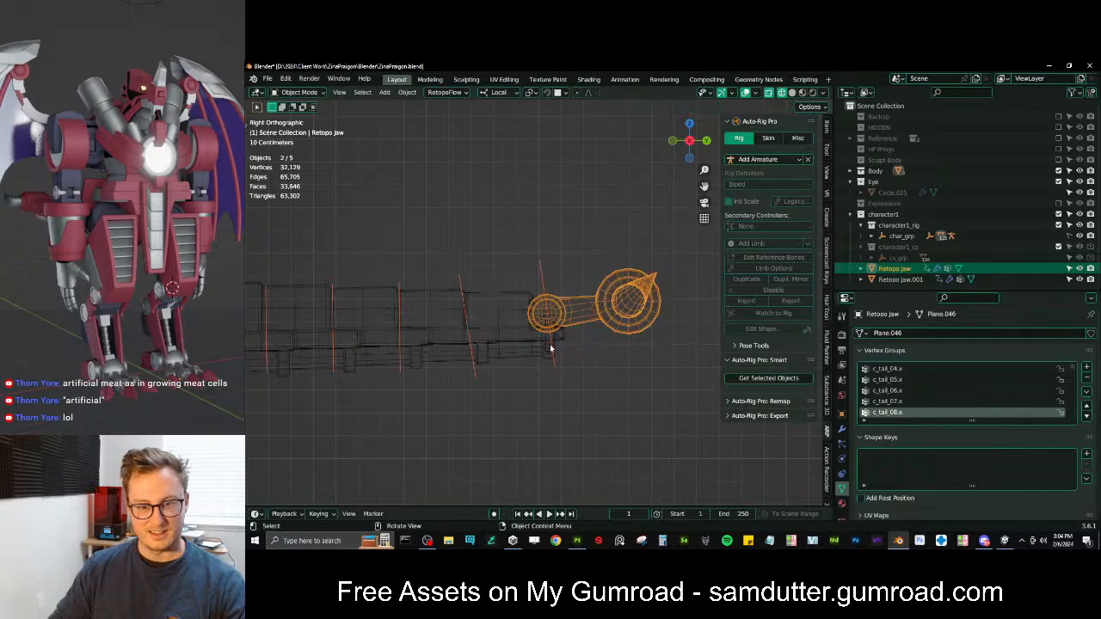
pyautogui.click(553, 351)
pyautogui.click(543, 353)
pyautogui.hotkey('ctrl', 'Tab')
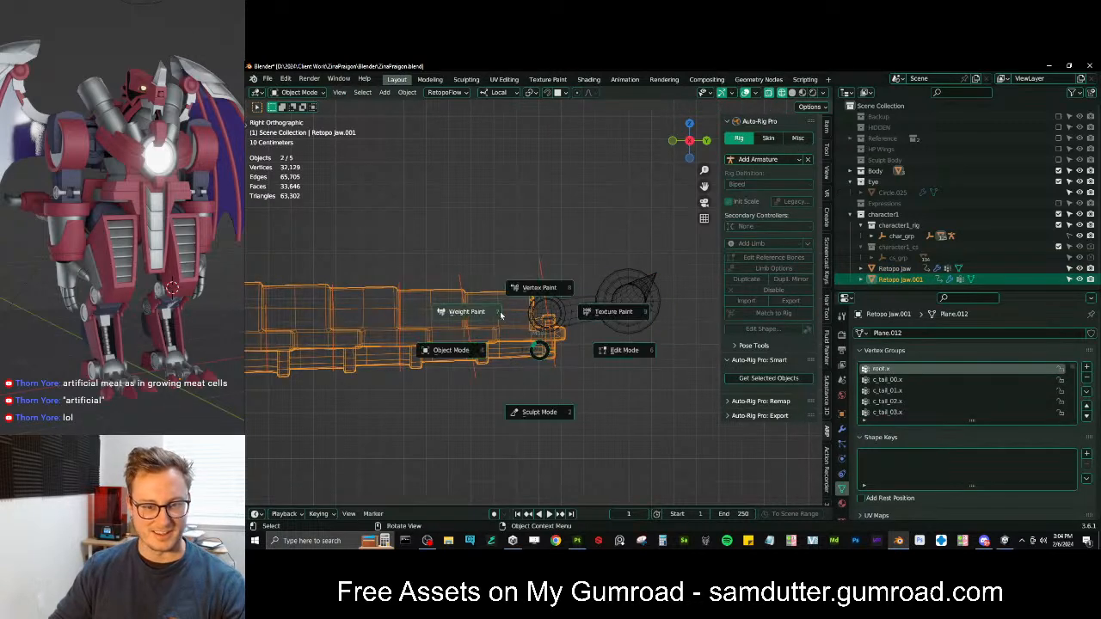
pyautogui.click(516, 289)
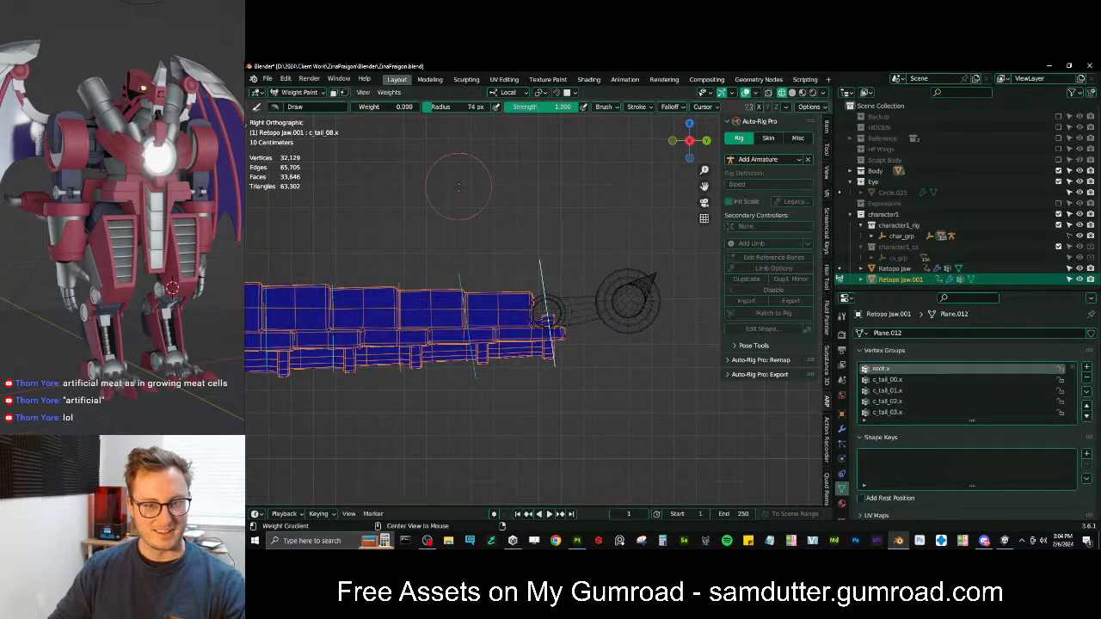
# Extend c_tail_07.x at weight 1 over the last tail segment with a gradient
pyautogui.moveTo(457, 185); pyautogui.dragTo(520, 241)
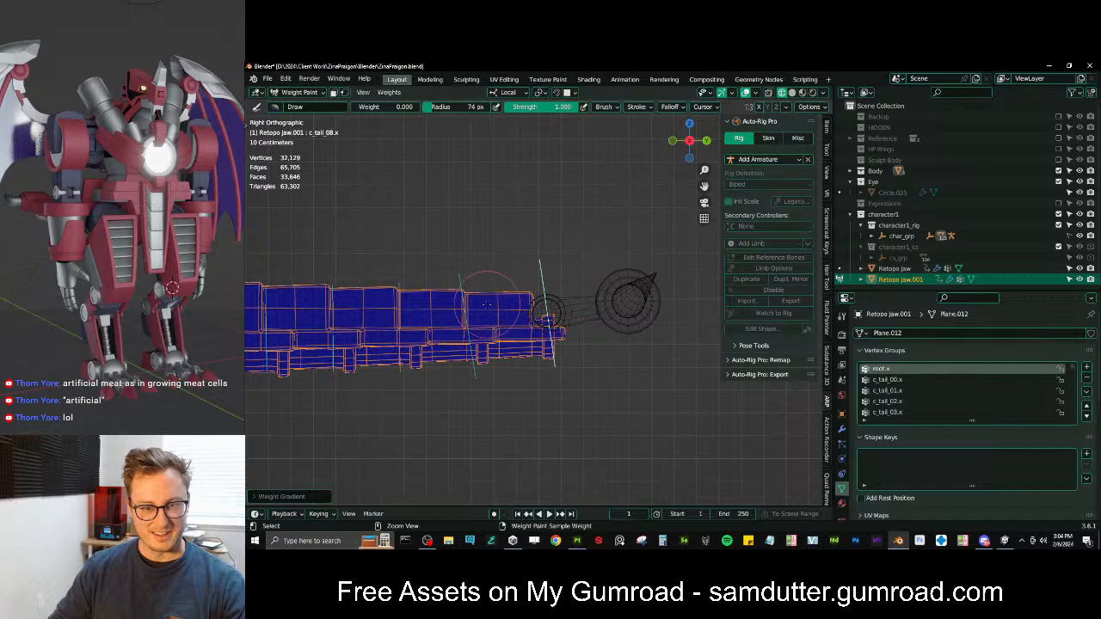
pyautogui.keyDown('ctrl'); pyautogui.click(467, 294); pyautogui.keyUp('ctrl')
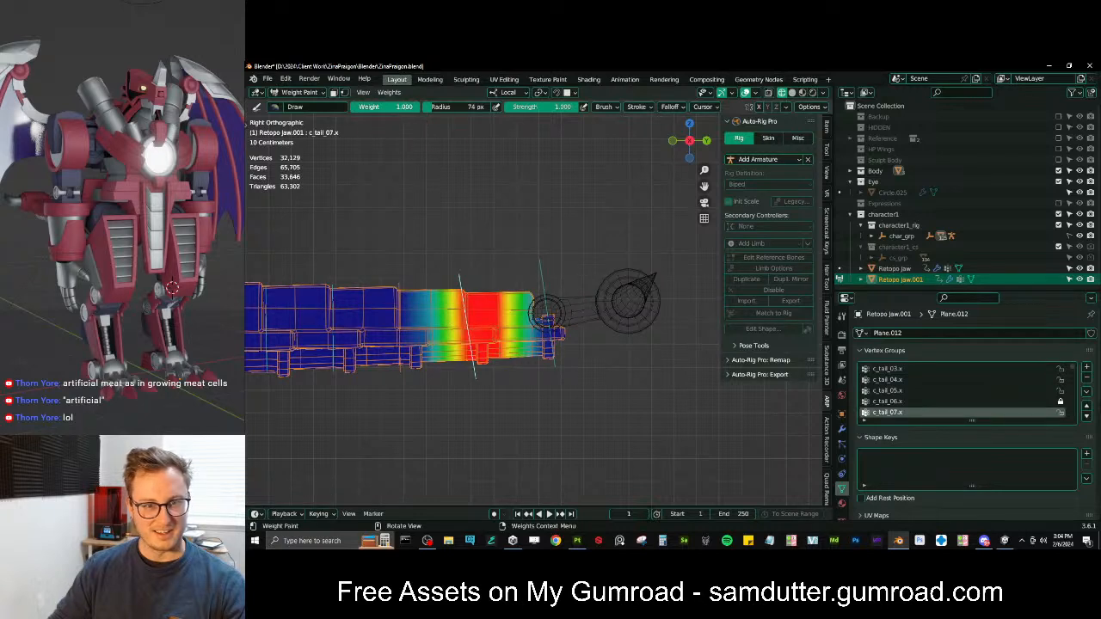
pyautogui.moveTo(482, 321); pyautogui.dragTo(480, 321)
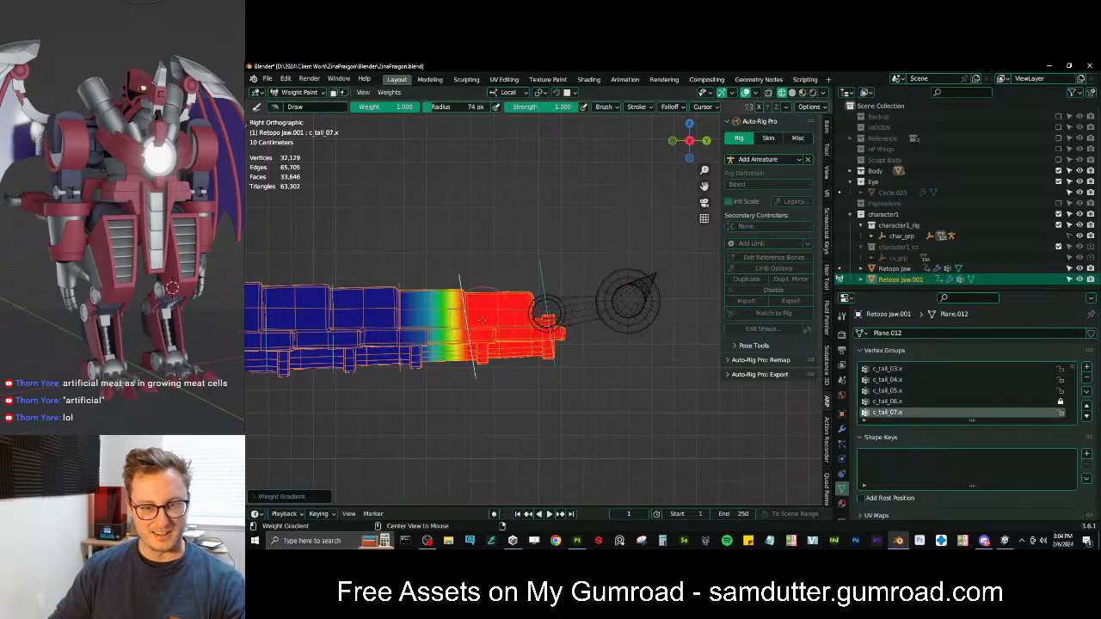
# Clear the c_tail_08.x weight from the tail mesh with a weight 0 gradient, testing the bone's rotation
pyautogui.keyDown('ctrl'); pyautogui.click(533, 273); pyautogui.keyUp('ctrl')
pyautogui.press('r')
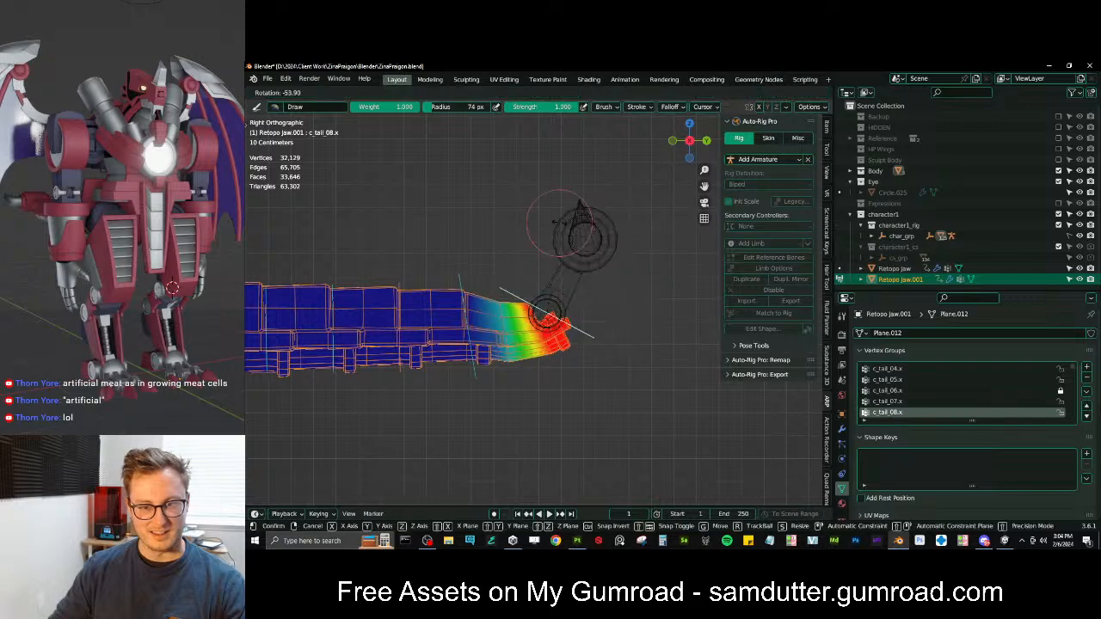
pyautogui.press('Escape')
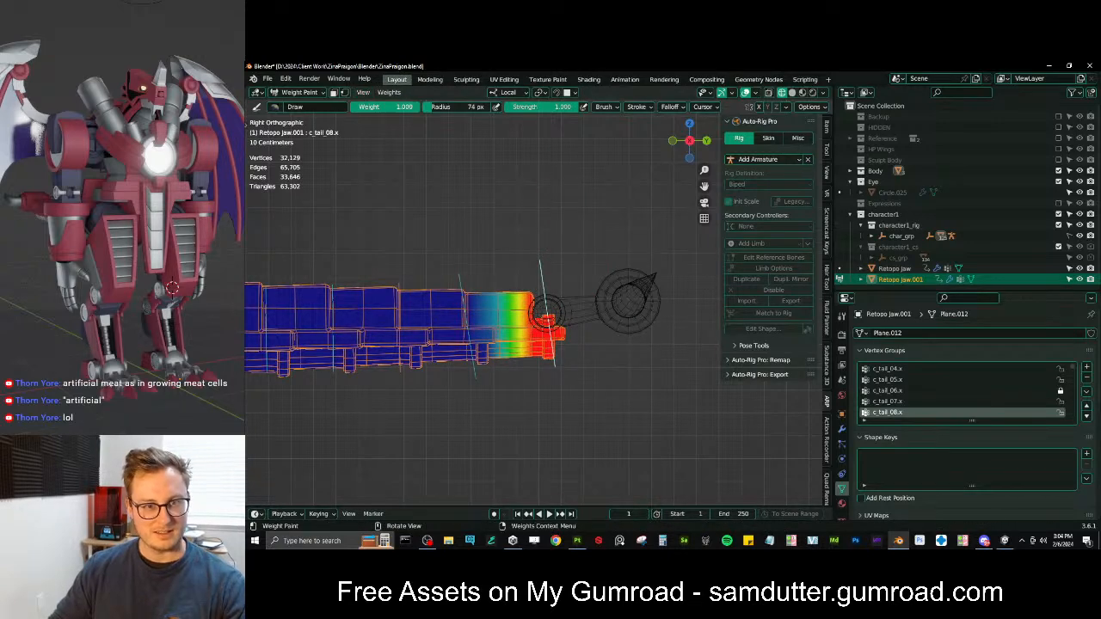
pyautogui.press('r')
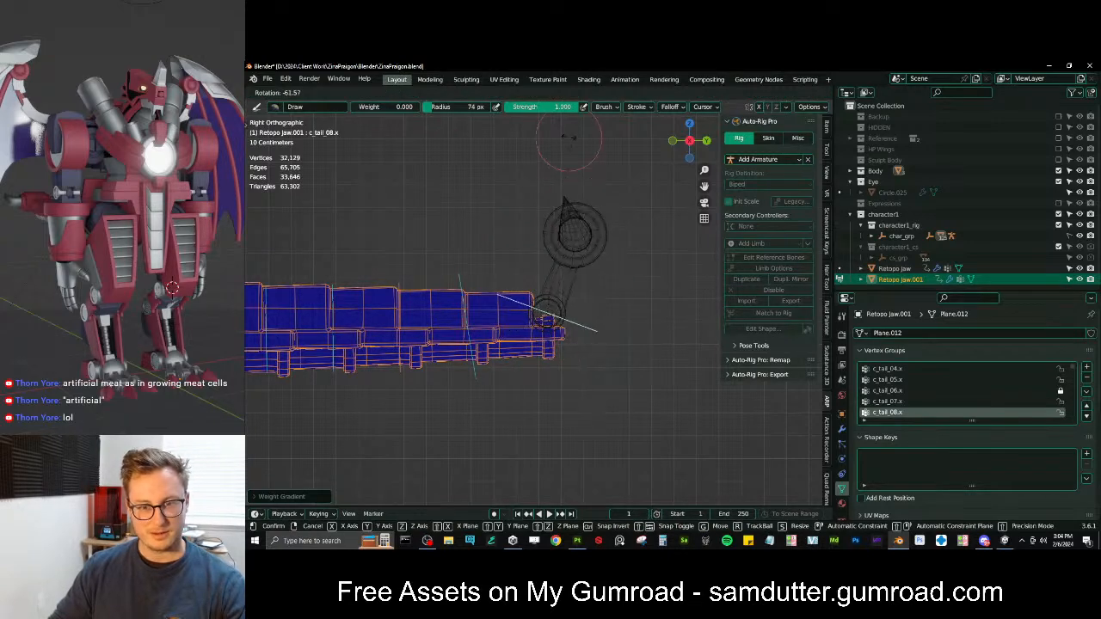
pyautogui.press('Escape')
# Test the whole tail's deformation by rotating c_tail_master.x, and cancel the rotation
pyautogui.moveTo(528, 246)
pyautogui.mouseDown(button='middle')
pyautogui.moveTo(561, 342)
pyautogui.moveTo(455, 301)
pyautogui.moveTo(473, 325)
pyautogui.mouseUp(button='middle')
pyautogui.keyDown('ctrl'); pyautogui.click(427, 299); pyautogui.keyUp('ctrl')
pyautogui.press('r')
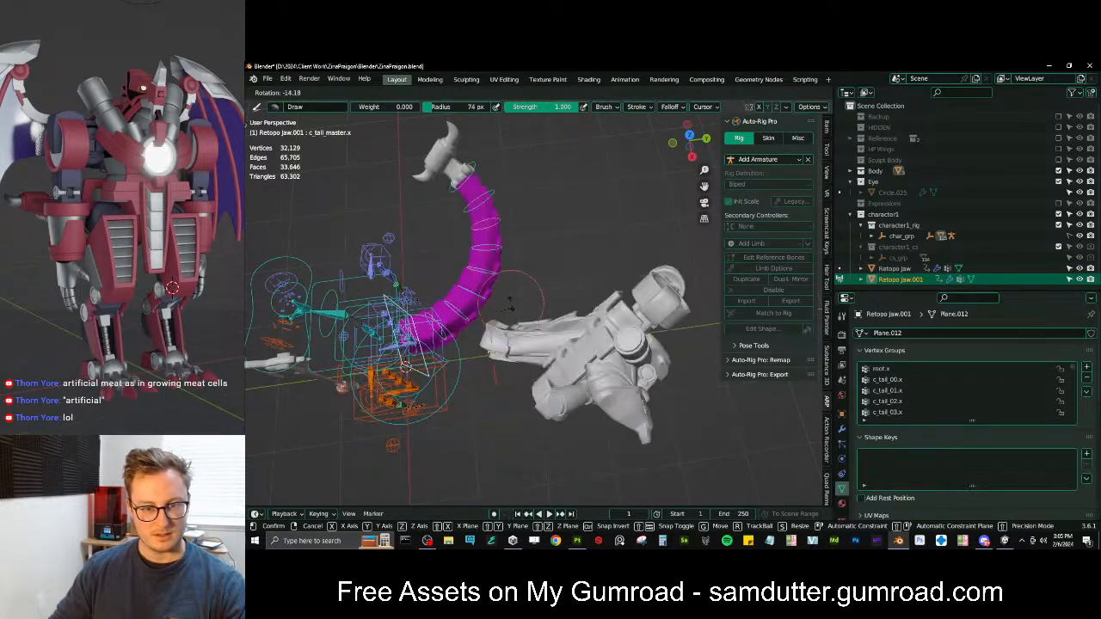
pyautogui.rightClick(509, 305)
pyautogui.moveTo(518, 307); pyautogui.dragTo(533, 266, button='middle')
# Return to Object Mode and select the body mesh, Retopo Jaw
pyautogui.hotkey('ctrl', 'Tab')
pyautogui.click(473, 297)
pyautogui.keyDown('ctrl'); pyautogui.moveTo(423, 267); pyautogui.dragTo(430, 228, button='middle'); pyautogui.keyUp('ctrl')
pyautogui.click(439, 236)
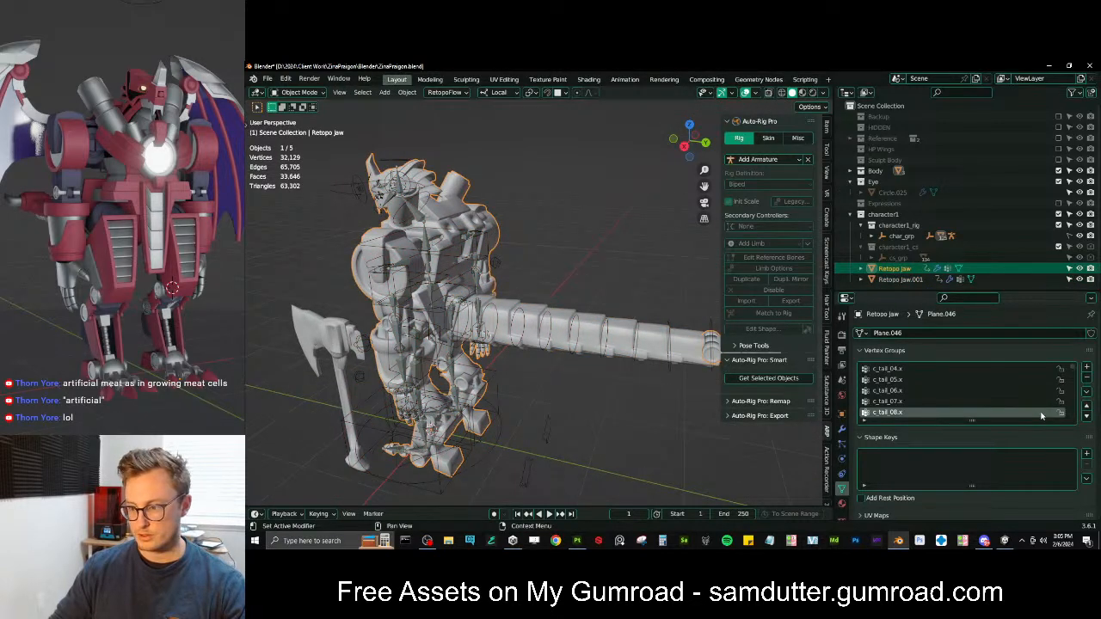
# Delete the vertex groups c_tail_08.x through c_tail_00.x from the body mesh
pyautogui.click(1086, 378)
pyautogui.click(1086, 378)
pyautogui.click(1086, 379)
pyautogui.click(1086, 378)
pyautogui.scroll(3, 944, 387)
pyautogui.click(1089, 379)
pyautogui.click(1089, 378)
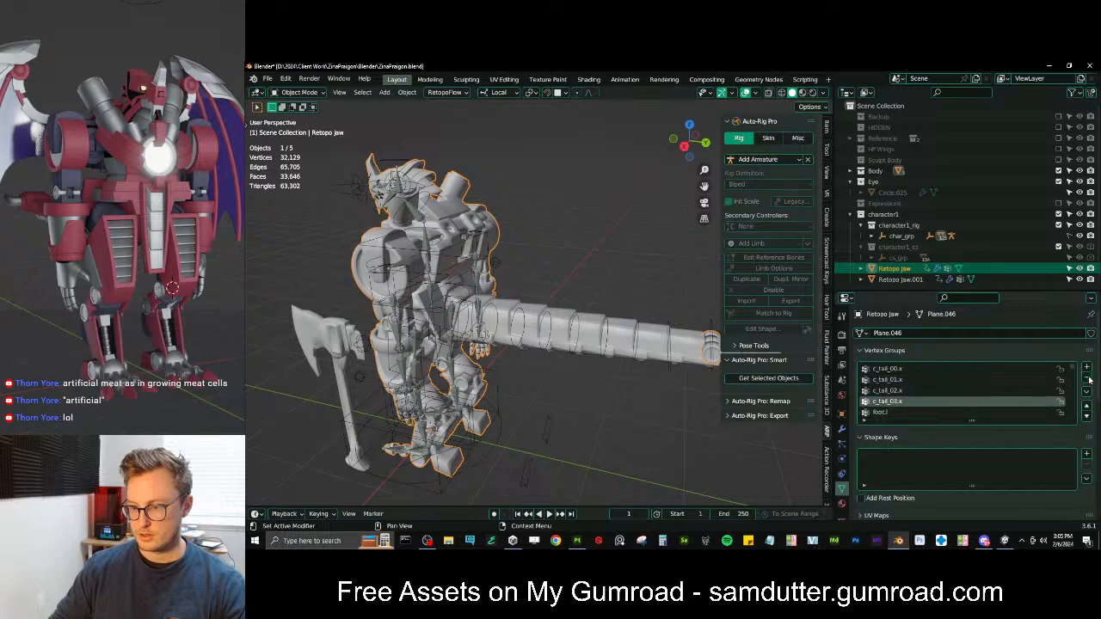
pyautogui.click(1087, 379)
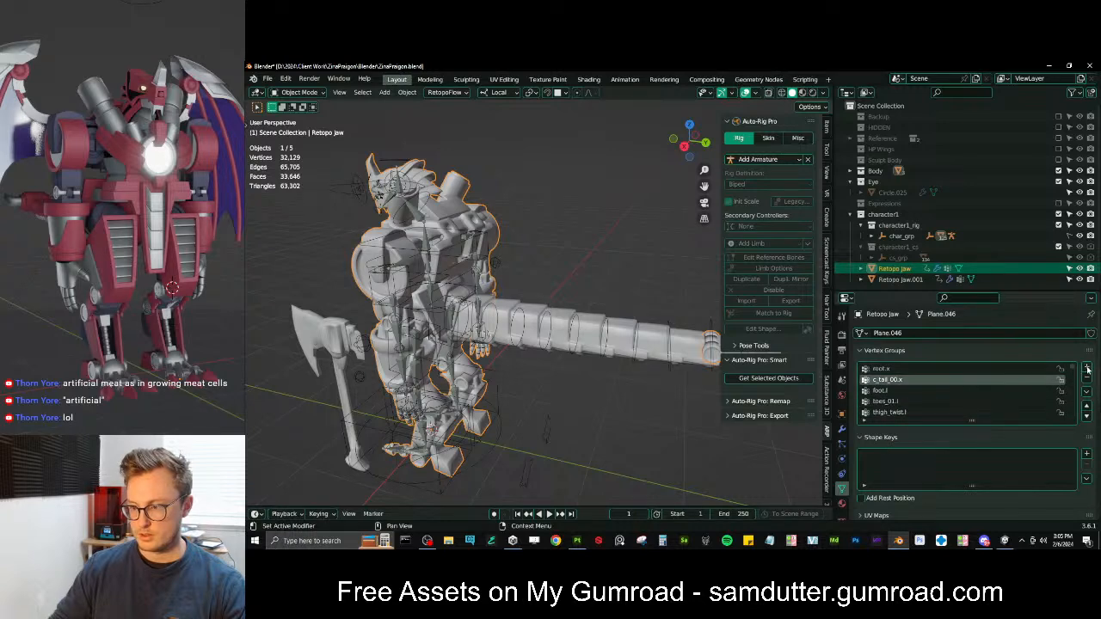
pyautogui.click(1087, 378)
# Put the rig in Pose Mode and test the tail by rotating c_tail_master.x about local Z and freely
pyautogui.moveTo(602, 340); pyautogui.dragTo(653, 341, button='middle')
pyautogui.click(559, 294)
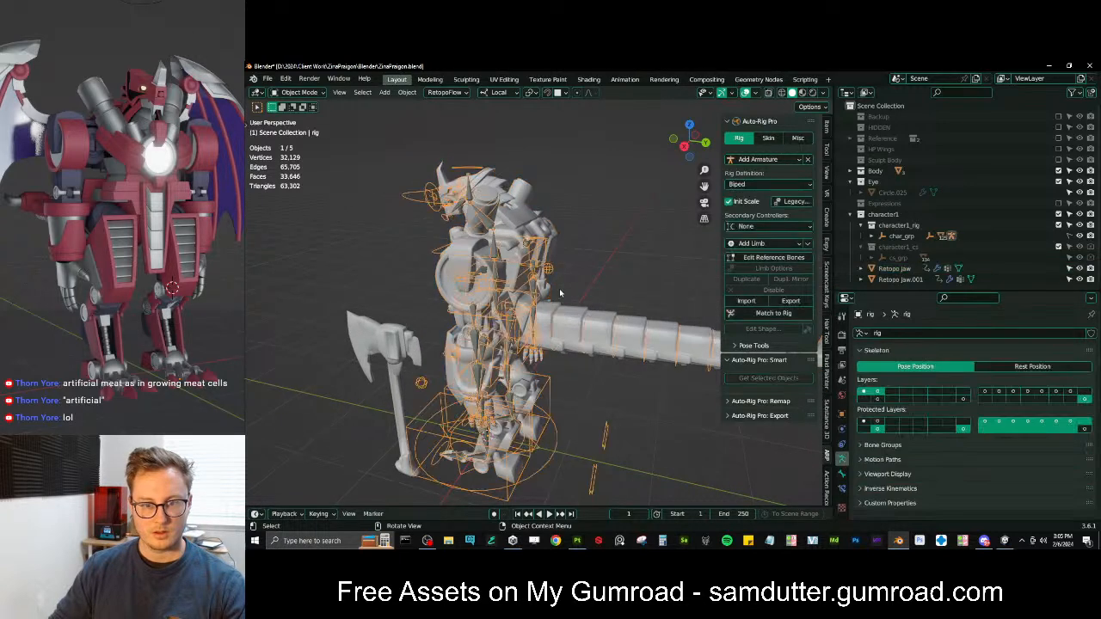
pyautogui.moveTo(560, 293); pyautogui.dragTo(590, 299, button='middle')
pyautogui.hotkey('ctrl', 'Tab')
pyautogui.press('r')
pyautogui.press('z')
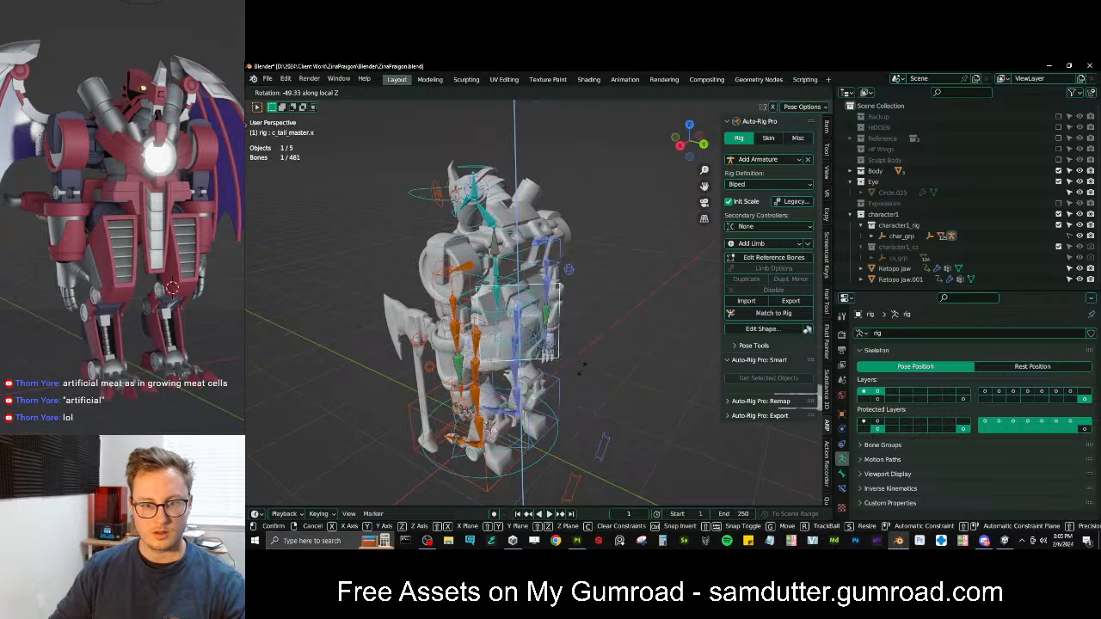
pyautogui.click(547, 332)
pyautogui.moveTo(547, 332); pyautogui.dragTo(578, 316, button='middle')
pyautogui.scroll(-4, 594, 308)
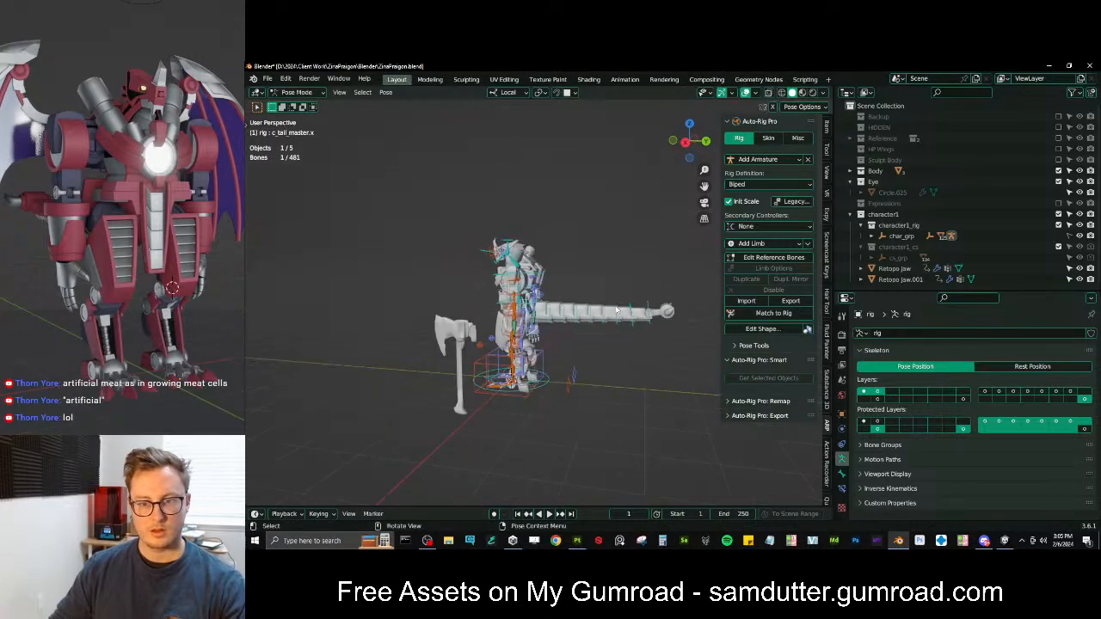
pyautogui.press('r')
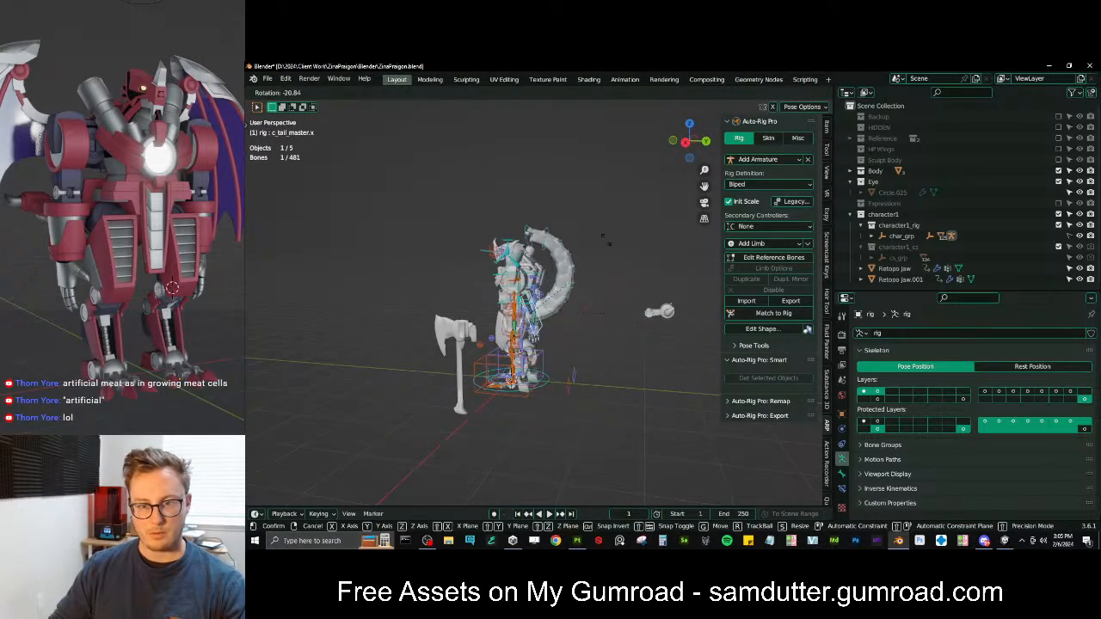
pyautogui.rightClick(619, 304)
# Undo the tail rotation tests and the deletion of the tail vertex groups from the body mesh
pyautogui.scroll(3, 659, 351)
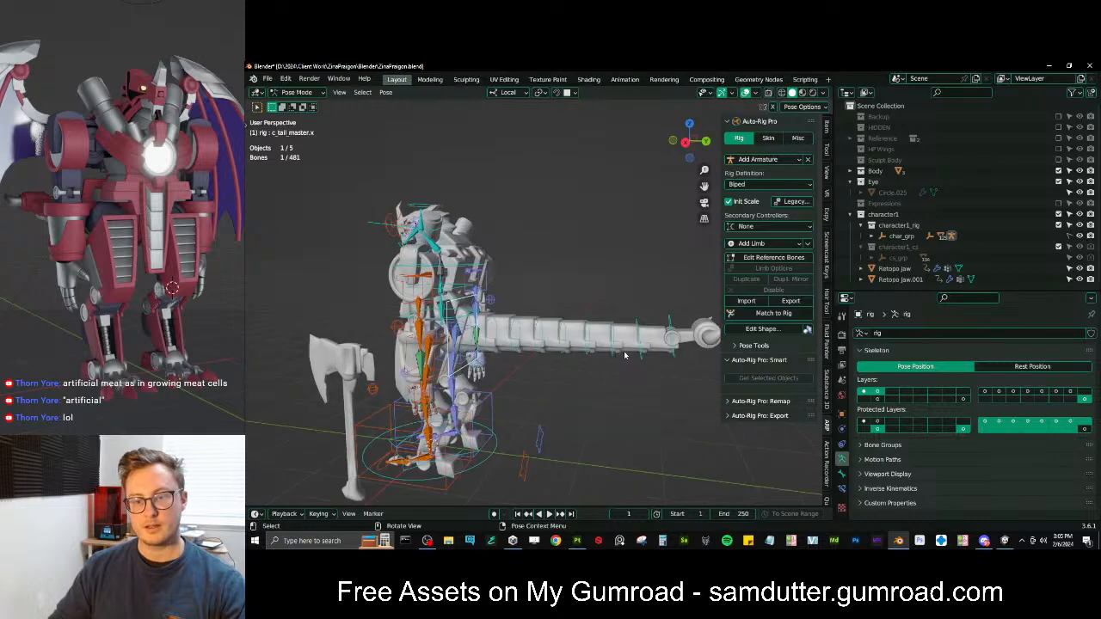
pyautogui.keyDown('shift'); pyautogui.moveTo(660, 376); pyautogui.dragTo(619, 371, button='middle'); pyautogui.keyUp('shift')
pyautogui.hotkey('ctrl', 'z')
pyautogui.hotkey('ctrl', 'z')
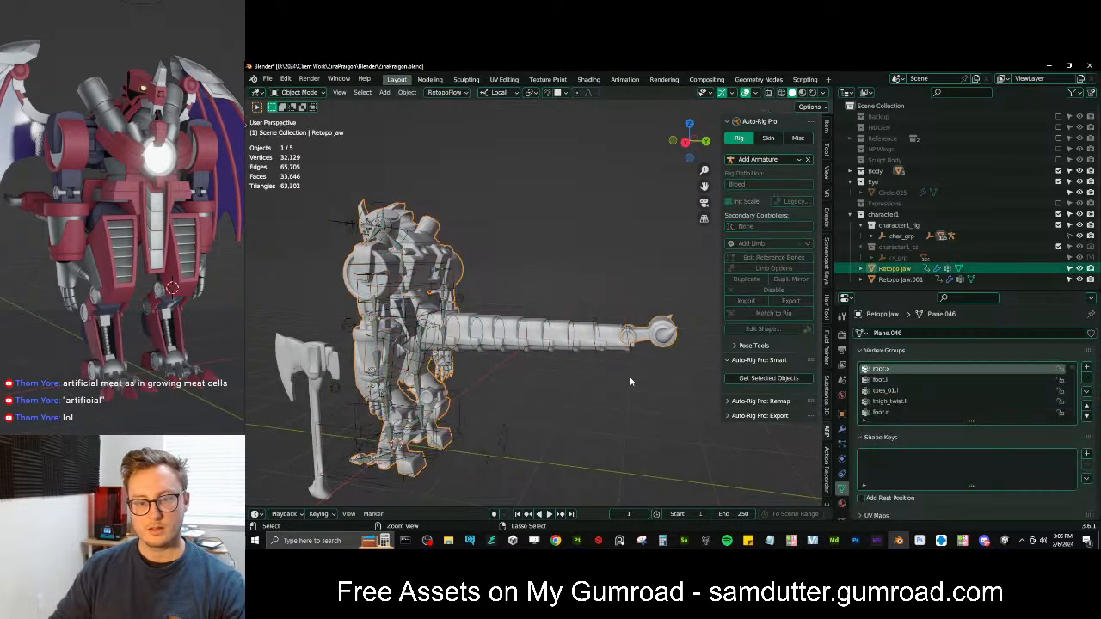
pyautogui.scroll(5, 927, 380)
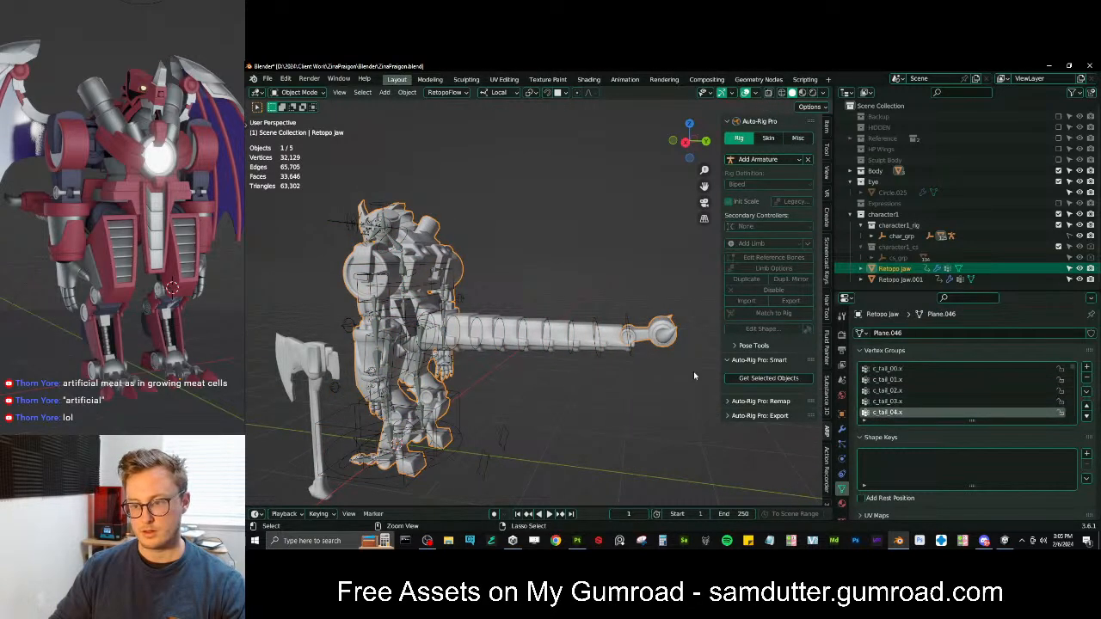
pyautogui.scroll(3, 927, 380)
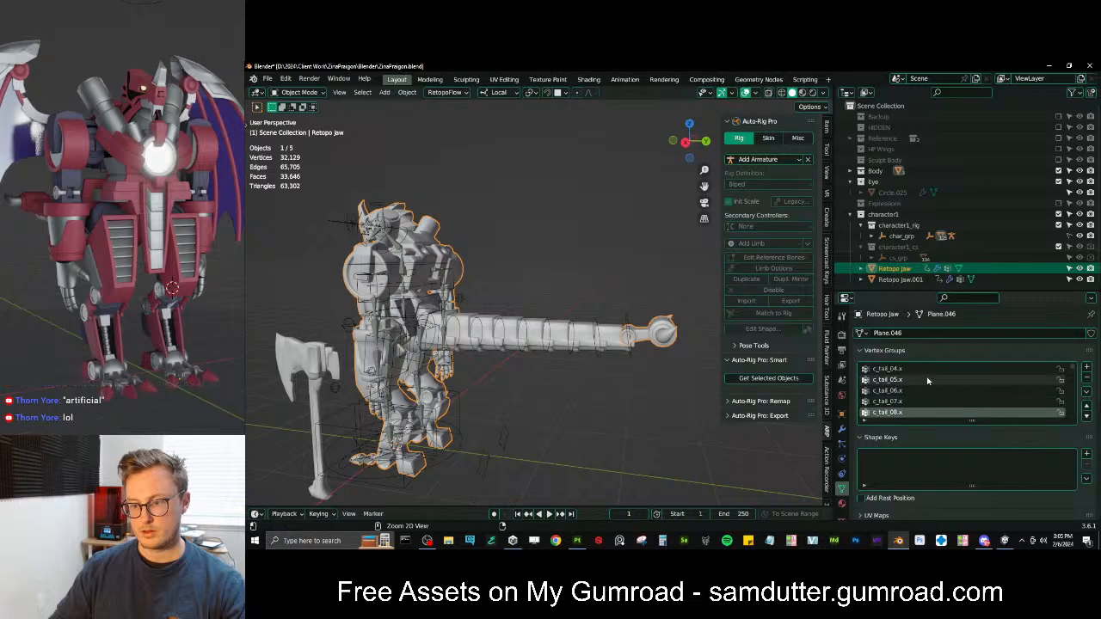
pyautogui.hotkey('ctrl', 'z')
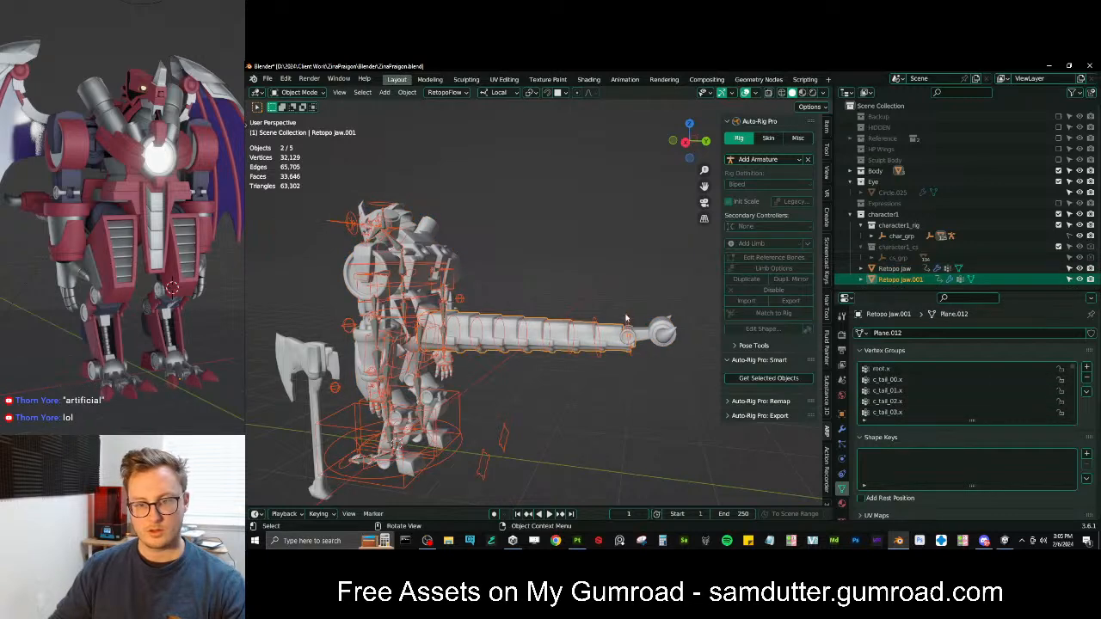
pyautogui.hotkey('ctrl', 'z')
pyautogui.hotkey('ctrl', 'z')
pyautogui.hotkey('ctrl', 'z')
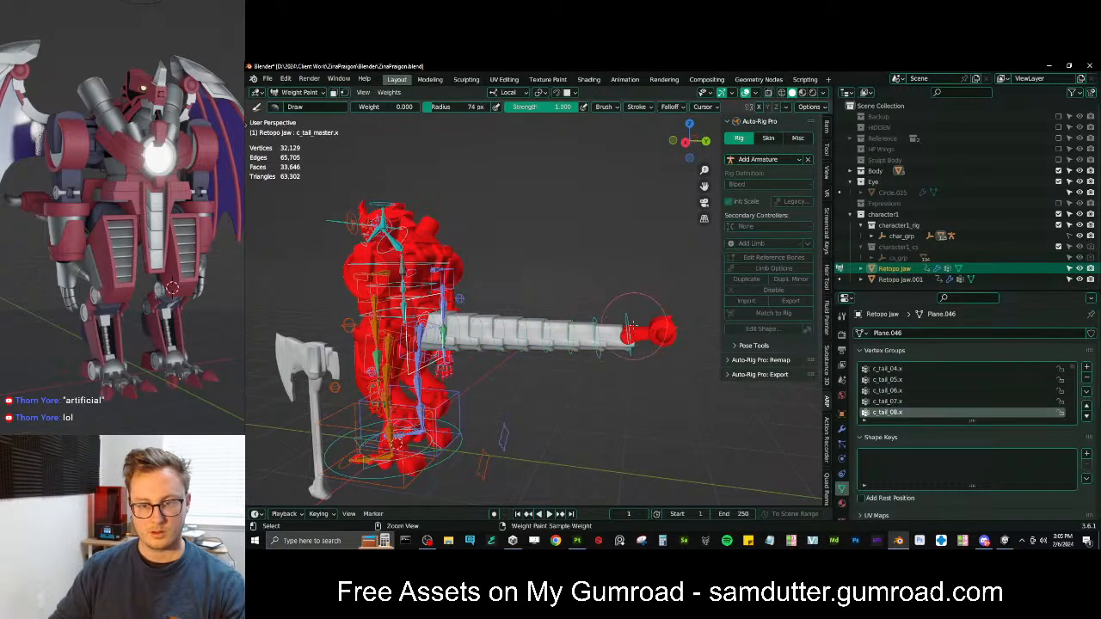
pyautogui.hotkey('ctrl', 'z')
pyautogui.hotkey('ctrl', 'z')
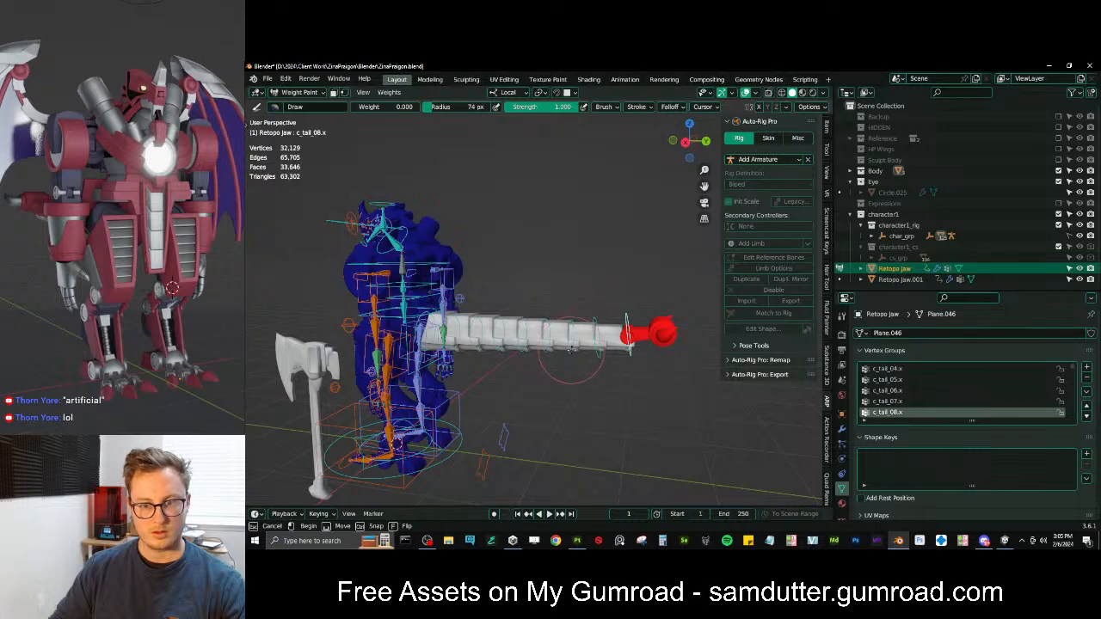
# Save the file, and test the tail by rotating c_tail_master.x about local Z, cancelling the rotation
pyautogui.moveTo(570, 344); pyautogui.dragTo(481, 325, button='middle')
pyautogui.hotkey('ctrl', 's')
pyautogui.keyDown('ctrl'); pyautogui.click(456, 278); pyautogui.keyUp('ctrl')
pyautogui.press('r')
pyautogui.press('z')
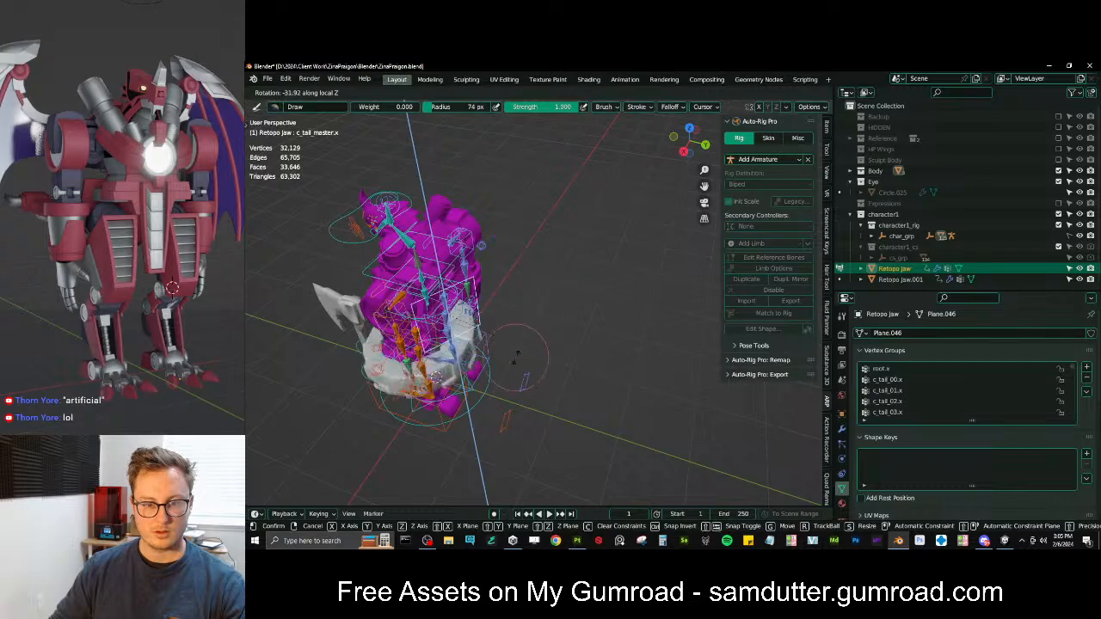
pyautogui.rightClick(509, 328)
pyautogui.scroll(6, 509, 329)
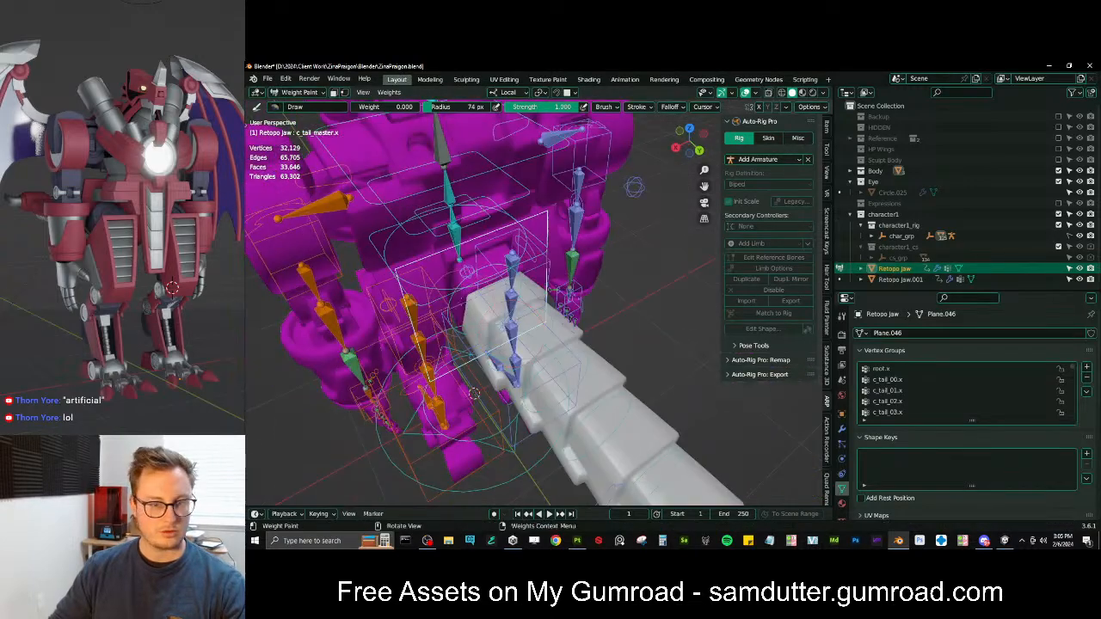
# Inspect the root.x weights on the body mesh, and the root.x and c_tail_00.x weights on the tail mesh, Retopo Jaw.001
pyautogui.keyDown('ctrl'); pyautogui.click(494, 410); pyautogui.keyUp('ctrl')
pyautogui.moveTo(559, 402); pyautogui.dragTo(585, 380, button='middle')
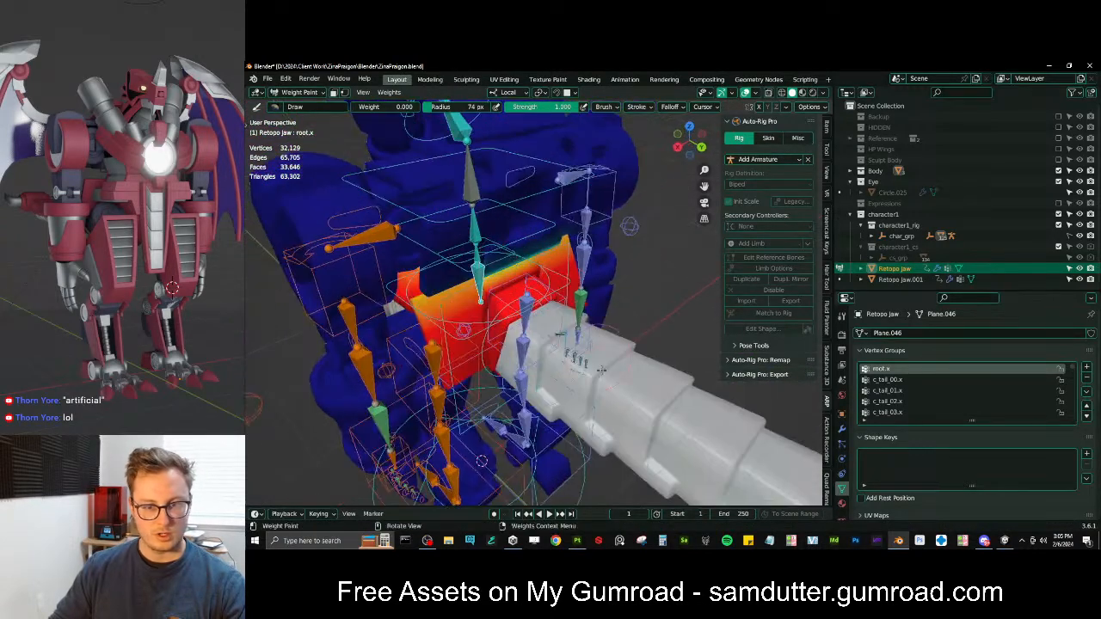
pyautogui.hotkey('ctrl', 'Tab')
pyautogui.moveTo(600, 340); pyautogui.dragTo(626, 316, button='middle')
pyautogui.click(592, 337)
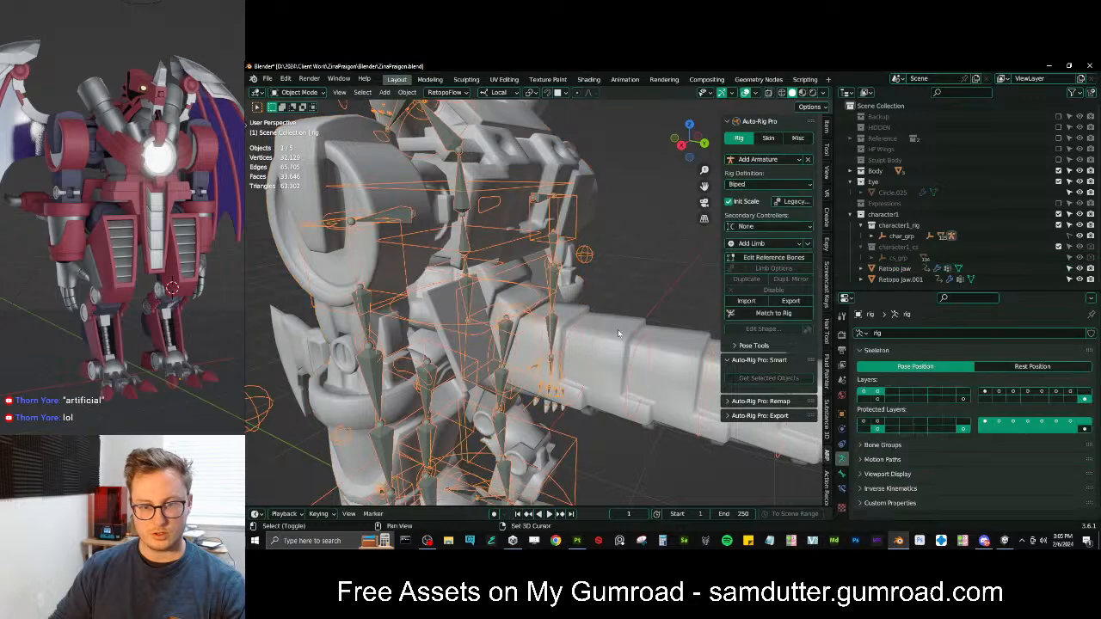
pyautogui.hotkey('ctrl', 'Tab')
pyautogui.click(579, 292)
pyautogui.press('KP_3')
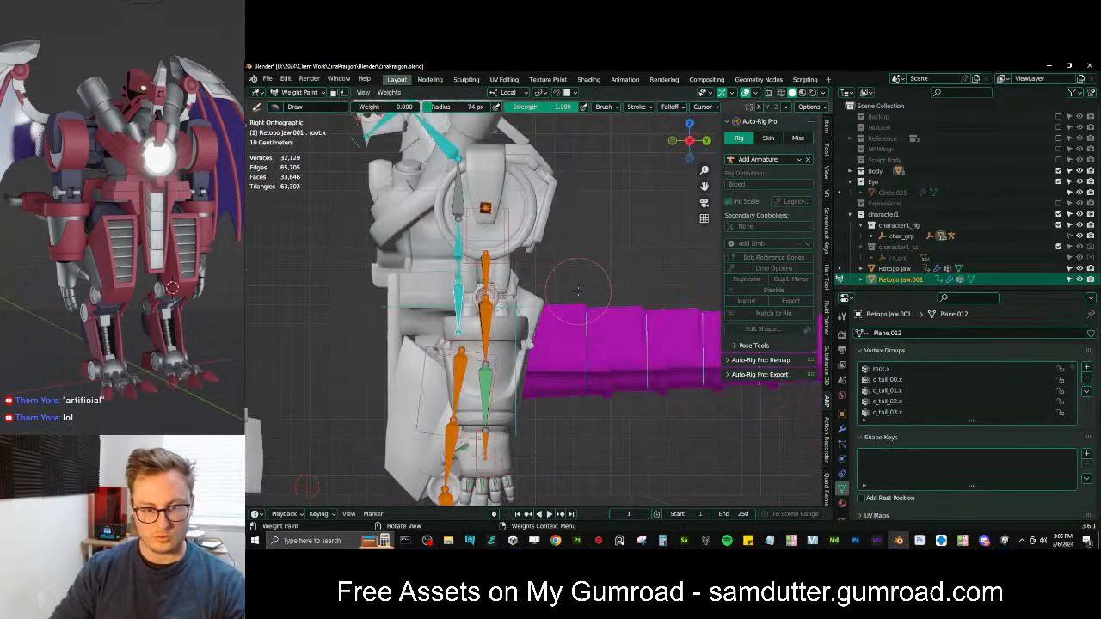
pyautogui.scroll(2, 559, 307)
pyautogui.moveTo(533, 316)
pyautogui.mouseDown(button='middle')
pyautogui.moveTo(463, 340)
pyautogui.moveTo(507, 308)
pyautogui.mouseUp(button='middle')
pyautogui.keyDown('ctrl'); pyautogui.click(502, 318); pyautogui.keyUp('ctrl')
# Return to Object Mode and put the body mesh, Retopo Jaw, in Weight Paint mode with the rig selected
pyautogui.press('Tab')
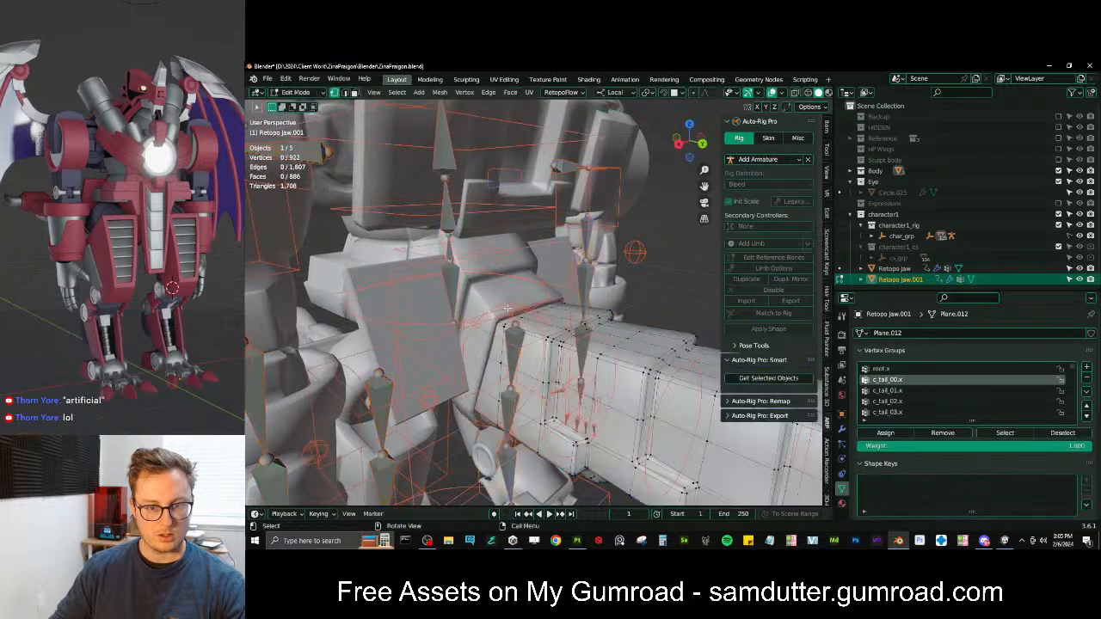
pyautogui.press('Tab')
pyautogui.hotkey('ctrl', 'Tab')
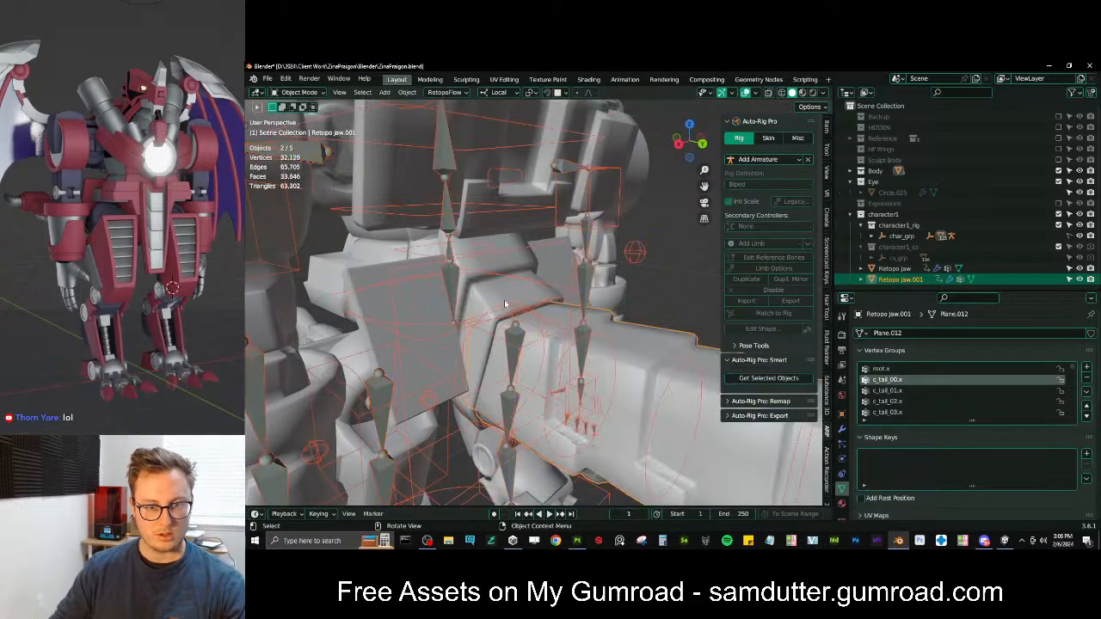
pyautogui.click(505, 307)
pyautogui.keyDown('shift'); pyautogui.click(506, 295); pyautogui.keyUp('shift')
pyautogui.hotkey('ctrl', 'Tab')
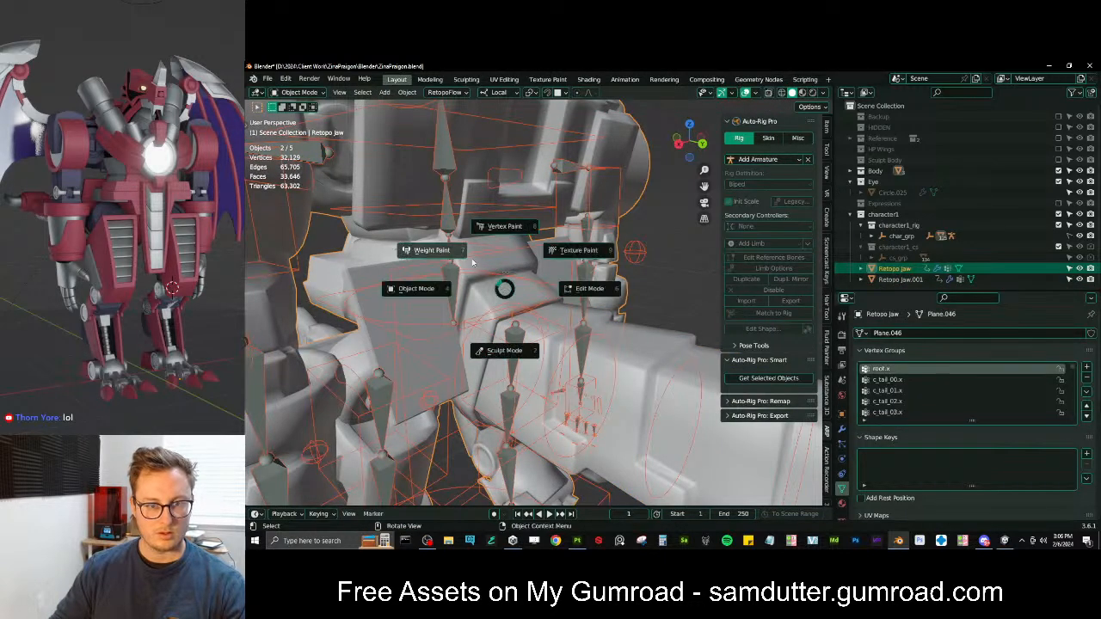
pyautogui.click(430, 249)
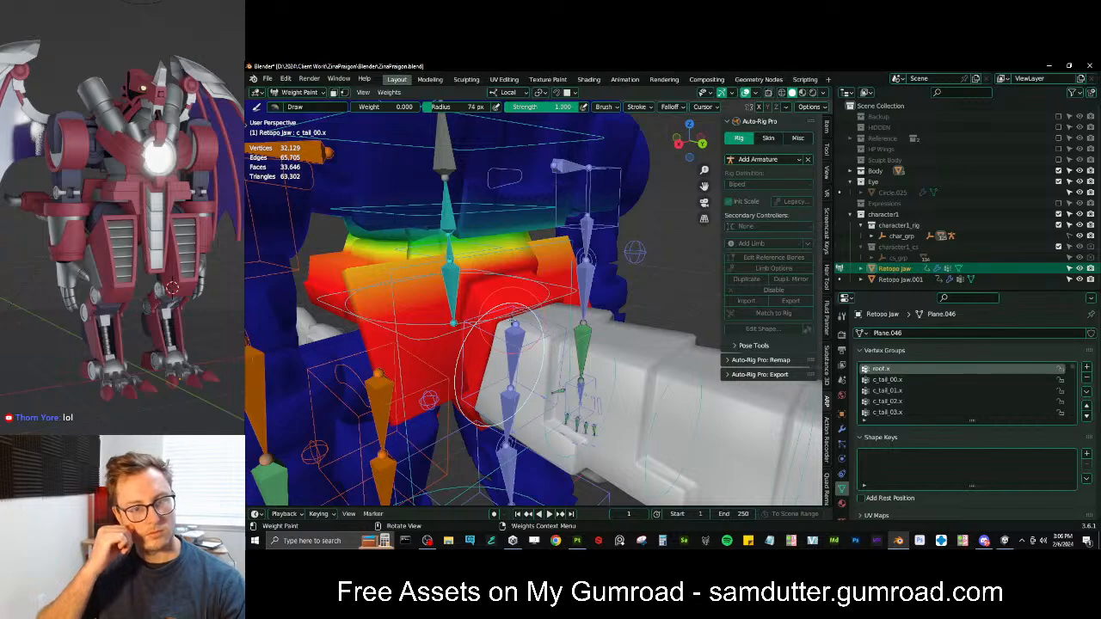
# Isolate the body mesh in Edit Mode and select the recessed tail-socket faces with their rim at the back of the pelvis
pyautogui.press('Tab')
pyautogui.press('KP_Divide')
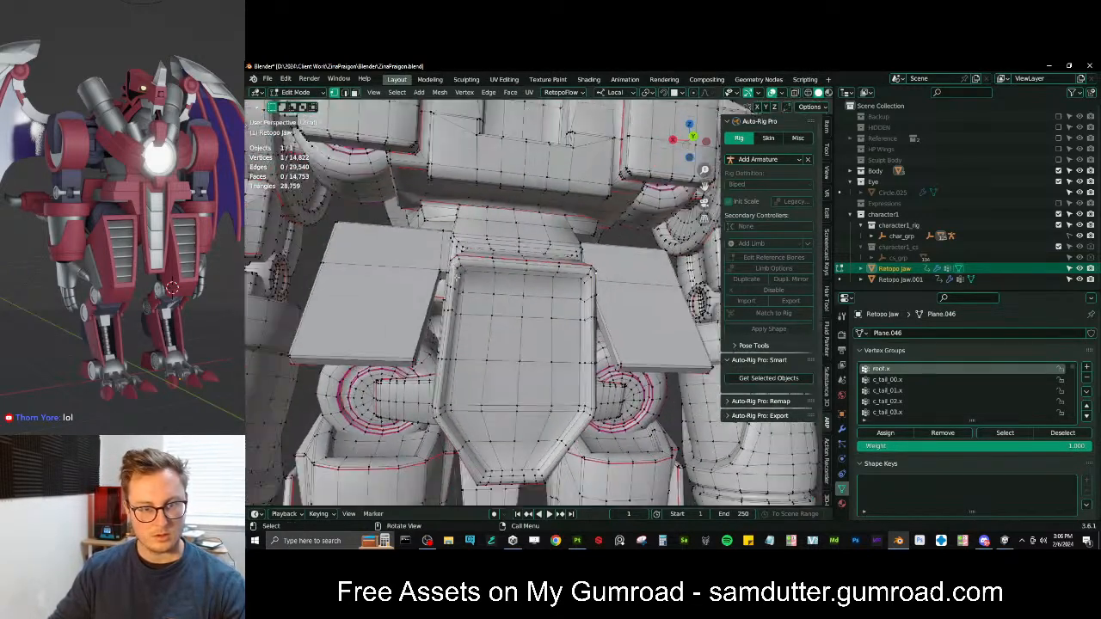
pyautogui.click(451, 267)
pyautogui.keyDown('shift'); pyautogui.moveTo(451, 267); pyautogui.dragTo(446, 205, button='middle'); pyautogui.keyUp('shift')
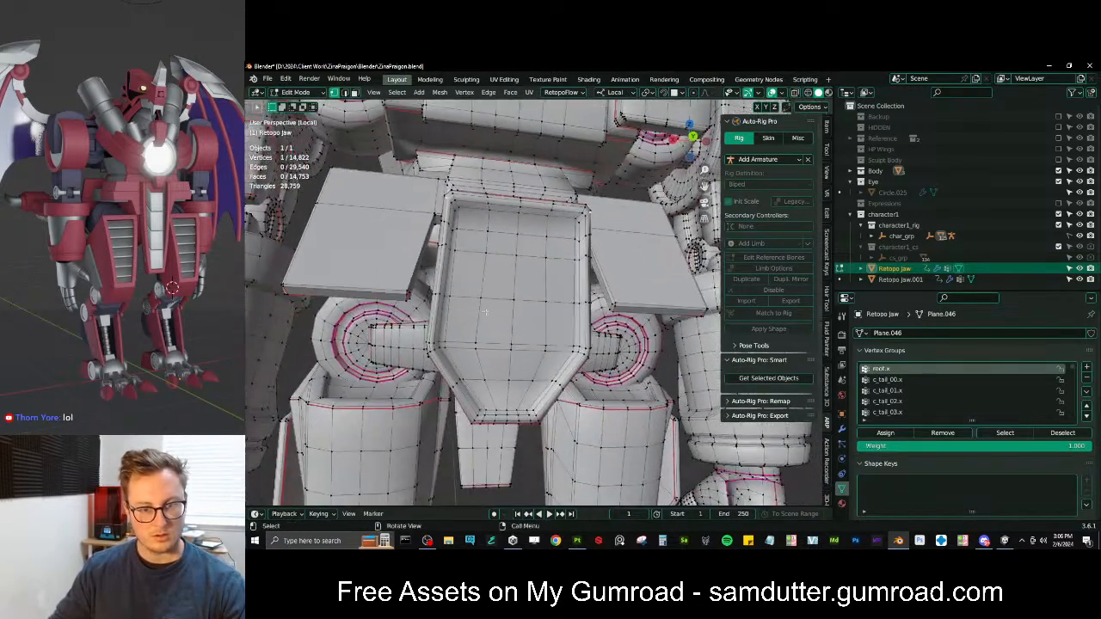
pyautogui.keyDown('ctrl'); pyautogui.keyDown('shift'); pyautogui.click(507, 407); pyautogui.keyUp('shift'); pyautogui.keyUp('ctrl')
pyautogui.moveTo(509, 331); pyautogui.dragTo(502, 376, button='middle')
pyautogui.press('ctrl+KP_Add')
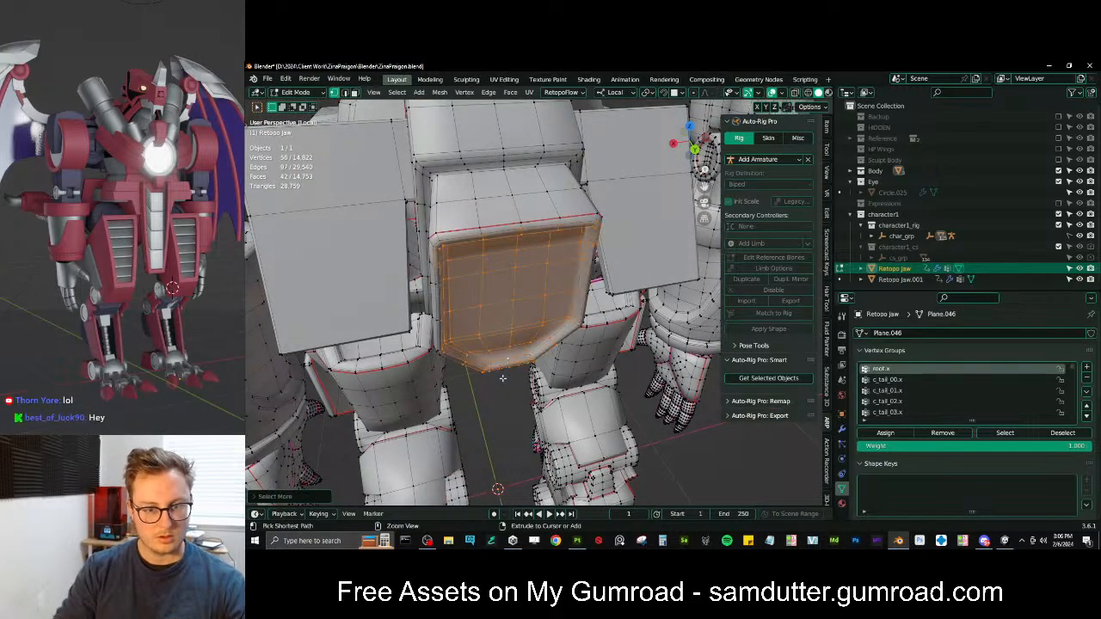
pyautogui.keyDown('alt'); pyautogui.keyDown('shift'); pyautogui.click(455, 239); pyautogui.keyUp('shift'); pyautogui.keyUp('alt')
pyautogui.moveTo(448, 264); pyautogui.dragTo(564, 327, button='middle')
pyautogui.keyDown('alt'); pyautogui.keyDown('shift'); pyautogui.click(489, 243); pyautogui.keyUp('shift'); pyautogui.keyUp('alt')
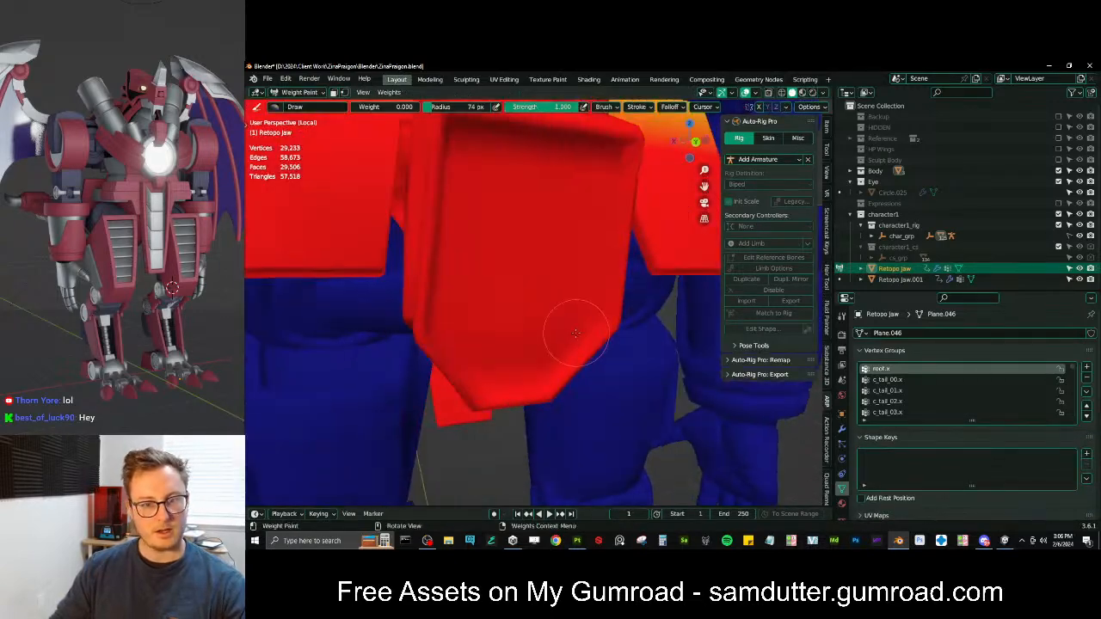
# Remove the selected tail-socket vertices from the root.x vertex group and view the body's weights
pyautogui.press('Tab')
pyautogui.scroll(-5, 525, 263)
pyautogui.moveTo(525, 263); pyautogui.dragTo(551, 274, button='middle')
pyautogui.press('Tab')
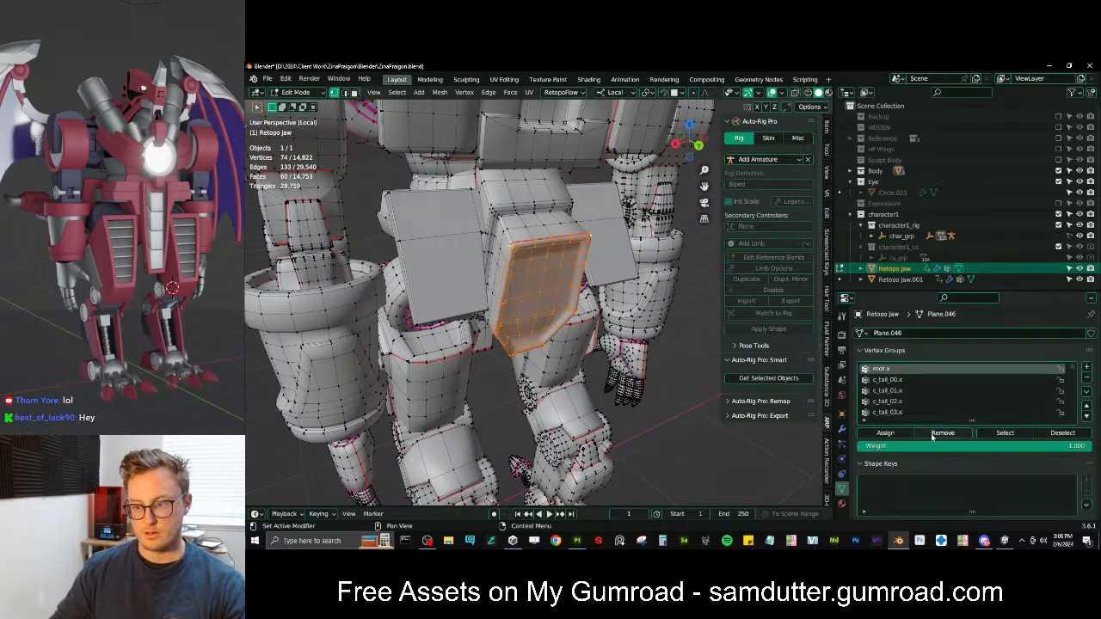
pyautogui.press('Tab')
pyautogui.moveTo(560, 315)
pyautogui.mouseDown(button='middle')
pyautogui.moveTo(590, 258)
pyautogui.moveTo(592, 313)
pyautogui.mouseUp(button='middle')
pyautogui.scroll(-6, 591, 313)
# Switch to Unity, open another project item and examine it in the Scene view, and return to Blender
pyautogui.click(1005, 540)
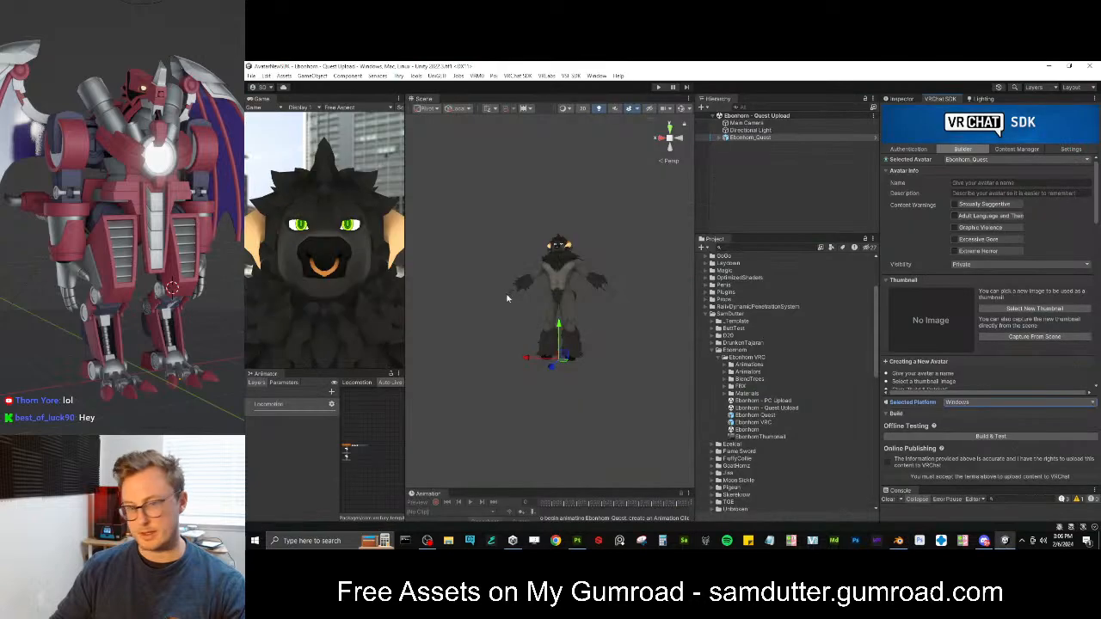
pyautogui.click(707, 352)
pyautogui.scroll(-5, 731, 379)
pyautogui.doubleClick(749, 389)
pyautogui.keyDown('alt'); pyautogui.moveTo(454, 289); pyautogui.dragTo(679, 279); pyautogui.keyUp('alt')
pyautogui.scroll(3, 593, 297)
pyautogui.keyDown('alt'); pyautogui.moveTo(568, 301); pyautogui.dragTo(520, 316); pyautogui.keyUp('alt')
pyautogui.keyDown('alt'); pyautogui.moveTo(599, 319); pyautogui.dragTo(585, 303); pyautogui.keyUp('alt')
pyautogui.hotkey('alt', 'Tab')
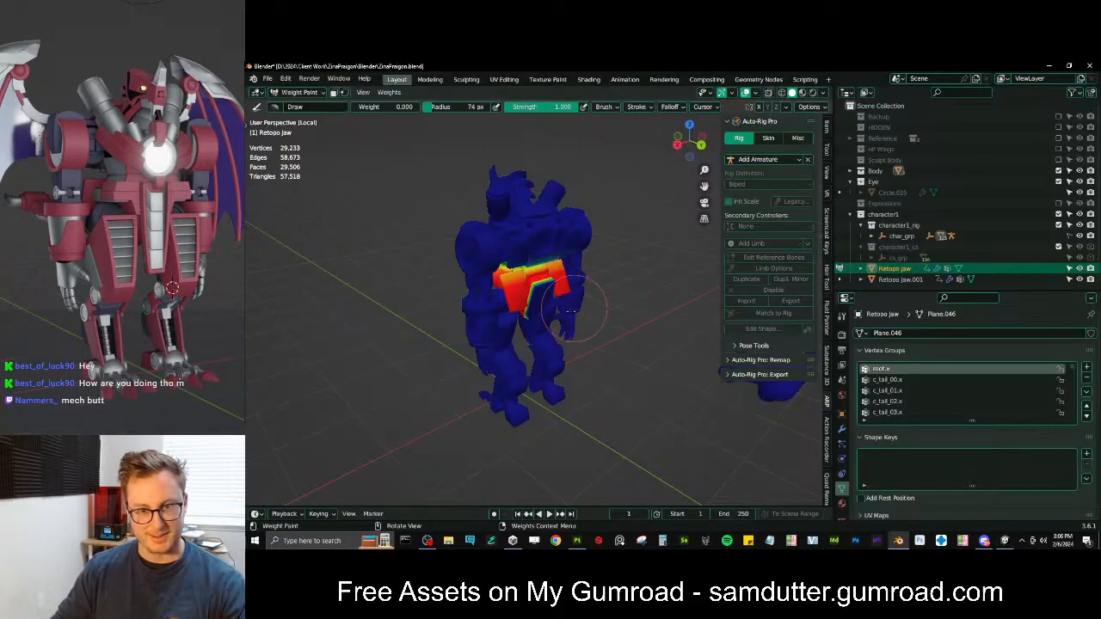
pyautogui.scroll(4, 569, 322)
pyautogui.keyDown('alt'); pyautogui.moveTo(545, 359); pyautogui.dragTo(590, 344); pyautogui.keyUp('alt')
pyautogui.hotkey('ctrl', 'z')
pyautogui.moveTo(554, 344)
pyautogui.mouseDown(button='middle')
pyautogui.moveTo(612, 340)
pyautogui.moveTo(559, 349)
pyautogui.mouseUp(button='middle')
pyautogui.scroll(-5, 561, 347)
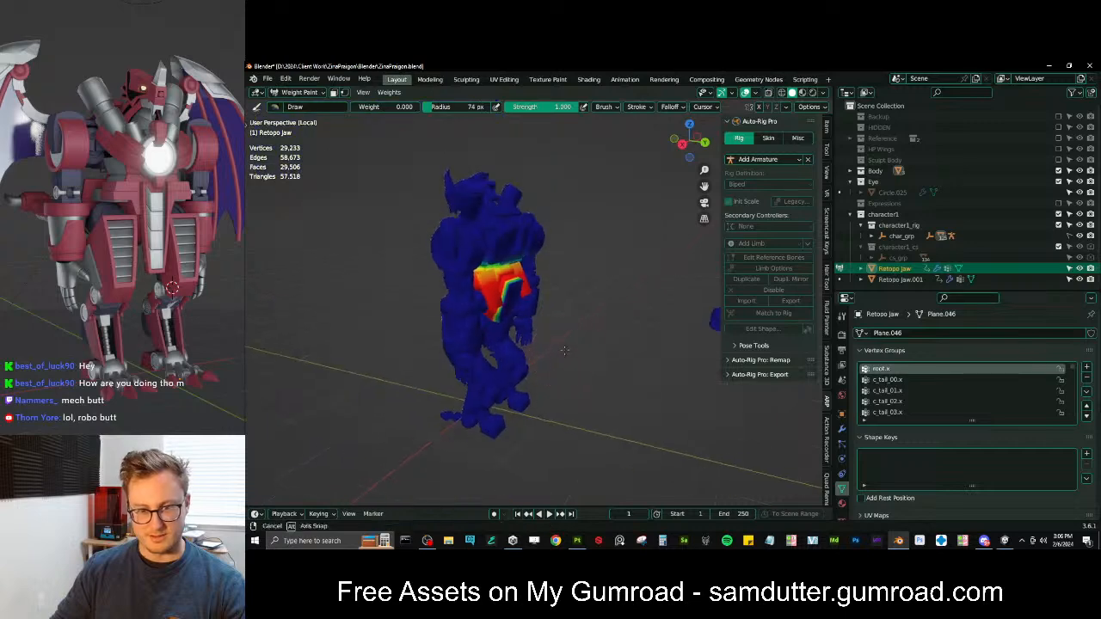
pyautogui.scroll(2, 561, 350)
# Leave local view and put the body mesh back in Weight Paint mode with the rig selected
pyautogui.press('Tab')
pyautogui.press('Tab')
pyautogui.press('KP_Divide')
pyautogui.scroll(6, 558, 351)
pyautogui.hotkey('ctrl', 'Tab')
pyautogui.click(511, 306)
pyautogui.hotkey('ctrl', 'Tab')
pyautogui.click(456, 335)
pyautogui.click(461, 331)
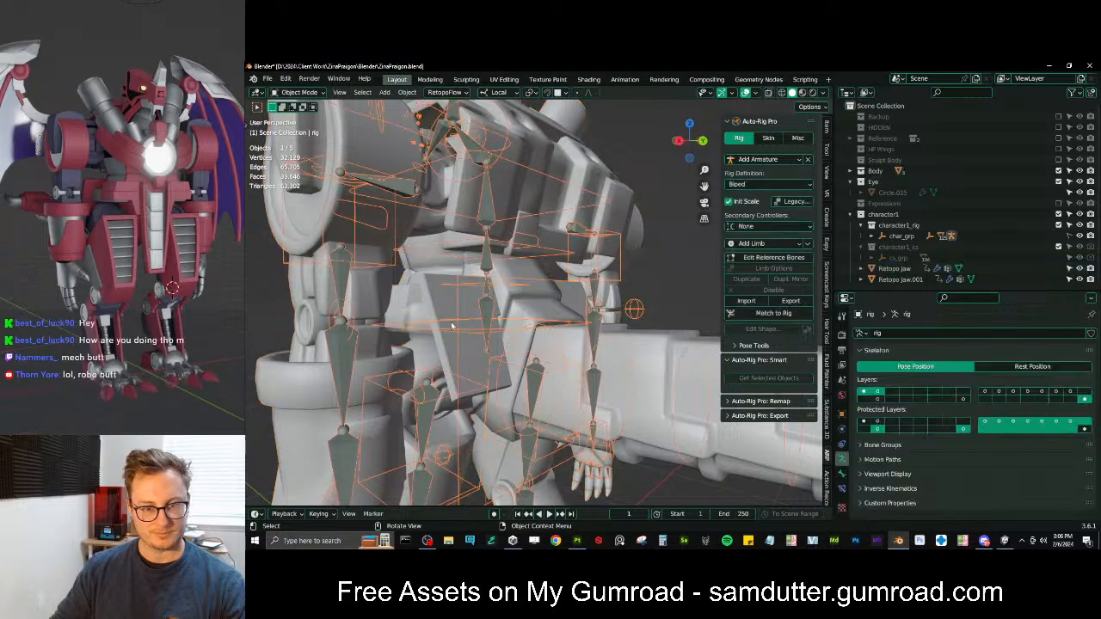
pyautogui.keyDown('shift'); pyautogui.click(437, 305); pyautogui.keyUp('shift')
pyautogui.hotkey('ctrl', 'Tab')
pyautogui.click(387, 266)
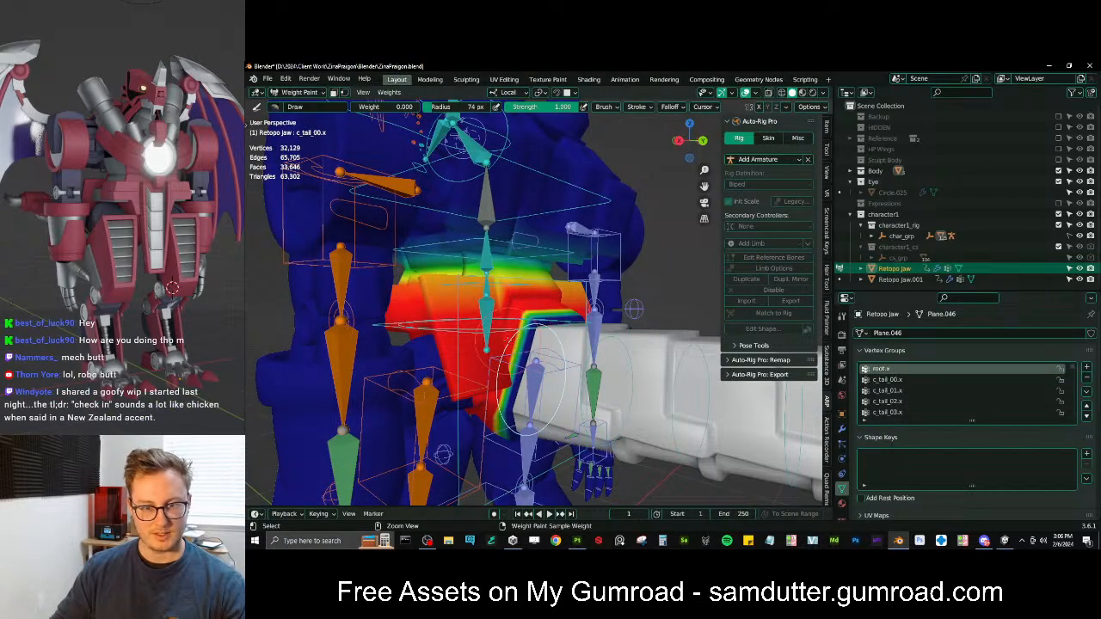
# Assign the selected tail-socket vertices to c_tail_00.x with weight 1.000 and smooth the vertex weights
pyautogui.keyDown('ctrl'); pyautogui.click(510, 339); pyautogui.keyUp('ctrl')
pyautogui.press('Tab')
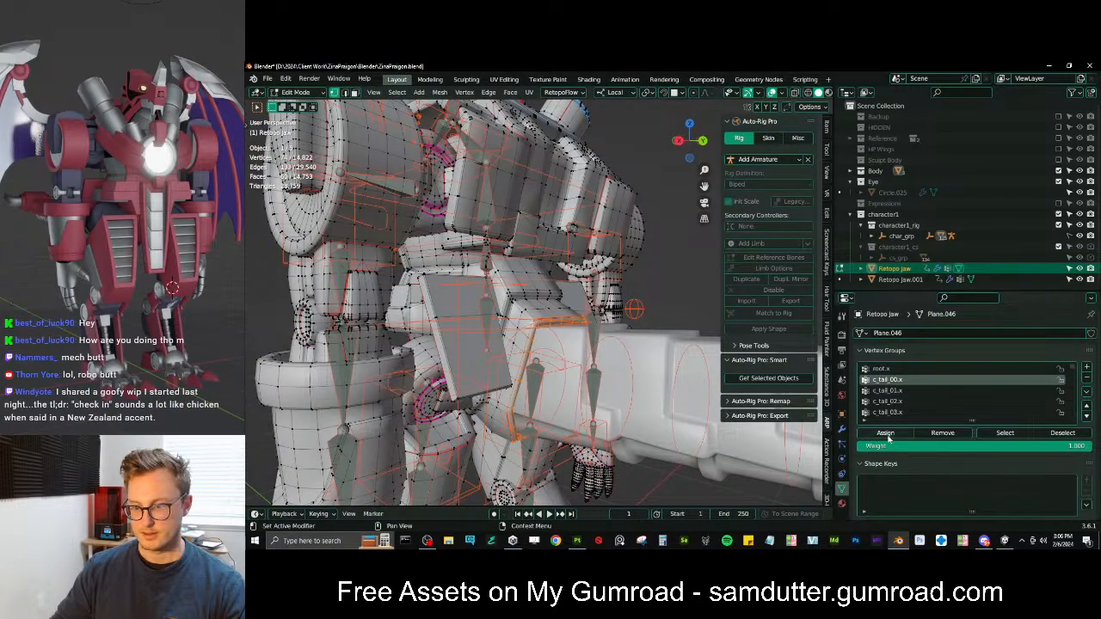
pyautogui.press('Tab')
pyautogui.scroll(-2, 509, 310)
pyautogui.moveTo(514, 274); pyautogui.dragTo(522, 290, button='middle')
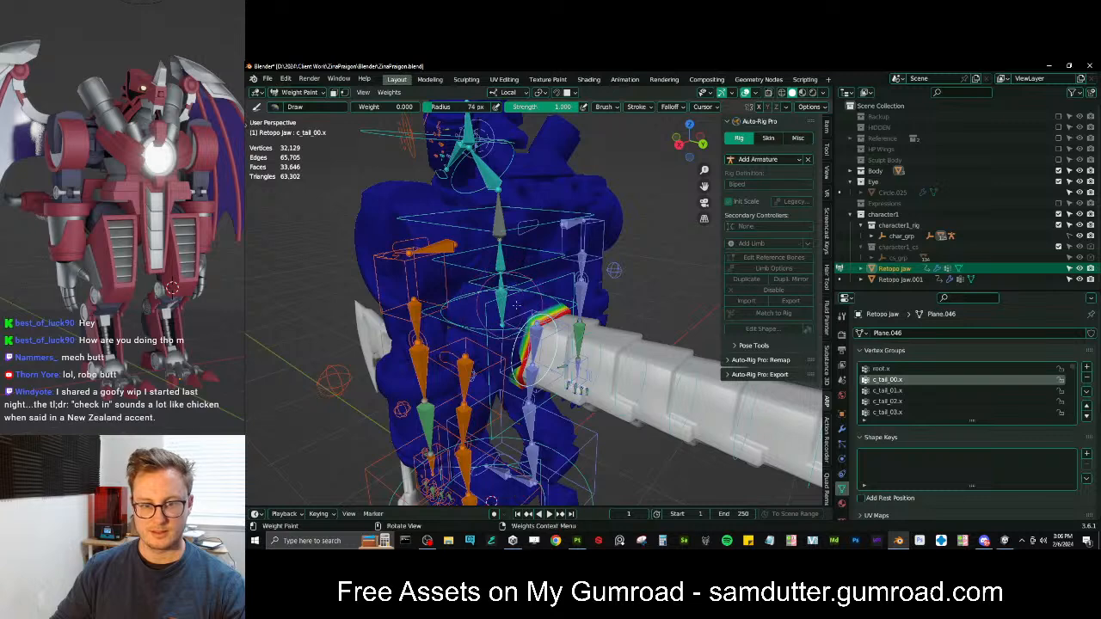
pyautogui.click(609, 278)
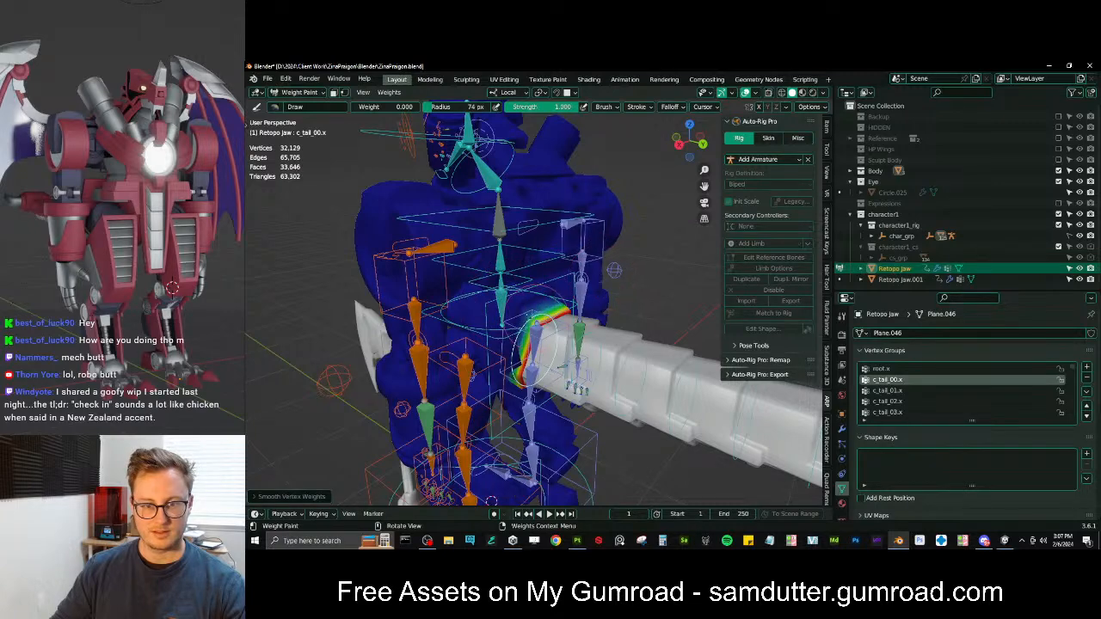
# Test the tail-socket weights by rotating c_tail_master.x about local Z, and cancel the rotation
pyautogui.keyDown('ctrl'); pyautogui.click(488, 307); pyautogui.keyUp('ctrl')
pyautogui.moveTo(489, 308); pyautogui.dragTo(487, 321, button='middle')
pyautogui.press('r')
pyautogui.press('z')
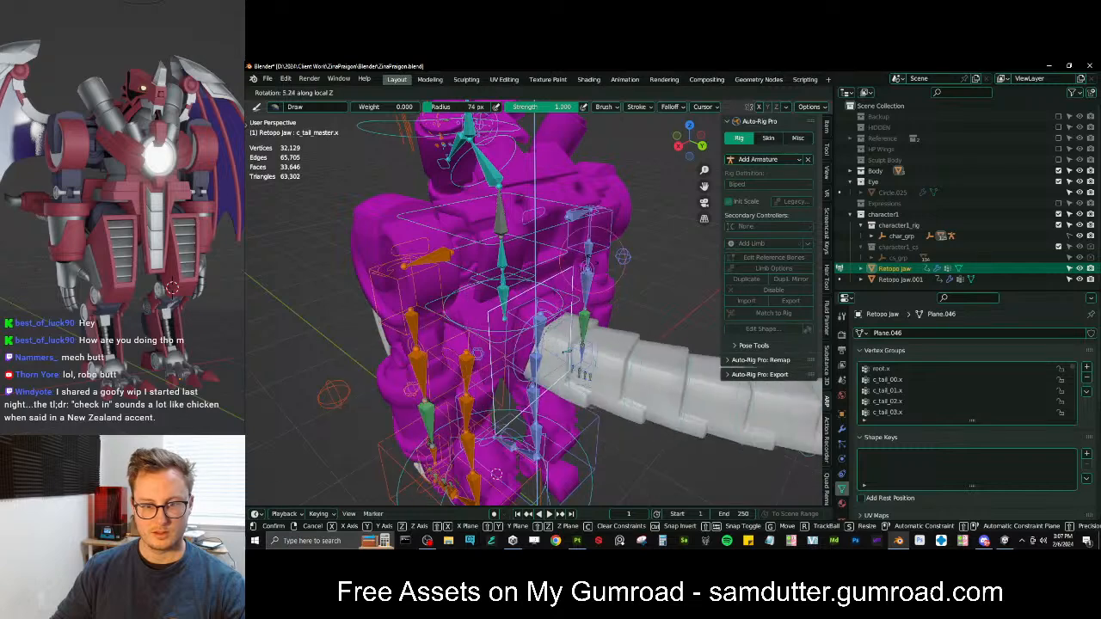
pyautogui.press('Escape')
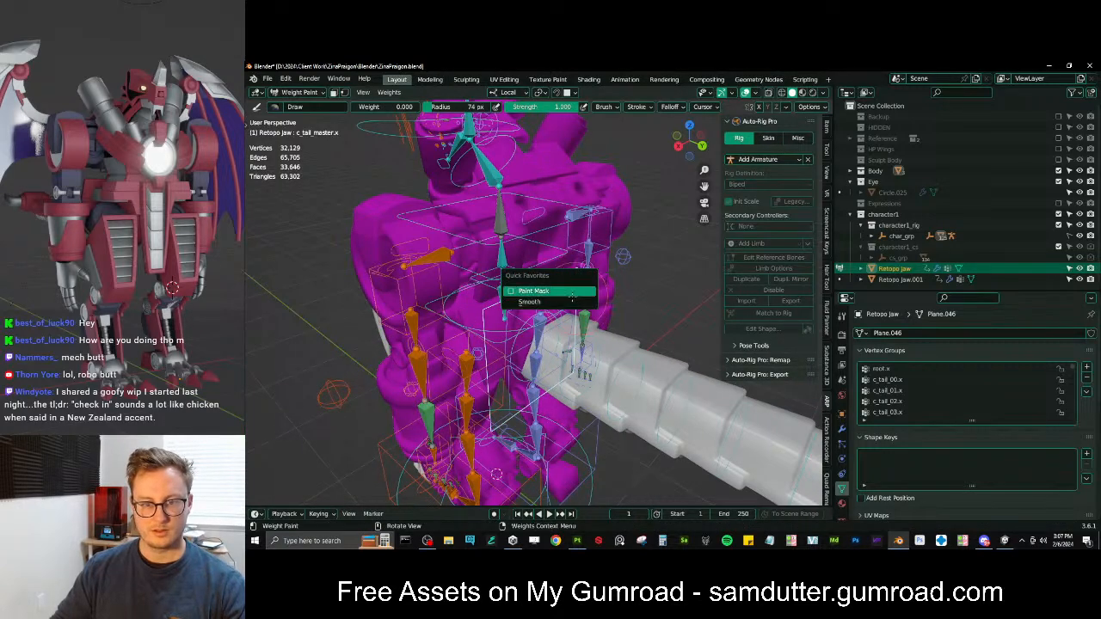
# Grow the tail-socket selection, assign it to c_tail_00.x with weight 1.000, and smooth the vertex weights
pyautogui.keyDown('ctrl'); pyautogui.click(550, 330); pyautogui.keyUp('ctrl')
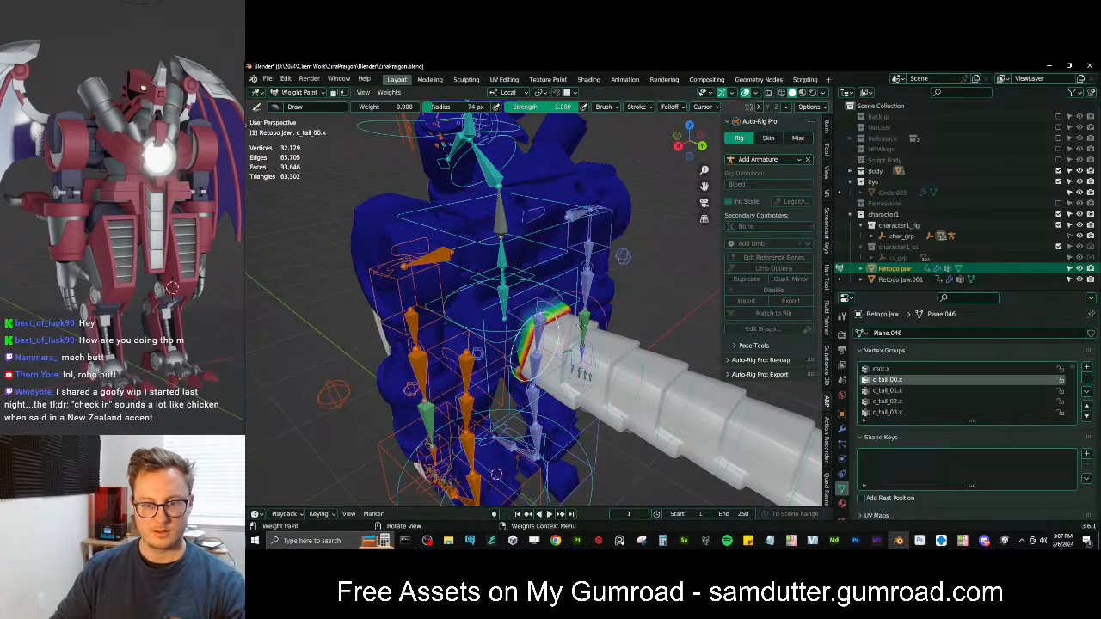
pyautogui.scroll(3, 555, 329)
pyautogui.press('Tab')
pyautogui.press('ctrl+KP_Add')
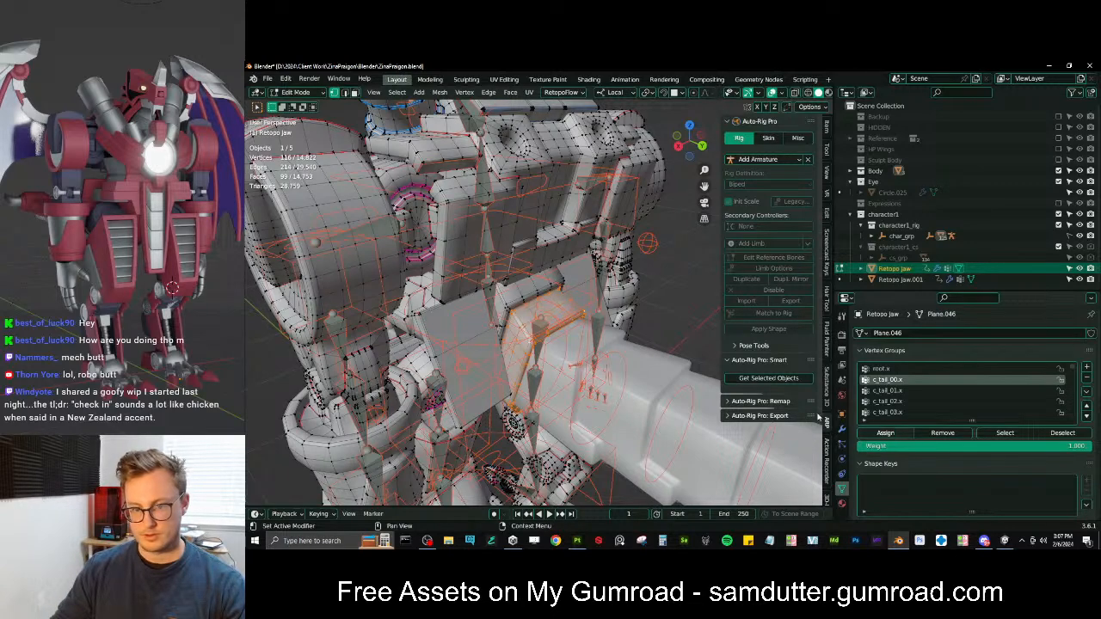
pyautogui.press('Tab')
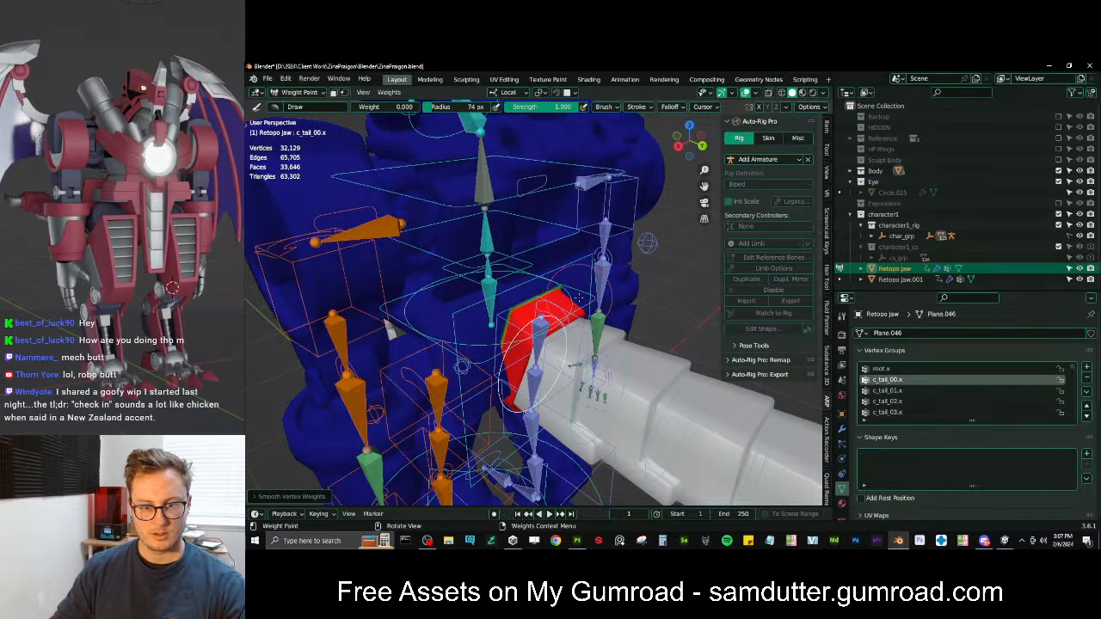
# Swing the tail sideways by rotating c_tail_master.x about local Z to test the enlarged socket weighting
pyautogui.moveTo(539, 360)
pyautogui.mouseDown(button='middle')
pyautogui.moveTo(550, 363)
pyautogui.moveTo(535, 364)
pyautogui.mouseUp(button='middle')
pyautogui.keyDown('ctrl'); pyautogui.click(545, 277); pyautogui.keyUp('ctrl')
pyautogui.moveTo(545, 278); pyautogui.dragTo(537, 287, button='middle')
pyautogui.press('r')
pyautogui.press('z')
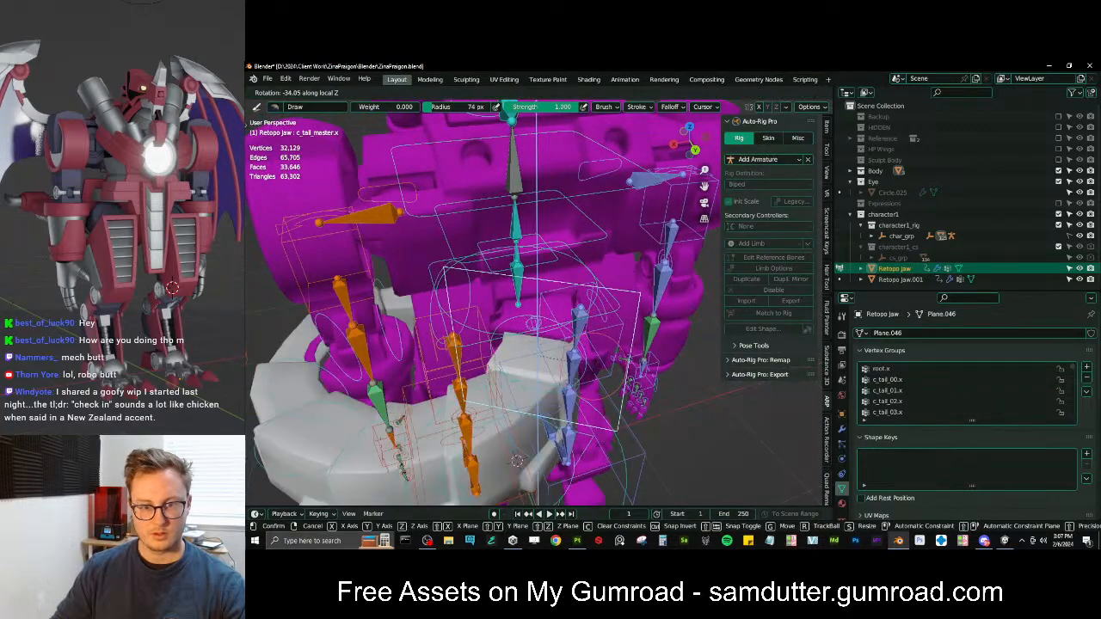
pyautogui.click(529, 398)
# Leave weight painting on the body and put the tail mesh, Retopo Jaw.001, in Weight Paint mode with the rig selected
pyautogui.moveTo(529, 398); pyautogui.dragTo(568, 360, button='middle')
pyautogui.keyDown('ctrl'); pyautogui.click(512, 375); pyautogui.keyUp('ctrl')
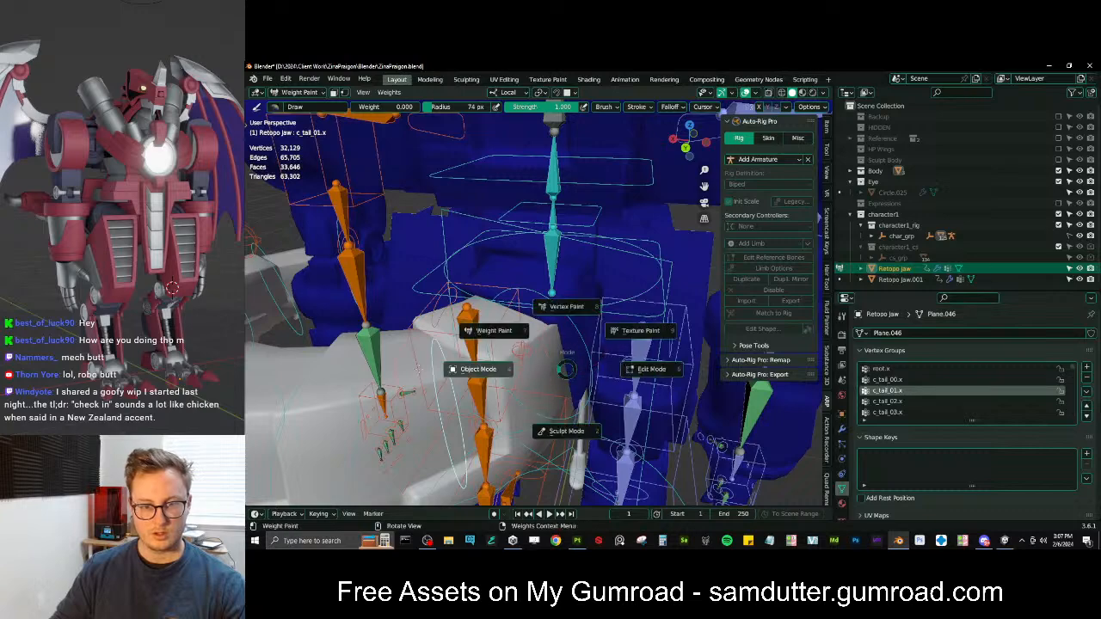
pyautogui.click(519, 369)
pyautogui.click(543, 293)
pyautogui.click(551, 281)
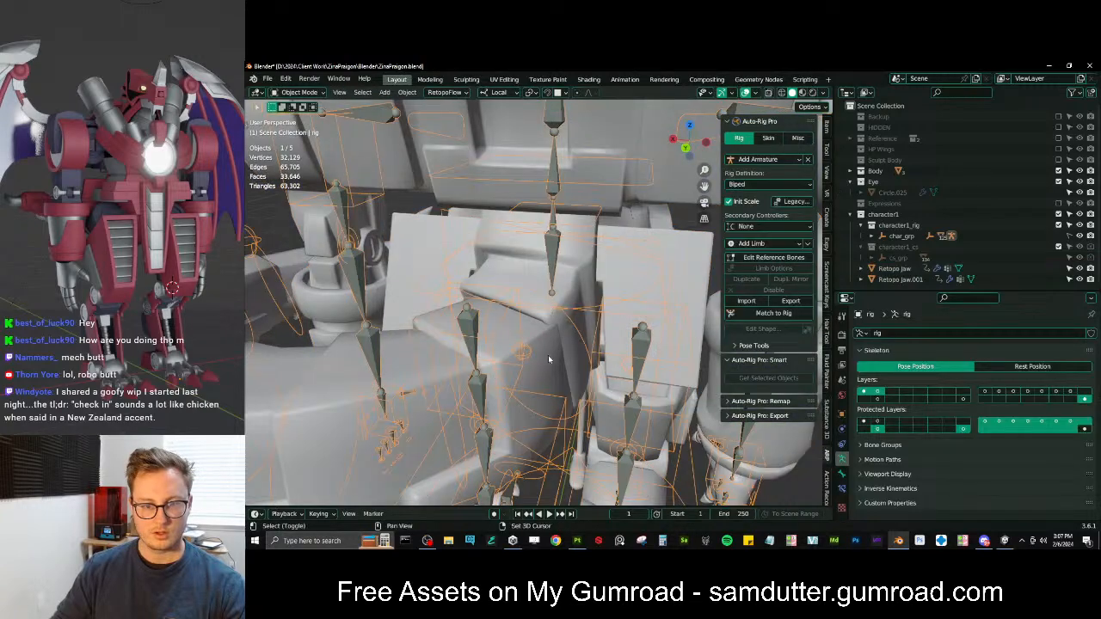
pyautogui.keyDown('shift'); pyautogui.click(548, 357); pyautogui.keyUp('shift')
pyautogui.click(493, 316)
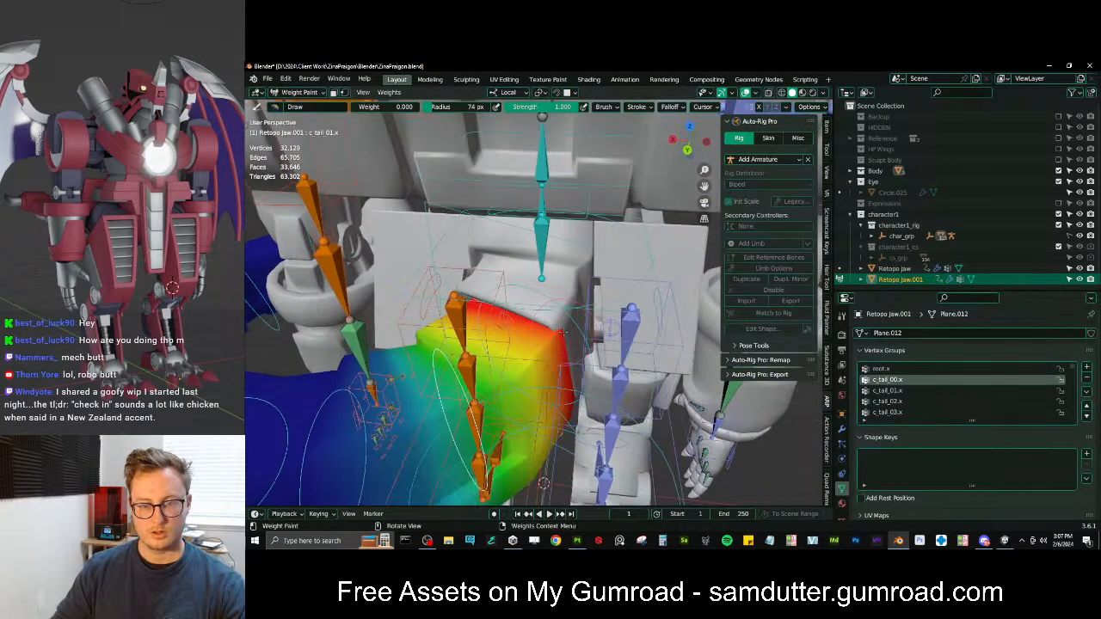
# Draw a linear weight gradient with weight 0.000 for root.x across the base of the tail mesh
pyautogui.keyDown('ctrl'); pyautogui.click(550, 256); pyautogui.keyUp('ctrl')
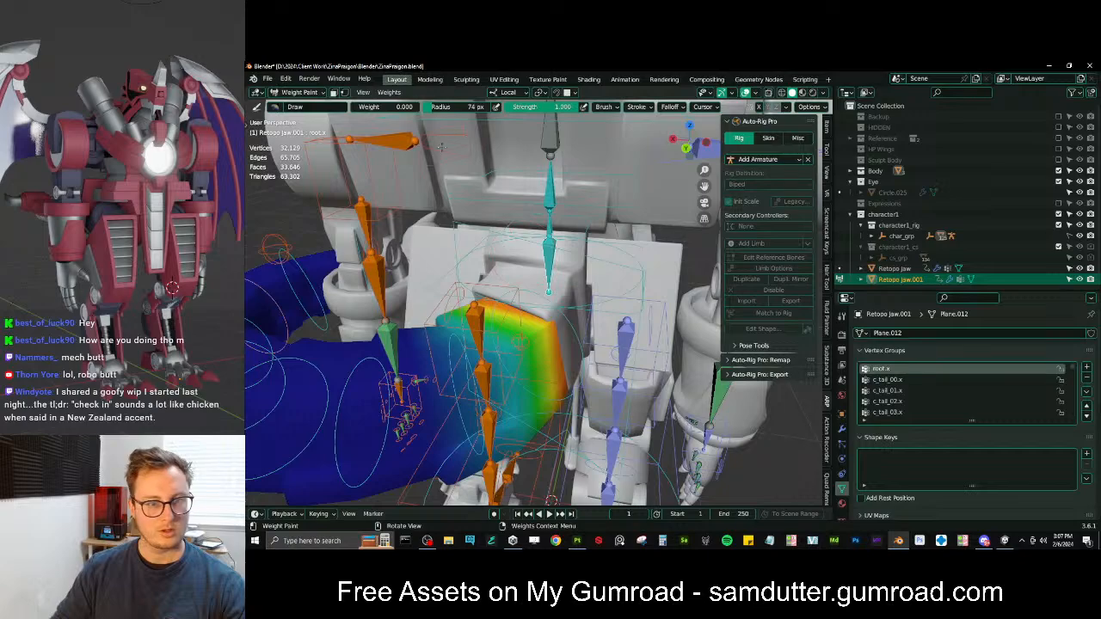
pyautogui.keyDown('alt'); pyautogui.moveTo(499, 331); pyautogui.dragTo(527, 342); pyautogui.keyUp('alt')
# Test the tail's base deformation by rotating c_tail_master.x freely
pyautogui.moveTo(526, 342); pyautogui.dragTo(585, 232, button='middle')
pyautogui.keyDown('ctrl'); pyautogui.click(552, 275); pyautogui.keyUp('ctrl')
pyautogui.press('r')
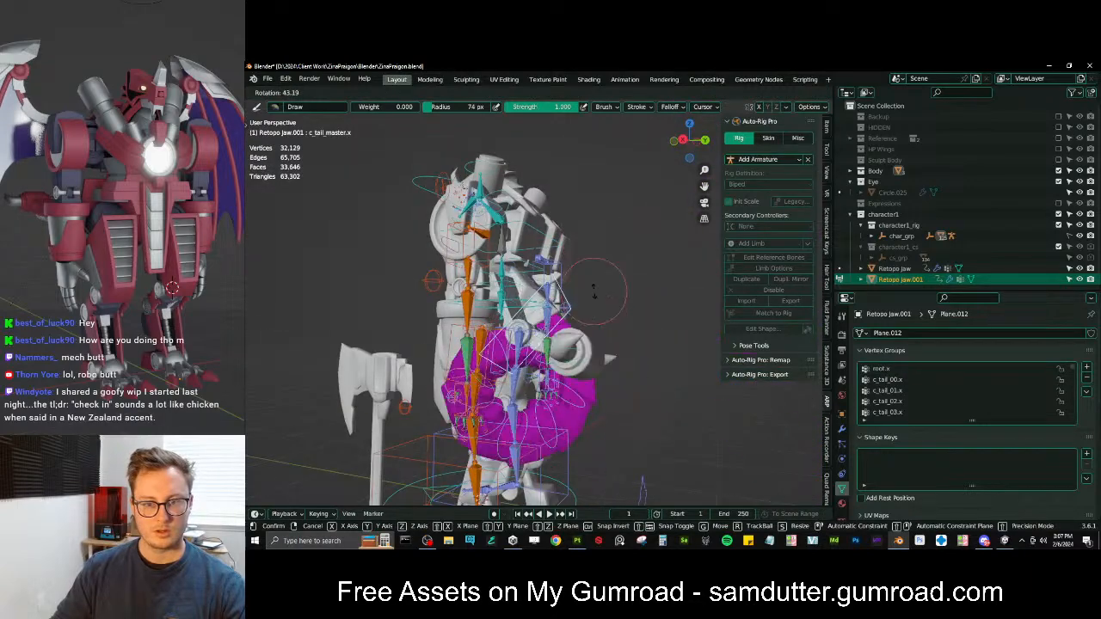
# Cancel the tail master controller's test rotation, return to Object Mode and select the character rig
pyautogui.rightClick(592, 297)
pyautogui.moveTo(592, 297)
pyautogui.mouseDown(button='middle')
pyautogui.moveTo(556, 317)
pyautogui.moveTo(577, 289)
pyautogui.moveTo(581, 299)
pyautogui.moveTo(539, 295)
pyautogui.mouseUp(button='middle')
pyautogui.hotkey('ctrl', 'Tab')
pyautogui.click(589, 298)
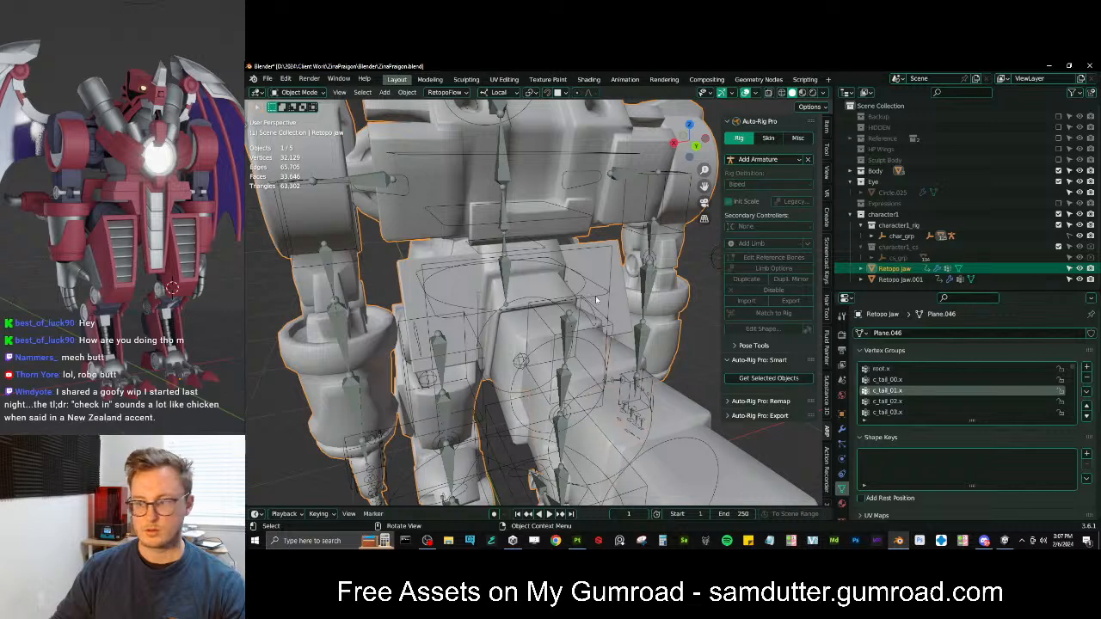
pyautogui.click(595, 299)
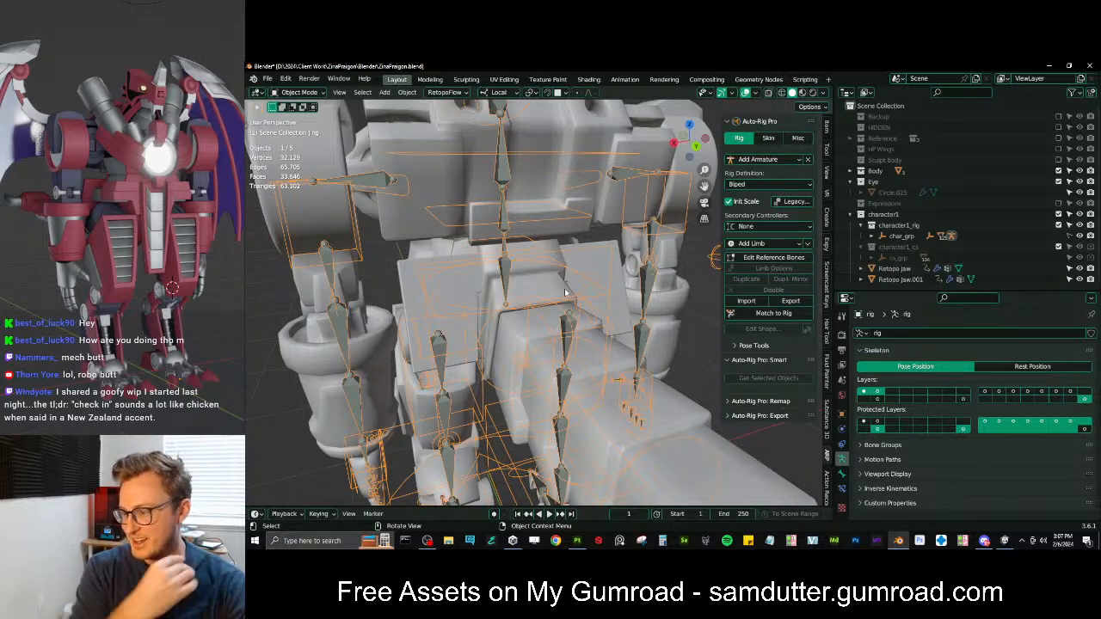
# Switch to Discord to view the shared chicken sculpt image, and close it again
pyautogui.click(985, 540)
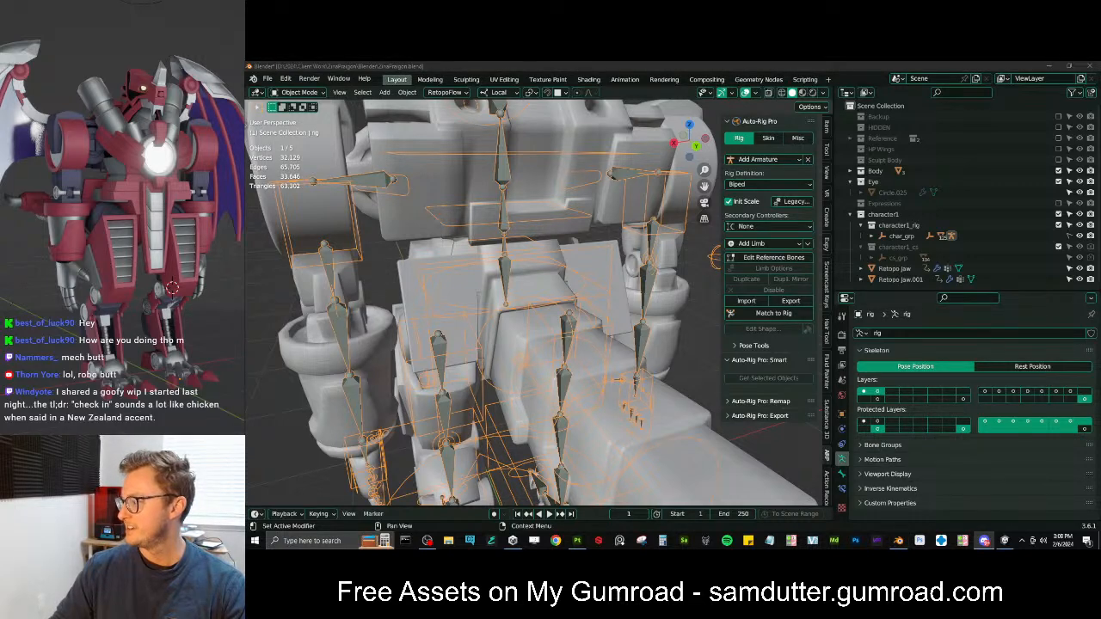
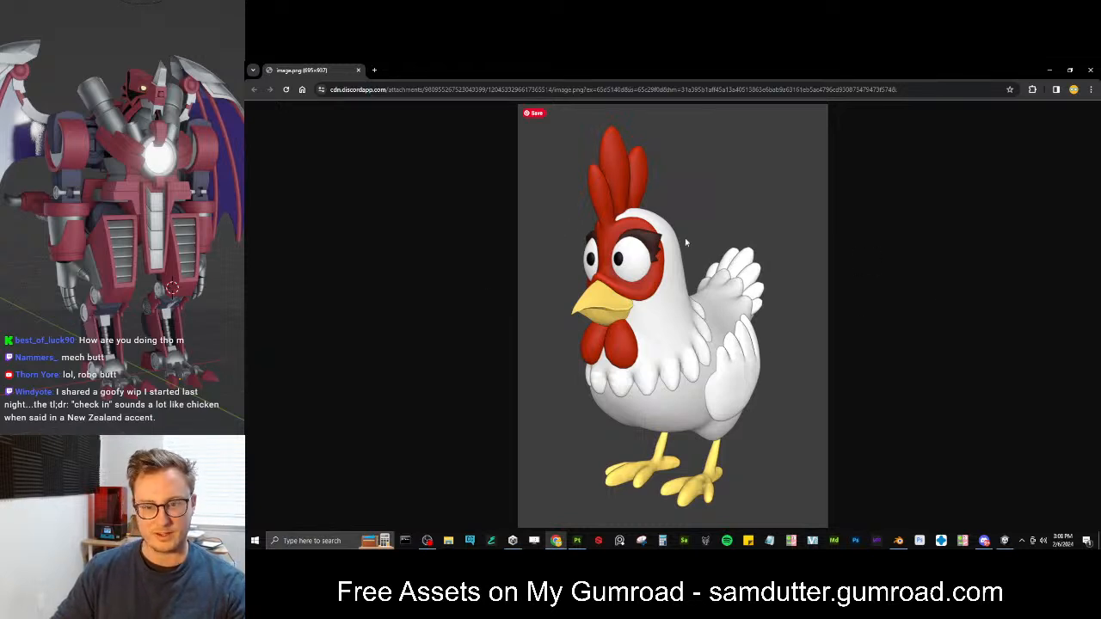
pyautogui.click(1090, 72)
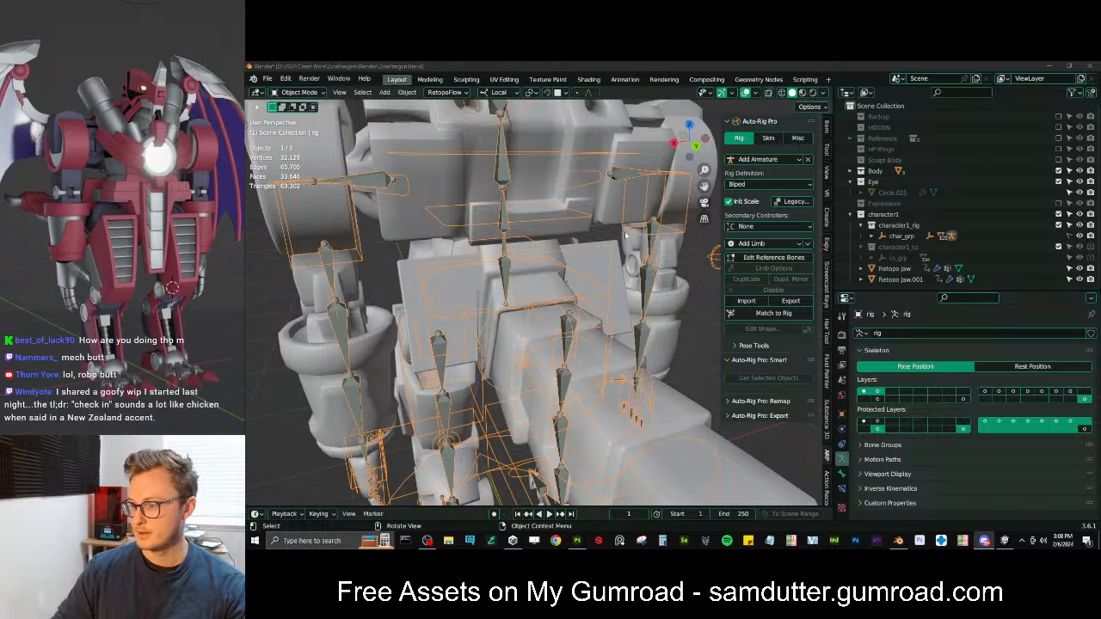
# Add the Retopo Jaw body mesh to the rig selection and put it into Weight Paint mode
pyautogui.moveTo(521, 281); pyautogui.dragTo(545, 283, button='middle')
pyautogui.scroll(-3, 545, 283)
pyautogui.scroll(4, 534, 281)
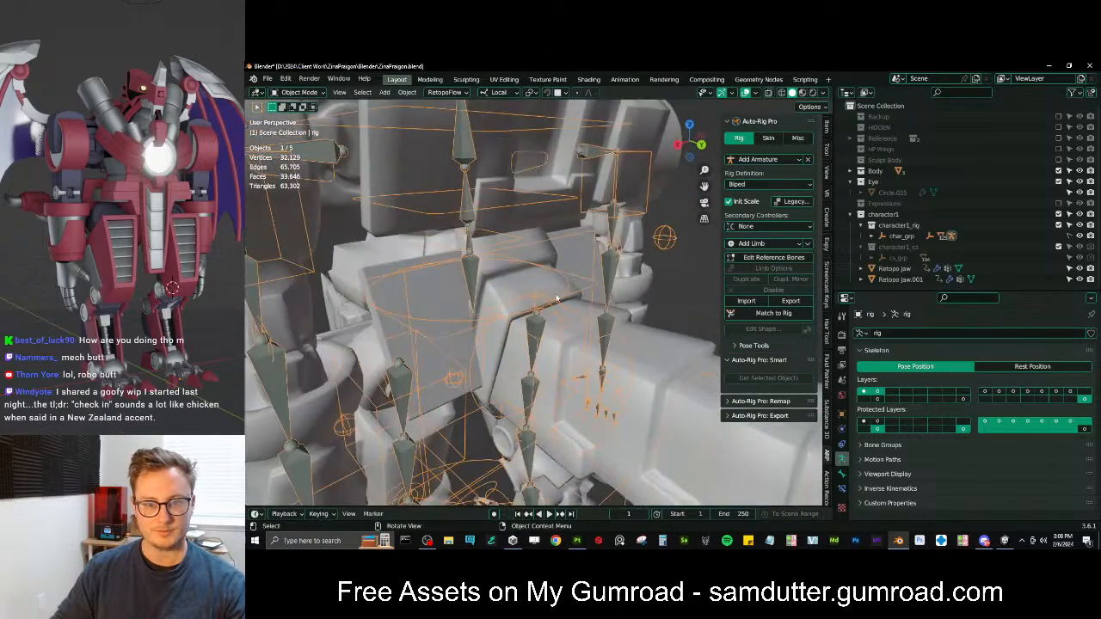
pyautogui.keyDown('shift'); pyautogui.click(534, 281); pyautogui.keyUp('shift')
pyautogui.hotkey('ctrl', 'Tab')
pyautogui.click(468, 245)
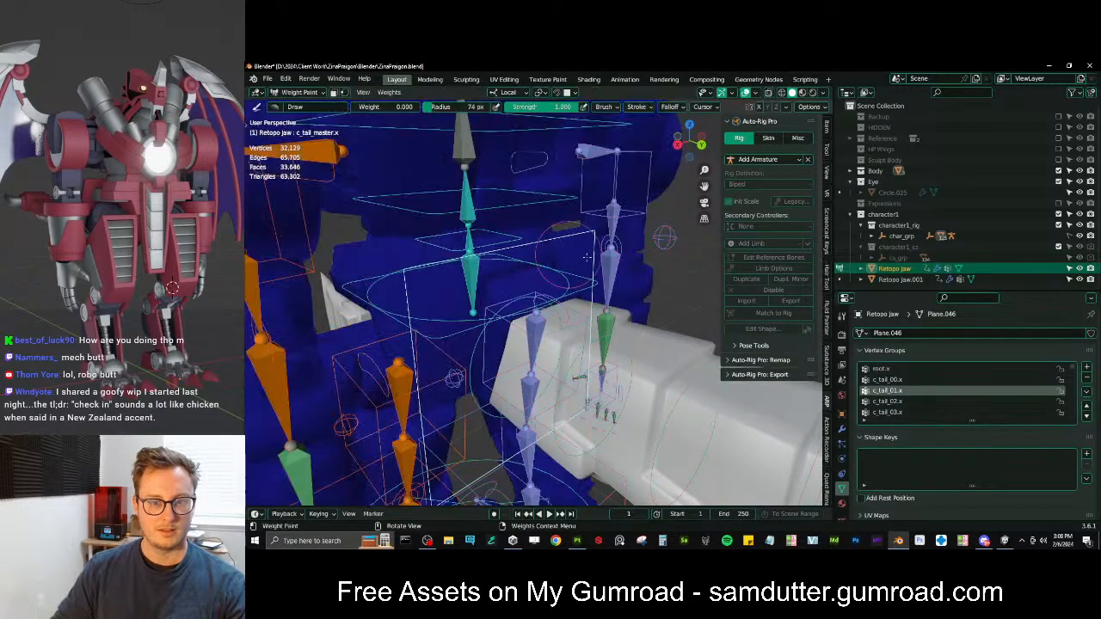
# Make root.x the active bone and smooth its vertex weights around the hips and tail base
pyautogui.moveTo(469, 258); pyautogui.dragTo(483, 262, button='middle')
pyautogui.moveTo(488, 337); pyautogui.dragTo(522, 307, button='middle')
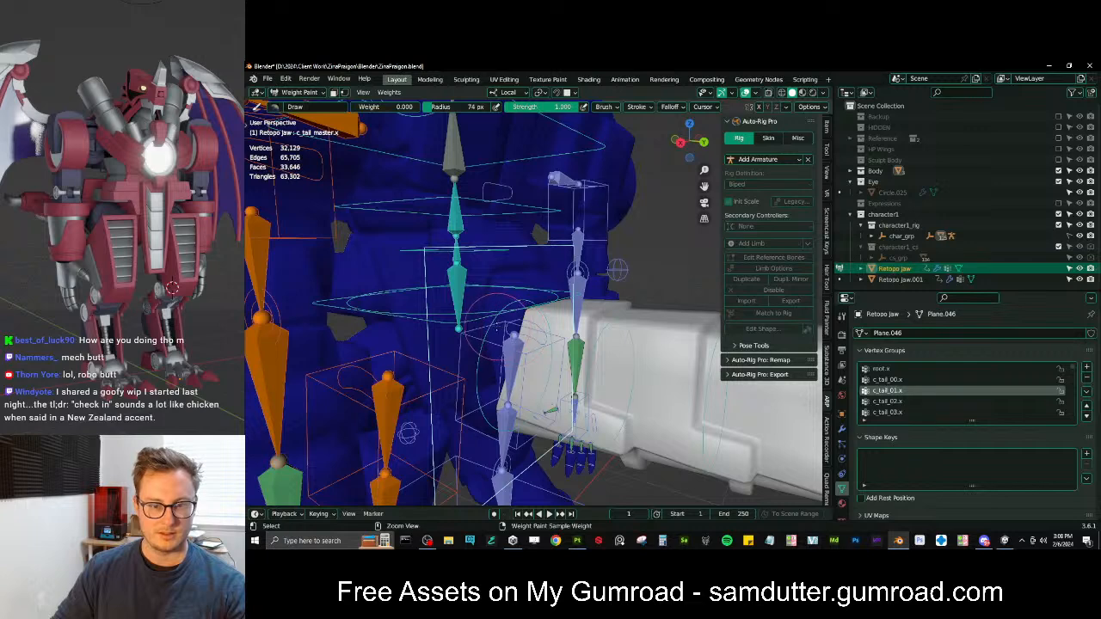
pyautogui.keyDown('ctrl'); pyautogui.click(496, 325); pyautogui.keyUp('ctrl')
pyautogui.moveTo(586, 273); pyautogui.dragTo(580, 258, button='middle')
pyautogui.keyDown('ctrl'); pyautogui.click(579, 255); pyautogui.keyUp('ctrl')
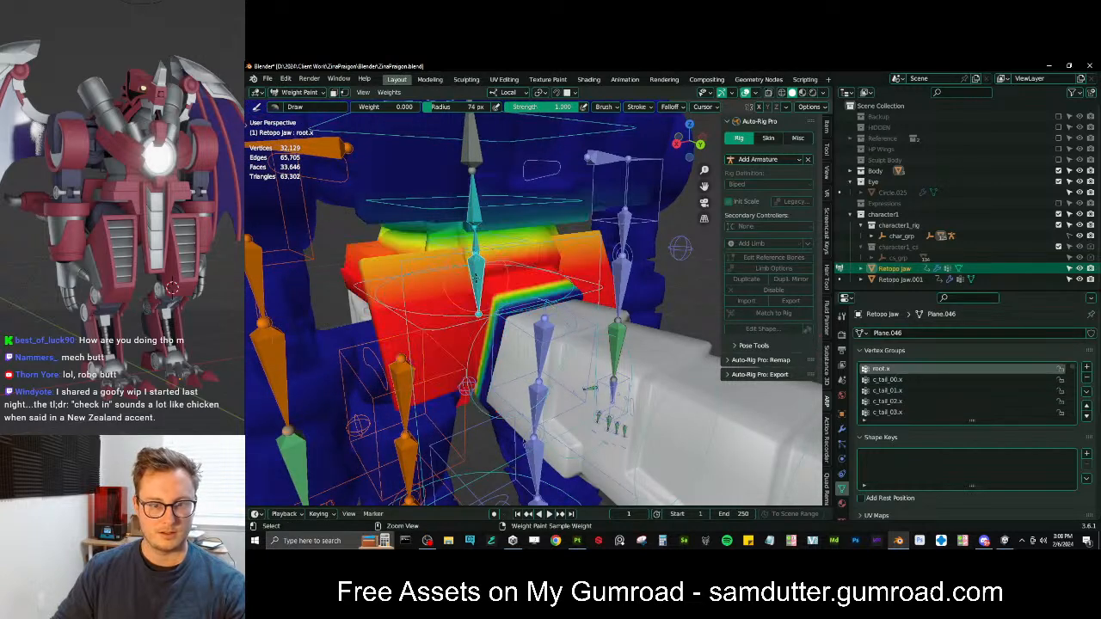
pyautogui.click(580, 256)
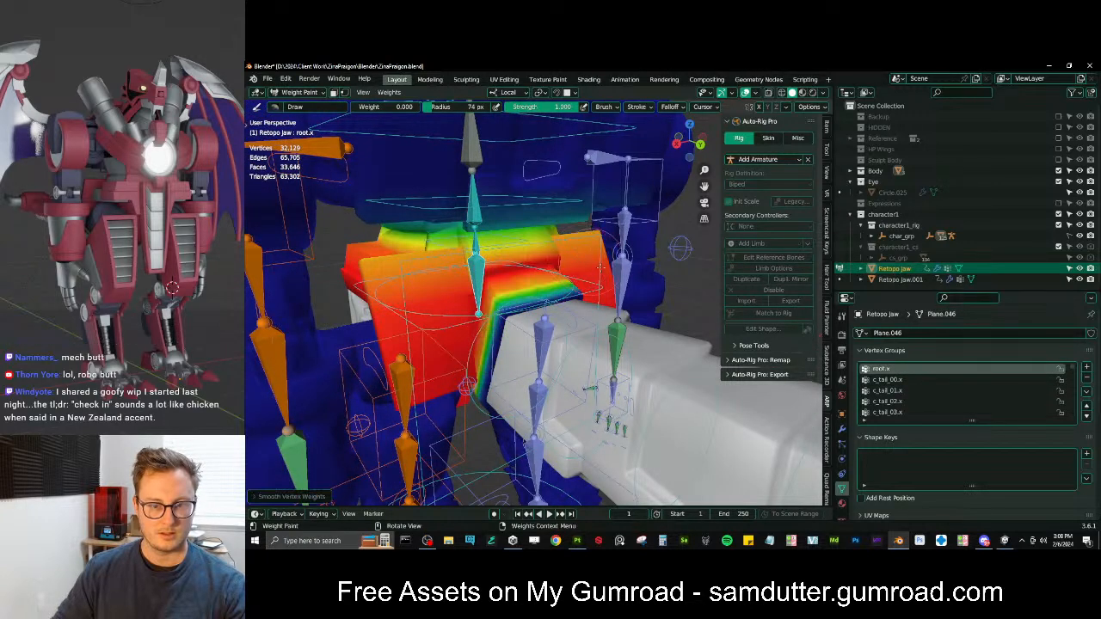
# Examine the weights of the c_tail_00.x bone where the tail joins the hips
pyautogui.moveTo(587, 270)
pyautogui.mouseDown(button='middle')
pyautogui.moveTo(585, 239)
pyautogui.moveTo(594, 287)
pyautogui.mouseUp(button='middle')
pyautogui.press('Tab')
pyautogui.press('Tab')
pyautogui.scroll(2, 592, 287)
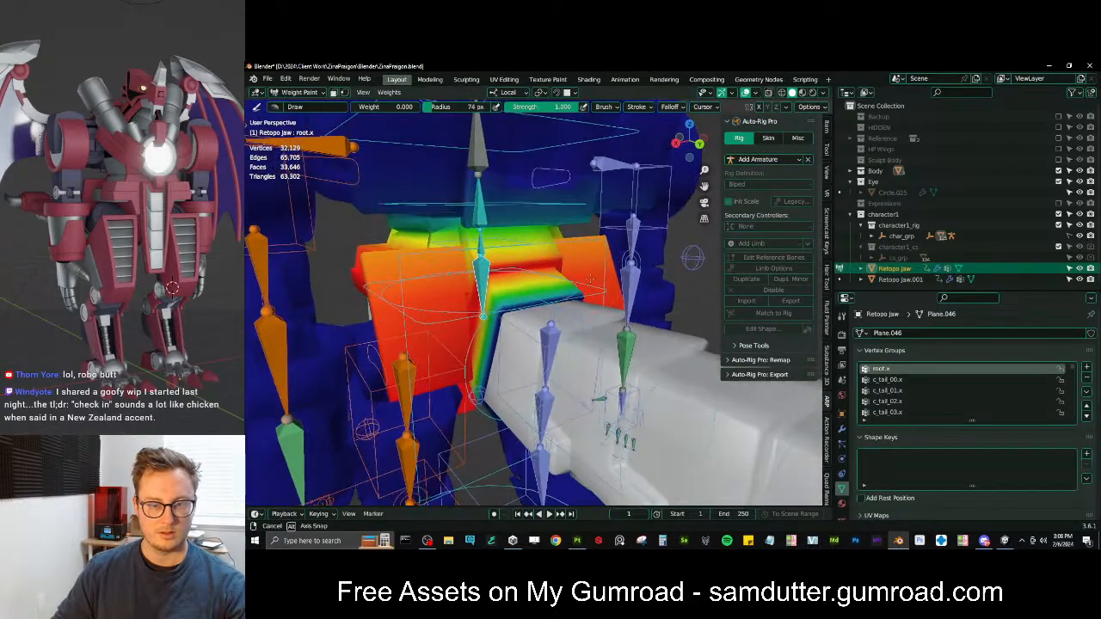
pyautogui.keyDown('ctrl'); pyautogui.click(592, 286); pyautogui.keyUp('ctrl')
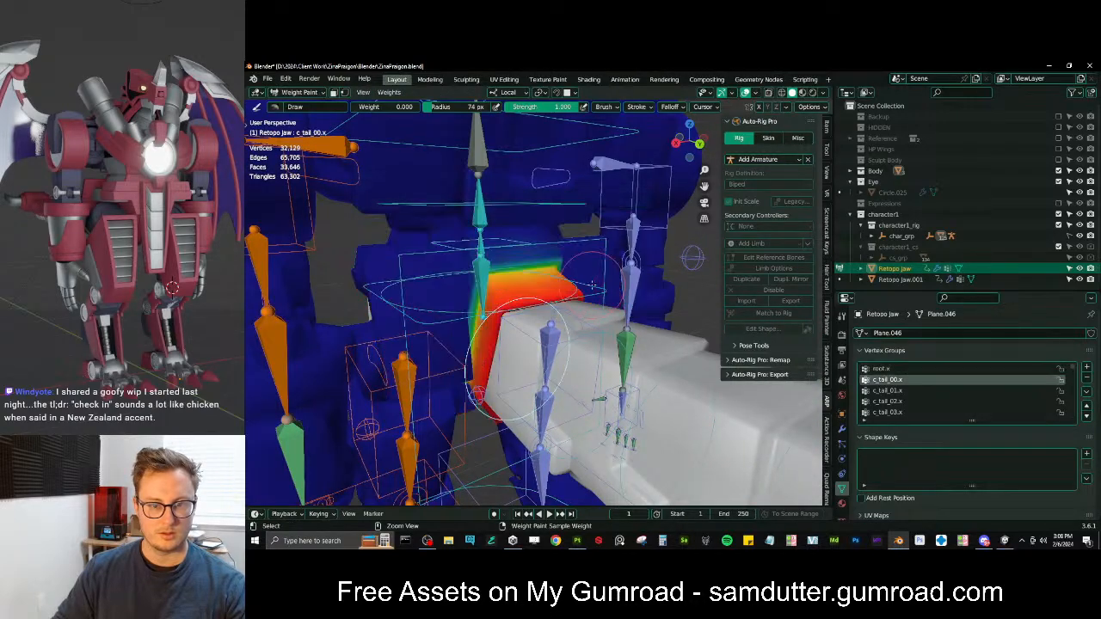
pyautogui.moveTo(591, 286); pyautogui.dragTo(567, 271, button='middle')
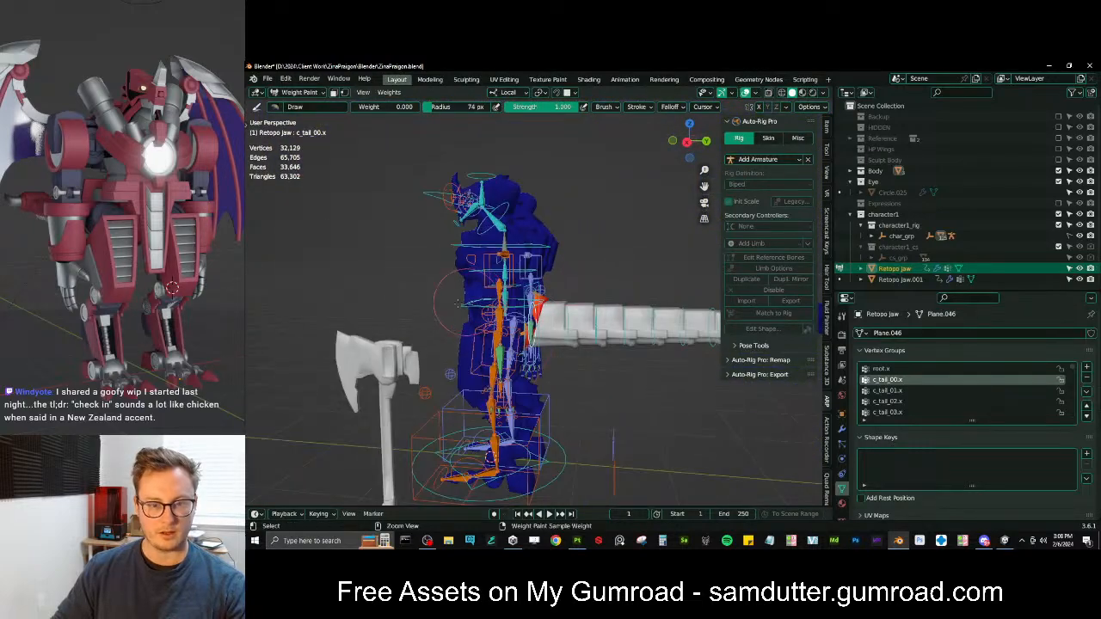
# Test the body's deformation by moving the root master controller, and cancel the move
pyautogui.keyDown('ctrl'); pyautogui.click(470, 306); pyautogui.keyUp('ctrl')
pyautogui.moveTo(471, 306); pyautogui.dragTo(548, 298, button='middle')
pyautogui.press('g')
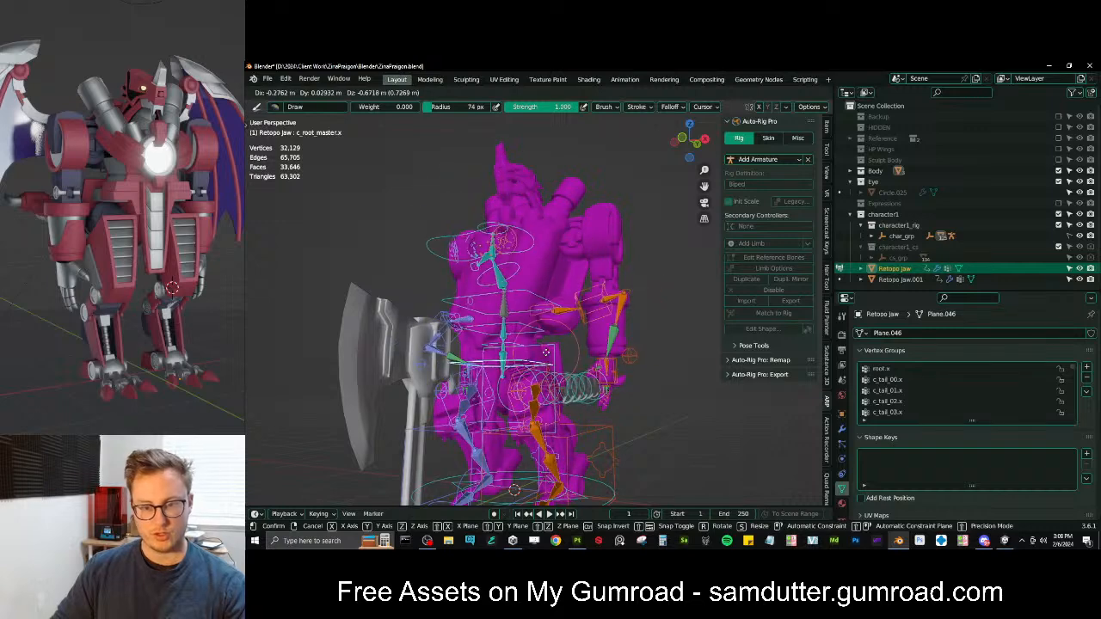
pyautogui.rightClick(574, 317)
# Return the body mesh to Object Mode and save the file
pyautogui.moveTo(574, 316); pyautogui.dragTo(592, 329, button='middle')
pyautogui.hotkey('ctrl', 'Tab')
pyautogui.click(507, 329)
pyautogui.moveTo(487, 291); pyautogui.dragTo(526, 301, button='middle')
pyautogui.hotkey('ctrl', 's')
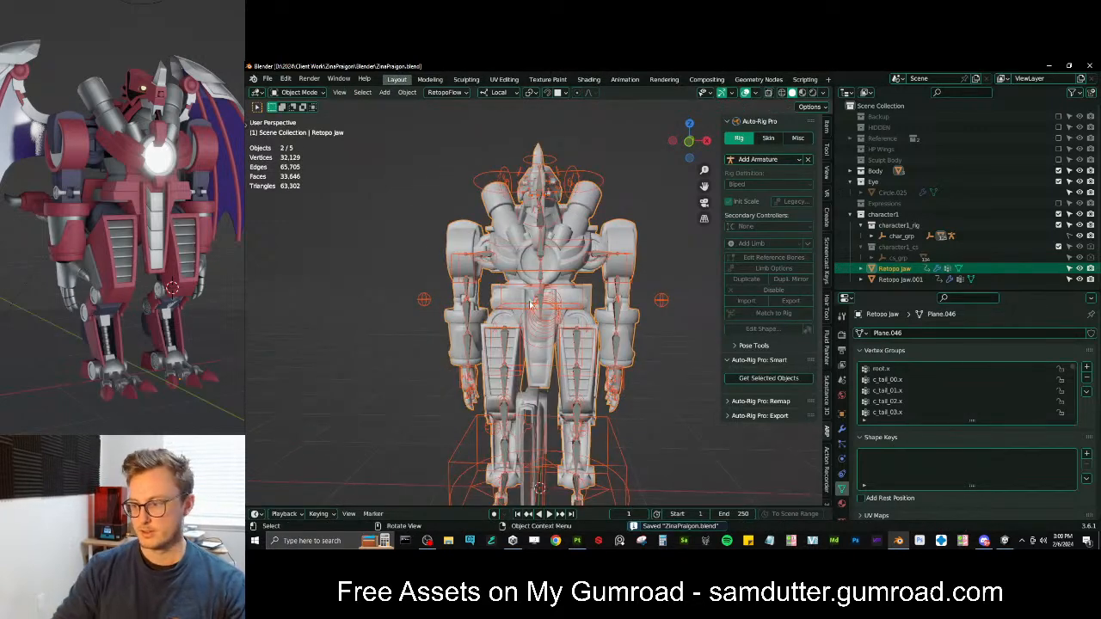
# Reselect the rig together with the Retopo Jaw mesh and reopen the mesh in Weight Paint mode
pyautogui.press('KP_1')
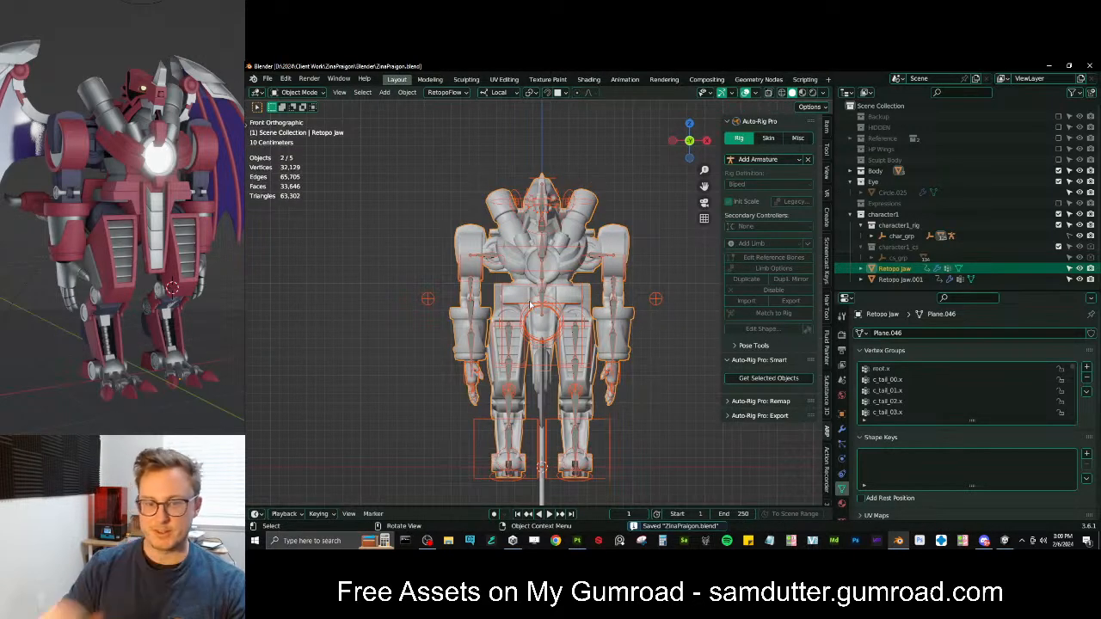
pyautogui.scroll(4, 565, 303)
pyautogui.click(566, 303)
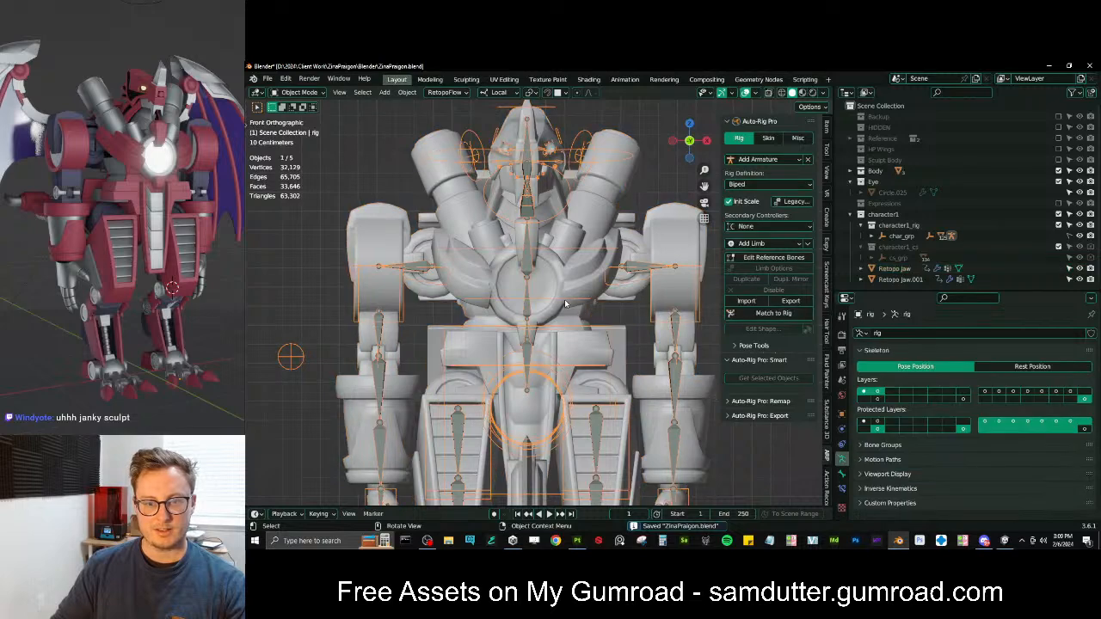
pyautogui.keyDown('shift'); pyautogui.click(561, 277); pyautogui.keyUp('shift')
pyautogui.moveTo(560, 277)
pyautogui.mouseDown(button='middle')
pyautogui.moveTo(571, 279)
pyautogui.moveTo(535, 247)
pyautogui.mouseUp(button='middle')
pyautogui.hotkey('ctrl', 'Tab')
pyautogui.click(523, 245)
pyautogui.scroll(-4, 525, 246)
pyautogui.scroll(3, 534, 247)
# Make spine_01.x the active bone and select the torso's linked geometry in Edit Mode from the right side view
pyautogui.keyDown('ctrl'); pyautogui.click(499, 342); pyautogui.keyUp('ctrl')
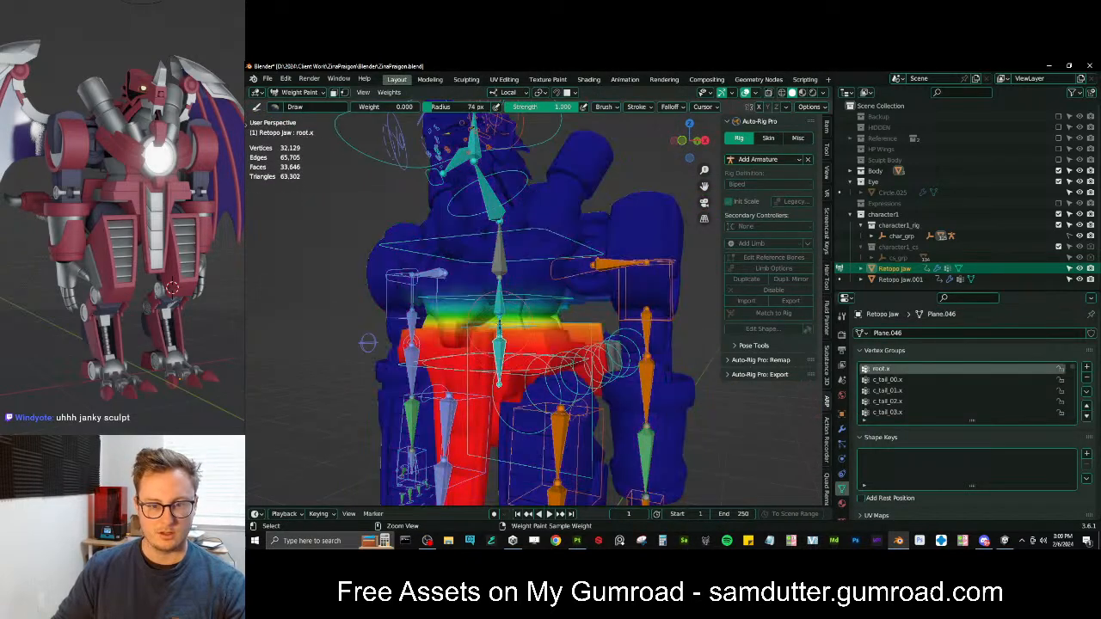
pyautogui.keyDown('ctrl'); pyautogui.click(498, 321); pyautogui.keyUp('ctrl')
pyautogui.press('KP_3')
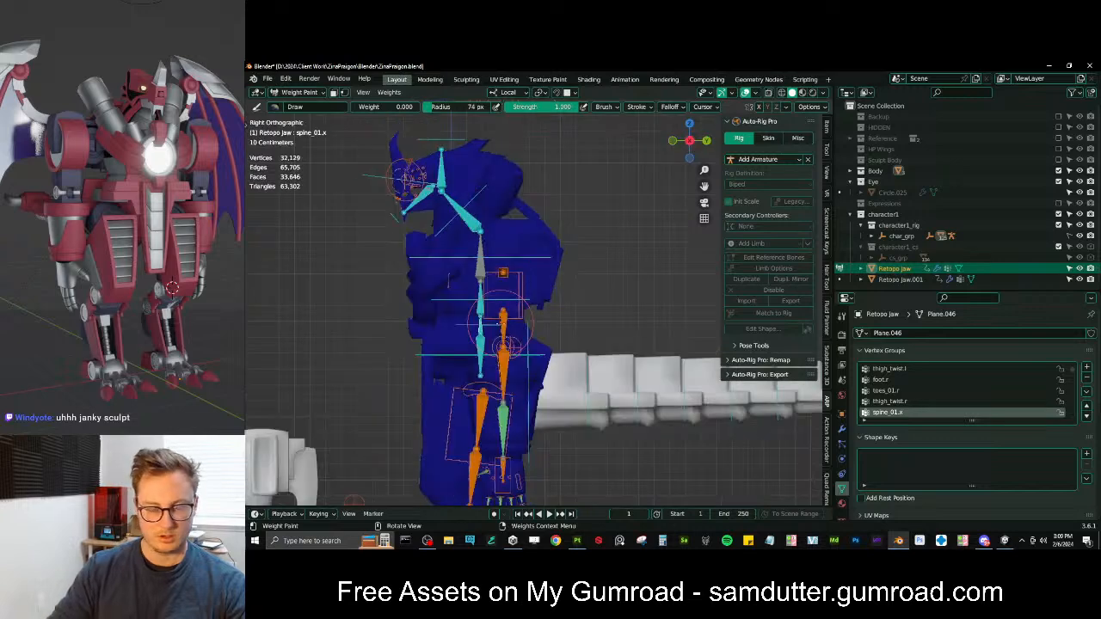
pyautogui.press('Tab')
pyautogui.hotkey('ctrl', 'l')
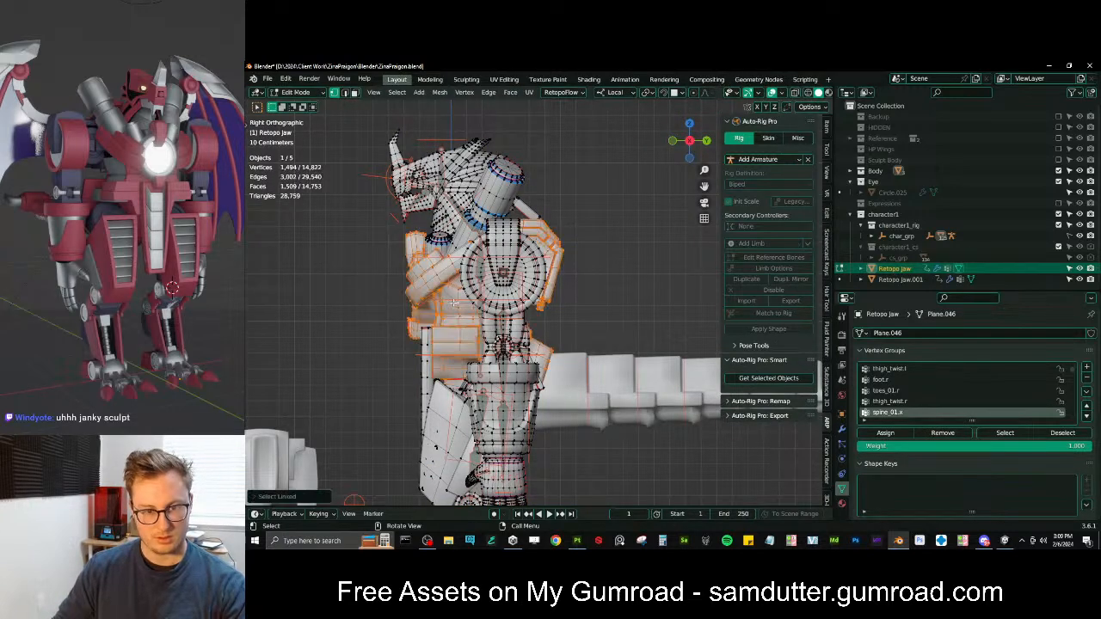
# Smooth the spine_01.x weights in Weight Paint mode and turn on the paint mask for the selected torso geometry
pyautogui.press('Tab')
pyautogui.rightClick(456, 293)
pyautogui.click(460, 293)
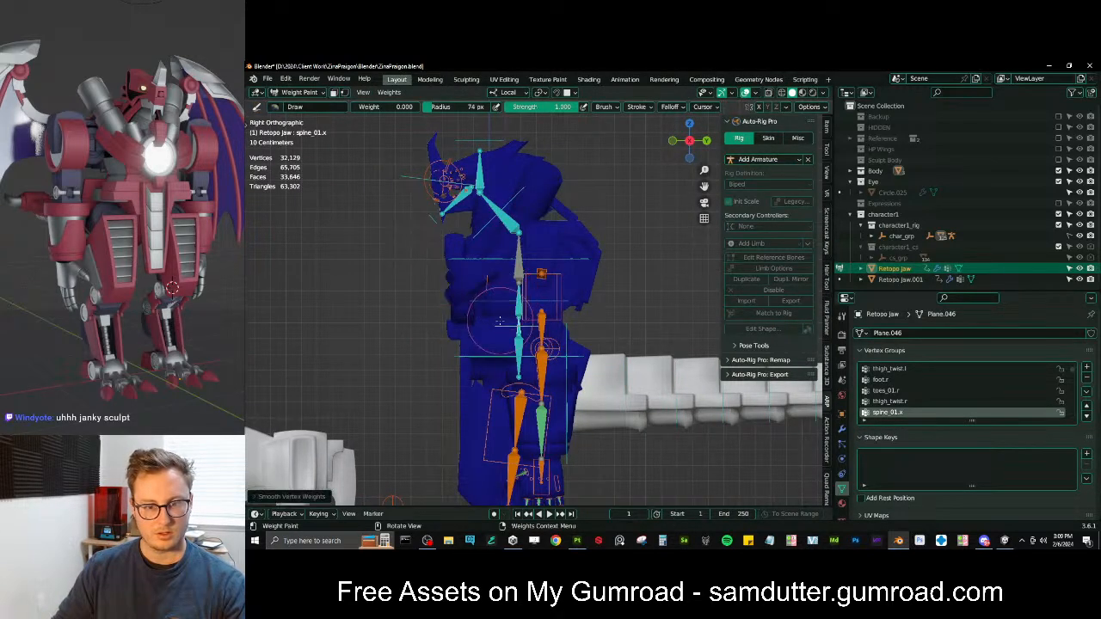
pyautogui.press('q')
pyautogui.click(470, 253)
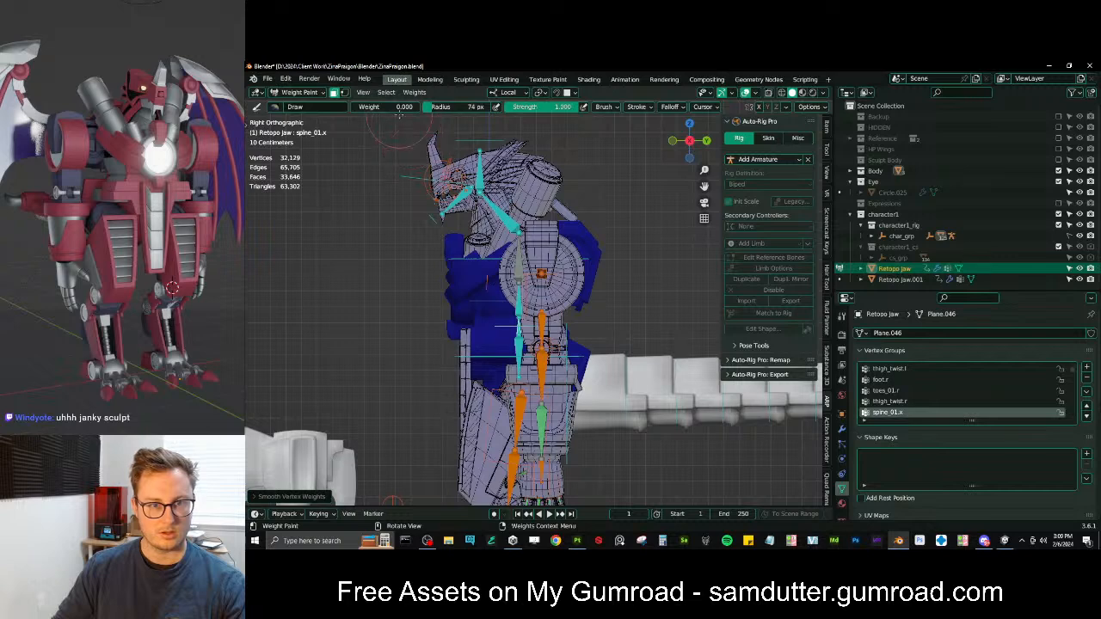
# Blend the spine_01.x weights across the waist with an upward gradient at weight 1.000 and another at weight 0.000
pyautogui.moveTo(397, 107); pyautogui.dragTo(466, 107)
pyautogui.keyDown('alt'); pyautogui.moveTo(508, 333); pyautogui.dragTo(507, 308); pyautogui.keyUp('alt')
pyautogui.moveTo(390, 107); pyautogui.dragTo(324, 108)
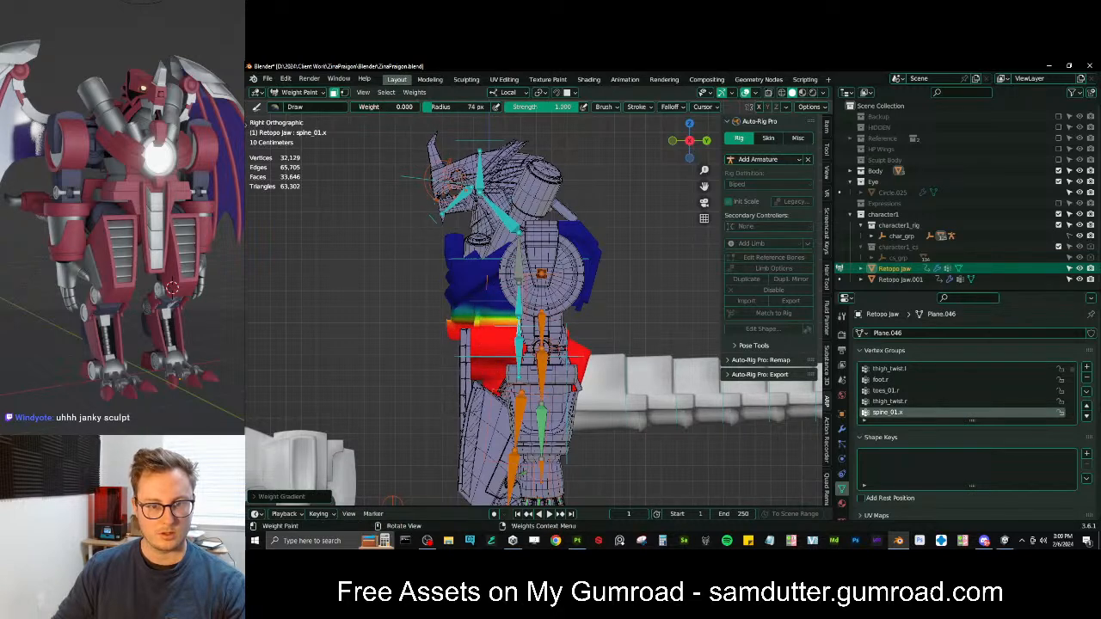
pyautogui.keyDown('alt'); pyautogui.moveTo(489, 357); pyautogui.dragTo(491, 315); pyautogui.keyUp('alt')
# Switch to the spine_02.x bone and blend its masked torso weights with upward gradients at weight 1.000 and 0.000
pyautogui.press('q')
pyautogui.click(520, 315)
pyautogui.keyDown('ctrl'); pyautogui.click(519, 309); pyautogui.keyUp('ctrl')
pyautogui.press('q')
pyautogui.click(564, 258)
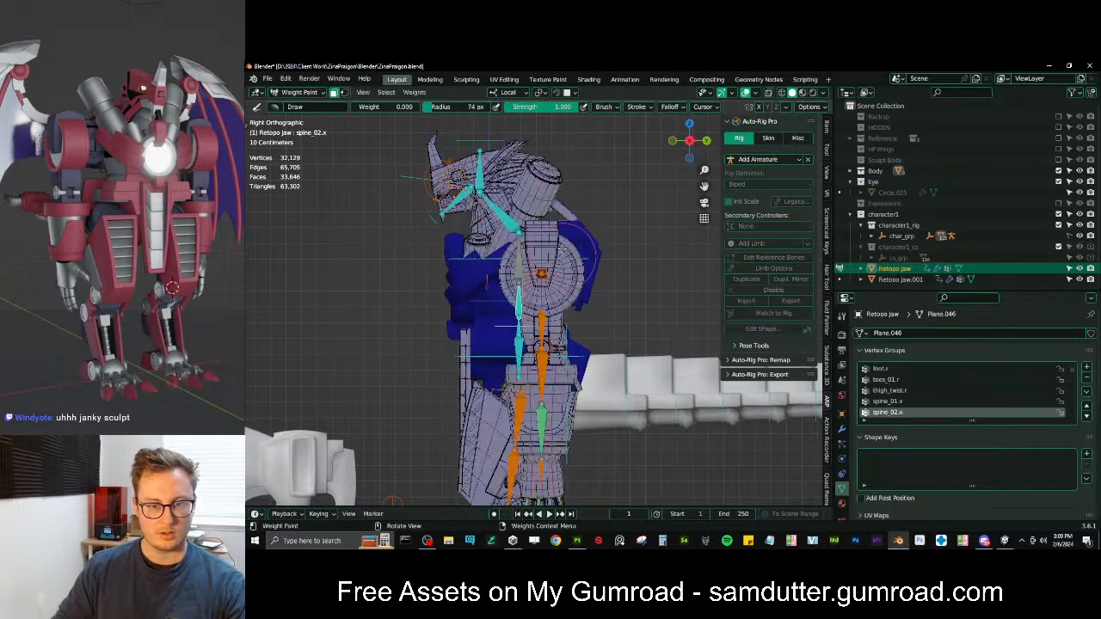
pyautogui.moveTo(412, 106); pyautogui.dragTo(466, 107)
pyautogui.keyDown('alt'); pyautogui.moveTo(506, 325); pyautogui.dragTo(508, 294); pyautogui.keyUp('alt')
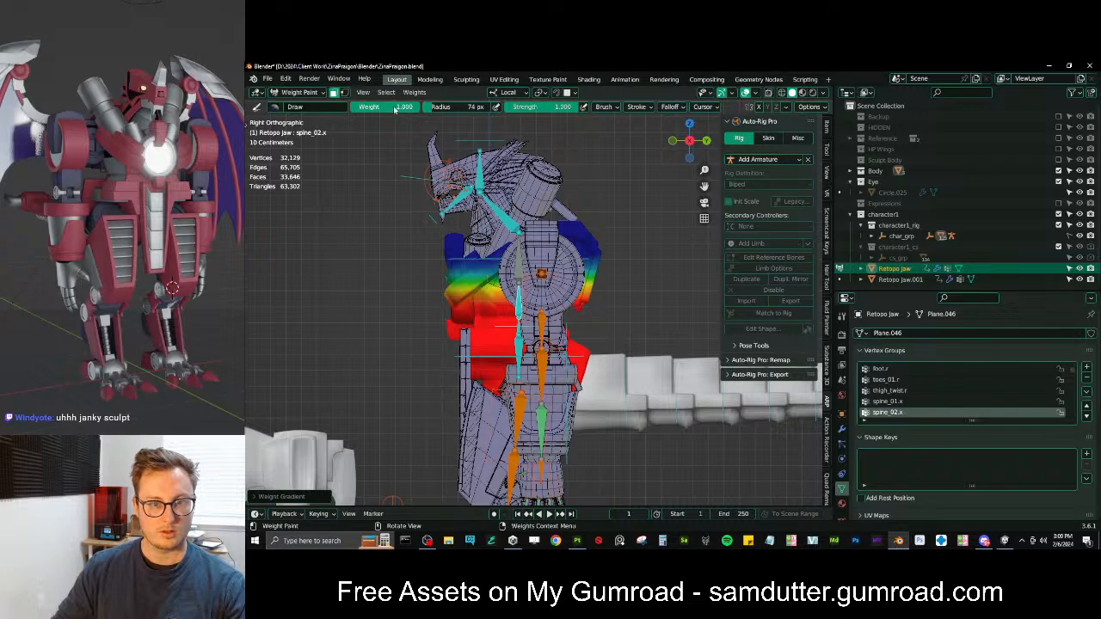
pyautogui.moveTo(394, 107); pyautogui.dragTo(350, 112)
pyautogui.keyDown('alt'); pyautogui.moveTo(494, 327); pyautogui.dragTo(495, 275); pyautogui.keyUp('alt')
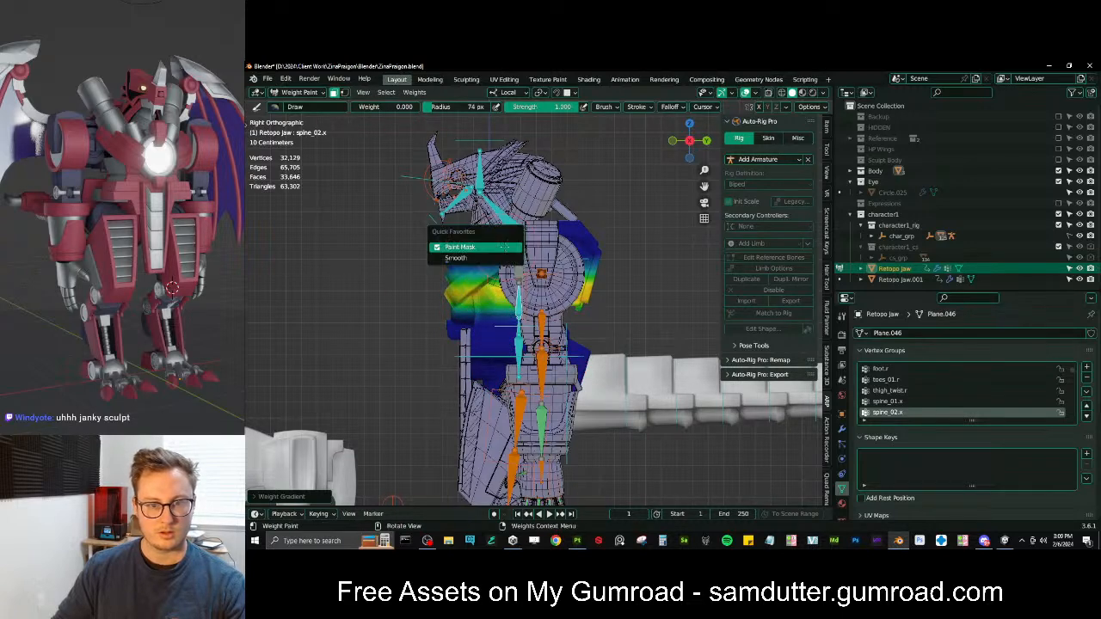
# Switch to the spine bone above spine_02.x and fade its weights down the masked chest with weight 1.000 gradients
pyautogui.click(505, 247)
pyautogui.keyDown('ctrl'); pyautogui.click(519, 253); pyautogui.keyUp('ctrl')
pyautogui.press('q')
pyautogui.click(571, 236)
pyautogui.moveTo(387, 110); pyautogui.dragTo(456, 110)
pyautogui.keyDown('alt'); pyautogui.moveTo(503, 227); pyautogui.dragTo(505, 320); pyautogui.keyUp('alt')
pyautogui.keyDown('alt'); pyautogui.moveTo(484, 250); pyautogui.dragTo(484, 314); pyautogui.keyUp('alt')
# Test the torso's deformation by rotating the root master controller about the global Z axis
pyautogui.moveTo(483, 313); pyautogui.dragTo(571, 364, button='middle')
pyautogui.keyDown('ctrl'); pyautogui.click(579, 339); pyautogui.keyUp('ctrl')
pyautogui.press('r')
pyautogui.press('z')
pyautogui.rightClick(634, 333)
pyautogui.press('r')
pyautogui.press('z')
pyautogui.press('z')
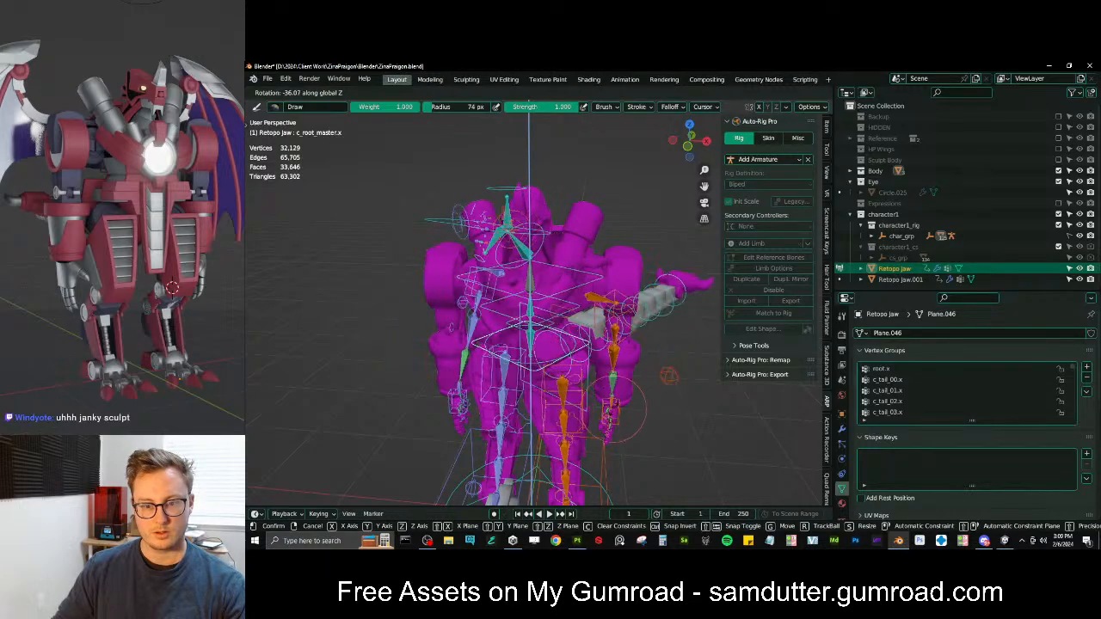
pyautogui.click(575, 398)
# Reopen the body mesh in Weight Paint mode and examine the left thigh's thigh_twist.l and thigh_stretch.l weights
pyautogui.moveTo(568, 396)
pyautogui.keyDown('shift'); pyautogui.mouseDown(button='middle')
pyautogui.moveTo(544, 258)
pyautogui.moveTo(516, 266)
pyautogui.moveTo(581, 312)
pyautogui.moveTo(535, 315)
pyautogui.mouseUp(button='middle'); pyautogui.keyUp('shift')
pyautogui.hotkey('ctrl', 'Tab')
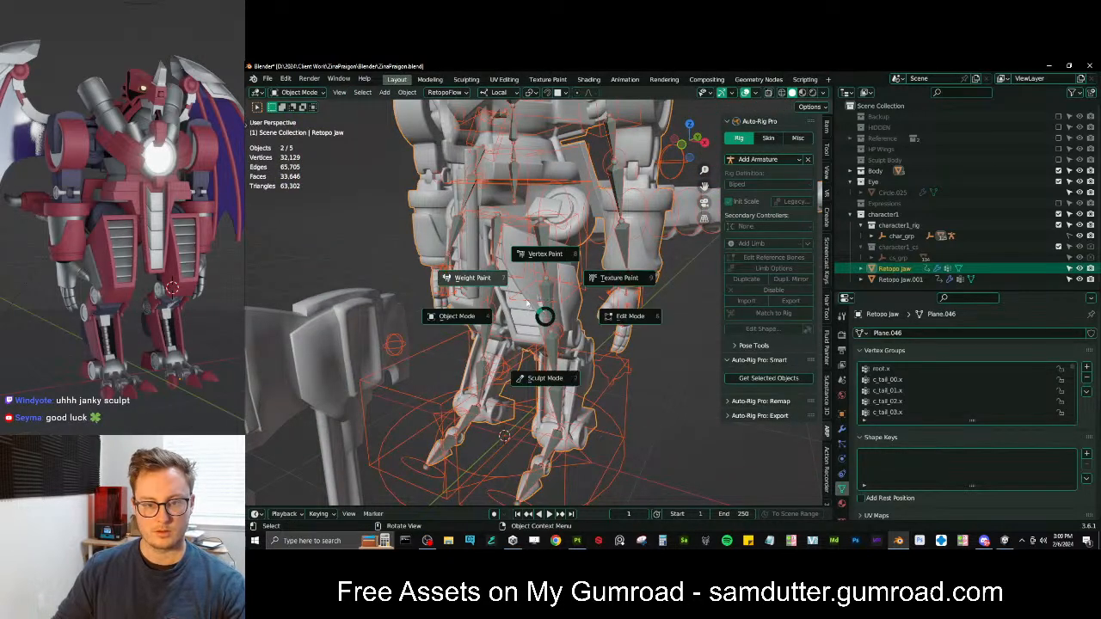
pyautogui.click(472, 278)
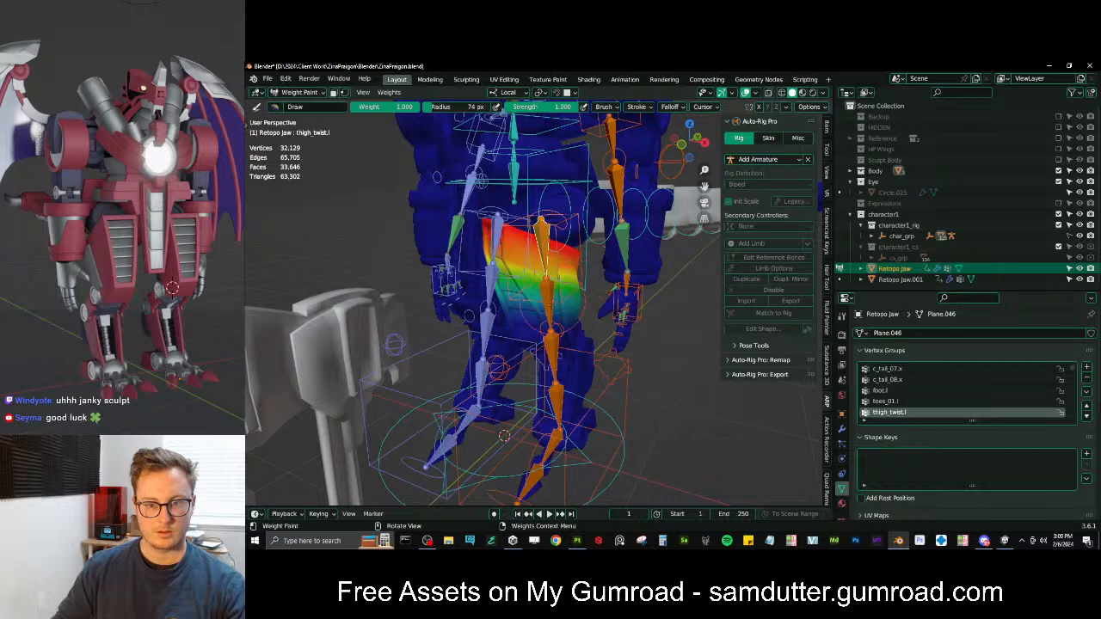
pyautogui.press('Tab')
pyautogui.moveTo(562, 312); pyautogui.dragTo(574, 295, button='middle')
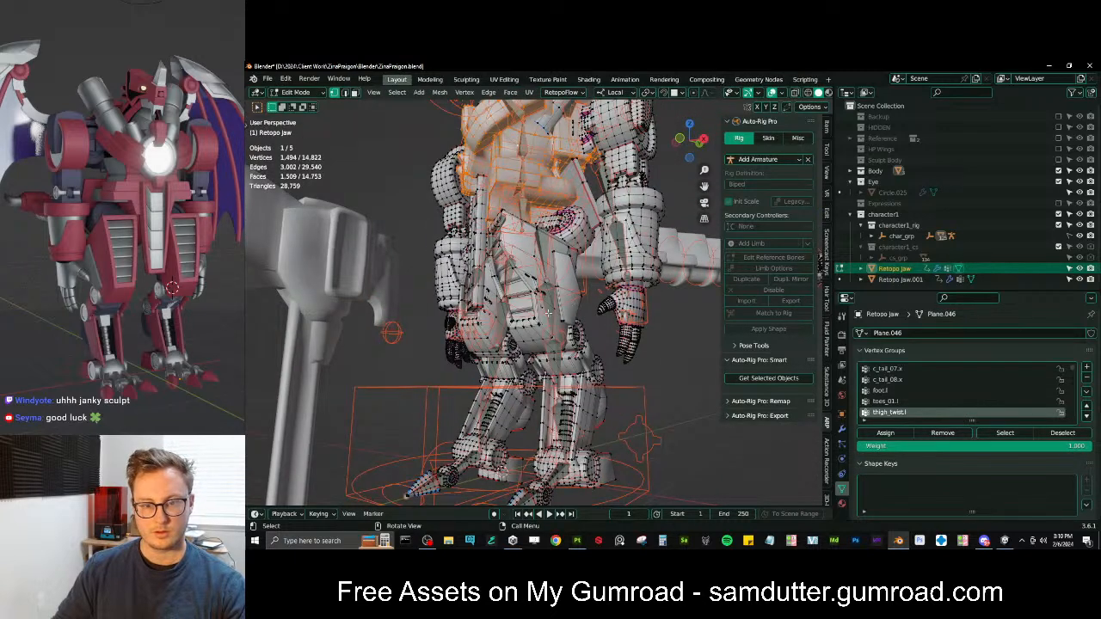
pyautogui.press('Tab')
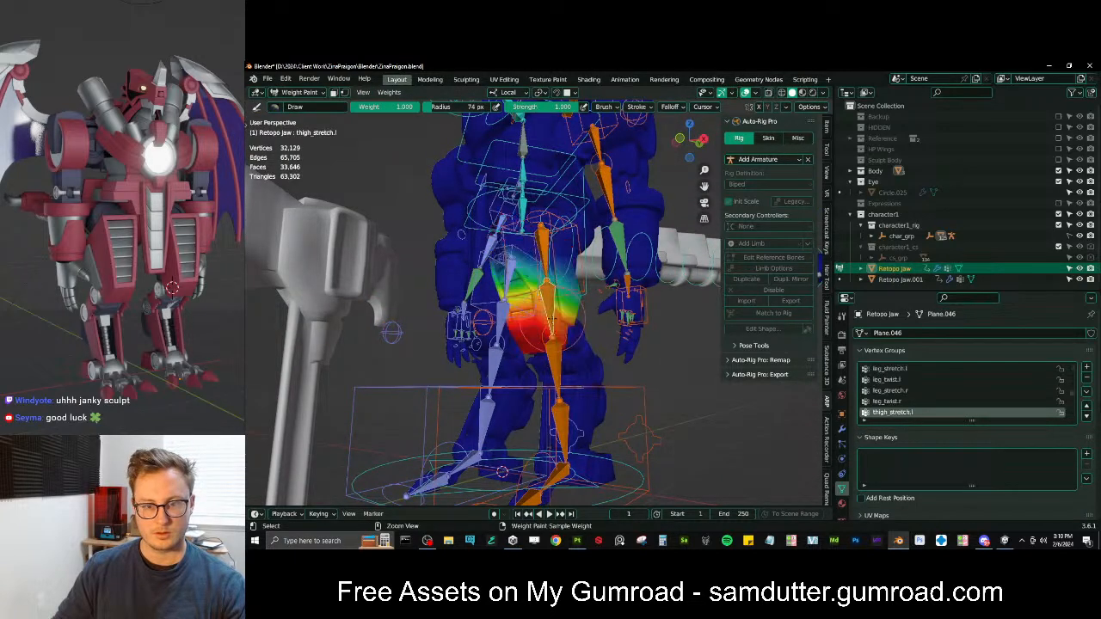
# Set the brush weight to 0.000 and clear the thigh_stretch.l weights with a gradient
pyautogui.moveTo(379, 106); pyautogui.dragTo(314, 106)
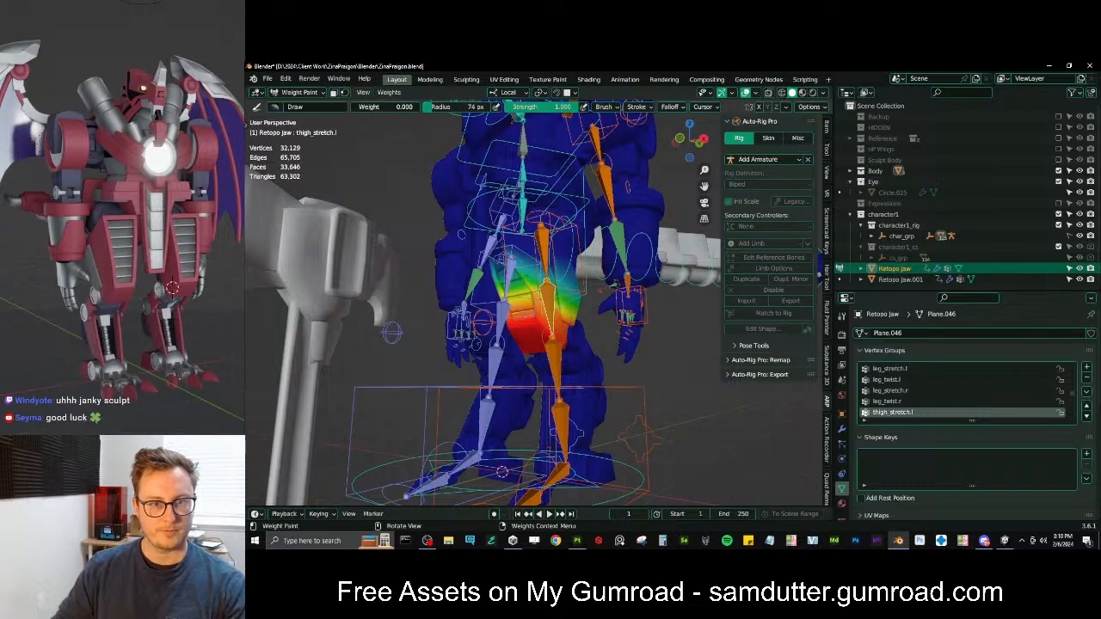
pyautogui.keyDown('alt'); pyautogui.moveTo(391, 194); pyautogui.dragTo(366, 192); pyautogui.keyUp('alt')
pyautogui.moveTo(391, 332); pyautogui.dragTo(391, 286, button='middle')
# Try a weight 0.000 gradient on the leg_stretch.l weights, and undo it
pyautogui.moveTo(615, 331); pyautogui.dragTo(497, 344, button='middle')
pyautogui.keyDown('ctrl'); pyautogui.click(569, 362); pyautogui.keyUp('ctrl')
pyautogui.keyDown('alt'); pyautogui.moveTo(453, 283); pyautogui.dragTo(449, 259); pyautogui.keyUp('alt')
pyautogui.moveTo(449, 259); pyautogui.dragTo(550, 280, button='middle')
pyautogui.hotkey('ctrl', 'z')
# Make thigh_twist.l the active bone and select the linked geometry of the thigh armour in Edit Mode
pyautogui.scroll(4, 559, 284)
pyautogui.press('Tab')
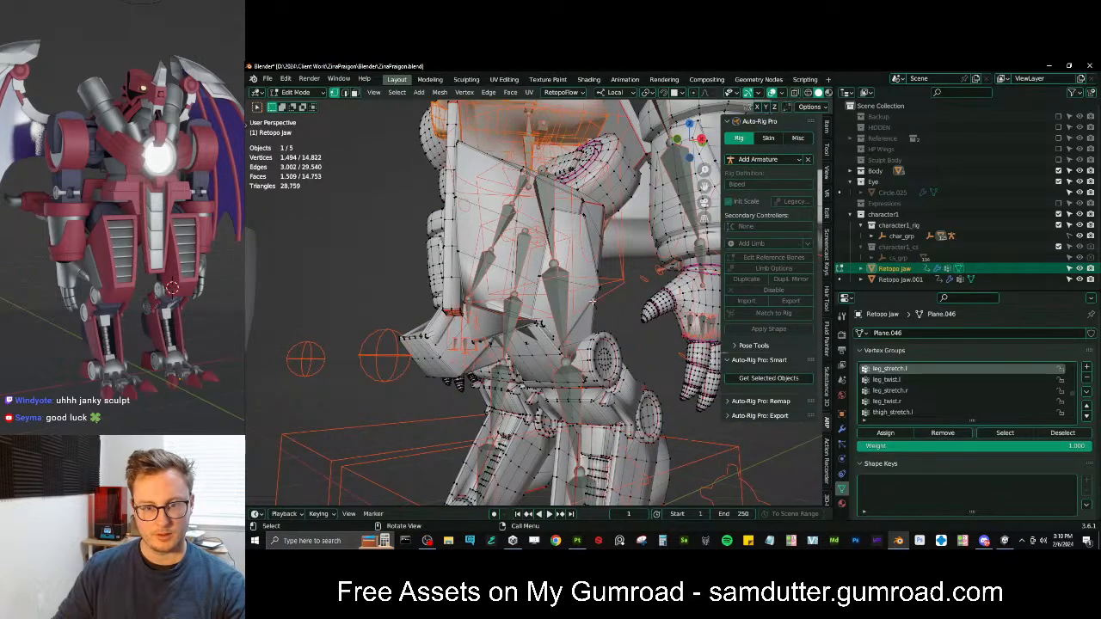
pyautogui.press('Tab')
pyautogui.moveTo(605, 303); pyautogui.dragTo(618, 310, button='middle')
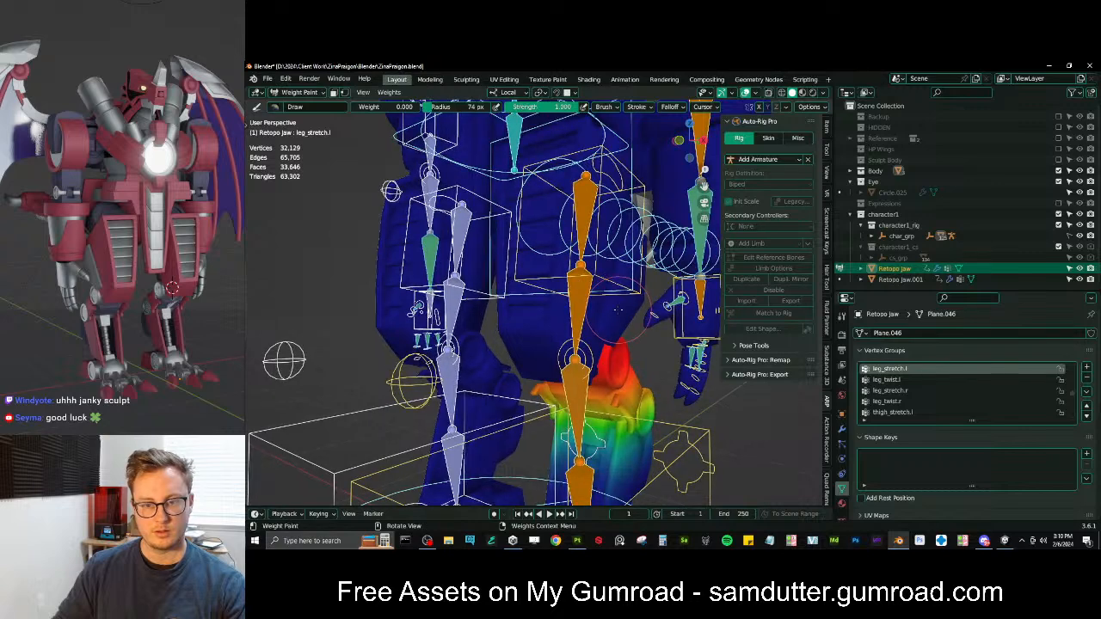
pyautogui.keyDown('ctrl'); pyautogui.click(583, 222); pyautogui.keyUp('ctrl')
pyautogui.press('Tab')
pyautogui.click(546, 348)
pyautogui.hotkey('ctrl', 'l')
pyautogui.moveTo(545, 344); pyautogui.dragTo(540, 329, button='middle')
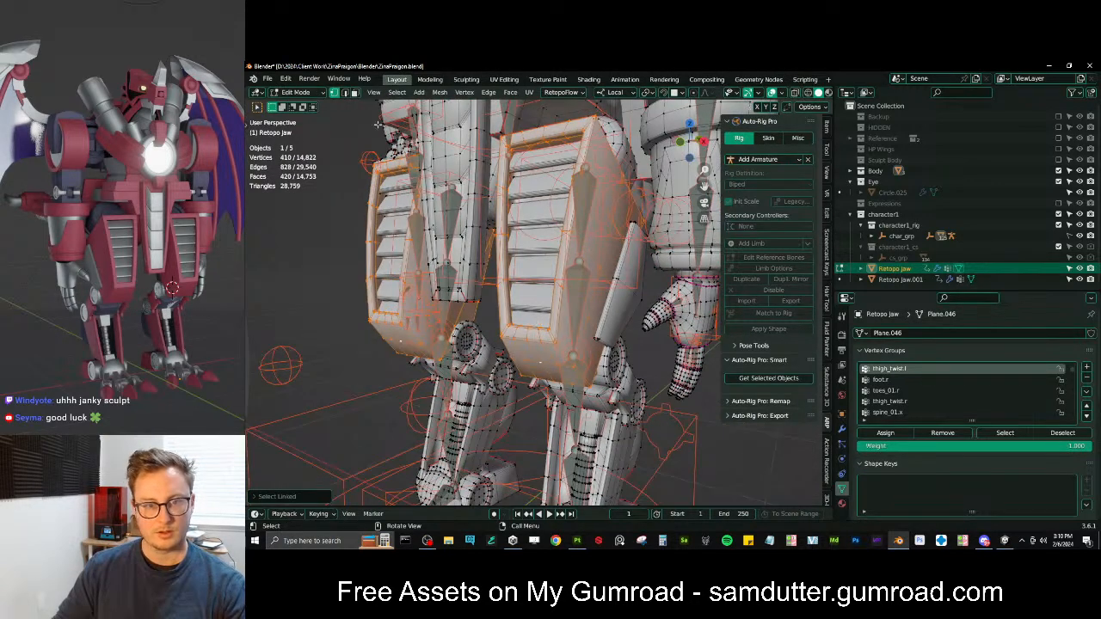
# Select the left thigh armour's linked geometry and assign it to the thigh_twist.l vertex group at weight 1.000
pyautogui.click(354, 92)
pyautogui.hotkey('ctrl', 'l')
pyautogui.press('l')
pyautogui.press('l')
pyautogui.press('l')
pyautogui.moveTo(621, 280)
pyautogui.mouseDown(button='middle')
pyautogui.moveTo(564, 258)
pyautogui.moveTo(491, 324)
pyautogui.moveTo(635, 347)
pyautogui.moveTo(606, 331)
pyautogui.mouseUp(button='middle')
pyautogui.press('Tab')
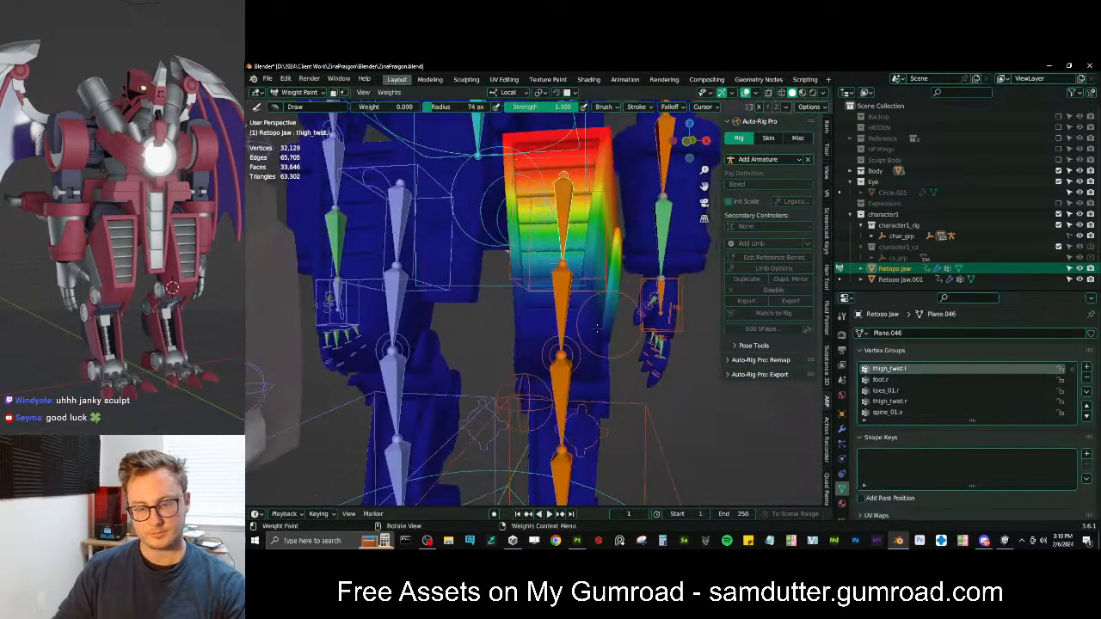
pyautogui.press('Tab')
pyautogui.click(885, 432)
pyautogui.press('Tab')
pyautogui.moveTo(642, 339); pyautogui.dragTo(616, 319, button='middle')
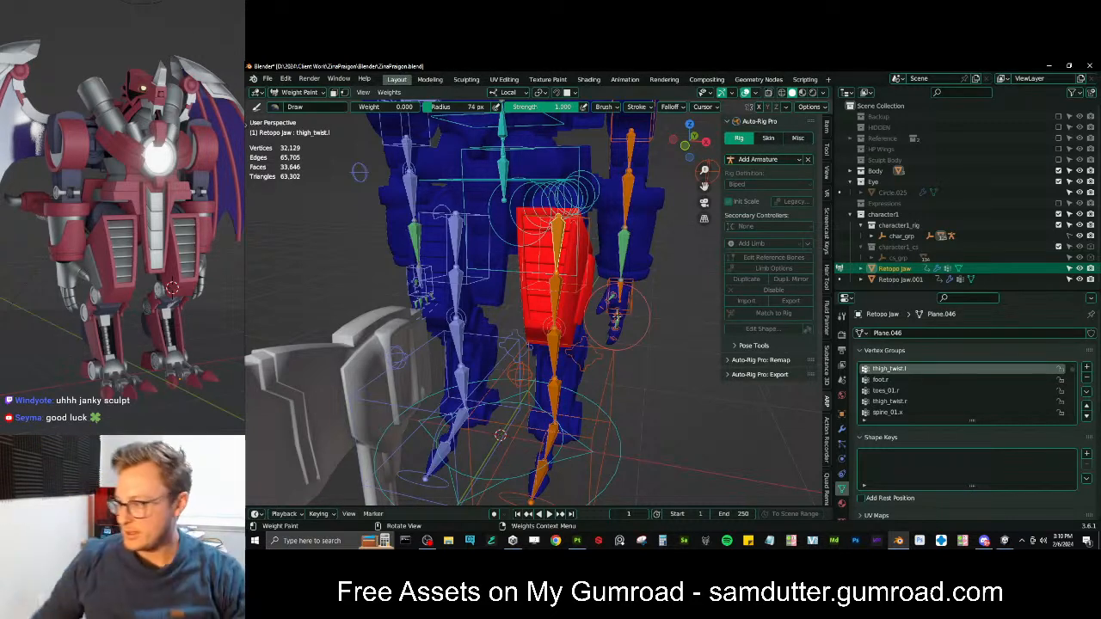
# Test the thigh deformation by moving the c_root_master.x controller
pyautogui.moveTo(602, 292); pyautogui.dragTo(564, 253, button='middle')
pyautogui.moveTo(469, 252); pyautogui.dragTo(498, 286, button='middle')
pyautogui.moveTo(460, 237); pyautogui.dragTo(512, 222, button='middle')
pyautogui.press('g')
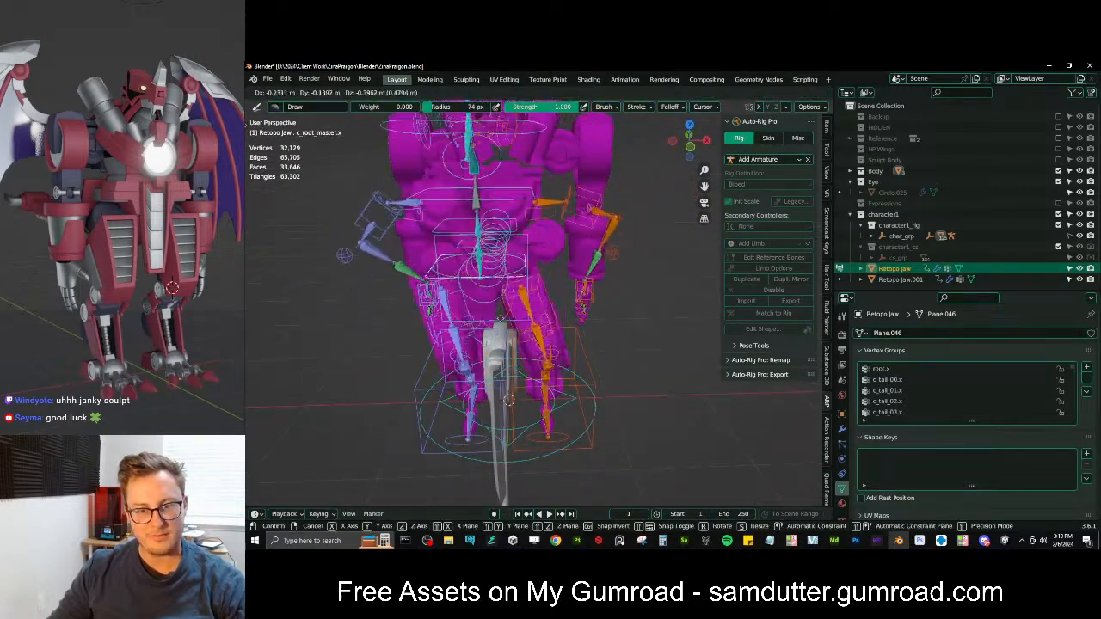
pyautogui.click(532, 331)
pyautogui.moveTo(585, 365)
pyautogui.mouseDown(button='middle')
pyautogui.moveTo(528, 342)
pyautogui.moveTo(587, 355)
pyautogui.moveTo(437, 341)
pyautogui.moveTo(580, 330)
pyautogui.mouseUp(button='middle')
pyautogui.press('a')
pyautogui.scroll(4, 543, 352)
pyautogui.press('g')
pyautogui.rightClick(588, 351)
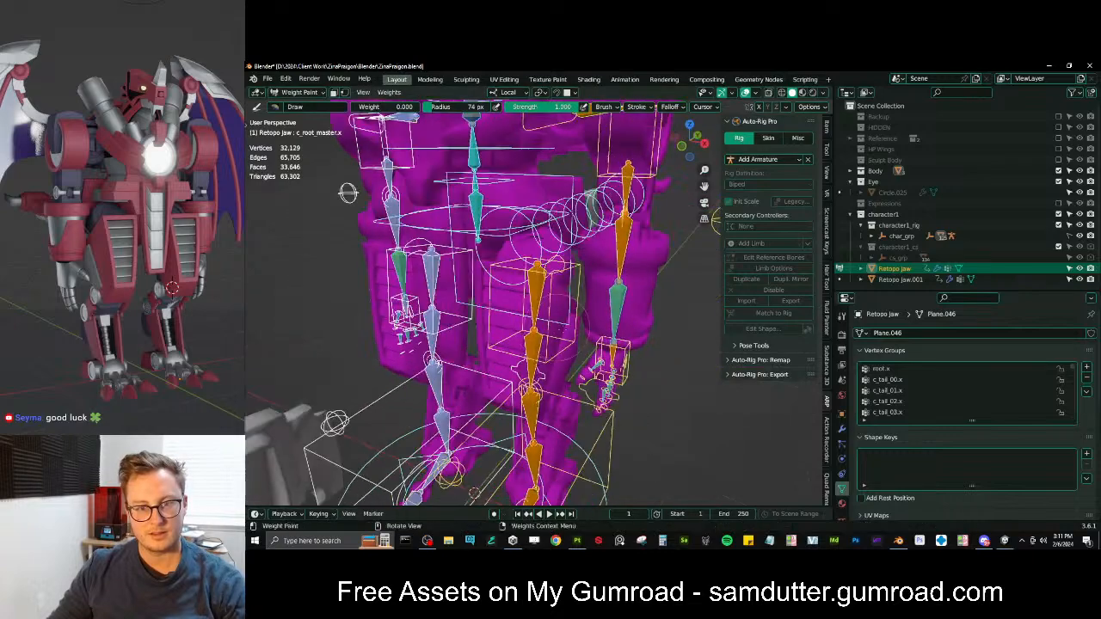
# Select the left hip joint's linked geometry in Edit Mode, with the linked selection delimited by Seam
pyautogui.hotkey('ctrl', 'Tab')
pyautogui.moveTo(492, 302); pyautogui.dragTo(542, 288, button='middle')
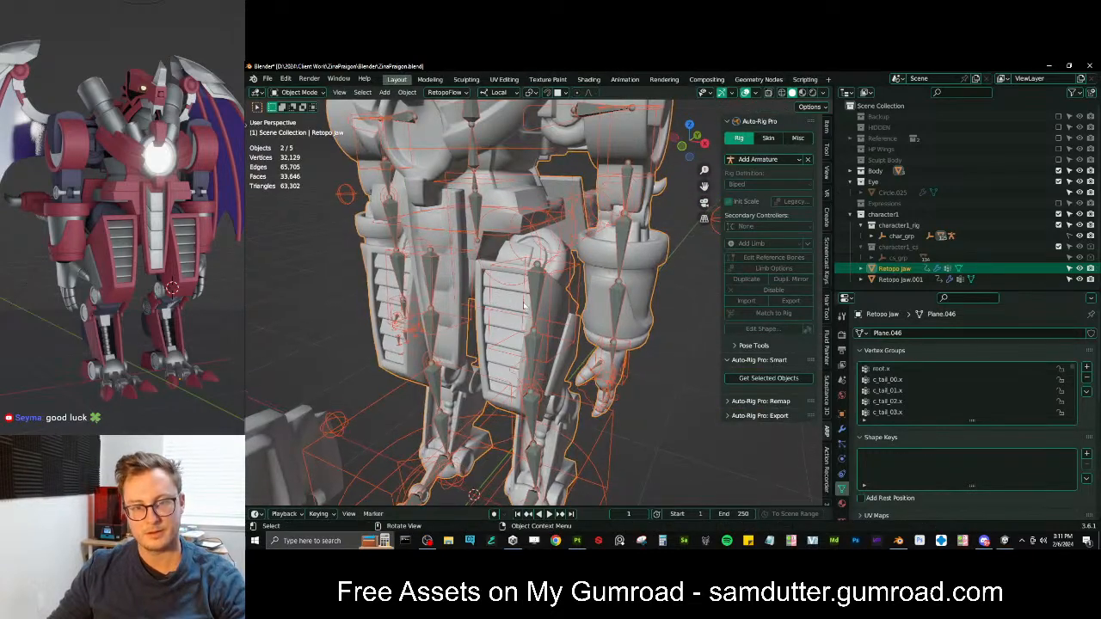
pyautogui.click(574, 277)
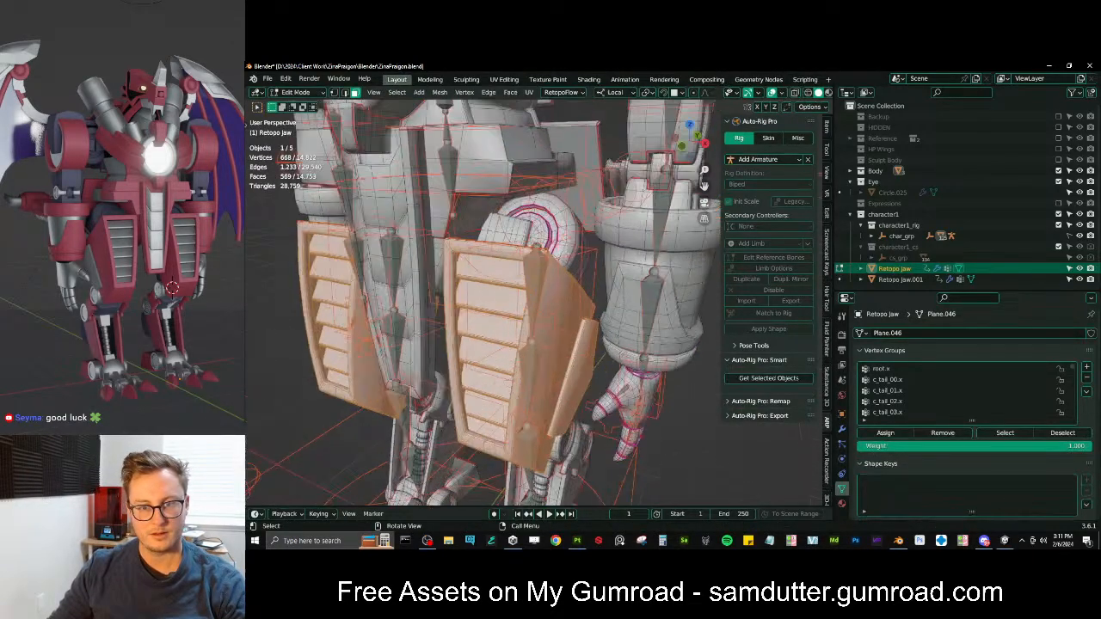
pyautogui.click(564, 241)
pyautogui.hotkey('ctrl', 'l')
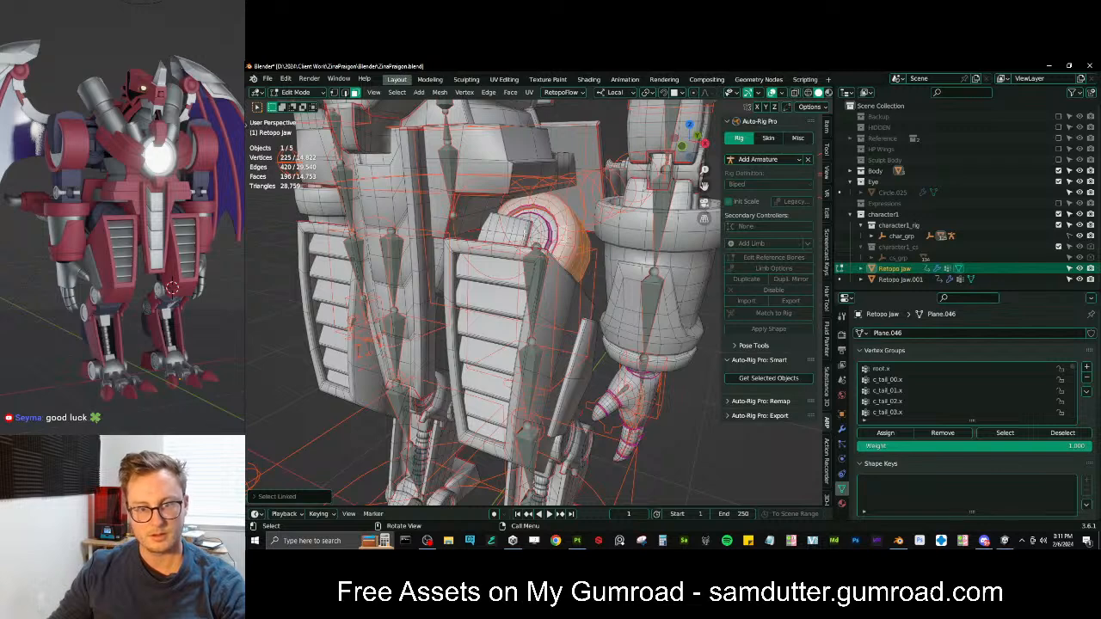
pyautogui.click(313, 497)
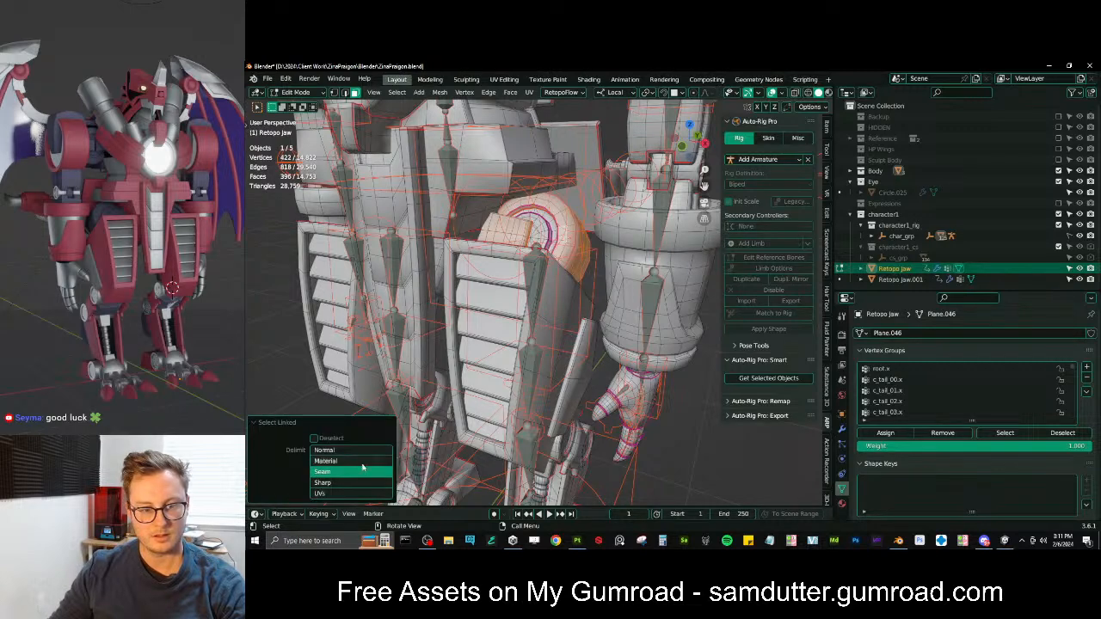
pyautogui.click(553, 238)
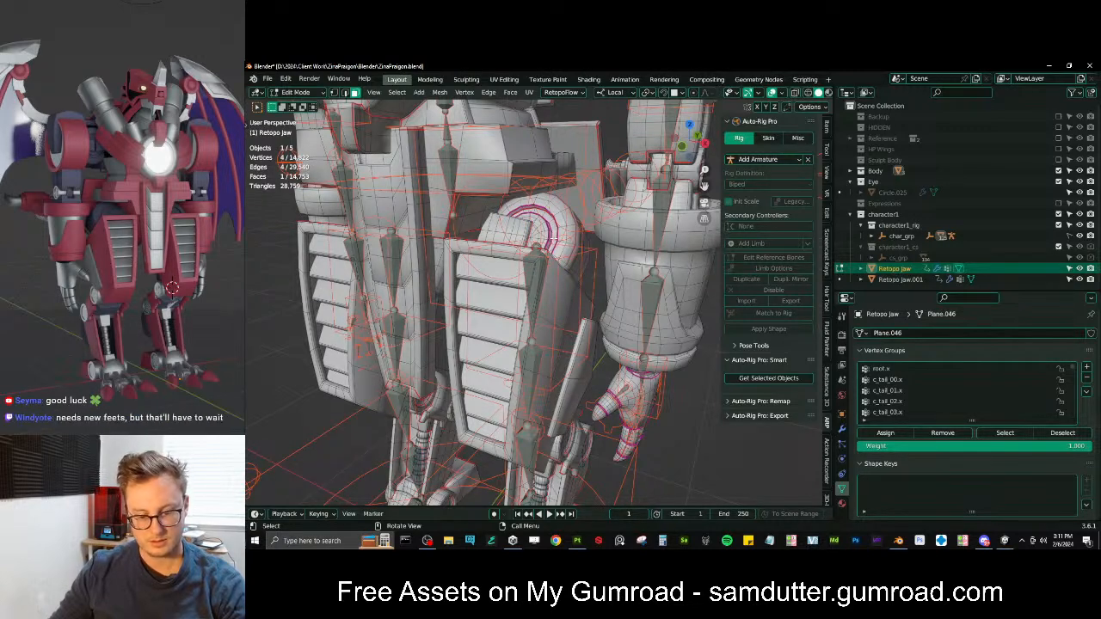
pyautogui.hotkey('ctrl', 'l')
# Assign the selected hip joint geometry to the thigh_twist.l vertex group at weight 1.000
pyautogui.click(903, 437)
pyautogui.press('Tab')
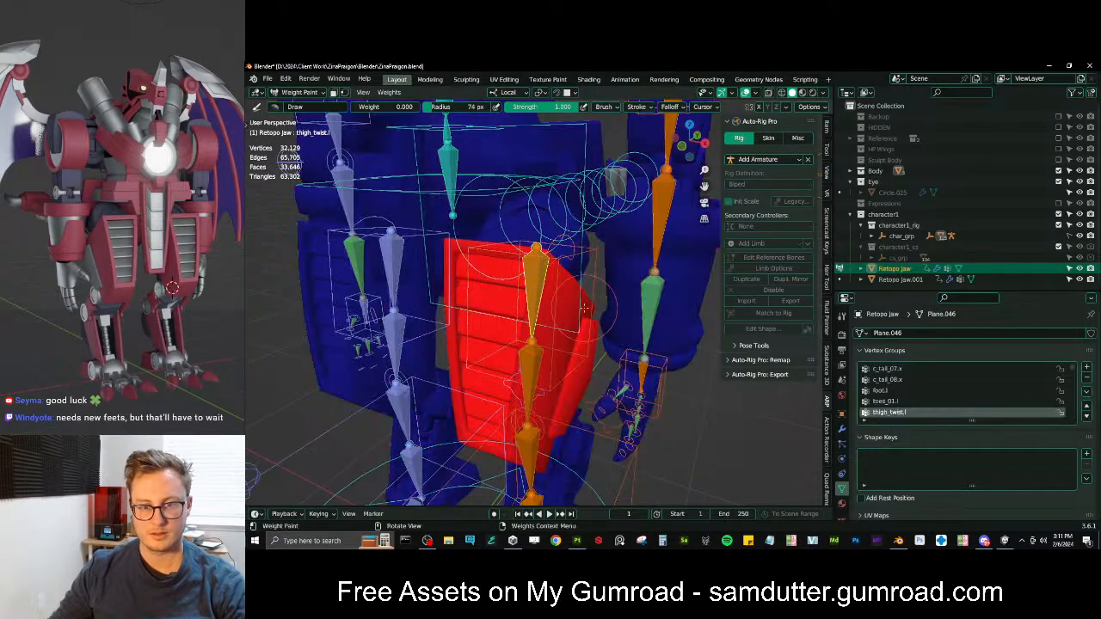
pyautogui.press('Tab')
pyautogui.moveTo(571, 298); pyautogui.dragTo(546, 337, button='middle')
pyautogui.press('Tab')
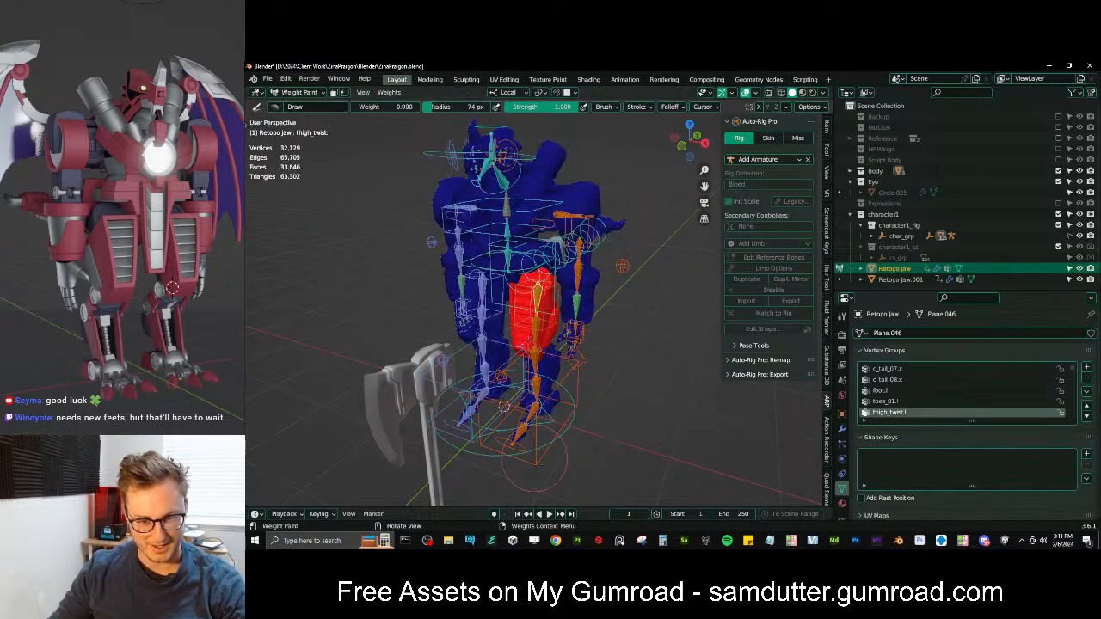
# Test the left leg's deformation by raising the c_foot_ik.l controller, and reset its location
pyautogui.keyDown('ctrl'); pyautogui.click(540, 465); pyautogui.keyUp('ctrl')
pyautogui.moveTo(540, 400); pyautogui.dragTo(573, 367, button='middle')
pyautogui.press('g')
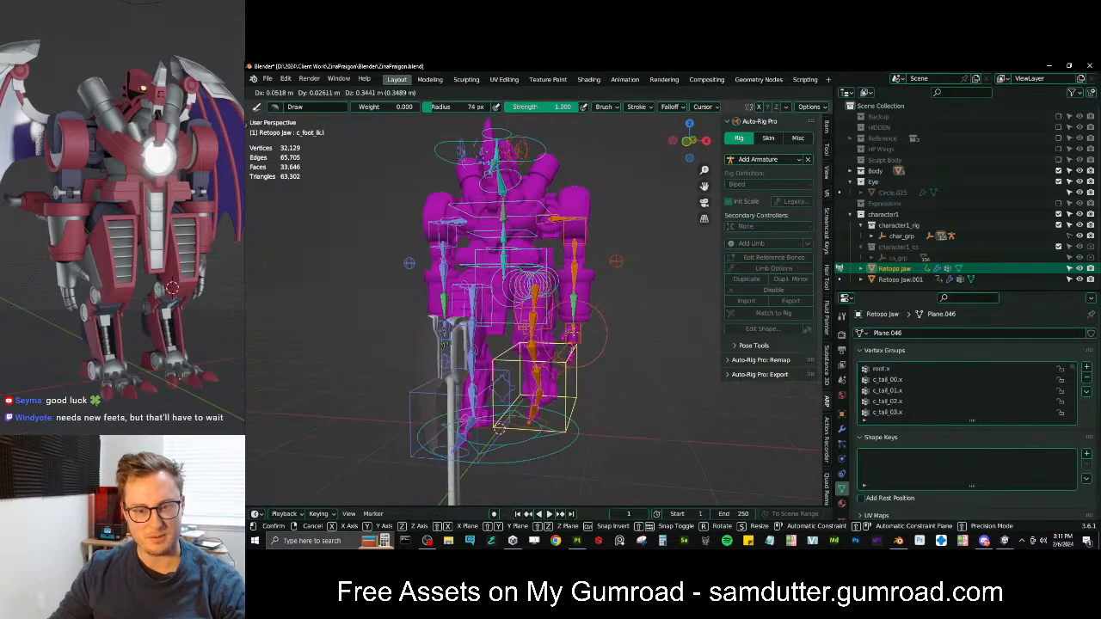
pyautogui.click(573, 331)
pyautogui.moveTo(574, 332); pyautogui.dragTo(492, 344, button='middle')
pyautogui.scroll(2, 513, 384)
pyautogui.press('g')
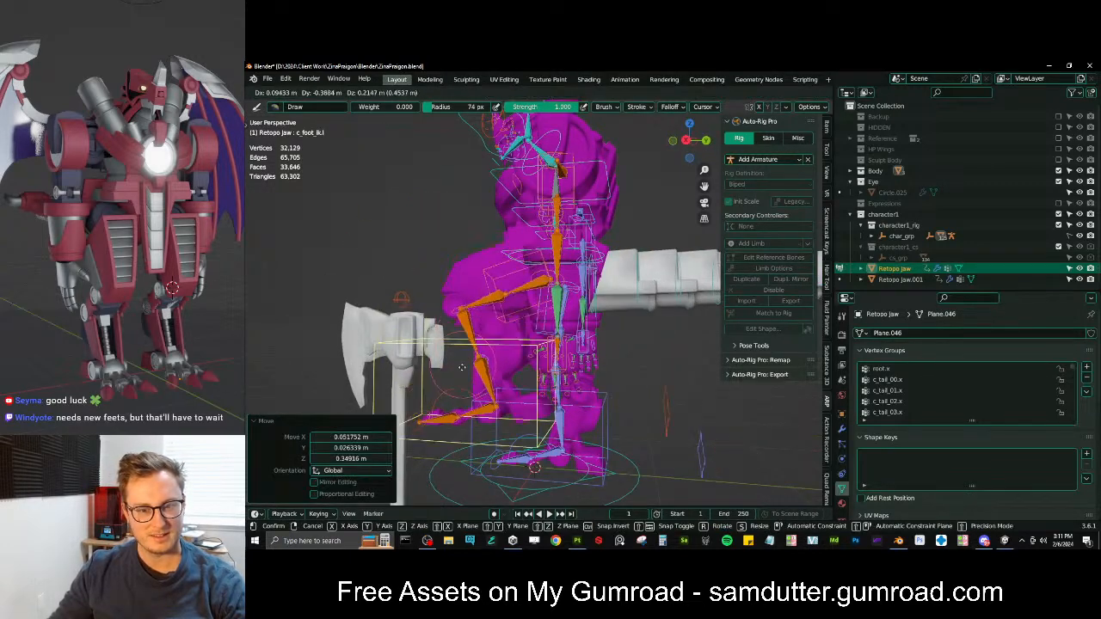
pyautogui.click(465, 335)
pyautogui.moveTo(465, 335); pyautogui.dragTo(590, 389, button='middle')
pyautogui.hotkey('alt', 'g')
# Test the hip deformation by rotating c_root_master.x about its local X and Z axes, cancelling each rotation
pyautogui.keyDown('ctrl'); pyautogui.click(516, 315); pyautogui.keyUp('ctrl')
pyautogui.moveTo(516, 315); pyautogui.dragTo(606, 339, button='middle')
pyautogui.press('r')
pyautogui.press('x')
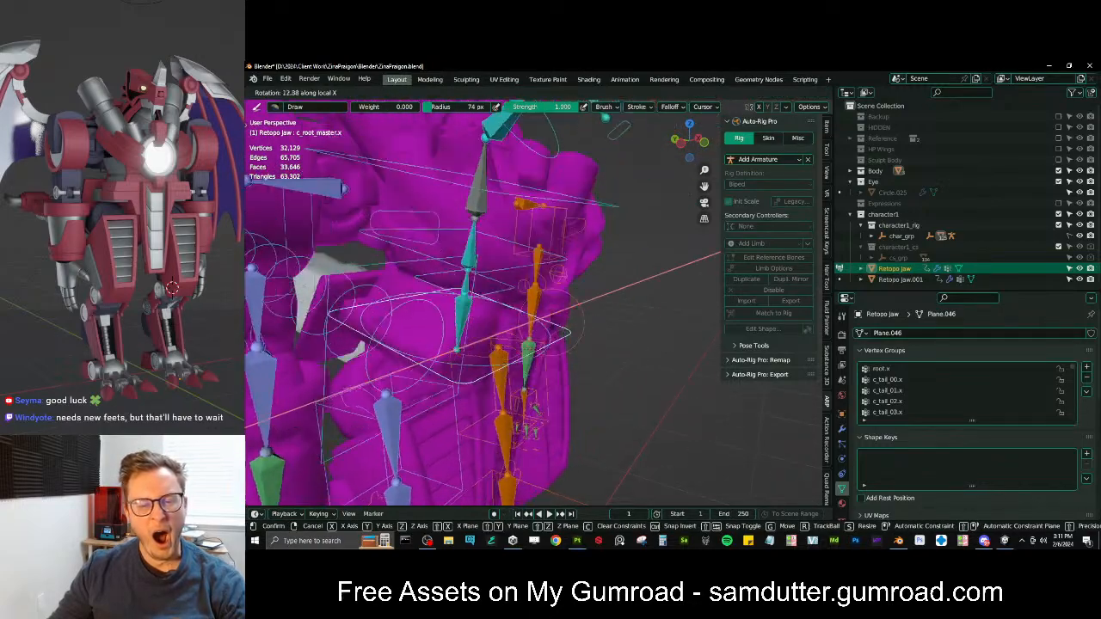
pyautogui.rightClick(536, 301)
pyautogui.scroll(-3, 537, 301)
pyautogui.moveTo(542, 296); pyautogui.dragTo(565, 281, button='middle')
pyautogui.press('r')
pyautogui.press('z')
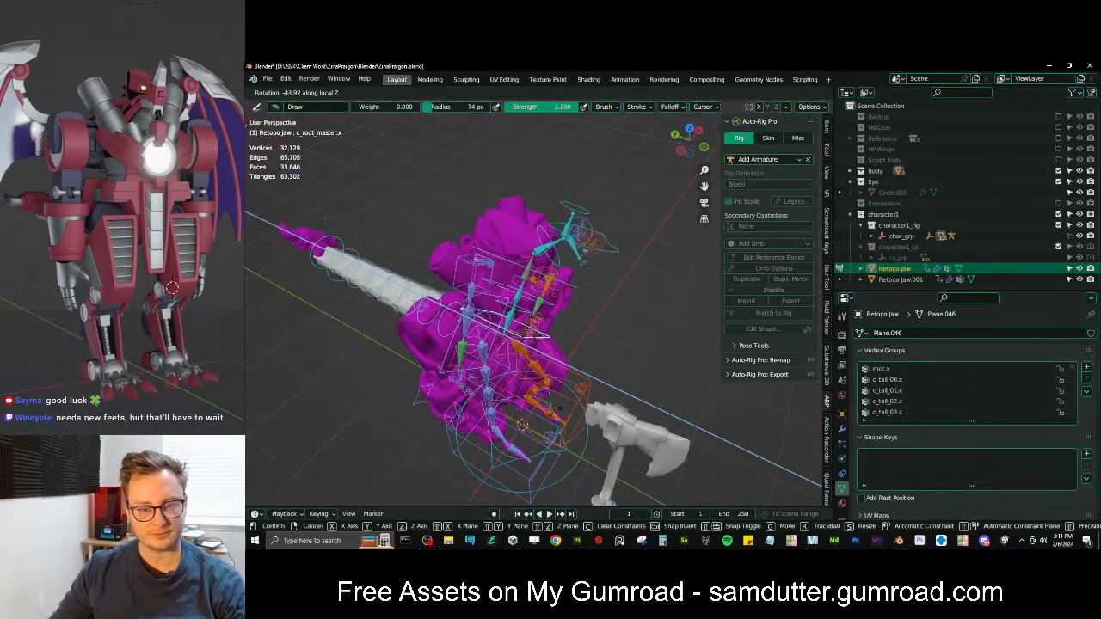
pyautogui.rightClick(568, 344)
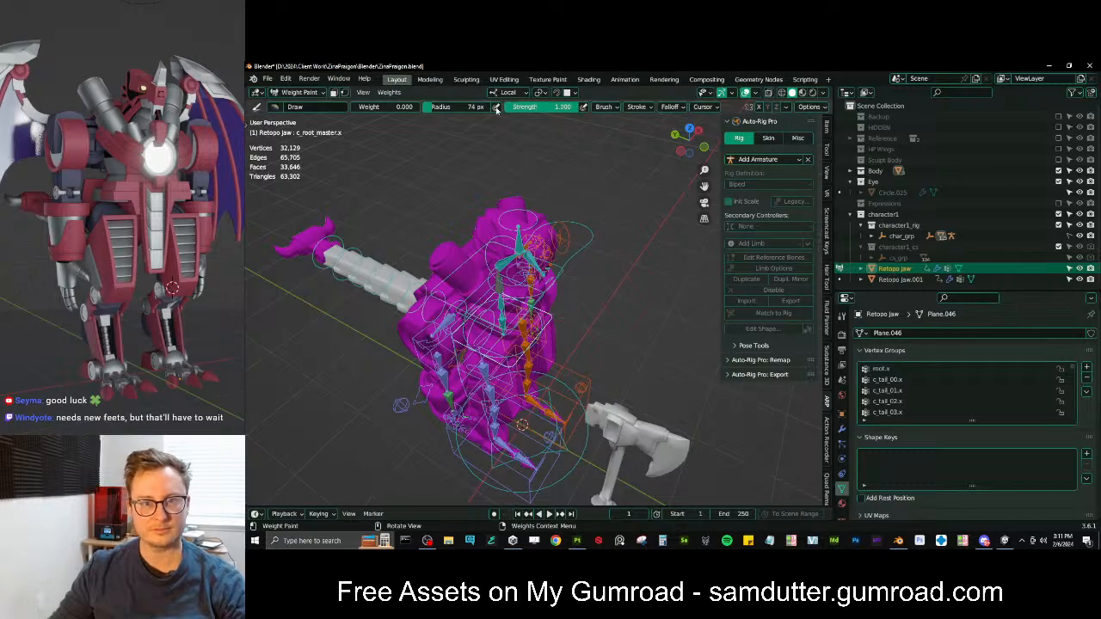
# Set the transform orientation to Global and test-rotate c_root_master.x about the Z axis, cancelling the rotation
pyautogui.click(506, 92)
pyautogui.click(494, 128)
pyautogui.press('r')
pyautogui.press('z')
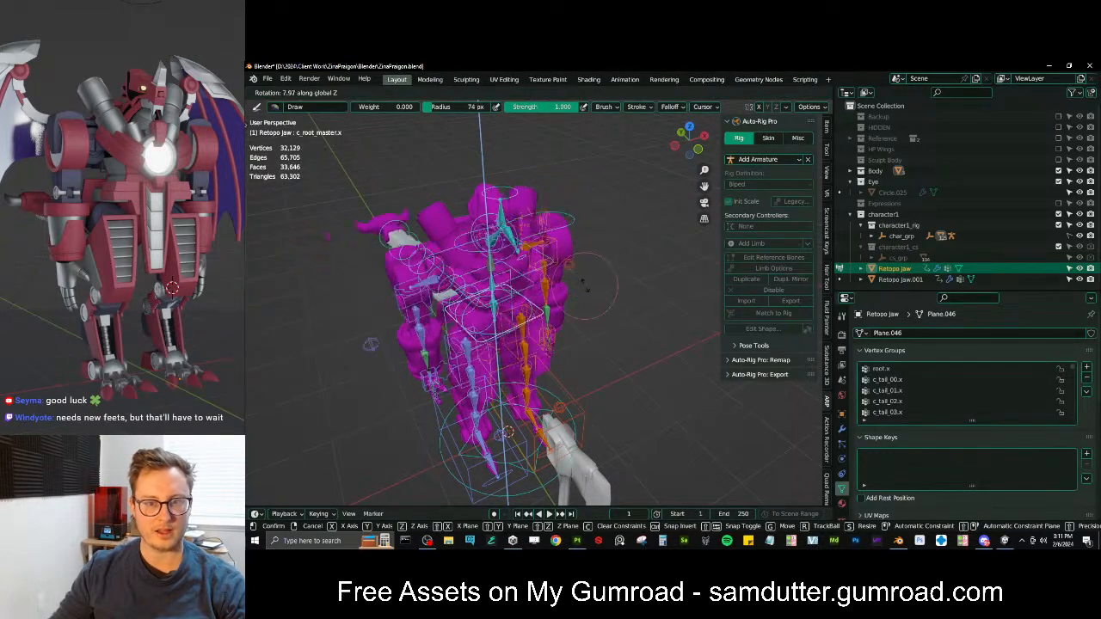
pyautogui.rightClick(580, 267)
# Hide the viewport sidebar and test-rotate c_root_master.x about global X in a side view, cancelling the rotation
pyautogui.moveTo(580, 267); pyautogui.dragTo(545, 226, button='middle')
pyautogui.scroll(3, 543, 236)
pyautogui.moveTo(537, 280); pyautogui.dragTo(442, 284, button='middle')
pyautogui.scroll(4, 430, 267)
pyautogui.keyDown('shift'); pyautogui.moveTo(625, 331); pyautogui.dragTo(602, 287, button='middle'); pyautogui.keyUp('shift')
pyautogui.press('n')
pyautogui.press('r')
pyautogui.press('x')
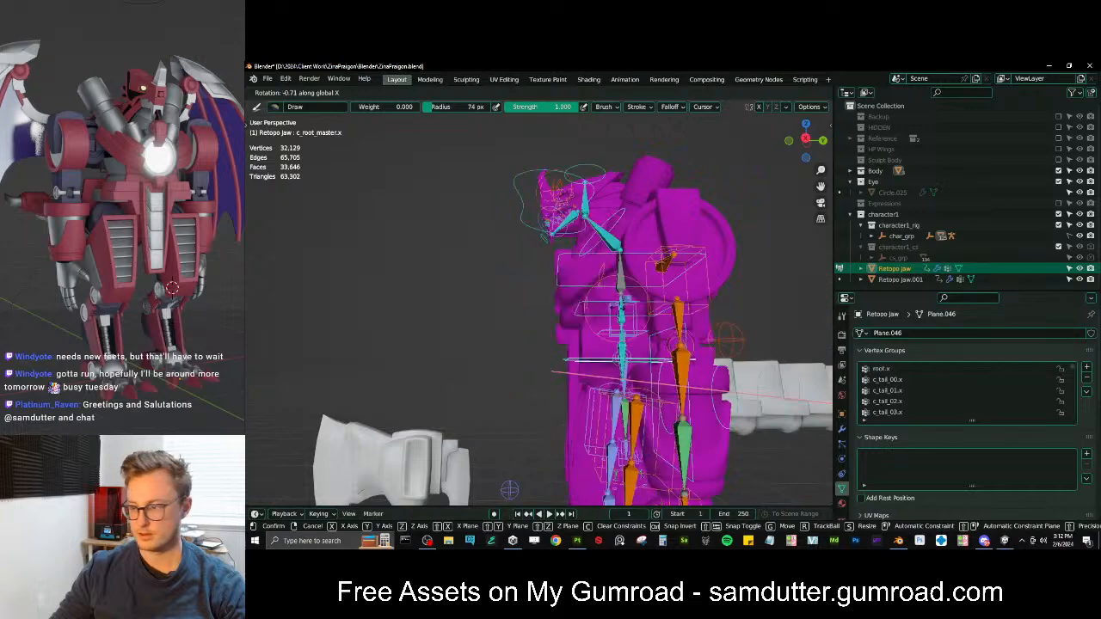
pyautogui.rightClick(606, 301)
# Test the lower spine's deformation by rotating c_spine_01.x about global X and Y, cancelling the rotation
pyautogui.moveTo(615, 307); pyautogui.dragTo(559, 406, button='middle')
pyautogui.scroll(-3, 583, 305)
pyautogui.moveTo(559, 406); pyautogui.dragTo(612, 230, button='middle')
pyautogui.scroll(2, 604, 370)
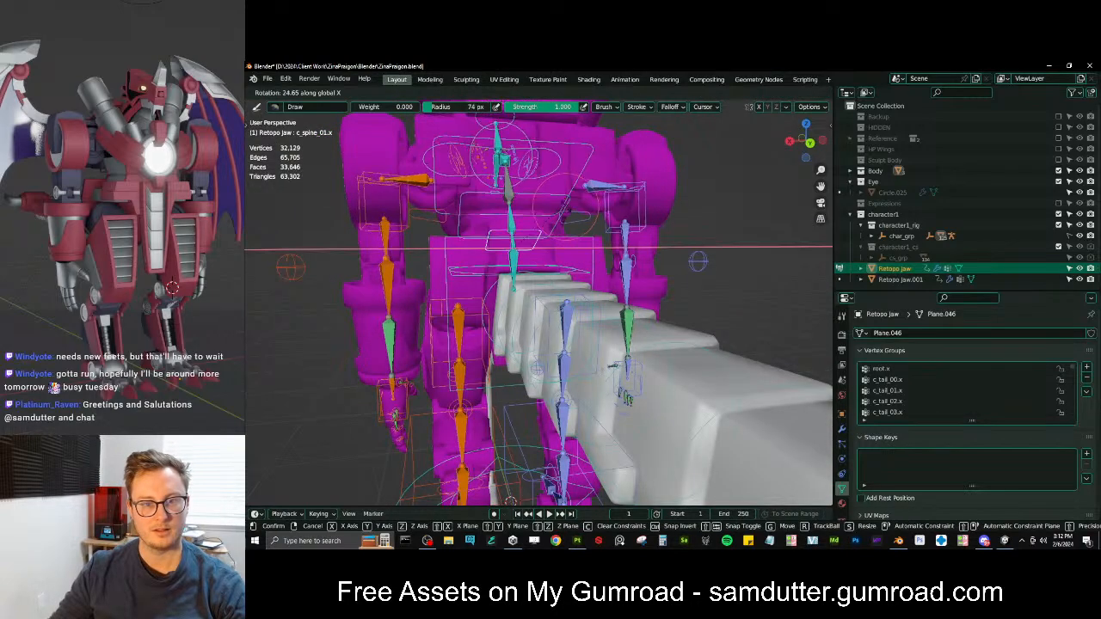
pyautogui.press('r')
pyautogui.press('y')
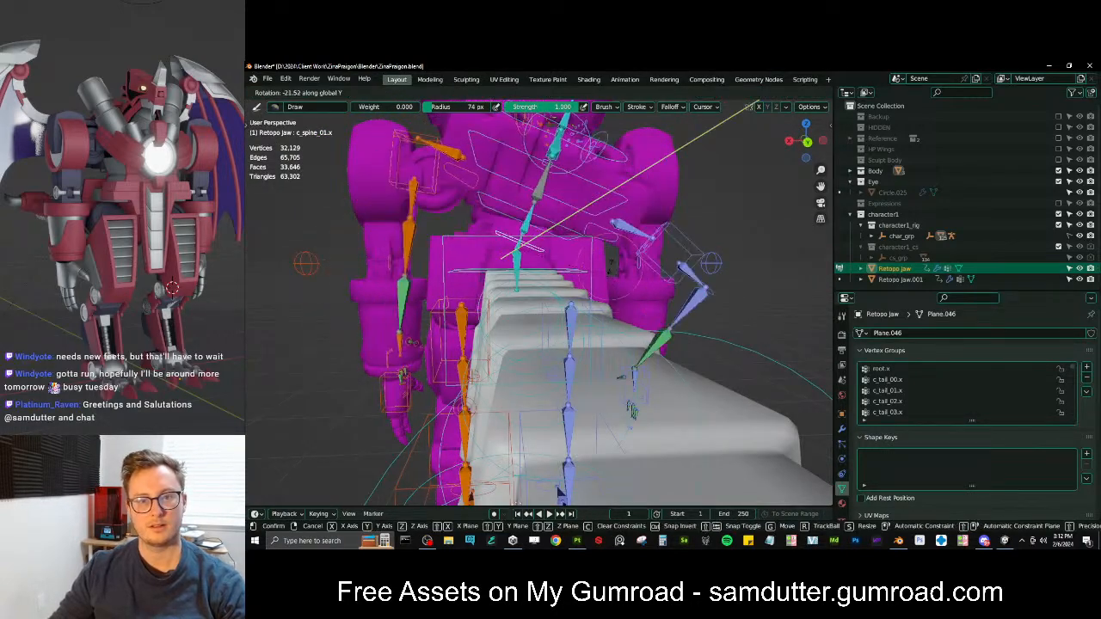
pyautogui.rightClick(583, 233)
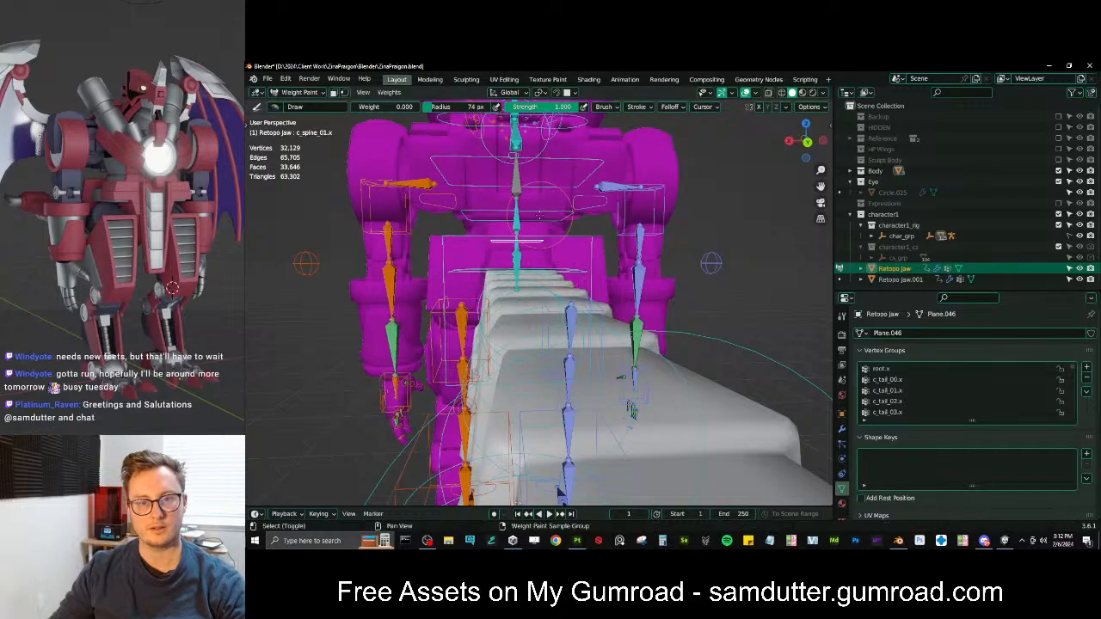
# Test-rotate the c_spine_02.x and c_spine_03.x controllers from behind, cancelling each rotation
pyautogui.keyDown('shift'); pyautogui.moveTo(583, 232); pyautogui.dragTo(588, 246, button='middle'); pyautogui.keyUp('shift')
pyautogui.keyDown('ctrl'); pyautogui.click(571, 232); pyautogui.keyUp('ctrl')
pyautogui.press('r')
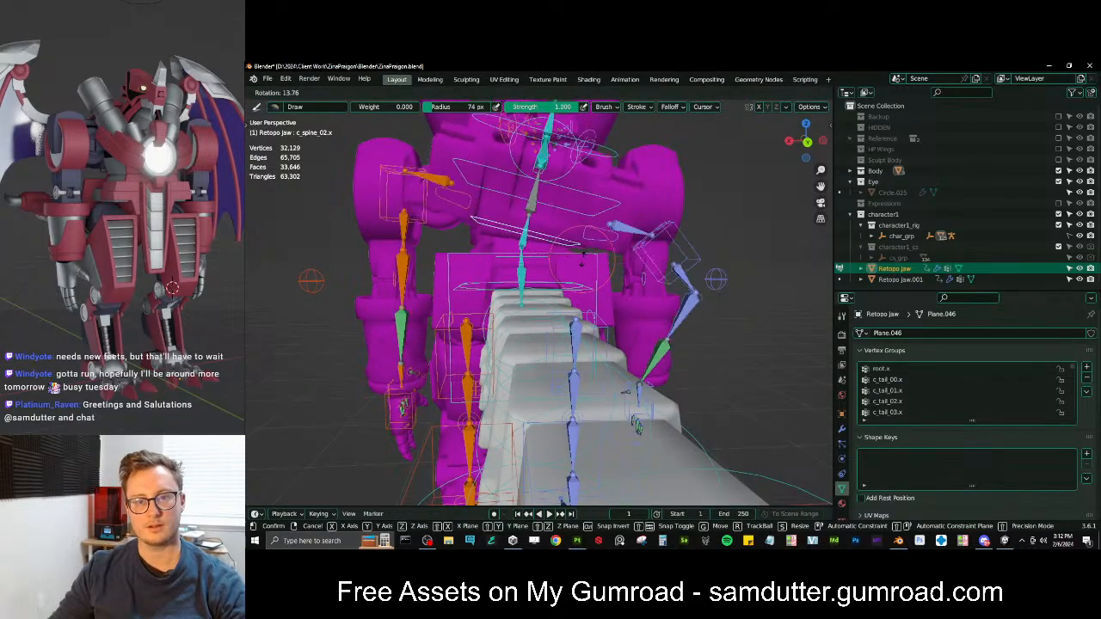
pyautogui.rightClick(541, 215)
pyautogui.press('r')
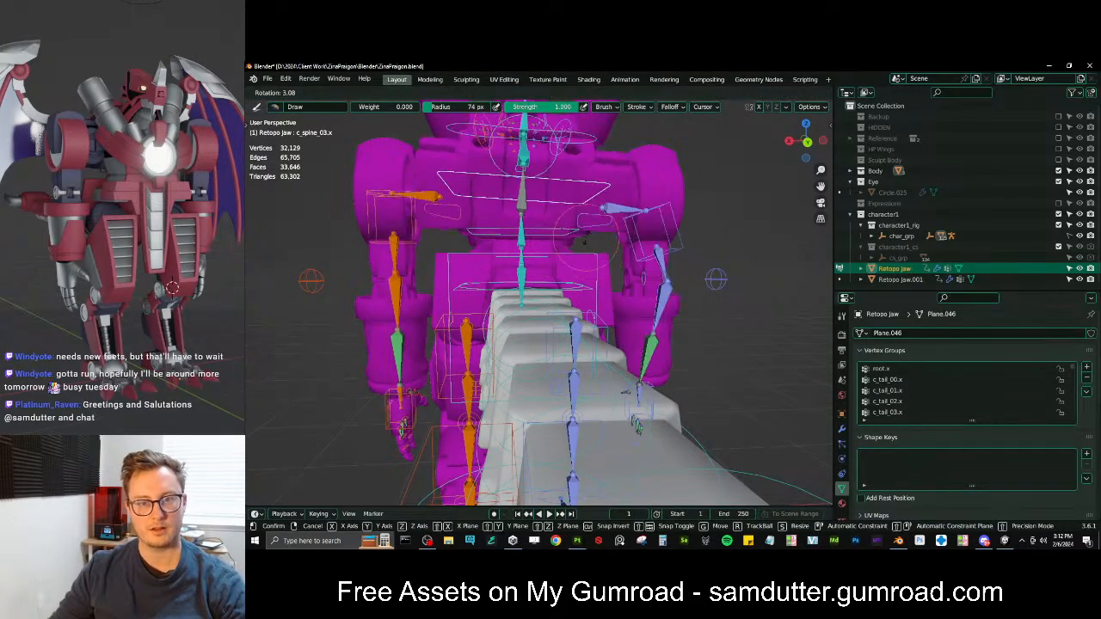
pyautogui.rightClick(509, 241)
pyautogui.keyDown('shift'); pyautogui.moveTo(509, 241); pyautogui.dragTo(508, 259, button='middle'); pyautogui.keyUp('shift')
# Make spine_02.x the active bone and clear its weights from the rear back plate at weight 0.000
pyautogui.hotkey('ctrl', 'Tab')
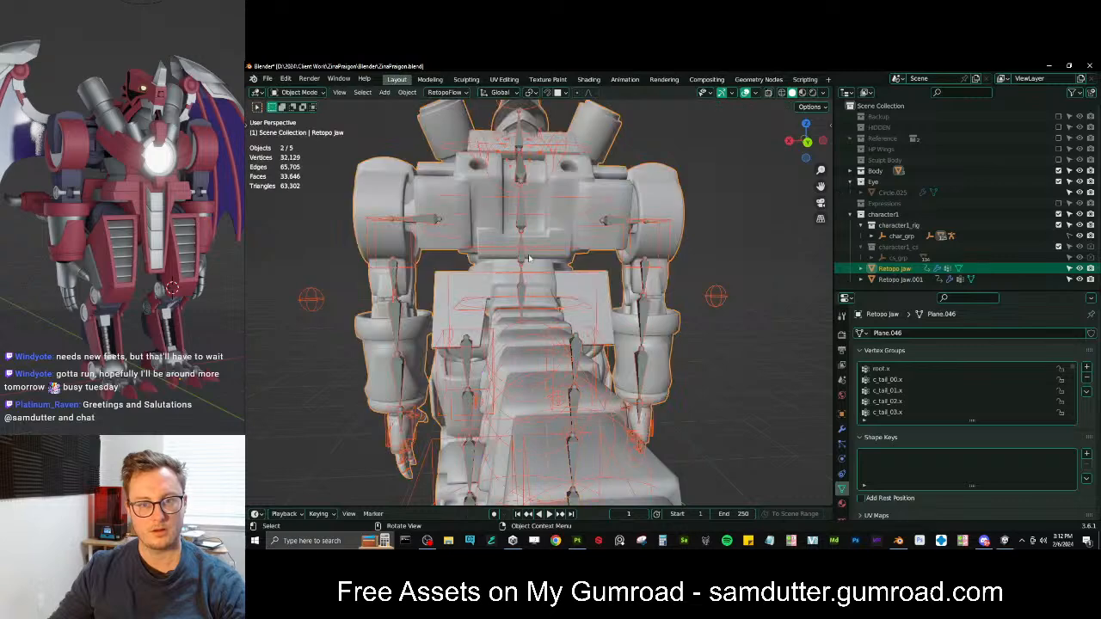
pyautogui.click(505, 242)
pyautogui.keyDown('ctrl'); pyautogui.click(524, 251); pyautogui.keyUp('ctrl')
pyautogui.keyDown('shift'); pyautogui.moveTo(528, 257); pyautogui.dragTo(536, 302, button='middle'); pyautogui.keyUp('shift')
pyautogui.moveTo(536, 303); pyautogui.dragTo(640, 281, button='middle')
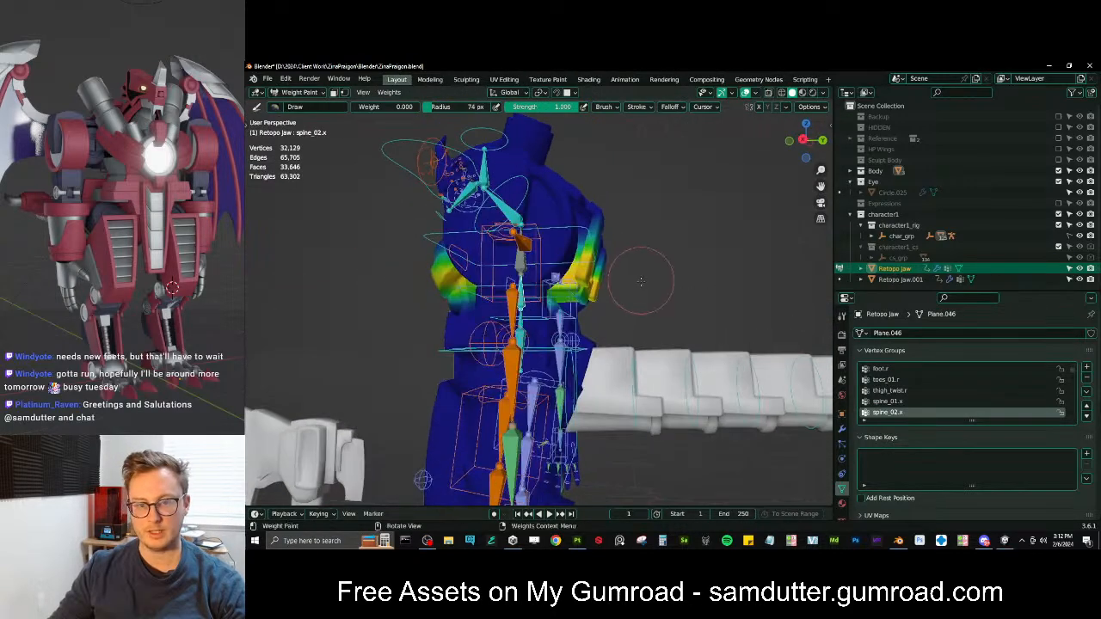
pyautogui.press('KP_3')
pyautogui.scroll(1, 642, 286)
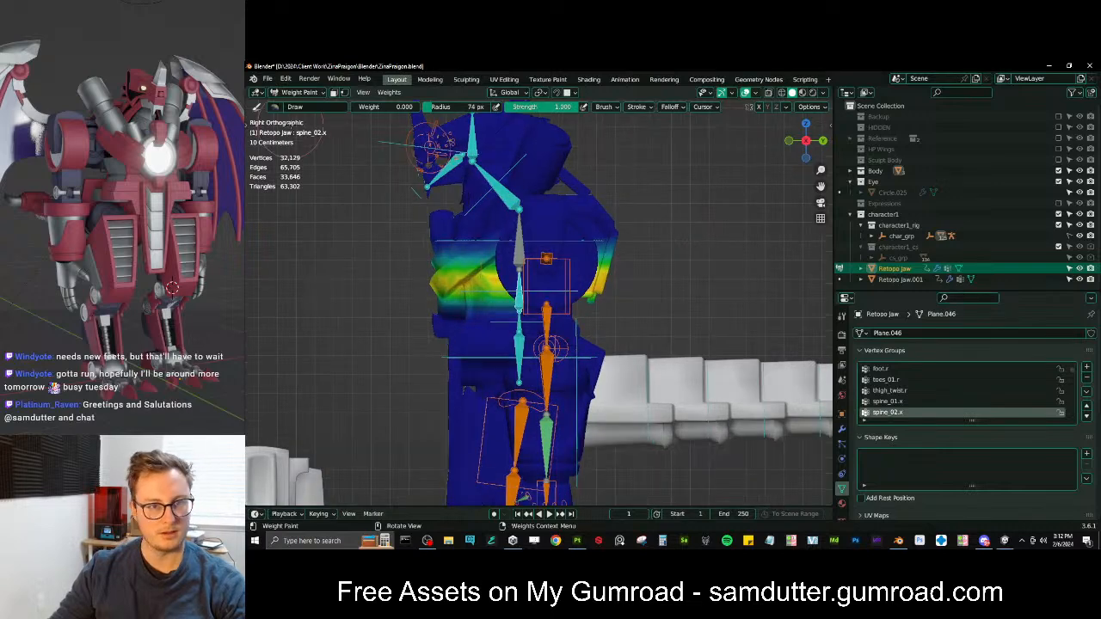
pyautogui.moveTo(609, 288); pyautogui.dragTo(576, 284)
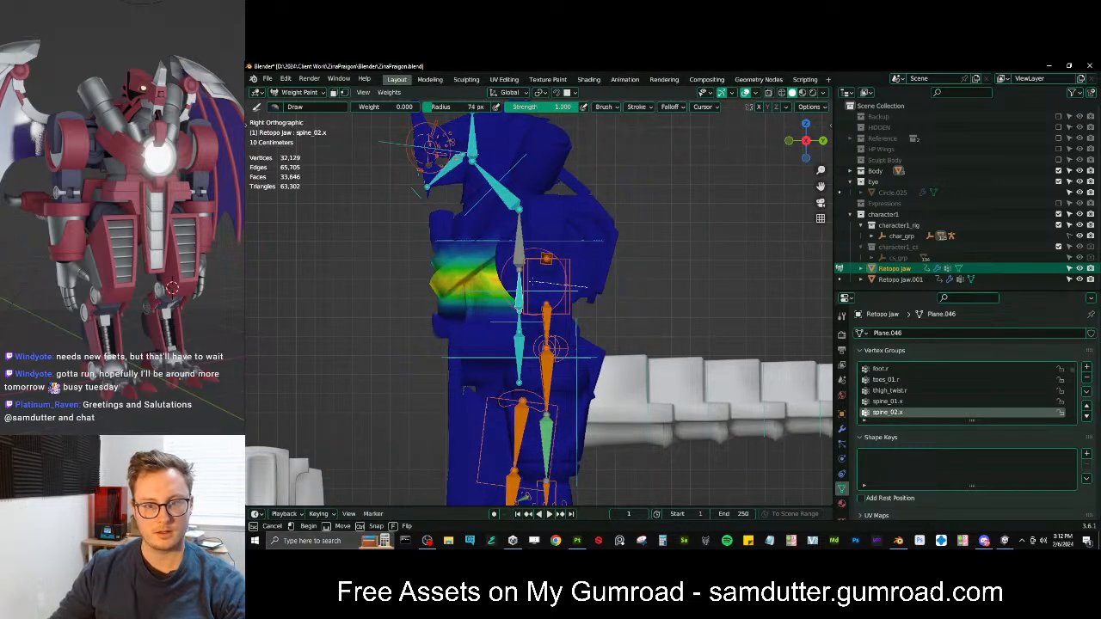
# Limit painting to the upper torso's faces and fill the rear back plate's spine_03.x weights at 1.000
pyautogui.keyDown('ctrl'); pyautogui.click(519, 250); pyautogui.keyUp('ctrl')
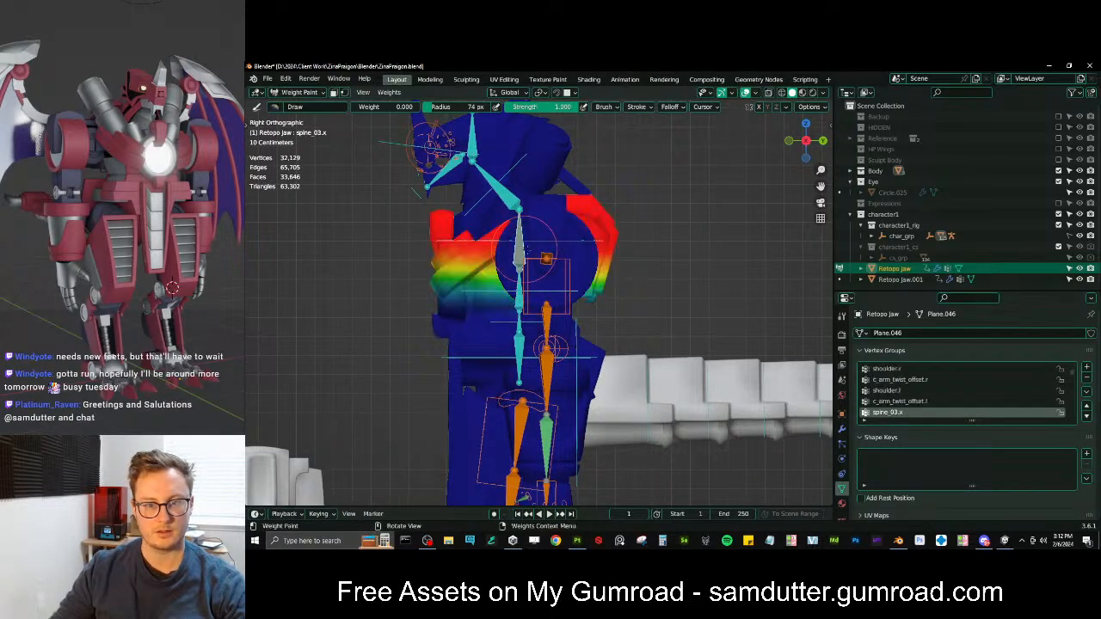
pyautogui.press('Tab')
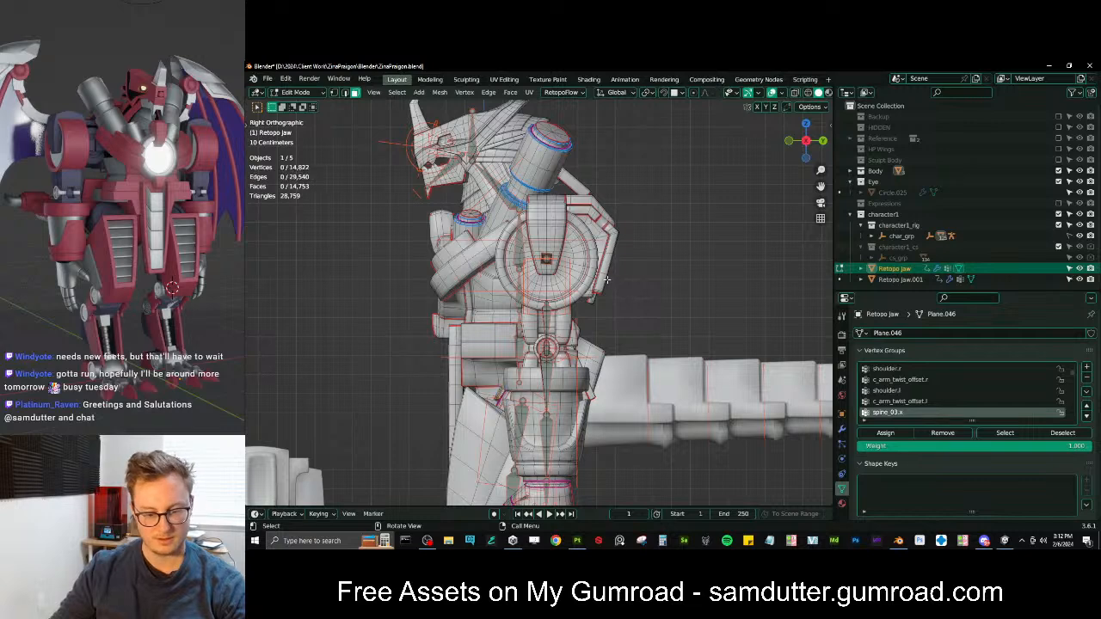
pyautogui.press('Tab')
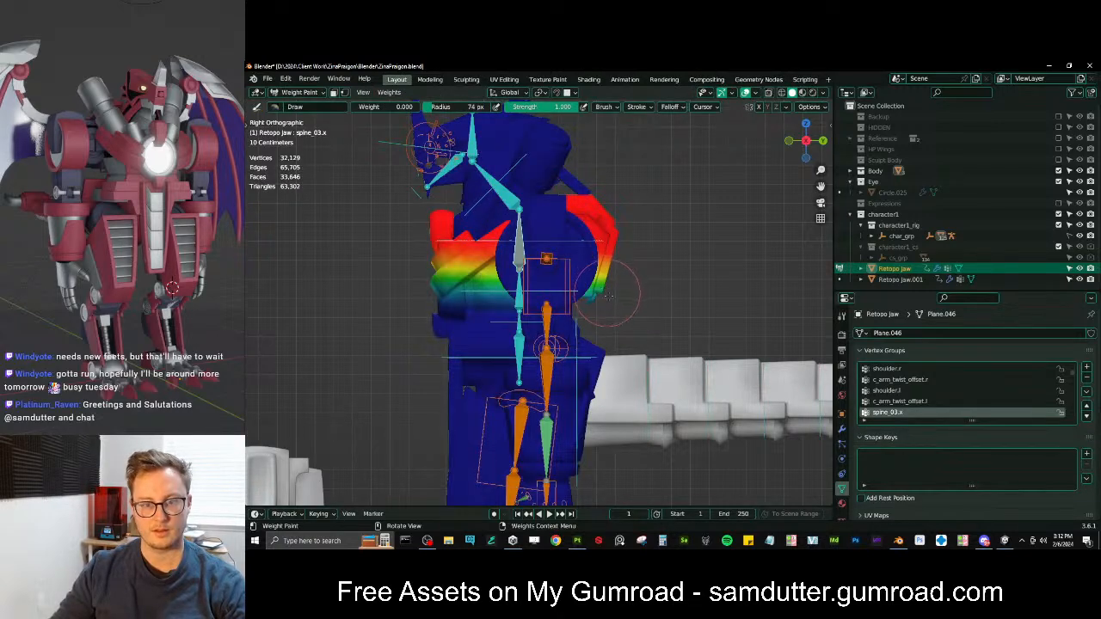
pyautogui.press('Tab')
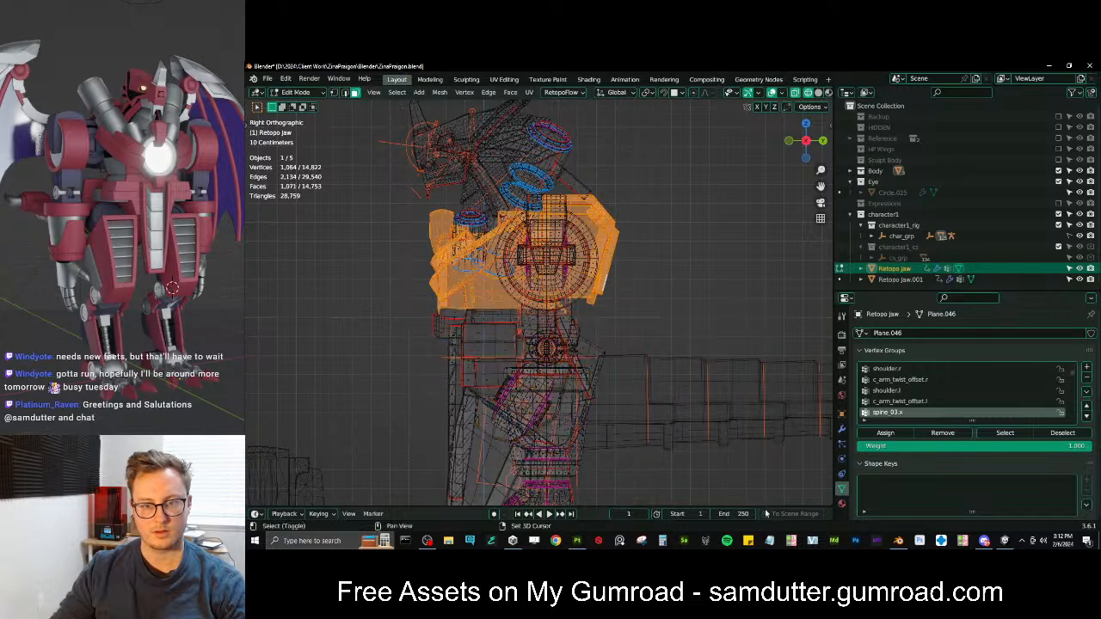
pyautogui.press('Tab')
pyautogui.rightClick(640, 249)
pyautogui.press('Escape')
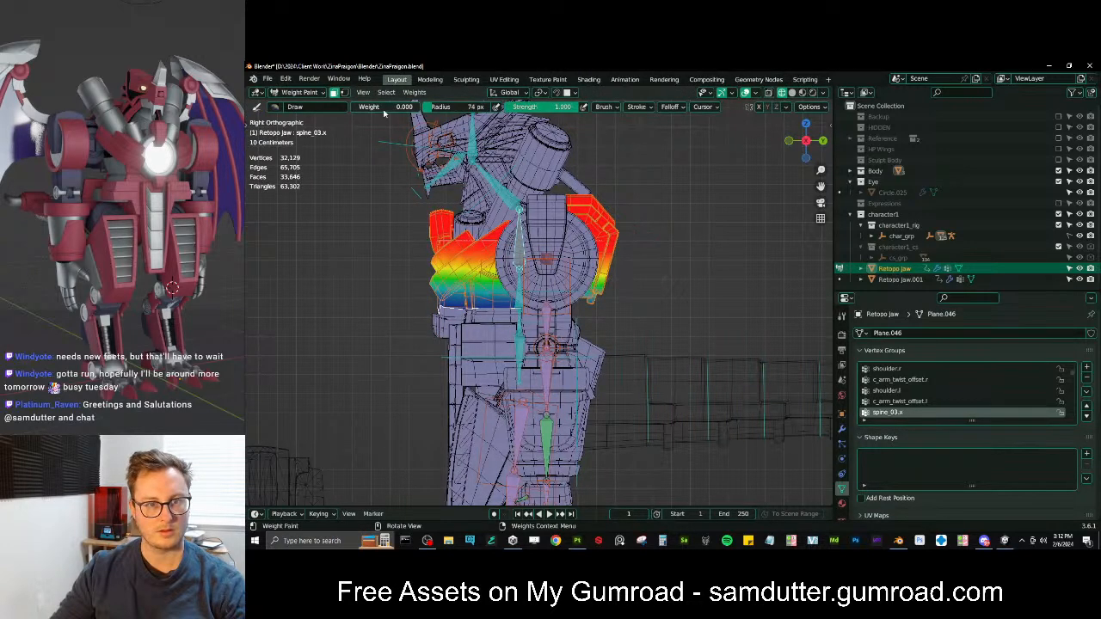
pyautogui.keyDown('alt'); pyautogui.moveTo(593, 271); pyautogui.dragTo(611, 272); pyautogui.keyUp('alt')
pyautogui.press('m')
# Test the back plate's deformation by rotating c_spine_03.x about global Z, cancelling the rotation
pyautogui.moveTo(597, 265)
pyautogui.mouseDown(button='middle')
pyautogui.moveTo(525, 297)
pyautogui.moveTo(602, 275)
pyautogui.moveTo(602, 296)
pyautogui.mouseUp(button='middle')
pyautogui.scroll(-4, 525, 301)
pyautogui.keyDown('ctrl'); pyautogui.click(597, 274); pyautogui.keyUp('ctrl')
pyautogui.keyDown('ctrl'); pyautogui.click(593, 274); pyautogui.keyUp('ctrl')
pyautogui.press('r')
pyautogui.press('z')
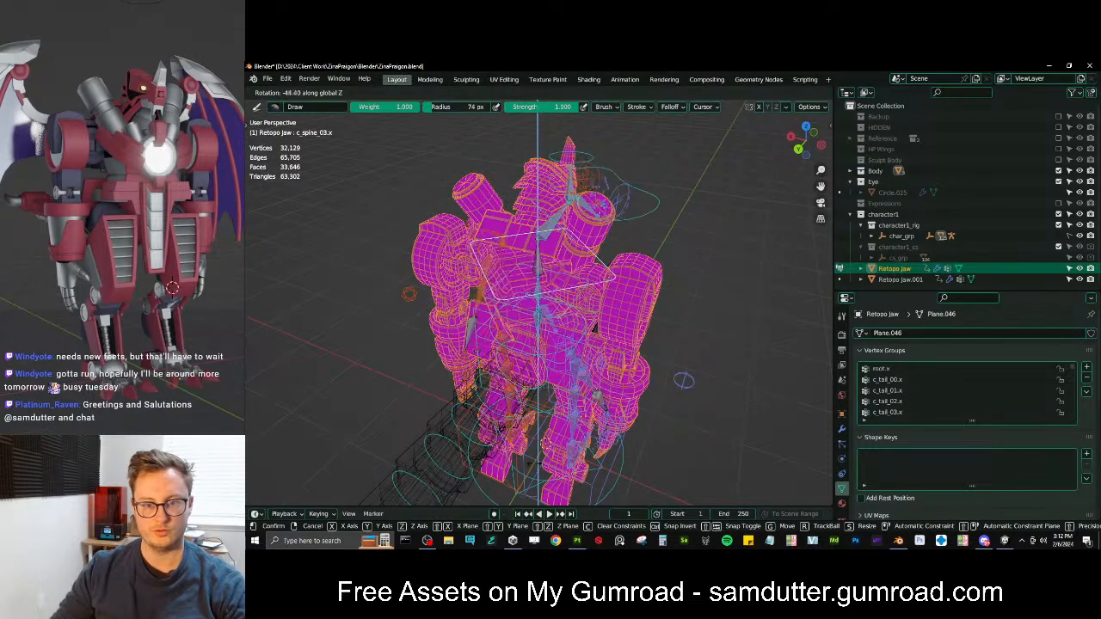
pyautogui.rightClick(595, 441)
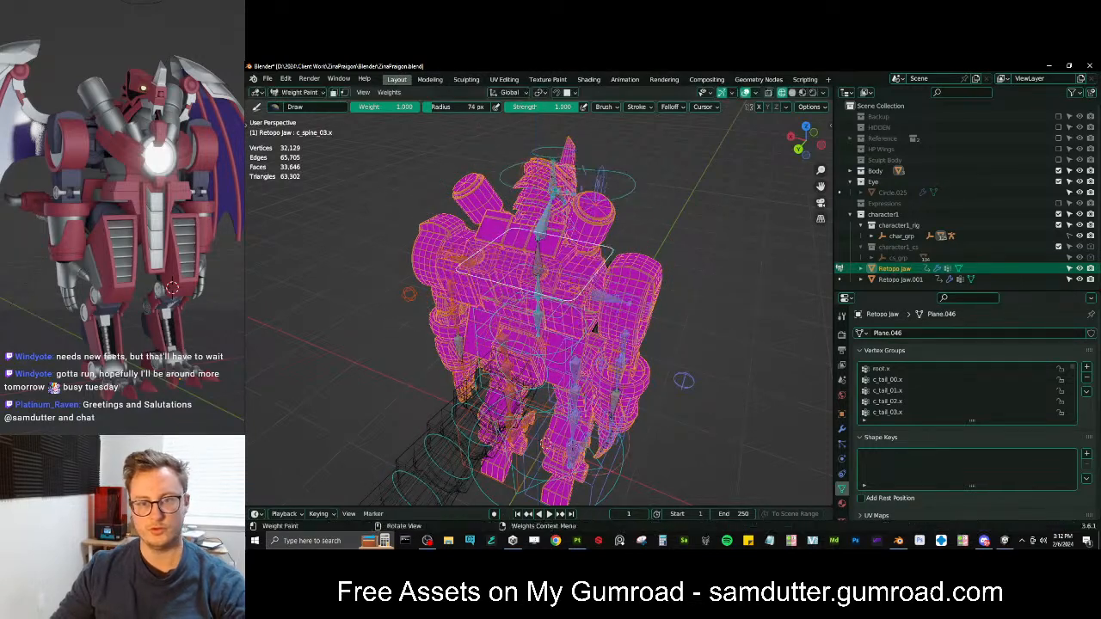
# Return to Object Mode and switch the viewport to solid shading with the upper back in view
pyautogui.hotkey('ctrl', 'Tab')
pyautogui.moveTo(559, 396); pyautogui.dragTo(506, 352, button='middle')
pyautogui.scroll(2, 506, 352)
pyautogui.press('z')
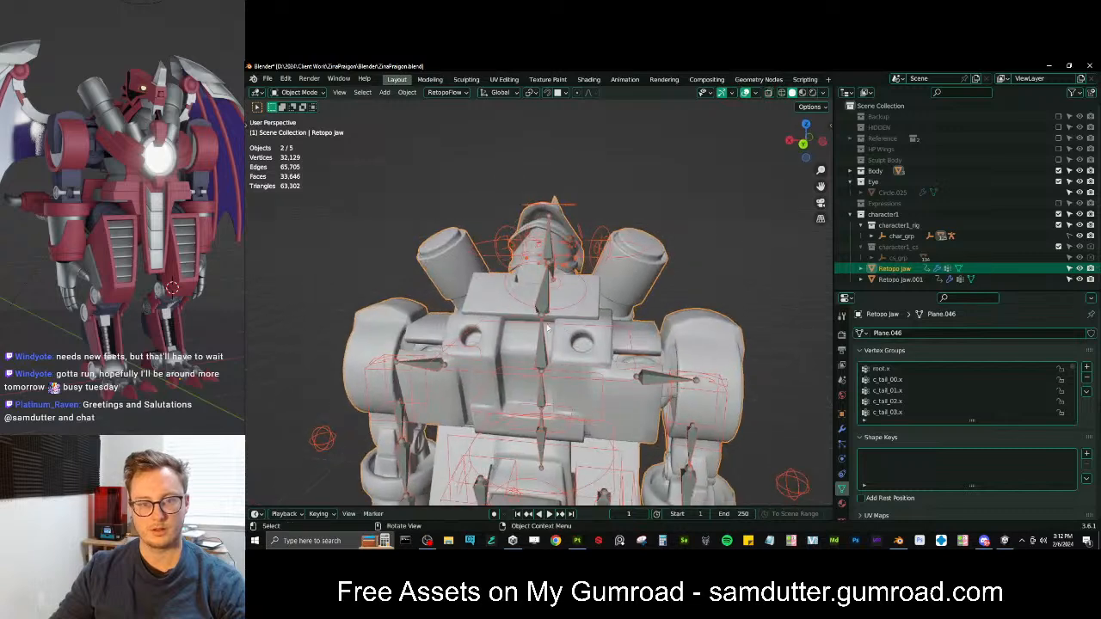
# Make the body mesh active with the rig and select the linked faces of the upper back collar plate
pyautogui.click(562, 342)
pyautogui.click(544, 298)
pyautogui.keyDown('shift'); pyautogui.click(499, 306); pyautogui.keyUp('shift')
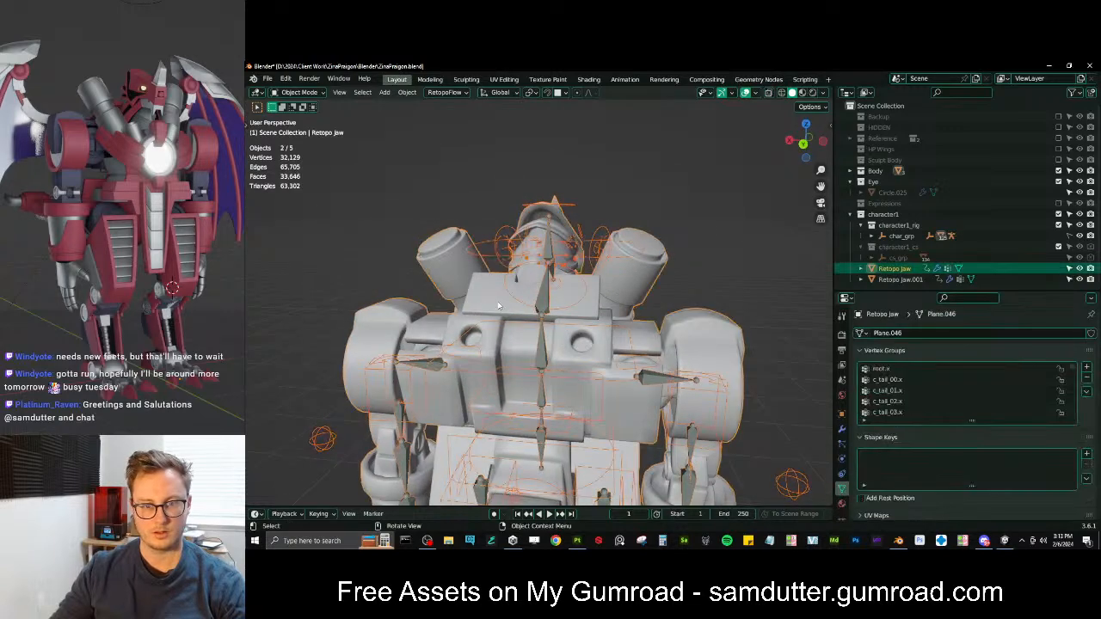
pyautogui.click(473, 284)
pyautogui.press('Tab')
pyautogui.hotkey('alt', 'a')
pyautogui.press('l')
pyautogui.press('Tab')
pyautogui.press('Tab')
pyautogui.press('Tab')
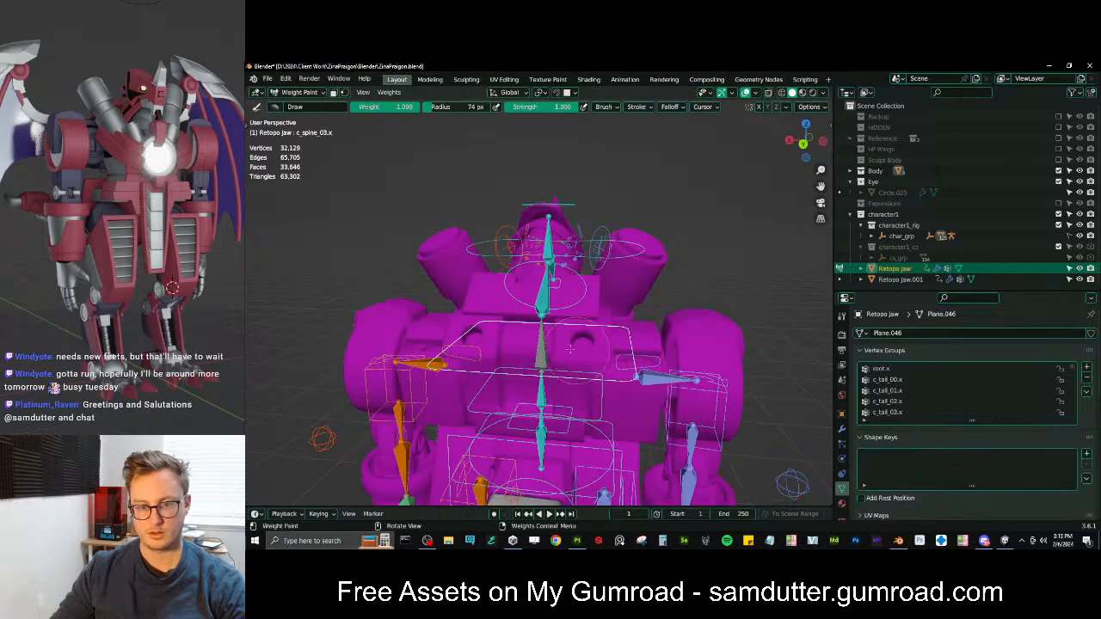
pyautogui.press('Tab')
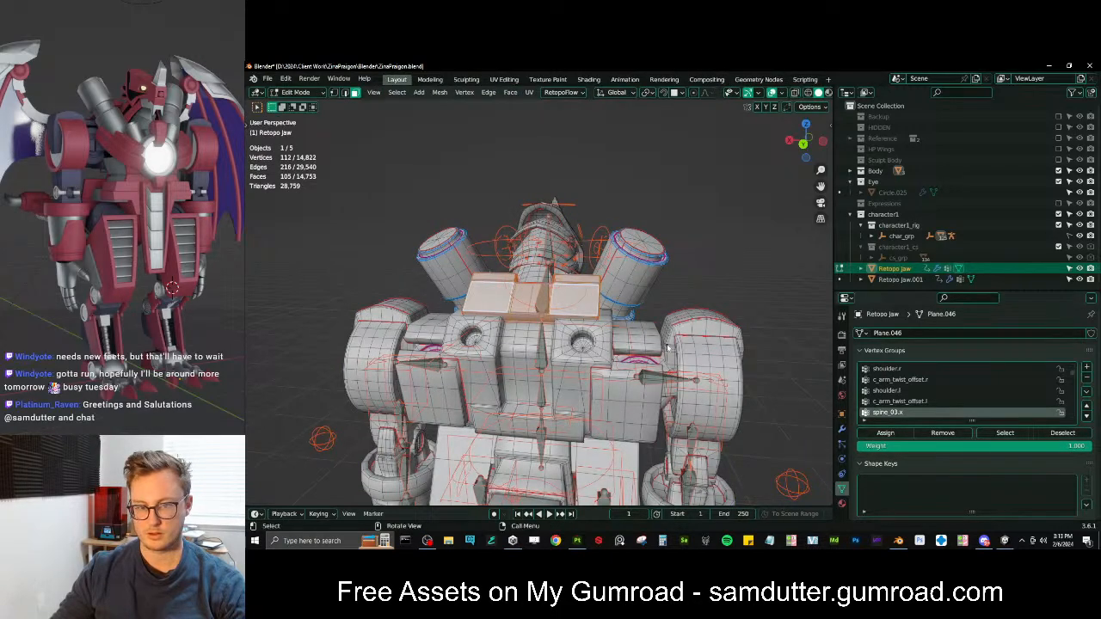
# Add the linked shoulder cannon parts to the selection and assign it to the spine_03.x vertex group at weight 1.000
pyautogui.press('Tab')
pyautogui.moveTo(724, 372); pyautogui.dragTo(603, 296, button='middle')
pyautogui.press('Tab')
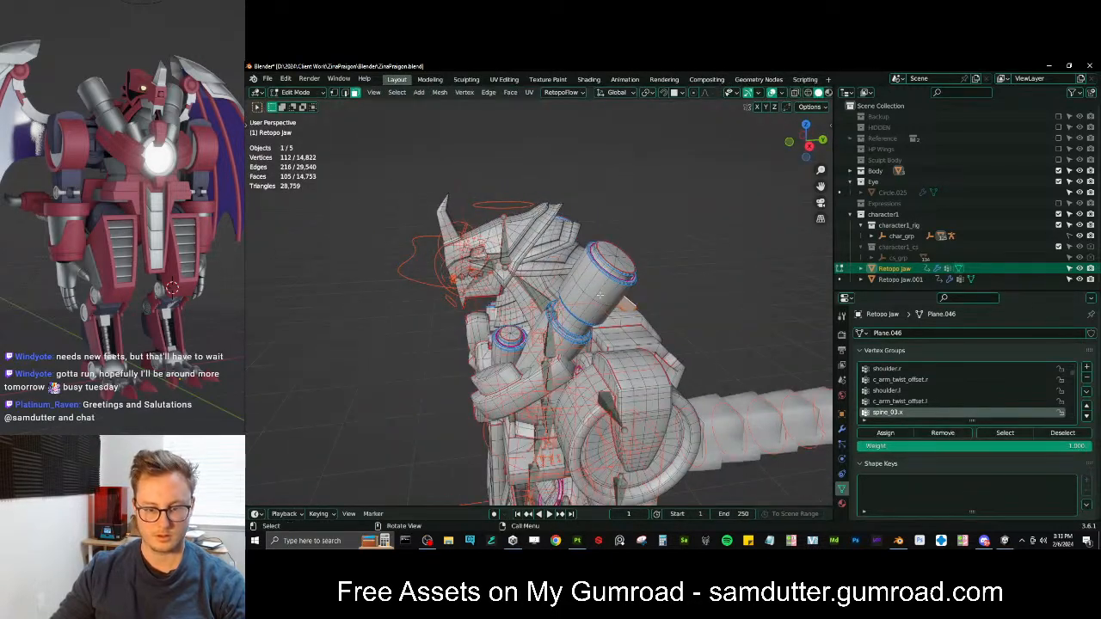
pyautogui.press('l')
pyautogui.press('l')
pyautogui.moveTo(519, 342); pyautogui.dragTo(583, 328, button='middle')
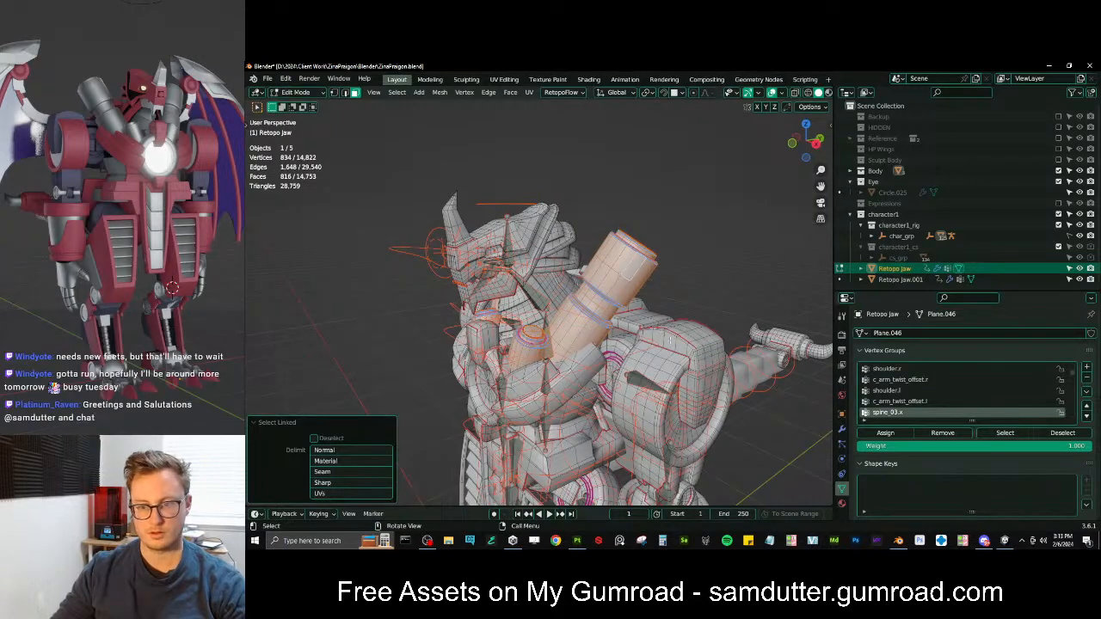
pyautogui.click(889, 432)
pyautogui.press('Tab')
# Make shoulder.l the active bone and assign the left shoulder joint's linked faces to its vertex group at weight 1.000
pyautogui.moveTo(557, 341)
pyautogui.mouseDown(button='middle')
pyautogui.moveTo(621, 330)
pyautogui.moveTo(631, 358)
pyautogui.moveTo(594, 326)
pyautogui.mouseUp(button='middle')
pyautogui.keyDown('ctrl'); pyautogui.click(545, 262); pyautogui.keyUp('ctrl')
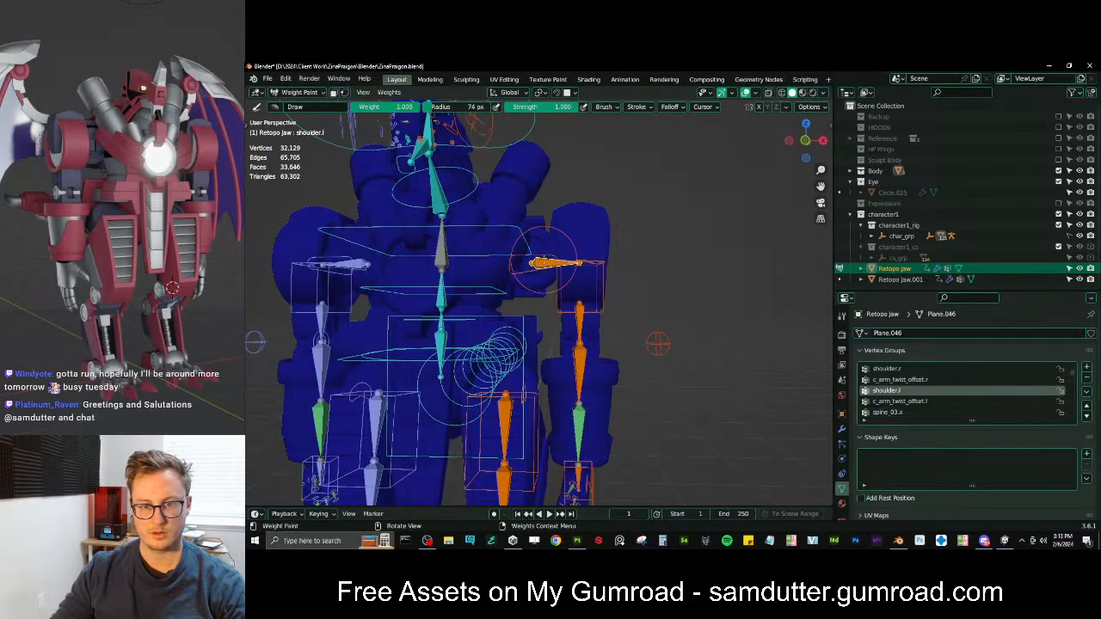
pyautogui.keyDown('shift'); pyautogui.moveTo(545, 265); pyautogui.dragTo(545, 334, button='middle'); pyautogui.keyUp('shift')
pyautogui.keyDown('ctrl'); pyautogui.moveTo(545, 334); pyautogui.dragTo(550, 301, button='middle'); pyautogui.keyUp('ctrl')
pyautogui.press('Tab')
pyautogui.moveTo(563, 404)
pyautogui.mouseDown(button='middle')
pyautogui.moveTo(541, 380)
pyautogui.moveTo(674, 414)
pyautogui.mouseUp(button='middle')
pyautogui.click(540, 388)
pyautogui.press('l')
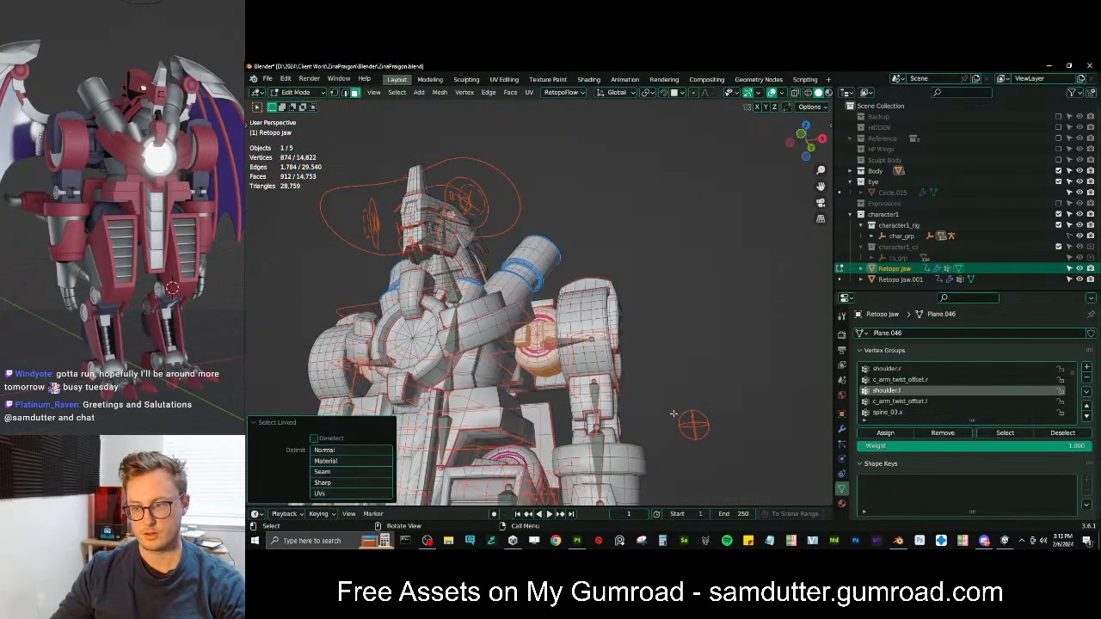
pyautogui.click(886, 435)
pyautogui.moveTo(574, 329)
pyautogui.mouseDown(button='middle')
pyautogui.moveTo(596, 355)
pyautogui.moveTo(571, 321)
pyautogui.moveTo(574, 337)
pyautogui.mouseUp(button='middle')
pyautogui.press('Tab')
# Make c_arm_twist_offset.l active and assign the left shoulder armour and upper arm to it at weight 1.000, excluding the elbow
pyautogui.moveTo(574, 295)
pyautogui.mouseDown(button='middle')
pyautogui.moveTo(576, 335)
pyautogui.moveTo(561, 301)
pyautogui.moveTo(526, 331)
pyautogui.moveTo(589, 344)
pyautogui.moveTo(559, 352)
pyautogui.moveTo(574, 387)
pyautogui.mouseUp(button='middle')
pyautogui.keyDown('ctrl'); pyautogui.click(571, 340); pyautogui.keyUp('ctrl')
pyautogui.press('Tab')
pyautogui.press('l')
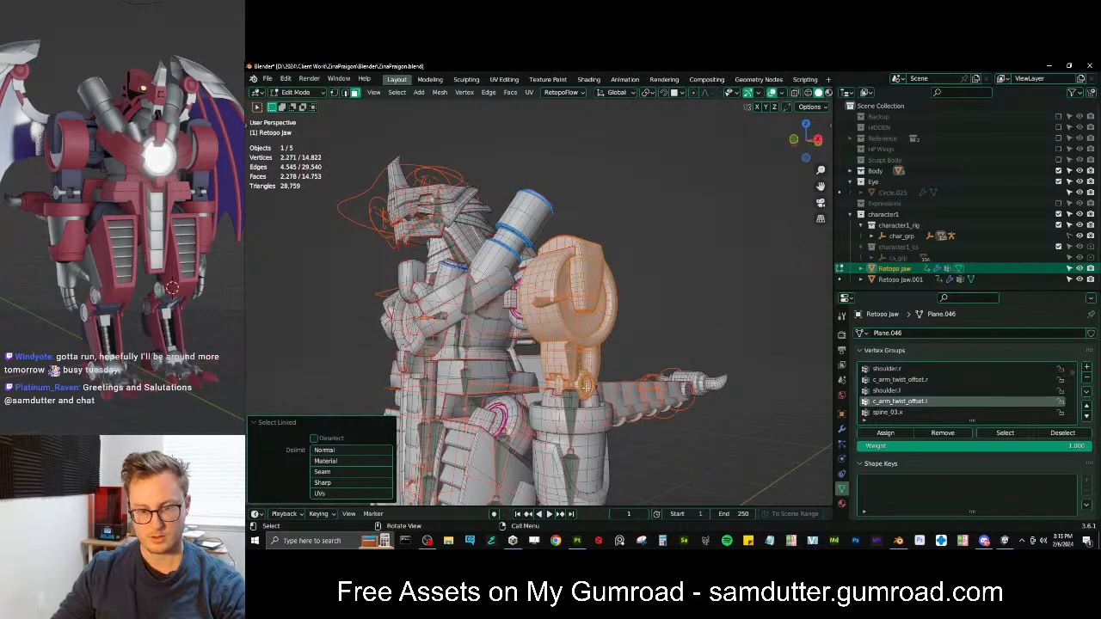
pyautogui.hotkey('ctrl', 'z')
pyautogui.moveTo(610, 386); pyautogui.dragTo(742, 372, button='middle')
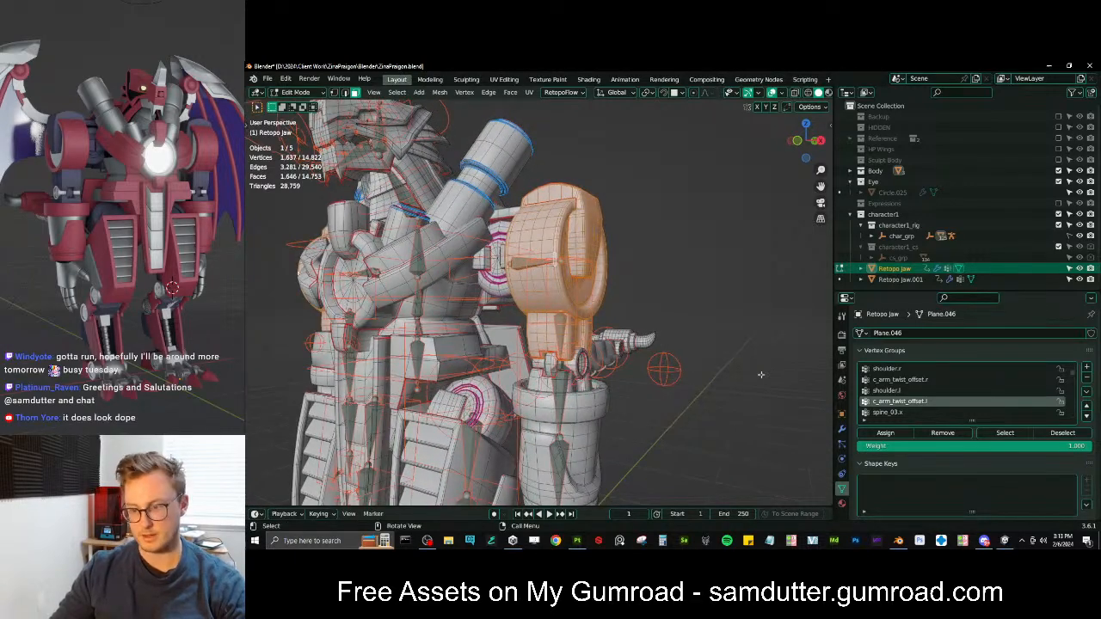
pyautogui.moveTo(615, 383)
pyautogui.keyDown('shift'); pyautogui.mouseDown(button='middle')
pyautogui.moveTo(614, 303)
pyautogui.moveTo(651, 339)
pyautogui.moveTo(597, 342)
pyautogui.moveTo(629, 332)
pyautogui.mouseUp(button='middle'); pyautogui.keyUp('shift')
pyautogui.press('Tab')
pyautogui.scroll(2, 651, 339)
pyautogui.scroll(-3, 629, 332)
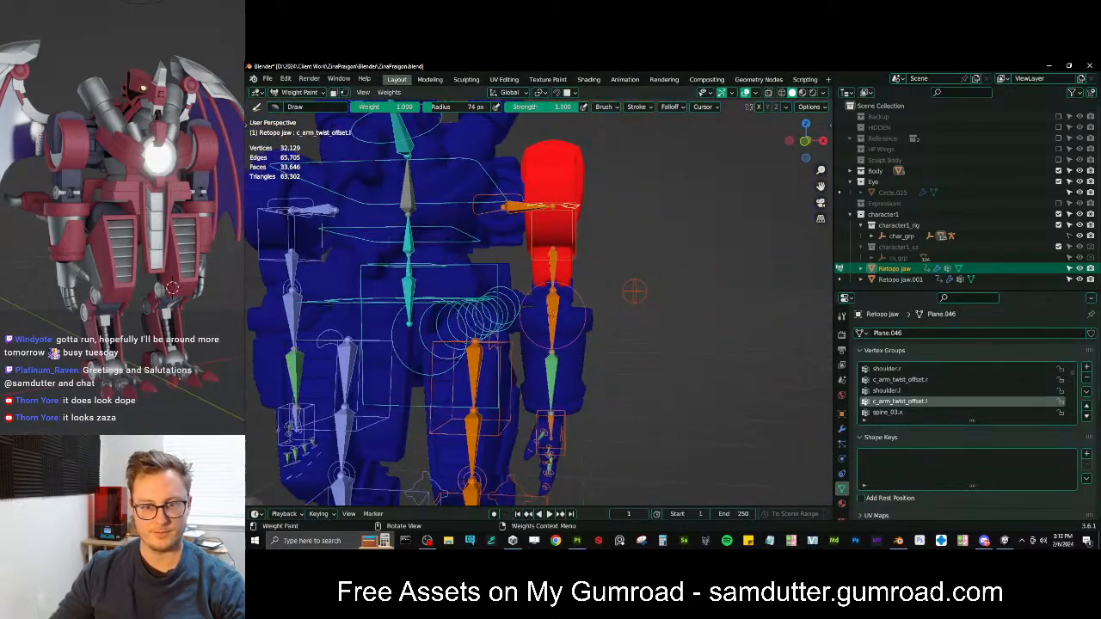
# Make forearm_stretch.l active and assign the left elbow and forearm's linked faces to its vertex group at weight 1.000
pyautogui.keyDown('ctrl'); pyautogui.click(553, 315); pyautogui.keyUp('ctrl')
pyautogui.moveTo(553, 316); pyautogui.dragTo(583, 325, button='middle')
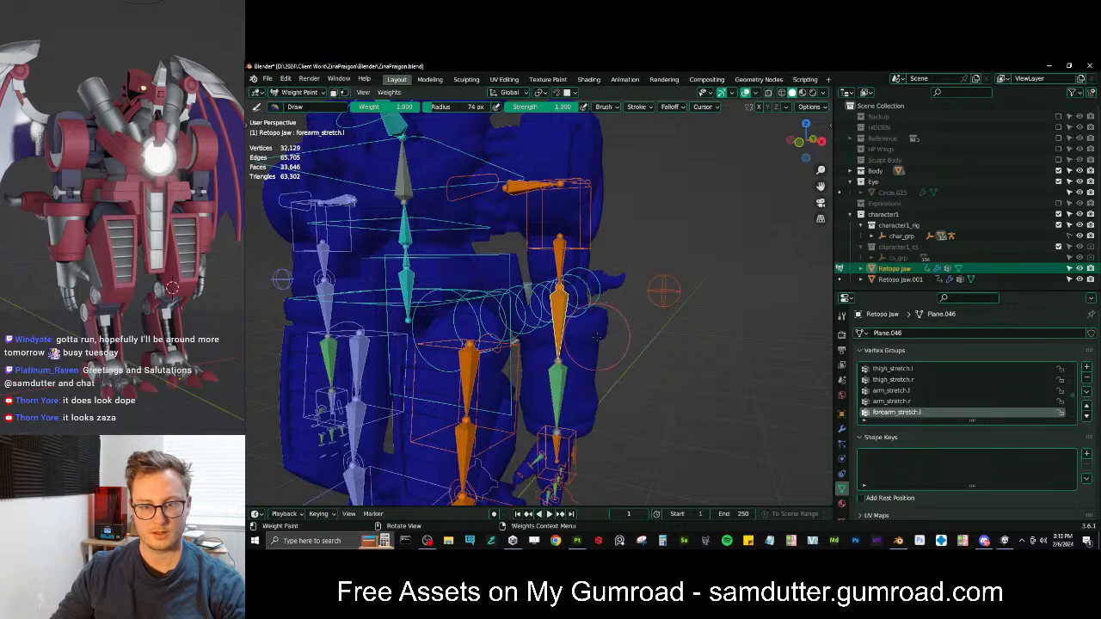
pyautogui.press('Tab')
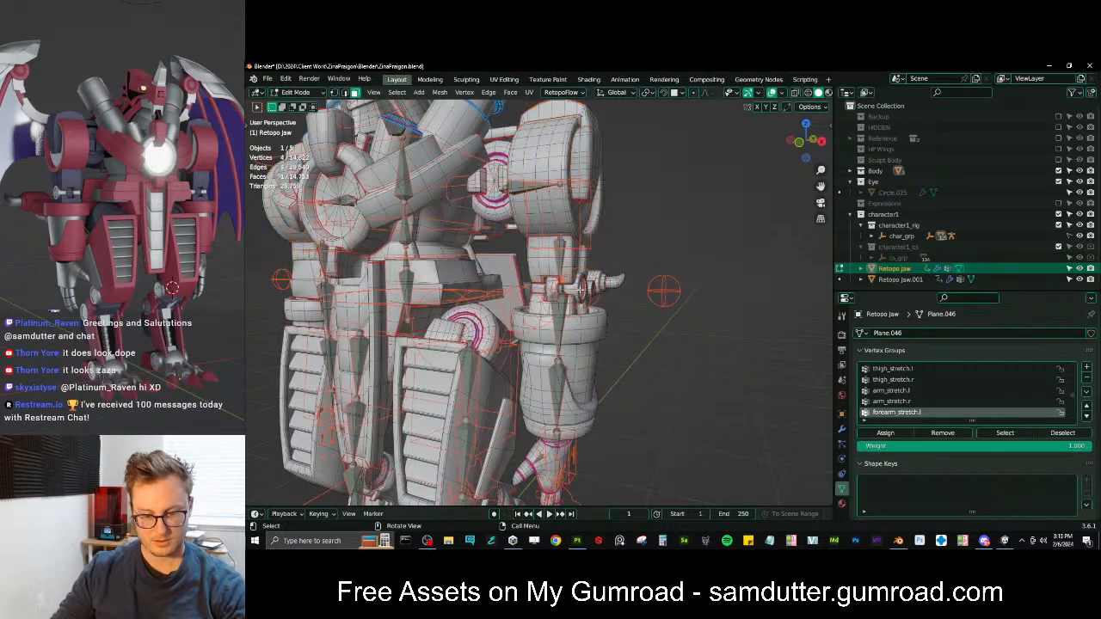
pyautogui.press('l')
pyautogui.press('l')
pyautogui.click(885, 433)
pyautogui.press('Tab')
pyautogui.scroll(2, 568, 306)
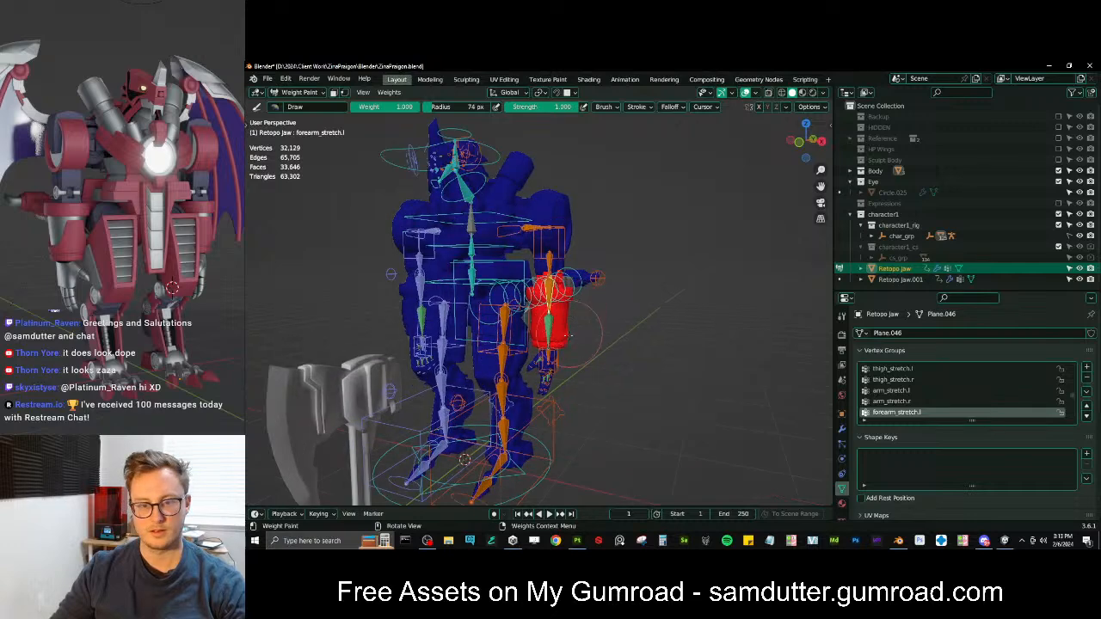
# Test the left arm's deformation by moving the c_hand_ik.l control outward, across the chest and up in front of the body
pyautogui.keyDown('ctrl'); pyautogui.click(547, 373); pyautogui.keyUp('ctrl')
pyautogui.moveTo(550, 370); pyautogui.dragTo(590, 357, button='middle')
pyautogui.press('g')
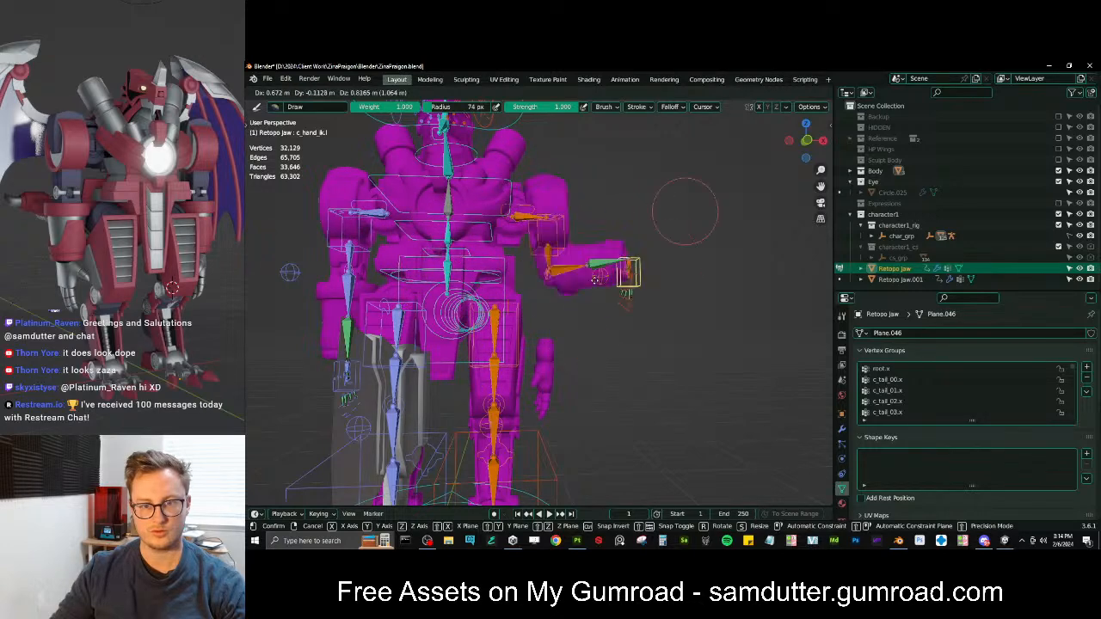
pyautogui.rightClick(587, 284)
pyautogui.moveTo(595, 352)
pyautogui.mouseDown(button='middle')
pyautogui.moveTo(509, 344)
pyautogui.moveTo(573, 345)
pyautogui.moveTo(586, 357)
pyautogui.mouseUp(button='middle')
pyautogui.press('g')
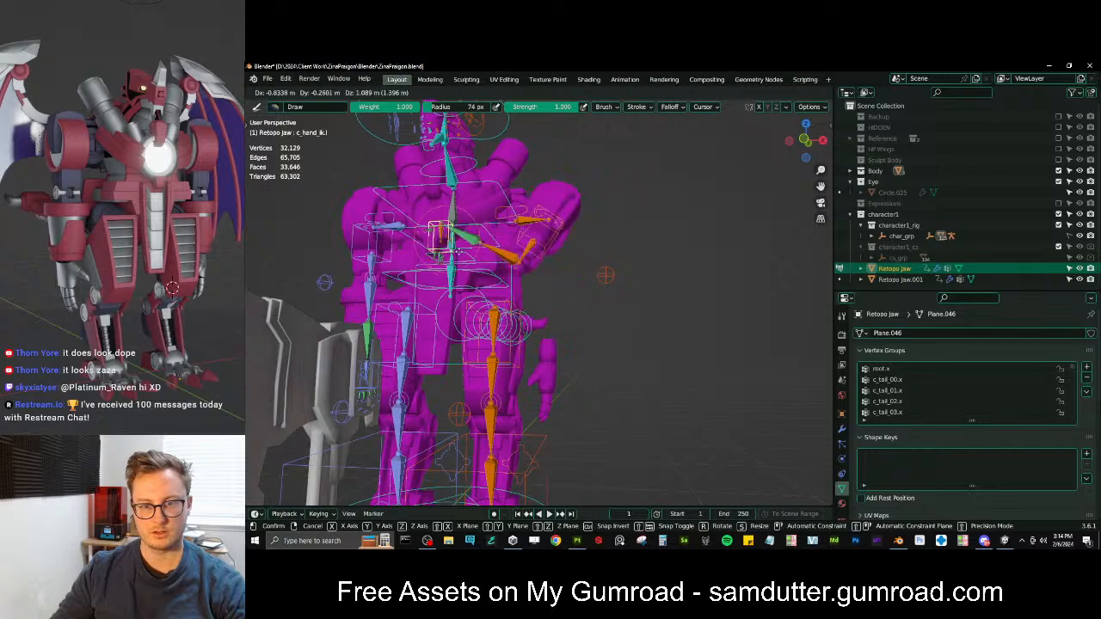
pyautogui.rightClick(487, 255)
pyautogui.moveTo(602, 203); pyautogui.dragTo(545, 207, button='middle')
pyautogui.press('g')
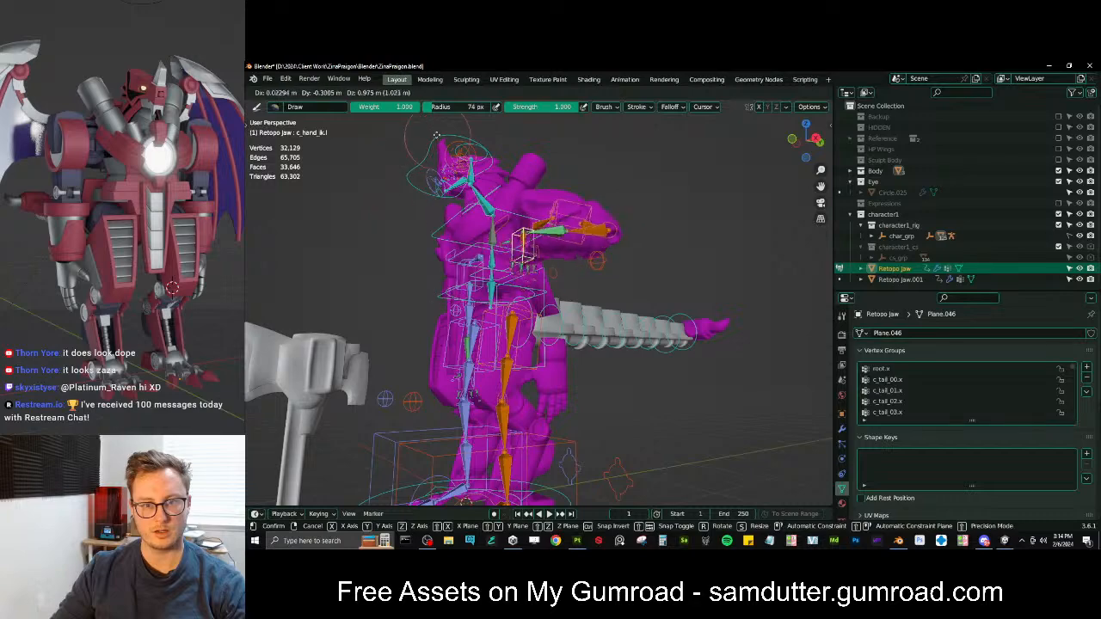
pyautogui.click(408, 137)
pyautogui.moveTo(441, 188); pyautogui.dragTo(534, 231, button='middle')
pyautogui.press('g')
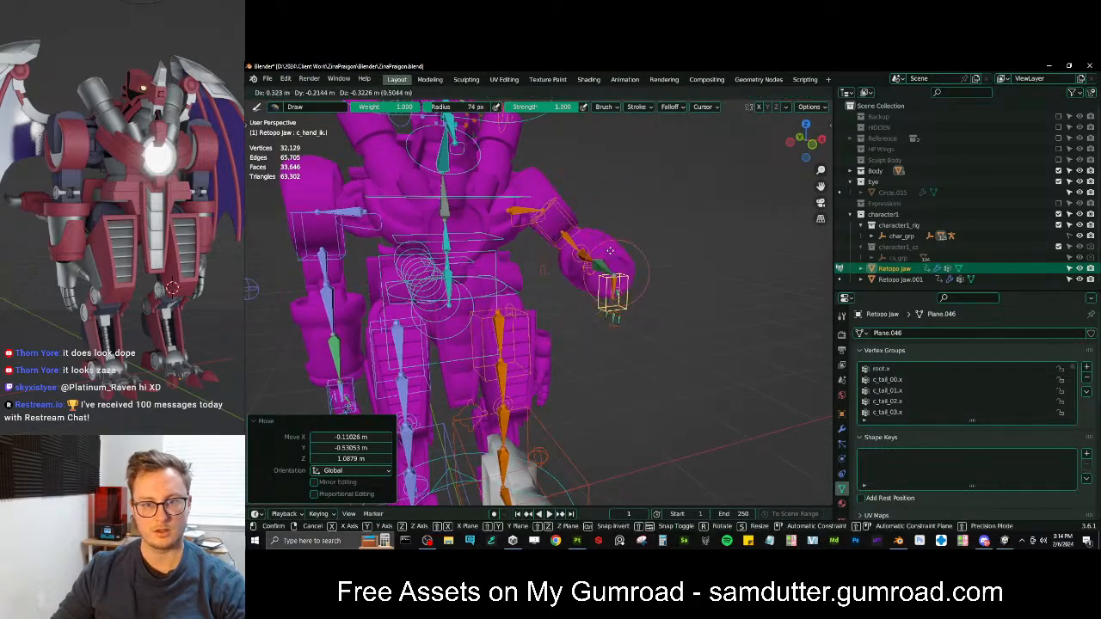
pyautogui.rightClick(616, 273)
# Return to Object Mode with the left hand in close view
pyautogui.moveTo(605, 313); pyautogui.dragTo(554, 320, button='middle')
pyautogui.scroll(2, 554, 327)
pyautogui.keyDown('shift'); pyautogui.moveTo(564, 430); pyautogui.dragTo(545, 356, button='middle'); pyautogui.keyUp('shift')
pyautogui.scroll(1, 544, 357)
pyautogui.hotkey('ctrl', 'Tab')
pyautogui.click(494, 357)
pyautogui.scroll(2, 518, 370)
pyautogui.scroll(-1, 534, 421)
pyautogui.scroll(-2, 534, 425)
pyautogui.keyDown('shift'); pyautogui.moveTo(534, 425); pyautogui.dragTo(542, 325, button='middle'); pyautogui.keyUp('shift')
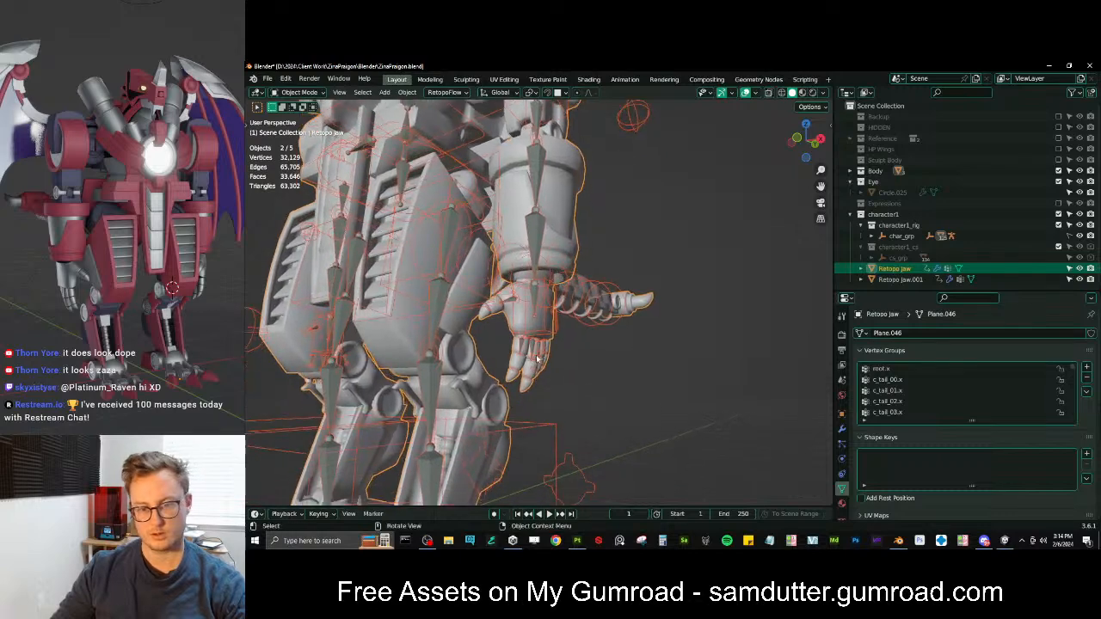
pyautogui.scroll(4, 543, 324)
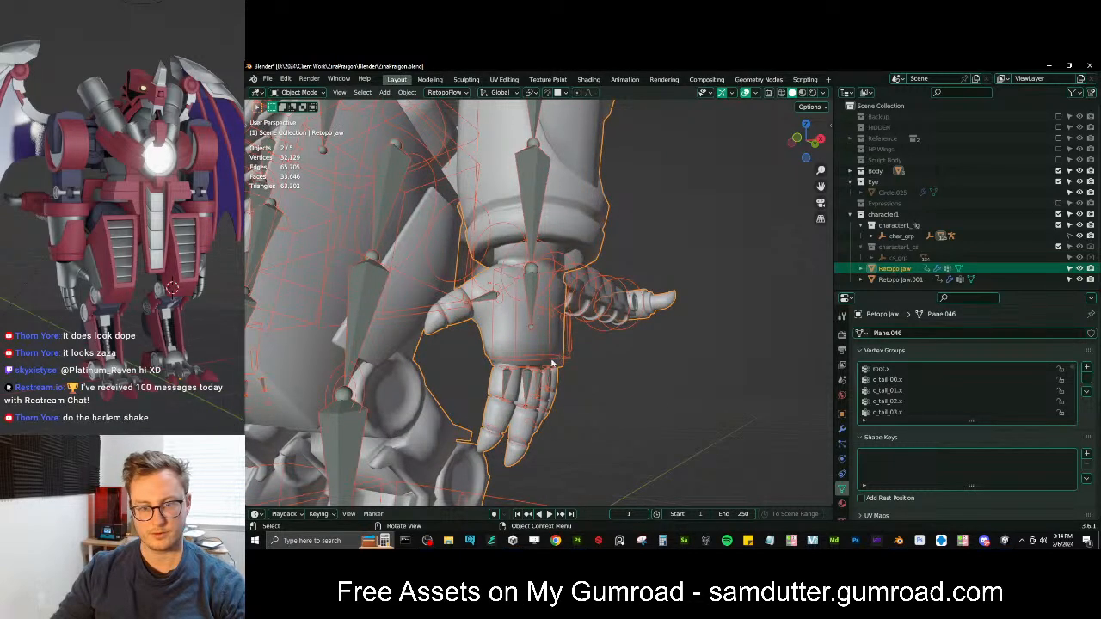
# Separate the left hand and finger faces from the body mesh into their own object and select that object
pyautogui.press('Tab')
pyautogui.press('Tab')
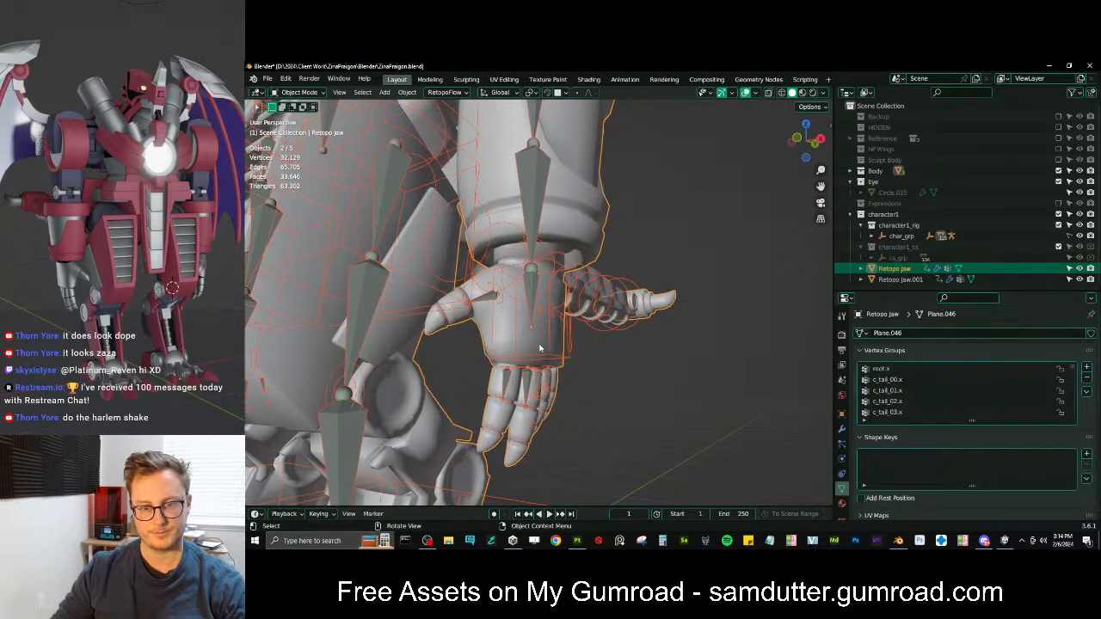
pyautogui.press('Tab')
pyautogui.hotkey('ctrl', 'l')
pyautogui.press('p')
pyautogui.click(527, 330)
pyautogui.press('Tab')
pyautogui.click(557, 366)
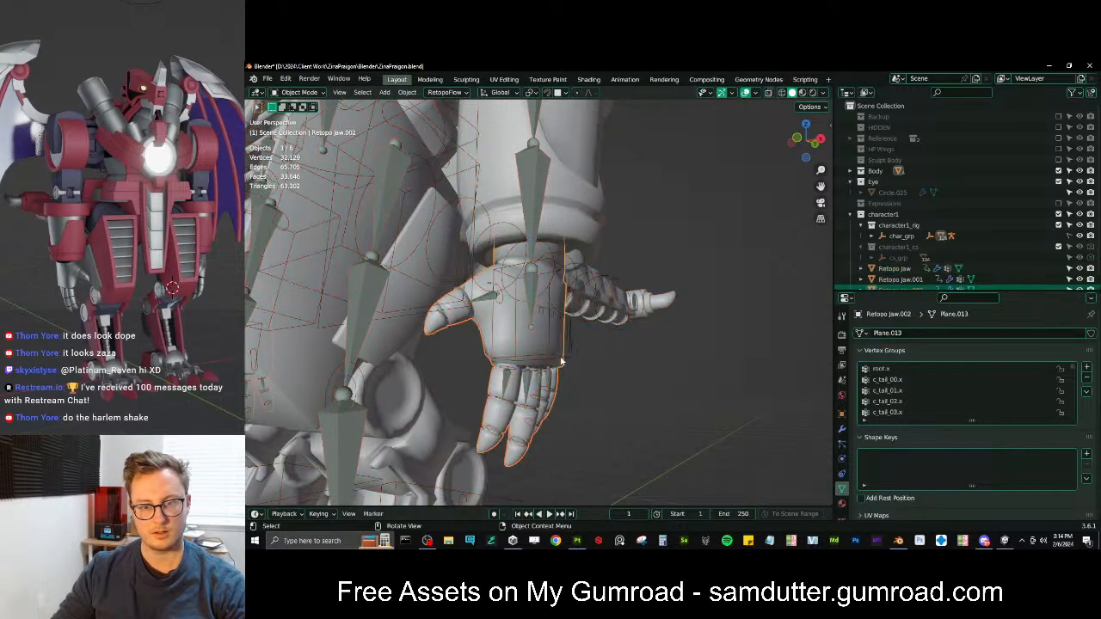
# Add the rig to the selection and bind the separated hand to it with Auto-Rig Pro's Voxelized engine
pyautogui.keyDown('shift'); pyautogui.click(569, 357); pyautogui.keyUp('shift')
pyautogui.scroll(-5, 571, 356)
pyautogui.moveTo(575, 351); pyautogui.dragTo(602, 332, button='middle')
pyautogui.press('m')
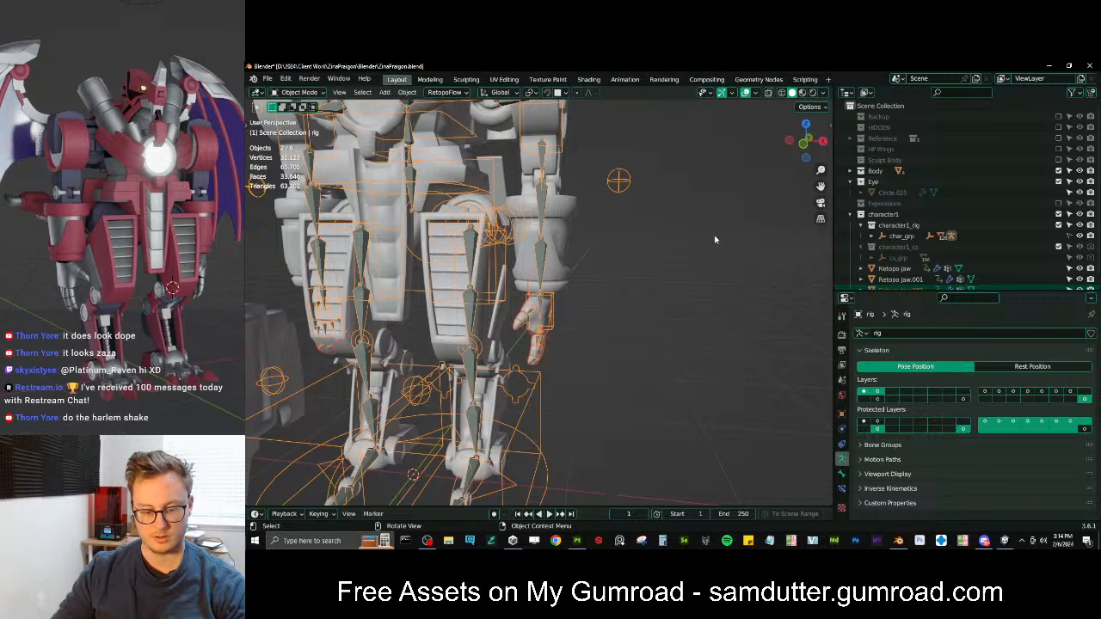
pyautogui.press('n')
pyautogui.click(830, 154)
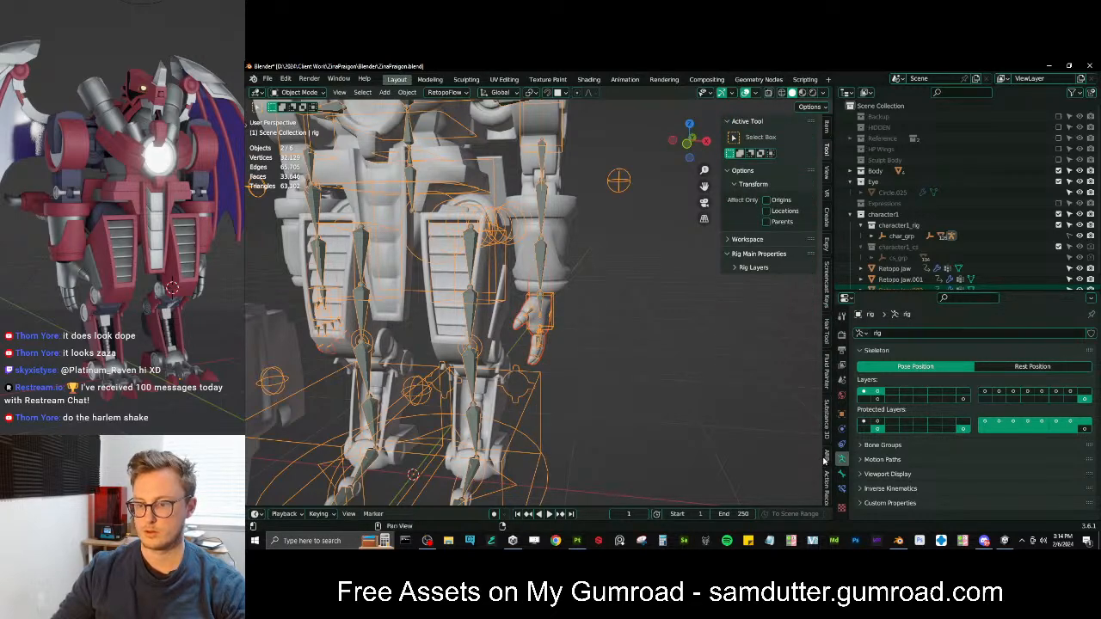
pyautogui.click(824, 459)
pyautogui.click(767, 138)
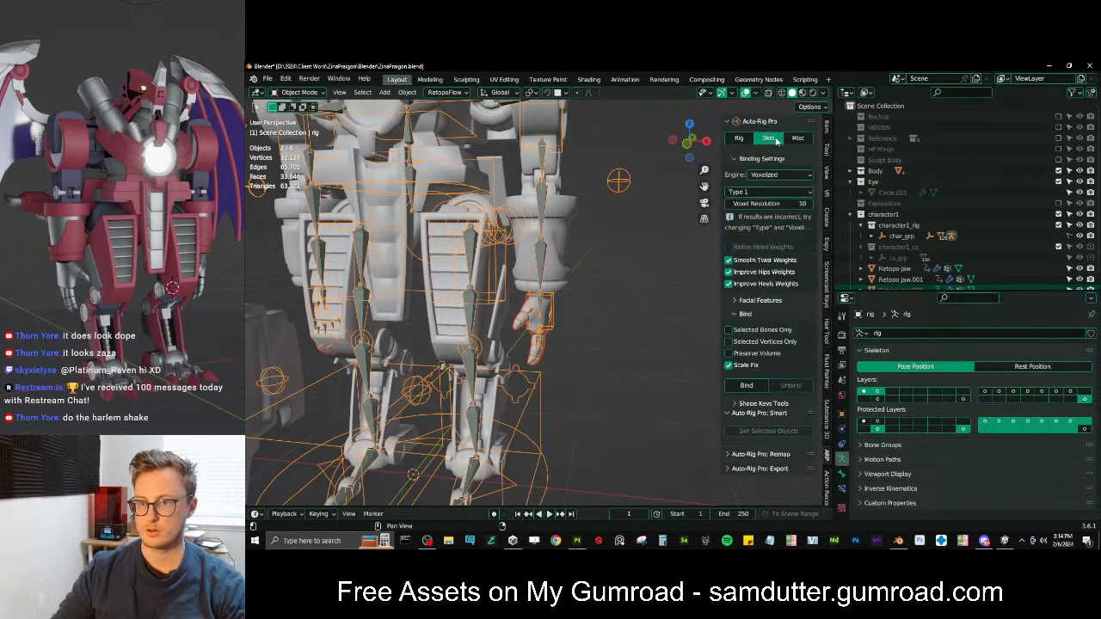
pyautogui.click(746, 386)
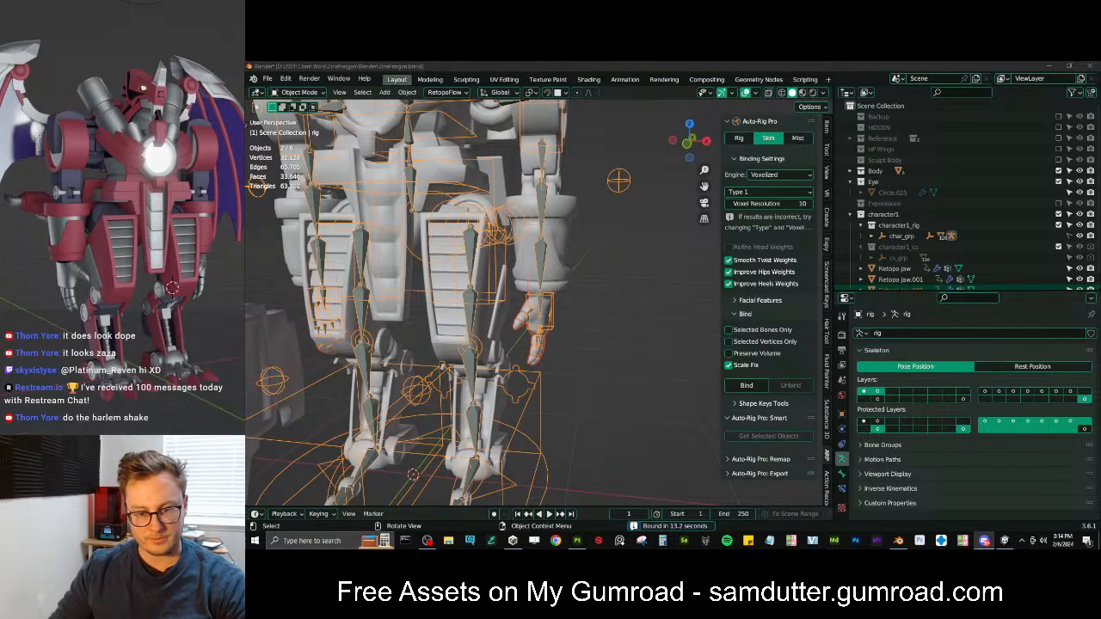
# Test the bound hand in Pose Mode by moving c_hand_ik.l several times, and clear the location of all bones
pyautogui.hotkey('ctrl', 'Tab')
pyautogui.click(553, 330)
pyautogui.press('g')
pyautogui.click(622, 265)
pyautogui.moveTo(623, 265); pyautogui.dragTo(614, 336, button='middle')
pyautogui.press('g')
pyautogui.click(574, 288)
pyautogui.press('g')
pyautogui.click(546, 296)
pyautogui.press('a')
pyautogui.hotkey('alt', 'g')
pyautogui.scroll(2, 509, 332)
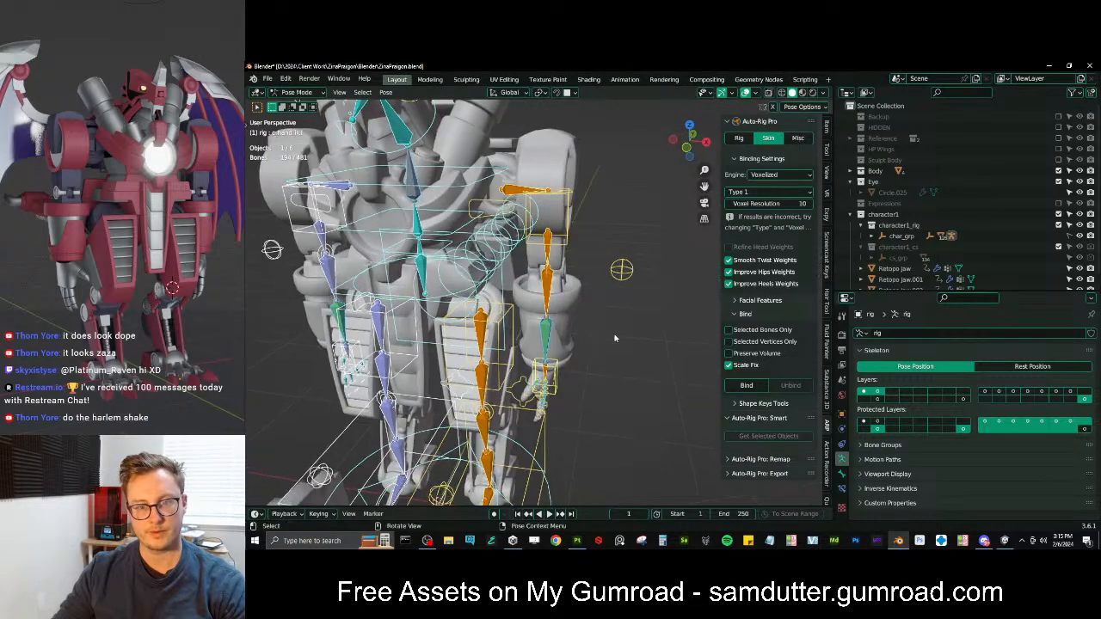
pyautogui.moveTo(605, 266); pyautogui.dragTo(616, 319, button='middle')
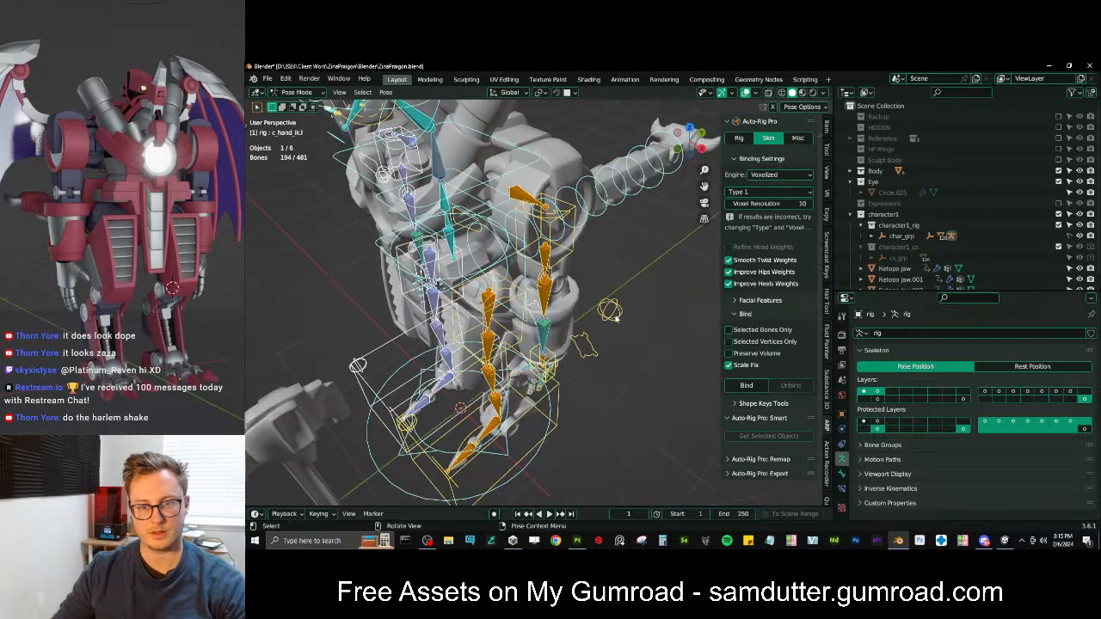
# Leave Pose Mode, put the body mesh in Weight Paint Mode and make neck.x the active bone
pyautogui.moveTo(616, 278); pyautogui.dragTo(493, 308, button='middle')
pyautogui.scroll(2, 539, 290)
pyautogui.hotkey('ctrl', 'Tab')
pyautogui.keyDown('shift'); pyautogui.click(546, 256); pyautogui.keyUp('shift')
pyautogui.hotkey('ctrl', 'Tab')
pyautogui.click(521, 244)
pyautogui.scroll(5, 521, 256)
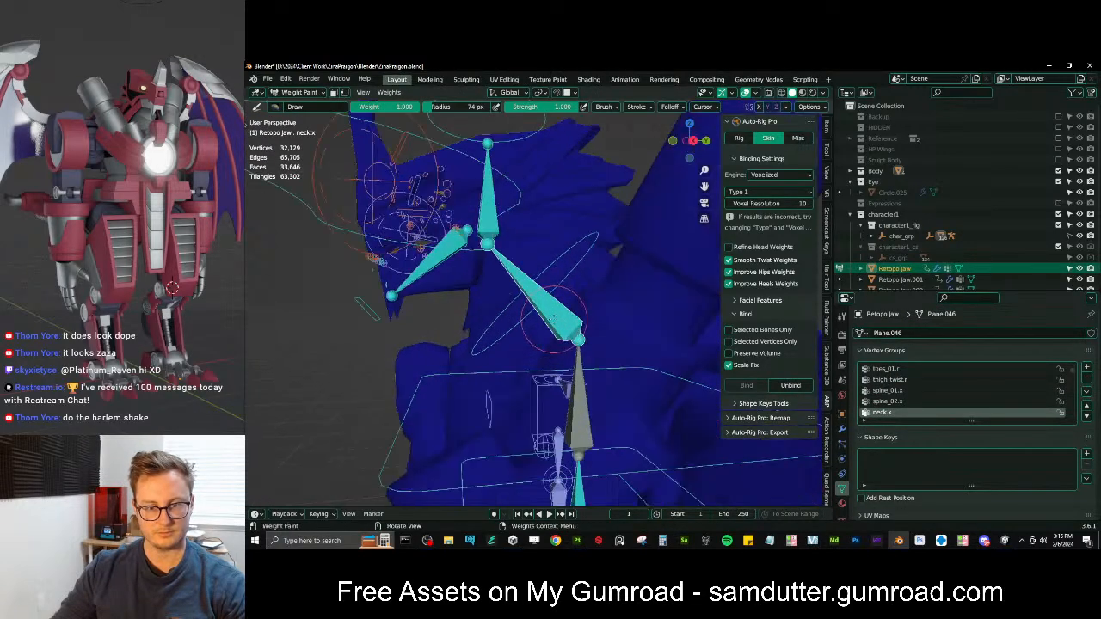
# Inspect the neck geometry in Object Mode, returning to Weight Paint Mode with neck.x active
pyautogui.scroll(-3, 521, 255)
pyautogui.moveTo(555, 314); pyautogui.dragTo(595, 324, button='middle')
pyautogui.hotkey('ctrl', 'Tab')
pyautogui.click(556, 322)
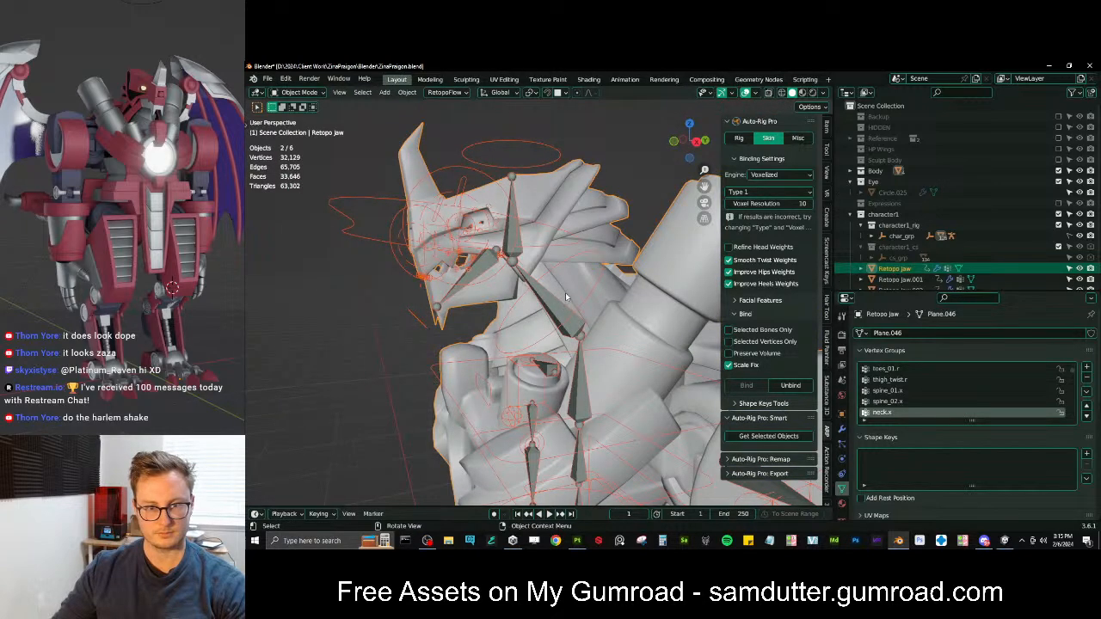
pyautogui.hotkey('ctrl', 'Tab')
pyautogui.click(544, 270)
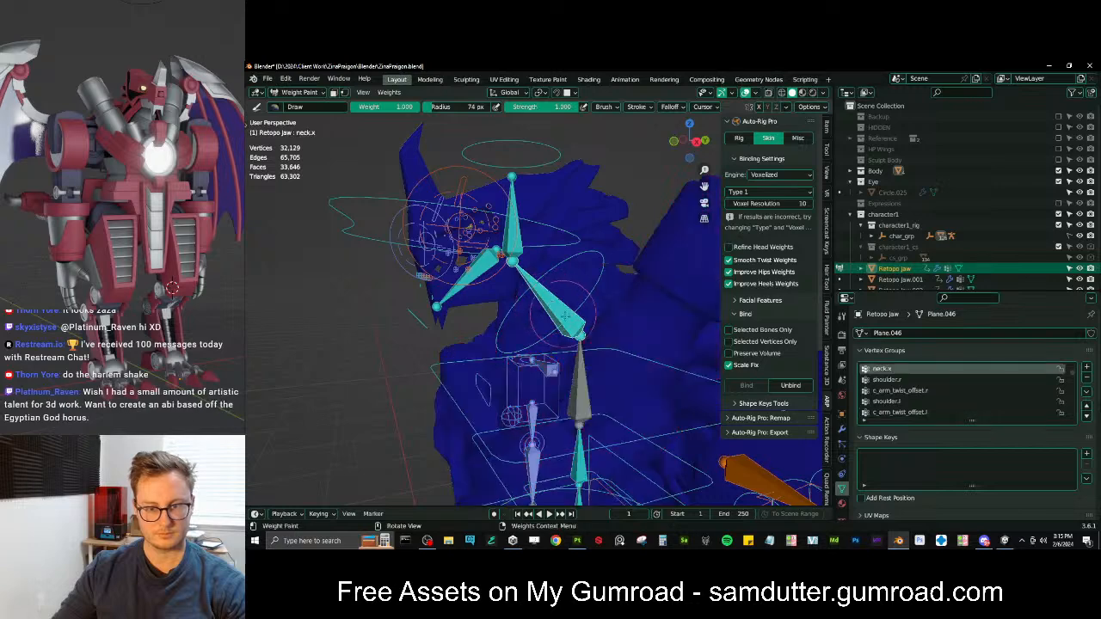
# Select the linked neck faces, limit painting to them and apply a linear neck.x weight gradient from the neck base to the head
pyautogui.press('Tab')
pyautogui.press('l')
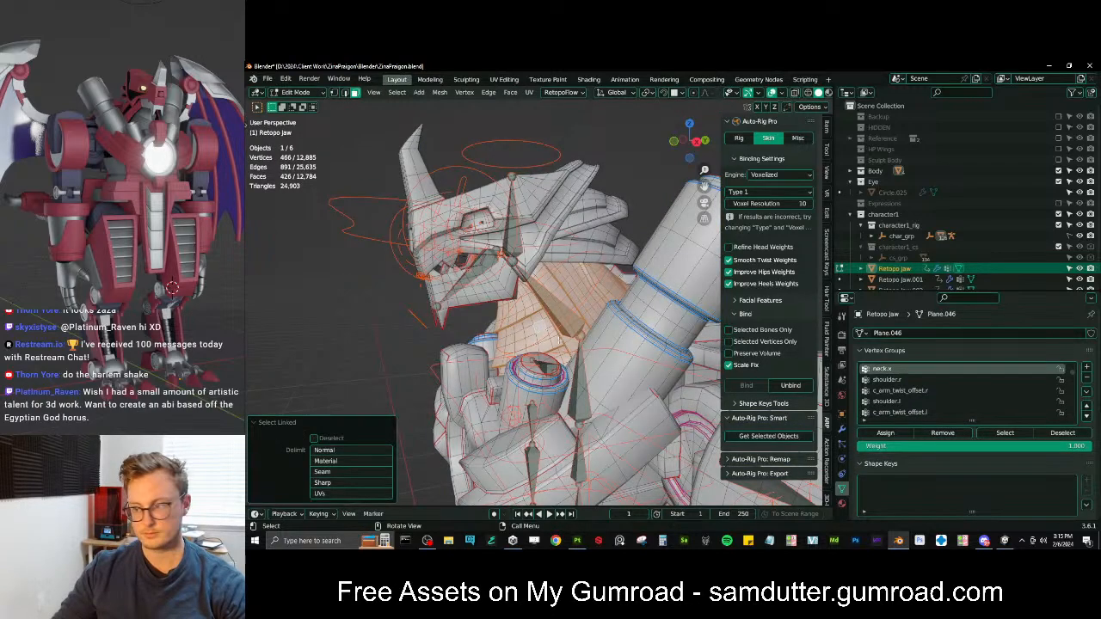
pyautogui.press('Tab')
pyautogui.press('KP_3')
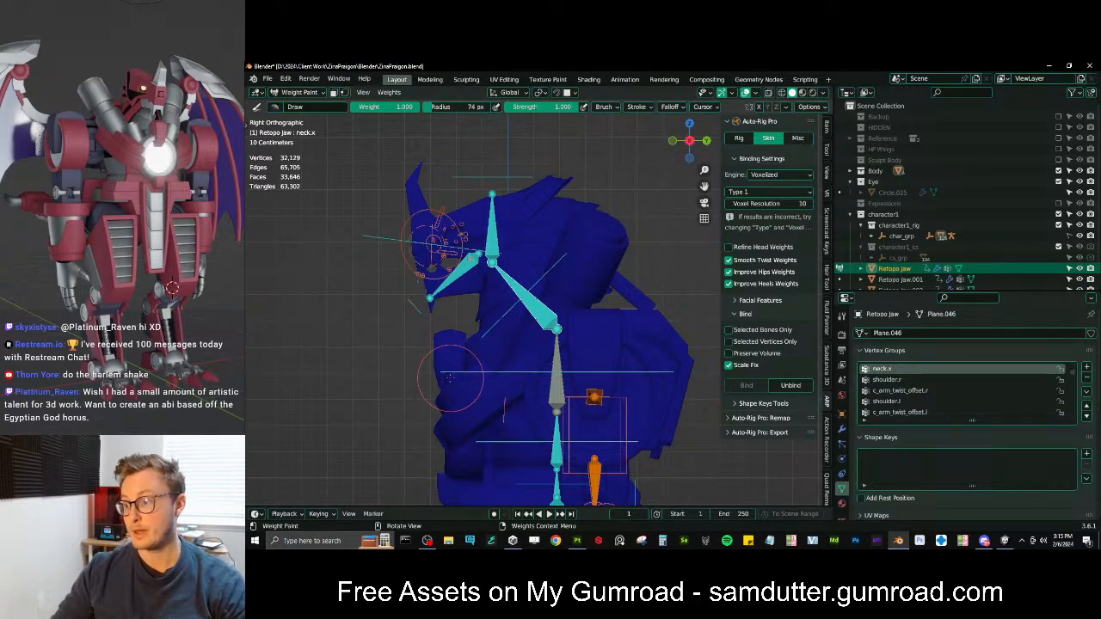
pyautogui.scroll(3, 449, 381)
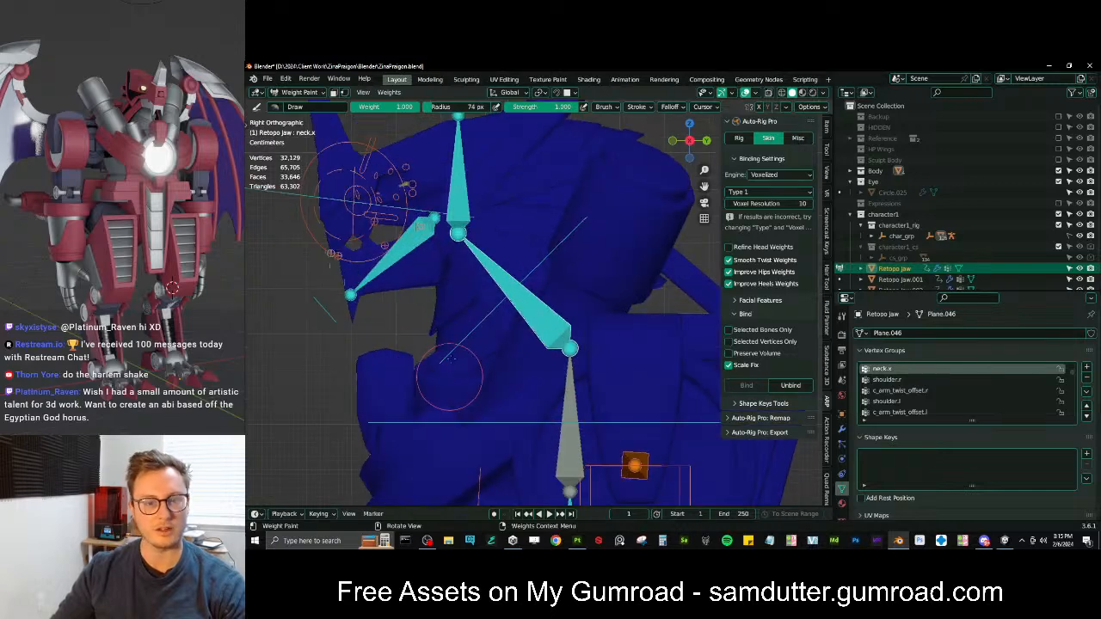
pyautogui.keyDown('alt'); pyautogui.moveTo(575, 395); pyautogui.dragTo(535, 260); pyautogui.keyUp('alt')
pyautogui.hotkey('ctrl', 'z')
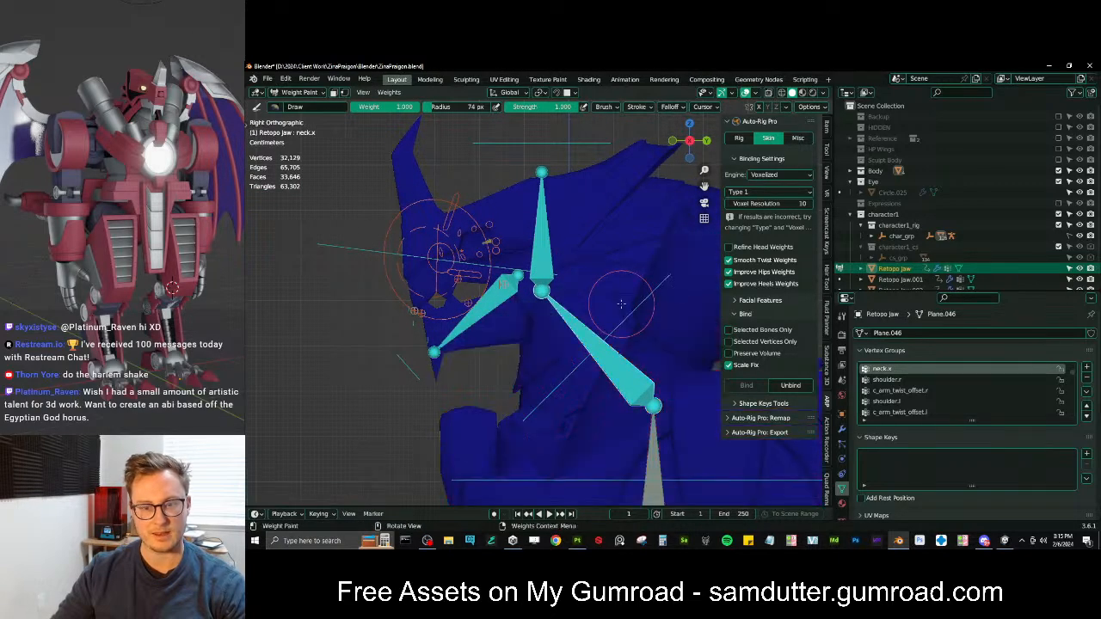
pyautogui.press('m')
pyautogui.keyDown('shift'); pyautogui.moveTo(576, 301); pyautogui.dragTo(555, 274, button='middle'); pyautogui.keyUp('shift')
pyautogui.keyDown('alt'); pyautogui.moveTo(558, 345); pyautogui.dragTo(532, 267); pyautogui.keyUp('alt')
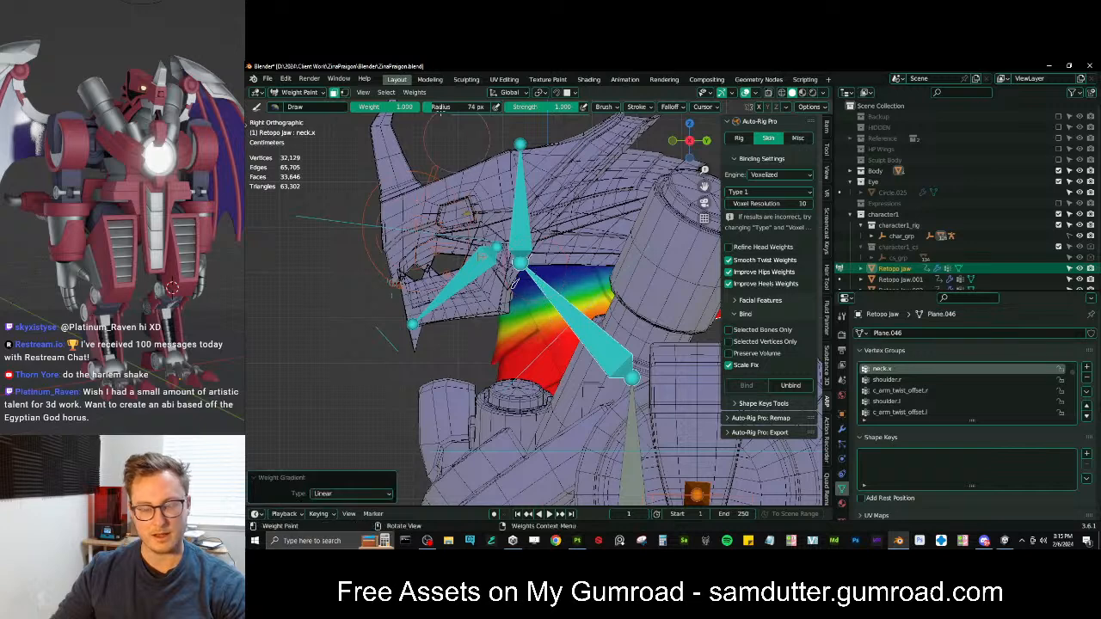
# Set the brush weight to 0 and fade neck.x out towards the neck base with a linear gradient
pyautogui.moveTo(407, 108); pyautogui.dragTo(349, 114)
pyautogui.keyDown('alt'); pyautogui.moveTo(591, 429); pyautogui.dragTo(561, 327); pyautogui.keyUp('alt')
pyautogui.press('m')
pyautogui.keyDown('shift'); pyautogui.moveTo(641, 379); pyautogui.dragTo(606, 296, button='middle'); pyautogui.keyUp('shift')
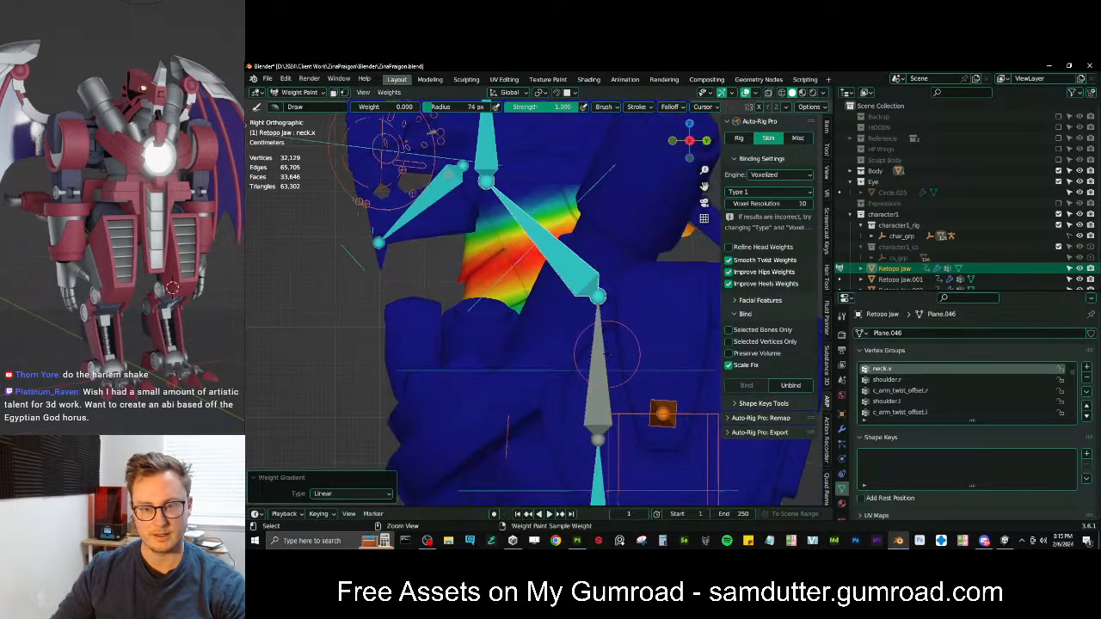
# Make spine_03.x active and apply a linear gradient at weight 1 to the masked neck faces, fading upward from the neck base
pyautogui.keyDown('ctrl'); pyautogui.click(607, 353); pyautogui.keyUp('ctrl')
pyautogui.press('m')
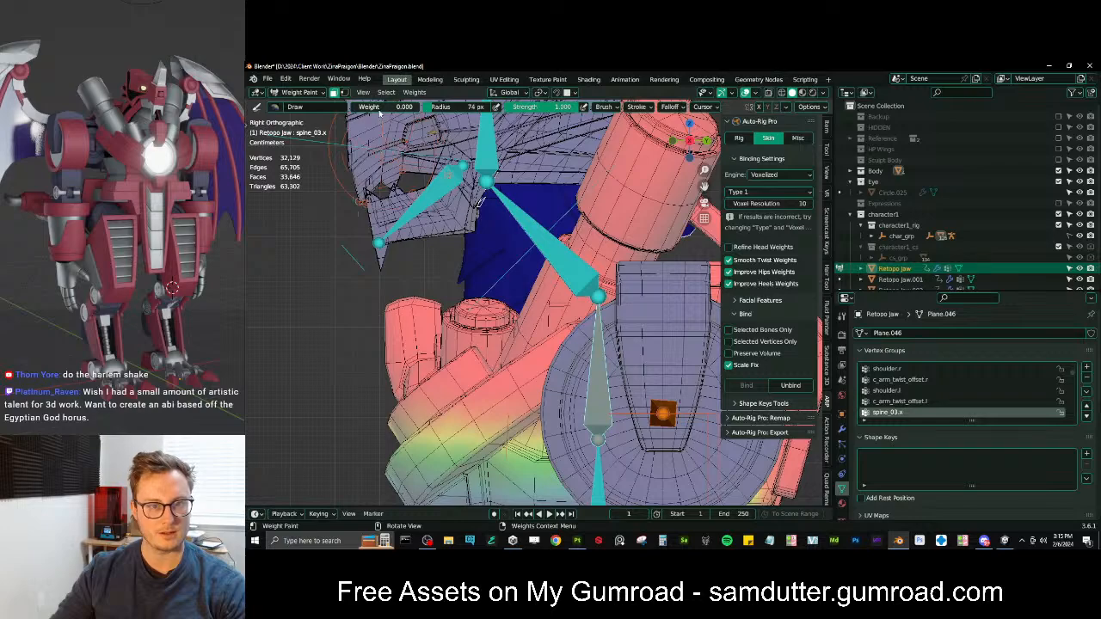
pyautogui.keyDown('alt'); pyautogui.moveTo(549, 350); pyautogui.dragTo(520, 292); pyautogui.keyUp('alt')
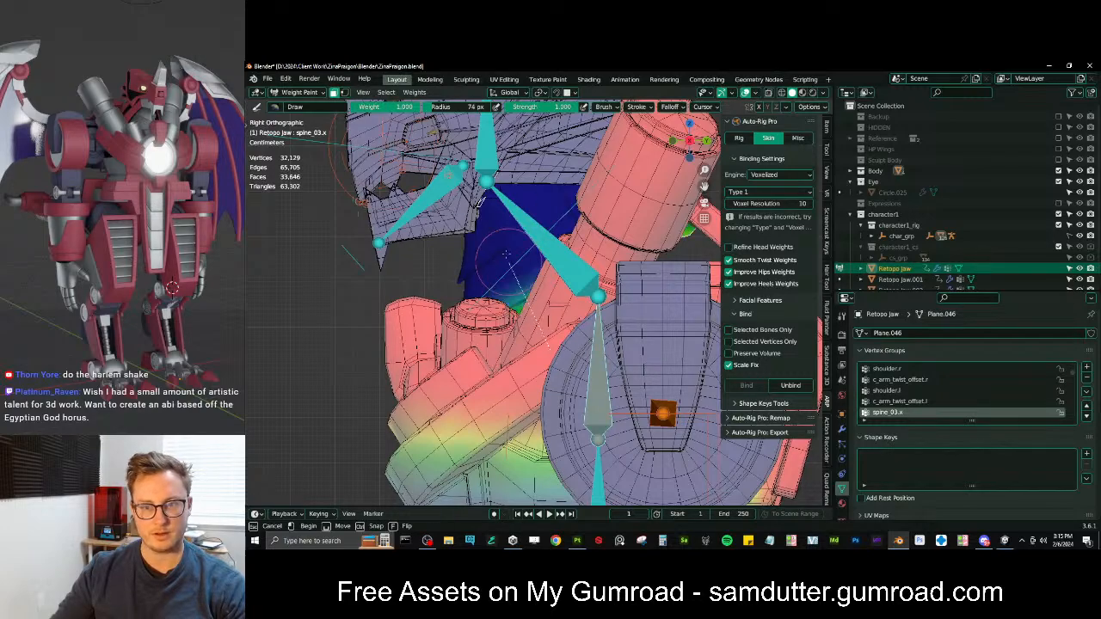
pyautogui.keyDown('alt'); pyautogui.moveTo(509, 221); pyautogui.dragTo(508, 219); pyautogui.keyUp('alt')
pyautogui.moveTo(507, 218)
pyautogui.mouseDown(button='middle')
pyautogui.moveTo(550, 225)
pyautogui.moveTo(516, 207)
pyautogui.moveTo(499, 155)
pyautogui.moveTo(442, 196)
pyautogui.moveTo(508, 206)
pyautogui.moveTo(542, 249)
pyautogui.moveTo(562, 338)
pyautogui.moveTo(560, 310)
pyautogui.mouseUp(button='middle')
pyautogui.scroll(-4, 551, 225)
pyautogui.scroll(4, 560, 310)
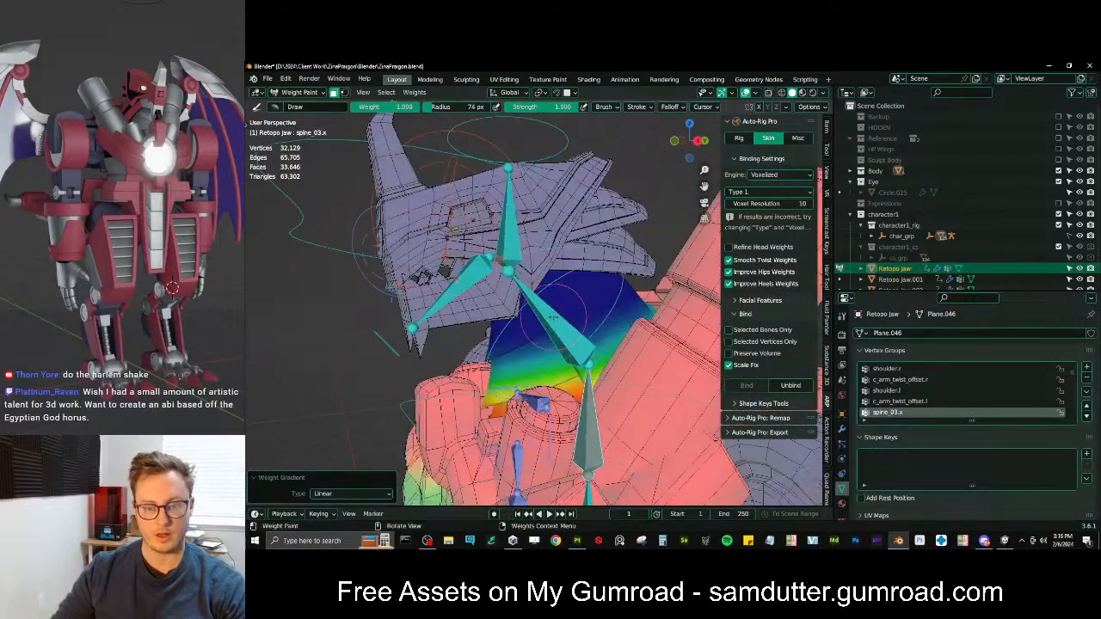
# Make head.x active and apply a linear weight gradient to the neck faces, fading downward from the head
pyautogui.press('KP_3')
pyautogui.scroll(3, 420, 222)
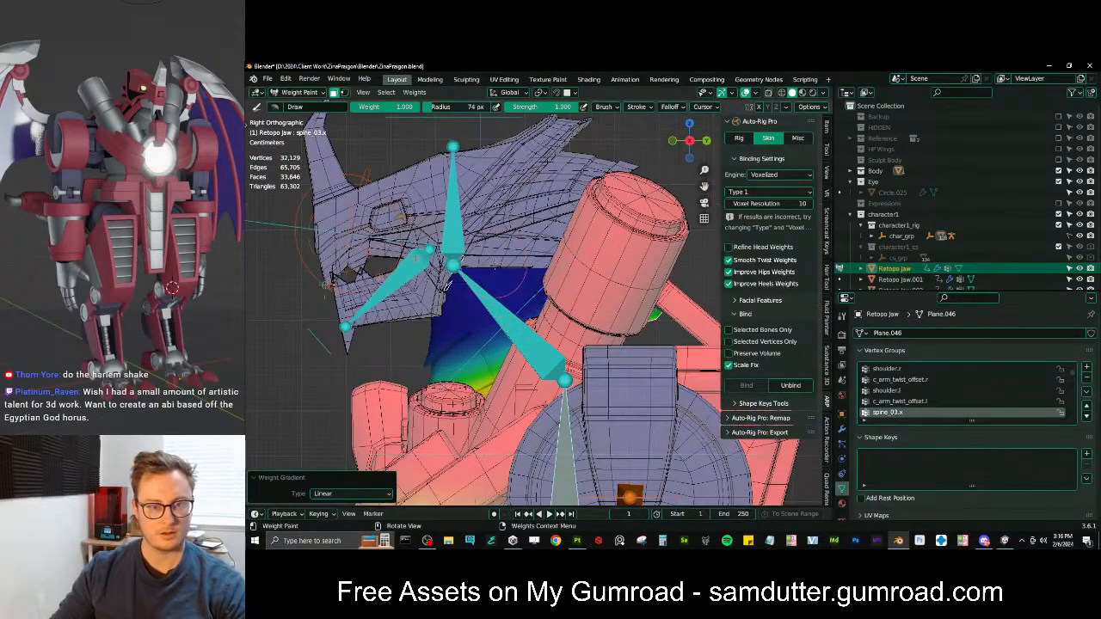
pyautogui.hotkey('alt', 'z')
pyautogui.keyDown('ctrl'); pyautogui.click(461, 208); pyautogui.keyUp('ctrl')
pyautogui.keyDown('shift'); pyautogui.moveTo(448, 288); pyautogui.dragTo(499, 329, button='middle'); pyautogui.keyUp('shift')
pyautogui.hotkey('alt', 'z')
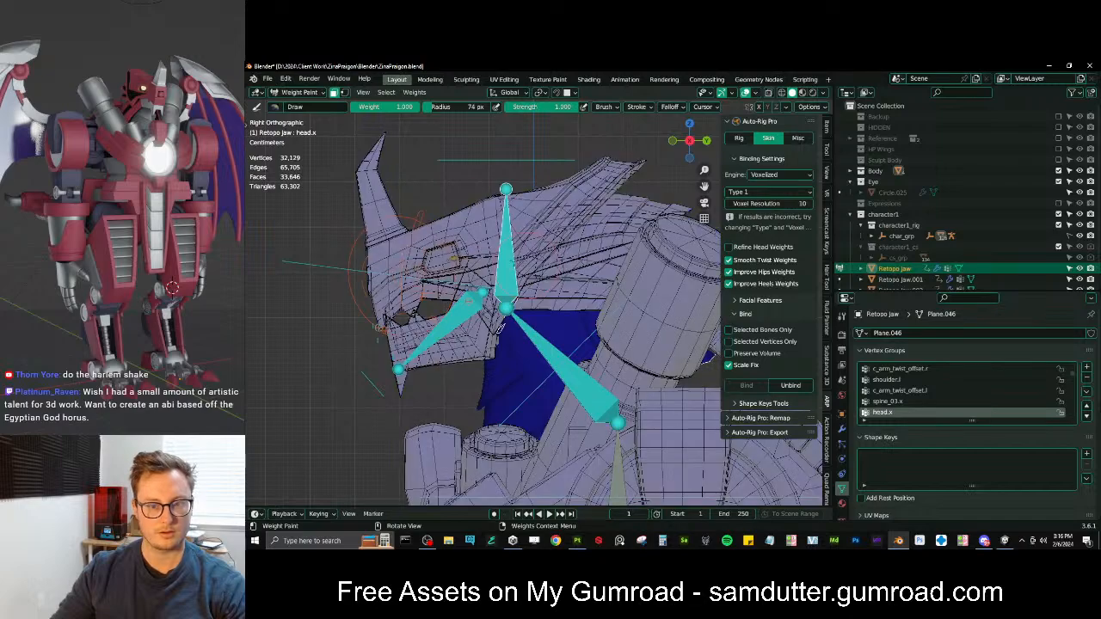
pyautogui.keyDown('alt'); pyautogui.moveTo(555, 344); pyautogui.dragTo(549, 375); pyautogui.keyUp('alt')
pyautogui.moveTo(550, 375); pyautogui.dragTo(570, 367, button='middle')
pyautogui.press('KP_3')
pyautogui.press('q')
pyautogui.click(568, 367)
# Select the linked head faces in Edit Mode and assign them to the head.x vertex group with weight 1
pyautogui.scroll(2, 554, 354)
pyautogui.press('Tab')
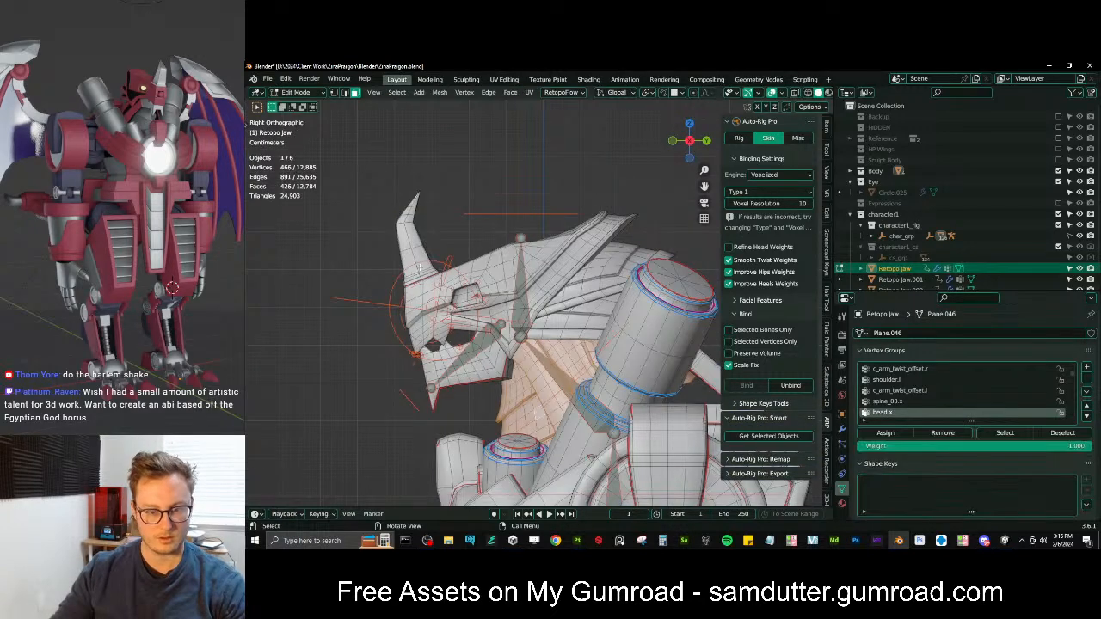
pyautogui.hotkey('ctrl', 'l')
pyautogui.press('l')
pyautogui.press('Tab')
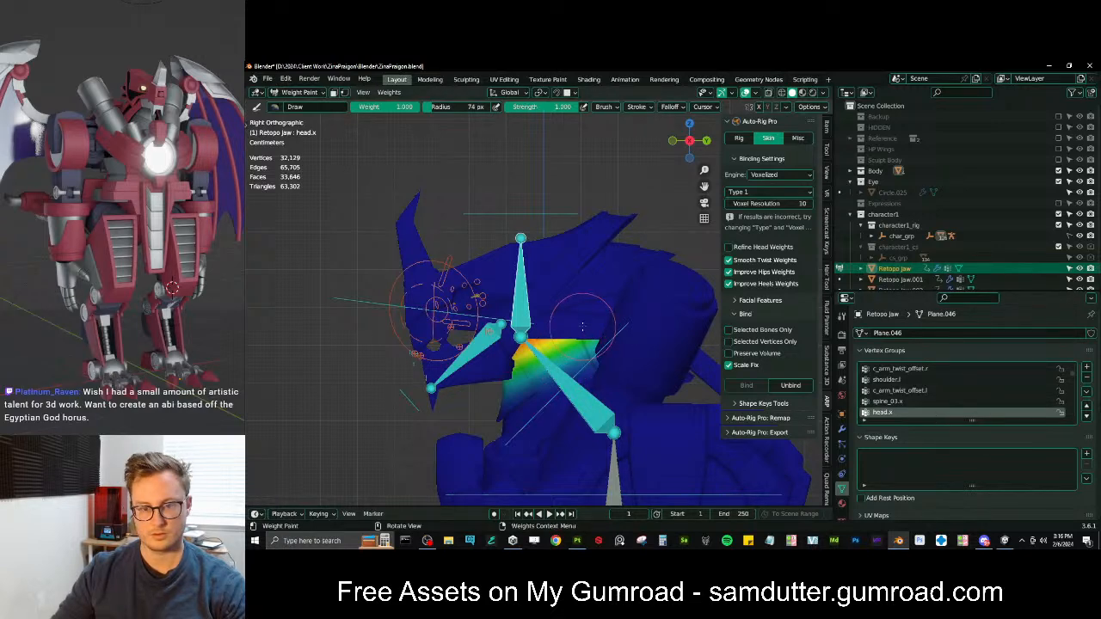
pyautogui.press('Tab')
pyautogui.click(903, 433)
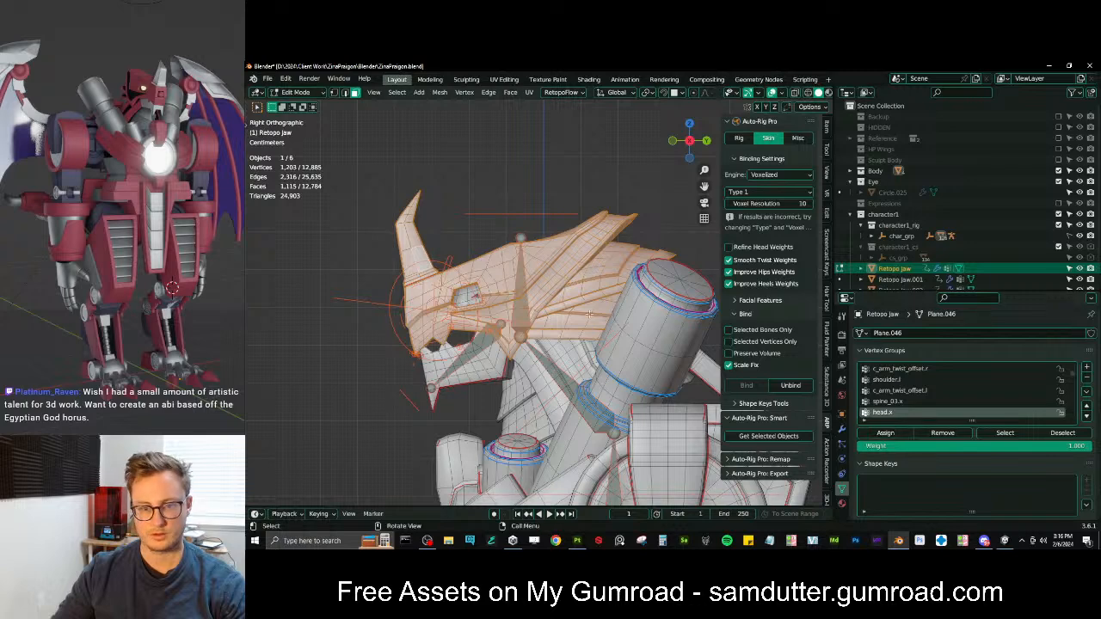
pyautogui.scroll(-3, 585, 311)
pyautogui.press('Tab')
pyautogui.scroll(3, 533, 327)
# Make jawbone.x active, select the linked lower jaw faces and assign them to its vertex group
pyautogui.keyDown('ctrl'); pyautogui.click(472, 348); pyautogui.keyUp('ctrl')
pyautogui.press('Tab')
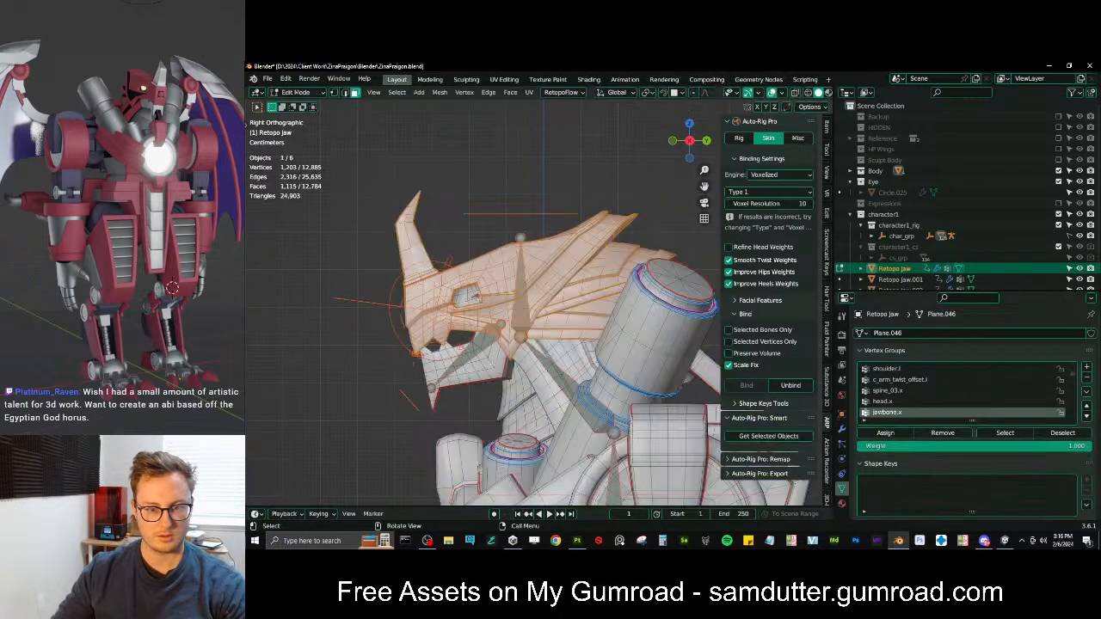
pyautogui.press('Tab')
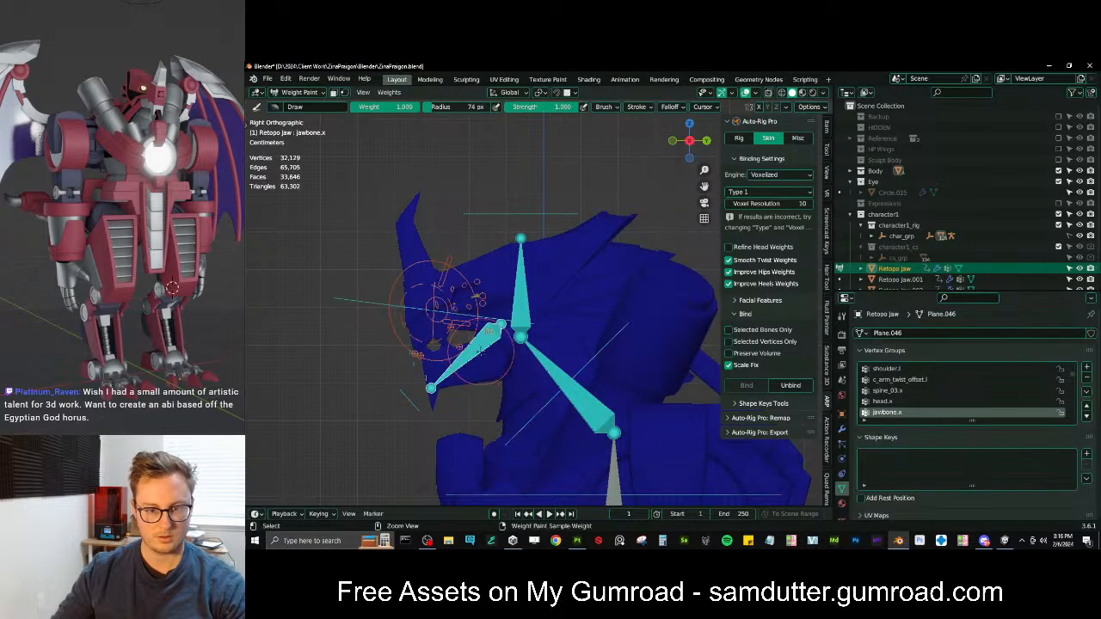
pyautogui.press('Tab')
pyautogui.press('l')
pyautogui.click(885, 433)
pyautogui.press('Tab')
# Test the jaw weights by moving c_jawbone.x
pyautogui.keyDown('shift'); pyautogui.moveTo(429, 390); pyautogui.dragTo(484, 358, button='middle'); pyautogui.keyUp('shift')
pyautogui.keyDown('ctrl'); pyautogui.click(456, 362); pyautogui.keyUp('ctrl')
pyautogui.press('g')
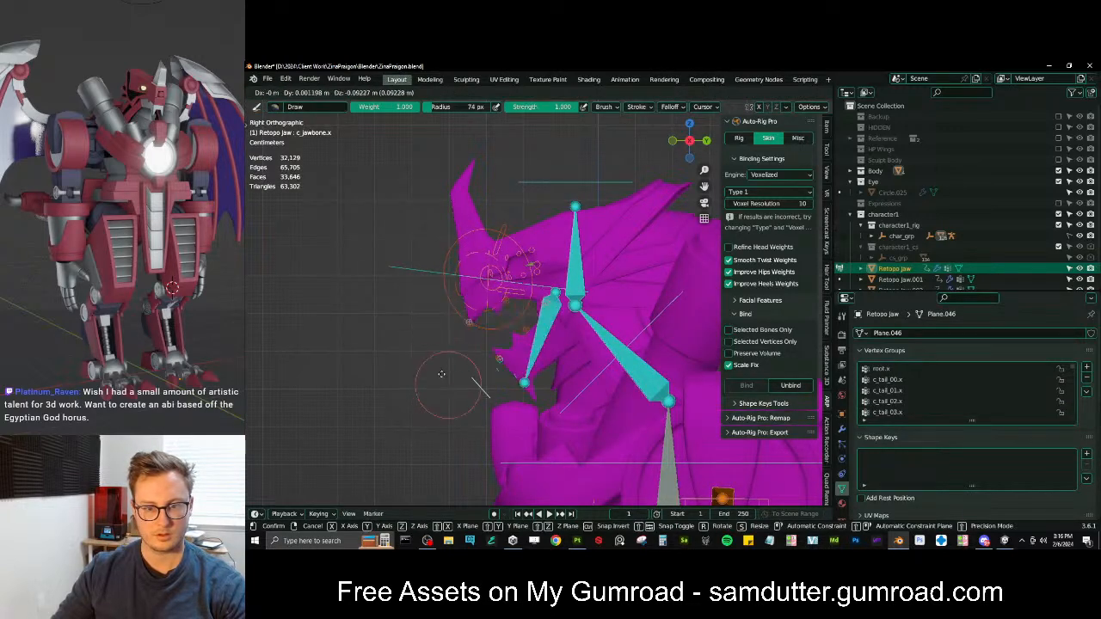
pyautogui.click(443, 382)
# Make head.x active, assign the linked eye faces to its vertex group with weight 1 and save the file
pyautogui.keyDown('shift'); pyautogui.moveTo(609, 271); pyautogui.dragTo(607, 327, button='middle'); pyautogui.keyUp('shift')
pyautogui.scroll(2, 607, 326)
pyautogui.keyDown('ctrl'); pyautogui.click(594, 322); pyautogui.keyUp('ctrl')
pyautogui.press('Tab')
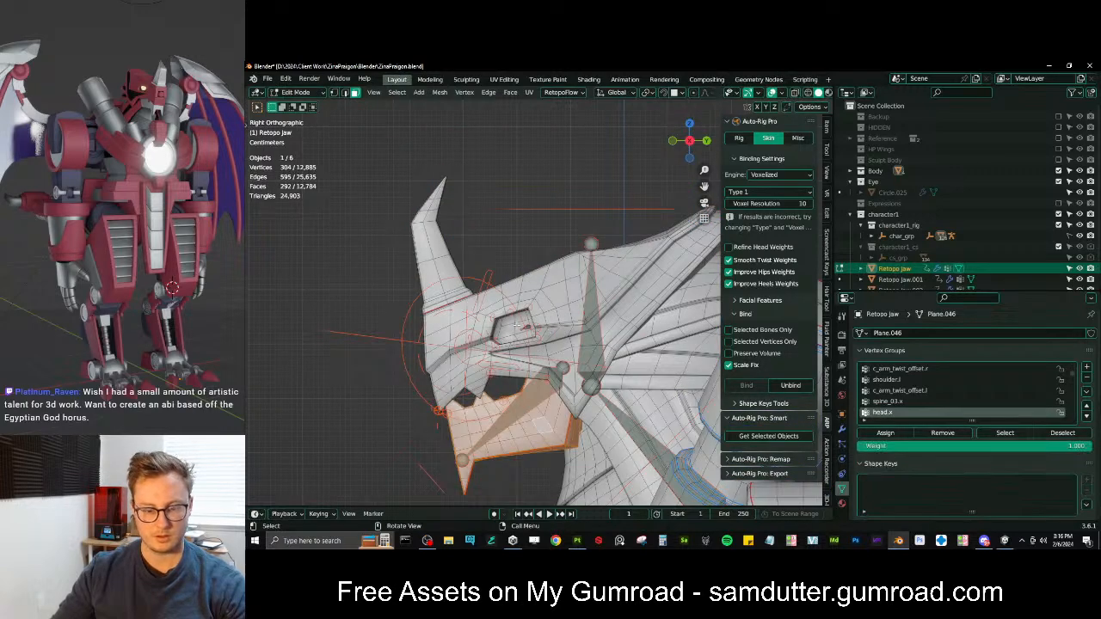
pyautogui.press('l')
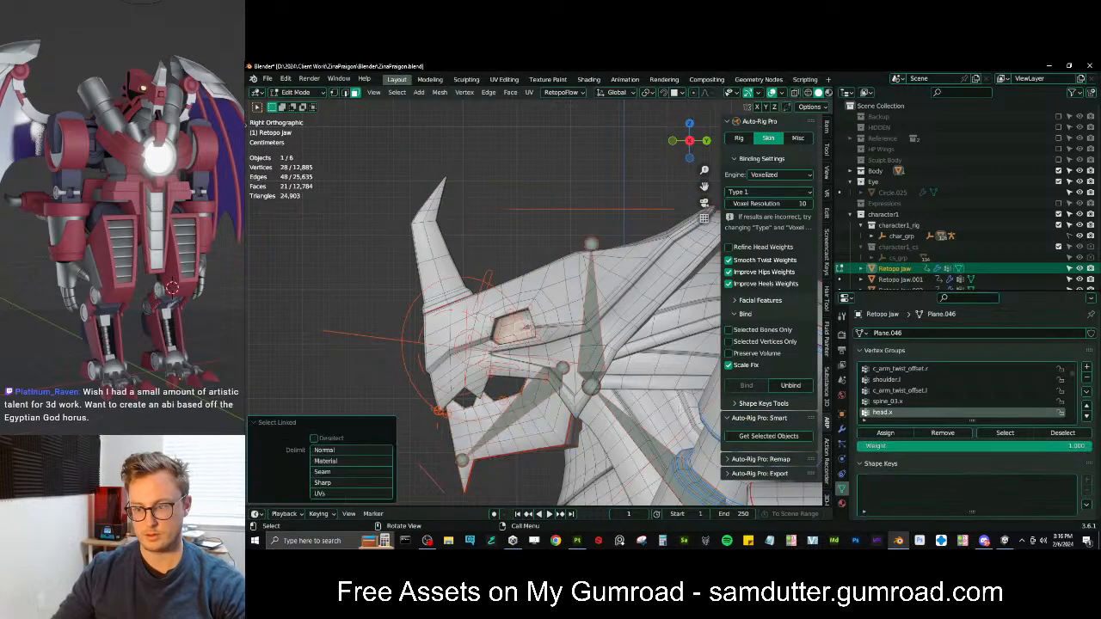
pyautogui.click(885, 433)
pyautogui.press('Tab')
pyautogui.moveTo(602, 327)
pyautogui.mouseDown(button='middle')
pyautogui.moveTo(575, 311)
pyautogui.moveTo(609, 318)
pyautogui.mouseUp(button='middle')
pyautogui.scroll(-4, 576, 310)
pyautogui.hotkey('ctrl', 's')
# Test the full body's deformation by moving c_root_master.x from front and side views, cancelling each move
pyautogui.keyDown('shift'); pyautogui.moveTo(577, 413); pyautogui.dragTo(529, 267, button='middle'); pyautogui.keyUp('shift')
pyautogui.moveTo(511, 306); pyautogui.dragTo(575, 317, button='middle')
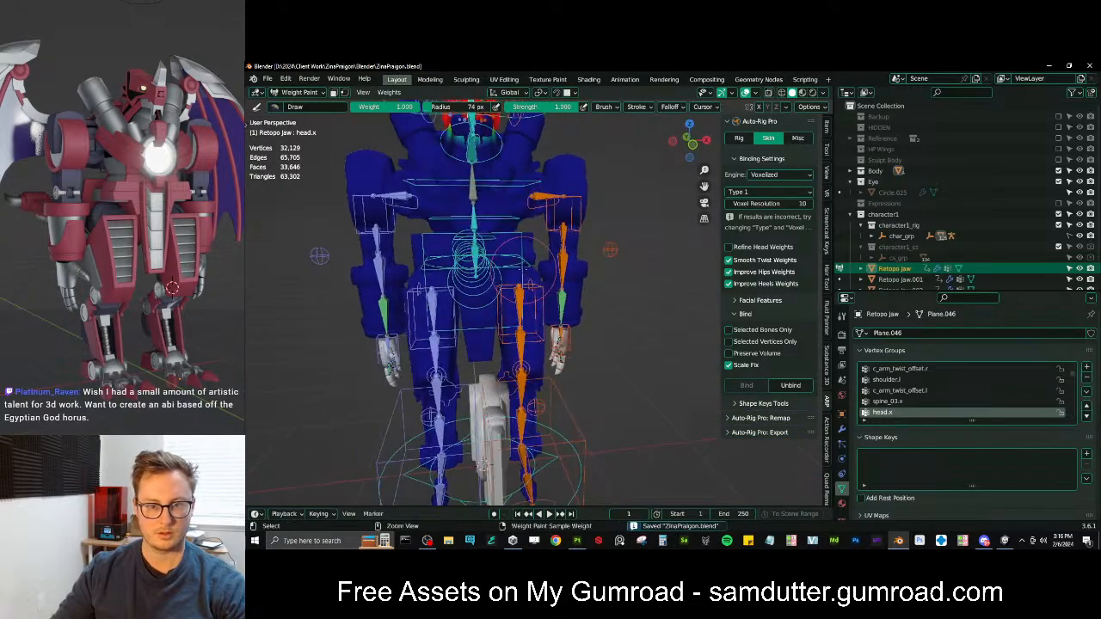
pyautogui.keyDown('ctrl'); pyautogui.click(534, 265); pyautogui.keyUp('ctrl')
pyautogui.moveTo(535, 275); pyautogui.dragTo(564, 299, button='middle')
pyautogui.scroll(-3, 559, 292)
pyautogui.press('g')
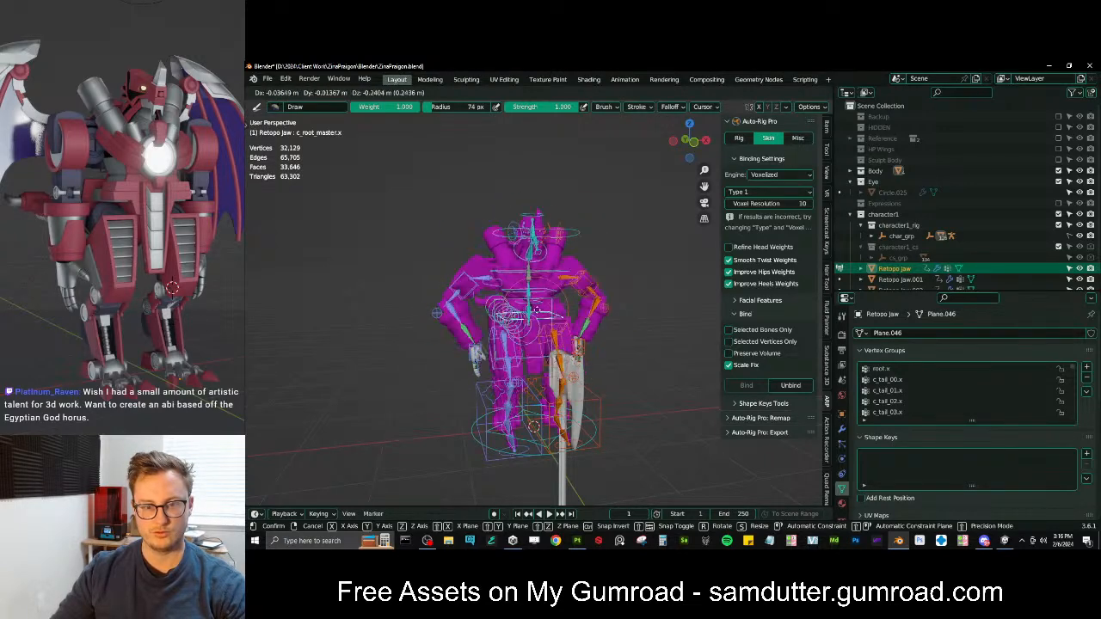
pyautogui.rightClick(530, 338)
pyautogui.moveTo(593, 334); pyautogui.dragTo(535, 356, button='middle')
pyautogui.press('g')
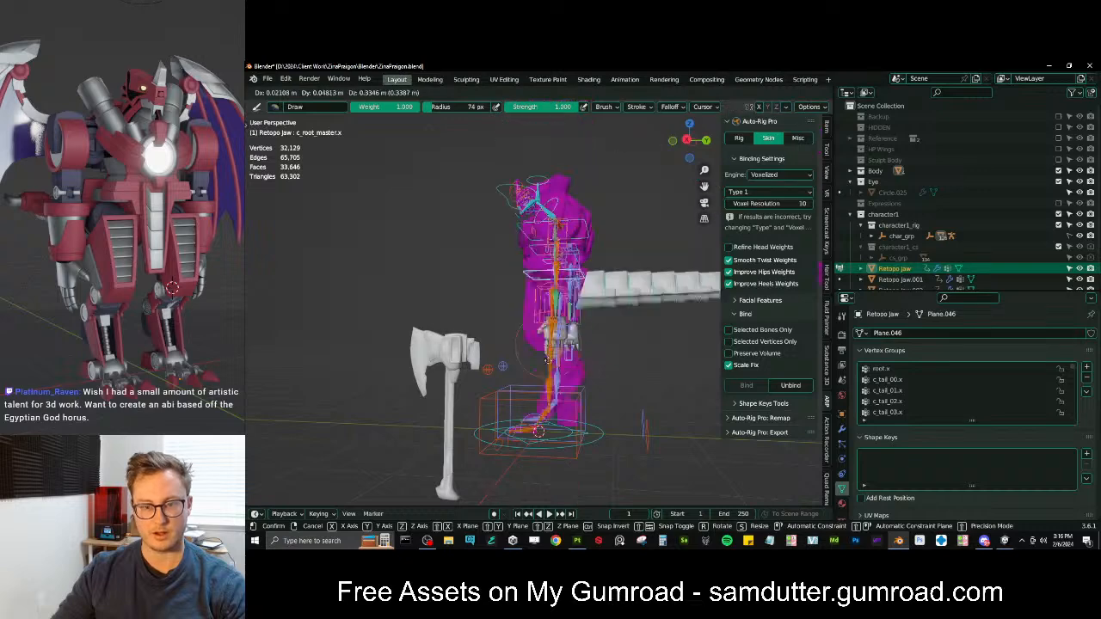
pyautogui.rightClick(539, 385)
pyautogui.moveTo(539, 386); pyautogui.dragTo(607, 394, button='middle')
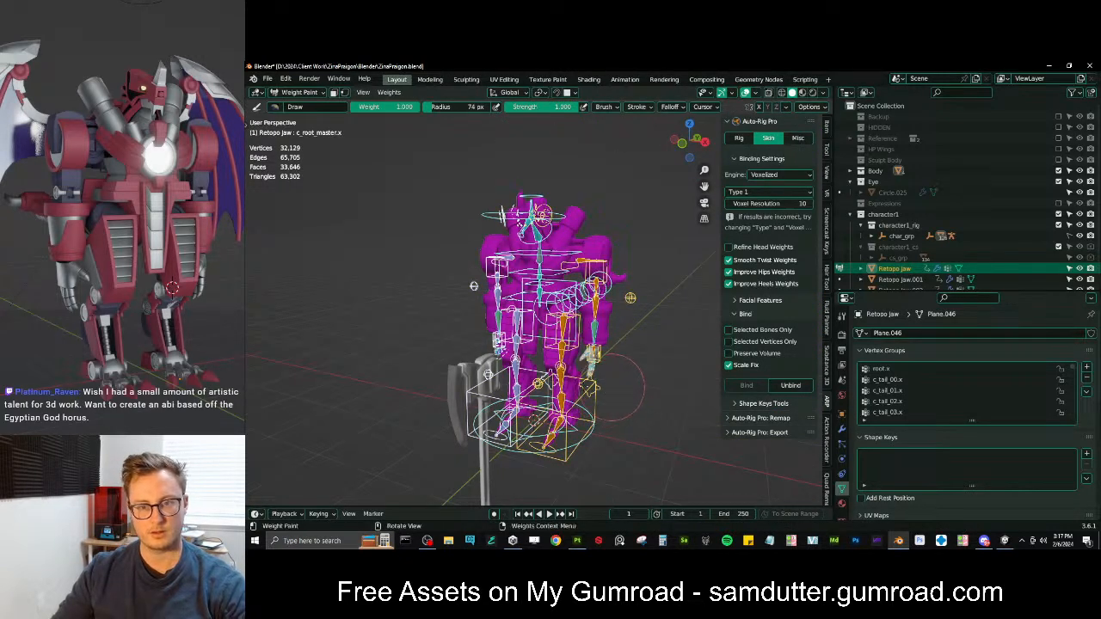
# Leave Weight Paint Mode, save the file, and select the head.x bone of the rig in Pose Mode
pyautogui.hotkey('ctrl', 'Tab')
pyautogui.moveTo(532, 280)
pyautogui.mouseDown(button='middle')
pyautogui.moveTo(461, 246)
pyautogui.moveTo(481, 258)
pyautogui.mouseUp(button='middle')
pyautogui.hotkey('ctrl', 's')
pyautogui.keyDown('shift'); pyautogui.moveTo(516, 224); pyautogui.dragTo(550, 323, button='middle'); pyautogui.keyUp('shift')
pyautogui.scroll(4, 551, 323)
pyautogui.moveTo(550, 322); pyautogui.dragTo(556, 322, button='middle')
pyautogui.scroll(6, 556, 323)
pyautogui.click(559, 323)
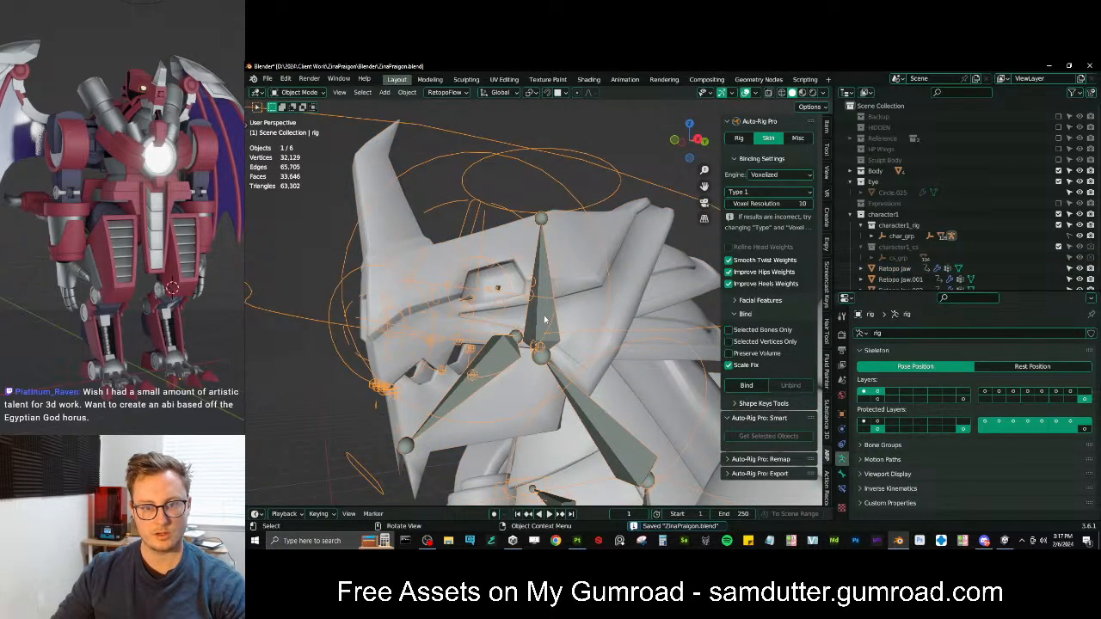
pyautogui.moveTo(535, 330); pyautogui.dragTo(574, 327, button='middle')
pyautogui.hotkey('ctrl', 'Tab')
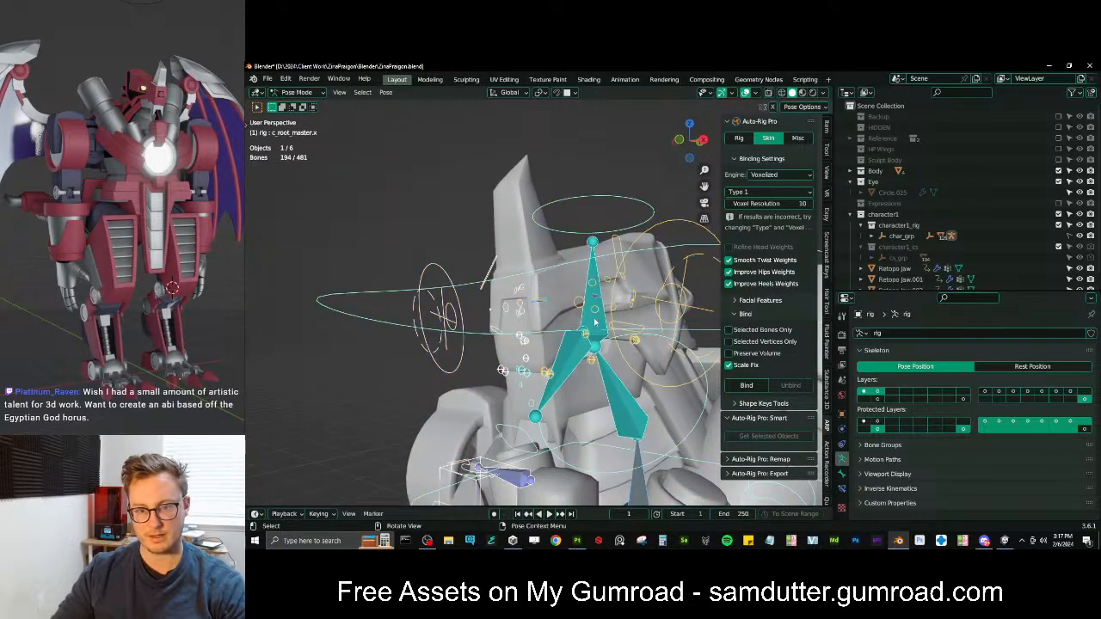
pyautogui.click(594, 321)
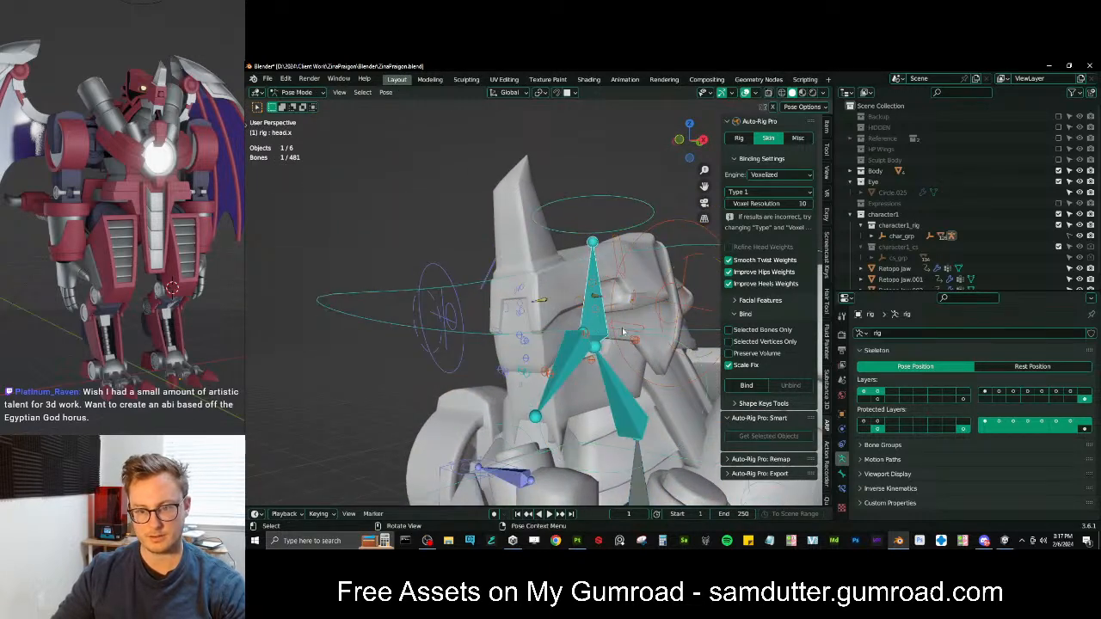
# Disable Eye Right and Eye Left in the Auto-Rig Pro limb options of head_ref.x and save the file
pyautogui.click(758, 418)
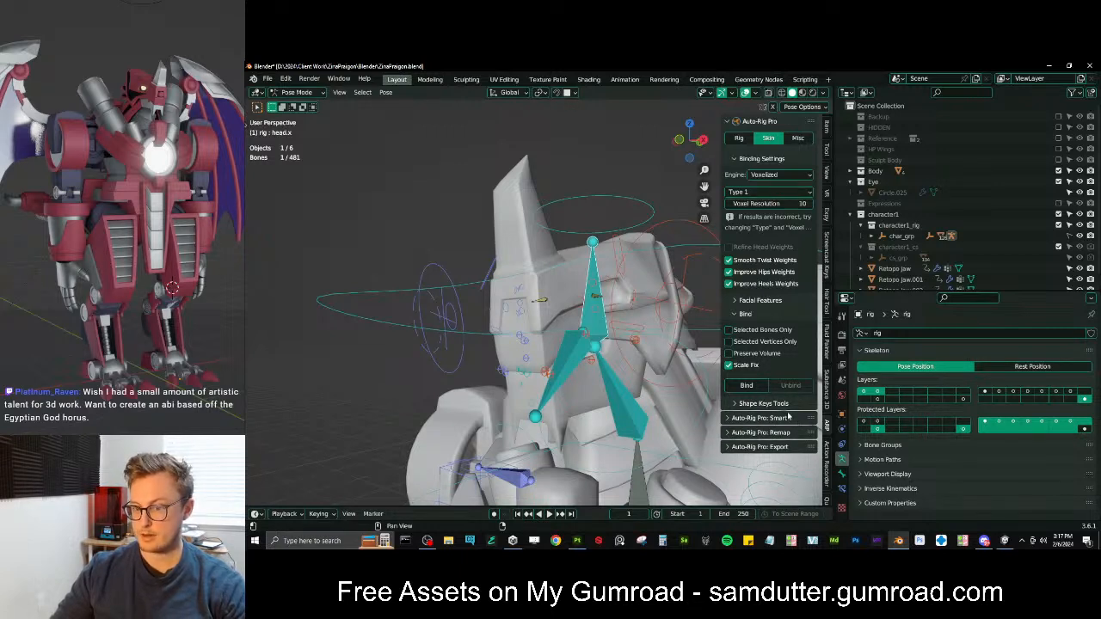
pyautogui.click(738, 138)
pyautogui.press('Tab')
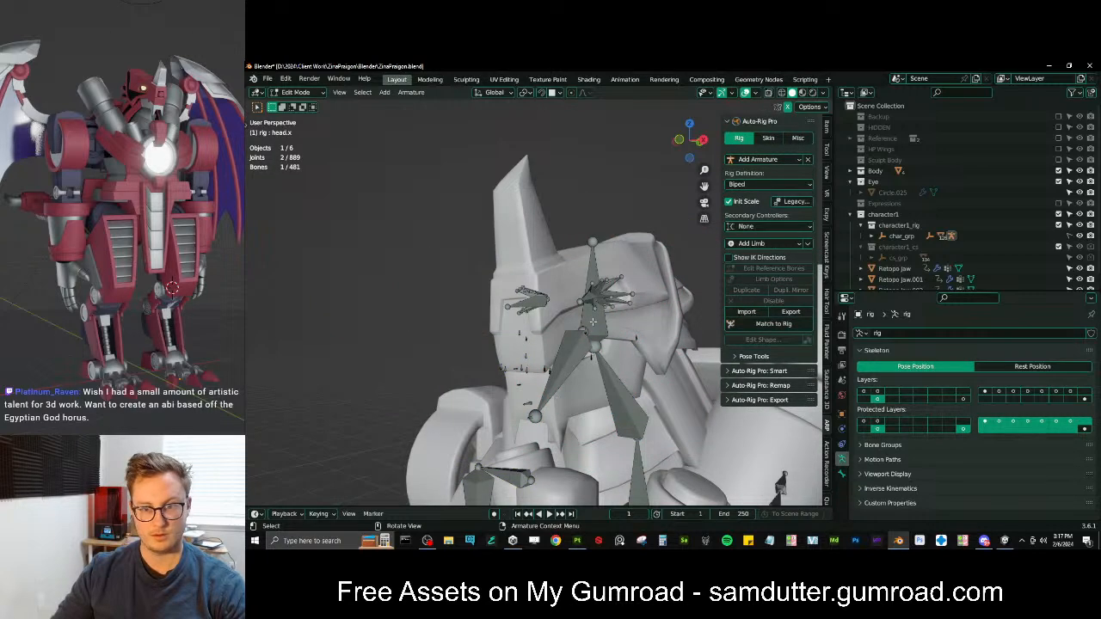
pyautogui.click(599, 322)
pyautogui.click(773, 279)
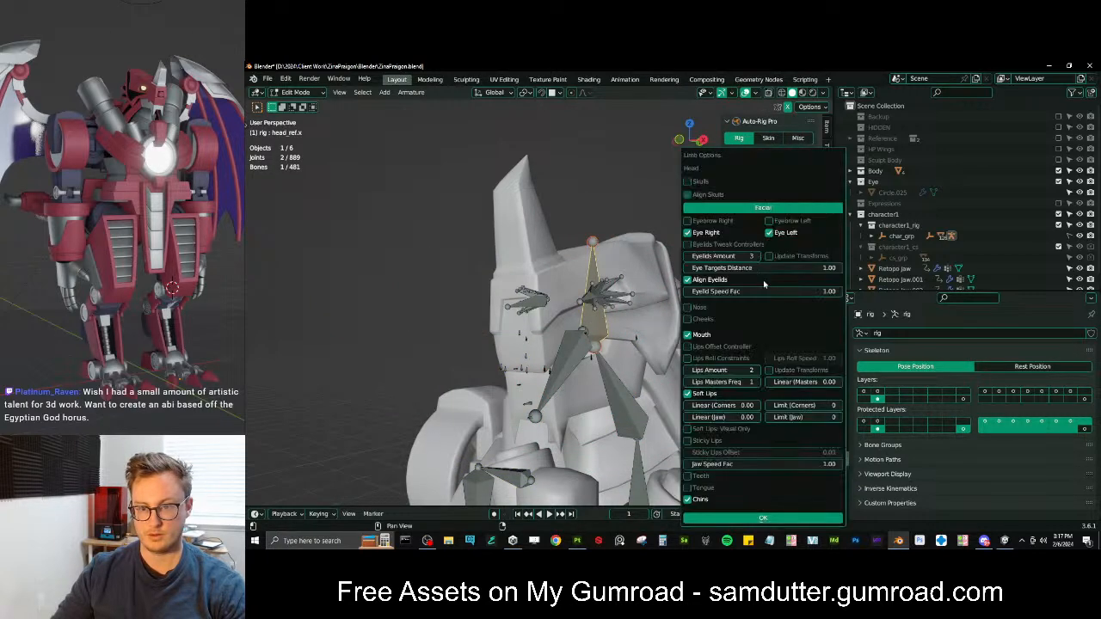
pyautogui.click(769, 233)
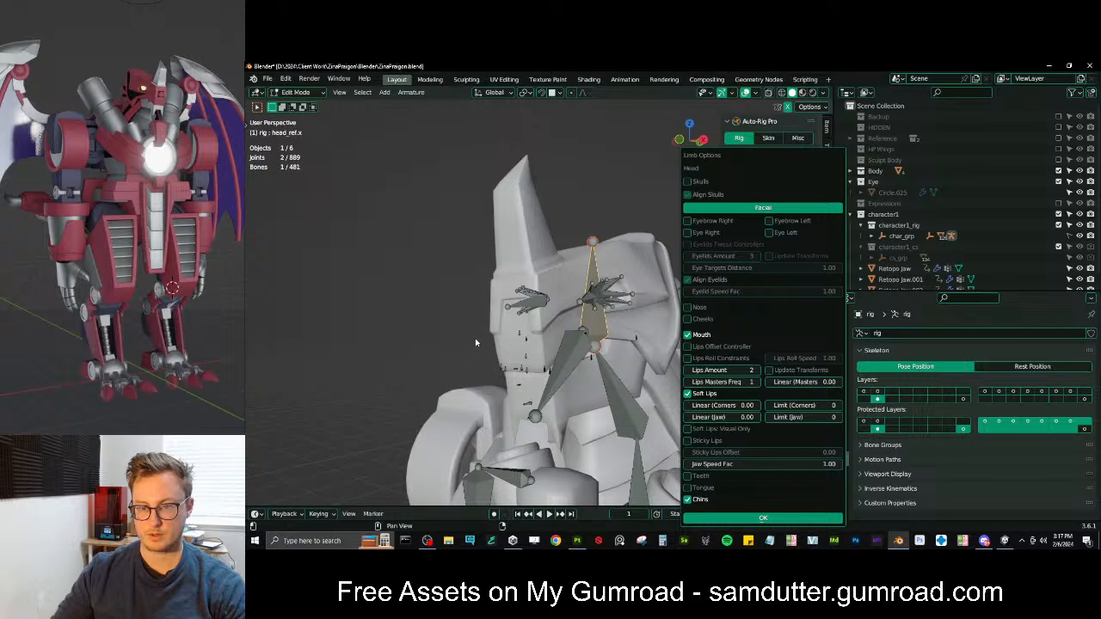
pyautogui.press('Return')
pyautogui.moveTo(550, 319); pyautogui.dragTo(524, 314, button='middle')
pyautogui.scroll(-6, 625, 354)
pyautogui.hotkey('ctrl', 's')
# Return to Object Mode, select the axe and clear its location
pyautogui.press('Tab')
pyautogui.click(441, 330)
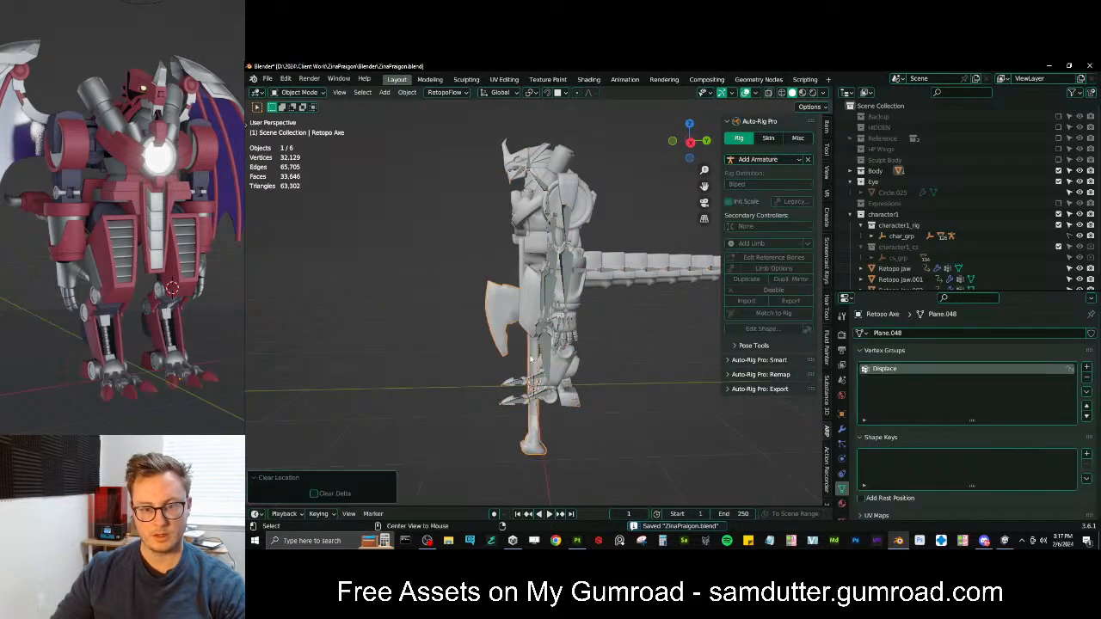
pyautogui.hotkey('alt', 'g')
pyautogui.scroll(4, 599, 357)
pyautogui.moveTo(599, 356); pyautogui.dragTo(585, 319, button='middle')
pyautogui.scroll(-4, 585, 320)
pyautogui.press('s')
pyautogui.click(587, 311)
pyautogui.hotkey('ctrl', 'z')
# Parent the axe to the rig with Armature Deform and save the file
pyautogui.hotkey('ctrl', 's')
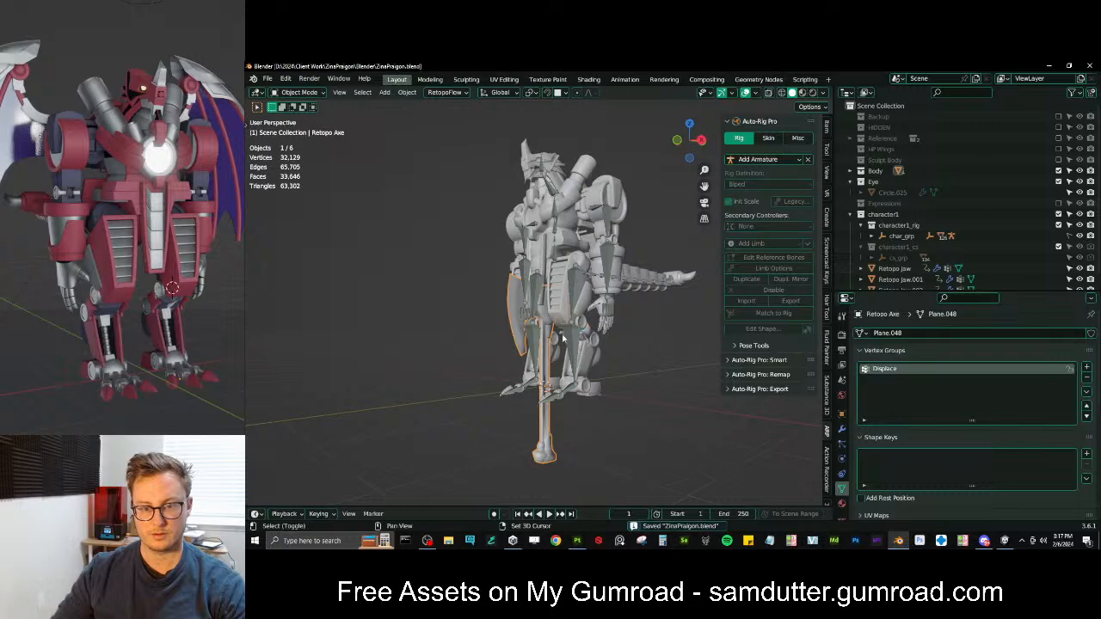
pyautogui.scroll(5, 585, 332)
pyautogui.scroll(-3, 594, 333)
pyautogui.keyDown('shift'); pyautogui.moveTo(605, 333); pyautogui.dragTo(602, 314, button='middle'); pyautogui.keyUp('shift')
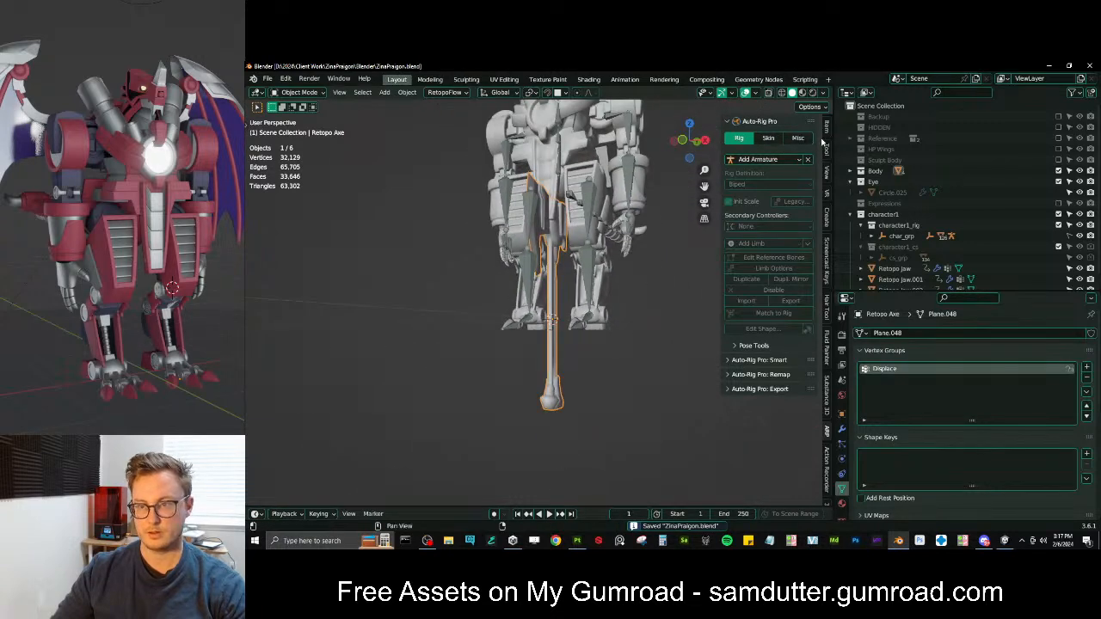
pyautogui.click(827, 129)
pyautogui.keyDown('shift'); pyautogui.click(592, 311); pyautogui.keyUp('shift')
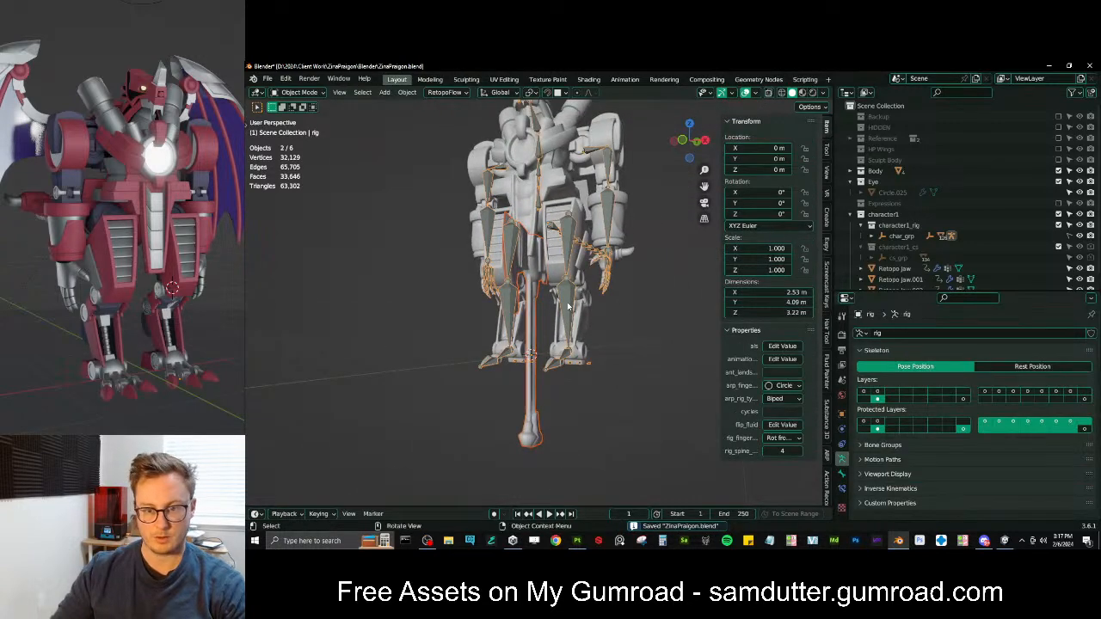
pyautogui.hotkey('ctrl', 'p')
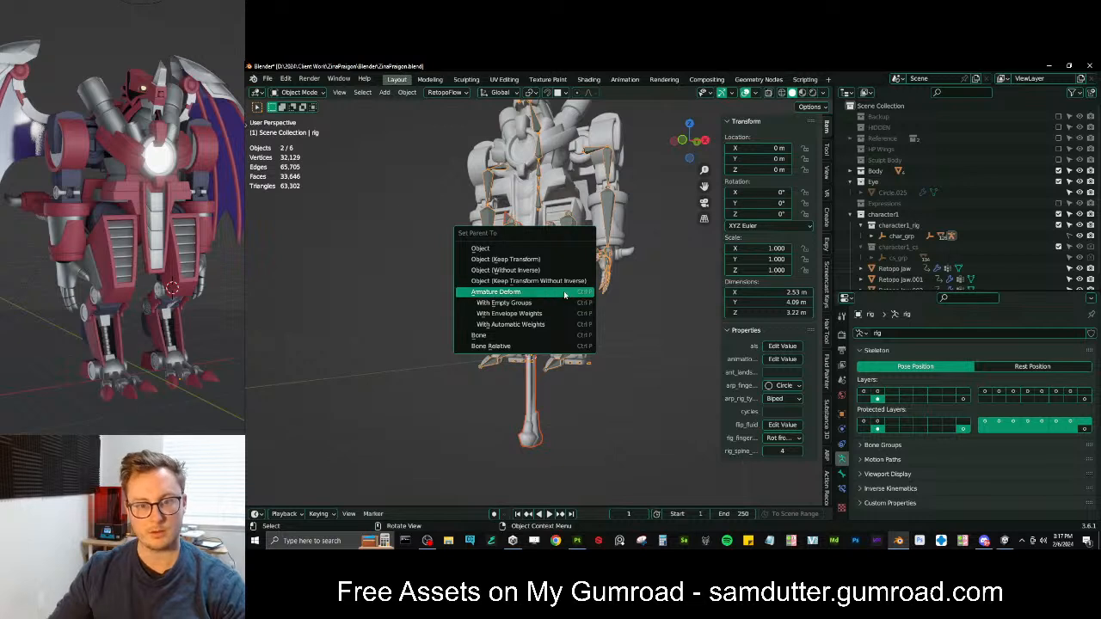
pyautogui.click(563, 291)
pyautogui.hotkey('ctrl', 's')
pyautogui.moveTo(574, 349); pyautogui.dragTo(548, 360, button='middle')
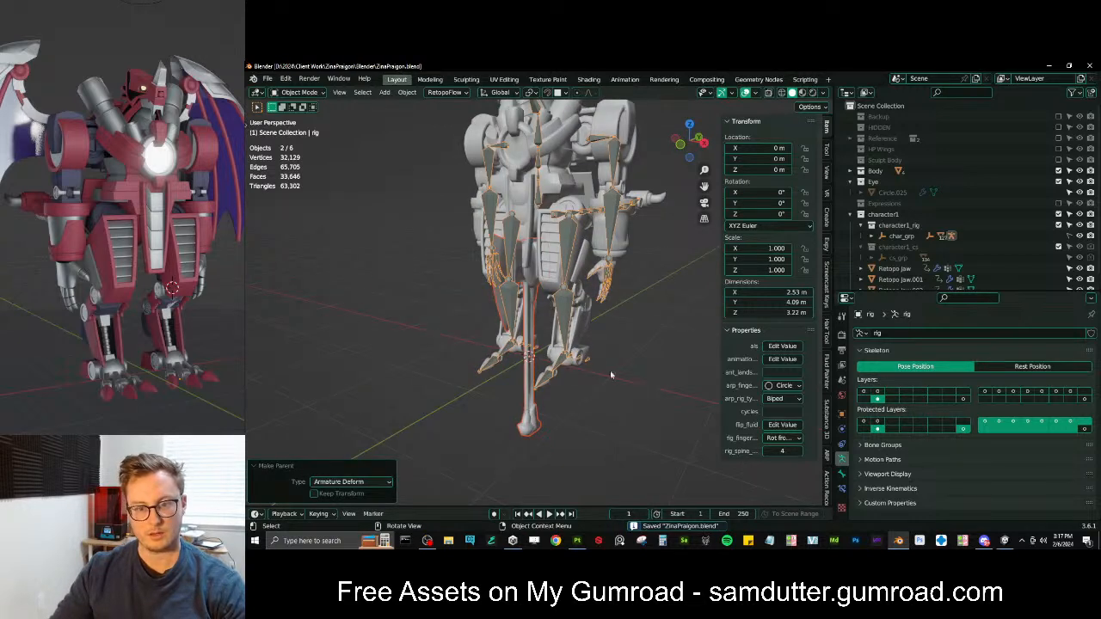
# Enter Edit Mode on the rig, display only the second-to-last armature layer and add a new bone at the 3D cursor
pyautogui.press('Tab')
pyautogui.hotkey('shift', 'm')
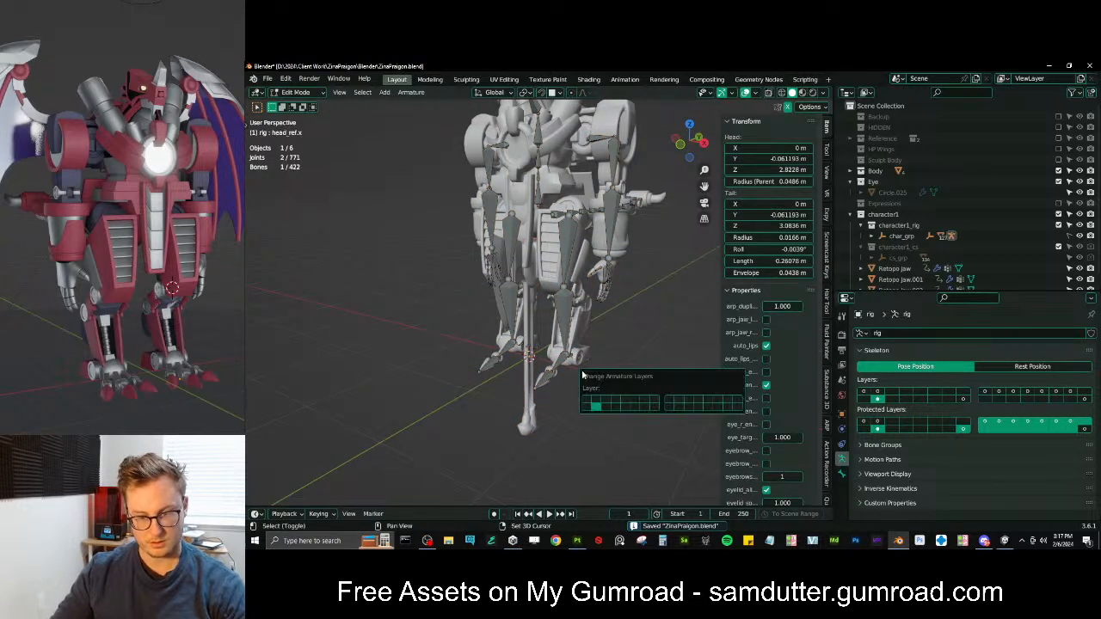
pyautogui.click(733, 405)
pyautogui.hotkey('shift', 'a')
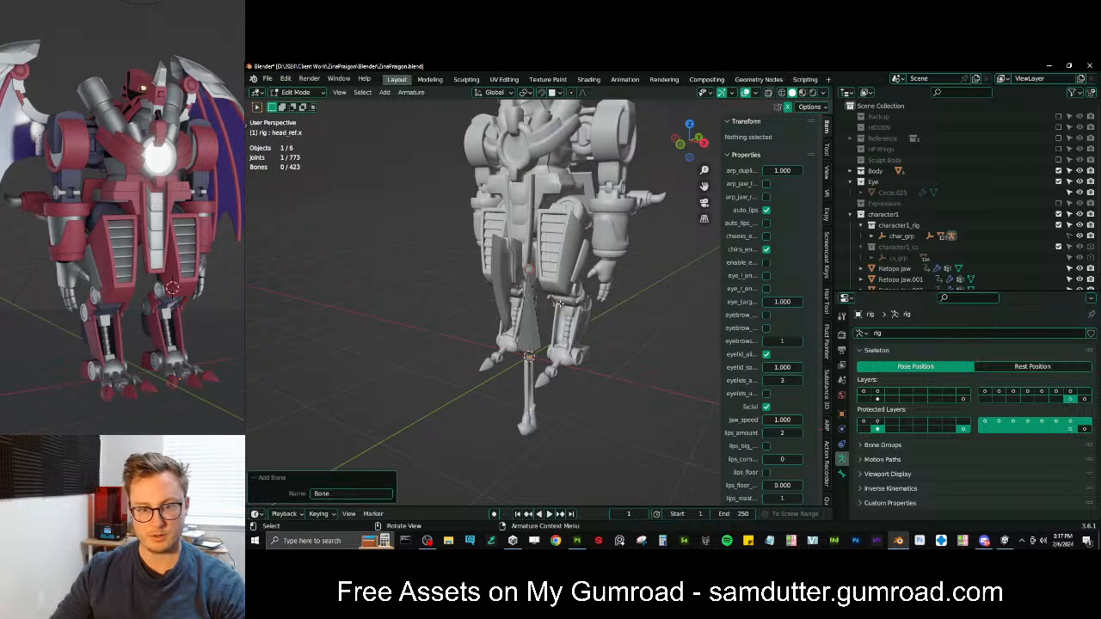
# Rename the new bone cc_Axe and return to Object Mode
pyautogui.click(843, 474)
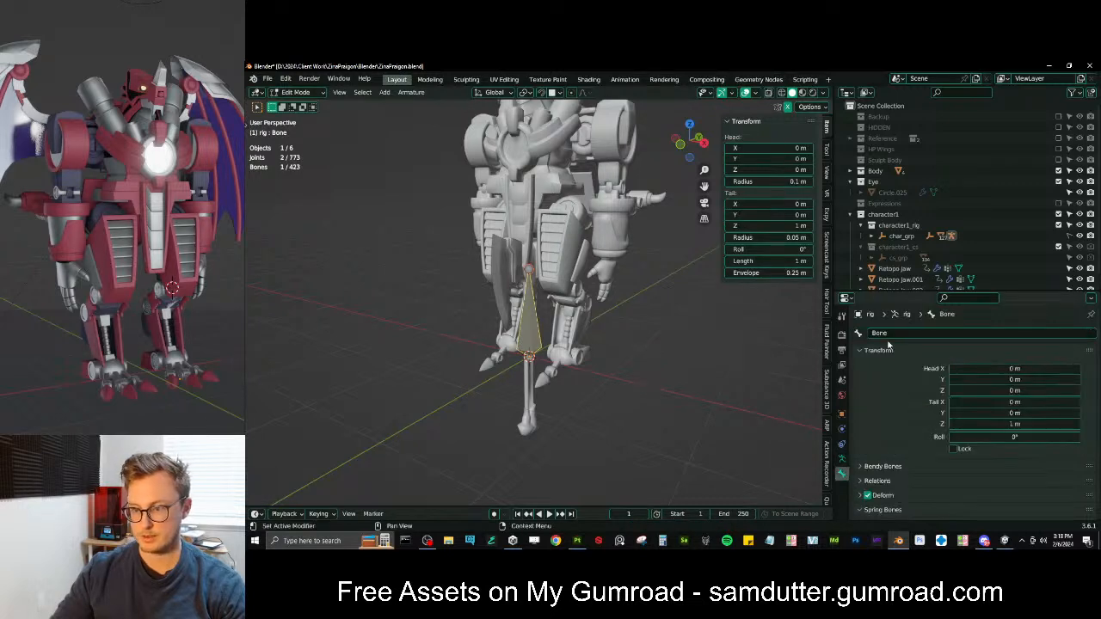
pyautogui.write('cc_Axe')
pyautogui.press('Return')
pyautogui.press('Tab')
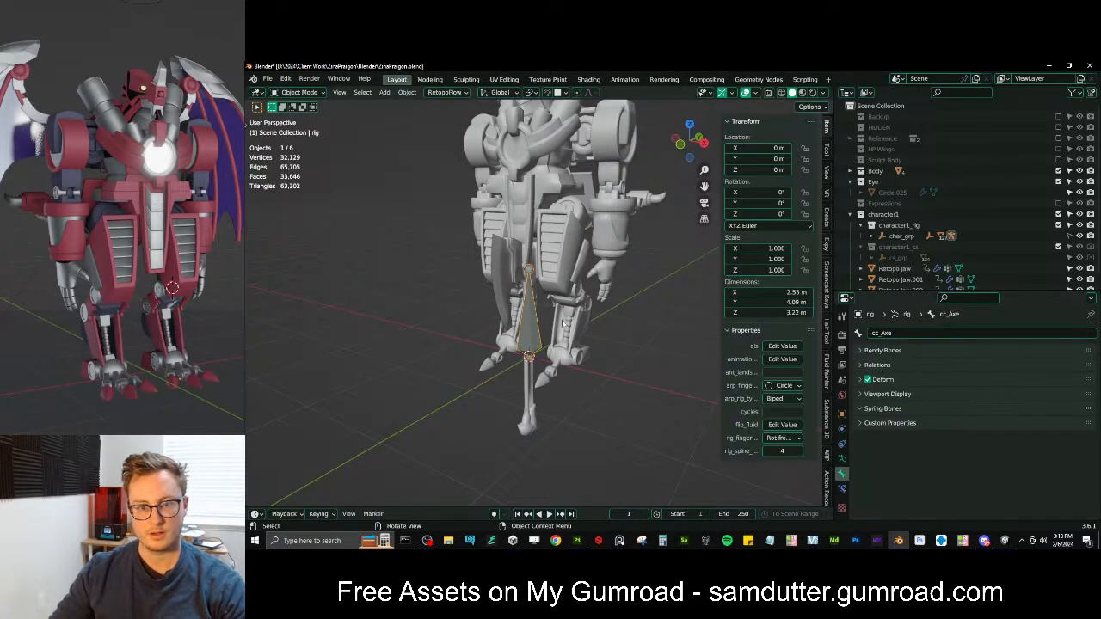
# Weight the whole axe mesh fully to the cc_Axe bone with a weight gradient, return to Object Mode and save the file
pyautogui.keyDown('shift'); pyautogui.click(518, 272); pyautogui.keyUp('shift')
pyautogui.hotkey('ctrl', 'Tab')
pyautogui.click(523, 244)
pyautogui.keyDown('ctrl'); pyautogui.click(517, 333); pyautogui.keyUp('ctrl')
pyautogui.keyDown('alt'); pyautogui.moveTo(420, 304); pyautogui.dragTo(366, 265); pyautogui.keyUp('alt')
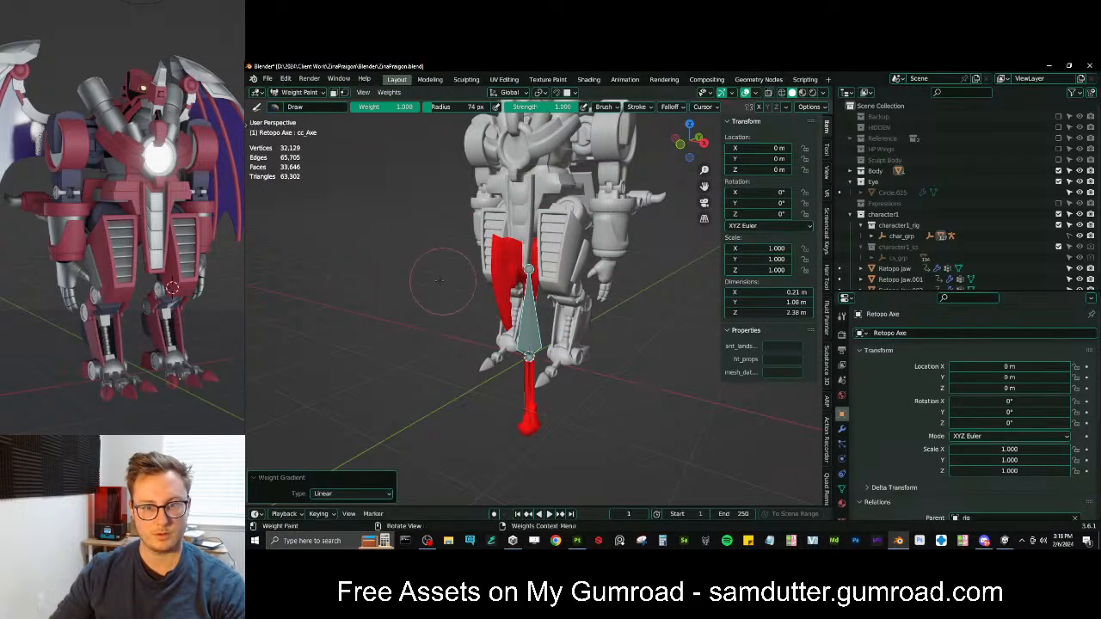
pyautogui.hotkey('ctrl', 'Tab')
pyautogui.hotkey('ctrl', 's')
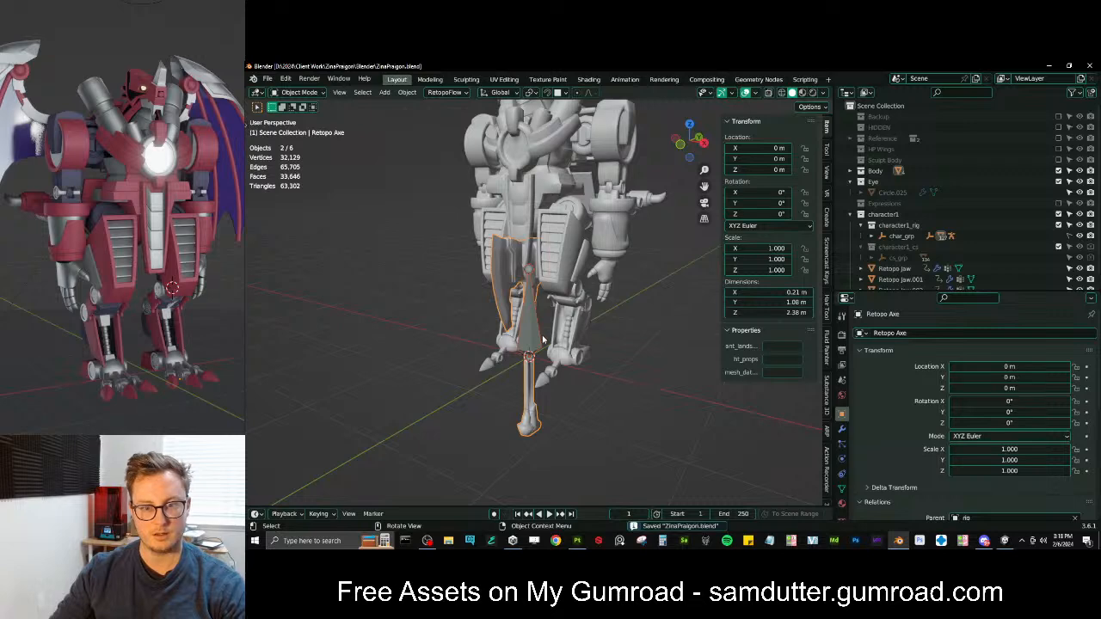
# Test-move the cc_Axe bone in Pose Mode to check how the axe follows, cancel the move and return to Object Mode
pyautogui.click(542, 336)
pyautogui.hotkey('ctrl', 'Tab')
pyautogui.moveTo(545, 335); pyautogui.dragTo(613, 318, button='middle')
pyautogui.press('g')
pyautogui.rightClick(522, 290)
pyautogui.hotkey('ctrl', 'Tab')
pyautogui.scroll(-5, 529, 308)
pyautogui.scroll(4, 535, 301)
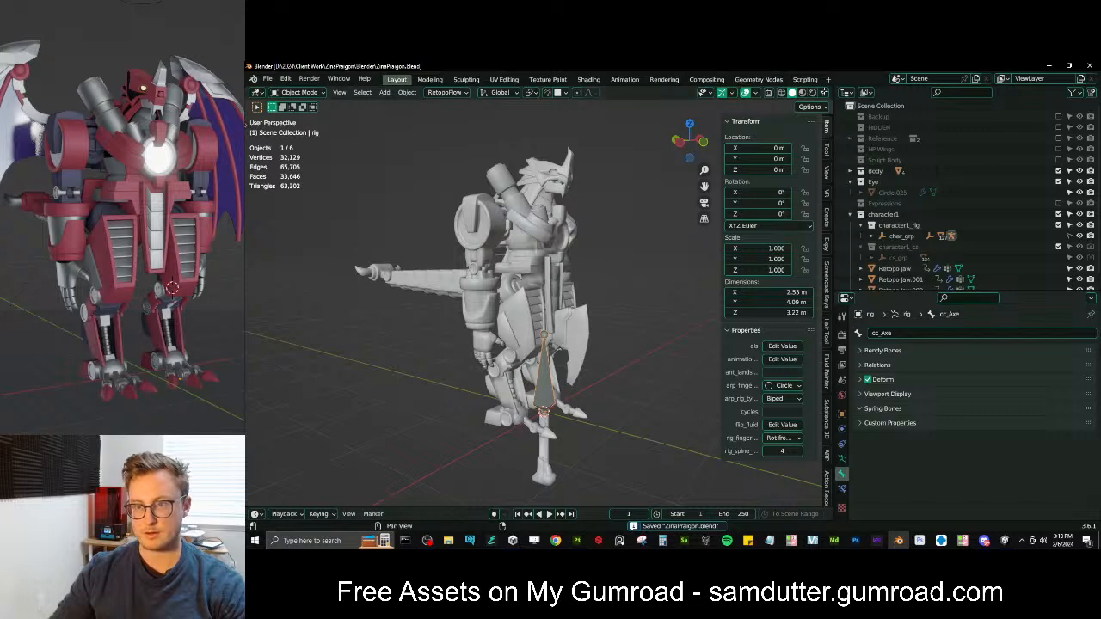
# Switch the rig's visible armature layer back to the main control bones in Pose Mode, return to Object Mode and save
pyautogui.hotkey('ctrl', 'Tab')
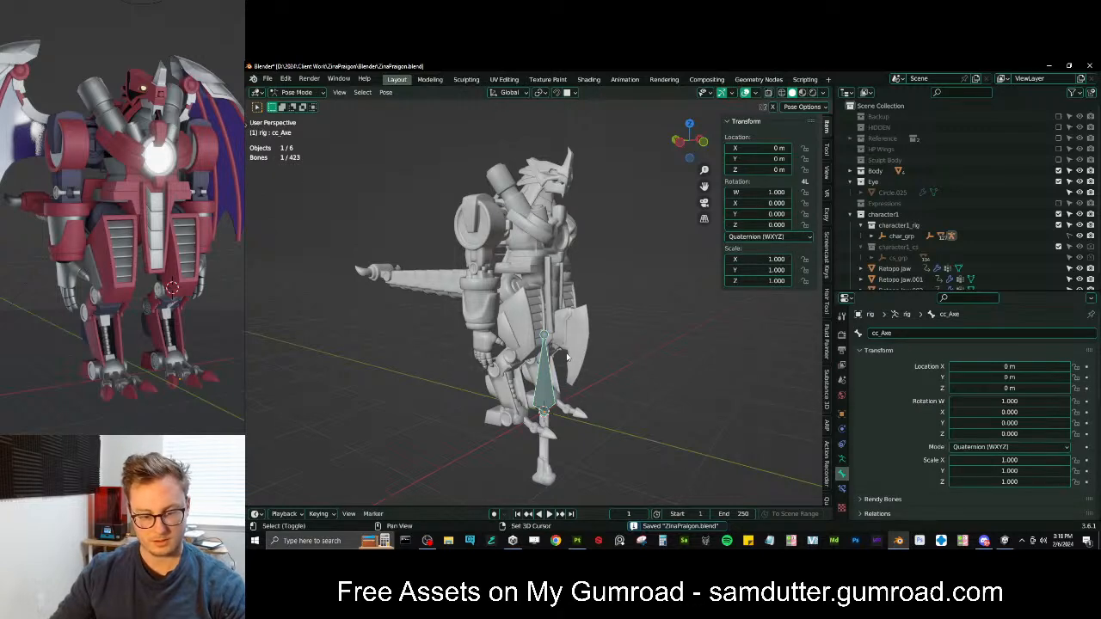
pyautogui.hotkey('shift', 'm')
pyautogui.hotkey('ctrl', 'Tab')
pyautogui.moveTo(507, 320); pyautogui.dragTo(418, 293, button='middle')
pyautogui.hotkey('ctrl', 's')
# Select all objects, open the Auto-Rig Pro FBX export, choose ZinaPraigon.fbx and set the Unity rig type to Humanoid
pyautogui.moveTo(537, 299); pyautogui.dragTo(591, 303, button='middle')
pyautogui.press('a')
pyautogui.press('q')
pyautogui.press('Escape')
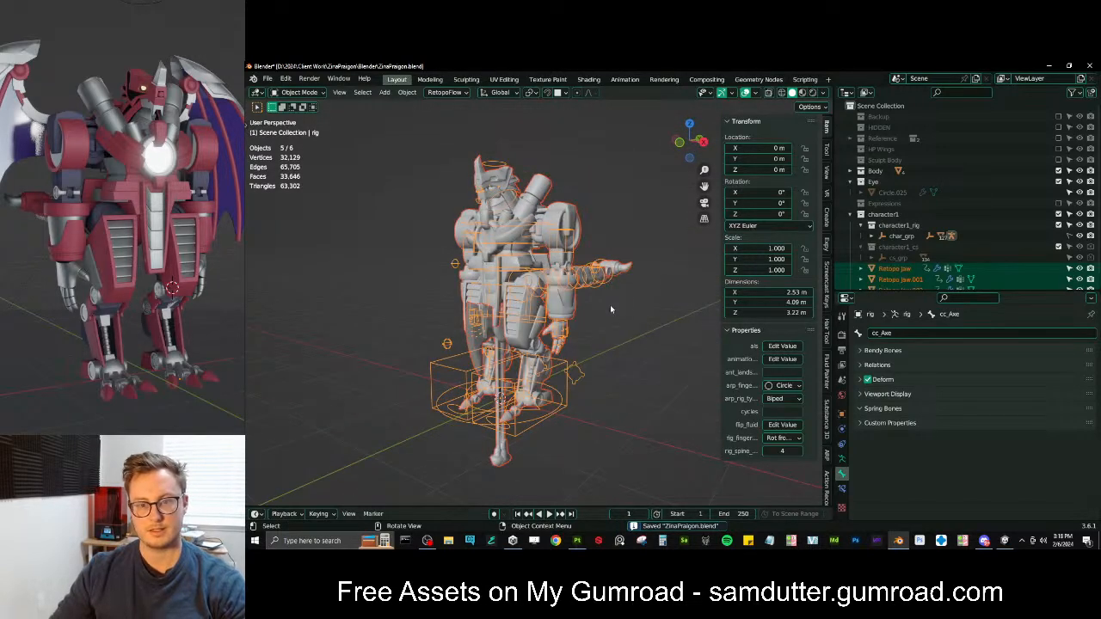
pyautogui.press('q')
pyautogui.click(582, 381)
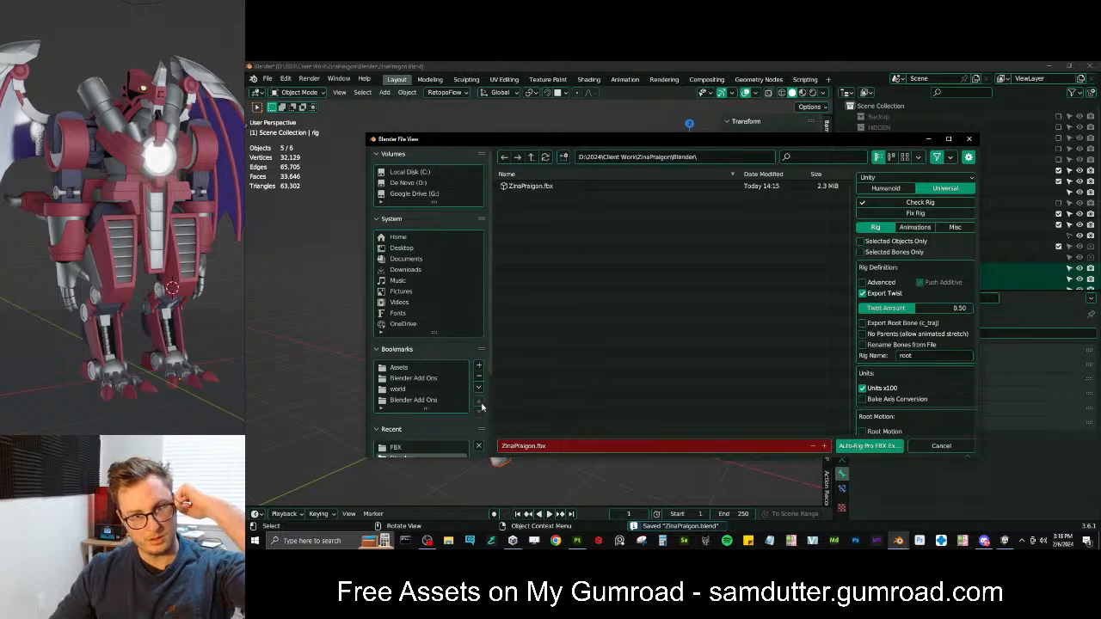
pyautogui.click(538, 186)
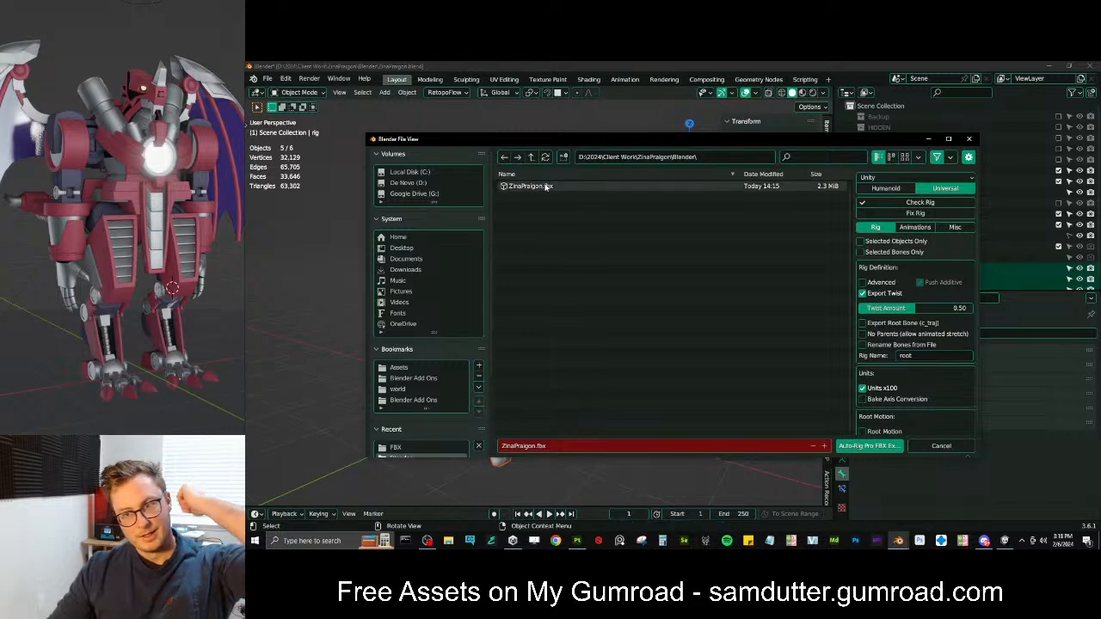
pyautogui.click(886, 187)
# Run Fix Rig and go through the rig, animation and miscellaneous export options with Export Twist enabled
pyautogui.click(899, 214)
pyautogui.click(884, 297)
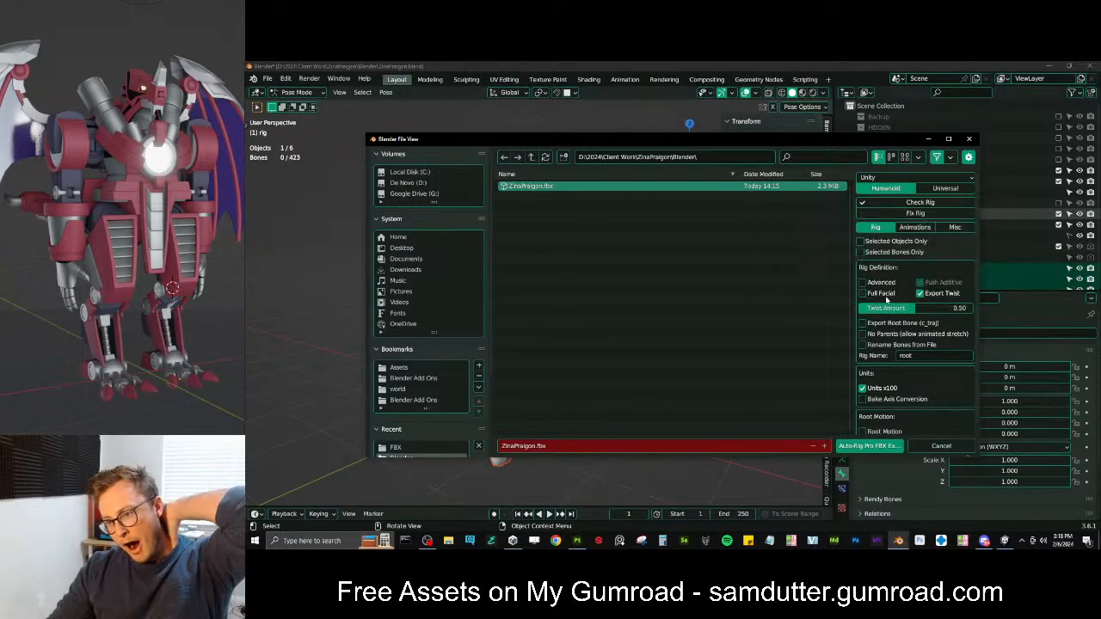
pyautogui.click(919, 293)
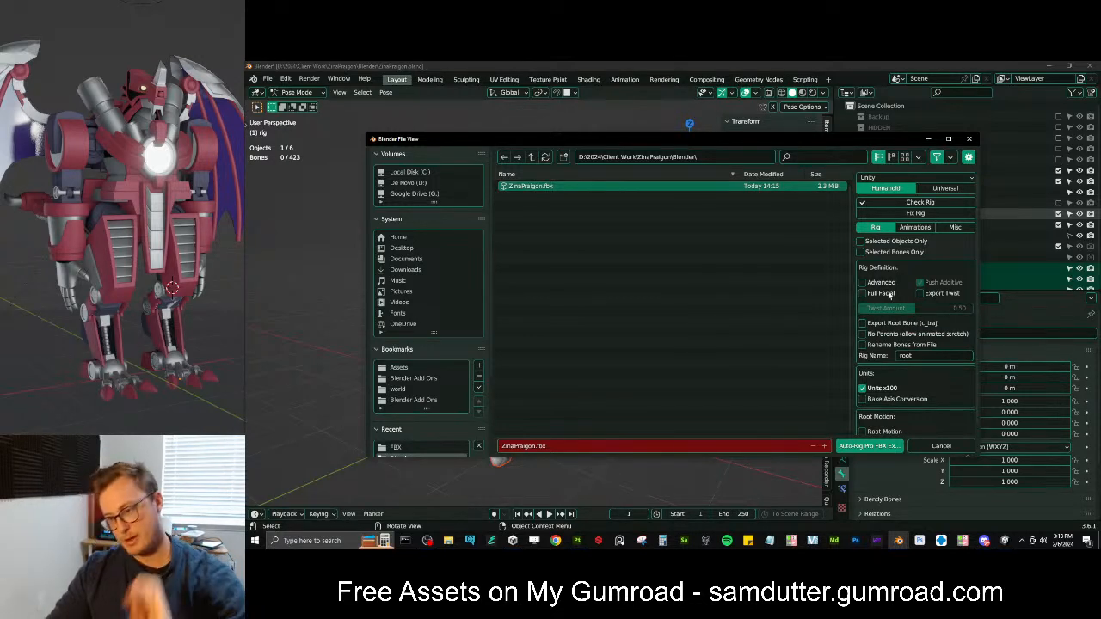
pyautogui.click(924, 296)
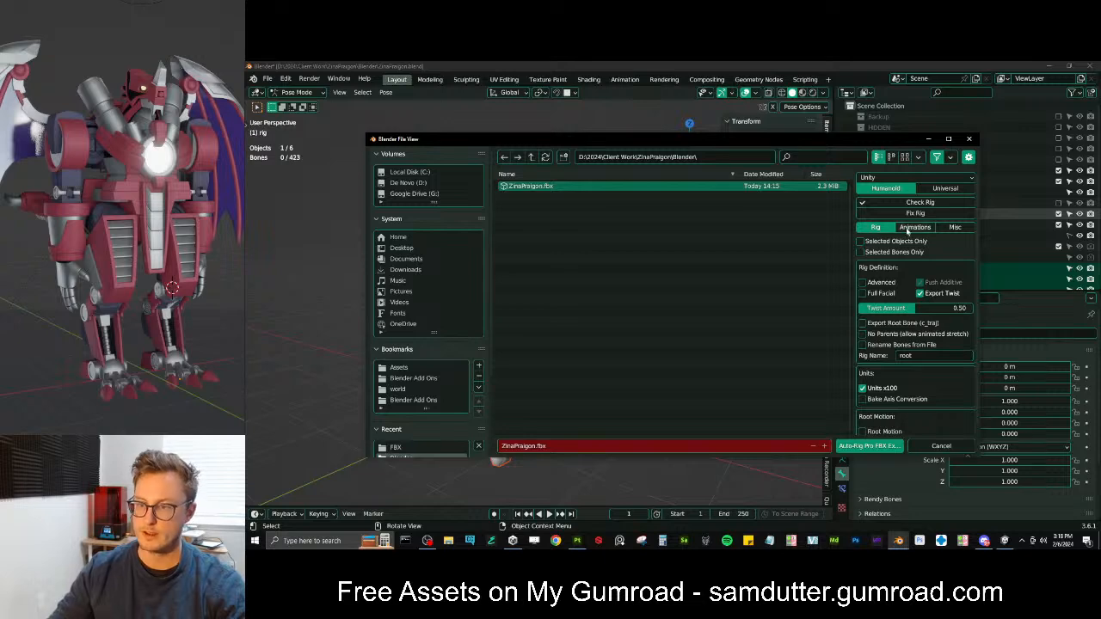
pyautogui.click(915, 228)
pyautogui.click(903, 244)
pyautogui.click(953, 228)
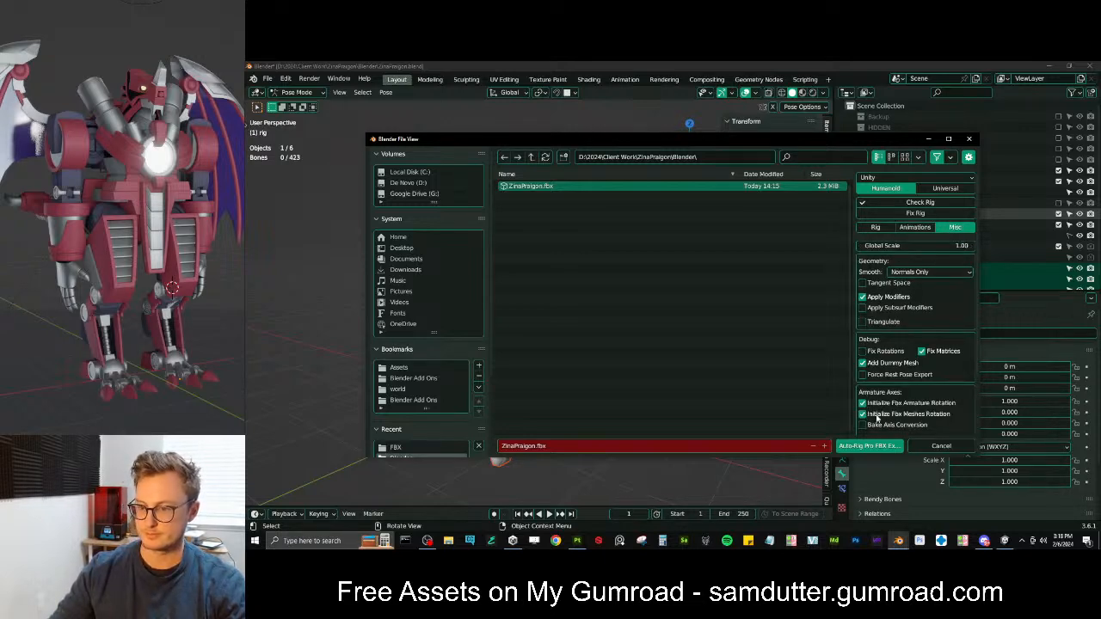
# Export the character as ZinaPraigon.fbx to the Blender project folder and save the file
pyautogui.click(892, 447)
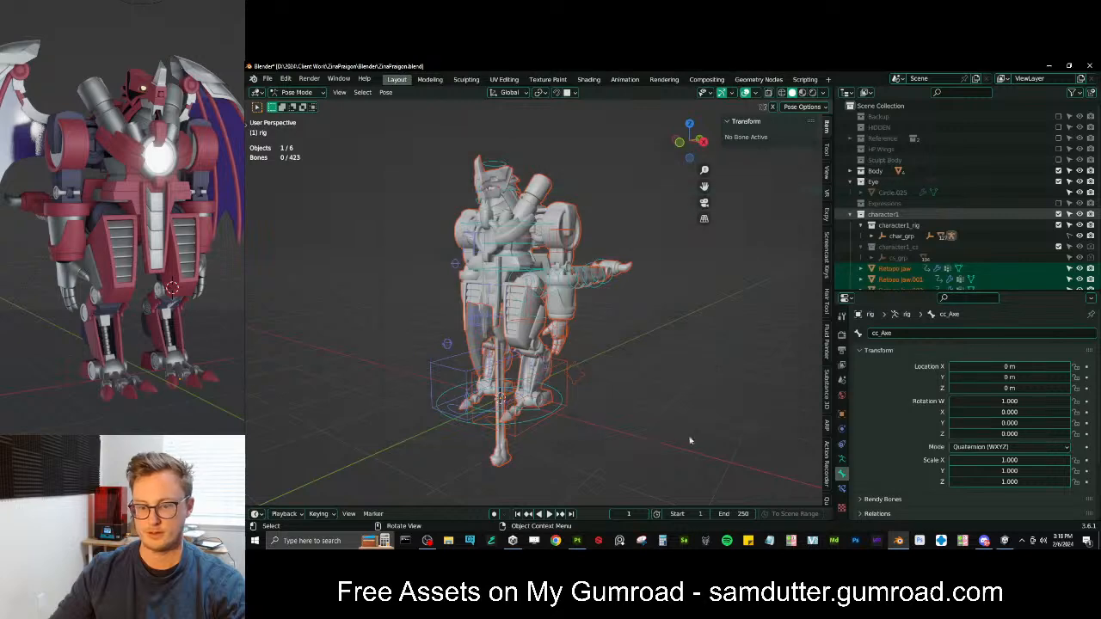
pyautogui.click(577, 541)
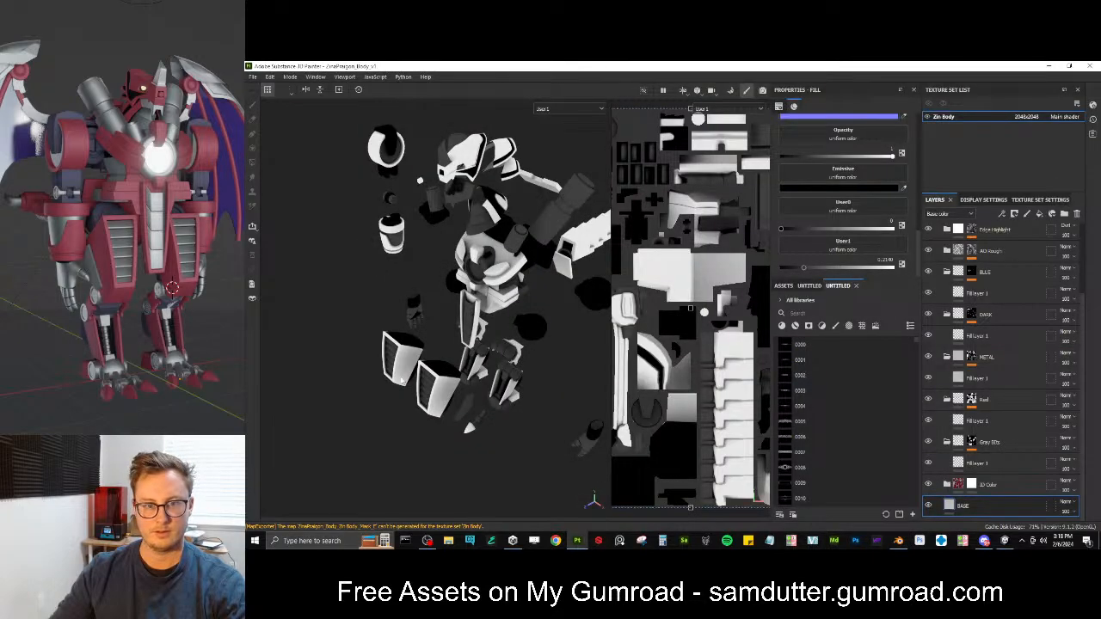
pyautogui.click(897, 540)
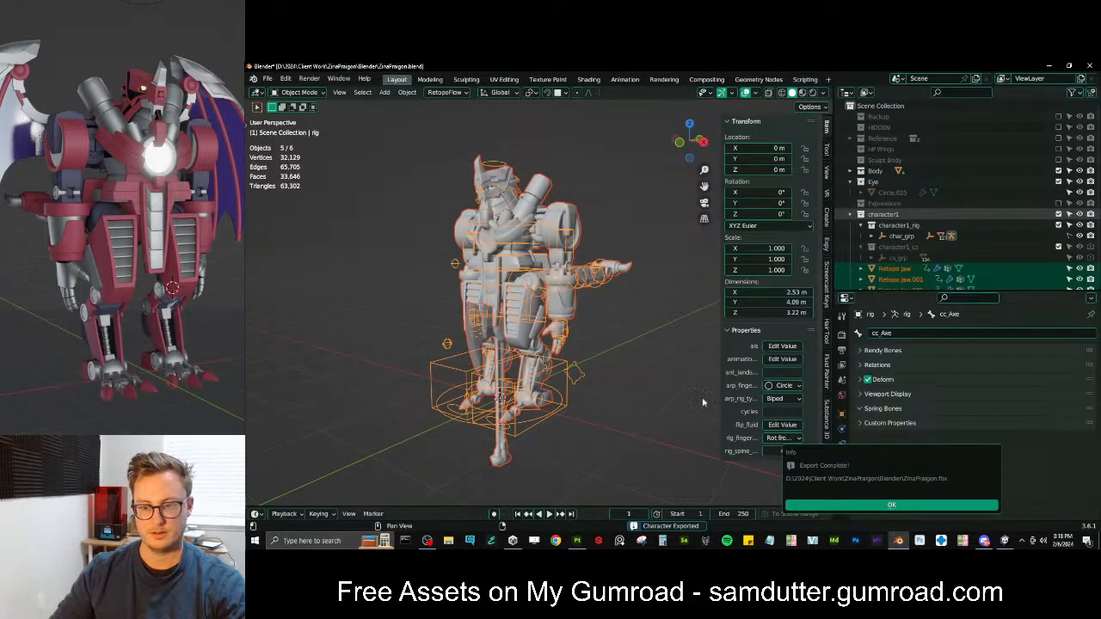
pyautogui.click(912, 505)
pyautogui.hotkey('ctrl', 's')
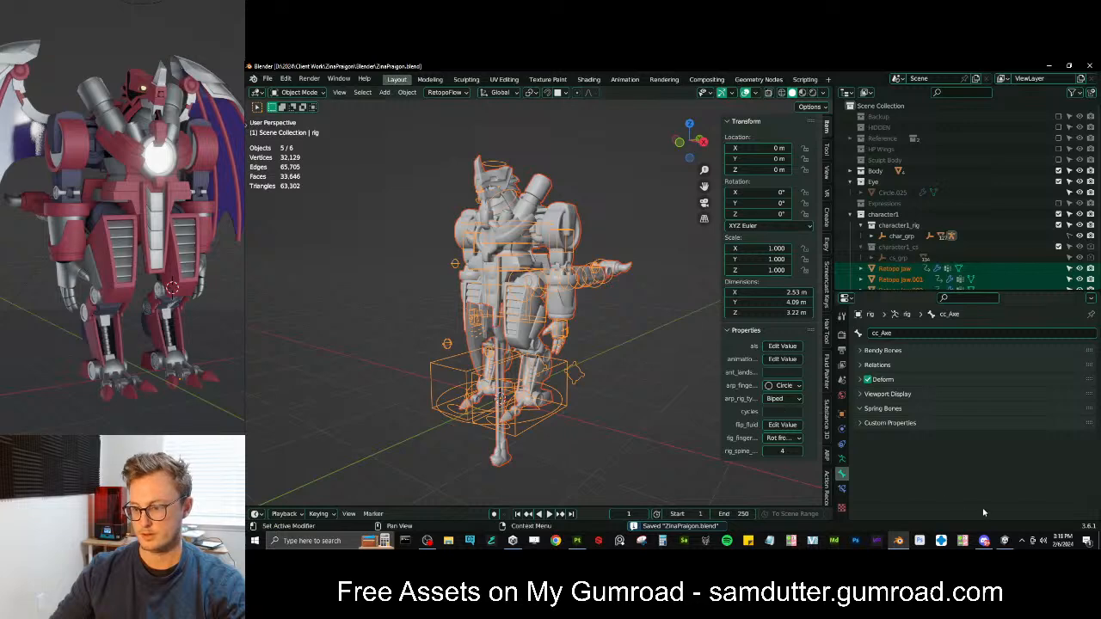
# Check the avatar scene in Unity, return to Blender and export the character over ZinaPraigon.fbx in the Unity project's FBX folder
pyautogui.click(1002, 540)
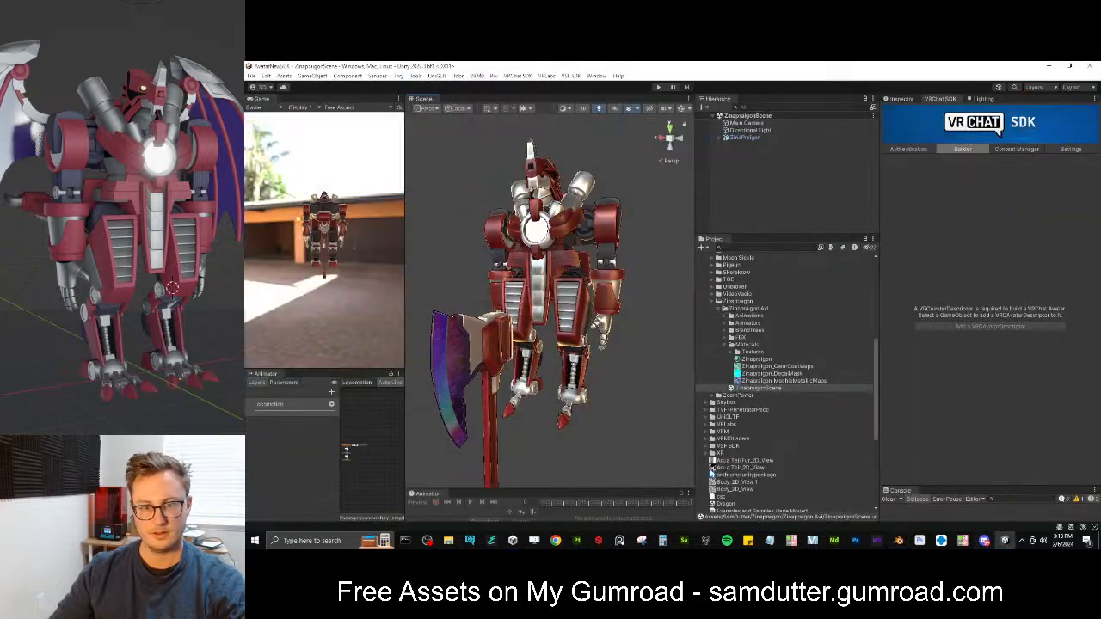
pyautogui.hotkey('alt', 'Tab')
pyautogui.hotkey('alt', 'Tab')
pyautogui.hotkey('alt', 'Tab')
pyautogui.rightClick(607, 312)
pyautogui.click(612, 312)
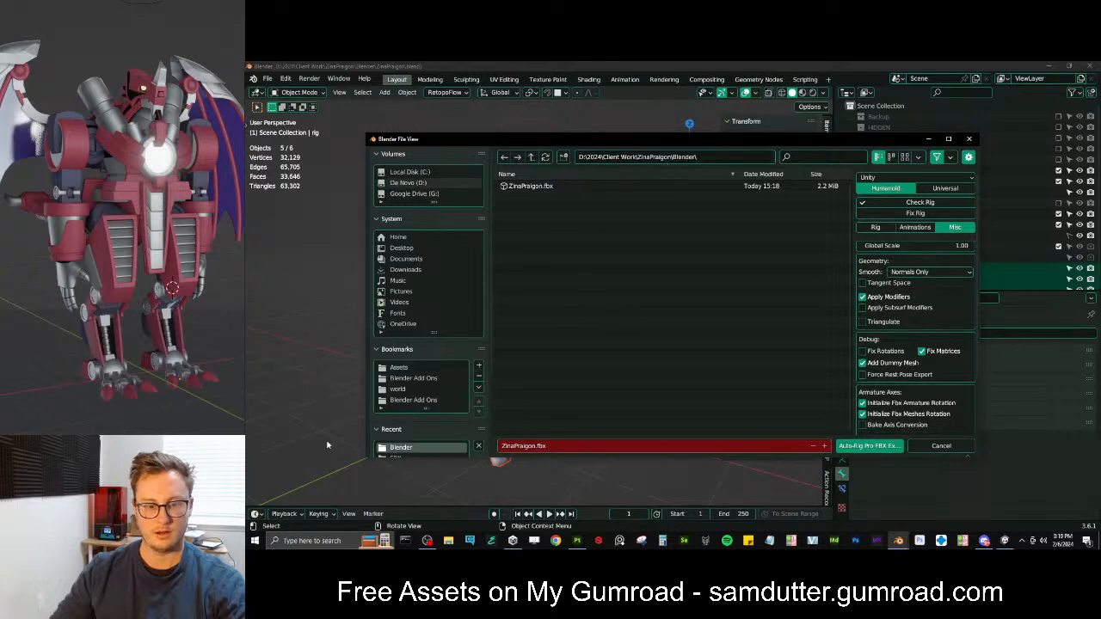
pyautogui.scroll(-4, 452, 382)
pyautogui.click(418, 352)
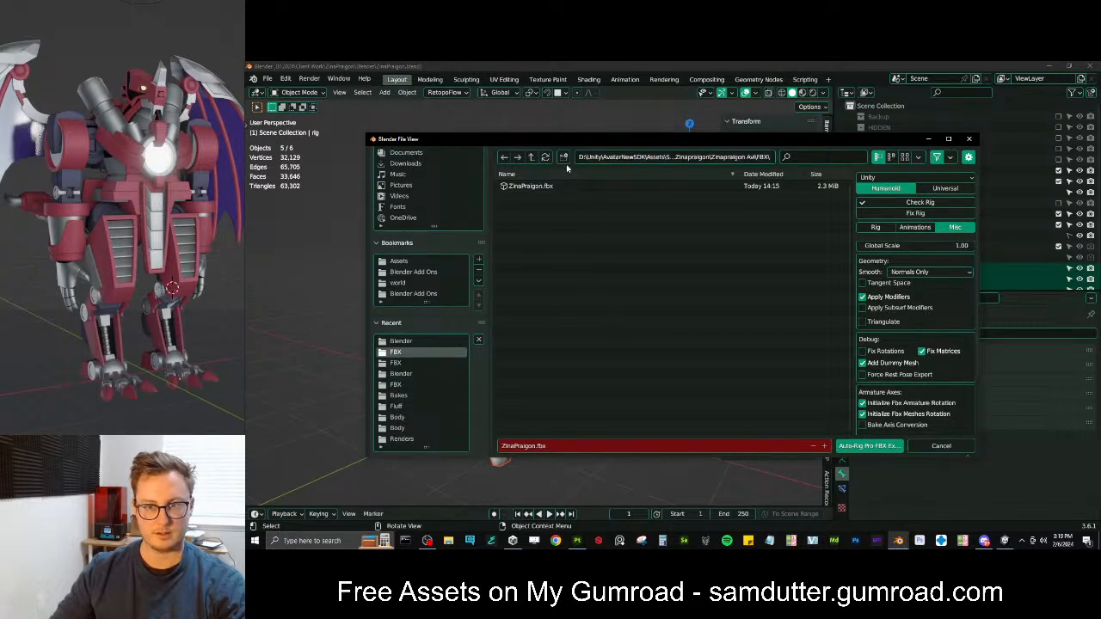
pyautogui.click(575, 185)
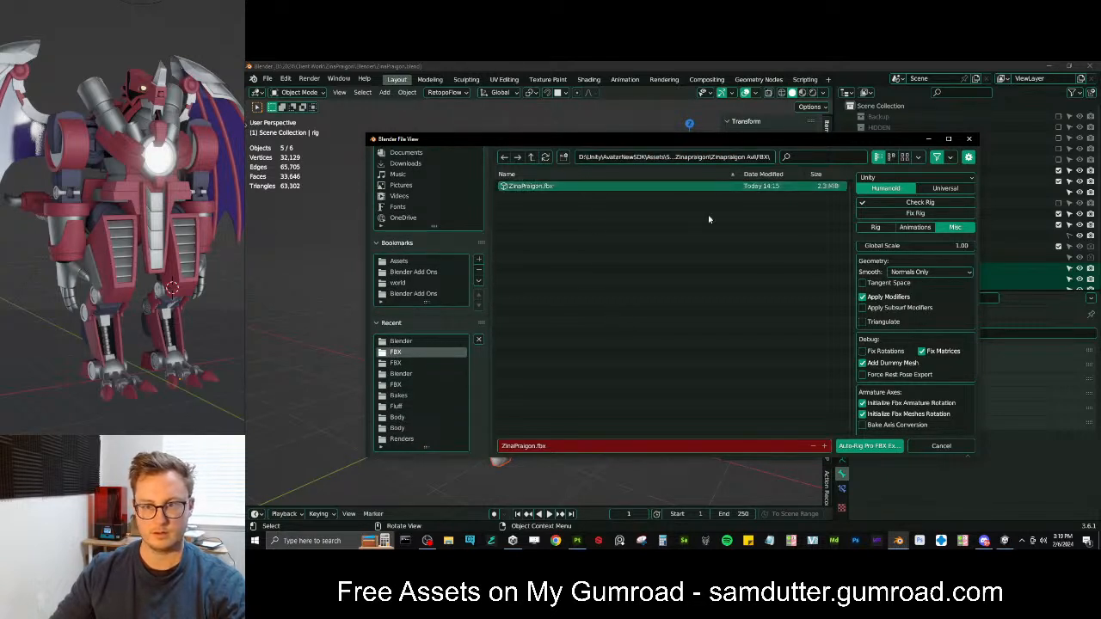
pyautogui.click(870, 445)
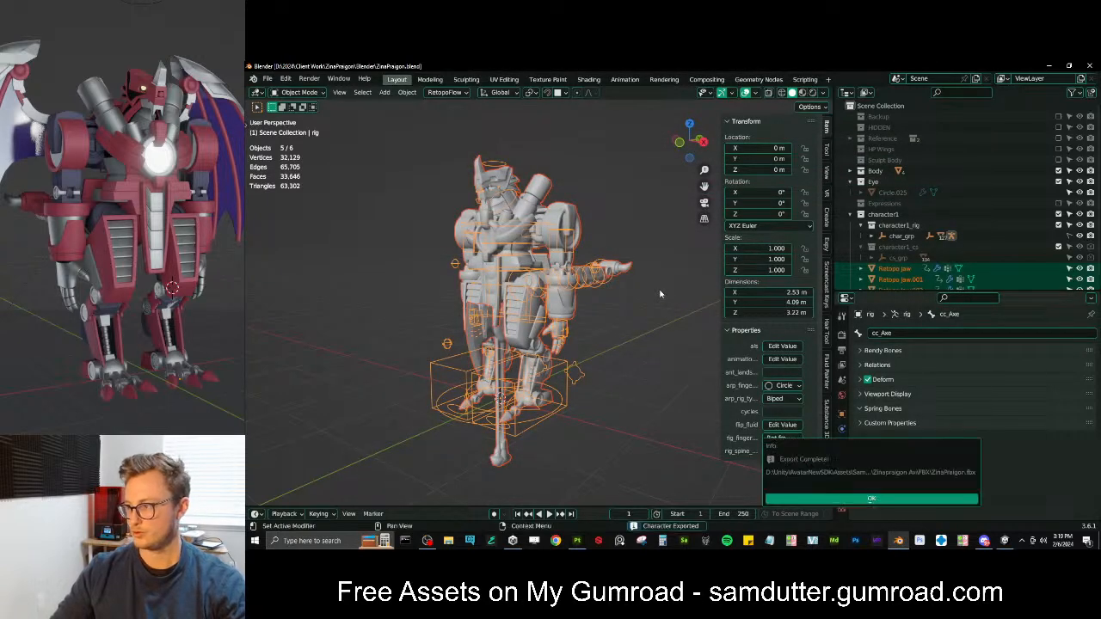
# Dismiss the export message, deselect all objects and save the Blender file
pyautogui.click(893, 500)
pyautogui.click(591, 334)
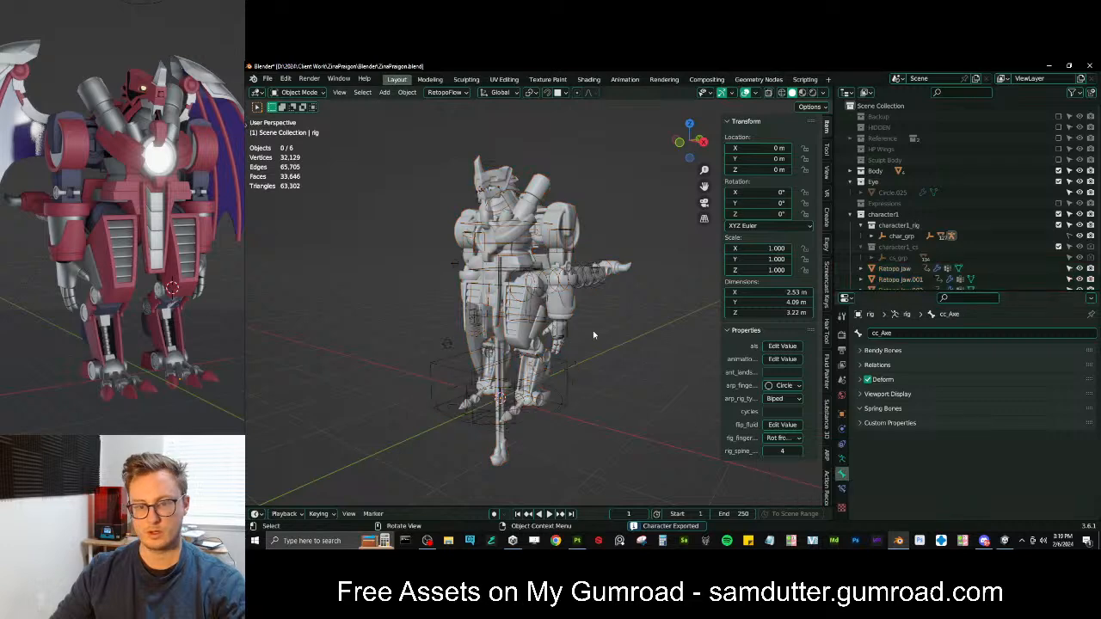
pyautogui.hotkey('ctrl', 's')
# Switch to Unity, view the updated avatar from the front and select the ZinaPraigon model in the FBX folder
pyautogui.hotkey('alt', 'Tab')
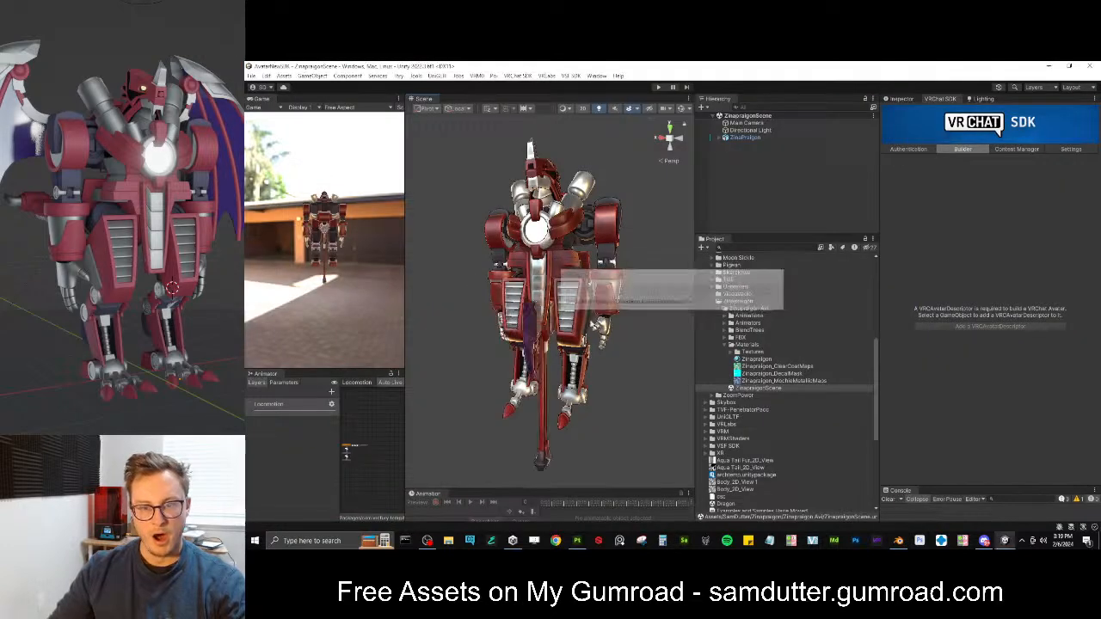
pyautogui.keyDown('alt'); pyautogui.moveTo(513, 328); pyautogui.dragTo(593, 351); pyautogui.keyUp('alt')
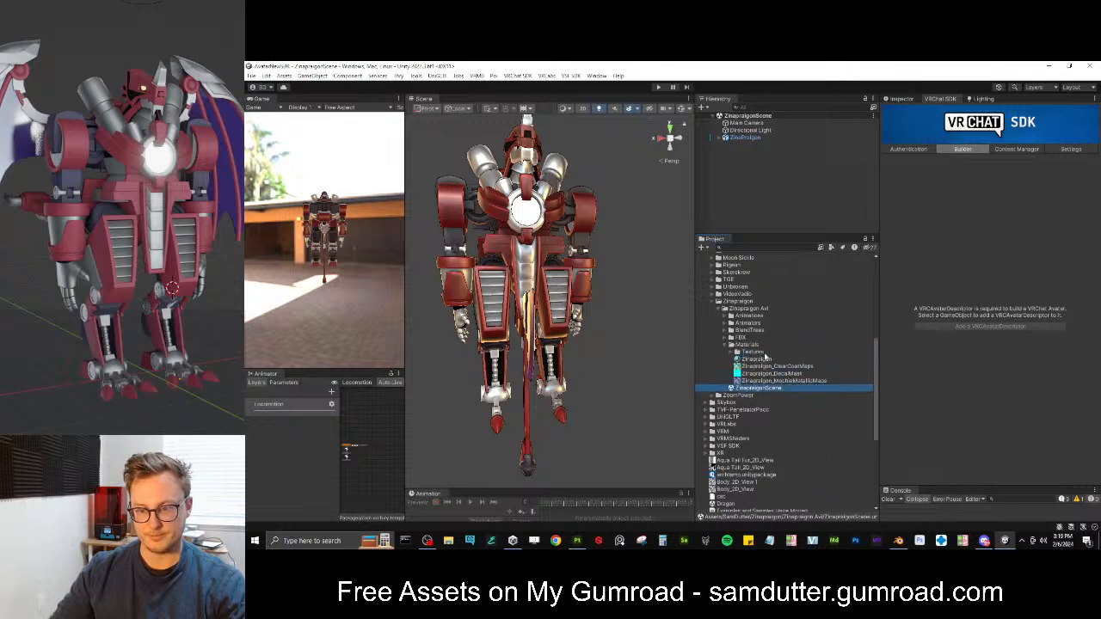
pyautogui.click(758, 358)
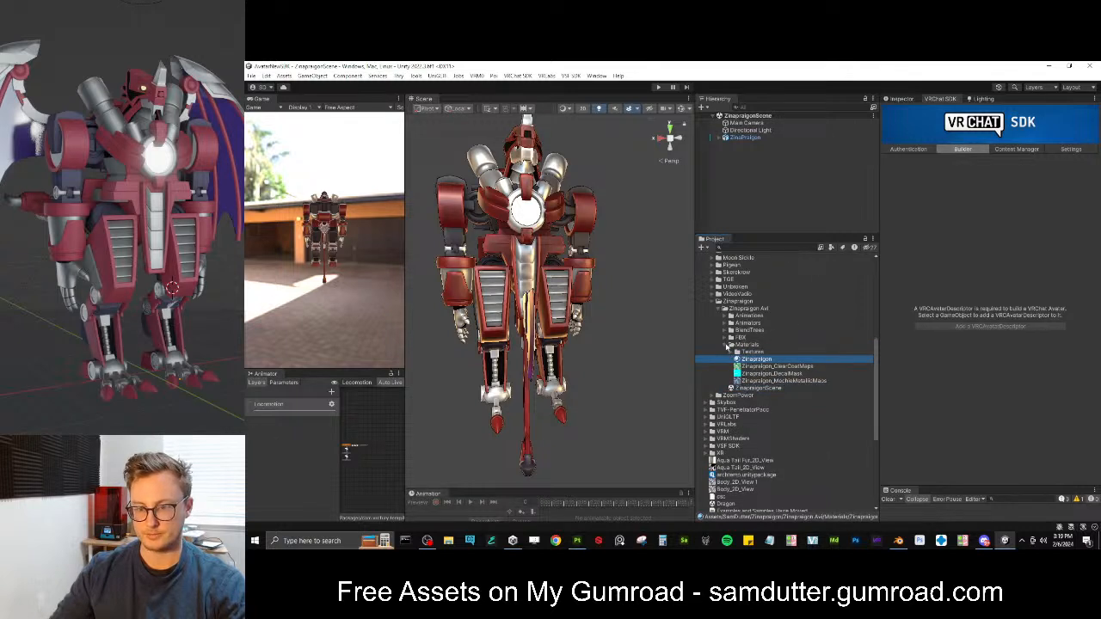
pyautogui.click(728, 345)
pyautogui.click(725, 338)
pyautogui.click(757, 344)
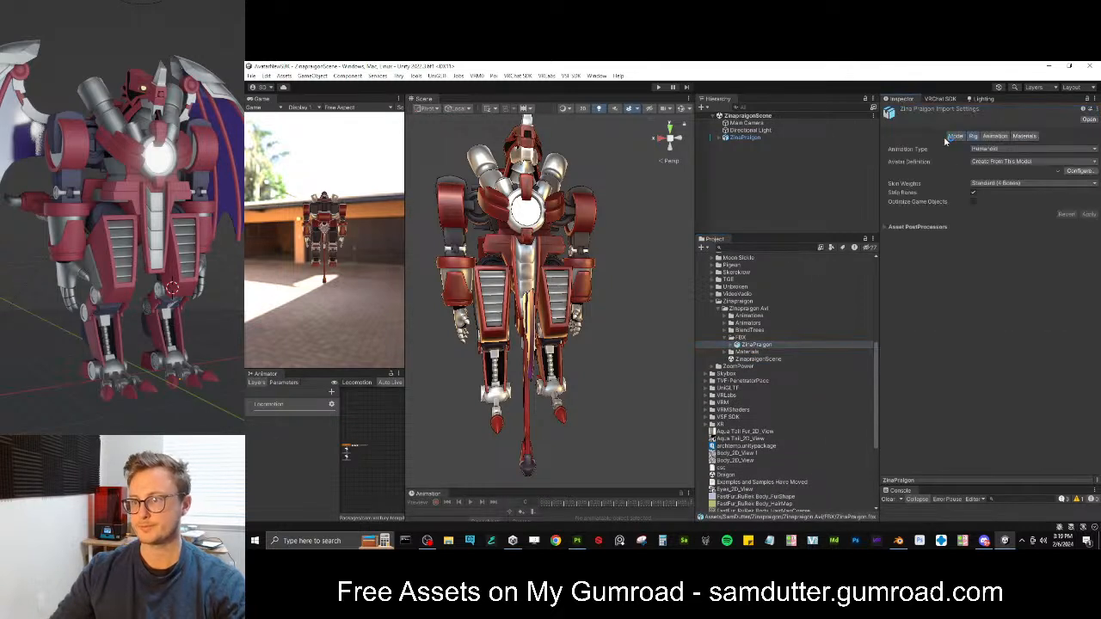
# Open the avatar configuration from the model's rig settings and clear the Jaw bone mapping on the head
pyautogui.click(957, 136)
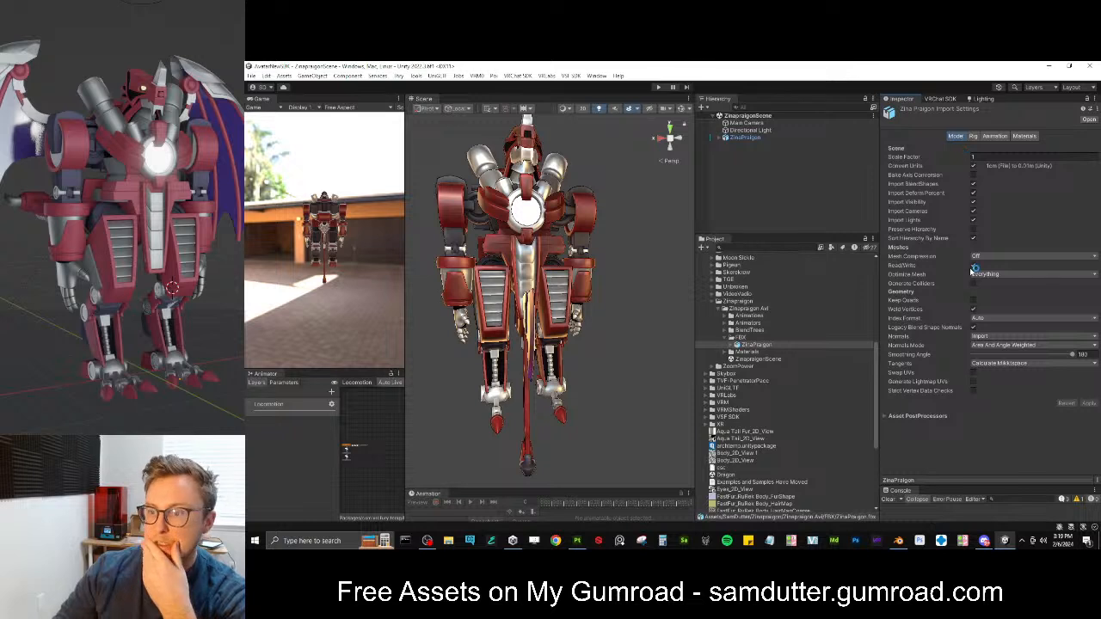
pyautogui.click(974, 135)
pyautogui.click(1070, 172)
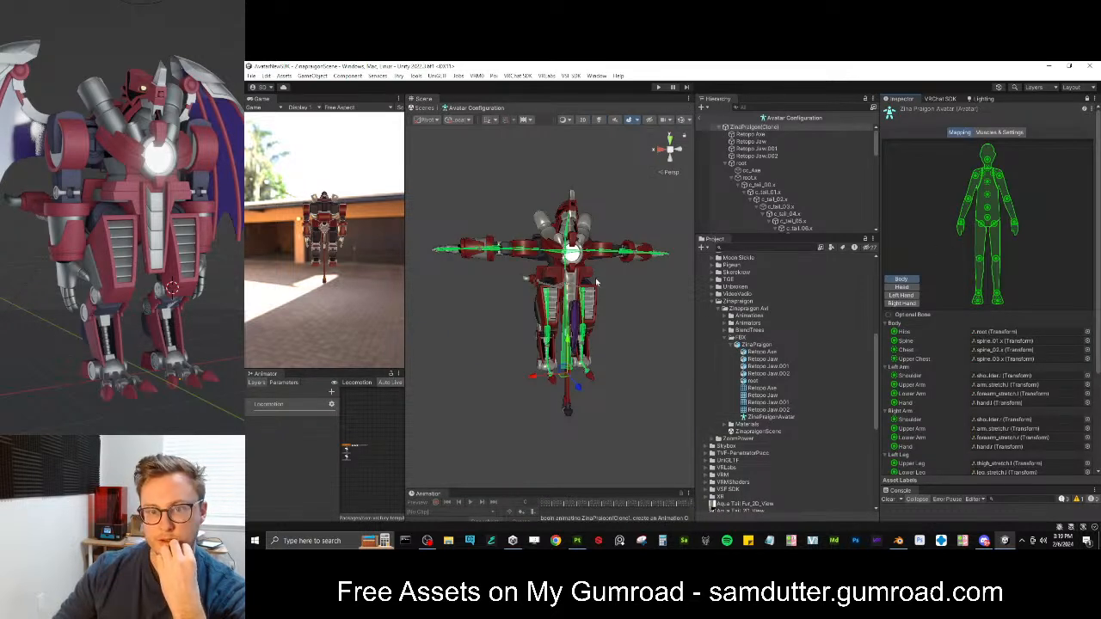
pyautogui.scroll(1, 585, 282)
pyautogui.click(911, 290)
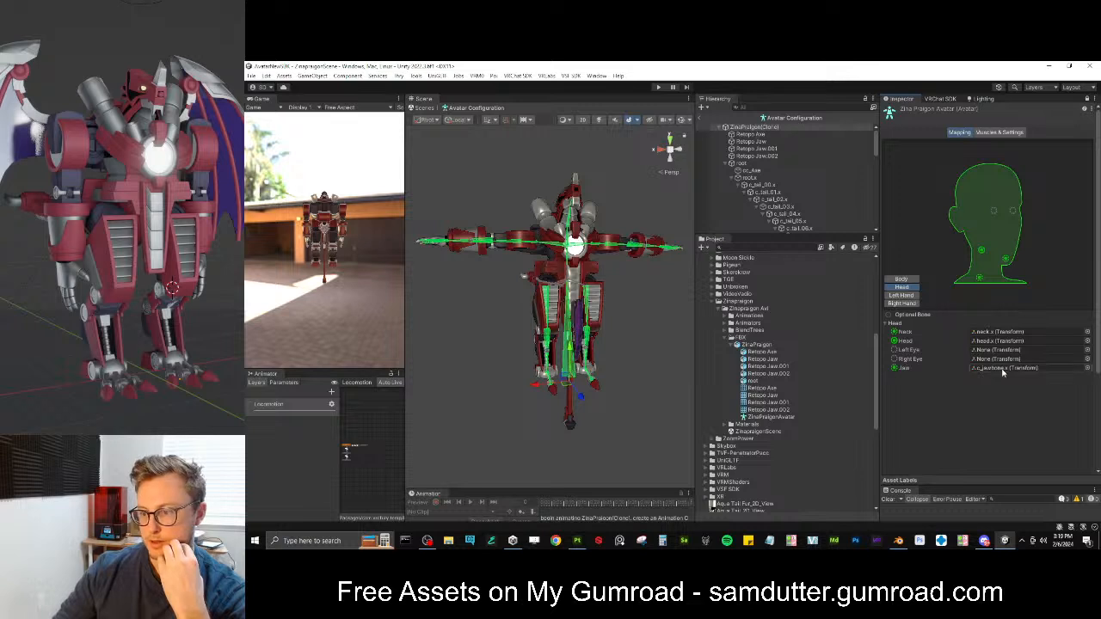
pyautogui.click(998, 368)
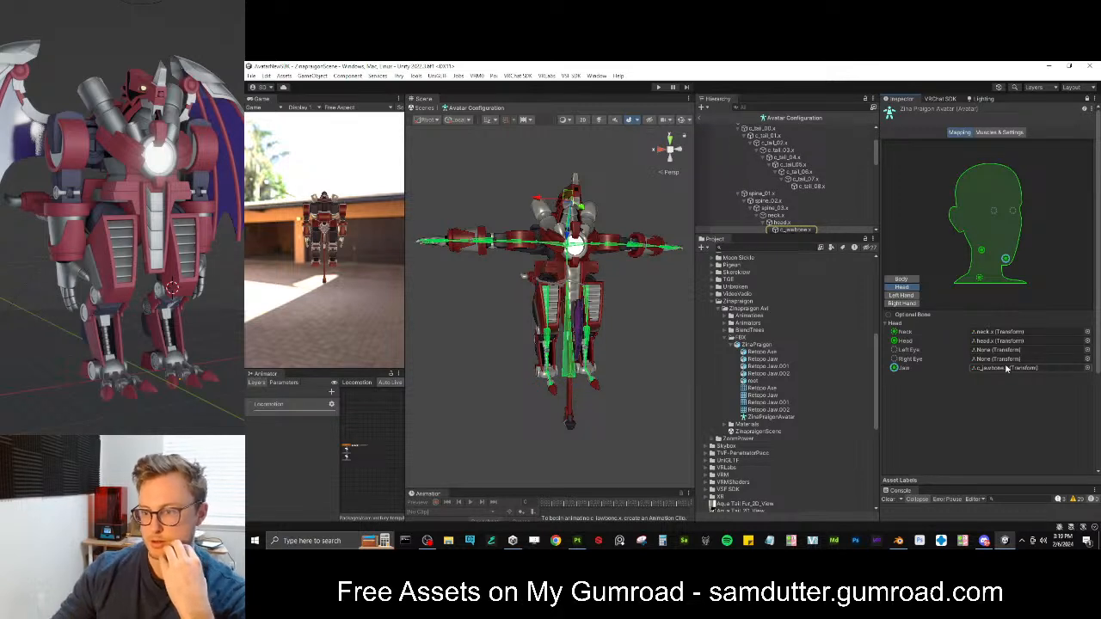
pyautogui.press('Delete')
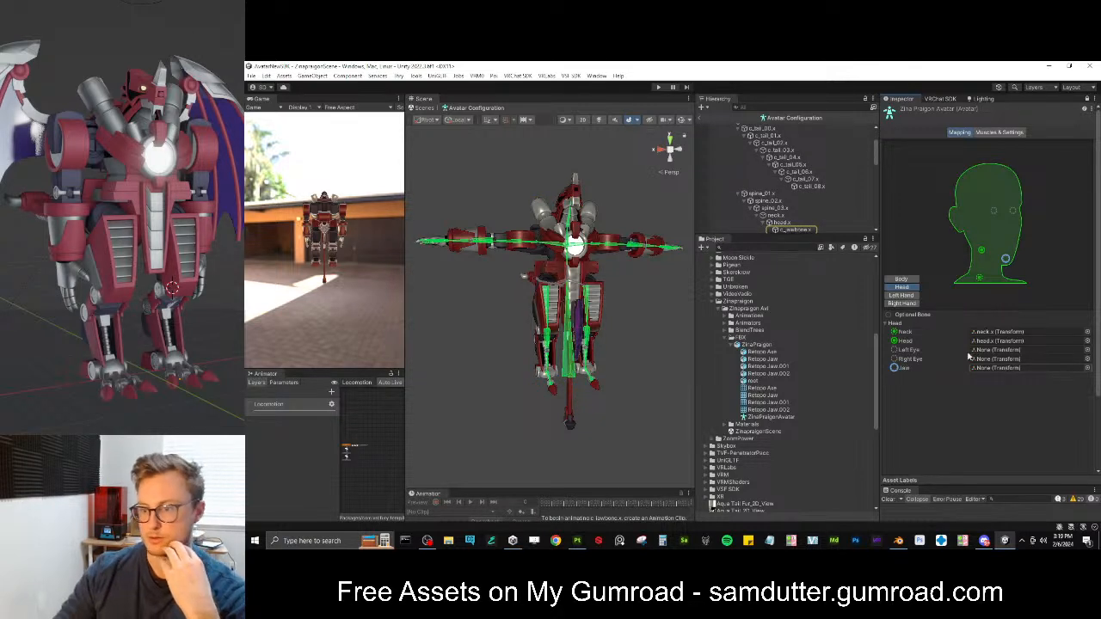
# Reset the pose in the avatar's body mapping, enforce the T-Pose and apply the changed import settings
pyautogui.click(897, 280)
pyautogui.scroll(-3, 983, 286)
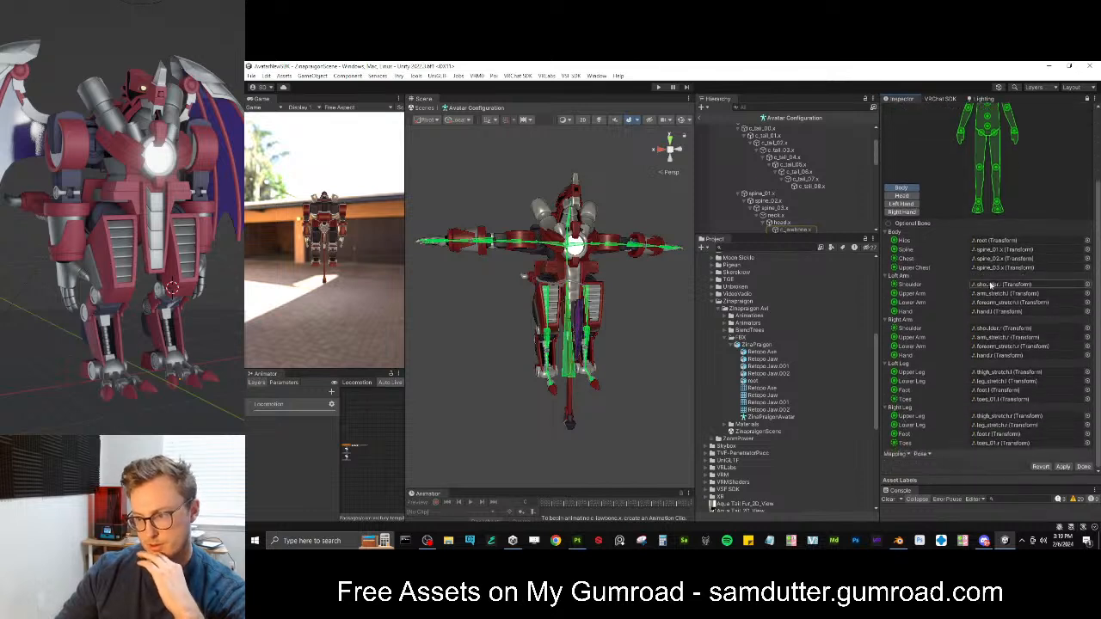
pyautogui.click(923, 454)
pyautogui.click(933, 466)
pyautogui.click(924, 455)
pyautogui.click(933, 475)
pyautogui.click(923, 454)
pyautogui.click(946, 484)
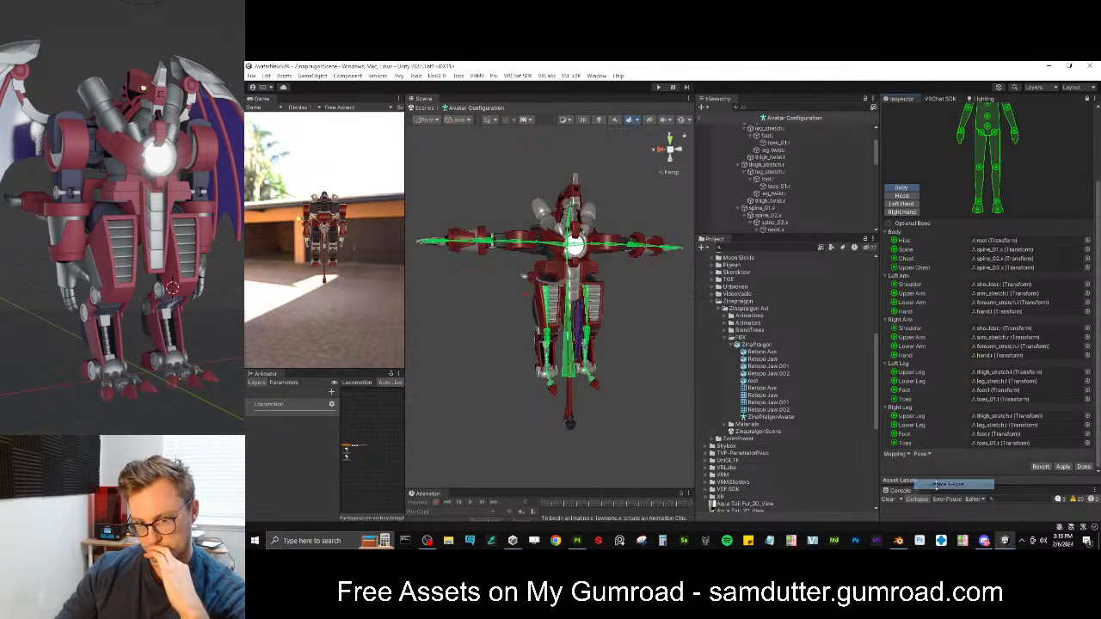
pyautogui.click(1082, 467)
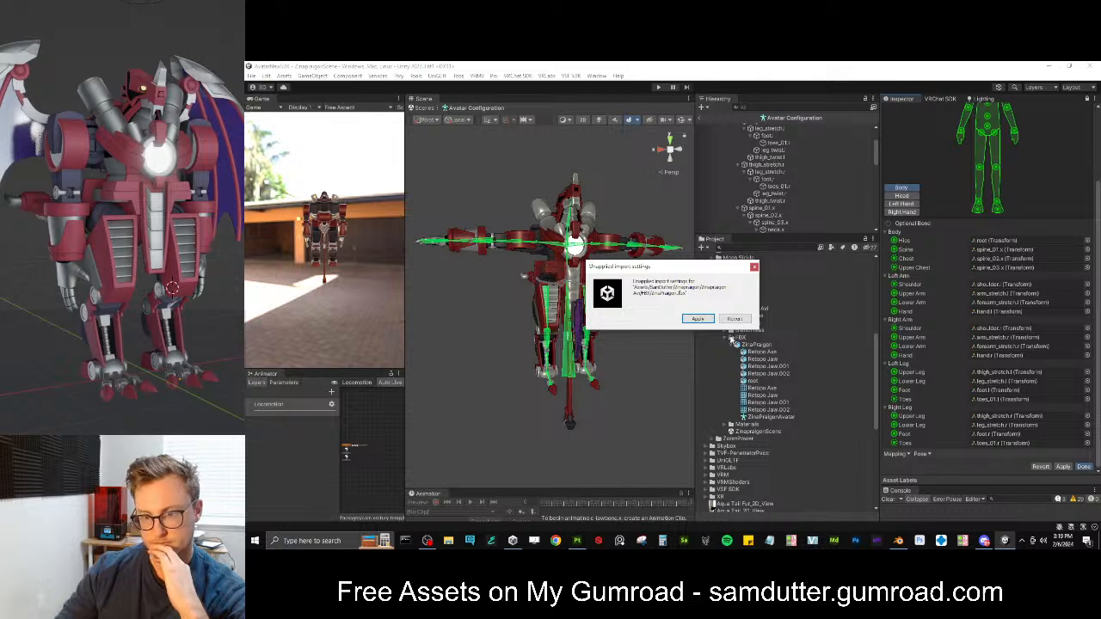
pyautogui.click(699, 319)
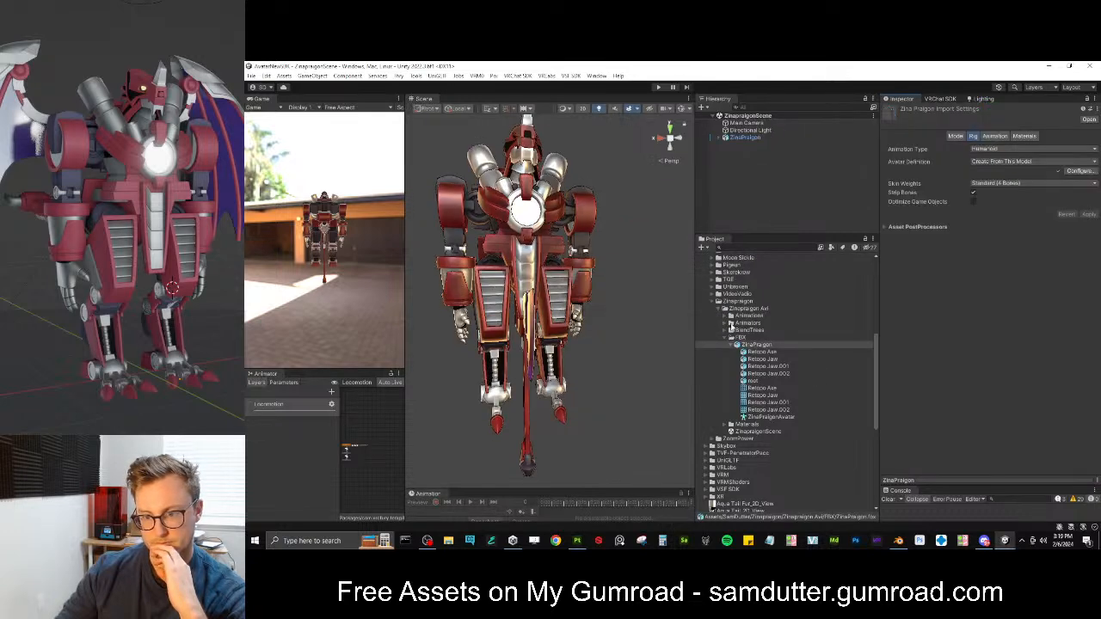
# Open the model's avatar configuration and preview the Open Close muscle group, viewing the bent robot from the side
pyautogui.click(1081, 172)
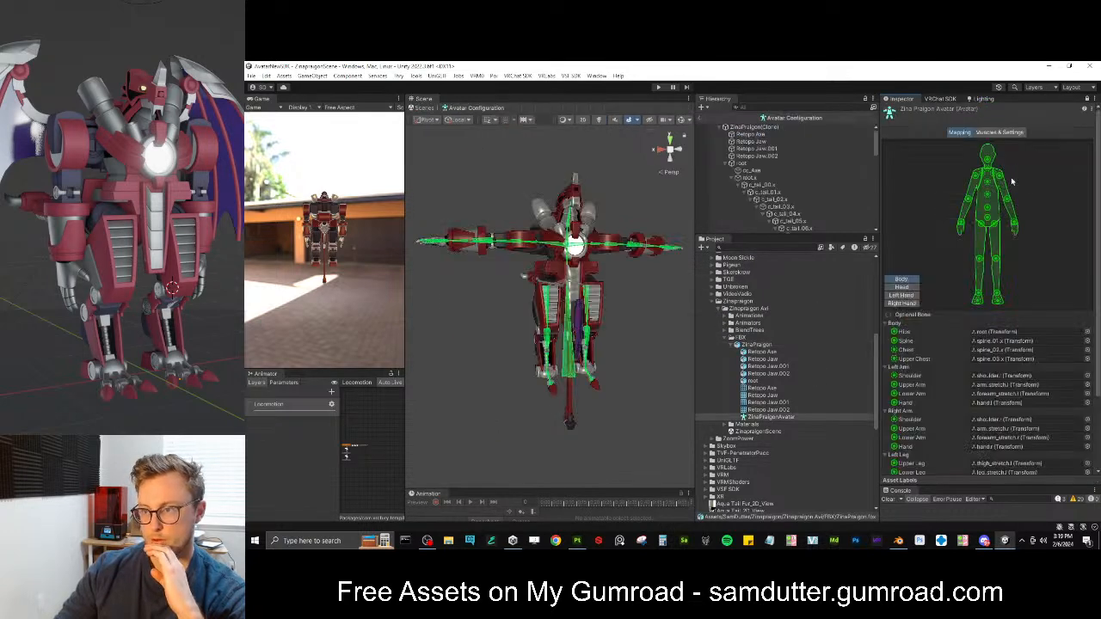
pyautogui.click(1000, 133)
pyautogui.moveTo(909, 167)
pyautogui.mouseDown()
pyautogui.moveTo(894, 162)
pyautogui.moveTo(906, 150)
pyautogui.moveTo(884, 148)
pyautogui.moveTo(910, 157)
pyautogui.mouseUp()
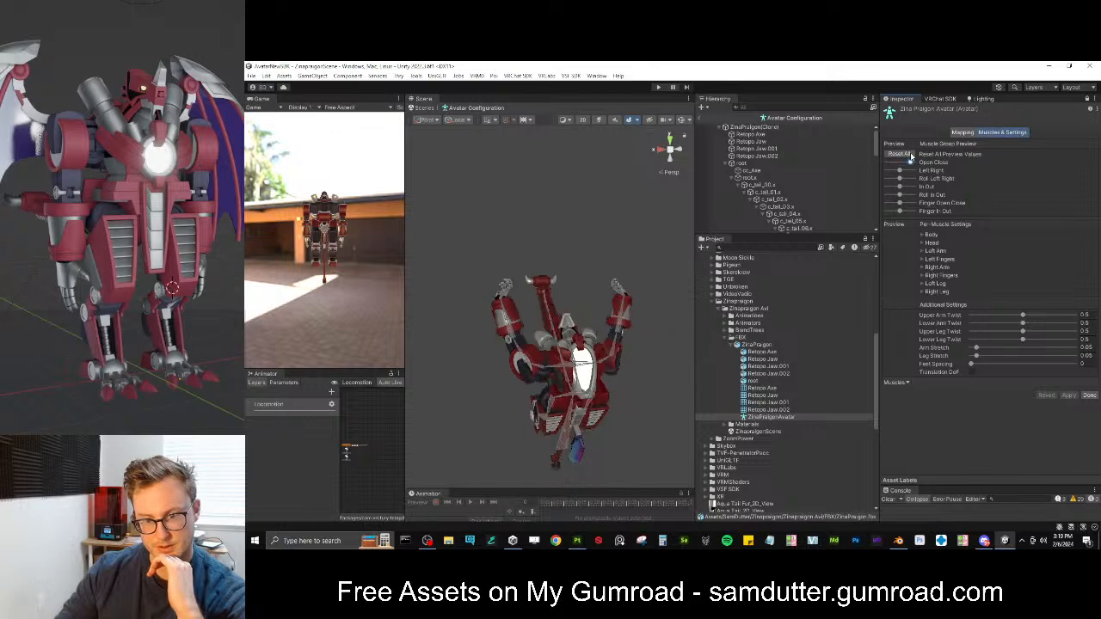
pyautogui.moveTo(560, 381); pyautogui.dragTo(498, 283, button='middle')
pyautogui.keyDown('alt'); pyautogui.moveTo(498, 283); pyautogui.dragTo(623, 301); pyautogui.keyUp('alt')
pyautogui.moveTo(623, 301); pyautogui.dragTo(585, 317, button='middle')
pyautogui.scroll(4, 594, 279)
pyautogui.keyDown('alt'); pyautogui.moveTo(595, 278); pyautogui.dragTo(526, 293); pyautogui.keyUp('alt')
# Reset the muscle preview, test the Left Right group, reset all preview values and leave the avatar configuration
pyautogui.click(903, 155)
pyautogui.moveTo(899, 171); pyautogui.dragTo(883, 140)
pyautogui.click(910, 156)
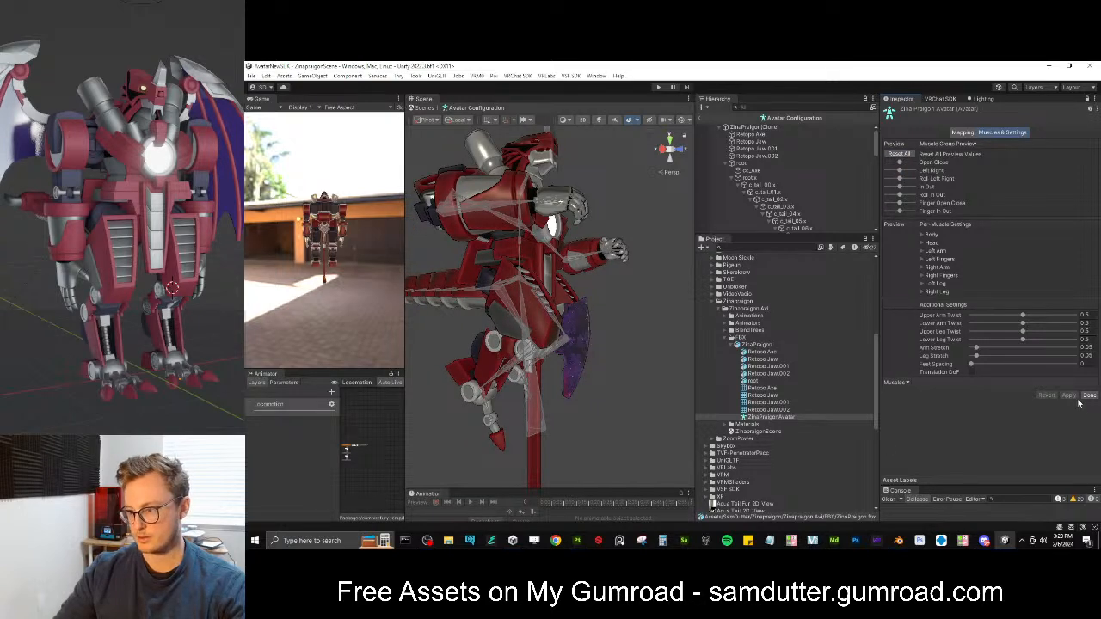
pyautogui.click(1089, 395)
# Switch to Blender, select the rig together with the Retopo Jaw mesh and enter Weight Paint mode
pyautogui.click(898, 540)
pyautogui.moveTo(676, 361); pyautogui.dragTo(594, 339, button='middle')
pyautogui.scroll(2, 550, 215)
pyautogui.click(547, 187)
pyautogui.scroll(-2, 576, 284)
pyautogui.keyDown('shift'); pyautogui.click(564, 231); pyautogui.keyUp('shift')
pyautogui.hotkey('ctrl', 'Tab')
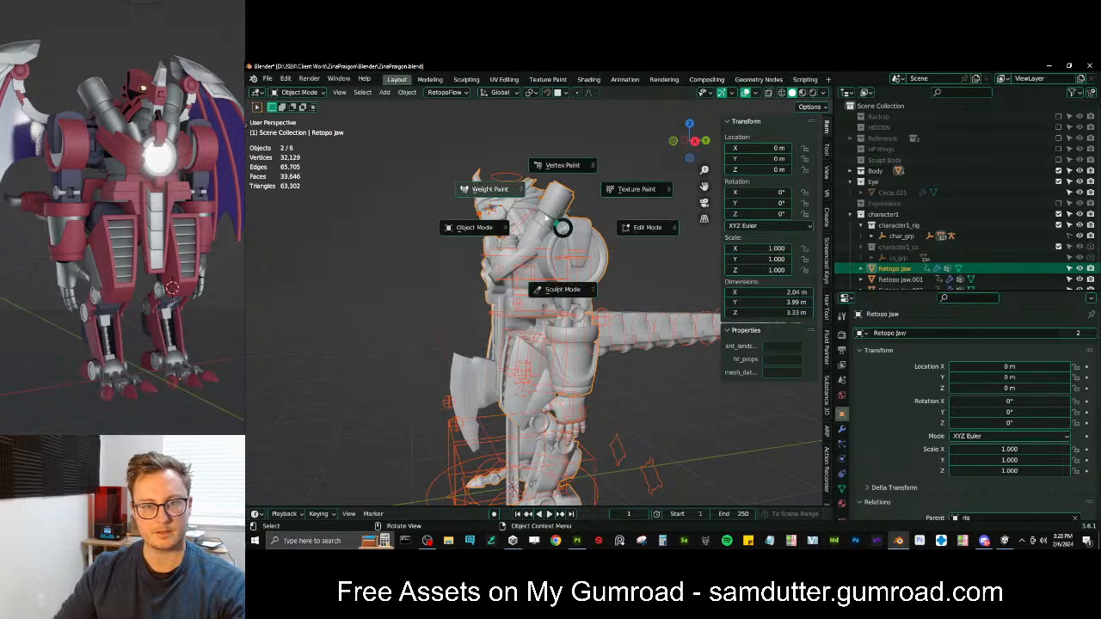
pyautogui.click(495, 189)
# Make the armature's last bone layer visible alongside the first and display the spine_02.x weights
pyautogui.scroll(3, 482, 224)
pyautogui.moveTo(439, 262); pyautogui.dragTo(519, 260, button='middle')
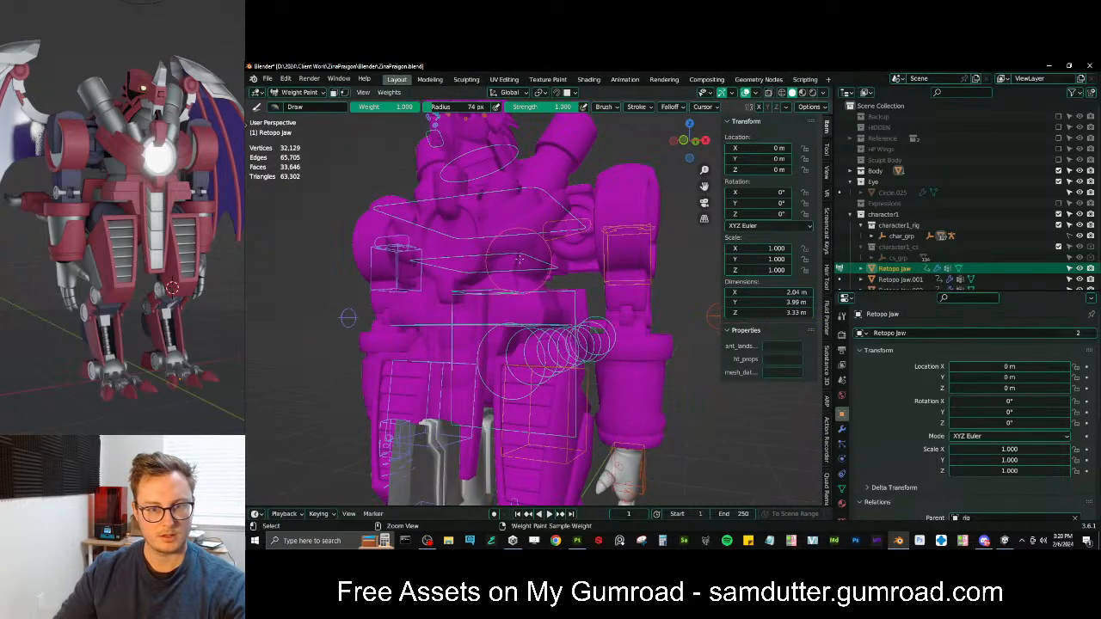
pyautogui.hotkey('shift', 'm')
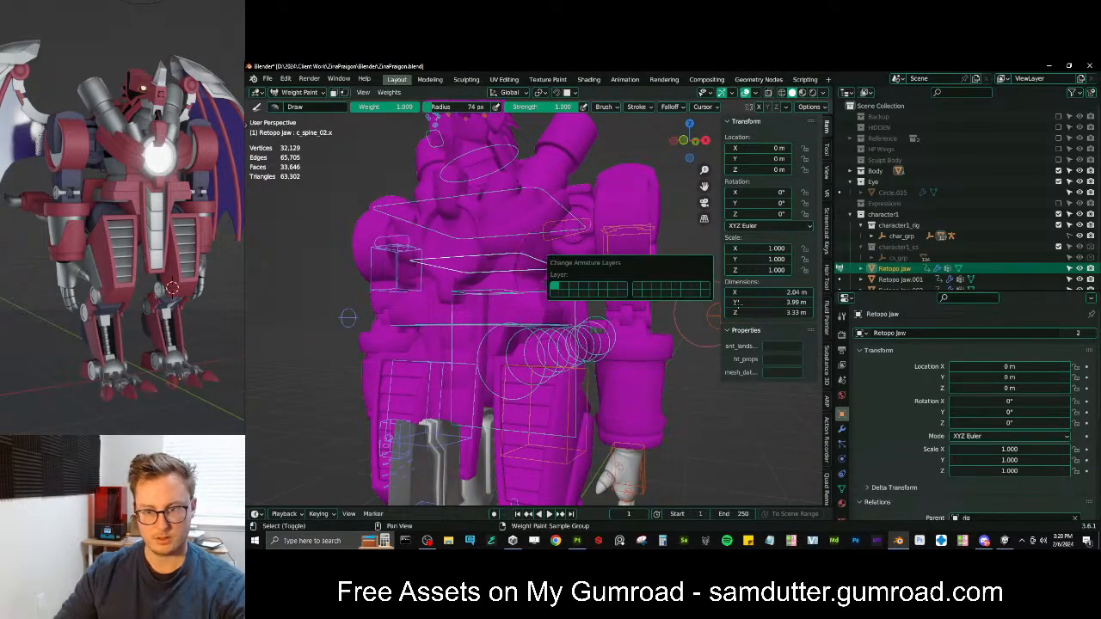
pyautogui.keyDown('shift'); pyautogui.click(708, 295); pyautogui.keyUp('shift')
pyautogui.moveTo(514, 269)
pyautogui.keyDown('shift'); pyautogui.mouseDown(button='middle')
pyautogui.moveTo(539, 293)
pyautogui.moveTo(533, 280)
pyautogui.mouseUp(button='middle'); pyautogui.keyUp('shift')
pyautogui.keyDown('ctrl'); pyautogui.click(520, 294); pyautogui.keyUp('ctrl')
pyautogui.keyDown('shift'); pyautogui.moveTo(535, 280); pyautogui.dragTo(418, 360, button='middle'); pyautogui.keyUp('shift')
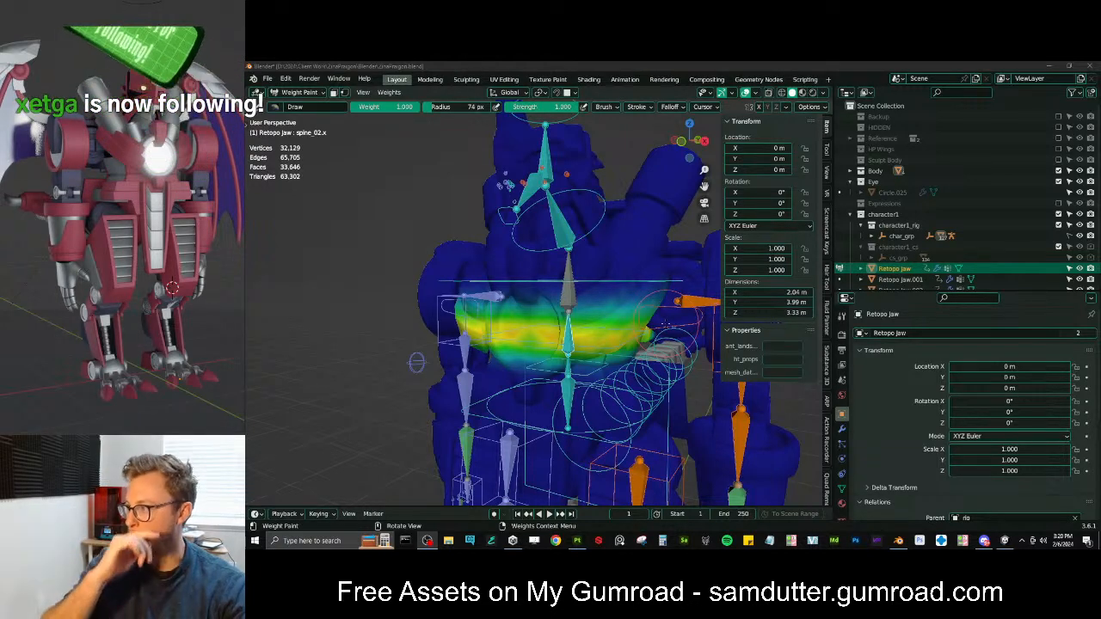
# Select the linked chest armour geometry in Edit Mode from the right orthographic view and return to Weight Paint mode
pyautogui.scroll(5, 602, 301)
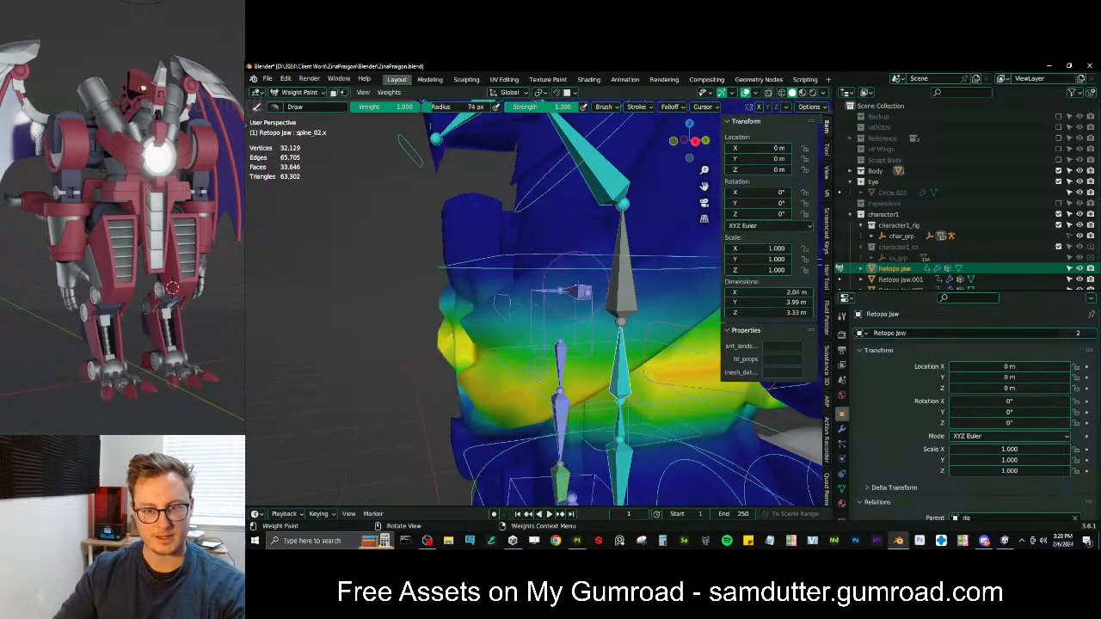
pyautogui.scroll(-4, 600, 298)
pyautogui.press('KP_3')
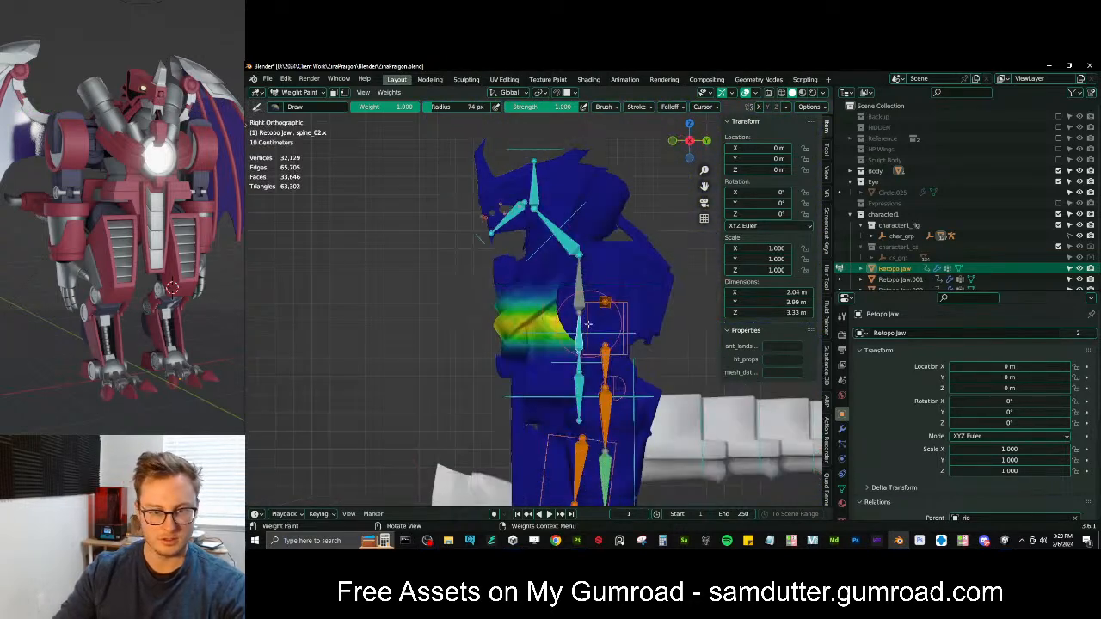
pyautogui.press('Tab')
pyautogui.press('l')
pyautogui.scroll(3, 537, 317)
pyautogui.press('Tab')
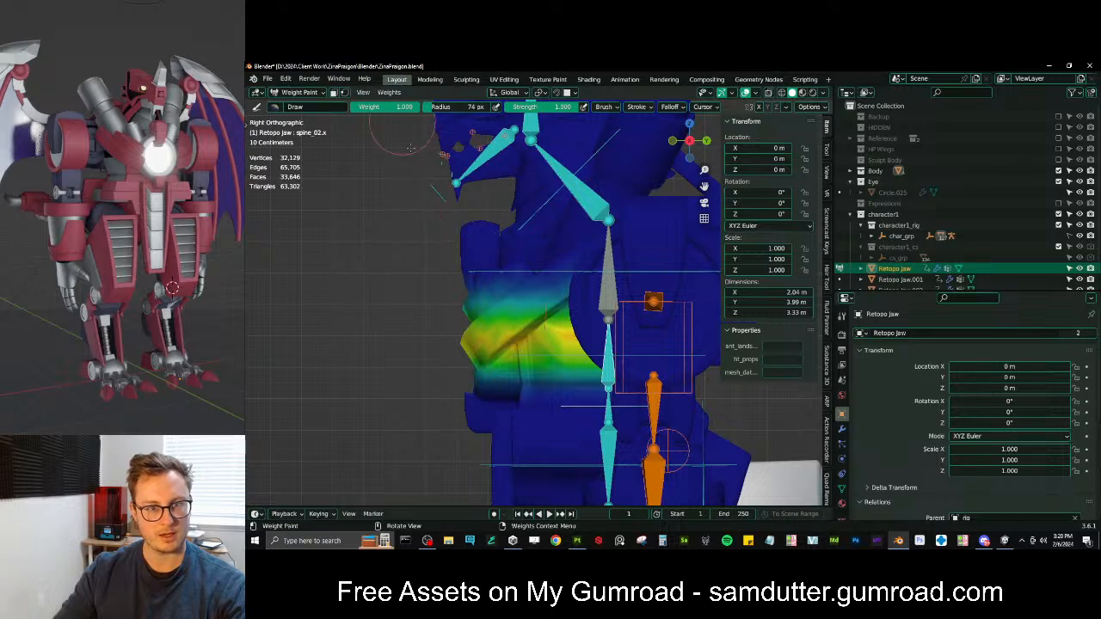
# Compare the spine_03.x and spine_02.x weights and try an unmasked weight gradient across the chest for spine_02.x
pyautogui.keyDown('ctrl'); pyautogui.click(611, 293); pyautogui.keyUp('ctrl')
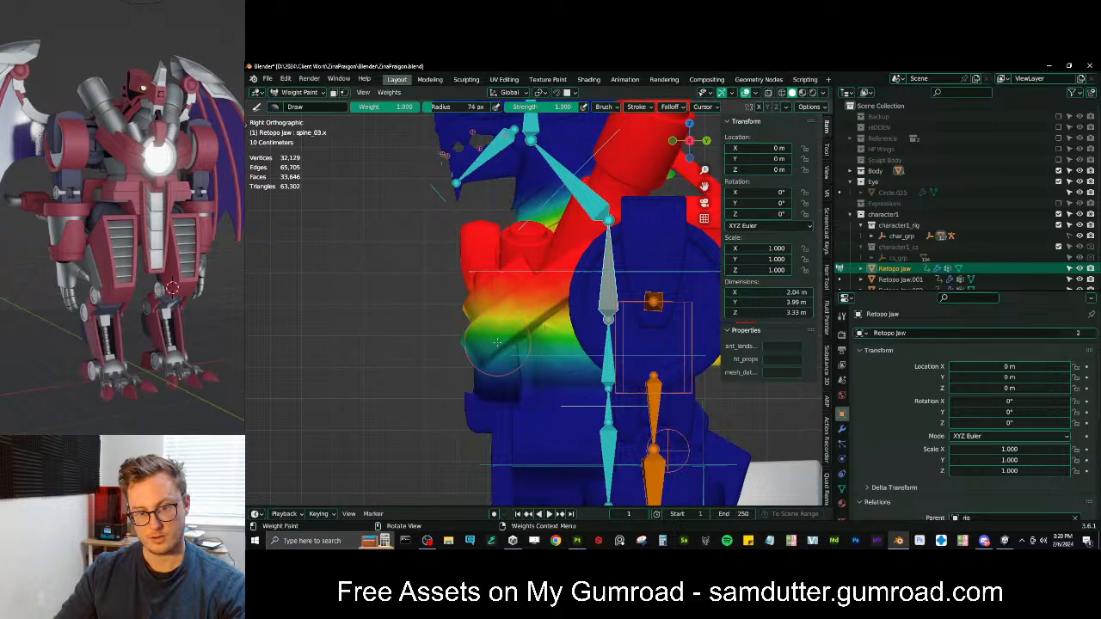
pyautogui.keyDown('ctrl'); pyautogui.click(609, 331); pyautogui.keyUp('ctrl')
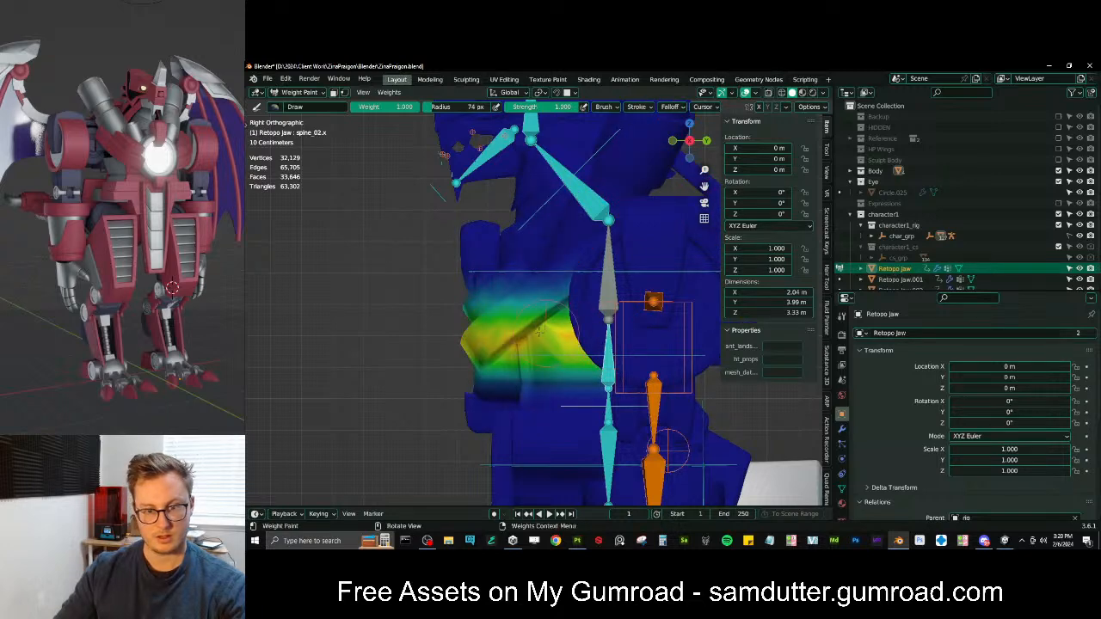
pyautogui.keyDown('alt'); pyautogui.moveTo(500, 328); pyautogui.dragTo(596, 311); pyautogui.keyUp('alt')
pyautogui.hotkey('ctrl', 'z')
# With the paint mask limiting changes to the chest, apply a front-to-back linear gradient to spine_02.x and fade its lower part with weight 0
pyautogui.press('q')
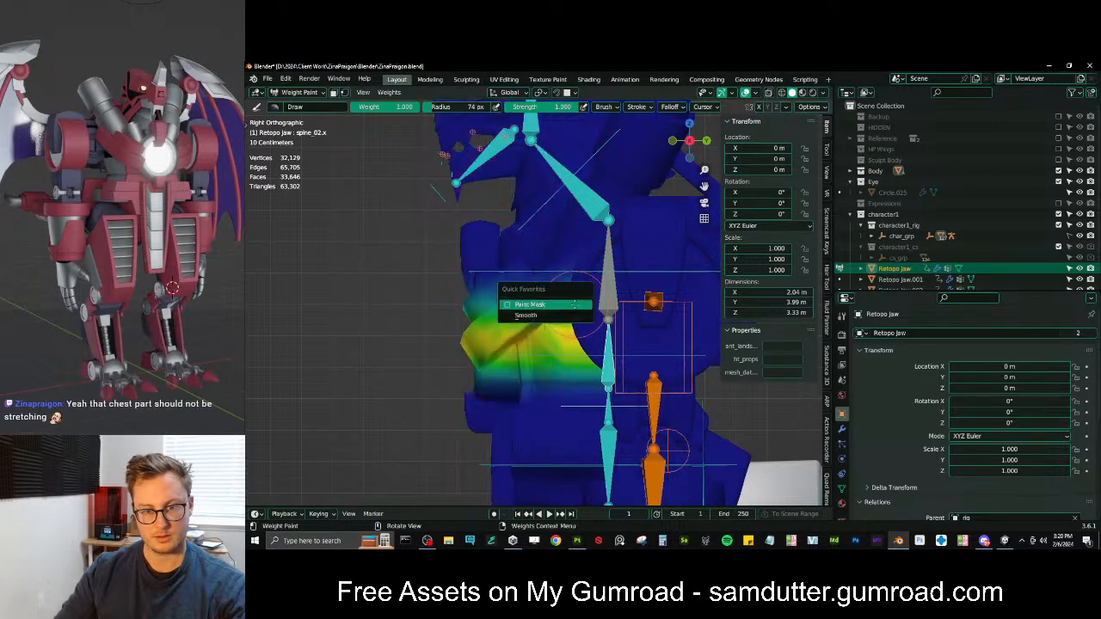
pyautogui.click(535, 305)
pyautogui.keyDown('alt'); pyautogui.moveTo(504, 326); pyautogui.dragTo(581, 322); pyautogui.keyUp('alt')
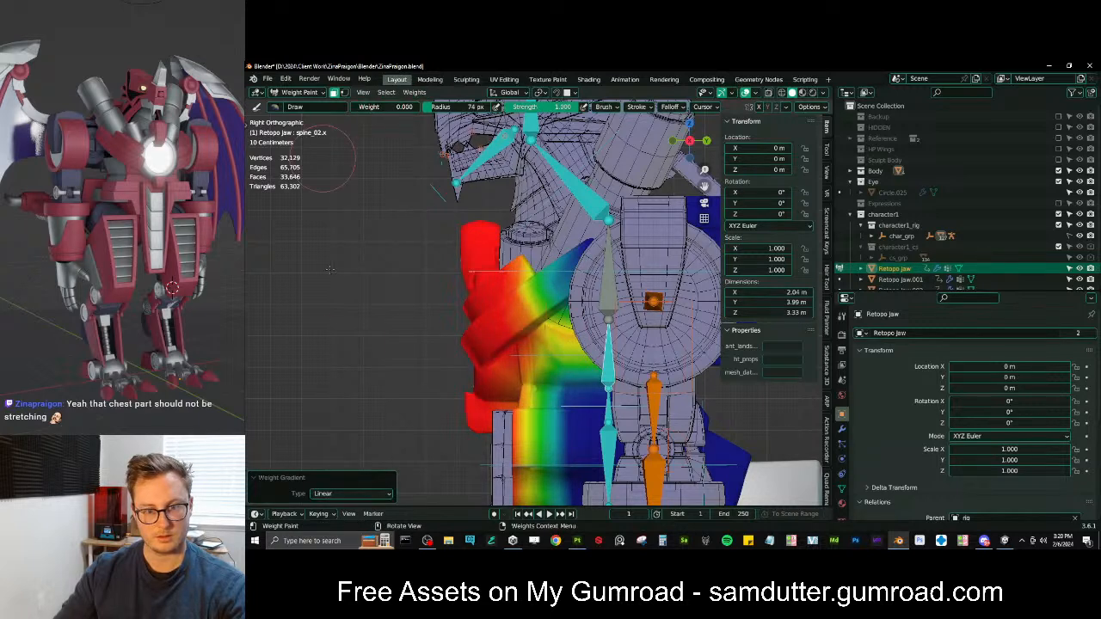
pyautogui.moveTo(516, 468)
pyautogui.mouseDown()
pyautogui.moveTo(529, 468)
pyautogui.moveTo(525, 440)
pyautogui.moveTo(490, 412)
pyautogui.mouseUp()
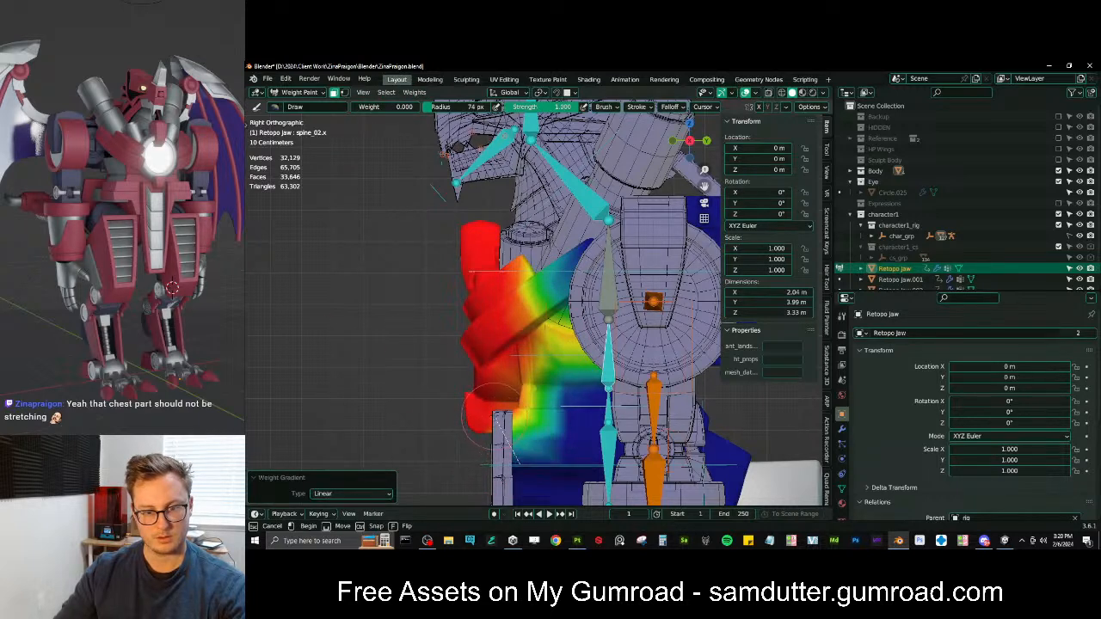
pyautogui.press('q')
pyautogui.click(606, 284)
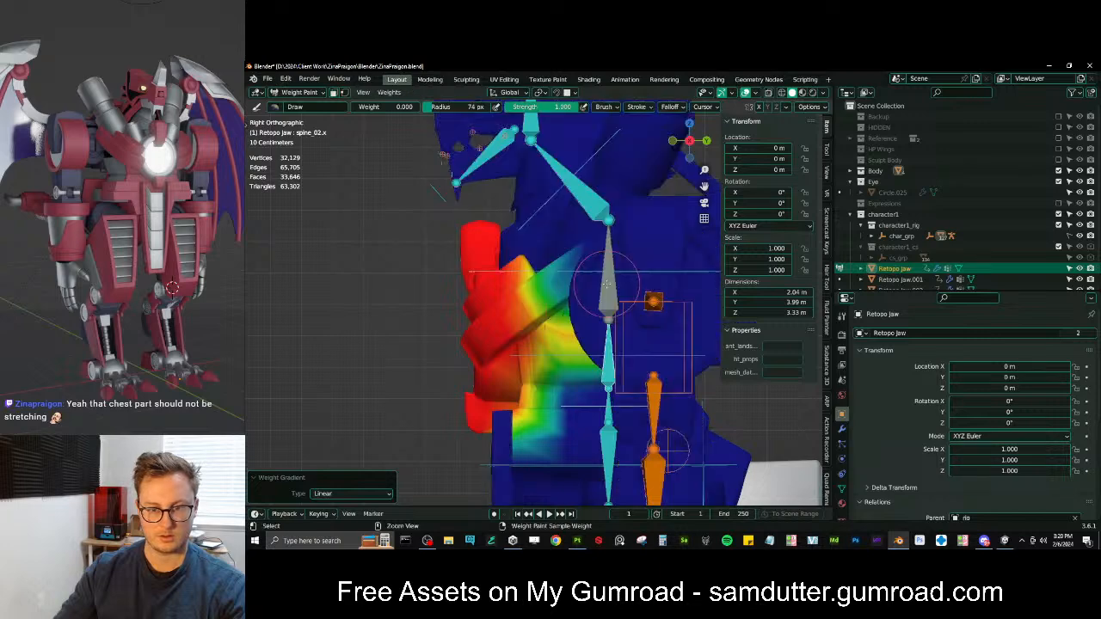
# Fade the spine_03.x weights out of the front chest armour with a masked linear gradient at weight 0
pyautogui.keyDown('ctrl'); pyautogui.click(606, 283); pyautogui.keyUp('ctrl')
pyautogui.press('q')
pyautogui.click(606, 284)
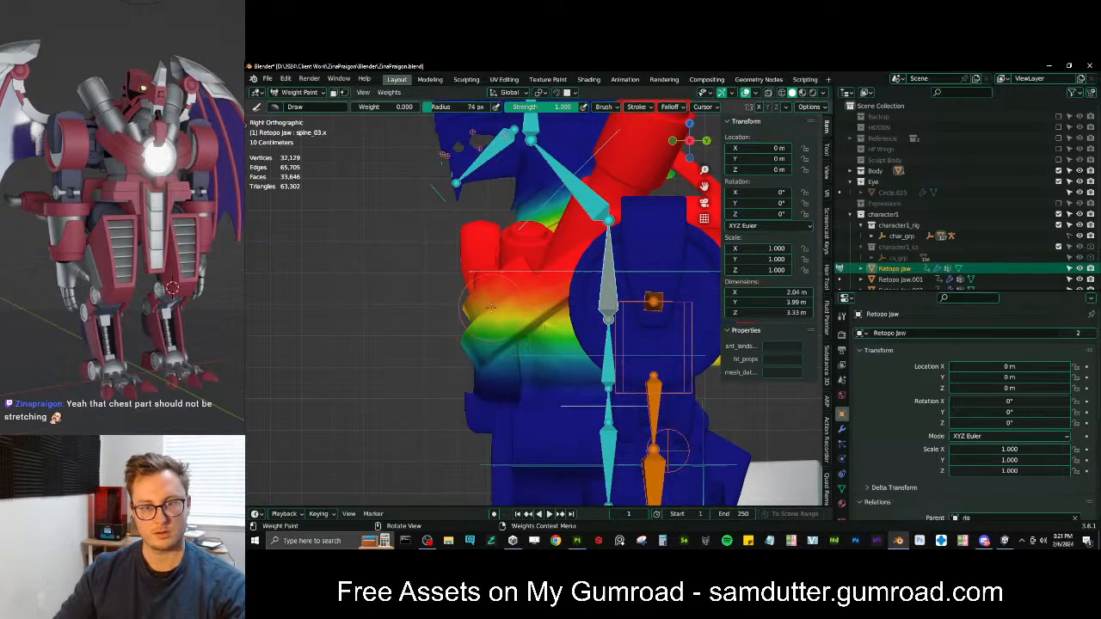
pyautogui.press('q')
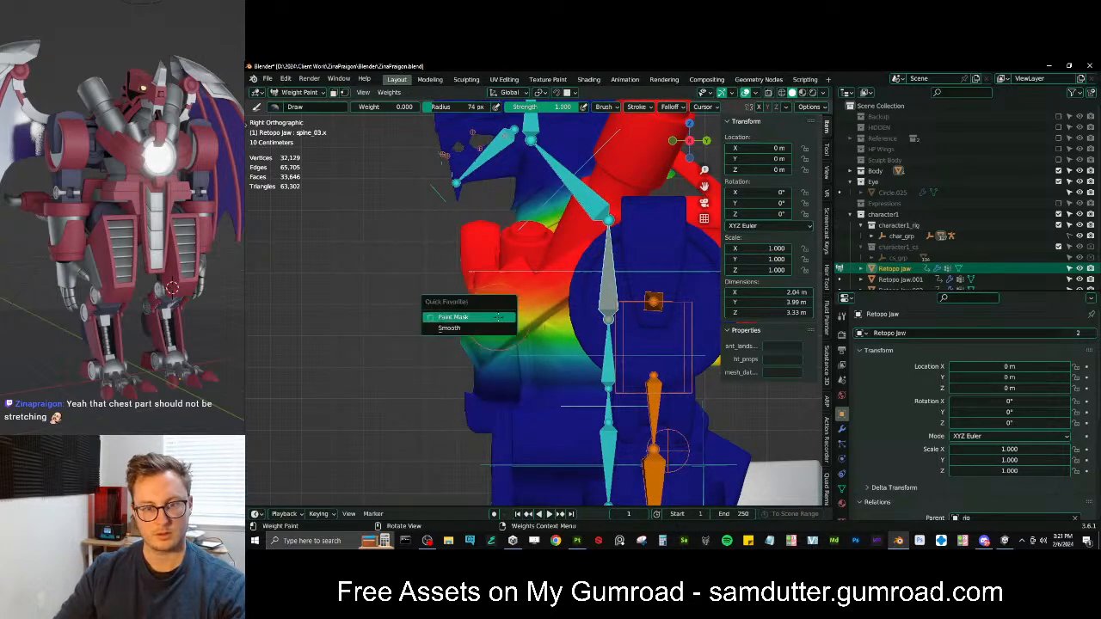
pyautogui.click(477, 317)
pyautogui.keyDown('alt'); pyautogui.moveTo(486, 326); pyautogui.dragTo(621, 316); pyautogui.keyUp('alt')
pyautogui.press('m')
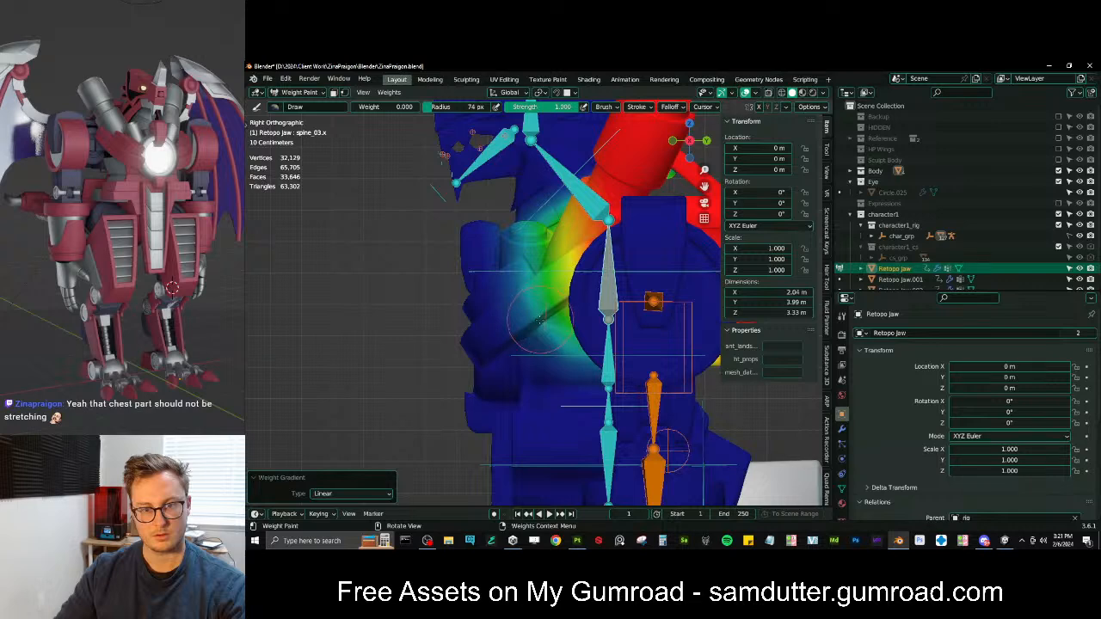
# Test the chest deformation by trial-rotating the c_spine_03.x control from two view angles, cancelling each rotation
pyautogui.scroll(-2, 542, 320)
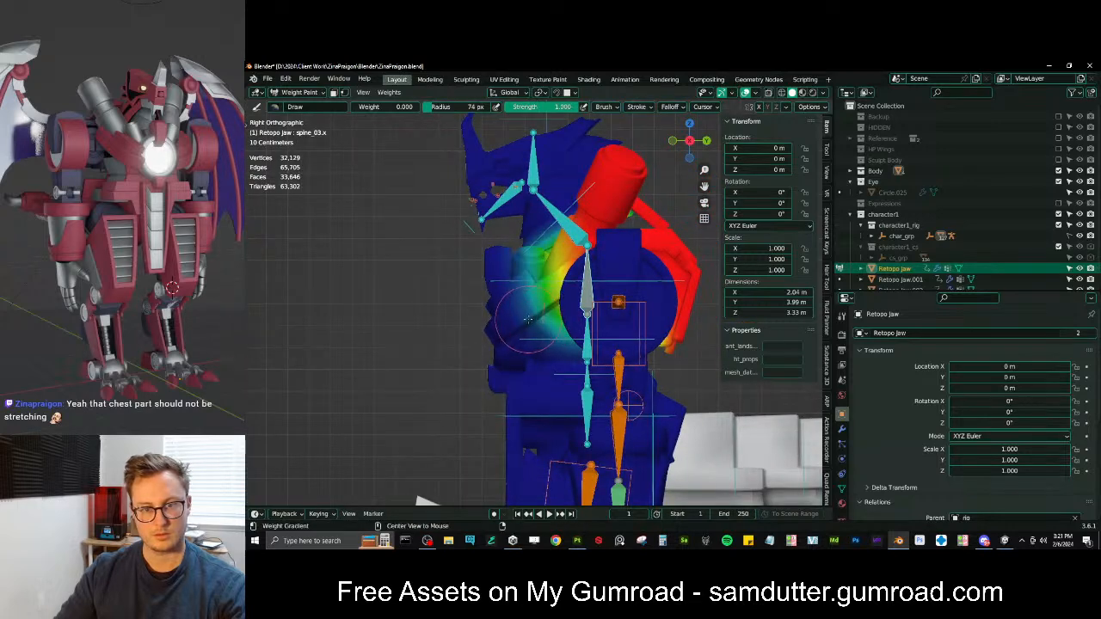
pyautogui.moveTo(527, 319); pyautogui.dragTo(567, 326, button='middle')
pyautogui.click(571, 337)
pyautogui.scroll(2, 602, 331)
pyautogui.keyDown('ctrl'); pyautogui.click(595, 278); pyautogui.keyUp('ctrl')
pyautogui.press('r')
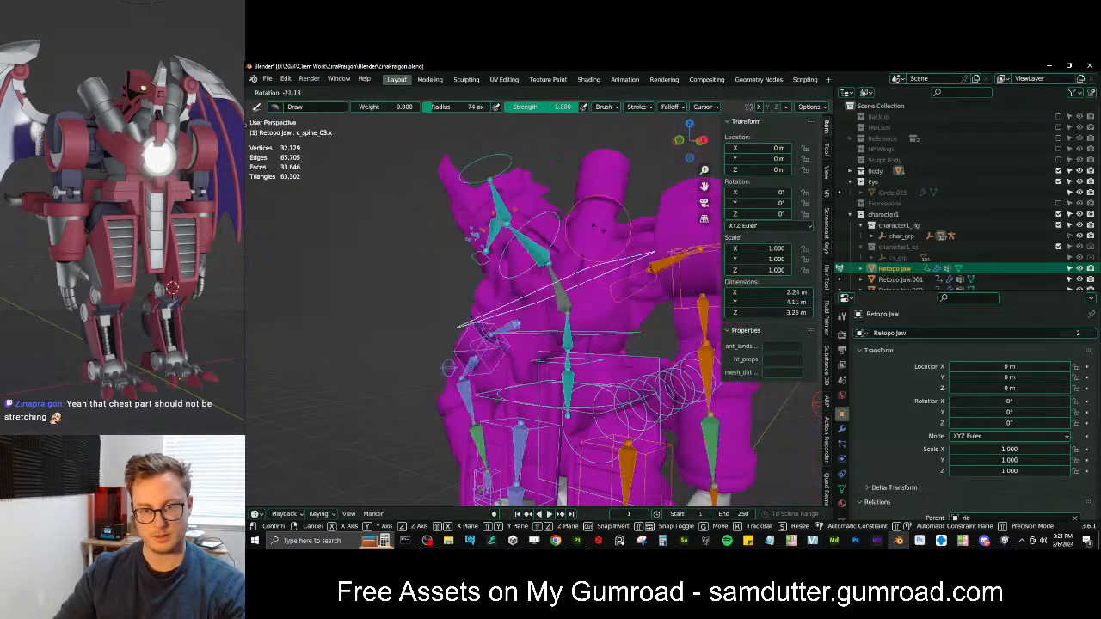
pyautogui.rightClick(579, 317)
pyautogui.moveTo(579, 316); pyautogui.dragTo(550, 301, button='middle')
pyautogui.press('r')
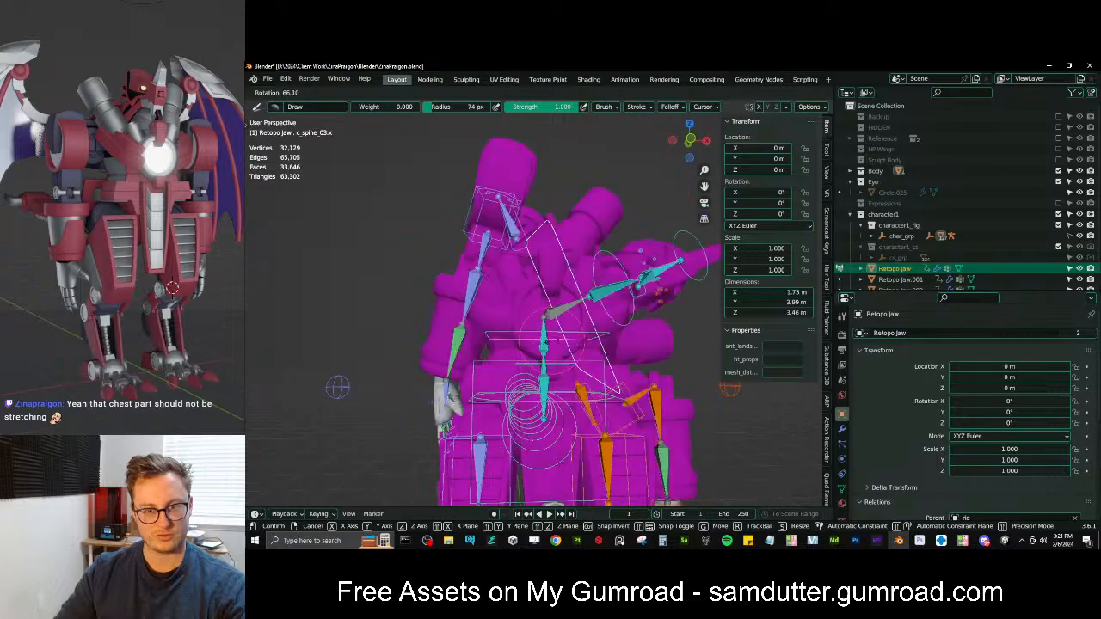
pyautogui.press('Escape')
# Rotate the c_spine_03.x control 13.6° around the global Z axis to test the chest deformation
pyautogui.moveTo(358, 369); pyautogui.dragTo(481, 370, button='middle')
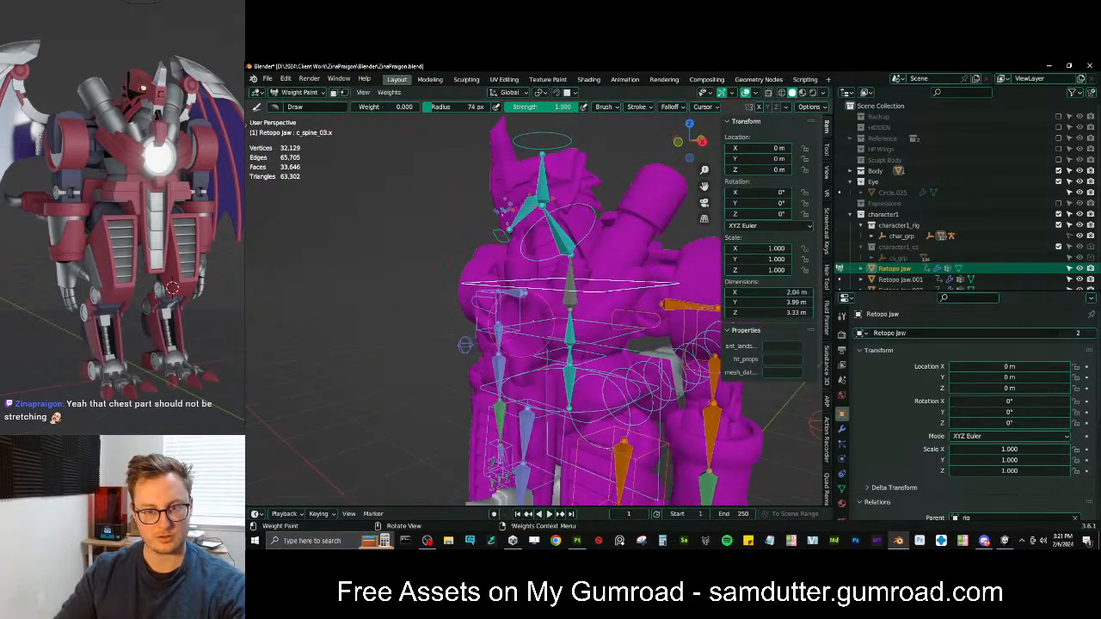
pyautogui.press('r')
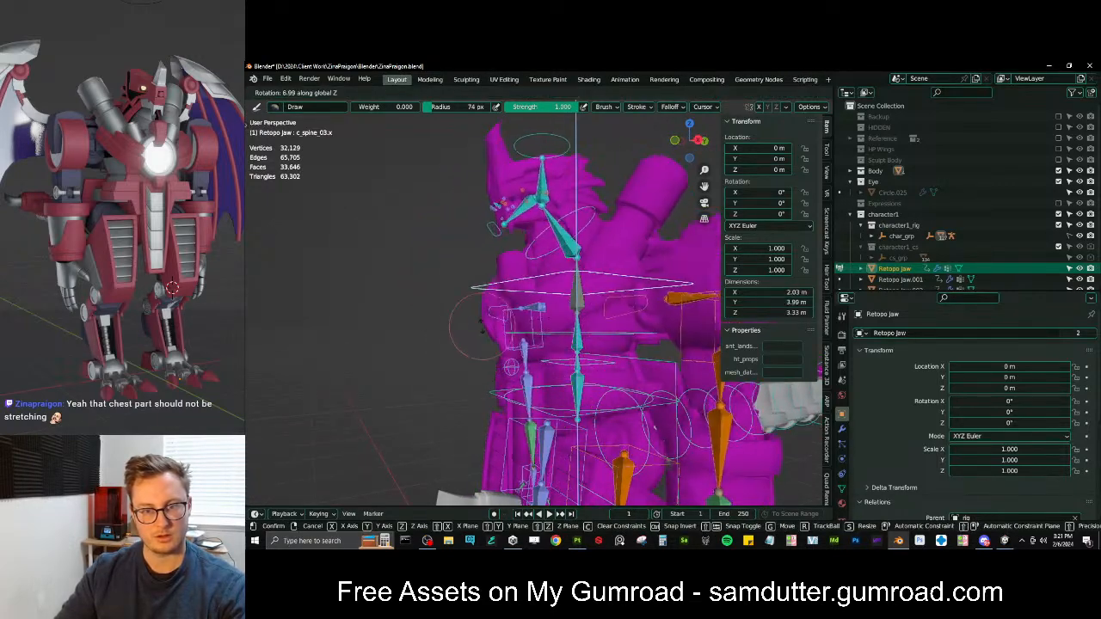
pyautogui.click(444, 323)
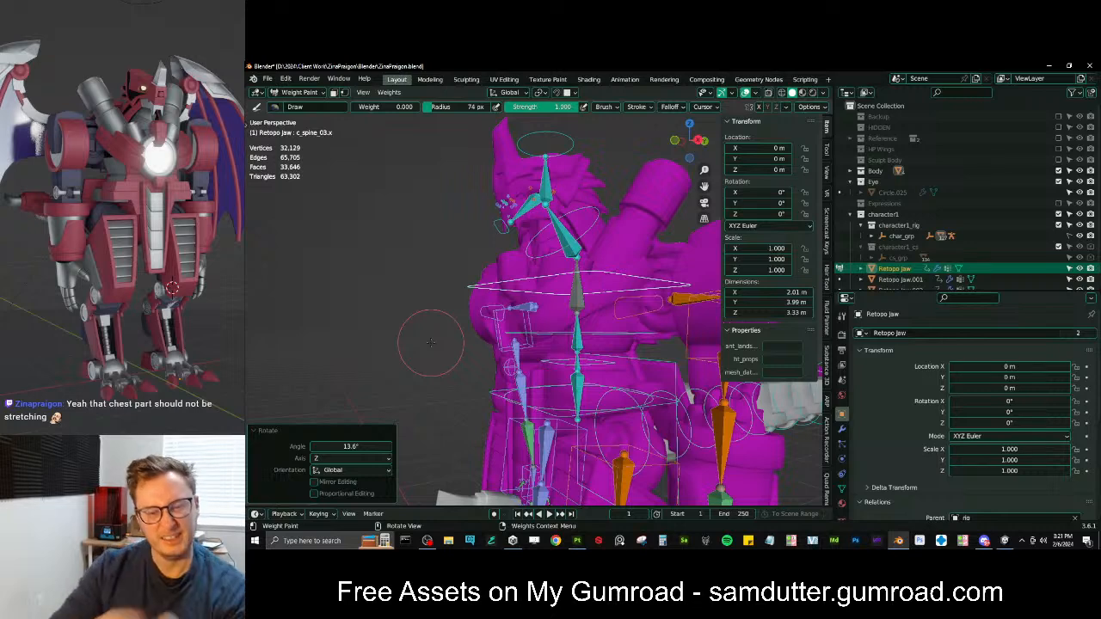
# Check the spine_02.x weights and apply a weight gradient at weight 0 to spine_01.x across the lower chest
pyautogui.scroll(2, 582, 348)
pyautogui.keyDown('ctrl'); pyautogui.click(589, 330); pyautogui.keyUp('ctrl')
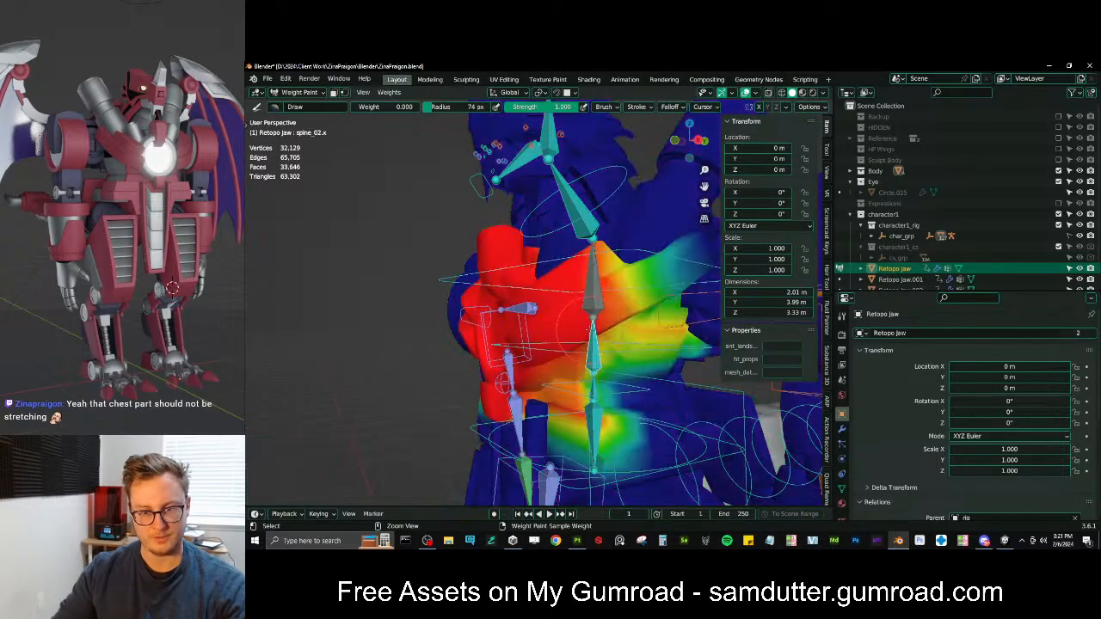
pyautogui.keyDown('ctrl'); pyautogui.click(595, 382); pyautogui.keyUp('ctrl')
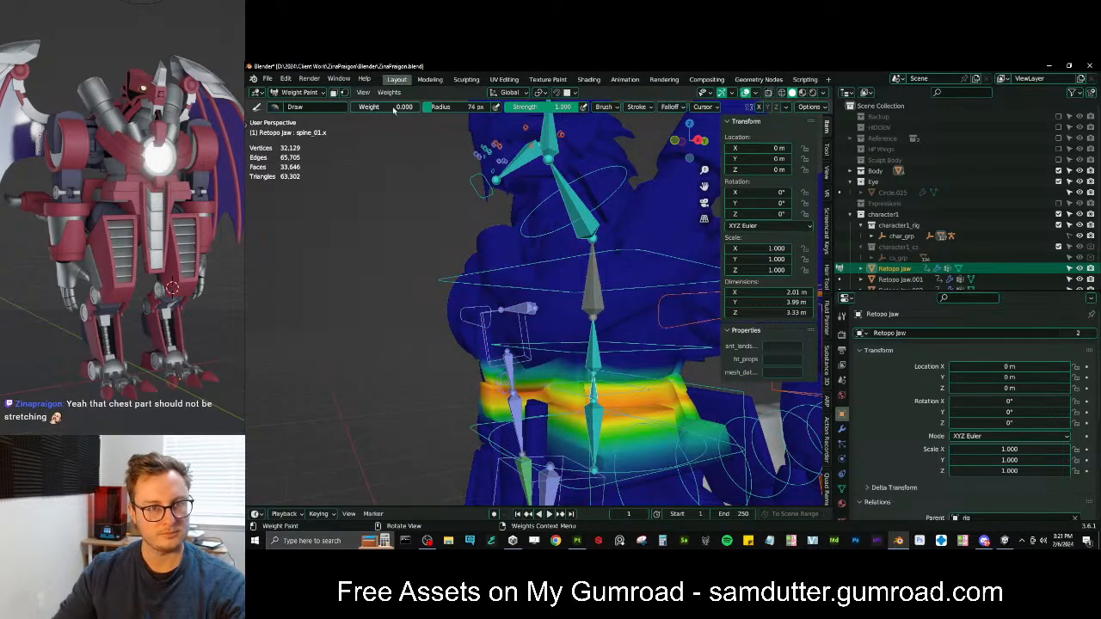
pyautogui.moveTo(430, 181); pyautogui.dragTo(469, 243, button='middle')
pyautogui.keyDown('alt'); pyautogui.moveTo(516, 353); pyautogui.dragTo(549, 358); pyautogui.keyUp('alt')
# Rotate the c_spine_02.x control around the global Z axis to test the torso deformation
pyautogui.moveTo(549, 359); pyautogui.dragTo(625, 341, button='middle')
pyautogui.scroll(-2, 567, 333)
pyautogui.keyDown('ctrl'); pyautogui.click(625, 347); pyautogui.keyUp('ctrl')
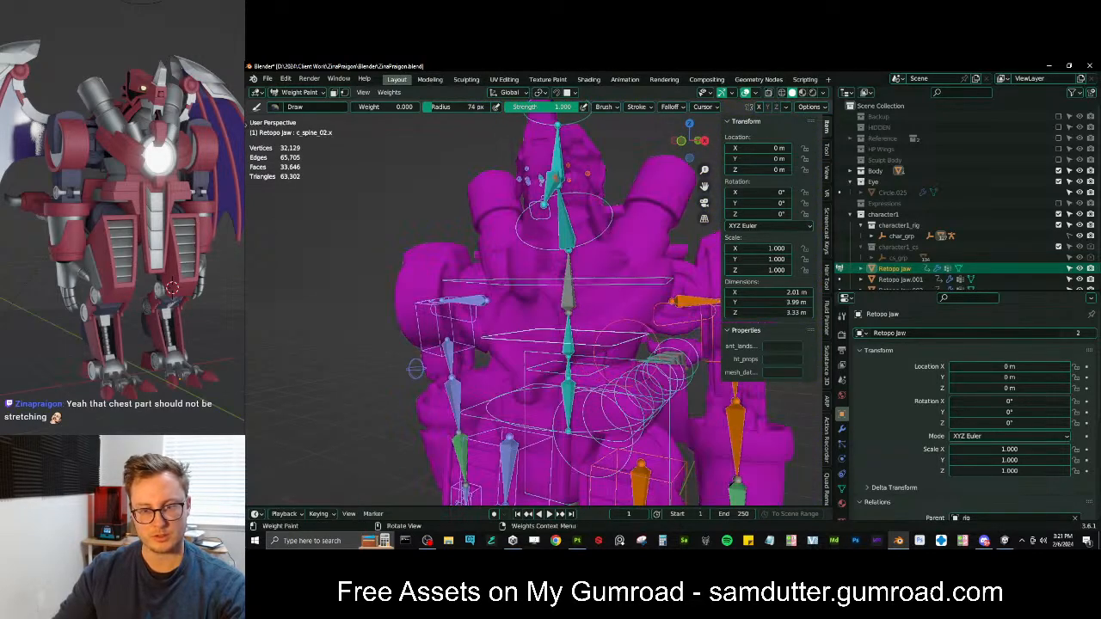
pyautogui.press('r')
pyautogui.press('z')
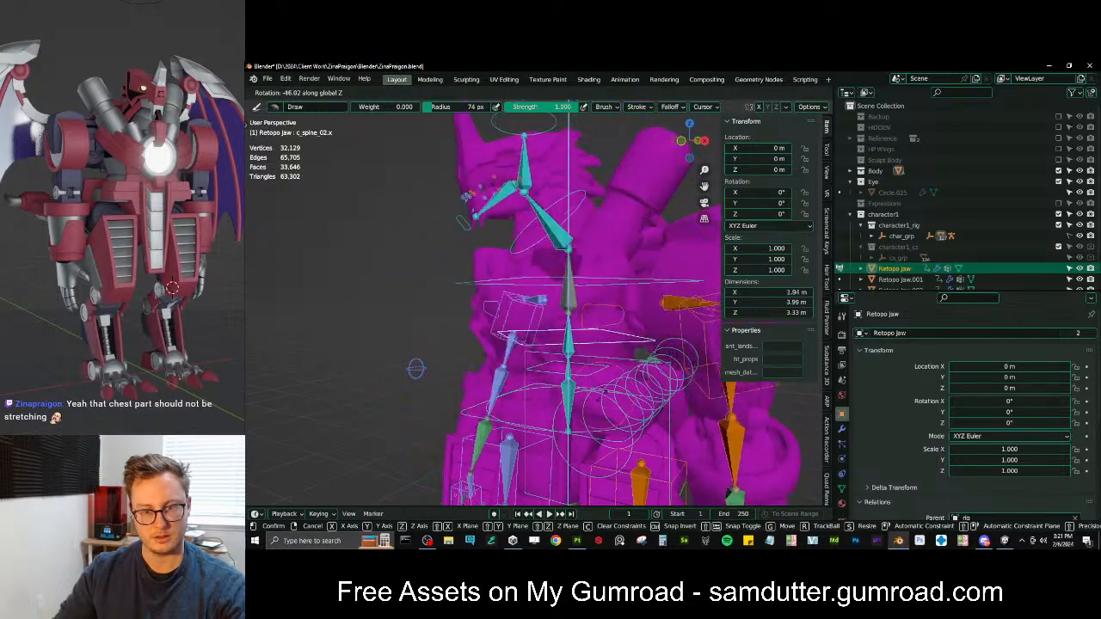
pyautogui.press('Return')
# Display the root.x weights and clear the rotation of all bones
pyautogui.keyDown('ctrl'); pyautogui.click(568, 391); pyautogui.keyUp('ctrl')
pyautogui.moveTo(567, 391); pyautogui.dragTo(577, 366, button='middle')
pyautogui.press('a')
pyautogui.hotkey('alt', 'r')
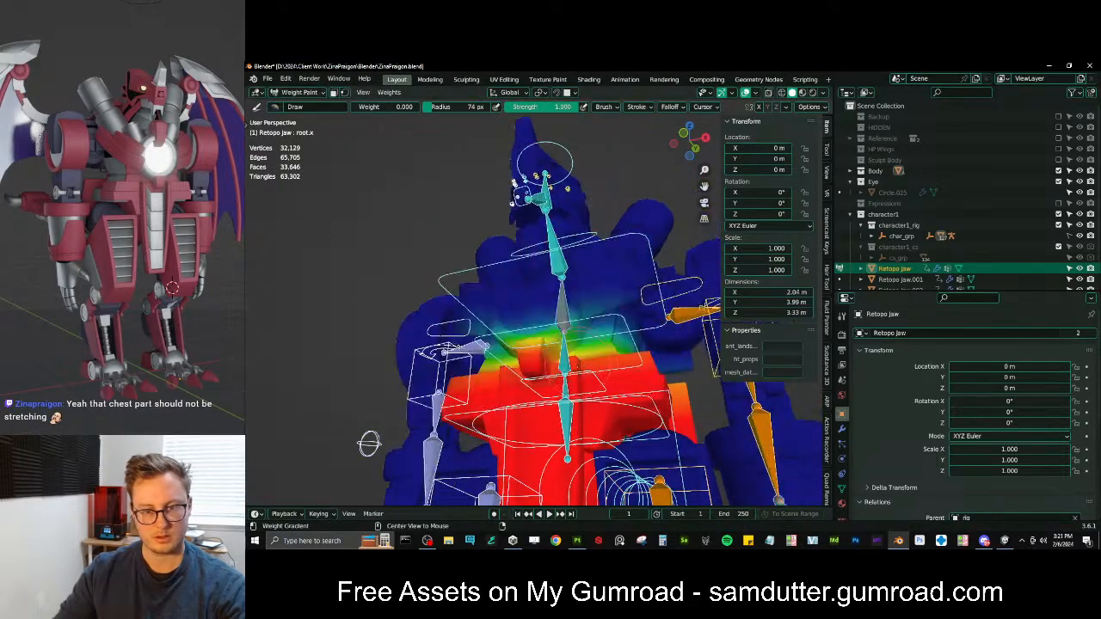
# From the right orthographic view, apply a linear gradient at weight 0 to fade the root.x weights above the hips
pyautogui.moveTo(368, 443); pyautogui.dragTo(421, 443, button='middle')
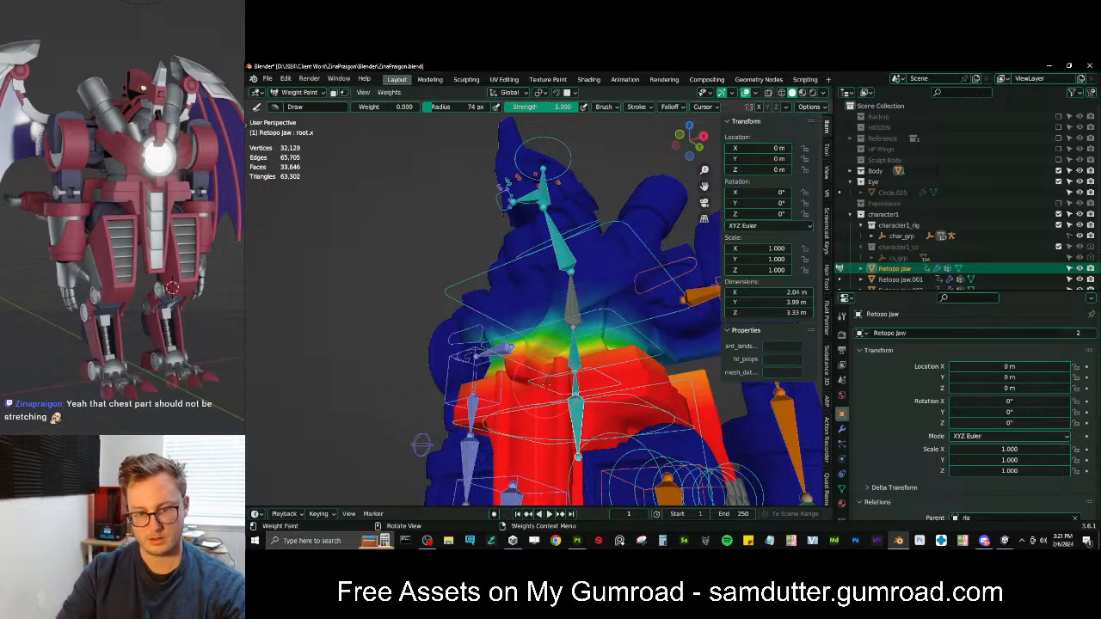
pyautogui.press('KP_3')
pyautogui.press('Tab')
pyautogui.press('Tab')
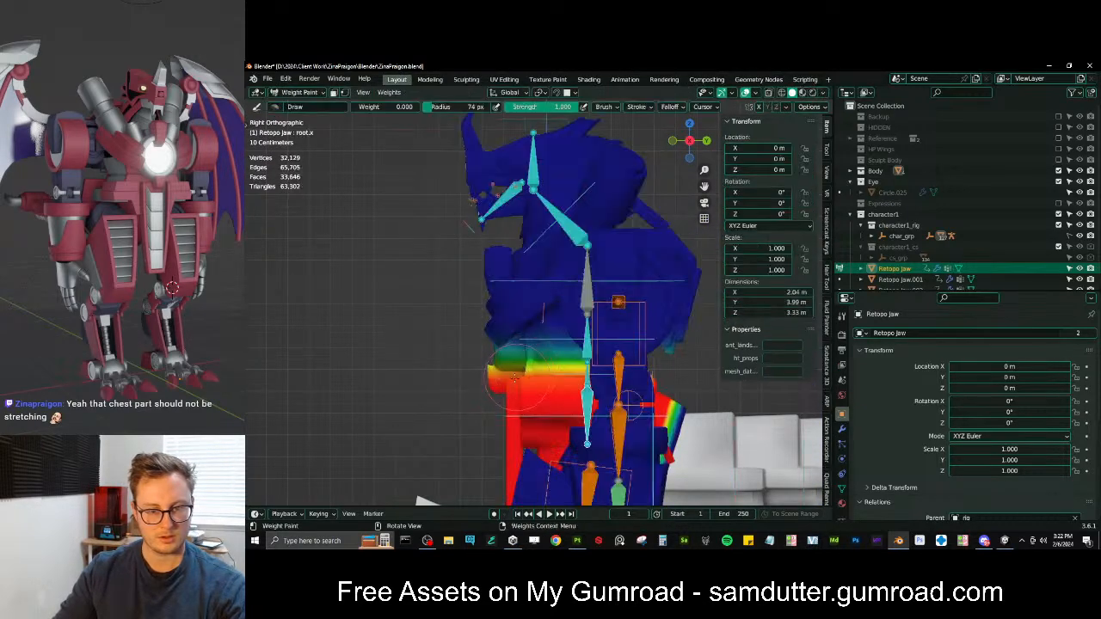
pyautogui.keyDown('alt'); pyautogui.moveTo(542, 386); pyautogui.dragTo(542, 417); pyautogui.keyUp('alt')
pyautogui.moveTo(542, 437); pyautogui.dragTo(627, 462, button='middle')
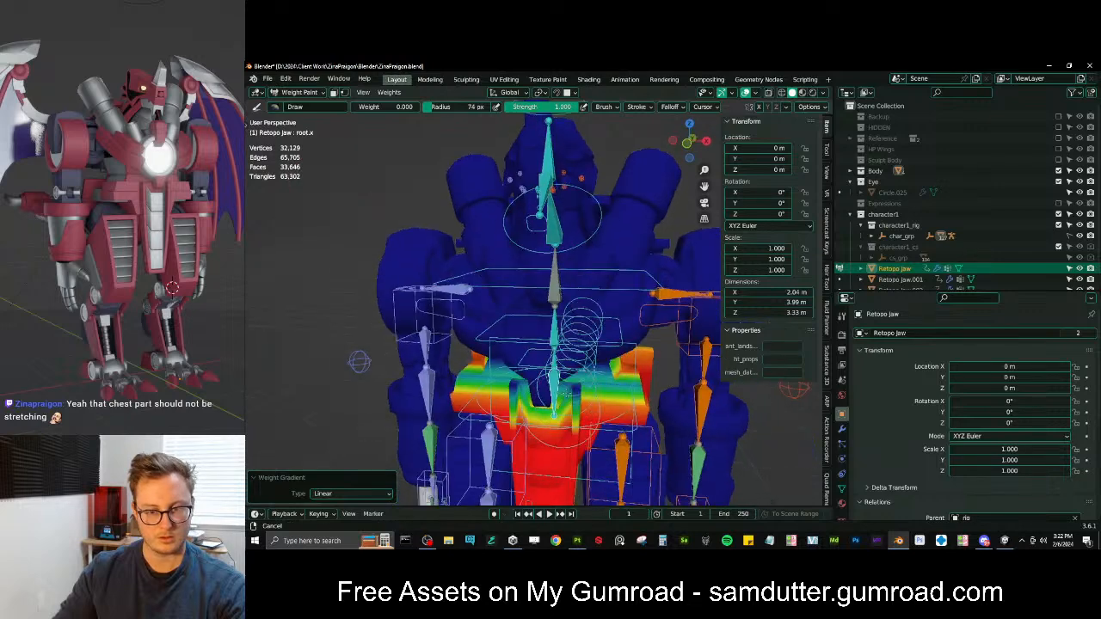
# Smooth the root.x vertex weights around the waist with a factor of 0.5 and one iteration
pyautogui.scroll(3, 565, 387)
pyautogui.keyDown('shift'); pyautogui.moveTo(564, 386); pyautogui.dragTo(534, 330, button='middle'); pyautogui.keyUp('shift')
pyautogui.scroll(-4, 535, 331)
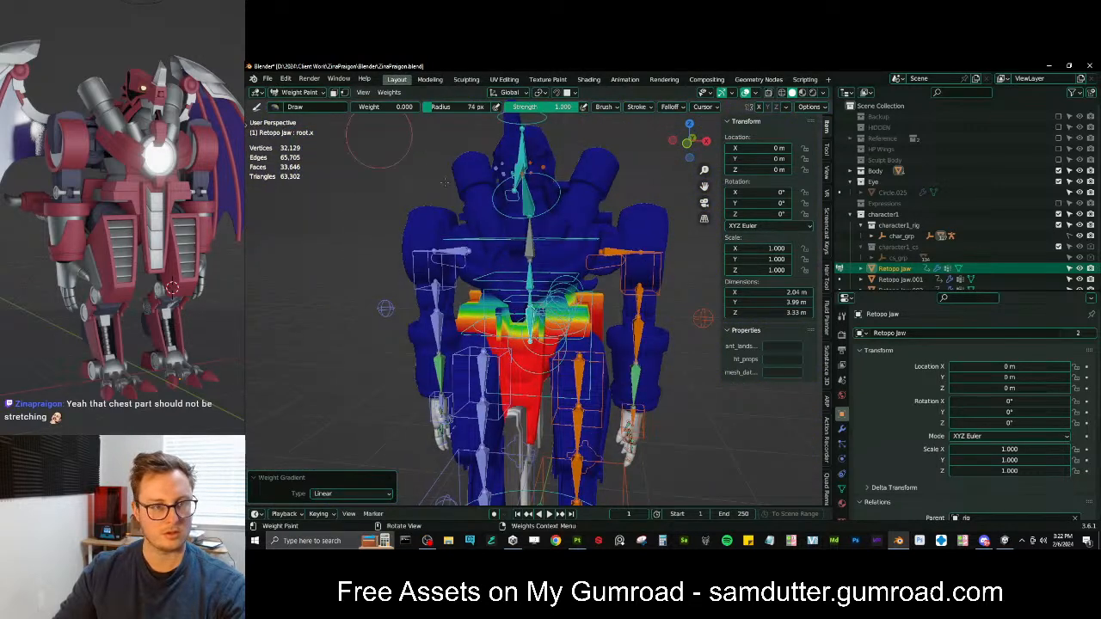
pyautogui.click(516, 297)
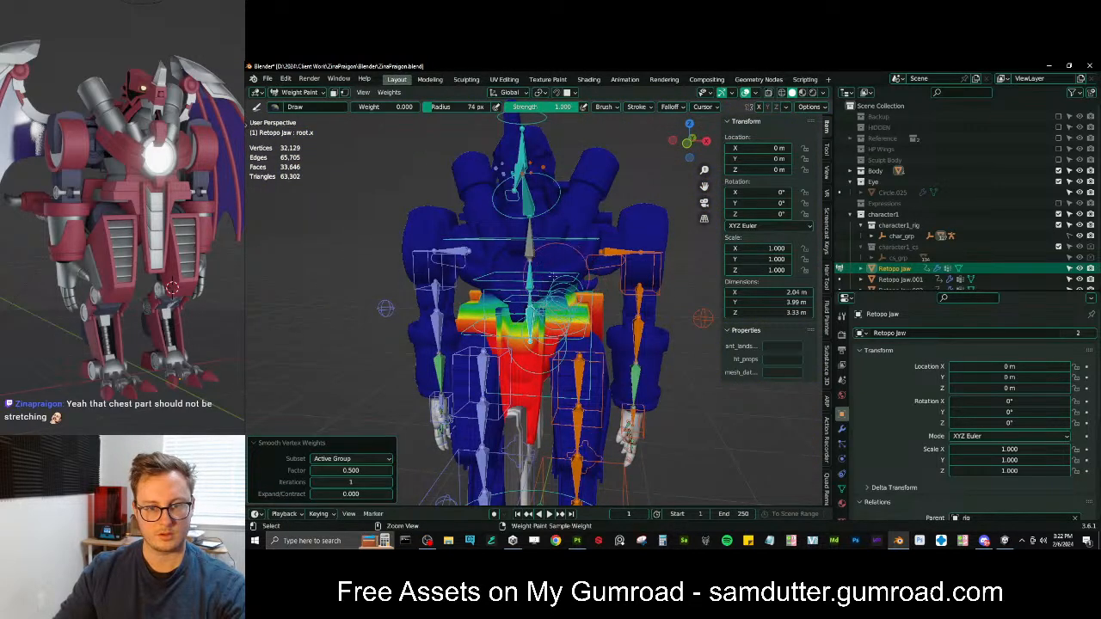
# Rotate the c_spine_02.x control around the global Z axis to check how the waist deforms
pyautogui.keyDown('ctrl'); pyautogui.click(501, 282); pyautogui.keyUp('ctrl')
pyautogui.press('r')
pyautogui.press('z')
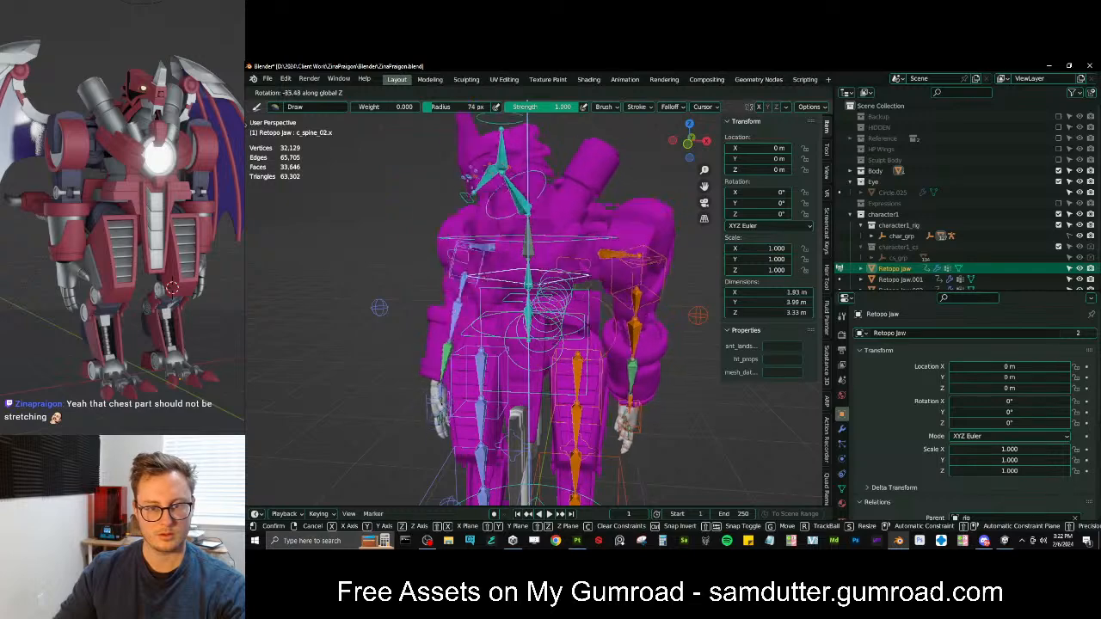
pyautogui.click(639, 287)
pyautogui.scroll(4, 536, 311)
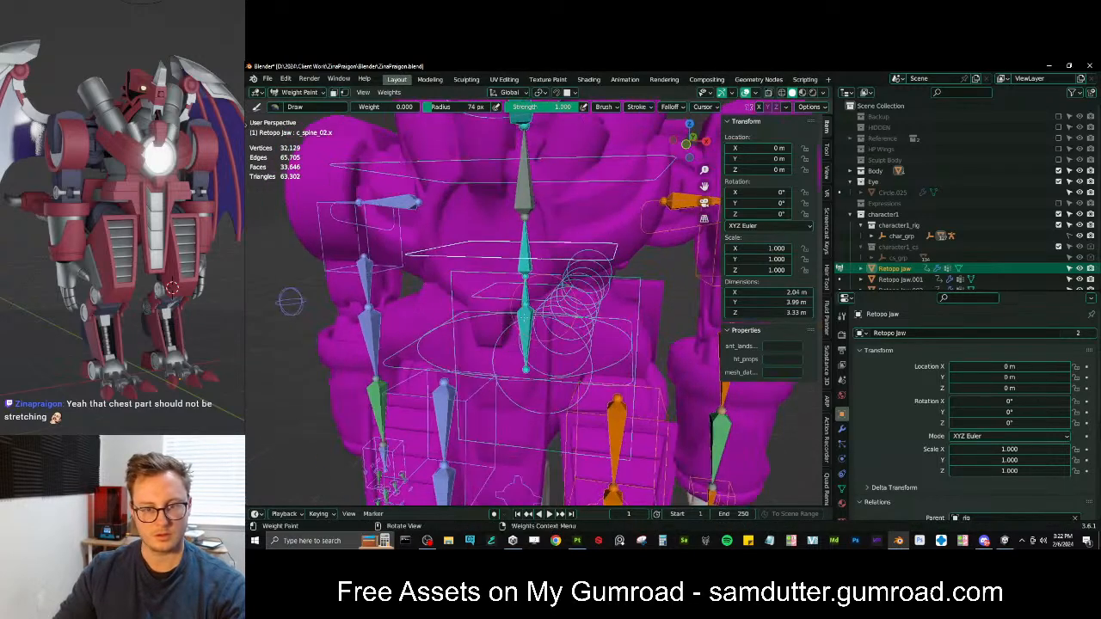
# Test-rotate the c_spine_01.x control around the global Z axis, then cancel the rotation
pyautogui.keyDown('ctrl'); pyautogui.click(496, 300); pyautogui.keyUp('ctrl')
pyautogui.scroll(-1, 496, 300)
pyautogui.press('r')
pyautogui.press('z')
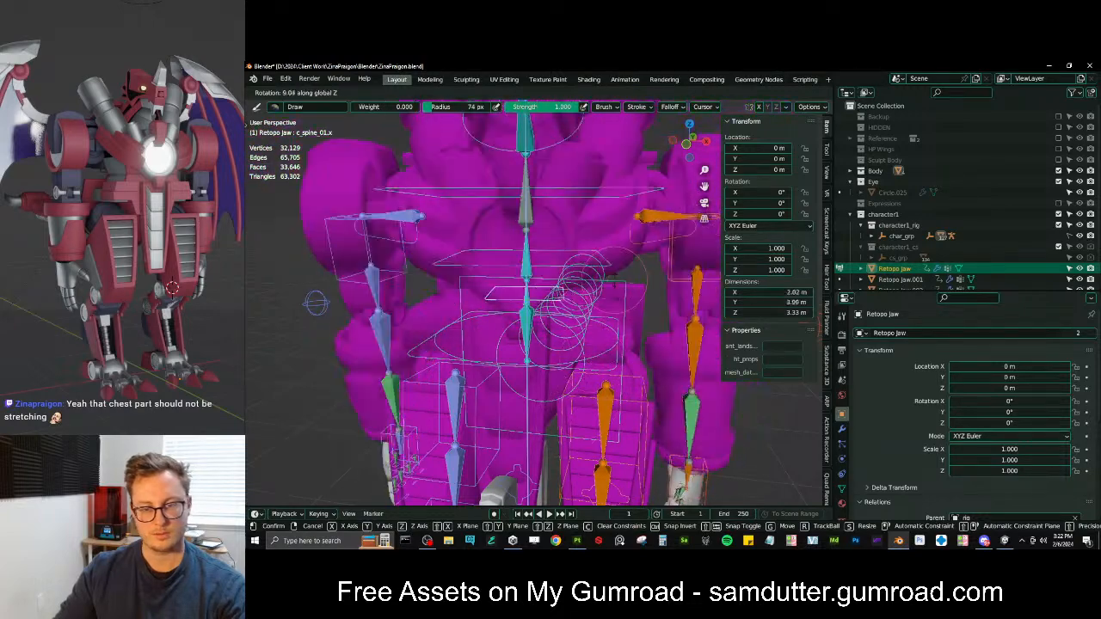
pyautogui.rightClick(609, 308)
# Display the spine_02.x weights and fade them out below the chest with a linear gradient from the front orthographic view
pyautogui.keyDown('ctrl'); pyautogui.click(525, 294); pyautogui.keyUp('ctrl')
pyautogui.moveTo(571, 296); pyautogui.dragTo(593, 302, button='middle')
pyautogui.keyDown('ctrl'); pyautogui.click(526, 298); pyautogui.keyUp('ctrl')
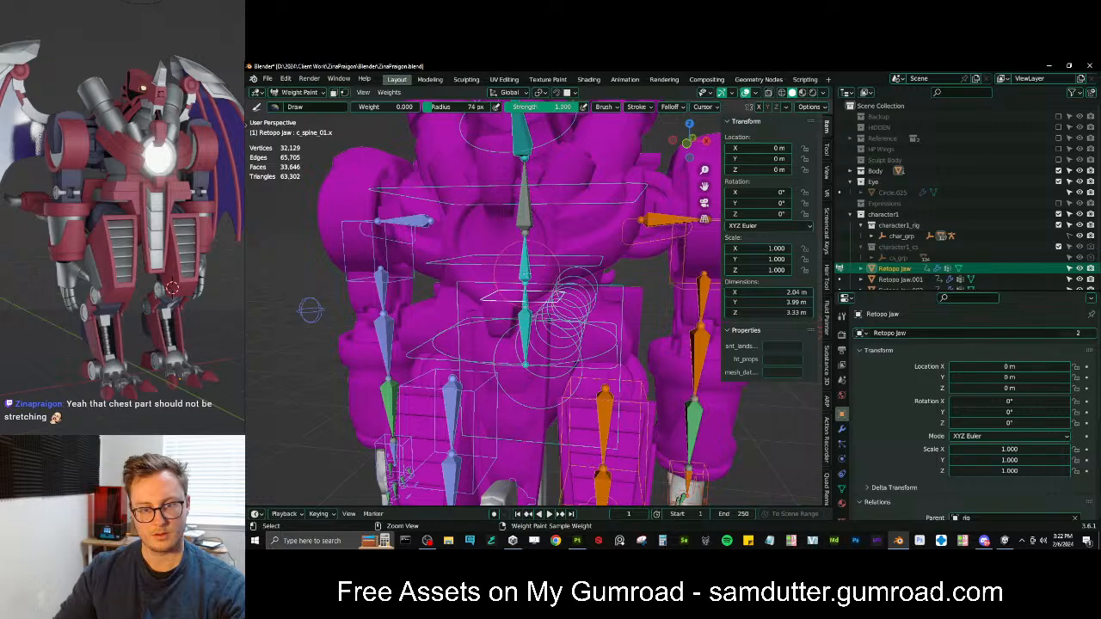
pyautogui.keyDown('ctrl'); pyautogui.click(527, 297); pyautogui.keyUp('ctrl')
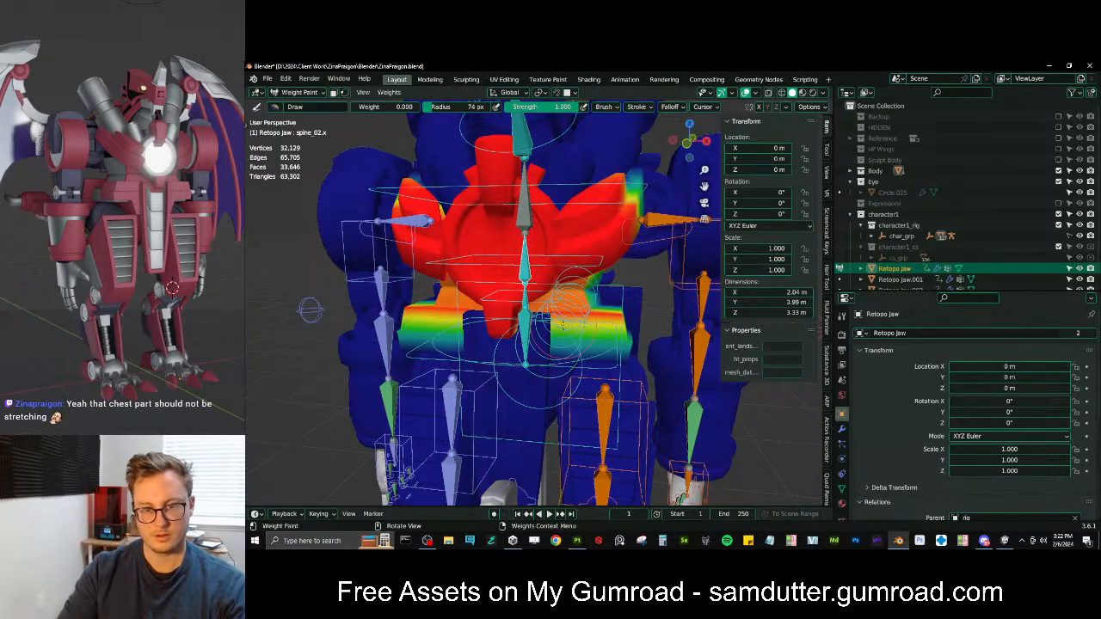
pyautogui.press('KP_1')
pyautogui.keyDown('alt'); pyautogui.moveTo(573, 309); pyautogui.dragTo(568, 285); pyautogui.keyUp('alt')
pyautogui.moveTo(568, 286)
pyautogui.mouseDown(button='middle')
pyautogui.moveTo(469, 284)
pyautogui.moveTo(482, 299)
pyautogui.moveTo(358, 376)
pyautogui.mouseUp(button='middle')
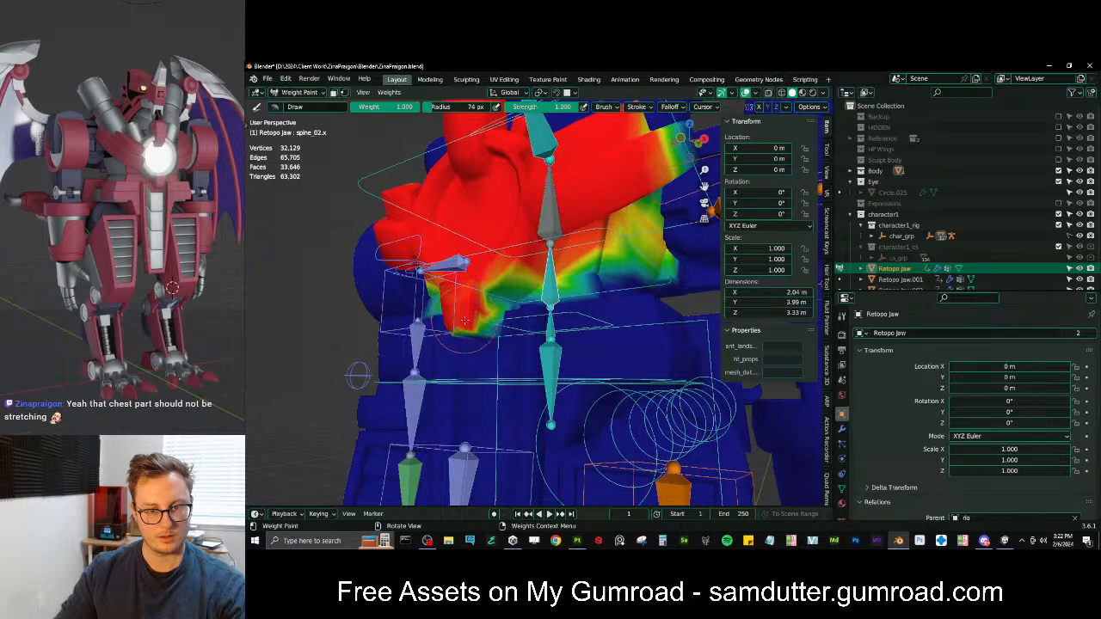
# Test the chest deformation by rotating c_spine_02.x around the global Z axis, then cancel the rotation
pyautogui.moveTo(530, 277)
pyautogui.mouseDown(button='middle')
pyautogui.moveTo(558, 306)
pyautogui.moveTo(560, 291)
pyautogui.moveTo(494, 249)
pyautogui.moveTo(519, 258)
pyautogui.mouseUp(button='middle')
pyautogui.keyDown('ctrl'); pyautogui.click(521, 301); pyautogui.keyUp('ctrl')
pyautogui.keyDown('ctrl'); pyautogui.click(521, 301); pyautogui.keyUp('ctrl')
pyautogui.scroll(-4, 494, 249)
pyautogui.keyDown('ctrl'); pyautogui.click(487, 276); pyautogui.keyUp('ctrl')
pyautogui.press('r')
pyautogui.press('z')
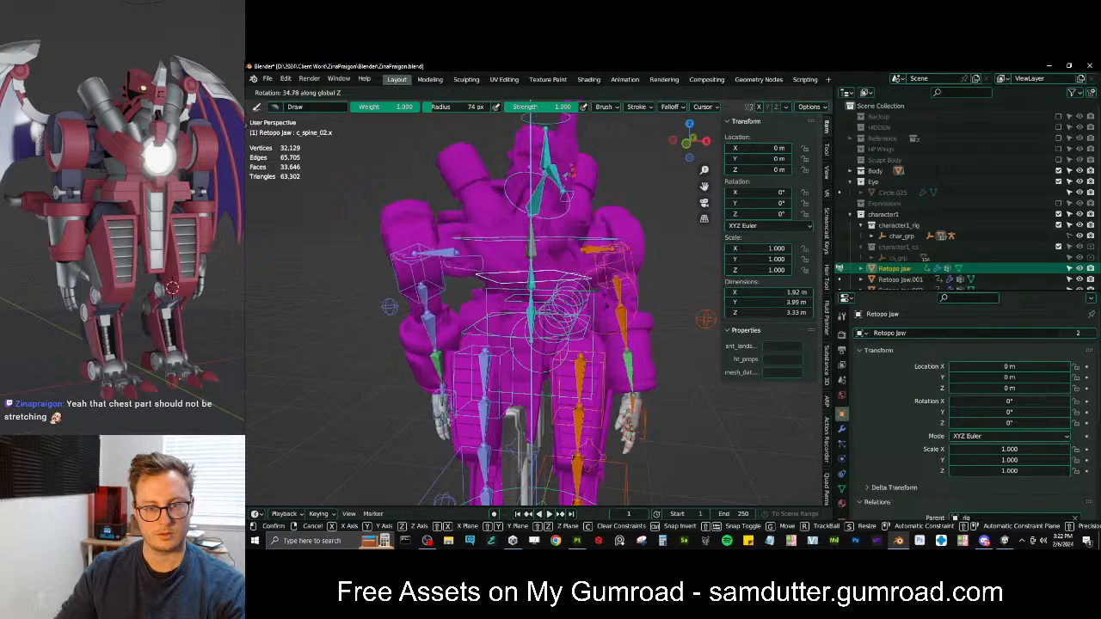
pyautogui.rightClick(576, 288)
# Rotate the c_spine_02.x control around the global X axis to check how the torso bends from the side
pyautogui.moveTo(576, 287); pyautogui.dragTo(634, 282, button='middle')
pyautogui.scroll(4, 635, 282)
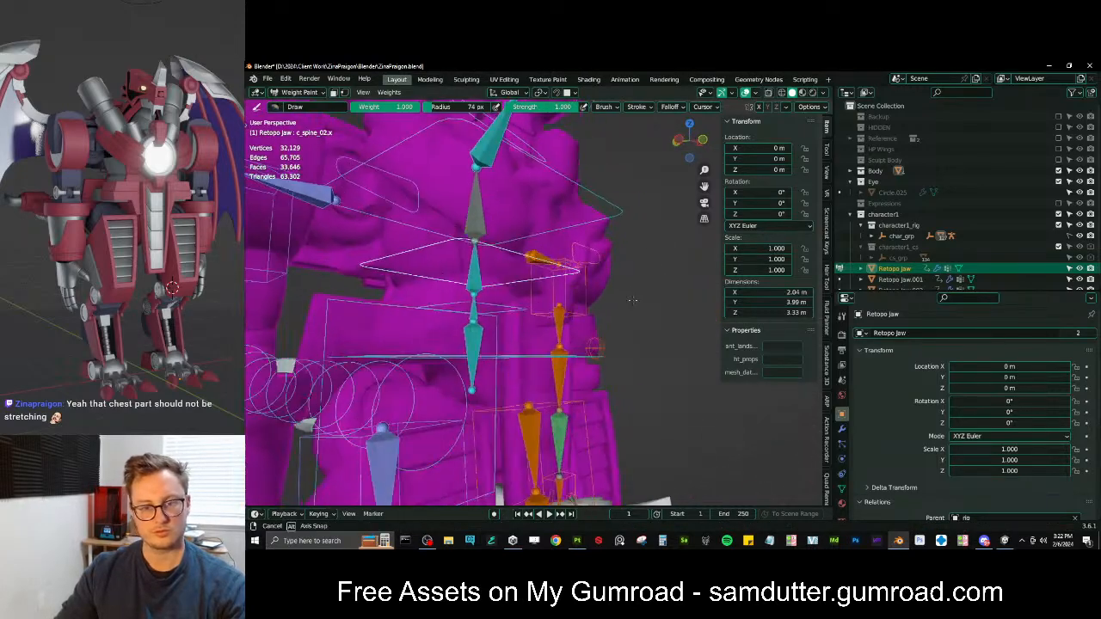
pyautogui.press('r')
pyautogui.press('x')
pyautogui.rightClick(607, 199)
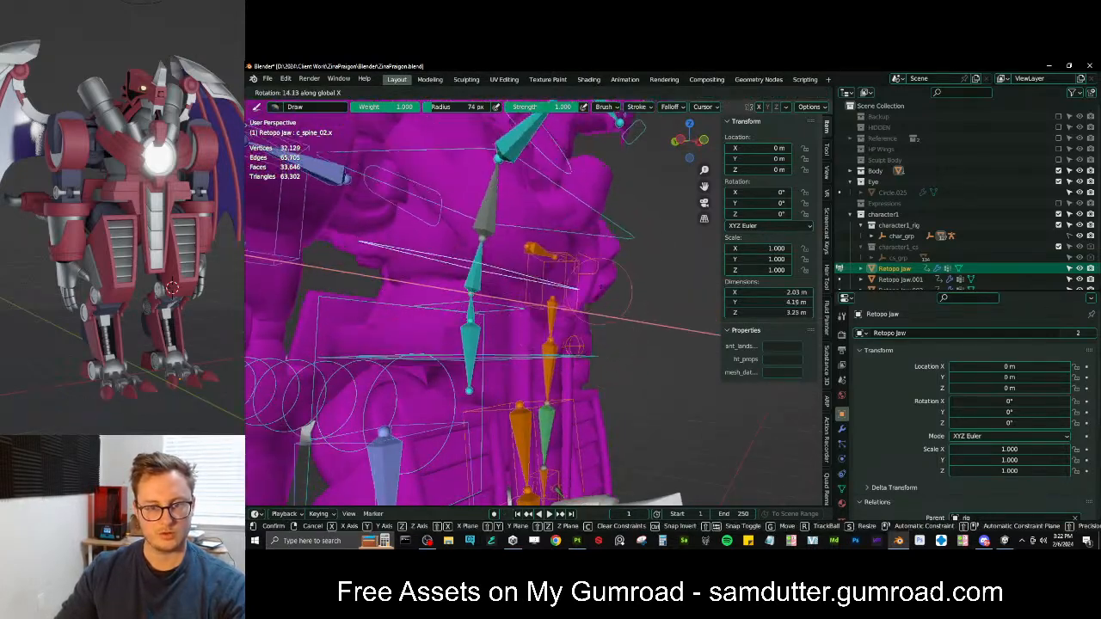
pyautogui.moveTo(582, 257)
pyautogui.mouseDown(button='middle')
pyautogui.moveTo(525, 254)
pyautogui.moveTo(513, 287)
pyautogui.moveTo(468, 320)
pyautogui.moveTo(543, 359)
pyautogui.moveTo(500, 372)
pyautogui.moveTo(473, 334)
pyautogui.moveTo(518, 332)
pyautogui.mouseUp(button='middle')
pyautogui.press('r')
pyautogui.press('x')
pyautogui.click(509, 238)
# Display the spine_02.x weights and isolate the front pelvis plate by selecting its linked mesh in Edit Mode
pyautogui.keyDown('ctrl'); pyautogui.click(501, 283); pyautogui.keyUp('ctrl')
pyautogui.hotkey('shift', 'z')
pyautogui.scroll(2, 514, 335)
pyautogui.press('Tab')
pyautogui.press('Tab')
pyautogui.press('Tab')
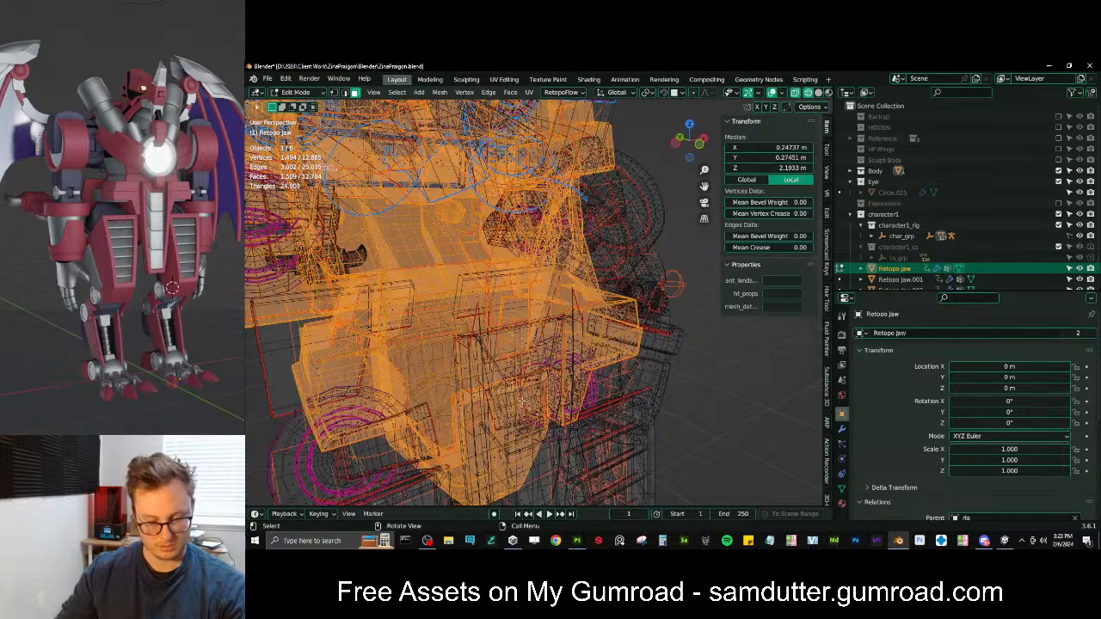
pyautogui.hotkey('shift', 'z')
pyautogui.click(518, 412)
pyautogui.press('l')
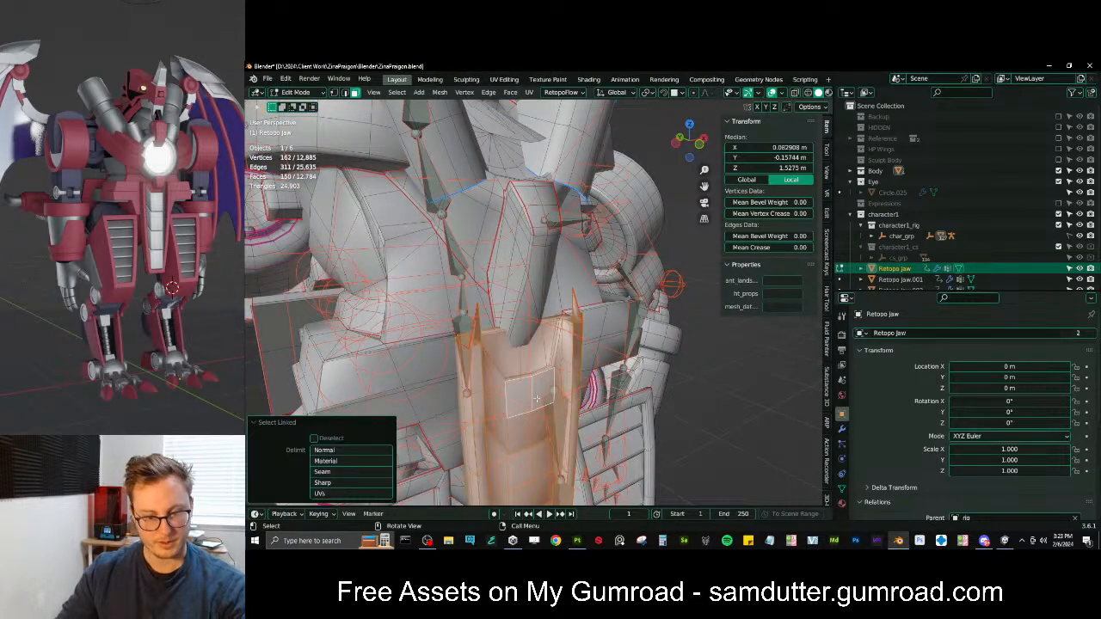
pyautogui.press('Tab')
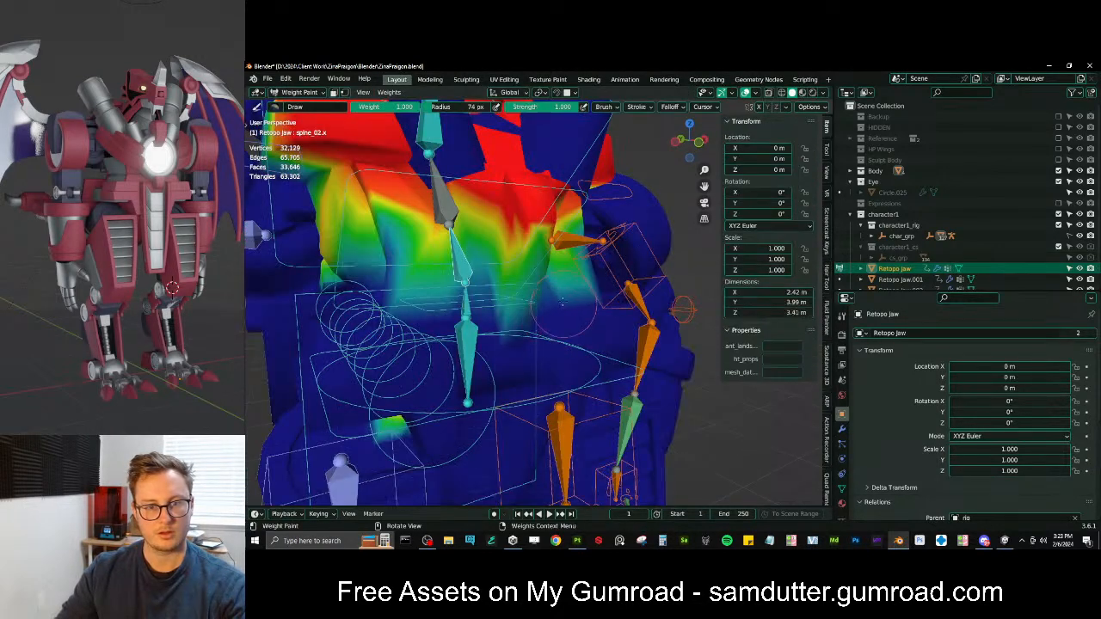
# Activate the Blur weight tool and examine the spine_02.x weights around the chest from several angles
pyautogui.moveTo(490, 317)
pyautogui.mouseDown(button='middle')
pyautogui.moveTo(494, 332)
pyautogui.moveTo(468, 325)
pyautogui.moveTo(520, 328)
pyautogui.moveTo(540, 313)
pyautogui.moveTo(511, 327)
pyautogui.mouseUp(button='middle')
pyautogui.press('t')
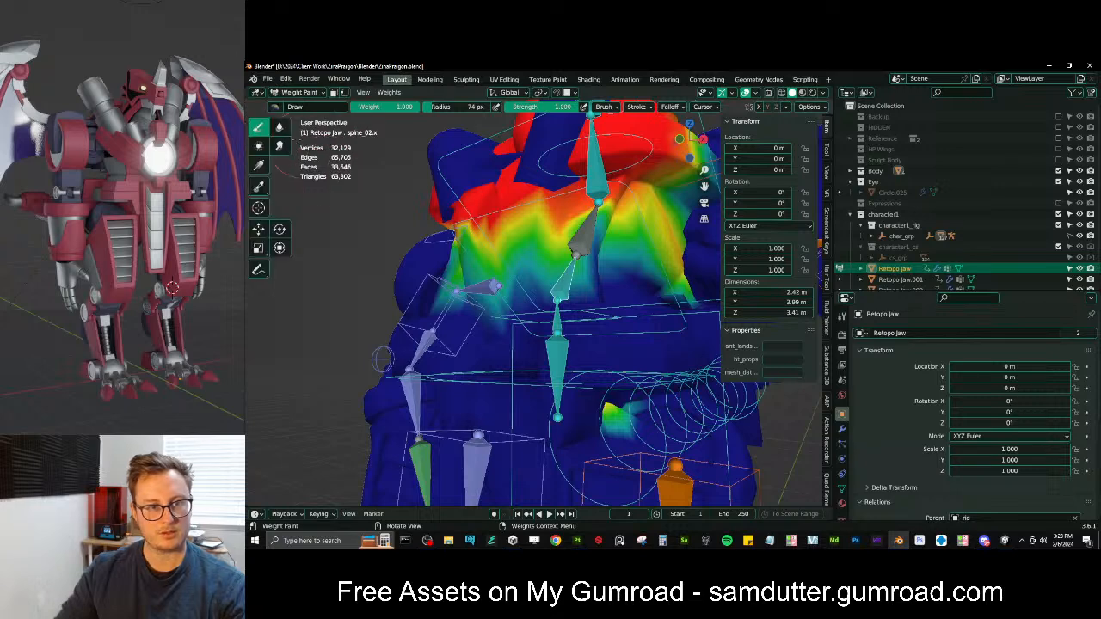
pyautogui.click(279, 127)
pyautogui.scroll(-2, 494, 281)
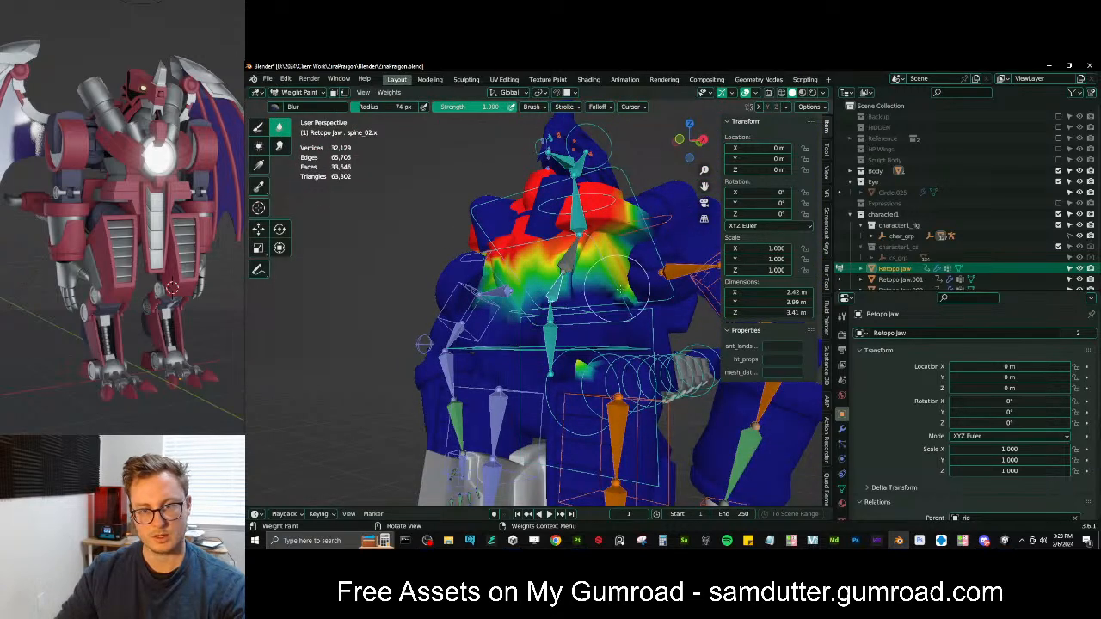
pyautogui.moveTo(594, 294)
pyautogui.mouseDown(button='middle')
pyautogui.moveTo(561, 277)
pyautogui.moveTo(650, 270)
pyautogui.mouseUp(button='middle')
pyautogui.scroll(-4, 481, 259)
pyautogui.moveTo(526, 258)
pyautogui.mouseDown(button='middle')
pyautogui.moveTo(588, 284)
pyautogui.moveTo(568, 225)
pyautogui.moveTo(621, 277)
pyautogui.moveTo(604, 271)
pyautogui.mouseUp(button='middle')
pyautogui.moveTo(520, 288)
pyautogui.mouseDown(button='middle')
pyautogui.moveTo(608, 273)
pyautogui.moveTo(537, 292)
pyautogui.moveTo(551, 305)
pyautogui.mouseUp(button='middle')
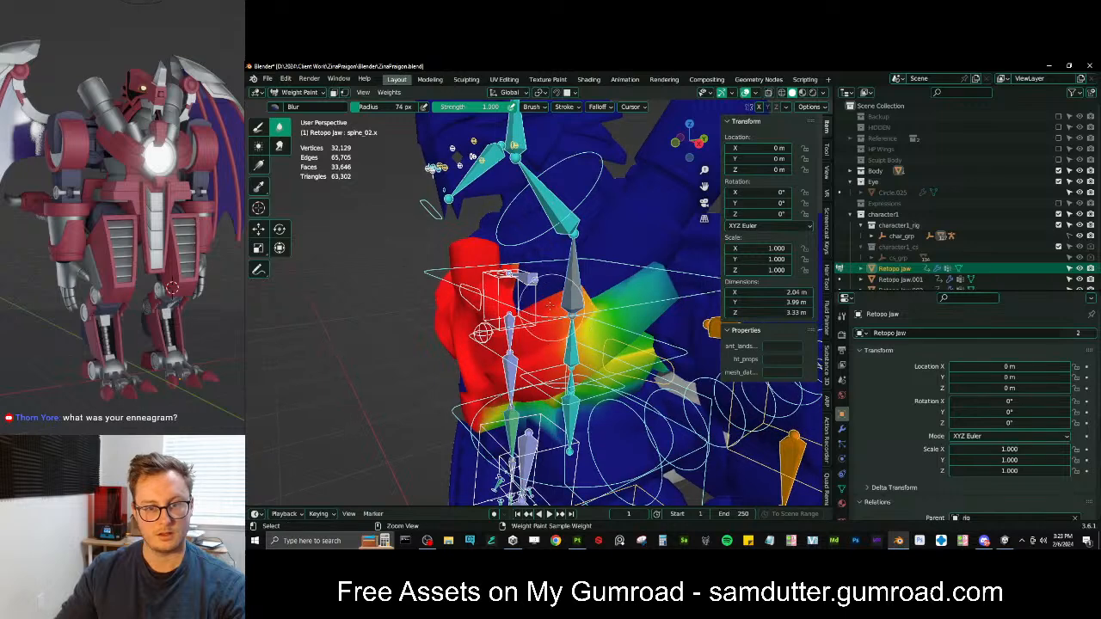
# Select the linked mesh of the small chest cylinder beside the neck and assign it to spine_02.x at weight 1.000
pyautogui.keyDown('ctrl'); pyautogui.click(572, 342); pyautogui.keyUp('ctrl')
pyautogui.press('Tab')
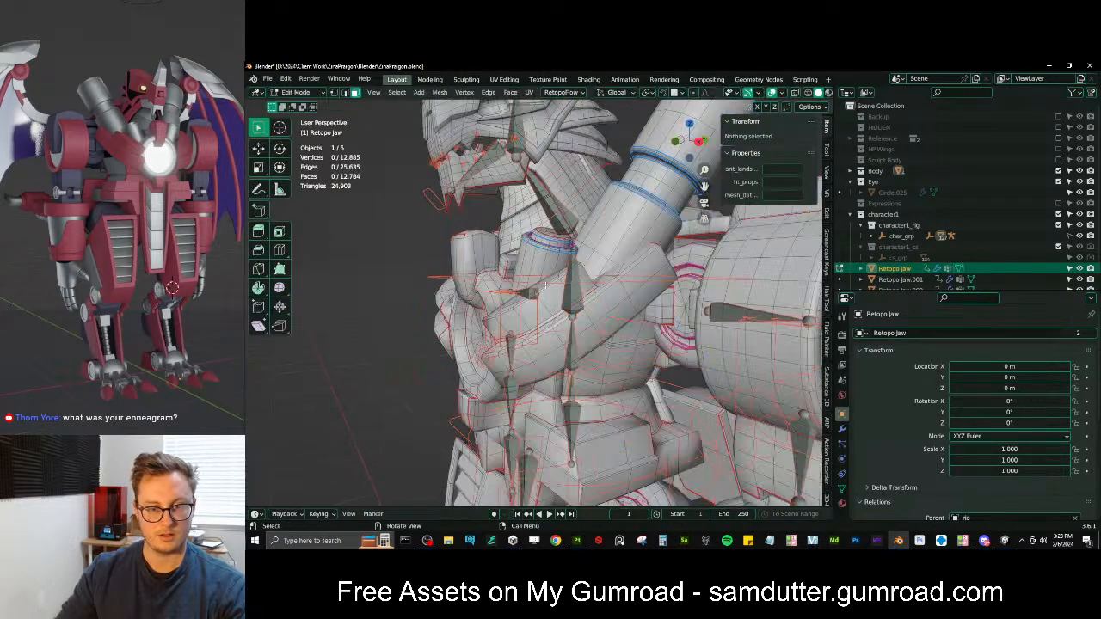
pyautogui.click(538, 264)
pyautogui.press('l')
pyautogui.moveTo(539, 264); pyautogui.dragTo(551, 251, button='middle')
pyautogui.press('Tab')
pyautogui.press('Tab')
pyautogui.moveTo(610, 285); pyautogui.dragTo(801, 419, button='middle')
pyautogui.click(842, 486)
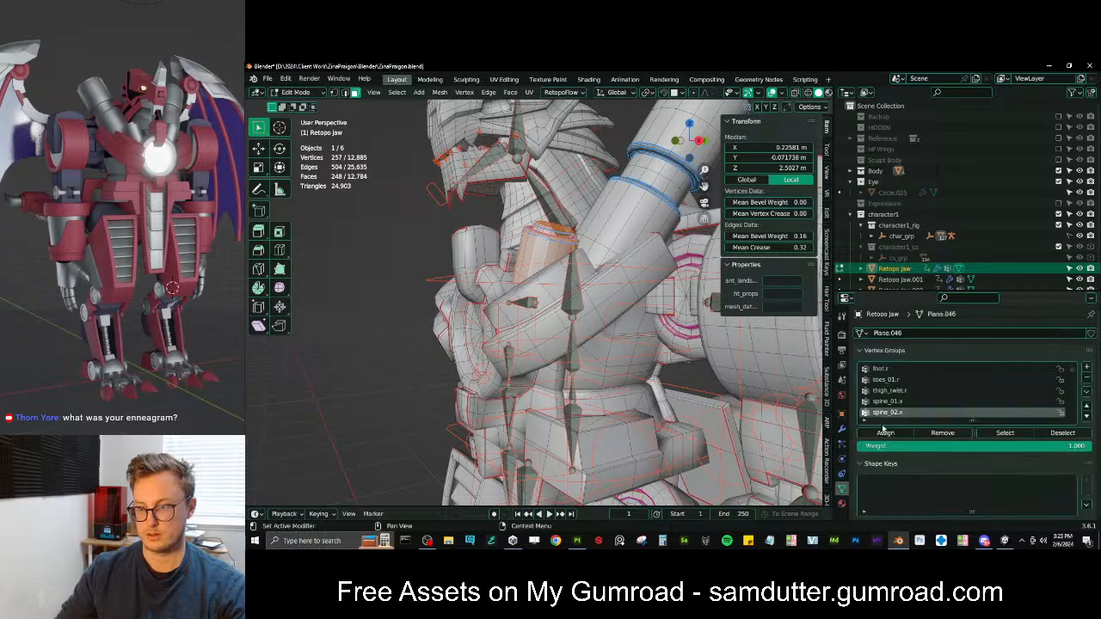
pyautogui.press('Tab')
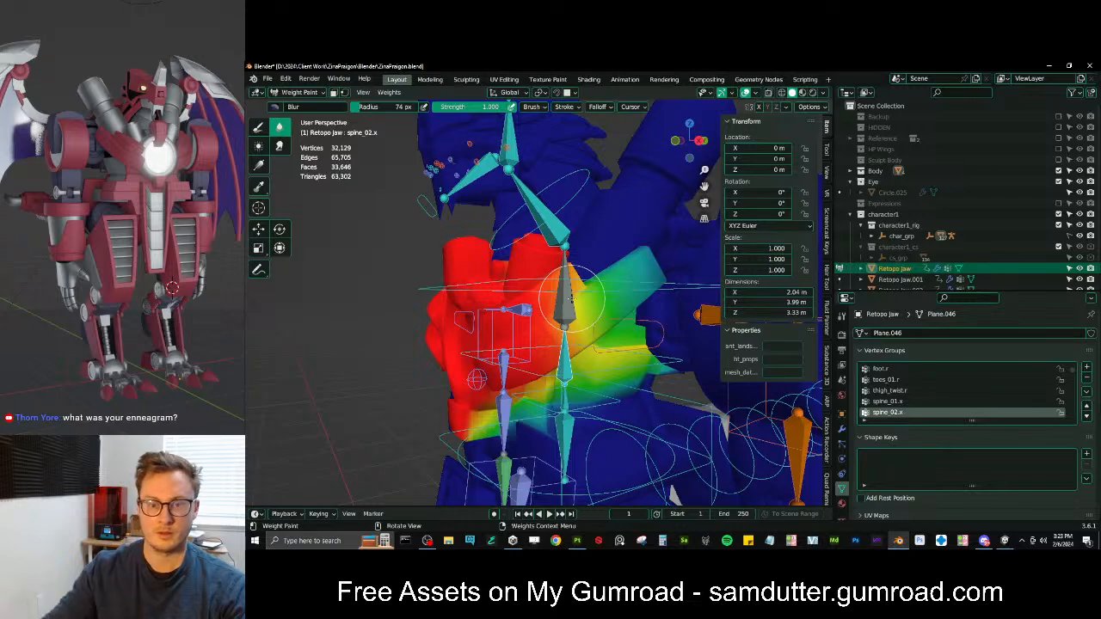
# Display the spine_03.x weights, then test-rotate c_spine_02.x around the global Z axis and cancel the rotation
pyautogui.keyDown('ctrl'); pyautogui.click(570, 299); pyautogui.keyUp('ctrl')
pyautogui.moveTo(570, 299)
pyautogui.mouseDown(button='middle')
pyautogui.moveTo(530, 293)
pyautogui.moveTo(566, 272)
pyautogui.moveTo(567, 284)
pyautogui.mouseUp(button='middle')
pyautogui.scroll(-3, 564, 293)
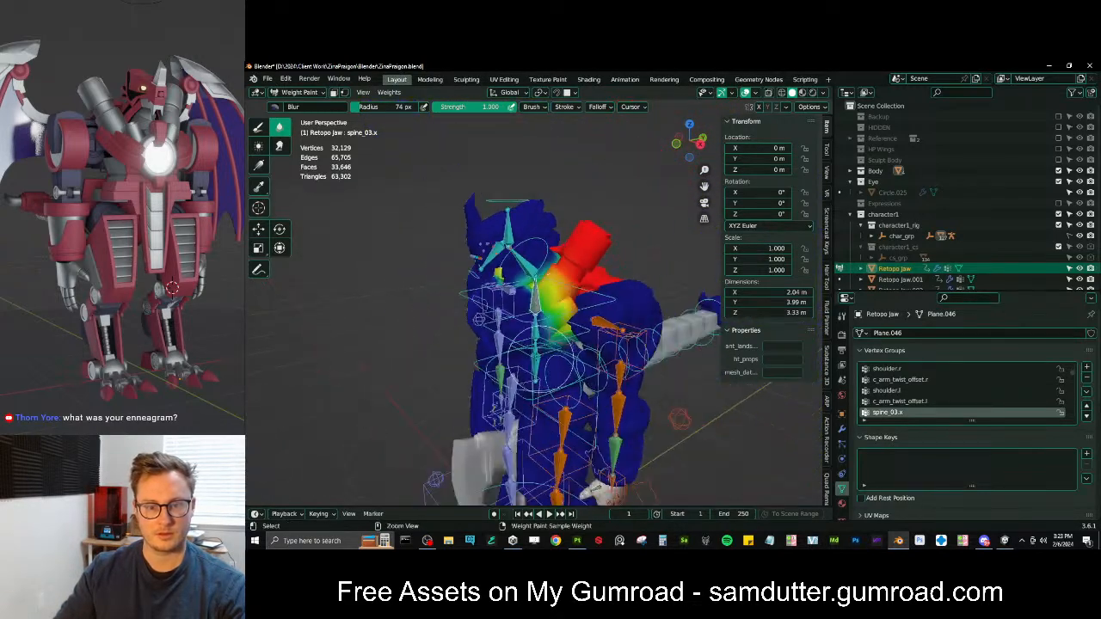
pyautogui.keyDown('ctrl'); pyautogui.click(515, 337); pyautogui.keyUp('ctrl')
pyautogui.moveTo(514, 337); pyautogui.dragTo(532, 362, button='middle')
pyautogui.press('r')
pyautogui.press('z')
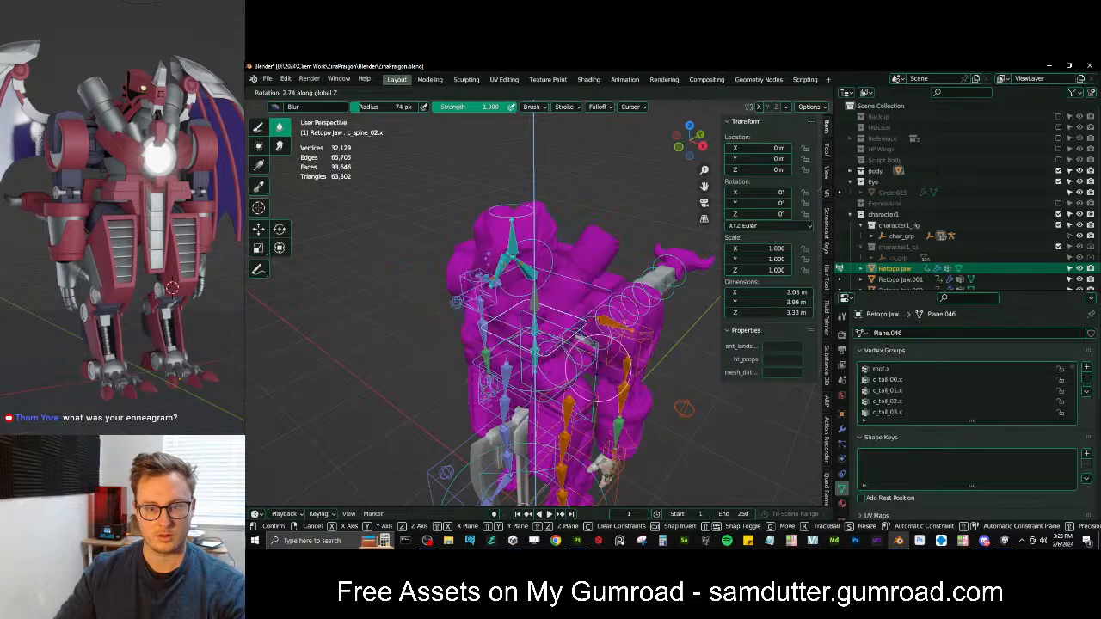
pyautogui.rightClick(564, 366)
# Test-rotate the c_spine_03.x control around the global Z axis and cancel the rotation
pyautogui.keyDown('ctrl'); pyautogui.click(586, 316); pyautogui.keyUp('ctrl')
pyautogui.moveTo(585, 316); pyautogui.dragTo(595, 297, button='middle')
pyautogui.press('r')
pyautogui.press('z')
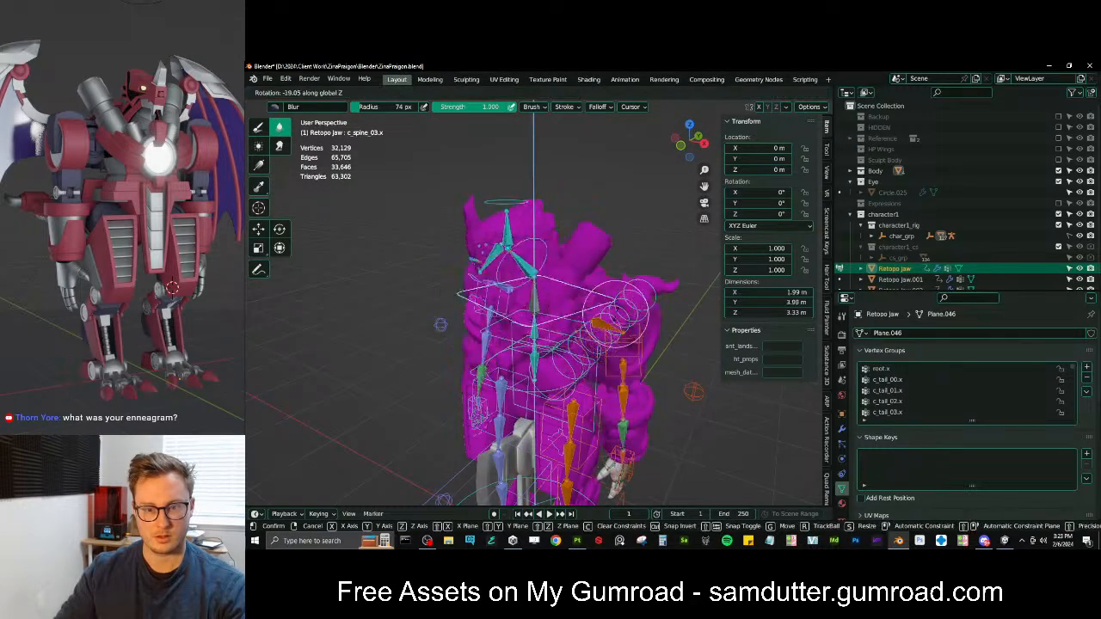
pyautogui.rightClick(635, 295)
# Set the vertex group weight to 0.5 and assign the selected small chest cylinder to spine_02.x
pyautogui.scroll(4, 616, 303)
pyautogui.press('Tab')
pyautogui.moveTo(590, 315)
pyautogui.mouseDown(button='middle')
pyautogui.moveTo(554, 301)
pyautogui.moveTo(632, 303)
pyautogui.moveTo(571, 312)
pyautogui.mouseUp(button='middle')
pyautogui.scroll(-3, 555, 301)
pyautogui.scroll(3, 580, 308)
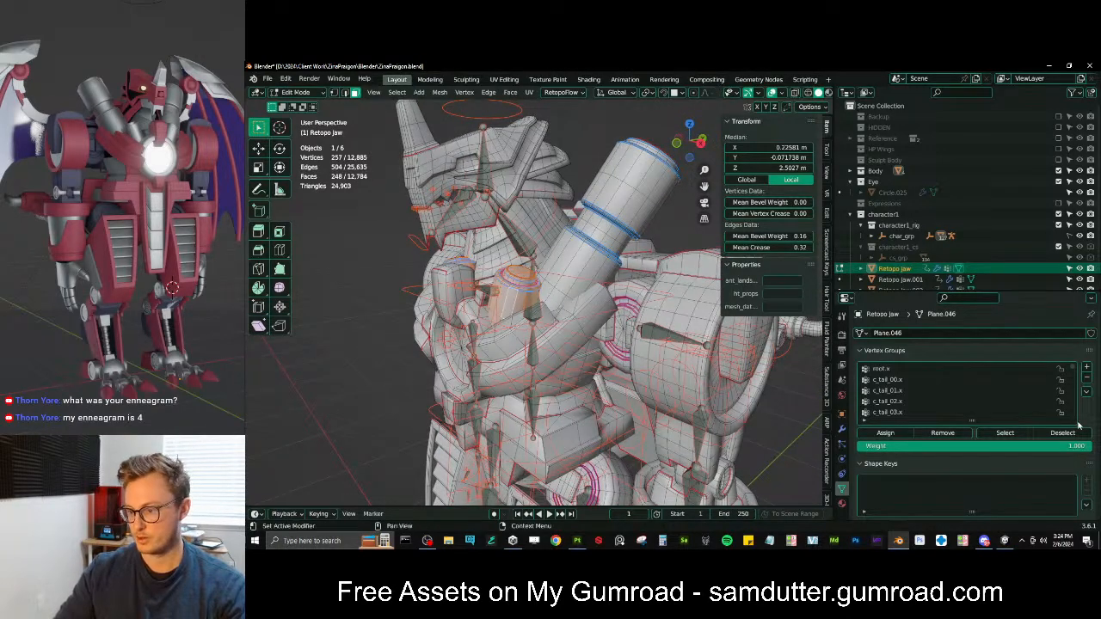
pyautogui.click(1057, 446)
pyautogui.write('0.5')
pyautogui.press('Return')
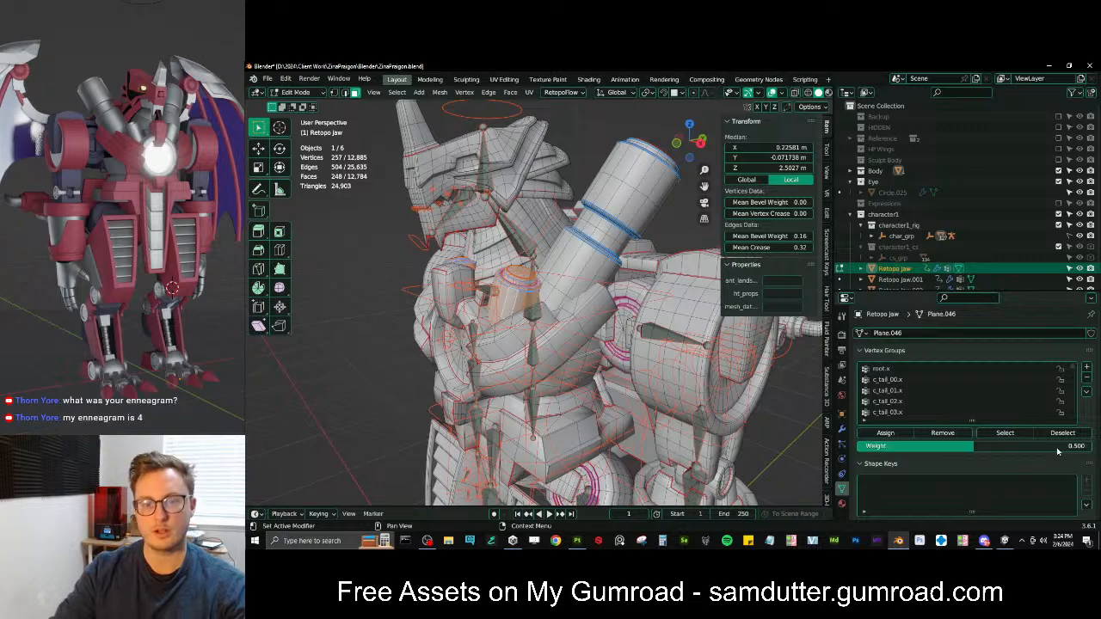
pyautogui.press('Tab')
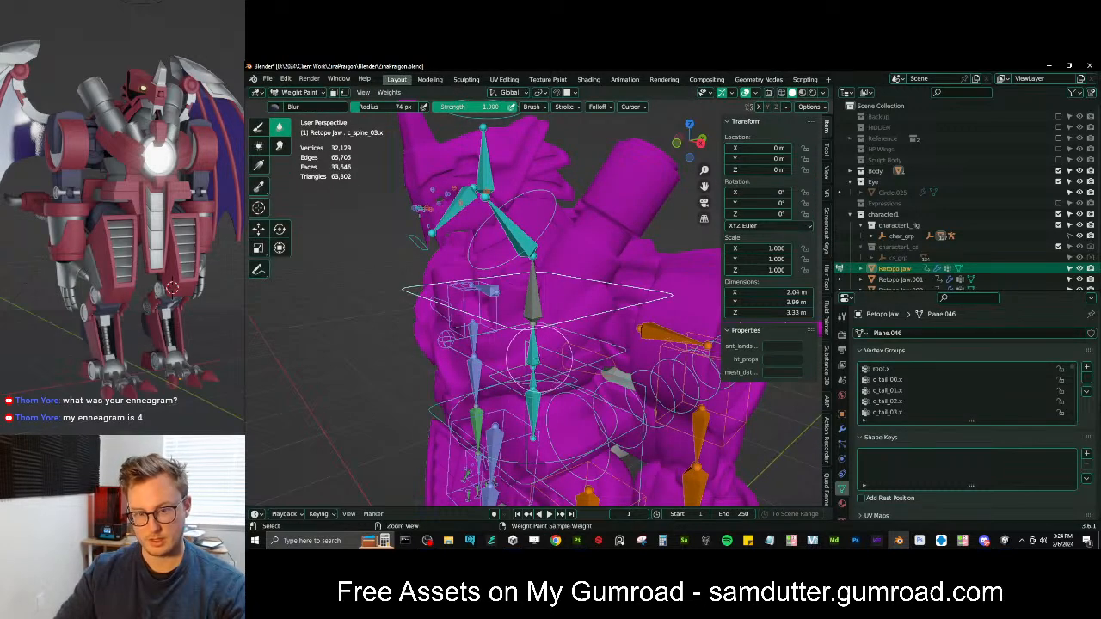
pyautogui.keyDown('ctrl'); pyautogui.click(540, 351); pyautogui.keyUp('ctrl')
pyautogui.press('Tab')
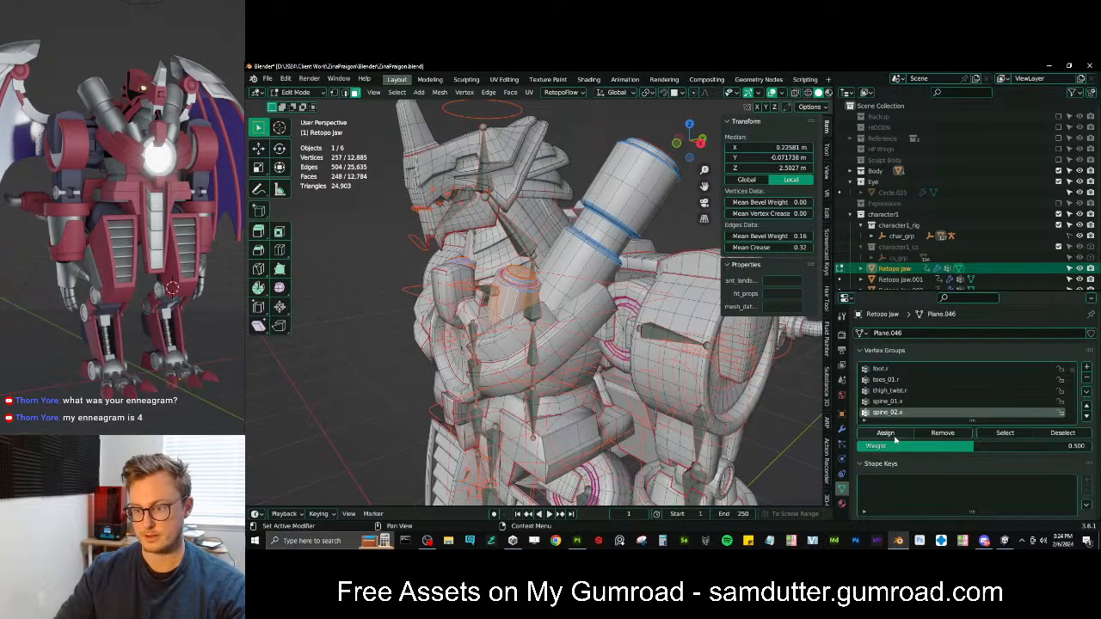
pyautogui.press('Tab')
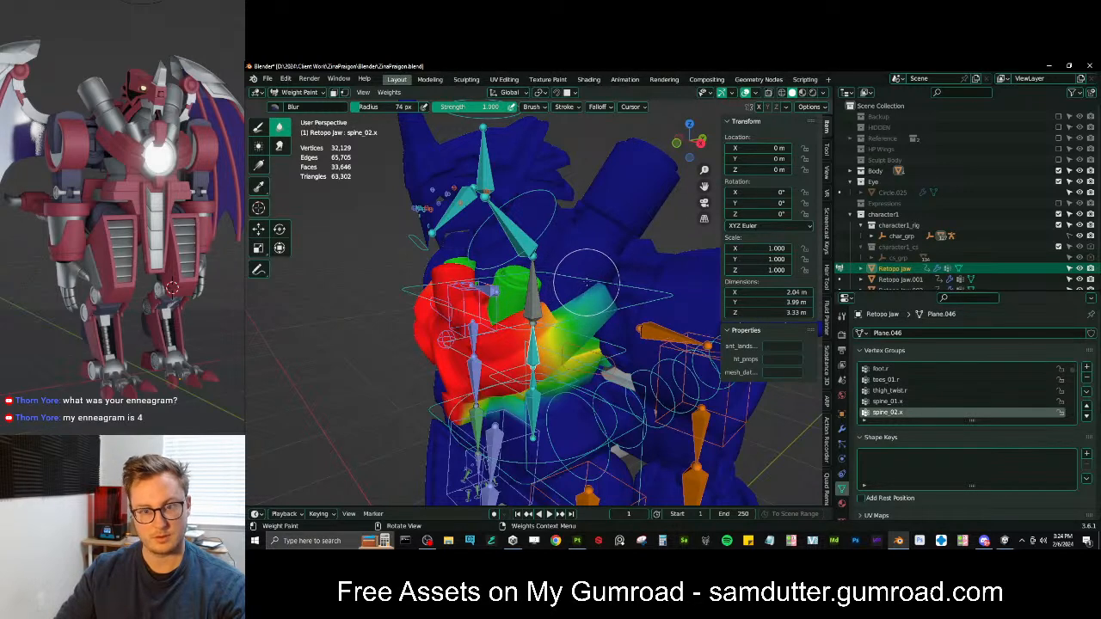
# Select the linked mesh of the large shoulder cannon and assign it to spine_02.x at weight 0.5
pyautogui.click(592, 257)
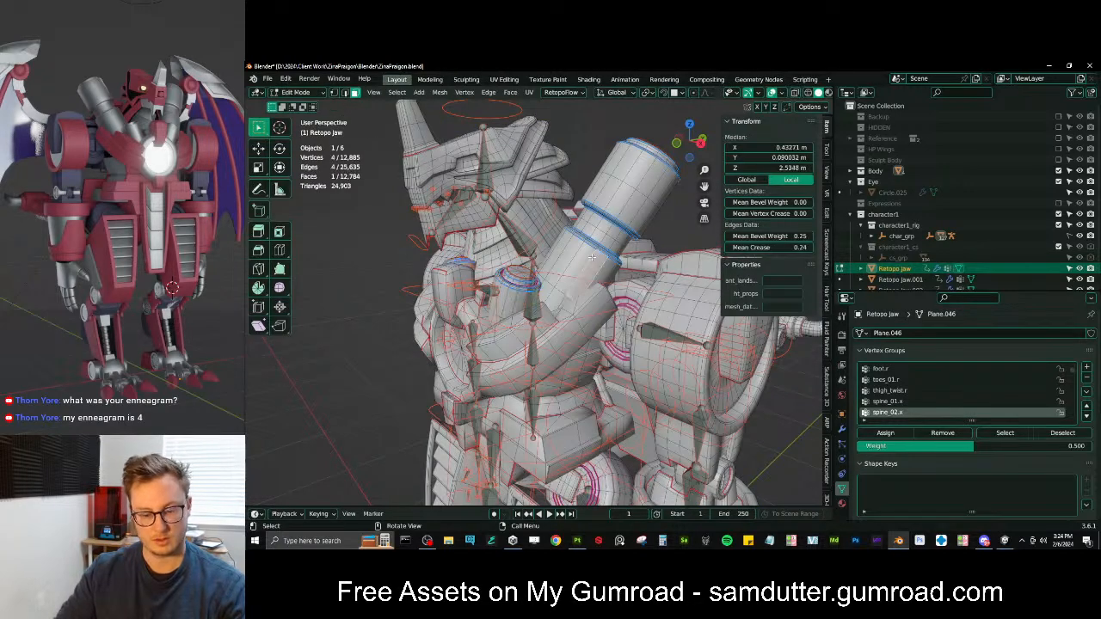
pyautogui.press('l')
pyautogui.press('Tab')
pyautogui.press('Tab')
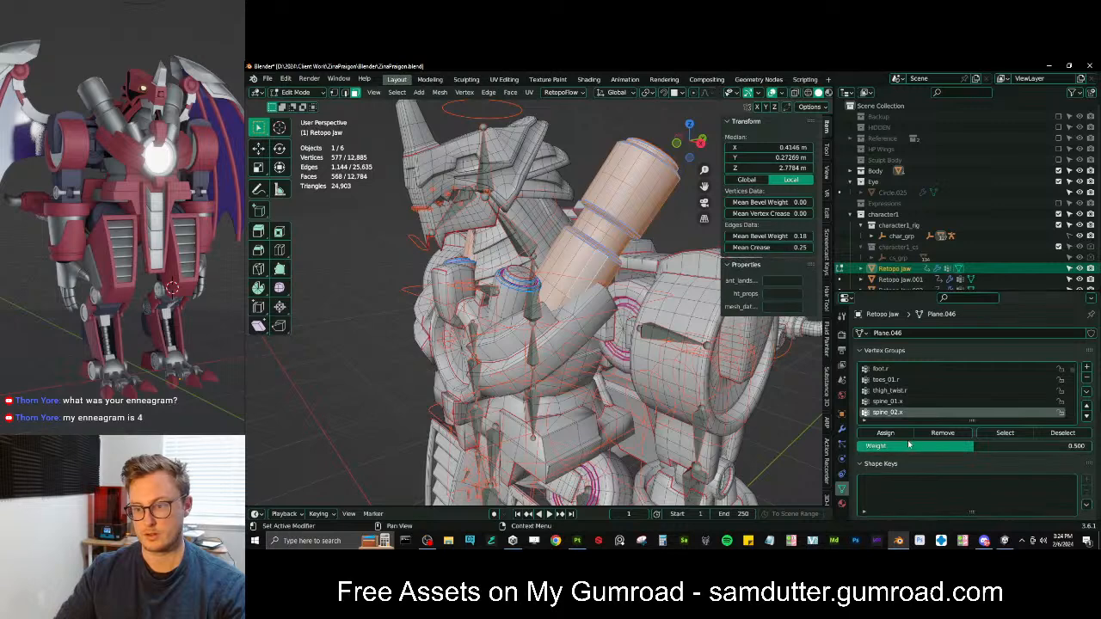
pyautogui.press('Tab')
pyautogui.moveTo(523, 299); pyautogui.dragTo(533, 296, button='middle')
# Make spine_03.x the active group and assign the linked small chest cylinder and large shoulder cannon at weight 0.5
pyautogui.keyDown('ctrl'); pyautogui.click(530, 301); pyautogui.keyUp('ctrl')
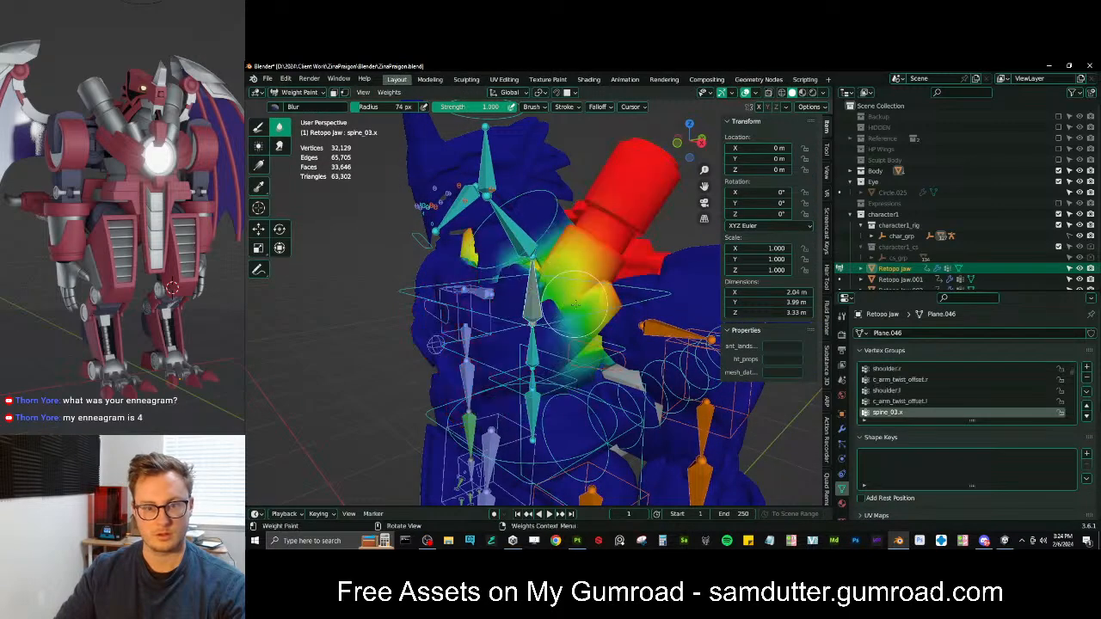
pyautogui.press('Tab')
pyautogui.click(515, 290)
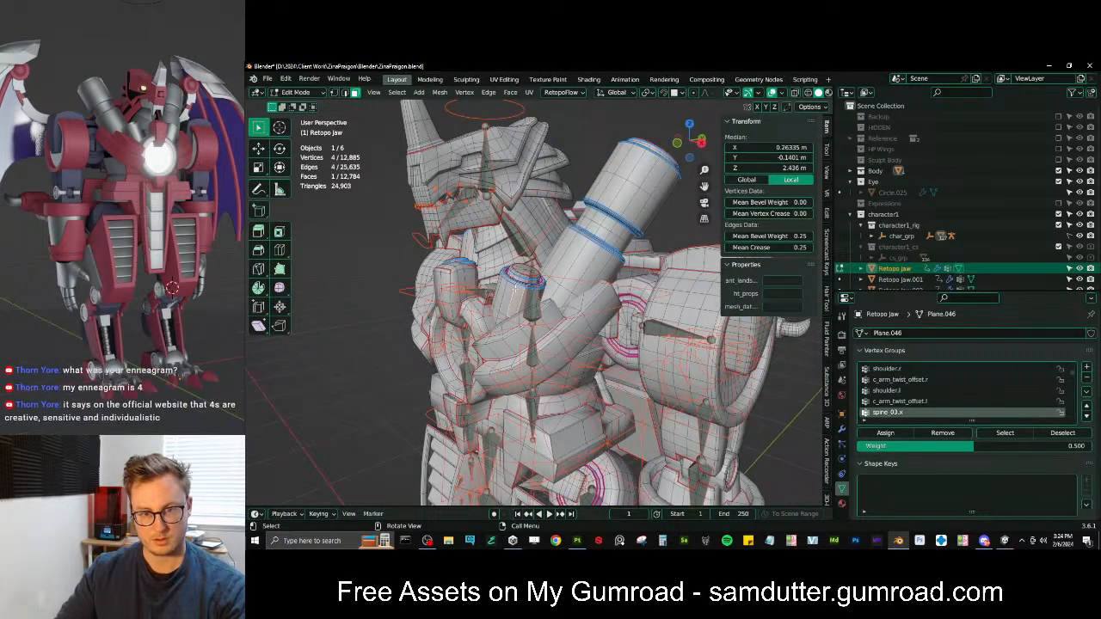
pyautogui.hotkey('ctrl', 'l')
pyautogui.click(931, 438)
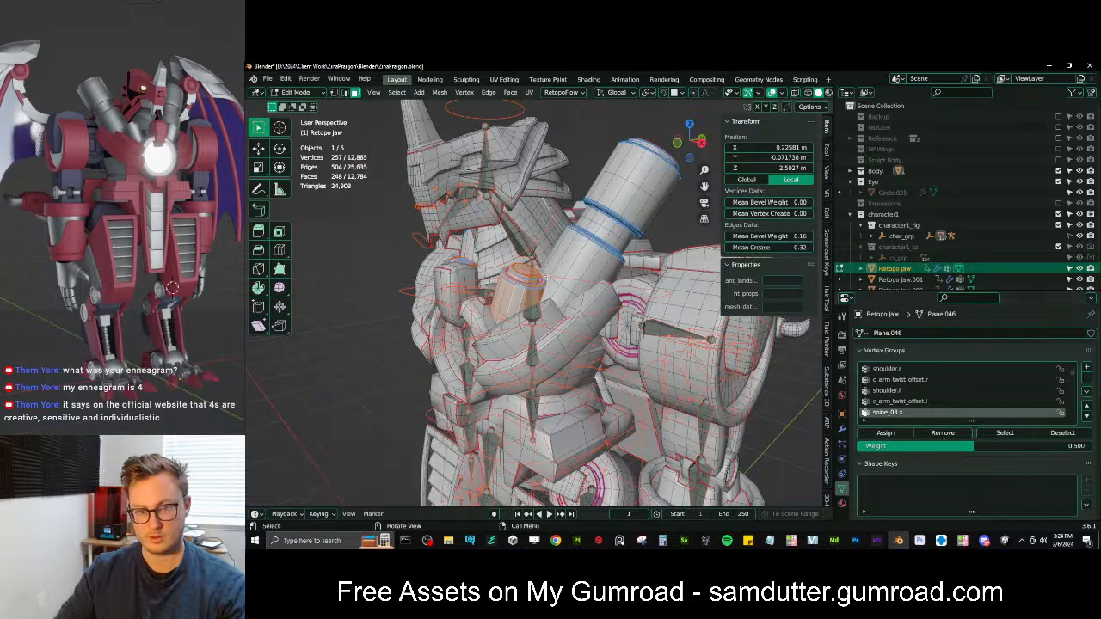
pyautogui.press('l')
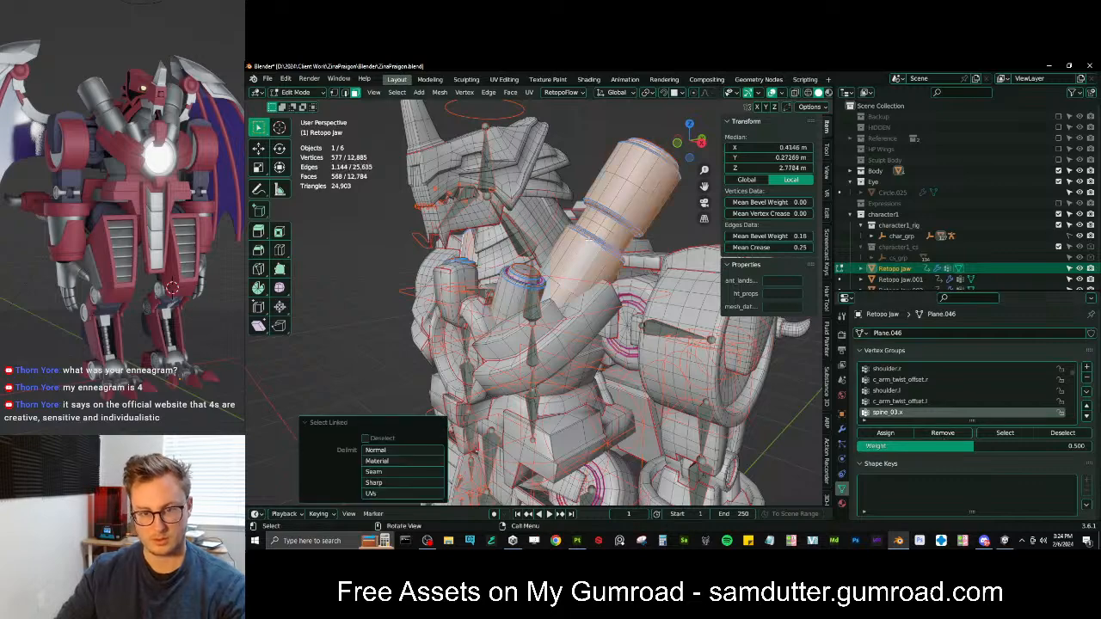
pyautogui.click(899, 436)
pyautogui.press('Tab')
# Recheck the chest and cannon deformation by rotating c_spine_03.x around the global Z axis, then cancel the rotation
pyautogui.moveTo(507, 284)
pyautogui.mouseDown(button='middle')
pyautogui.moveTo(539, 292)
pyautogui.moveTo(567, 323)
pyautogui.mouseUp(button='middle')
pyautogui.scroll(-3, 542, 295)
pyautogui.keyDown('ctrl'); pyautogui.click(549, 303); pyautogui.keyUp('ctrl')
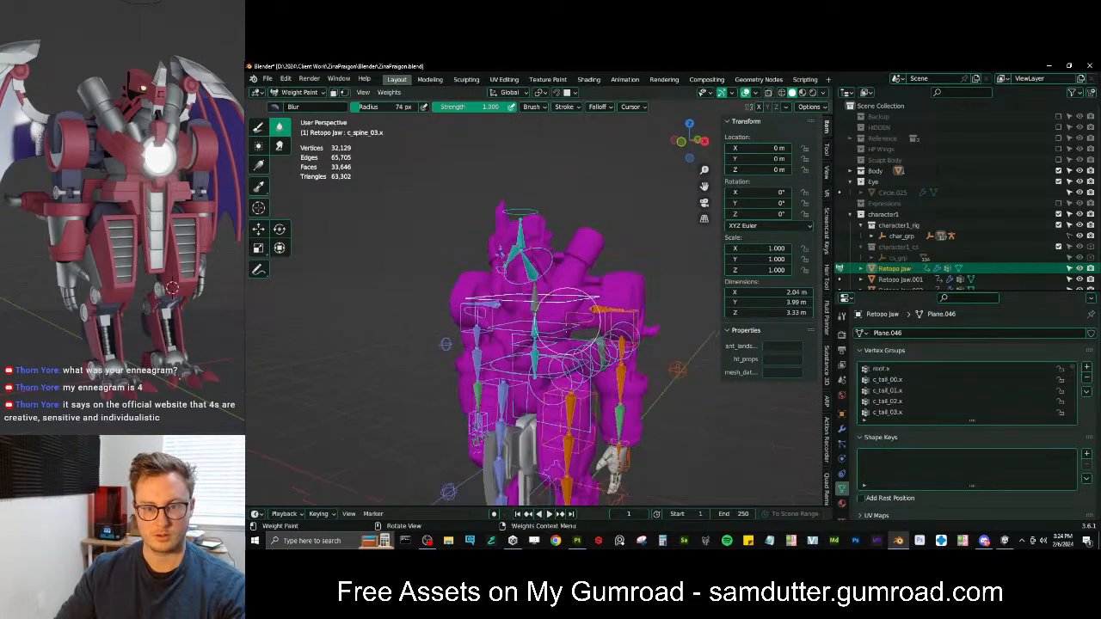
pyautogui.press('r')
pyautogui.press('z')
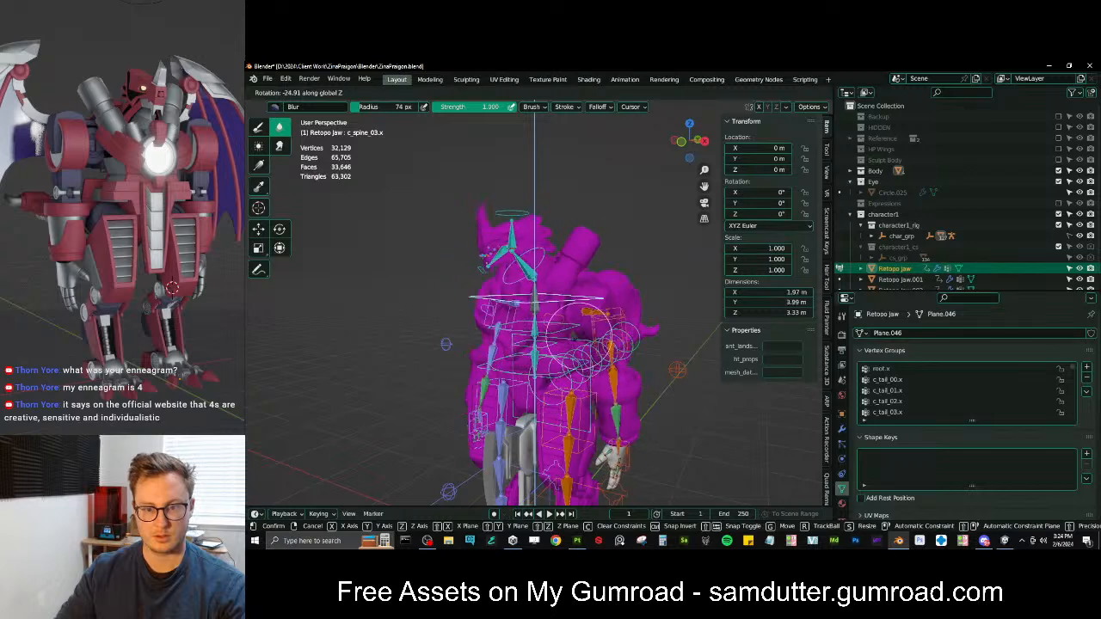
pyautogui.press('Escape')
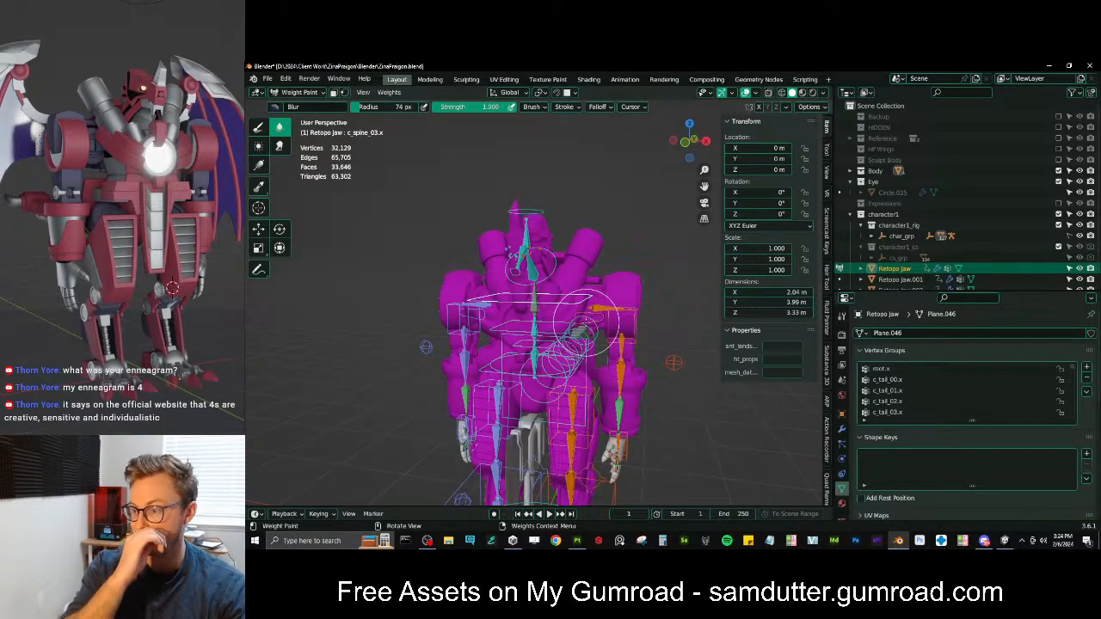
# Test the left arm's deformation by moving c_hand_ik.l up and outward in front view, then drop the move
pyautogui.press('KP_1')
pyautogui.scroll(3, 581, 309)
pyautogui.scroll(-1, 574, 299)
pyautogui.keyDown('ctrl'); pyautogui.click(572, 337); pyautogui.keyUp('ctrl')
pyautogui.press('g')
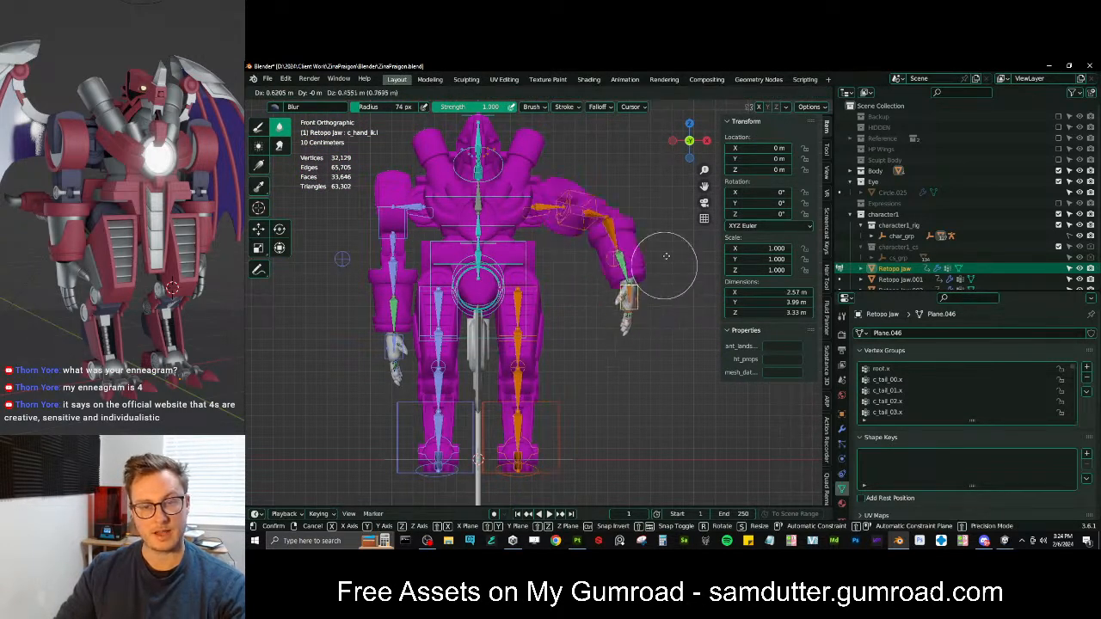
pyautogui.click(582, 293)
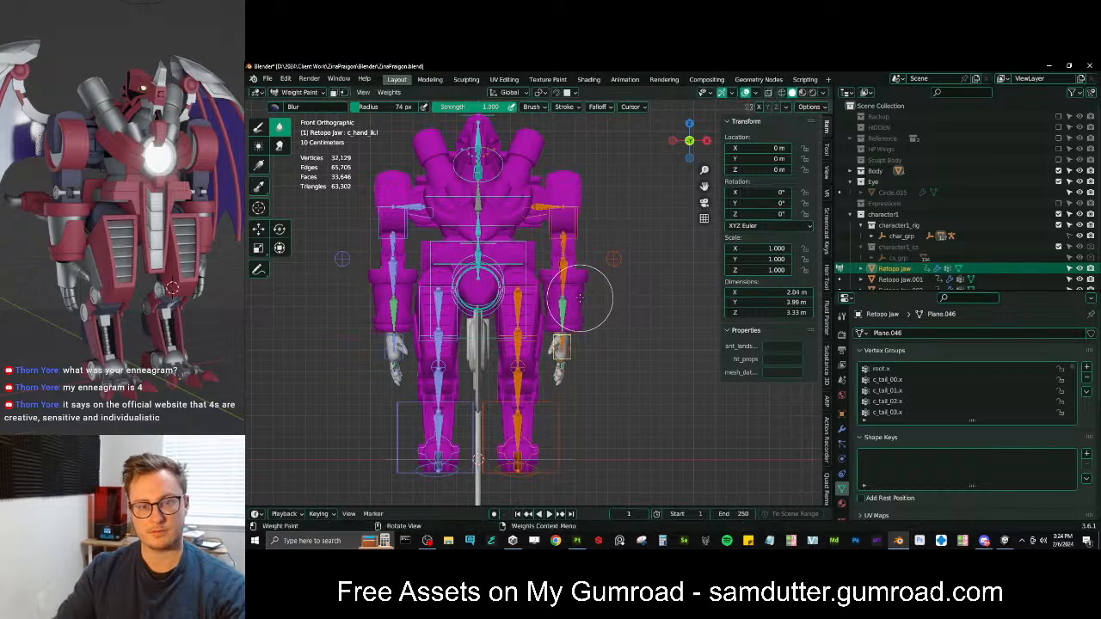
# Pose the left forearm forward in side view by moving c_hand_ik.l and rotating it about 94.8° to check the bent-elbow deformation
pyautogui.press('KP_3')
pyautogui.press('g')
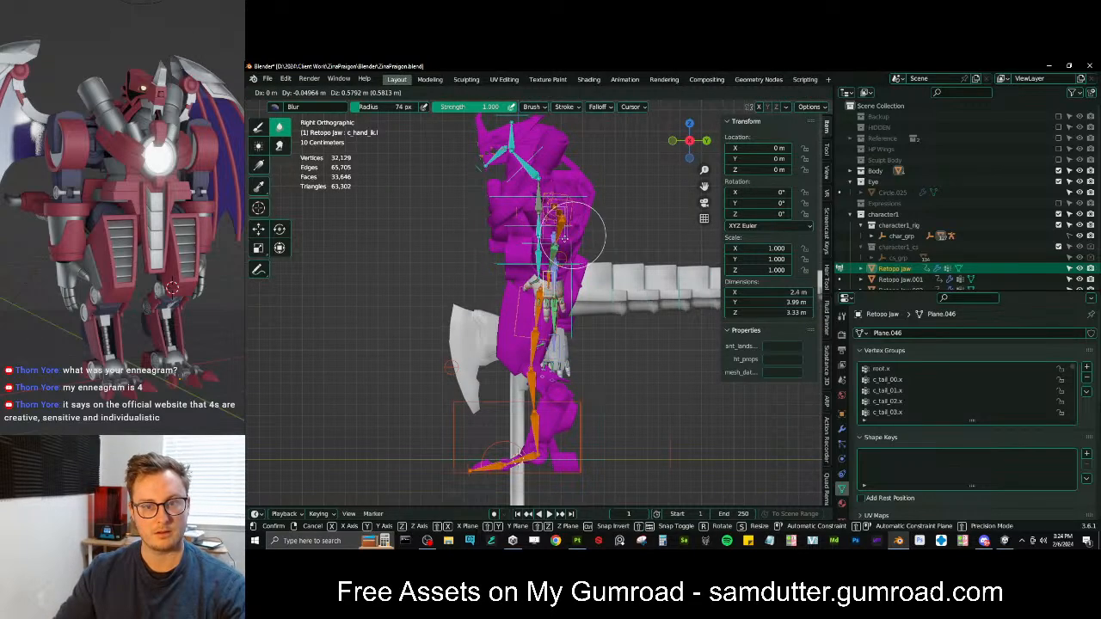
pyautogui.click(500, 209)
pyautogui.press('r')
pyautogui.click(517, 308)
pyautogui.press('g')
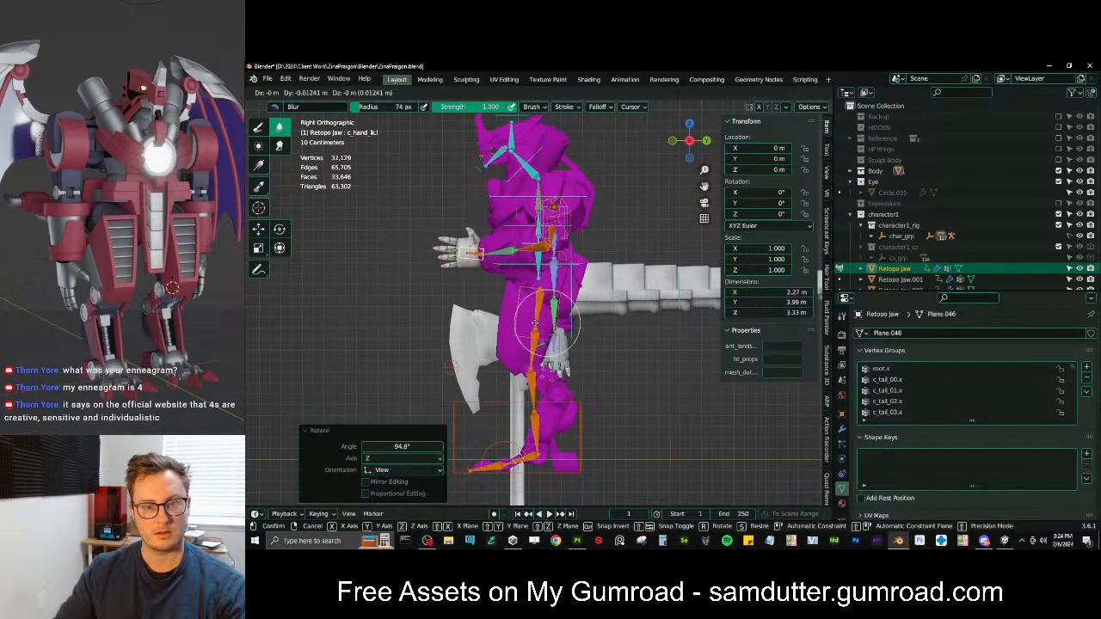
pyautogui.click(519, 289)
pyautogui.moveTo(519, 289); pyautogui.dragTo(608, 374, button='middle')
pyautogui.press('g')
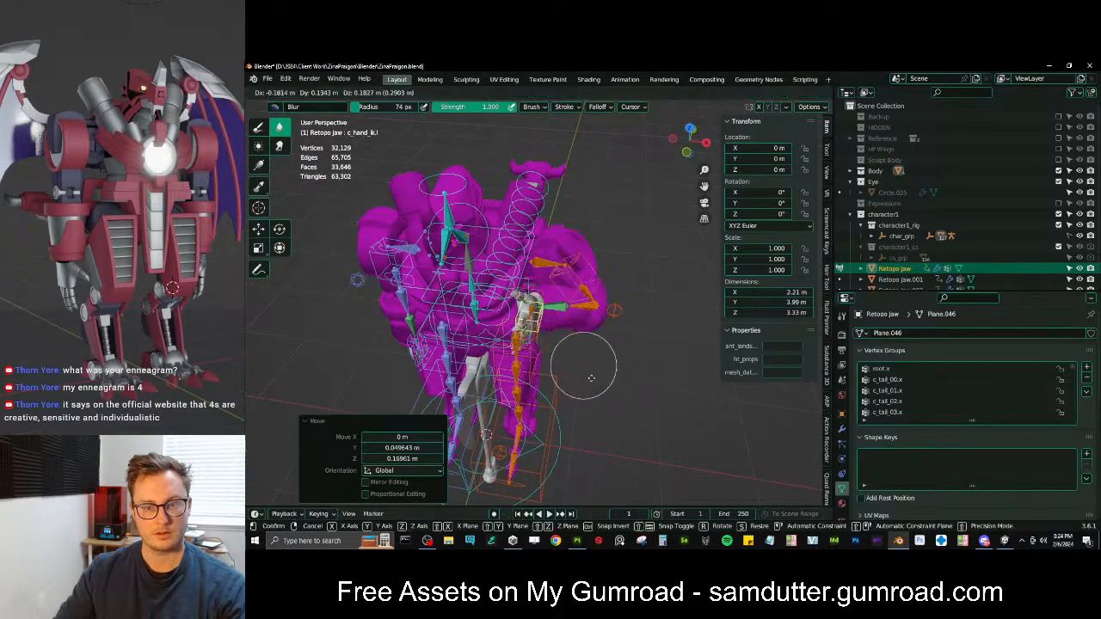
pyautogui.click(603, 362)
# Move c_arms_pole.l about 0.66 m along Y and 0.24 m along Z, and test moving c_hand_ik.l again with that elbow direction
pyautogui.keyDown('ctrl'); pyautogui.click(615, 309); pyautogui.keyUp('ctrl')
pyautogui.press('KP_3')
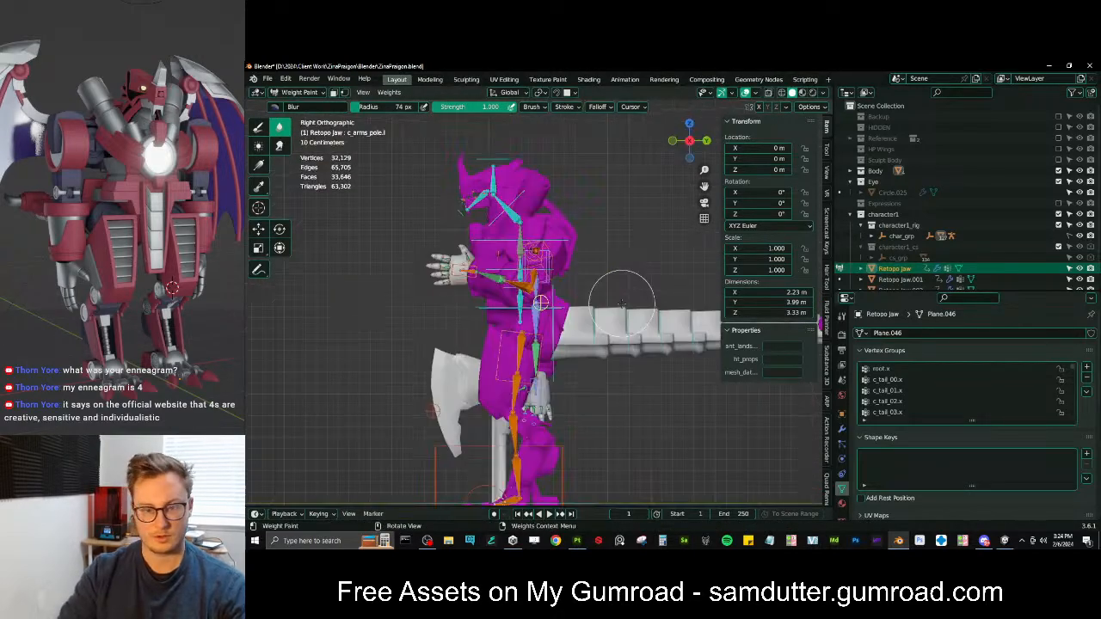
pyautogui.press('g')
pyautogui.click(612, 276)
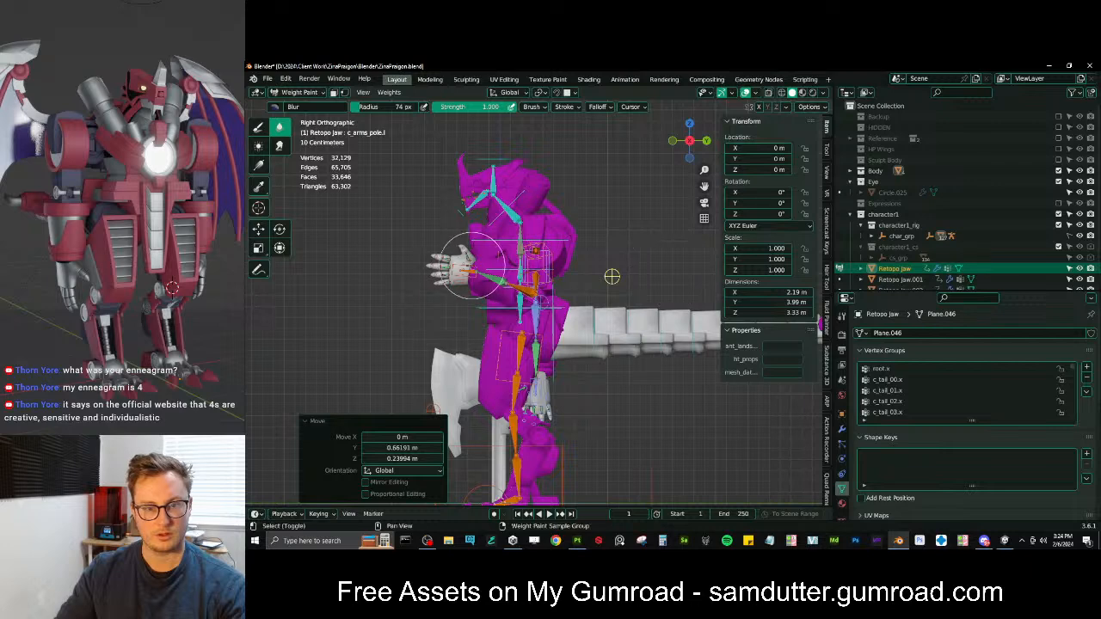
pyautogui.keyDown('ctrl'); pyautogui.click(464, 272); pyautogui.keyUp('ctrl')
pyautogui.press('g')
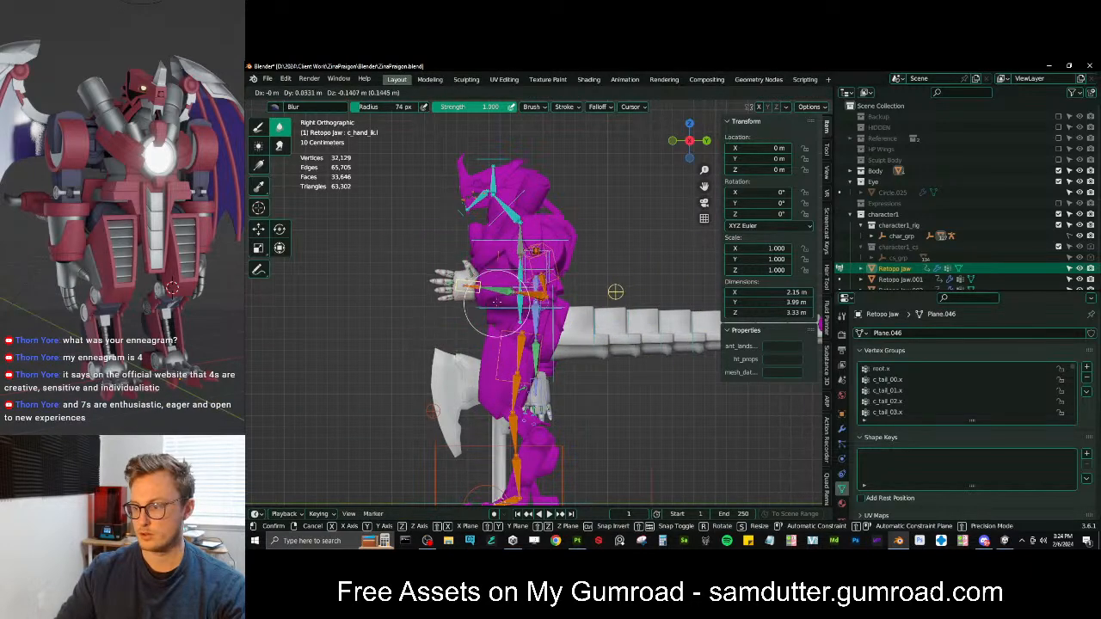
pyautogui.click(517, 318)
# Rotate c_neck.x about -59.1° around the global X axis to check how the neck deforms
pyautogui.moveTo(516, 387); pyautogui.dragTo(249, 389, button='middle')
pyautogui.scroll(1, 573, 336)
pyautogui.keyDown('shift'); pyautogui.moveTo(573, 336); pyautogui.dragTo(640, 355, button='middle'); pyautogui.keyUp('shift')
pyautogui.keyDown('ctrl'); pyautogui.click(514, 268); pyautogui.keyUp('ctrl')
pyautogui.moveTo(516, 270); pyautogui.dragTo(635, 279, button='middle')
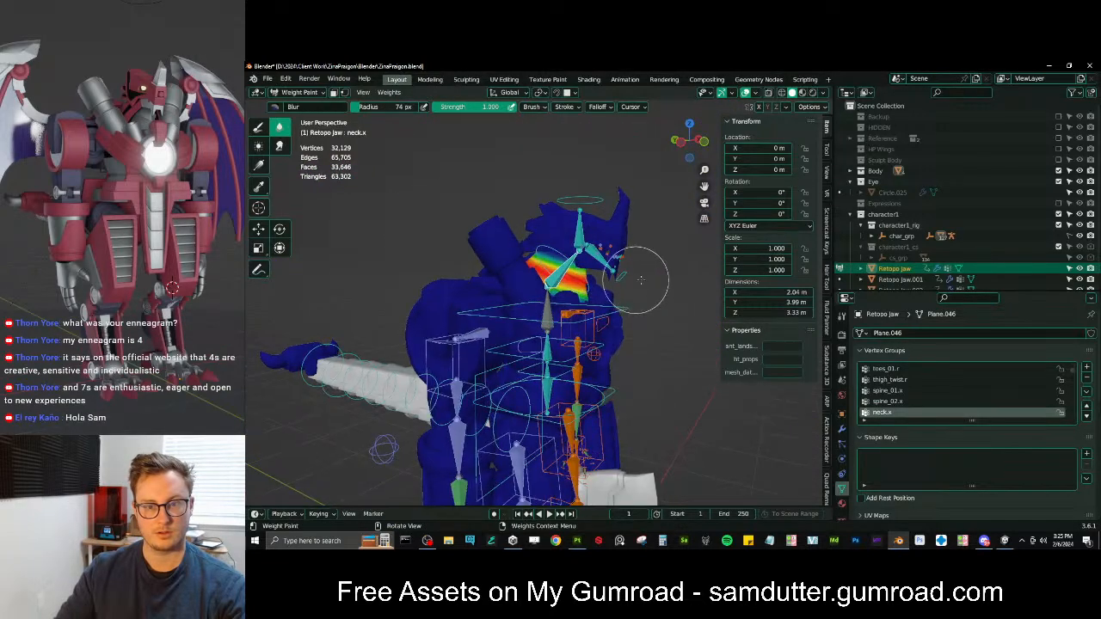
pyautogui.keyDown('ctrl'); pyautogui.click(567, 265); pyautogui.keyUp('ctrl')
pyautogui.moveTo(569, 266); pyautogui.dragTo(601, 277, button='middle')
pyautogui.press('r')
pyautogui.press('x')
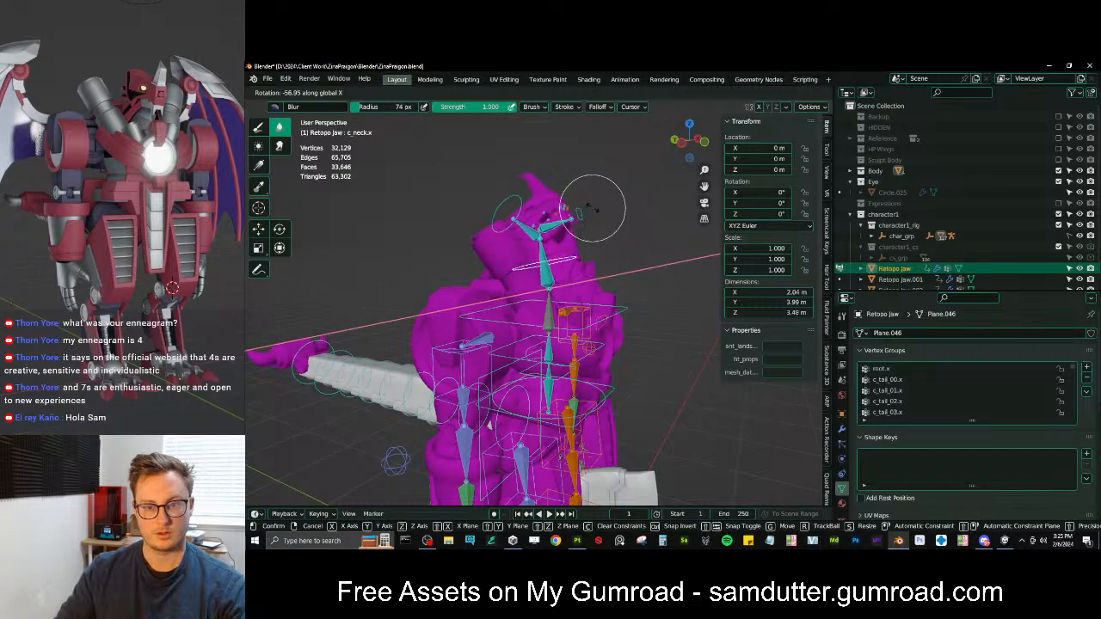
pyautogui.click(615, 228)
pyautogui.moveTo(615, 228); pyautogui.dragTo(705, 393, button='middle')
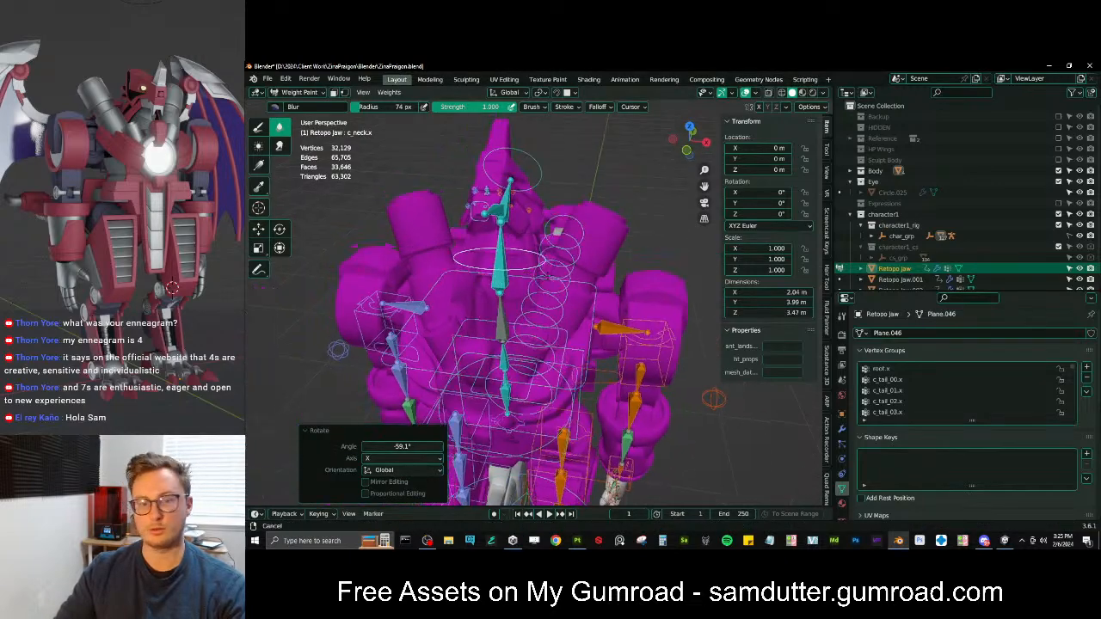
# Make spine_03.x the active weight group, select only the linked neck mesh and enable the paint mask for it
pyautogui.keyDown('shift'); pyautogui.moveTo(516, 259); pyautogui.dragTo(565, 294, button='middle'); pyautogui.keyUp('shift')
pyautogui.moveTo(565, 294); pyautogui.dragTo(532, 294, button='middle')
pyautogui.scroll(4, 538, 294)
pyautogui.keyDown('ctrl'); pyautogui.click(540, 292); pyautogui.keyUp('ctrl')
pyautogui.scroll(-1, 557, 294)
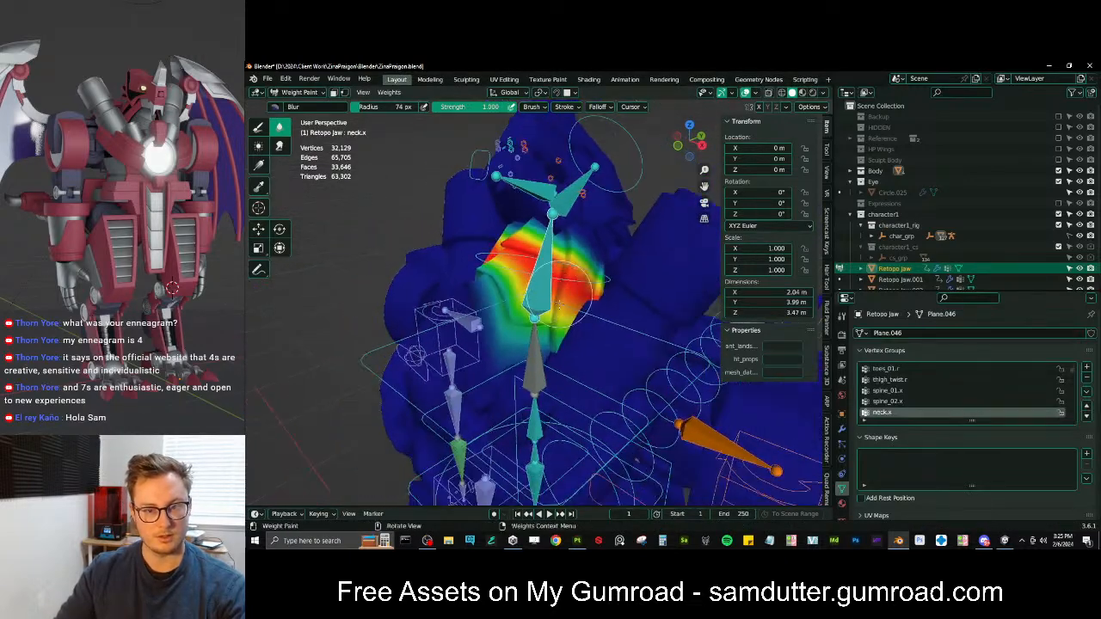
pyautogui.keyDown('ctrl'); pyautogui.click(546, 348); pyautogui.keyUp('ctrl')
pyautogui.press('Tab')
pyautogui.hotkey('alt', 'a')
pyautogui.press('l')
pyautogui.press('Tab')
pyautogui.moveTo(497, 331); pyautogui.dragTo(504, 319, button='middle')
pyautogui.press('q')
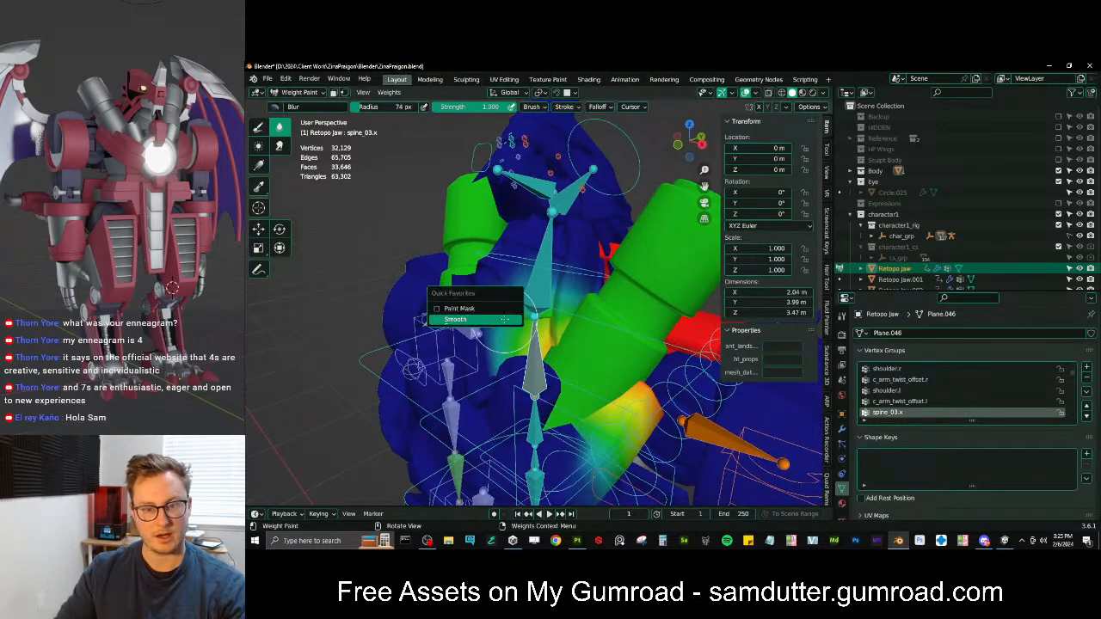
pyautogui.click(491, 308)
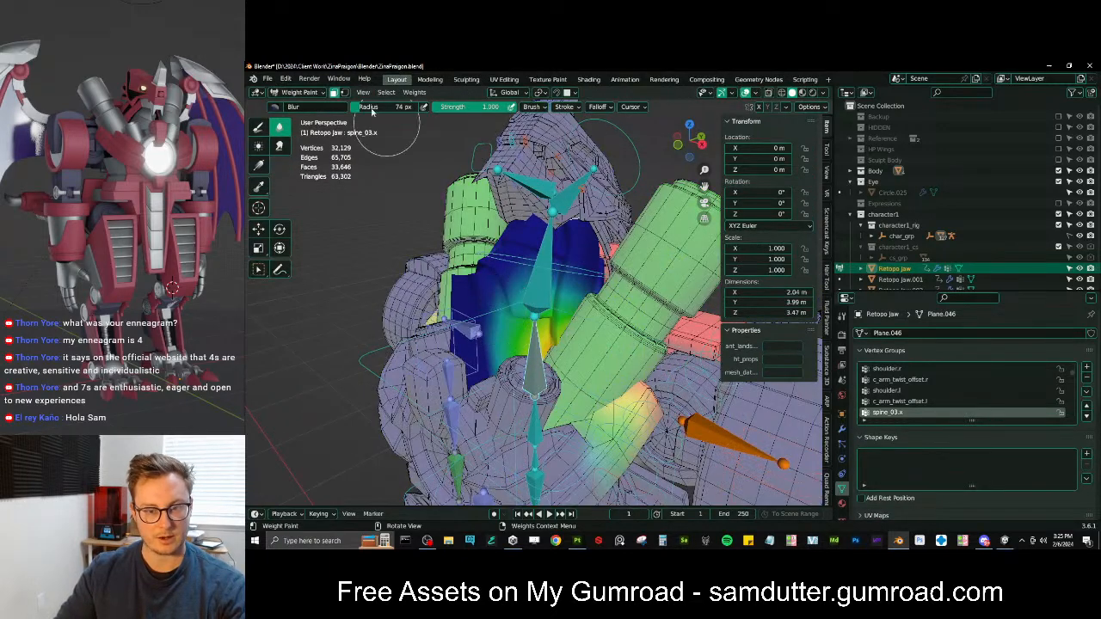
# Paint a linear spine_03.x weight gradient on the masked neck at weight 1.000, strong at its base and fading toward the head
pyautogui.click(259, 128)
pyautogui.keyDown('alt'); pyautogui.moveTo(471, 356); pyautogui.dragTo(501, 354); pyautogui.keyUp('alt')
pyautogui.keyDown('alt'); pyautogui.moveTo(555, 230); pyautogui.dragTo(555, 230); pyautogui.keyUp('alt')
pyautogui.keyDown('alt'); pyautogui.moveTo(518, 360); pyautogui.dragTo(565, 219); pyautogui.keyUp('alt')
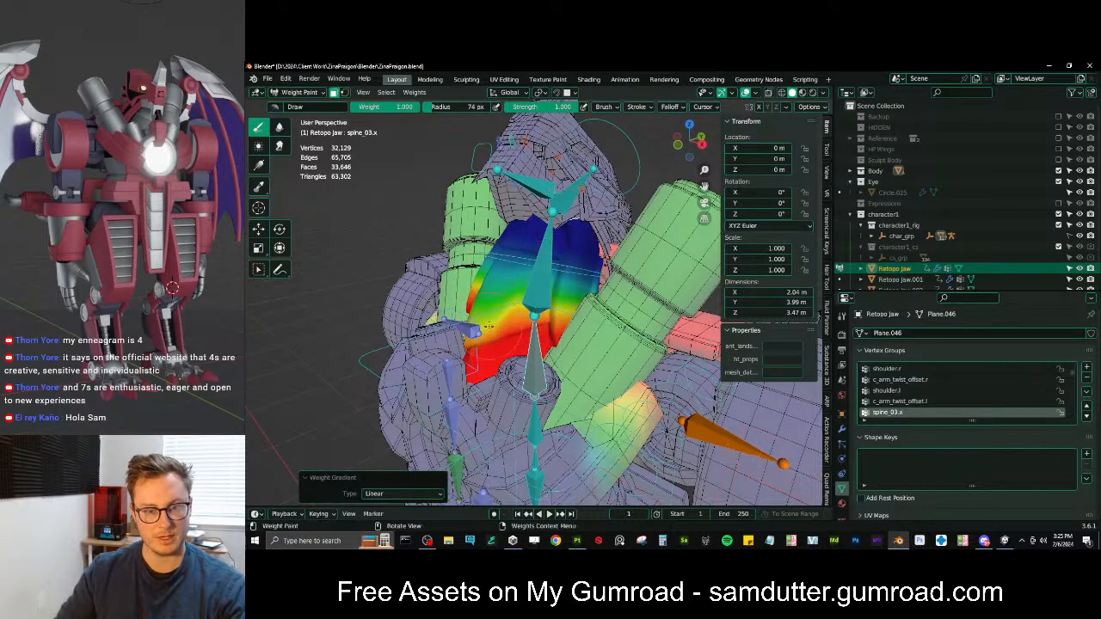
# Switch to the Blur brush, clear the face selection and turn off the paint mask
pyautogui.moveTo(301, 151); pyautogui.dragTo(323, 155, button='middle')
pyautogui.click(278, 127)
pyautogui.scroll(-3, 430, 309)
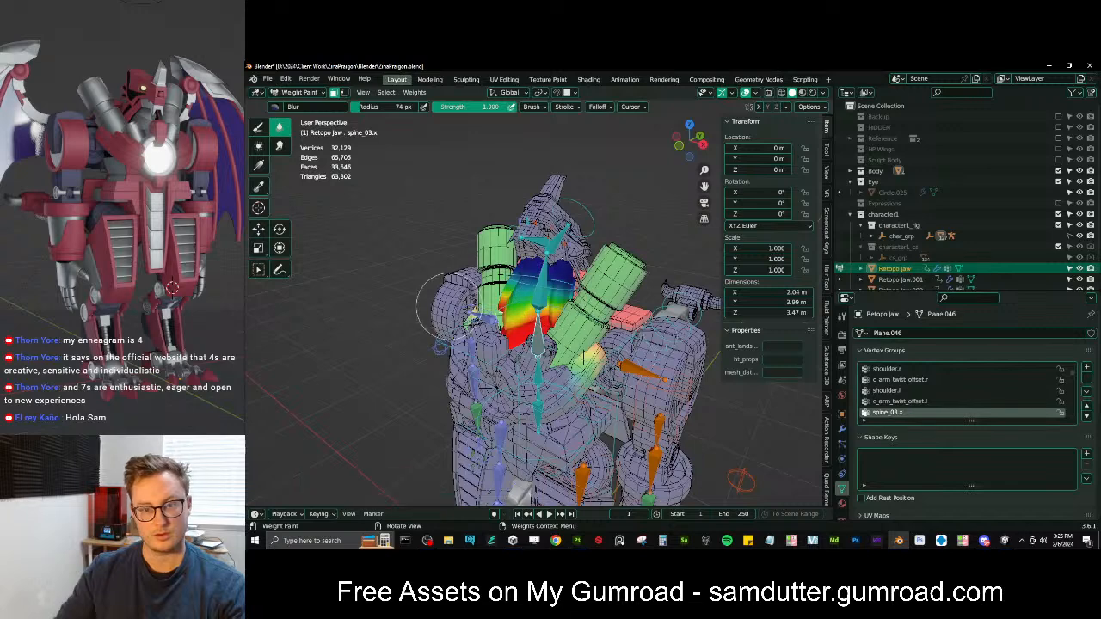
pyautogui.scroll(4, 554, 278)
pyautogui.hotkey('alt', 'a')
pyautogui.scroll(-3, 582, 316)
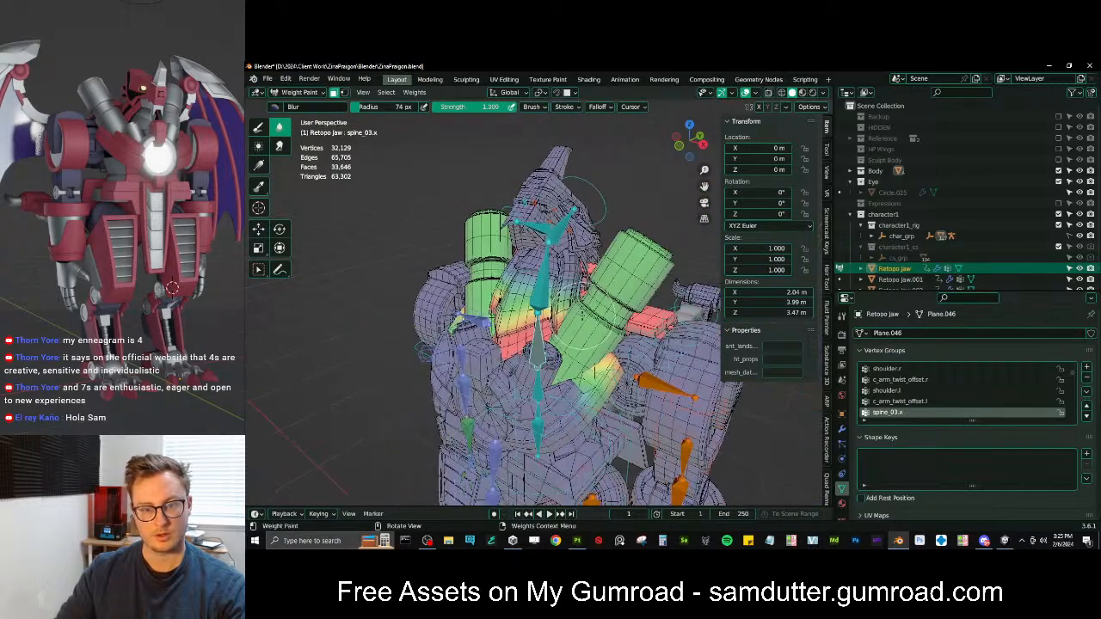
pyautogui.press('m')
# Make neck.x the active group to review its weights and clear the neck controller's rotation
pyautogui.keyDown('ctrl'); pyautogui.click(544, 277); pyautogui.keyUp('ctrl')
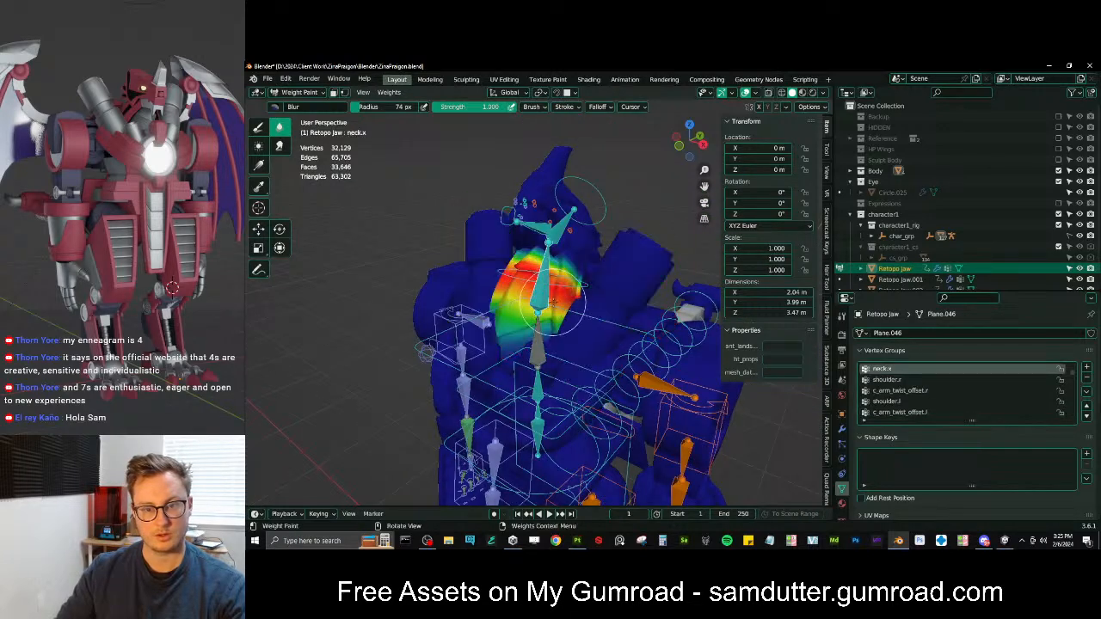
pyautogui.press('s')
pyautogui.click(534, 354)
pyautogui.hotkey('ctrl', 'z')
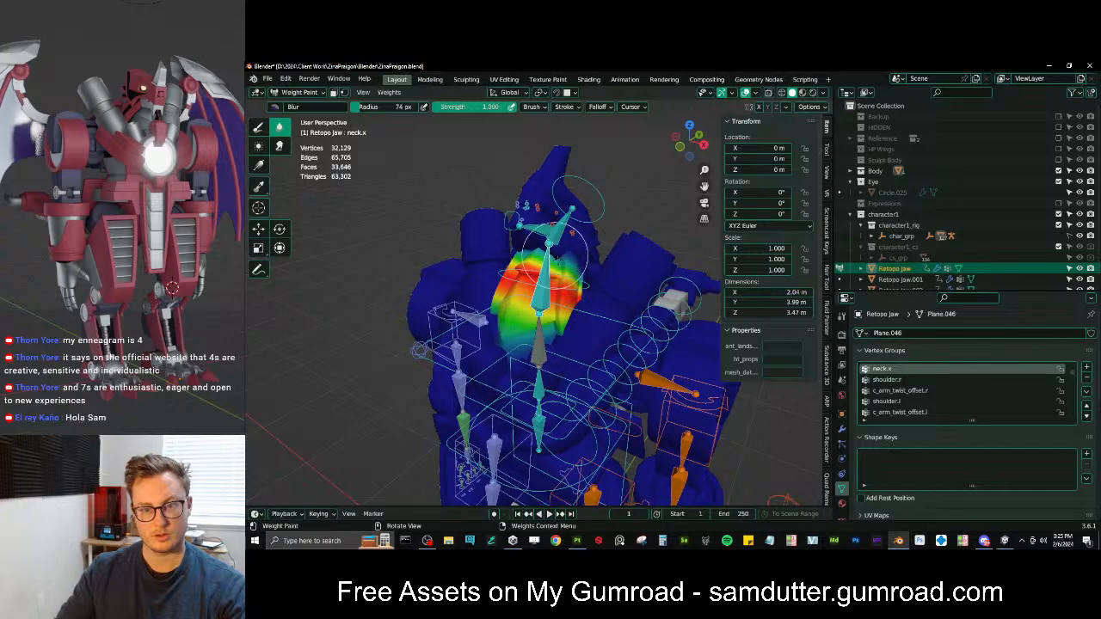
pyautogui.moveTo(579, 272); pyautogui.dragTo(388, 274, button='middle')
pyautogui.hotkey('alt', 'r')
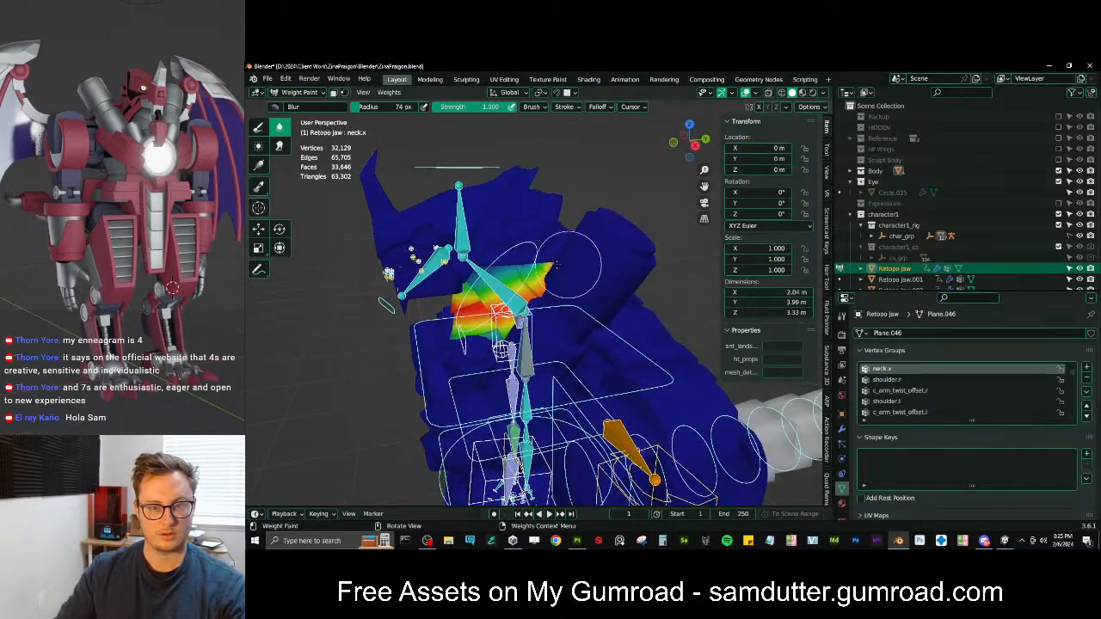
pyautogui.scroll(-4, 533, 267)
pyautogui.scroll(4, 535, 250)
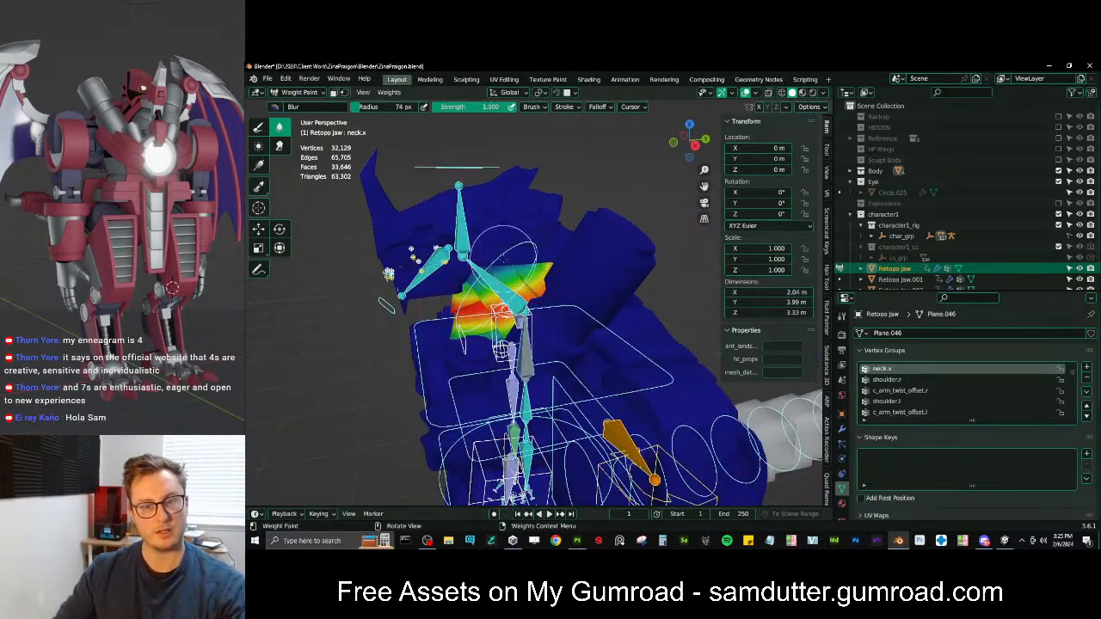
# Examine the head.x weights in side view and test the head's deformation by rotating c_head.x, then drop the rotation
pyautogui.keyDown('ctrl'); pyautogui.click(465, 222); pyautogui.keyUp('ctrl')
pyautogui.press('KP_3')
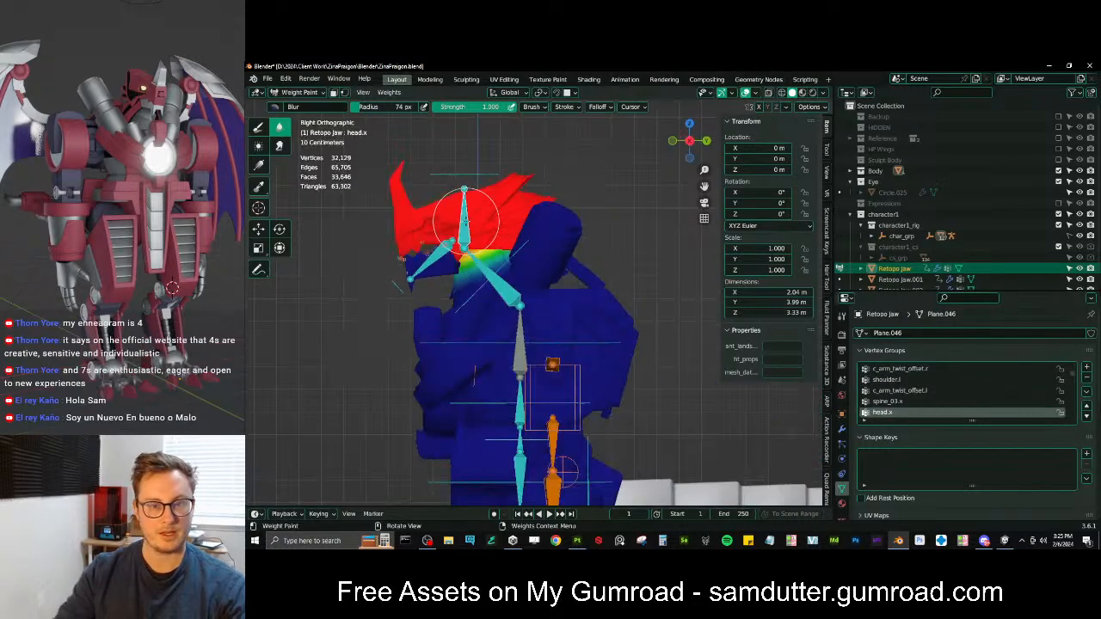
pyautogui.scroll(3, 488, 307)
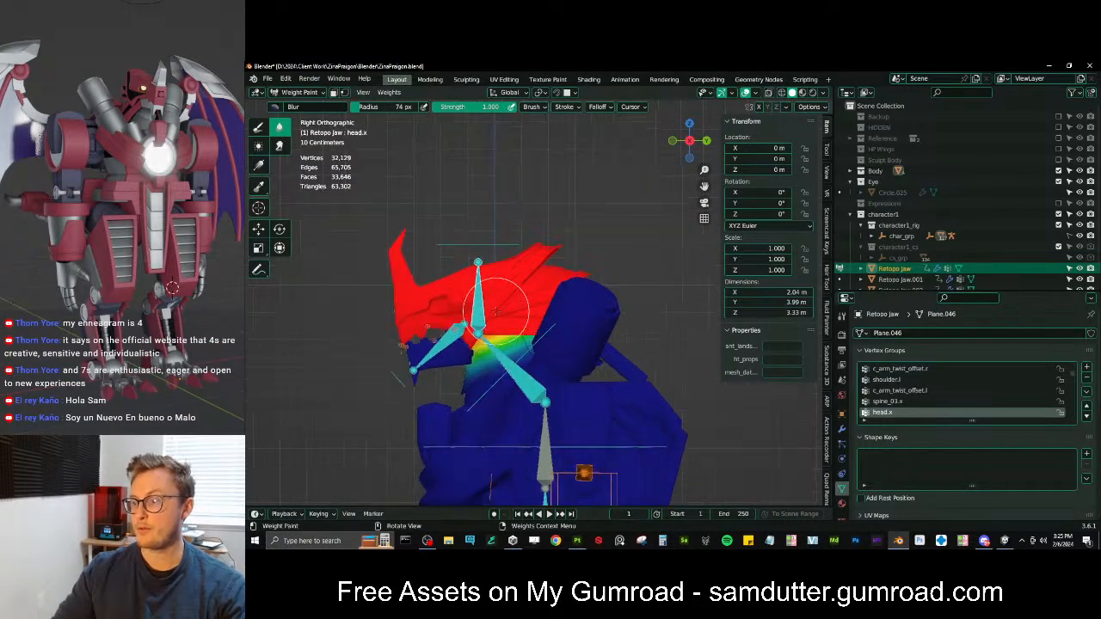
pyautogui.scroll(-2, 496, 309)
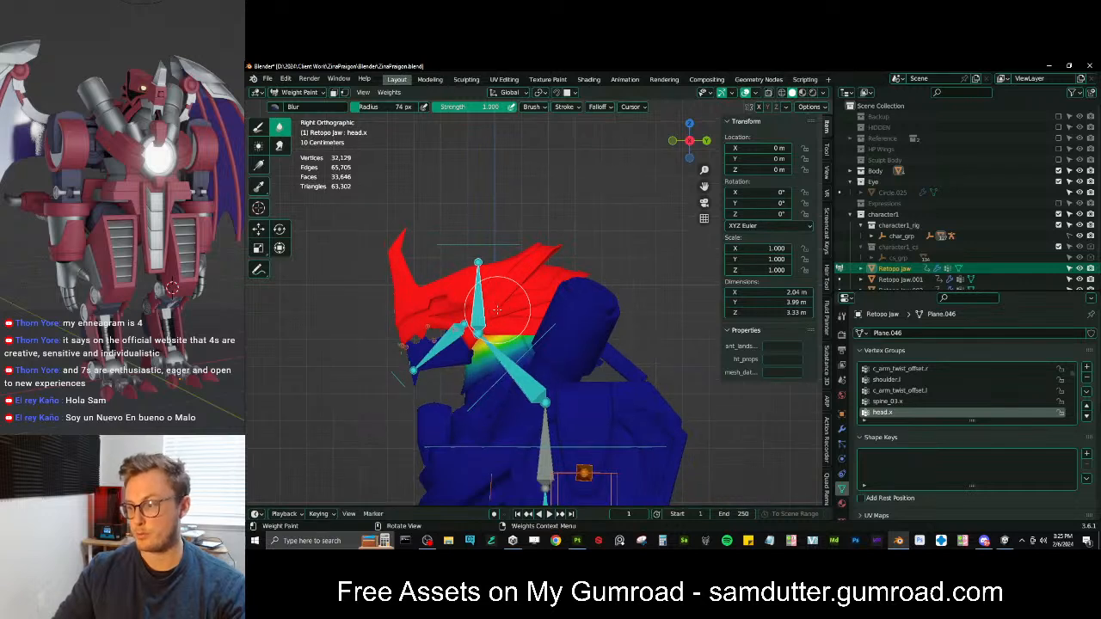
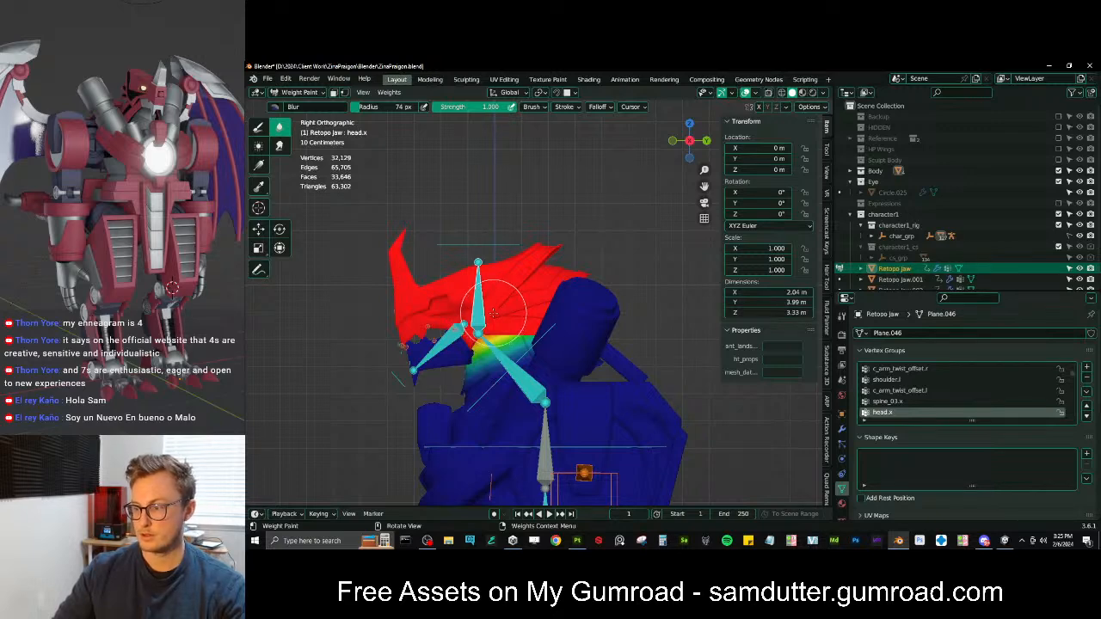
pyautogui.scroll(3, 507, 302)
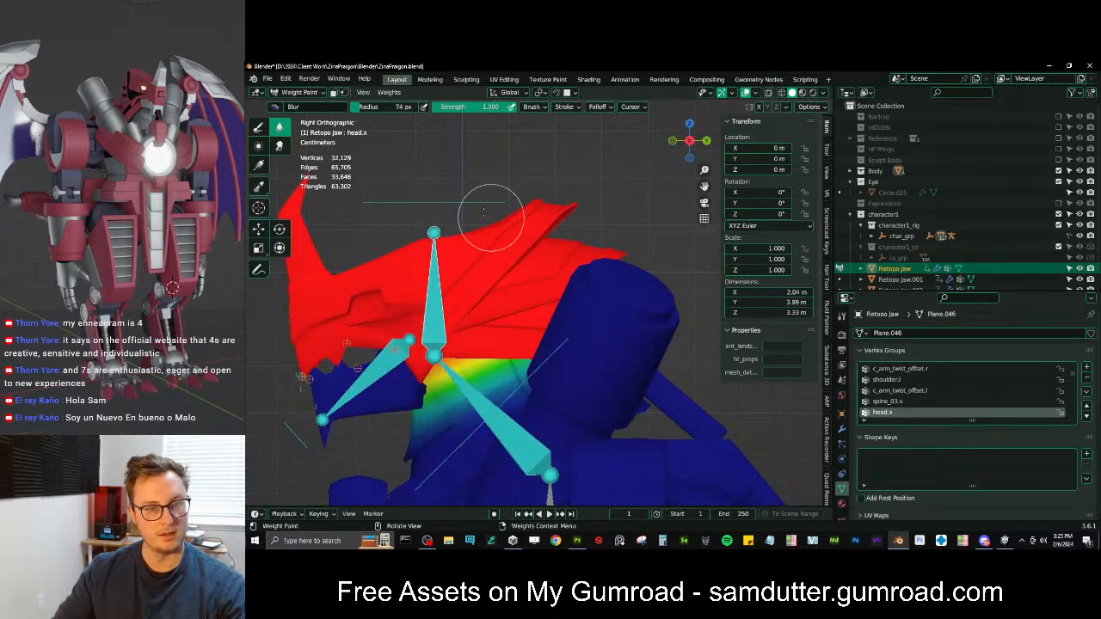
pyautogui.keyDown('ctrl'); pyautogui.click(475, 205); pyautogui.keyUp('ctrl')
pyautogui.press('r')
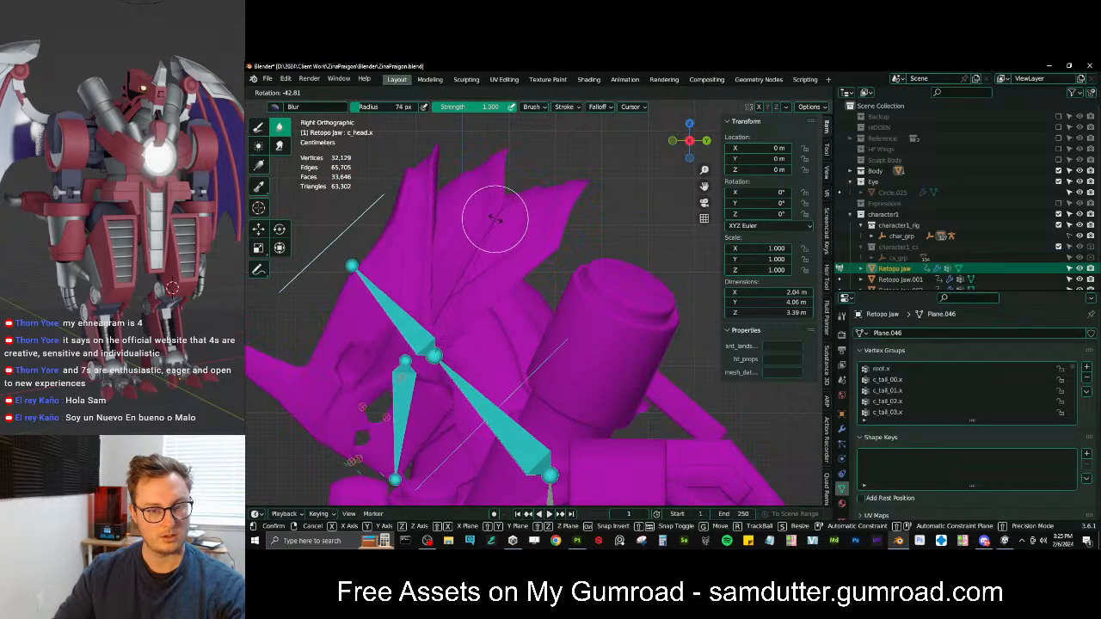
pyautogui.click(508, 373)
pyautogui.moveTo(509, 372); pyautogui.dragTo(621, 337, button='middle')
# Return to Object Mode and join Retopo Jaw.001 into the Retopo Jaw mesh
pyautogui.scroll(-4, 622, 338)
pyautogui.moveTo(714, 351); pyautogui.dragTo(630, 343, button='middle')
pyautogui.hotkey('ctrl', 'Tab')
pyautogui.scroll(4, 629, 341)
pyautogui.click(627, 340)
pyautogui.keyDown('shift'); pyautogui.click(575, 222); pyautogui.keyUp('shift')
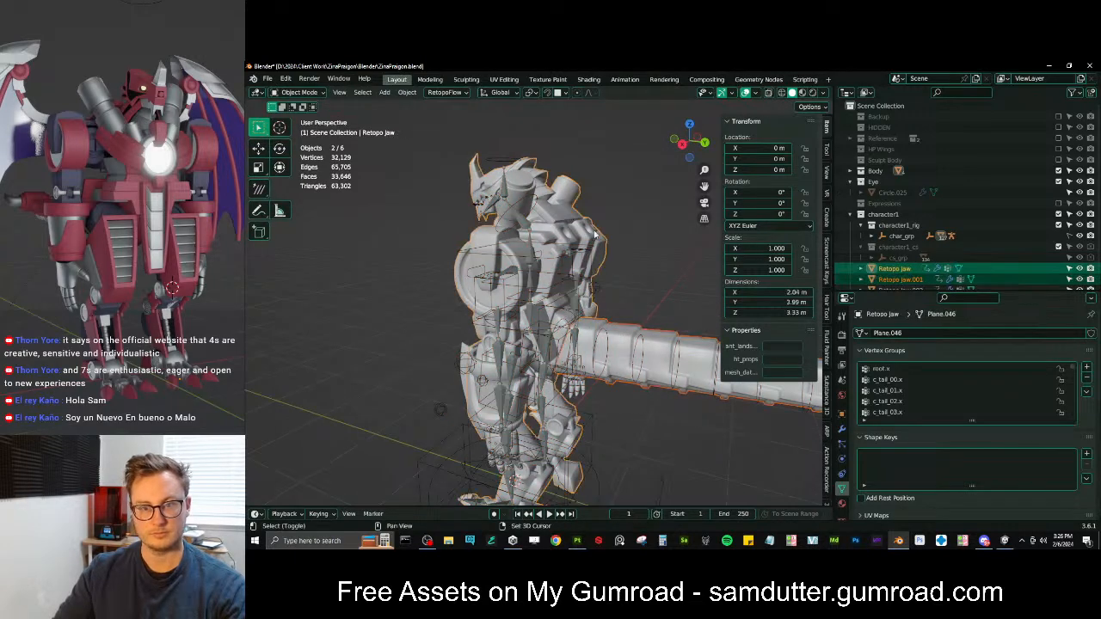
pyautogui.hotkey('ctrl', 'j')
# Join the Retopo Axe object into the Retopo Jaw mesh and save the file
pyautogui.moveTo(618, 290); pyautogui.dragTo(704, 290, button='middle')
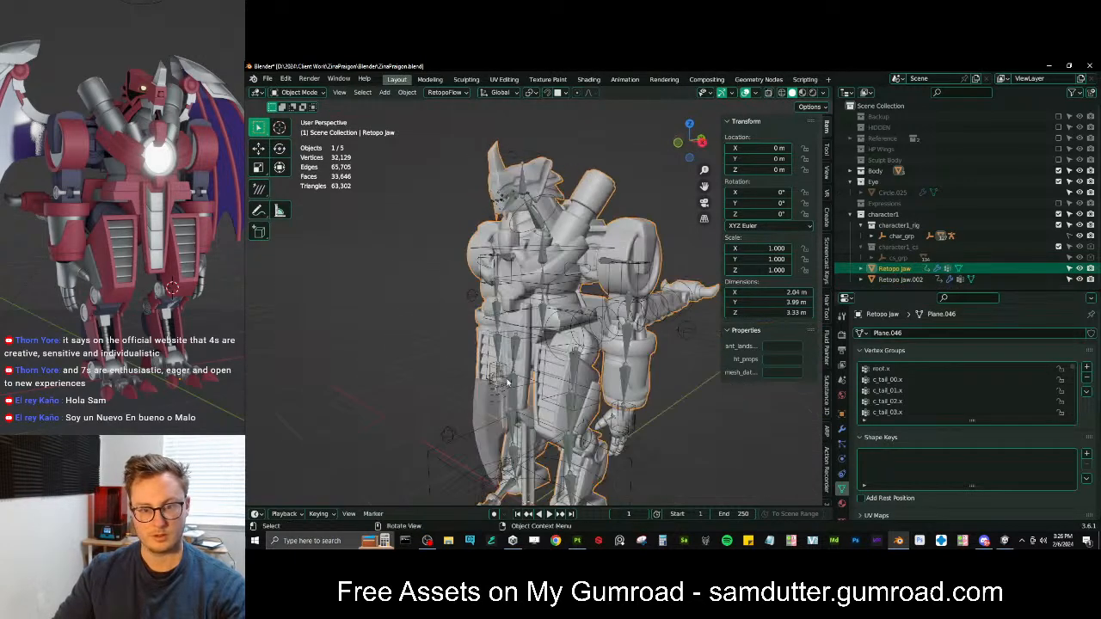
pyautogui.click(491, 410)
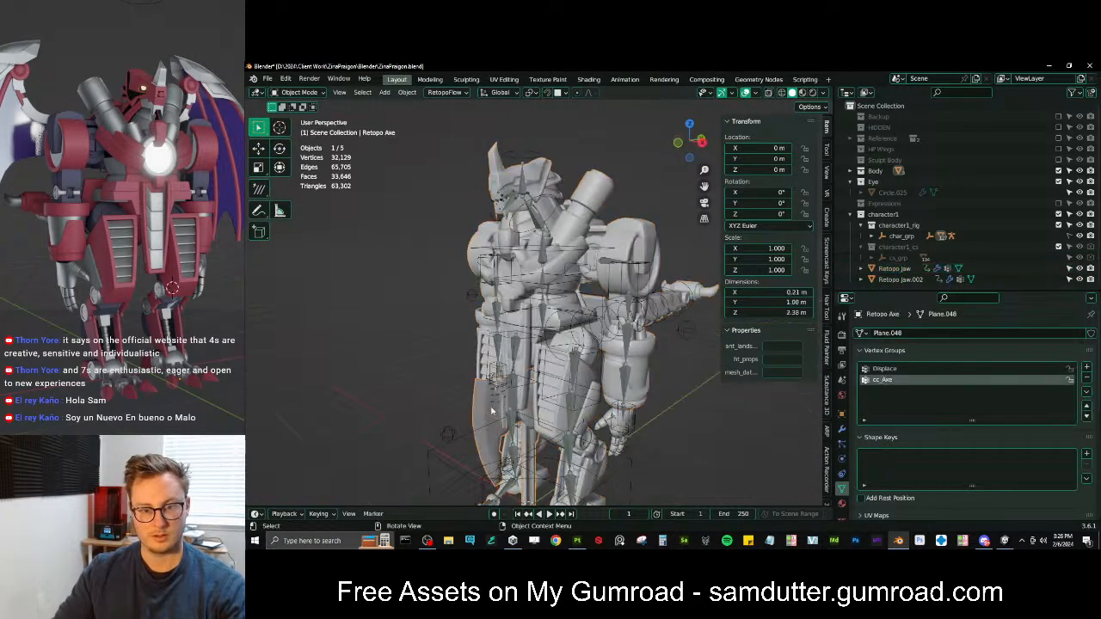
pyautogui.keyDown('shift'); pyautogui.click(575, 309); pyautogui.keyUp('shift')
pyautogui.keyDown('shift'); pyautogui.click(570, 315); pyautogui.keyUp('shift')
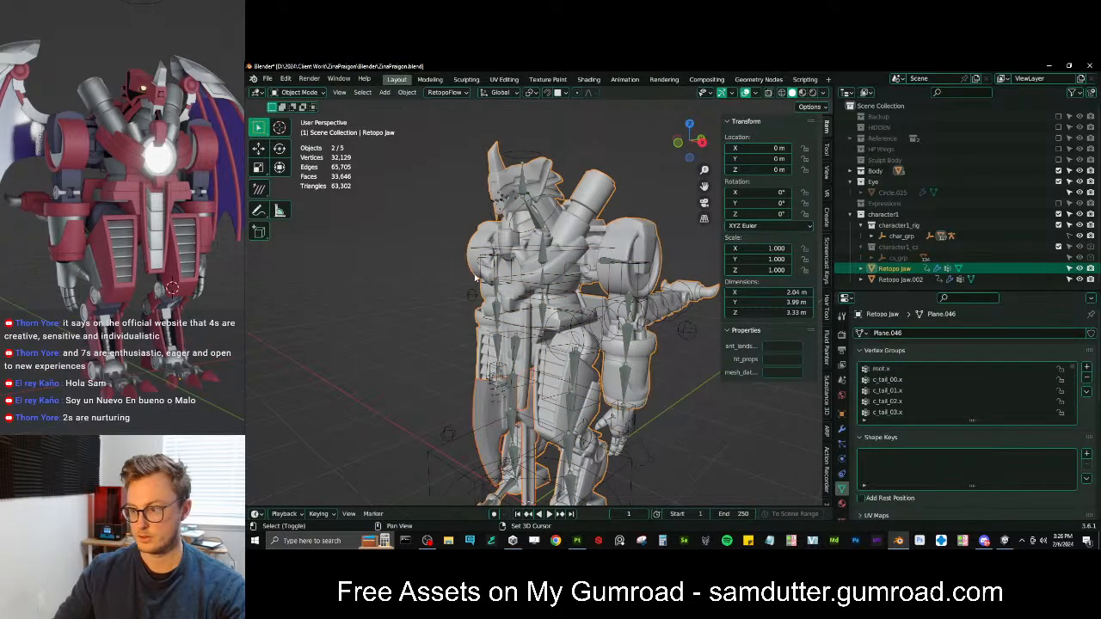
pyautogui.moveTo(551, 311); pyautogui.dragTo(597, 337, button='middle')
pyautogui.hotkey('ctrl', 'j')
pyautogui.hotkey('ctrl', 's')
# Select all objects and export them over ZinaPraigon.fbx with Auto-Rig Pro's Unity Humanoid FBX settings
pyautogui.press('a')
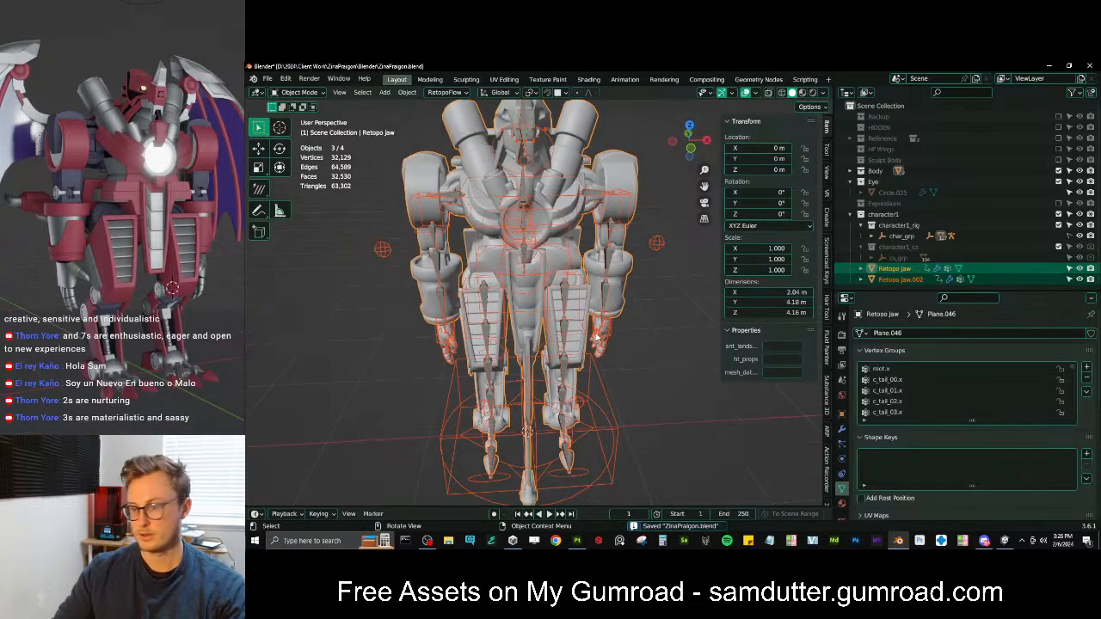
pyautogui.rightClick(597, 338)
pyautogui.click(566, 405)
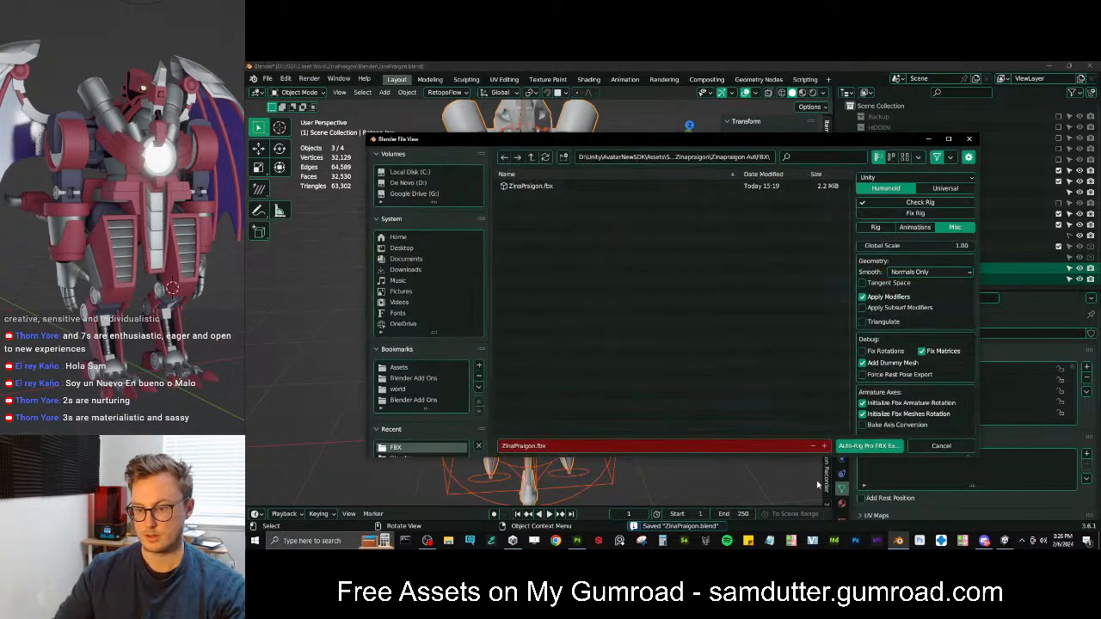
pyautogui.press('Escape')
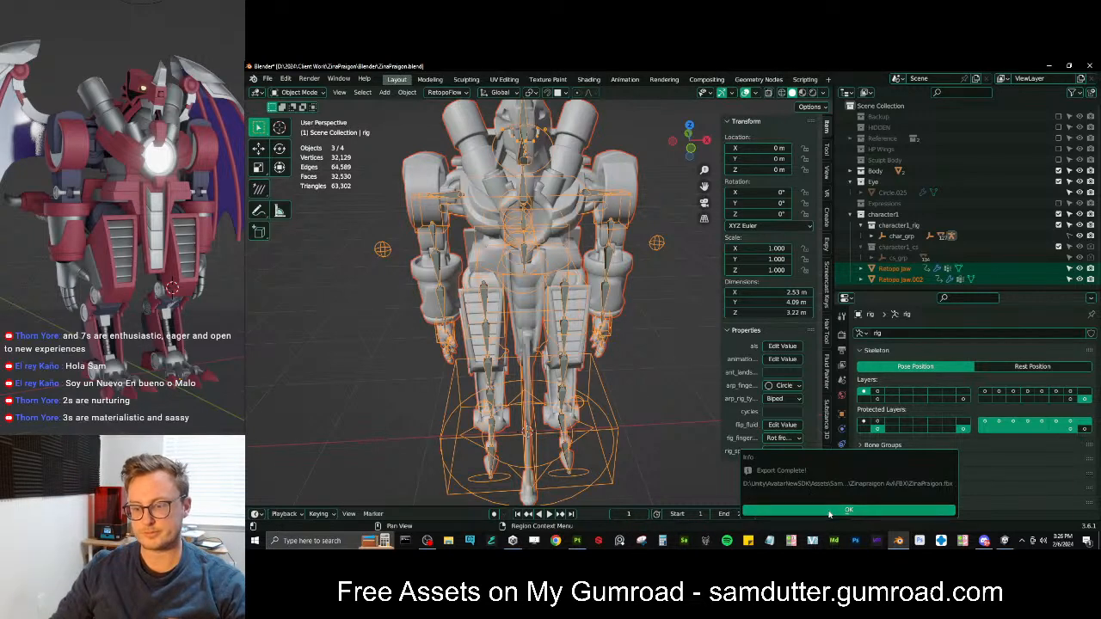
# Dismiss the export notice, deselect everything and save the Blender file
pyautogui.click(829, 513)
pyautogui.hotkey('alt', 'a')
pyautogui.hotkey('ctrl', 's')
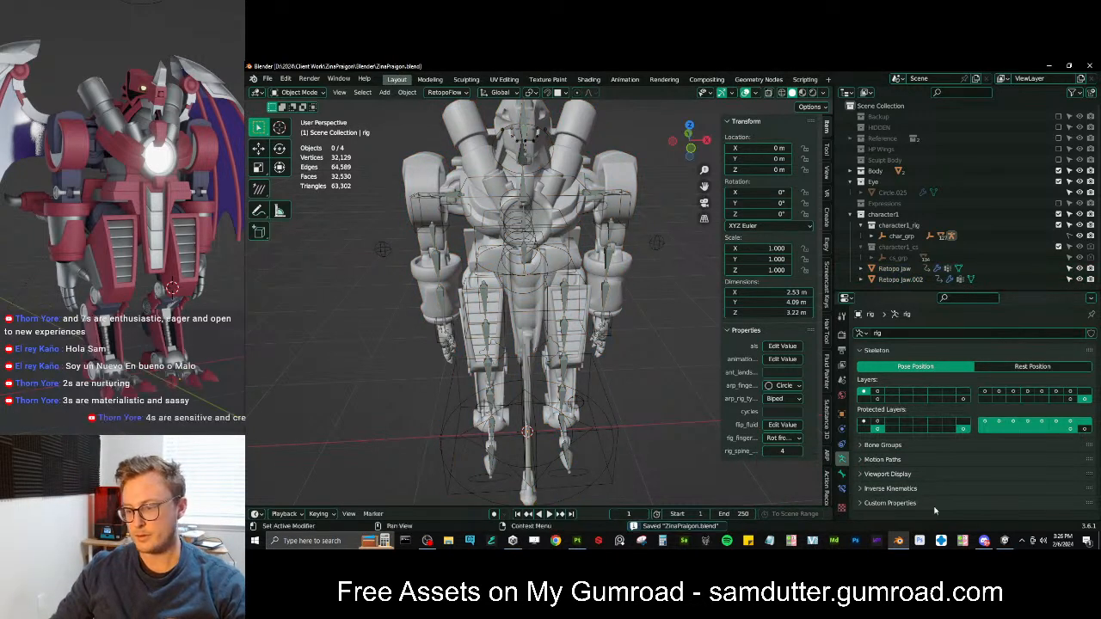
# Switch to Unity and examine the reimported dragon from the side and up close
pyautogui.click(1004, 541)
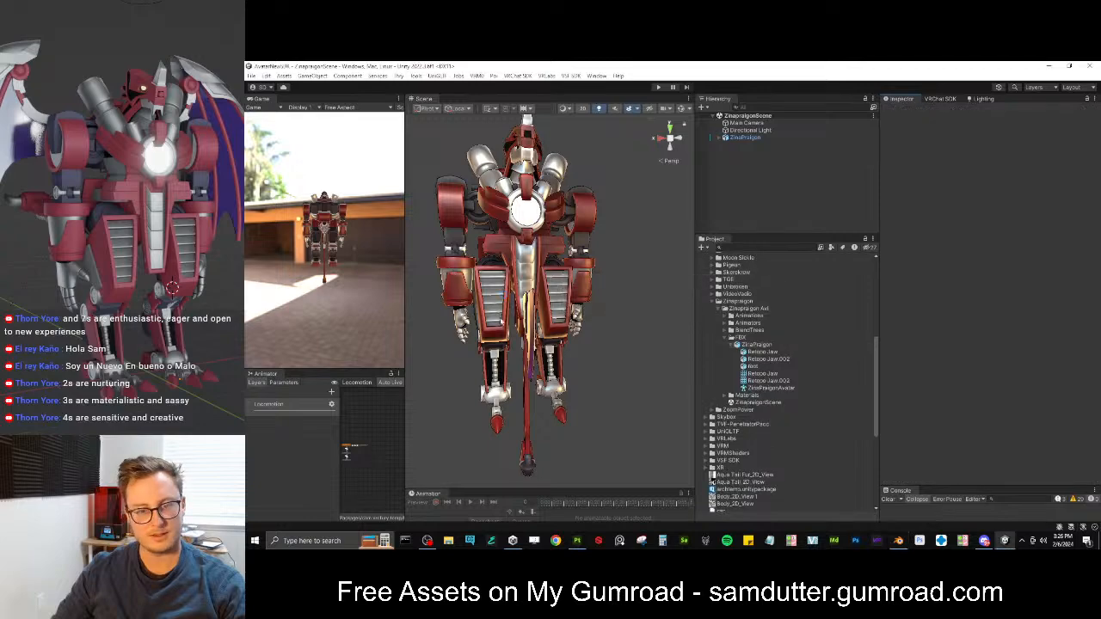
pyautogui.keyDown('alt'); pyautogui.moveTo(544, 308); pyautogui.dragTo(449, 295); pyautogui.keyUp('alt')
pyautogui.moveTo(553, 310); pyautogui.dragTo(569, 271, button='middle')
pyautogui.keyDown('alt'); pyautogui.moveTo(569, 270); pyautogui.dragTo(579, 298); pyautogui.keyUp('alt')
pyautogui.scroll(4, 577, 289)
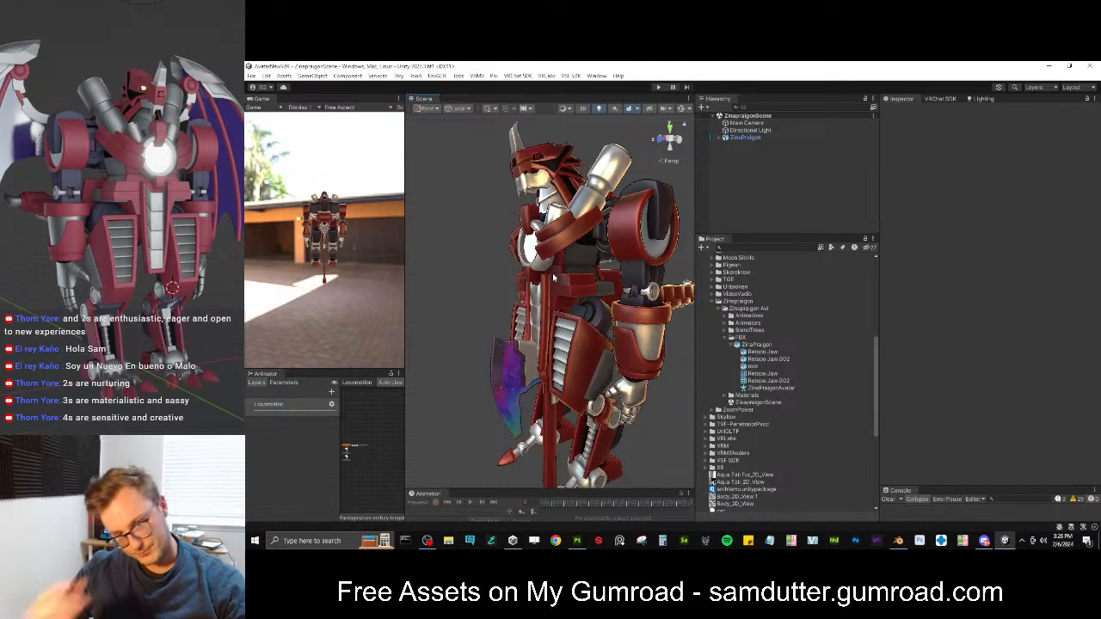
# Open the ZinaPraigon avatar configuration and preview the Open Close and Finger Open Close muscle groups
pyautogui.click(762, 344)
pyautogui.click(1080, 171)
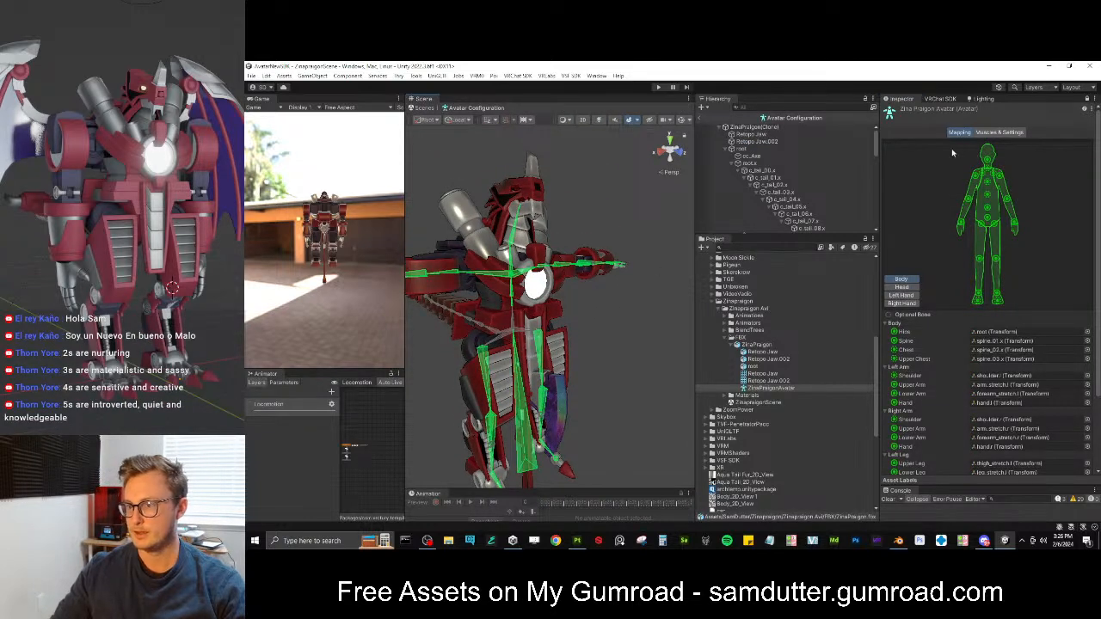
pyautogui.click(982, 135)
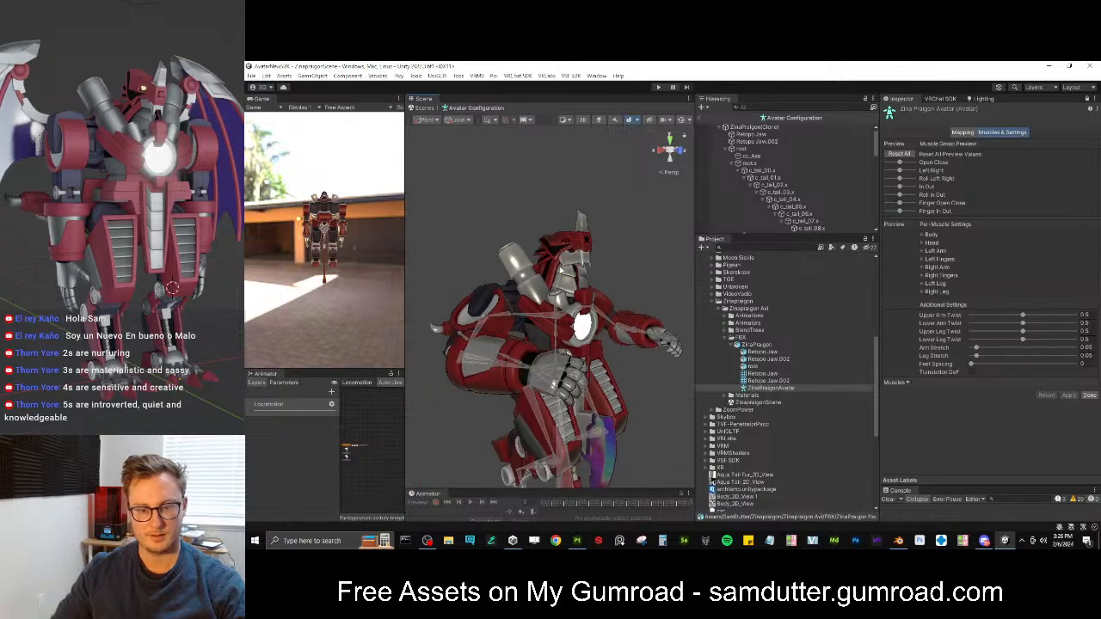
pyautogui.moveTo(908, 161); pyautogui.dragTo(901, 199)
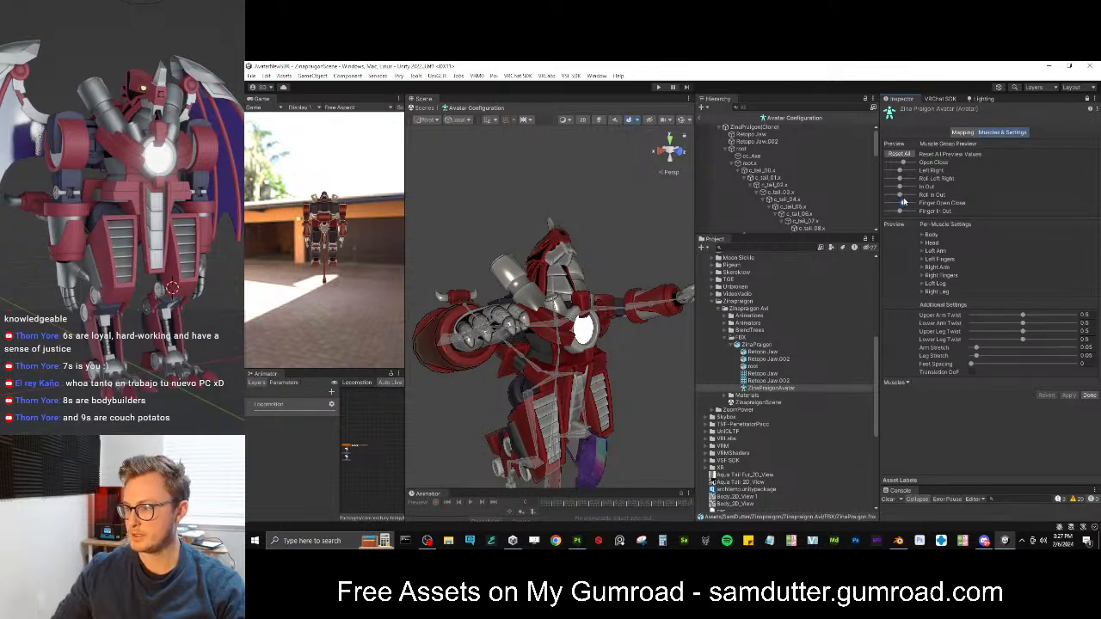
pyautogui.moveTo(908, 201); pyautogui.dragTo(912, 201)
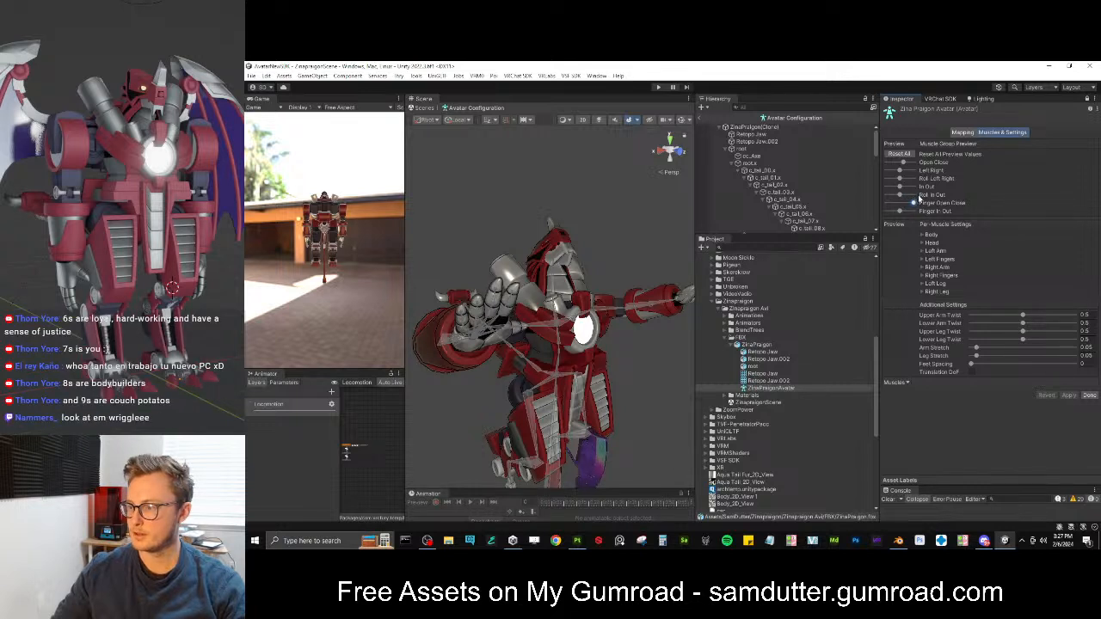
pyautogui.moveTo(912, 199); pyautogui.dragTo(874, 203)
# Examine how the arms, hands and torso deform in the muscle preview from several angles, varying the Open Close pose
pyautogui.keyDown('alt'); pyautogui.moveTo(624, 248); pyautogui.dragTo(617, 292); pyautogui.keyUp('alt')
pyautogui.keyDown('alt'); pyautogui.moveTo(522, 312); pyautogui.dragTo(475, 201); pyautogui.keyUp('alt')
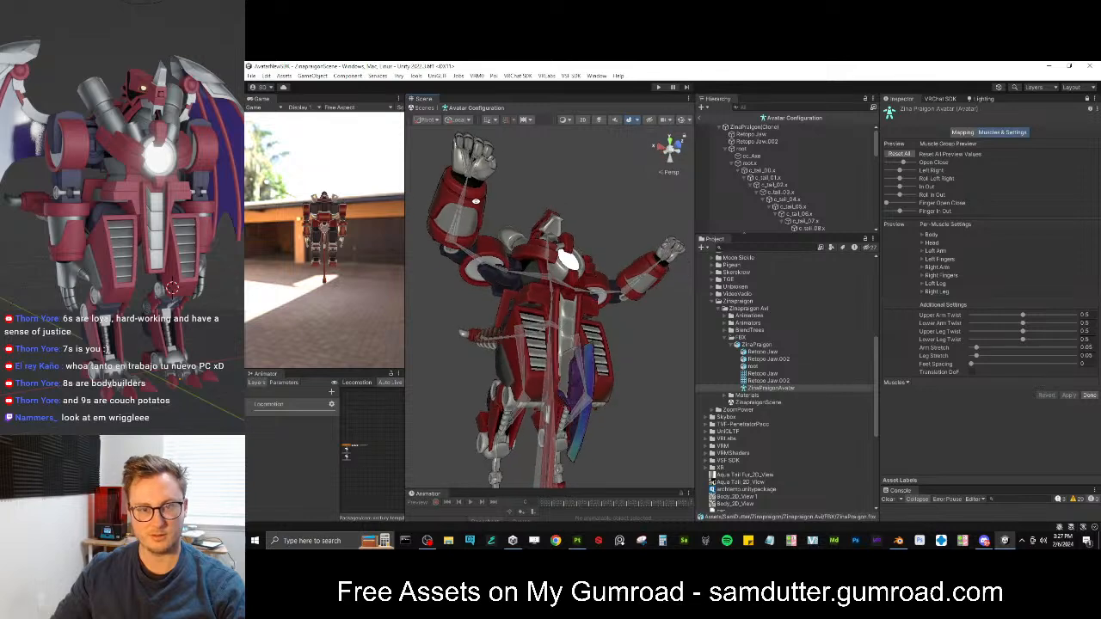
pyautogui.moveTo(484, 205); pyautogui.dragTo(537, 283, button='middle')
pyautogui.scroll(3, 538, 282)
pyautogui.keyDown('alt'); pyautogui.moveTo(537, 280); pyautogui.dragTo(544, 253); pyautogui.keyUp('alt')
pyautogui.keyDown('alt'); pyautogui.moveTo(438, 220); pyautogui.dragTo(592, 275); pyautogui.keyUp('alt')
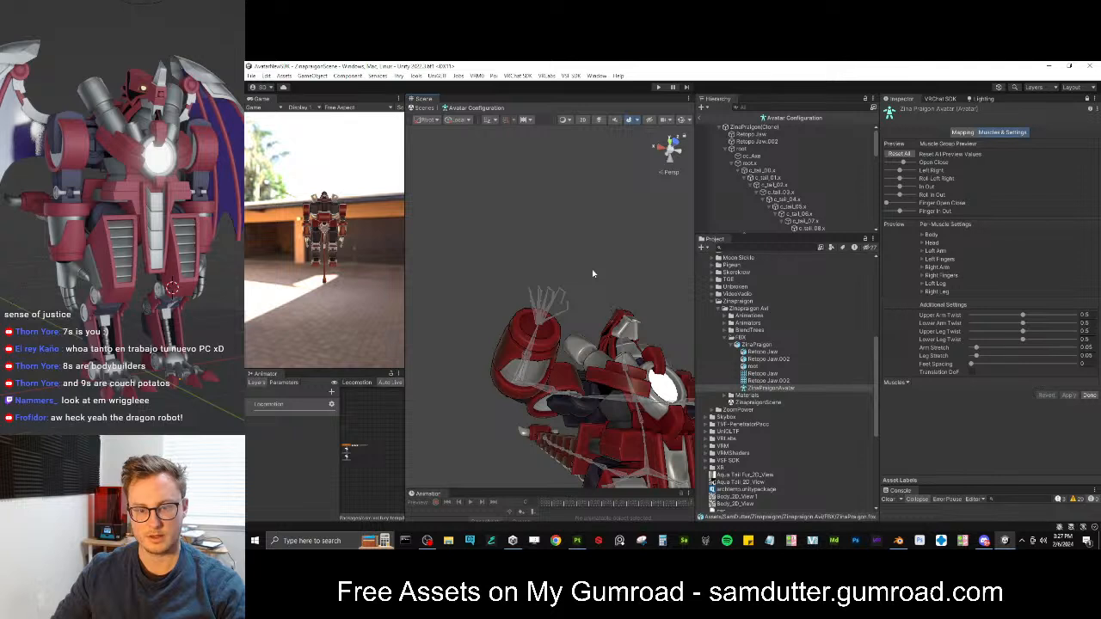
pyautogui.scroll(3, 593, 275)
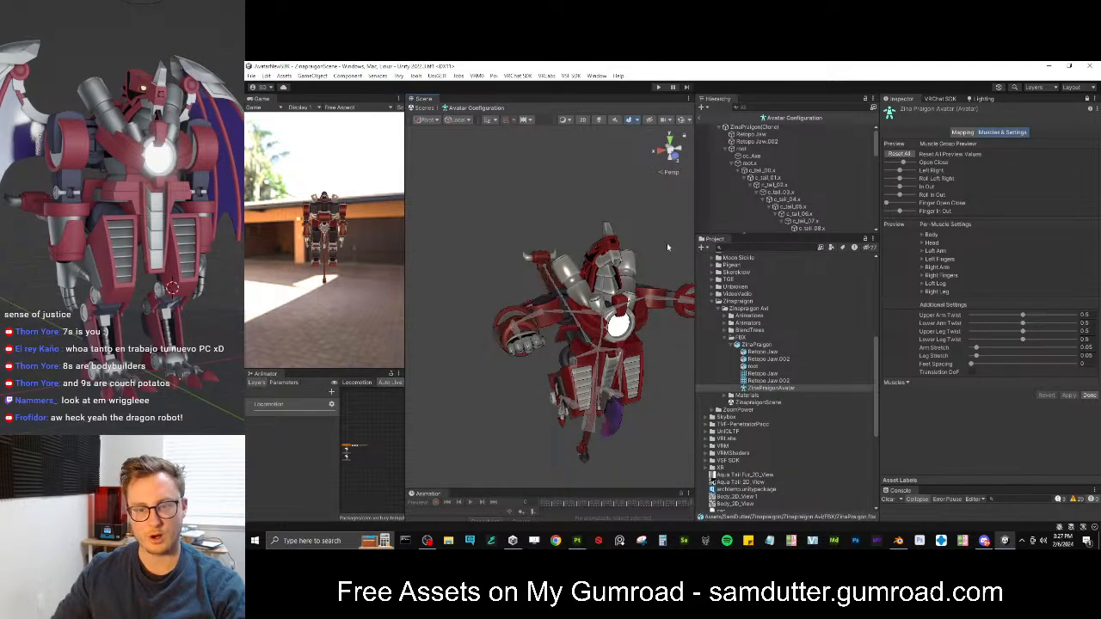
pyautogui.moveTo(913, 160)
pyautogui.mouseDown()
pyautogui.moveTo(890, 161)
pyautogui.moveTo(918, 165)
pyautogui.moveTo(893, 164)
pyautogui.moveTo(907, 178)
pyautogui.moveTo(883, 175)
pyautogui.moveTo(924, 172)
pyautogui.moveTo(886, 179)
pyautogui.moveTo(932, 154)
pyautogui.mouseUp()
# Return to the avatar's bone mapping and apply the configuration
pyautogui.click(962, 135)
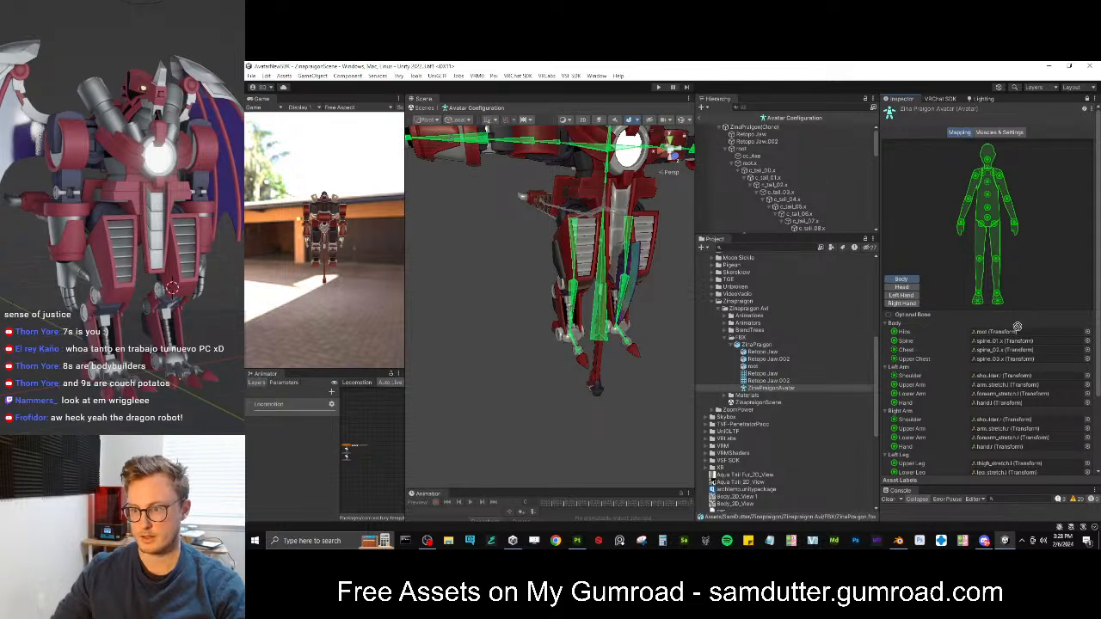
pyautogui.scroll(-3, 1020, 354)
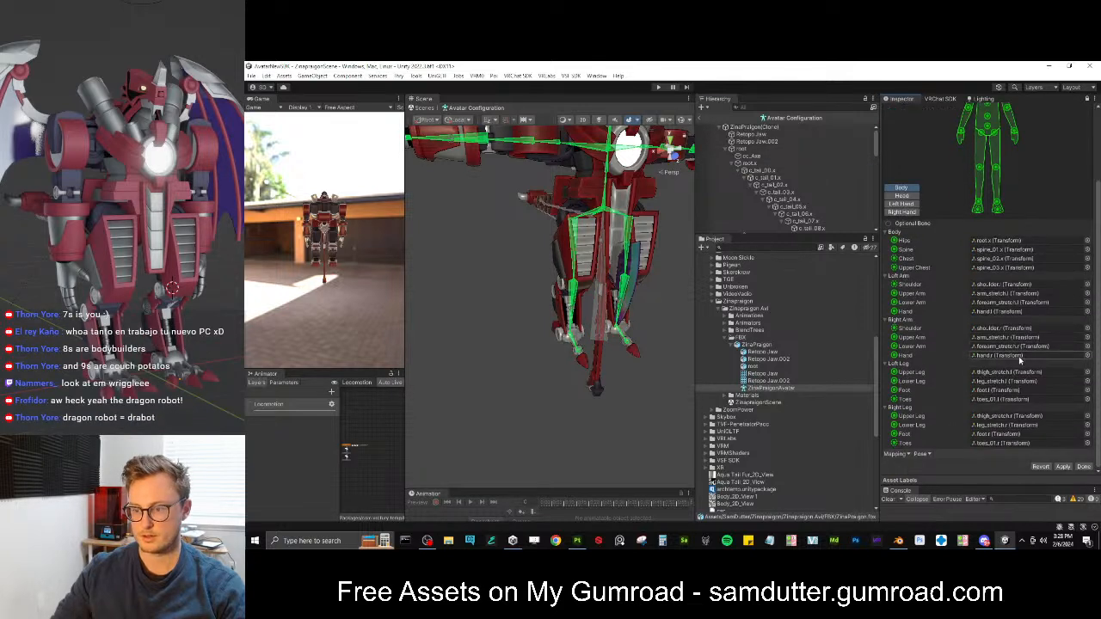
pyautogui.click(1063, 466)
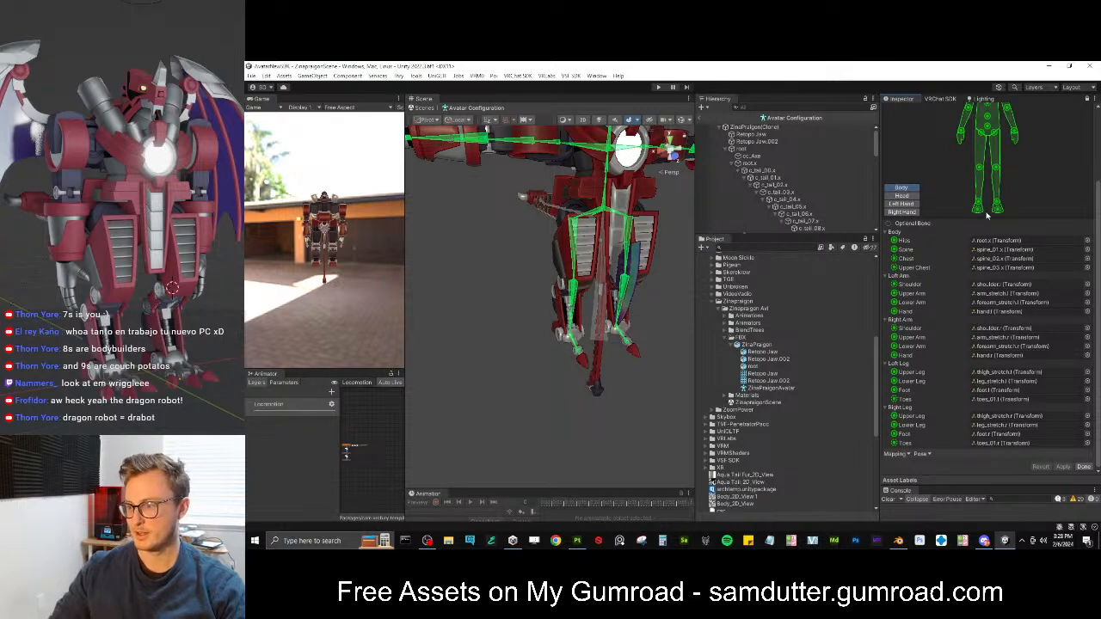
# Preview the Open Close, In Out and Roll In Out muscle groups from front and back, and close the avatar configuration
pyautogui.scroll(3, 976, 234)
pyautogui.click(998, 133)
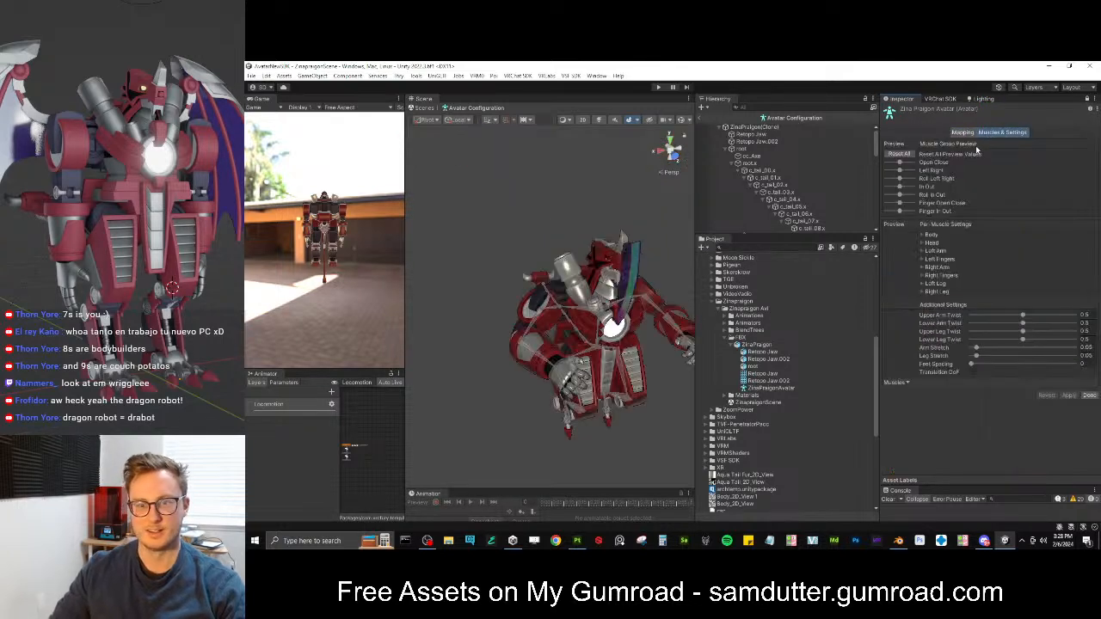
pyautogui.moveTo(908, 165); pyautogui.dragTo(908, 196)
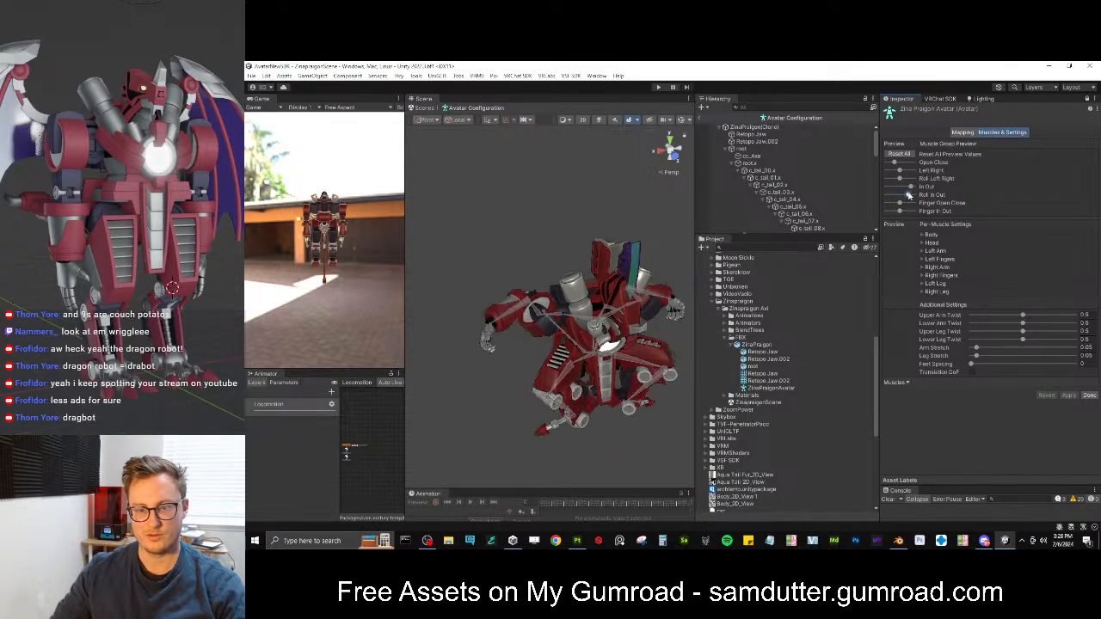
pyautogui.keyDown('alt'); pyautogui.moveTo(676, 282); pyautogui.dragTo(633, 233); pyautogui.keyUp('alt')
pyautogui.moveTo(633, 233); pyautogui.dragTo(552, 175, button='middle')
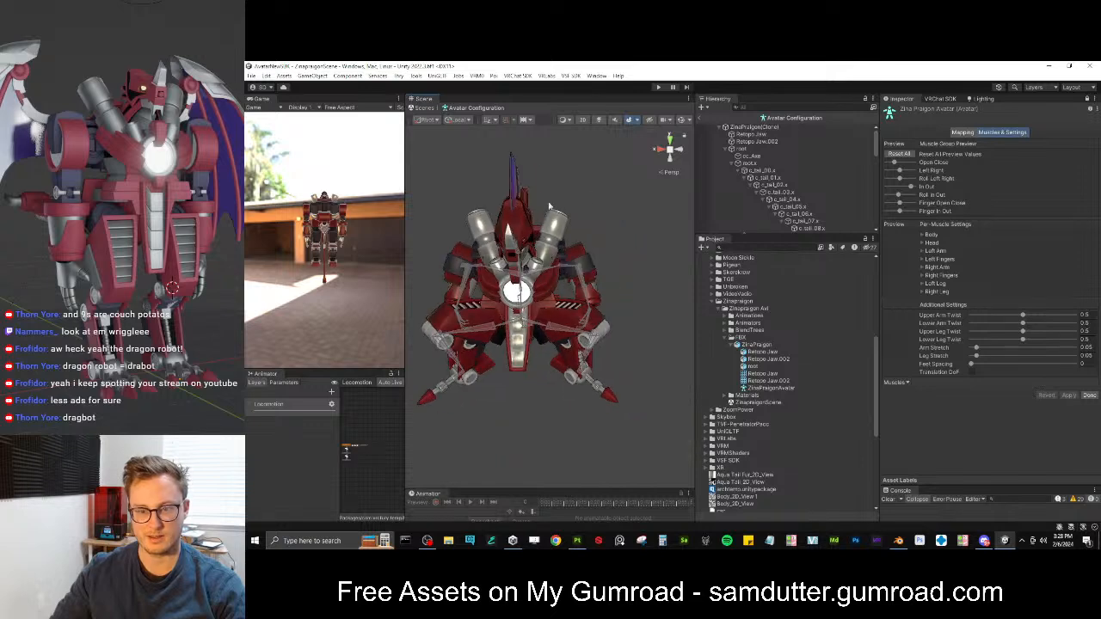
pyautogui.keyDown('alt'); pyautogui.moveTo(553, 175); pyautogui.dragTo(622, 199); pyautogui.keyUp('alt')
pyautogui.moveTo(901, 197); pyautogui.dragTo(915, 229)
pyautogui.keyDown('alt'); pyautogui.moveTo(553, 284); pyautogui.dragTo(837, 279); pyautogui.keyUp('alt')
pyautogui.moveTo(912, 191); pyautogui.dragTo(883, 195)
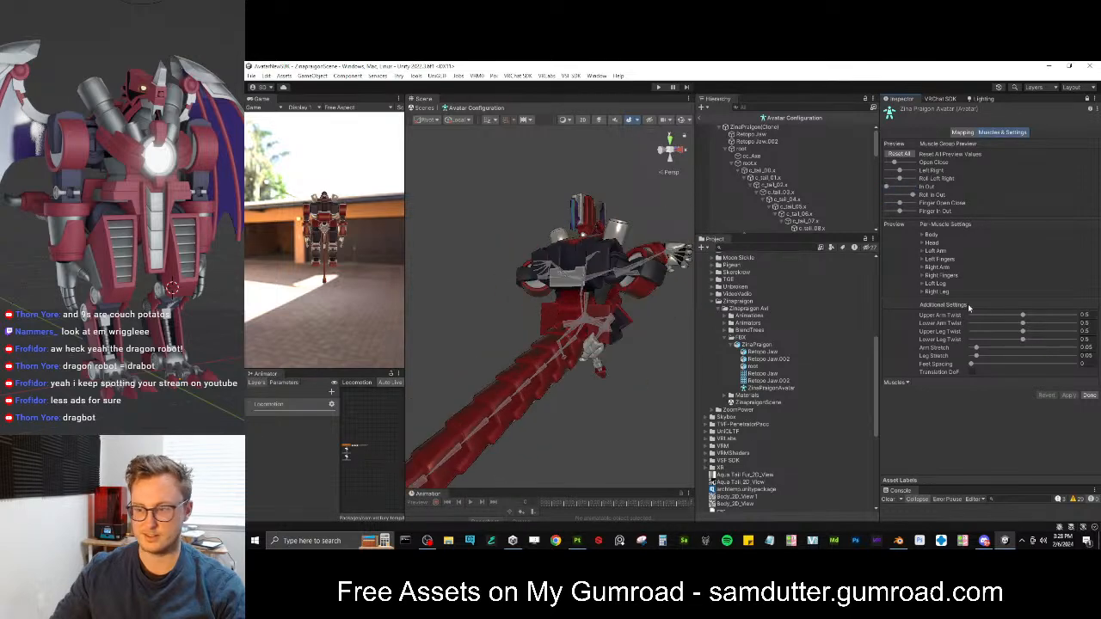
pyautogui.click(1089, 395)
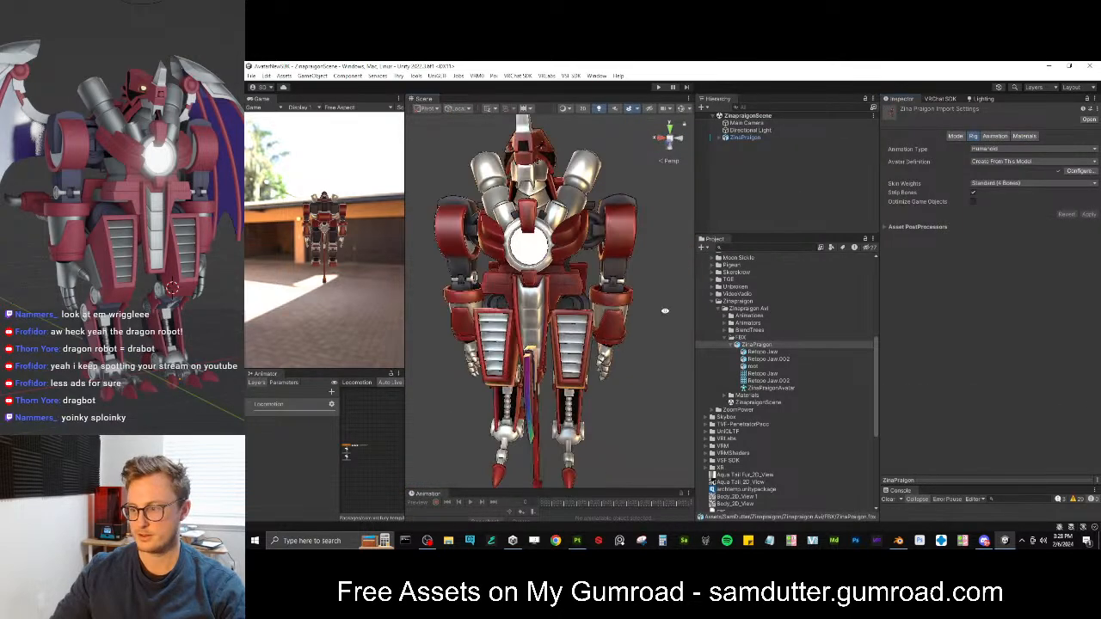
# Create an empty child object under ZinaPraigon and name it Phys Bones
pyautogui.keyDown('alt'); pyautogui.moveTo(534, 279); pyautogui.dragTo(503, 306); pyautogui.keyUp('alt')
pyautogui.click(741, 138)
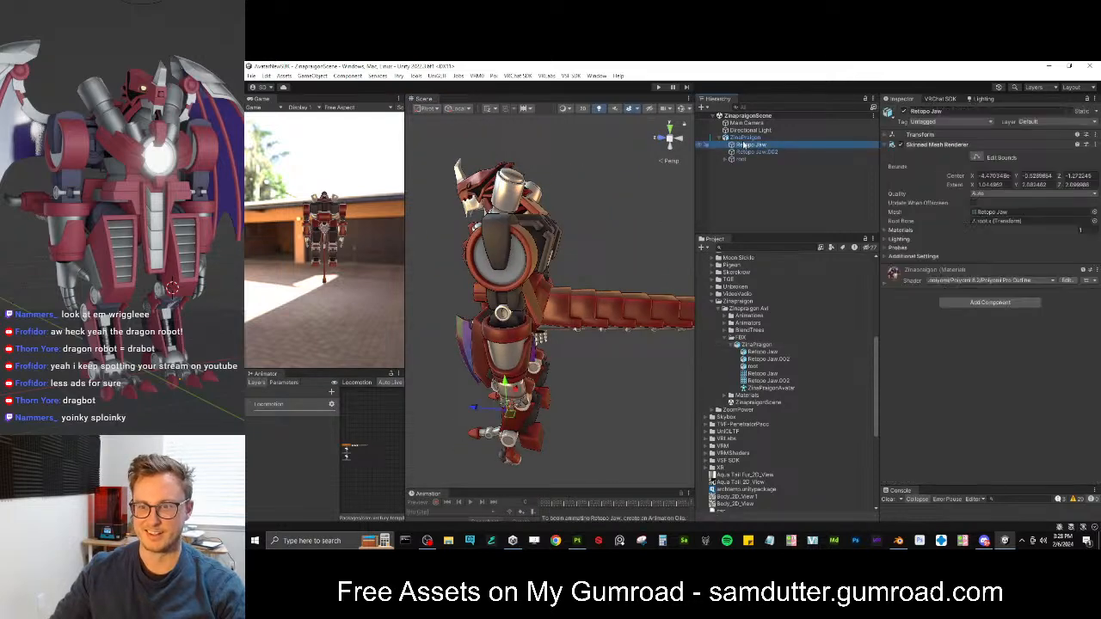
pyautogui.rightClick(743, 139)
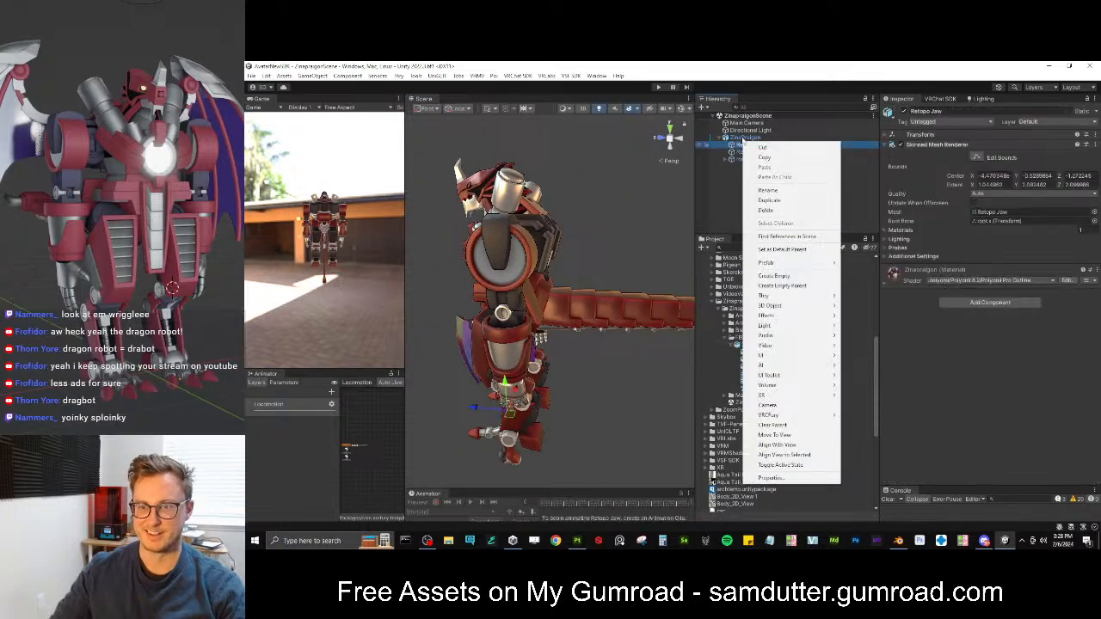
pyautogui.click(772, 270)
pyautogui.write('P')
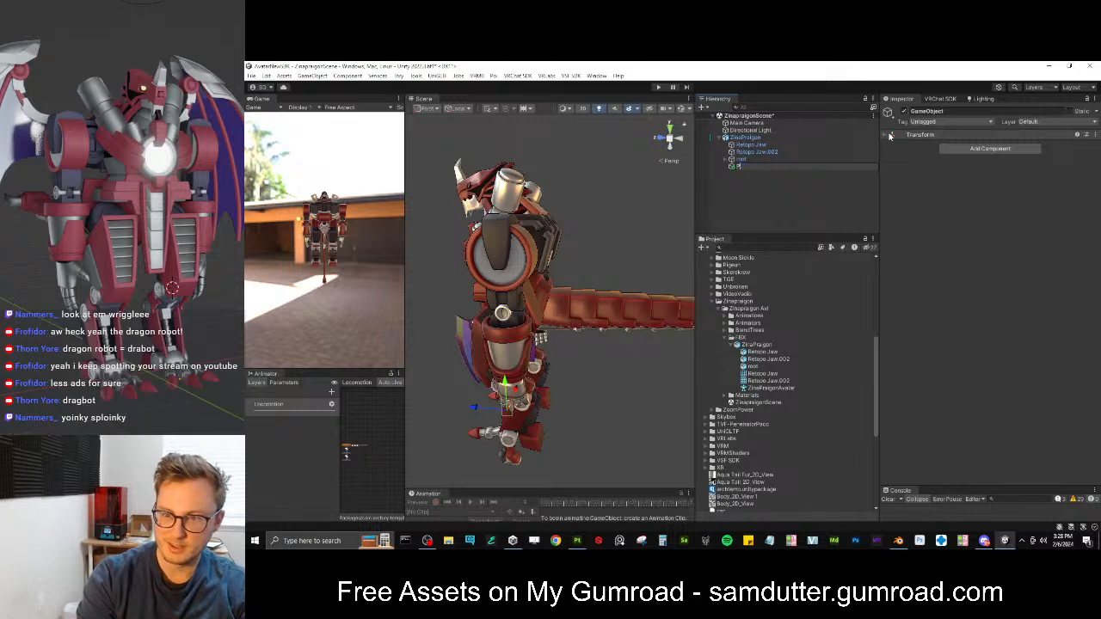
pyautogui.write('hys BOnes')
pyautogui.press('Return')
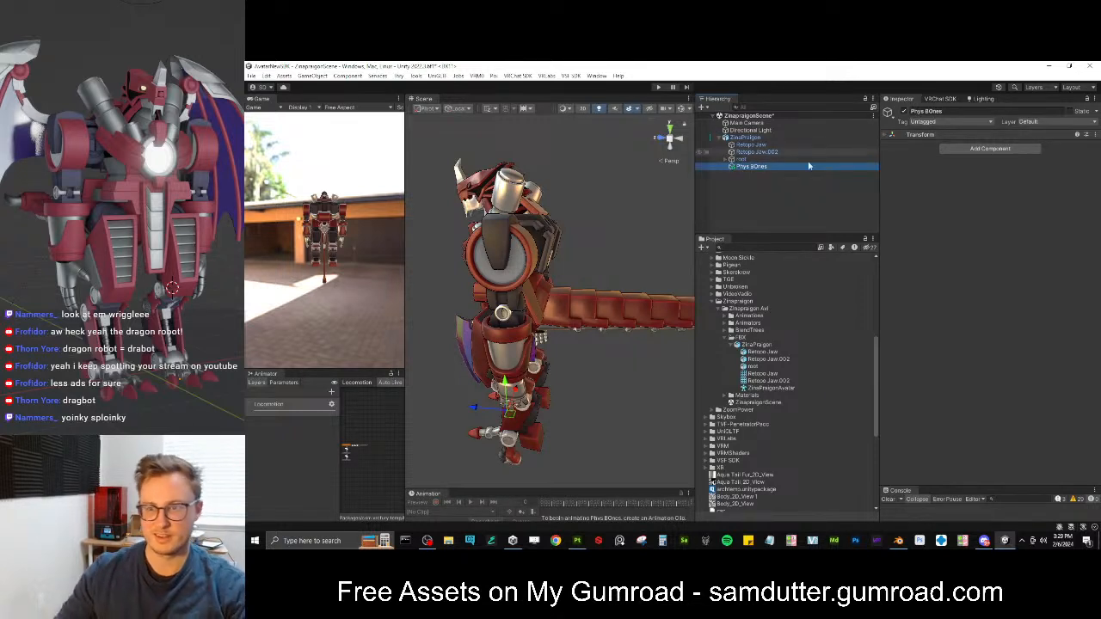
pyautogui.press('f')
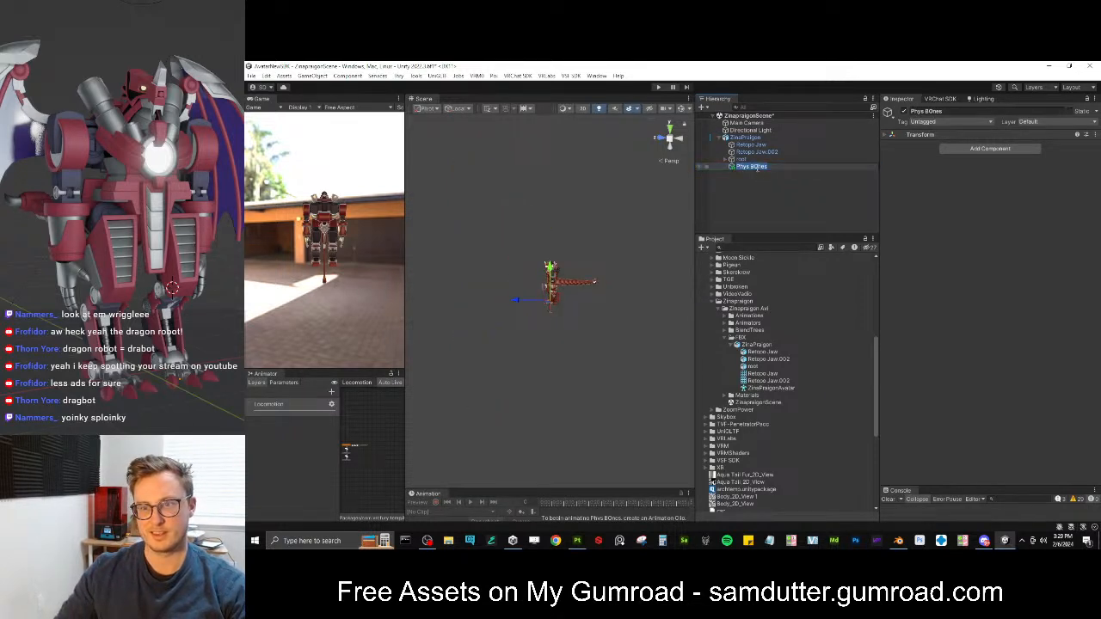
pyautogui.press('Return')
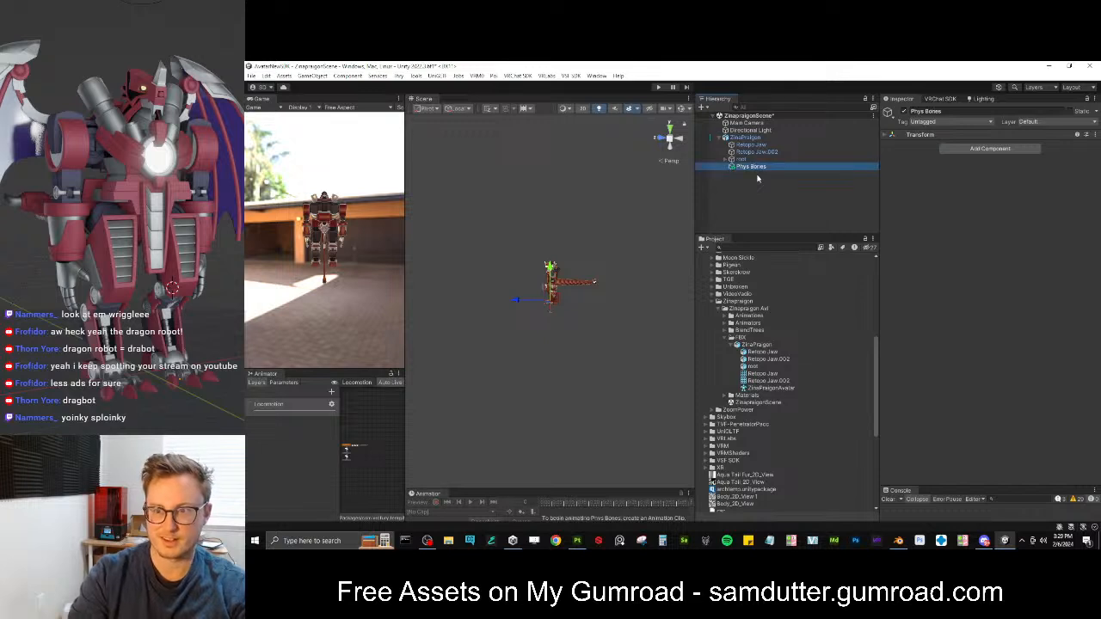
# Duplicate Phys Bones, nest the copy under the original and rename it PB Tail
pyautogui.hotkey('ctrl', 'd')
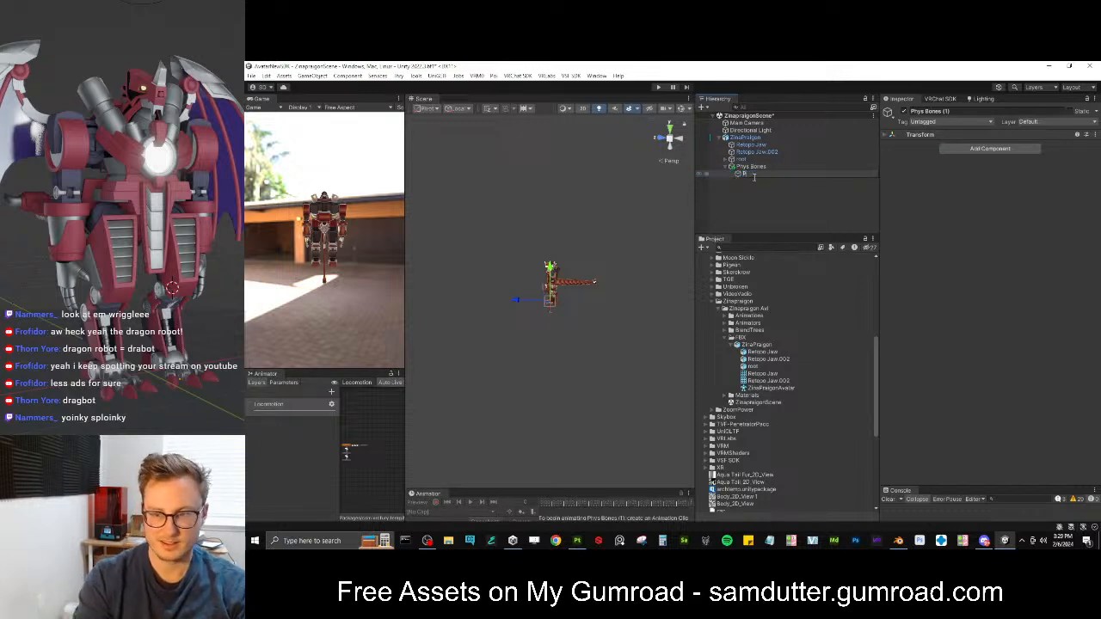
pyautogui.write('B Tail')
pyautogui.press('Return')
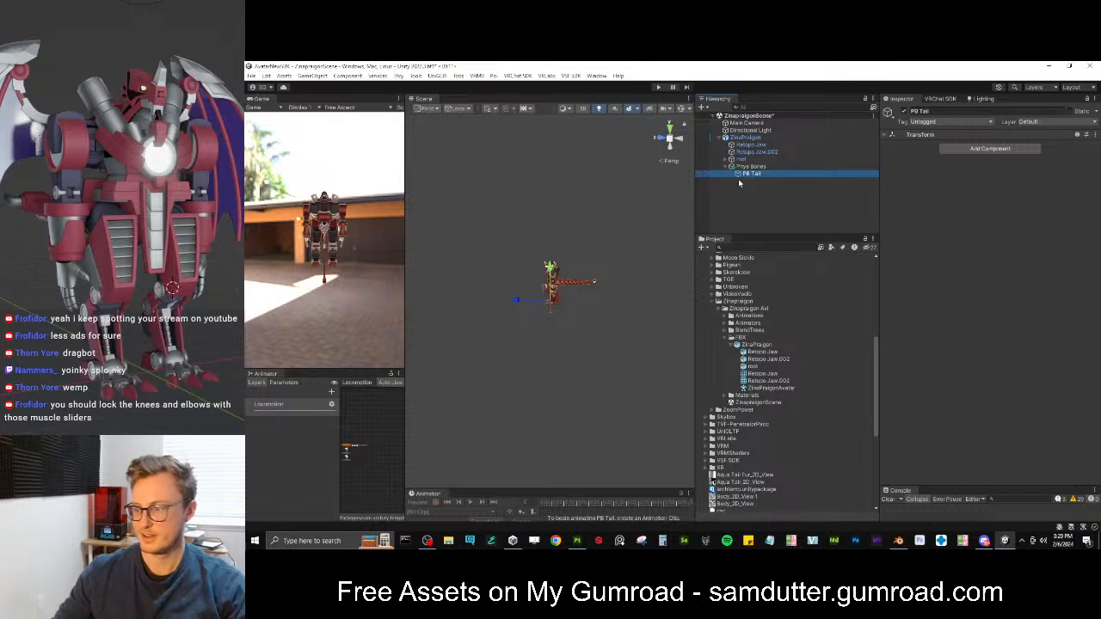
# Add a VRC Phys Bone component to the PB Tail object
pyautogui.scroll(6, 540, 297)
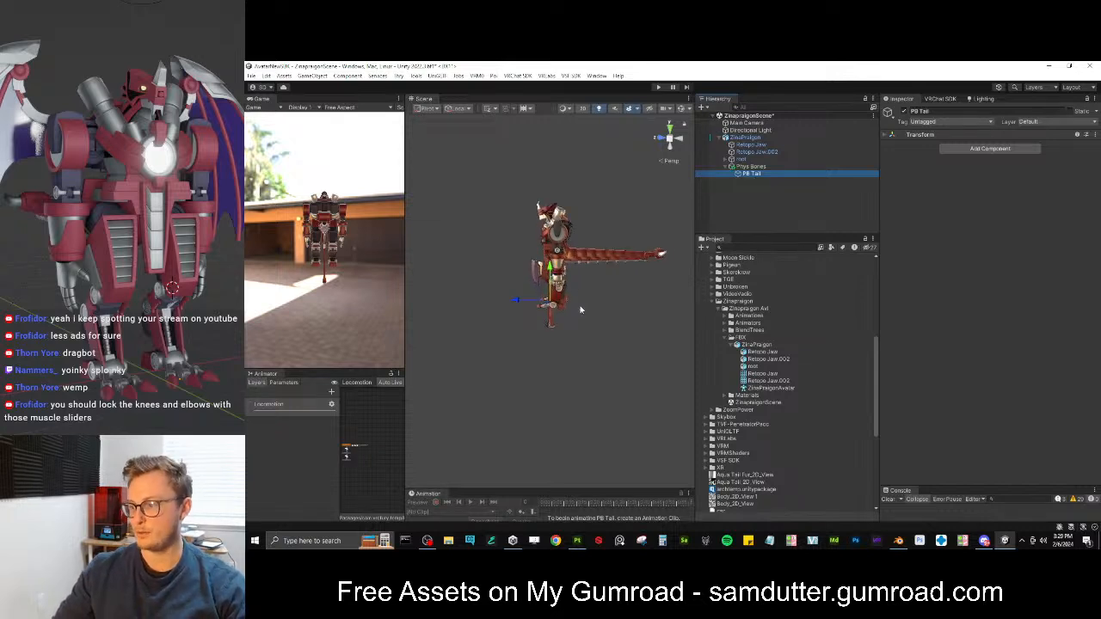
pyautogui.scroll(4, 599, 276)
pyautogui.keyDown('alt'); pyautogui.moveTo(600, 276); pyautogui.dragTo(551, 312); pyautogui.keyUp('alt')
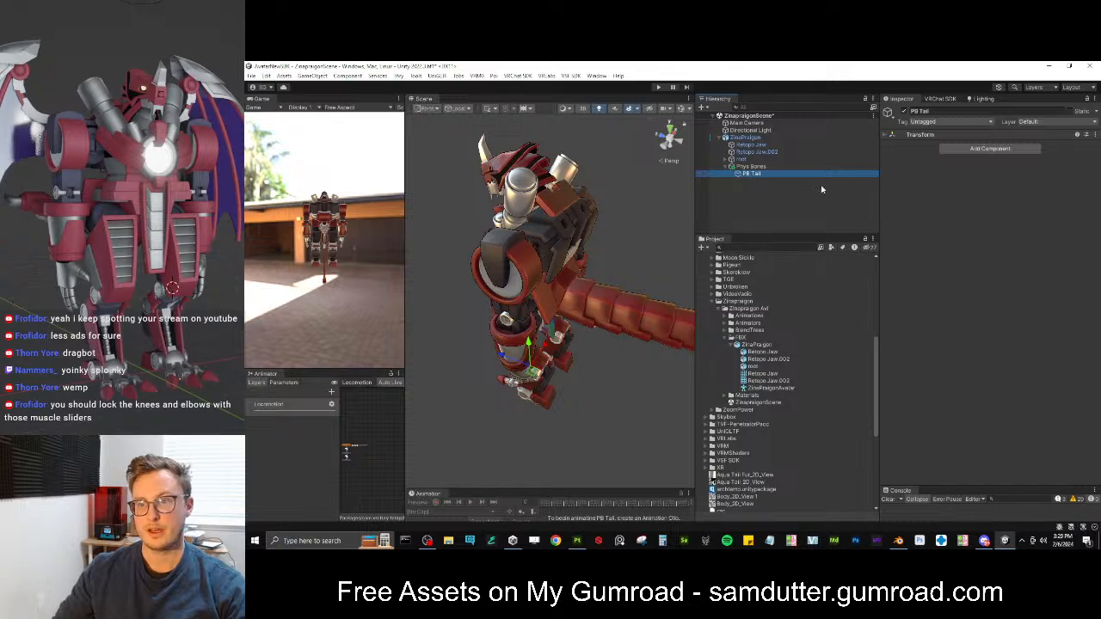
pyautogui.click(884, 136)
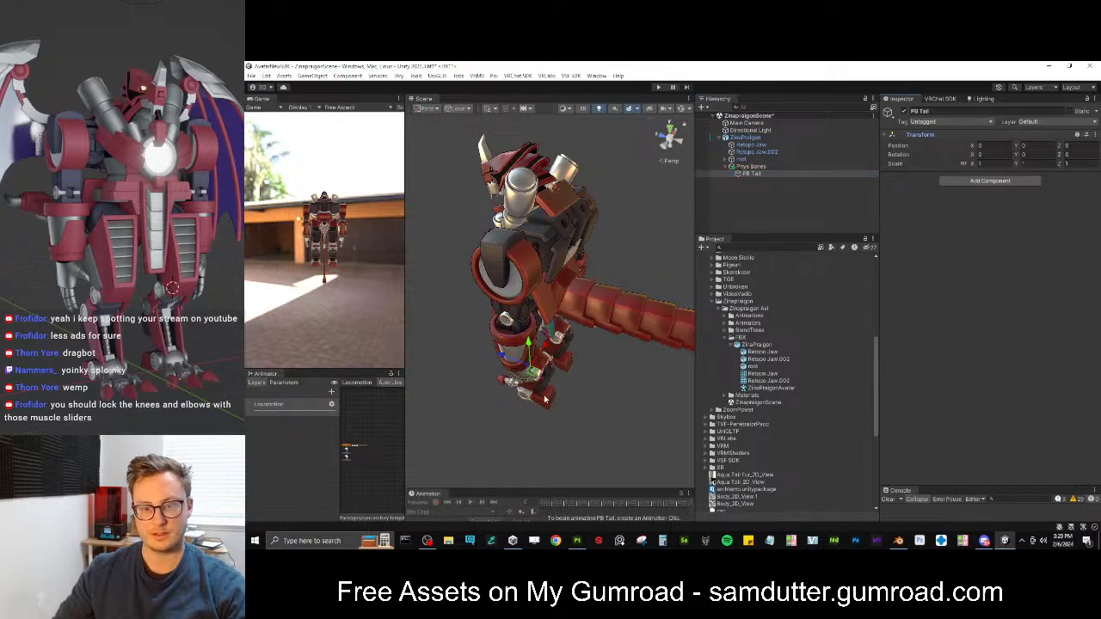
pyautogui.click(960, 181)
pyautogui.write('phys')
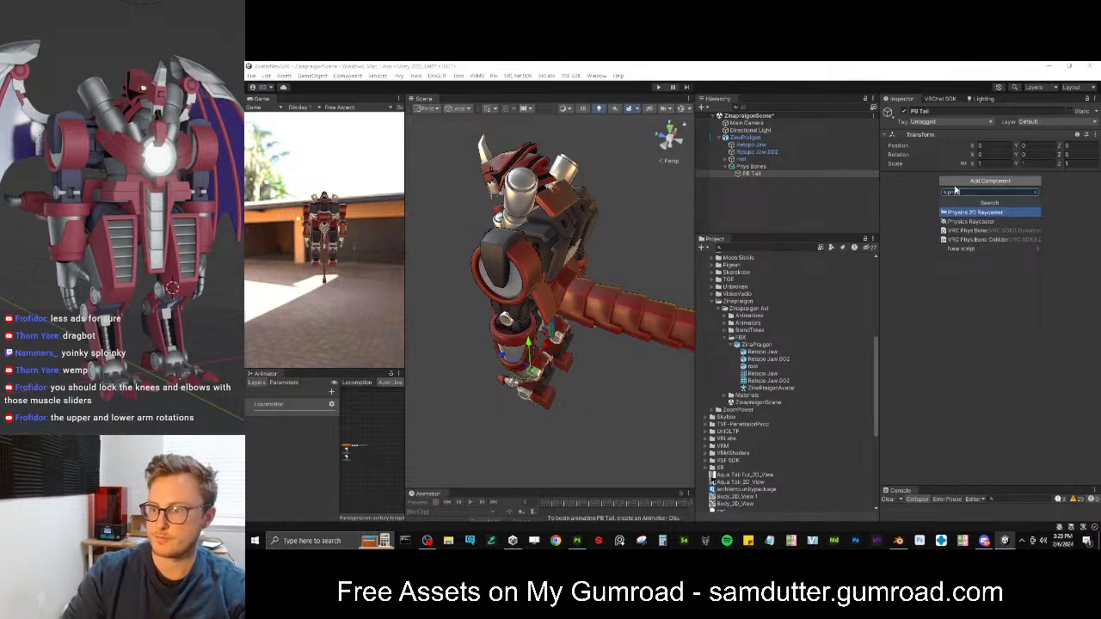
pyautogui.press('Down')
pyautogui.press('Down')
pyautogui.press('Return')
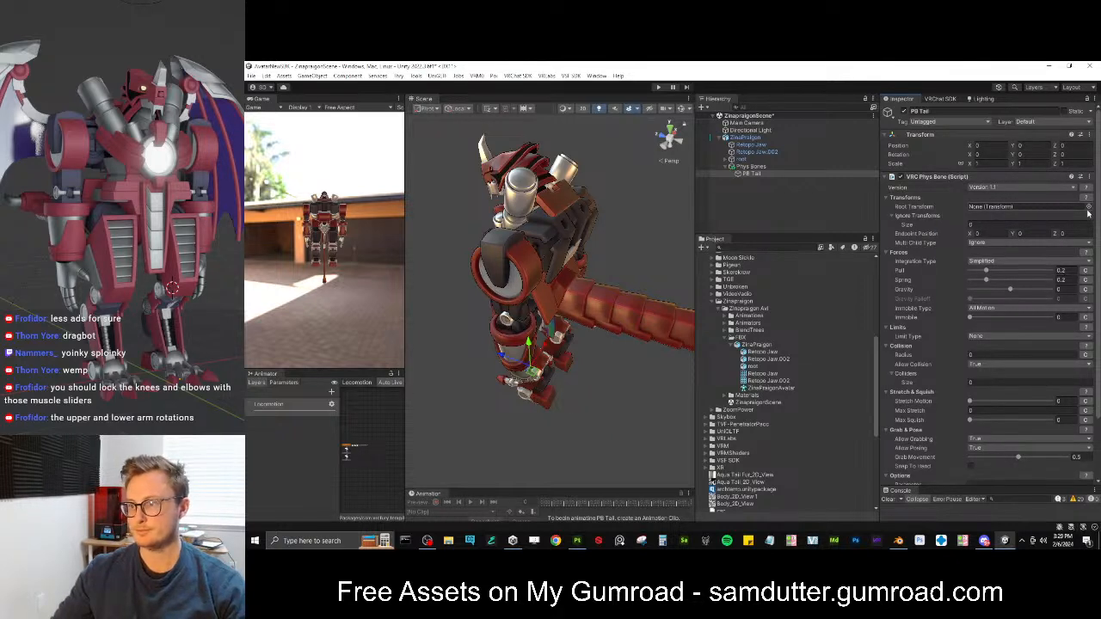
# Set the tail phys bone's Root Transform to c_tail_00.x and its Endpoint Position Y to 0.1
pyautogui.click(1088, 207)
pyautogui.write('c_tail')
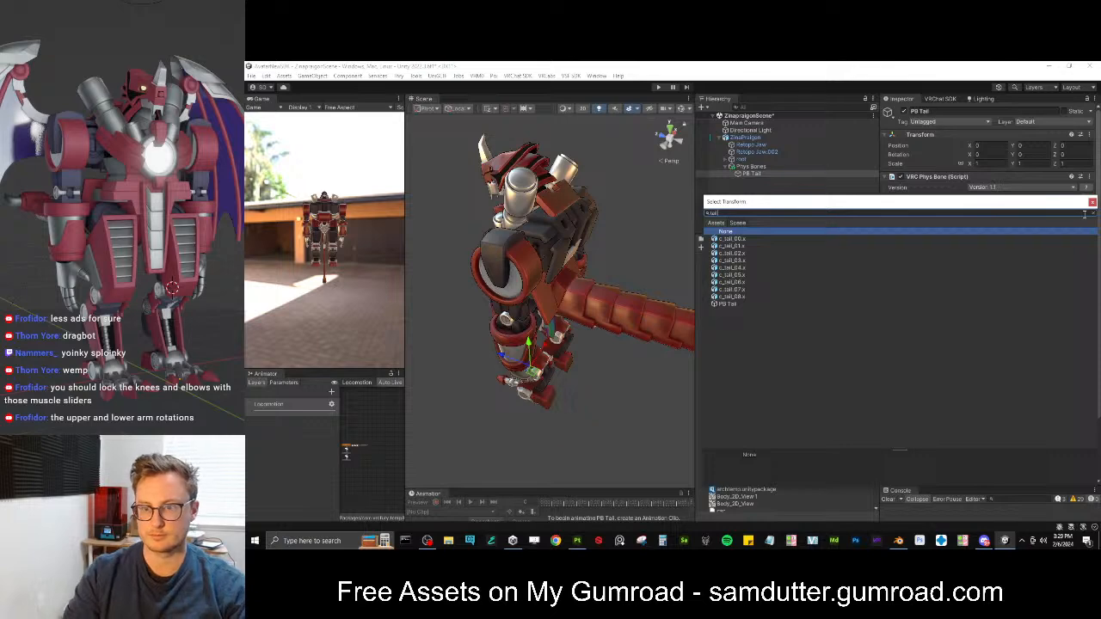
pyautogui.press('Down')
pyautogui.press('Return')
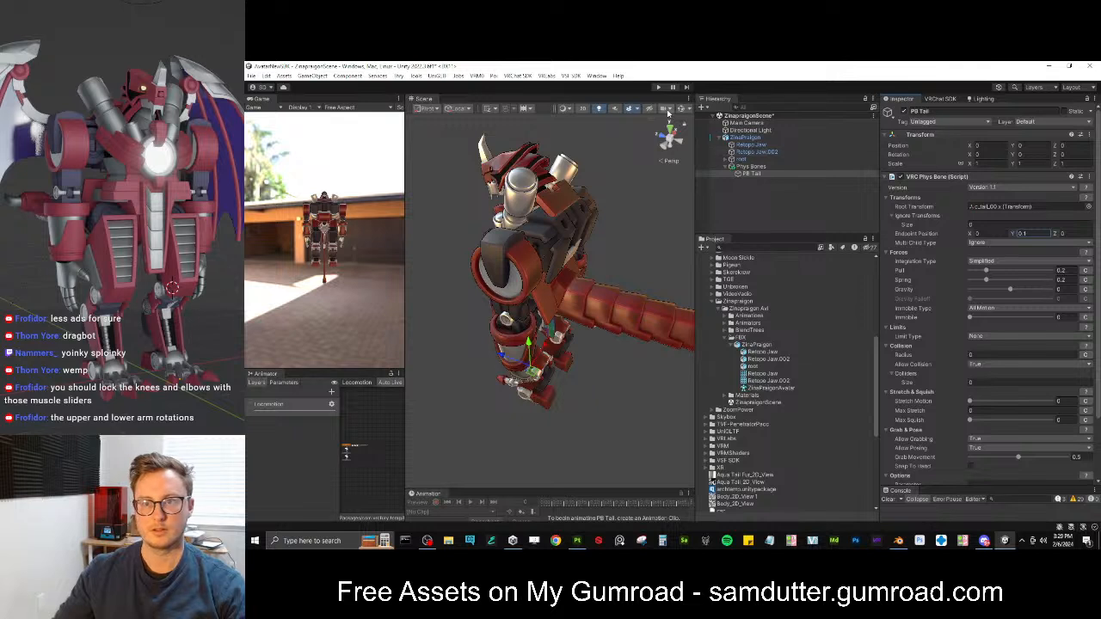
# Set the tail phys bone's Gravity to 0.5, save the scene and enter Play mode to test the tail's motion
pyautogui.scroll(-4, 577, 215)
pyautogui.moveTo(622, 283); pyautogui.dragTo(679, 268, button='right')
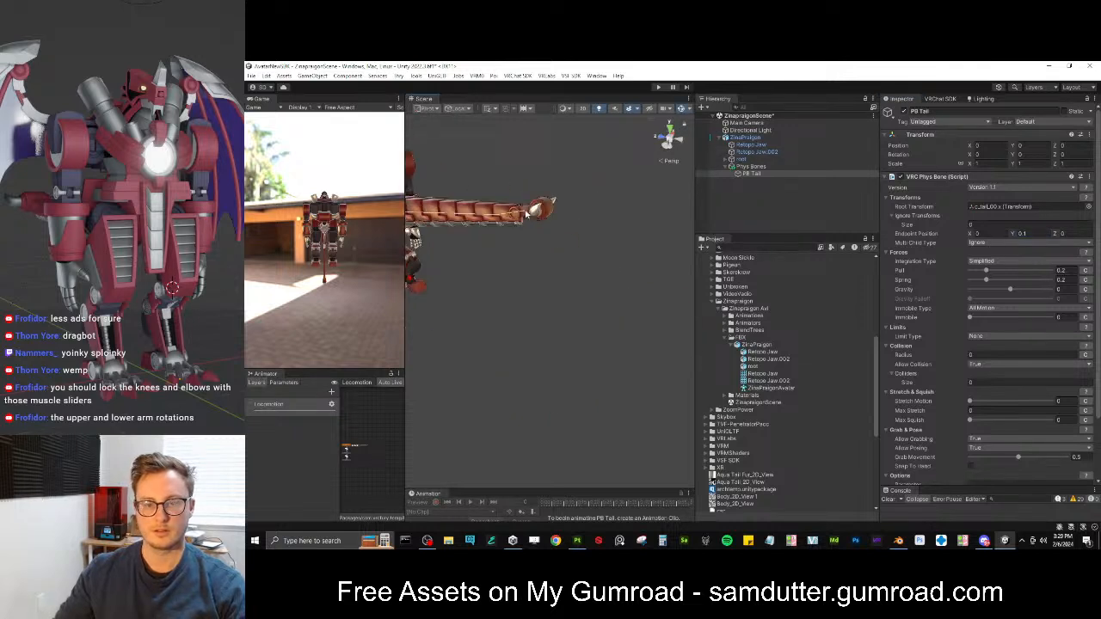
pyautogui.moveTo(473, 151); pyautogui.dragTo(577, 209, button='middle')
pyautogui.scroll(3, 577, 209)
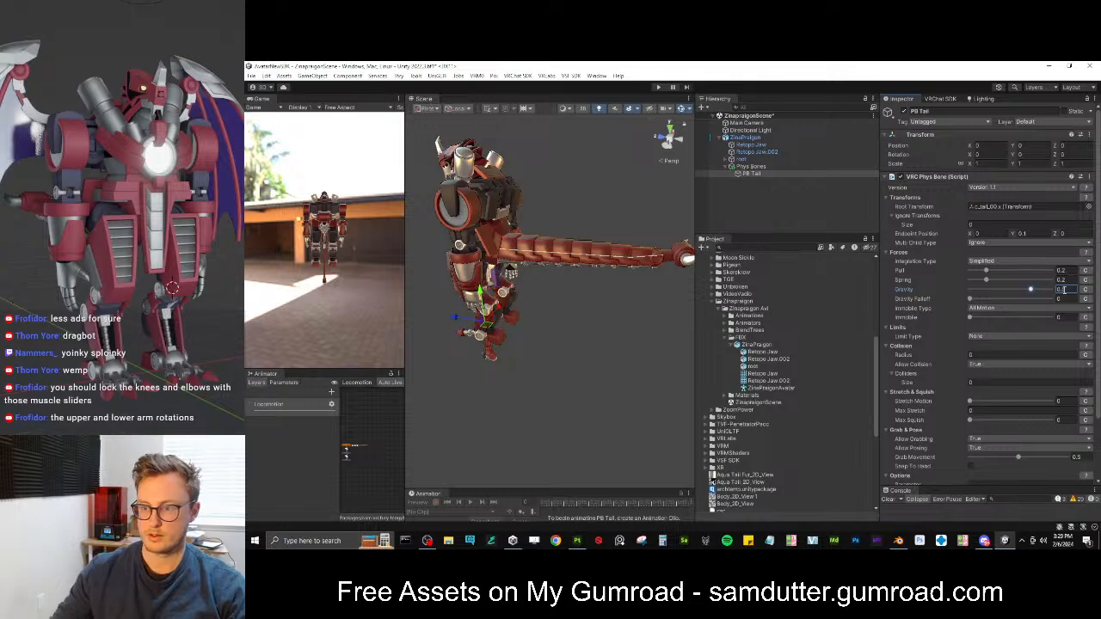
pyautogui.keyDown('alt'); pyautogui.moveTo(616, 307); pyautogui.dragTo(574, 223); pyautogui.keyUp('alt')
pyautogui.moveTo(574, 224); pyautogui.dragTo(583, 253, button='middle')
pyautogui.hotkey('ctrl', 's')
pyautogui.click(661, 87)
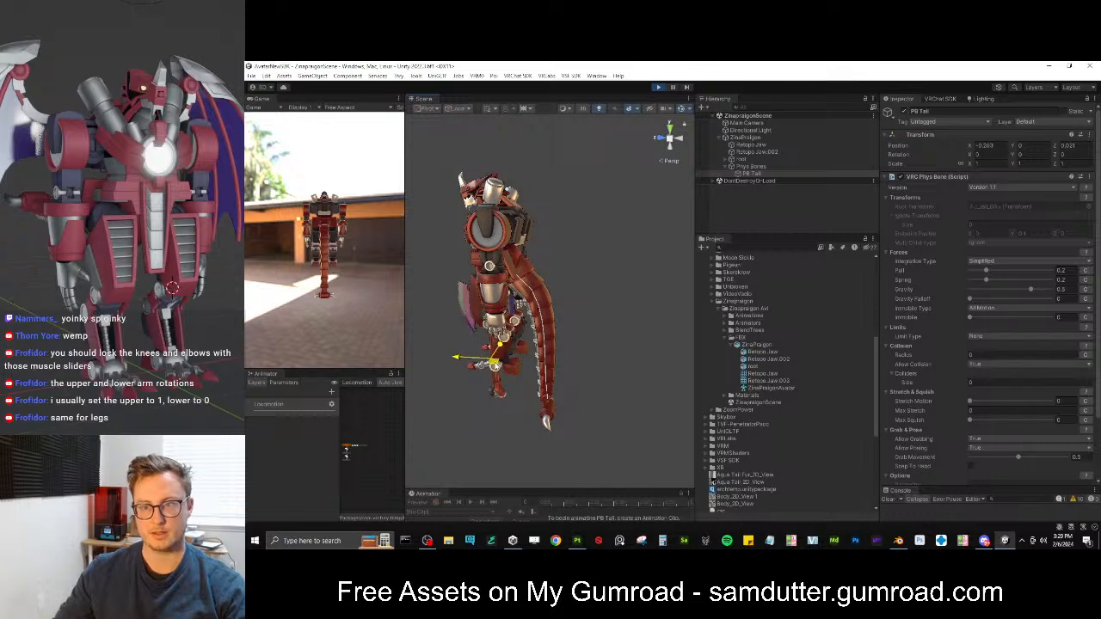
# Move the avatar root and pitch it forward about its X axis to watch how the tail swings and hangs
pyautogui.click(710, 137)
pyautogui.moveTo(497, 356); pyautogui.dragTo(509, 215)
pyautogui.keyDown('alt'); pyautogui.moveTo(606, 367); pyautogui.dragTo(554, 274); pyautogui.keyUp('alt')
pyautogui.moveTo(551, 278); pyautogui.dragTo(565, 234, button='middle')
pyautogui.moveTo(573, 229)
pyautogui.mouseDown()
pyautogui.moveTo(596, 215)
pyautogui.moveTo(530, 238)
pyautogui.moveTo(565, 228)
pyautogui.mouseUp()
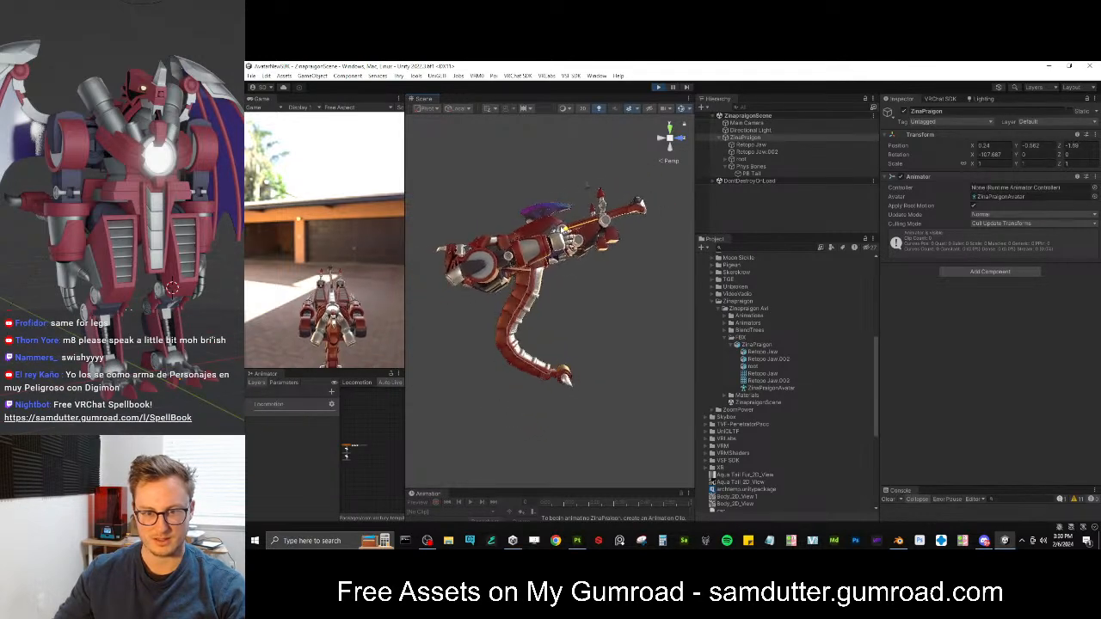
# Set the tail phys bone's Immobile to 1 with a decaying curve and move the avatar to test the motion
pyautogui.click(754, 173)
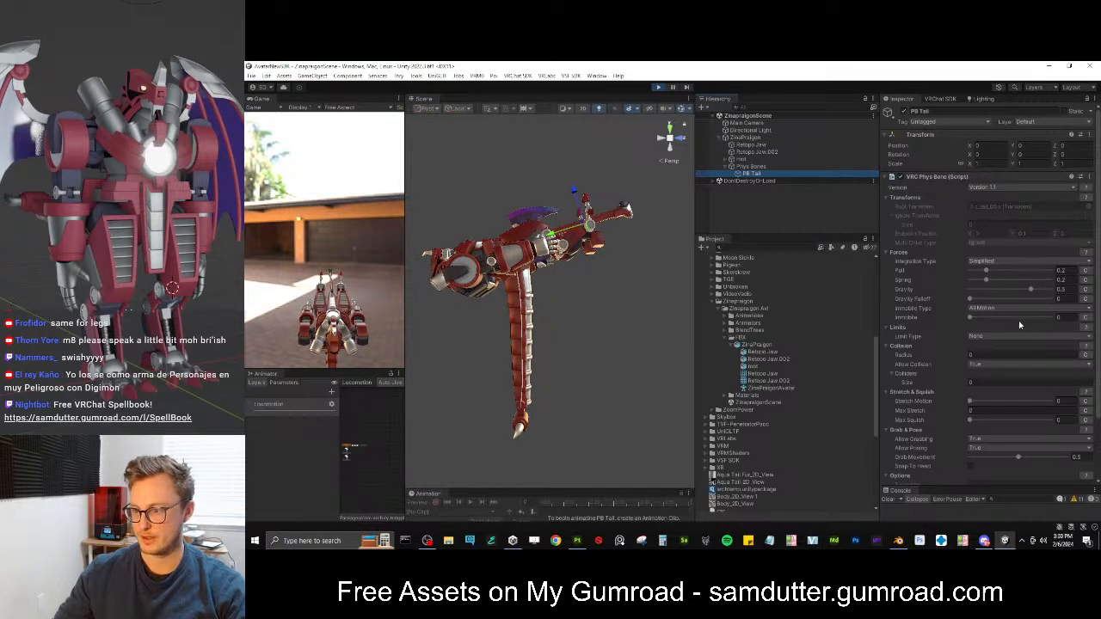
pyautogui.click(1084, 319)
pyautogui.click(997, 328)
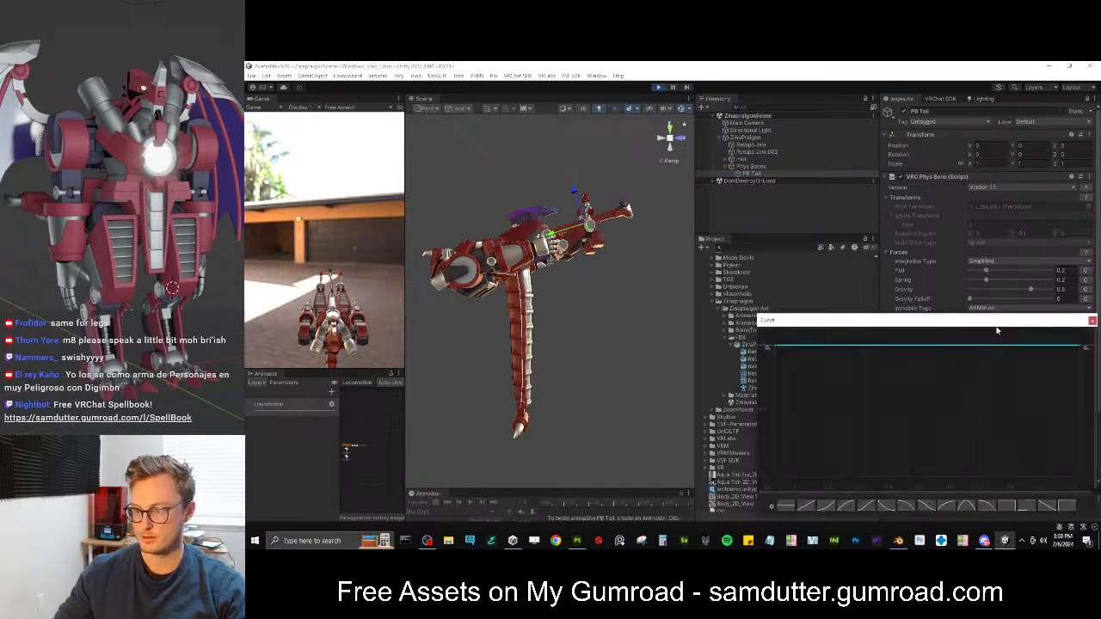
pyautogui.click(885, 507)
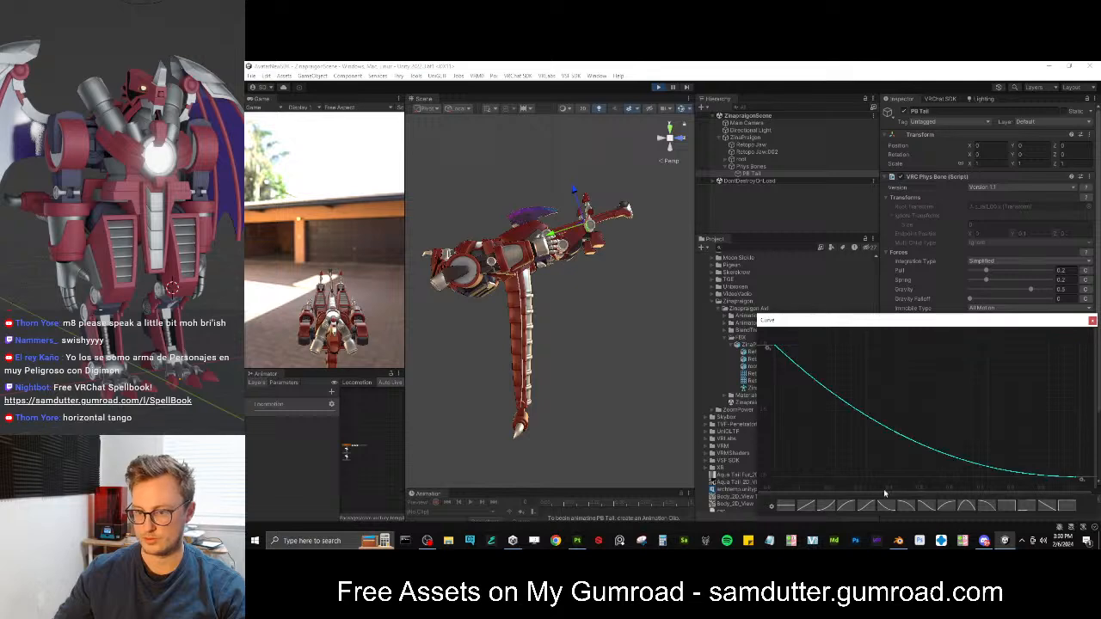
pyautogui.click(749, 139)
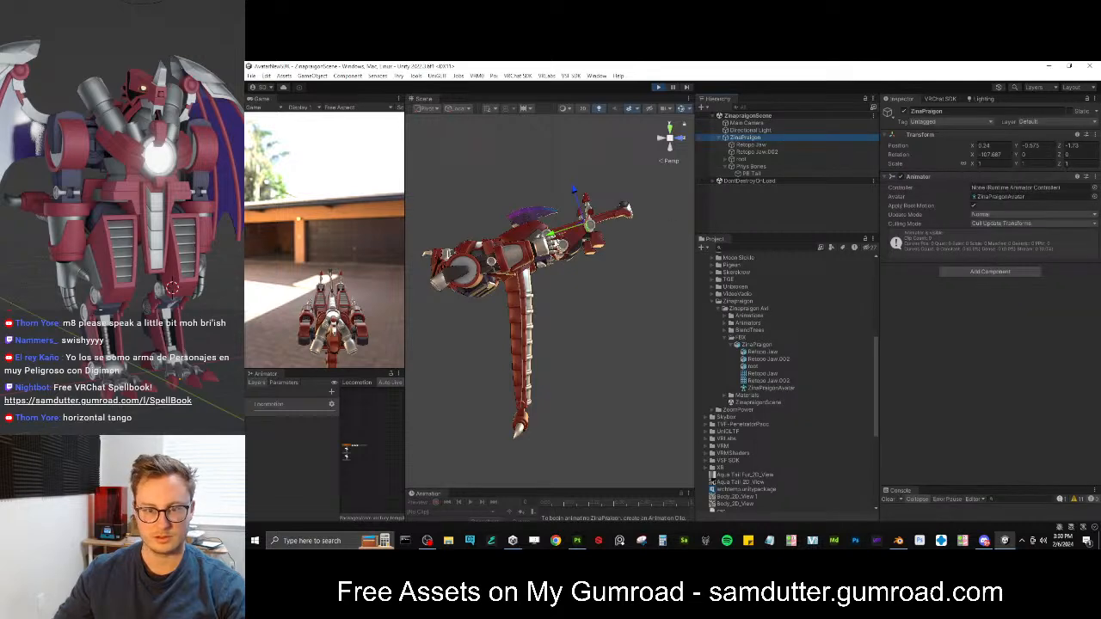
pyautogui.moveTo(582, 231); pyautogui.dragTo(559, 219)
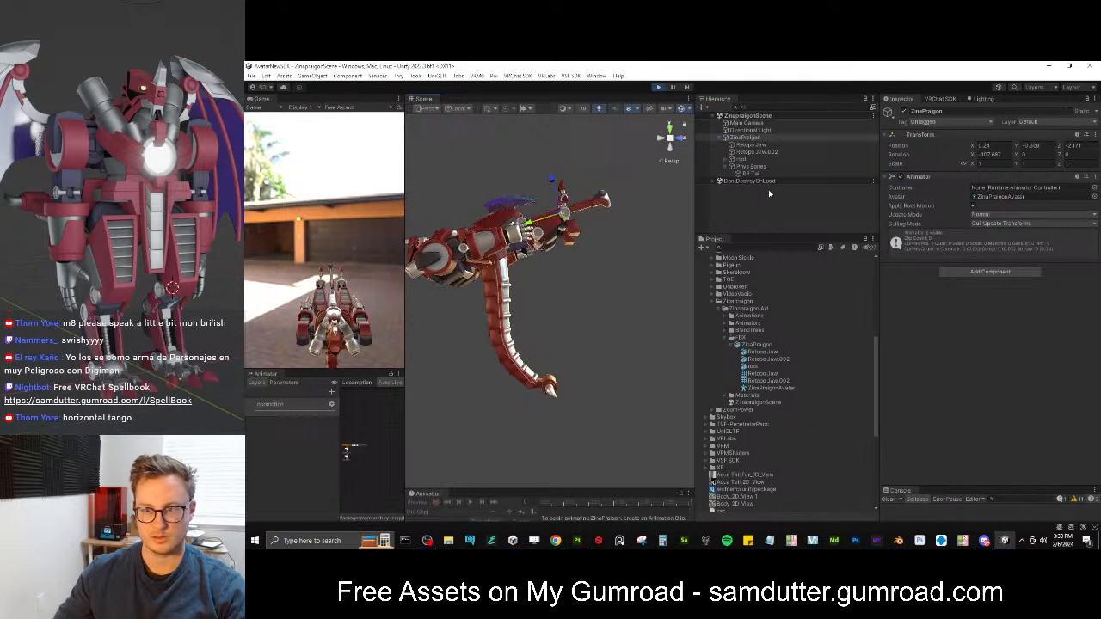
# Reshape the Immobile curve so it falls off more steeply and reaches zero about halfway along the tail
pyautogui.click(751, 173)
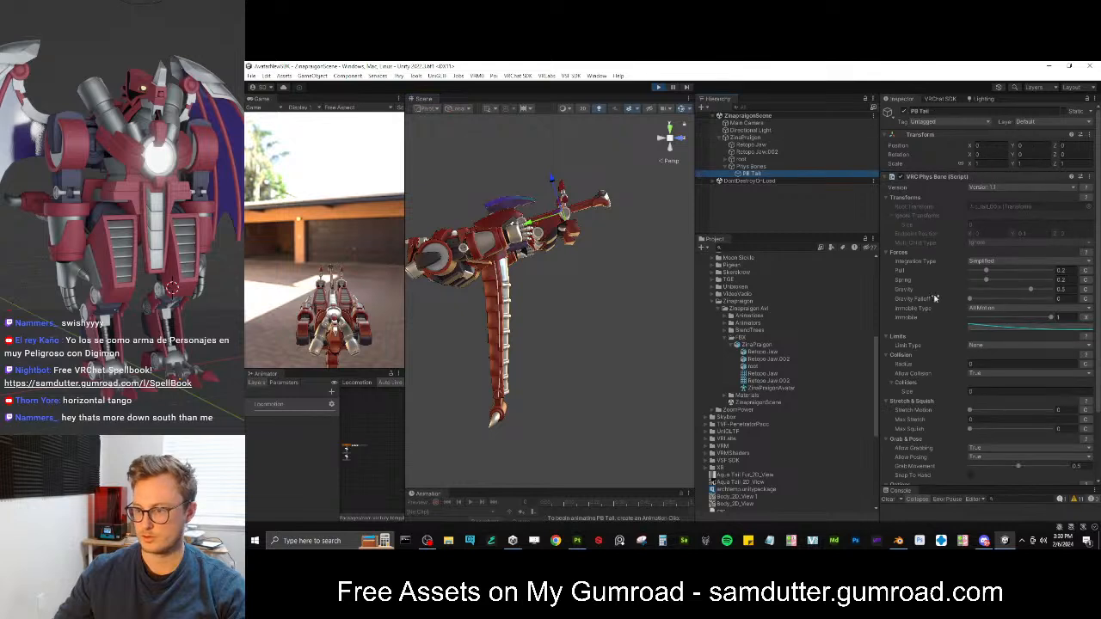
pyautogui.click(1024, 327)
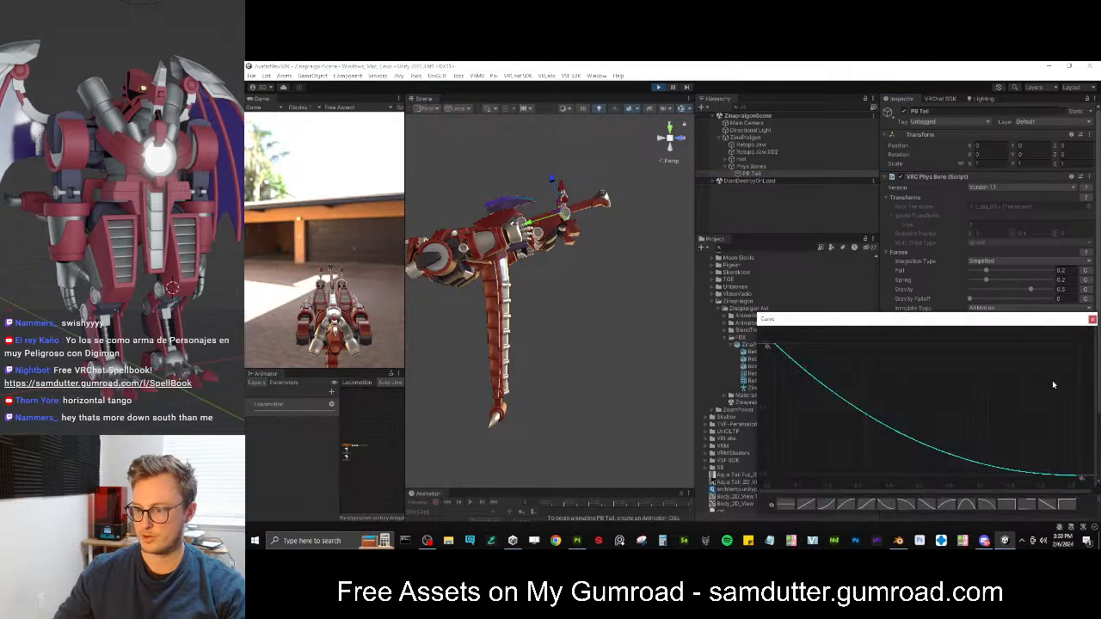
pyautogui.moveTo(1075, 479); pyautogui.dragTo(914, 477)
pyautogui.moveTo(794, 366); pyautogui.dragTo(787, 376)
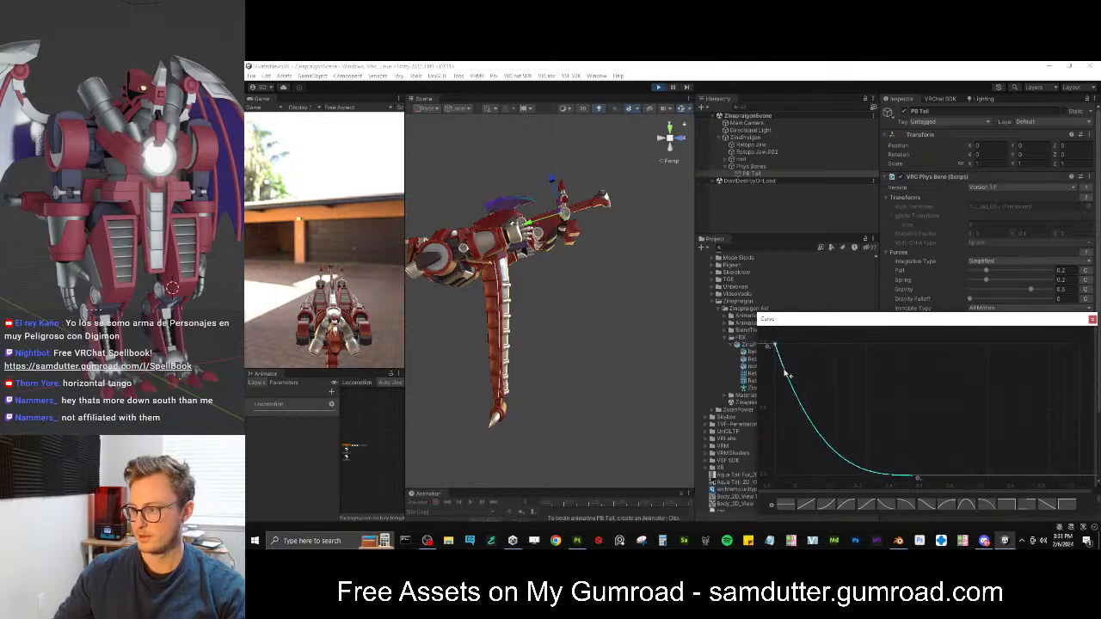
pyautogui.click(1092, 320)
# Move the avatar to test the tail motion and stand it upright again with its X rotation at 0
pyautogui.click(745, 138)
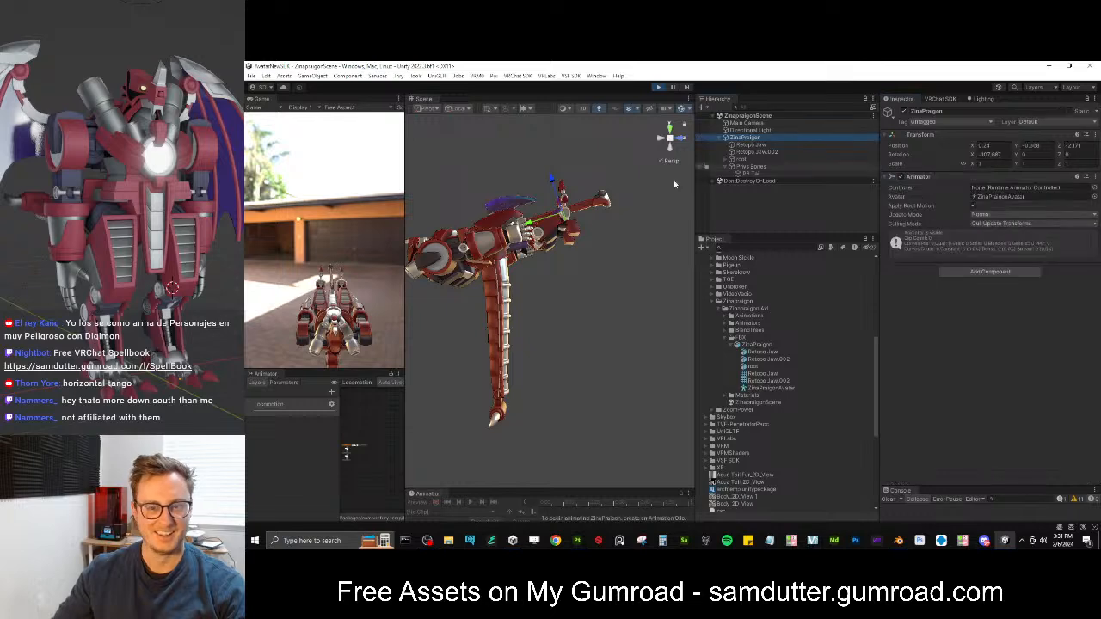
pyautogui.moveTo(559, 222); pyautogui.dragTo(824, 137)
pyautogui.press('e')
pyautogui.click(1000, 156)
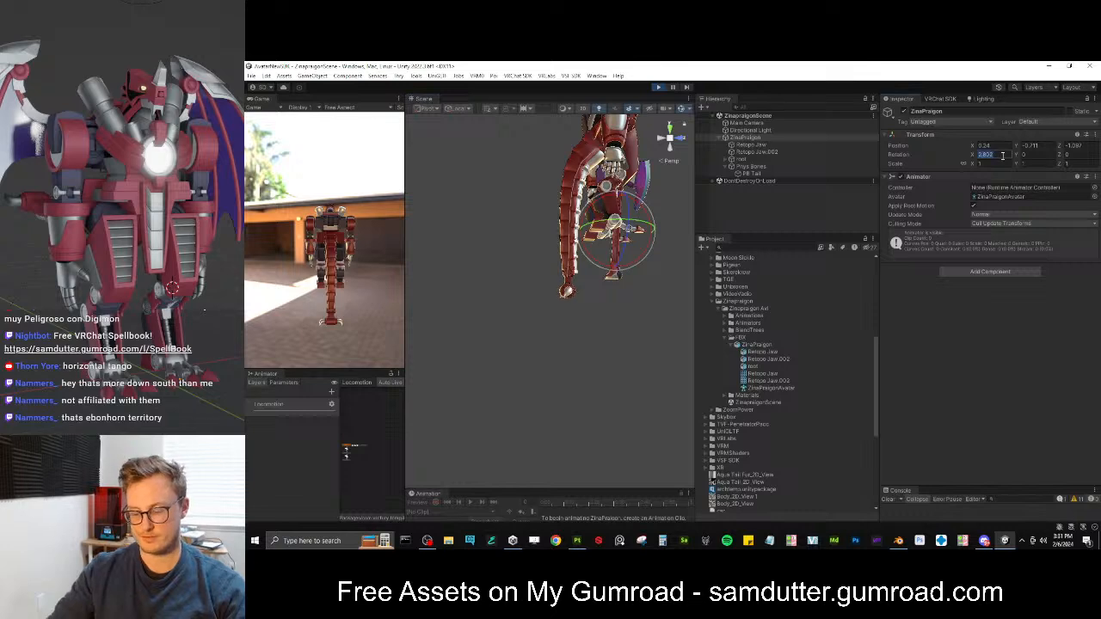
pyautogui.write('0')
pyautogui.moveTo(641, 129); pyautogui.dragTo(646, 201, button='middle')
pyautogui.keyDown('alt'); pyautogui.moveTo(646, 201); pyautogui.dragTo(559, 207); pyautogui.keyUp('alt')
pyautogui.scroll(5, 589, 226)
# Set the tail phys bone's Gravity to 1 and give it a falling curve that reaches zero about halfway along
pyautogui.click(751, 173)
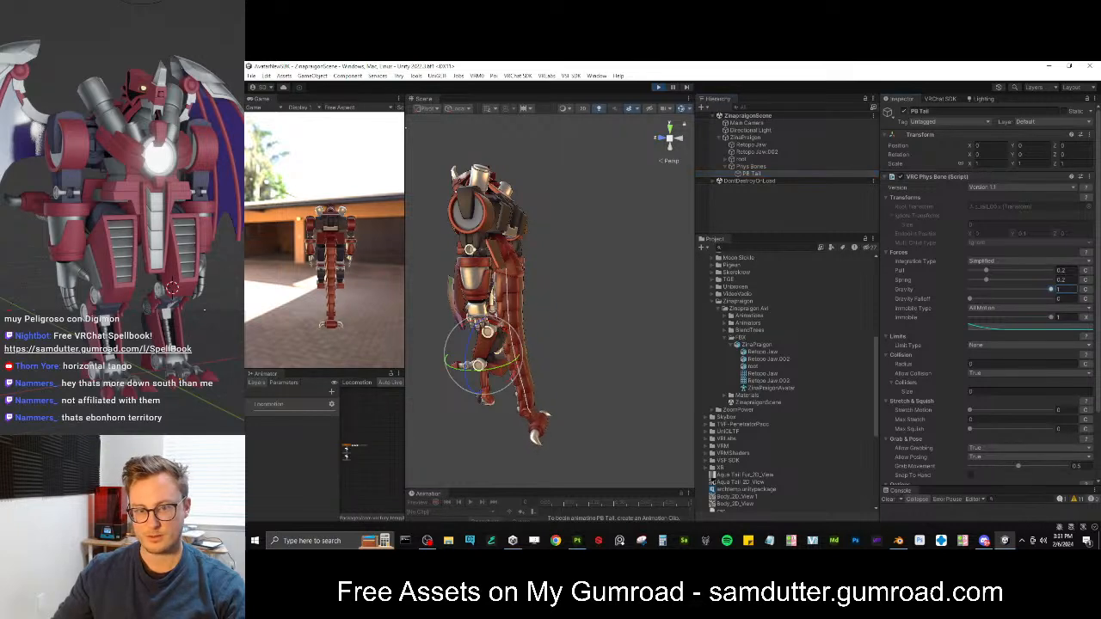
pyautogui.click(1050, 291)
pyautogui.click(1008, 304)
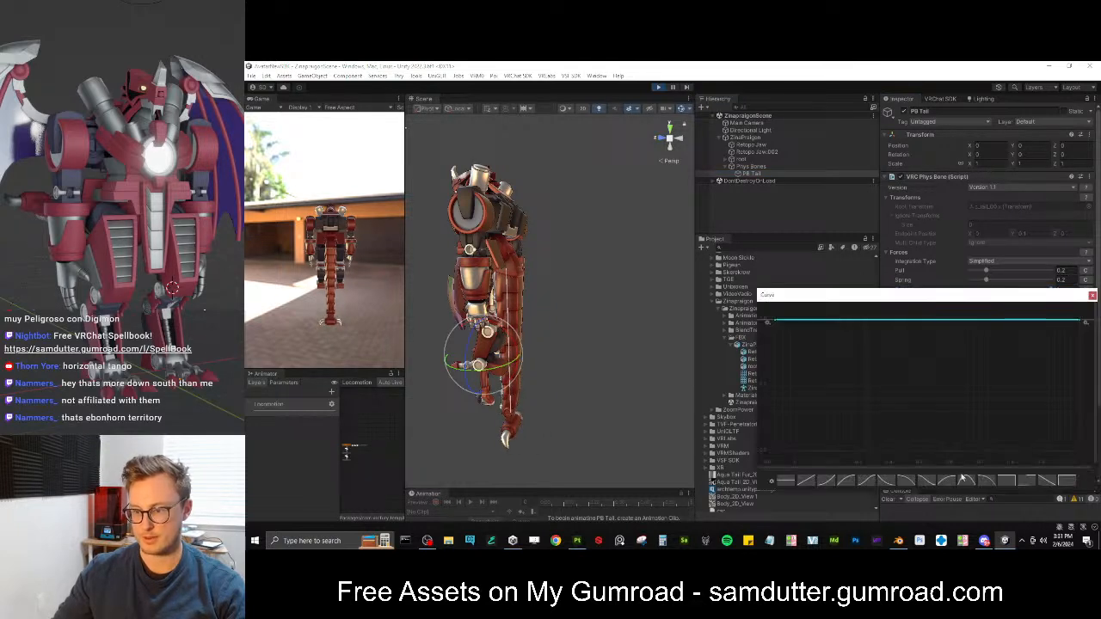
pyautogui.click(911, 485)
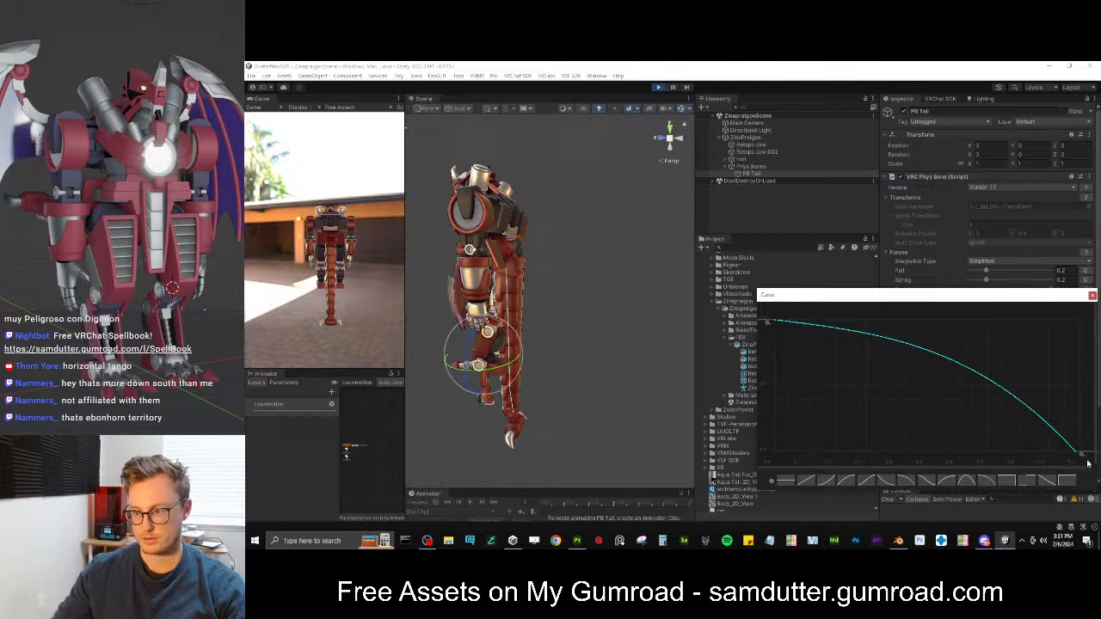
pyautogui.moveTo(1077, 453); pyautogui.dragTo(851, 465)
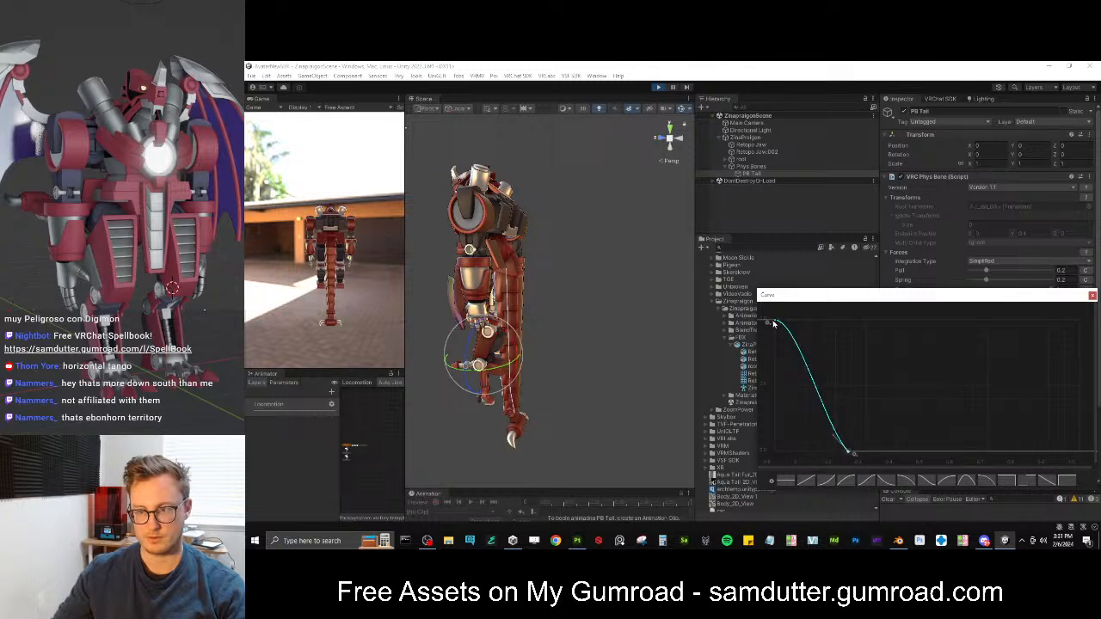
pyautogui.moveTo(848, 460); pyautogui.dragTo(940, 456)
pyautogui.moveTo(929, 299); pyautogui.dragTo(741, 332)
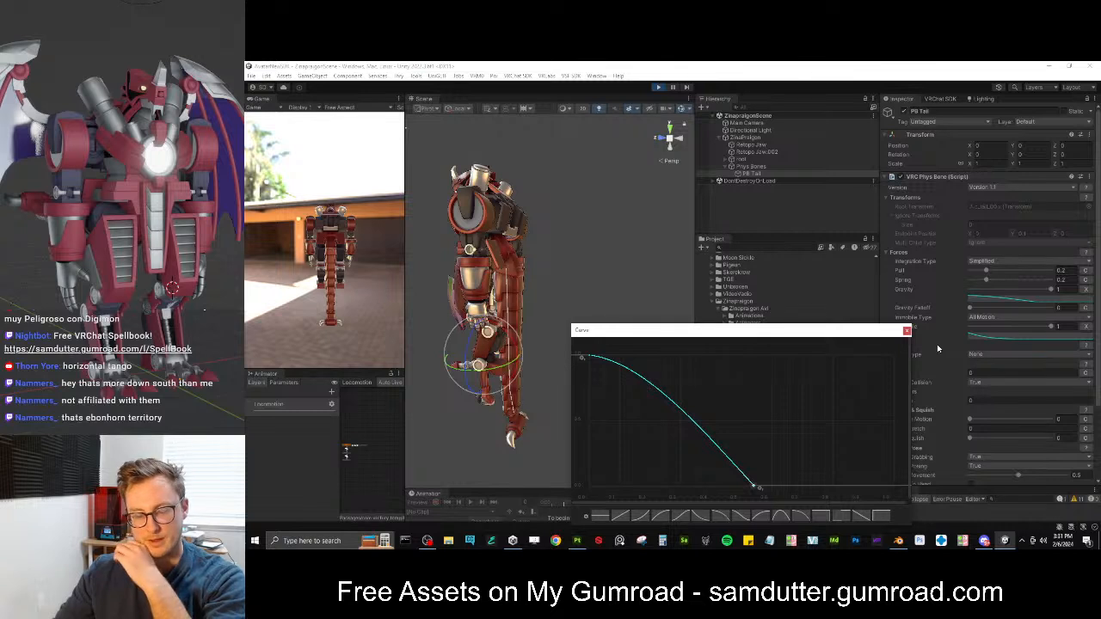
pyautogui.click(906, 331)
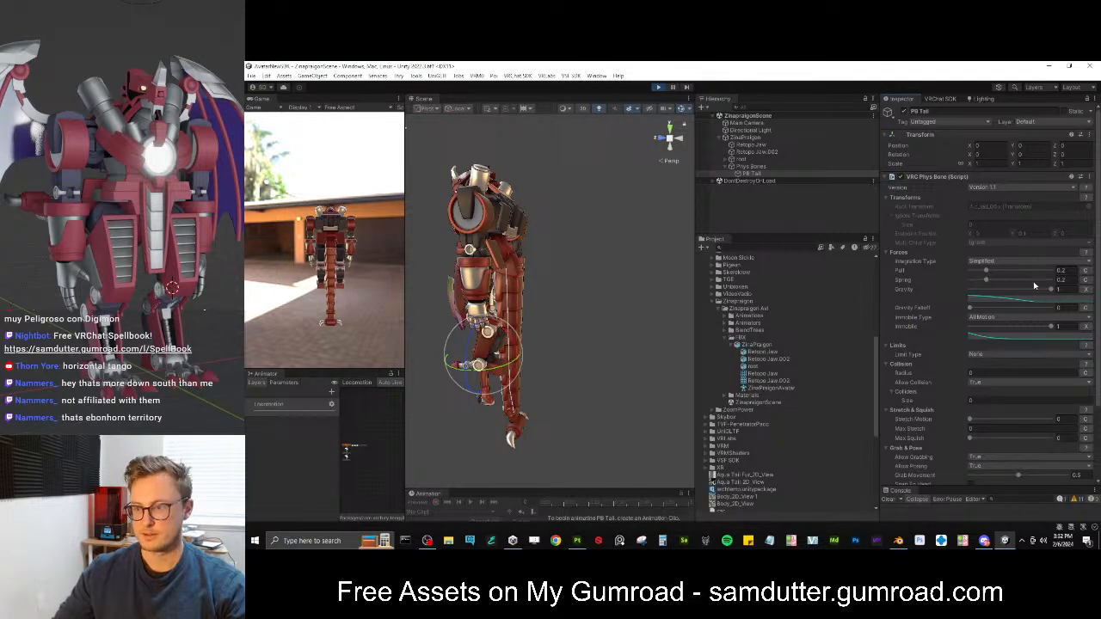
# Remove the Gravity curve and try a Gravity Falloff of 1 before resetting it to 0 without a curve
pyautogui.click(1083, 290)
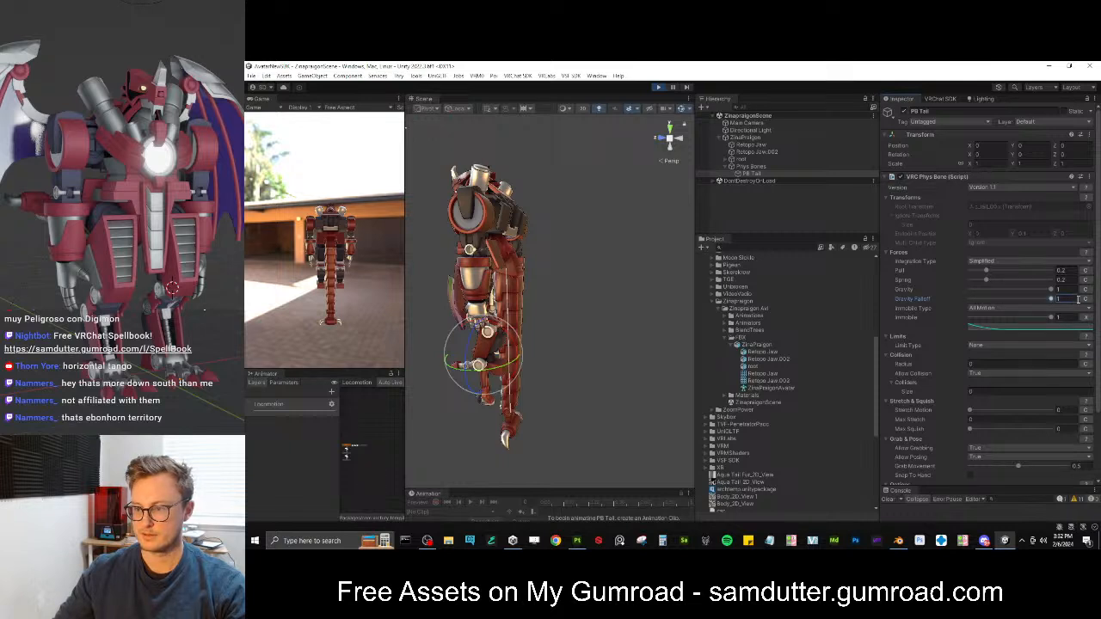
pyautogui.click(1086, 300)
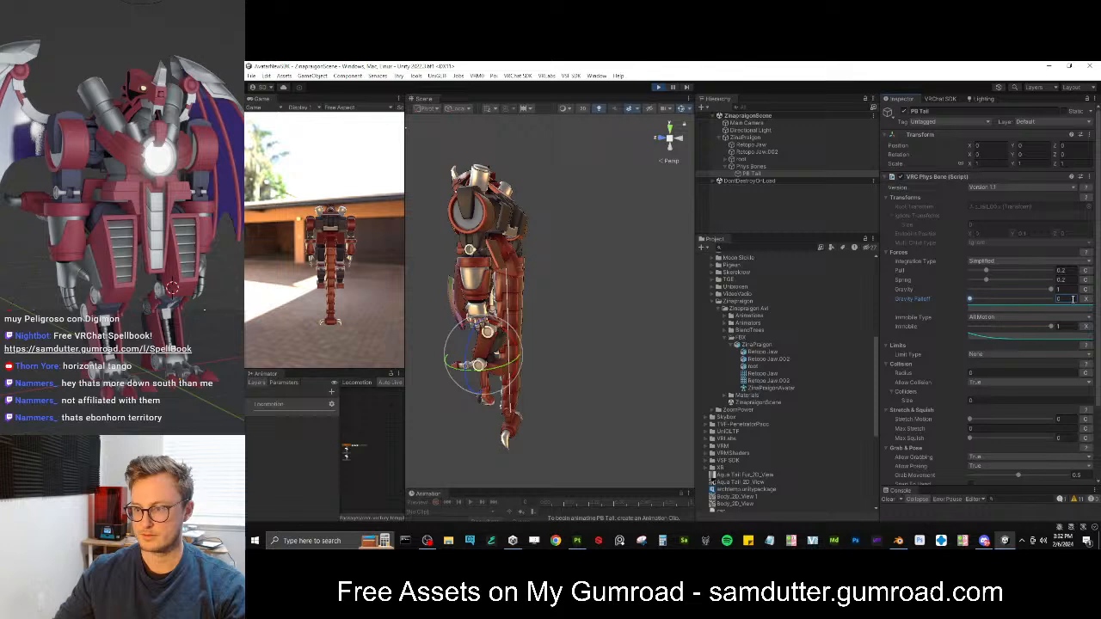
pyautogui.click(1086, 301)
# Set the tail's Gravity to about -0.15, add a Gravity curve and open it for editing
pyautogui.moveTo(1051, 289); pyautogui.dragTo(1003, 293)
pyautogui.click(1085, 292)
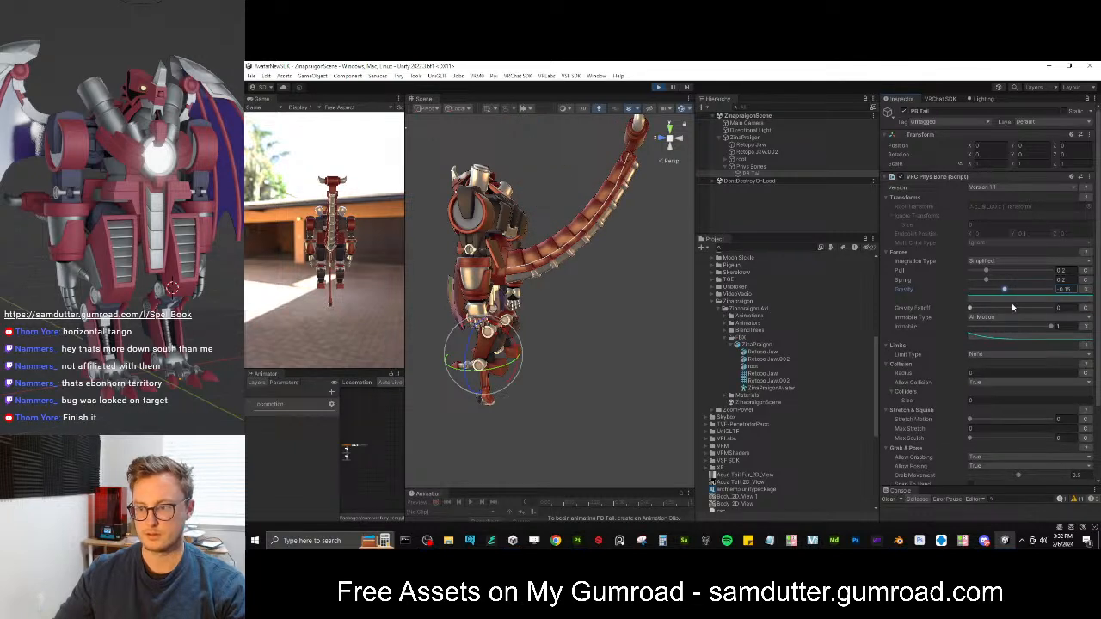
pyautogui.click(1014, 307)
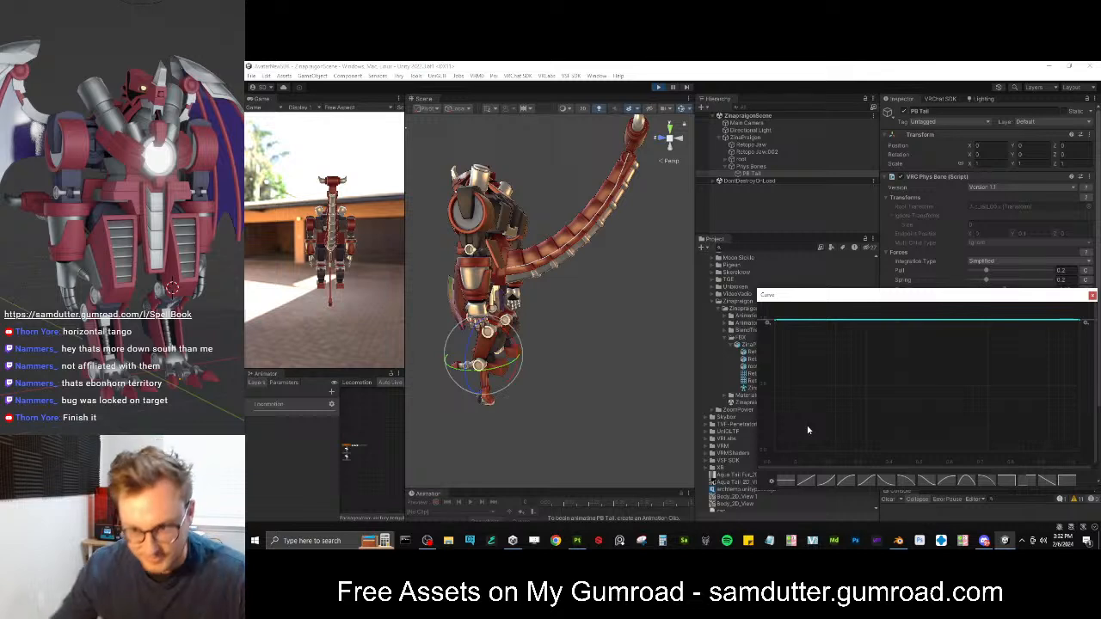
pyautogui.click(778, 323)
pyautogui.moveTo(853, 301); pyautogui.dragTo(616, 333)
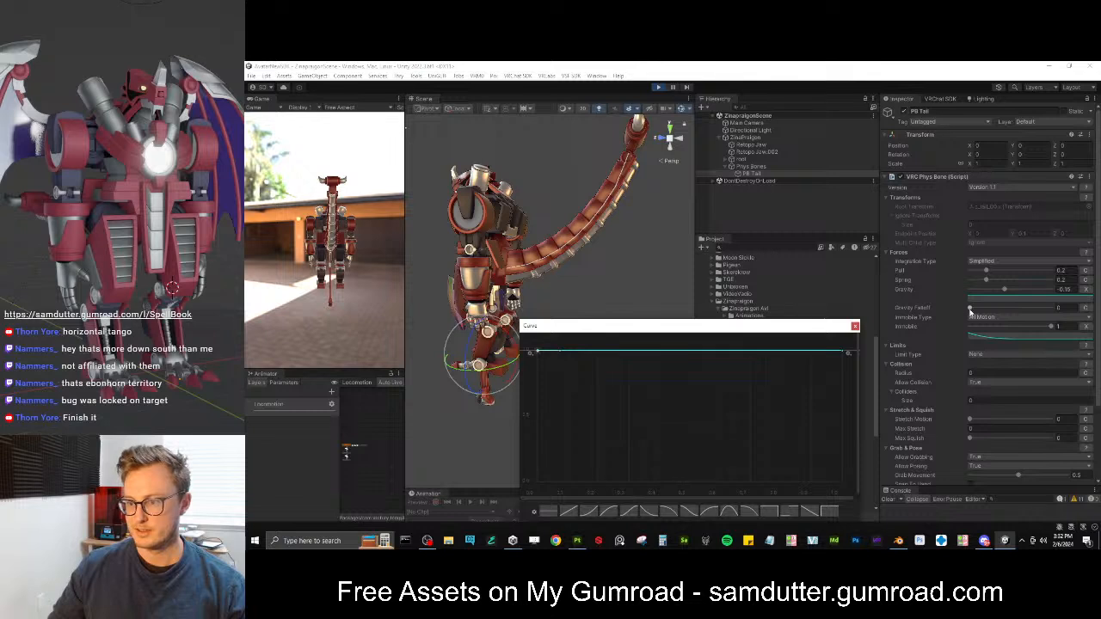
# Try a Gravity Falloff of 1, settling on about 0.604 with Gravity at about -0.18
pyautogui.click(970, 315)
pyautogui.moveTo(970, 307); pyautogui.dragTo(1051, 307)
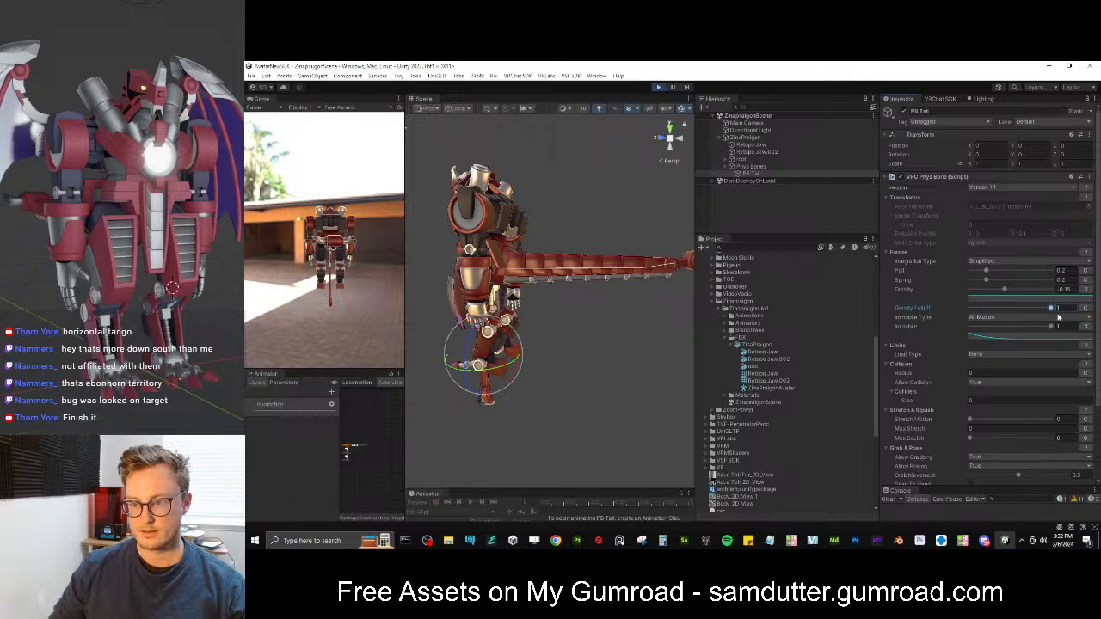
pyautogui.moveTo(1011, 294)
pyautogui.mouseDown()
pyautogui.moveTo(1043, 294)
pyautogui.moveTo(1019, 309)
pyautogui.mouseUp()
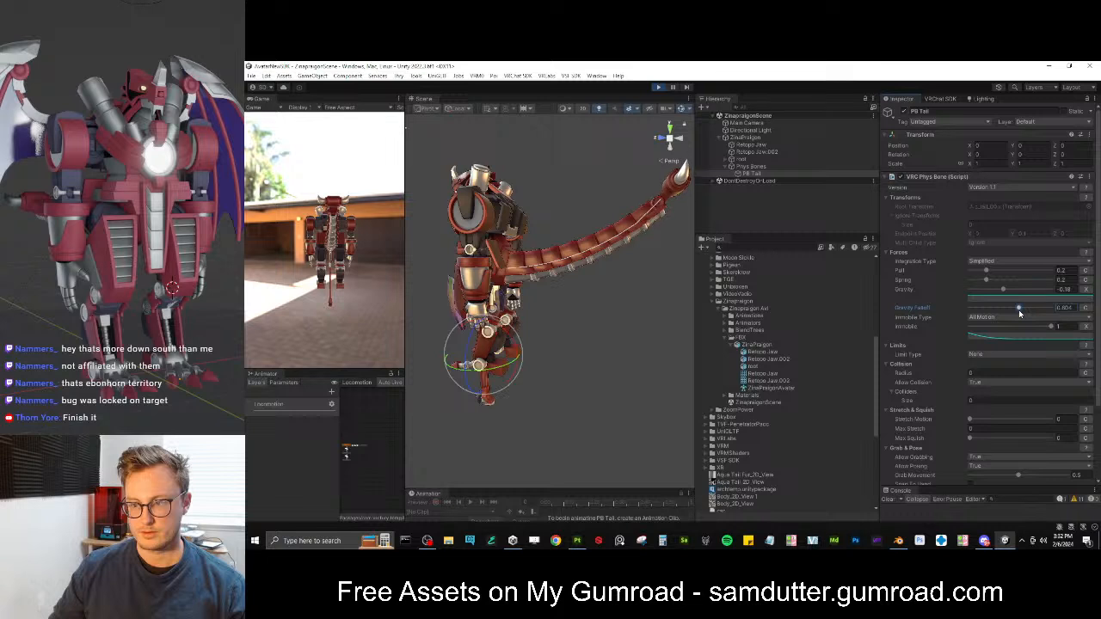
# Flatten the tail's Gravity curve by setting its first key's value to 0 and lowering its end key to 0
pyautogui.click(1084, 298)
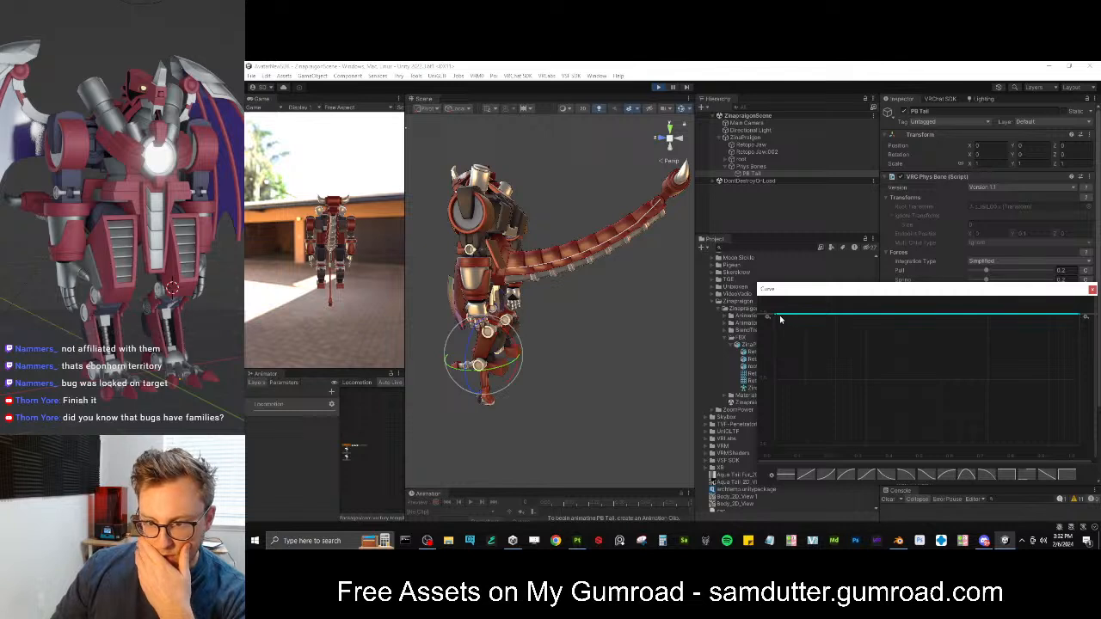
pyautogui.rightClick(777, 316)
pyautogui.click(795, 325)
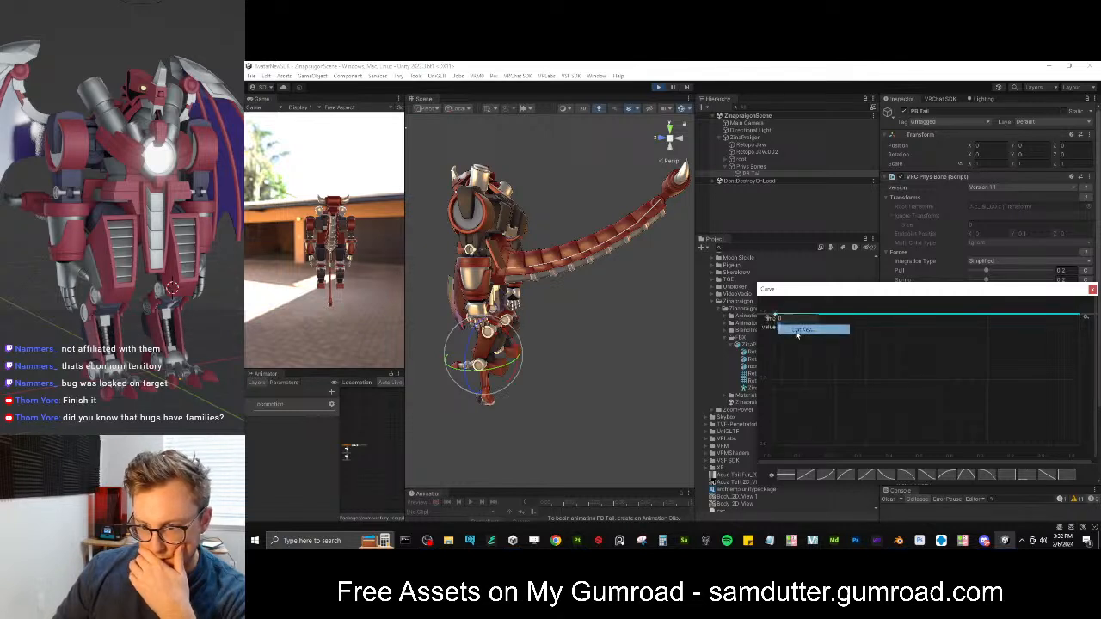
pyautogui.write('0')
pyautogui.press('Return')
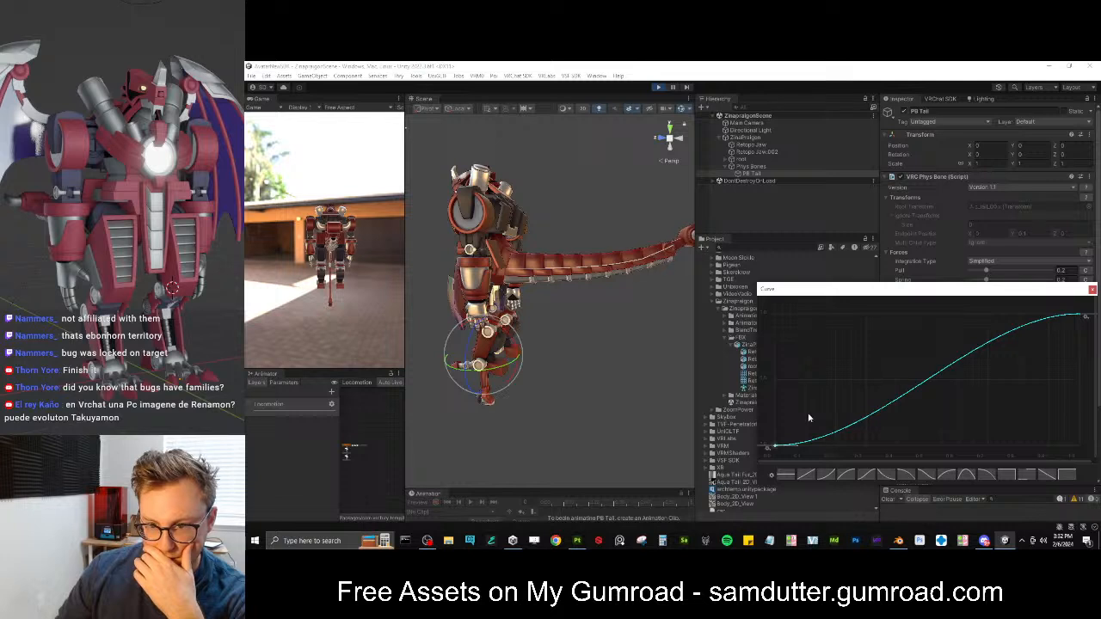
pyautogui.moveTo(1079, 315); pyautogui.dragTo(1073, 454)
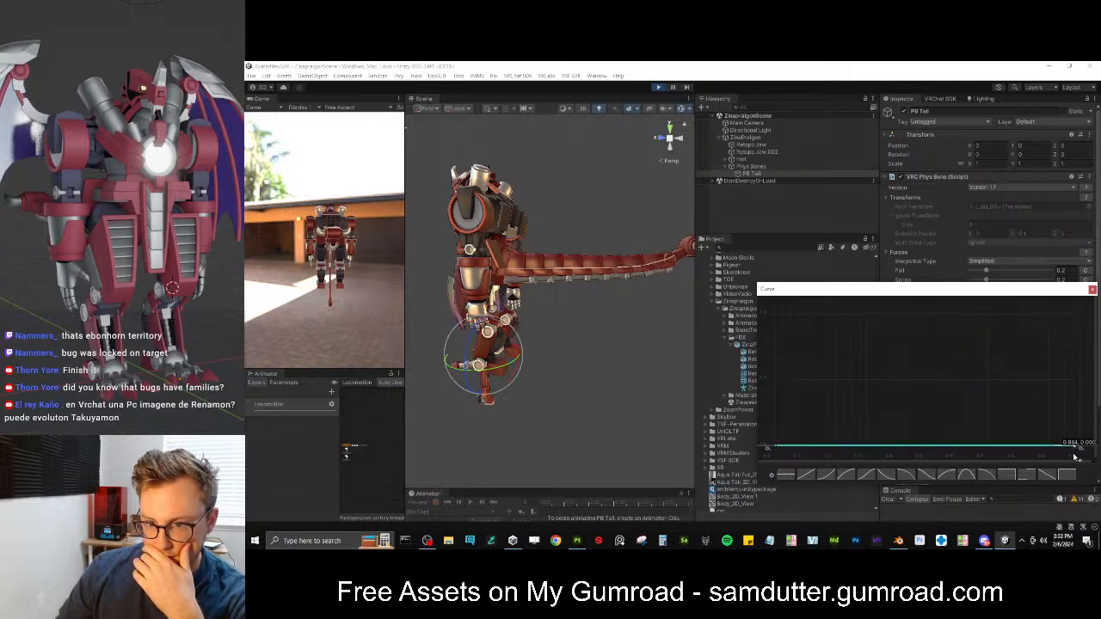
pyautogui.moveTo(1015, 295); pyautogui.dragTo(798, 343)
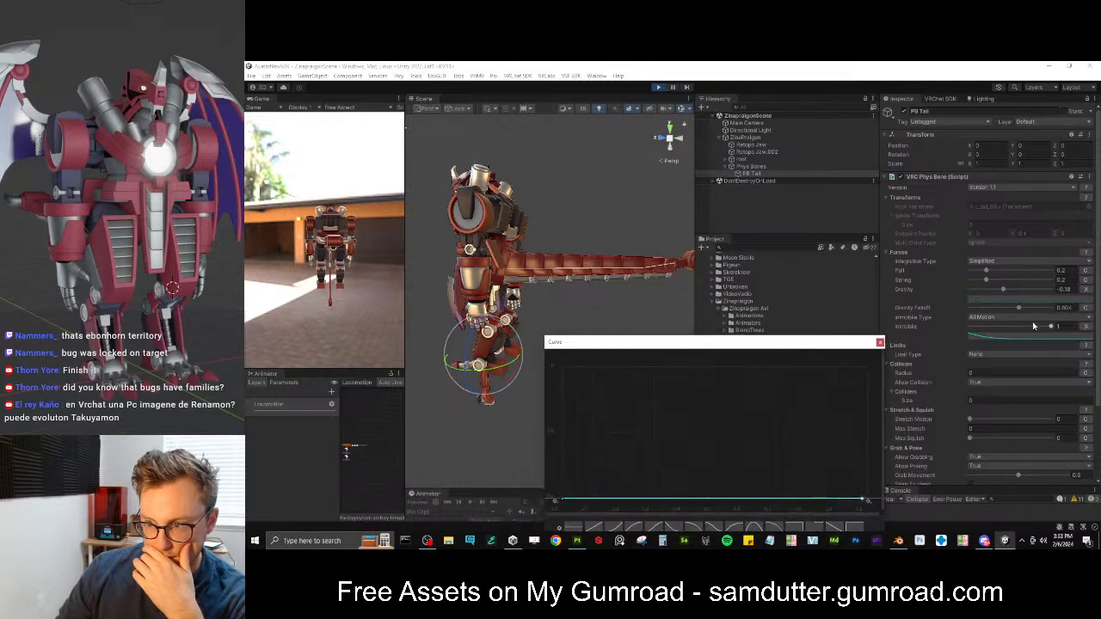
# Reset the tail's Immobile to 0 and remove both the Immobile and Gravity curves
pyautogui.moveTo(1046, 327); pyautogui.dragTo(988, 333)
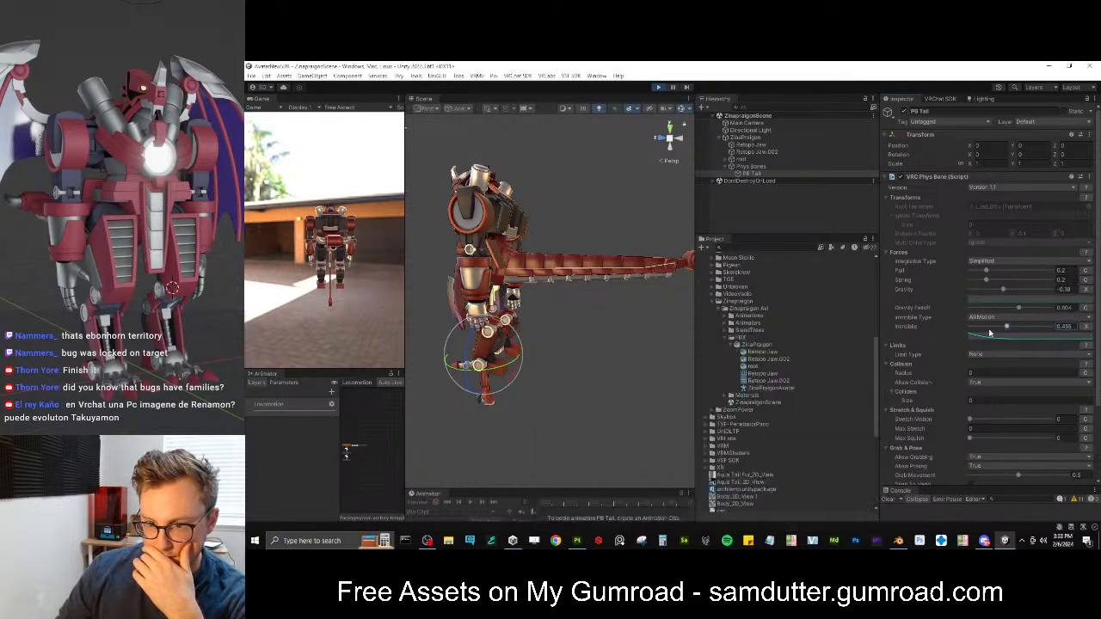
pyautogui.click(1085, 328)
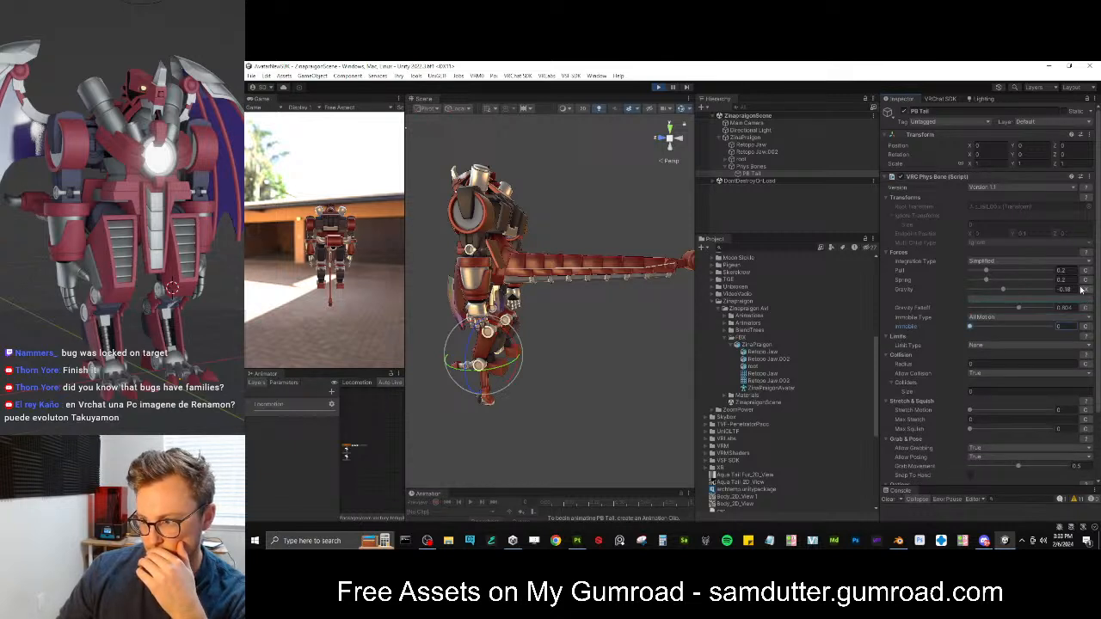
pyautogui.click(1086, 291)
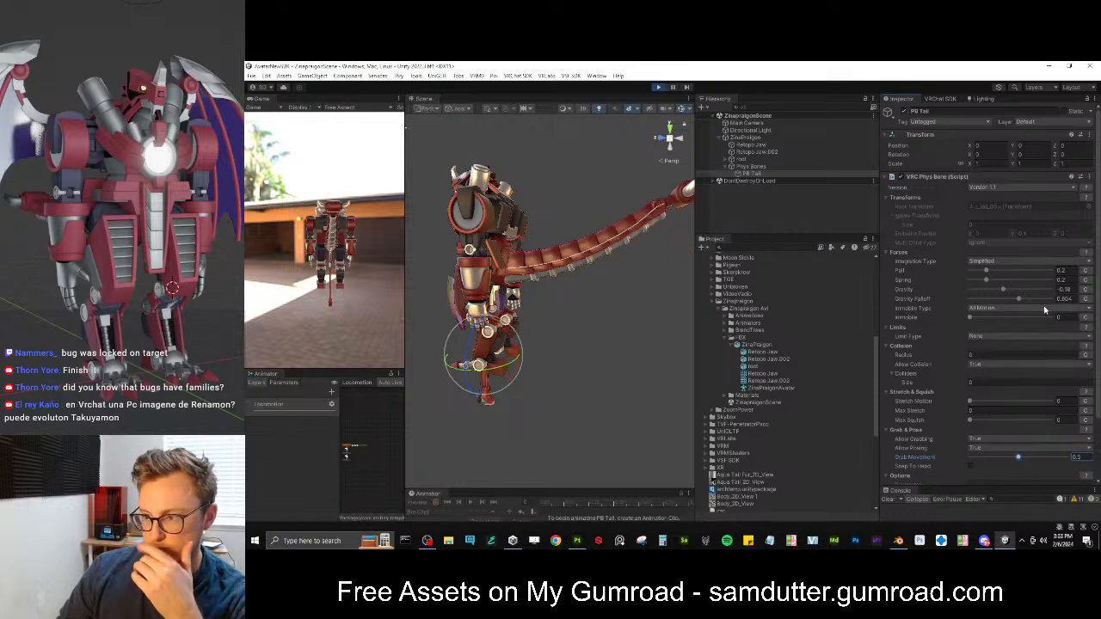
# Set the tail phys bone's Gravity to about 0.61 and its Gravity Falloff to about 0.911
pyautogui.moveTo(1036, 299)
pyautogui.mouseDown()
pyautogui.moveTo(941, 304)
pyautogui.moveTo(1045, 299)
pyautogui.moveTo(1049, 289)
pyautogui.mouseUp()
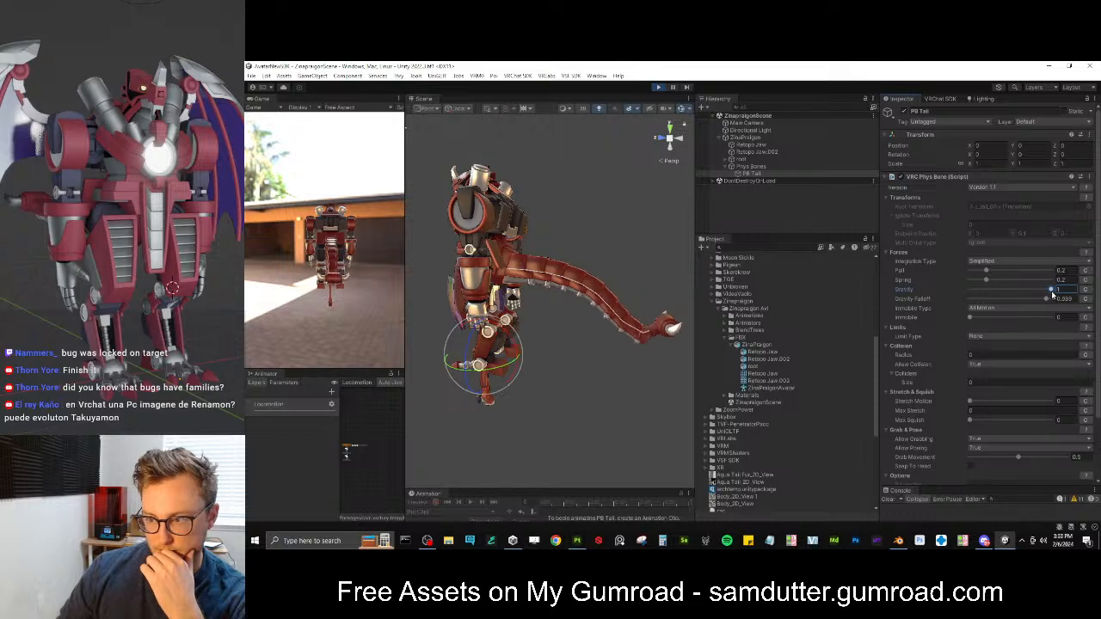
pyautogui.moveTo(1049, 291); pyautogui.dragTo(1036, 292)
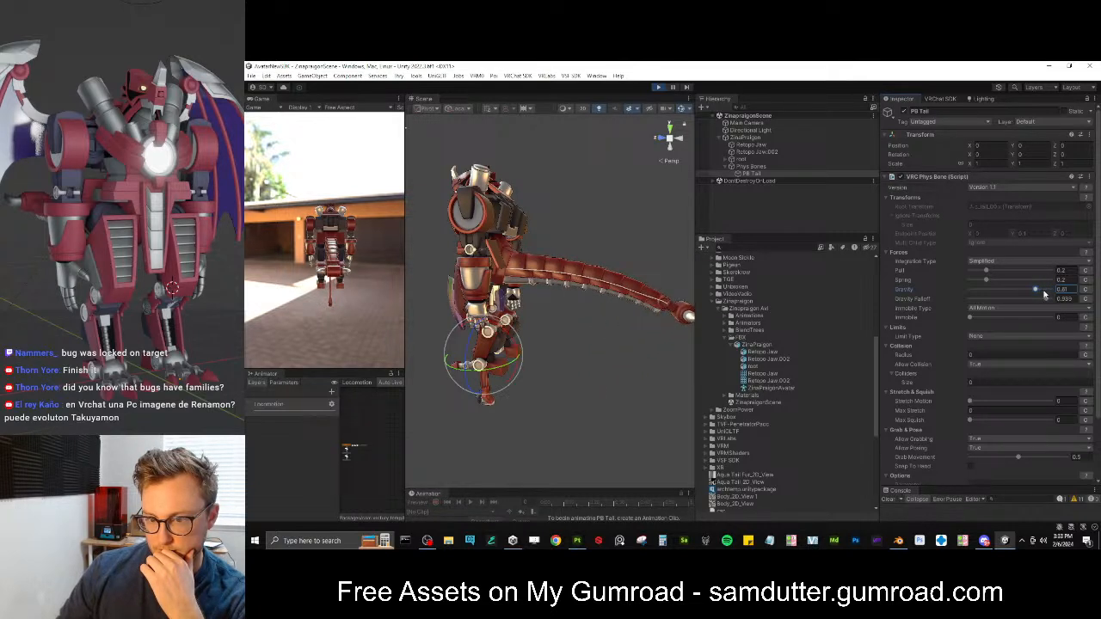
pyautogui.moveTo(1047, 297)
pyautogui.mouseDown()
pyautogui.moveTo(1012, 303)
pyautogui.moveTo(1046, 307)
pyautogui.mouseUp()
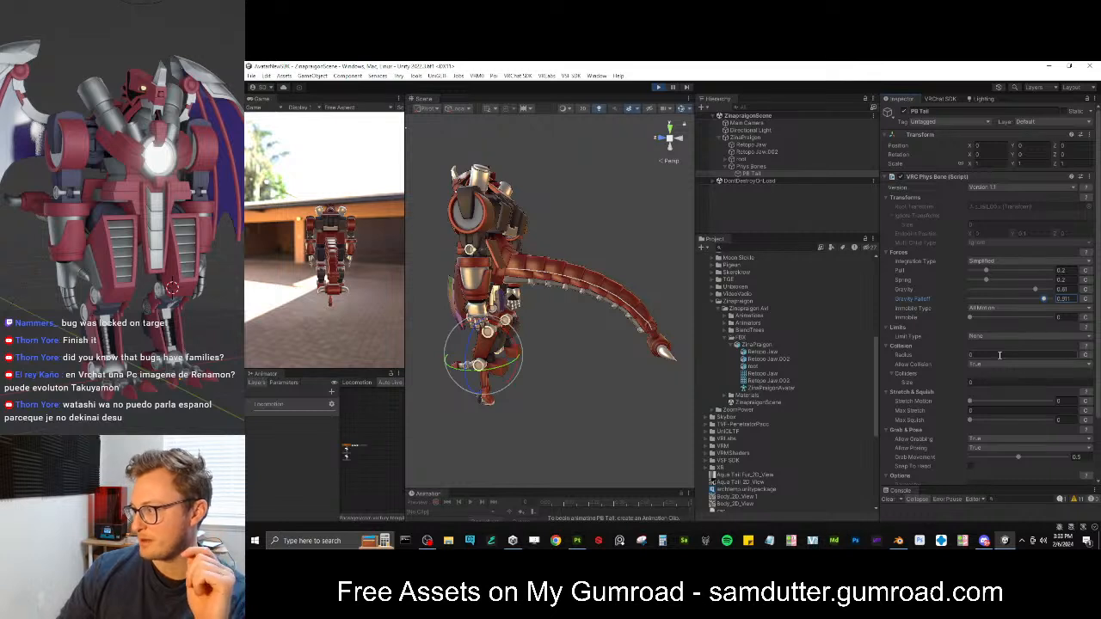
# Limit the tail phys bone's rotation with the Angle limit type and a Max Angle of 90
pyautogui.click(982, 337)
pyautogui.click(989, 352)
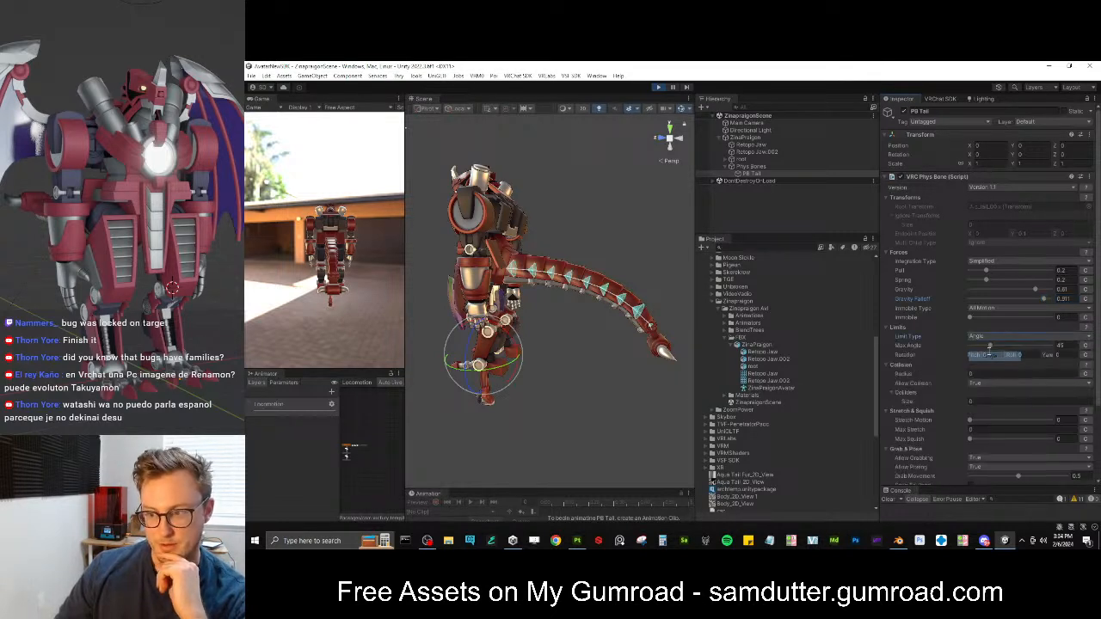
pyautogui.click(1064, 345)
pyautogui.write('90')
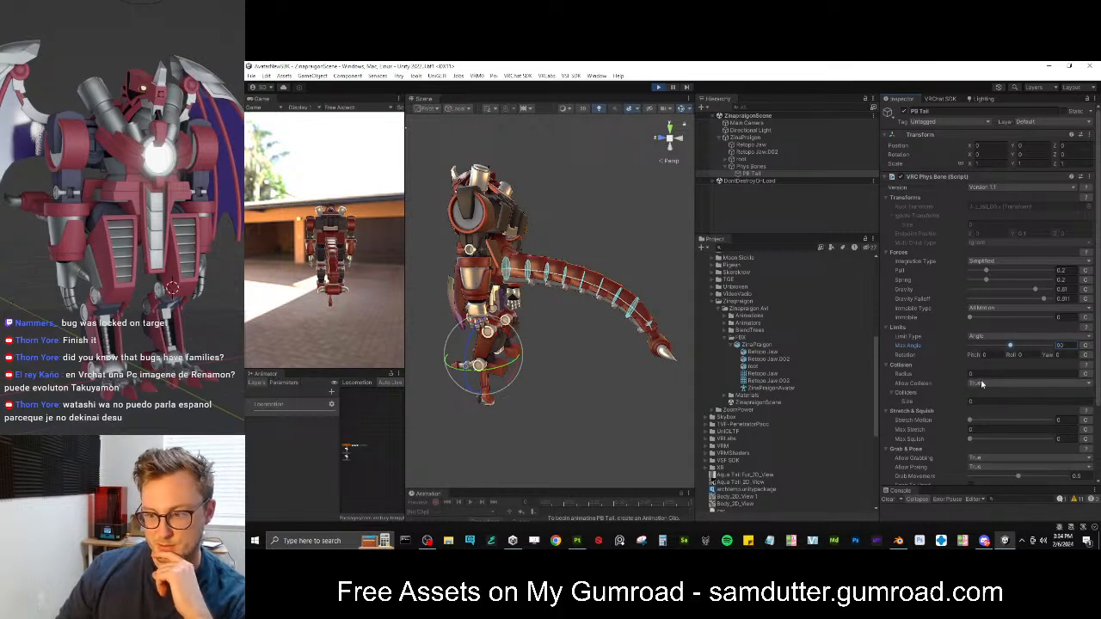
# Set the tail phys bone's collision Radius to 0.3 after trying 0.1 and 0.2, and add a curve to it
pyautogui.write('0.1')
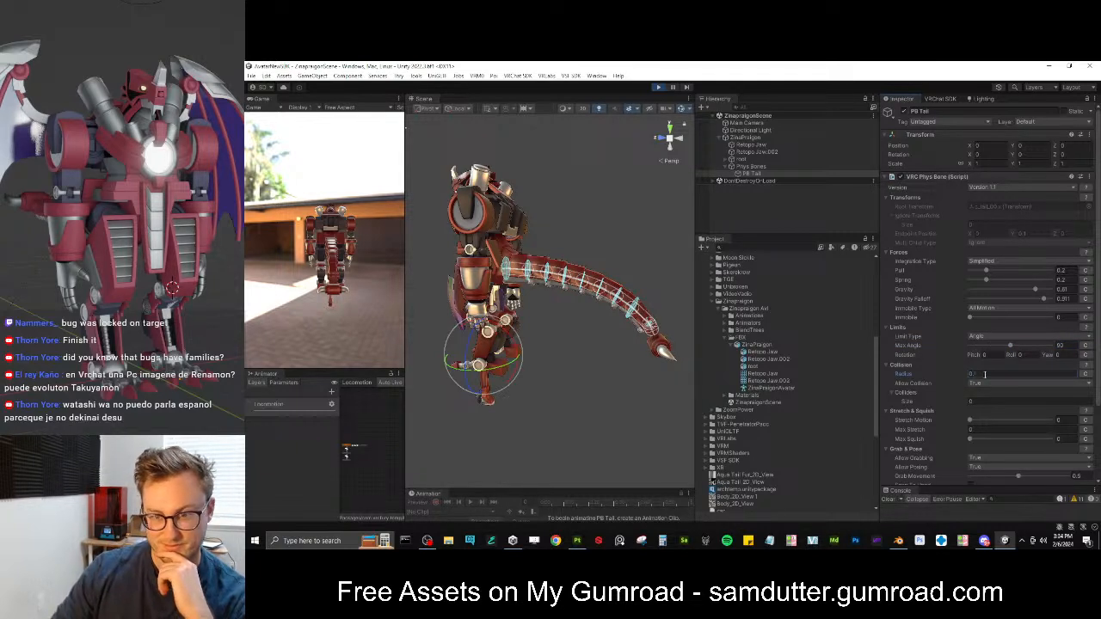
pyautogui.write('.2')
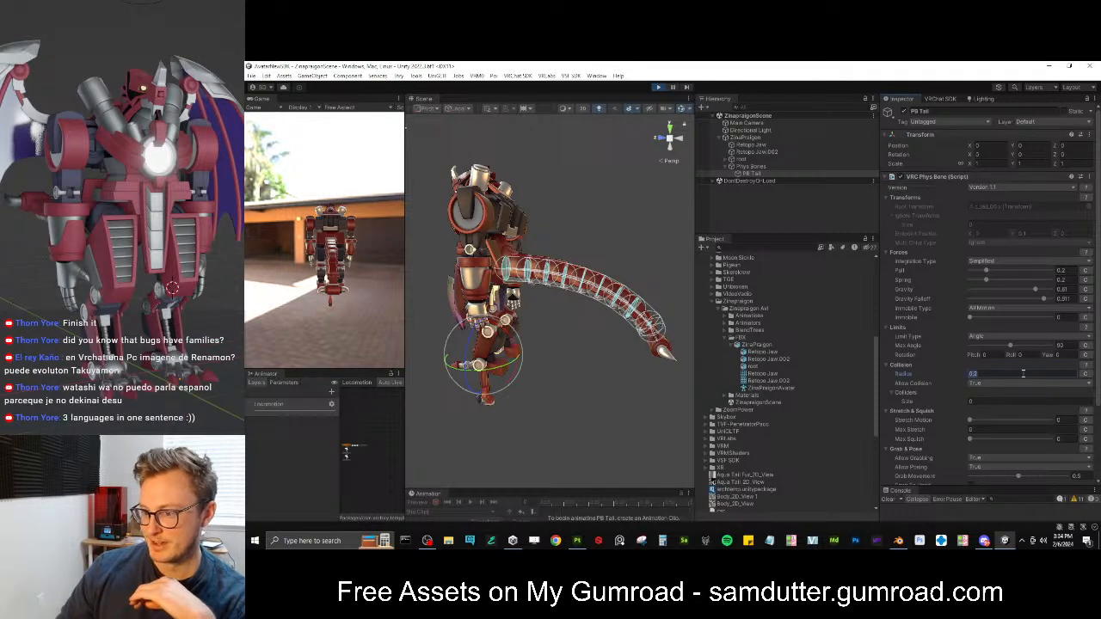
pyautogui.press('BackSpace')
pyautogui.write('3')
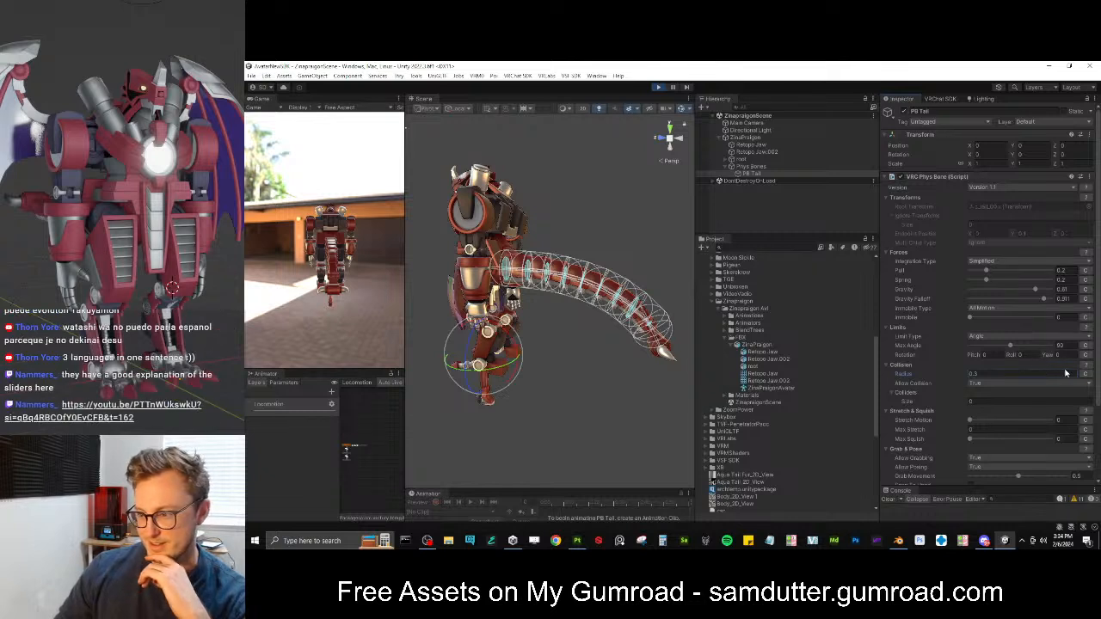
pyautogui.click(1086, 373)
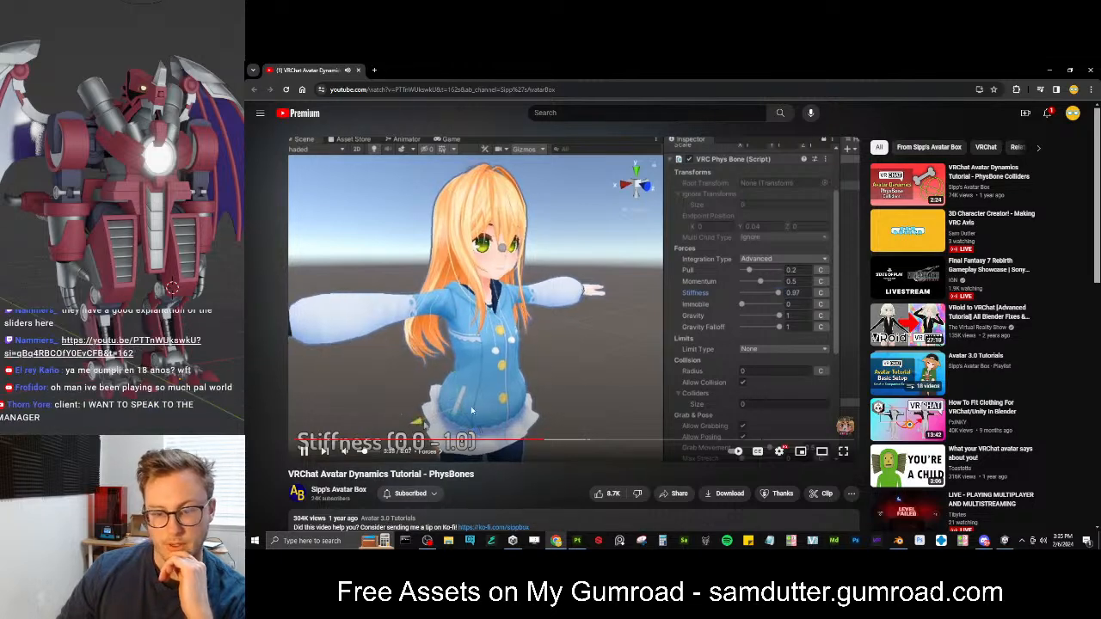
# Pause the VRChat PhysBones tutorial video, check the notifications and return to Unity
pyautogui.click(482, 267)
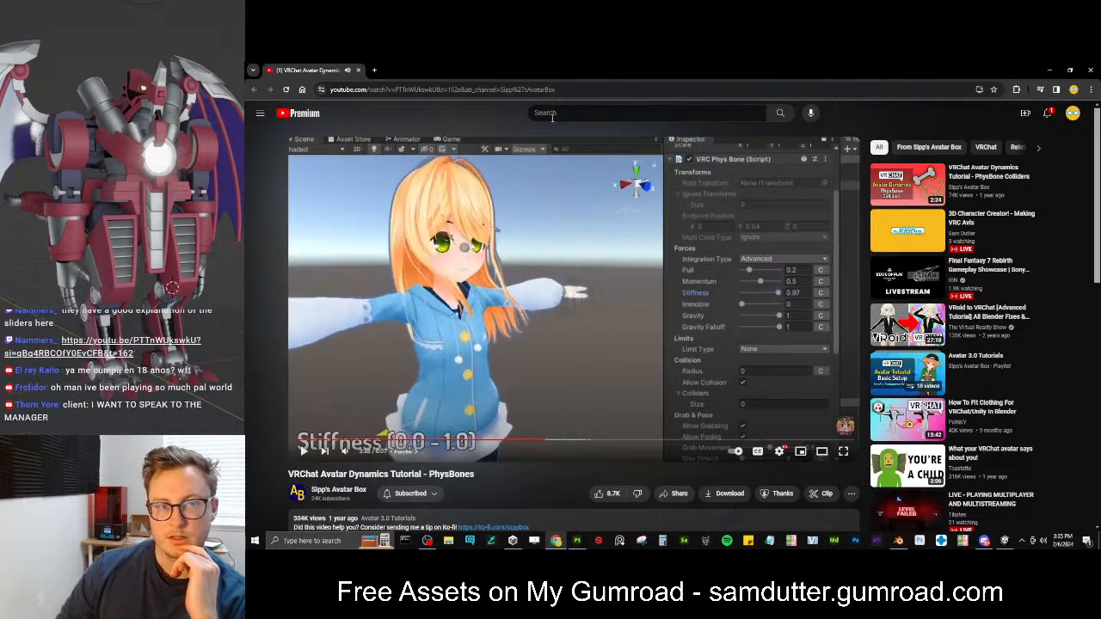
pyautogui.click(1048, 113)
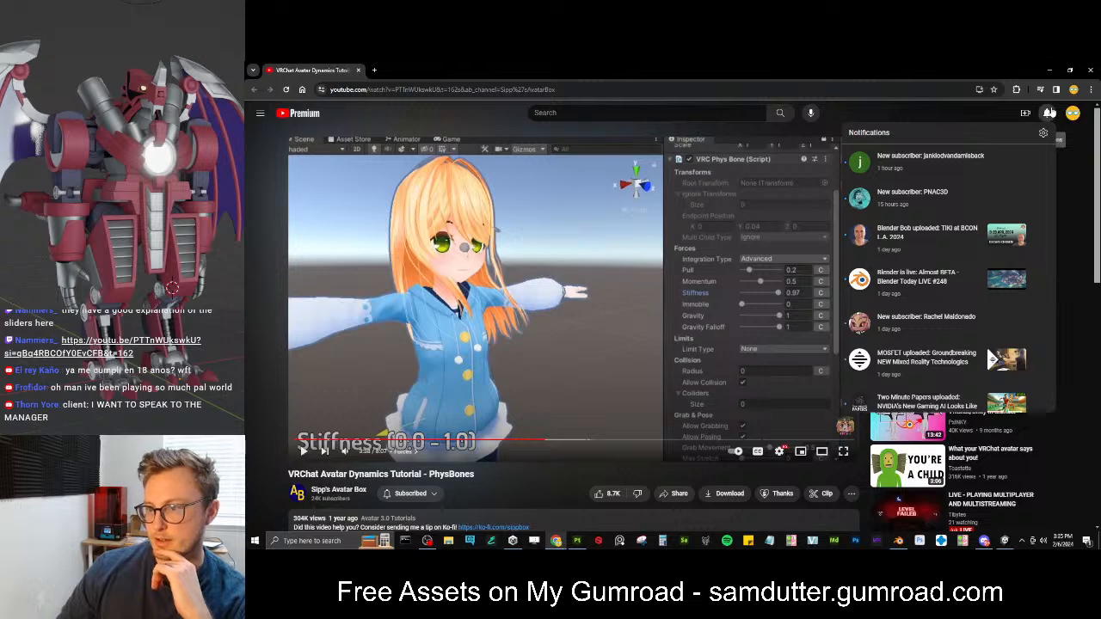
pyautogui.click(1050, 112)
pyautogui.moveTo(273, 72); pyautogui.dragTo(1100, 237)
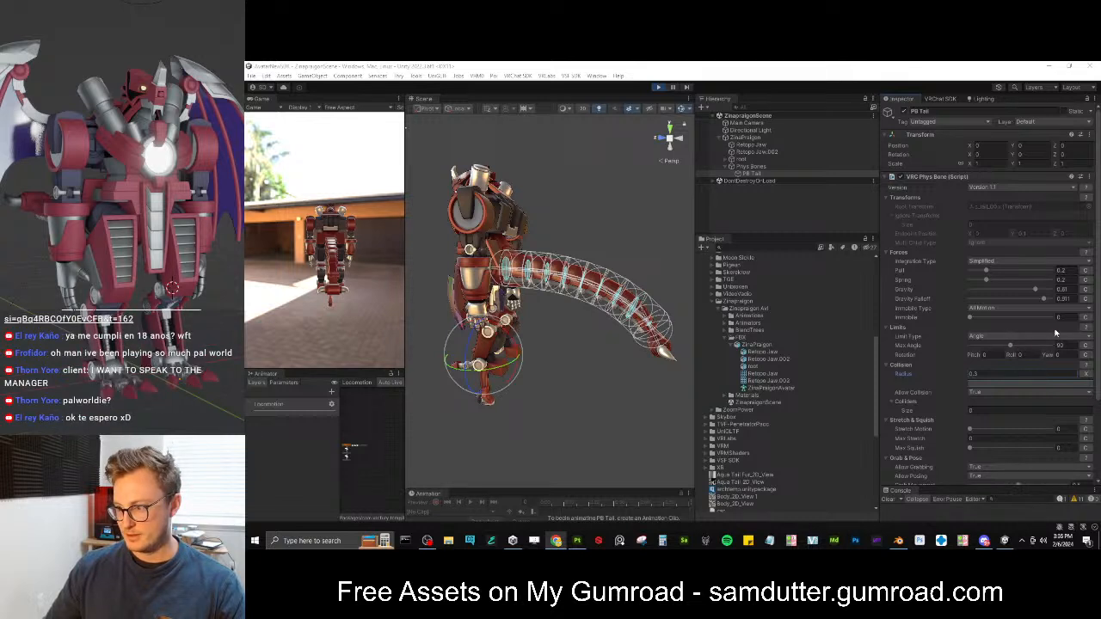
pyautogui.click(1056, 328)
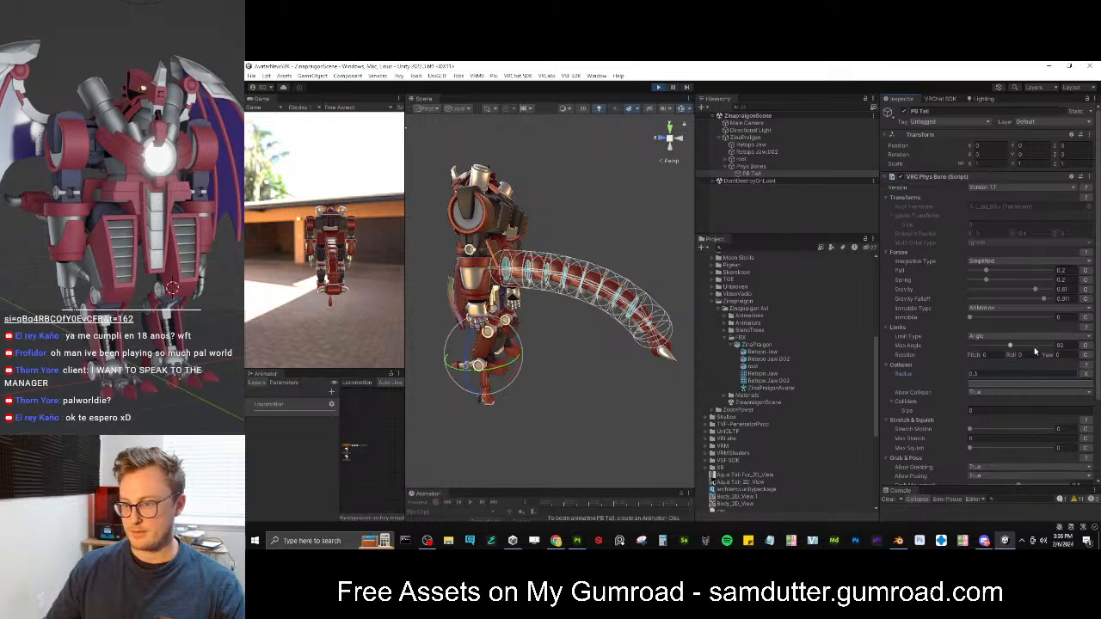
# Taper the collision Radius curve along the tail by lowering its end key to about 0.29
pyautogui.click(1084, 379)
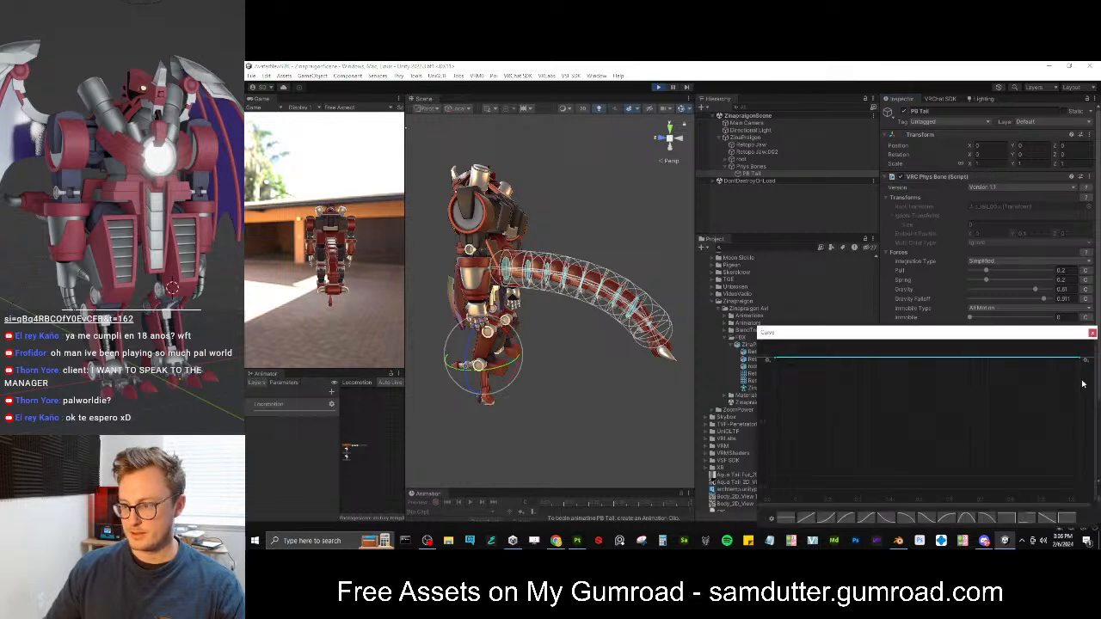
pyautogui.click(983, 519)
pyautogui.moveTo(983, 494); pyautogui.dragTo(1067, 447)
pyautogui.click(1052, 516)
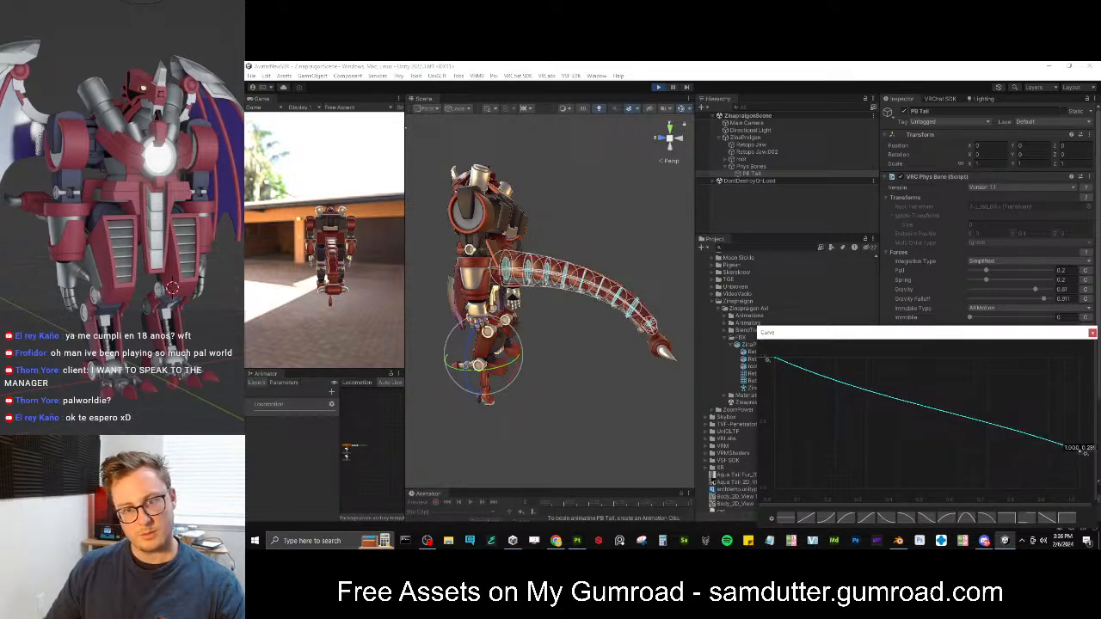
pyautogui.click(1092, 334)
# Set the tail phys bone's Stretch Motion, Max Stretch and Max Squish to 0.1 each
pyautogui.keyDown('alt'); pyautogui.moveTo(645, 316); pyautogui.dragTo(606, 308); pyautogui.keyUp('alt')
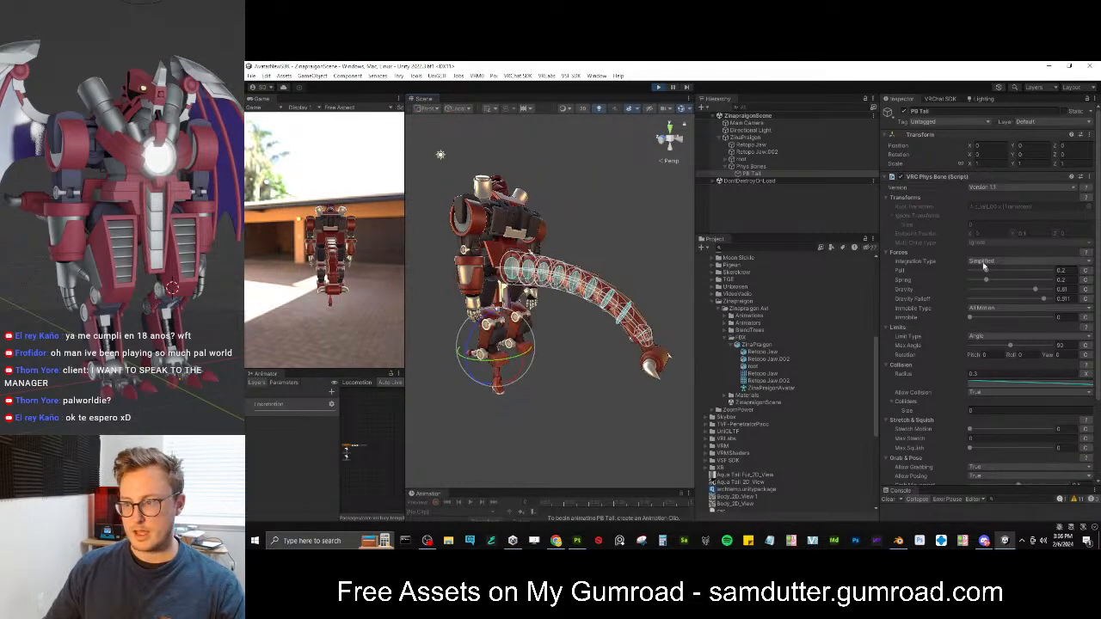
pyautogui.keyDown('alt'); pyautogui.moveTo(665, 340); pyautogui.dragTo(772, 323); pyautogui.keyUp('alt')
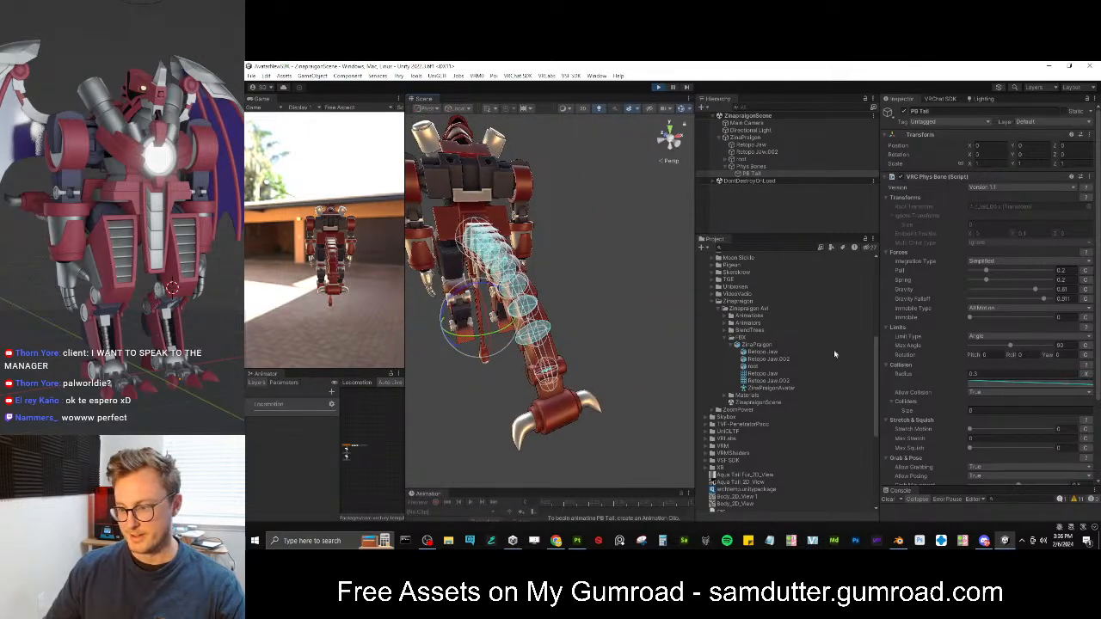
pyautogui.scroll(-3, 927, 382)
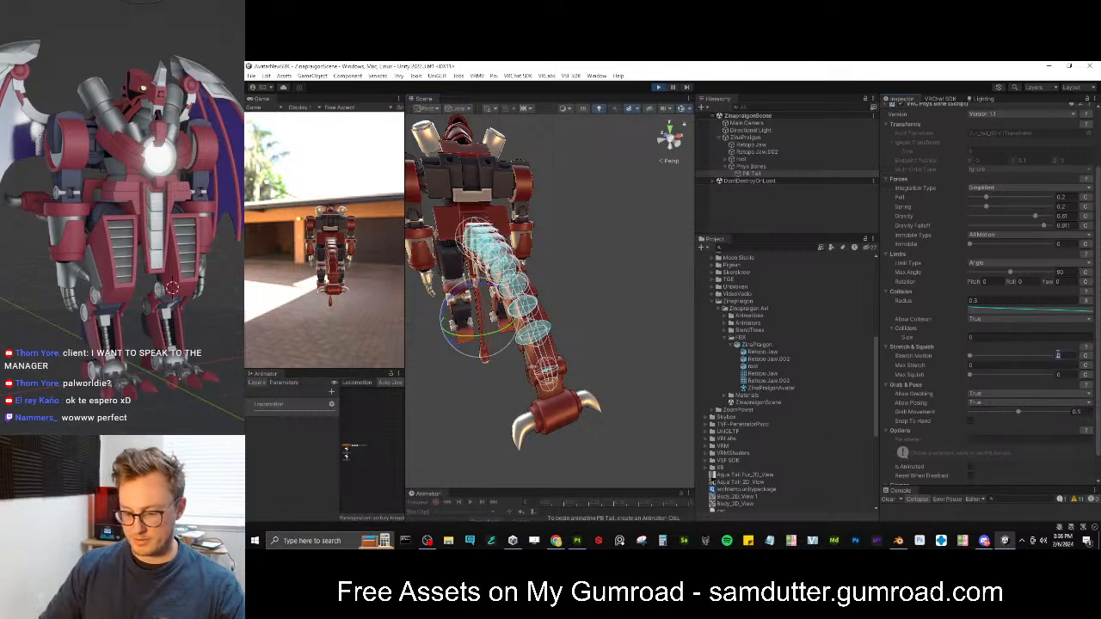
pyautogui.write('1')
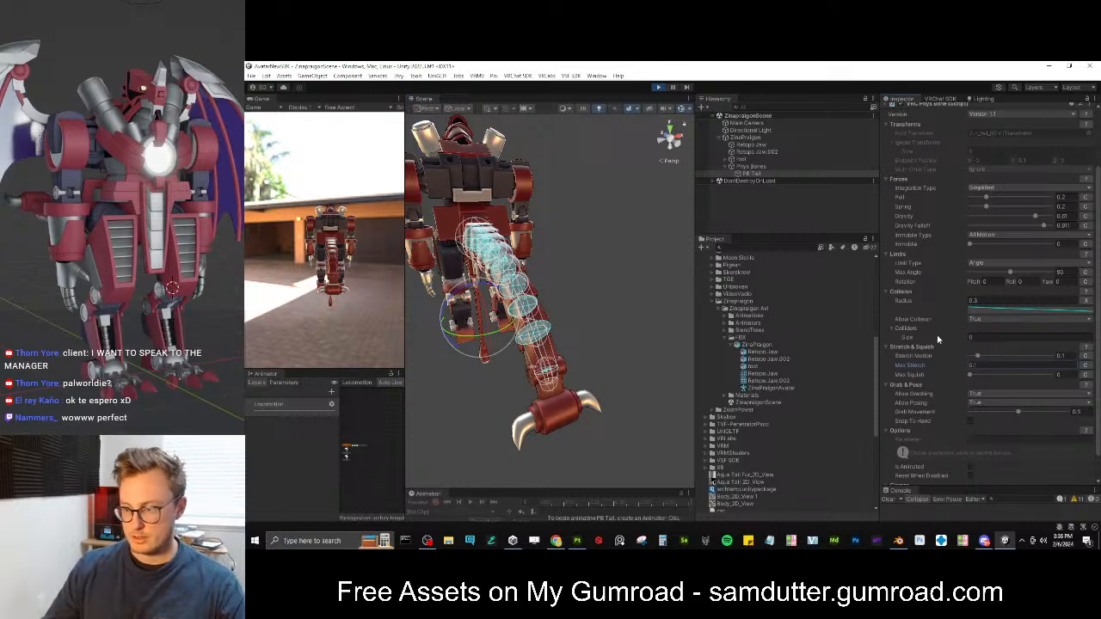
pyautogui.write('0.1')
# Copy the tuned VRC Phys Bone component, exit Play mode and paste its values onto PB Tail
pyautogui.scroll(3, 963, 393)
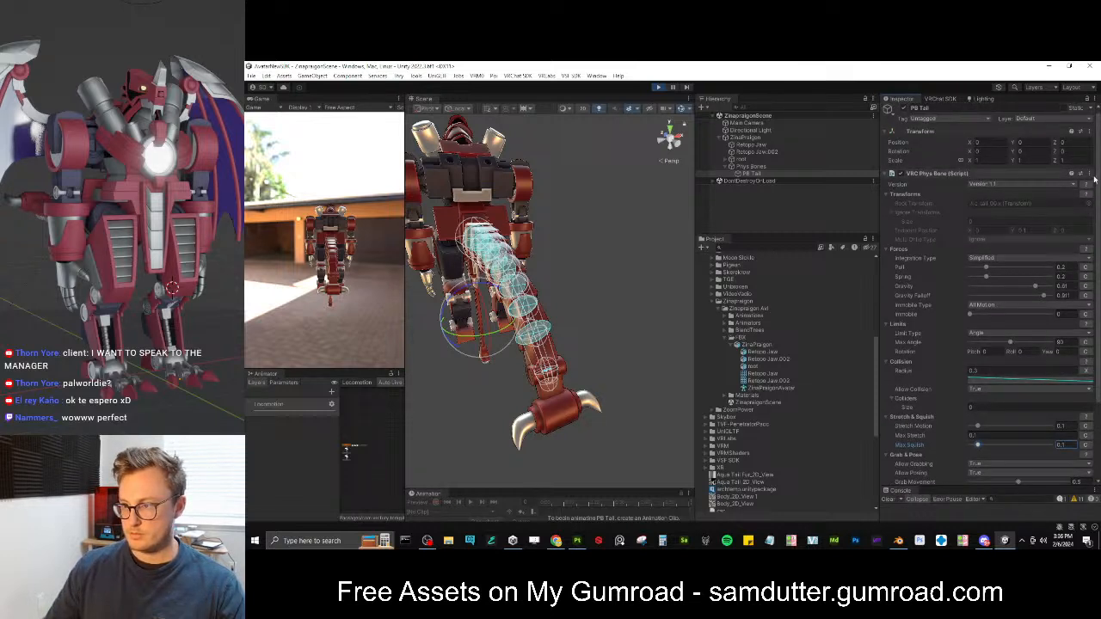
pyautogui.click(1089, 174)
pyautogui.click(1068, 226)
pyautogui.click(1090, 175)
pyautogui.click(1062, 227)
pyautogui.click(659, 87)
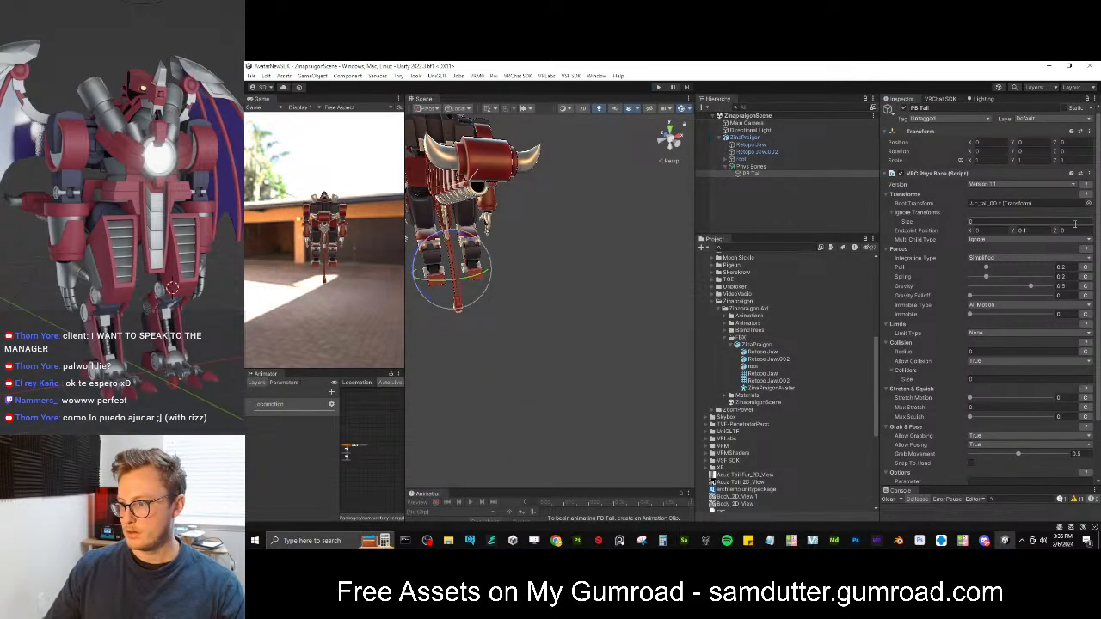
pyautogui.click(1089, 174)
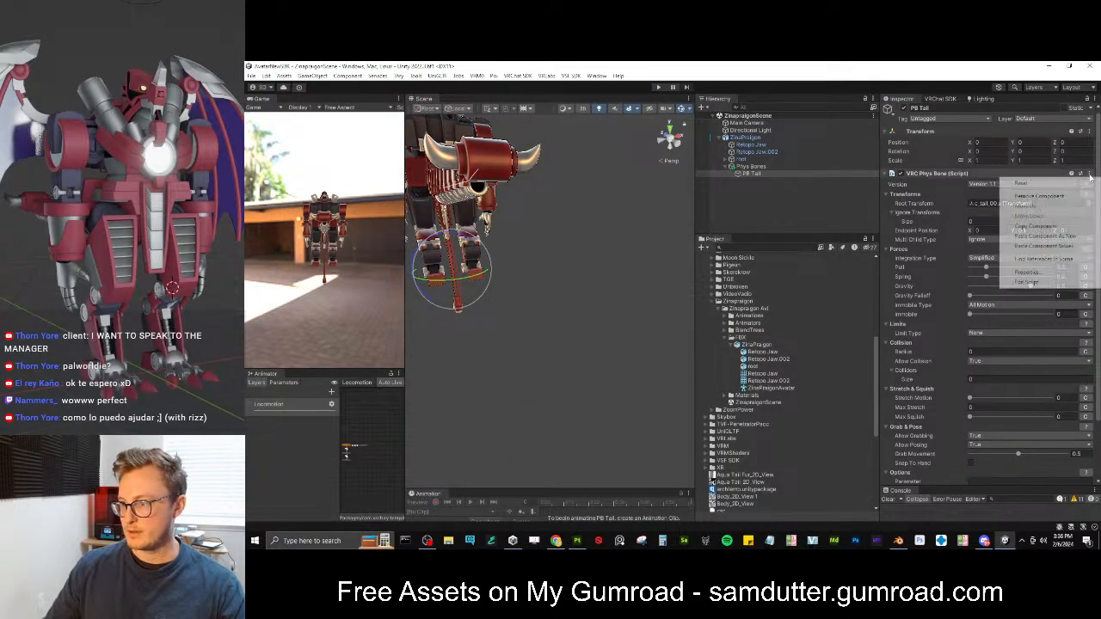
pyautogui.click(1044, 247)
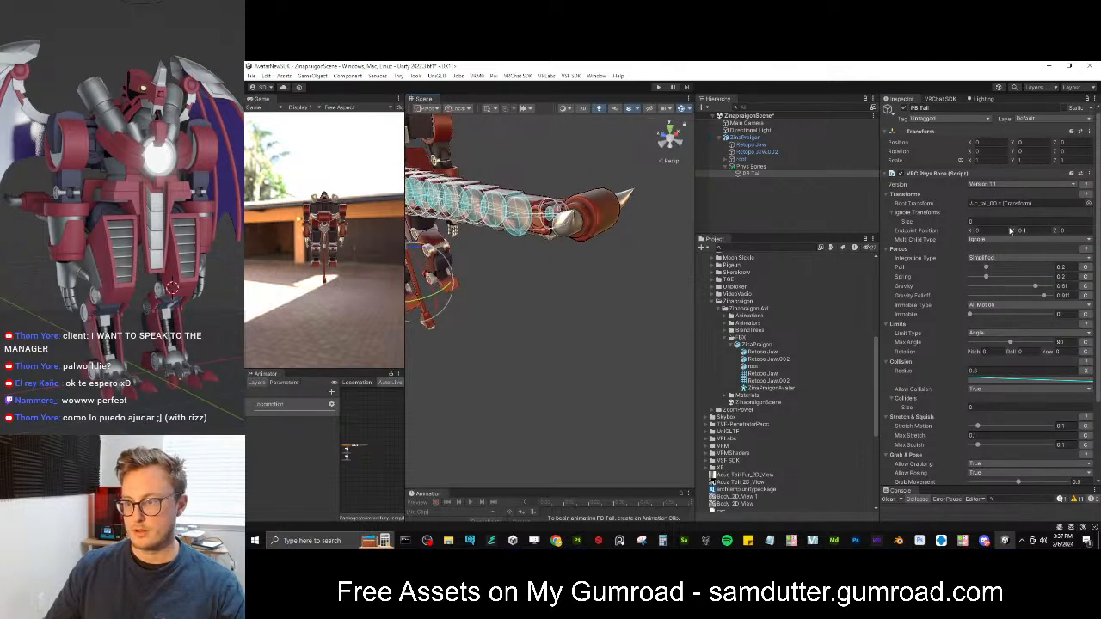
# Set the Y value of the tail's Endpoint Position to 0.5 after trying 0.4
pyautogui.click(1034, 231)
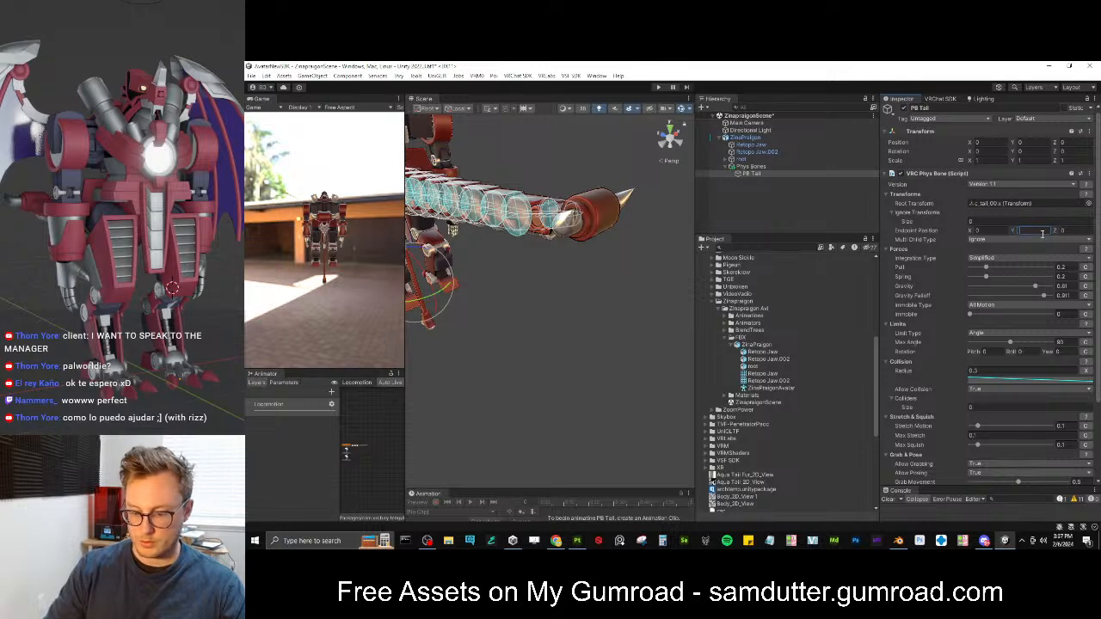
pyautogui.write('0.4')
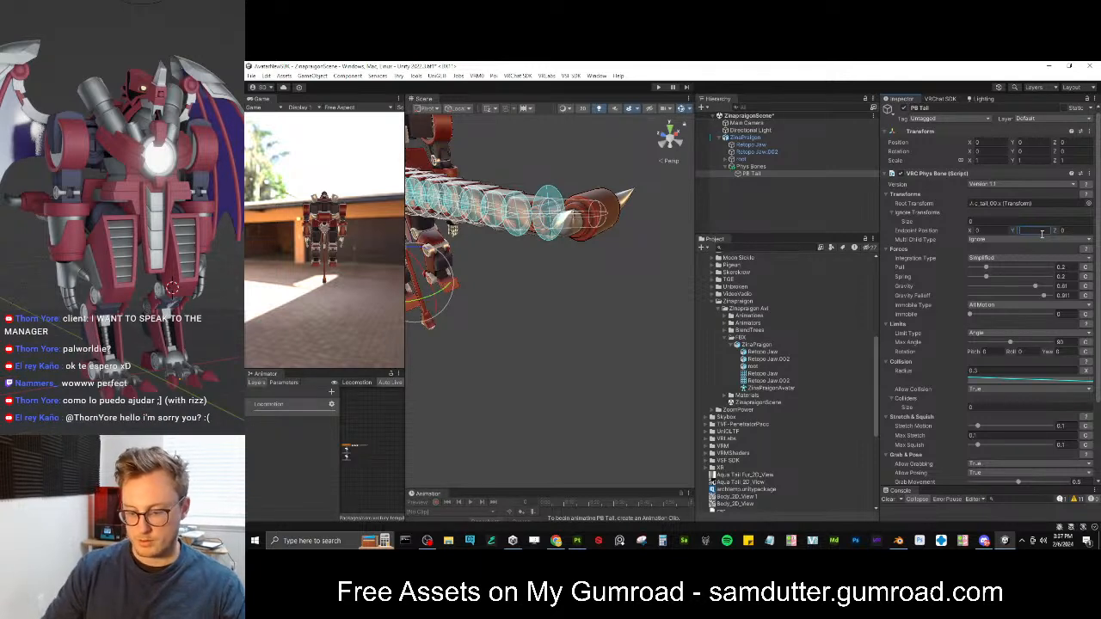
pyautogui.write('0.5')
pyautogui.click(587, 261)
# Inspect PB Tail's collision and limit shapes and the avatar's head from several angles in an enlarged Scene view
pyautogui.keyDown('alt'); pyautogui.moveTo(587, 262); pyautogui.dragTo(636, 246); pyautogui.keyUp('alt')
pyautogui.scroll(-4, 635, 246)
pyautogui.keyDown('alt'); pyautogui.moveTo(559, 248); pyautogui.dragTo(651, 249); pyautogui.keyUp('alt')
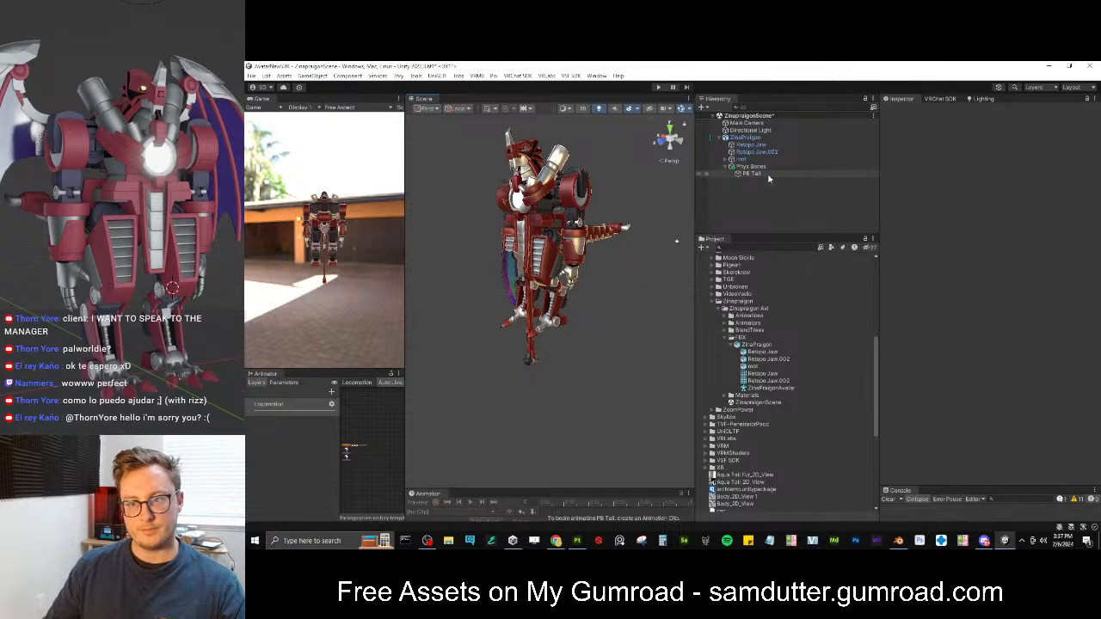
pyautogui.click(770, 174)
pyautogui.keyDown('alt'); pyautogui.moveTo(594, 278); pyautogui.dragTo(557, 249); pyautogui.keyUp('alt')
pyautogui.scroll(6, 676, 270)
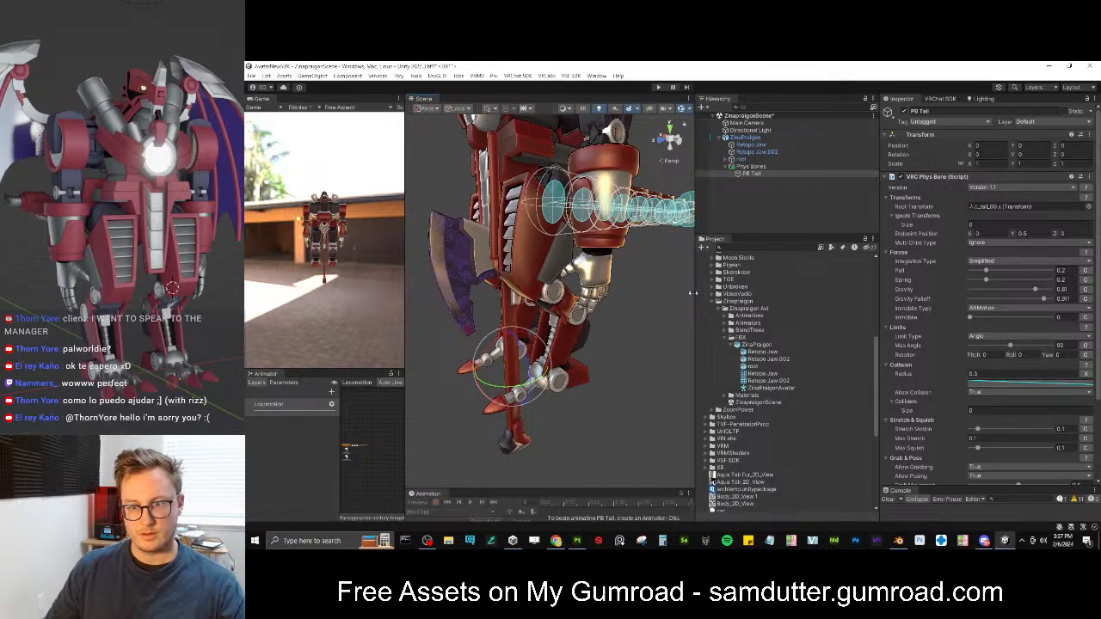
pyautogui.moveTo(694, 295); pyautogui.dragTo(856, 295)
pyautogui.scroll(-3, 654, 267)
pyautogui.keyDown('alt'); pyautogui.moveTo(584, 258); pyautogui.dragTo(782, 200); pyautogui.keyUp('alt')
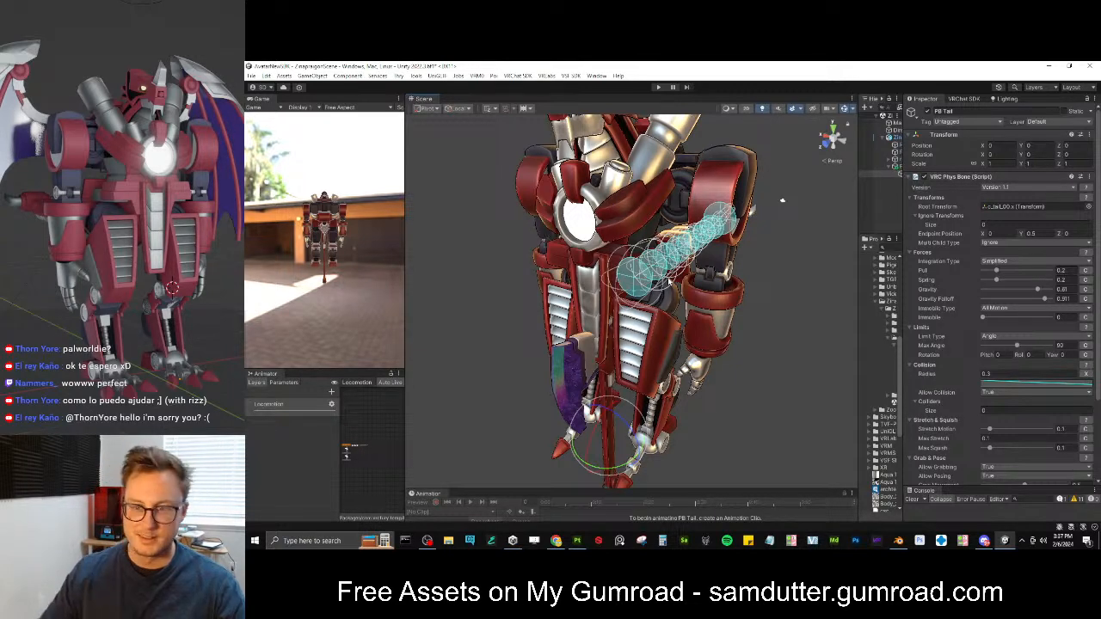
pyautogui.keyDown('alt'); pyautogui.moveTo(781, 201); pyautogui.dragTo(603, 237); pyautogui.keyUp('alt')
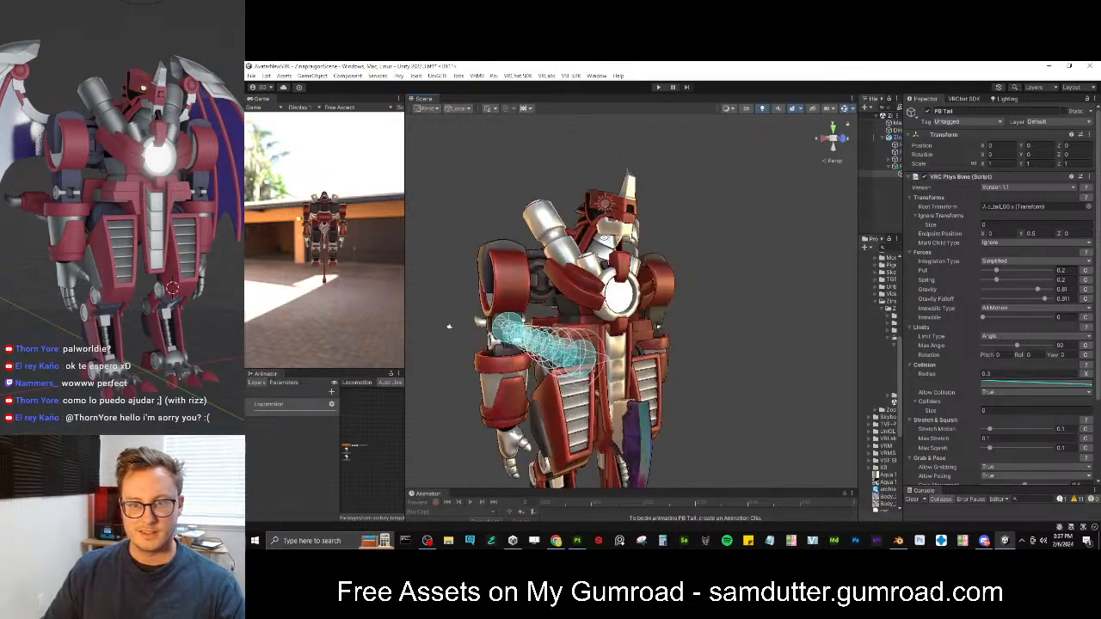
pyautogui.scroll(3, 626, 214)
pyautogui.scroll(4, 626, 213)
pyautogui.moveTo(626, 213); pyautogui.dragTo(648, 239, button='middle')
pyautogui.scroll(5, 650, 199)
pyautogui.scroll(-1, 671, 218)
pyautogui.scroll(-3, 672, 221)
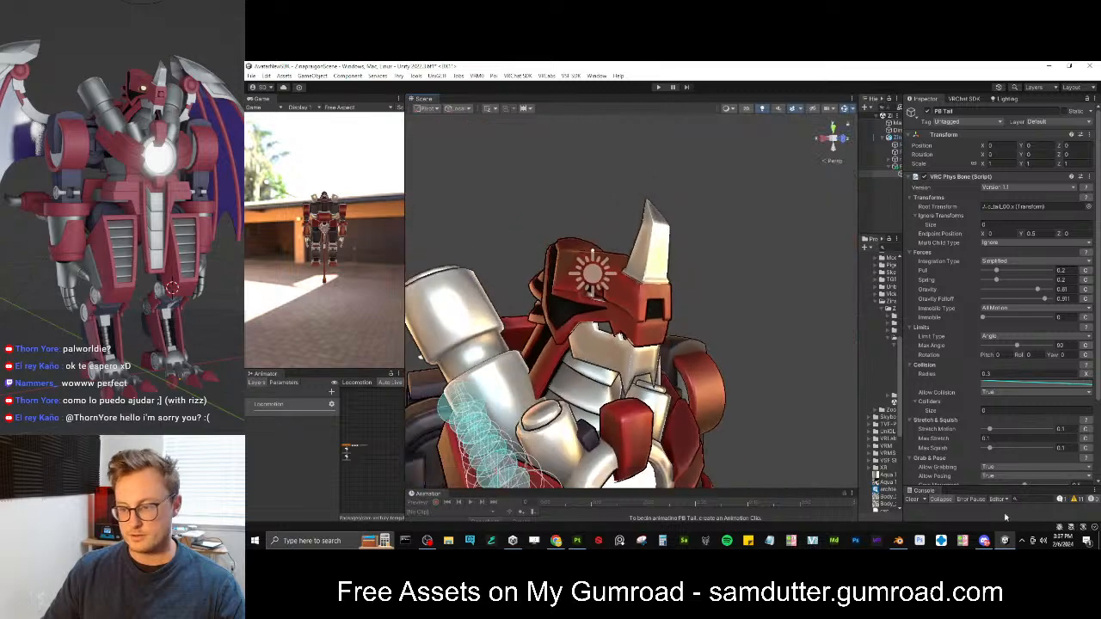
# Switch to Blender, show the model in wireframe and move the character1 collection to the top of the Scene Collection
pyautogui.click(898, 540)
pyautogui.moveTo(573, 180); pyautogui.dragTo(512, 203, button='middle')
pyautogui.scroll(6, 481, 199)
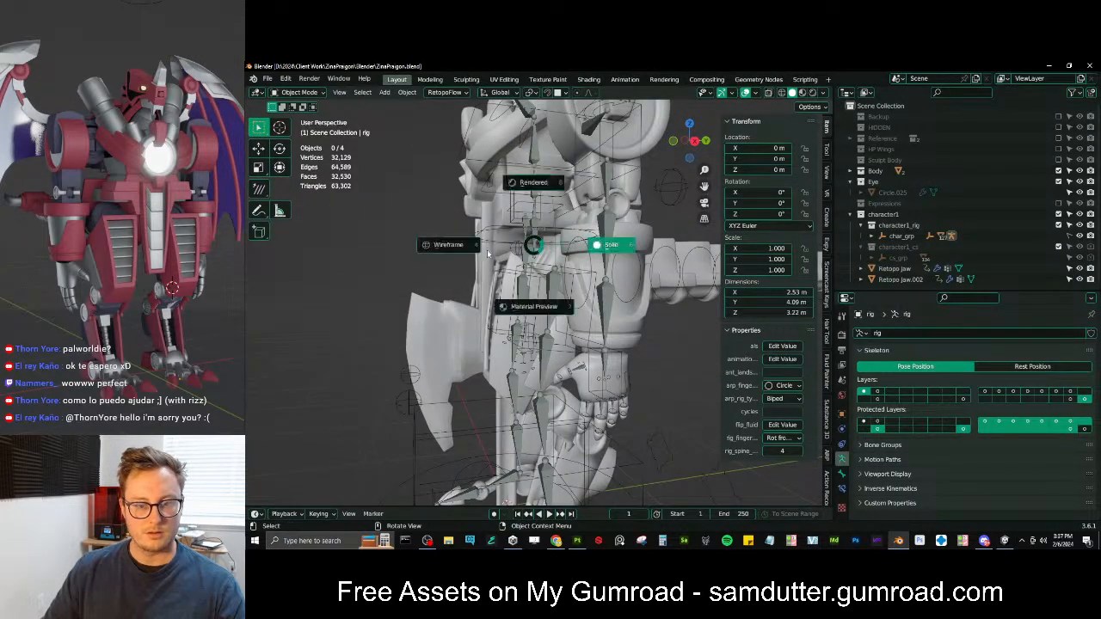
pyautogui.hotkey('shift', 'z')
pyautogui.scroll(-5, 513, 273)
pyautogui.scroll(-4, 597, 279)
pyautogui.keyDown('shift'); pyautogui.moveTo(586, 258); pyautogui.dragTo(602, 329, button='middle'); pyautogui.keyUp('shift')
pyautogui.click(912, 216)
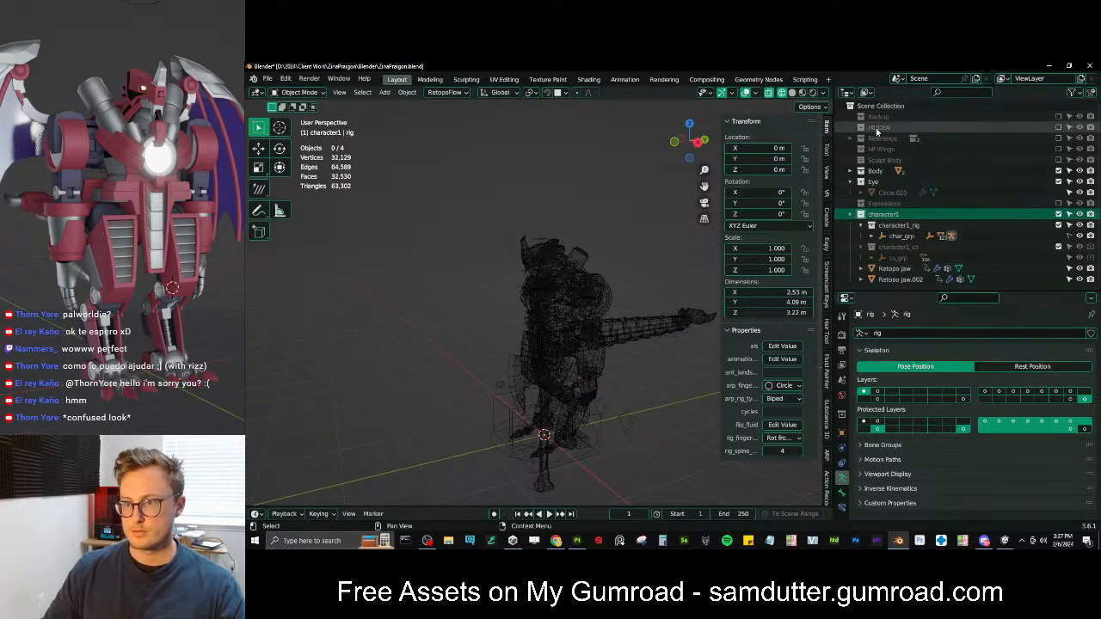
pyautogui.moveTo(891, 218); pyautogui.dragTo(894, 112)
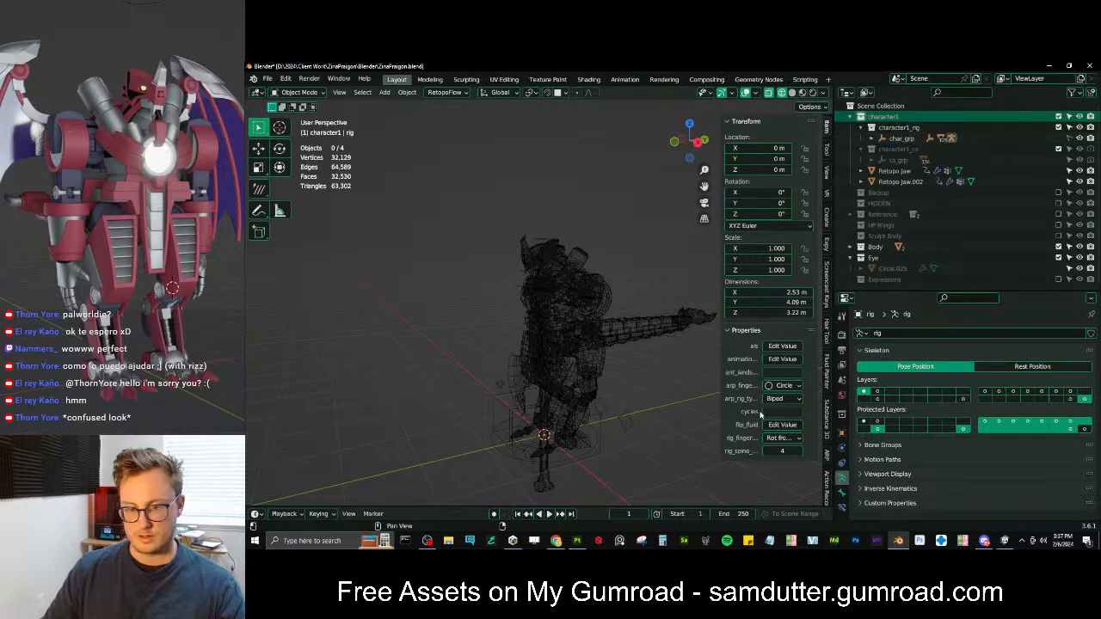
# Select the rig, set its Auto-Rig Pro character name to Zinapraigon and save the file
pyautogui.click(617, 421)
pyautogui.click(828, 453)
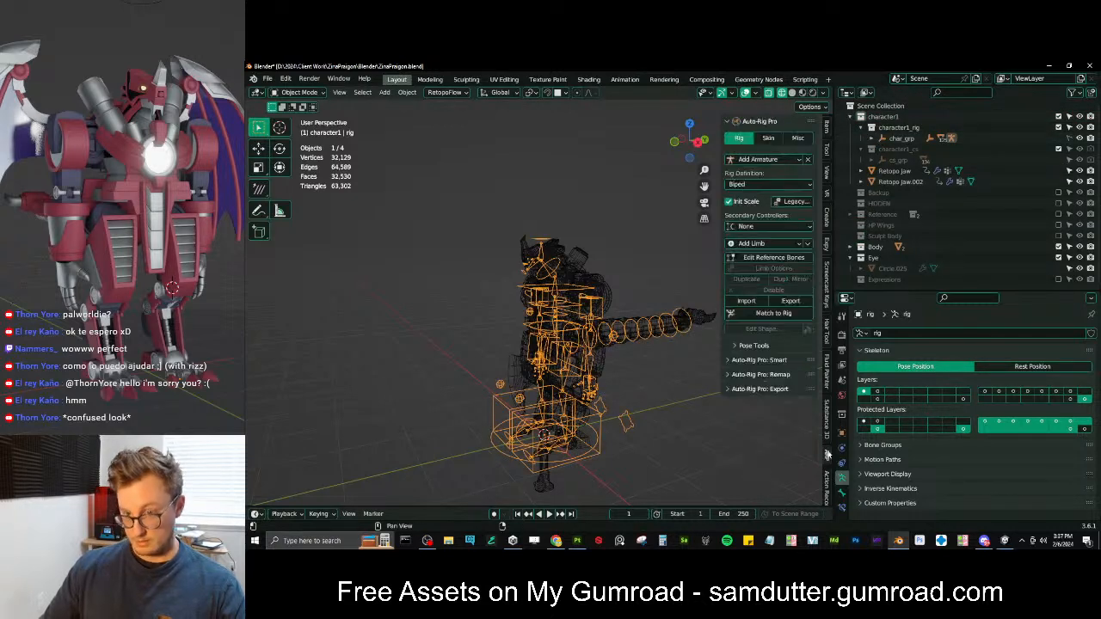
pyautogui.click(798, 138)
pyautogui.click(757, 211)
pyautogui.click(755, 226)
pyautogui.write('ZinaPr')
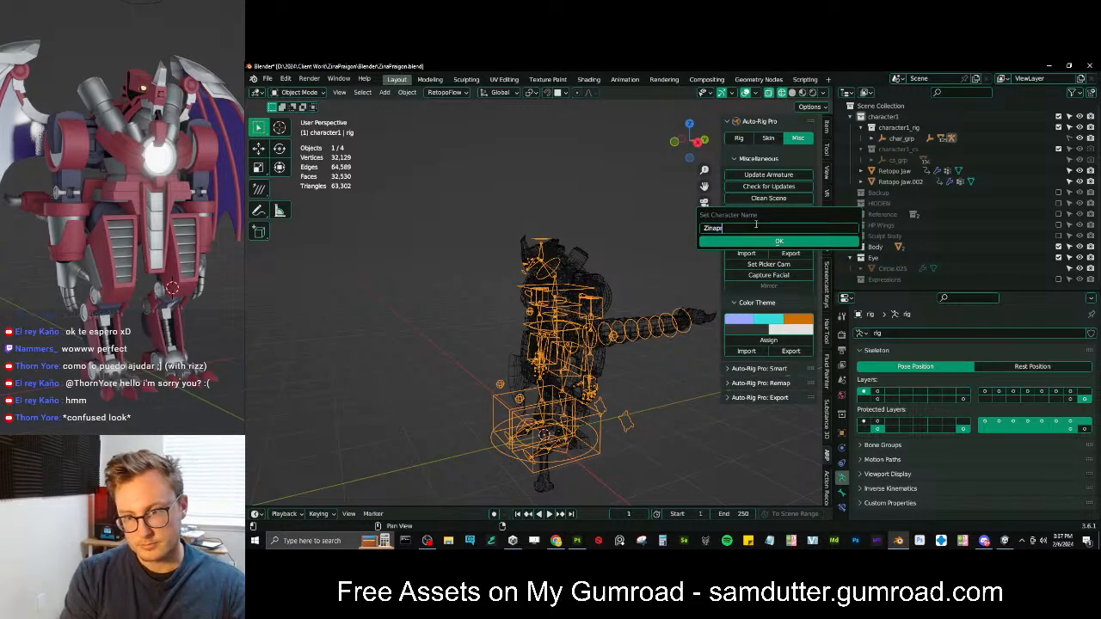
pyautogui.write('aigon')
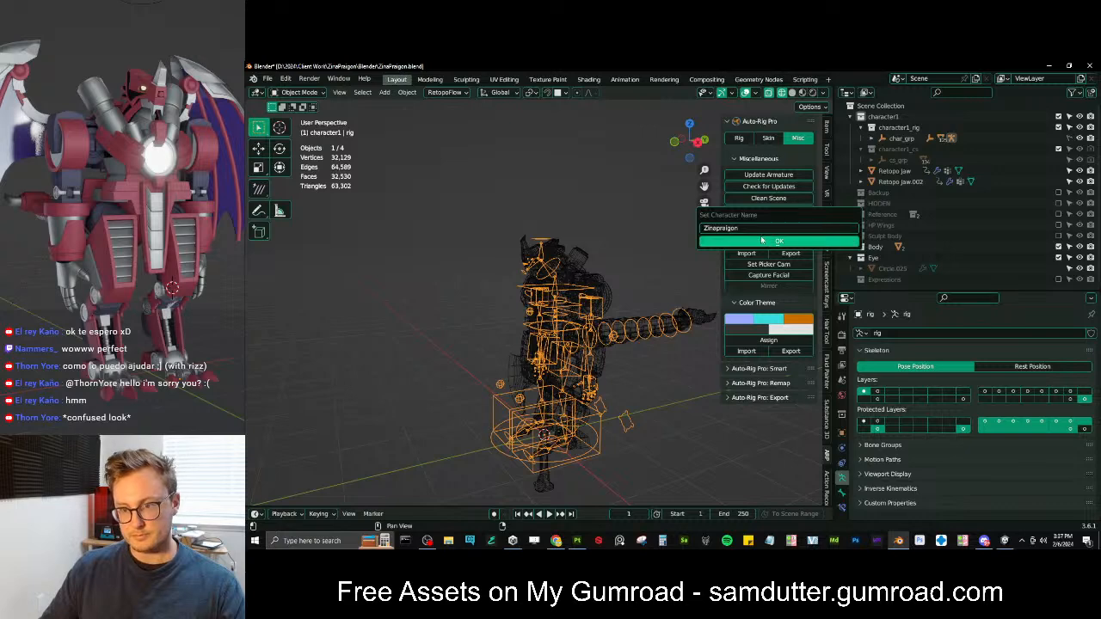
pyautogui.click(774, 241)
pyautogui.moveTo(636, 250); pyautogui.dragTo(593, 278, button='middle')
pyautogui.hotkey('ctrl', 's')
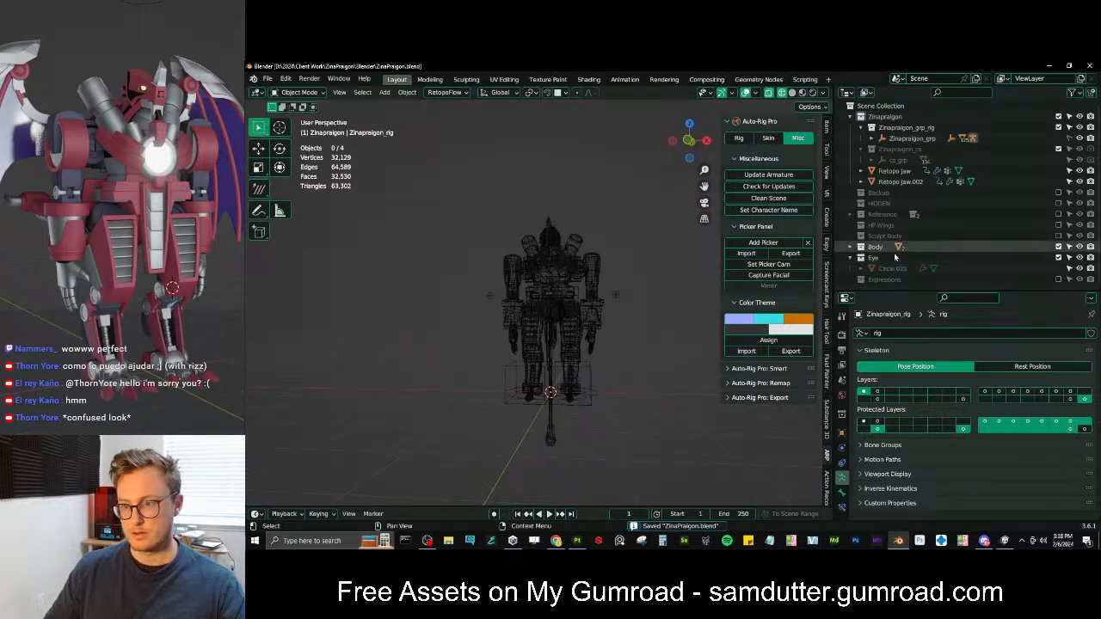
# Briefly enable the Expressions collection to check its contents, and return the viewport from wireframe to solid shading
pyautogui.click(1058, 279)
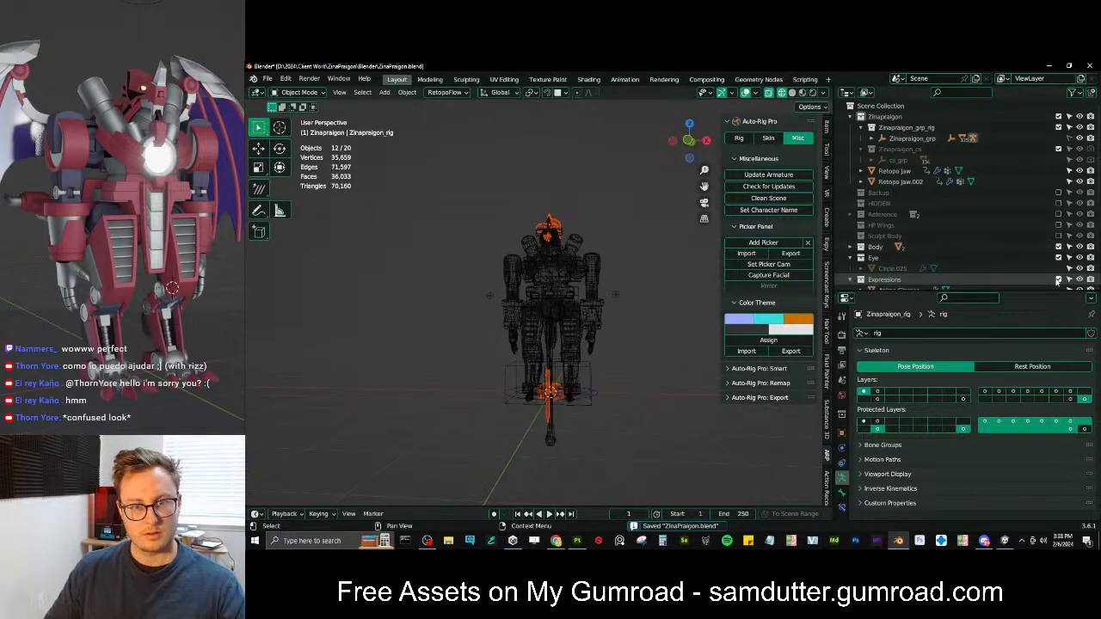
pyautogui.click(1058, 281)
pyautogui.moveTo(498, 322); pyautogui.dragTo(478, 315, button='middle')
pyautogui.hotkey('shift', 'z')
pyautogui.scroll(5, 594, 288)
pyautogui.moveTo(602, 288); pyautogui.dragTo(532, 285, button='middle')
# Switch back to Unity, examine the avatar's head, torso and tail, and collapse the Zinapraigon Avi folder
pyautogui.hotkey('alt', 'Tab')
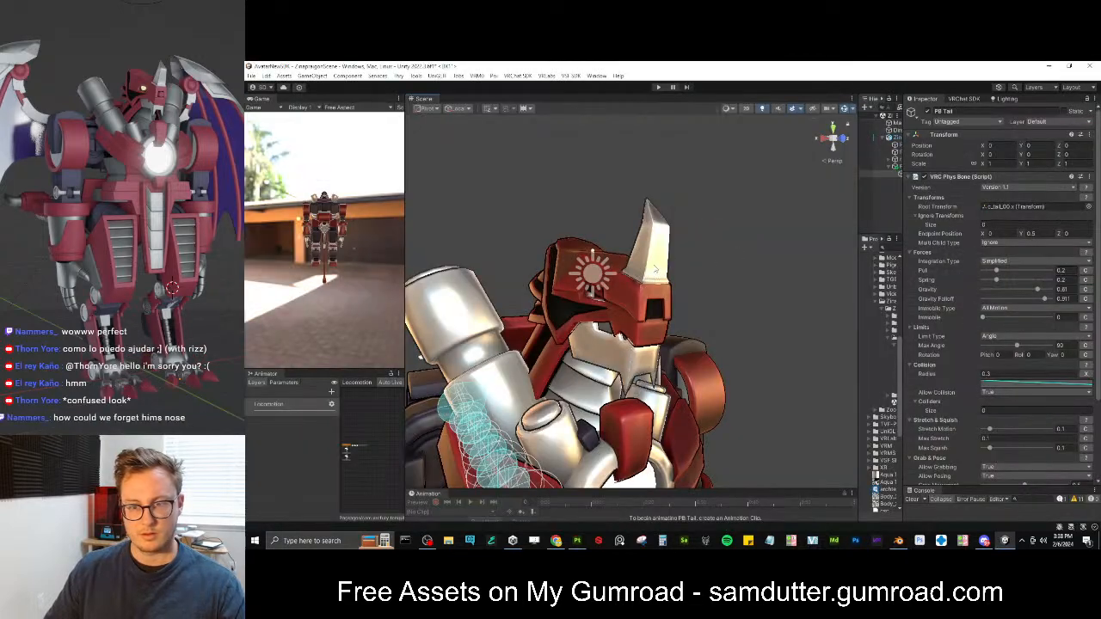
pyautogui.moveTo(602, 254); pyautogui.dragTo(730, 270, button='middle')
pyautogui.moveTo(730, 270); pyautogui.dragTo(717, 316, button='right')
pyautogui.press('w')
pyautogui.press('s')
pyautogui.press('e')
pyautogui.press('w')
pyautogui.press('w')
pyautogui.press('s')
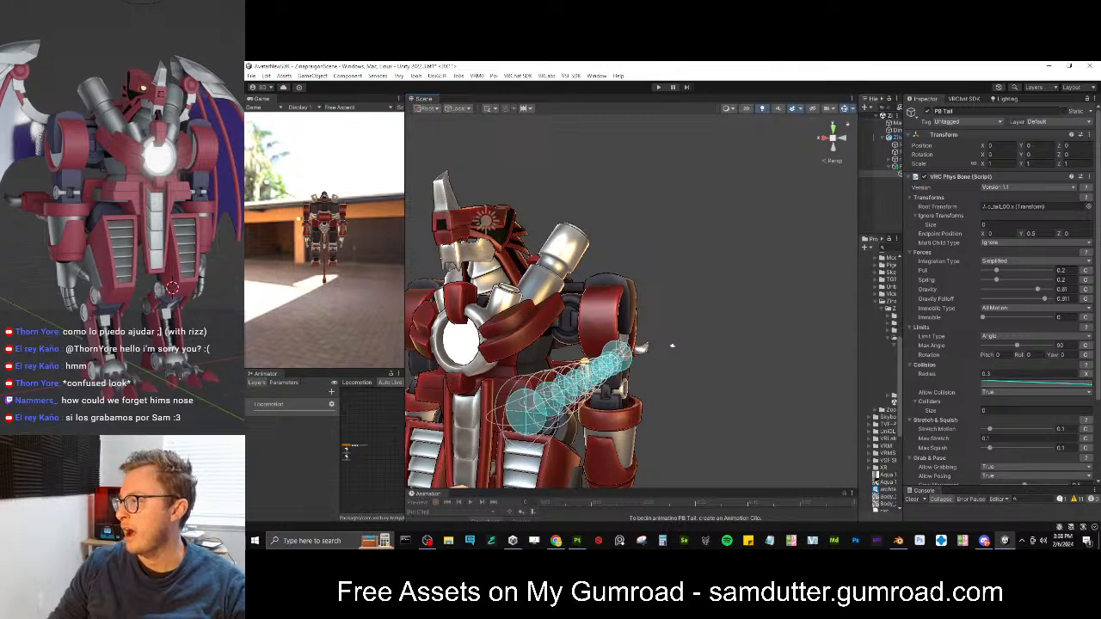
pyautogui.hotkey('alt', 'Tab')
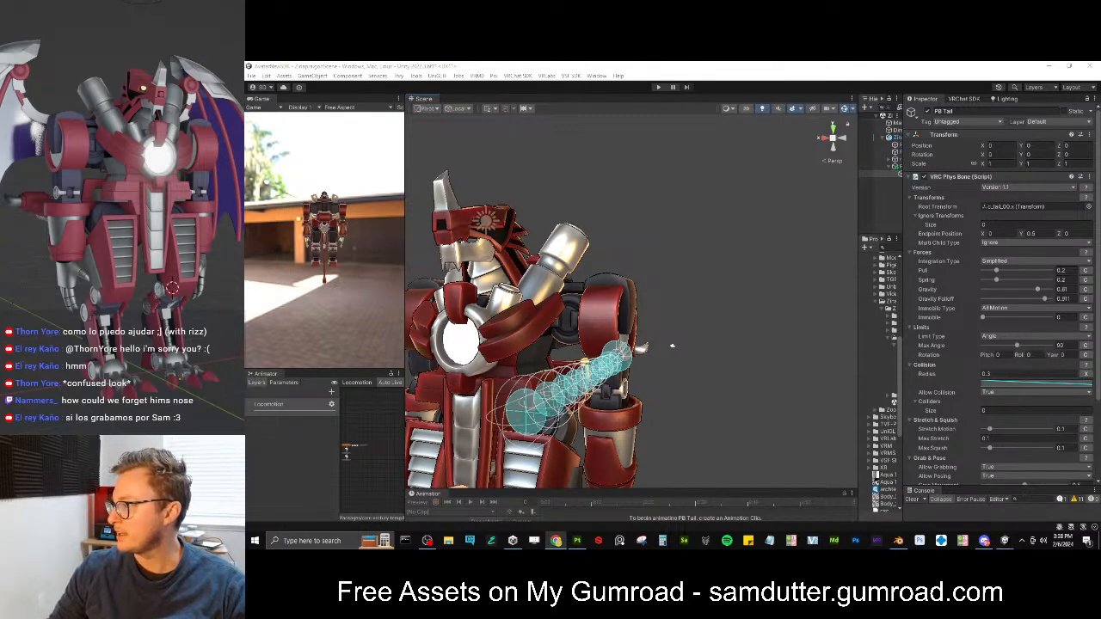
pyautogui.keyDown('alt'); pyautogui.moveTo(739, 252); pyautogui.dragTo(763, 273); pyautogui.keyUp('alt')
pyautogui.scroll(-3, 720, 261)
pyautogui.scroll(4, 559, 315)
pyautogui.keyDown('alt'); pyautogui.moveTo(693, 292); pyautogui.dragTo(804, 325); pyautogui.keyUp('alt')
pyautogui.click(827, 309)
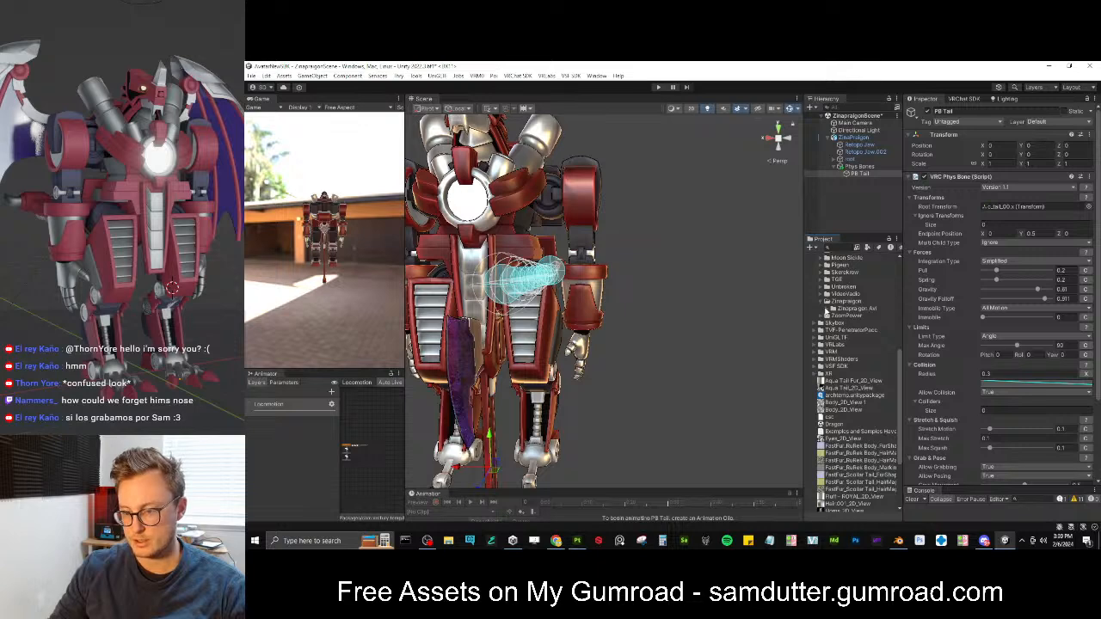
# Open the humanoid avatar configuration of the ZinaPraigon model from the project's FBX folder and view its bone mapping from the front
pyautogui.click(827, 308)
pyautogui.click(862, 344)
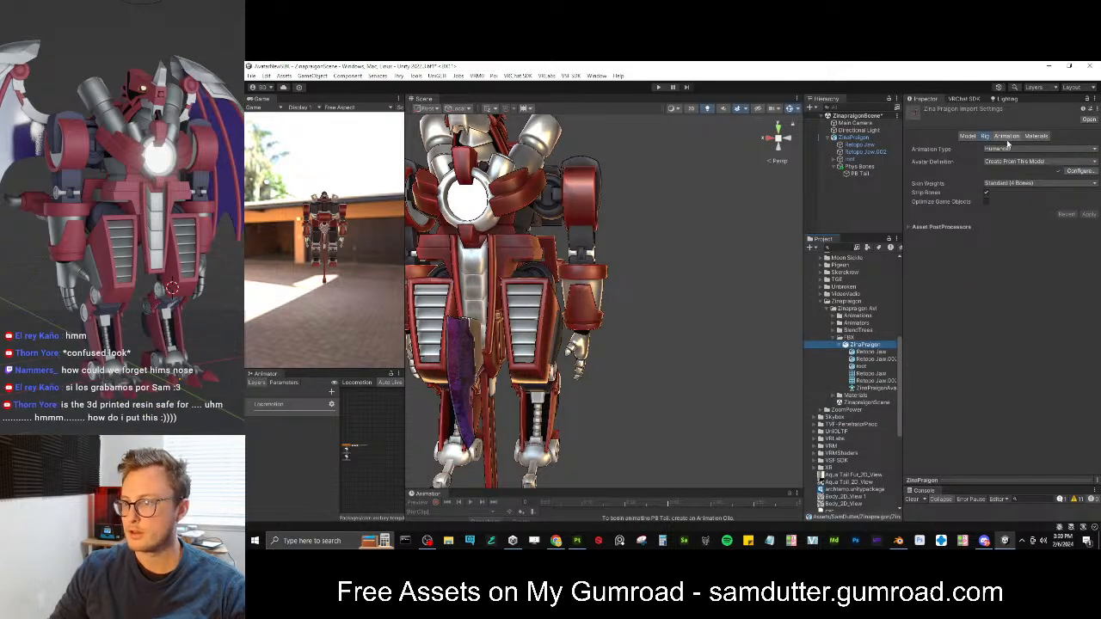
pyautogui.click(1069, 172)
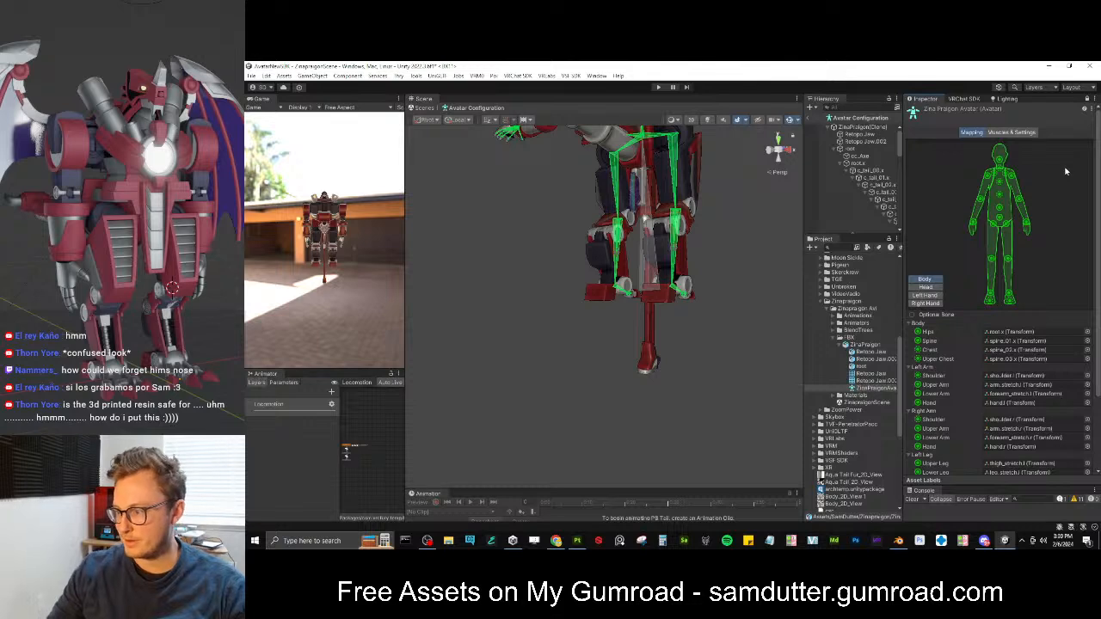
pyautogui.keyDown('alt'); pyautogui.moveTo(625, 216); pyautogui.dragTo(791, 215); pyautogui.keyUp('alt')
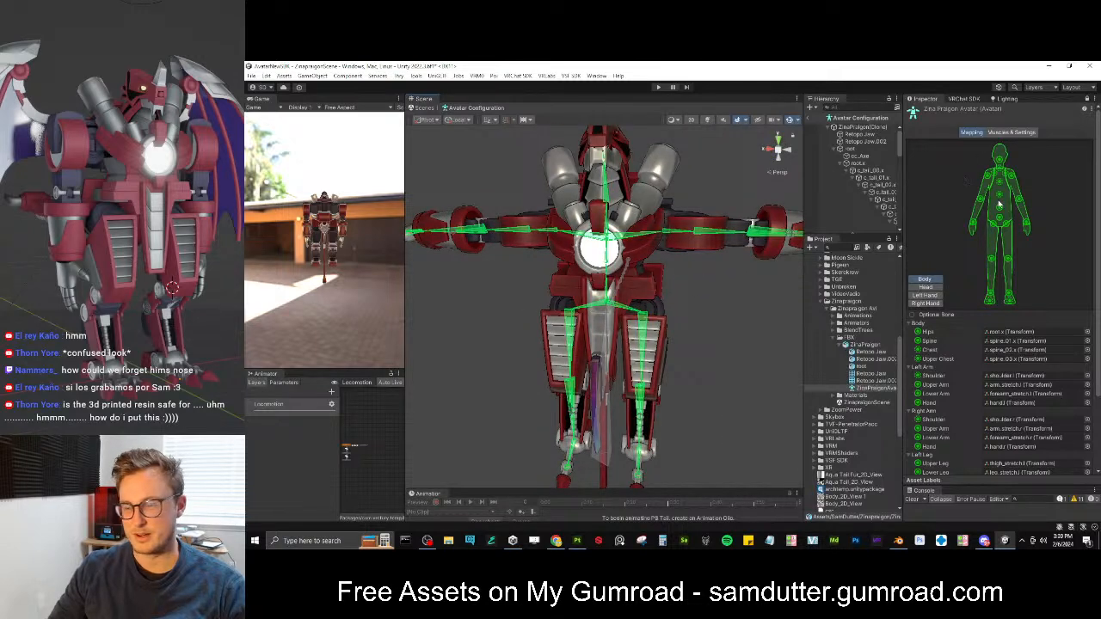
# Switch the avatar configuration to Muscles & Settings and expand the Left Arm per-muscle settings
pyautogui.click(1010, 133)
pyautogui.moveTo(650, 398); pyautogui.dragTo(638, 299, button='middle')
pyautogui.keyDown('alt'); pyautogui.moveTo(638, 299); pyautogui.dragTo(731, 314); pyautogui.keyUp('alt')
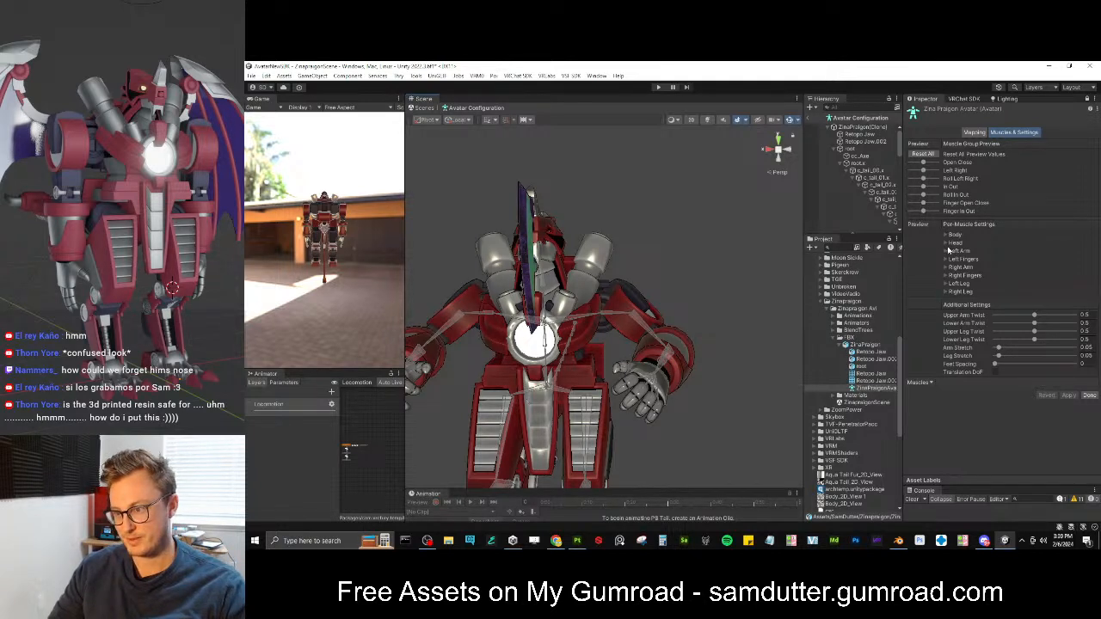
pyautogui.click(946, 252)
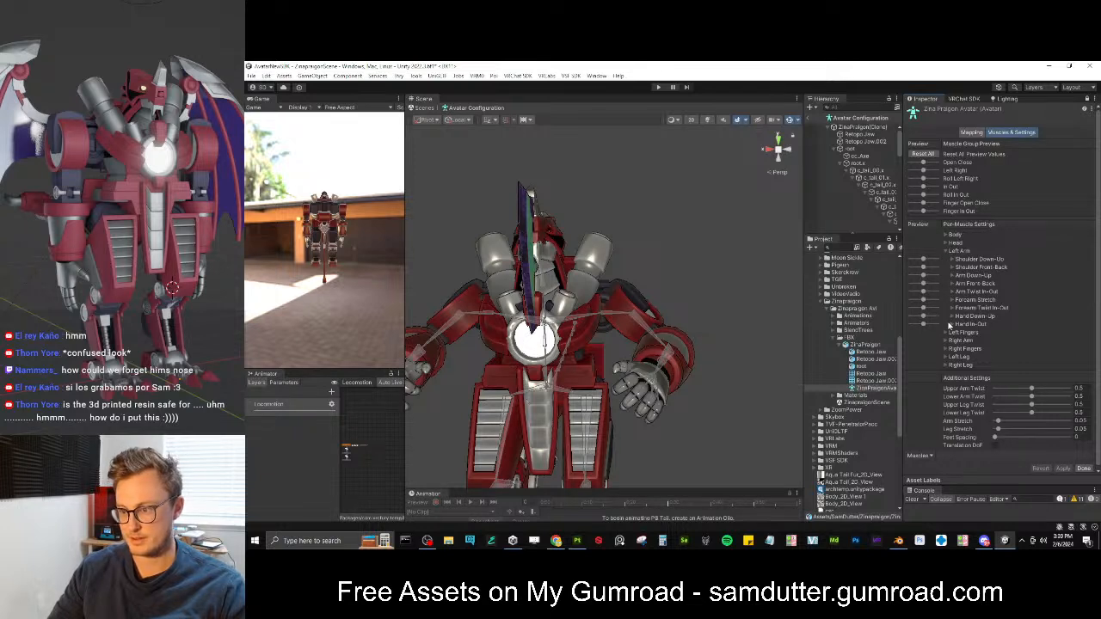
pyautogui.scroll(-1, 956, 396)
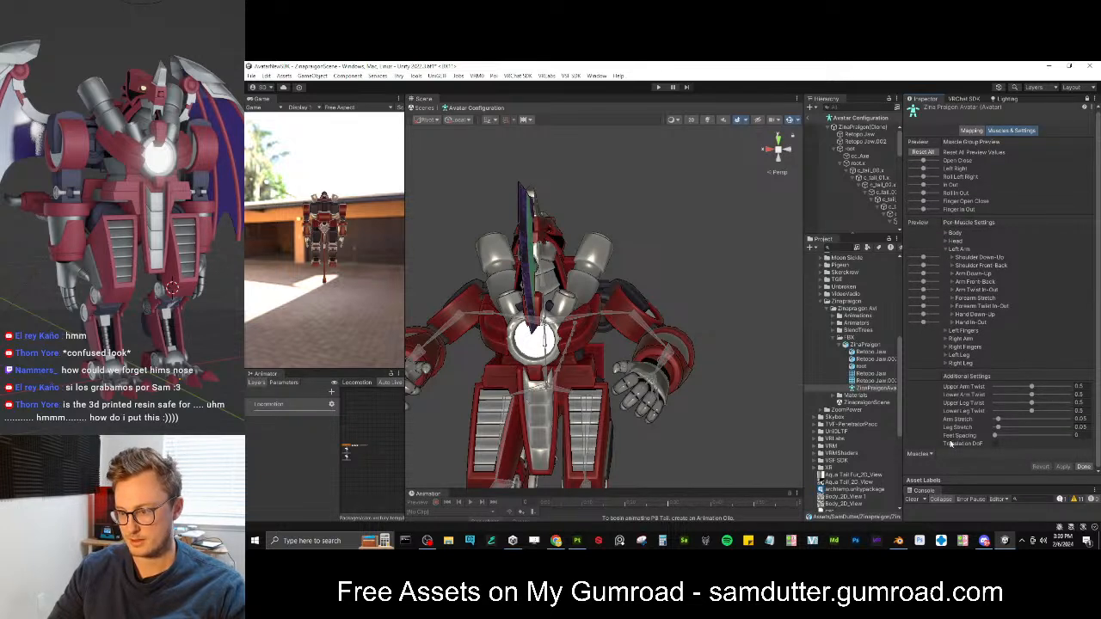
# Try an Arm Stretch of 0.096 and a left Shoulder Front-Back range widened up to 180, and revert the muscle changes
pyautogui.moveTo(999, 420)
pyautogui.mouseDown()
pyautogui.moveTo(1065, 418)
pyautogui.moveTo(999, 419)
pyautogui.mouseUp()
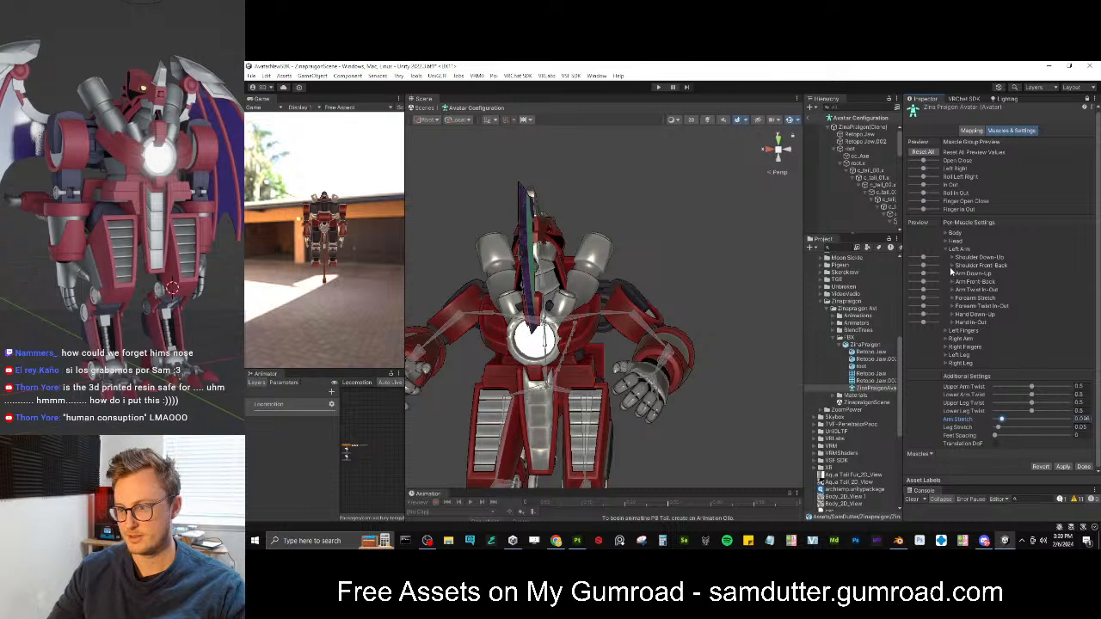
pyautogui.click(951, 268)
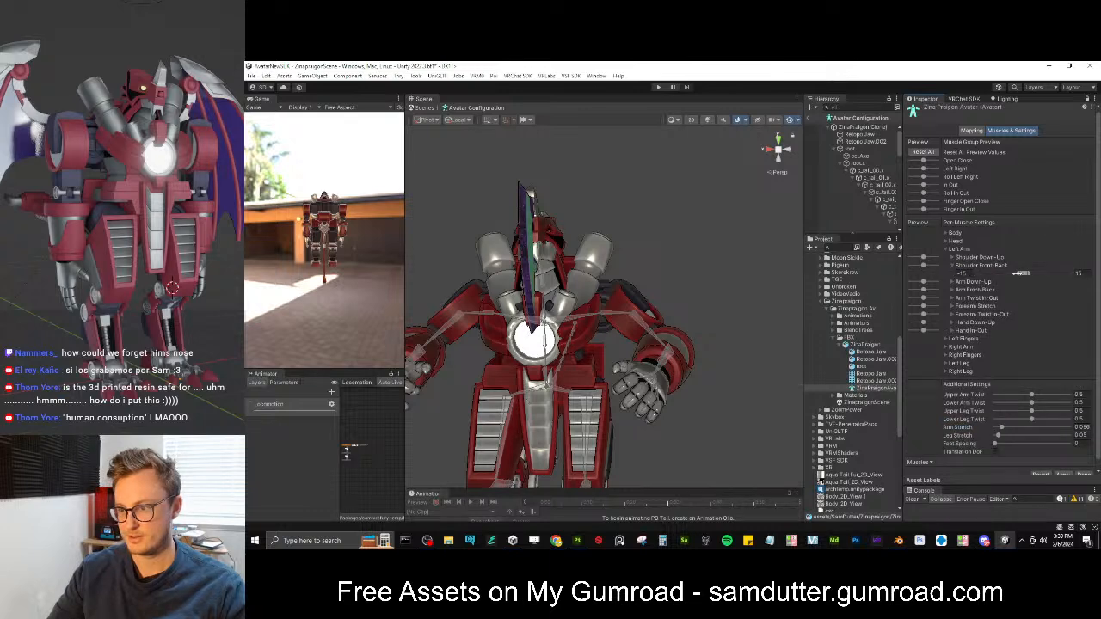
pyautogui.moveTo(1020, 274); pyautogui.dragTo(986, 272)
pyautogui.moveTo(618, 297); pyautogui.dragTo(582, 299, button='right')
pyautogui.scroll(6, 581, 298)
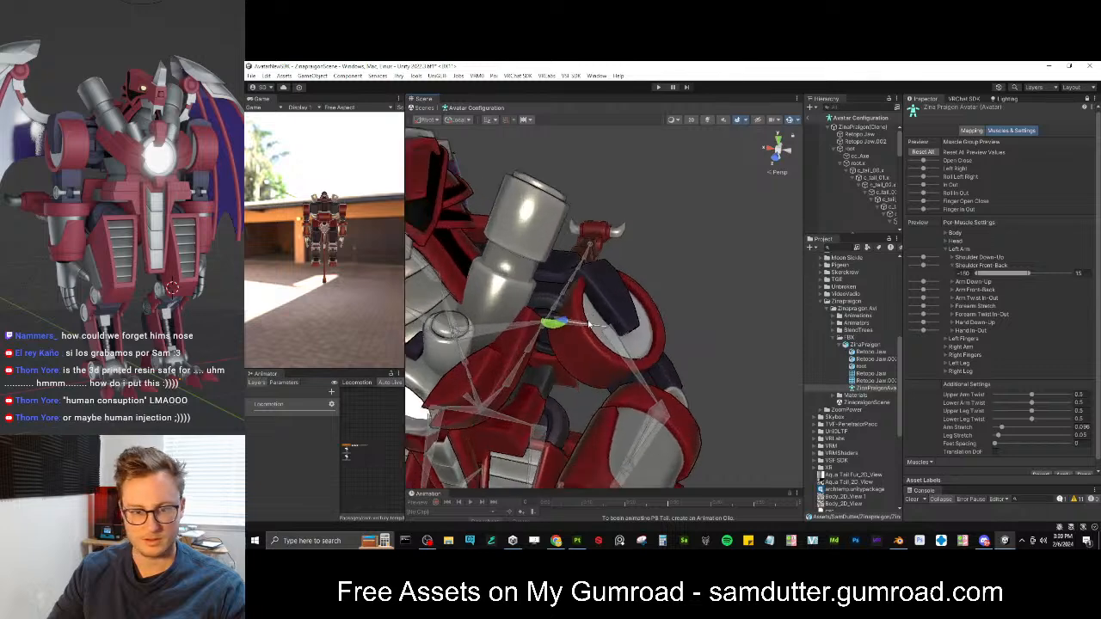
pyautogui.moveTo(580, 350); pyautogui.dragTo(608, 309, button='middle')
pyautogui.moveTo(980, 274); pyautogui.dragTo(1002, 274)
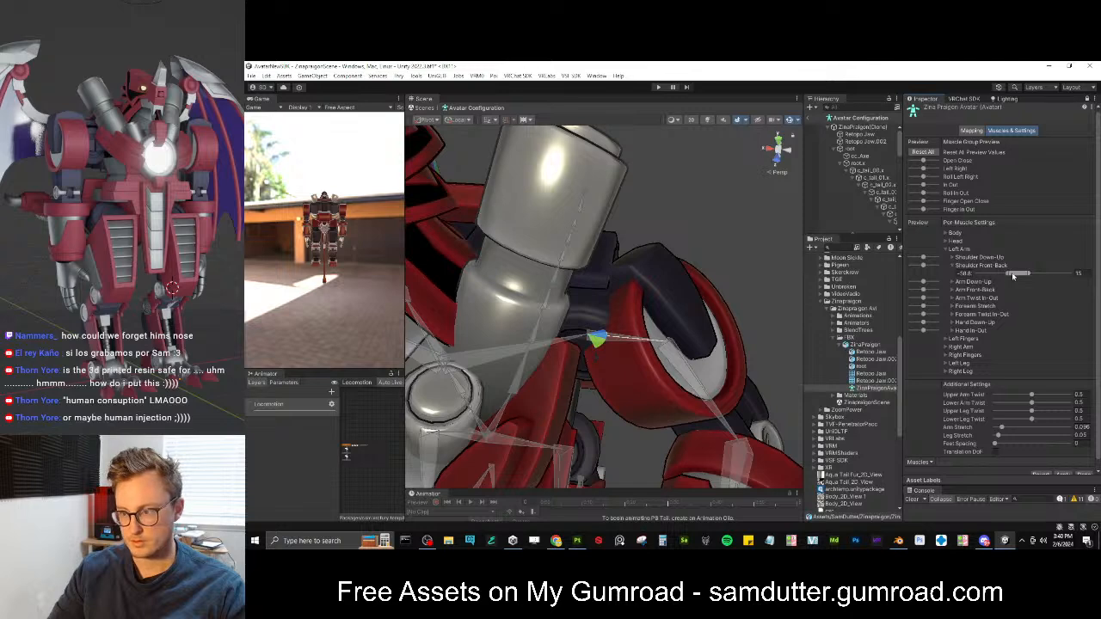
pyautogui.moveTo(1028, 272); pyautogui.dragTo(1082, 272)
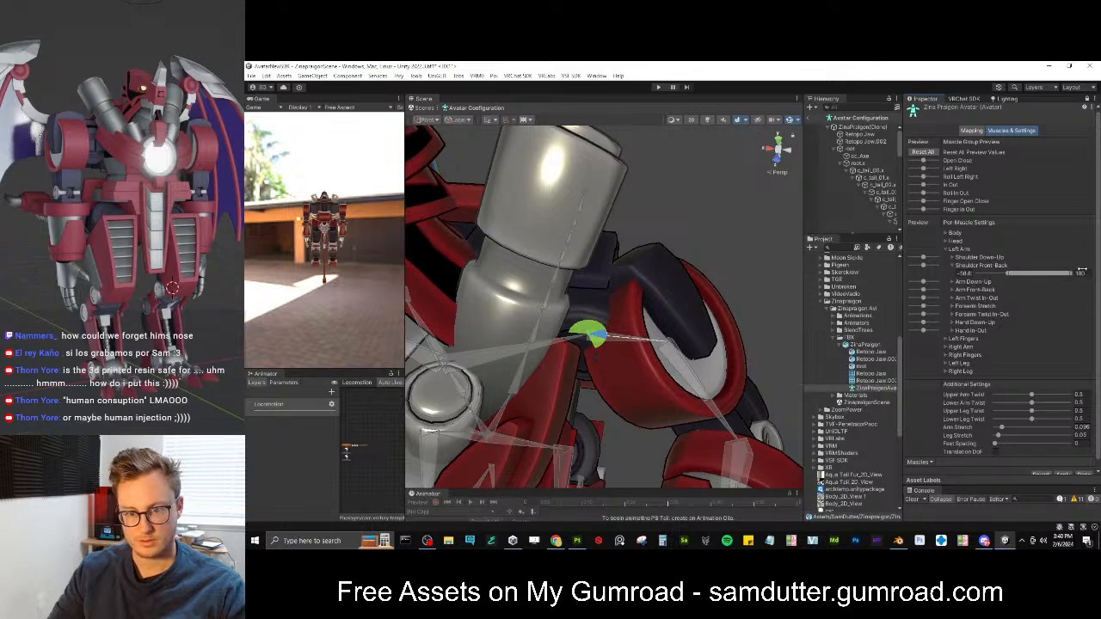
pyautogui.moveTo(1002, 273)
pyautogui.mouseDown()
pyautogui.moveTo(943, 273)
pyautogui.moveTo(1003, 275)
pyautogui.mouseUp()
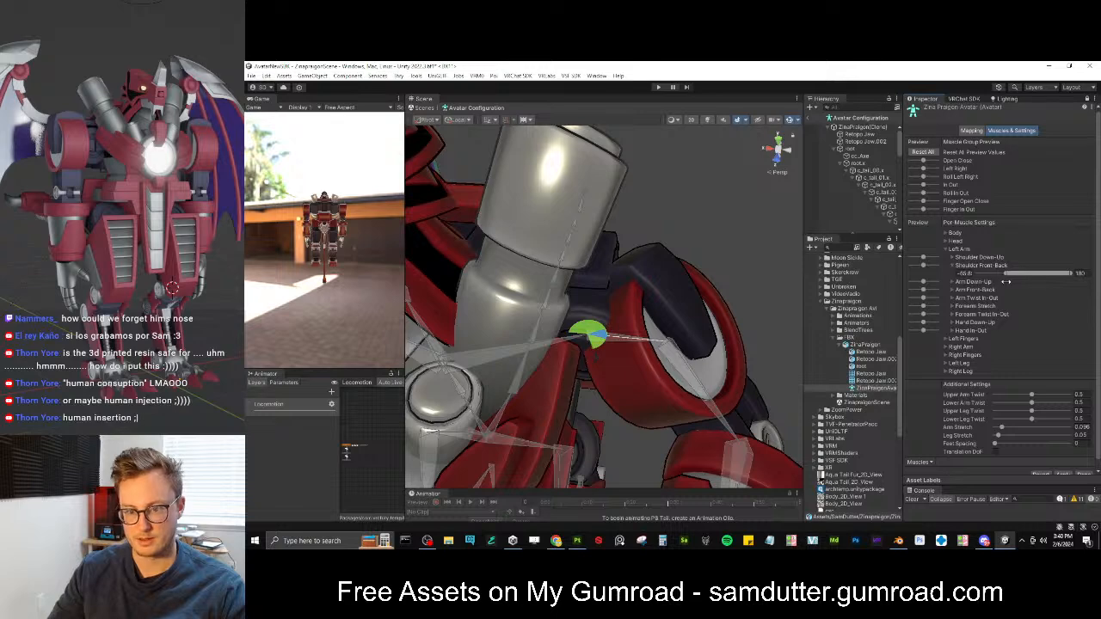
pyautogui.moveTo(1011, 281)
pyautogui.mouseDown()
pyautogui.moveTo(970, 282)
pyautogui.moveTo(1020, 286)
pyautogui.mouseUp()
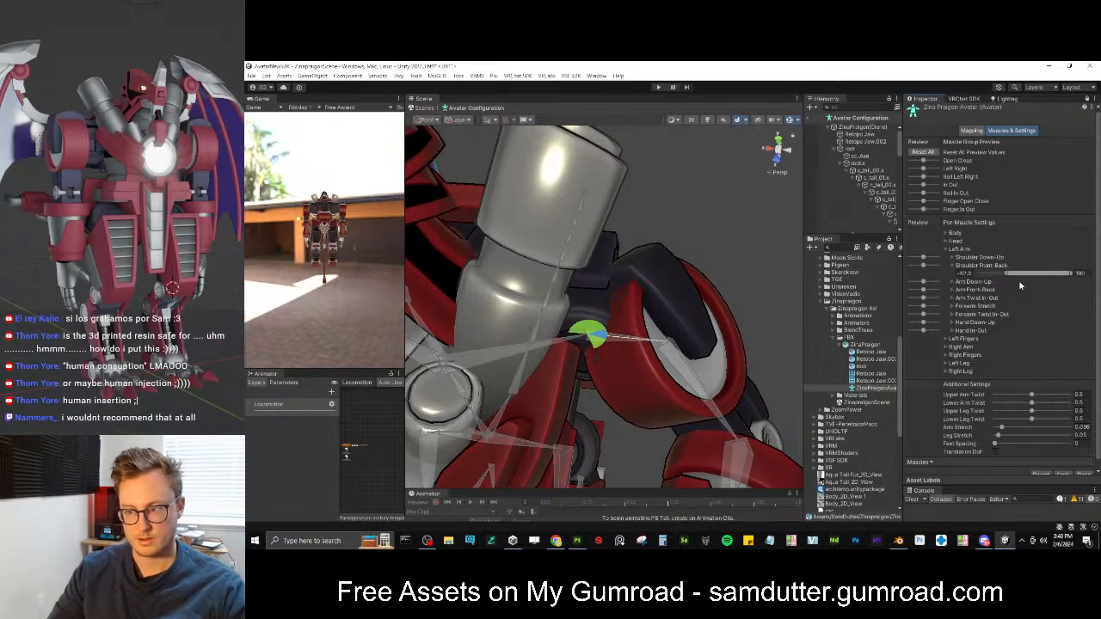
pyautogui.scroll(-1, 1051, 365)
pyautogui.click(1039, 468)
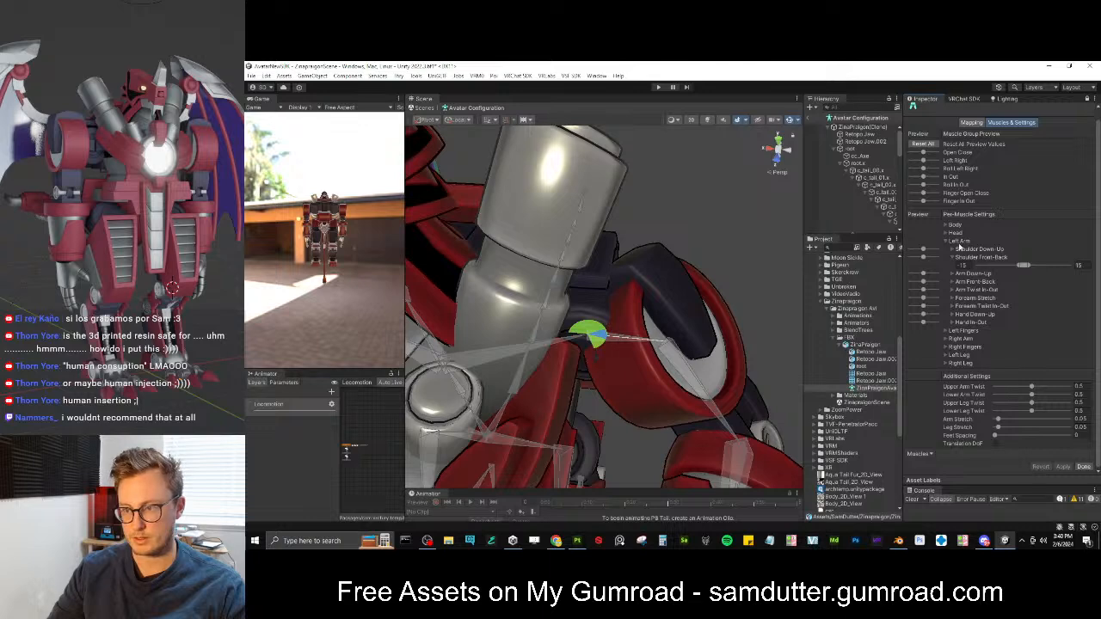
# Set the left arm's Shoulder Down-Up maximum to 0 and extend its minimum further into the negative range
pyautogui.click(953, 250)
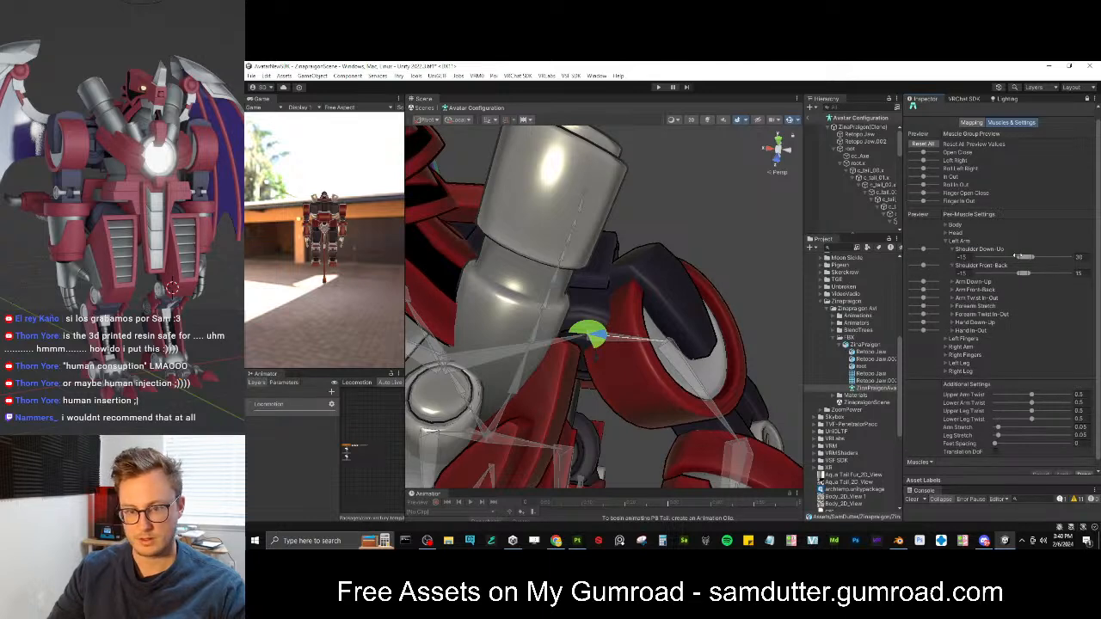
pyautogui.keyDown('alt'); pyautogui.moveTo(735, 297); pyautogui.dragTo(757, 246); pyautogui.keyUp('alt')
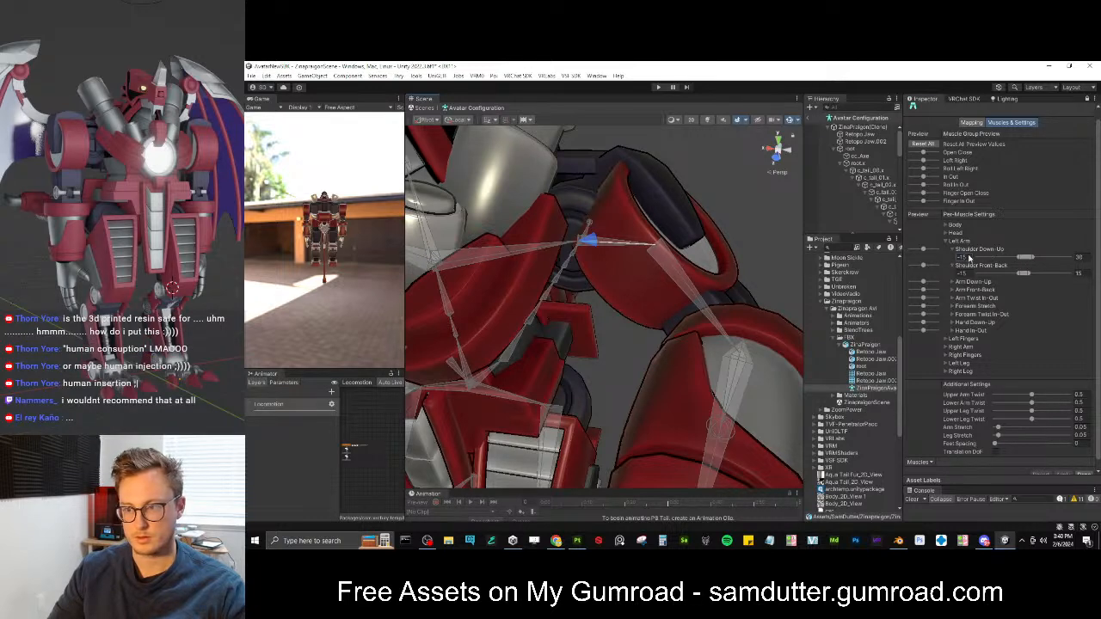
pyautogui.write('0')
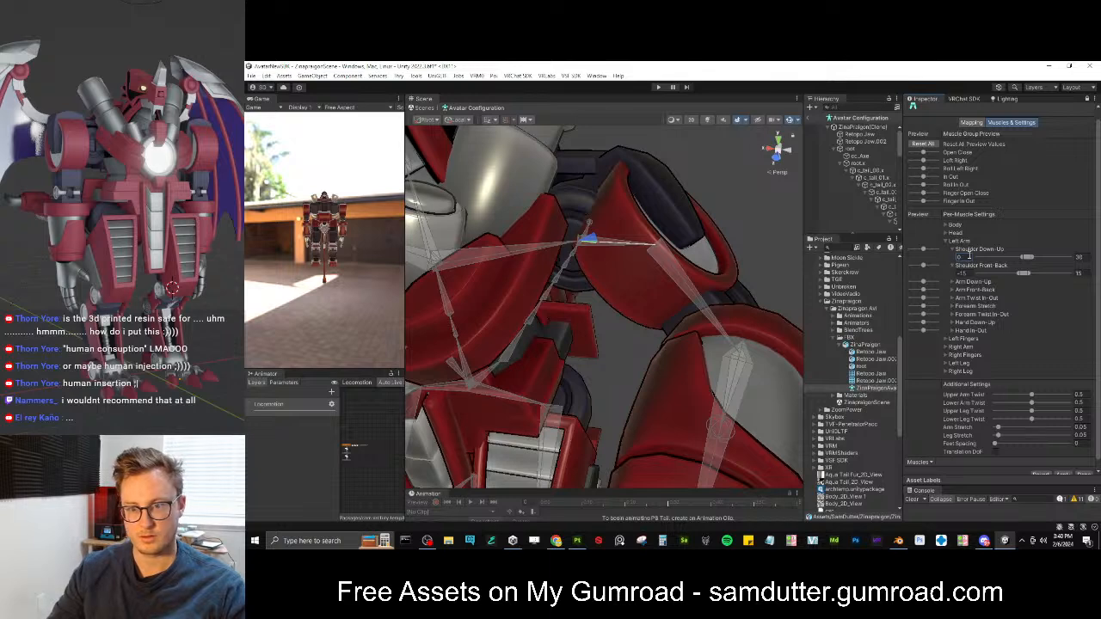
pyautogui.write('-66.4')
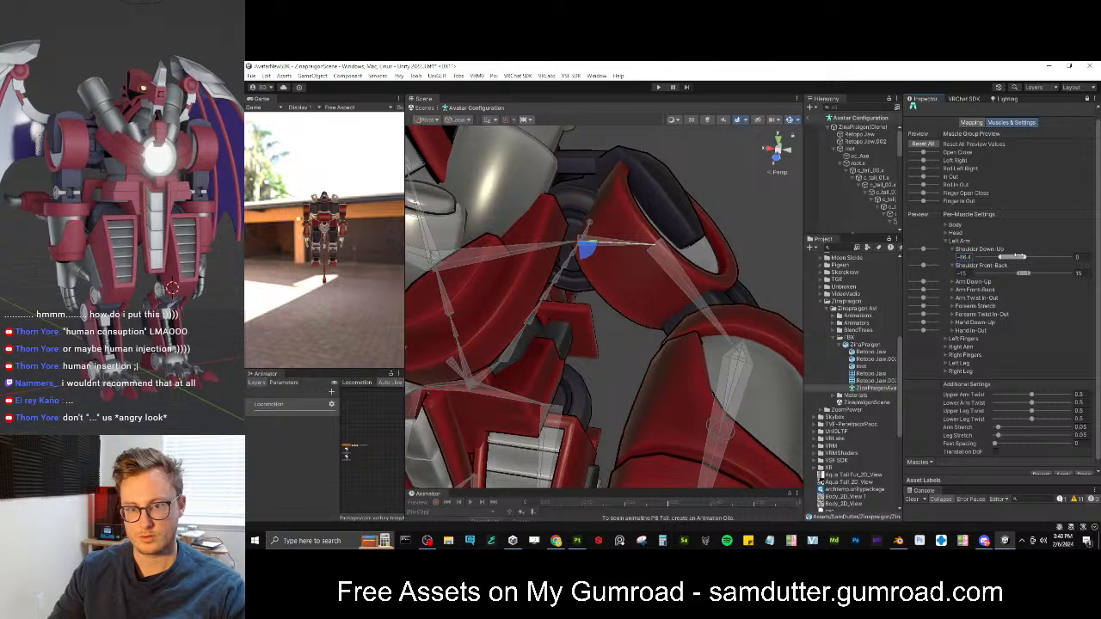
pyautogui.moveTo(1018, 257); pyautogui.dragTo(1023, 256)
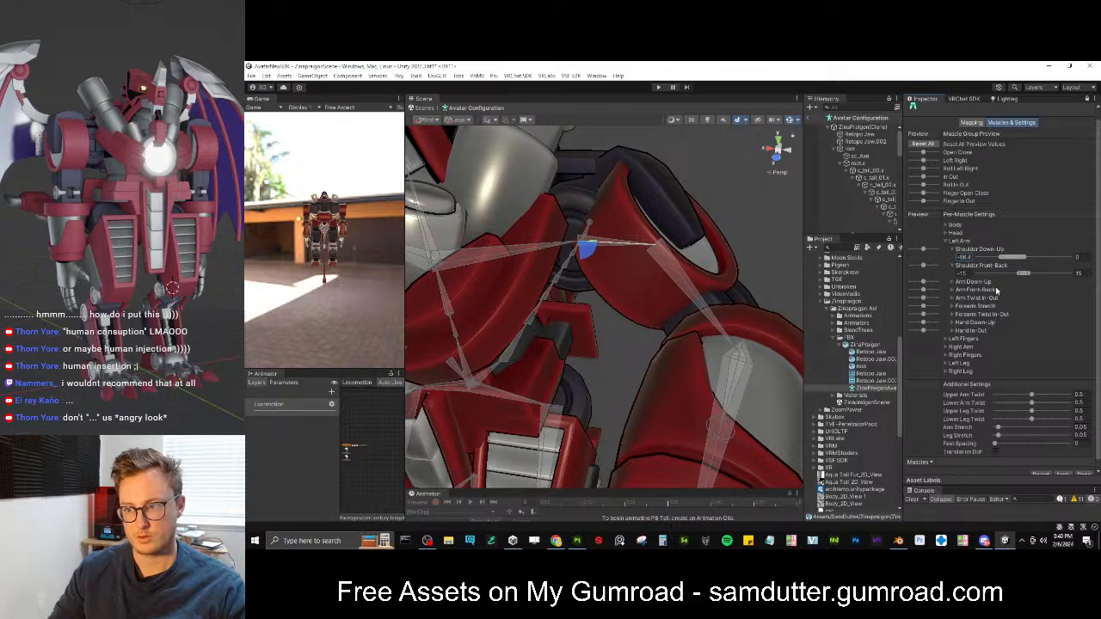
# Preview the Open Close muscle group on the model and examine how the left shoulder moves up close
pyautogui.keyDown('alt'); pyautogui.moveTo(650, 283); pyautogui.dragTo(631, 256); pyautogui.keyUp('alt')
pyautogui.scroll(-6, 651, 282)
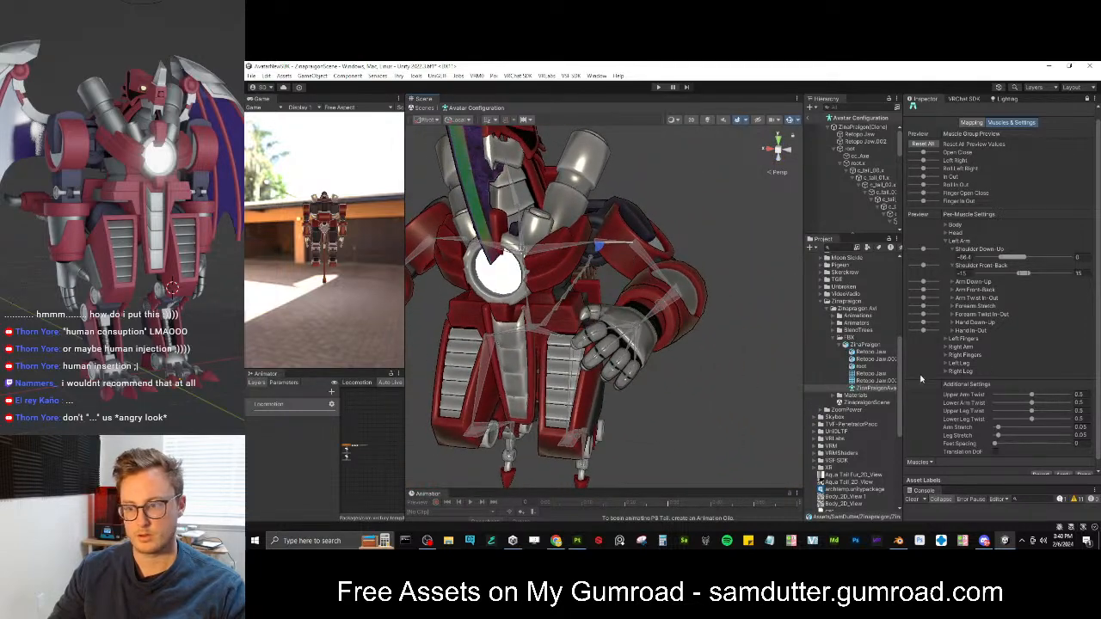
pyautogui.moveTo(925, 153); pyautogui.dragTo(933, 153)
pyautogui.moveTo(935, 152); pyautogui.dragTo(922, 145)
pyautogui.scroll(8, 654, 211)
pyautogui.moveTo(656, 203); pyautogui.dragTo(662, 279, button='middle')
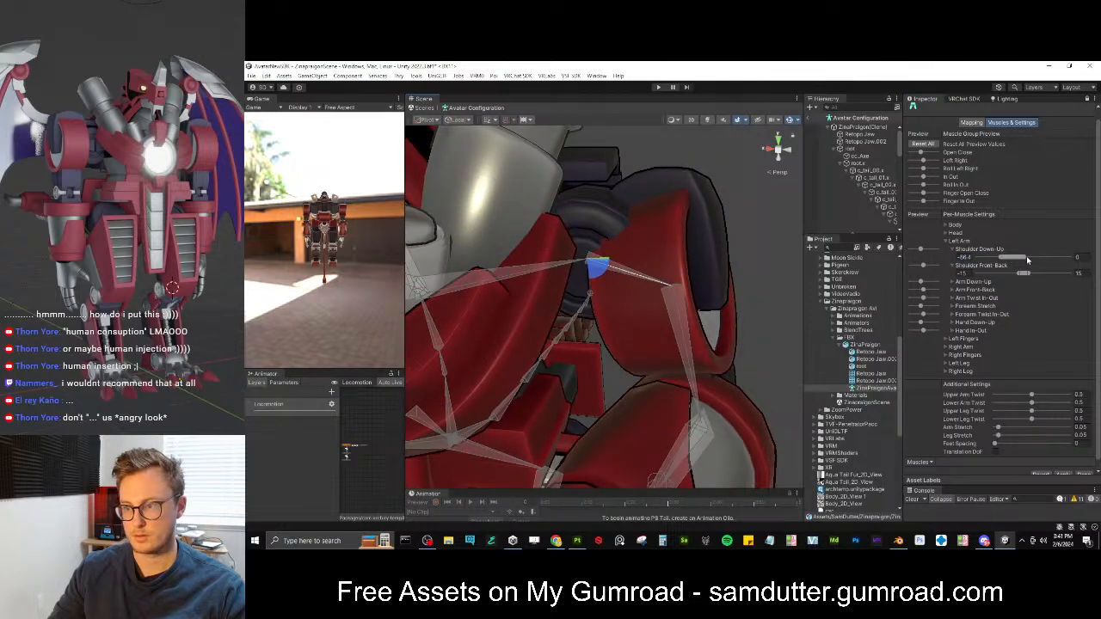
pyautogui.click(951, 266)
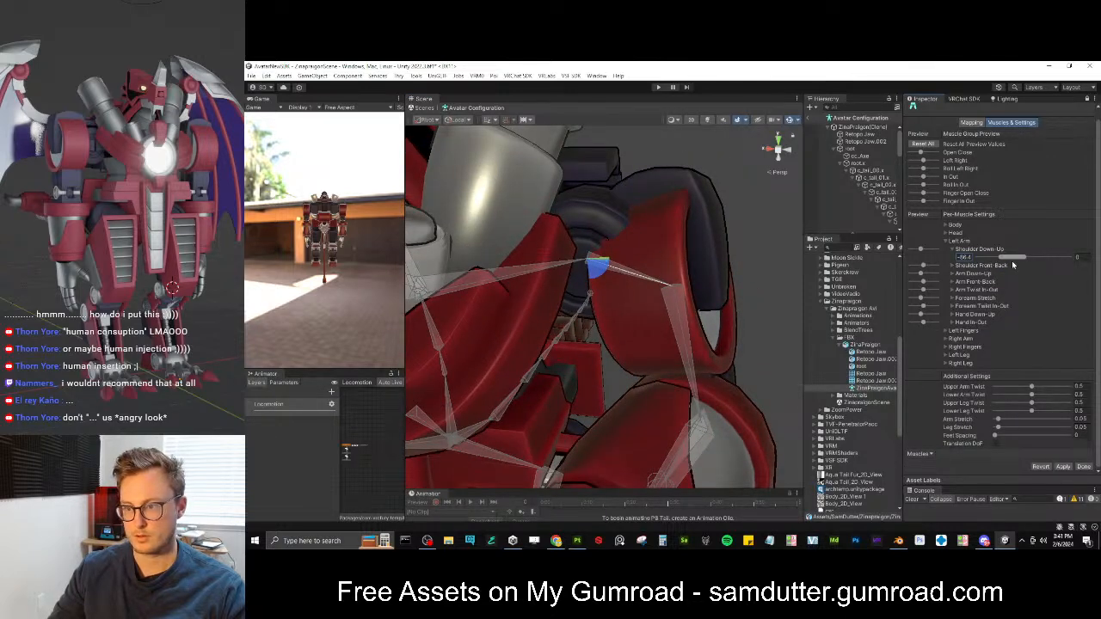
pyautogui.moveTo(1013, 263)
pyautogui.mouseDown()
pyautogui.moveTo(1063, 255)
pyautogui.moveTo(1024, 258)
pyautogui.mouseUp()
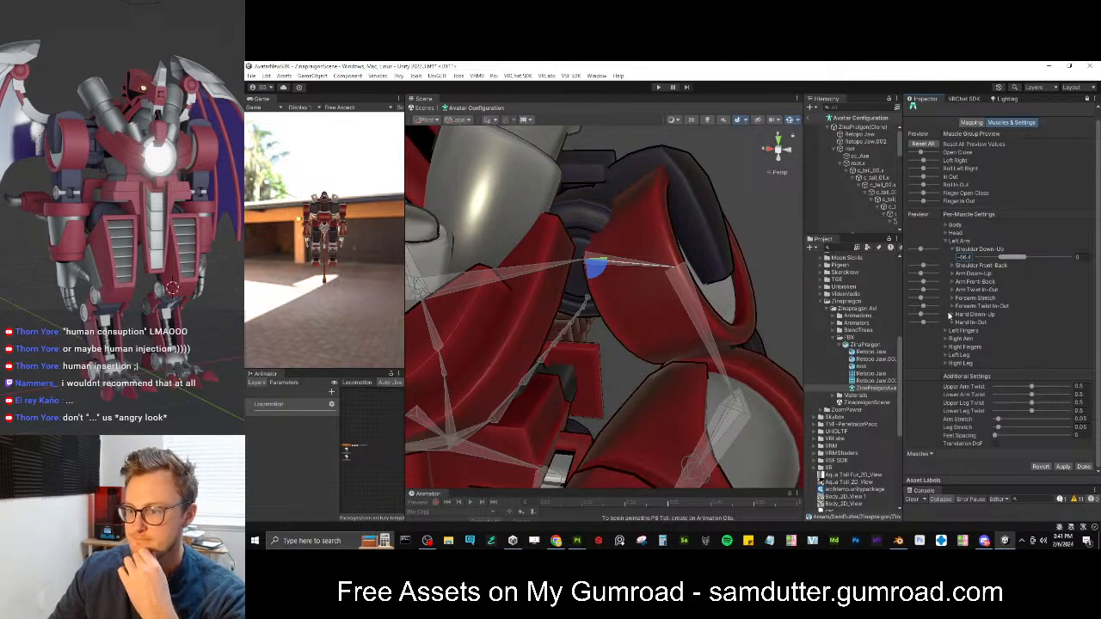
# Preview the left Shoulder Down-Up muscle at its upper extreme and narrow its minimum limit to about -60
pyautogui.click(946, 234)
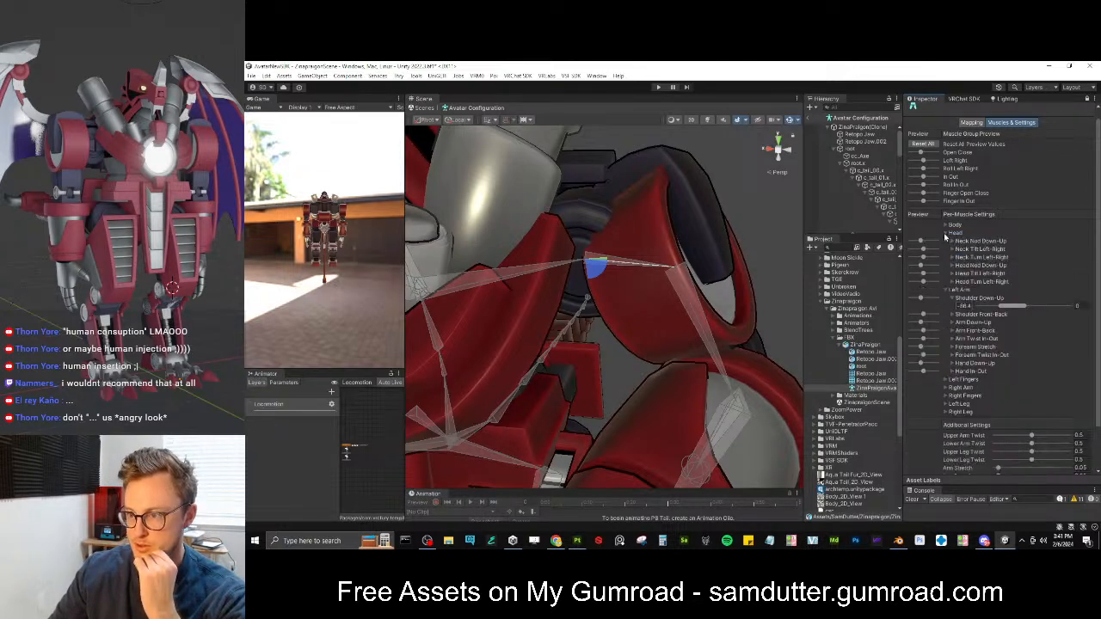
pyautogui.click(946, 234)
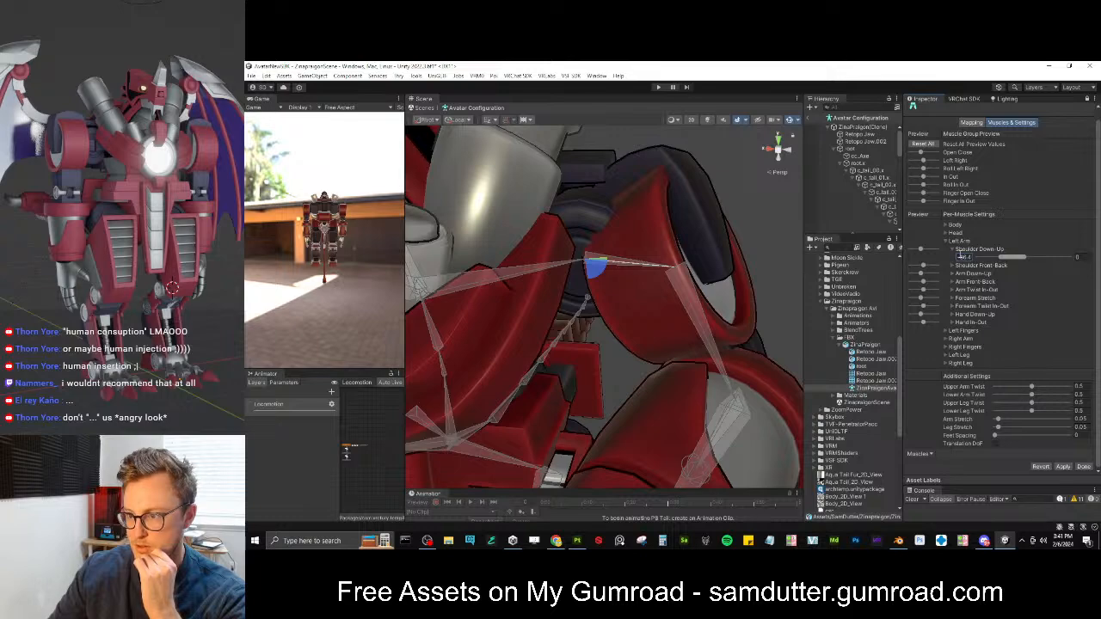
pyautogui.moveTo(922, 251); pyautogui.dragTo(956, 255)
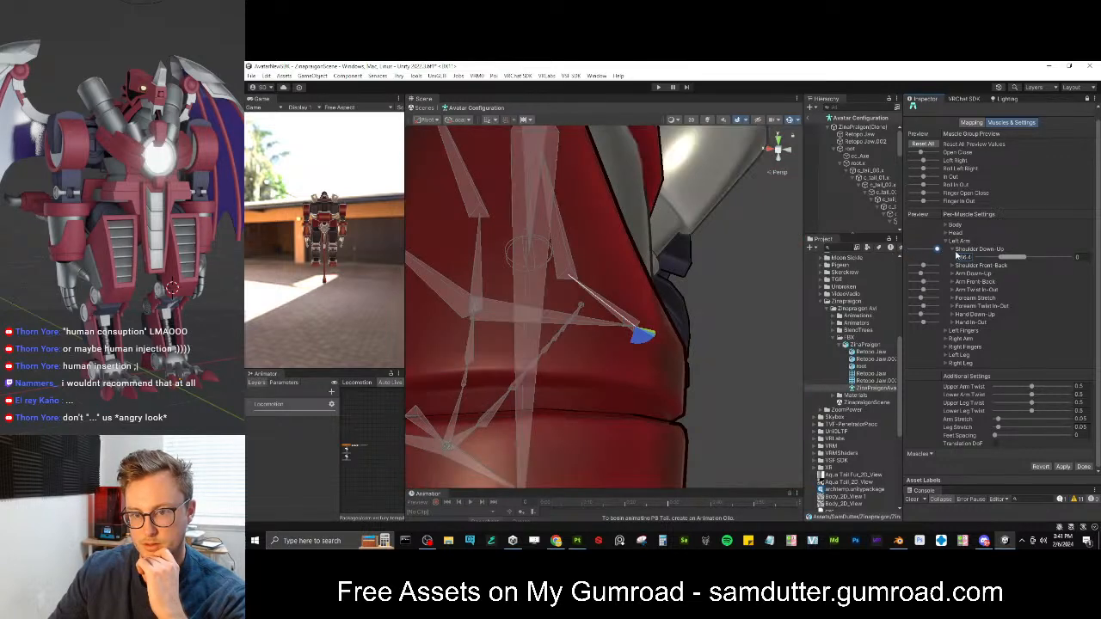
pyautogui.click(960, 257)
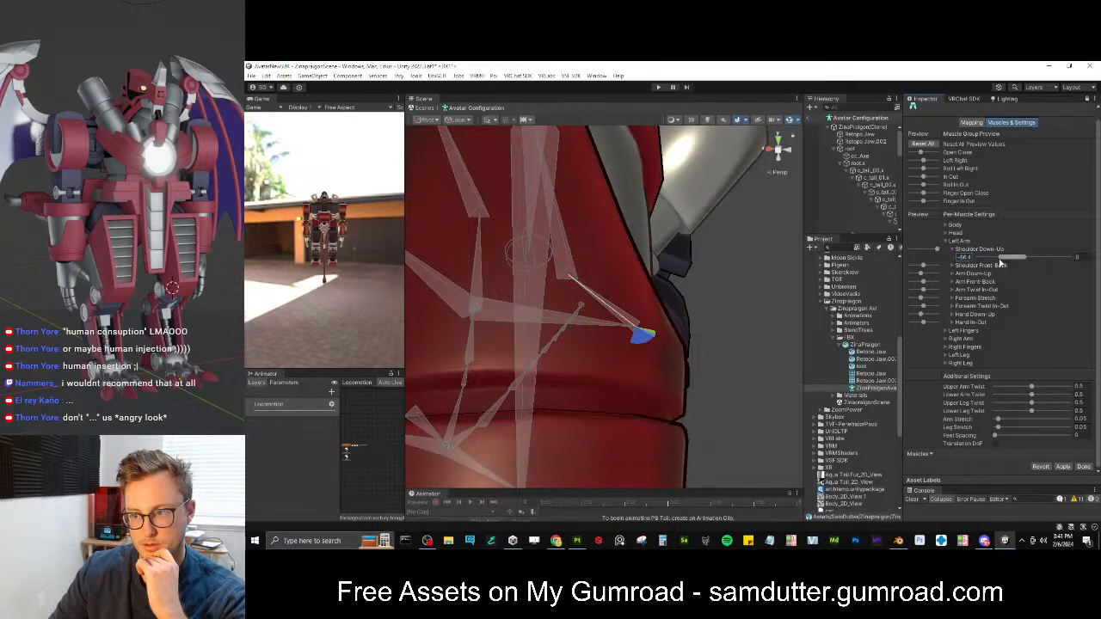
pyautogui.moveTo(1002, 257); pyautogui.dragTo(1012, 256)
pyautogui.moveTo(936, 250)
pyautogui.mouseDown()
pyautogui.moveTo(907, 254)
pyautogui.moveTo(953, 258)
pyautogui.moveTo(905, 258)
pyautogui.moveTo(944, 257)
pyautogui.mouseUp()
# Set both limits of the left arm's Shoulder Front-Back muscle to 0 and check it with the muscle preview
pyautogui.scroll(-4, 603, 248)
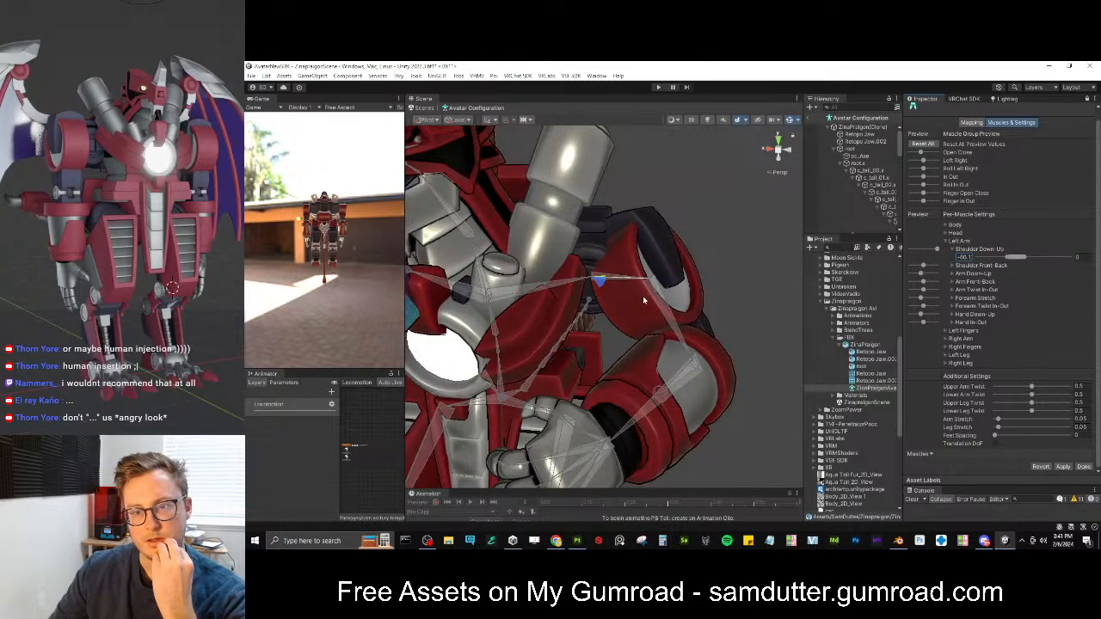
pyautogui.keyDown('alt'); pyautogui.moveTo(667, 298); pyautogui.dragTo(607, 295); pyautogui.keyUp('alt')
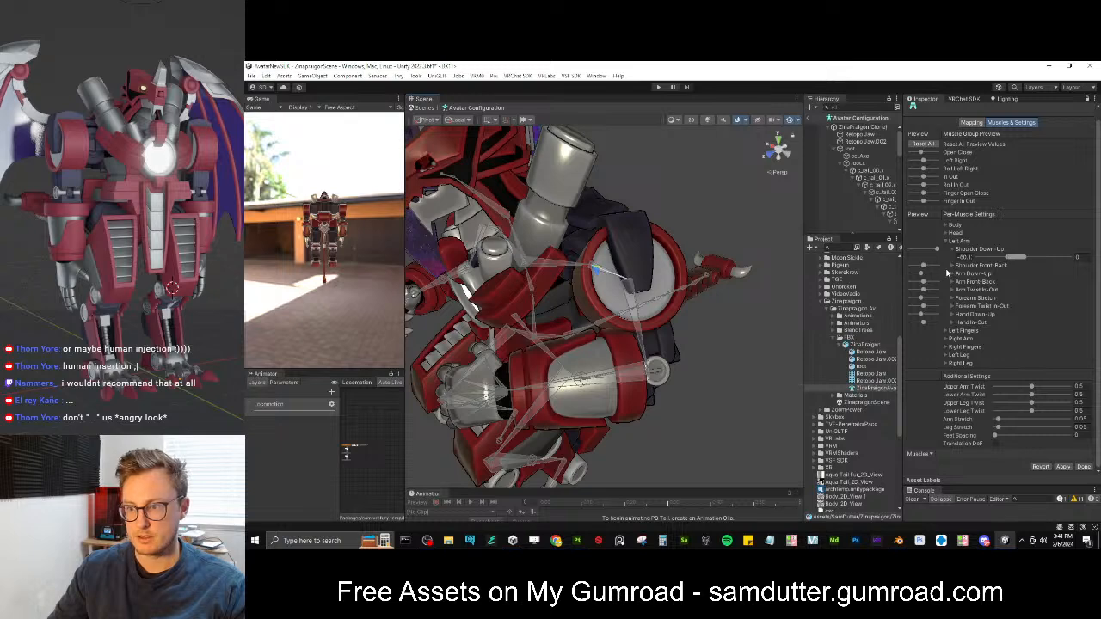
pyautogui.click(951, 266)
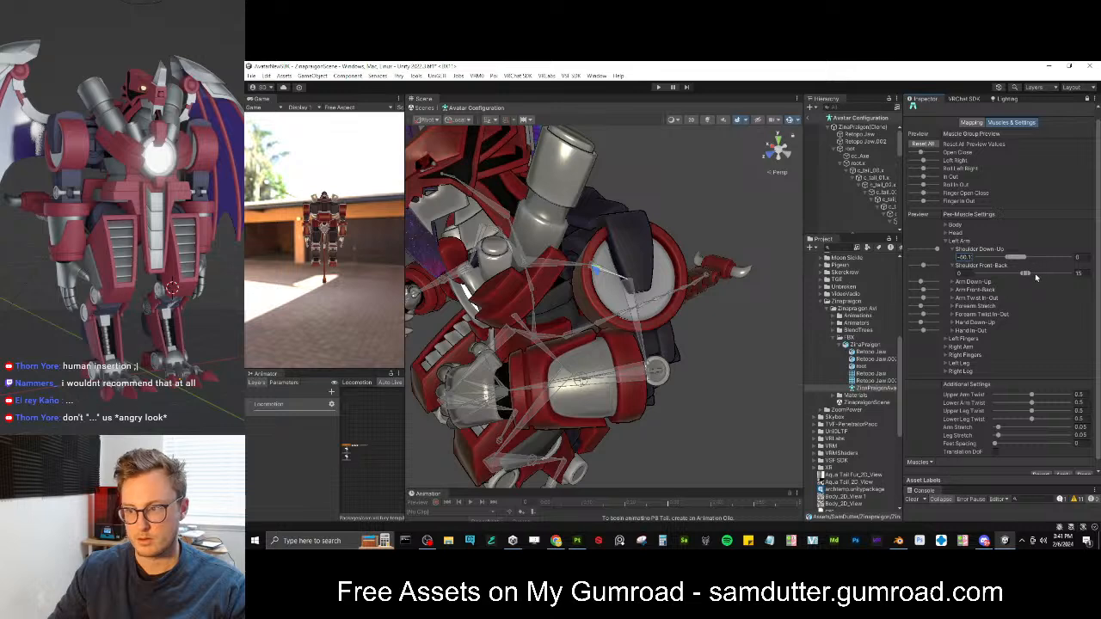
pyautogui.moveTo(923, 266)
pyautogui.mouseDown()
pyautogui.moveTo(955, 266)
pyautogui.moveTo(909, 266)
pyautogui.moveTo(933, 266)
pyautogui.mouseUp()
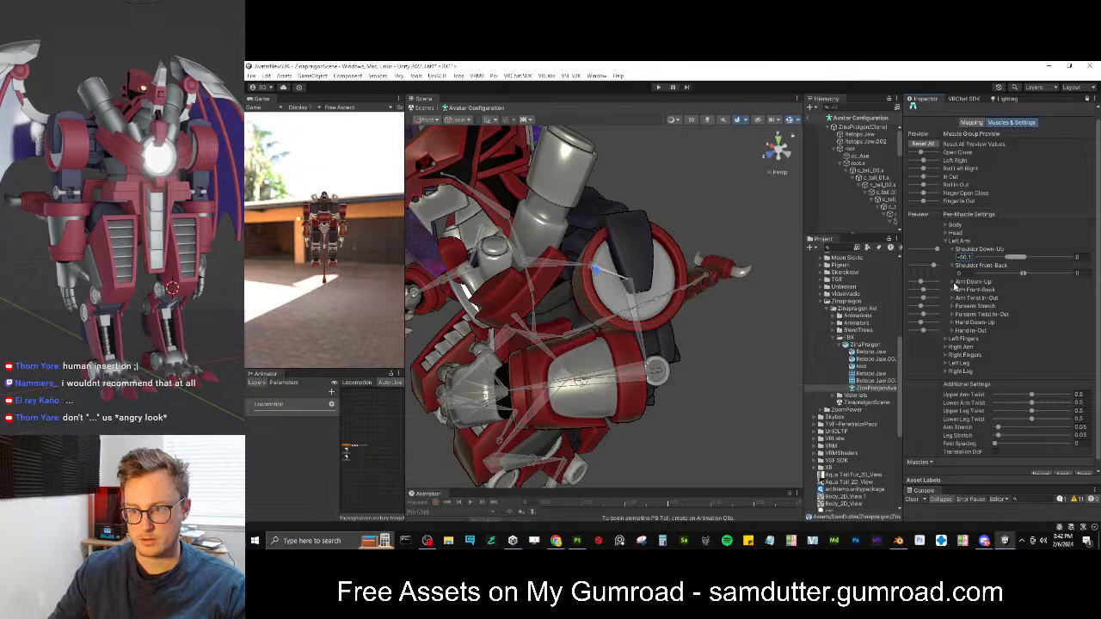
# Set the left arm's Arm Down-Up muscle range to a minimum of -180 and a maximum of 0
pyautogui.click(953, 282)
pyautogui.moveTo(1010, 294)
pyautogui.mouseDown()
pyautogui.moveTo(976, 292)
pyautogui.moveTo(1004, 291)
pyautogui.mouseUp()
pyautogui.scroll(-4, 697, 303)
pyautogui.keyDown('alt'); pyautogui.moveTo(697, 303); pyautogui.dragTo(729, 277); pyautogui.keyUp('alt')
pyautogui.moveTo(761, 273); pyautogui.dragTo(678, 286, button='middle')
pyautogui.scroll(2, 677, 287)
pyautogui.scroll(4, 678, 287)
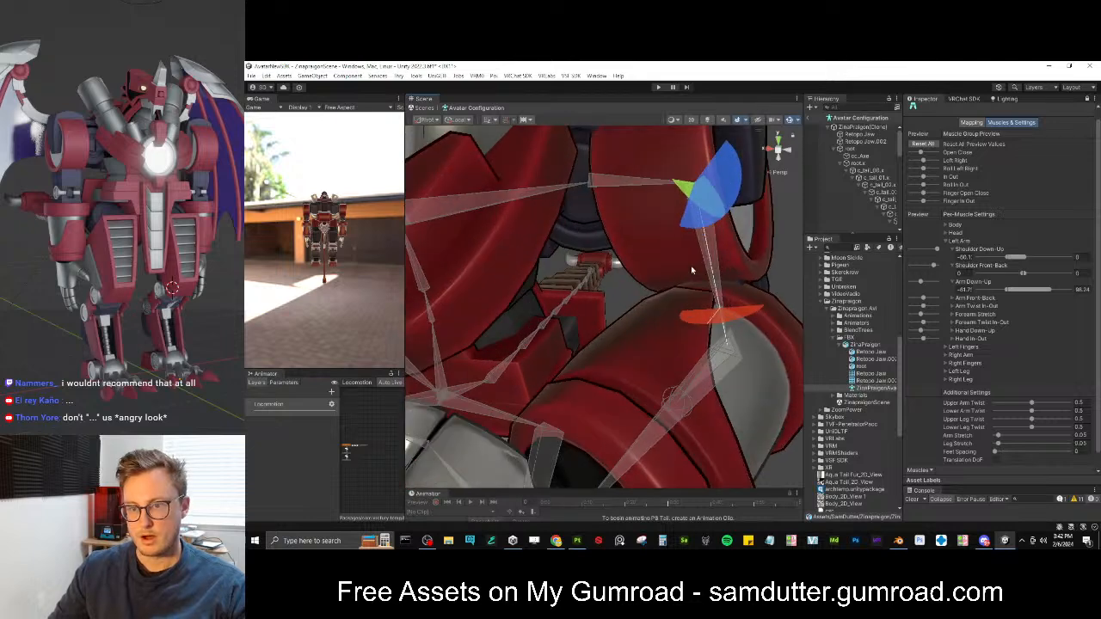
pyautogui.moveTo(1007, 291); pyautogui.dragTo(961, 276)
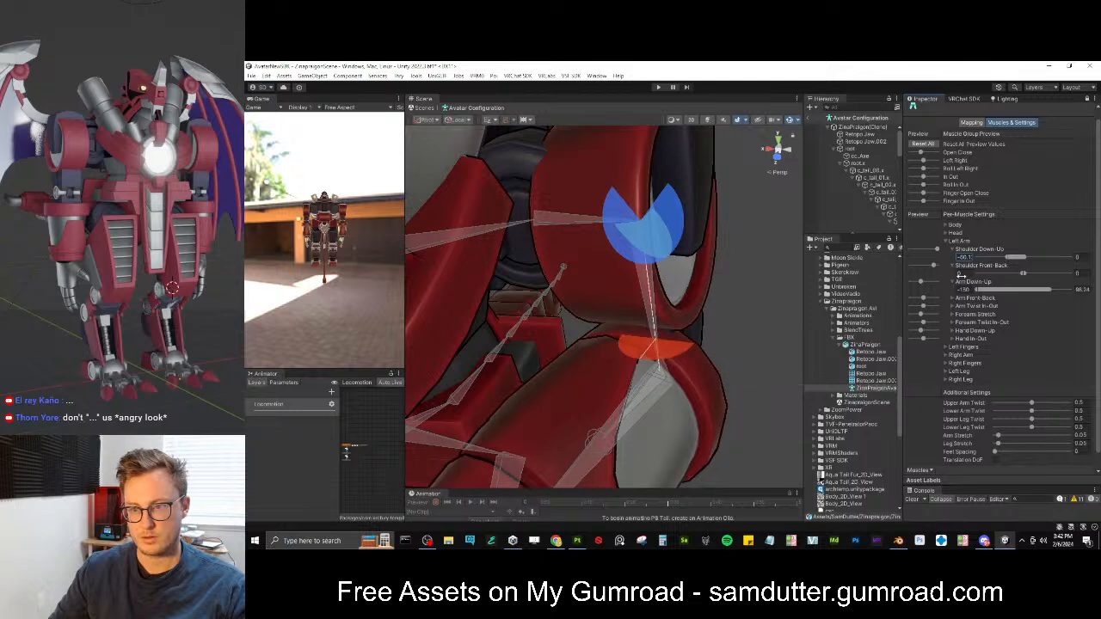
pyautogui.moveTo(1049, 291); pyautogui.dragTo(1012, 290)
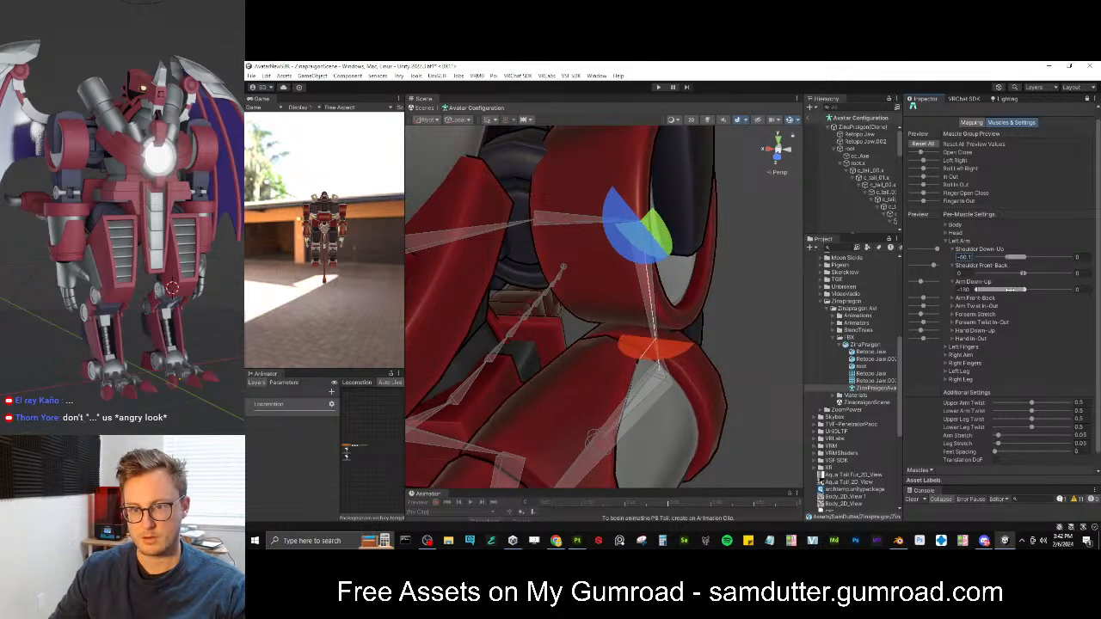
pyautogui.scroll(-3, 772, 209)
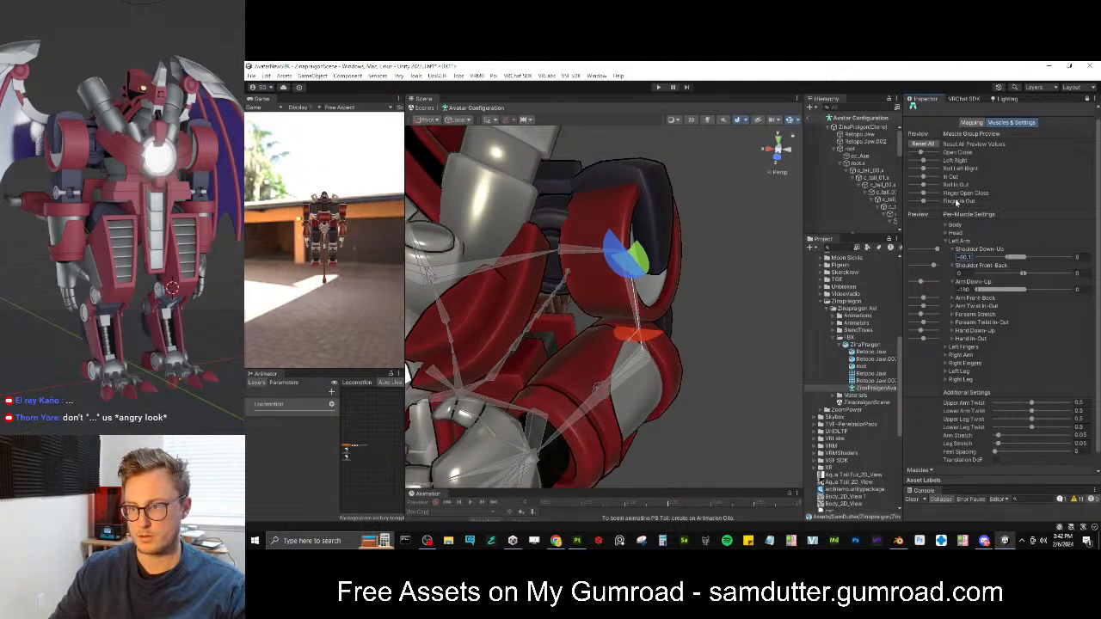
# Preview the Open Close muscle group and set the left arm's Arm Down-Up minimum limit to -90
pyautogui.moveTo(921, 155)
pyautogui.mouseDown()
pyautogui.moveTo(939, 155)
pyautogui.moveTo(910, 153)
pyautogui.moveTo(921, 162)
pyautogui.mouseUp()
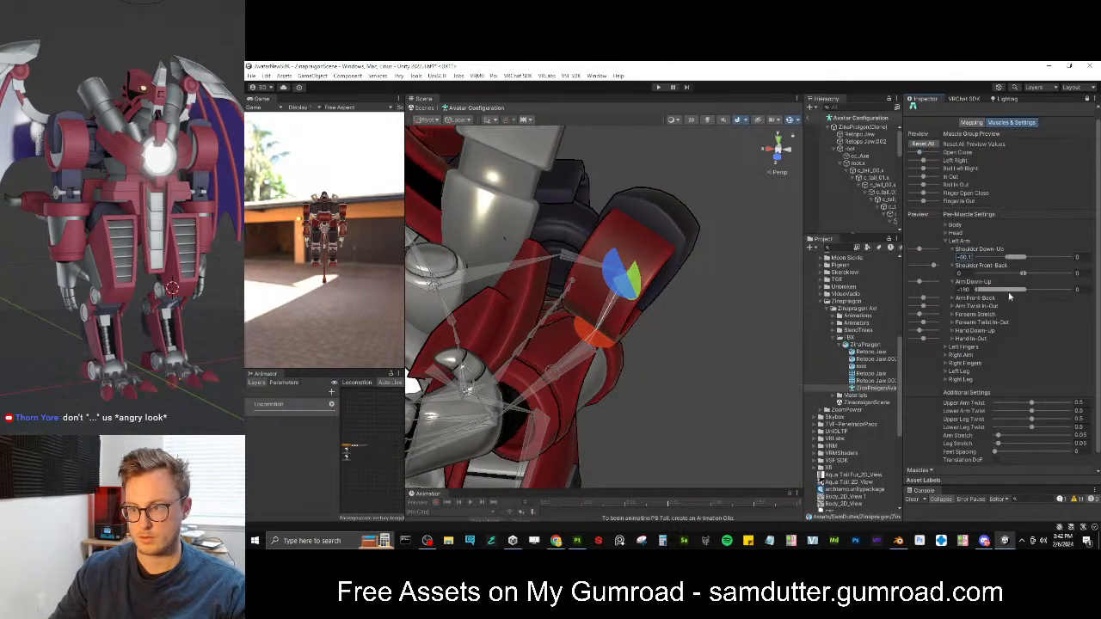
pyautogui.moveTo(976, 290); pyautogui.dragTo(997, 289)
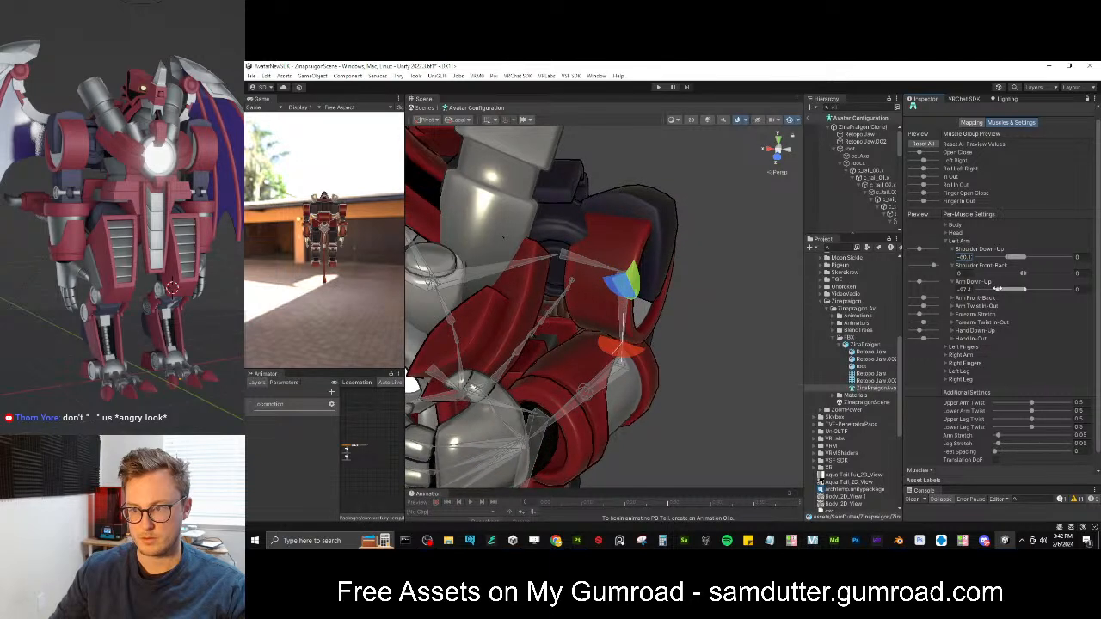
pyautogui.click(966, 291)
pyautogui.write('-90')
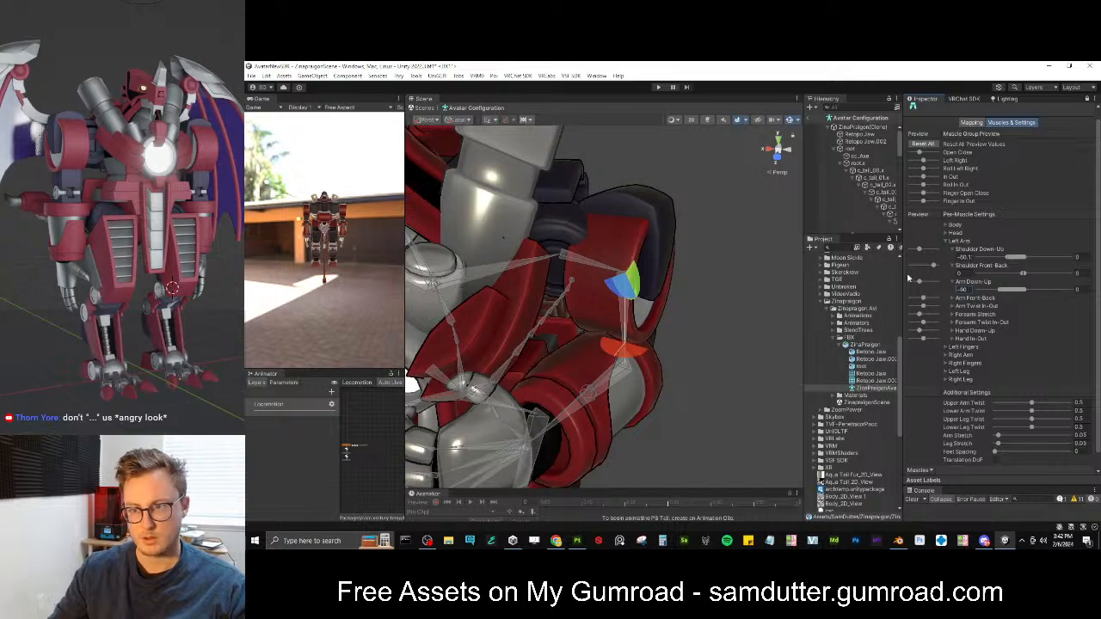
# Preview the Open Close group and the left Shoulder Down-Up muscle, resetting all preview values between checks, and examine the left shoulder and arm
pyautogui.moveTo(920, 153)
pyautogui.mouseDown()
pyautogui.moveTo(946, 158)
pyautogui.moveTo(914, 154)
pyautogui.moveTo(931, 153)
pyautogui.mouseUp()
pyautogui.moveTo(928, 250); pyautogui.dragTo(937, 249)
pyautogui.keyDown('alt'); pyautogui.moveTo(641, 263); pyautogui.dragTo(666, 292); pyautogui.keyUp('alt')
pyautogui.scroll(-5, 715, 254)
pyautogui.click(925, 149)
pyautogui.scroll(4, 644, 273)
pyautogui.scroll(3, 665, 292)
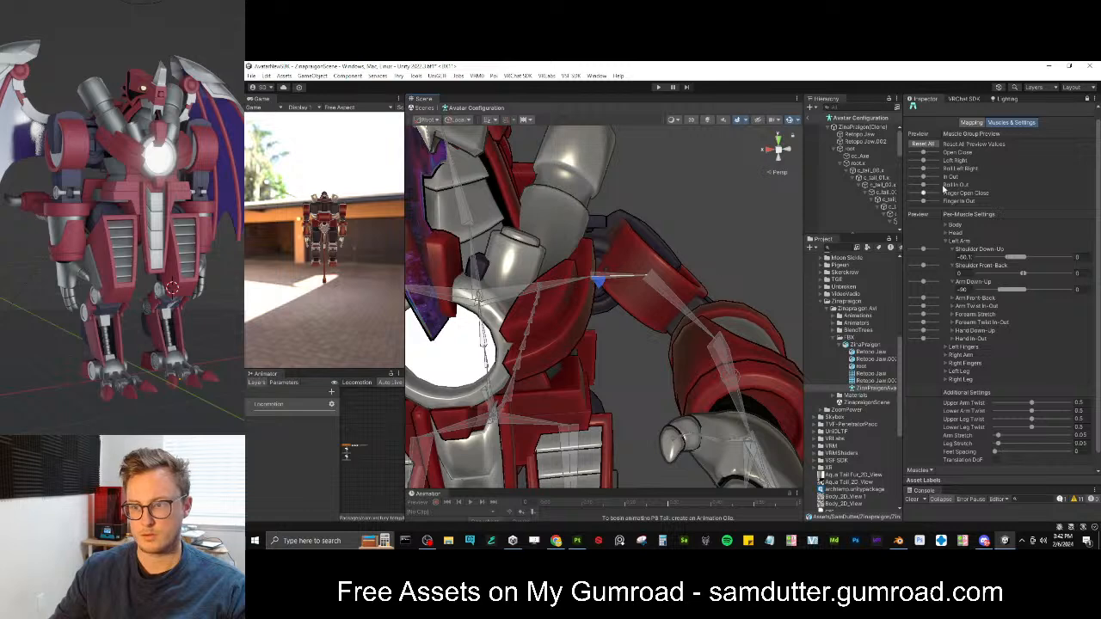
pyautogui.moveTo(925, 249)
pyautogui.mouseDown()
pyautogui.moveTo(901, 251)
pyautogui.moveTo(924, 253)
pyautogui.mouseUp()
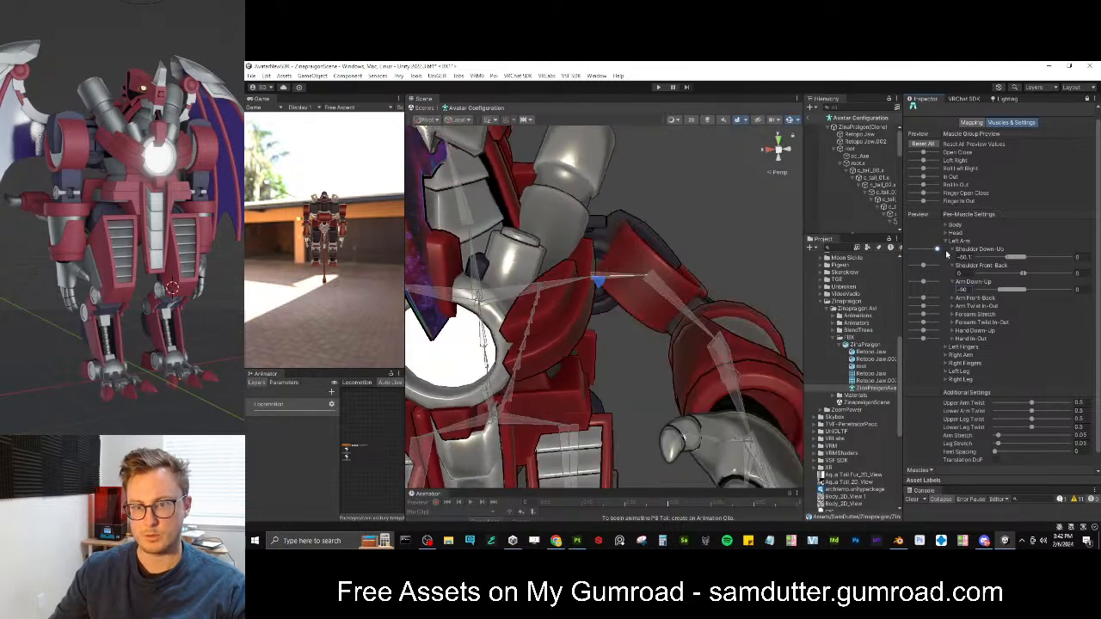
pyautogui.keyDown('alt'); pyautogui.moveTo(686, 277); pyautogui.dragTo(612, 285); pyautogui.keyUp('alt')
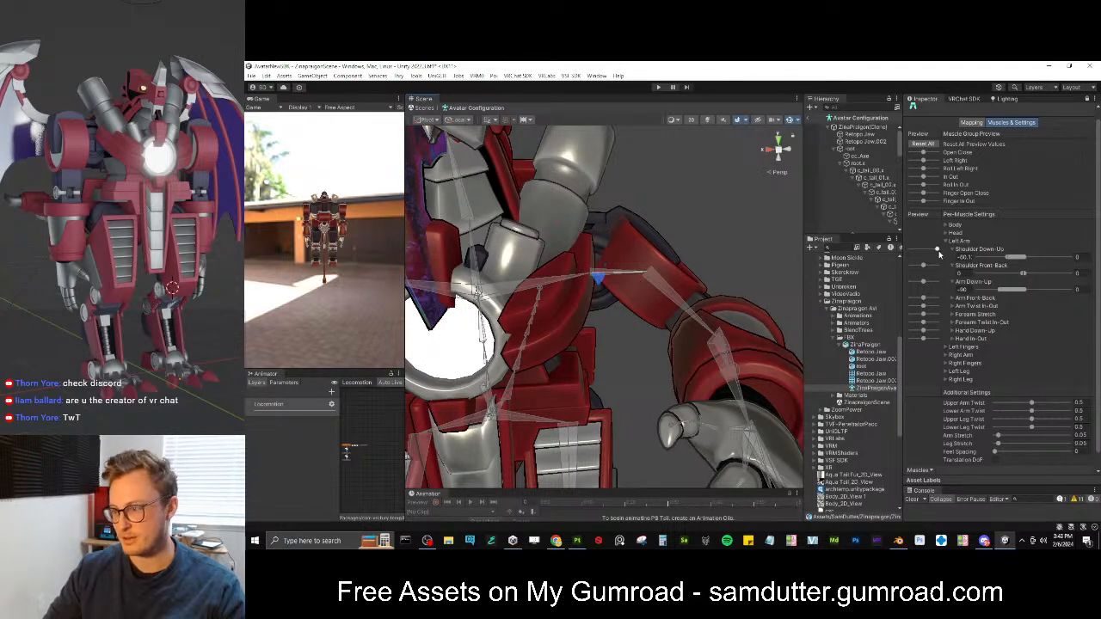
pyautogui.click(984, 541)
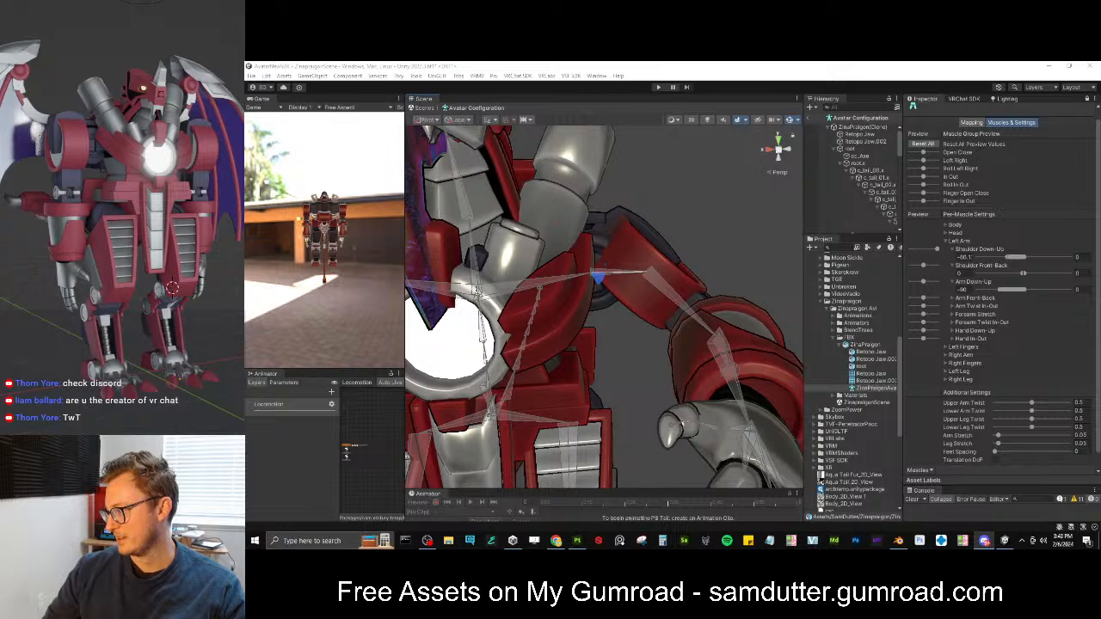
pyautogui.click(690, 244)
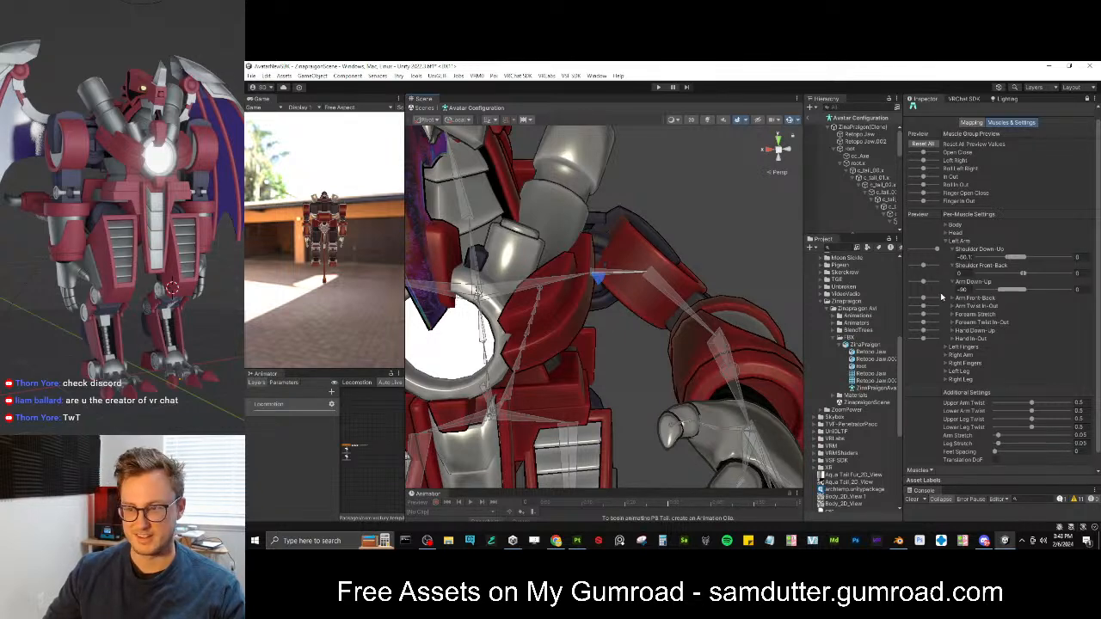
# Preview the left Arm Down-Up muscle, try its minimum limit at 0, and set that minimum to about -63
pyautogui.moveTo(924, 283)
pyautogui.mouseDown()
pyautogui.moveTo(936, 283)
pyautogui.moveTo(903, 282)
pyautogui.moveTo(929, 283)
pyautogui.moveTo(918, 282)
pyautogui.mouseUp()
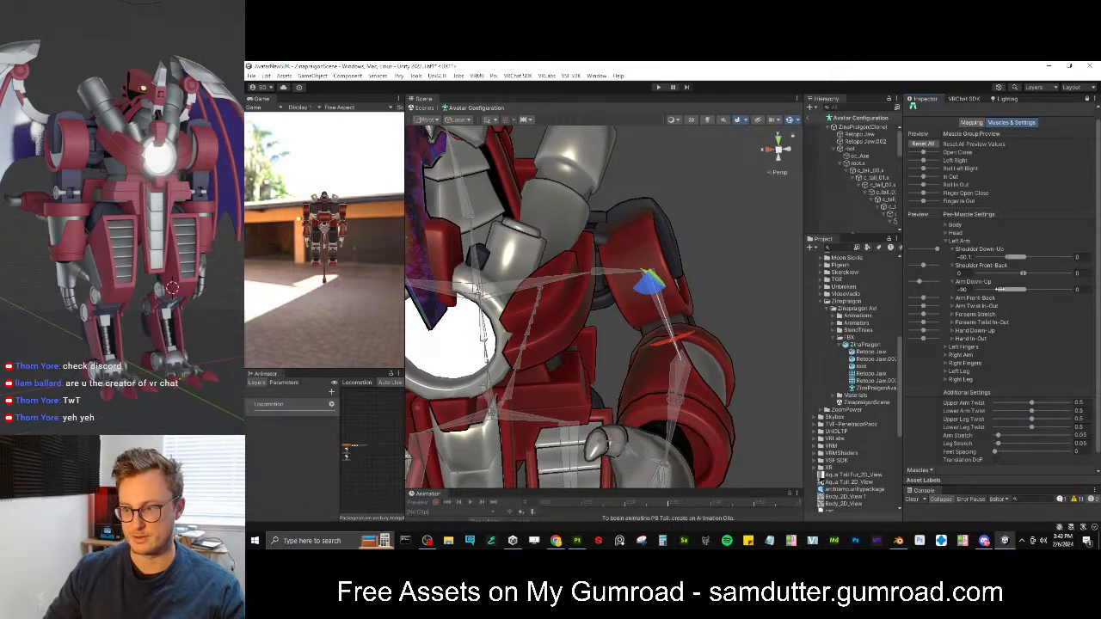
pyautogui.moveTo(998, 288); pyautogui.dragTo(1068, 290)
pyautogui.moveTo(922, 277)
pyautogui.mouseDown()
pyautogui.moveTo(941, 283)
pyautogui.moveTo(918, 283)
pyautogui.moveTo(935, 283)
pyautogui.moveTo(915, 299)
pyautogui.moveTo(933, 298)
pyautogui.moveTo(920, 299)
pyautogui.moveTo(922, 266)
pyautogui.moveTo(934, 266)
pyautogui.mouseUp()
pyautogui.moveTo(924, 282); pyautogui.dragTo(931, 283)
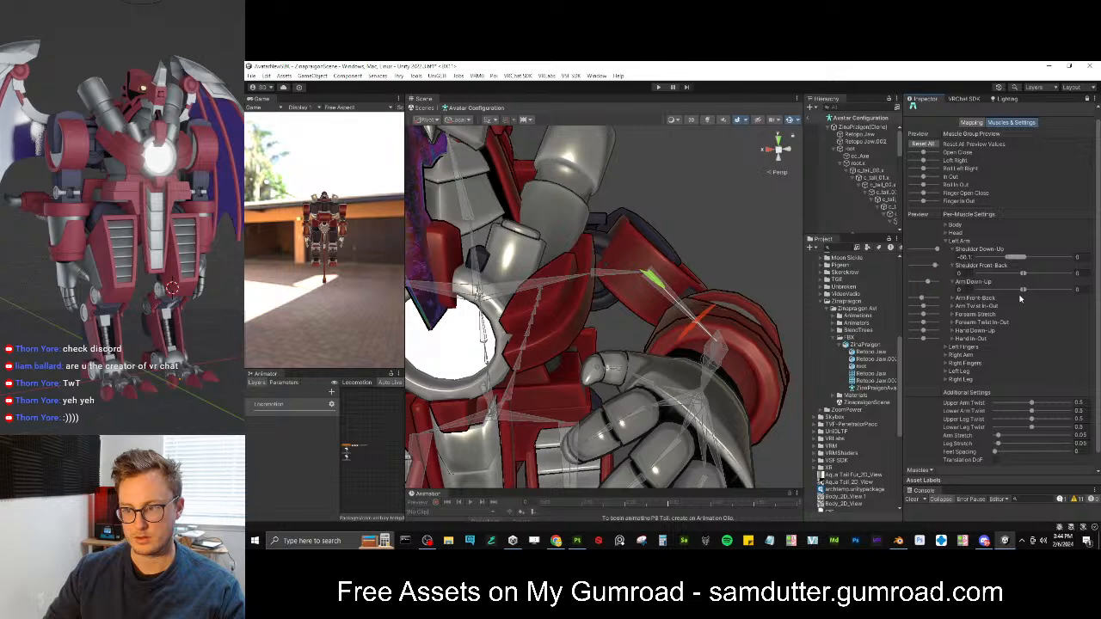
pyautogui.moveTo(1025, 290); pyautogui.dragTo(1026, 290)
pyautogui.moveTo(1023, 290); pyautogui.dragTo(1016, 290)
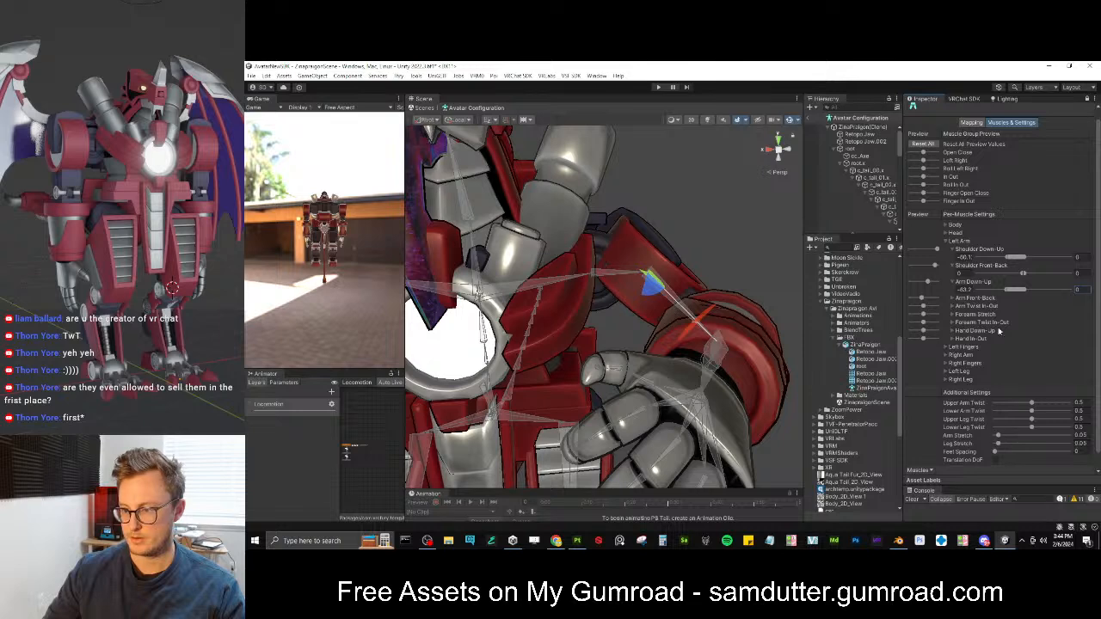
# Set the left Shoulder Down-Up minimum limit to 0 and check the shoulders with the Open Close preview
pyautogui.moveTo(1008, 256); pyautogui.dragTo(1024, 256)
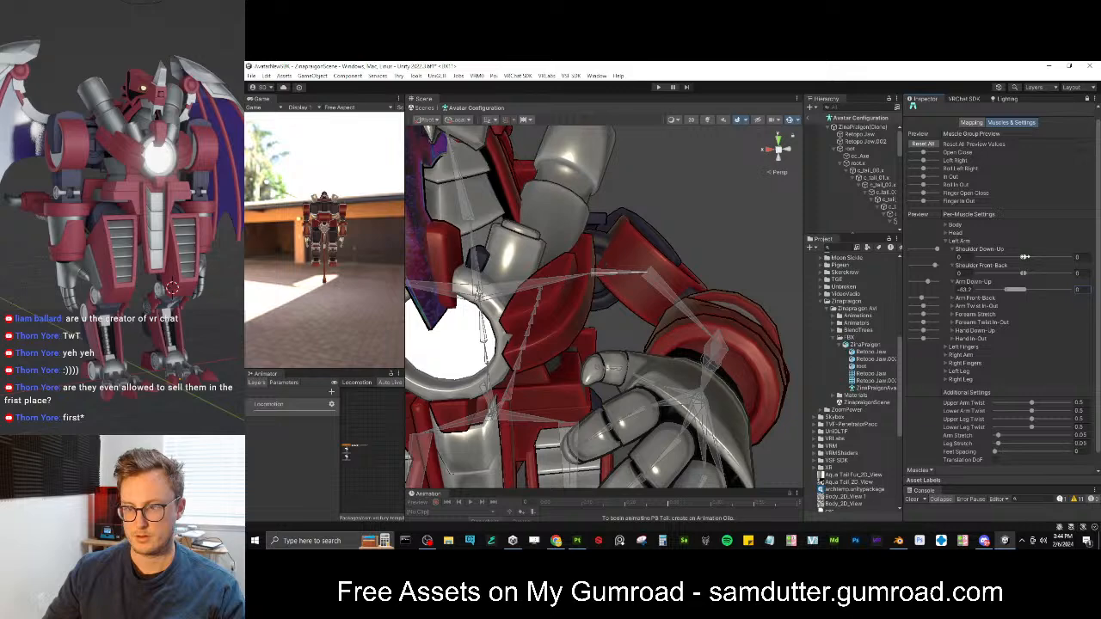
pyautogui.moveTo(925, 153)
pyautogui.mouseDown()
pyautogui.moveTo(944, 153)
pyautogui.moveTo(916, 155)
pyautogui.moveTo(941, 162)
pyautogui.moveTo(920, 169)
pyautogui.mouseUp()
pyautogui.keyDown('alt'); pyautogui.moveTo(693, 289); pyautogui.dragTo(678, 344); pyautogui.keyUp('alt')
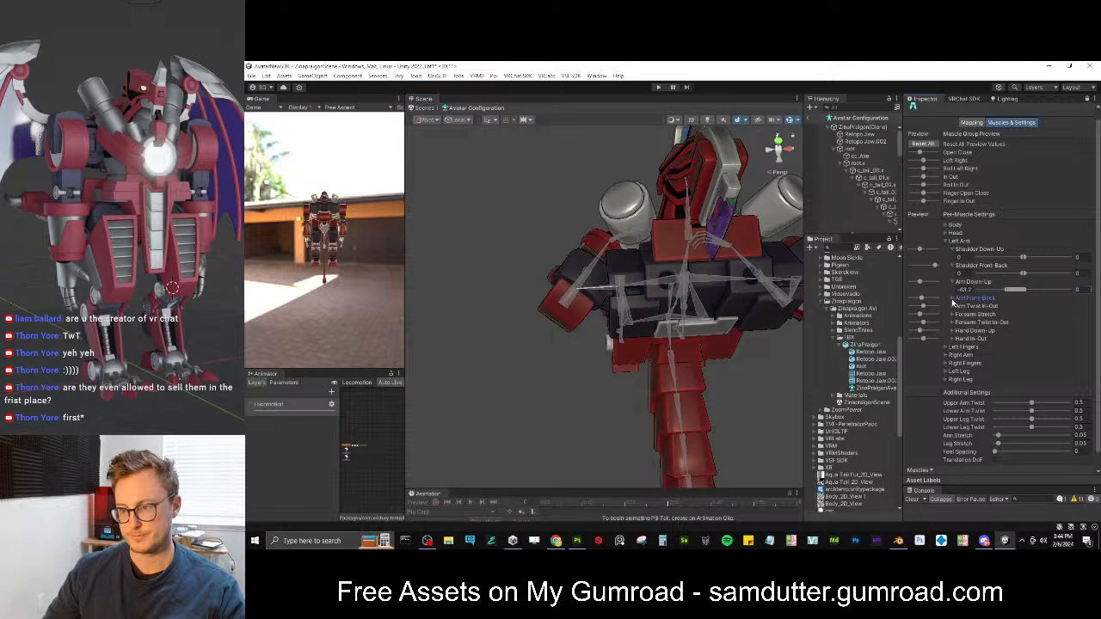
# Preview the left arm's Arm Front-Back and Arm Twist In-Out muscles, and reset all preview values
pyautogui.click(952, 301)
pyautogui.moveTo(922, 298); pyautogui.dragTo(880, 296)
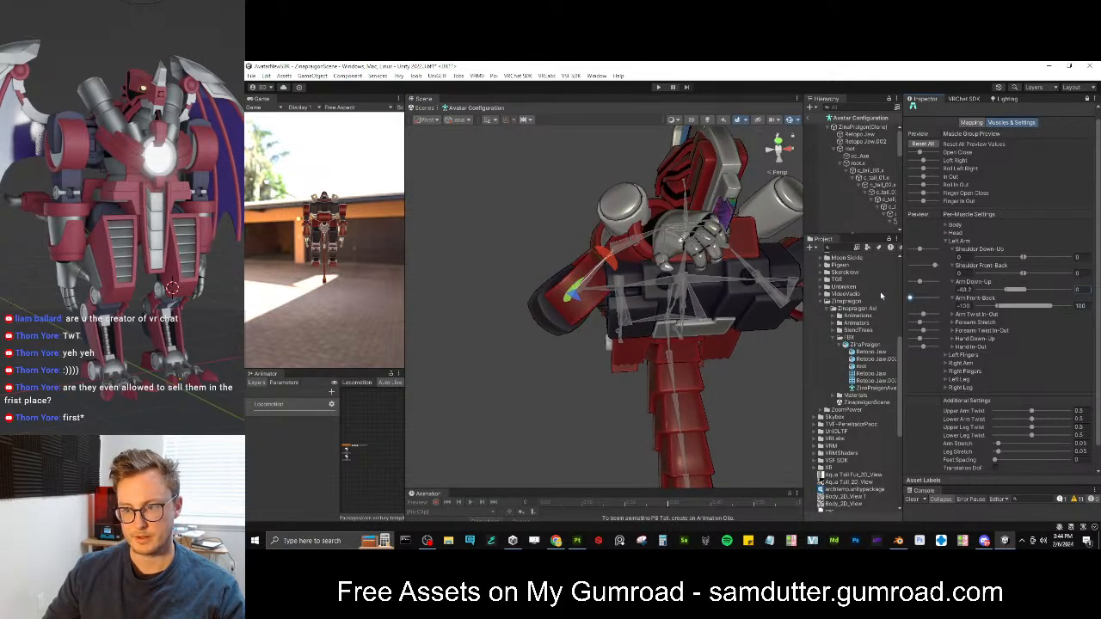
pyautogui.click(952, 299)
pyautogui.click(952, 306)
pyautogui.moveTo(923, 308)
pyautogui.mouseDown()
pyautogui.moveTo(909, 303)
pyautogui.moveTo(935, 302)
pyautogui.mouseUp()
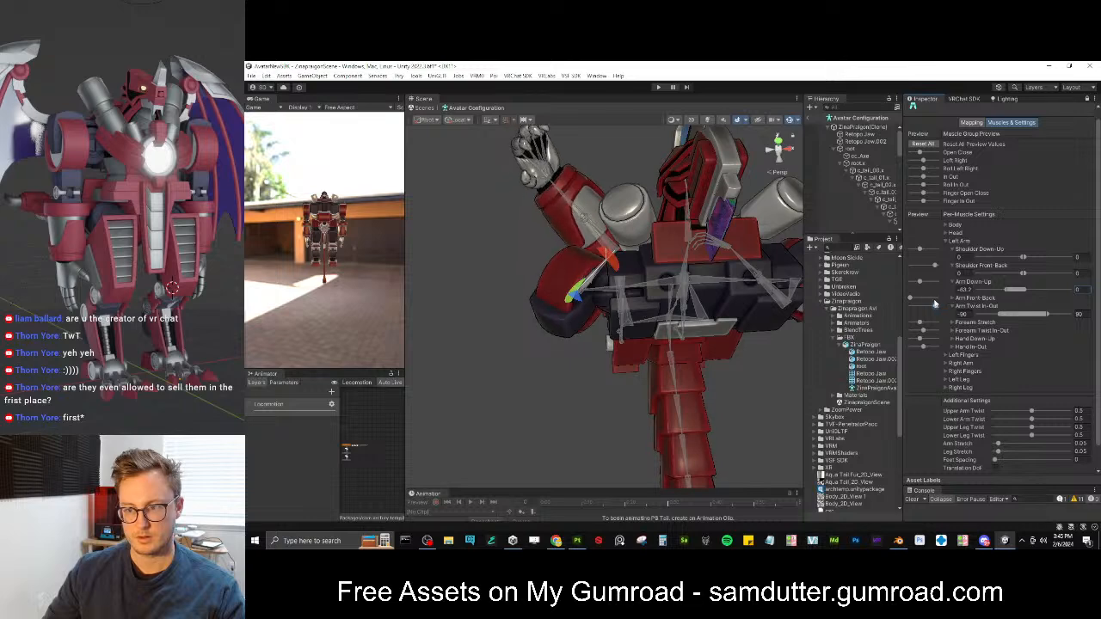
pyautogui.click(925, 144)
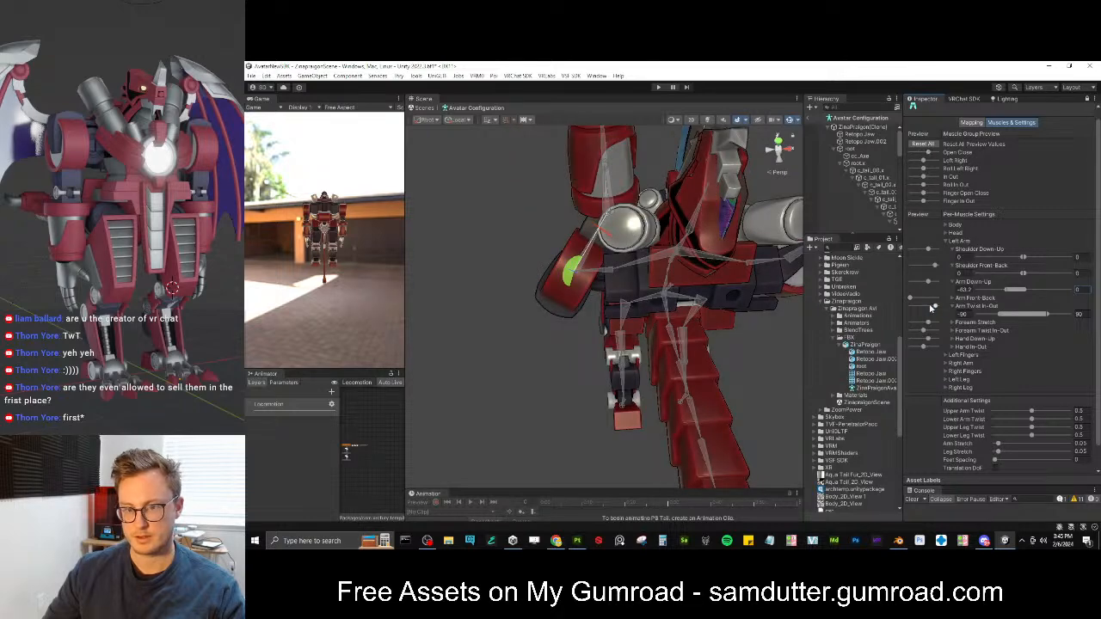
pyautogui.click(923, 144)
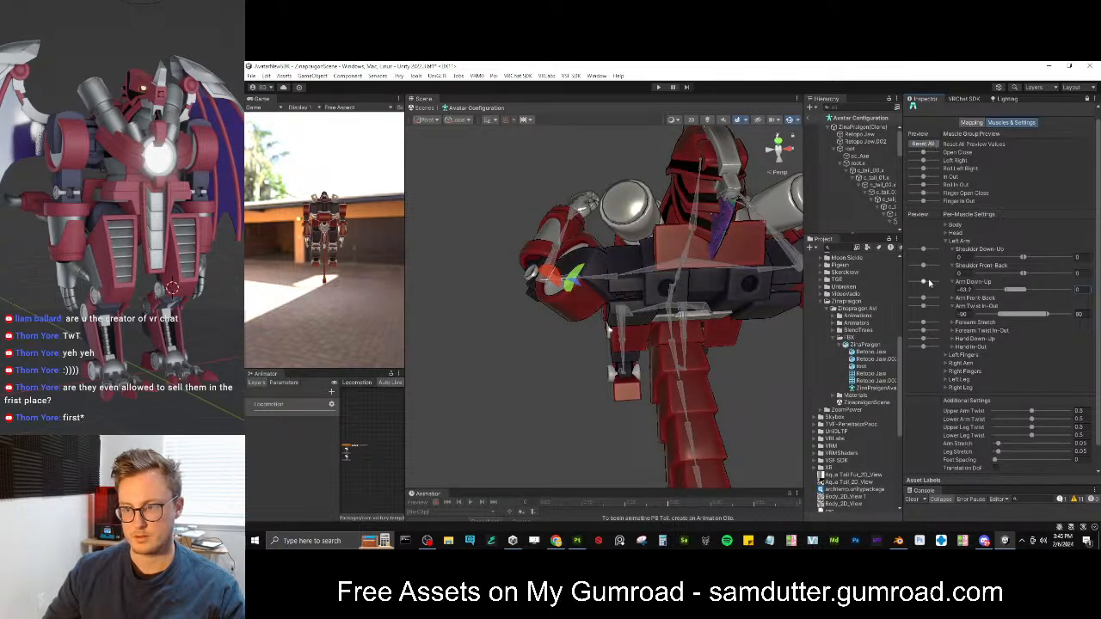
# Set both limits of the left arm's Arm Twist In-Out muscle to 0 and check the pose with the Open Close preview
pyautogui.keyDown('alt'); pyautogui.moveTo(643, 291); pyautogui.dragTo(1094, 215); pyautogui.keyUp('alt')
pyautogui.keyDown('alt'); pyautogui.moveTo(747, 321); pyautogui.dragTo(787, 303); pyautogui.keyUp('alt')
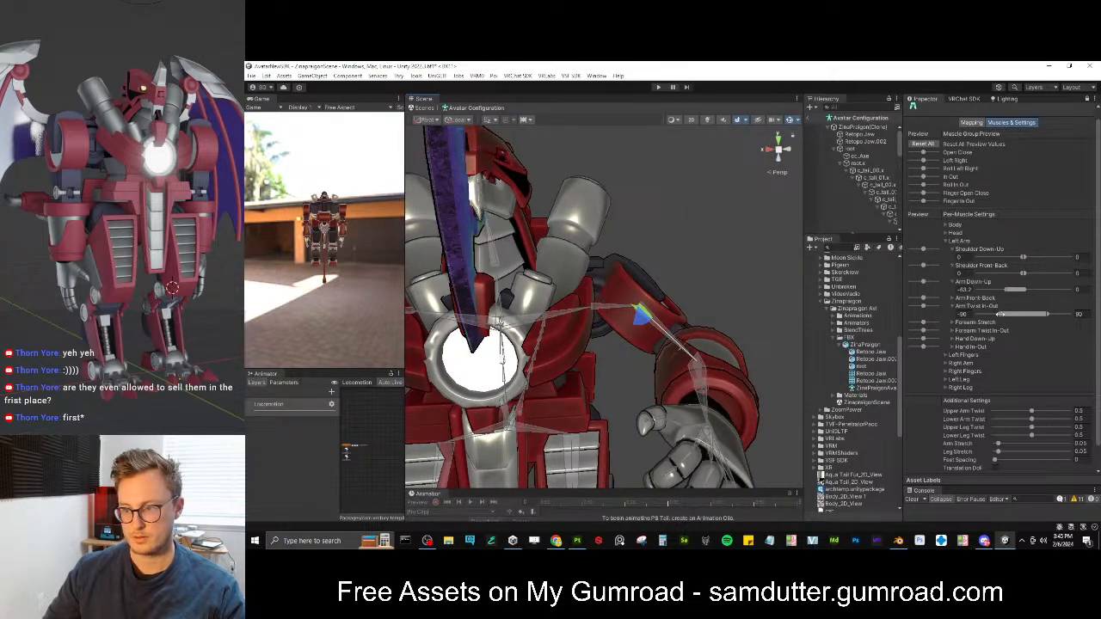
pyautogui.moveTo(1047, 315); pyautogui.dragTo(1013, 314)
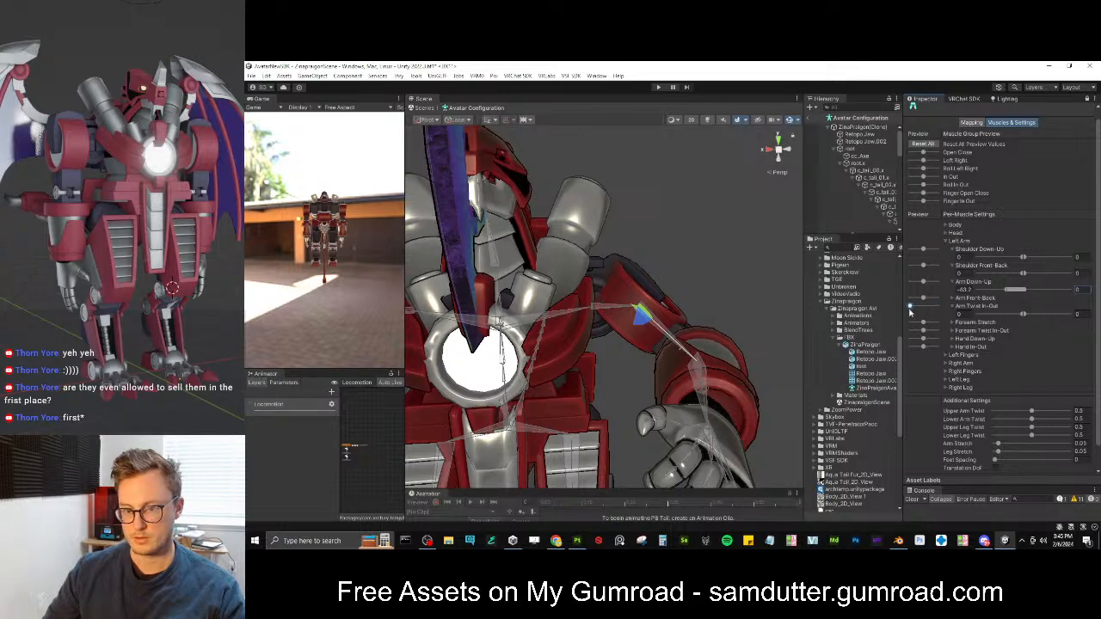
pyautogui.moveTo(923, 157); pyautogui.dragTo(915, 153)
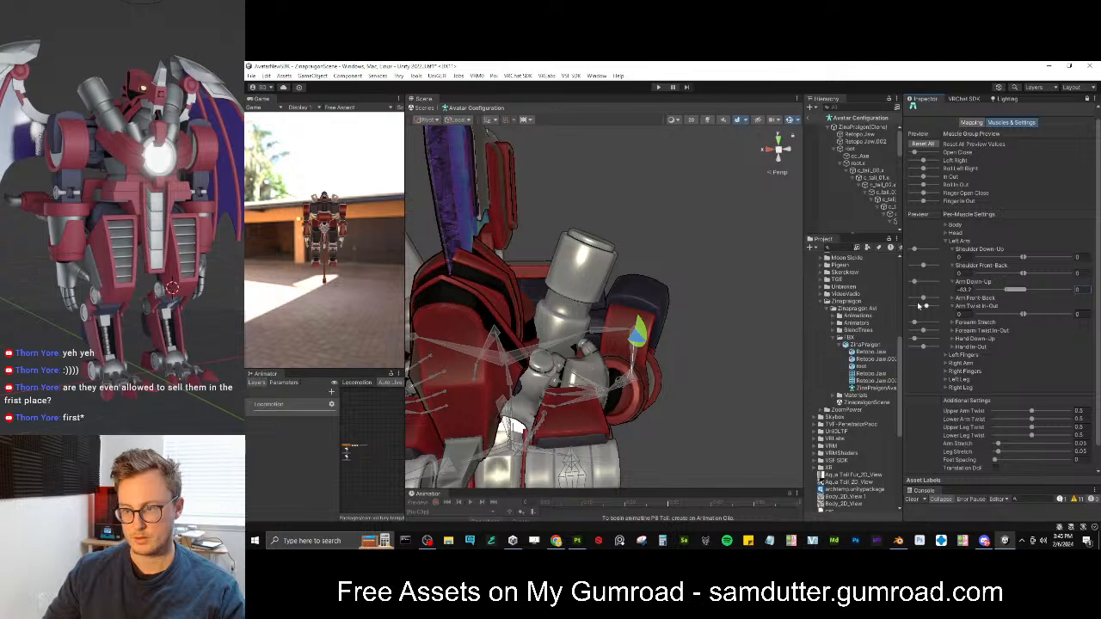
# Try an Arm Twist In-Out range of 0 to 180 on the left arm, preview the twist, and return both limits to 0
pyautogui.moveTo(1021, 313); pyautogui.dragTo(1022, 313)
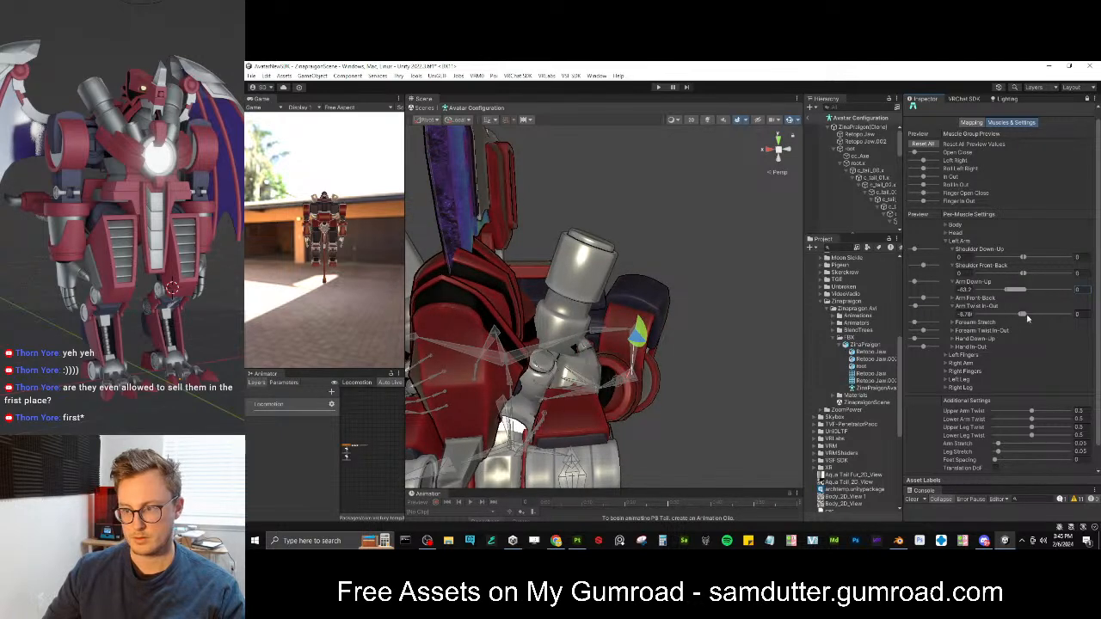
pyautogui.click(929, 145)
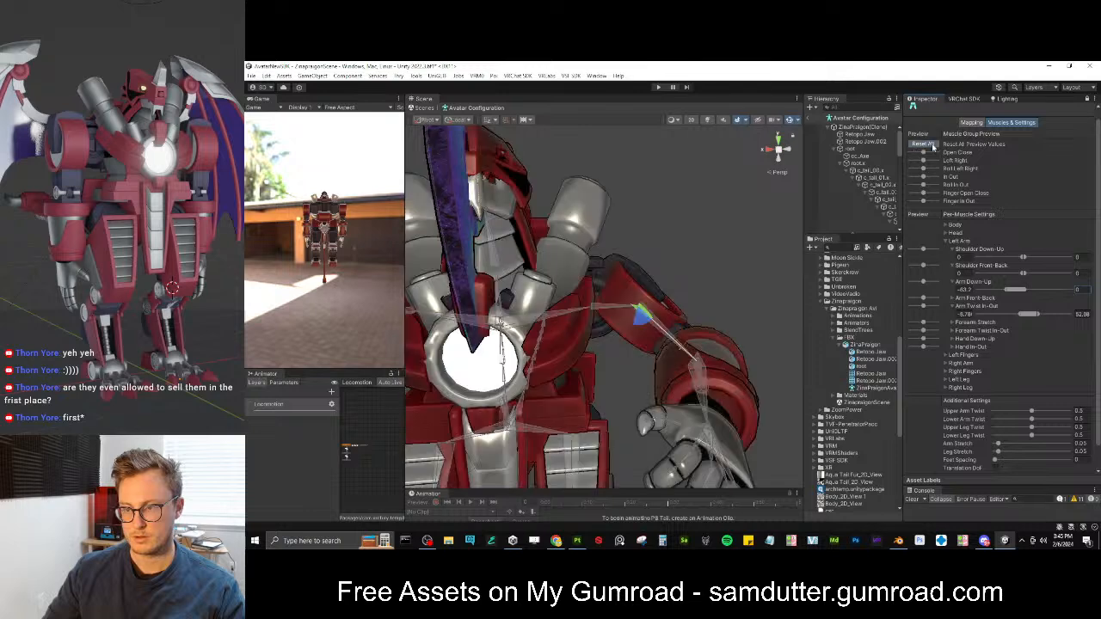
pyautogui.moveTo(924, 306); pyautogui.dragTo(932, 306)
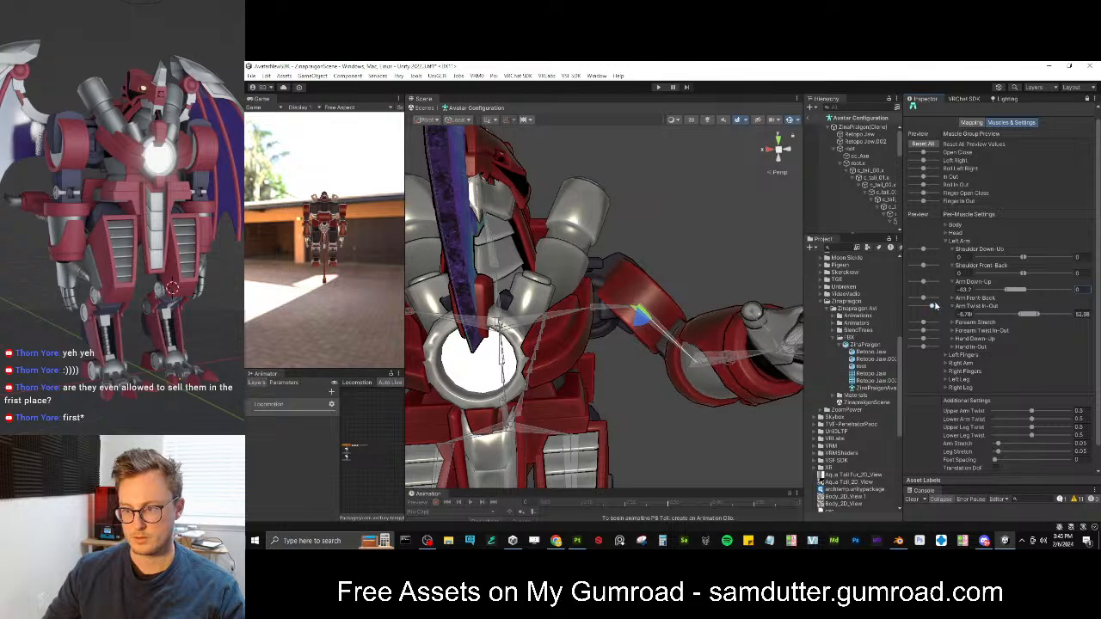
pyautogui.moveTo(1019, 320); pyautogui.dragTo(1053, 317)
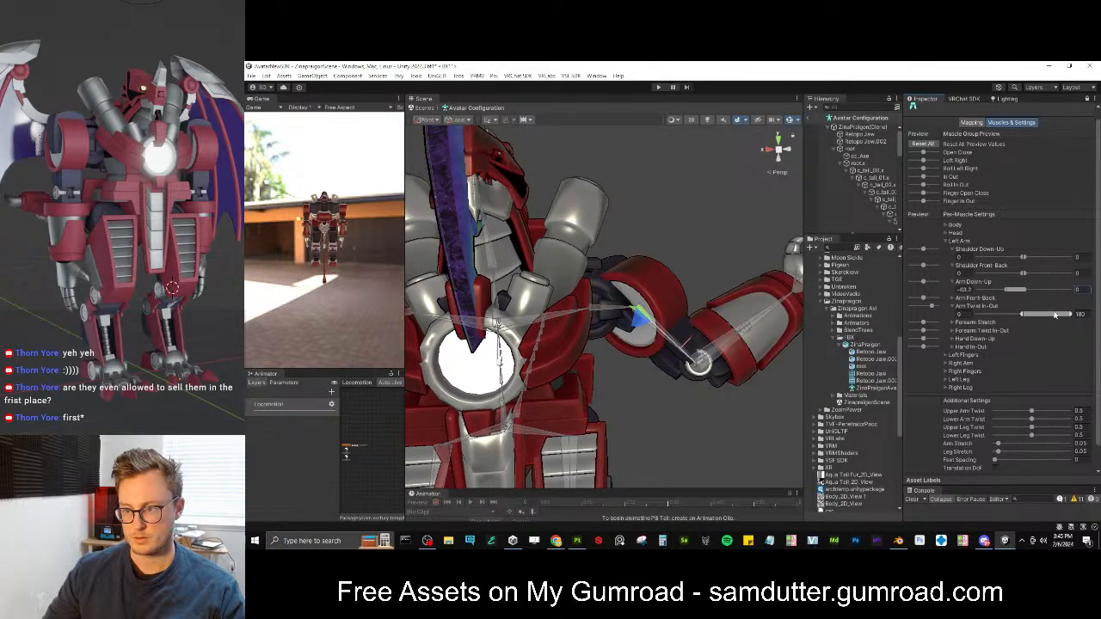
pyautogui.moveTo(929, 306); pyautogui.dragTo(918, 305)
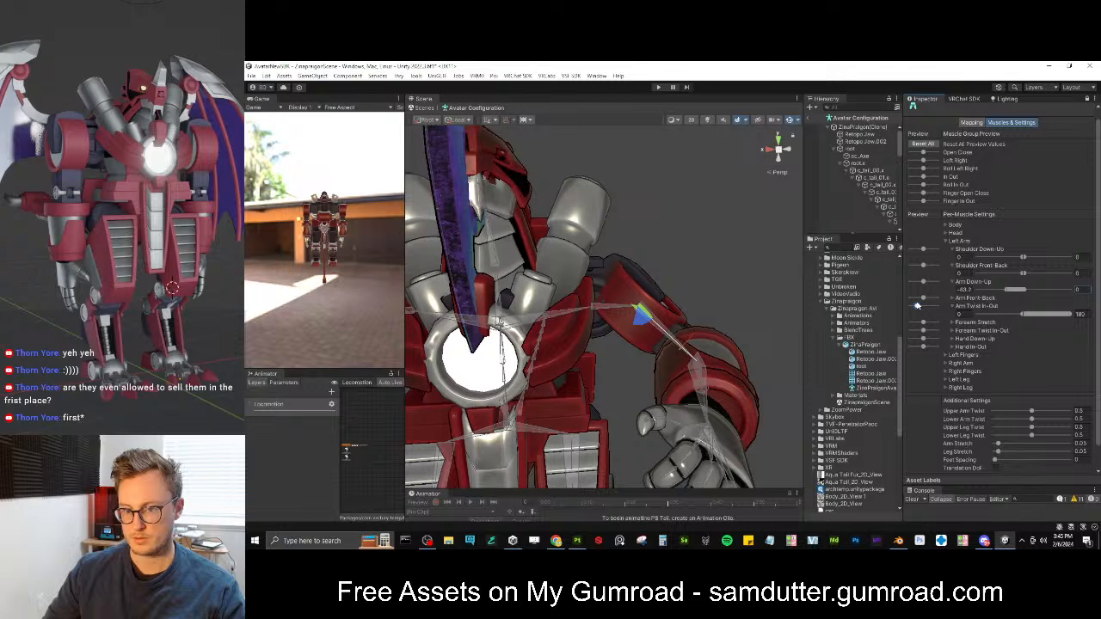
pyautogui.moveTo(1068, 314); pyautogui.dragTo(1020, 315)
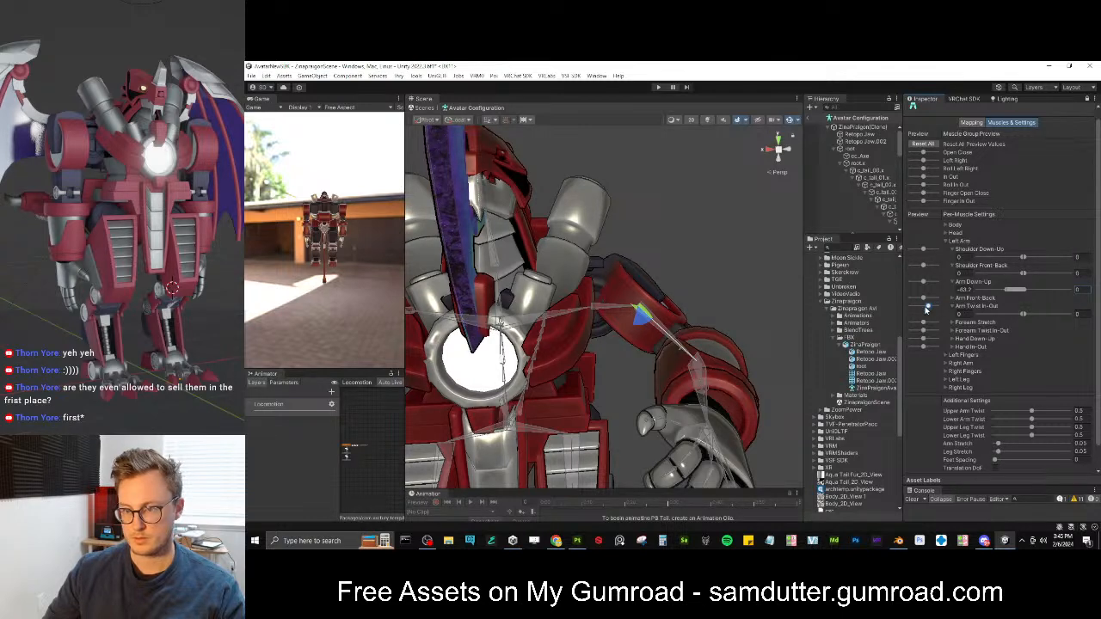
# Set the left arm's Arm Down-Up minimum limit to 0, checking the Open Close preview before and after the change
pyautogui.moveTo(923, 152)
pyautogui.mouseDown()
pyautogui.moveTo(940, 153)
pyautogui.moveTo(913, 153)
pyautogui.moveTo(934, 153)
pyautogui.moveTo(913, 160)
pyautogui.moveTo(935, 160)
pyautogui.moveTo(913, 164)
pyautogui.moveTo(928, 167)
pyautogui.mouseUp()
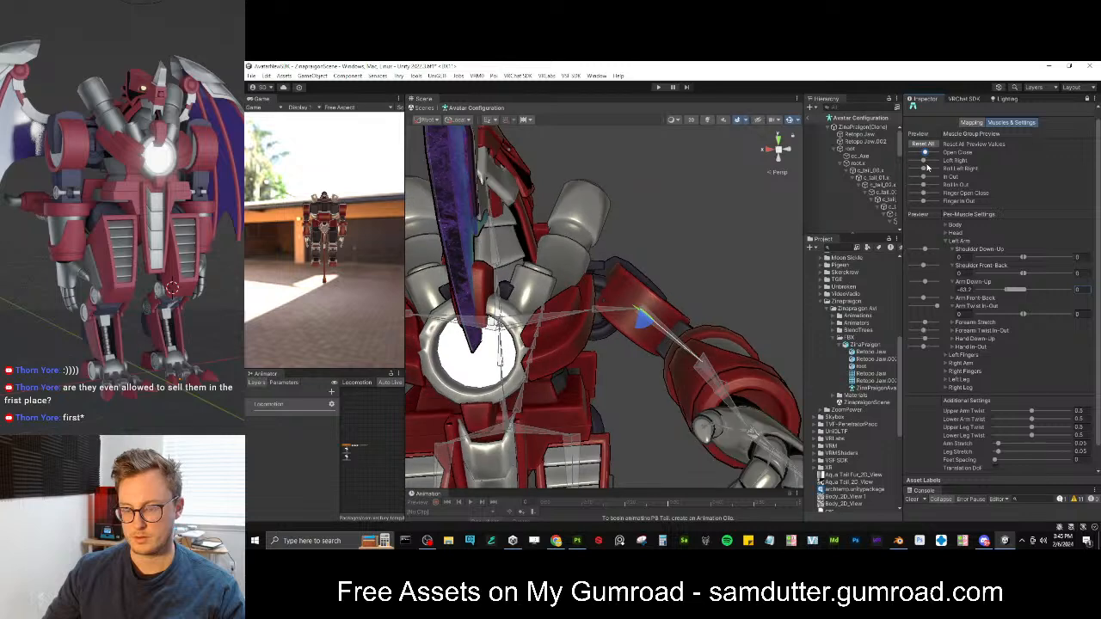
pyautogui.click(929, 147)
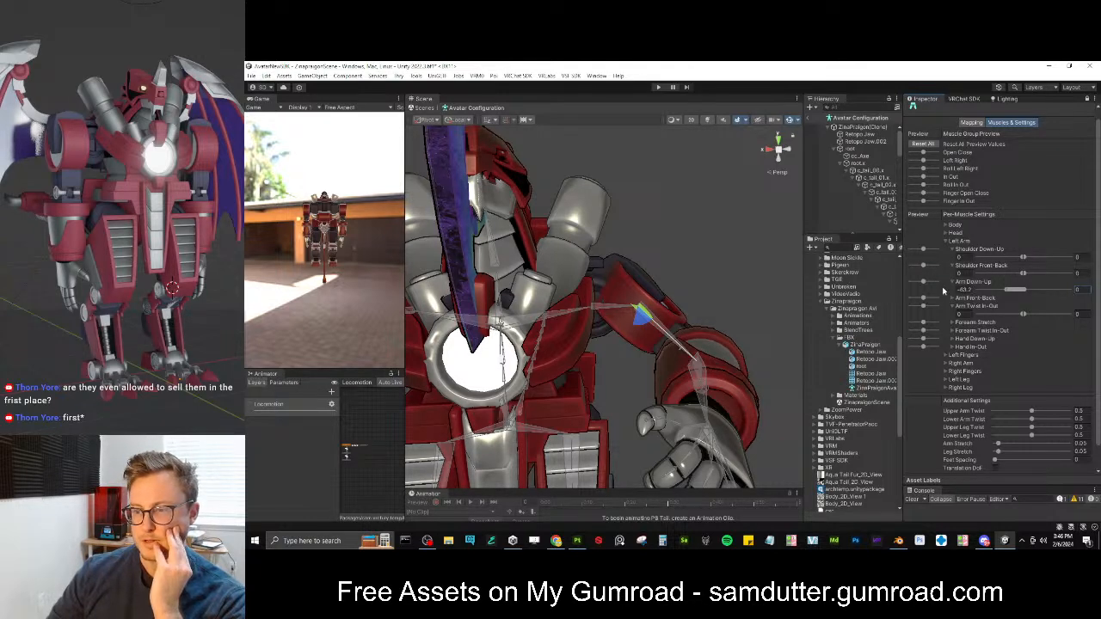
pyautogui.moveTo(943, 286); pyautogui.dragTo(924, 287)
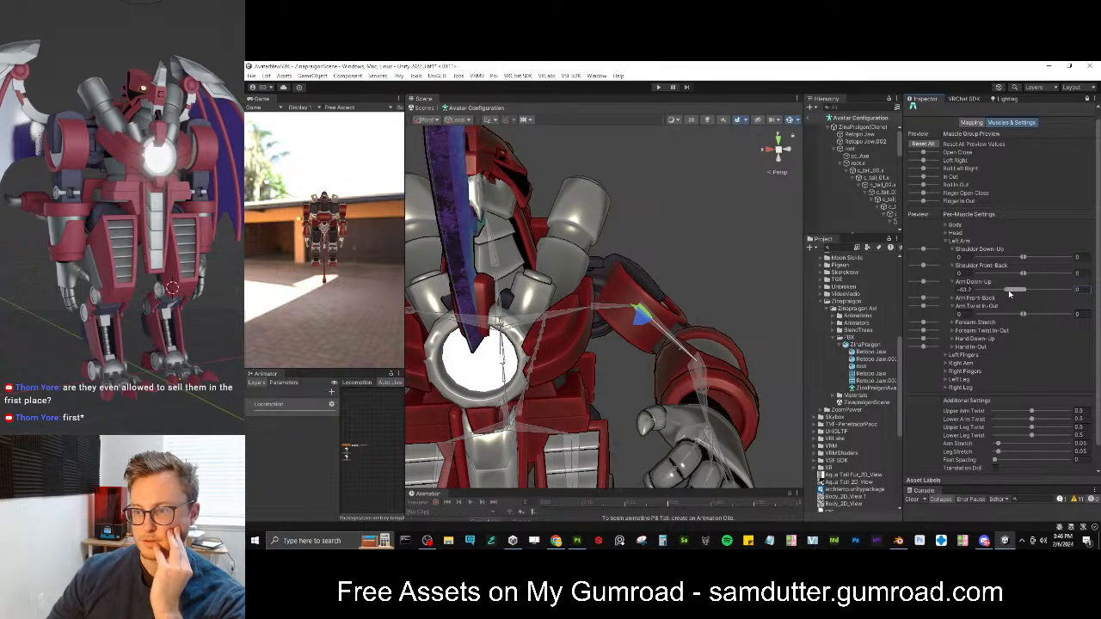
pyautogui.moveTo(1004, 290); pyautogui.dragTo(1024, 290)
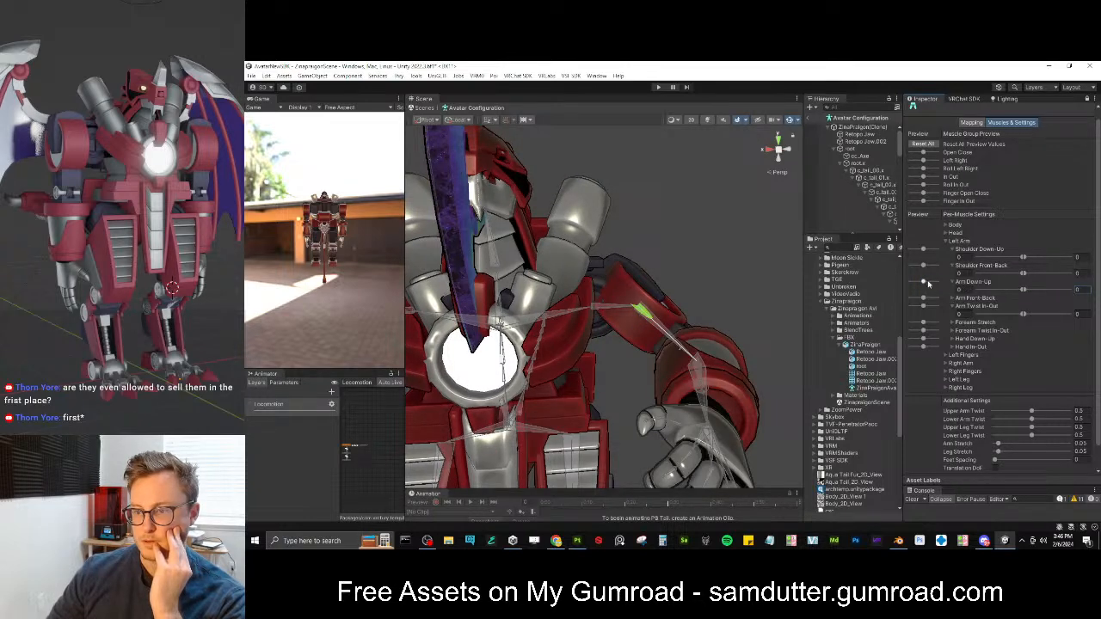
pyautogui.moveTo(924, 154)
pyautogui.mouseDown()
pyautogui.moveTo(912, 155)
pyautogui.moveTo(923, 156)
pyautogui.mouseUp()
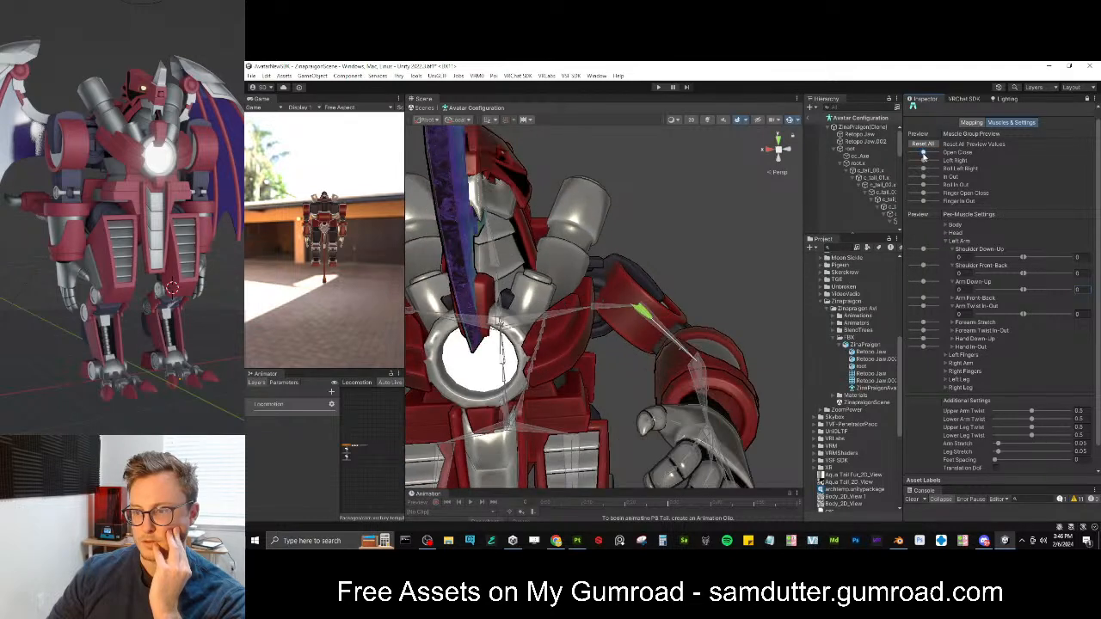
# Shift the left arm's Arm Front-Back range to about -98 to 102, check it with the Open Close preview, and reset all preview values
pyautogui.click(959, 298)
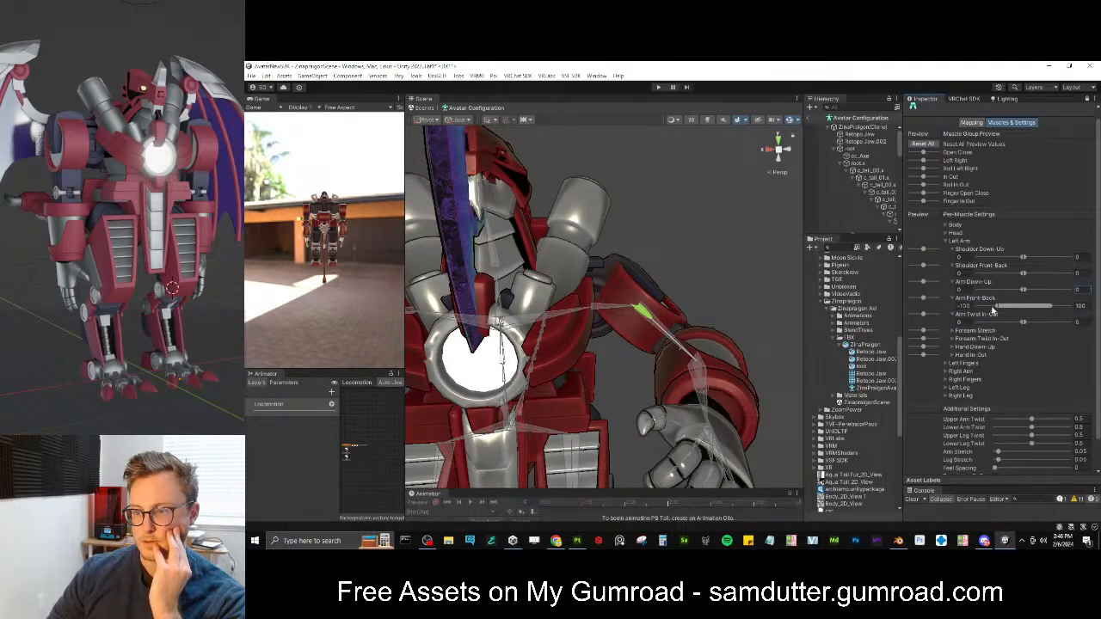
pyautogui.click(952, 283)
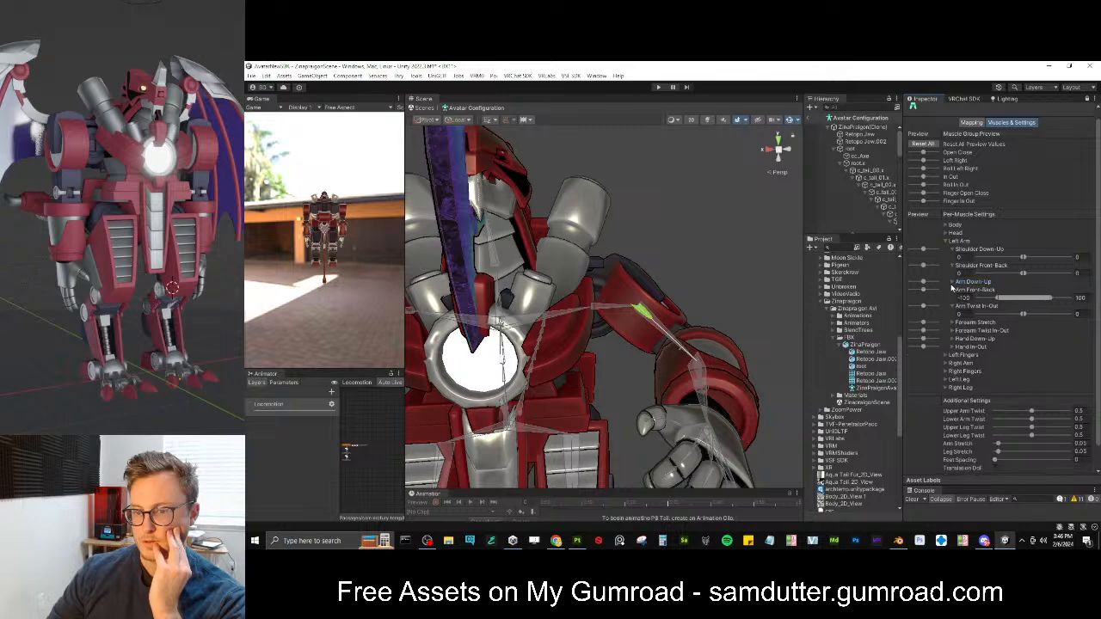
pyautogui.moveTo(998, 298); pyautogui.dragTo(999, 299)
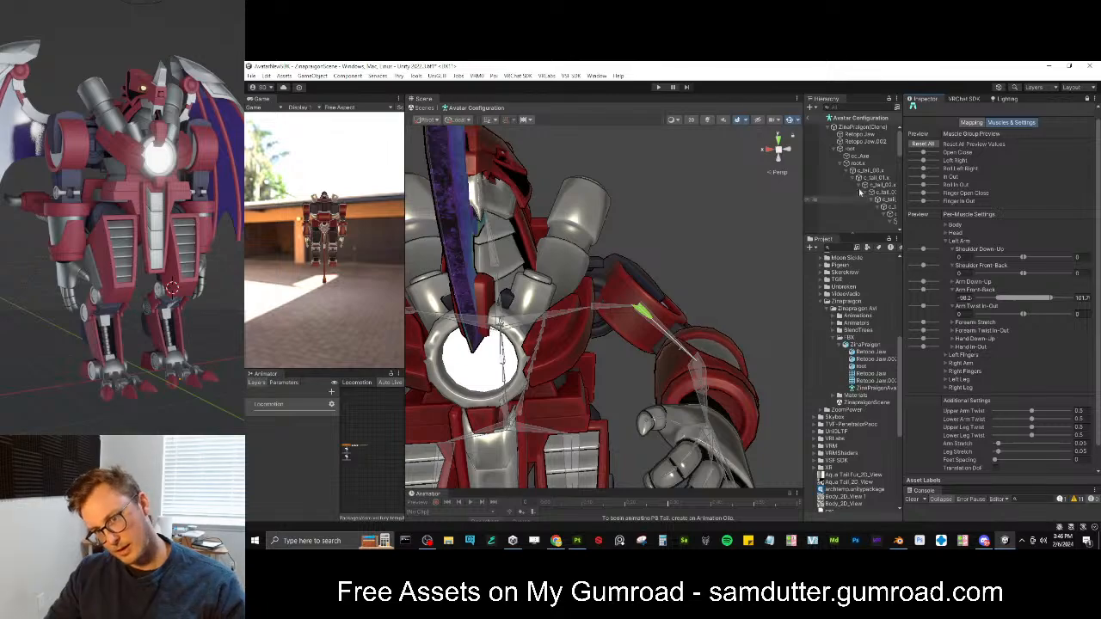
pyautogui.moveTo(923, 153)
pyautogui.mouseDown()
pyautogui.moveTo(933, 153)
pyautogui.moveTo(913, 154)
pyautogui.moveTo(939, 157)
pyautogui.moveTo(910, 155)
pyautogui.moveTo(927, 157)
pyautogui.mouseUp()
pyautogui.click(928, 143)
pyautogui.scroll(-5, 690, 275)
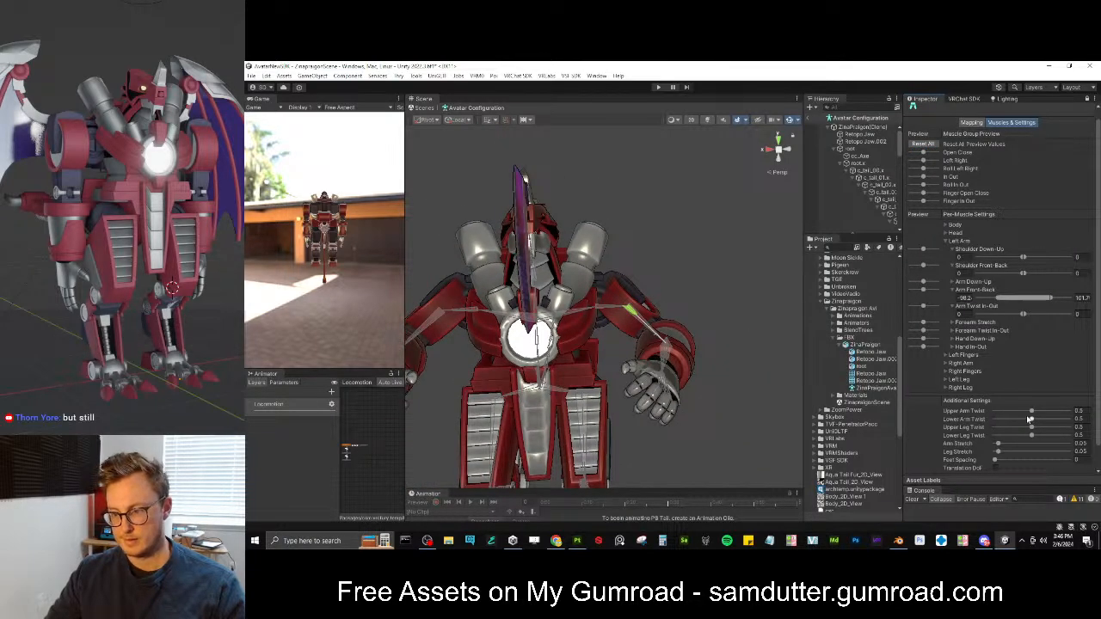
# Check the current arm and body pose with the Open Close preview, then reset all preview values
pyautogui.scroll(-1, 938, 363)
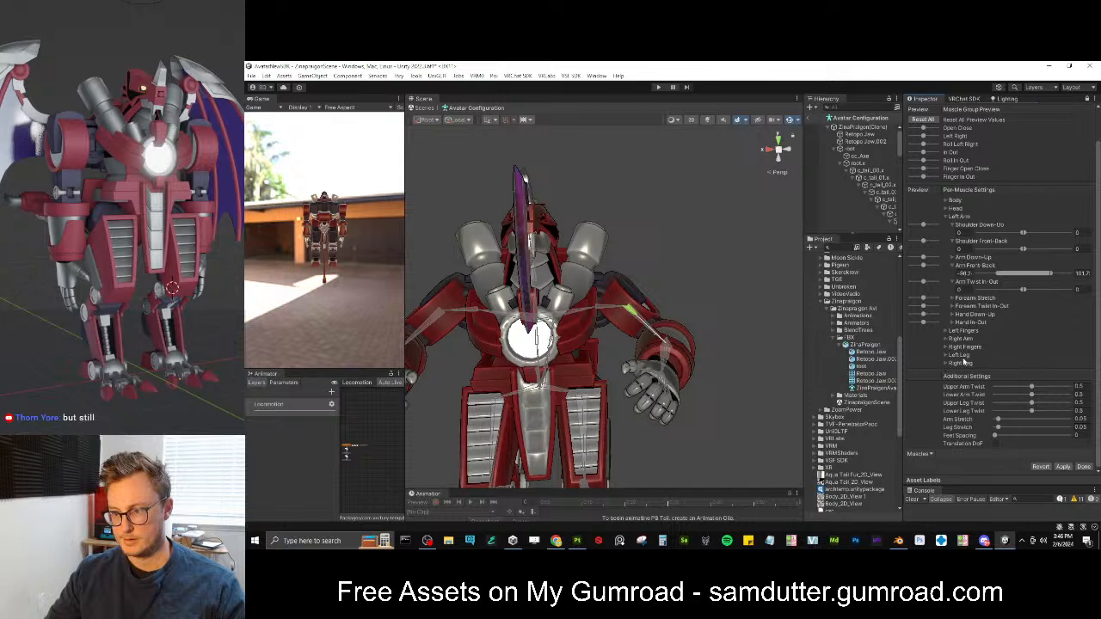
pyautogui.click(948, 219)
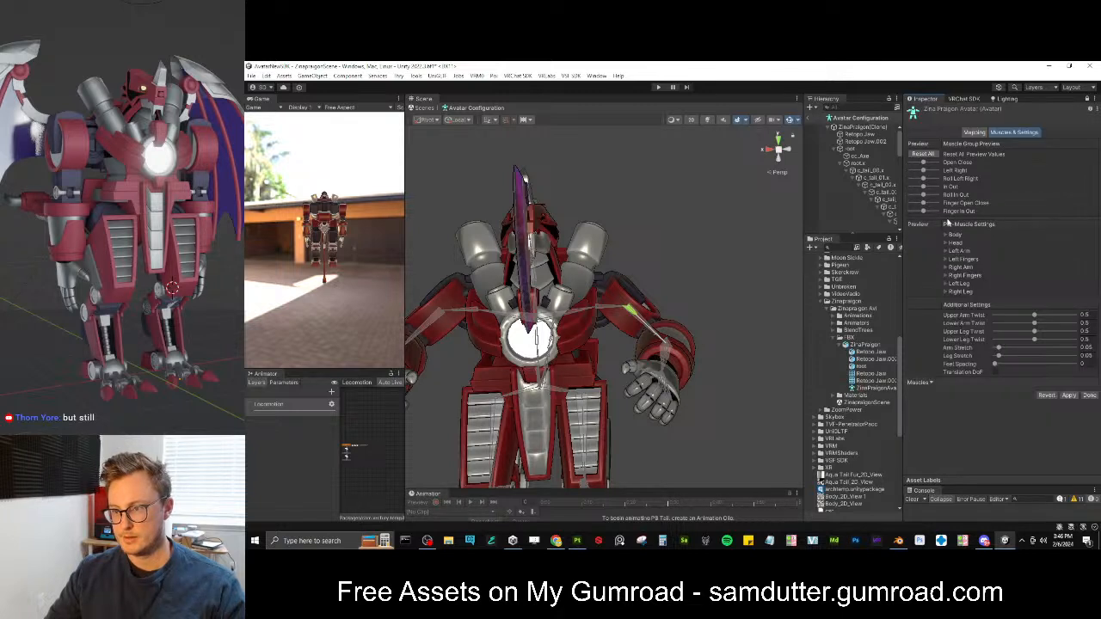
pyautogui.click(947, 251)
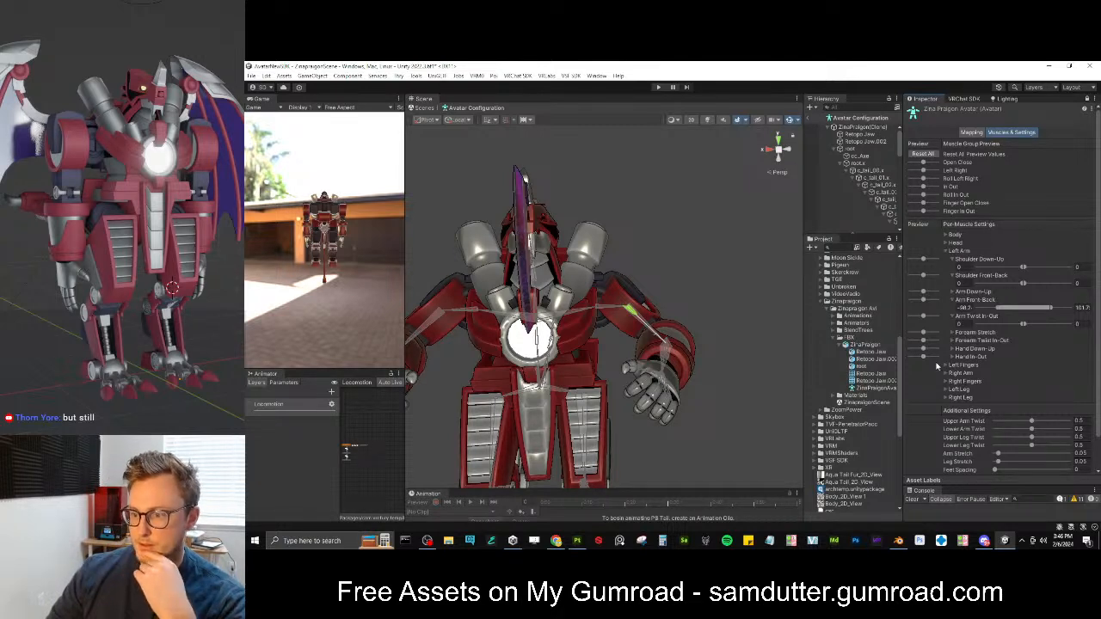
pyautogui.click(923, 154)
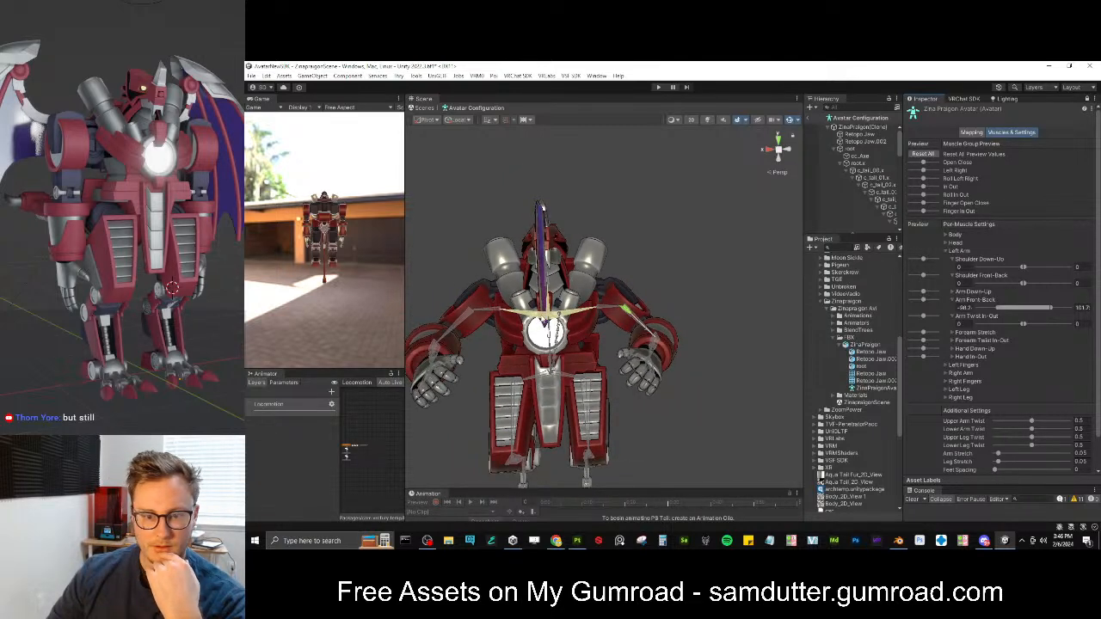
pyautogui.moveTo(929, 161); pyautogui.dragTo(922, 163)
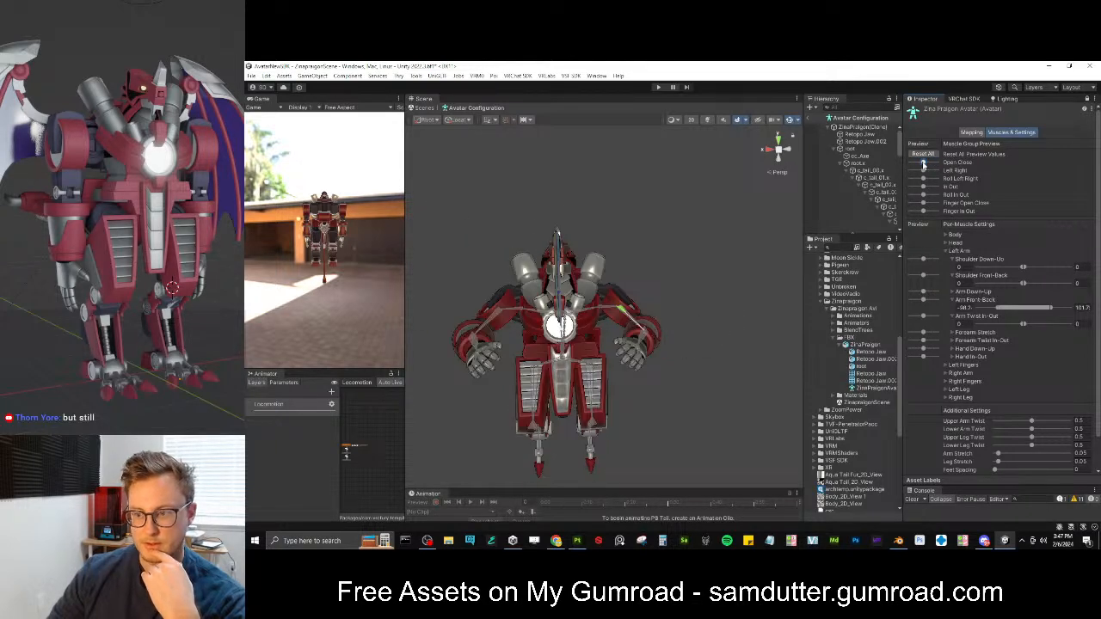
pyautogui.click(922, 154)
# Open the left leg's muscle settings and set the Upper Leg Front-Back minimum limit to about -85
pyautogui.keyDown('alt'); pyautogui.moveTo(628, 297); pyautogui.dragTo(693, 320); pyautogui.keyUp('alt')
pyautogui.scroll(5, 667, 298)
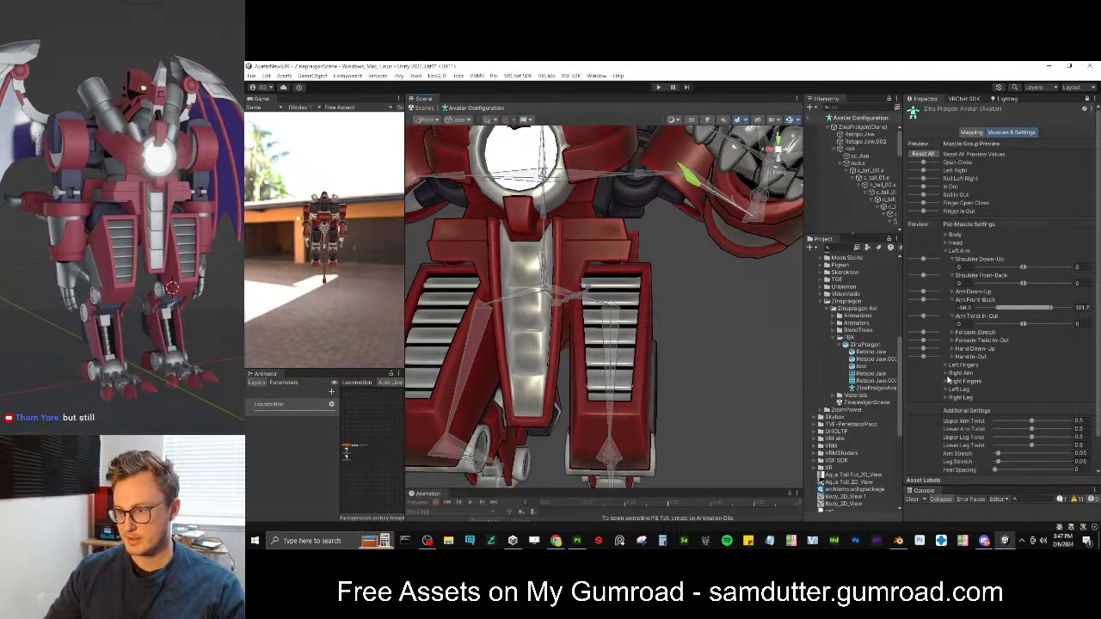
pyautogui.click(947, 390)
pyautogui.scroll(-2, 948, 345)
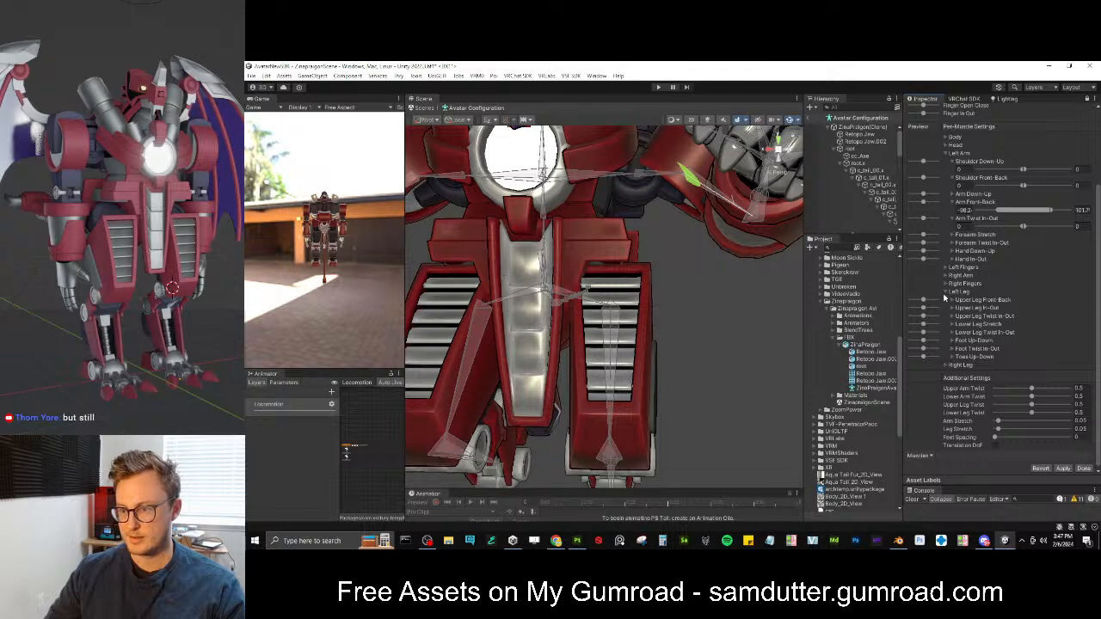
pyautogui.scroll(2, 951, 142)
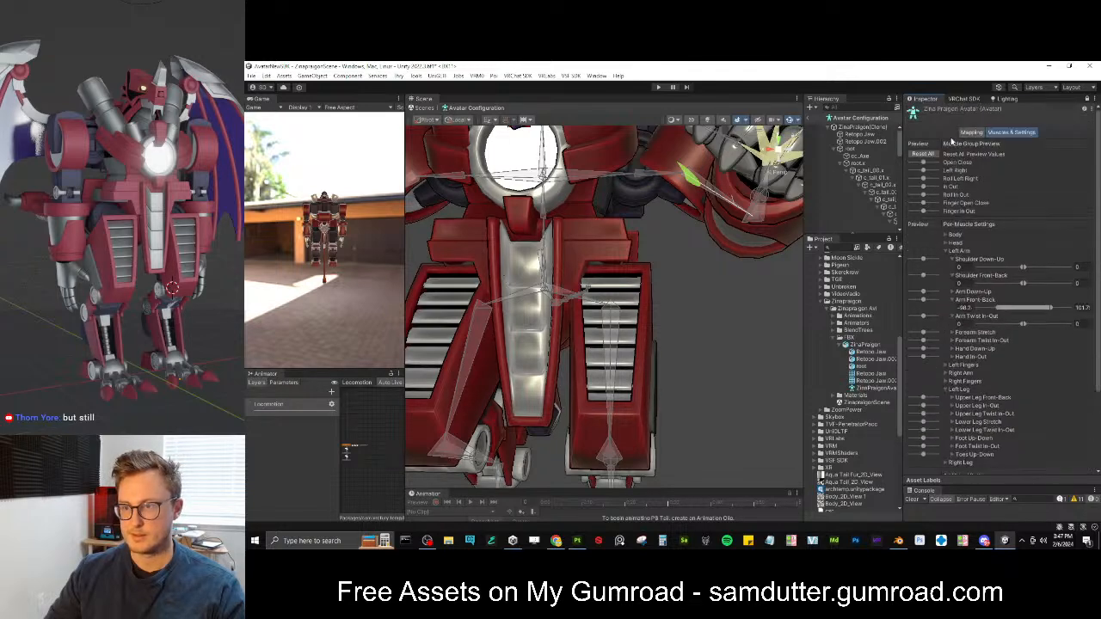
pyautogui.scroll(-2, 968, 299)
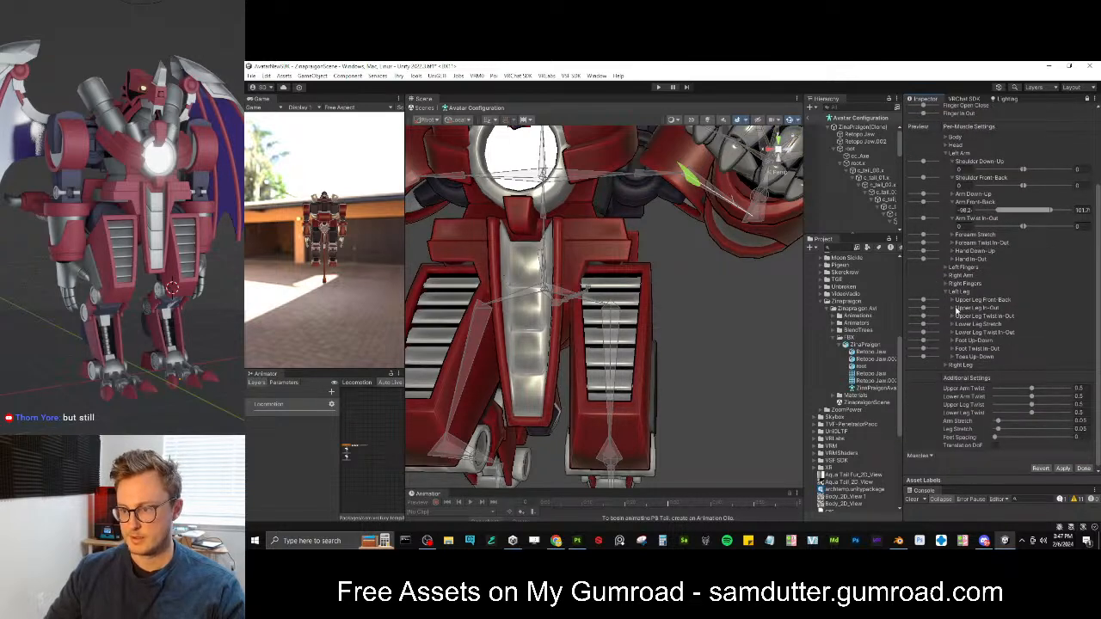
pyautogui.click(952, 300)
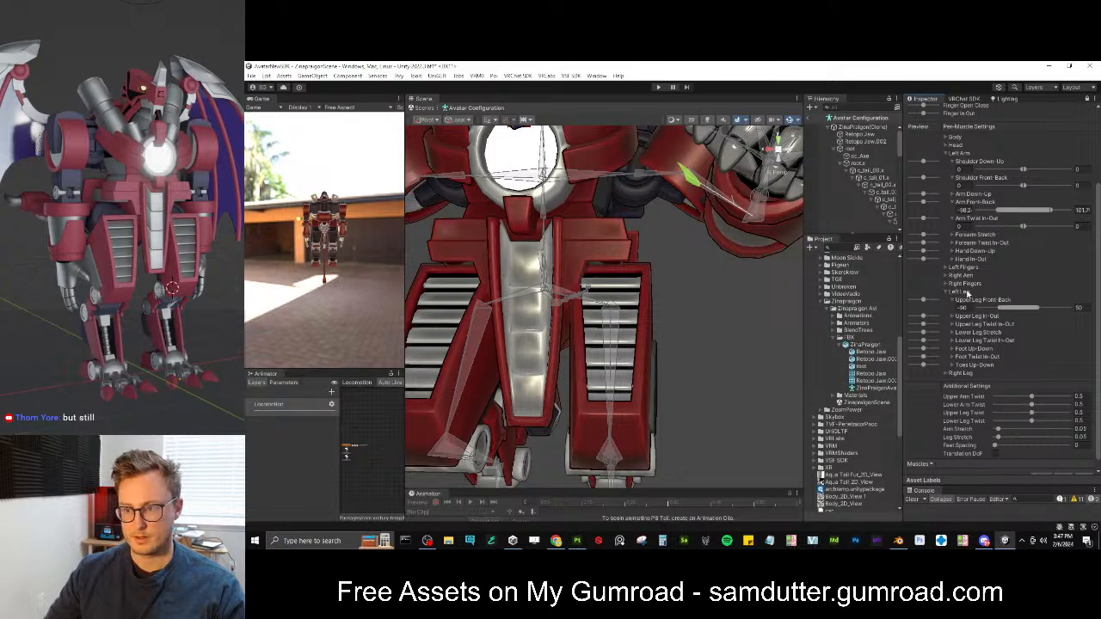
pyautogui.scroll(-3, 654, 299)
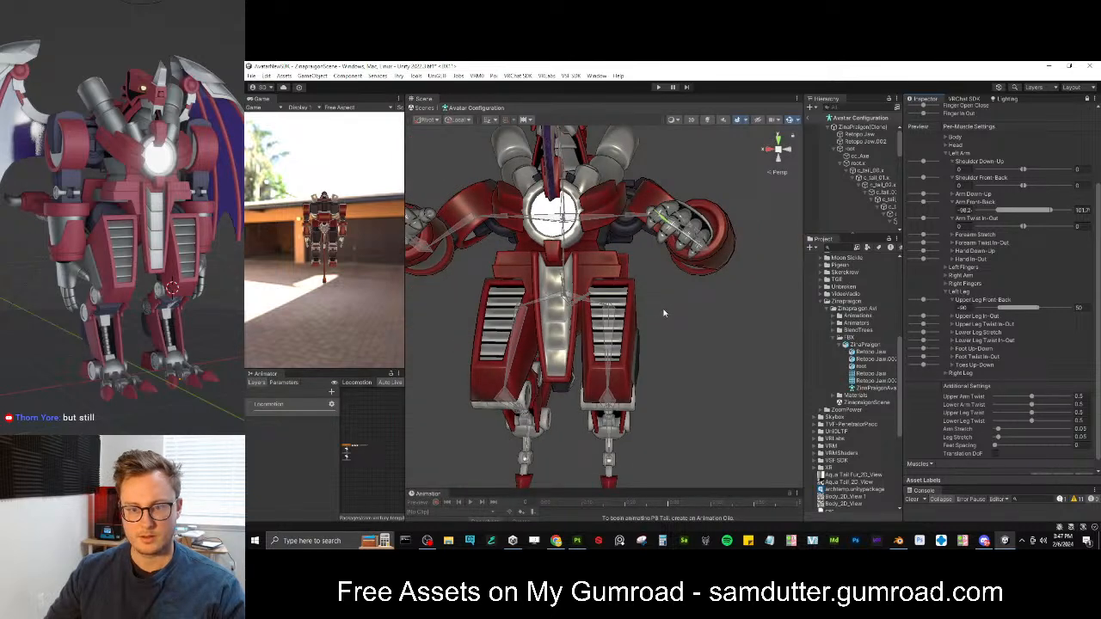
pyautogui.keyDown('alt'); pyautogui.moveTo(663, 313); pyautogui.dragTo(639, 312); pyautogui.keyUp('alt')
pyautogui.scroll(1, 639, 311)
pyautogui.moveTo(998, 311)
pyautogui.mouseDown()
pyautogui.moveTo(978, 305)
pyautogui.moveTo(1003, 307)
pyautogui.mouseUp()
pyautogui.moveTo(988, 307); pyautogui.dragTo(1002, 308)
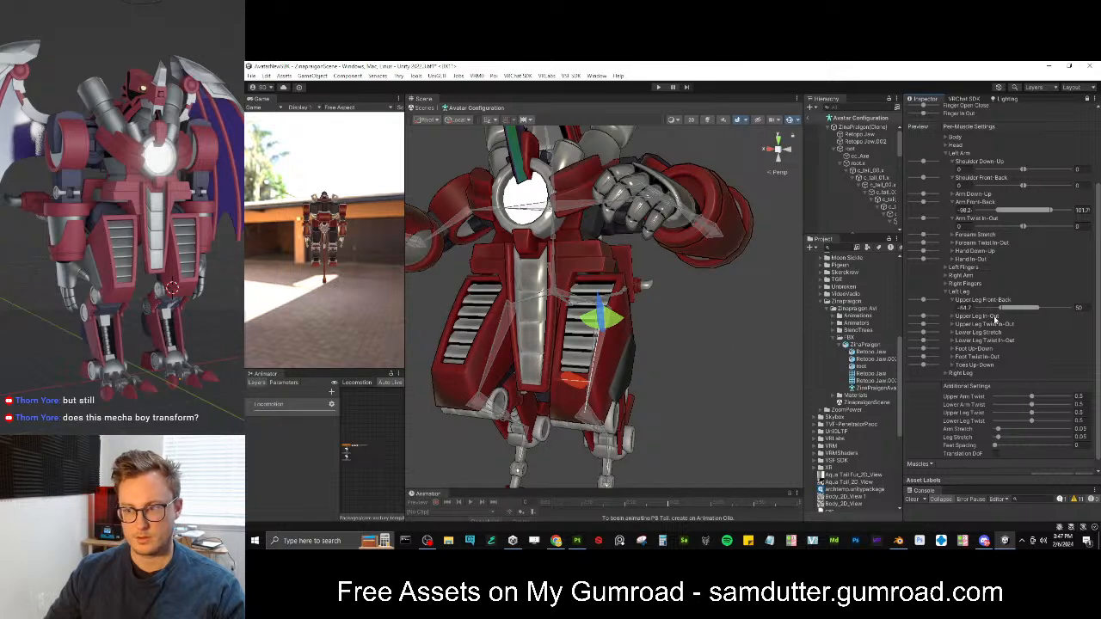
# Set the left leg's Upper Leg In-Out minimum to 0 and both Upper Leg Twist In-Out limits to 0, previewing the leg
pyautogui.click(952, 317)
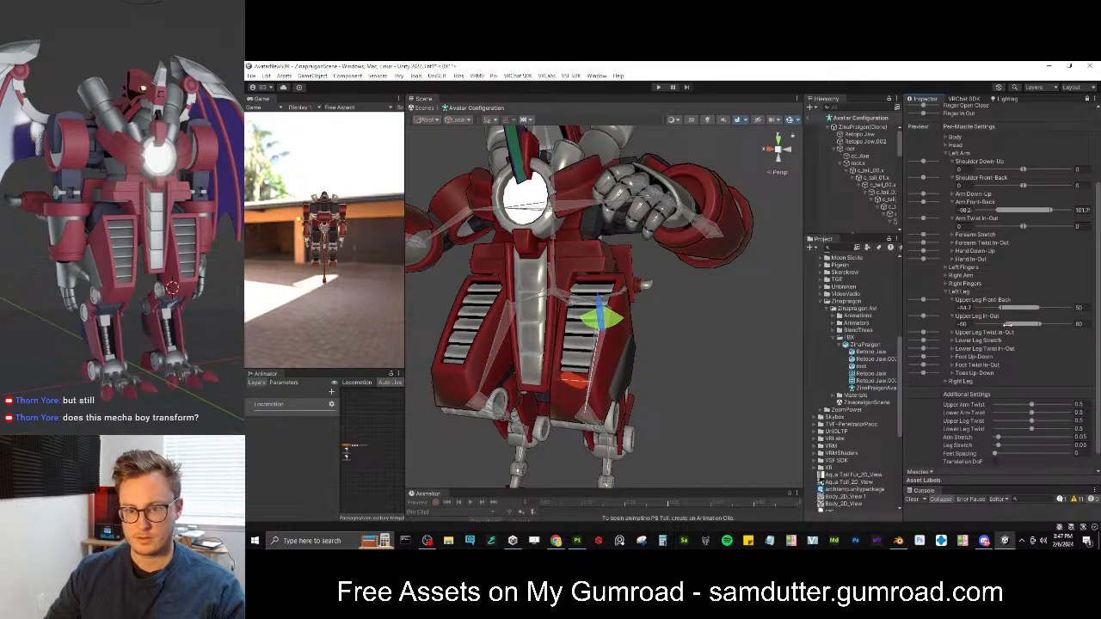
pyautogui.moveTo(1008, 323); pyautogui.dragTo(1023, 323)
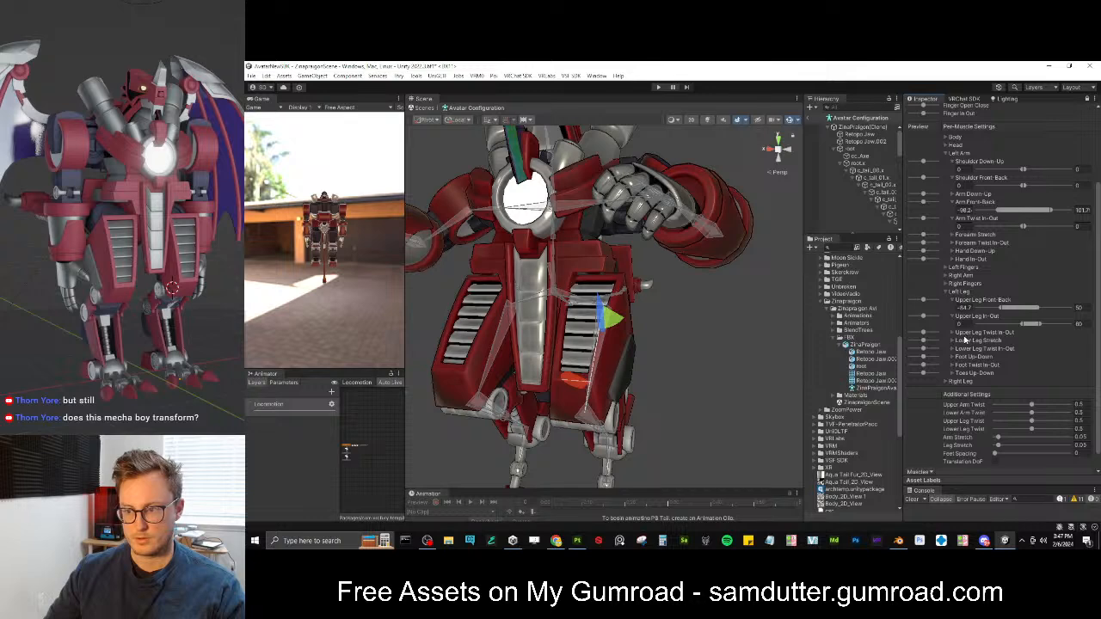
pyautogui.click(951, 334)
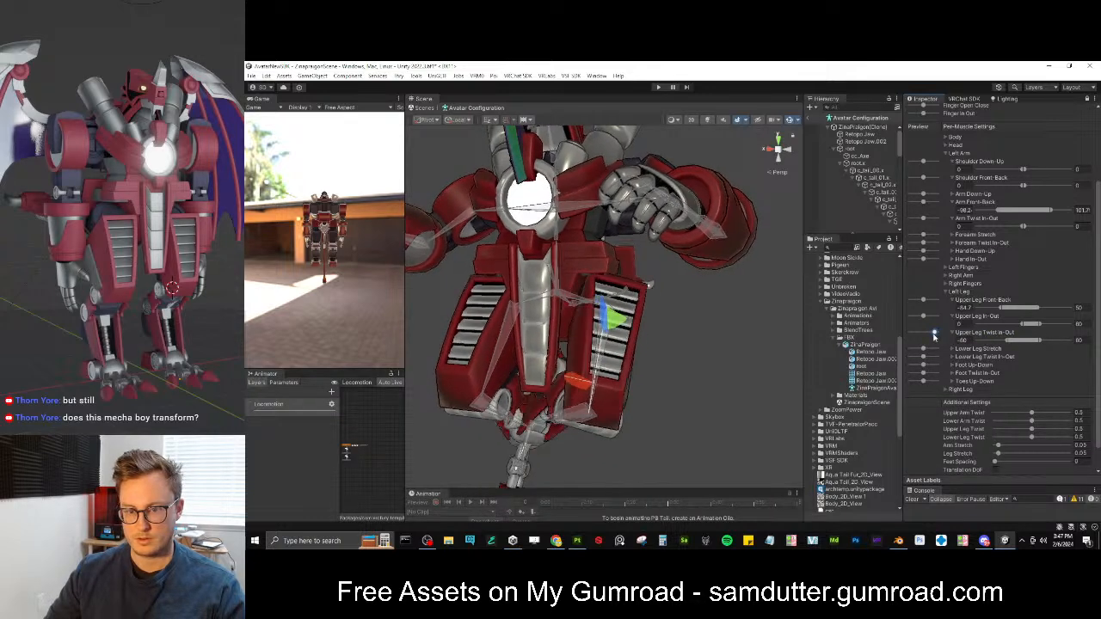
pyautogui.moveTo(1006, 340); pyautogui.dragTo(918, 318)
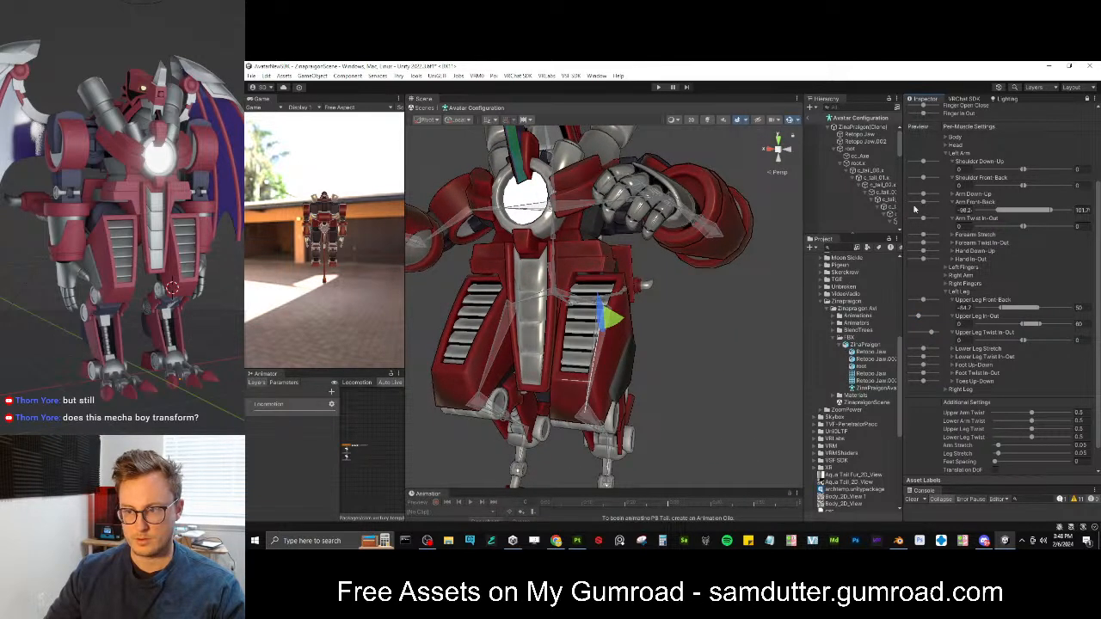
# Try shifting the left leg's Upper Leg Front-Back range to a maximum of about 72, previewing the swing from the side
pyautogui.scroll(3, 922, 135)
pyautogui.scroll(-2, 934, 344)
pyautogui.moveTo(922, 349)
pyautogui.mouseDown()
pyautogui.moveTo(908, 353)
pyautogui.moveTo(923, 359)
pyautogui.mouseUp()
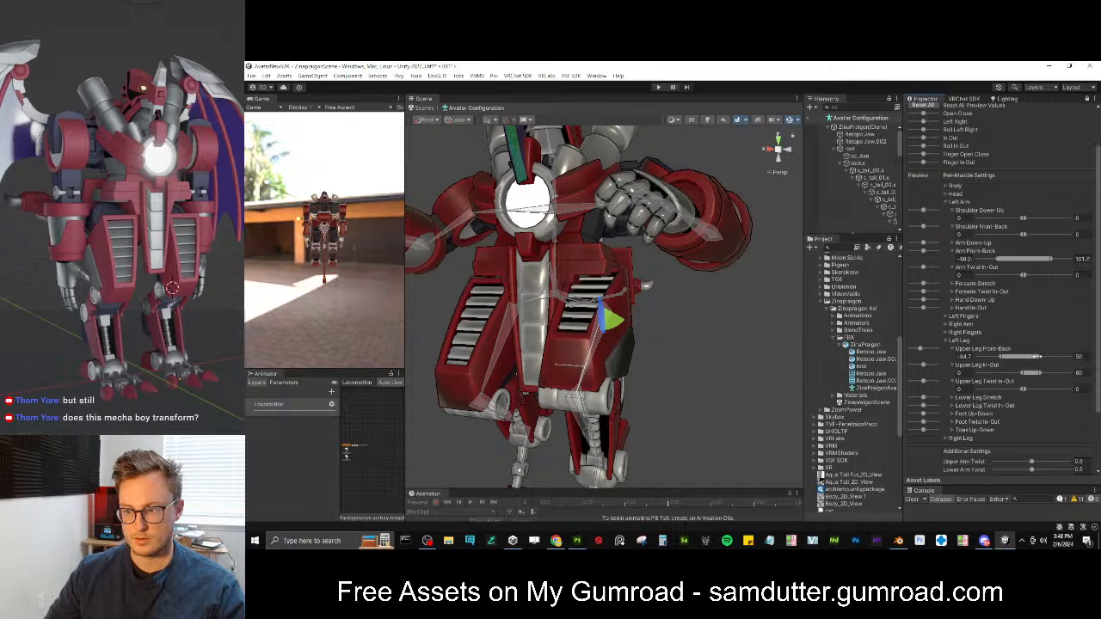
pyautogui.moveTo(1036, 356)
pyautogui.mouseDown()
pyautogui.moveTo(1003, 356)
pyautogui.moveTo(1040, 357)
pyautogui.mouseUp()
pyautogui.moveTo(921, 349)
pyautogui.mouseDown()
pyautogui.moveTo(900, 351)
pyautogui.moveTo(939, 357)
pyautogui.mouseUp()
pyautogui.keyDown('alt'); pyautogui.moveTo(681, 384); pyautogui.dragTo(553, 371); pyautogui.keyUp('alt')
pyautogui.moveTo(937, 349)
pyautogui.mouseDown()
pyautogui.moveTo(909, 348)
pyautogui.moveTo(957, 346)
pyautogui.moveTo(885, 355)
pyautogui.moveTo(944, 362)
pyautogui.mouseUp()
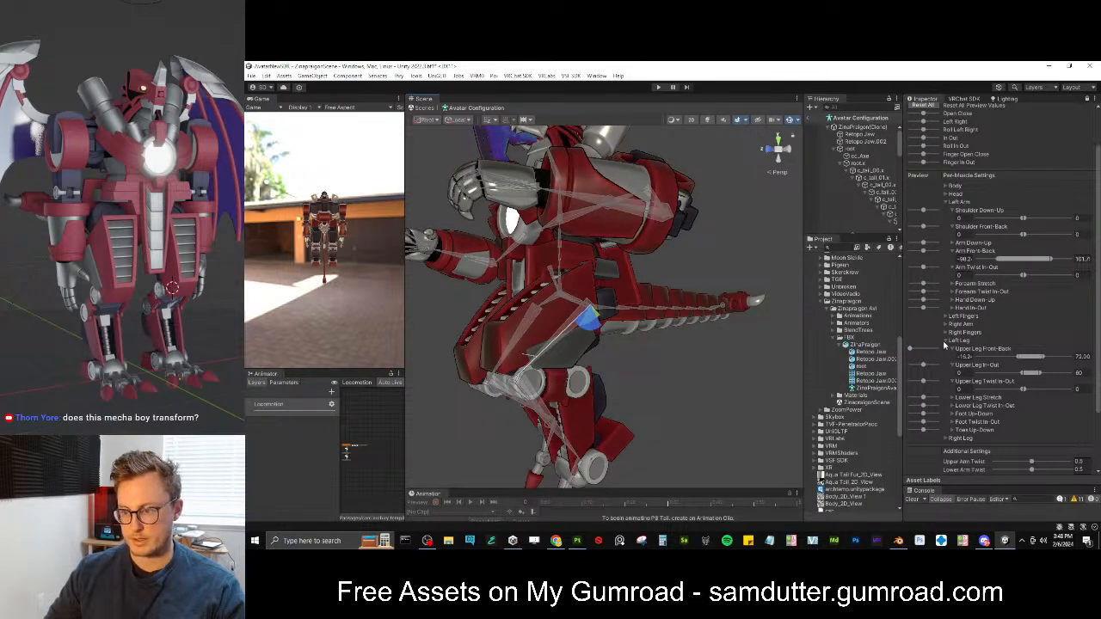
# Set the left leg's Lower Leg Stretch minimum to about -12, previewing the knee bend, and reset all preview values
pyautogui.click(953, 398)
pyautogui.moveTo(925, 407)
pyautogui.mouseDown()
pyautogui.moveTo(945, 398)
pyautogui.moveTo(916, 397)
pyautogui.mouseUp()
pyautogui.keyDown('alt'); pyautogui.moveTo(647, 364); pyautogui.dragTo(608, 333); pyautogui.keyUp('alt')
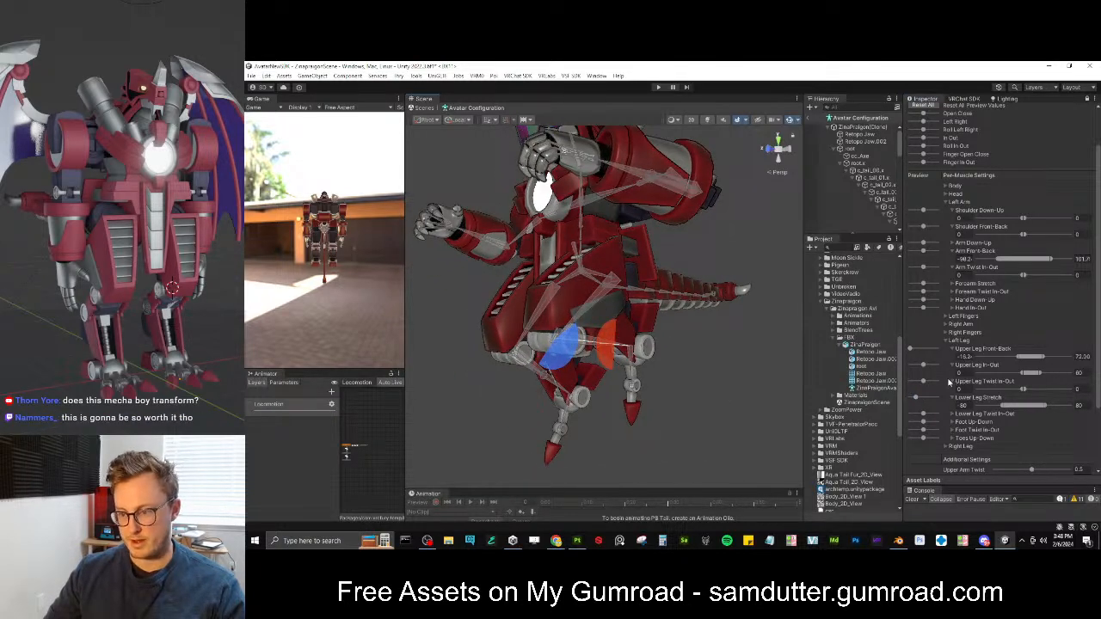
pyautogui.moveTo(931, 383); pyautogui.dragTo(892, 398)
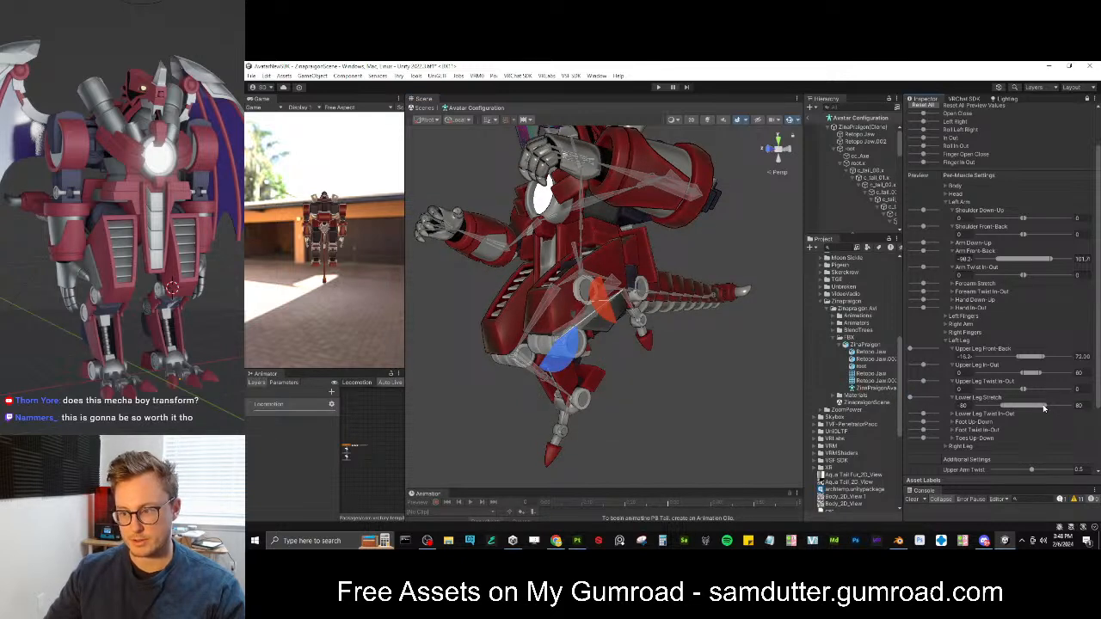
pyautogui.moveTo(1002, 405); pyautogui.dragTo(1019, 406)
pyautogui.keyDown('alt'); pyautogui.moveTo(724, 337); pyautogui.dragTo(647, 347); pyautogui.keyUp('alt')
pyautogui.moveTo(910, 397)
pyautogui.mouseDown()
pyautogui.moveTo(953, 398)
pyautogui.moveTo(867, 396)
pyautogui.moveTo(992, 398)
pyautogui.moveTo(903, 381)
pyautogui.mouseUp()
pyautogui.scroll(2, 924, 146)
pyautogui.click(924, 153)
# Set the left leg's Upper Leg In-Out maximum to 90, previewing the leg's sideways swing before and after the change
pyautogui.scroll(-4, 951, 362)
pyautogui.moveTo(927, 334); pyautogui.dragTo(831, 353)
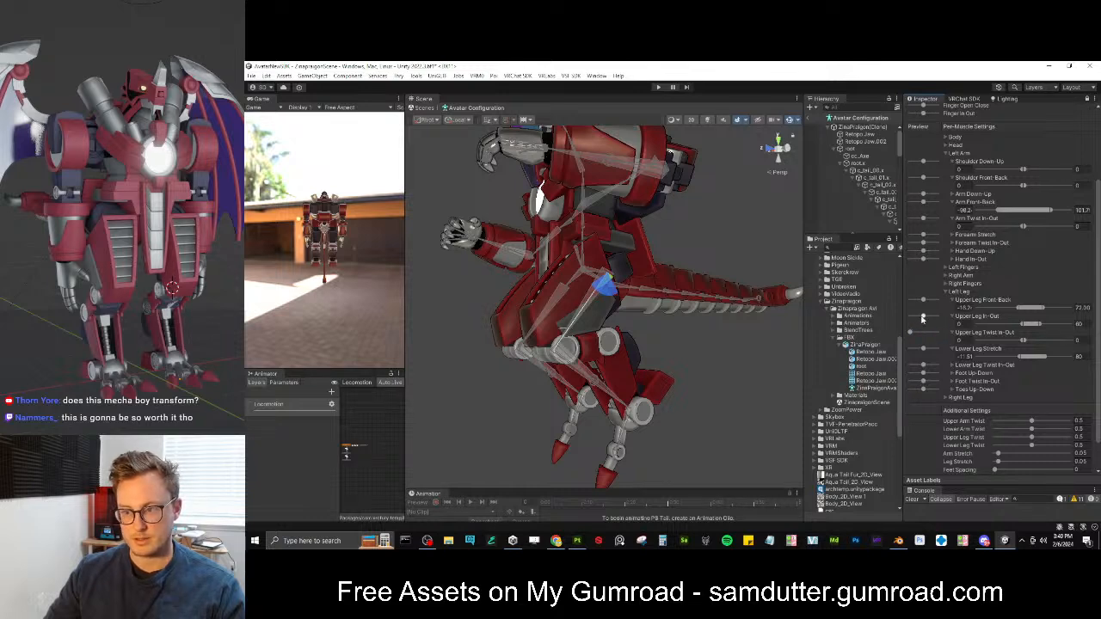
pyautogui.moveTo(926, 316); pyautogui.dragTo(938, 319)
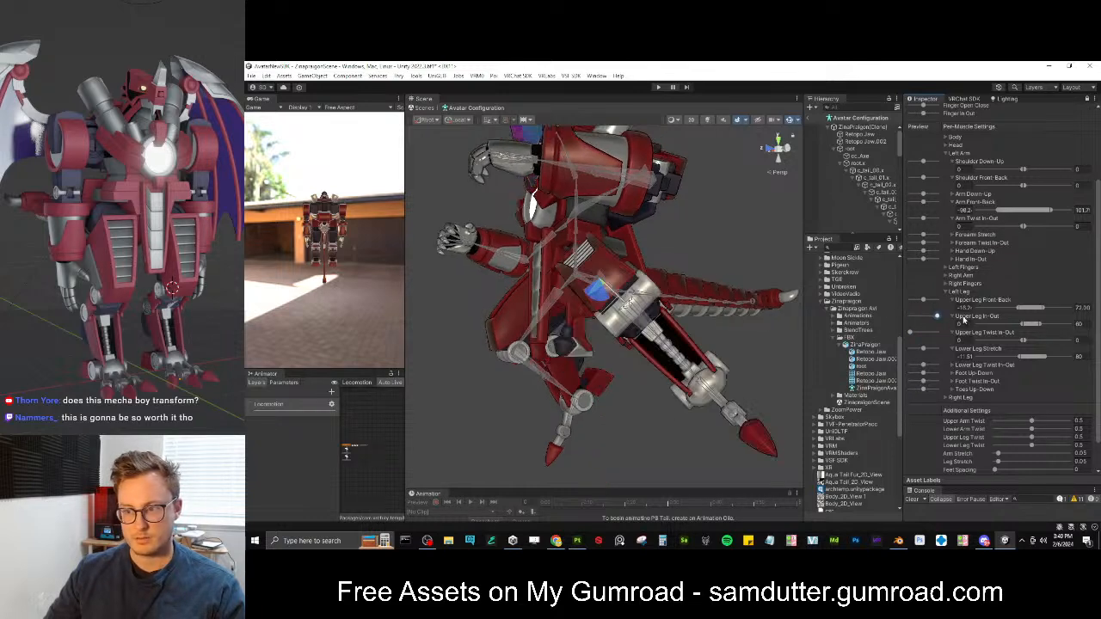
pyautogui.keyDown('alt'); pyautogui.moveTo(696, 335); pyautogui.dragTo(791, 353); pyautogui.keyUp('alt')
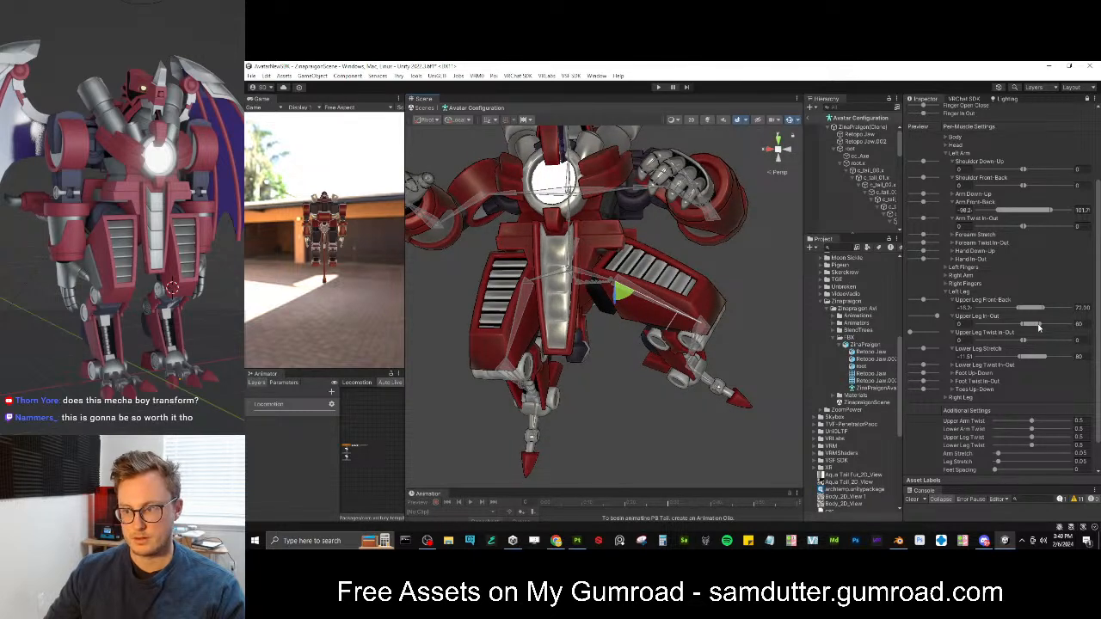
pyautogui.moveTo(1039, 324); pyautogui.dragTo(1071, 327)
pyautogui.write('90')
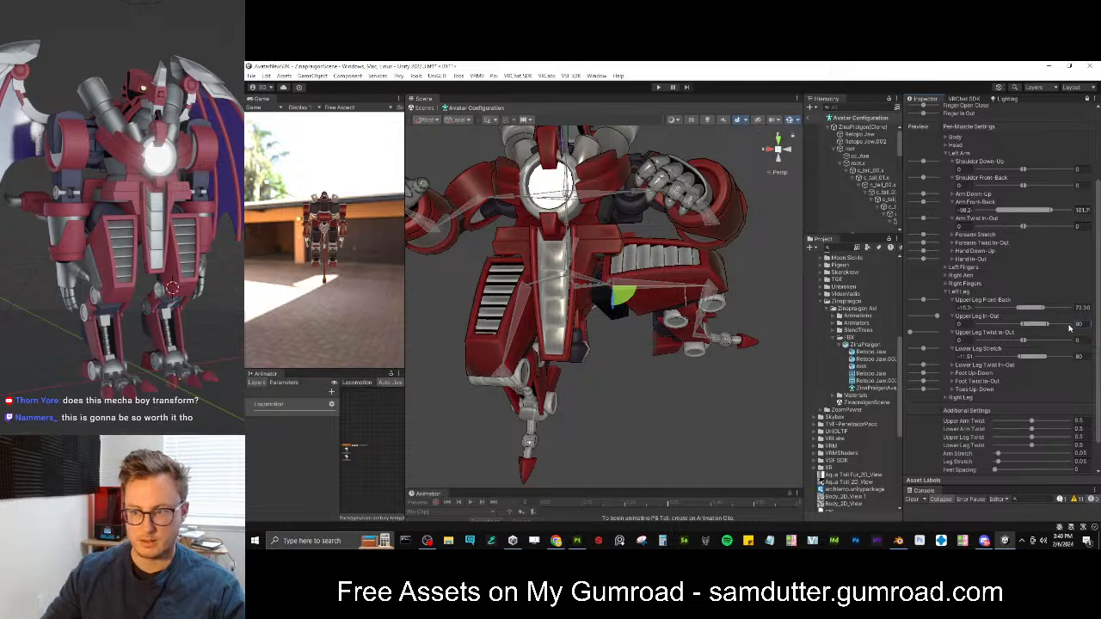
pyautogui.moveTo(935, 319); pyautogui.dragTo(910, 317)
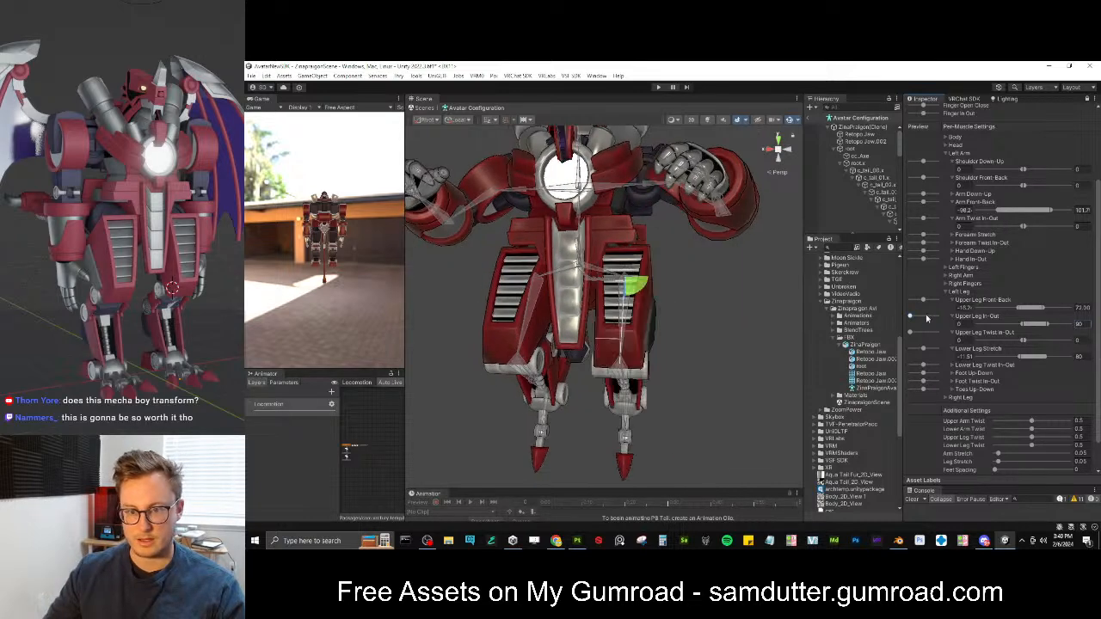
# Set the left leg's Upper Leg In-Out minimum to about -14 and check the inward pose with its preview
pyautogui.moveTo(1021, 325); pyautogui.dragTo(1018, 324)
pyautogui.keyDown('alt'); pyautogui.moveTo(720, 335); pyautogui.dragTo(734, 334); pyautogui.keyUp('alt')
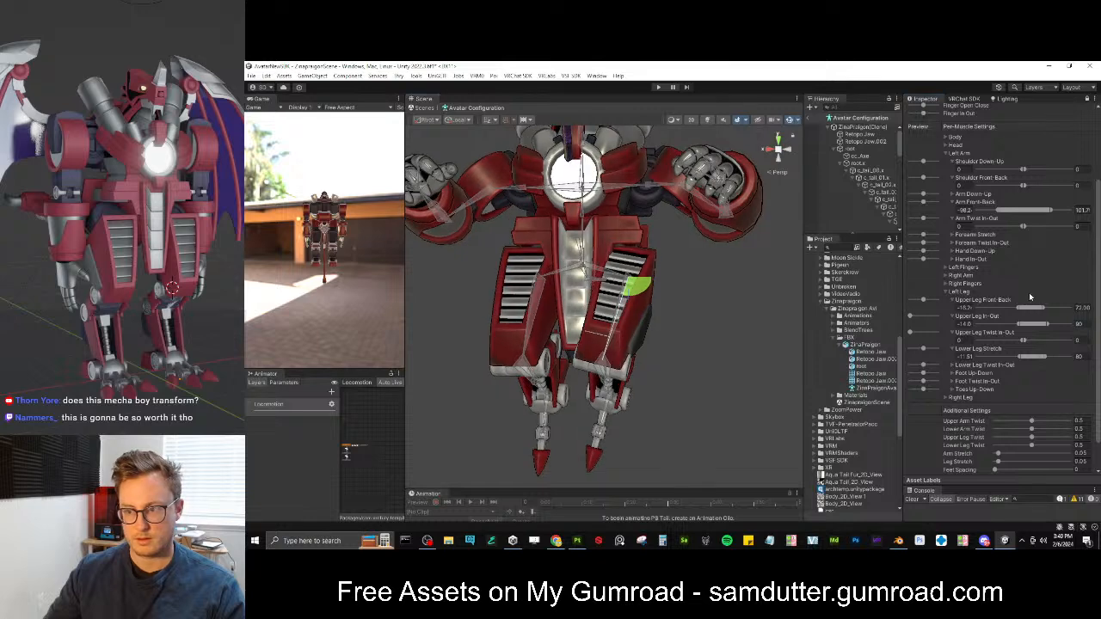
pyautogui.moveTo(921, 319)
pyautogui.mouseDown()
pyautogui.moveTo(909, 314)
pyautogui.moveTo(982, 311)
pyautogui.moveTo(909, 322)
pyautogui.mouseUp()
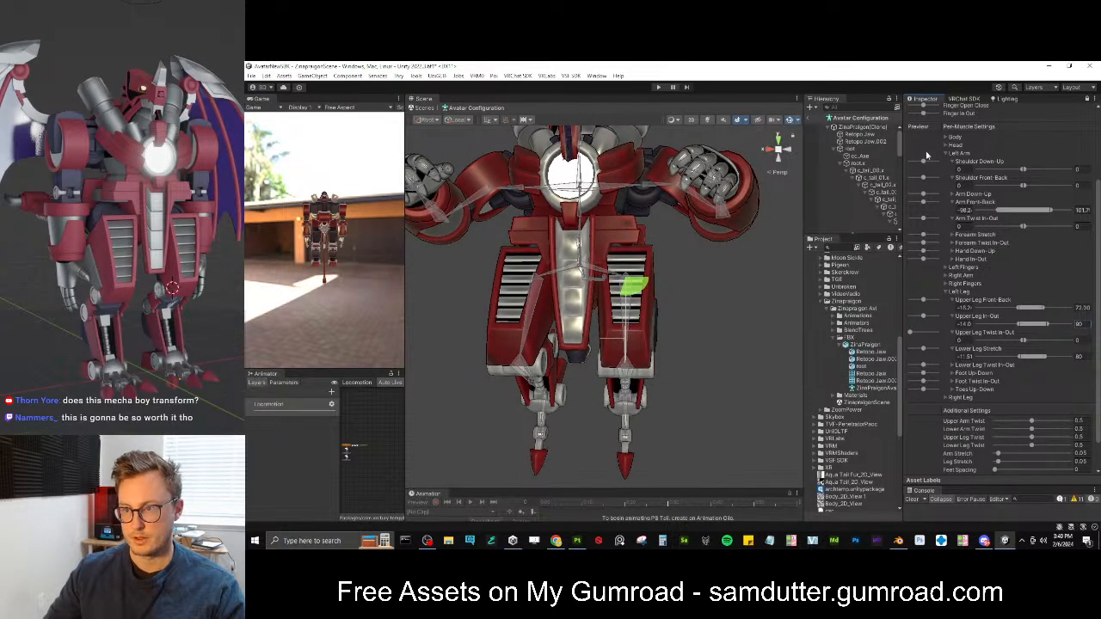
pyautogui.scroll(3, 911, 319)
pyautogui.scroll(-3, 912, 319)
# Set the left leg's Upper Leg Front-Back range to about -5.7 to 93, previewing both extremes from the side and front
pyautogui.moveTo(923, 325); pyautogui.dragTo(948, 328)
pyautogui.keyDown('alt'); pyautogui.moveTo(661, 314); pyautogui.dragTo(439, 331); pyautogui.keyUp('alt')
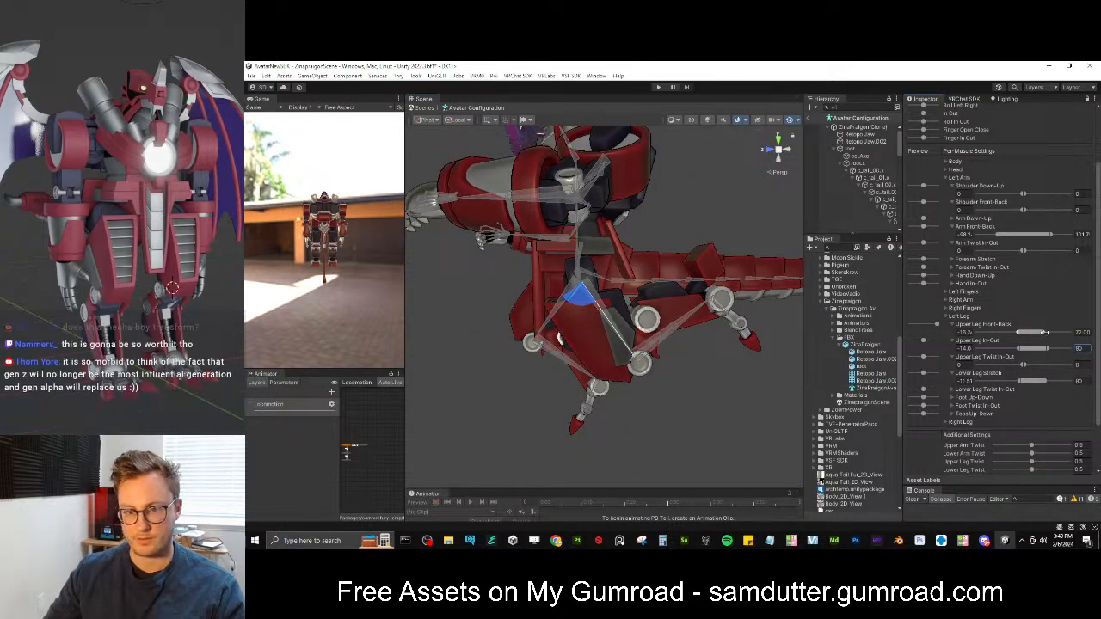
pyautogui.moveTo(1043, 332); pyautogui.dragTo(1049, 332)
pyautogui.moveTo(938, 325); pyautogui.dragTo(878, 329)
pyautogui.keyDown('alt'); pyautogui.moveTo(602, 302); pyautogui.dragTo(761, 307); pyautogui.keyUp('alt')
pyautogui.moveTo(1021, 333); pyautogui.dragTo(946, 331)
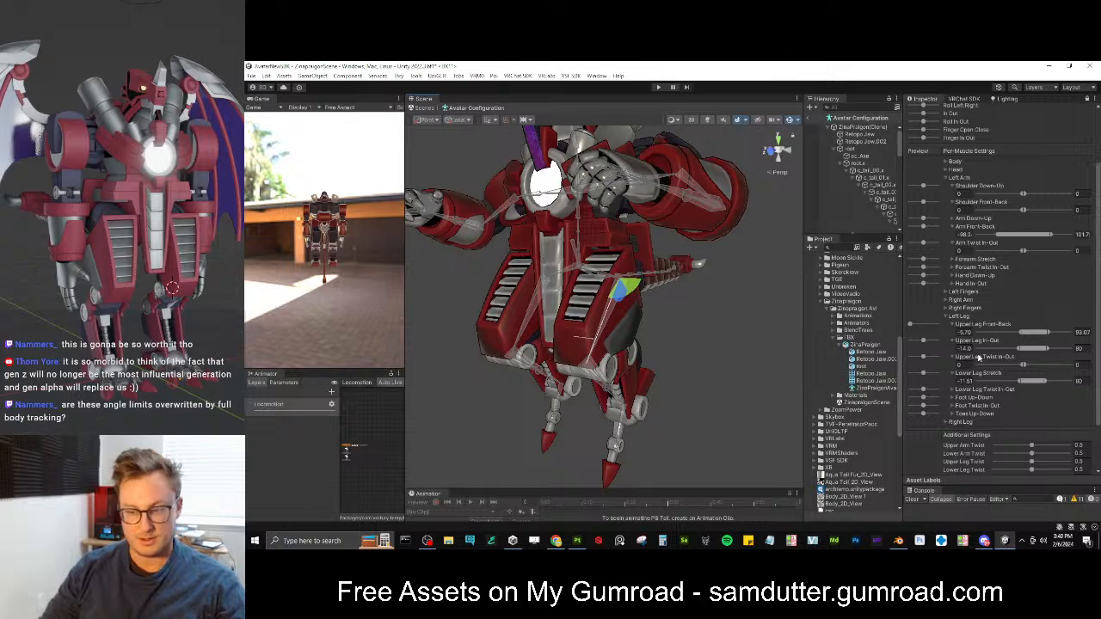
# Preview the left leg's Lower Leg Twist In-Out muscle and set its limits to -30 and 30
pyautogui.keyDown('alt'); pyautogui.moveTo(486, 292); pyautogui.dragTo(624, 299); pyautogui.keyUp('alt')
pyautogui.click(951, 390)
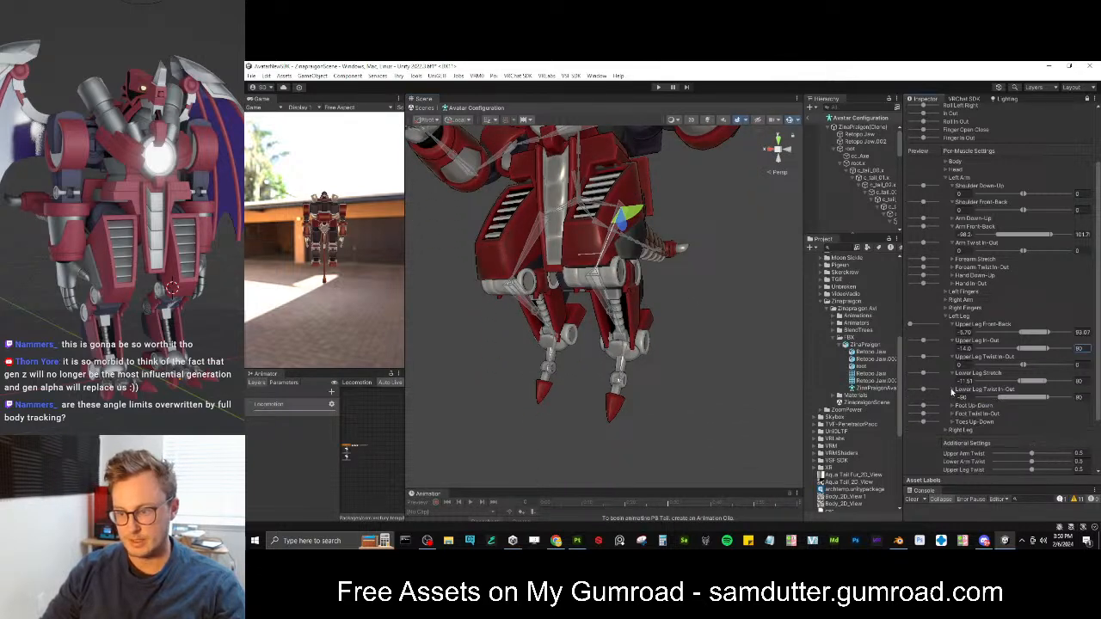
pyautogui.moveTo(924, 391); pyautogui.dragTo(945, 402)
pyautogui.write('-30')
pyautogui.click(1080, 397)
pyautogui.write('30')
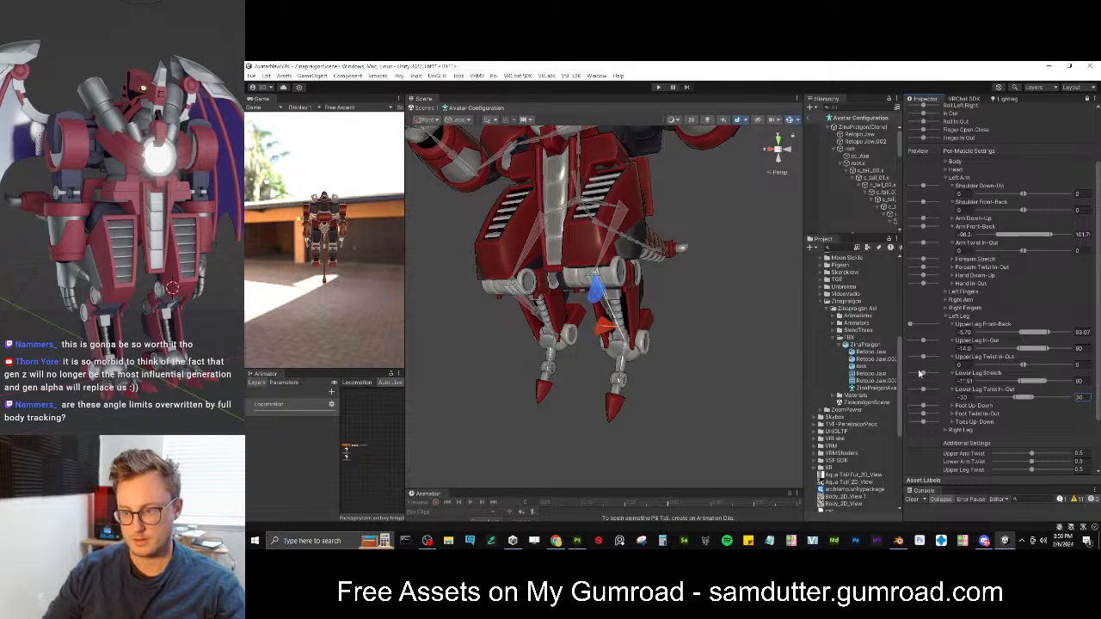
pyautogui.scroll(2, 926, 391)
# Set the left leg's Foot Up-Down minimum to about -43, previewing the foot at both extremes from the side
pyautogui.scroll(-4, 933, 276)
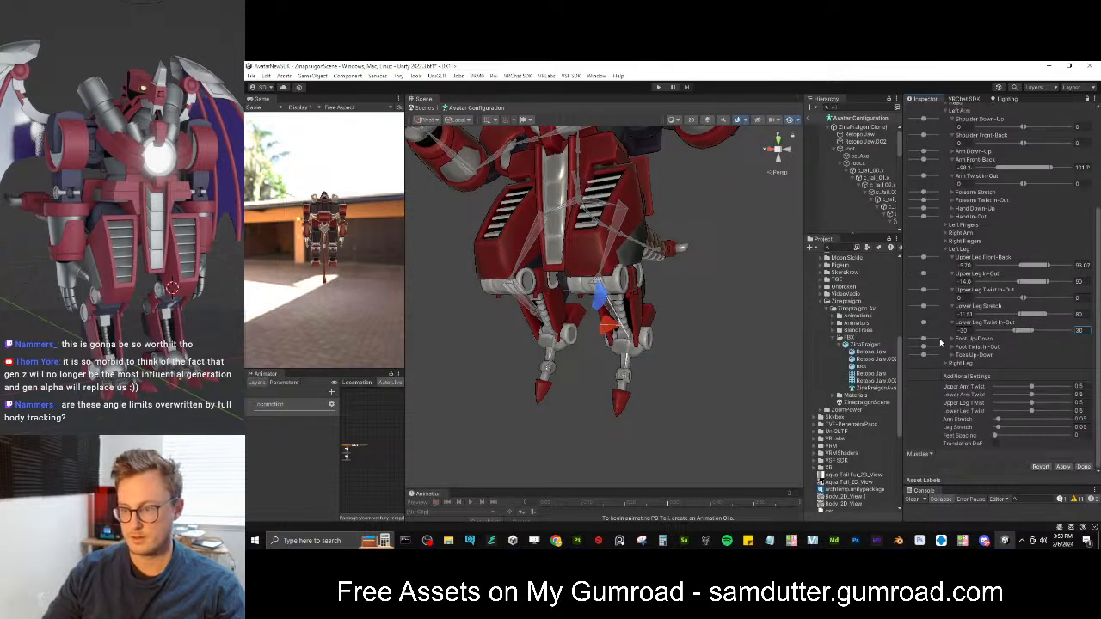
pyautogui.click(951, 338)
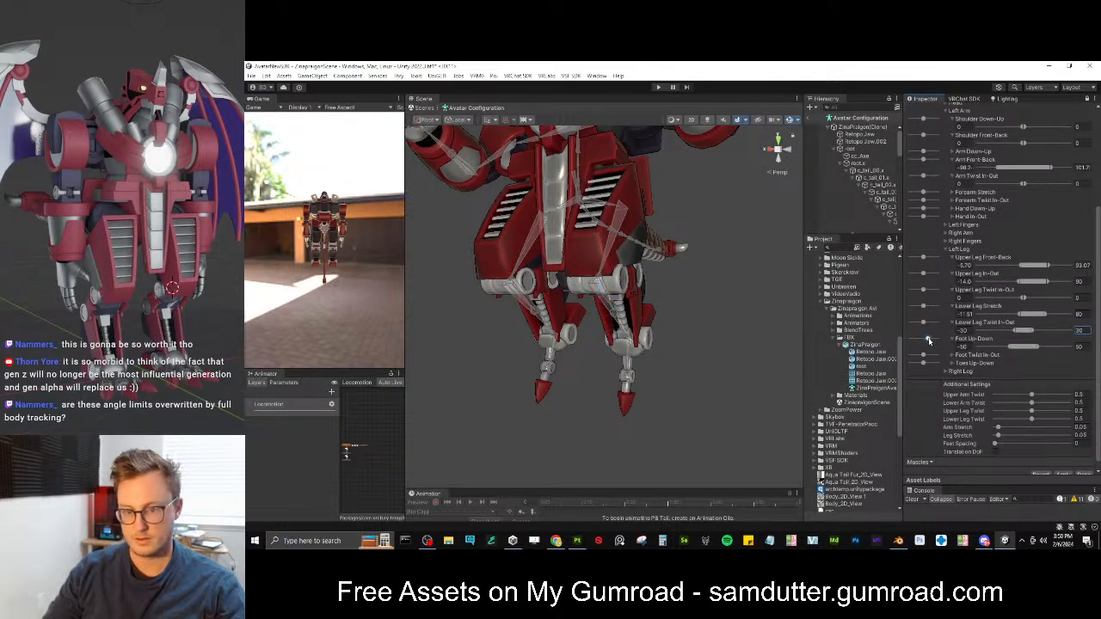
pyautogui.moveTo(949, 341); pyautogui.dragTo(882, 342)
pyautogui.scroll(3, 697, 340)
pyautogui.keyDown('alt'); pyautogui.moveTo(697, 340); pyautogui.dragTo(533, 350); pyautogui.keyUp('alt')
pyautogui.moveTo(1011, 346); pyautogui.dragTo(1013, 345)
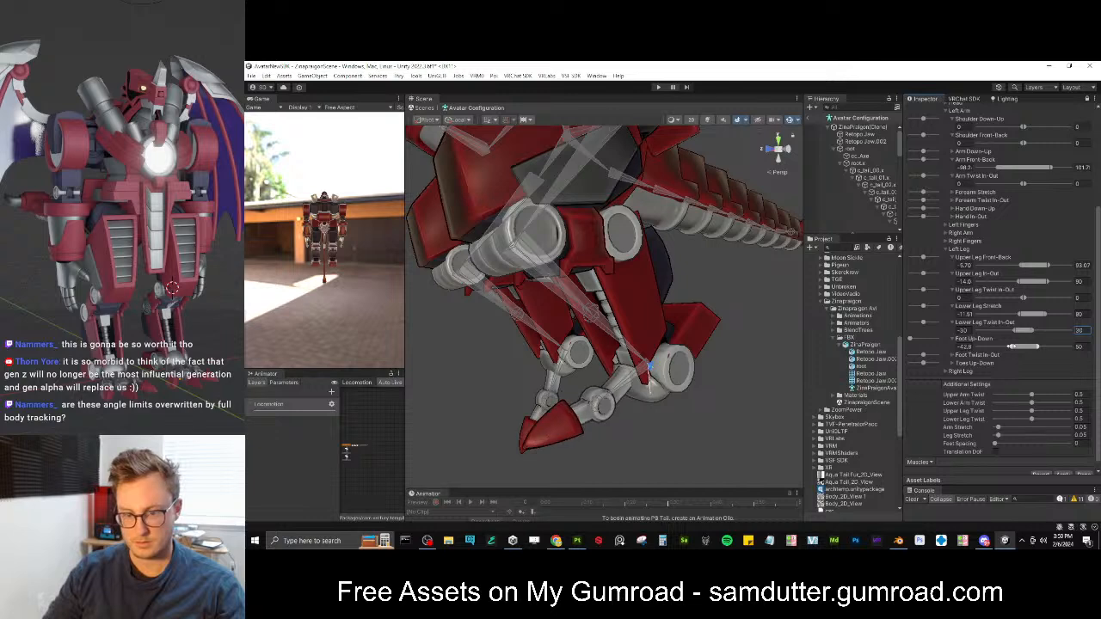
pyautogui.click(936, 339)
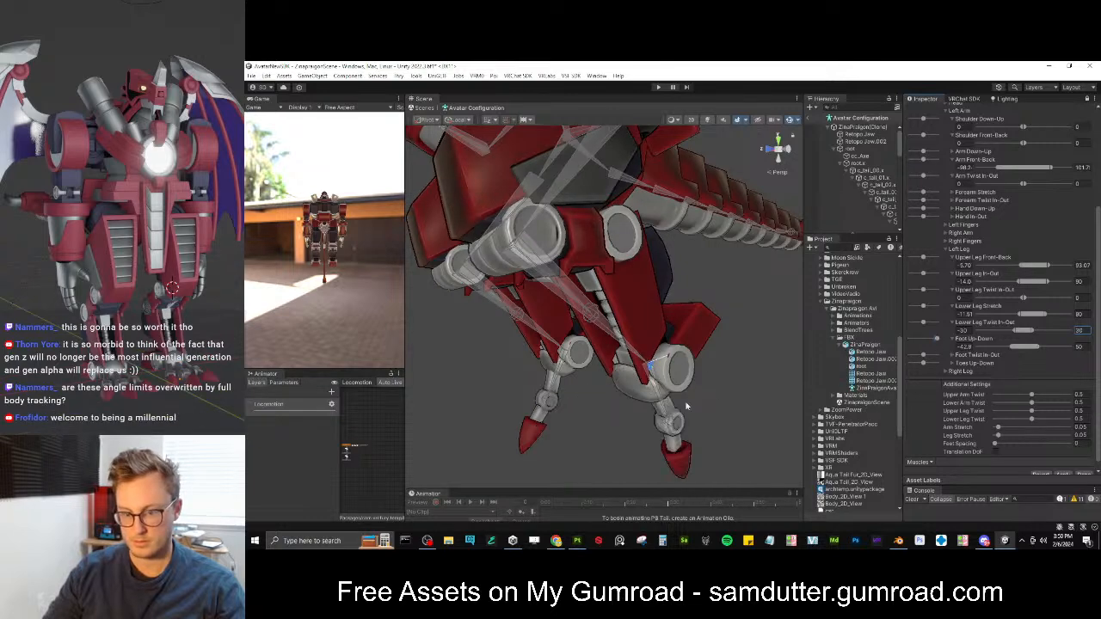
# Set the left leg's Foot Up-Down maximum to about 18.4 and preview the foot at both extremes
pyautogui.keyDown('alt'); pyautogui.moveTo(679, 354); pyautogui.dragTo(587, 347); pyautogui.keyUp('alt')
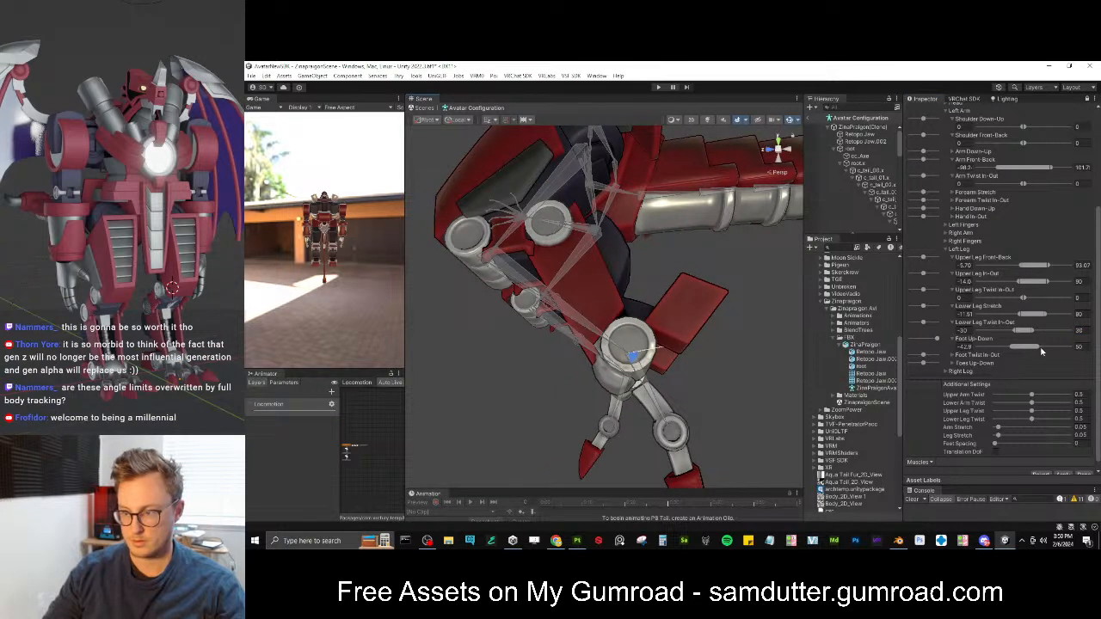
pyautogui.moveTo(1038, 346); pyautogui.dragTo(1031, 345)
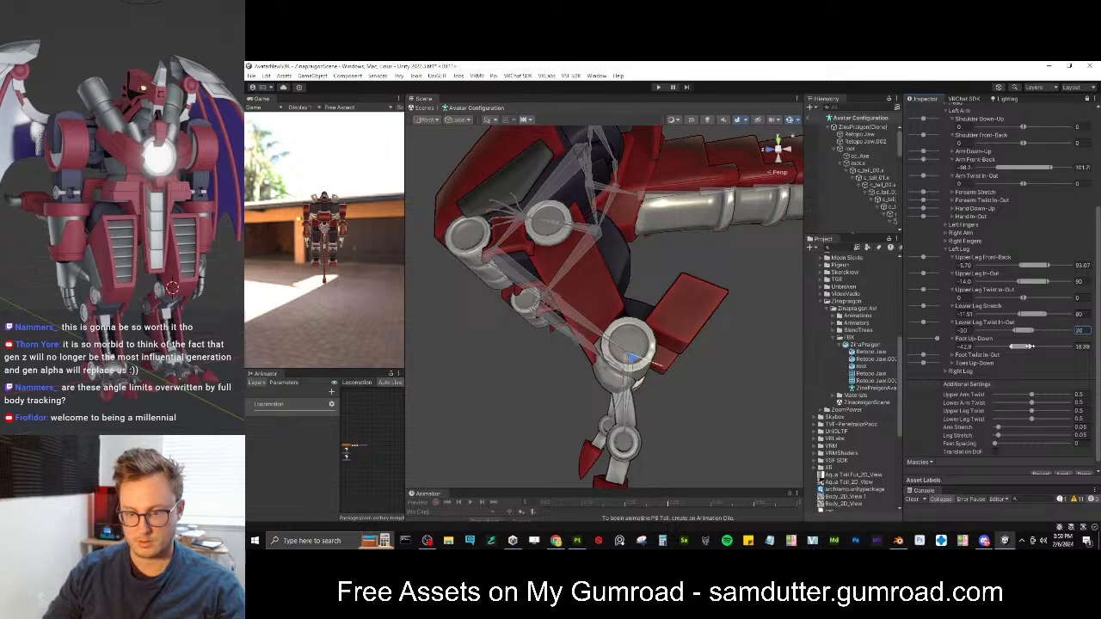
pyautogui.keyDown('alt'); pyautogui.moveTo(731, 357); pyautogui.dragTo(760, 351); pyautogui.keyUp('alt')
pyautogui.moveTo(936, 339)
pyautogui.mouseDown()
pyautogui.moveTo(915, 338)
pyautogui.moveTo(952, 335)
pyautogui.moveTo(910, 338)
pyautogui.moveTo(968, 339)
pyautogui.moveTo(922, 338)
pyautogui.mouseUp()
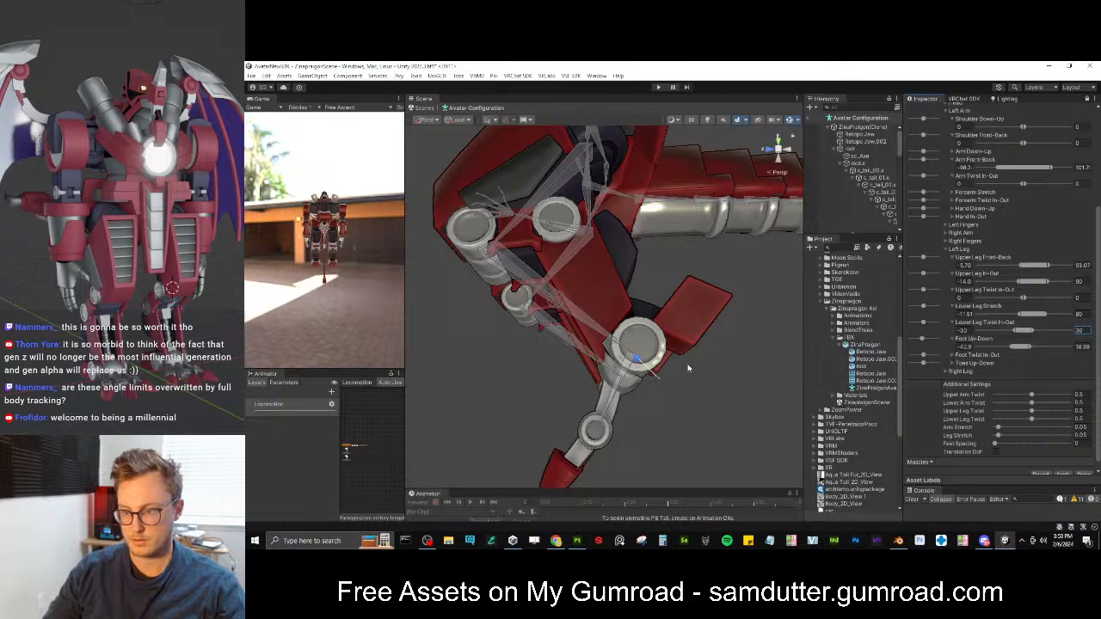
# Preview the left leg's Foot Twist In-Out muscle and set both of its limits to 0
pyautogui.click(956, 355)
pyautogui.keyDown('alt'); pyautogui.moveTo(614, 344); pyautogui.dragTo(721, 351); pyautogui.keyUp('alt')
pyautogui.moveTo(933, 355)
pyautogui.mouseDown()
pyautogui.moveTo(916, 355)
pyautogui.moveTo(937, 356)
pyautogui.mouseUp()
pyautogui.moveTo(1013, 363)
pyautogui.mouseDown()
pyautogui.moveTo(1024, 363)
pyautogui.moveTo(1001, 366)
pyautogui.moveTo(1026, 362)
pyautogui.mouseUp()
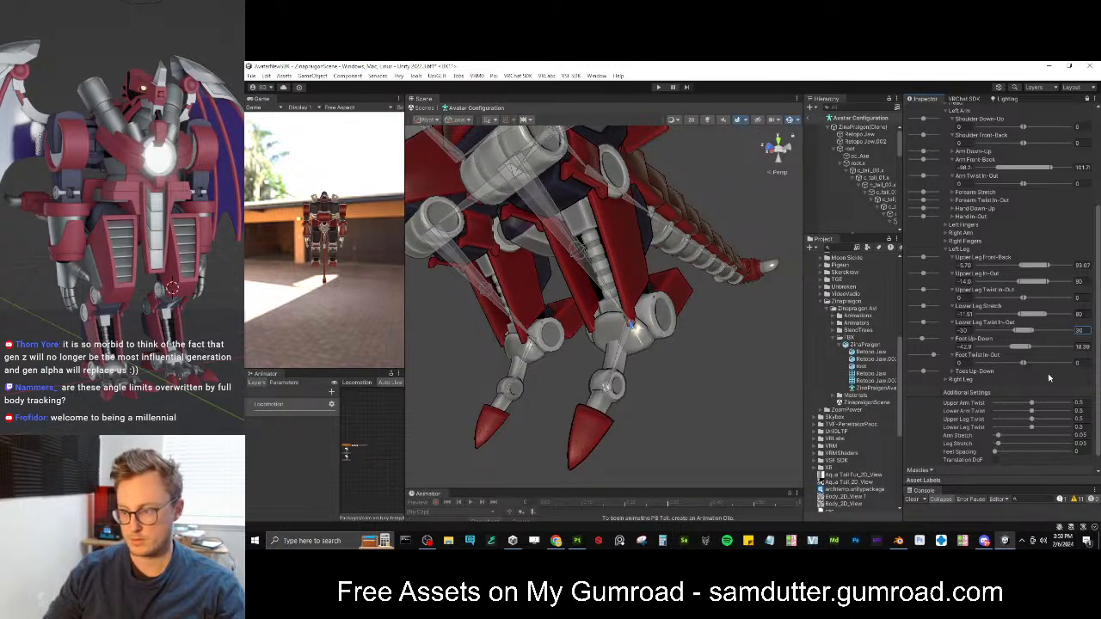
# Preview the left leg's Toes Up-Down muscle at its minimum from the front
pyautogui.keyDown('alt'); pyautogui.moveTo(628, 363); pyautogui.dragTo(817, 380); pyautogui.keyUp('alt')
pyautogui.click(952, 371)
pyautogui.moveTo(910, 371)
pyautogui.mouseDown()
pyautogui.moveTo(939, 370)
pyautogui.moveTo(910, 371)
pyautogui.mouseUp()
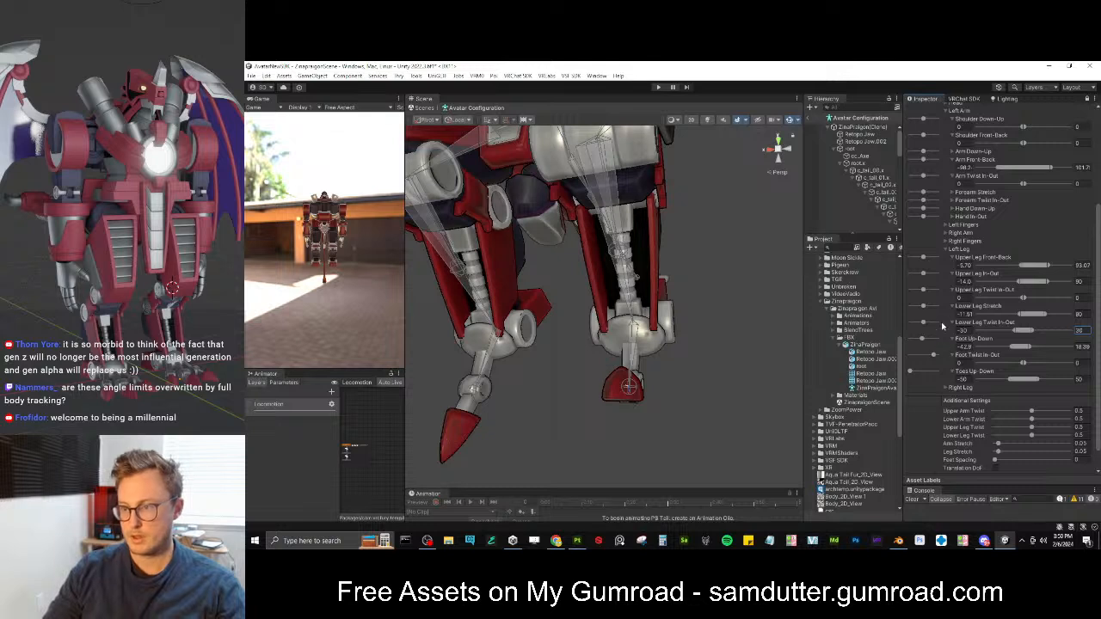
# Expand the Right Leg group with its Upper Leg Front-Back and Upper Leg In-Out ranges, and reset all preview poses
pyautogui.click(948, 388)
pyautogui.scroll(-2, 950, 389)
pyautogui.click(951, 349)
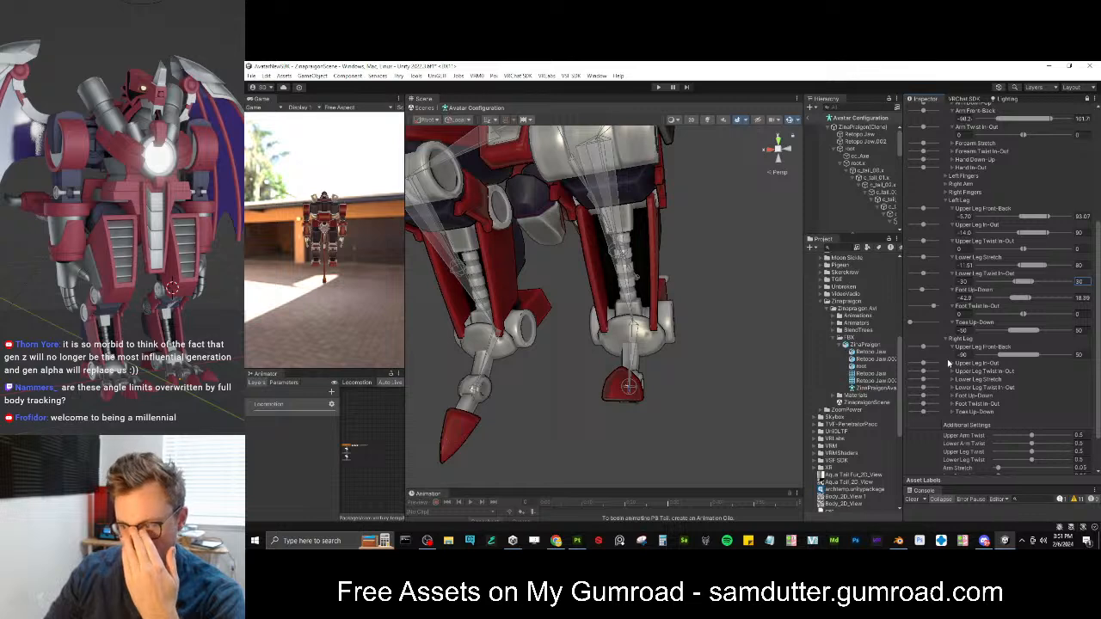
pyautogui.scroll(-2, 944, 366)
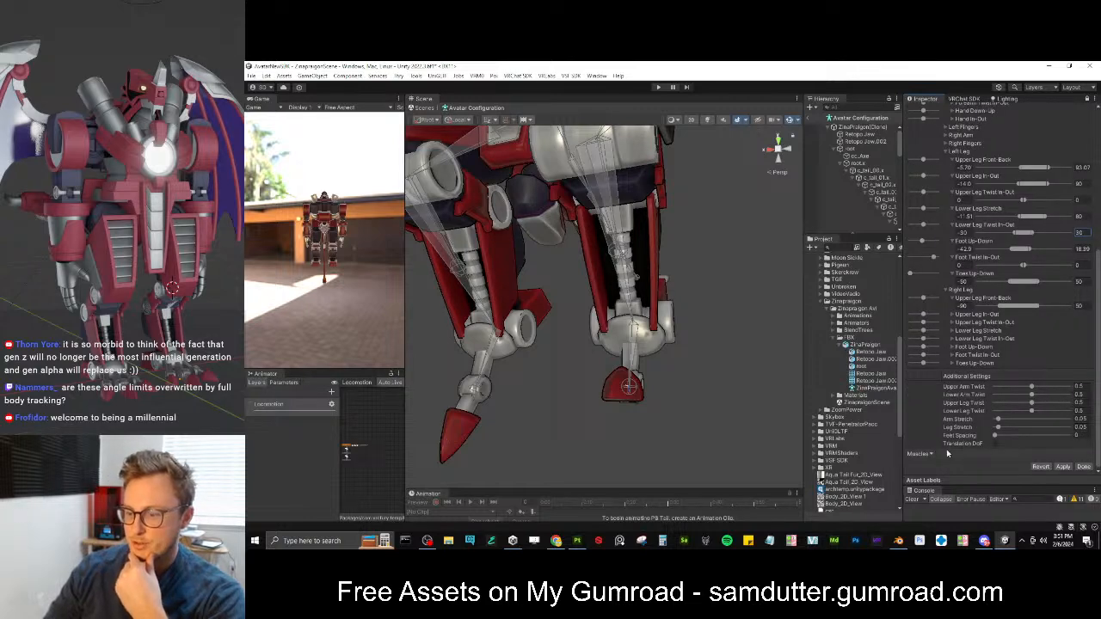
pyautogui.scroll(10, 963, 396)
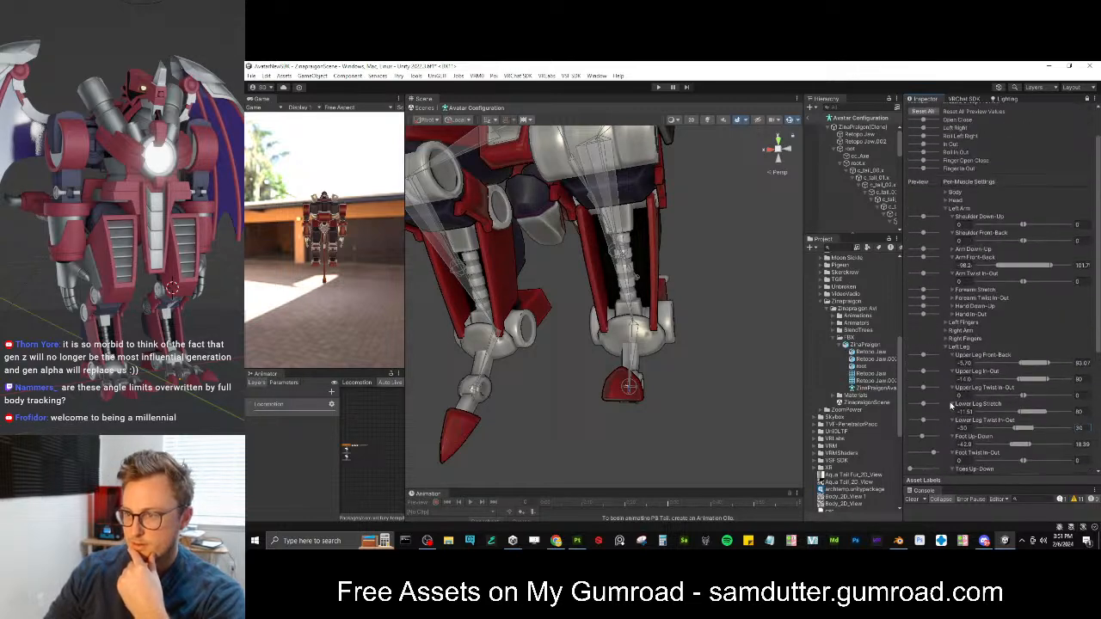
pyautogui.scroll(-8, 963, 390)
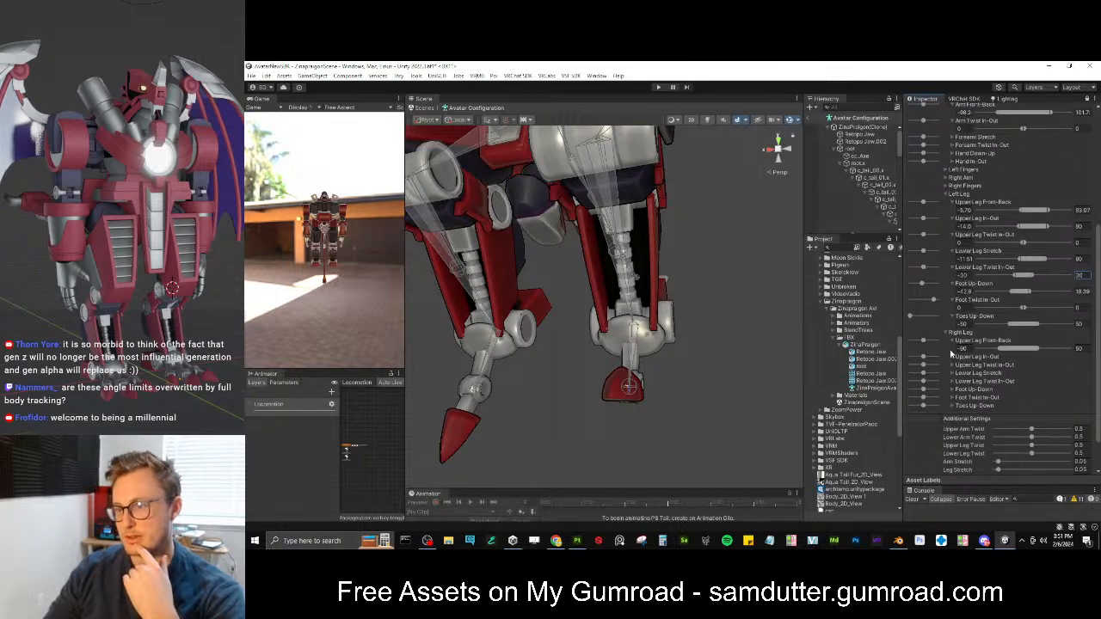
pyautogui.click(953, 358)
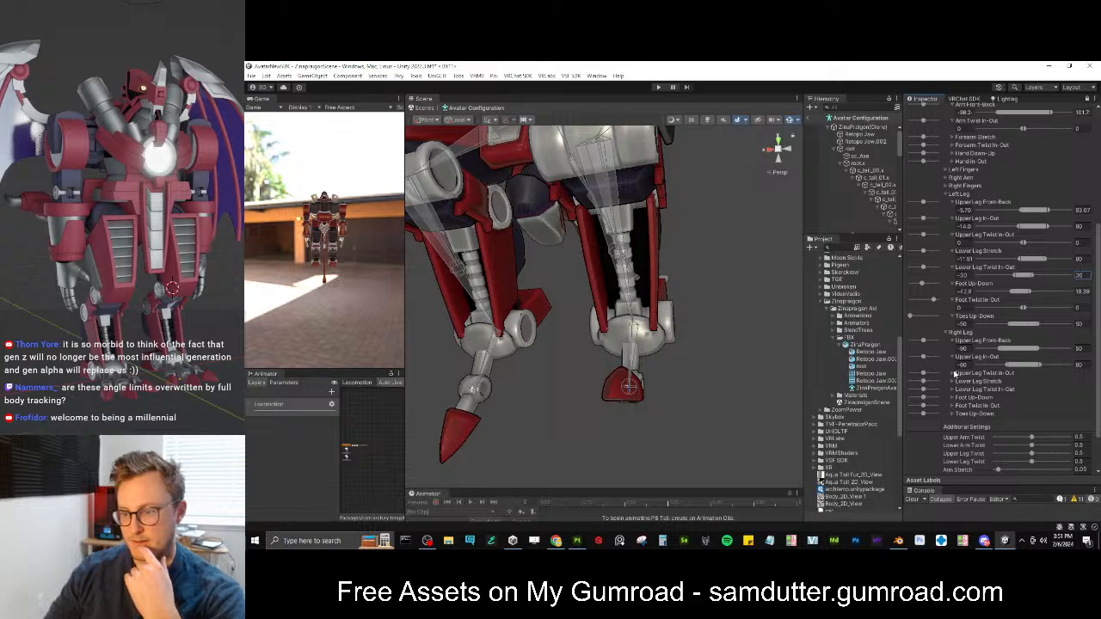
pyautogui.scroll(-6, 636, 301)
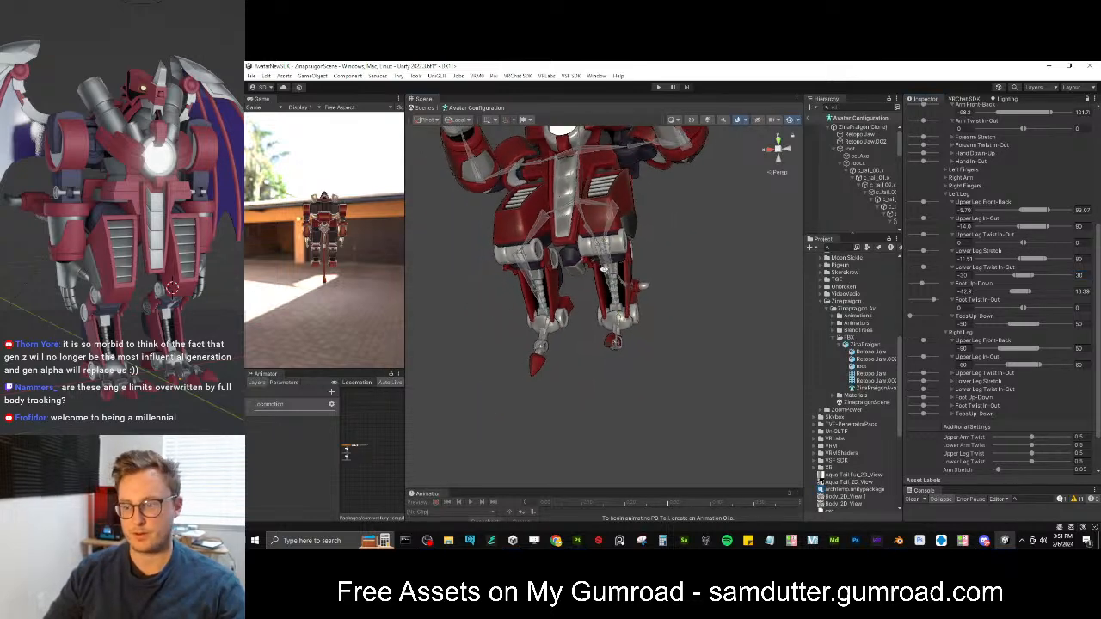
pyautogui.scroll(5, 907, 253)
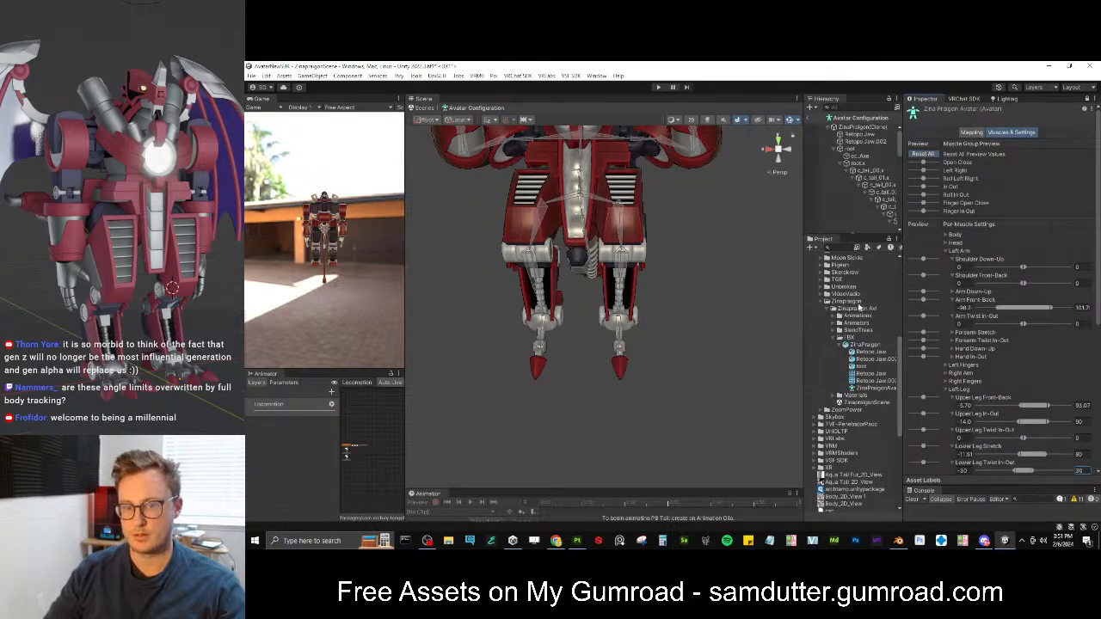
pyautogui.scroll(-6, 920, 329)
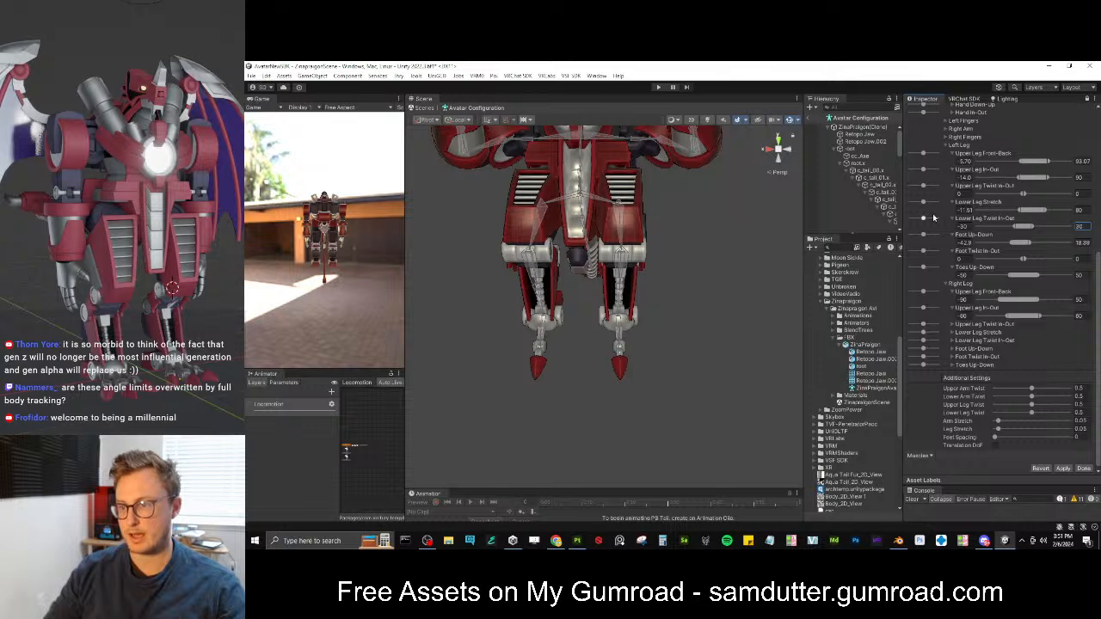
# Preview both upper legs at their Front-Back minimum and set the right leg's Upper Leg Front-Back minimum to -5.7
pyautogui.moveTo(925, 153); pyautogui.dragTo(886, 159)
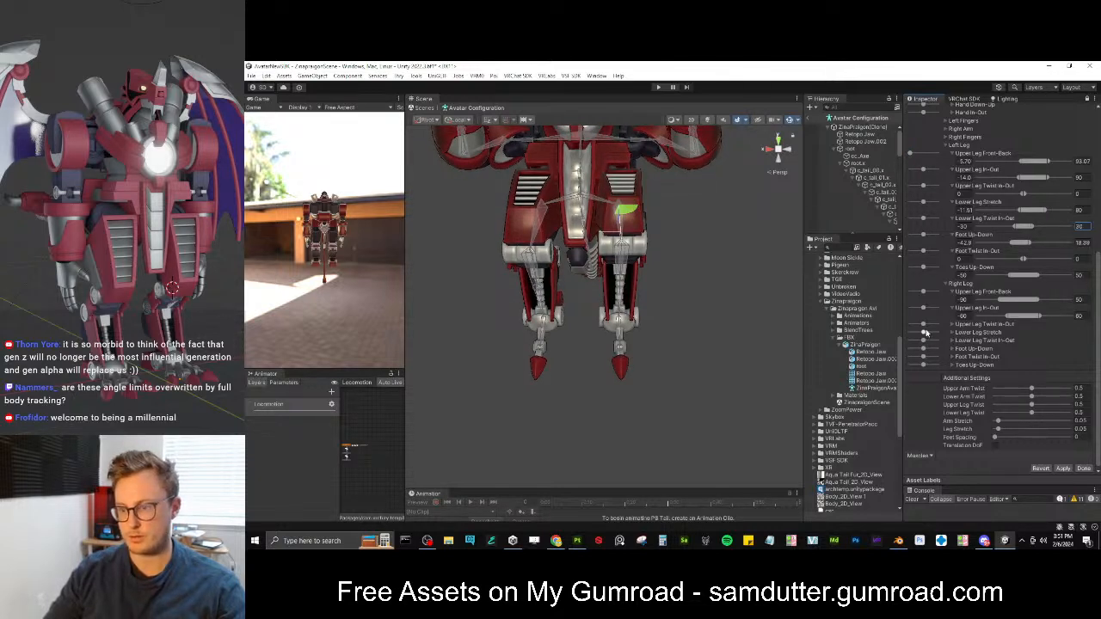
pyautogui.moveTo(924, 326); pyautogui.dragTo(896, 327)
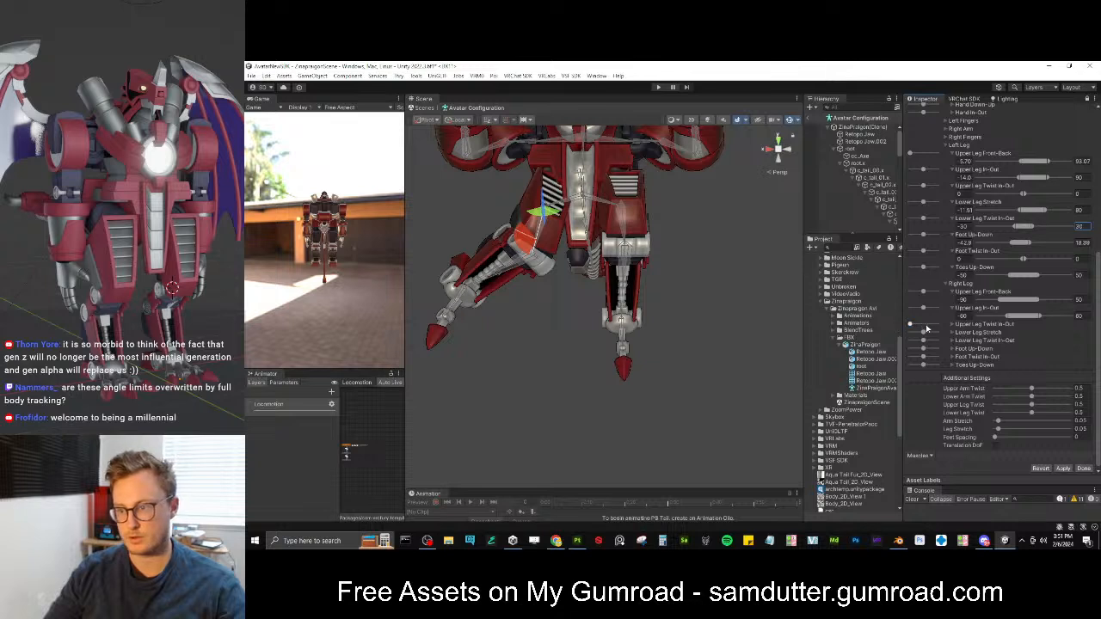
pyautogui.click(925, 326)
pyautogui.moveTo(923, 292); pyautogui.dragTo(886, 298)
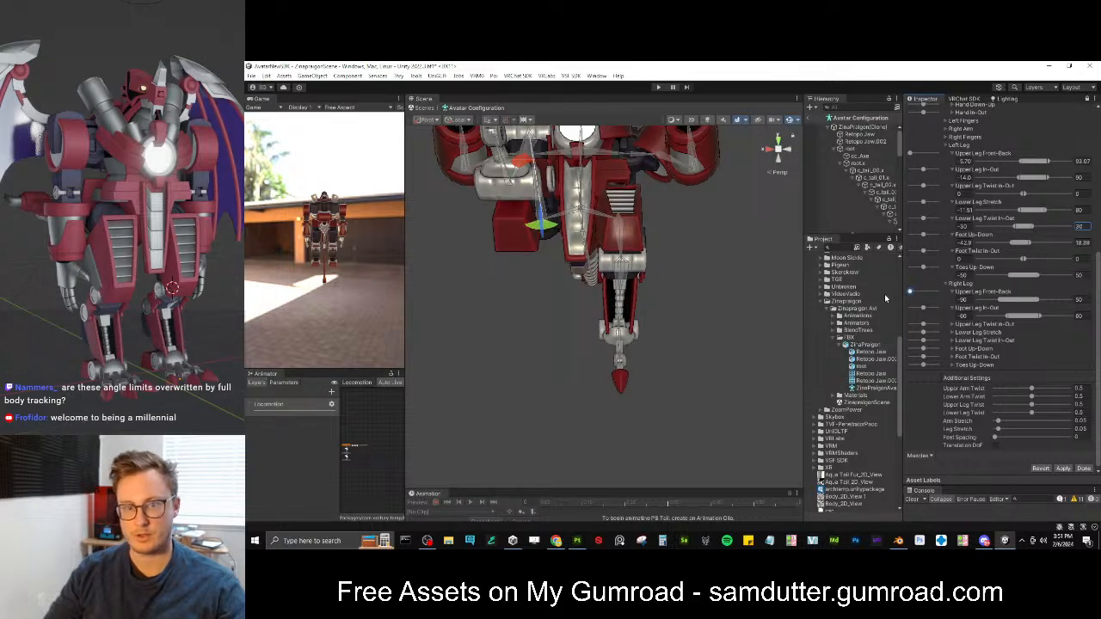
pyautogui.click(961, 299)
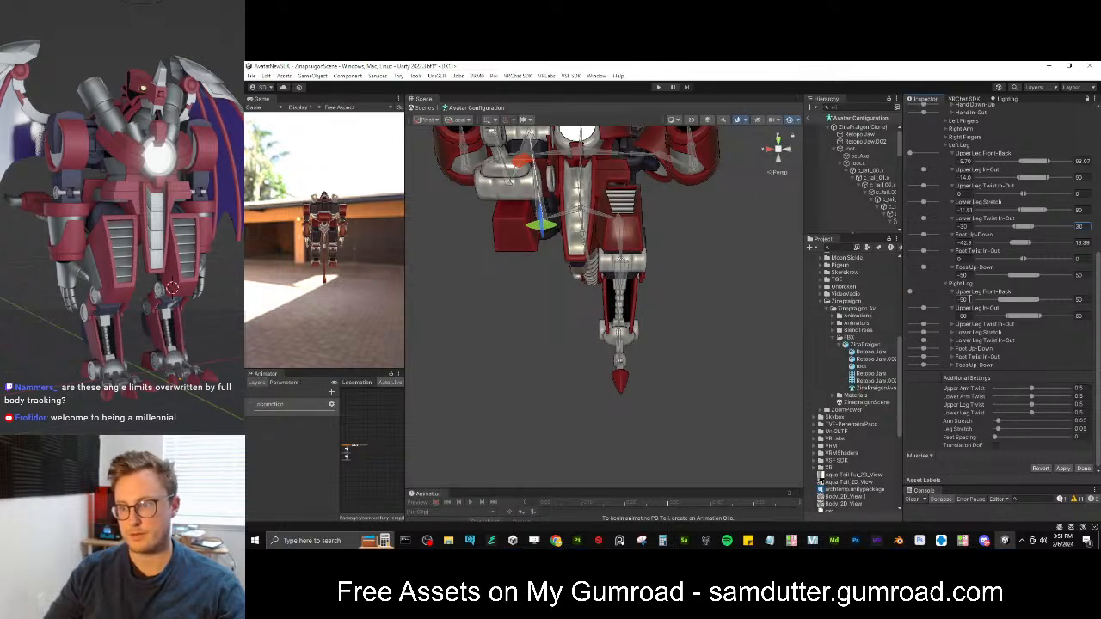
pyautogui.write('-5.7')
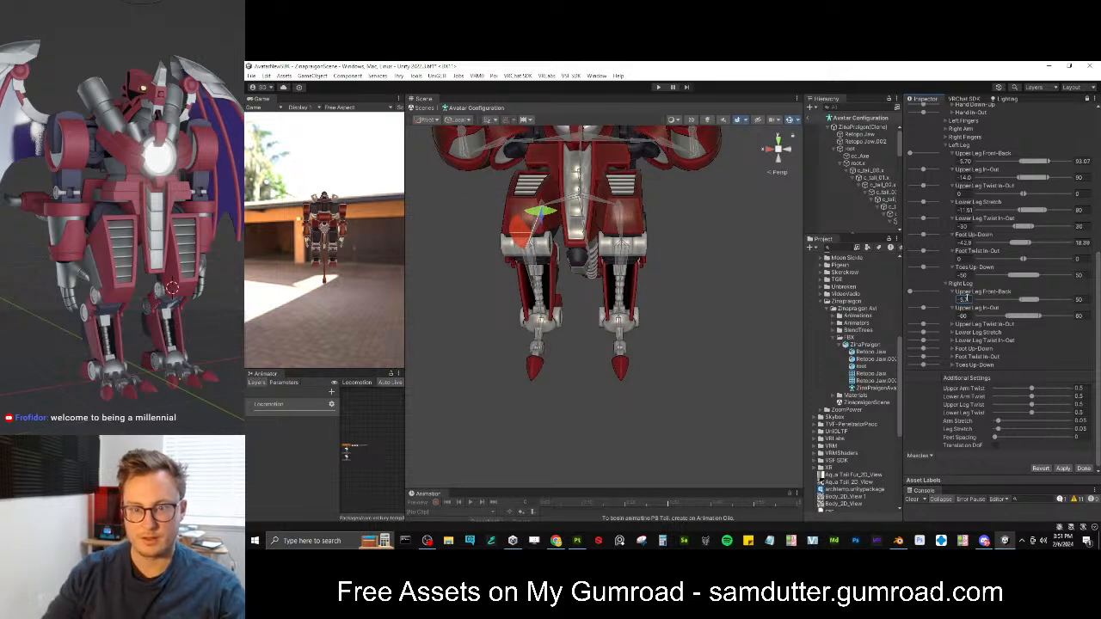
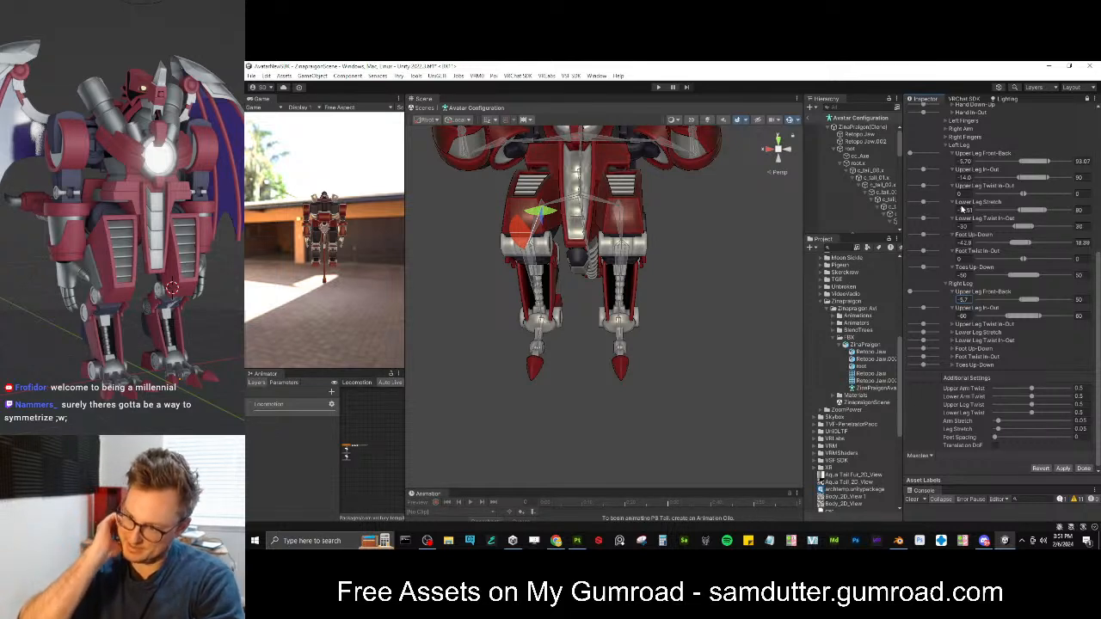
# Set the right leg's Upper Leg Front-Back maximum to 93.07 and preview both legs at that extreme
pyautogui.click(1083, 299)
pyautogui.write('9')
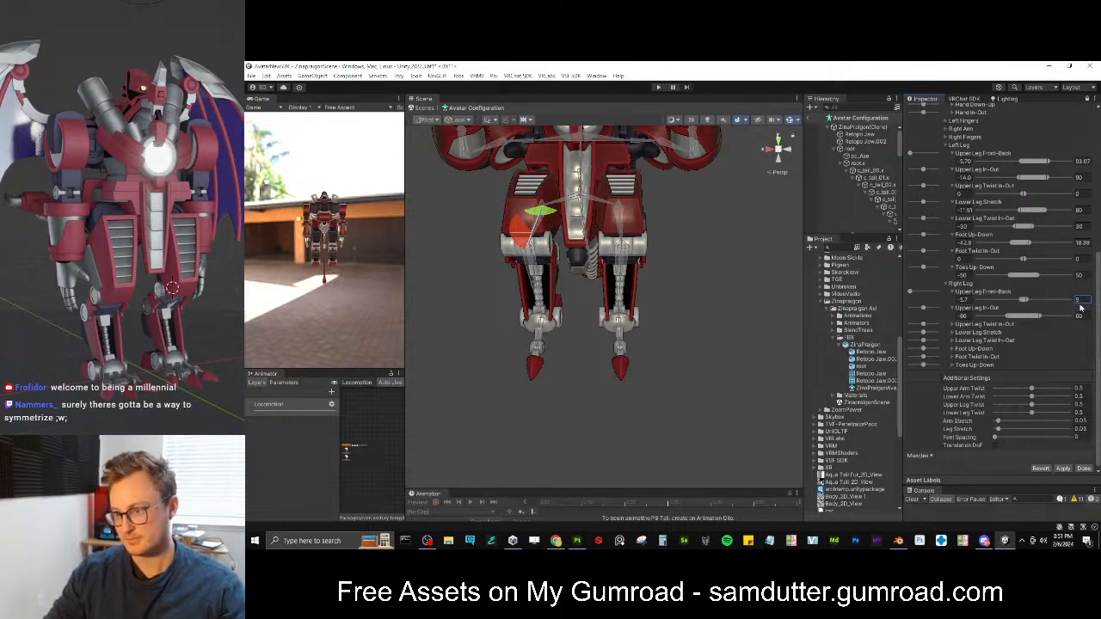
pyautogui.click(1080, 307)
pyautogui.write('93.07')
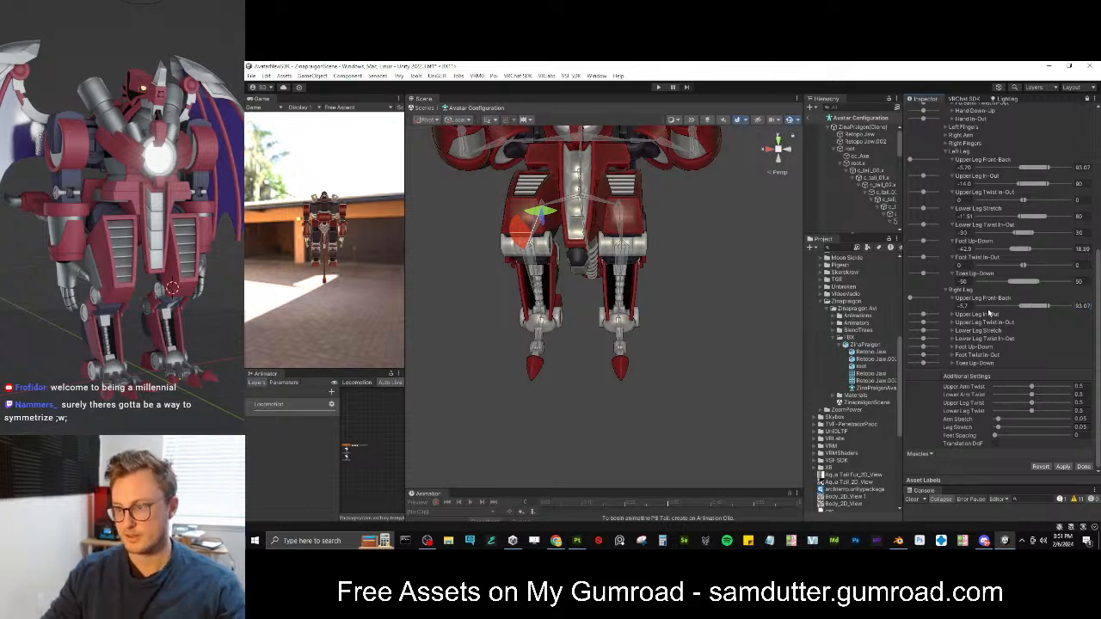
pyautogui.moveTo(910, 299); pyautogui.dragTo(948, 298)
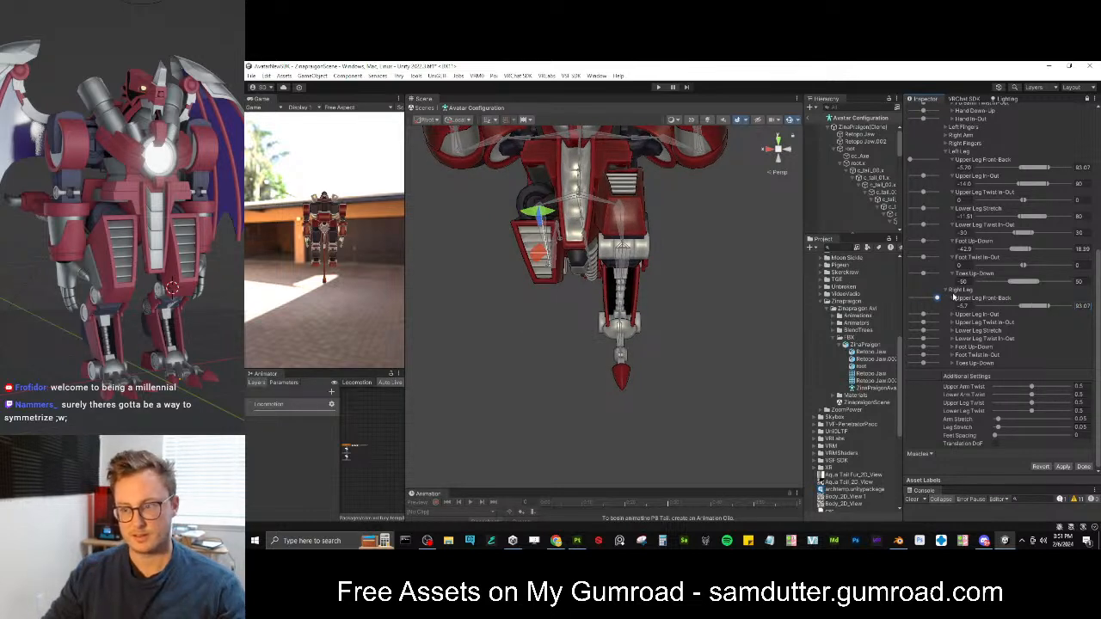
pyautogui.moveTo(934, 167); pyautogui.dragTo(945, 167)
pyautogui.keyDown('alt'); pyautogui.moveTo(688, 202); pyautogui.dragTo(982, 213); pyautogui.keyUp('alt')
# Reset all previews, pose both legs at their In-Out minimum, and set the right leg's Upper Leg In-Out minimum to -20
pyautogui.scroll(7, 981, 212)
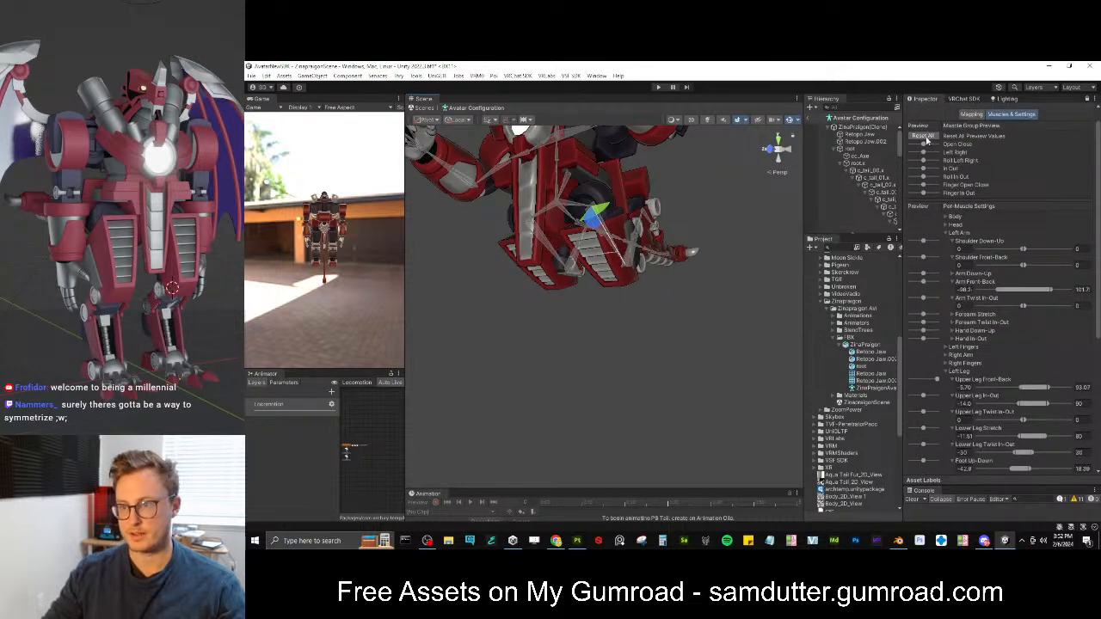
pyautogui.click(926, 140)
pyautogui.scroll(-4, 938, 270)
pyautogui.scroll(-1, 941, 296)
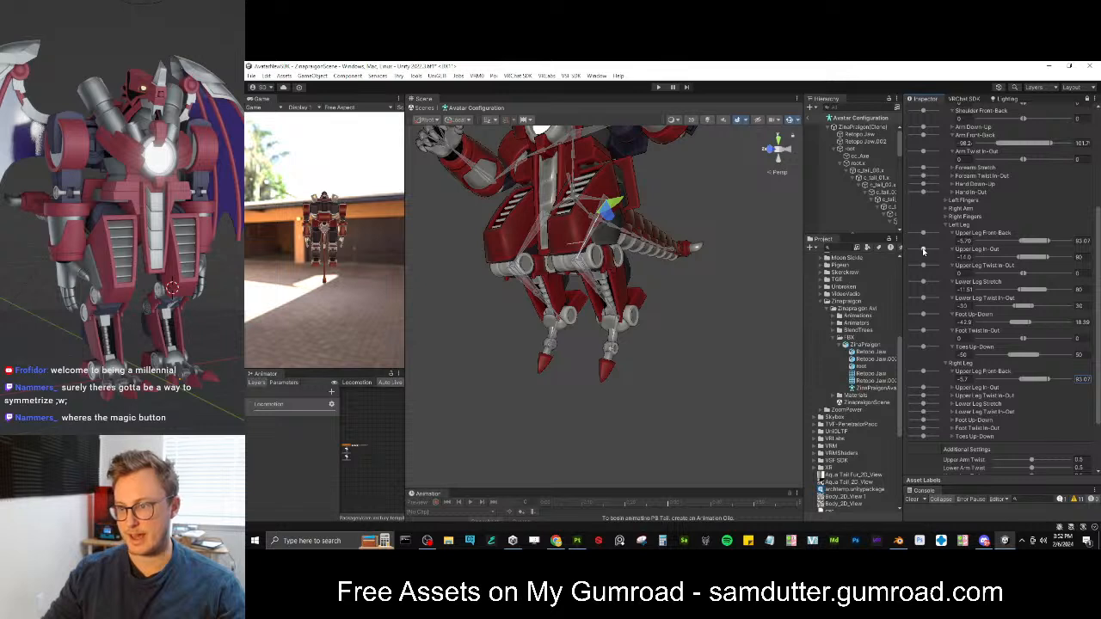
pyautogui.moveTo(924, 250); pyautogui.dragTo(889, 250)
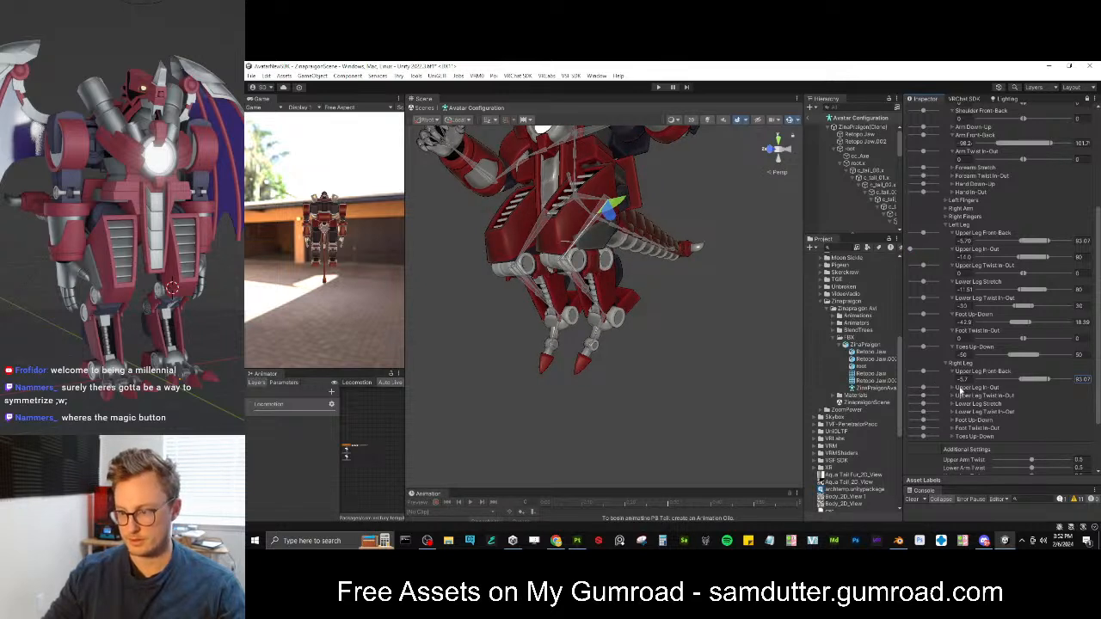
pyautogui.click(957, 390)
pyautogui.moveTo(923, 387); pyautogui.dragTo(900, 389)
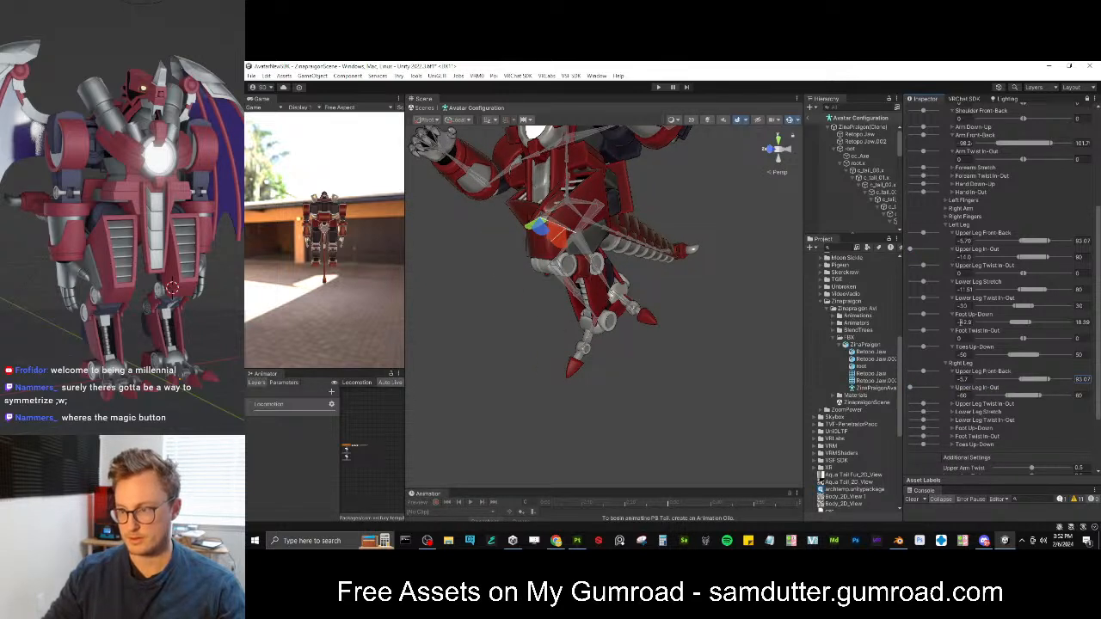
pyautogui.click(965, 395)
pyautogui.write('-20')
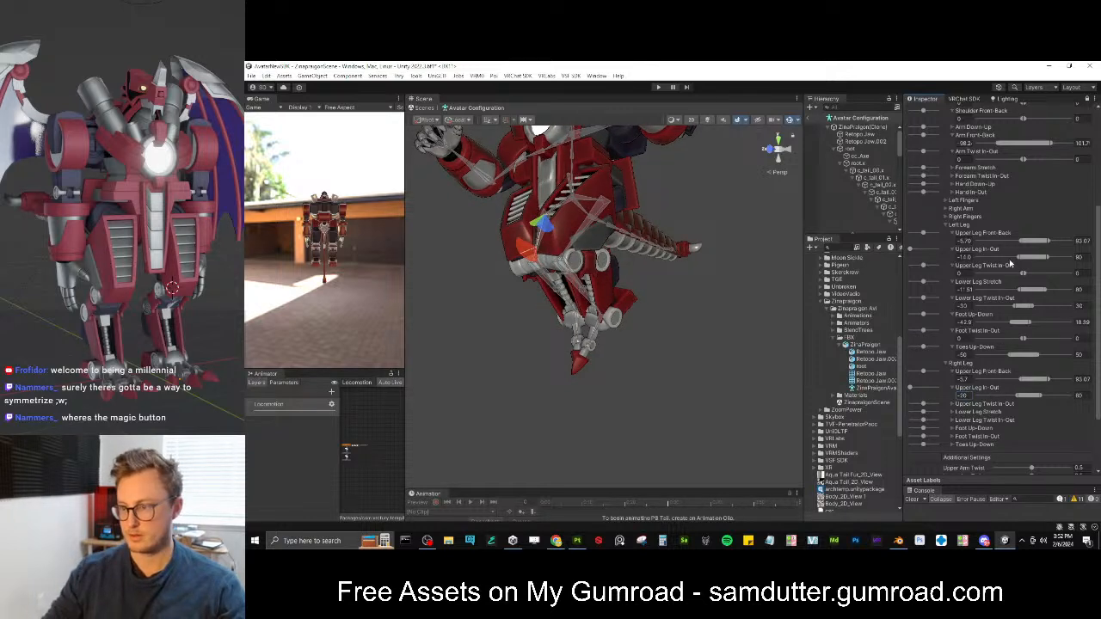
# Set the right leg's Upper Leg In-Out maximum to 90 and preview both legs spread outward from the front
pyautogui.click(1078, 394)
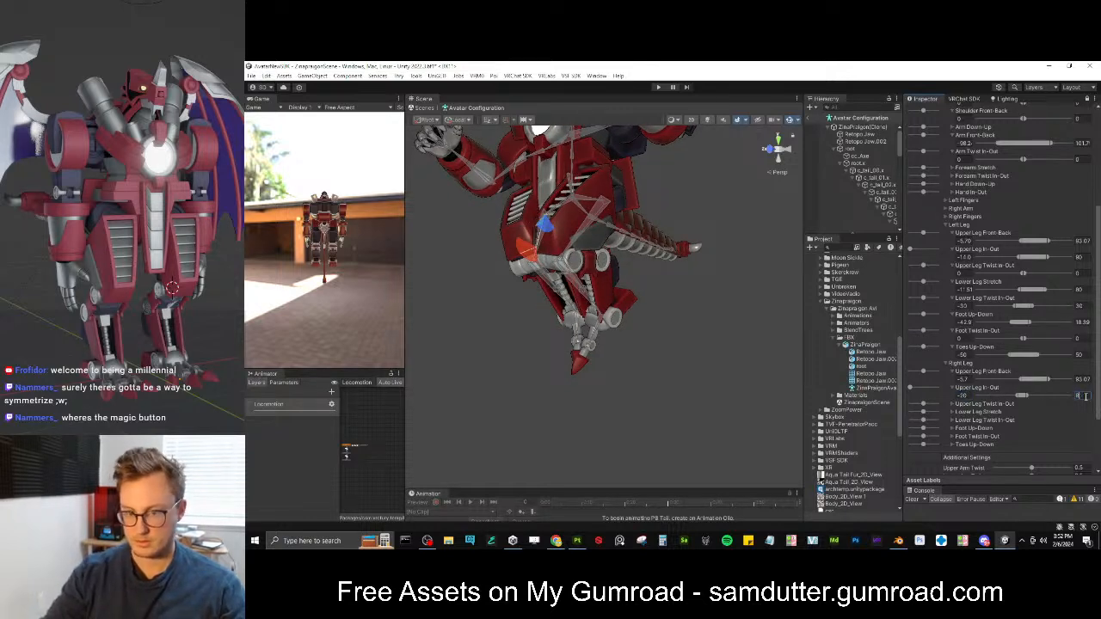
pyautogui.moveTo(911, 249); pyautogui.dragTo(942, 250)
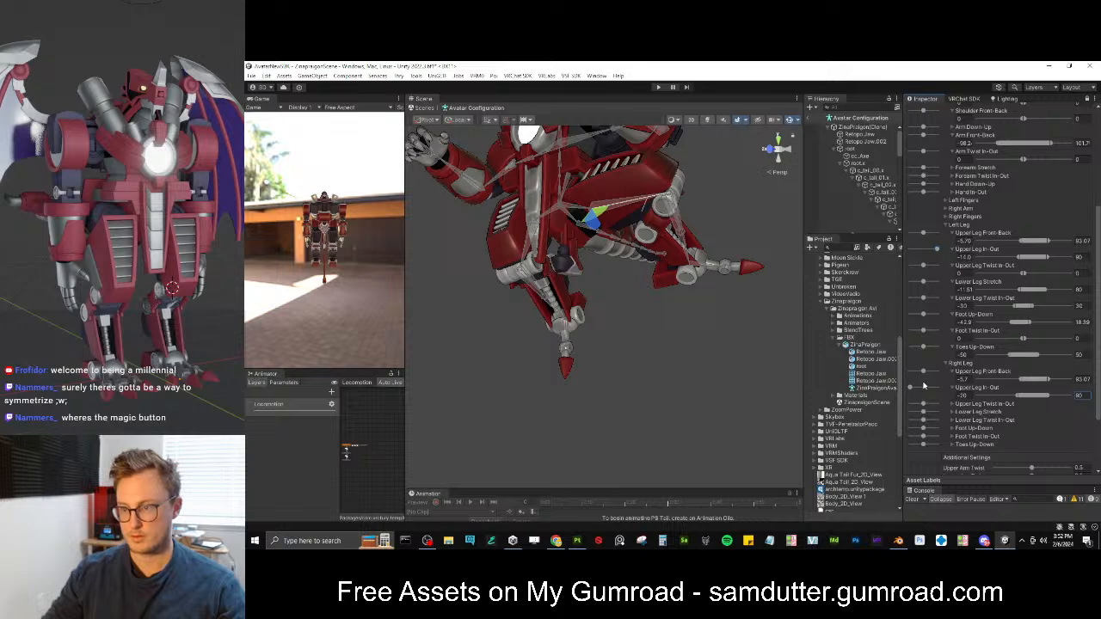
pyautogui.moveTo(917, 388); pyautogui.dragTo(945, 390)
pyautogui.moveTo(594, 310)
pyautogui.keyDown('alt'); pyautogui.mouseDown()
pyautogui.moveTo(668, 307)
pyautogui.moveTo(636, 318)
pyautogui.moveTo(744, 291)
pyautogui.moveTo(602, 307)
pyautogui.mouseUp(); pyautogui.keyUp('alt')
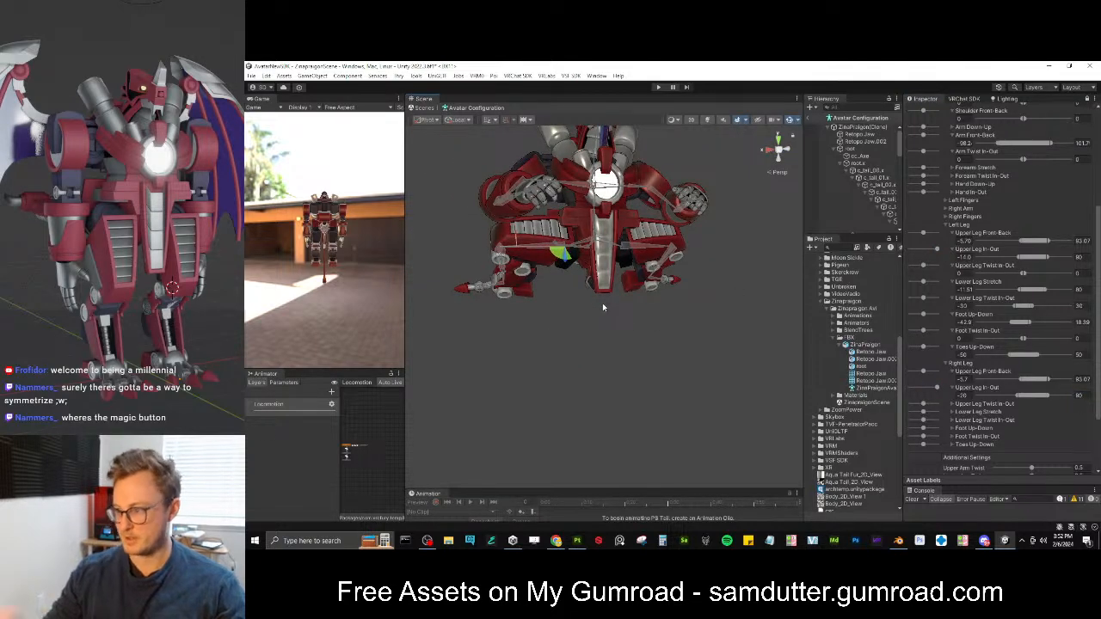
# Expand the right leg's Upper Leg Twist In-Out range and reset all preview poses
pyautogui.click(952, 406)
pyautogui.scroll(-3, 981, 391)
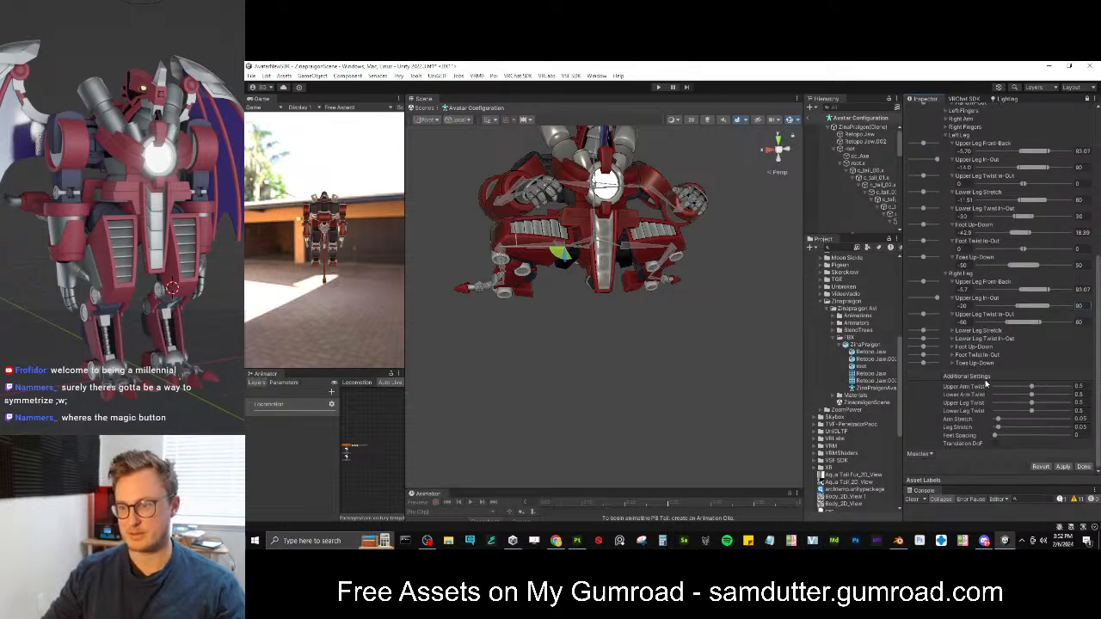
pyautogui.scroll(2, 979, 331)
pyautogui.scroll(3, 984, 361)
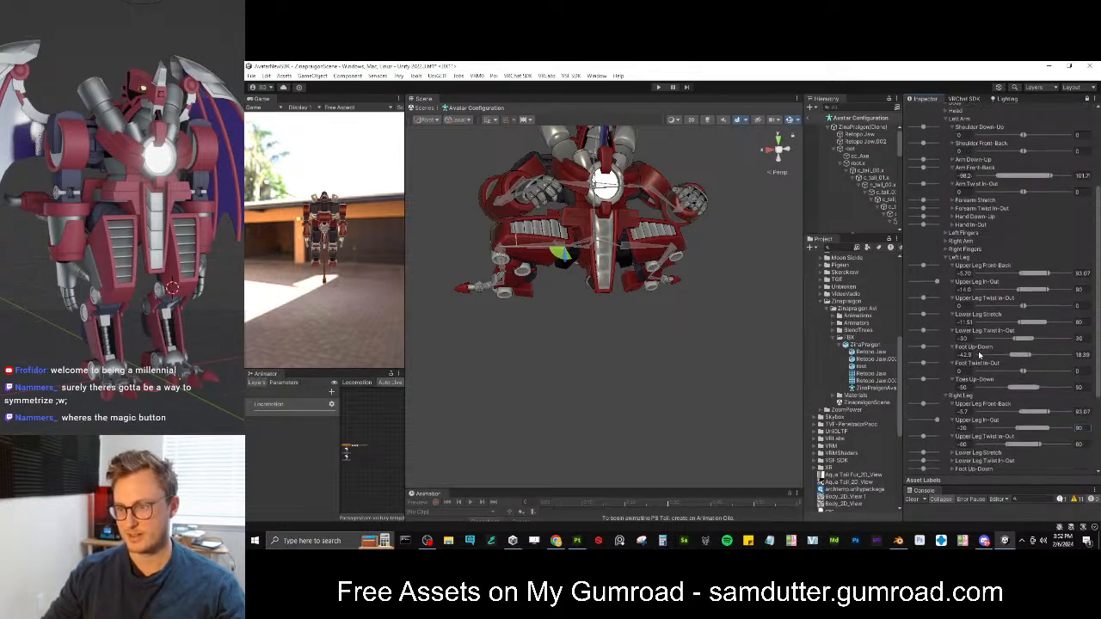
pyautogui.scroll(5, 948, 161)
pyautogui.click(937, 155)
pyautogui.scroll(-4, 1001, 273)
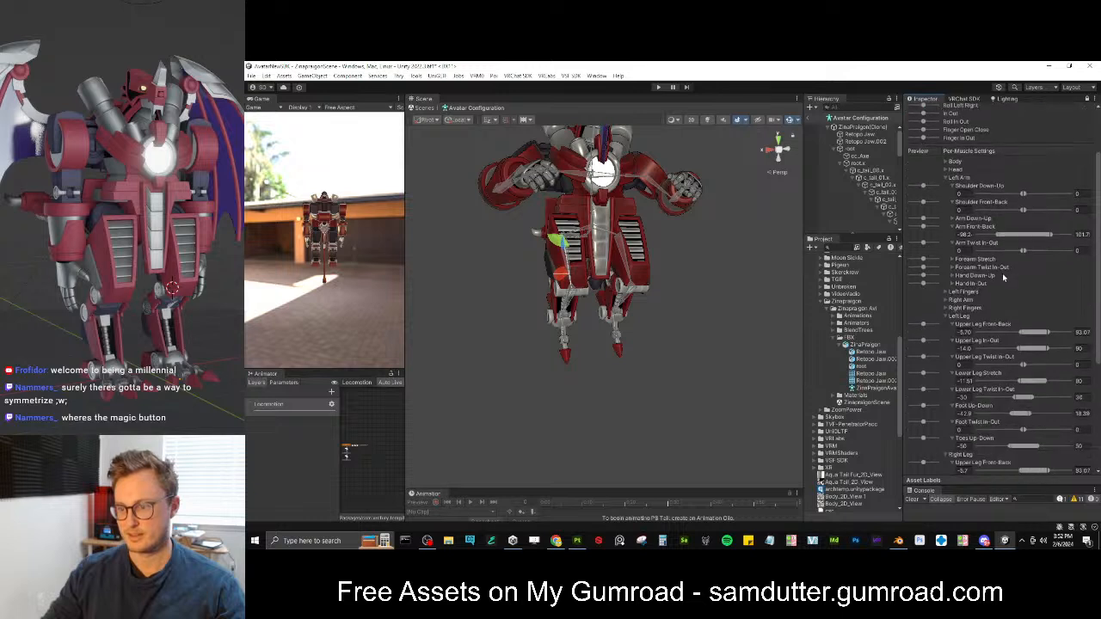
pyautogui.scroll(-2, 1000, 279)
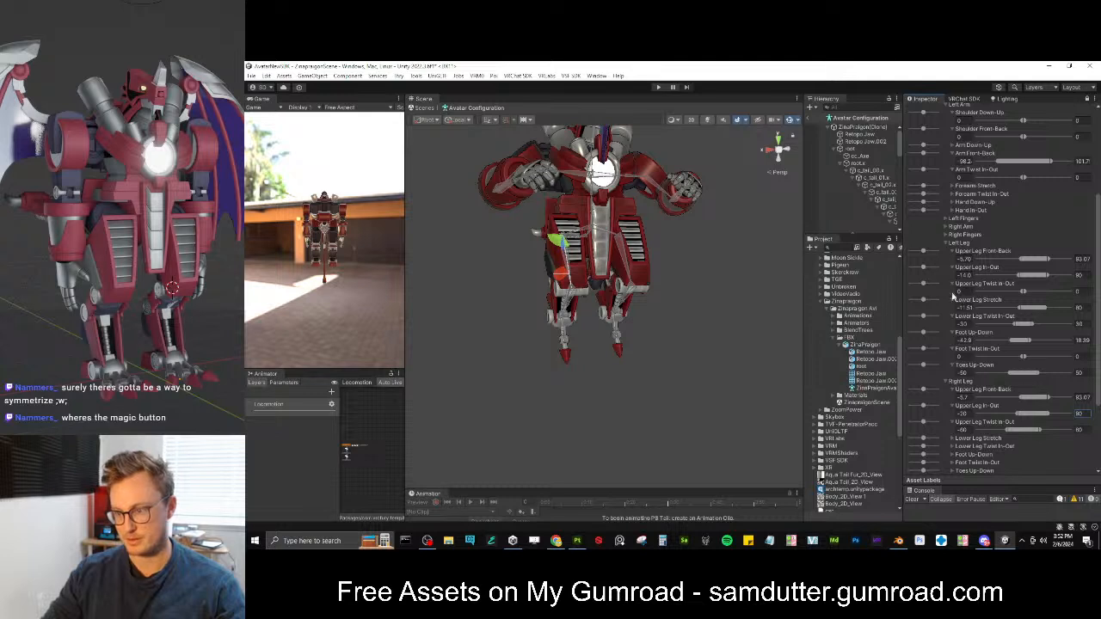
# Collapse the range settings of all eight left leg muscles, from Upper Leg Front-Back through Toes Up-Down
pyautogui.click(951, 253)
pyautogui.click(951, 261)
pyautogui.click(951, 268)
pyautogui.click(952, 276)
pyautogui.click(951, 284)
pyautogui.click(952, 291)
pyautogui.click(951, 300)
pyautogui.click(951, 307)
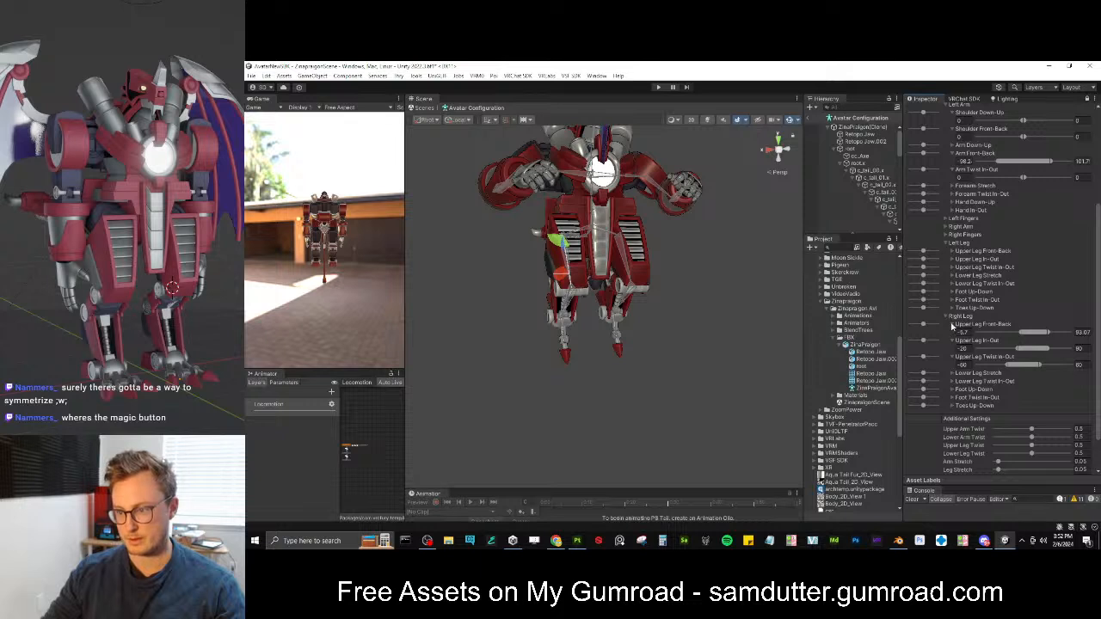
# Set both limits of the right leg's Upper Leg Twist In-Out range to 0, matching the left leg
pyautogui.click(951, 325)
pyautogui.click(951, 333)
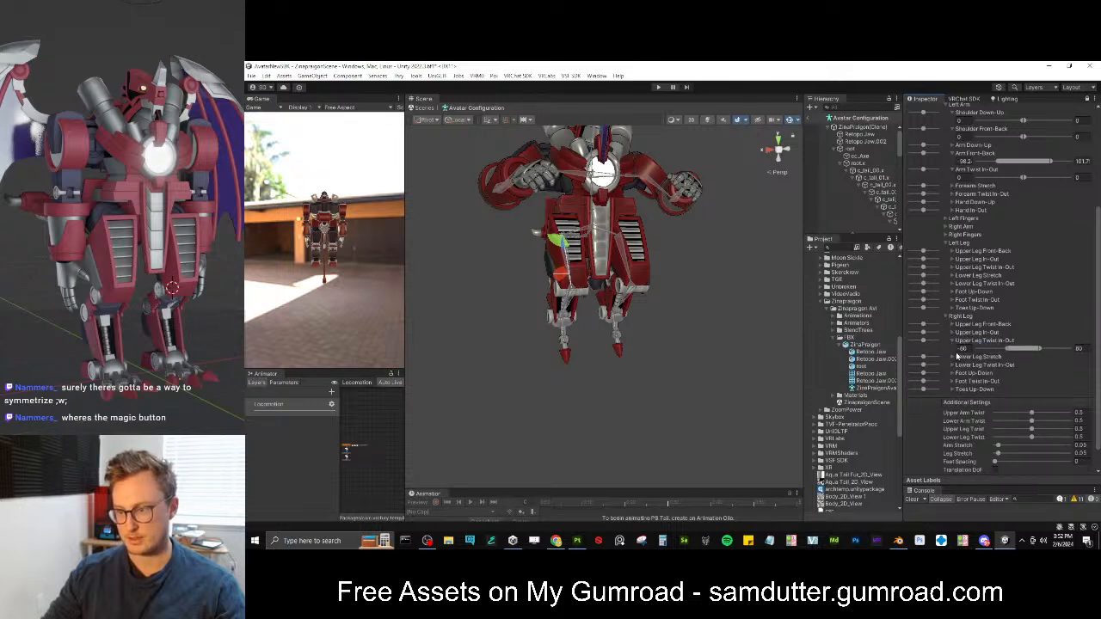
pyautogui.click(952, 267)
pyautogui.click(910, 348)
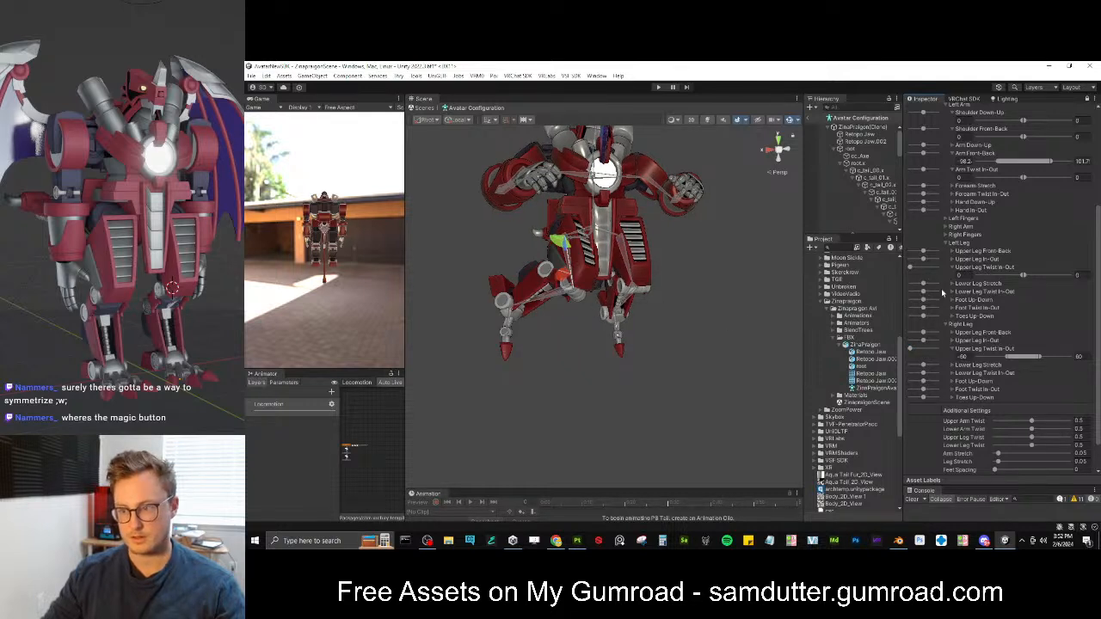
pyautogui.click(967, 355)
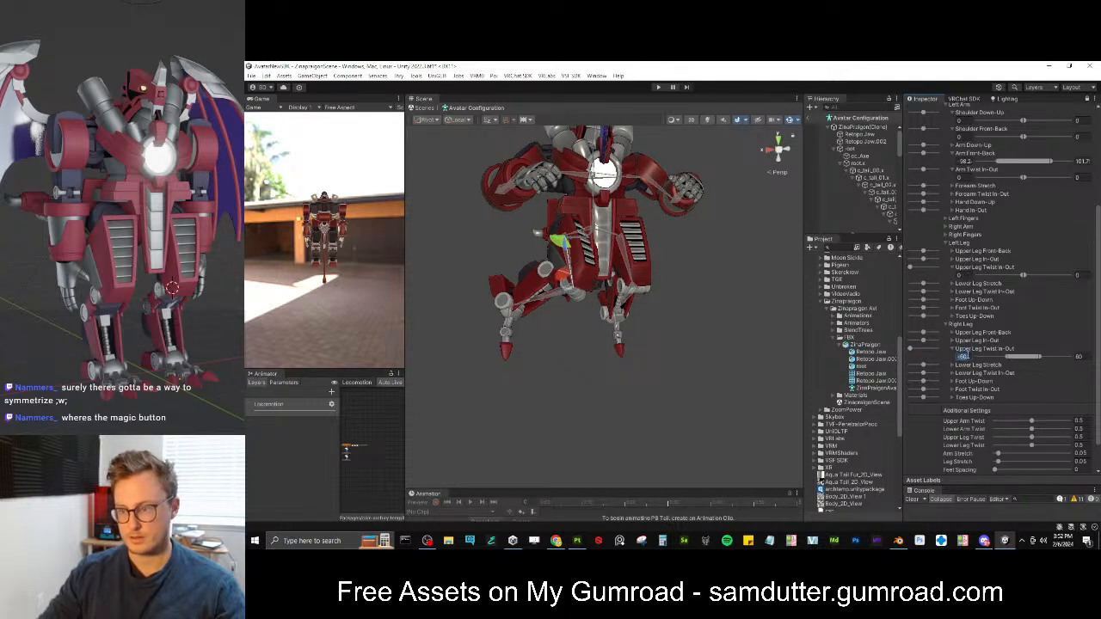
pyautogui.write('00')
pyautogui.press('Return')
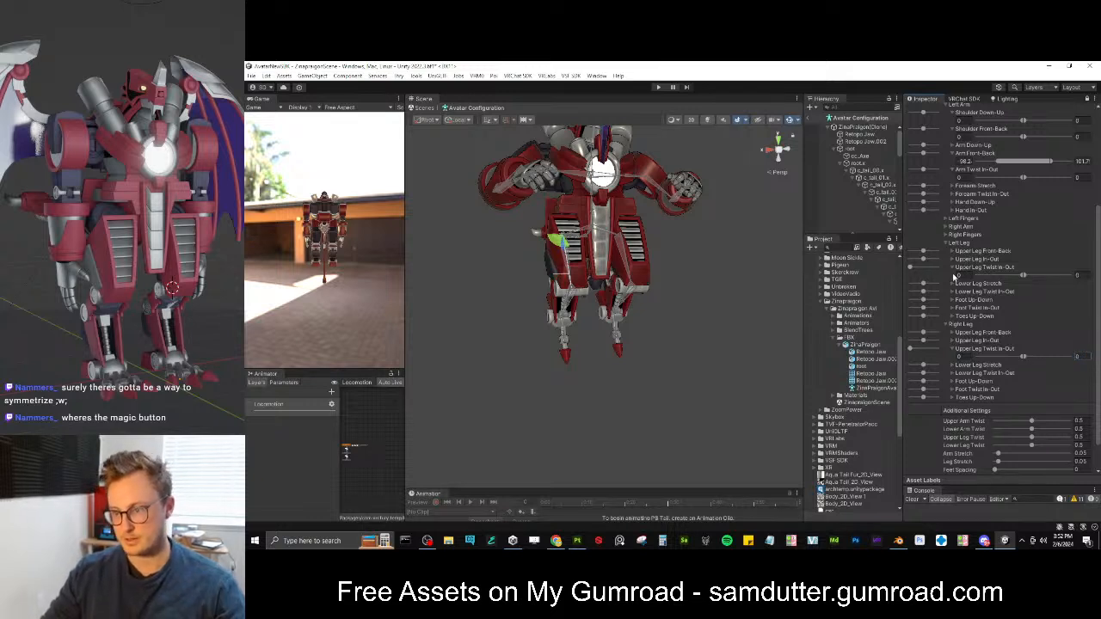
# Collapse the right leg's Upper Leg Twist range, expand its Lower Leg Stretch range and preview the stretch at its minimum
pyautogui.scroll(3, 942, 193)
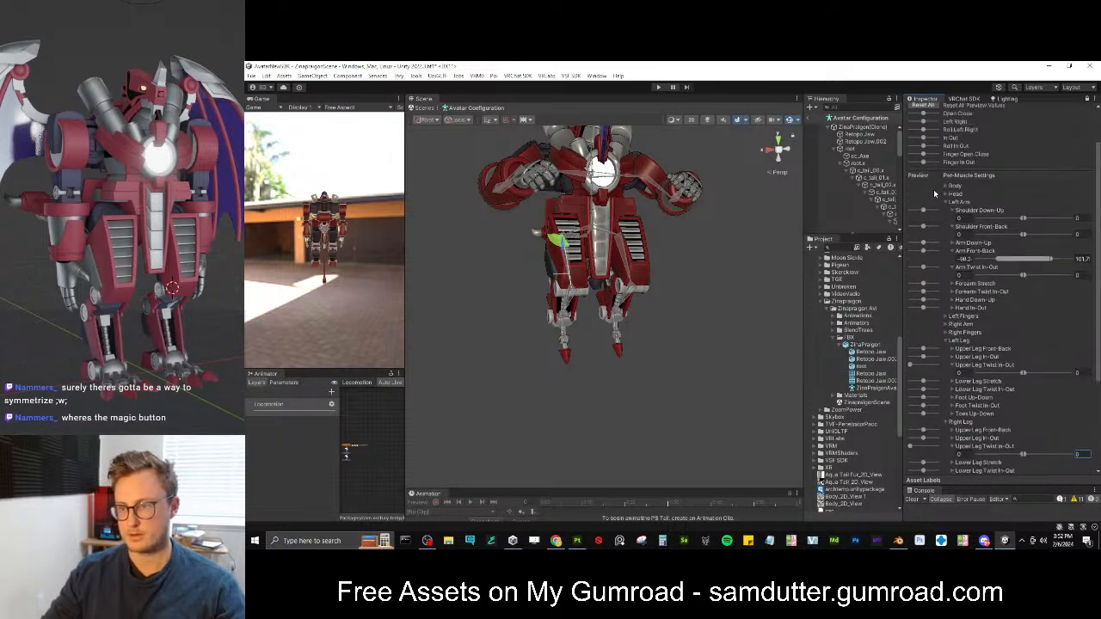
pyautogui.scroll(-3, 927, 349)
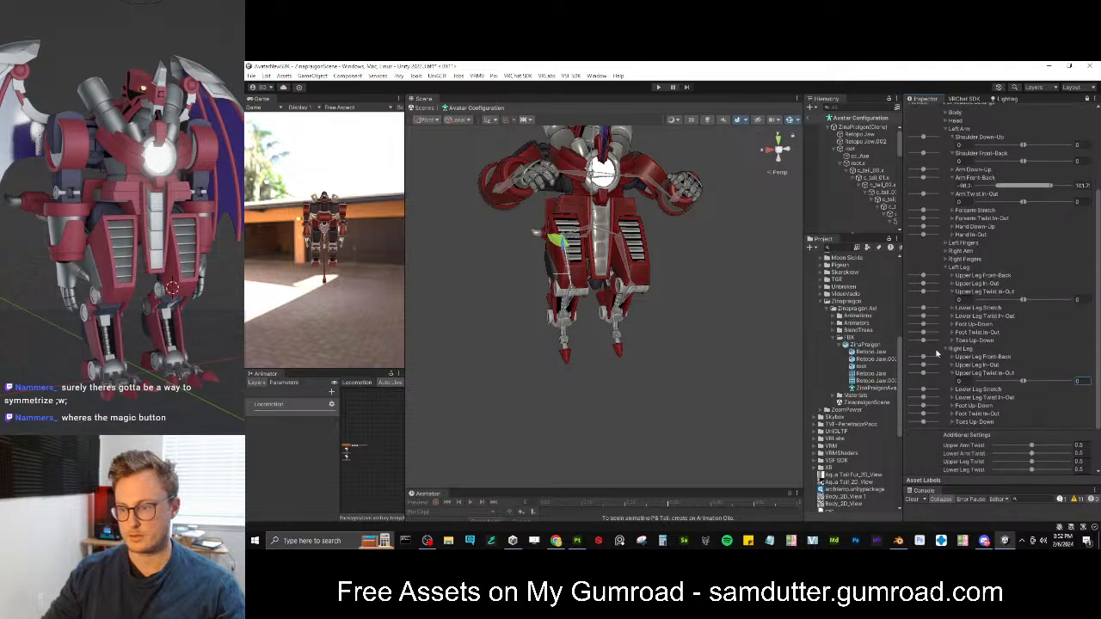
pyautogui.click(952, 374)
pyautogui.click(952, 382)
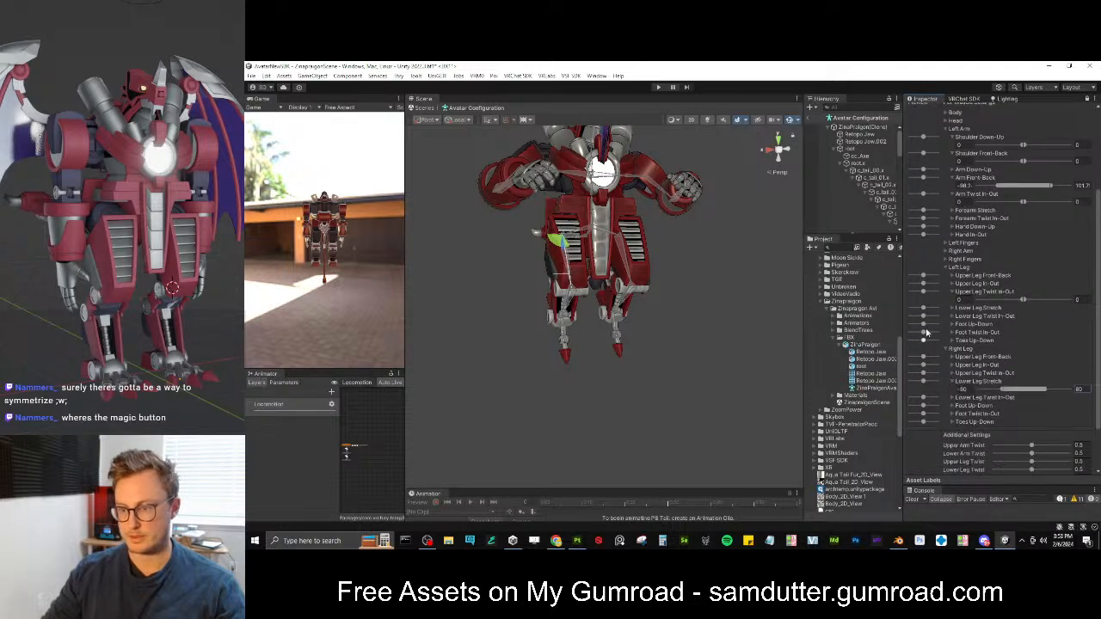
pyautogui.moveTo(924, 382); pyautogui.dragTo(909, 381)
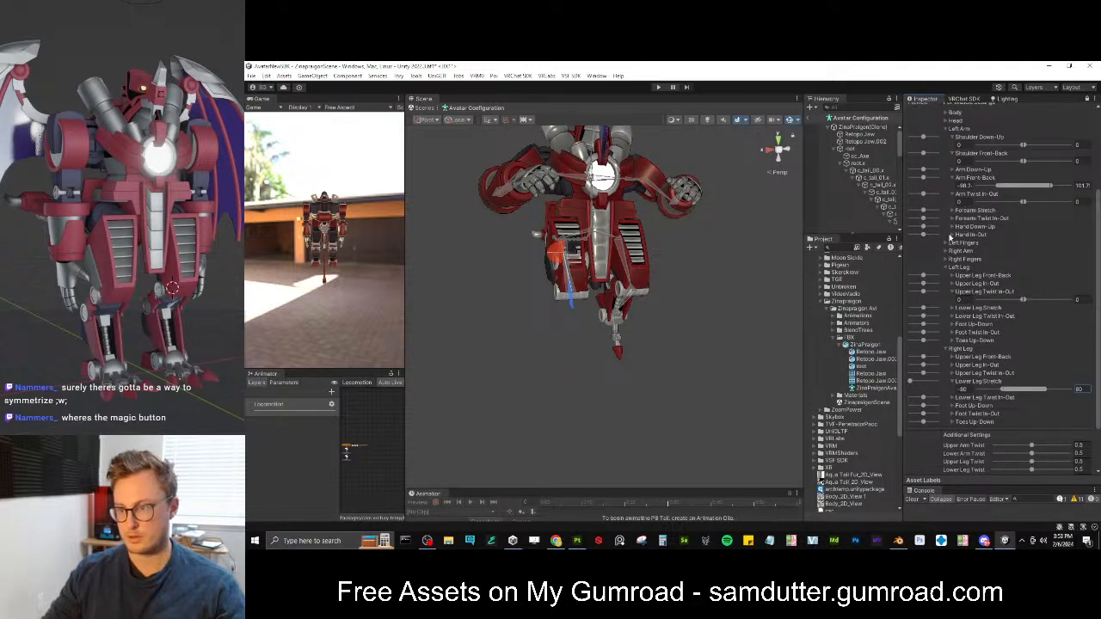
# Preview the left leg's Lower Leg Stretch minimum and set the right leg's Lower Leg Stretch minimum to -11.51
pyautogui.click(952, 294)
pyautogui.click(952, 299)
pyautogui.click(952, 301)
pyautogui.click(952, 302)
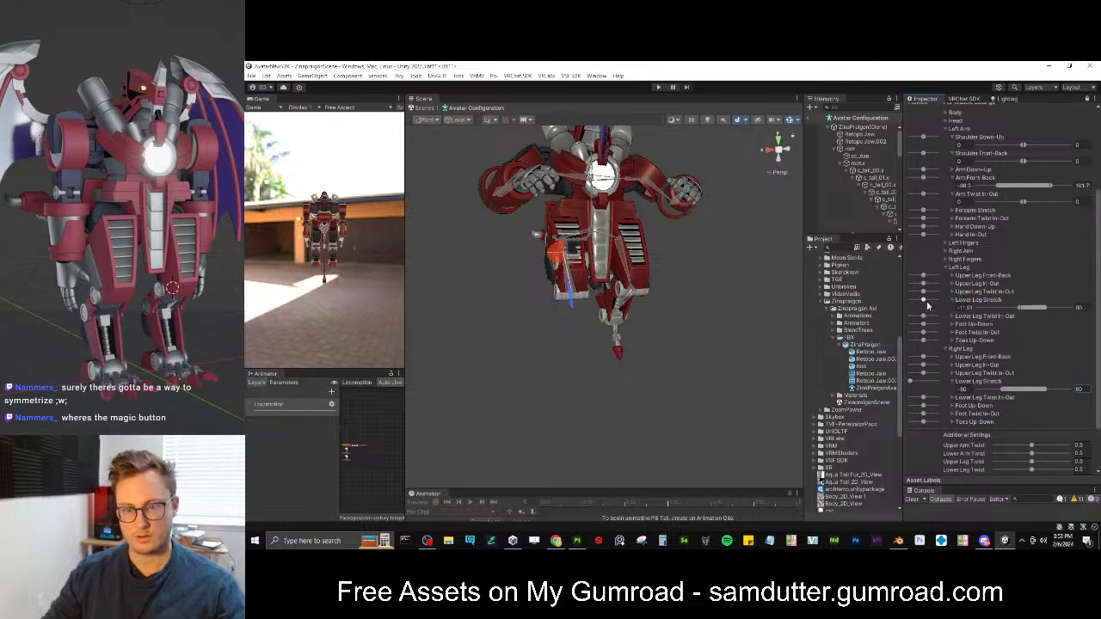
pyautogui.moveTo(924, 300); pyautogui.dragTo(910, 300)
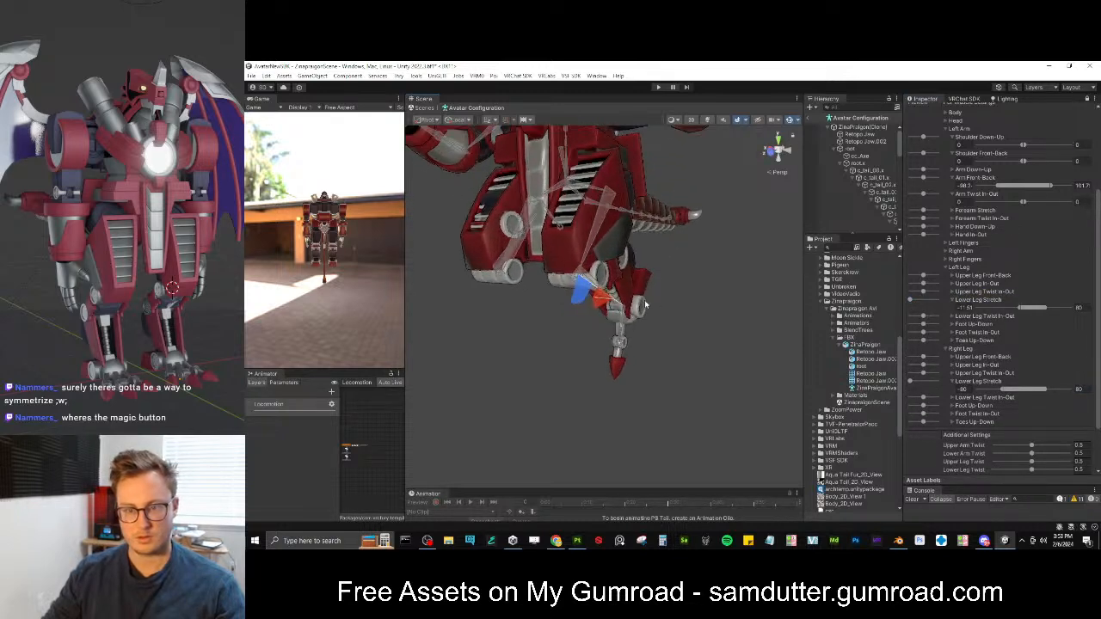
pyautogui.click(970, 389)
pyautogui.write('-11.51')
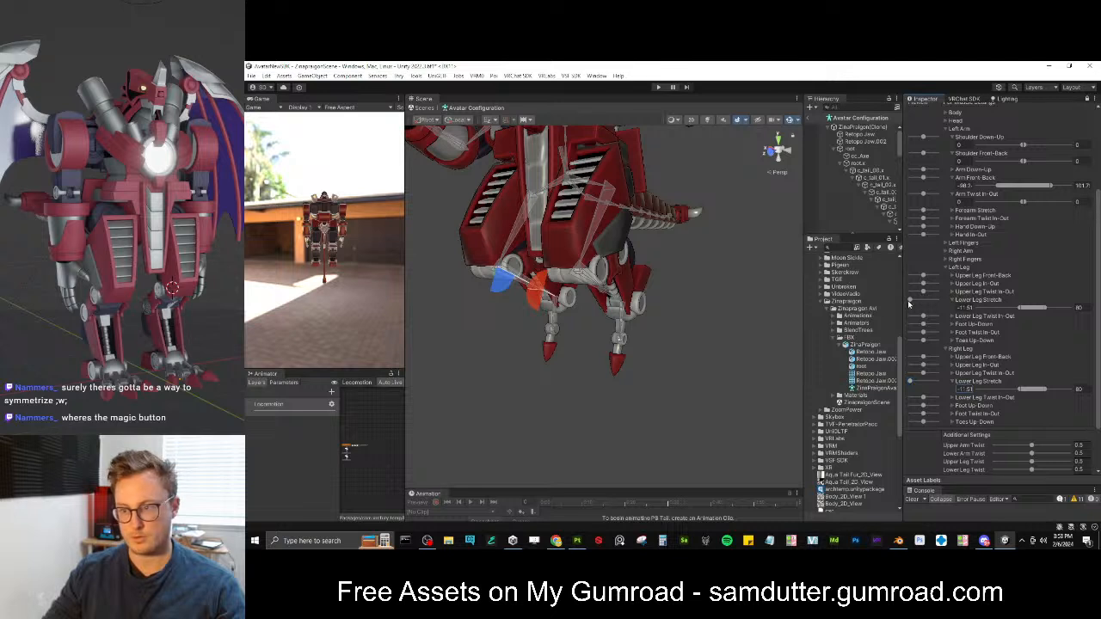
# Reset all preview poses and replace the expanded Lower Leg Stretch ranges with the right leg's Lower Leg Twist In-Out range
pyautogui.scroll(4, 913, 184)
pyautogui.click(924, 156)
pyautogui.scroll(-3, 958, 296)
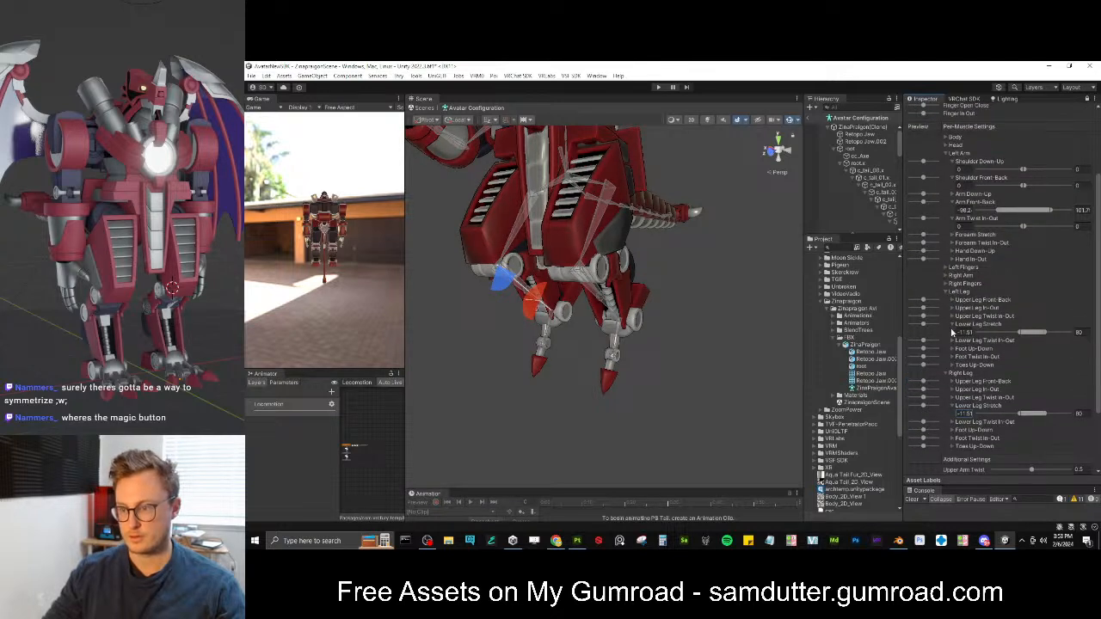
pyautogui.click(951, 323)
pyautogui.click(951, 399)
pyautogui.click(951, 406)
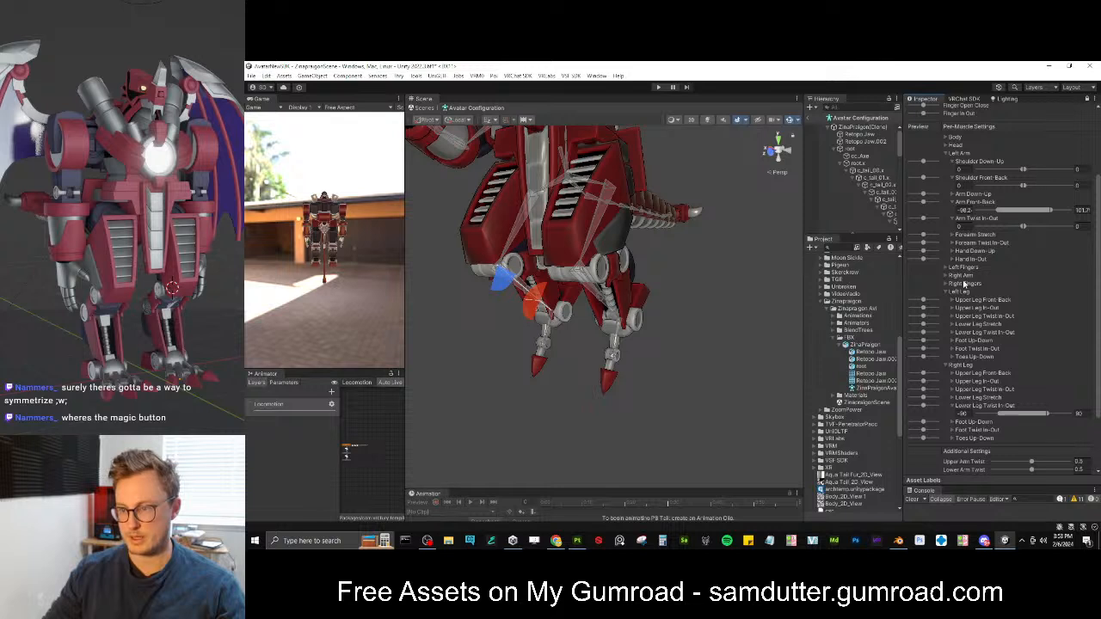
# Preview both legs' Lower Leg Twist In-Out at minimum and set the right leg's range from -30 to 30
pyautogui.click(951, 332)
pyautogui.moveTo(923, 332); pyautogui.dragTo(800, 357)
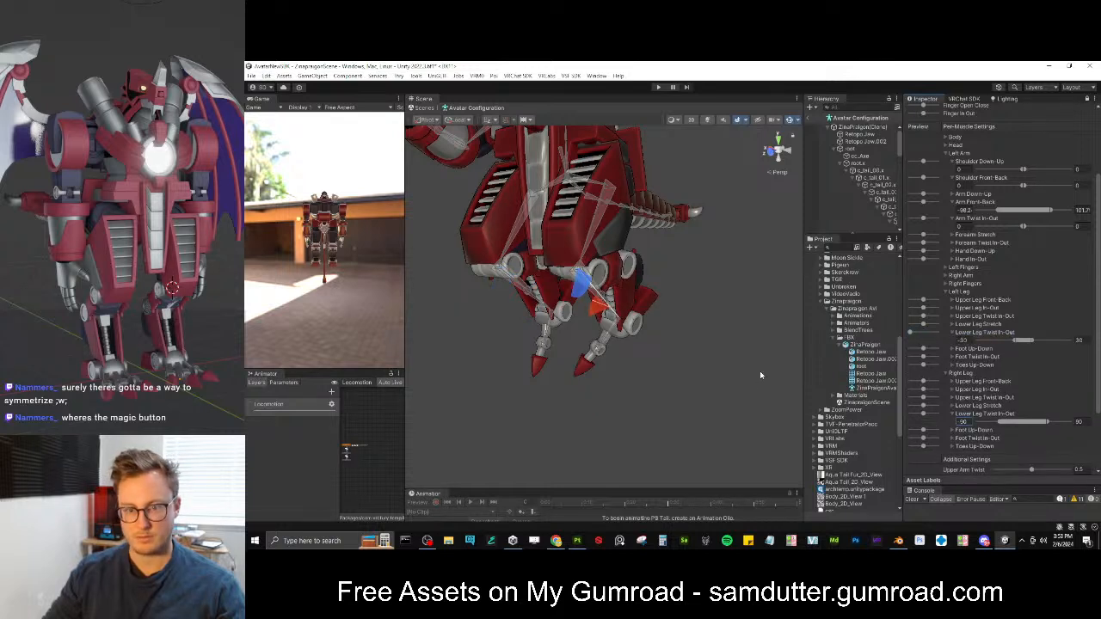
pyautogui.scroll(-2, 932, 381)
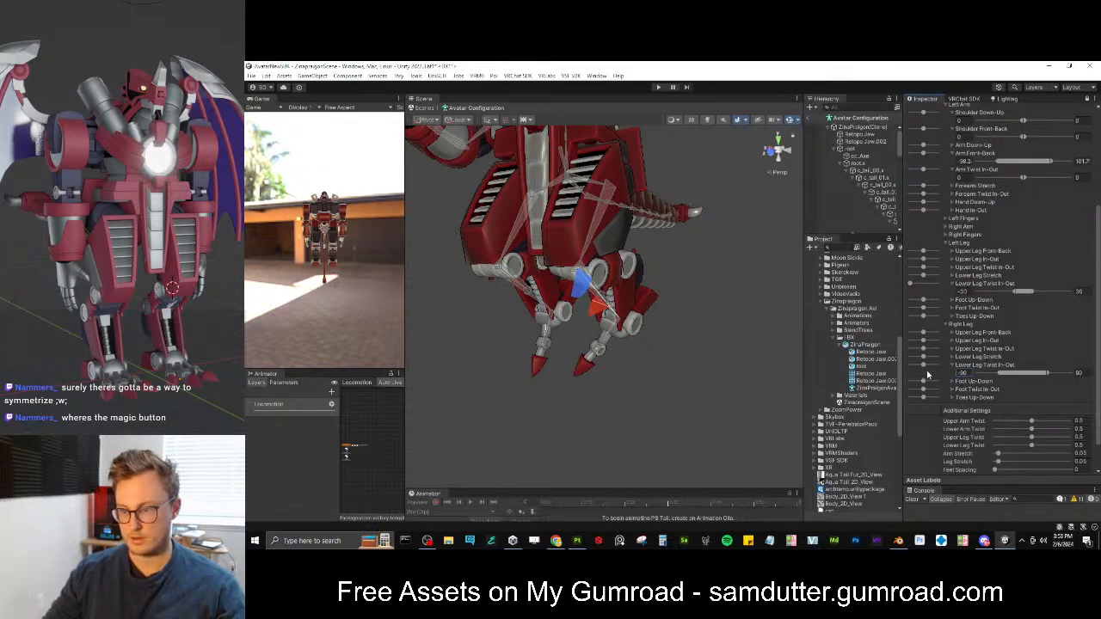
pyautogui.moveTo(923, 366); pyautogui.dragTo(892, 369)
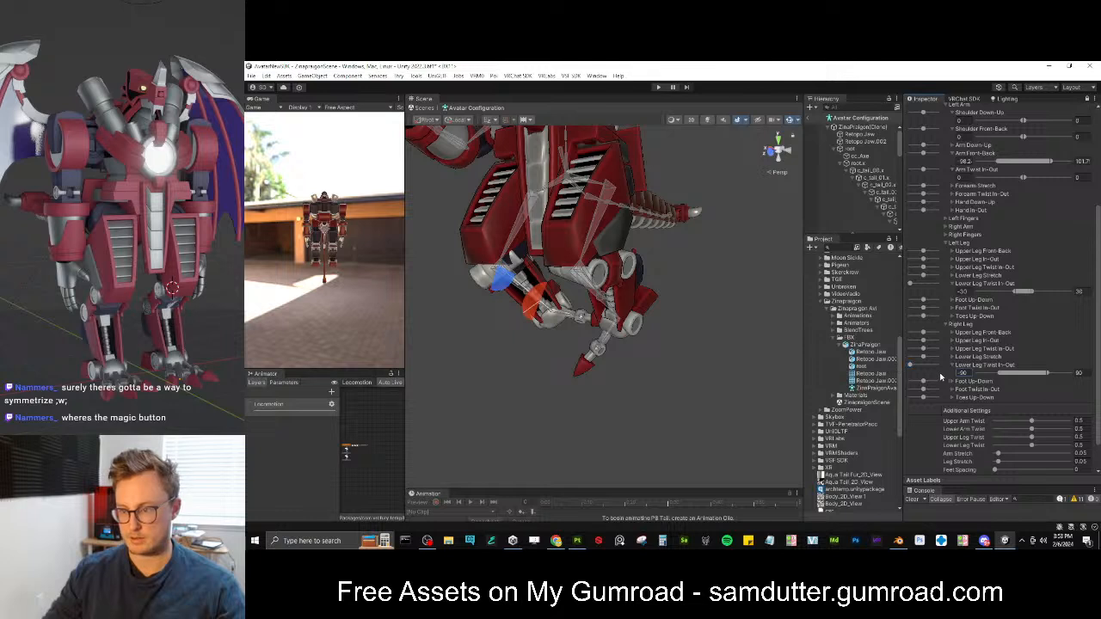
pyautogui.click(967, 372)
pyautogui.write('-30')
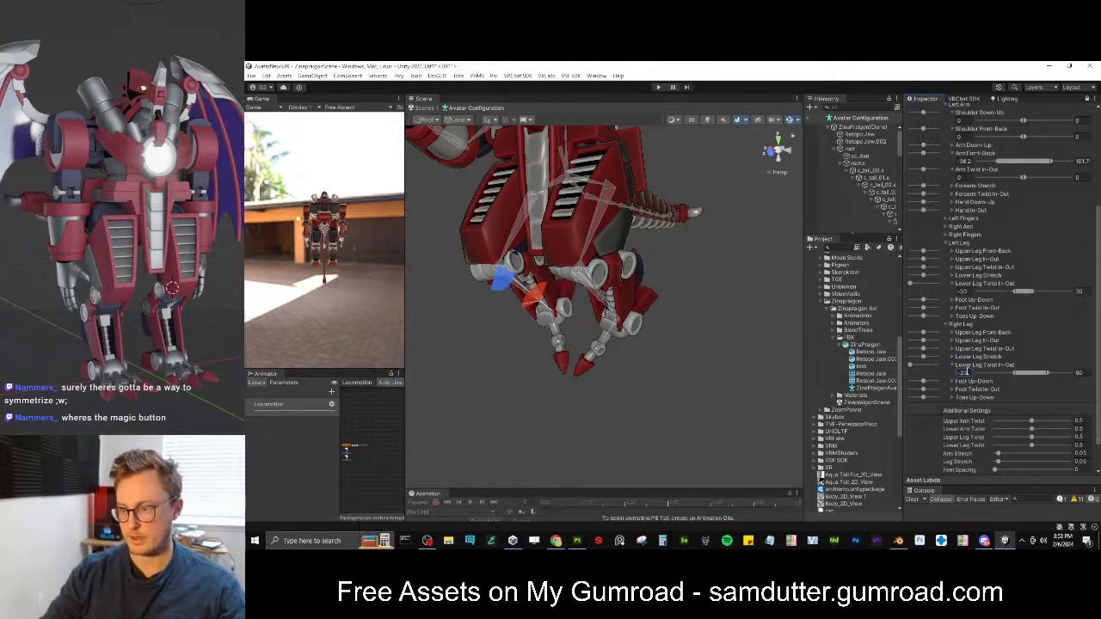
pyautogui.click(1080, 373)
pyautogui.write('30')
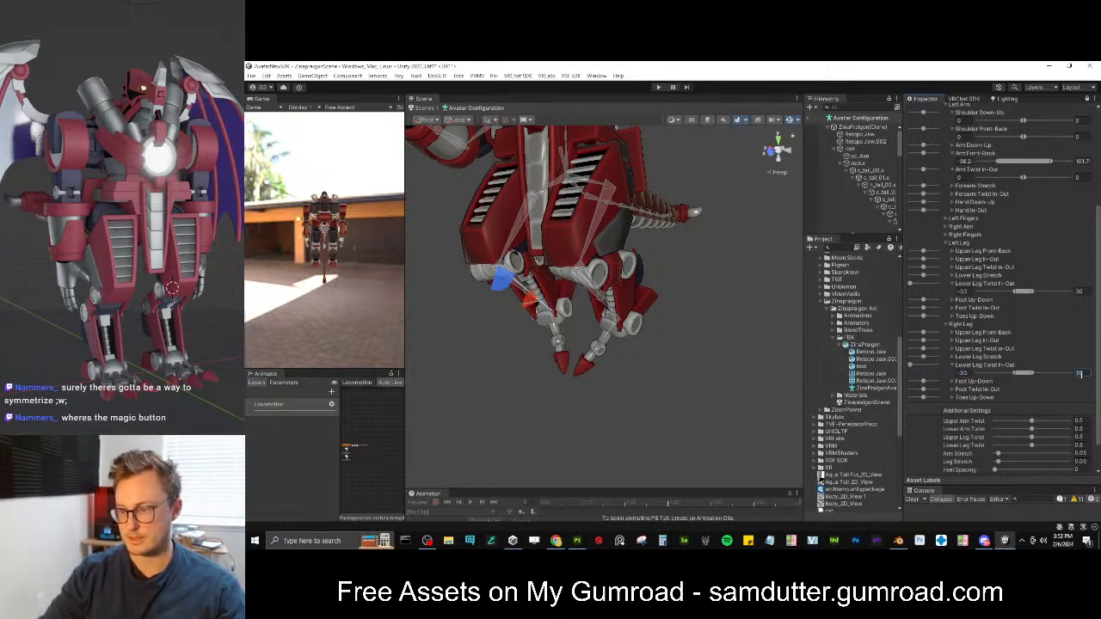
# Expand both legs' Foot Up-Down ranges and set the right leg's limits to -42.9 and 18.39
pyautogui.click(953, 381)
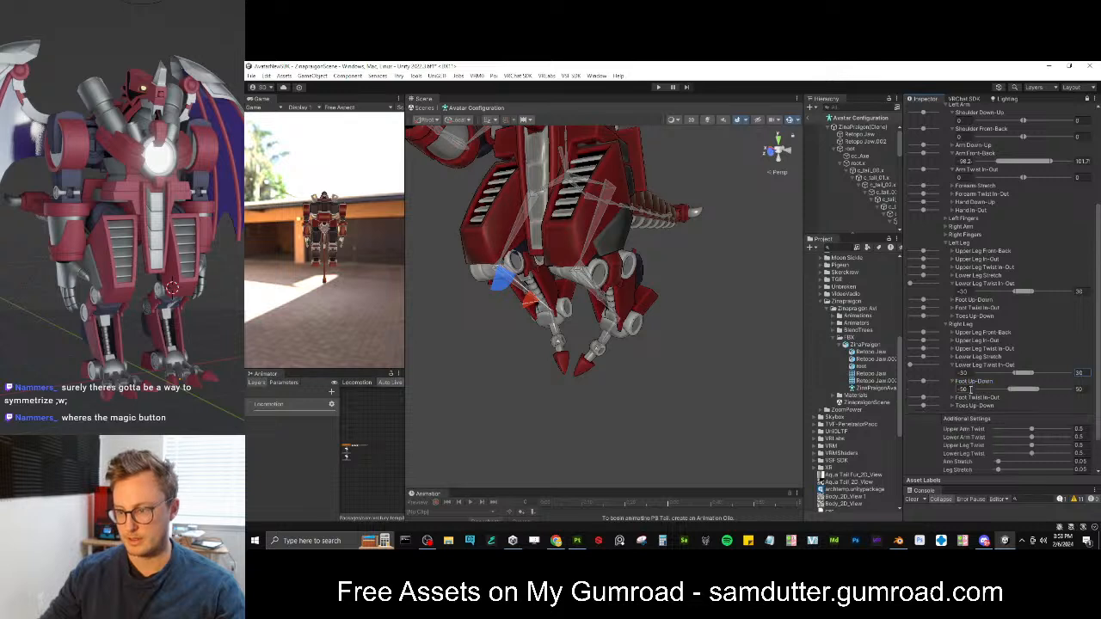
pyautogui.click(949, 300)
pyautogui.scroll(-2, 975, 343)
pyautogui.click(961, 347)
pyautogui.write('-12.8')
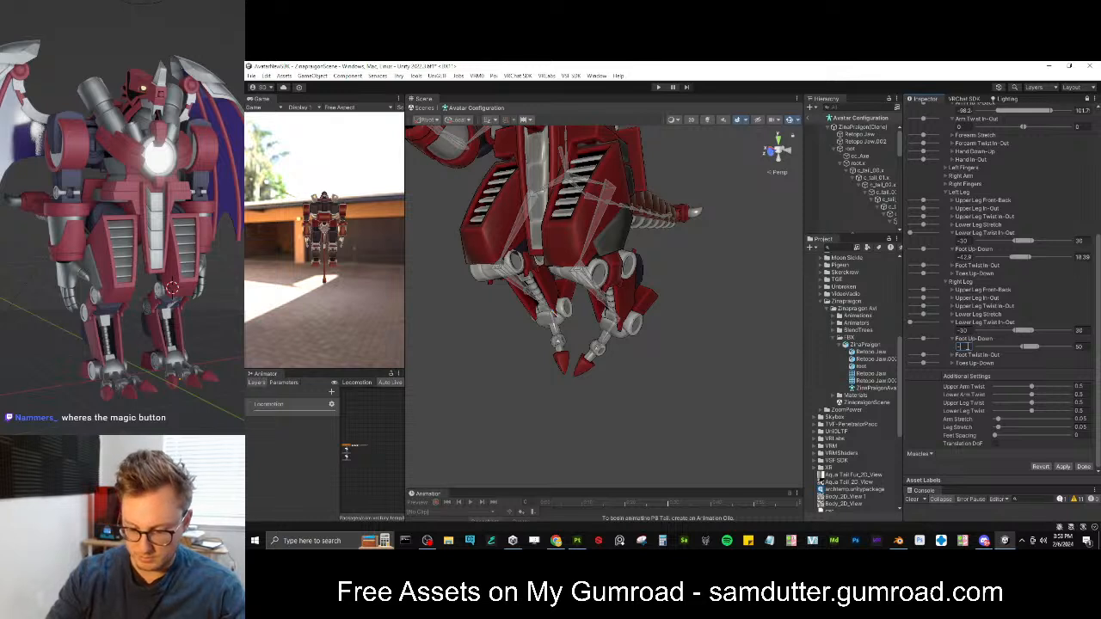
pyautogui.click(1081, 346)
pyautogui.write('18.39')
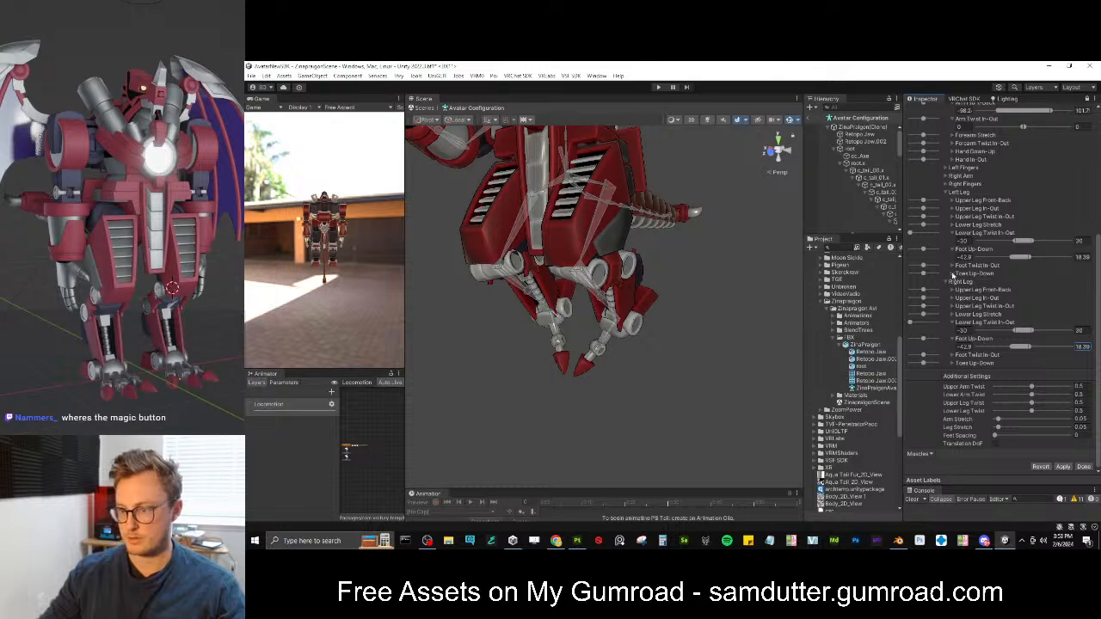
# Set the right leg's Foot Twist In-Out limits to 0 and expand both legs' Toes Up-Down ranges for comparison
pyautogui.click(952, 267)
pyautogui.click(953, 355)
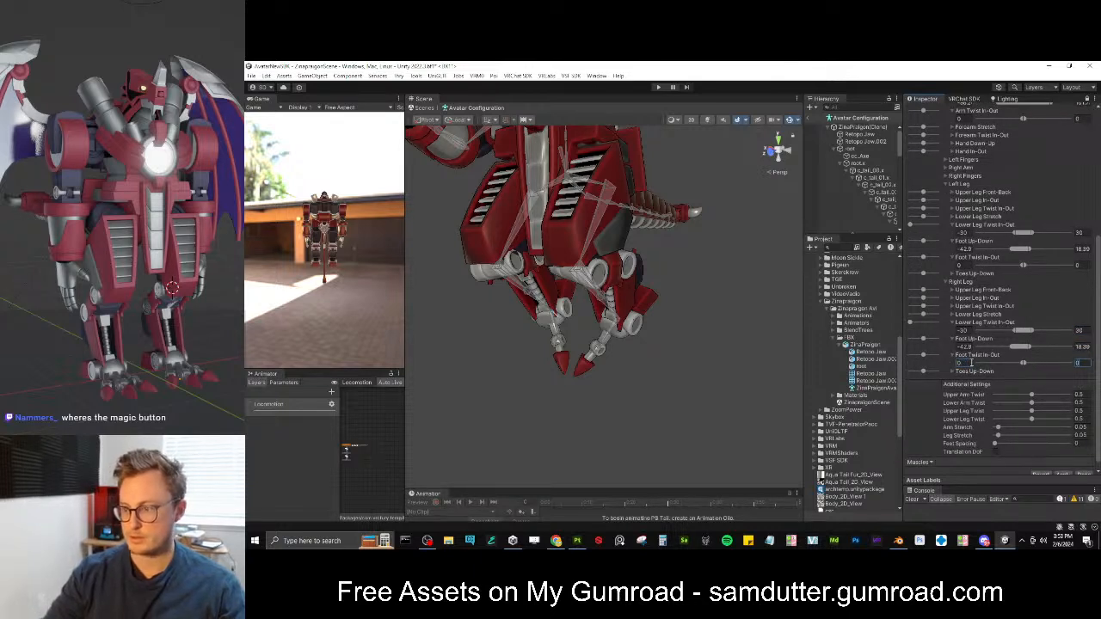
pyautogui.click(952, 272)
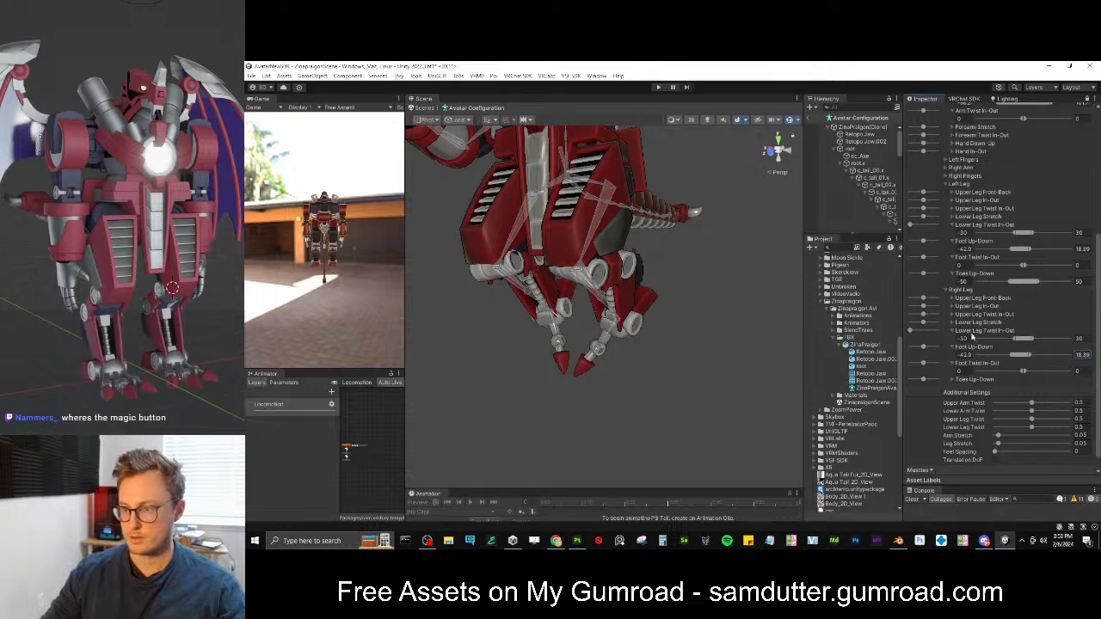
pyautogui.click(953, 379)
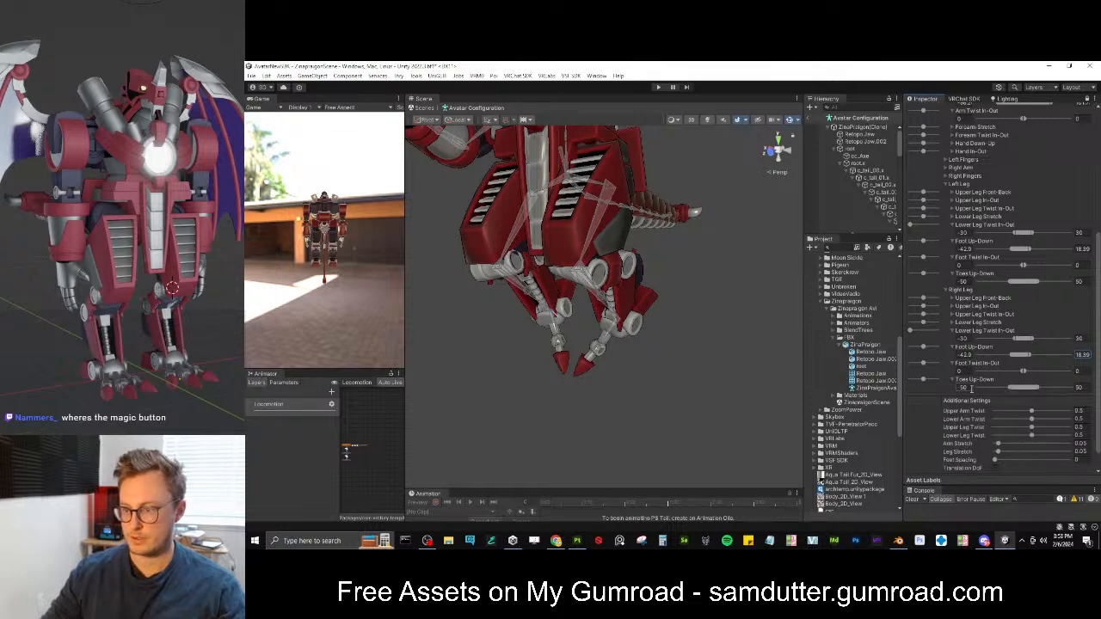
# Collapse the Left Leg and Right Leg muscle groups
pyautogui.scroll(3, 963, 385)
pyautogui.click(946, 283)
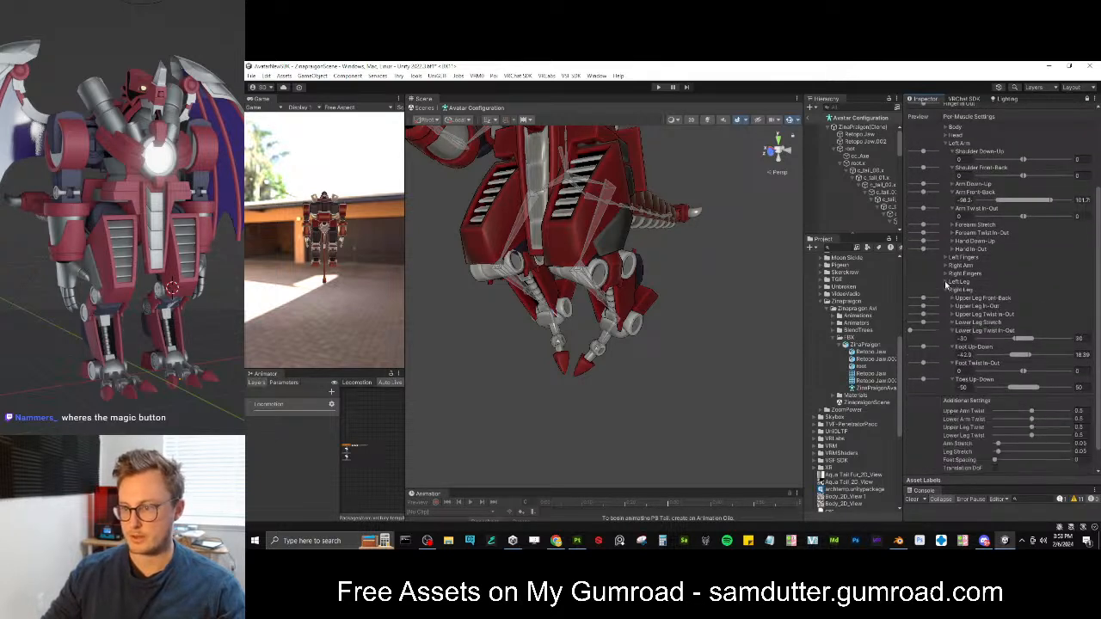
pyautogui.click(946, 290)
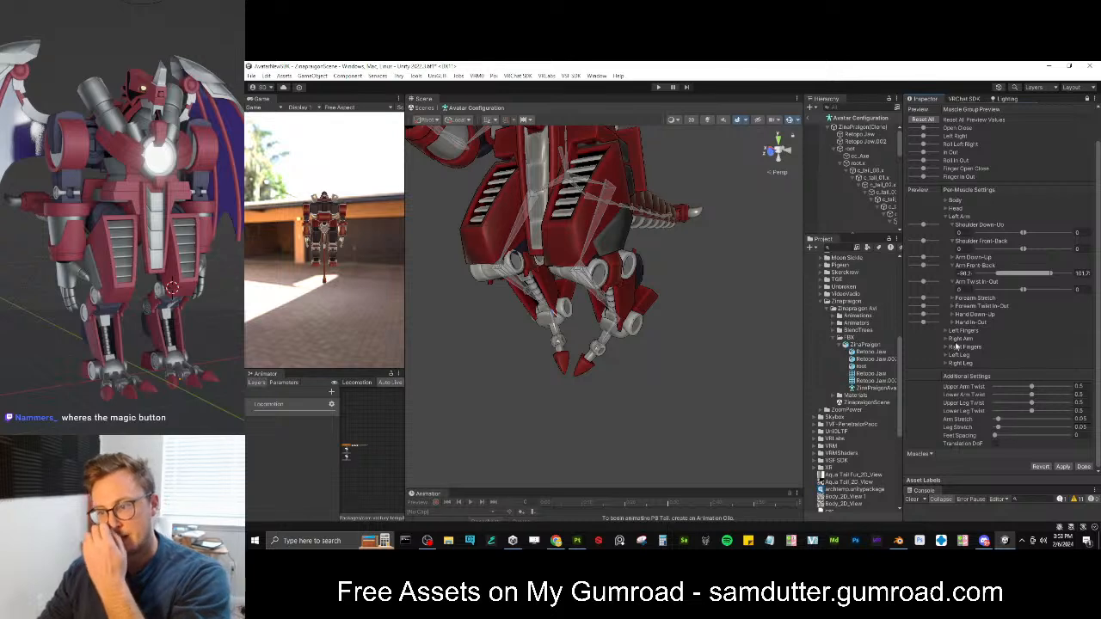
# Reset all muscle preview poses to their defaults
pyautogui.click(952, 227)
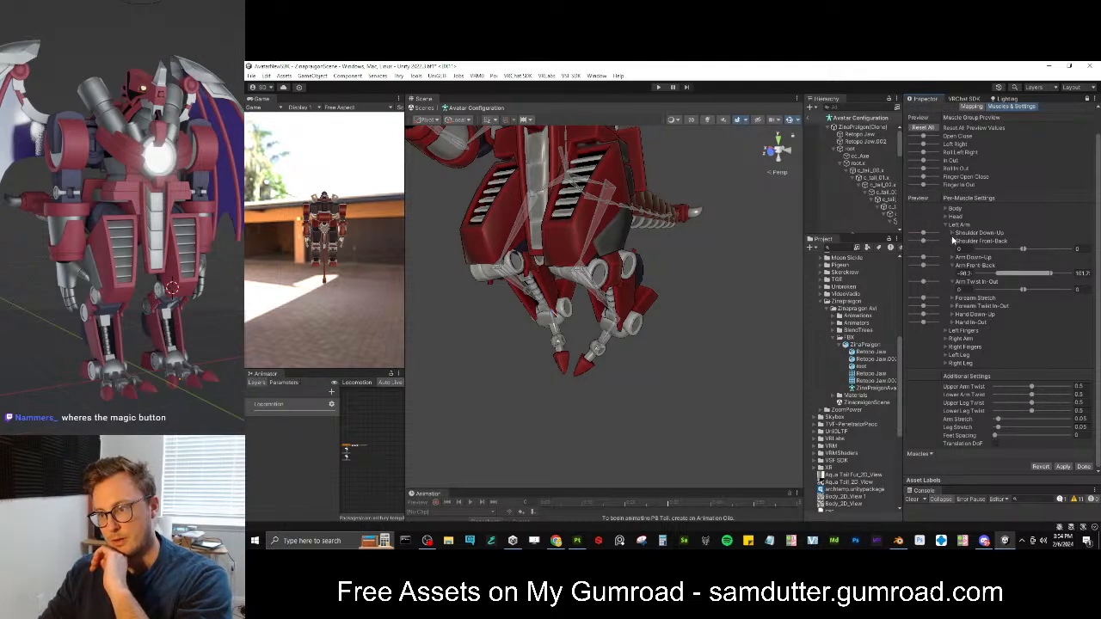
pyautogui.click(951, 233)
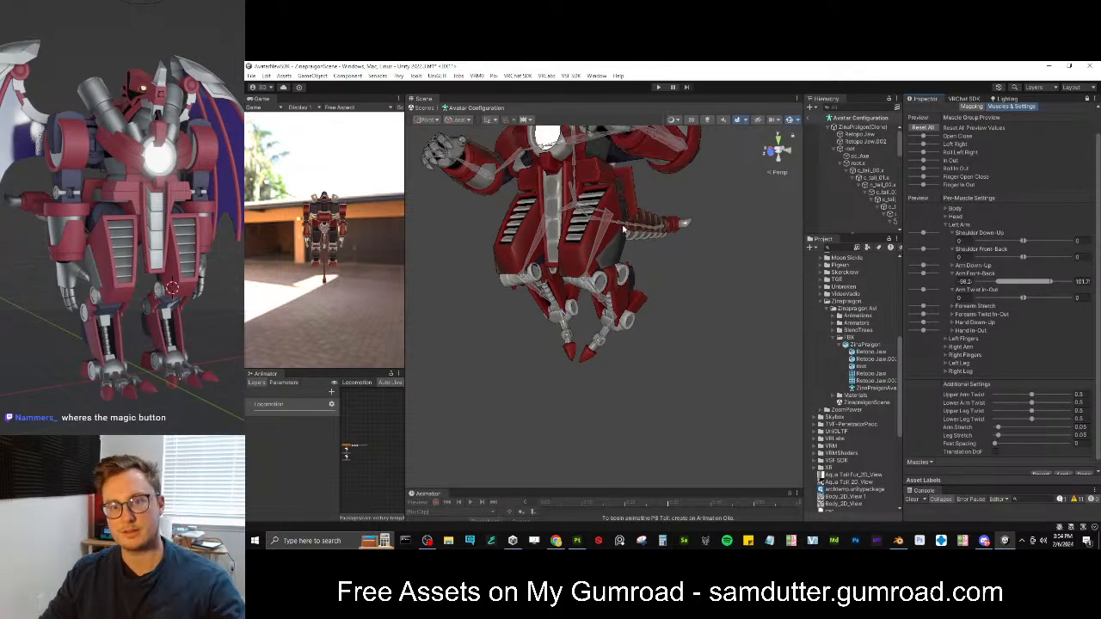
pyautogui.scroll(1, 937, 172)
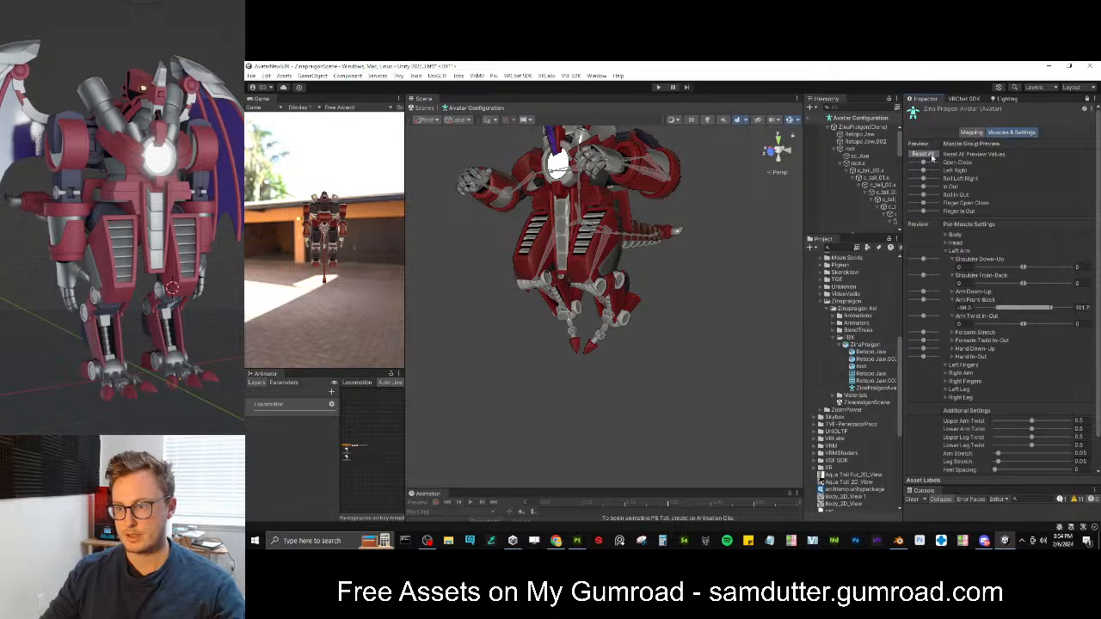
pyautogui.click(932, 155)
# Preview the left arm's Forearm Stretch and Arm Twist In-Out movements from close up
pyautogui.scroll(3, 658, 351)
pyautogui.moveTo(658, 351)
pyautogui.keyDown('alt'); pyautogui.mouseDown()
pyautogui.moveTo(688, 369)
pyautogui.moveTo(676, 334)
pyautogui.moveTo(660, 346)
pyautogui.mouseUp(); pyautogui.keyUp('alt')
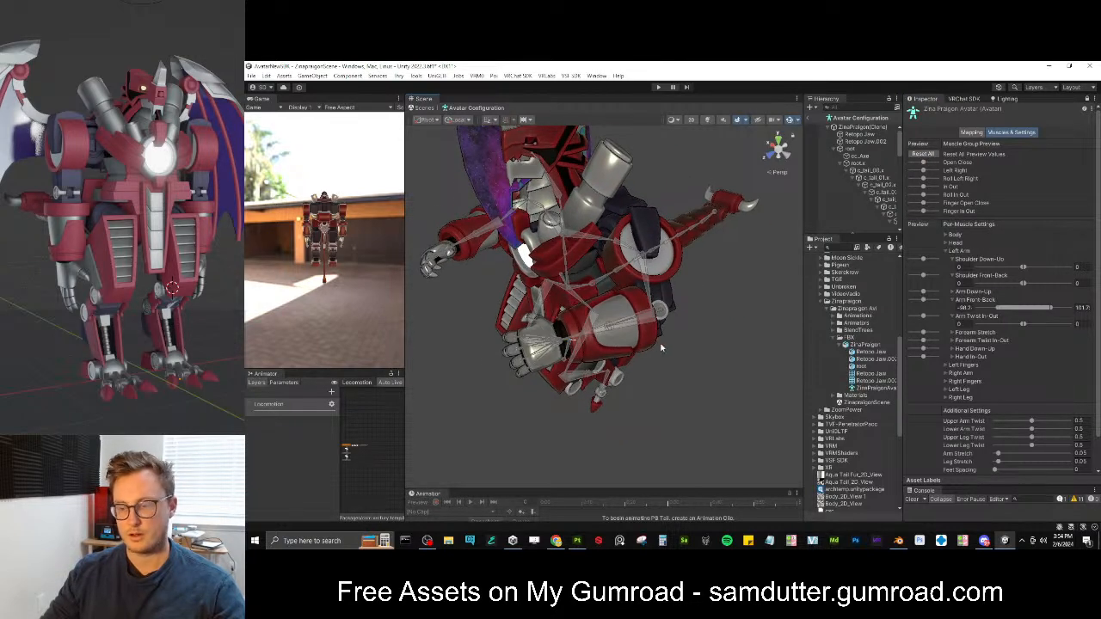
pyautogui.scroll(2, 660, 347)
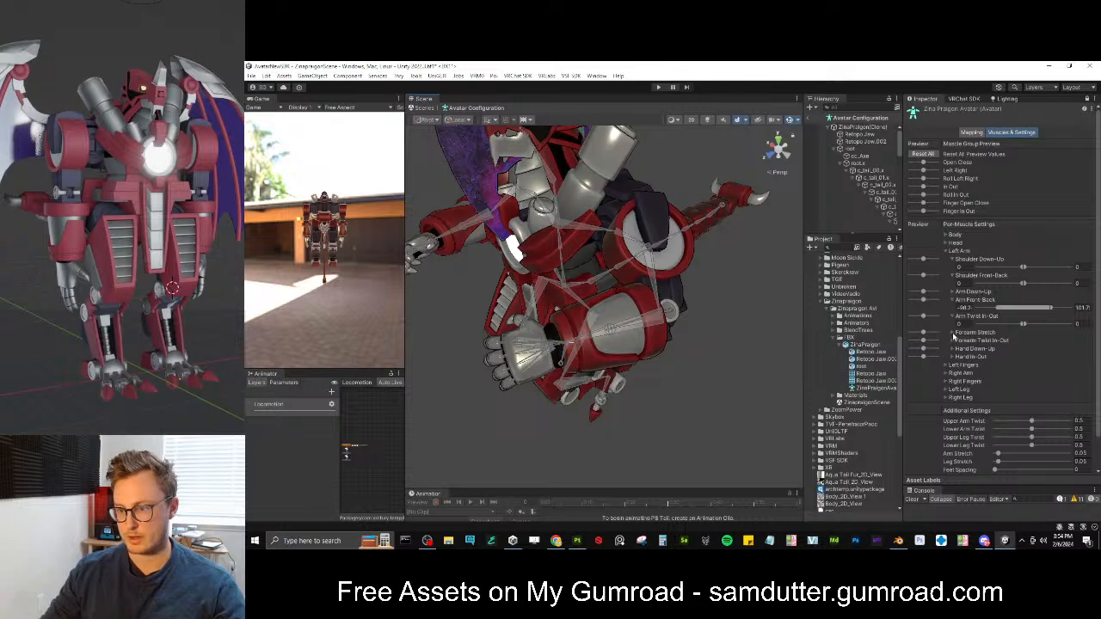
pyautogui.moveTo(926, 332); pyautogui.dragTo(925, 332)
pyautogui.moveTo(923, 331); pyautogui.dragTo(879, 321)
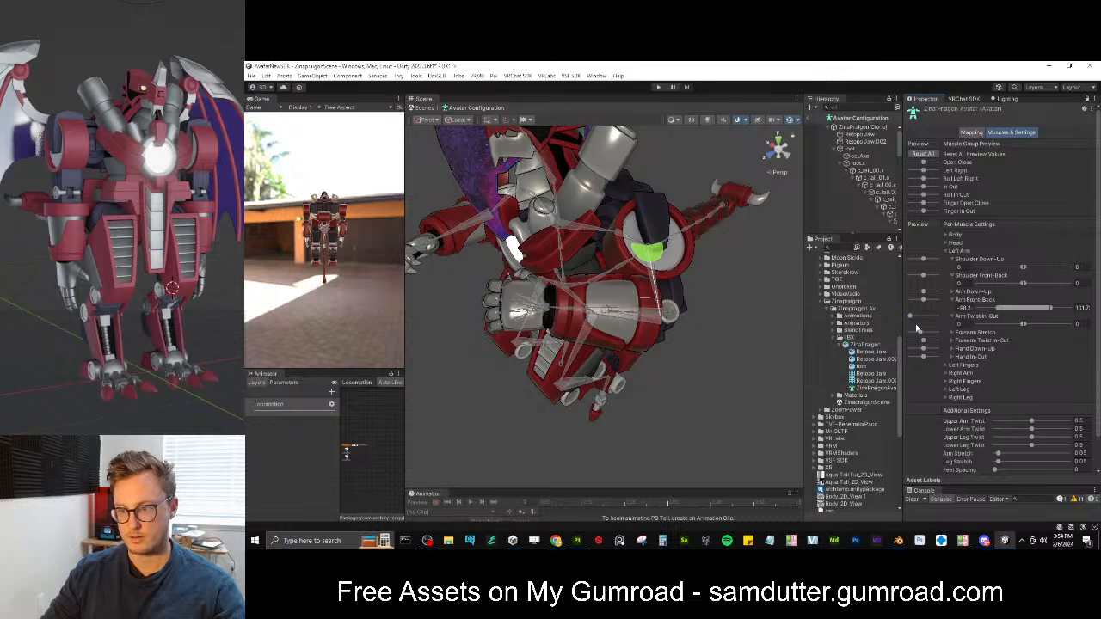
pyautogui.moveTo(924, 318); pyautogui.dragTo(922, 318)
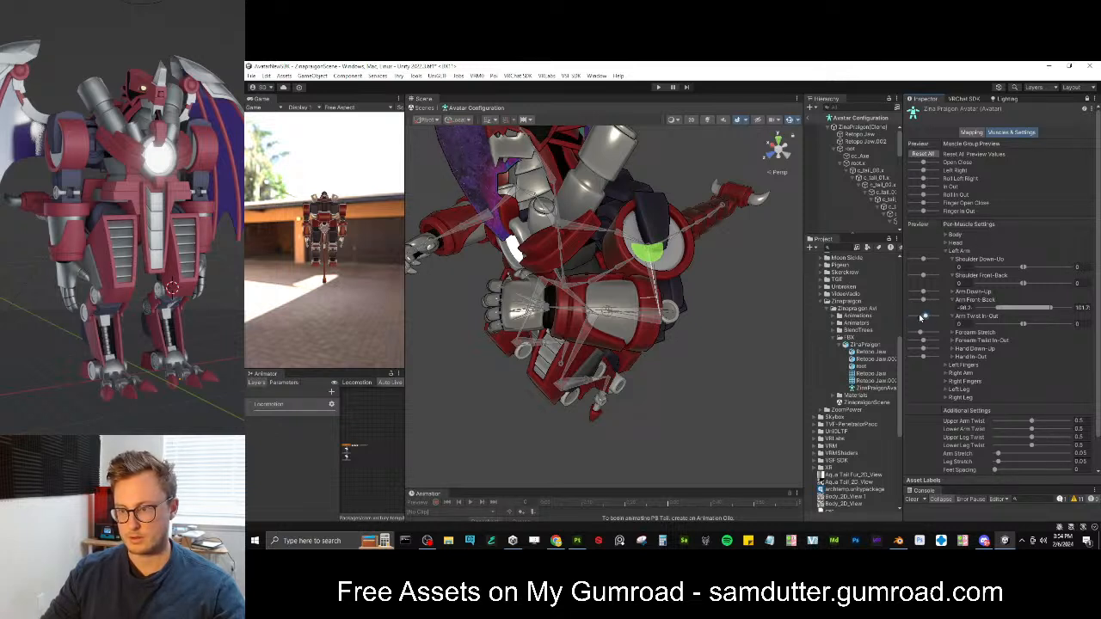
# Preview the left arm's Forearm Stretch at its minimum and raise that minimum limit to about -13.2
pyautogui.click(951, 316)
pyautogui.moveTo(920, 324); pyautogui.dragTo(897, 325)
pyautogui.click(951, 324)
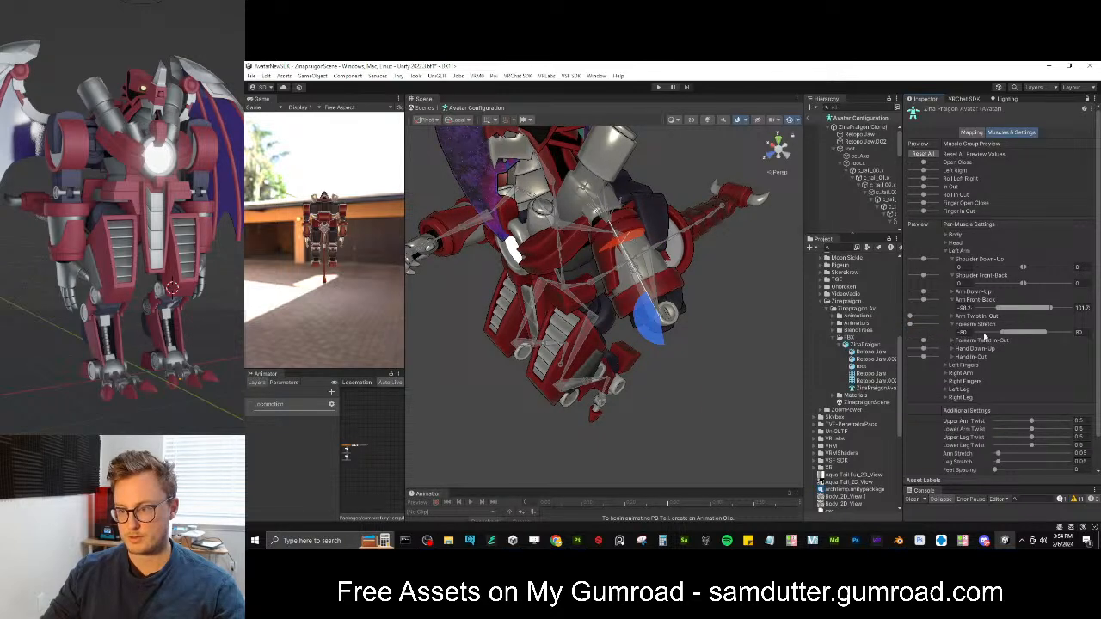
pyautogui.moveTo(1000, 332); pyautogui.dragTo(1015, 332)
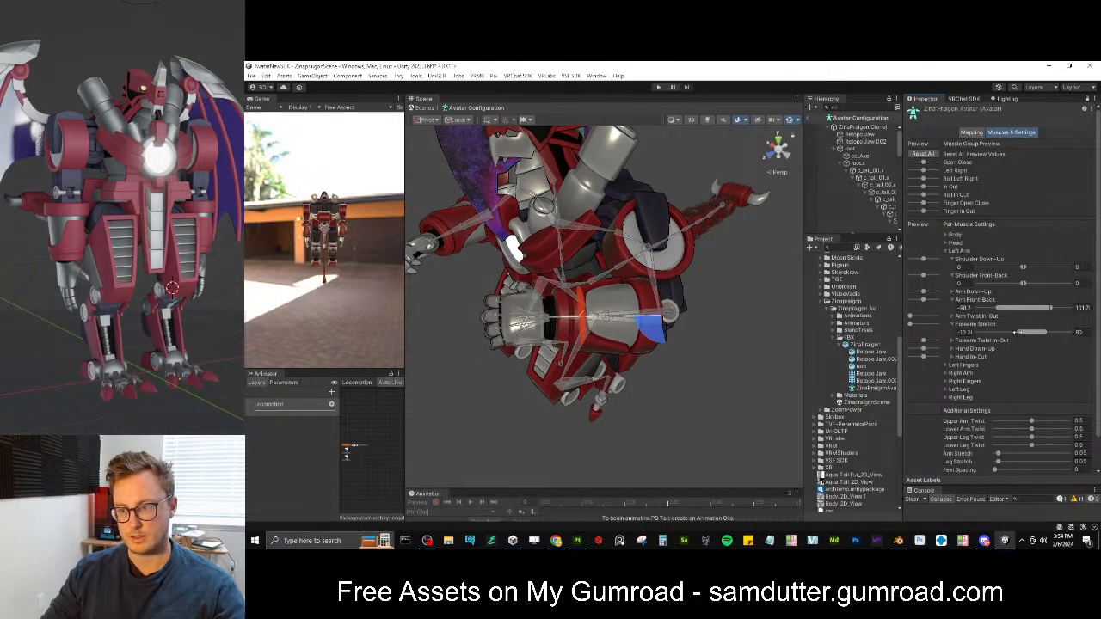
# Set the left arm's Forearm Stretch minimum to -15 and preview the stretch from its minimum to its maximum
pyautogui.click(967, 332)
pyautogui.write('-15')
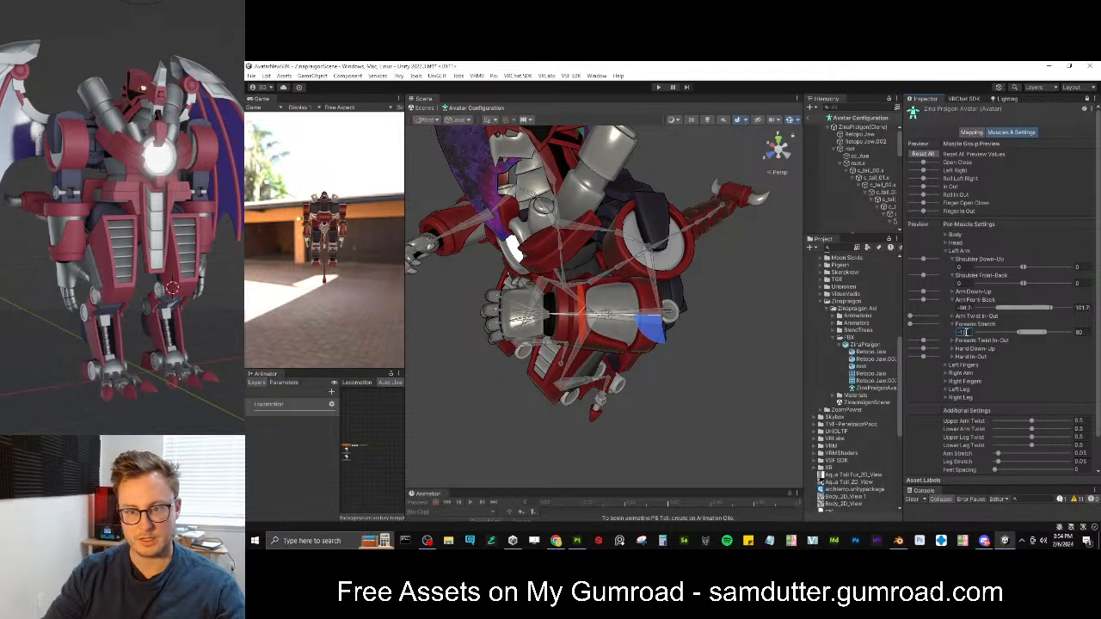
pyautogui.keyDown('alt'); pyautogui.moveTo(727, 292); pyautogui.dragTo(645, 325); pyautogui.keyUp('alt')
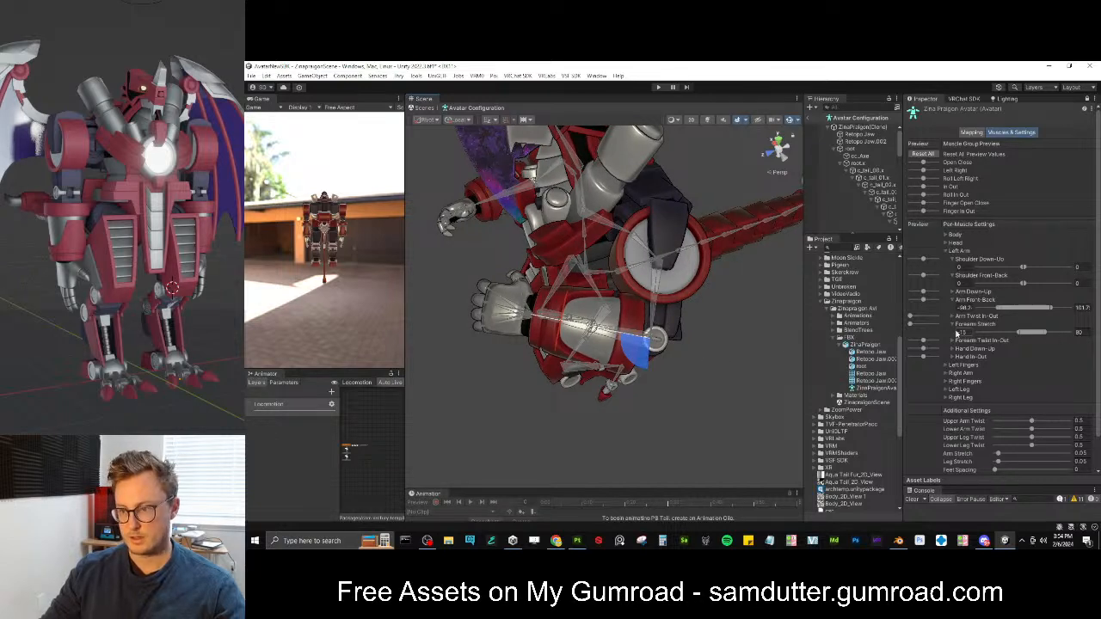
pyautogui.moveTo(929, 326); pyautogui.dragTo(1003, 327)
pyautogui.keyDown('alt'); pyautogui.moveTo(688, 347); pyautogui.dragTo(616, 313); pyautogui.keyUp('alt')
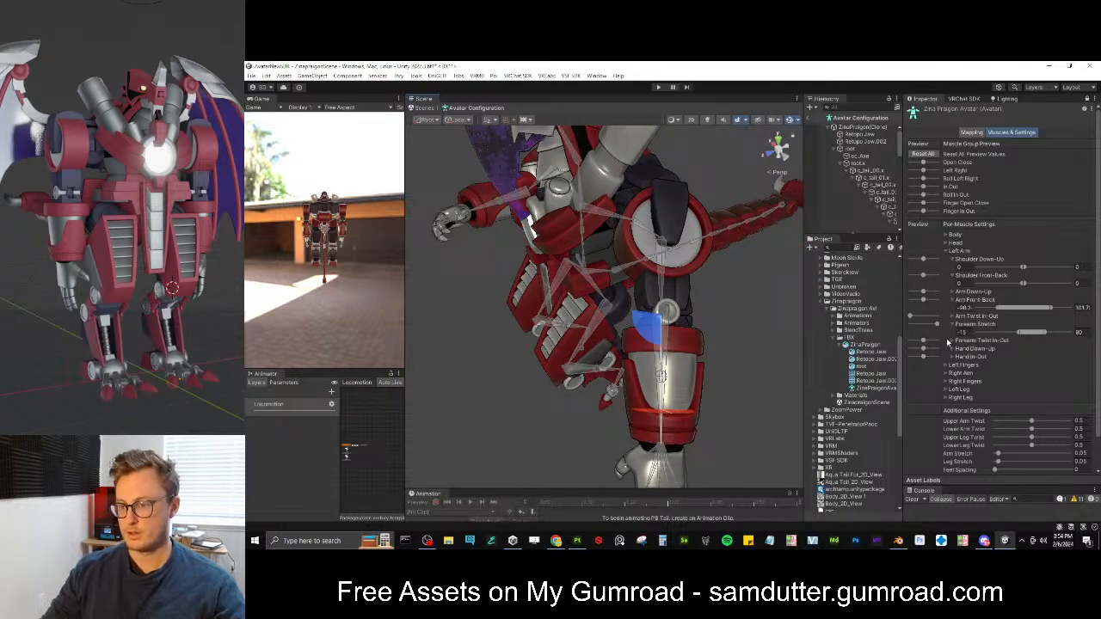
# Set both the minimum and maximum of the left arm's Forearm Twist In-Out to 0 and preview the twist
pyautogui.click(952, 342)
pyautogui.moveTo(927, 343)
pyautogui.mouseDown()
pyautogui.moveTo(950, 342)
pyautogui.moveTo(936, 341)
pyautogui.mouseUp()
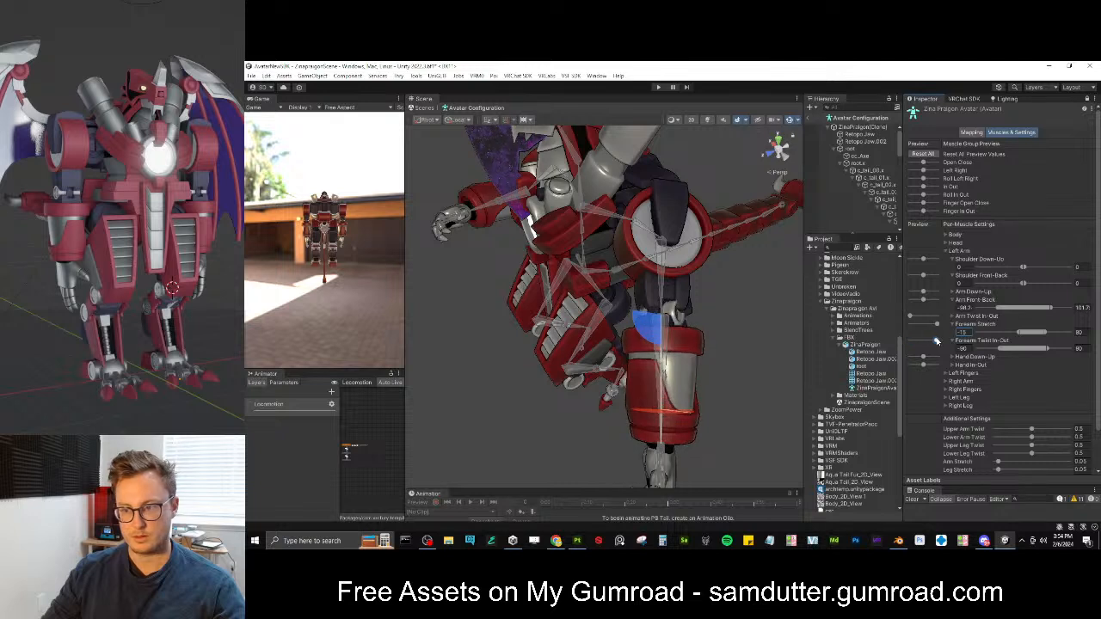
pyautogui.click(964, 348)
pyautogui.write('0')
pyautogui.press('Tab')
pyautogui.write('0')
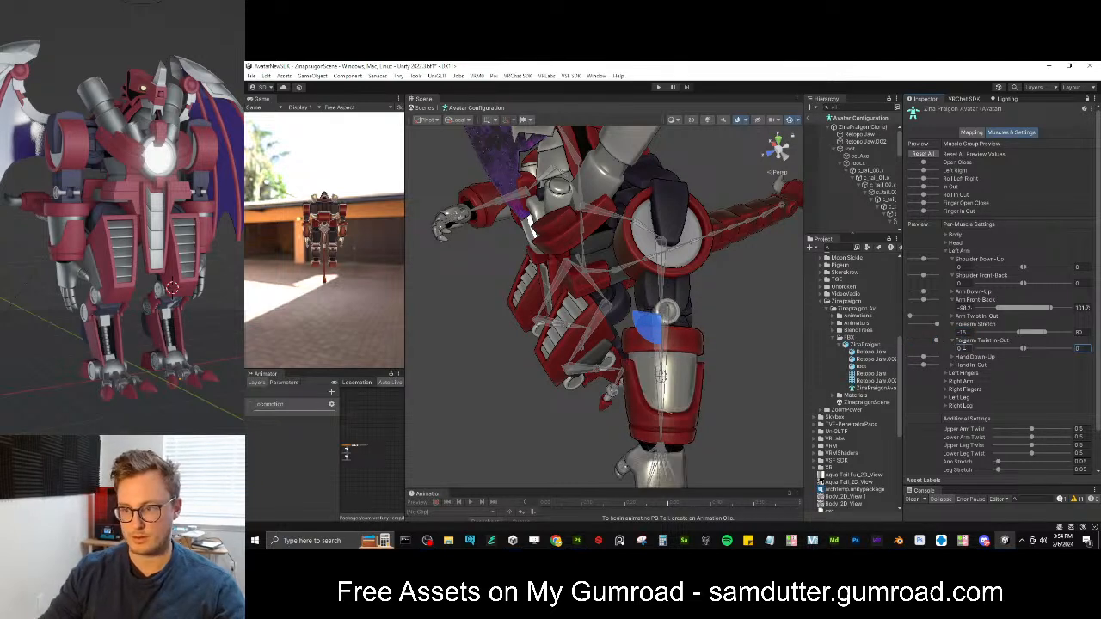
pyautogui.moveTo(936, 340); pyautogui.dragTo(879, 346)
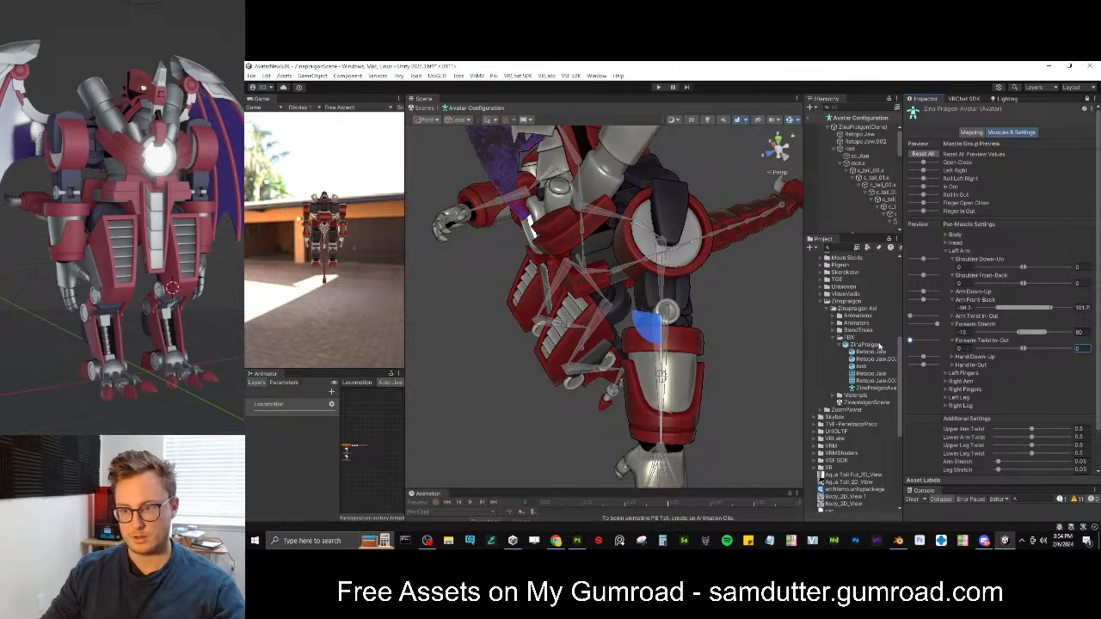
# Preview the left arm's Hand Down-Up and Hand In-Out movements and reset all preview values
pyautogui.click(953, 340)
pyautogui.click(952, 324)
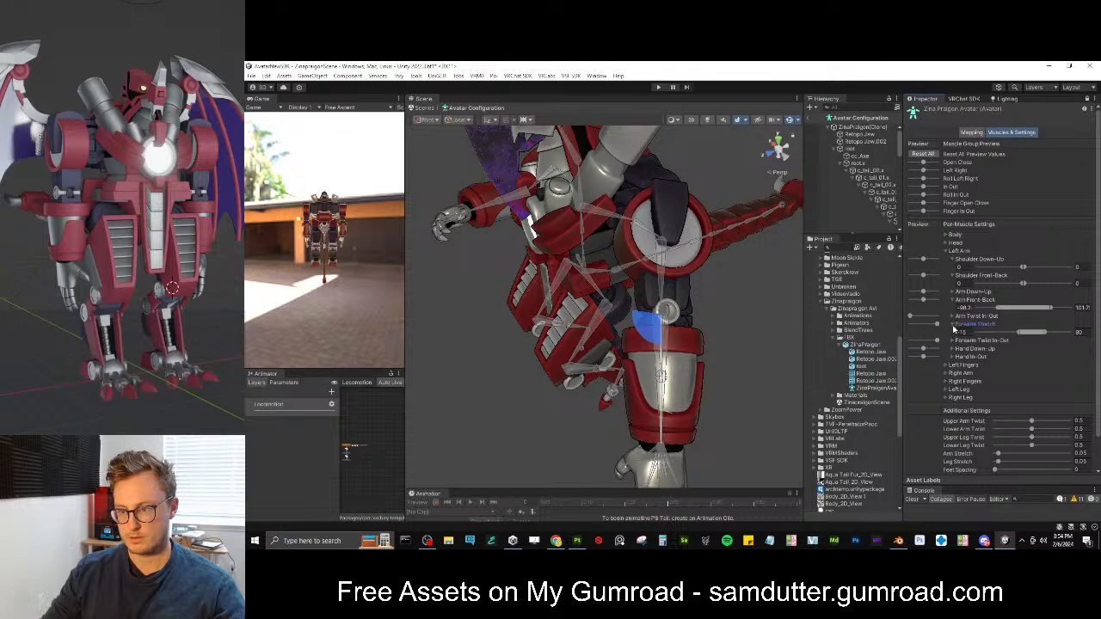
pyautogui.click(952, 341)
pyautogui.moveTo(924, 343)
pyautogui.mouseDown()
pyautogui.moveTo(936, 341)
pyautogui.moveTo(910, 342)
pyautogui.moveTo(940, 349)
pyautogui.moveTo(908, 351)
pyautogui.moveTo(942, 350)
pyautogui.moveTo(909, 349)
pyautogui.mouseUp()
pyautogui.click(954, 342)
pyautogui.click(952, 348)
pyautogui.click(922, 154)
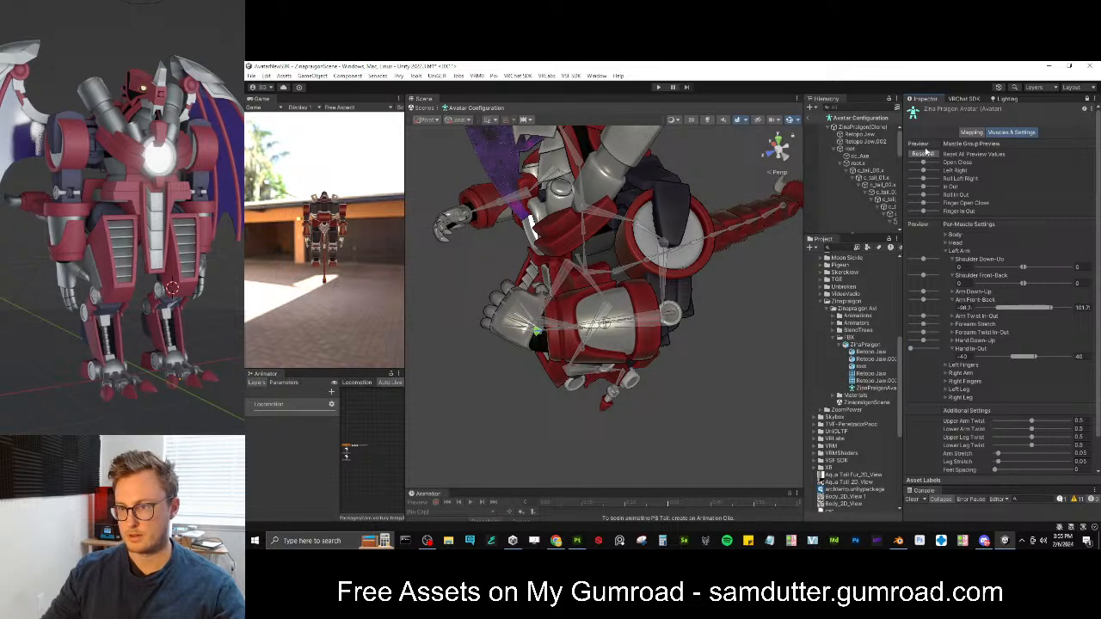
pyautogui.click(923, 153)
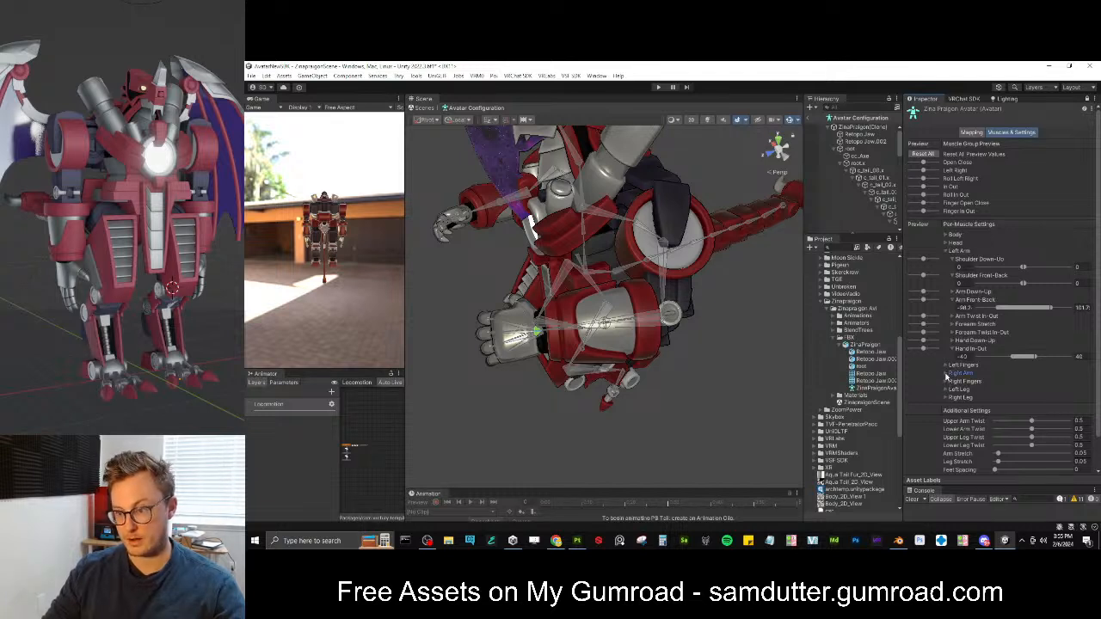
# Look over the Right Arm muscle group and collapse it along with the left arm's Hand In-Out settings
pyautogui.click(946, 373)
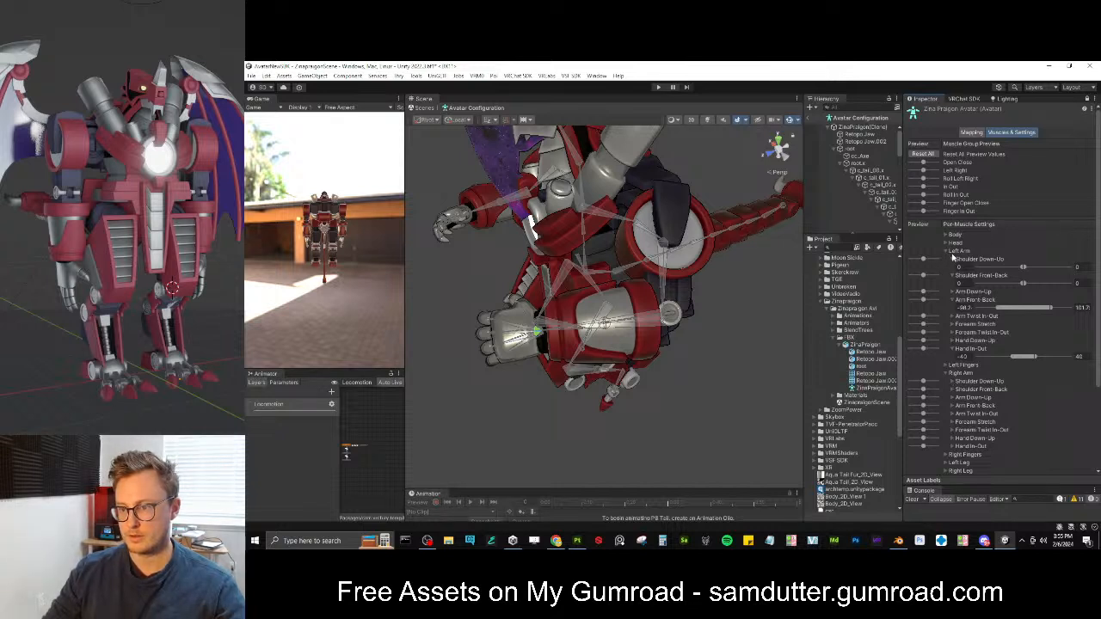
pyautogui.click(947, 373)
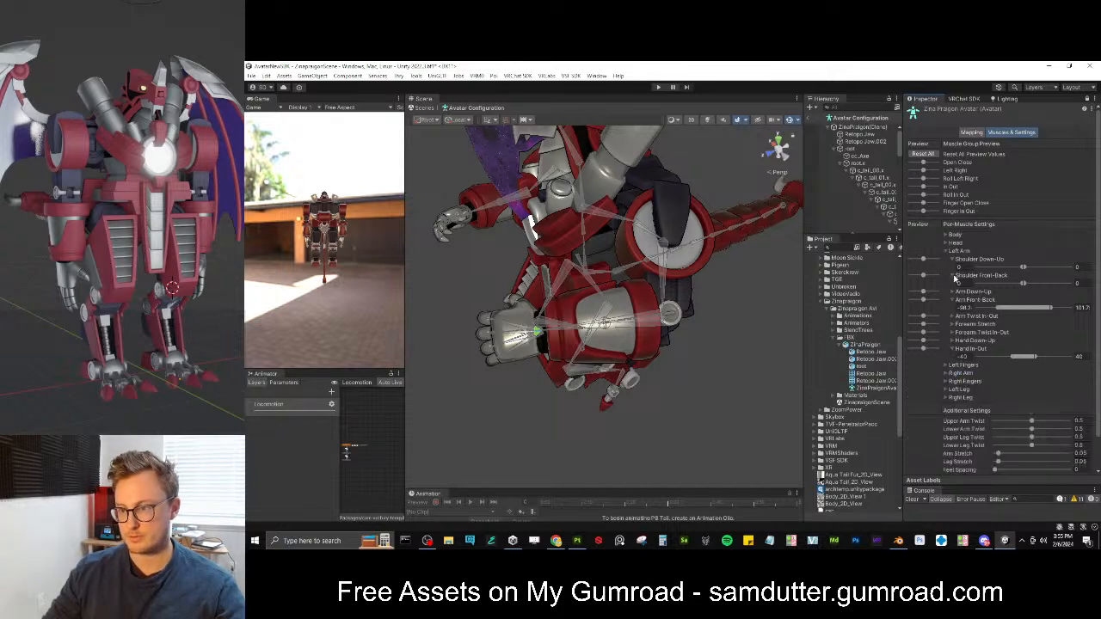
pyautogui.click(953, 348)
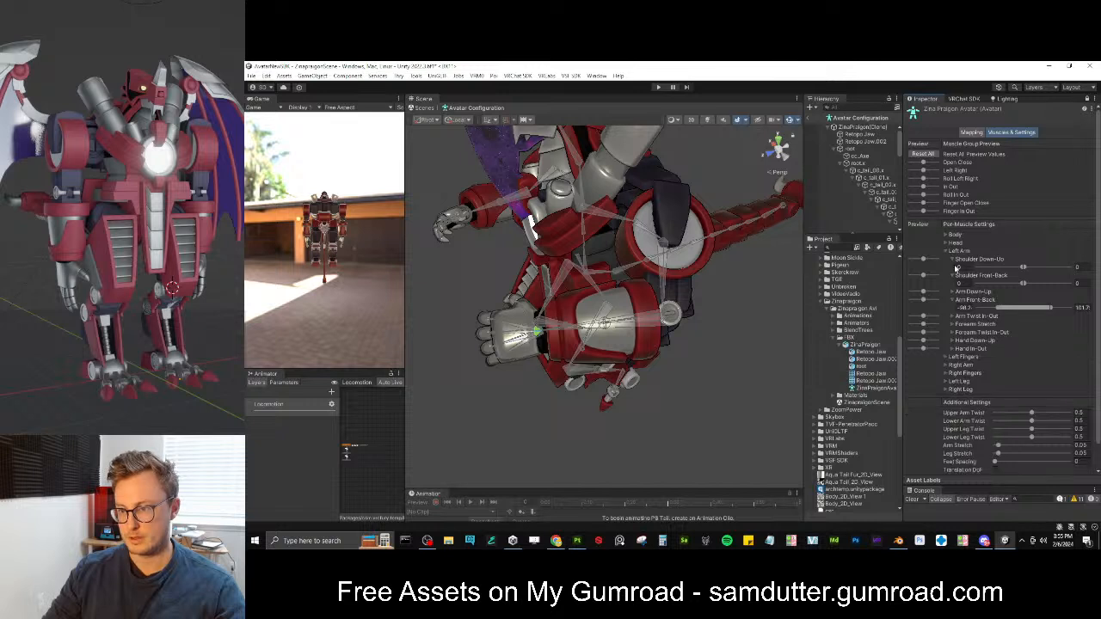
# Widen the left arm's Shoulder Down-Up limits to -180 and 180 and preview the movement down to its minimum
pyautogui.moveTo(926, 260); pyautogui.dragTo(1075, 267)
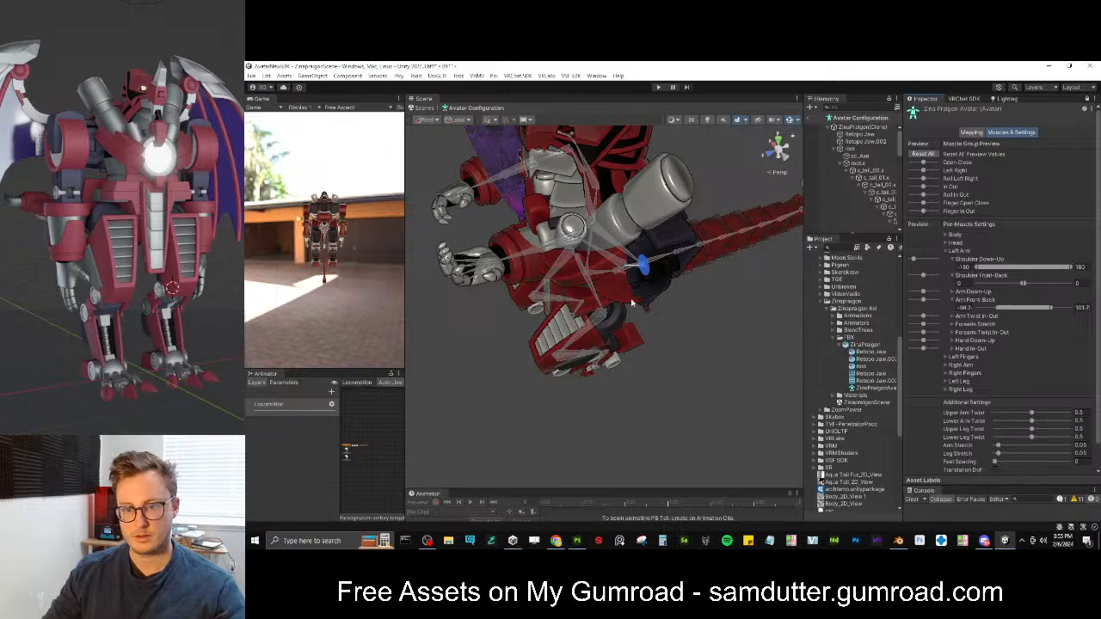
pyautogui.keyDown('alt'); pyautogui.moveTo(634, 300); pyautogui.dragTo(807, 198); pyautogui.keyUp('alt')
pyautogui.click(932, 153)
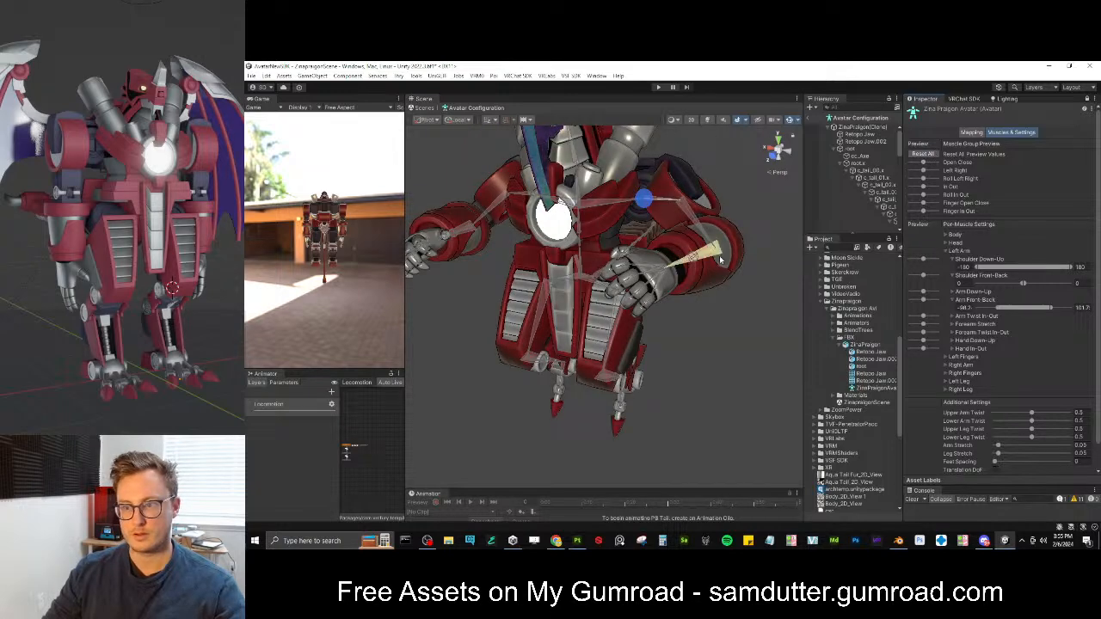
pyautogui.moveTo(923, 259); pyautogui.dragTo(895, 256)
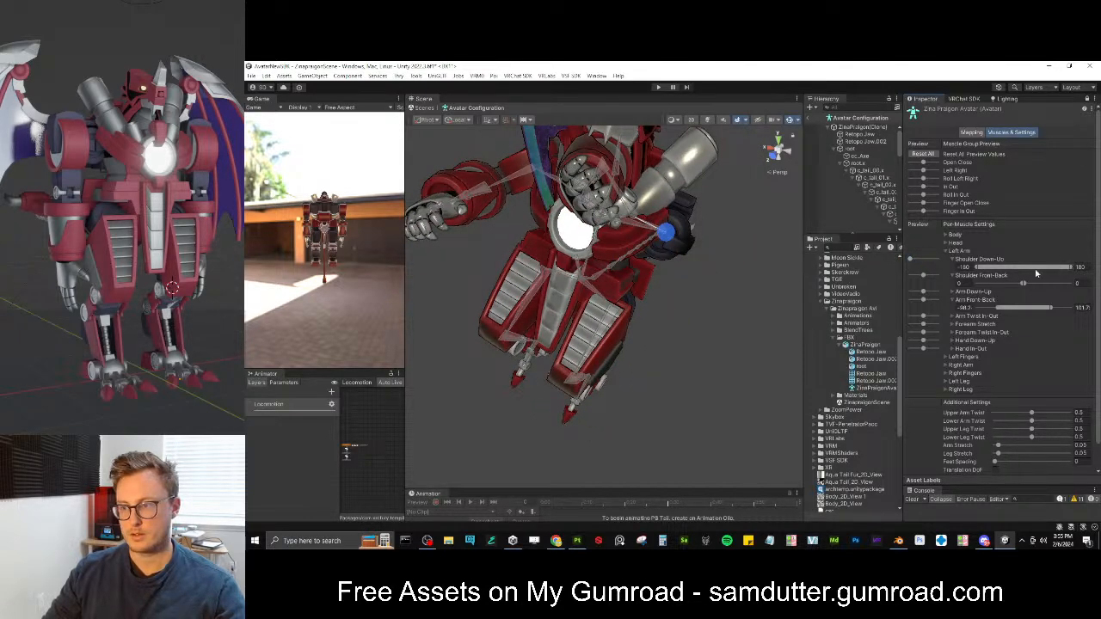
# Narrow the left arm's Shoulder Down-Up limits to a minimum of -18 and a maximum of 40
pyautogui.moveTo(977, 267); pyautogui.dragTo(1015, 266)
pyautogui.click(936, 260)
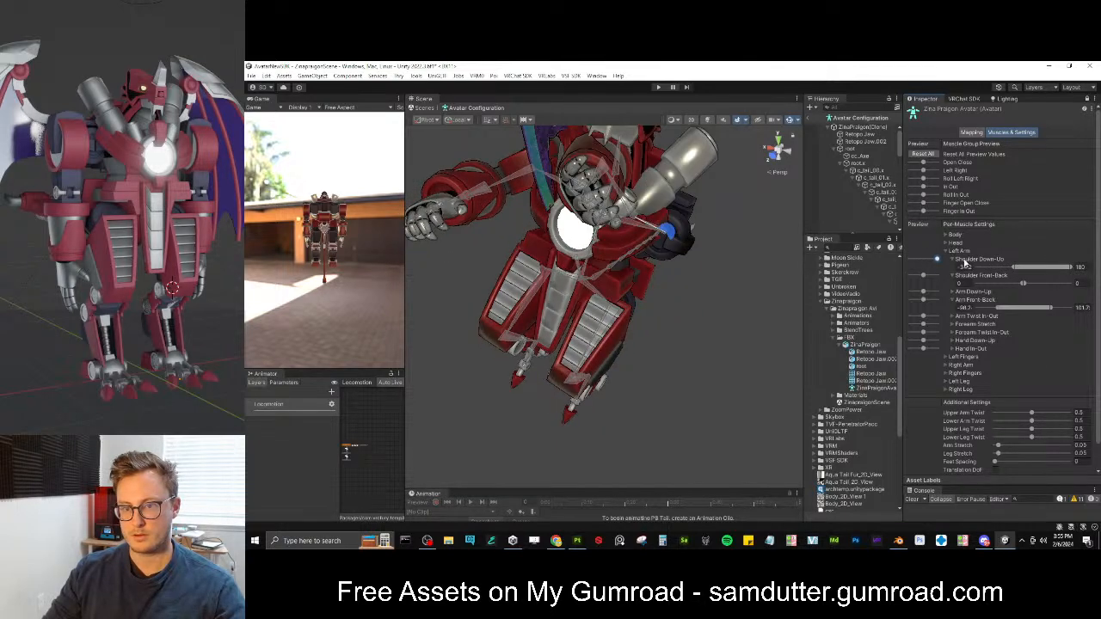
pyautogui.moveTo(1070, 269); pyautogui.dragTo(1035, 269)
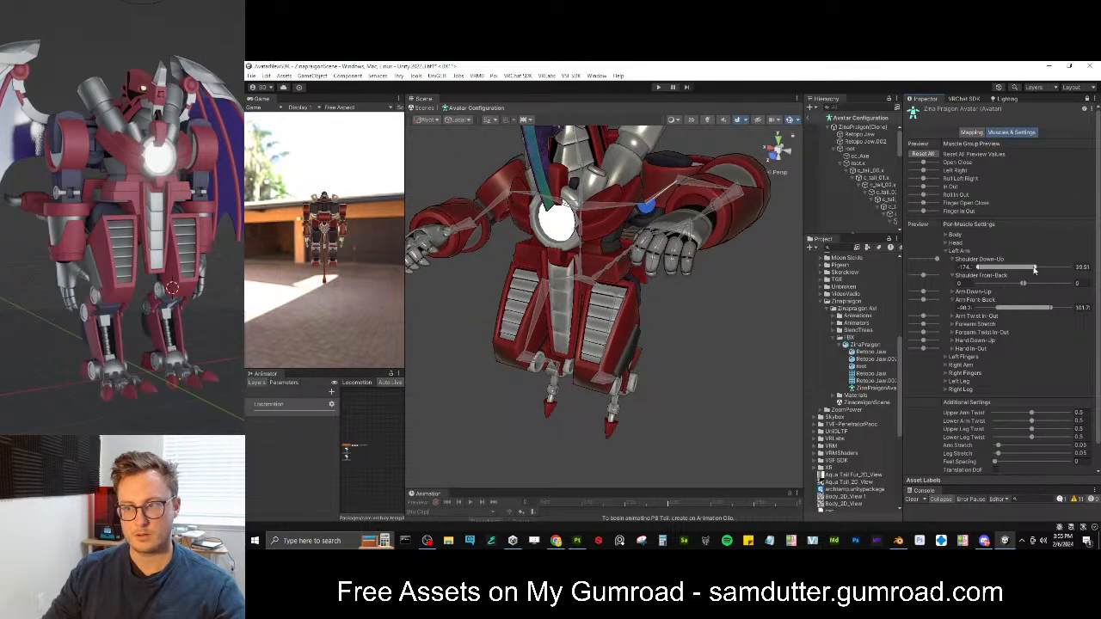
pyautogui.click(1083, 268)
pyautogui.write('40')
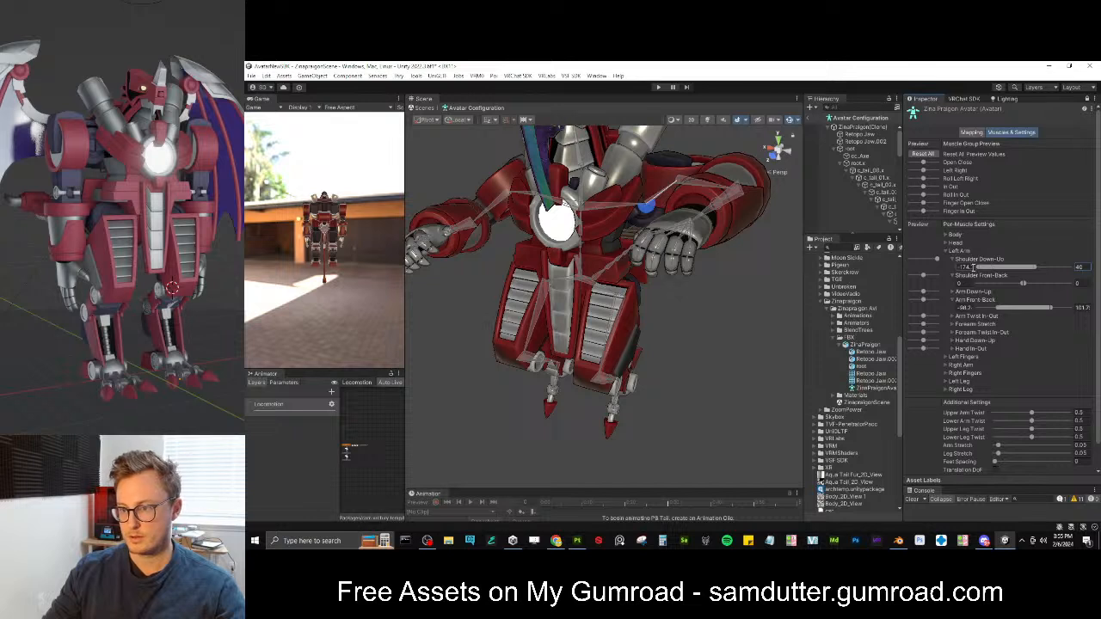
pyautogui.click(972, 267)
pyautogui.write('-180')
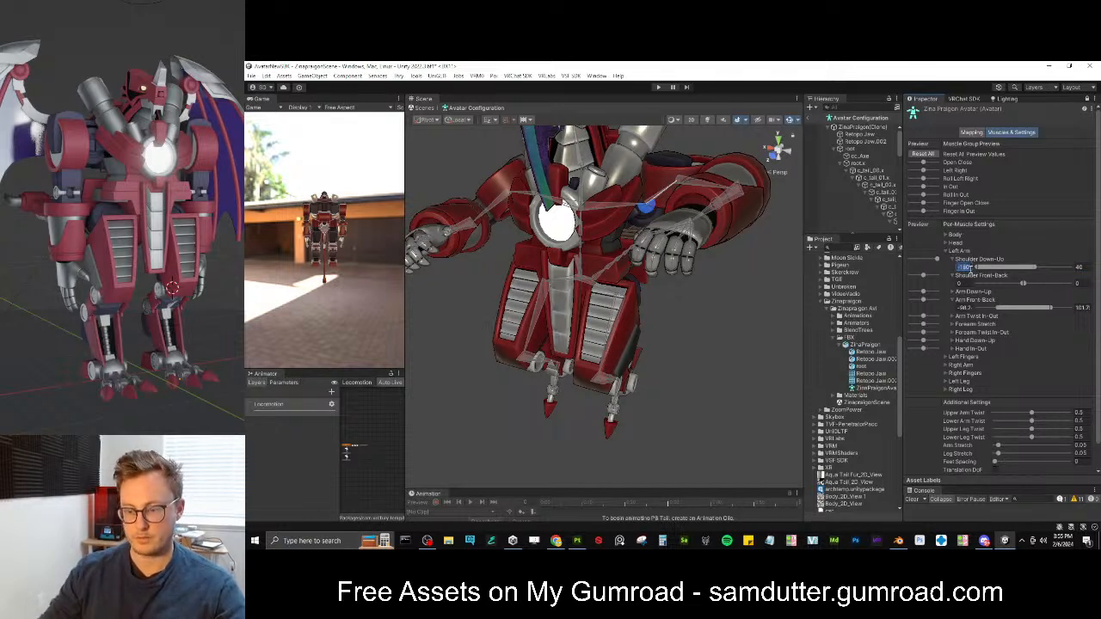
pyautogui.press('Return')
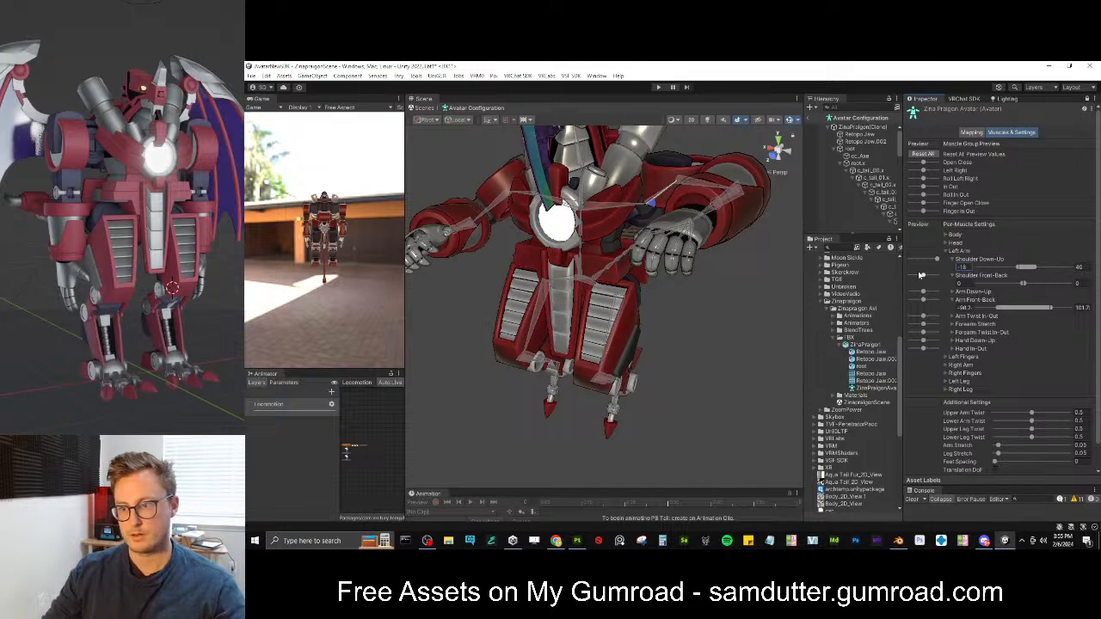
# Preview the left arm's Shoulder Down-Up at its lowest pose and set its minimum to -52
pyautogui.moveTo(934, 264); pyautogui.dragTo(905, 261)
pyautogui.keyDown('alt'); pyautogui.moveTo(684, 297); pyautogui.dragTo(885, 280); pyautogui.keyUp('alt')
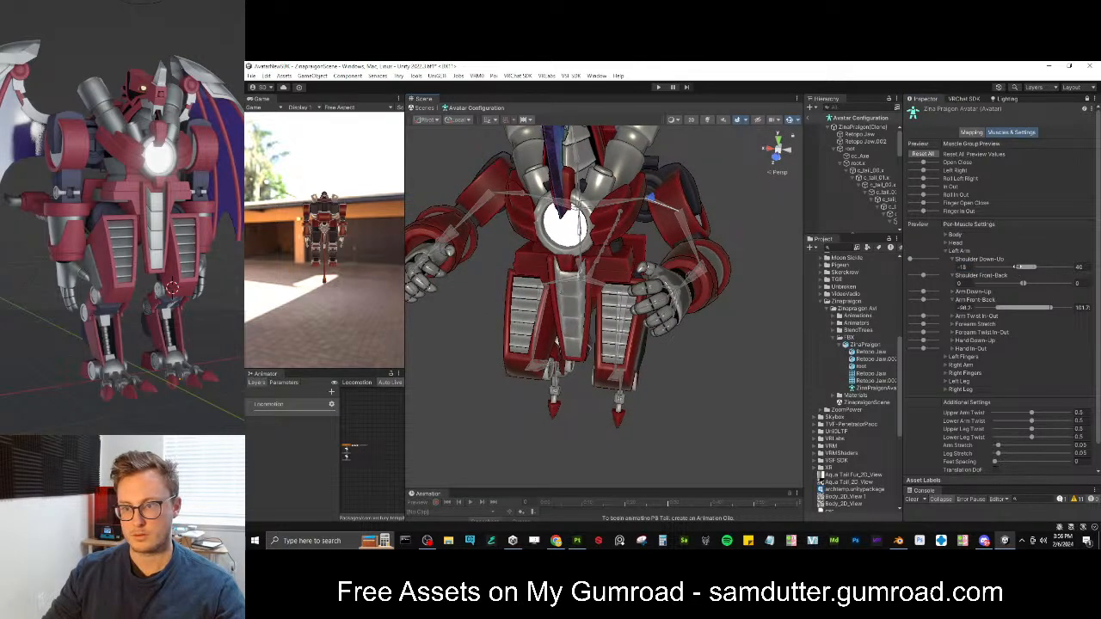
pyautogui.moveTo(1017, 266); pyautogui.dragTo(1009, 267)
pyautogui.keyDown('alt'); pyautogui.moveTo(688, 295); pyautogui.dragTo(821, 268); pyautogui.keyUp('alt')
pyautogui.click(961, 267)
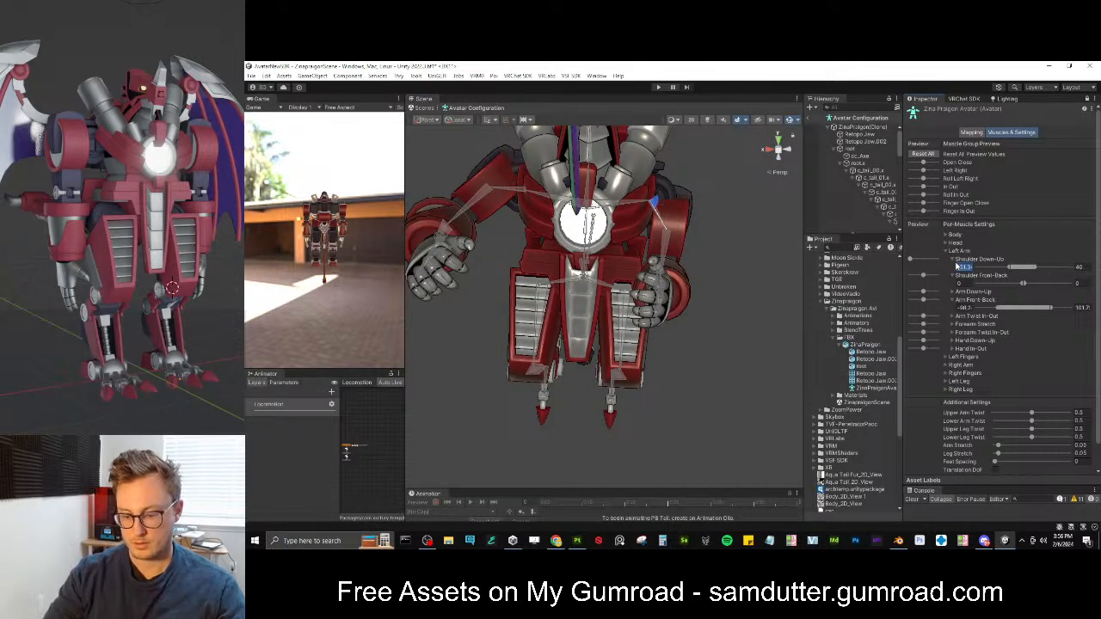
pyautogui.write('-52')
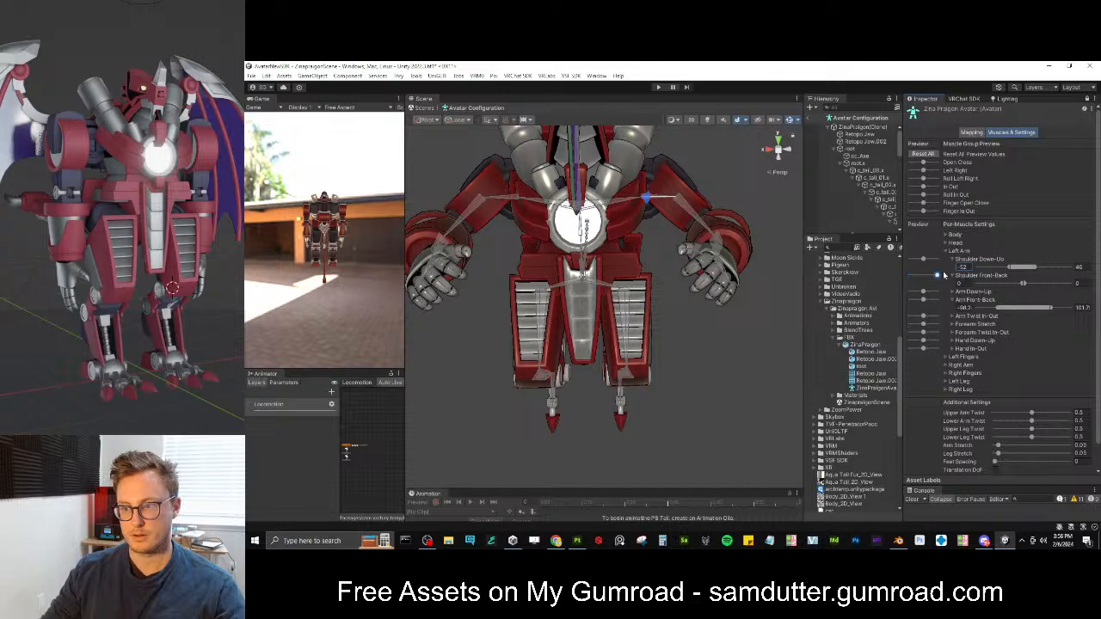
# Widen the left arm's Shoulder Front-Back limits to -180 and 180 and preview the movement at its minimum
pyautogui.moveTo(1022, 282); pyautogui.dragTo(943, 282)
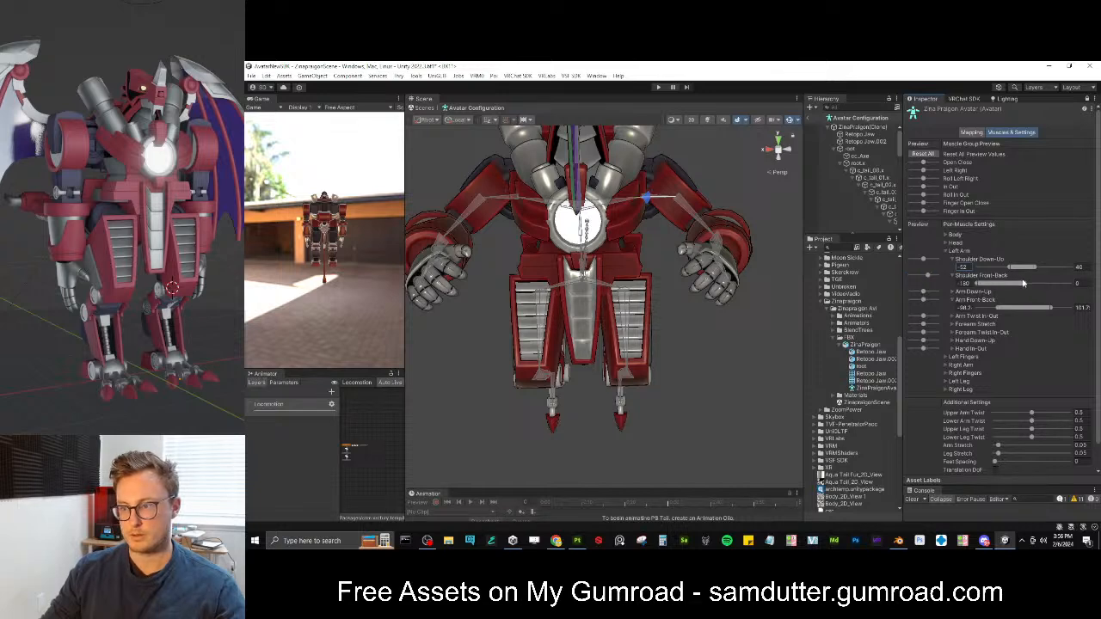
pyautogui.moveTo(1023, 282); pyautogui.dragTo(1080, 282)
pyautogui.moveTo(928, 280); pyautogui.dragTo(893, 278)
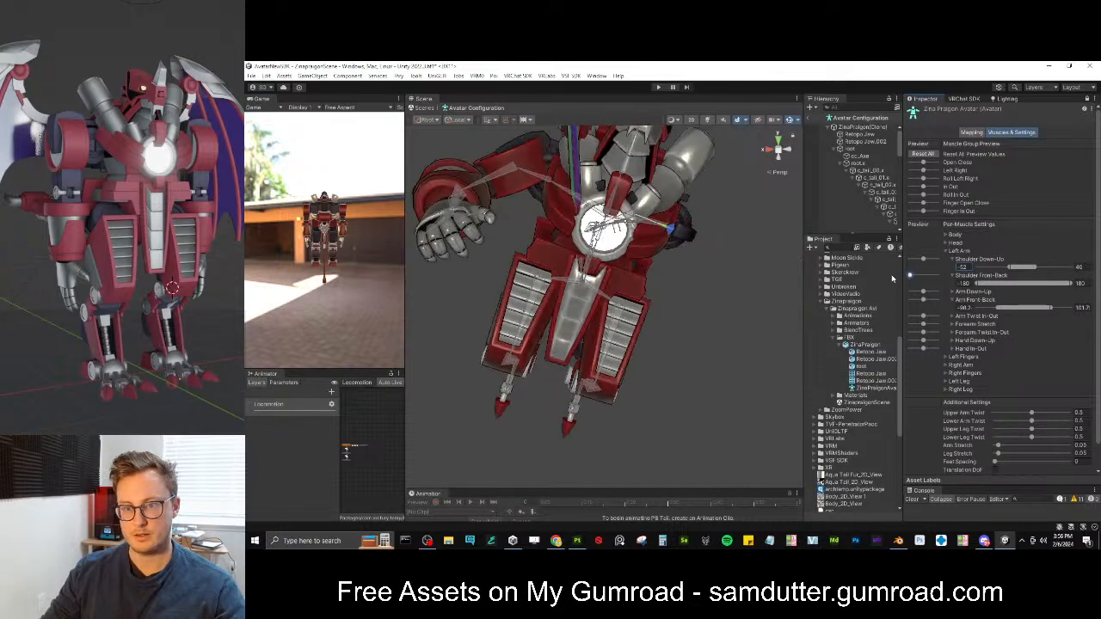
pyautogui.keyDown('alt'); pyautogui.moveTo(647, 257); pyautogui.dragTo(550, 285); pyautogui.keyUp('alt')
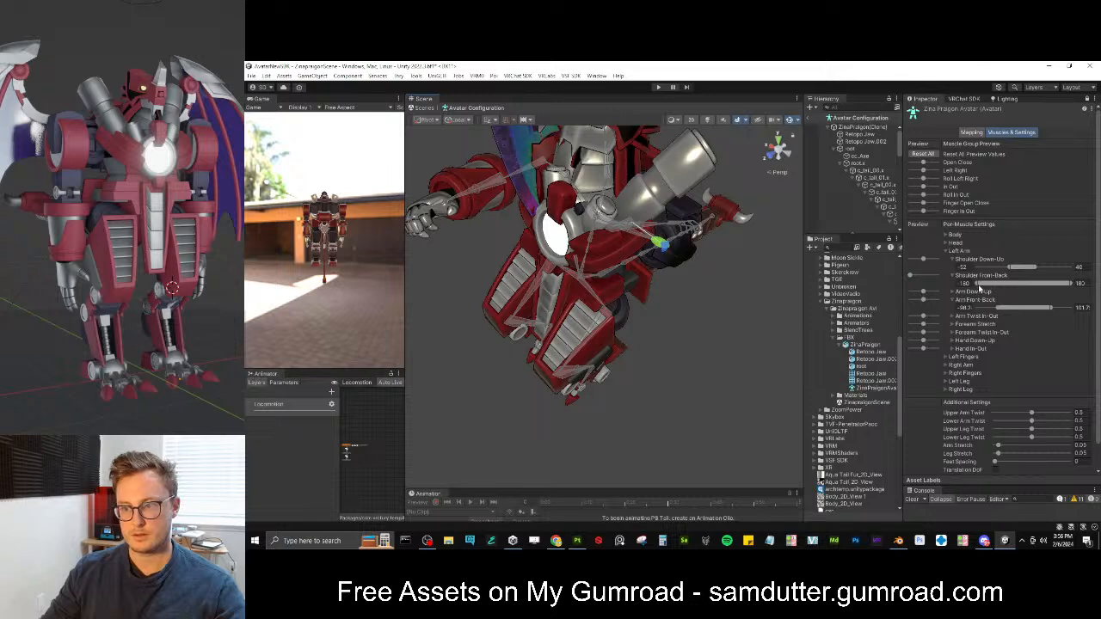
# Preview the left arm's Shoulder Front-Back extremes, limiting its maximum to about 15.8 and the Arm Front-Back maximum to about 66.6
pyautogui.moveTo(978, 283); pyautogui.dragTo(1012, 284)
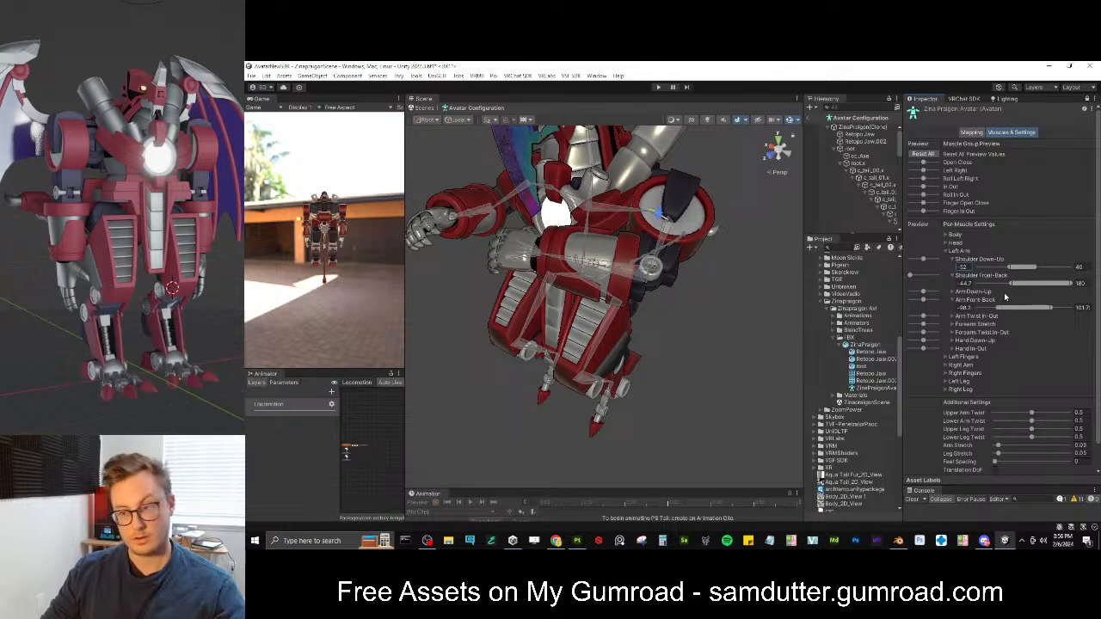
pyautogui.moveTo(919, 277); pyautogui.dragTo(958, 276)
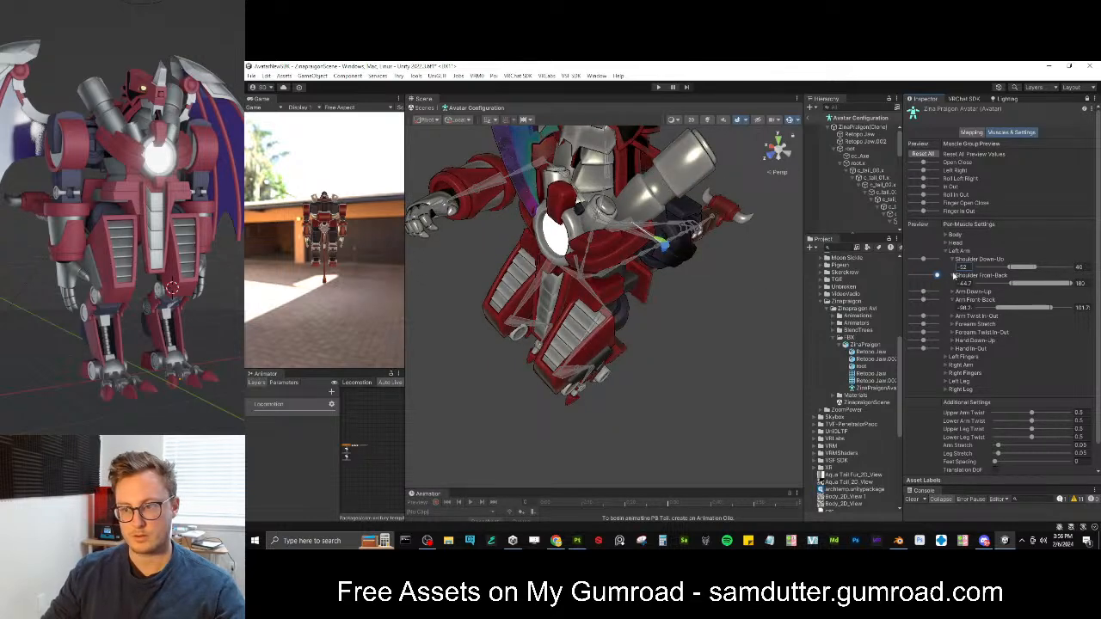
pyautogui.moveTo(1069, 286); pyautogui.dragTo(1018, 281)
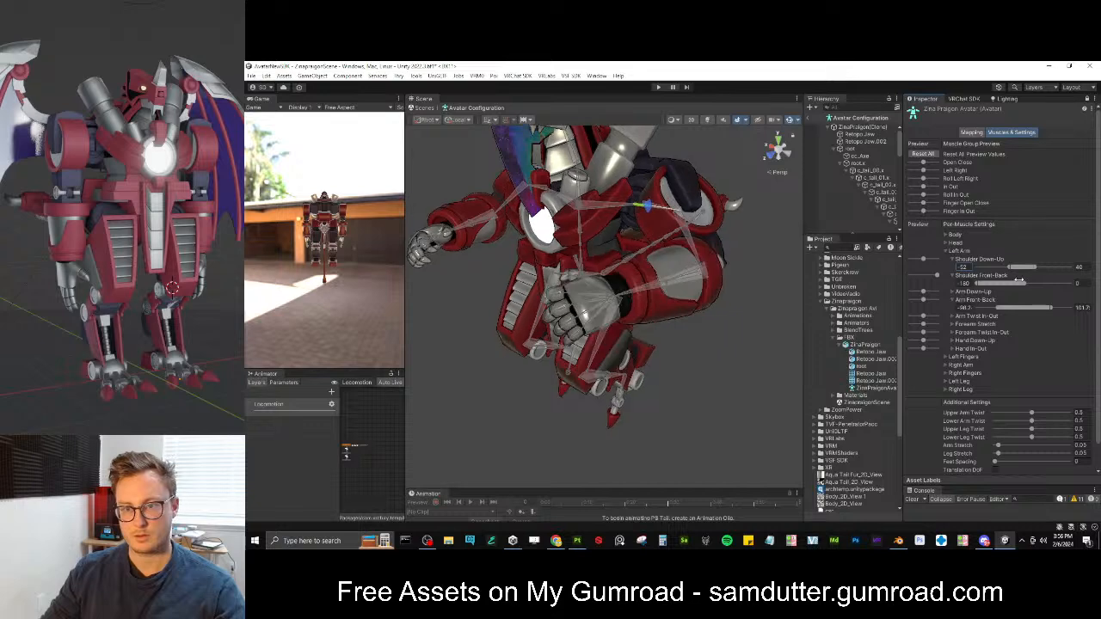
pyautogui.keyDown('alt'); pyautogui.moveTo(740, 263); pyautogui.dragTo(584, 245); pyautogui.keyUp('alt')
pyautogui.moveTo(1052, 311); pyautogui.dragTo(995, 283)
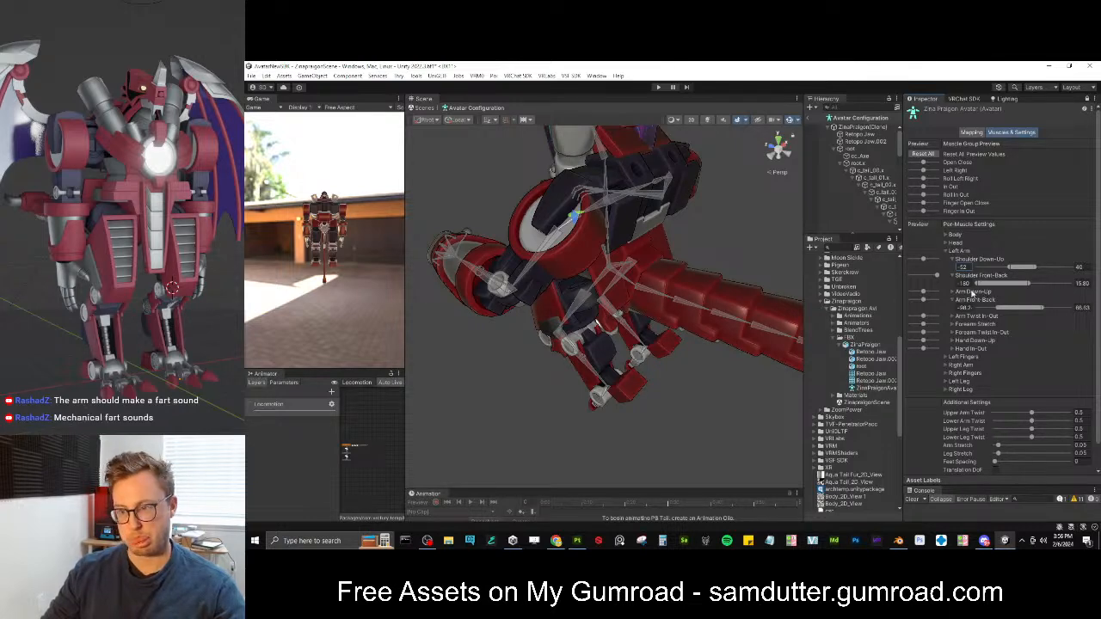
# Preview the left arm's Shoulder Front-Back at its minimum and raise that limit to about -50
pyautogui.moveTo(935, 275); pyautogui.dragTo(908, 275)
pyautogui.moveTo(978, 285); pyautogui.dragTo(1012, 282)
pyautogui.keyDown('alt'); pyautogui.moveTo(641, 315); pyautogui.dragTo(796, 294); pyautogui.keyUp('alt')
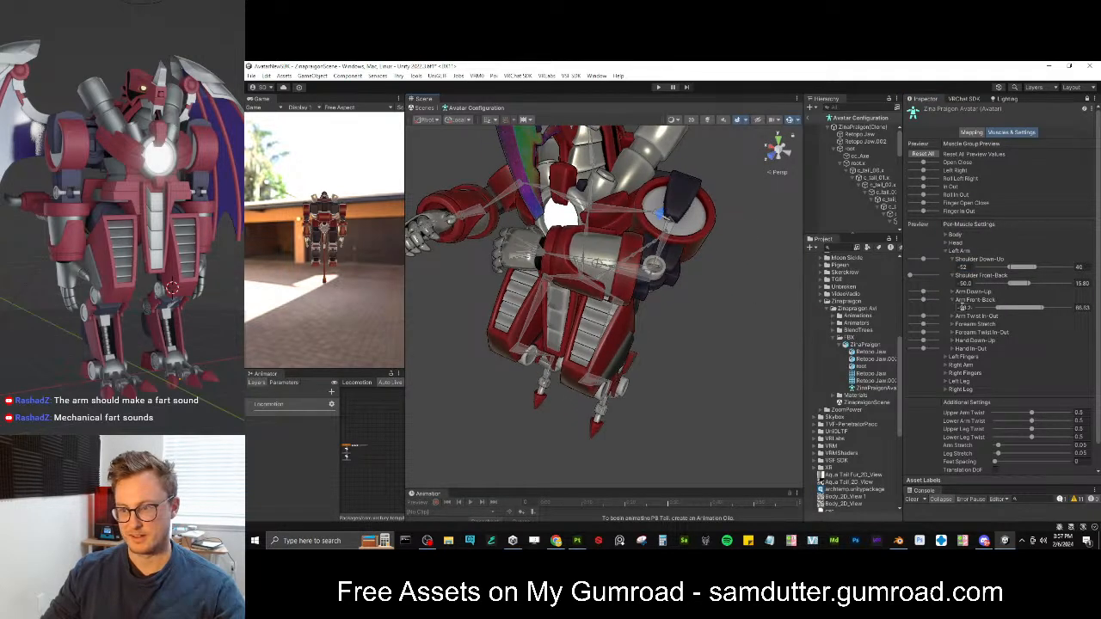
# Collapse the left shoulder and Arm Front-Back settings and set the left Arm Down-Up limits to -90 and 180
pyautogui.click(952, 276)
pyautogui.click(952, 259)
pyautogui.click(952, 284)
pyautogui.click(953, 277)
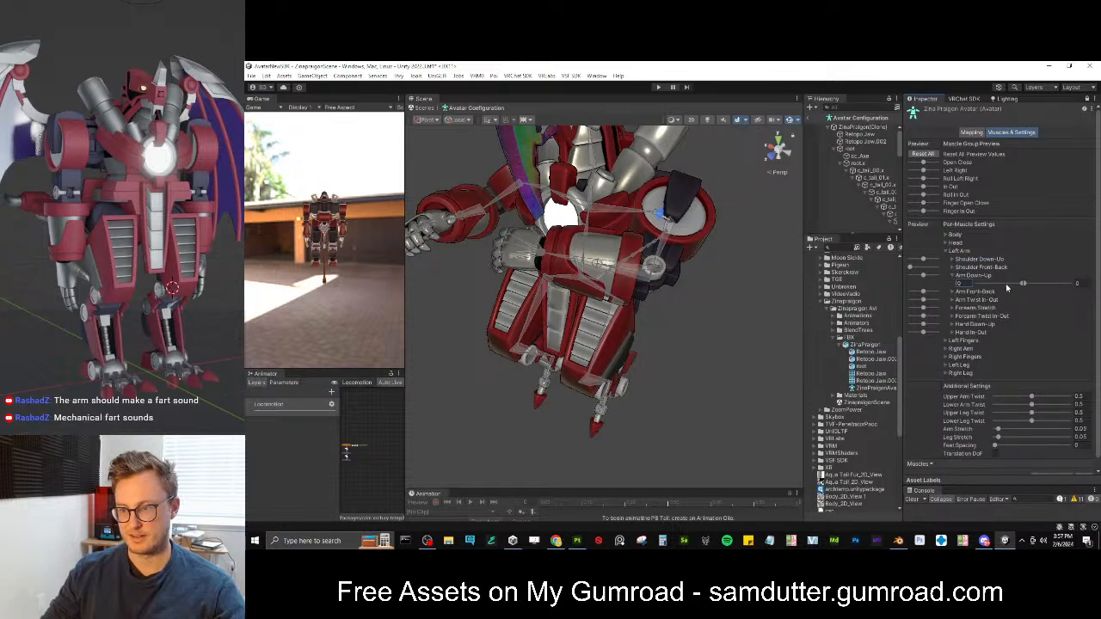
pyautogui.moveTo(1021, 284); pyautogui.dragTo(1072, 284)
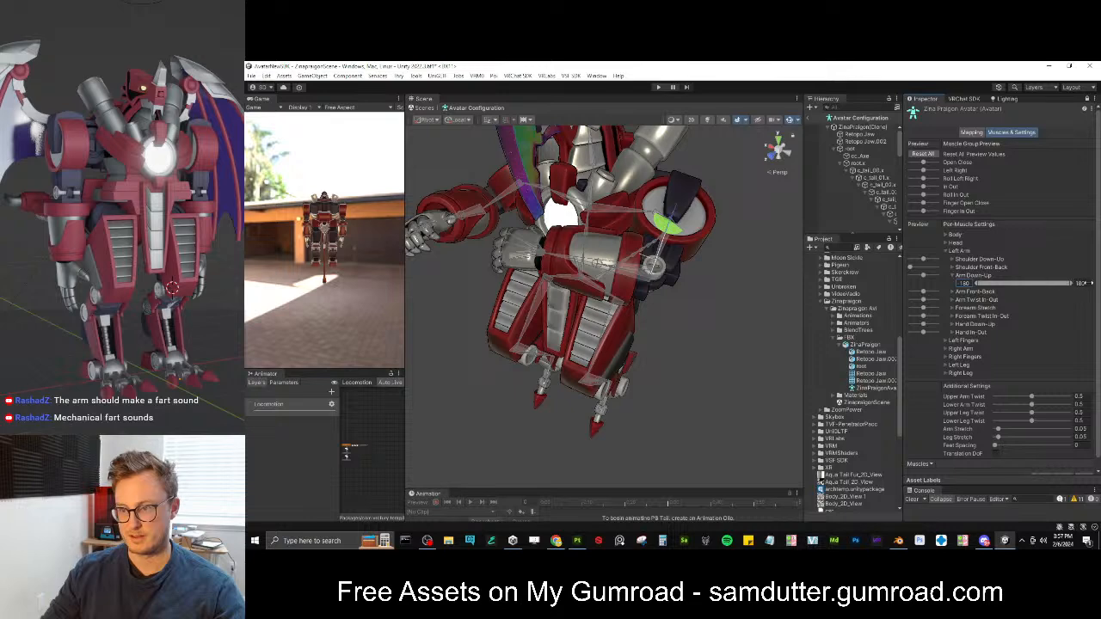
pyautogui.moveTo(922, 277); pyautogui.dragTo(961, 283)
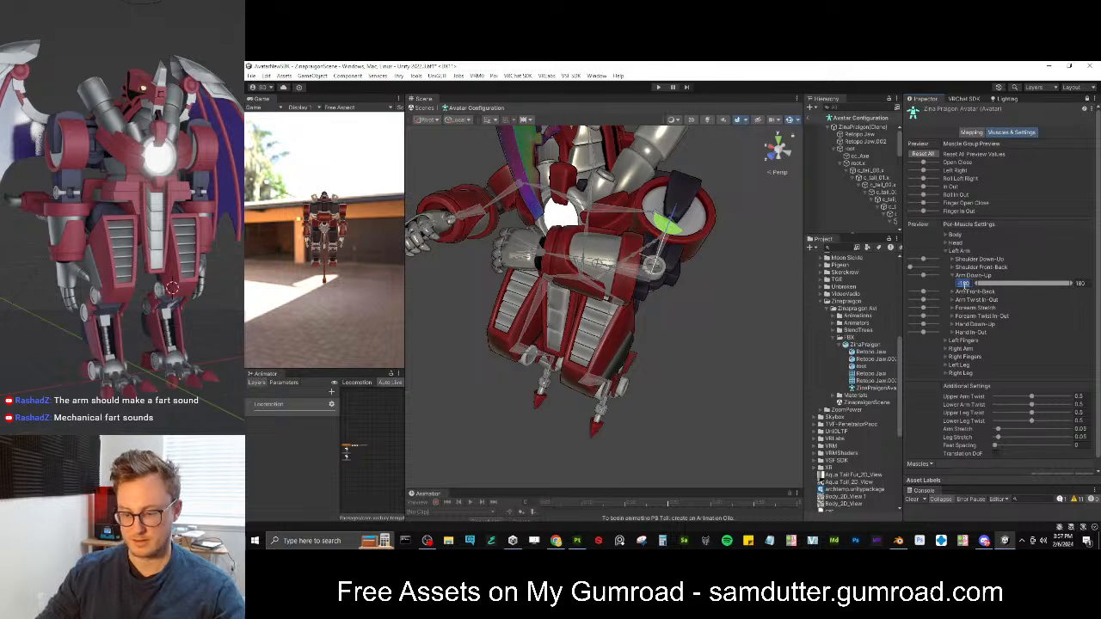
pyautogui.write('-90')
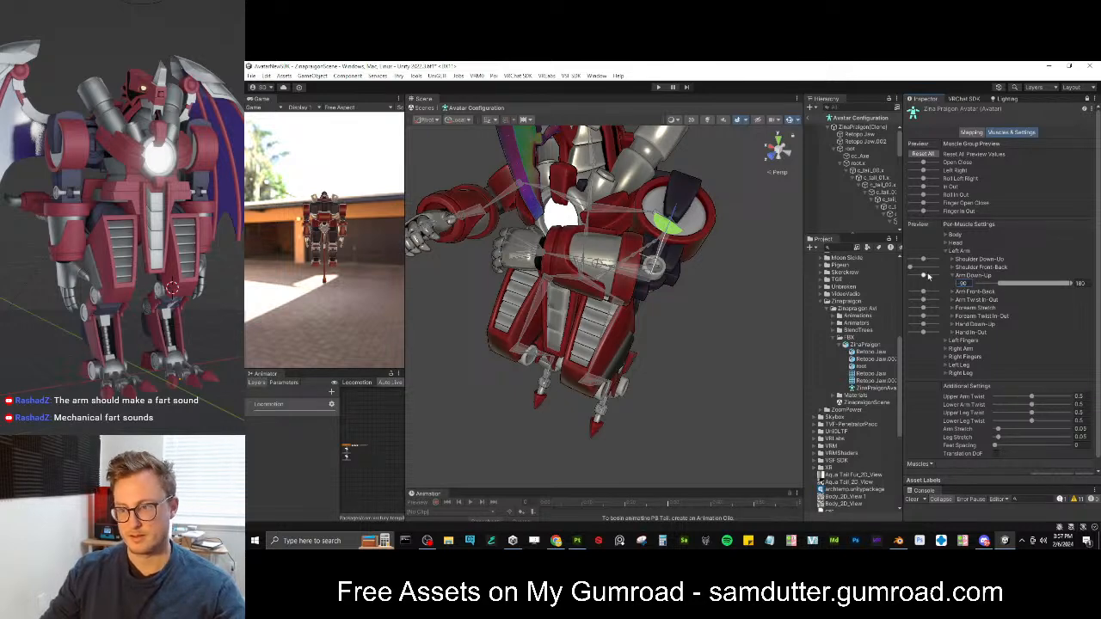
# Set the left Arm Down-Up limits to -45 and 90, previewing both extremes and resetting the preview pose
pyautogui.moveTo(921, 275)
pyautogui.mouseDown()
pyautogui.moveTo(891, 277)
pyautogui.moveTo(942, 276)
pyautogui.mouseUp()
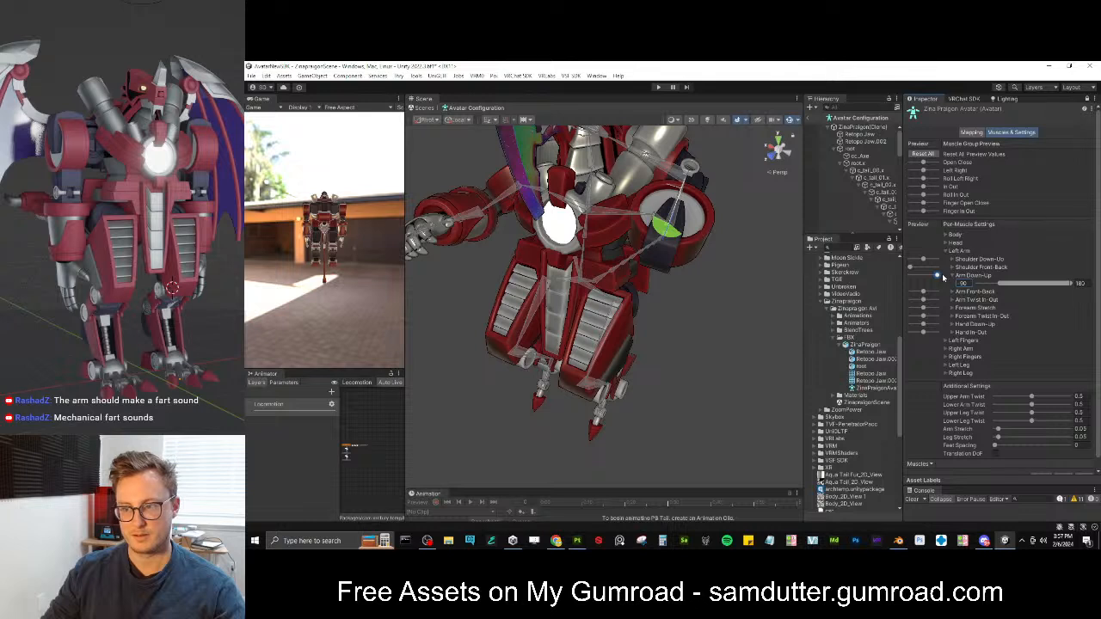
pyautogui.click(1084, 284)
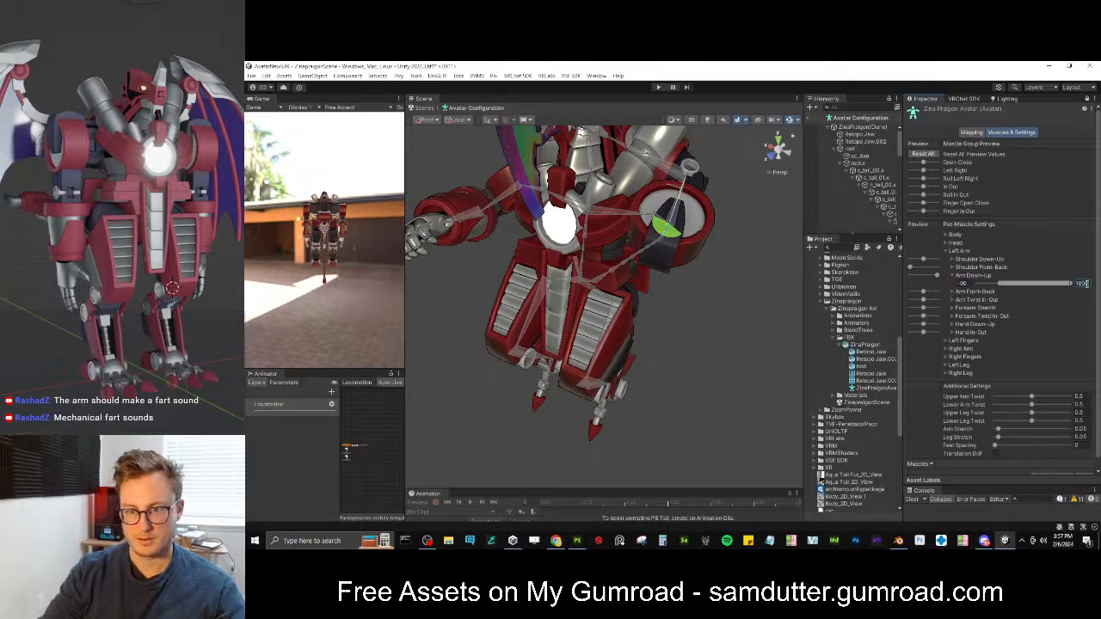
pyautogui.write('90')
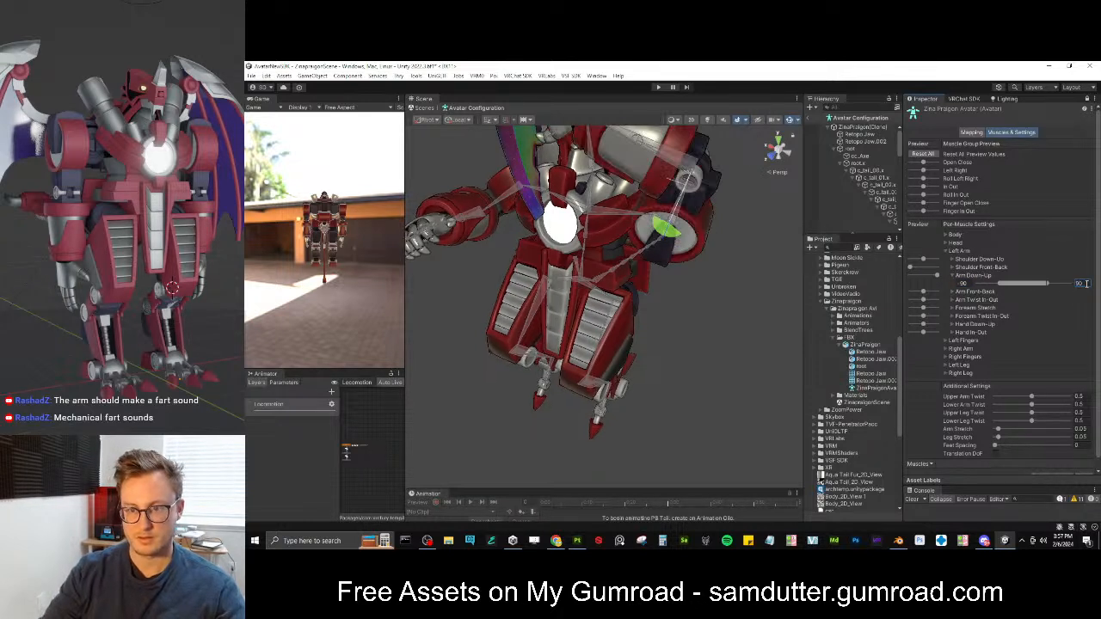
pyautogui.moveTo(936, 276); pyautogui.dragTo(907, 274)
pyautogui.click(961, 283)
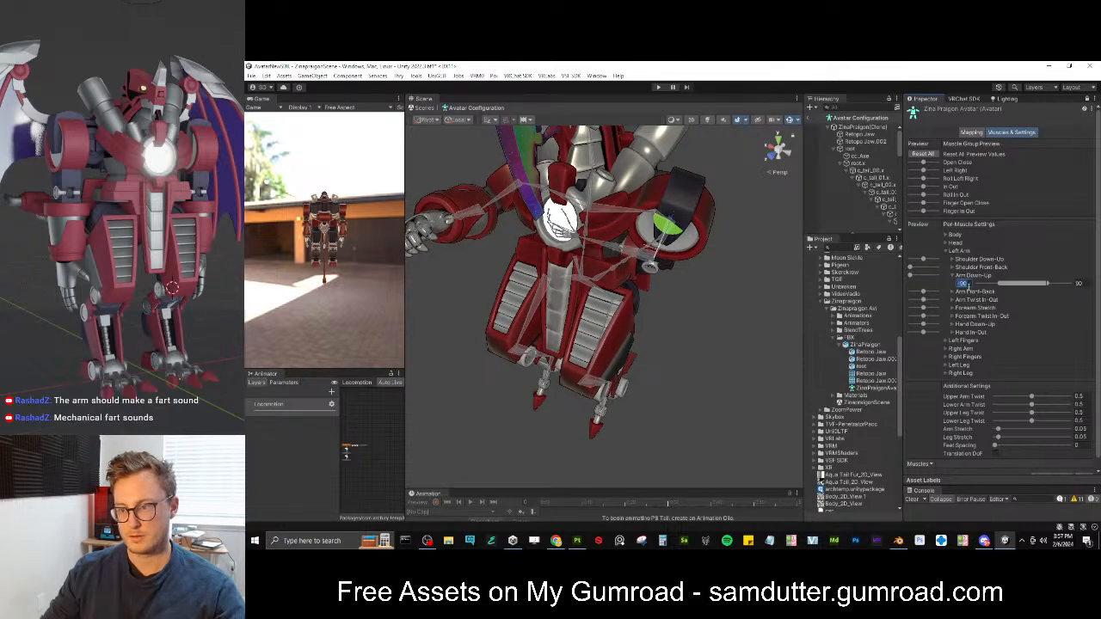
pyautogui.write('-45')
pyautogui.moveTo(909, 276); pyautogui.dragTo(938, 277)
pyautogui.click(920, 154)
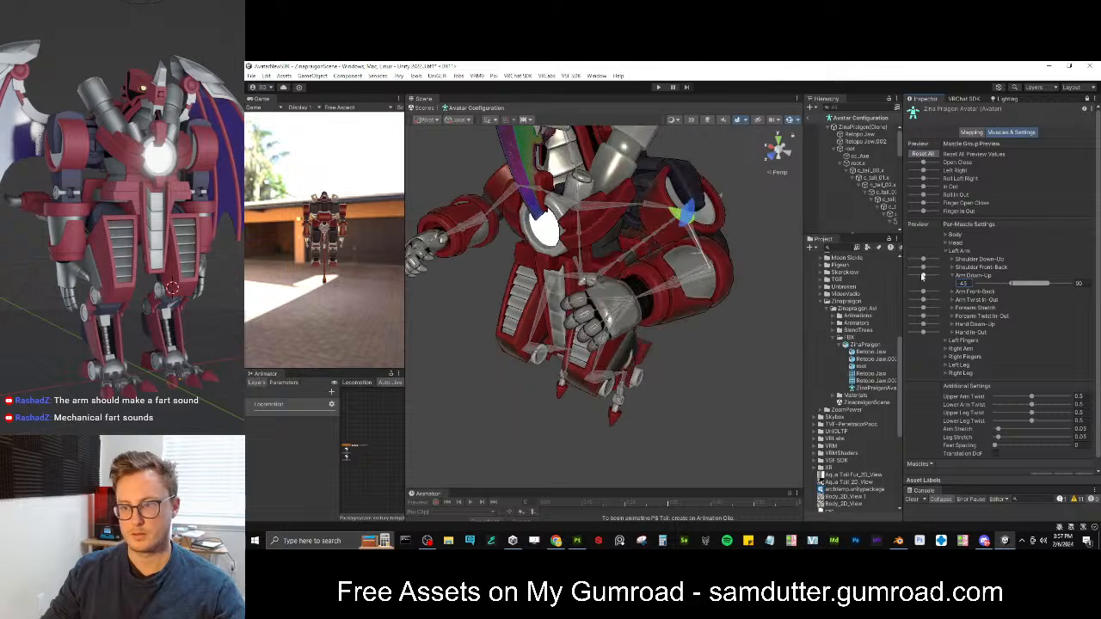
# Preview the left arm's Arm Down-Up minimum together with the Shoulder Down-Up maximum, and reset all preview values
pyautogui.click(910, 276)
pyautogui.moveTo(924, 260)
pyautogui.mouseDown()
pyautogui.moveTo(909, 260)
pyautogui.moveTo(946, 259)
pyautogui.moveTo(908, 266)
pyautogui.moveTo(941, 260)
pyautogui.mouseUp()
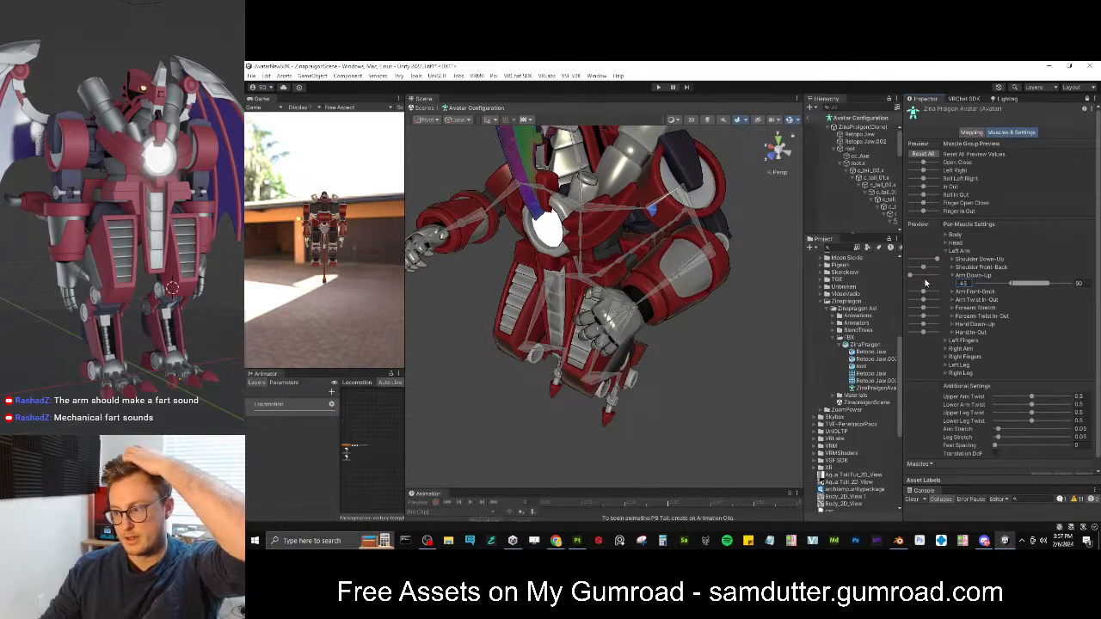
pyautogui.click(923, 154)
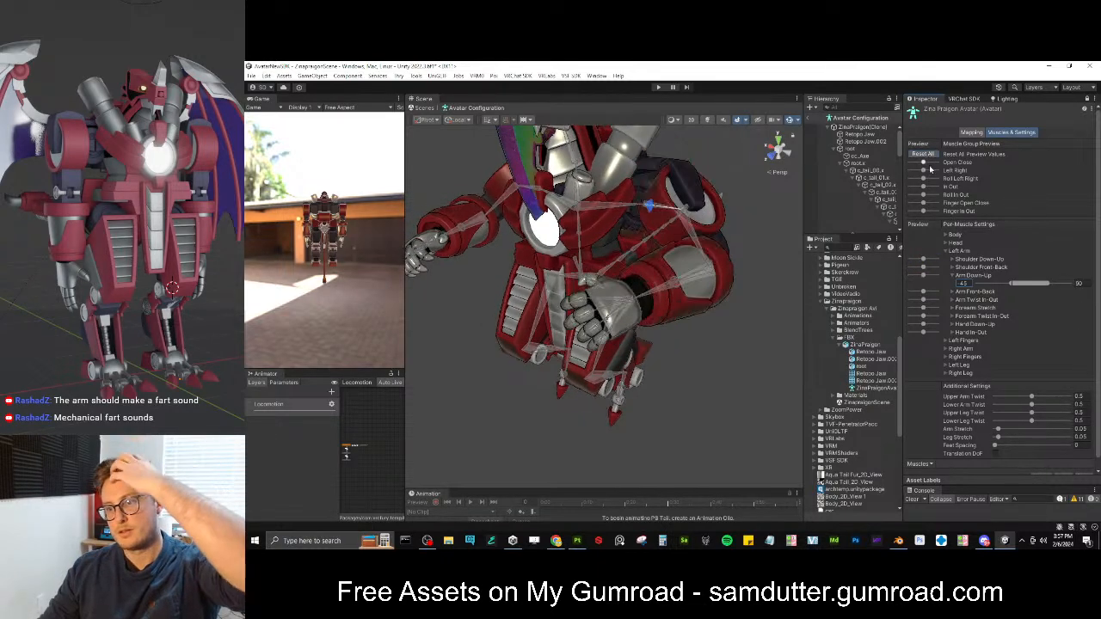
# Preview the left Arm Front-Back range down to its minimum and collapse its settings
pyautogui.click(952, 291)
pyautogui.moveTo(936, 294); pyautogui.dragTo(922, 314)
pyautogui.click(953, 296)
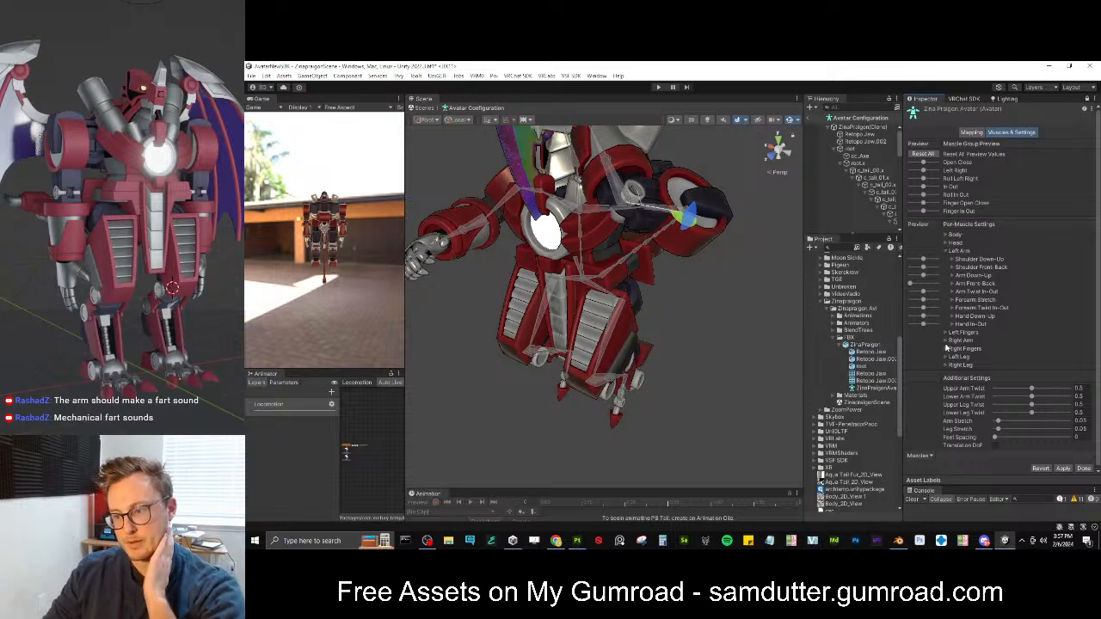
# Match the right arm's Shoulder Down-Up limits to the left arm's, entering -52 and 40
pyautogui.click(946, 342)
pyautogui.click(952, 260)
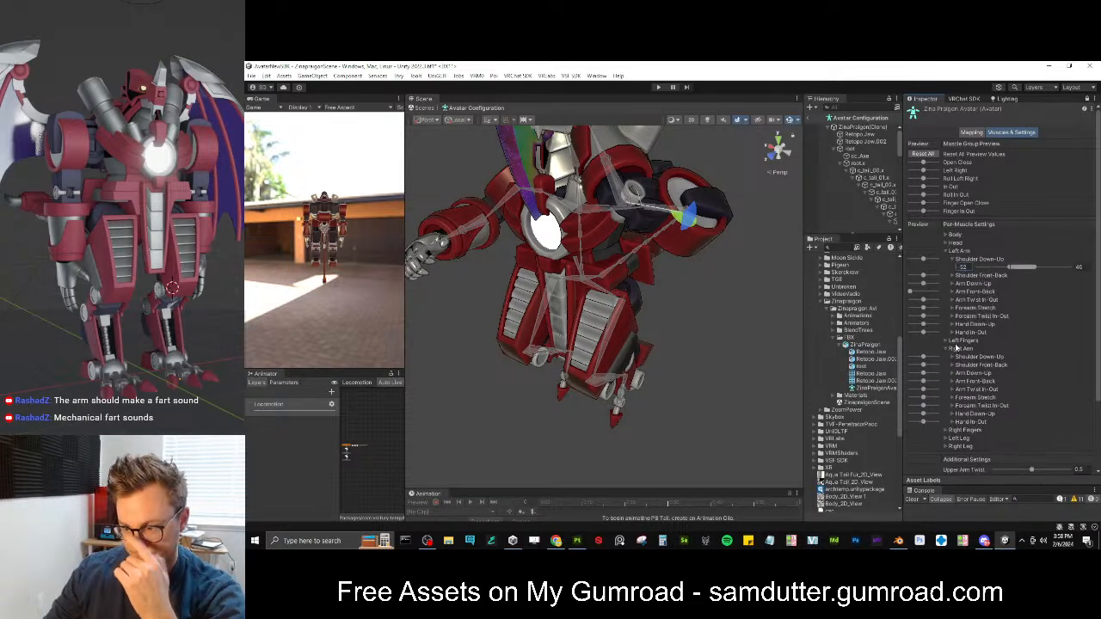
pyautogui.click(953, 357)
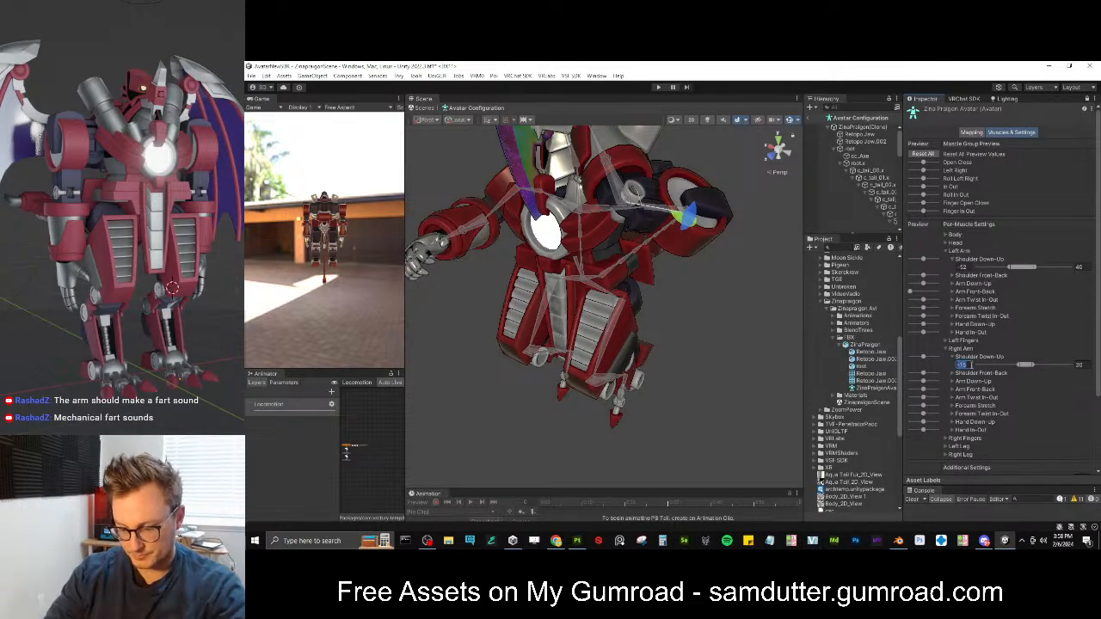
pyautogui.press('Tab')
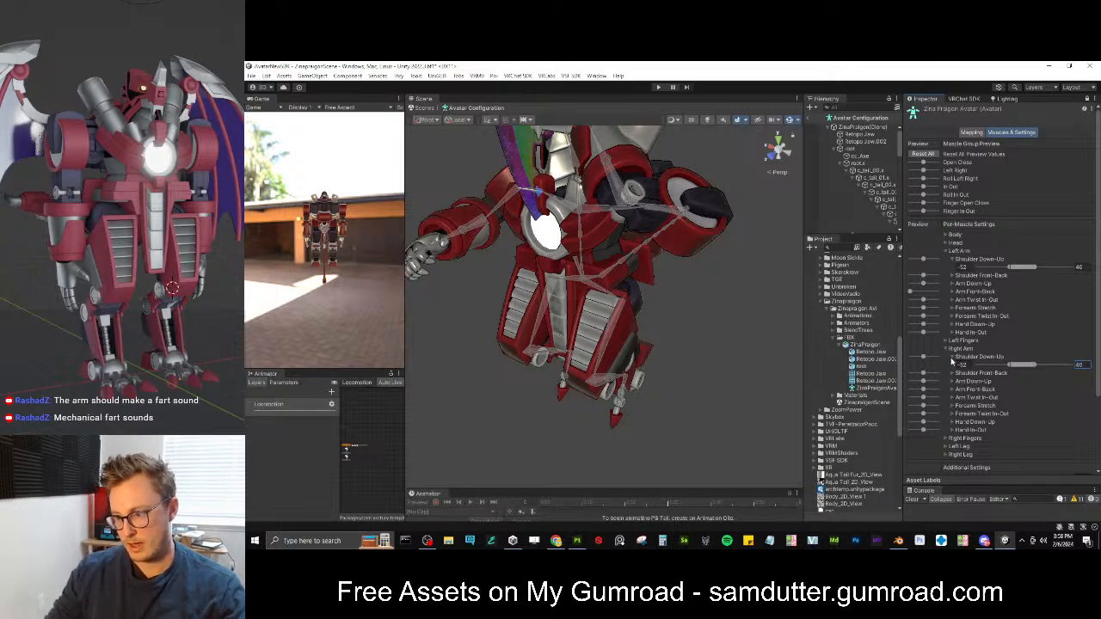
pyautogui.click(952, 357)
pyautogui.click(952, 260)
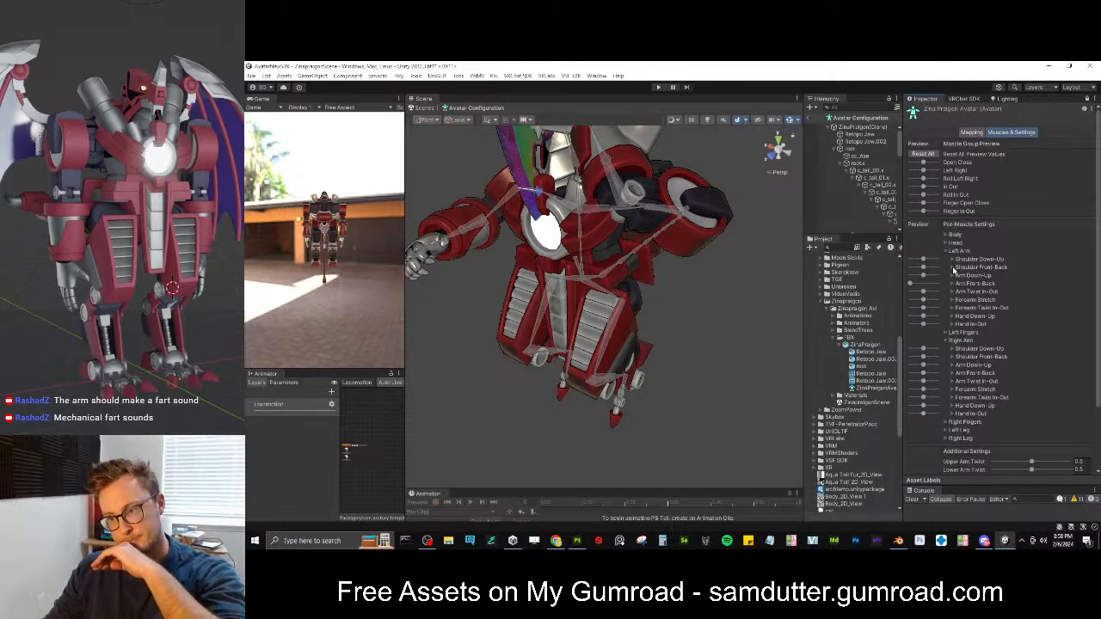
# Match the right arm's Shoulder Front-Back limits to the left arm's, using -50 and about 15.8
pyautogui.click(953, 266)
pyautogui.click(955, 364)
pyautogui.click(970, 373)
pyautogui.write('-50')
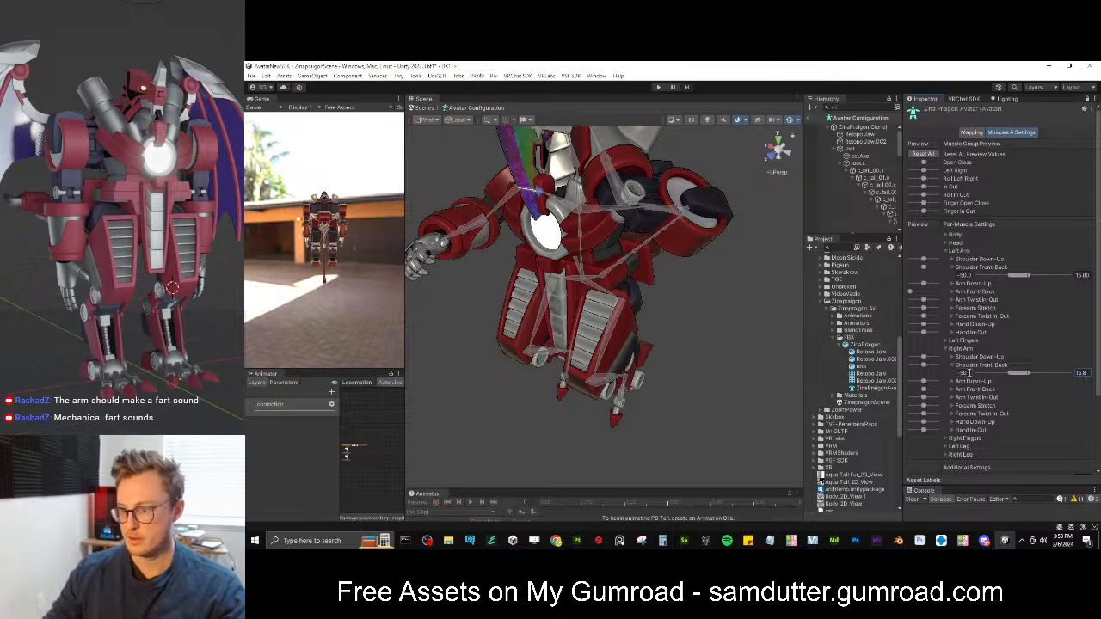
pyautogui.click(953, 270)
pyautogui.click(951, 356)
# Set the right Arm Down-Up limits to -45 and 90, matching the left arm
pyautogui.click(953, 276)
pyautogui.click(953, 373)
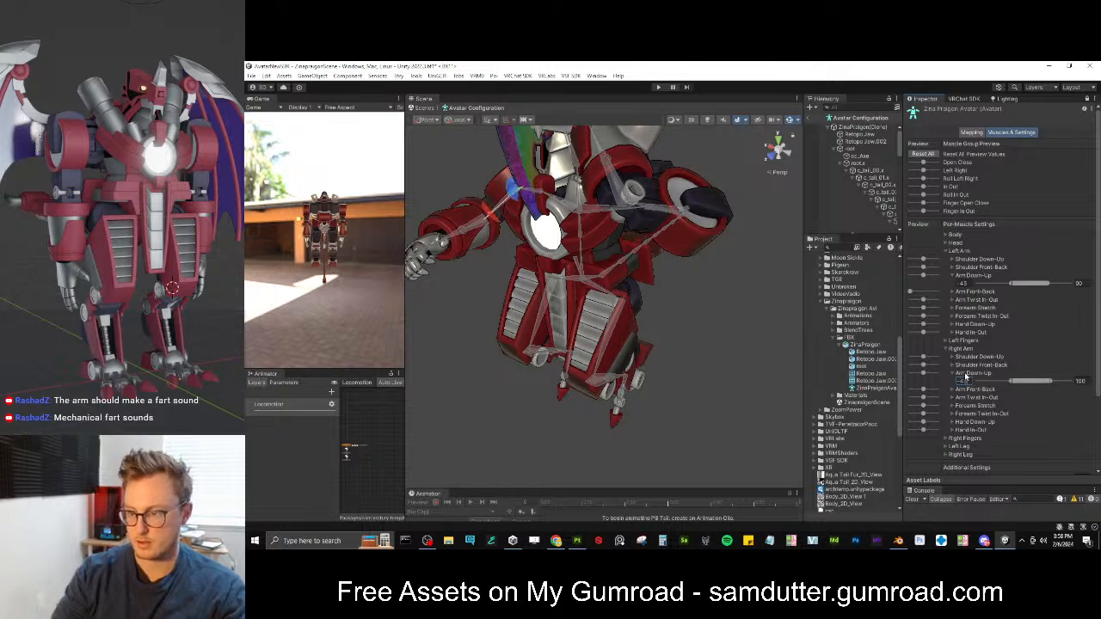
pyautogui.write('90')
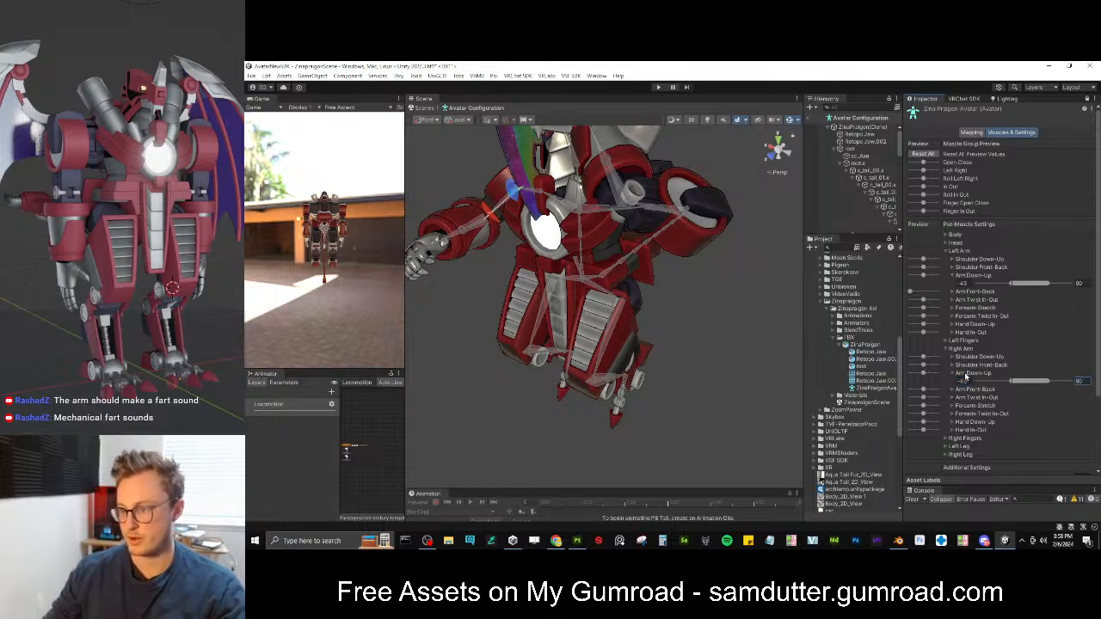
pyautogui.click(952, 372)
pyautogui.click(954, 277)
# Set the right Arm Front-Back limits to -98.2 and about 66.6, matching the left arm
pyautogui.click(954, 284)
pyautogui.click(951, 383)
pyautogui.write('-98')
pyautogui.press('Tab')
pyautogui.write('98')
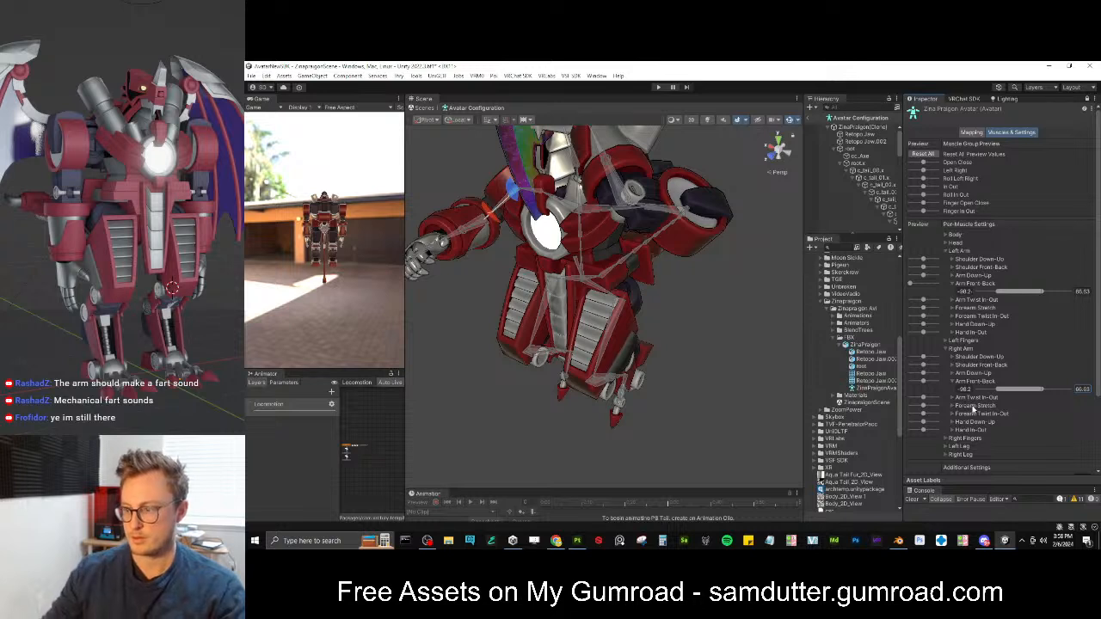
pyautogui.click(953, 382)
pyautogui.click(952, 284)
# Set both limits of the right Arm Twist In-Out to 0, matching the left arm
pyautogui.click(952, 291)
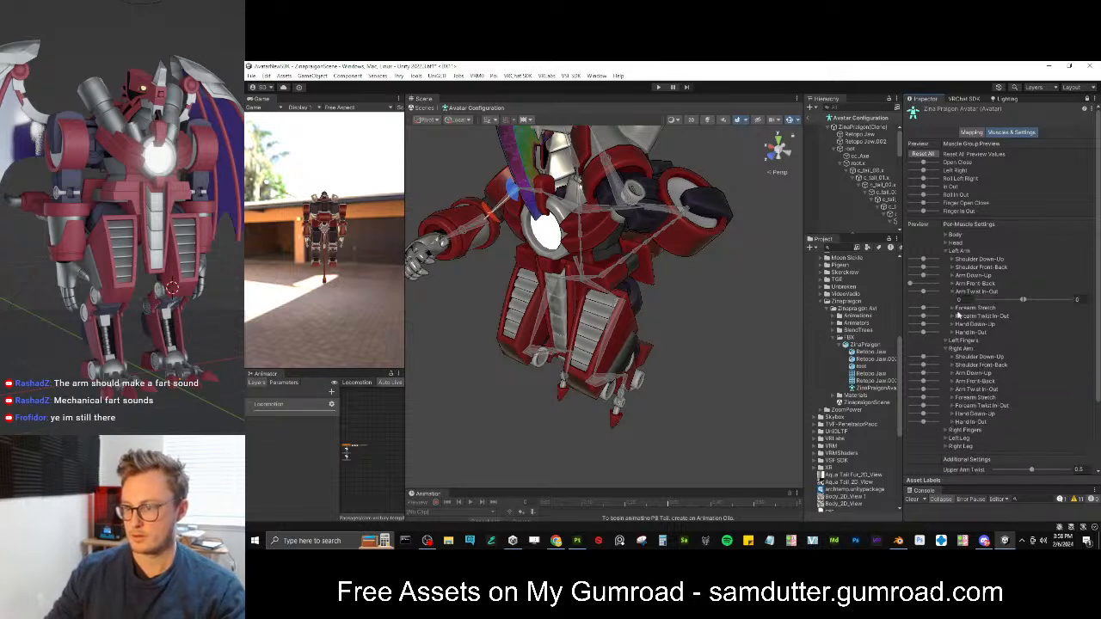
pyautogui.click(952, 389)
pyautogui.click(969, 398)
pyautogui.write('0')
pyautogui.press('Tab')
pyautogui.write('0')
pyautogui.click(954, 390)
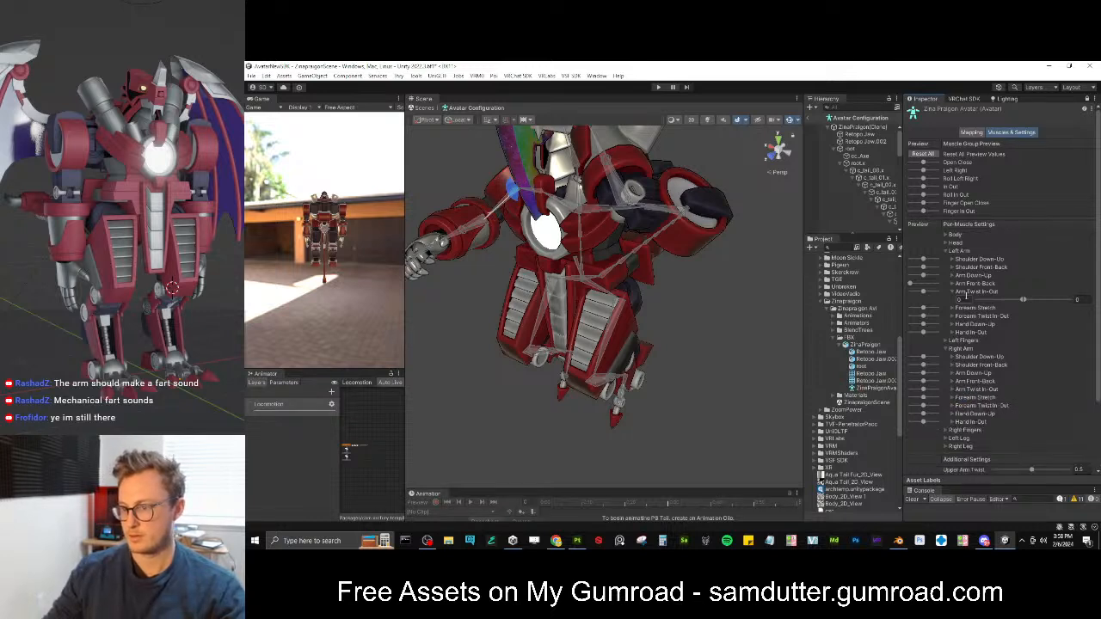
pyautogui.click(955, 292)
# Set the right Forearm Stretch limits to -15 and 80, matching the left arm
pyautogui.click(954, 299)
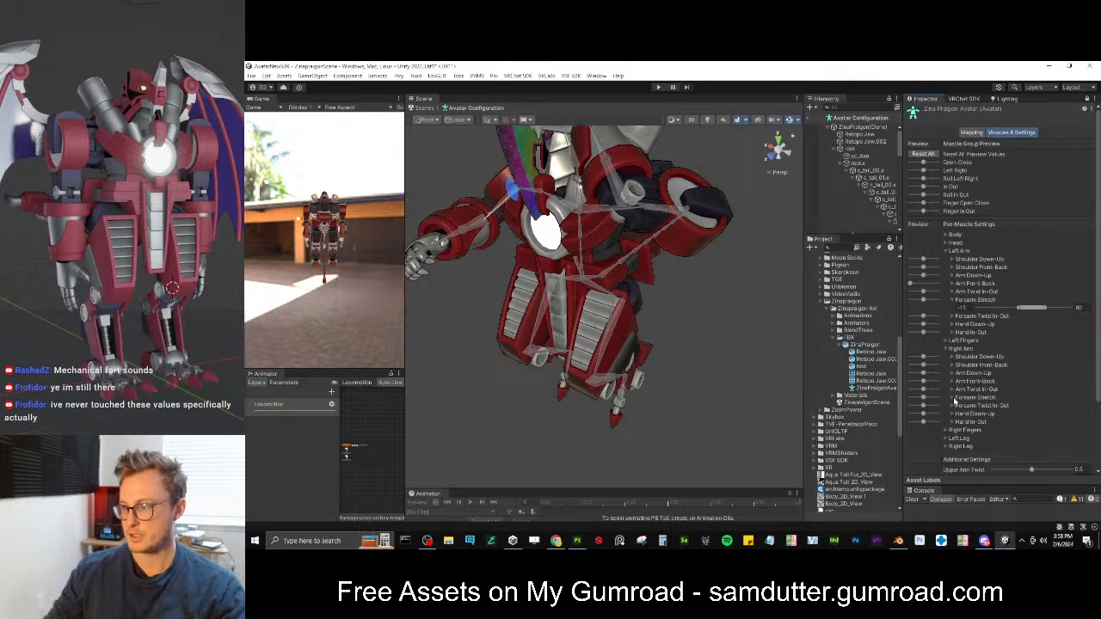
pyautogui.click(954, 398)
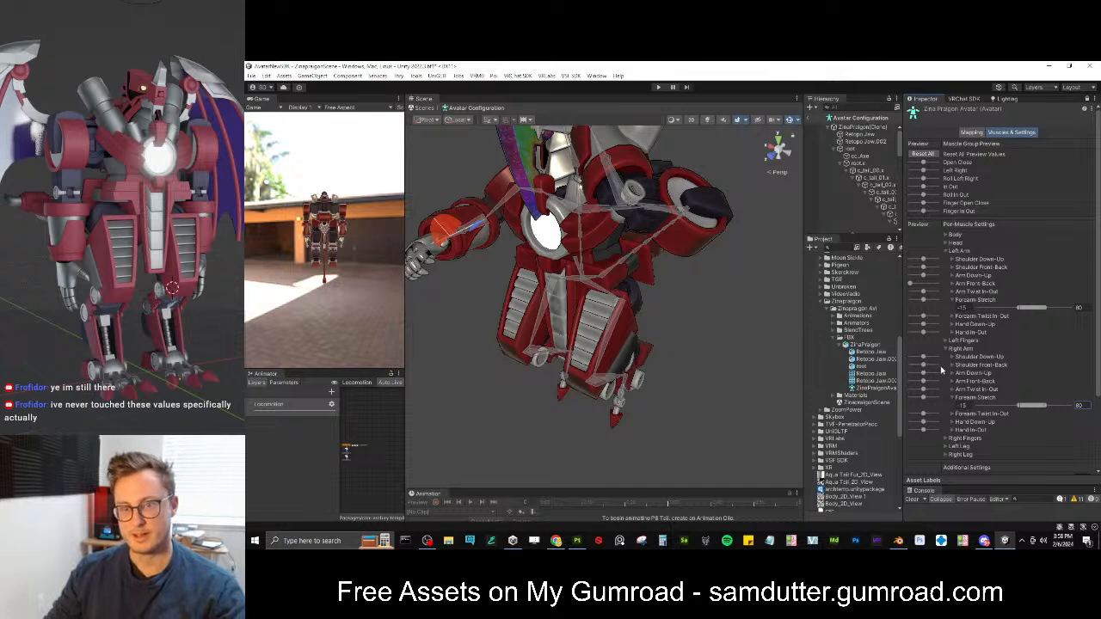
pyautogui.click(951, 303)
pyautogui.click(953, 389)
# Compare the Hand Down-Up limits of both arms and apply the avatar's muscle changes
pyautogui.click(952, 318)
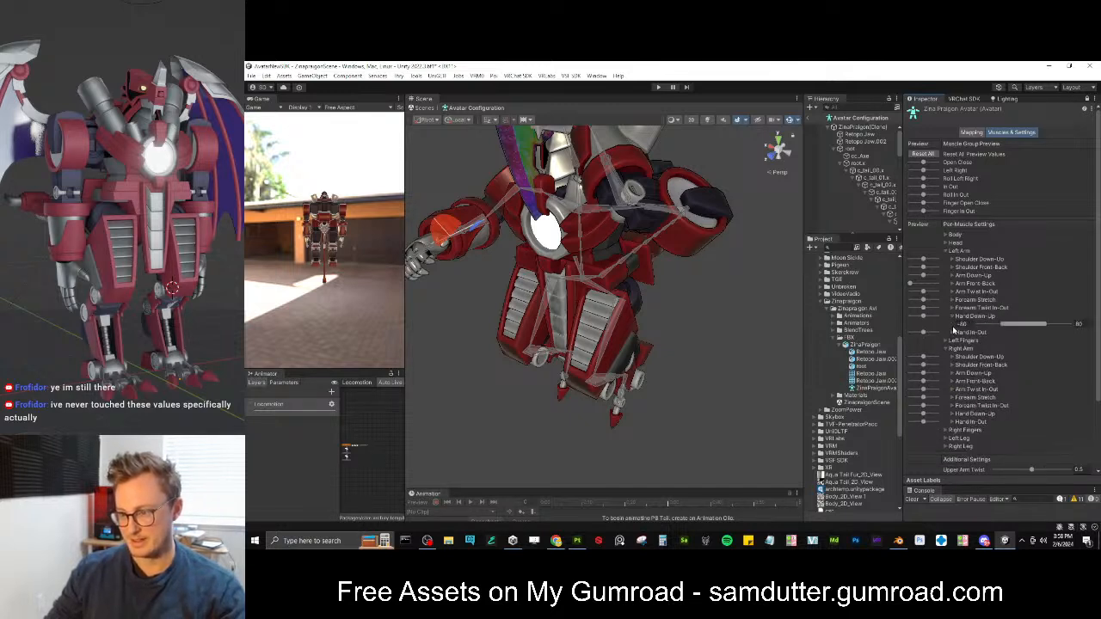
pyautogui.click(951, 416)
pyautogui.click(952, 416)
pyautogui.click(952, 319)
pyautogui.scroll(-3, 942, 430)
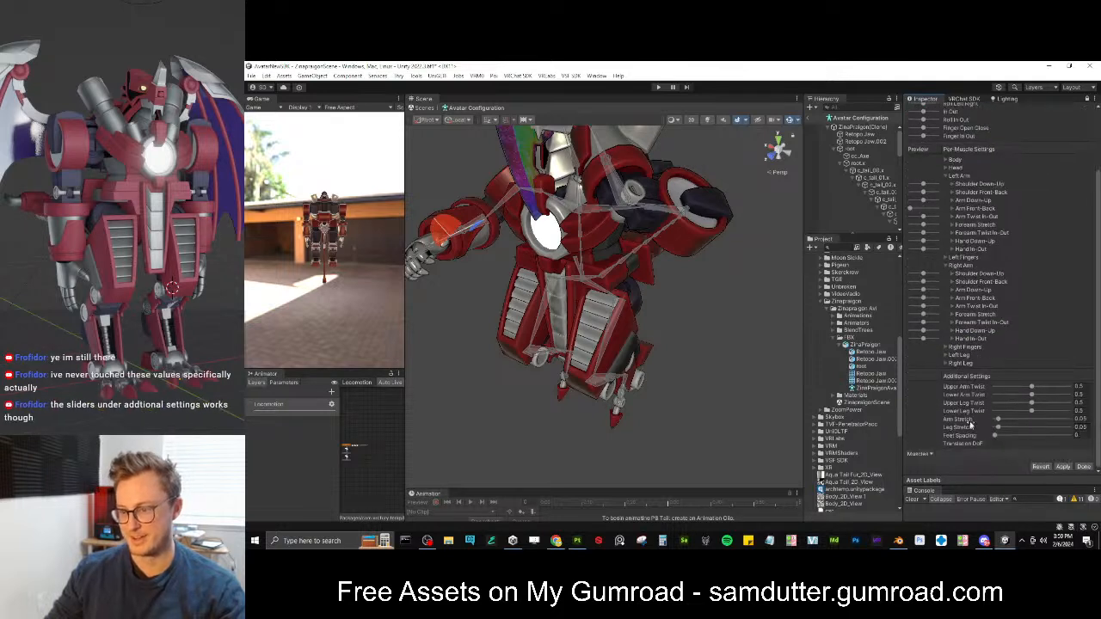
pyautogui.click(1063, 467)
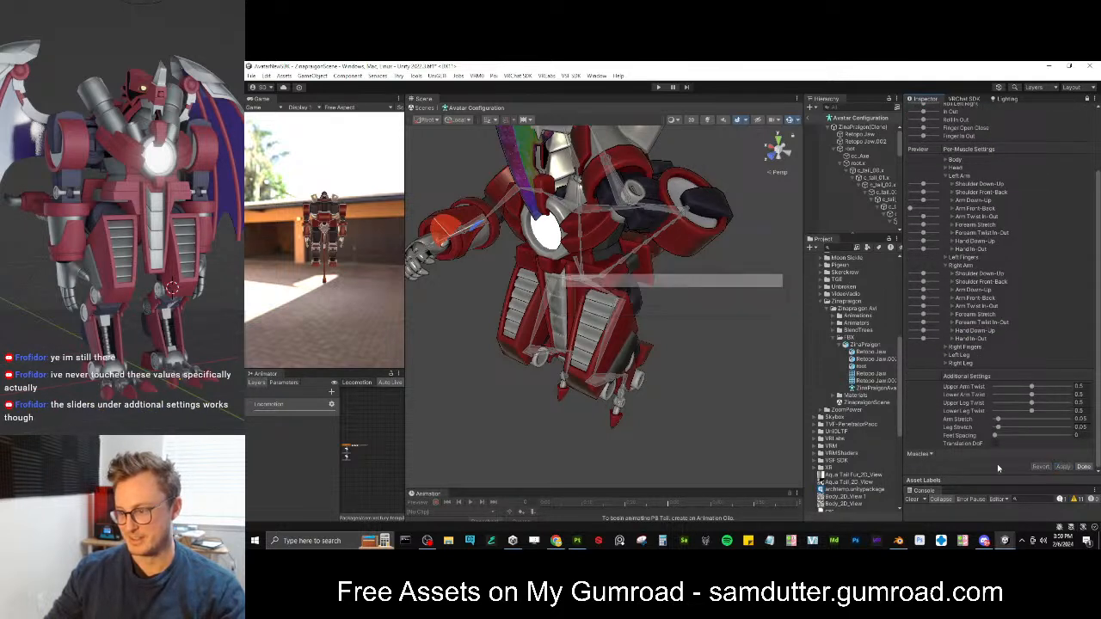
pyautogui.click(929, 456)
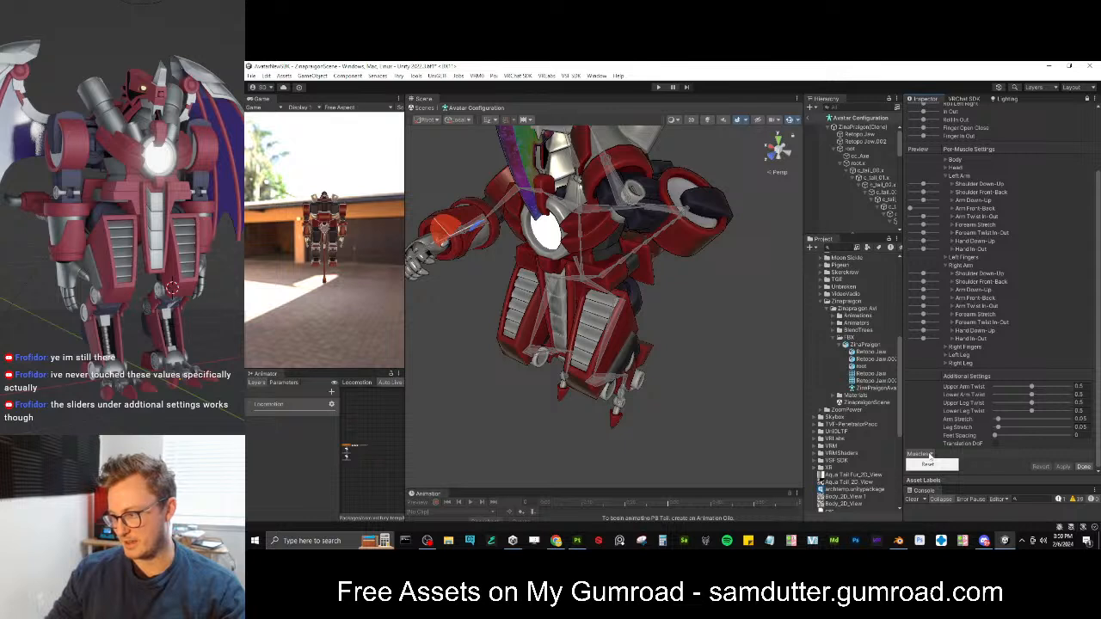
pyautogui.click(921, 430)
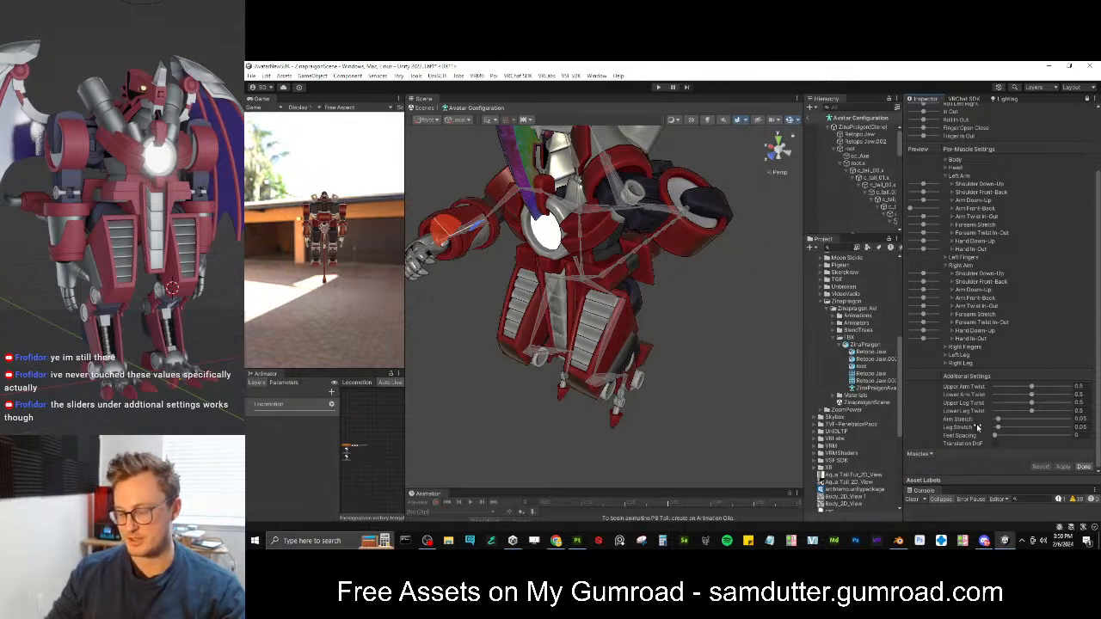
# Try different arm twist, leg twist and Arm Stretch values in the additional settings, with the preview pose reset
pyautogui.moveTo(1036, 388)
pyautogui.mouseDown()
pyautogui.moveTo(1053, 389)
pyautogui.moveTo(1016, 389)
pyautogui.moveTo(1040, 393)
pyautogui.mouseUp()
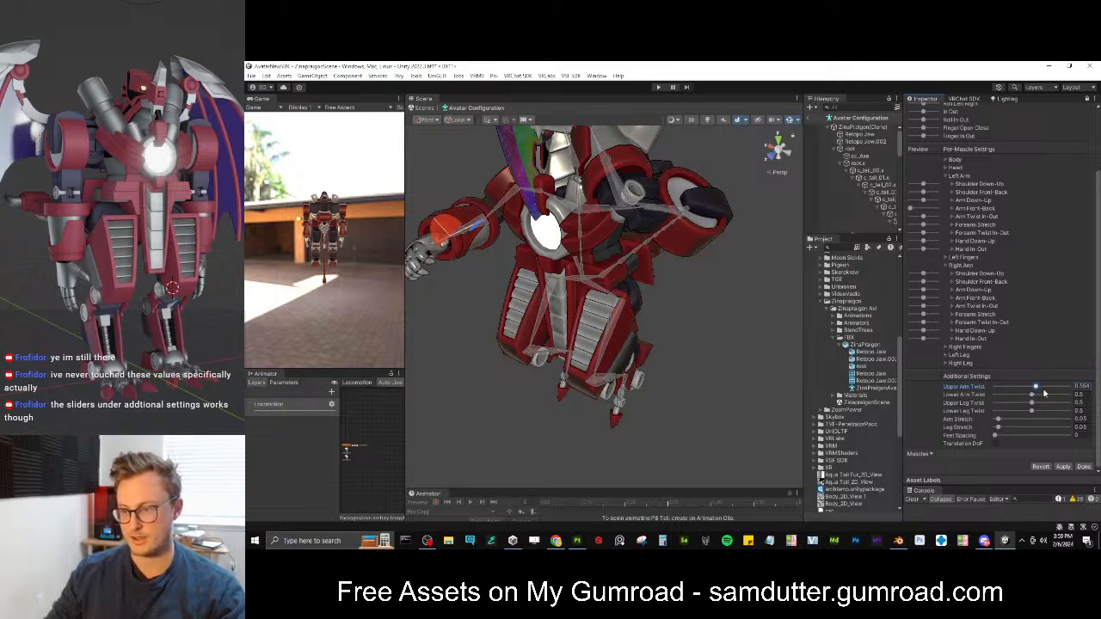
pyautogui.scroll(3, 939, 198)
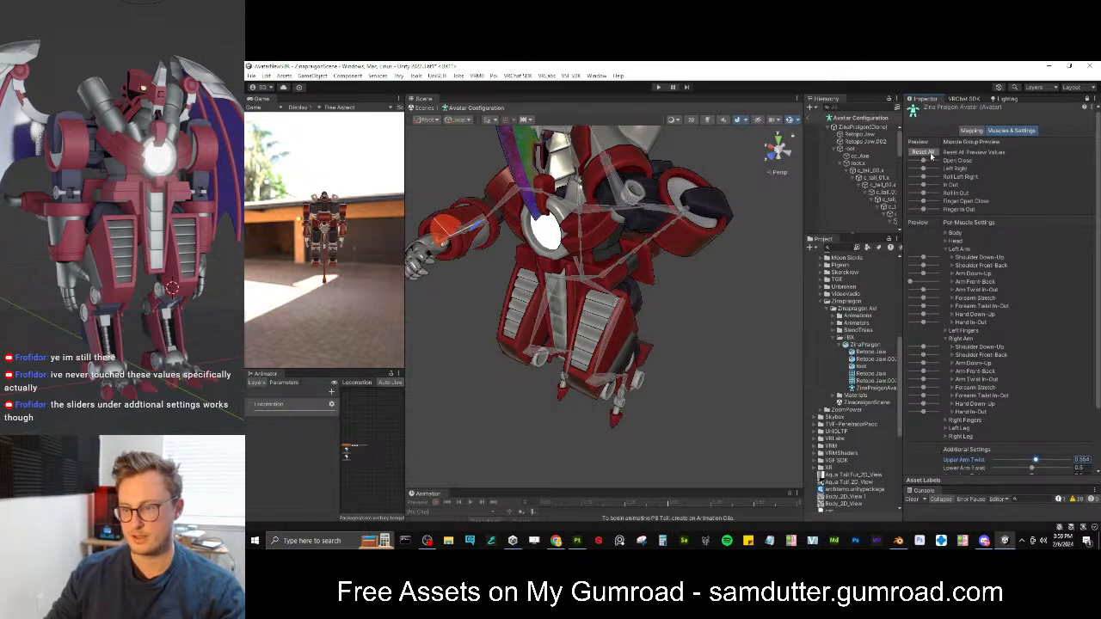
pyautogui.click(922, 153)
pyautogui.scroll(-3, 1006, 344)
pyautogui.moveTo(1027, 390); pyautogui.dragTo(1011, 421)
pyautogui.scroll(1, 971, 206)
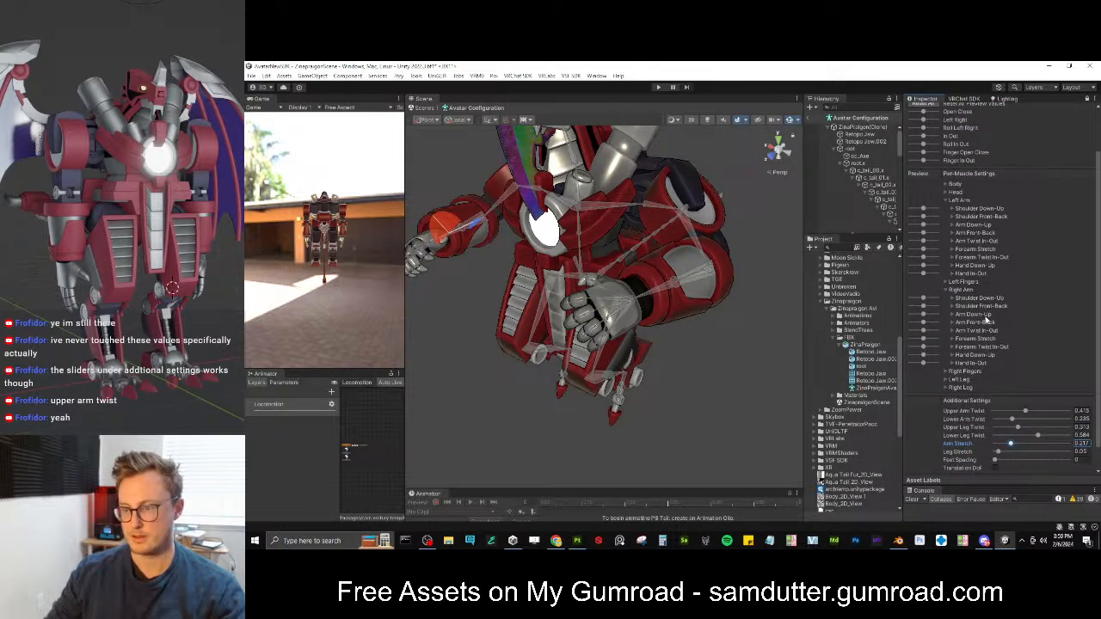
# Set the upper and lower arm twist, upper and lower leg twist, Arm Stretch and Leg Stretch values to 0
pyautogui.scroll(-1, 989, 318)
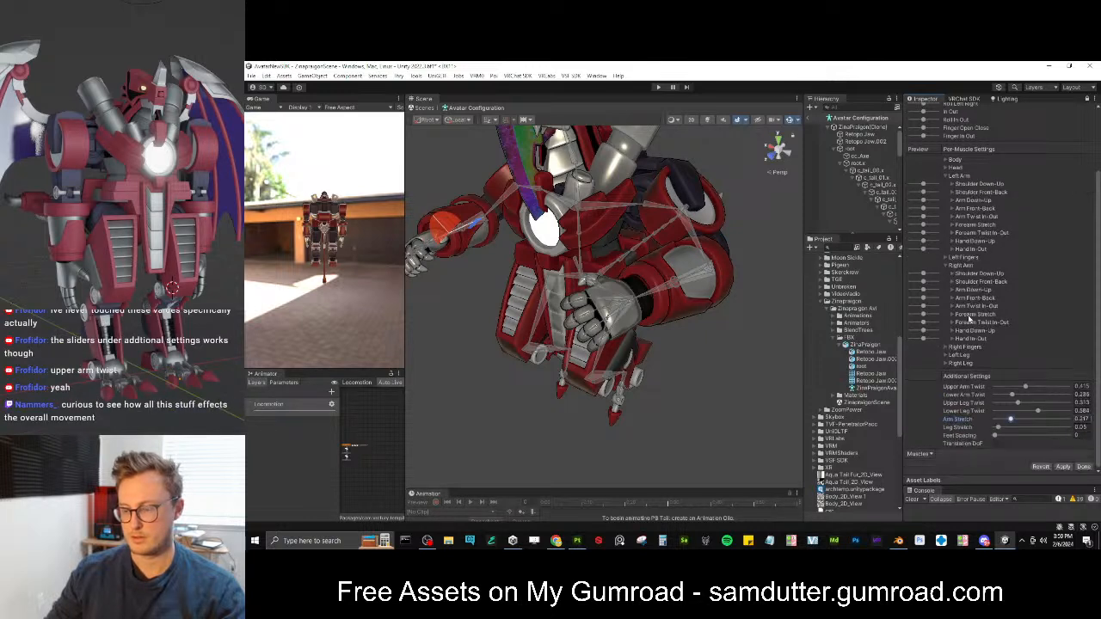
pyautogui.moveTo(1087, 387); pyautogui.dragTo(1087, 417)
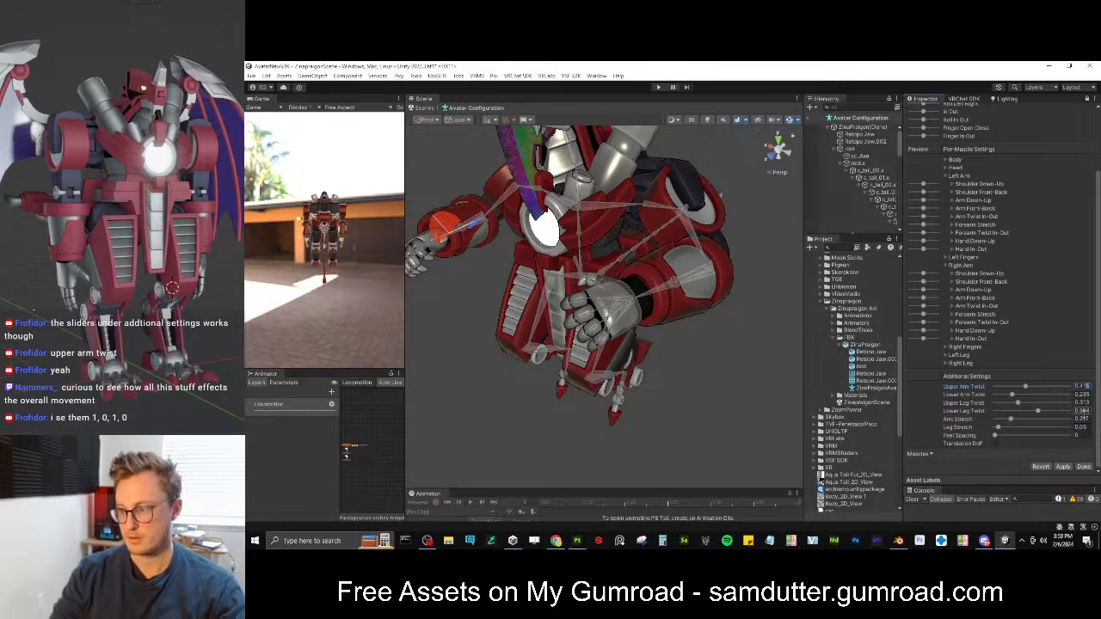
pyautogui.press('Tab')
pyautogui.write('0')
pyautogui.press('Tab')
pyautogui.write('0')
pyautogui.press('Tab')
pyautogui.write('0')
pyautogui.press('Tab')
pyautogui.write('0')
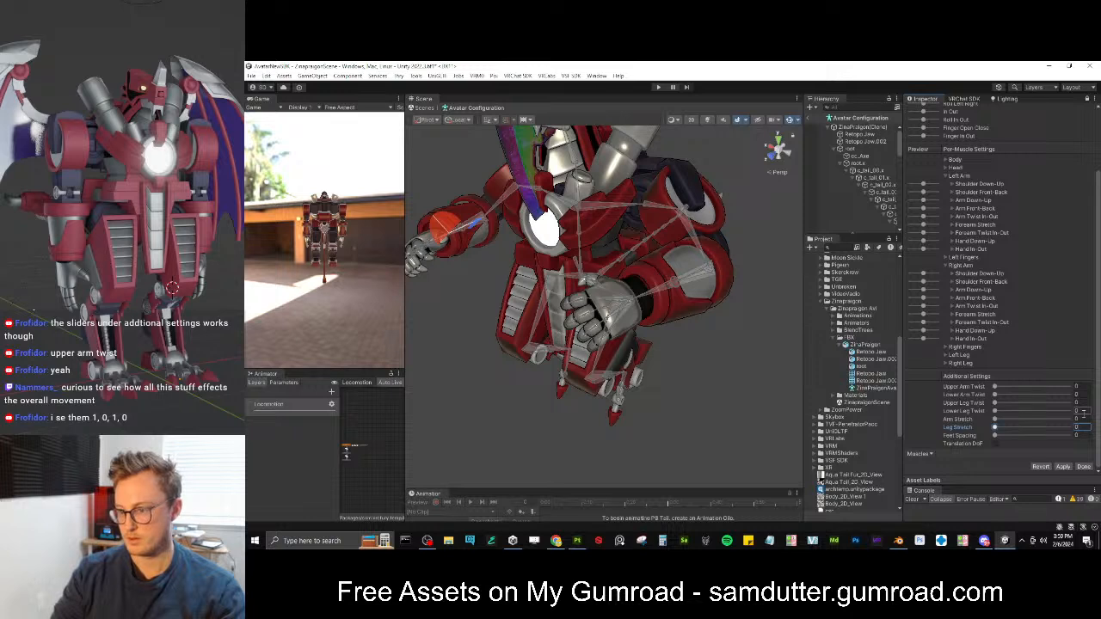
# Set Upper Arm Twist and Upper Leg Twist to 1
pyautogui.click(1077, 387)
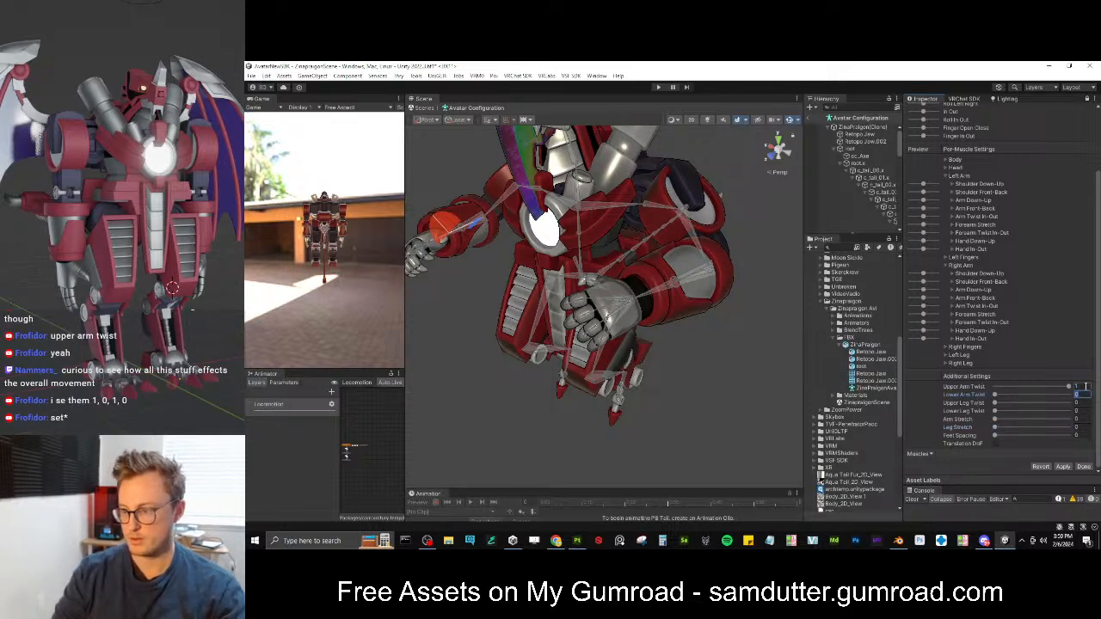
pyautogui.press('Tab')
pyautogui.press('Return')
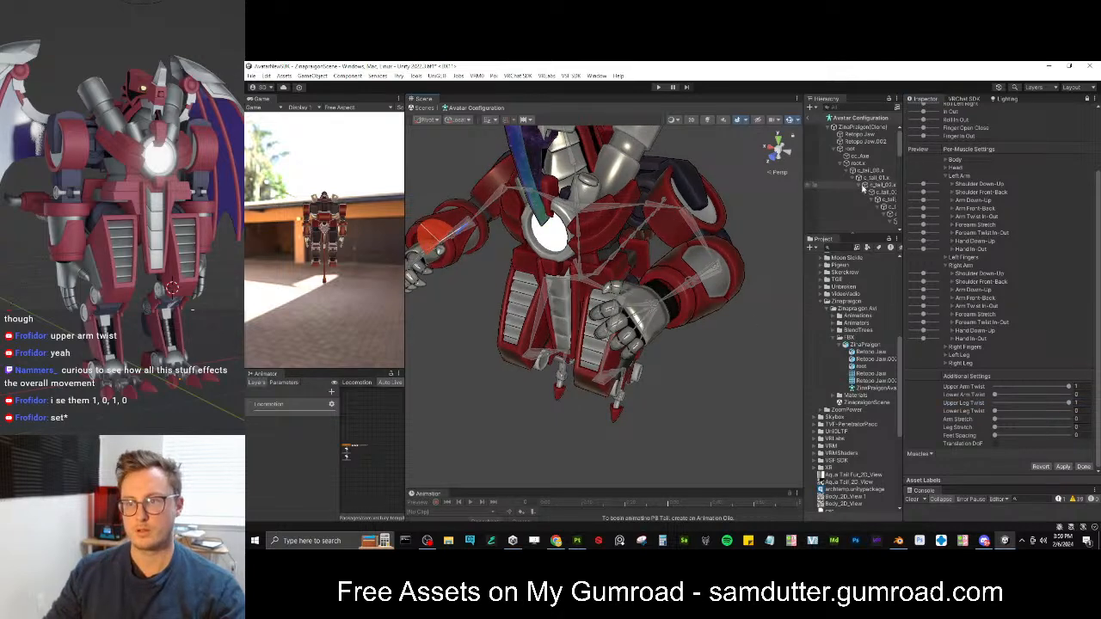
# Preview the Open Close muscle group at its minimum and test the Upper Arm Twist range, leaving it at 1
pyautogui.scroll(3, 929, 172)
pyautogui.moveTo(924, 162); pyautogui.dragTo(902, 177)
pyautogui.scroll(-3, 998, 284)
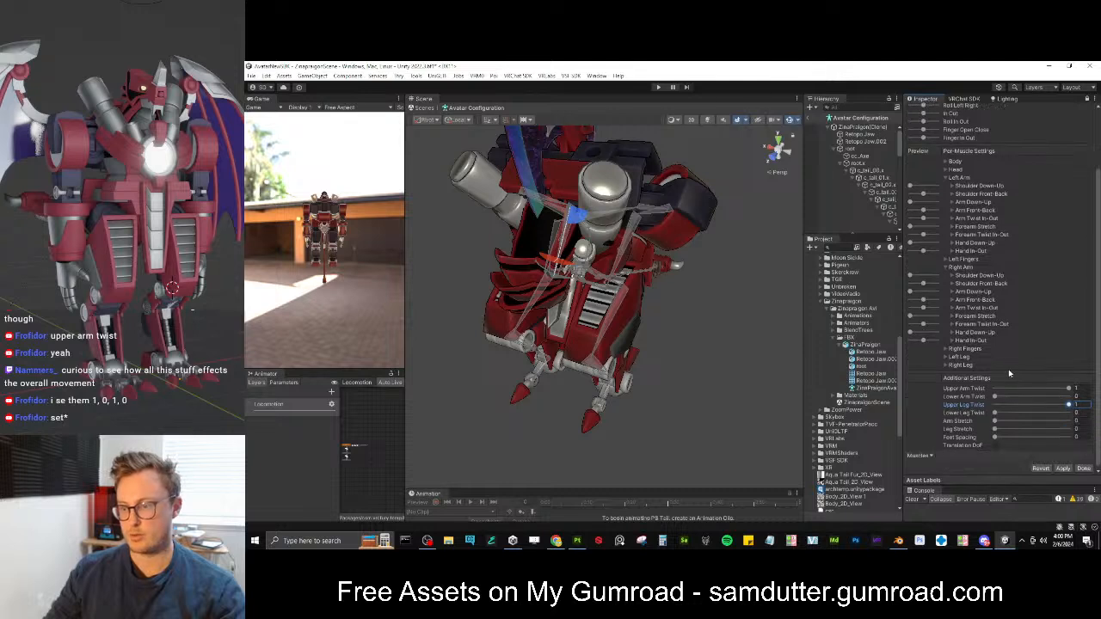
pyautogui.moveTo(1032, 390); pyautogui.dragTo(1093, 388)
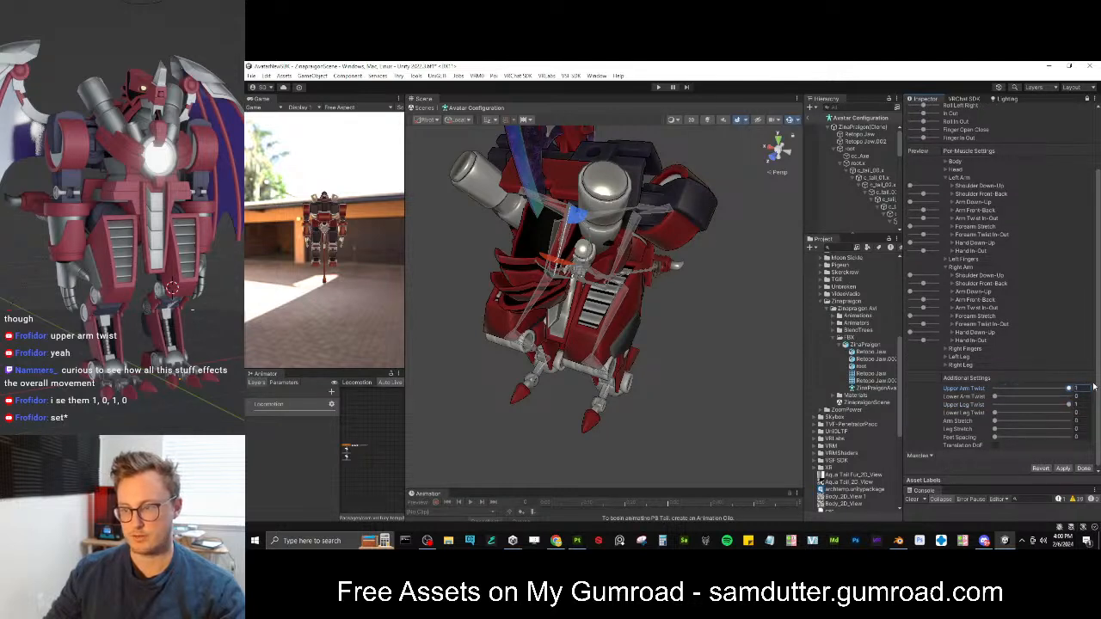
# Check the Translation DoF, arm twist and Arm Stretch settings, and reset all muscle preview values
pyautogui.click(996, 448)
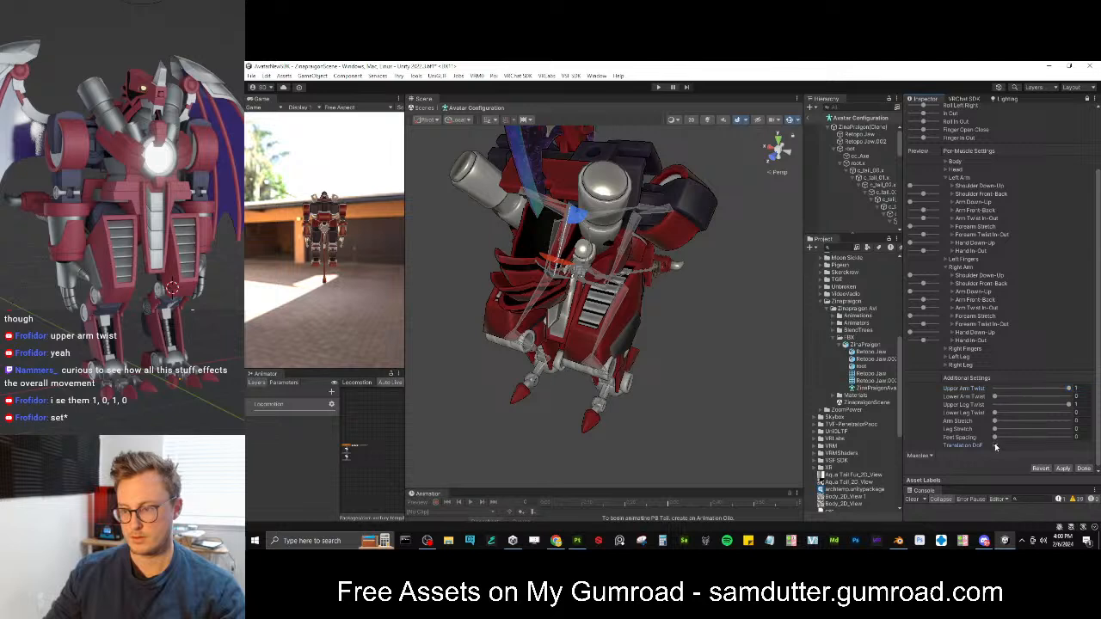
pyautogui.click(1039, 396)
pyautogui.click(1066, 389)
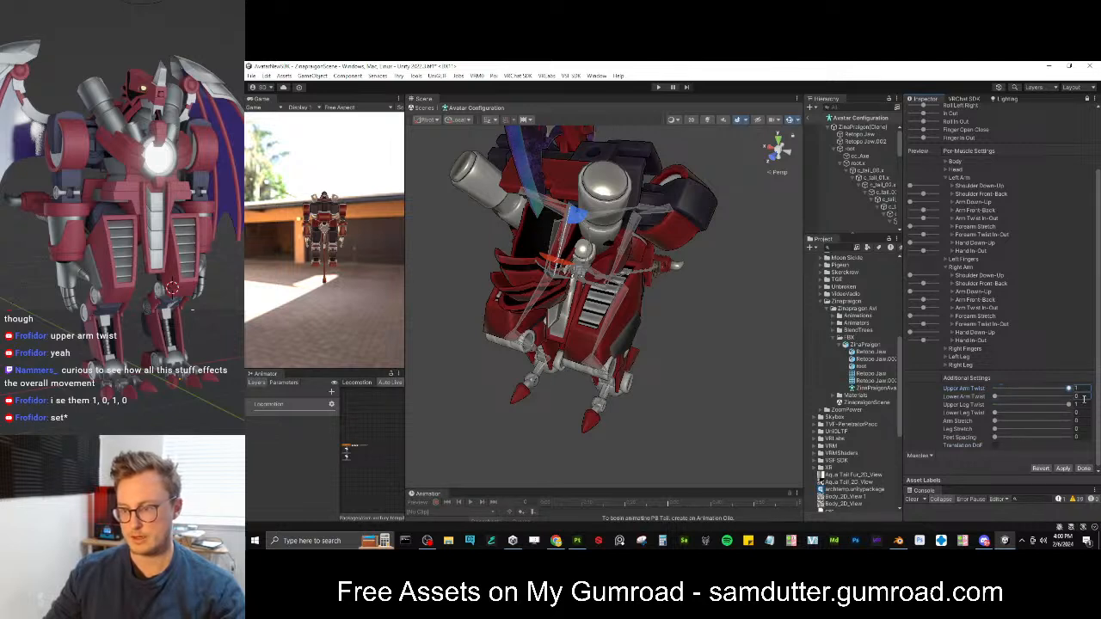
pyautogui.click(997, 422)
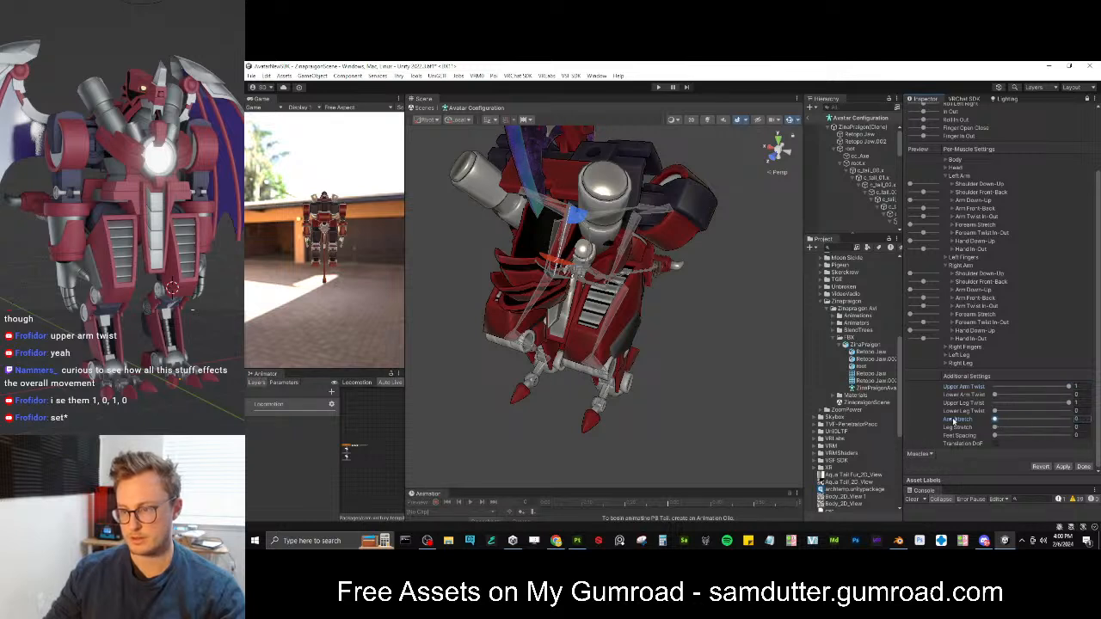
pyautogui.scroll(3, 955, 159)
pyautogui.click(923, 152)
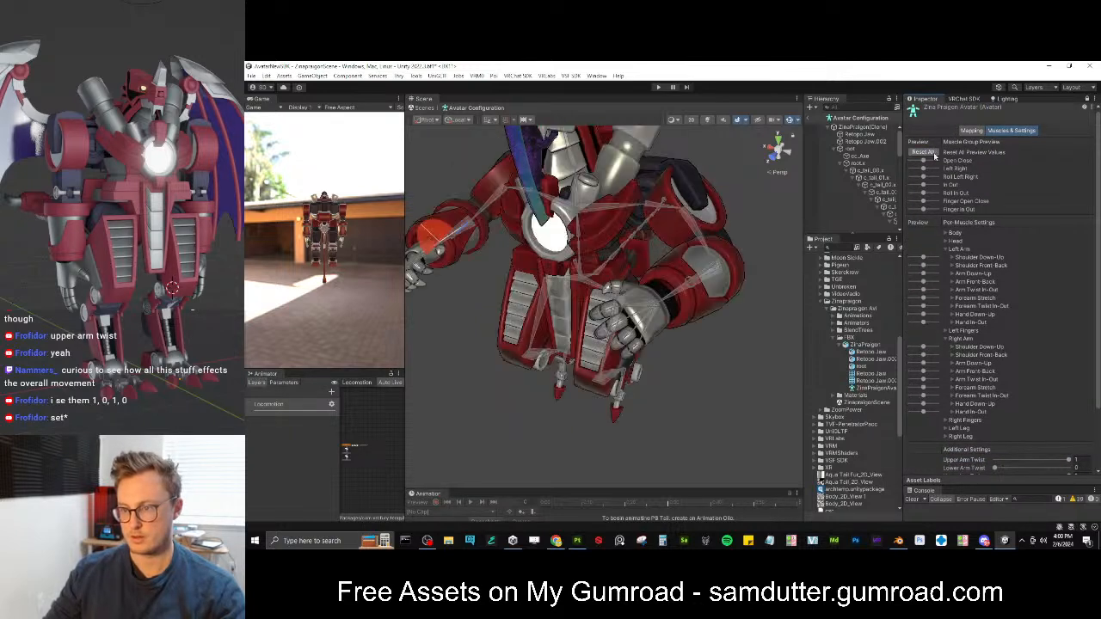
# Preview the Open Close muscle group at its maximum and test Arm Stretch and Leg Stretch, leaving both at 0
pyautogui.moveTo(924, 162)
pyautogui.mouseDown()
pyautogui.moveTo(949, 163)
pyautogui.moveTo(926, 162)
pyautogui.moveTo(935, 163)
pyautogui.mouseUp()
pyautogui.scroll(-3, 1004, 302)
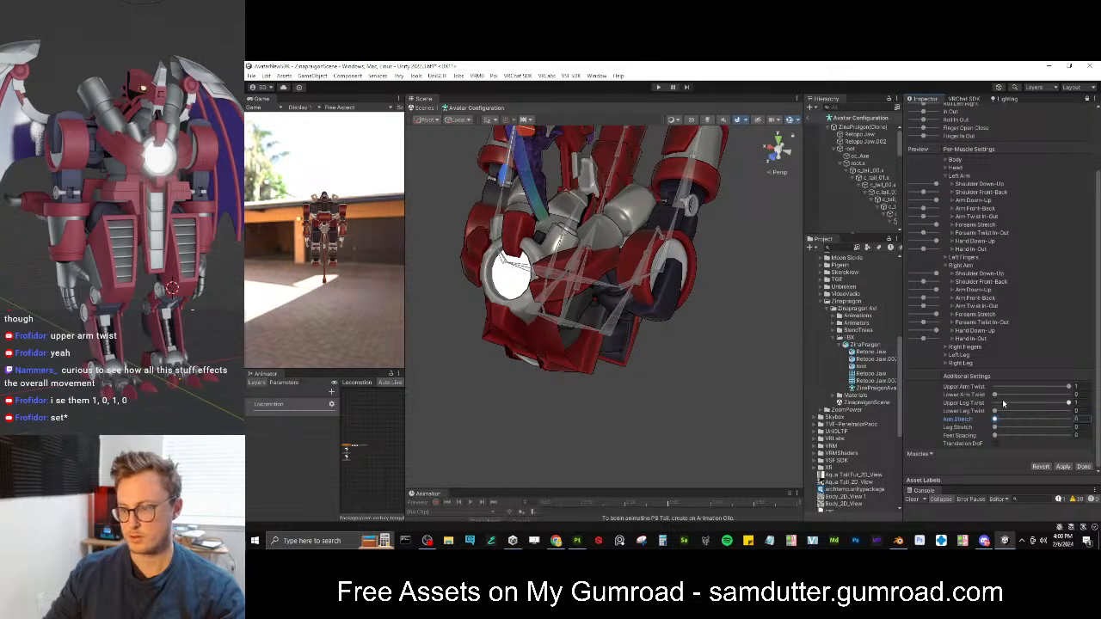
pyautogui.moveTo(995, 419); pyautogui.dragTo(956, 428)
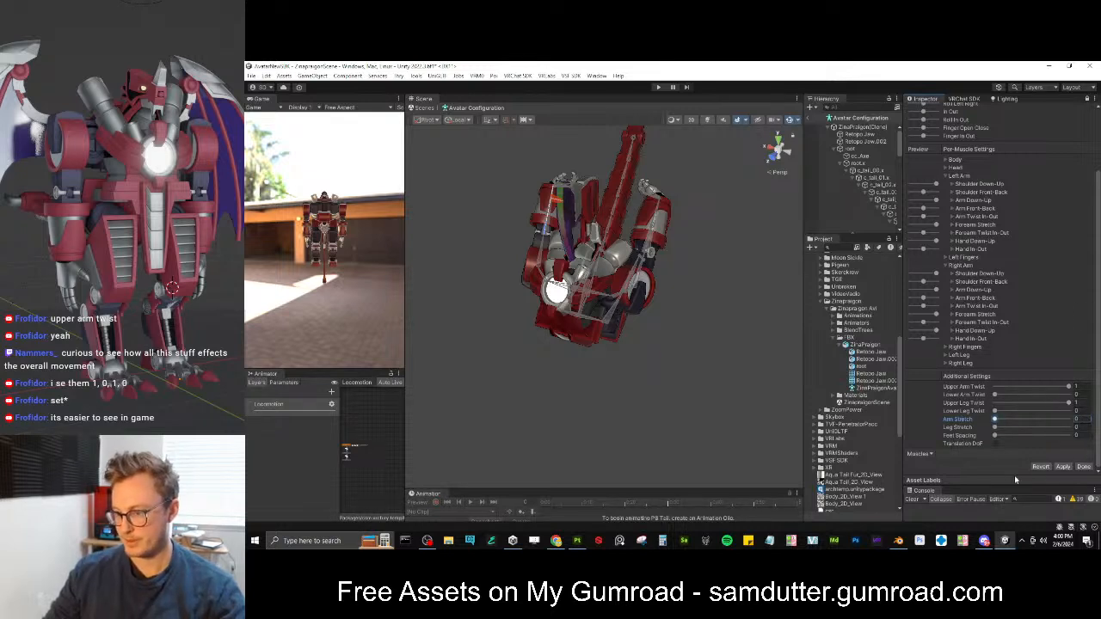
pyautogui.moveTo(1005, 428); pyautogui.dragTo(975, 432)
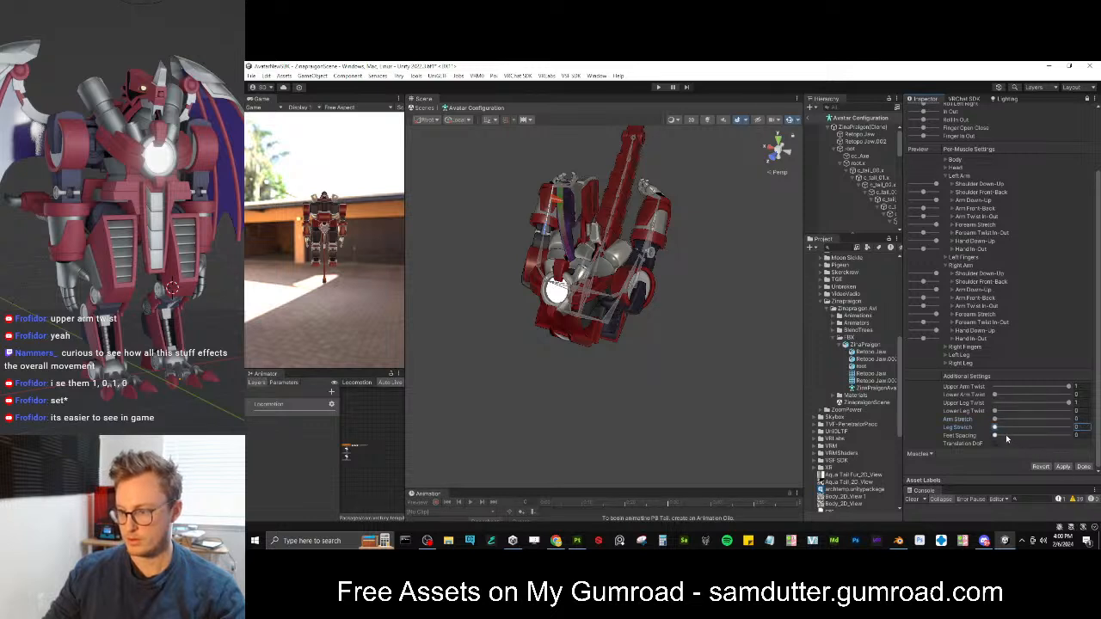
# Apply the avatar's muscle settings, leave the avatar configuration and save the scene
pyautogui.click(1064, 467)
pyautogui.click(1083, 467)
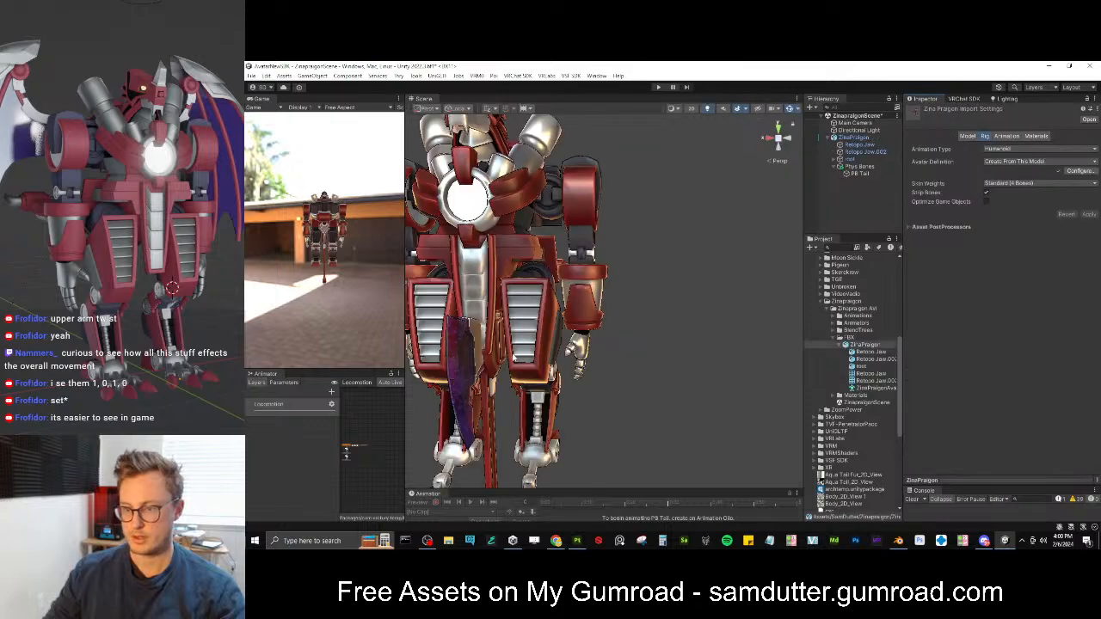
pyautogui.keyDown('alt'); pyautogui.moveTo(625, 291); pyautogui.dragTo(583, 295); pyautogui.keyUp('alt')
pyautogui.moveTo(583, 295); pyautogui.dragTo(634, 336, button='middle')
pyautogui.scroll(4, 635, 326)
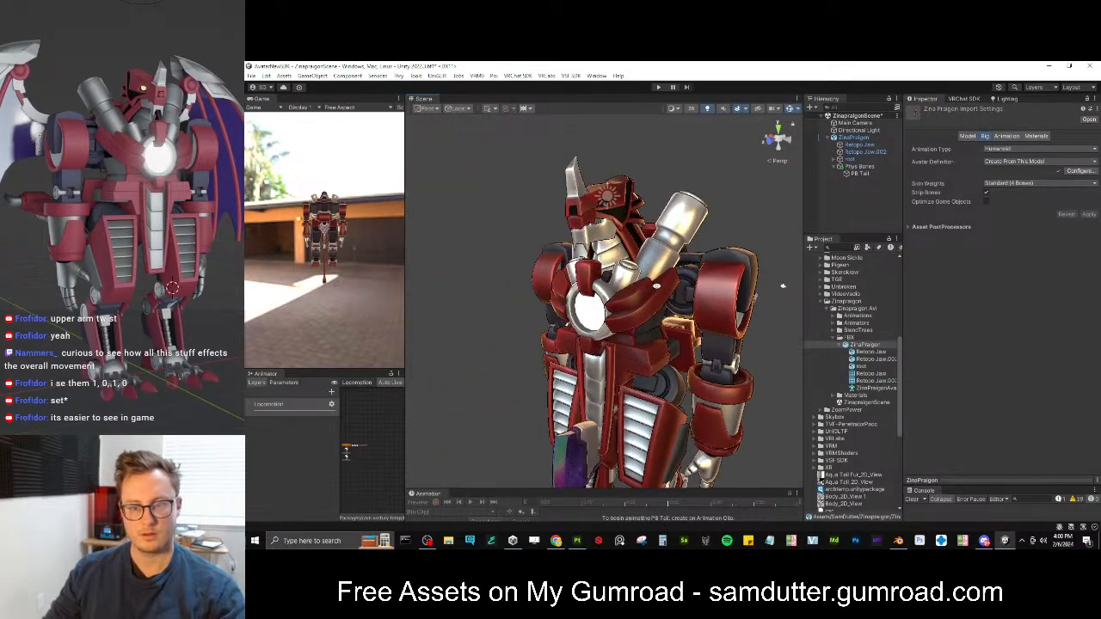
pyautogui.keyDown('alt'); pyautogui.moveTo(663, 291); pyautogui.dragTo(633, 286); pyautogui.keyUp('alt')
pyautogui.hotkey('ctrl', 's')
# Switch to Blender, toggle the viewport sidebar and save the robot file
pyautogui.click(898, 542)
pyautogui.scroll(-5, 572, 322)
pyautogui.moveTo(574, 328); pyautogui.dragTo(636, 305, button='middle')
pyautogui.scroll(5, 571, 324)
pyautogui.press('n')
pyautogui.scroll(4, 637, 306)
pyautogui.hotkey('ctrl', 's')
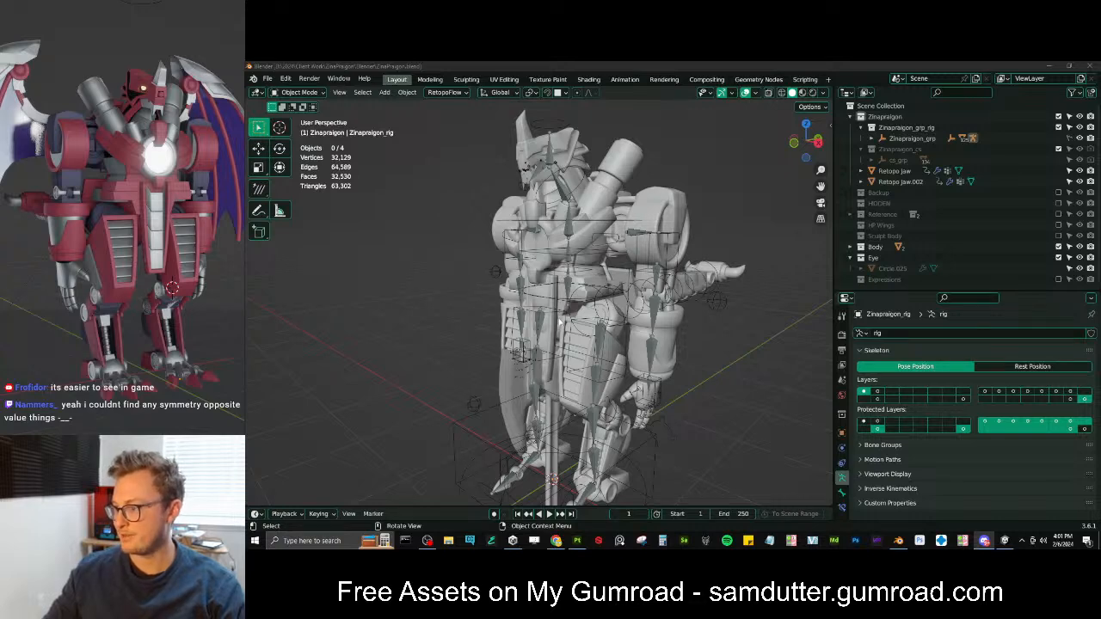
# Put the robot's rig in Pose Mode and try moving the left foot IK control
pyautogui.scroll(-3, 572, 319)
pyautogui.moveTo(573, 319); pyautogui.dragTo(741, 268, button='middle')
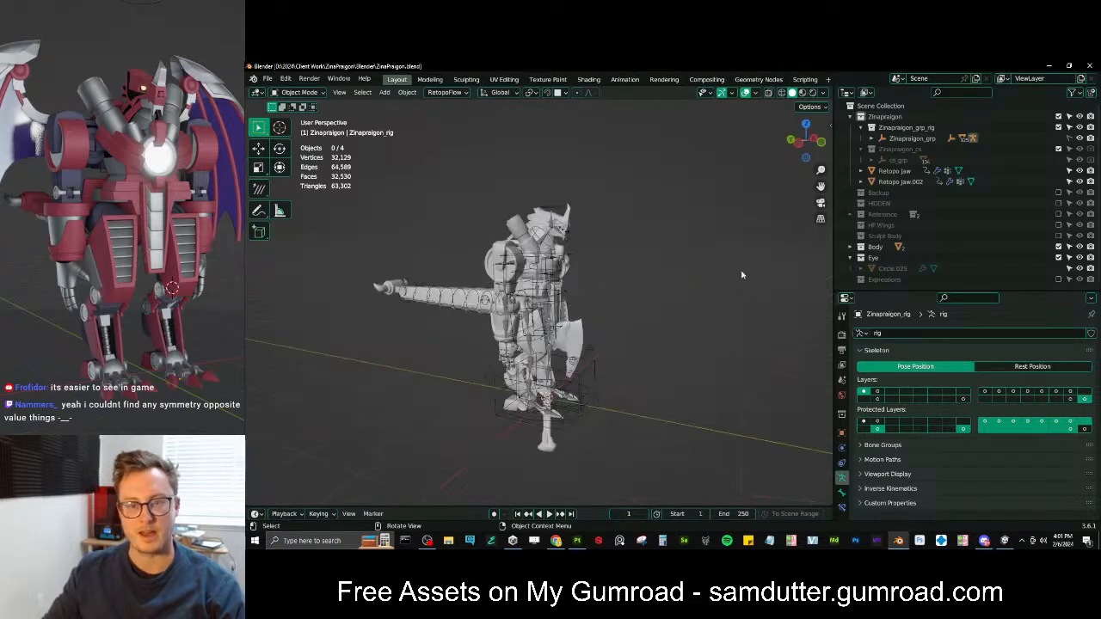
pyautogui.scroll(4, 700, 346)
pyautogui.moveTo(700, 346); pyautogui.dragTo(683, 479, button='middle')
pyautogui.click(688, 471)
pyautogui.scroll(-4, 688, 469)
pyautogui.hotkey('ctrl', 'Tab')
pyautogui.click(619, 403)
pyautogui.moveTo(611, 394); pyautogui.dragTo(658, 399, button='middle')
pyautogui.scroll(2, 657, 398)
pyautogui.press('g')
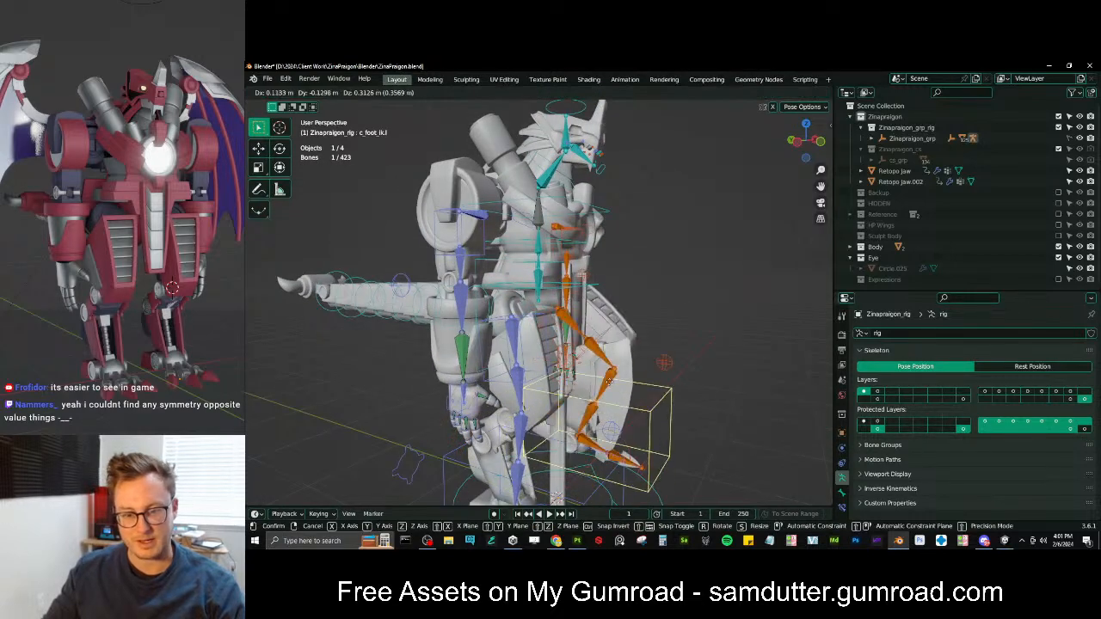
pyautogui.rightClick(649, 333)
# Test raising the left foot IK control in the right orthographic view, and advance to frame 2
pyautogui.moveTo(680, 337); pyautogui.dragTo(491, 295, button='middle')
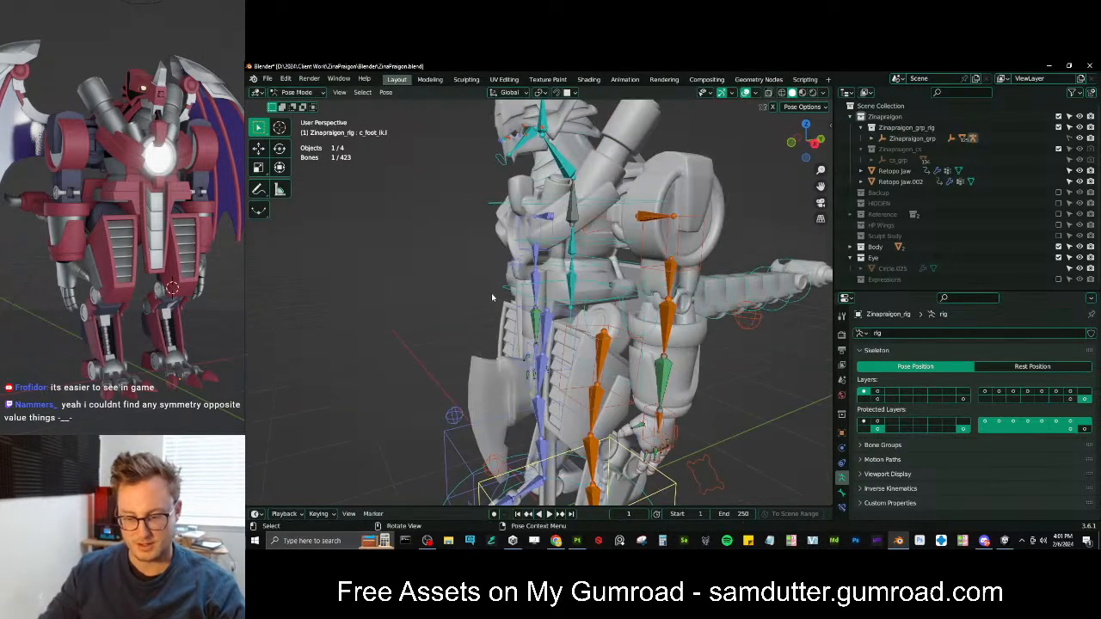
pyautogui.press('KP_3')
pyautogui.press('g')
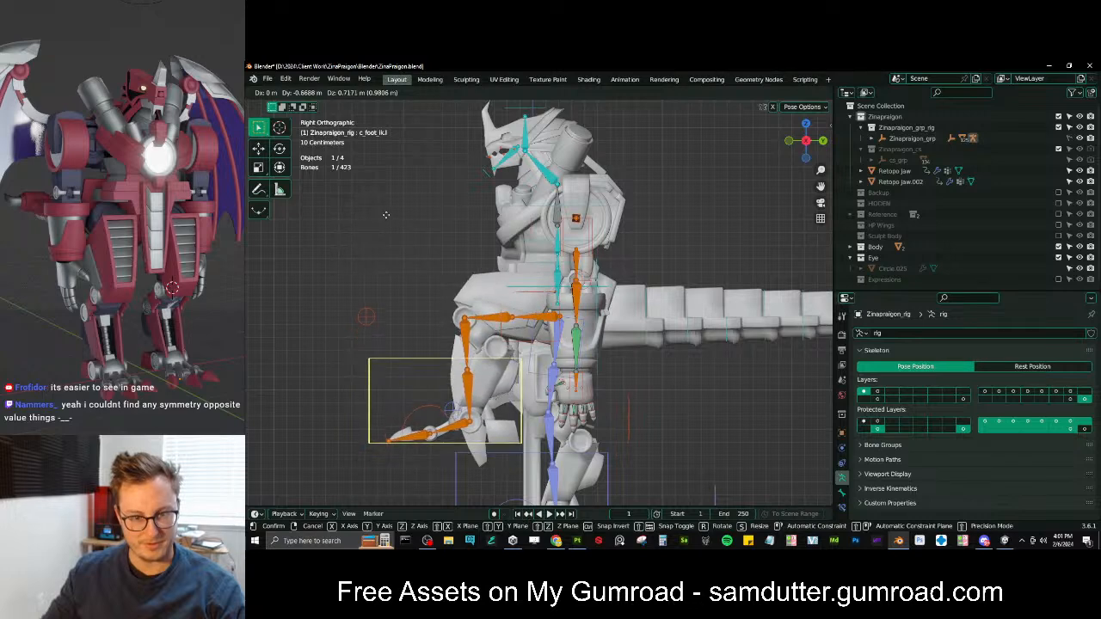
pyautogui.click(473, 258)
pyautogui.scroll(-4, 472, 258)
pyautogui.press('Right')
pyautogui.moveTo(491, 259); pyautogui.dragTo(610, 274, button='middle')
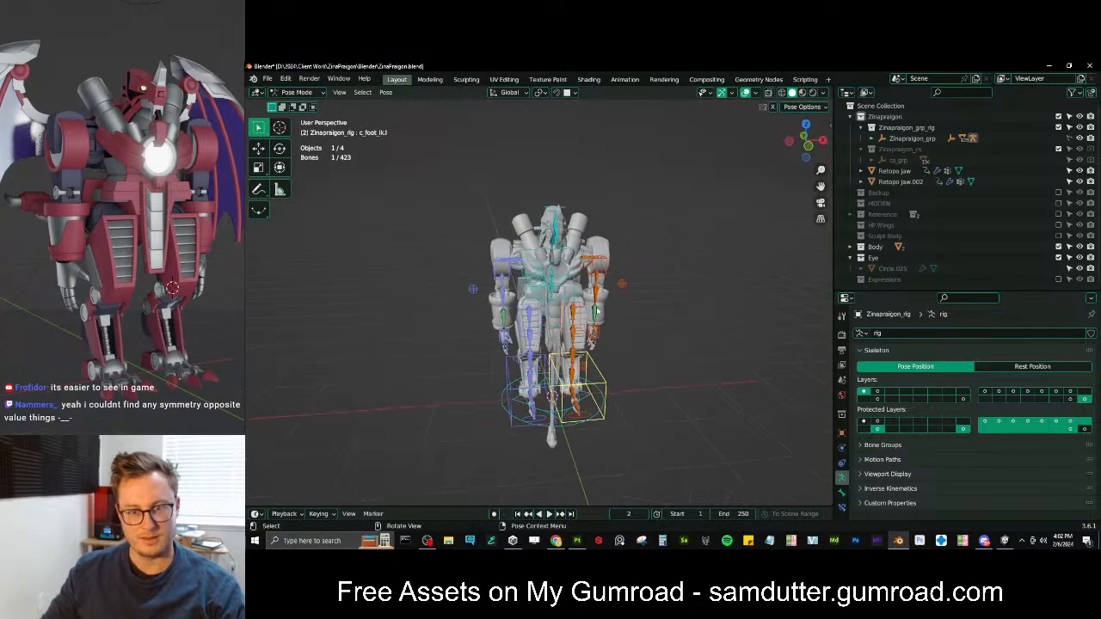
# Try another move of the left foot control and return the rig to Object Mode
pyautogui.press('g')
pyautogui.rightClick(683, 314)
pyautogui.moveTo(685, 319); pyautogui.dragTo(568, 310, button='middle')
pyautogui.hotkey('ctrl', 'Tab')
pyautogui.scroll(-3, 572, 309)
# Exclude the Eye collection from the view layer and save the file
pyautogui.click(1059, 257)
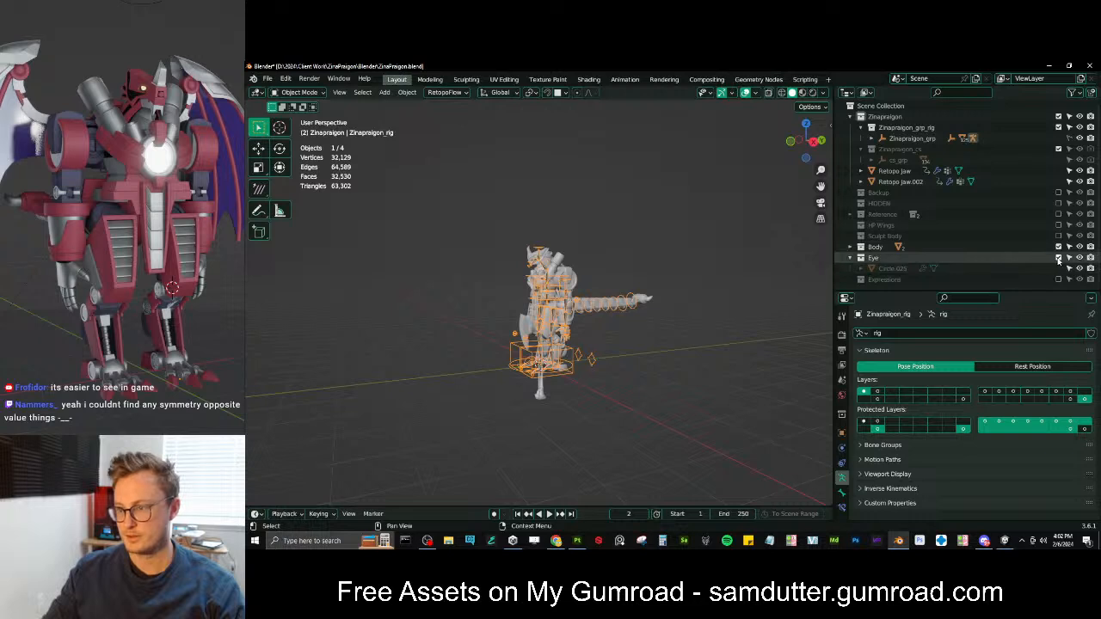
pyautogui.click(1059, 269)
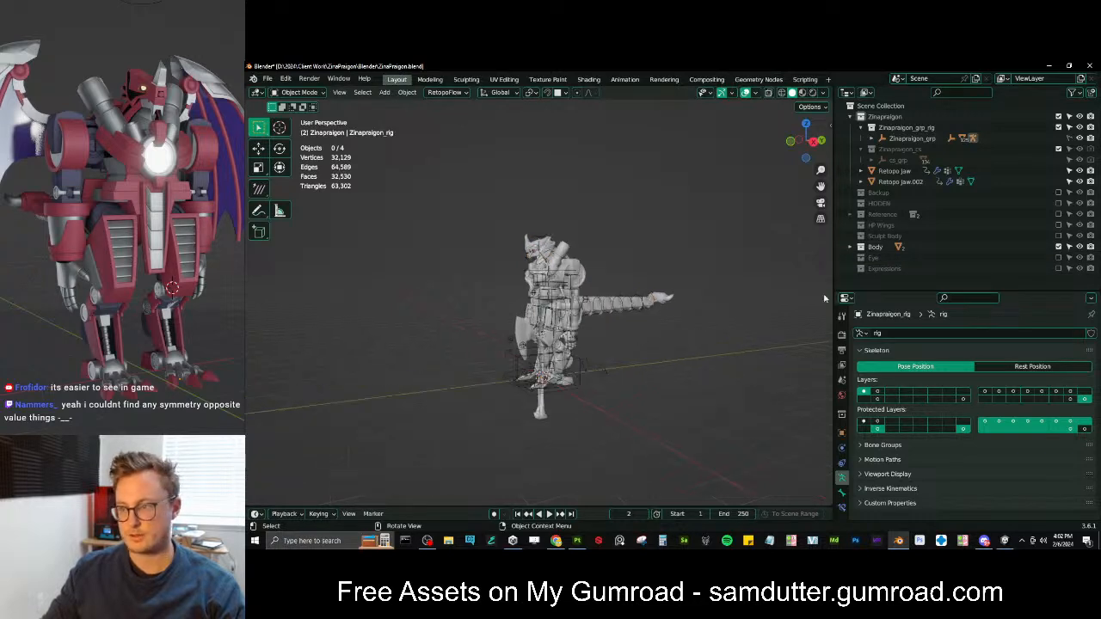
pyautogui.click(1058, 268)
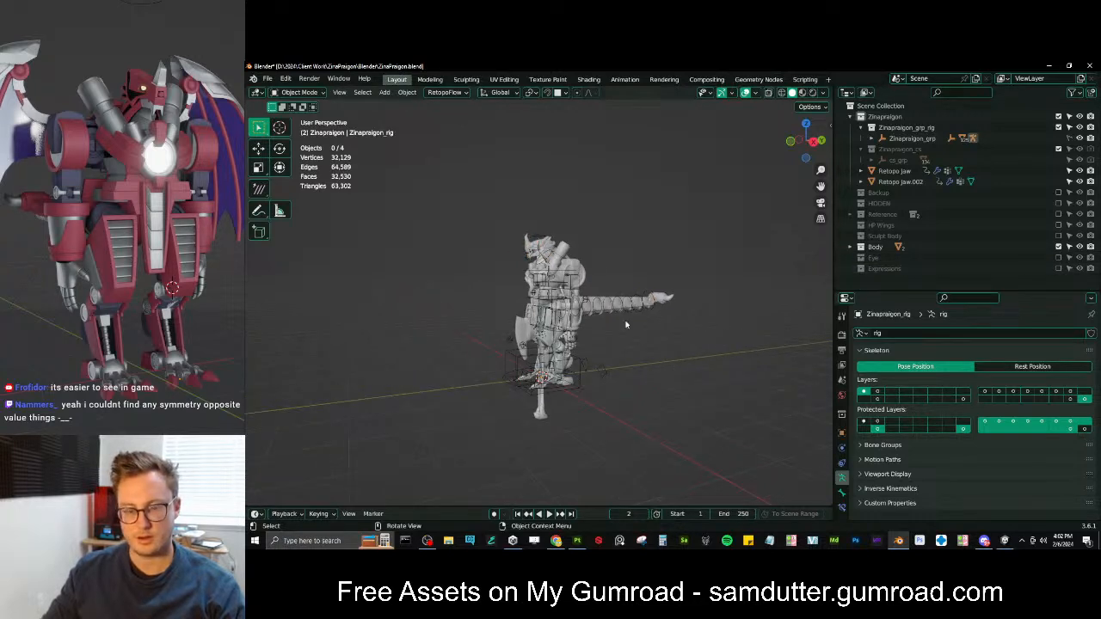
pyautogui.moveTo(650, 338); pyautogui.dragTo(676, 347, button='middle')
pyautogui.hotkey('ctrl', 's')
# Add a 2 m plane at the world origin beneath the robot
pyautogui.hotkey('shift', 'a')
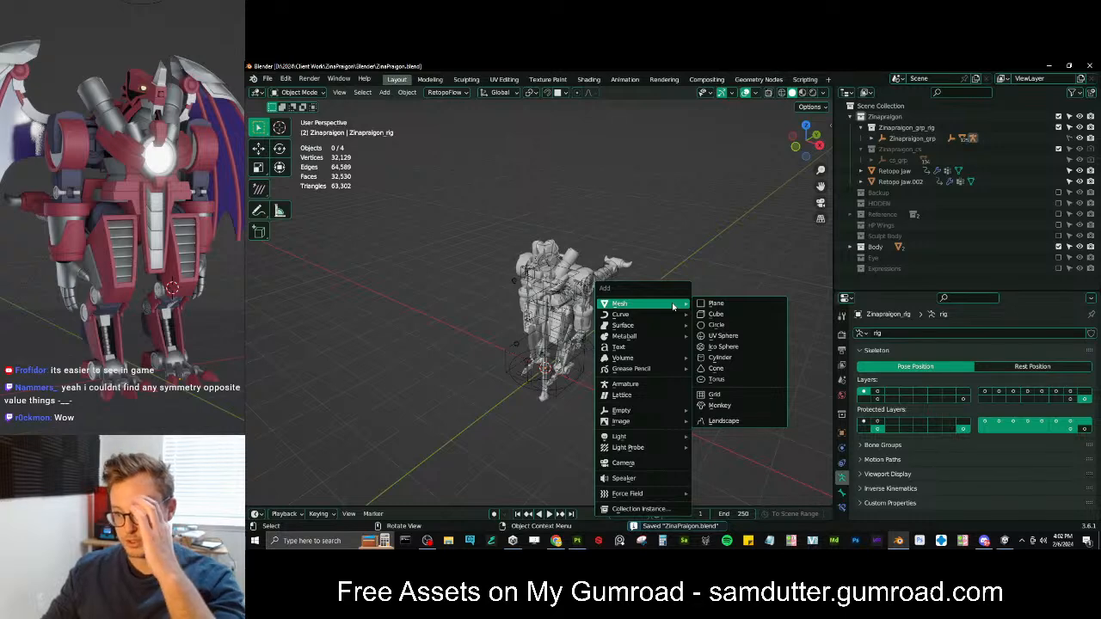
pyautogui.click(716, 303)
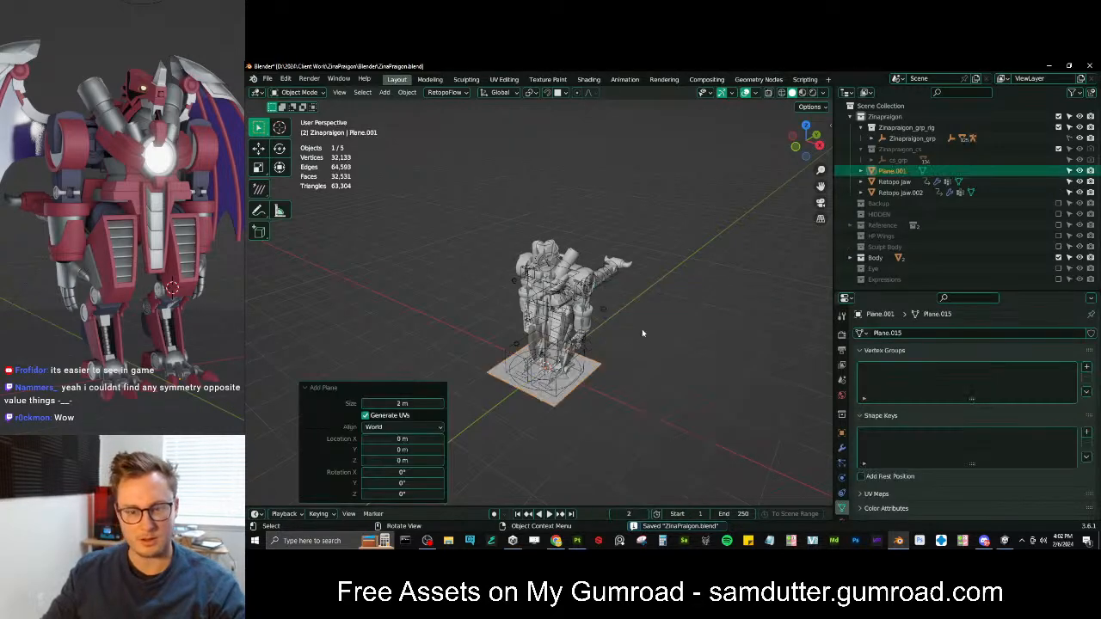
pyautogui.moveTo(656, 327); pyautogui.dragTo(581, 363, button='middle')
pyautogui.keyDown('shift'); pyautogui.moveTo(662, 403); pyautogui.dragTo(660, 339, button='middle'); pyautogui.keyUp('shift')
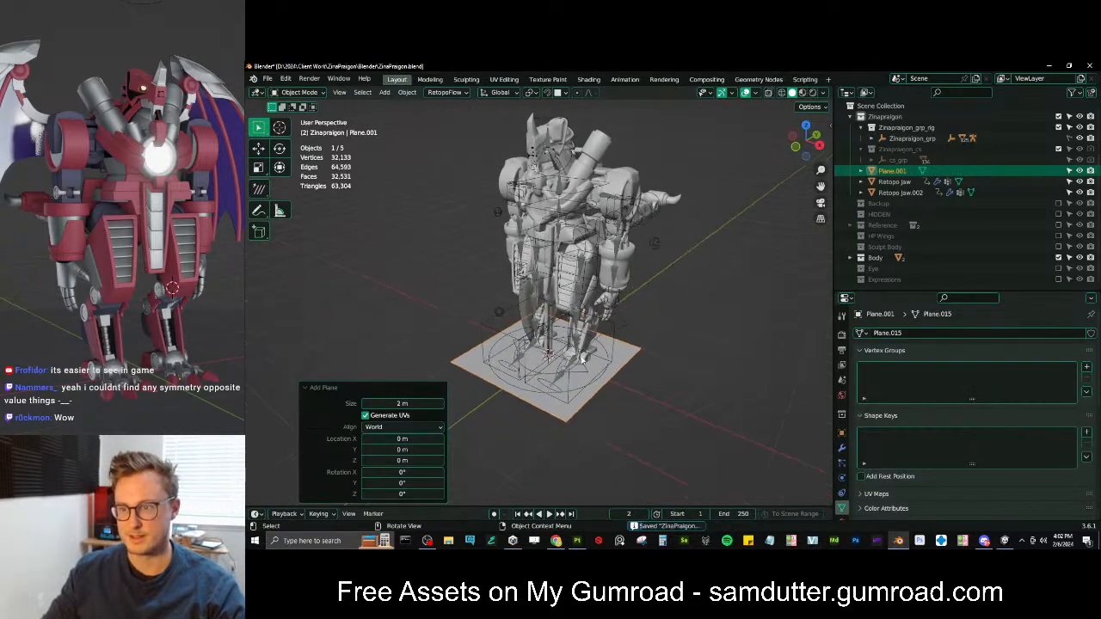
pyautogui.click(330, 387)
# Move the new plane into the Expressions collection and include that collection in the view layer
pyautogui.moveTo(903, 172); pyautogui.dragTo(882, 279)
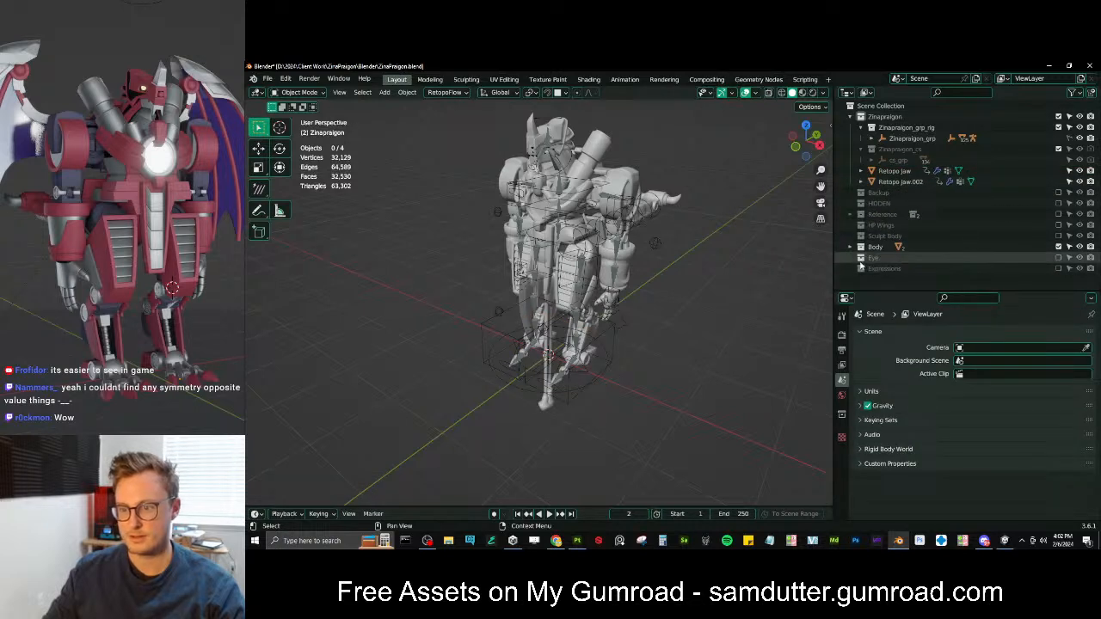
pyautogui.click(1058, 270)
pyautogui.scroll(-8, 893, 238)
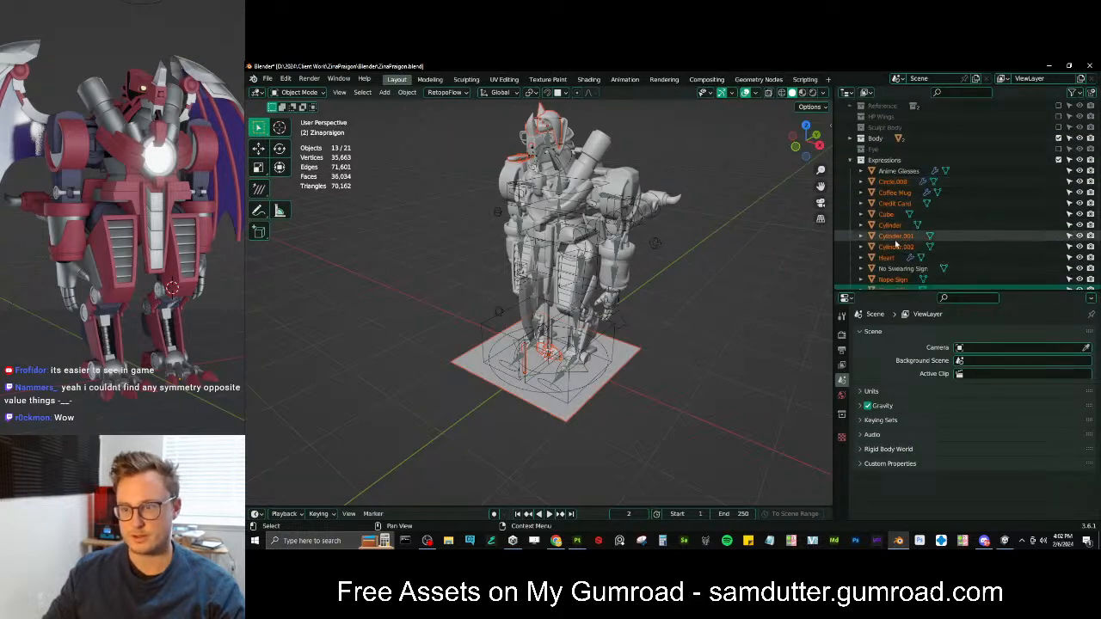
# Rename the new plane to ExpressionPlane
pyautogui.doubleClick(893, 225)
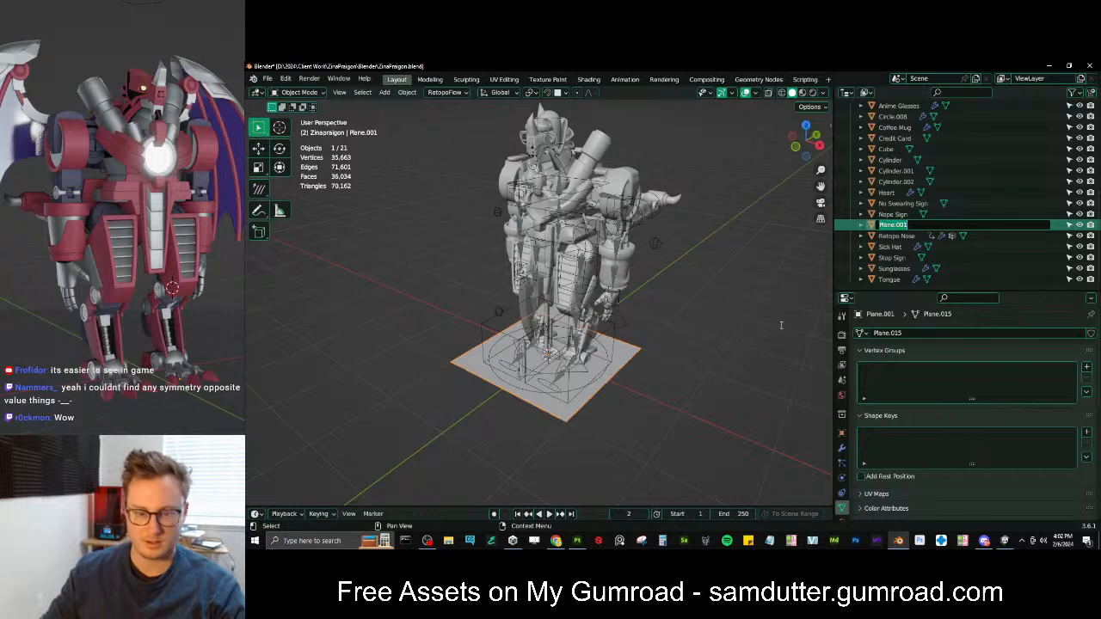
pyautogui.press('BackSpace')
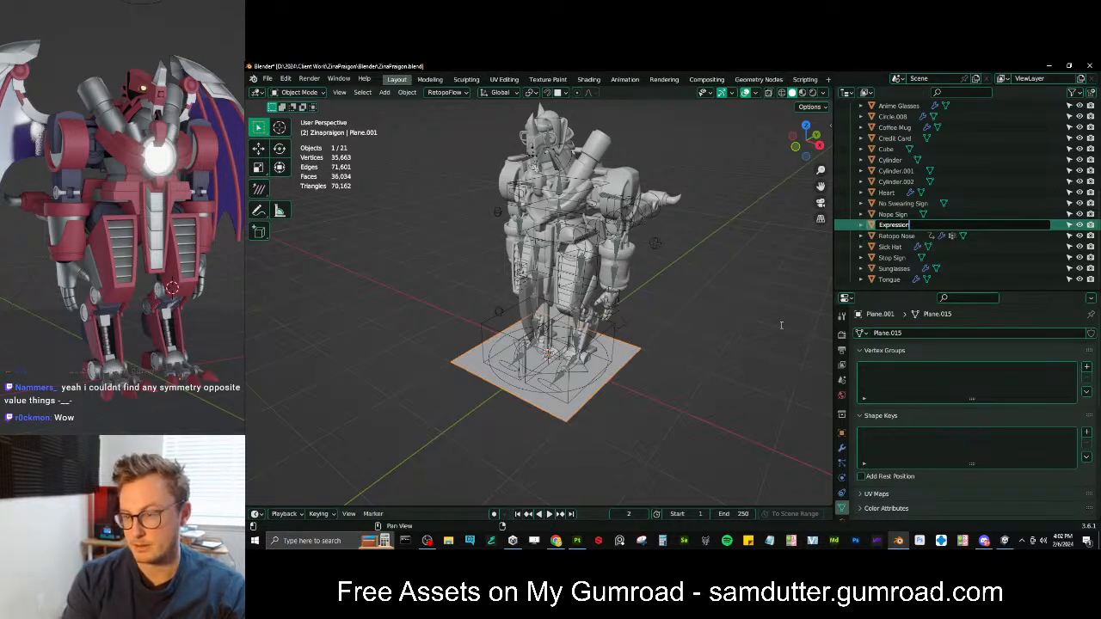
pyautogui.write('e')
pyautogui.press('Return')
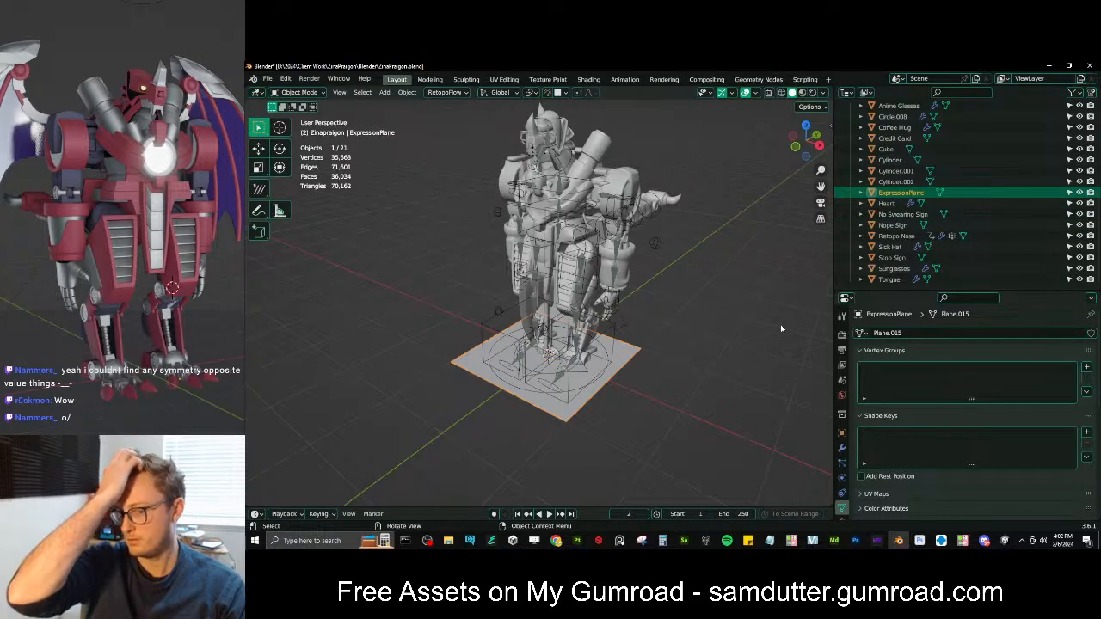
# Rotate ExpressionPlane 90 degrees around the X axis and apply its object transform
pyautogui.write('rx90')
pyautogui.press('Return')
pyautogui.hotkey('ctrl', 'a')
pyautogui.click(616, 356)
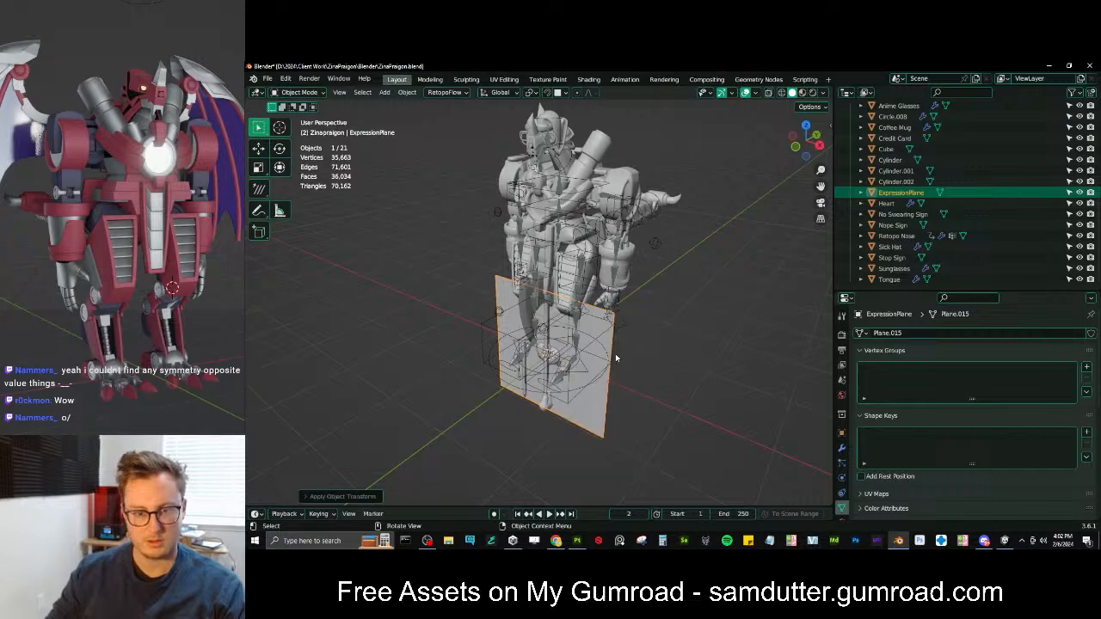
# Scale ExpressionPlane down and, in the front orthographic view, move it up beside the robot's head
pyautogui.press('s')
pyautogui.click(570, 369)
pyautogui.press('KP_1')
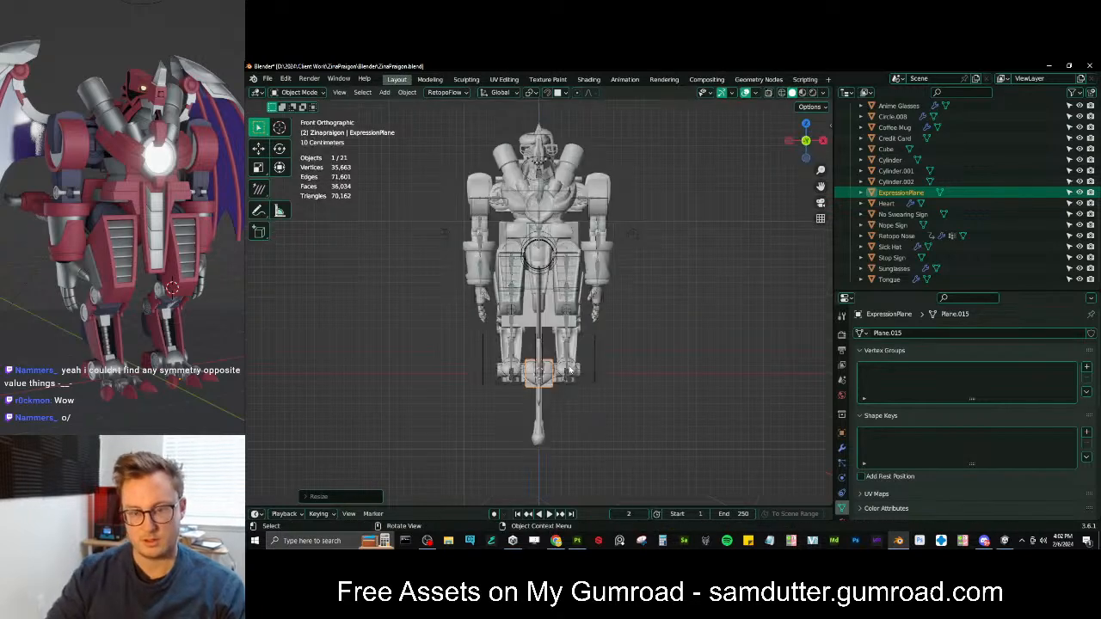
pyautogui.press('g')
pyautogui.click(584, 147)
pyautogui.scroll(4, 582, 301)
pyautogui.keyDown('shift'); pyautogui.moveTo(576, 144); pyautogui.dragTo(645, 361, button='middle'); pyautogui.keyUp('shift')
pyautogui.scroll(4, 623, 345)
# Move ExpressionPlane forward along Y, rotate it around Z and position it diagonally in front of the robot's face
pyautogui.press('g')
pyautogui.press('y')
pyautogui.click(680, 366)
pyautogui.press('r')
pyautogui.press('z')
pyautogui.click(727, 336)
pyautogui.press('g')
pyautogui.click(722, 314)
pyautogui.moveTo(723, 314); pyautogui.dragTo(684, 339, button='middle')
pyautogui.press('KP_7')
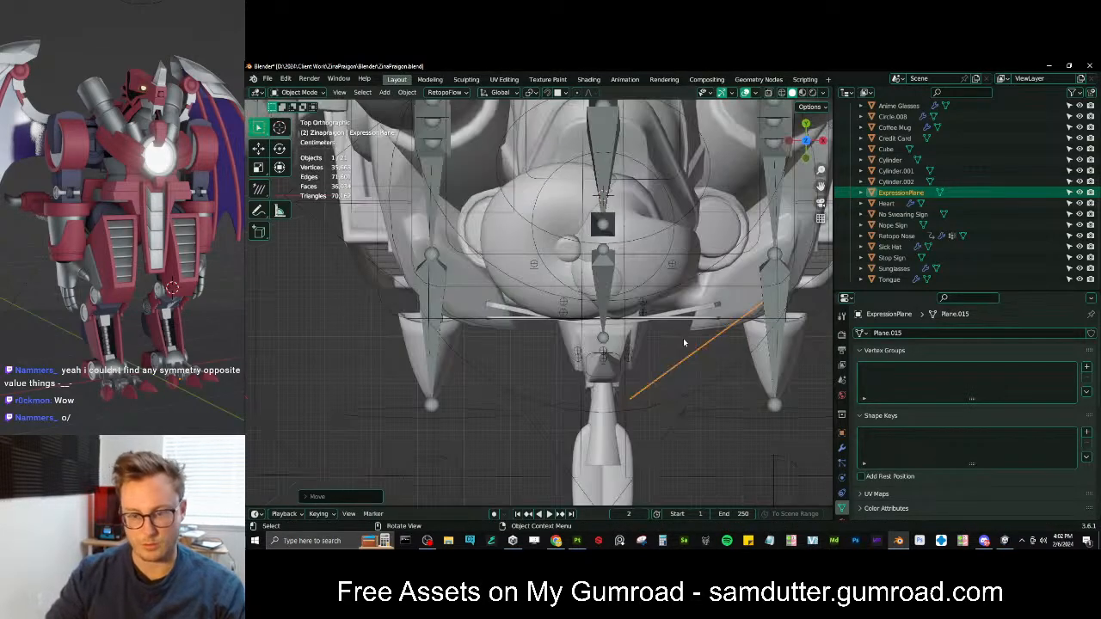
pyautogui.scroll(-5, 683, 338)
# Hide the robot's rig, select ExpressionPlane and save the file
pyautogui.click(604, 368)
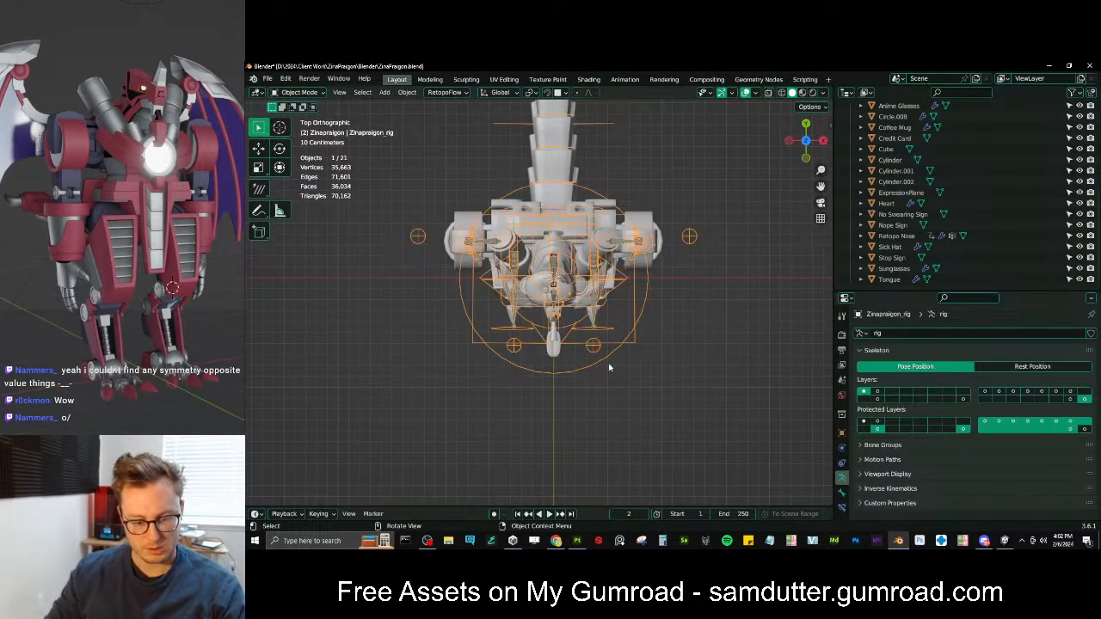
pyautogui.press('h')
pyautogui.moveTo(610, 368); pyautogui.dragTo(583, 271, button='middle')
pyautogui.scroll(4, 602, 344)
pyautogui.click(614, 368)
pyautogui.moveTo(614, 369); pyautogui.dragTo(589, 320, button='middle')
pyautogui.hotkey('ctrl', 's')
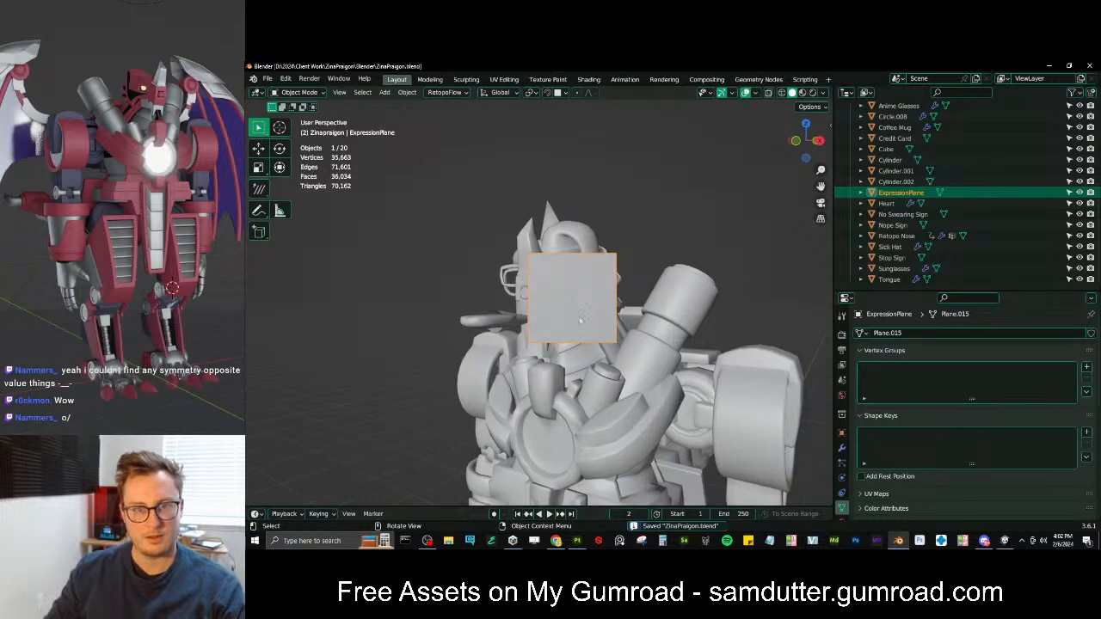
# In the Shading workspace, create a new material named Zin Expressions on ExpressionPlane
pyautogui.click(589, 79)
pyautogui.click(679, 323)
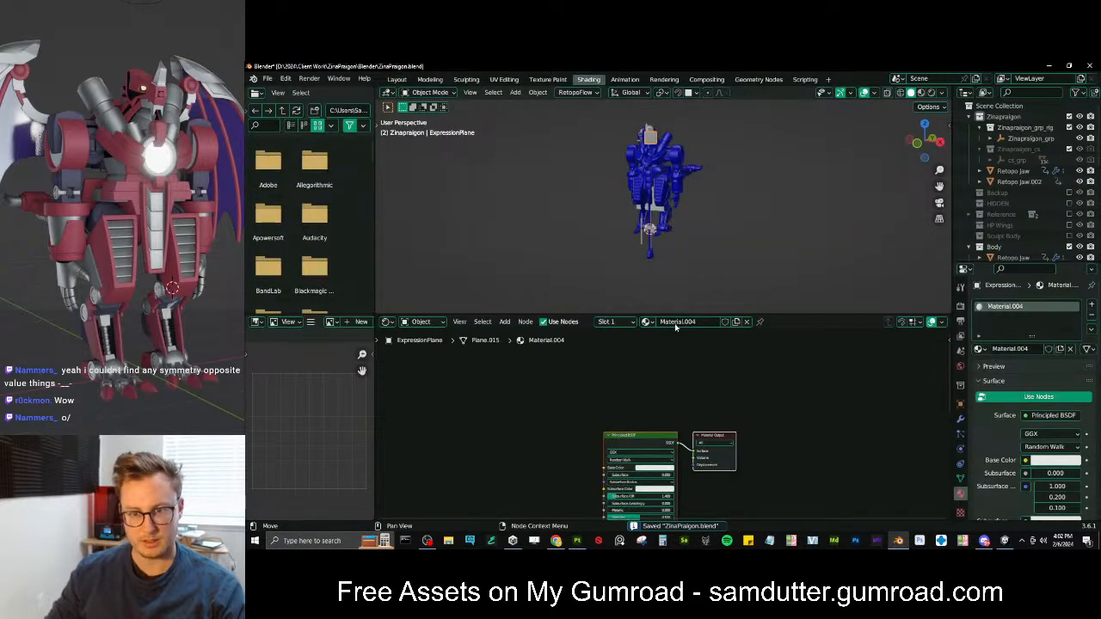
pyautogui.write('Z')
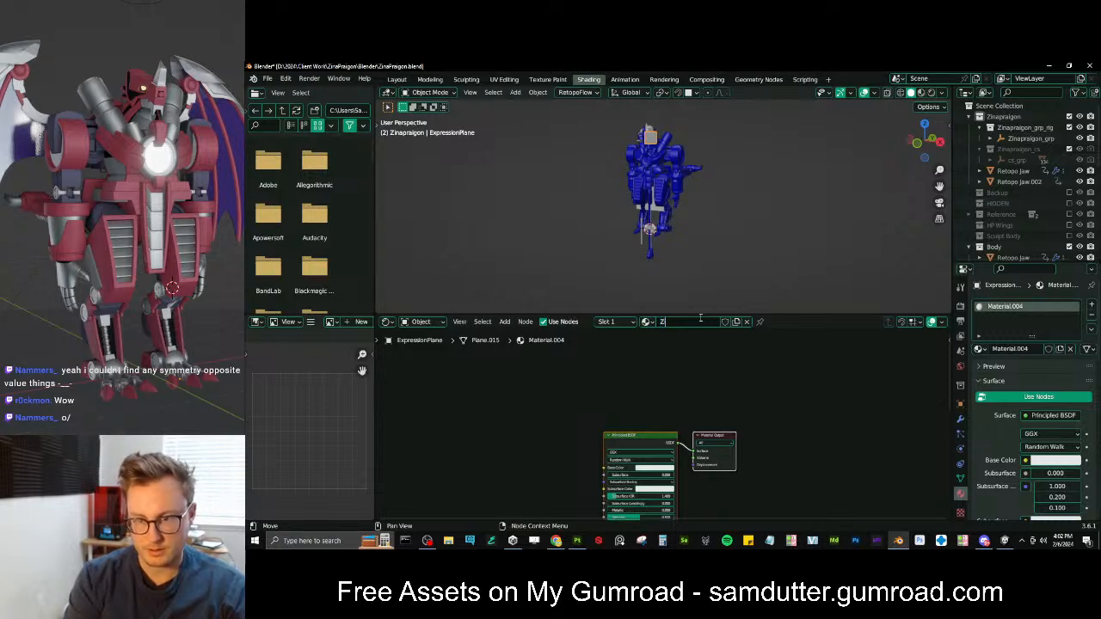
pyautogui.write('in Expressions')
pyautogui.press('Return')
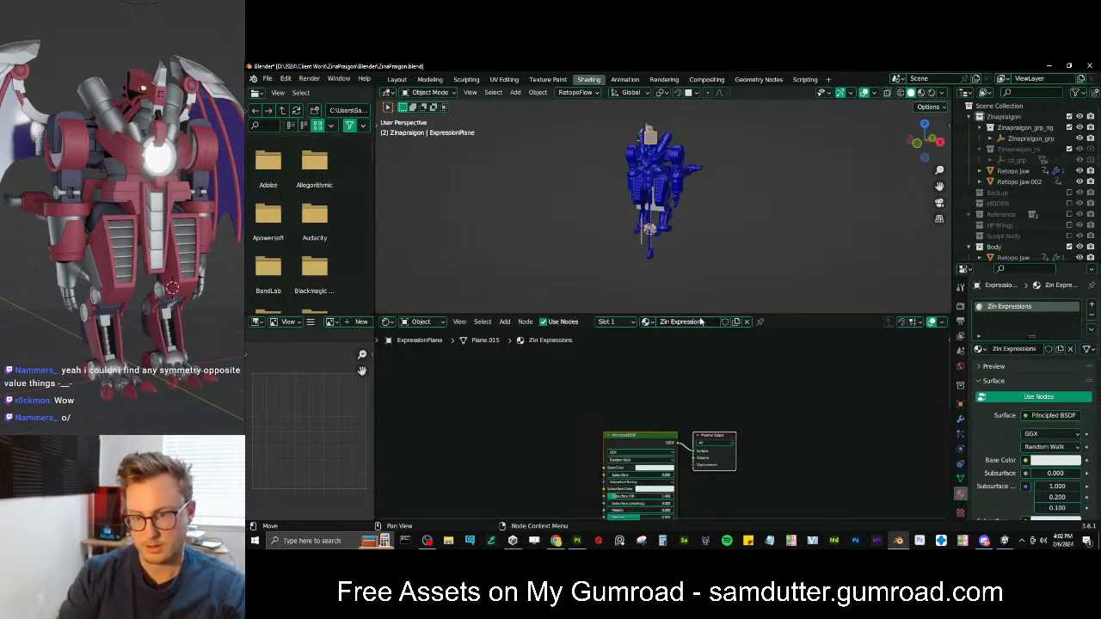
# Add an Image Texture node beside the Principled BSDF in the Zin Expressions material
pyautogui.press('Home')
pyautogui.hotkey('shift', 'a')
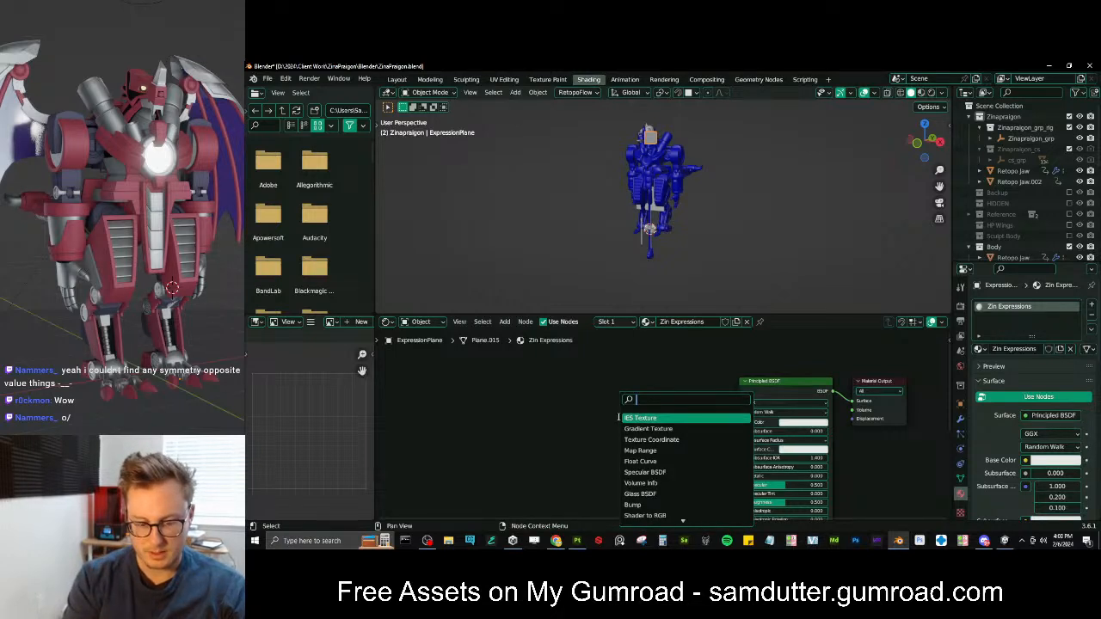
pyautogui.write('ima')
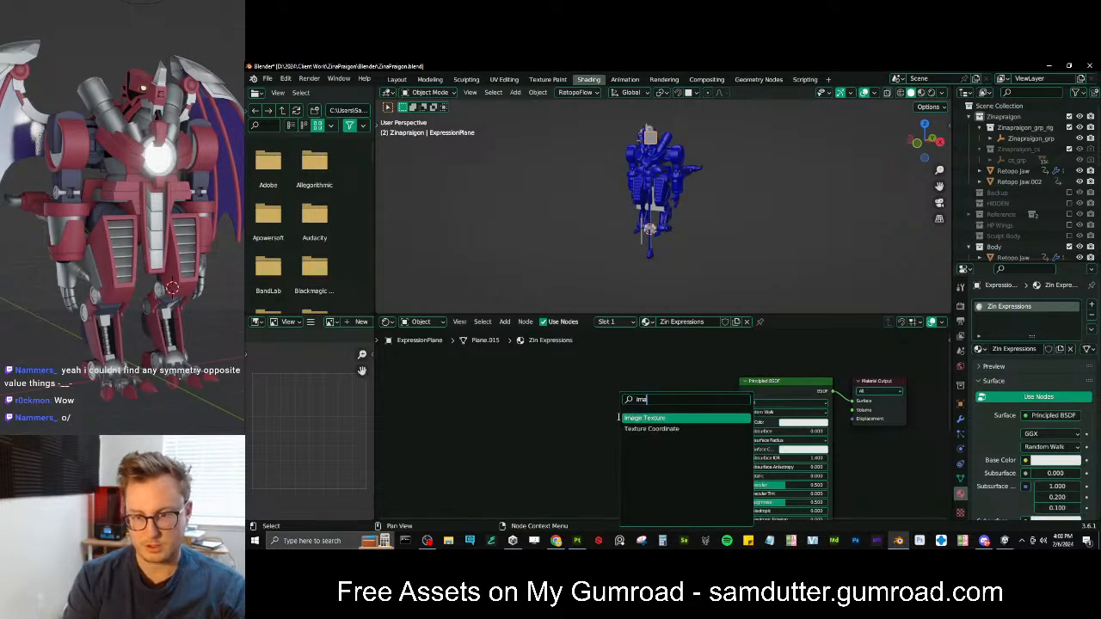
pyautogui.press('Return')
pyautogui.click(668, 404)
pyautogui.scroll(1, 668, 404)
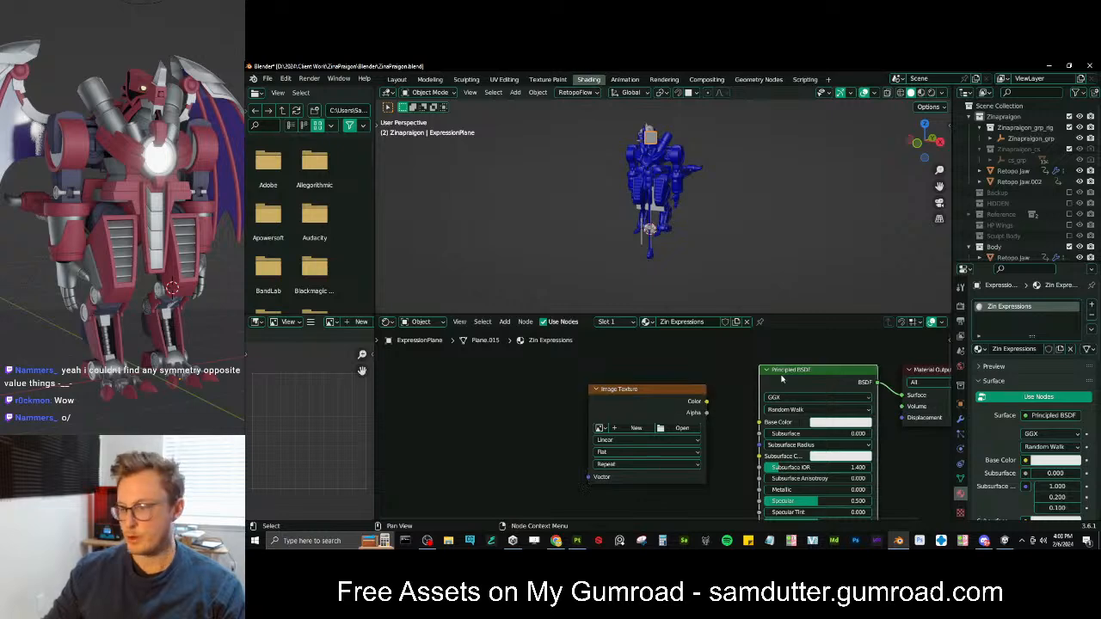
pyautogui.moveTo(706, 411); pyautogui.dragTo(688, 396, button='middle')
pyautogui.click(636, 399)
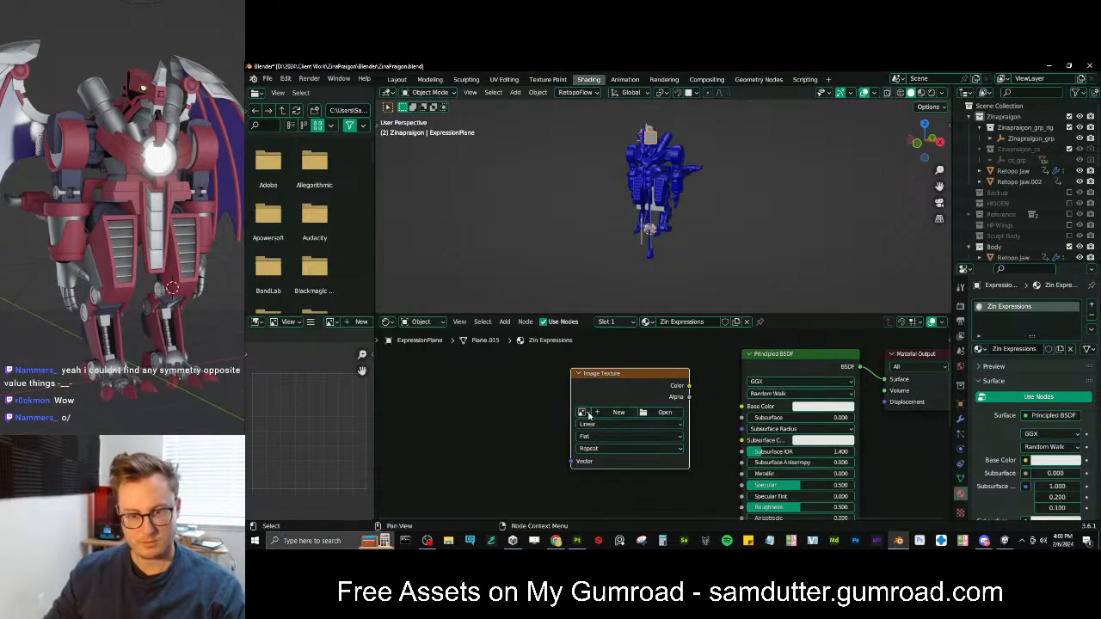
# Load Zinapraigon_Expressions.psd into the Image Texture node and connect its Color output to the Principled BSDF's Base Color
pyautogui.click(584, 413)
pyautogui.click(614, 407)
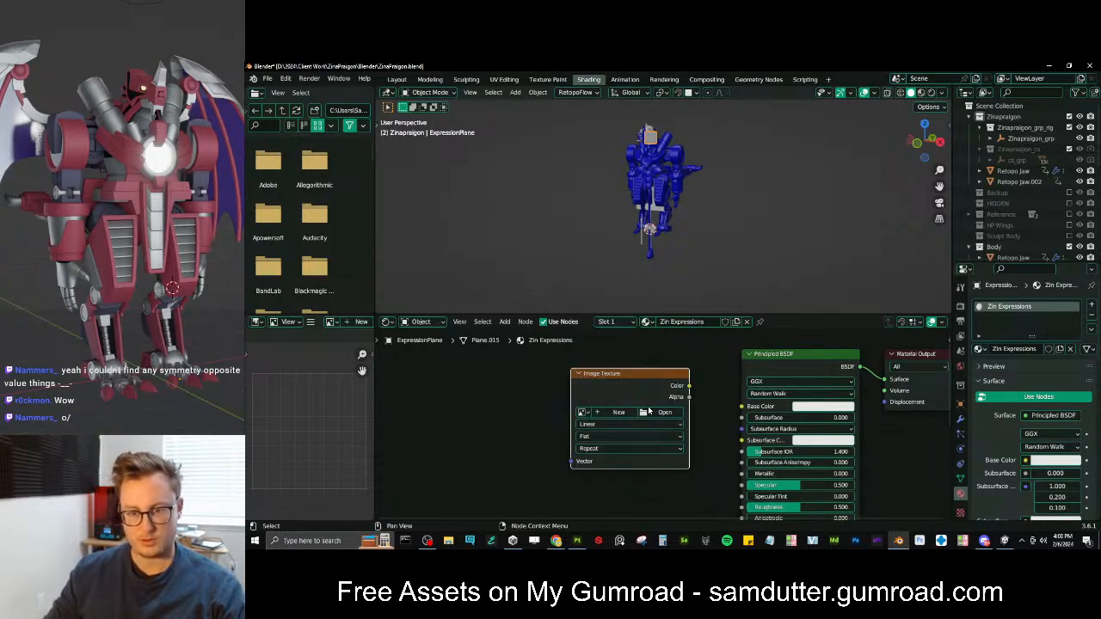
pyautogui.click(653, 412)
pyautogui.doubleClick(522, 227)
pyautogui.click(533, 186)
pyautogui.click(868, 445)
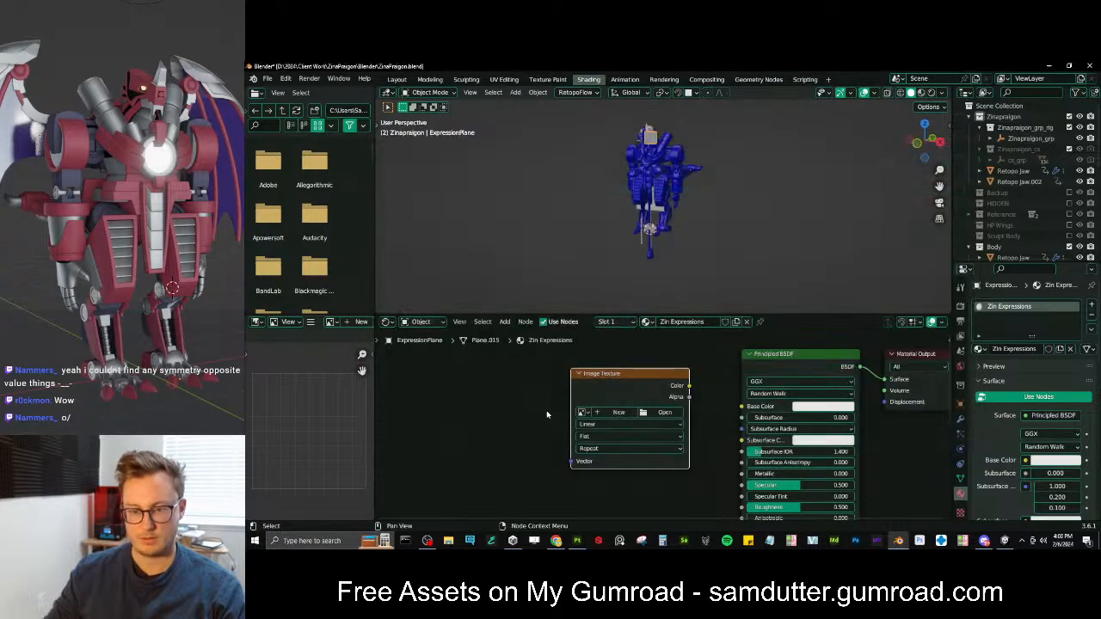
pyautogui.moveTo(645, 398); pyautogui.dragTo(574, 391, button='middle')
pyautogui.scroll(3, 574, 391)
pyautogui.moveTo(625, 372); pyautogui.dragTo(694, 396)
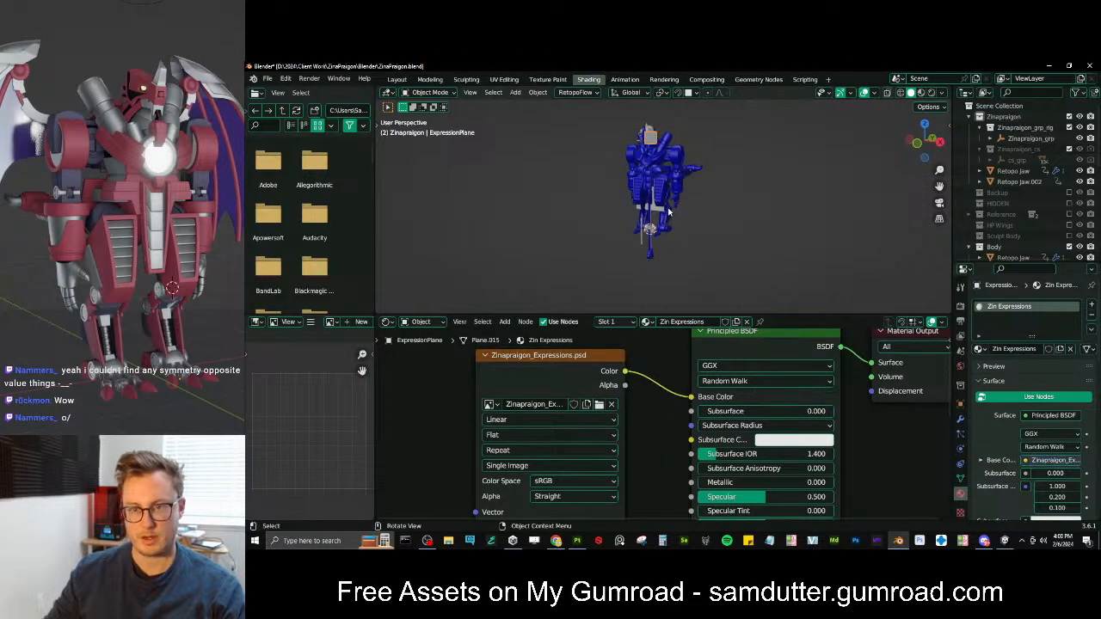
# Show the viewport in Material Preview and frame ExpressionPlane to check the expressions texture
pyautogui.scroll(3, 669, 211)
pyautogui.press('z')
pyautogui.click(695, 241)
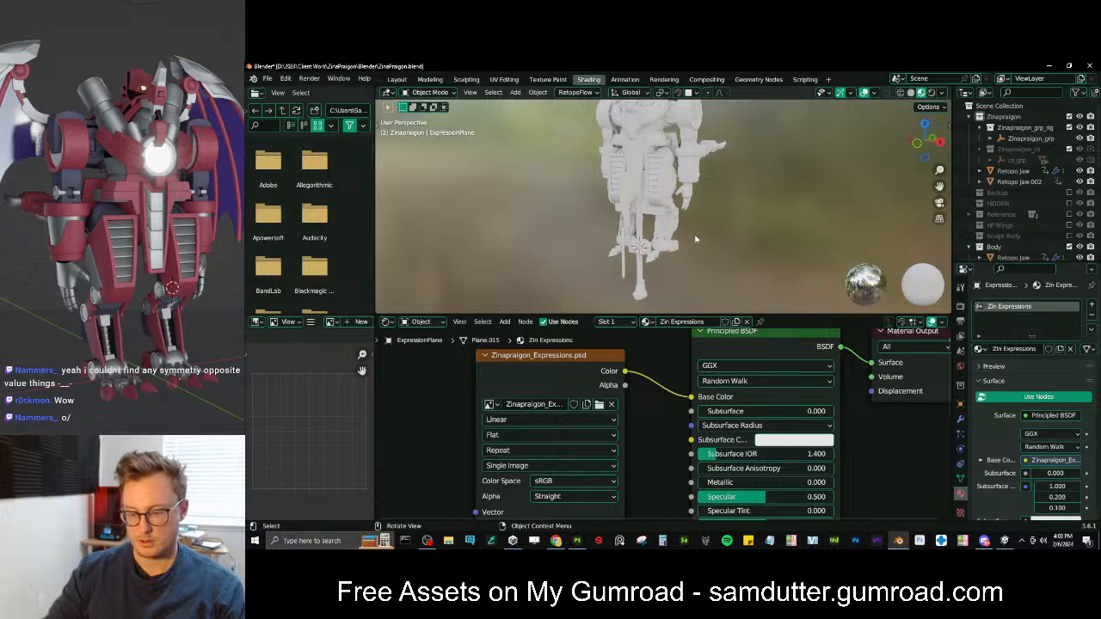
pyautogui.press('KP_Decimal')
pyautogui.moveTo(678, 237); pyautogui.dragTo(660, 233, button='middle')
pyautogui.scroll(1, 661, 233)
pyautogui.scroll(-6, 691, 396)
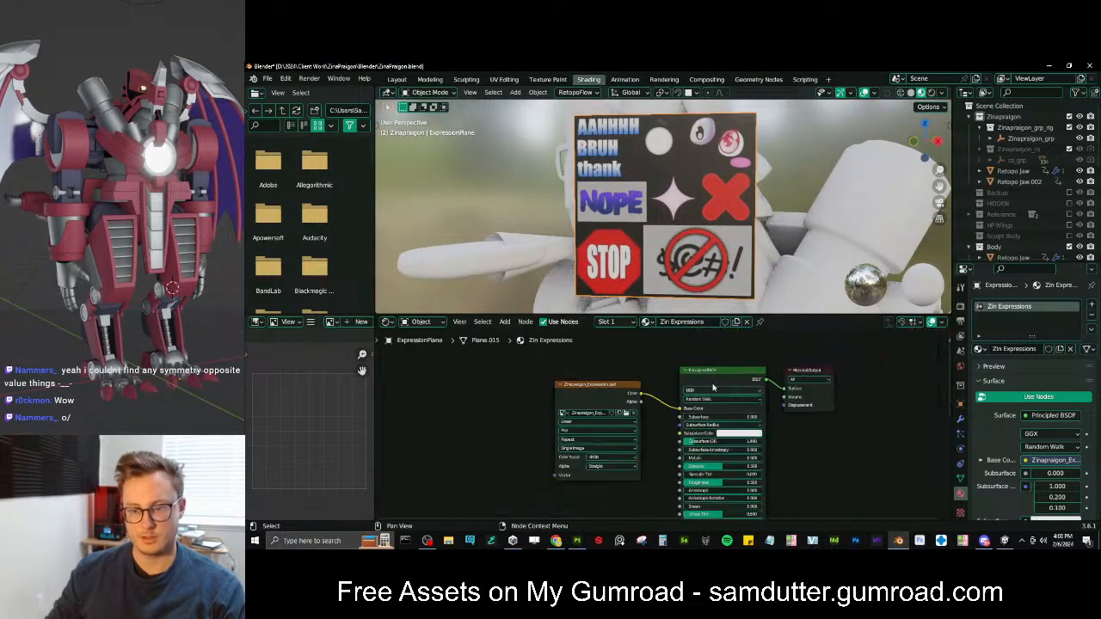
# Spread the nodes apart, lowering the Principled BSDF and moving the image texture and Material Output outward
pyautogui.moveTo(691, 396); pyautogui.dragTo(691, 423, button='middle')
pyautogui.moveTo(713, 404); pyautogui.dragTo(718, 453)
pyautogui.moveTo(607, 430); pyautogui.dragTo(547, 423)
pyautogui.click(636, 430)
pyautogui.click(805, 408)
pyautogui.click(806, 400)
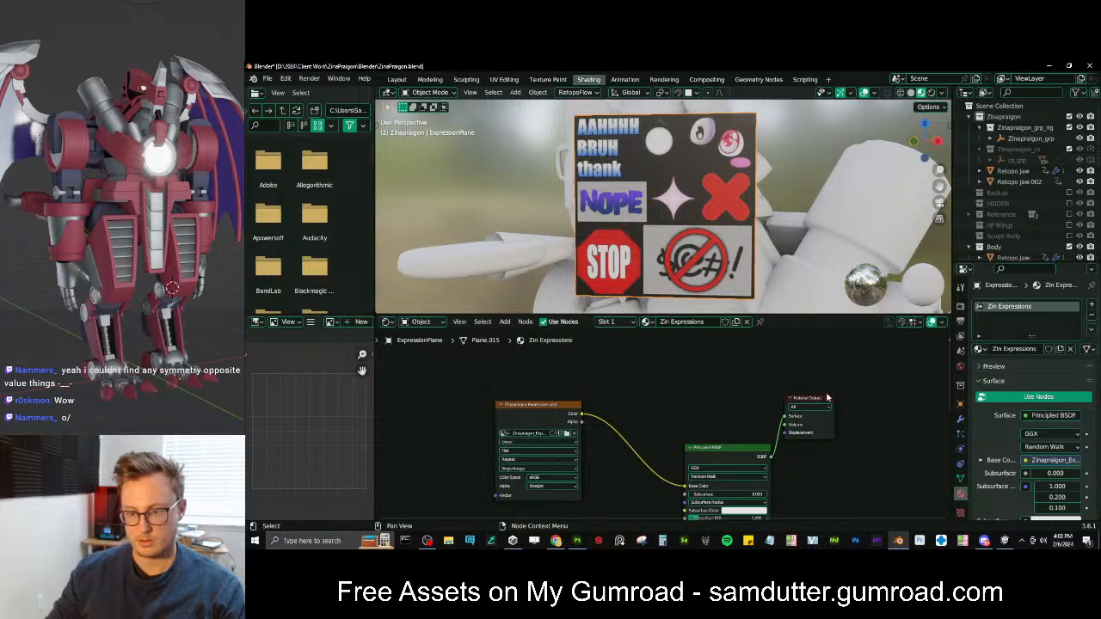
pyautogui.moveTo(824, 399); pyautogui.dragTo(867, 398)
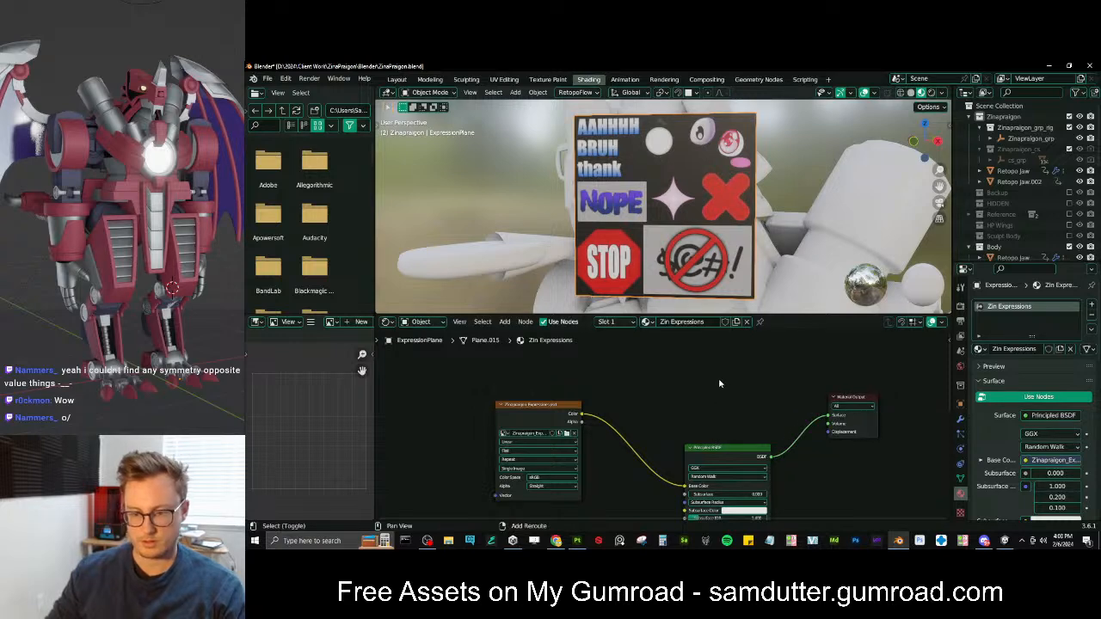
# Add a Mix Shader node on the link between the Principled BSDF and the Material Output
pyautogui.hotkey('shift', 'a')
pyautogui.write('mix')
pyautogui.press('Down')
pyautogui.press('Down')
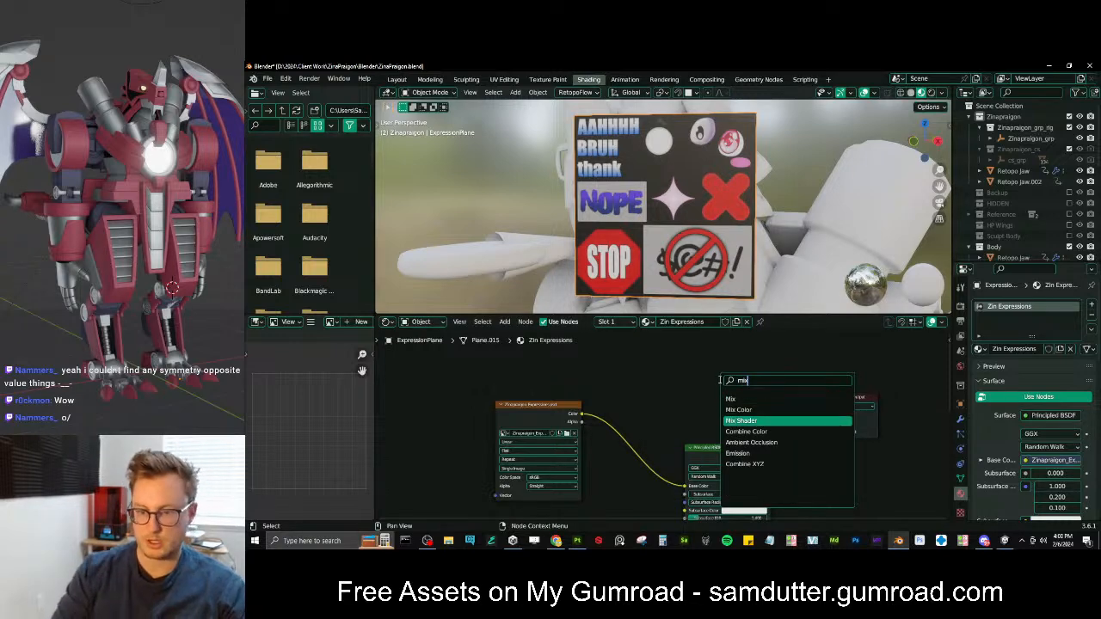
pyautogui.press('Return')
pyautogui.click(723, 376)
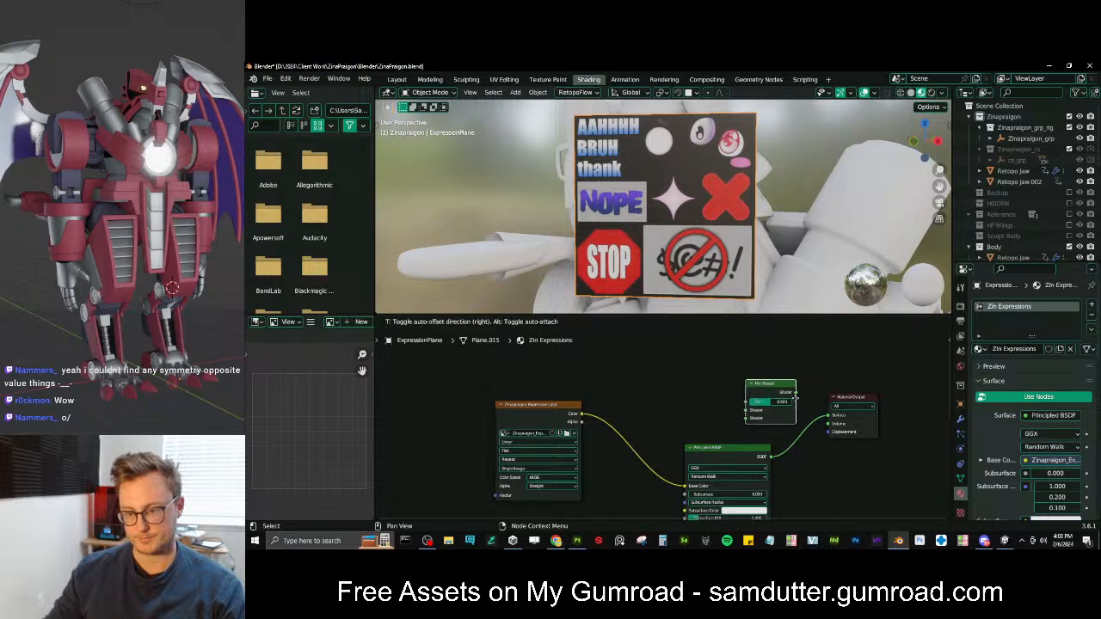
pyautogui.moveTo(782, 393); pyautogui.dragTo(839, 408)
# Mix a new Transparent BSDF as first shader with the Principled BSDF as second, using the image's Alpha as Fac
pyautogui.click(748, 381)
pyautogui.hotkey('shift', 'a')
pyautogui.click(748, 379)
pyautogui.write('transp')
pyautogui.press('Return')
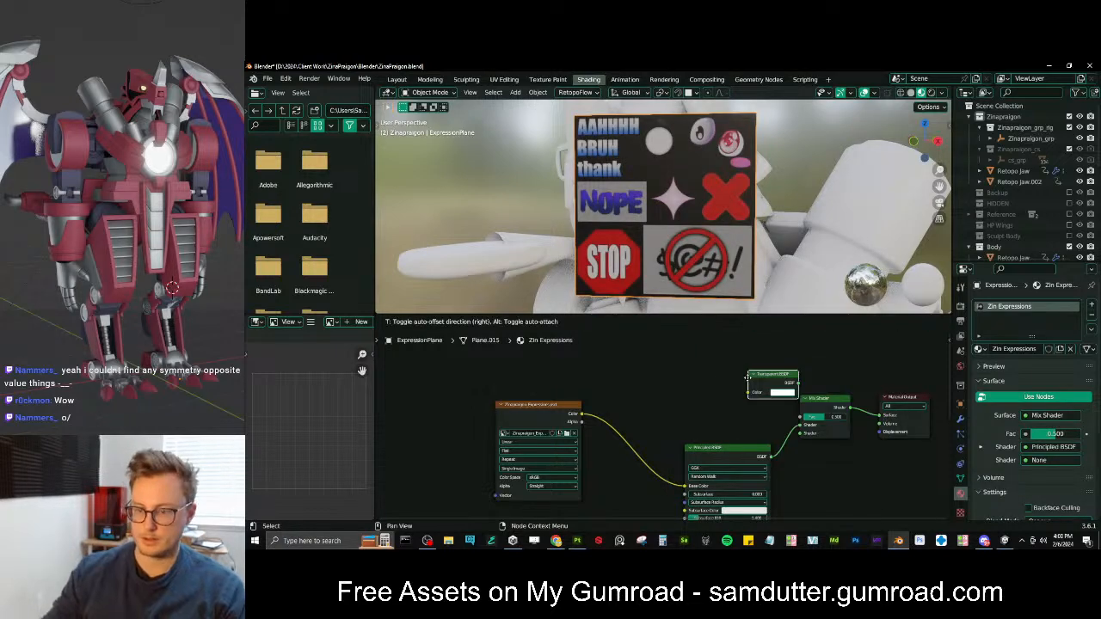
pyautogui.click(672, 374)
pyautogui.moveTo(721, 377); pyautogui.dragTo(801, 424)
pyautogui.moveTo(581, 422); pyautogui.dragTo(801, 417)
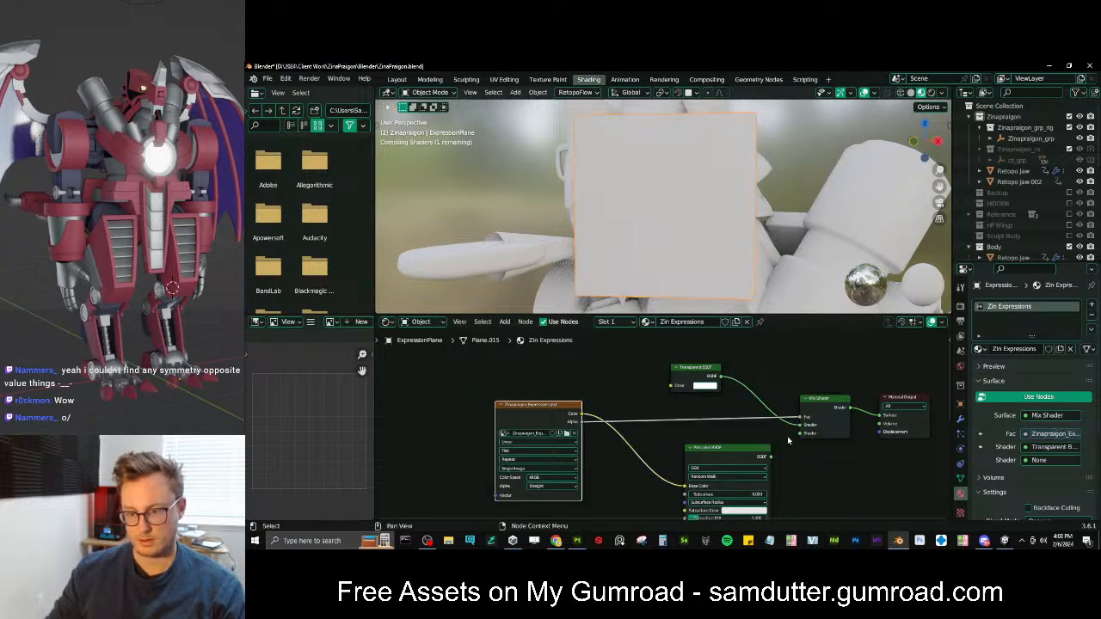
pyautogui.moveTo(771, 457); pyautogui.dragTo(804, 436)
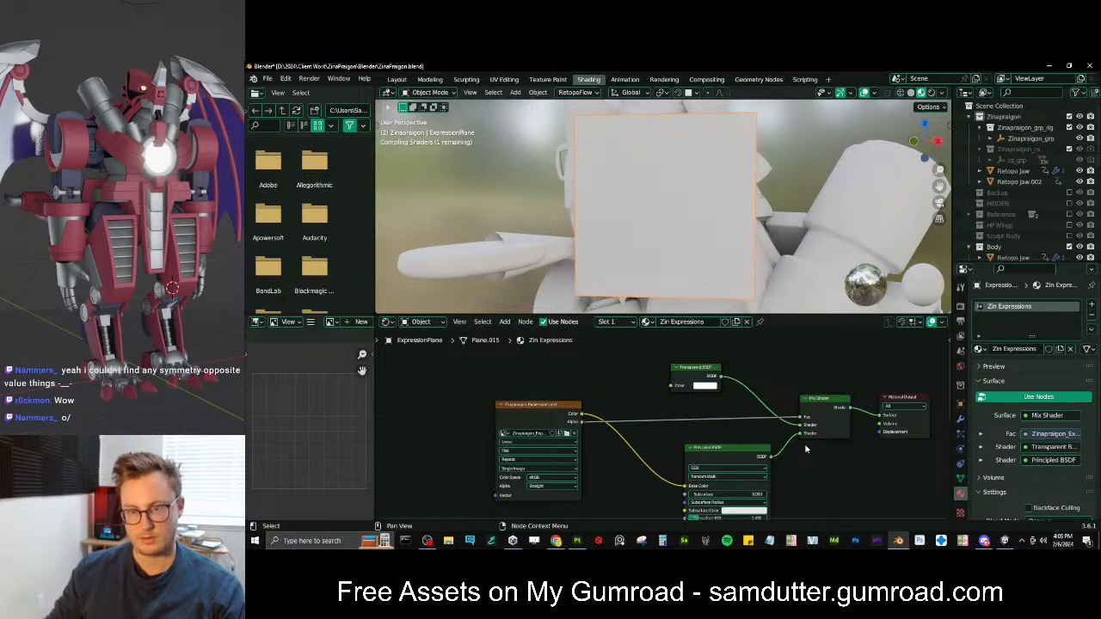
# Set the Zin Expressions material's Blend Mode to Alpha Clip and save the file
pyautogui.moveTo(736, 133); pyautogui.dragTo(771, 138, button='middle')
pyautogui.click(703, 388)
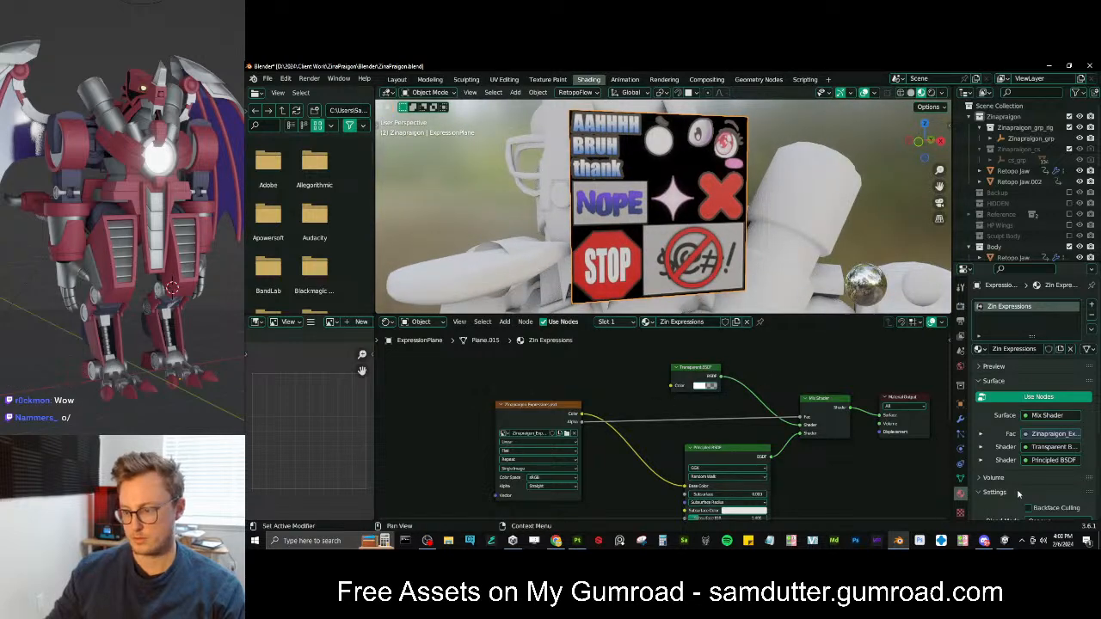
pyautogui.scroll(-3, 1056, 469)
pyautogui.click(1057, 430)
pyautogui.click(1056, 447)
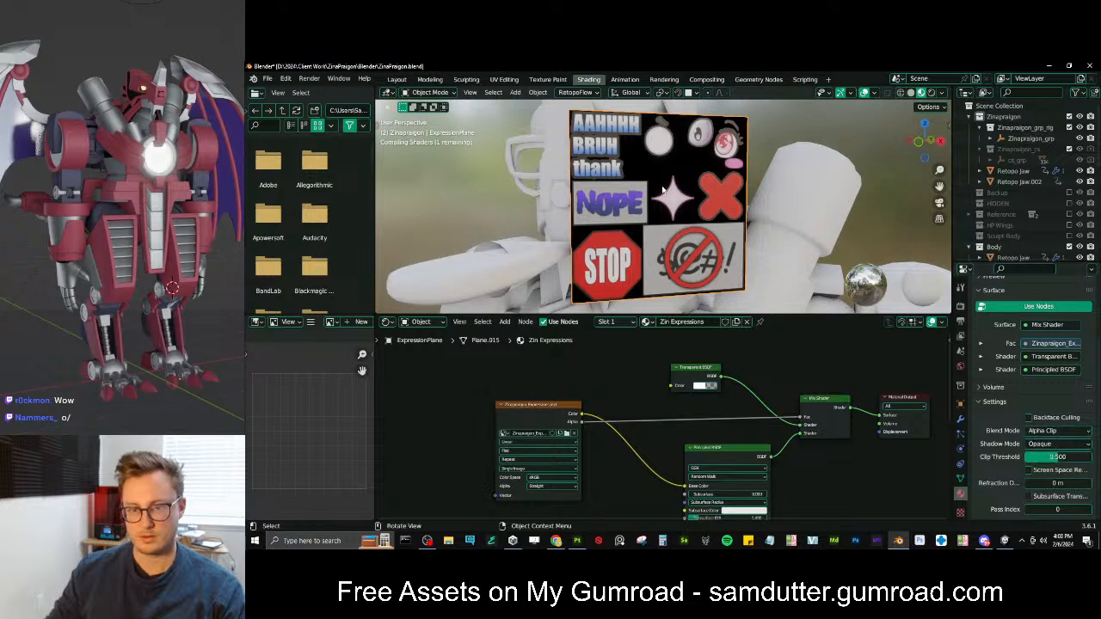
pyautogui.hotkey('ctrl', 's')
pyautogui.moveTo(750, 203)
pyautogui.mouseDown(button='middle')
pyautogui.moveTo(746, 173)
pyautogui.moveTo(699, 226)
pyautogui.moveTo(606, 254)
pyautogui.moveTo(671, 246)
pyautogui.moveTo(518, 251)
pyautogui.moveTo(621, 243)
pyautogui.mouseUp(button='middle')
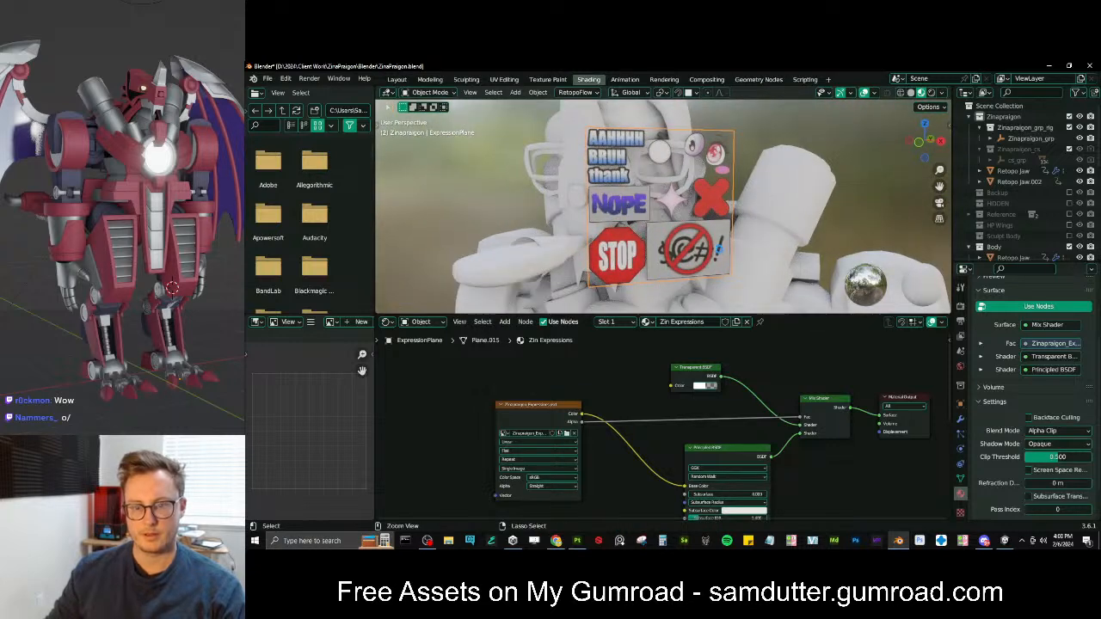
pyautogui.hotkey('ctrl', 's')
# Turn the image editor area into a UV Editor and make it taller and wider
pyautogui.scroll(-6, 621, 243)
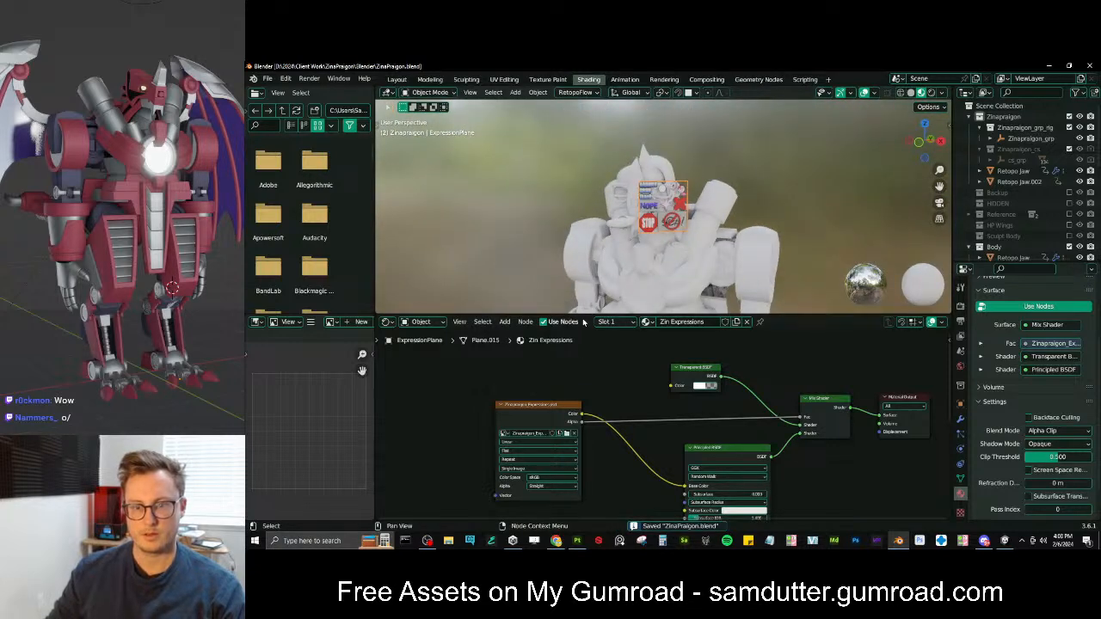
pyautogui.moveTo(583, 316); pyautogui.dragTo(583, 275)
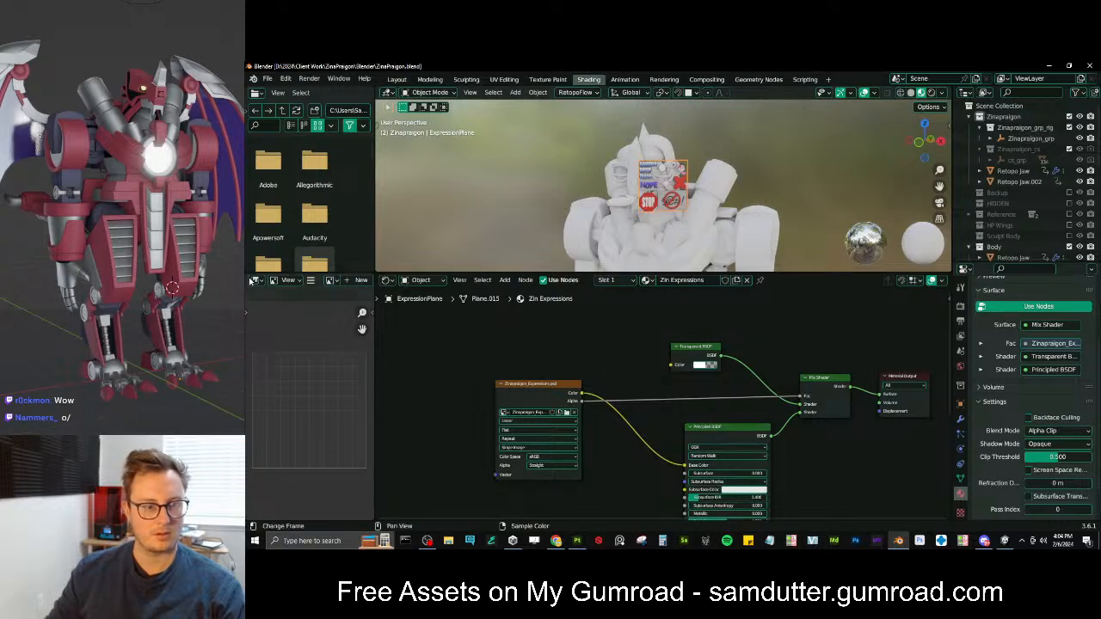
pyautogui.click(252, 282)
pyautogui.click(285, 335)
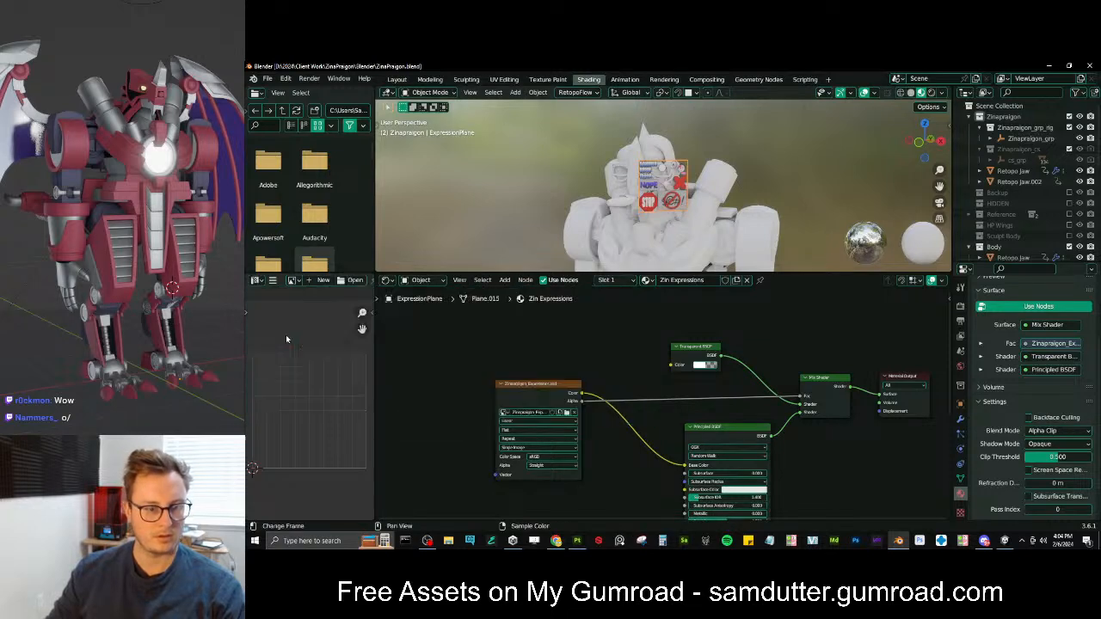
pyautogui.moveTo(375, 434); pyautogui.dragTo(478, 429)
# In Edit Mode, scale down all of ExpressionPlane's UVs and move them toward the white eye with the black pupil
pyautogui.press('Tab')
pyautogui.press('Home')
pyautogui.press('a')
pyautogui.press('s')
pyautogui.click(374, 417)
pyautogui.press('g')
pyautogui.click(416, 346)
# Fine-tune the UV square's position and size so that it closely frames the white eye
pyautogui.scroll(6, 417, 347)
pyautogui.moveTo(416, 349); pyautogui.dragTo(378, 452, button='middle')
pyautogui.scroll(-6, 358, 428)
pyautogui.press('g')
pyautogui.click(391, 453)
pyautogui.press('s')
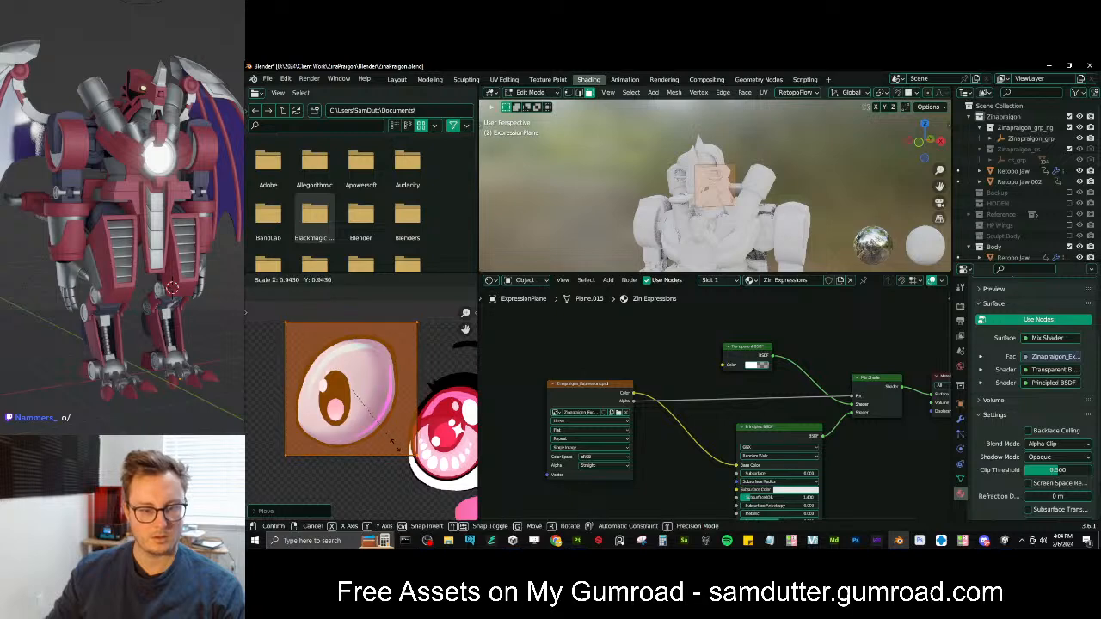
pyautogui.click(383, 444)
pyautogui.press('g')
pyautogui.click(383, 447)
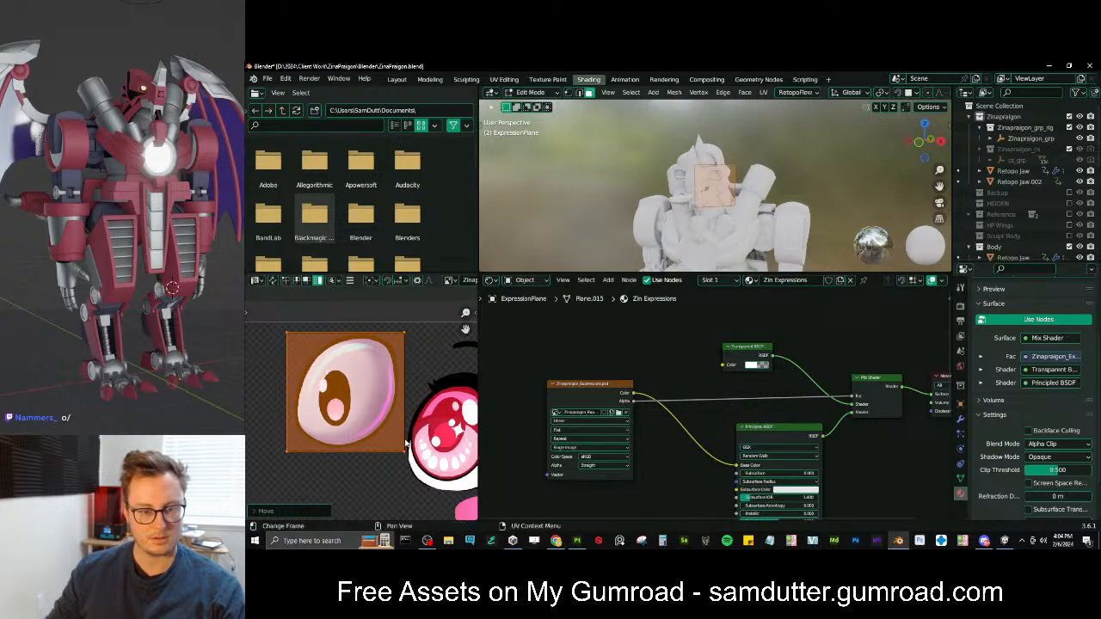
# Return to Object Mode and reposition ExpressionPlane in front of the robot's face from a side view
pyautogui.press('Tab')
pyautogui.scroll(4, 756, 184)
pyautogui.moveTo(779, 182); pyautogui.dragTo(715, 202, button='middle')
pyautogui.press('g')
pyautogui.click(706, 205)
# Add a Mirror modifier to ExpressionPlane on the X axis, with _Mirror Axis as the mirror object
pyautogui.click(960, 404)
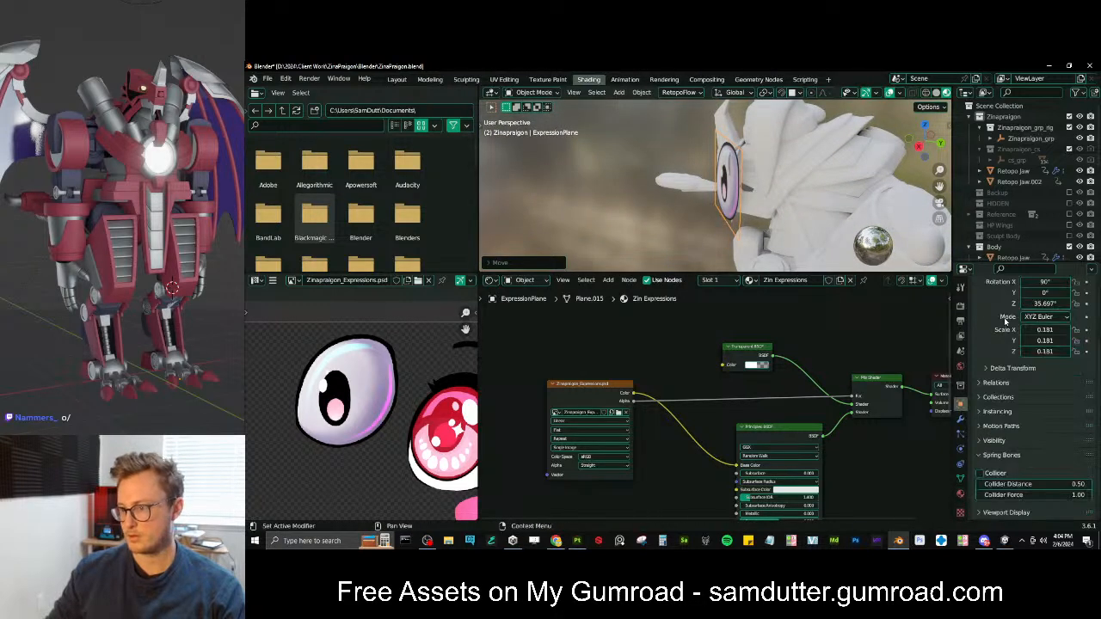
pyautogui.click(959, 418)
pyautogui.click(997, 303)
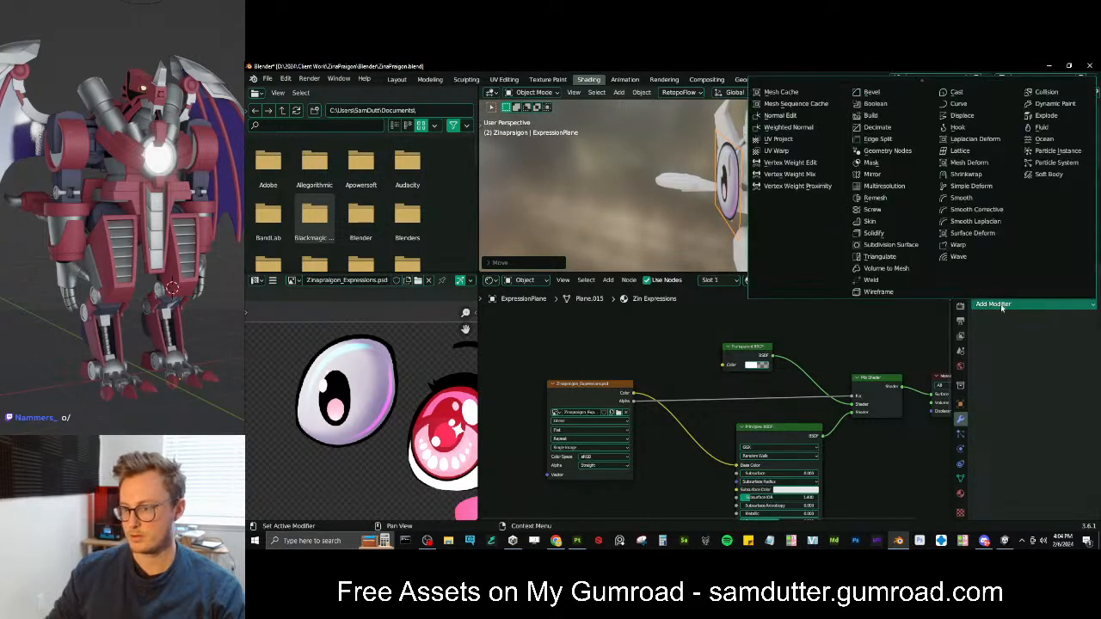
pyautogui.click(873, 175)
pyautogui.click(1031, 377)
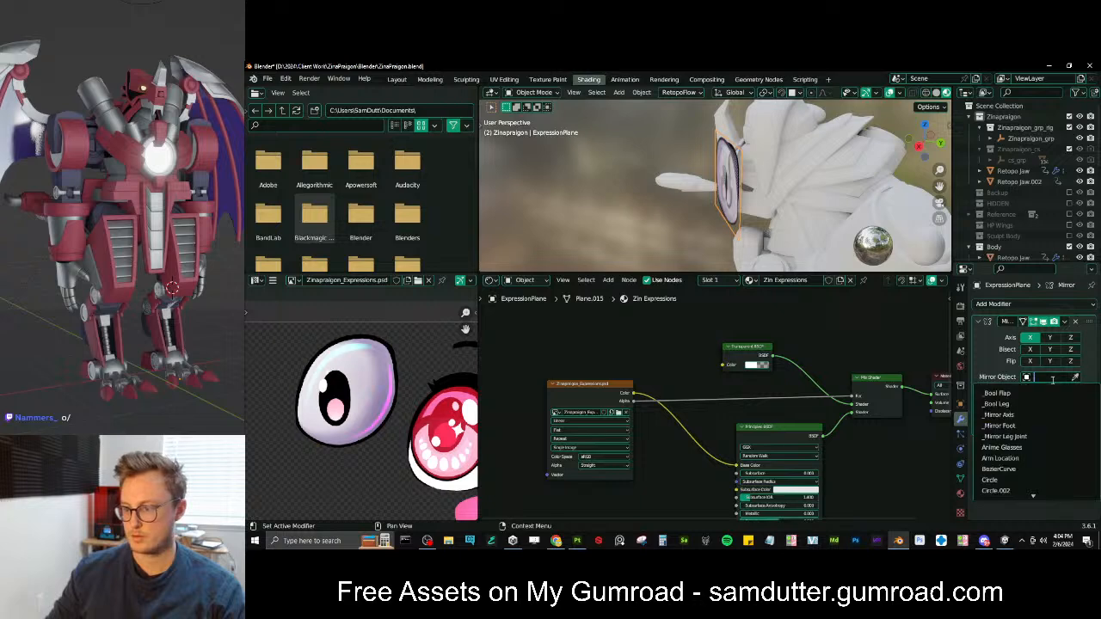
pyautogui.click(1014, 416)
# Move the mirrored ExpressionPlane along the Y axis in relation to the robot's face
pyautogui.moveTo(715, 168); pyautogui.dragTo(817, 158, button='middle')
pyautogui.moveTo(746, 186)
pyautogui.mouseDown(button='middle')
pyautogui.moveTo(779, 192)
pyautogui.moveTo(755, 235)
pyautogui.moveTo(757, 183)
pyautogui.moveTo(735, 185)
pyautogui.mouseUp(button='middle')
pyautogui.press('g')
pyautogui.press('y')
pyautogui.click(761, 223)
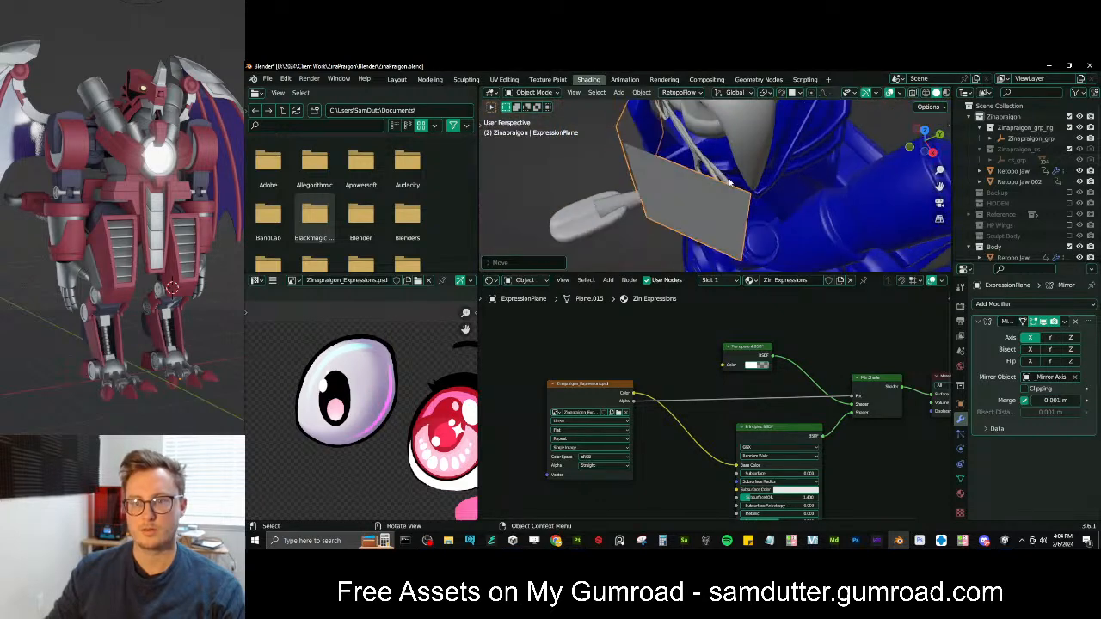
# Hide the small face parts that overlap ExpressionPlane, including Circle.008
pyautogui.click(706, 169)
pyautogui.keyDown('shift'); pyautogui.click(713, 170); pyautogui.keyUp('shift')
pyautogui.keyDown('shift'); pyautogui.click(757, 187); pyautogui.keyUp('shift')
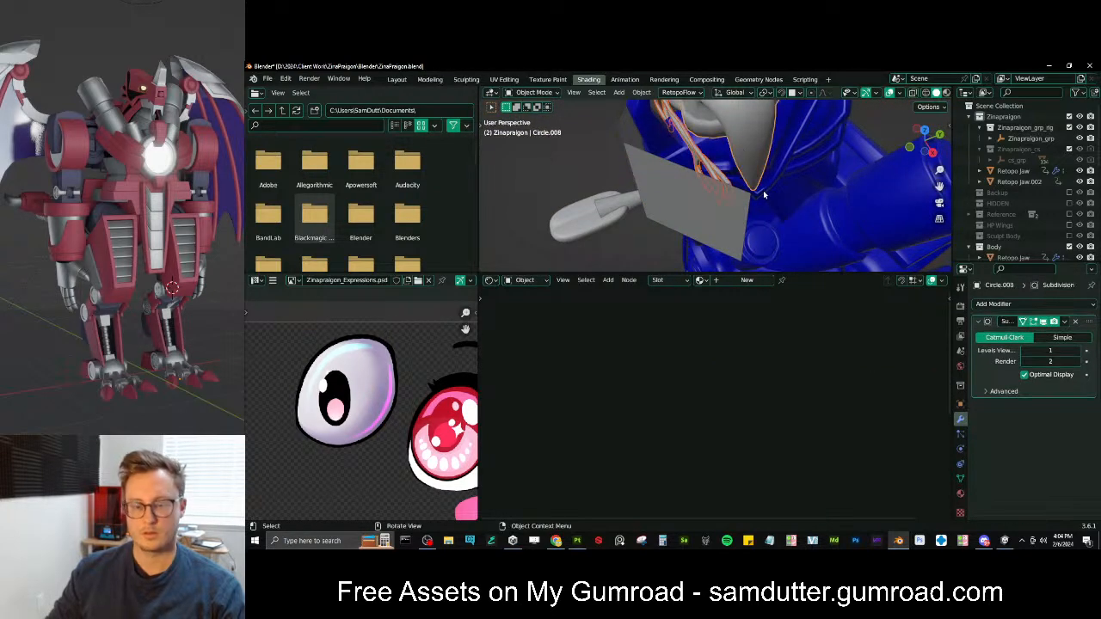
pyautogui.press('h')
# Select ExpressionPlane, then move and rotate it to line up with the side of the robot's face
pyautogui.moveTo(760, 198)
pyautogui.mouseDown(button='middle')
pyautogui.moveTo(747, 177)
pyautogui.moveTo(698, 187)
pyautogui.moveTo(679, 176)
pyautogui.moveTo(803, 174)
pyautogui.moveTo(767, 207)
pyautogui.moveTo(777, 232)
pyautogui.moveTo(768, 212)
pyautogui.mouseUp(button='middle')
pyautogui.click(722, 188)
pyautogui.press('z')
pyautogui.press('g')
pyautogui.click(770, 215)
pyautogui.press('r')
pyautogui.click(779, 230)
pyautogui.press('g')
pyautogui.click(766, 211)
pyautogui.scroll(-5, 748, 189)
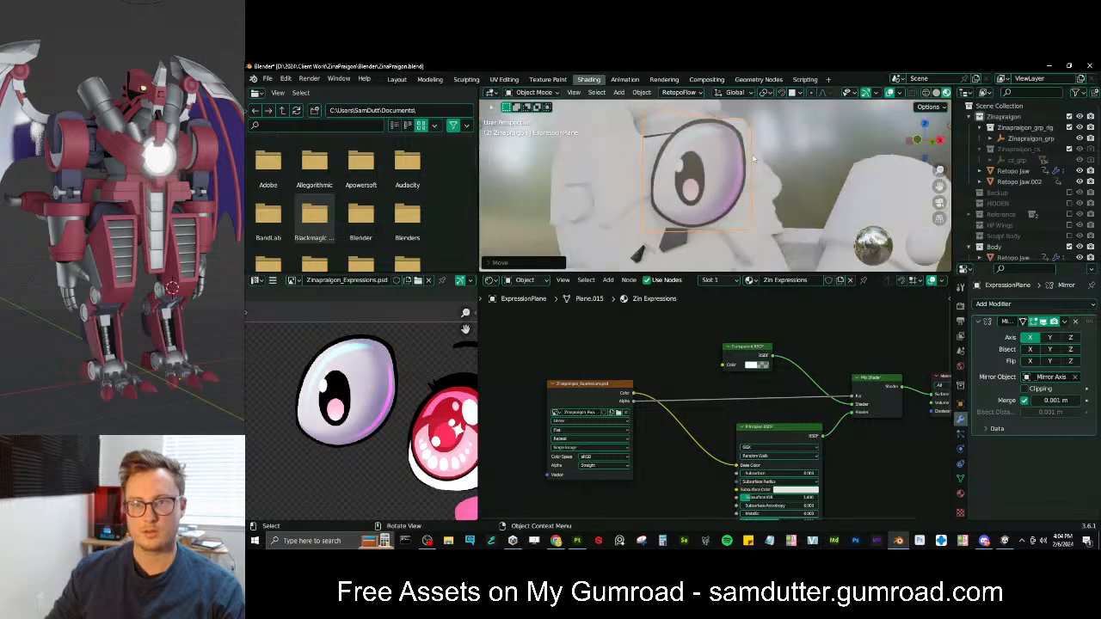
# Refine ExpressionPlane's position and its rotation around Z so the eye follows the face surface, and save the file
pyautogui.scroll(5, 741, 177)
pyautogui.moveTo(741, 177); pyautogui.dragTo(775, 191, button='middle')
pyautogui.press('g')
pyautogui.click(774, 174)
pyautogui.press('r')
pyautogui.click(774, 187)
pyautogui.press('g')
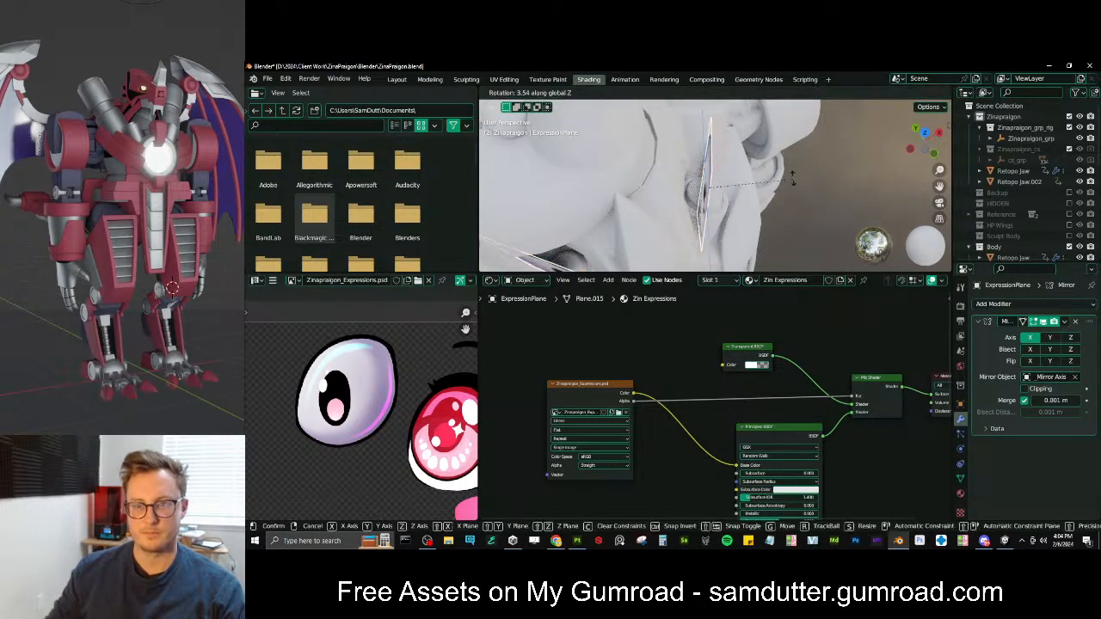
pyautogui.click(783, 184)
pyautogui.moveTo(783, 184); pyautogui.dragTo(756, 219, button='middle')
pyautogui.hotkey('ctrl', 's')
# Nudge ExpressionPlane slightly on the robot's face and save the file again
pyautogui.scroll(6, 701, 185)
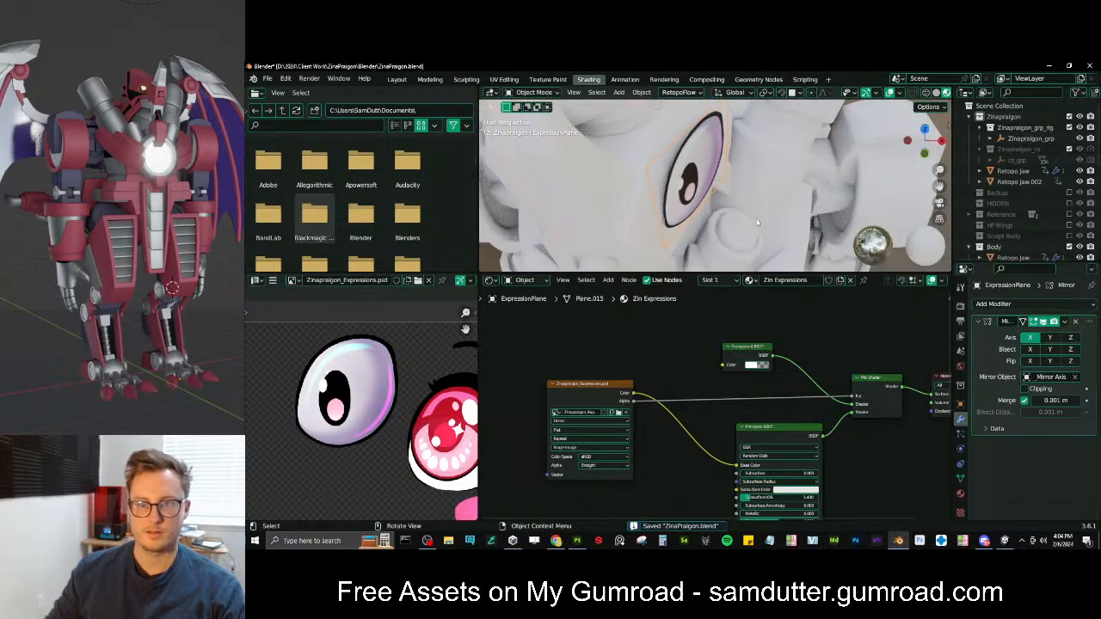
pyautogui.press('g')
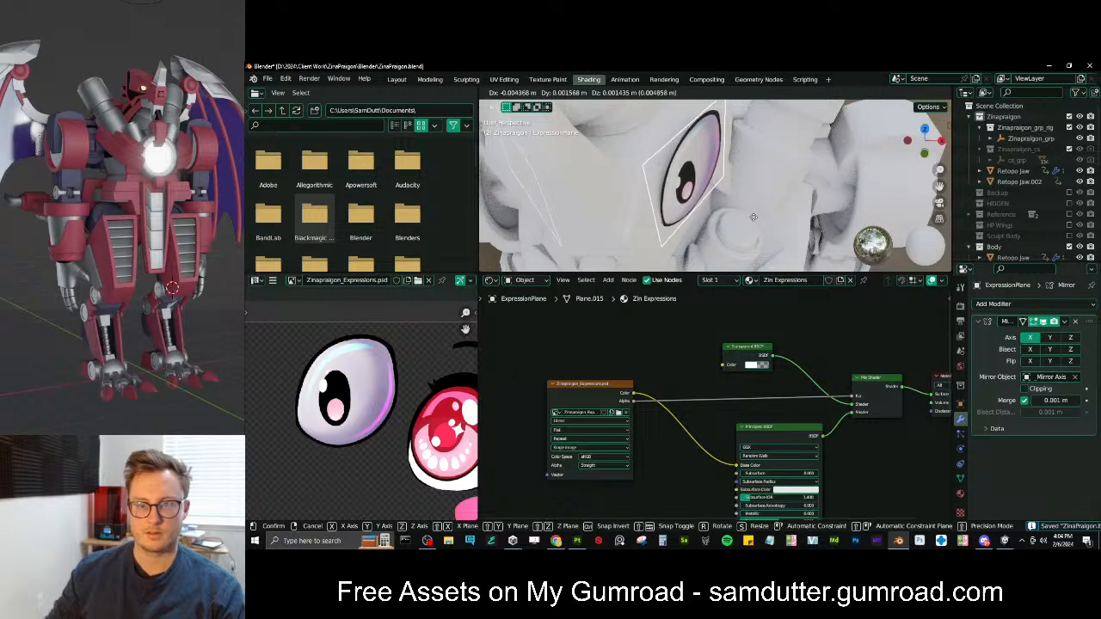
pyautogui.click(745, 218)
pyautogui.moveTo(745, 218); pyautogui.dragTo(725, 198, button='middle')
pyautogui.hotkey('ctrl', 's')
# Move and scale ExpressionPlane's UVs from the purple eye onto the pink four-pointed star of the expressions sheet
pyautogui.press('Tab')
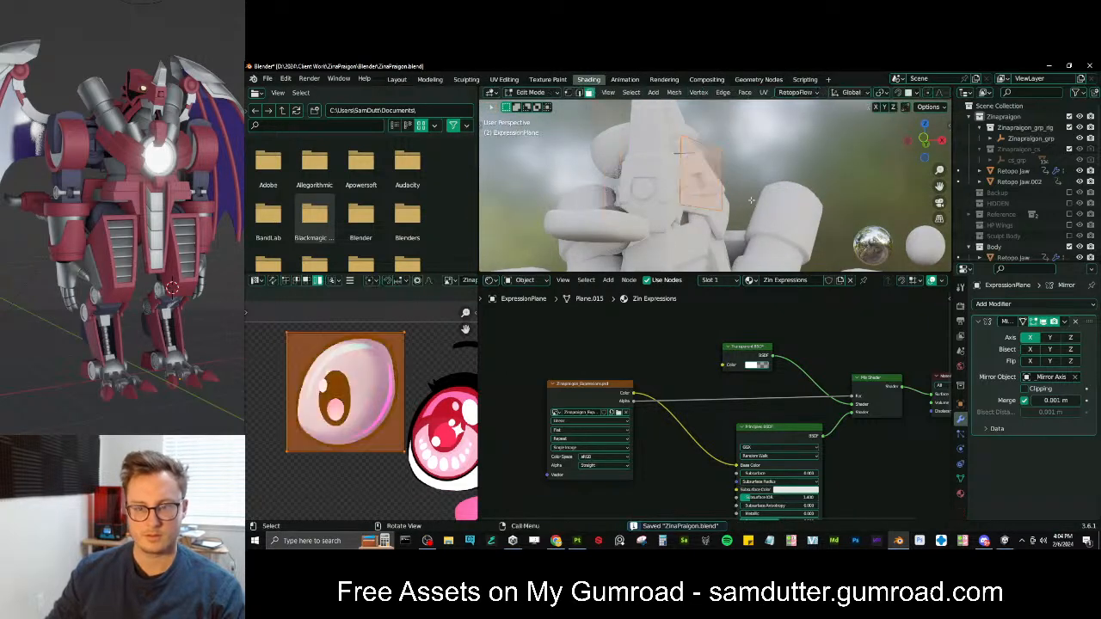
pyautogui.scroll(-6, 378, 390)
pyautogui.scroll(2, 430, 301)
pyautogui.moveTo(370, 421); pyautogui.dragTo(381, 398, button='middle')
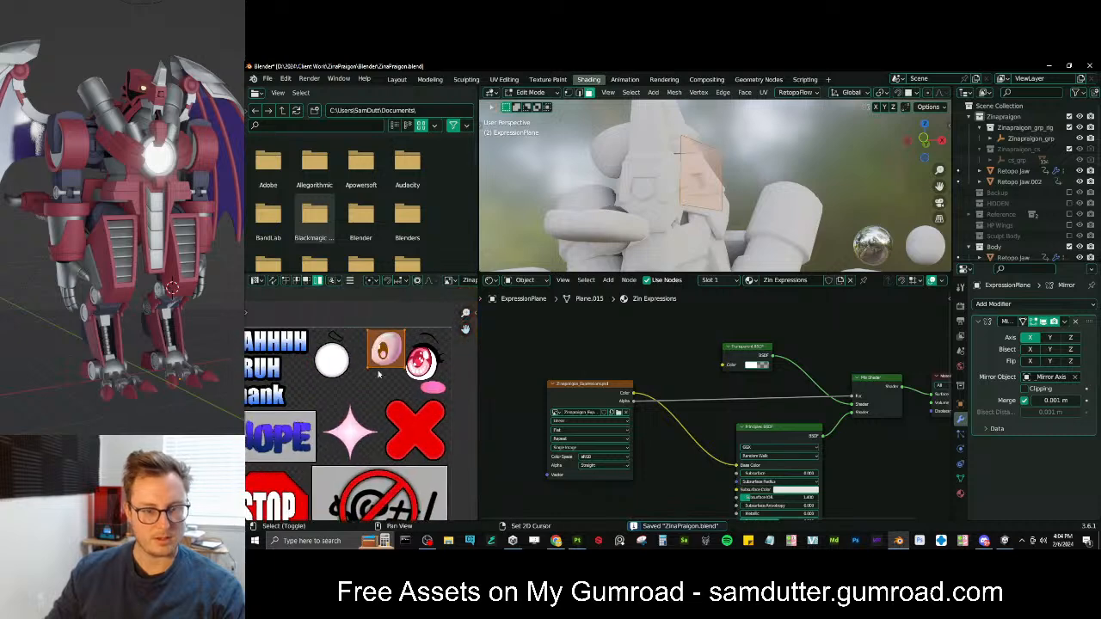
pyautogui.scroll(-1, 381, 398)
pyautogui.press('g')
pyautogui.click(358, 458)
pyautogui.press('s')
pyautogui.click(378, 447)
pyautogui.press('g')
pyautogui.click(375, 451)
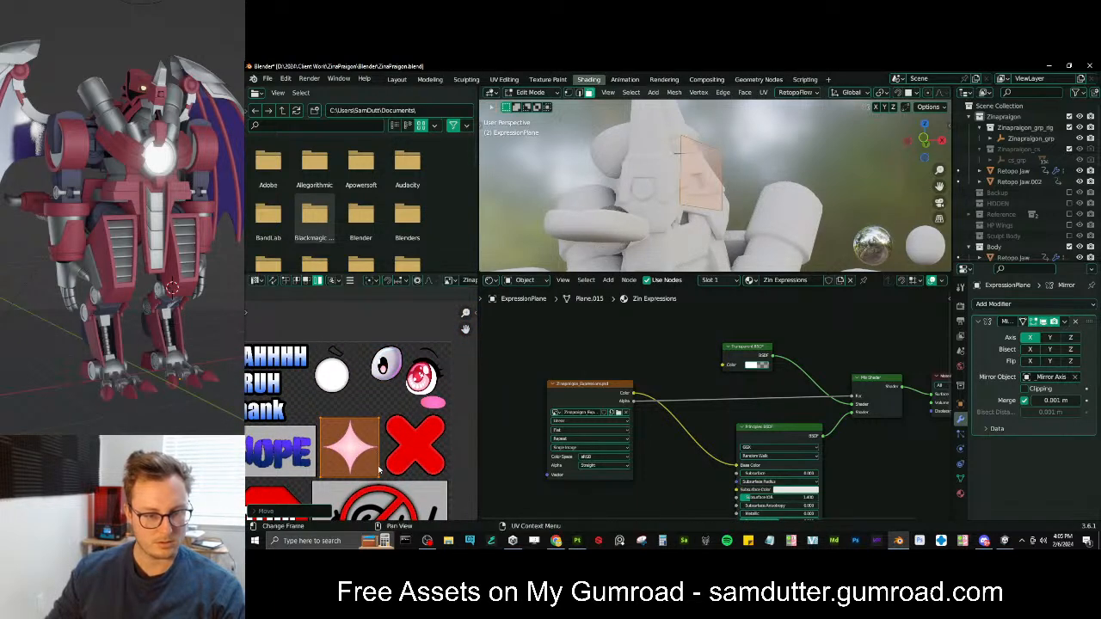
# Inspect the star graphic on the side of the robot's face, with viewport overlays toggled and in Object Mode
pyautogui.moveTo(756, 170)
pyautogui.mouseDown(button='middle')
pyautogui.moveTo(743, 173)
pyautogui.moveTo(773, 157)
pyautogui.mouseUp(button='middle')
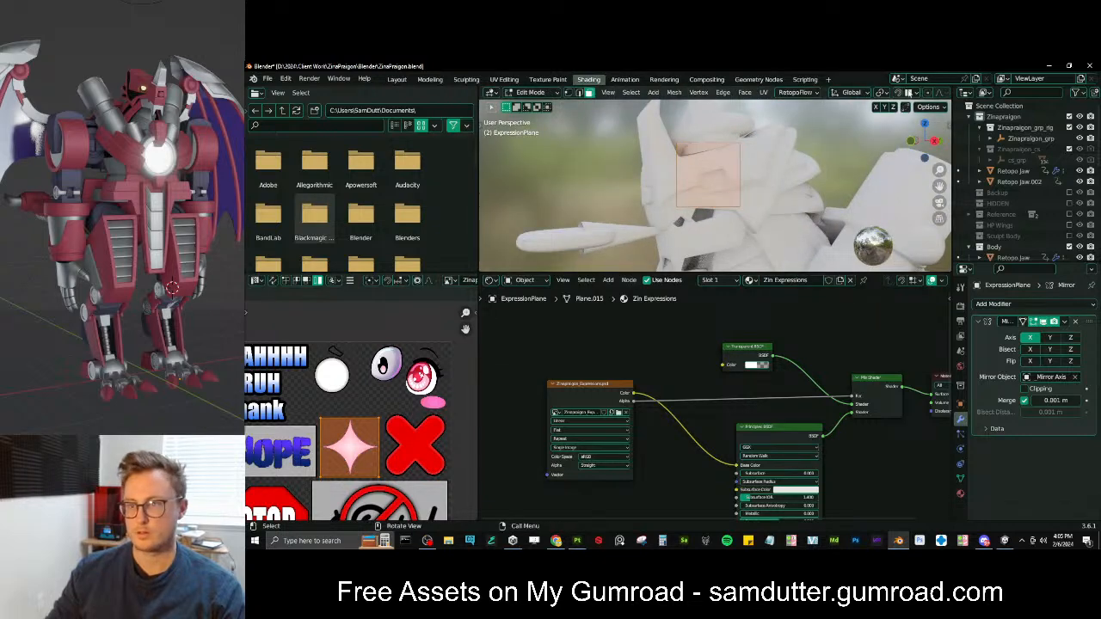
pyautogui.scroll(-3, 899, 96)
pyautogui.click(882, 93)
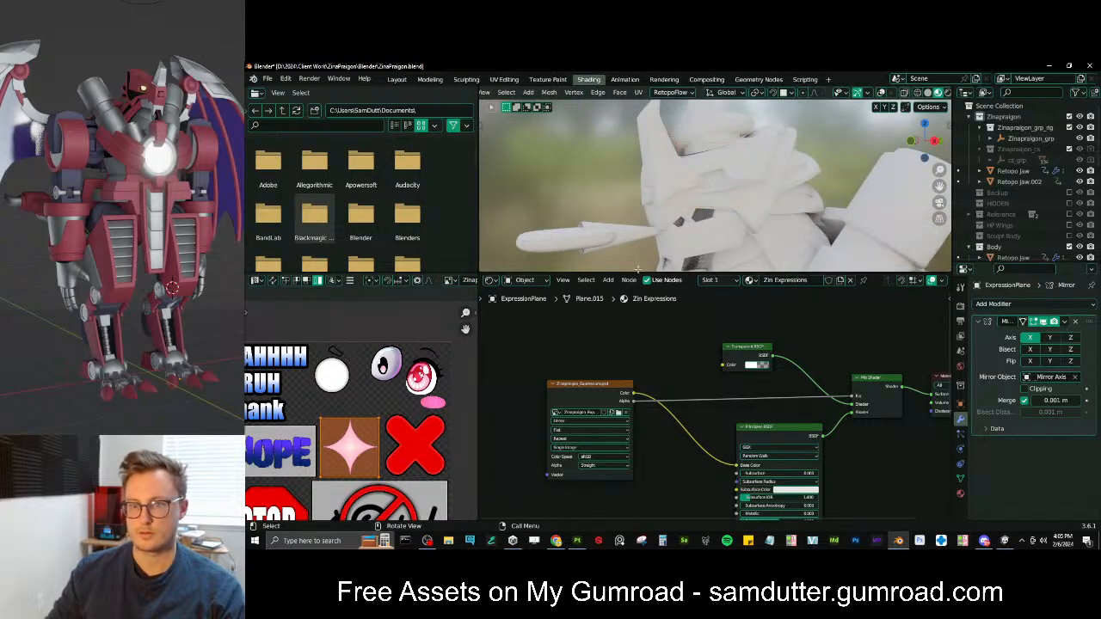
pyautogui.click(882, 93)
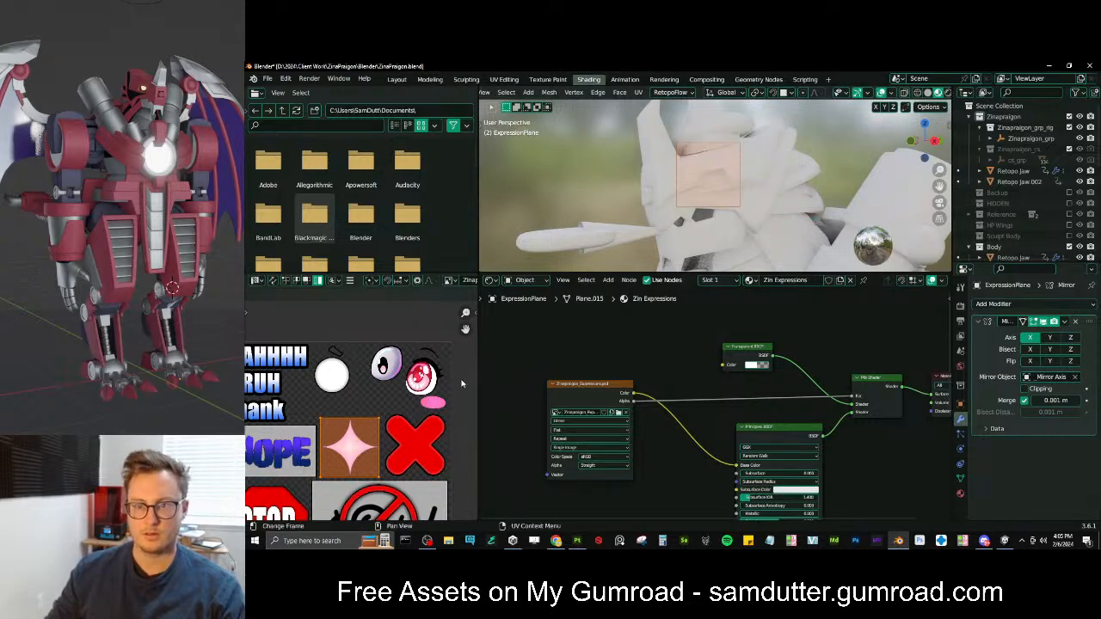
pyautogui.press('Tab')
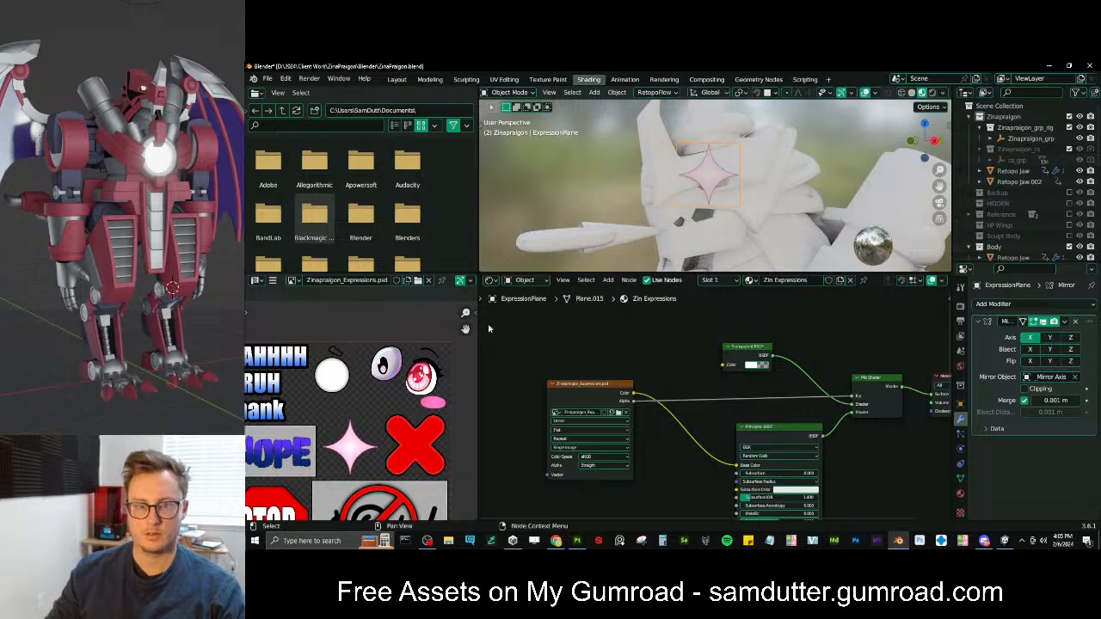
pyautogui.scroll(2, 461, 390)
# Fit ExpressionPlane's UVs around the red X graphic, and enlarge and reposition the plane on the robot's face
pyautogui.press('Tab')
pyautogui.scroll(3, 345, 376)
pyautogui.press('g')
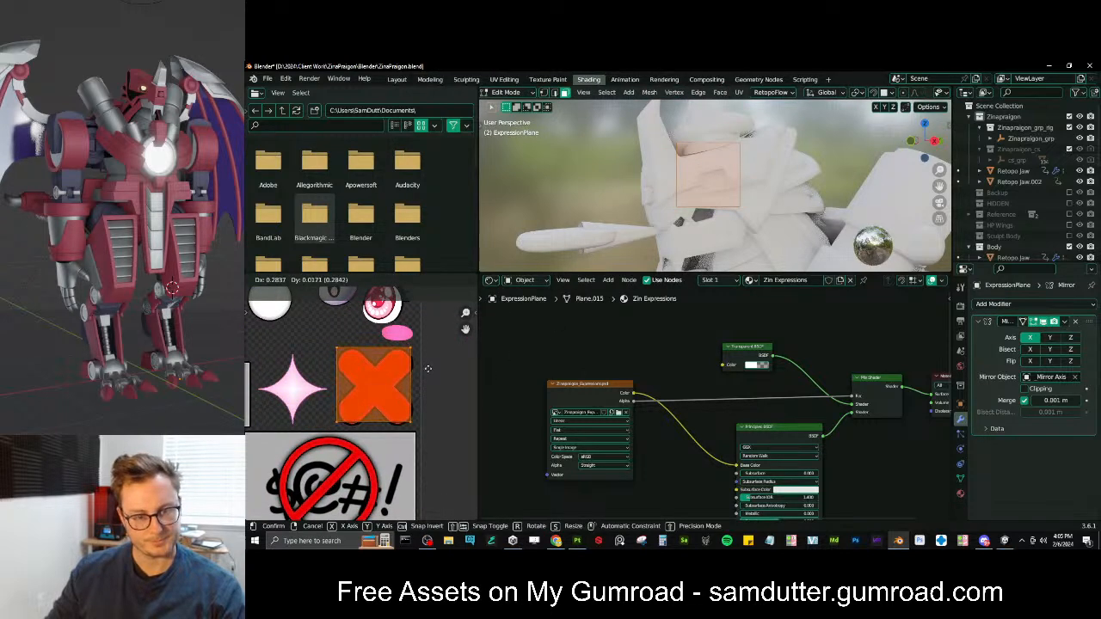
pyautogui.click(430, 372)
pyautogui.press('s')
pyautogui.click(437, 371)
pyautogui.press('g')
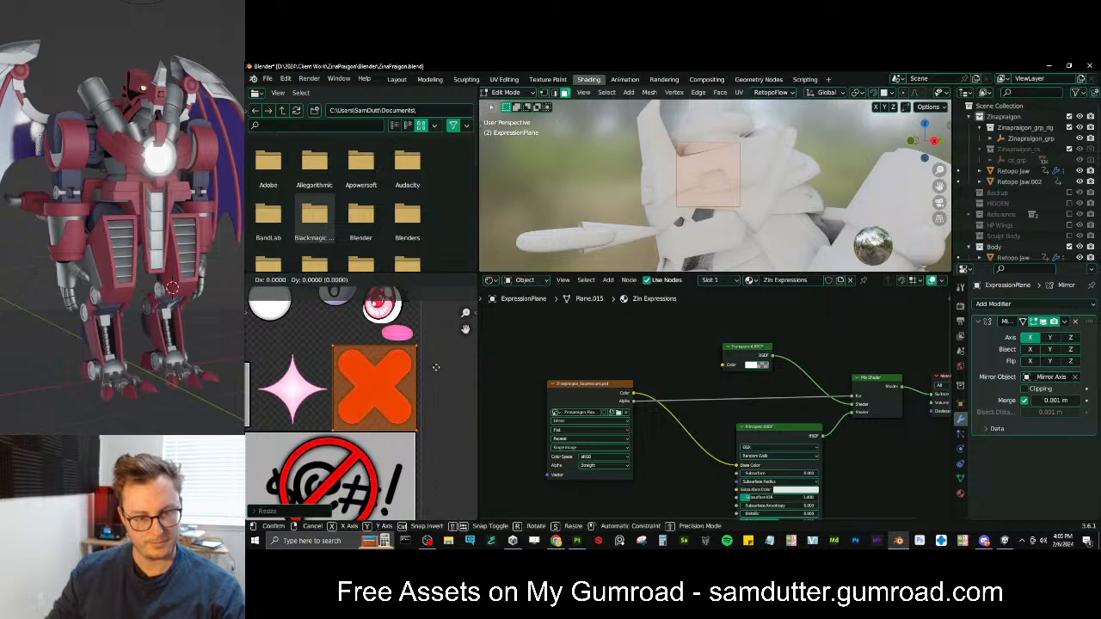
pyautogui.click(435, 366)
pyautogui.press('Tab')
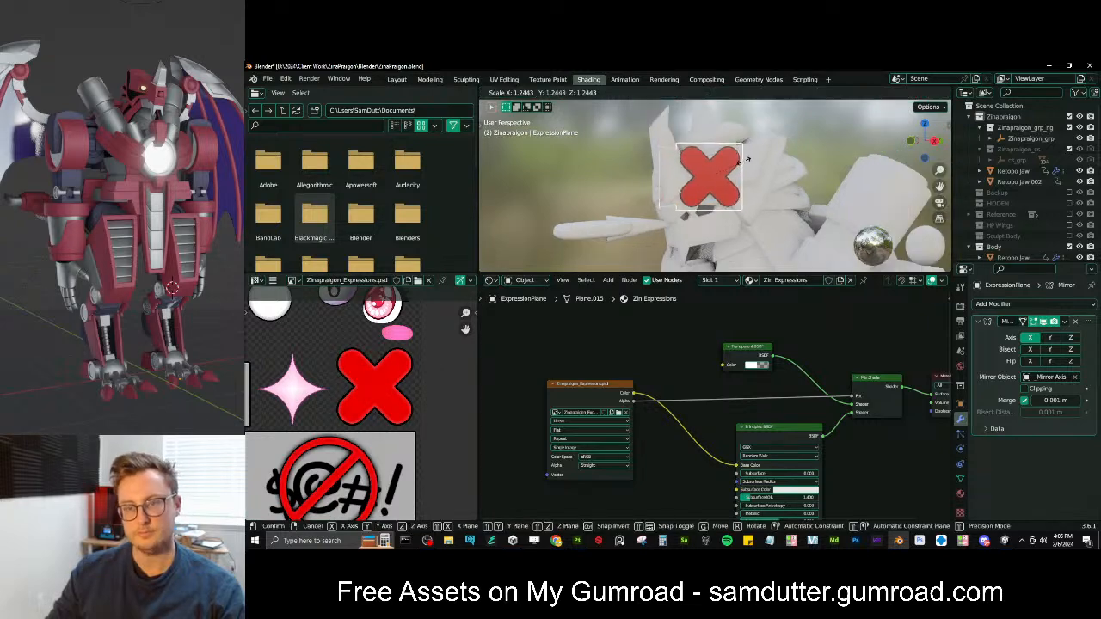
pyautogui.moveTo(711, 173); pyautogui.dragTo(693, 191, button='middle')
pyautogui.scroll(-3, 406, 376)
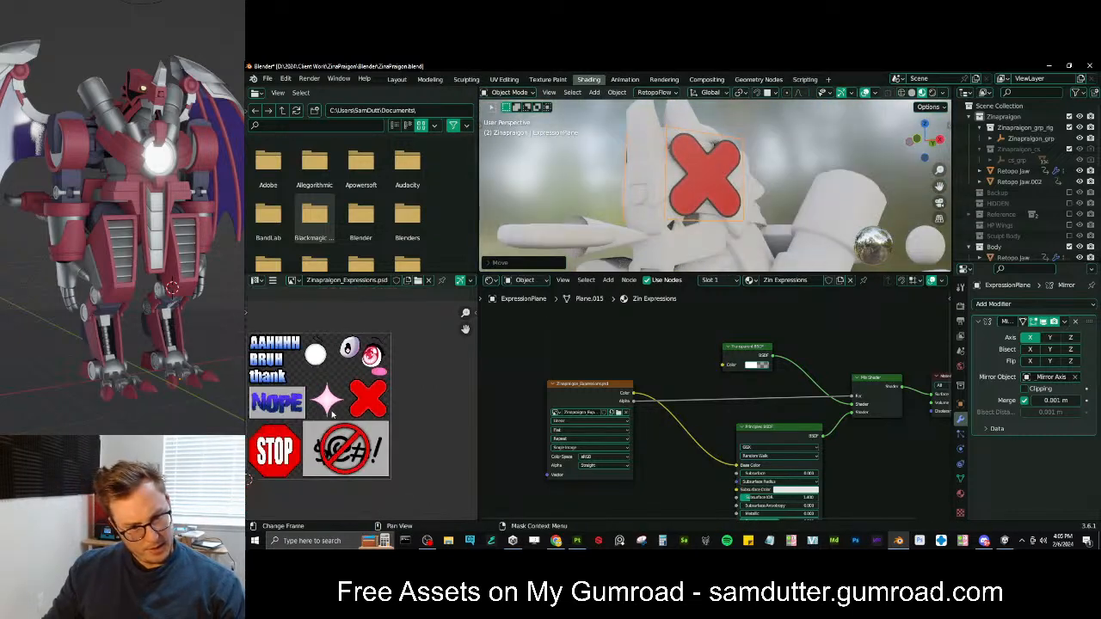
# Move ExpressionPlane's UVs onto the round white eye and scale them to enclose the eye and its eyebrow
pyautogui.moveTo(406, 376); pyautogui.dragTo(431, 372, button='middle')
pyautogui.press('Tab')
pyautogui.scroll(4, 402, 408)
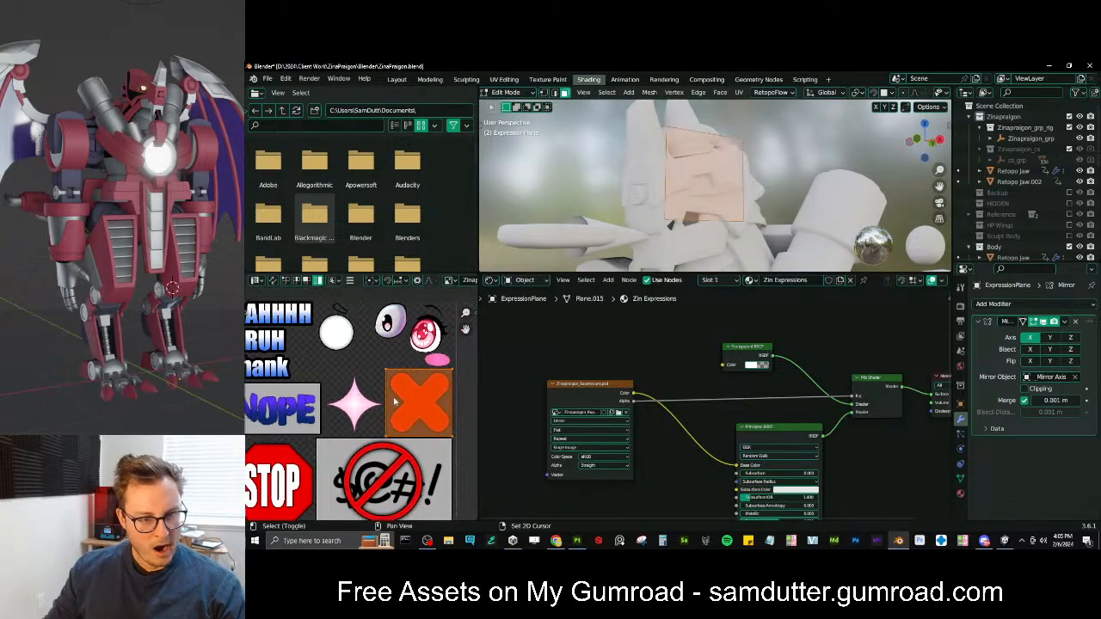
pyautogui.scroll(1, 402, 413)
pyautogui.press('g')
pyautogui.click(319, 342)
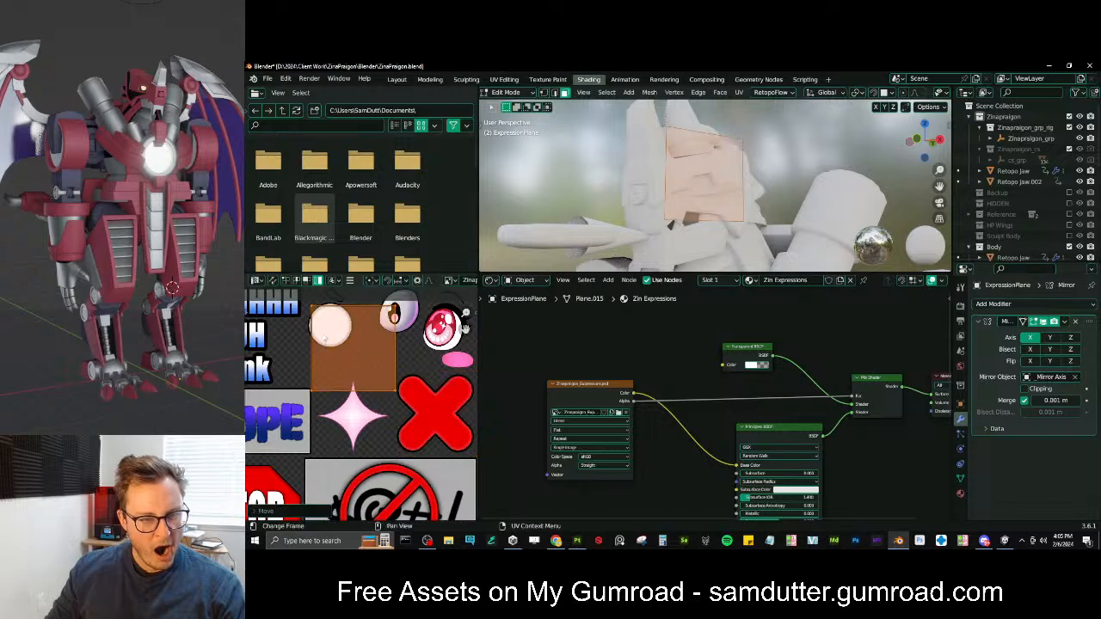
pyautogui.moveTo(318, 340); pyautogui.dragTo(379, 393, button='middle')
pyautogui.press('g')
pyautogui.click(360, 368)
pyautogui.press('s')
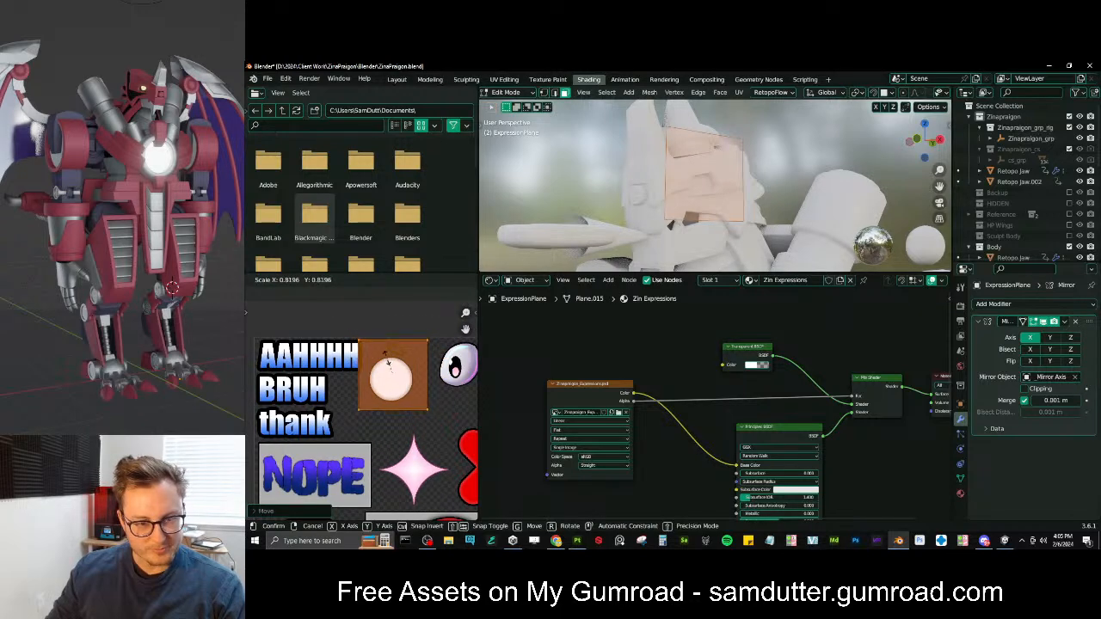
pyautogui.scroll(3, 388, 366)
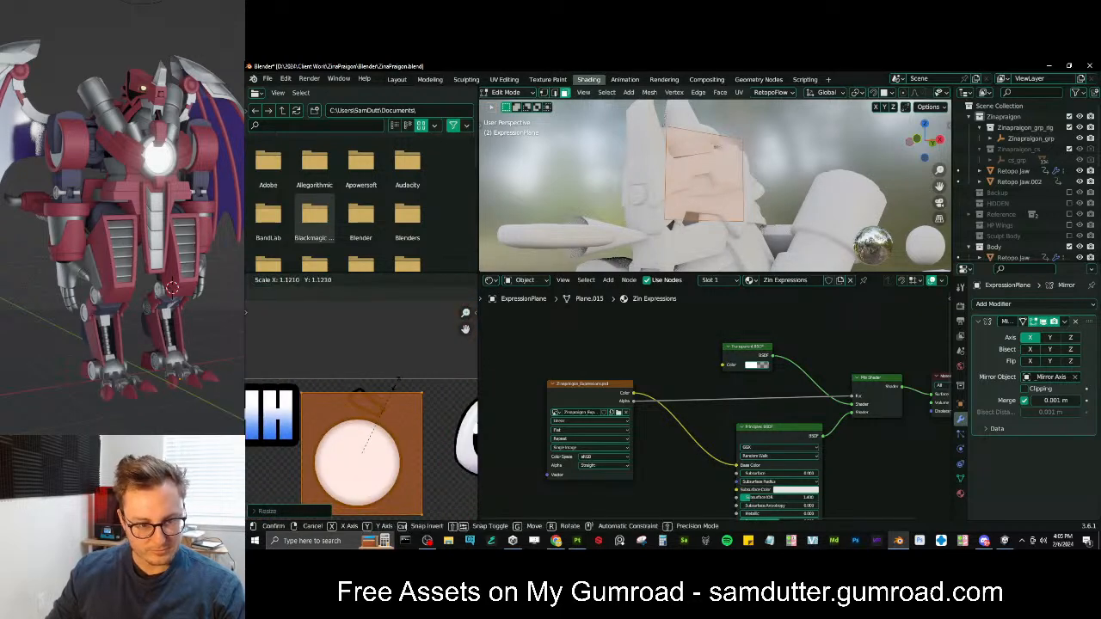
pyautogui.click(396, 379)
pyautogui.scroll(-1, 395, 379)
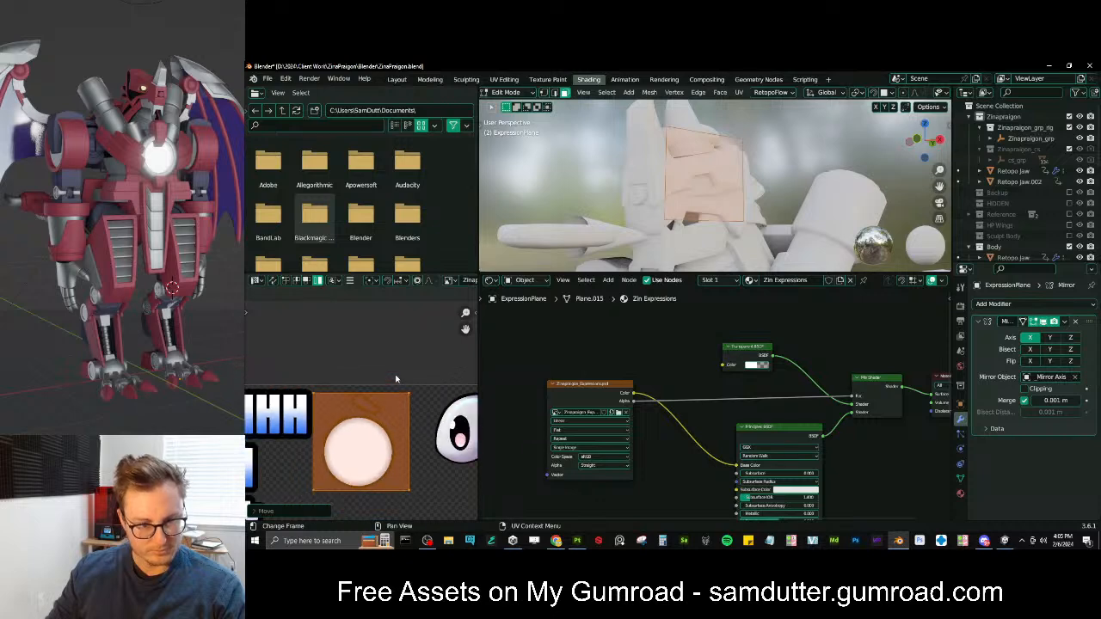
# Return to Object Mode, save the file, and check the round white eye on the face from several angles
pyautogui.press('Tab')
pyautogui.moveTo(751, 189)
pyautogui.mouseDown(button='middle')
pyautogui.moveTo(760, 192)
pyautogui.moveTo(741, 191)
pyautogui.mouseUp(button='middle')
pyautogui.hotkey('ctrl', 's')
pyautogui.moveTo(435, 411); pyautogui.dragTo(410, 381, button='middle')
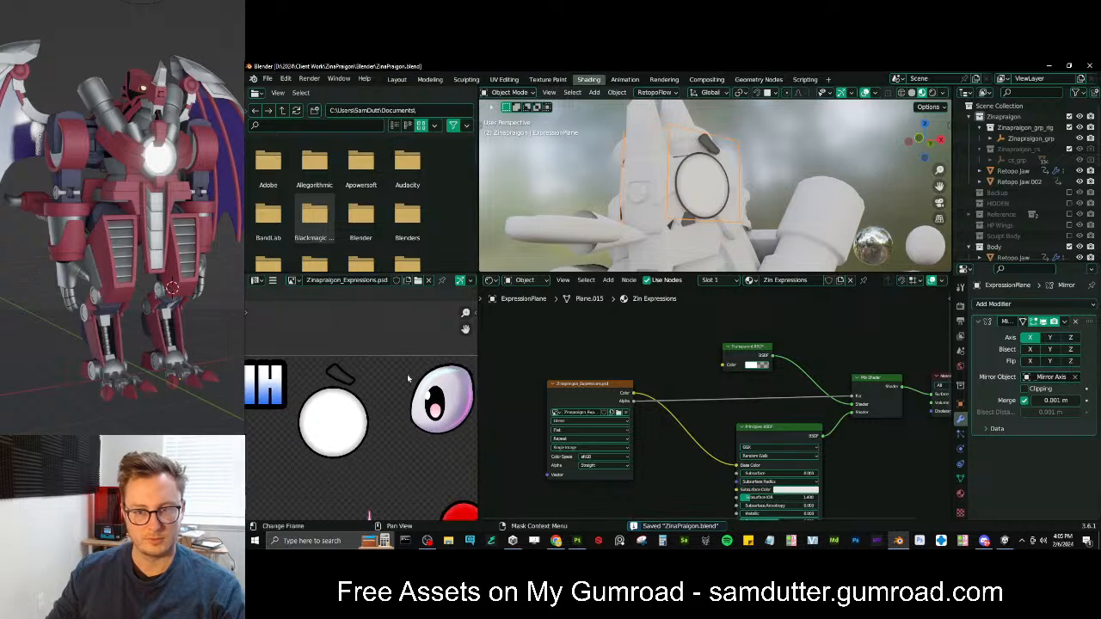
pyautogui.scroll(-4, 684, 208)
pyautogui.moveTo(685, 208)
pyautogui.mouseDown(button='middle')
pyautogui.moveTo(726, 209)
pyautogui.moveTo(687, 217)
pyautogui.mouseUp(button='middle')
pyautogui.scroll(3, 727, 209)
pyautogui.scroll(-4, 417, 393)
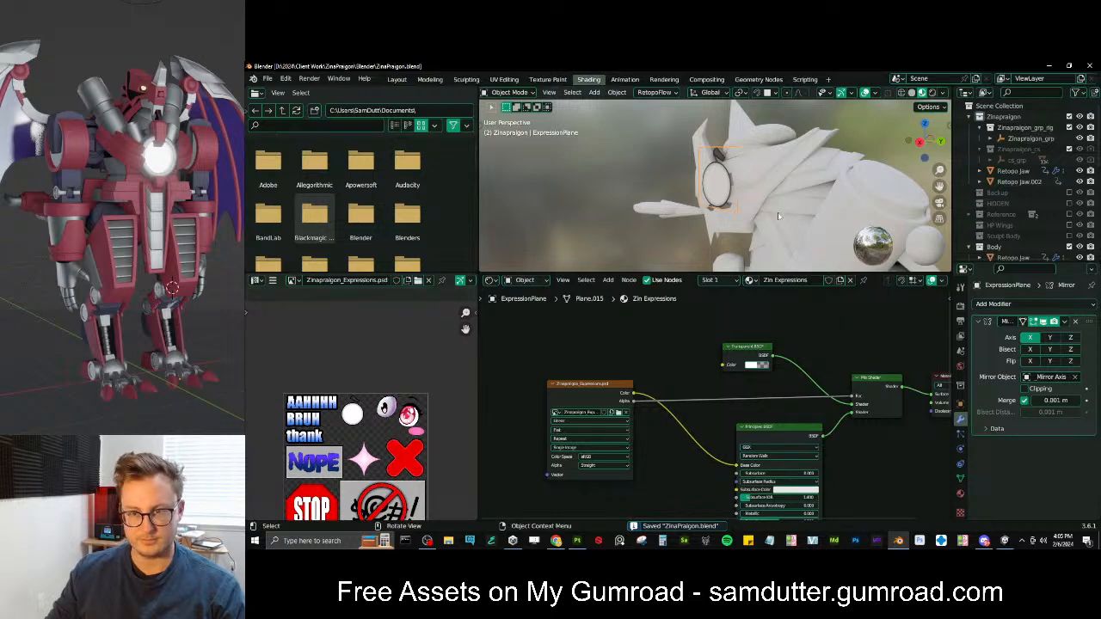
# Move ExpressionPlane's UVs onto the pink anime eye and scale them up to include its lashes and blush mark
pyautogui.press('Tab')
pyautogui.keyDown('shift'); pyautogui.moveTo(410, 393); pyautogui.dragTo(383, 361, button='middle'); pyautogui.keyUp('shift')
pyautogui.scroll(4, 349, 391)
pyautogui.press('g')
pyautogui.click(437, 388)
pyautogui.keyDown('shift'); pyautogui.moveTo(435, 386); pyautogui.dragTo(402, 436, button='middle'); pyautogui.keyUp('shift')
pyautogui.scroll(2, 373, 397)
pyautogui.press('g')
pyautogui.click(401, 390)
pyautogui.press('s')
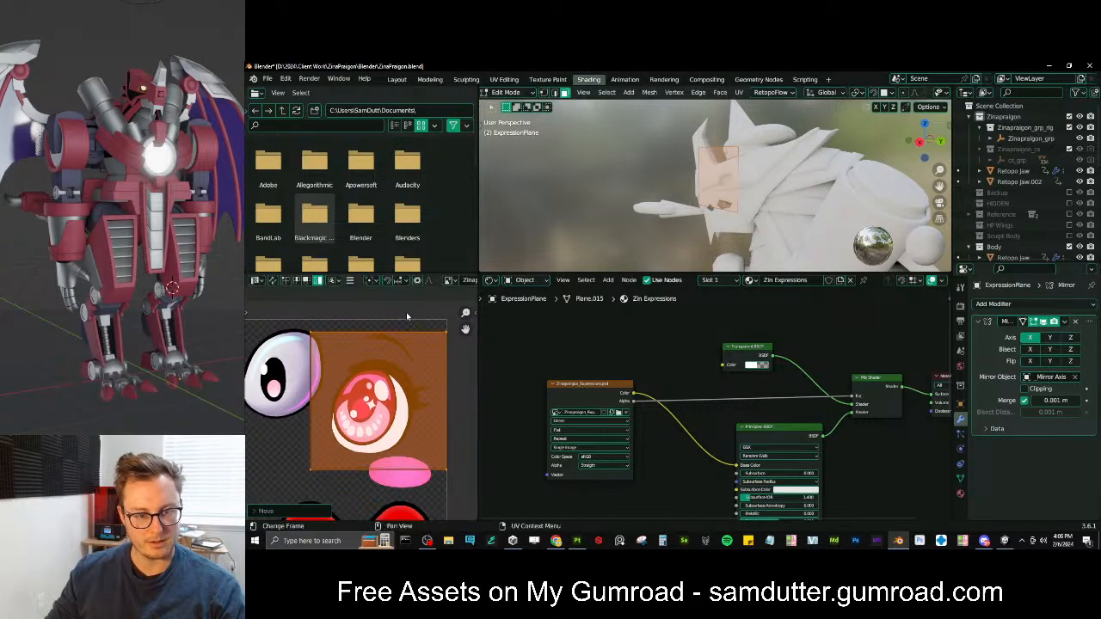
pyautogui.click(405, 302)
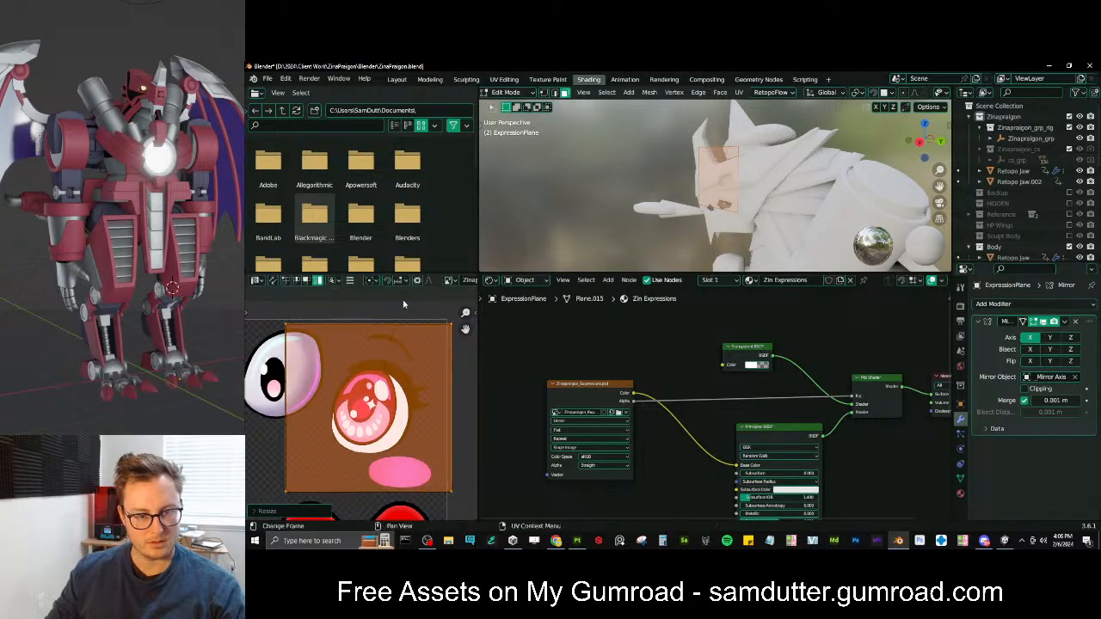
# Fine-tune the position and scale of the UVs around the pink anime eye and check it on the face
pyautogui.press('g')
pyautogui.click(418, 303)
pyautogui.press('s')
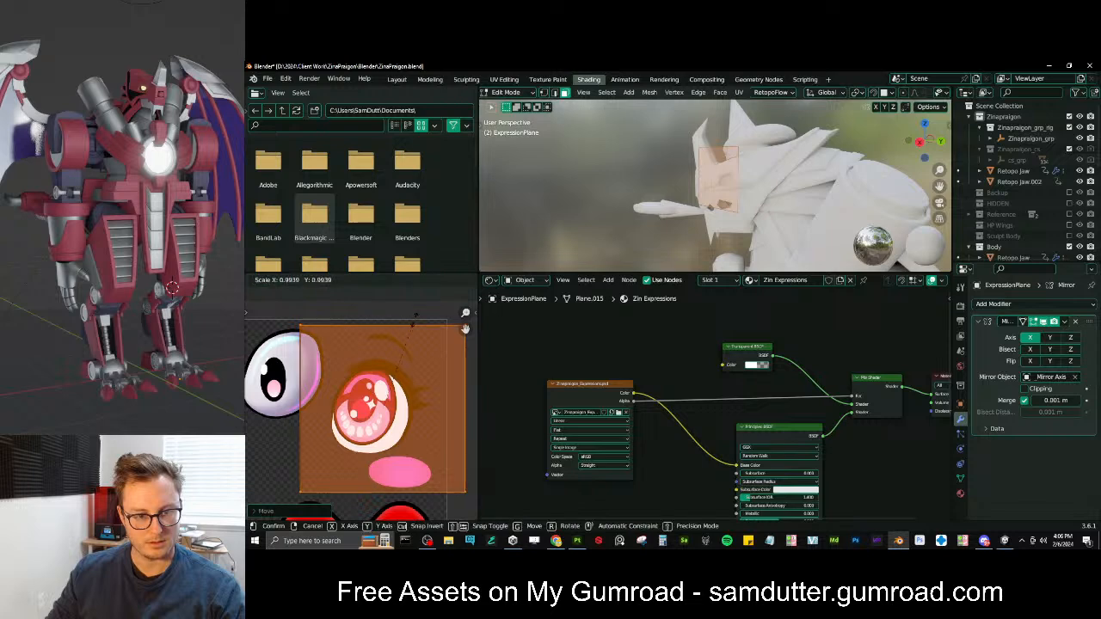
pyautogui.click(412, 326)
pyautogui.press('Tab')
pyautogui.scroll(6, 750, 174)
# Return to Edit Mode and undo the last UV scaling around the pink anime eye
pyautogui.press('Tab')
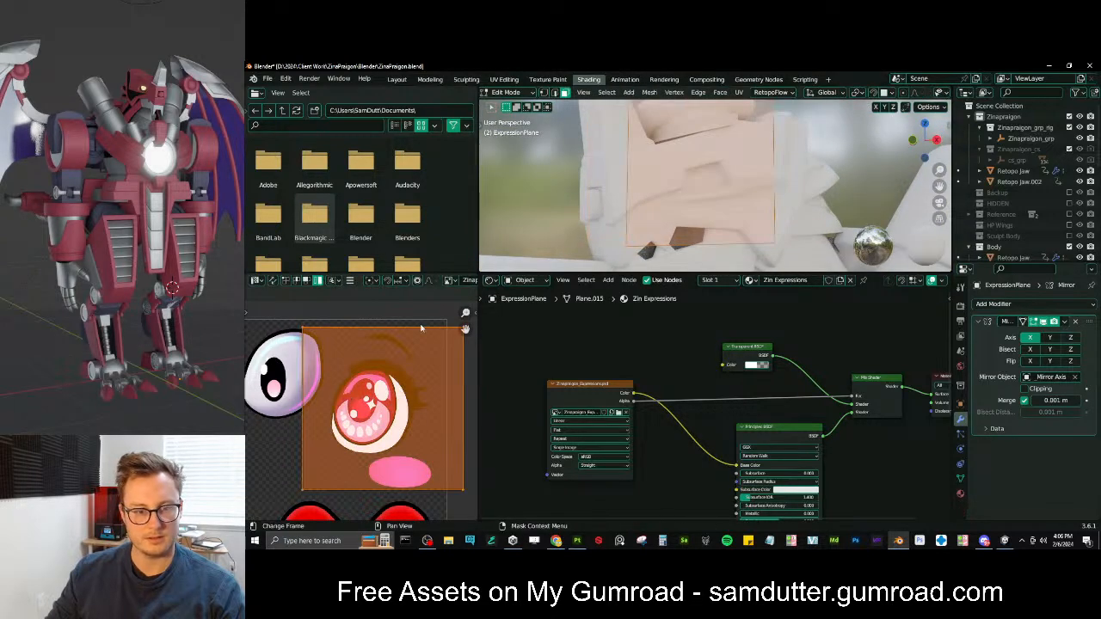
pyautogui.scroll(-3, 405, 347)
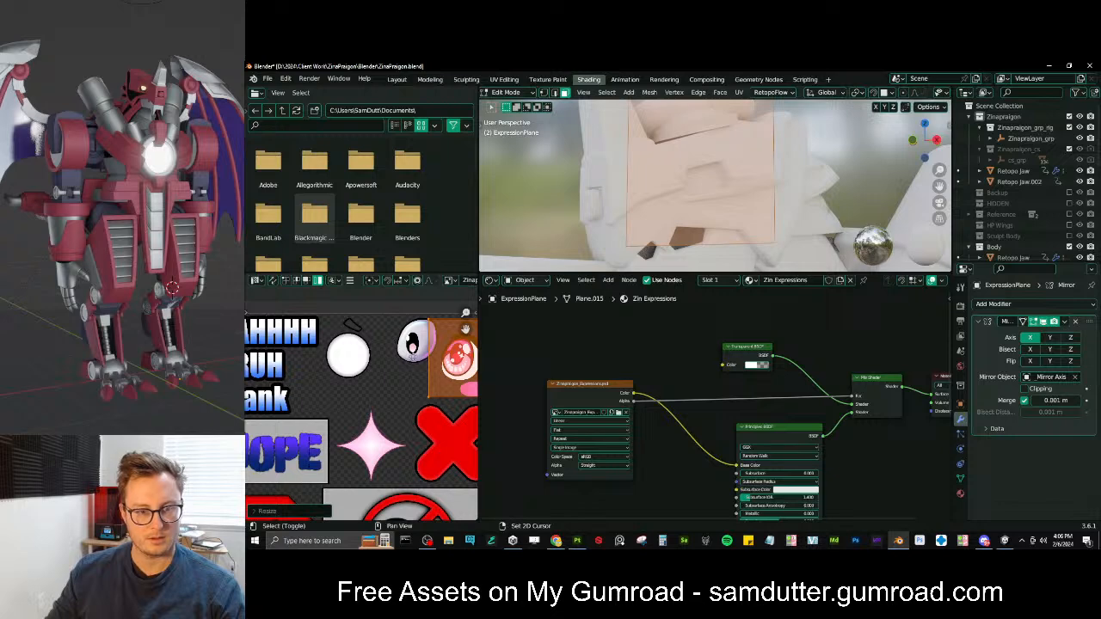
pyautogui.keyDown('shift'); pyautogui.moveTo(414, 361); pyautogui.dragTo(408, 367, button='middle'); pyautogui.keyUp('shift')
pyautogui.hotkey('ctrl', 'z')
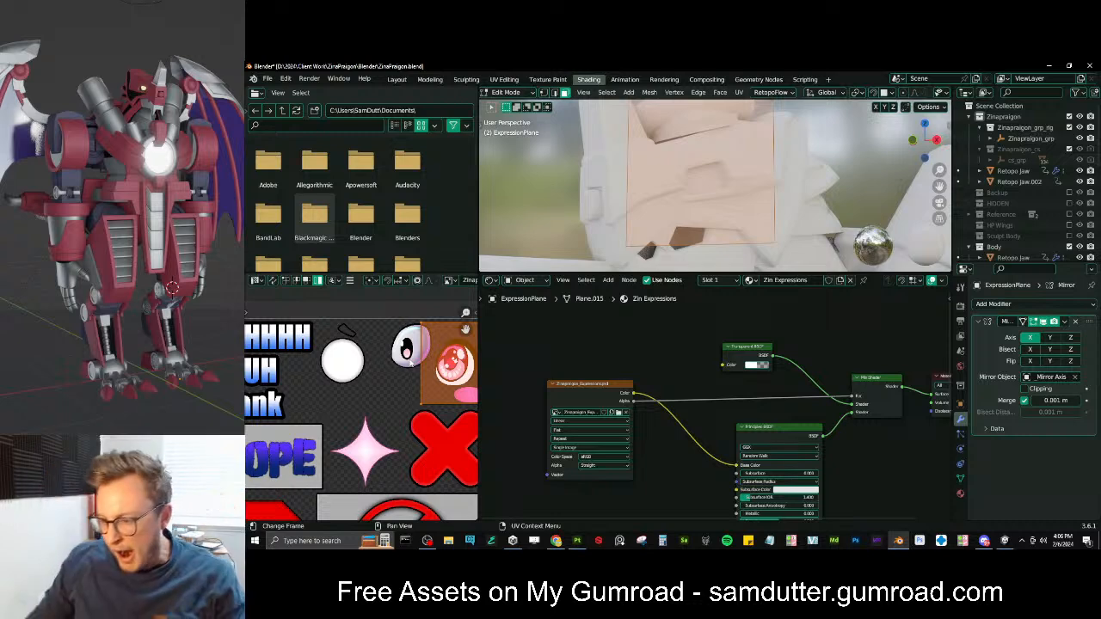
# Switch to Photoshop and open the recent file Zinapraigon_Expressions.psd, closing EbonhornQuest_Toon.psd
pyautogui.click(850, 547)
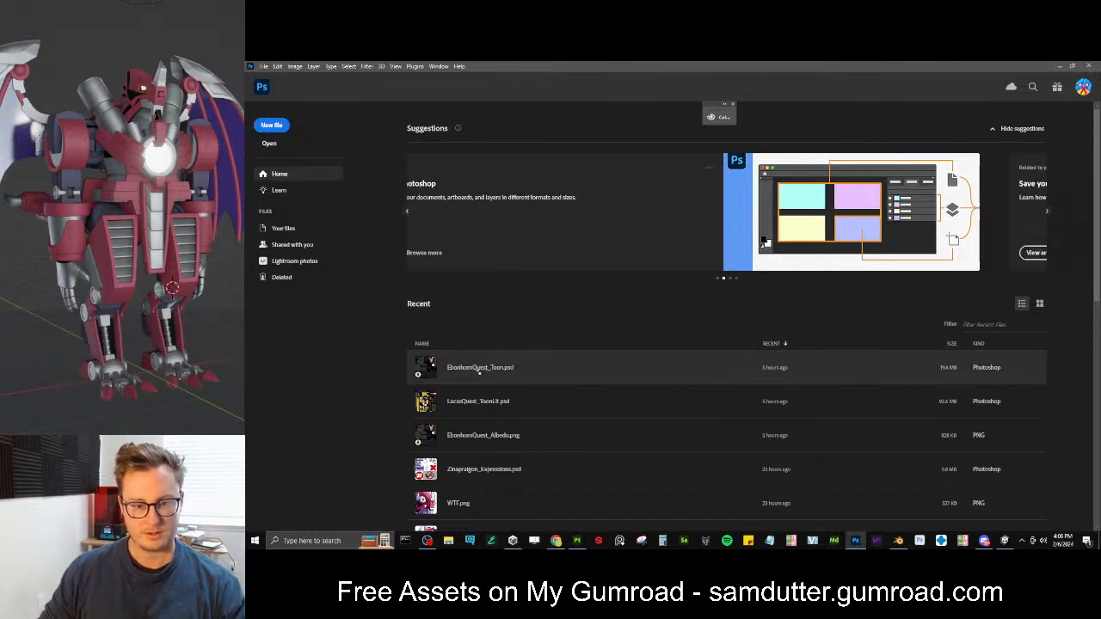
pyautogui.click(479, 368)
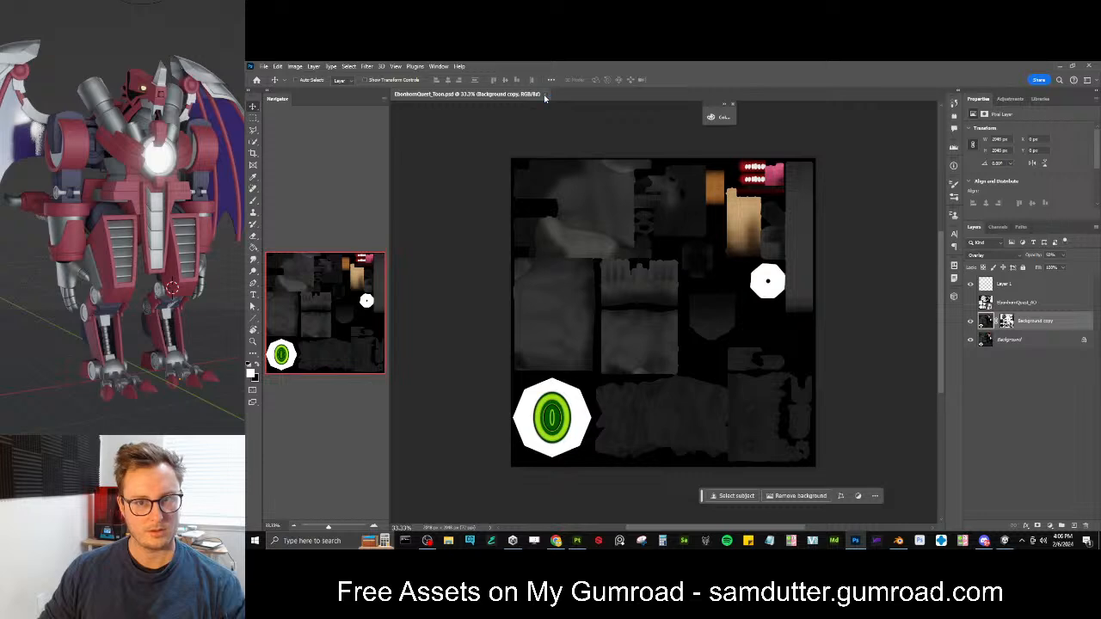
pyautogui.click(544, 94)
pyautogui.click(480, 474)
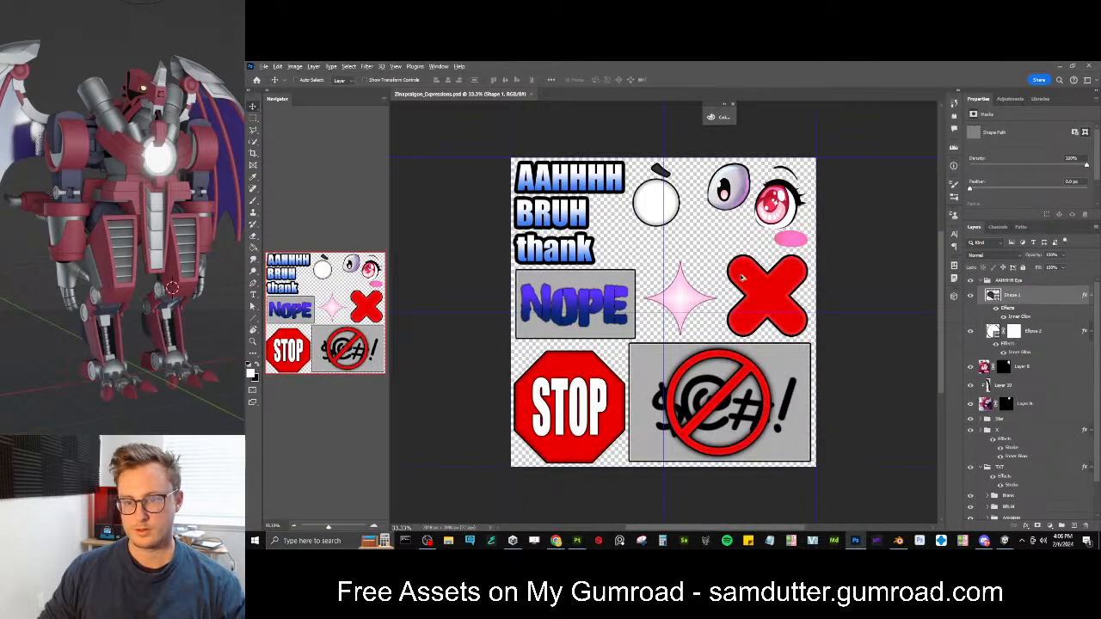
# Collapse the AAHHHH Eye layer group and move the round white eye down toward the blue text
pyautogui.click(986, 280)
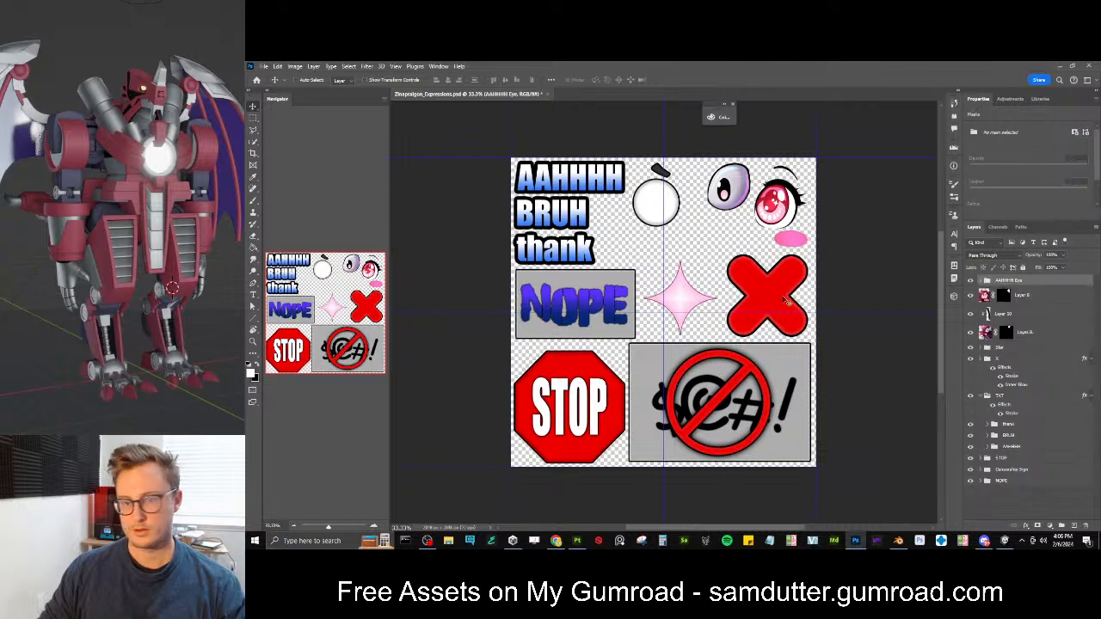
pyautogui.moveTo(754, 249); pyautogui.dragTo(686, 323)
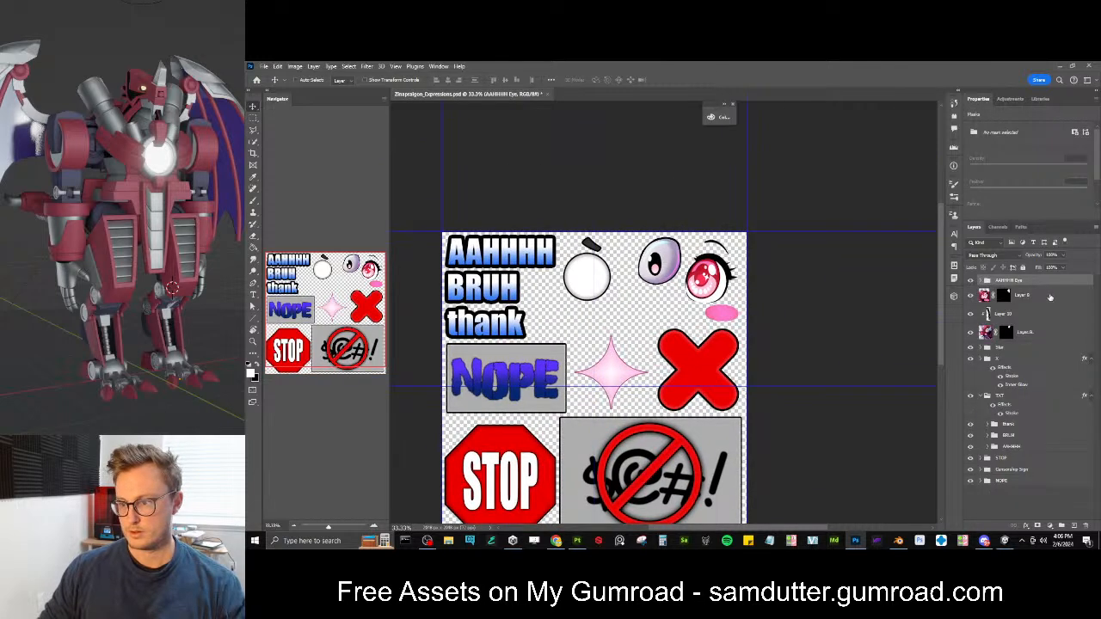
pyautogui.moveTo(663, 285); pyautogui.dragTo(644, 319)
pyautogui.scroll(1, 602, 325)
pyautogui.hotkey('ctrl', 't')
pyautogui.moveTo(593, 285); pyautogui.dragTo(591, 287)
pyautogui.hotkey('ctrl', 'z')
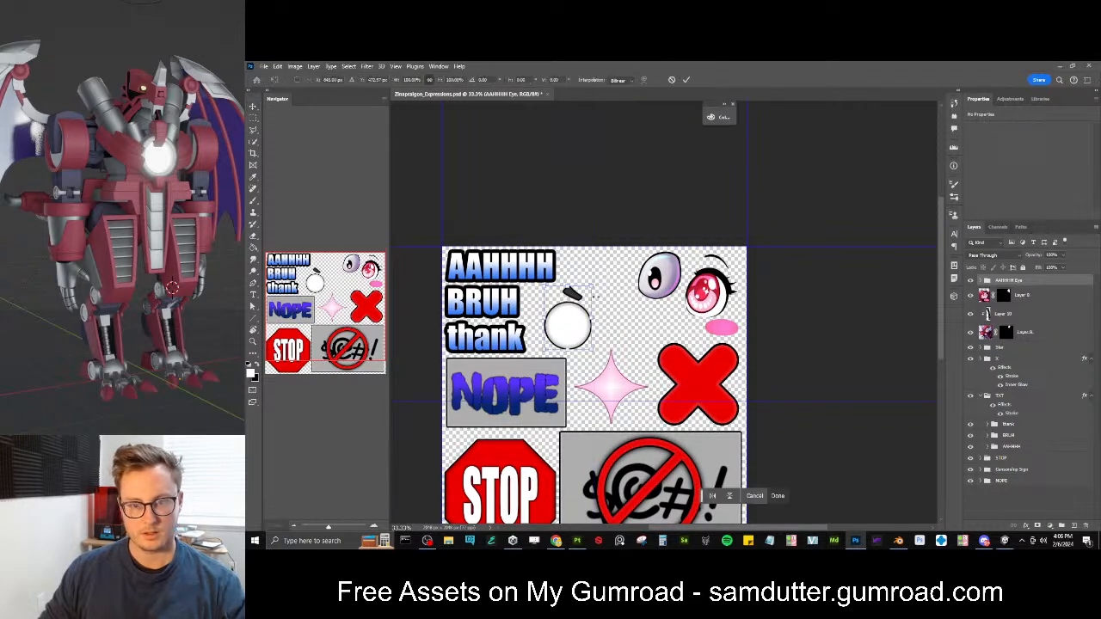
pyautogui.moveTo(592, 285); pyautogui.dragTo(600, 268)
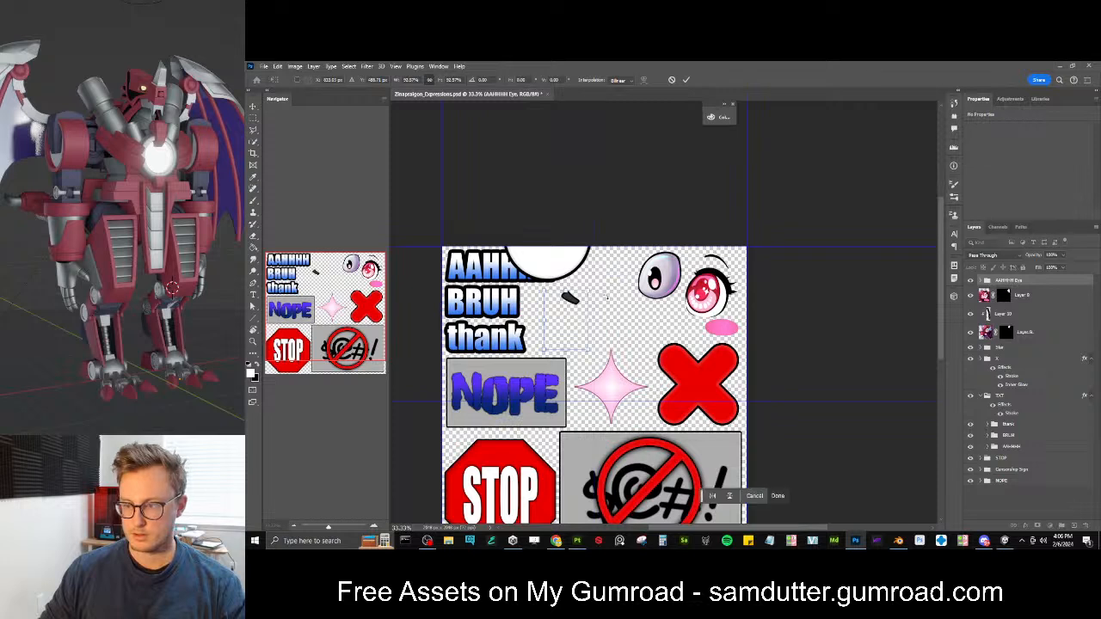
pyautogui.press('Escape')
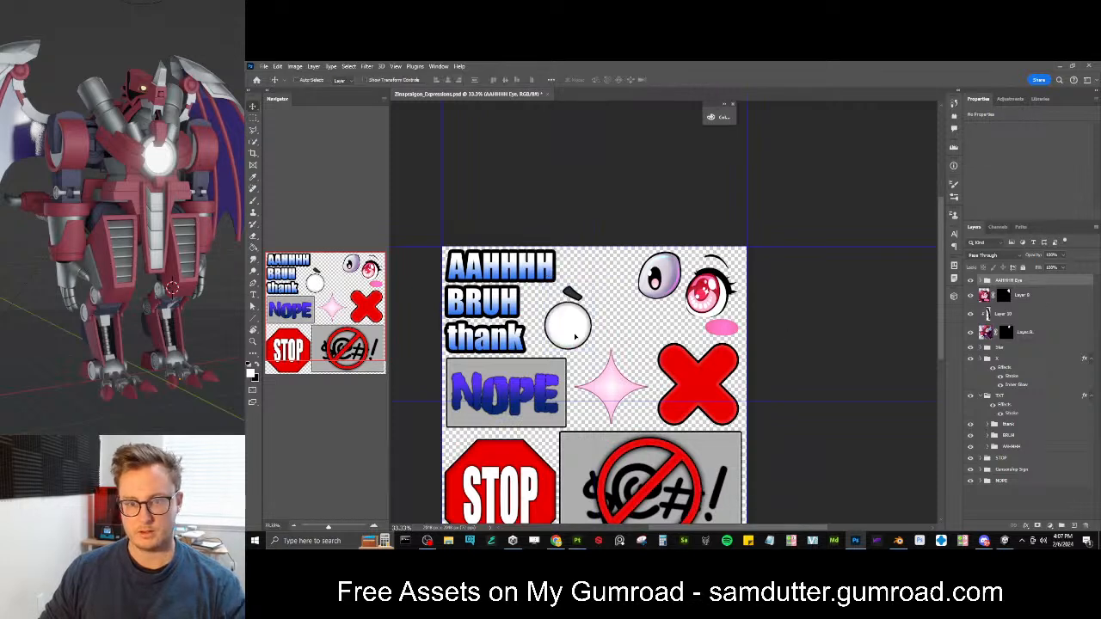
# Try moving the AAHHHH Eye group closer to the pink star with Free Transform, then undo the move
pyautogui.hotkey('ctrl', 't')
pyautogui.moveTo(581, 328); pyautogui.dragTo(589, 347)
pyautogui.press('Return')
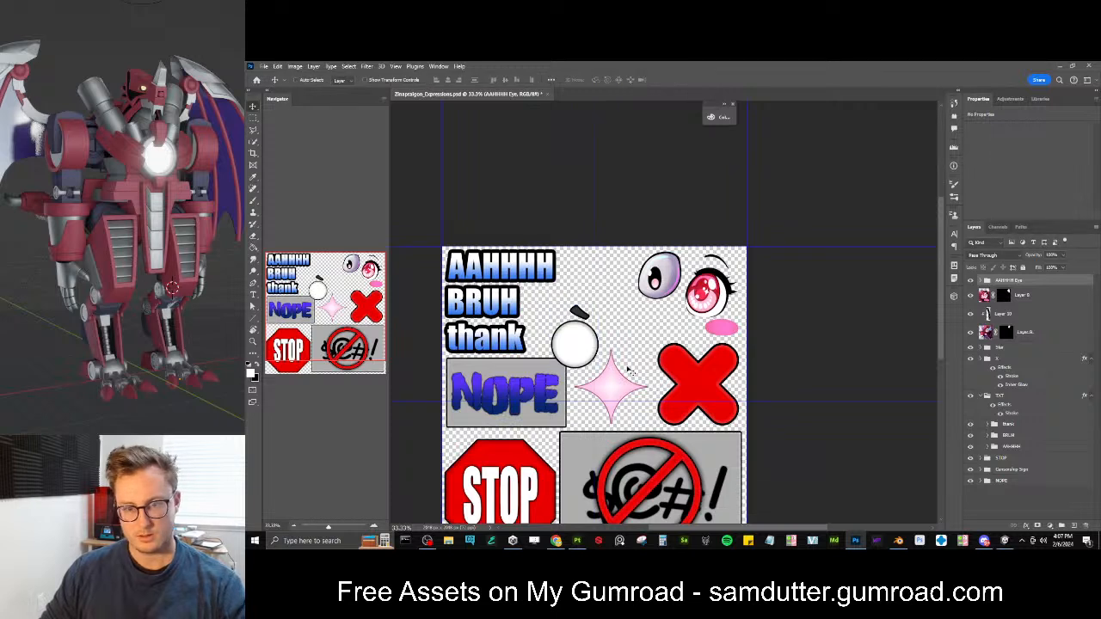
pyautogui.hotkey('ctrl', 'z')
# Scale the AAHHHH Eye group down slightly with Free Transform and shift it a little away from the blue text
pyautogui.hotkey('ctrl', 't')
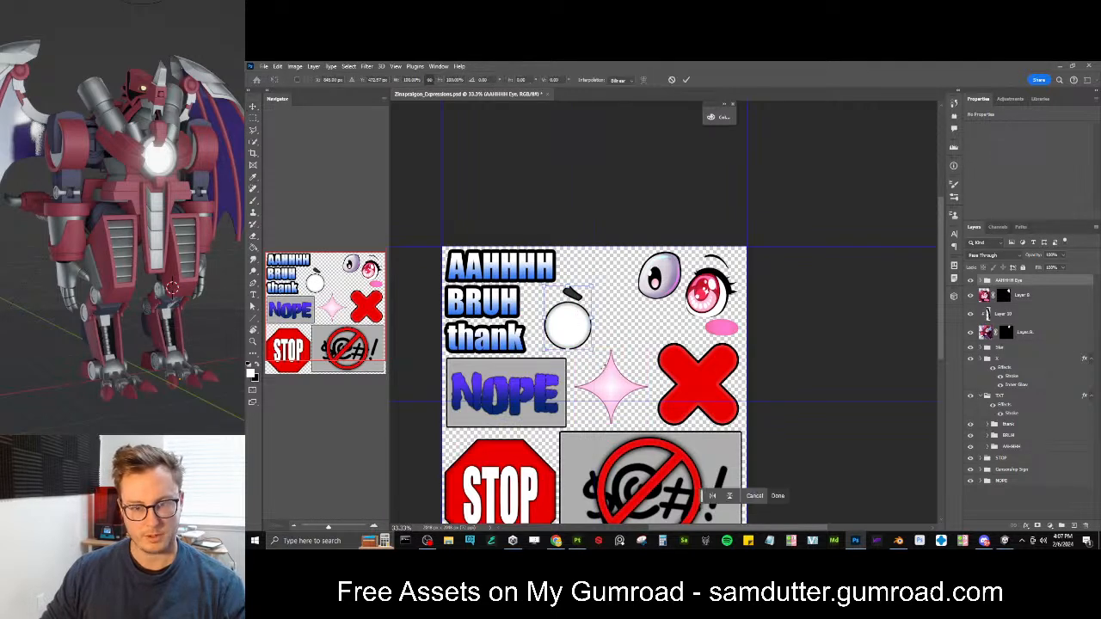
pyautogui.moveTo(594, 352); pyautogui.dragTo(589, 345)
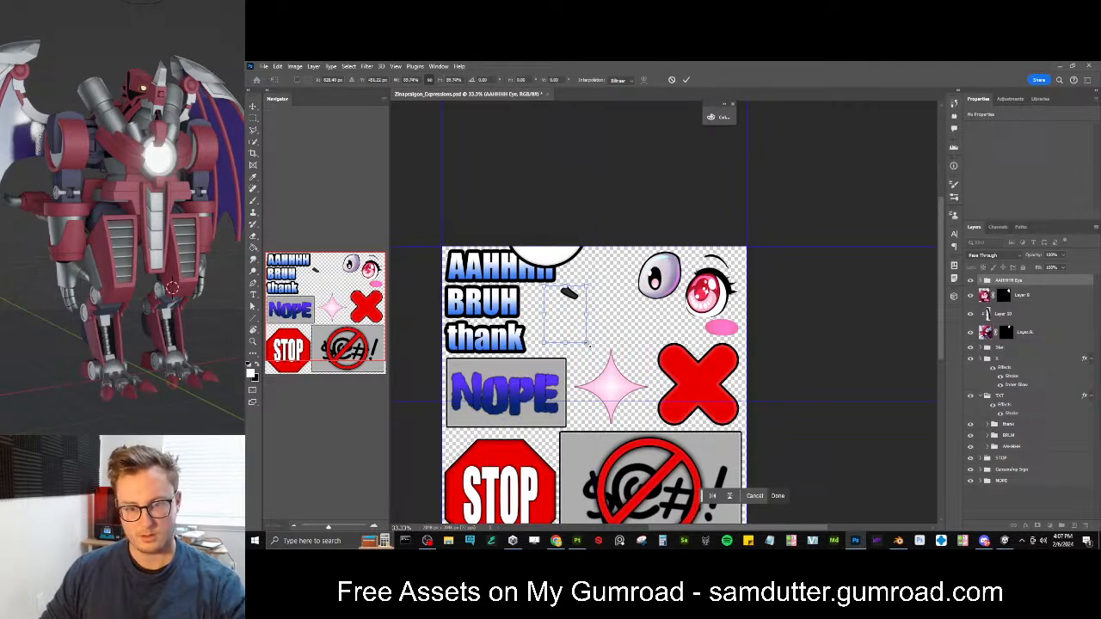
pyautogui.press('Return')
pyautogui.moveTo(571, 324); pyautogui.dragTo(579, 325)
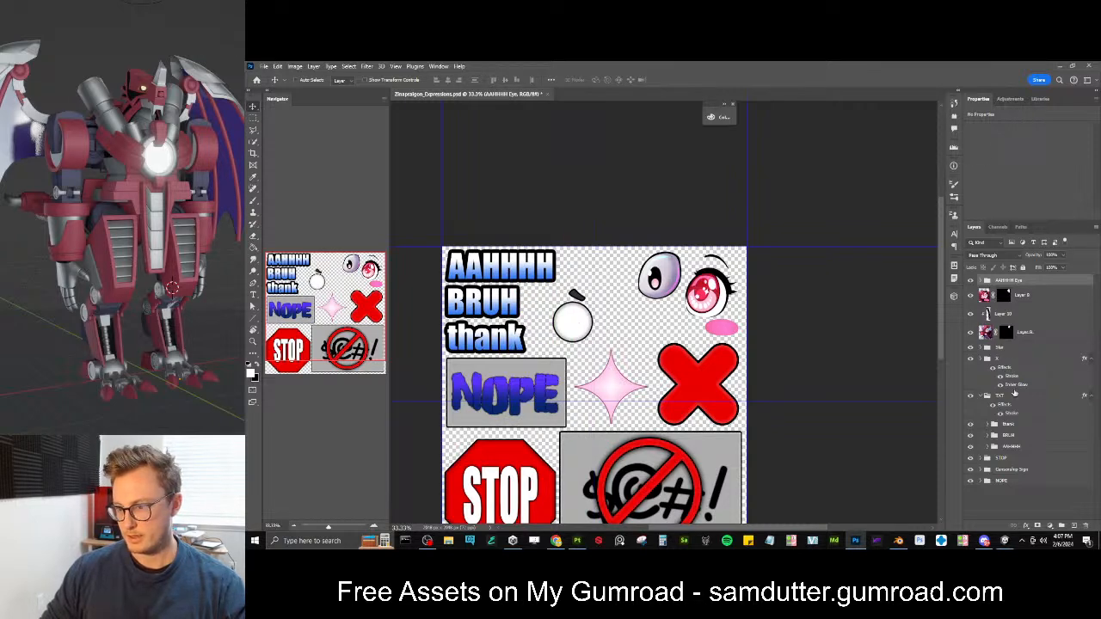
# Select the pink anime eye layer and scale it down with Free Transform, keeping it in the sheet's upper-right corner
pyautogui.click(1045, 299)
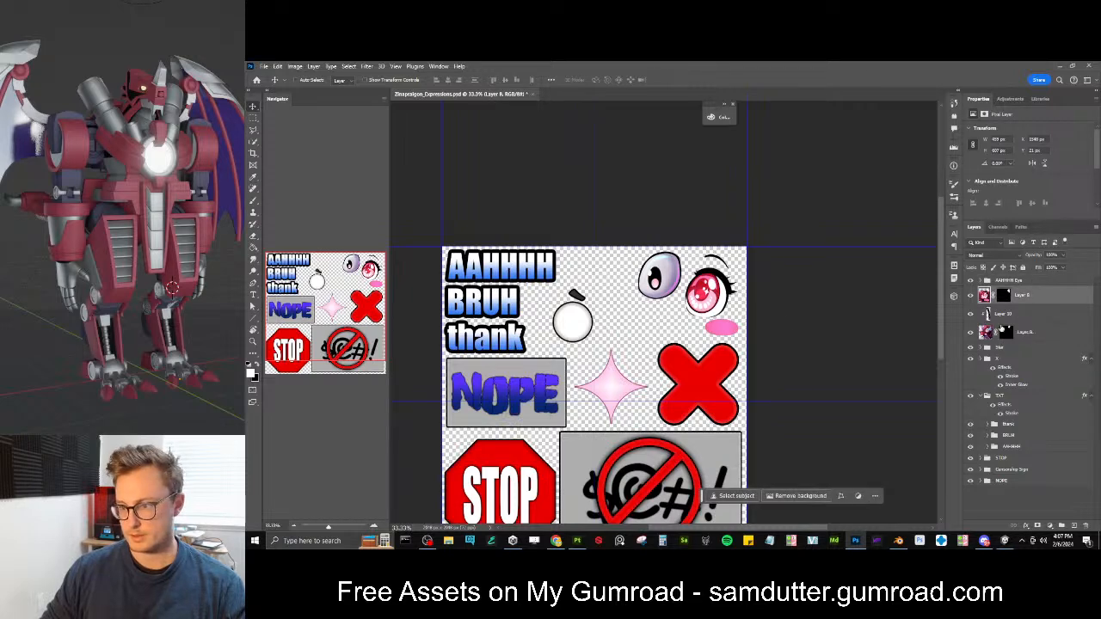
pyautogui.hotkey('ctrl', 't')
pyautogui.moveTo(743, 343); pyautogui.dragTo(739, 325)
pyautogui.press('Return')
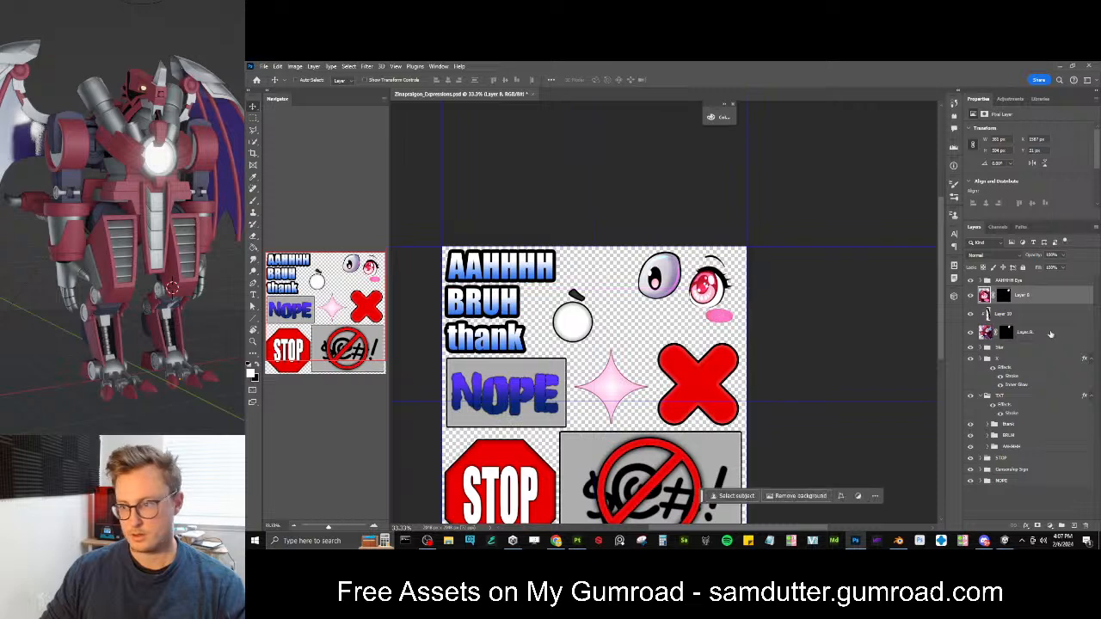
# Move the lavender eye layer beside the round white eye and scale it down with Free Transform
pyautogui.click(1036, 333)
pyautogui.moveTo(678, 272); pyautogui.dragTo(647, 317)
pyautogui.hotkey('ctrl', 't')
pyautogui.moveTo(543, 416); pyautogui.dragTo(606, 370)
pyautogui.press('Return')
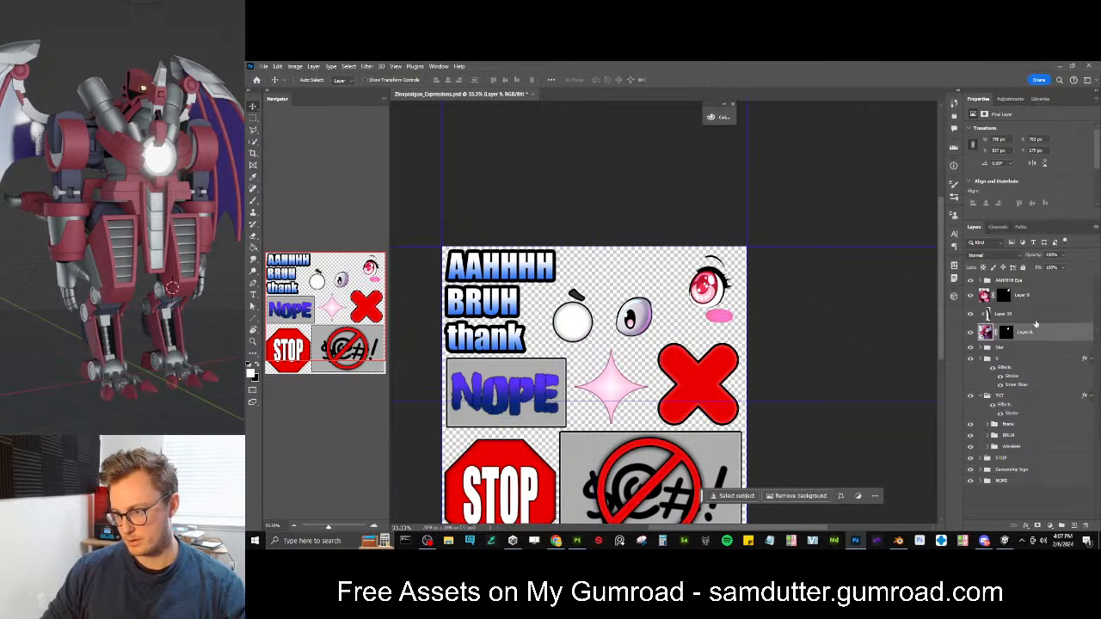
# Move the pink anime eye inward from the sheet's upper-right corner, shrink it further with Free Transform and save the document
pyautogui.moveTo(738, 300); pyautogui.dragTo(719, 325)
pyautogui.hotkey('ctrl', 't')
pyautogui.press('Return')
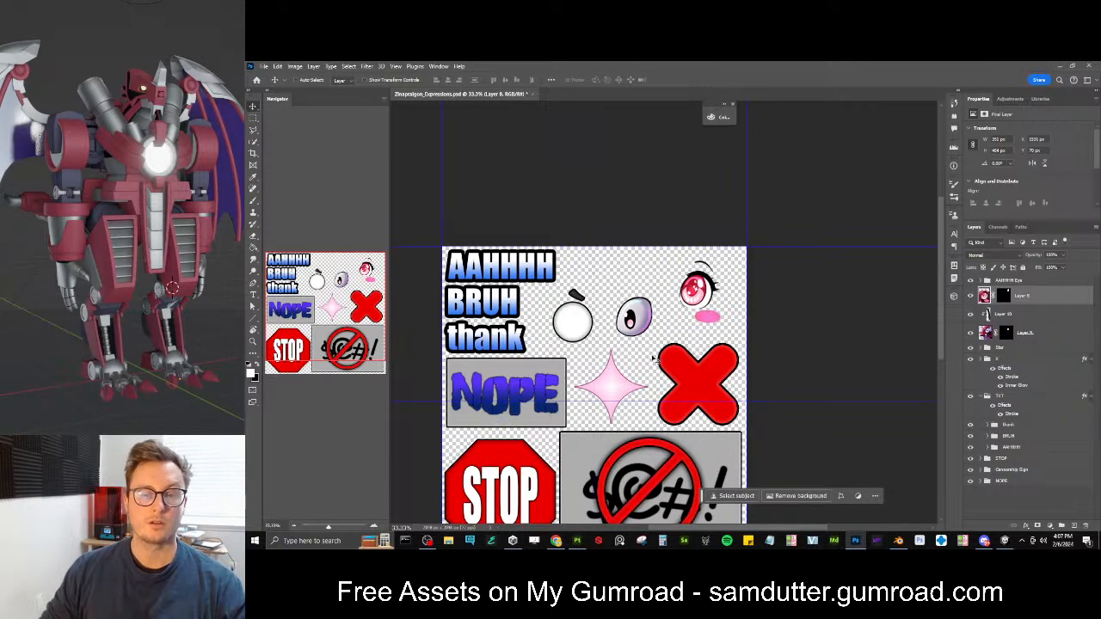
pyautogui.scroll(-5, 619, 335)
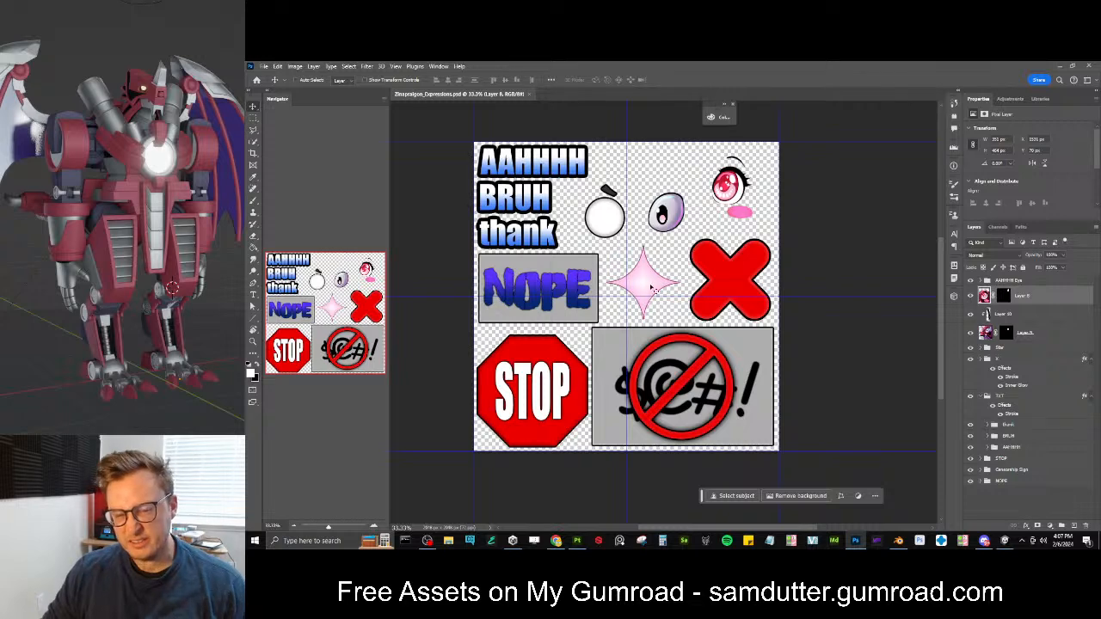
pyautogui.moveTo(596, 230); pyautogui.dragTo(610, 257)
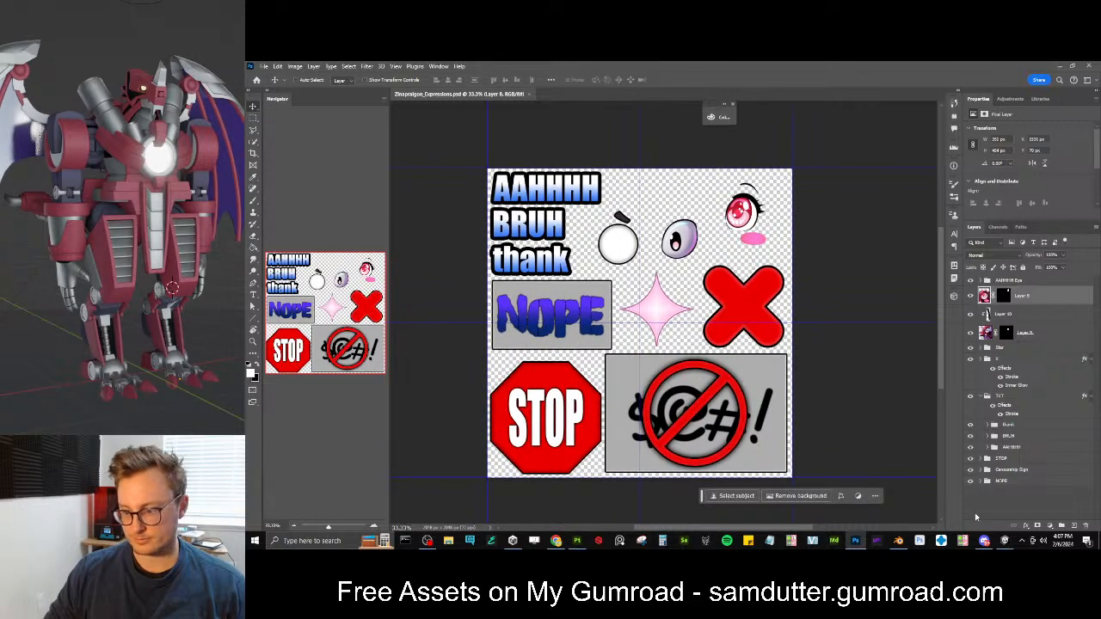
# Switch to Blender, enlarge the 3D viewport around the robot's head, return to Object Mode and save the file
pyautogui.click(903, 539)
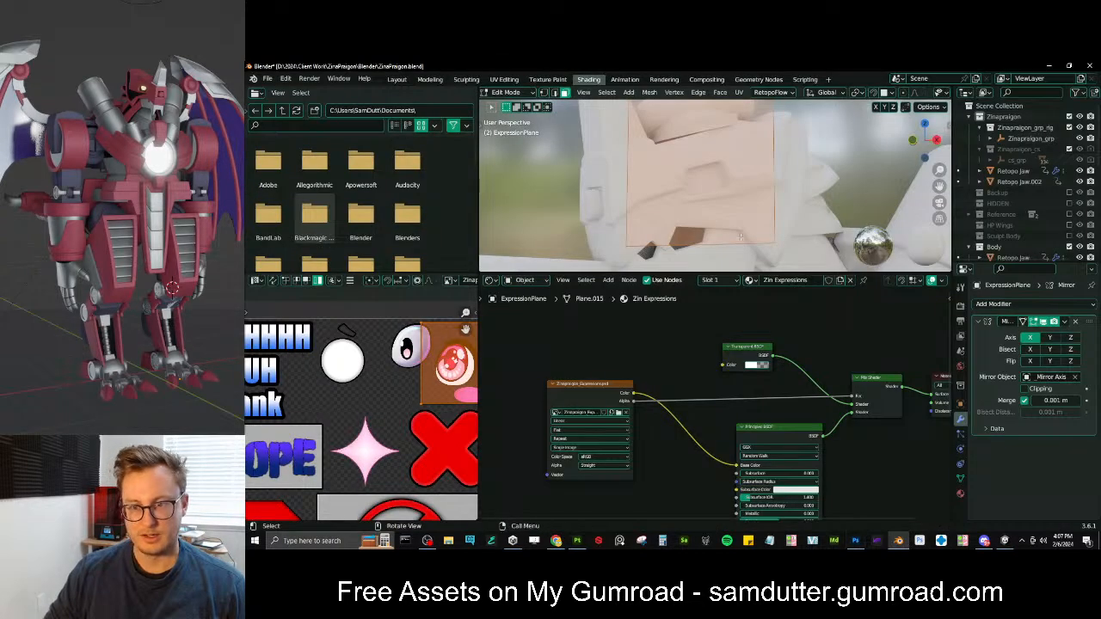
pyautogui.moveTo(685, 275); pyautogui.dragTo(690, 435)
pyautogui.scroll(-7, 799, 258)
pyautogui.moveTo(825, 245); pyautogui.dragTo(757, 244, button='middle')
pyautogui.scroll(3, 757, 244)
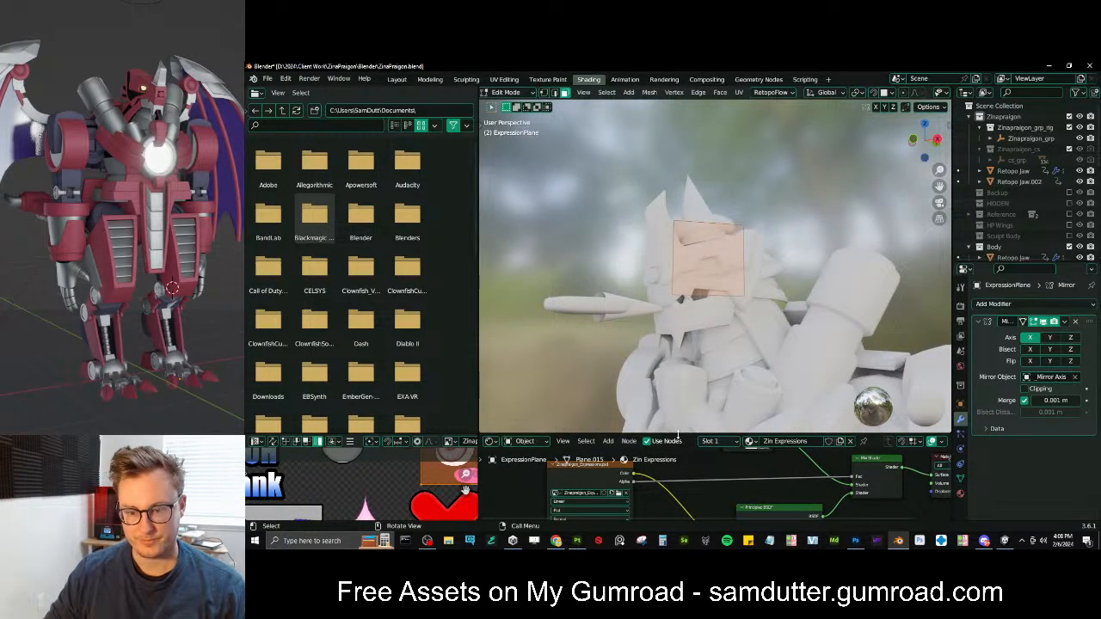
pyautogui.moveTo(680, 433); pyautogui.dragTo(682, 411)
pyautogui.moveTo(745, 317)
pyautogui.mouseDown(button='middle')
pyautogui.moveTo(642, 336)
pyautogui.moveTo(751, 342)
pyautogui.moveTo(741, 306)
pyautogui.mouseUp(button='middle')
pyautogui.press('Tab')
pyautogui.hotkey('ctrl', 's')
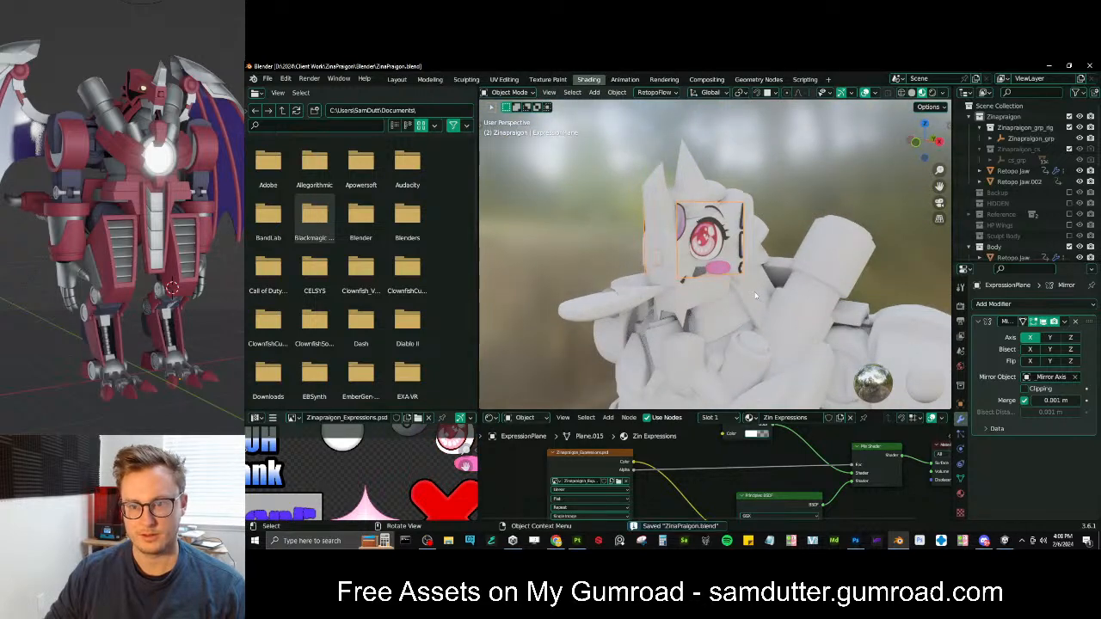
# Reload the Zinapraigon_Expressions.psd image so the ExpressionPlane uses the rearranged graphics
pyautogui.hotkey('alt', 'Tab')
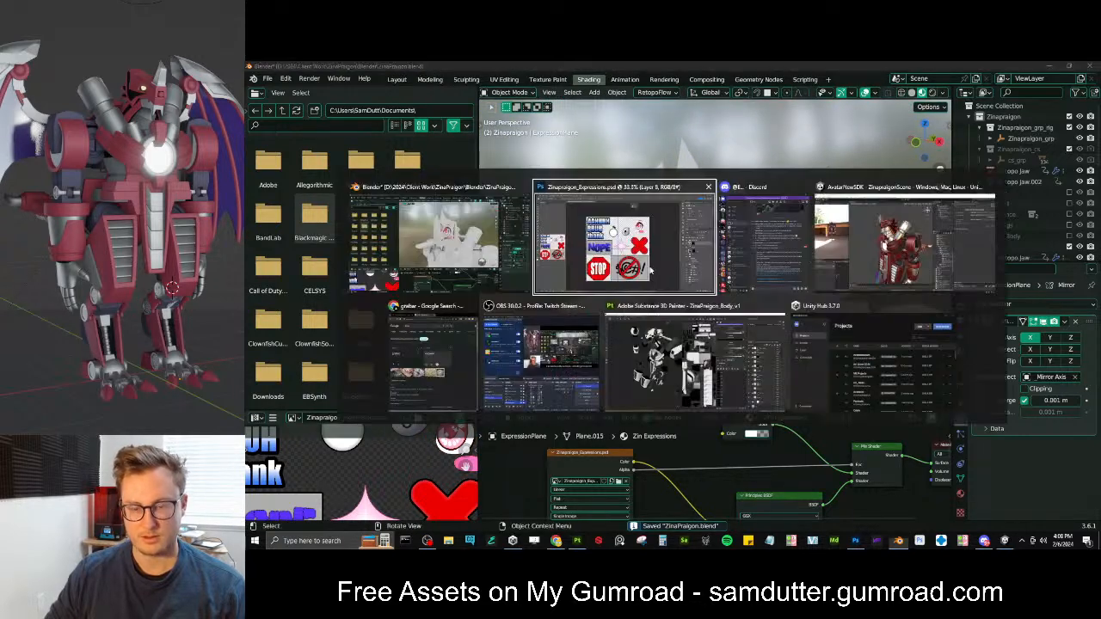
pyautogui.hotkey('alt', 'Tab')
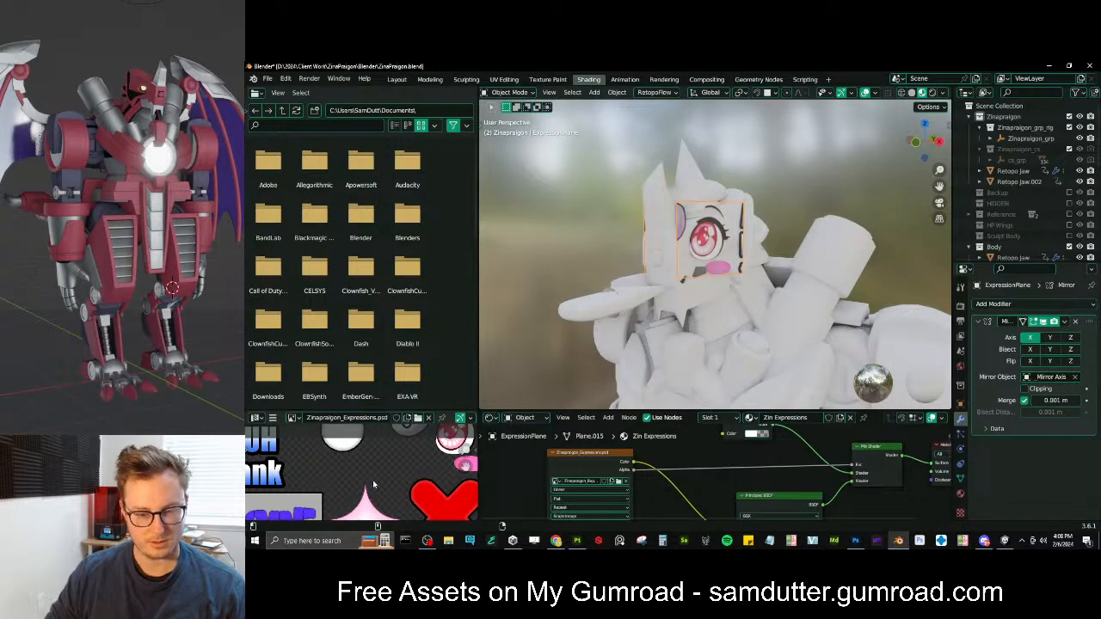
pyautogui.hotkey('alt', 'r')
pyautogui.scroll(1, 740, 252)
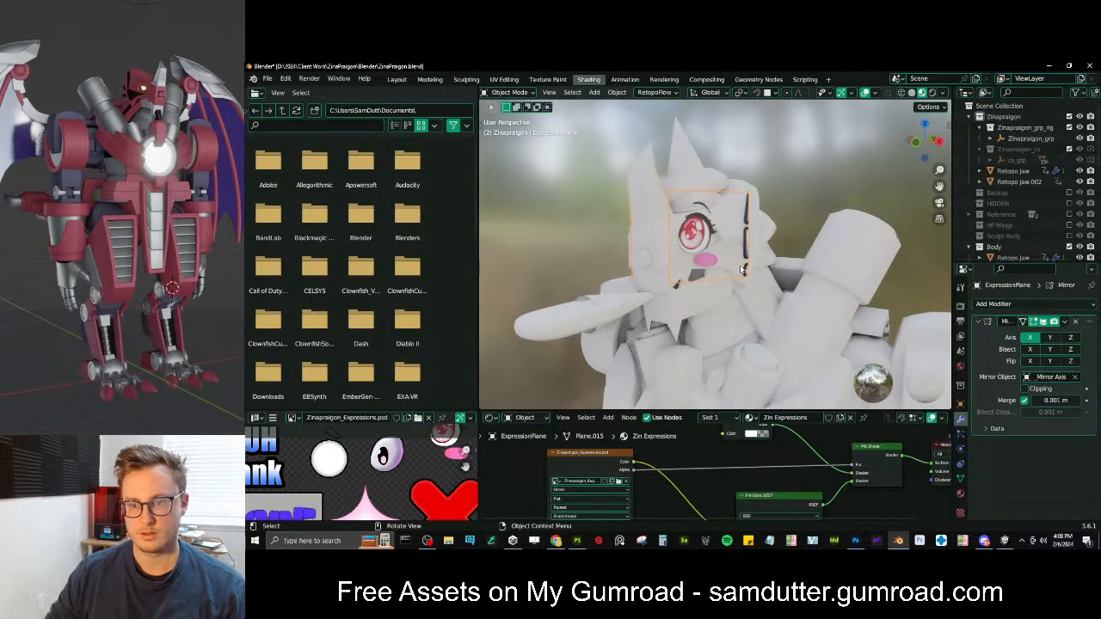
# Enter Edit Mode, enlarge the UV editing area and move the ExpressionPlane's UVs over the pink anime eye
pyautogui.press('Tab')
pyautogui.scroll(1, 741, 269)
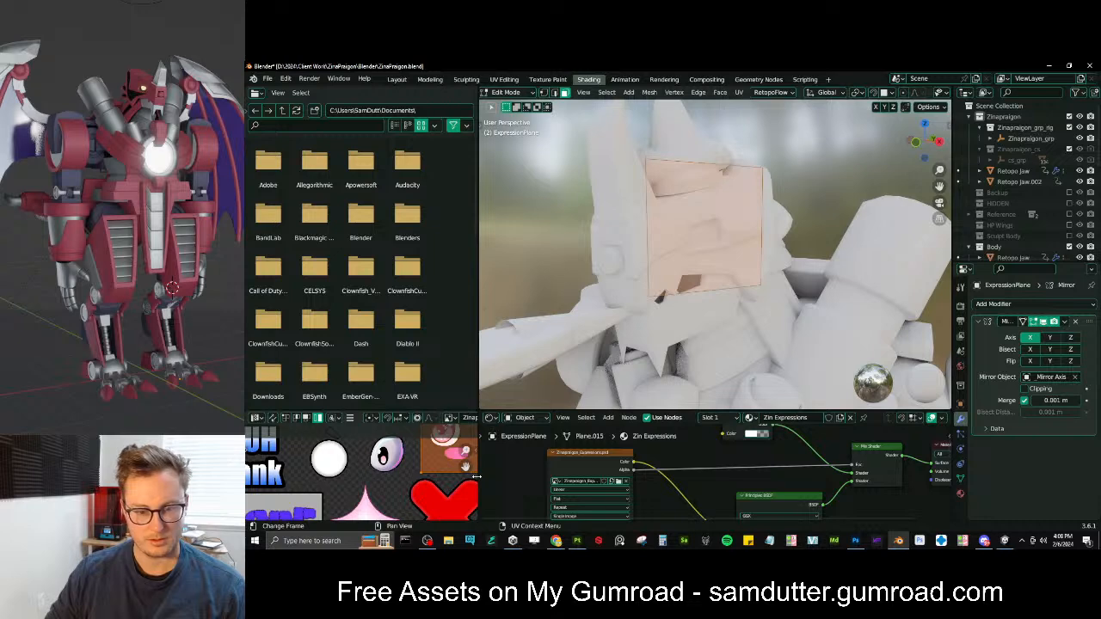
pyautogui.moveTo(475, 477); pyautogui.dragTo(582, 477)
pyautogui.moveTo(482, 416); pyautogui.dragTo(430, 258)
pyautogui.scroll(5, 411, 468)
pyautogui.scroll(1, 412, 469)
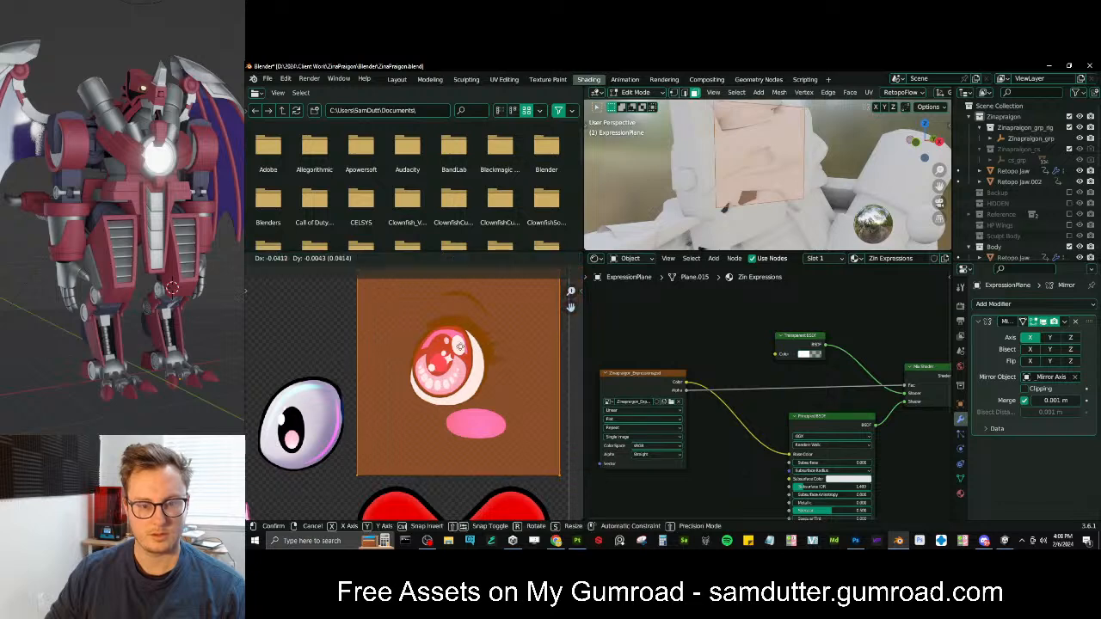
pyautogui.scroll(-4, 465, 349)
# Enlarge the file browser area and change it into a UV Editor showing Zinapraigon_Expressions.psd in Edit Mode
pyautogui.moveTo(341, 252); pyautogui.dragTo(325, 438)
pyautogui.press('Tab')
pyautogui.click(255, 92)
pyautogui.click(286, 145)
pyautogui.press('Tab')
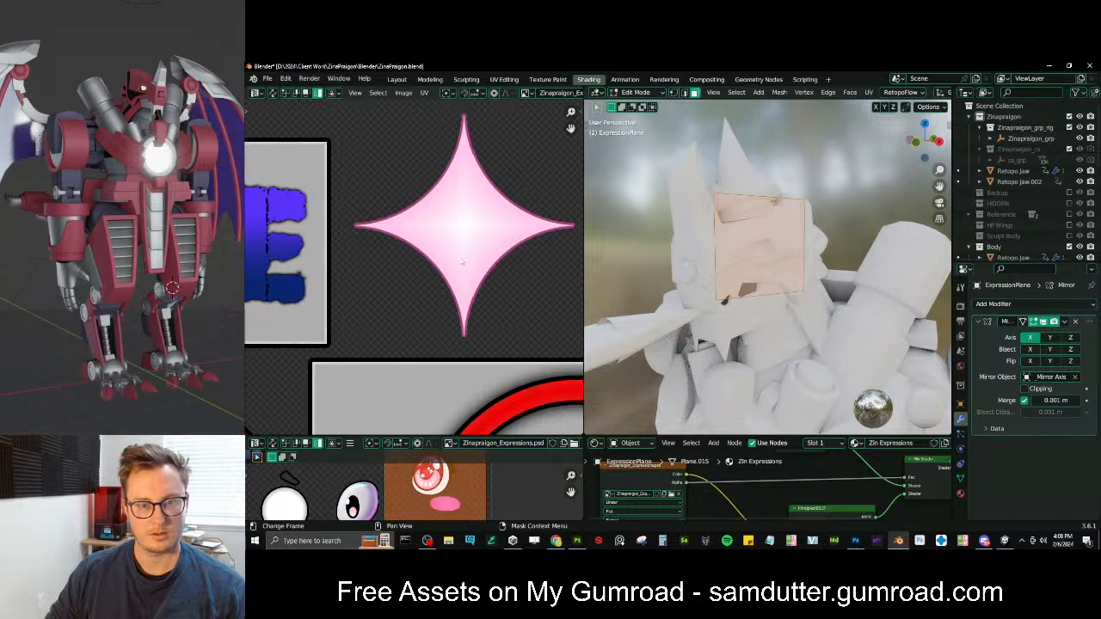
# Scale the ExpressionPlane's UV square down slightly and reposition it around the pink anime eye
pyautogui.scroll(-4, 460, 262)
pyautogui.scroll(5, 456, 245)
pyautogui.press('s')
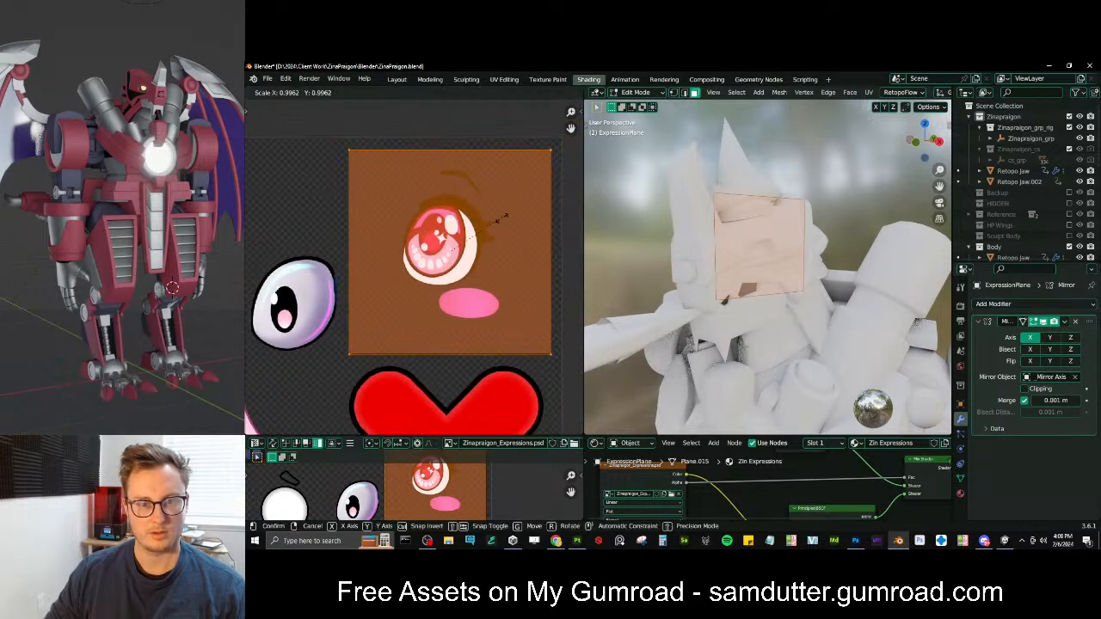
pyautogui.click(496, 224)
pyautogui.moveTo(497, 225); pyautogui.dragTo(465, 263, button='middle')
pyautogui.press('g')
pyautogui.click(467, 248)
# Check the eye on the plane in Object Mode, then shrink and nudge the UV square closer around the pink eye
pyautogui.press('Tab')
pyautogui.moveTo(853, 217); pyautogui.dragTo(786, 267, button='middle')
pyautogui.press('Tab')
pyautogui.press('s')
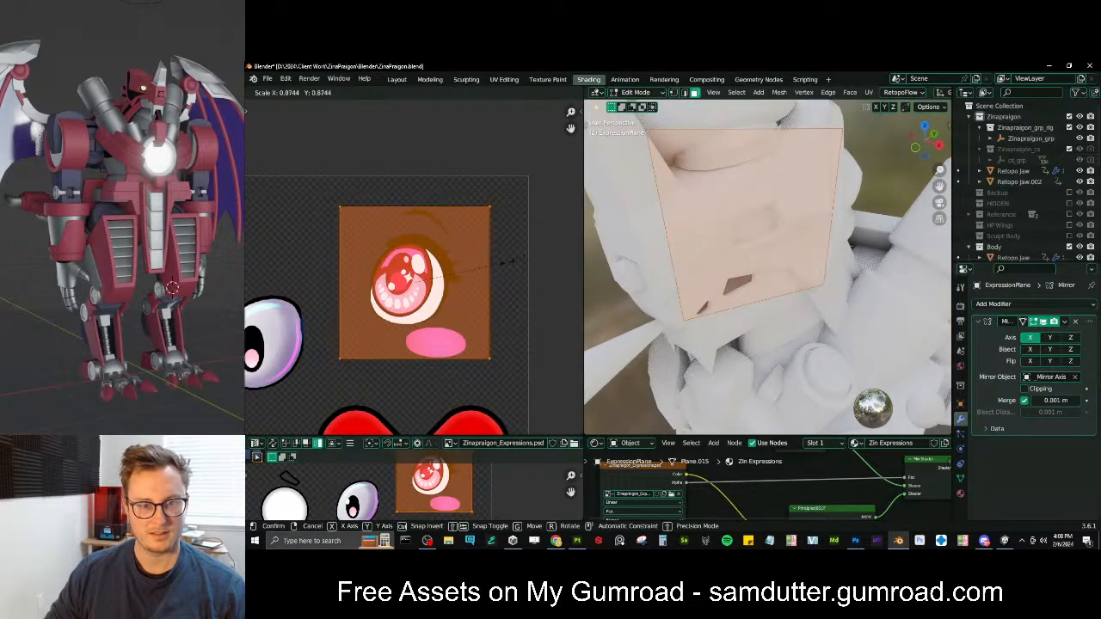
pyautogui.click(511, 267)
pyautogui.press('g')
pyautogui.click(513, 268)
pyautogui.press('s')
pyautogui.click(514, 268)
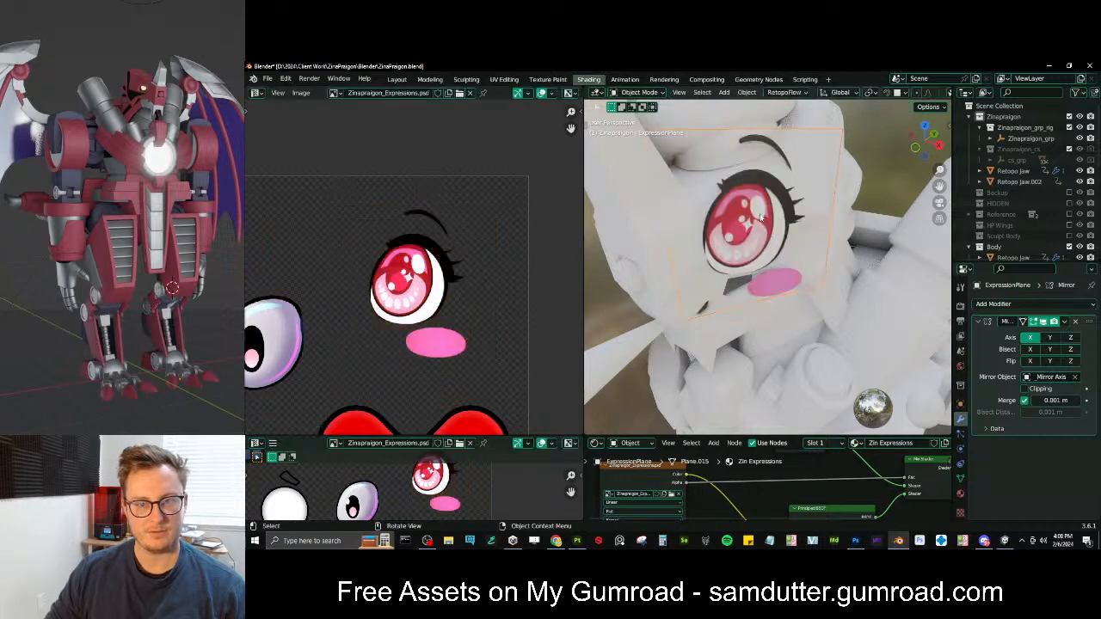
# Examine how the pink anime eye sits on the robot's head from several angles and distances
pyautogui.scroll(-4, 386, 249)
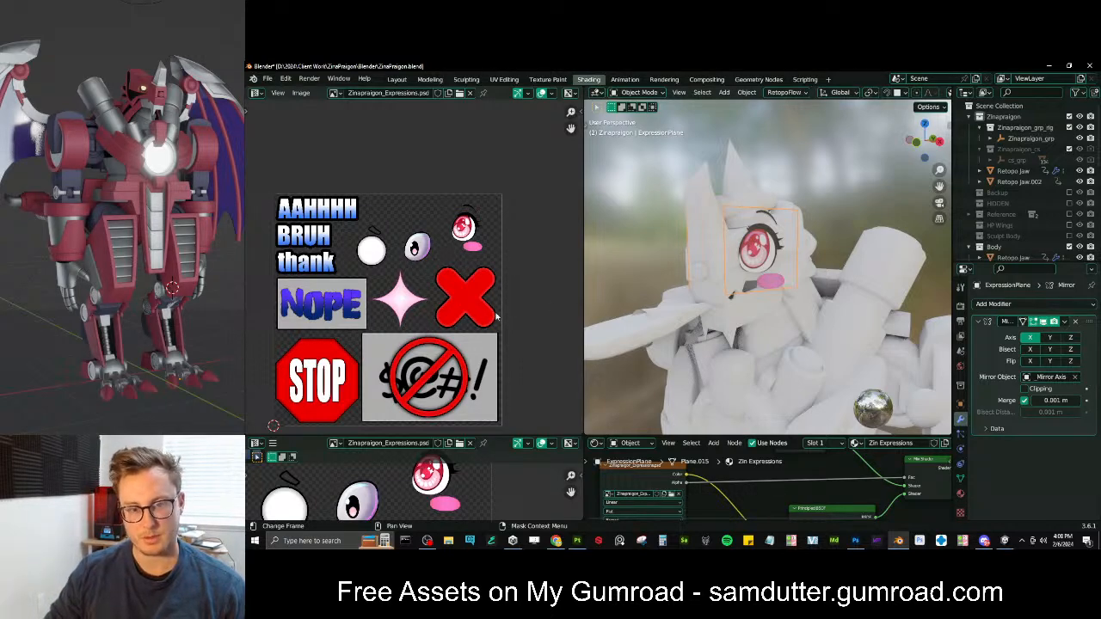
pyautogui.scroll(8, 754, 251)
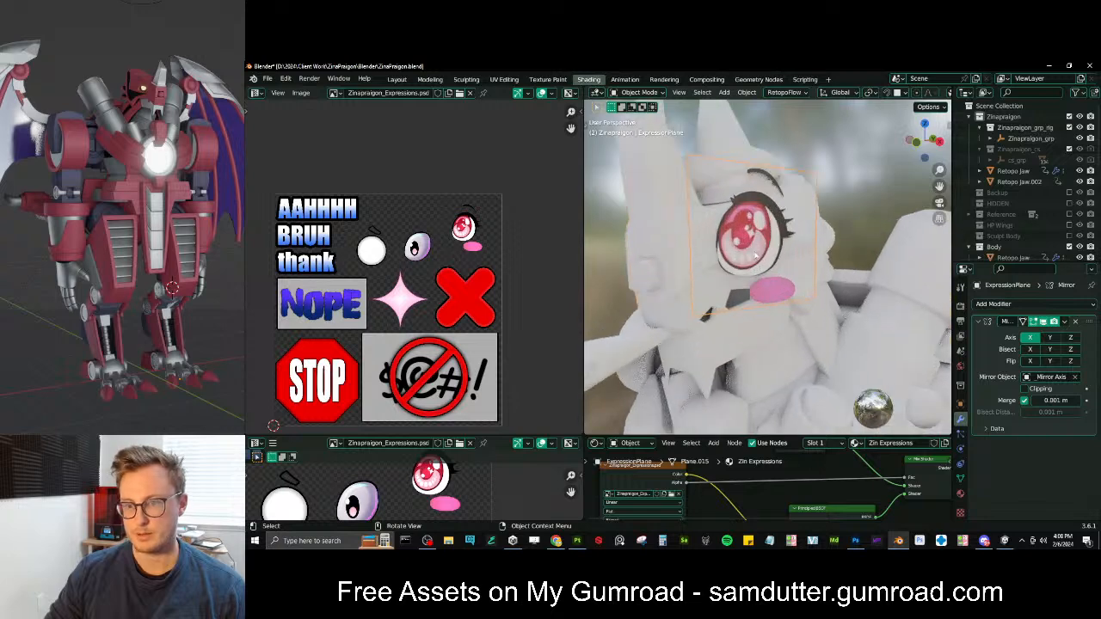
pyautogui.moveTo(802, 241); pyautogui.dragTo(839, 240, button='middle')
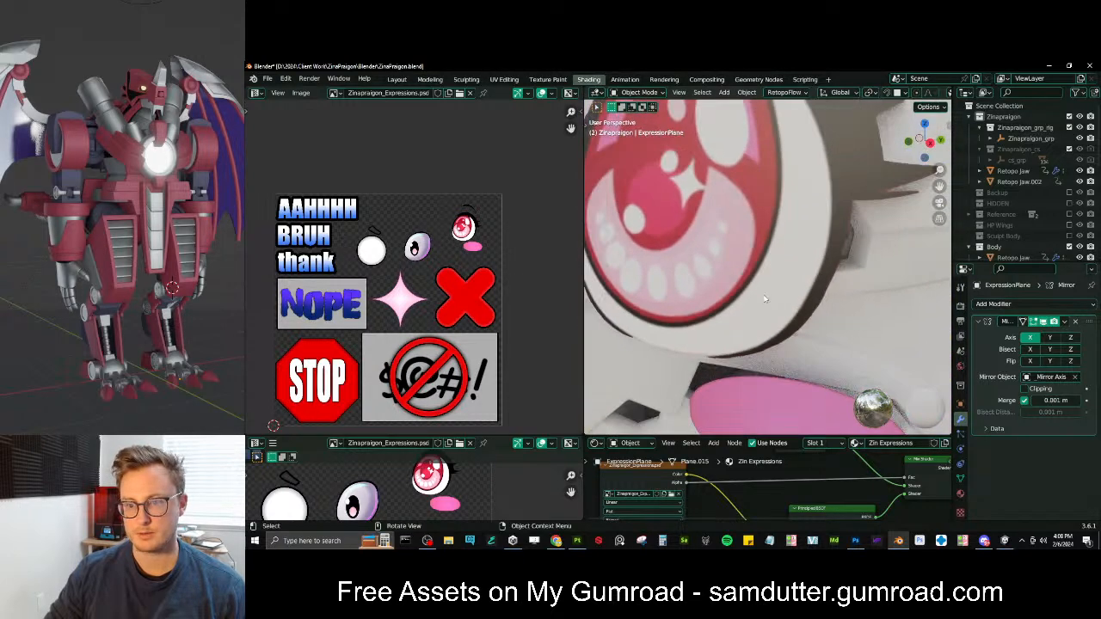
pyautogui.scroll(-5, 791, 250)
pyautogui.moveTo(757, 268); pyautogui.dragTo(793, 261, button='middle')
pyautogui.scroll(-5, 755, 268)
pyautogui.moveTo(798, 215); pyautogui.dragTo(774, 254, button='middle')
pyautogui.scroll(4, 762, 267)
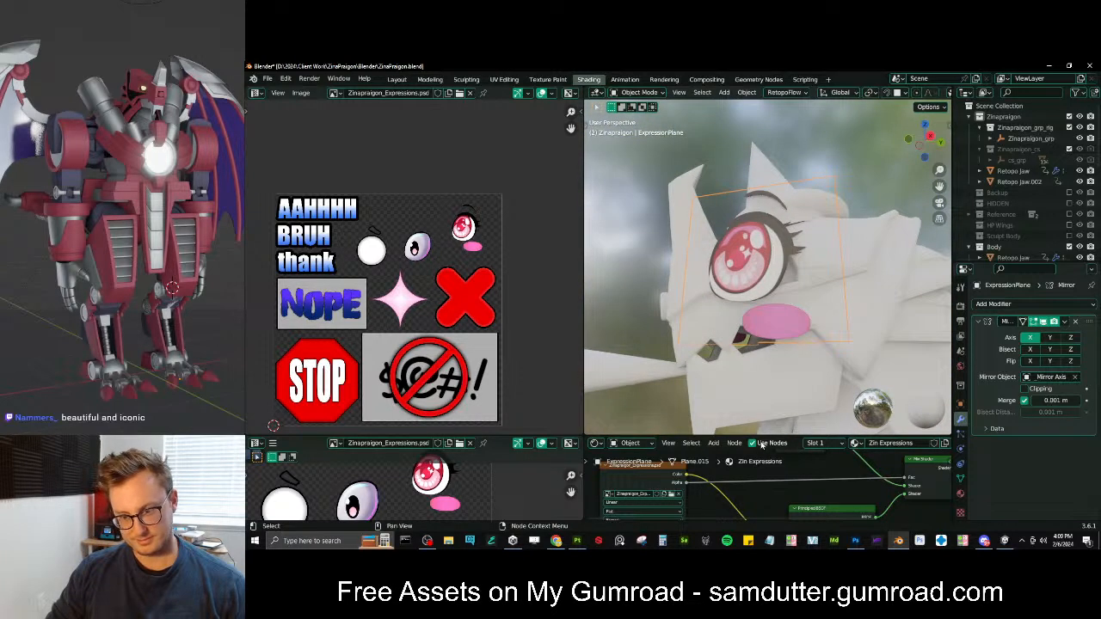
# Set the Zin Expressions material's Principled BSDF Roughness to 1.000 and Specular to 0.000, and check the eye on the head
pyautogui.moveTo(761, 437); pyautogui.dragTo(761, 319)
pyautogui.scroll(4, 778, 440)
pyautogui.moveTo(778, 443); pyautogui.dragTo(826, 447)
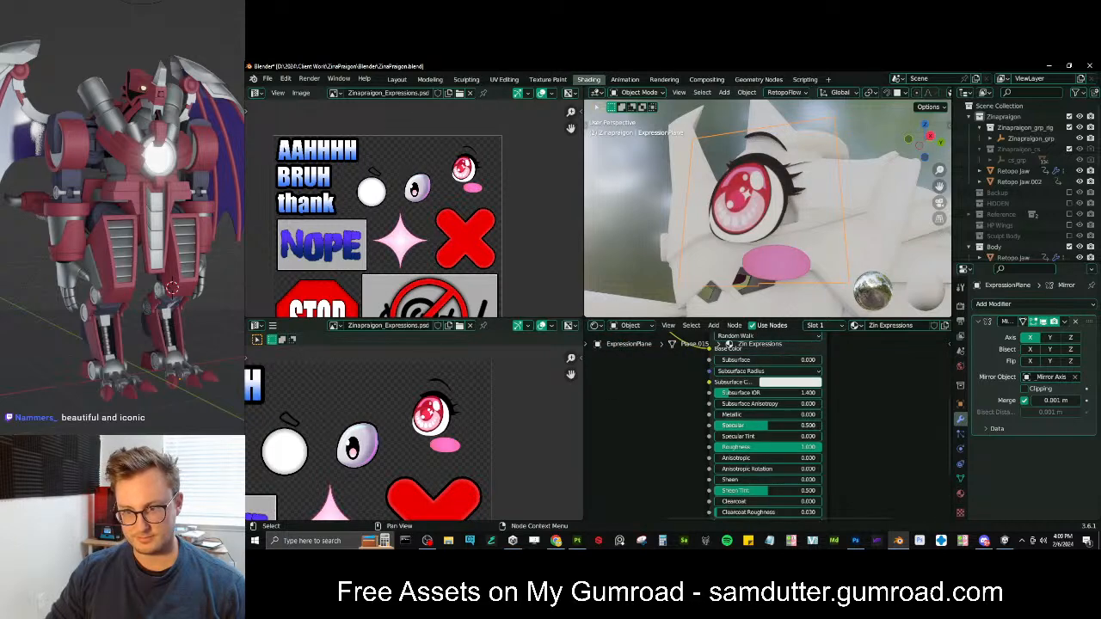
pyautogui.moveTo(769, 426); pyautogui.dragTo(712, 426)
pyautogui.moveTo(644, 419); pyautogui.dragTo(682, 438, button='middle')
pyautogui.scroll(-4, 740, 215)
pyautogui.moveTo(714, 215); pyautogui.dragTo(772, 237, button='middle')
pyautogui.scroll(4, 772, 236)
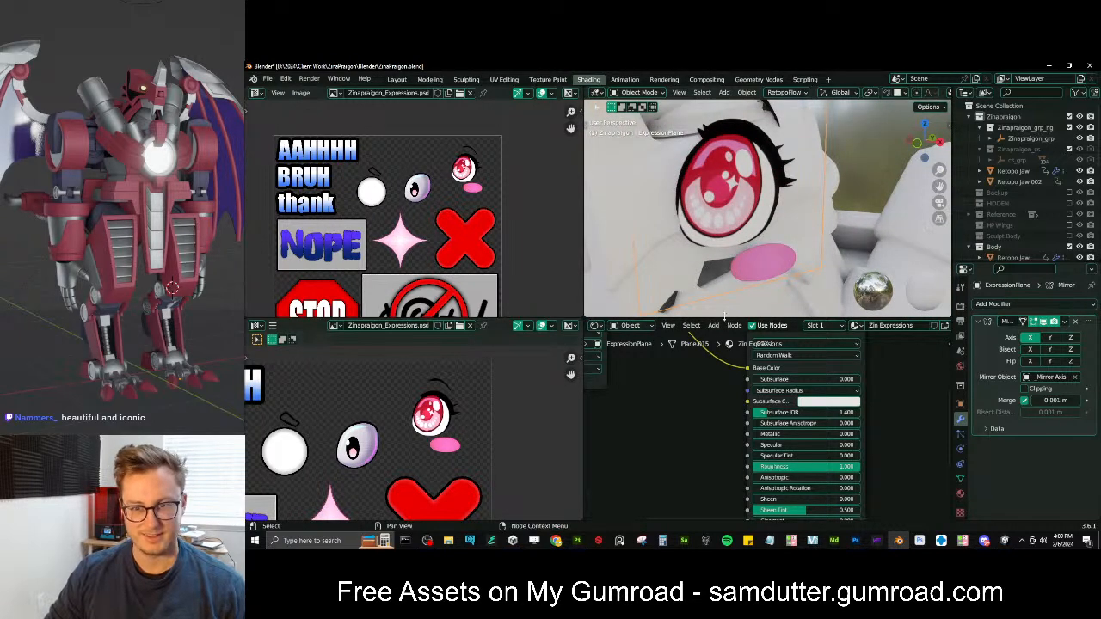
# Switch to Photoshop, collapse the TXT layer group and move it to the top of the layer stack
pyautogui.click(855, 540)
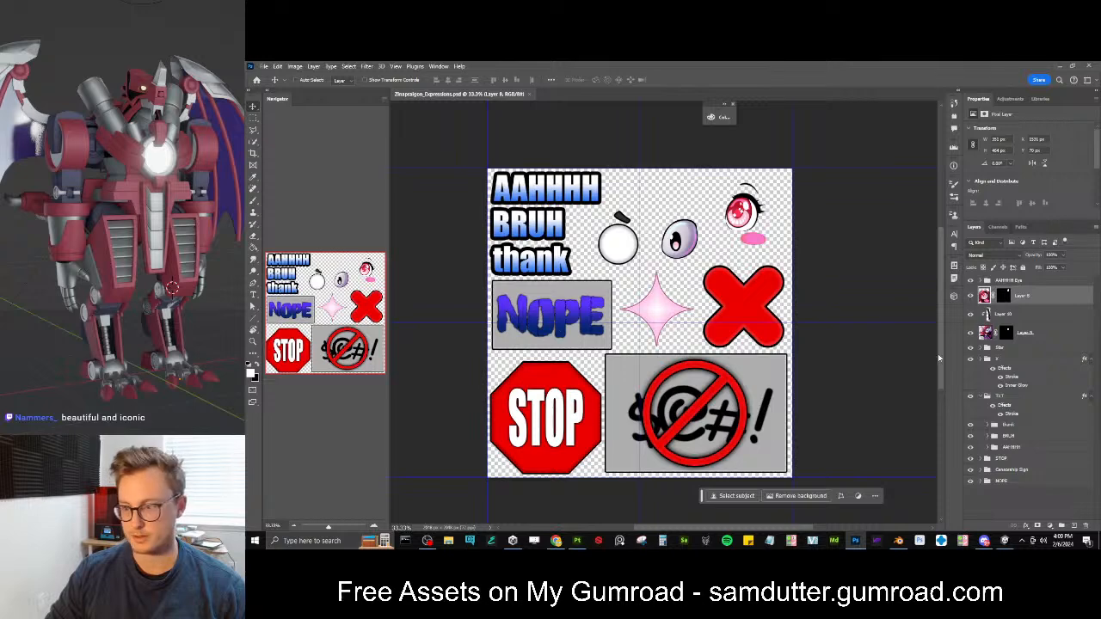
pyautogui.click(981, 360)
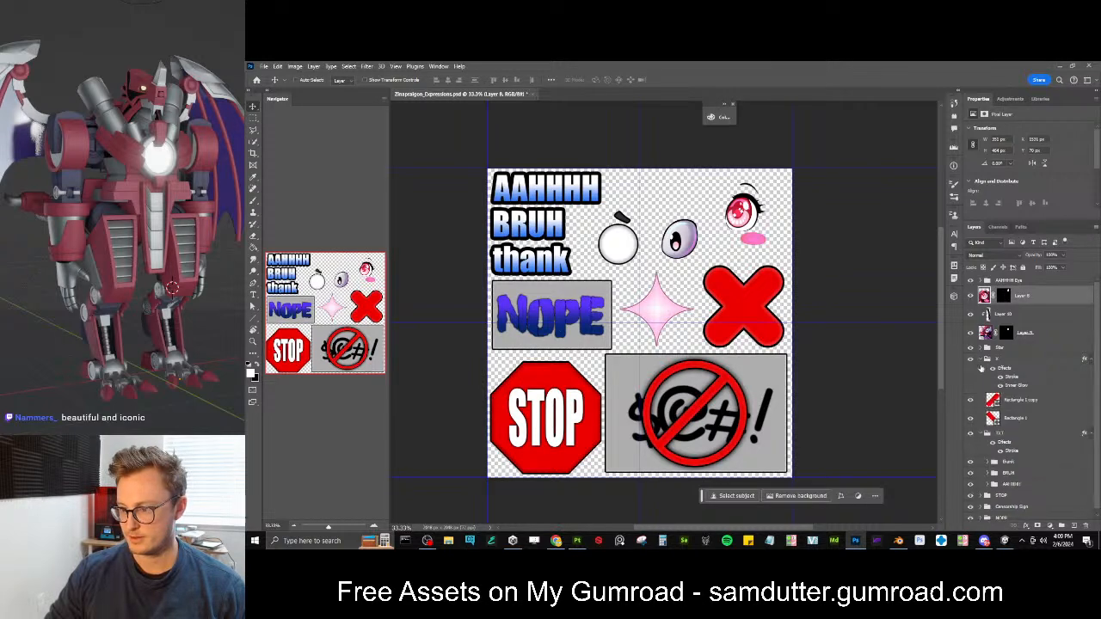
pyautogui.click(981, 359)
pyautogui.click(987, 361)
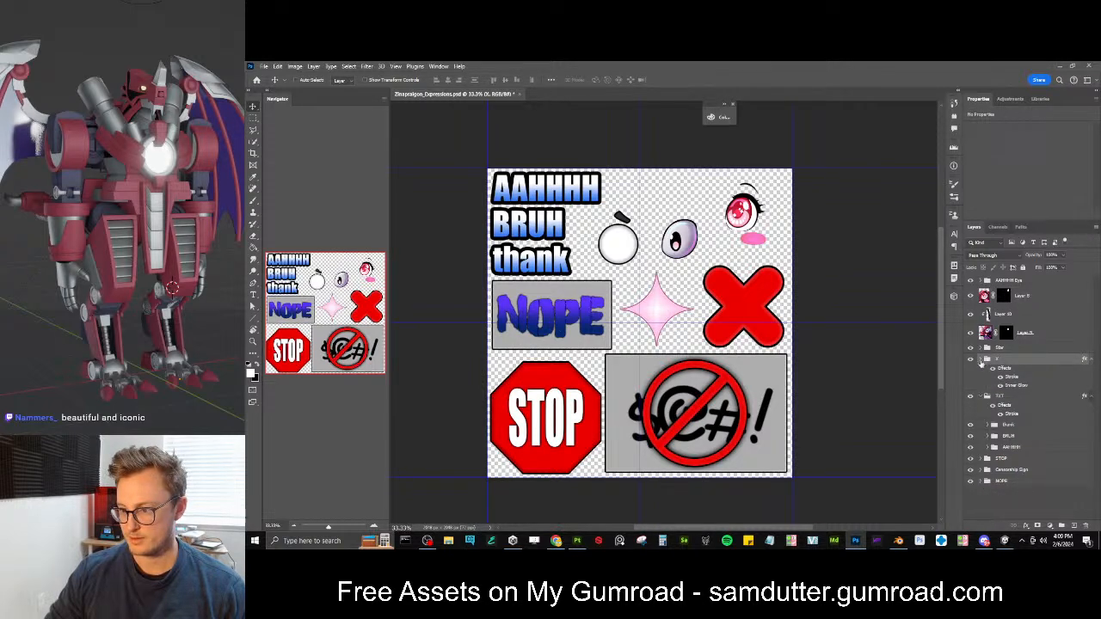
pyautogui.click(986, 396)
pyautogui.keyDown('shift'); pyautogui.click(1013, 450); pyautogui.keyUp('shift')
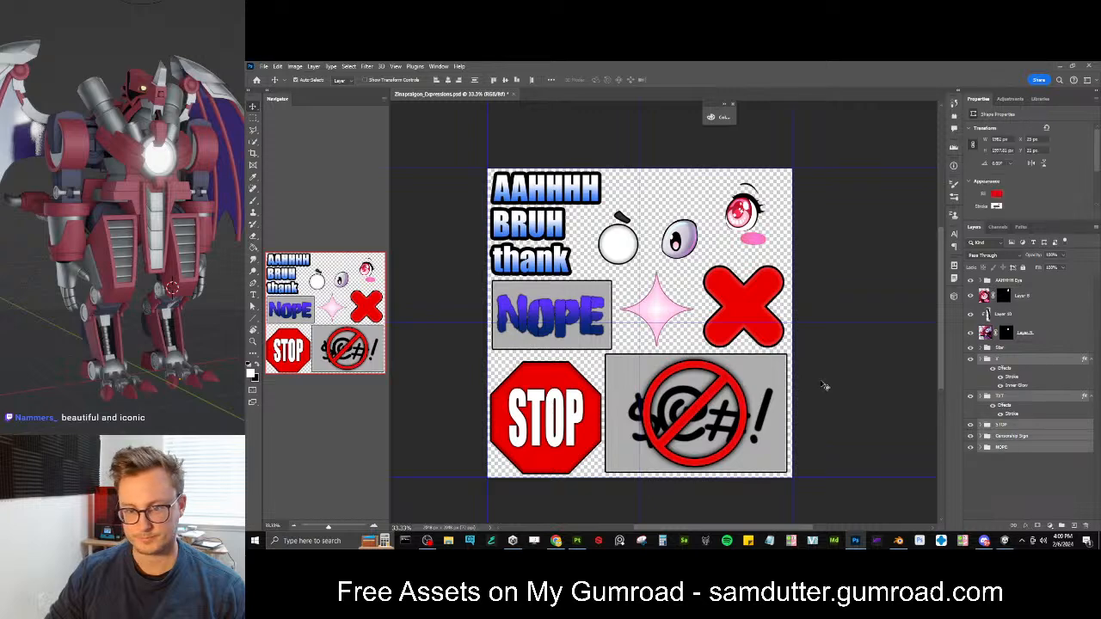
pyautogui.moveTo(1023, 401); pyautogui.dragTo(1050, 280)
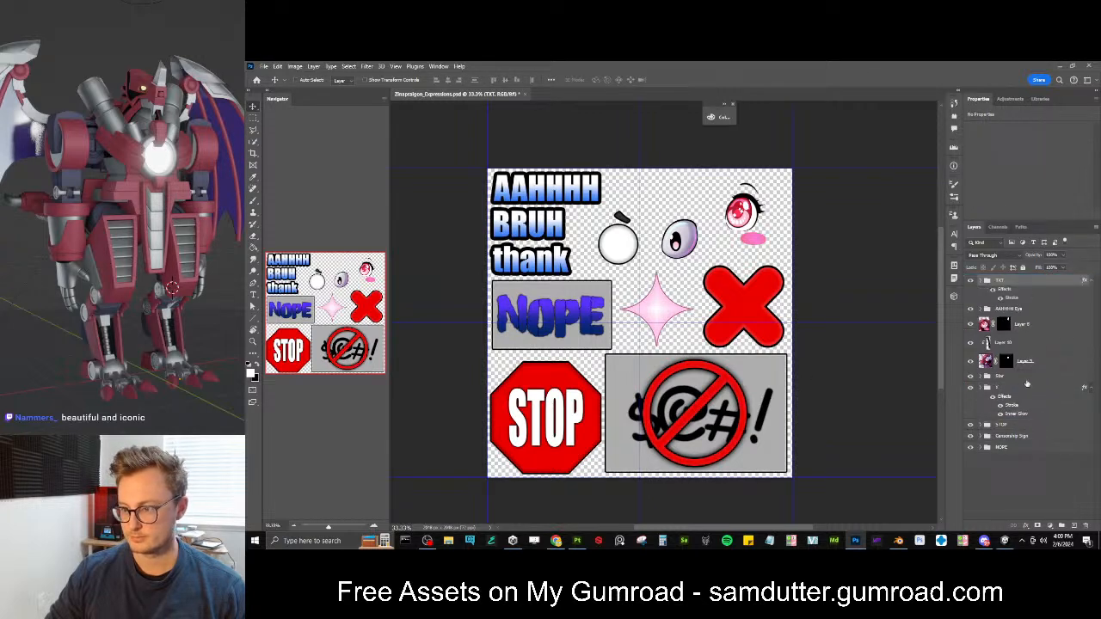
# Scale down the X, STOP, Censorship Sign and NOPE groups together toward the sheet's lower-left corner and move the red X beside the censorship sign
pyautogui.click(1009, 389)
pyautogui.keyDown('shift'); pyautogui.click(1014, 449); pyautogui.keyUp('shift')
pyautogui.hotkey('ctrl', 't')
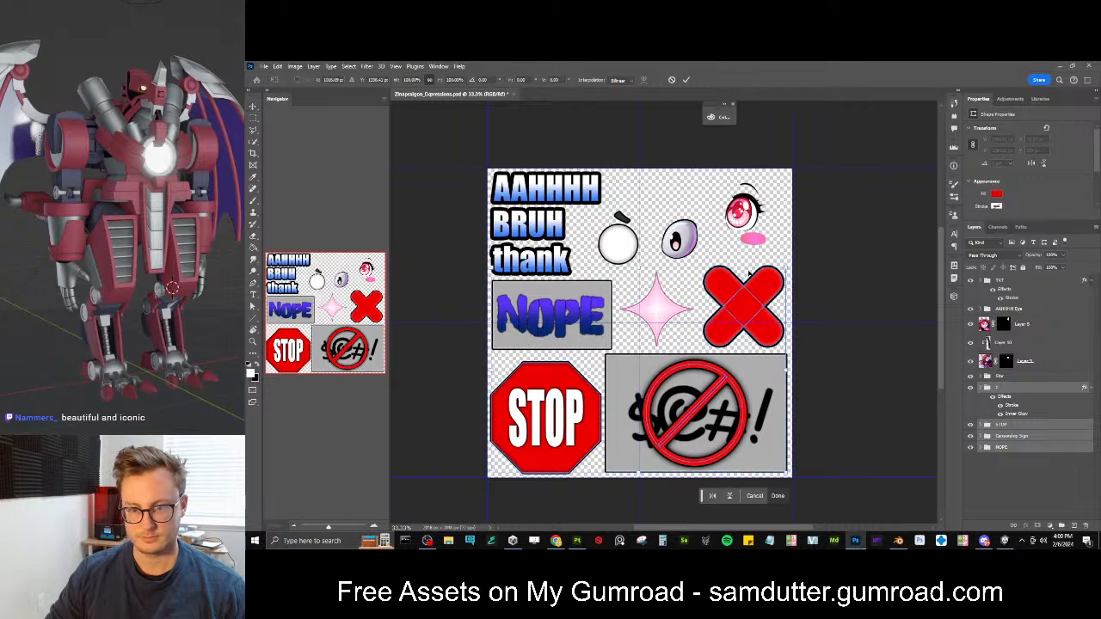
pyautogui.moveTo(785, 267); pyautogui.dragTo(726, 323)
pyautogui.press('Return')
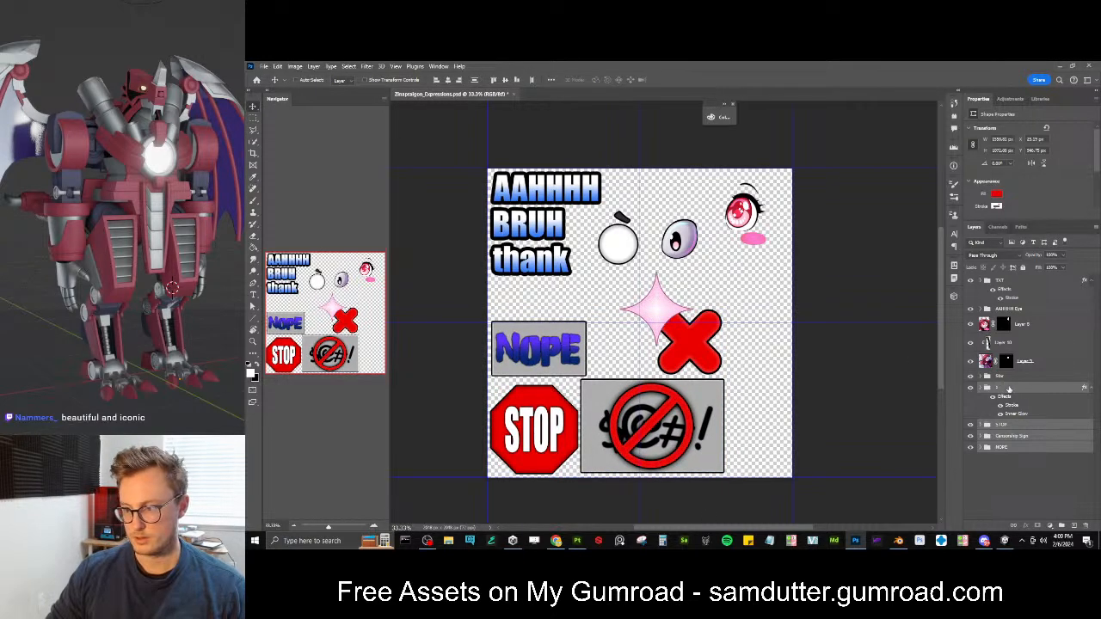
pyautogui.click(1006, 387)
pyautogui.moveTo(701, 353); pyautogui.dragTo(767, 450)
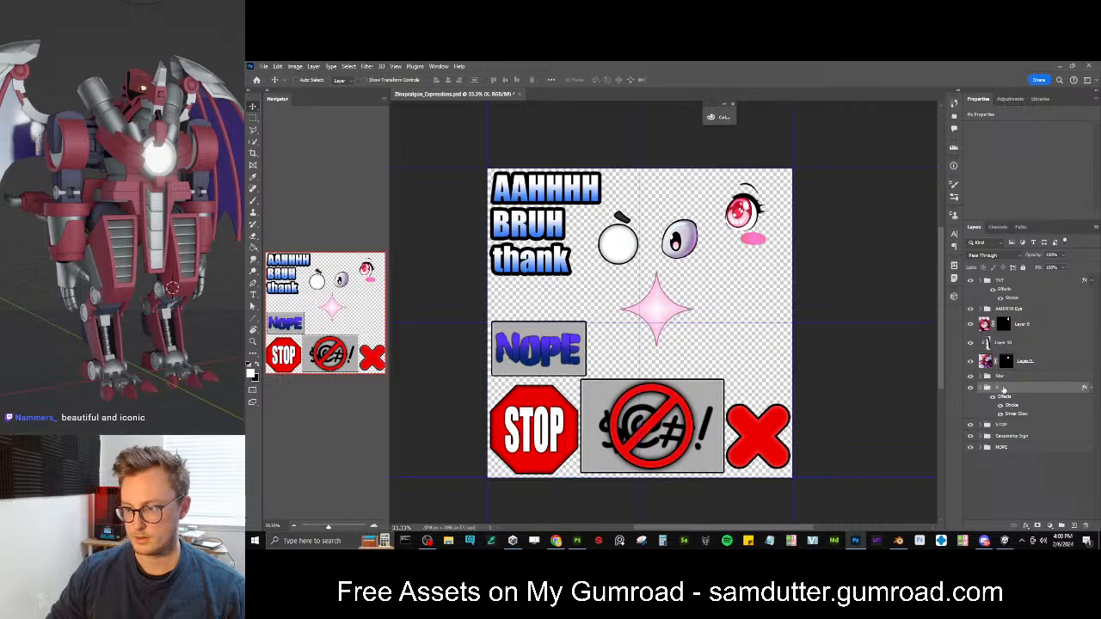
# Scale down the STOP, Censorship Sign and NOPE groups together slightly, keeping them anchored at the sheet's lower-left corner
pyautogui.click(1012, 427)
pyautogui.keyDown('shift'); pyautogui.click(1014, 448); pyautogui.keyUp('shift')
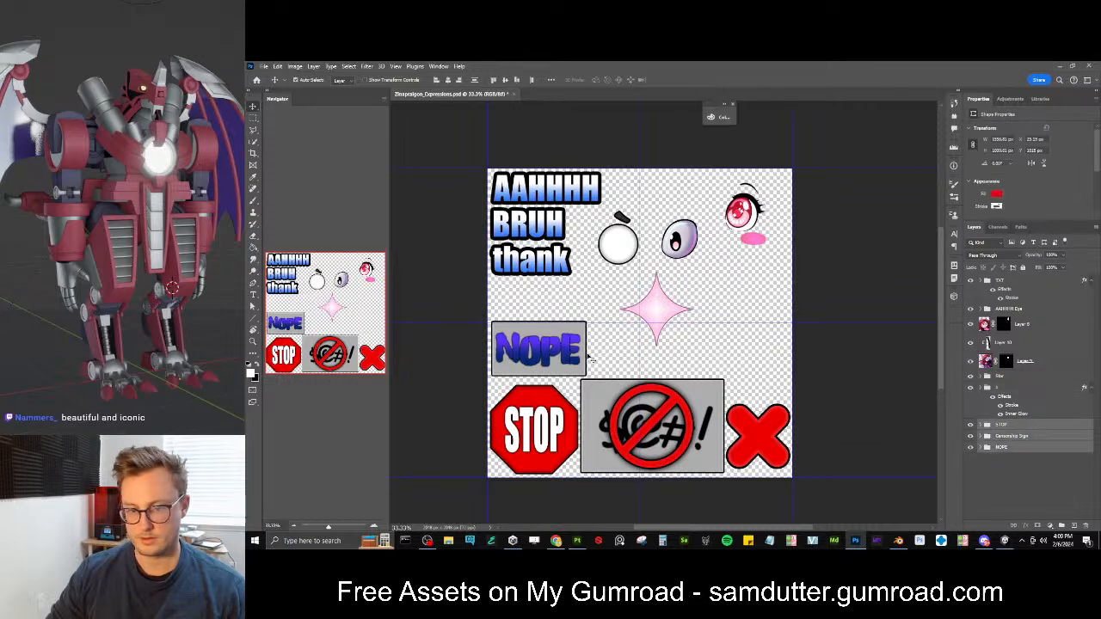
pyautogui.hotkey('ctrl', 't')
pyautogui.moveTo(725, 324); pyautogui.dragTo(717, 328)
pyautogui.press('Return')
# Move the red X group slightly closer to the censorship sign, clear of the sheet's right edge, and save the document
pyautogui.click(1009, 393)
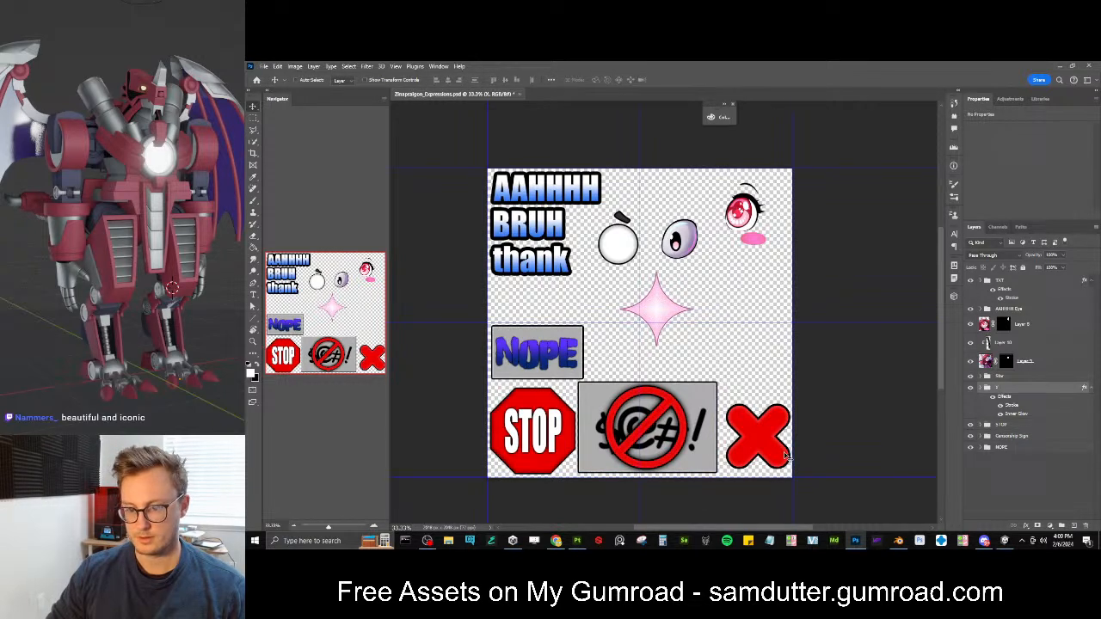
pyautogui.moveTo(786, 457); pyautogui.dragTo(780, 453)
pyautogui.press('Up')
pyautogui.press('Up')
pyautogui.press('Right')
pyautogui.press('Right')
pyautogui.press('Right')
pyautogui.press('Right')
pyautogui.press('Down')
pyautogui.press('Down')
pyautogui.press('Right')
pyautogui.press('Right')
pyautogui.press('Right')
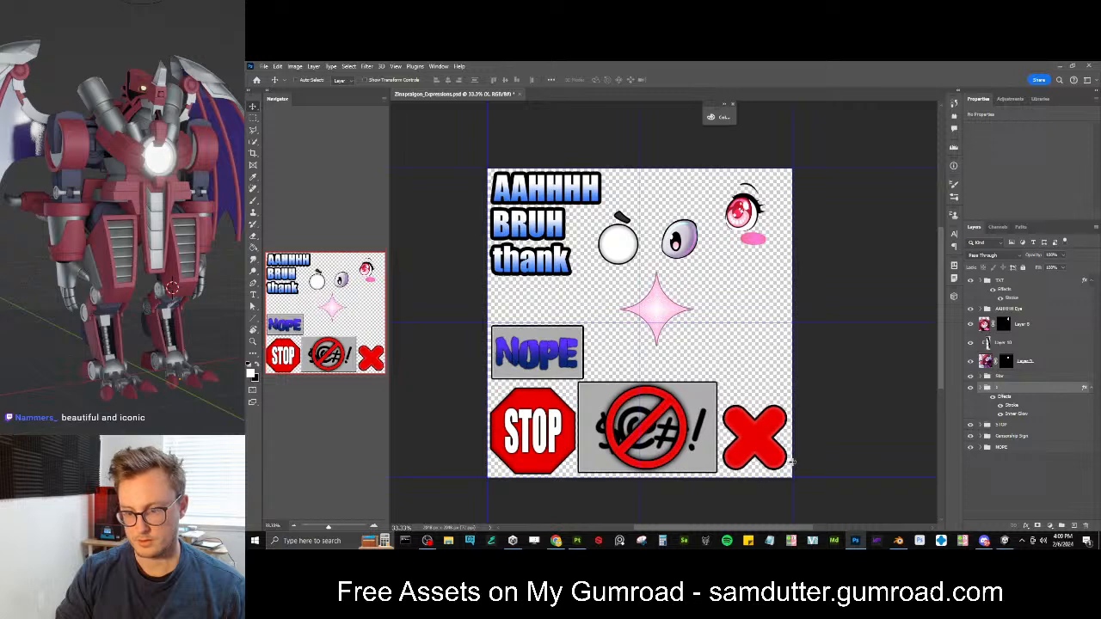
pyautogui.hotkey('ctrl', 's')
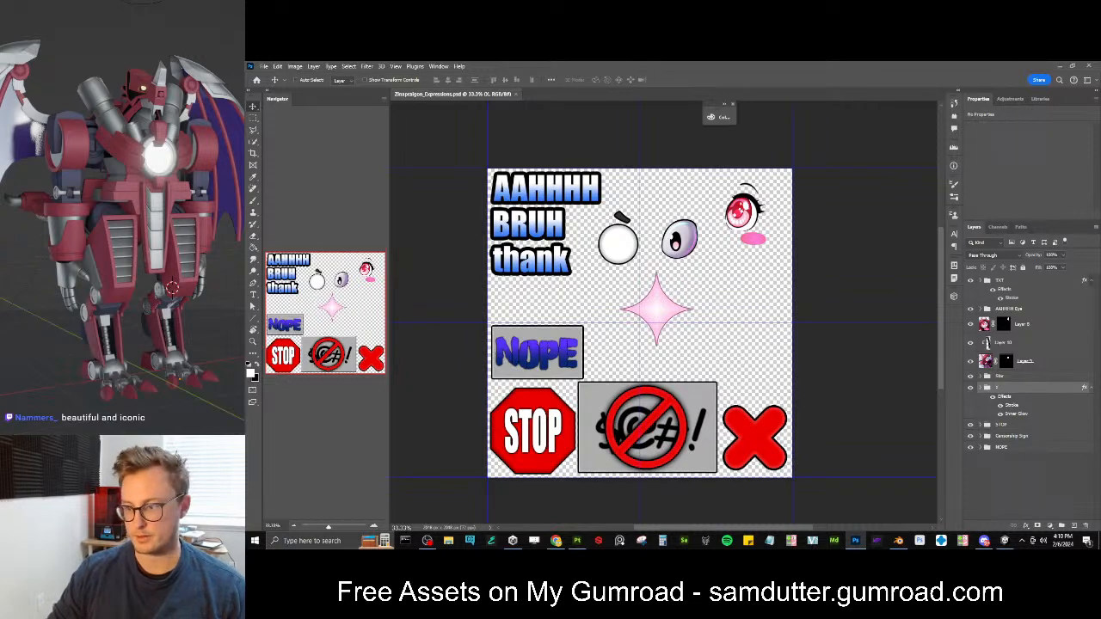
# Scale the NOPE group down to about 90% and nudge it down and slightly left, just above the STOP sign
pyautogui.click(1021, 449)
pyautogui.hotkey('ctrl', 't')
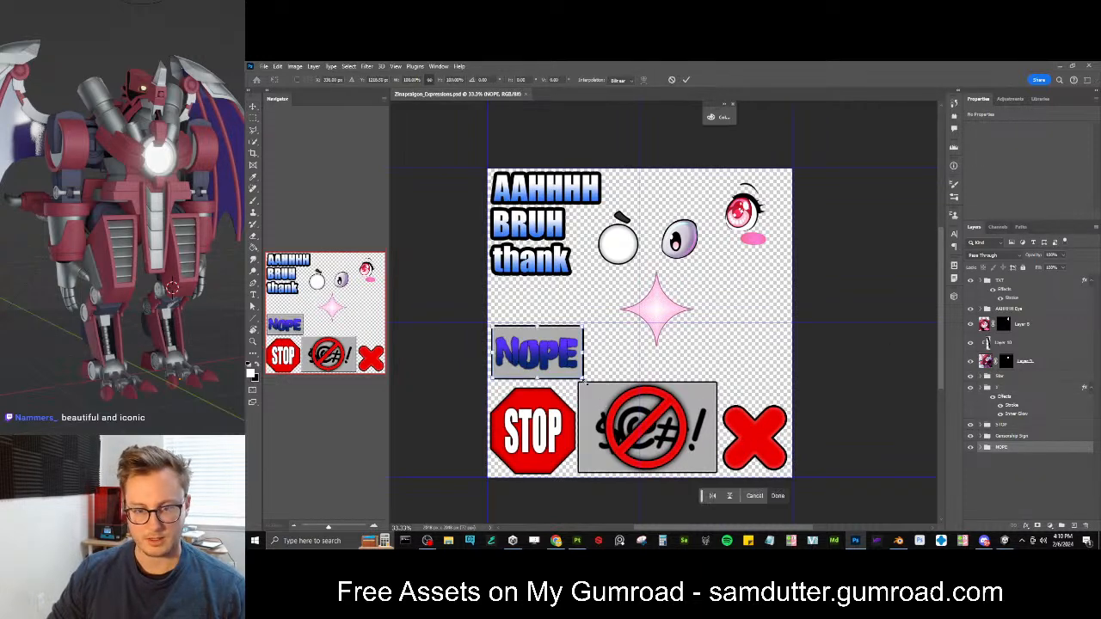
pyautogui.moveTo(583, 379); pyautogui.dragTo(574, 374)
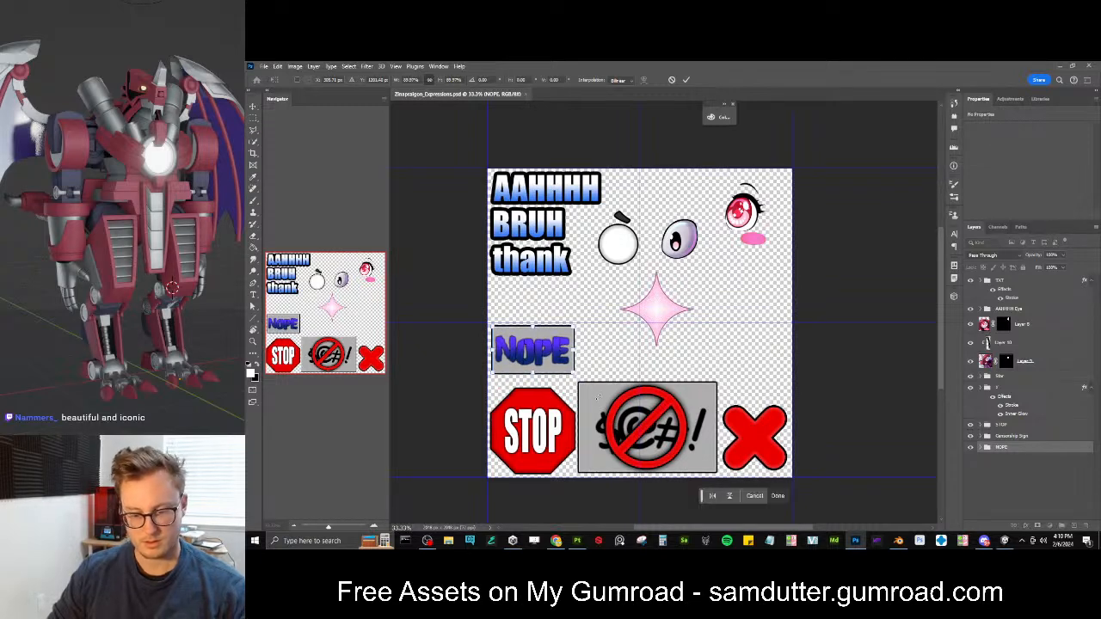
pyautogui.press('Return')
pyautogui.press('Down')
pyautogui.press('Down')
pyautogui.press('Down')
pyautogui.press('Down')
pyautogui.press('Down')
pyautogui.press('Down')
pyautogui.press('Down')
pyautogui.press('Down')
pyautogui.press('Down')
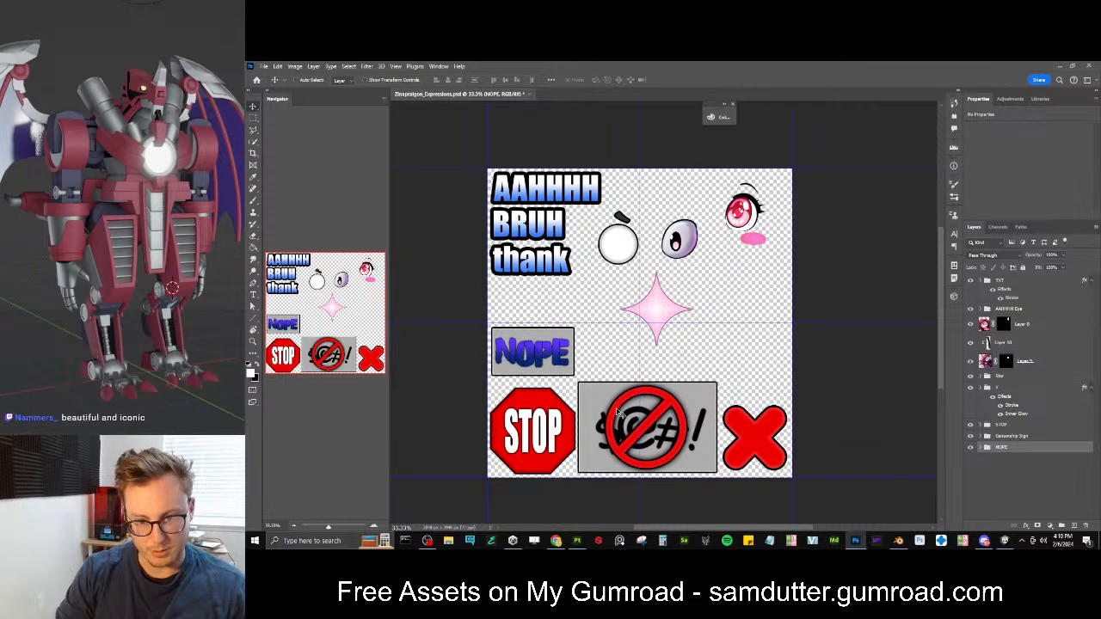
pyautogui.press('Down')
pyautogui.press('Down')
pyautogui.press('Left')
pyautogui.press('Left')
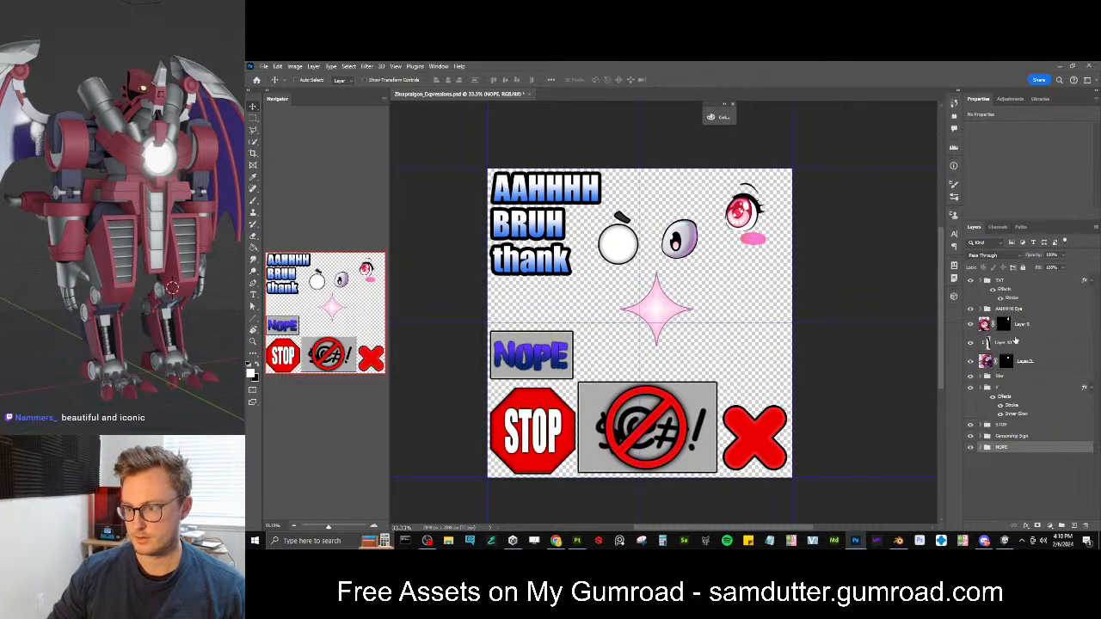
# Move the pink star to the open spot just above the red X and scale it down slightly
pyautogui.click(1015, 378)
pyautogui.moveTo(679, 322); pyautogui.dragTo(752, 346)
pyautogui.hotkey('ctrl', 't')
pyautogui.moveTo(717, 314); pyautogui.dragTo(727, 324)
pyautogui.press('Return')
pyautogui.moveTo(752, 367); pyautogui.dragTo(749, 368)
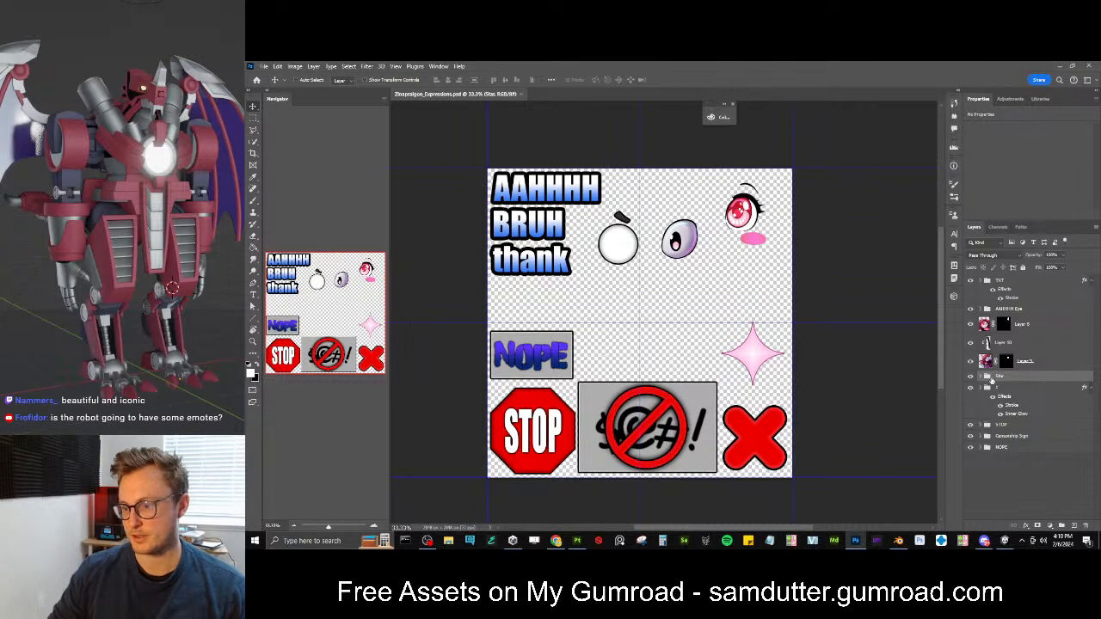
# Move the blank white eye with its brow to the canvas's top-right corner and the pink anime eye directly below it
pyautogui.click(1038, 314)
pyautogui.moveTo(628, 260); pyautogui.dragTo(637, 288)
pyautogui.hotkey('ctrl', 'z')
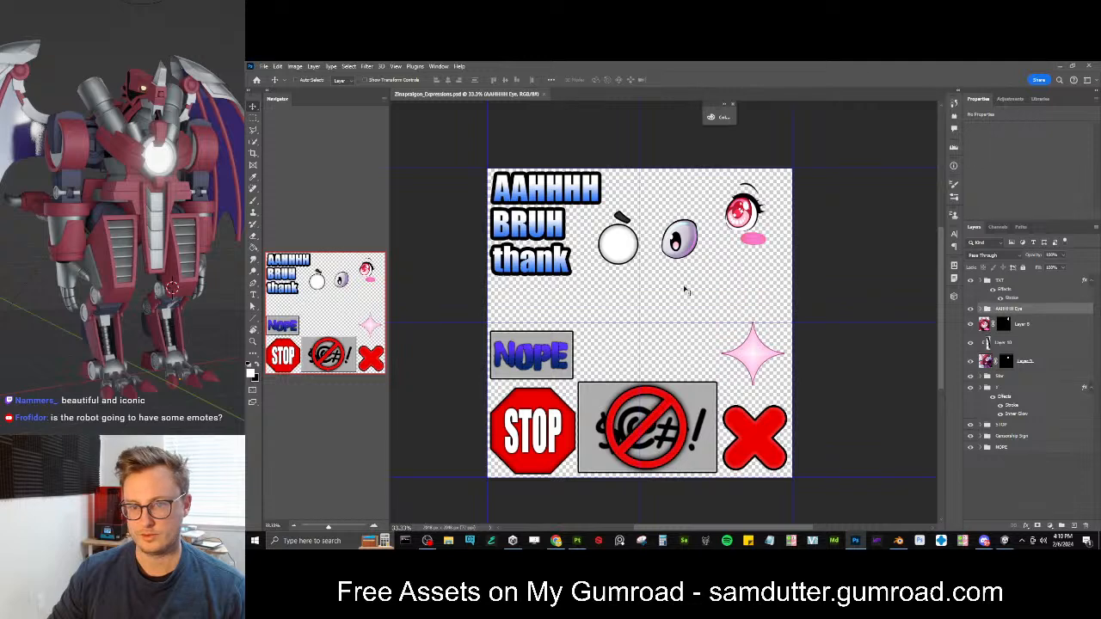
pyautogui.moveTo(632, 249); pyautogui.dragTo(755, 285)
pyautogui.click(1040, 328)
# Move the purple-shaded eye up beside the blank white eye and nudge it right to close the gap
pyautogui.click(1023, 361)
pyautogui.moveTo(685, 246); pyautogui.dragTo(699, 220)
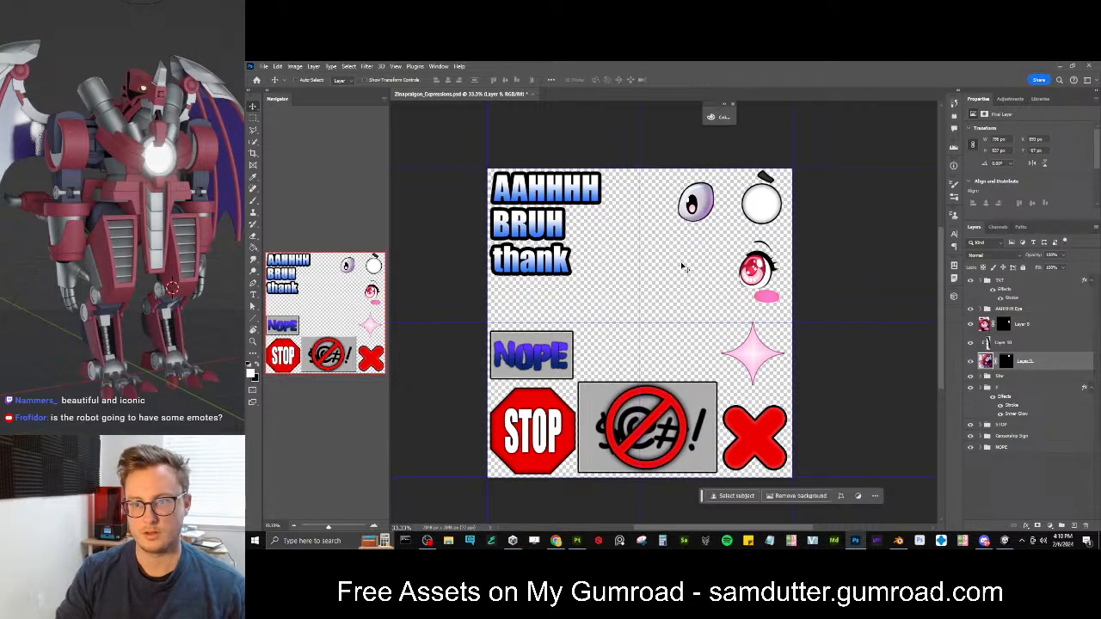
pyautogui.hotkey('shift', 'Right')
pyautogui.hotkey('shift', 'Right')
pyautogui.hotkey('shift', 'Right')
pyautogui.hotkey('shift', 'Right')
pyautogui.hotkey('shift', 'Right')
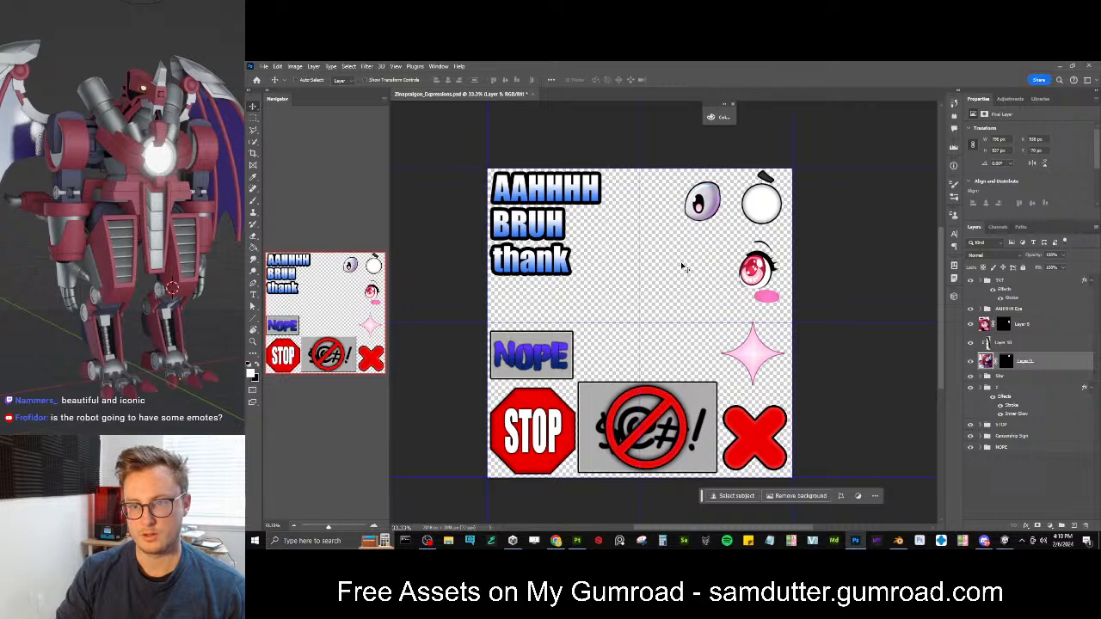
pyautogui.hotkey('shift', 'Right')
pyautogui.hotkey('shift', 'Right')
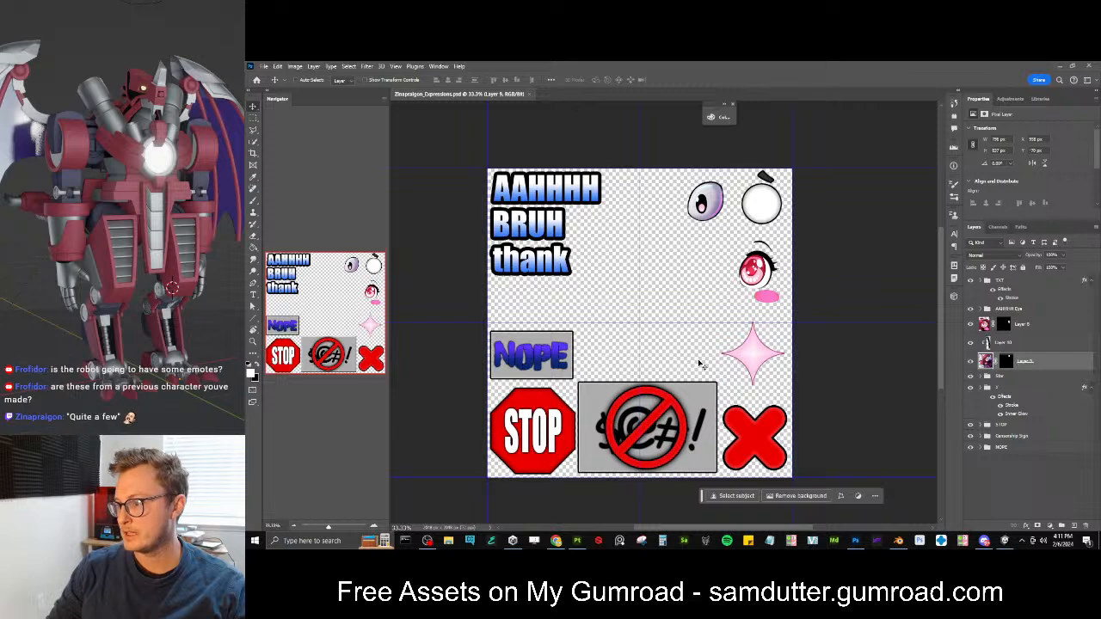
# Switch to File Explorer and open the client's Reference > Expressions folder to review the emote images
pyautogui.moveTo(643, 300); pyautogui.dragTo(669, 294)
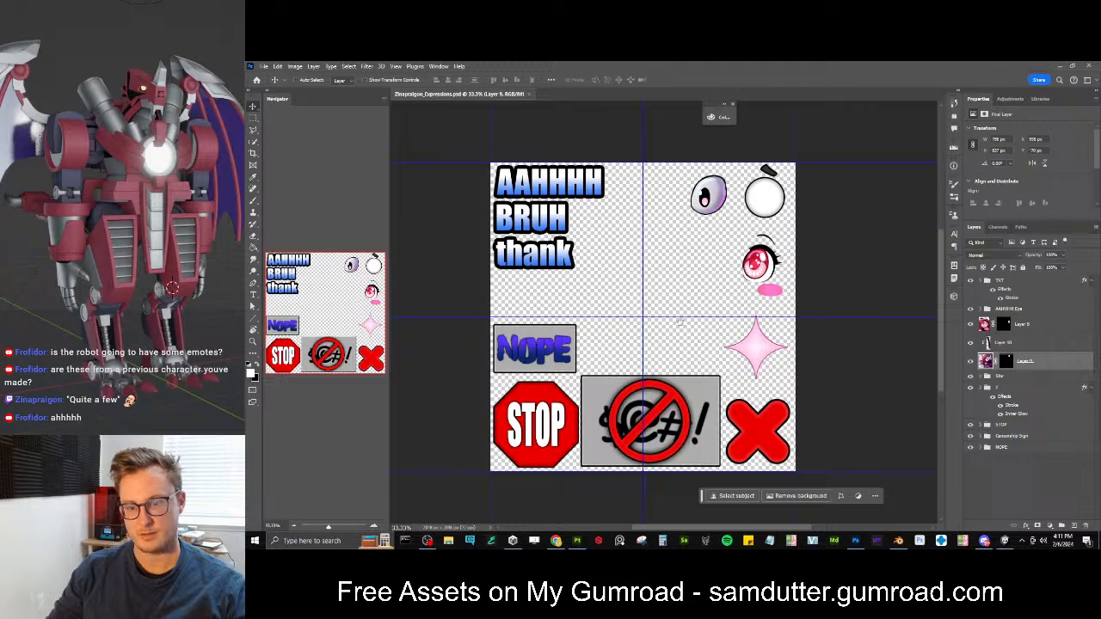
pyautogui.moveTo(679, 322); pyautogui.dragTo(666, 315)
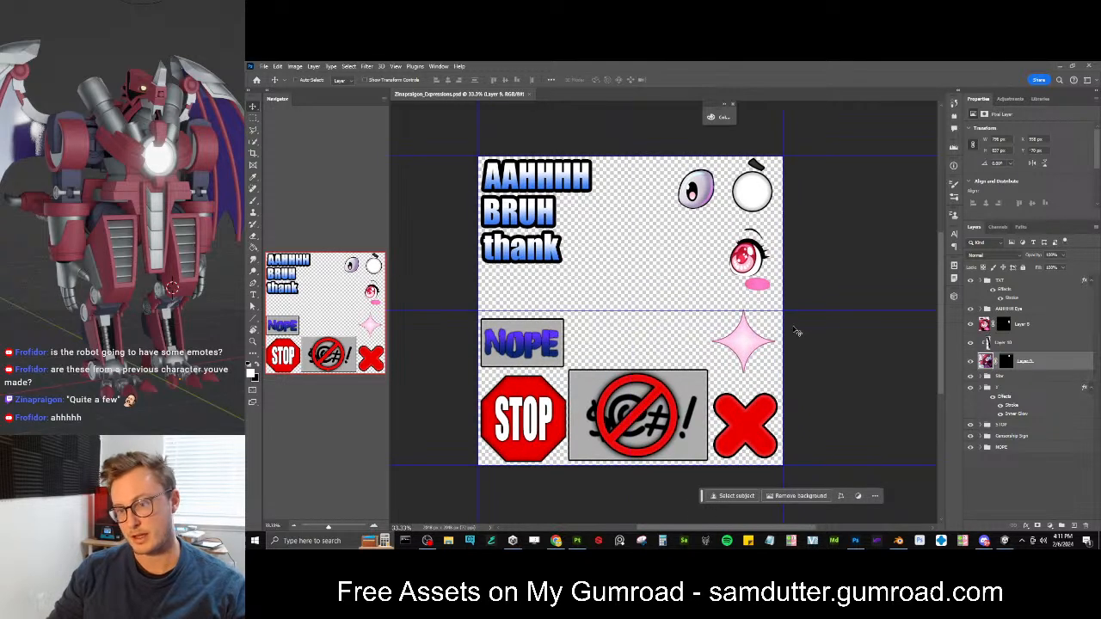
pyautogui.click(448, 540)
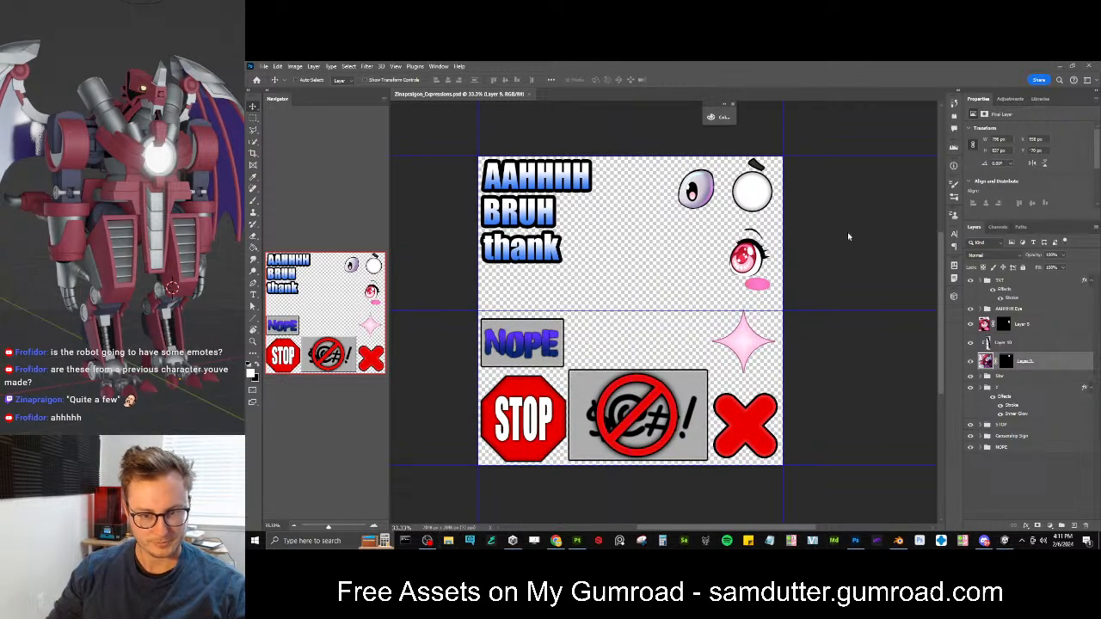
pyautogui.click(589, 397)
pyautogui.doubleClick(692, 283)
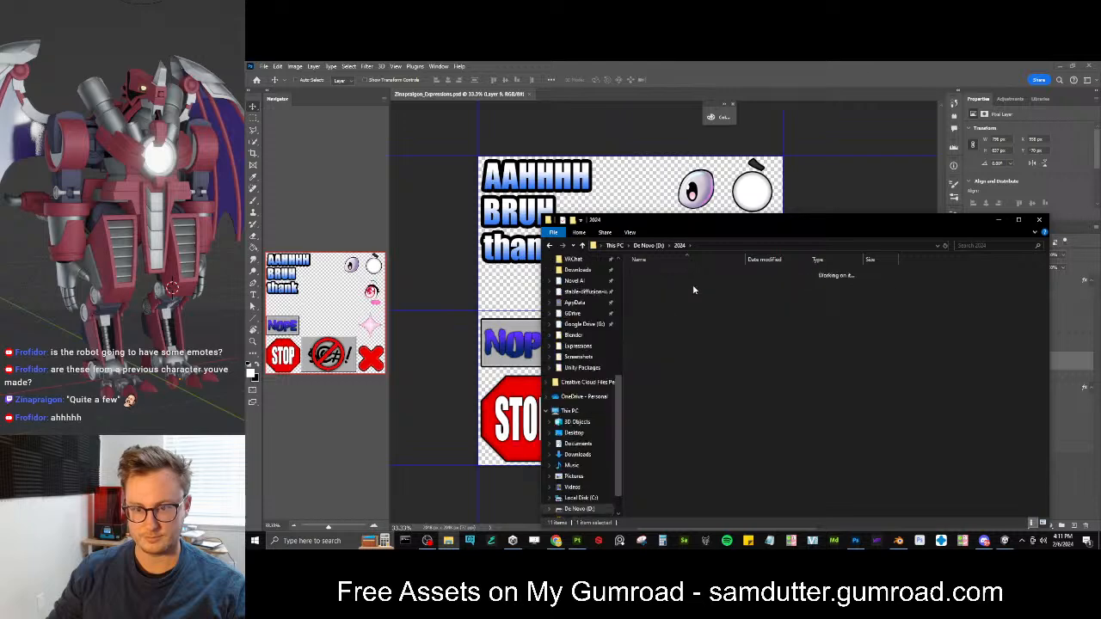
pyautogui.doubleClick(655, 310)
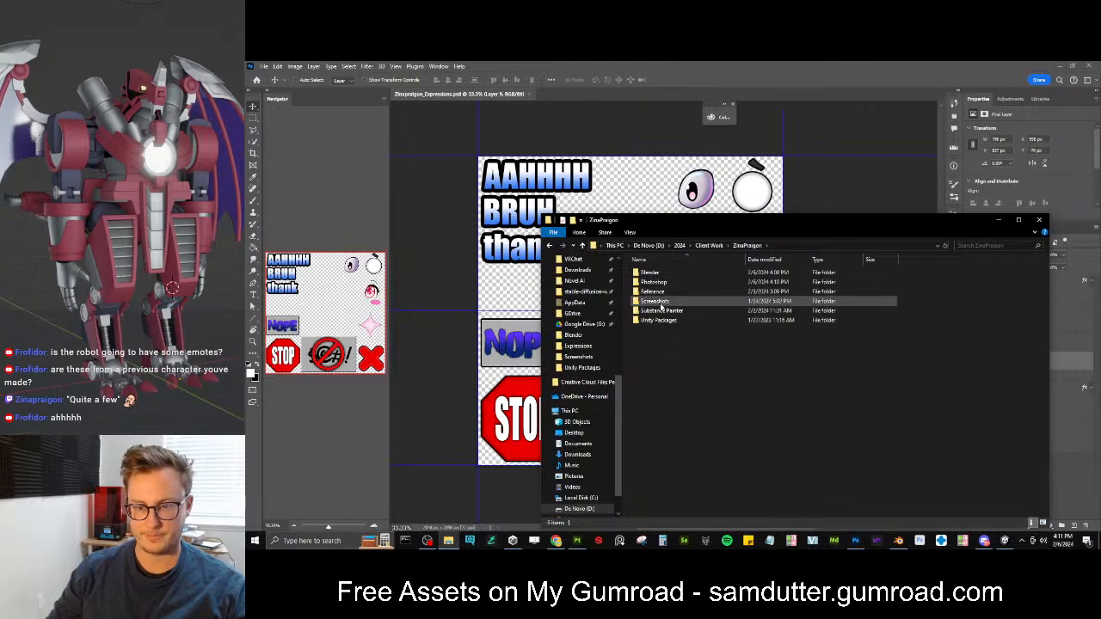
pyautogui.doubleClick(653, 293)
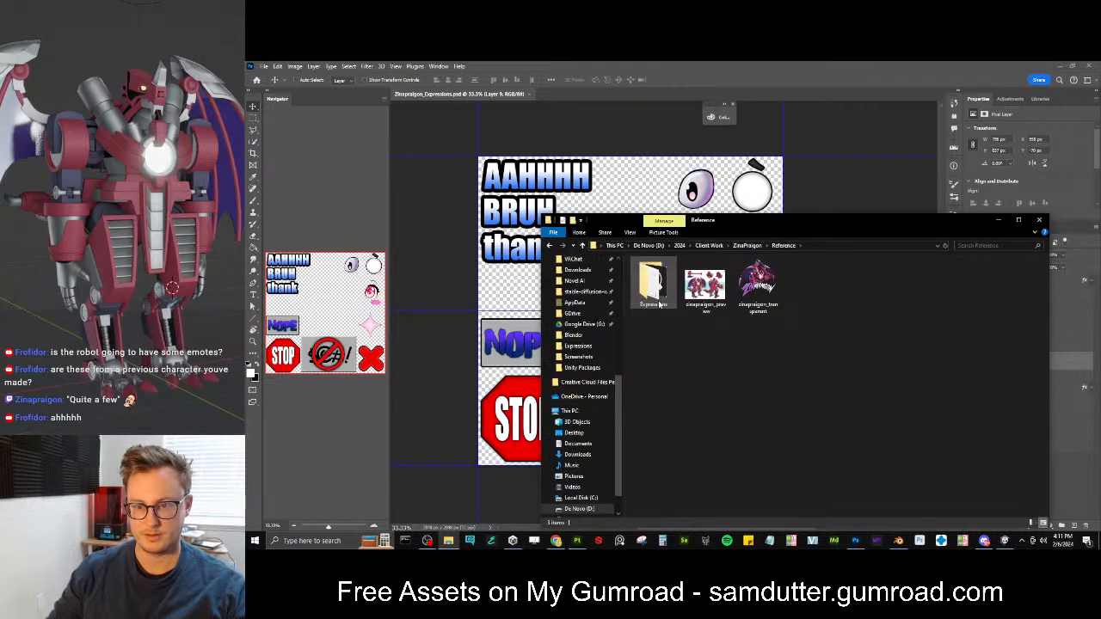
pyautogui.doubleClick(654, 288)
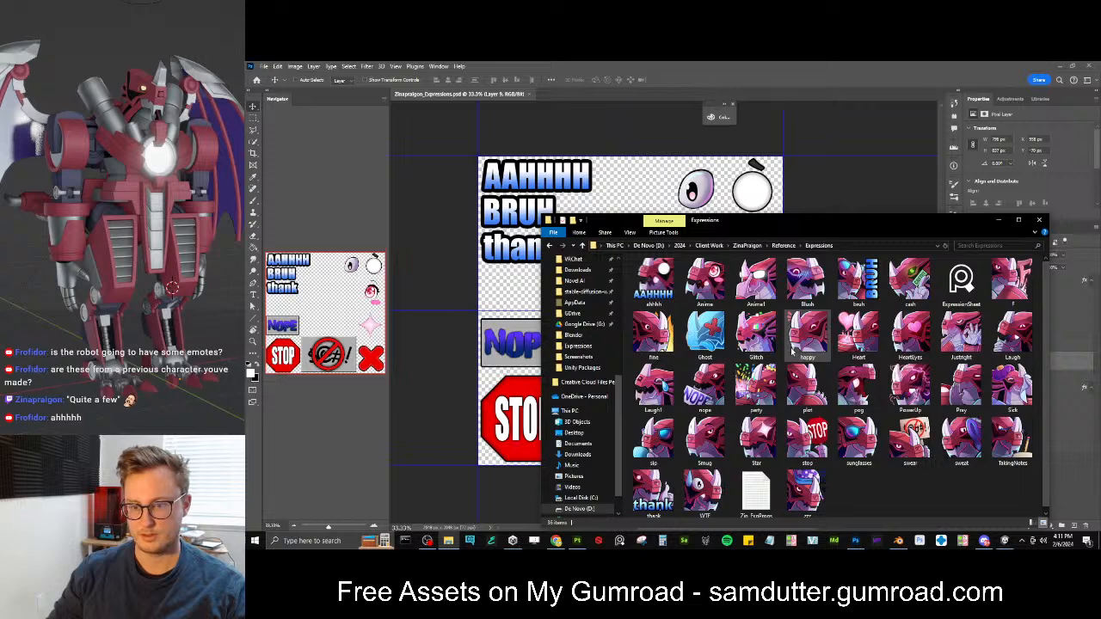
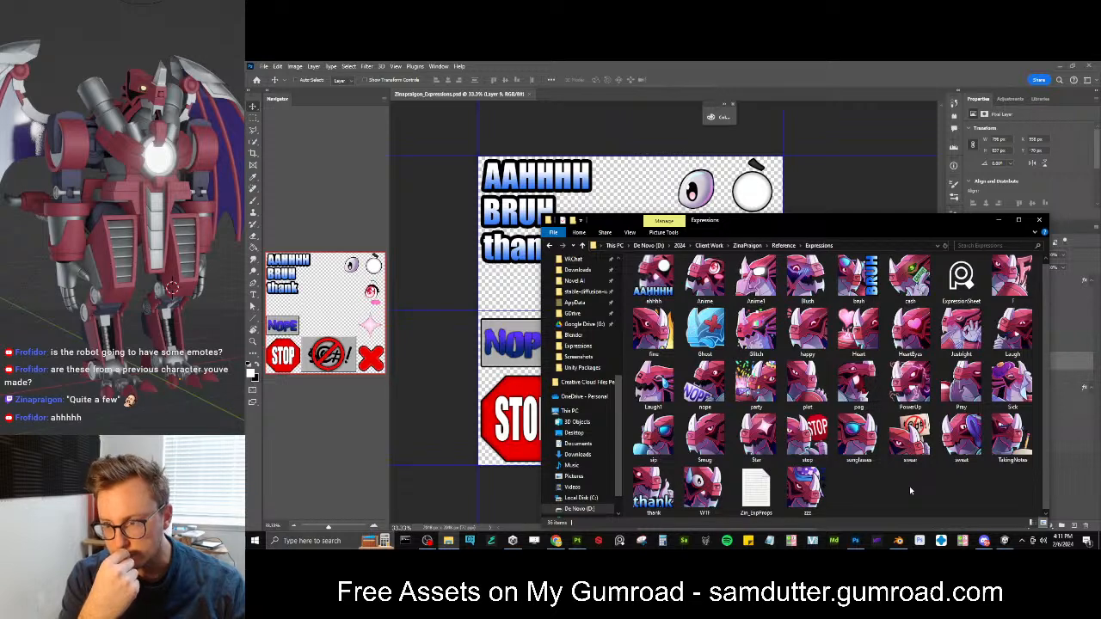
# Back in Photoshop, draw a rounded rectangle about 539 by 281 px between the "thank" text and the NOPE sign, above the star group
pyautogui.click(854, 205)
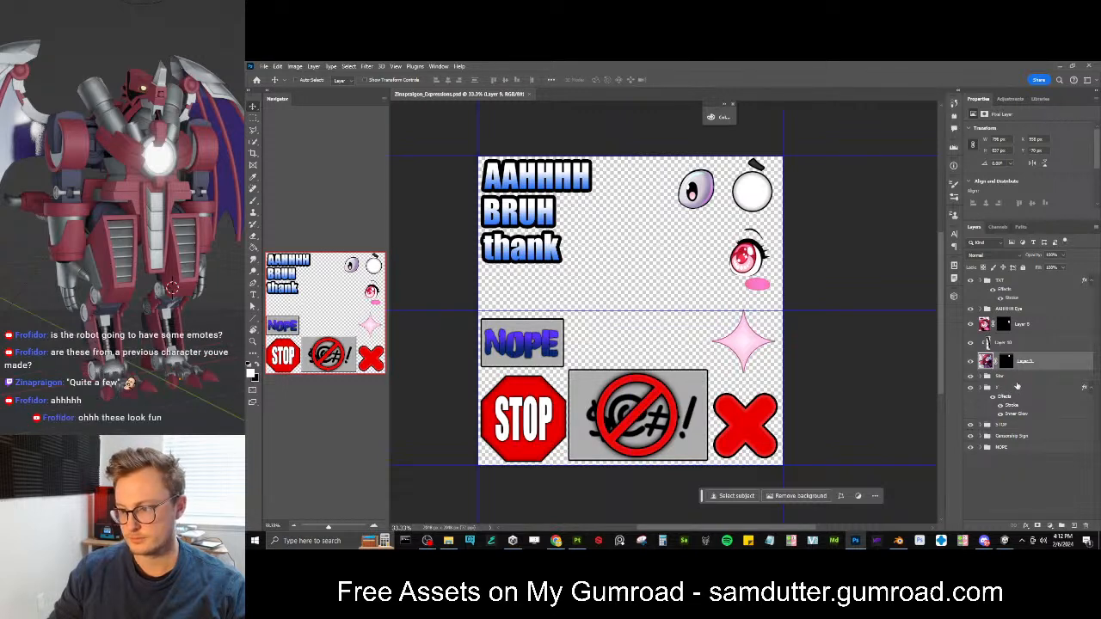
pyautogui.click(1014, 376)
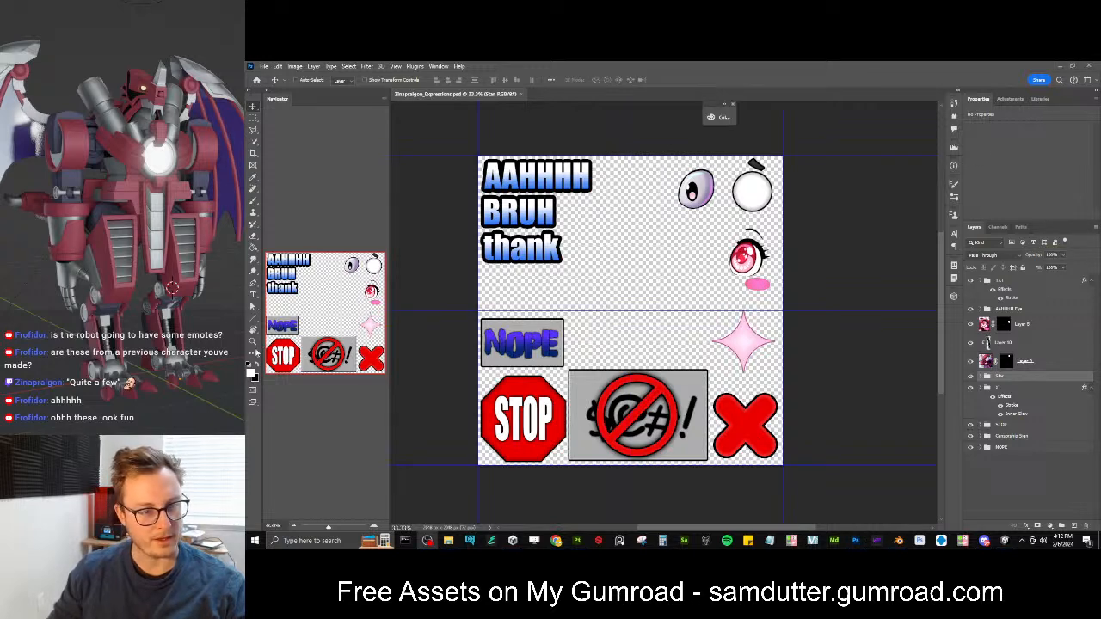
pyautogui.click(254, 320)
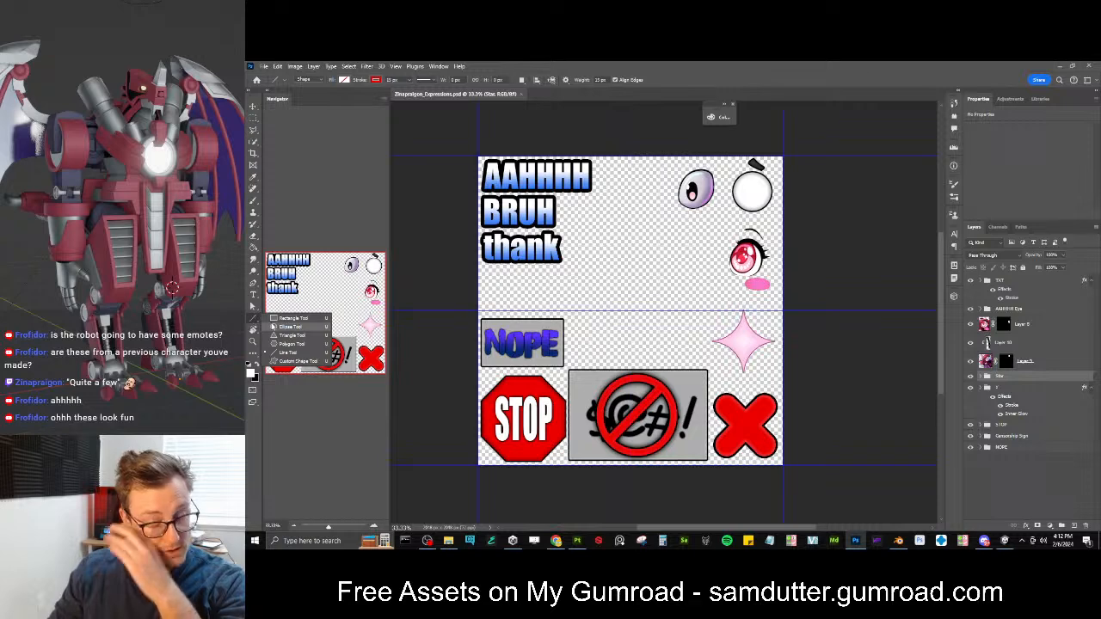
pyautogui.click(325, 322)
pyautogui.moveTo(481, 268); pyautogui.dragTo(562, 311)
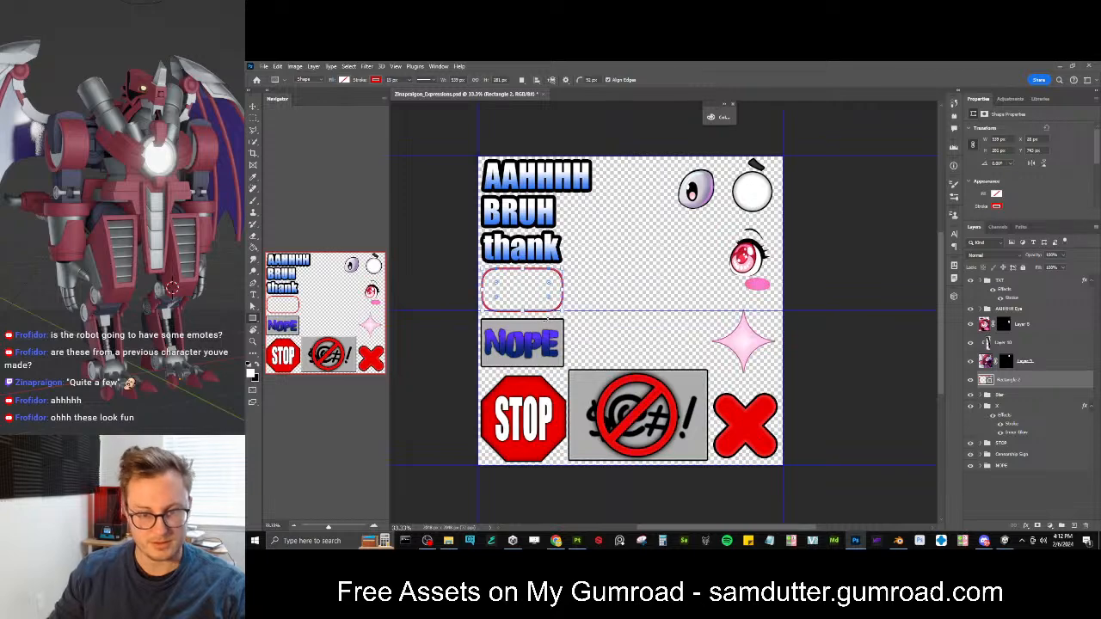
# Turn off snapping and resize the rounded rectangle to about 532 by 302 px with tighter corners
pyautogui.hotkey('ctrl', '+')
pyautogui.hotkey('ctrl', '+')
pyautogui.keyDown('ctrl'); pyautogui.hscroll(-3, 546, 325); pyautogui.keyUp('ctrl')
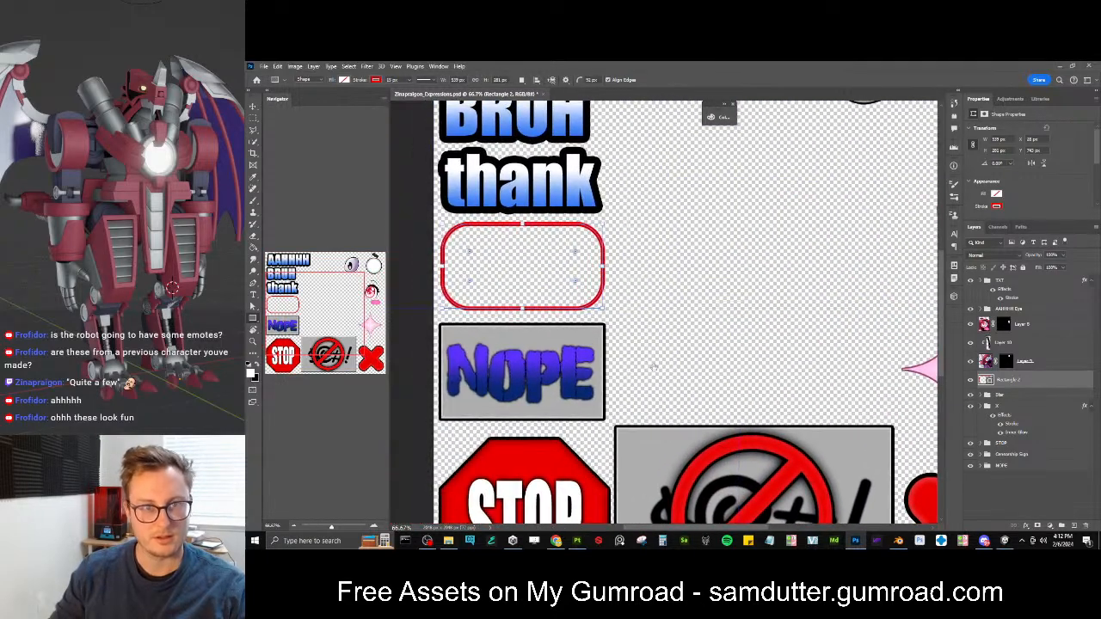
pyautogui.click(395, 66)
pyautogui.click(424, 282)
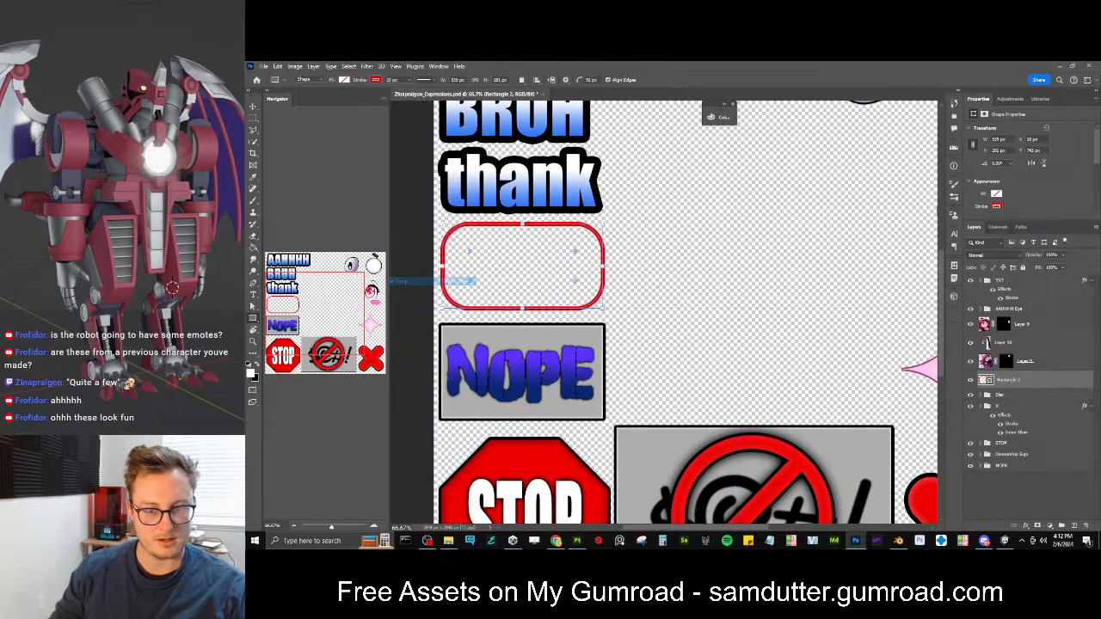
pyautogui.moveTo(605, 307)
pyautogui.mouseDown()
pyautogui.moveTo(602, 317)
pyautogui.moveTo(582, 298)
pyautogui.moveTo(589, 305)
pyautogui.mouseUp()
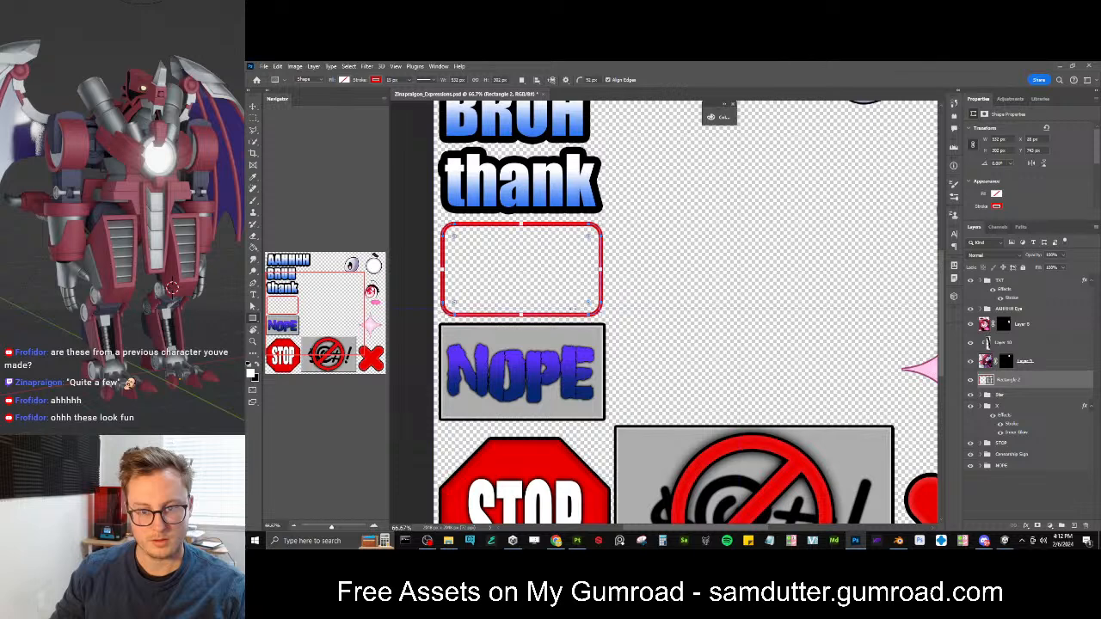
# Give the rounded rectangle a black stroke and a tan fill
pyautogui.click(376, 80)
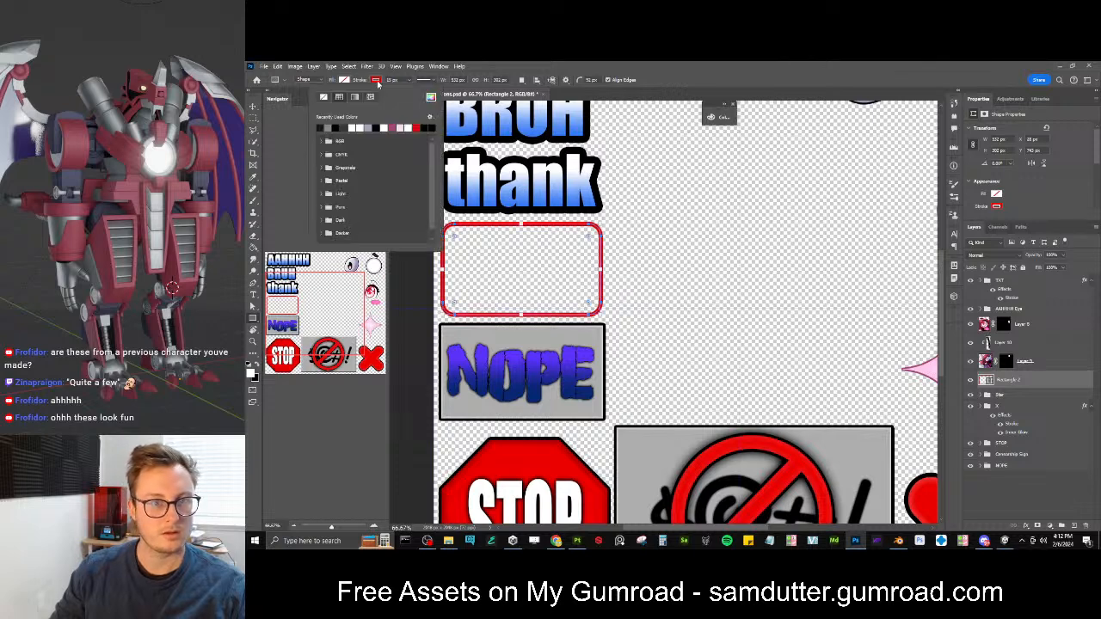
pyautogui.click(383, 127)
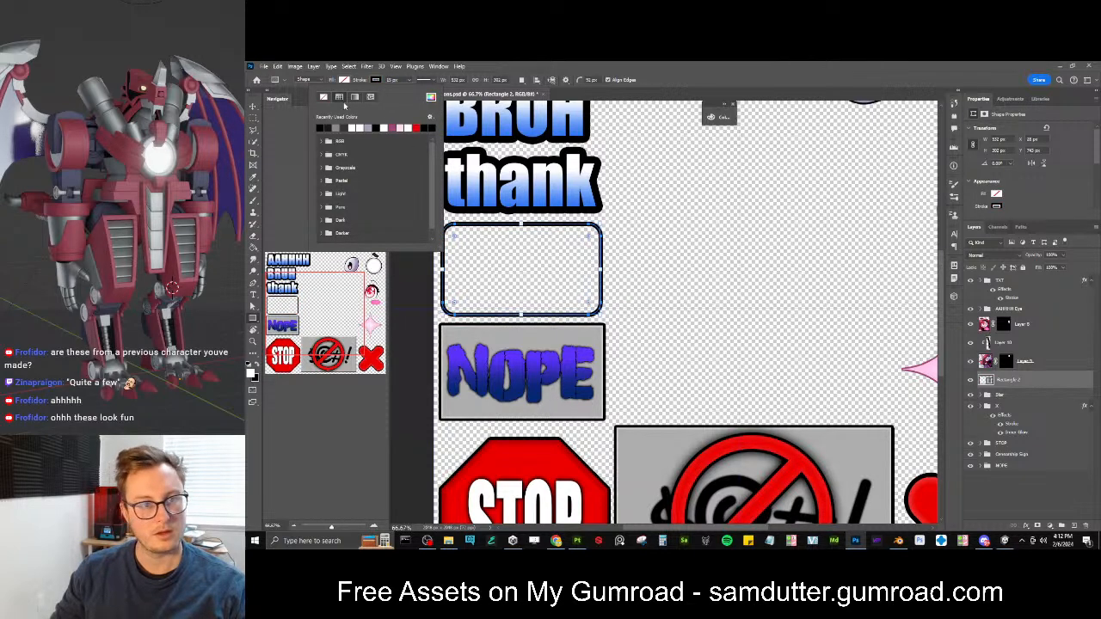
pyautogui.click(344, 80)
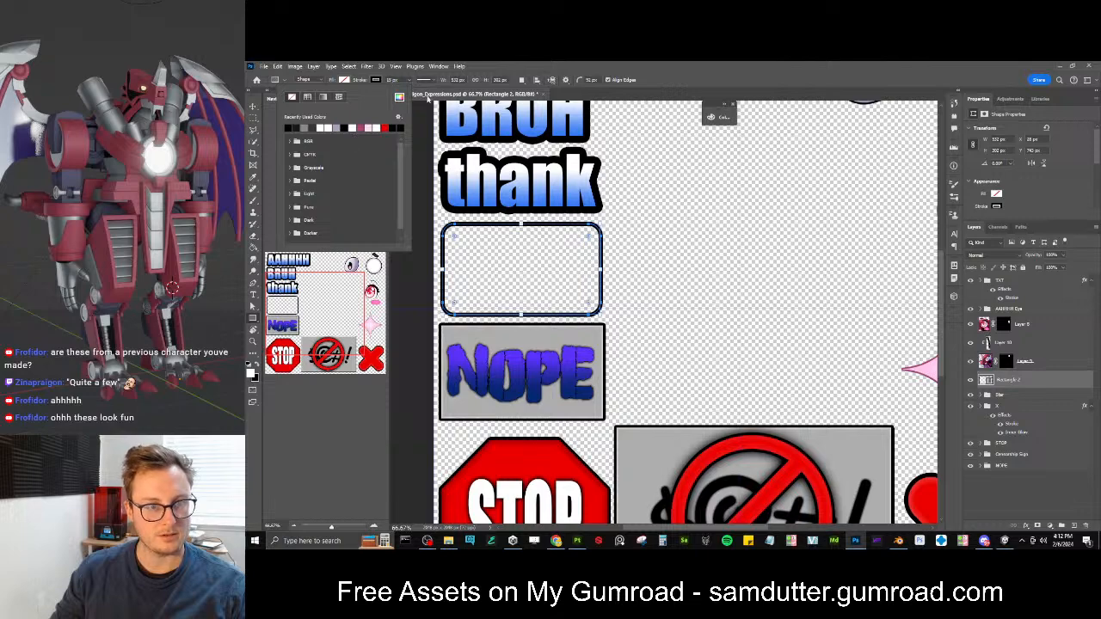
pyautogui.click(399, 96)
pyautogui.click(748, 303)
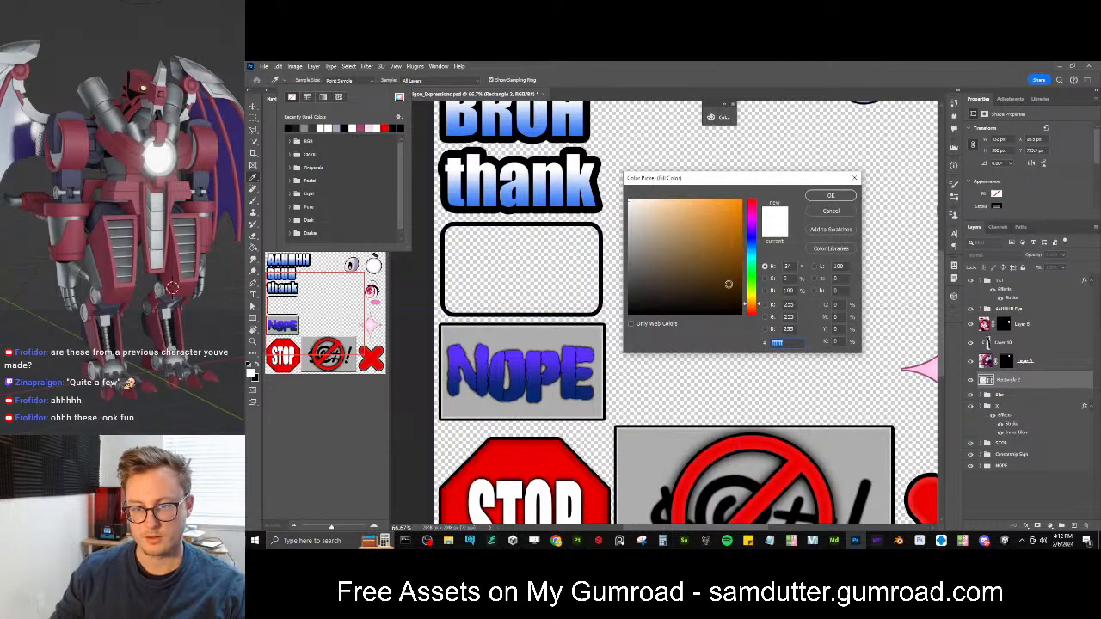
pyautogui.click(684, 241)
pyautogui.click(830, 196)
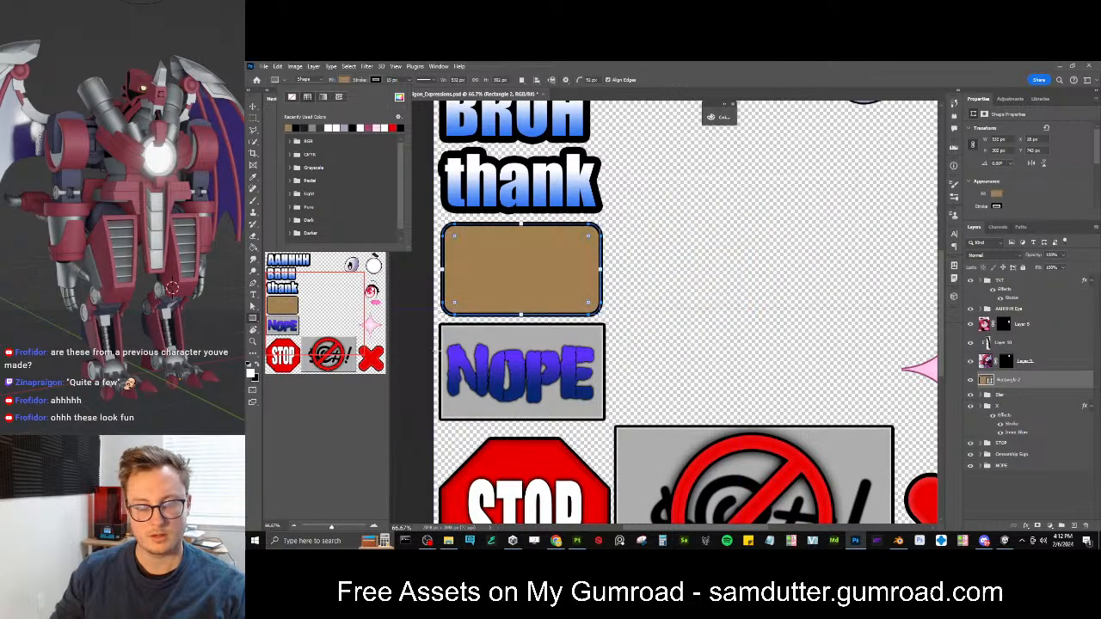
# Place the cash emote from the Expressions folder onto the canvas beside the rounded rectangle as a color reference
pyautogui.hotkey('alt', 'Tab')
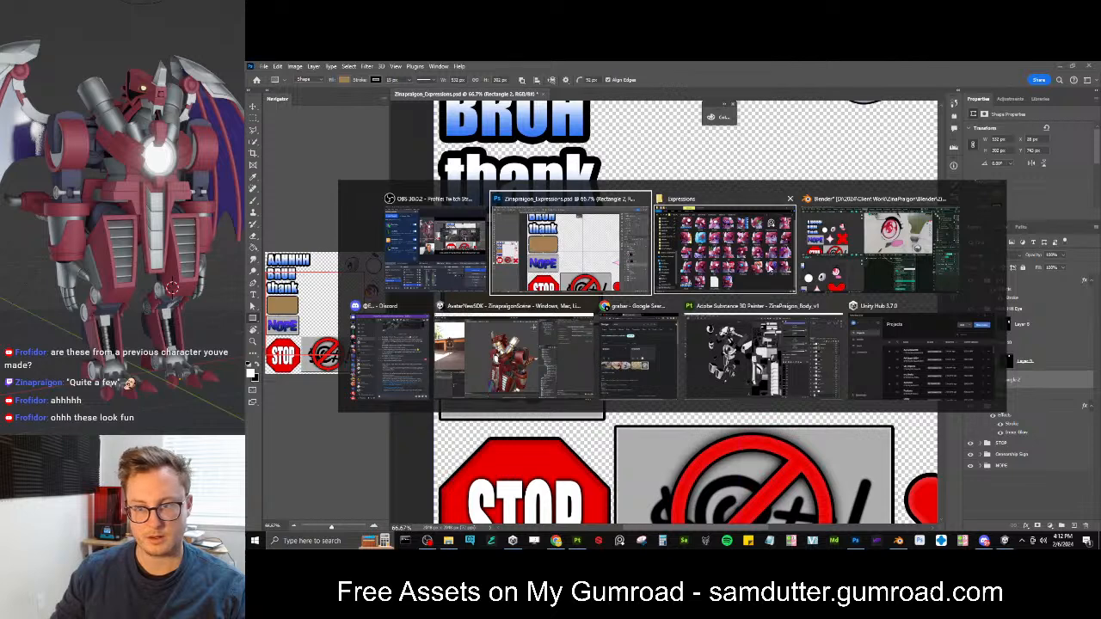
pyautogui.click(774, 269)
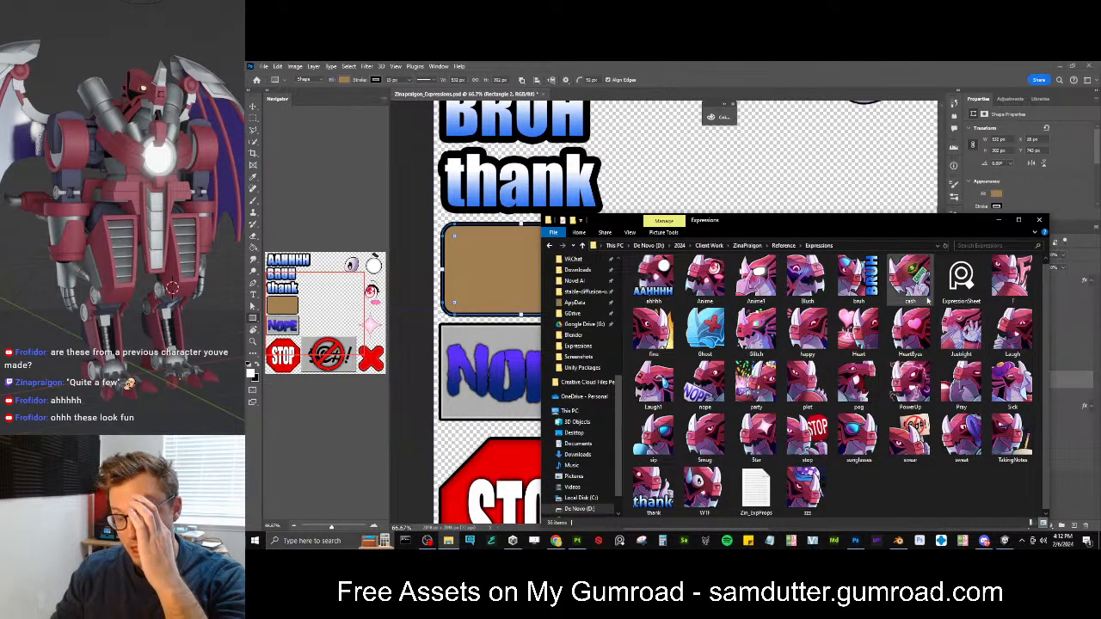
pyautogui.moveTo(910, 277); pyautogui.dragTo(685, 312)
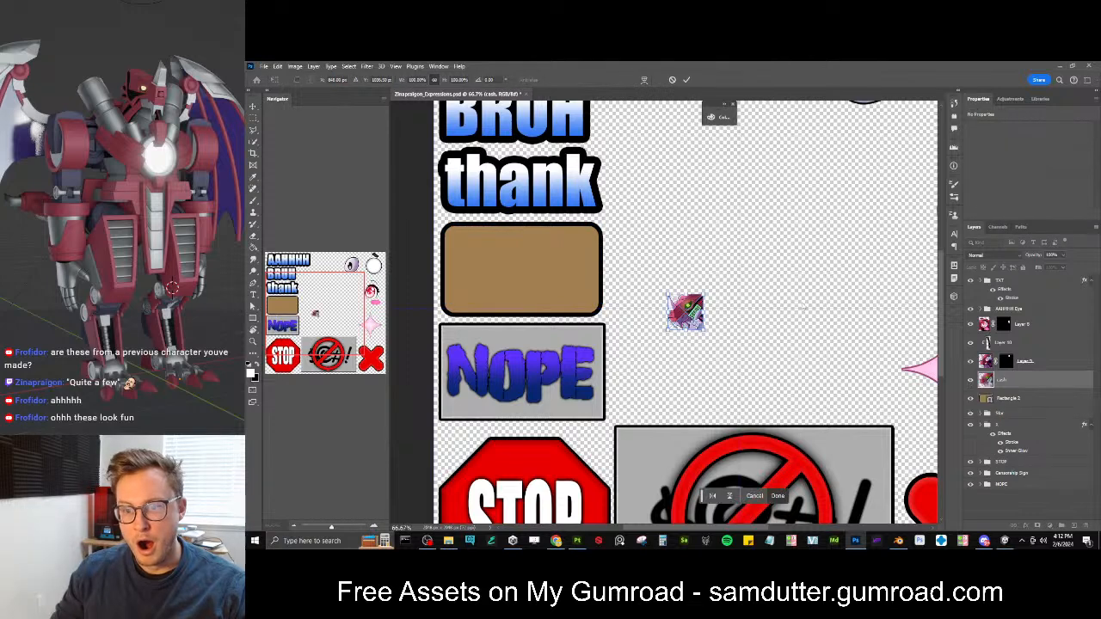
pyautogui.press('Return')
# Change the rounded rectangle's fill to light green 93dea8
pyautogui.click(987, 401)
pyautogui.click(344, 80)
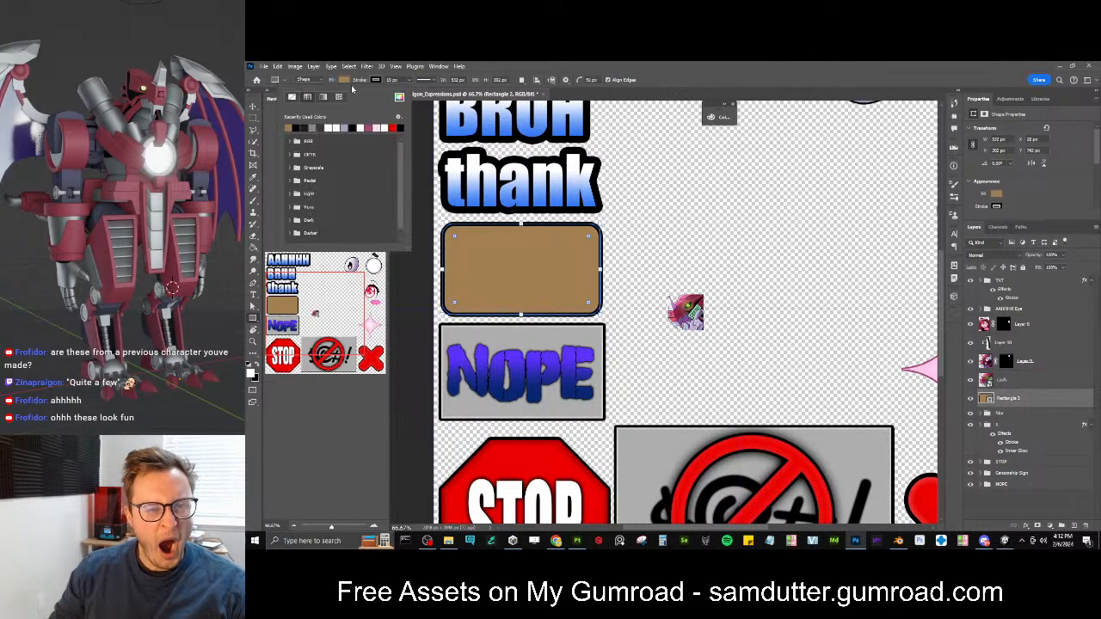
pyautogui.click(398, 98)
pyautogui.moveTo(743, 179); pyautogui.dragTo(885, 192)
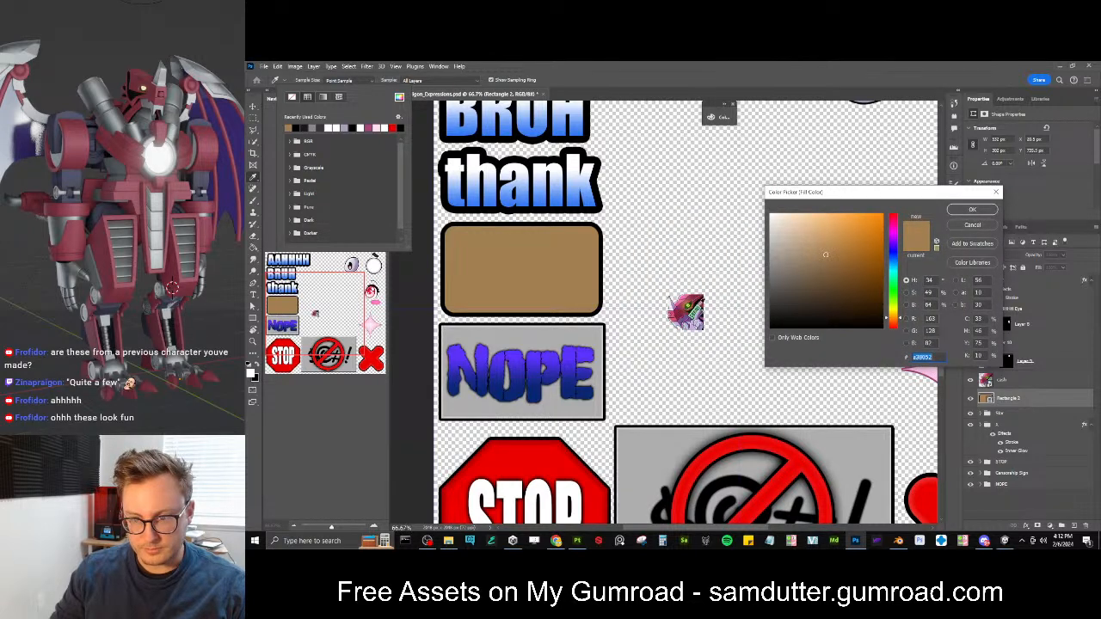
pyautogui.write('b4ffff')
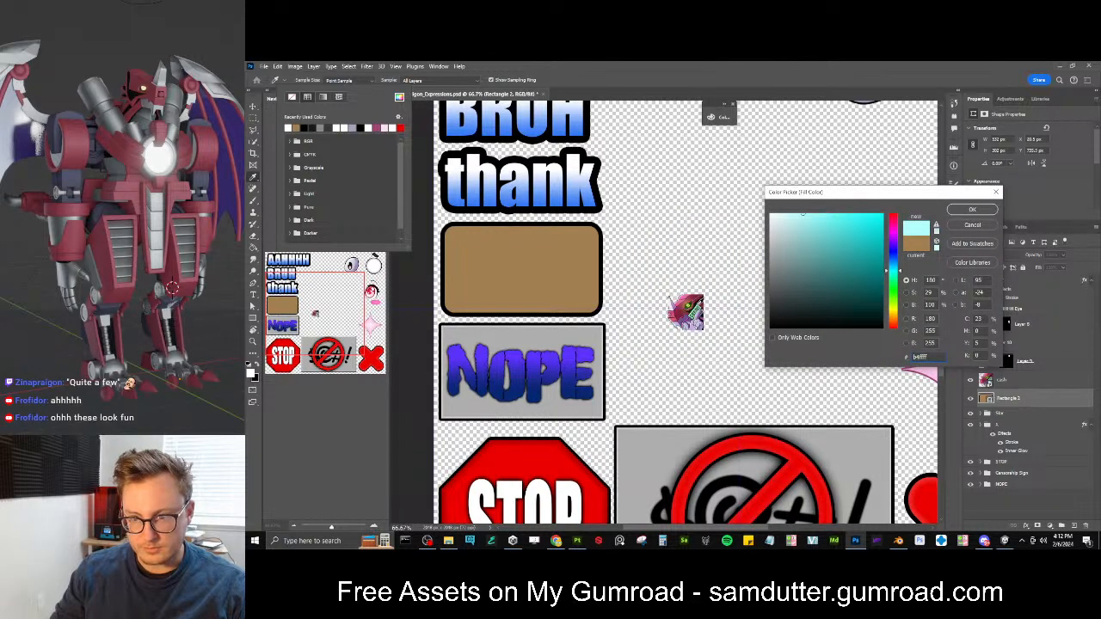
pyautogui.write('93dea8')
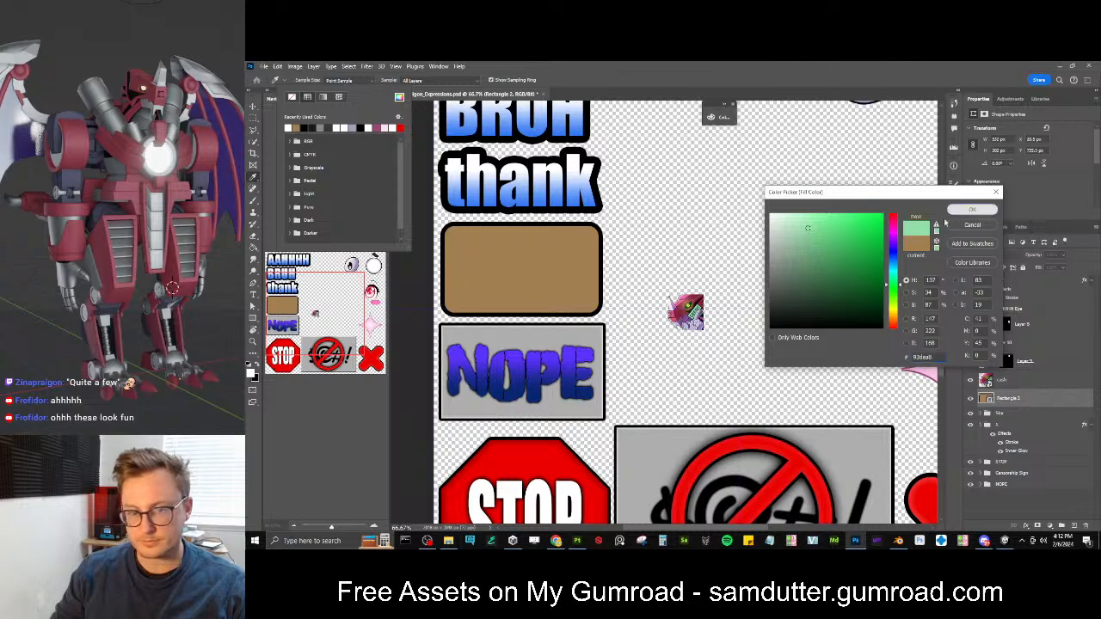
pyautogui.click(972, 209)
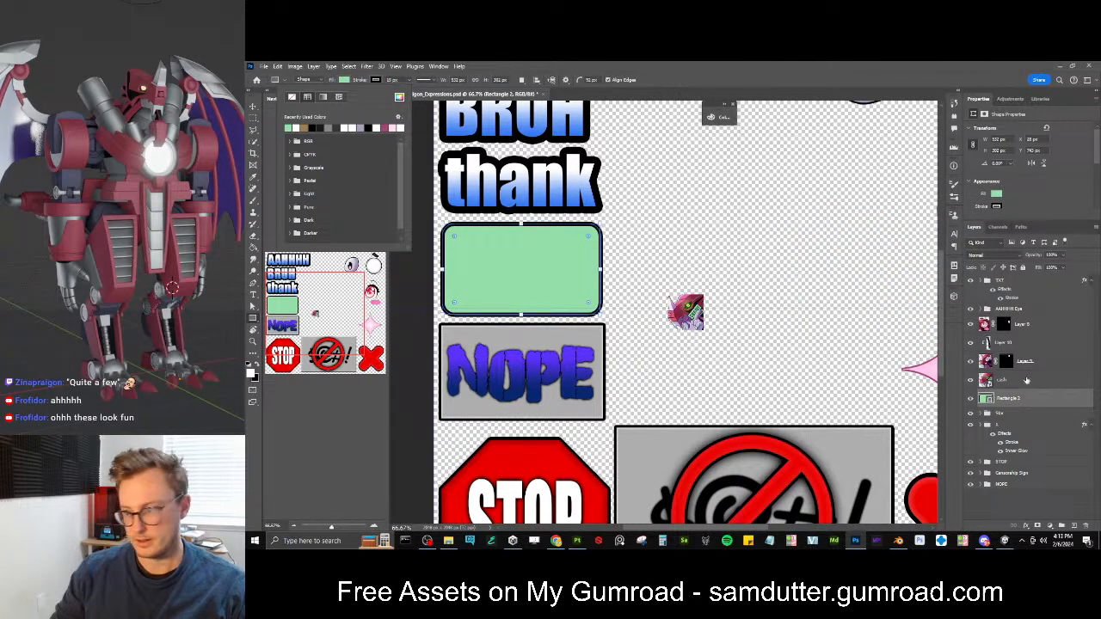
pyautogui.press('t')
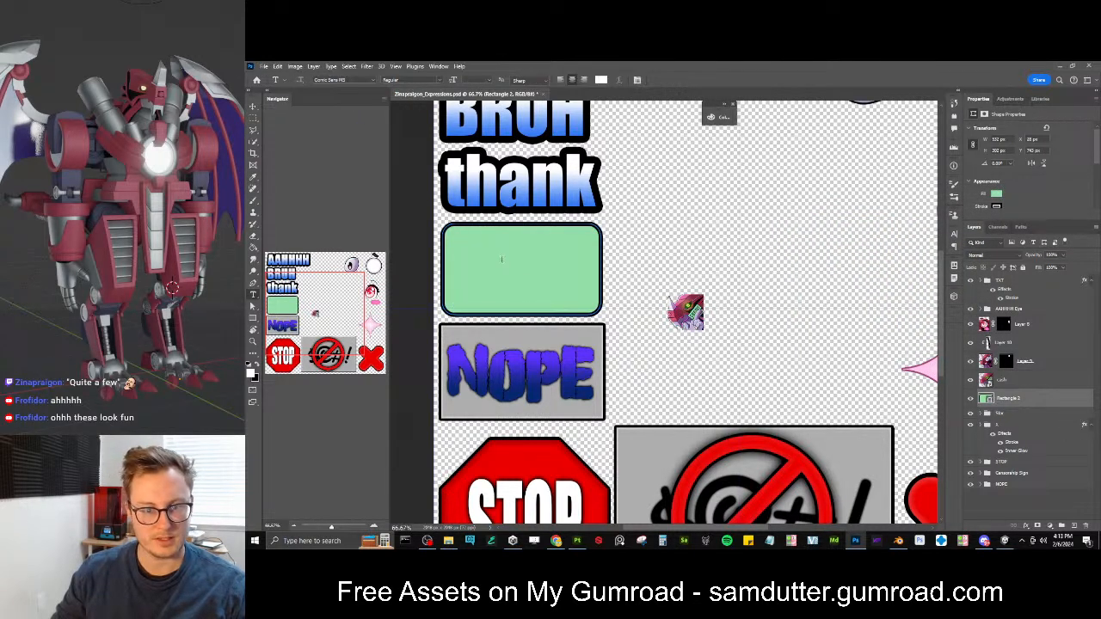
pyautogui.click(502, 258)
pyautogui.write('CREDIT')
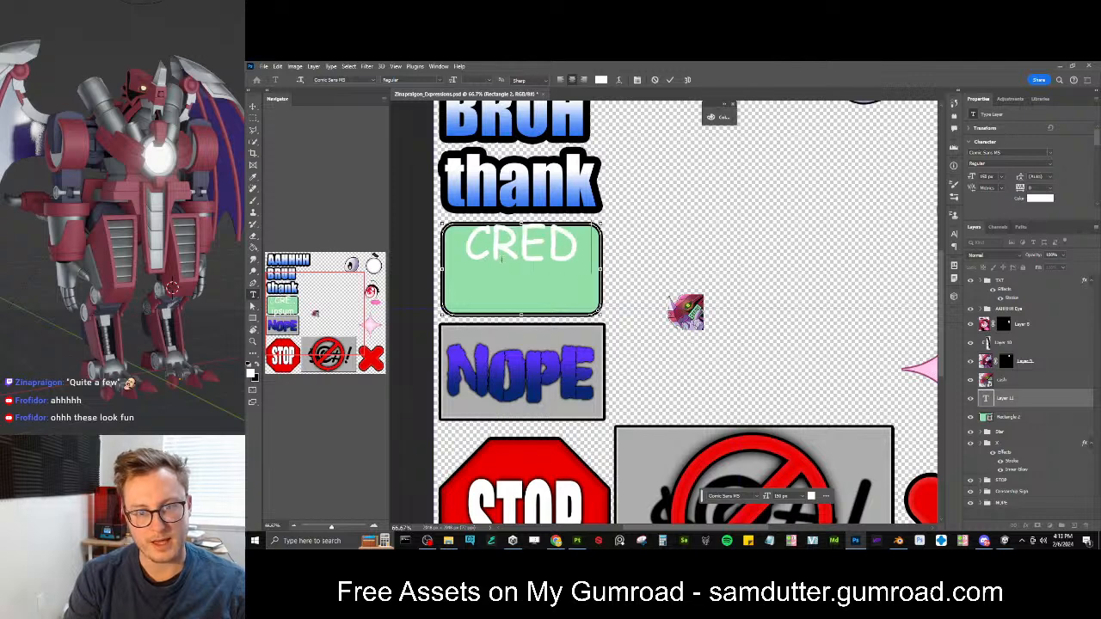
pyautogui.click(671, 82)
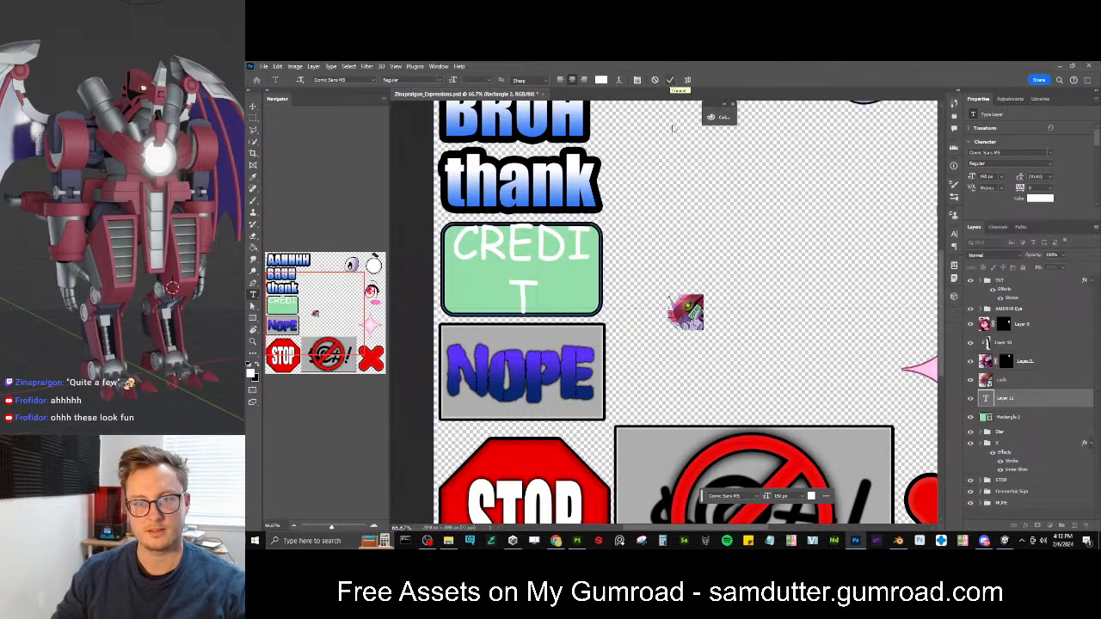
pyautogui.hotkey('ctrl', 'z')
# Add the text CREDIT on the empty canvas, then shrink it and move it onto the upper half of the green card
pyautogui.click(663, 239)
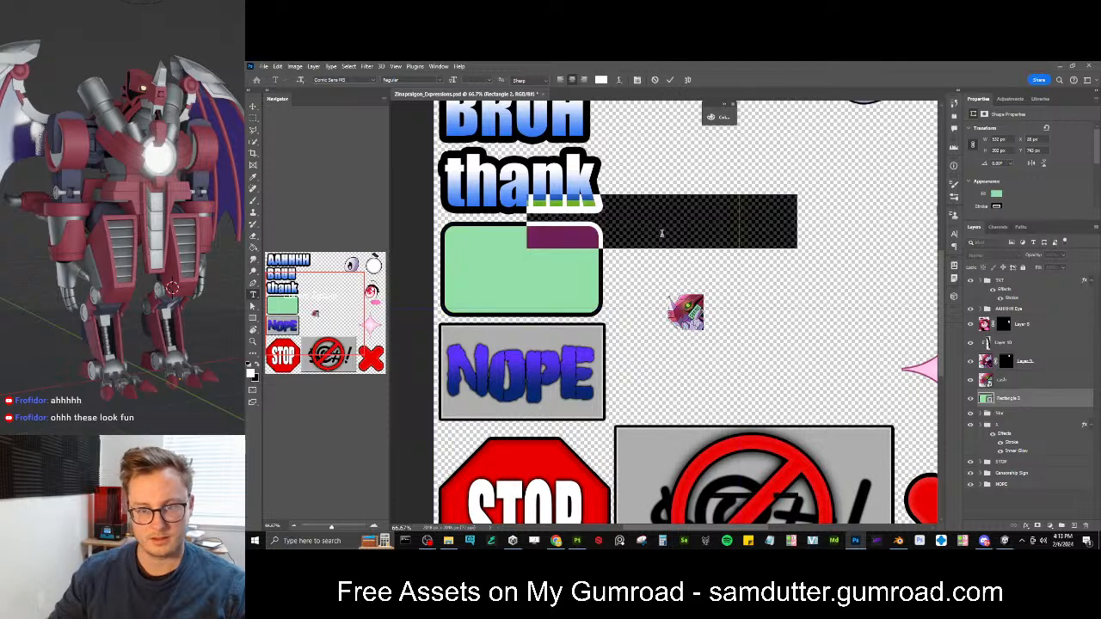
pyautogui.write('CREDIT')
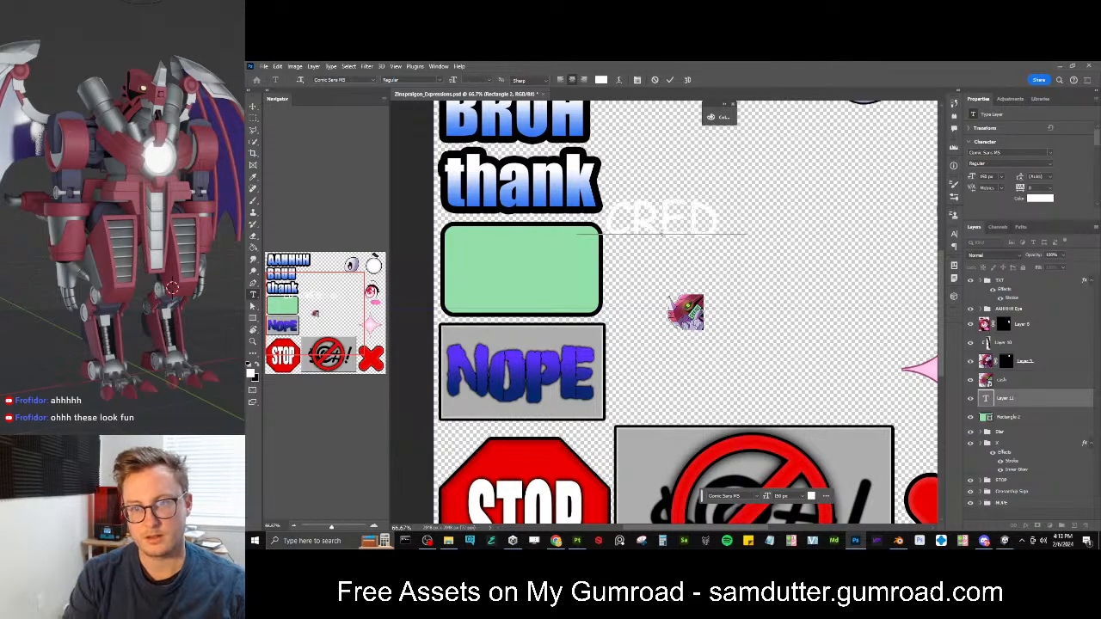
pyautogui.click(664, 79)
pyautogui.hotkey('ctrl', 't')
pyautogui.moveTo(725, 207); pyautogui.dragTo(580, 255)
pyautogui.keyDown('alt'); pyautogui.moveTo(607, 294); pyautogui.dragTo(560, 264); pyautogui.keyUp('alt')
pyautogui.press('Return')
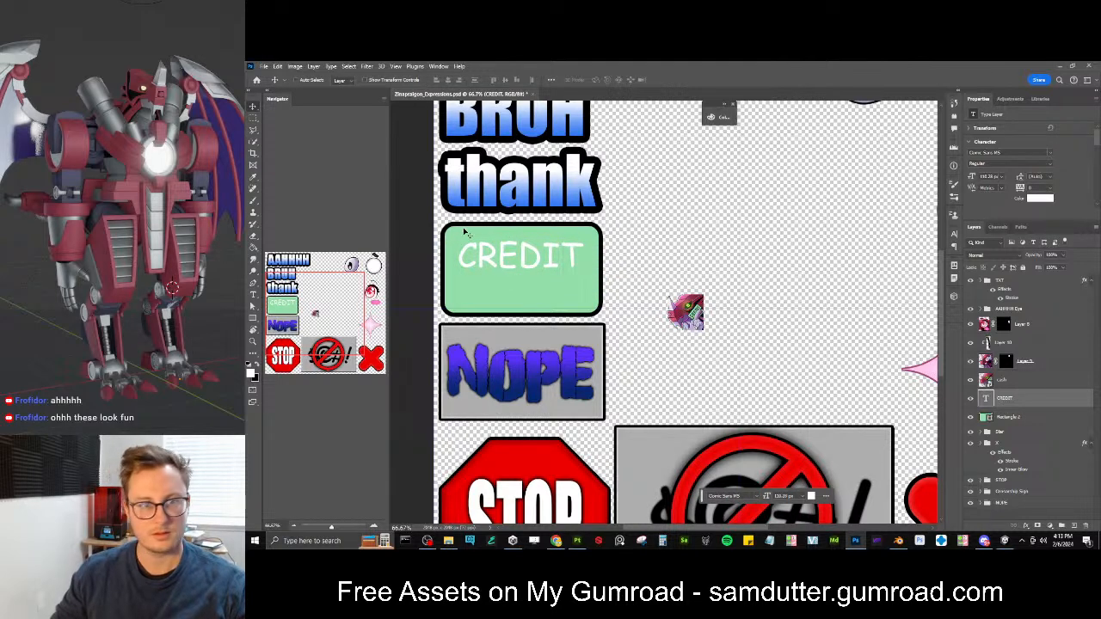
# Change the CREDIT text's font to Impact and enlarge it to nearly the width of the card
pyautogui.click(371, 82)
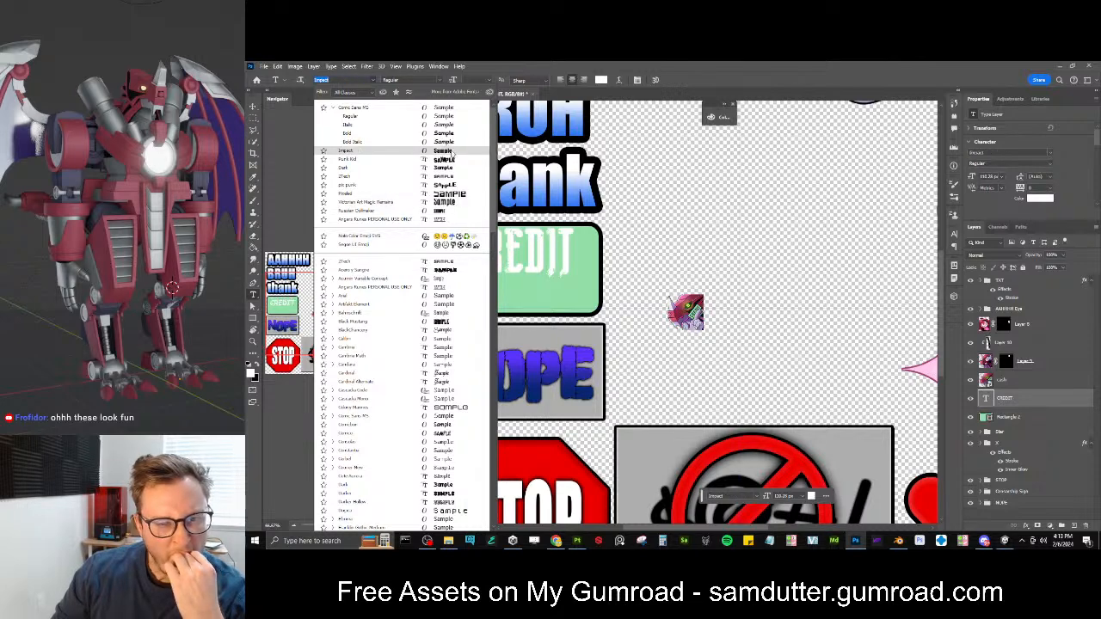
pyautogui.click(452, 153)
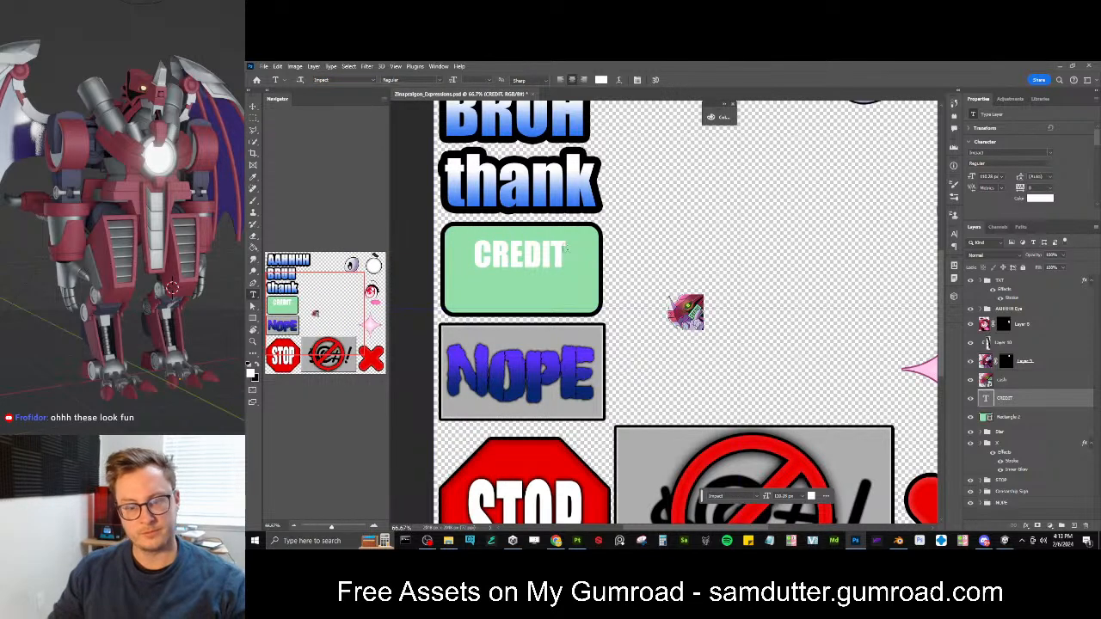
pyautogui.hotkey('ctrl', 't')
pyautogui.keyDown('alt'); pyautogui.moveTo(567, 276); pyautogui.dragTo(588, 287); pyautogui.keyUp('alt')
pyautogui.press('Return')
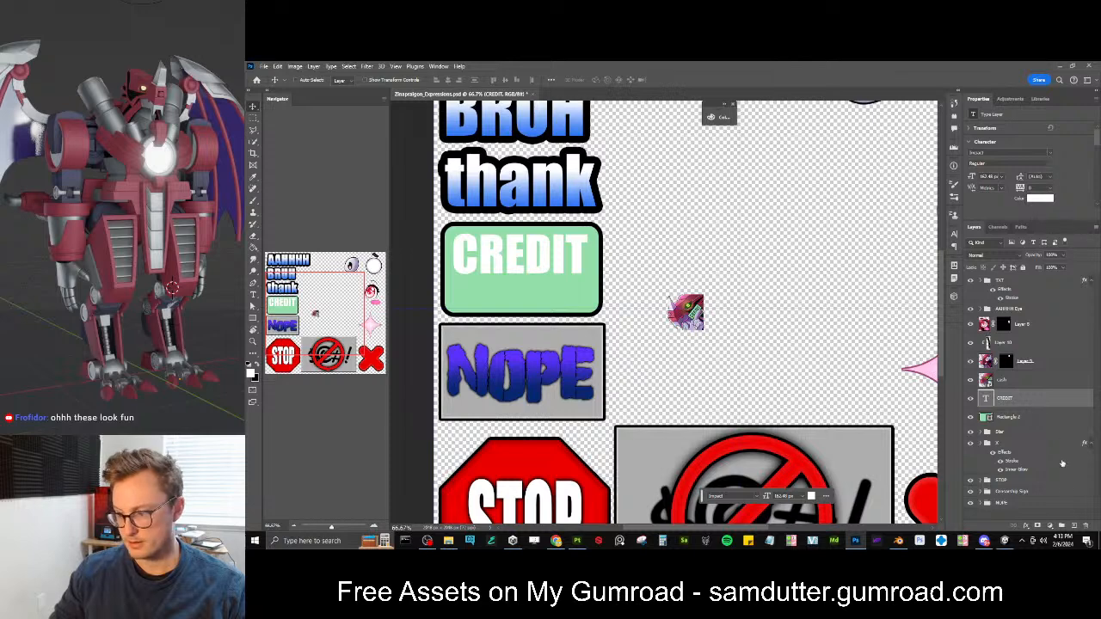
# Create a dark maroon filled stripe on a new layer across the card below the CREDIT text, and nudge it down slightly
pyautogui.click(1073, 523)
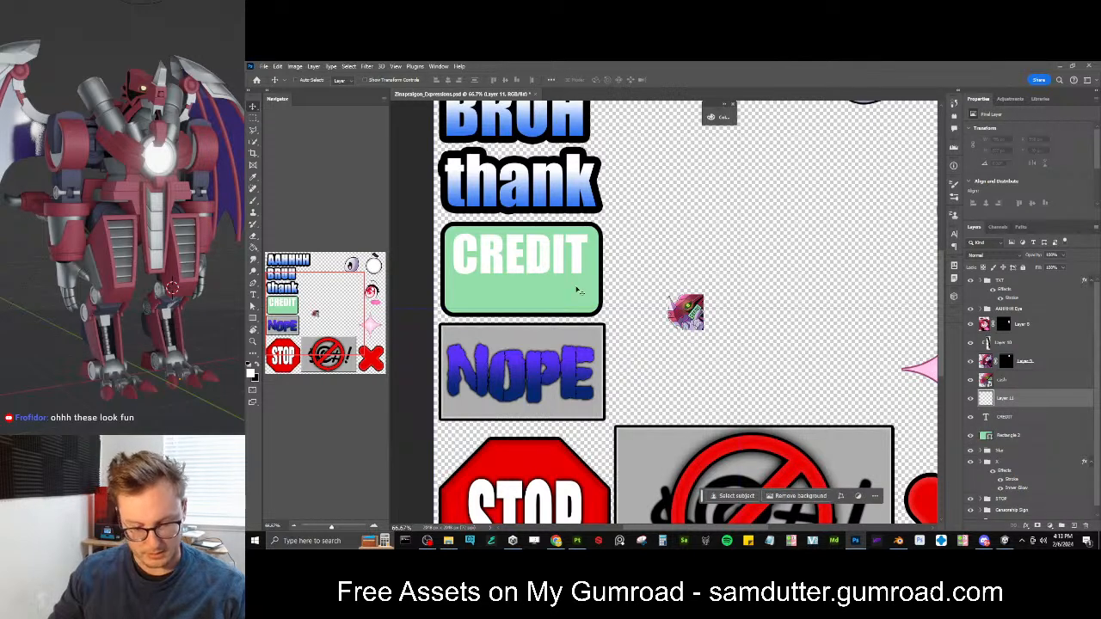
pyautogui.press('m')
pyautogui.moveTo(436, 275); pyautogui.dragTo(603, 299)
pyautogui.press('g')
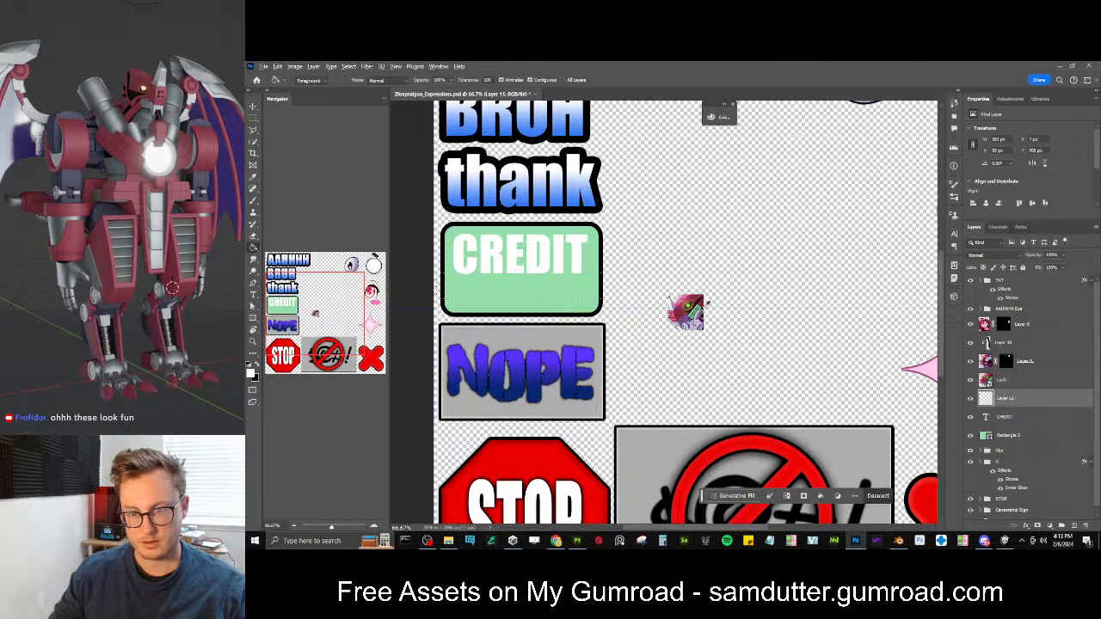
pyautogui.click(560, 293)
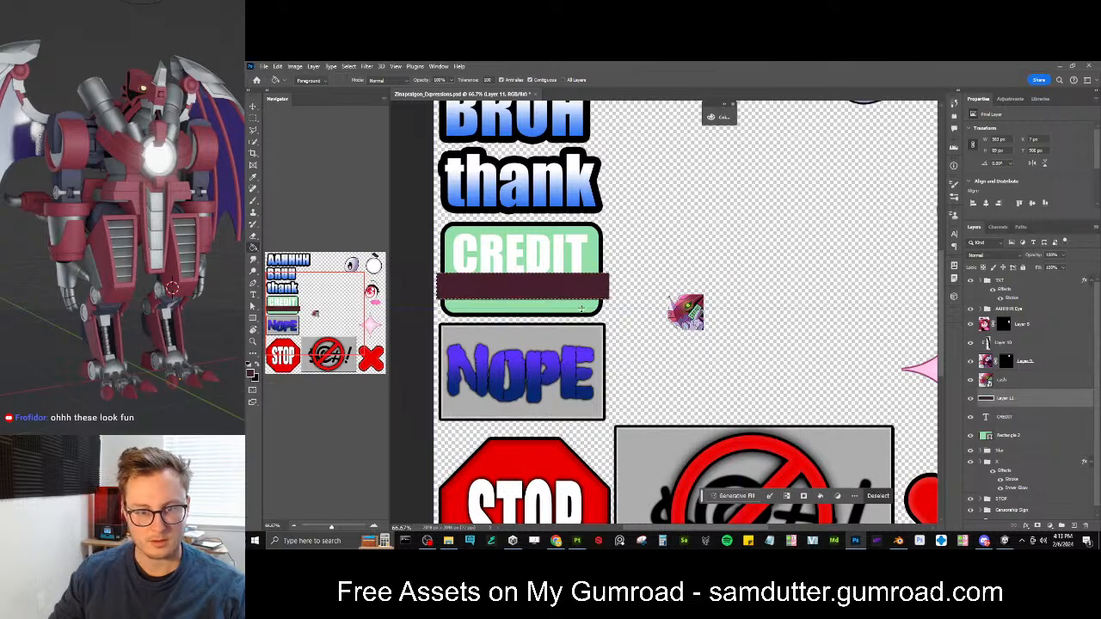
pyautogui.press('v')
pyautogui.moveTo(582, 302); pyautogui.dragTo(583, 307)
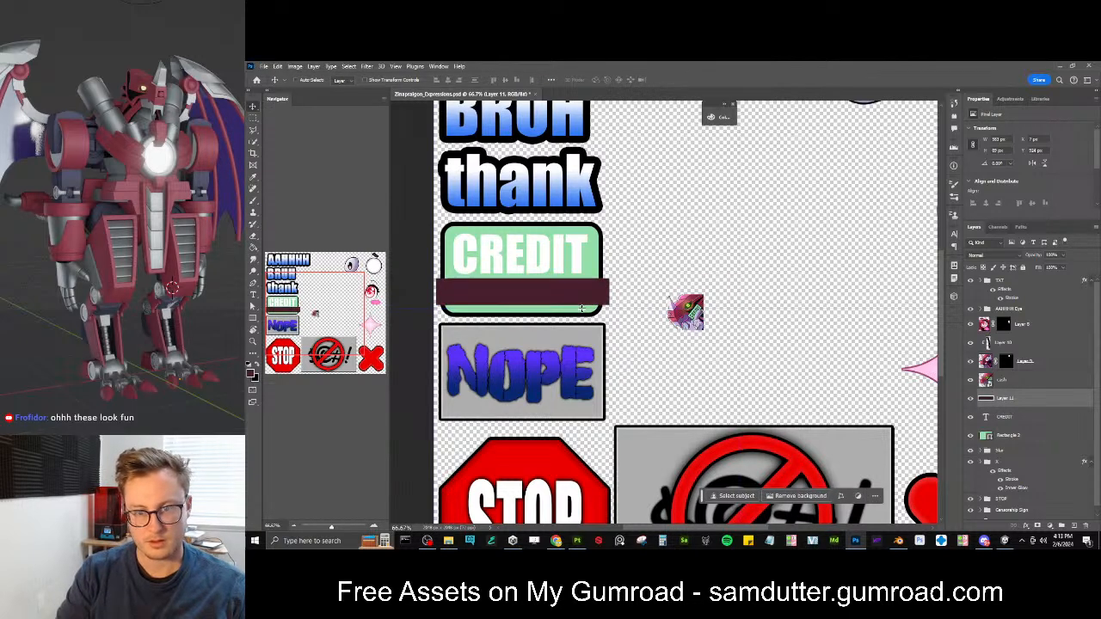
pyautogui.press('Down')
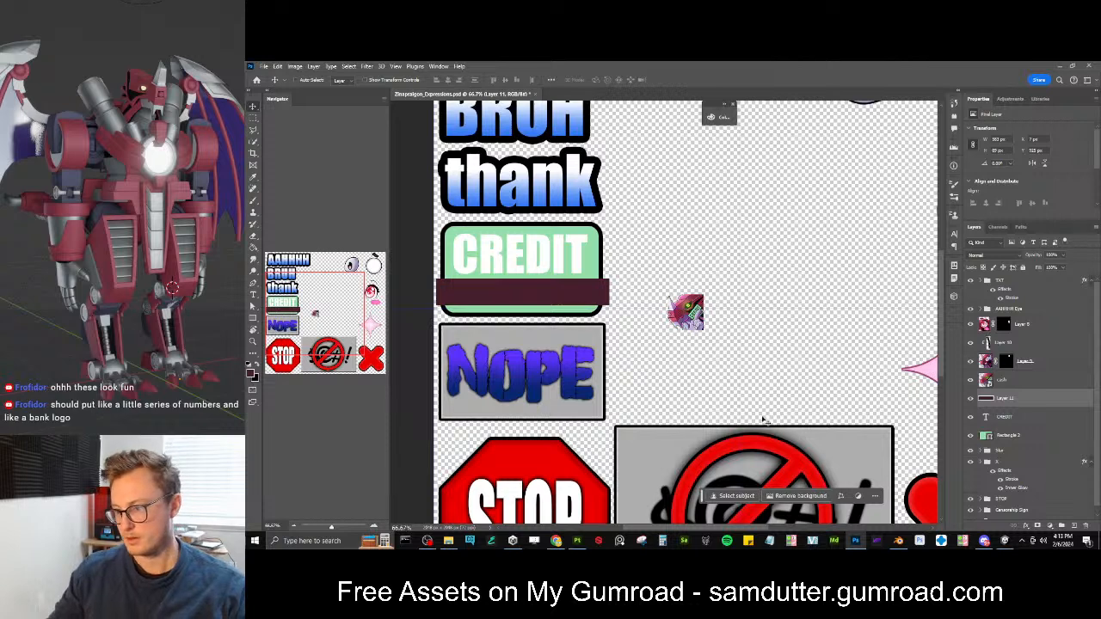
# Place the stripe layer beneath the CREDIT text layer and clip both layers to the green rounded rectangle
pyautogui.moveTo(1008, 400); pyautogui.dragTo(1018, 421)
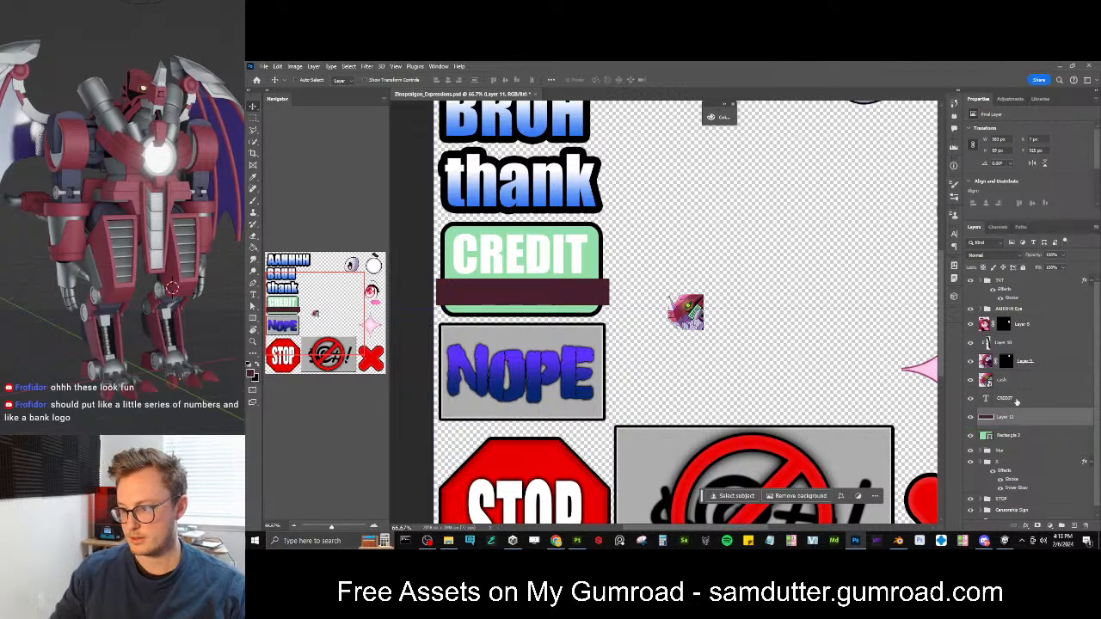
pyautogui.rightClick(1022, 408)
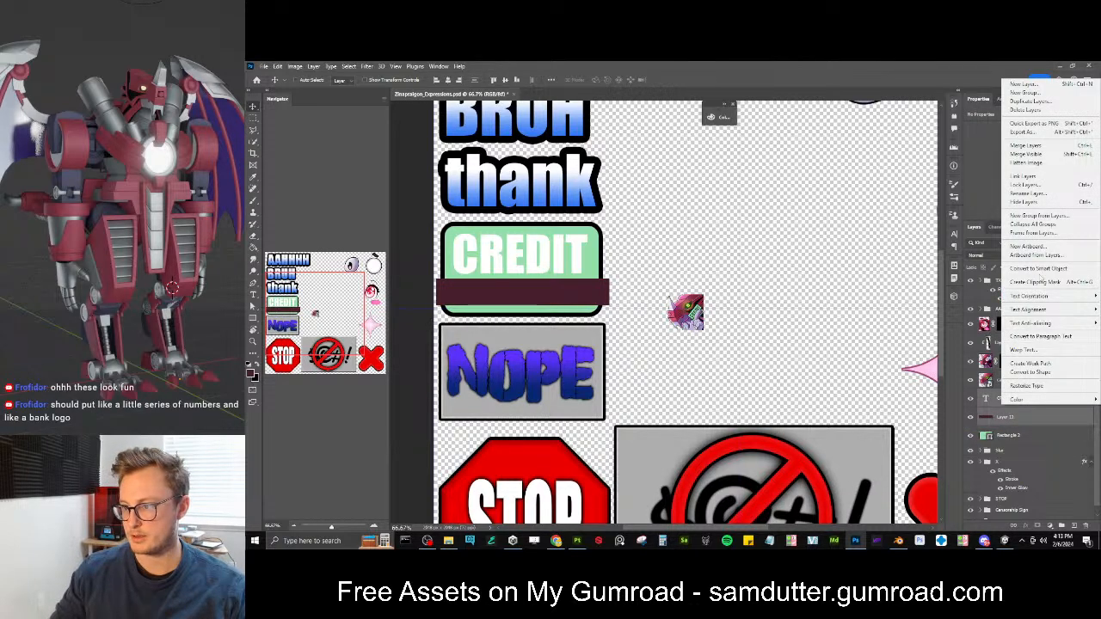
pyautogui.click(1039, 282)
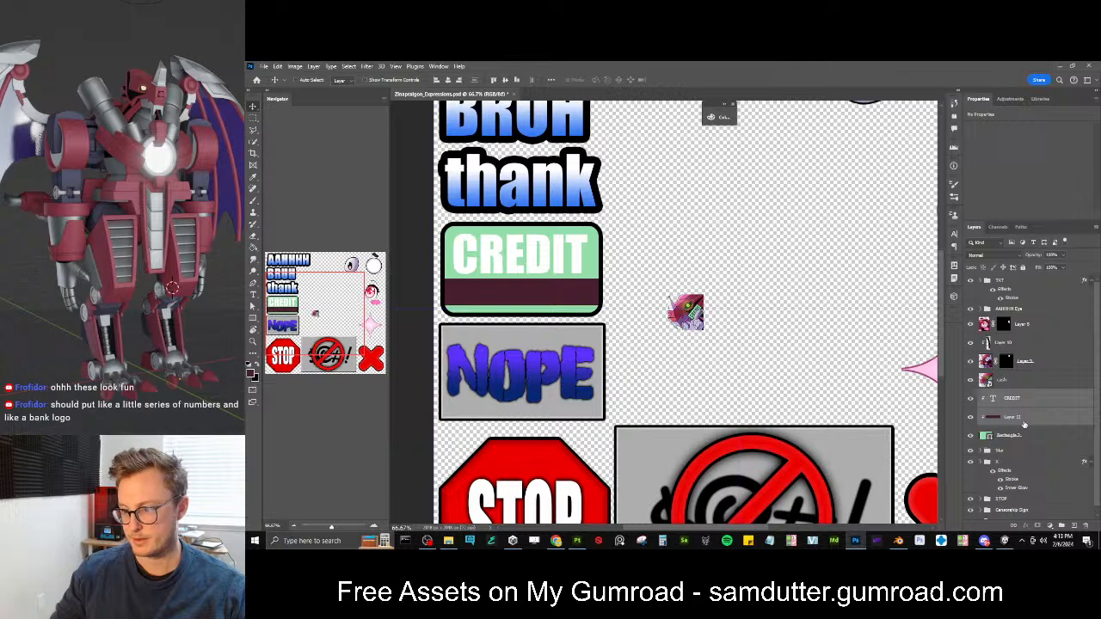
# Move the maroon stripe slightly lower on the card to leave a gap below the CREDIT text
pyautogui.click(1019, 417)
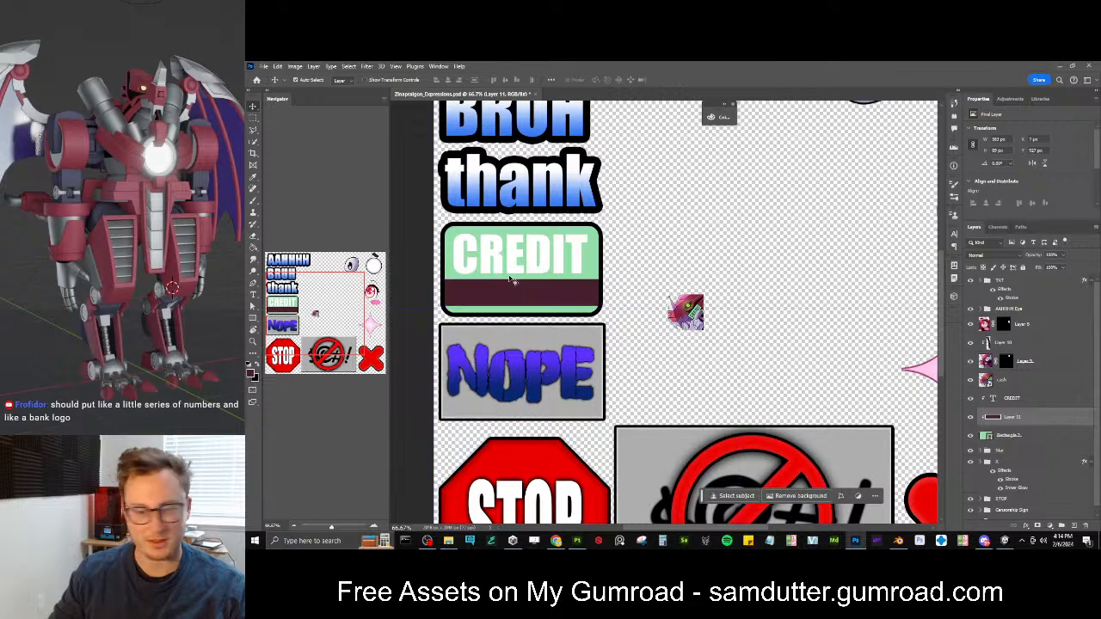
pyautogui.hotkey('ctrl', 't')
pyautogui.moveTo(522, 277); pyautogui.dragTo(522, 285)
pyautogui.press('Return')
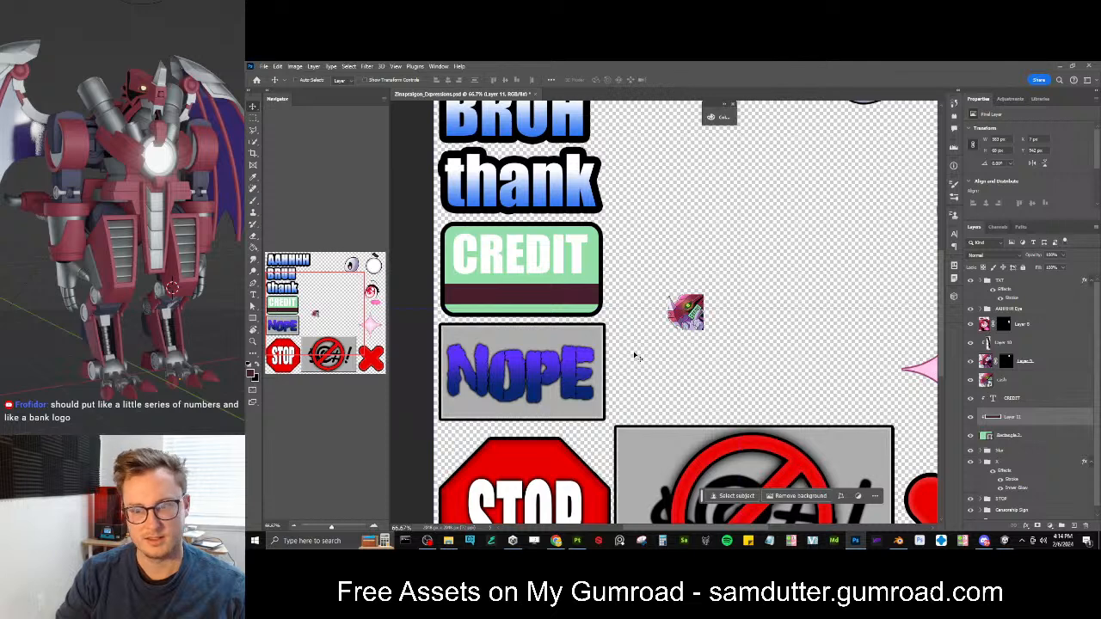
# Recolor the CREDIT text to 471f2c, sampled from the maroon stripe
pyautogui.click(1065, 398)
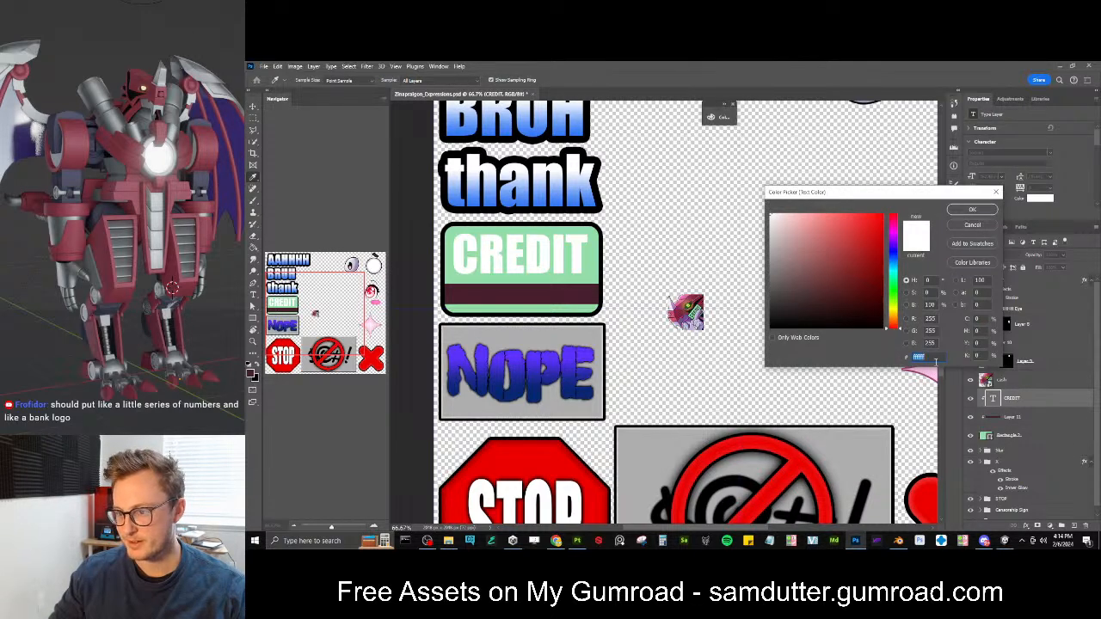
pyautogui.click(590, 293)
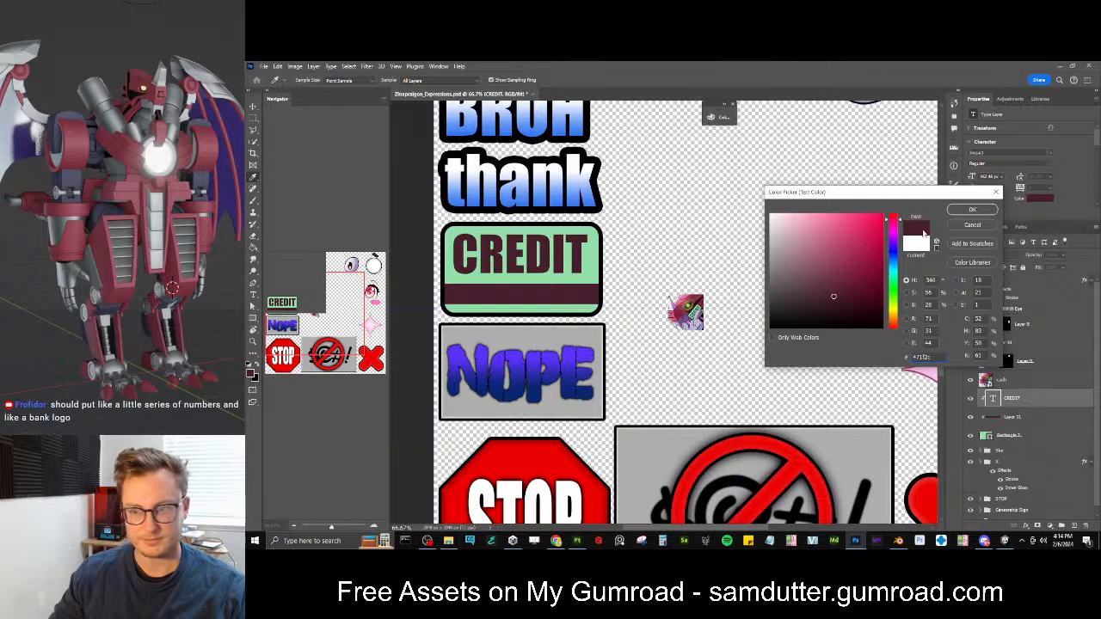
pyautogui.click(959, 210)
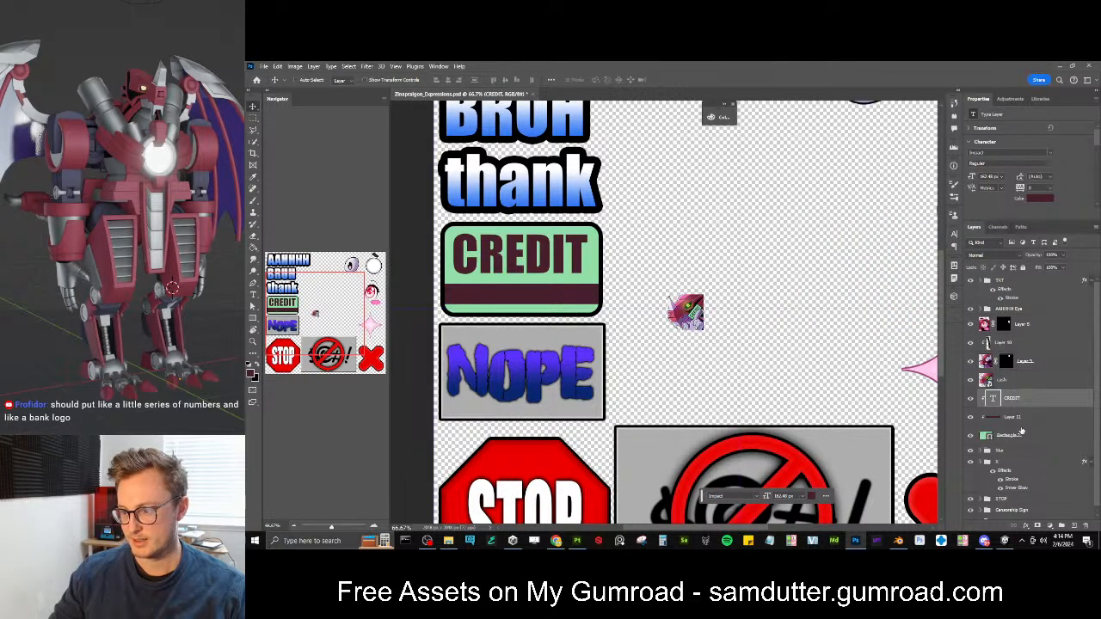
# Add a white Inner Glow effect to the green rounded rectangle and increase the glow size slightly
pyautogui.click(1022, 435)
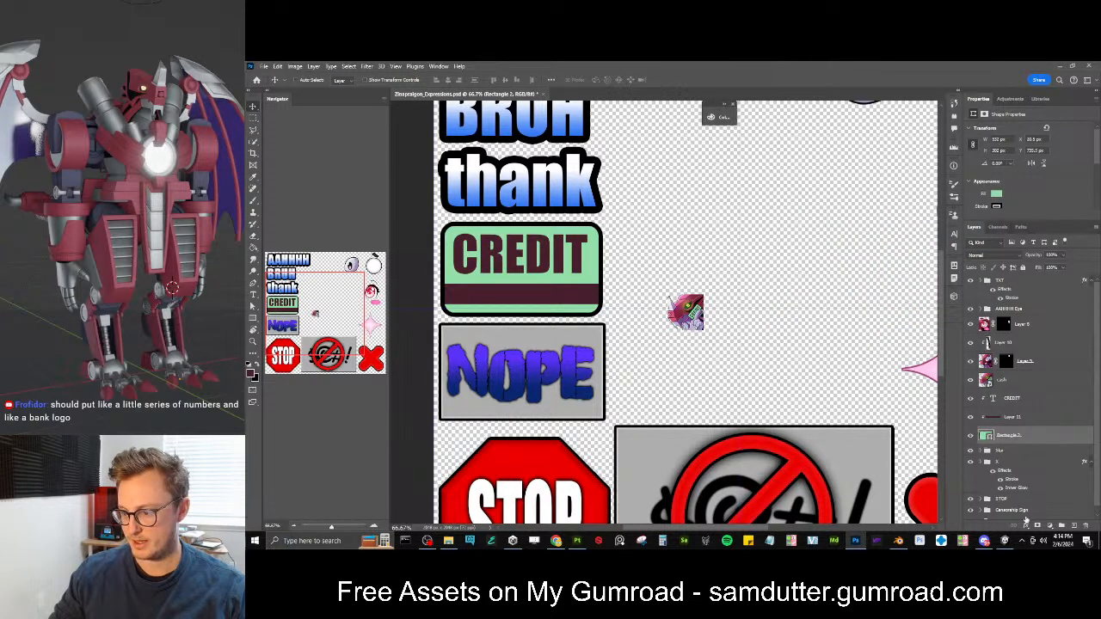
pyautogui.click(1025, 525)
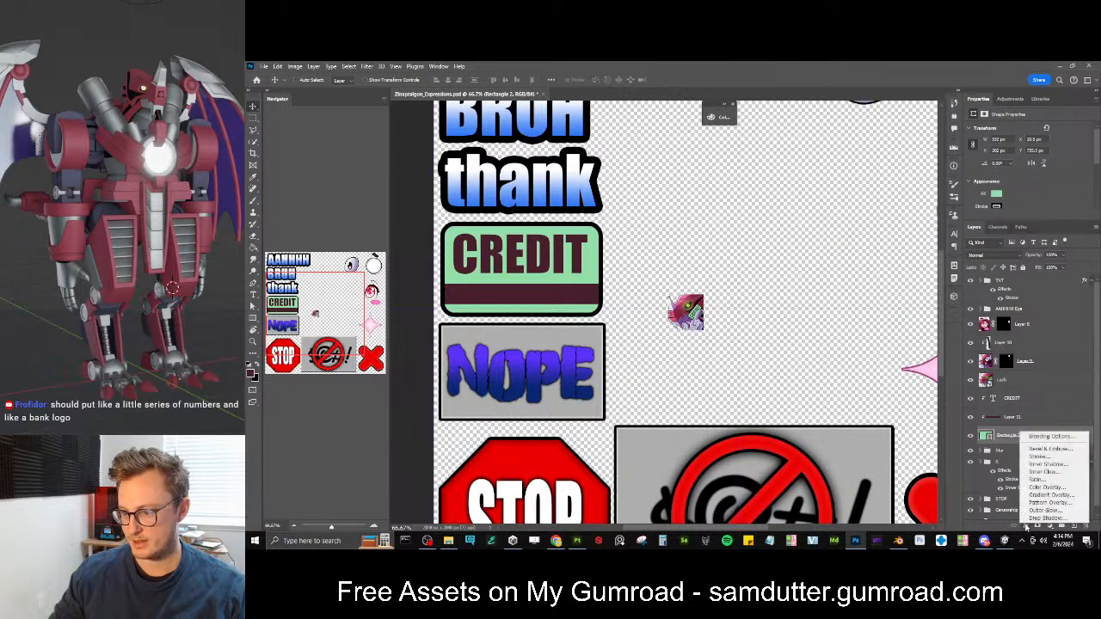
pyautogui.click(1057, 472)
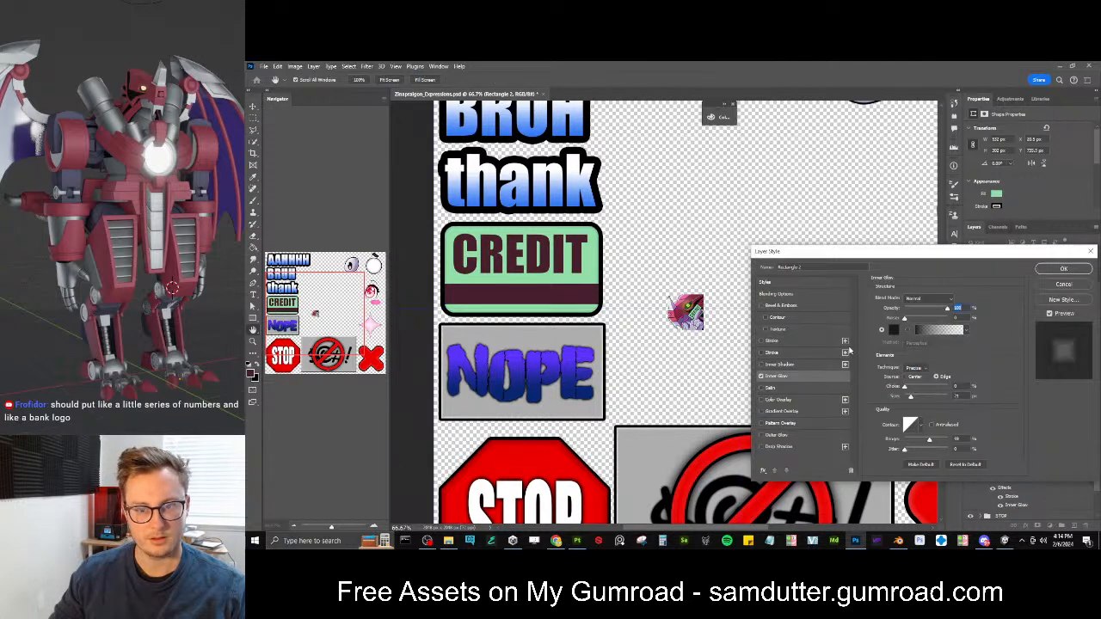
pyautogui.moveTo(911, 397); pyautogui.dragTo(911, 397)
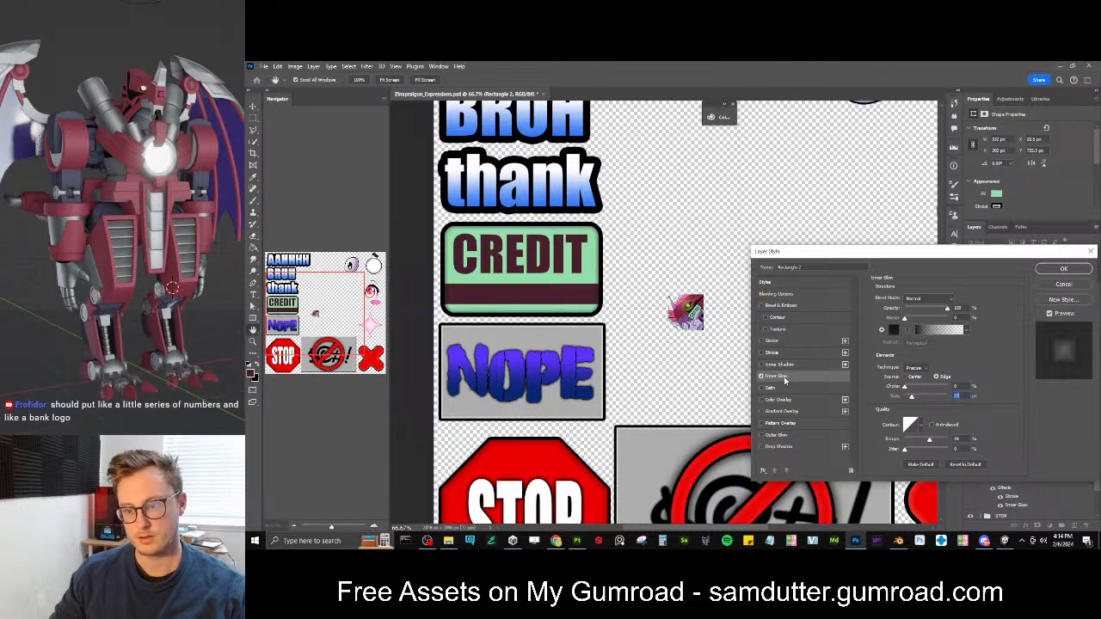
pyautogui.click(895, 333)
pyautogui.moveTo(806, 247); pyautogui.dragTo(737, 197)
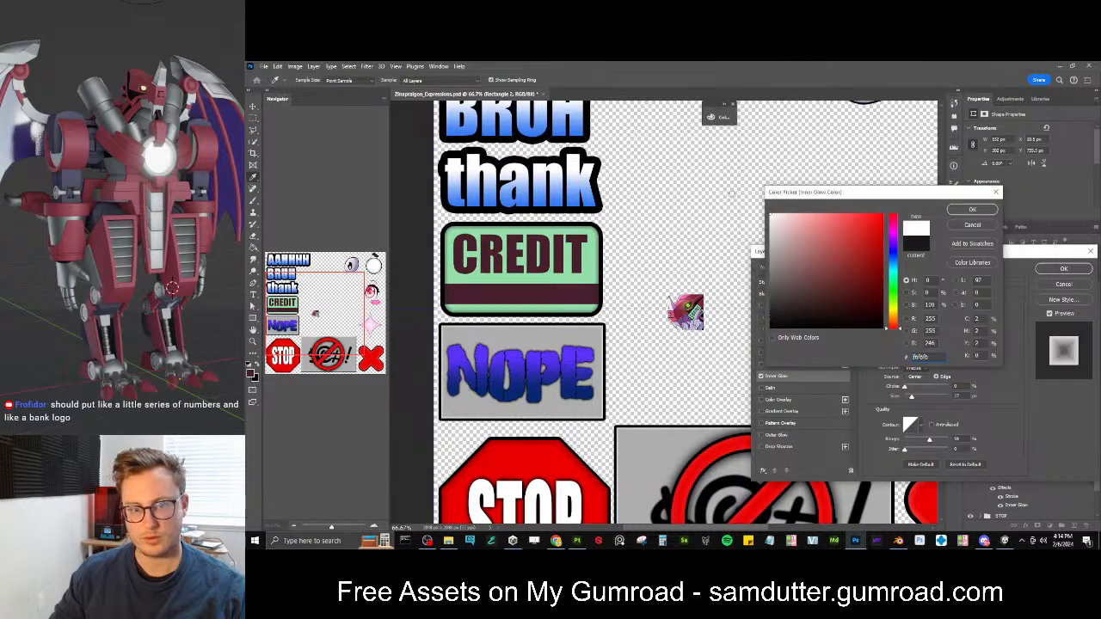
pyautogui.click(971, 209)
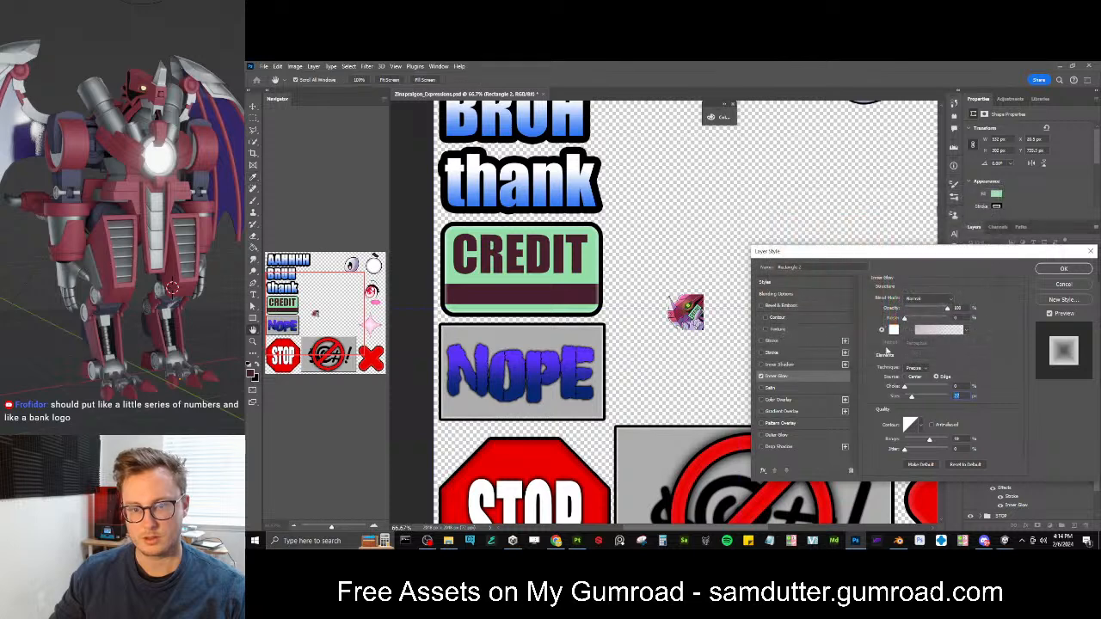
pyautogui.moveTo(911, 394); pyautogui.dragTo(914, 397)
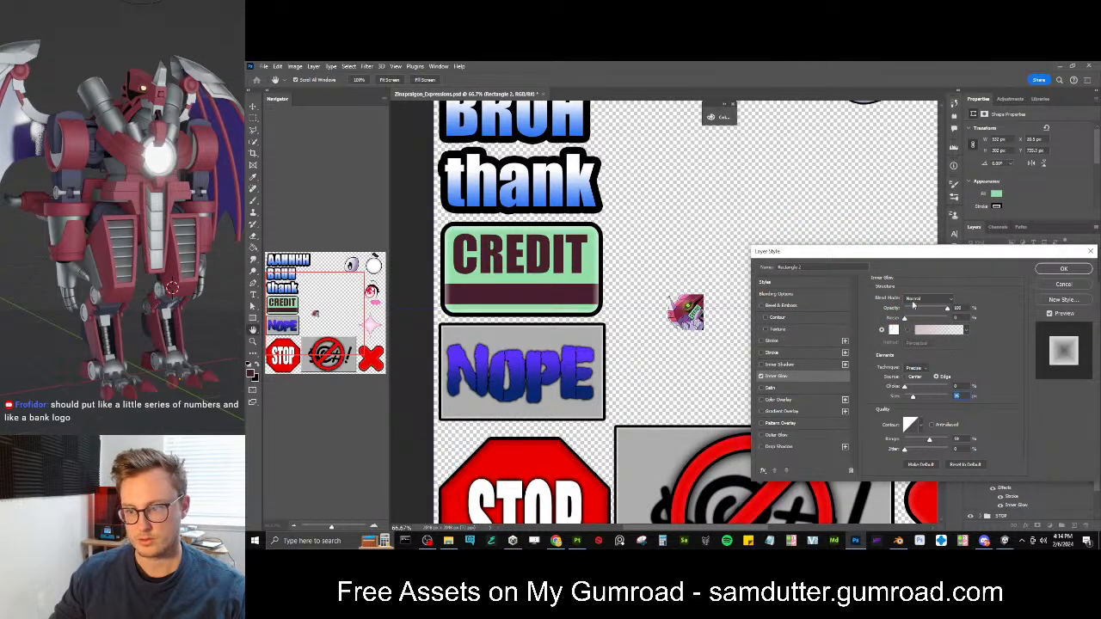
# Try a light gray cacaca as the rounded rectangle's inner glow color
pyautogui.click(894, 329)
pyautogui.click(769, 250)
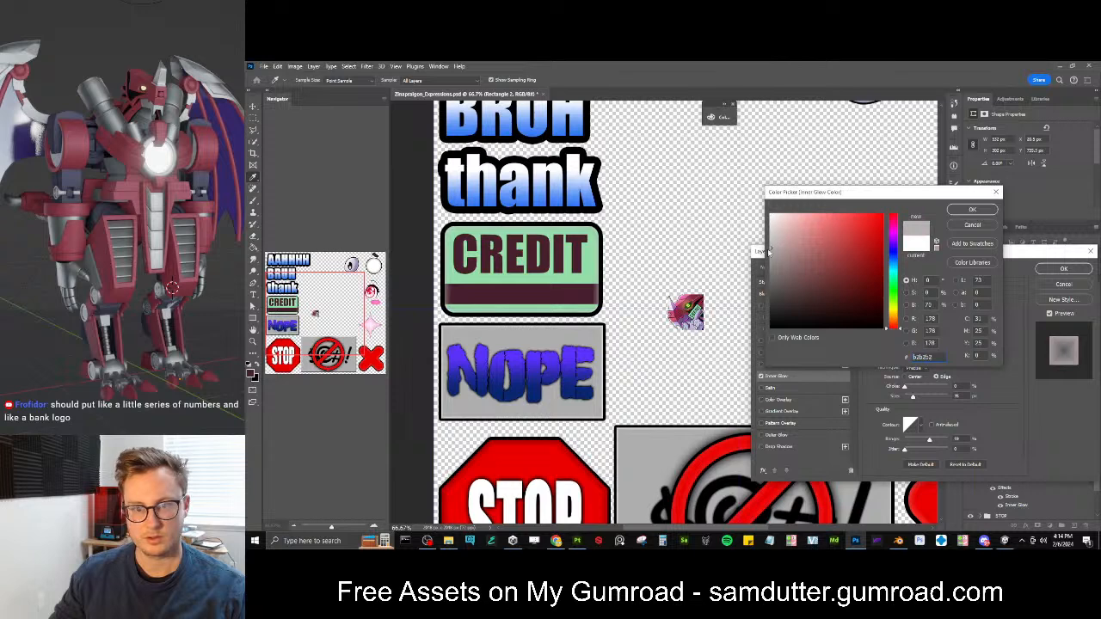
pyautogui.moveTo(787, 245); pyautogui.dragTo(758, 233)
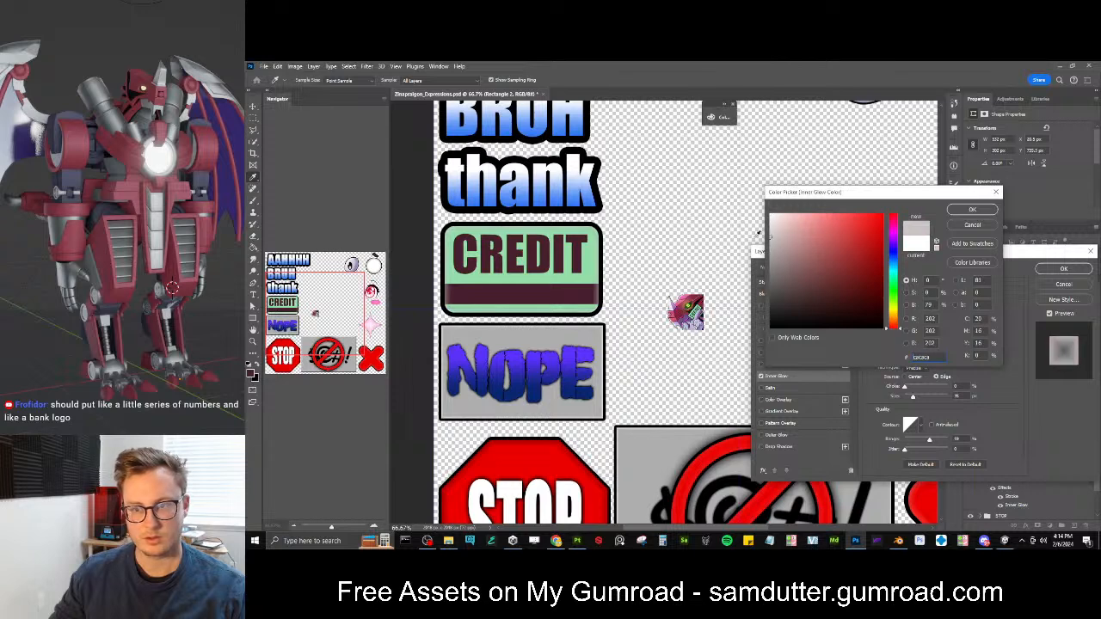
pyautogui.click(961, 212)
# Set the inner glow color to white, reduce its opacity to under half and apply the layer style
pyautogui.click(894, 331)
pyautogui.moveTo(786, 243); pyautogui.dragTo(786, 189)
pyautogui.click(962, 213)
pyautogui.moveTo(933, 311); pyautogui.dragTo(922, 311)
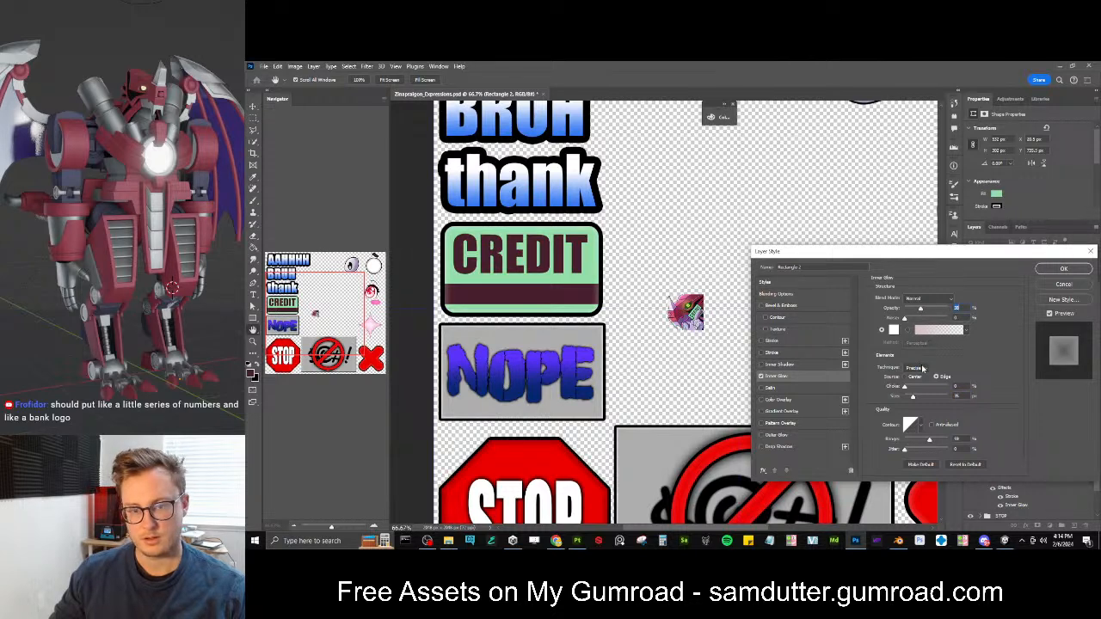
pyautogui.click(1064, 269)
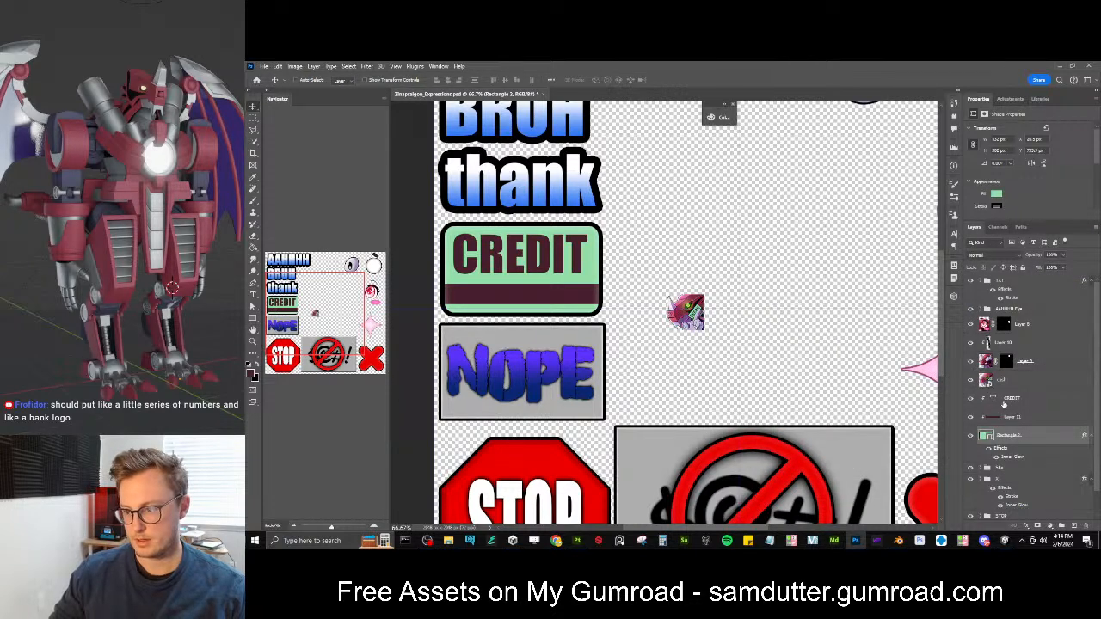
# Group the CREDIT text layer and the maroon stripe layer together
pyautogui.click(1015, 399)
pyautogui.keyDown('shift'); pyautogui.click(1015, 417); pyautogui.keyUp('shift')
pyautogui.hotkey('ctrl', 'g')
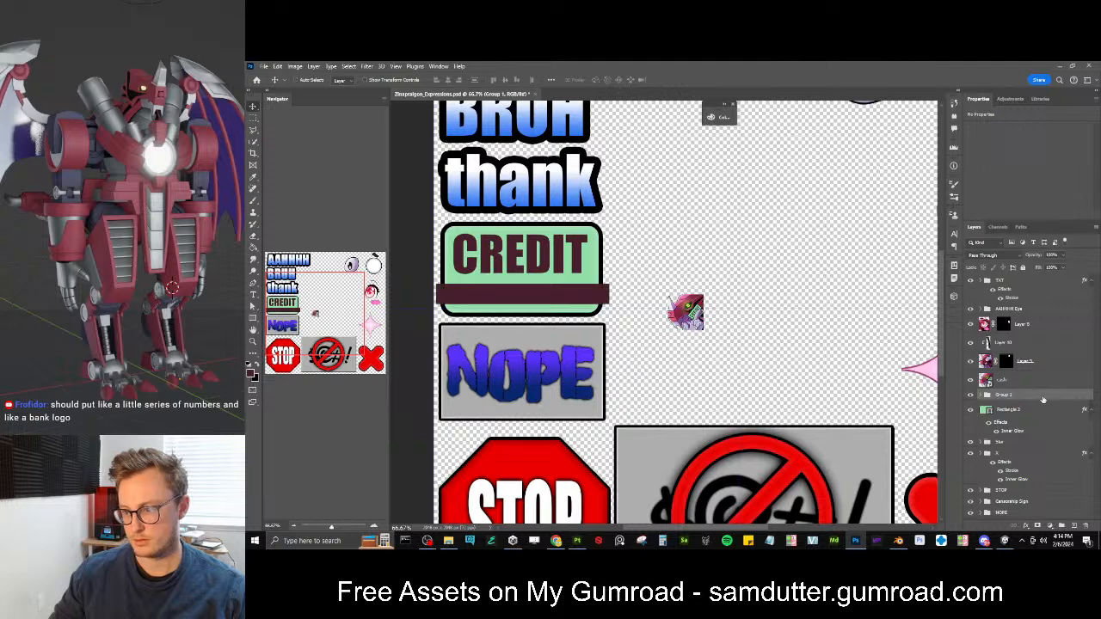
pyautogui.rightClick(1028, 389)
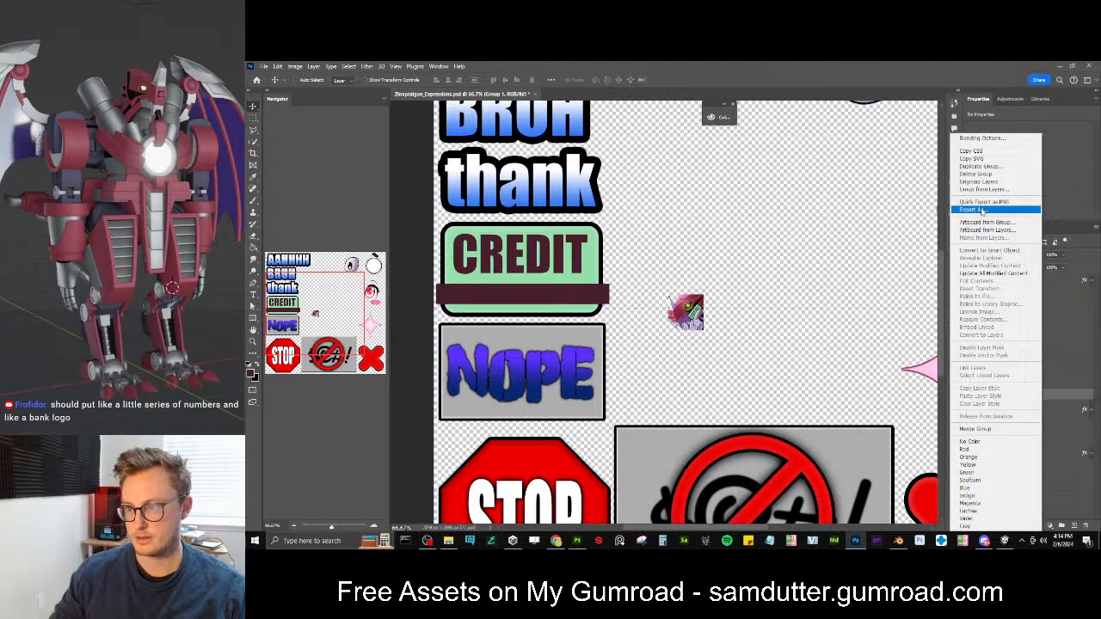
pyautogui.click(1061, 404)
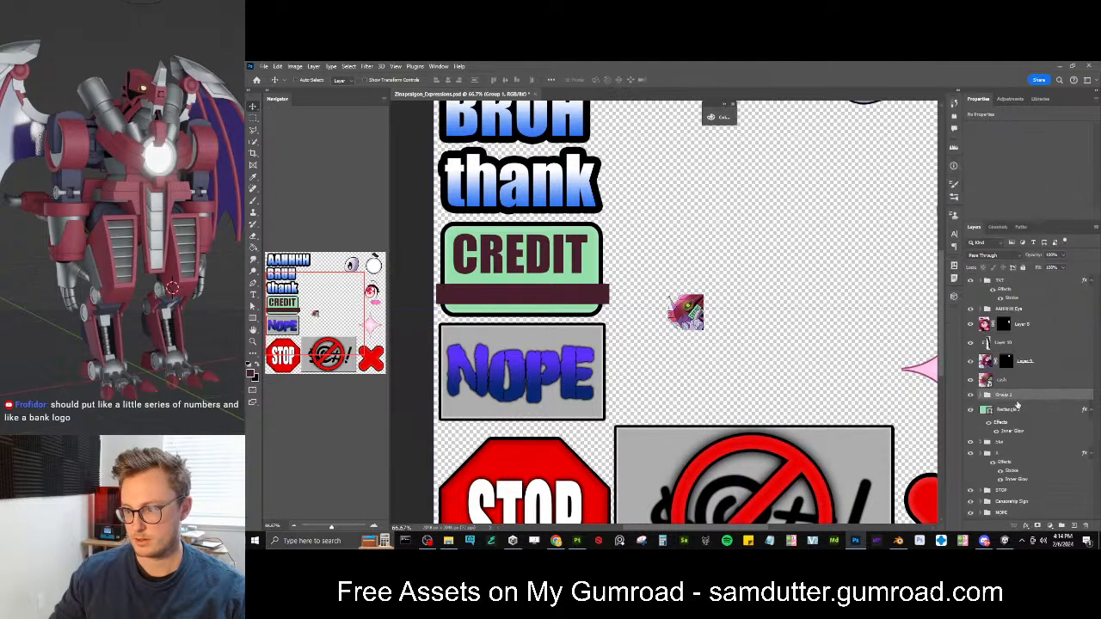
pyautogui.rightClick(1015, 399)
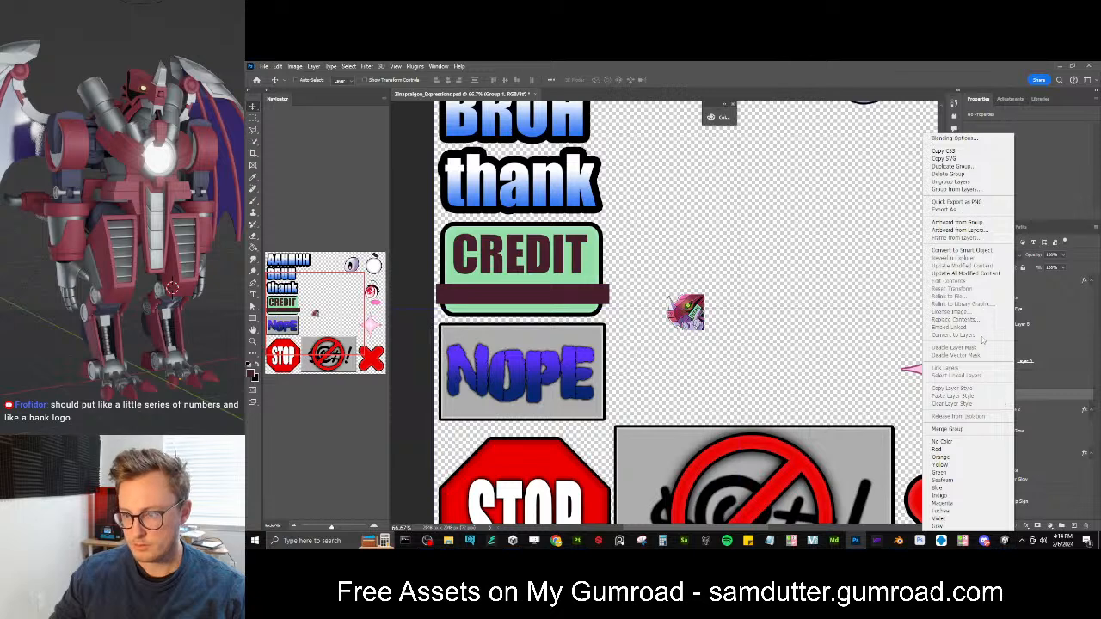
pyautogui.click(1003, 428)
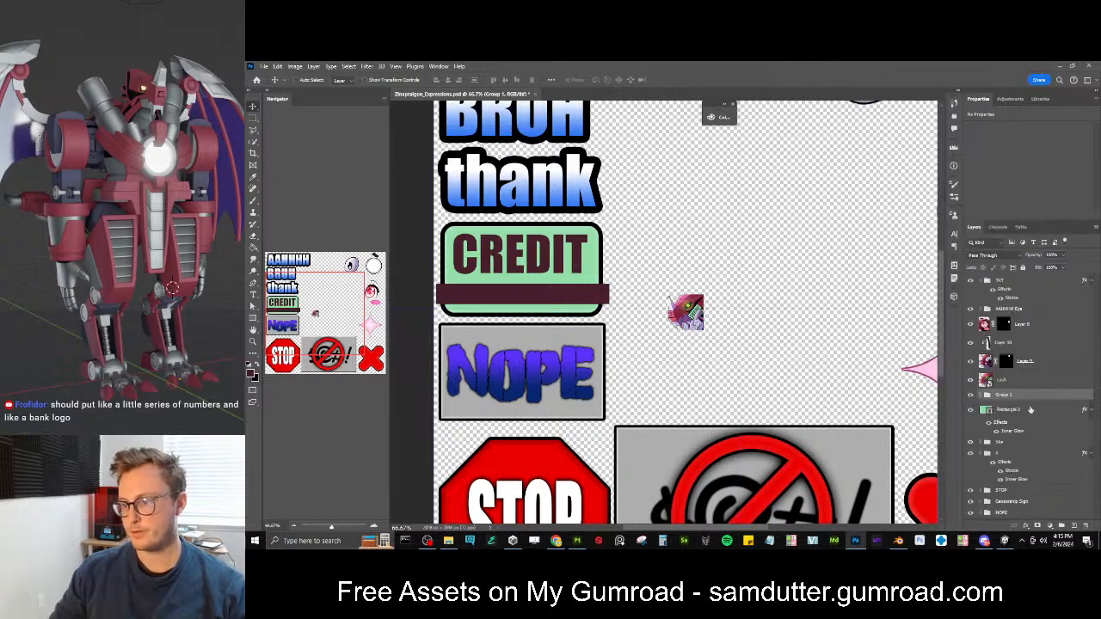
pyautogui.rightClick(1005, 395)
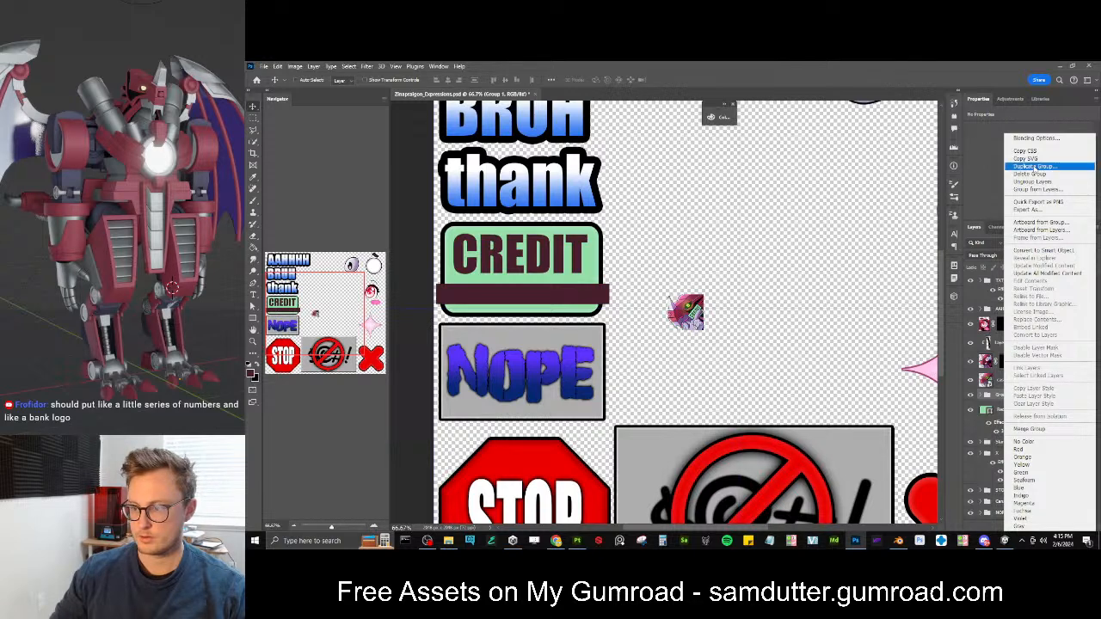
pyautogui.click(996, 398)
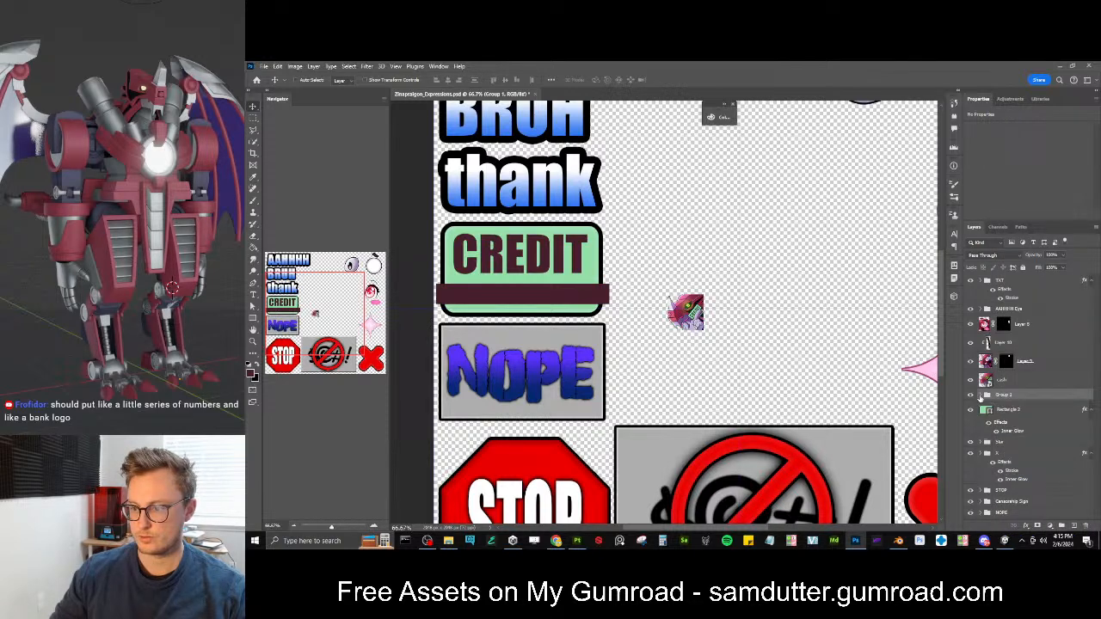
pyautogui.rightClick(1000, 400)
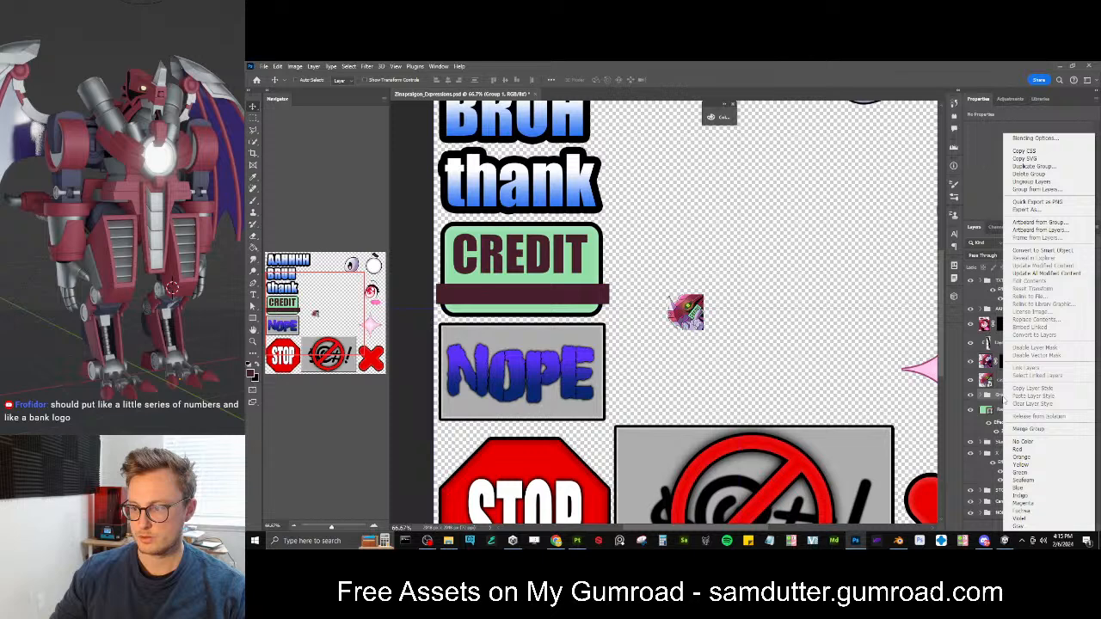
pyautogui.click(991, 421)
pyautogui.click(1006, 409)
pyautogui.click(983, 395)
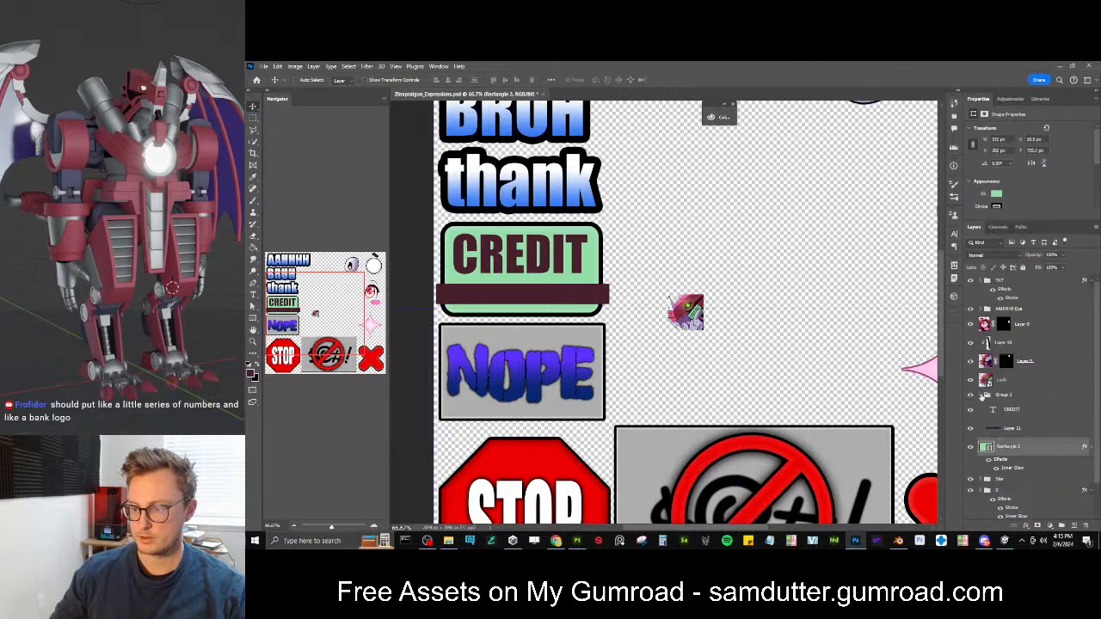
pyautogui.click(983, 395)
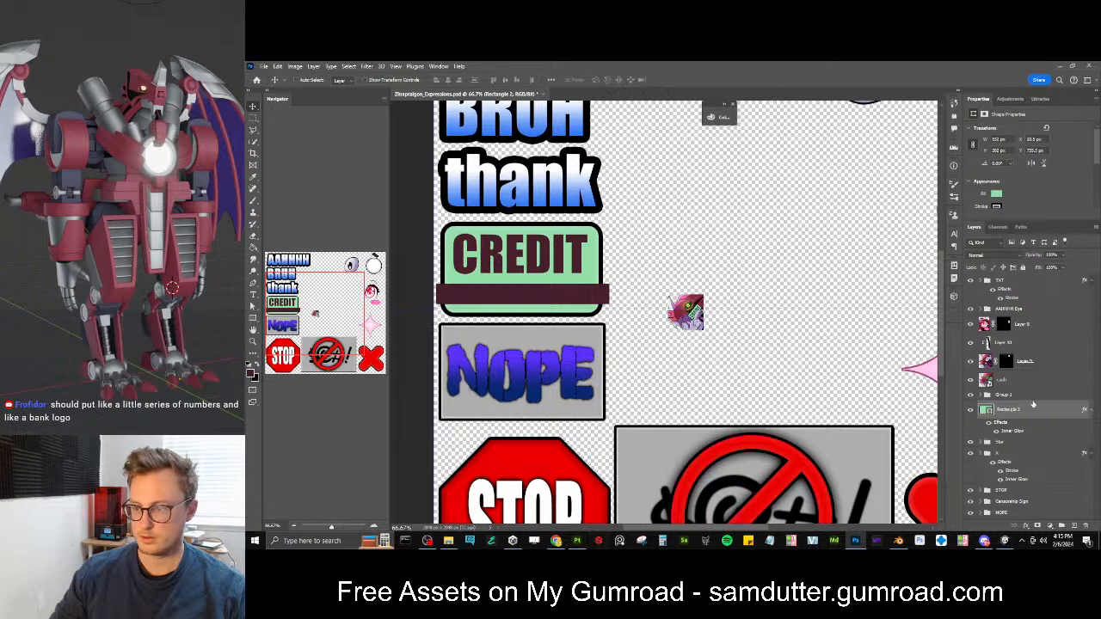
pyautogui.rightClick(1032, 399)
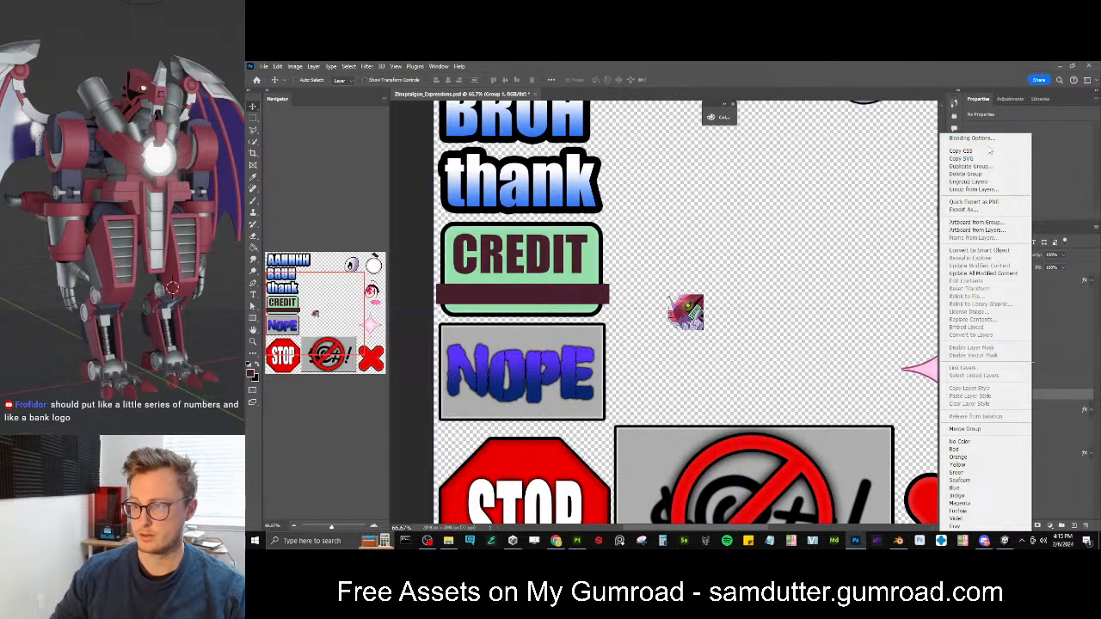
pyautogui.click(839, 275)
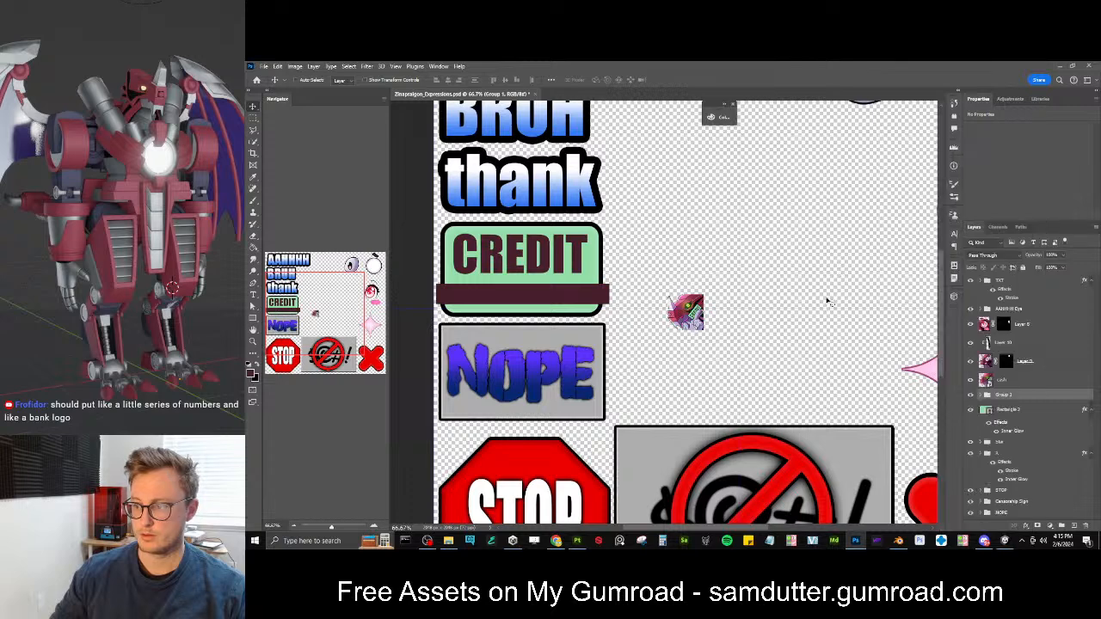
pyautogui.click(555, 540)
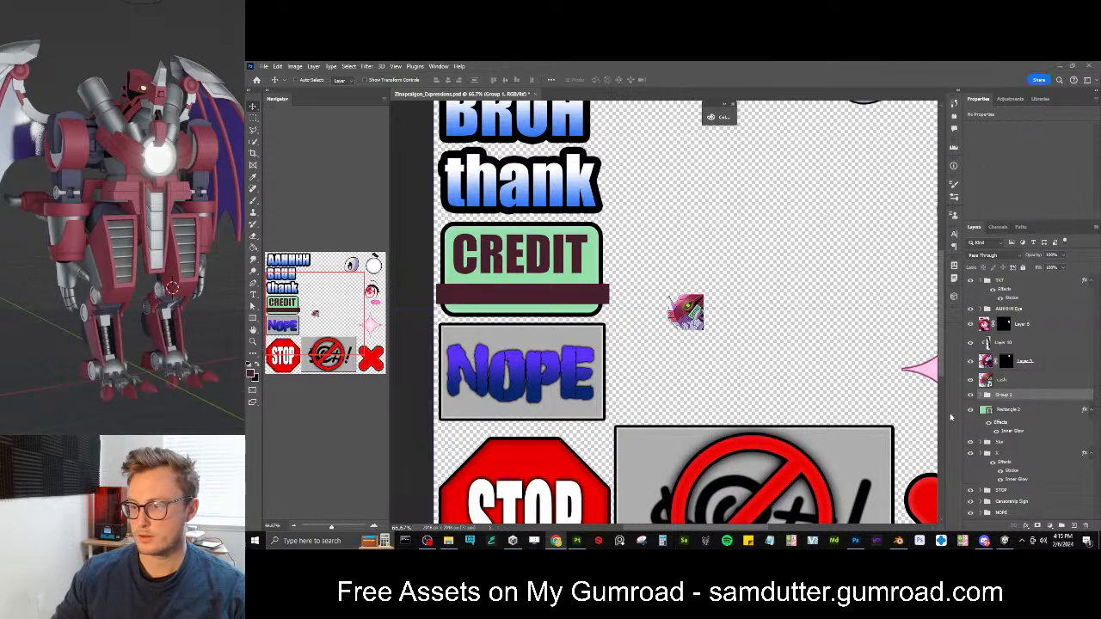
pyautogui.click(980, 396)
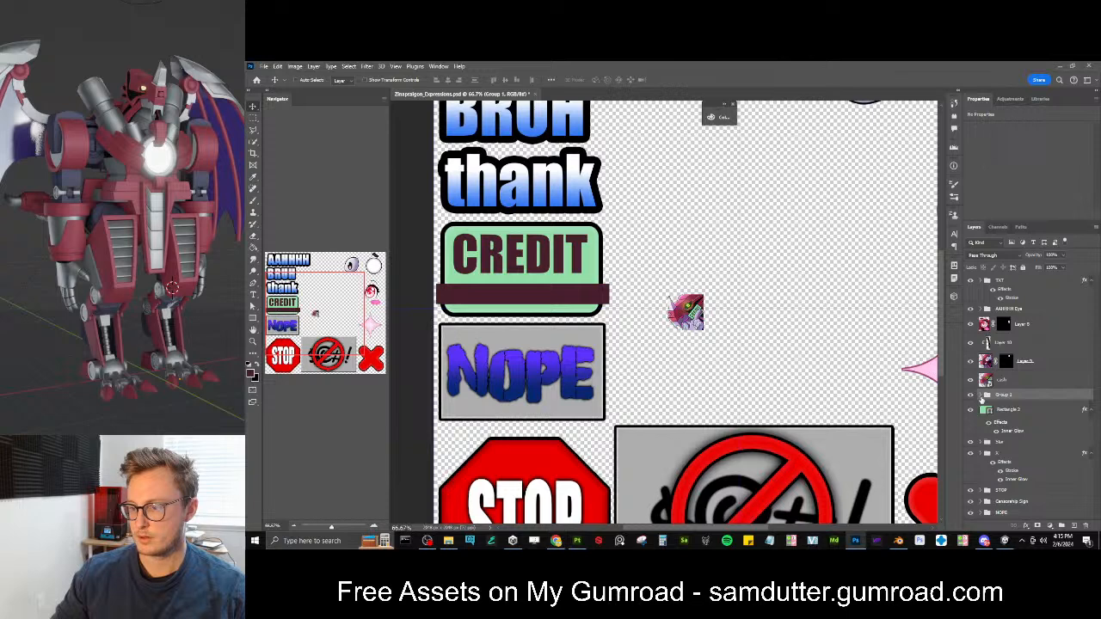
pyautogui.click(980, 396)
pyautogui.click(1012, 410)
pyautogui.keyDown('shift'); pyautogui.click(1018, 428); pyautogui.keyUp('shift')
pyautogui.rightClick(1037, 418)
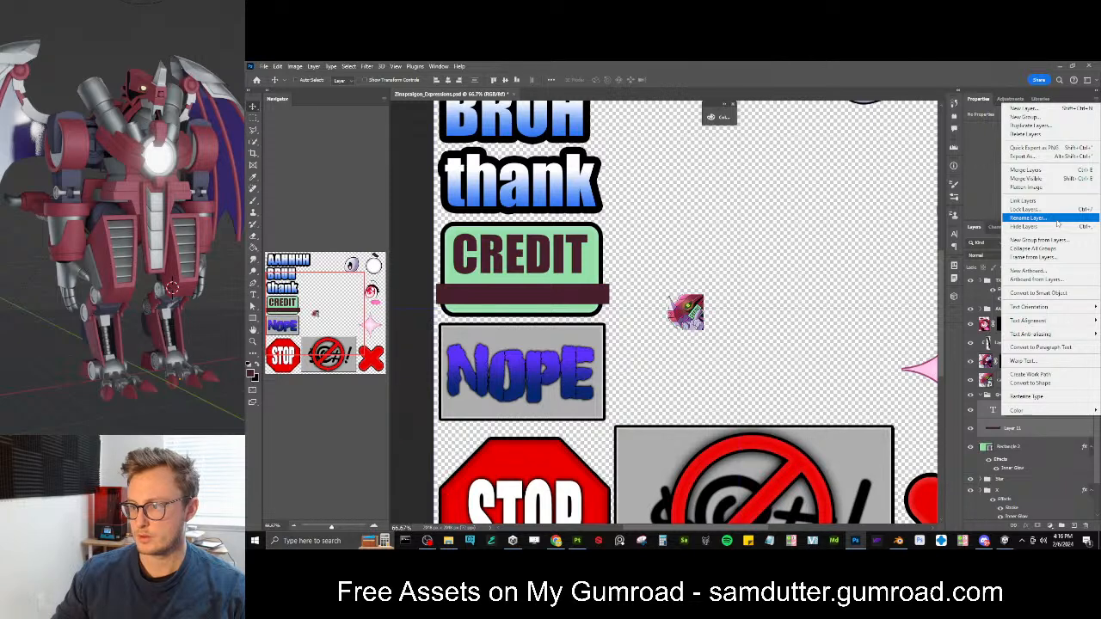
pyautogui.click(1022, 434)
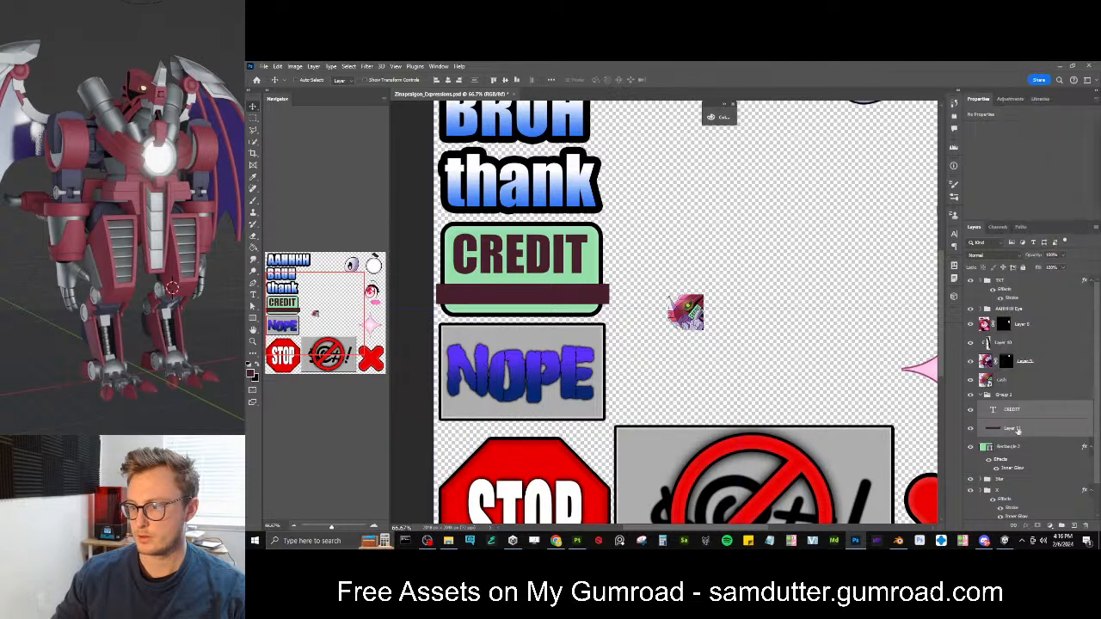
# Convert the group holding the CREDIT text and stripe to a smart object and clip it to the green rounded rectangle
pyautogui.click(986, 395)
pyautogui.rightClick(1006, 396)
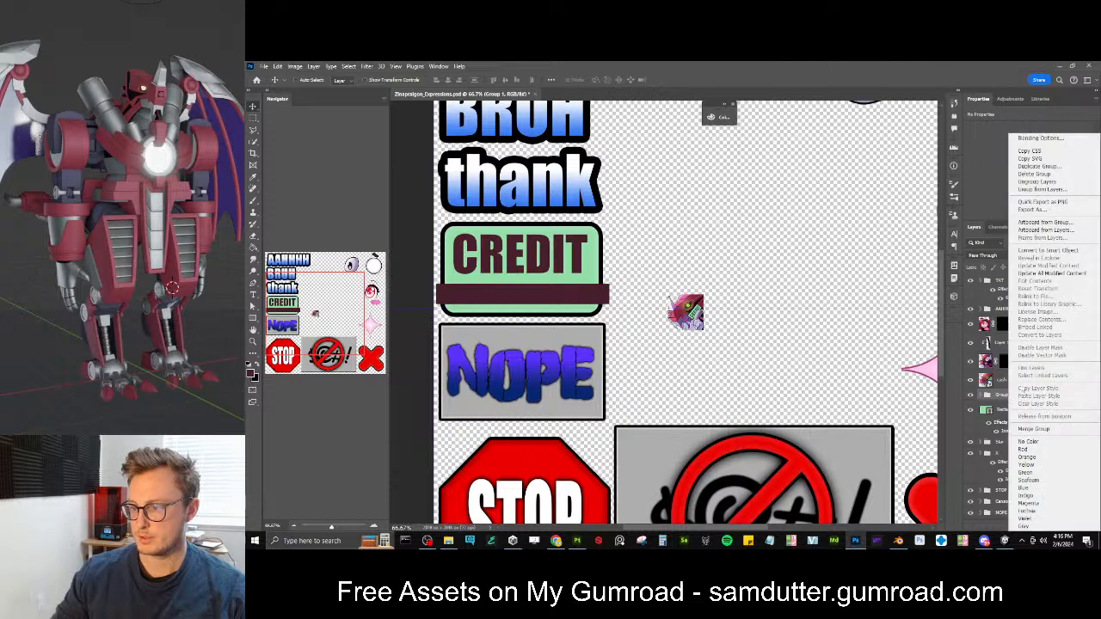
pyautogui.click(1060, 250)
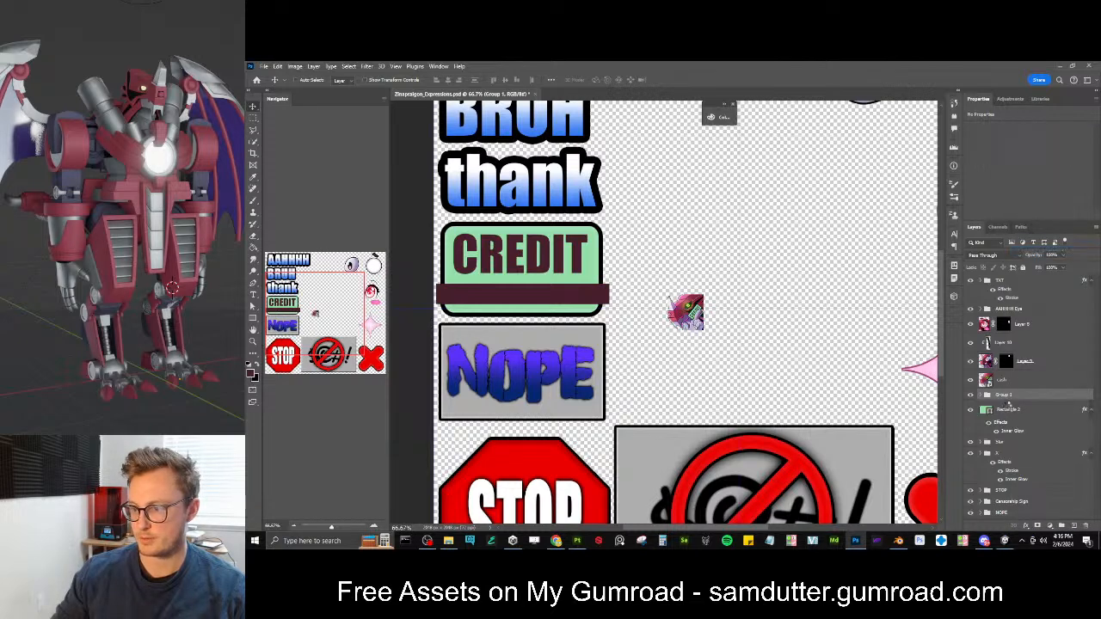
pyautogui.rightClick(1008, 404)
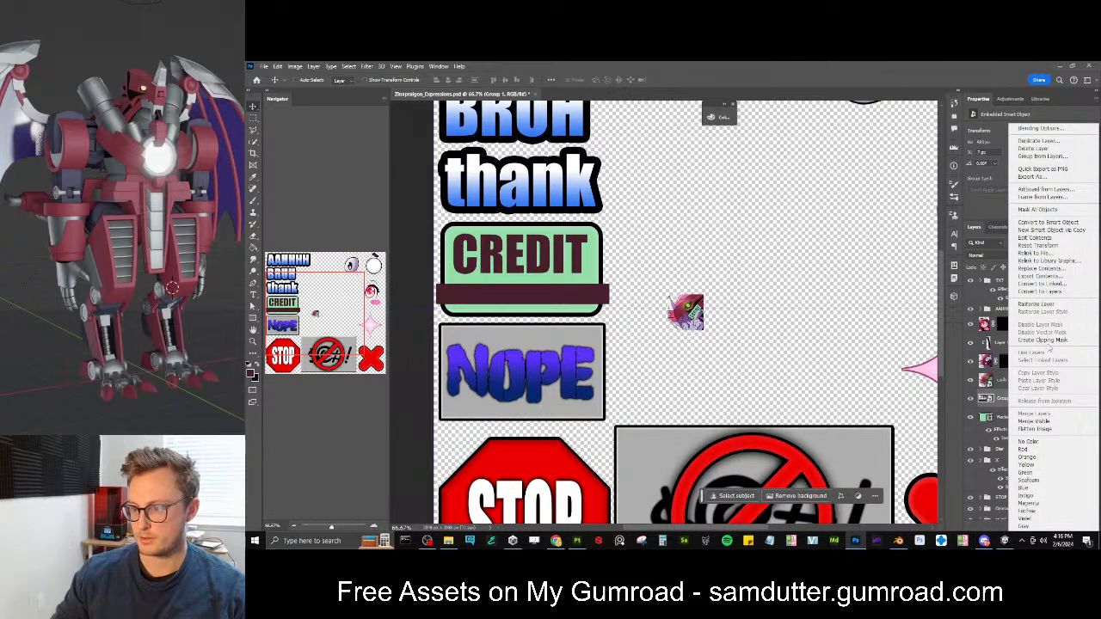
pyautogui.click(1047, 341)
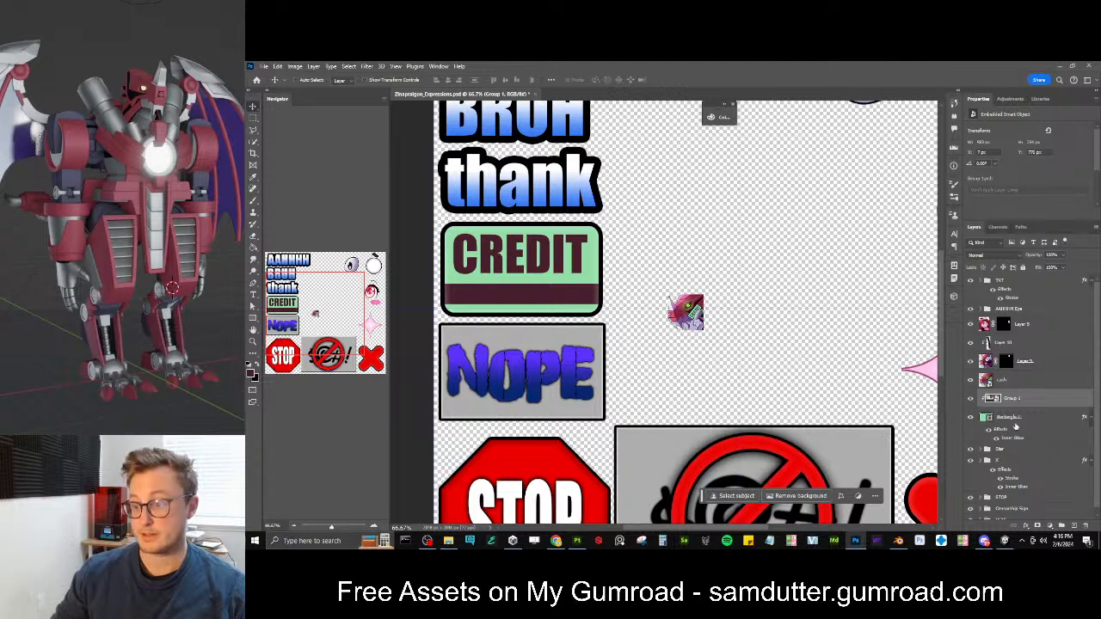
# Add a black Multiply Outer Glow to the clipped CREDIT smart object, with a reduced size and roughly half opacity
pyautogui.click(1031, 526)
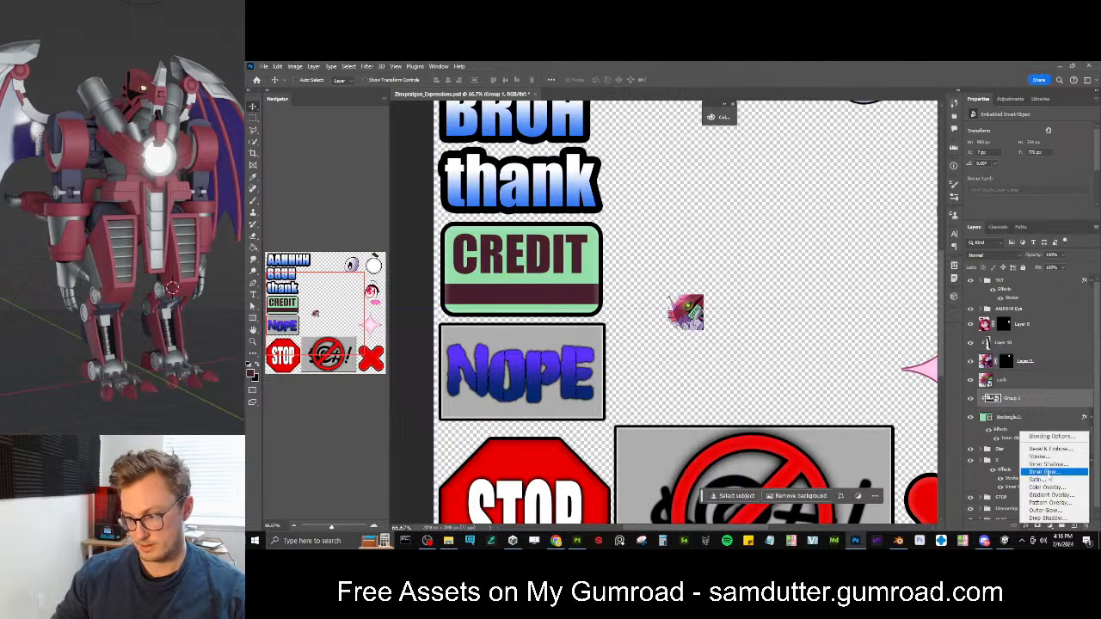
pyautogui.click(1044, 511)
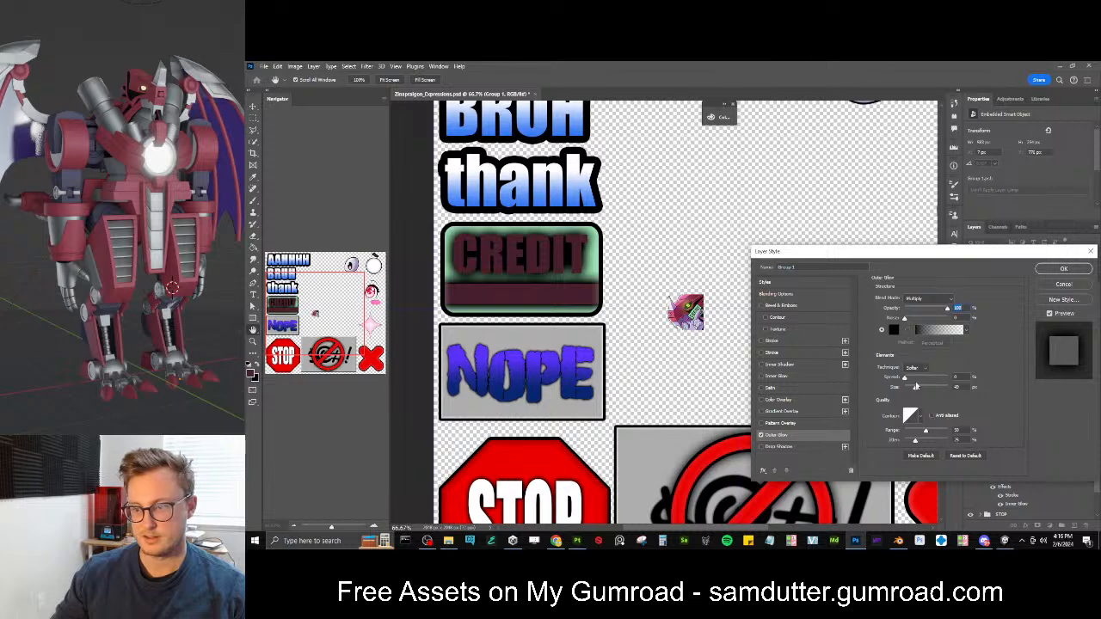
pyautogui.moveTo(913, 388); pyautogui.dragTo(910, 388)
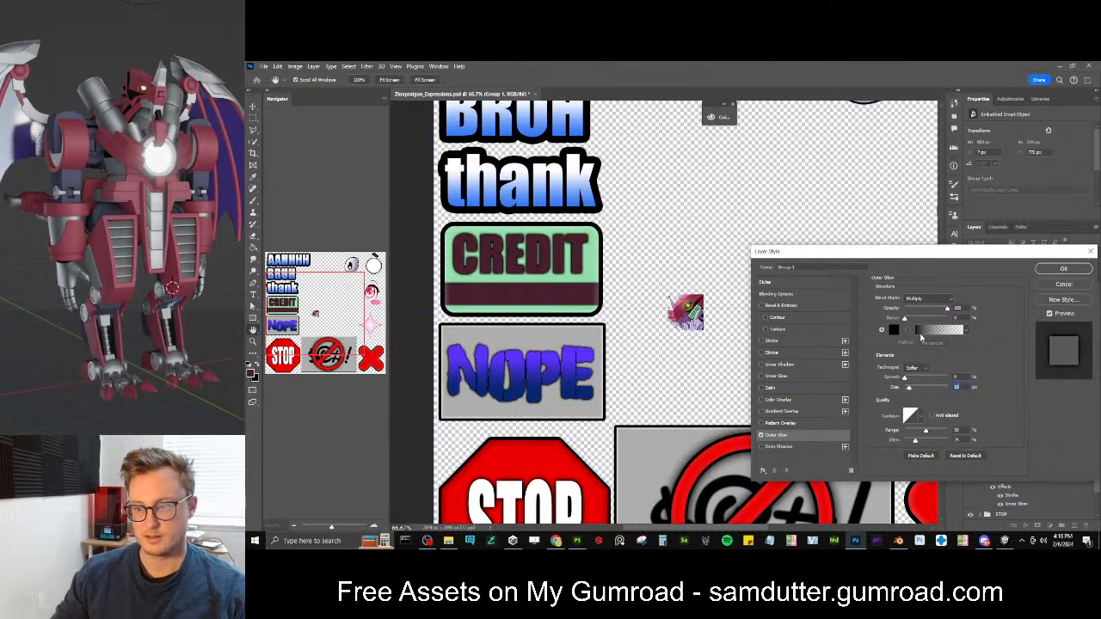
pyautogui.moveTo(937, 310)
pyautogui.mouseDown()
pyautogui.moveTo(914, 309)
pyautogui.moveTo(928, 307)
pyautogui.mouseUp()
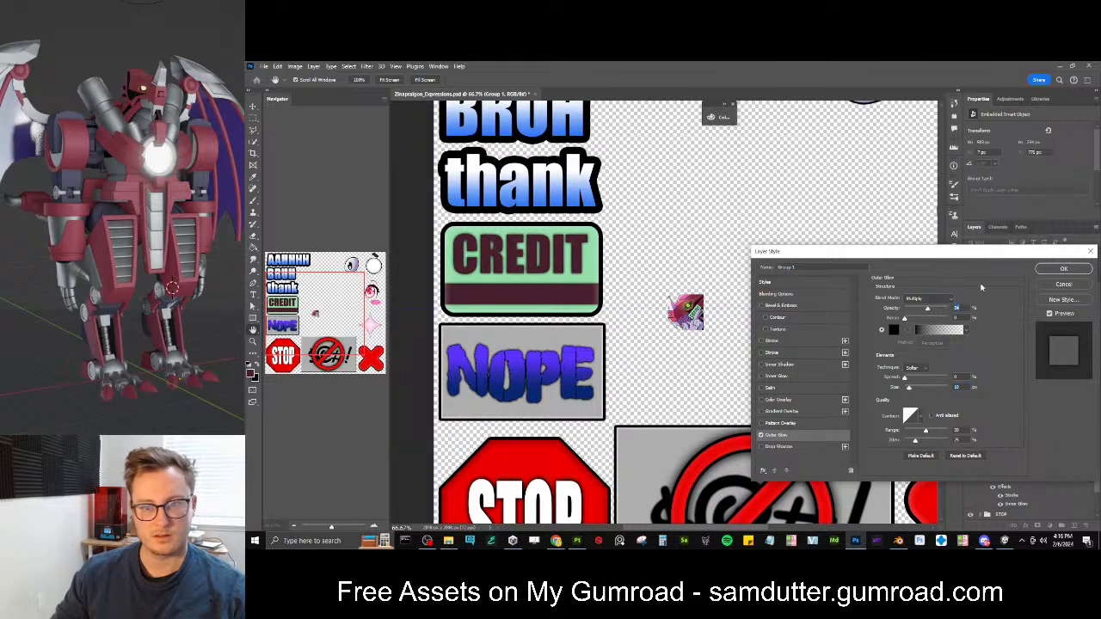
pyautogui.click(1064, 269)
# Try an Inner Shadow effect on the green rounded rectangle, then turn it off and close its layer style settings
pyautogui.moveTo(614, 263); pyautogui.dragTo(661, 310)
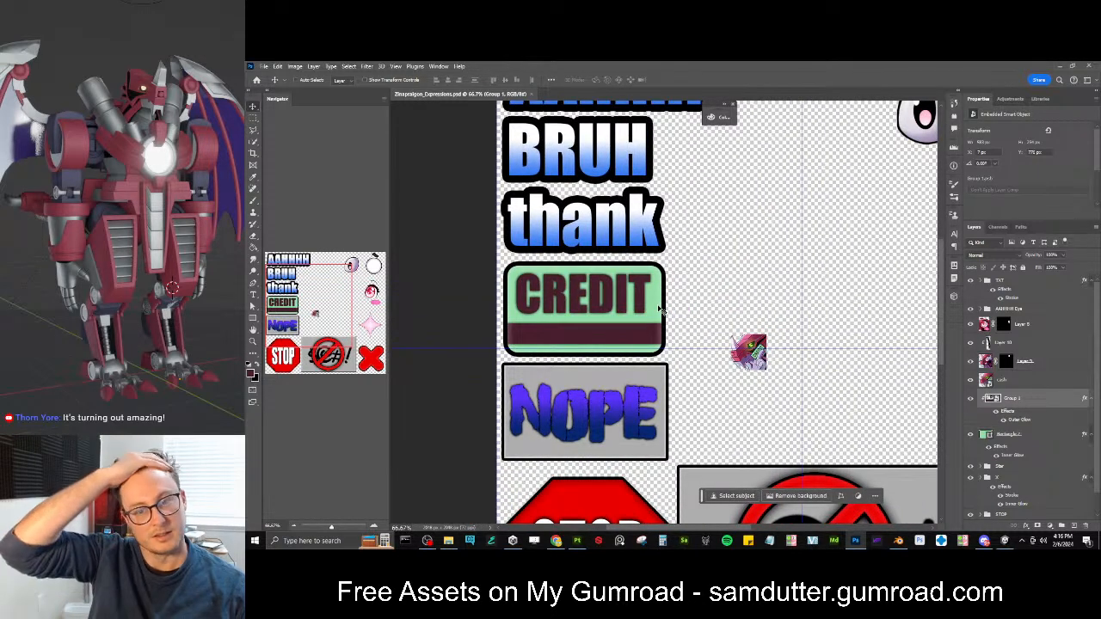
pyautogui.doubleClick(1012, 453)
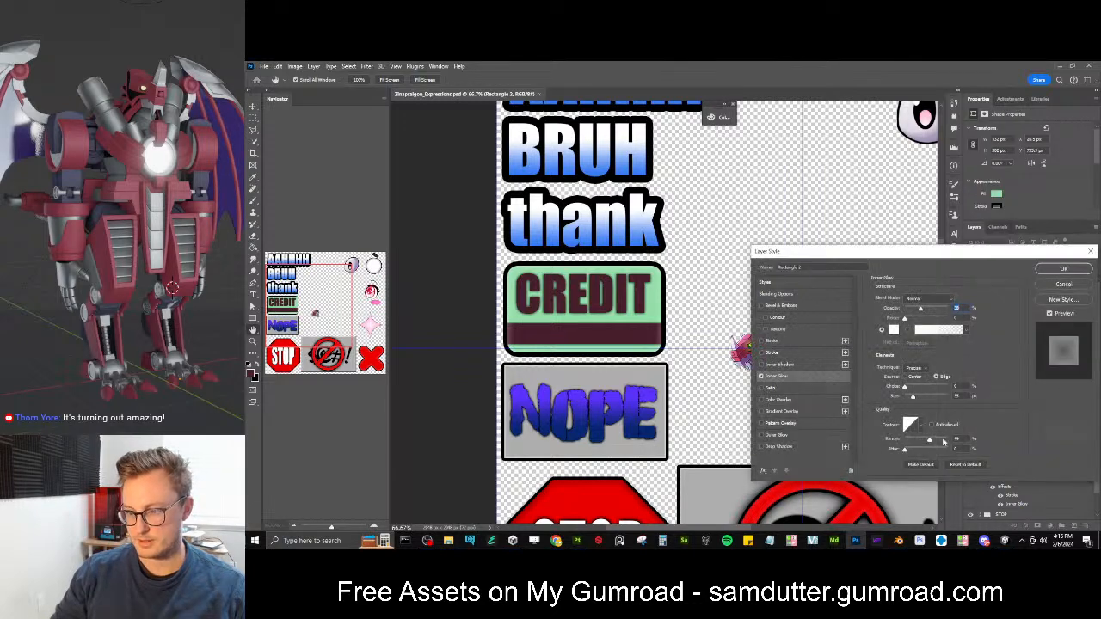
pyautogui.click(761, 365)
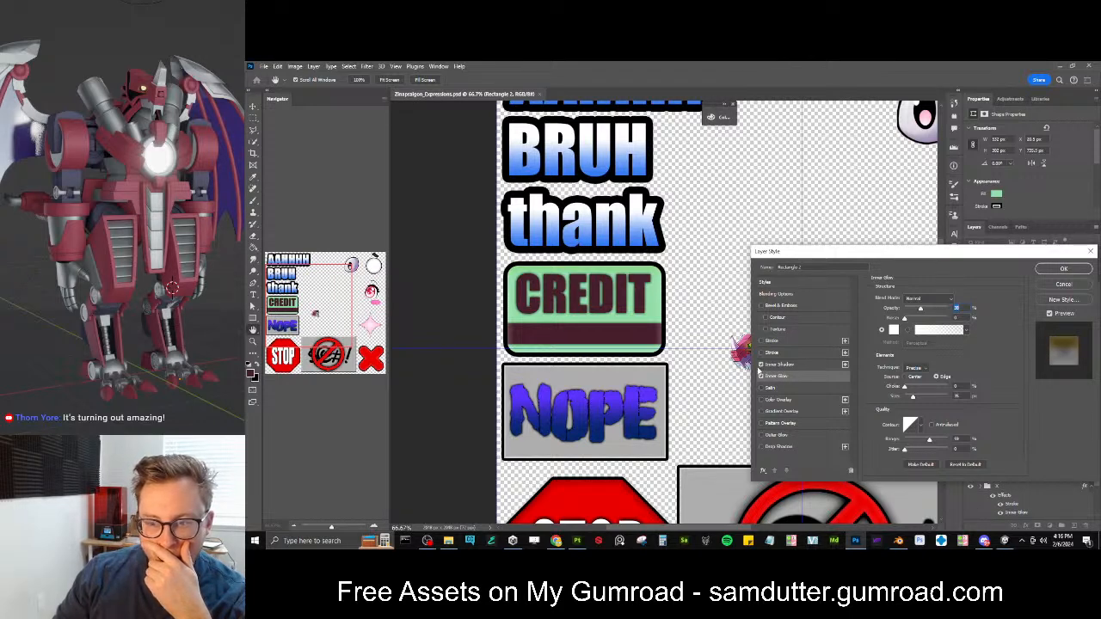
pyautogui.click(761, 375)
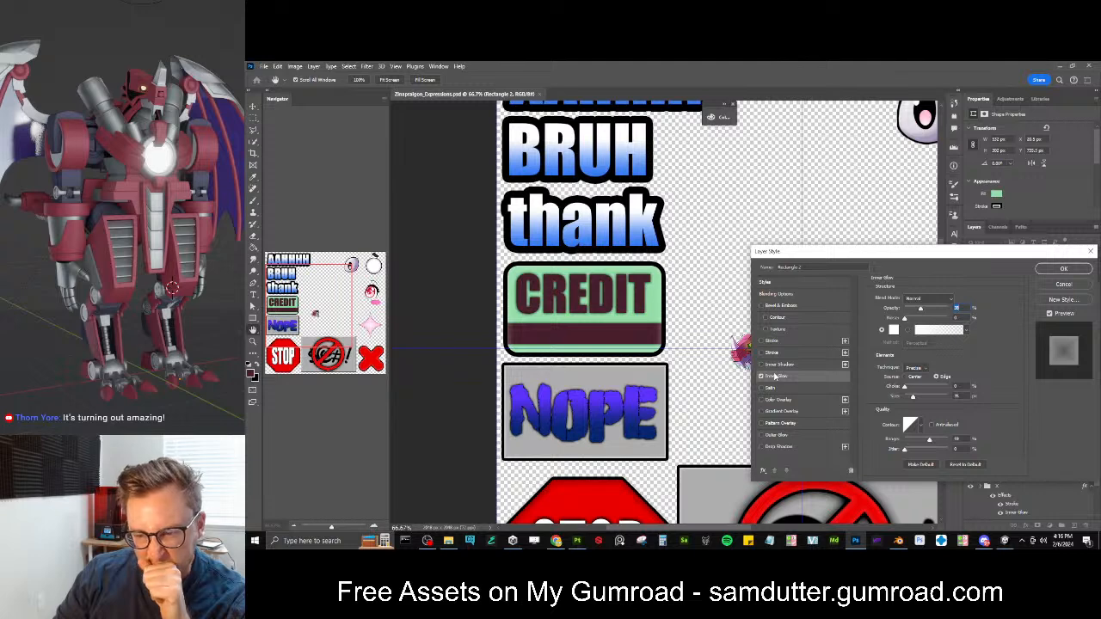
pyautogui.click(774, 364)
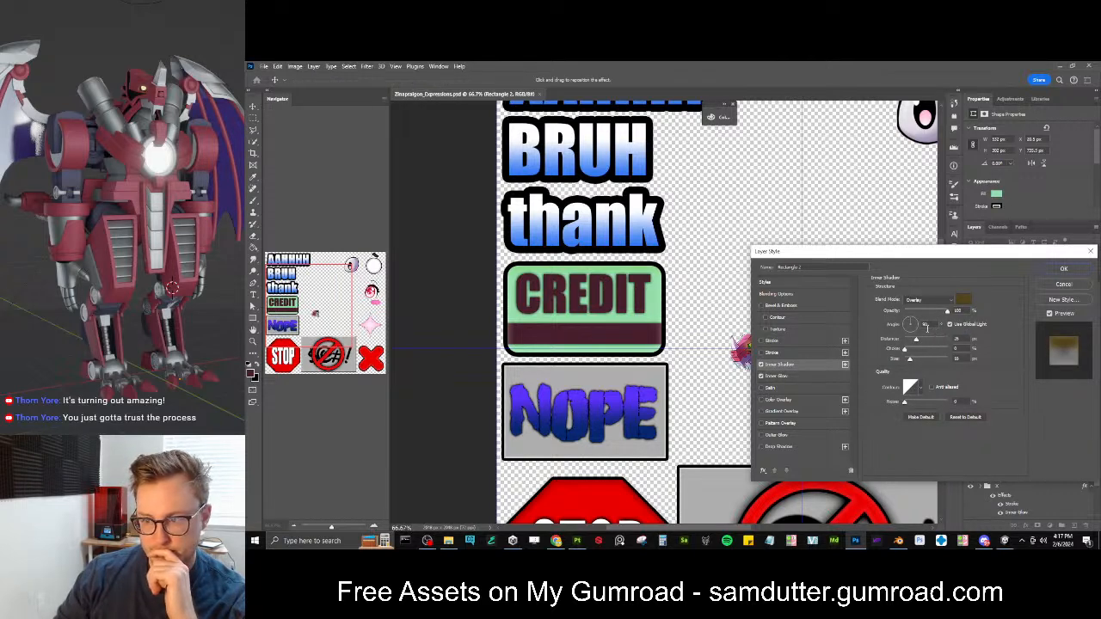
pyautogui.click(761, 365)
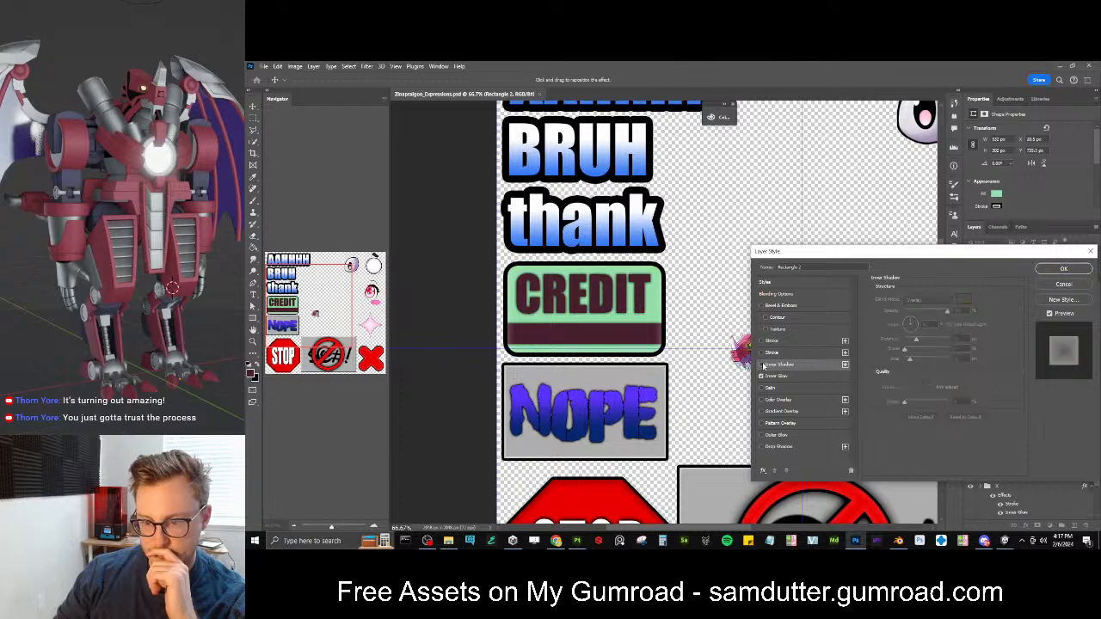
pyautogui.click(1063, 268)
# Look through the character reference images in the Expressions folder to choose the next graphic
pyautogui.moveTo(725, 299); pyautogui.dragTo(653, 338)
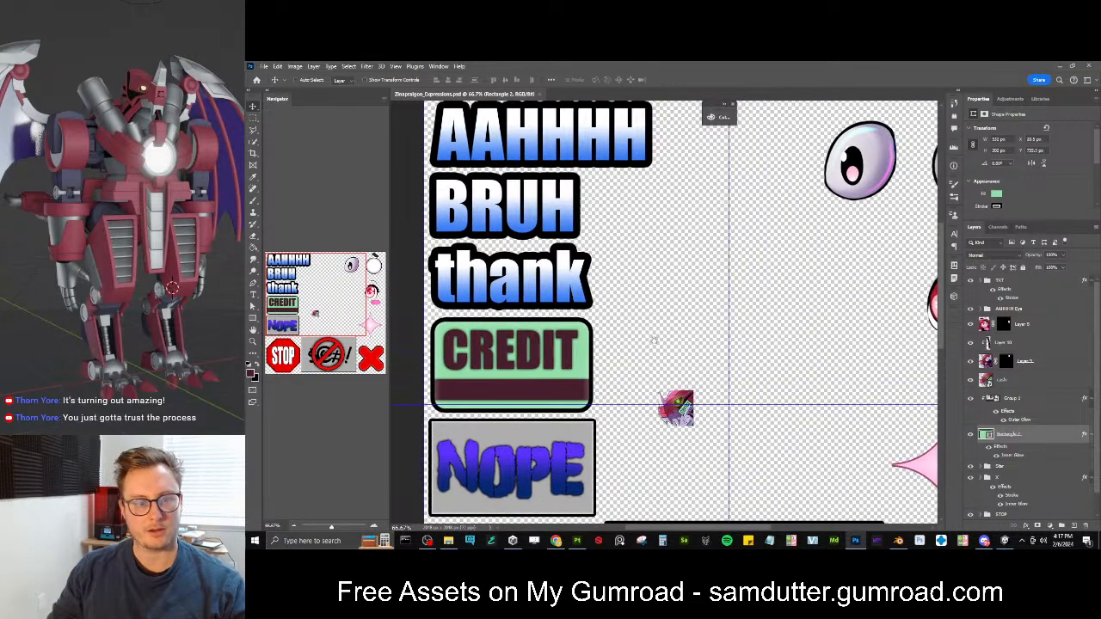
pyautogui.hotkey('alt', 'Tab')
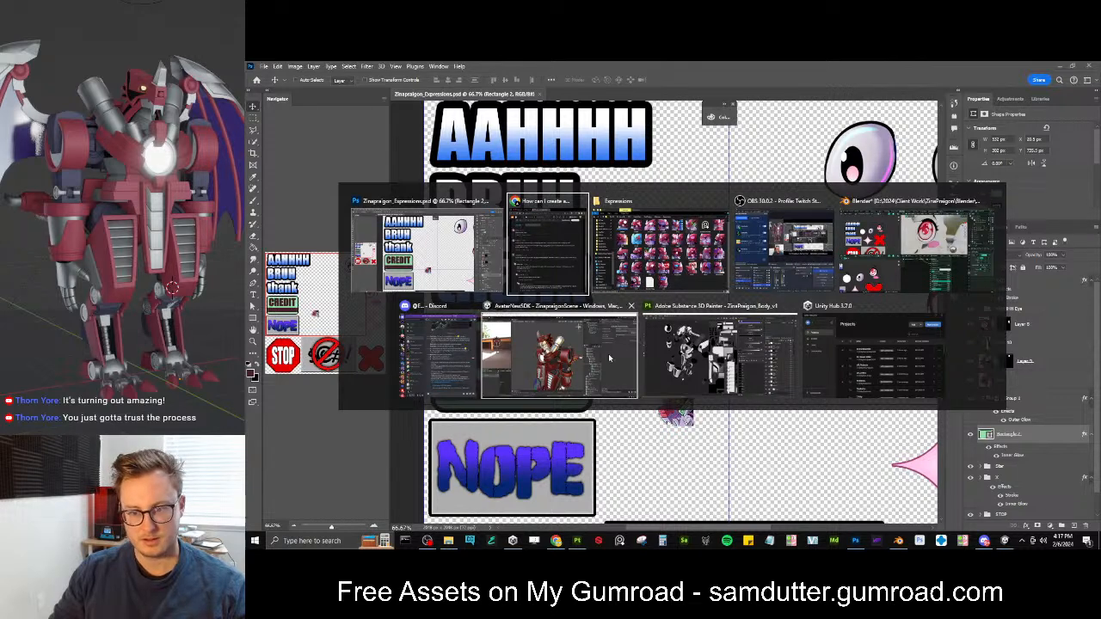
pyautogui.click(658, 248)
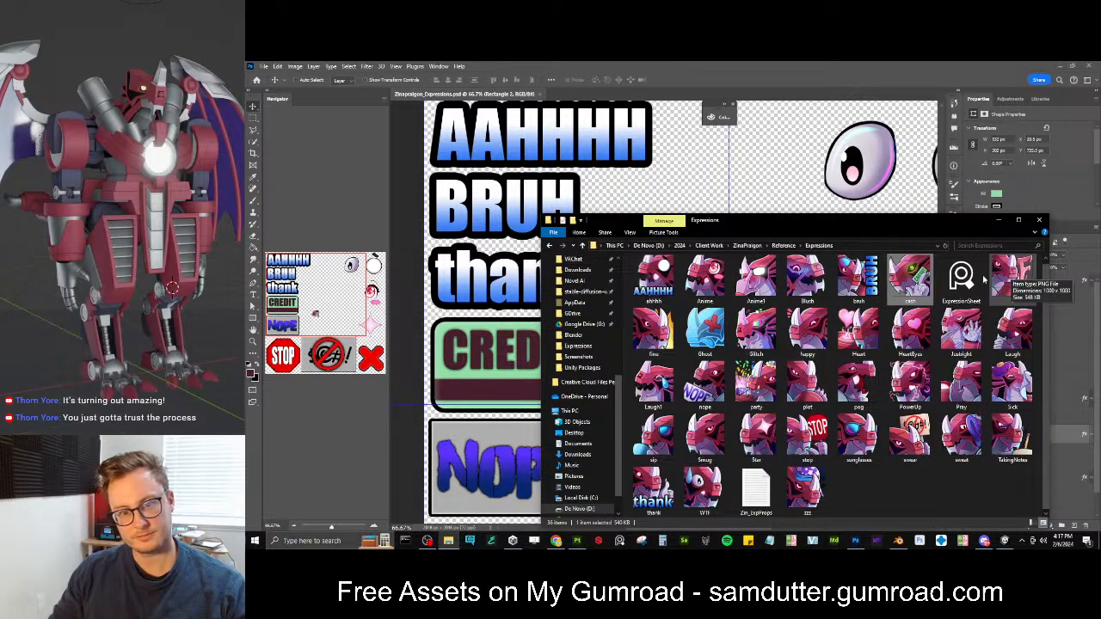
pyautogui.click(648, 68)
pyautogui.moveTo(700, 405); pyautogui.dragTo(646, 293)
pyautogui.hotkey('alt', 'Tab')
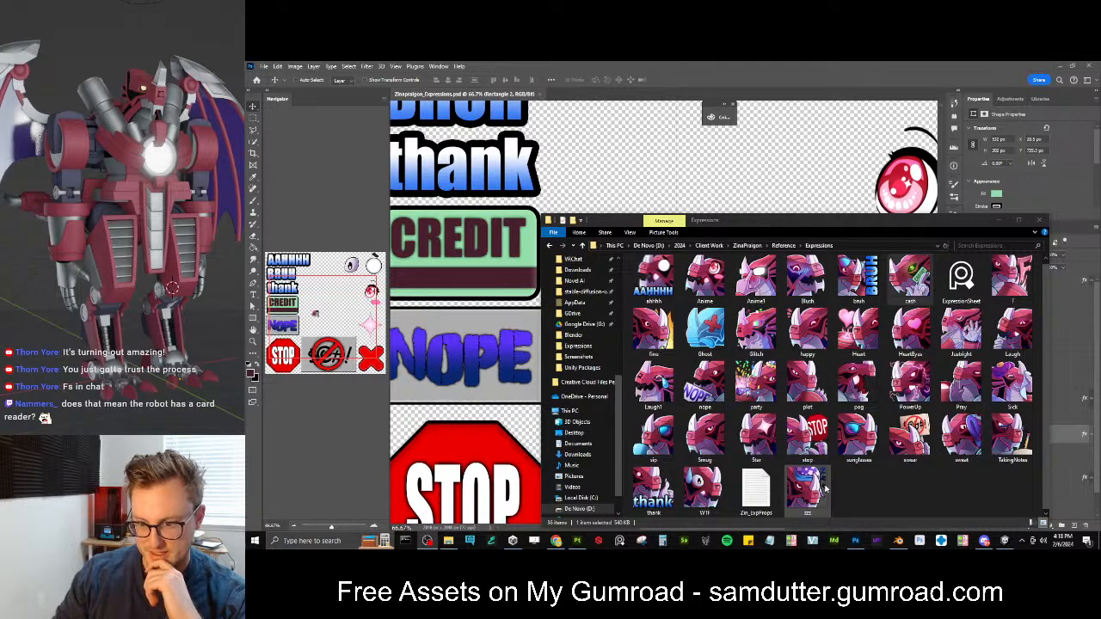
pyautogui.moveTo(823, 487); pyautogui.dragTo(676, 207)
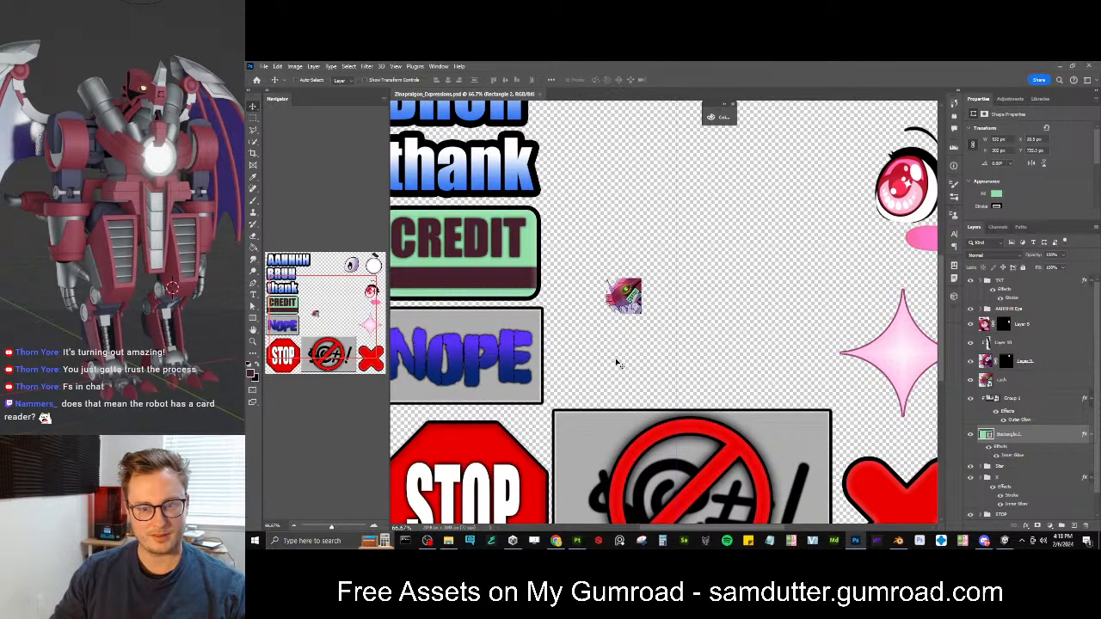
pyautogui.moveTo(730, 209); pyautogui.dragTo(696, 302)
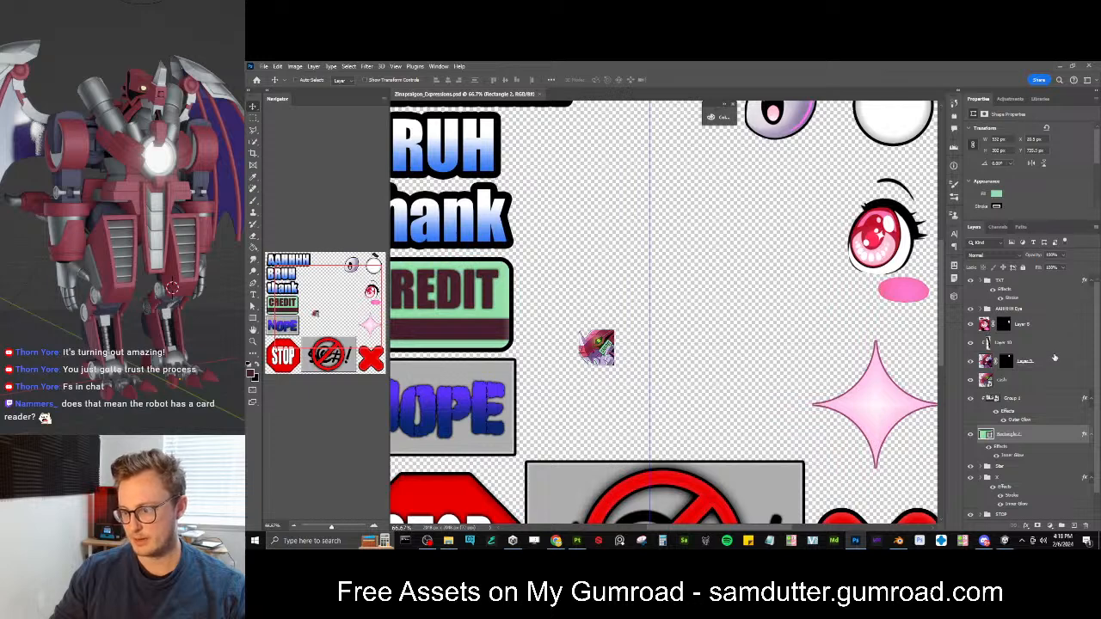
# Group the clipped CREDIT smart object with its green rounded rectangle and name the group Credit
pyautogui.click(1028, 403)
pyautogui.keyDown('shift'); pyautogui.click(1044, 439); pyautogui.keyUp('shift')
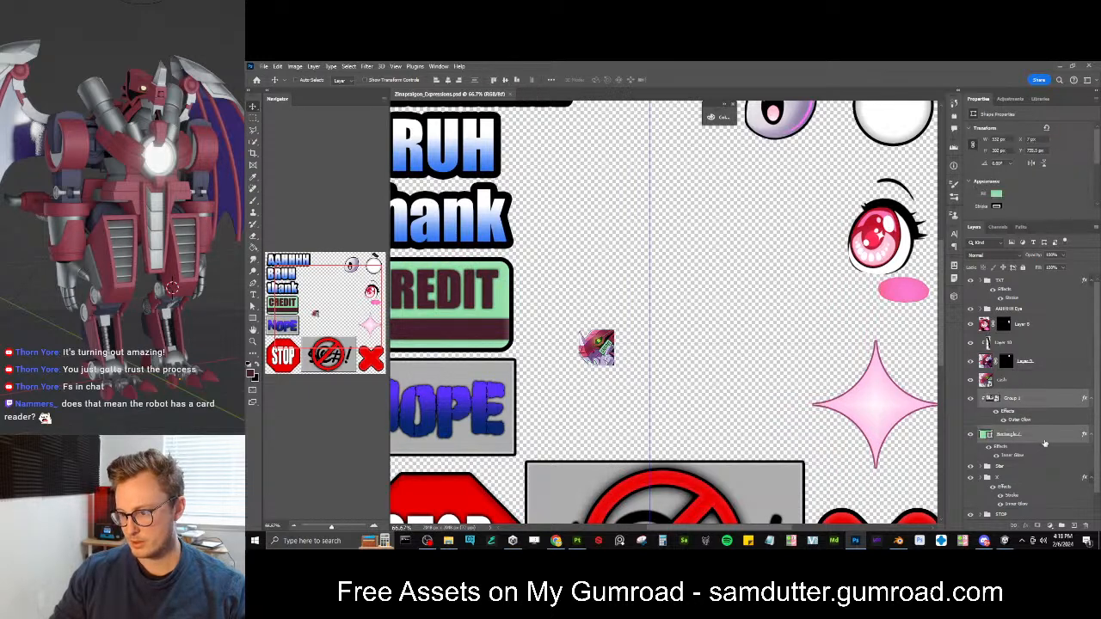
pyautogui.hotkey('ctrl', 'g')
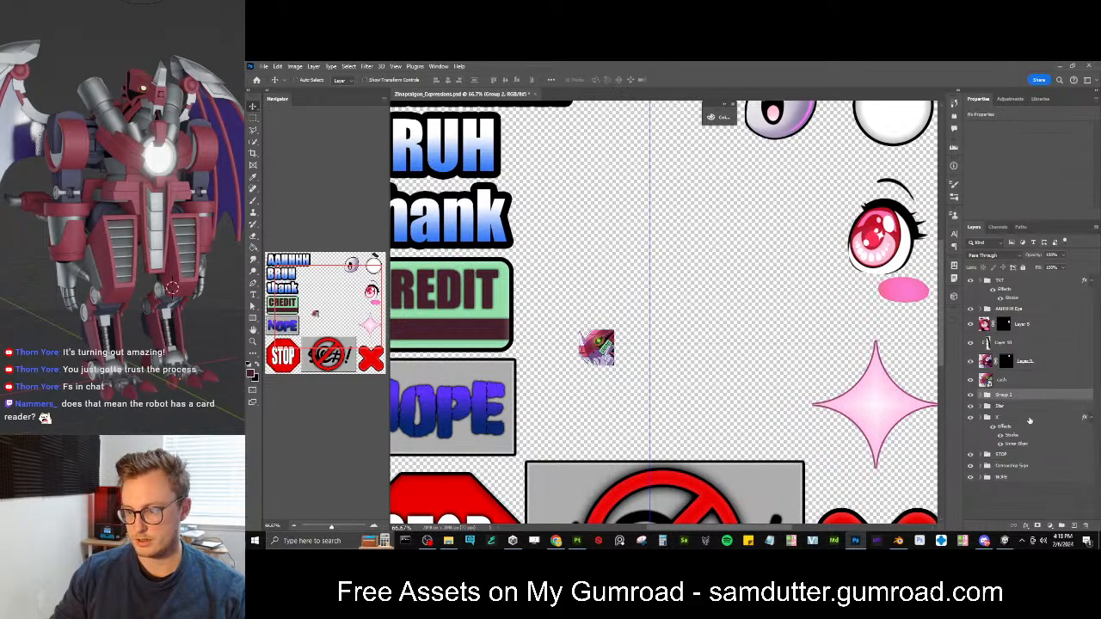
pyautogui.doubleClick(1009, 396)
pyautogui.write('Credit')
pyautogui.press('Return')
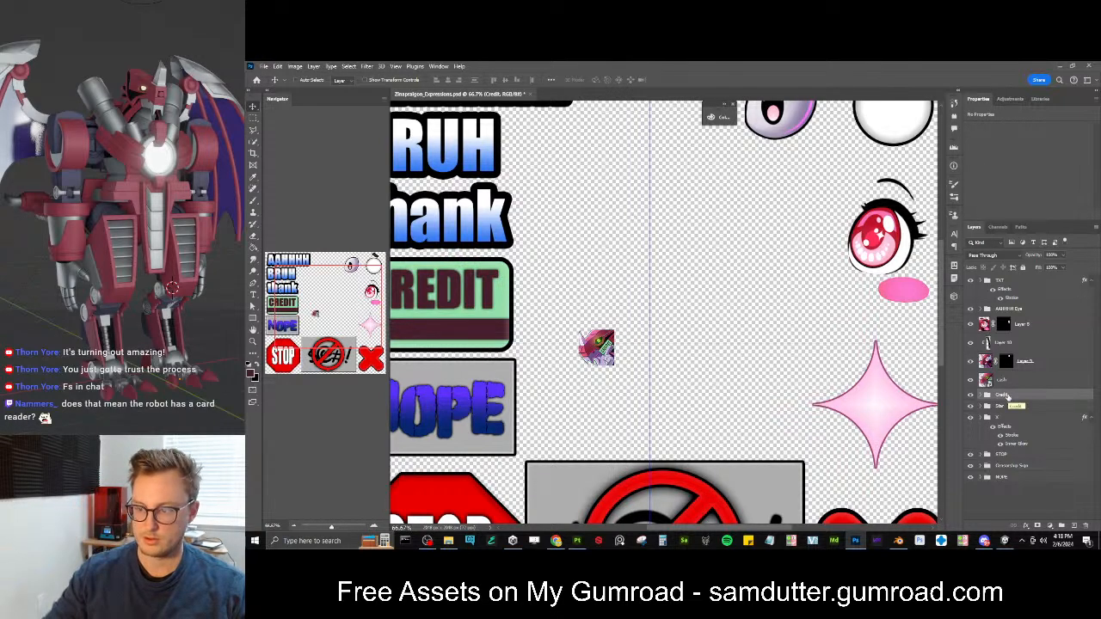
pyautogui.click(971, 396)
pyautogui.click(971, 396)
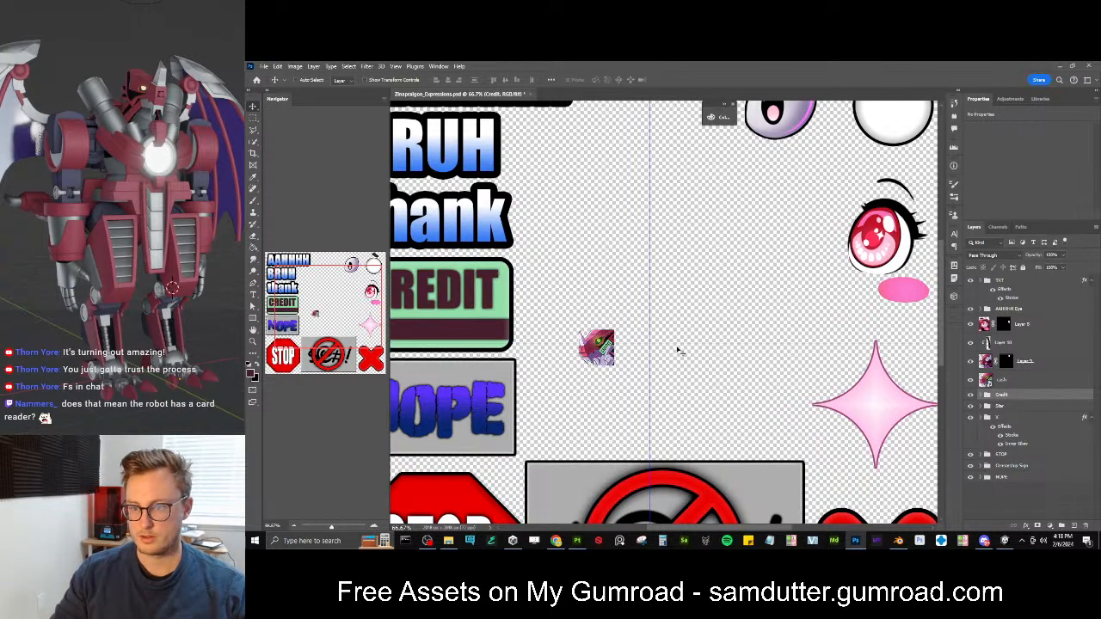
# Delete the cash reference image layer from the expression sheet
pyautogui.moveTo(664, 225); pyautogui.dragTo(675, 280)
pyautogui.click(1044, 382)
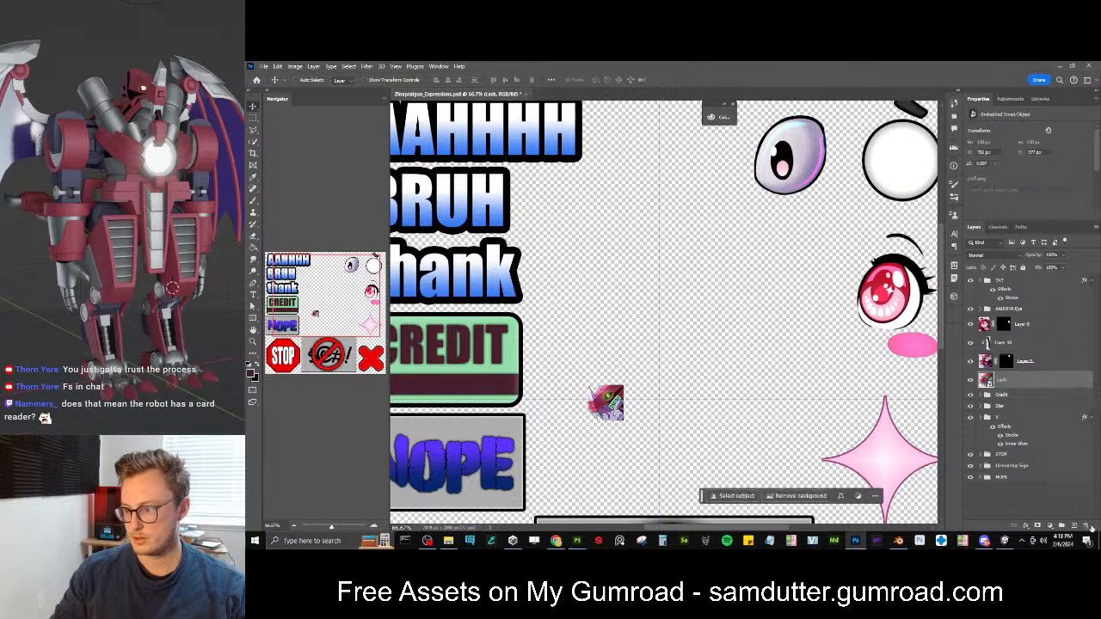
pyautogui.press('Delete')
pyautogui.moveTo(737, 391); pyautogui.dragTo(721, 376)
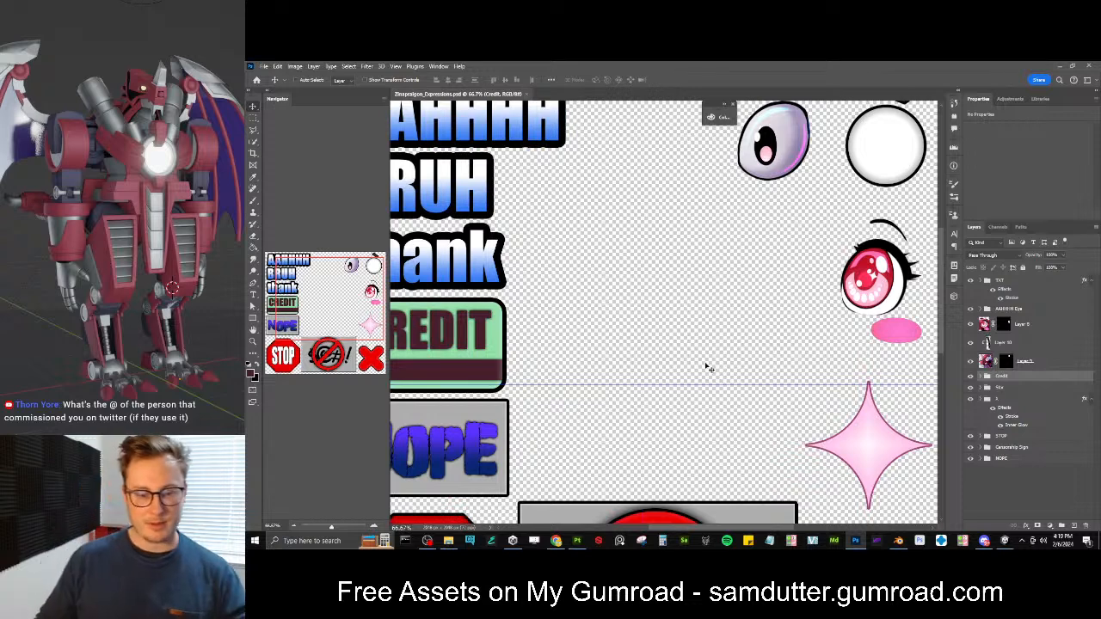
# Switch to Blender and reload the Zinapraigon_Expressions.psd texture so it shows the updated sheet
pyautogui.click(448, 540)
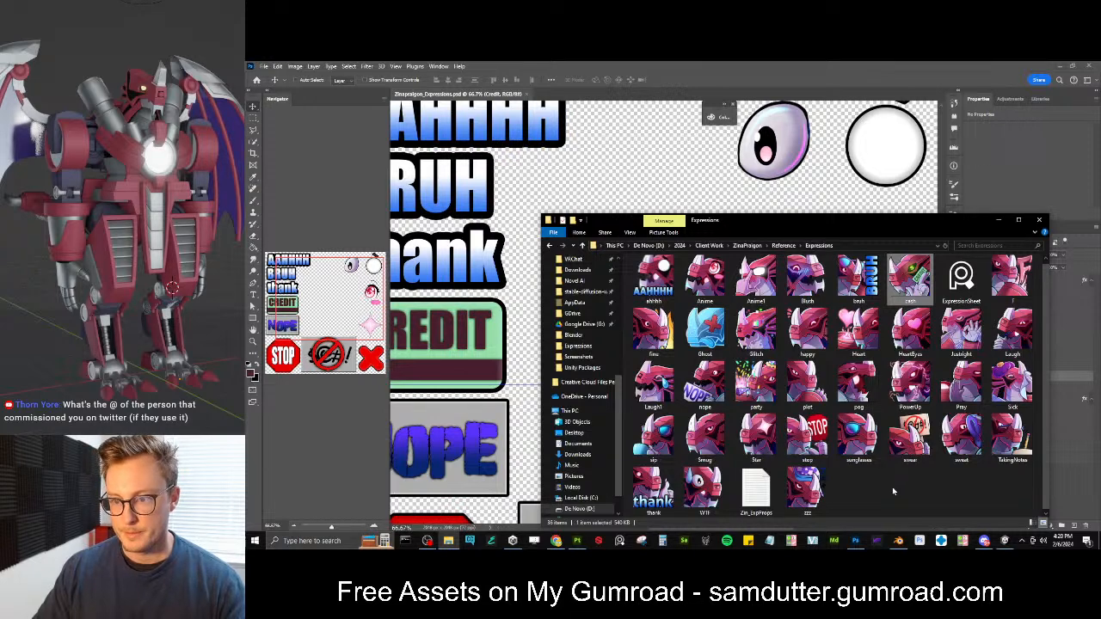
pyautogui.click(855, 540)
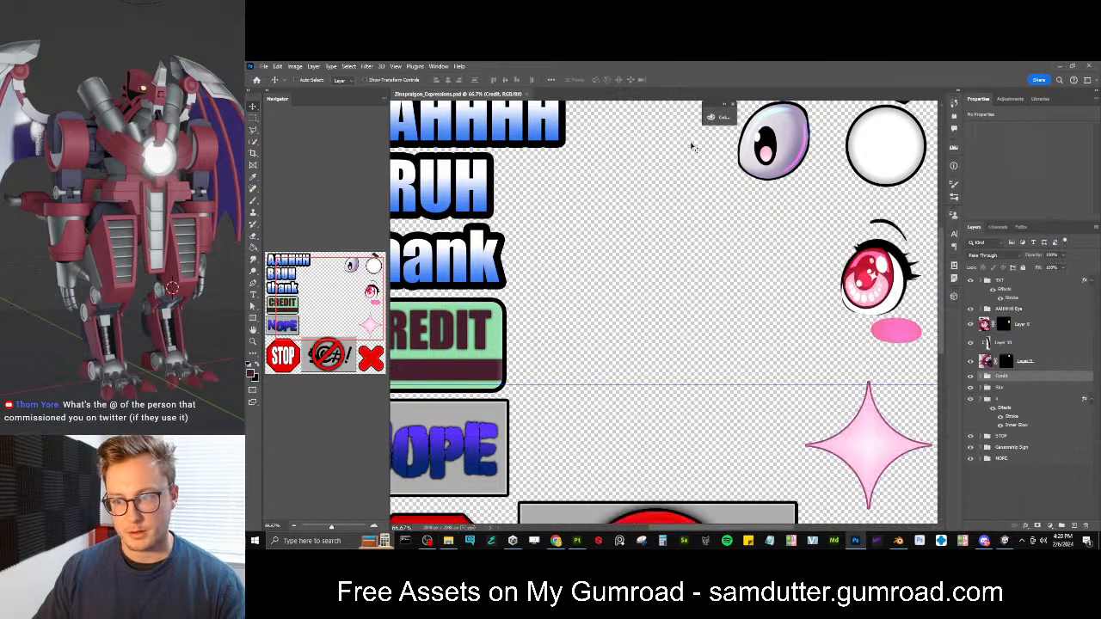
pyautogui.click(898, 540)
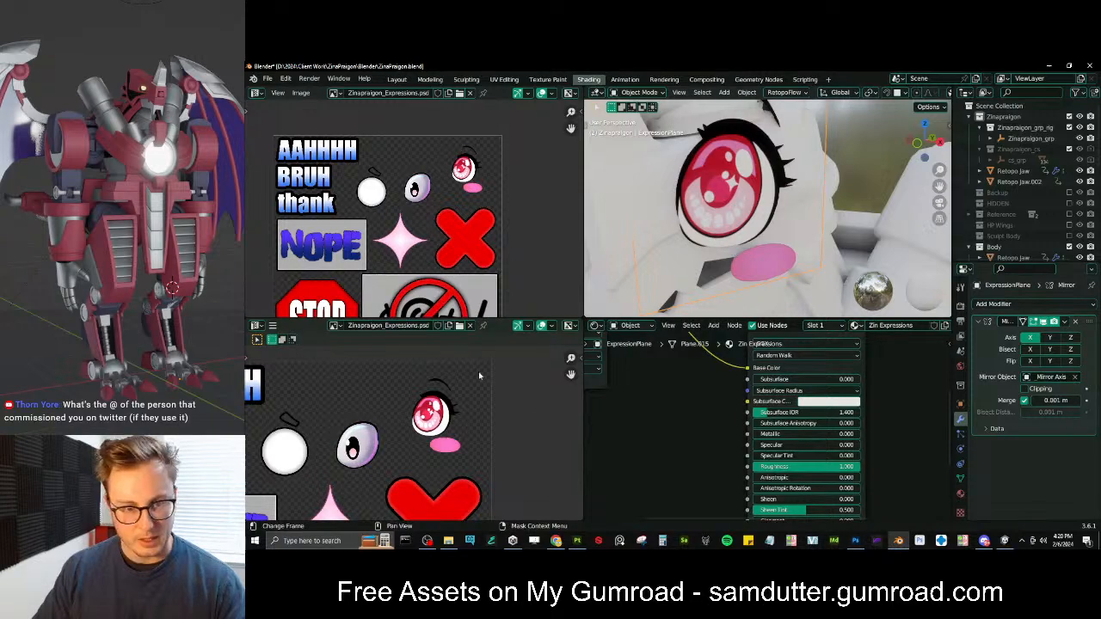
pyautogui.hotkey('alt', 'r')
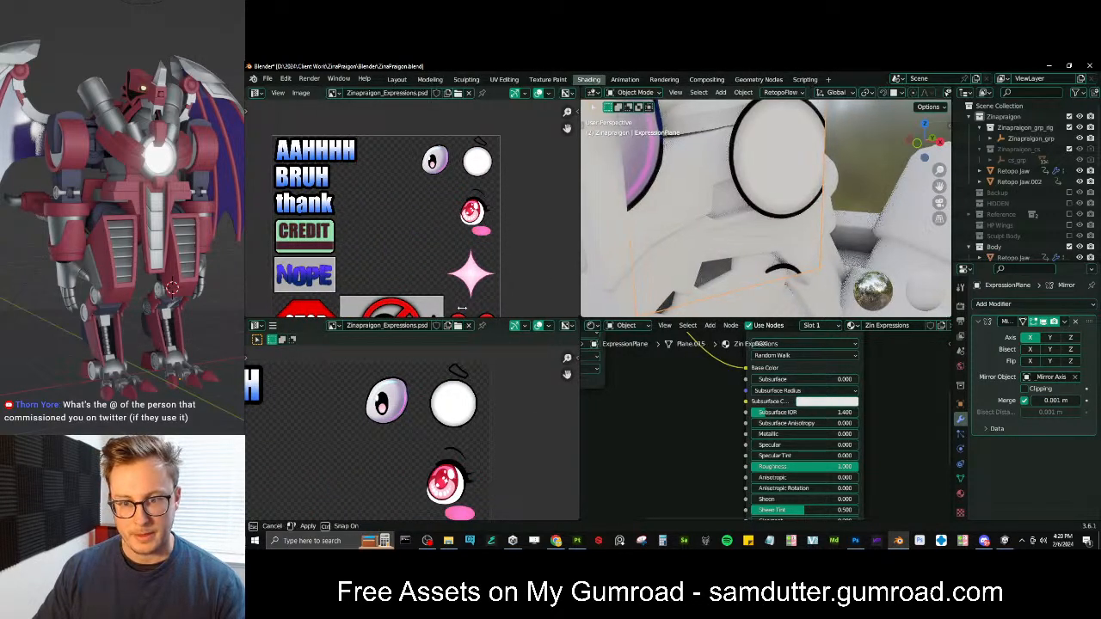
# Enlarge the 3D viewport and exclude the Zinapraigon collection from the view layer
pyautogui.moveTo(583, 312); pyautogui.dragTo(386, 311)
pyautogui.moveTo(492, 319); pyautogui.dragTo(516, 411)
pyautogui.scroll(-6, 670, 284)
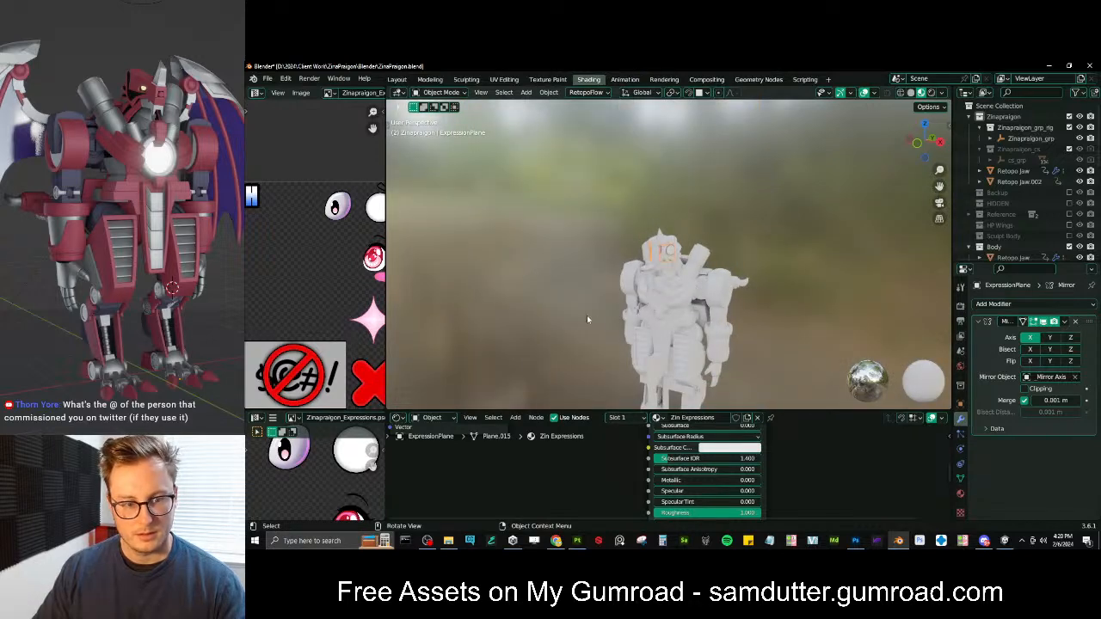
pyautogui.moveTo(771, 341); pyautogui.dragTo(747, 310, button='middle')
pyautogui.scroll(4, 772, 257)
pyautogui.click(969, 117)
pyautogui.click(1069, 117)
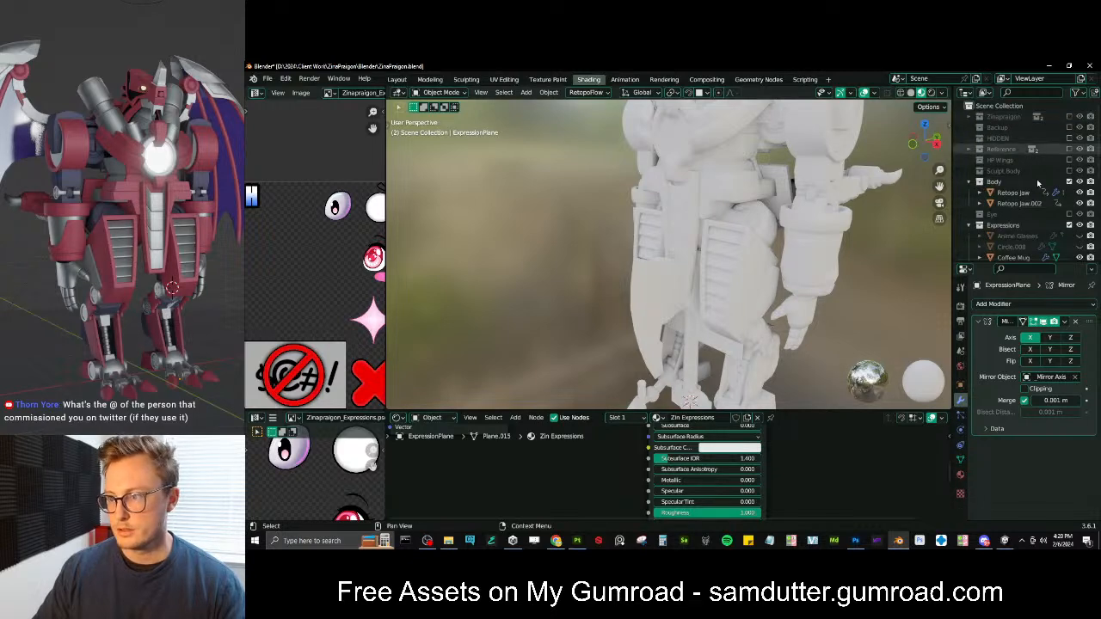
# Move Retopo Jaw and Retopo Jaw.002 into the Zinapraigon collection and delete the emptied Body collection
pyautogui.click(1012, 192)
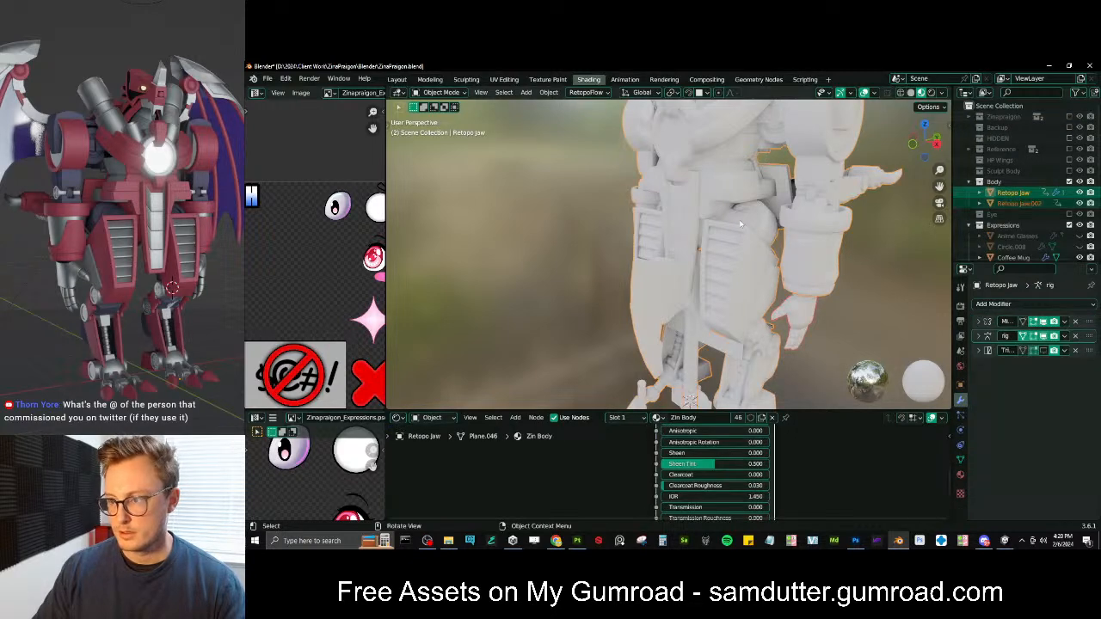
pyautogui.keyDown('shift'); pyautogui.click(1019, 203); pyautogui.keyUp('shift')
pyautogui.press('m')
pyautogui.moveTo(658, 251)
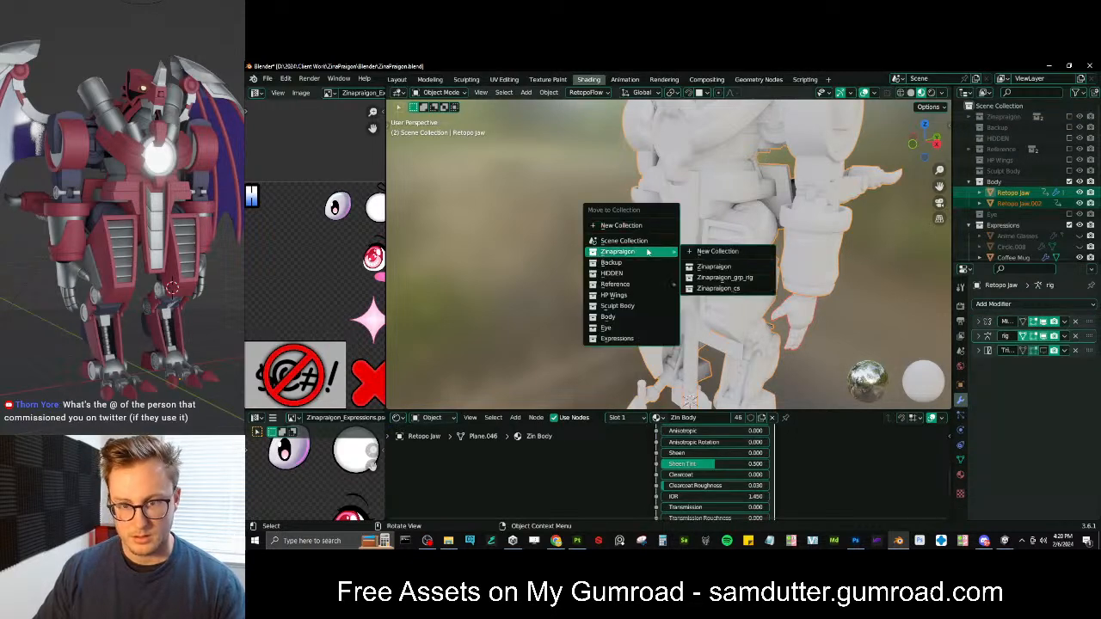
pyautogui.click(713, 249)
pyautogui.rightClick(1066, 181)
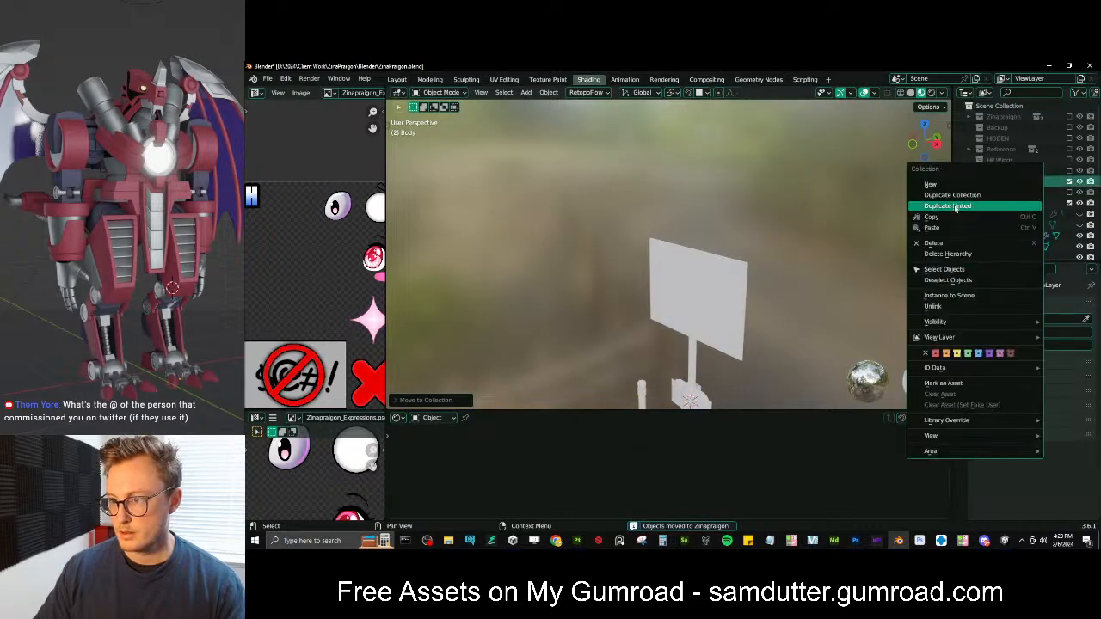
pyautogui.click(933, 242)
# Copy the Zin Expressions material from ExpressionPlane to all the other visible expression objects and save the file
pyautogui.scroll(-3, 707, 222)
pyautogui.moveTo(707, 222); pyautogui.dragTo(760, 288, button='middle')
pyautogui.scroll(2, 761, 290)
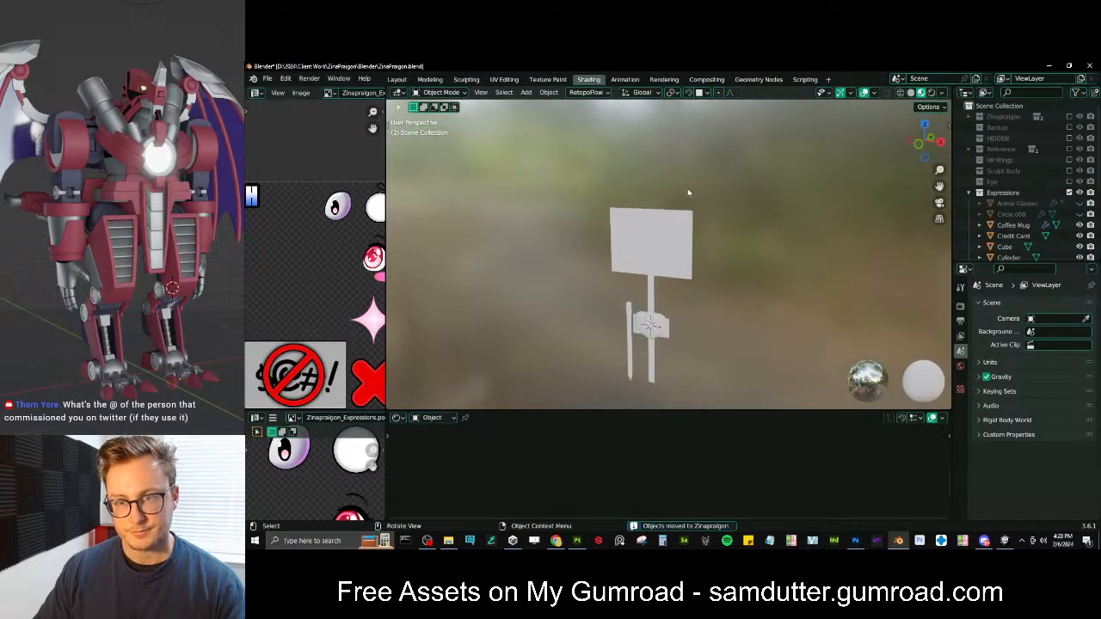
pyautogui.keyDown('shift'); pyautogui.moveTo(688, 194); pyautogui.dragTo(676, 251, button='middle'); pyautogui.keyUp('shift')
pyautogui.click(658, 229)
pyautogui.press('a')
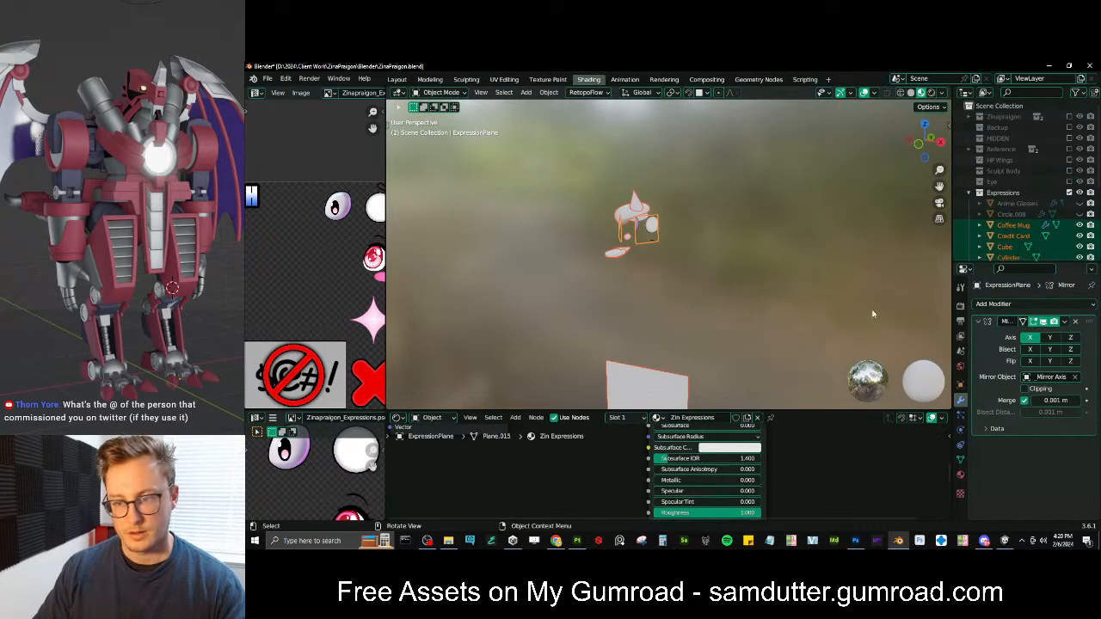
pyautogui.click(960, 475)
pyautogui.click(1091, 329)
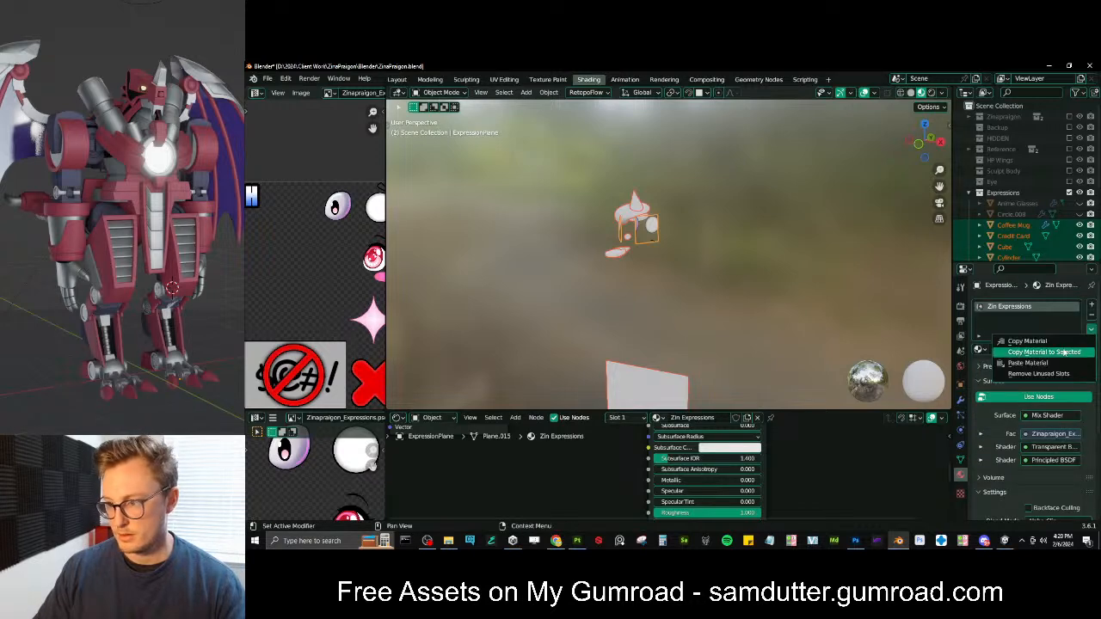
pyautogui.click(1065, 355)
pyautogui.click(715, 316)
pyautogui.keyDown('shift'); pyautogui.moveTo(646, 399); pyautogui.dragTo(644, 273, button='middle'); pyautogui.keyUp('shift')
pyautogui.hotkey('ctrl', 's')
# Inspect the heart, pencil and other expression props with the shared texture, including from the front view
pyautogui.keyDown('shift'); pyautogui.moveTo(651, 353); pyautogui.dragTo(636, 261, button='middle'); pyautogui.keyUp('shift')
pyautogui.scroll(3, 635, 315)
pyautogui.click(635, 315)
pyautogui.moveTo(635, 315); pyautogui.dragTo(724, 267, button='middle')
pyautogui.scroll(3, 602, 292)
pyautogui.scroll(-4, 648, 248)
pyautogui.press('KP_1')
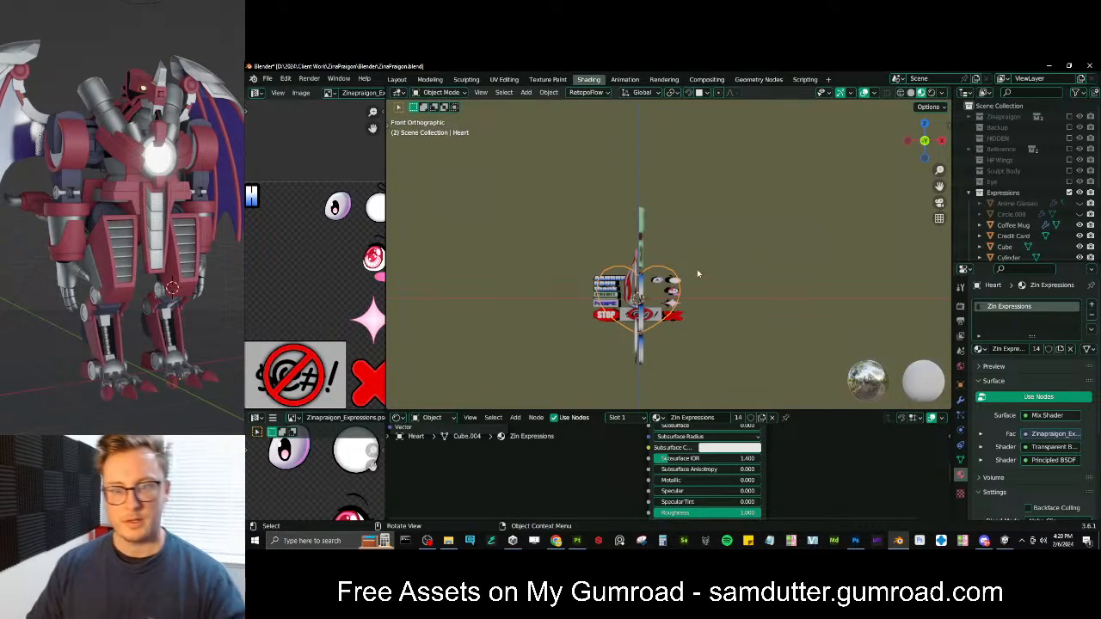
pyautogui.scroll(3, 632, 262)
pyautogui.click(623, 256)
pyautogui.scroll(-4, 645, 234)
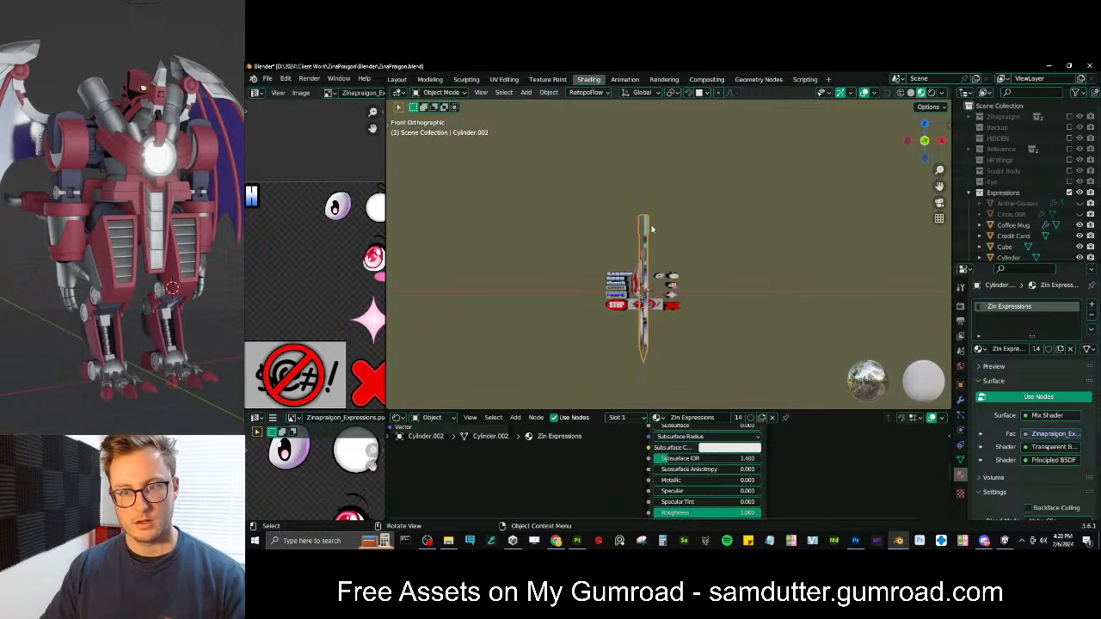
pyautogui.moveTo(651, 229); pyautogui.dragTo(647, 231, button='middle')
# In solid shading and front view, unwrap the No Swearing Sign's rectangular face with Project from View
pyautogui.press('z')
pyautogui.click(650, 165)
pyautogui.press('KP_1')
pyautogui.press('Tab')
pyautogui.scroll(-1, 731, 185)
pyautogui.keyDown('shift'); pyautogui.moveTo(789, 197); pyautogui.dragTo(779, 285, button='middle'); pyautogui.keyUp('shift')
pyautogui.click(586, 274)
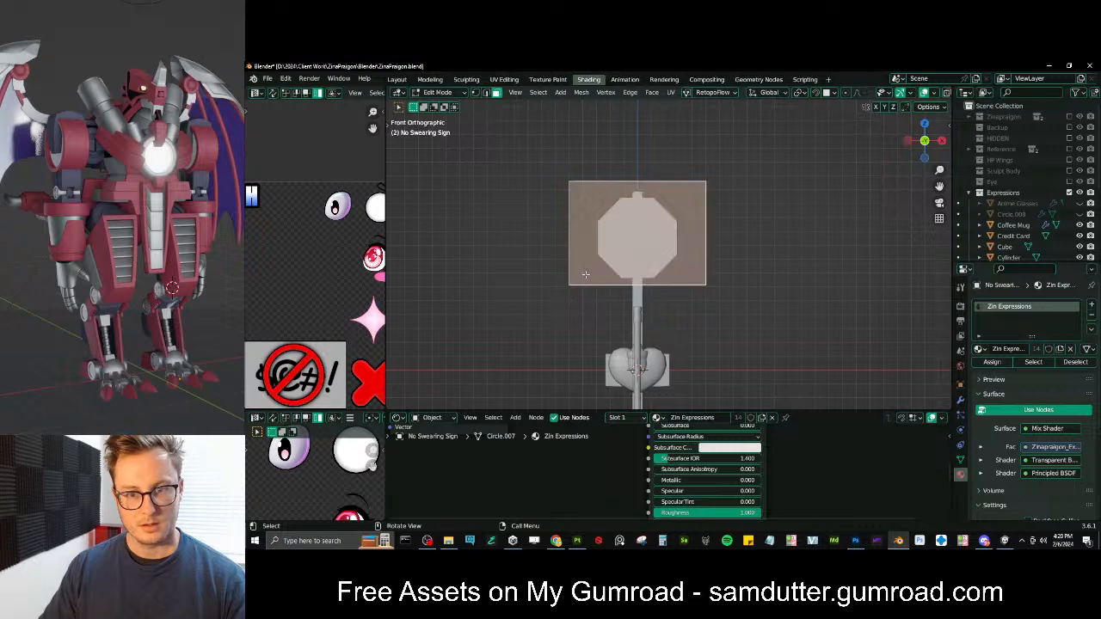
pyautogui.moveTo(488, 291); pyautogui.dragTo(503, 291)
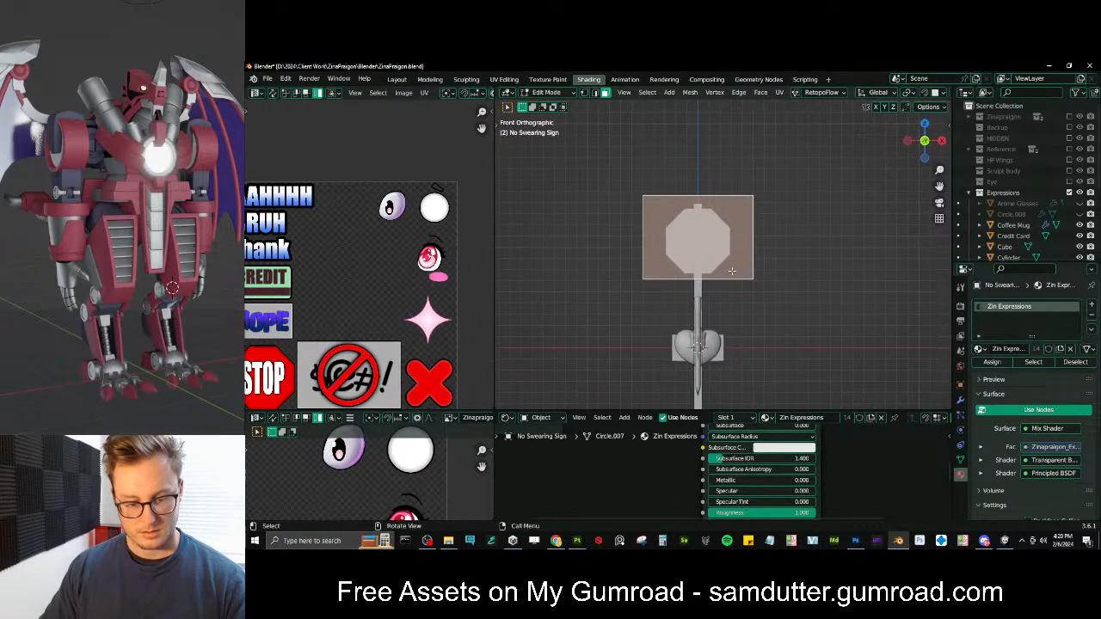
pyautogui.press('u')
pyautogui.click(699, 361)
# Move the sign's UV island so its upper-left corner lines up with the no-swearing graphic's corner
pyautogui.scroll(1, 412, 273)
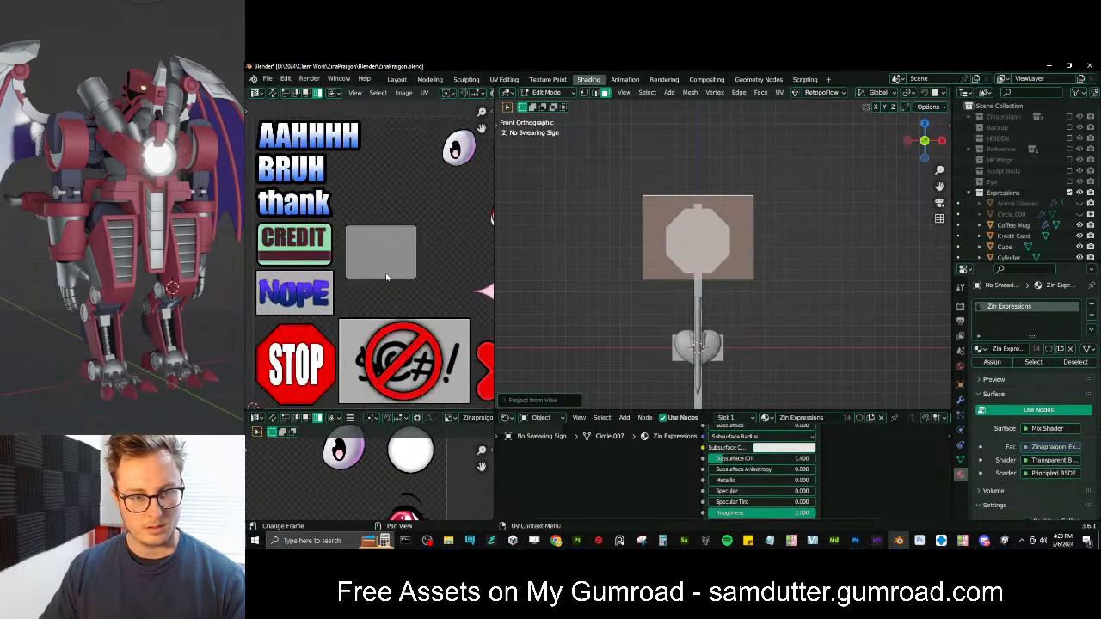
pyautogui.moveTo(388, 255); pyautogui.dragTo(389, 206, button='middle')
pyautogui.press('g')
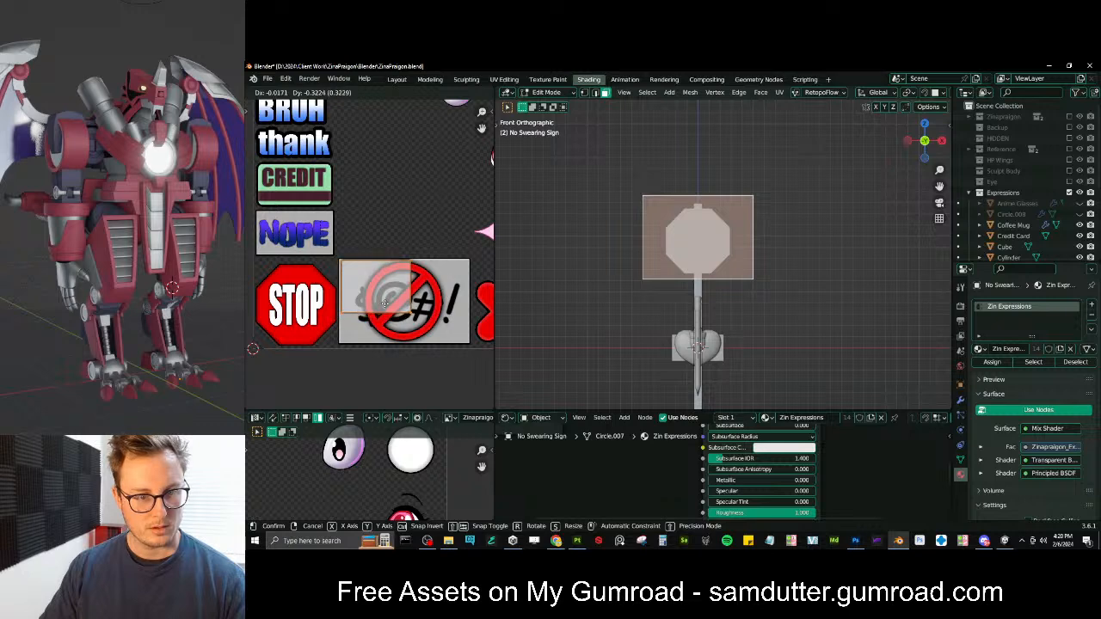
pyautogui.click(382, 302)
pyautogui.scroll(4, 379, 293)
pyautogui.press('g')
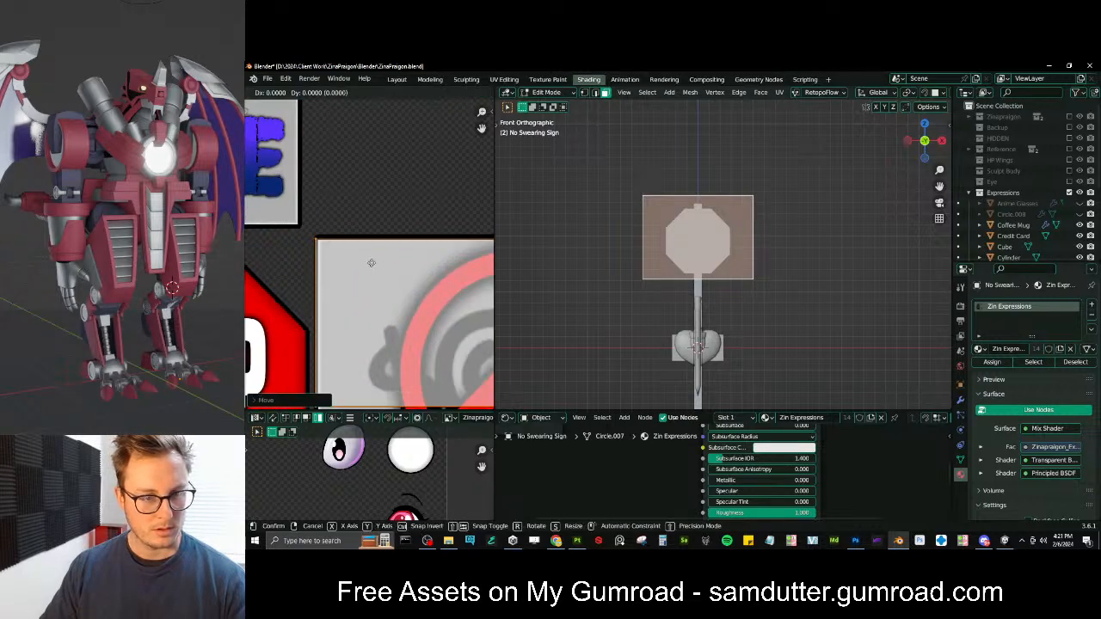
pyautogui.click(374, 242)
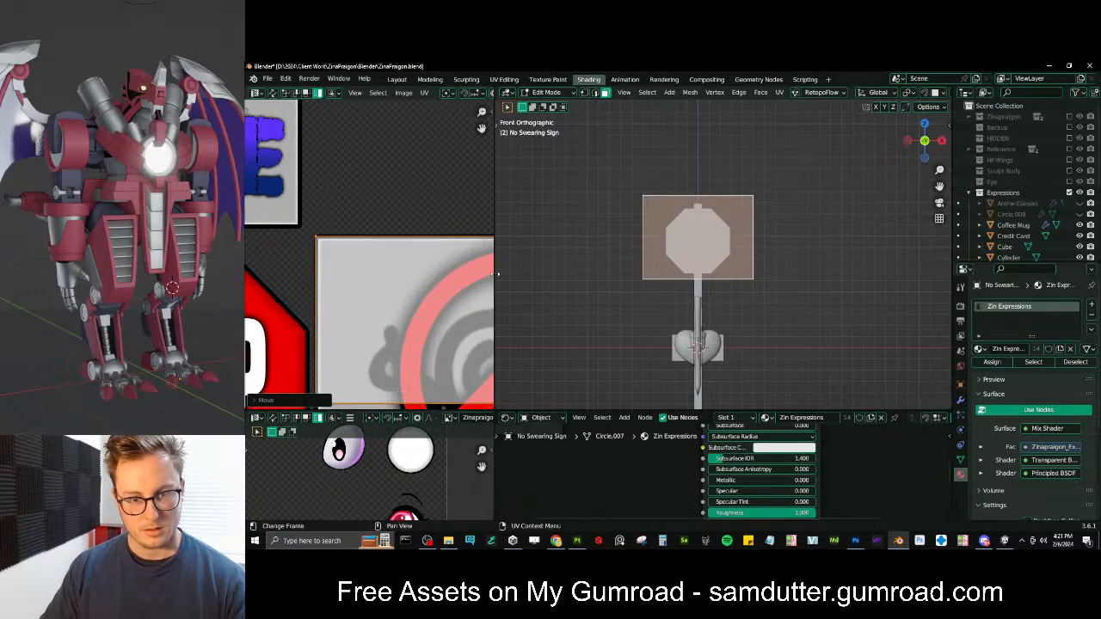
# Widen the UV editor and move the island's bottom edge along Y to the no-swearing graphic's lower border
pyautogui.moveTo(496, 275); pyautogui.dragTo(678, 271)
pyautogui.scroll(-4, 583, 264)
pyautogui.moveTo(543, 297); pyautogui.dragTo(522, 230, button='middle')
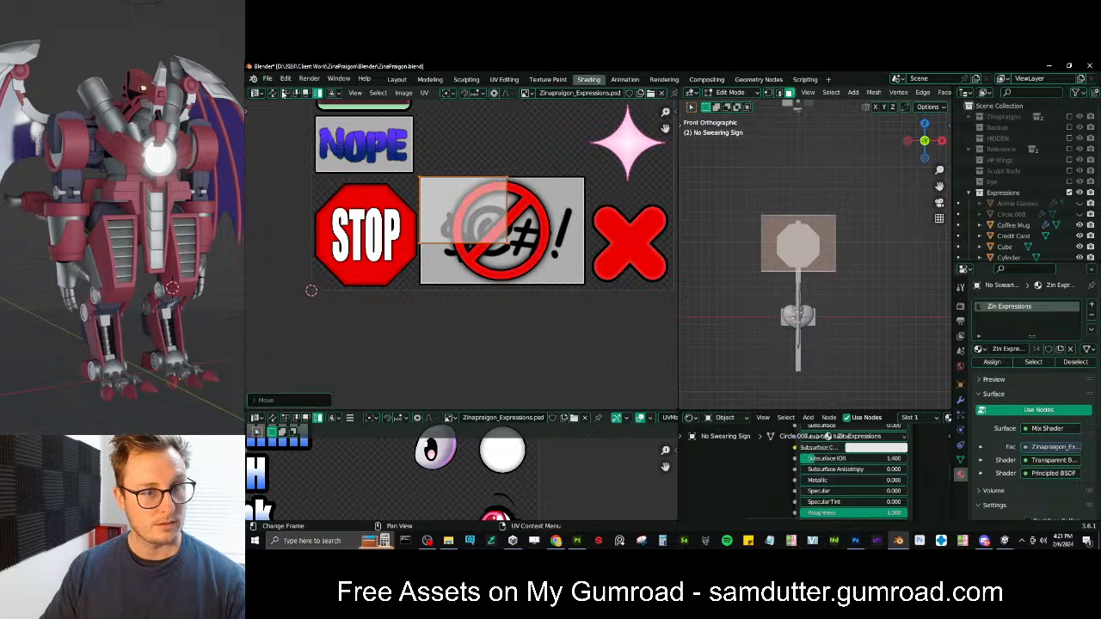
pyautogui.scroll(3, 462, 253)
pyautogui.press('g')
pyautogui.press('y')
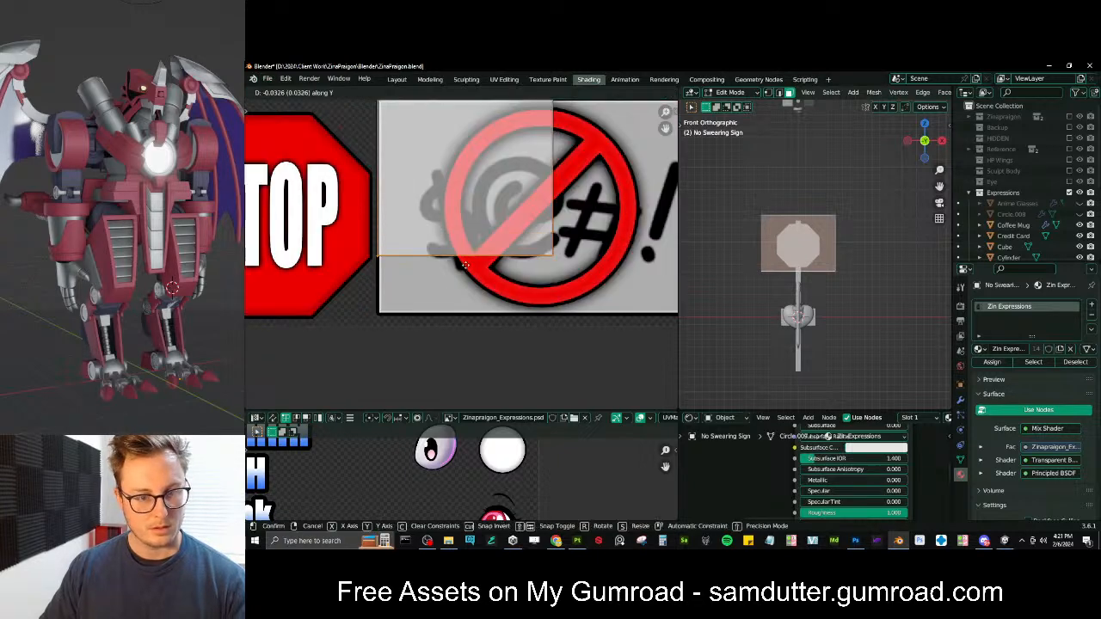
pyautogui.click(471, 312)
# Move the right edge of the No Swearing Sign's UV island along X to the no-swearing graphic's right border
pyautogui.scroll(-4, 471, 312)
pyautogui.moveTo(444, 198); pyautogui.dragTo(499, 329)
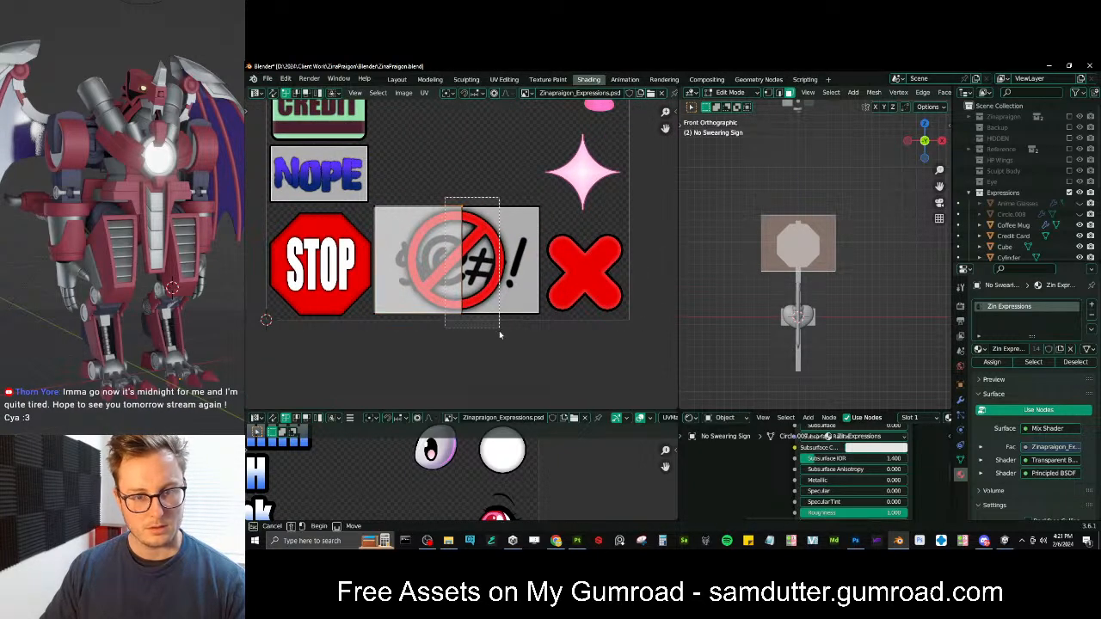
pyautogui.scroll(3, 500, 333)
pyautogui.press('g')
pyautogui.press('x')
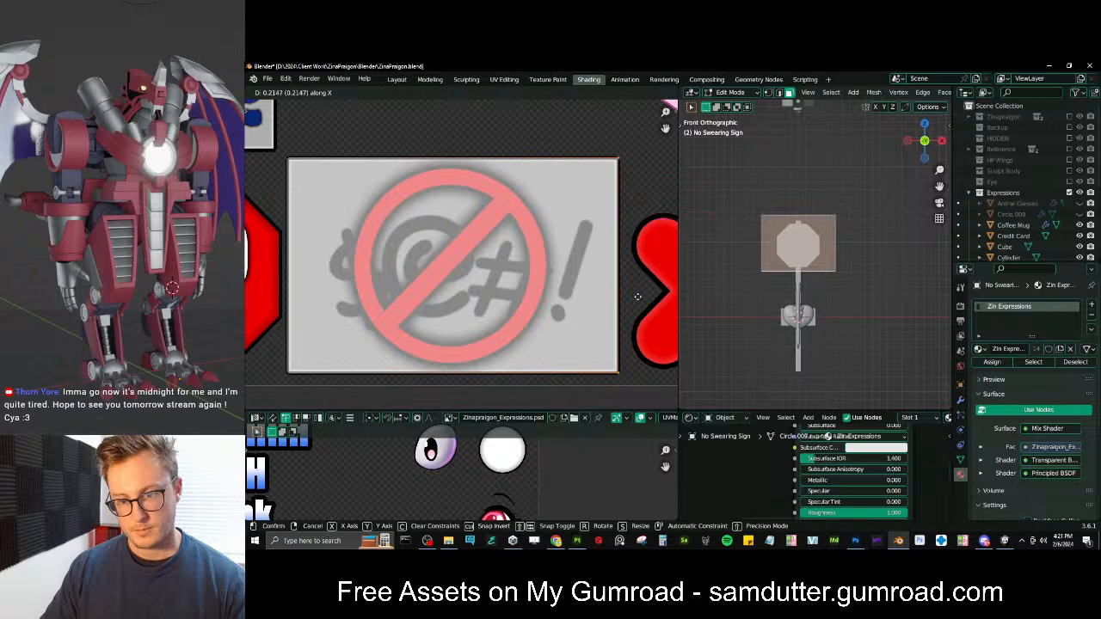
pyautogui.click(638, 296)
# Inspect the textured No Swearing Sign in material preview from several angles
pyautogui.press('Tab')
pyautogui.press('z')
pyautogui.moveTo(847, 274); pyautogui.dragTo(826, 268, button='middle')
pyautogui.scroll(3, 748, 279)
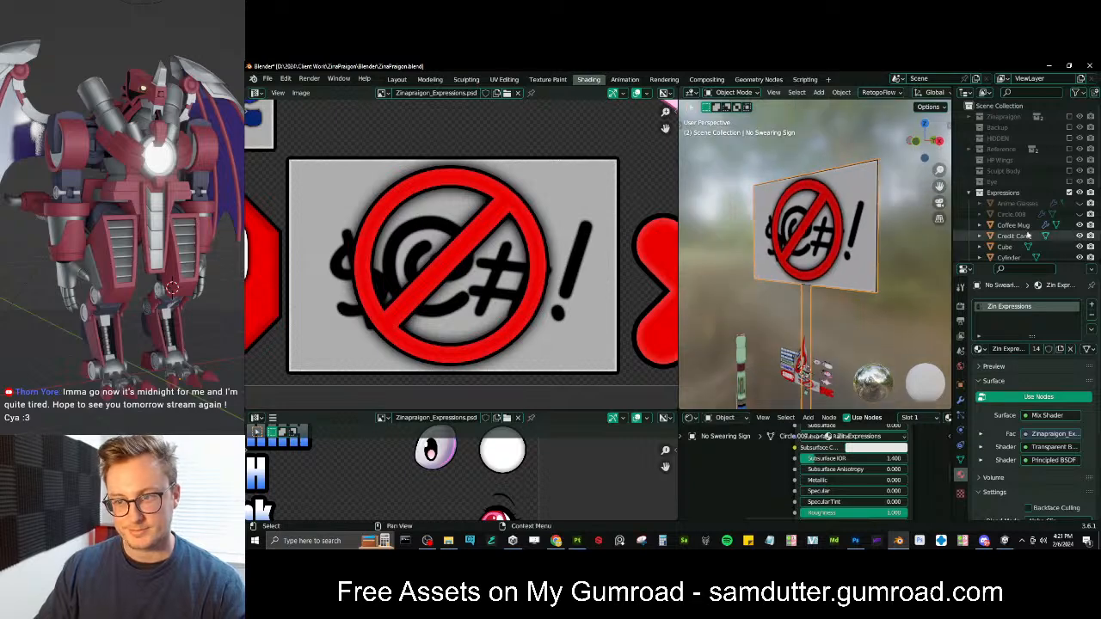
pyautogui.moveTo(821, 249); pyautogui.dragTo(845, 310, button='middle')
pyautogui.press('Tab')
pyautogui.press('Tab')
pyautogui.scroll(-5, 729, 268)
pyautogui.scroll(3, 845, 310)
pyautogui.scroll(-4, 578, 274)
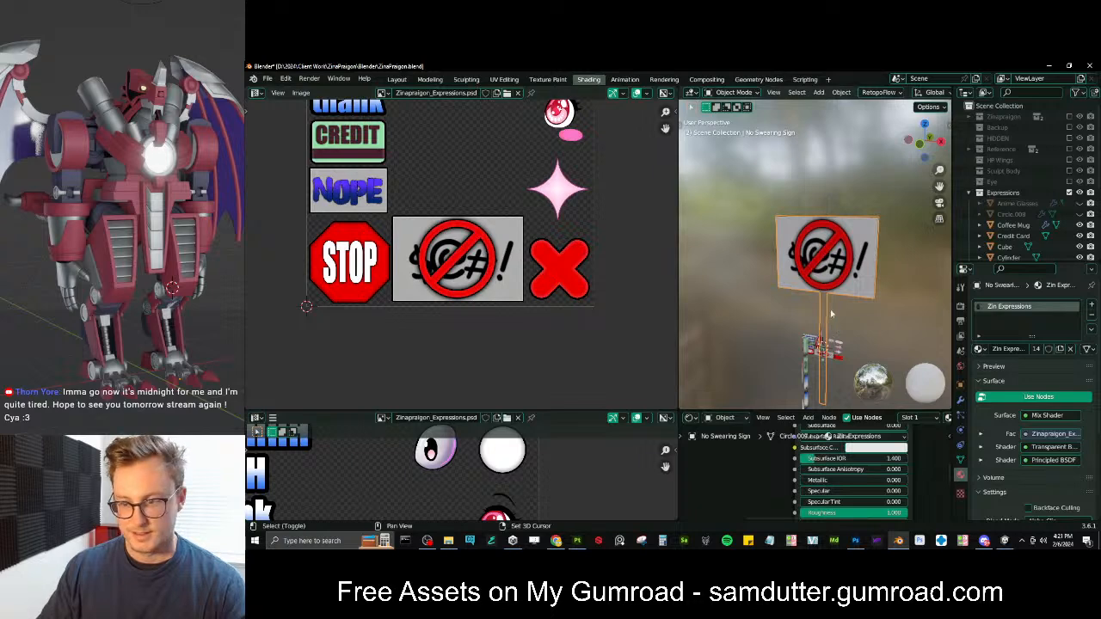
# In solid shading, hide the heart, cube and coffee mug that overlap the Nope Sign, leaving the sign selected
pyautogui.click(831, 344)
pyautogui.press('KP_Decimal')
pyautogui.press('z')
pyautogui.click(865, 238)
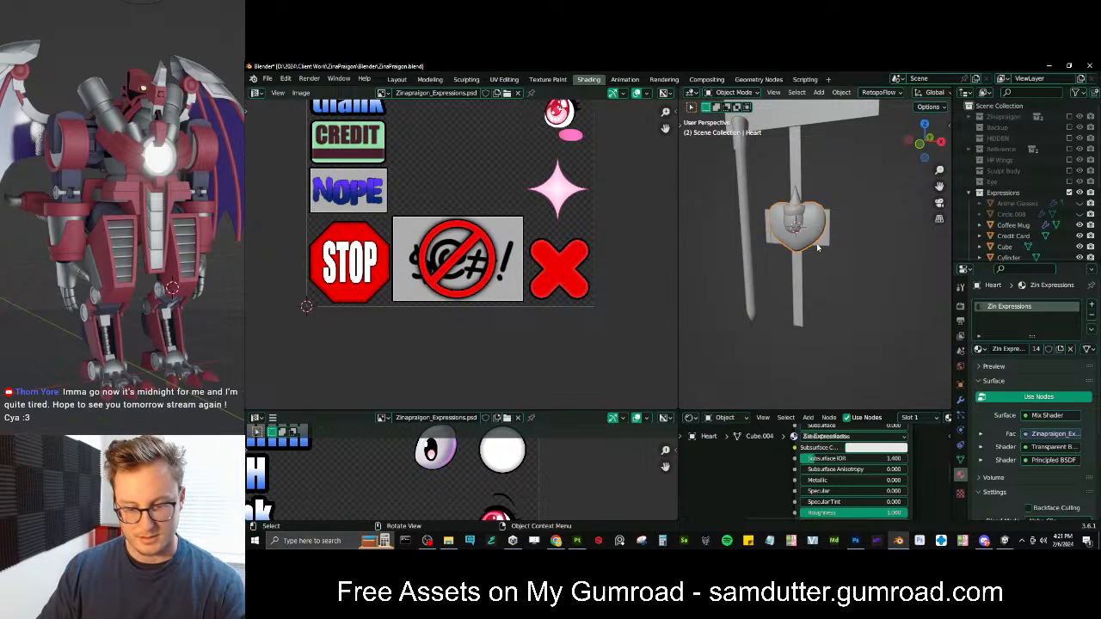
pyautogui.click(814, 243)
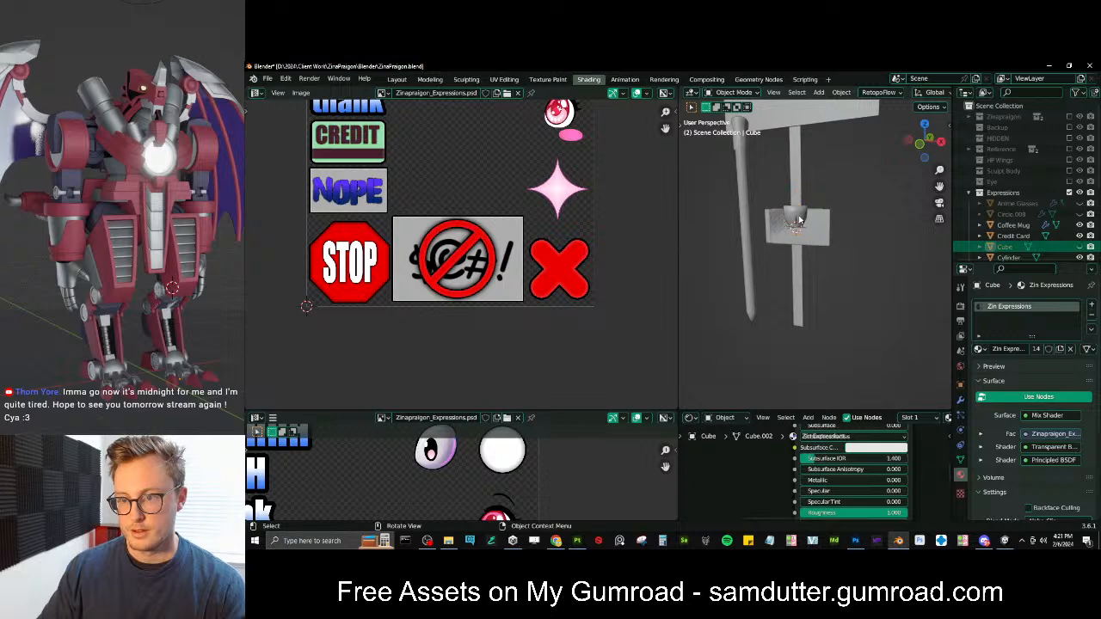
pyautogui.click(817, 234)
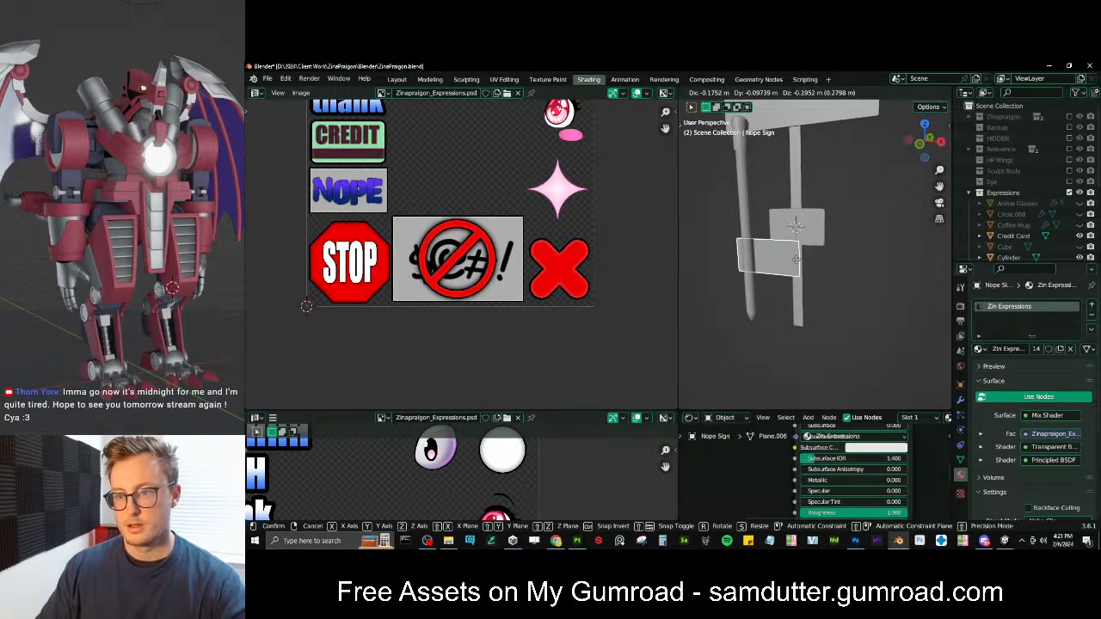
# Unwrap the Nope Sign from the front with Project from View and move its UV island onto the NOPE graphic's upper-left corner
pyautogui.press('KP_1')
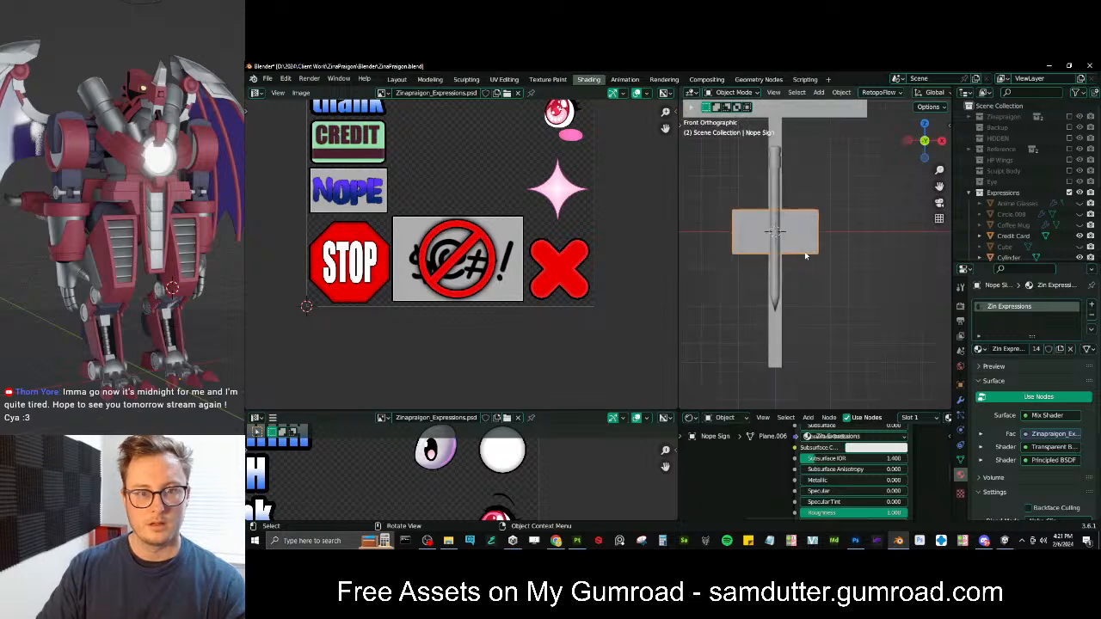
pyautogui.press('Tab')
pyautogui.press('u')
pyautogui.click(810, 241)
pyautogui.scroll(3, 430, 181)
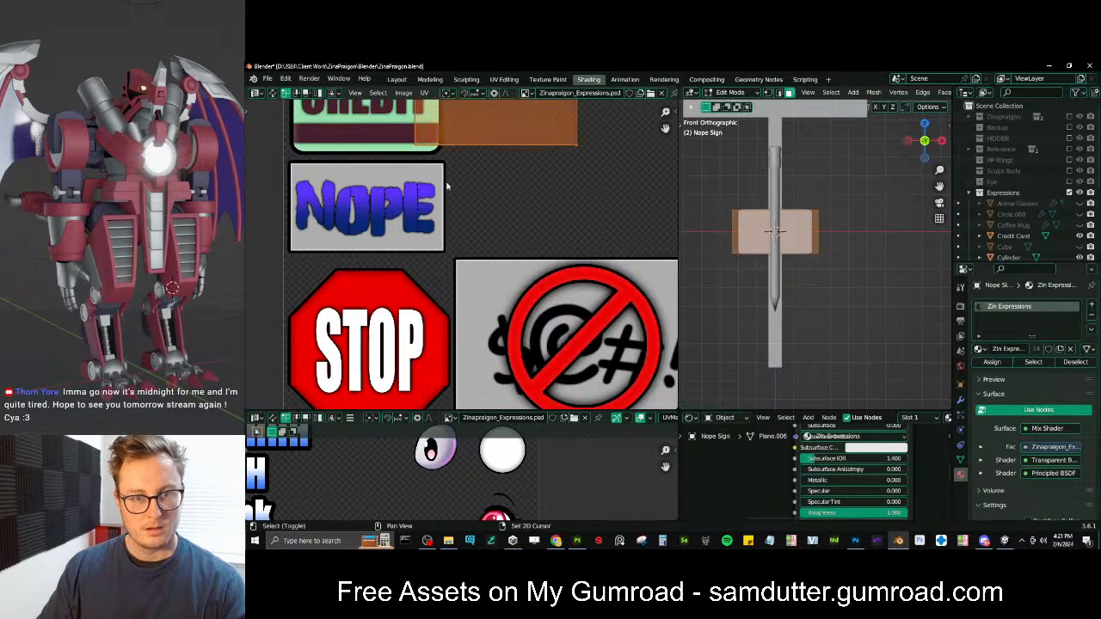
pyautogui.moveTo(430, 181); pyautogui.dragTo(555, 287, button='middle')
pyautogui.press('g')
pyautogui.click(483, 365)
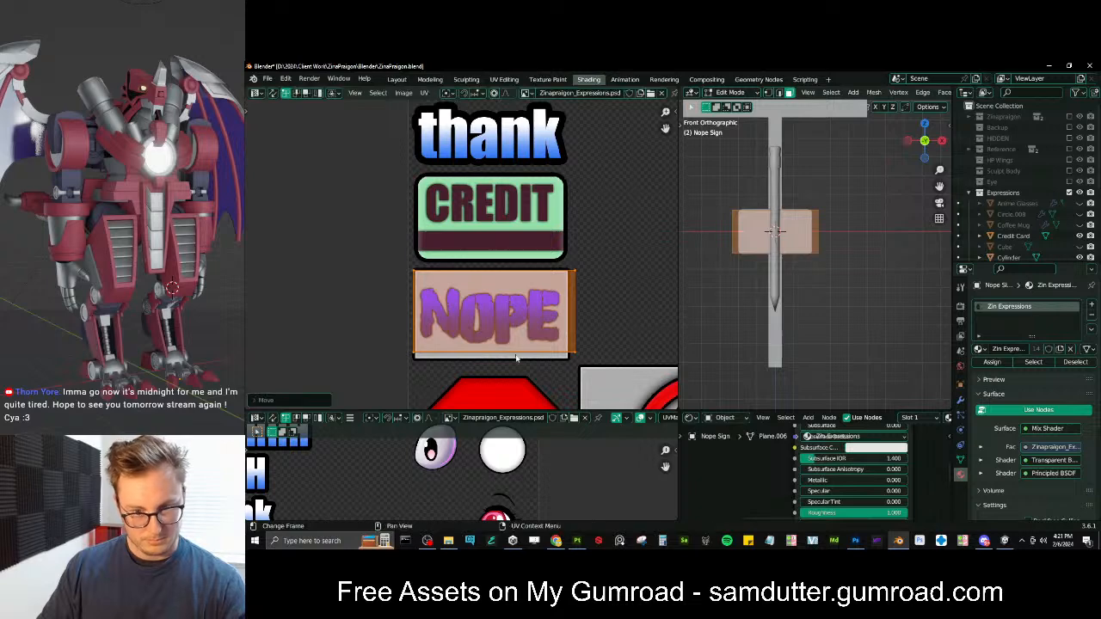
# Move the right edge of the Nope Sign's UV island along X to the NOPE graphic's right border
pyautogui.scroll(1, 483, 366)
pyautogui.moveTo(483, 366); pyautogui.dragTo(484, 321, button='middle')
pyautogui.moveTo(591, 214); pyautogui.dragTo(622, 363)
pyautogui.press('g')
pyautogui.press('x')
pyautogui.click(585, 354)
# Align the bottom and top edges of the Nope Sign's UV island along Y with the NOPE graphic's borders
pyautogui.moveTo(376, 309); pyautogui.dragTo(660, 378)
pyautogui.press('g')
pyautogui.press('y')
pyautogui.click(659, 386)
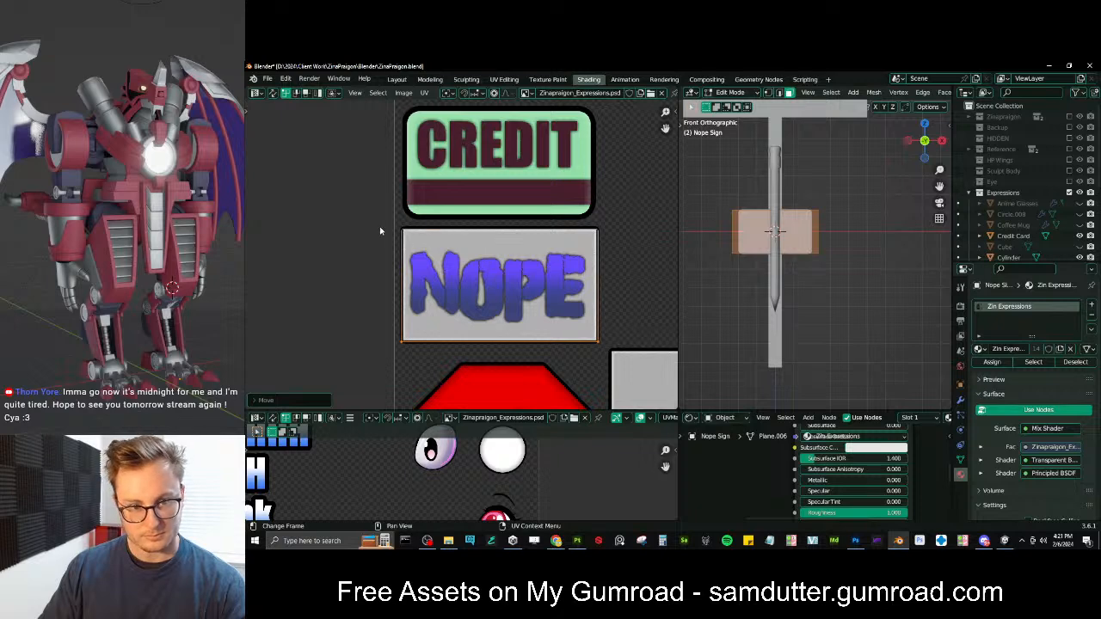
pyautogui.moveTo(427, 186); pyautogui.dragTo(645, 251)
pyautogui.press('g')
pyautogui.press('y')
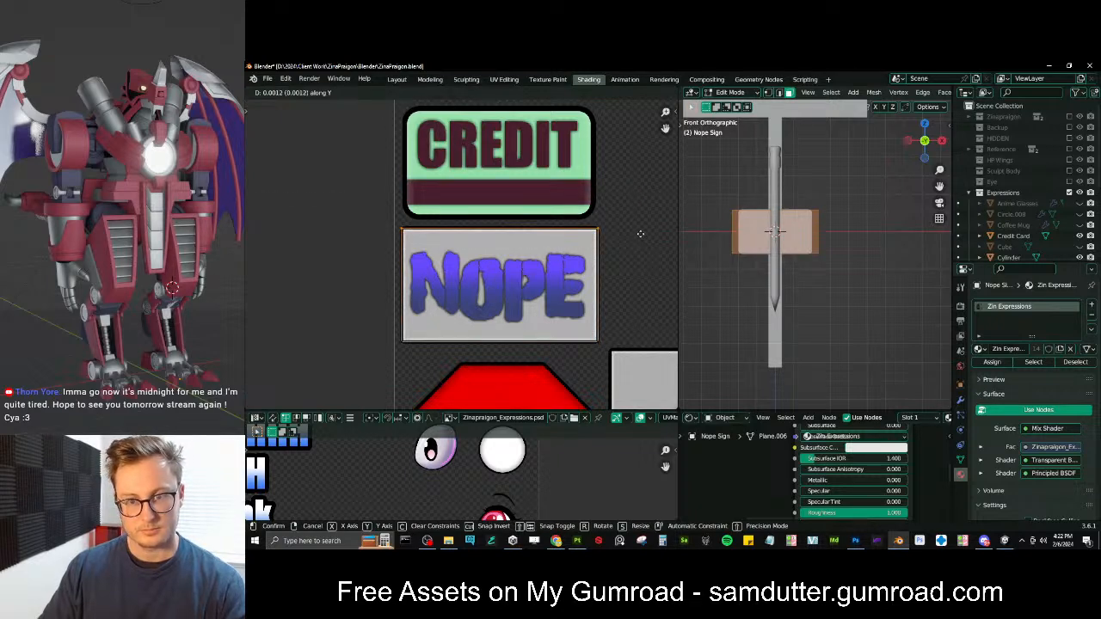
pyautogui.click(641, 234)
# Check the Nope Sign in material preview and hide it
pyautogui.press('Tab')
pyautogui.press('z')
pyautogui.click(831, 312)
pyautogui.moveTo(830, 312)
pyautogui.mouseDown(button='middle')
pyautogui.moveTo(812, 297)
pyautogui.moveTo(834, 297)
pyautogui.mouseUp(button='middle')
pyautogui.press('h')
# Select the whole Credit Card mesh and unwrap it from the front view with Project from View
pyautogui.click(803, 265)
pyautogui.scroll(-2, 806, 267)
pyautogui.press('Tab')
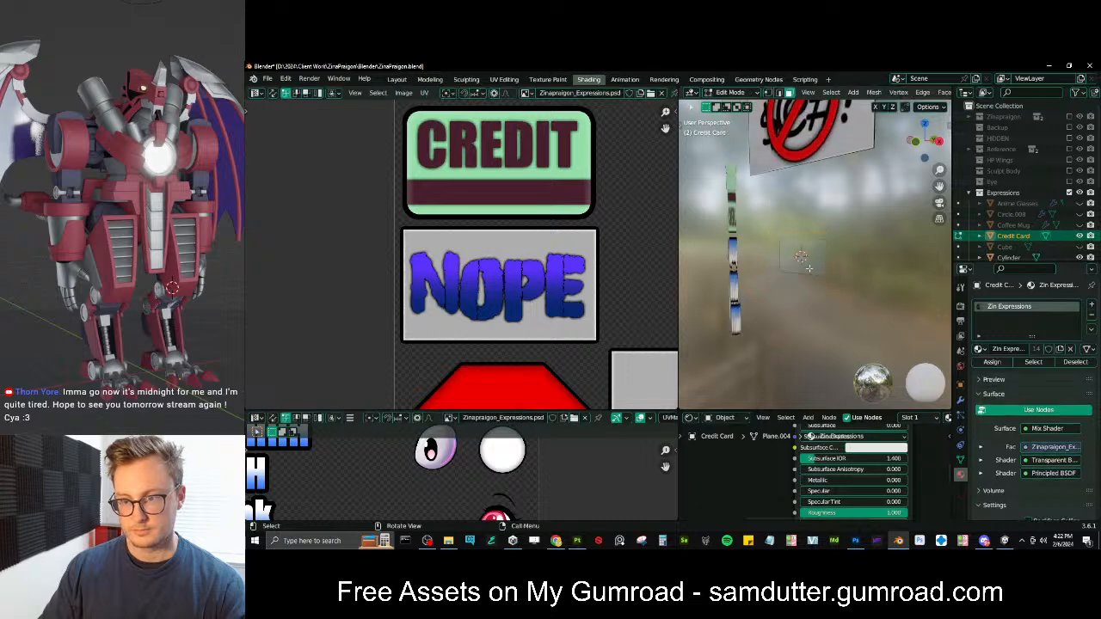
pyautogui.press('a')
pyautogui.press('KP_1')
pyautogui.press('u')
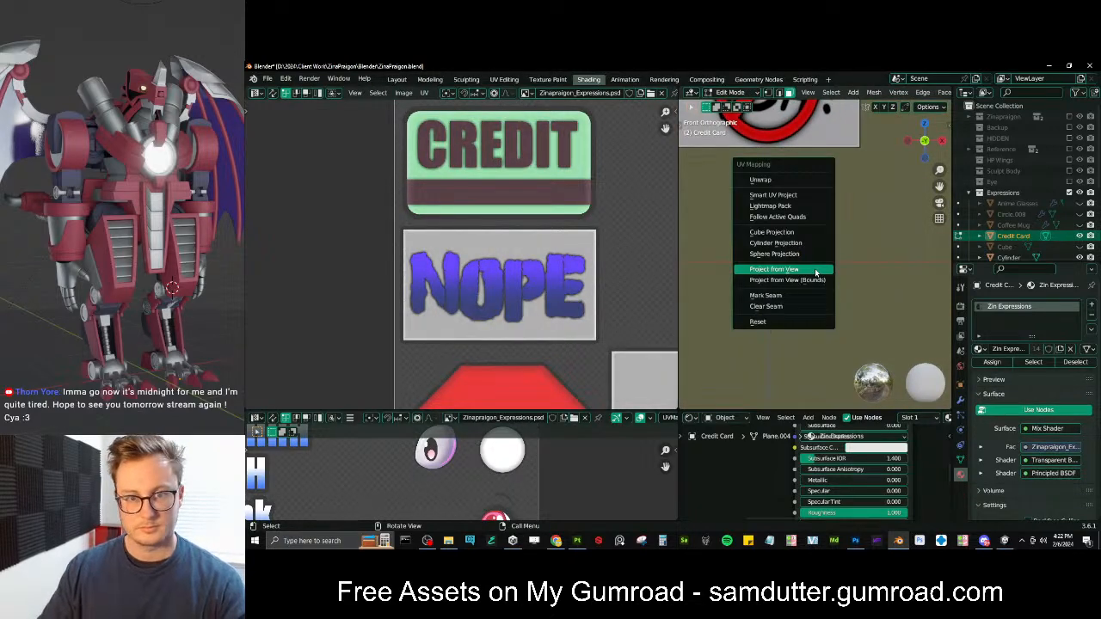
pyautogui.click(815, 271)
# Move the Credit Card's UV island onto the CREDIT graphic
pyautogui.scroll(-2, 388, 314)
pyautogui.scroll(2, 388, 315)
pyautogui.press('g')
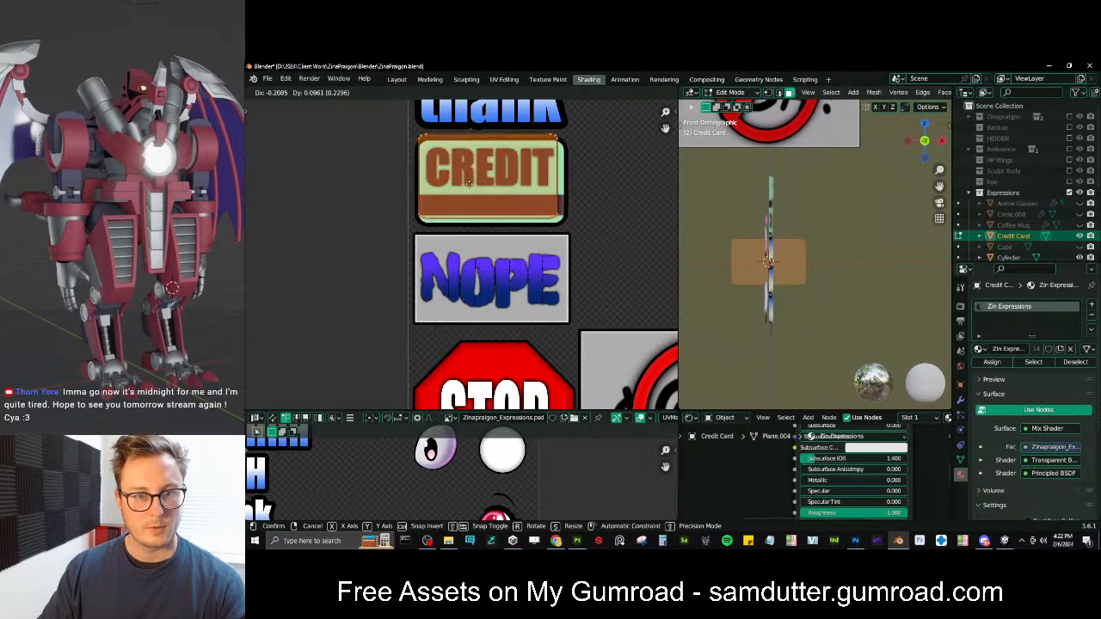
pyautogui.click(472, 179)
pyautogui.scroll(2, 570, 214)
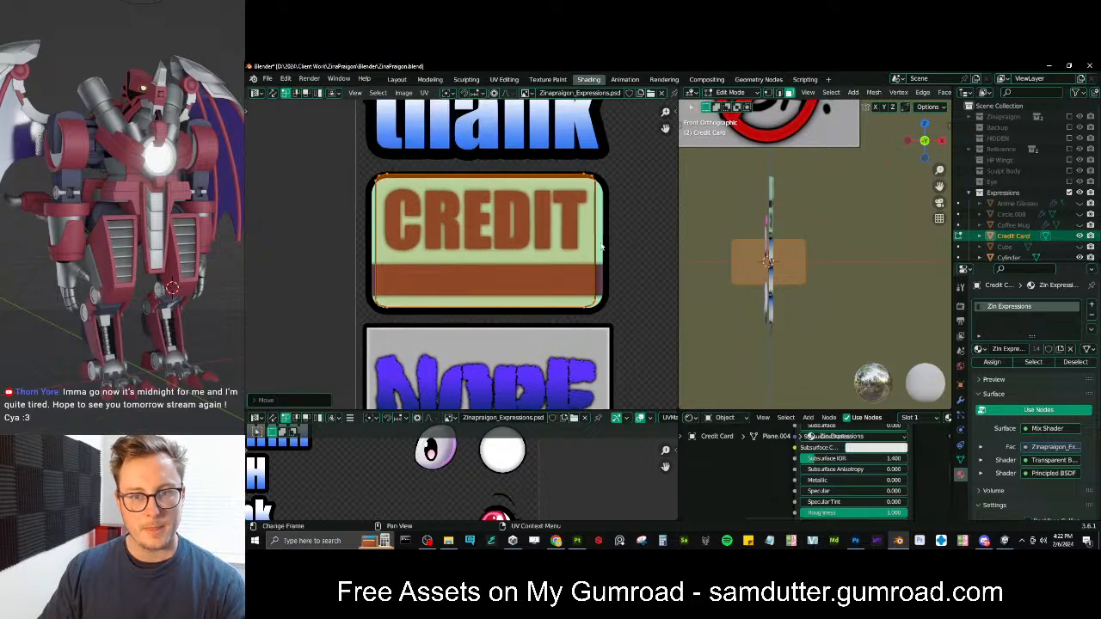
pyautogui.press('g')
pyautogui.keyDown('shift'); pyautogui.click(646, 274); pyautogui.keyUp('shift')
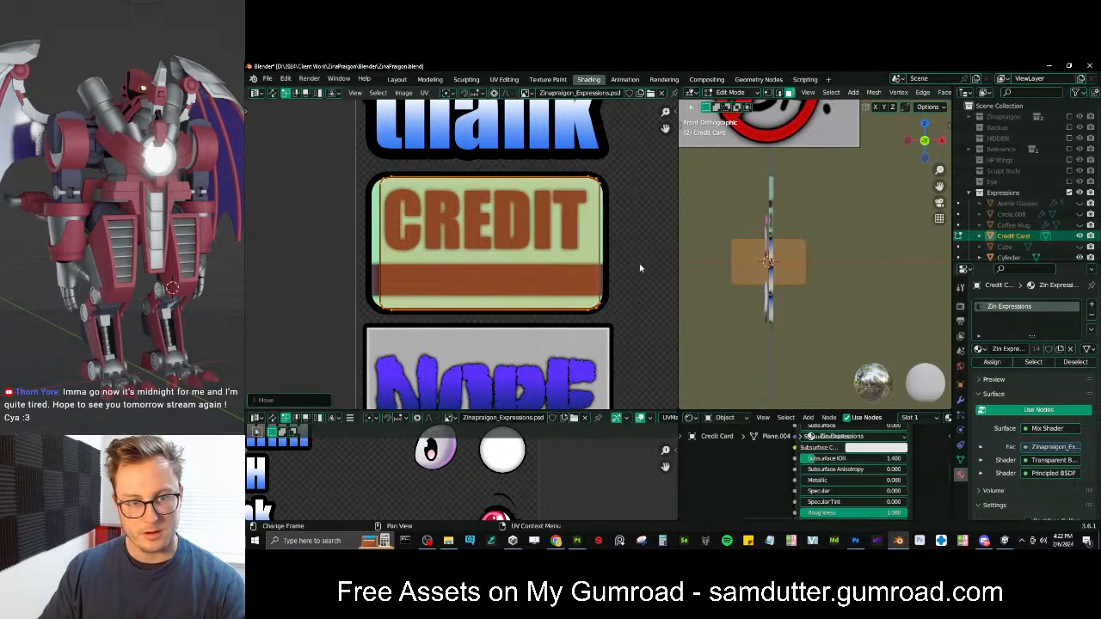
# Stretch the card's UV island along X, center it horizontally and enlarge it slightly to fit the CREDIT graphic's outline
pyautogui.press('s')
pyautogui.press('x')
pyautogui.click(646, 267)
pyautogui.press('g')
pyautogui.press('x')
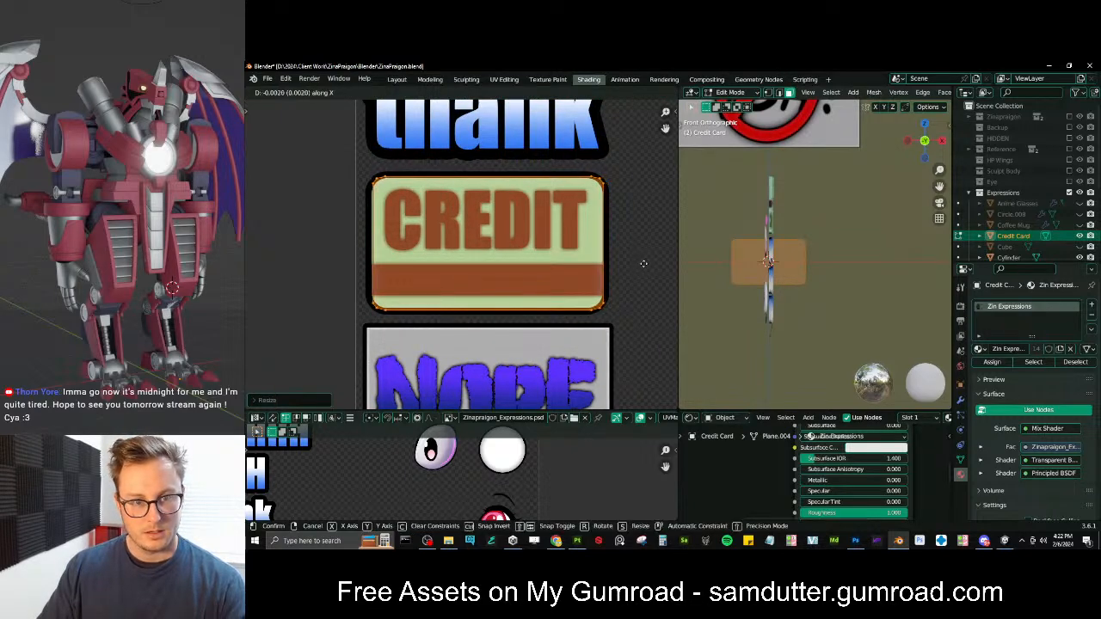
pyautogui.click(643, 263)
pyautogui.press('s')
pyautogui.click(647, 263)
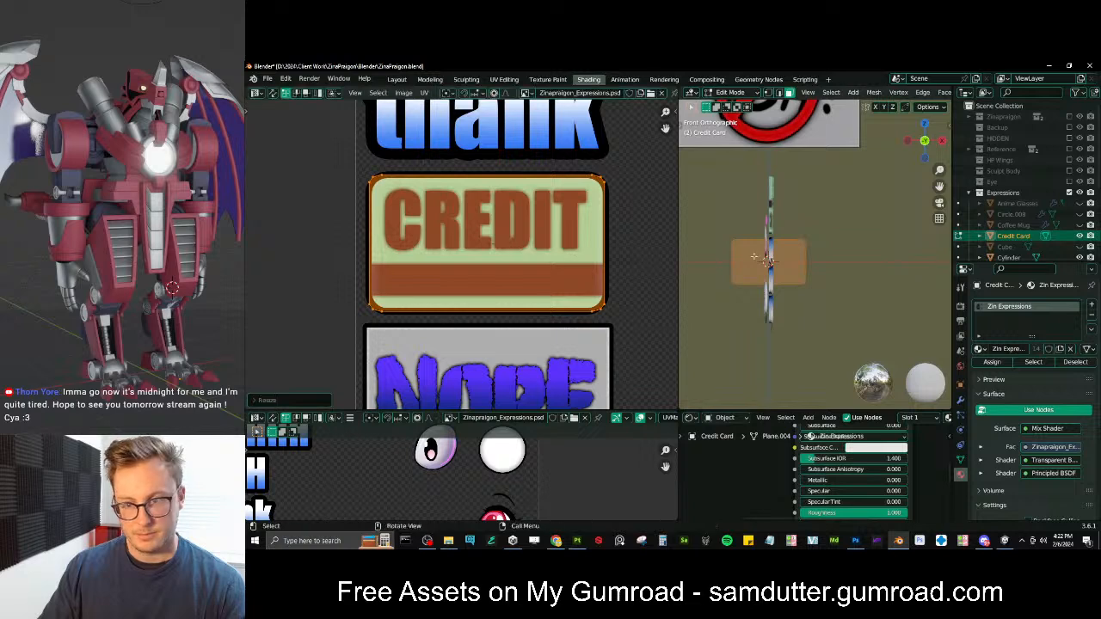
# Inspect the textured Credit Card from several angles and save the Blender file
pyautogui.press('Tab')
pyautogui.moveTo(789, 272); pyautogui.dragTo(892, 267, button='middle')
pyautogui.scroll(2, 837, 281)
pyautogui.click(843, 284)
pyautogui.scroll(-4, 845, 283)
pyautogui.scroll(-2, 886, 265)
pyautogui.keyDown('shift'); pyautogui.moveTo(800, 227); pyautogui.dragTo(838, 280, button='middle'); pyautogui.keyUp('shift')
pyautogui.moveTo(838, 279); pyautogui.dragTo(775, 298, button='middle')
pyautogui.hotkey('ctrl', 's')
# In solid shading, move the No Swearing Sign along X, clear of the overlapping Stop Sign
pyautogui.scroll(-2, 775, 293)
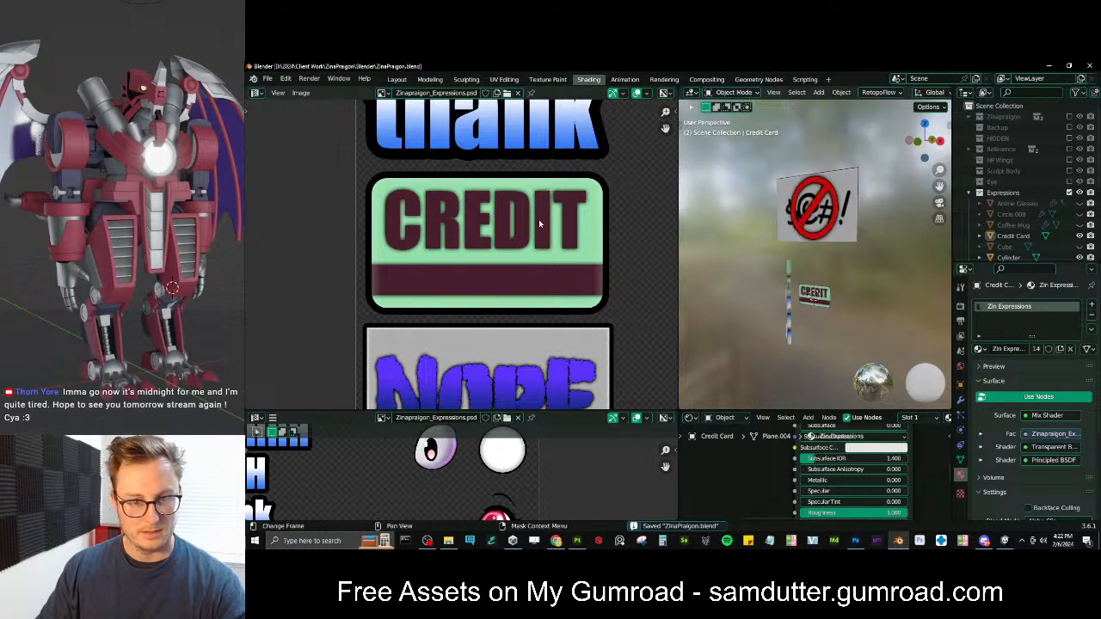
pyautogui.press('KP_4')
pyautogui.moveTo(808, 215)
pyautogui.mouseDown(button='middle')
pyautogui.moveTo(907, 242)
pyautogui.moveTo(877, 199)
pyautogui.mouseUp(button='middle')
pyautogui.press('z')
pyautogui.scroll(-3, 875, 202)
pyautogui.moveTo(877, 236)
pyautogui.mouseDown(button='middle')
pyautogui.moveTo(825, 280)
pyautogui.moveTo(783, 291)
pyautogui.mouseUp(button='middle')
pyautogui.scroll(2, 837, 261)
pyautogui.click(801, 224)
pyautogui.moveTo(800, 224); pyautogui.dragTo(847, 285, button='middle')
pyautogui.press('g')
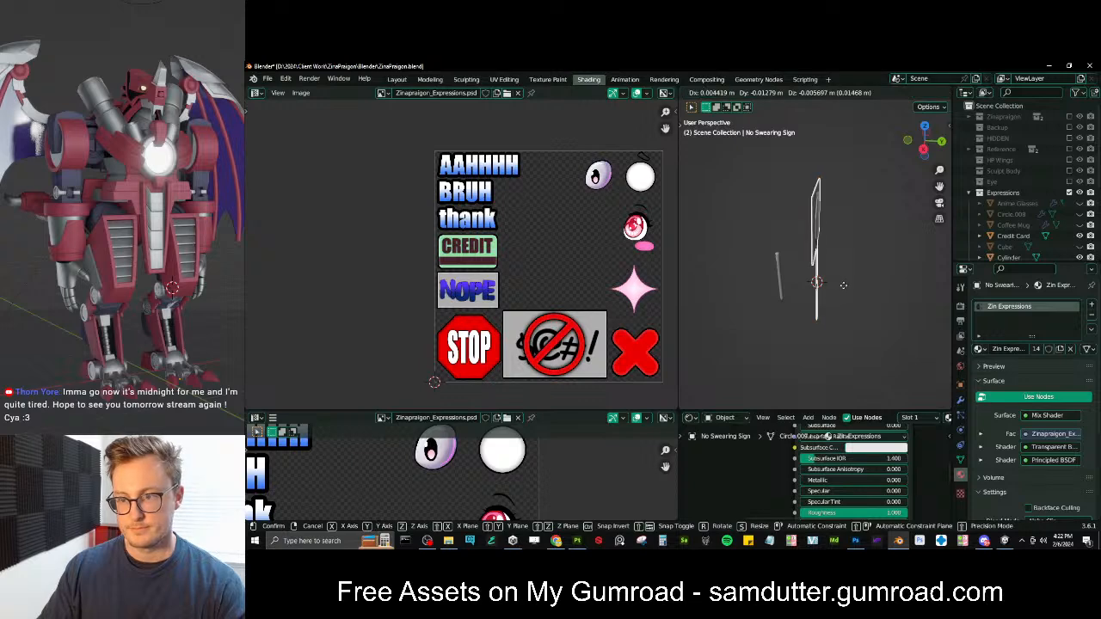
pyautogui.press('x')
pyautogui.click(815, 237)
# Unwrap the Stop Sign's octagonal face from the front view with Project from View
pyautogui.moveTo(815, 236); pyautogui.dragTo(884, 241, button='middle')
pyautogui.click(808, 233)
pyautogui.press('KP_1')
pyautogui.press('Tab')
pyautogui.press('u')
pyautogui.click(839, 200)
# Move the Stop Sign's octagonal UV island onto the STOP graphic
pyautogui.scroll(1, 560, 289)
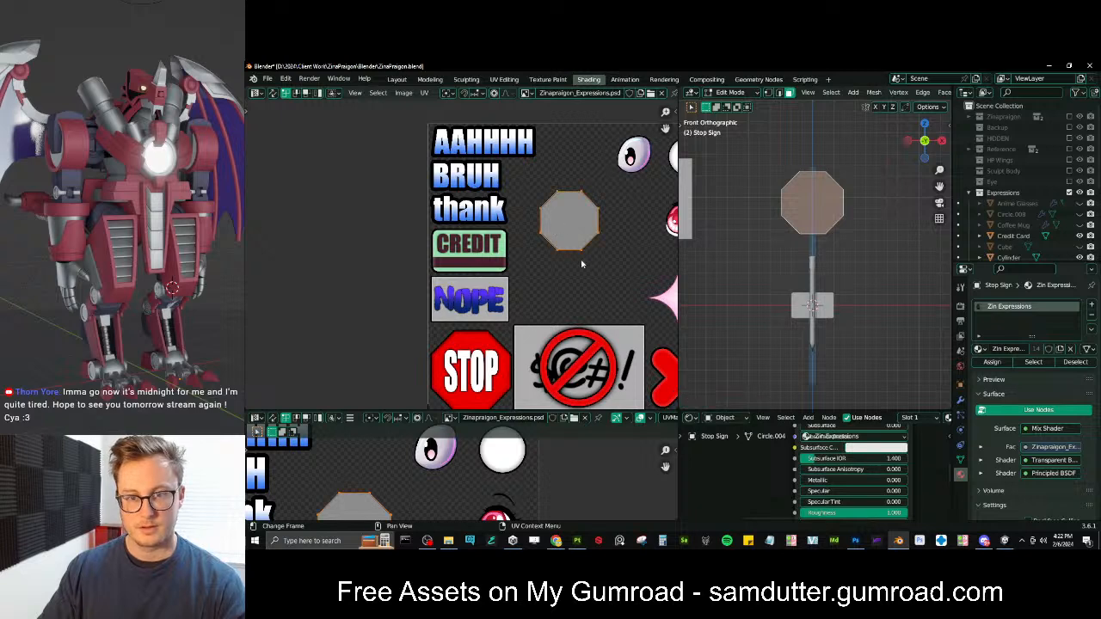
pyautogui.keyDown('shift'); pyautogui.moveTo(581, 252); pyautogui.dragTo(601, 206, button='middle'); pyautogui.keyUp('shift')
pyautogui.press('g')
pyautogui.click(498, 301)
pyautogui.keyDown('shift'); pyautogui.moveTo(498, 301); pyautogui.dragTo(501, 281, button='middle'); pyautogui.keyUp('shift')
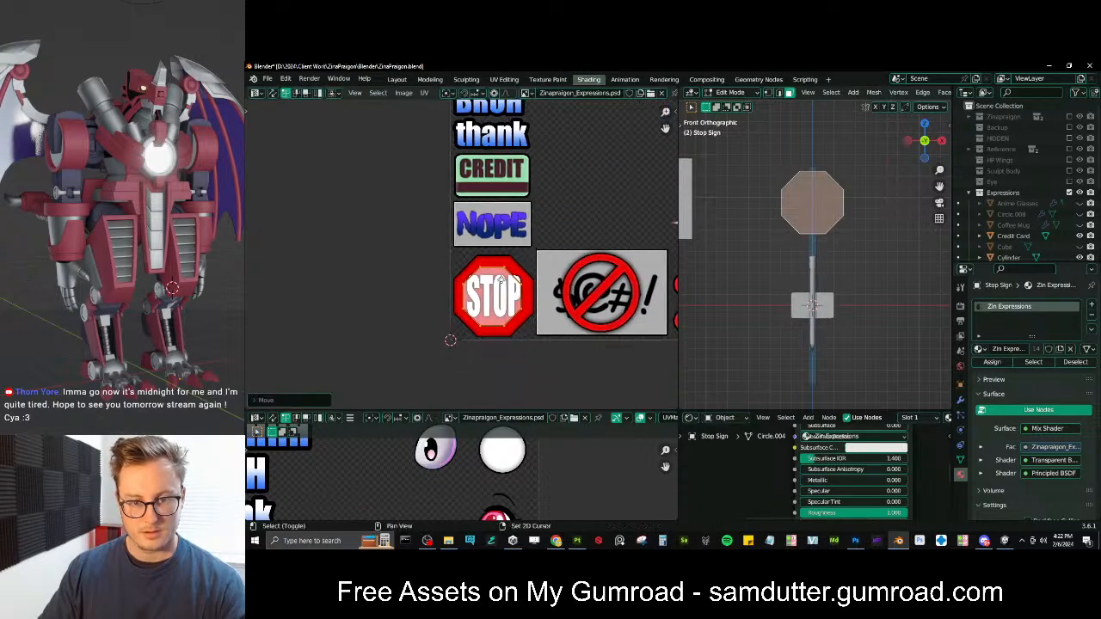
# Scale up the octagonal UV island to nearly fill the STOP graphic's red area
pyautogui.scroll(4, 501, 280)
pyautogui.press('s')
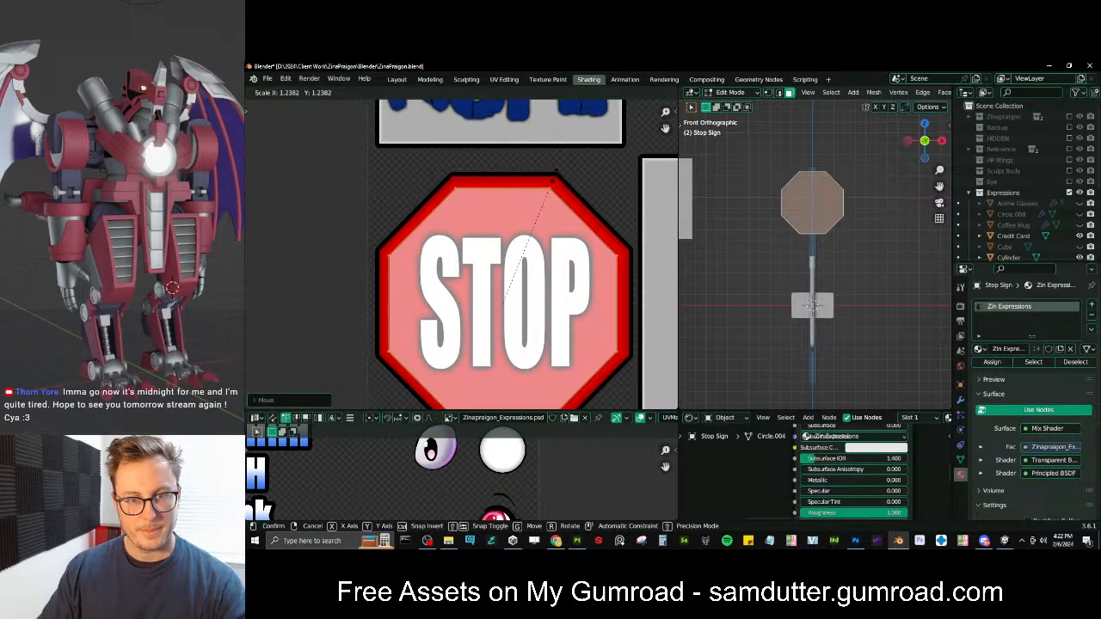
pyautogui.click(553, 181)
pyautogui.keyDown('shift'); pyautogui.moveTo(580, 222); pyautogui.dragTo(575, 205, button='middle'); pyautogui.keyUp('shift')
pyautogui.press('s')
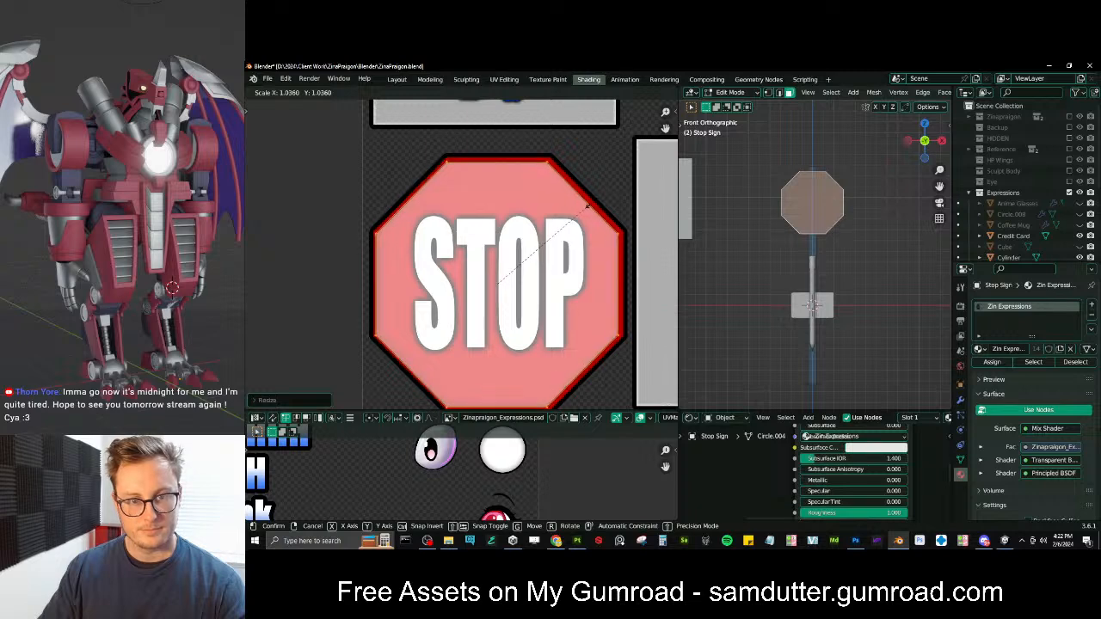
pyautogui.click(588, 209)
# Nudge the octagonal UV island along X and Y, and enlarge it slightly to reach the STOP graphic's black border
pyautogui.press('g')
pyautogui.press('x')
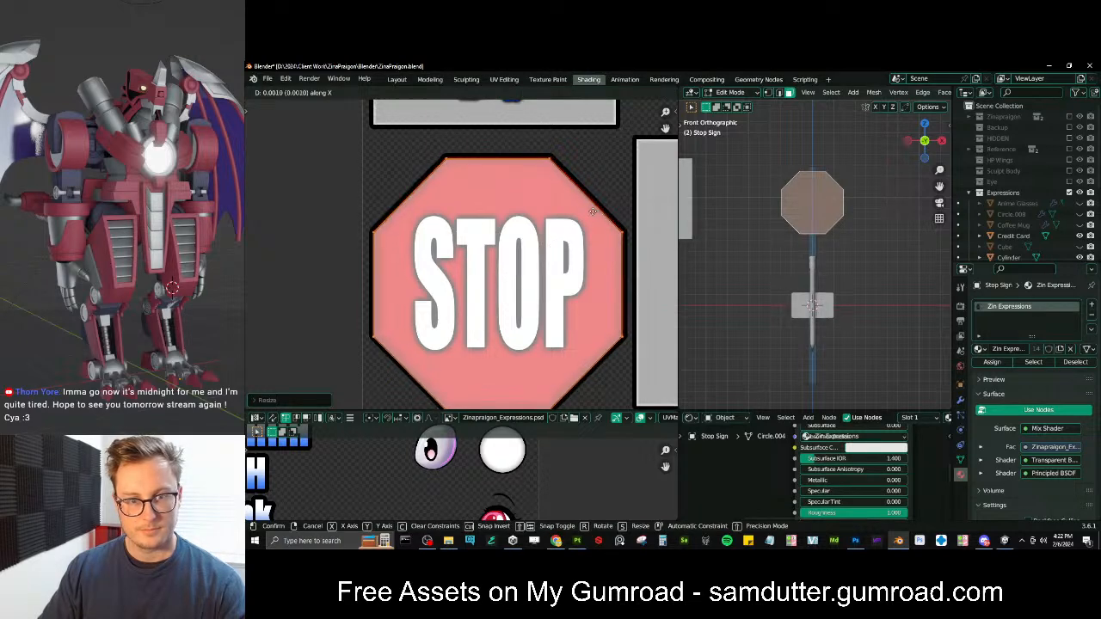
pyautogui.click(594, 211)
pyautogui.press('g')
pyautogui.press('y')
pyautogui.click(594, 214)
pyautogui.press('g')
pyautogui.press('y')
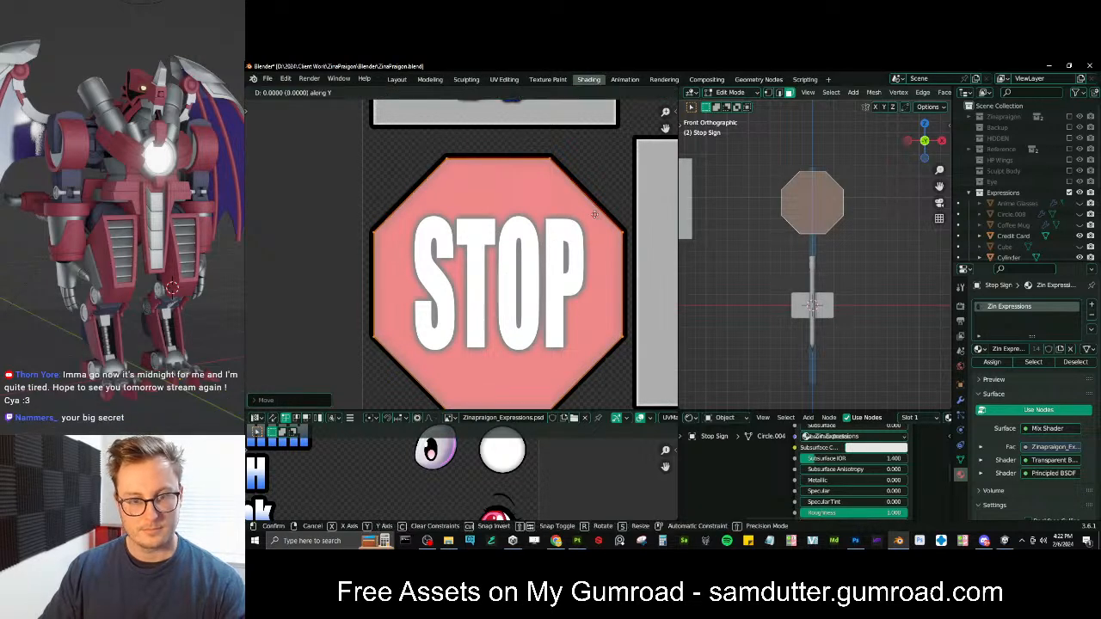
pyautogui.click(593, 209)
pyautogui.press('s')
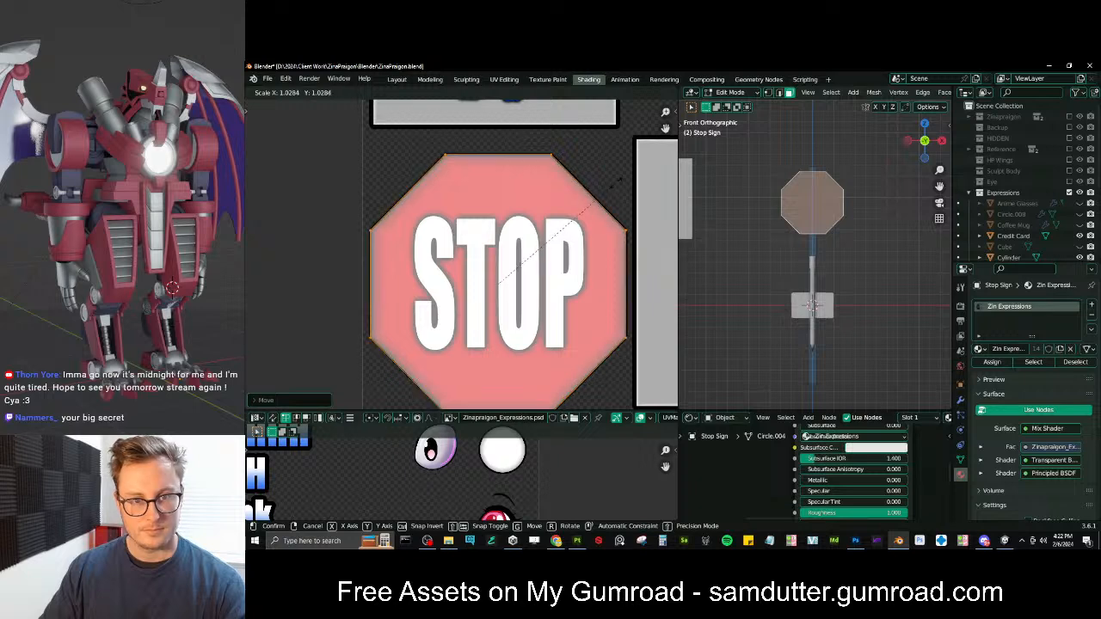
pyautogui.click(613, 182)
# Inspect the Stop Sign and the neighbouring expression props in material preview, close up and from several angles
pyautogui.press('Tab')
pyautogui.moveTo(839, 212); pyautogui.dragTo(830, 214, button='middle')
pyautogui.press('z')
pyautogui.click(830, 269)
pyautogui.moveTo(830, 269); pyautogui.dragTo(778, 271, button='middle')
pyautogui.scroll(1, 780, 269)
pyautogui.moveTo(822, 230)
pyautogui.keyDown('shift'); pyautogui.mouseDown(button='middle')
pyautogui.moveTo(823, 281)
pyautogui.moveTo(837, 288)
pyautogui.moveTo(851, 271)
pyautogui.moveTo(839, 328)
pyautogui.moveTo(822, 270)
pyautogui.moveTo(870, 323)
pyautogui.mouseUp(button='middle'); pyautogui.keyUp('shift')
pyautogui.scroll(5, 838, 328)
pyautogui.scroll(3, 820, 273)
pyautogui.click(810, 336)
pyautogui.scroll(-2, 810, 336)
pyautogui.click(872, 260)
pyautogui.moveTo(871, 260)
pyautogui.mouseDown(button='middle')
pyautogui.moveTo(790, 235)
pyautogui.moveTo(825, 255)
pyautogui.mouseUp(button='middle')
pyautogui.scroll(2, 791, 235)
# In solid shading, move the Sick Hat away from the cone-shaped prop, then reset its location and undo the reset
pyautogui.press('z')
pyautogui.scroll(-4, 831, 258)
pyautogui.scroll(3, 826, 255)
pyautogui.press('g')
pyautogui.click(740, 205)
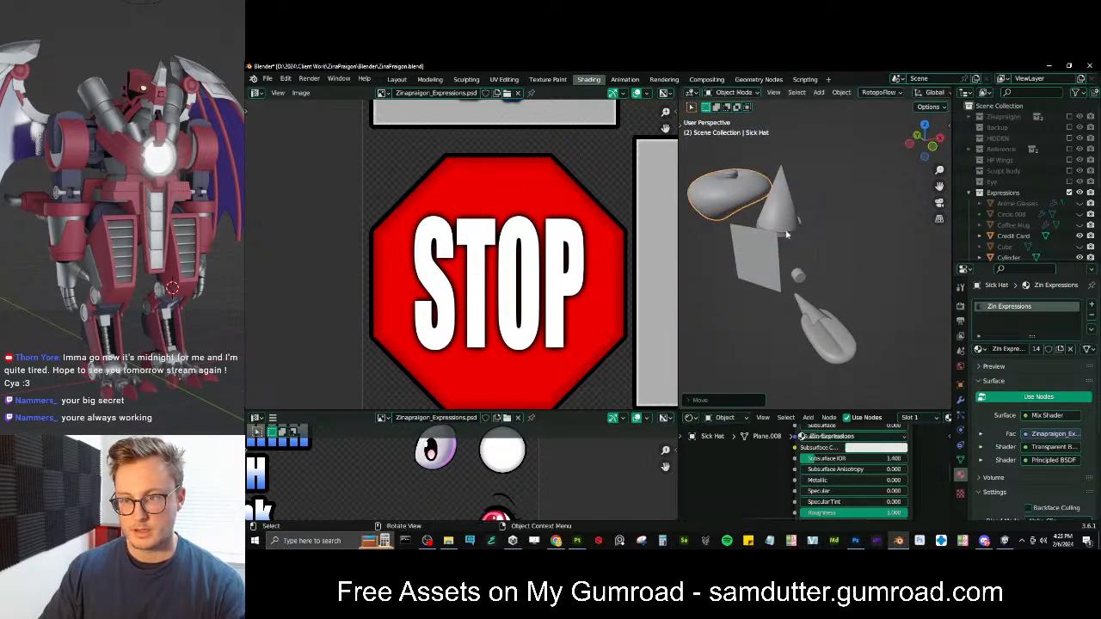
pyautogui.hotkey('alt', 'g')
pyautogui.hotkey('ctrl', 'z')
# Move the Credit Card along X, away from the Stop Sign's post
pyautogui.scroll(-8, 809, 242)
pyautogui.keyDown('shift'); pyautogui.moveTo(815, 283); pyautogui.dragTo(811, 240, button='middle'); pyautogui.keyUp('shift')
pyautogui.scroll(6, 804, 234)
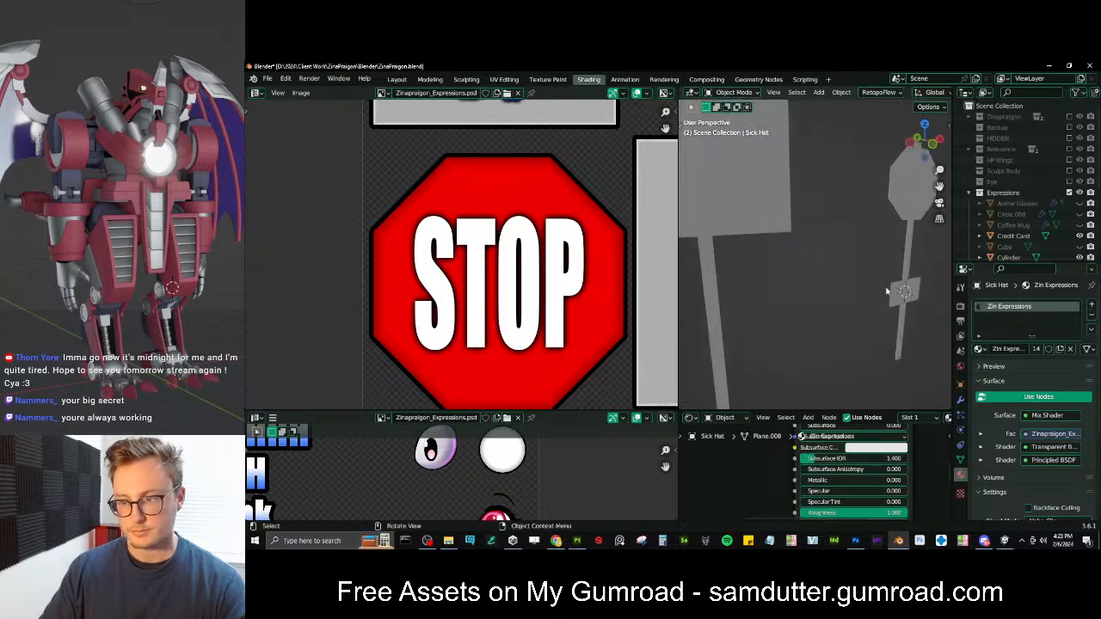
pyautogui.click(898, 291)
pyautogui.press('g')
pyautogui.moveTo(901, 293); pyautogui.dragTo(877, 301, button='middle')
pyautogui.press('x')
pyautogui.click(850, 276)
# Unhide all hidden expression props and move the Nope Sign along X to the far side of the No Swearing Sign's post
pyautogui.scroll(-4, 857, 287)
pyautogui.scroll(1, 862, 292)
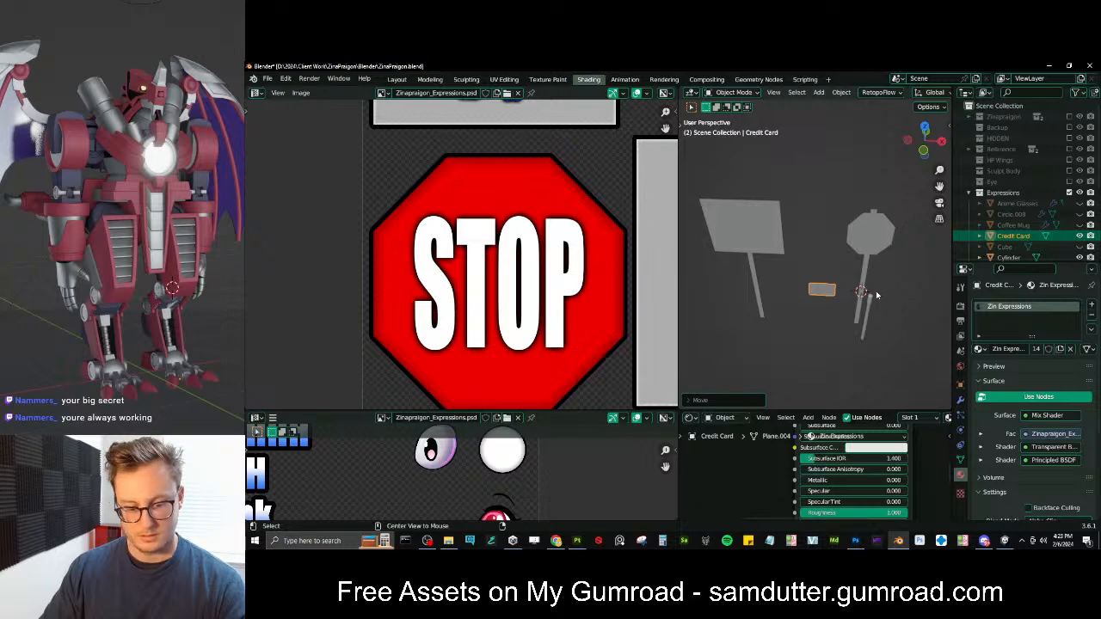
pyautogui.hotkey('alt', 'h')
pyautogui.click(851, 296)
pyautogui.press('g')
pyautogui.press('x')
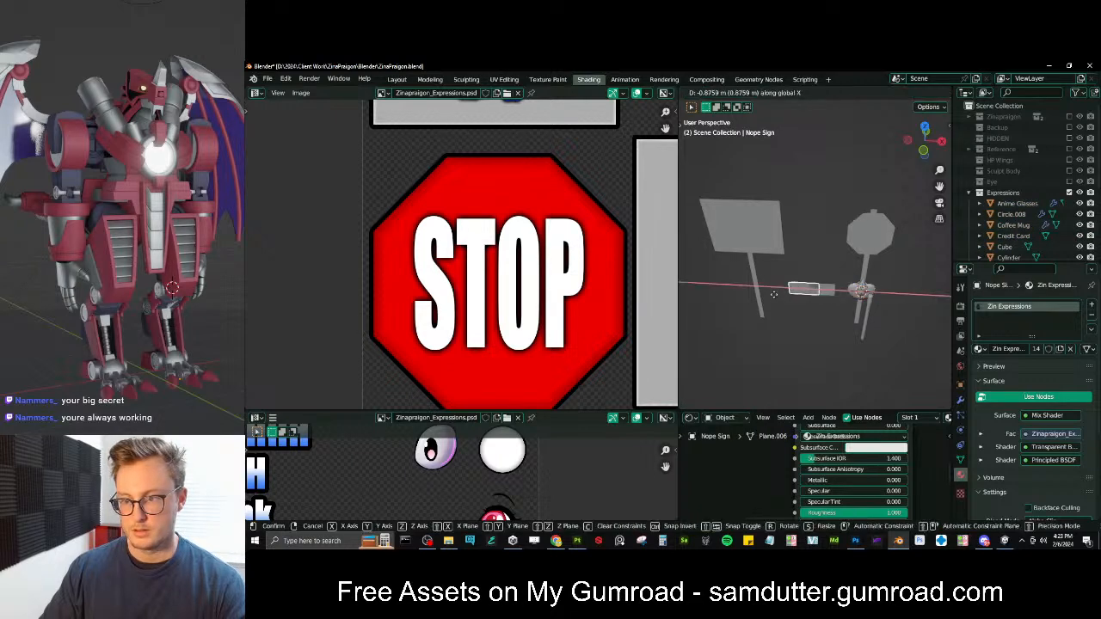
pyautogui.click(725, 304)
pyautogui.press('g')
pyautogui.press('x')
pyautogui.click(710, 301)
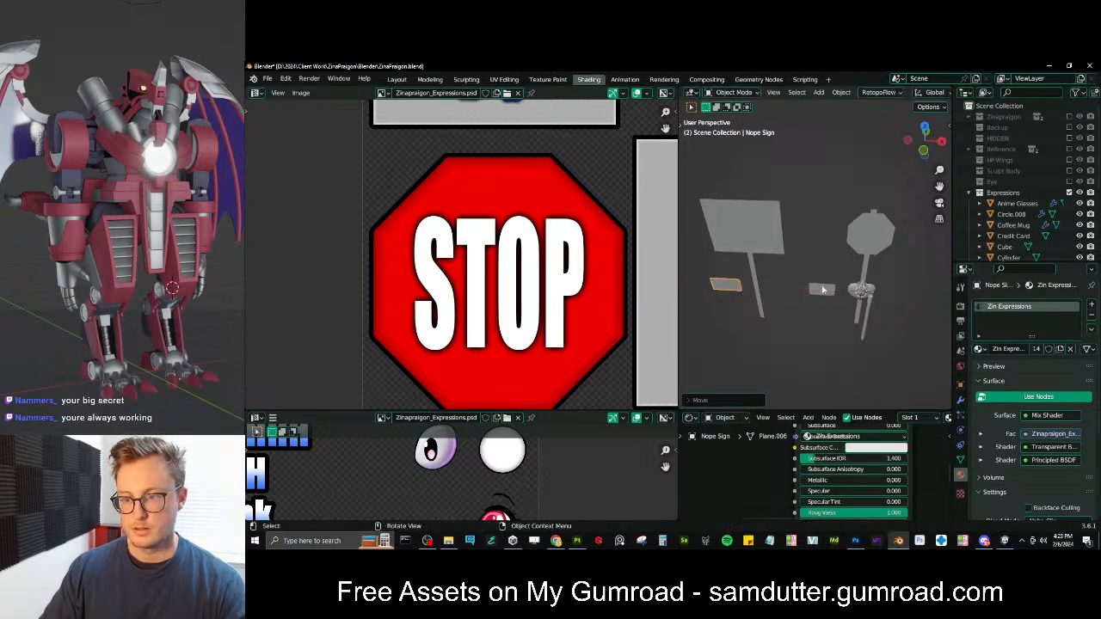
# Move the Credit Card along X, away from the Stop Sign and next to the Nope Sign
pyautogui.click(823, 289)
pyautogui.press('g')
pyautogui.press('x')
pyautogui.click(774, 289)
pyautogui.press('g')
pyautogui.press('x')
pyautogui.click(777, 291)
pyautogui.moveTo(783, 291); pyautogui.dragTo(835, 244, button='middle')
# Switch the viewport to material preview, check the spread-out expression props and save the Blender file
pyautogui.press('z')
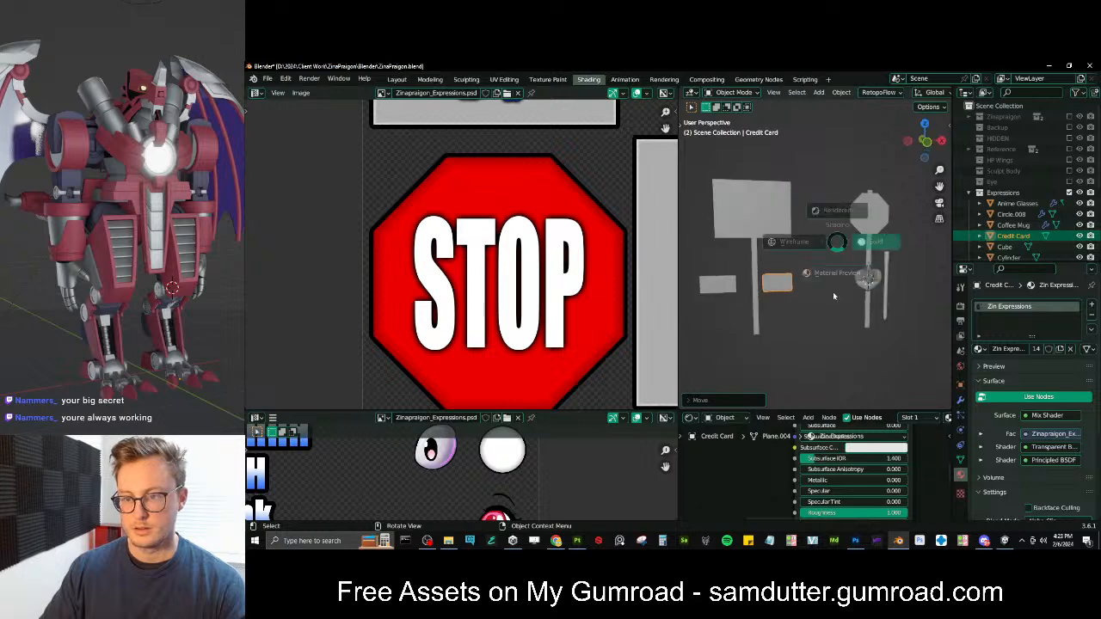
pyautogui.scroll(-5, 834, 323)
pyautogui.click(835, 322)
pyautogui.scroll(4, 833, 293)
pyautogui.hotkey('ctrl', 's')
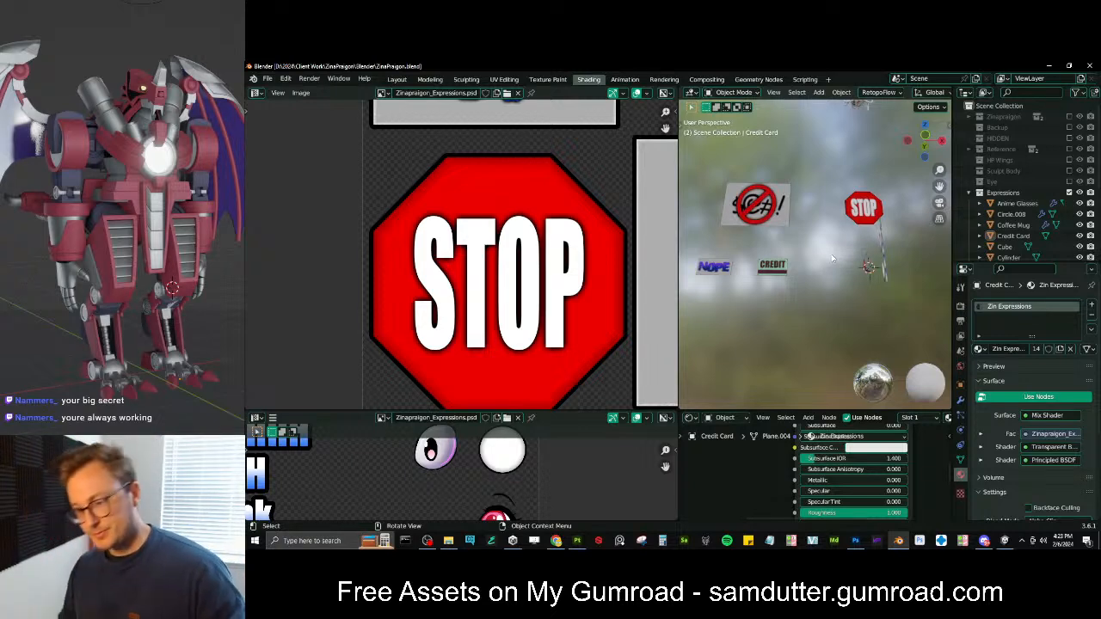
# Widen the 3D viewport and examine the spread-out expression props from another angle
pyautogui.scroll(-5, 798, 304)
pyautogui.moveTo(681, 393); pyautogui.dragTo(439, 393)
pyautogui.moveTo(702, 350); pyautogui.dragTo(626, 300, button='middle')
pyautogui.scroll(5, 770, 312)
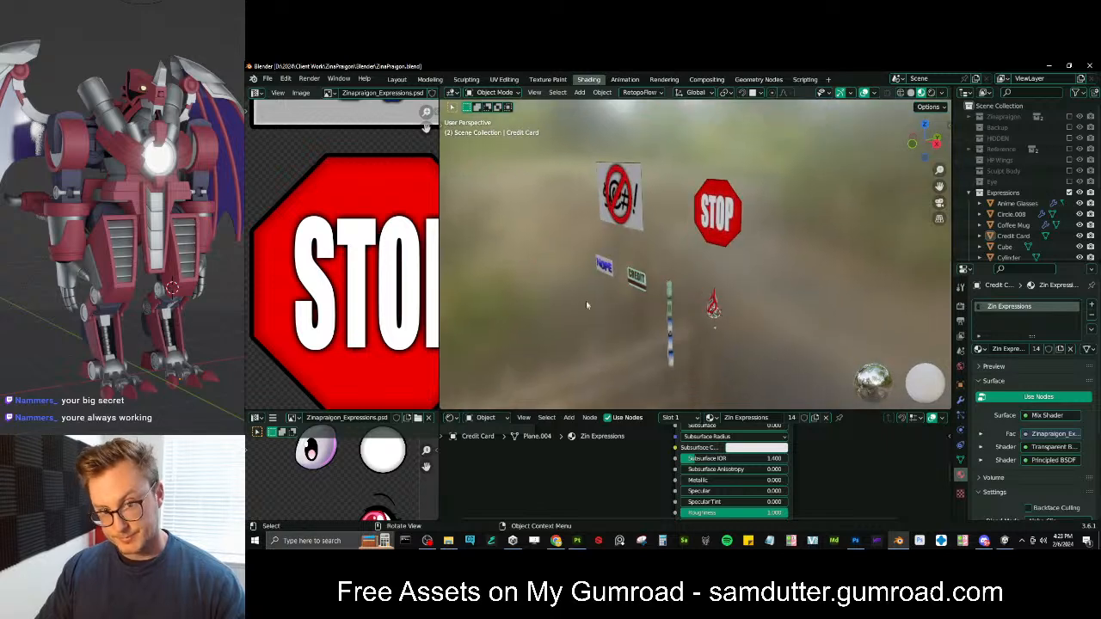
# Close Blender and Photoshop to get back to the Unity project
pyautogui.click(1090, 66)
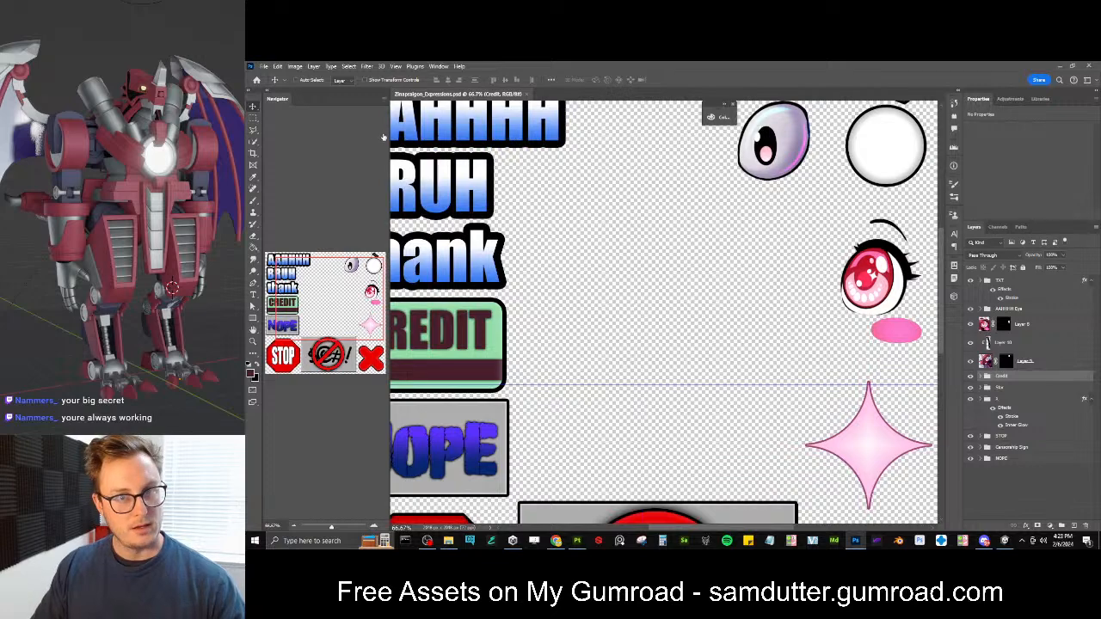
pyautogui.moveTo(387, 220); pyautogui.dragTo(417, 221)
pyautogui.click(1090, 66)
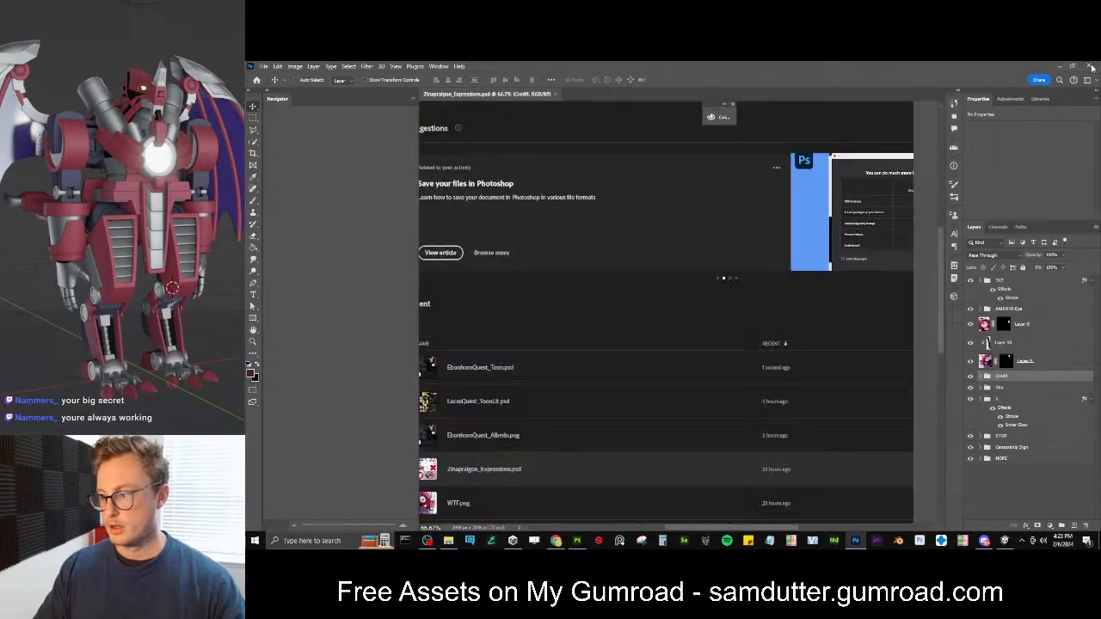
pyautogui.click(1038, 220)
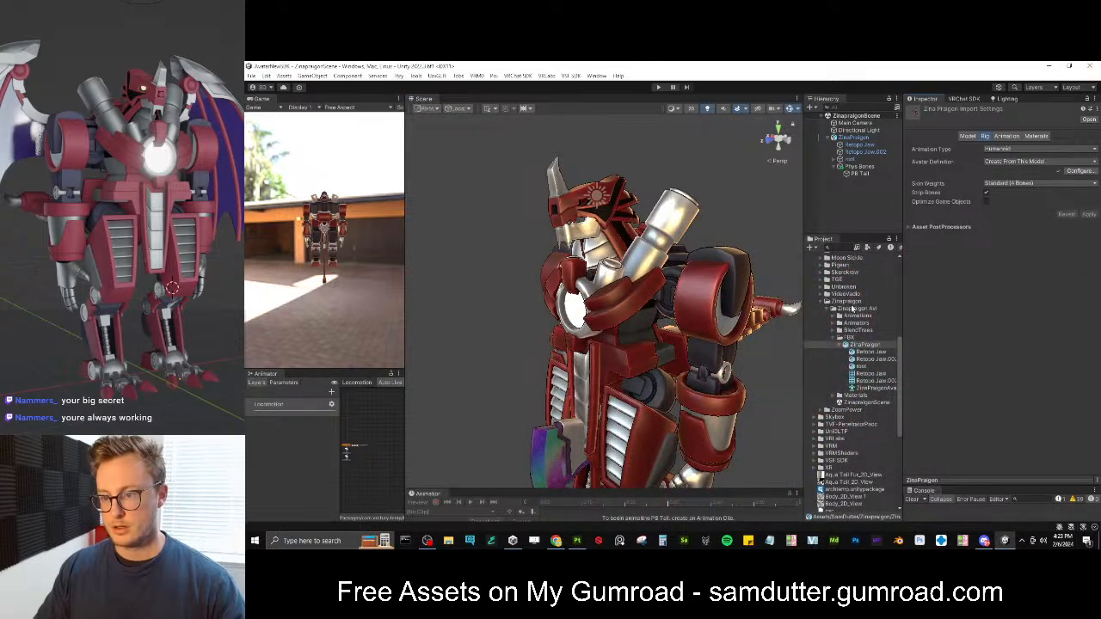
# Collapse the Zinapraigon asset folder and open the Ebonhorn - Quest Upload scene from the Ebonhorn VRC folder
pyautogui.click(821, 302)
pyautogui.scroll(4, 824, 311)
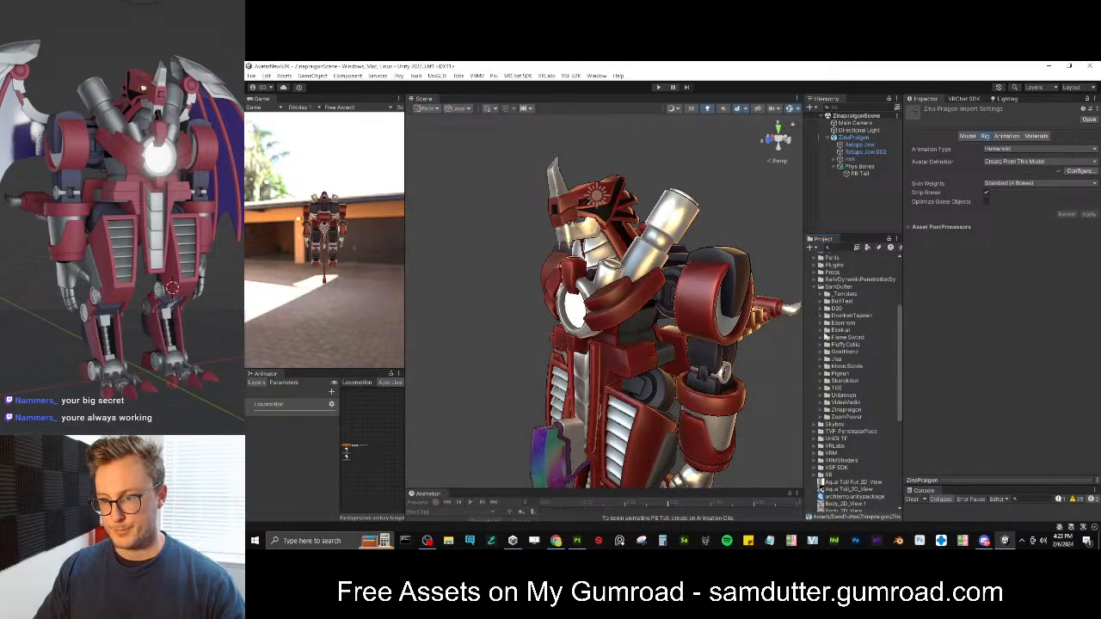
pyautogui.click(822, 324)
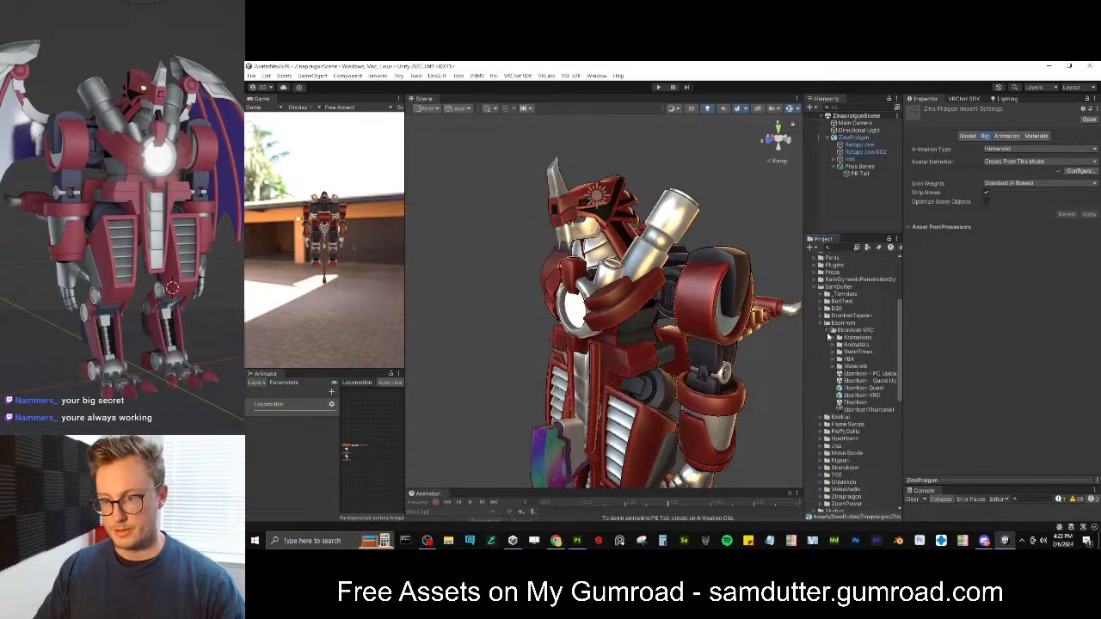
pyautogui.doubleClick(857, 381)
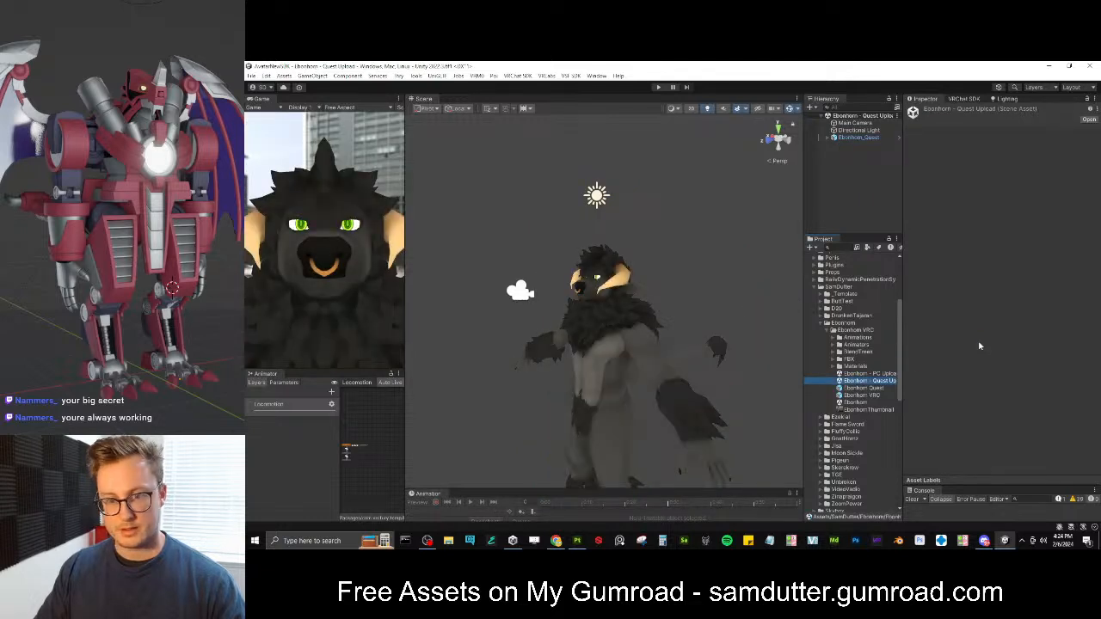
# Rotate the Ebonhorn_Quest avatar's left thigh bone to test how the hooves follow the legs, and undo the rotation
pyautogui.keyDown('alt'); pyautogui.moveTo(606, 261); pyautogui.dragTo(683, 280); pyautogui.keyUp('alt')
pyautogui.moveTo(682, 279); pyautogui.dragTo(645, 181, button='middle')
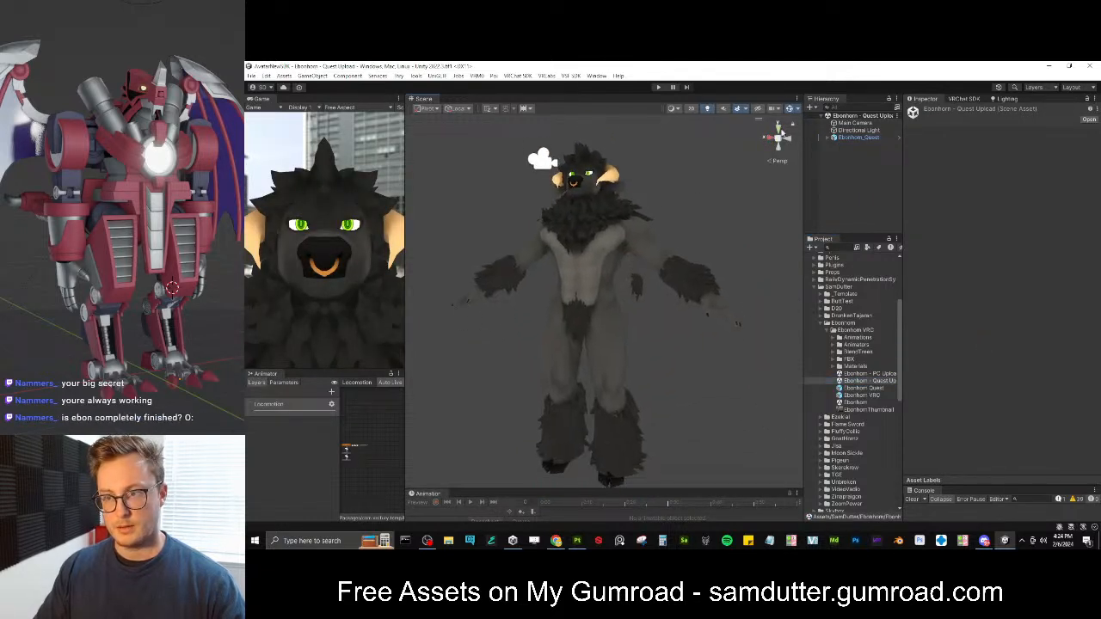
pyautogui.click(828, 138)
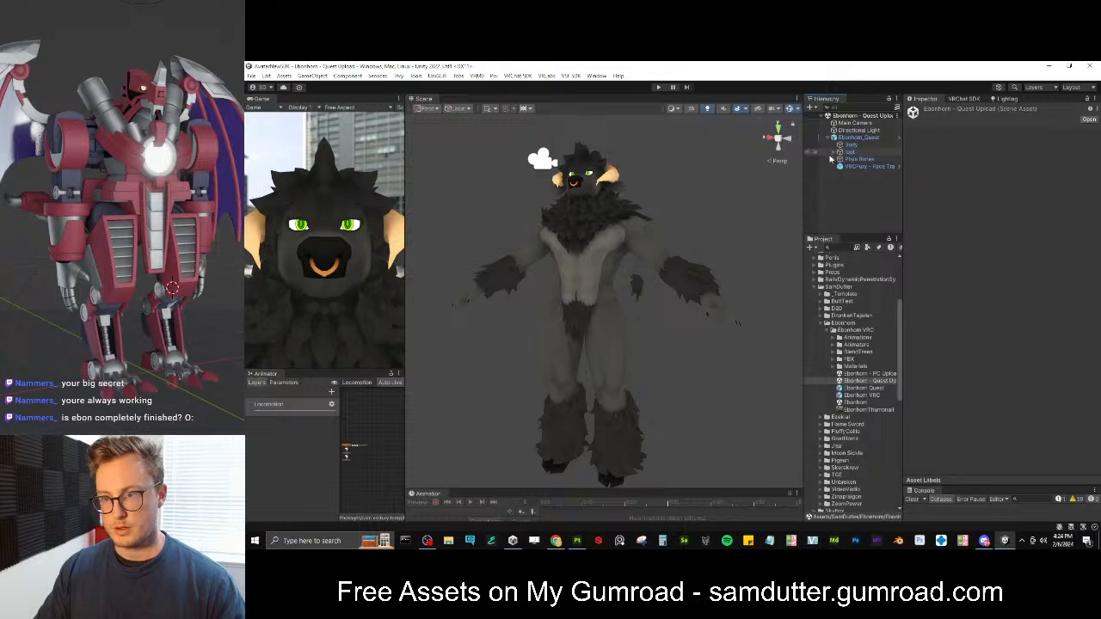
pyautogui.click(853, 160)
pyautogui.click(840, 161)
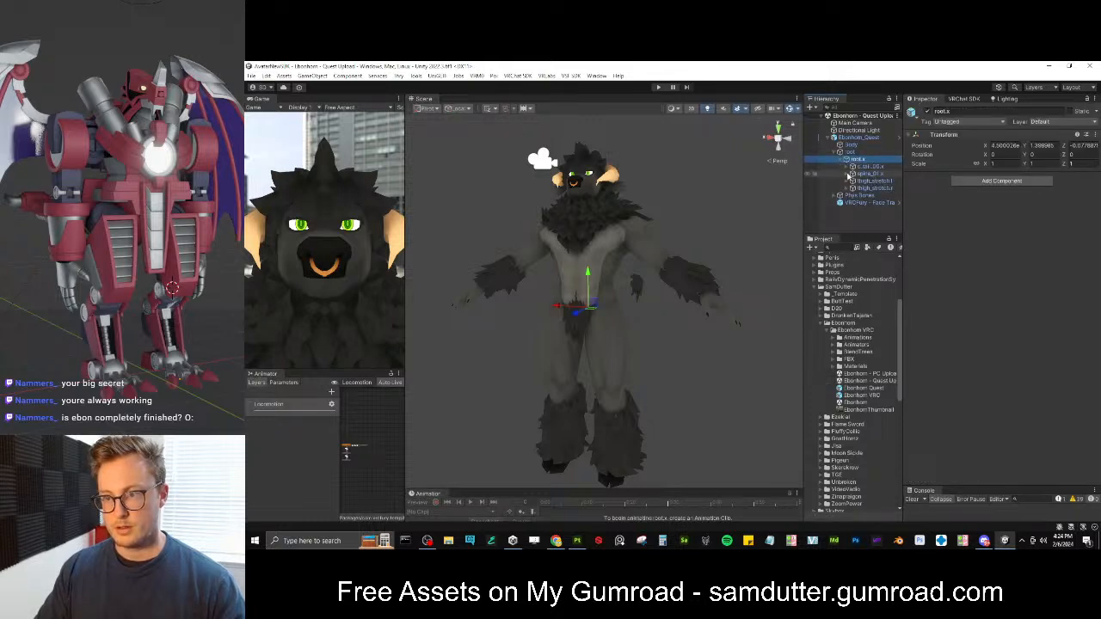
pyautogui.click(868, 188)
pyautogui.press('e')
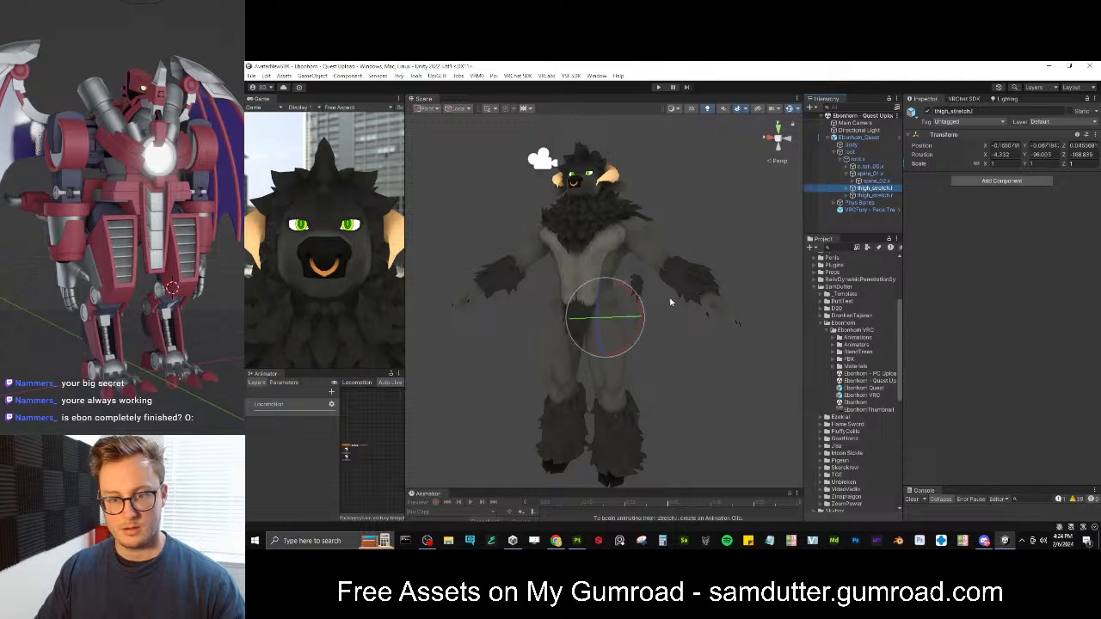
pyautogui.moveTo(641, 308); pyautogui.dragTo(630, 283)
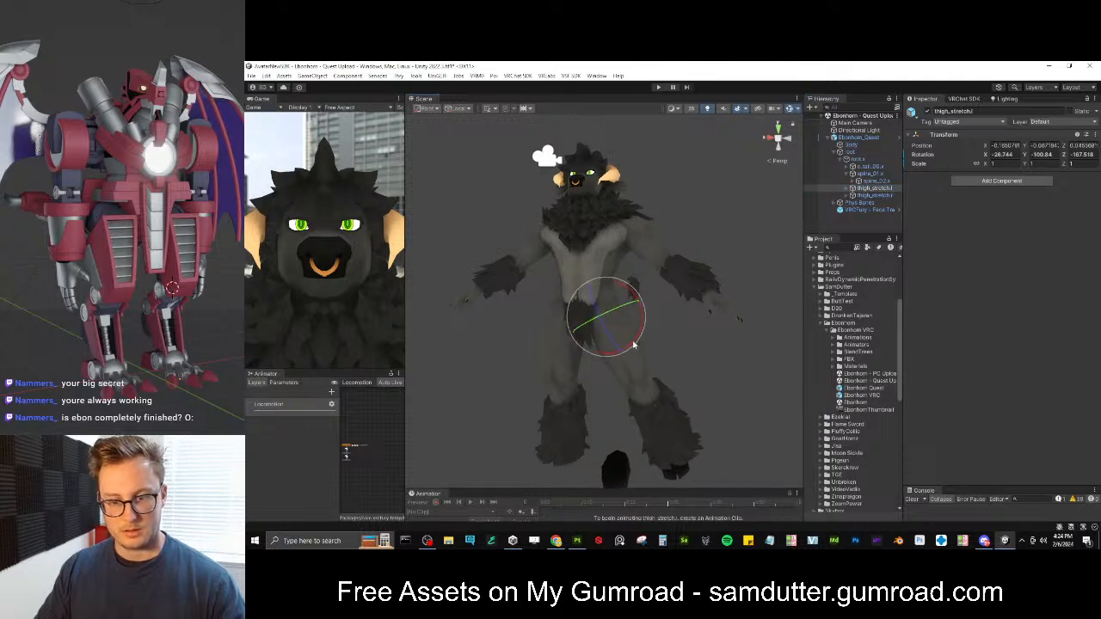
pyautogui.moveTo(588, 426); pyautogui.dragTo(567, 307, button='middle')
pyautogui.keyDown('alt'); pyautogui.moveTo(566, 307); pyautogui.dragTo(560, 340); pyautogui.keyUp('alt')
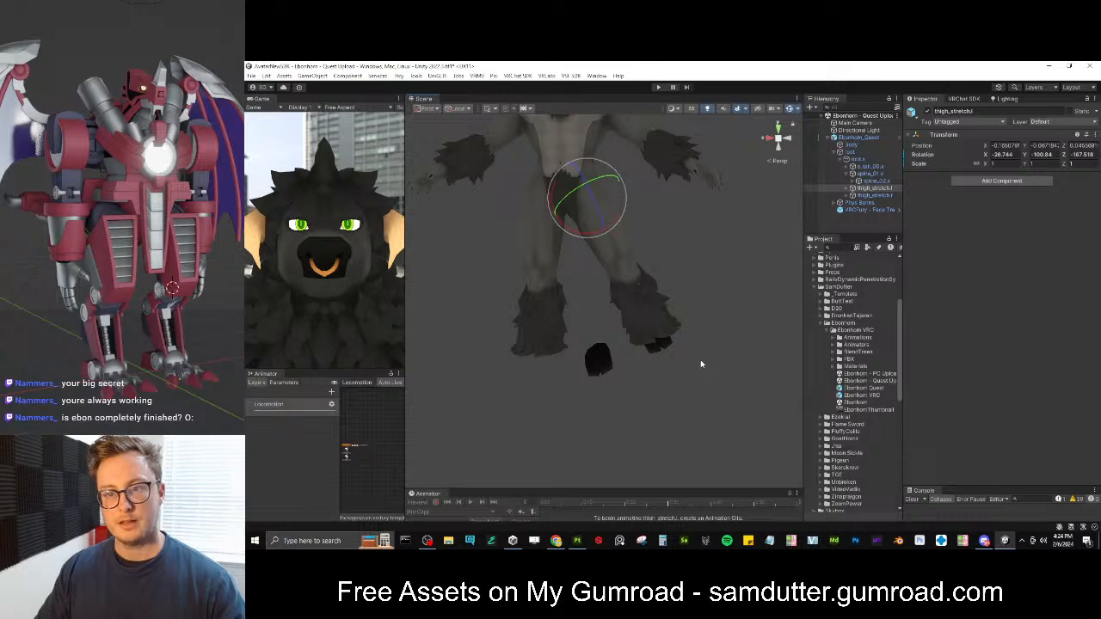
pyautogui.hotkey('ctrl', 'z')
# Switch to Blender and open the recent file Ebonhorn_Quest.blend
pyautogui.click(897, 539)
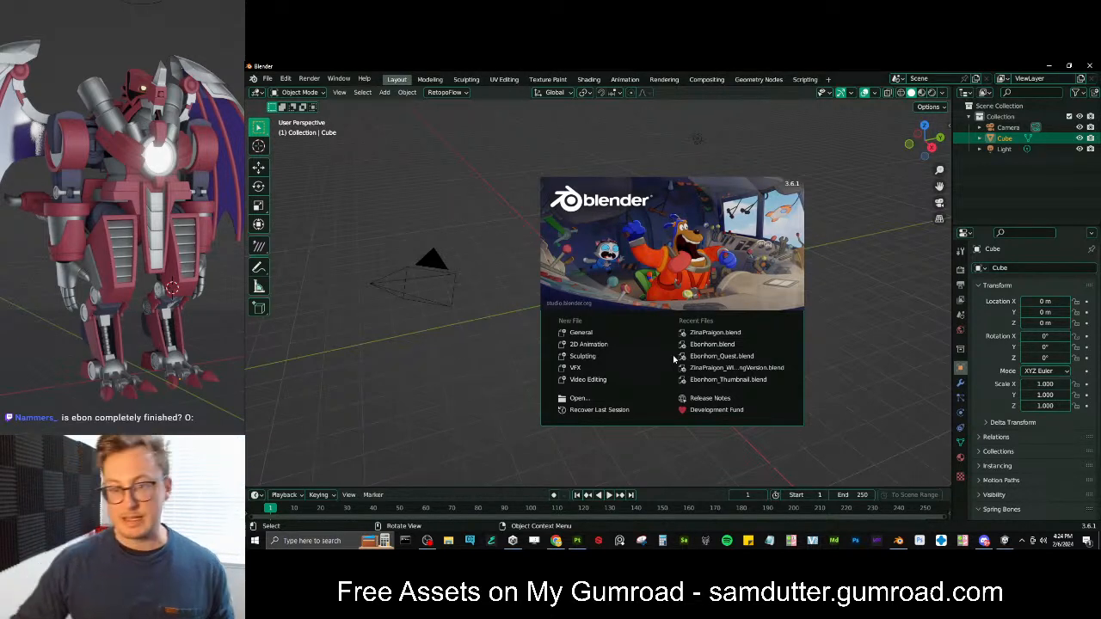
pyautogui.click(714, 355)
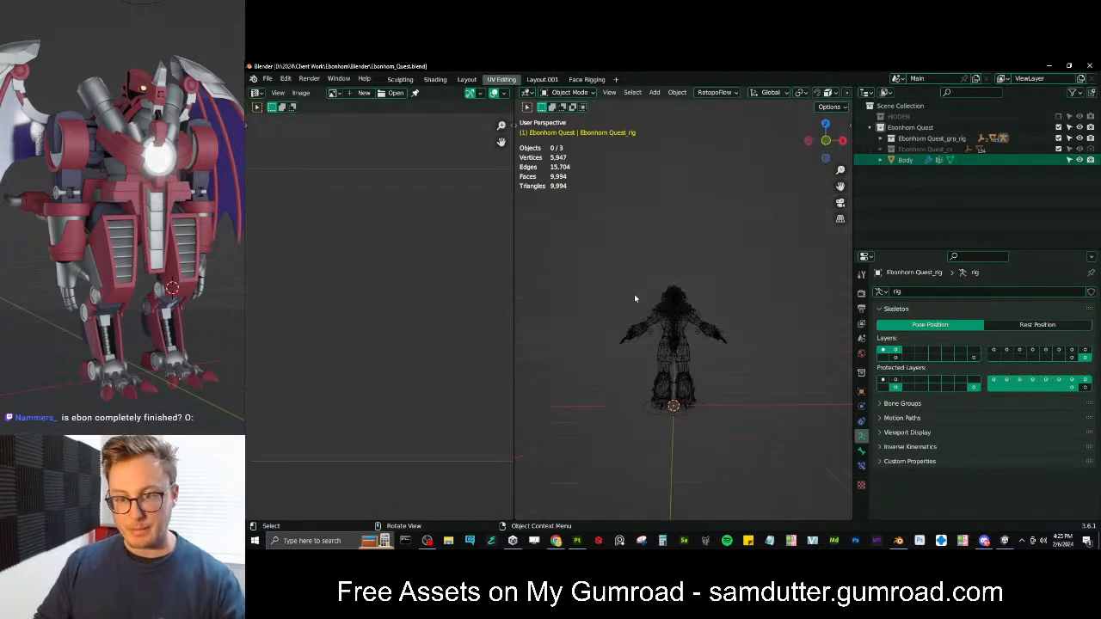
# From Unity, show the Ebonhorn VRC FBX folder in File Explorer and select its full path for copying
pyautogui.click(1005, 541)
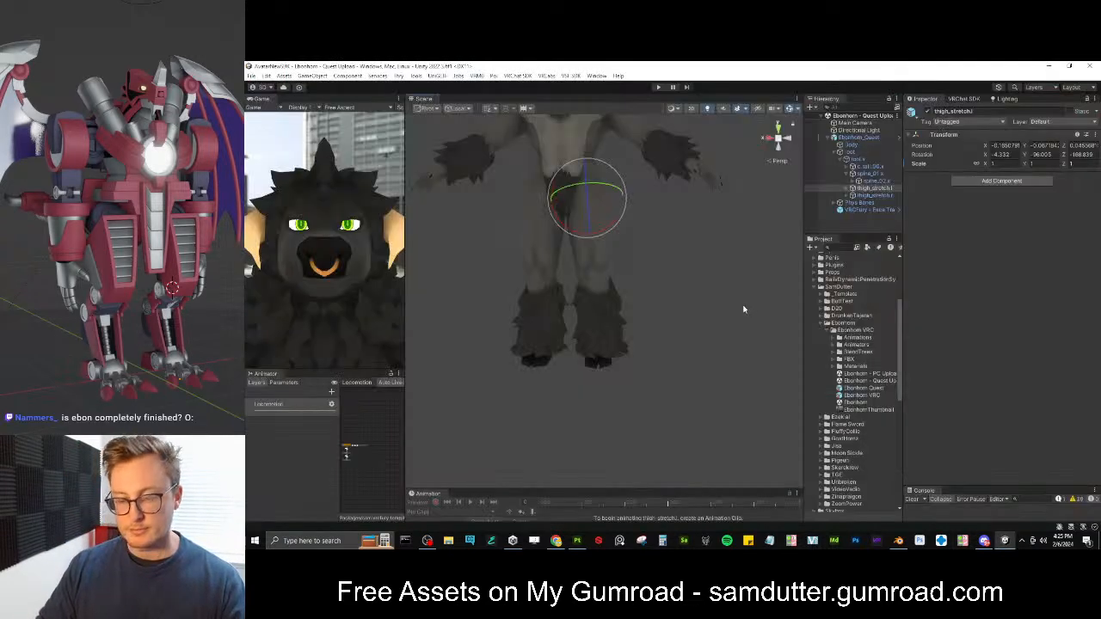
pyautogui.click(834, 361)
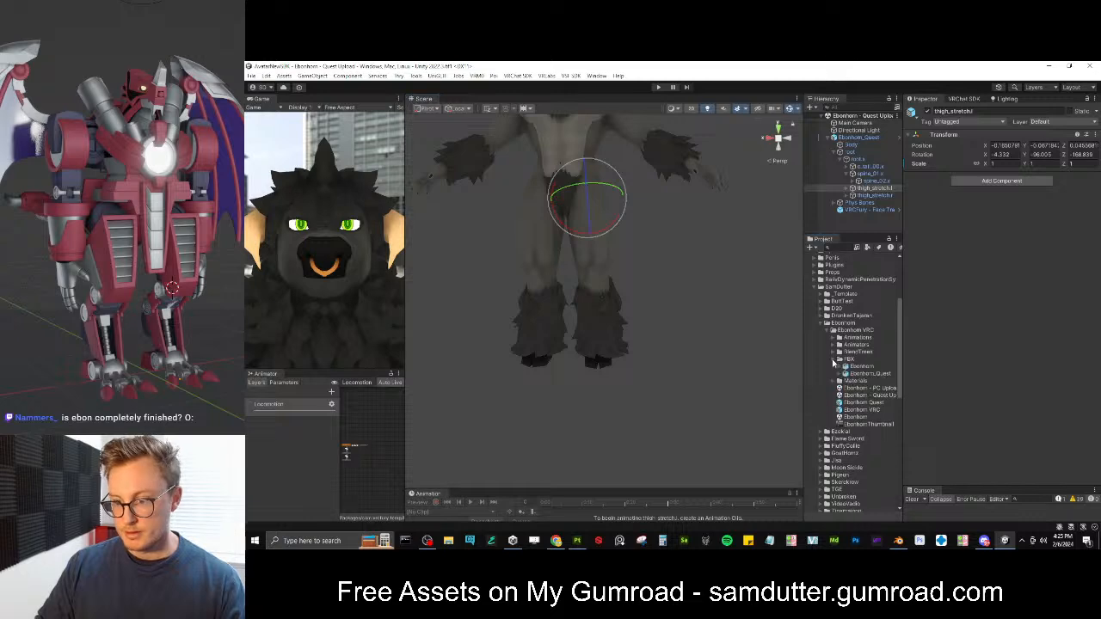
pyautogui.click(853, 359)
pyautogui.rightClick(853, 359)
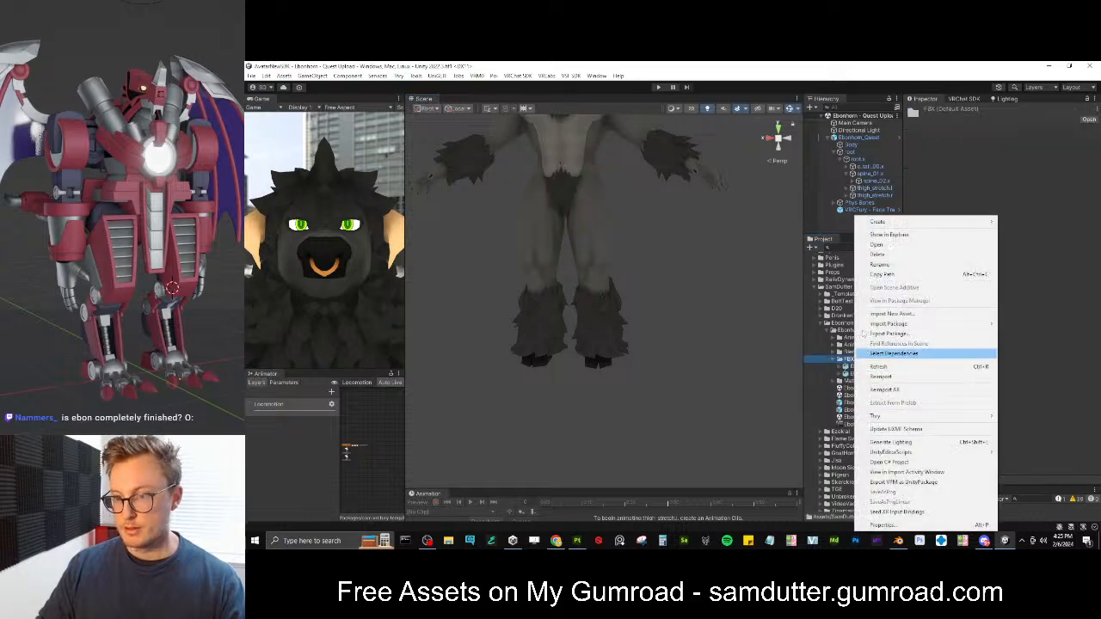
pyautogui.click(886, 236)
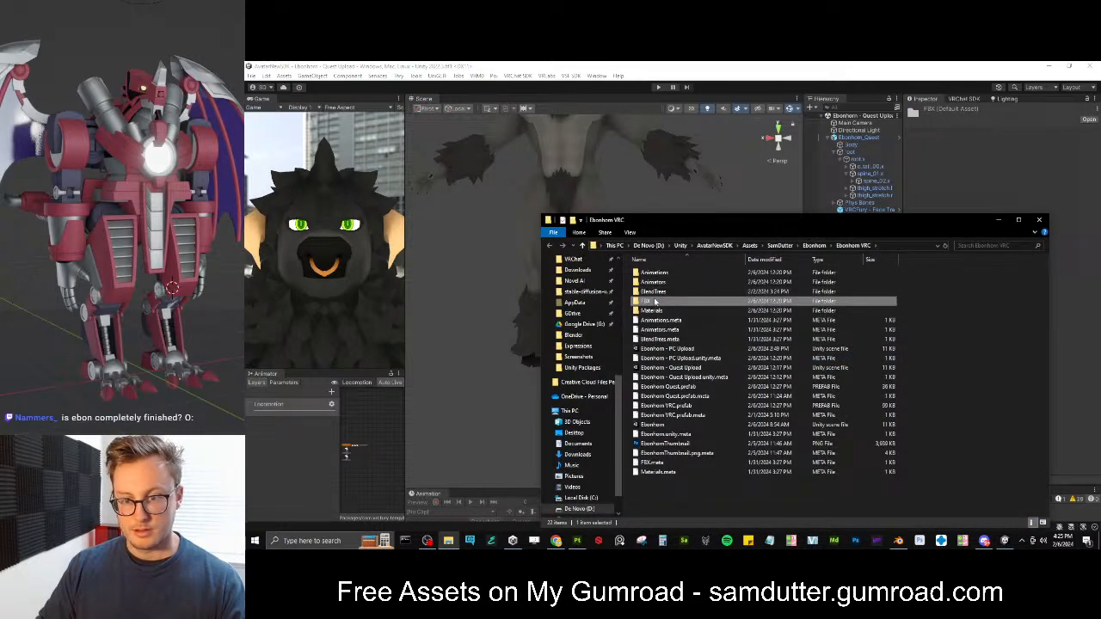
pyautogui.doubleClick(658, 301)
pyautogui.click(912, 247)
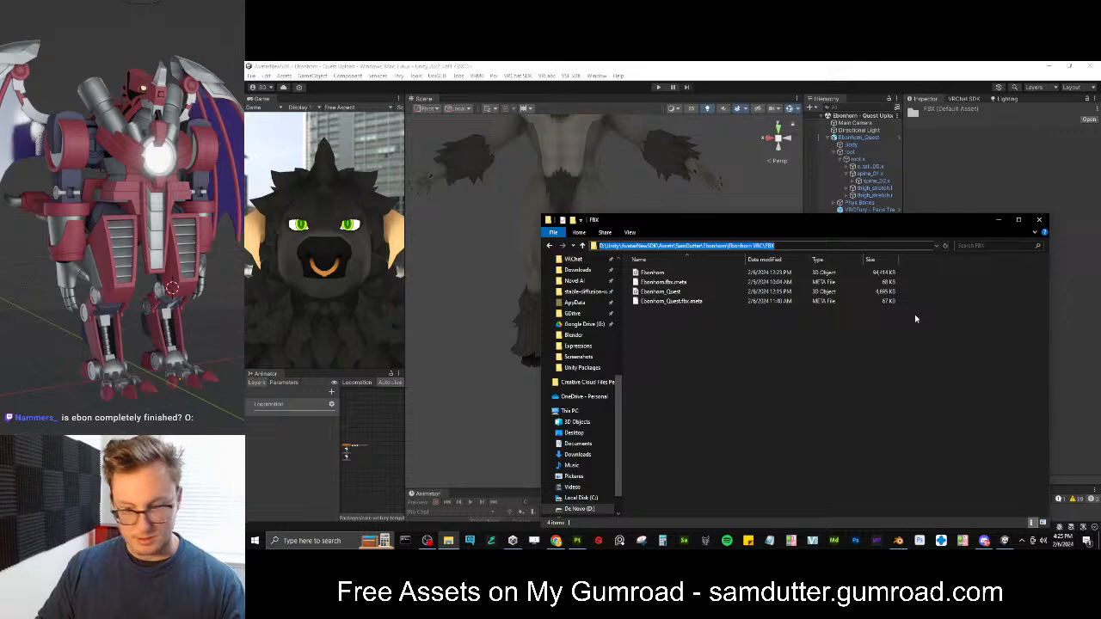
# Back in Blender, separate both hooves from the Ebonhorn Body mesh into their own object
pyautogui.click(898, 540)
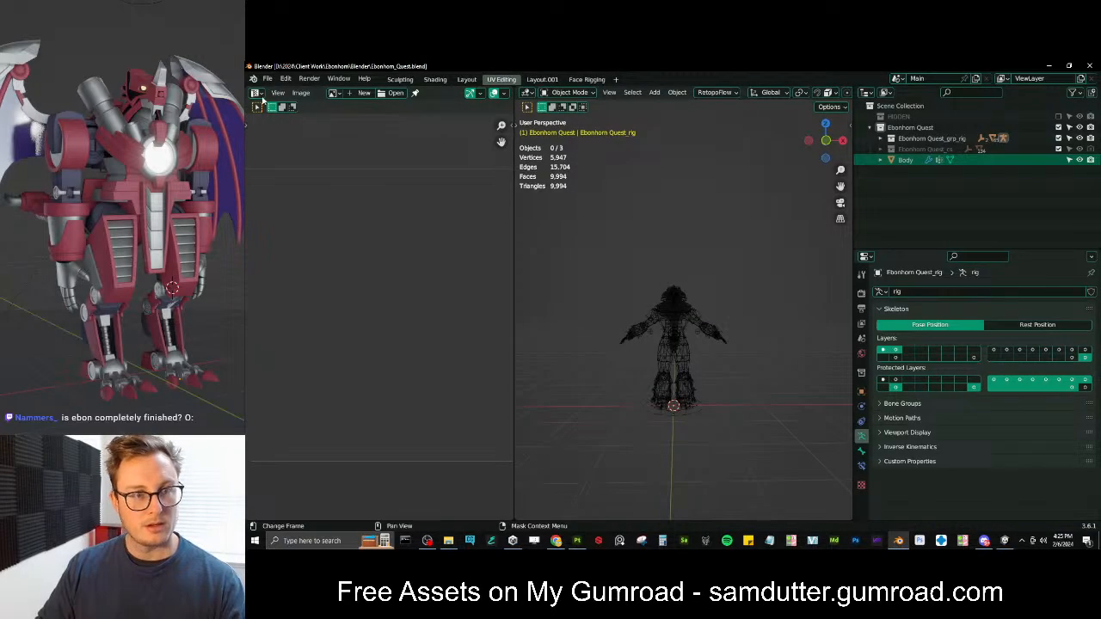
pyautogui.click(697, 401)
pyautogui.scroll(4, 688, 297)
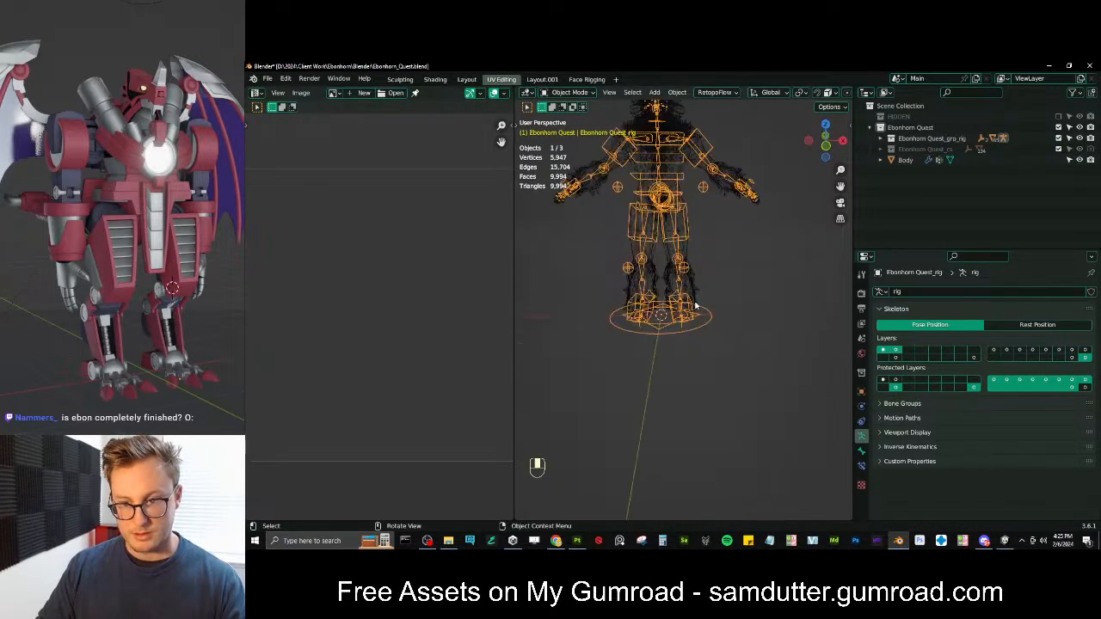
pyautogui.click(696, 301)
pyautogui.scroll(3, 690, 326)
pyautogui.press('Tab')
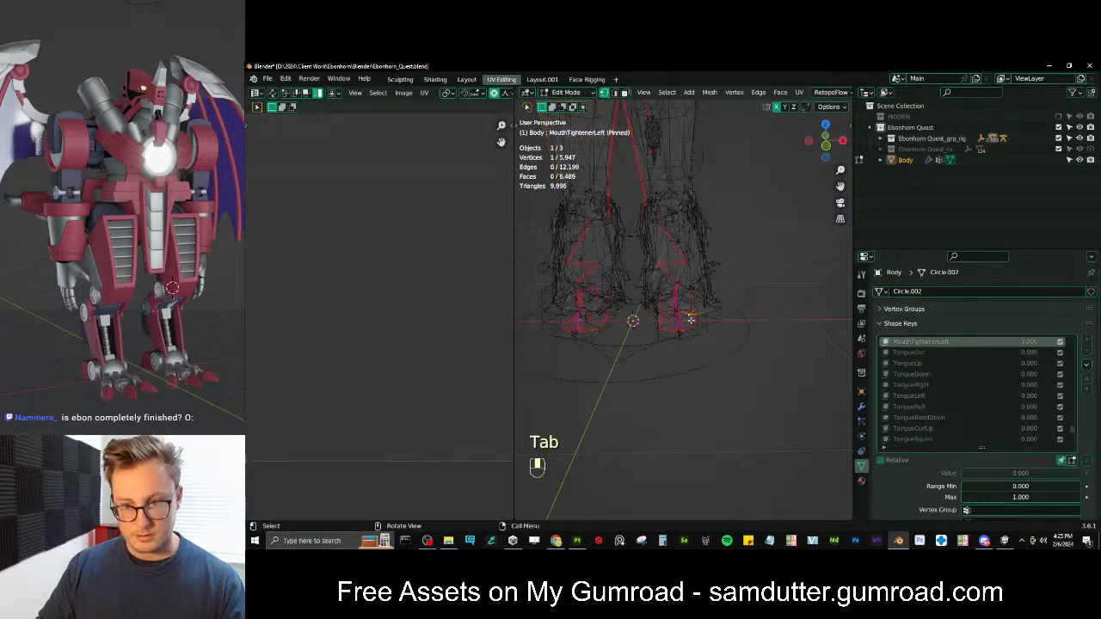
pyautogui.press('l')
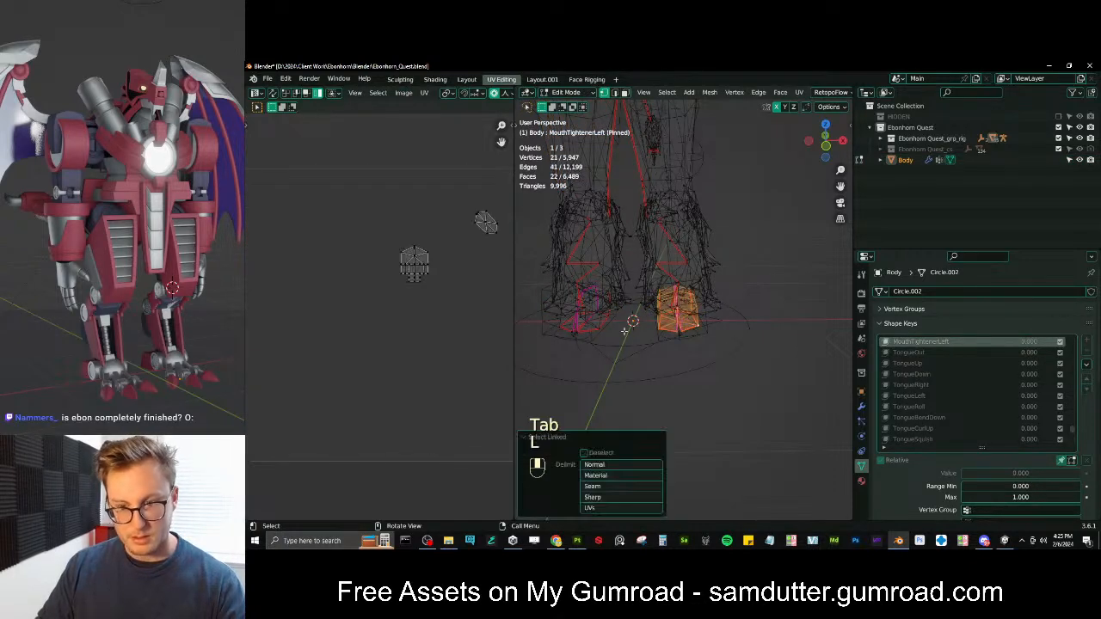
pyautogui.press('l')
pyautogui.press('p')
pyautogui.click(626, 325)
pyautogui.press('Tab')
# Isolate the separated hooves in local view and delete the mesh of the character's right hoof
pyautogui.click(618, 337)
pyautogui.click(619, 337)
pyautogui.press('/')
pyautogui.keyDown('shift'); pyautogui.moveTo(627, 305); pyautogui.dragTo(689, 311, button='middle'); pyautogui.keyUp('shift')
pyautogui.moveTo(689, 311); pyautogui.dragTo(714, 322, button='middle')
pyautogui.press('Tab')
pyautogui.press('z')
pyautogui.press('b')
pyautogui.moveTo(605, 280); pyautogui.dragTo(675, 356)
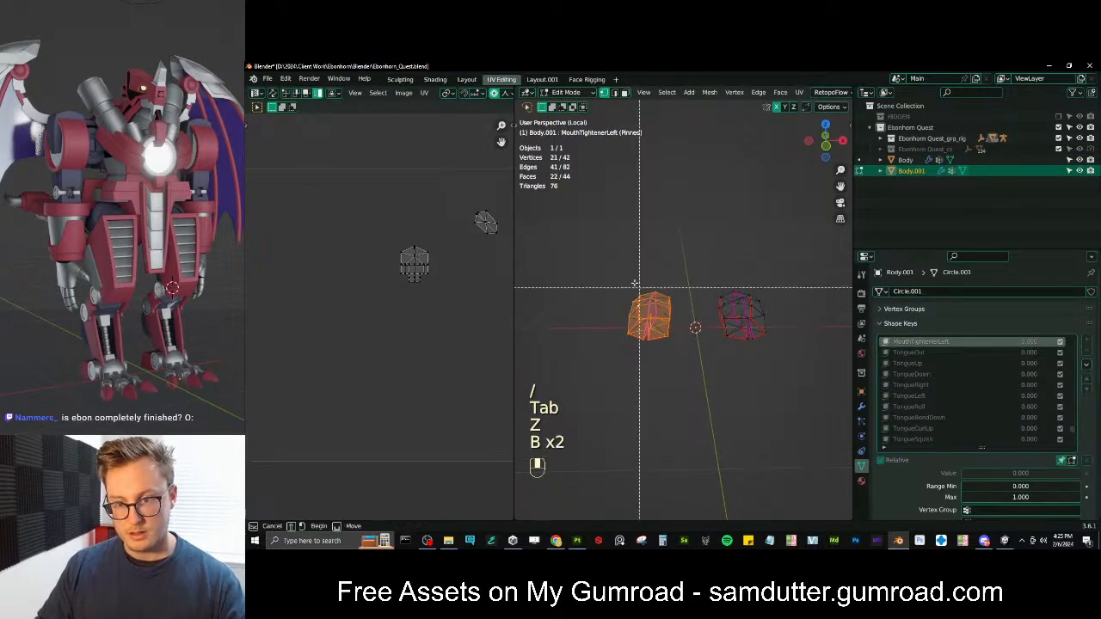
pyautogui.press('b')
pyautogui.press('x')
pyautogui.click(659, 359)
pyautogui.press('Tab')
# Add an X-axis Mirror modifier at the start of the remaining hoof's modifier stack and try to apply it
pyautogui.click(861, 405)
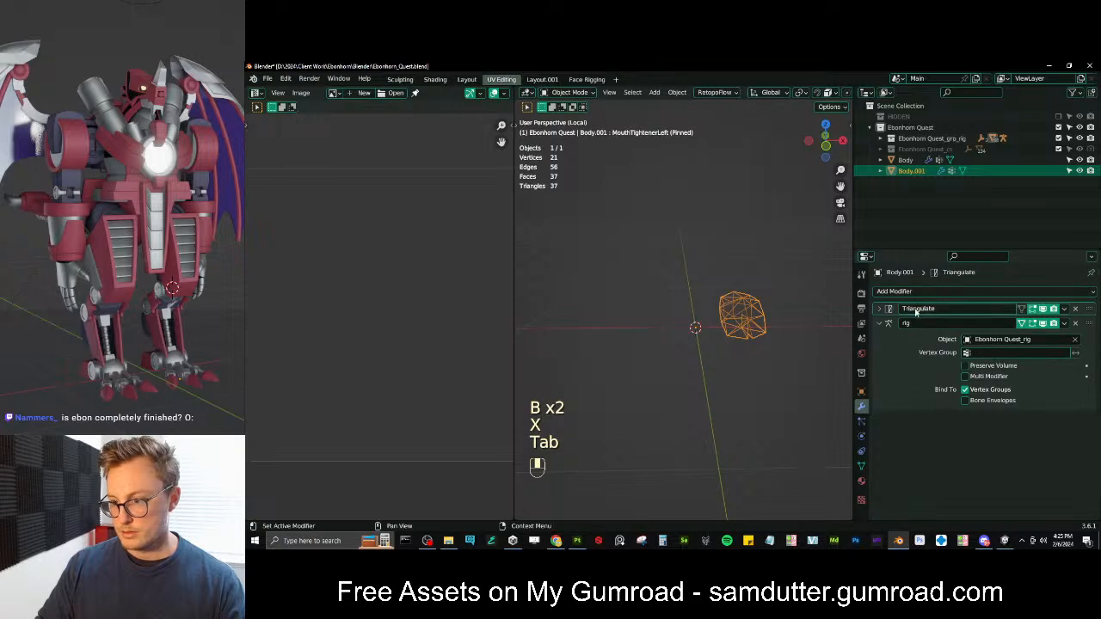
pyautogui.click(912, 292)
pyautogui.click(894, 417)
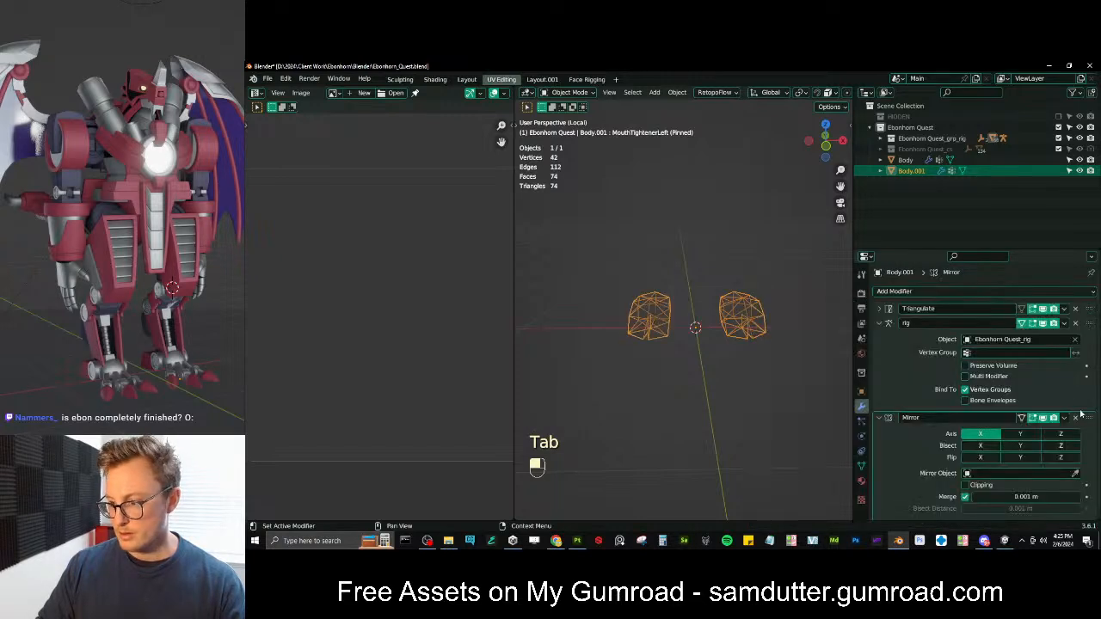
pyautogui.moveTo(1088, 417); pyautogui.dragTo(1089, 309)
pyautogui.click(1064, 309)
pyautogui.click(1046, 321)
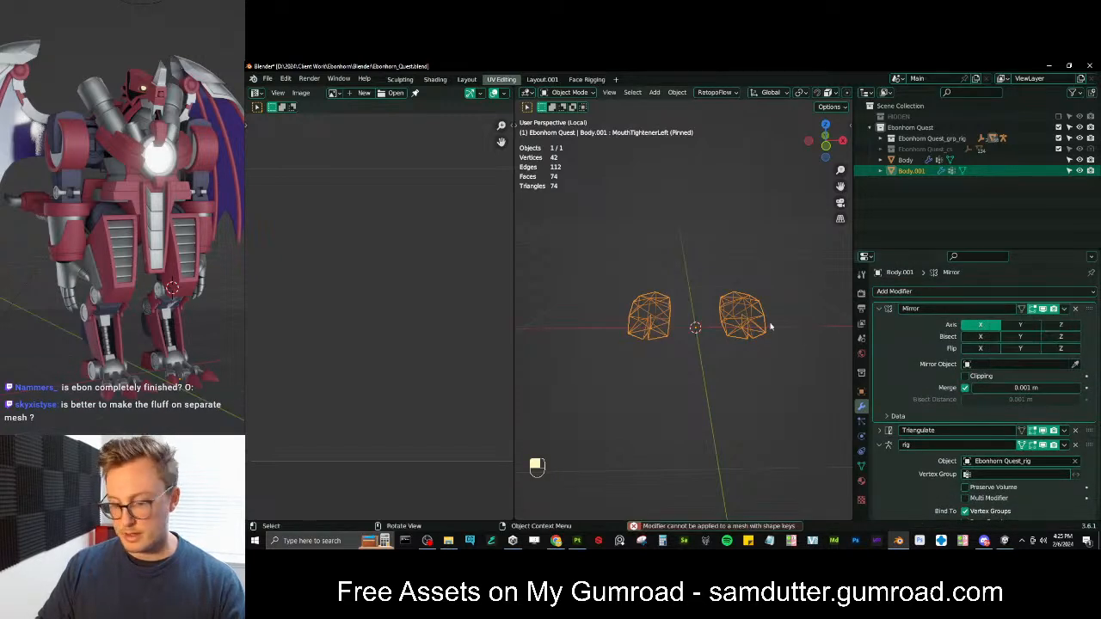
# Delete all shape keys from the hoof object and leave local view
pyautogui.click(861, 465)
pyautogui.click(1086, 364)
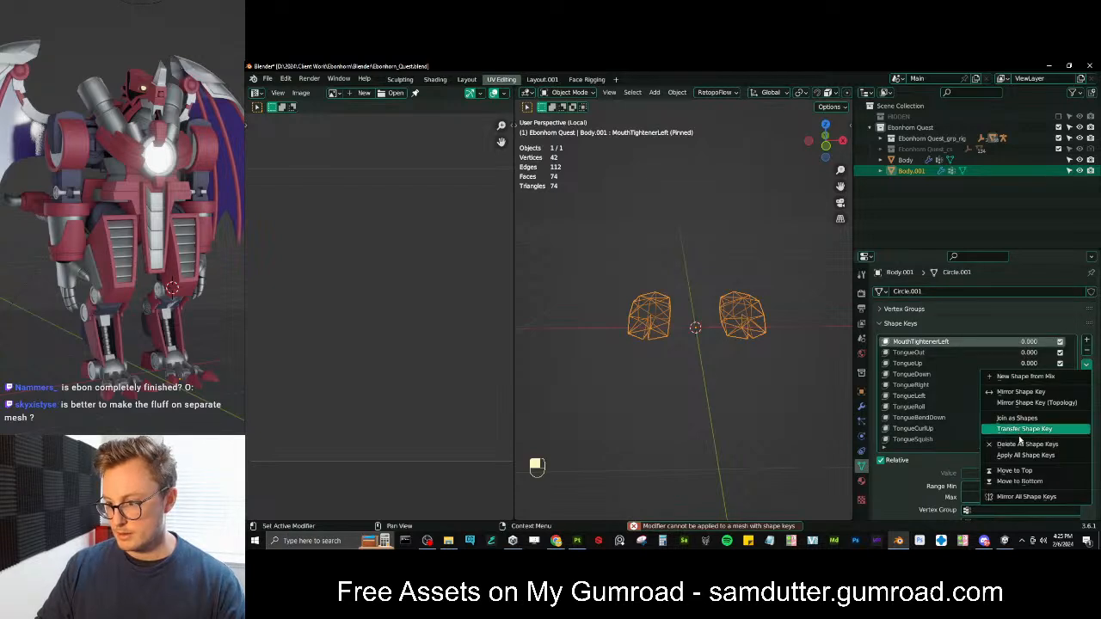
pyautogui.click(1025, 444)
pyautogui.click(860, 405)
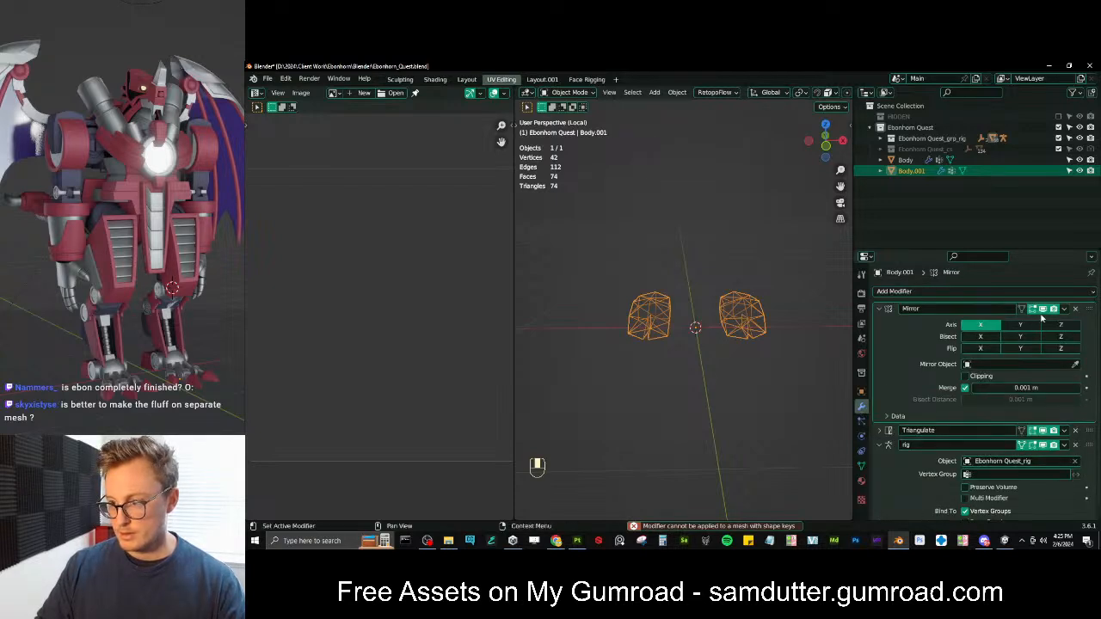
pyautogui.press('KP_Divide')
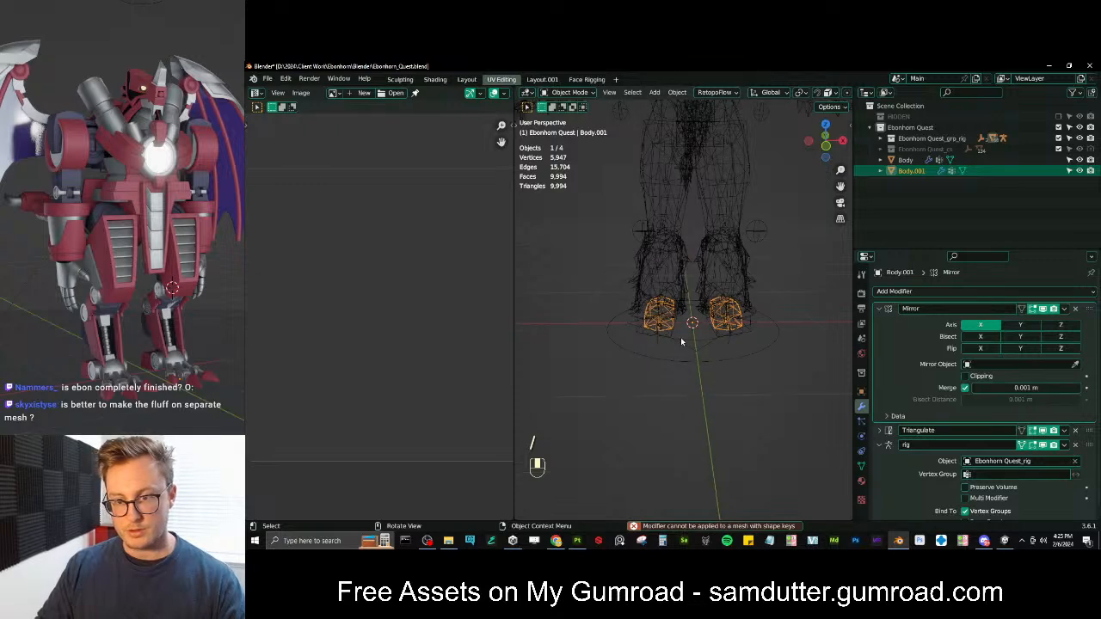
# In Pose Mode, move the rig's right foot IK control to test the mirrored hoof, cancel the move and return to Object Mode
pyautogui.click(681, 342)
pyautogui.hotkey('ctrl', 'Tab')
pyautogui.click(638, 310)
pyautogui.press('g')
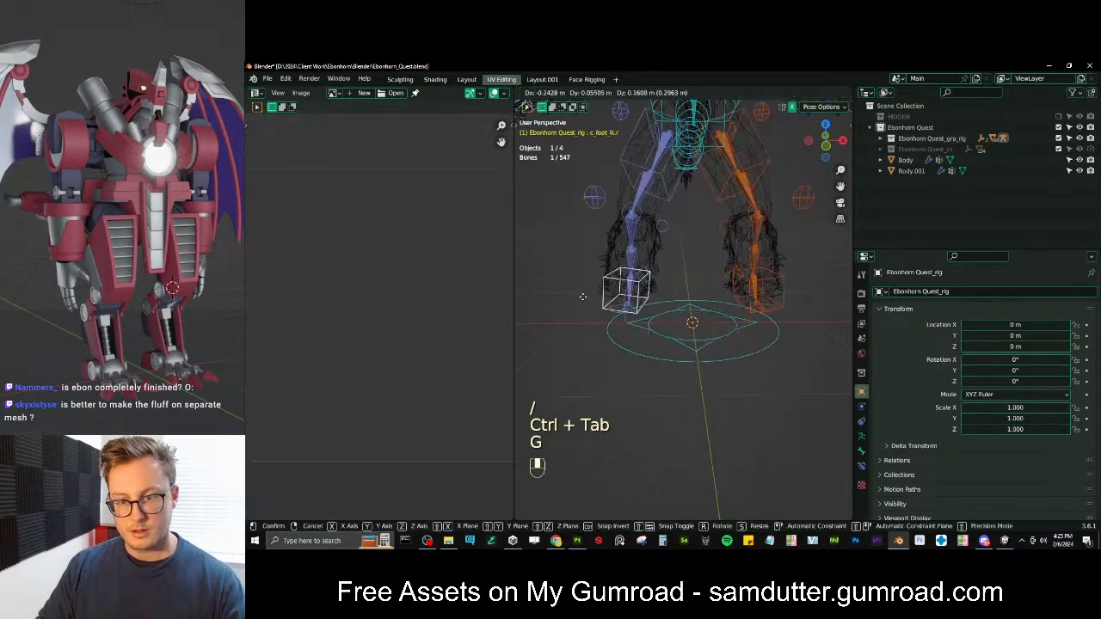
pyautogui.rightClick(602, 276)
pyautogui.hotkey('ctrl', 'Tab')
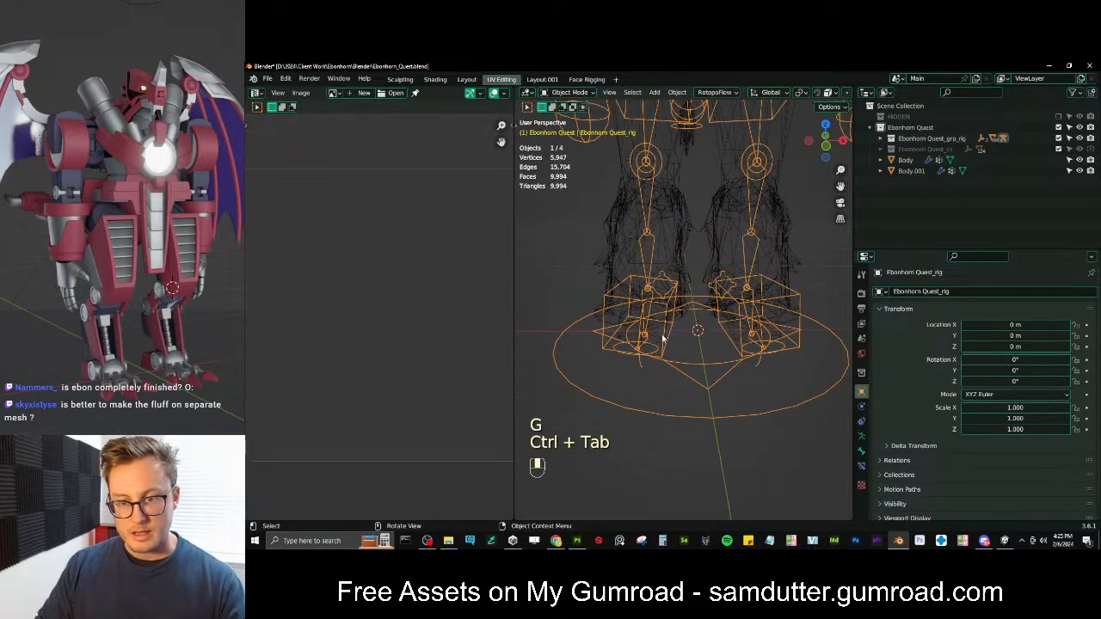
# Select the separated hoof object and apply its Mirror modifier
pyautogui.click(663, 335)
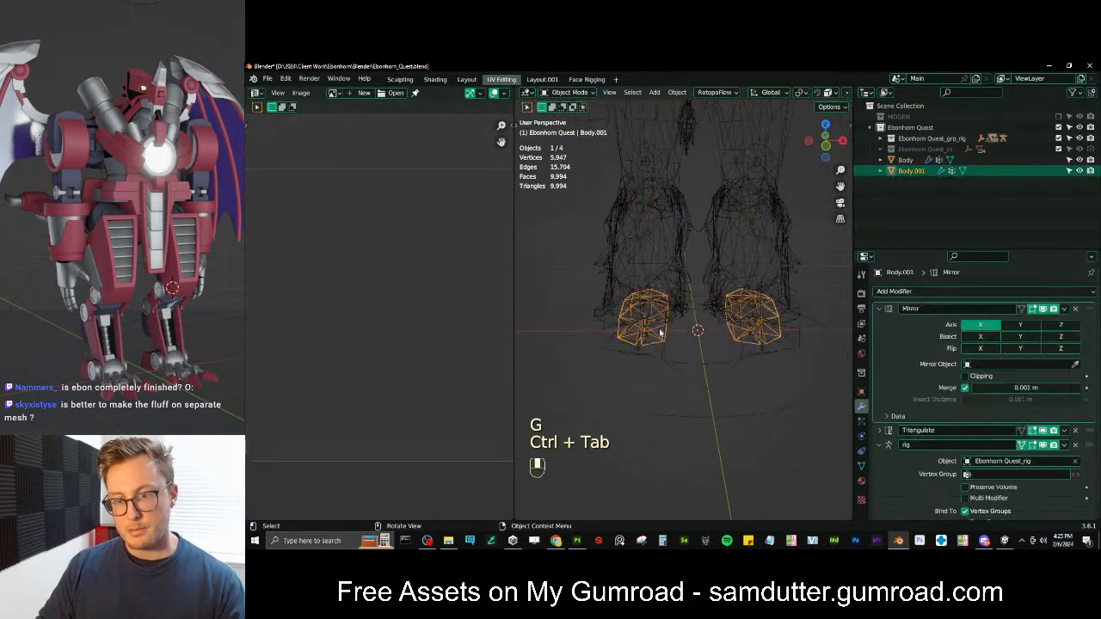
pyautogui.click(1064, 308)
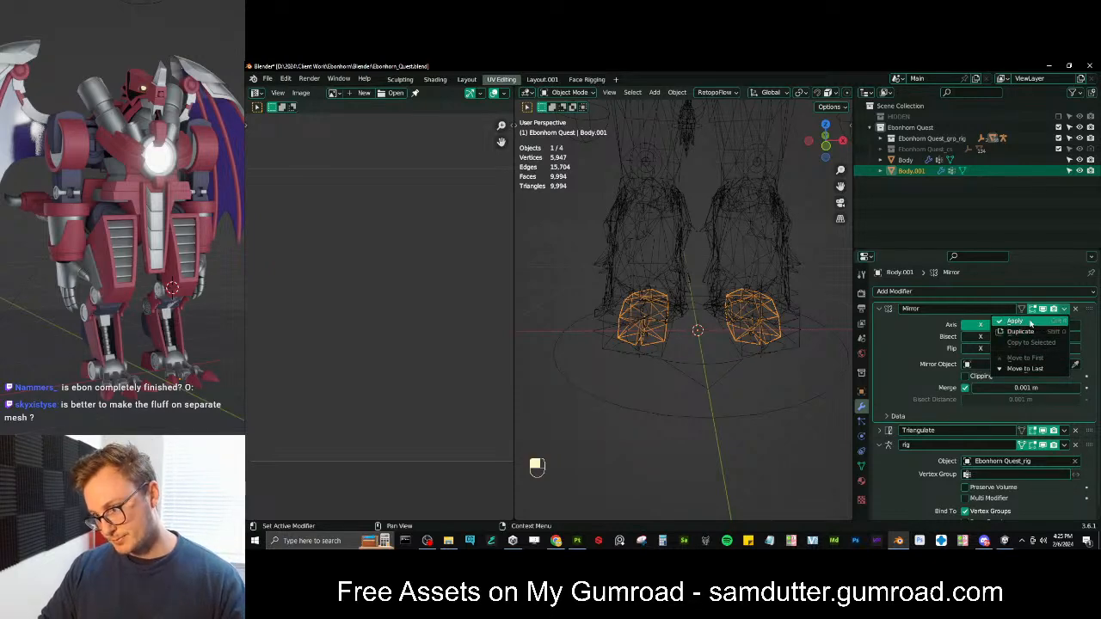
pyautogui.click(1015, 321)
# Join the mirrored hooves into the Body mesh and save the Blender file
pyautogui.scroll(-2, 684, 311)
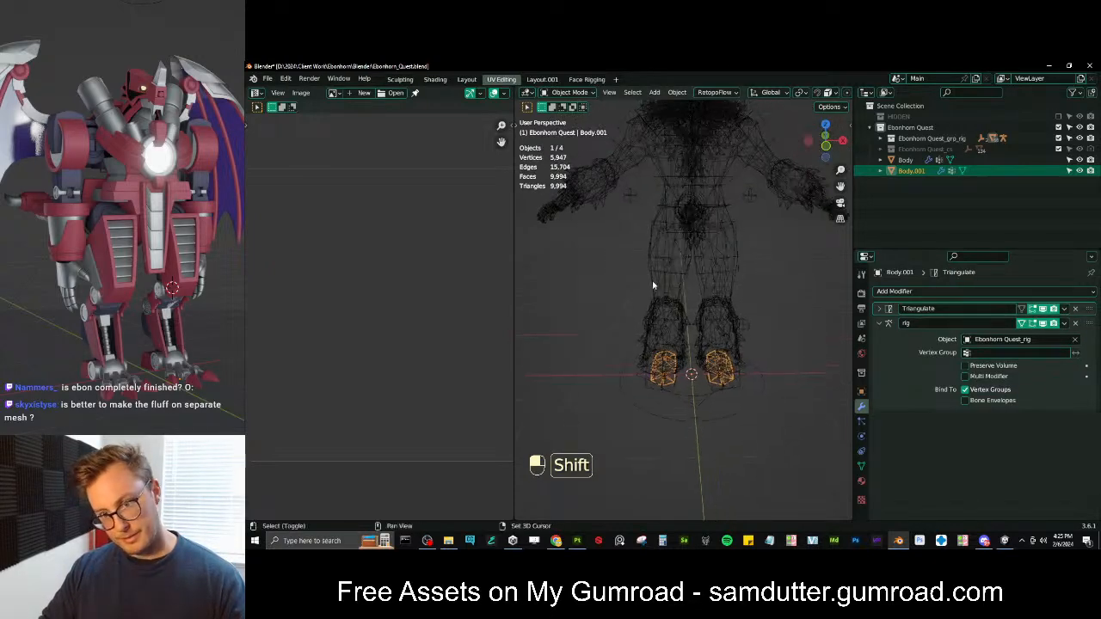
pyautogui.keyDown('shift'); pyautogui.click(679, 323); pyautogui.keyUp('shift')
pyautogui.hotkey('ctrl', 'j')
pyautogui.hotkey('ctrl', 's')
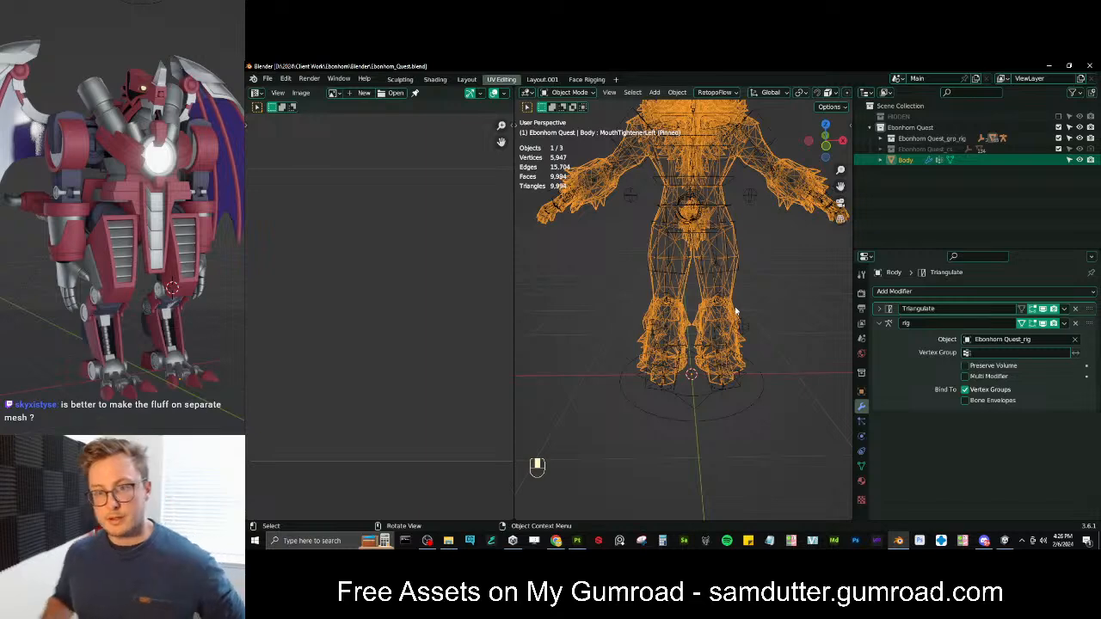
pyautogui.hotkey('ctrl', 's')
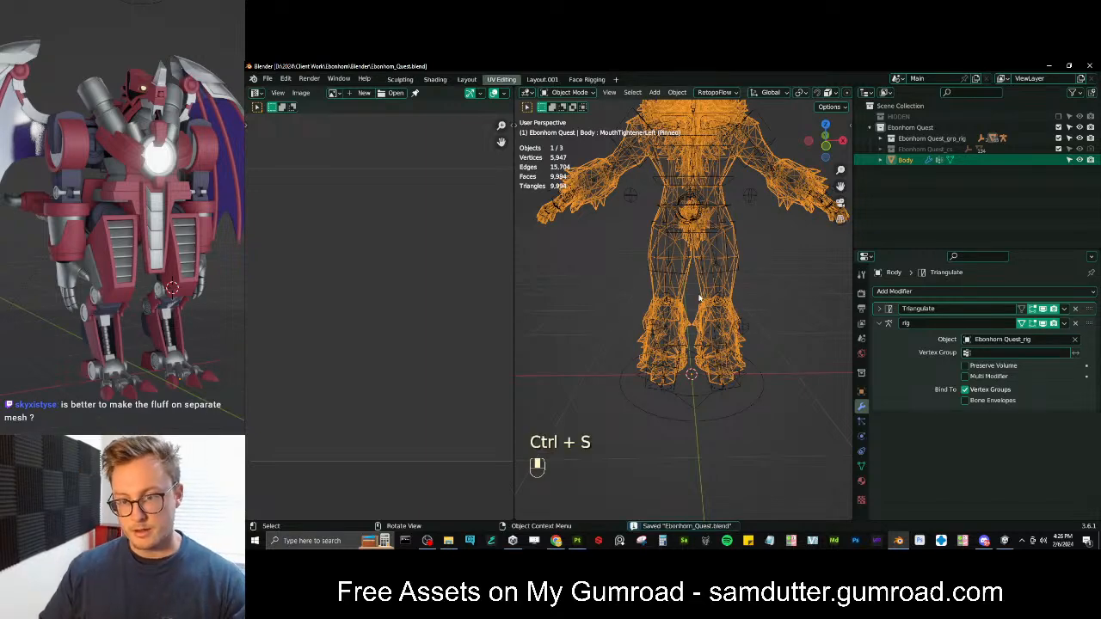
pyautogui.press('a')
pyautogui.press('q')
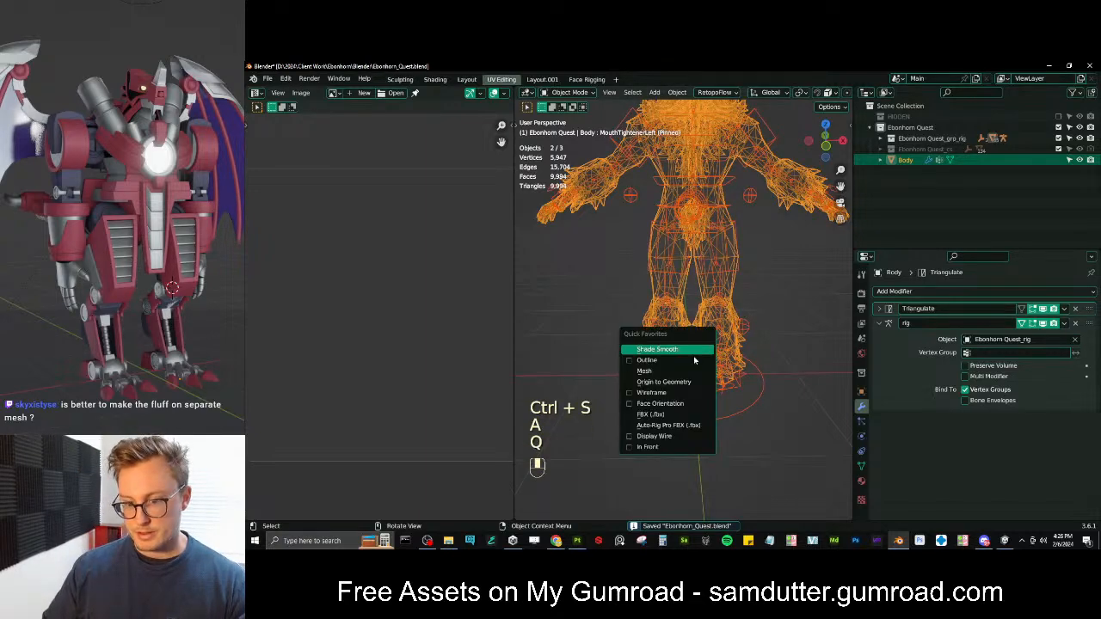
pyautogui.click(668, 426)
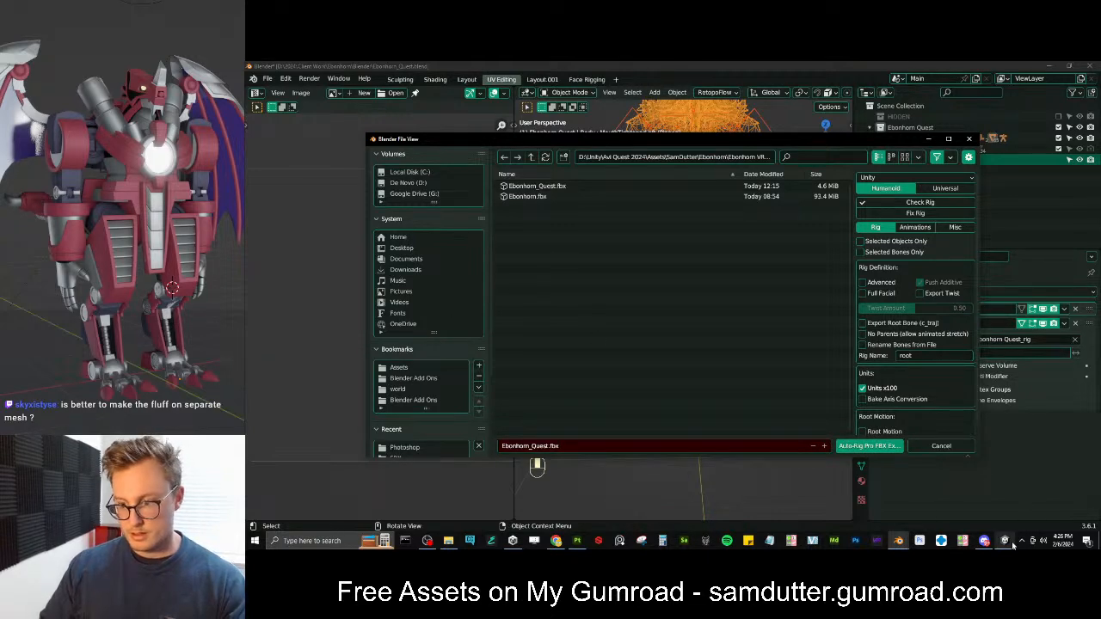
pyautogui.click(941, 447)
# Switch to Unity, reveal the Ebonhorn VRC project's FBX folder in File Explorer and open it to get its path
pyautogui.click(1004, 541)
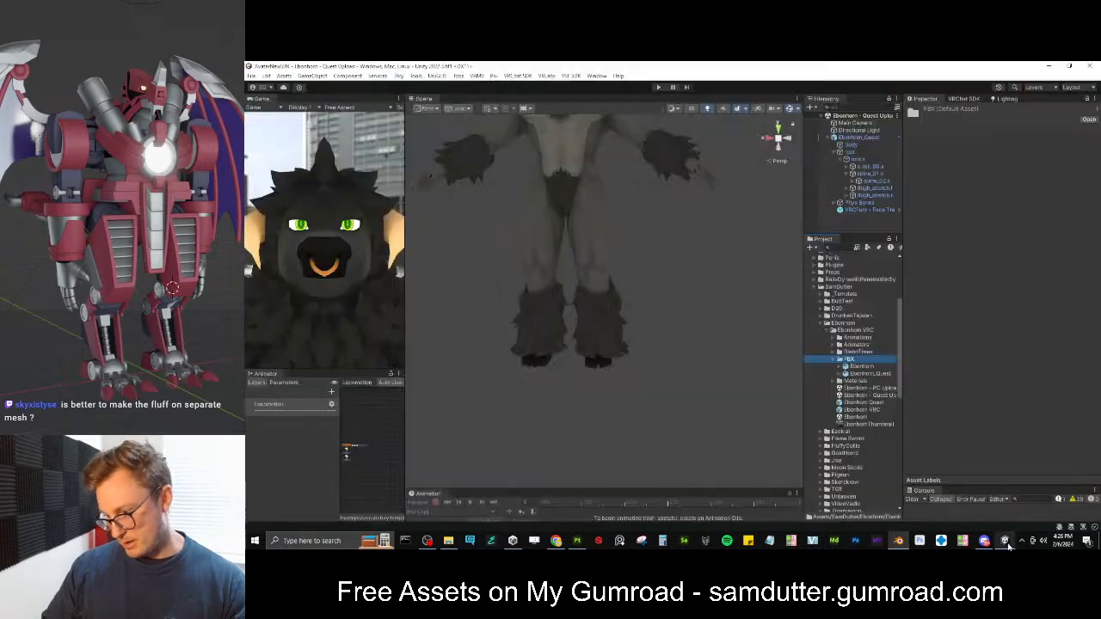
pyautogui.rightClick(863, 363)
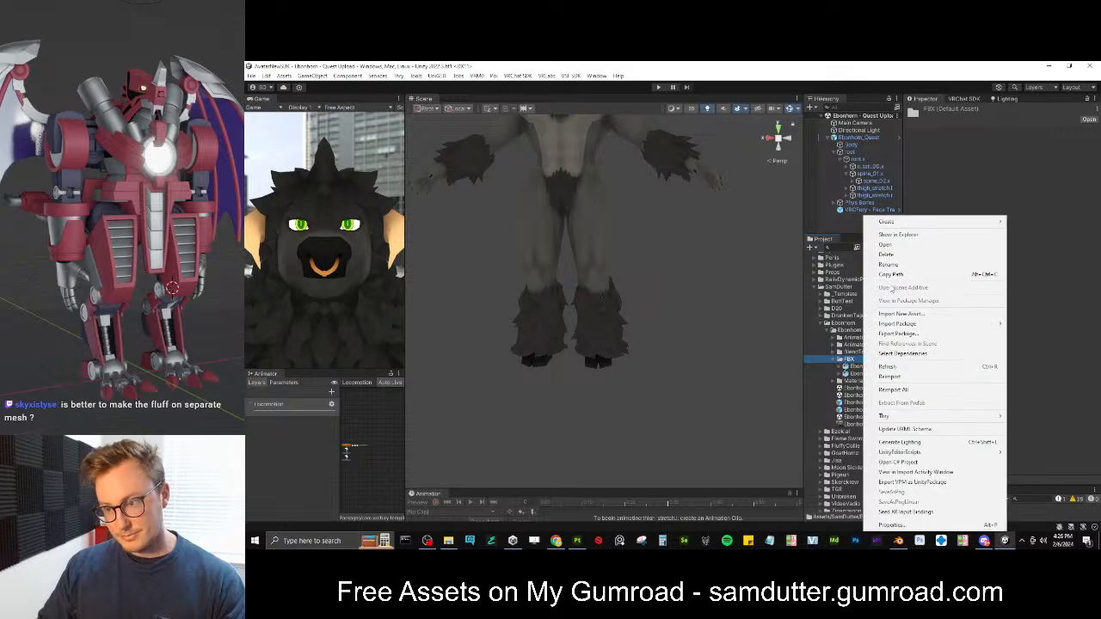
pyautogui.click(898, 233)
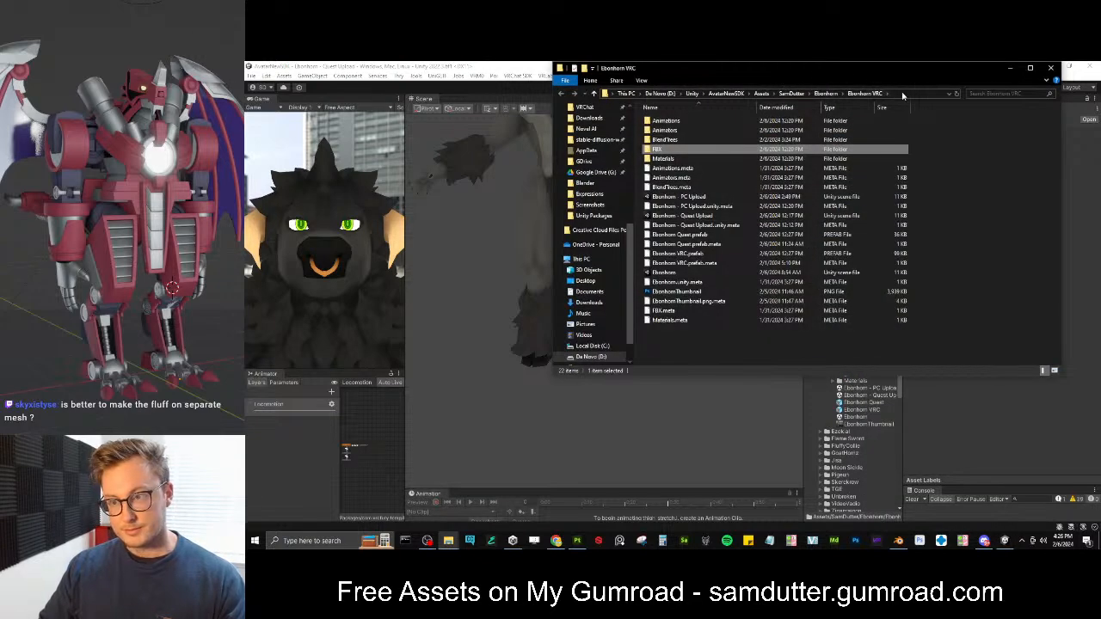
pyautogui.click(905, 93)
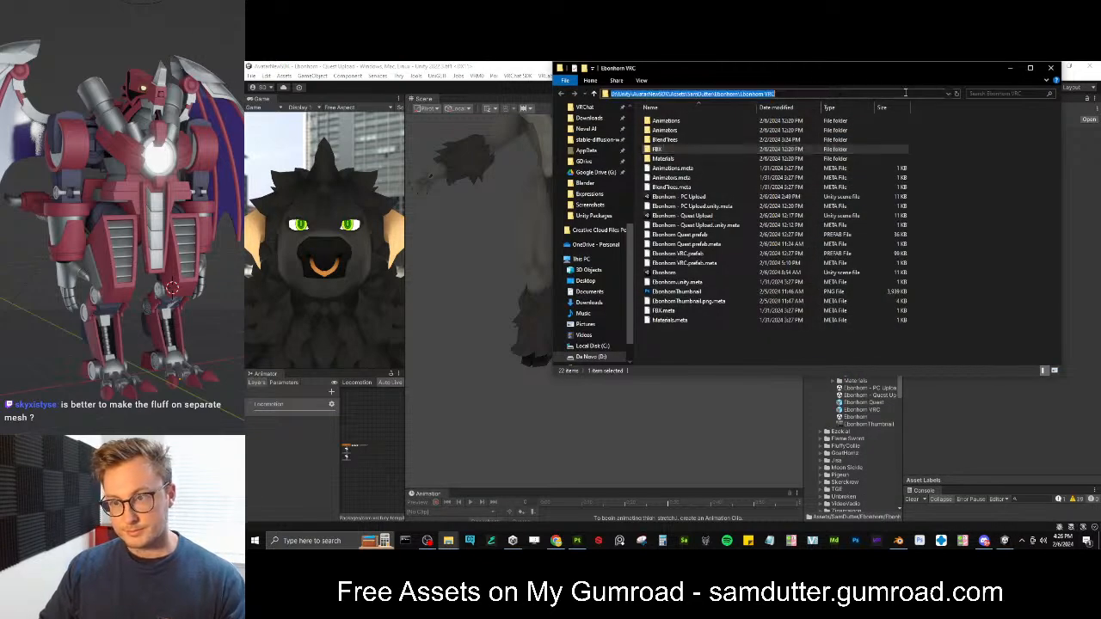
pyautogui.doubleClick(682, 147)
pyautogui.click(976, 440)
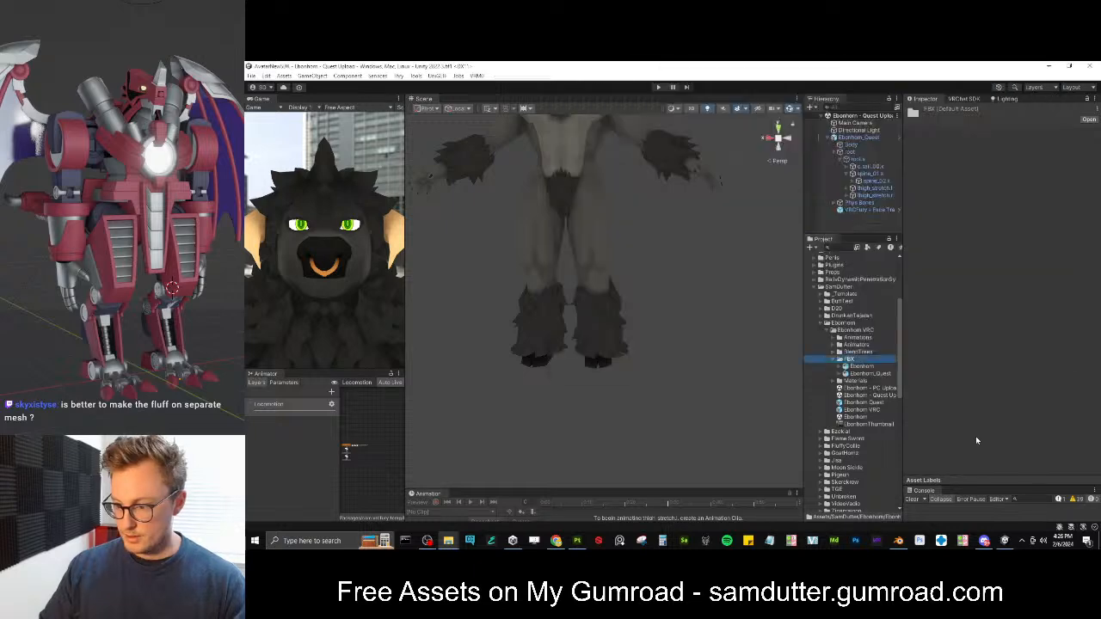
# Back in Blender, save the file and export the avatar with Auto-Rig Pro FBX as Ebonhorn_Quest.fbx into the Unity FBX folder
pyautogui.click(898, 542)
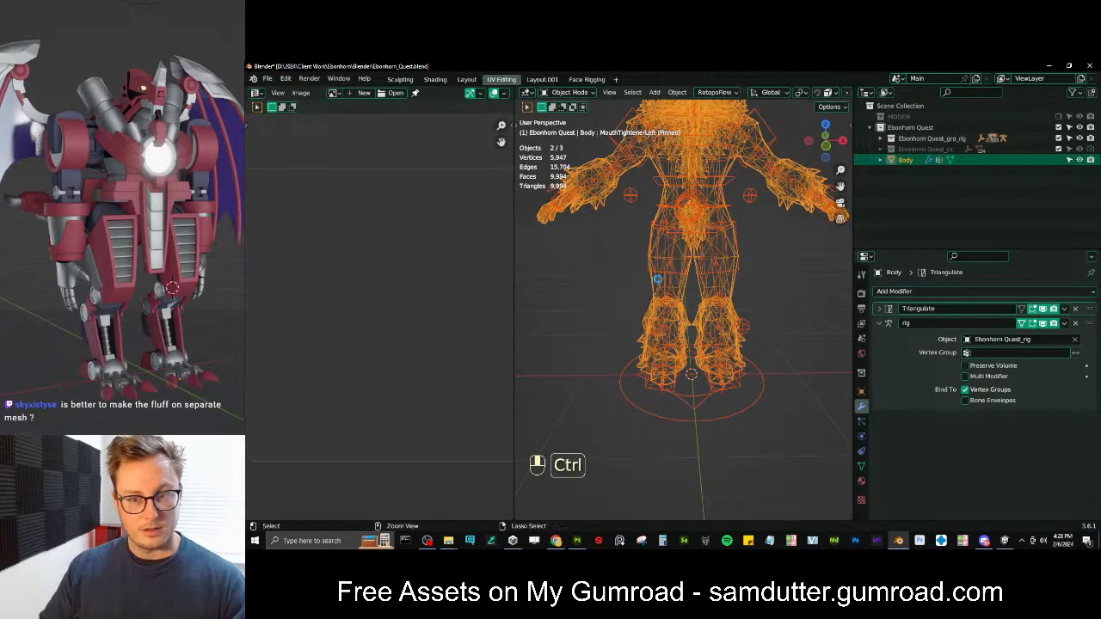
pyautogui.hotkey('ctrl', 's')
pyautogui.click(267, 78)
pyautogui.moveTo(309, 233)
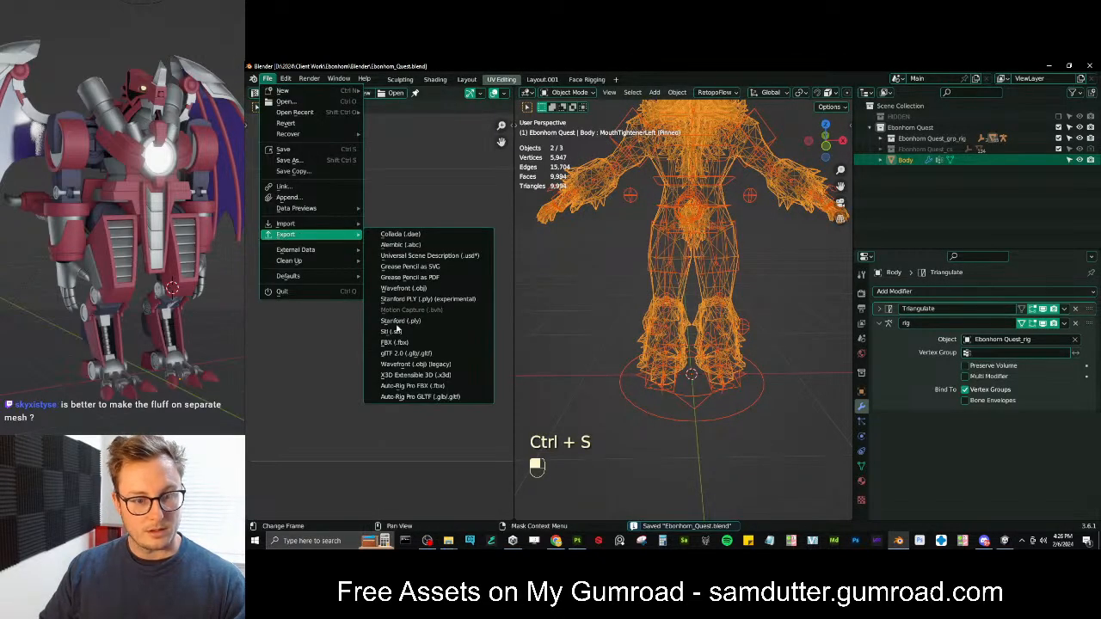
pyautogui.press('q')
pyautogui.click(653, 344)
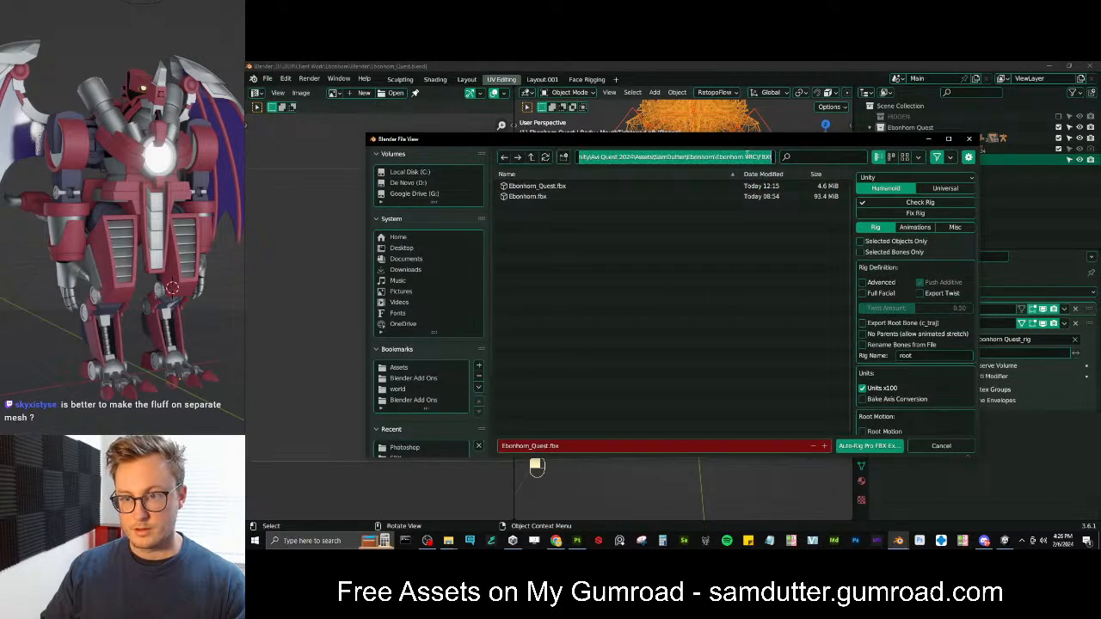
pyautogui.click(869, 445)
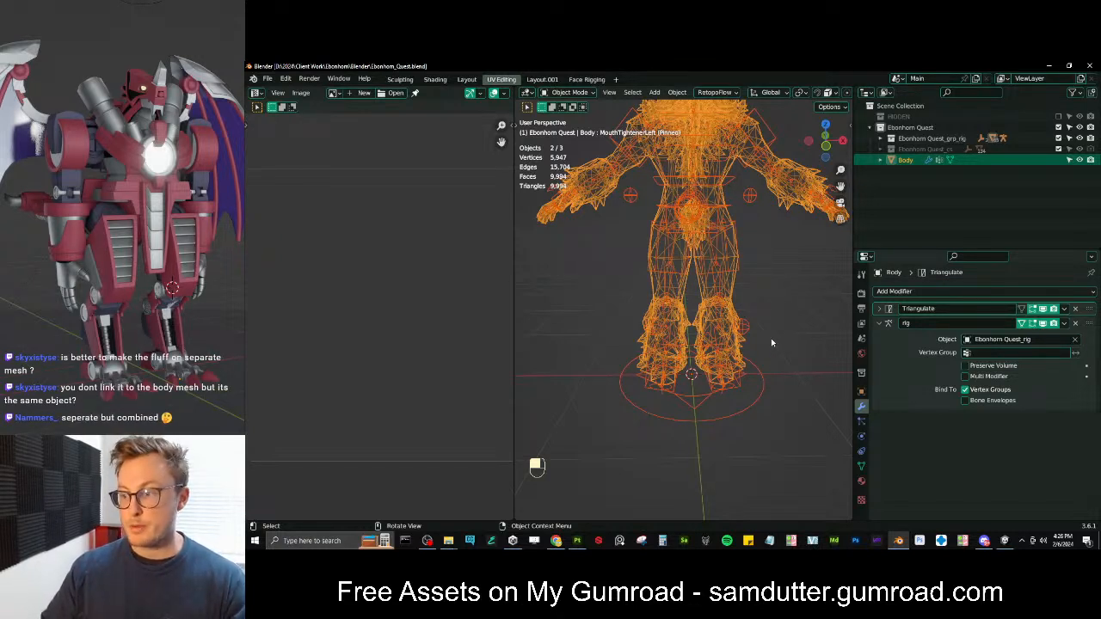
# Switch to Unity and open the Ebonhorn - PC Upload scene
pyautogui.click(1005, 540)
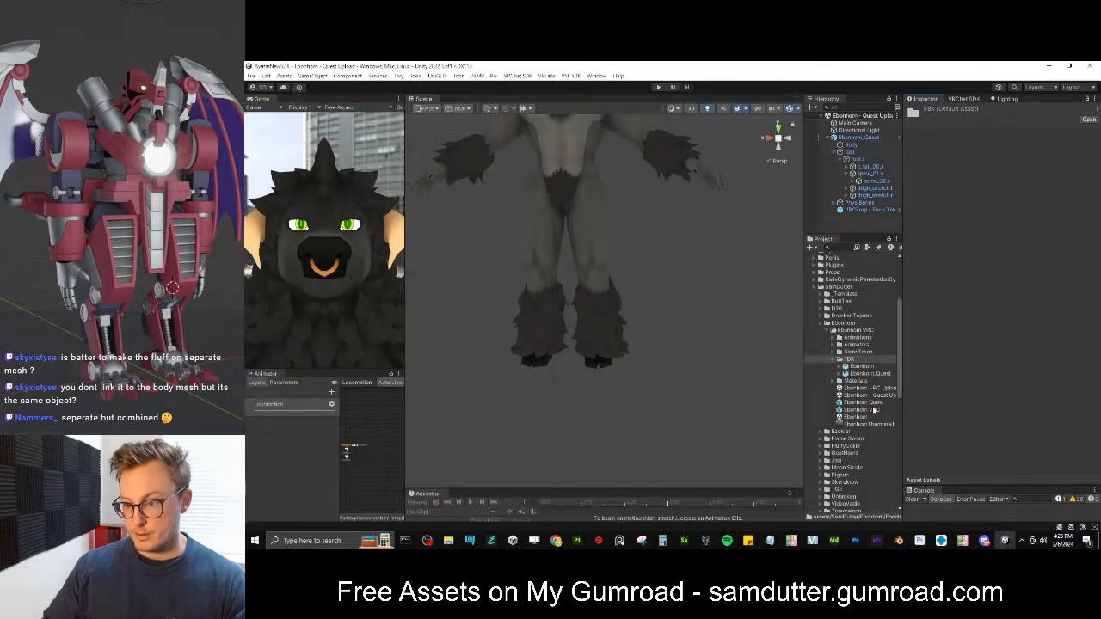
pyautogui.doubleClick(875, 388)
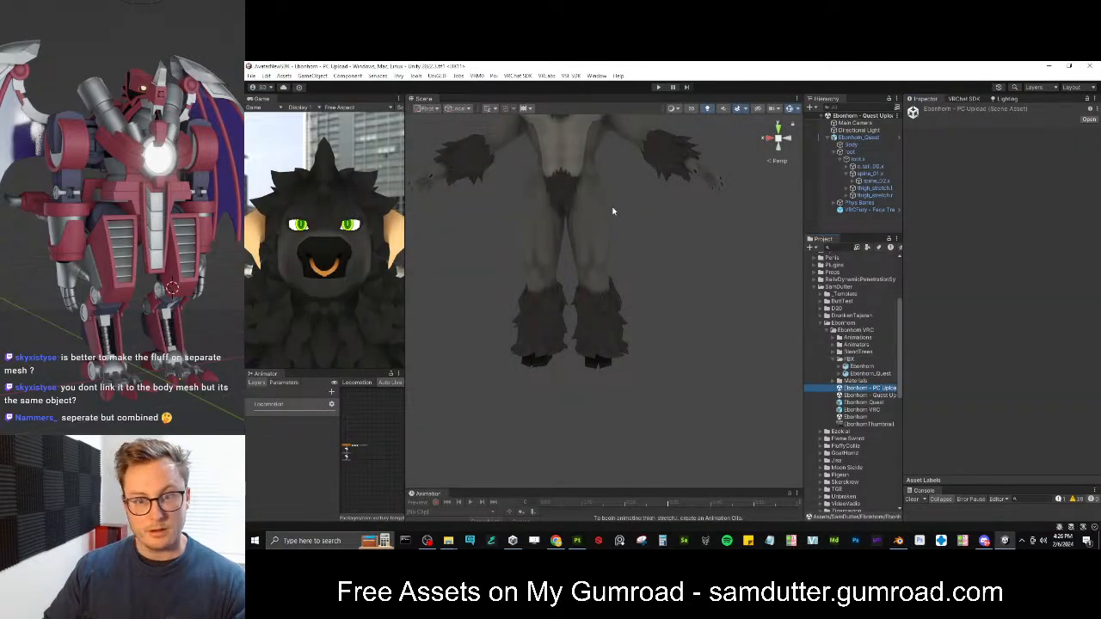
pyautogui.keyDown('alt'); pyautogui.moveTo(629, 208); pyautogui.dragTo(445, 147); pyautogui.keyUp('alt')
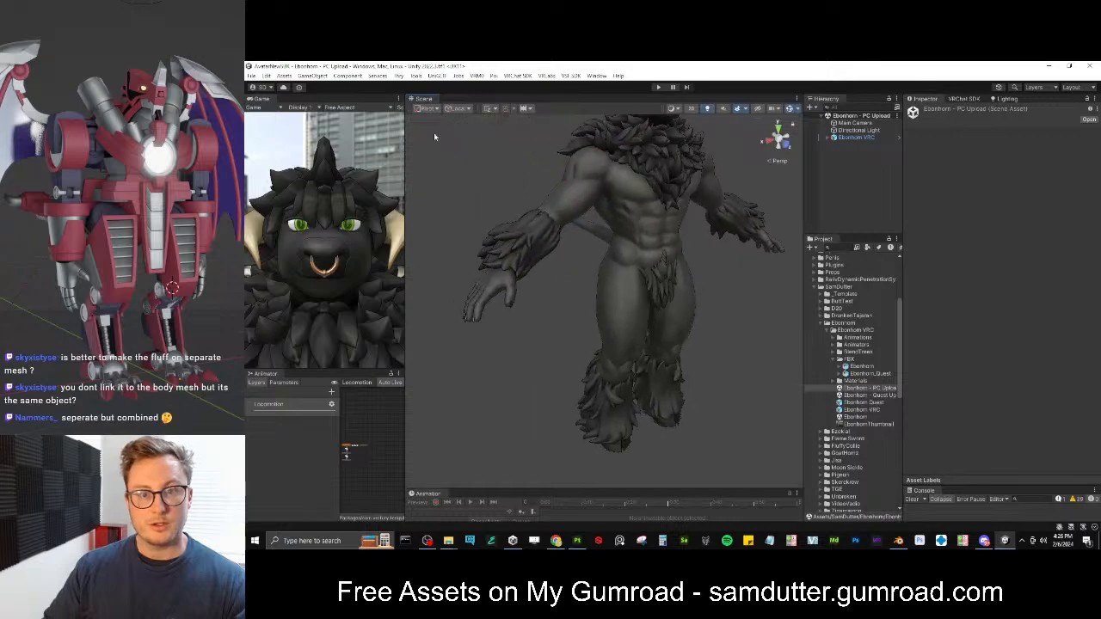
# Display the scene as Wireframe and examine the mesh of the PC avatar's shoulders, neck fluff and arms
pyautogui.click(673, 109)
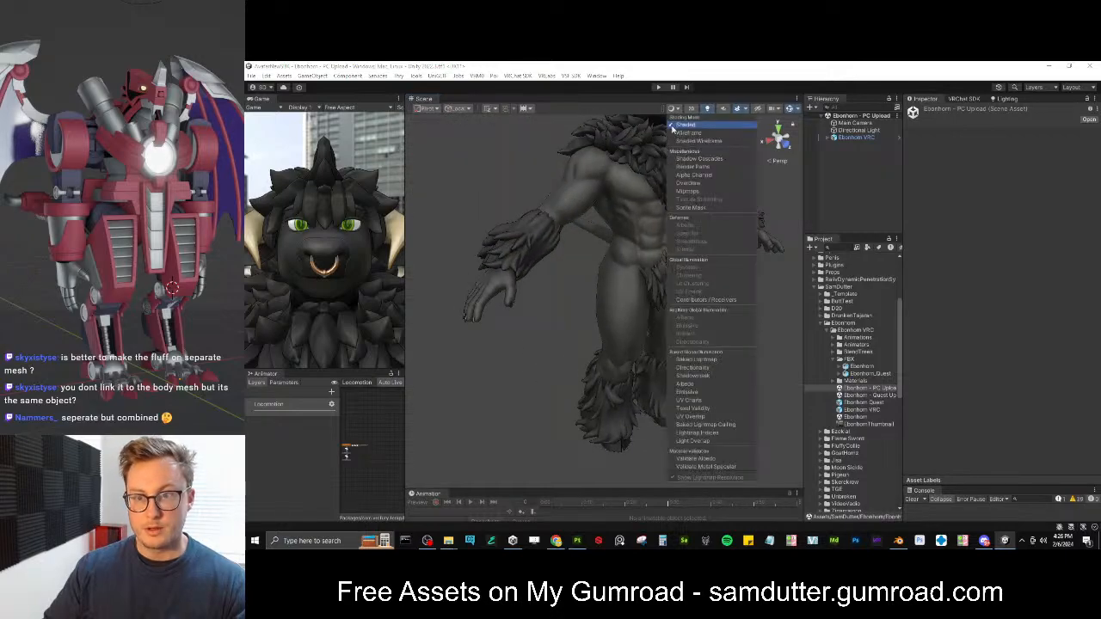
pyautogui.click(684, 134)
pyautogui.scroll(10, 618, 278)
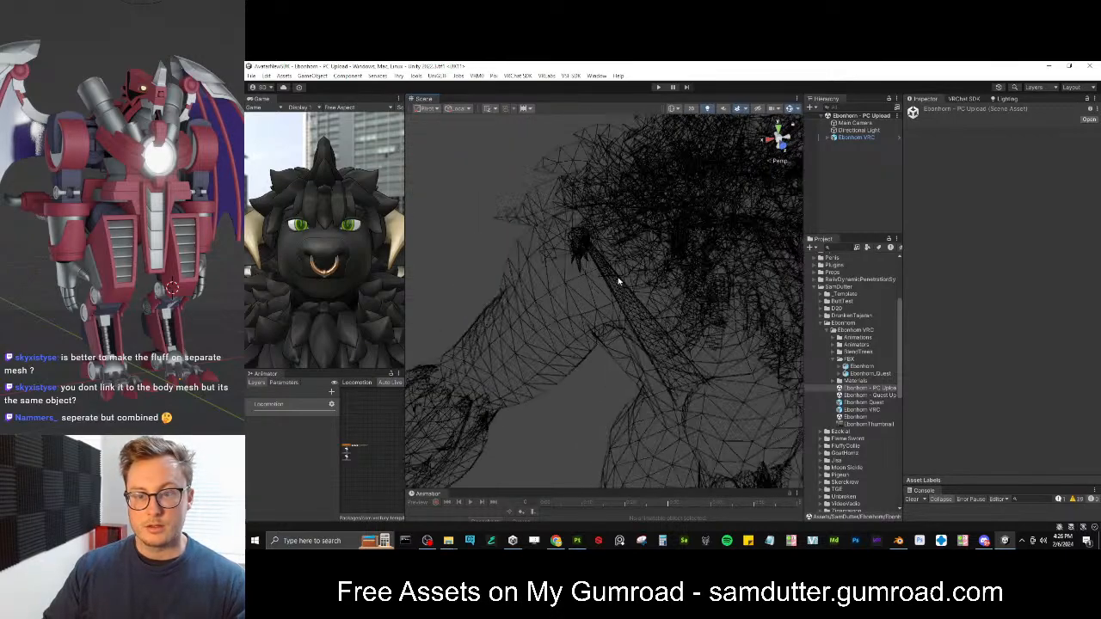
pyautogui.keyDown('alt'); pyautogui.moveTo(634, 256); pyautogui.dragTo(685, 246); pyautogui.keyUp('alt')
pyautogui.moveTo(686, 246); pyautogui.dragTo(582, 278, button='middle')
pyautogui.scroll(3, 542, 306)
pyautogui.scroll(-6, 582, 278)
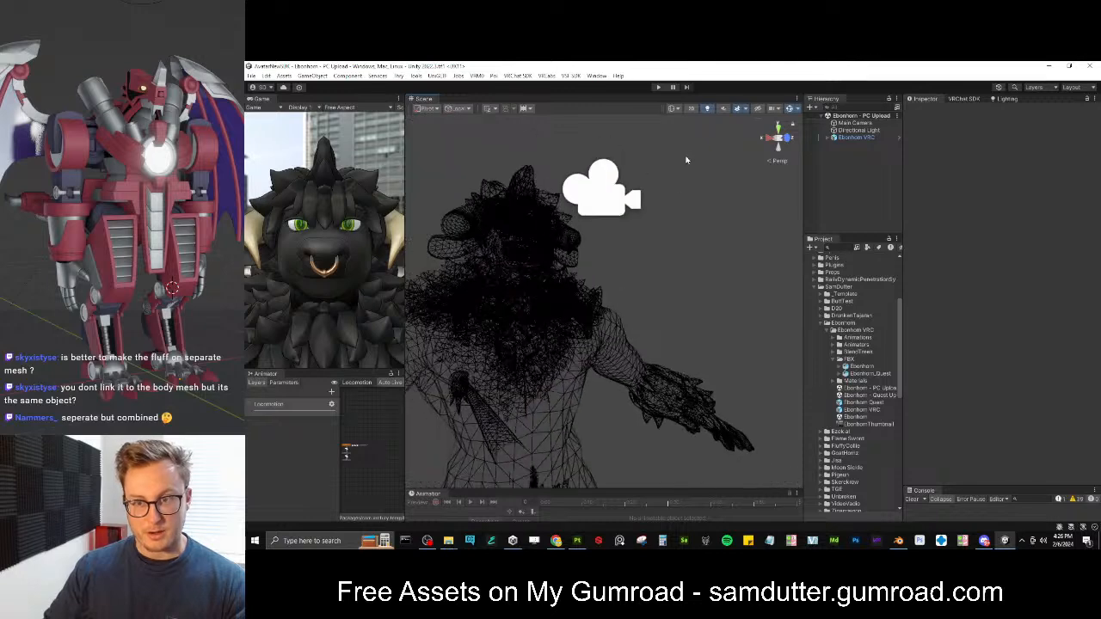
# Return the scene to Shaded display and examine how the fluff sits on the avatar's chest, neck and forearms
pyautogui.click(675, 111)
pyautogui.click(677, 124)
pyautogui.moveTo(557, 292)
pyautogui.keyDown('alt'); pyautogui.mouseDown()
pyautogui.moveTo(516, 350)
pyautogui.moveTo(569, 266)
pyautogui.mouseUp(); pyautogui.keyUp('alt')
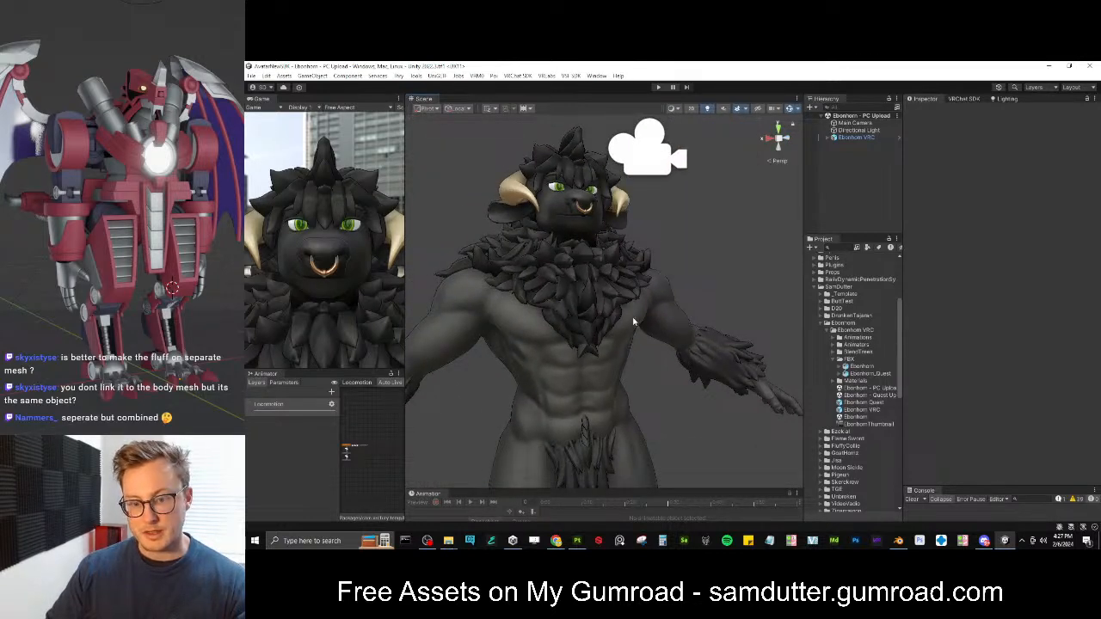
pyautogui.scroll(2, 634, 319)
pyautogui.moveTo(634, 319); pyautogui.dragTo(619, 264, button='middle')
pyautogui.keyDown('alt'); pyautogui.moveTo(619, 263); pyautogui.dragTo(587, 311); pyautogui.keyUp('alt')
pyautogui.scroll(2, 587, 311)
pyautogui.moveTo(588, 311); pyautogui.dragTo(609, 385, button='middle')
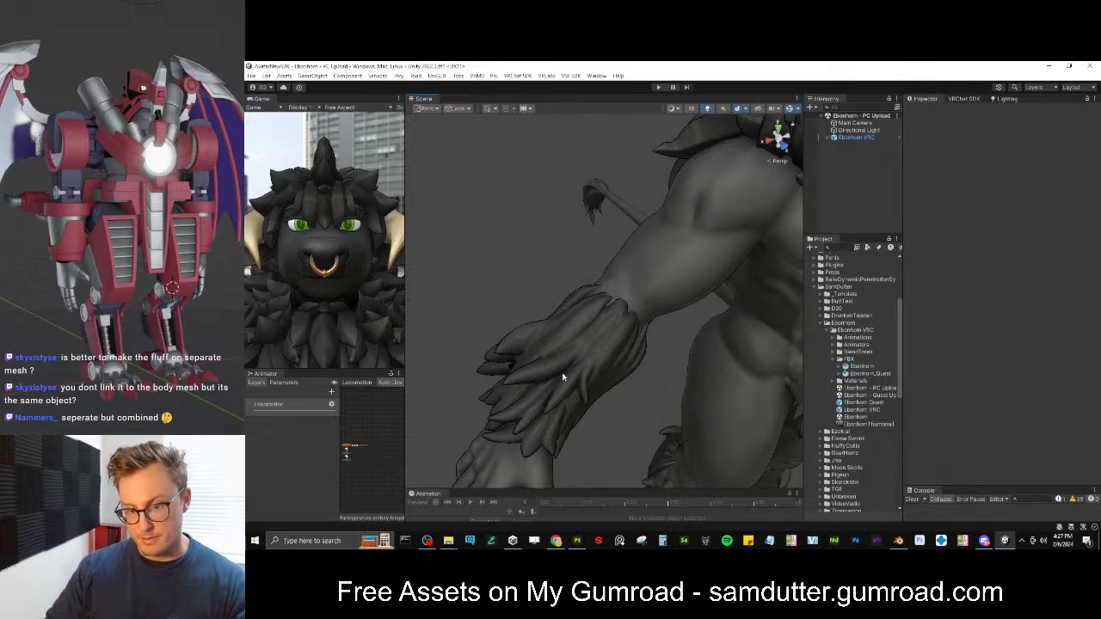
pyautogui.scroll(-5, 598, 347)
pyautogui.keyDown('alt'); pyautogui.moveTo(585, 366); pyautogui.dragTo(677, 334); pyautogui.keyUp('alt')
pyautogui.moveTo(677, 334); pyautogui.dragTo(615, 361, button='middle')
pyautogui.keyDown('alt'); pyautogui.moveTo(615, 361); pyautogui.dragTo(596, 303); pyautogui.keyUp('alt')
pyautogui.scroll(3, 596, 304)
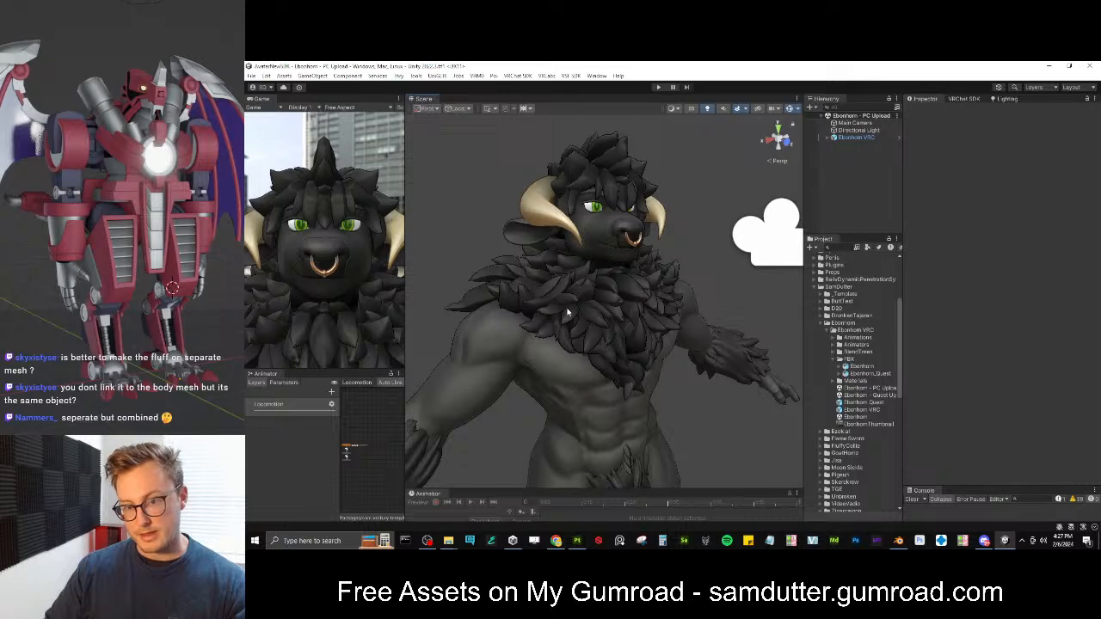
pyautogui.keyDown('alt'); pyautogui.moveTo(558, 320); pyautogui.dragTo(467, 336); pyautogui.keyUp('alt')
pyautogui.scroll(5, 644, 336)
pyautogui.moveTo(467, 336); pyautogui.dragTo(624, 266, button='middle')
pyautogui.keyDown('alt'); pyautogui.moveTo(624, 266); pyautogui.dragTo(603, 259); pyautogui.keyUp('alt')
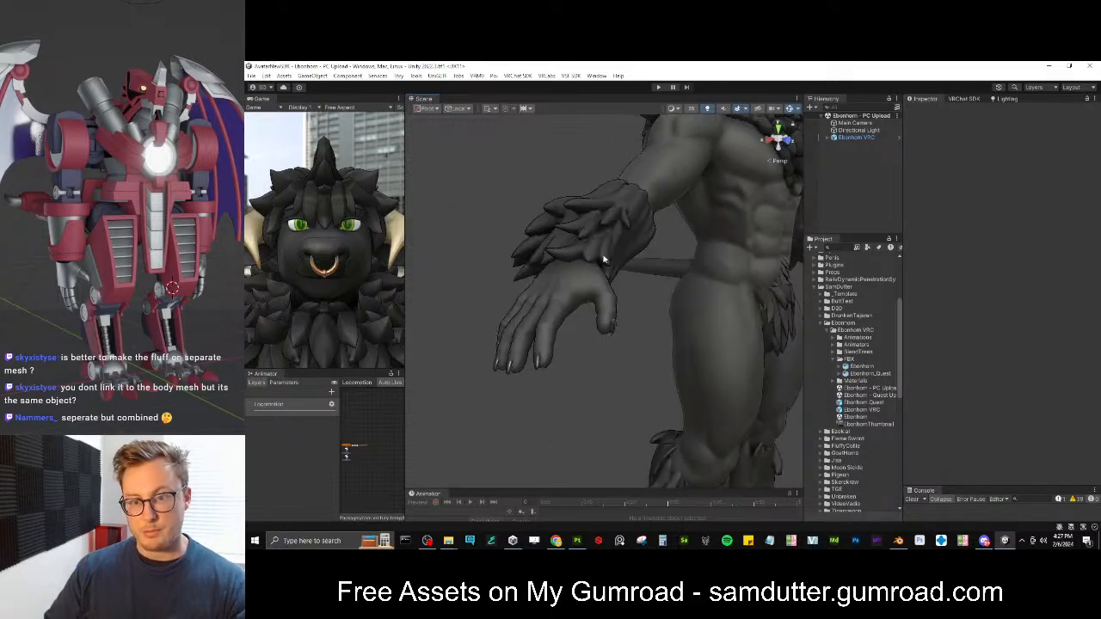
# Select the Ebonhorn Fluff material and toggle its first-column UV Tile Discard tiles on and off to demonstrate hiding the fluff groups
pyautogui.click(833, 381)
pyautogui.click(846, 416)
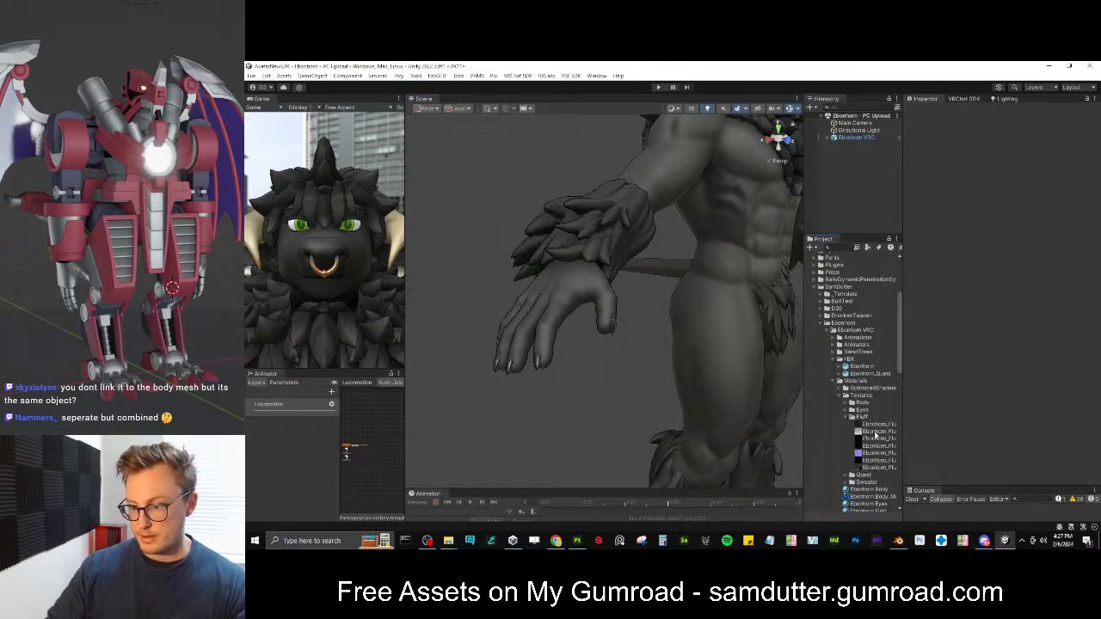
pyautogui.click(871, 460)
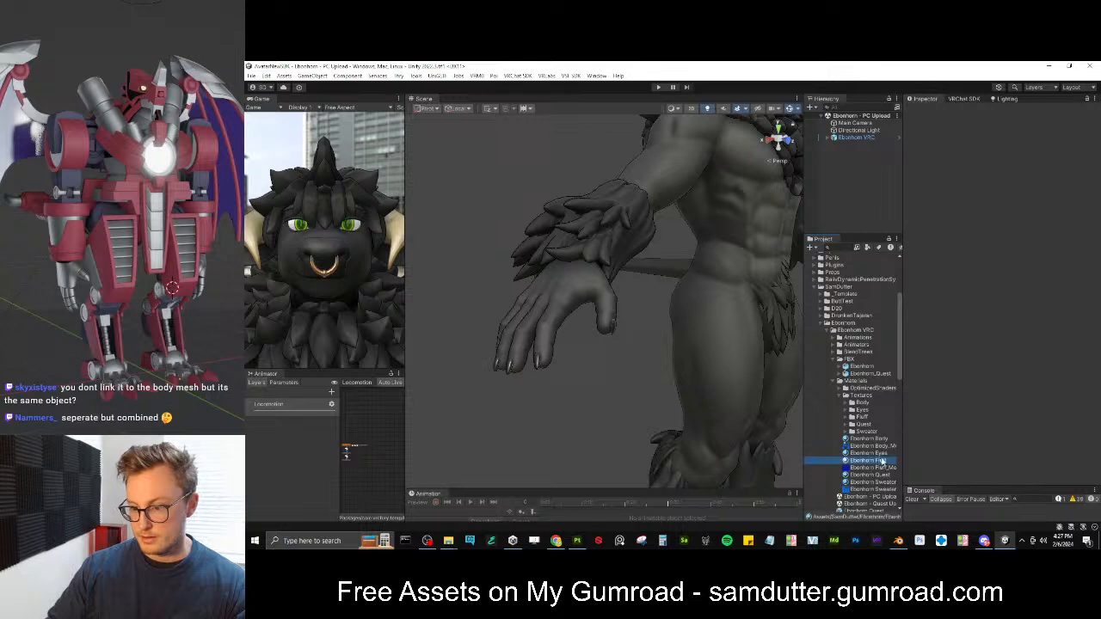
pyautogui.click(990, 404)
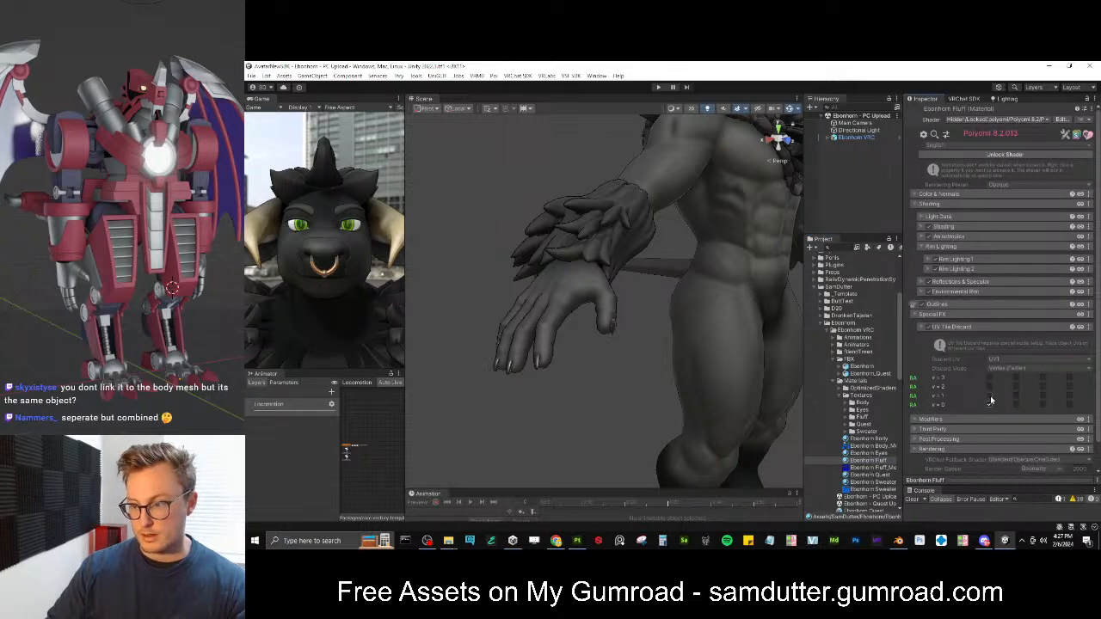
pyautogui.click(989, 394)
pyautogui.keyDown('alt'); pyautogui.moveTo(709, 298); pyautogui.dragTo(658, 266); pyautogui.keyUp('alt')
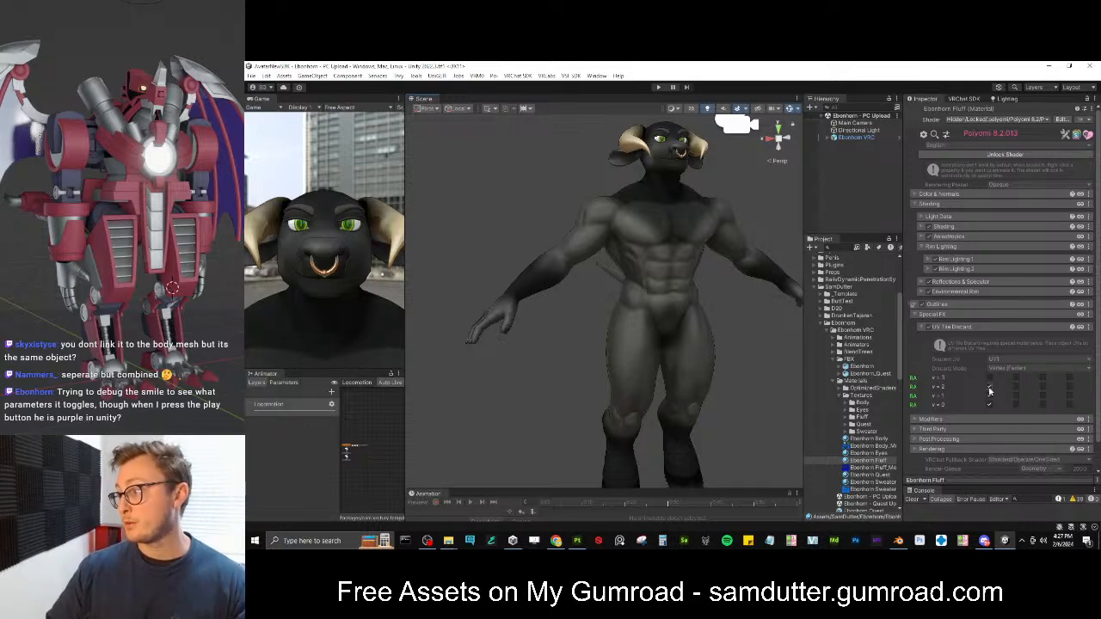
pyautogui.click(989, 388)
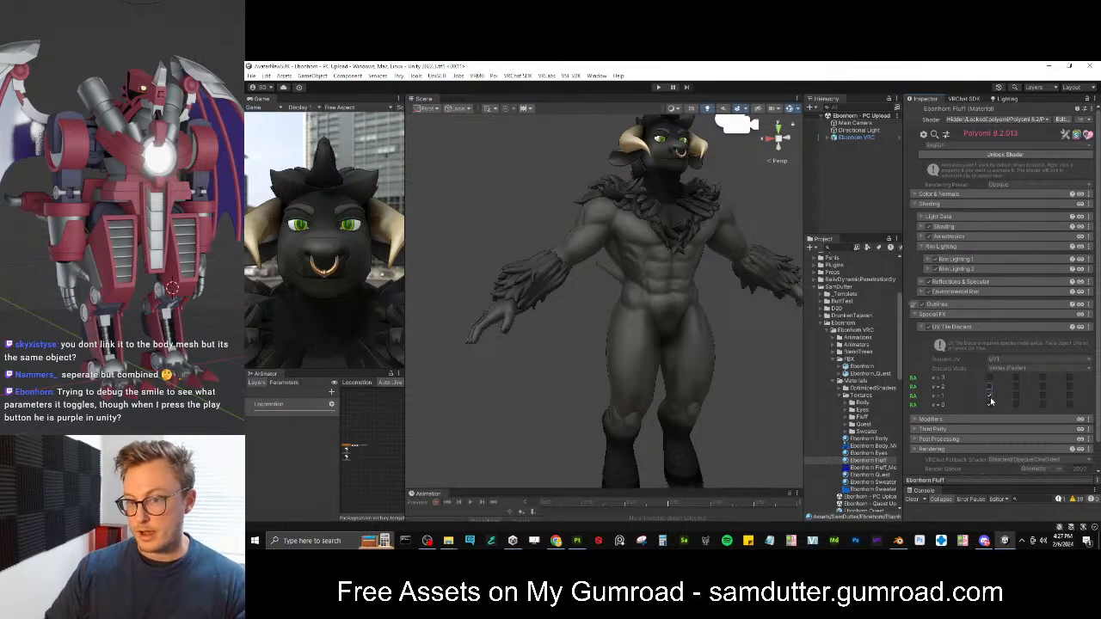
pyautogui.click(989, 405)
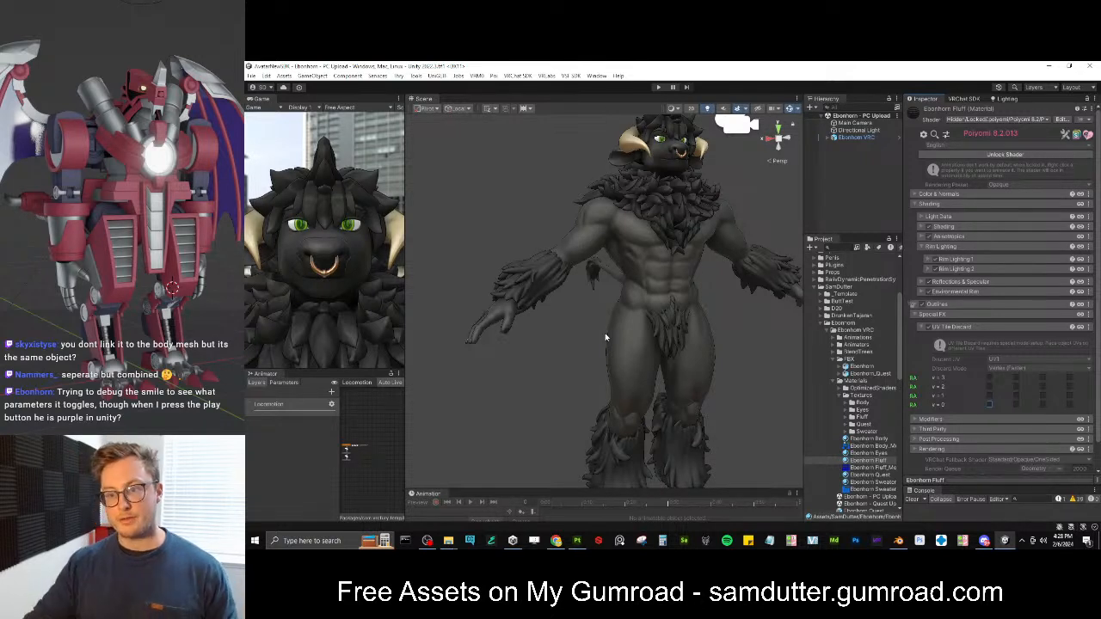
# Show the contents of the _PoiyomiShaders folder in the project assets
pyautogui.scroll(5, 839, 358)
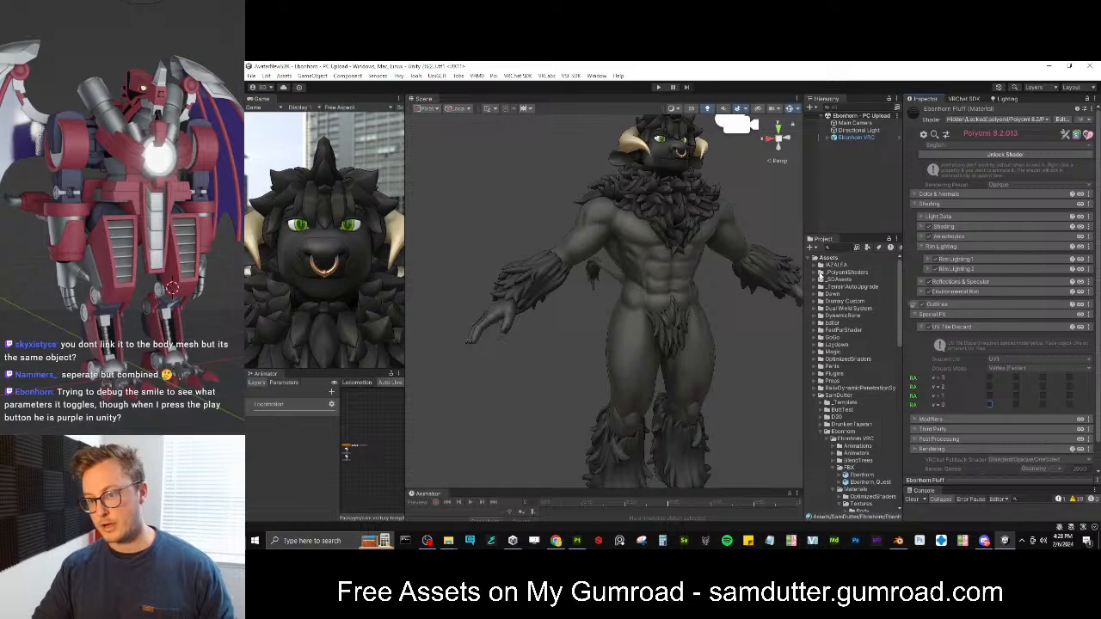
pyautogui.click(815, 274)
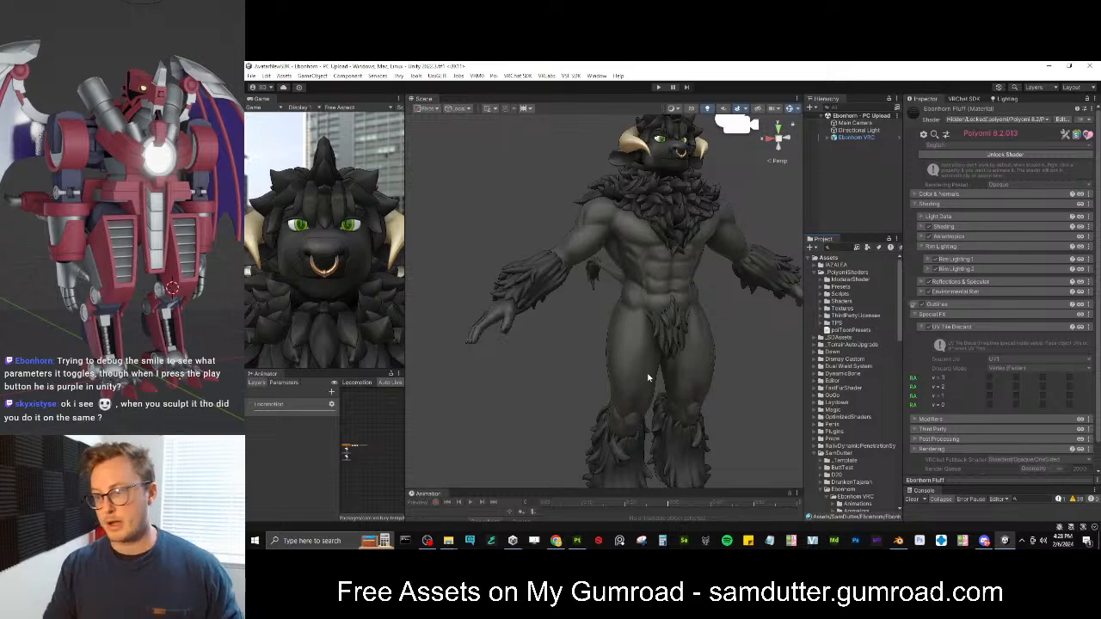
pyautogui.scroll(-2, 640, 320)
pyautogui.keyDown('alt'); pyautogui.moveTo(686, 305); pyautogui.dragTo(601, 301); pyautogui.keyUp('alt')
pyautogui.moveTo(625, 353); pyautogui.dragTo(628, 244, button='middle')
pyautogui.keyDown('alt'); pyautogui.moveTo(629, 243); pyautogui.dragTo(649, 299); pyautogui.keyUp('alt')
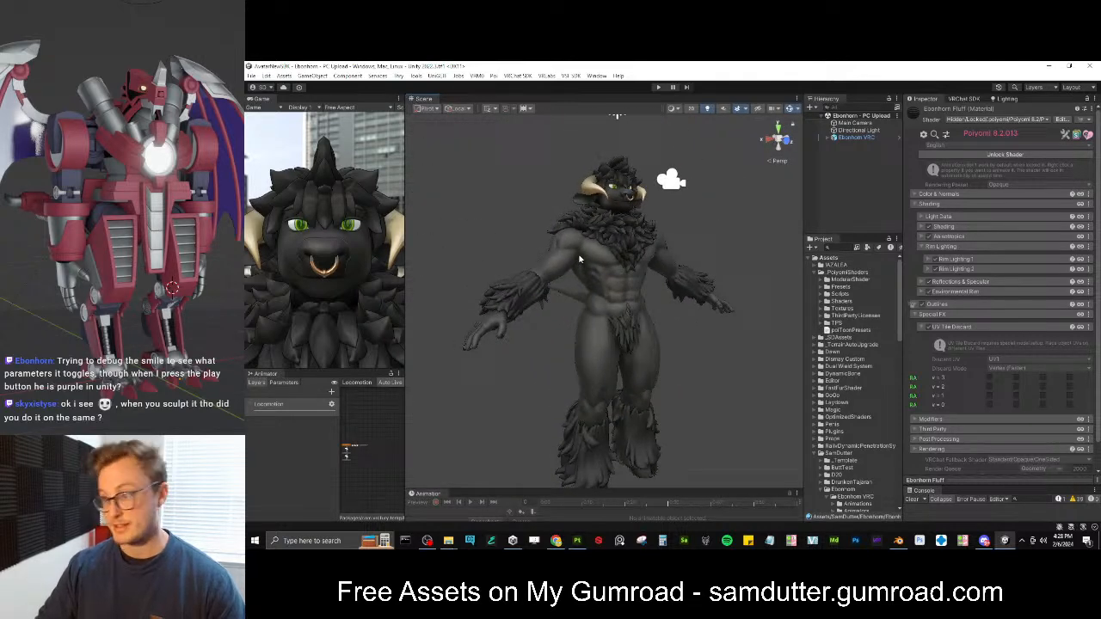
# Collapse the Shading and Special FX sections of the Ebonhorn Fluff material and examine the avatar from its side and front
pyautogui.scroll(2, 596, 265)
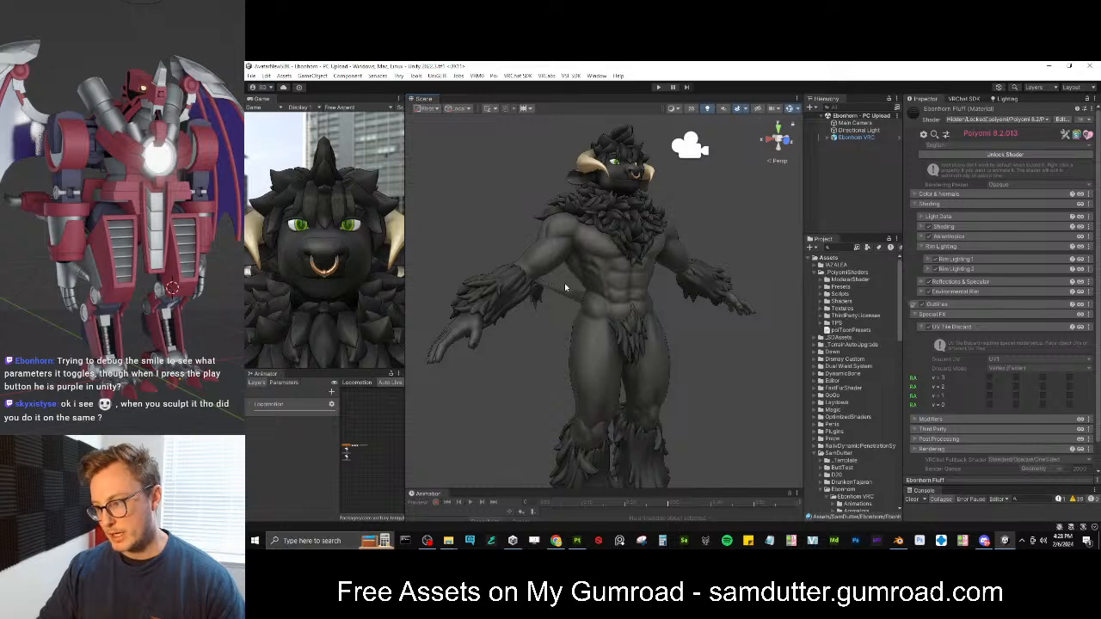
pyautogui.keyDown('alt'); pyautogui.moveTo(564, 283); pyautogui.dragTo(731, 379); pyautogui.keyUp('alt')
pyautogui.click(919, 204)
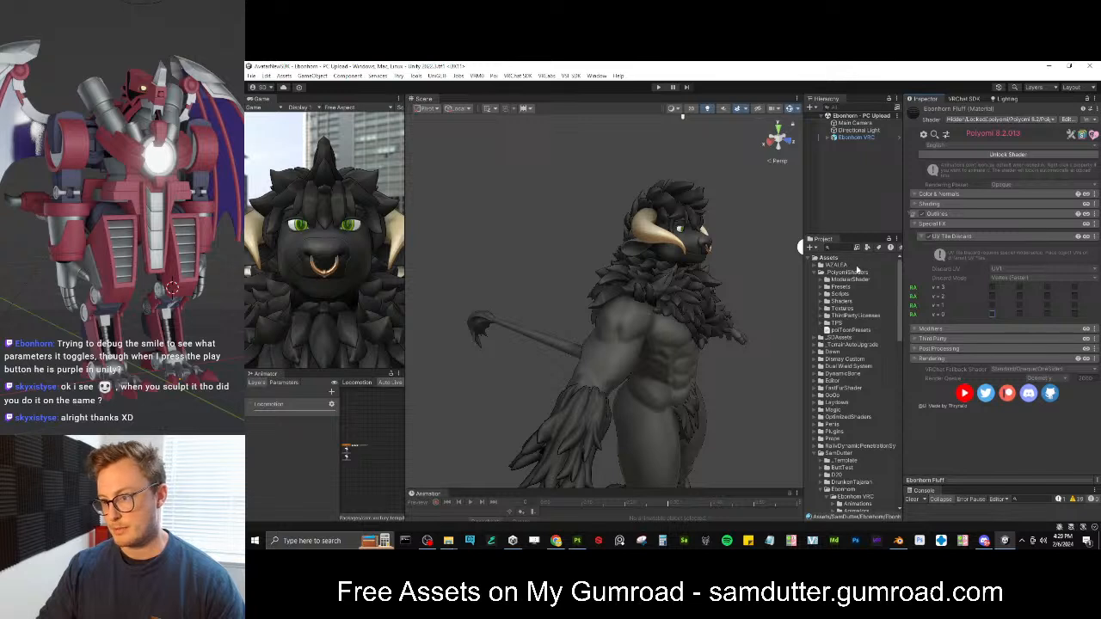
pyautogui.click(915, 225)
pyautogui.keyDown('alt'); pyautogui.moveTo(744, 322); pyautogui.dragTo(572, 311); pyautogui.keyUp('alt')
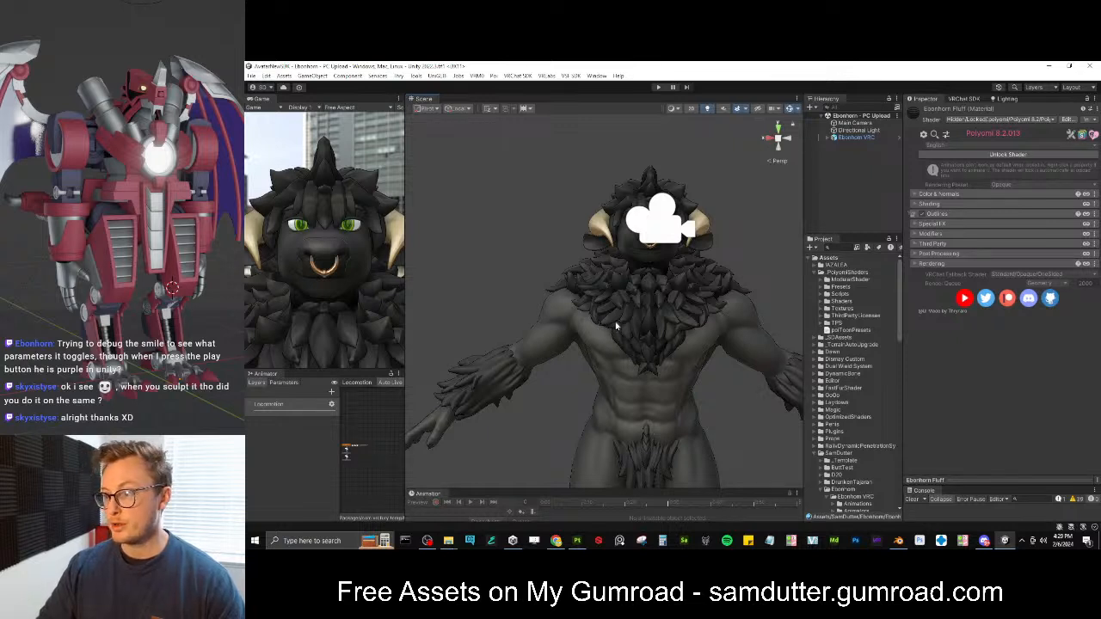
# Widen and heighten the Hierarchy, expand Ebonhorn VRC, and select its Body mesh
pyautogui.moveTo(804, 209); pyautogui.dragTo(764, 209)
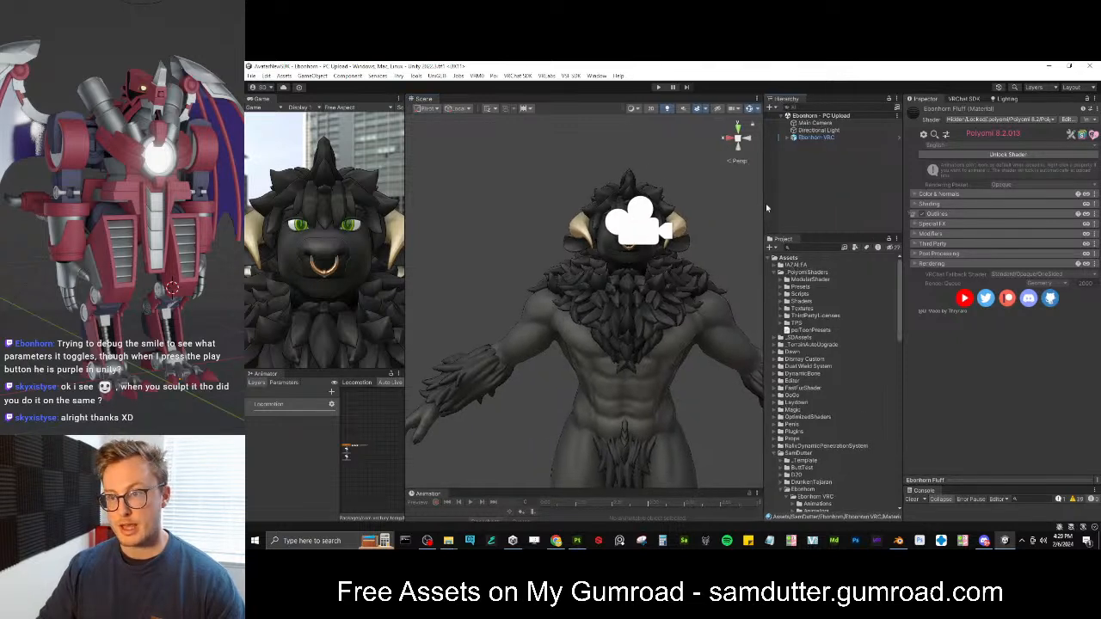
pyautogui.click(786, 138)
pyautogui.moveTo(818, 234); pyautogui.dragTo(813, 281)
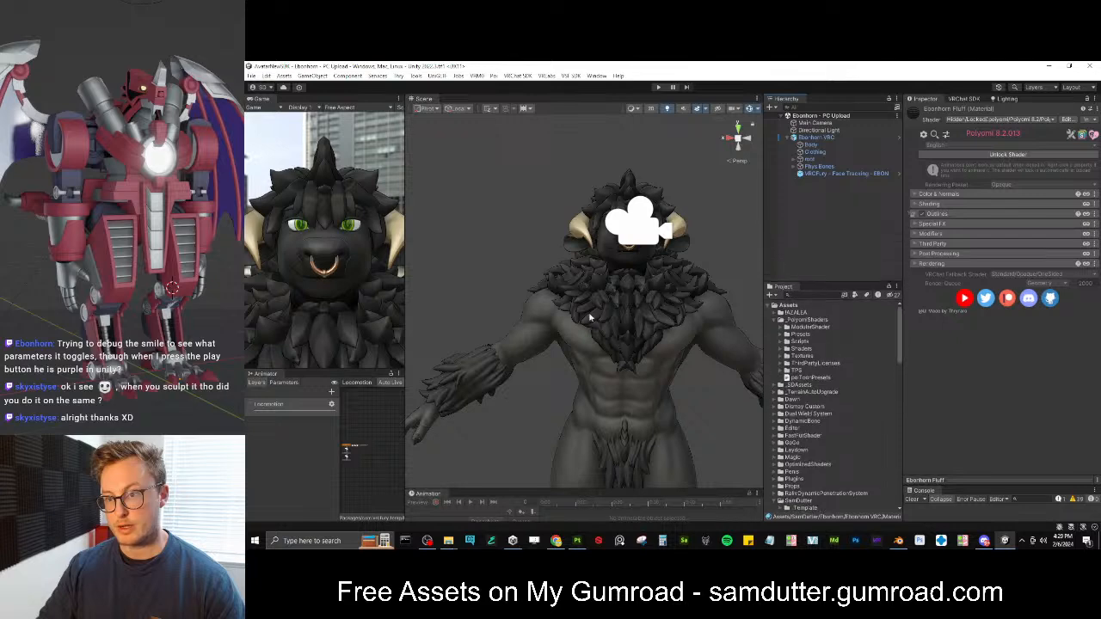
pyautogui.keyDown('alt'); pyautogui.moveTo(596, 317); pyautogui.dragTo(706, 311); pyautogui.keyUp('alt')
pyautogui.doubleClick(842, 146)
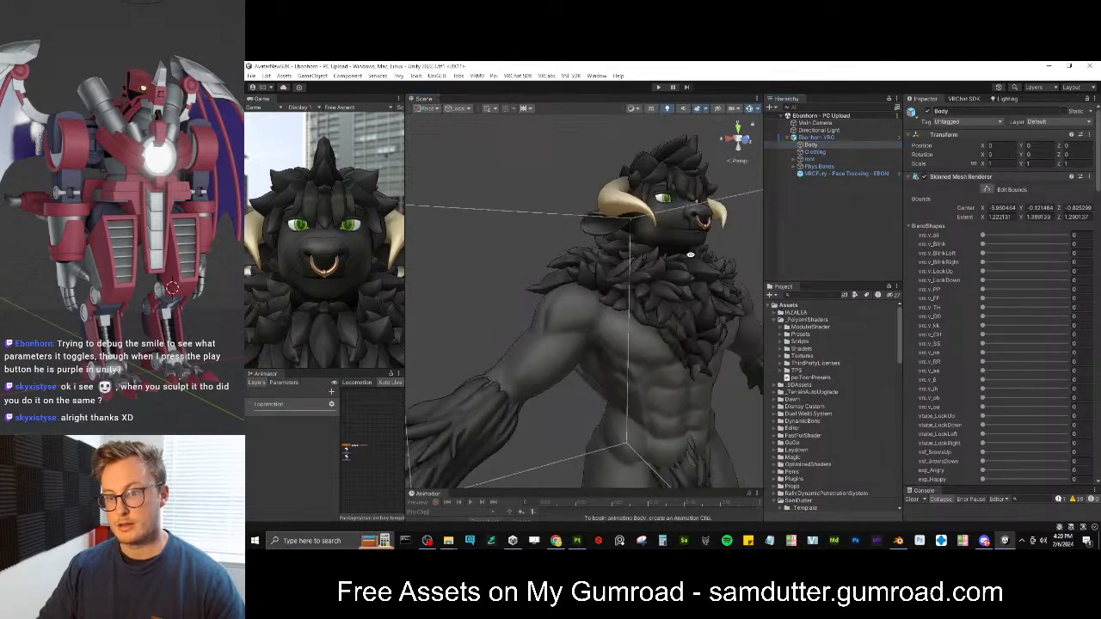
# Test the MouthSmileRight and MouthSmileLeft blend shapes on the Body mesh and return both to 0
pyautogui.scroll(-15, 1033, 371)
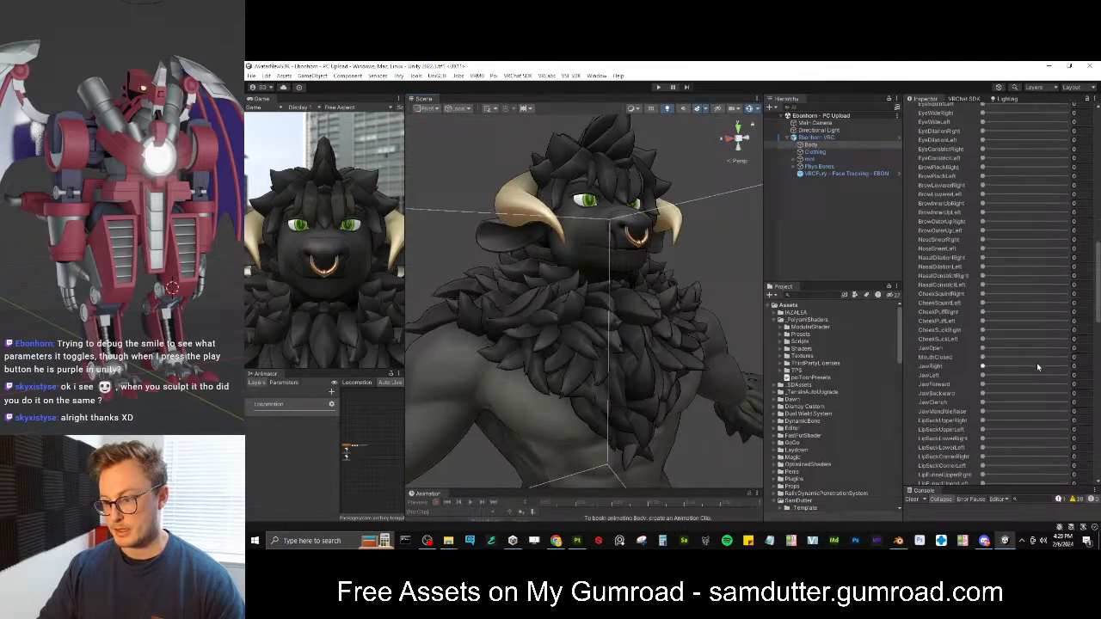
pyautogui.scroll(-10, 1038, 364)
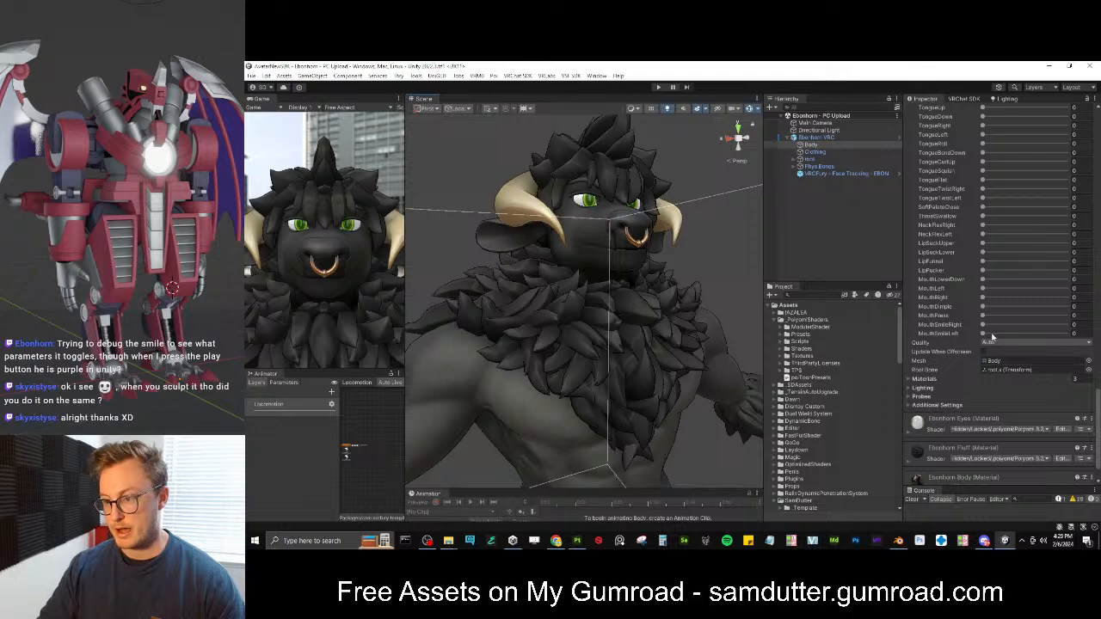
pyautogui.moveTo(983, 325); pyautogui.dragTo(1084, 322)
pyautogui.moveTo(986, 334); pyautogui.dragTo(1076, 333)
pyautogui.moveTo(506, 329)
pyautogui.keyDown('alt'); pyautogui.mouseDown()
pyautogui.moveTo(370, 328)
pyautogui.moveTo(516, 319)
pyautogui.moveTo(509, 325)
pyautogui.mouseUp(); pyautogui.keyUp('alt')
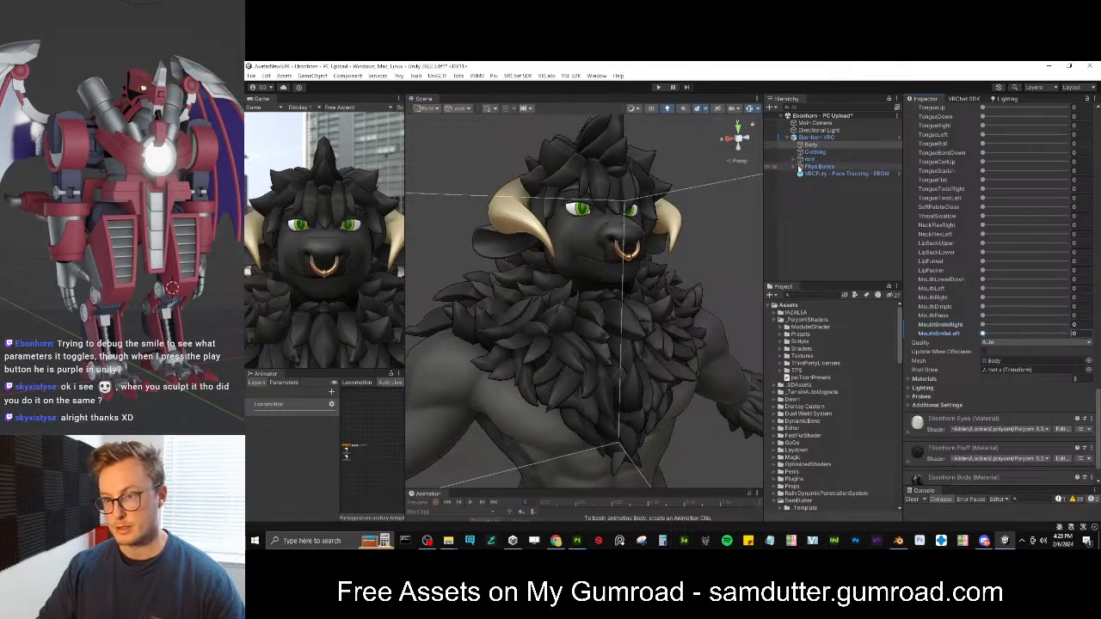
# Look through Body's blend shape list, set MouthSmileRight to 0, and save the scene
pyautogui.scroll(5, 958, 239)
pyautogui.scroll(15, 957, 238)
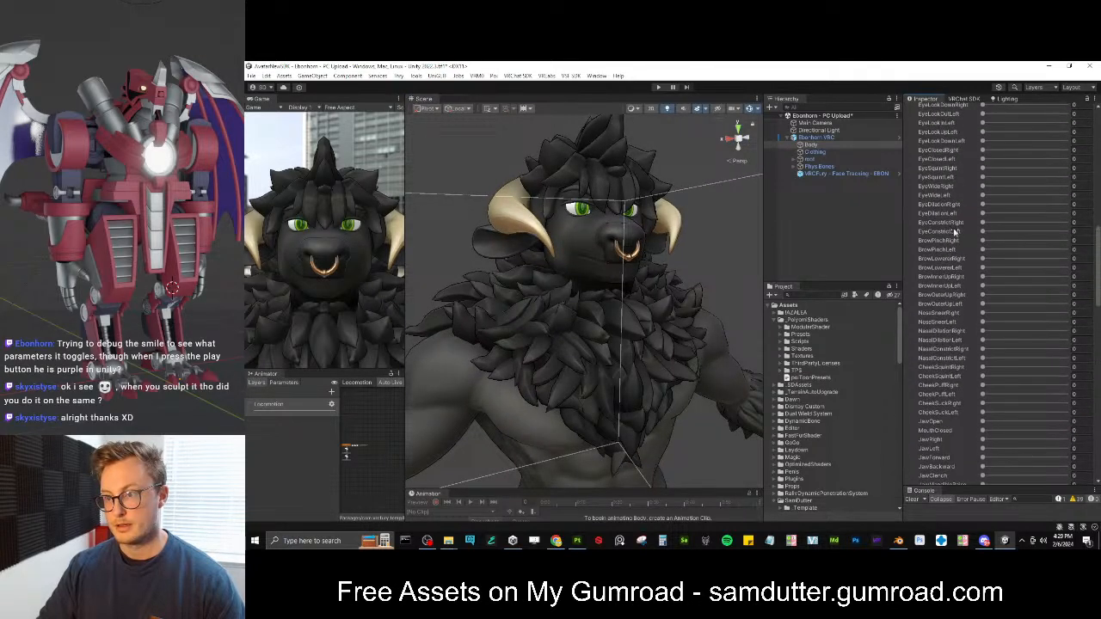
pyautogui.click(909, 228)
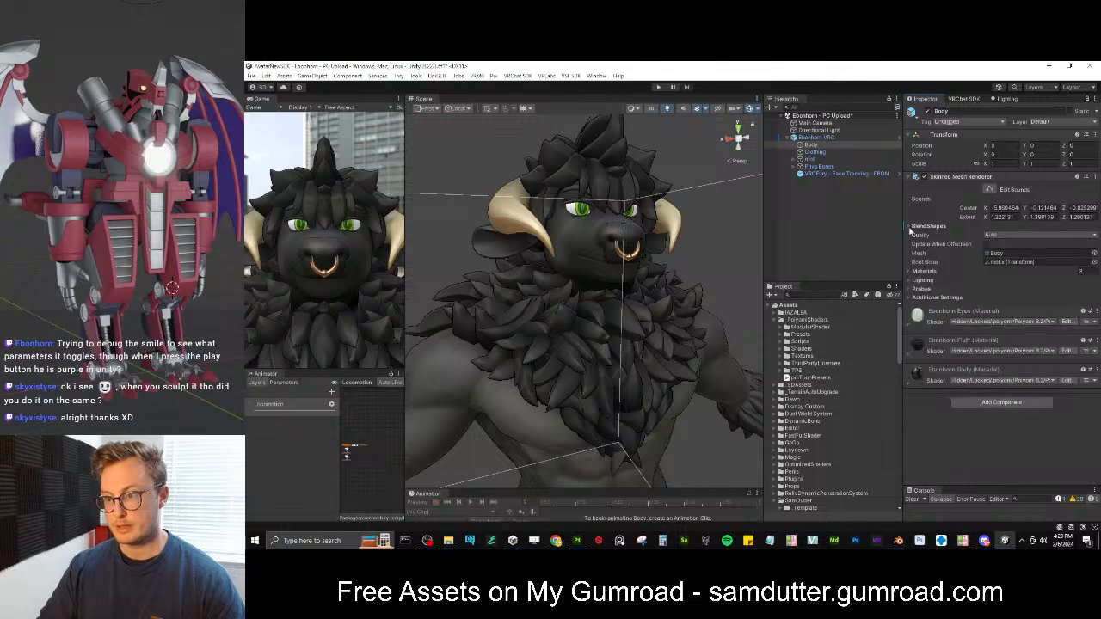
pyautogui.click(909, 228)
pyautogui.scroll(-15, 962, 304)
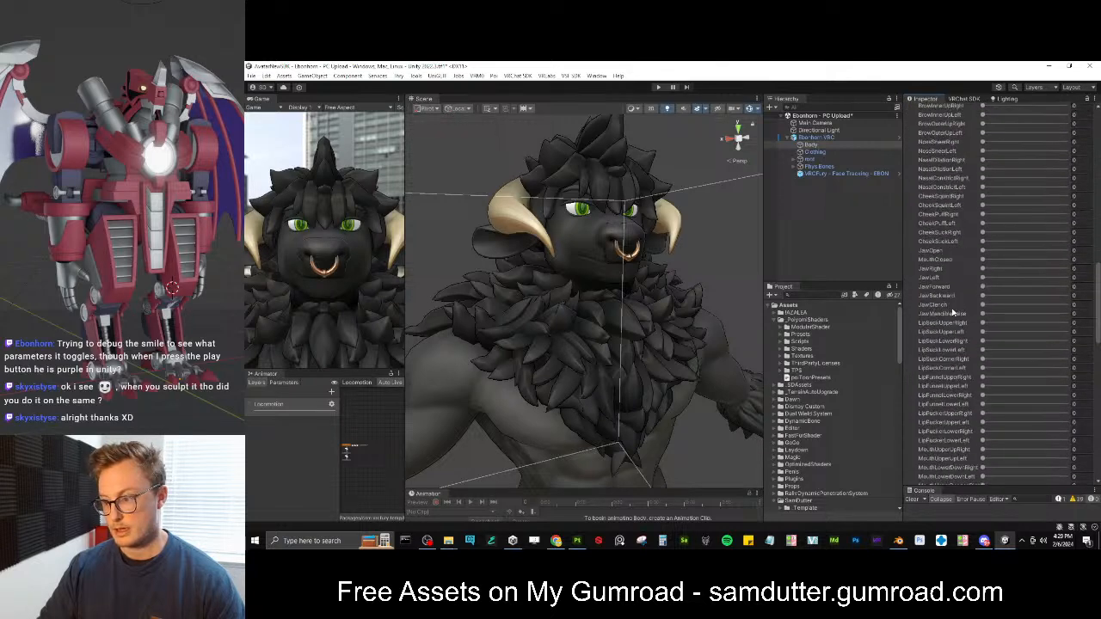
pyautogui.scroll(-10, 963, 304)
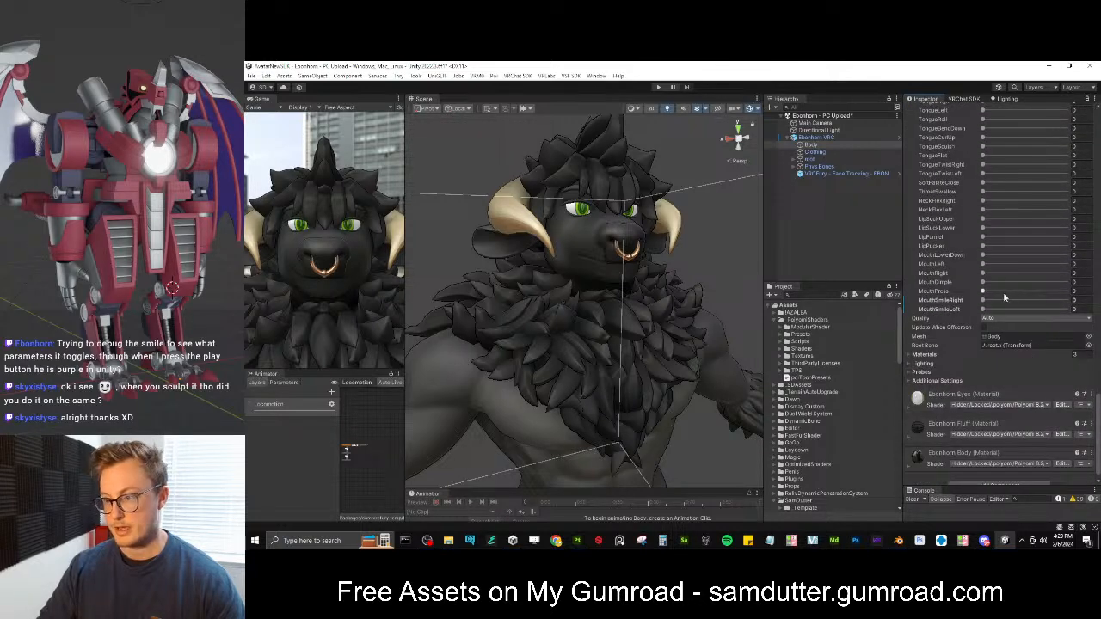
pyautogui.moveTo(999, 304); pyautogui.dragTo(926, 304)
pyautogui.hotkey('ctrl', 's')
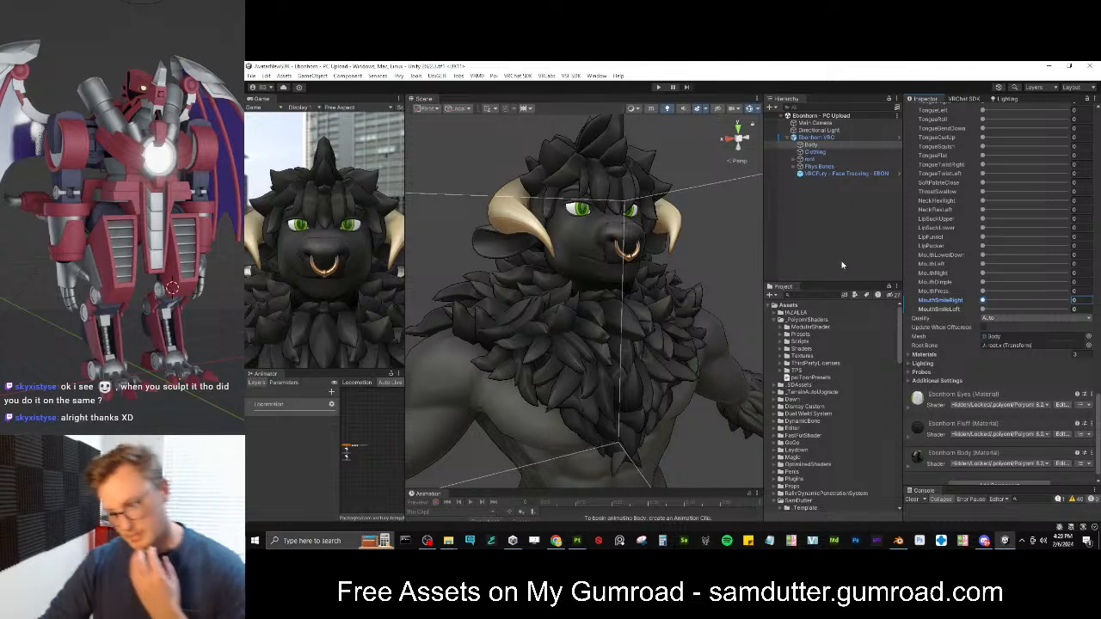
# Switch to the Face Tracking Conversion spreadsheet in the browser and examine how the mouth smile shapes map between SRanipal, ARkit, FACS and Unified Expressions
pyautogui.click(1002, 544)
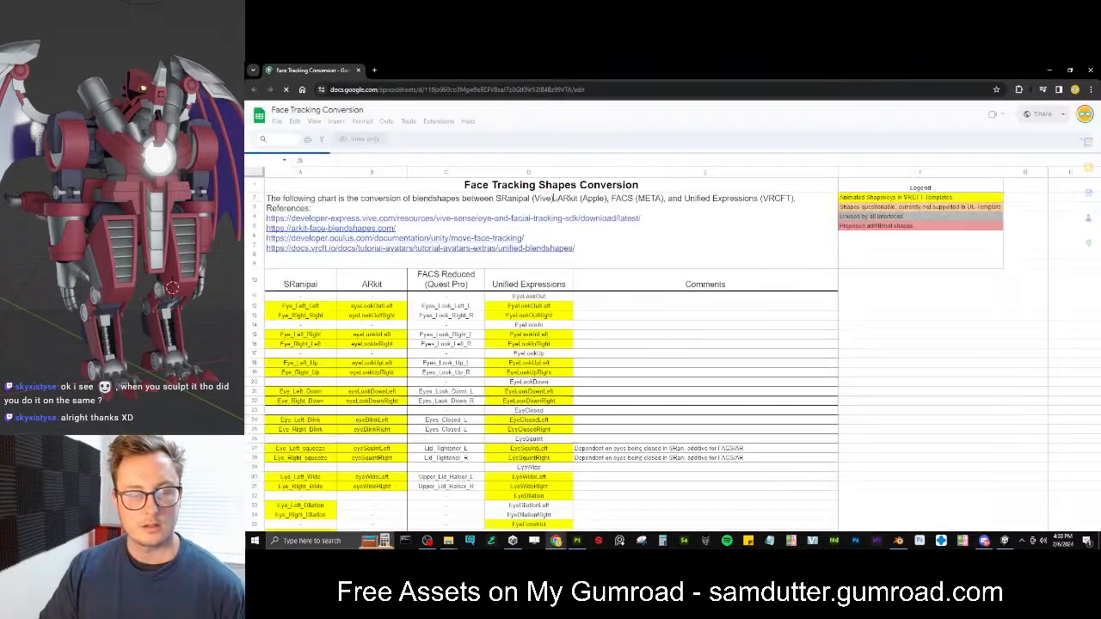
pyautogui.scroll(-15, 503, 266)
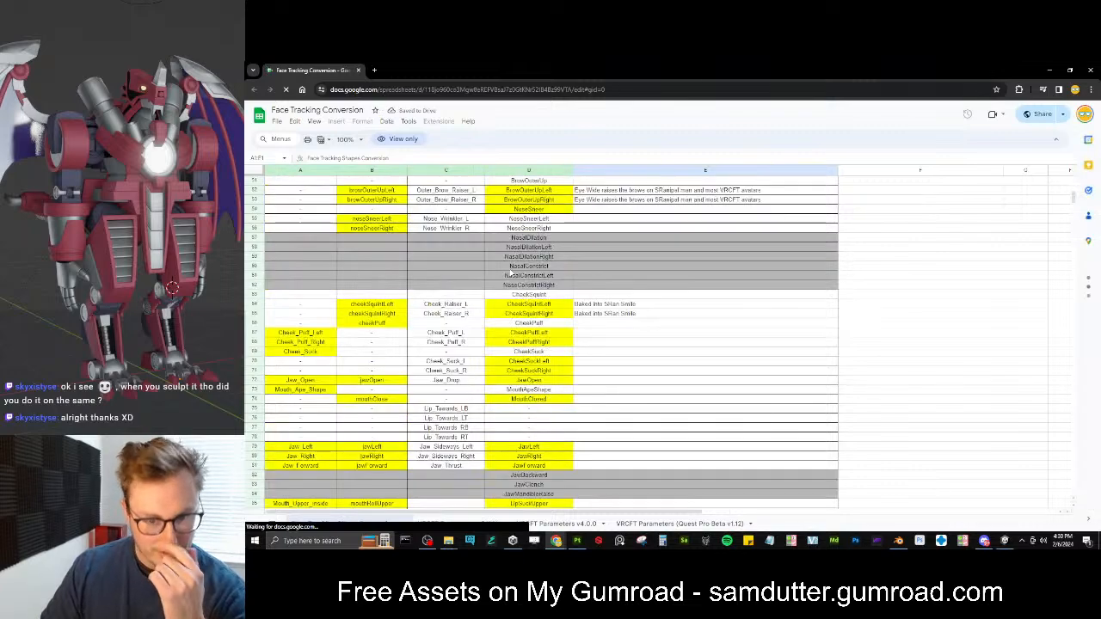
pyautogui.scroll(-3, 507, 290)
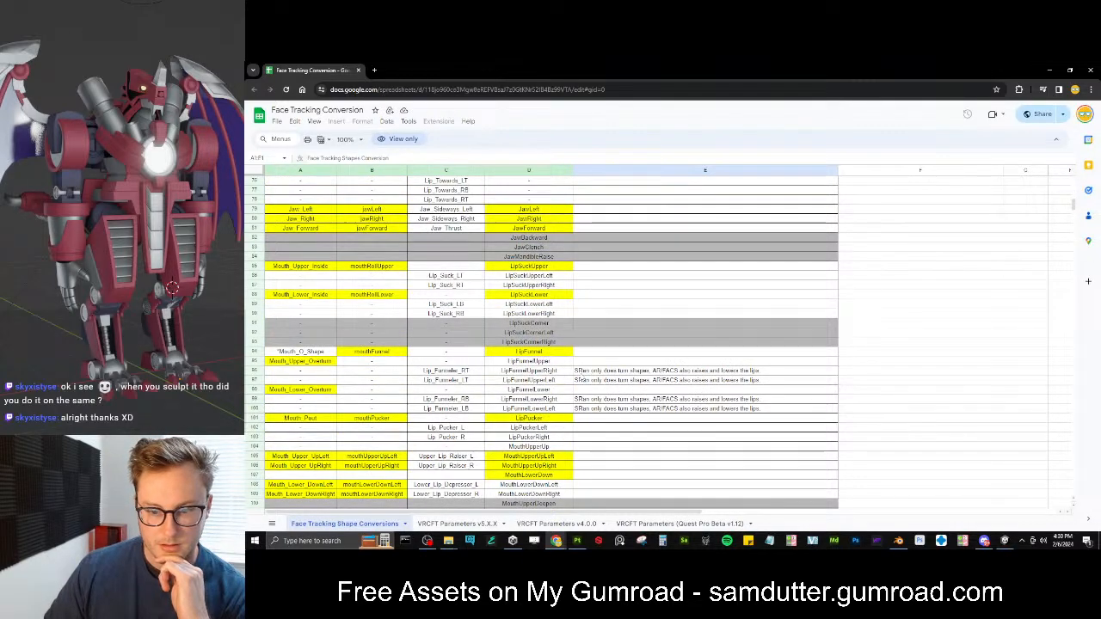
pyautogui.scroll(-8, 600, 372)
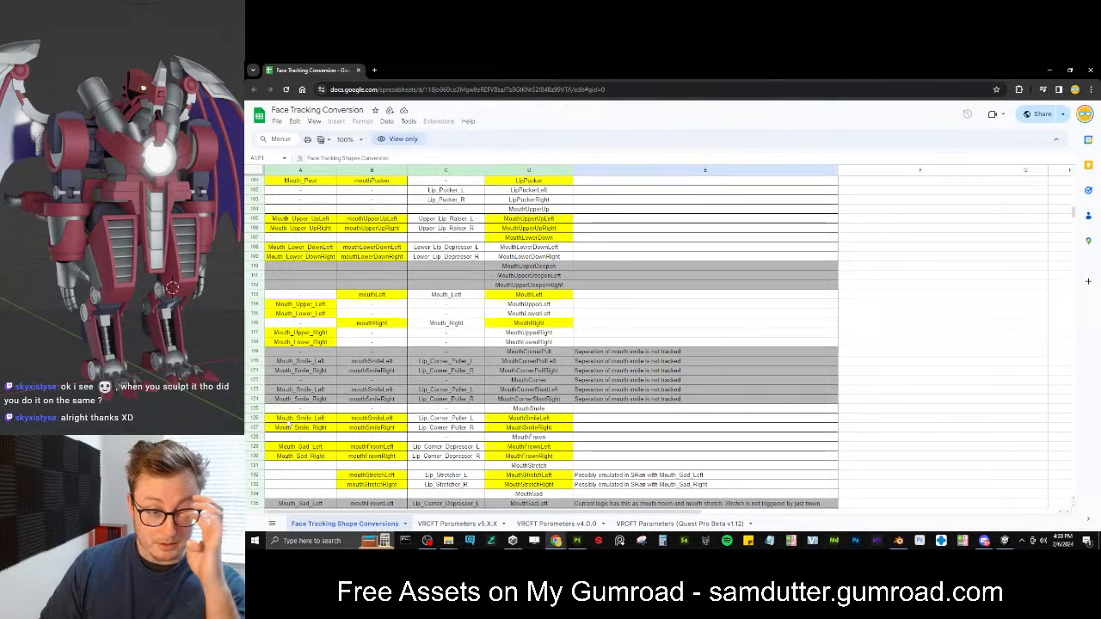
pyautogui.scroll(20, 345, 351)
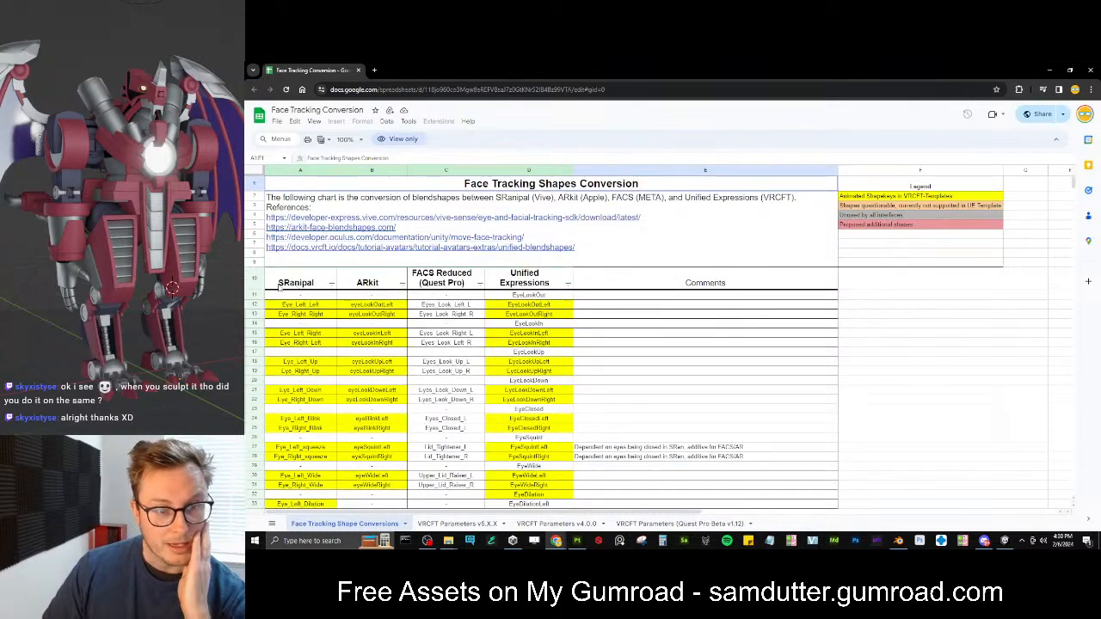
pyautogui.scroll(-20, 327, 293)
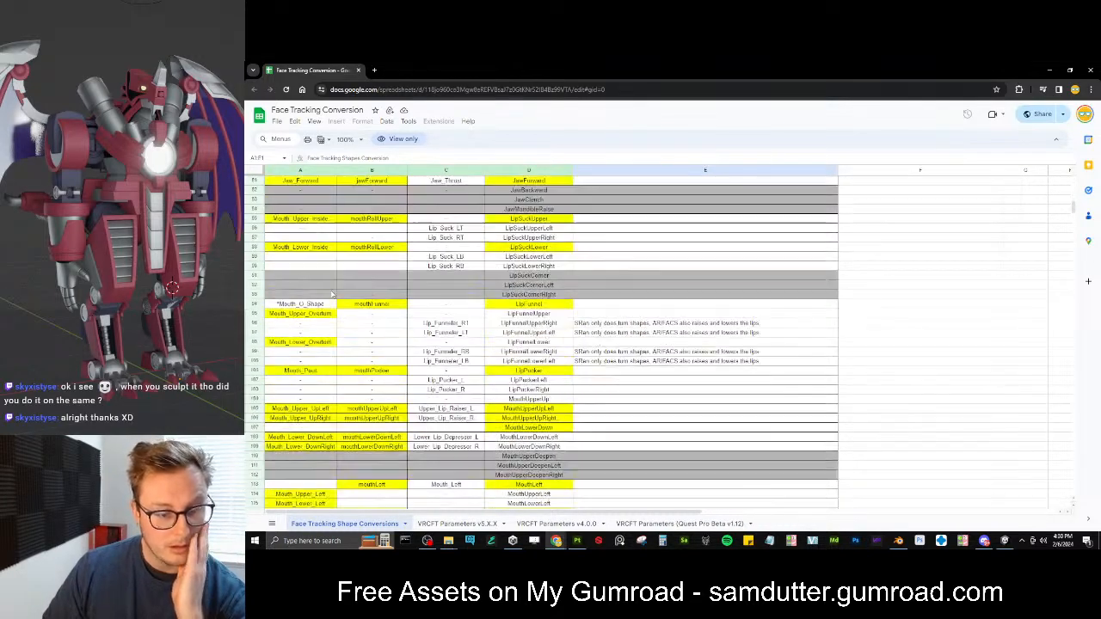
pyautogui.scroll(-5, 332, 292)
pyautogui.scroll(8, 344, 294)
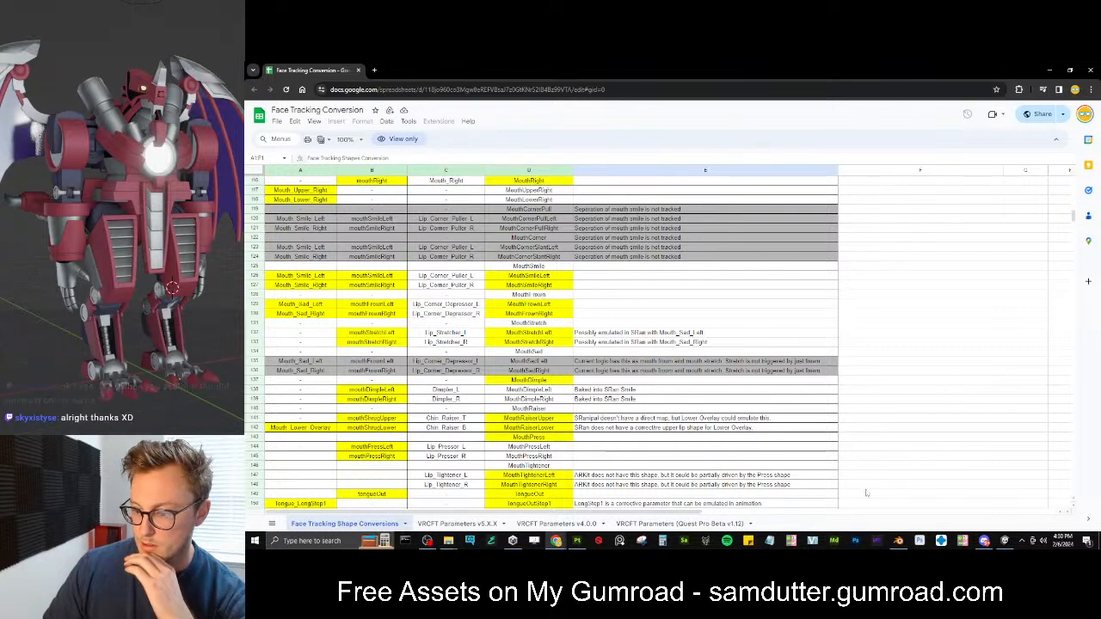
# Return to Unity, raise MouthSmileRight and MouthSmileLeft to 100 to inspect the avatar's smile, and reset both to 0
pyautogui.click(898, 541)
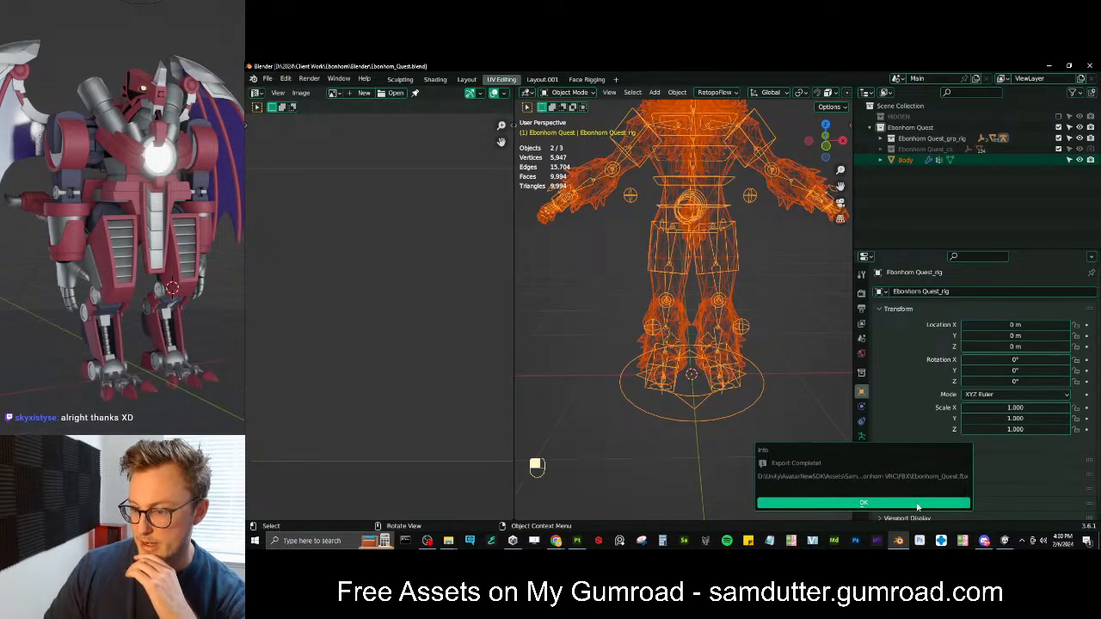
pyautogui.click(1006, 541)
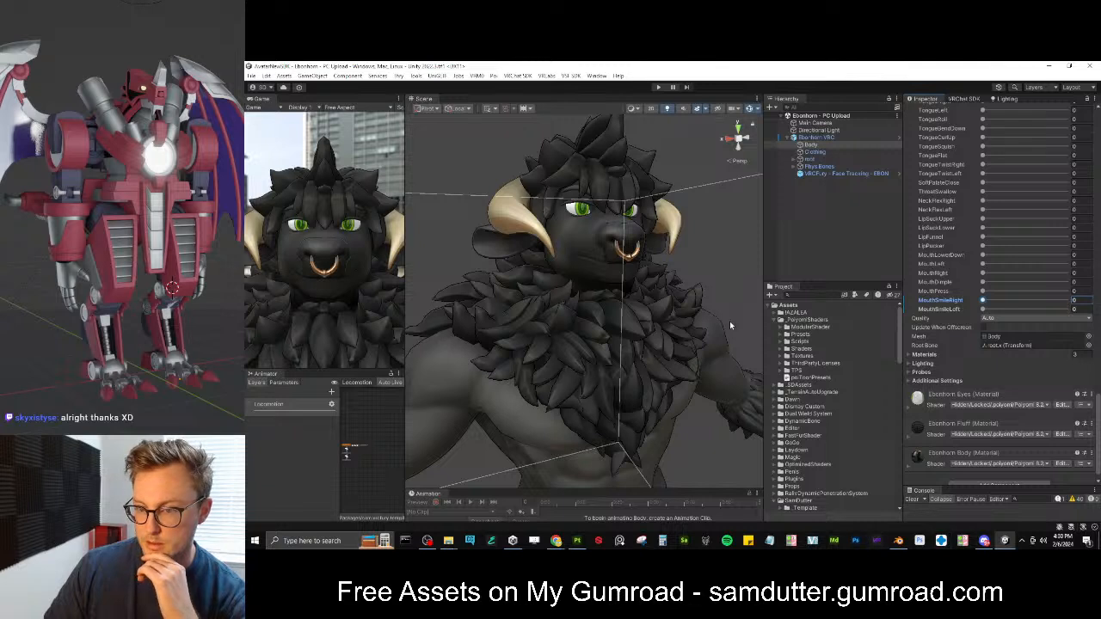
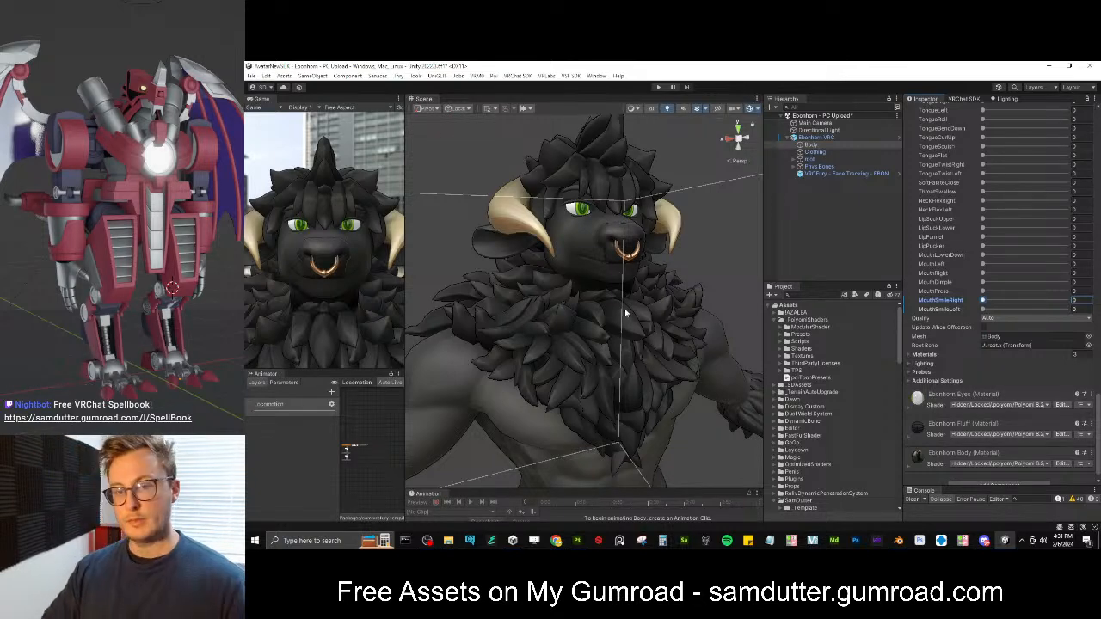
pyautogui.moveTo(983, 301); pyautogui.dragTo(1071, 301)
pyautogui.moveTo(680, 332); pyautogui.dragTo(587, 311, button='right')
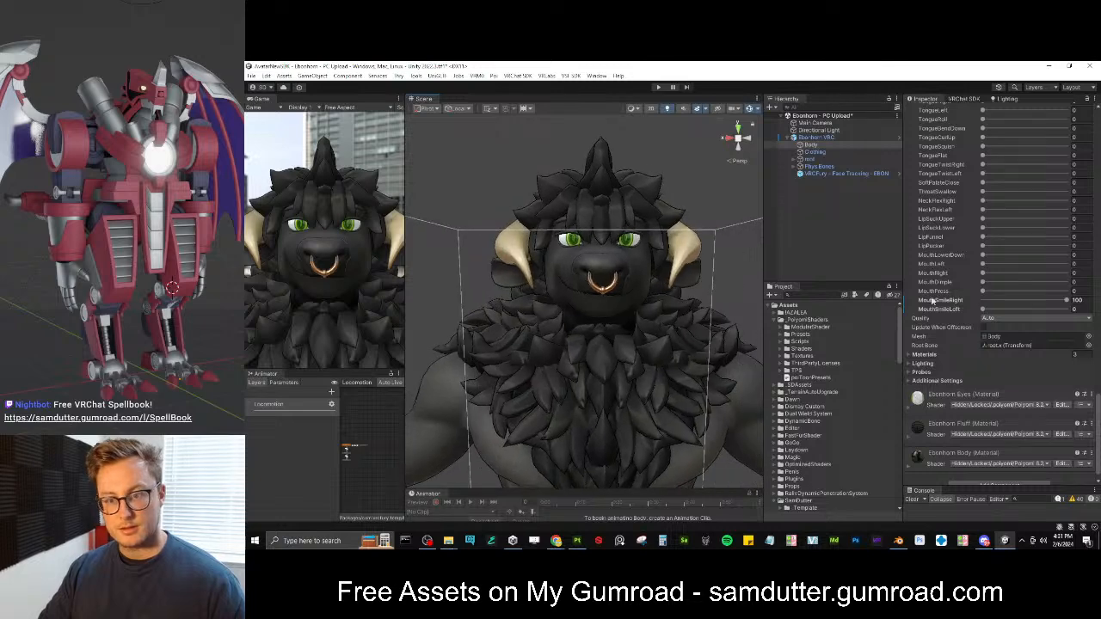
pyautogui.moveTo(982, 309); pyautogui.dragTo(1067, 309)
pyautogui.keyDown('alt'); pyautogui.moveTo(570, 350); pyautogui.dragTo(635, 333); pyautogui.keyUp('alt')
pyautogui.scroll(3, 646, 339)
pyautogui.moveTo(1021, 301); pyautogui.dragTo(888, 326)
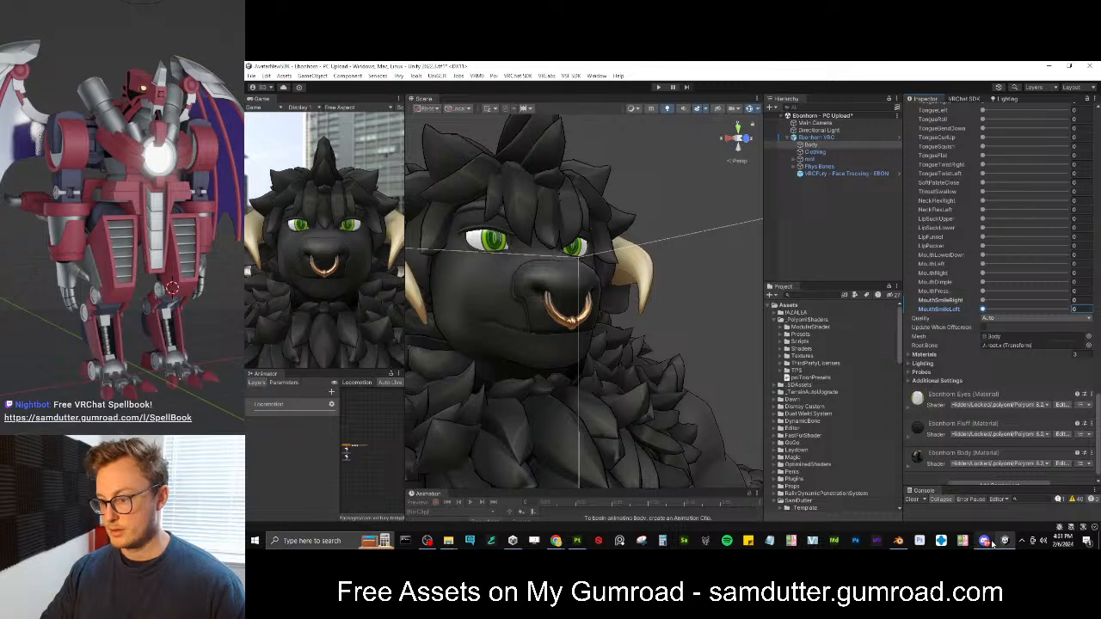
# Look through the earlier blend shapes on the Body mesh and test vrc.v_LookUp, returning it to 0
pyautogui.click(985, 540)
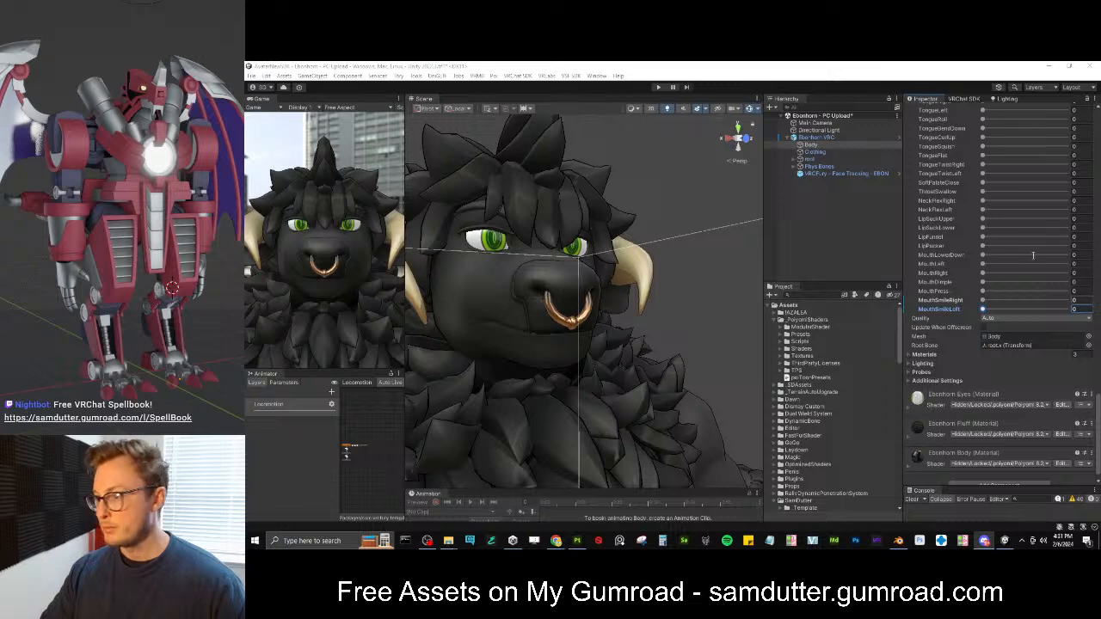
pyautogui.scroll(10, 946, 262)
pyautogui.scroll(10, 950, 262)
pyautogui.scroll(5, 965, 282)
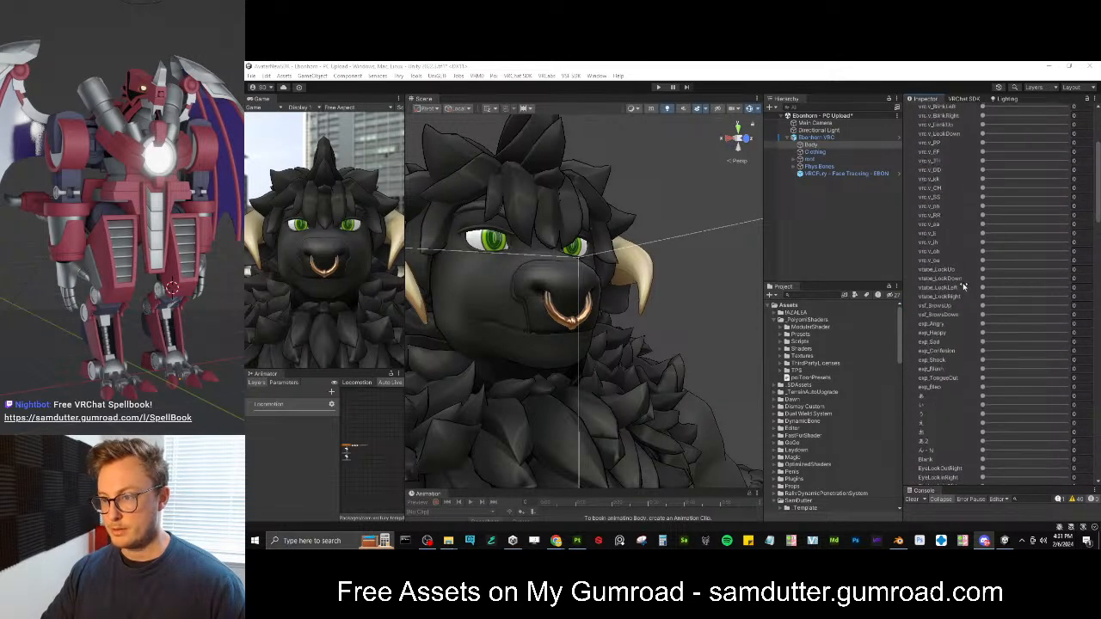
pyautogui.scroll(5, 966, 287)
pyautogui.moveTo(983, 272)
pyautogui.mouseDown()
pyautogui.moveTo(1067, 271)
pyautogui.moveTo(979, 274)
pyautogui.mouseUp()
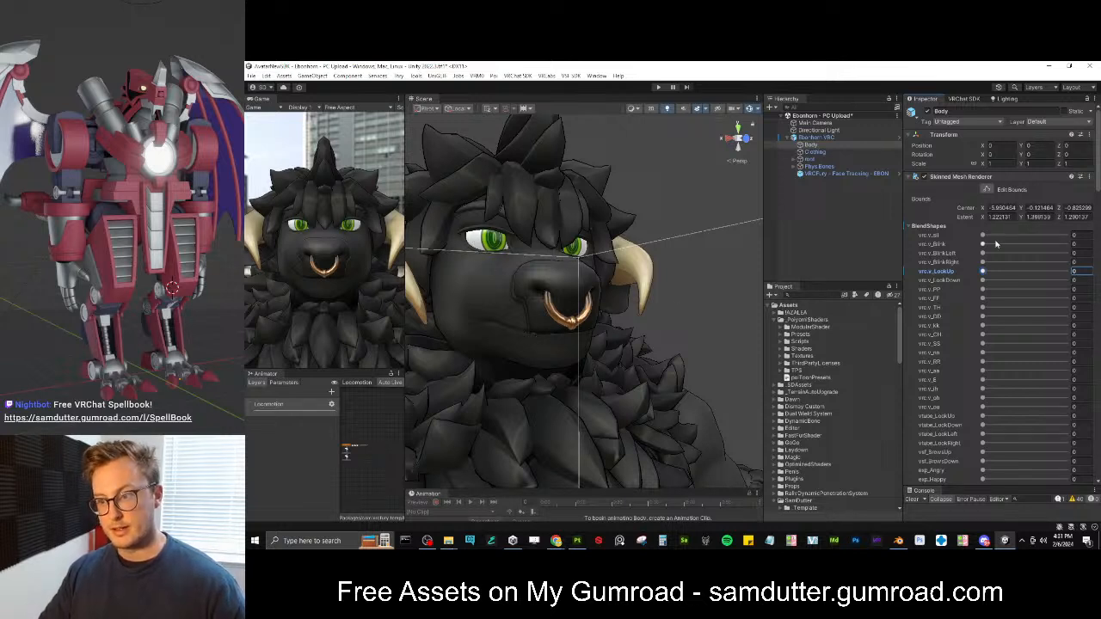
pyautogui.moveTo(989, 275); pyautogui.dragTo(956, 280)
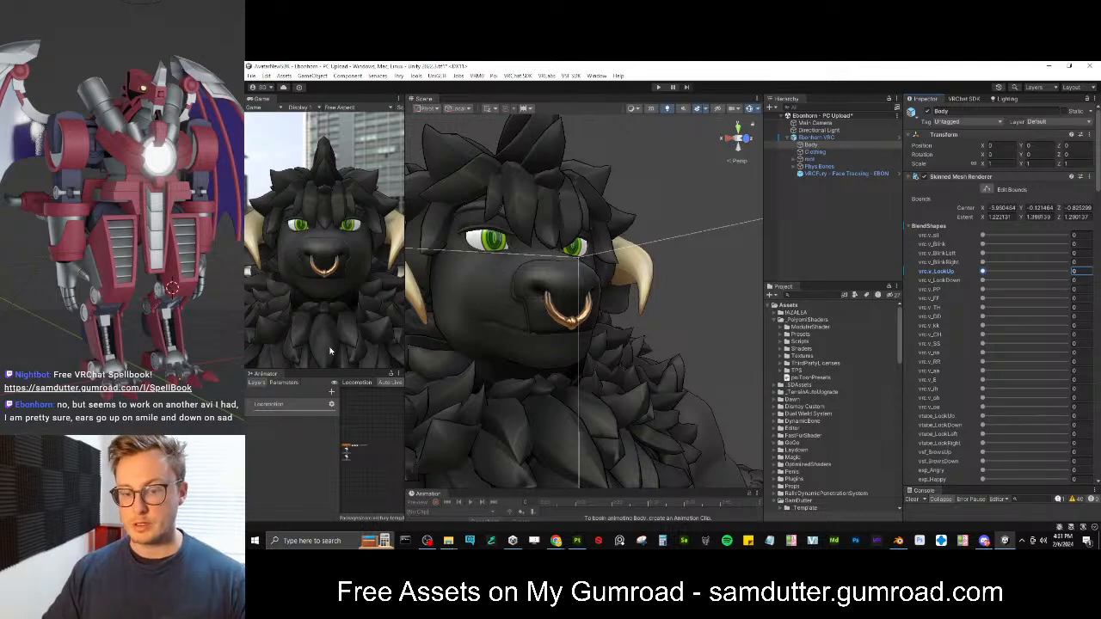
# Switch back to the Face Tracking Conversion spreadsheet in the browser and review its reference links and shape conversion table
pyautogui.moveTo(555, 542)
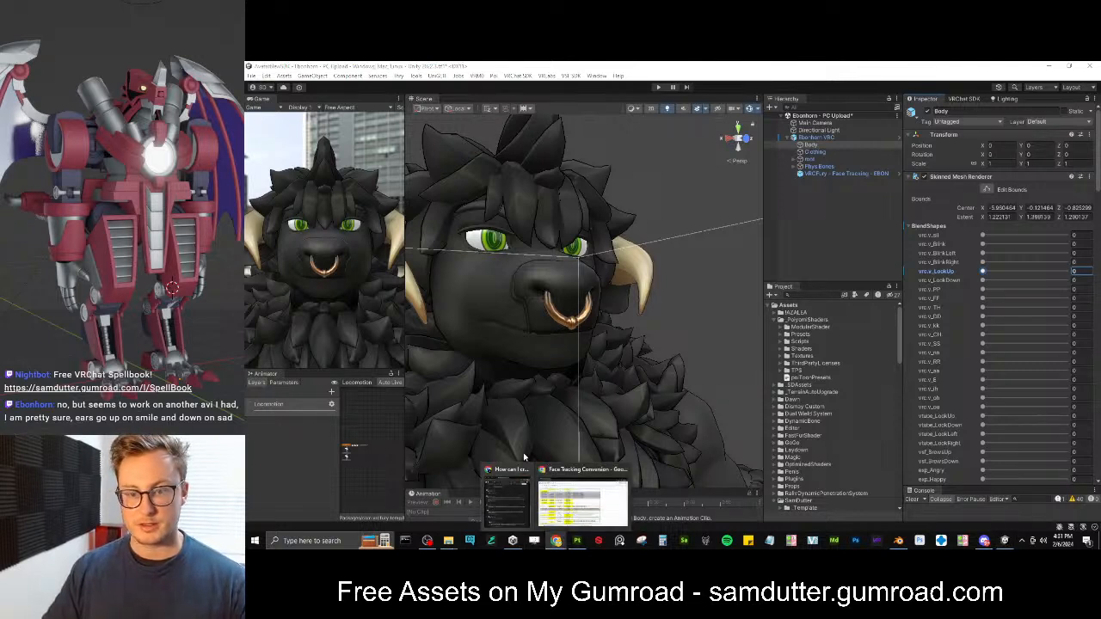
pyautogui.click(597, 487)
pyautogui.scroll(10, 326, 241)
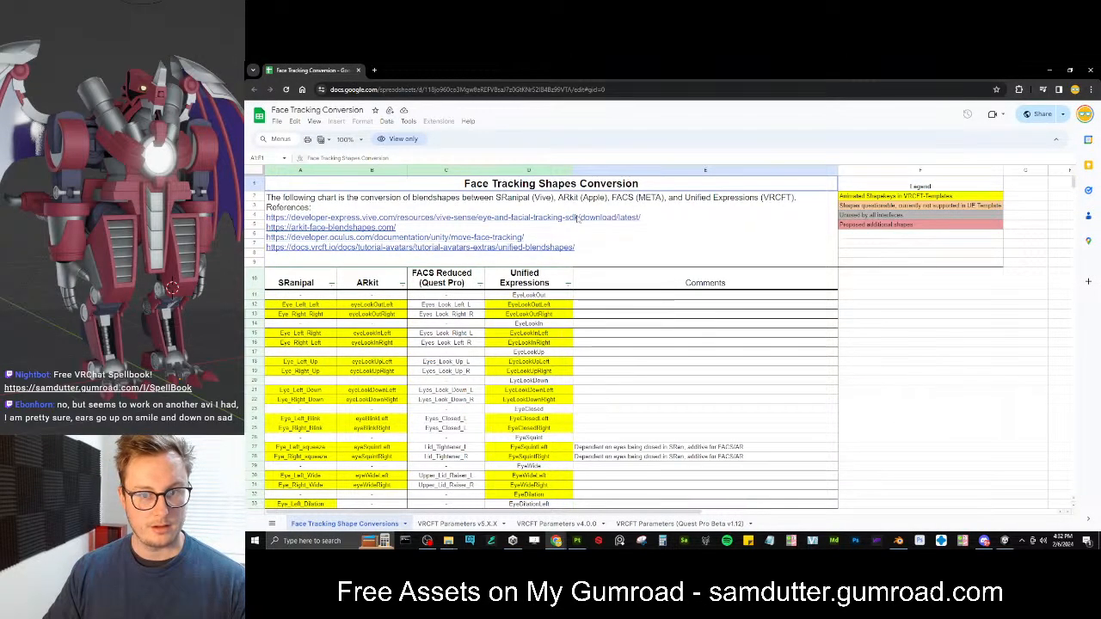
pyautogui.moveTo(680, 256)
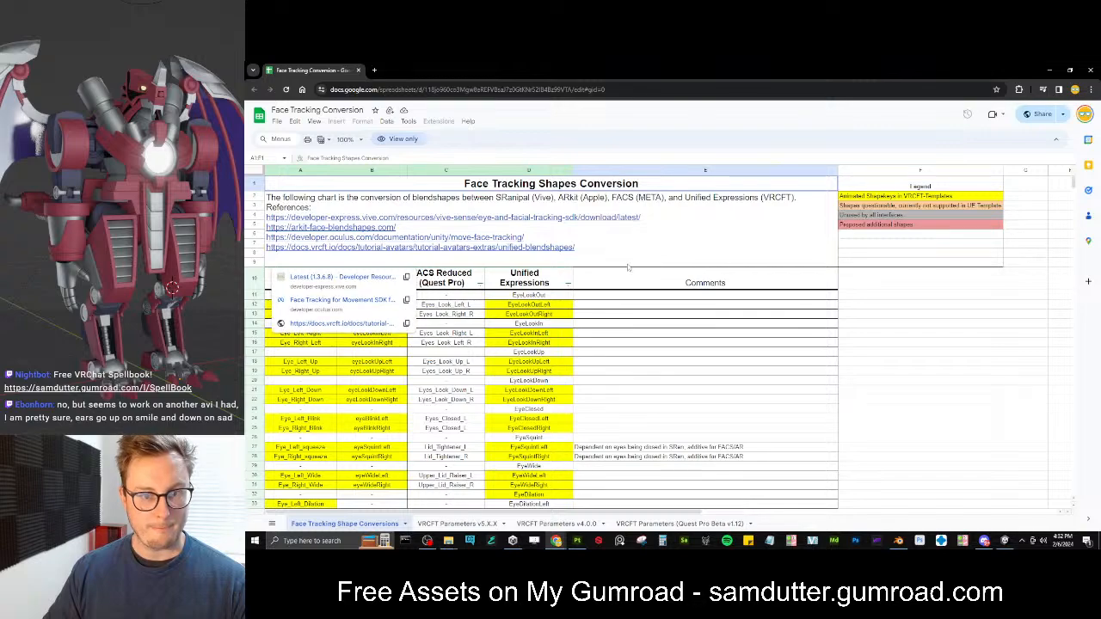
pyautogui.scroll(-8, 882, 341)
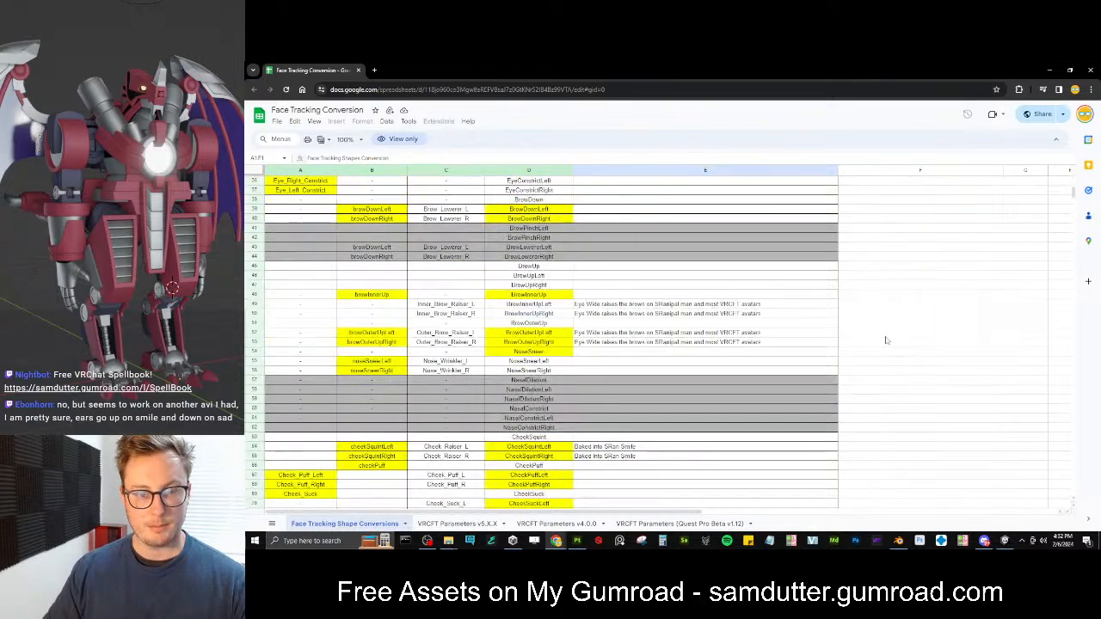
pyautogui.scroll(-2, 881, 341)
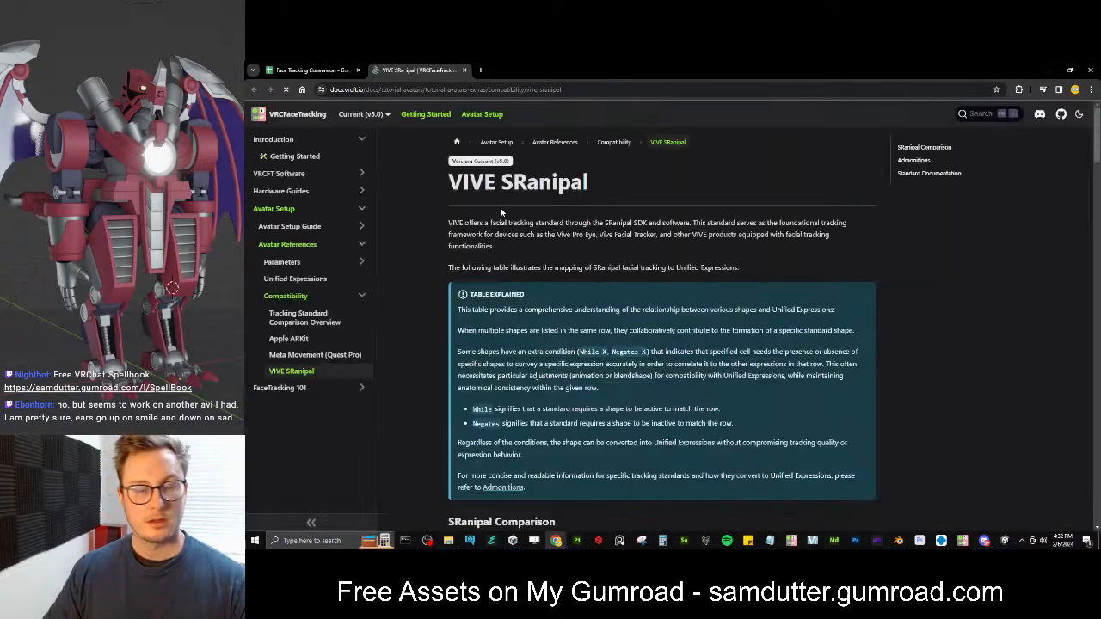
# Read the VIVE SRanipal page's introduction and its explanation of how the shape table maps to Unified Expressions
pyautogui.scroll(-2, 637, 264)
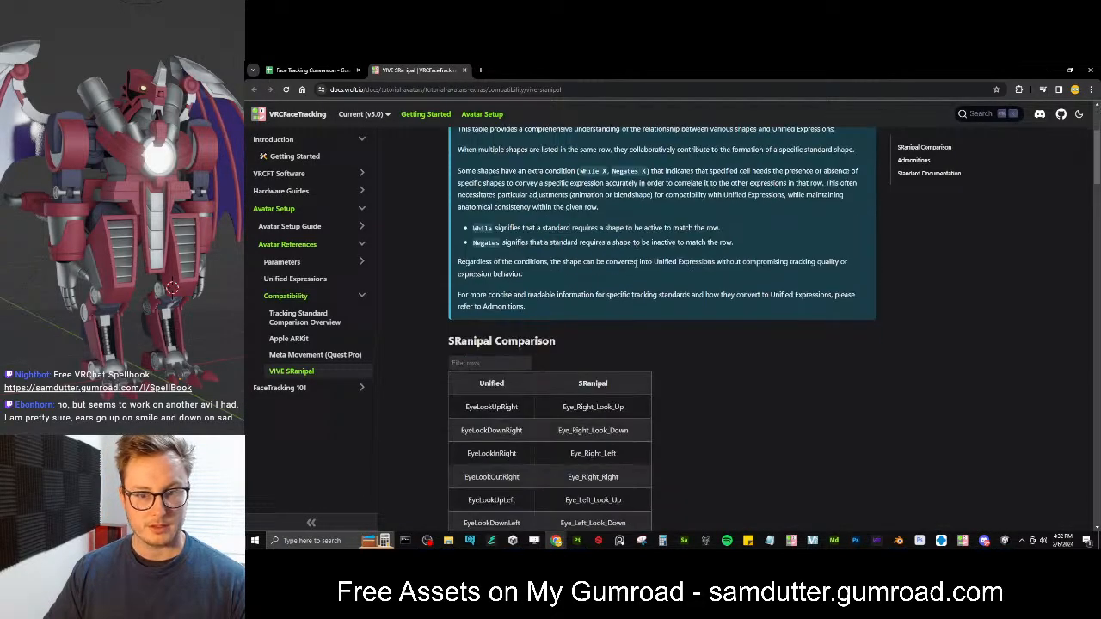
pyautogui.scroll(-5, 458, 289)
pyautogui.scroll(6, 457, 293)
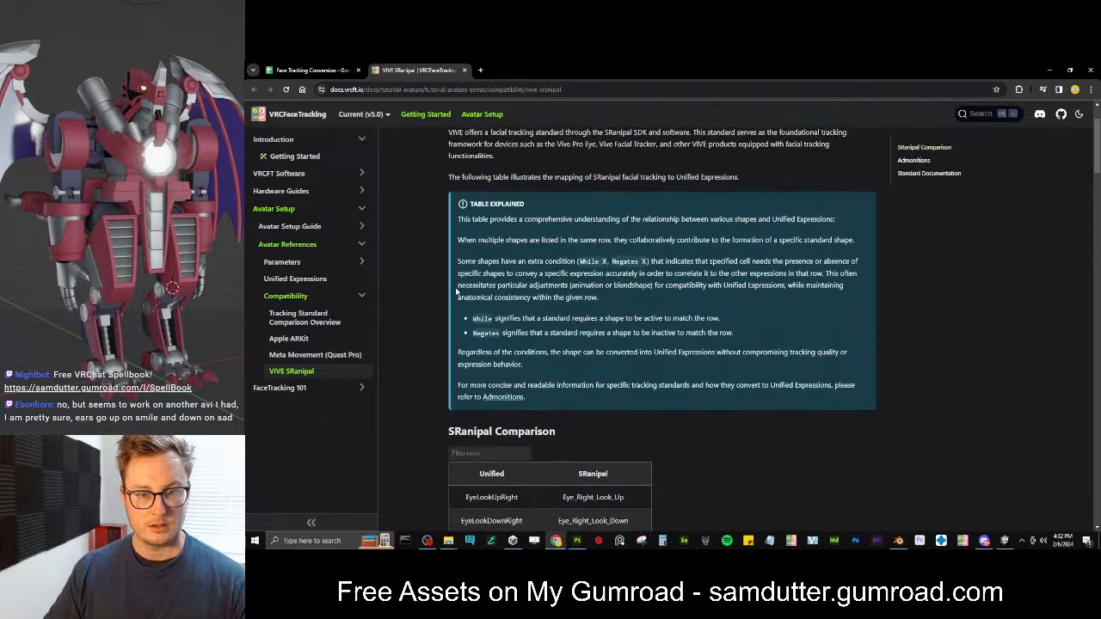
pyautogui.scroll(1, 462, 262)
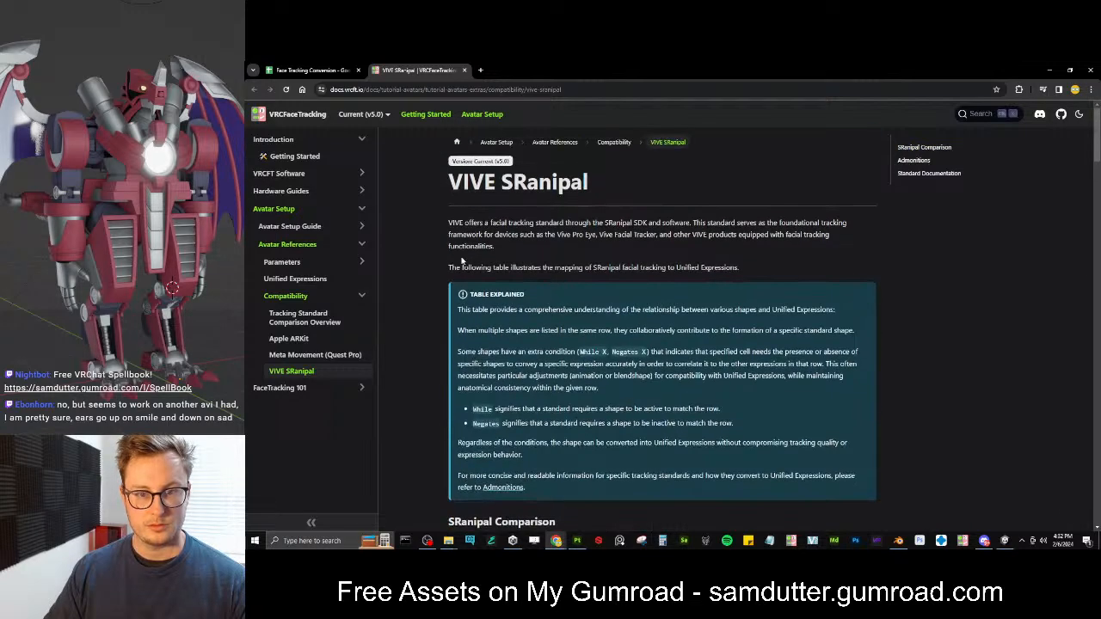
pyautogui.moveTo(448, 222); pyautogui.dragTo(841, 237)
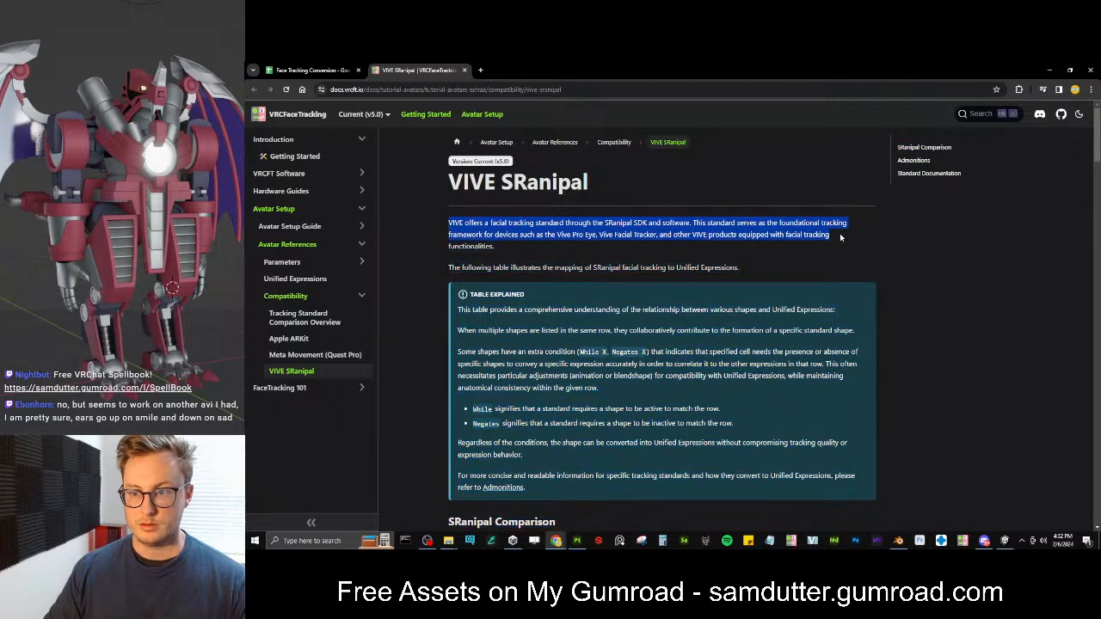
pyautogui.click(824, 250)
pyautogui.scroll(-1, 786, 266)
pyautogui.moveTo(459, 219); pyautogui.dragTo(777, 219)
pyautogui.moveTo(865, 222); pyautogui.dragTo(858, 304)
# Check the mouth smile rows in the SRanipal Comparison table, focusing on MouthSmileRight and its SRanipal counterpart
pyautogui.scroll(-6, 858, 305)
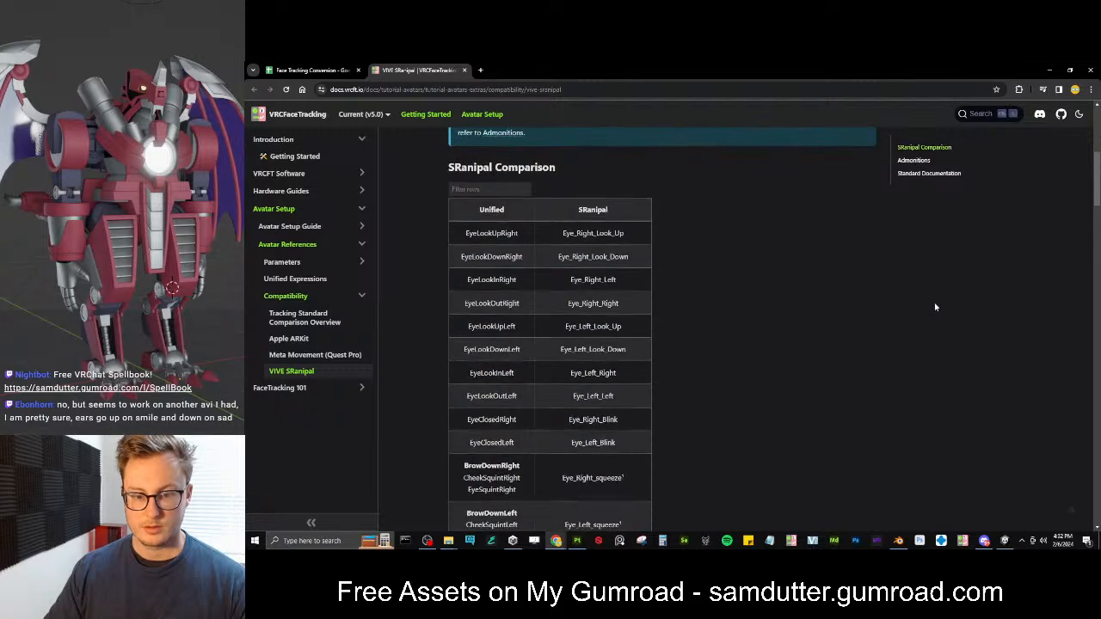
pyautogui.scroll(-5, 578, 349)
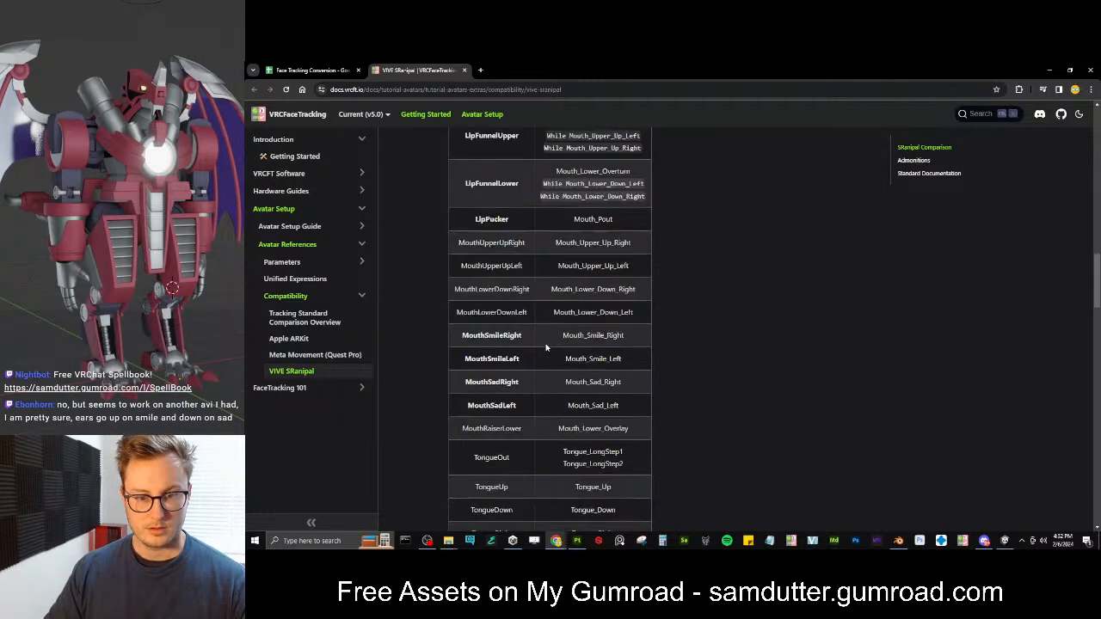
pyautogui.moveTo(543, 338); pyautogui.dragTo(630, 339)
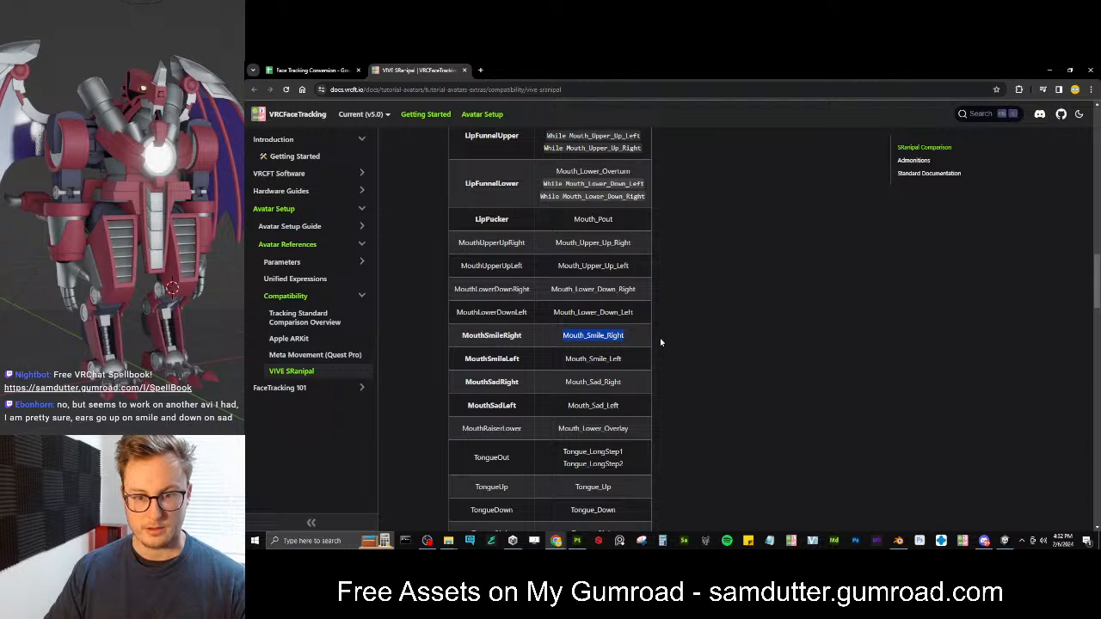
pyautogui.click(660, 342)
pyautogui.moveTo(459, 336); pyautogui.dragTo(674, 345)
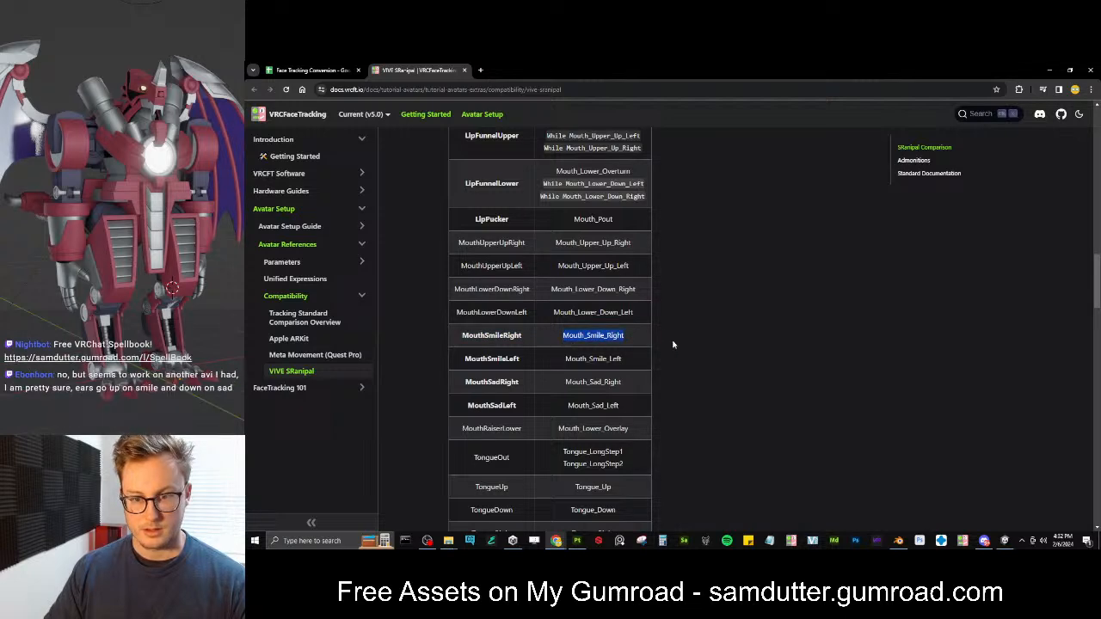
pyautogui.click(749, 345)
pyautogui.scroll(-5, 631, 362)
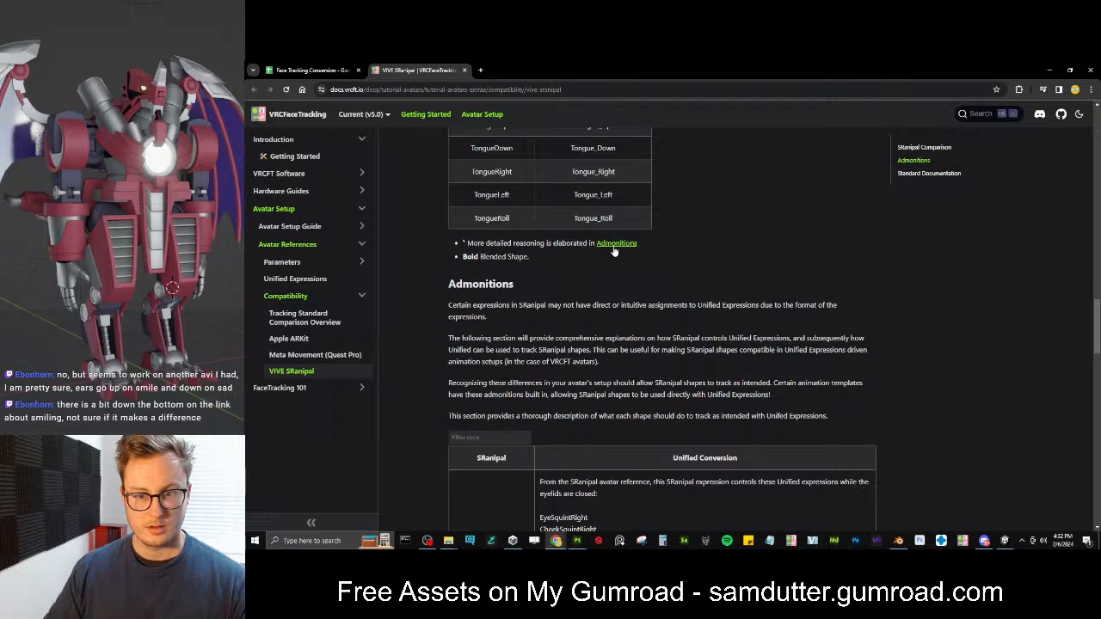
# Open the Admonitions section in a separate browser tab and read the Mouth_Smile_Right conversion notes
pyautogui.middleClick(615, 245)
pyautogui.click(516, 69)
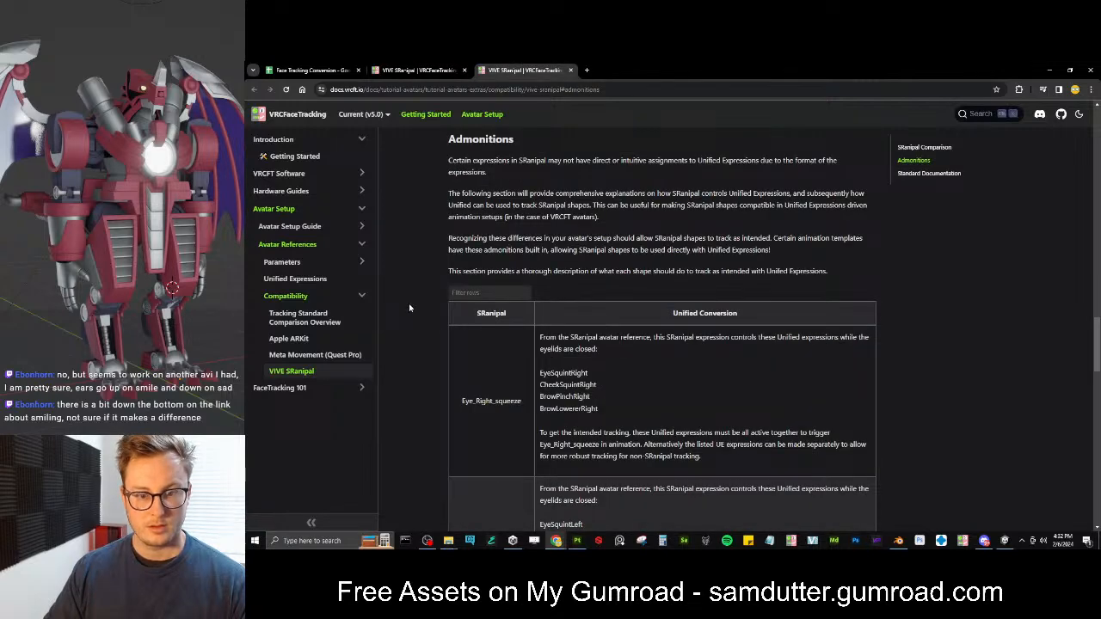
pyautogui.scroll(-10, 412, 308)
pyautogui.moveTo(540, 193); pyautogui.dragTo(725, 200)
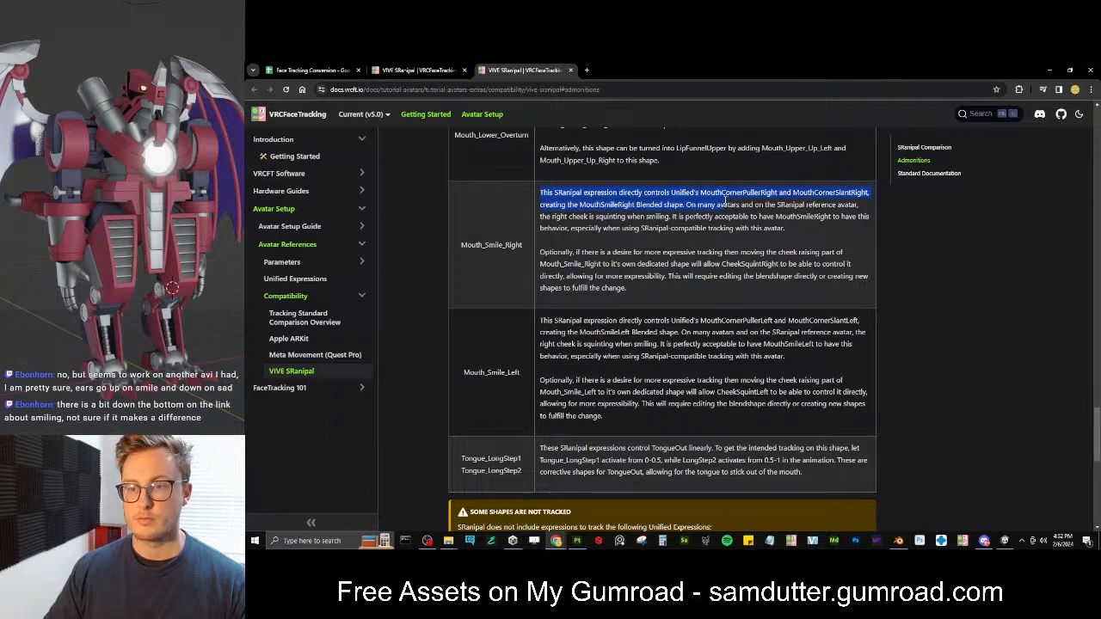
pyautogui.moveTo(725, 200); pyautogui.dragTo(881, 277)
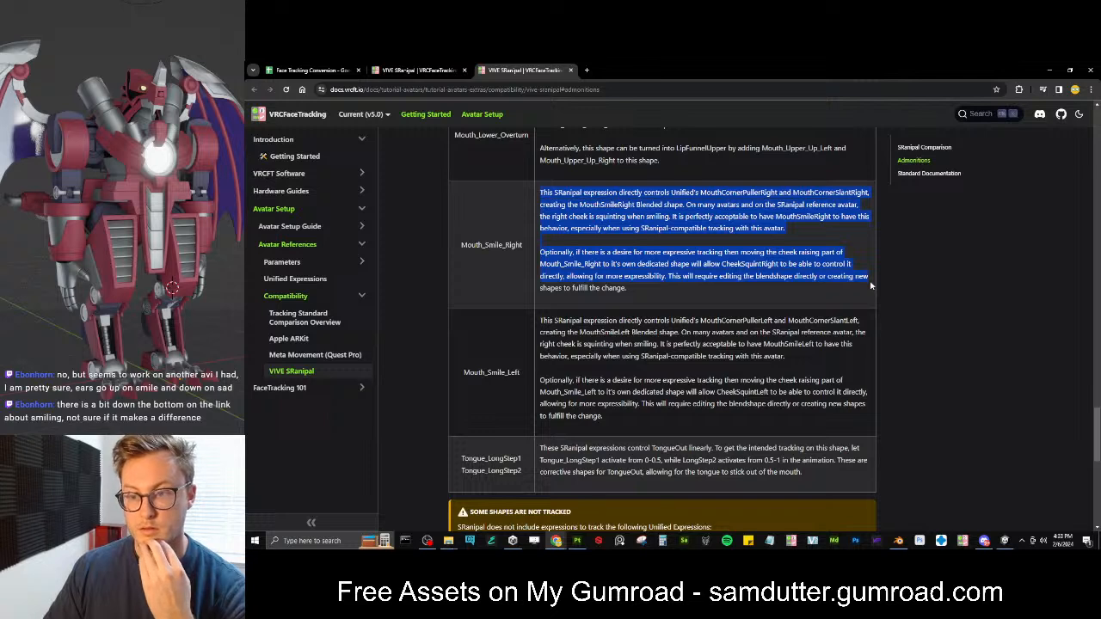
pyautogui.moveTo(870, 287); pyautogui.dragTo(871, 292)
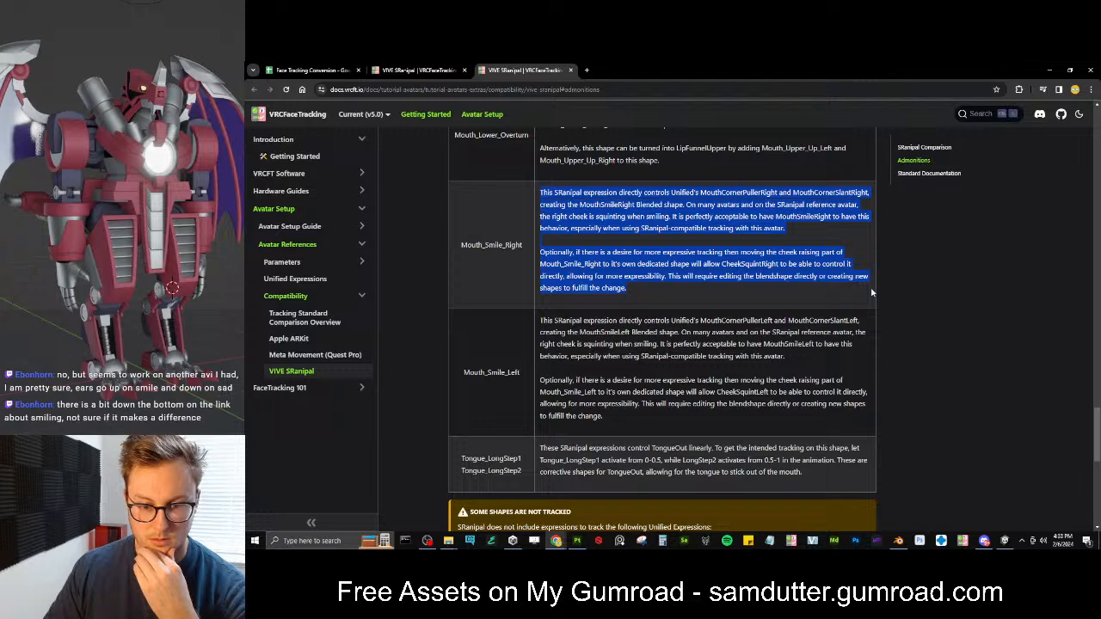
# Review the eye squeeze and mouth overturn entries in Admonitions, and reread the Mouth_Smile_Right note about cheek squinting
pyautogui.scroll(3, 711, 366)
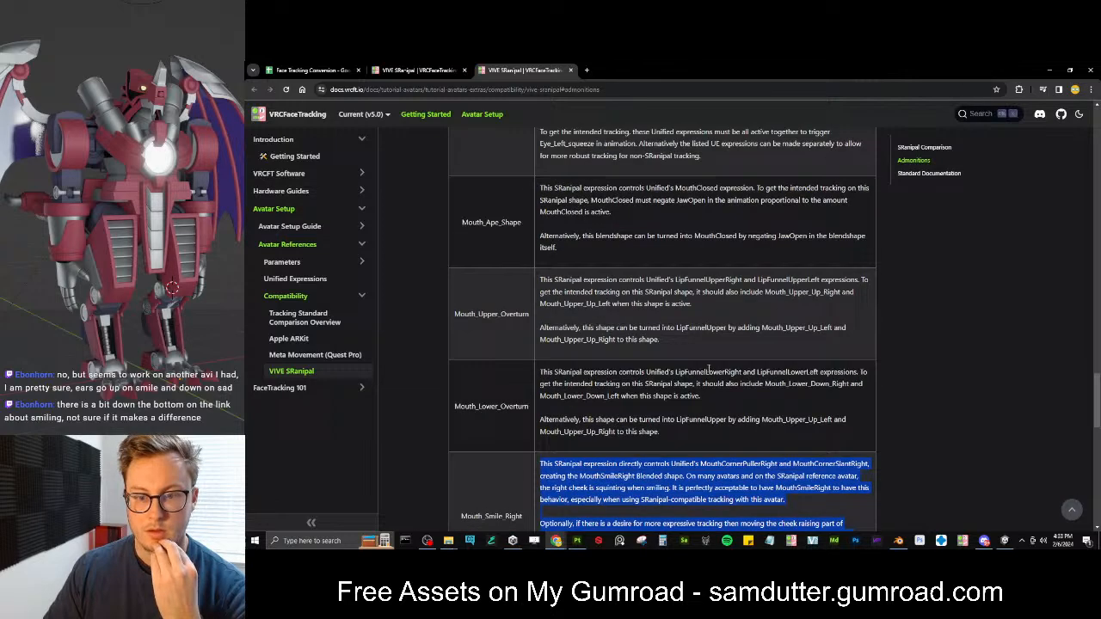
pyautogui.click(643, 396)
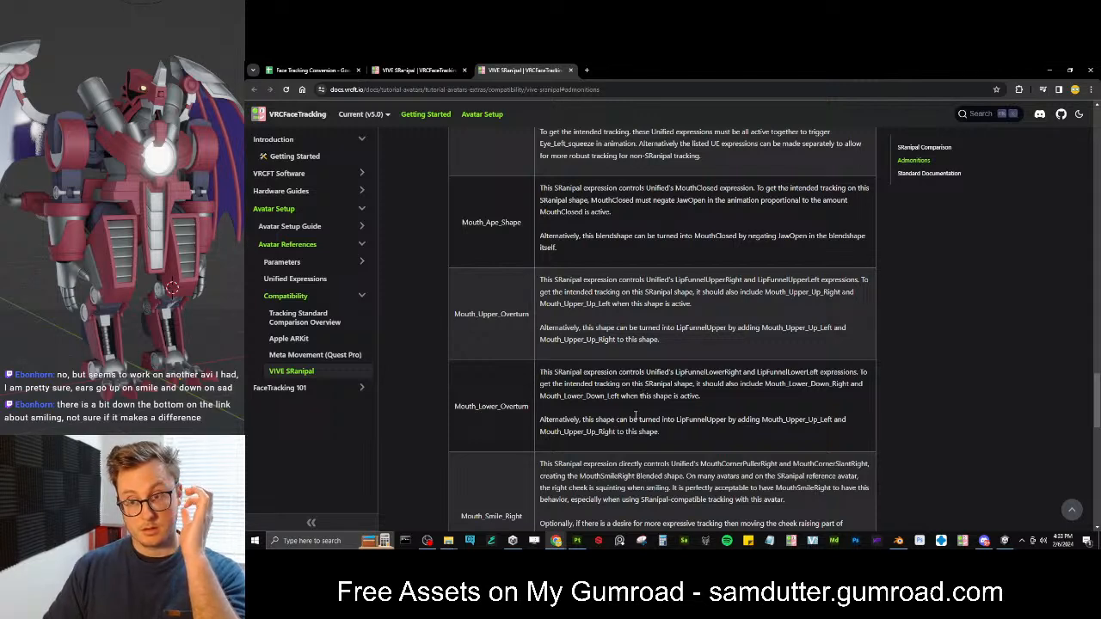
pyautogui.scroll(2, 717, 343)
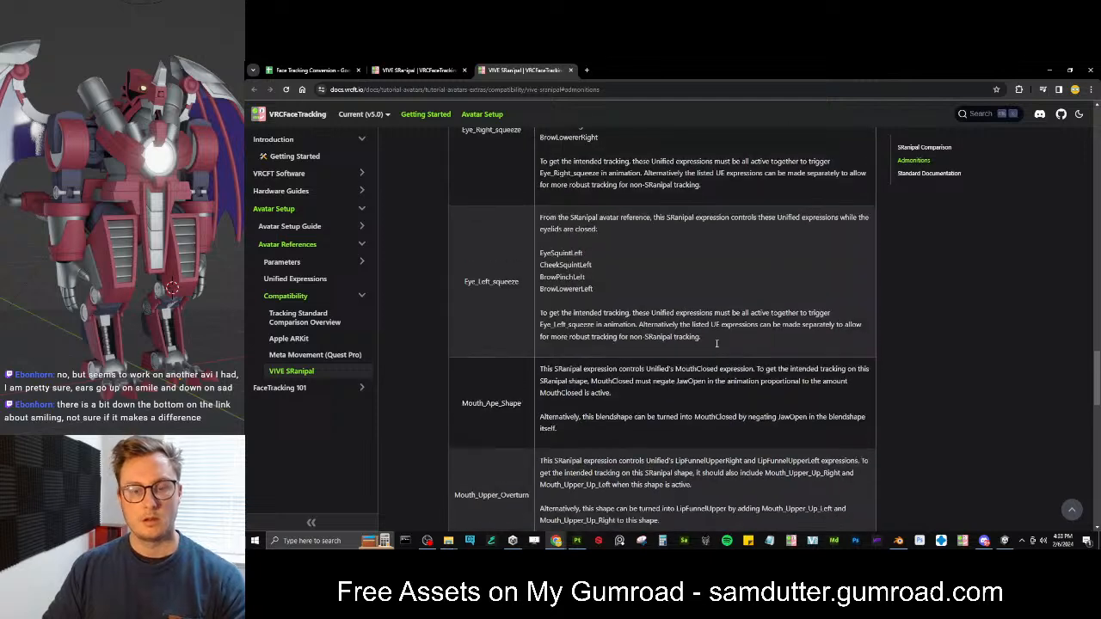
pyautogui.scroll(-3, 705, 343)
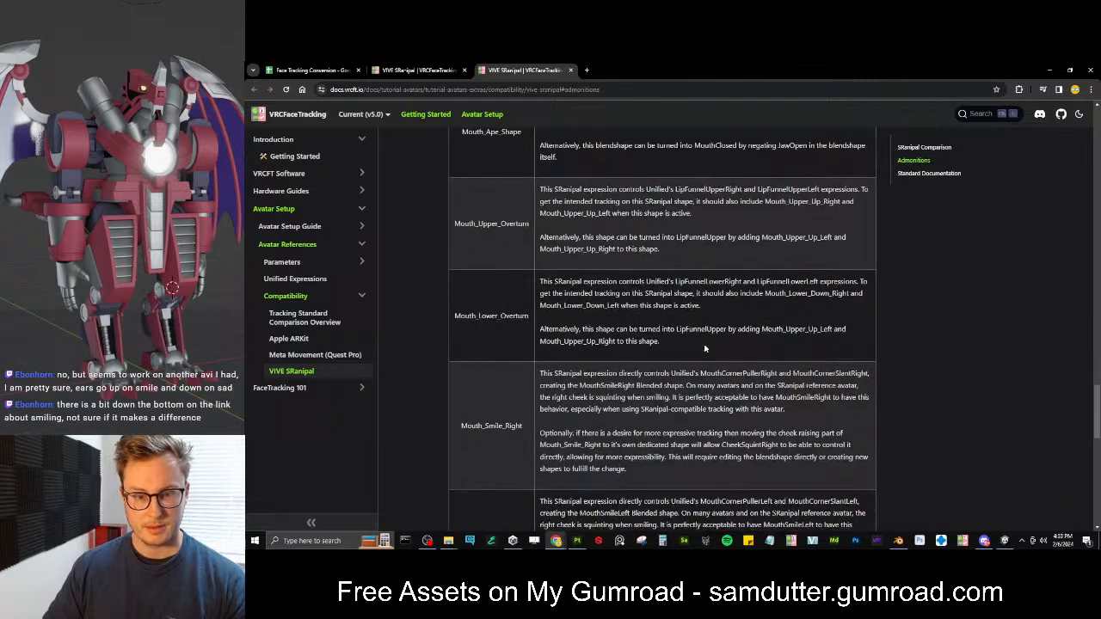
pyautogui.scroll(-1, 679, 357)
pyautogui.moveTo(553, 284); pyautogui.dragTo(849, 294)
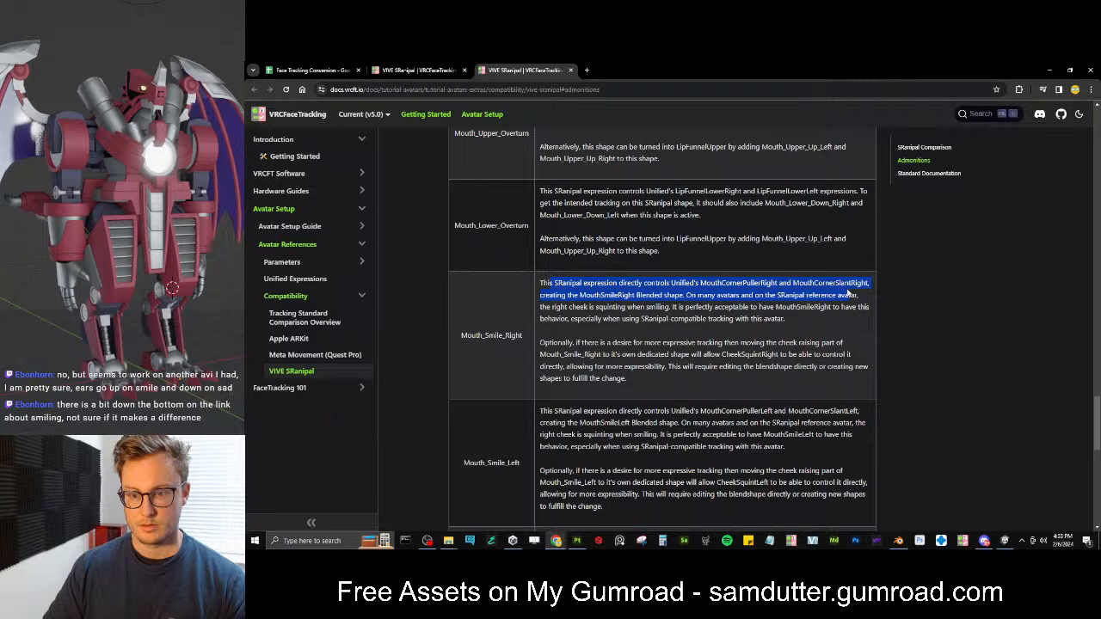
pyautogui.click(822, 316)
pyautogui.moveTo(718, 296); pyautogui.dragTo(844, 308)
pyautogui.click(845, 316)
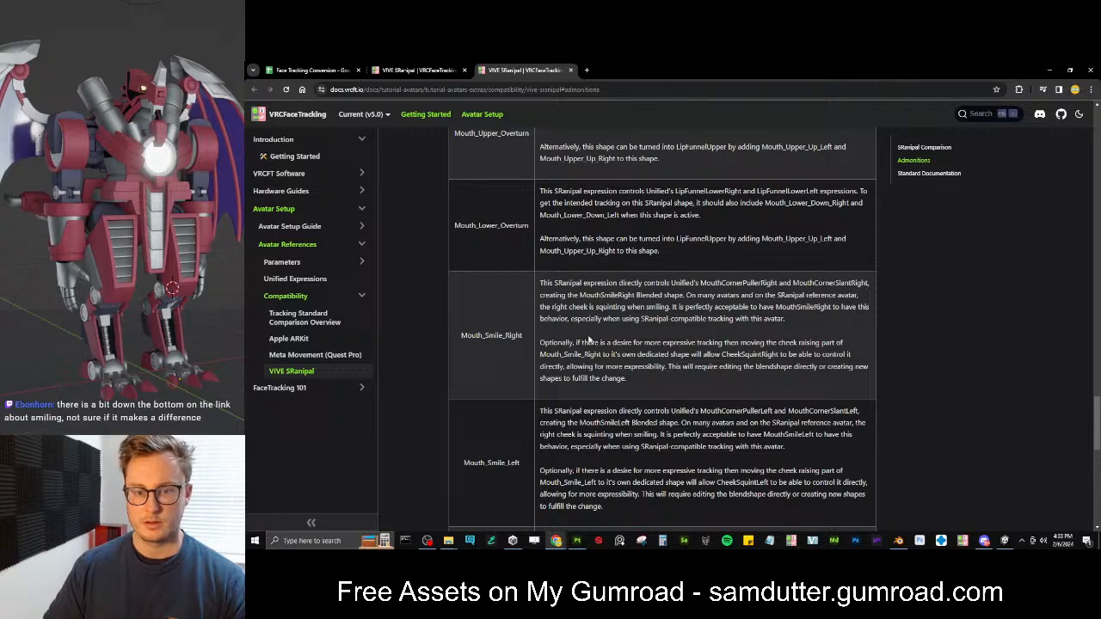
# Switch to Unity and look through the project's asset folders
pyautogui.click(1004, 540)
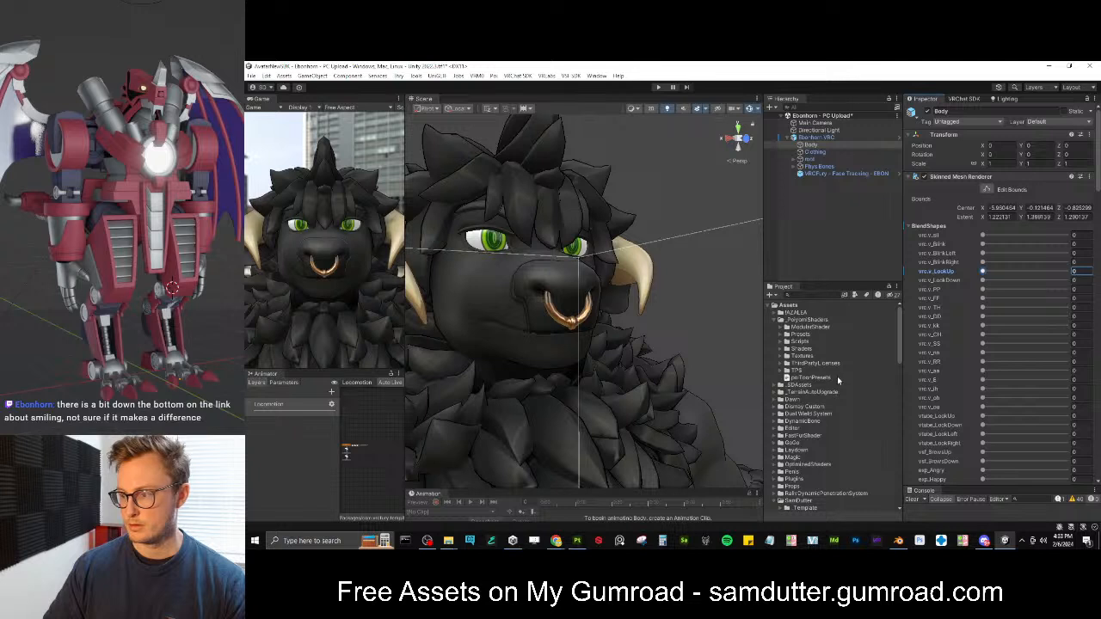
pyautogui.scroll(-10, 836, 377)
pyautogui.scroll(-5, 836, 382)
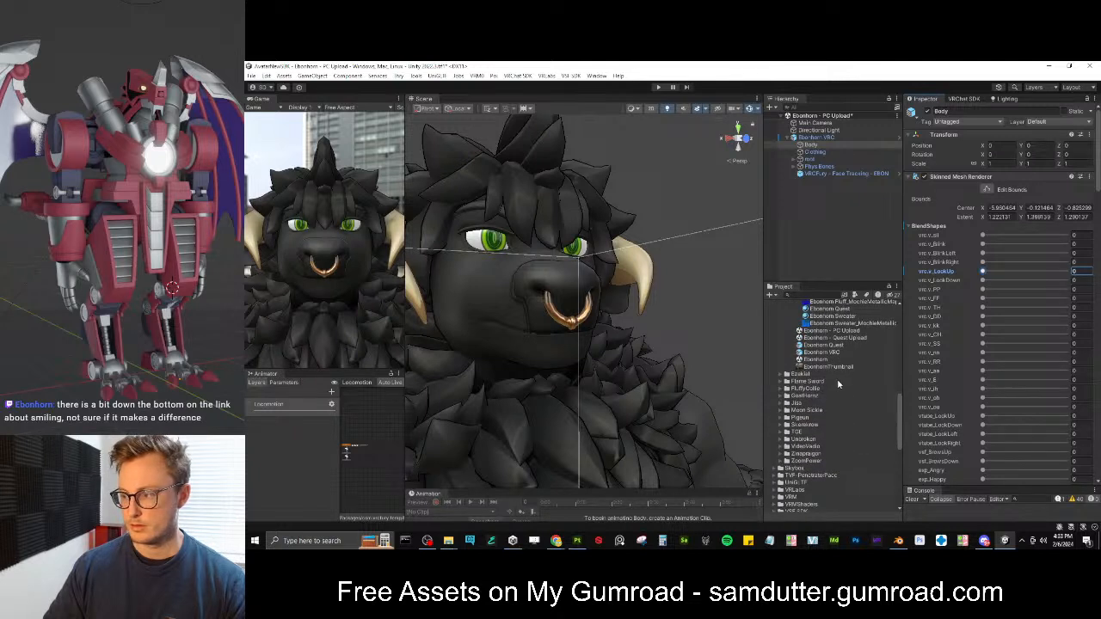
pyautogui.scroll(-5, 837, 381)
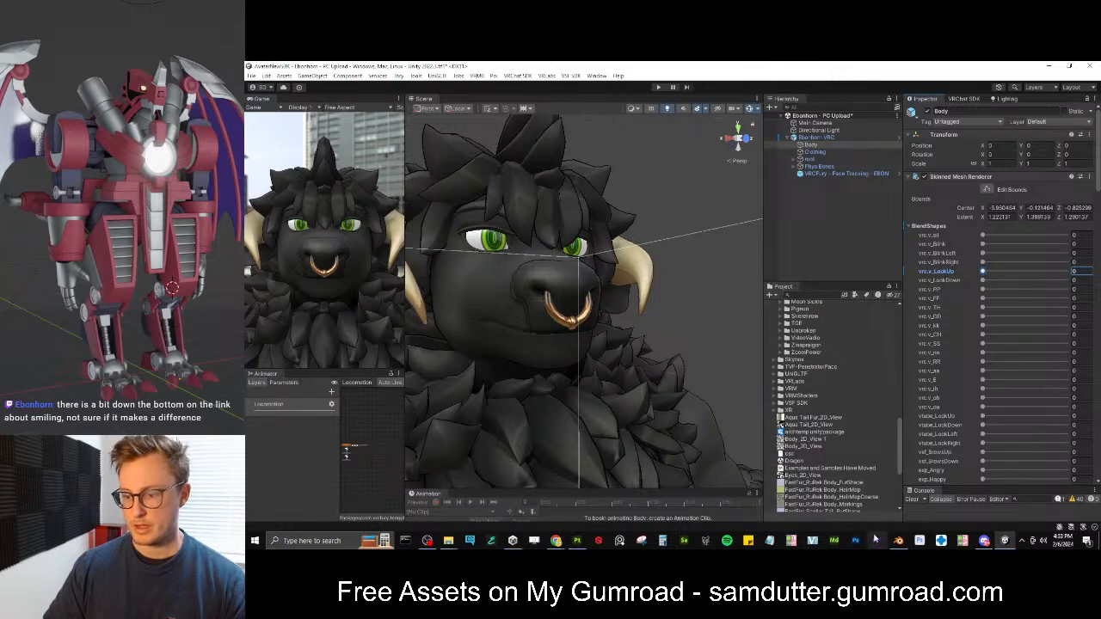
# Return to the VIVE SRanipal documentation in the browser and review its Admonitions introduction and smile conversion entries
pyautogui.moveTo(557, 540)
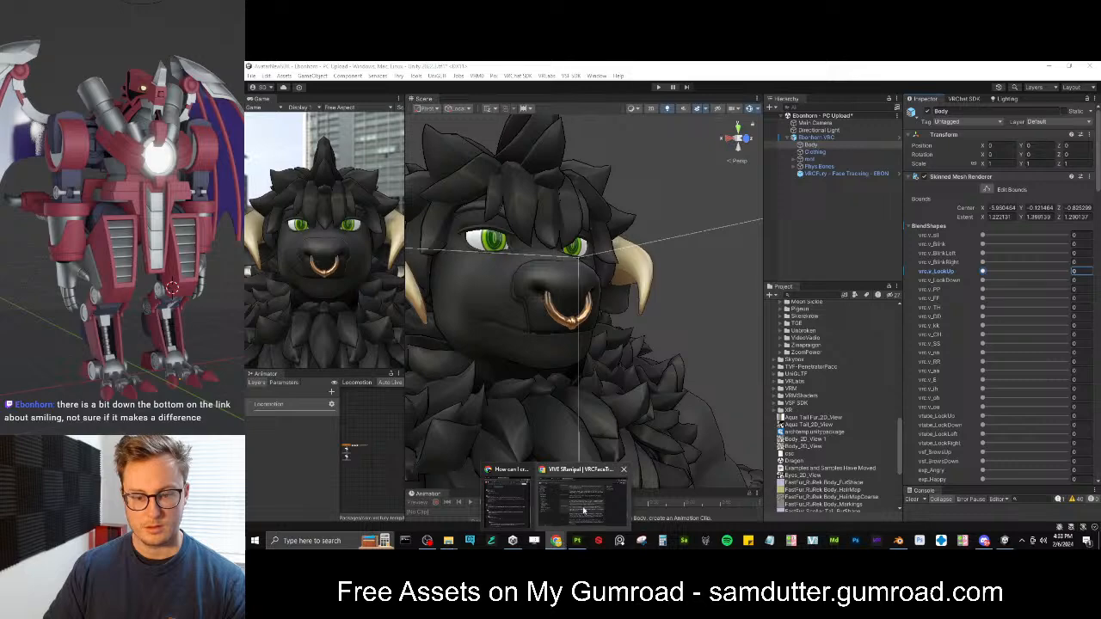
pyautogui.click(569, 513)
pyautogui.scroll(10, 666, 376)
pyautogui.scroll(-3, 665, 377)
pyautogui.scroll(-10, 667, 376)
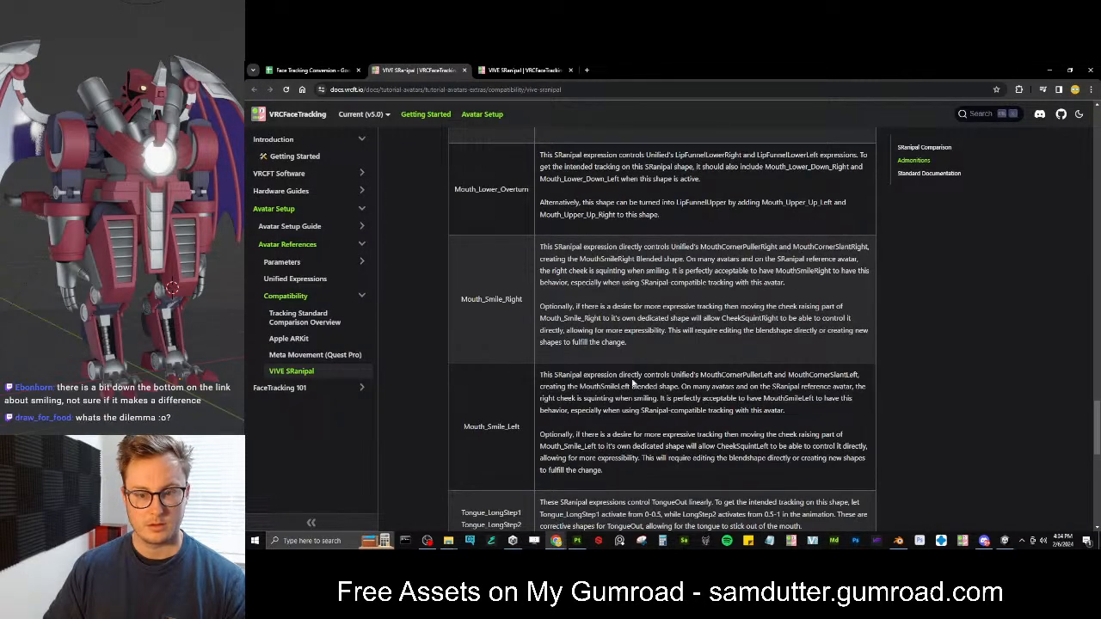
pyautogui.scroll(15, 550, 404)
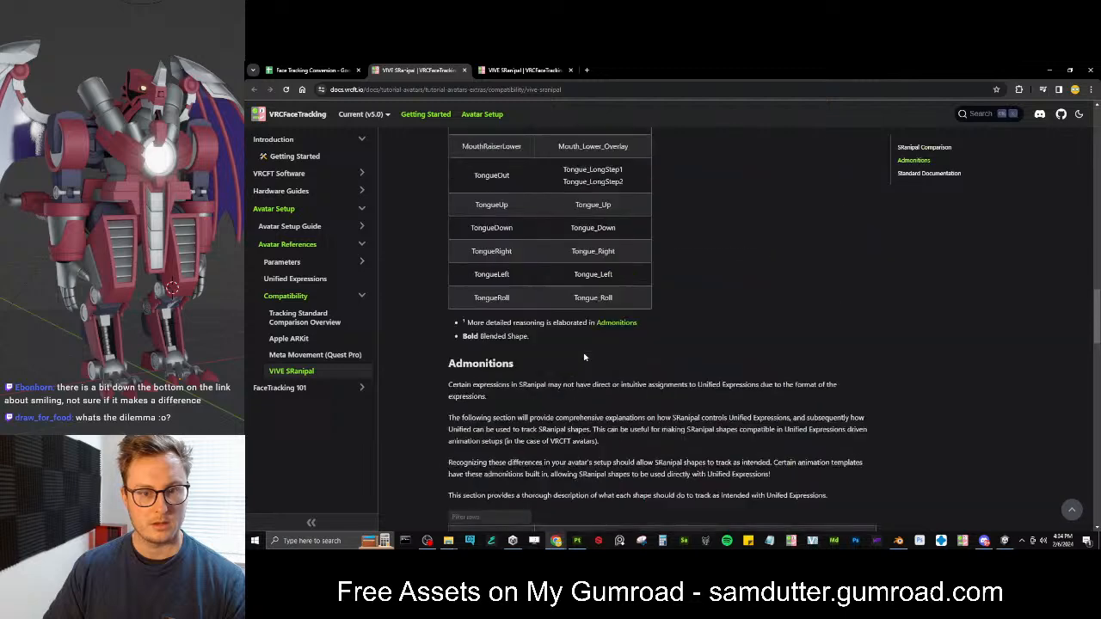
pyautogui.scroll(-2, 584, 356)
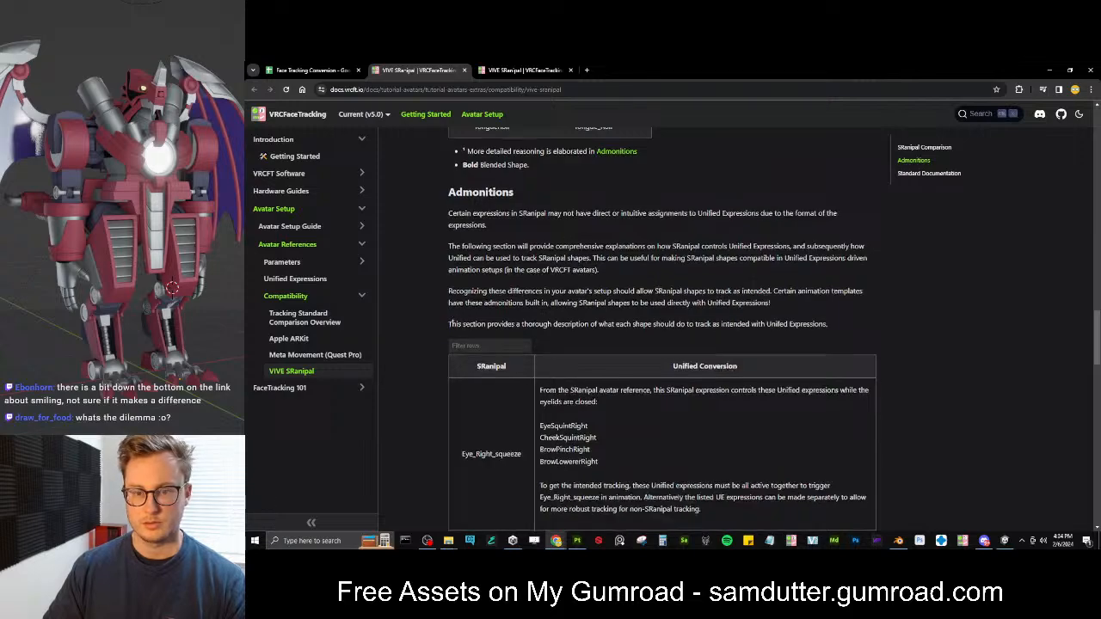
# Examine the list of Unified Expressions SRanipal does not track, and return to the Mouth_Smile_Right entry
pyautogui.scroll(-15, 445, 325)
pyautogui.scroll(-1, 442, 325)
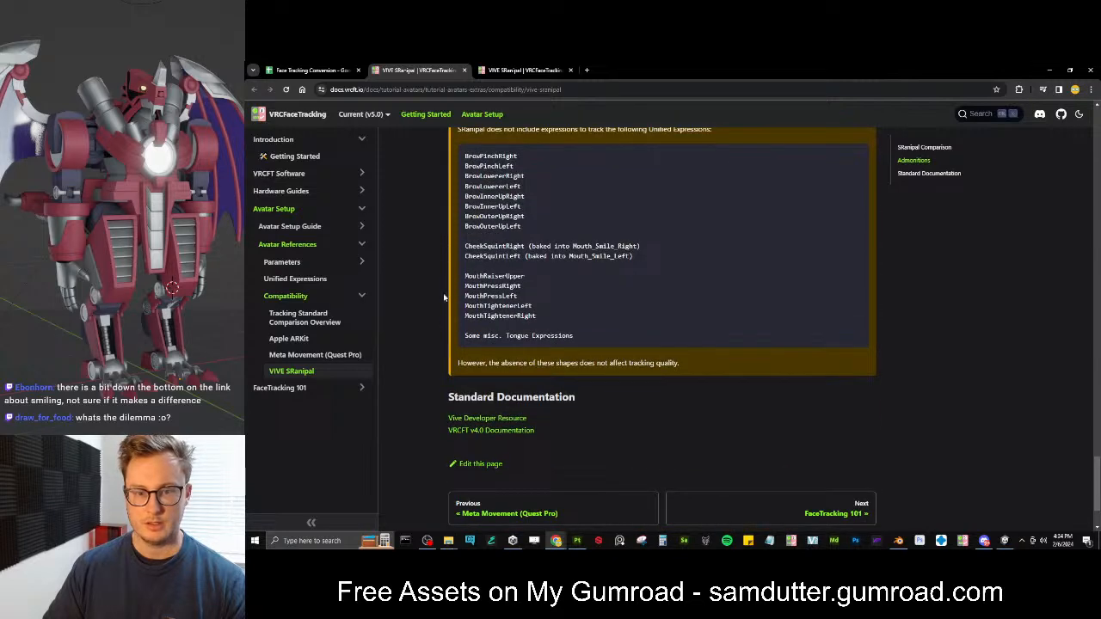
pyautogui.scroll(1, 435, 296)
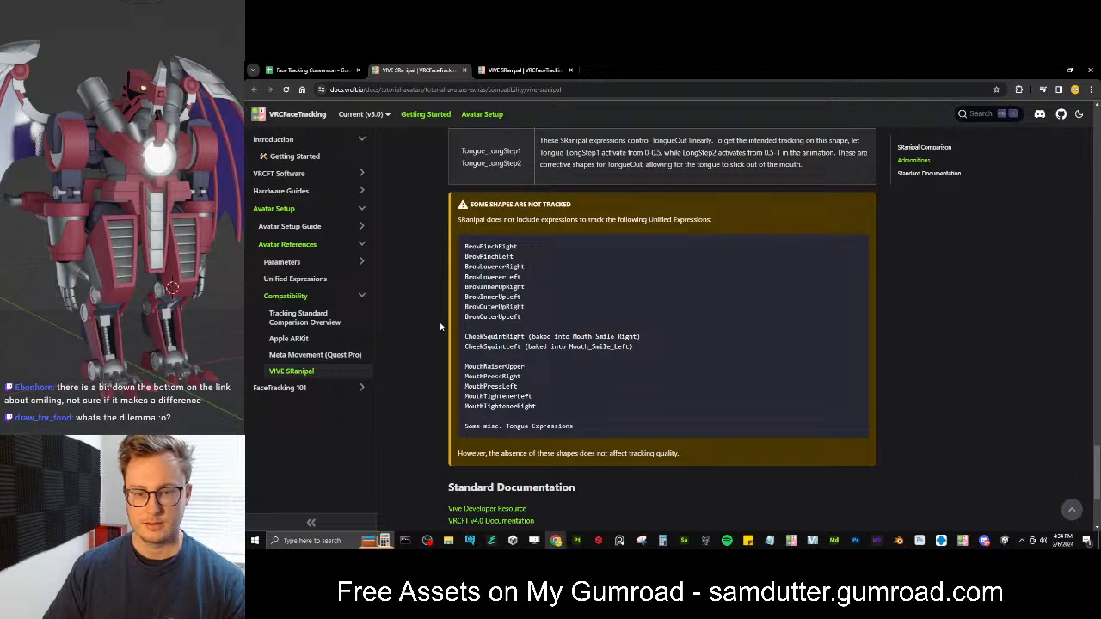
pyautogui.scroll(-2, 440, 326)
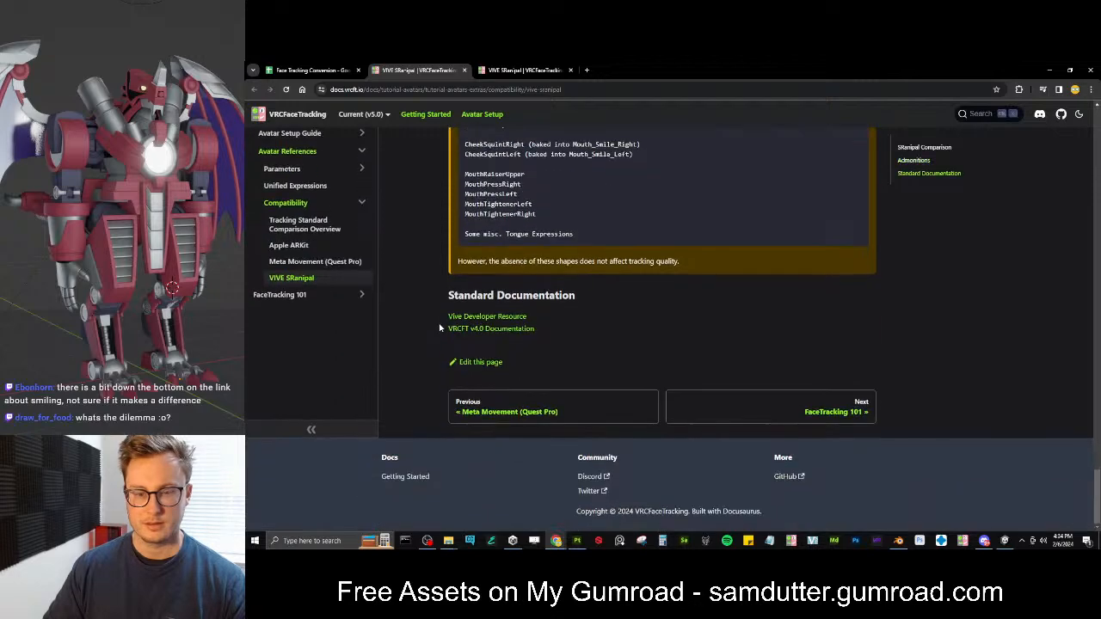
pyautogui.scroll(5, 440, 328)
pyautogui.doubleClick(471, 379)
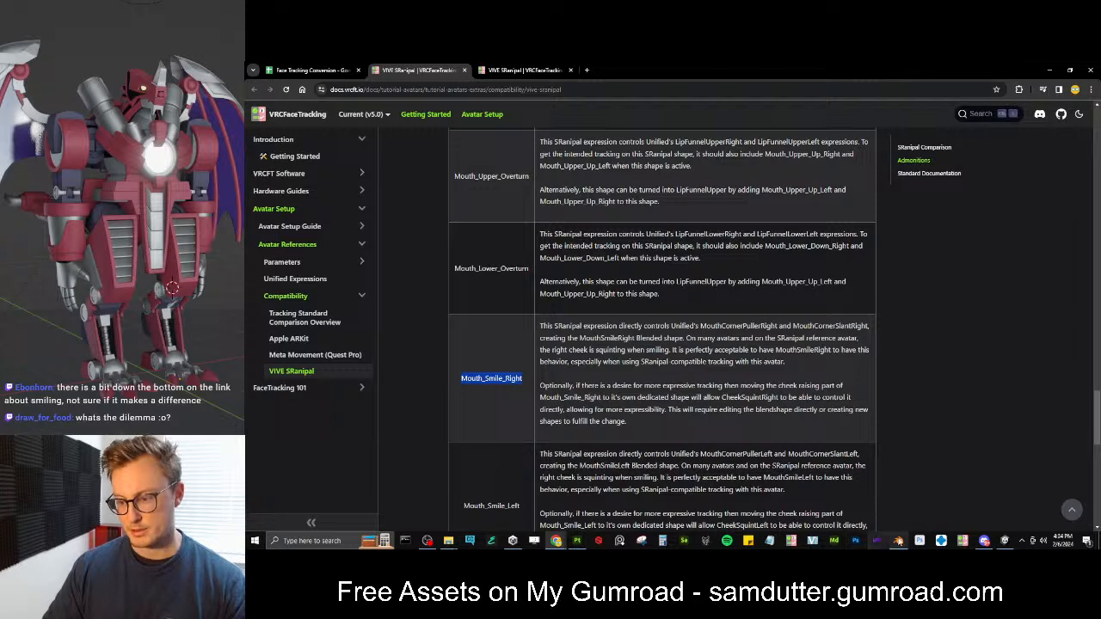
# Switch to Unity and open the FX - Face Tracking - UE Blendshapes controller from the Ebonhorn VRC Animators folder
pyautogui.click(898, 540)
pyautogui.click(1004, 540)
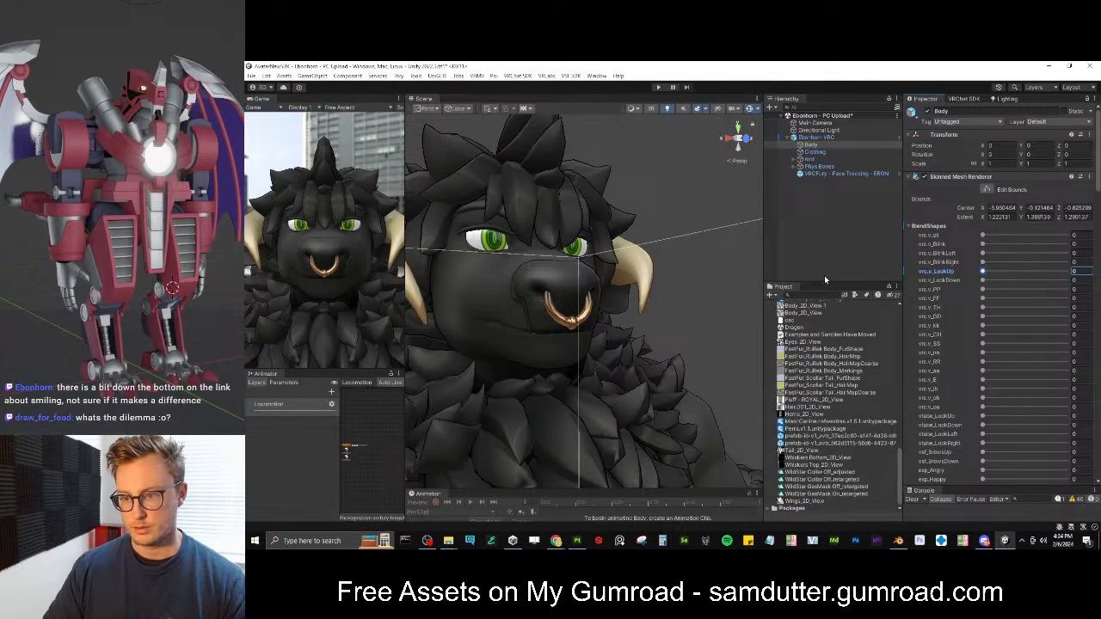
pyautogui.moveTo(824, 282); pyautogui.dragTo(823, 184)
pyautogui.scroll(4, 800, 310)
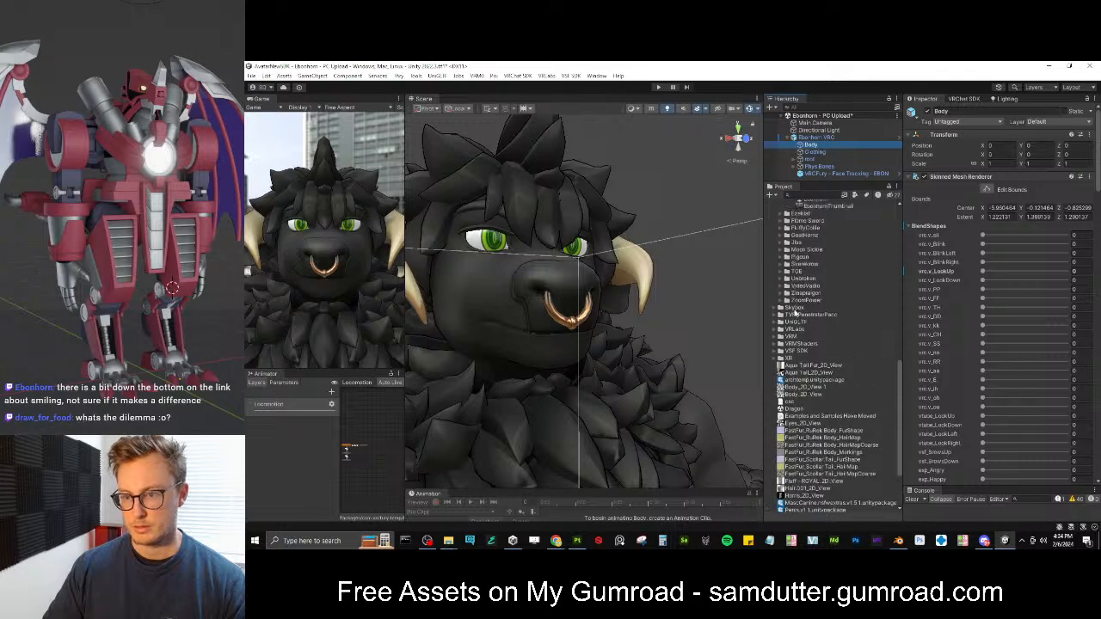
pyautogui.scroll(-10, 779, 308)
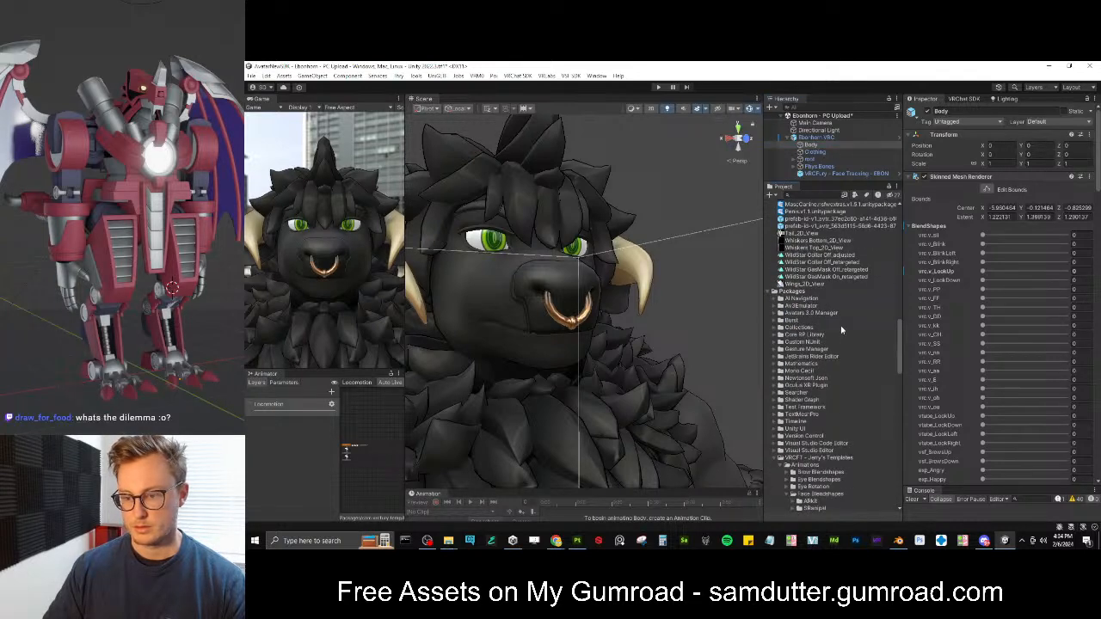
pyautogui.scroll(6, 825, 334)
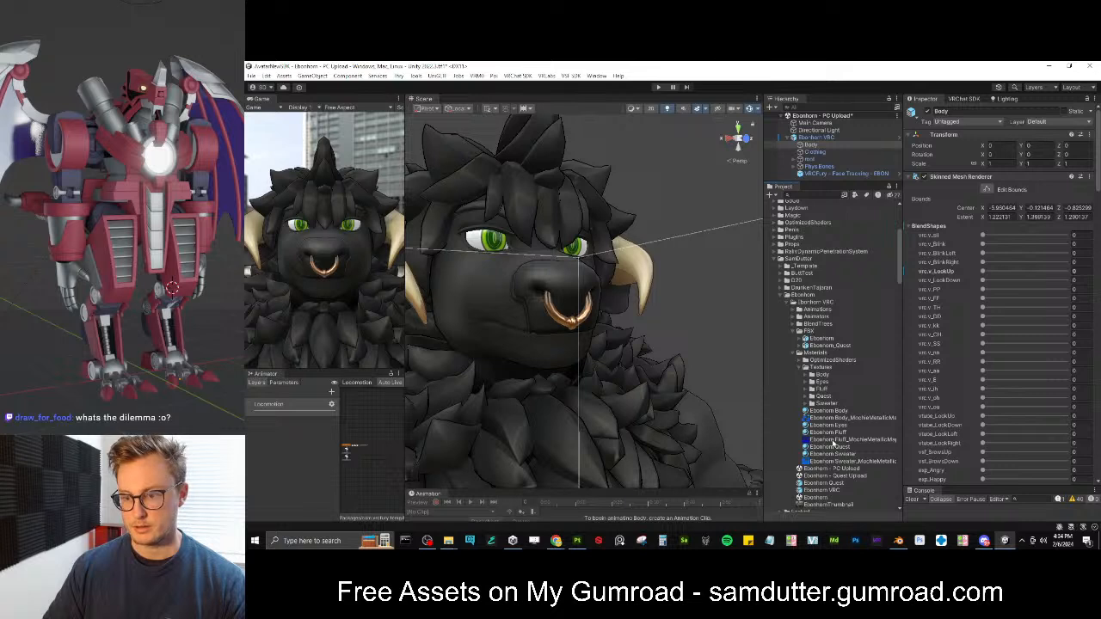
pyautogui.click(793, 318)
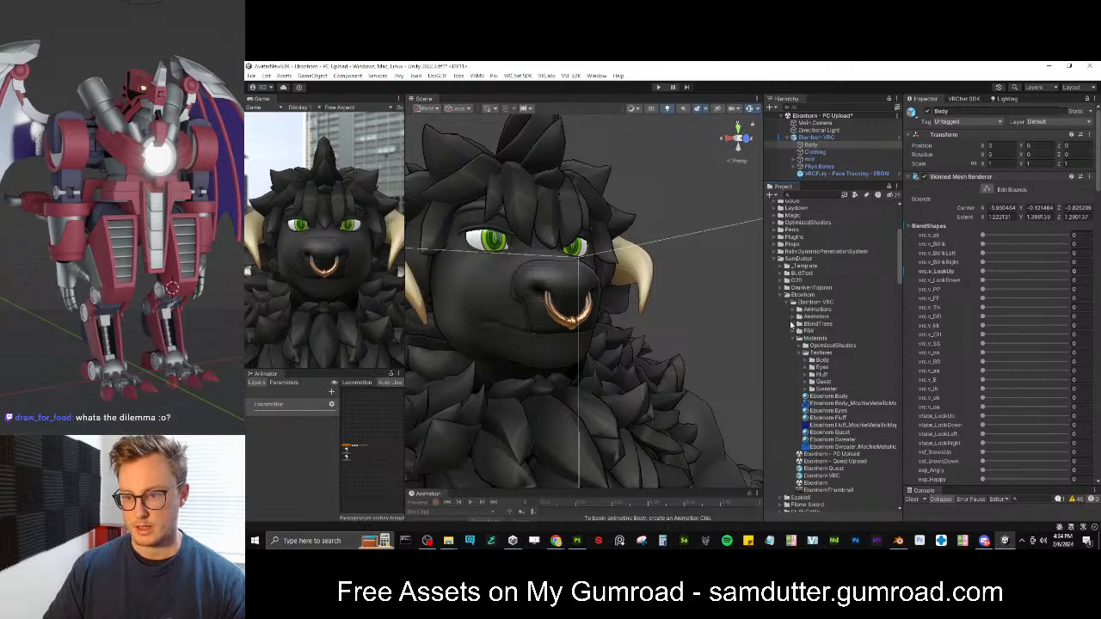
pyautogui.click(832, 339)
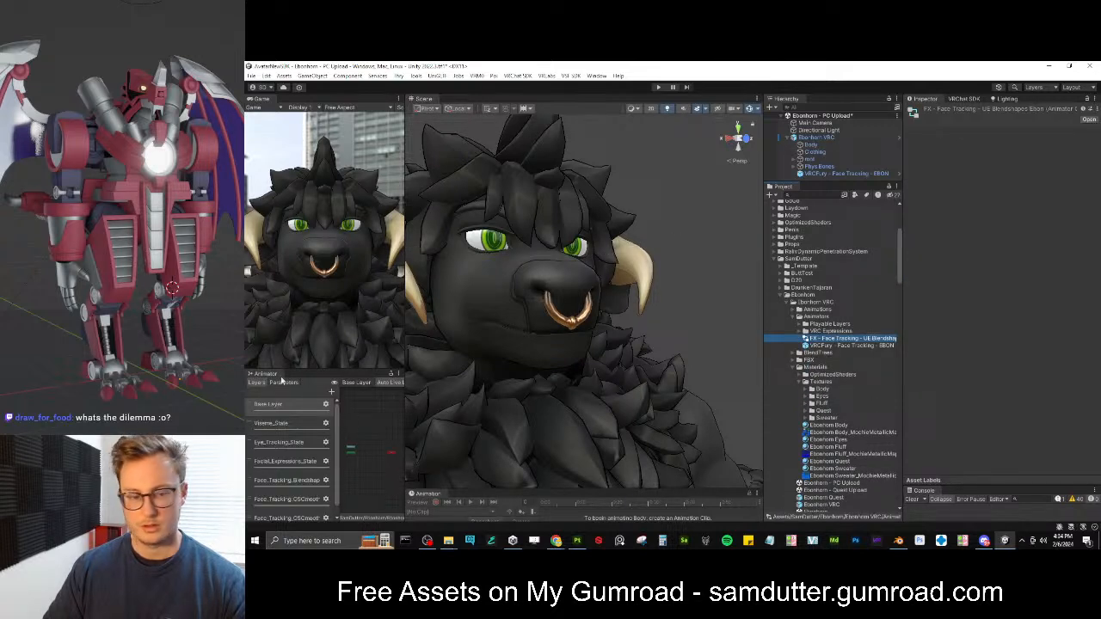
# Enlarge the Animator and Hierarchy panels, and select the Ebonhorn VRC avatar
pyautogui.moveTo(275, 374)
pyautogui.mouseDown()
pyautogui.moveTo(290, 298)
pyautogui.moveTo(291, 378)
pyautogui.mouseUp()
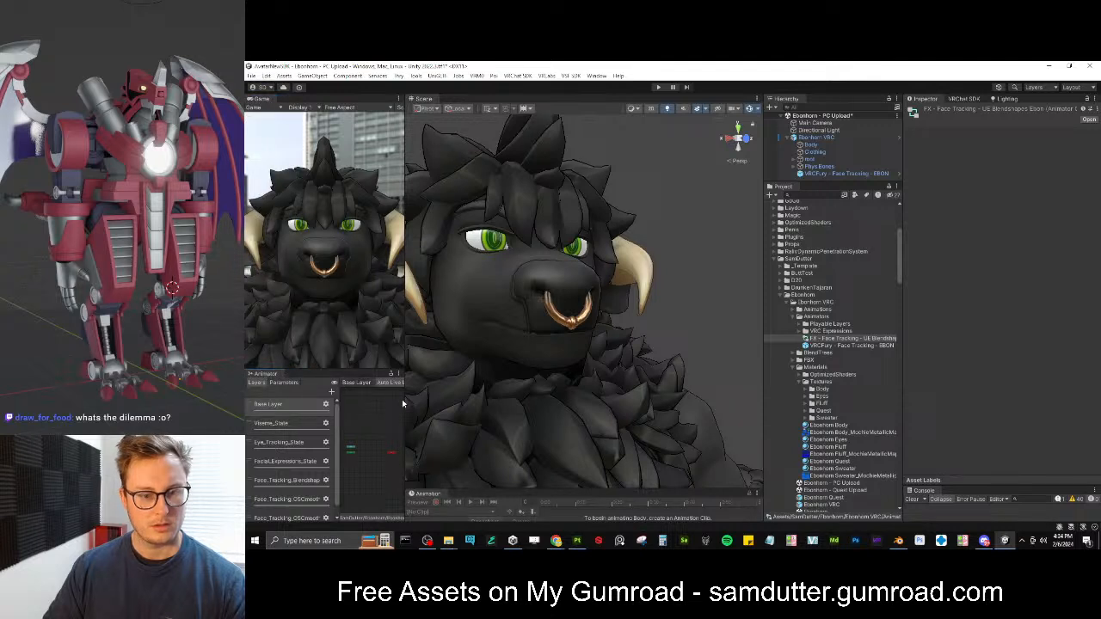
pyautogui.moveTo(404, 404); pyautogui.dragTo(492, 404)
pyautogui.moveTo(413, 372); pyautogui.dragTo(413, 281)
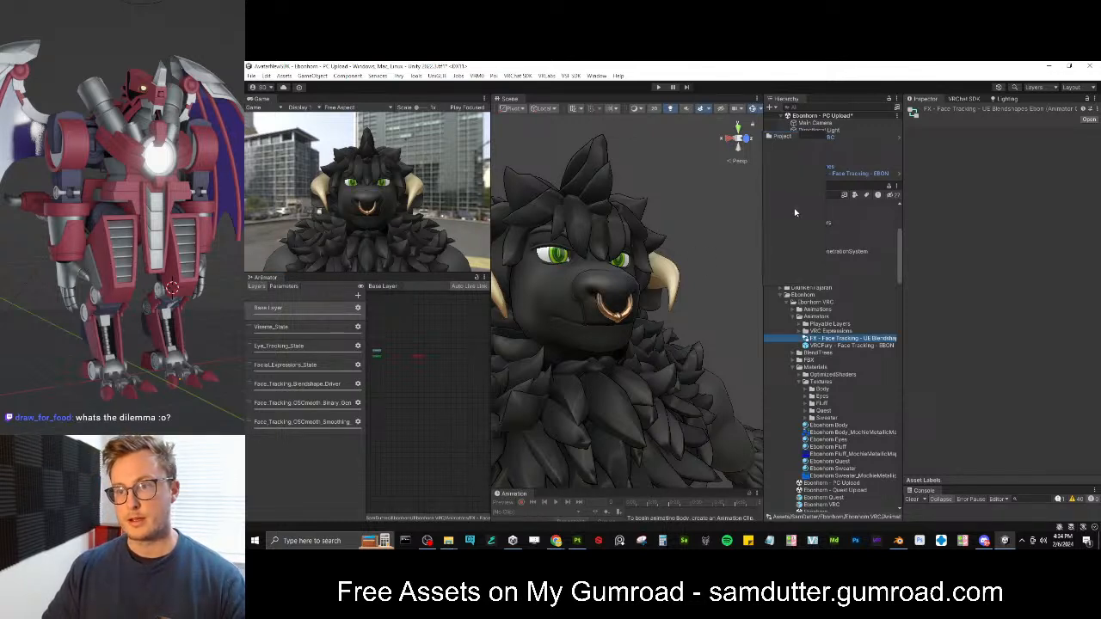
pyautogui.moveTo(793, 182); pyautogui.dragTo(826, 229)
pyautogui.click(815, 137)
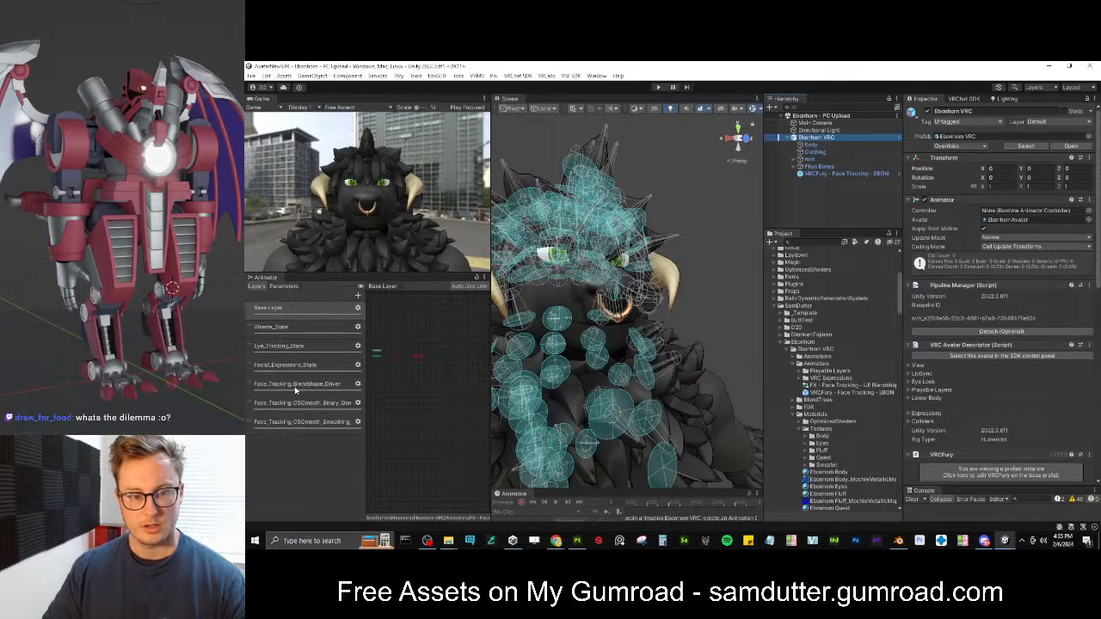
# Open the Face_Tracking_BlendTree state in the controller's Face_Tracking_Blendshape_Driver layer
pyautogui.click(295, 384)
pyautogui.moveTo(398, 384)
pyautogui.mouseDown(button='middle')
pyautogui.moveTo(452, 376)
pyautogui.moveTo(396, 398)
pyautogui.mouseUp(button='middle')
pyautogui.scroll(4, 444, 377)
pyautogui.scroll(7, 397, 375)
pyautogui.scroll(2, 399, 356)
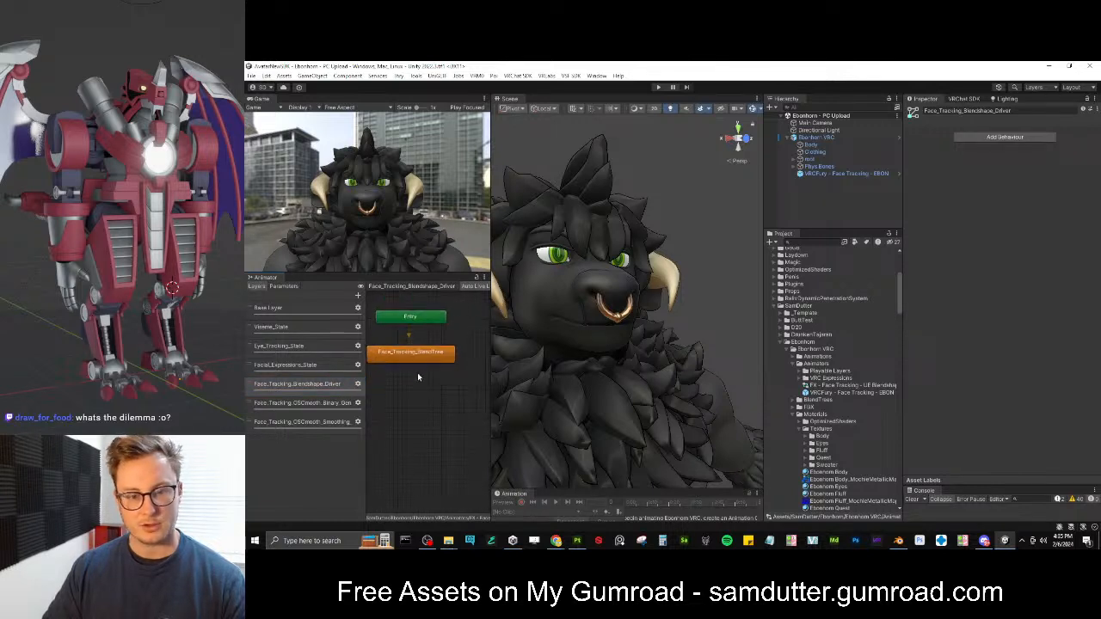
pyautogui.doubleClick(409, 353)
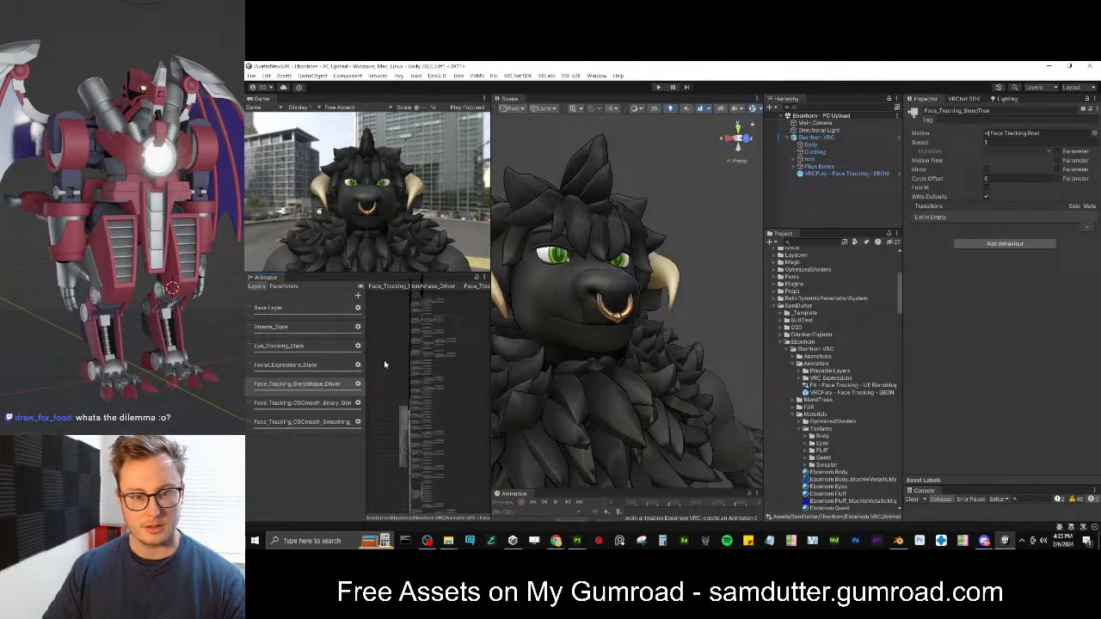
# Examine the Face Tracking Root node's list of eye, jaw and mouth blends in the blend tree
pyautogui.moveTo(393, 366); pyautogui.dragTo(409, 394, button='middle')
pyautogui.scroll(4, 410, 394)
pyautogui.scroll(3, 411, 393)
pyautogui.moveTo(396, 349); pyautogui.dragTo(386, 307, button='middle')
pyautogui.moveTo(410, 443); pyautogui.dragTo(406, 369, button='middle')
pyautogui.scroll(3, 406, 369)
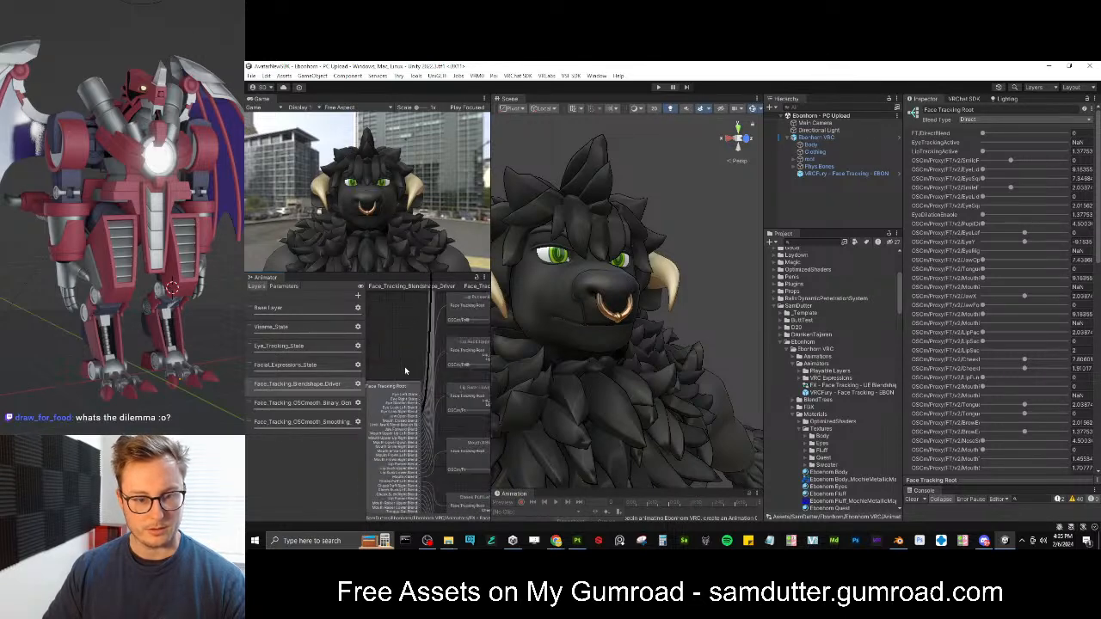
pyautogui.scroll(2, 406, 370)
pyautogui.scroll(3, 415, 380)
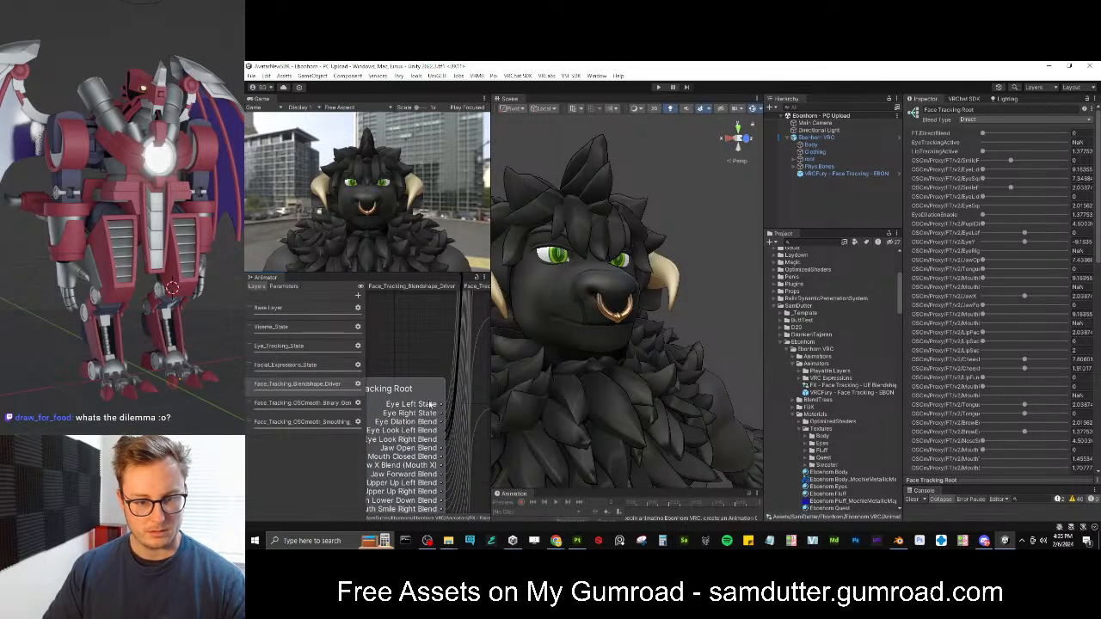
pyautogui.scroll(-8, 434, 363)
pyautogui.scroll(-5, 435, 378)
pyautogui.scroll(10, 430, 427)
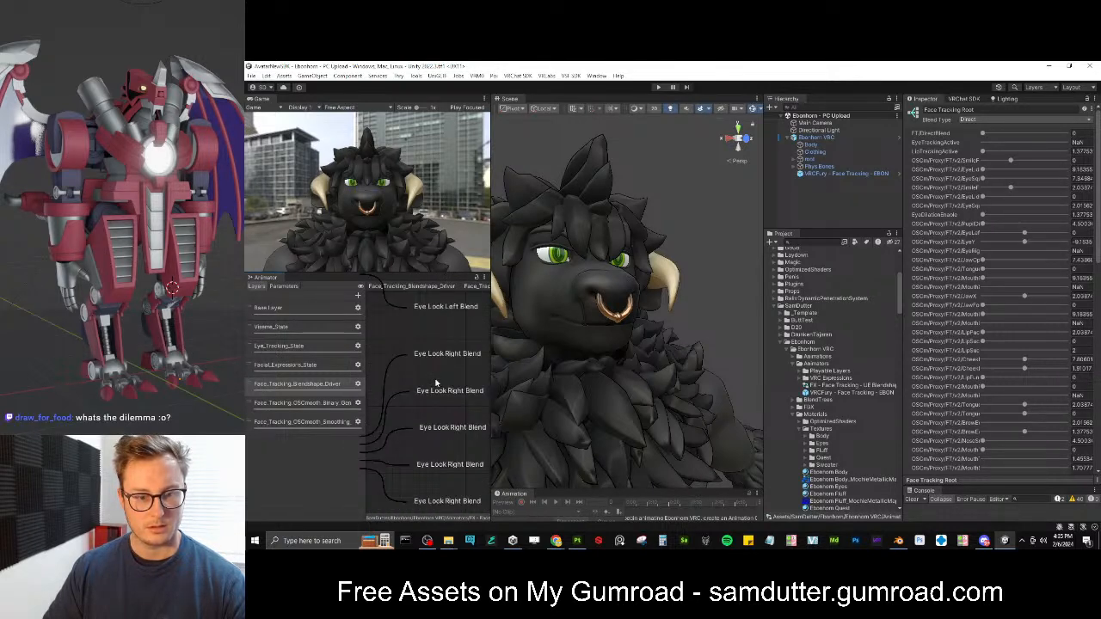
# Widen and heighten the Animator panel to show more of the blend tree
pyautogui.moveTo(492, 385); pyautogui.dragTo(666, 384)
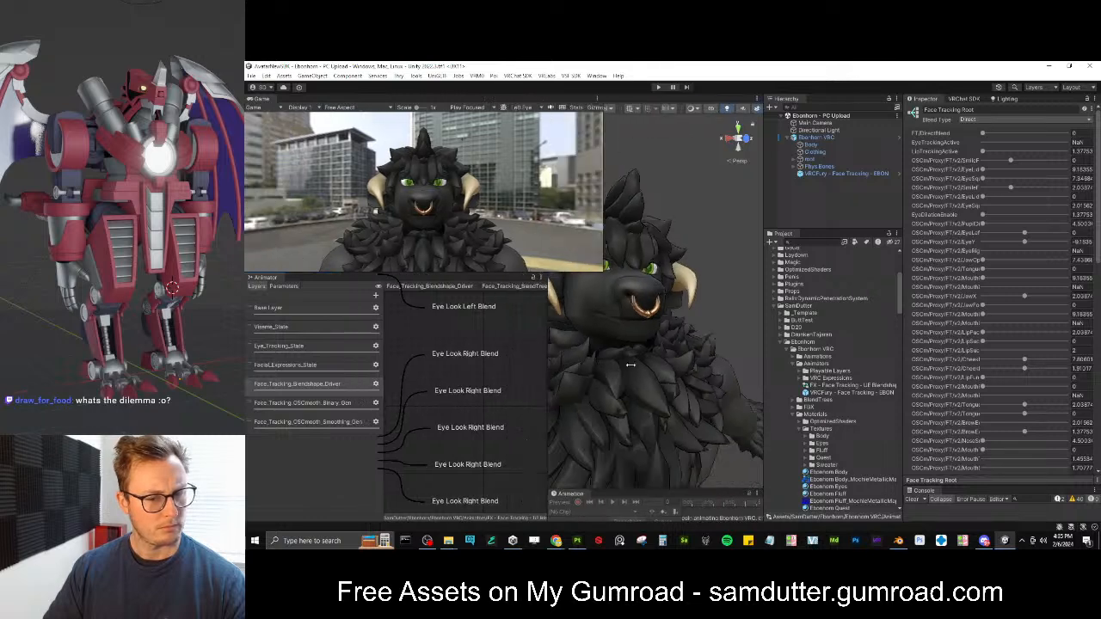
pyautogui.moveTo(509, 277); pyautogui.dragTo(538, 167)
pyautogui.scroll(-5, 491, 318)
# Inspect the Eye Look Right Blend node and its directional animation clips, including Eye_Look_Down_Right
pyautogui.click(472, 335)
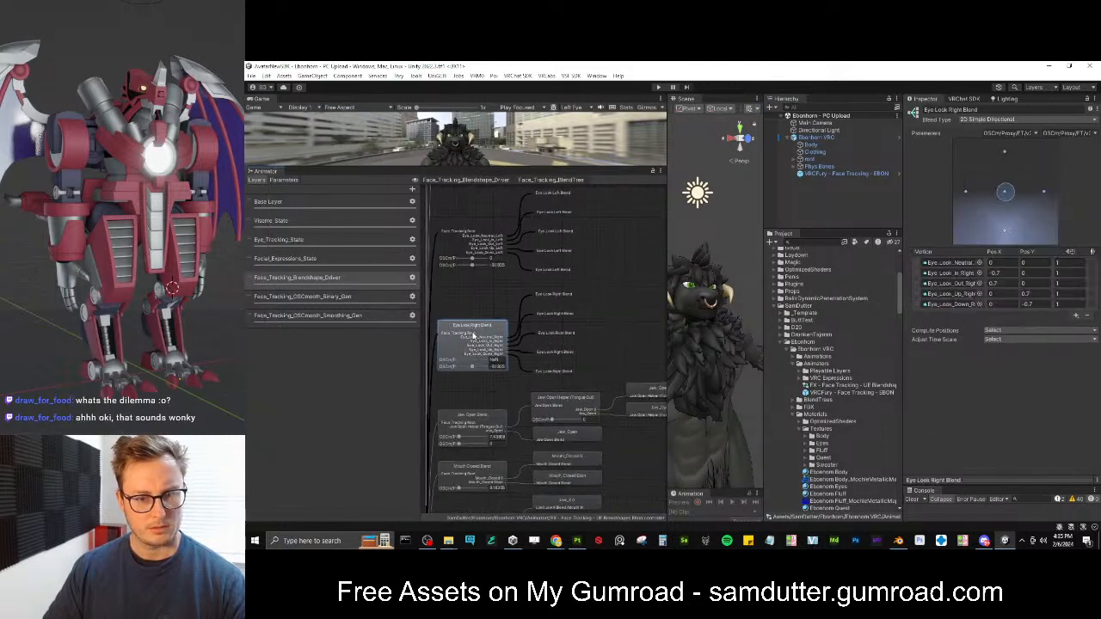
pyautogui.click(556, 314)
pyautogui.click(556, 297)
pyautogui.click(557, 333)
pyautogui.click(555, 351)
pyautogui.click(554, 374)
pyautogui.click(553, 371)
# Look through the blend tree's cheek, mouth, tongue and brow nodes, down to the mouth tightener and stretch blends
pyautogui.scroll(-5, 563, 344)
pyautogui.moveTo(541, 428); pyautogui.dragTo(556, 338, button='middle')
pyautogui.scroll(3, 554, 337)
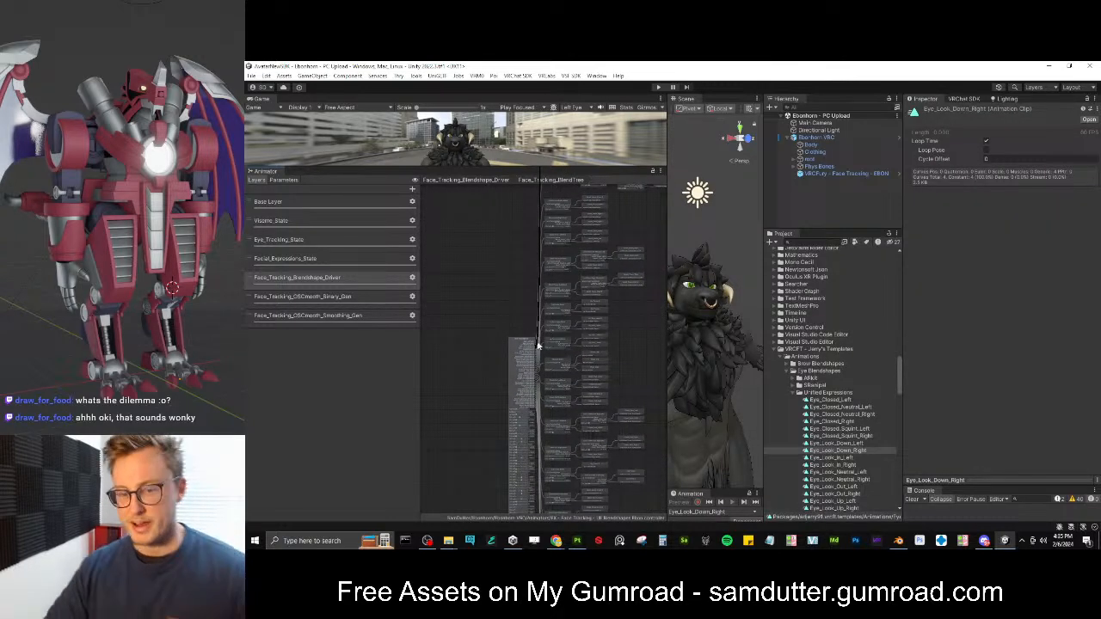
pyautogui.scroll(5, 542, 343)
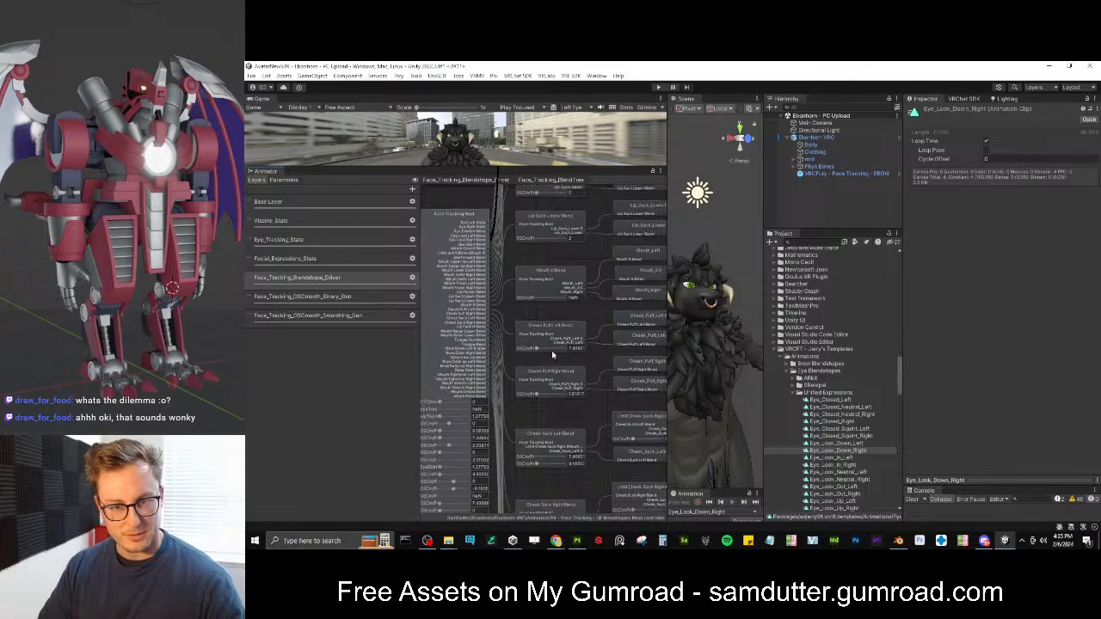
pyautogui.moveTo(565, 378); pyautogui.dragTo(555, 352, button='middle')
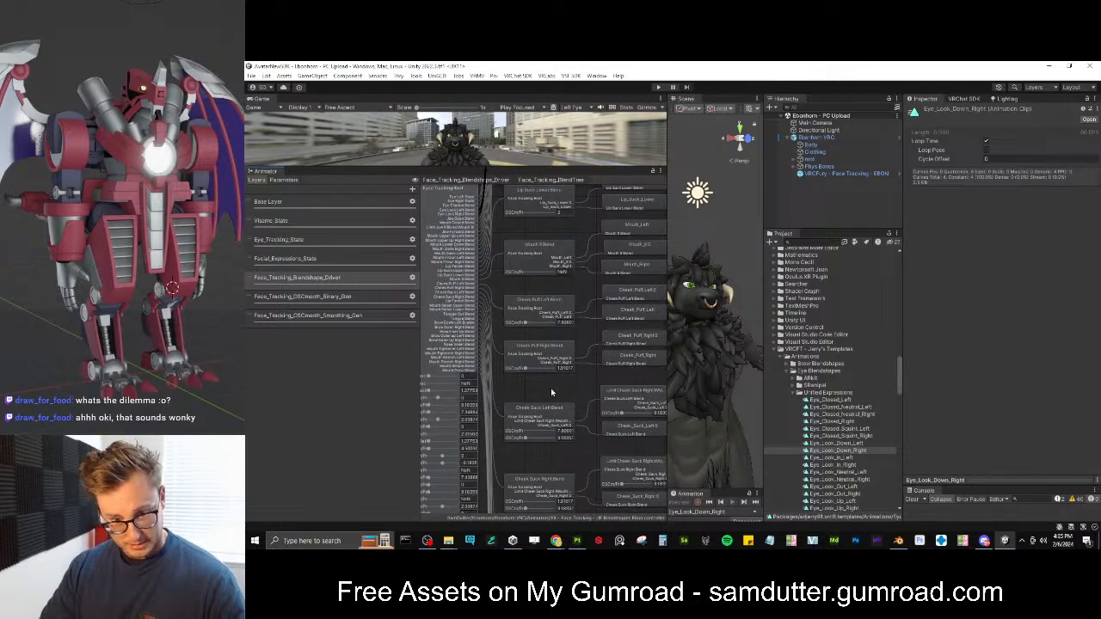
pyautogui.scroll(-5, 559, 387)
pyautogui.moveTo(560, 390); pyautogui.dragTo(552, 293, button='middle')
pyautogui.scroll(4, 559, 387)
pyautogui.moveTo(558, 408); pyautogui.dragTo(530, 316, button='middle')
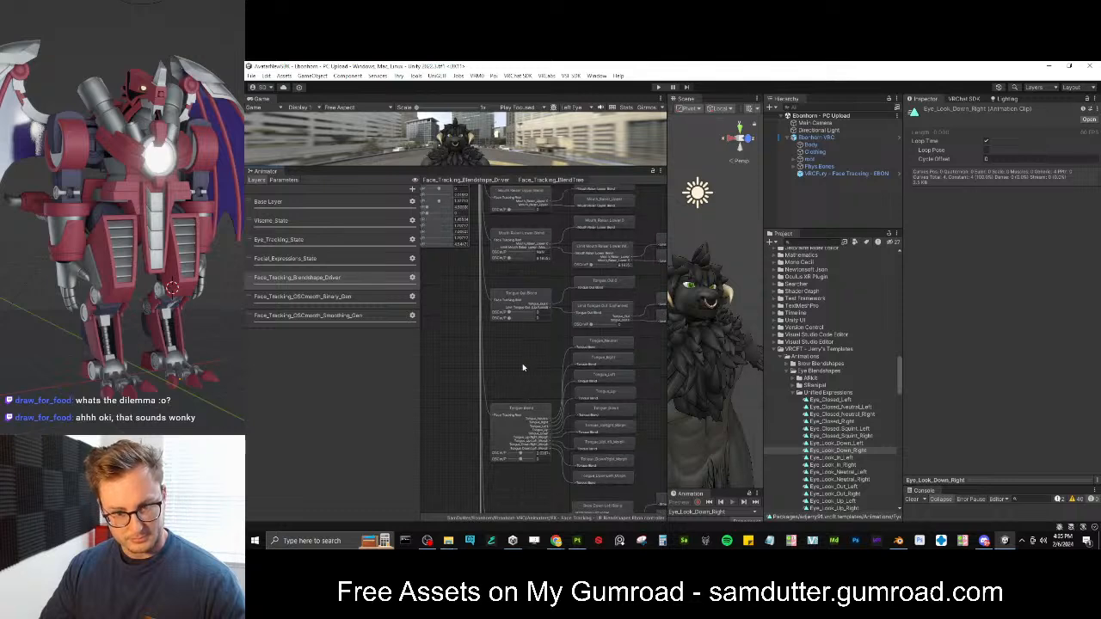
pyautogui.moveTo(521, 402); pyautogui.dragTo(516, 280, button='middle')
pyautogui.moveTo(494, 391); pyautogui.dragTo(490, 290, button='middle')
pyautogui.moveTo(480, 418); pyautogui.dragTo(477, 307, button='middle')
pyautogui.moveTo(464, 420); pyautogui.dragTo(470, 271, button='middle')
pyautogui.moveTo(470, 381); pyautogui.dragTo(483, 260, button='middle')
pyautogui.moveTo(470, 431); pyautogui.dragTo(473, 373, button='middle')
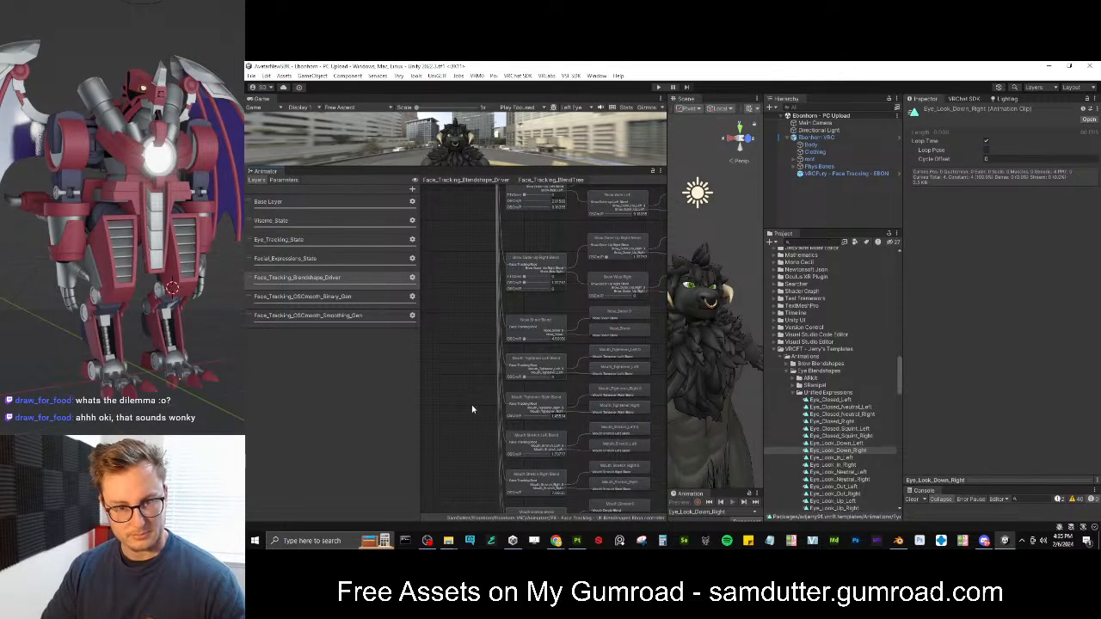
# Review the face tracking controller's animator parameters, from the FT/v2 entries to the OSCm smoothing entries
pyautogui.click(284, 180)
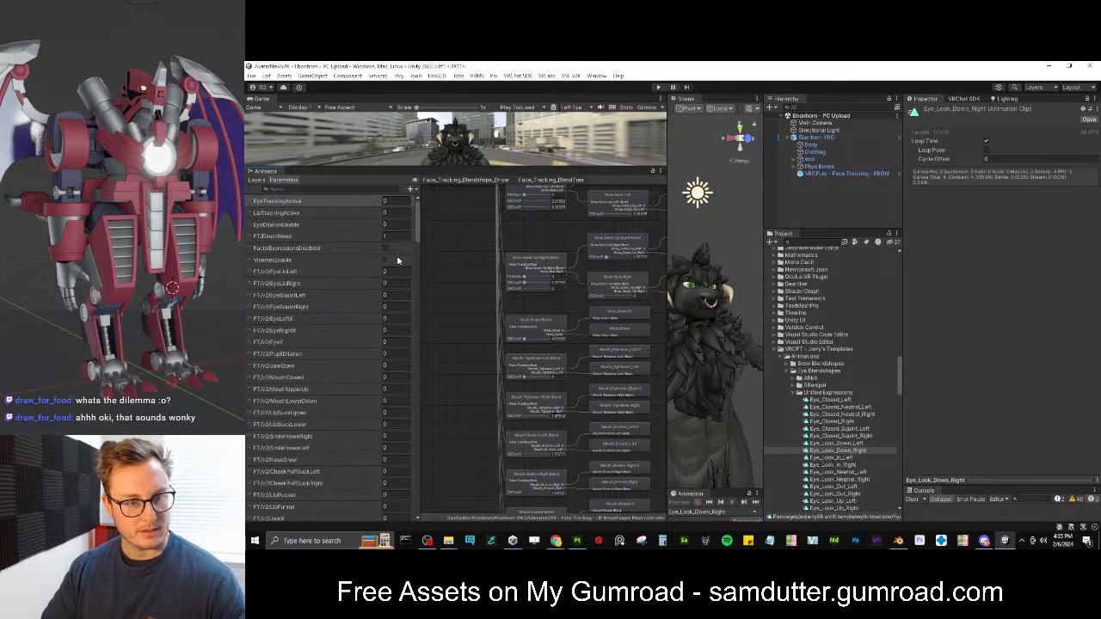
pyautogui.moveTo(418, 237); pyautogui.dragTo(415, 252)
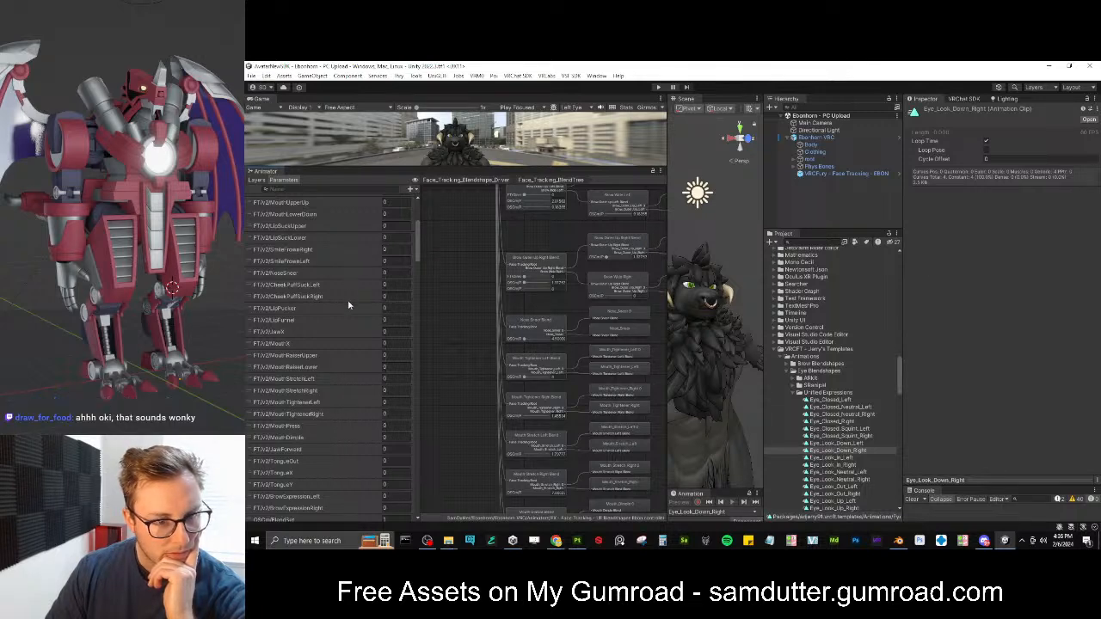
pyautogui.scroll(-6, 348, 306)
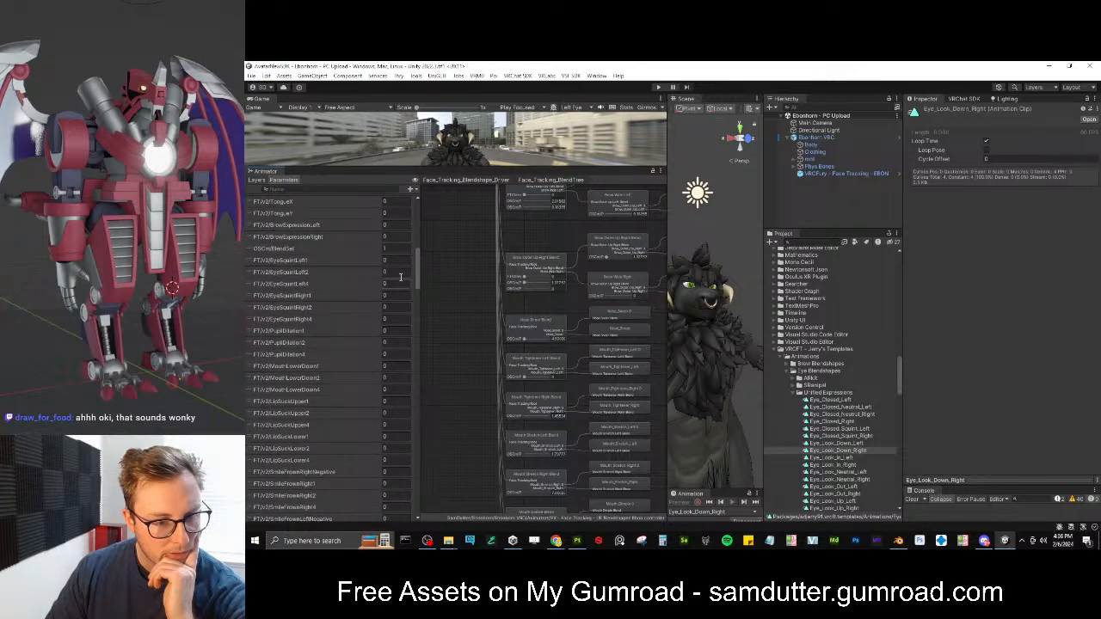
pyautogui.moveTo(417, 270); pyautogui.dragTo(419, 486)
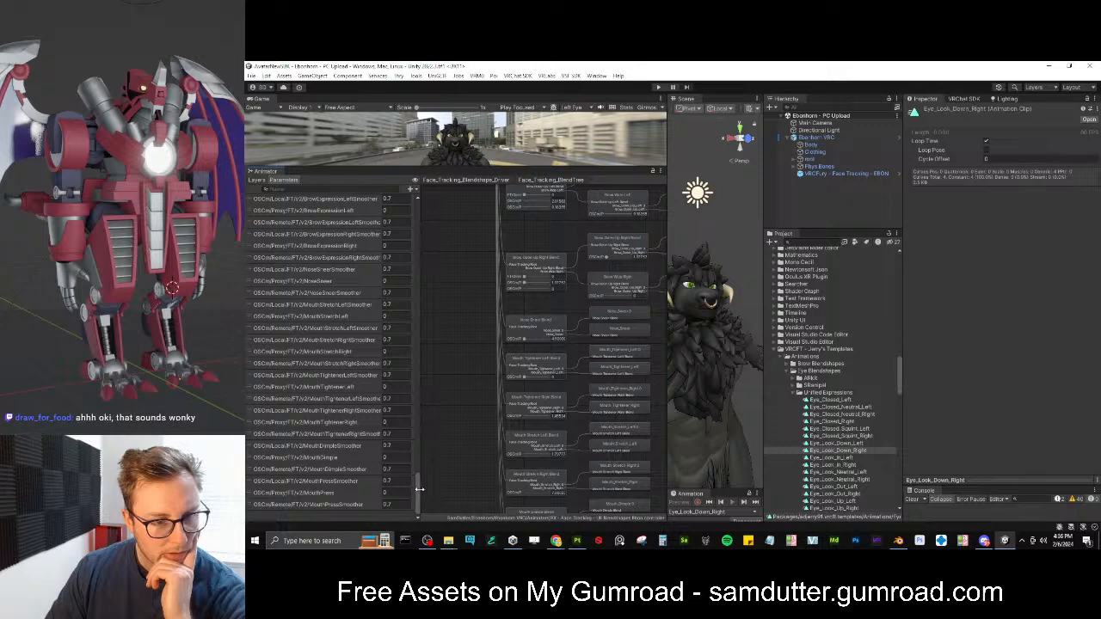
pyautogui.moveTo(419, 488); pyautogui.dragTo(421, 471)
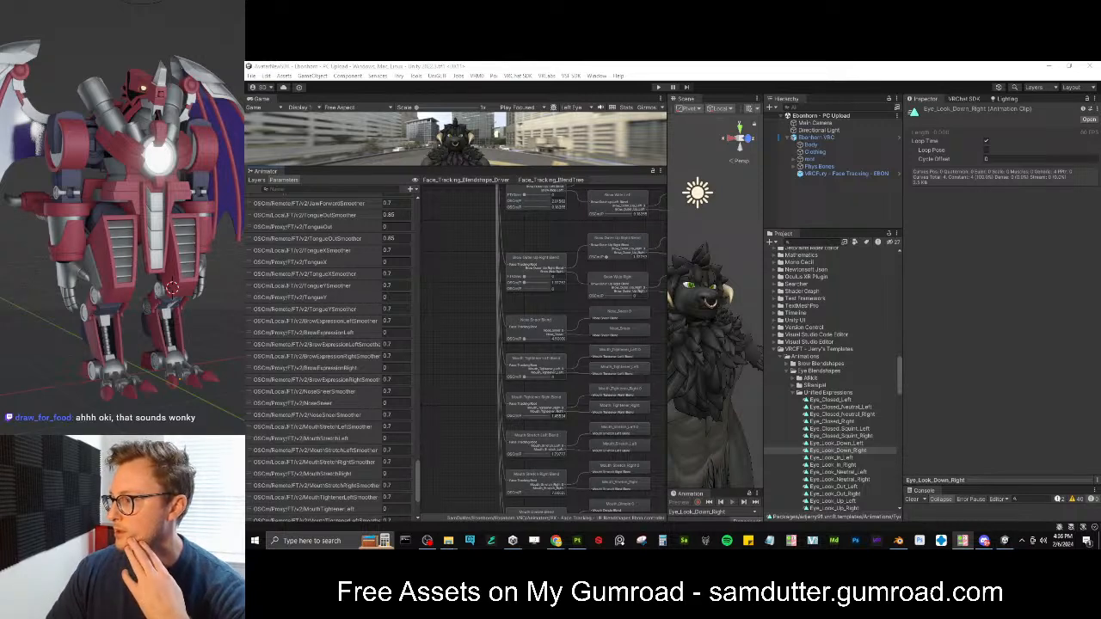
# Switch to VRCFaceTracking, open the SRanipalTrackingModule's GitHub page, look through the available modules and close VRCFaceTracking
pyautogui.moveTo(1100, 168); pyautogui.dragTo(551, 146)
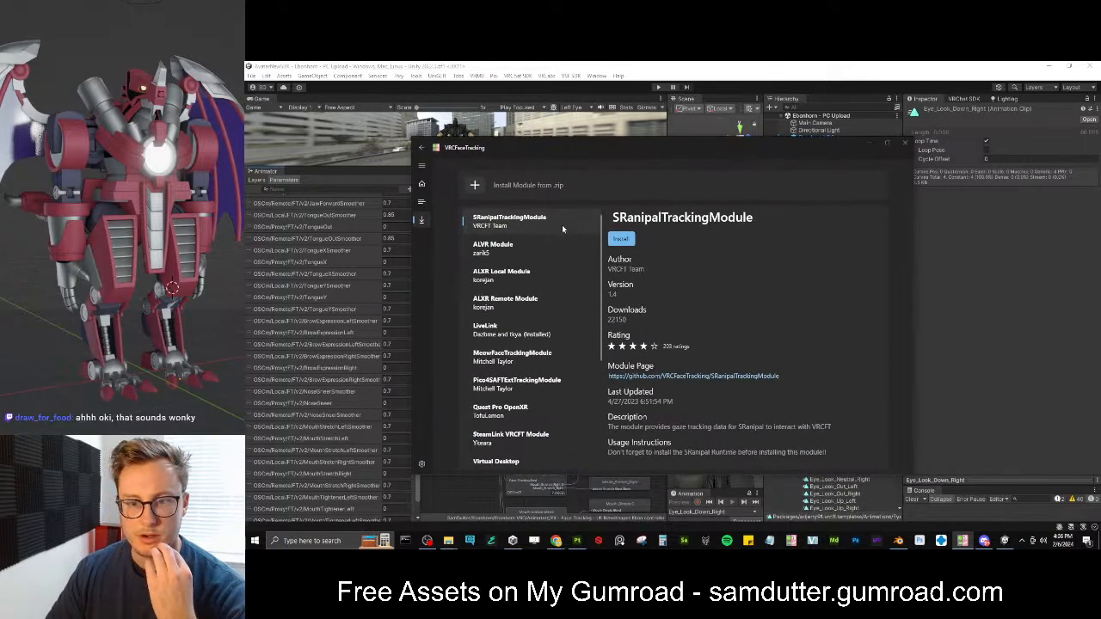
pyautogui.click(725, 379)
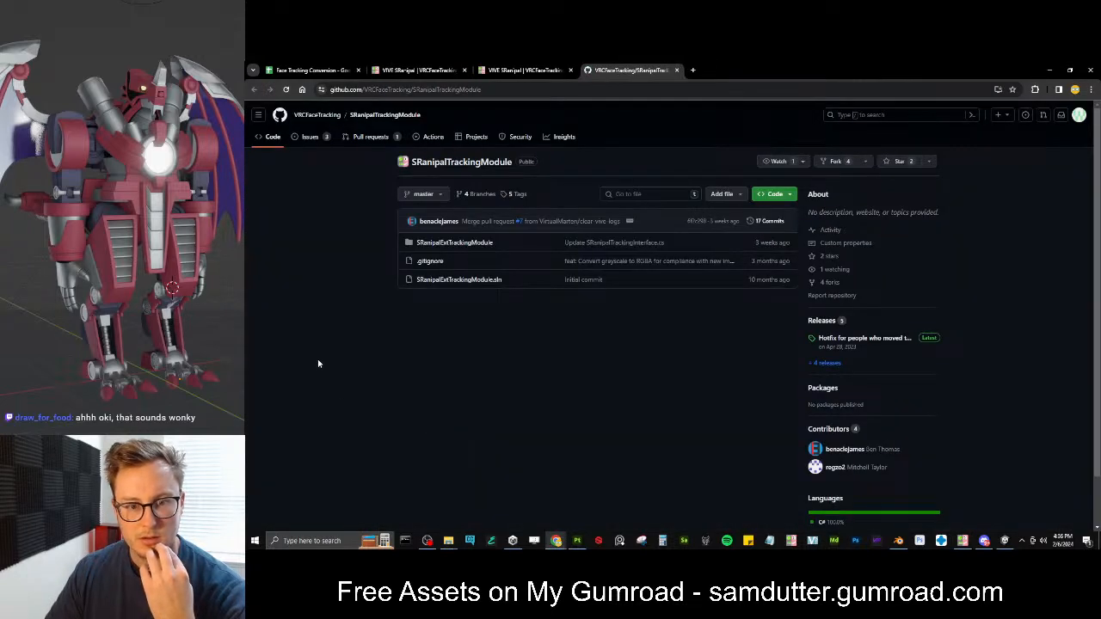
pyautogui.click(962, 540)
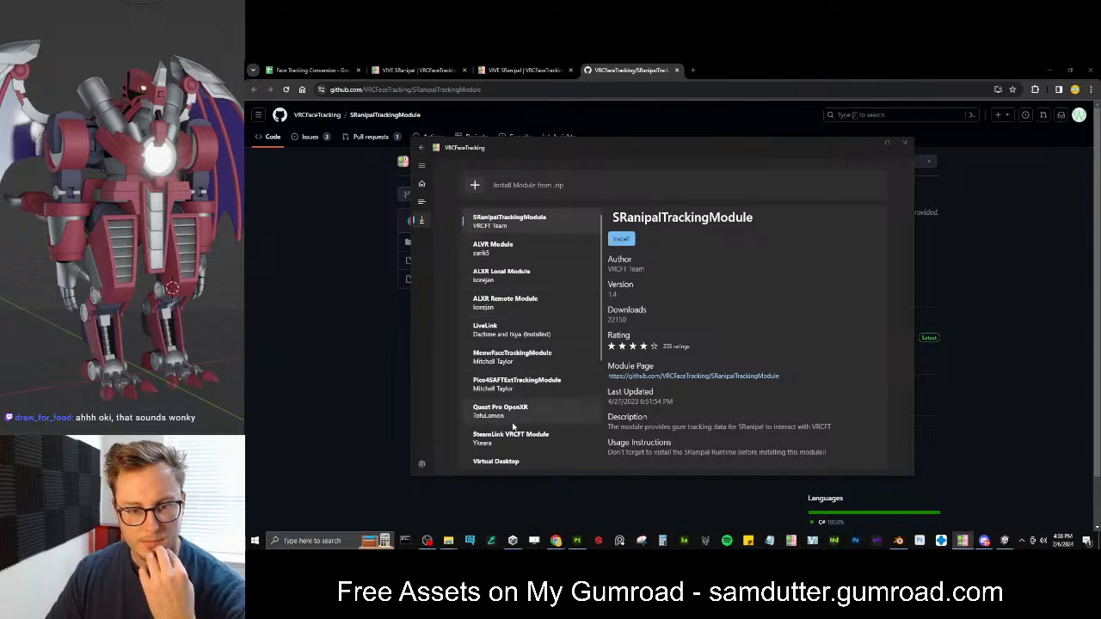
pyautogui.scroll(-5, 533, 379)
pyautogui.scroll(5, 533, 380)
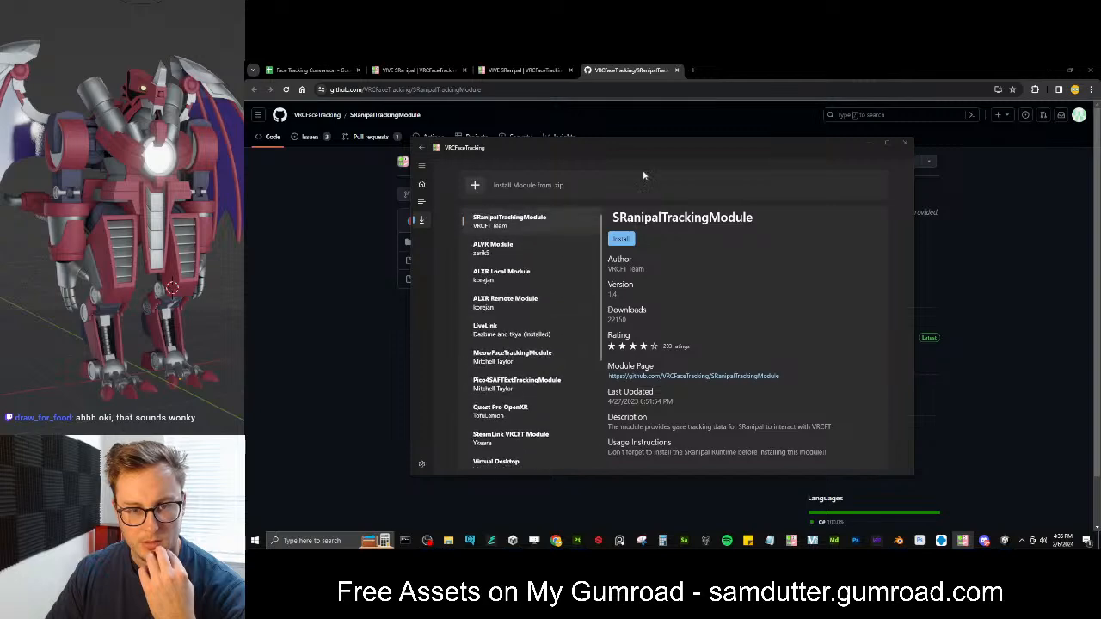
pyautogui.click(903, 142)
# Return to the VIVE SRanipal documentation and review the mouth, smile and tongue rows of the SRanipal Comparison table
pyautogui.click(522, 69)
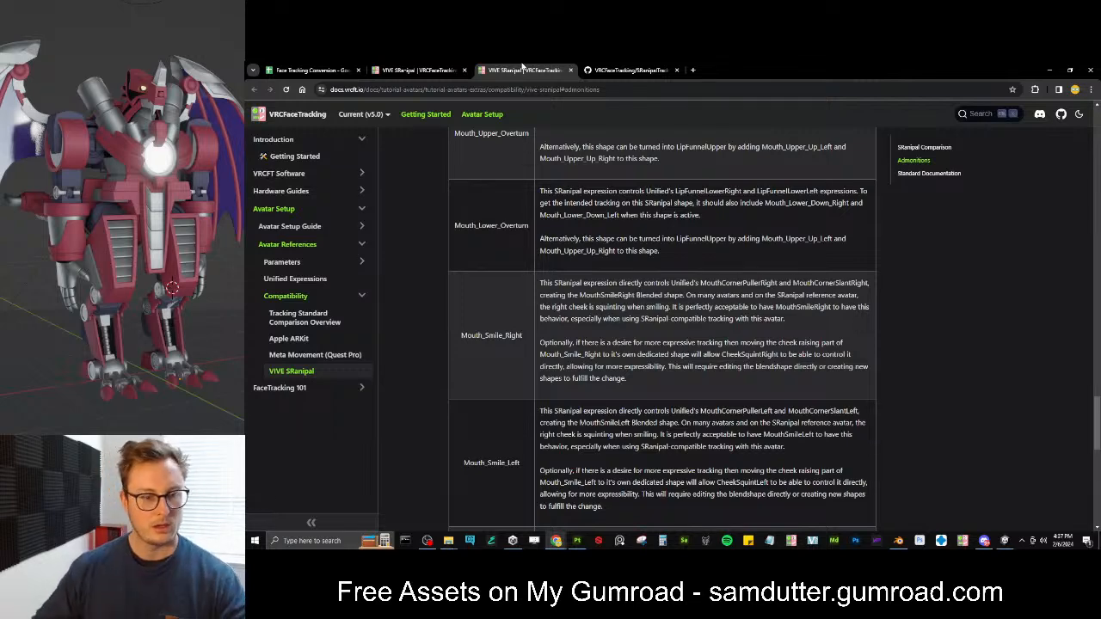
pyautogui.scroll(2, 668, 361)
pyautogui.scroll(10, 668, 361)
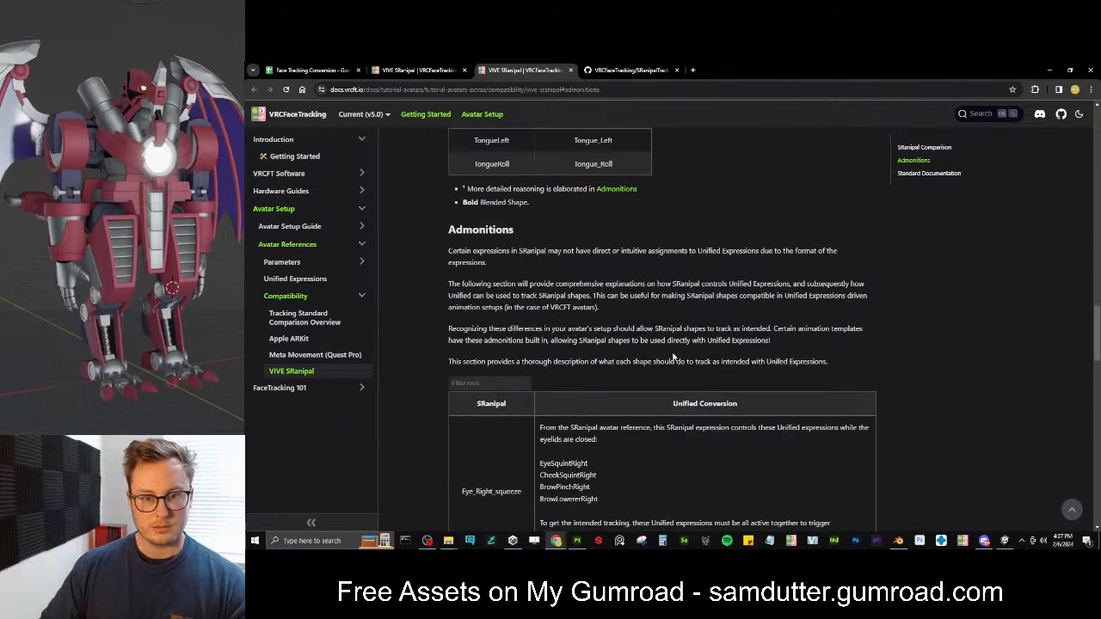
pyautogui.scroll(5, 694, 344)
pyautogui.scroll(5, 780, 337)
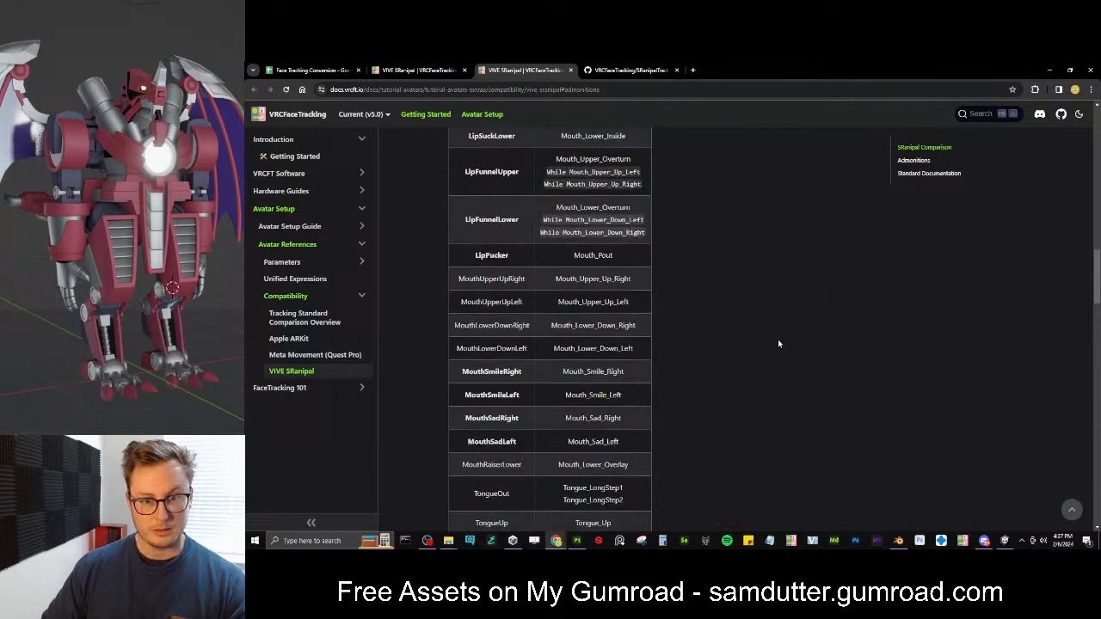
pyautogui.scroll(-2, 748, 351)
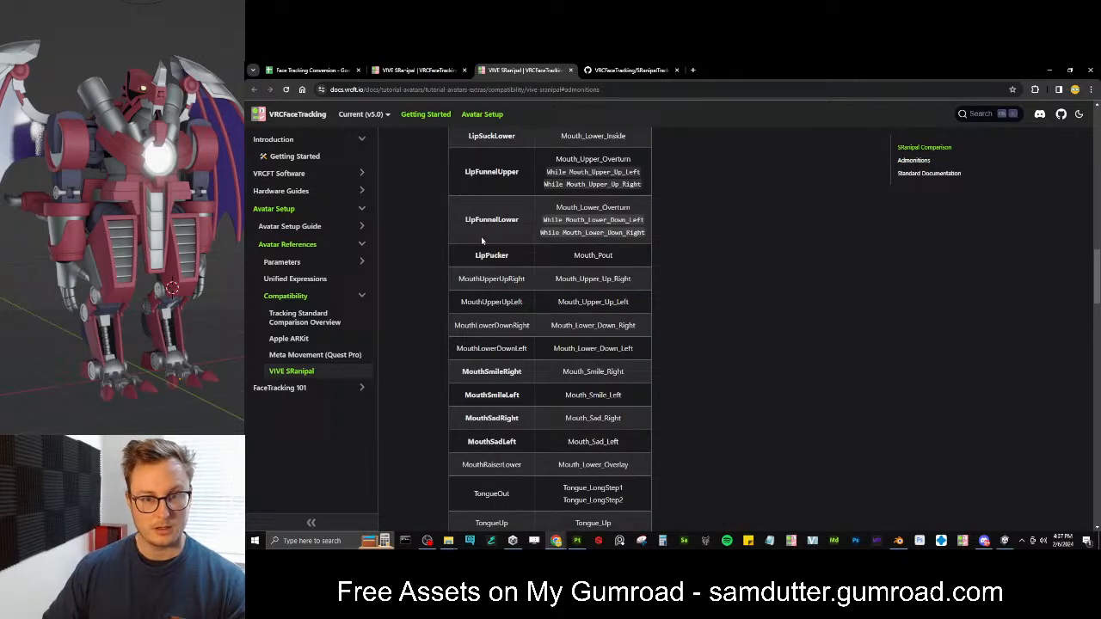
pyautogui.scroll(-2, 538, 227)
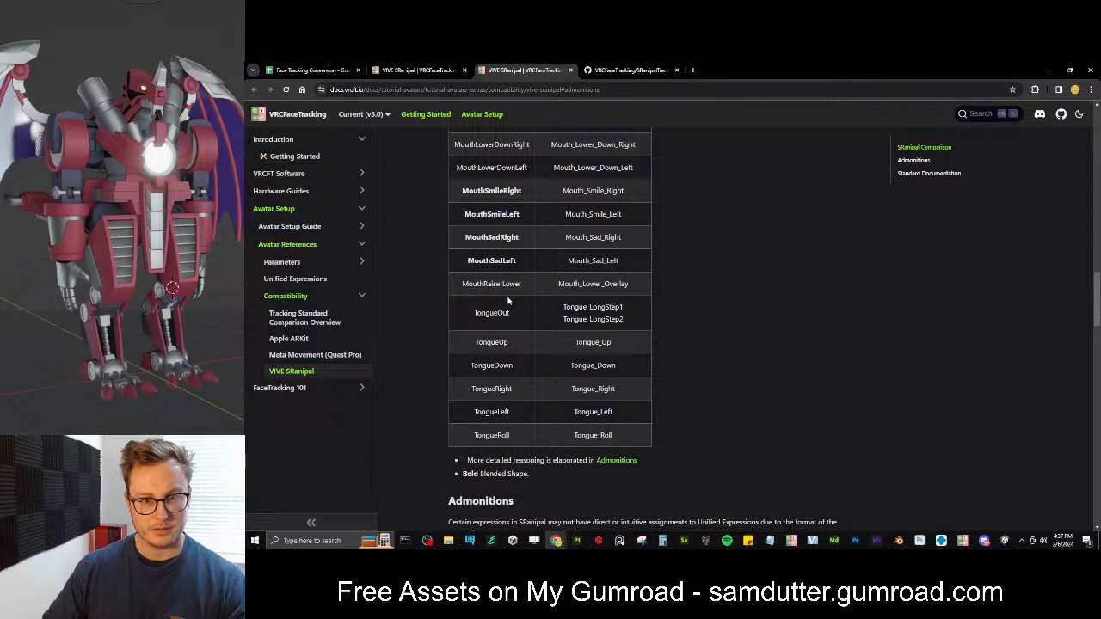
# Examine the bold "Blended Shape" note below the SRanipal Comparison table and the MouthSmileRight row it applies to
pyautogui.scroll(1, 589, 308)
pyautogui.scroll(-1, 589, 308)
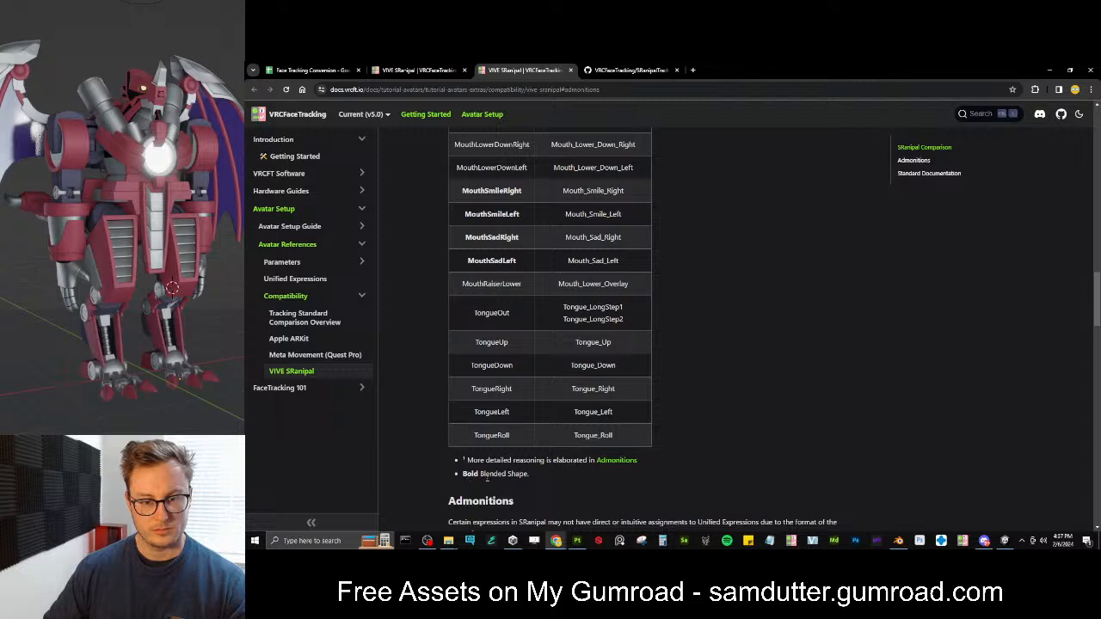
pyautogui.moveTo(462, 474); pyautogui.dragTo(534, 478)
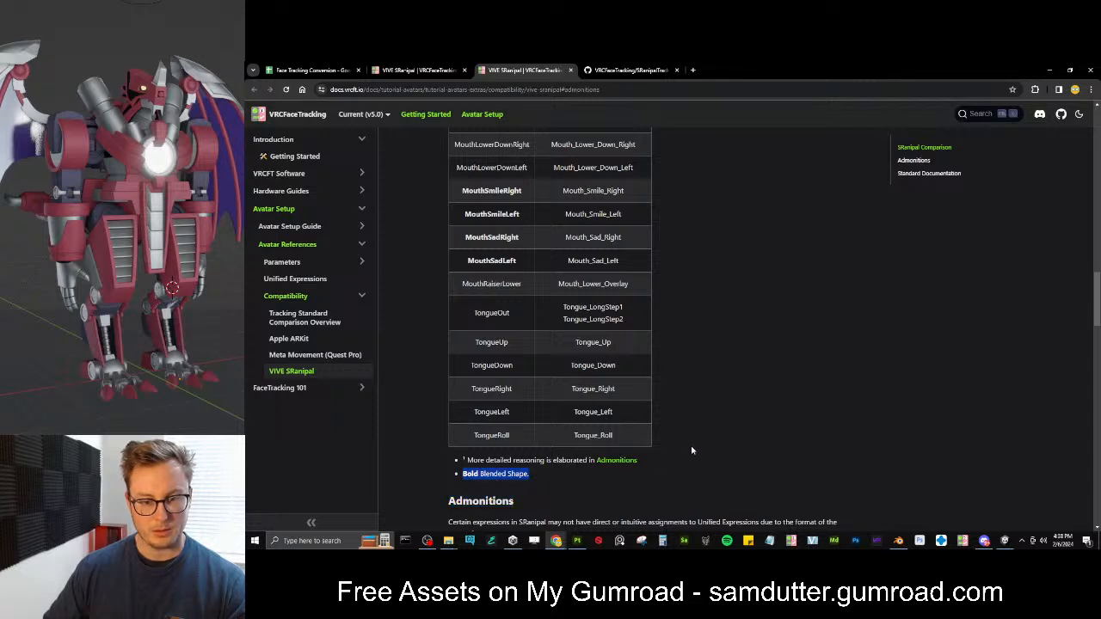
pyautogui.click(726, 419)
pyautogui.scroll(3, 720, 410)
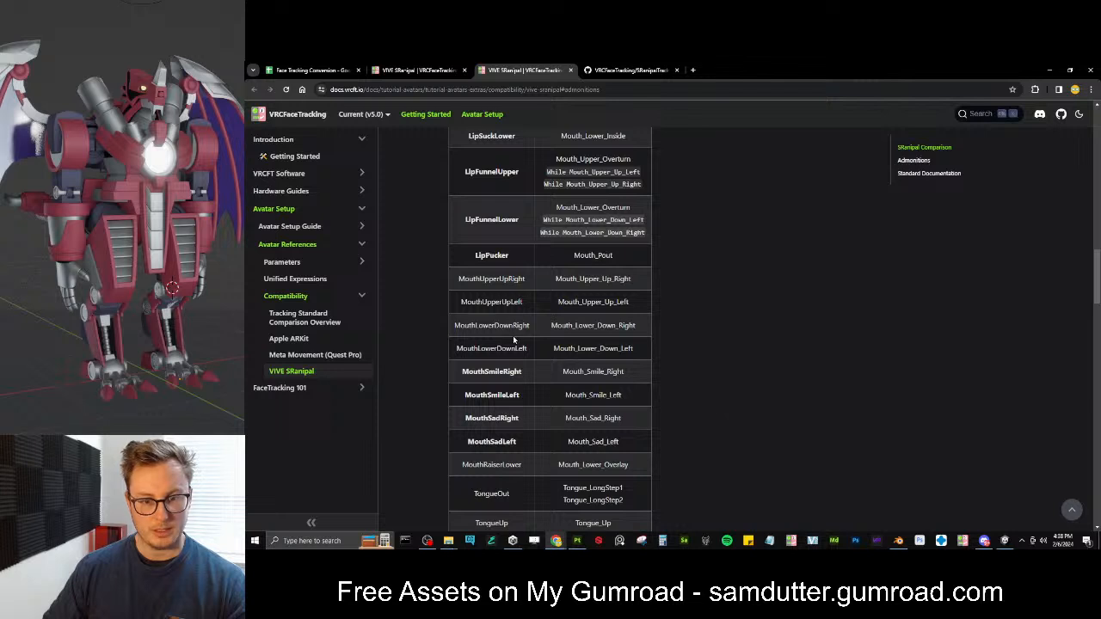
pyautogui.doubleClick(506, 368)
pyautogui.click(720, 386)
pyautogui.scroll(-3, 644, 381)
pyautogui.doubleClick(491, 190)
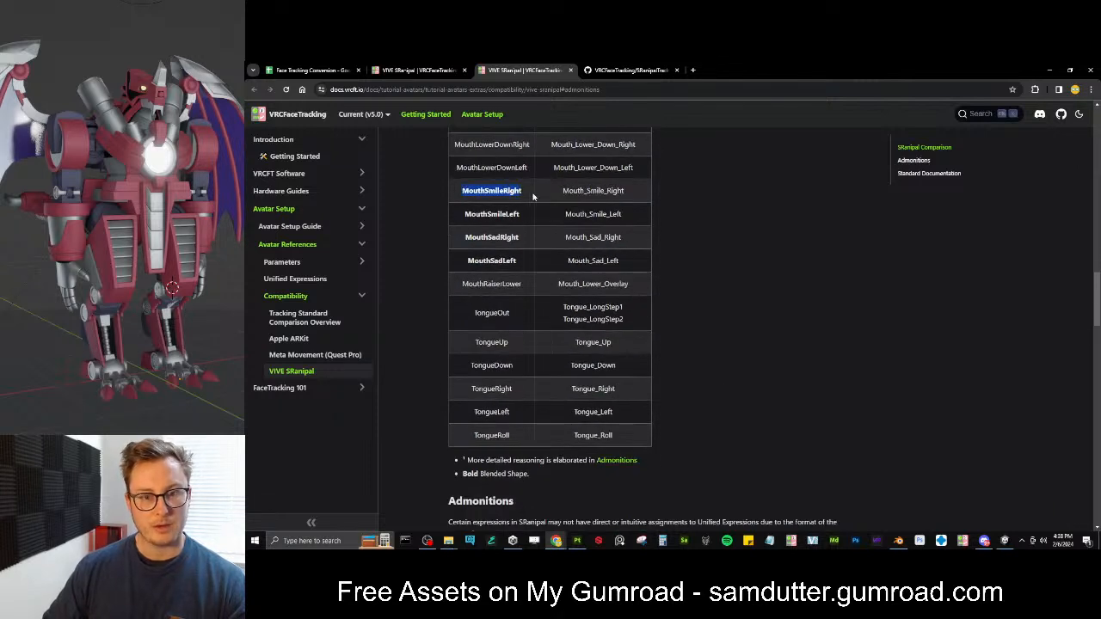
pyautogui.click(710, 234)
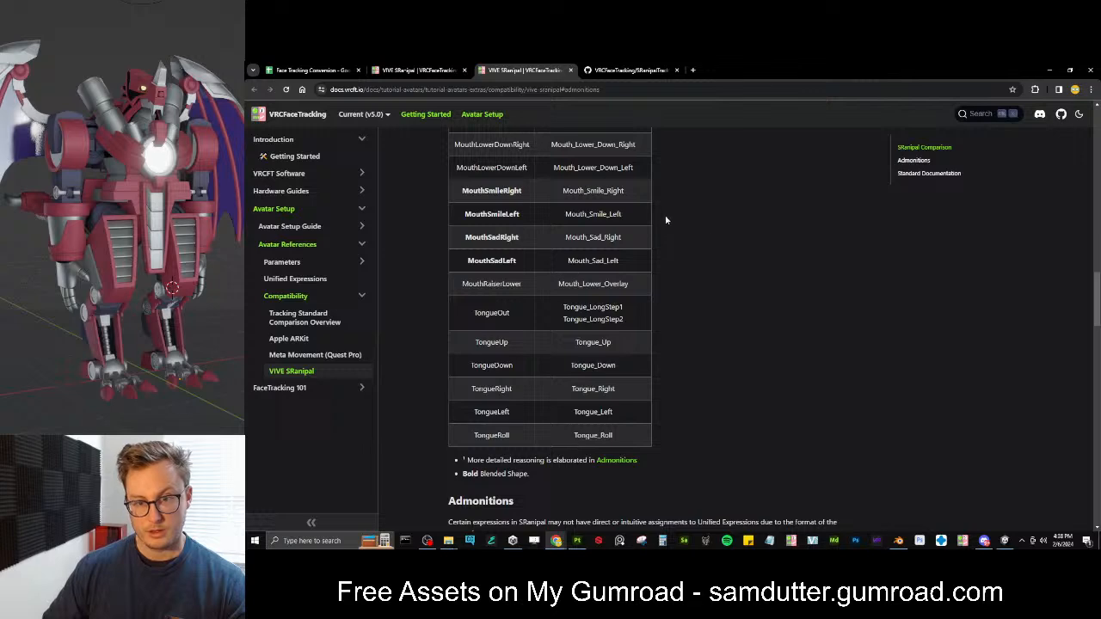
# Read the Table Explained paragraph about shapes with extra While X and Negates X conditions and the adjustments they need
pyautogui.scroll(12, 640, 269)
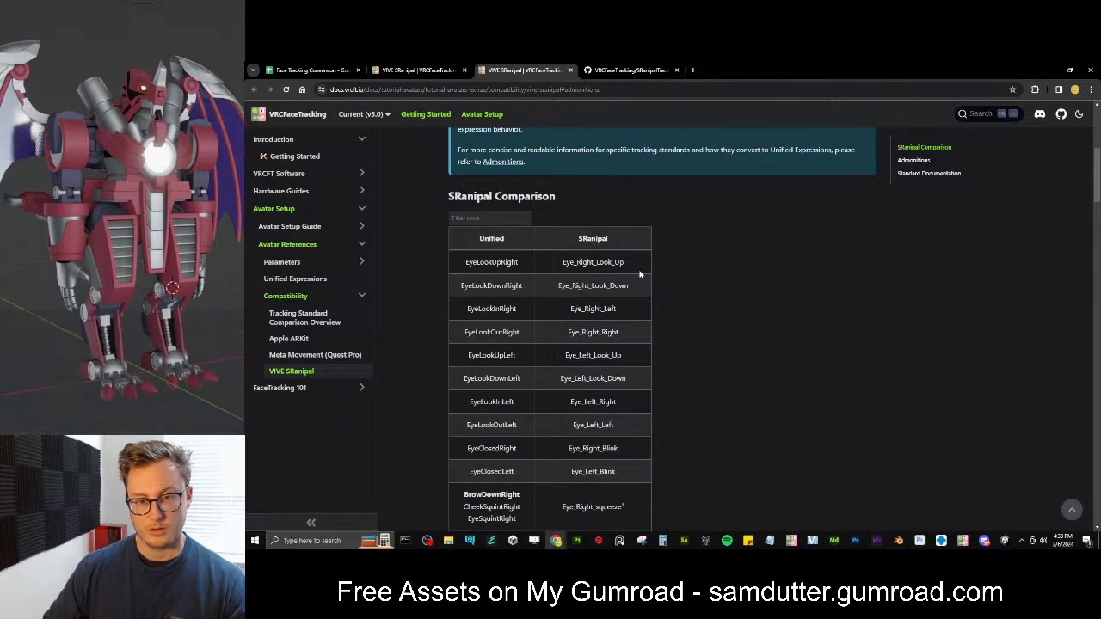
pyautogui.scroll(2, 638, 280)
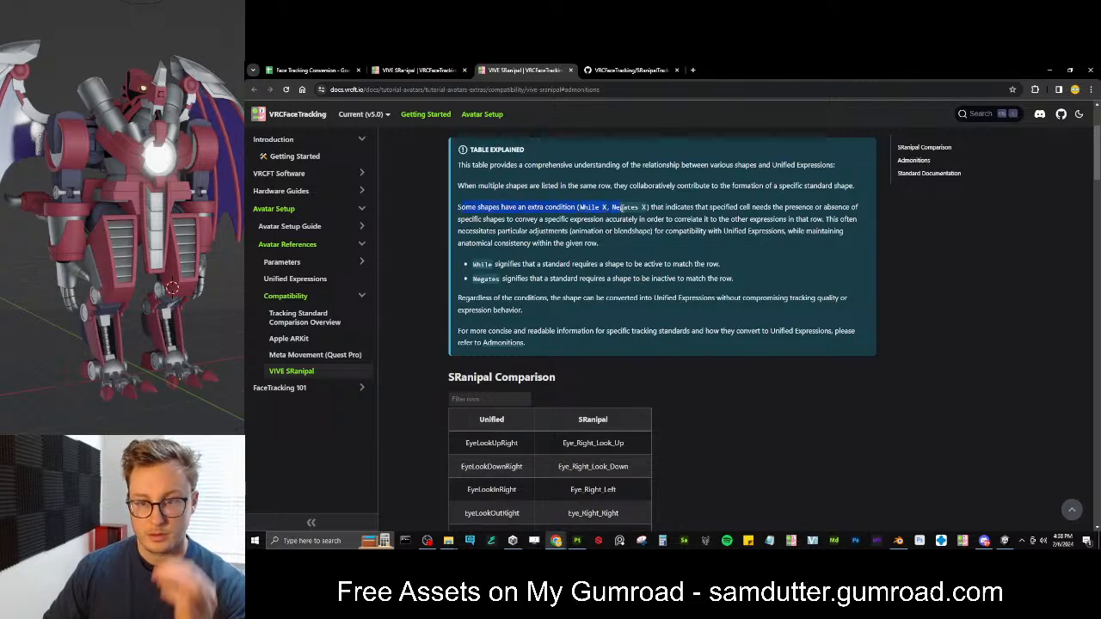
pyautogui.moveTo(621, 207); pyautogui.dragTo(638, 208)
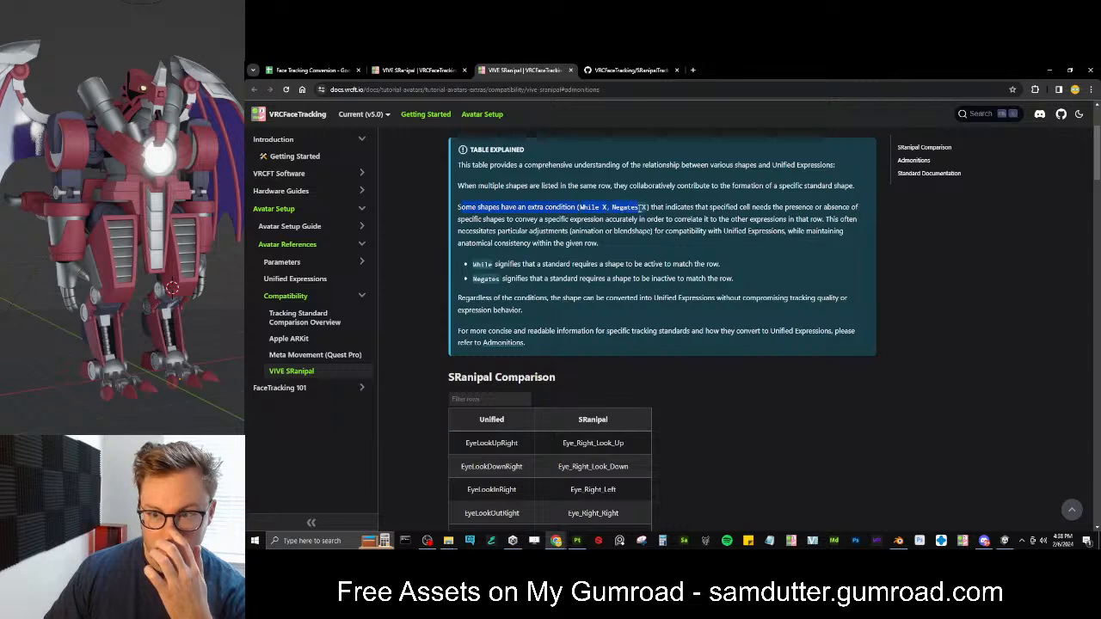
pyautogui.moveTo(726, 207); pyautogui.dragTo(857, 206)
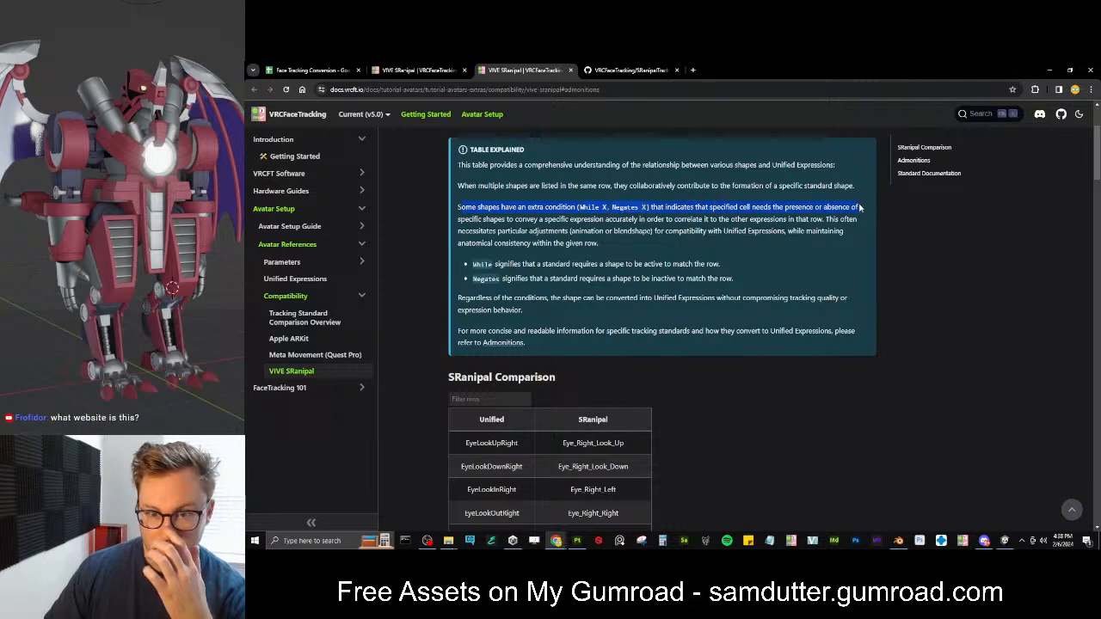
pyautogui.click(712, 220)
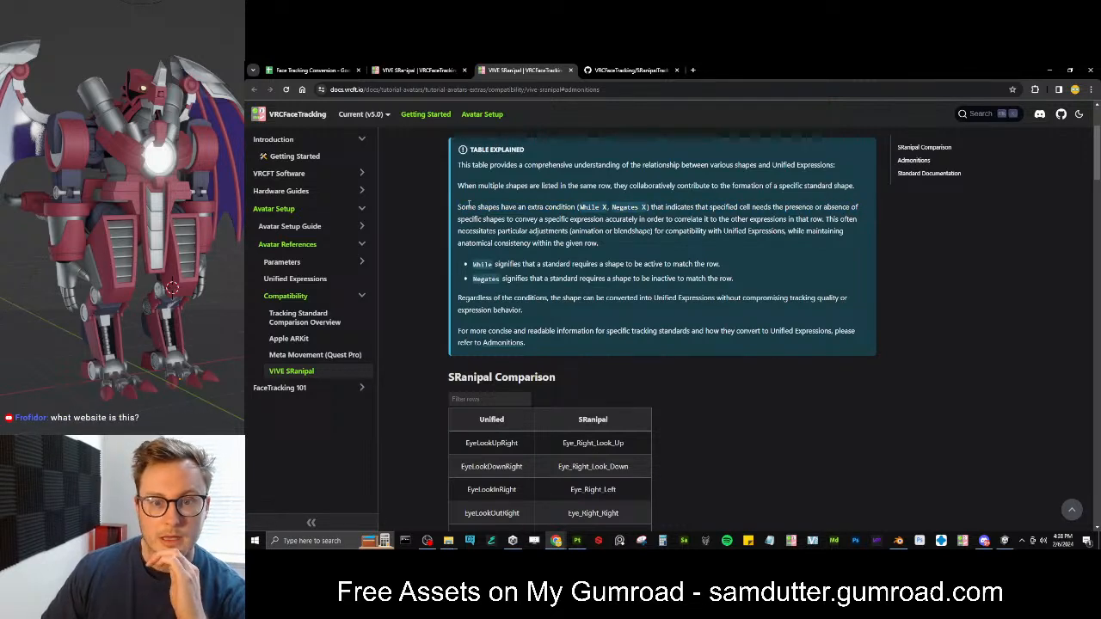
pyautogui.moveTo(458, 207); pyautogui.dragTo(650, 207)
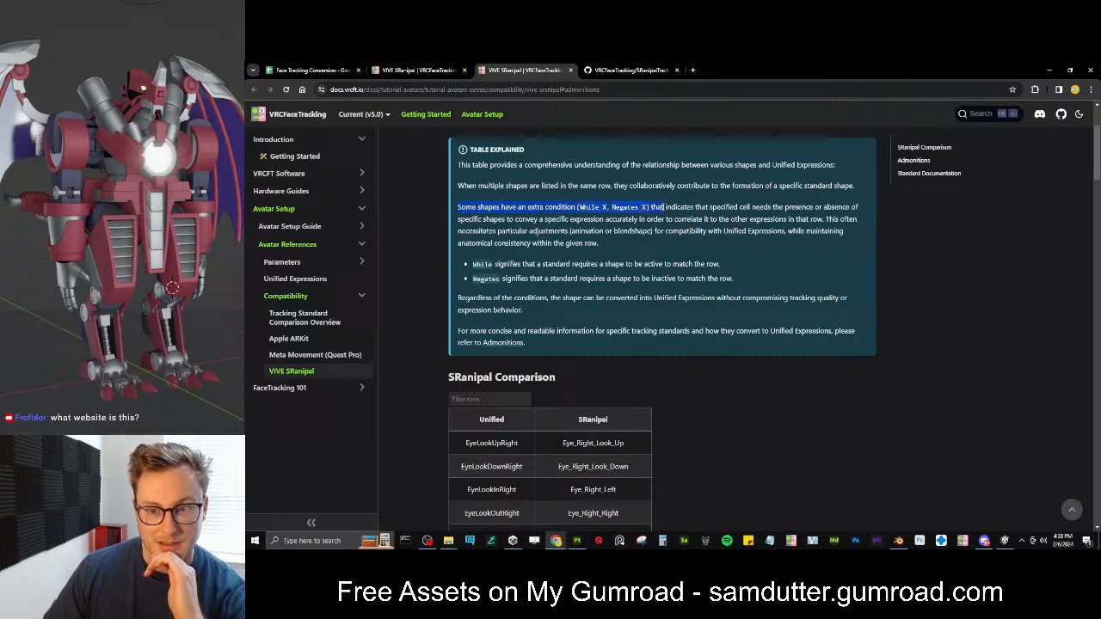
pyautogui.moveTo(767, 204); pyautogui.dragTo(789, 203)
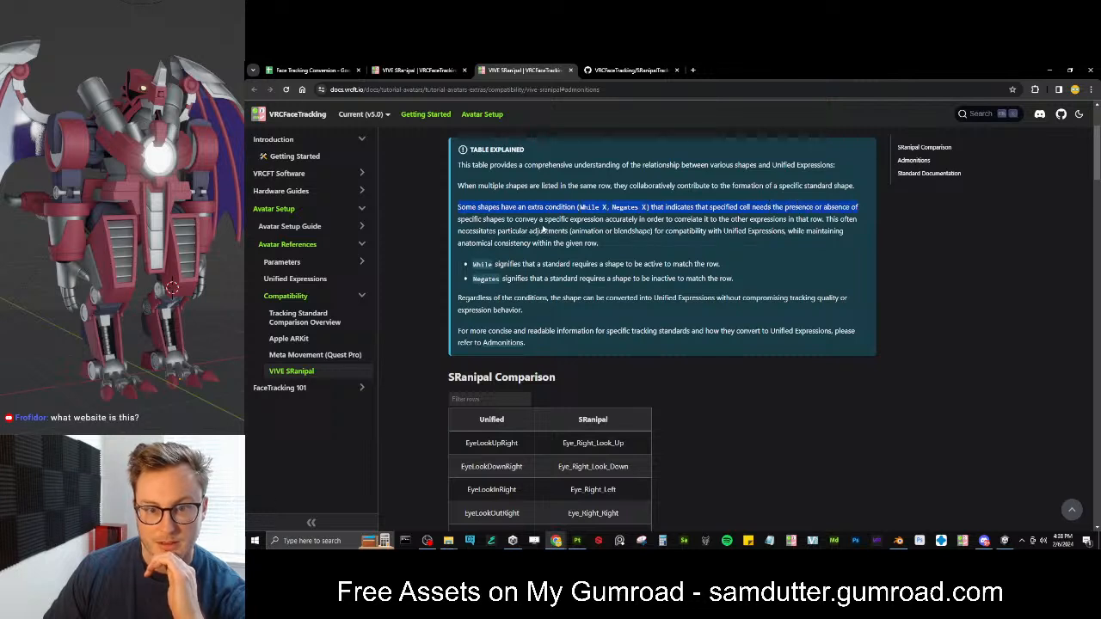
pyautogui.click(461, 228)
pyautogui.moveTo(459, 220); pyautogui.dragTo(848, 222)
pyautogui.click(533, 231)
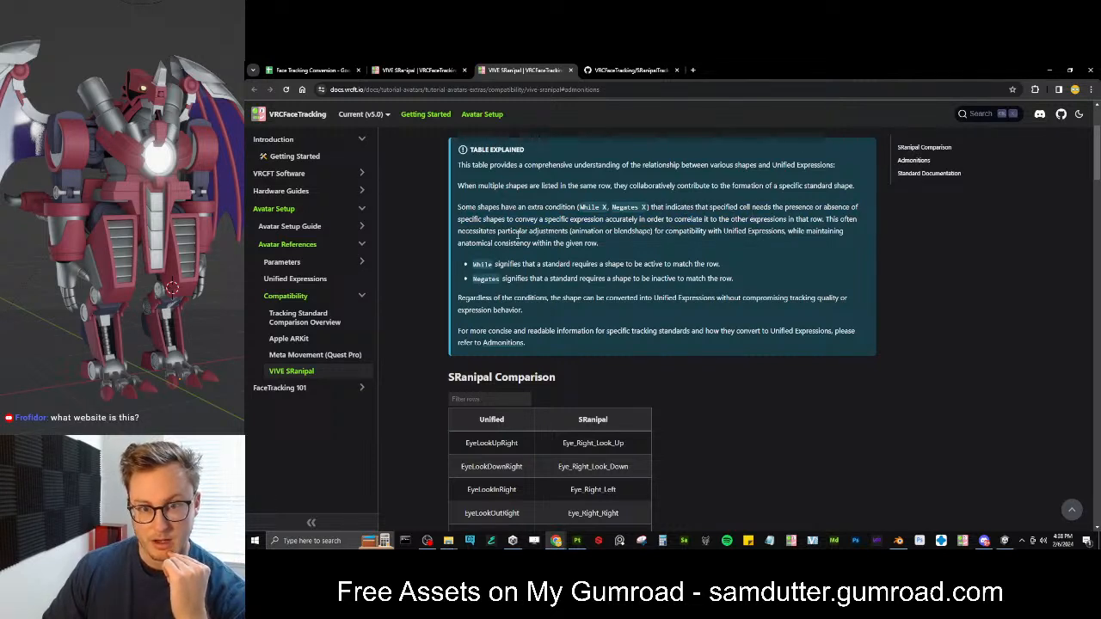
pyautogui.moveTo(585, 232); pyautogui.dragTo(779, 232)
pyautogui.click(637, 247)
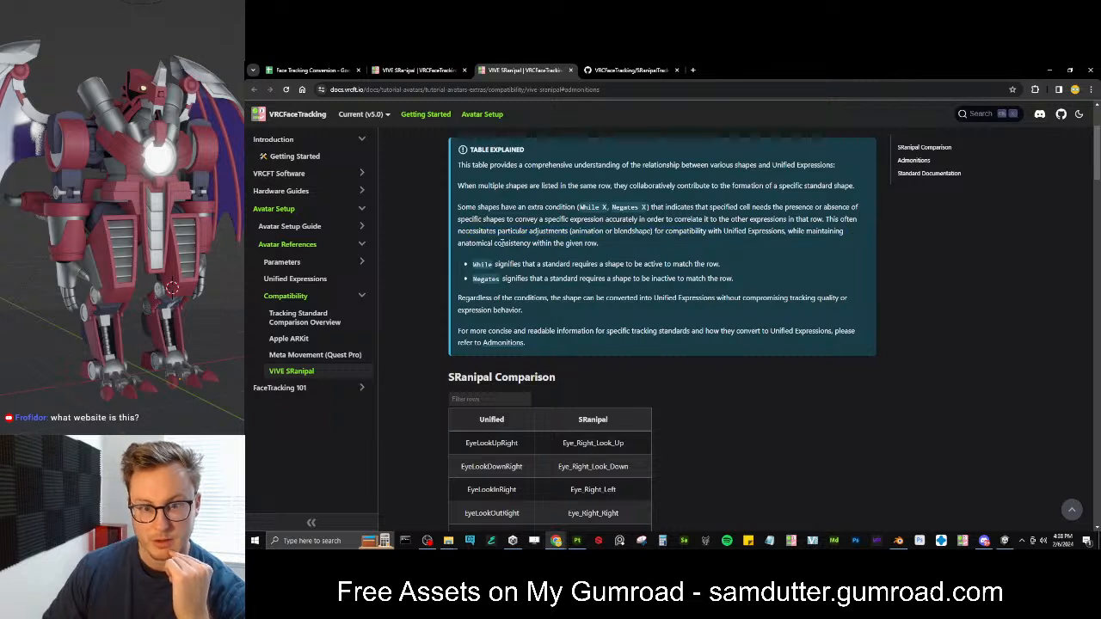
pyautogui.moveTo(459, 243); pyautogui.dragTo(623, 247)
pyautogui.click(631, 258)
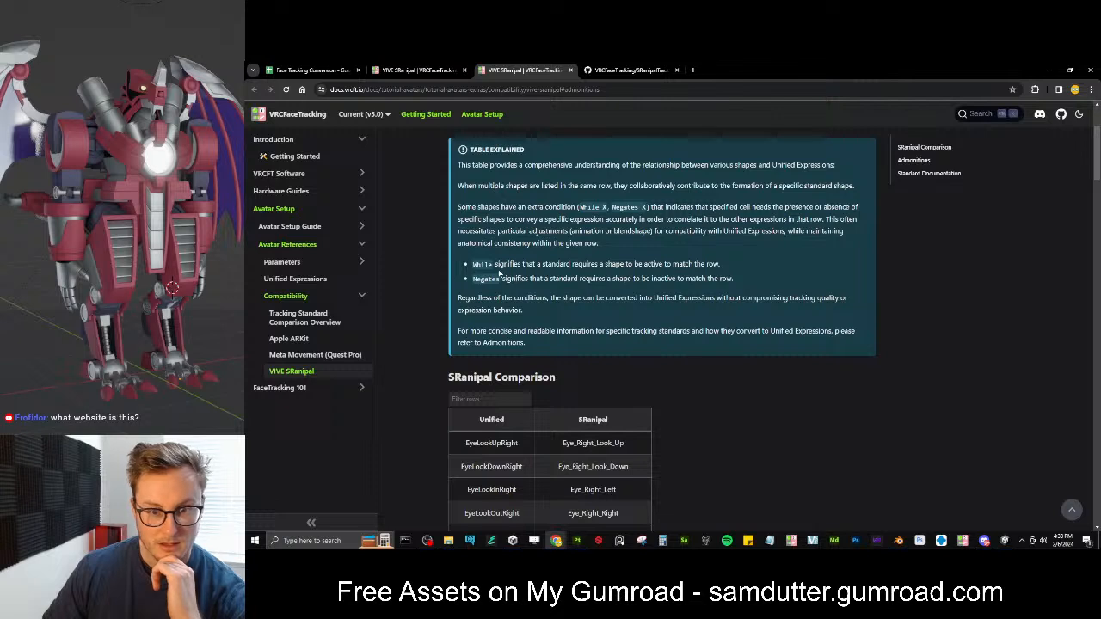
# Read the definitions of While and Negates and the note on converting shapes into Unified Expressions
pyautogui.moveTo(497, 264); pyautogui.dragTo(553, 264)
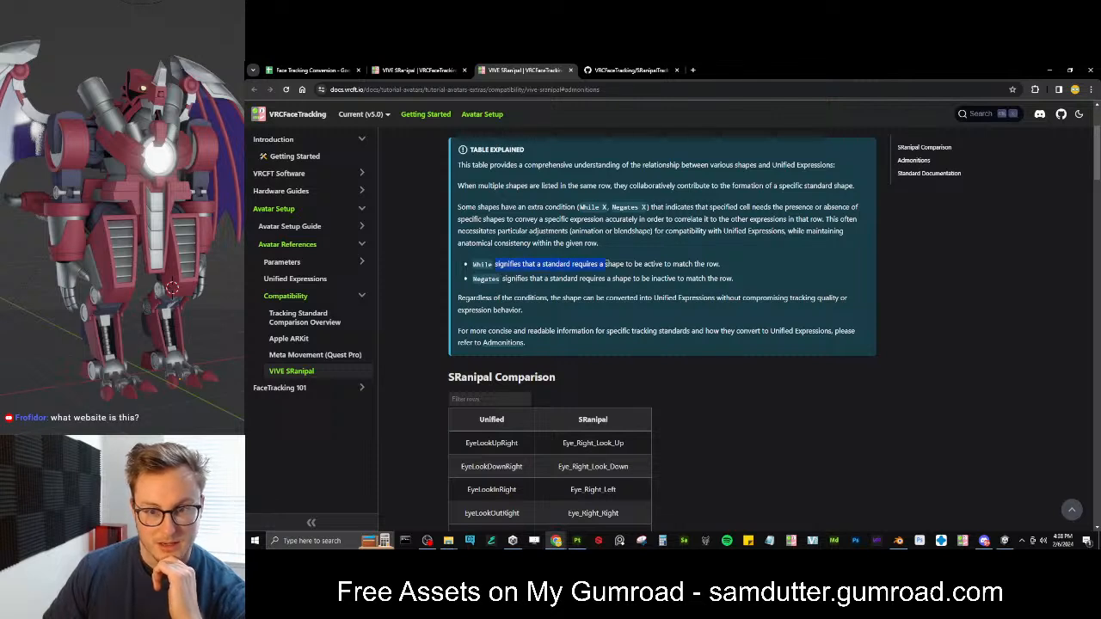
pyautogui.moveTo(543, 265); pyautogui.dragTo(723, 267)
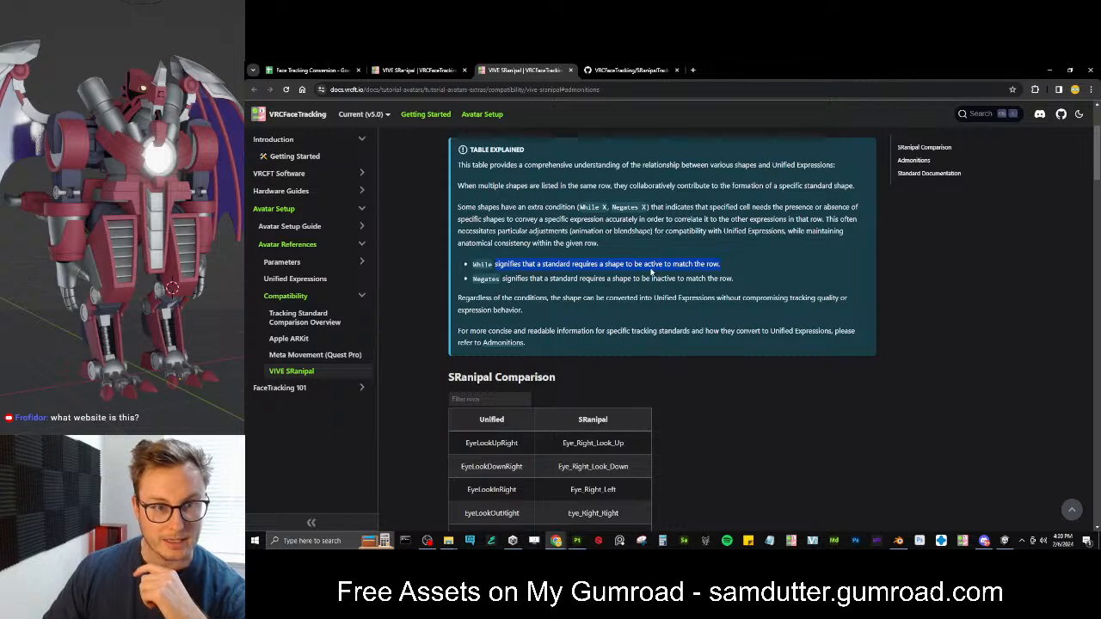
pyautogui.doubleClick(515, 278)
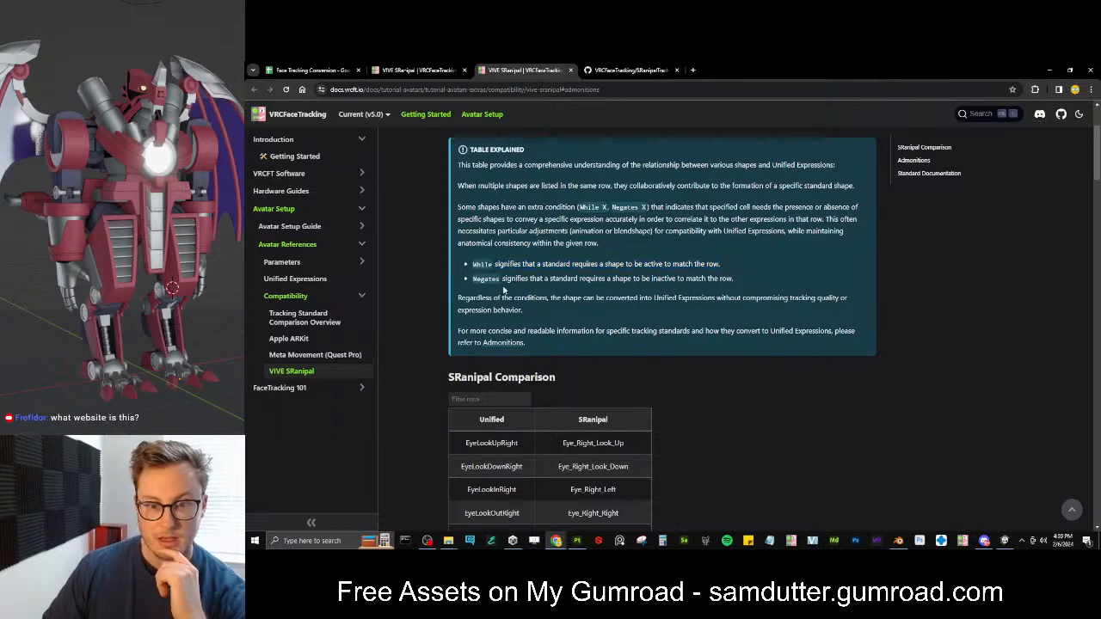
pyautogui.moveTo(526, 279); pyautogui.dragTo(591, 280)
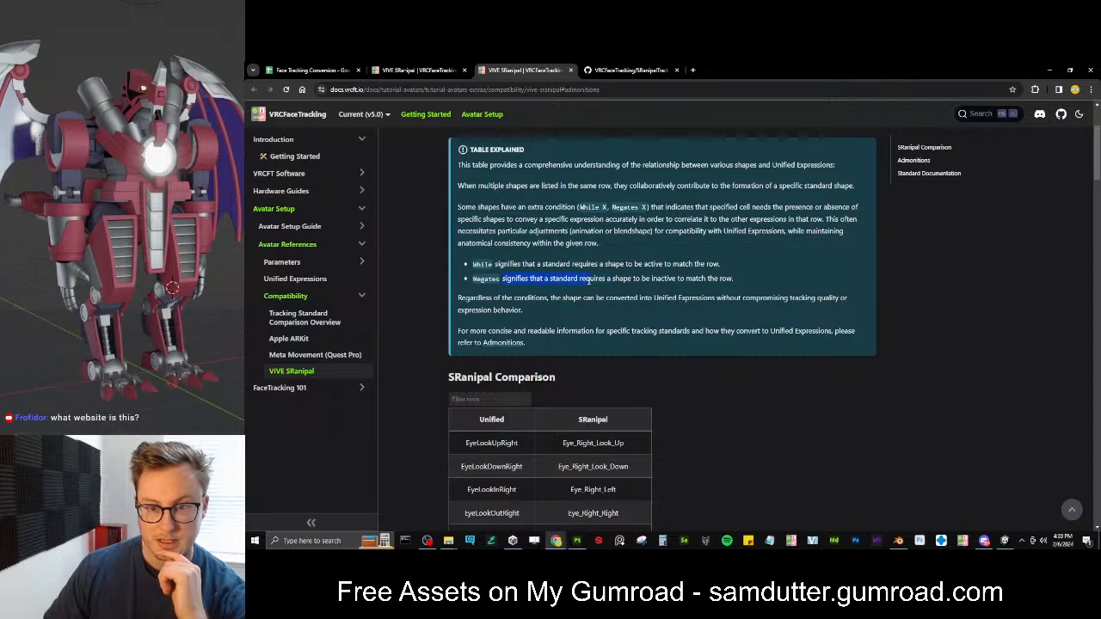
pyautogui.moveTo(508, 279); pyautogui.dragTo(583, 279)
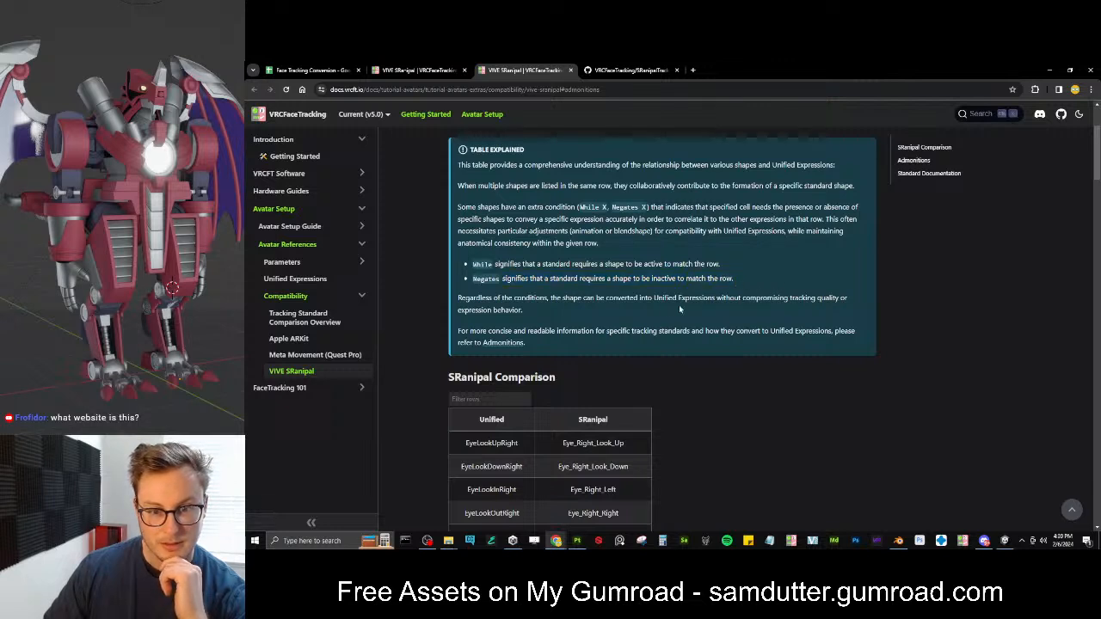
pyautogui.moveTo(572, 299); pyautogui.dragTo(523, 301)
pyautogui.moveTo(651, 296); pyautogui.dragTo(838, 302)
pyautogui.click(621, 319)
# Look through the SRanipal Comparison table's rows down to the Admonitions section and return to the page's introduction
pyautogui.scroll(-5, 620, 319)
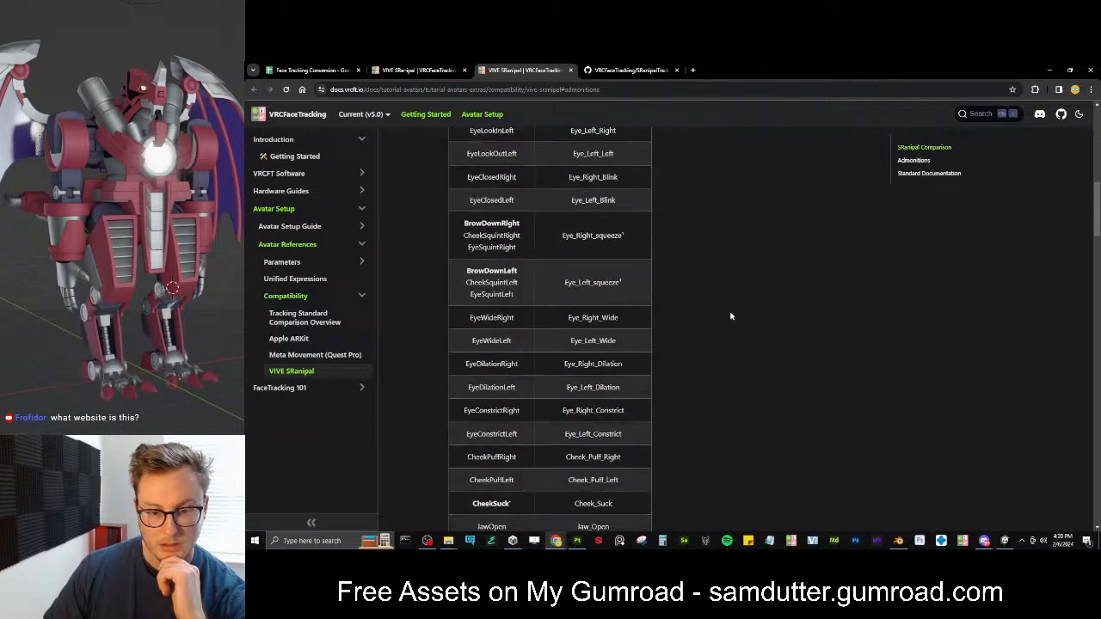
pyautogui.scroll(-5, 482, 361)
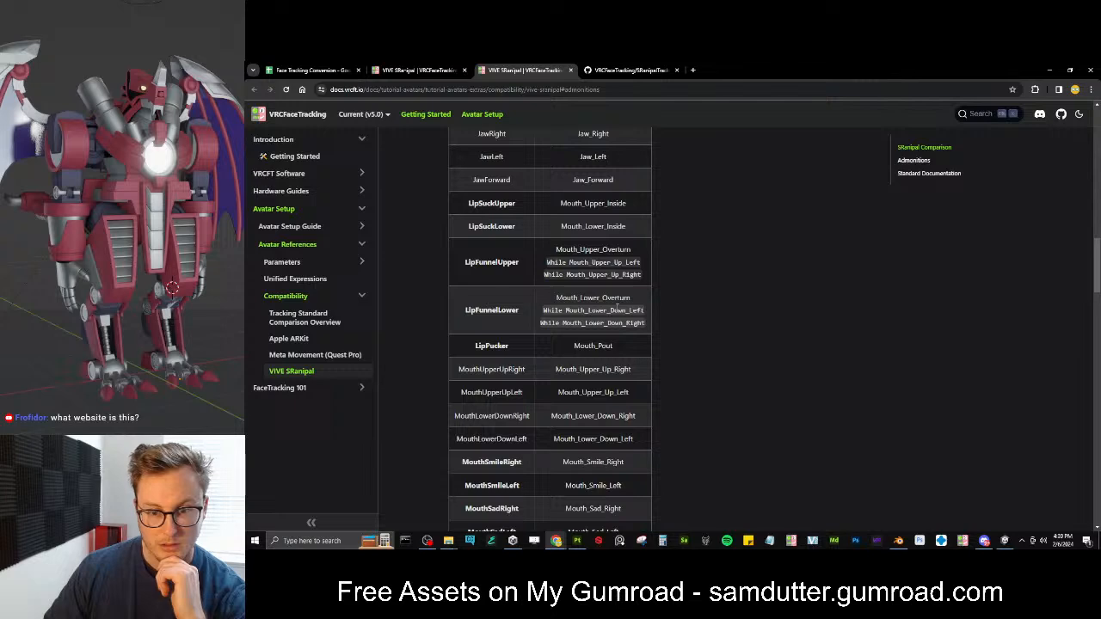
pyautogui.scroll(-10, 520, 306)
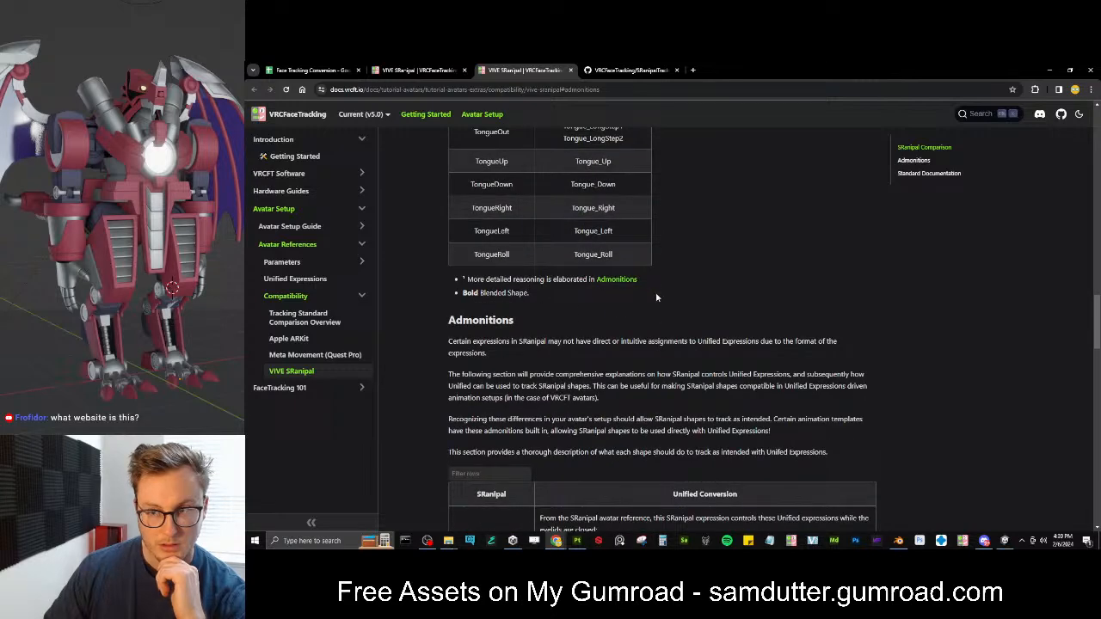
pyautogui.scroll(20, 639, 295)
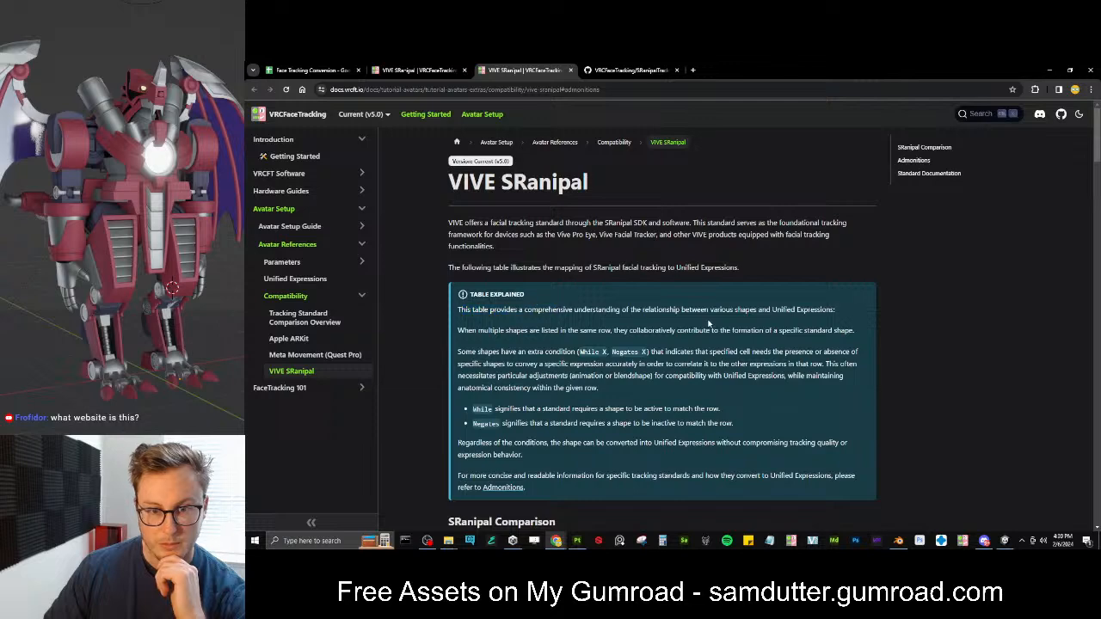
# Filter the SRanipal Comparison table by "smile", check the matching shapes and clear the filter
pyautogui.scroll(-3, 466, 264)
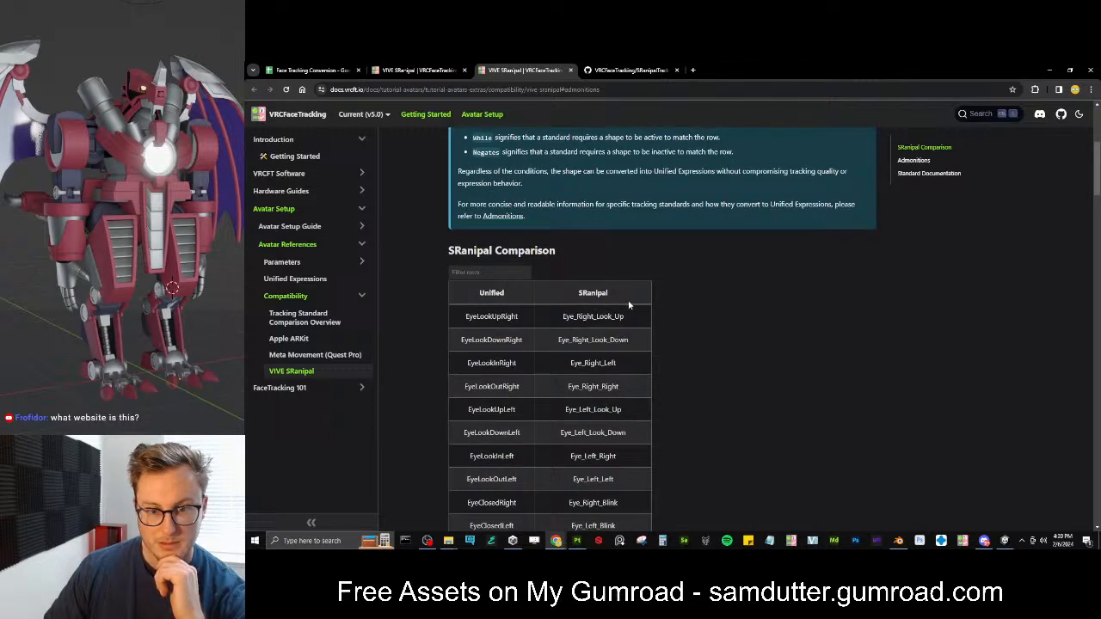
pyautogui.click(473, 274)
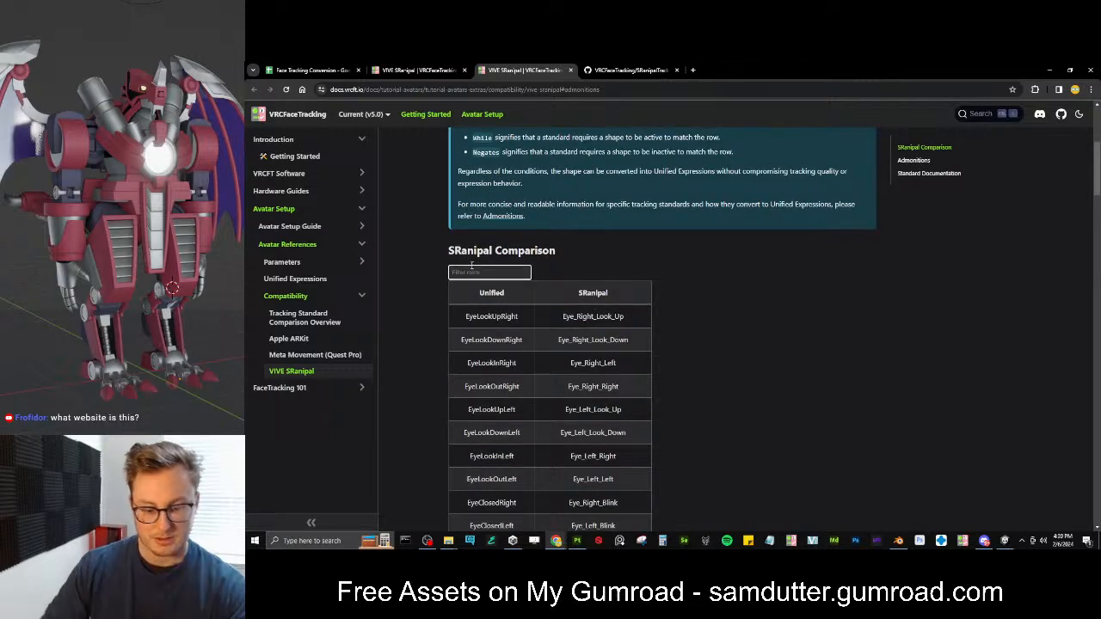
pyautogui.write('smile')
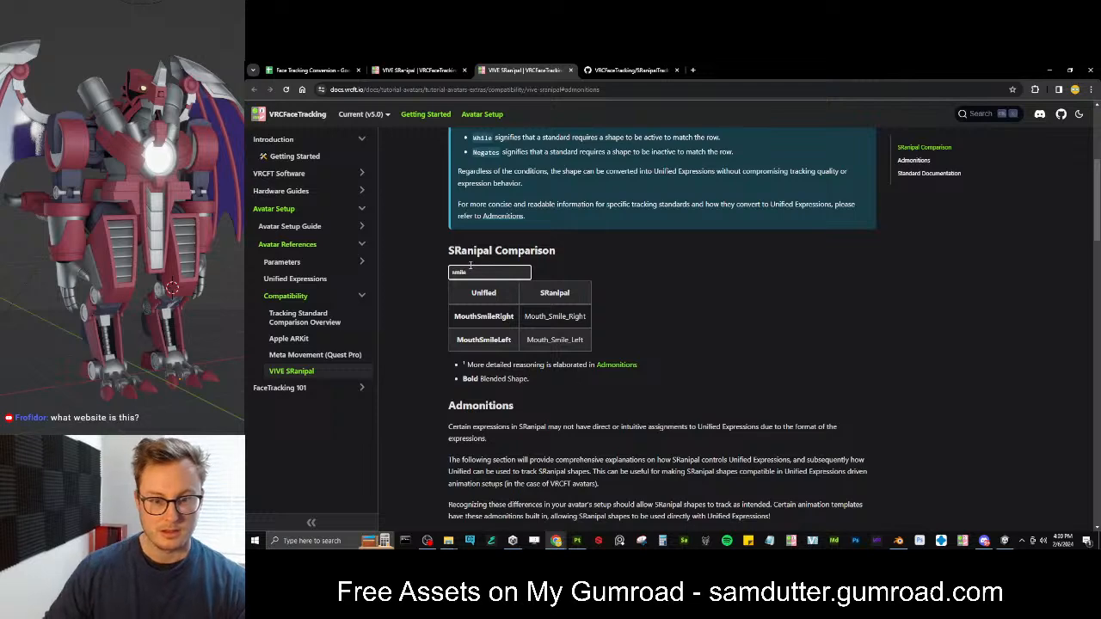
pyautogui.click(486, 315)
pyautogui.doubleClick(468, 272)
pyautogui.press('BackSpace')
pyautogui.click(734, 348)
pyautogui.scroll(3, 734, 347)
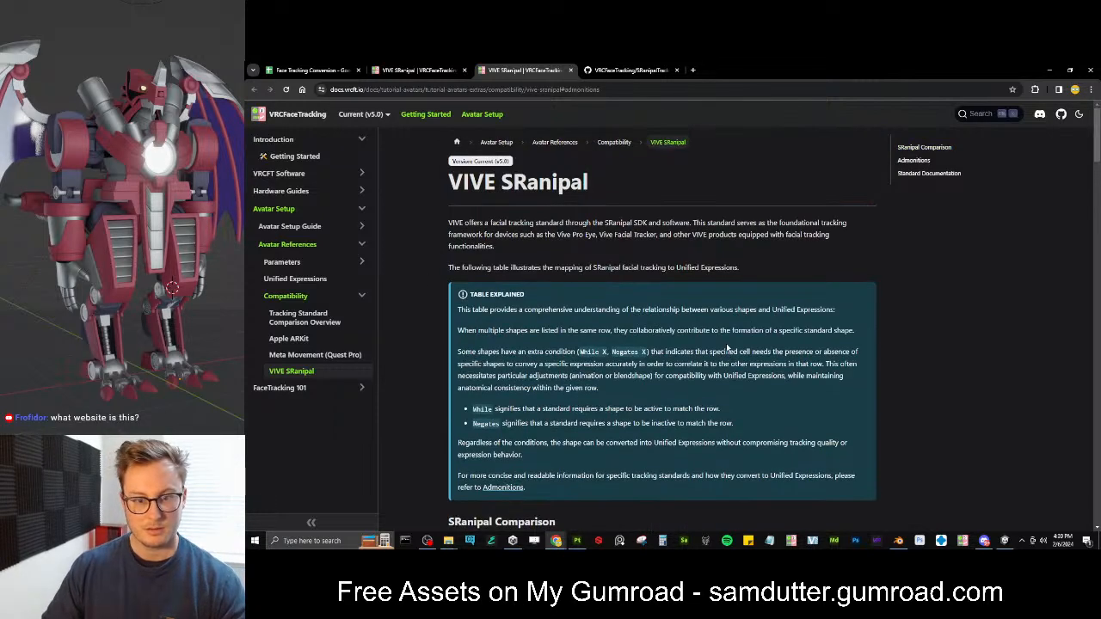
pyautogui.scroll(-2, 656, 348)
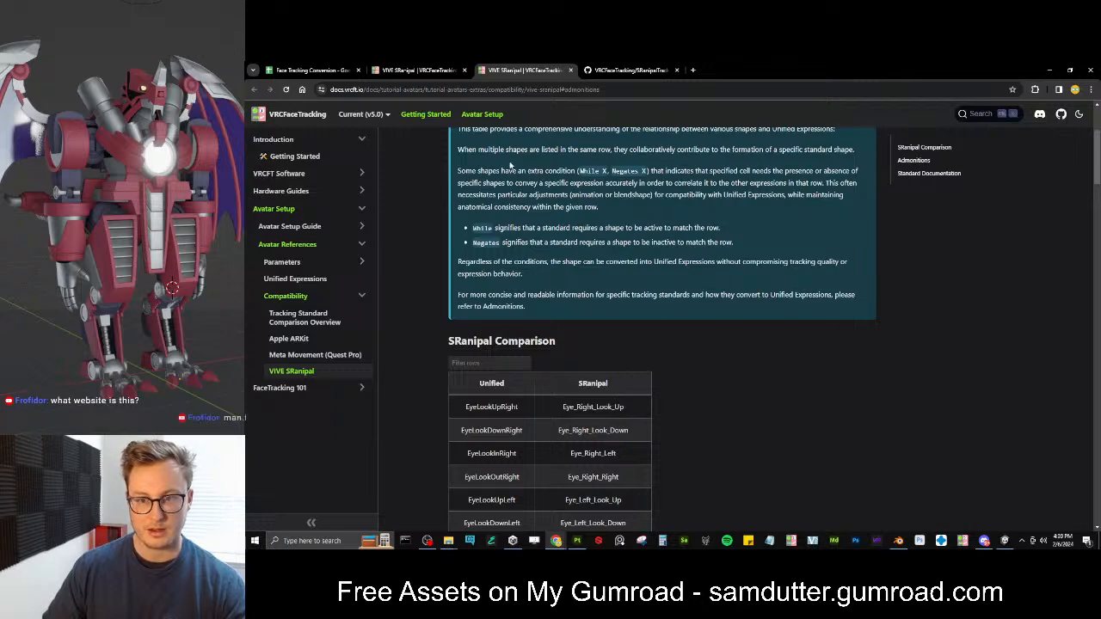
pyautogui.scroll(1, 752, 250)
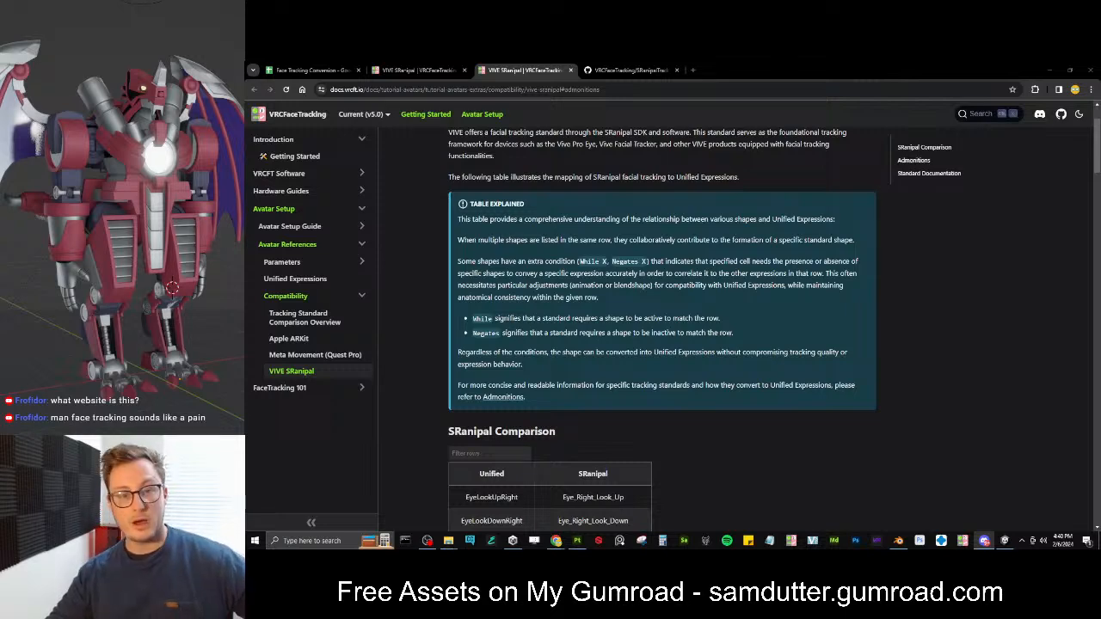
# Open VRCFaceTracking, switch to Unity and start Play mode with a wider Scene view of the Ebonhorn avatar
pyautogui.click(962, 540)
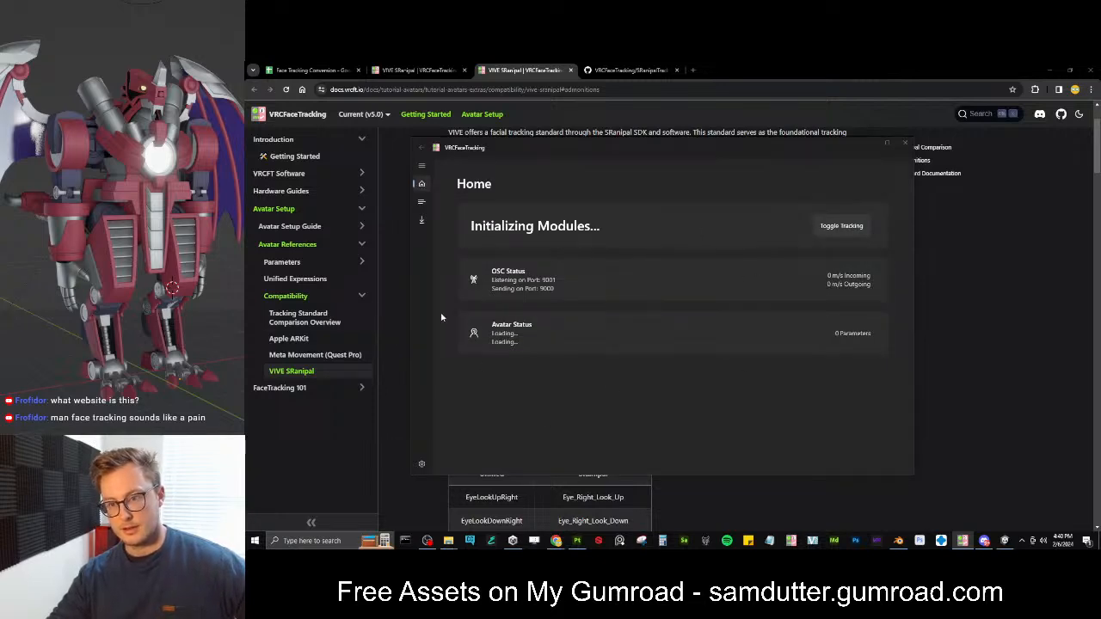
pyautogui.click(1004, 540)
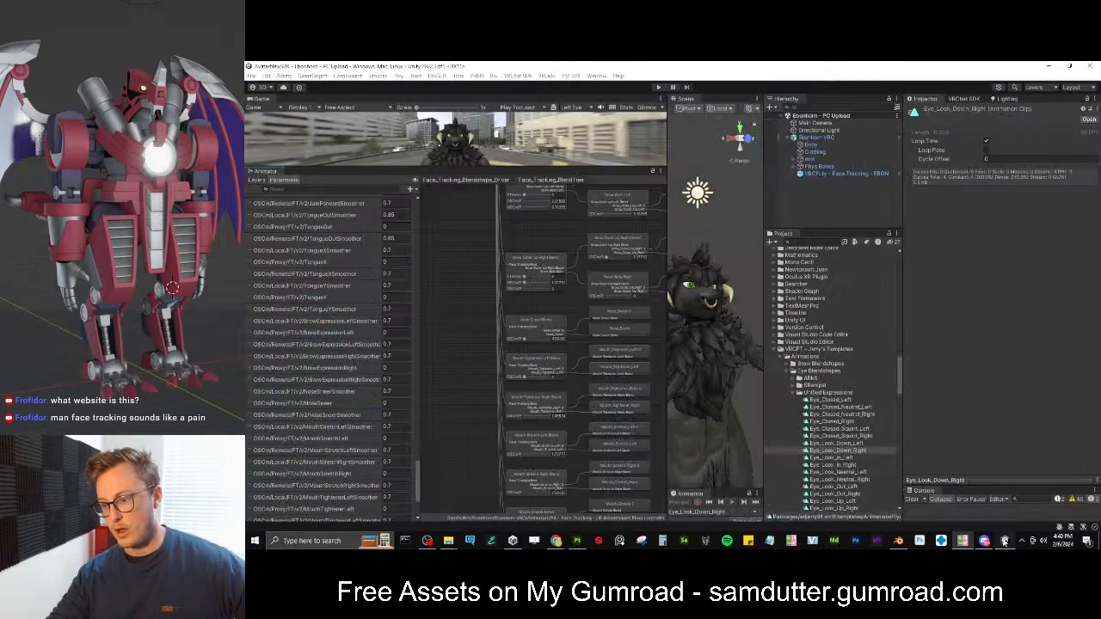
pyautogui.moveTo(669, 159); pyautogui.dragTo(499, 159)
pyautogui.click(658, 87)
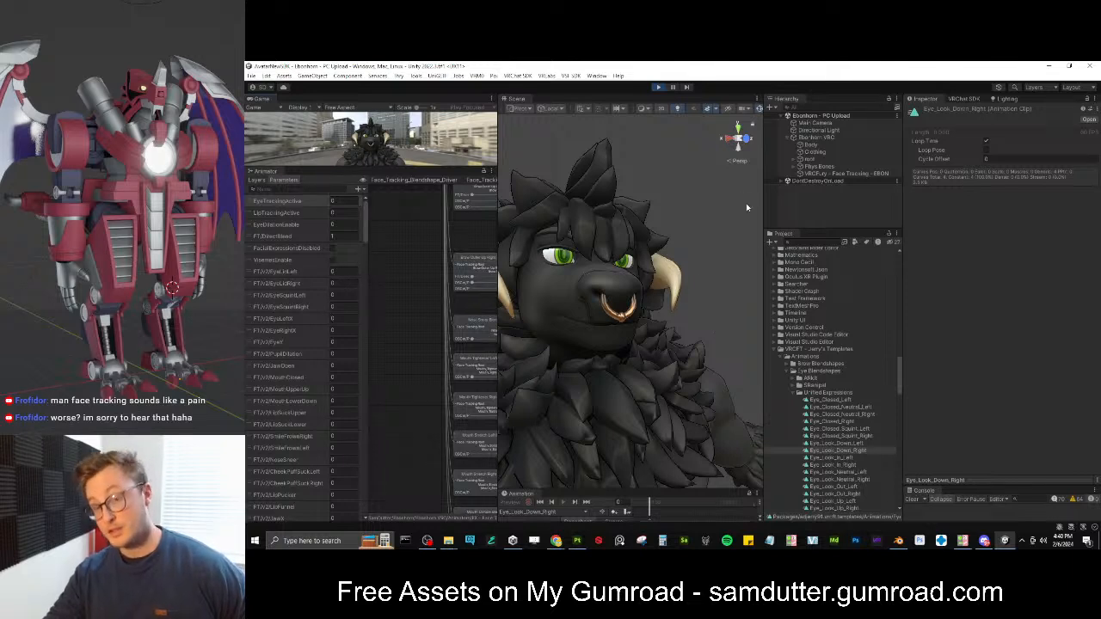
# Enable the Avatars 3.0 Emulator and open its OSC socket
pyautogui.click(416, 75)
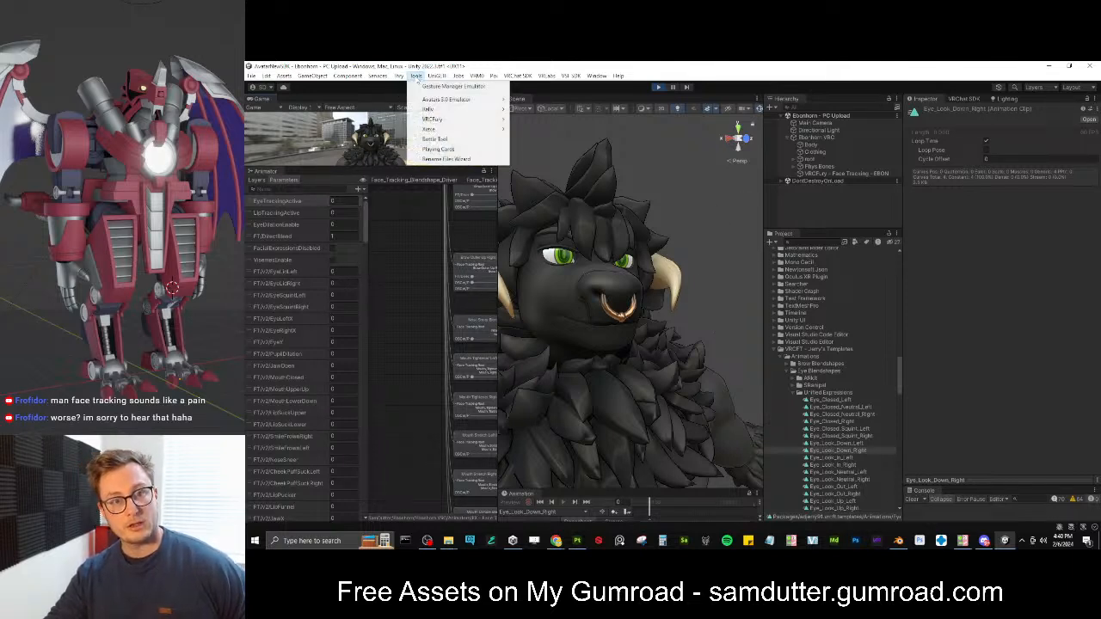
pyautogui.moveTo(428, 100)
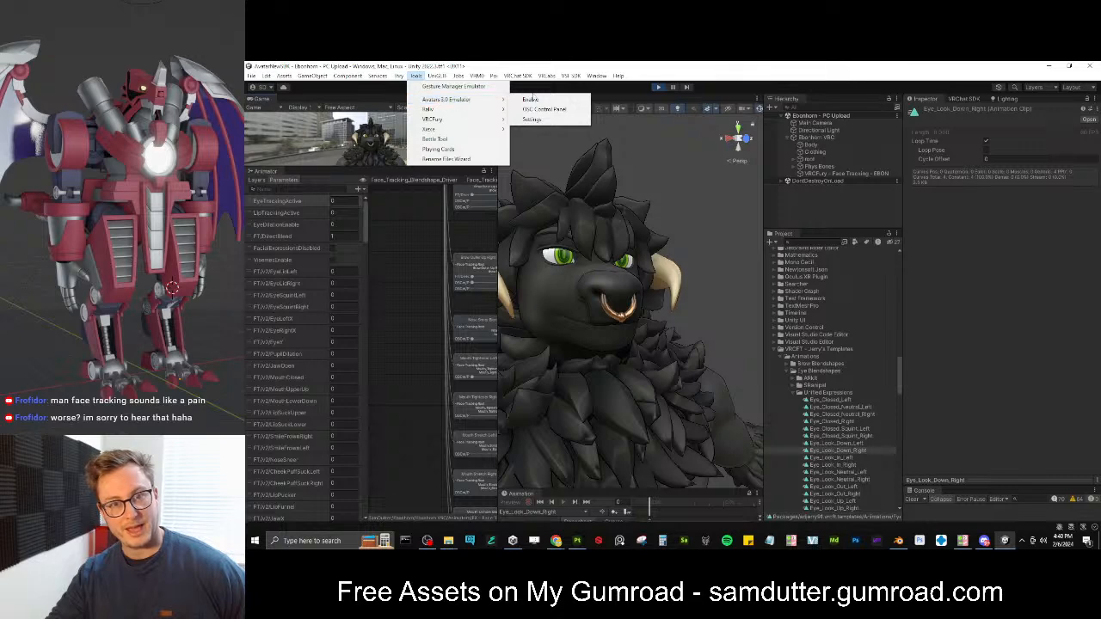
pyautogui.click(524, 100)
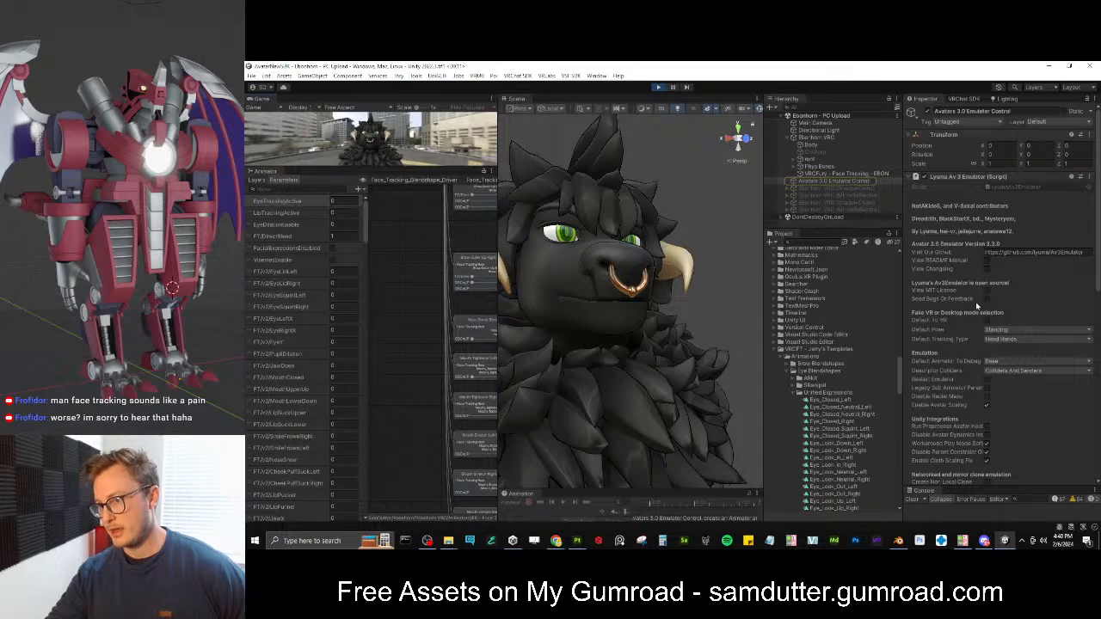
pyautogui.scroll(-3, 961, 317)
pyautogui.scroll(-3, 967, 318)
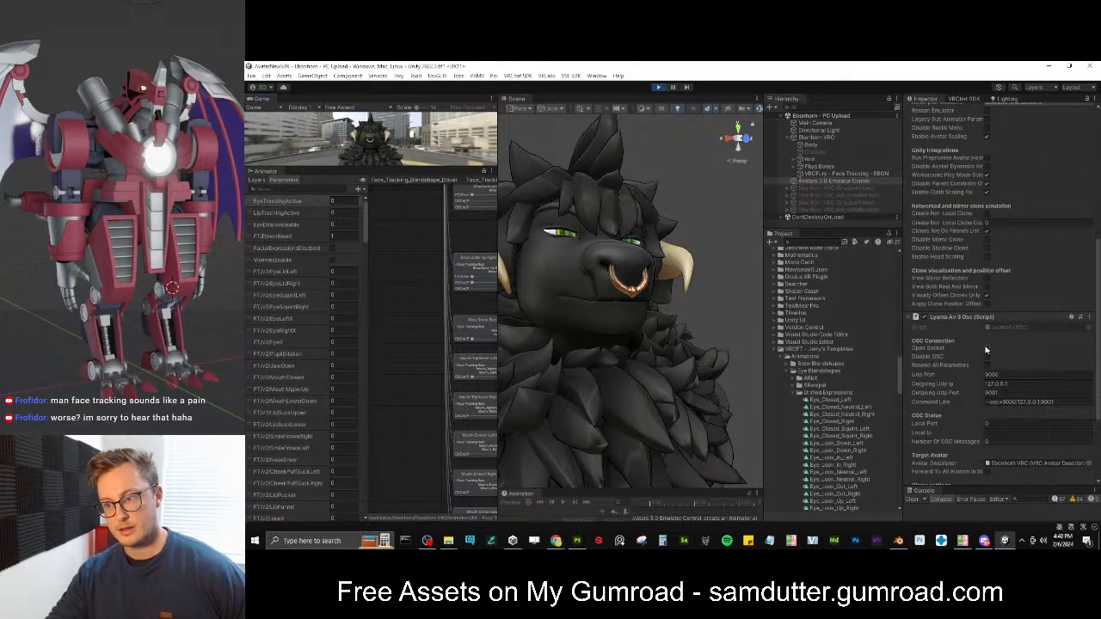
pyautogui.click(986, 348)
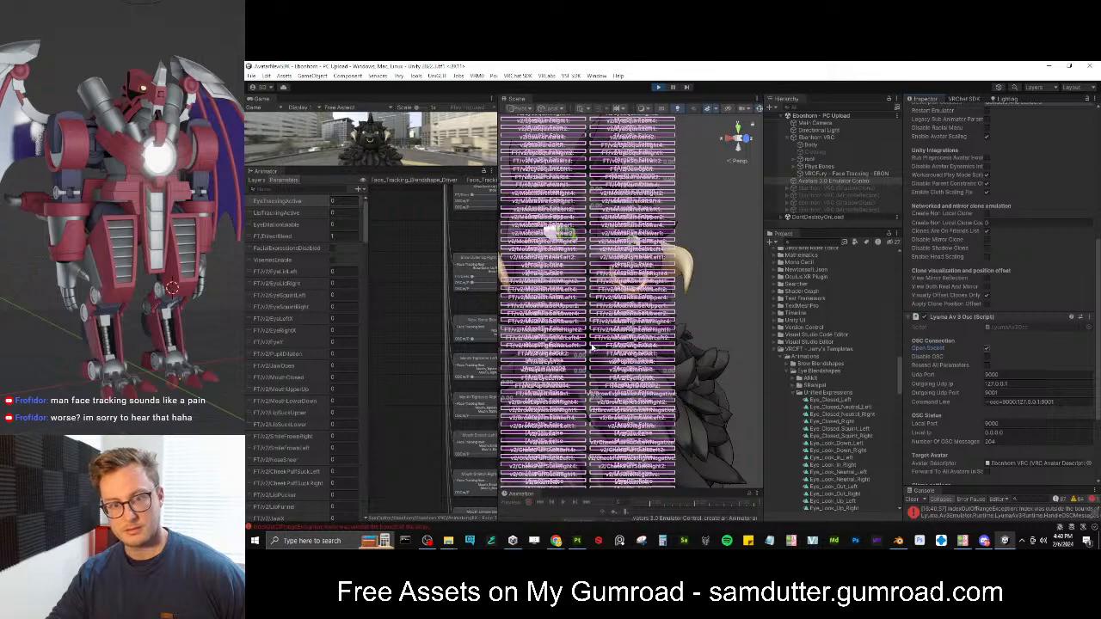
# Clear the console and hide the OSC gizmo overlay in a much wider Scene view of the avatar
pyautogui.moveTo(495, 338); pyautogui.dragTo(277, 347)
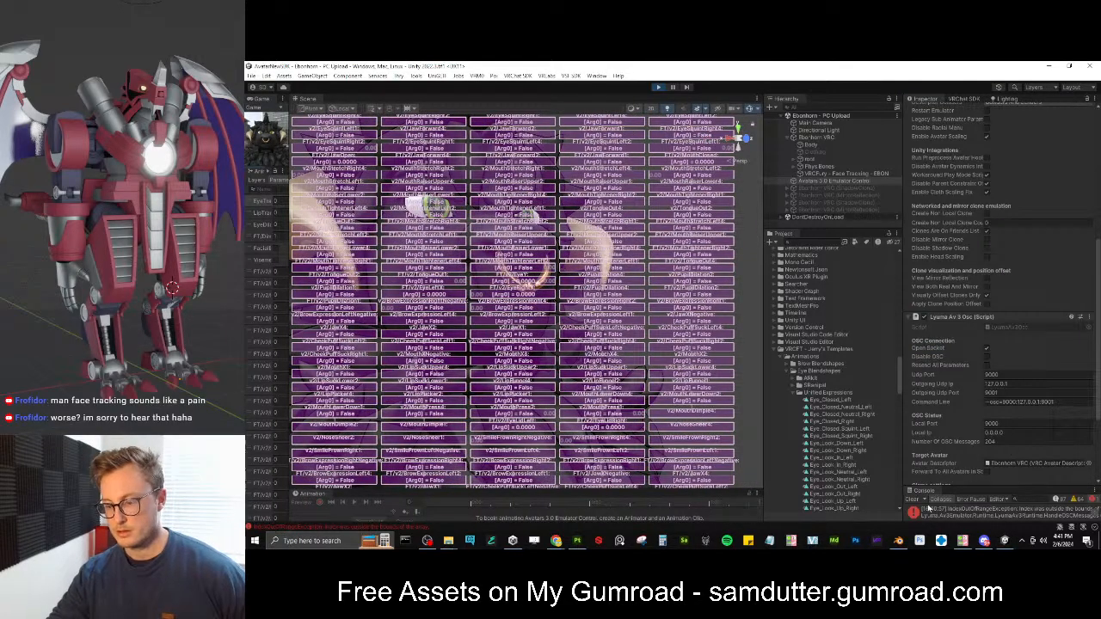
pyautogui.click(912, 499)
pyautogui.moveTo(955, 486); pyautogui.dragTo(953, 473)
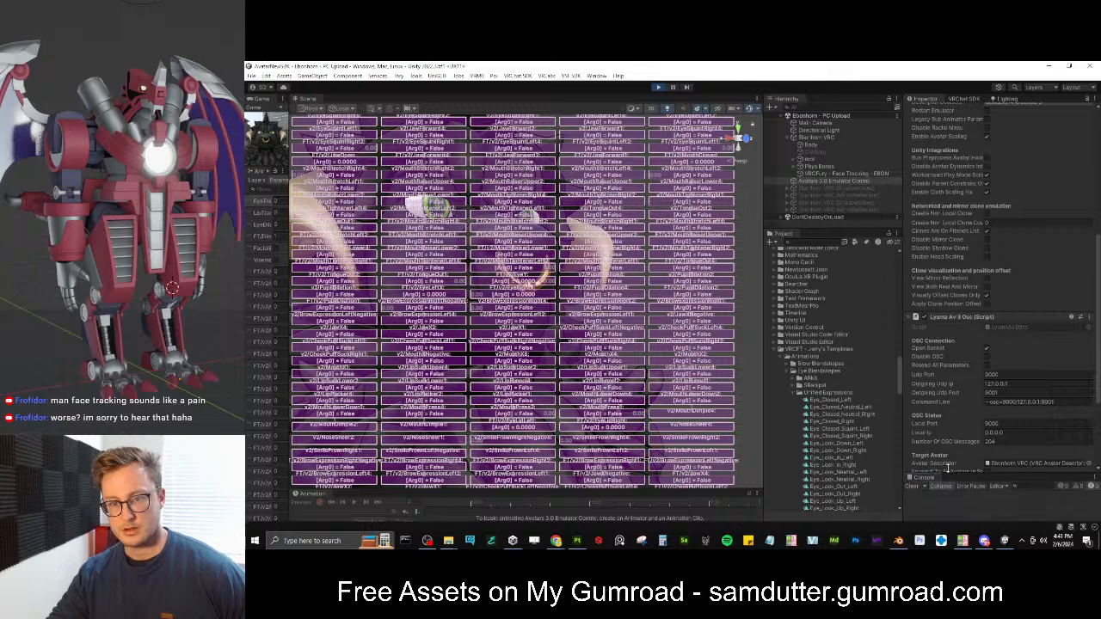
pyautogui.click(751, 110)
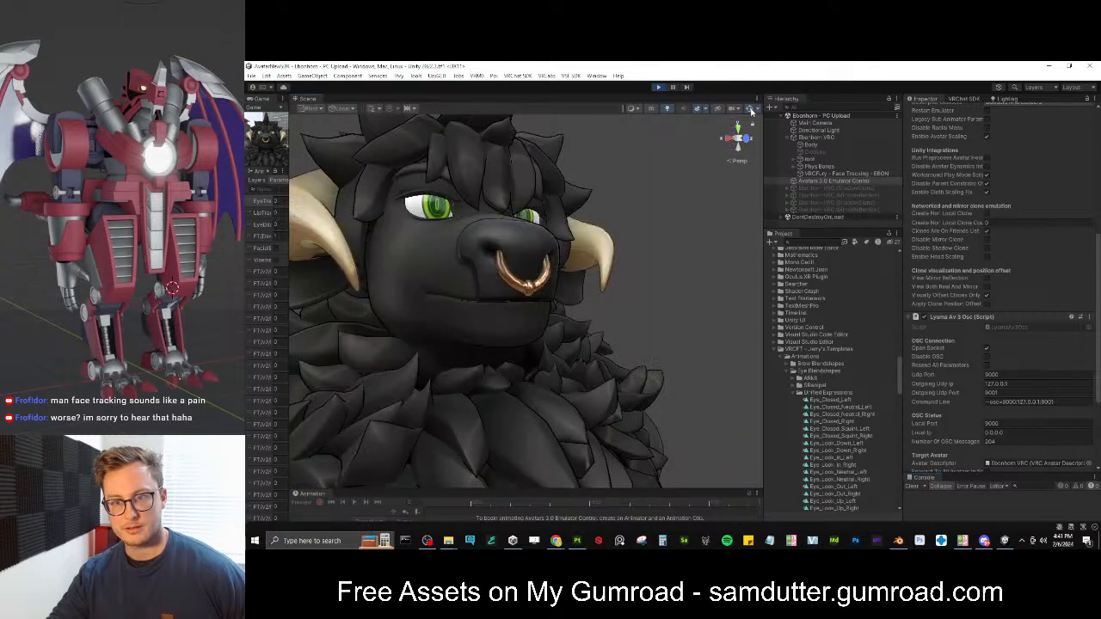
pyautogui.click(750, 110)
pyautogui.click(750, 110)
# Look through the Avatars 3.0 Emulator Control's settings and show the OSC gizmo overlay again
pyautogui.scroll(10, 966, 342)
pyautogui.scroll(-5, 1016, 348)
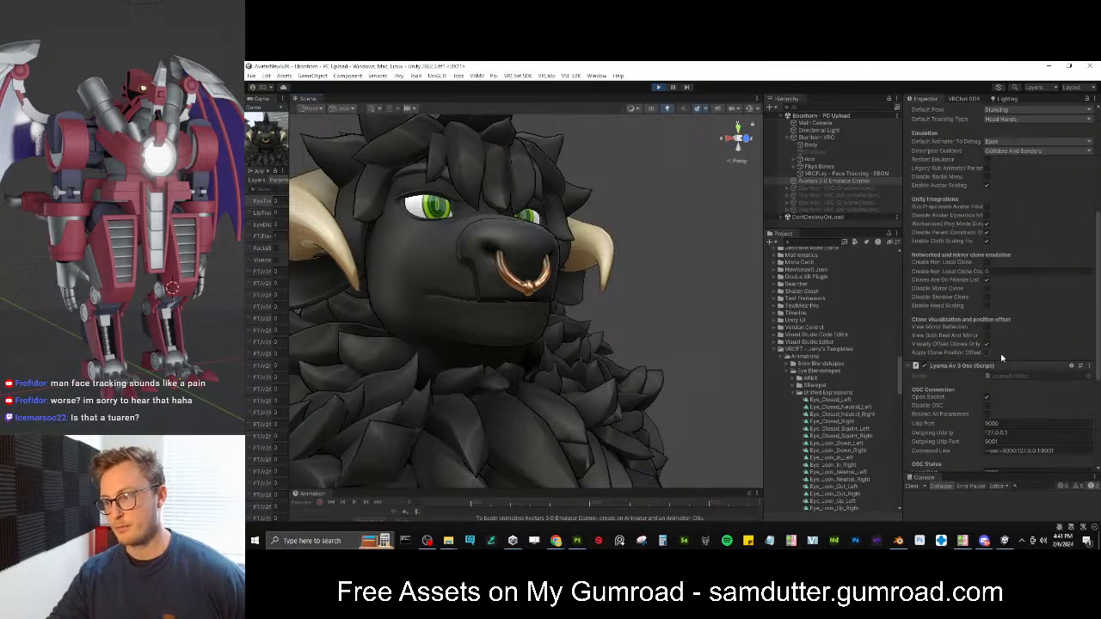
pyautogui.scroll(5, 1007, 345)
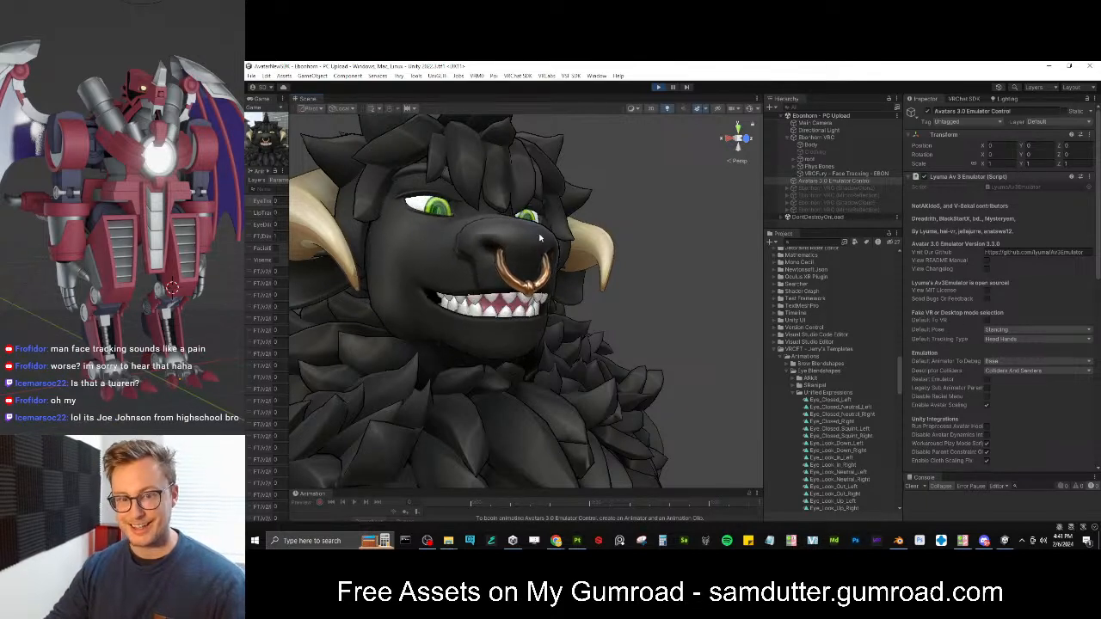
pyautogui.click(751, 111)
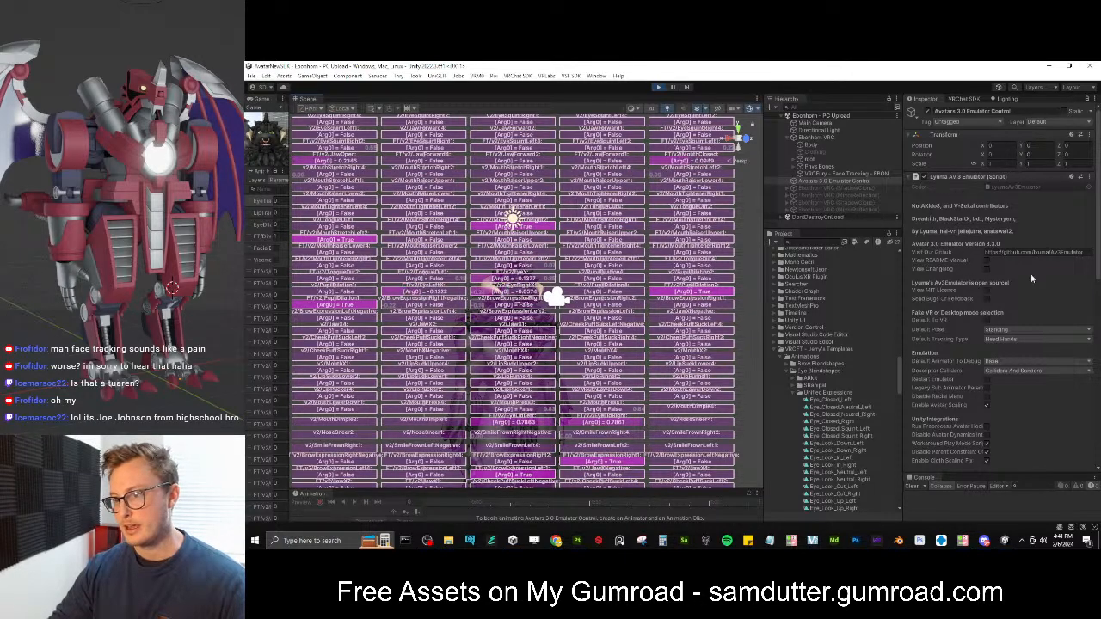
pyautogui.scroll(-10, 978, 244)
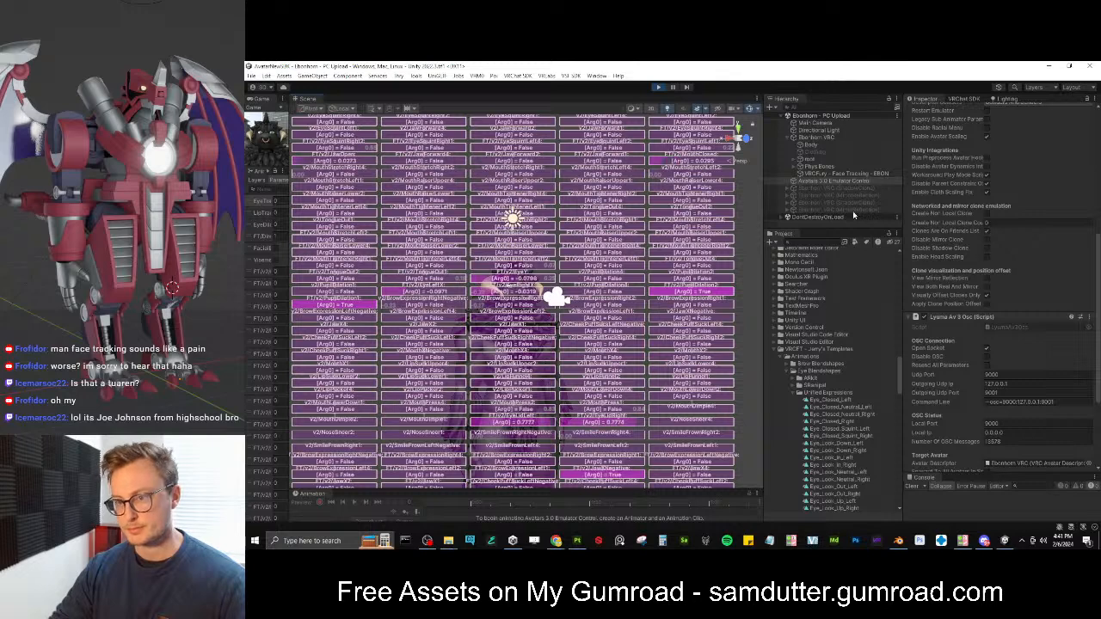
# Select the Ebonhorn VRC avatar and expand the Floats list in its emulator runtime's user-generated inputs
pyautogui.click(821, 137)
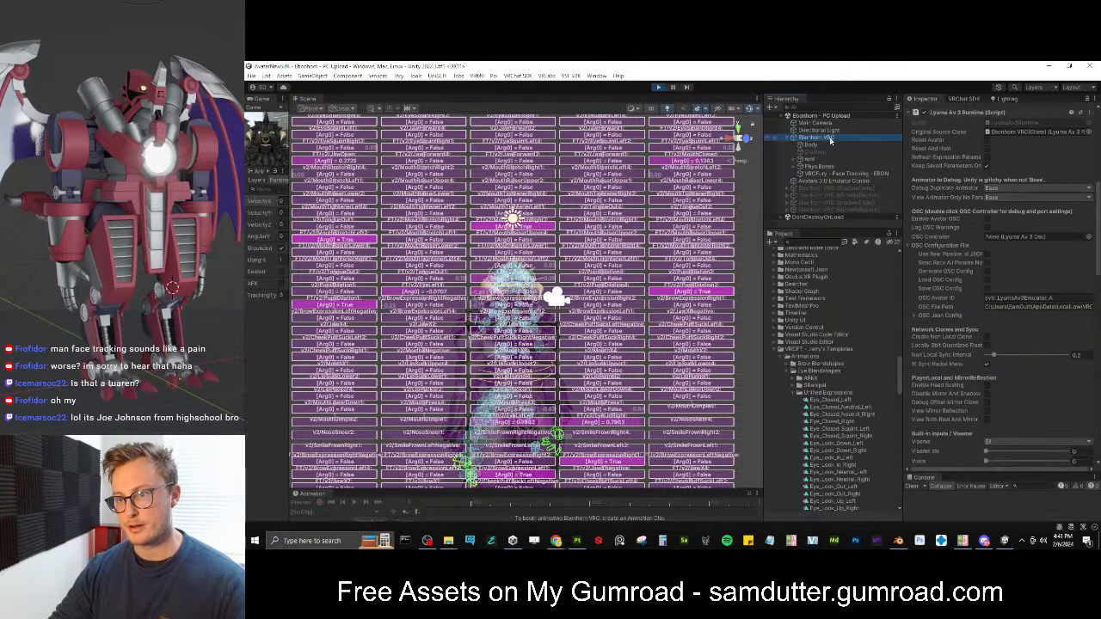
pyautogui.scroll(-3, 960, 293)
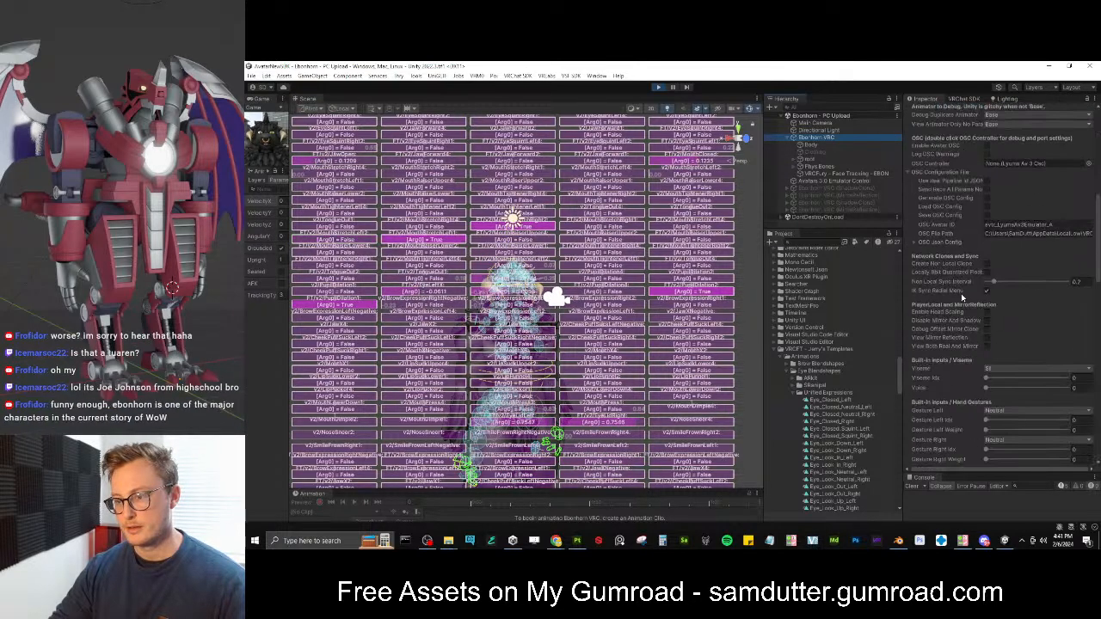
pyautogui.scroll(-6, 960, 293)
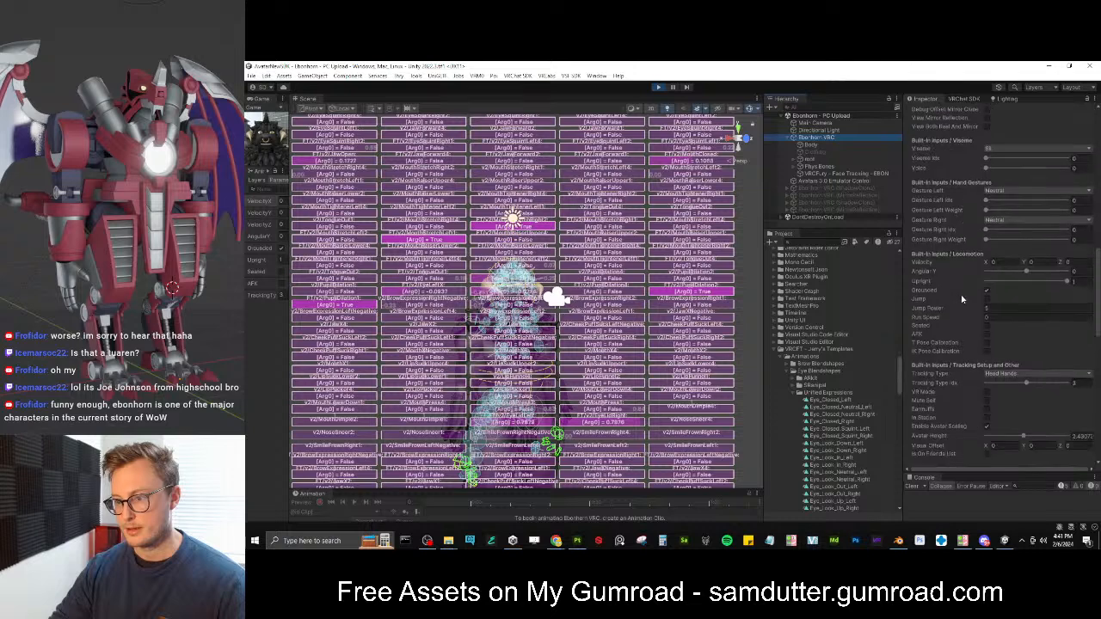
pyautogui.scroll(-2, 962, 299)
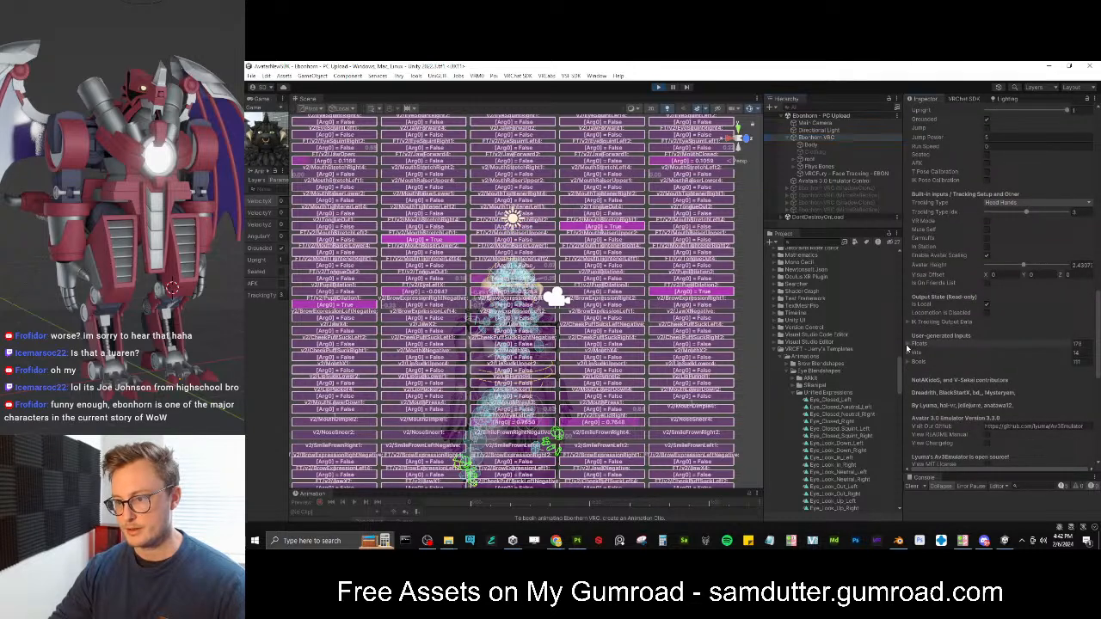
pyautogui.click(907, 345)
# Look through the Floats list, from the synced eye and jaw parameters to the local mouth, tongue and brow ones
pyautogui.scroll(-3, 950, 281)
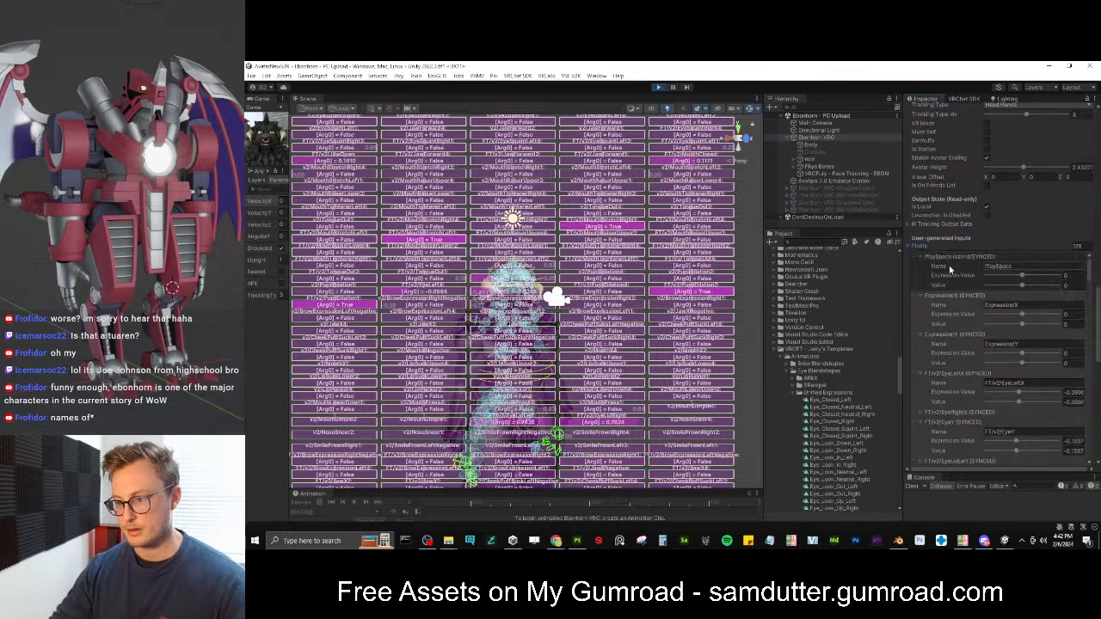
pyautogui.scroll(-2, 939, 367)
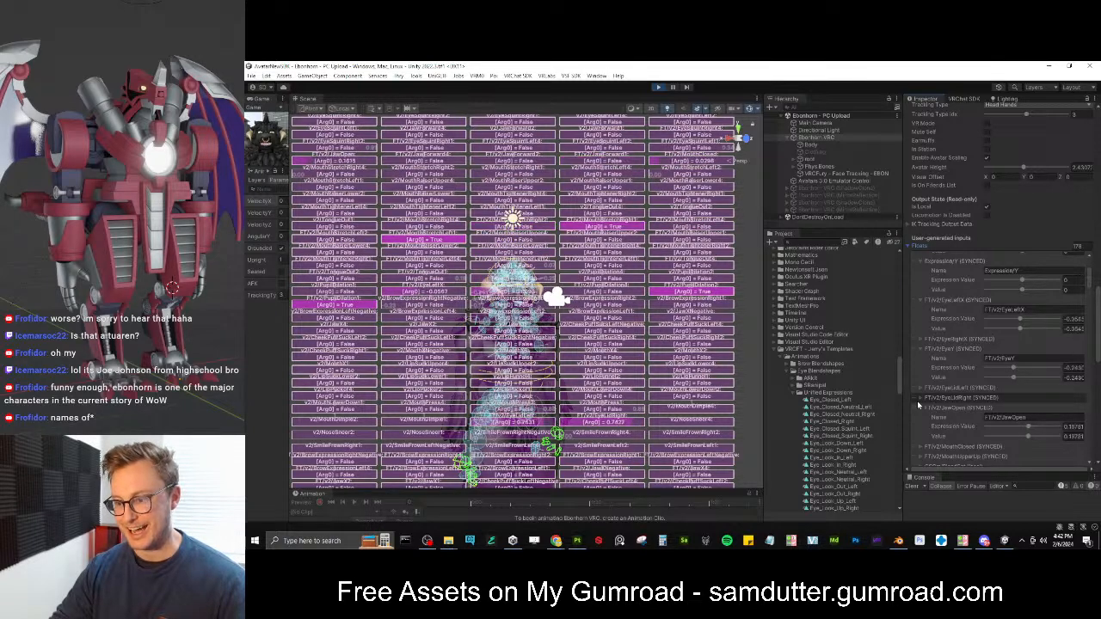
pyautogui.scroll(-2, 920, 405)
pyautogui.scroll(-2, 927, 403)
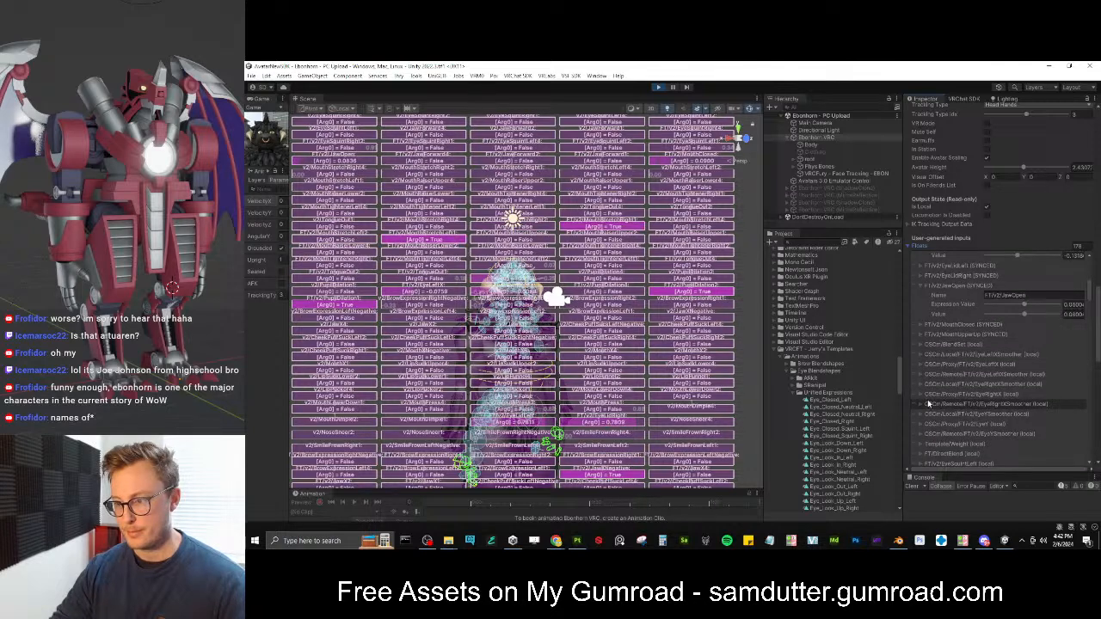
pyautogui.scroll(-2, 928, 404)
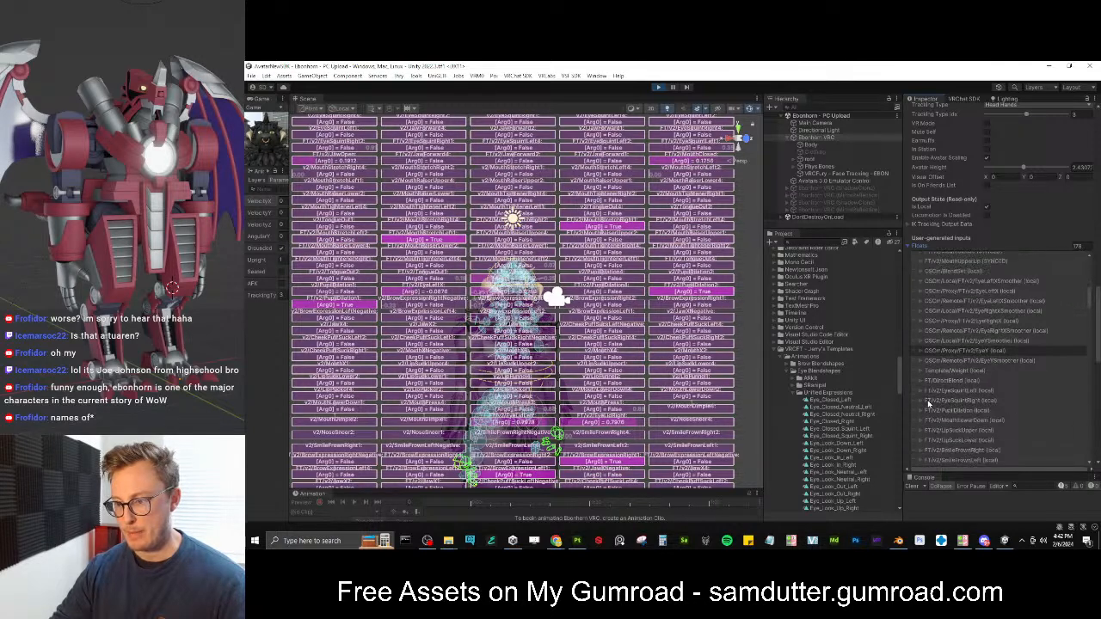
pyautogui.scroll(-2, 928, 403)
pyautogui.scroll(-3, 927, 403)
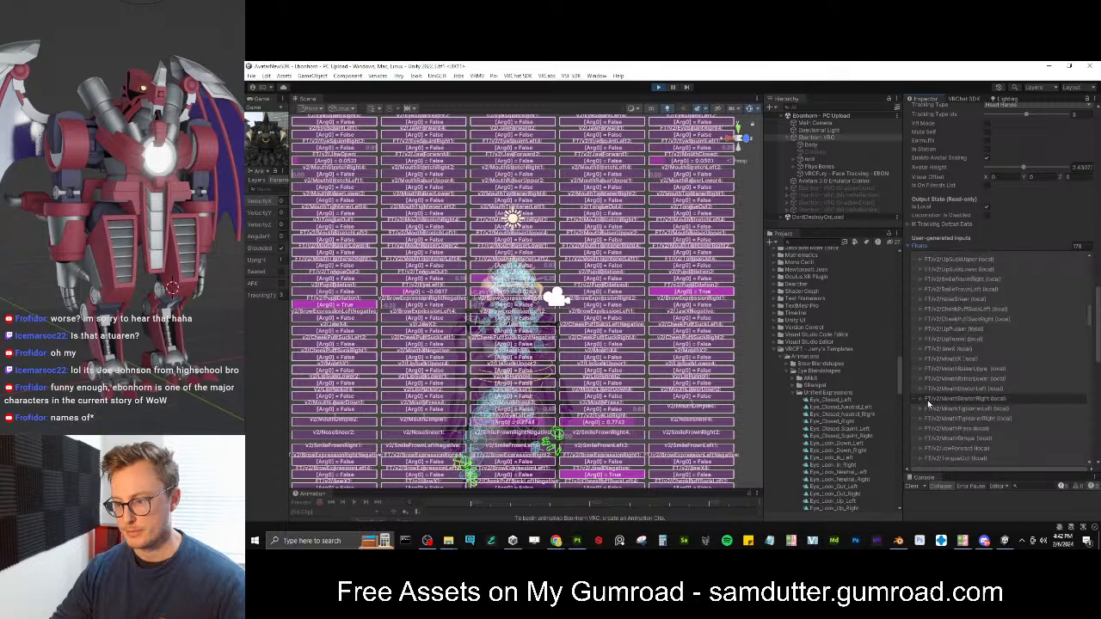
pyautogui.scroll(-3, 928, 403)
pyautogui.scroll(-3, 928, 404)
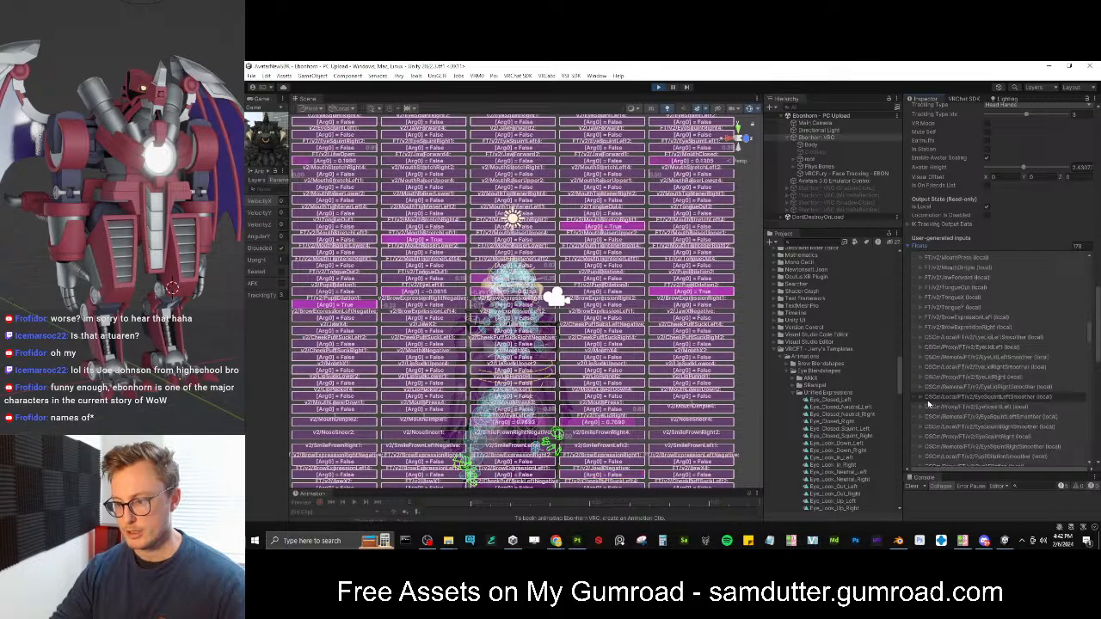
# Inspect the user-generated face tracking floats, expanding the SmileFrownRight proxy and the LipSuckLower smoother to read their values
pyautogui.scroll(-3, 928, 403)
pyautogui.scroll(-3, 928, 404)
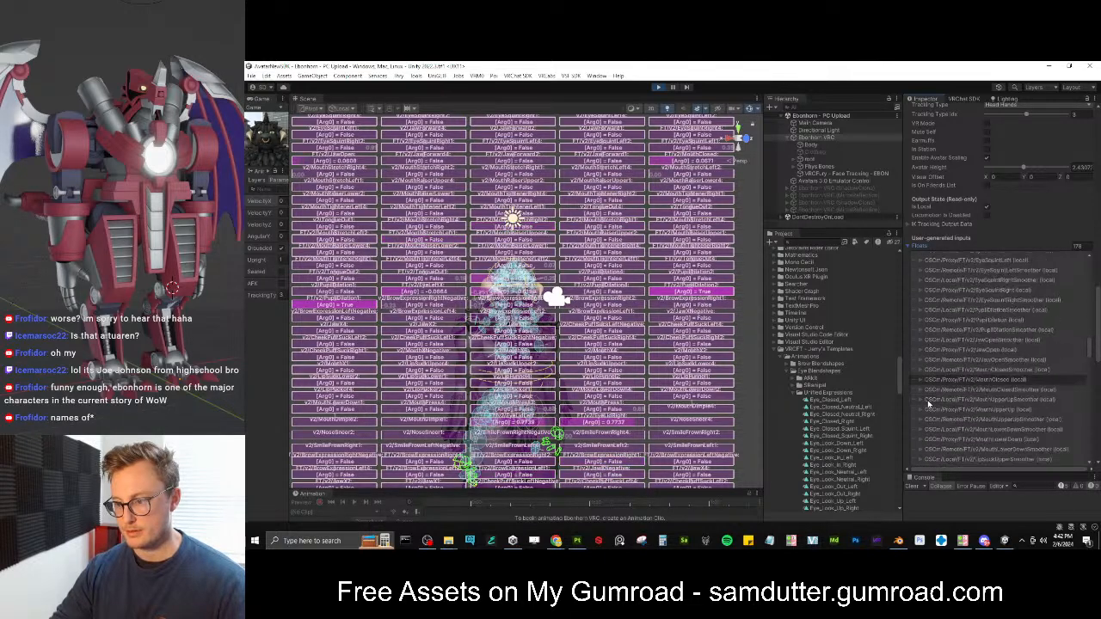
pyautogui.scroll(-3, 927, 404)
pyautogui.scroll(-2, 927, 400)
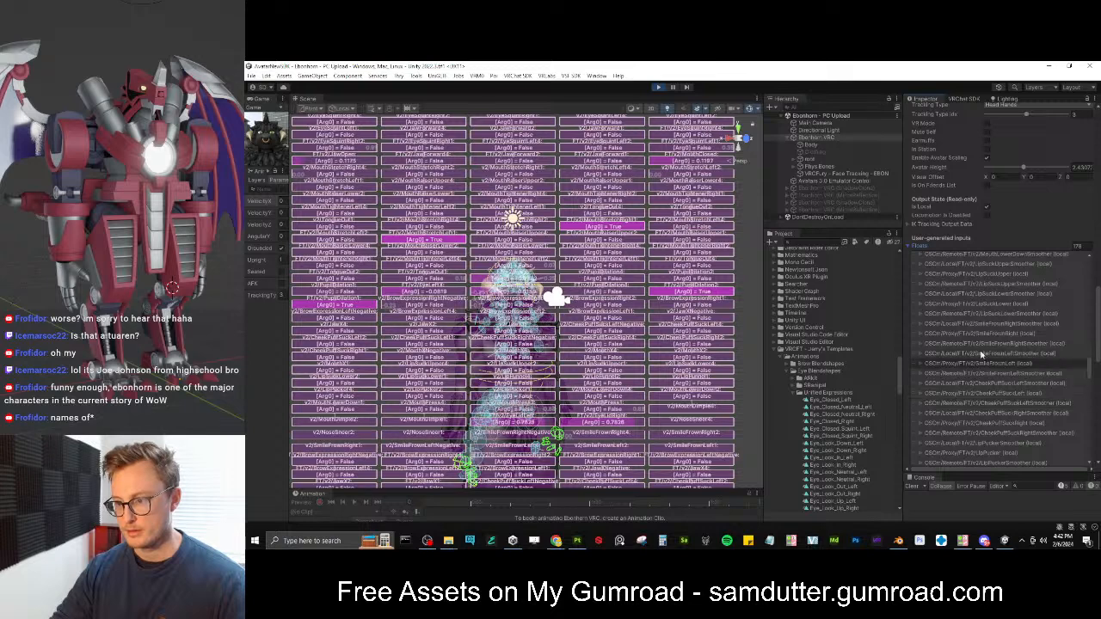
pyautogui.click(920, 333)
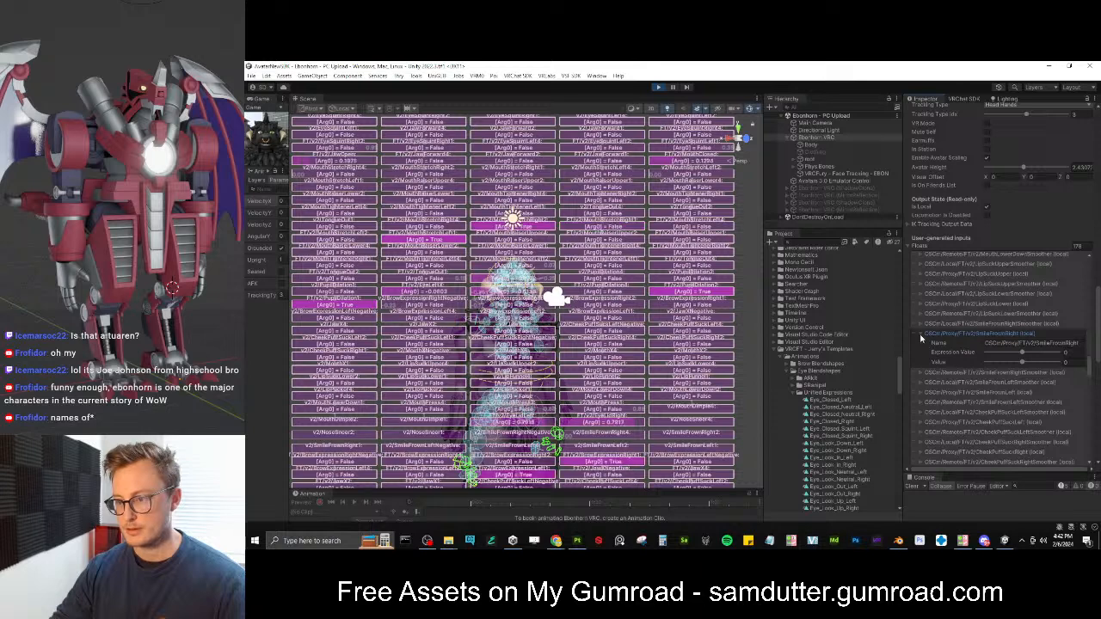
pyautogui.click(920, 314)
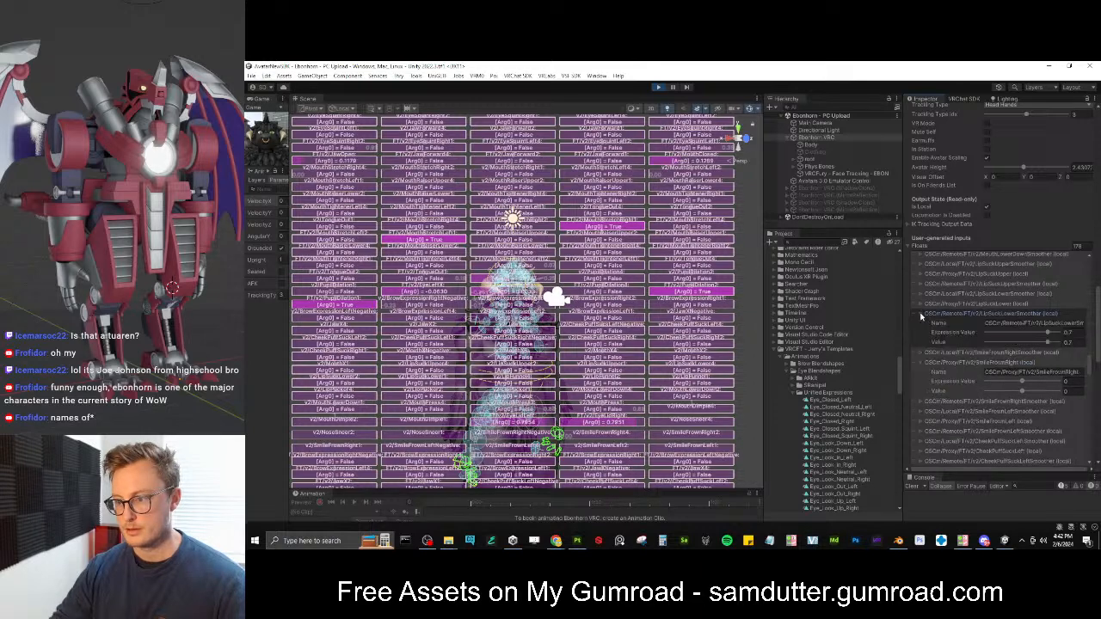
pyautogui.click(920, 314)
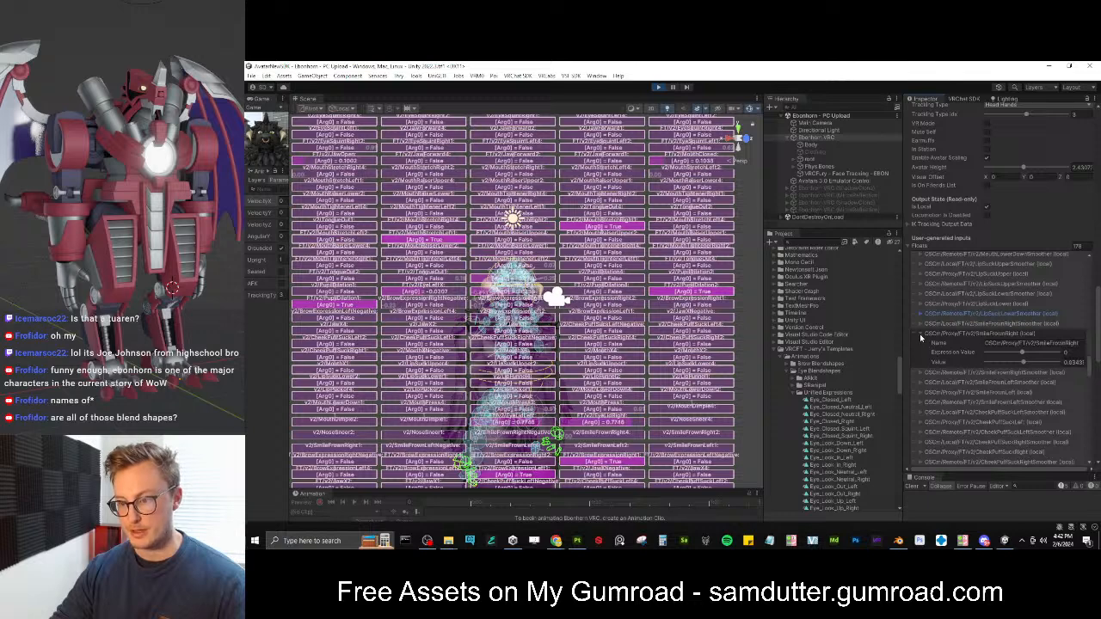
pyautogui.click(920, 334)
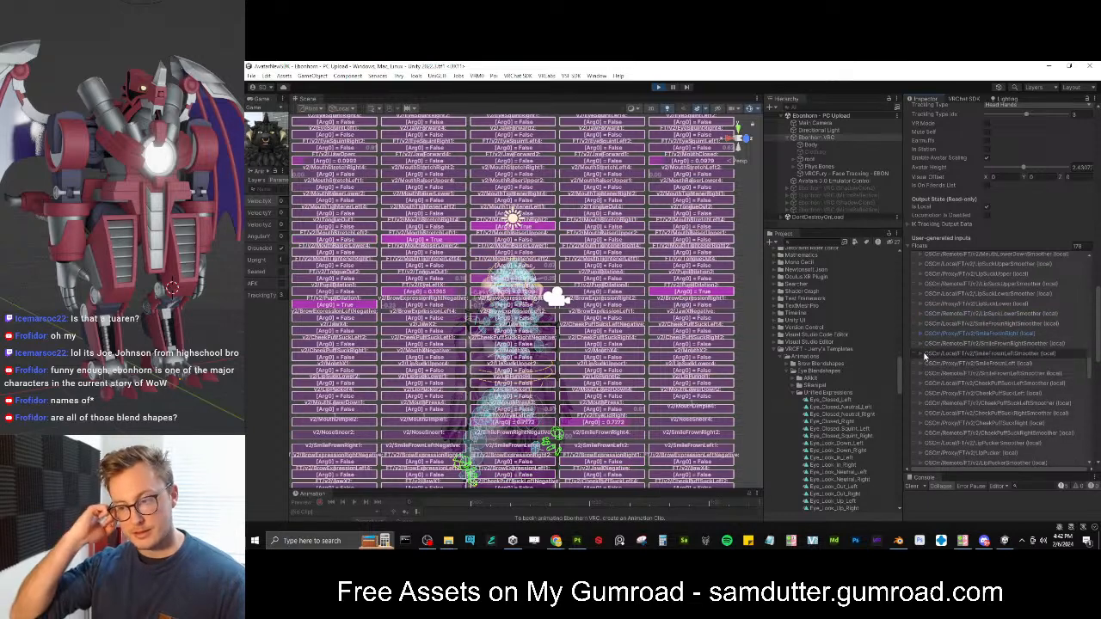
# Look through the remaining OSCm face tracking floats, from the cheek and jaw entries to the tongue, brow and mouth ones
pyautogui.scroll(-2, 950, 404)
pyautogui.scroll(-5, 958, 403)
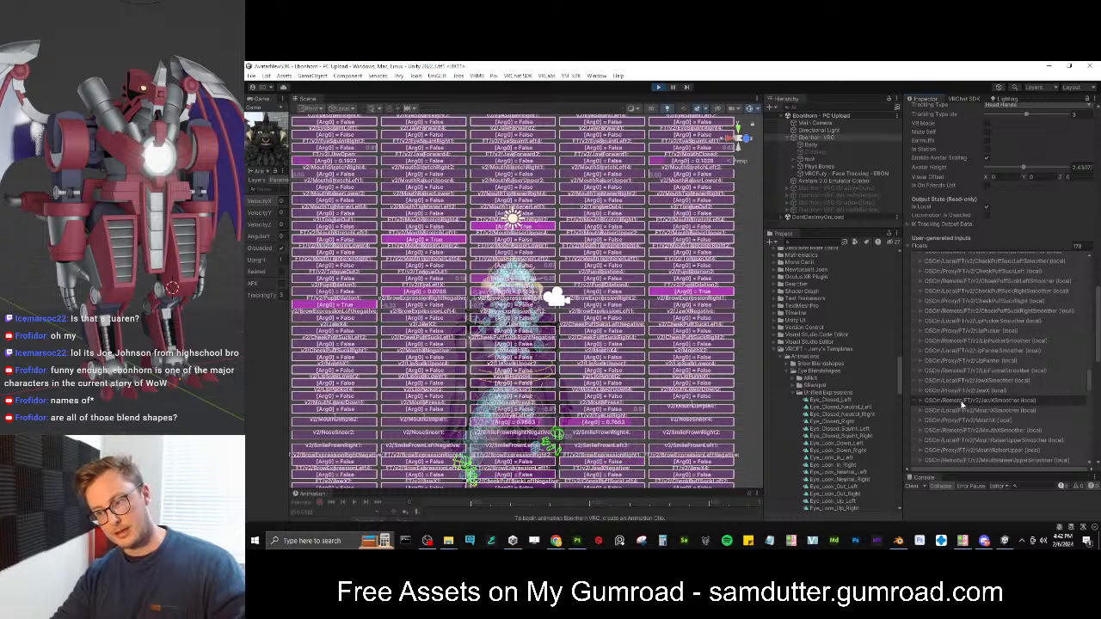
pyautogui.scroll(-5, 963, 417)
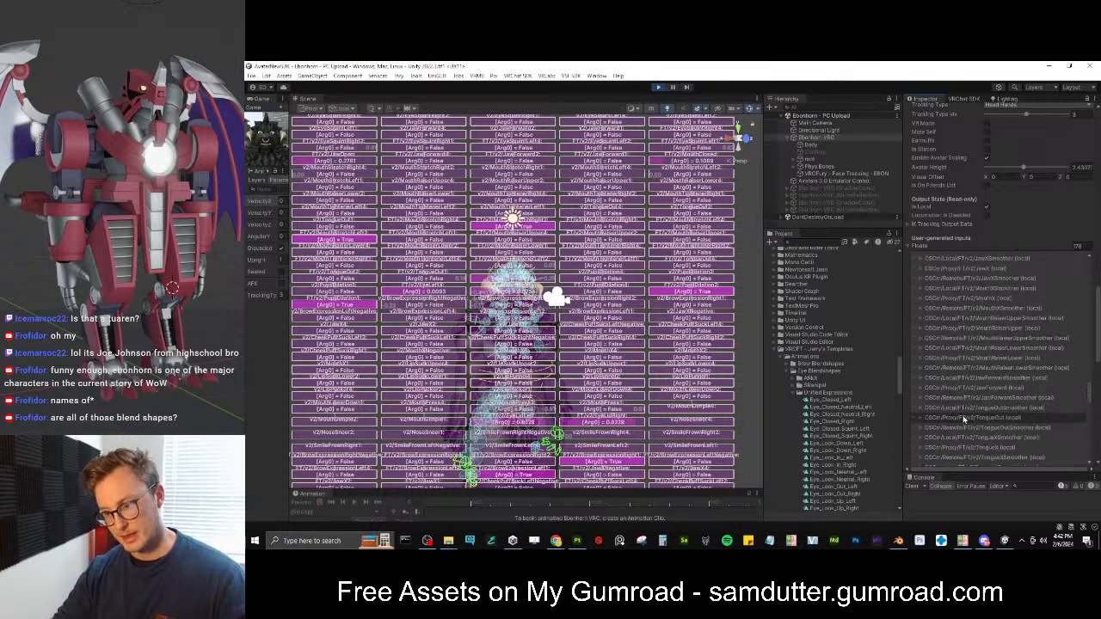
pyautogui.moveTo(1092, 417)
pyautogui.mouseDown()
pyautogui.moveTo(1092, 448)
pyautogui.moveTo(1087, 418)
pyautogui.mouseUp()
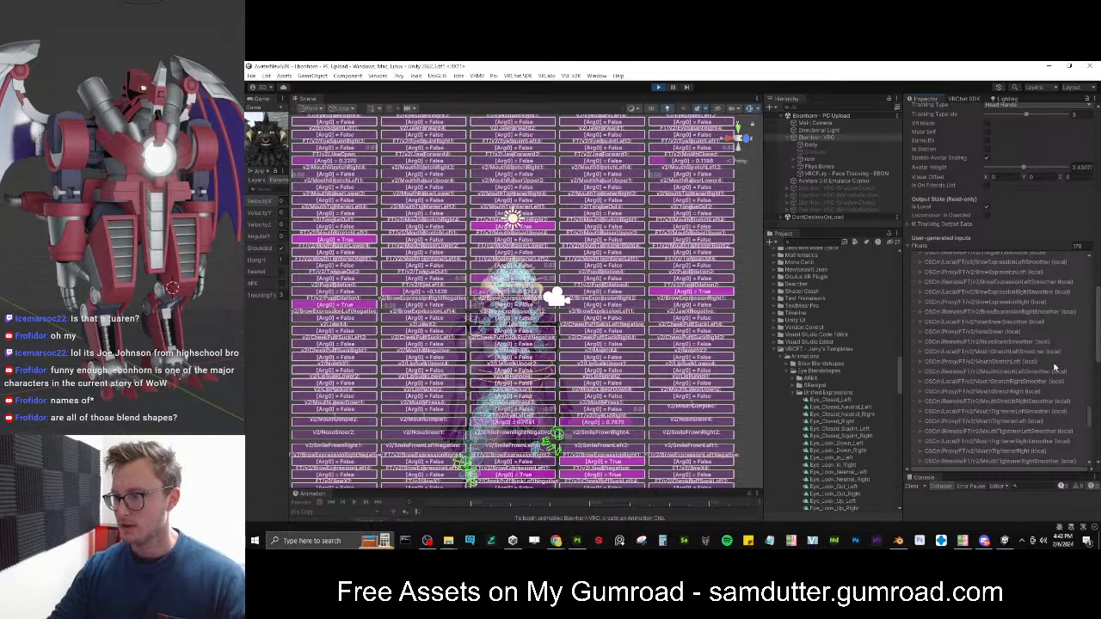
pyautogui.scroll(3, 1040, 365)
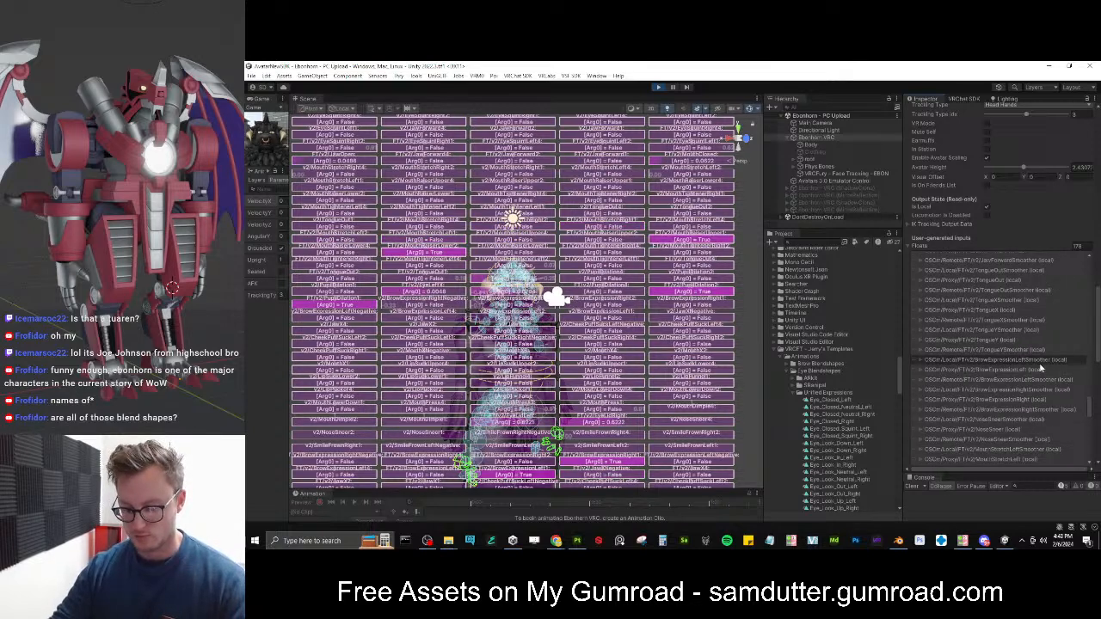
pyautogui.scroll(3, 1039, 368)
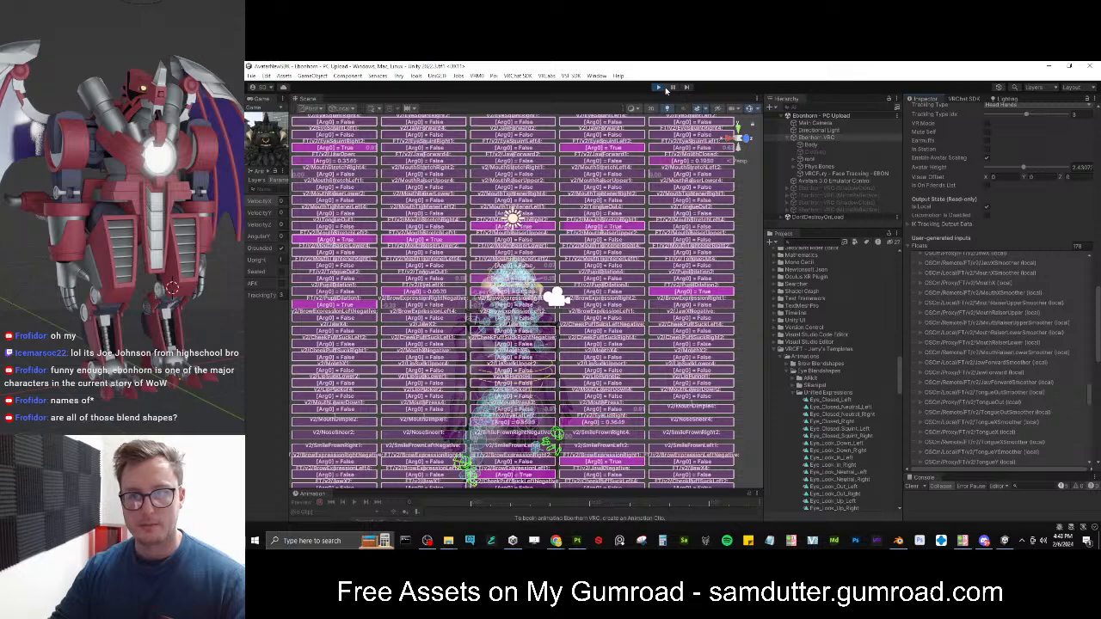
# Exit play mode and review the settings of VRCFury - Face Tracking - EBON, locating its Face Tracking Control menu asset in the project
pyautogui.click(658, 87)
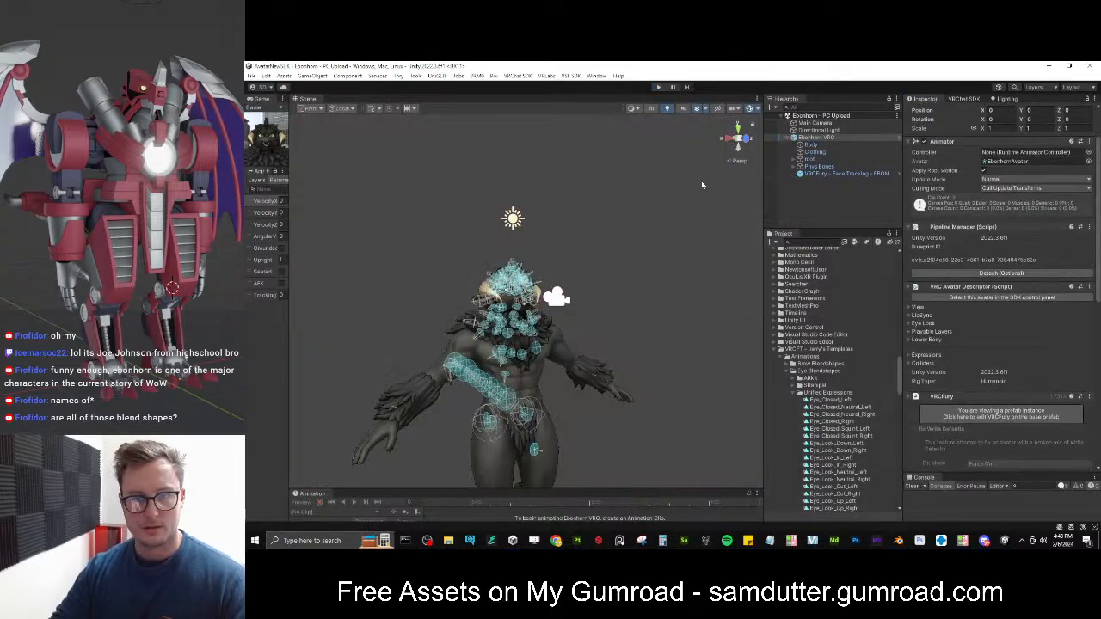
pyautogui.click(649, 327)
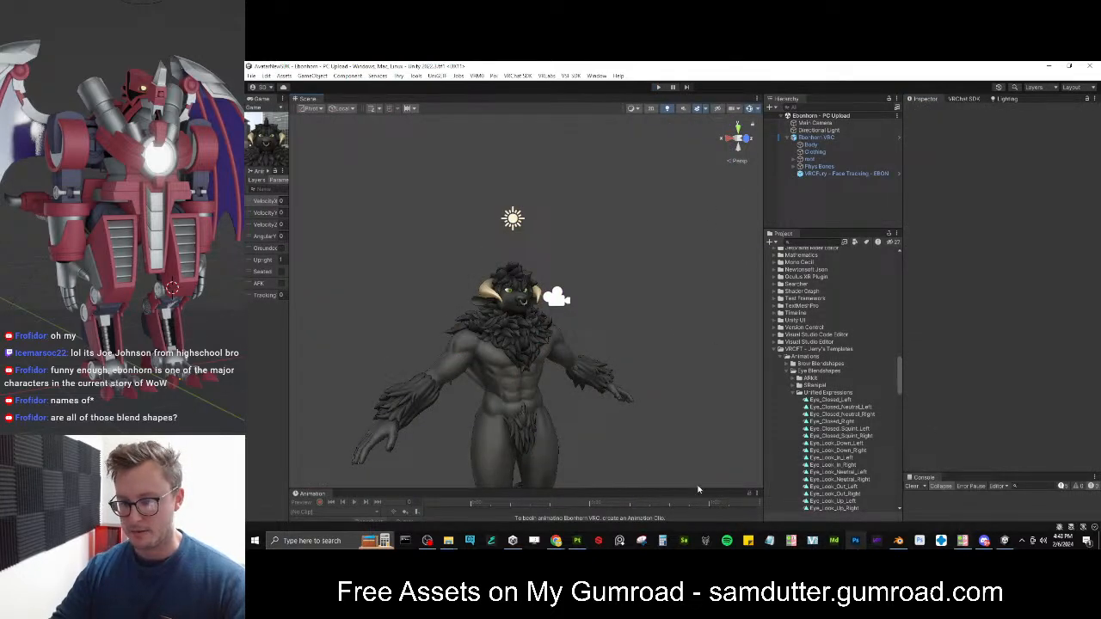
pyautogui.click(783, 174)
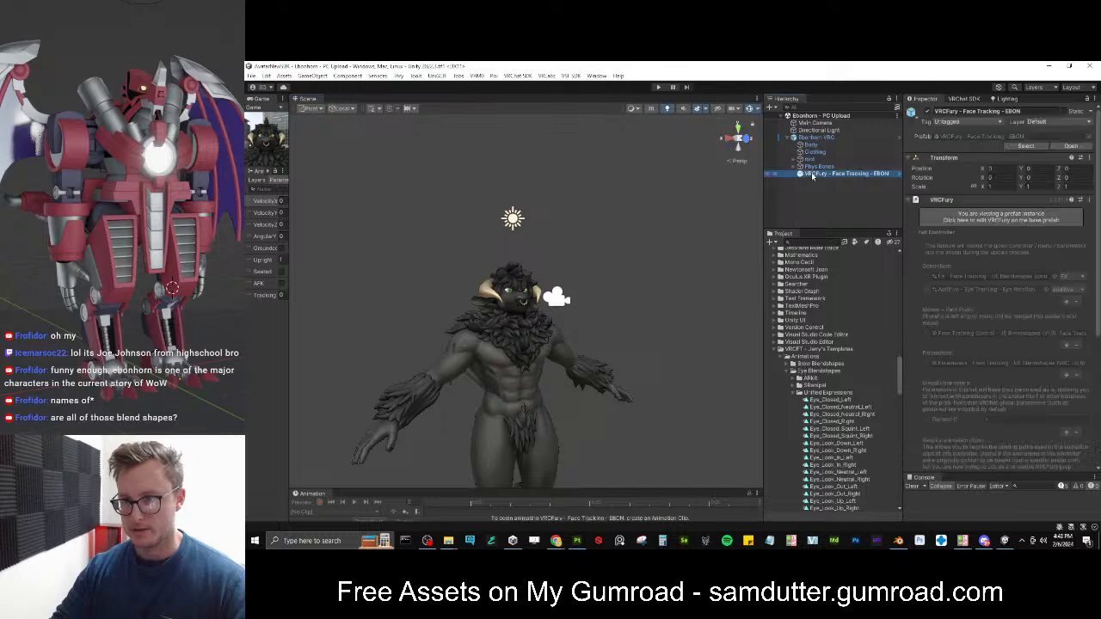
pyautogui.click(981, 333)
pyautogui.scroll(-5, 933, 370)
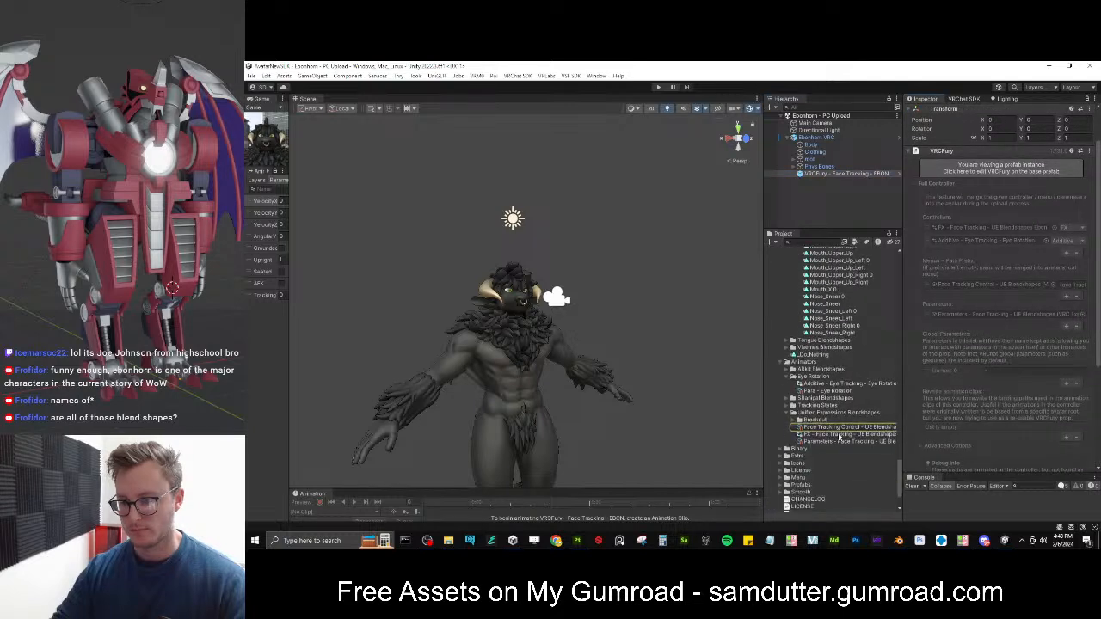
pyautogui.moveTo(766, 427); pyautogui.dragTo(697, 435)
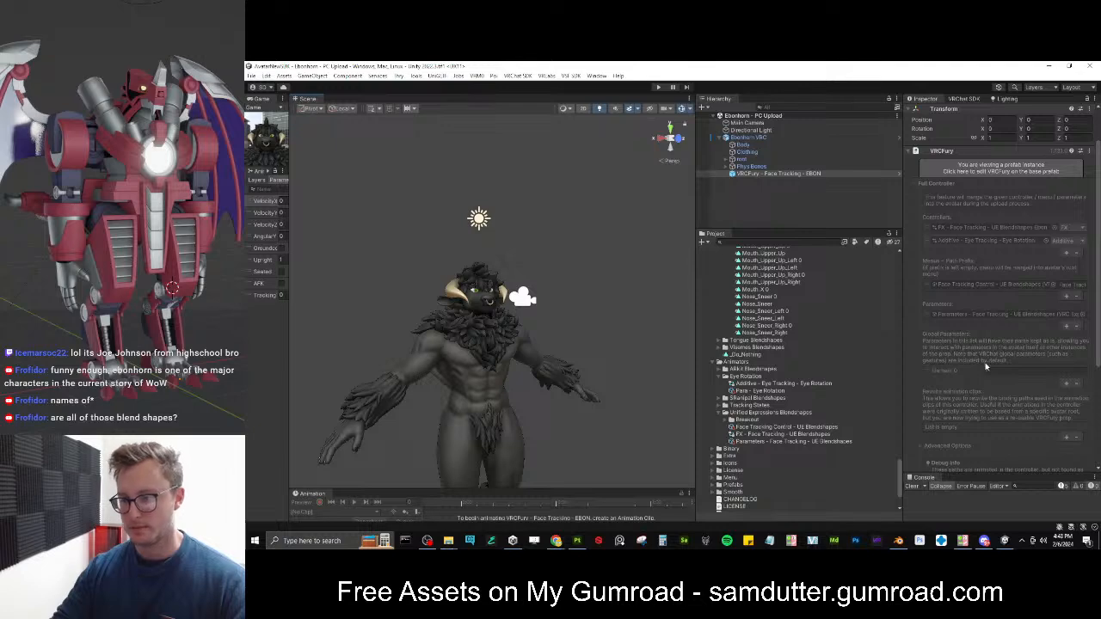
pyautogui.scroll(-5, 964, 396)
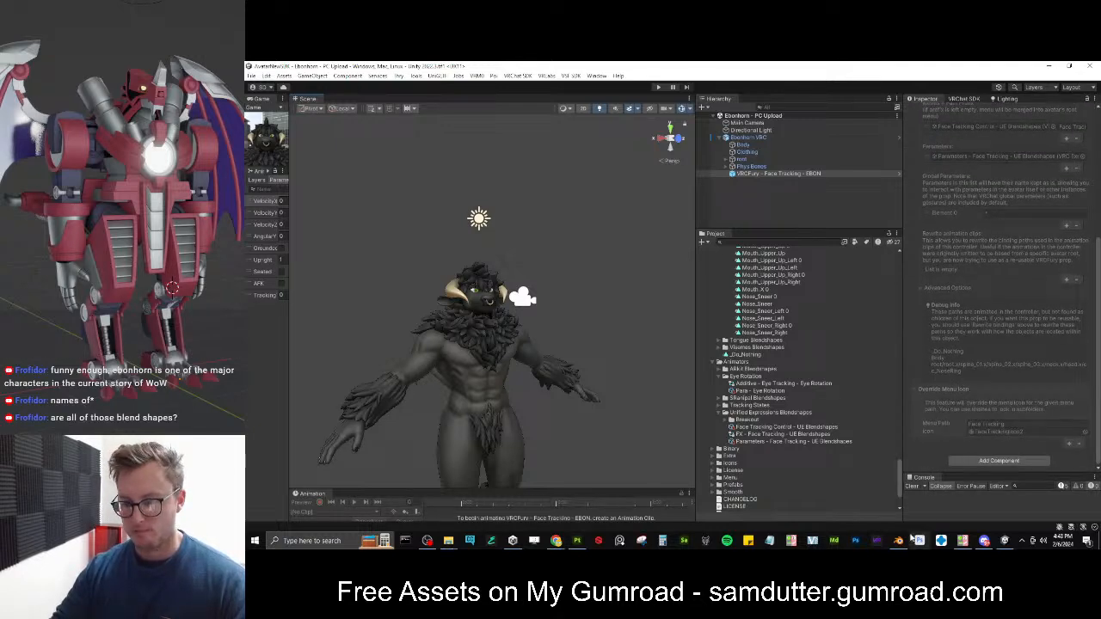
# Switch to Chrome and read the VIVE SRanipal admonitions on how Mouth_Smile_Right converts to Unified Expressions
pyautogui.click(559, 472)
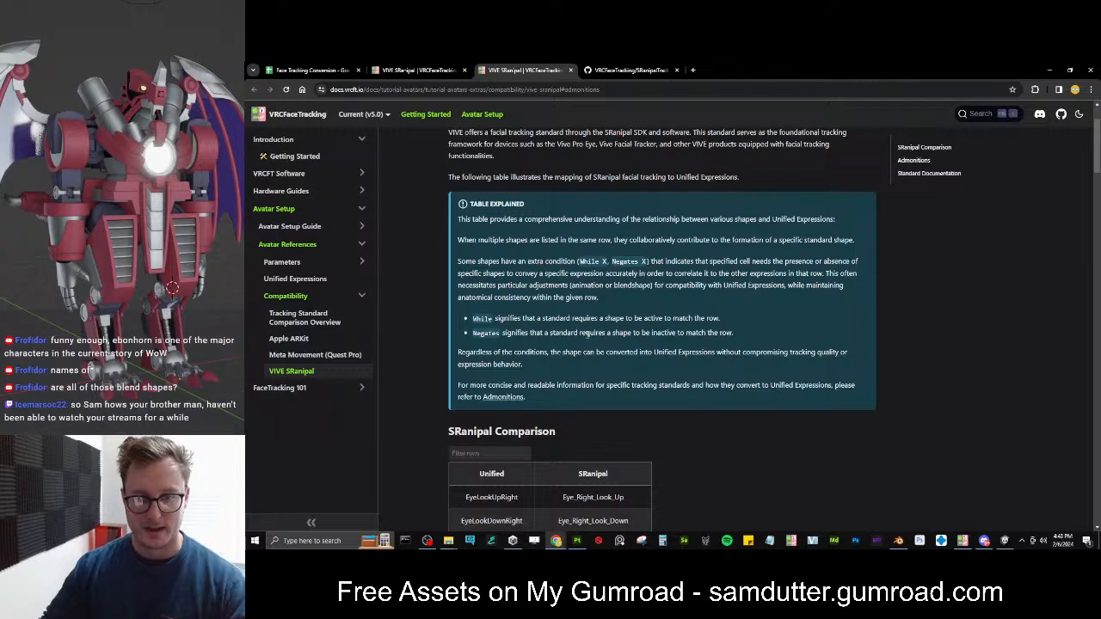
pyautogui.scroll(-2, 645, 274)
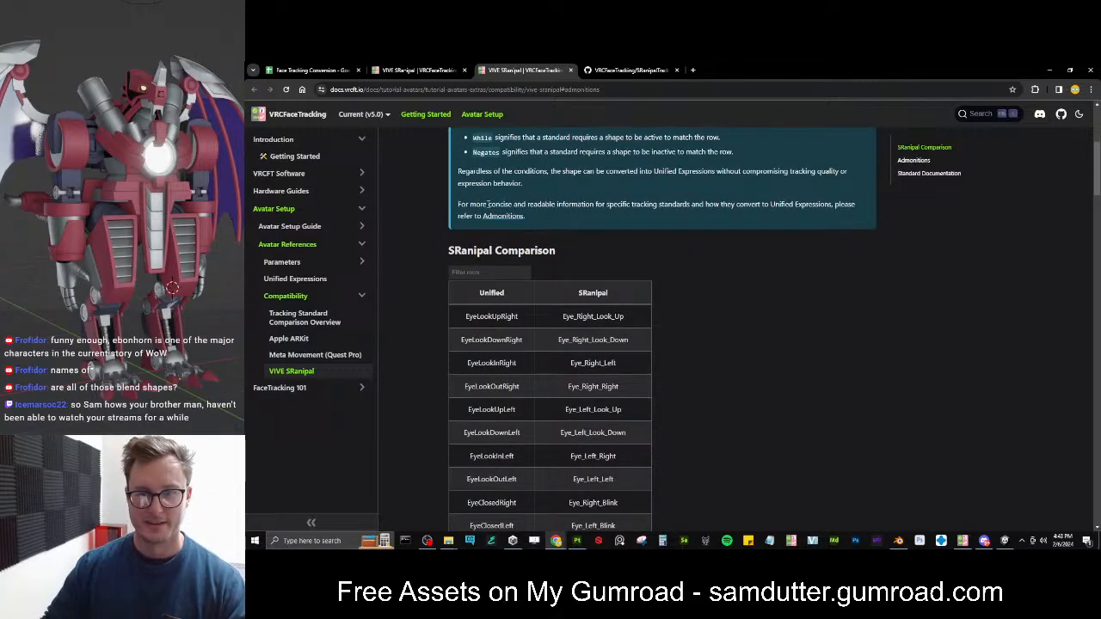
pyautogui.scroll(-20, 702, 261)
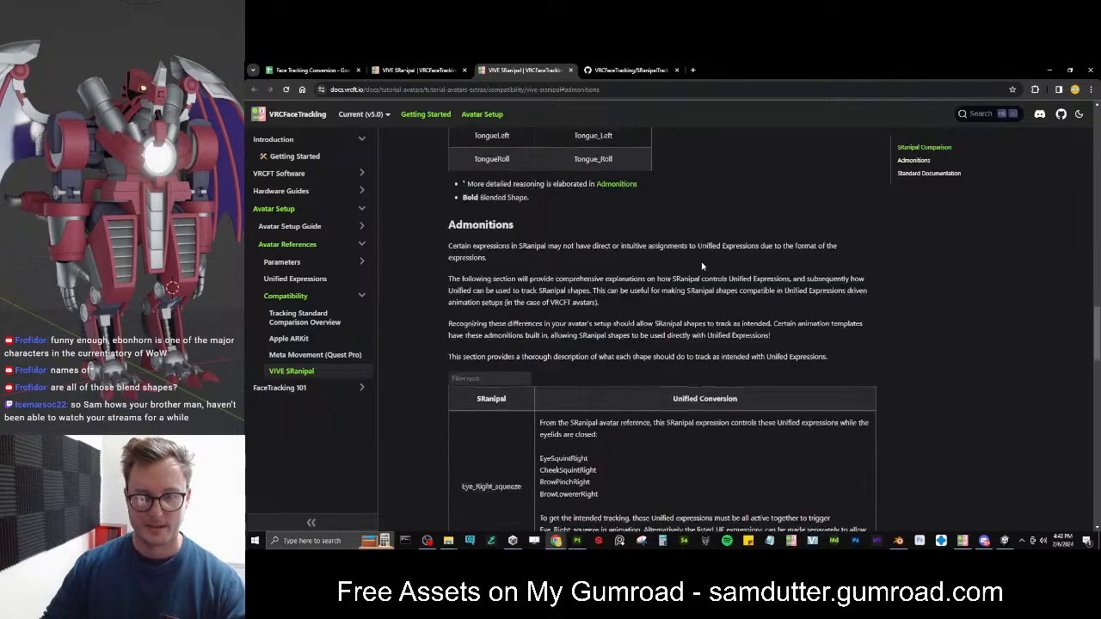
pyautogui.scroll(-4, 701, 266)
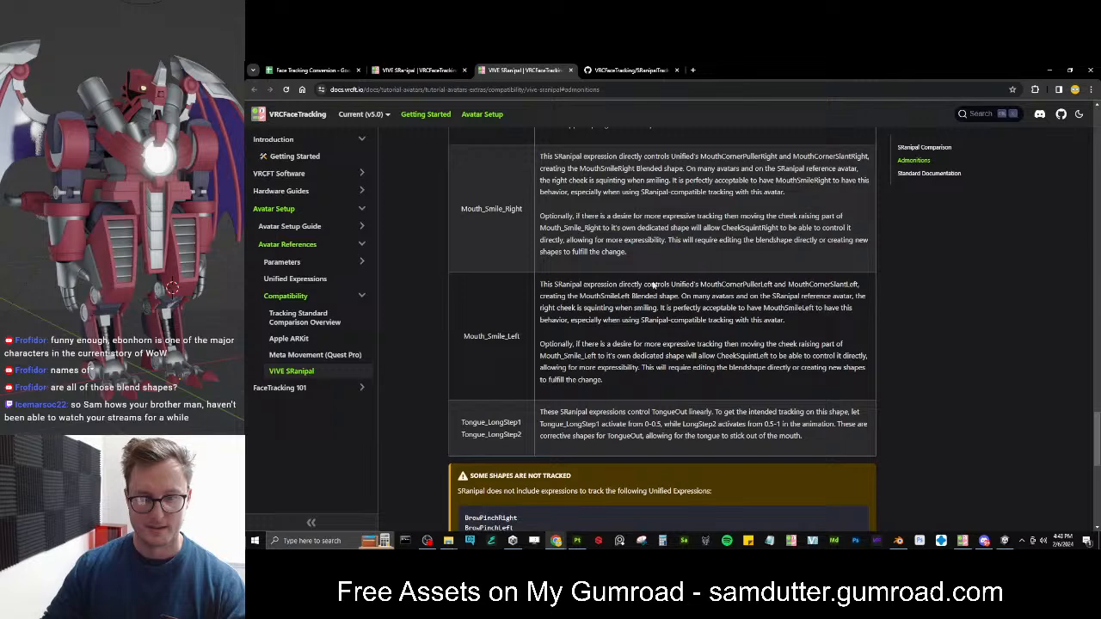
pyautogui.scroll(1, 602, 292)
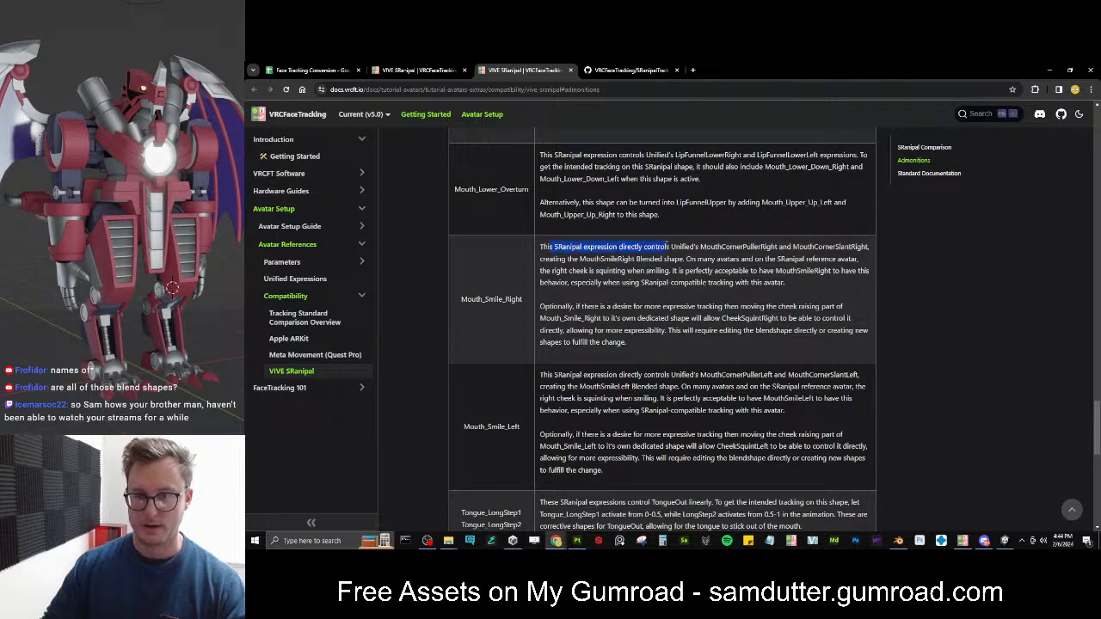
pyautogui.moveTo(758, 244); pyautogui.dragTo(846, 244)
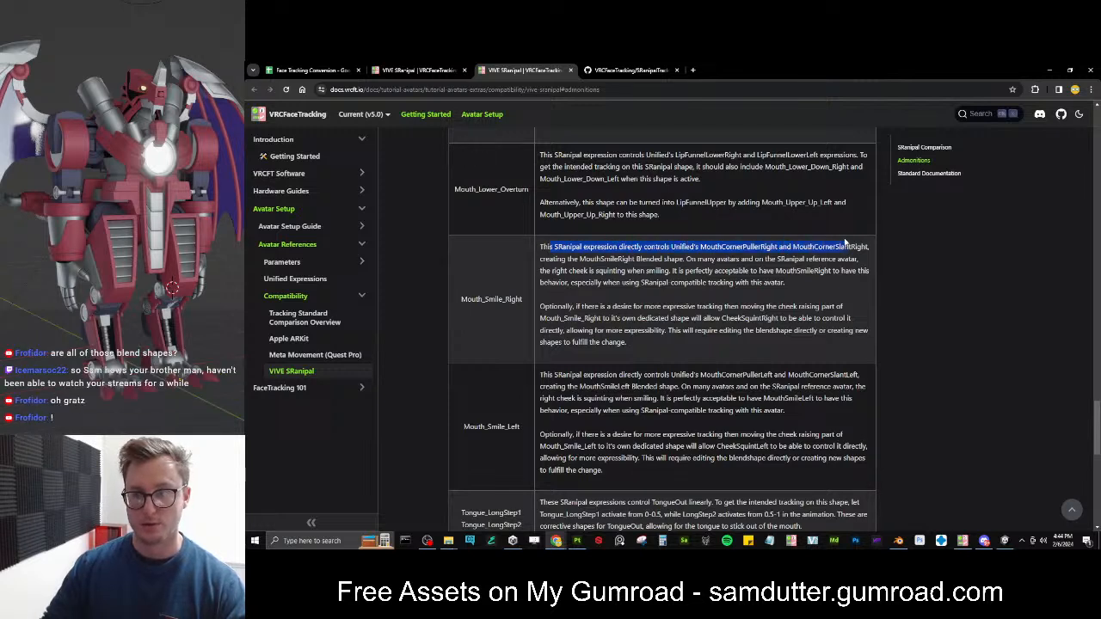
pyautogui.click(931, 261)
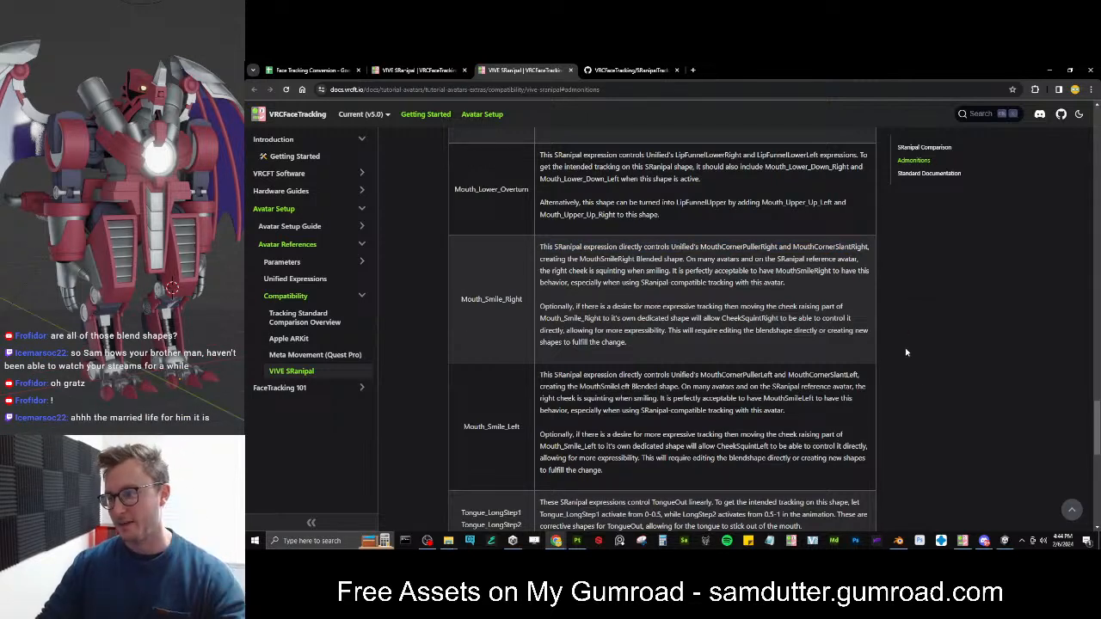
# Switch to Unity, select the Body mesh and look through its jaw, lip and mouth blendshapes
pyautogui.click(1003, 542)
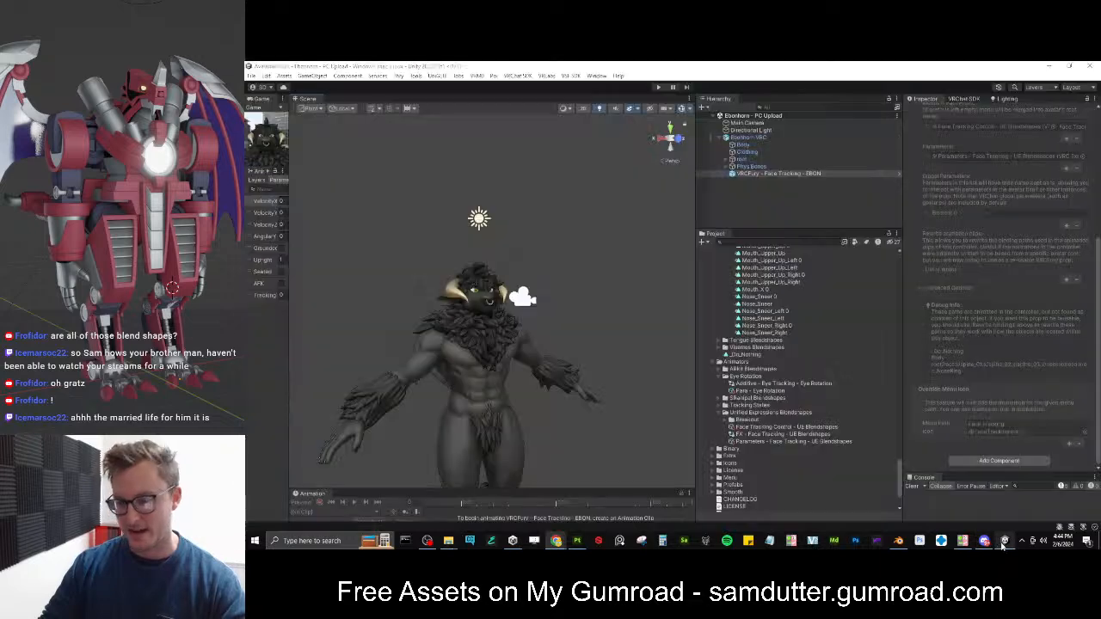
pyautogui.click(743, 145)
pyautogui.scroll(-10, 1005, 368)
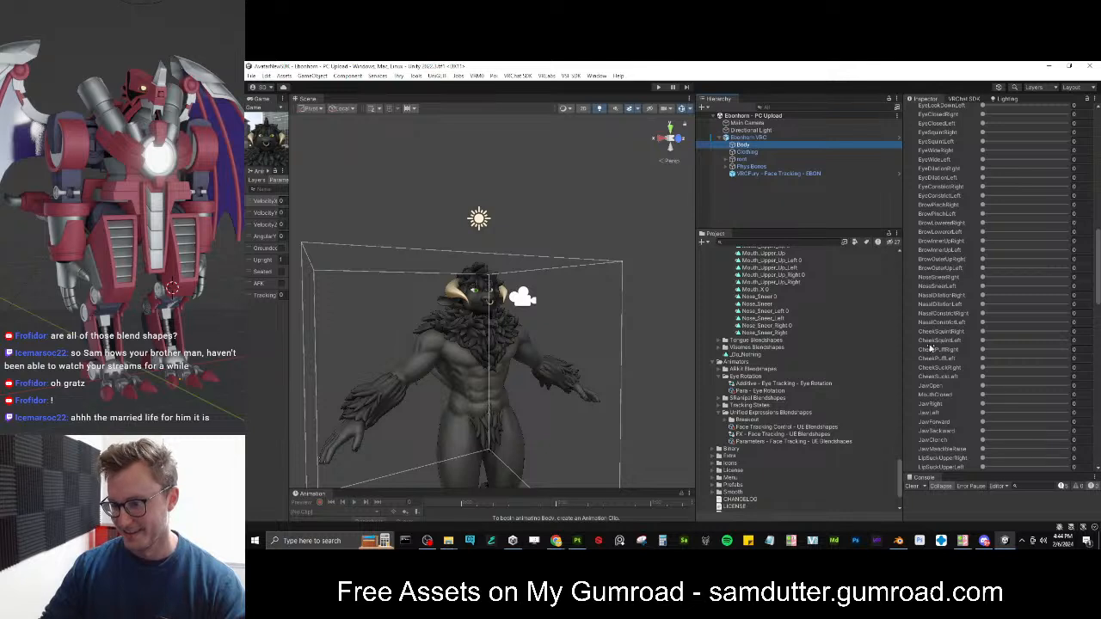
pyautogui.scroll(-4, 942, 334)
pyautogui.scroll(-6, 942, 334)
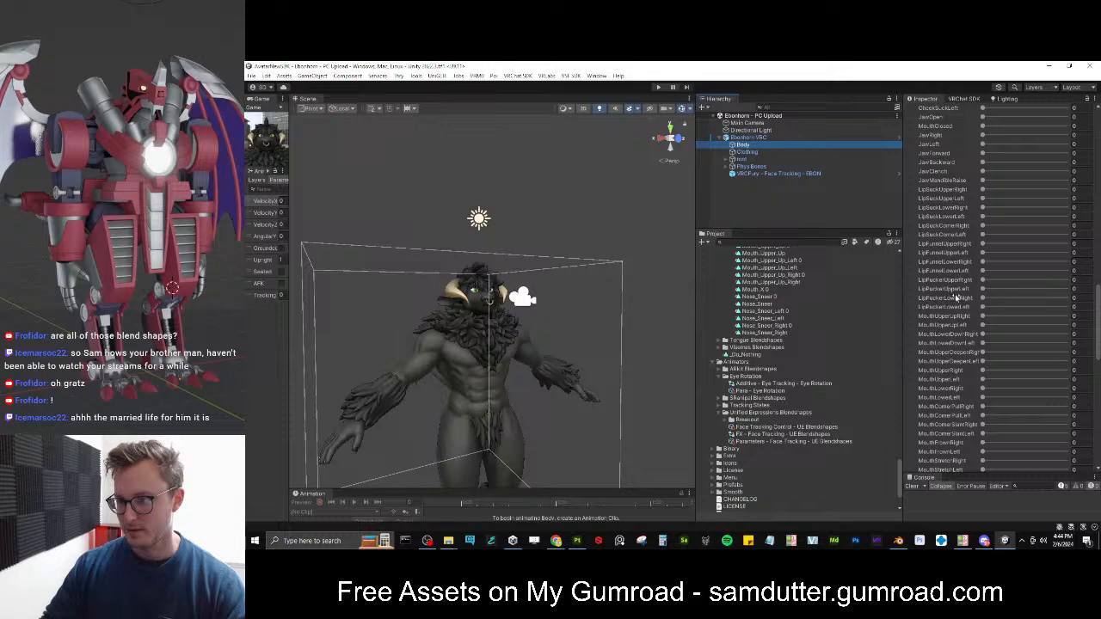
pyautogui.scroll(-1, 956, 298)
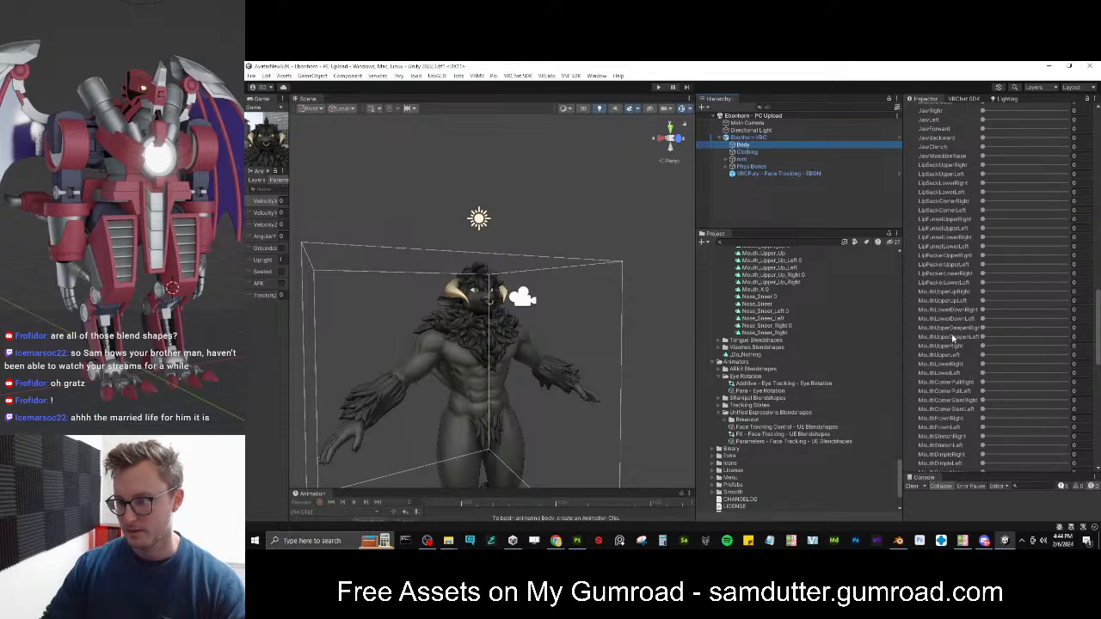
pyautogui.scroll(-4, 952, 344)
# Compare the Mouth_Smile_Left conversion note in the Chrome documentation with the Body mesh's mouth corner blendshapes in Unity
pyautogui.hotkey('alt', 'Tab')
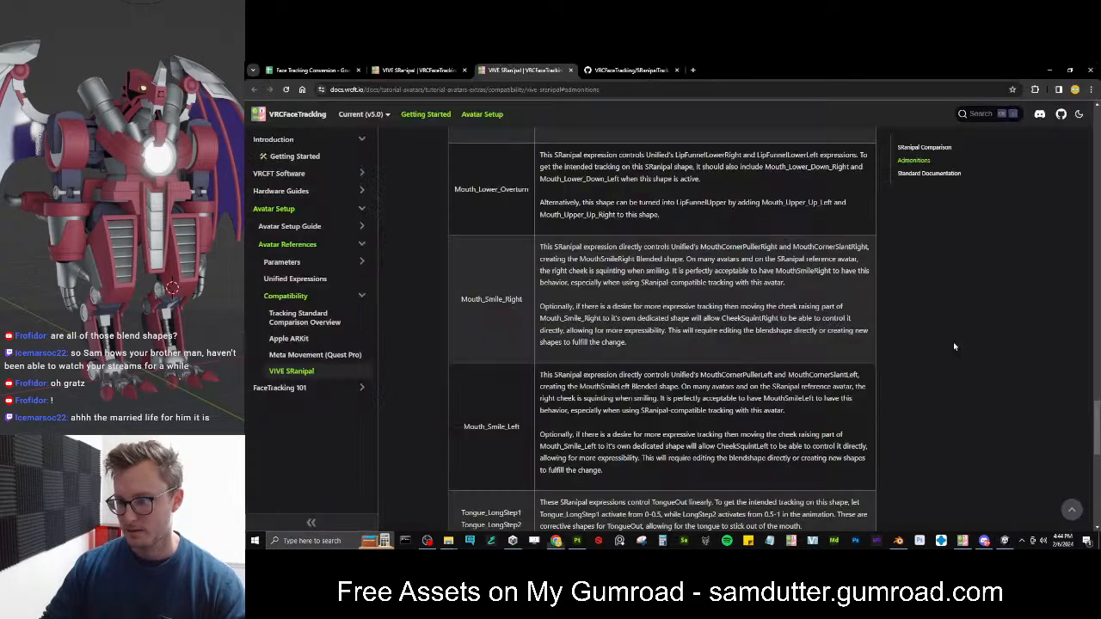
pyautogui.moveTo(689, 375); pyautogui.dragTo(771, 376)
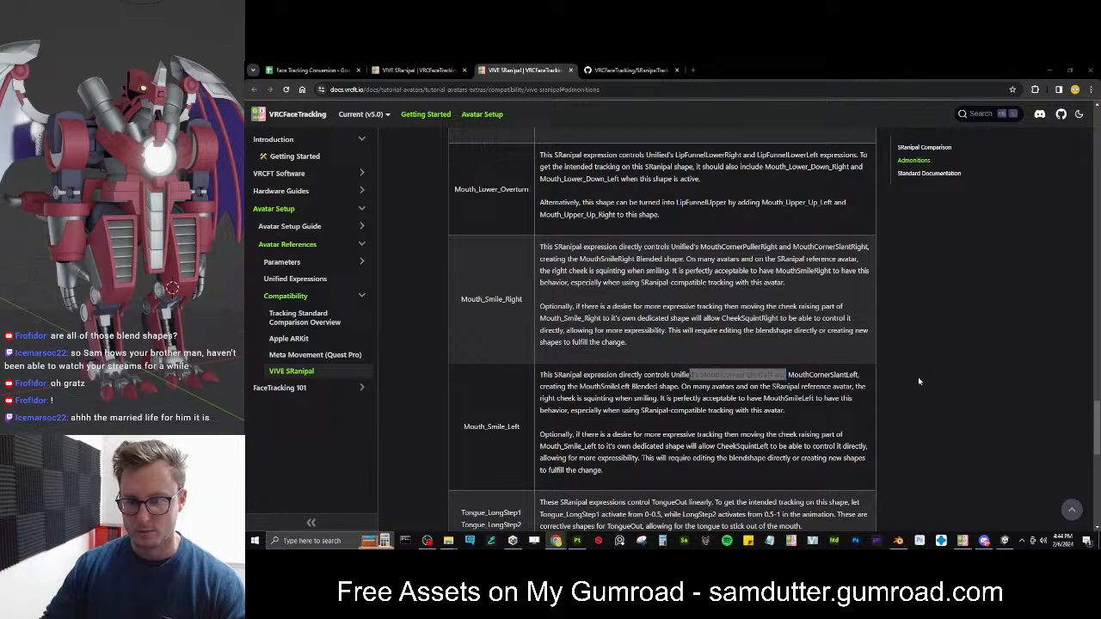
pyautogui.hotkey('alt', 'Tab')
pyautogui.scroll(12, 960, 329)
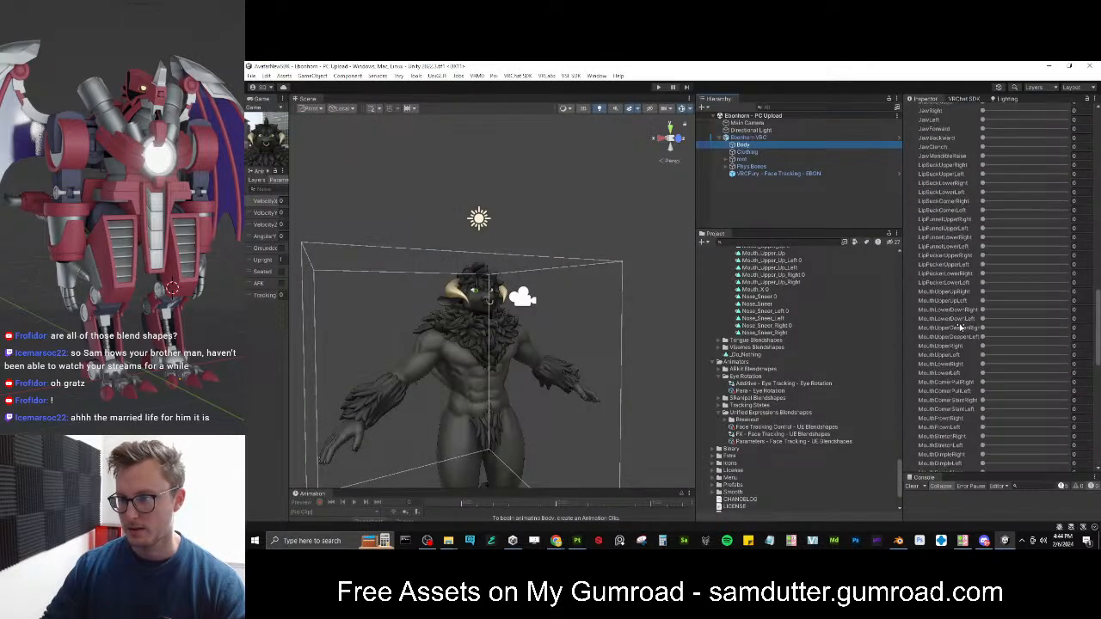
pyautogui.scroll(-12, 960, 327)
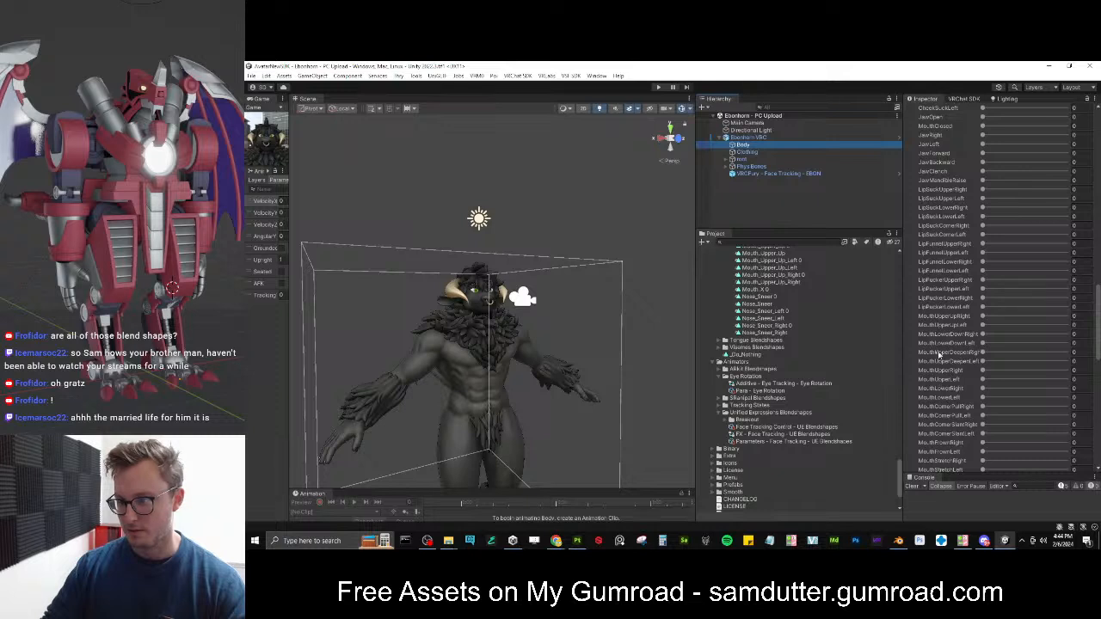
pyautogui.scroll(-1, 952, 338)
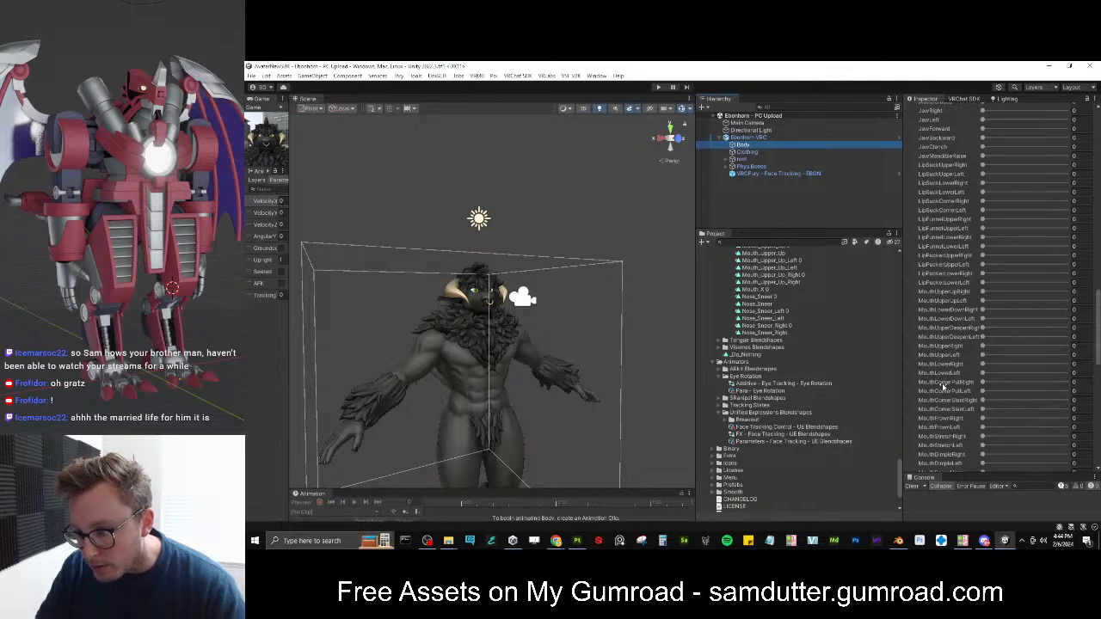
# Set the Body mesh's MouthCornerPullRight and MouthCornerPullLeft blendshapes to 100 and frame the avatar's face up close
pyautogui.click(980, 382)
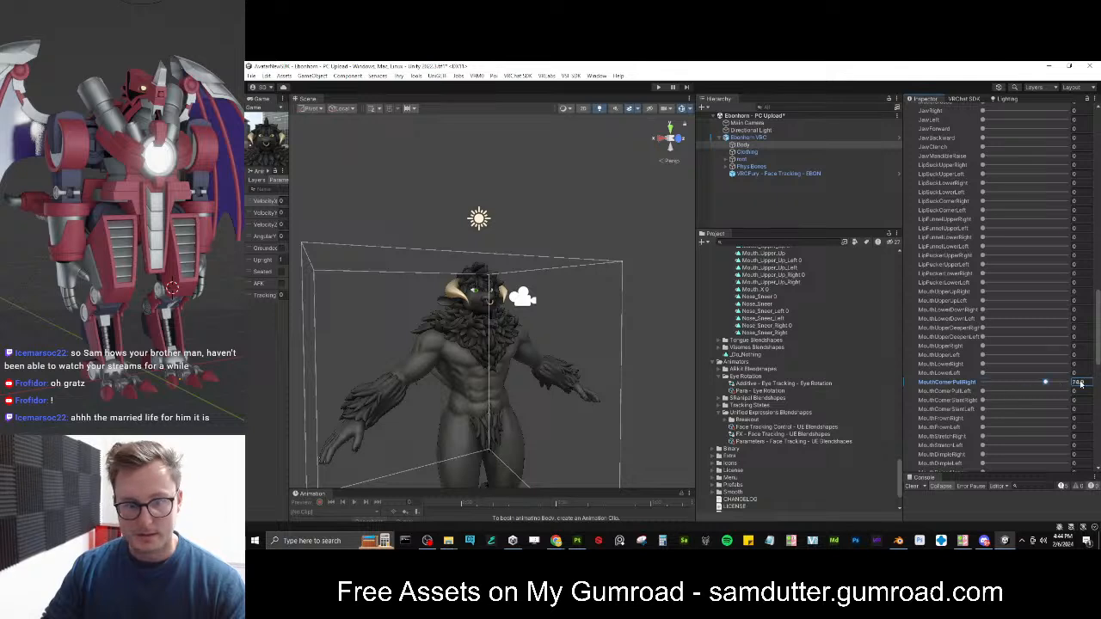
pyautogui.moveTo(1003, 381); pyautogui.dragTo(1071, 383)
pyautogui.moveTo(989, 391); pyautogui.dragTo(1085, 392)
pyautogui.moveTo(487, 288); pyautogui.dragTo(327, 289, button='right')
pyautogui.press('w')
pyautogui.press('s')
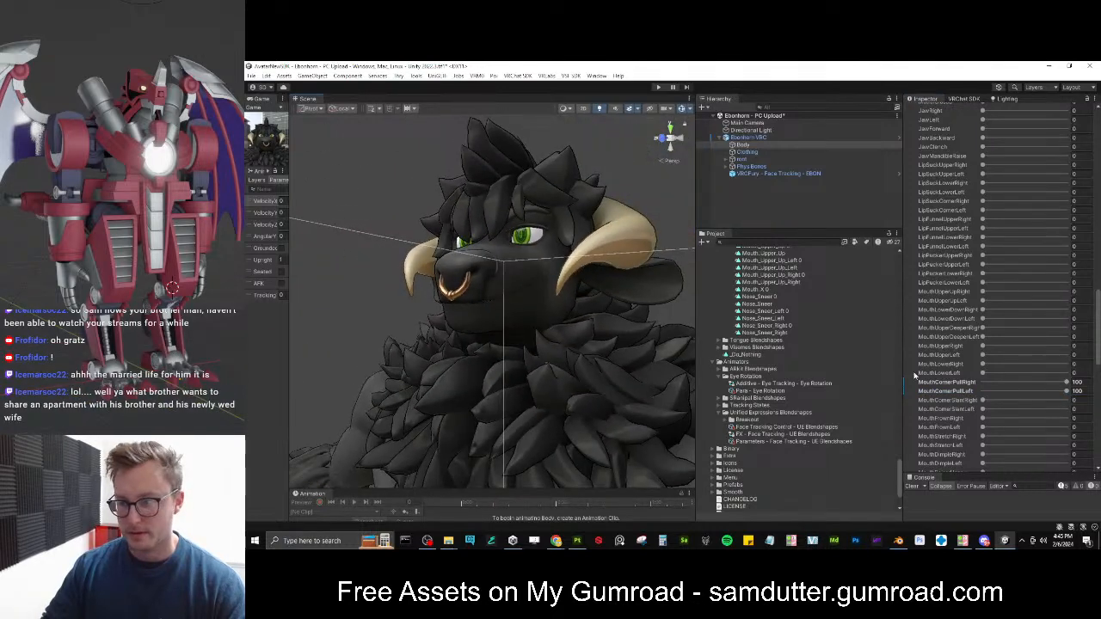
# Reset MouthCornerPullRight and MouthCornerPullLeft to 0, and test the MouthCornerSlantRight and MouthCornerSlantLeft blendshapes, returning both to 0
pyautogui.moveTo(1010, 382); pyautogui.dragTo(970, 394)
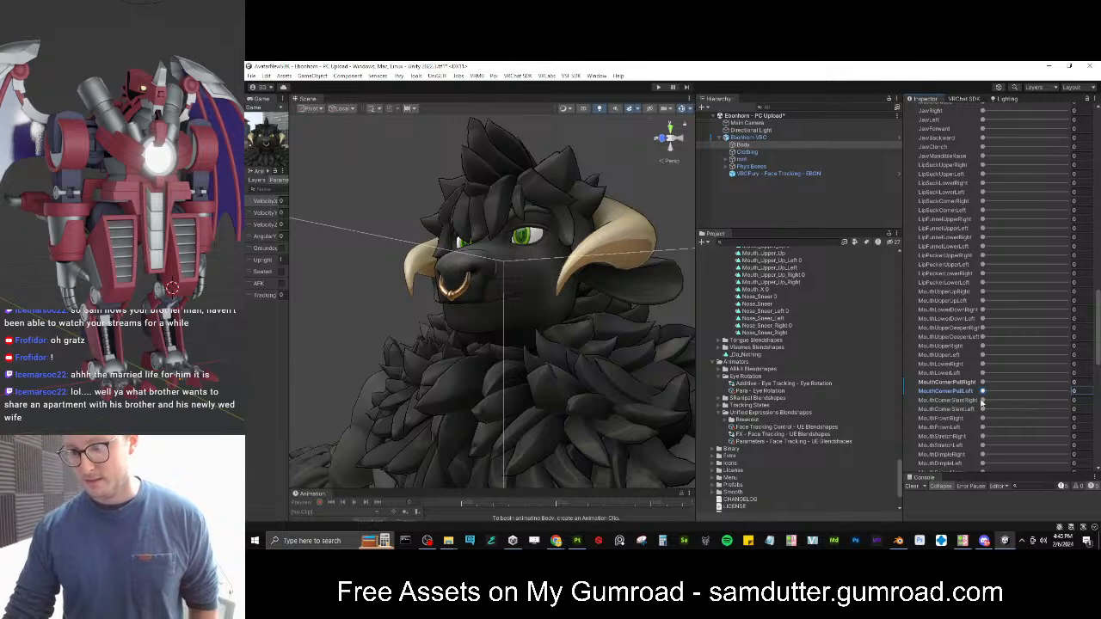
pyautogui.moveTo(983, 402); pyautogui.dragTo(910, 417)
pyautogui.moveTo(983, 411); pyautogui.dragTo(883, 418)
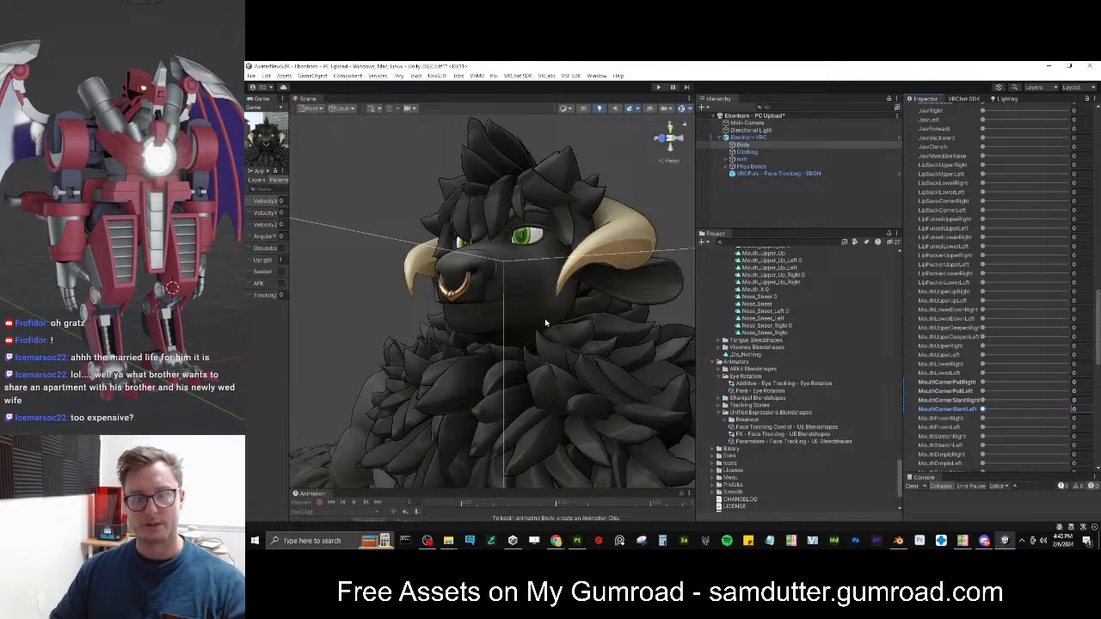
# Examine the avatar's head and upper body from several angles, ending on a closer view of the face
pyautogui.keyDown('alt'); pyautogui.moveTo(486, 319); pyautogui.dragTo(620, 413); pyautogui.keyUp('alt')
pyautogui.moveTo(619, 413); pyautogui.dragTo(559, 373, button='middle')
pyautogui.keyDown('alt'); pyautogui.moveTo(560, 373); pyautogui.dragTo(834, 292); pyautogui.keyUp('alt')
pyautogui.moveTo(835, 292); pyautogui.dragTo(726, 353, button='middle')
pyautogui.keyDown('alt'); pyautogui.moveTo(726, 353); pyautogui.dragTo(677, 362); pyautogui.keyUp('alt')
pyautogui.moveTo(471, 222); pyautogui.dragTo(555, 290, button='middle')
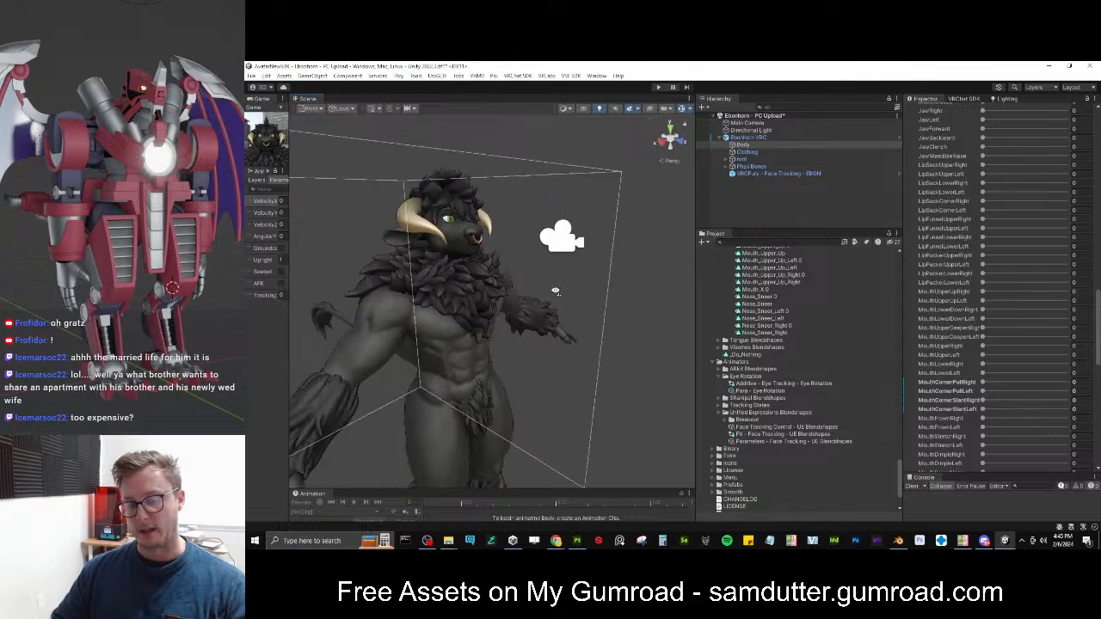
pyautogui.scroll(5, 454, 265)
pyautogui.keyDown('alt'); pyautogui.moveTo(454, 265); pyautogui.dragTo(488, 245); pyautogui.keyUp('alt')
# Try the Body mesh's MouthSmile and MouthCornerPull blendshapes for both sides, returning each one to 0
pyautogui.scroll(-10, 1016, 346)
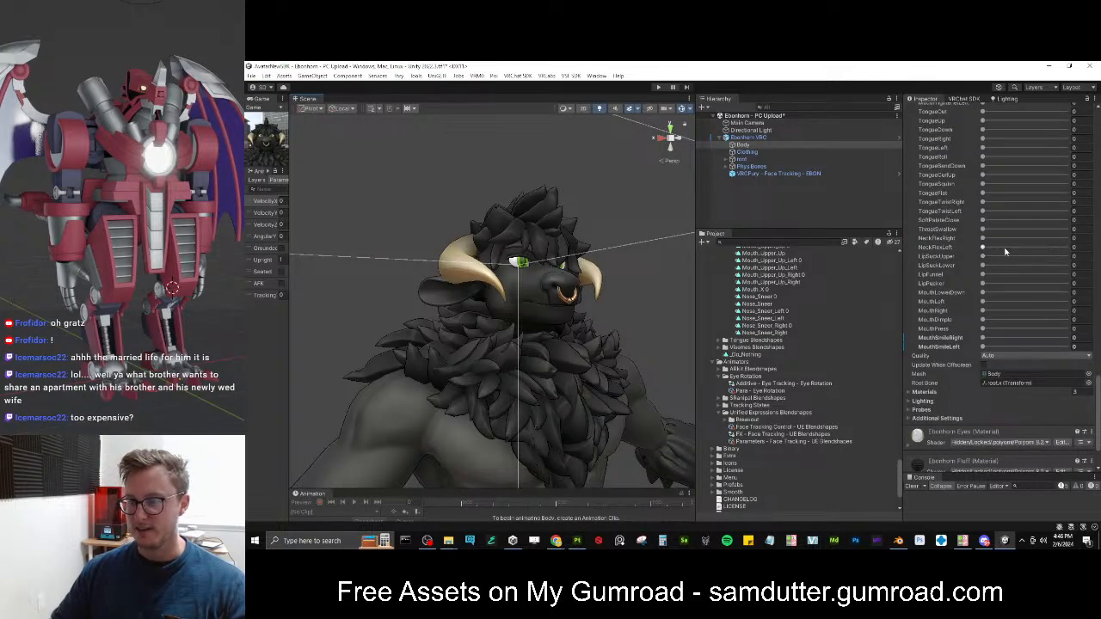
pyautogui.moveTo(983, 338)
pyautogui.mouseDown()
pyautogui.moveTo(1094, 339)
pyautogui.moveTo(981, 337)
pyautogui.mouseUp()
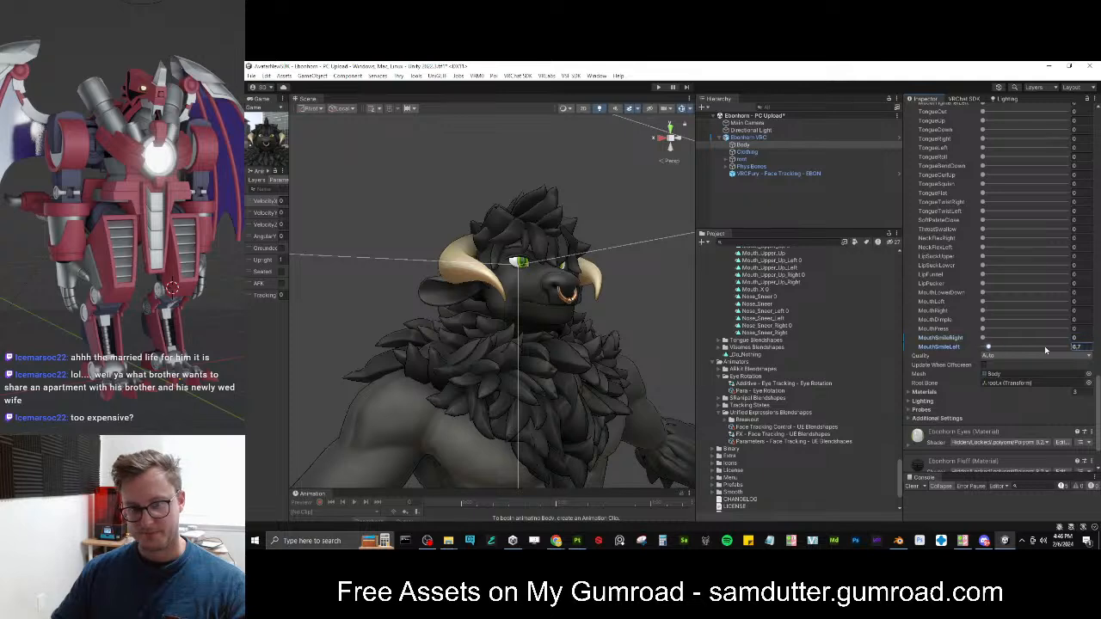
pyautogui.keyDown('alt'); pyautogui.moveTo(625, 300); pyautogui.dragTo(512, 297); pyautogui.keyUp('alt')
pyautogui.moveTo(982, 347)
pyautogui.mouseDown()
pyautogui.moveTo(1082, 347)
pyautogui.moveTo(977, 348)
pyautogui.moveTo(1005, 341)
pyautogui.moveTo(970, 336)
pyautogui.mouseUp()
pyautogui.scroll(5, 1007, 242)
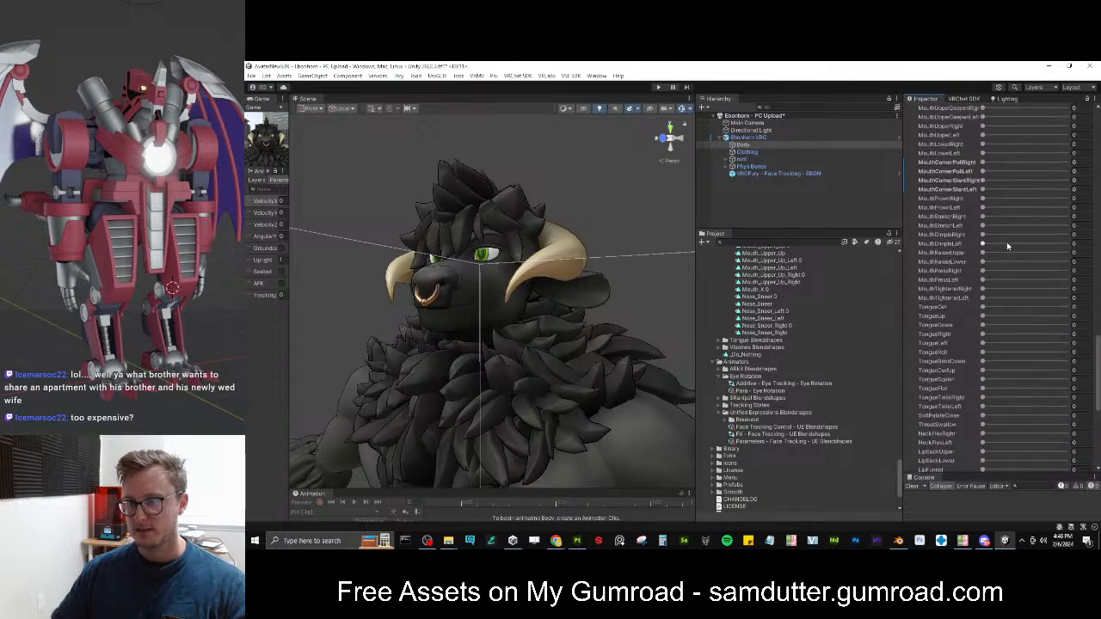
pyautogui.moveTo(983, 162); pyautogui.dragTo(972, 208)
# Check the tracking and avatar status in VRCFaceTracking, and return to Unity
pyautogui.click(984, 540)
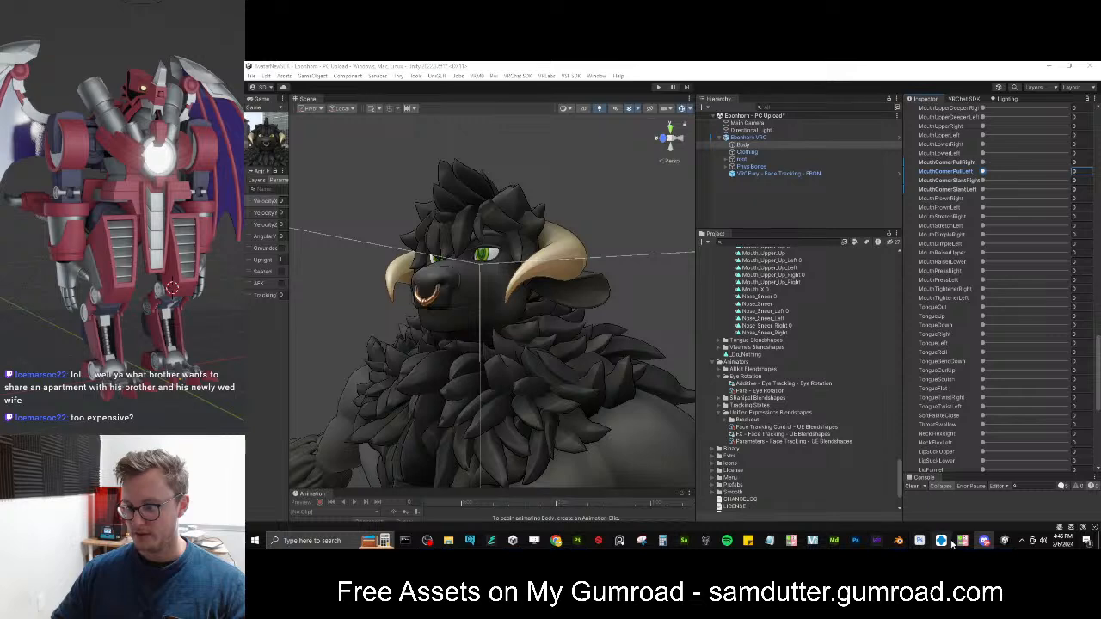
pyautogui.click(961, 542)
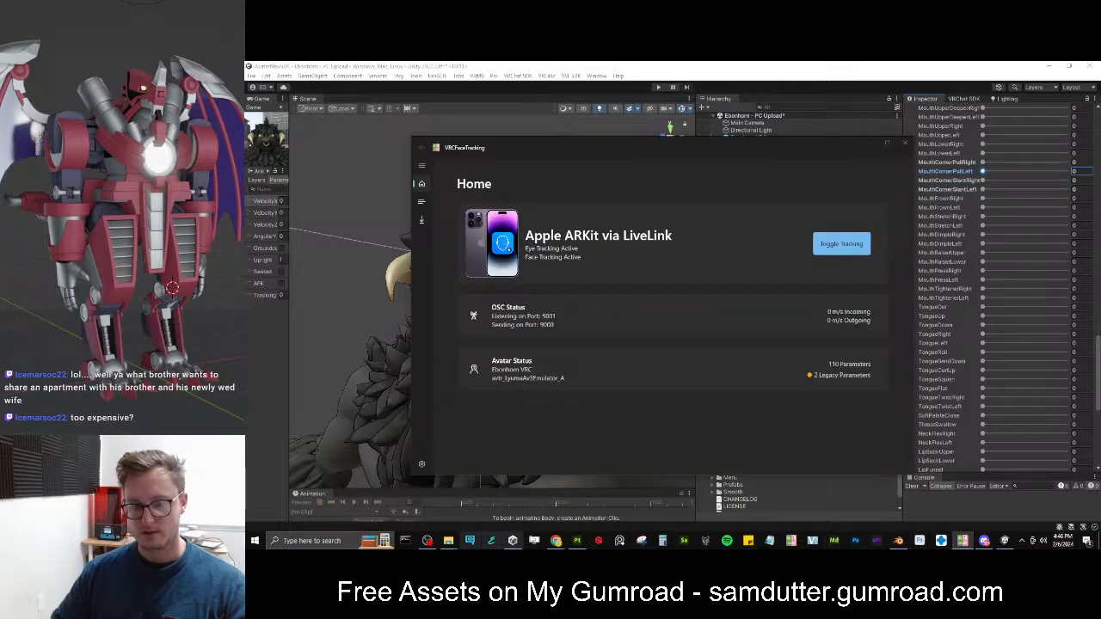
pyautogui.click(577, 541)
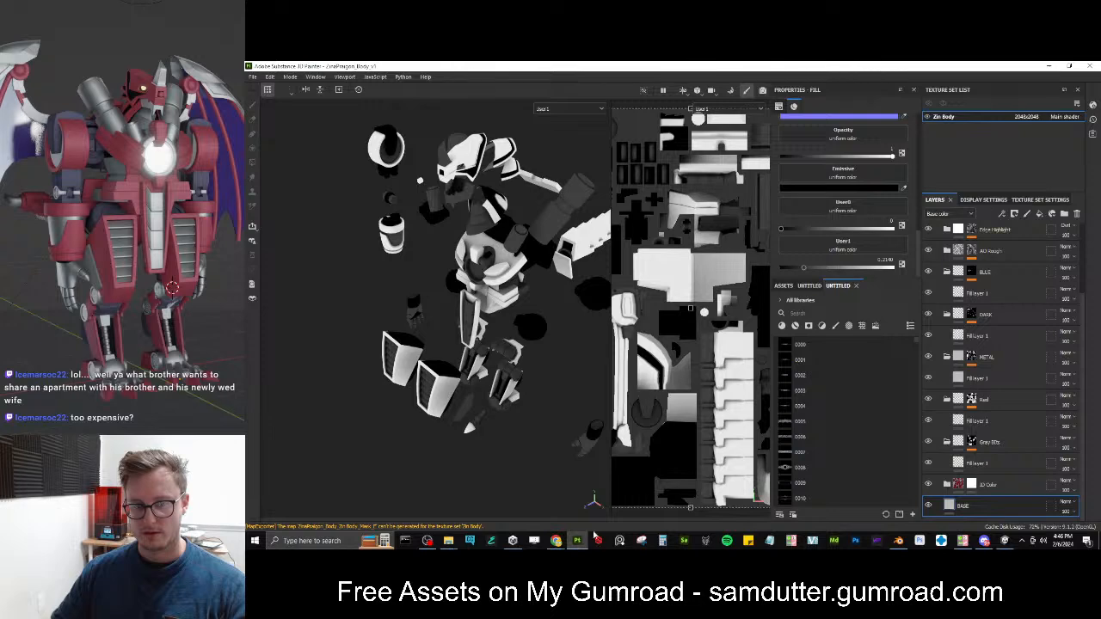
pyautogui.click(1005, 540)
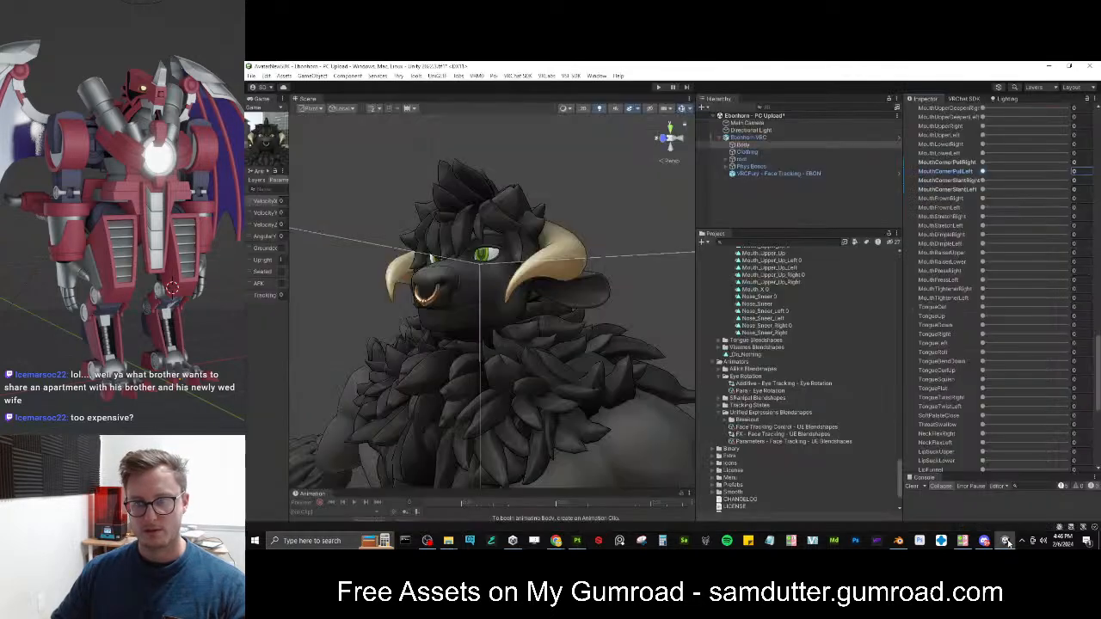
# Widen the Inspector and collapse the Body object's Skinned Mesh Renderer component
pyautogui.moveTo(902, 202); pyautogui.dragTo(843, 203)
pyautogui.scroll(10, 918, 222)
pyautogui.scroll(10, 918, 226)
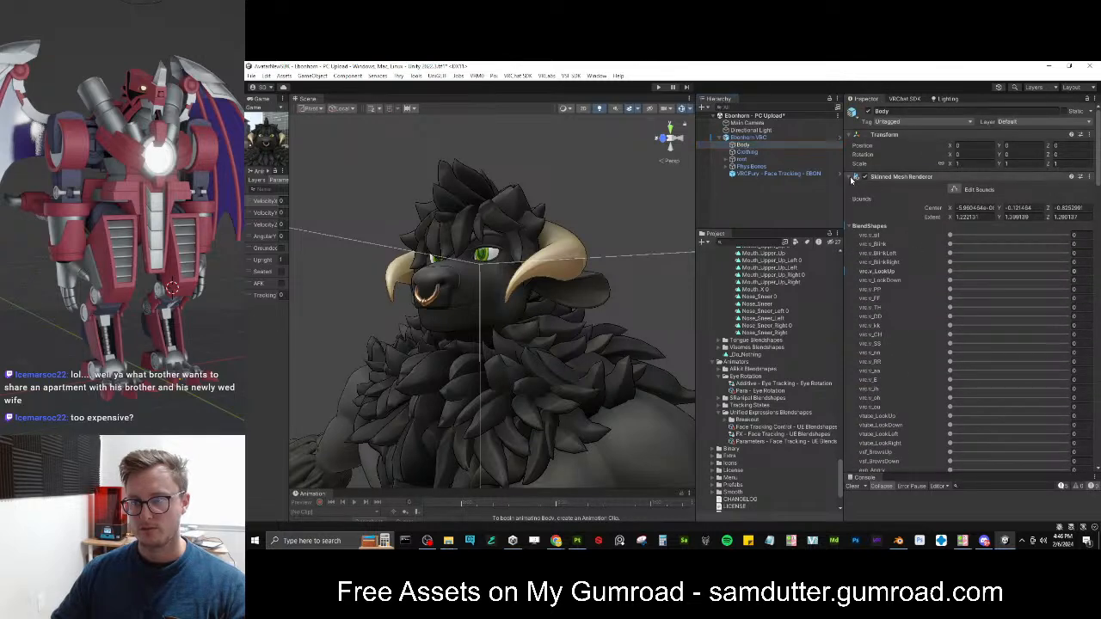
pyautogui.click(855, 177)
# Switch to Chrome and reread which Unified Expressions shapes Mouth_Smile_Left controls in the VIVE SRanipal documentation
pyautogui.moveTo(564, 541)
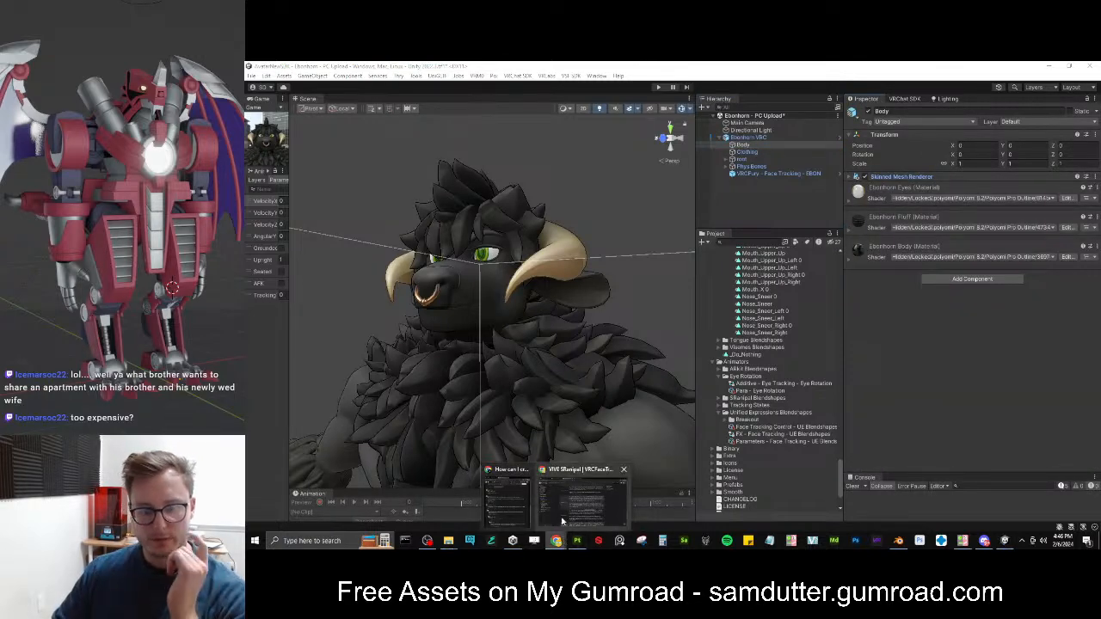
pyautogui.click(582, 497)
pyautogui.moveTo(541, 375); pyautogui.dragTo(858, 376)
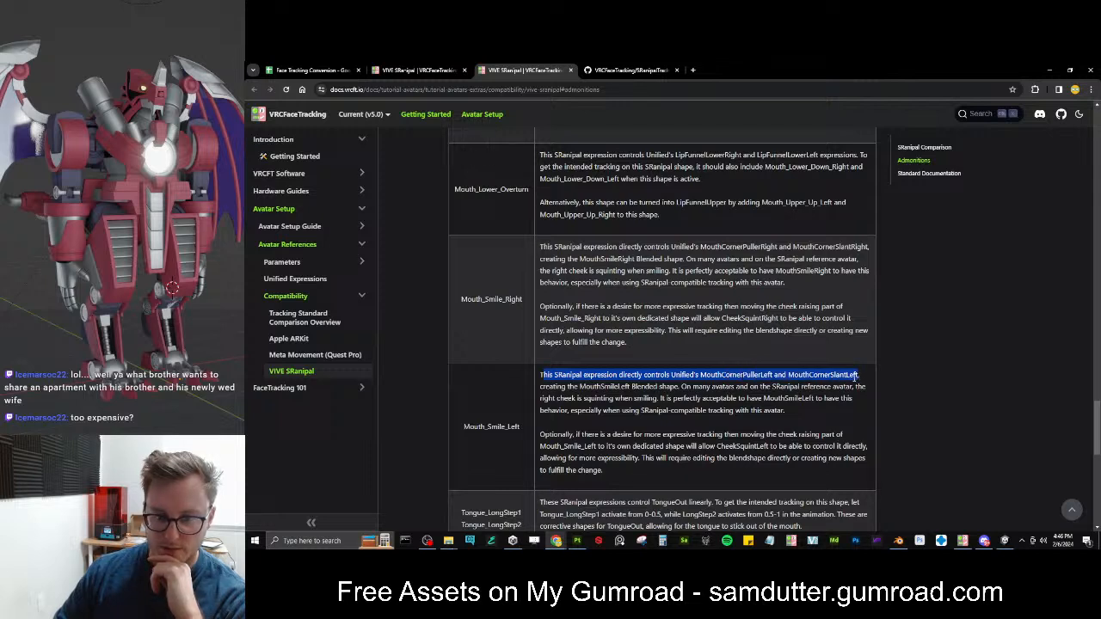
pyautogui.click(762, 409)
pyautogui.moveTo(565, 387); pyautogui.dragTo(773, 387)
pyautogui.moveTo(632, 375); pyautogui.dragTo(860, 376)
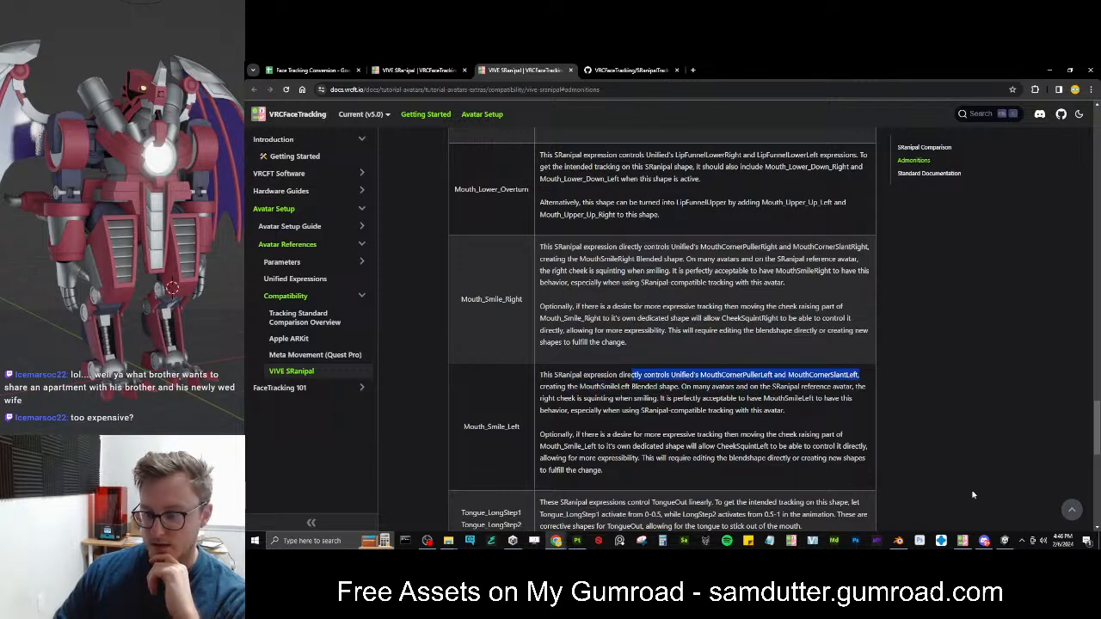
# Switch to Unity, expand the Skinned Mesh Renderer and try the MouthCornerPull and MouthCornerSlant blendshapes, returning them to 0
pyautogui.moveTo(1003, 540)
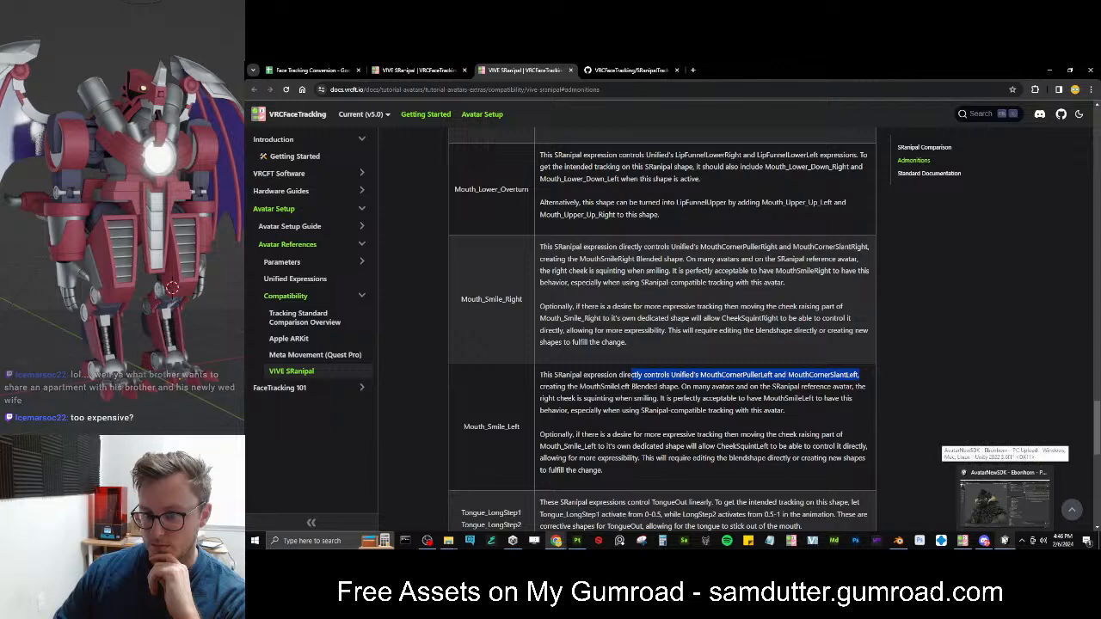
pyautogui.click(1002, 540)
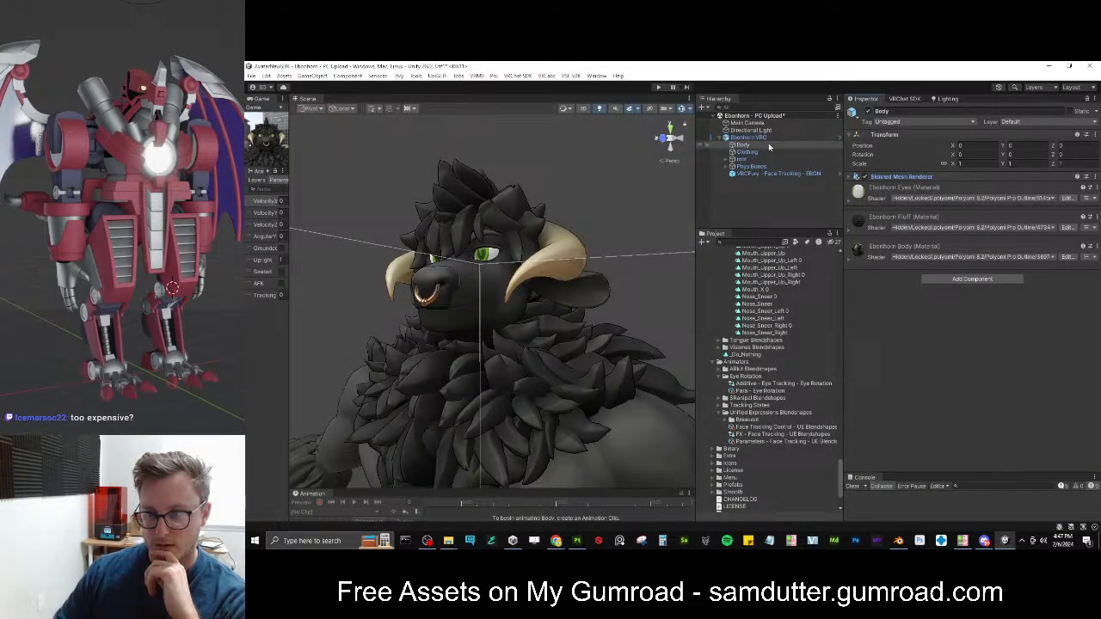
pyautogui.click(917, 177)
pyautogui.scroll(-5, 934, 367)
pyautogui.scroll(-10, 933, 366)
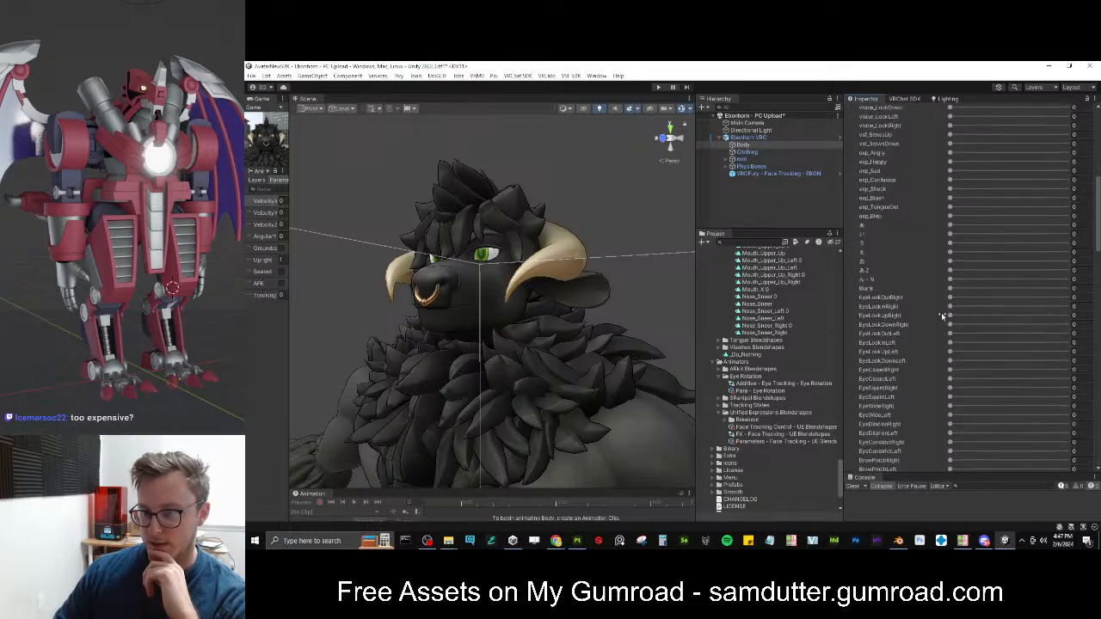
pyautogui.scroll(-6, 941, 315)
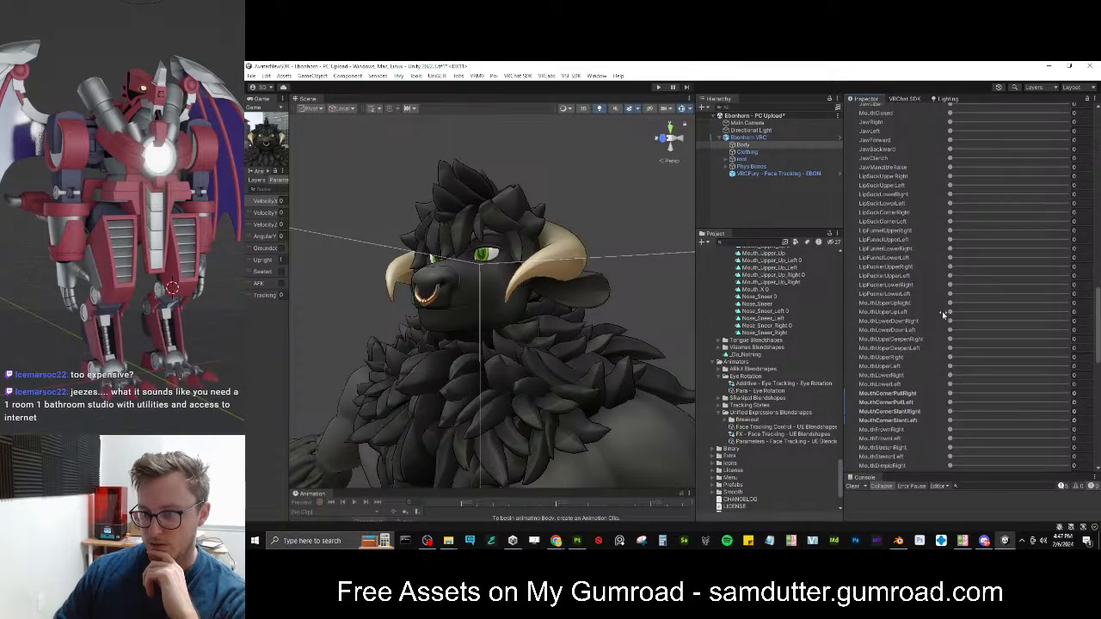
pyautogui.moveTo(950, 393); pyautogui.dragTo(1068, 406)
pyautogui.moveTo(955, 420); pyautogui.dragTo(851, 408)
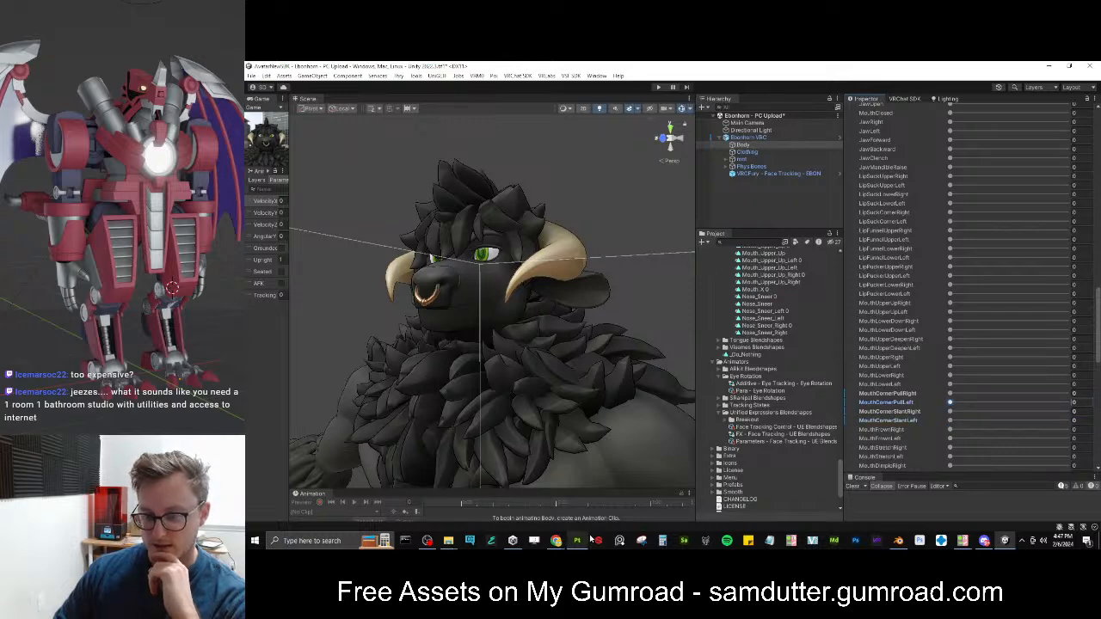
# Switch to Chrome and read the Mouth_Smile_Left note about the cheek squinting when the avatar smiles
pyautogui.moveTo(557, 541)
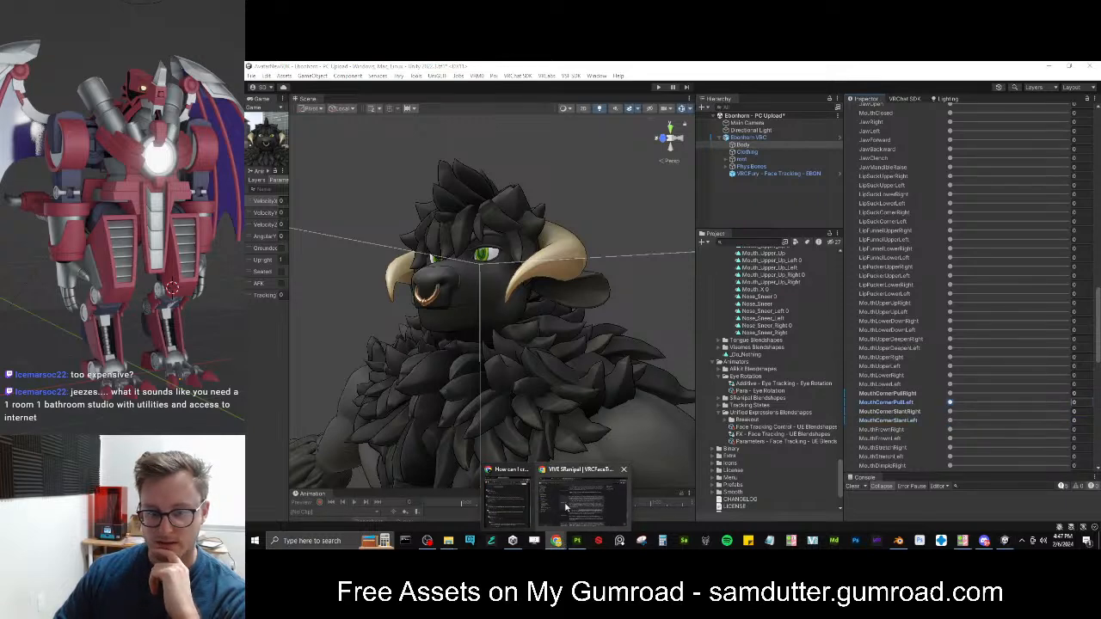
pyautogui.click(580, 503)
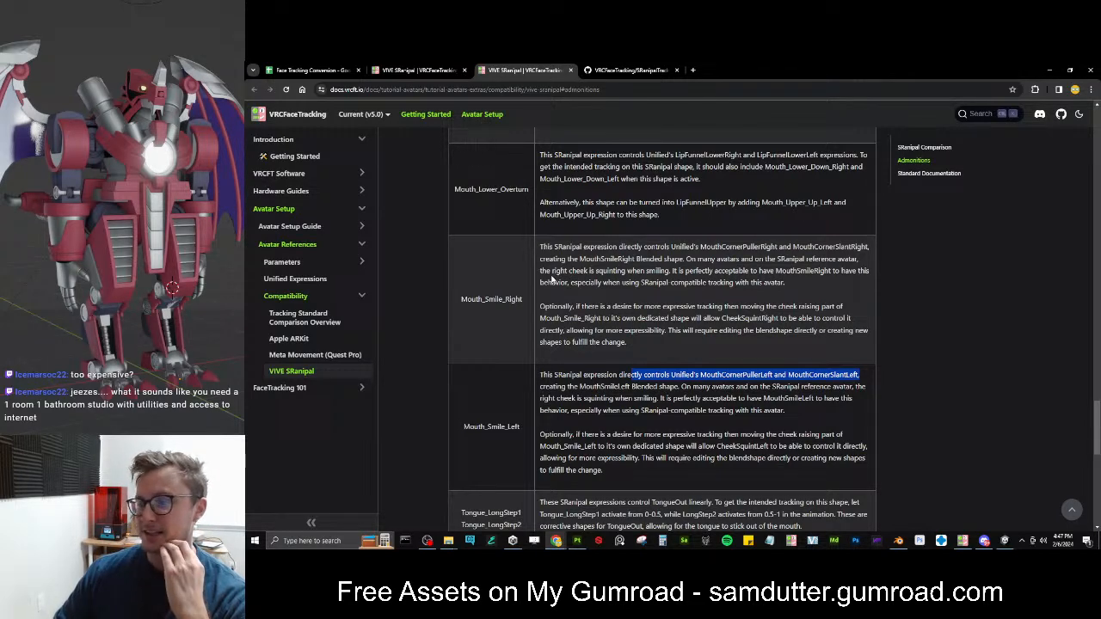
pyautogui.click(632, 436)
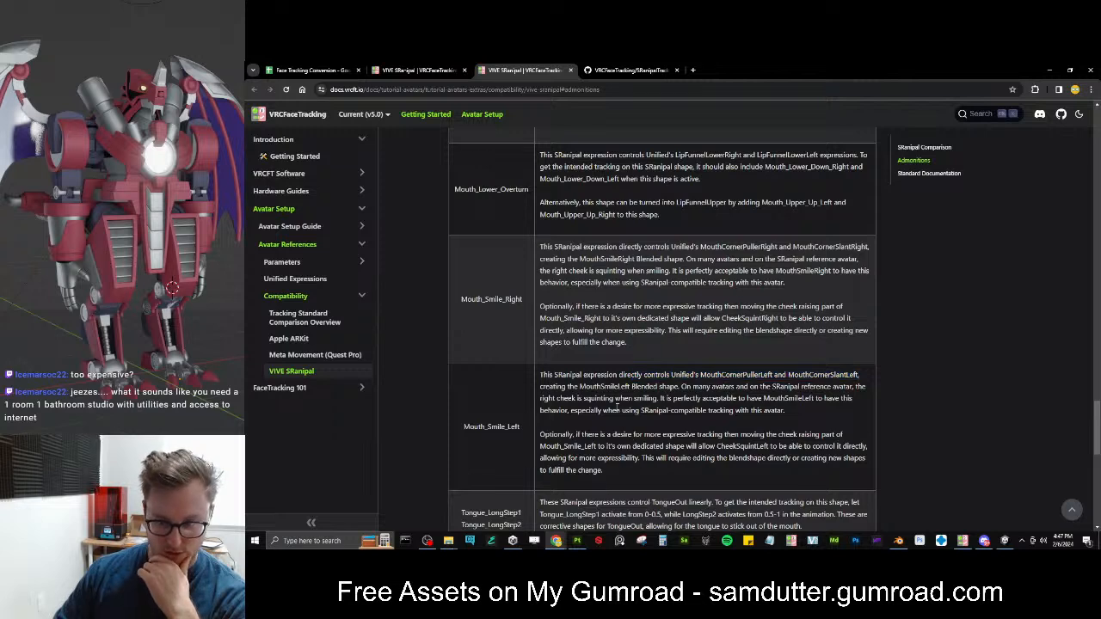
pyautogui.moveTo(784, 411); pyautogui.dragTo(675, 388)
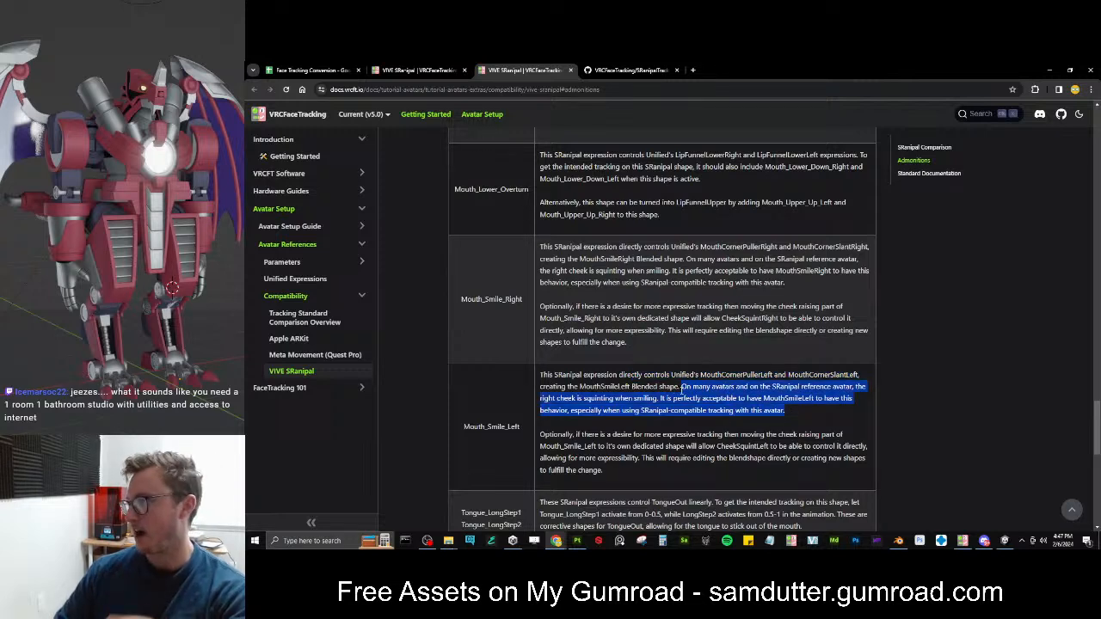
pyautogui.moveTo(681, 386); pyautogui.dragTo(847, 419)
pyautogui.moveTo(753, 411); pyautogui.dragTo(843, 411)
pyautogui.click(651, 427)
pyautogui.click(684, 447)
# Read the optional CheekSquintLeft advice for Mouth_Smile_Left and the list of Unified Expressions that SRanipal does not track
pyautogui.moveTo(545, 436); pyautogui.dragTo(843, 434)
pyautogui.click(646, 467)
pyautogui.moveTo(616, 447); pyautogui.dragTo(812, 447)
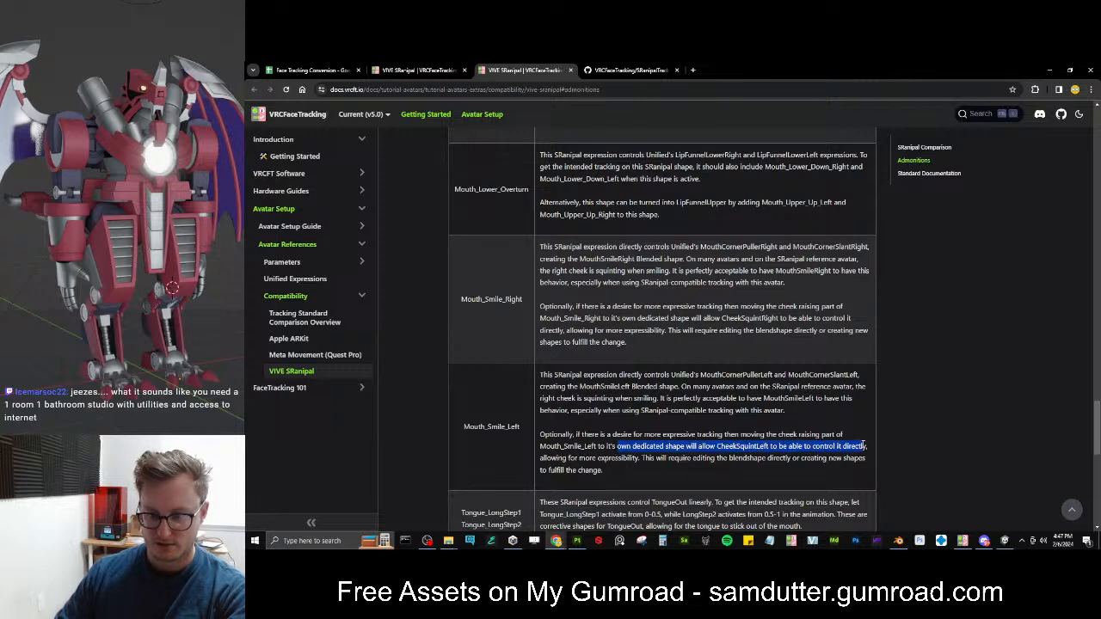
pyautogui.click(663, 474)
pyautogui.moveTo(669, 460); pyautogui.dragTo(870, 461)
pyautogui.click(609, 459)
pyautogui.scroll(-3, 596, 449)
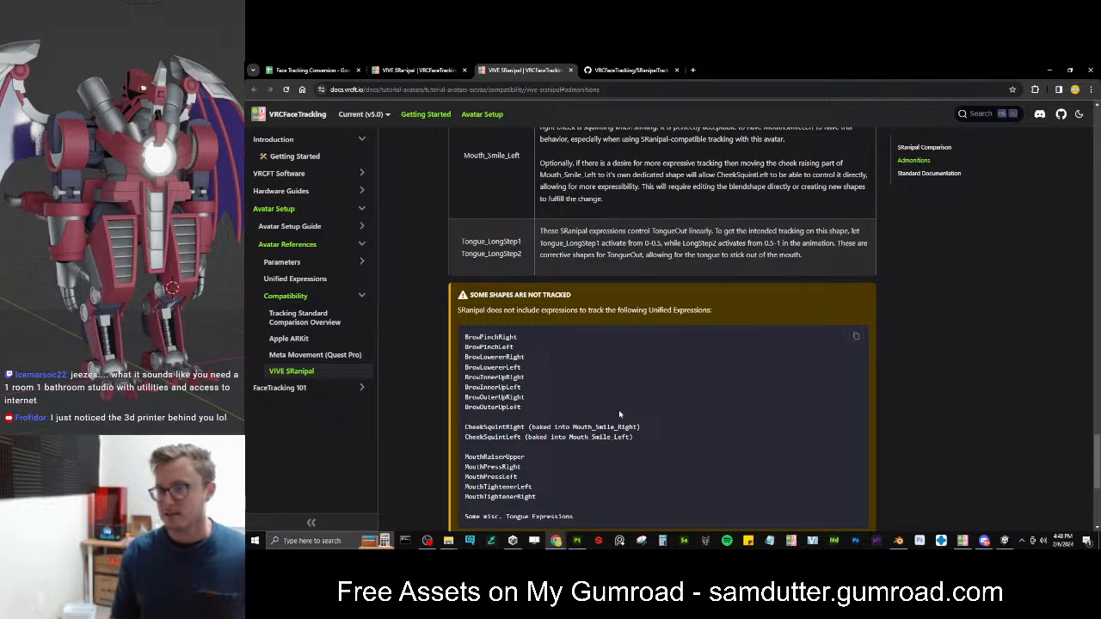
pyautogui.scroll(-3, 618, 409)
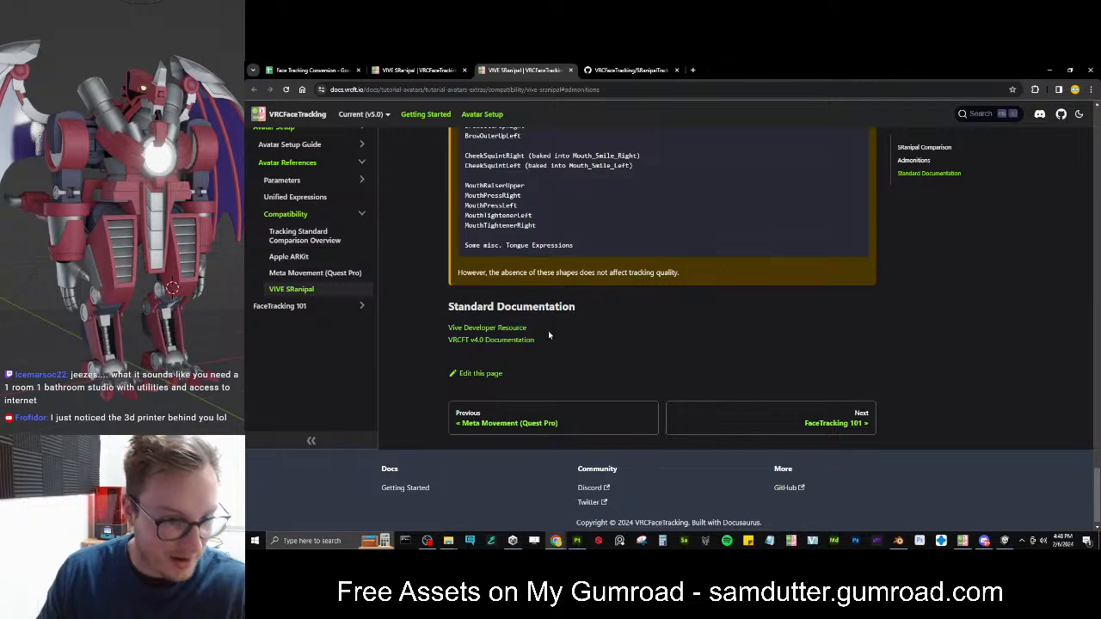
# Open the Unified Expressions reference page and read its summary and the reasons for using the standard
pyautogui.click(293, 307)
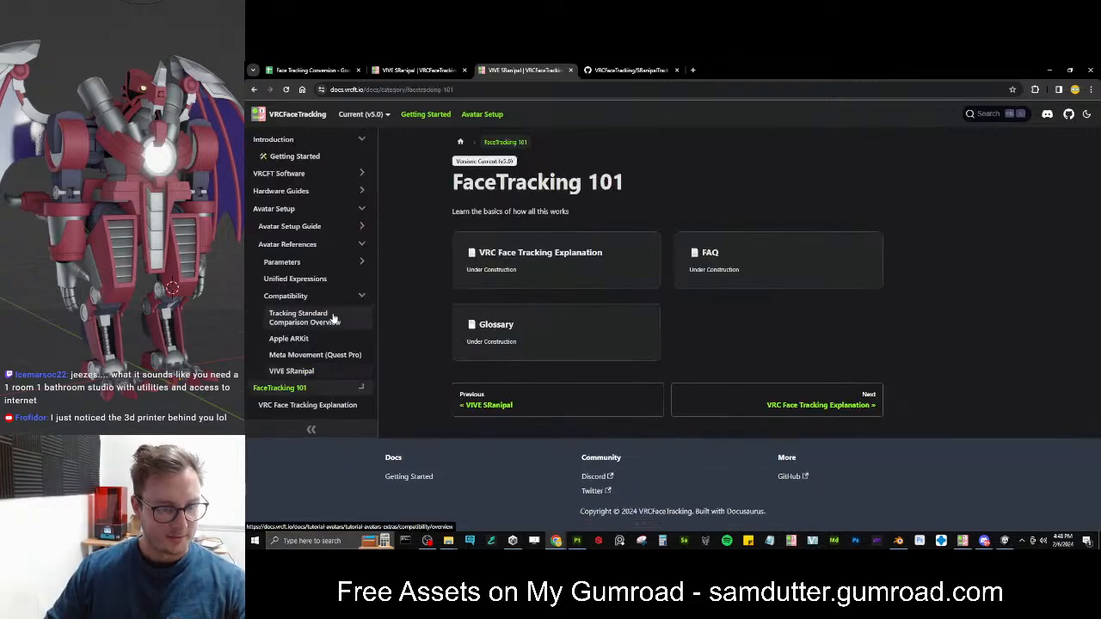
pyautogui.click(318, 371)
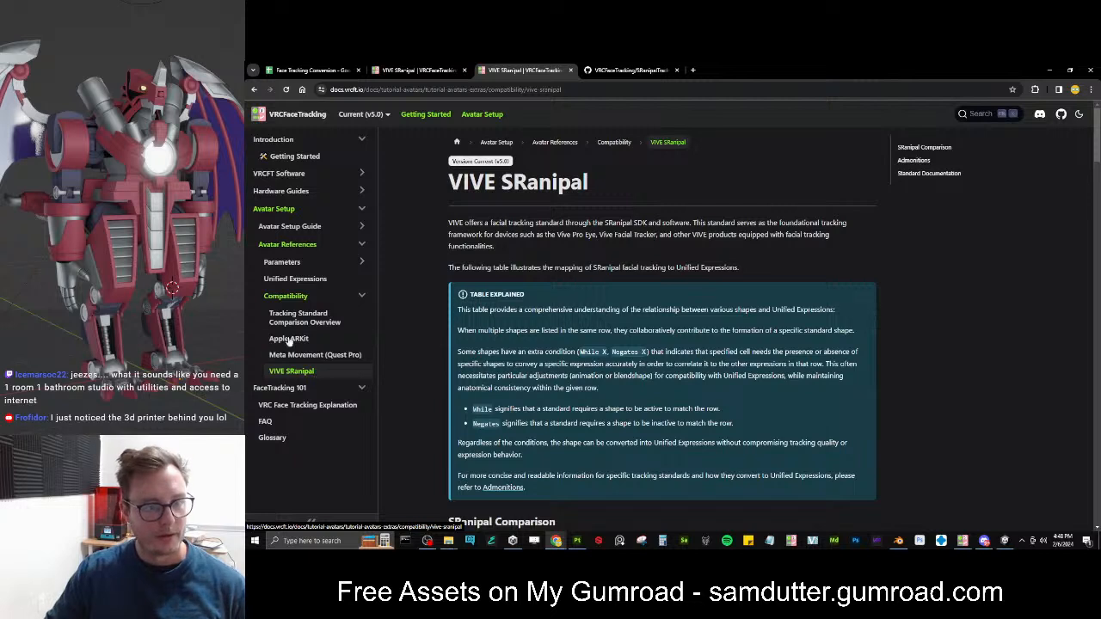
pyautogui.click(352, 279)
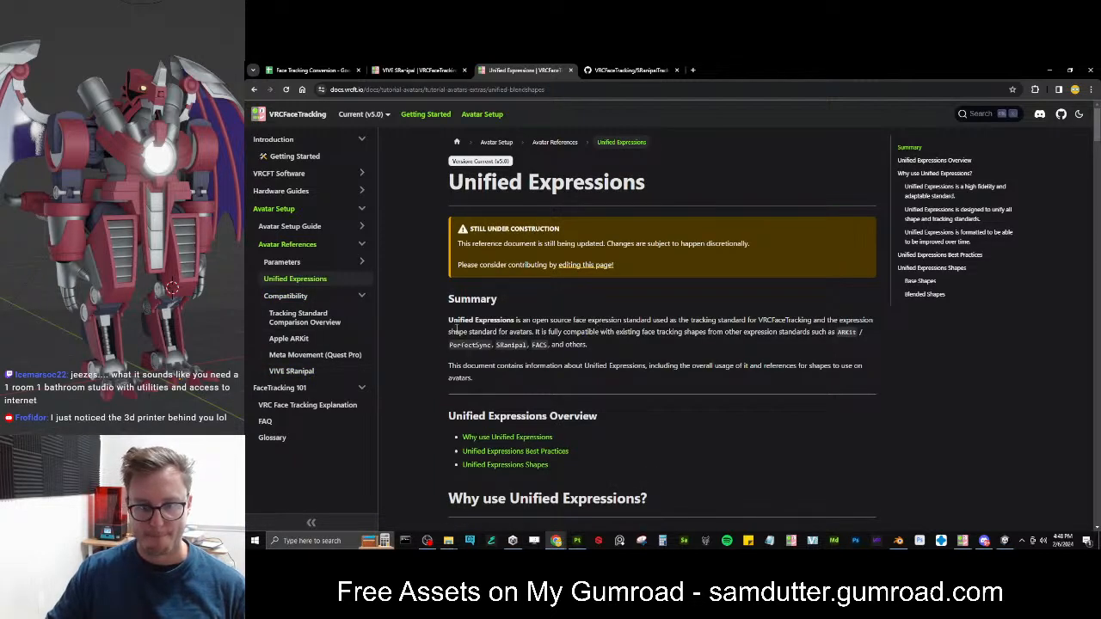
pyautogui.moveTo(449, 323); pyautogui.dragTo(871, 344)
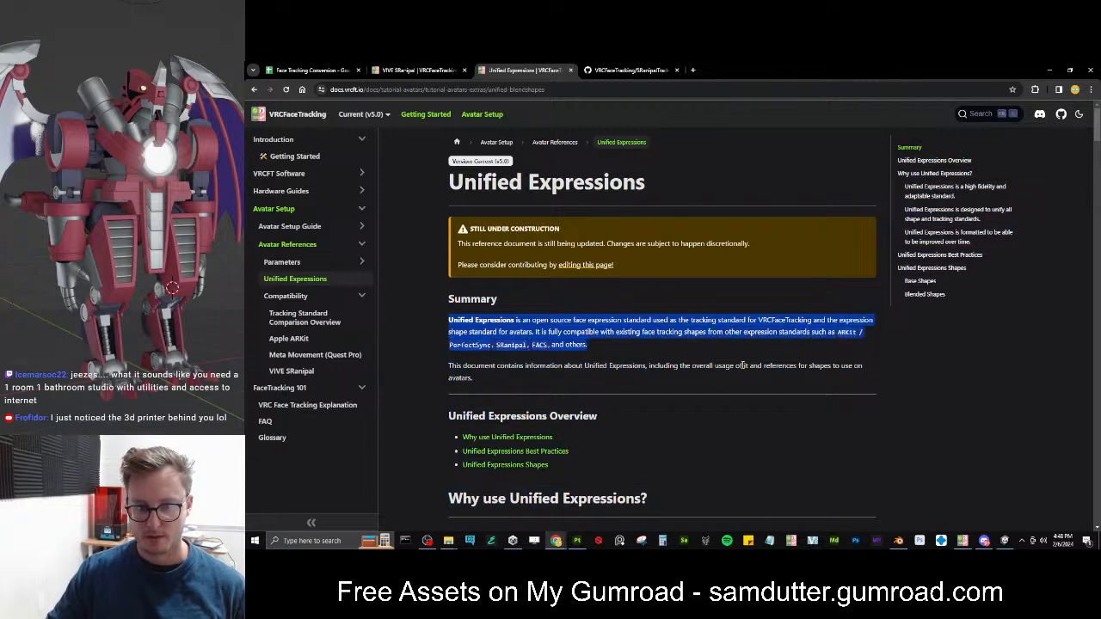
pyautogui.click(745, 365)
pyautogui.scroll(-3, 602, 344)
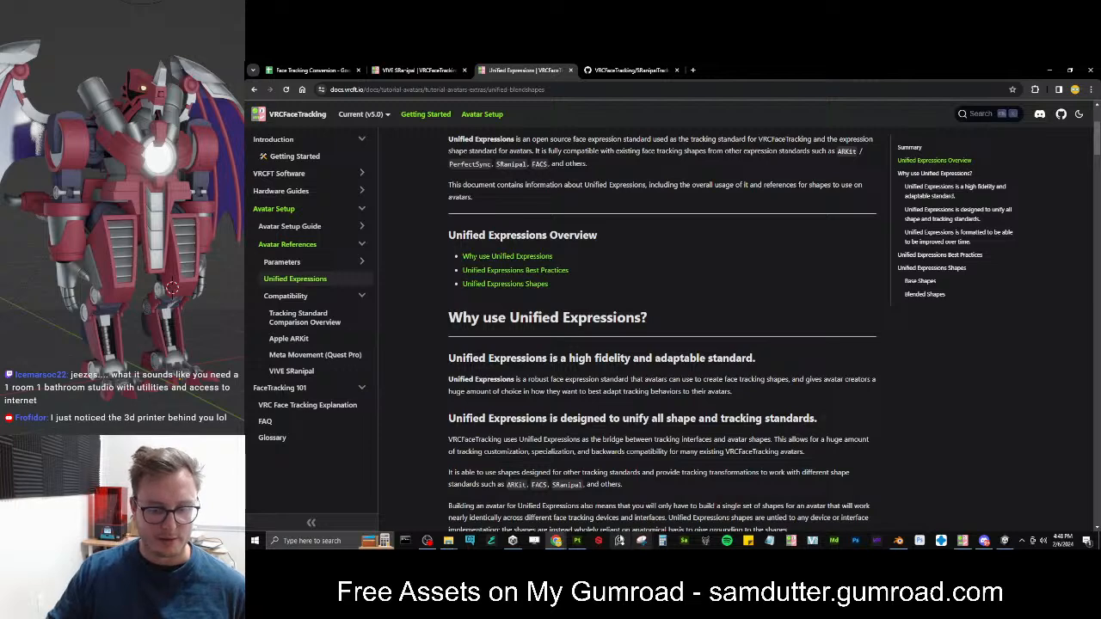
# Switch to Unity, look through the rest of the Body mesh's blendshapes and collapse the BlendShapes list
pyautogui.click(1003, 540)
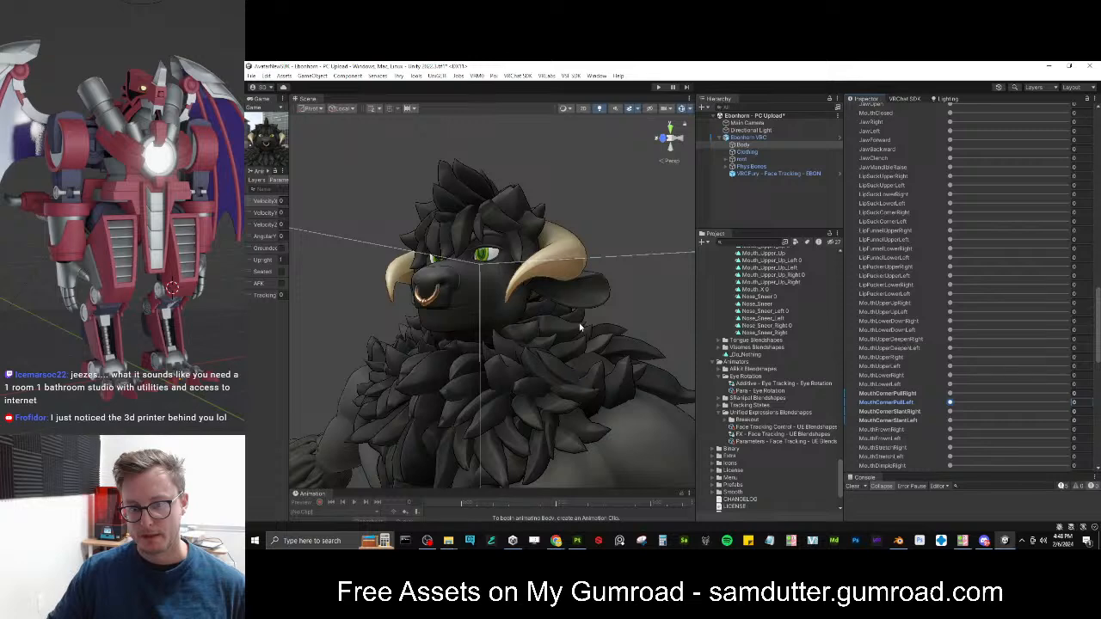
pyautogui.scroll(-10, 903, 404)
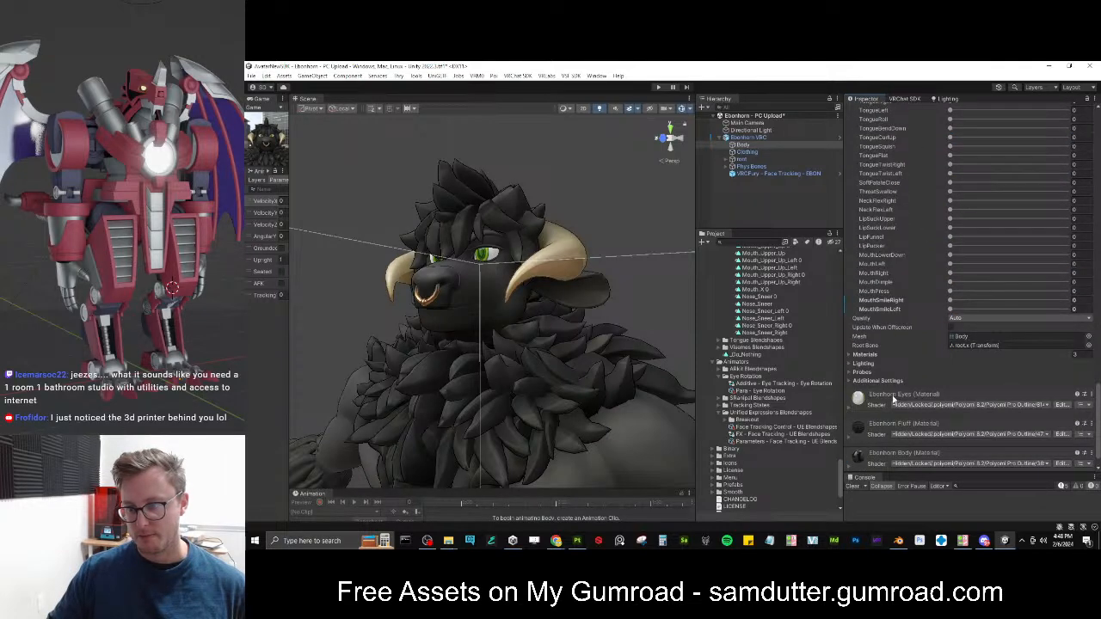
pyautogui.scroll(15, 895, 395)
pyautogui.scroll(10, 861, 334)
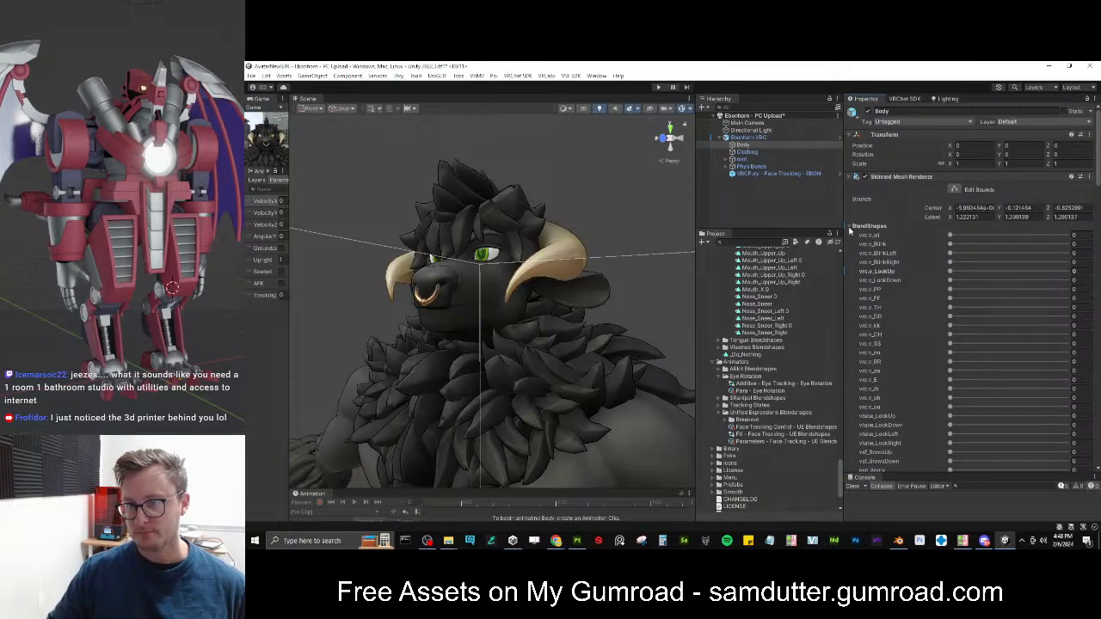
pyautogui.click(849, 227)
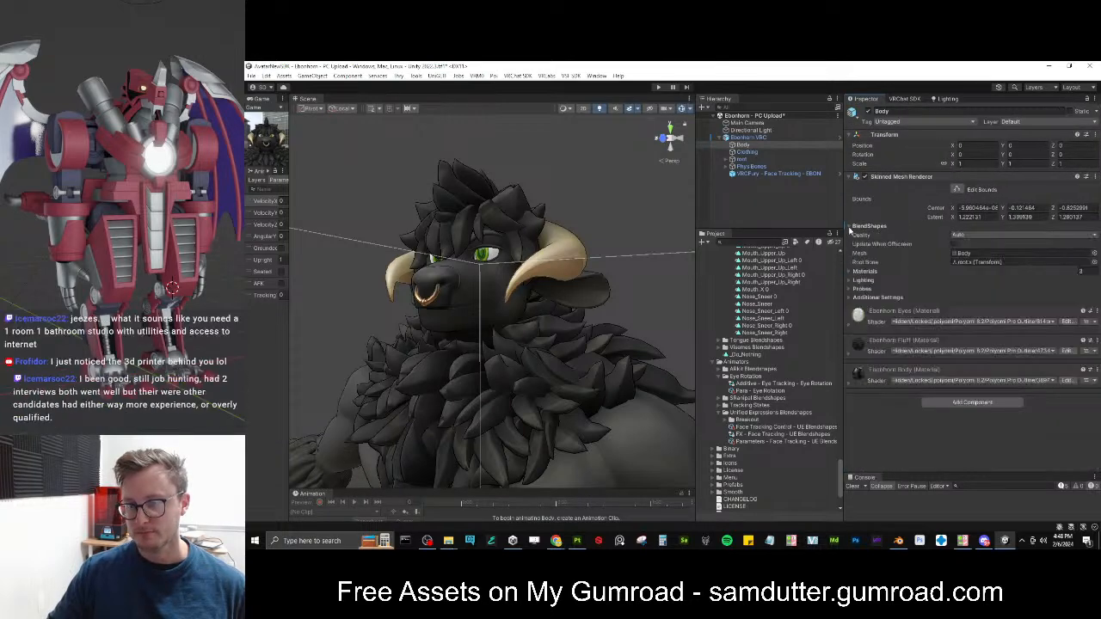
# Enter Play mode in the Ebonhorn - PC Upload scene and enable the Avatars 3.0 Emulator
pyautogui.click(755, 204)
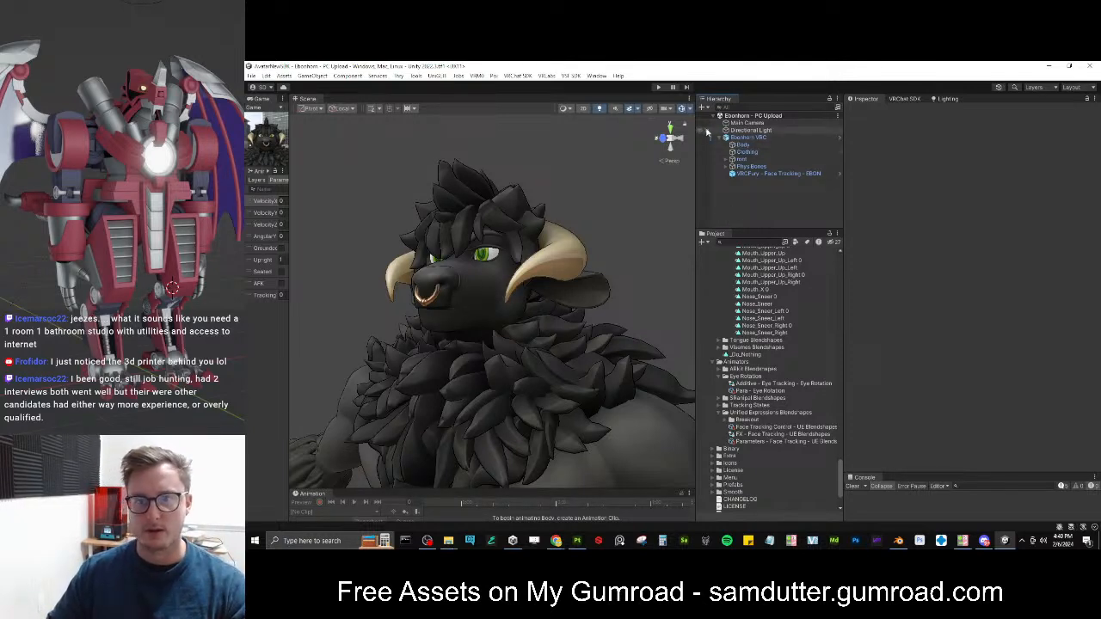
pyautogui.click(416, 76)
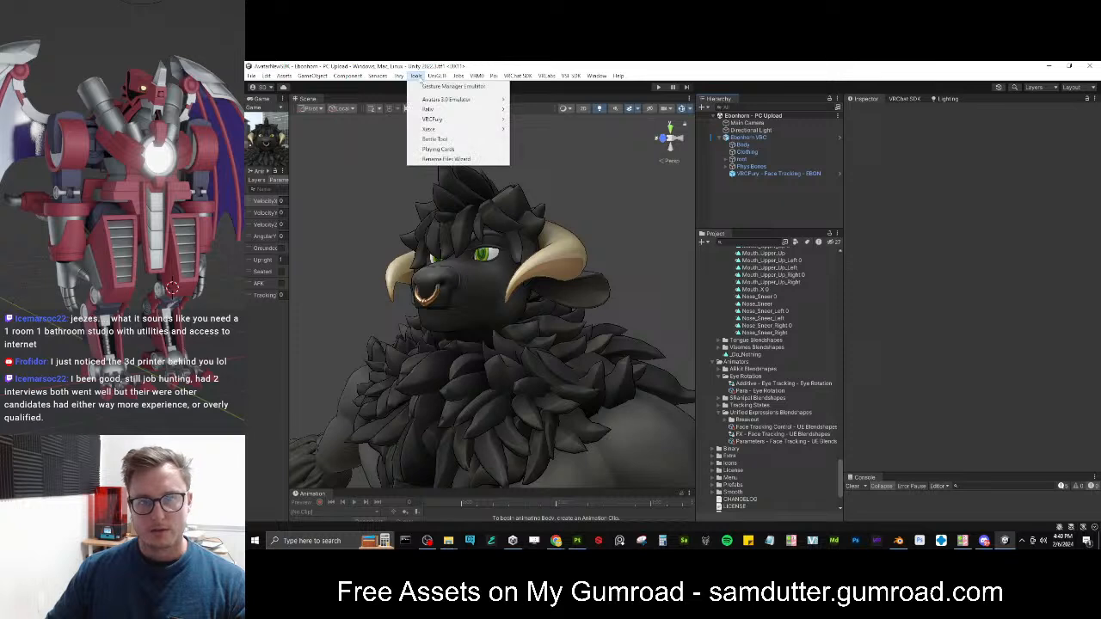
pyautogui.moveTo(547, 75)
pyautogui.click(658, 87)
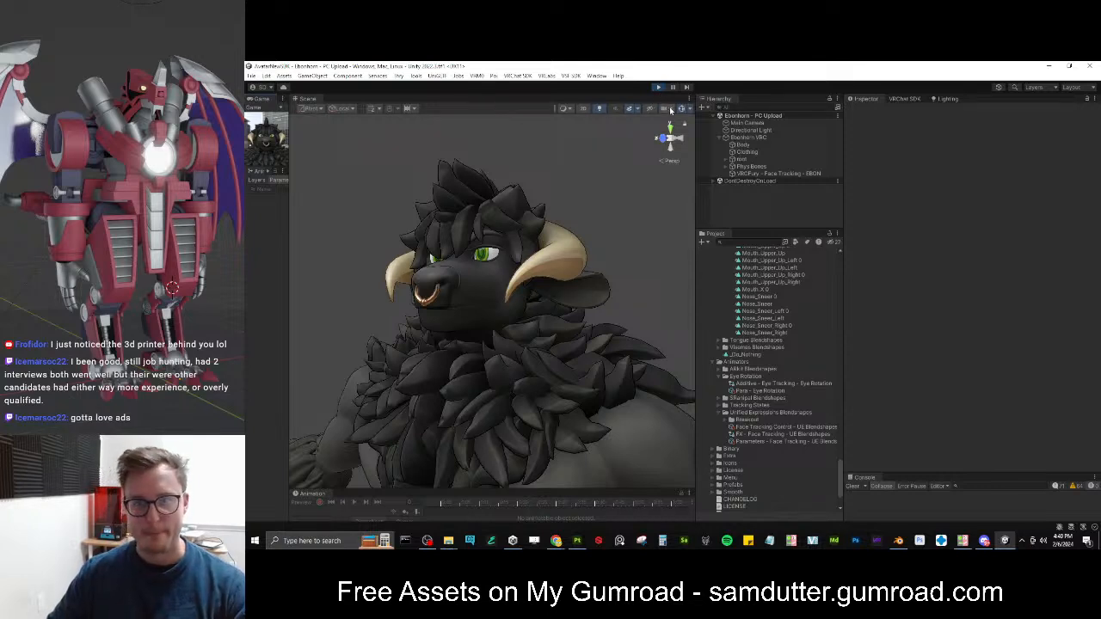
pyautogui.click(415, 76)
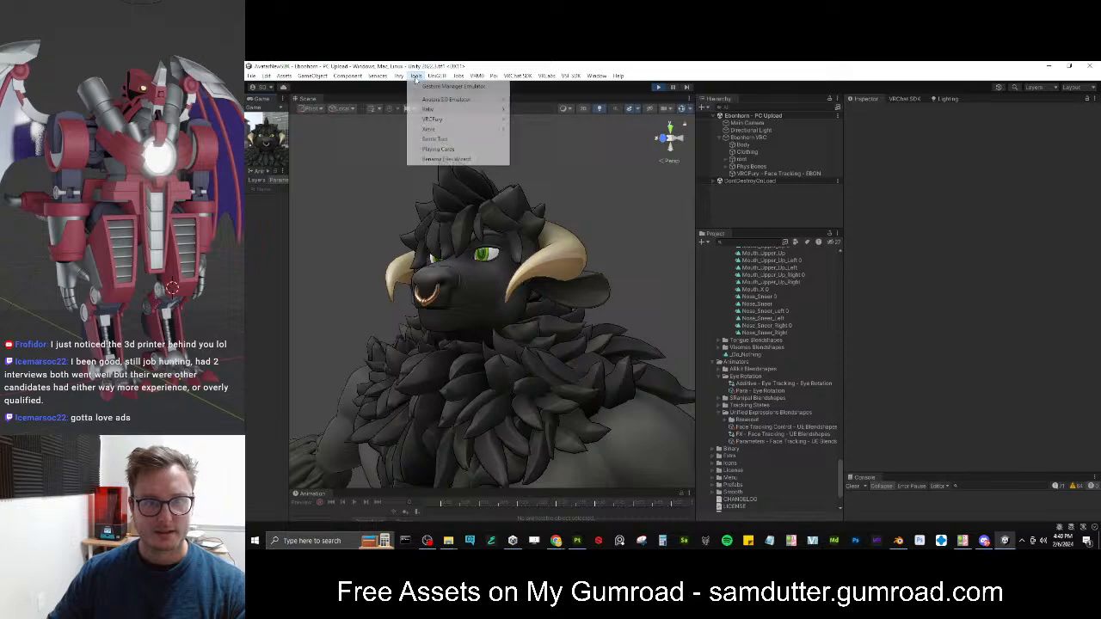
pyautogui.click(530, 100)
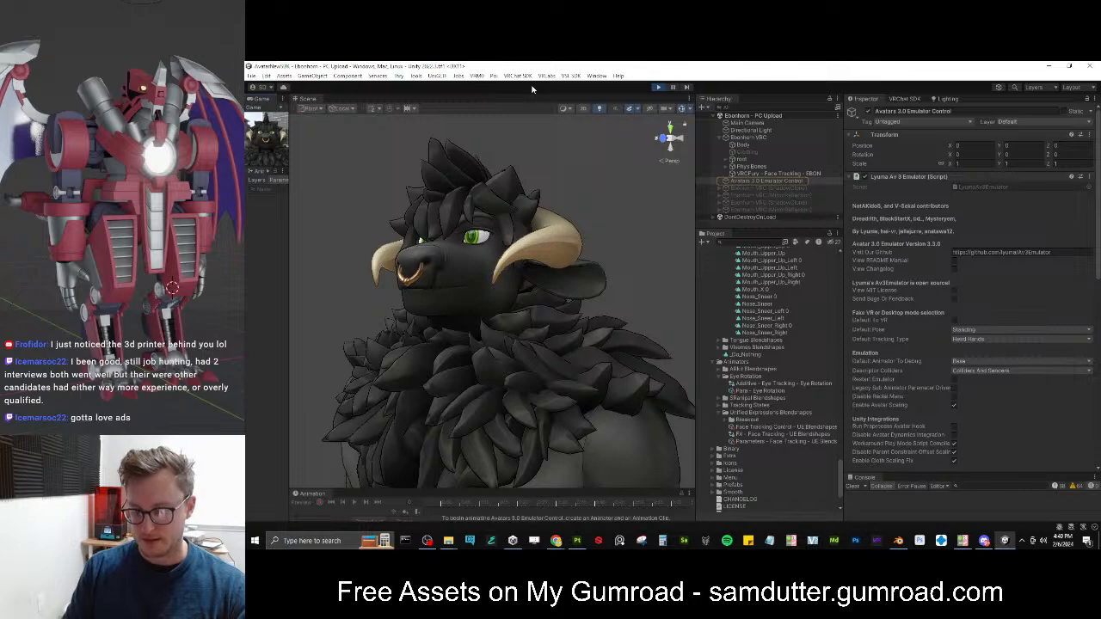
# Open the emulator's OSC socket, toggle tracking in VRCFaceTracking and return to Unity
pyautogui.scroll(-10, 964, 312)
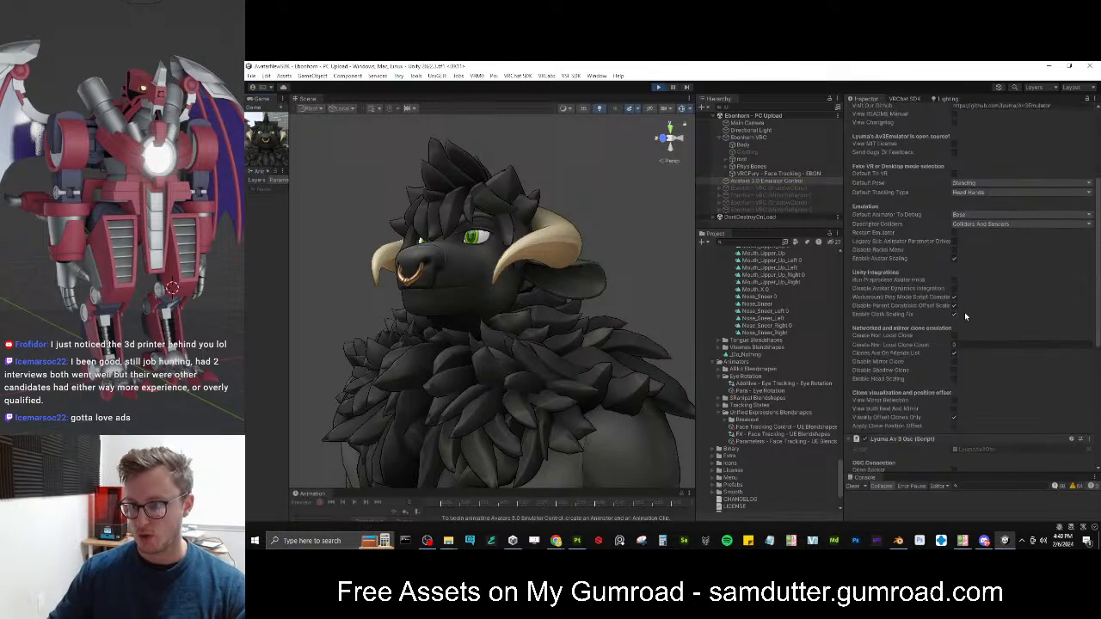
pyautogui.click(955, 251)
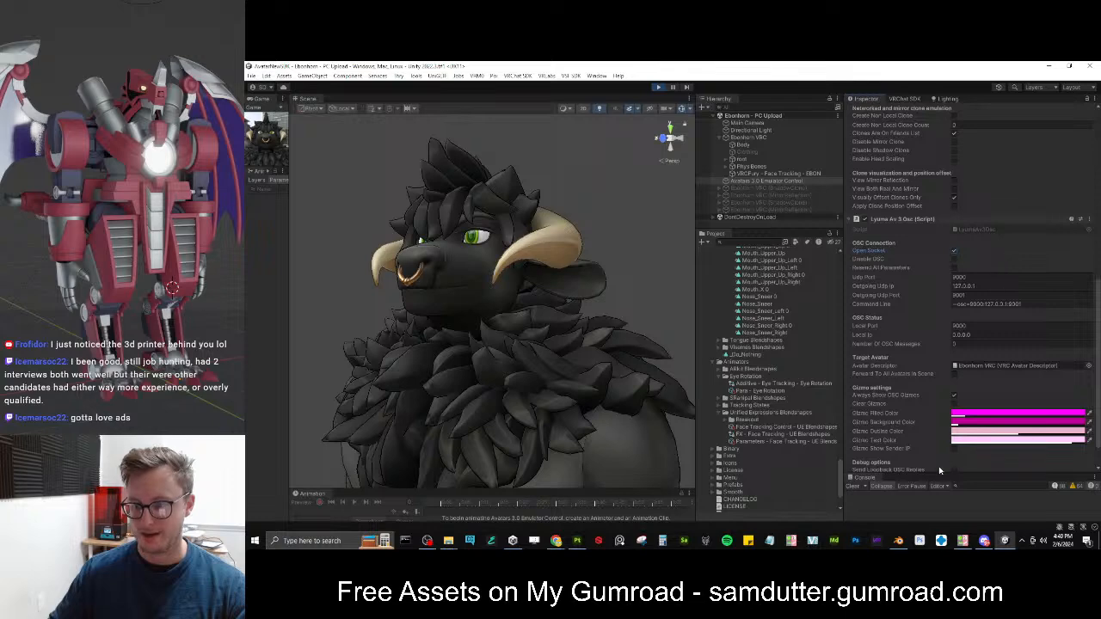
pyautogui.click(963, 540)
pyautogui.click(818, 246)
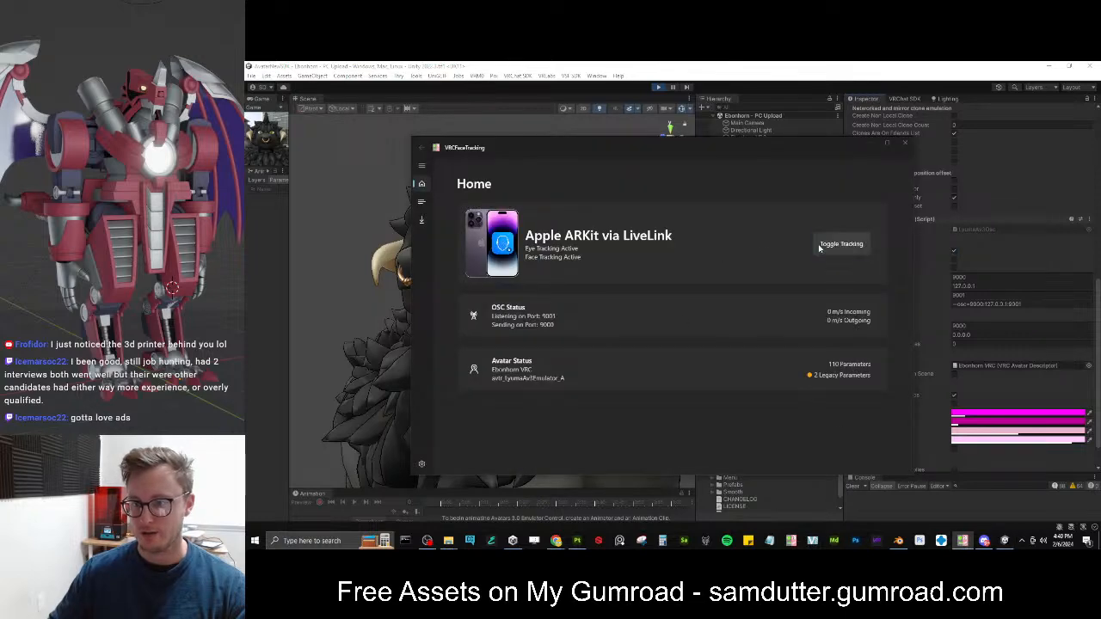
pyautogui.click(815, 87)
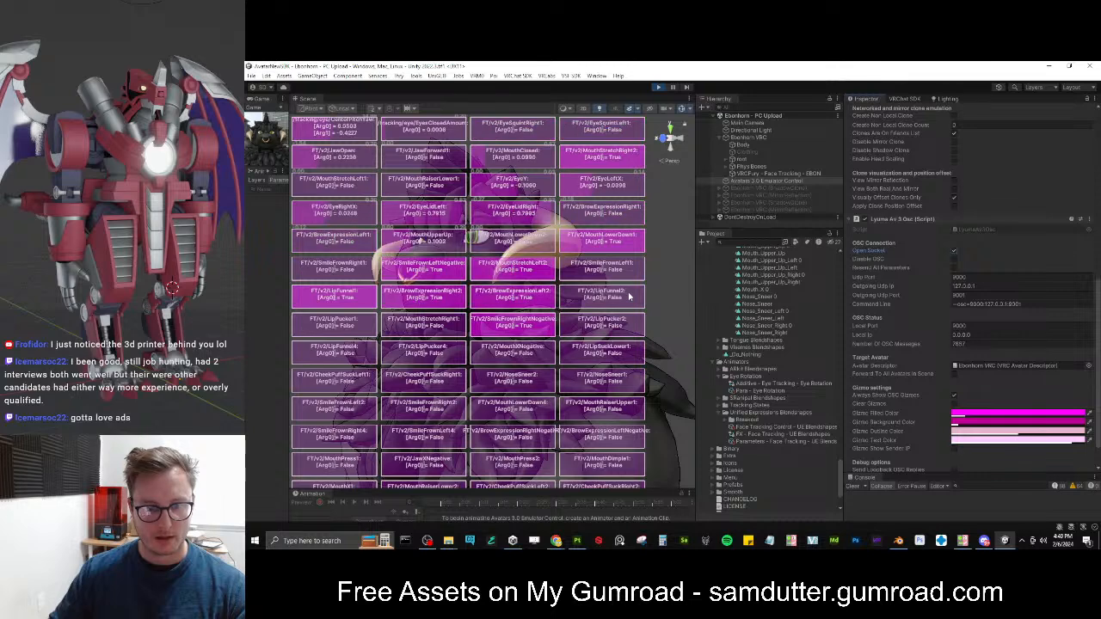
# Hide the Scene view gizmos and enable face tracking on the Ebonhorn VRC avatar
pyautogui.click(681, 112)
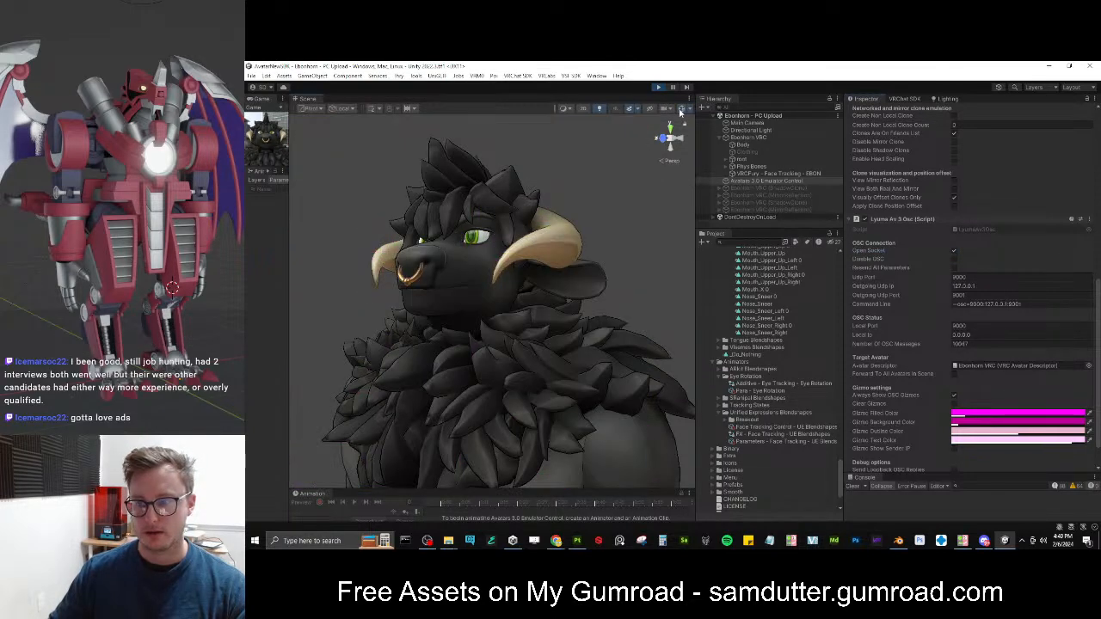
pyautogui.scroll(-1, 1020, 187)
pyautogui.click(760, 138)
pyautogui.scroll(5, 989, 185)
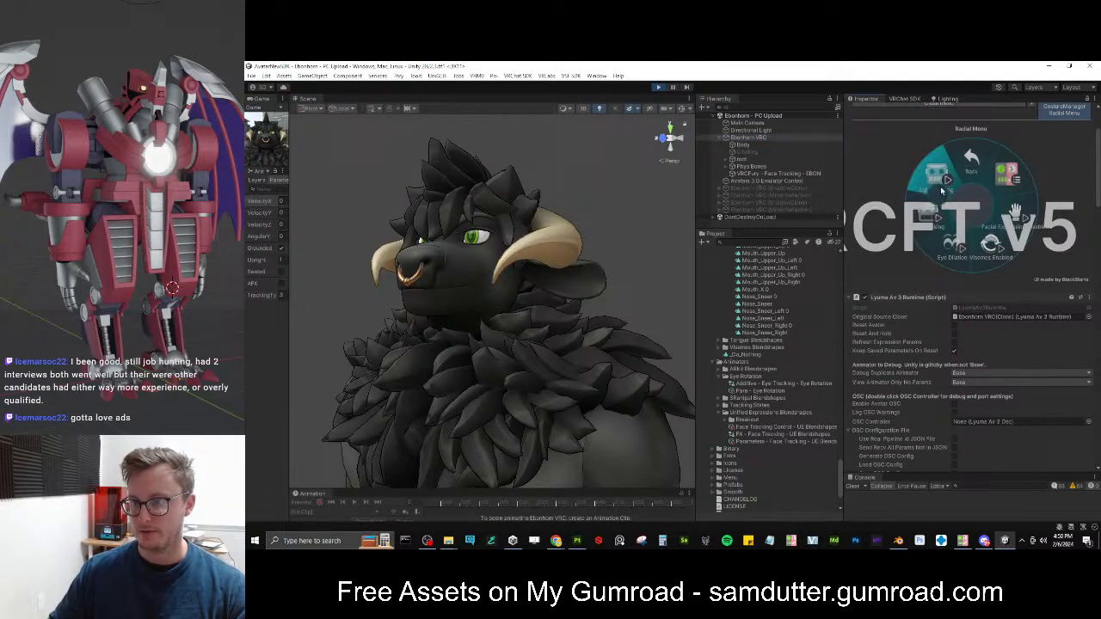
pyautogui.scroll(-5, 1032, 228)
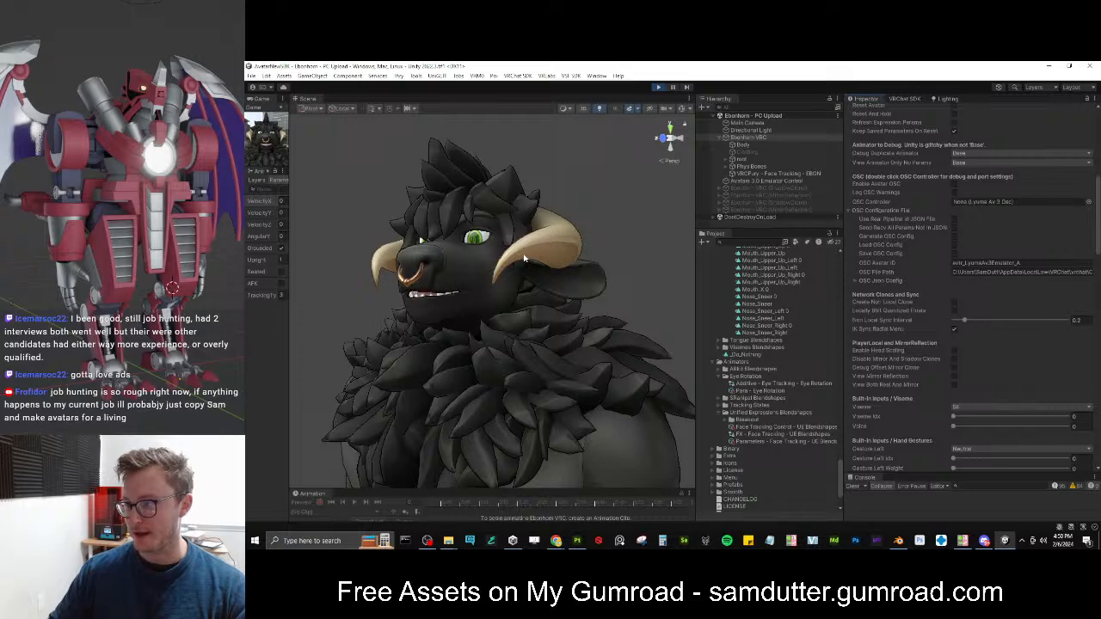
# Watch the tracked face from the front and look through the avatar's user-generated float parameters for the mouth values
pyautogui.press('a')
pyautogui.moveTo(527, 280); pyautogui.dragTo(600, 298, button='right')
pyautogui.press('w')
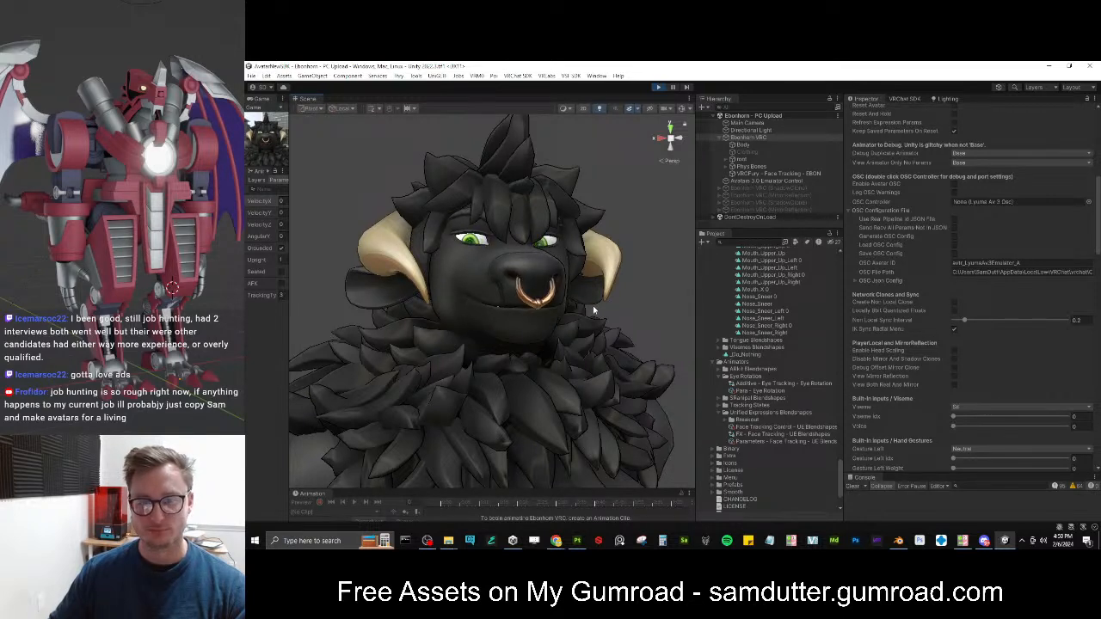
pyautogui.scroll(-15, 913, 328)
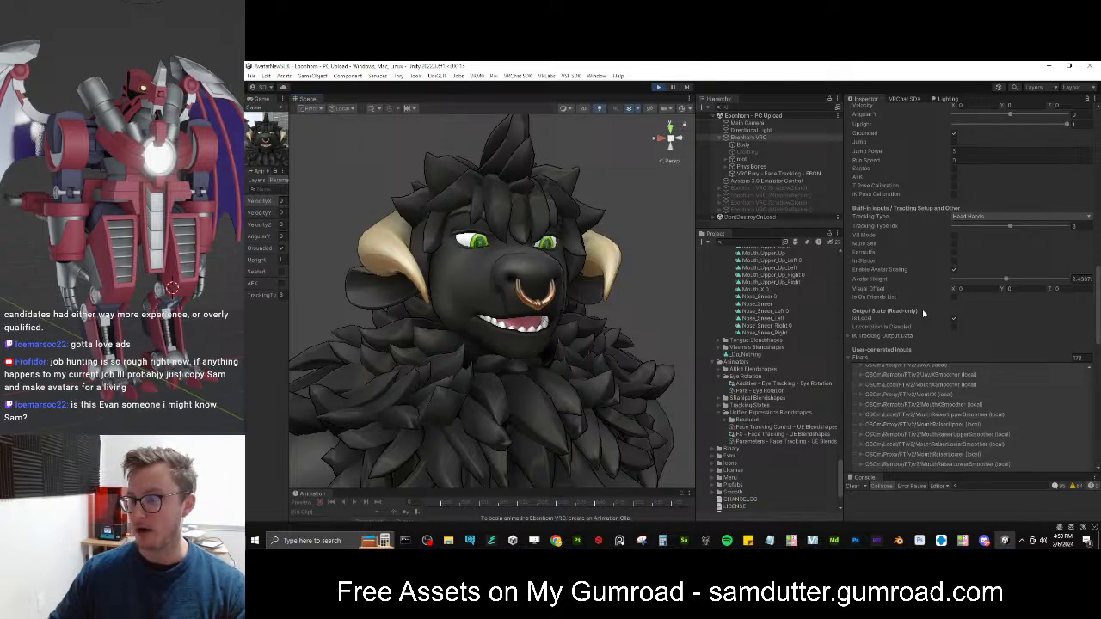
pyautogui.scroll(-5, 923, 315)
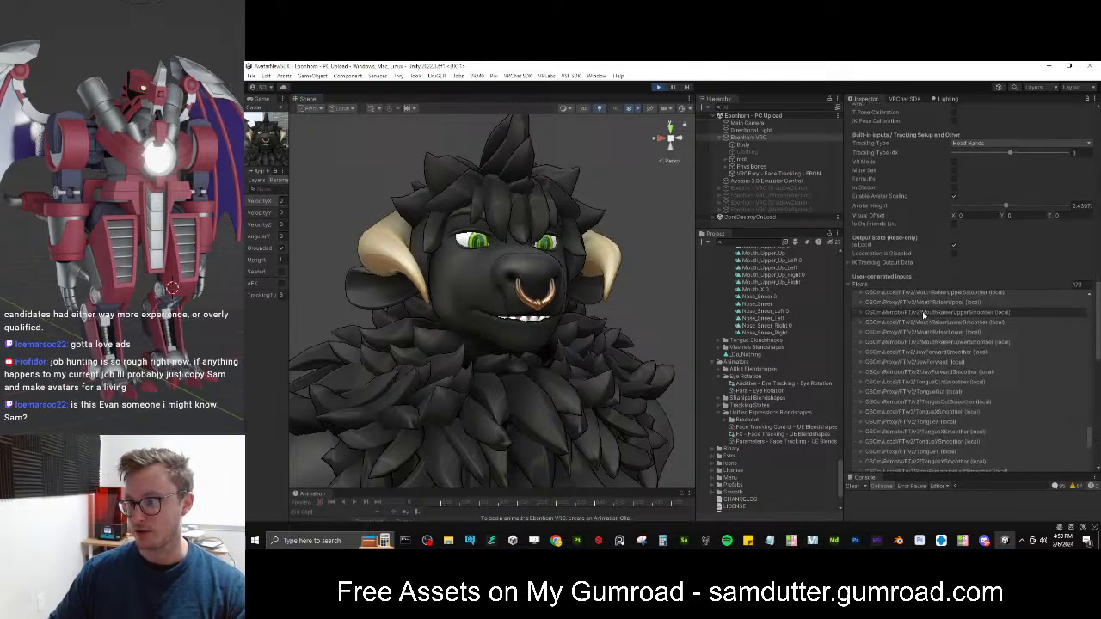
pyautogui.scroll(-2, 915, 223)
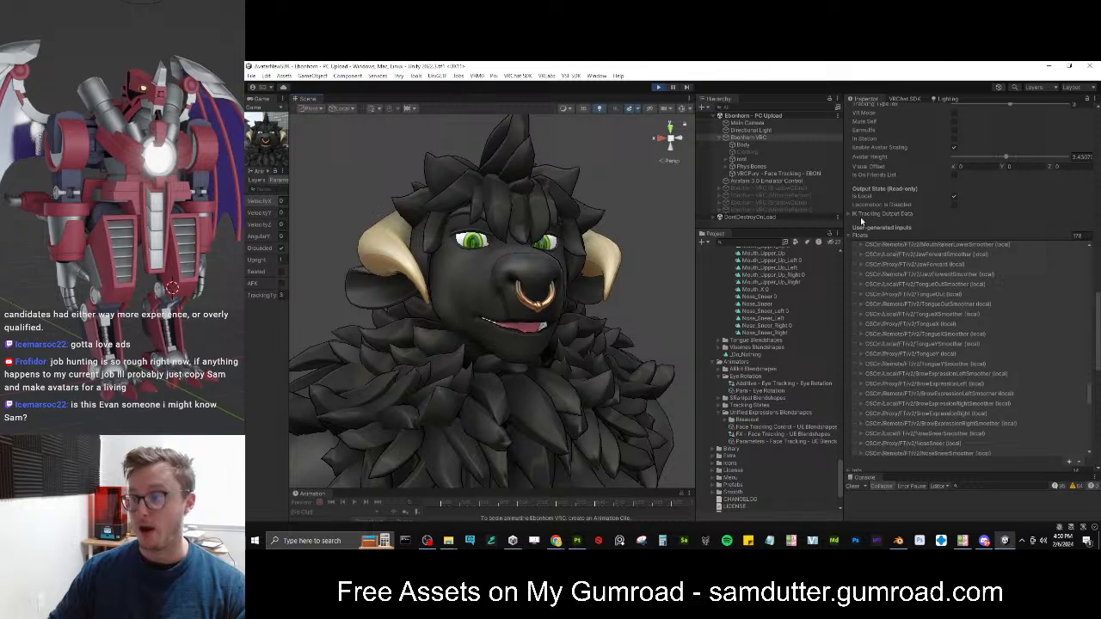
pyautogui.scroll(3, 866, 220)
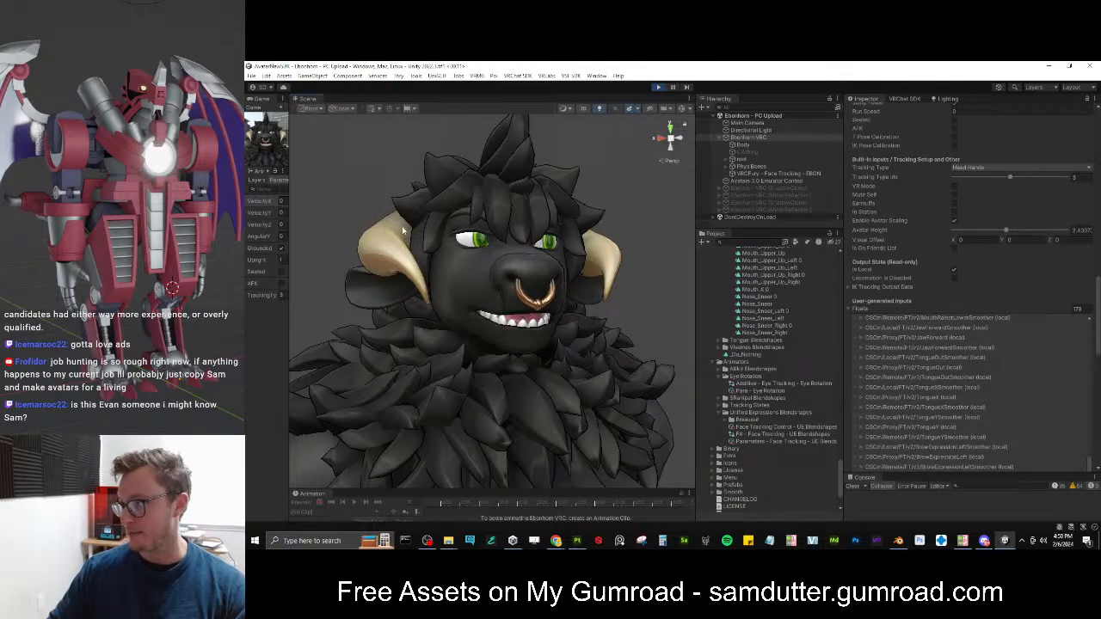
pyautogui.scroll(-1, 949, 244)
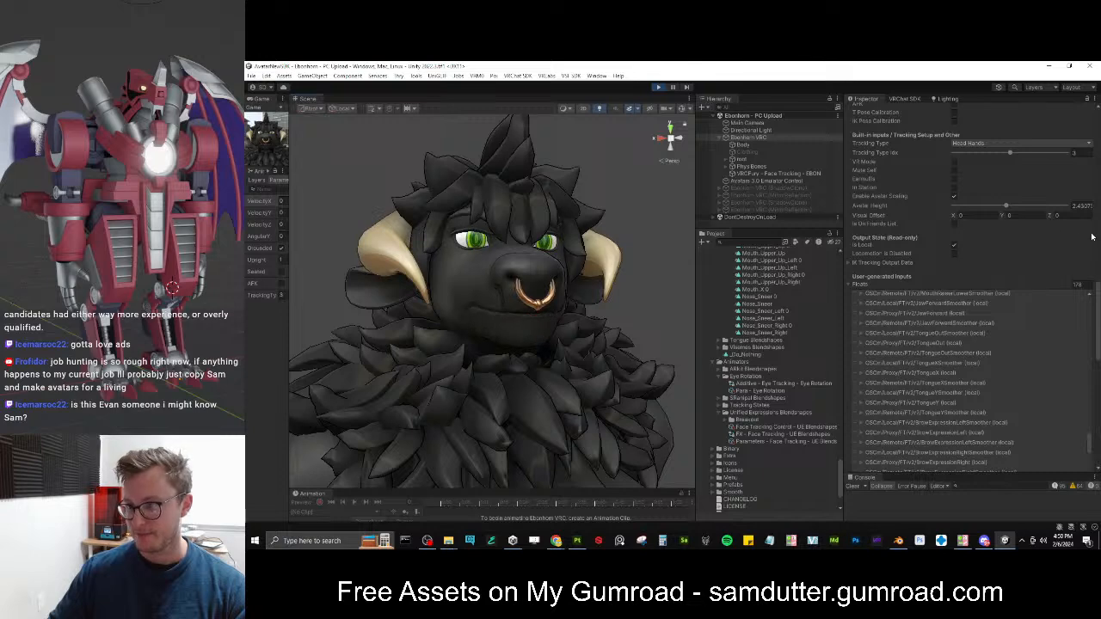
pyautogui.moveTo(1097, 304); pyautogui.dragTo(1097, 338)
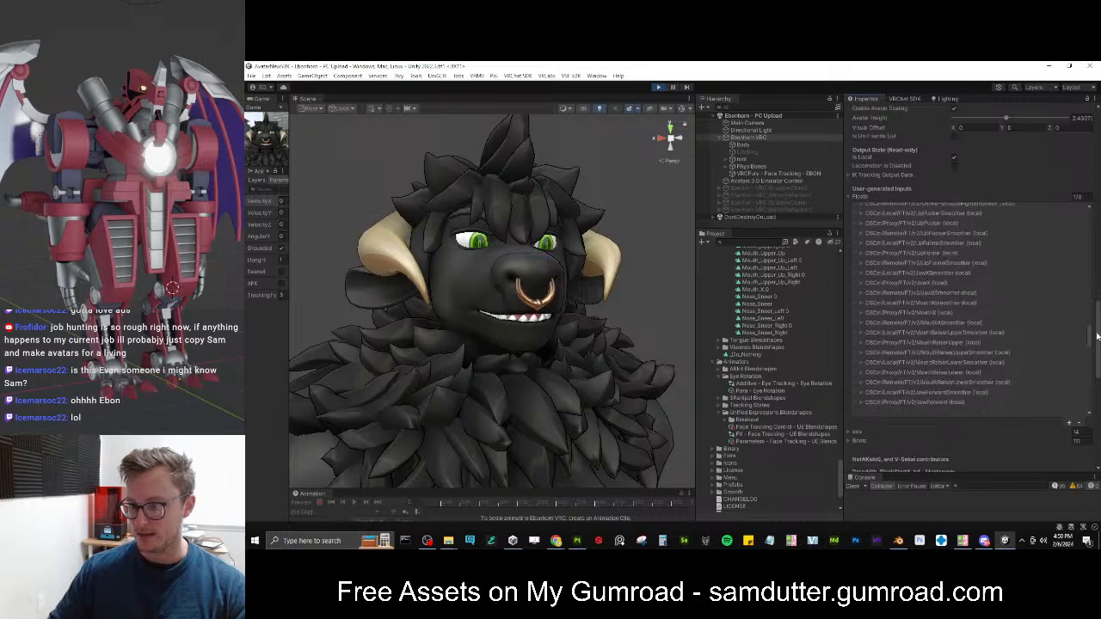
pyautogui.moveTo(1095, 327); pyautogui.dragTo(1091, 274)
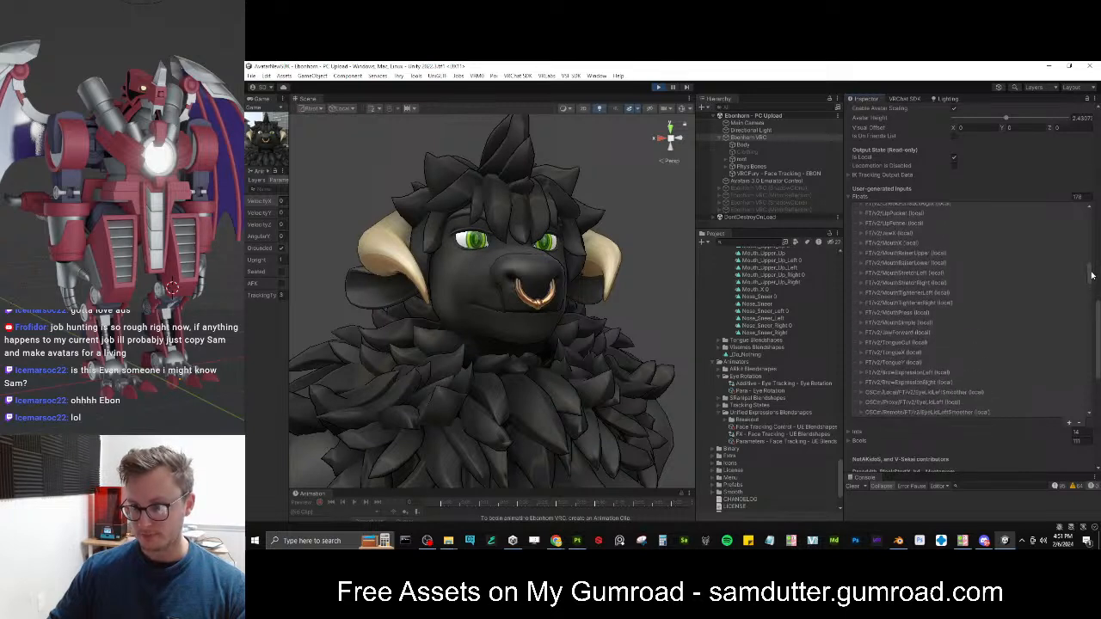
# Test FT/v2/MouthStretchLeft by raising its expression value to about 0.58, and reset it to 0
pyautogui.click(861, 274)
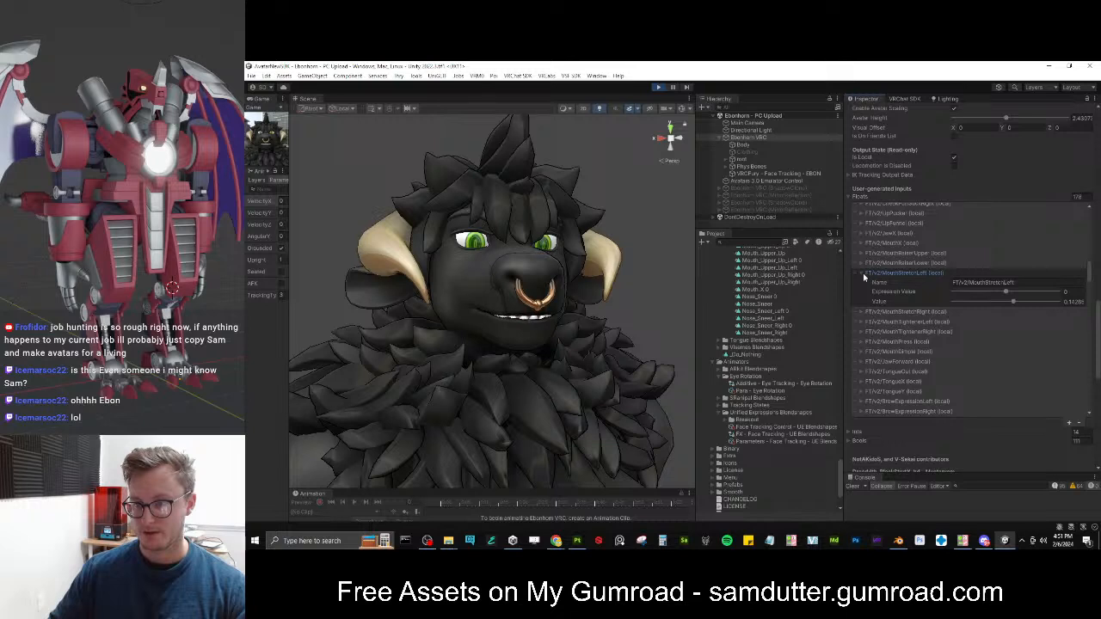
pyautogui.click(863, 272)
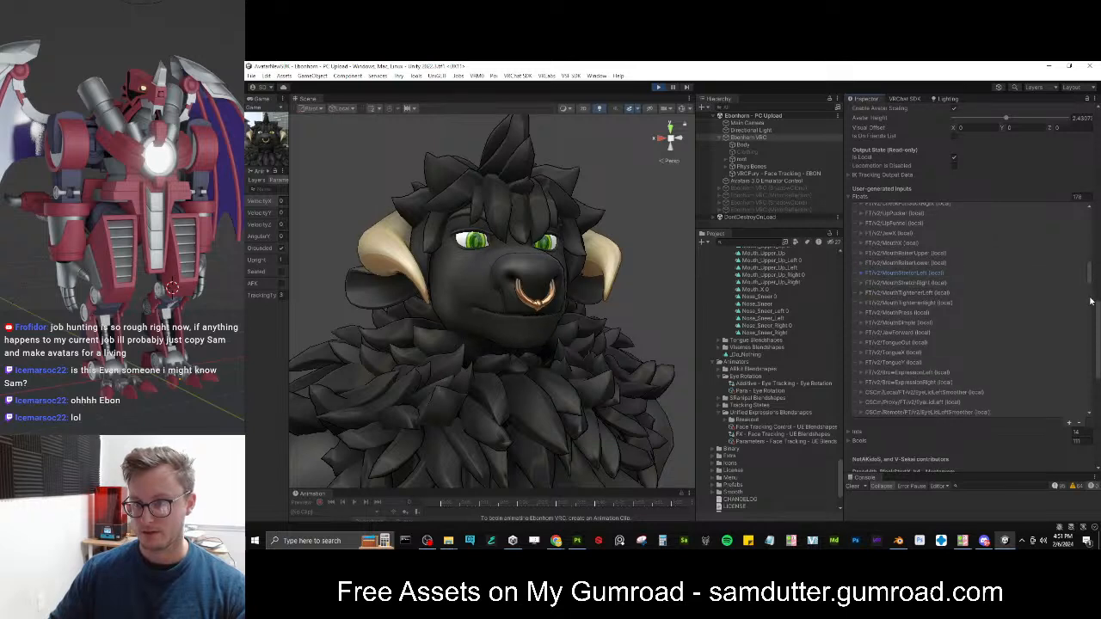
pyautogui.click(862, 272)
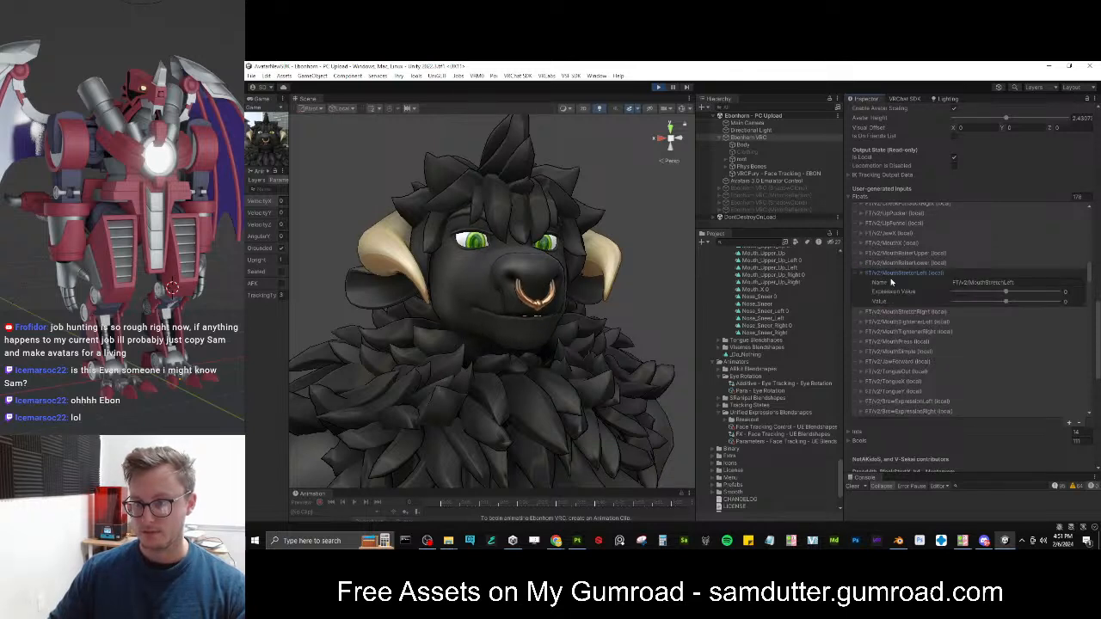
pyautogui.moveTo(1006, 292); pyautogui.dragTo(1058, 292)
pyautogui.click(1037, 292)
pyautogui.moveTo(1041, 301)
pyautogui.mouseDown()
pyautogui.moveTo(1072, 298)
pyautogui.moveTo(1025, 301)
pyautogui.mouseUp()
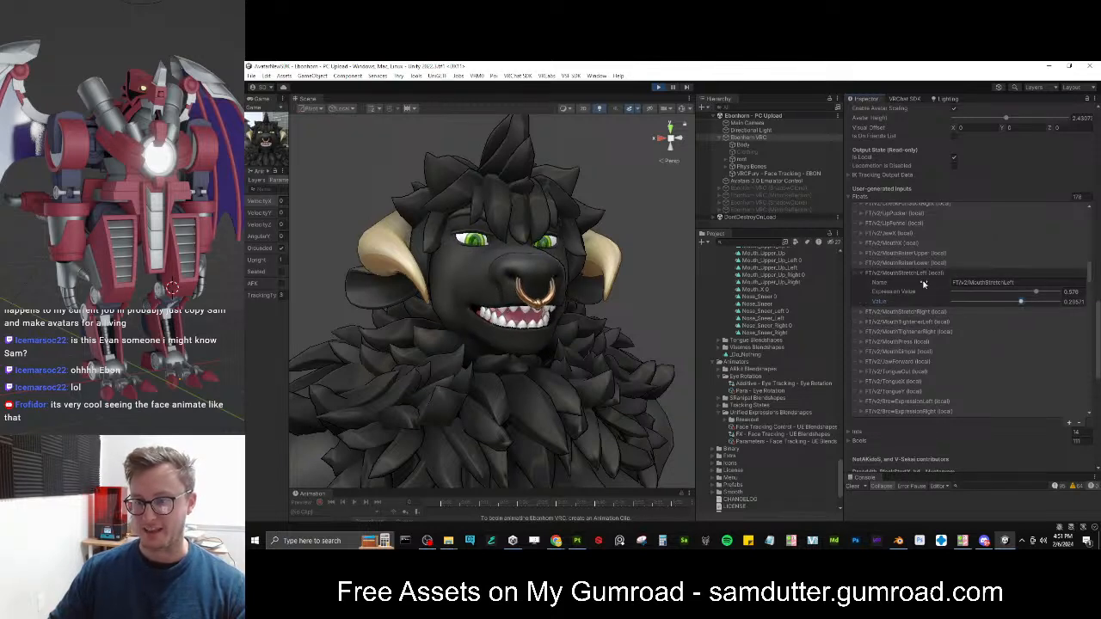
pyautogui.click(1070, 293)
pyautogui.write('0')
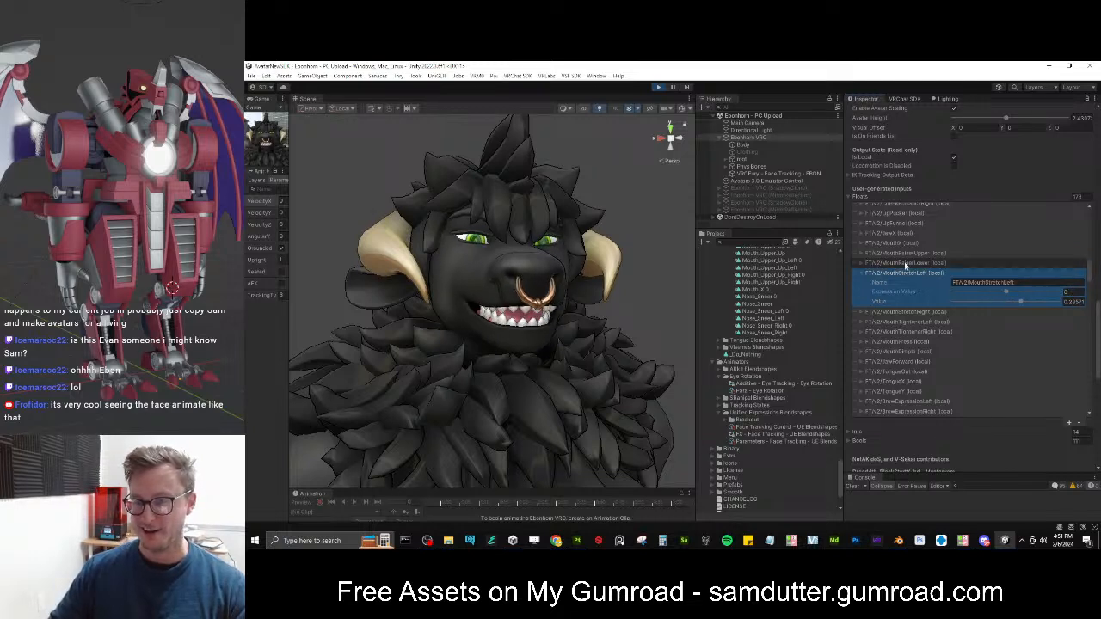
# Find the FT/v2/SmileFrownRight float parameter and expand it to examine its live value
pyautogui.scroll(1, 980, 286)
pyautogui.scroll(2, 977, 287)
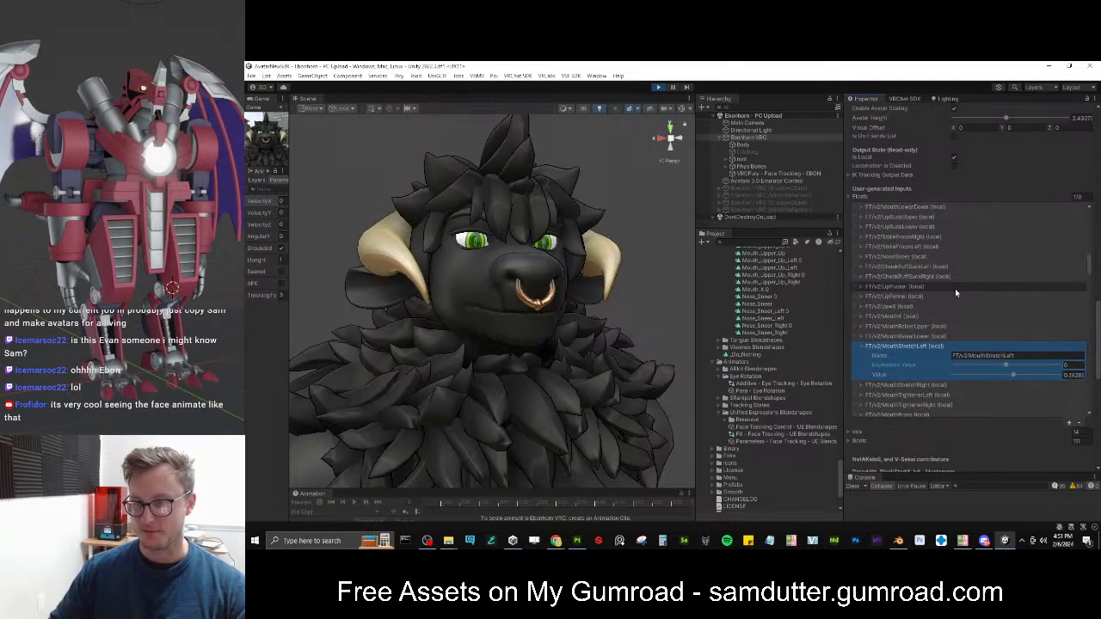
pyautogui.scroll(1, 934, 289)
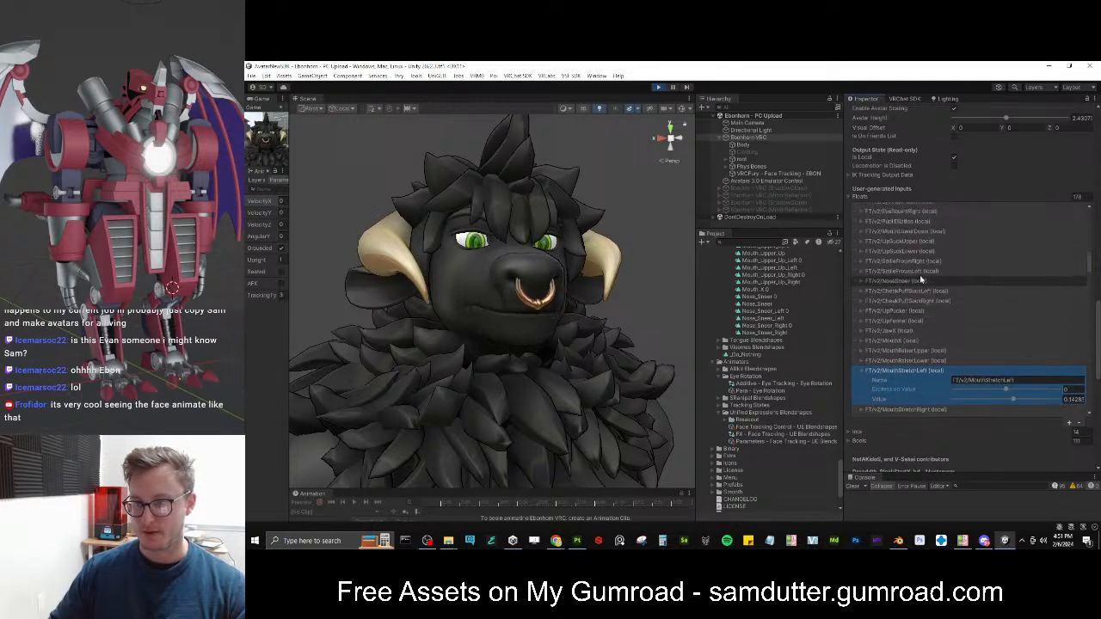
pyautogui.click(860, 261)
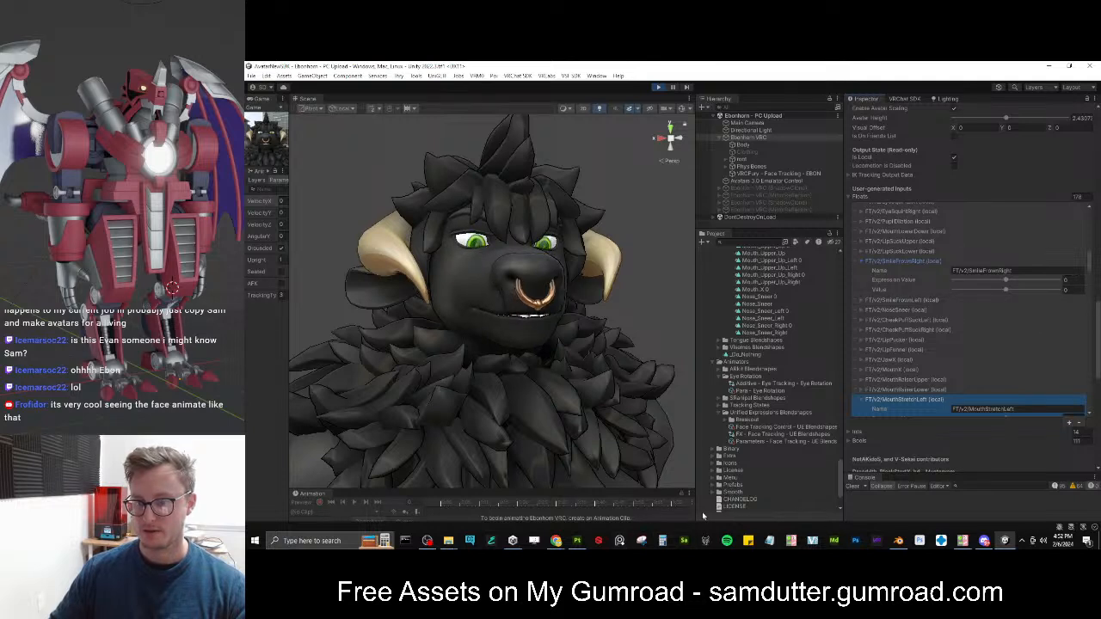
# Switch to Snipping Tool and capture the whole Unity screen with the FT/v2/SmileFrownRight parameter expanded
pyautogui.click(642, 540)
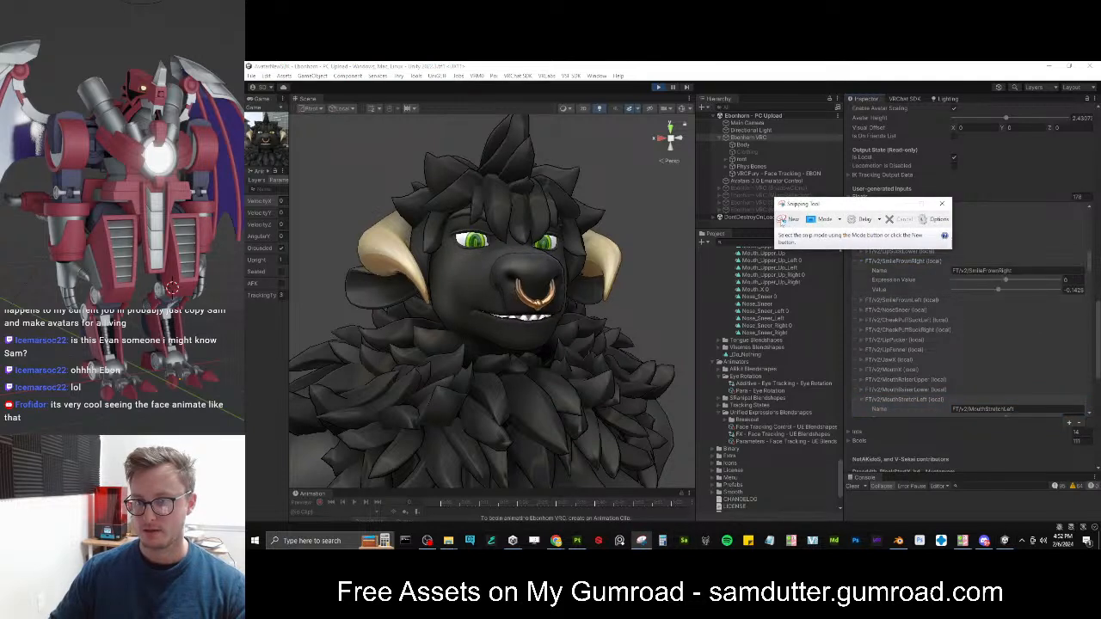
pyautogui.click(786, 219)
pyautogui.moveTo(826, 184); pyautogui.dragTo(1092, 307)
pyautogui.click(749, 131)
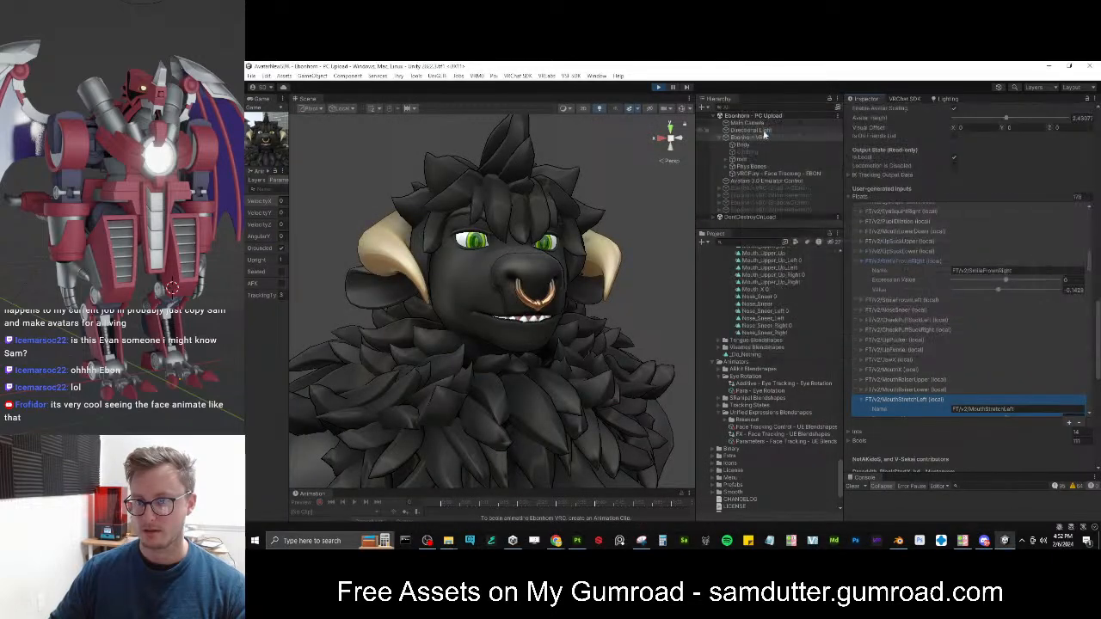
pyautogui.moveTo(689, 81); pyautogui.dragTo(1095, 478)
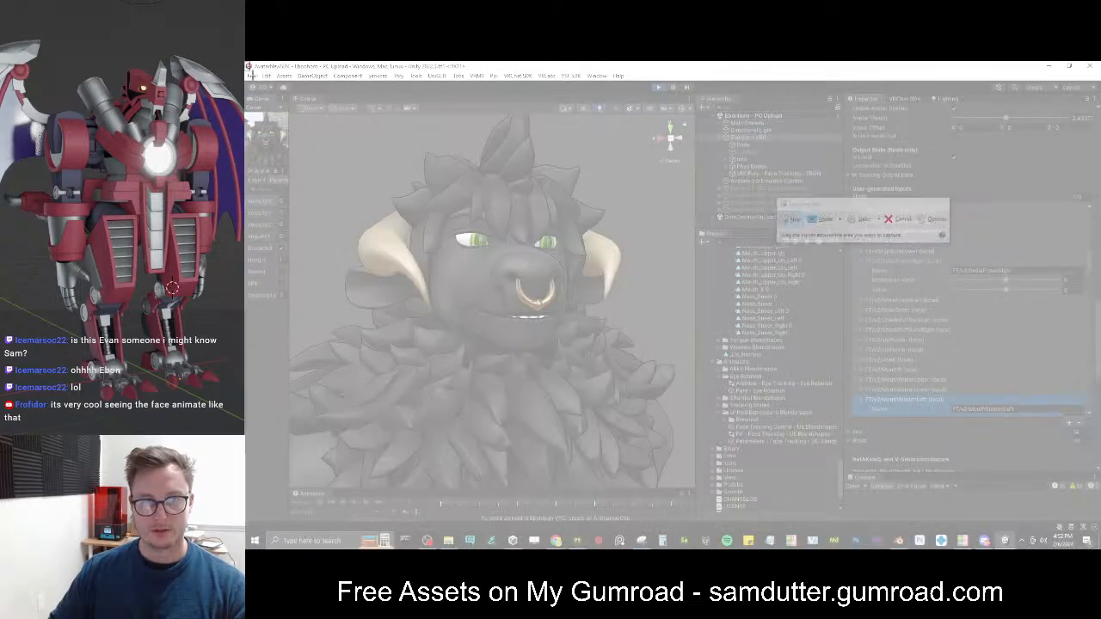
pyautogui.moveTo(246, 62); pyautogui.dragTo(1099, 549)
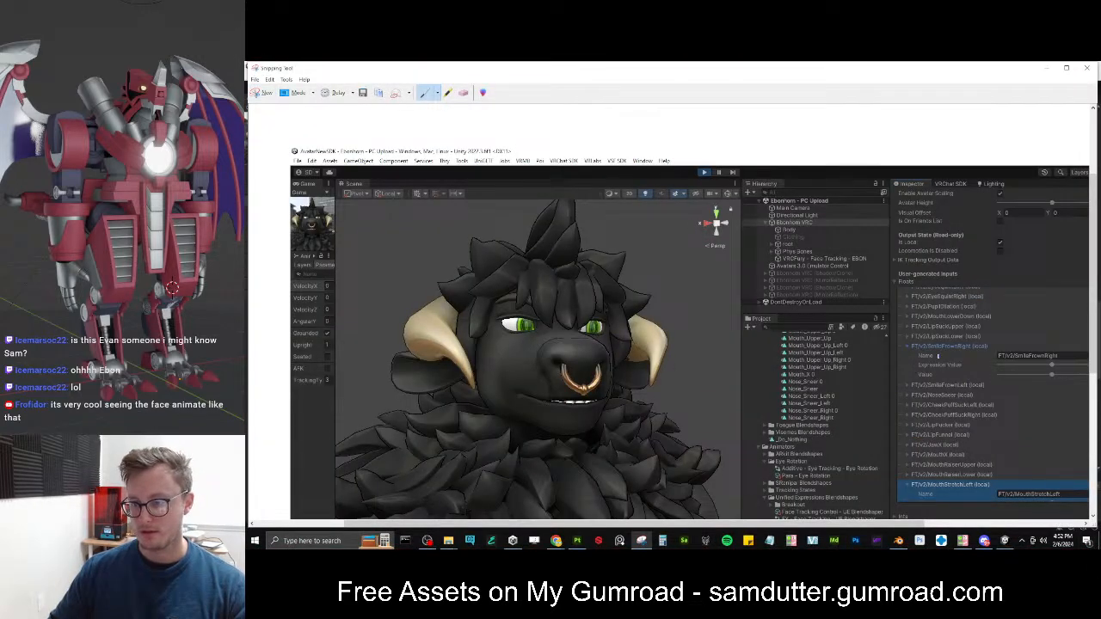
# Mark the FT/v2/SmileFrownRight parameter in the snip with a blue pen arrow and a line over its name, and close Snipping Tool
pyautogui.moveTo(899, 354)
pyautogui.mouseDown()
pyautogui.moveTo(945, 351)
pyautogui.moveTo(908, 342)
pyautogui.moveTo(966, 370)
pyautogui.mouseUp()
pyautogui.click(464, 92)
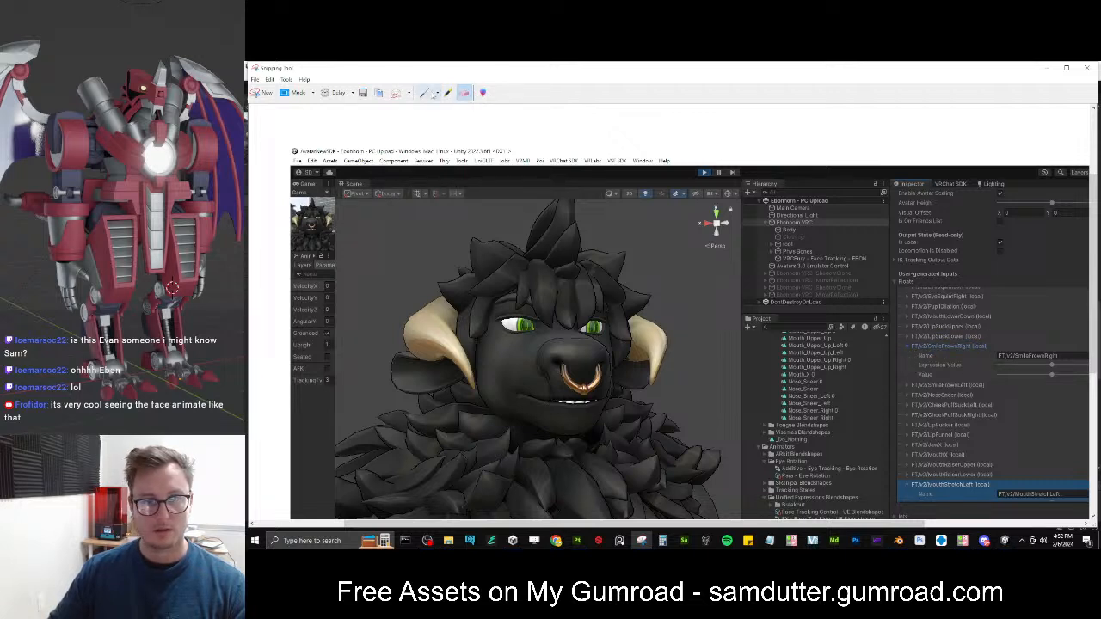
pyautogui.click(427, 92)
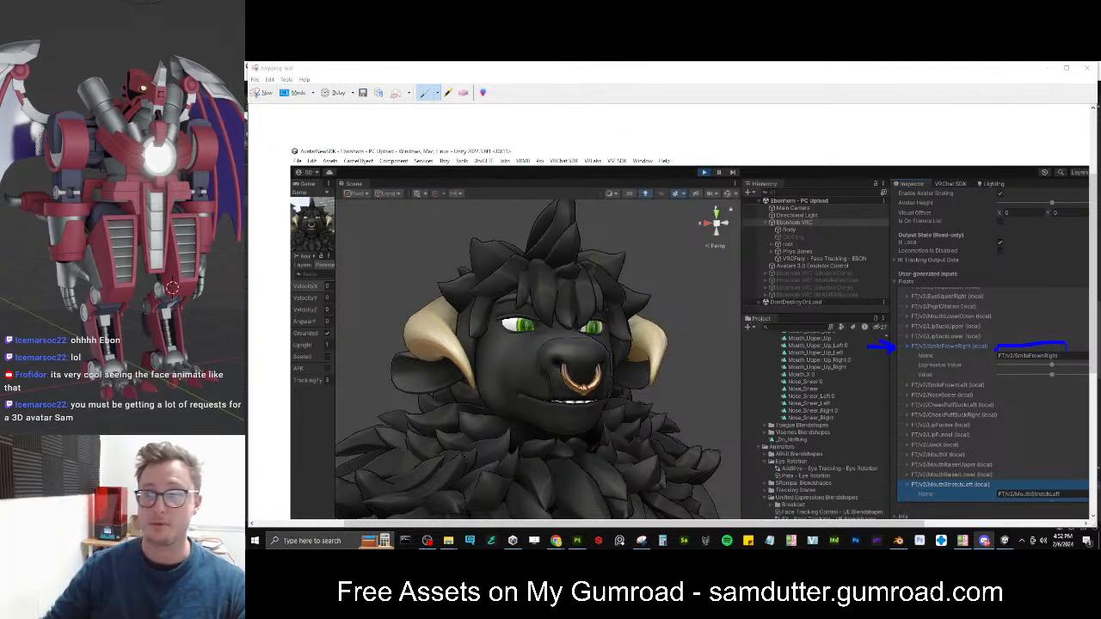
pyautogui.click(1088, 69)
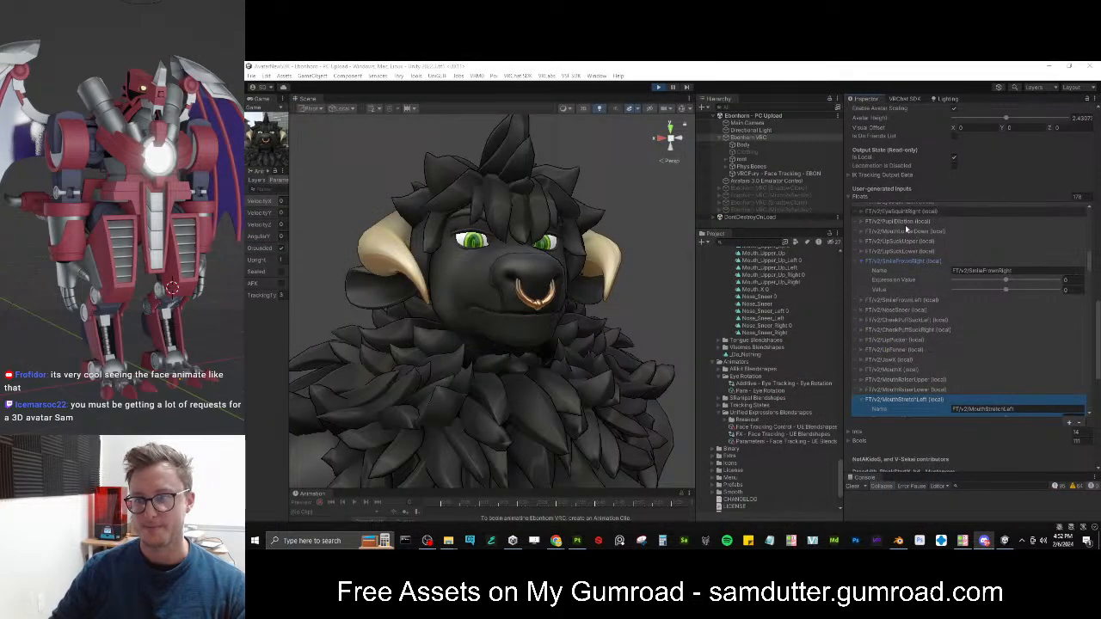
# Collapse the expanded FT/v2/SmileFrownRight parameter in the Floats list
pyautogui.click(860, 260)
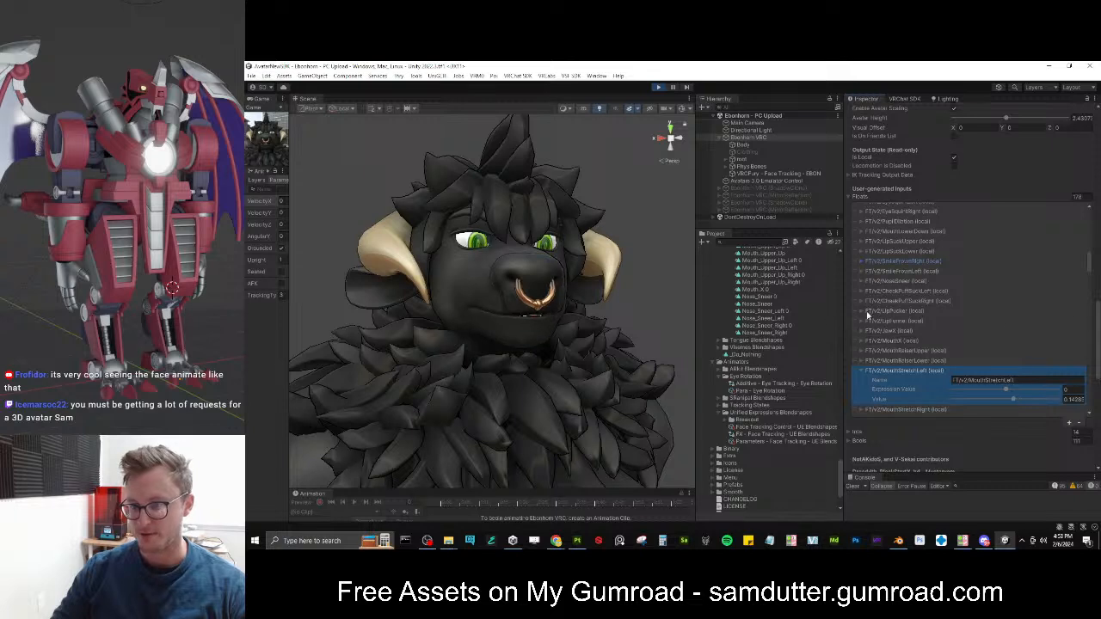
pyautogui.scroll(1, 862, 297)
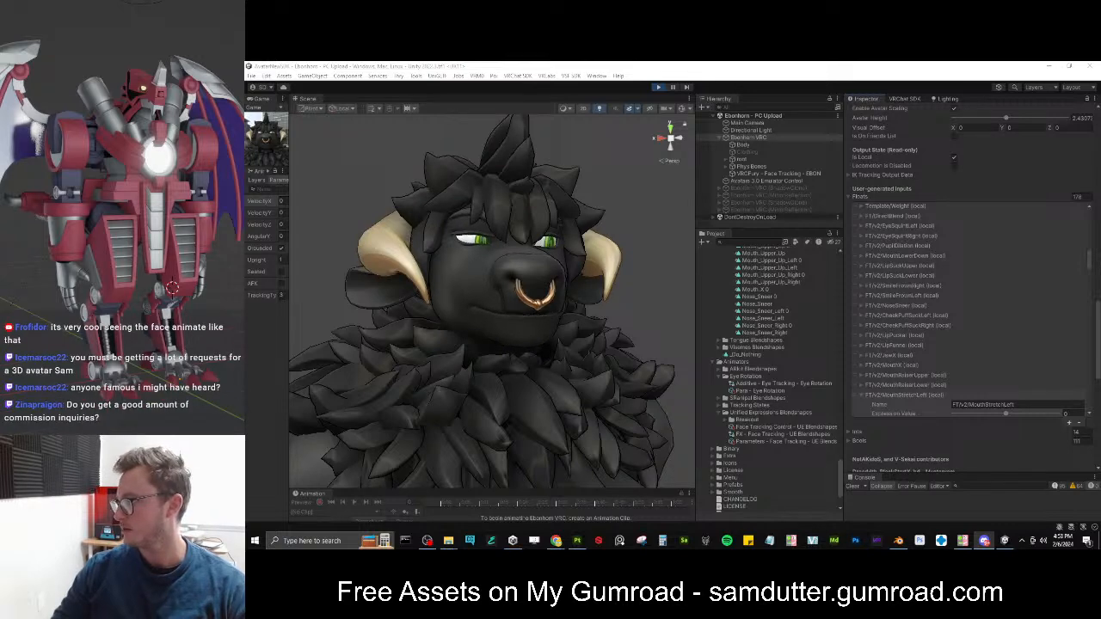
# Switch to Chrome to close one open tab of the annotated parameter snip, and return to Unity
pyautogui.hotkey('alt', 'Tab')
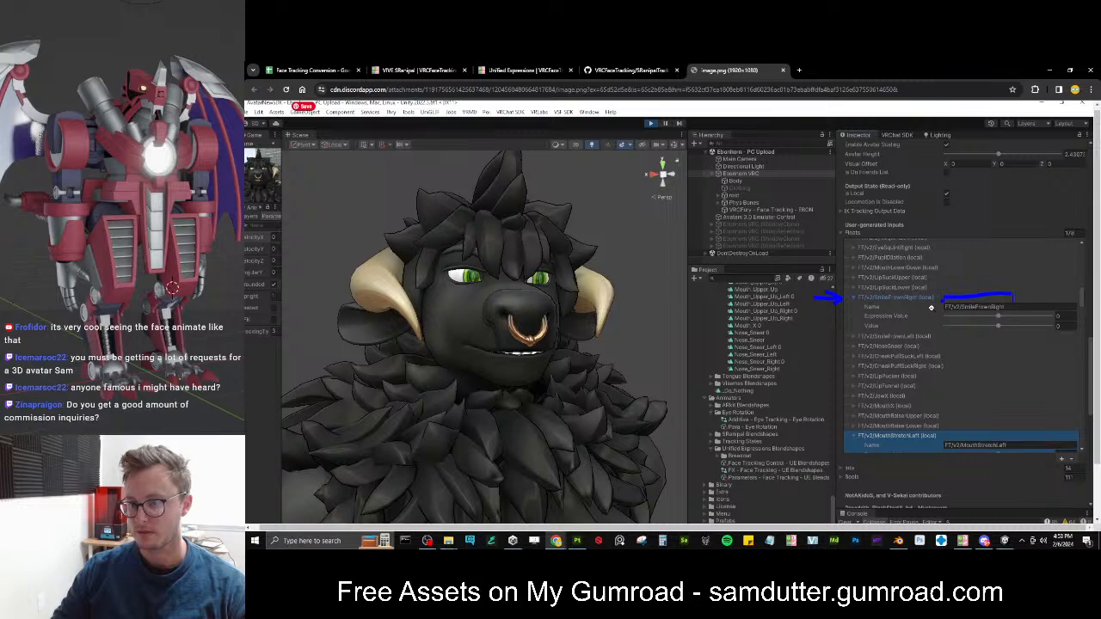
pyautogui.click(783, 70)
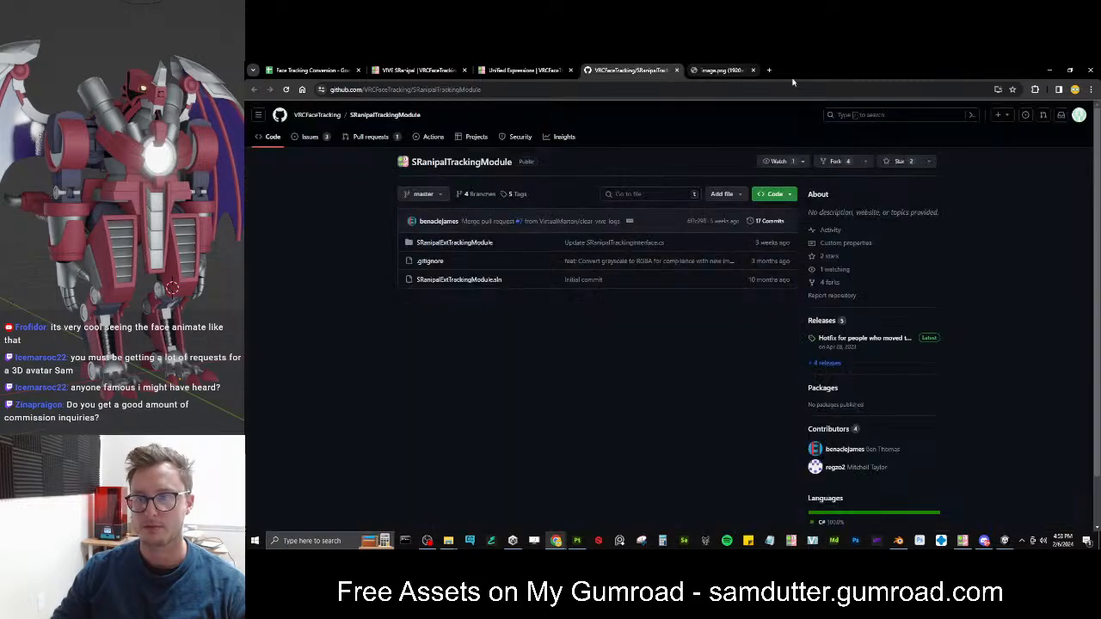
pyautogui.click(1005, 541)
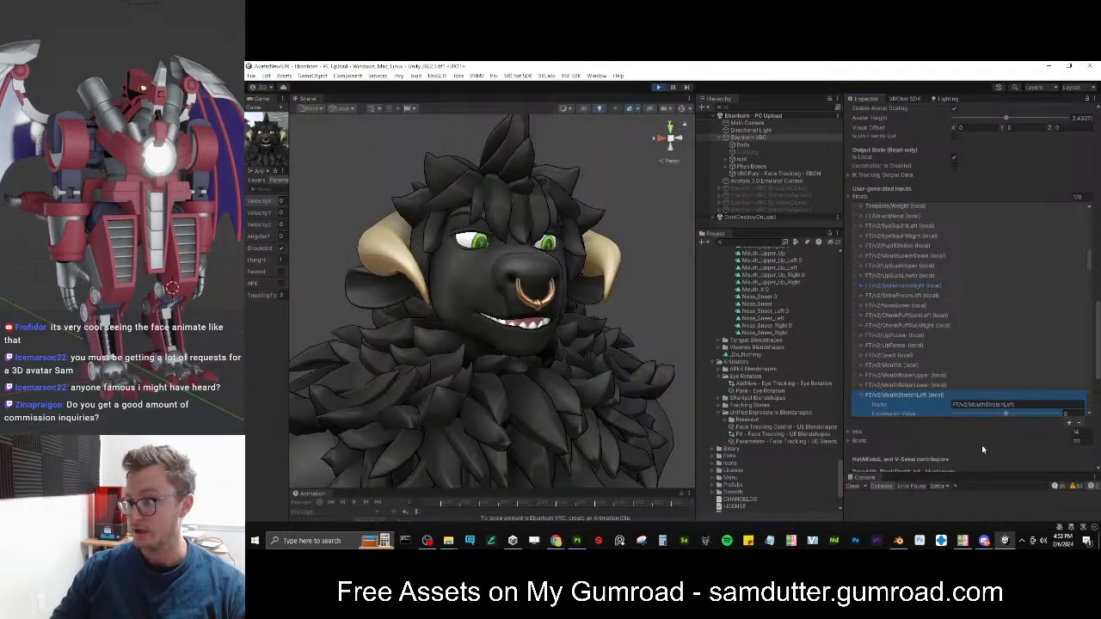
# Collapse the emulator's Floats list and exit Play mode
pyautogui.click(850, 198)
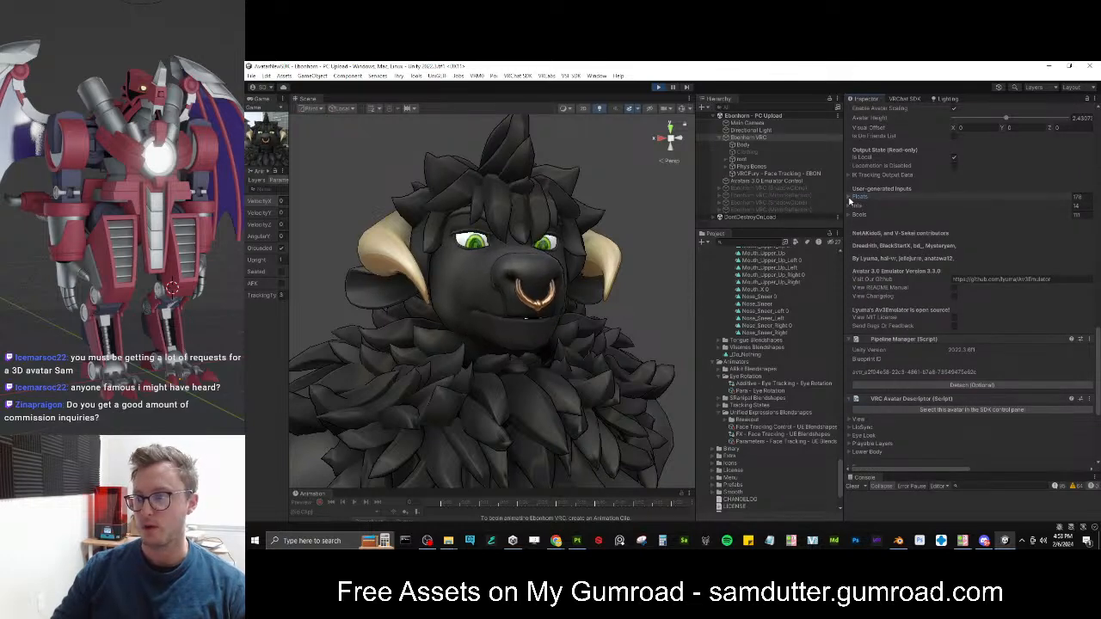
pyautogui.click(657, 90)
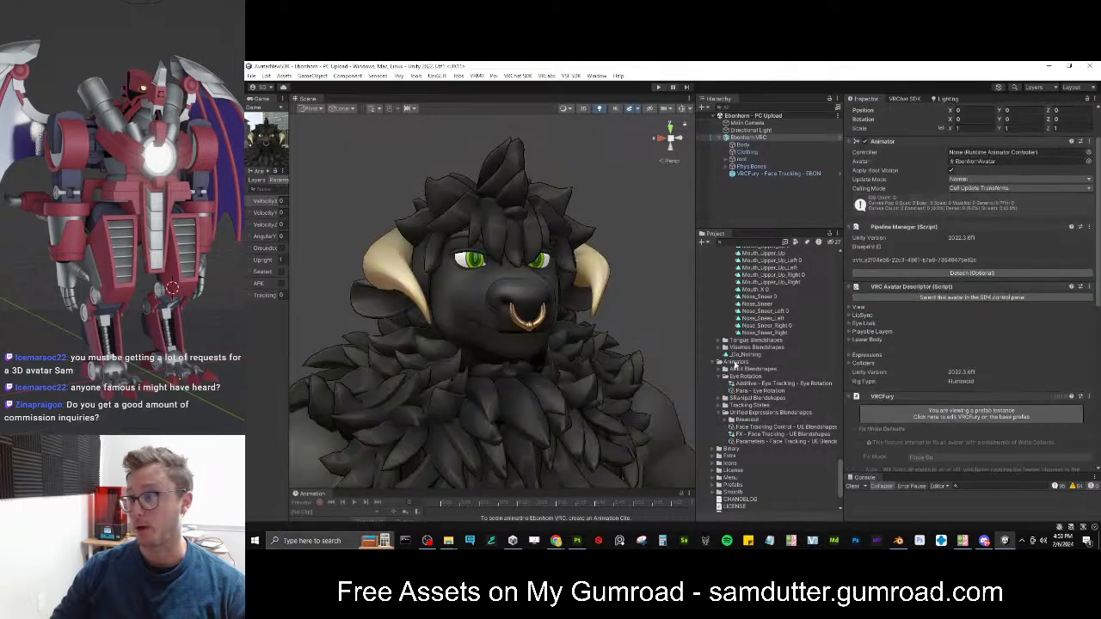
# Examine the avatar's full body in the scene and select its Clothing mesh
pyautogui.scroll(-5, 564, 245)
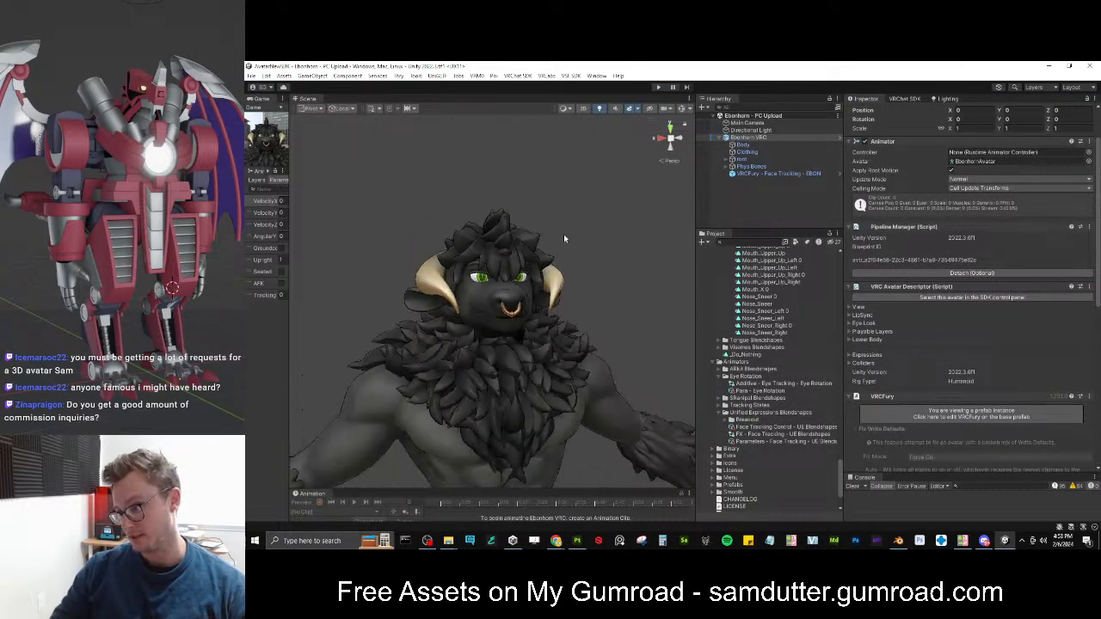
pyautogui.moveTo(557, 228); pyautogui.dragTo(516, 235, button='middle')
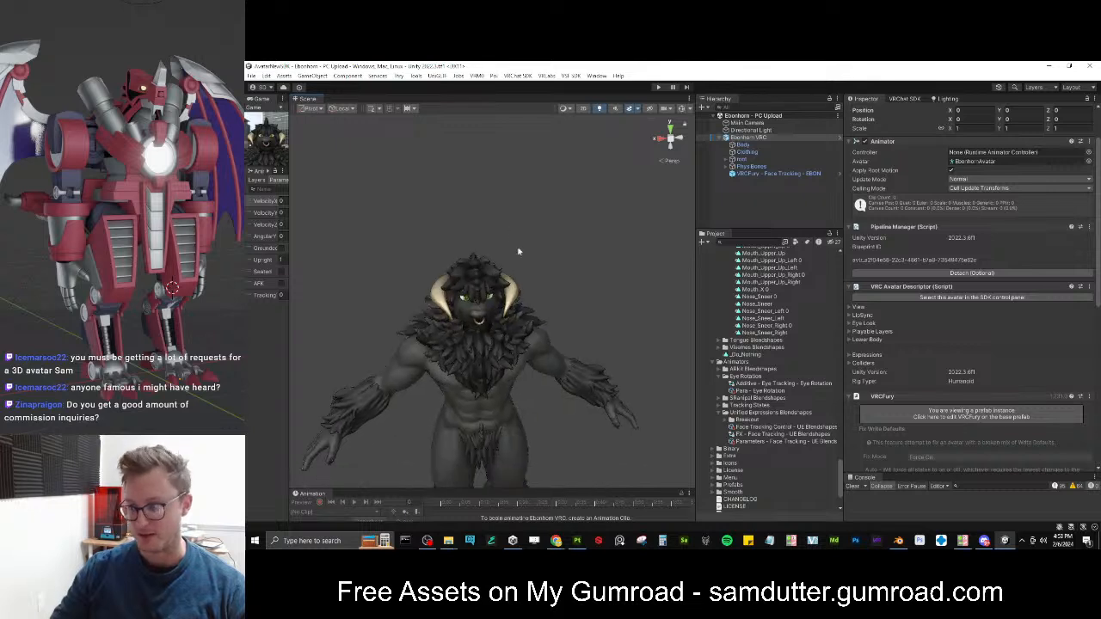
pyautogui.scroll(3, 536, 271)
pyautogui.click(523, 288)
pyautogui.scroll(-4, 526, 302)
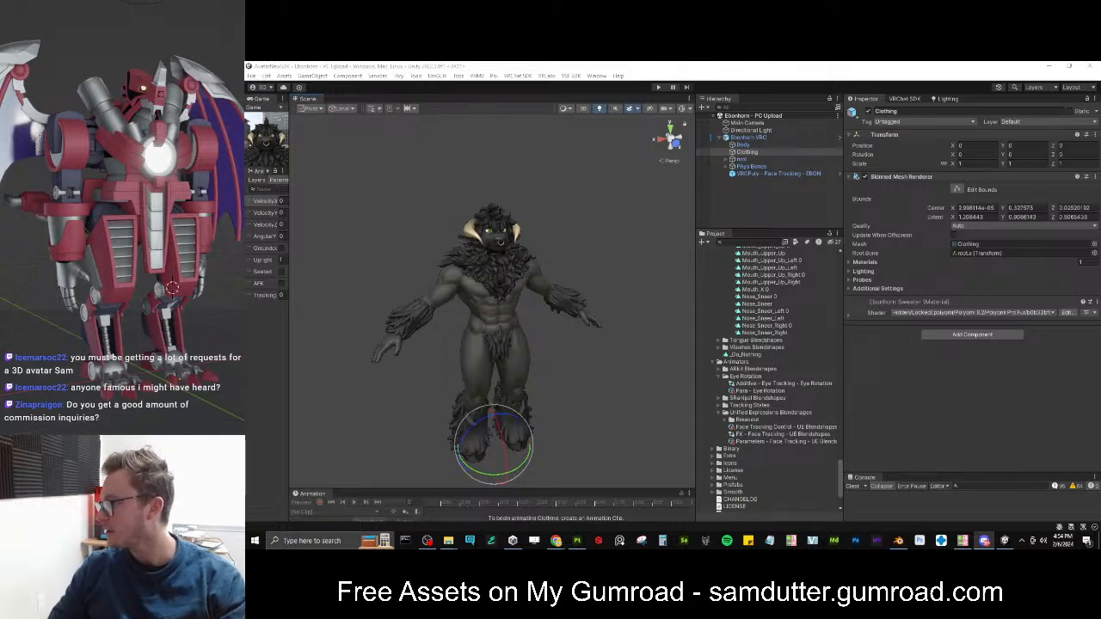
# Switch to Chrome and close the window holding the annotated snip and the face tracking reference tabs
pyautogui.hotkey('alt', 'Tab')
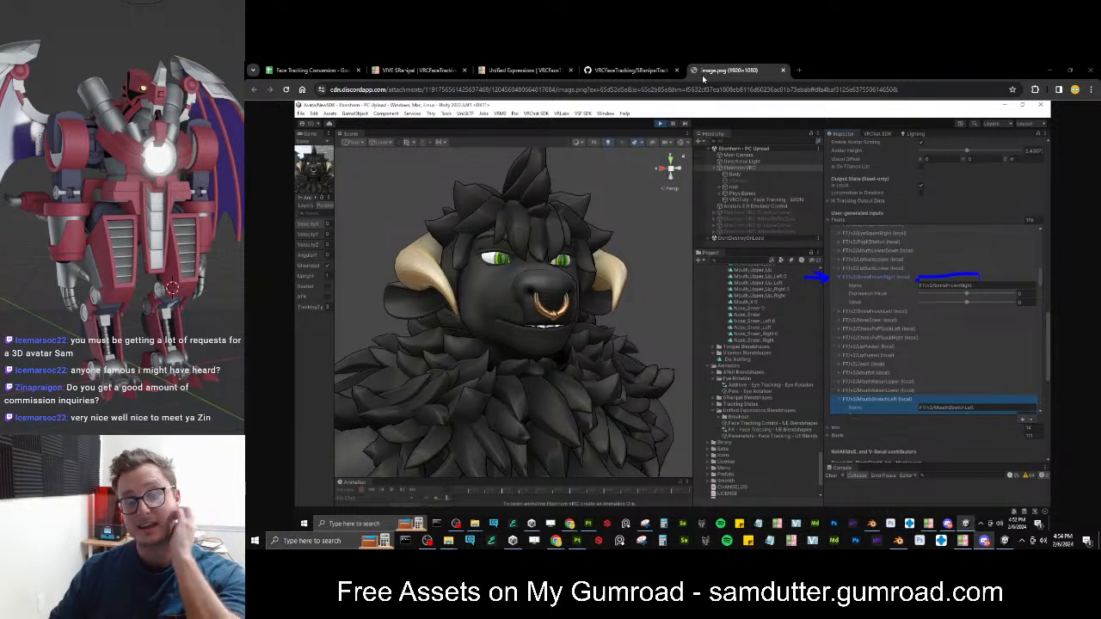
pyautogui.click(1093, 71)
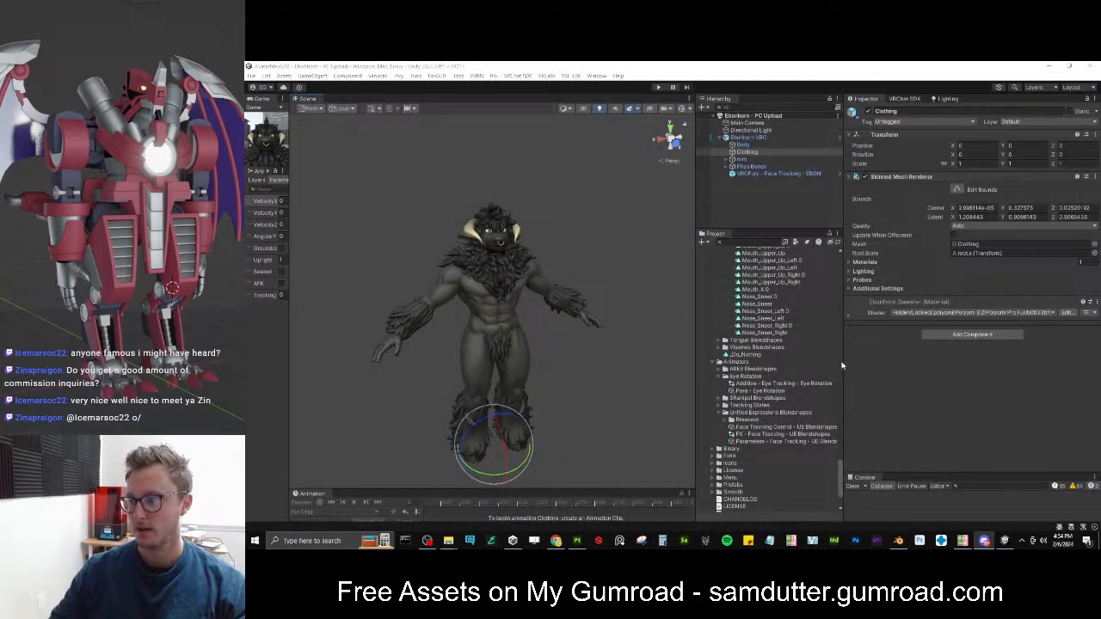
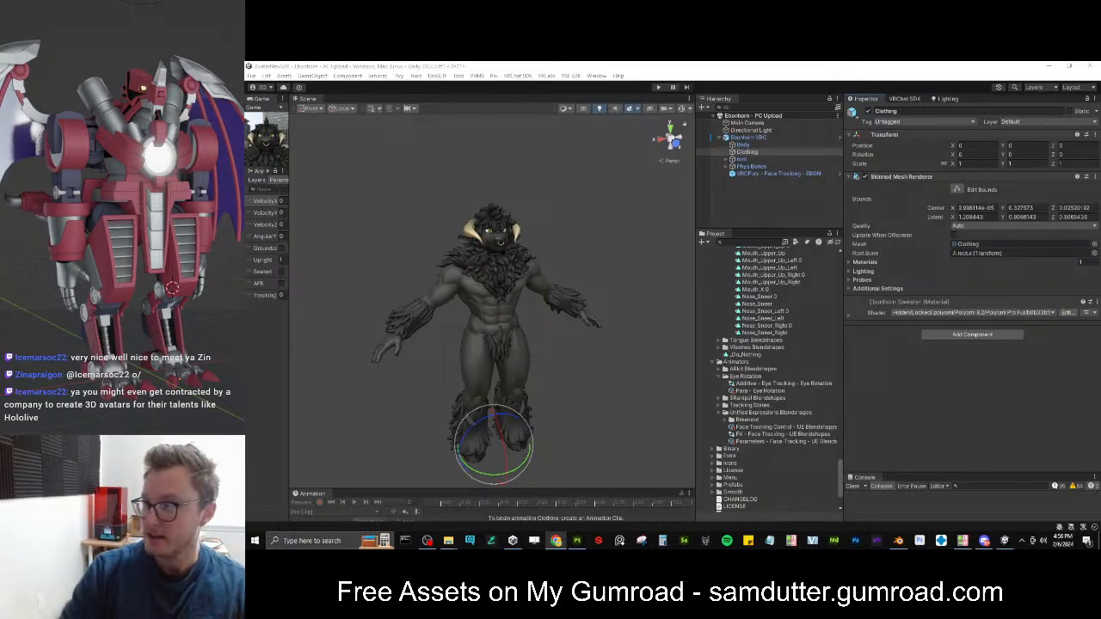
# Switch to the Chrome window with the PhysBones tutorial and search Google for "vrchat debug menu"
pyautogui.moveTo(770, 155); pyautogui.dragTo(689, 61)
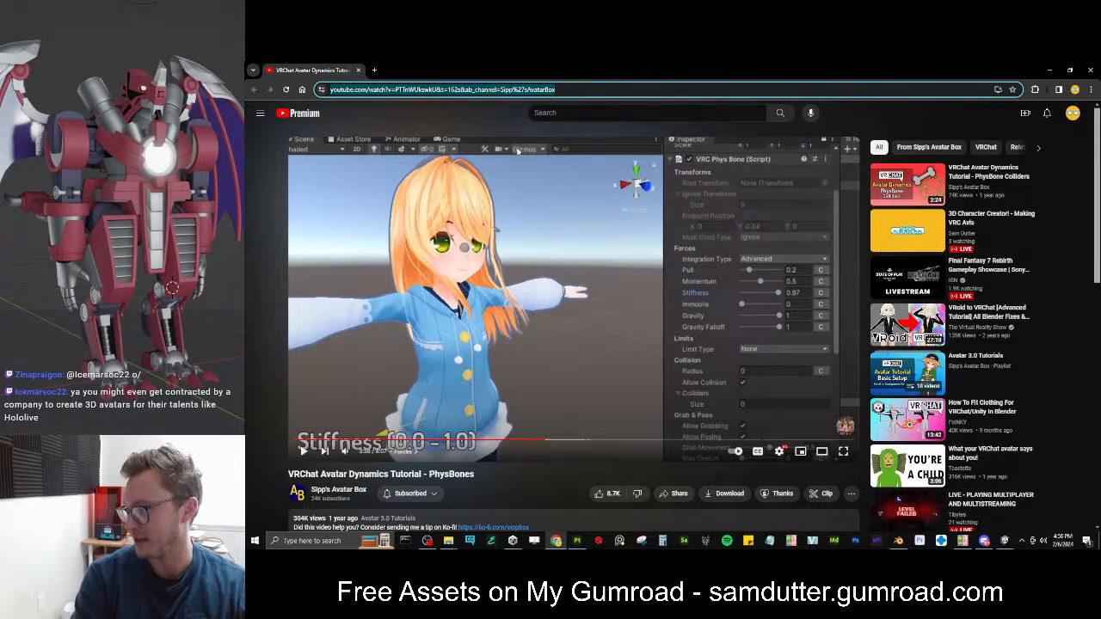
pyautogui.write('vrc')
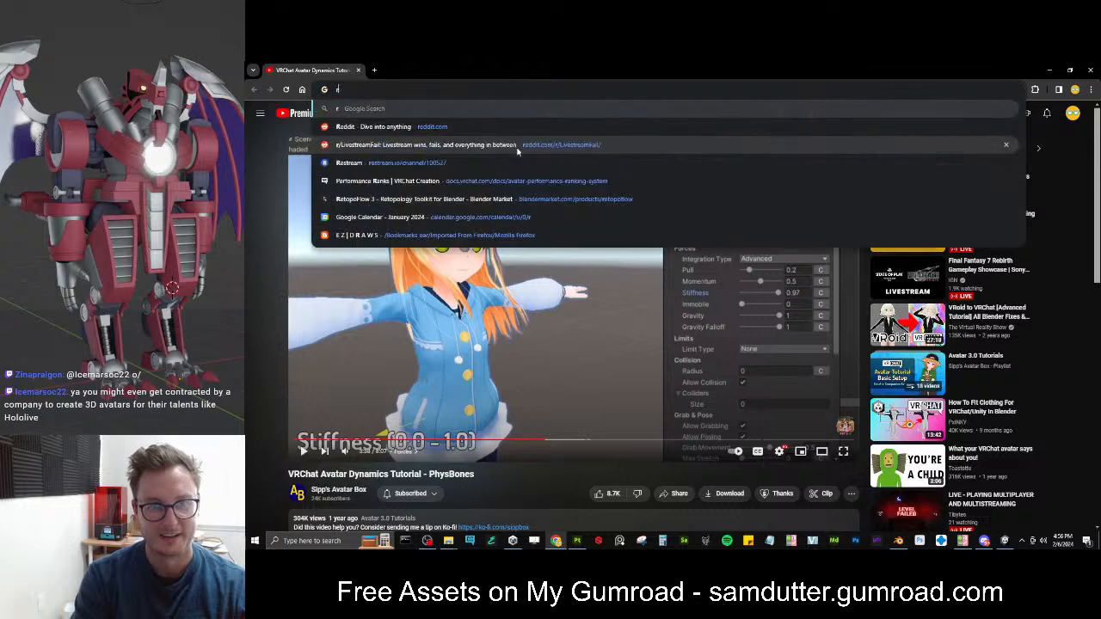
pyautogui.write('hat debug menu')
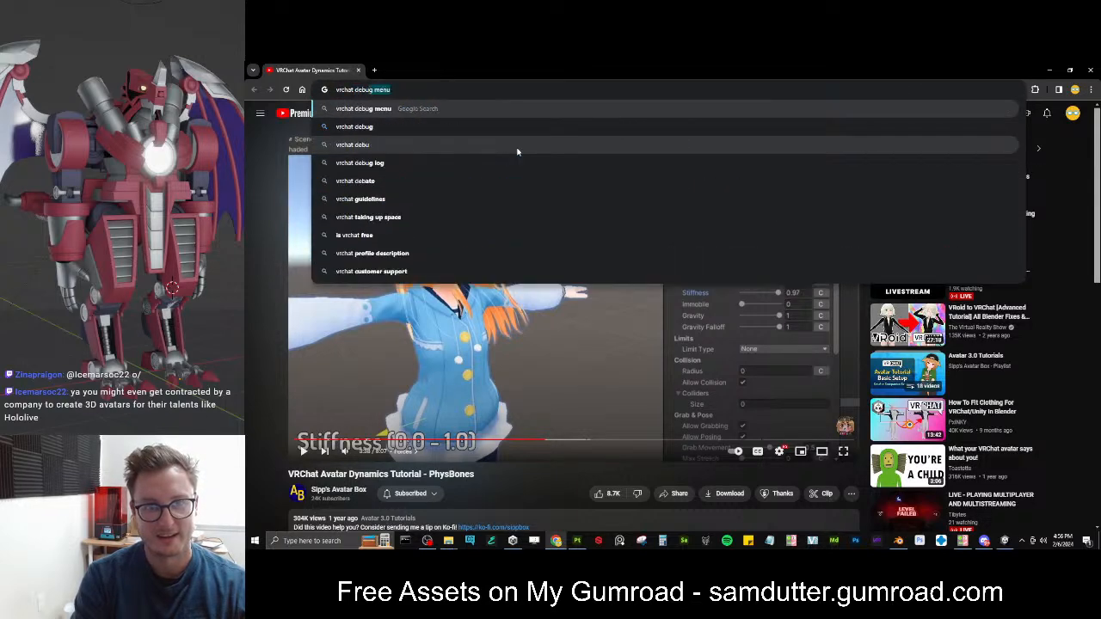
pyautogui.press('Return')
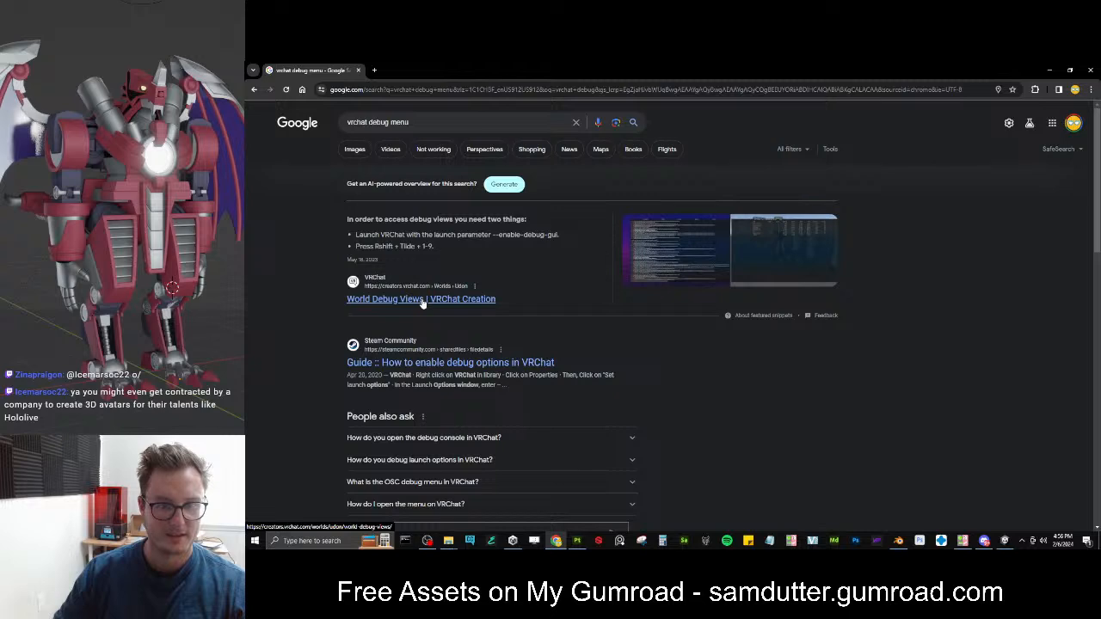
# Check the Steam guide on VRChat debug options, return to the results and open VRChat's OSC Debugging documentation page
pyautogui.click(482, 362)
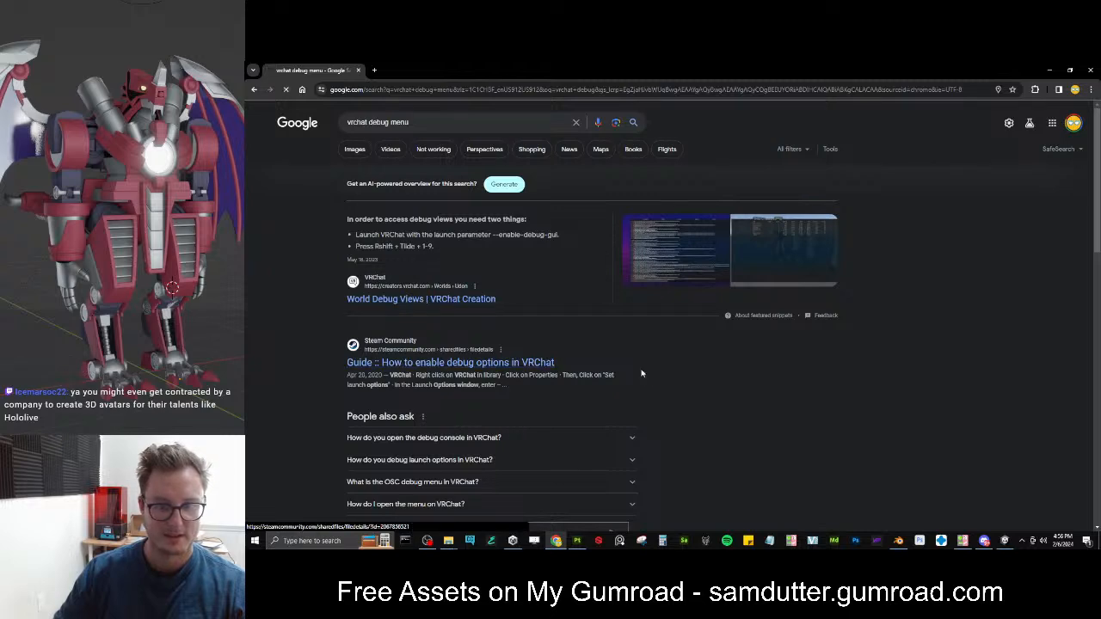
pyautogui.click(254, 89)
pyautogui.scroll(-5, 361, 283)
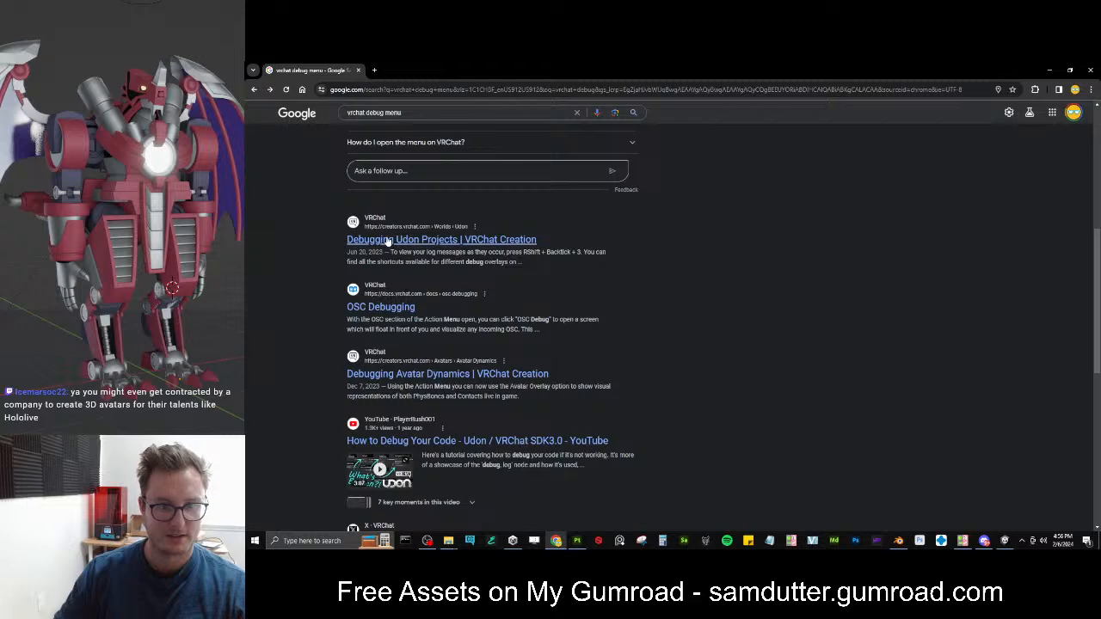
pyautogui.click(384, 307)
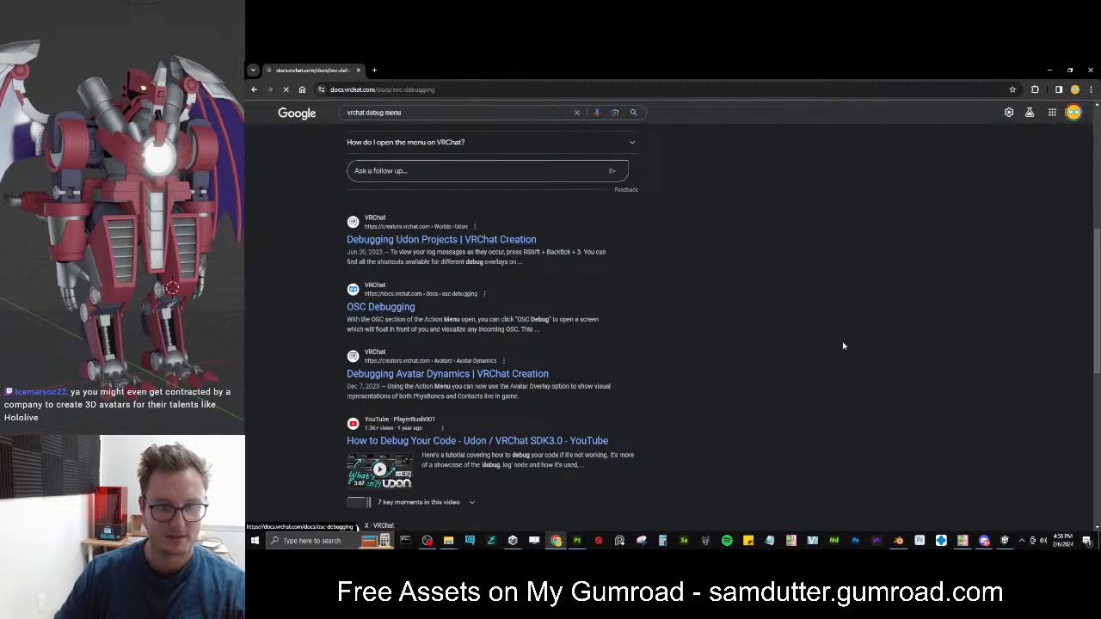
# Select the OSC Debugging page's web address, and close the Chrome window
pyautogui.click(421, 89)
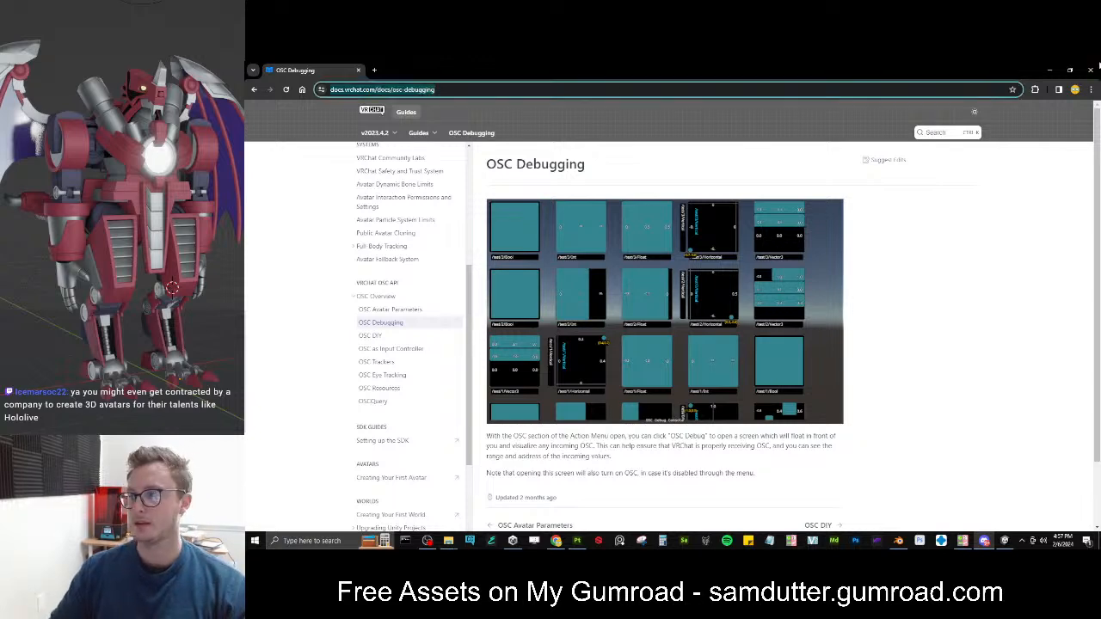
pyautogui.click(1092, 69)
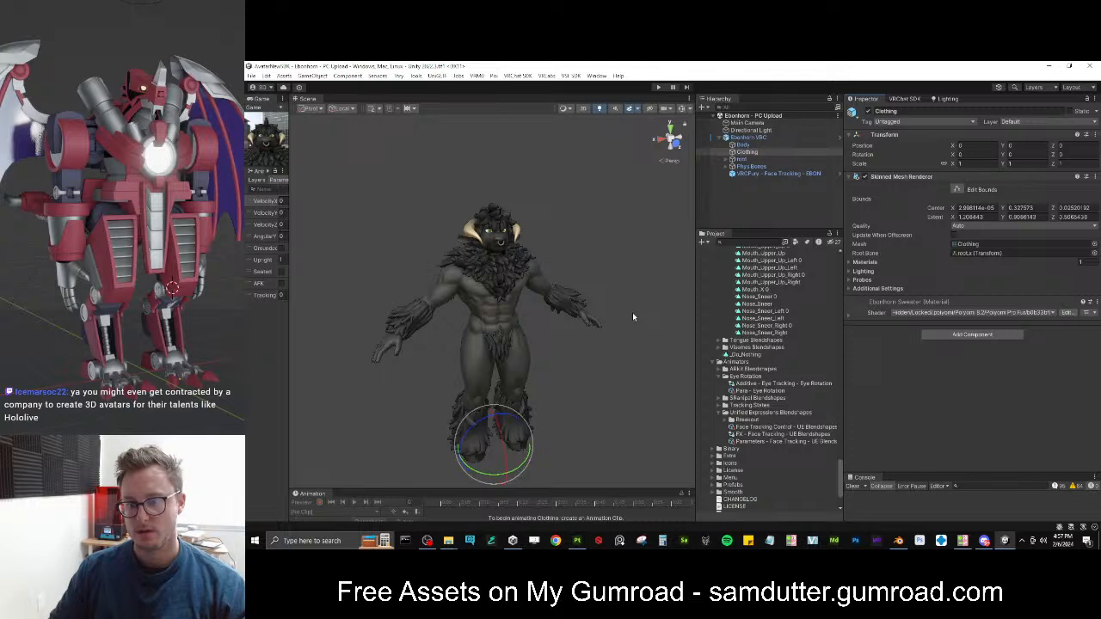
# Widen the Game and Animator area beside the scene view, and select the Ebonhorn VRC avatar root
pyautogui.moveTo(289, 328); pyautogui.dragTo(477, 317)
pyautogui.click(759, 214)
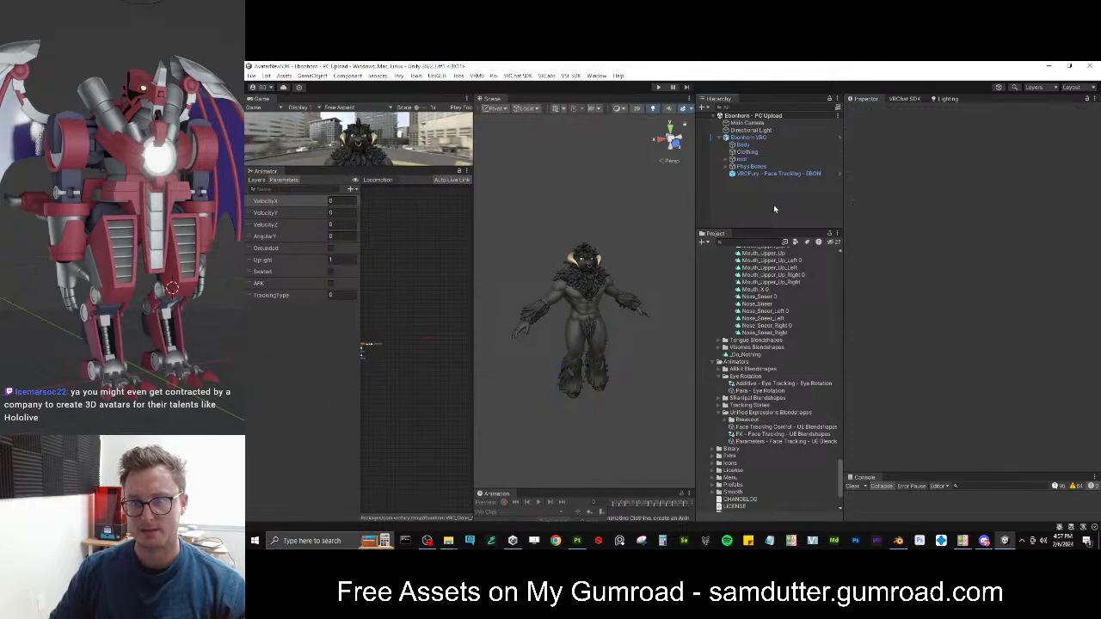
pyautogui.click(760, 174)
pyautogui.click(747, 138)
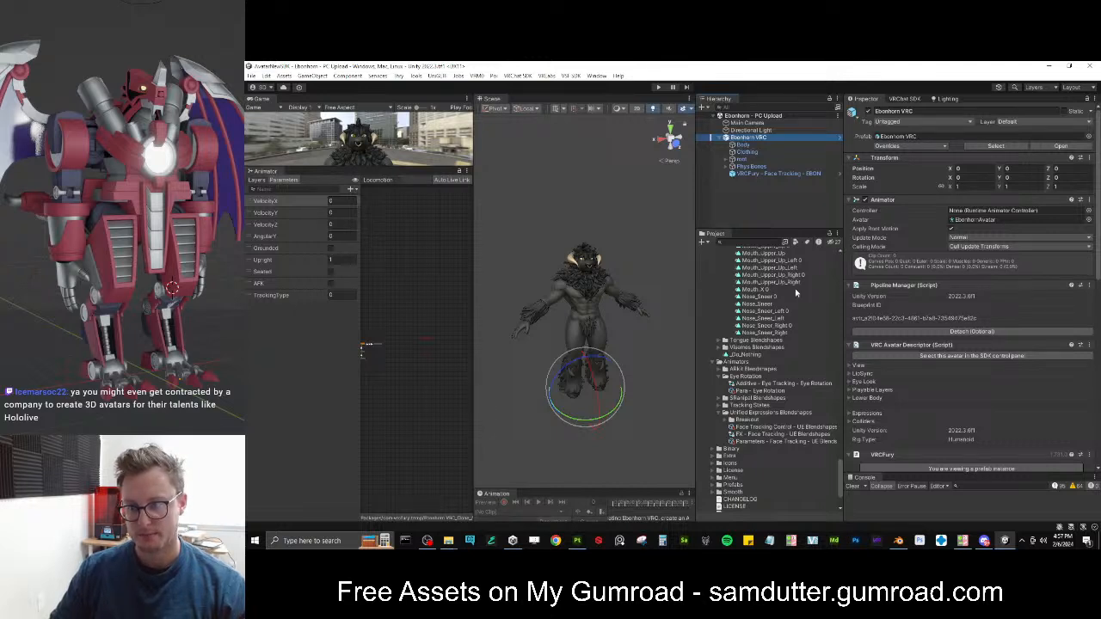
# Collapse the avatar's Transform, Animator, Pipeline Manager, VRC Avatar Descriptor and VRCFury components
pyautogui.click(894, 199)
pyautogui.click(901, 209)
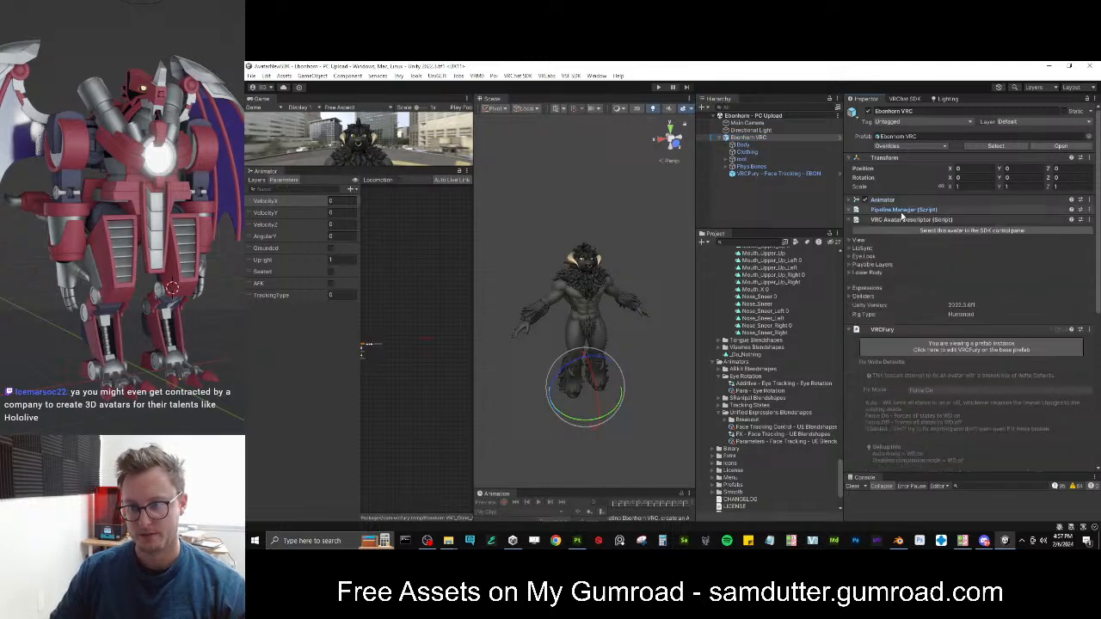
pyautogui.click(903, 219)
pyautogui.click(902, 158)
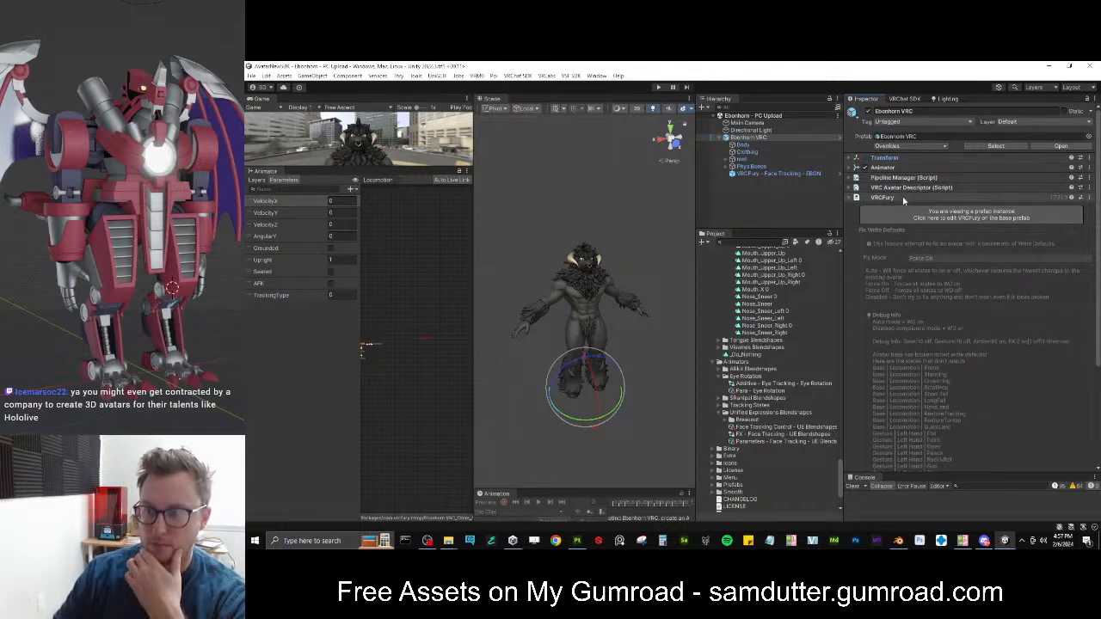
pyautogui.click(903, 198)
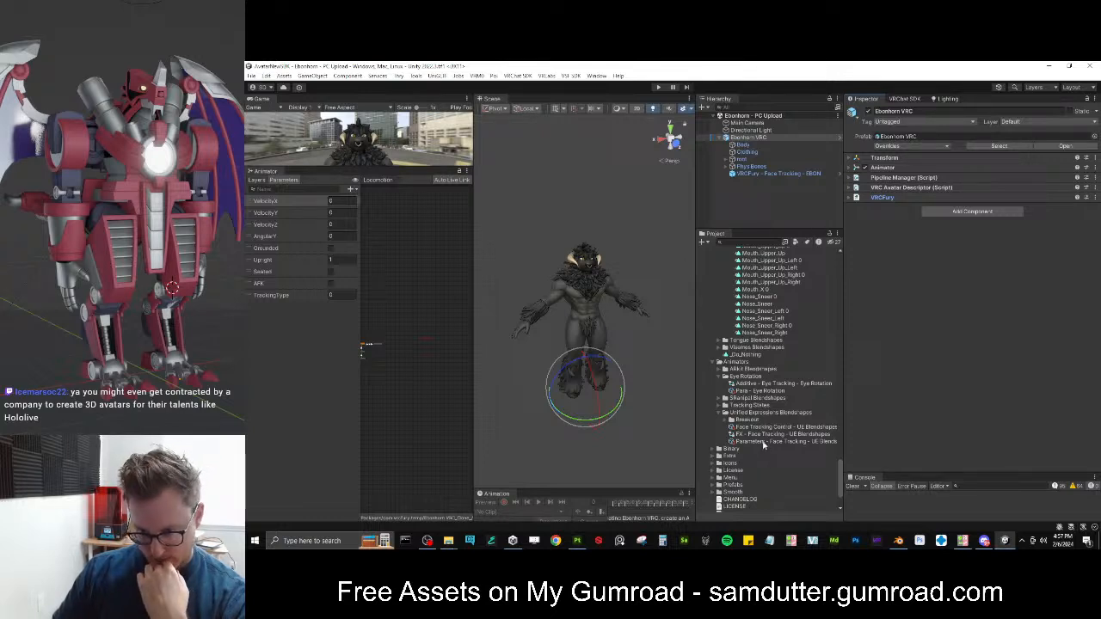
# Browse the project assets from the face tracking blendshape animations to the Ebonhorn VRC folder's animators and materials
pyautogui.scroll(10, 748, 383)
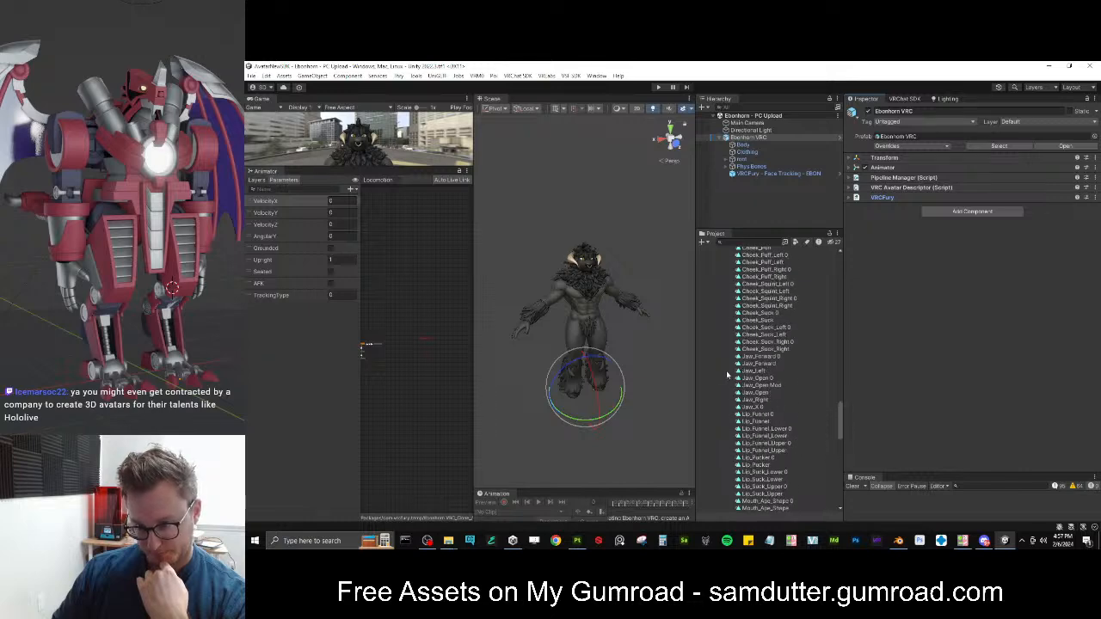
pyautogui.scroll(-10, 749, 378)
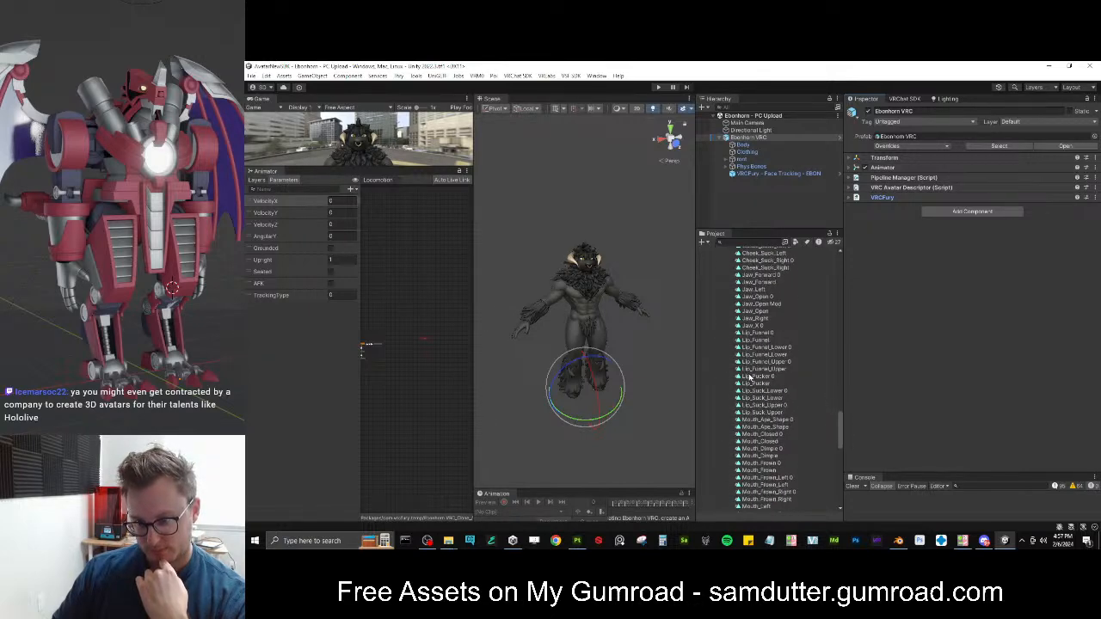
pyautogui.scroll(15, 759, 380)
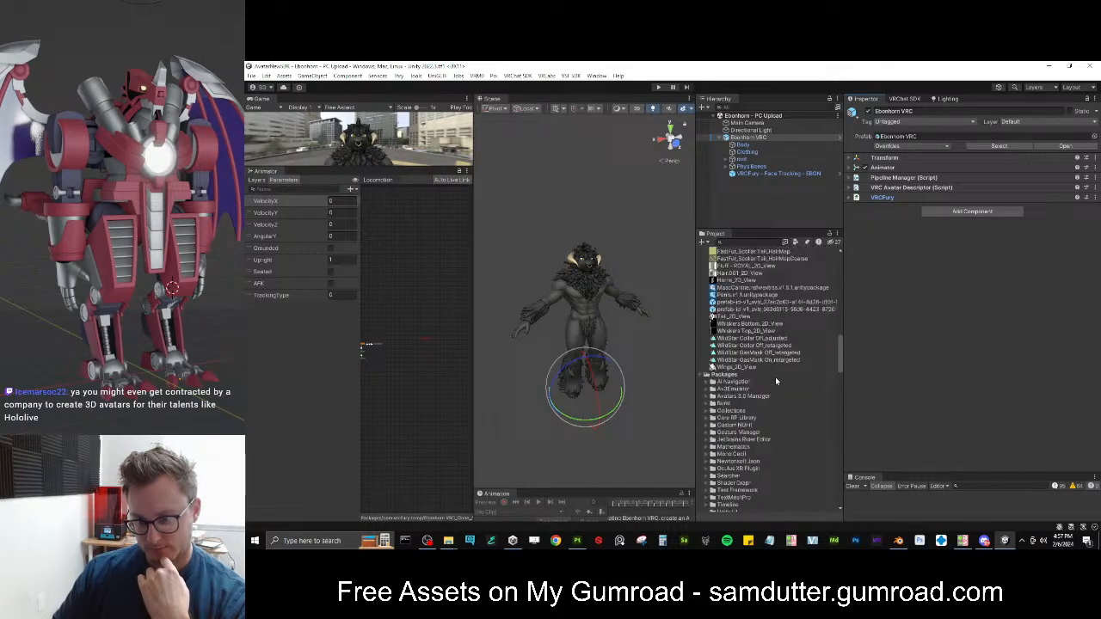
pyautogui.scroll(5, 775, 376)
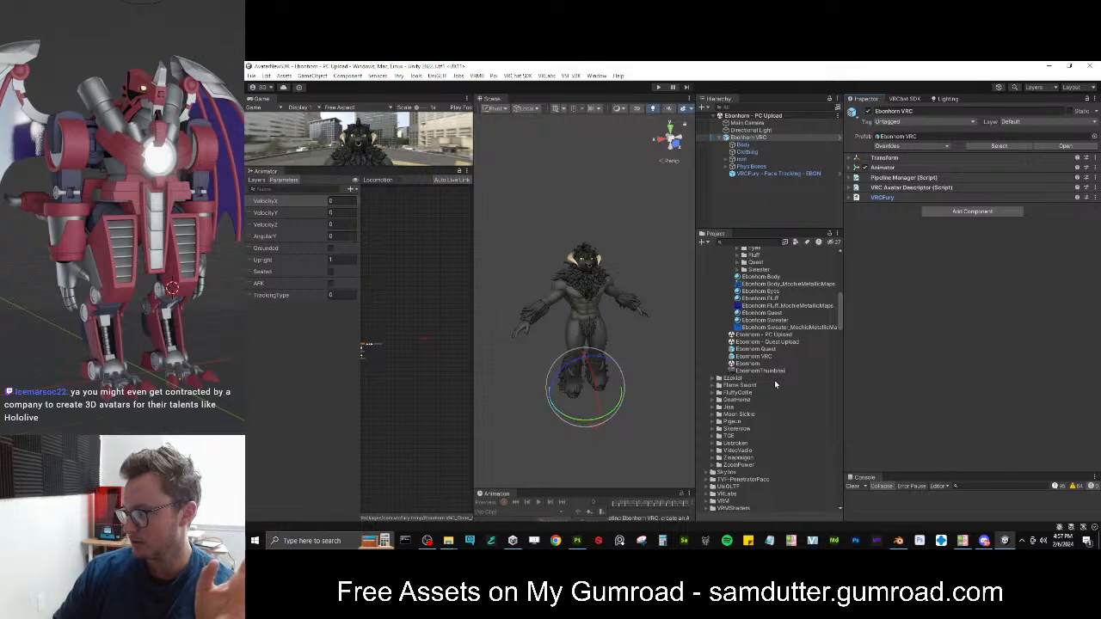
pyautogui.scroll(6, 775, 386)
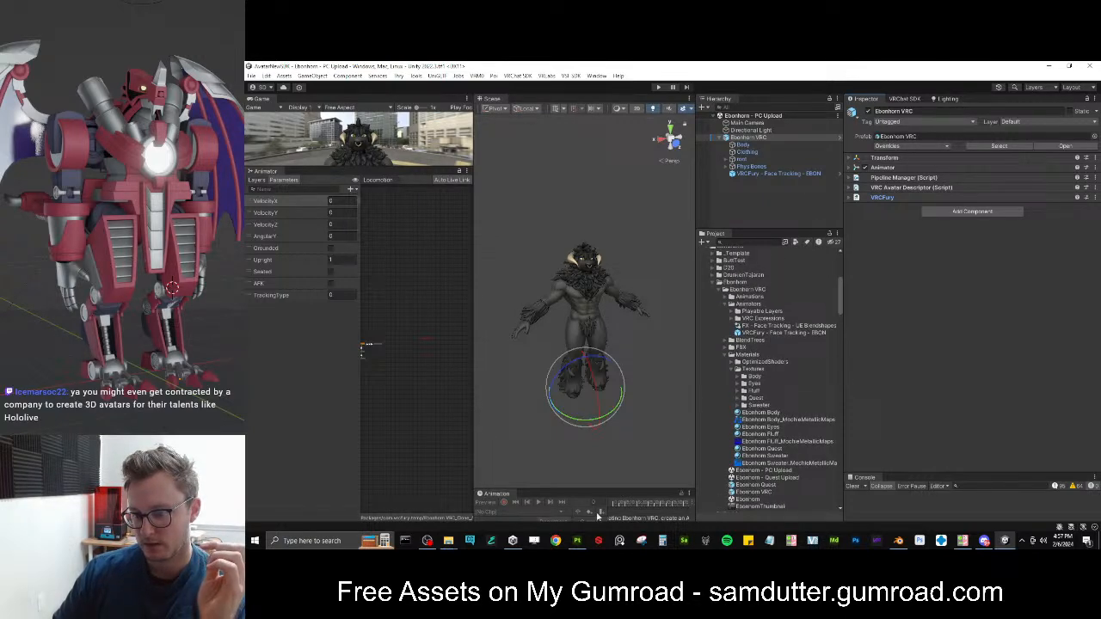
# Switch to Substance 3D Painter and close it, saving the changes to the open body project
pyautogui.click(577, 541)
pyautogui.click(1088, 65)
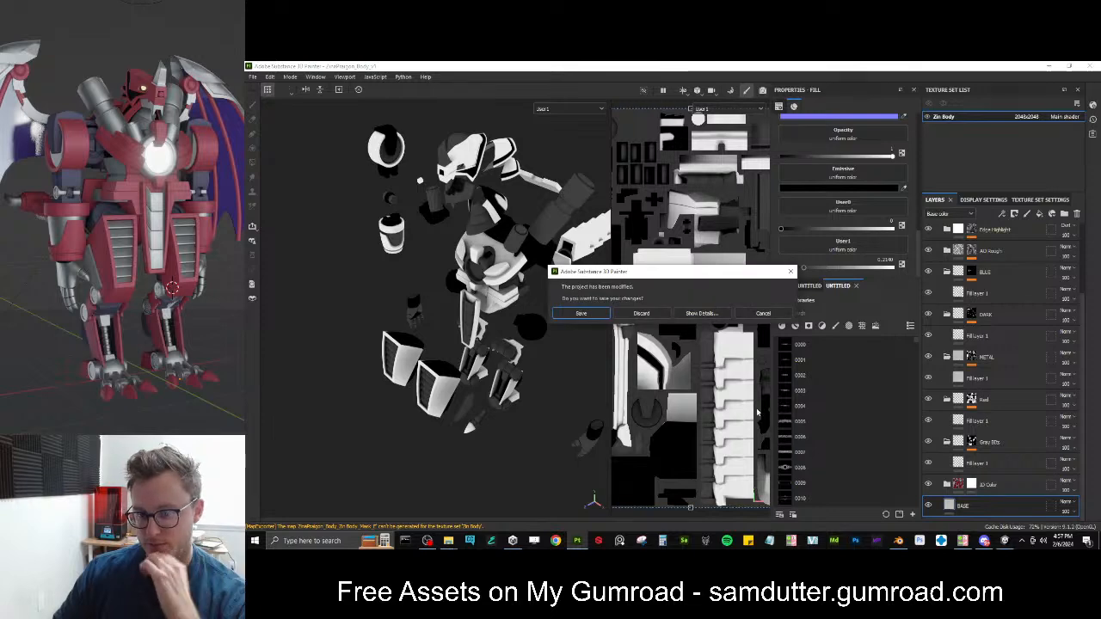
pyautogui.click(599, 314)
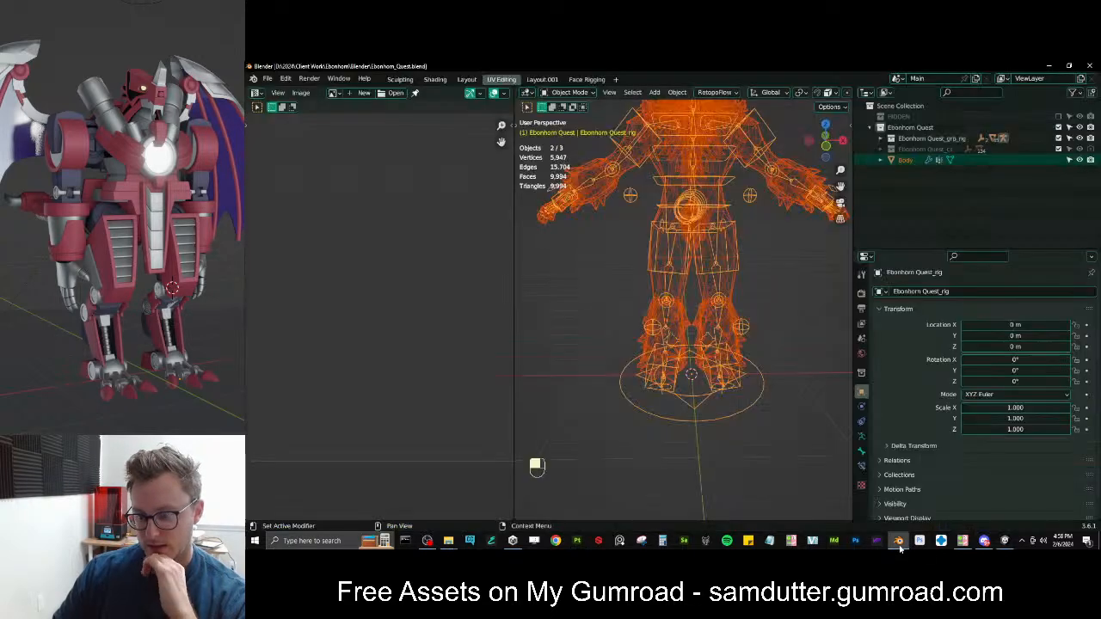
# Deselect everything in the Ebonhorn_Quest Blender file and close Blender
pyautogui.click(810, 301)
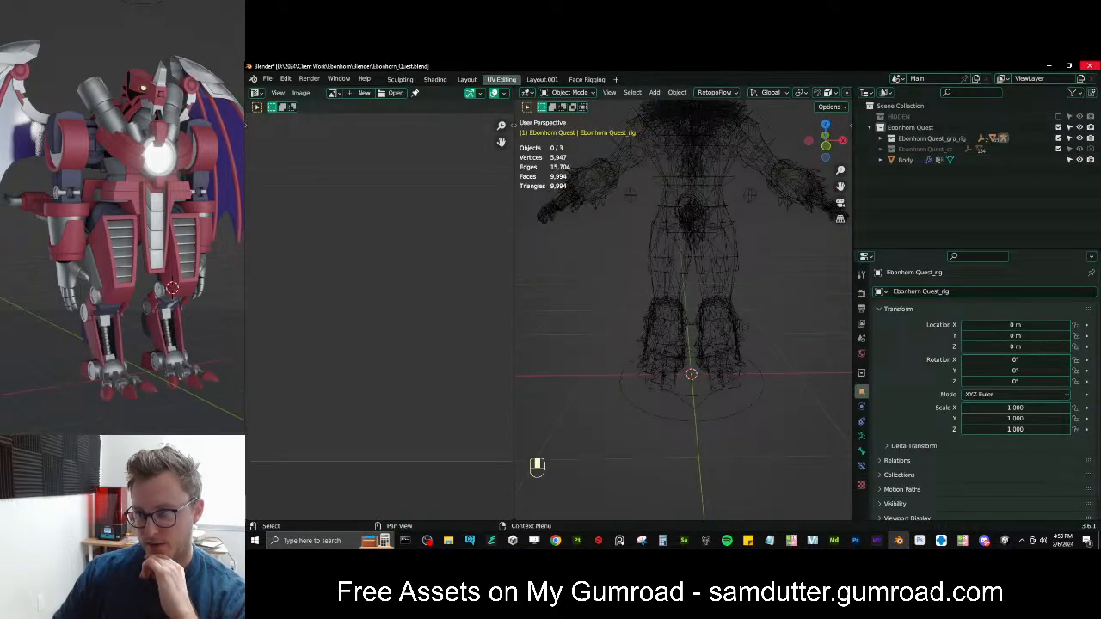
pyautogui.click(1089, 66)
pyautogui.click(630, 320)
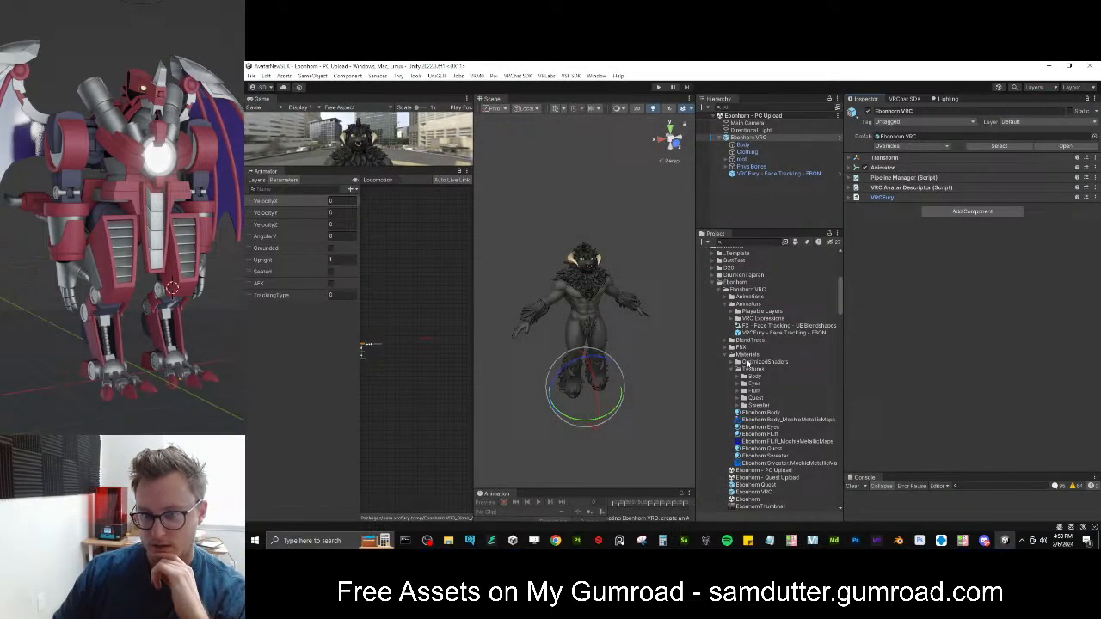
# Open the Ebonhorn - Quest Upload scene from the Unity project assets
pyautogui.scroll(-5, 767, 396)
pyautogui.scroll(2, 767, 396)
pyautogui.doubleClick(768, 314)
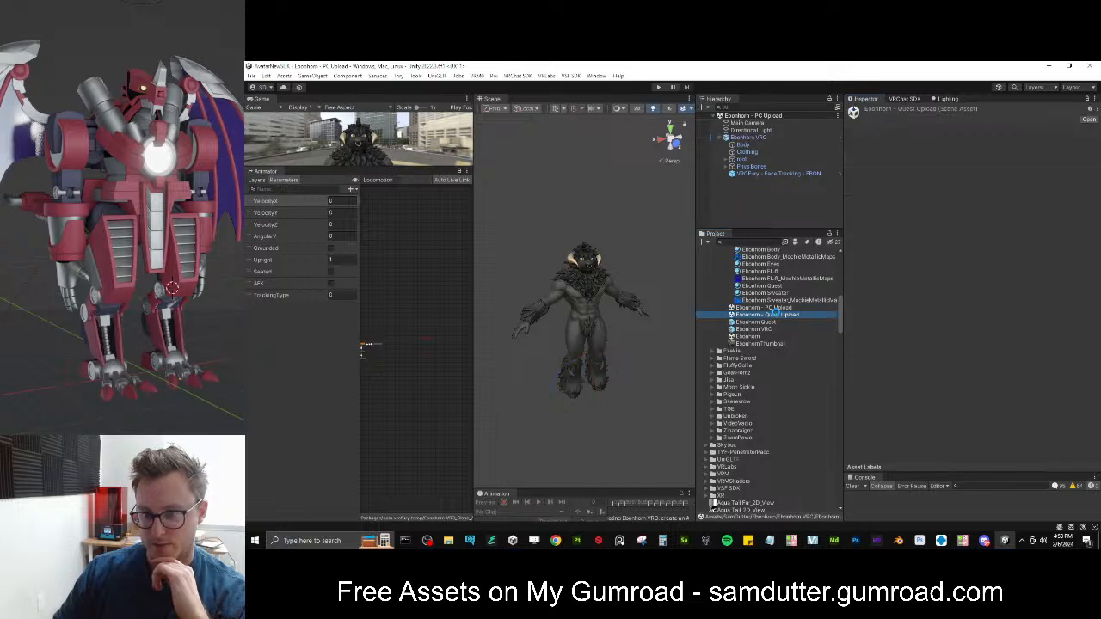
# Expand the root bones of Ebonhorn_Quest in the hierarchy and select the first thigh_stretch bone
pyautogui.click(725, 138)
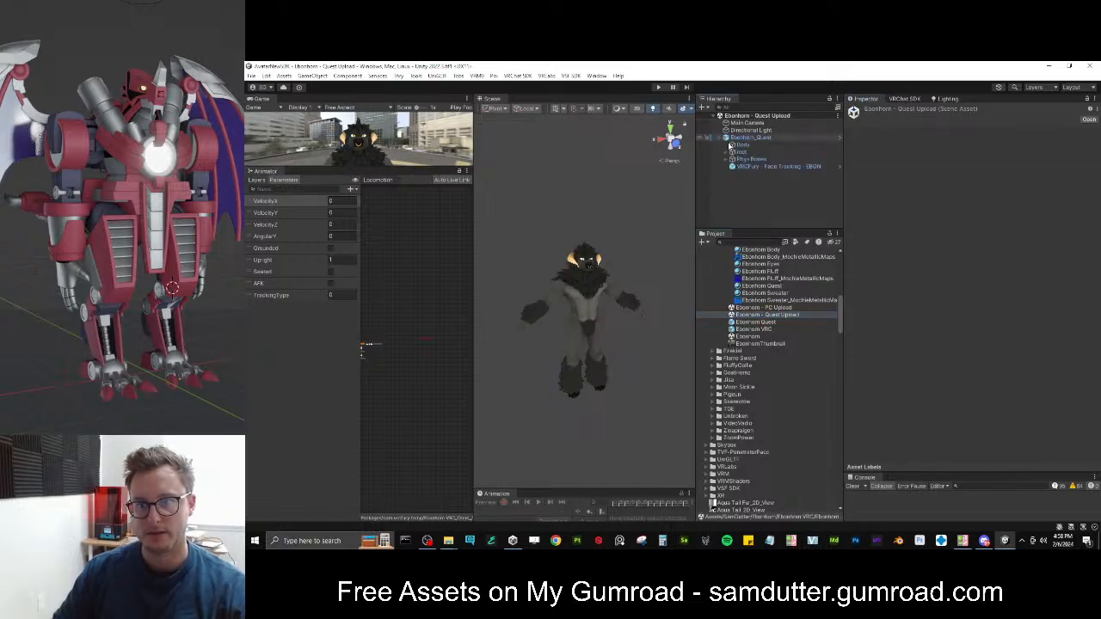
pyautogui.click(725, 152)
pyautogui.click(732, 159)
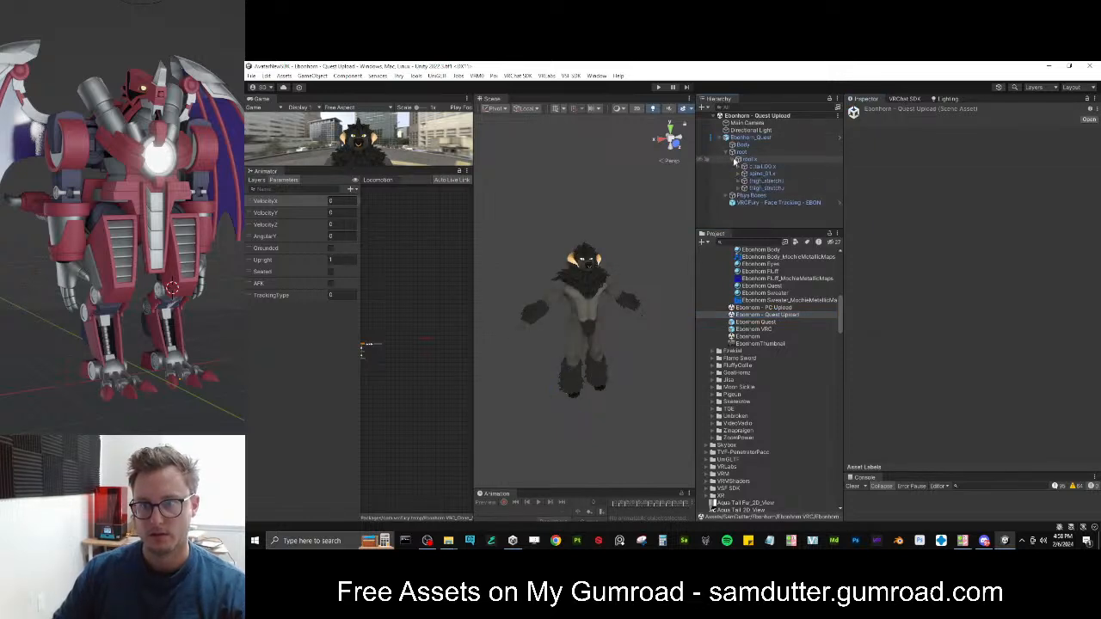
pyautogui.click(765, 181)
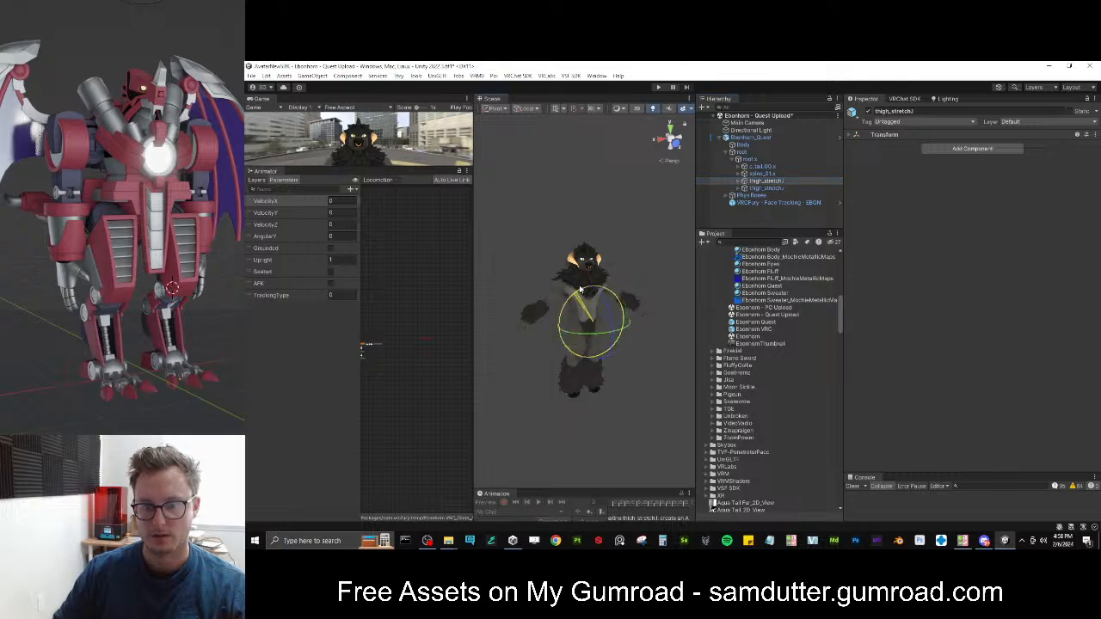
# Examine the Quest avatar's thighs, knees and furry lower legs up close in the scene
pyautogui.scroll(5, 646, 352)
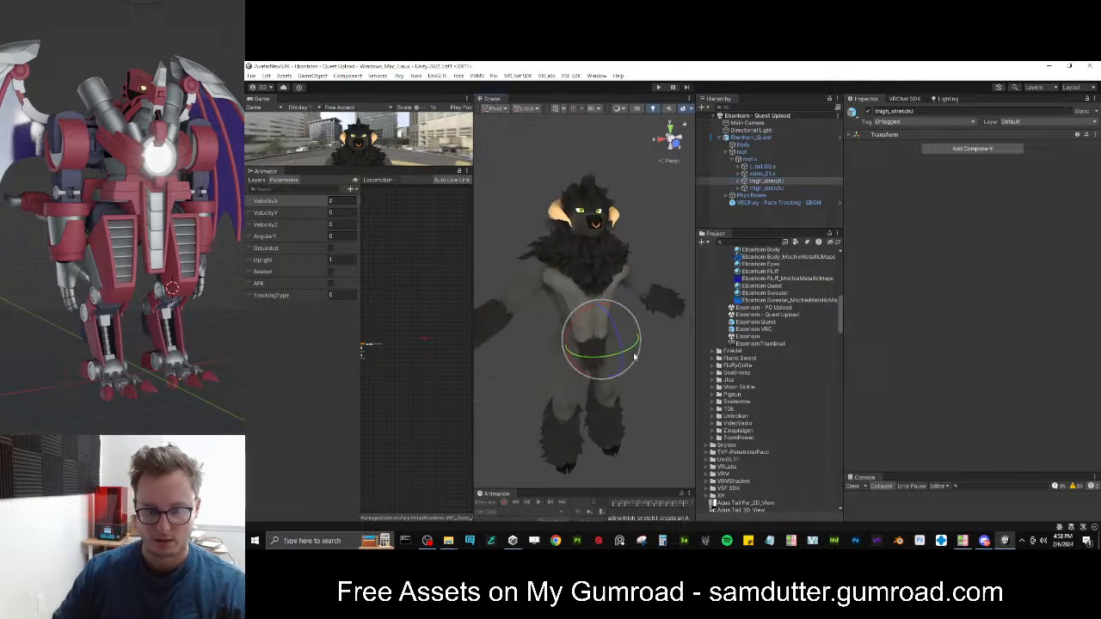
pyautogui.keyDown('alt'); pyautogui.moveTo(634, 357); pyautogui.dragTo(634, 341); pyautogui.keyUp('alt')
pyautogui.moveTo(634, 342); pyautogui.dragTo(599, 241, button='middle')
pyautogui.scroll(4, 594, 267)
pyautogui.moveTo(580, 324)
pyautogui.keyDown('alt'); pyautogui.mouseDown()
pyautogui.moveTo(602, 360)
pyautogui.moveTo(686, 415)
pyautogui.moveTo(602, 305)
pyautogui.moveTo(578, 305)
pyautogui.mouseUp(); pyautogui.keyUp('alt')
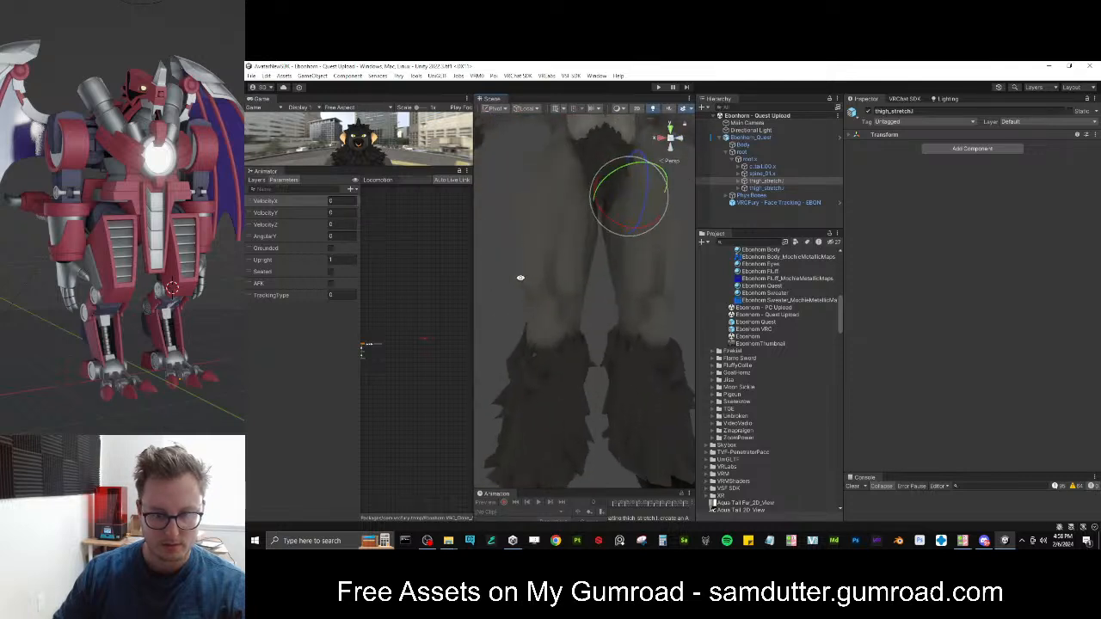
pyautogui.scroll(-3, 578, 306)
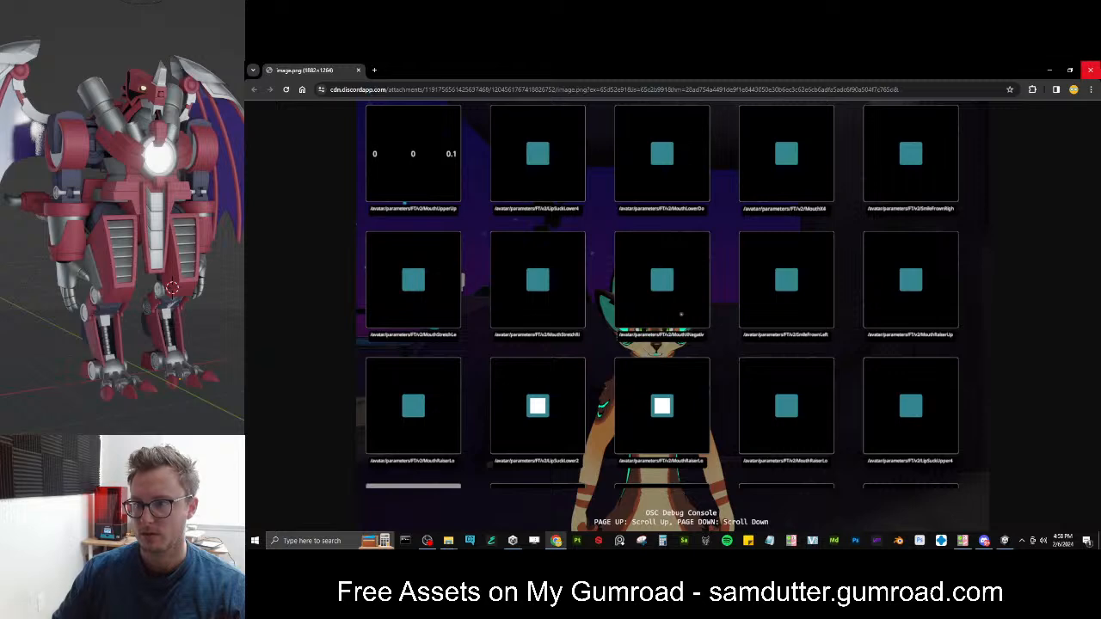
# Close the browser windows with the Discord screenshots, and check the tracking, OSC and avatar status in VRCFaceTracking
pyautogui.click(1090, 70)
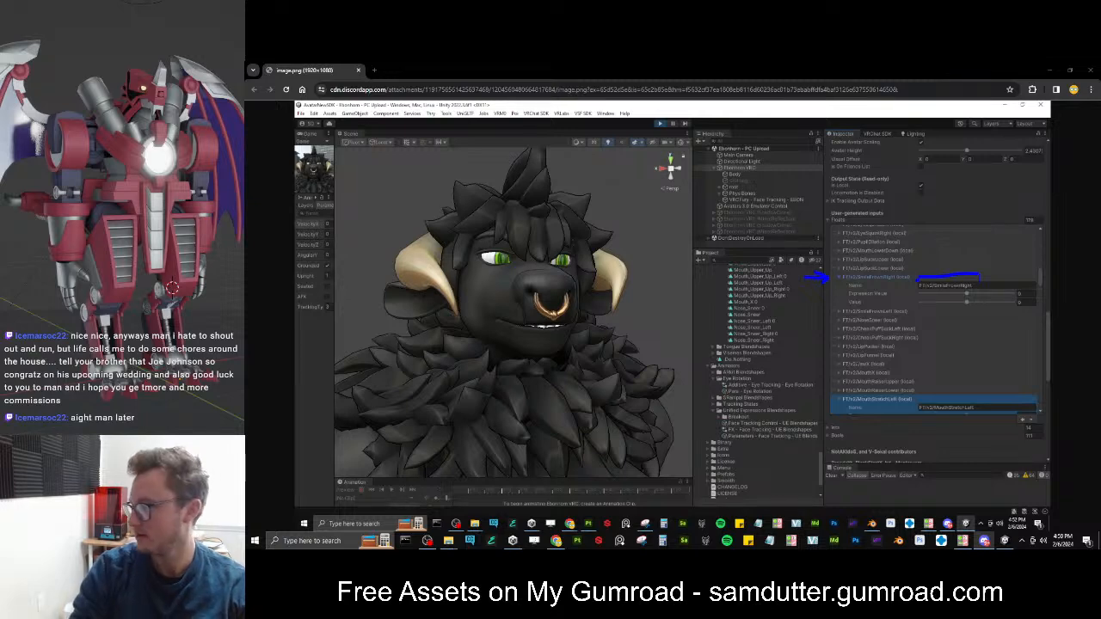
pyautogui.click(1090, 70)
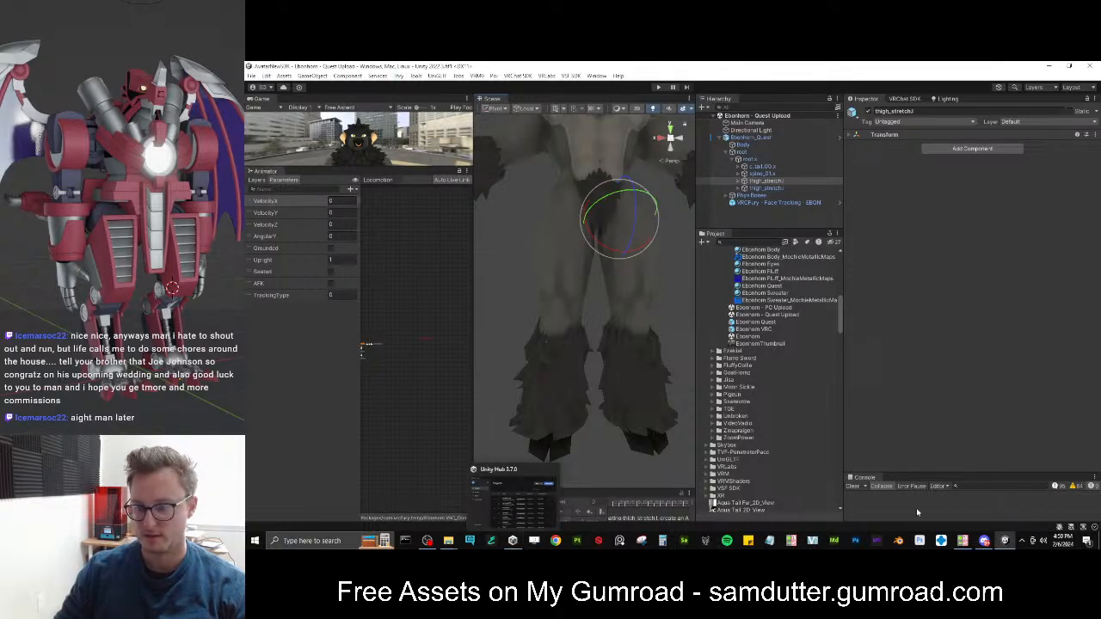
pyautogui.click(963, 540)
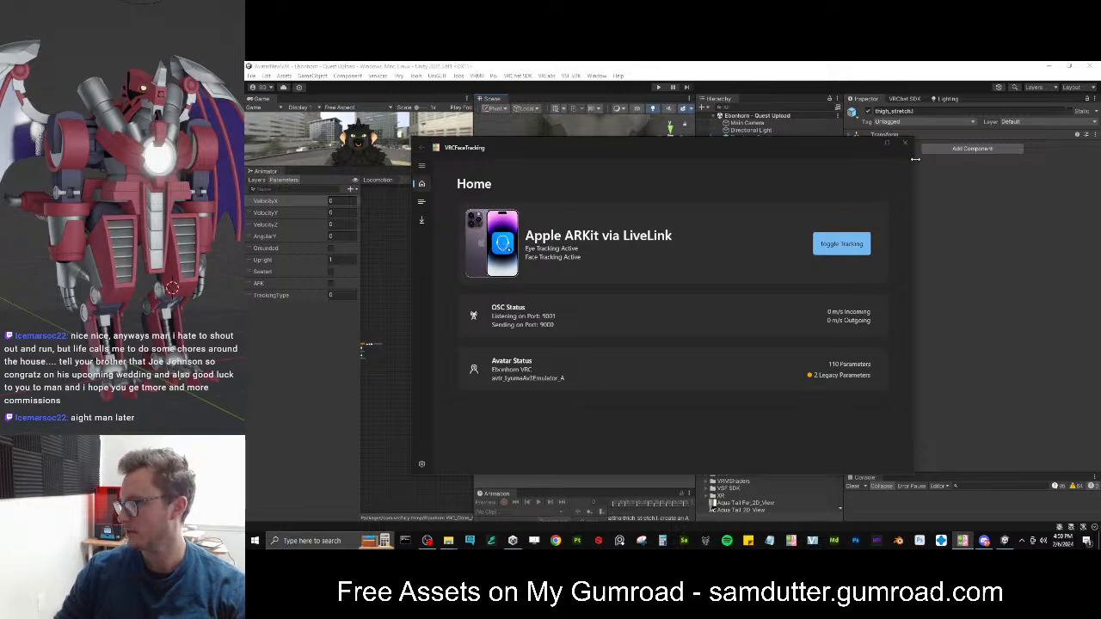
pyautogui.click(977, 274)
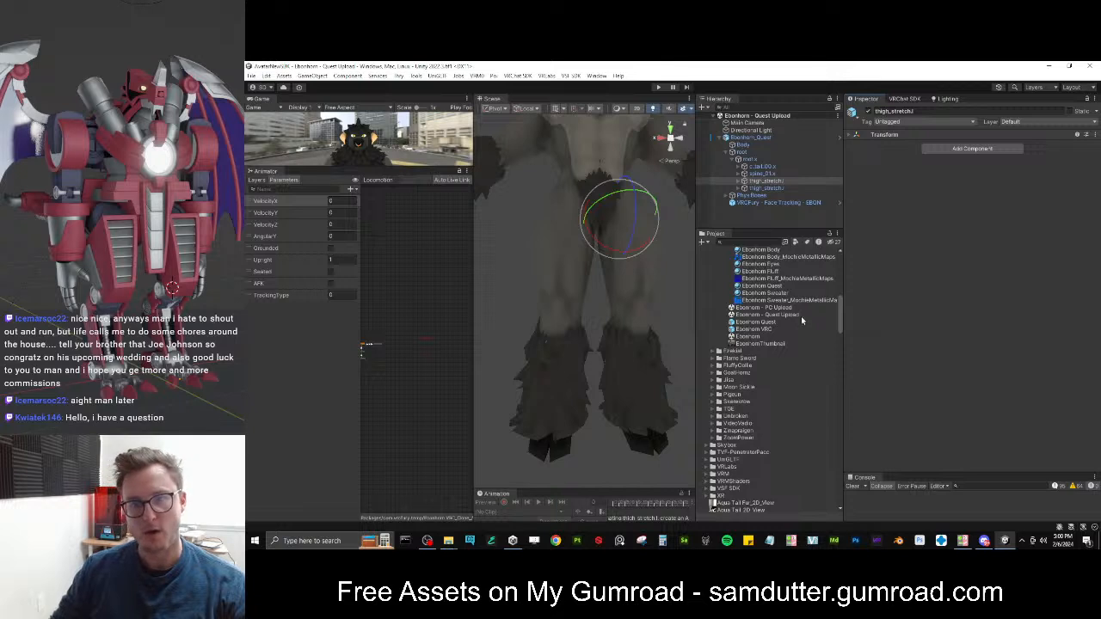
# Widen the scene view over the hierarchy and project columns, and frame the Quest avatar's head and chest
pyautogui.scroll(-6, 627, 322)
pyautogui.scroll(2, 631, 338)
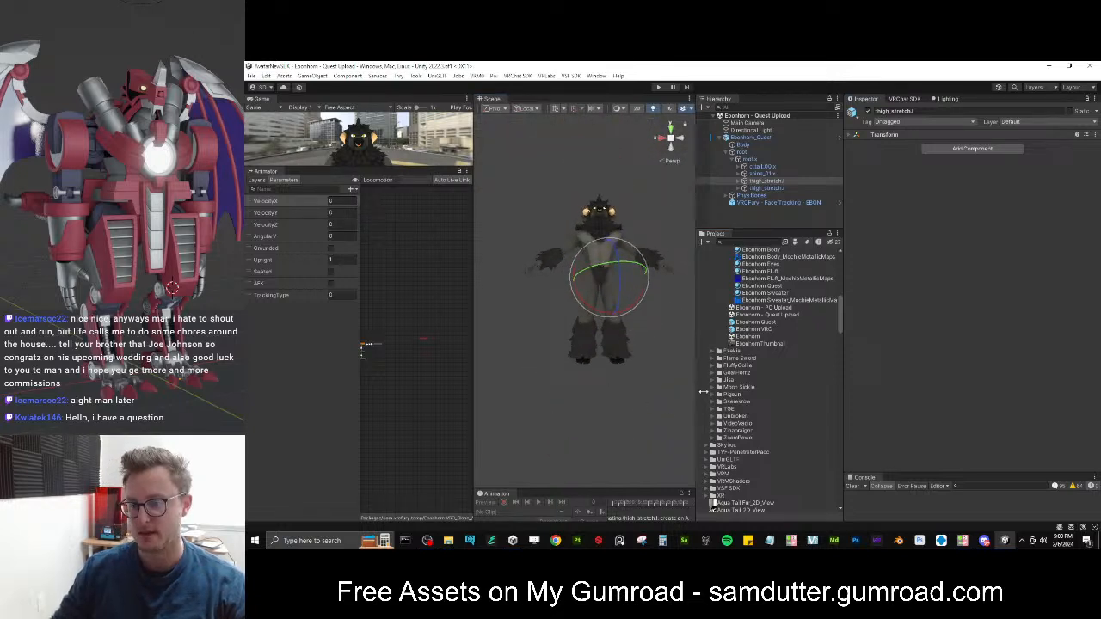
pyautogui.moveTo(696, 396); pyautogui.dragTo(837, 396)
pyautogui.press('w')
pyautogui.moveTo(641, 281); pyautogui.dragTo(729, 320, button='right')
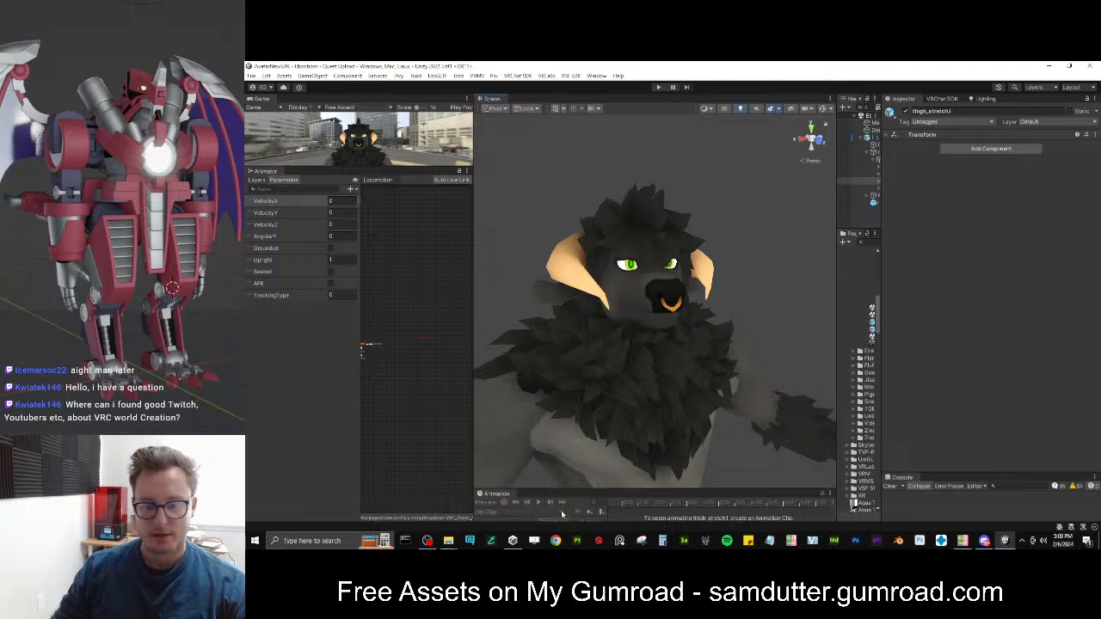
# Open a new Chrome window under a profile, move it to the other monitor, and bring up Lucifer MStar's Gumroad store
pyautogui.click(555, 540)
pyautogui.click(766, 277)
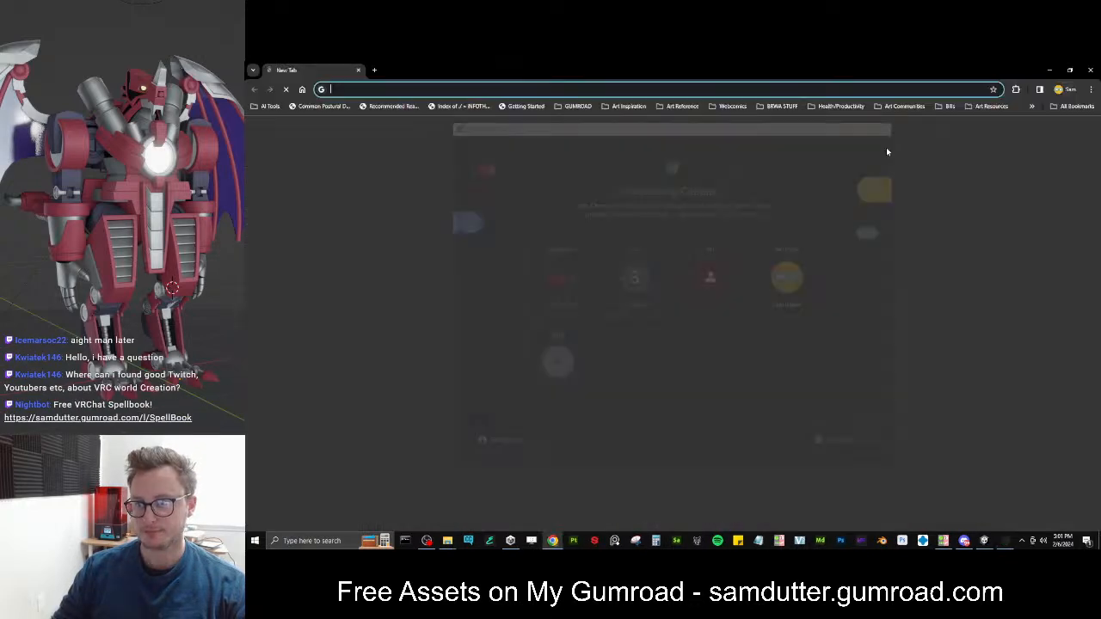
pyautogui.moveTo(758, 72); pyautogui.dragTo(1100, 77)
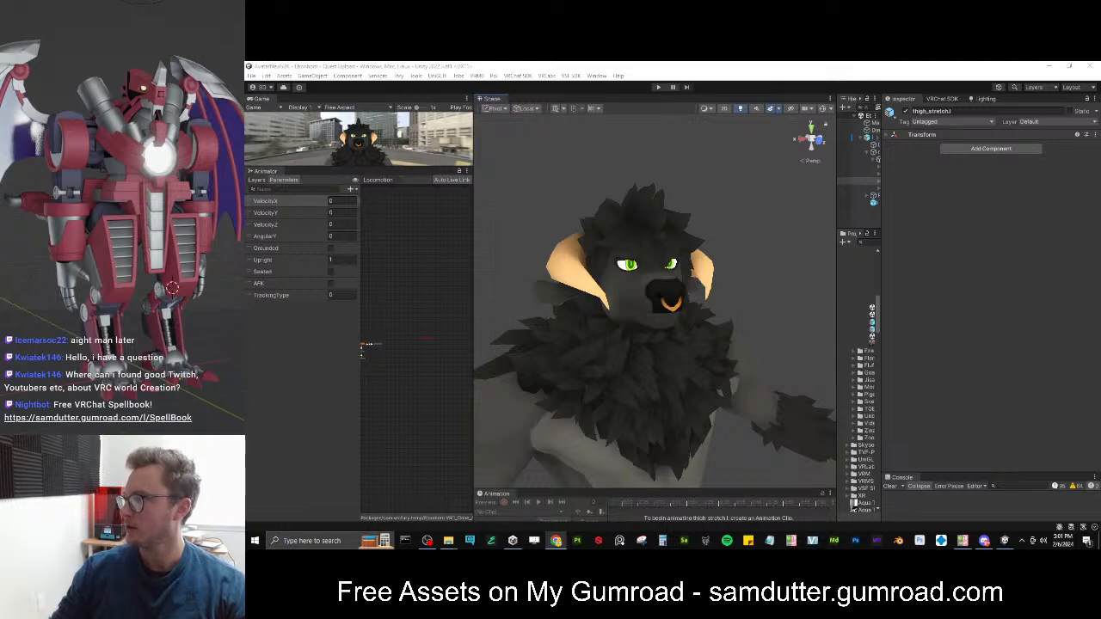
pyautogui.hotkey('alt', 'Tab')
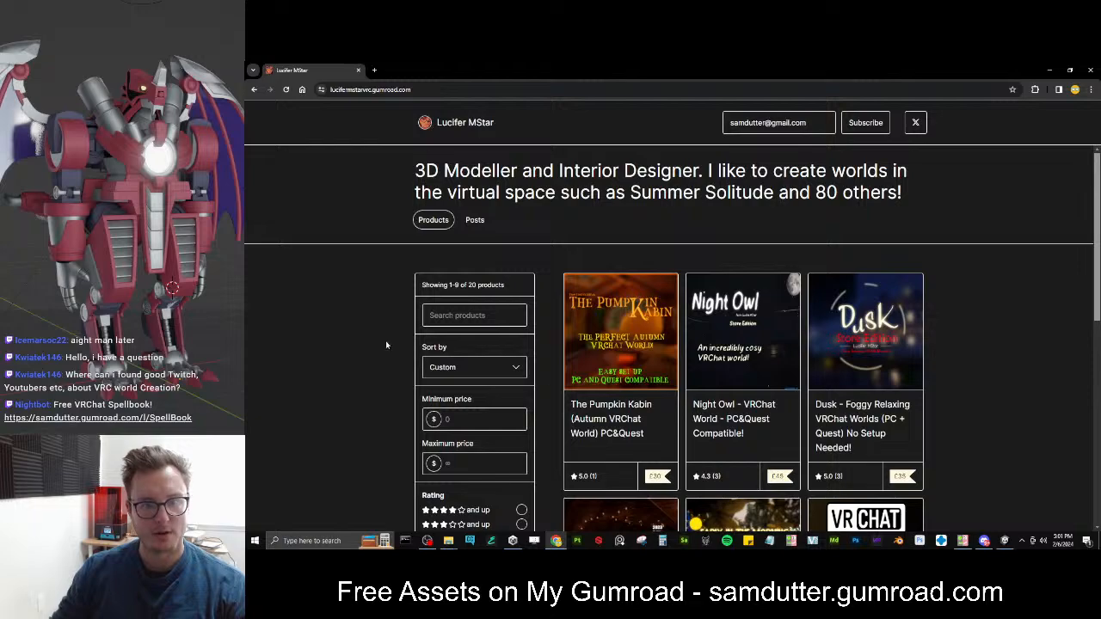
# Look through the VRChat world products in Lucifer MStar's Gumroad store
pyautogui.scroll(-3, 592, 473)
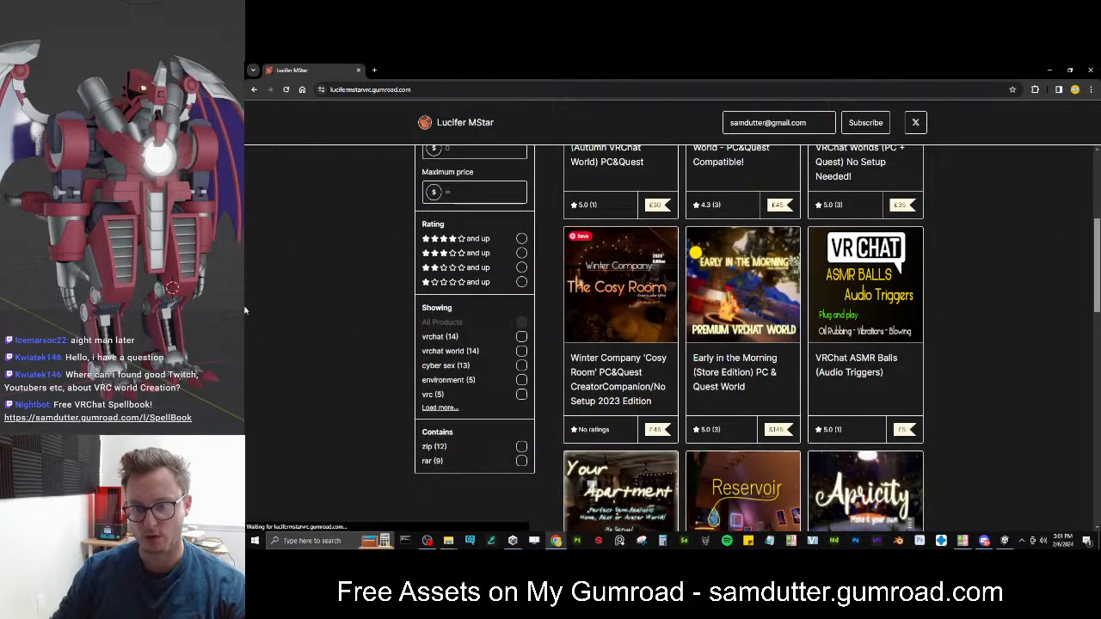
pyautogui.scroll(4, 319, 319)
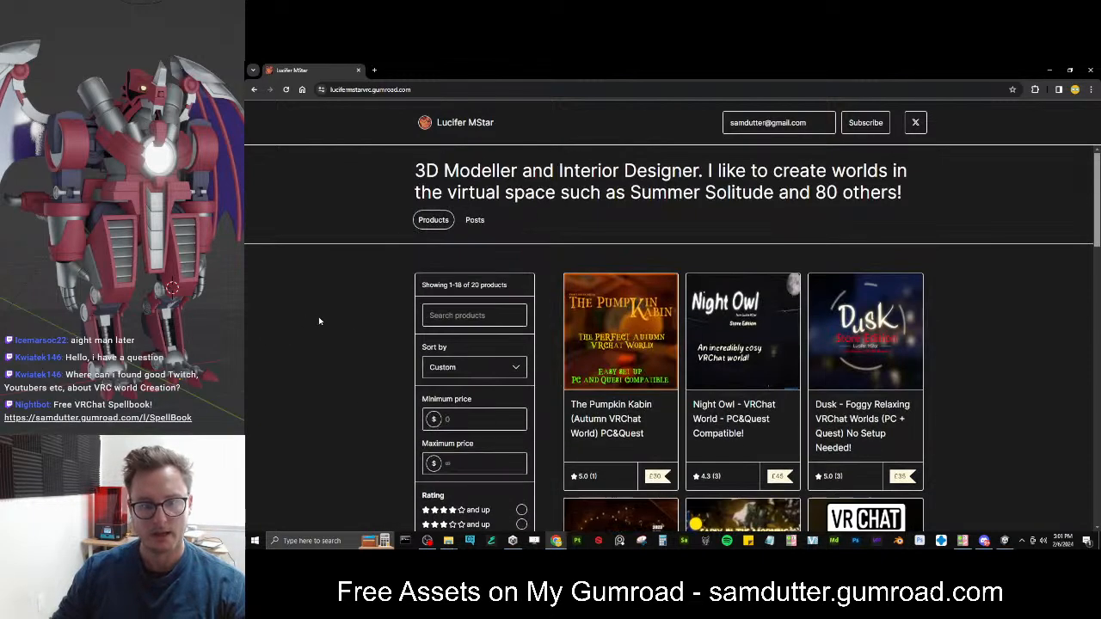
pyautogui.scroll(-2, 319, 320)
pyautogui.scroll(2, 319, 320)
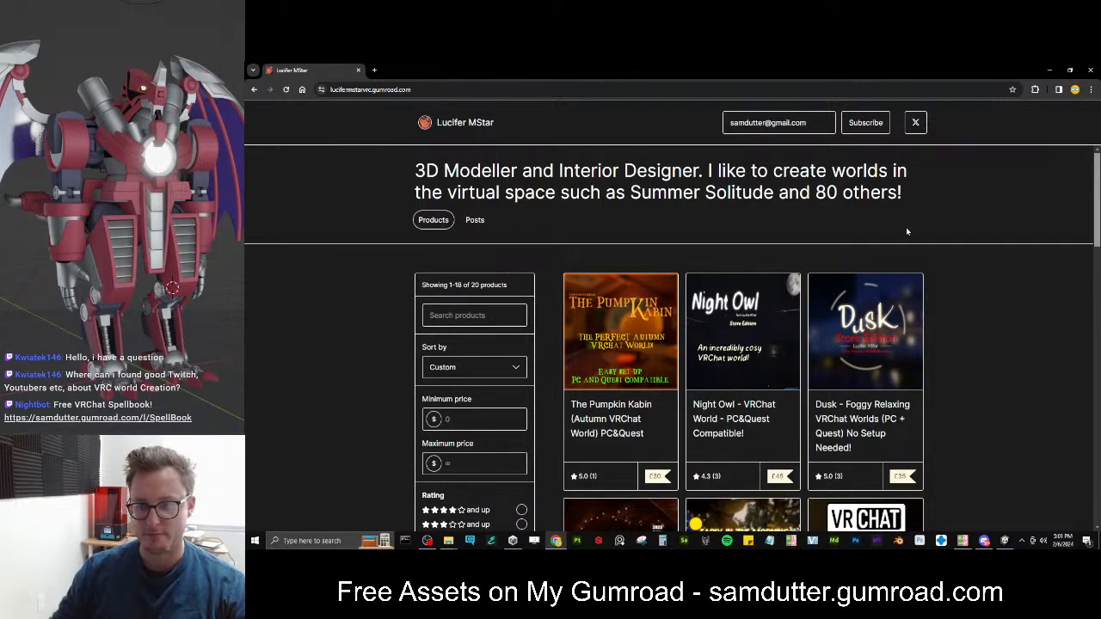
# Return to the Google results, search for "lucifer m star vrchat youtube" and open the Lucifer MStar YouTube channel
pyautogui.click(253, 90)
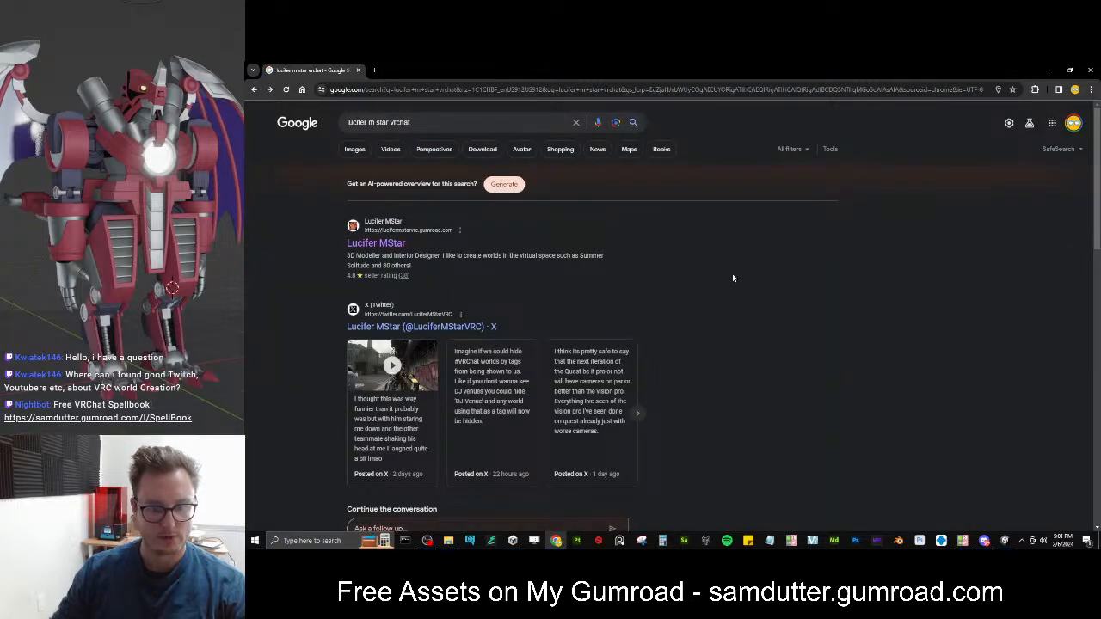
pyautogui.scroll(-3, 732, 274)
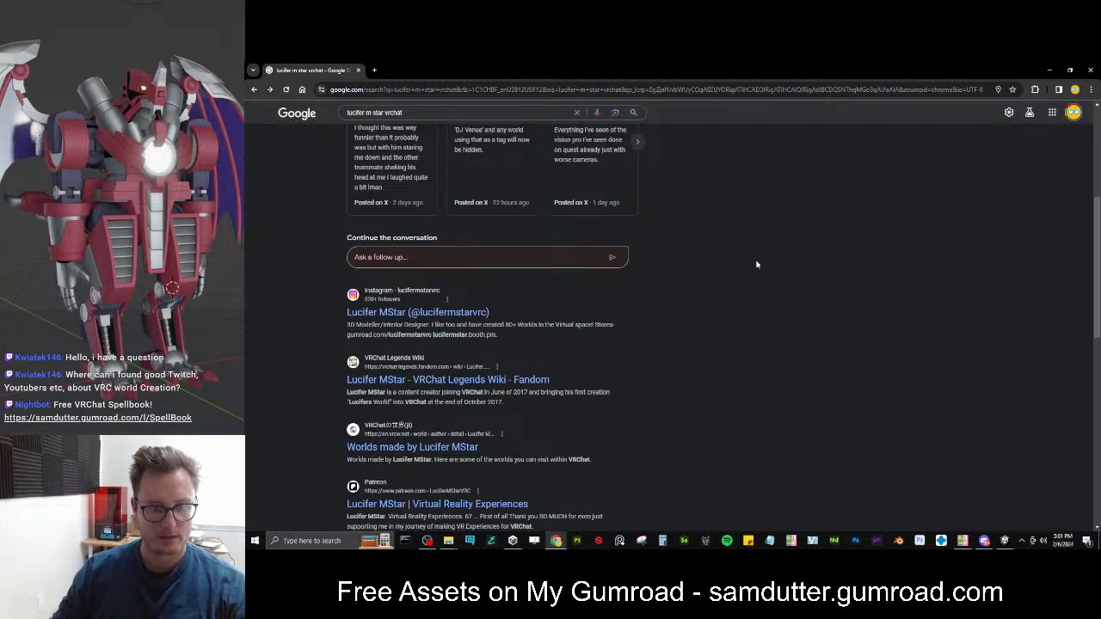
pyautogui.scroll(3, 714, 241)
pyautogui.click(504, 124)
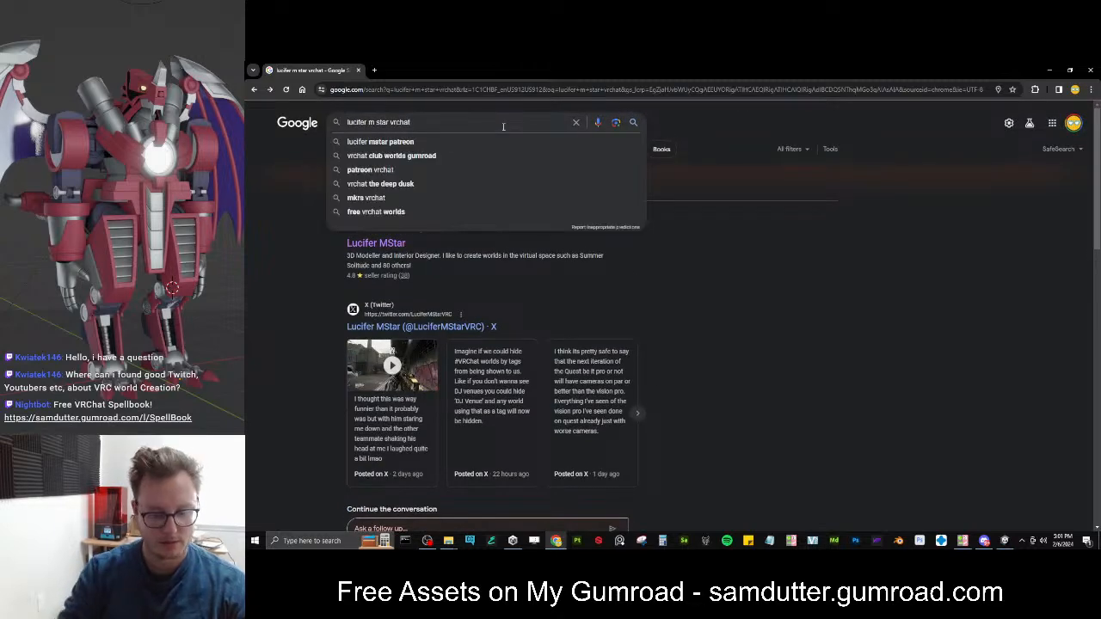
pyautogui.write('youtube')
pyautogui.press('Return')
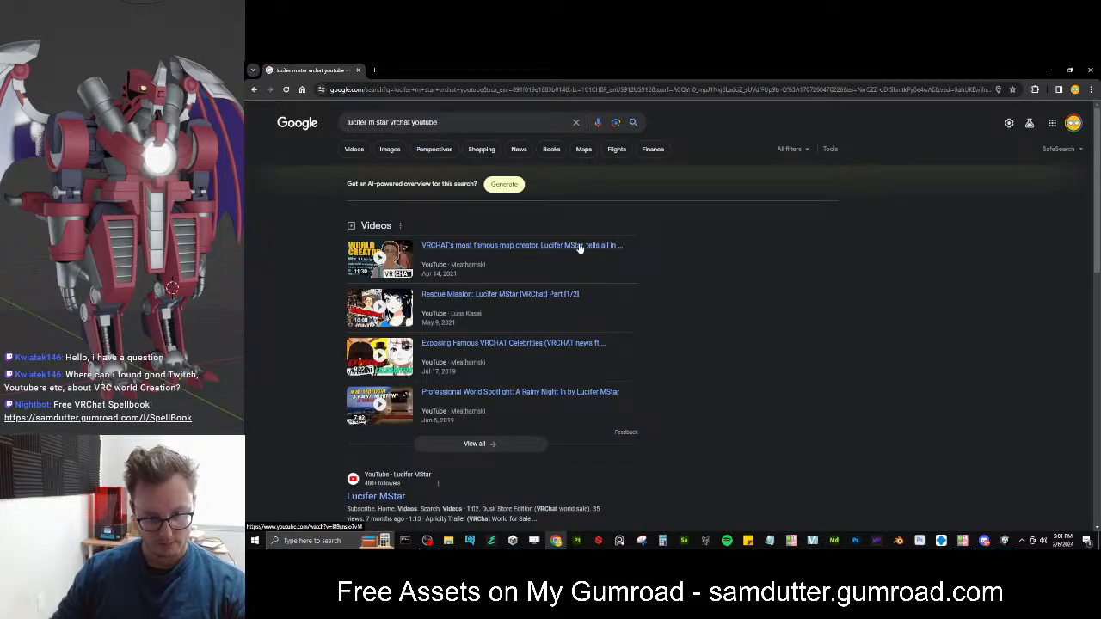
pyautogui.click(378, 496)
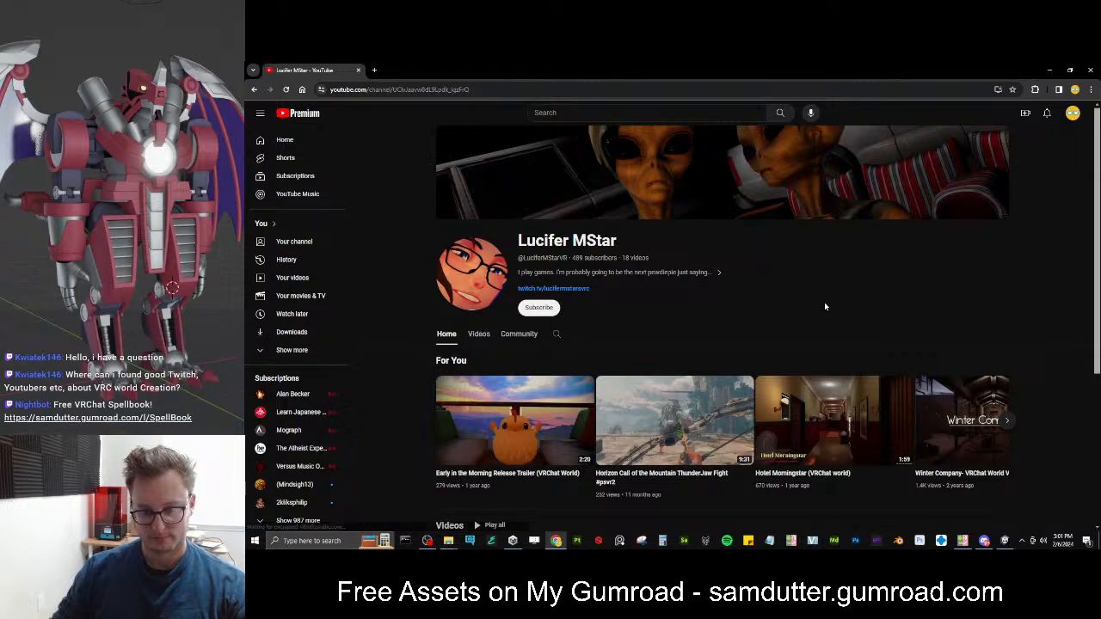
# Look through the channel's home page and full video list for VRChat world content, and close the browser window
pyautogui.scroll(-5, 894, 284)
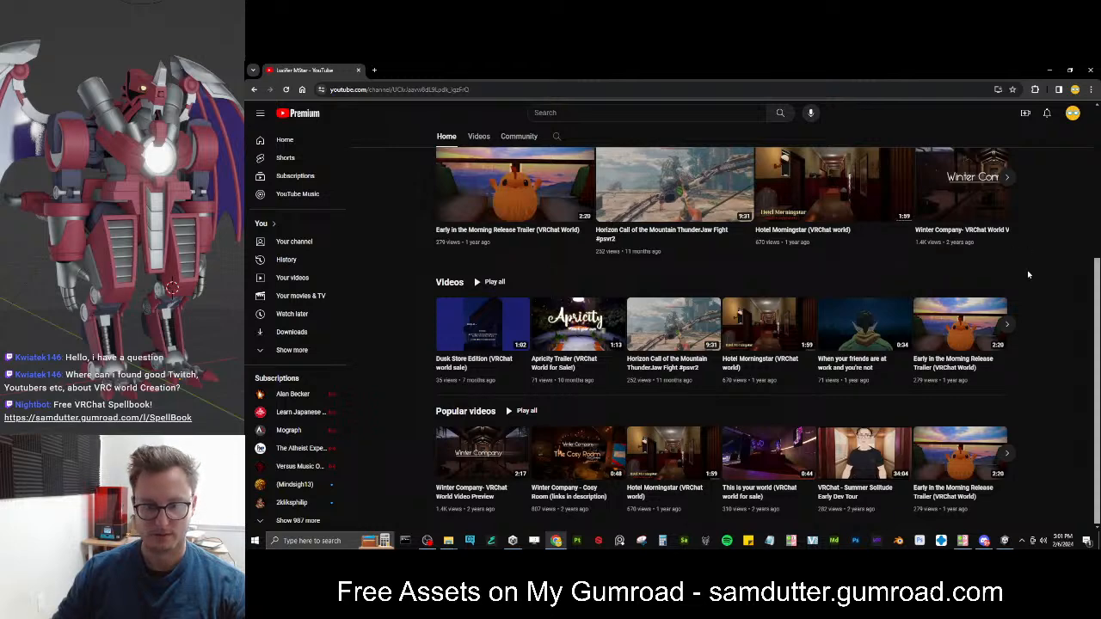
pyautogui.scroll(5, 1026, 256)
pyautogui.click(480, 337)
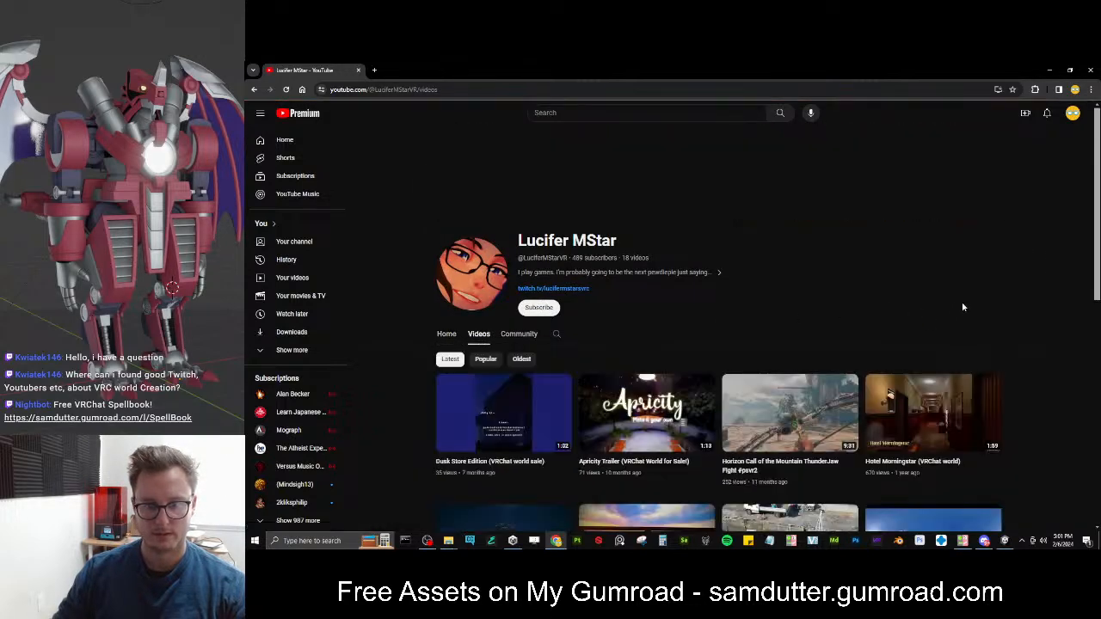
pyautogui.scroll(-4, 1027, 278)
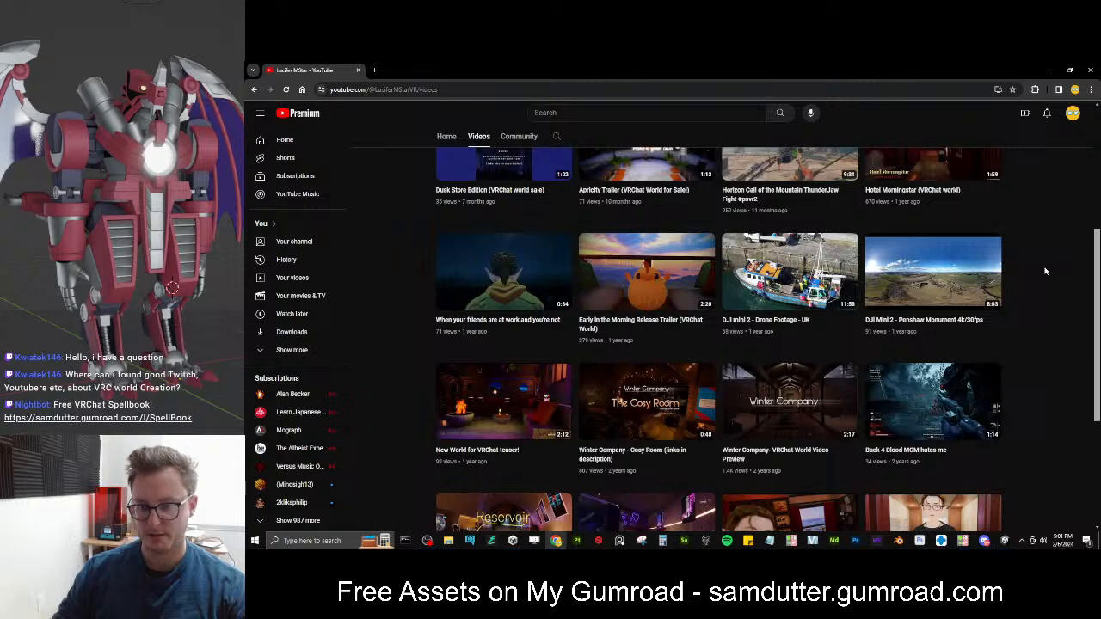
pyautogui.scroll(-3, 1046, 271)
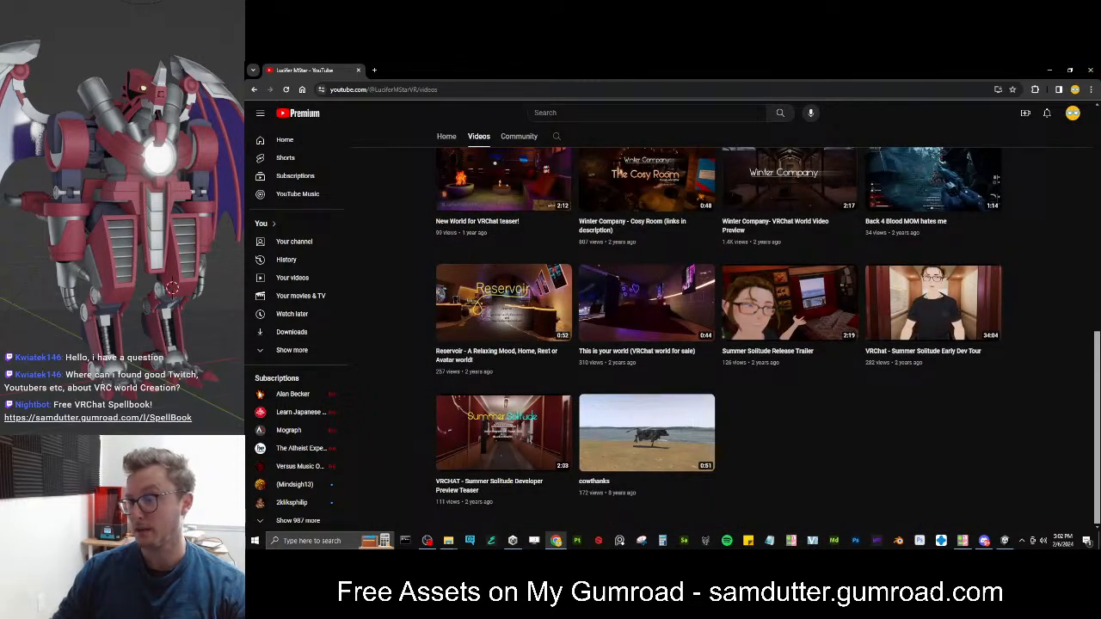
pyautogui.click(1090, 70)
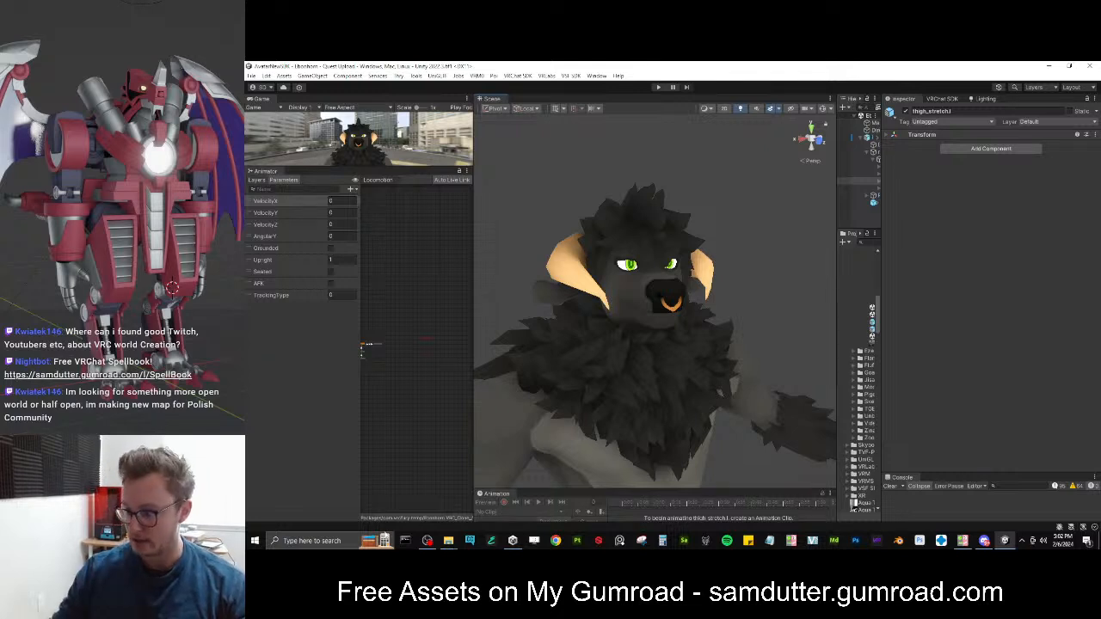
# Switch to Discord, review the OSC Debug Console screenshot in the browser and close its window
pyautogui.click(984, 540)
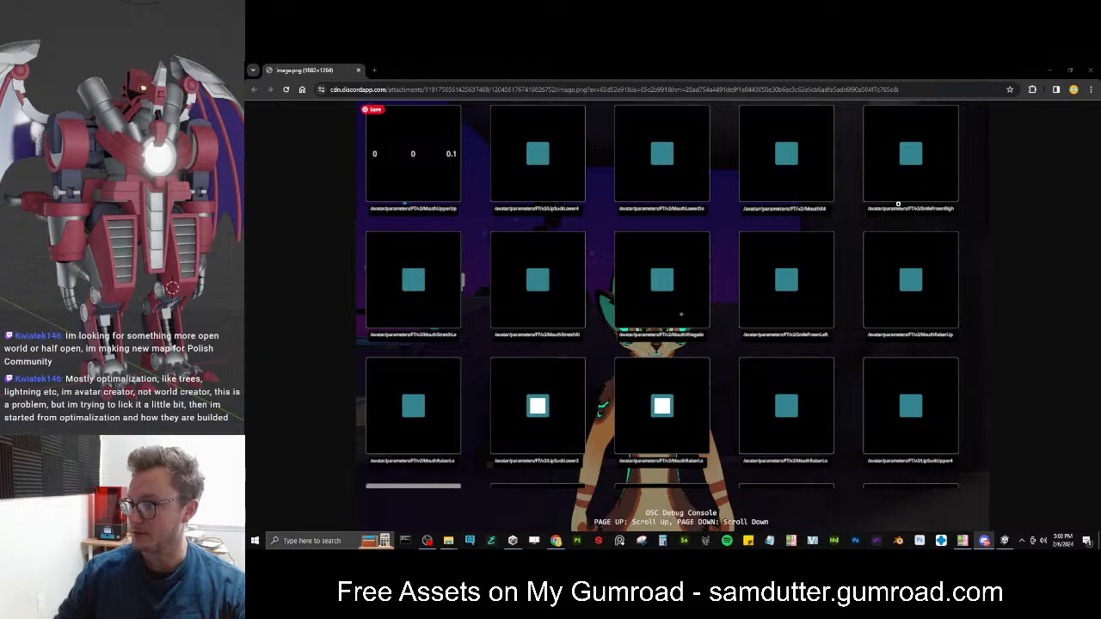
pyautogui.click(1089, 70)
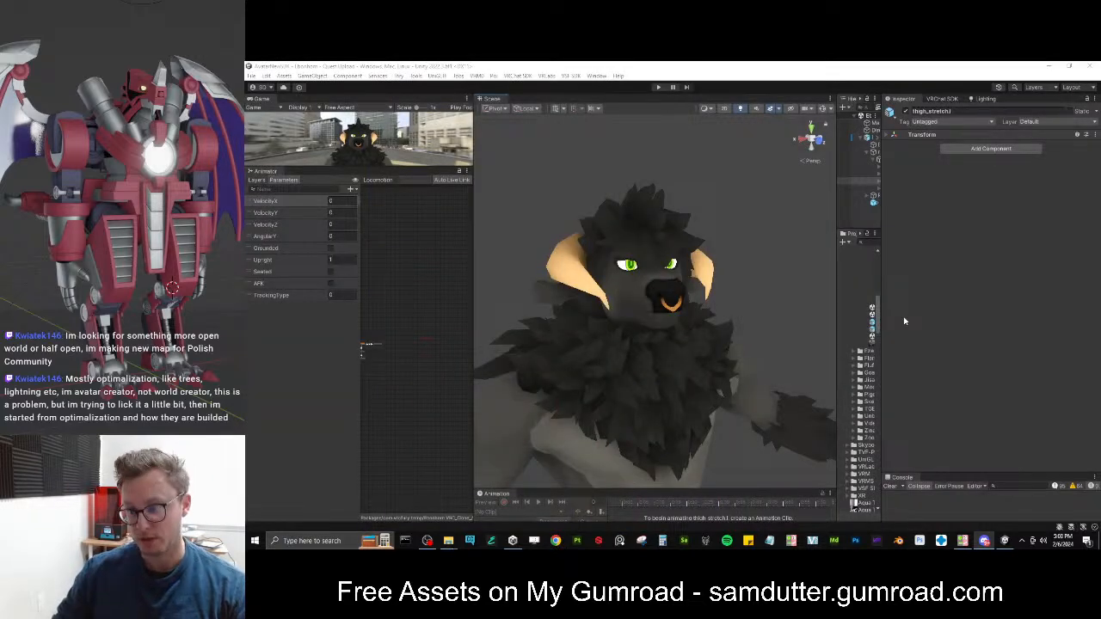
# Widen Unity's Hierarchy and Project columns between the scene view and the Inspector
pyautogui.moveTo(882, 317); pyautogui.dragTo(761, 331)
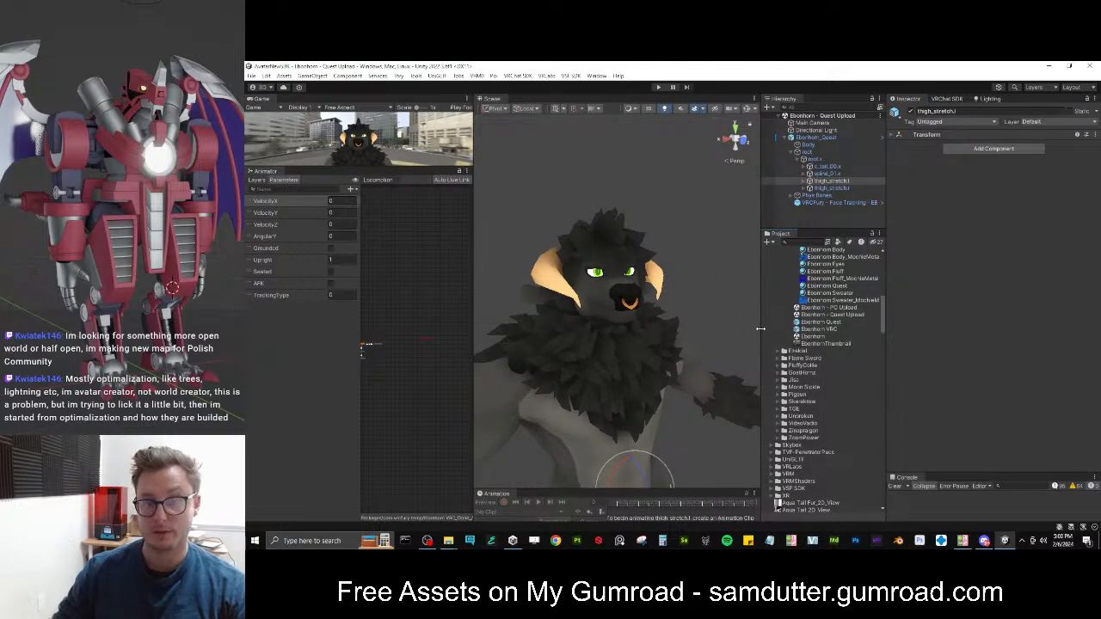
pyautogui.moveTo(885, 294); pyautogui.dragTo(890, 294)
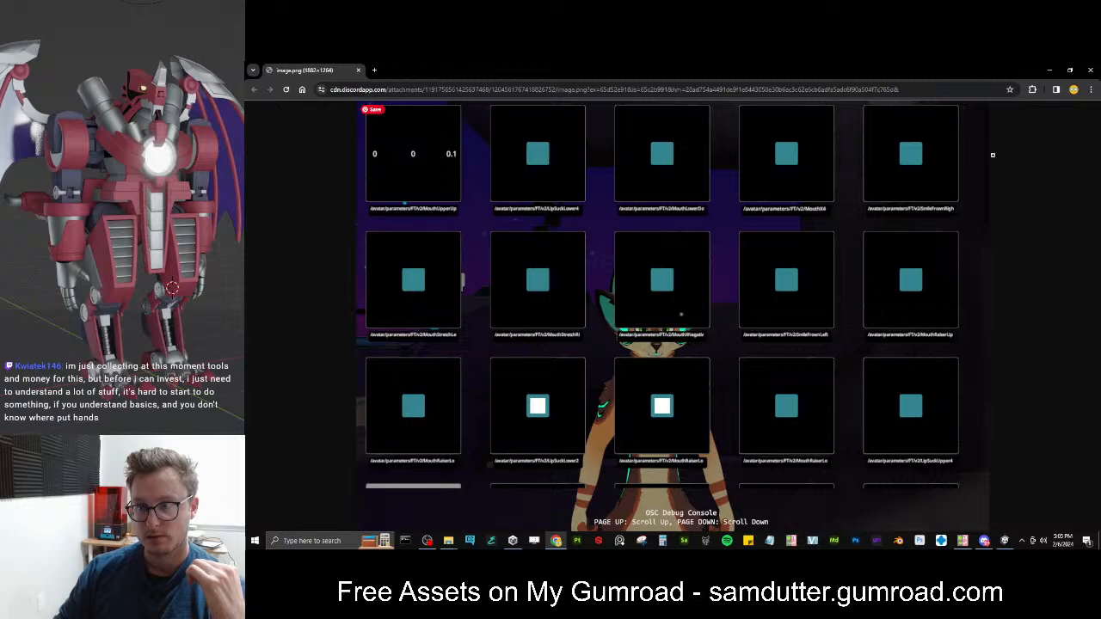
# Close the browser window showing the OSC Debug Console screenshot and open the Ebonhorn - PC Upload scene in Unity
pyautogui.click(1090, 72)
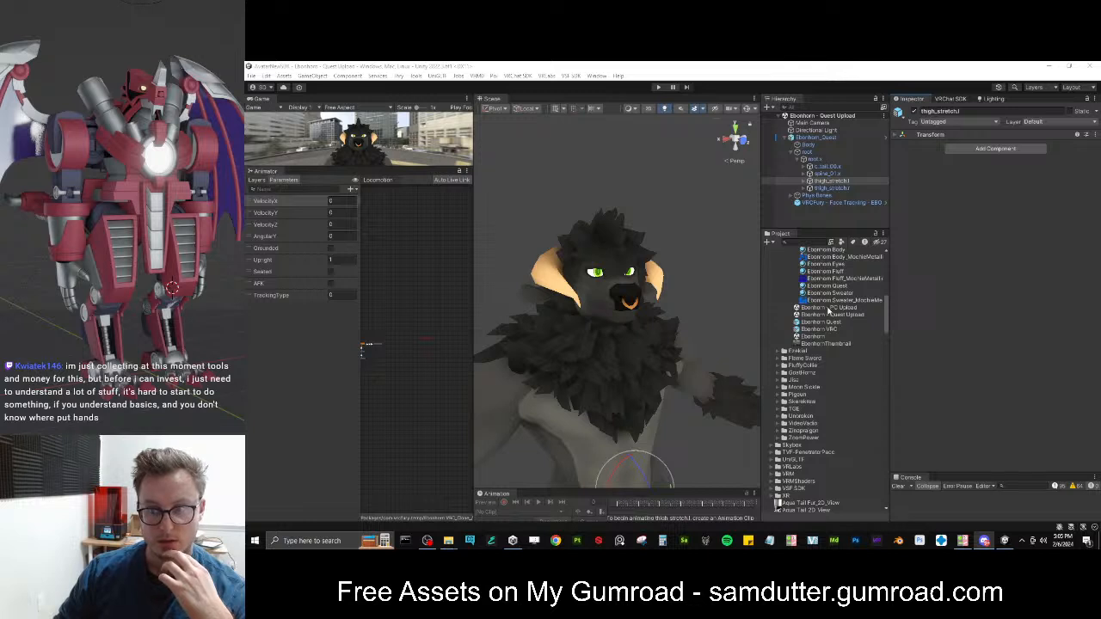
pyautogui.click(830, 307)
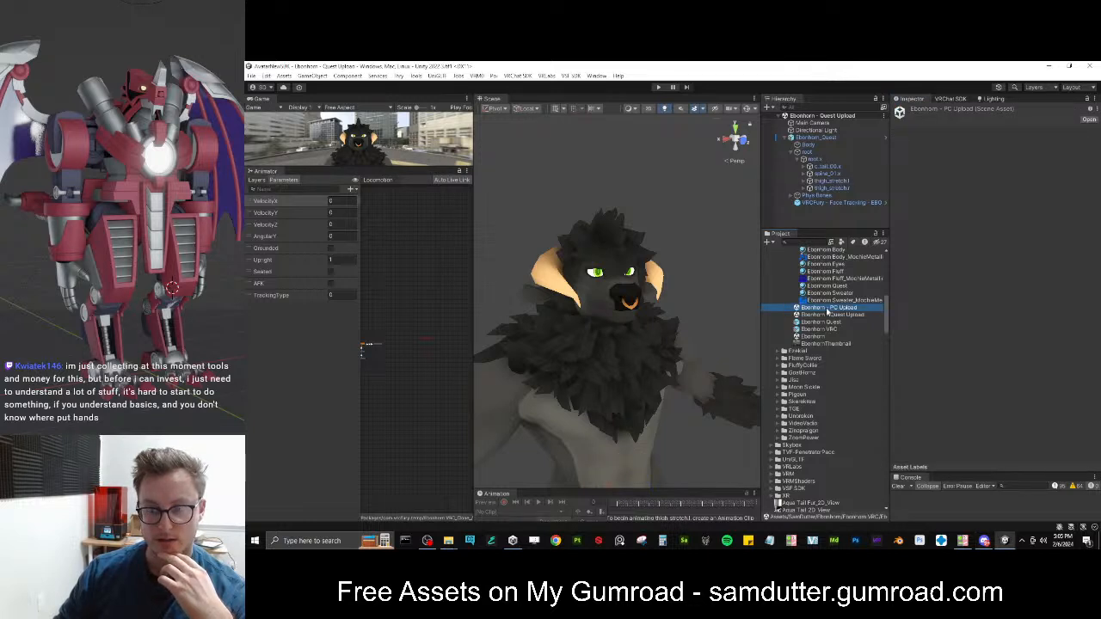
pyautogui.doubleClick(827, 309)
# Delete the VRCFury face tracking prefab from under Ebonhorn VRC in the scene and select the Ebonhorn VRC avatar
pyautogui.click(786, 137)
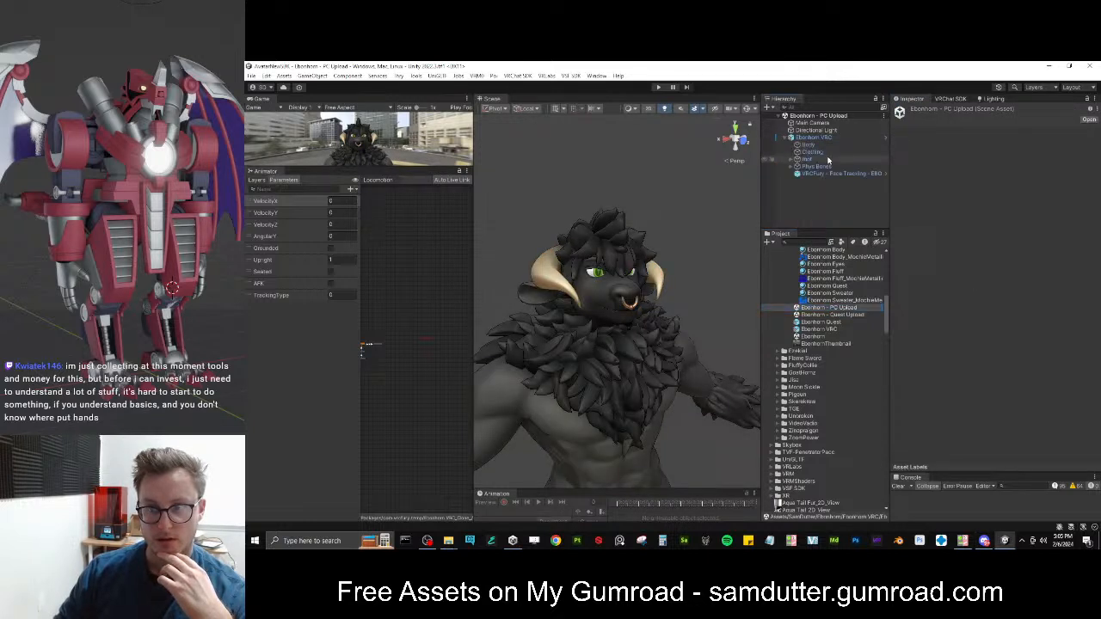
pyautogui.click(830, 174)
pyautogui.press('Delete')
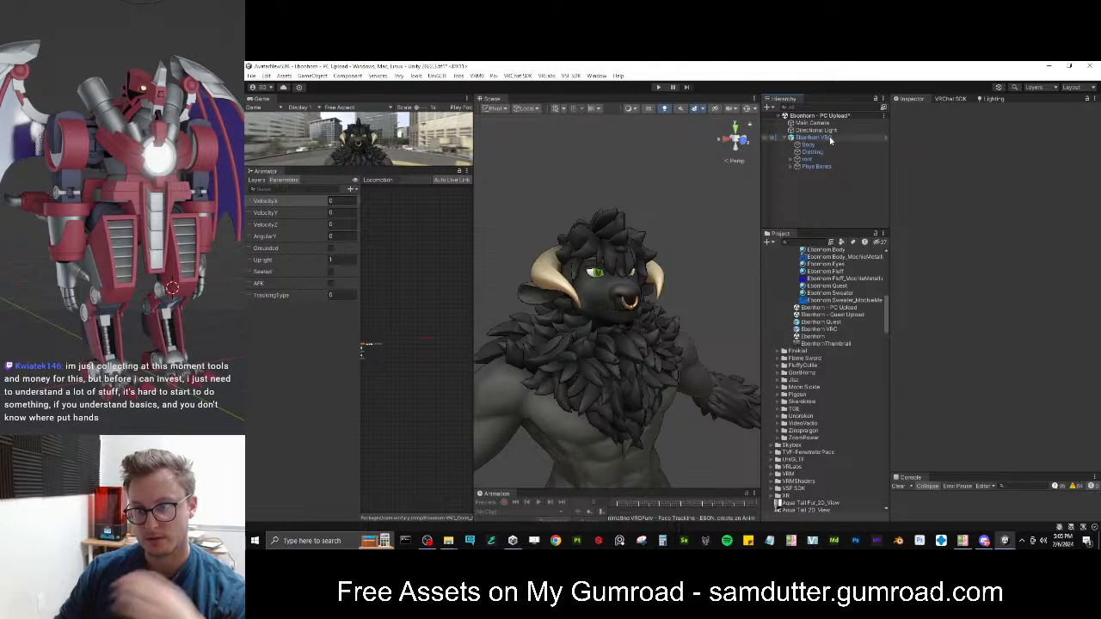
pyautogui.click(831, 139)
# Open the avatar's FX - Face Tracking - UE Blendshapes animator controller and show its Face_Tracking_Blendshape_Driver layer
pyautogui.scroll(2, 830, 378)
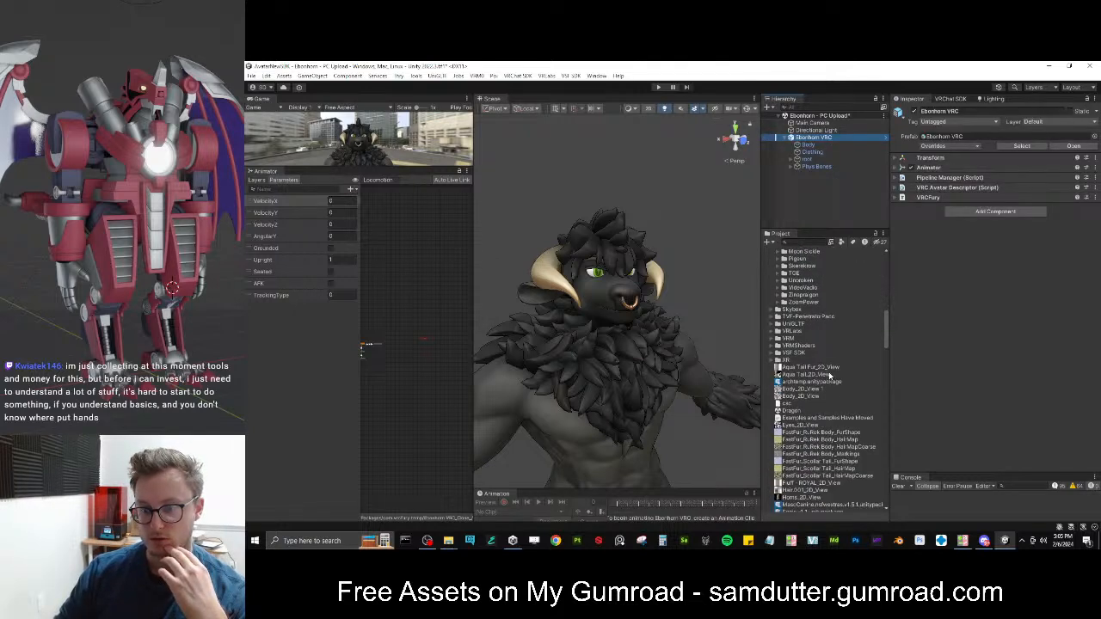
pyautogui.scroll(3, 827, 385)
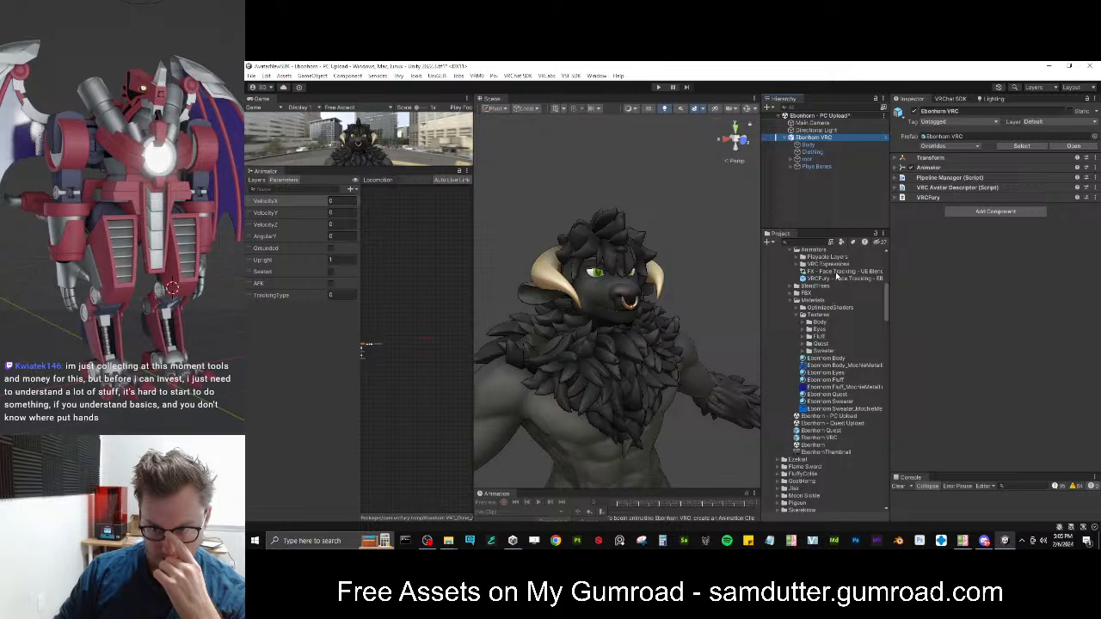
pyautogui.click(841, 272)
pyautogui.click(815, 138)
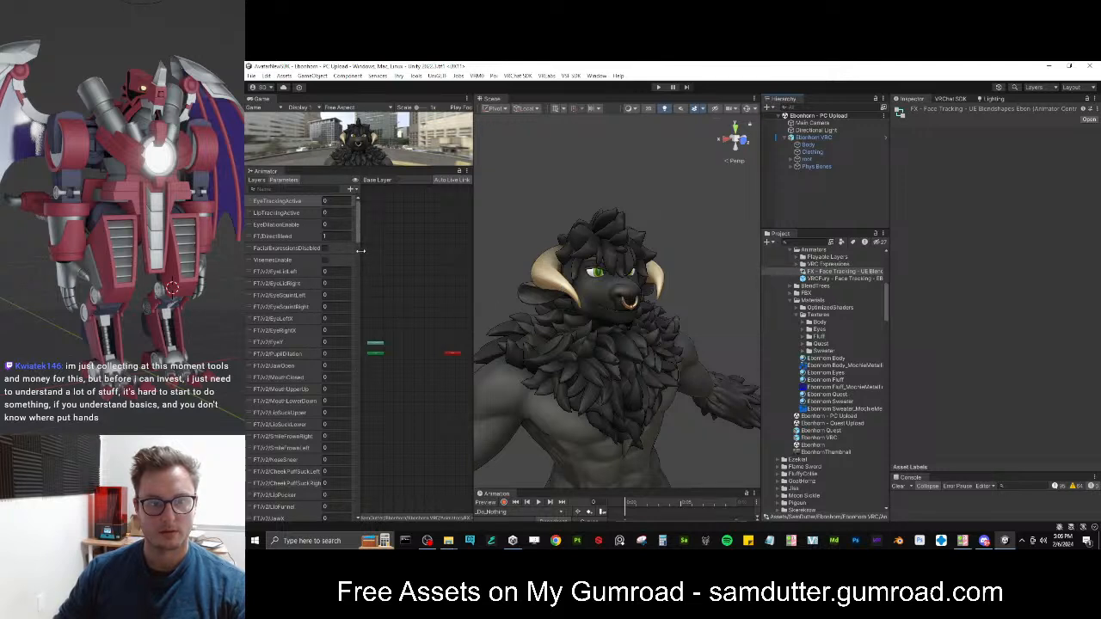
pyautogui.click(256, 179)
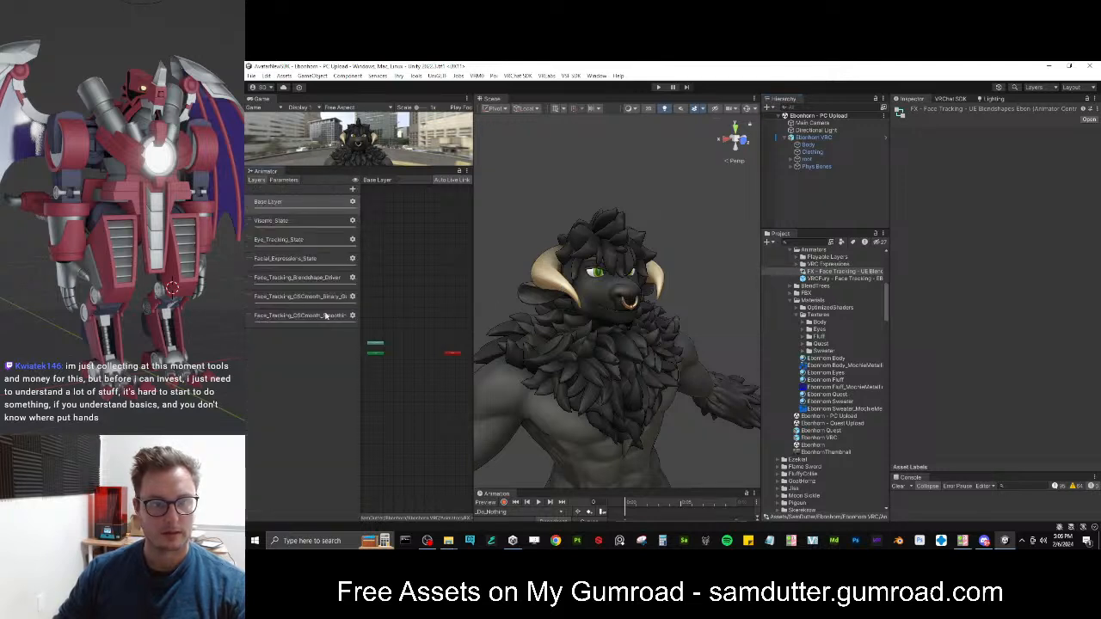
pyautogui.click(284, 259)
pyautogui.click(325, 278)
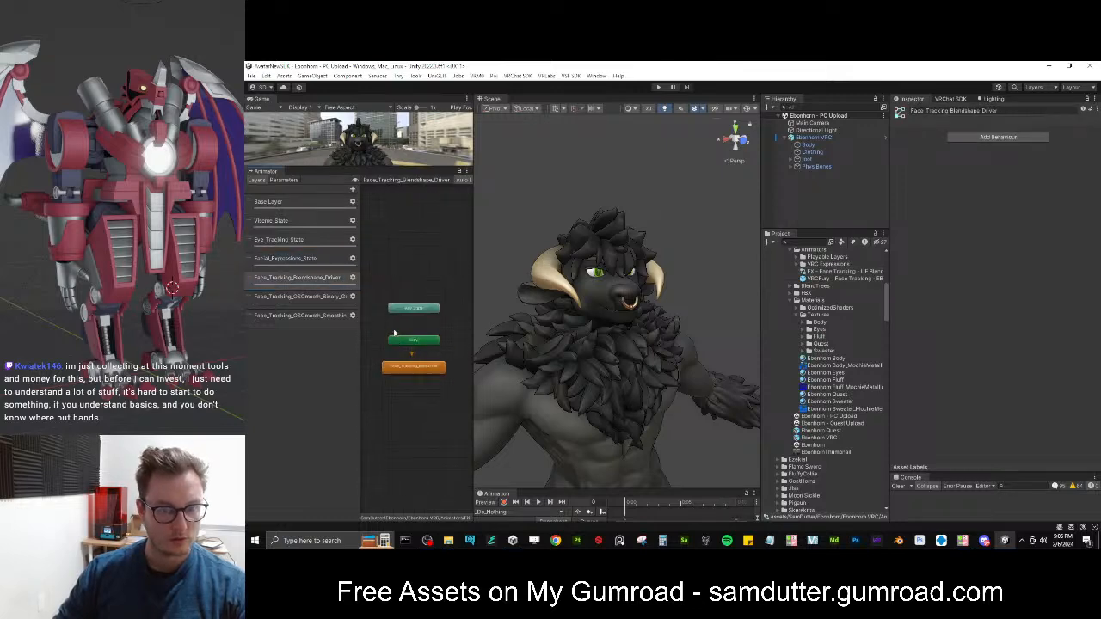
# Open the Face_Tracking_BlendTree, widen the Animator area and inspect the Mouth Stretch Right Blend node
pyautogui.doubleClick(412, 361)
pyautogui.moveTo(479, 300); pyautogui.dragTo(641, 294)
pyautogui.scroll(-3, 540, 293)
pyautogui.moveTo(535, 297); pyautogui.dragTo(529, 276, button='middle')
pyautogui.scroll(5, 548, 319)
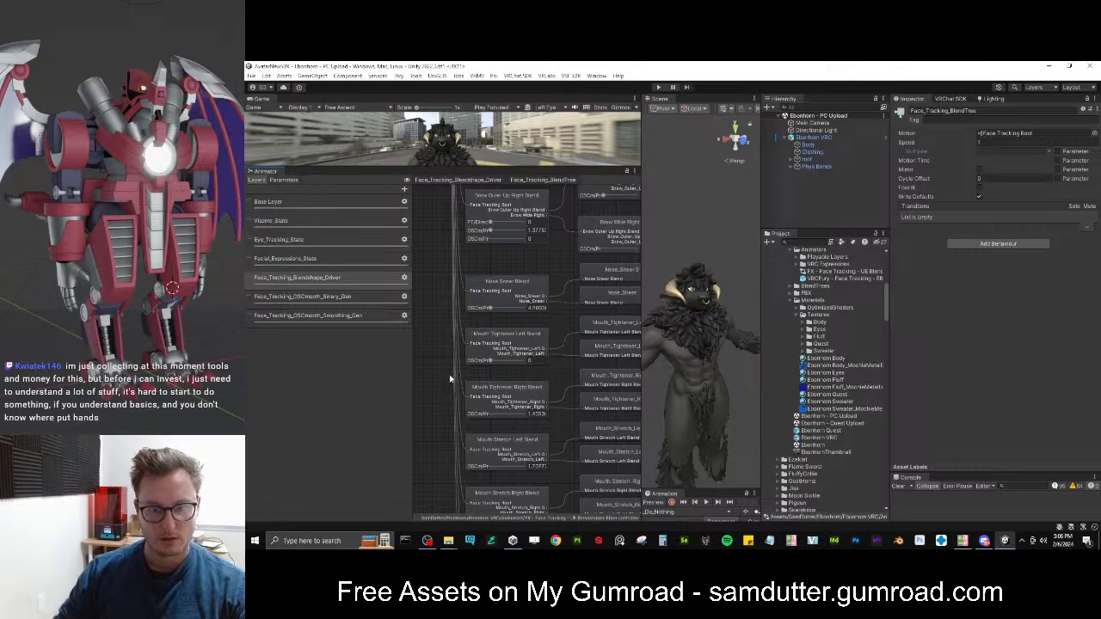
pyautogui.moveTo(450, 376); pyautogui.dragTo(457, 234, button='middle')
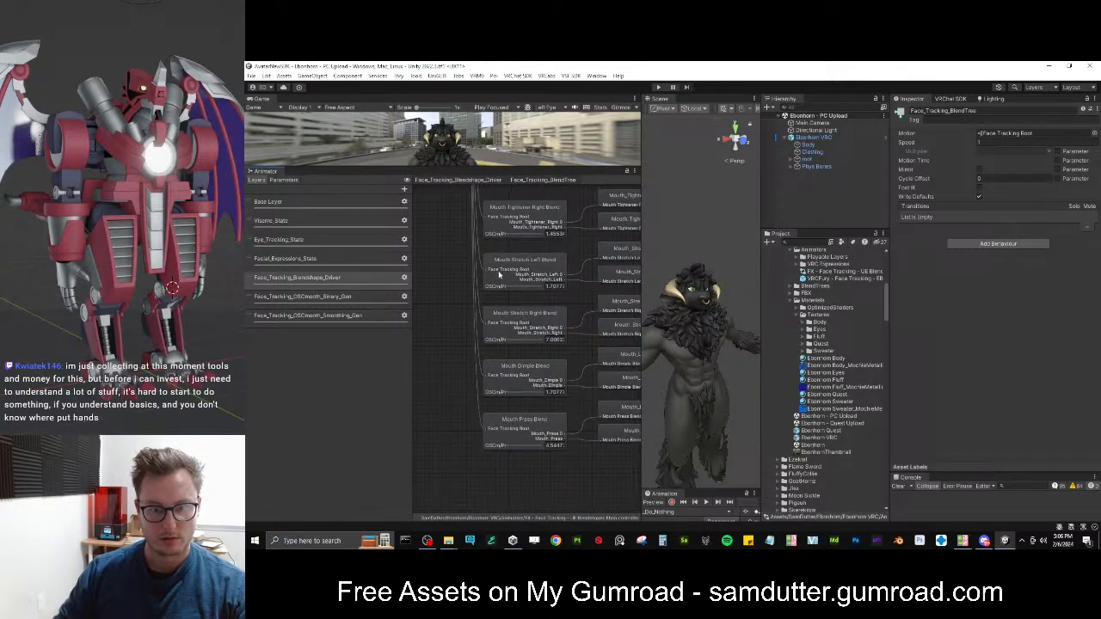
pyautogui.moveTo(589, 310); pyautogui.dragTo(523, 297, button='middle')
pyautogui.click(457, 312)
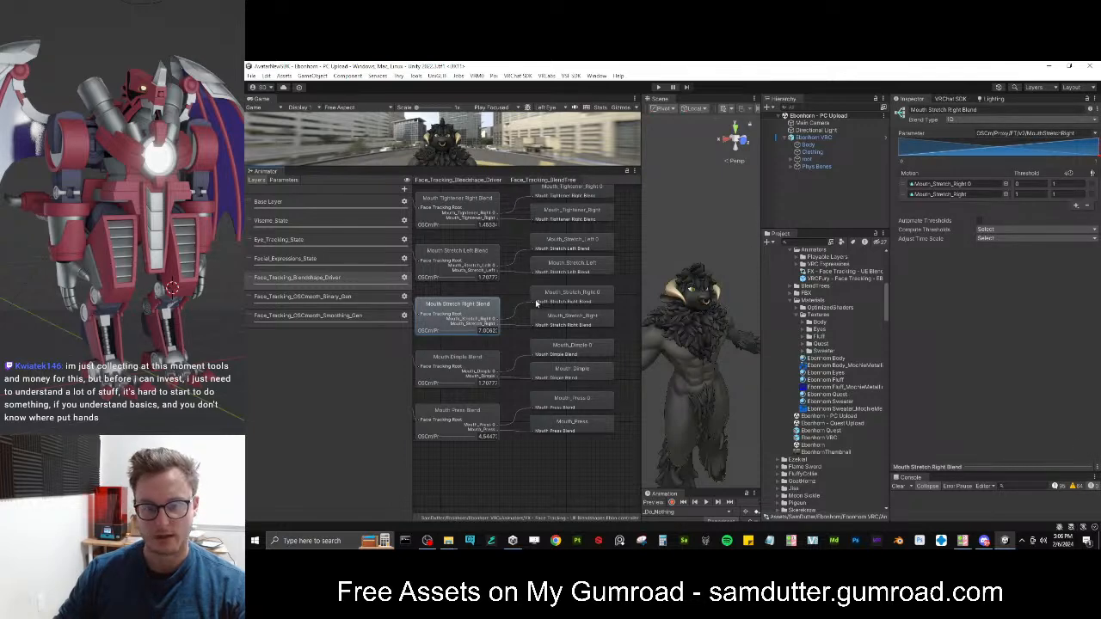
# Look through the blend tree's brow, tongue, lip and cheek blends and inspect the Mouth X Blend's parameter and motions
pyautogui.scroll(-3, 522, 275)
pyautogui.moveTo(516, 232); pyautogui.dragTo(531, 407, button='middle')
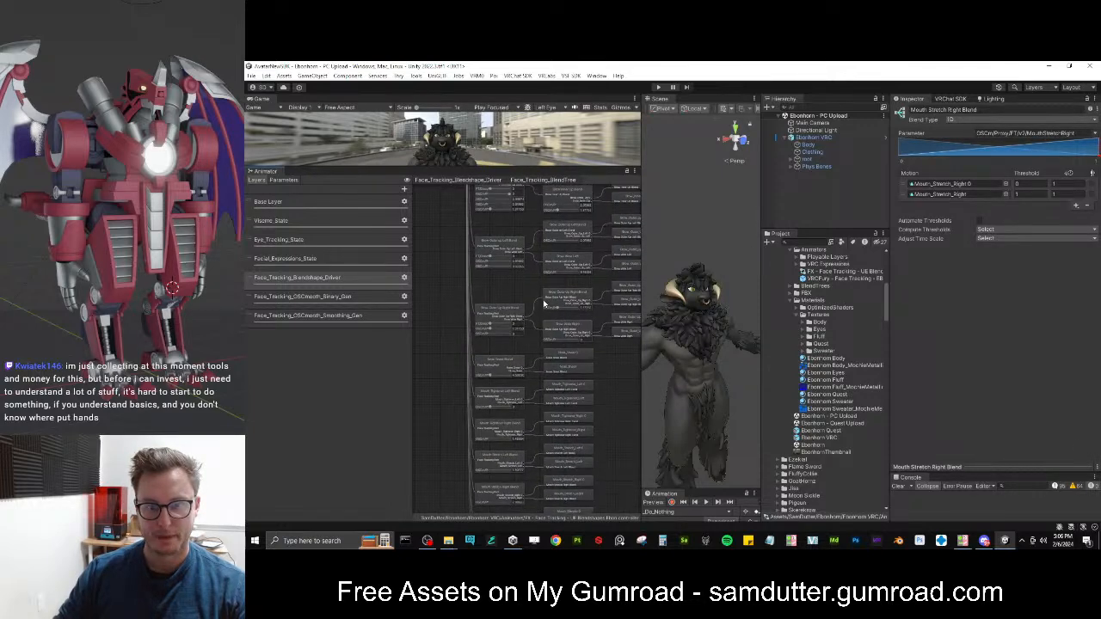
pyautogui.scroll(3, 538, 301)
pyautogui.moveTo(517, 297); pyautogui.dragTo(539, 404, button='middle')
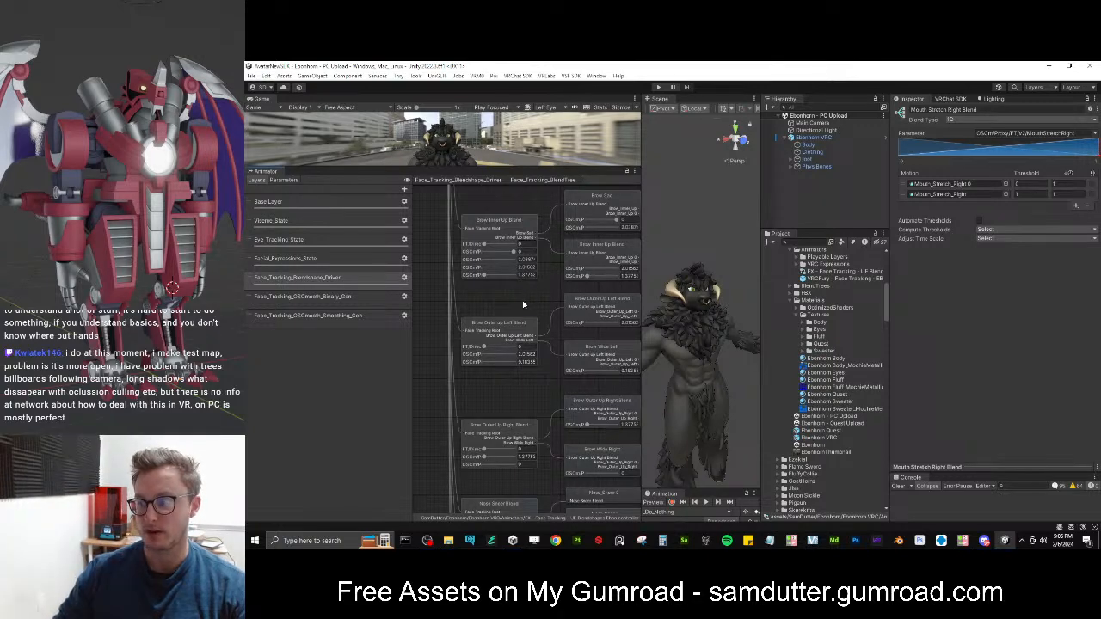
pyautogui.scroll(-5, 521, 303)
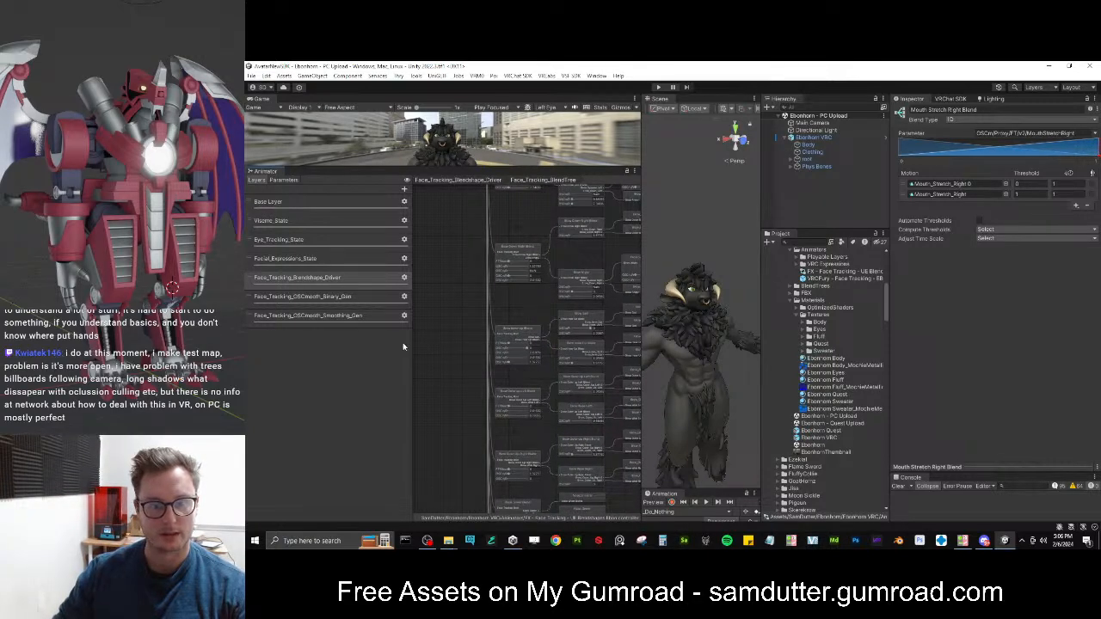
pyautogui.moveTo(411, 350); pyautogui.dragTo(354, 350)
pyautogui.scroll(5, 534, 274)
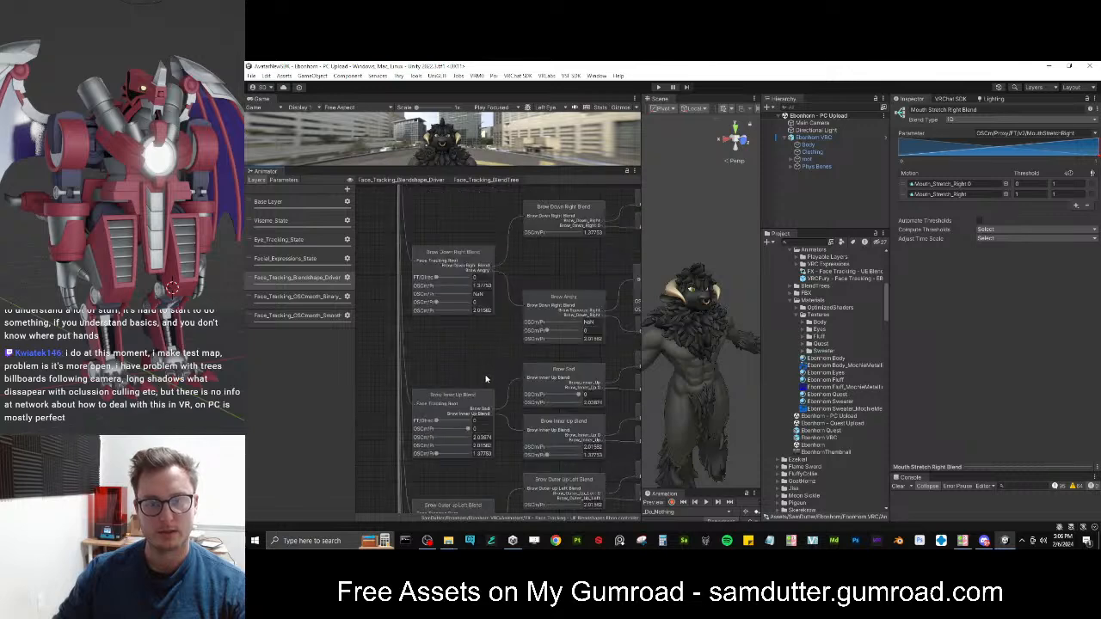
pyautogui.scroll(-6, 472, 285)
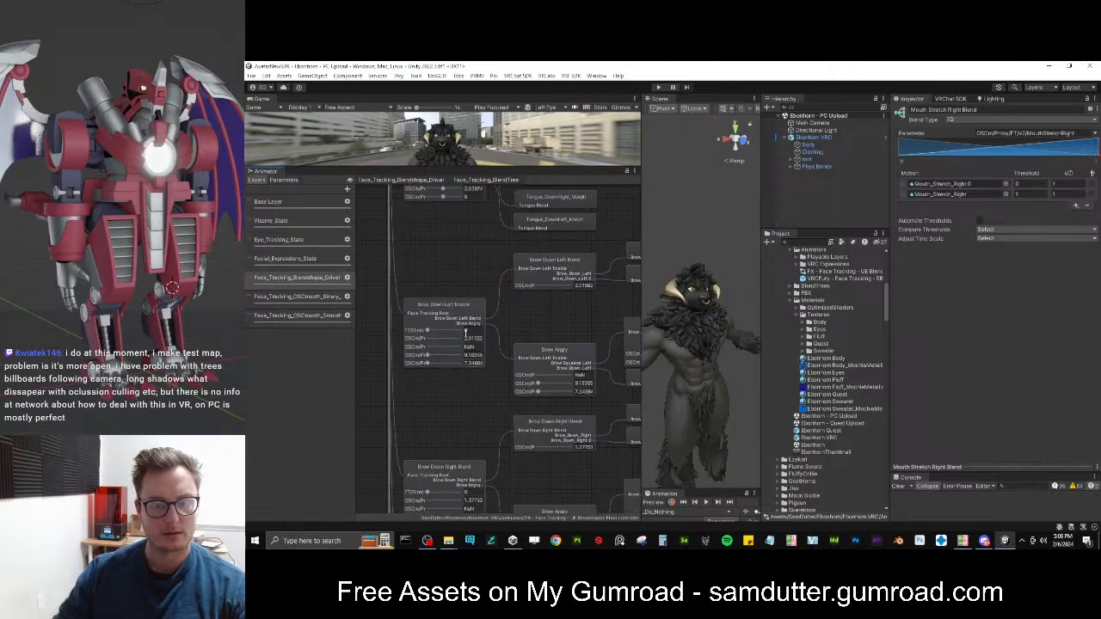
pyautogui.scroll(4, 472, 285)
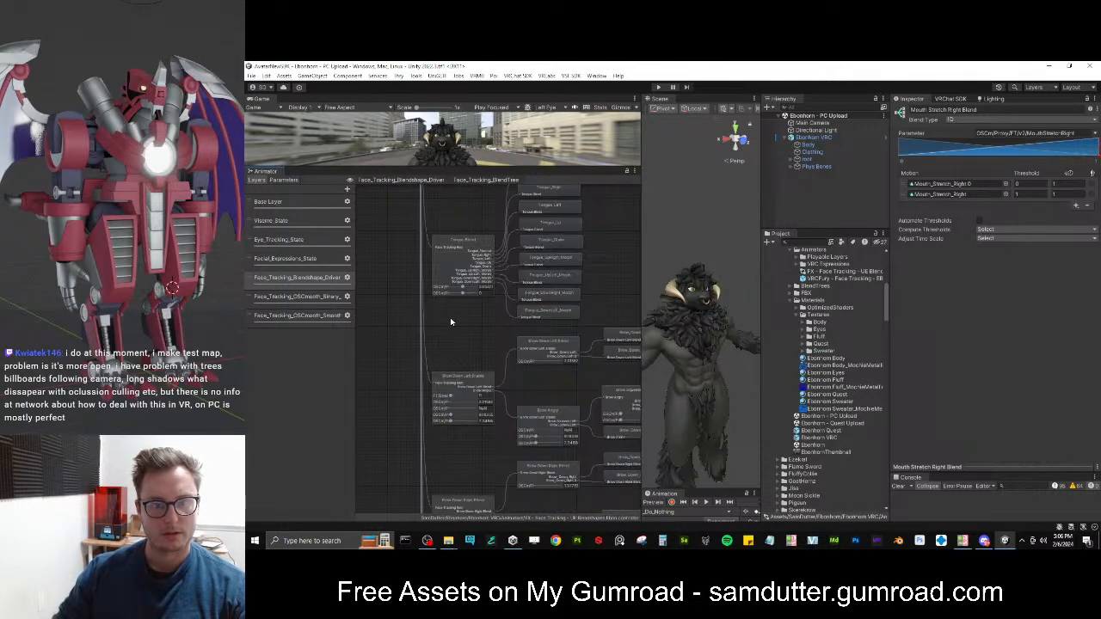
pyautogui.moveTo(457, 411); pyautogui.dragTo(452, 461, button='middle')
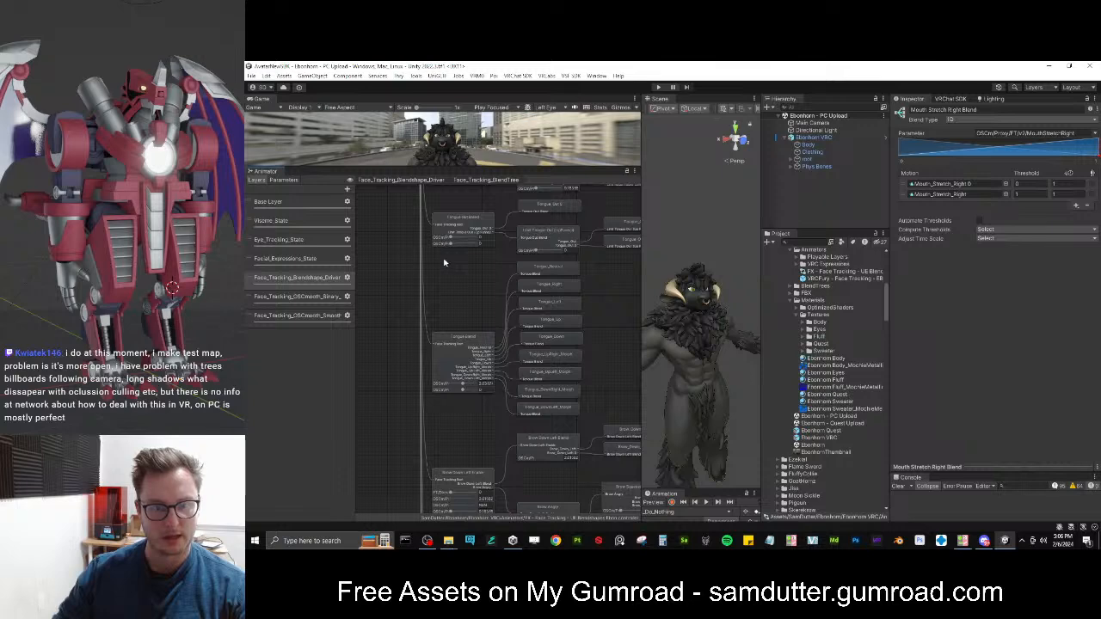
pyautogui.moveTo(444, 262); pyautogui.dragTo(467, 413, button='middle')
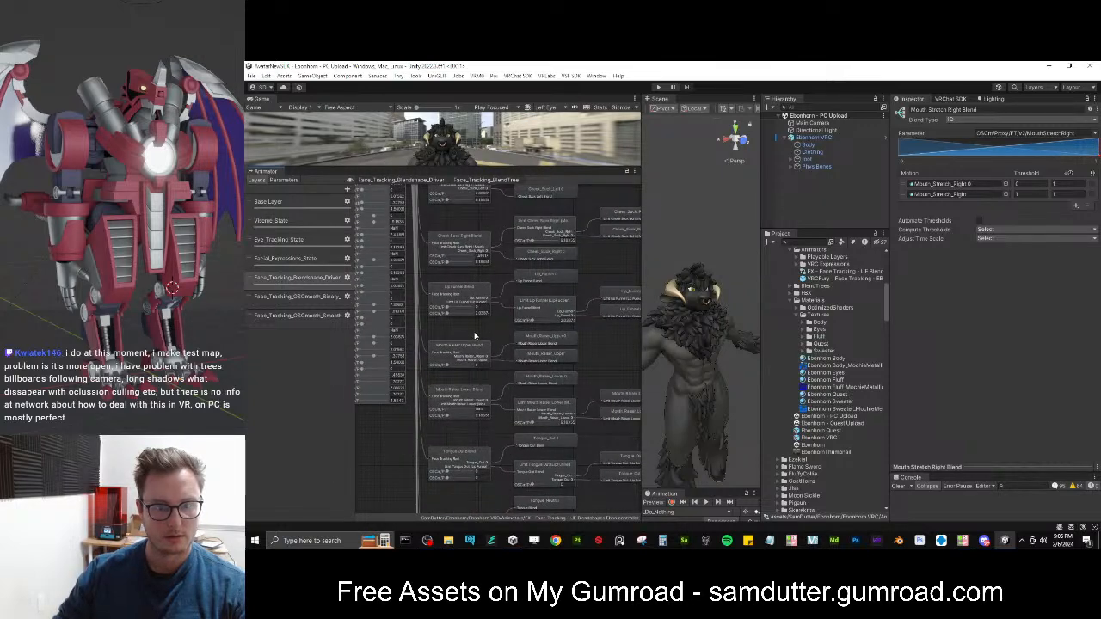
pyautogui.moveTo(474, 325); pyautogui.dragTo(475, 417, button='middle')
pyautogui.moveTo(465, 315); pyautogui.dragTo(471, 409, button='middle')
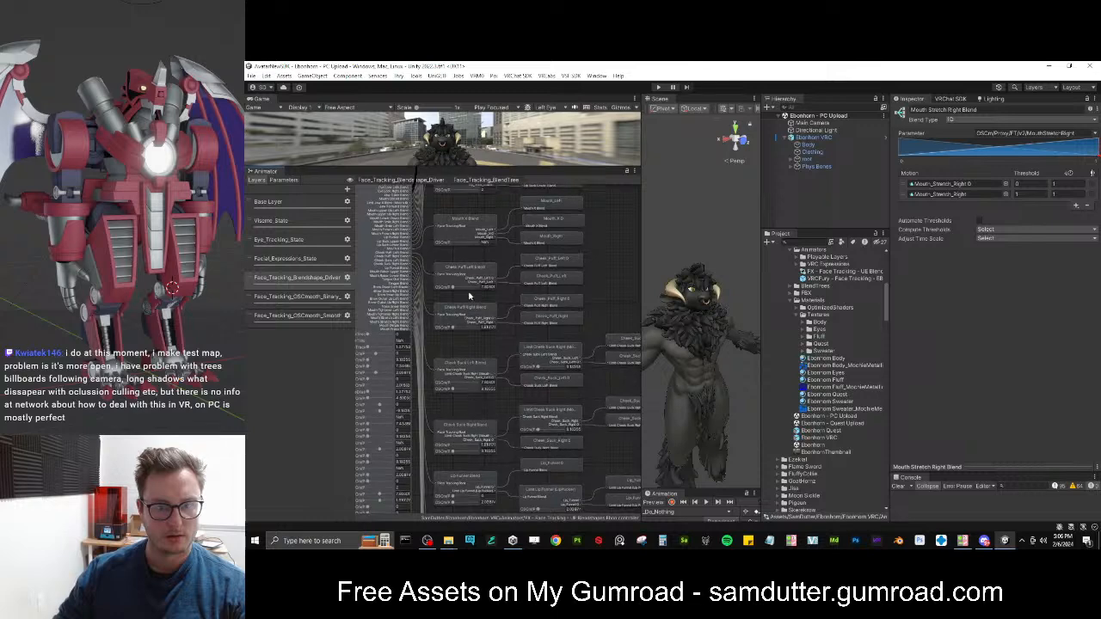
pyautogui.moveTo(469, 295); pyautogui.dragTo(487, 323, button='middle')
pyautogui.click(497, 329)
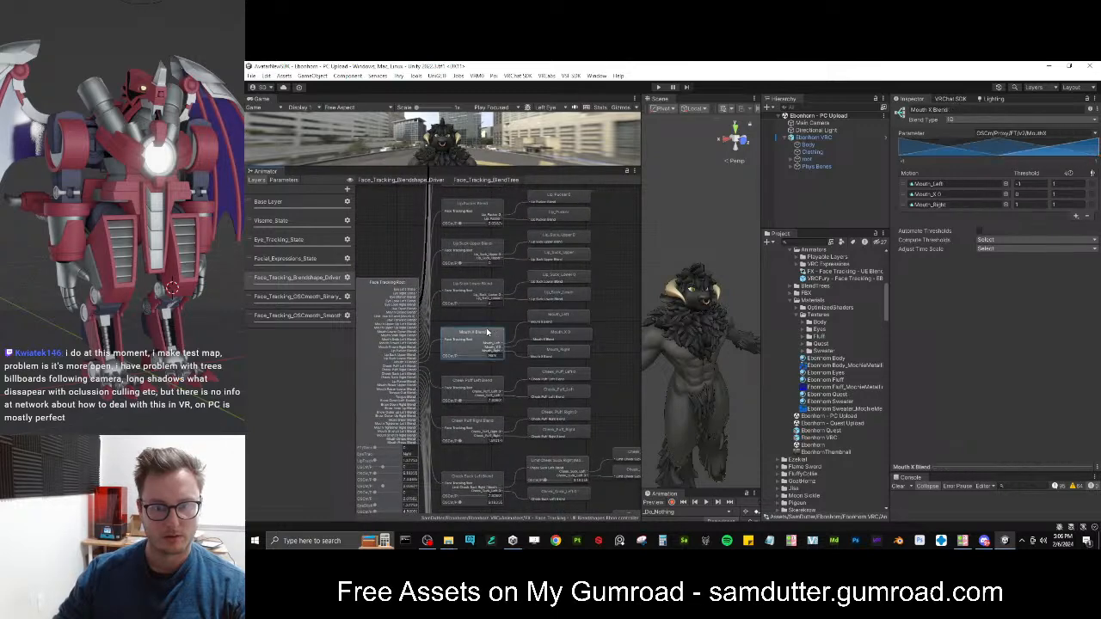
# Look over the lip and mouth blends above Mouth X Blend and inspect the Mouth Frown Right Blend
pyautogui.scroll(2, 494, 327)
pyautogui.moveTo(491, 315); pyautogui.dragTo(499, 432, button='middle')
pyautogui.scroll(-3, 501, 334)
pyautogui.moveTo(494, 296); pyautogui.dragTo(501, 404, button='middle')
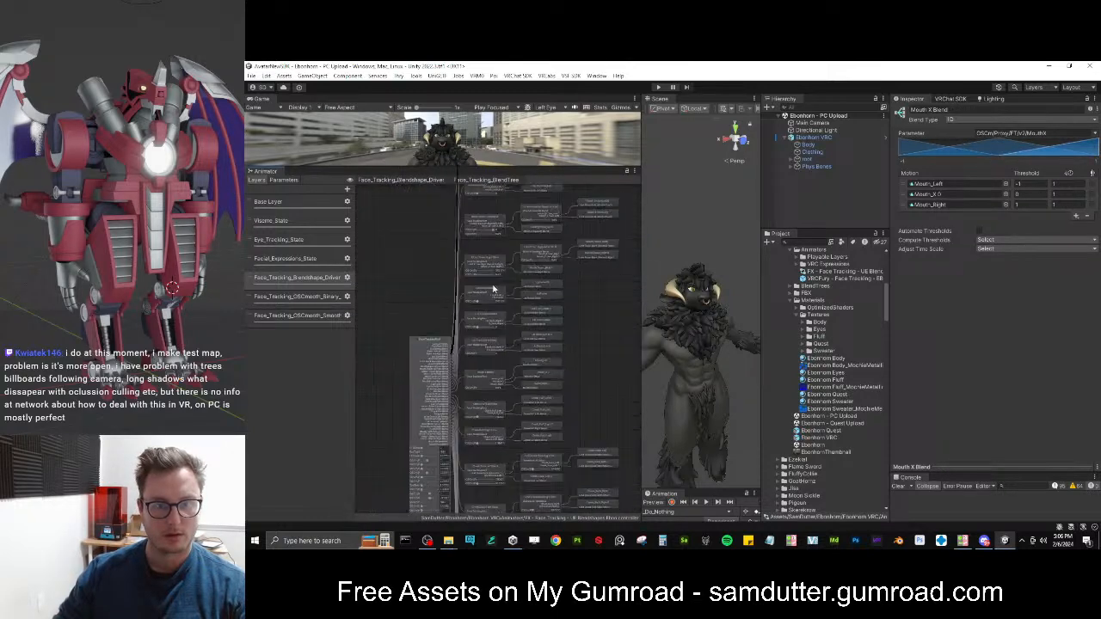
pyautogui.scroll(3, 508, 395)
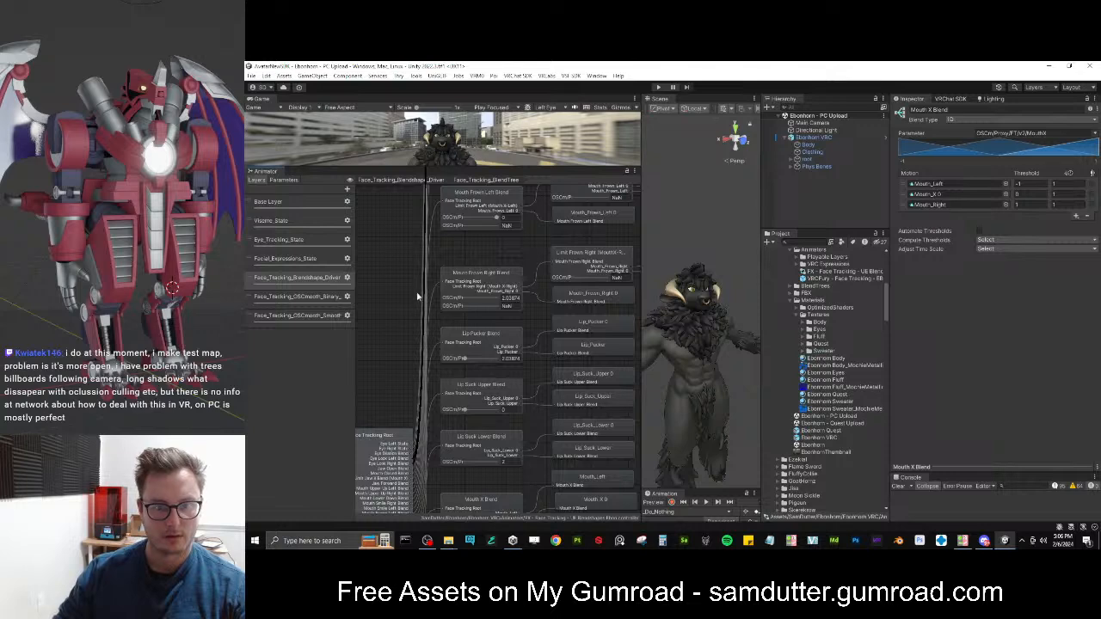
pyautogui.moveTo(422, 280); pyautogui.dragTo(437, 368, button='middle')
pyautogui.click(517, 360)
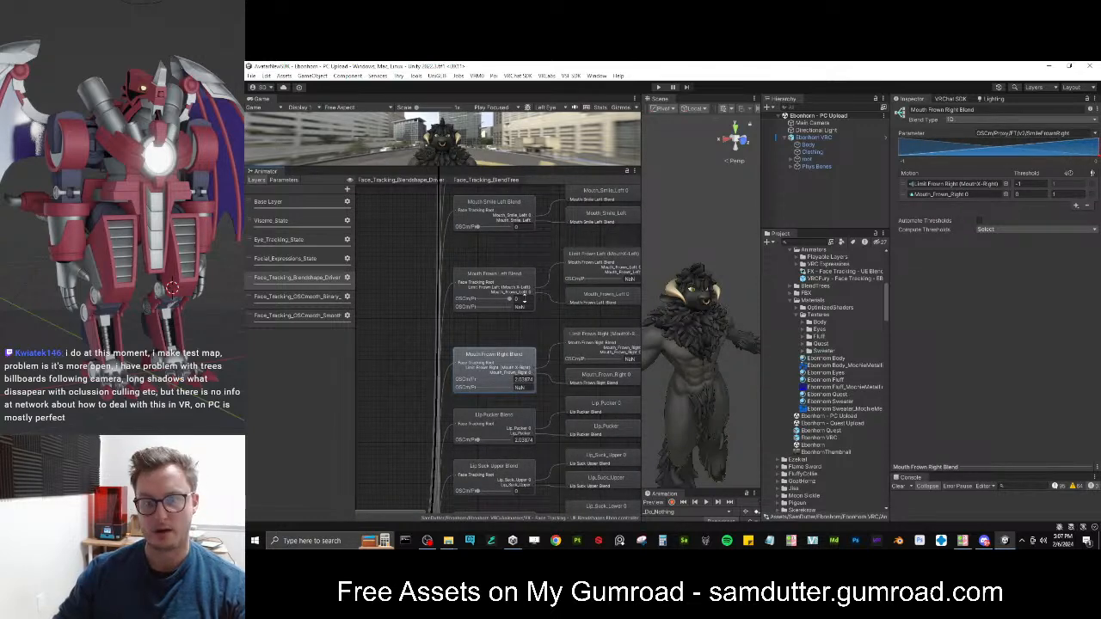
# Check the Limit Frown Right blend, locate the Mouth_Frown_Right 0 clip and enlarge the Animation window to show its animated property
pyautogui.moveTo(594, 344); pyautogui.dragTo(505, 314, button='middle')
pyautogui.click(572, 322)
pyautogui.click(950, 186)
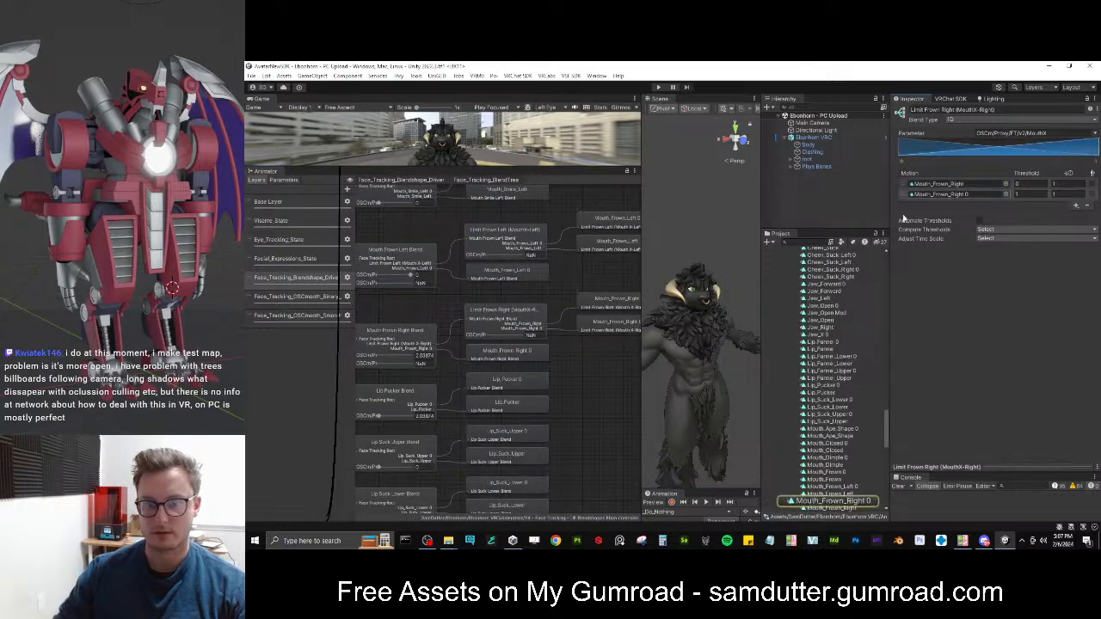
pyautogui.click(528, 356)
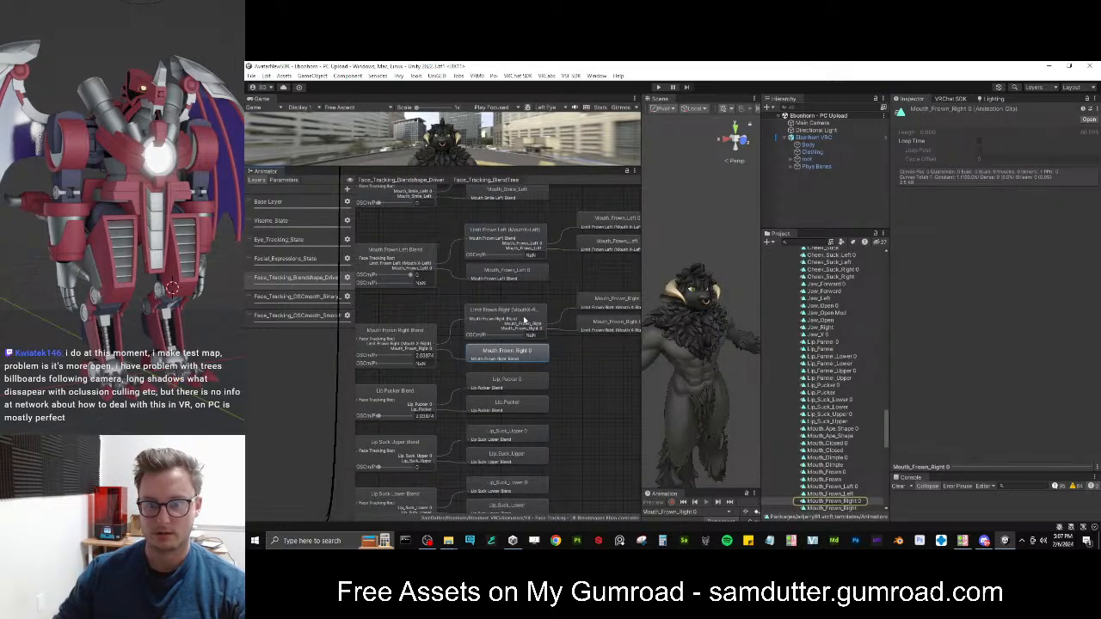
pyautogui.click(530, 314)
pyautogui.click(510, 352)
pyautogui.click(395, 333)
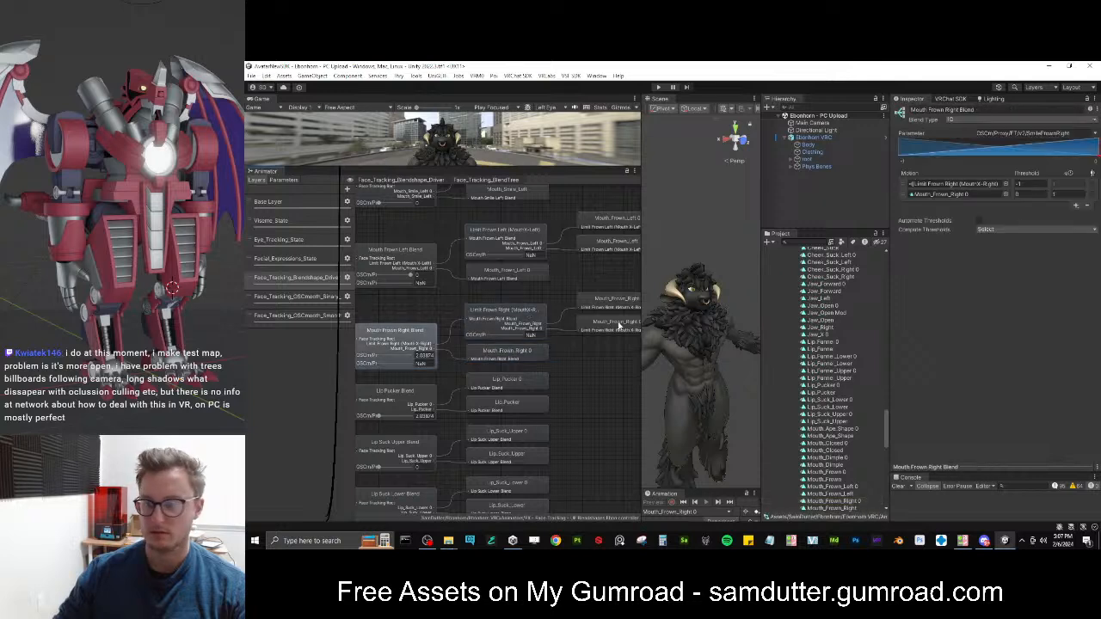
pyautogui.click(950, 195)
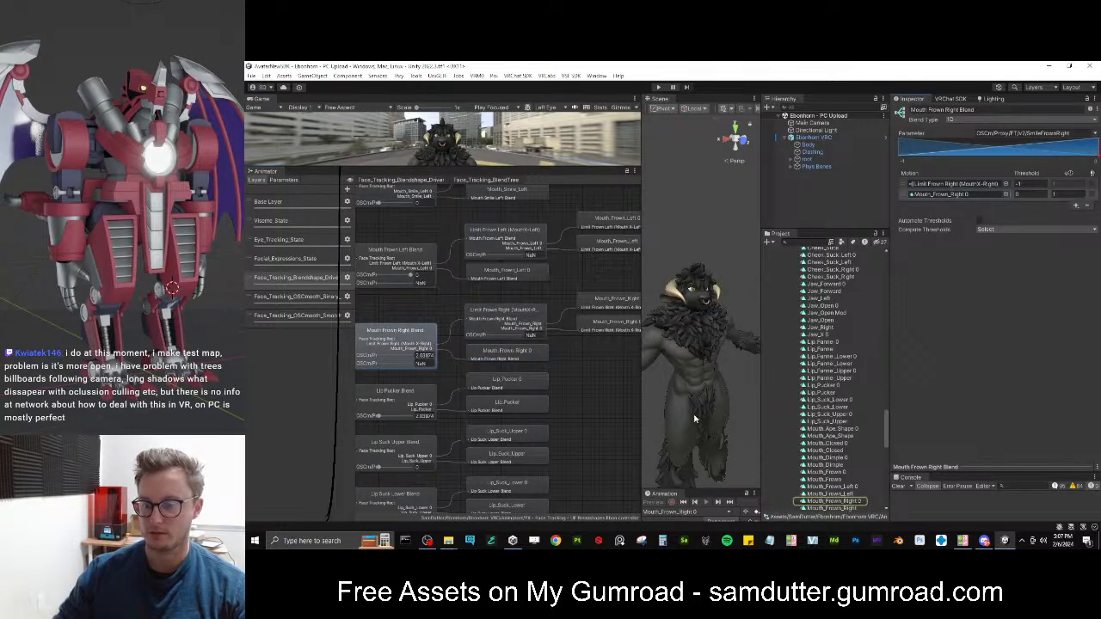
pyautogui.moveTo(720, 489); pyautogui.dragTo(715, 449)
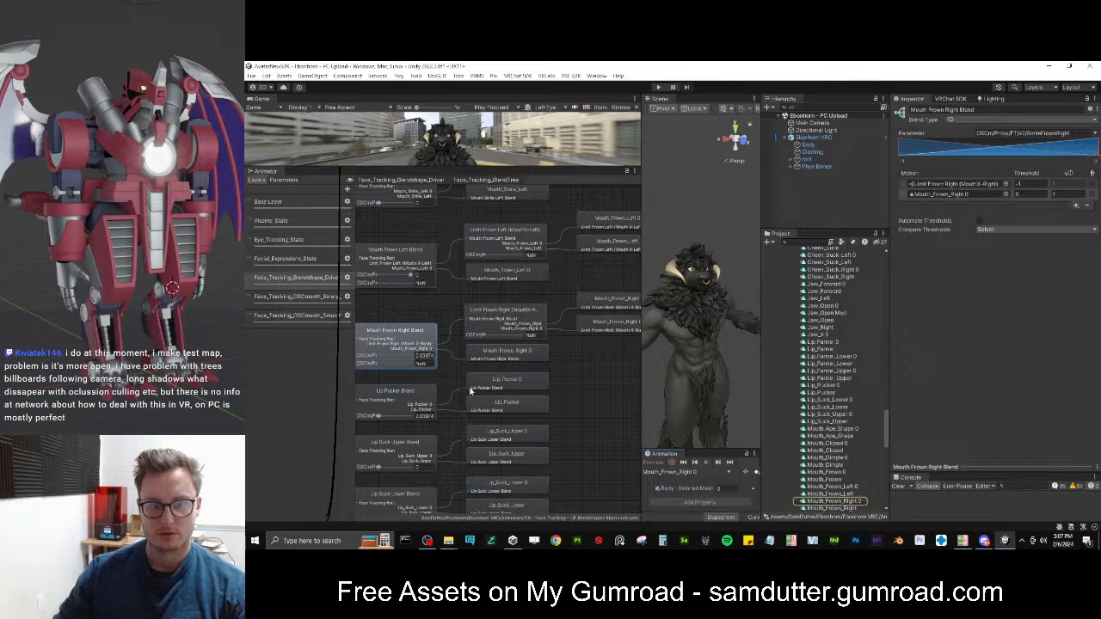
# Select the Face Tracking Root blend tree, widen the Inspector and review its OSCm proxy parameters and motion list
pyautogui.moveTo(441, 333); pyautogui.dragTo(472, 231, button='middle')
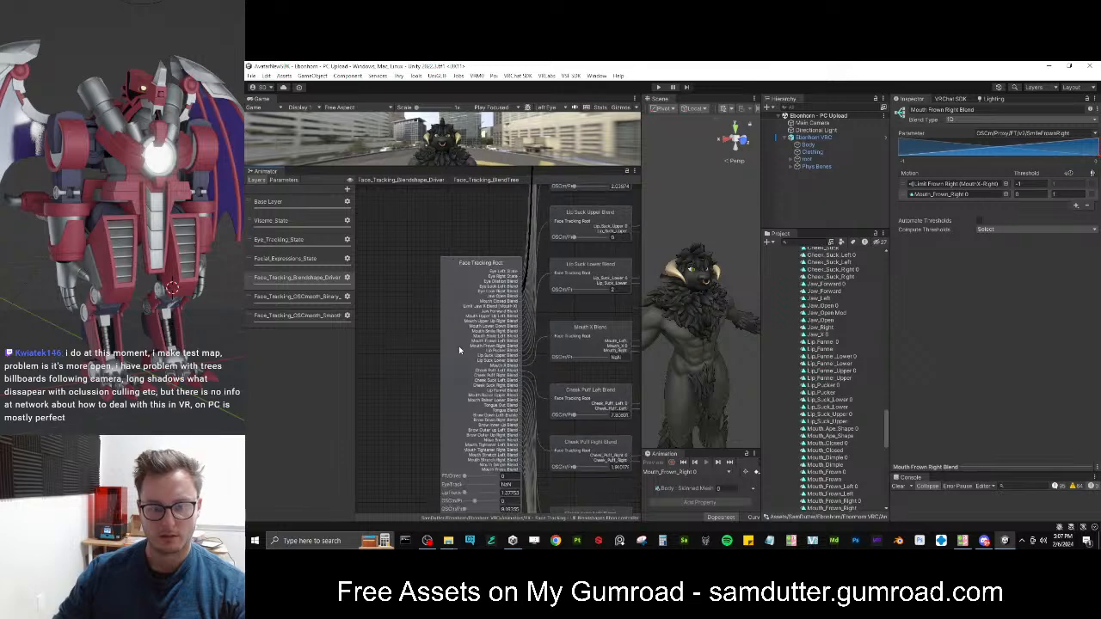
pyautogui.click(458, 346)
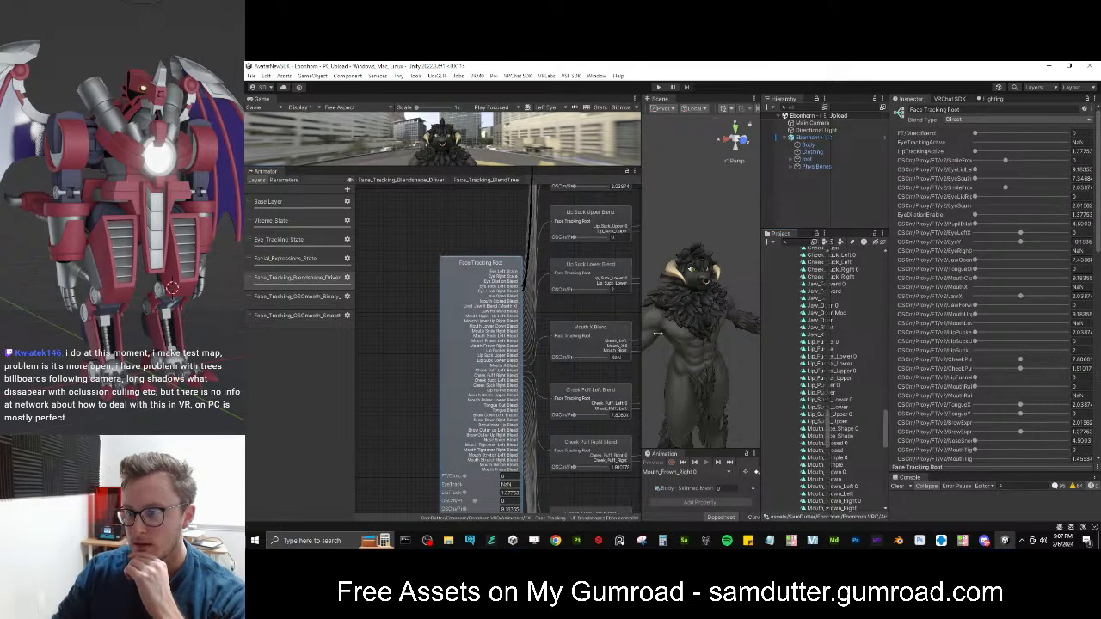
pyautogui.moveTo(686, 332); pyautogui.dragTo(583, 326)
pyautogui.scroll(-12, 772, 332)
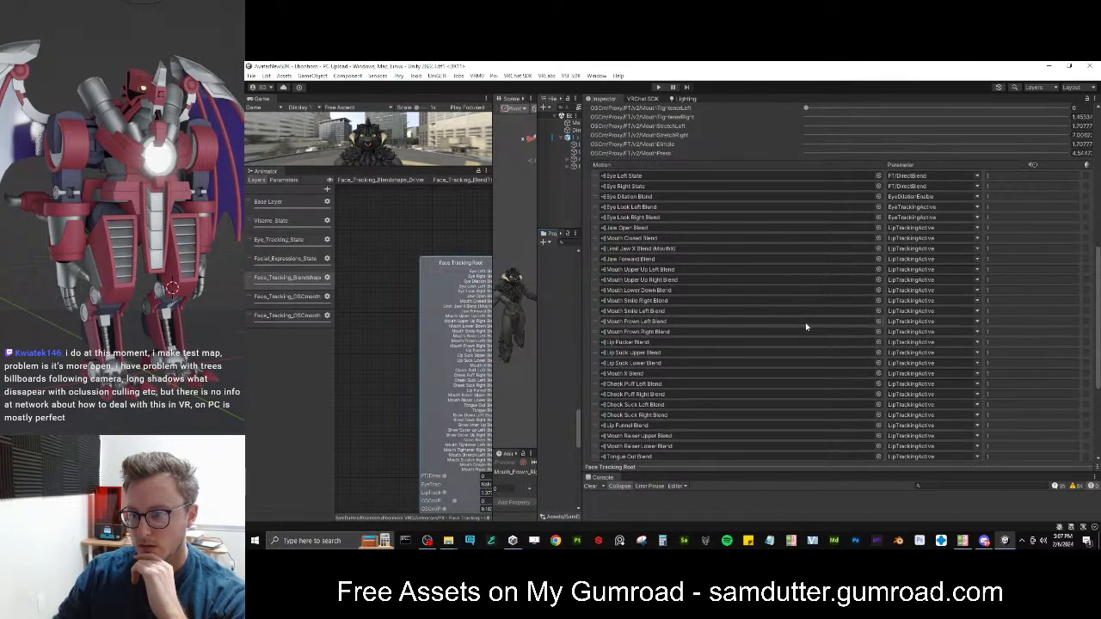
pyautogui.scroll(-1, 806, 326)
pyautogui.scroll(-1, 848, 319)
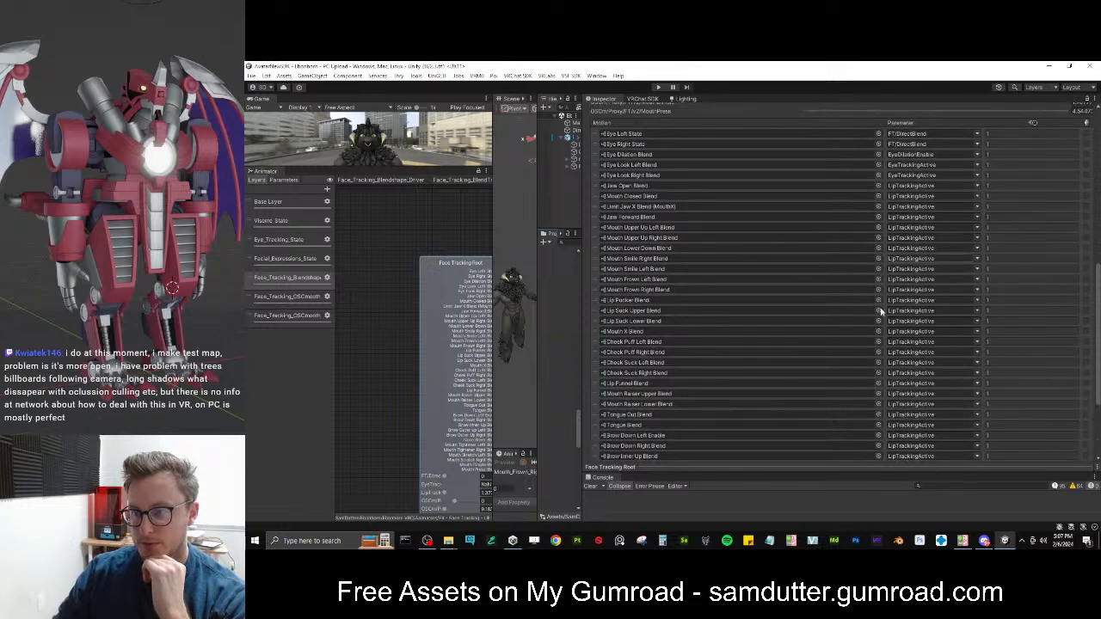
pyautogui.scroll(3, 860, 280)
pyautogui.scroll(3, 745, 334)
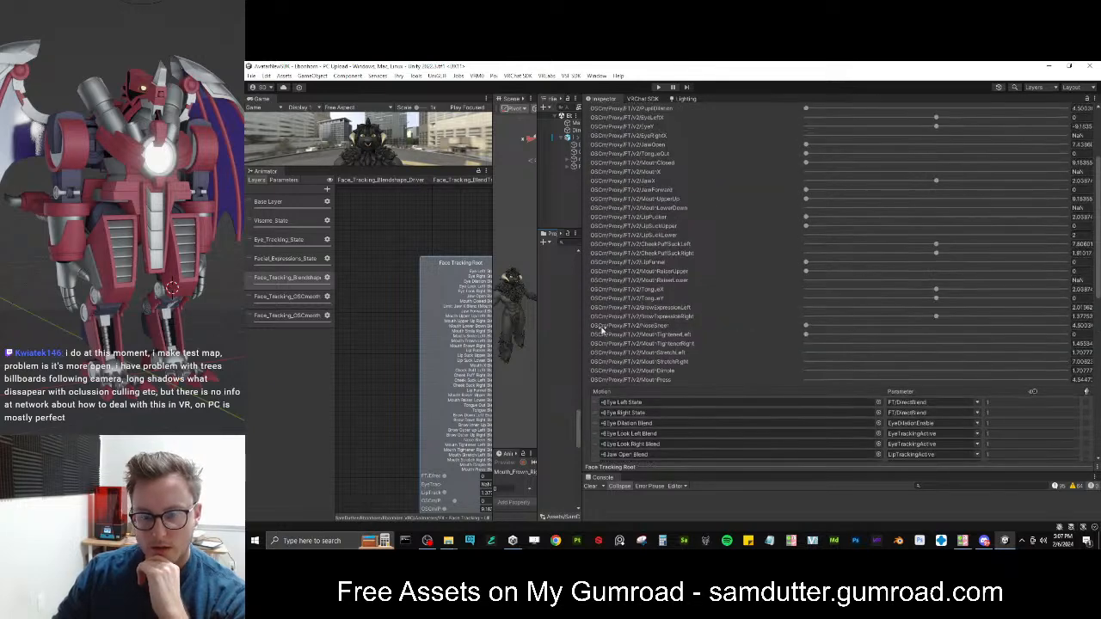
# Narrow the Inspector, enlarge the Animator graph and inspect the Mouth Smile Right Blend in the face tracking blend tree
pyautogui.moveTo(581, 323); pyautogui.dragTo(514, 302)
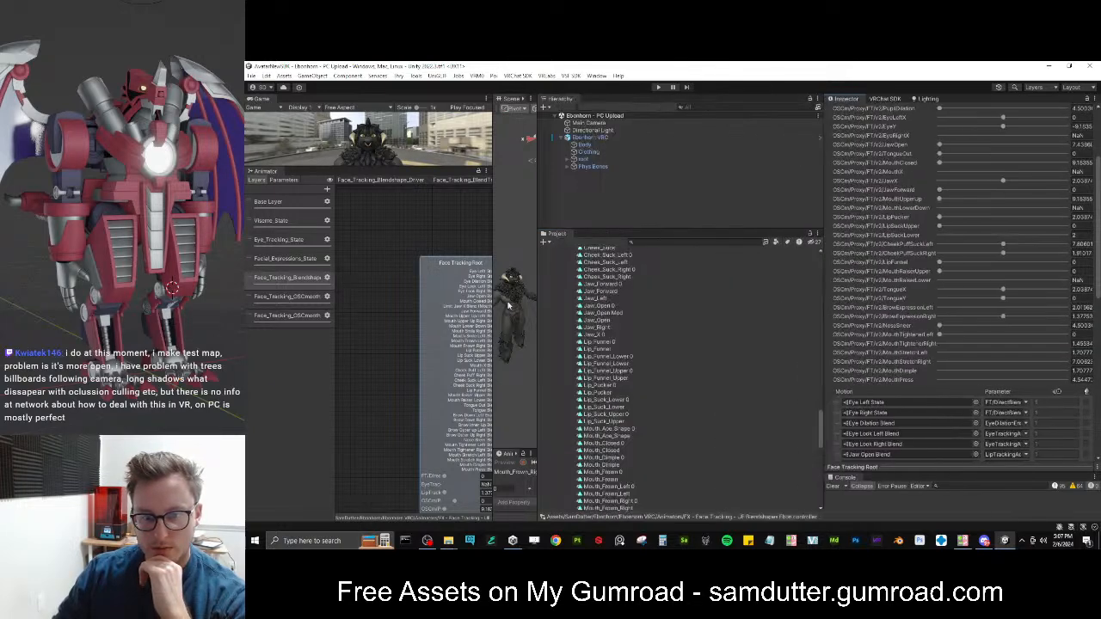
pyautogui.moveTo(637, 314); pyautogui.dragTo(697, 311)
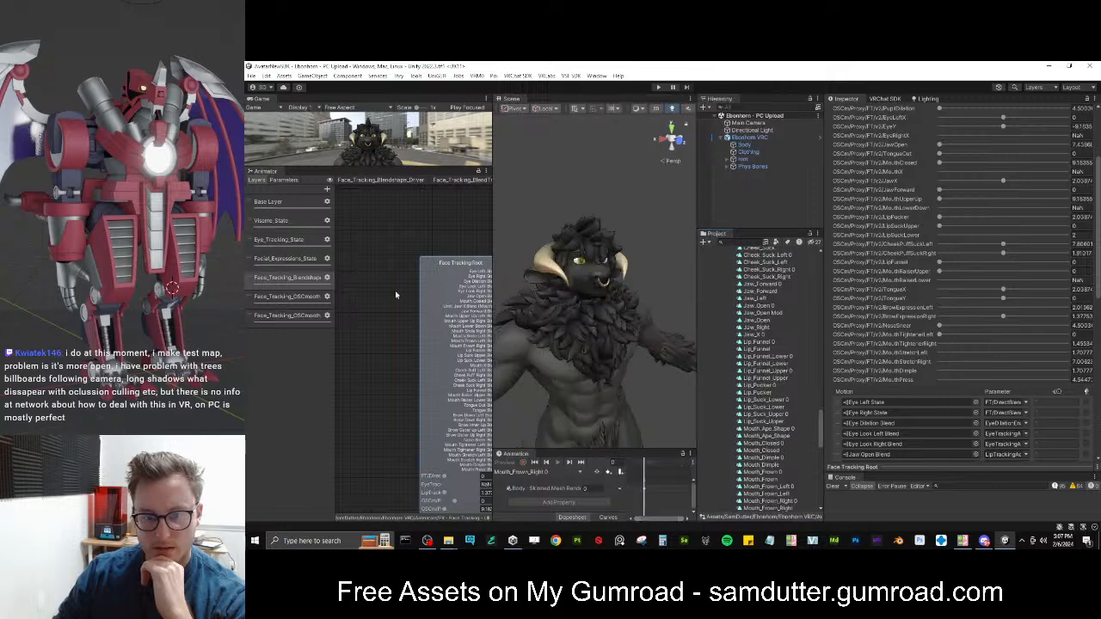
pyautogui.scroll(-6, 457, 297)
pyautogui.moveTo(501, 298); pyautogui.dragTo(633, 299)
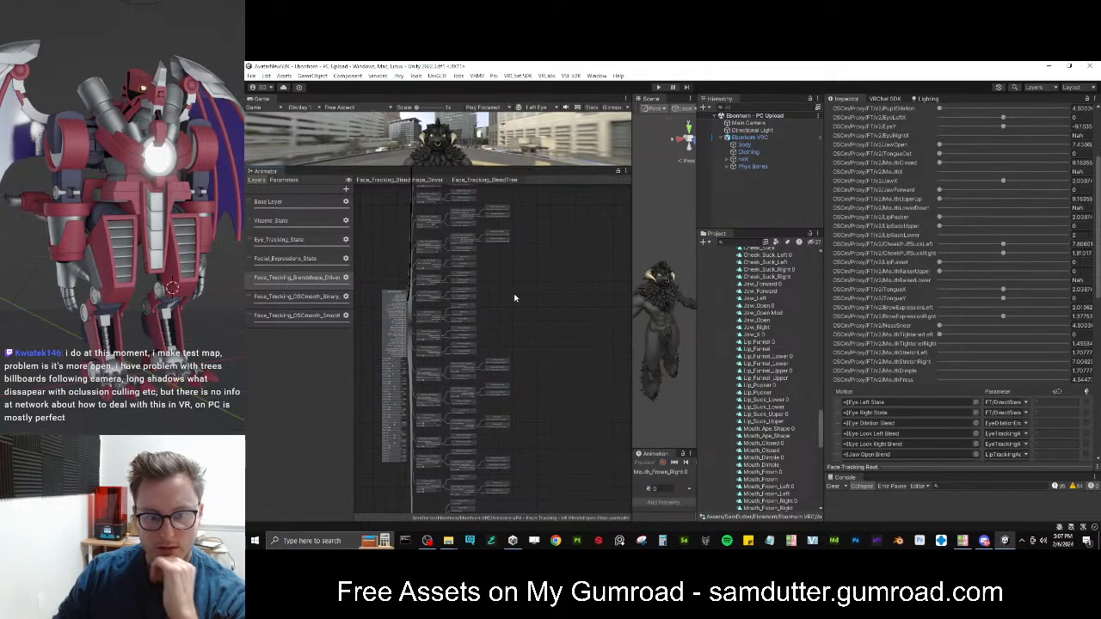
pyautogui.scroll(5, 491, 327)
pyautogui.scroll(6, 489, 319)
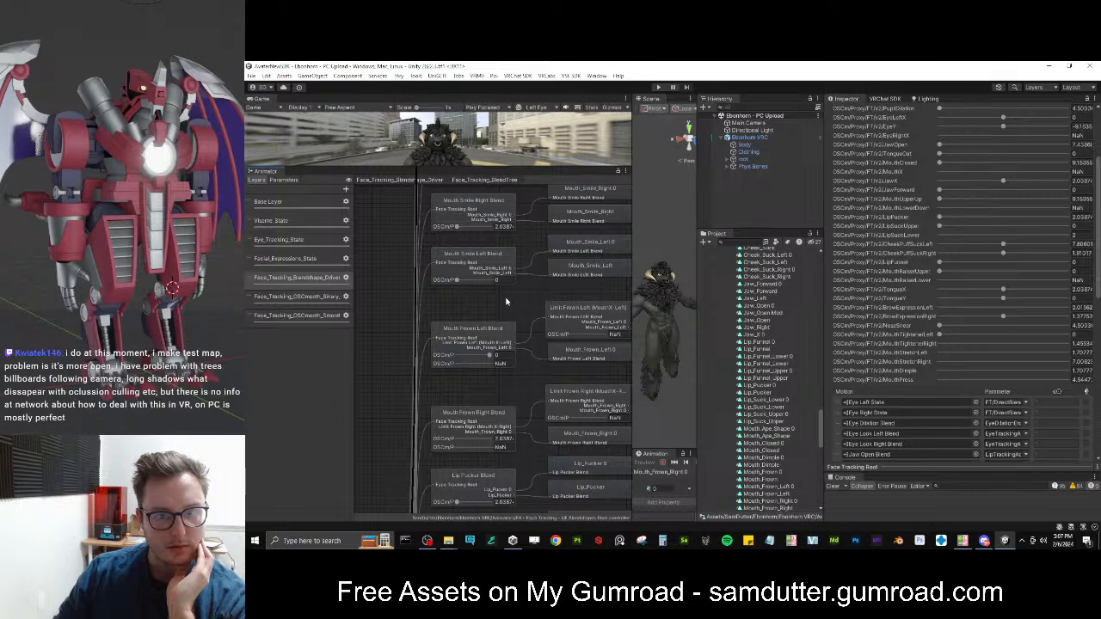
pyautogui.moveTo(509, 301); pyautogui.dragTo(467, 346, button='middle')
pyautogui.moveTo(474, 306); pyautogui.dragTo(474, 362, button='middle')
pyautogui.click(462, 310)
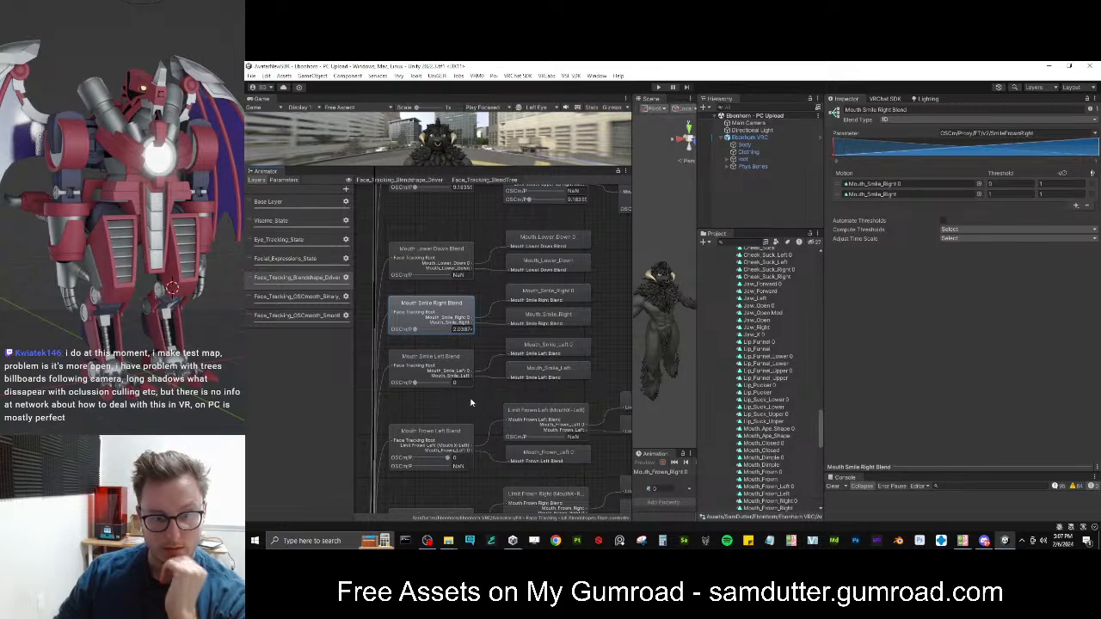
# Compare the parameters, motions and thresholds of the left and right Mouth Frown and Mouth Smile blends
pyautogui.moveTo(466, 413); pyautogui.dragTo(463, 386, button='middle')
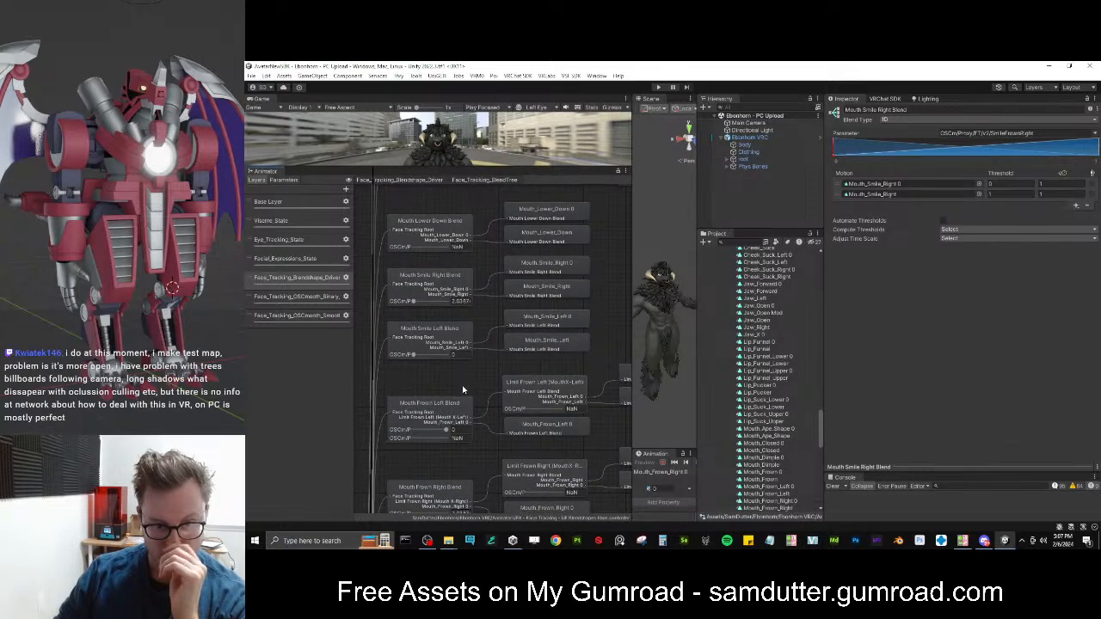
pyautogui.click(458, 403)
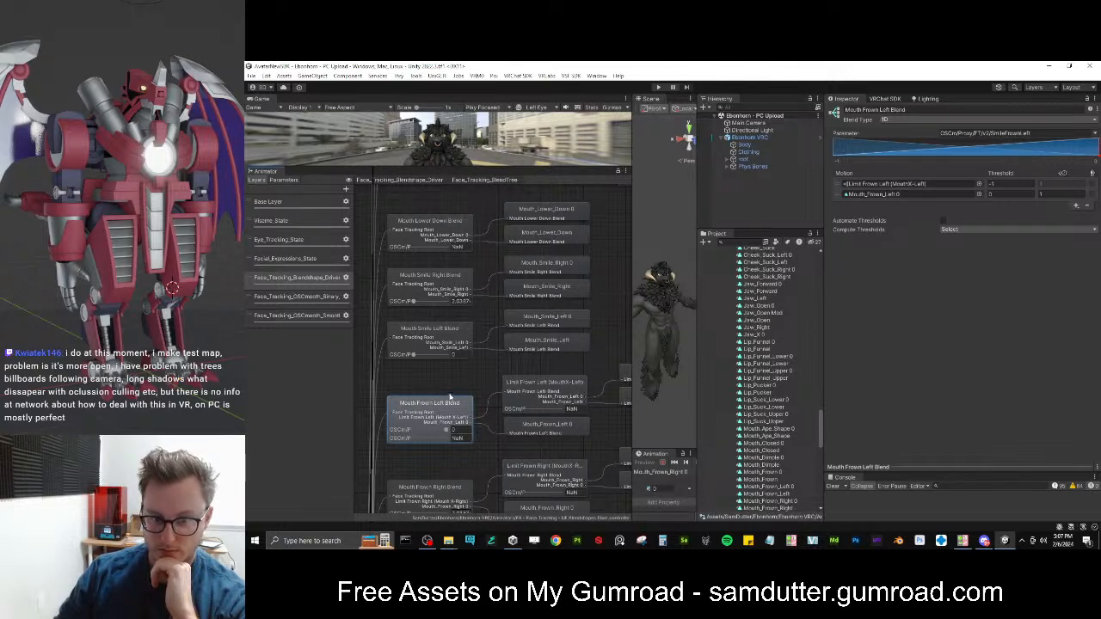
pyautogui.click(436, 483)
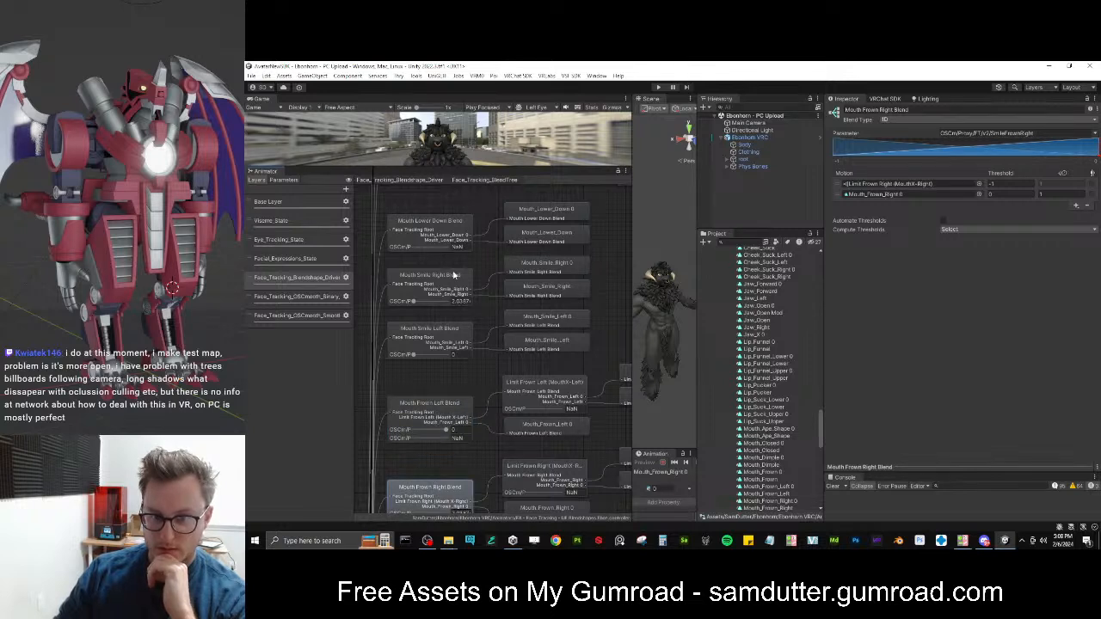
pyautogui.click(454, 275)
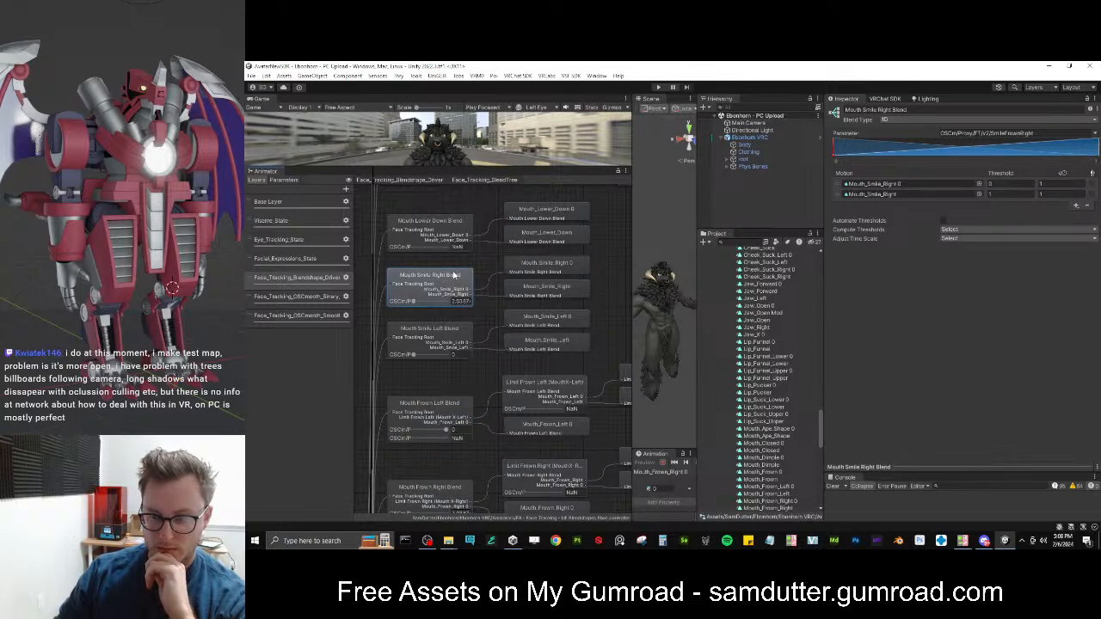
pyautogui.click(454, 487)
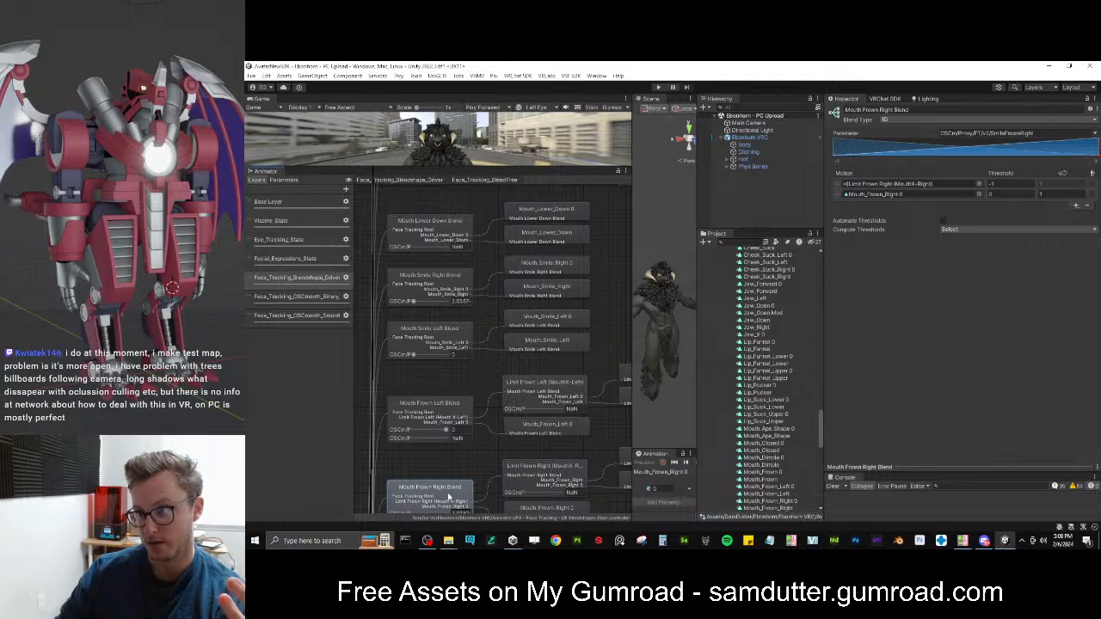
pyautogui.click(454, 330)
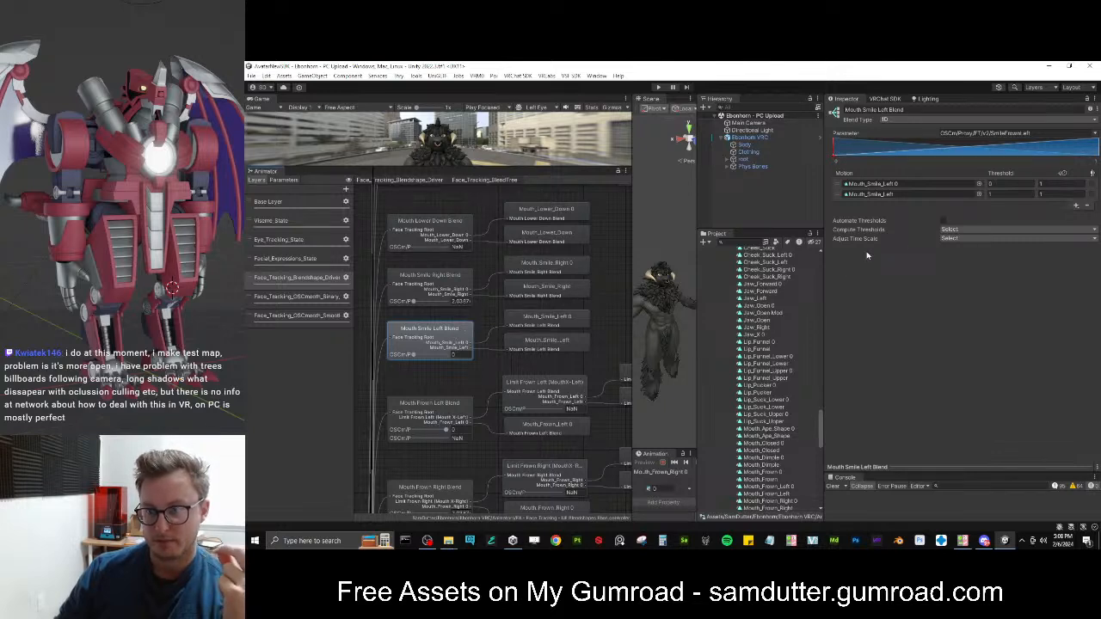
# Locate the Mouth_Smile_Left 0 clip in the project files and resize the Animation window alongside the Animator graph
pyautogui.click(887, 192)
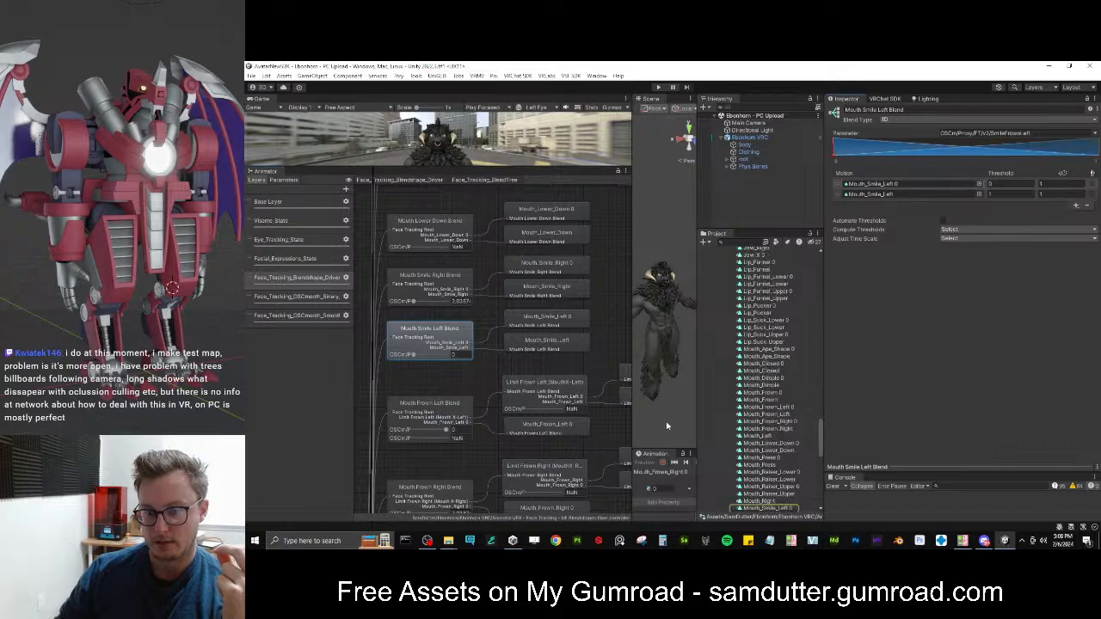
pyautogui.moveTo(632, 426); pyautogui.dragTo(556, 426)
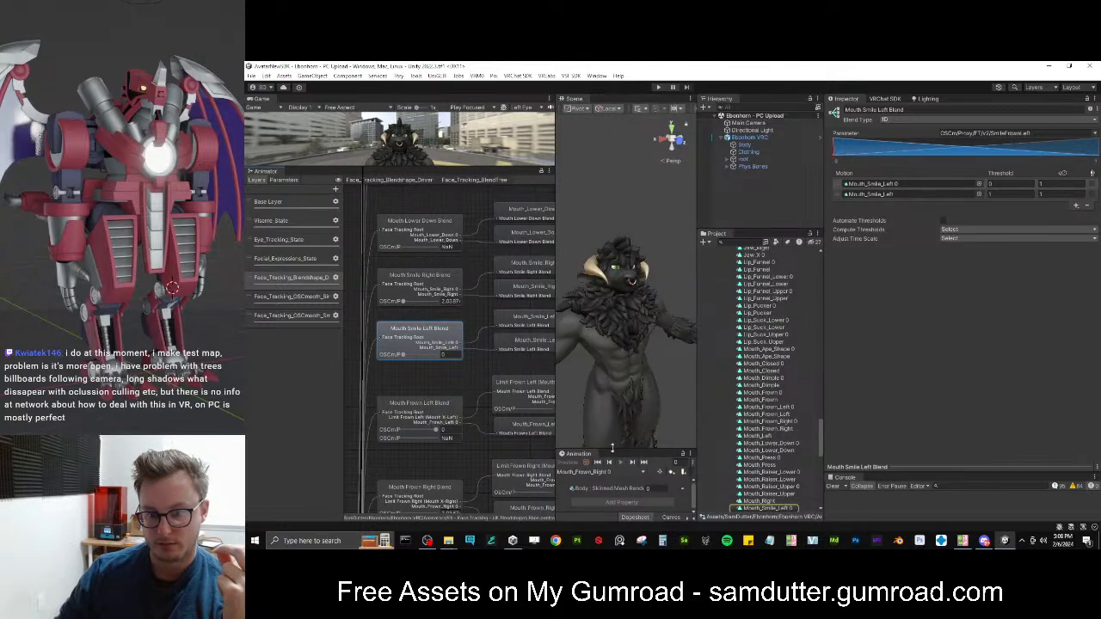
pyautogui.moveTo(615, 449); pyautogui.dragTo(617, 334)
pyautogui.moveTo(555, 370); pyautogui.dragTo(372, 369)
pyautogui.moveTo(503, 361); pyautogui.dragTo(831, 362)
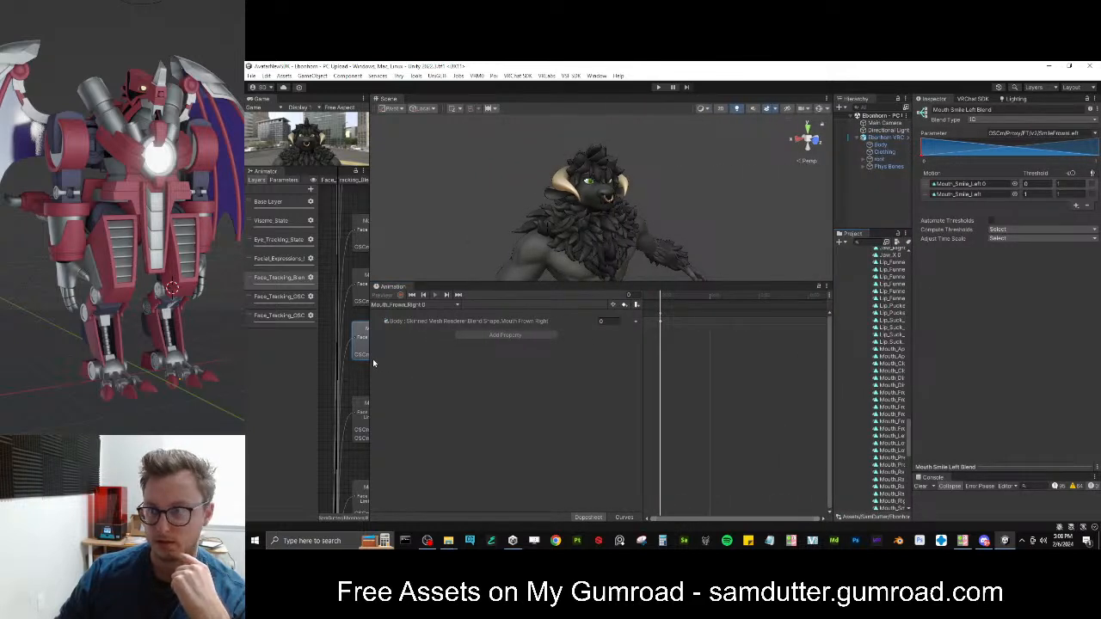
pyautogui.moveTo(368, 360); pyautogui.dragTo(404, 364)
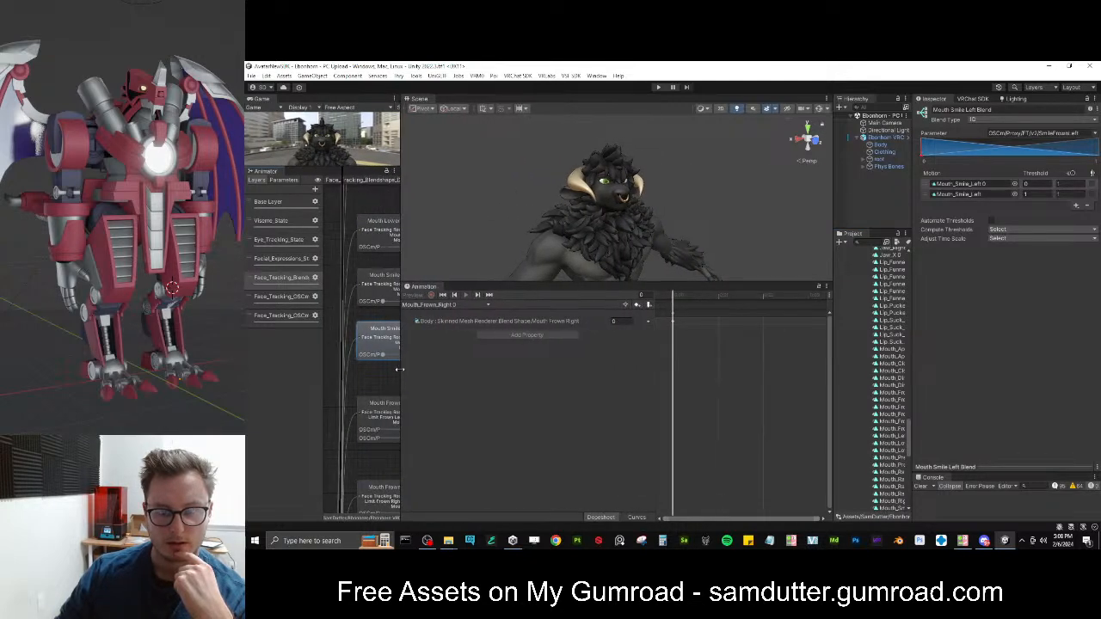
pyautogui.moveTo(495, 363); pyautogui.dragTo(590, 362)
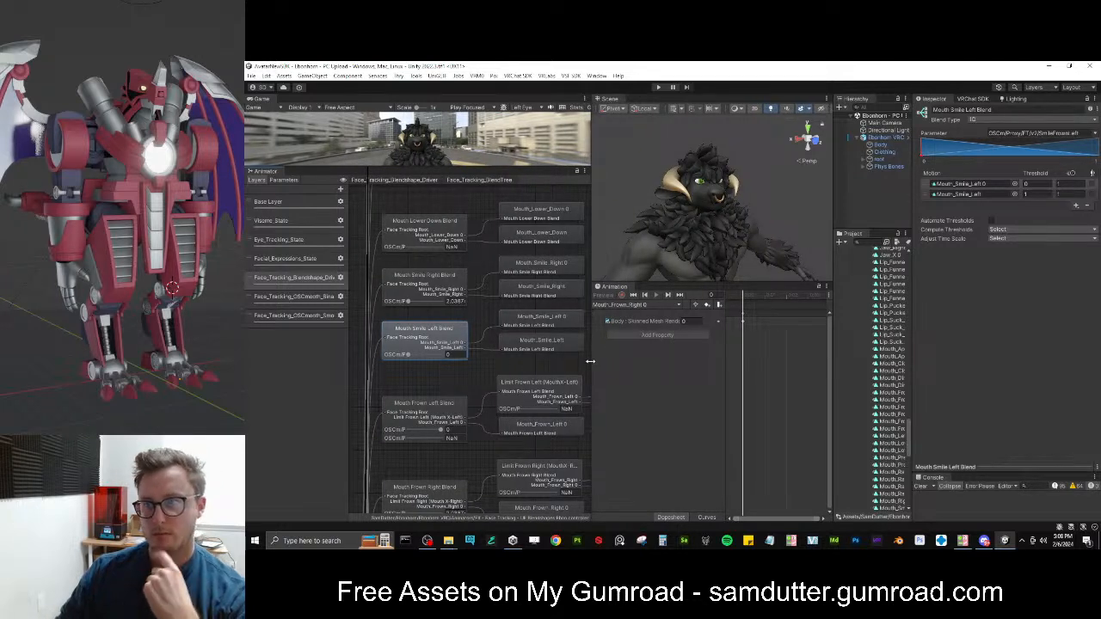
# Check the keyed blend shape values in the Mouth_Smile_Left 0 and Mouth_Smile_Left clips
pyautogui.click(540, 317)
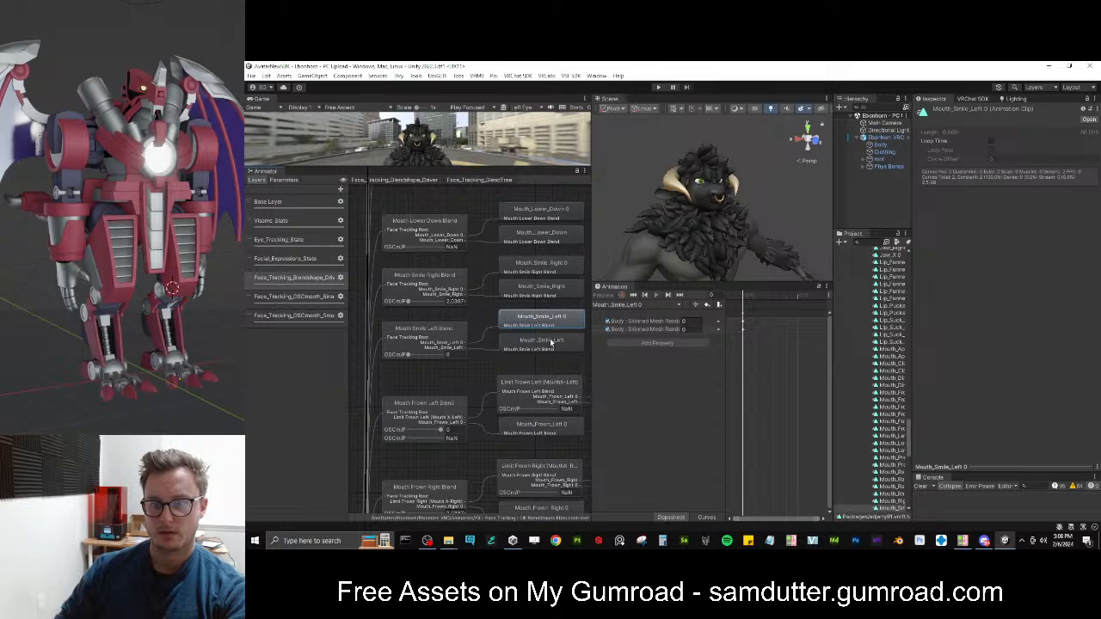
pyautogui.moveTo(592, 344)
pyautogui.mouseDown()
pyautogui.moveTo(426, 365)
pyautogui.moveTo(603, 362)
pyautogui.mouseUp()
pyautogui.click(561, 346)
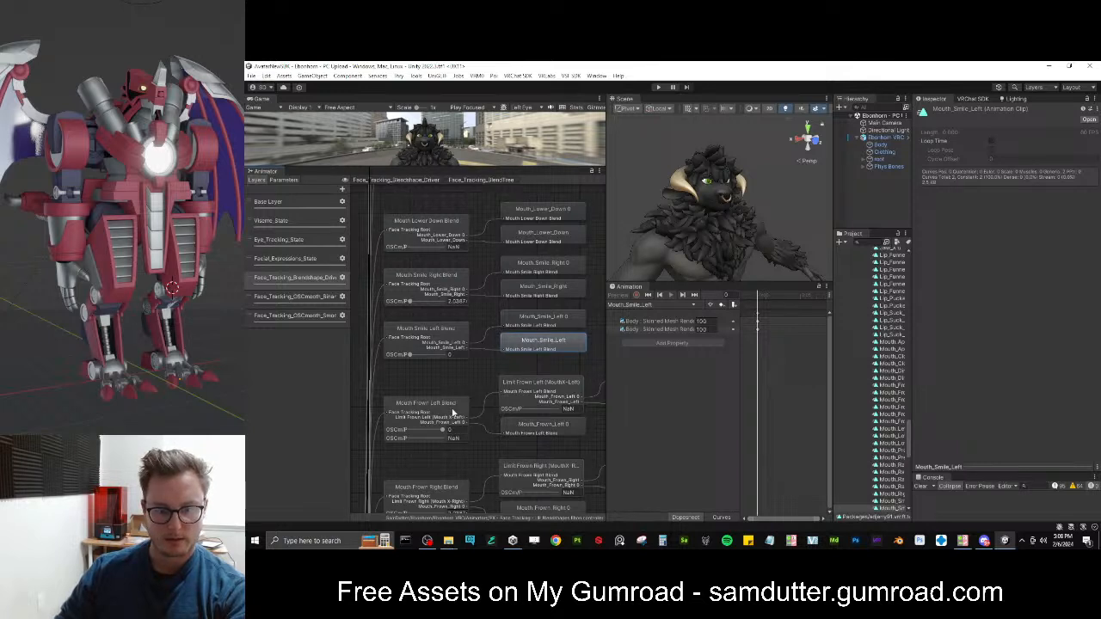
# Compare the Mouth Frown Left Blend with the Mouth Smile Left Blend and check the frown blend's Mouth_Frown_Left 0 motion
pyautogui.click(443, 403)
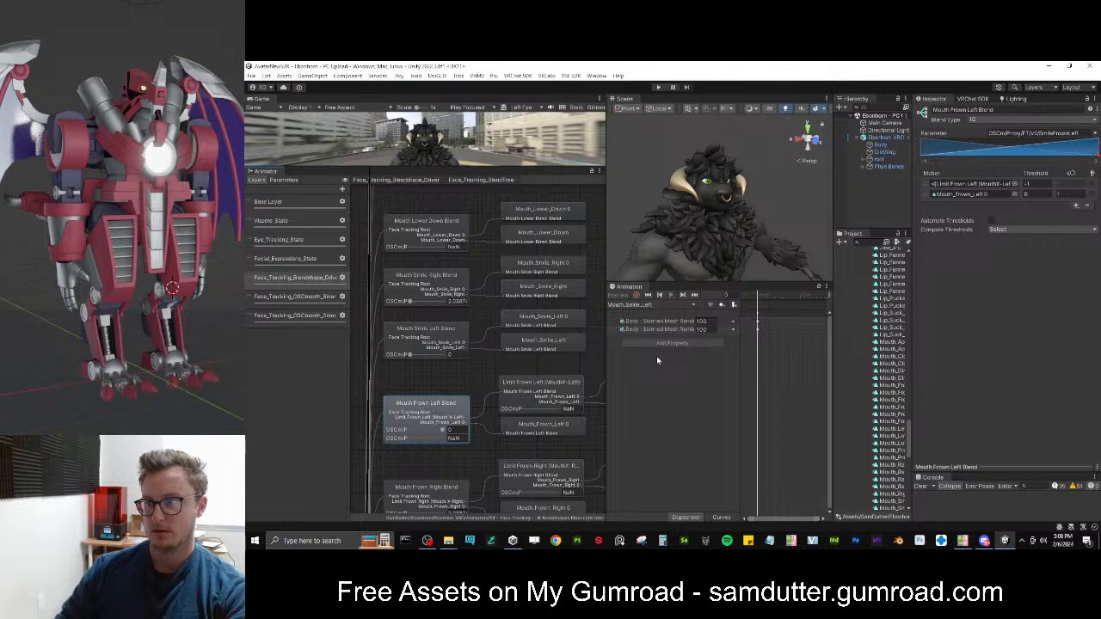
pyautogui.click(450, 338)
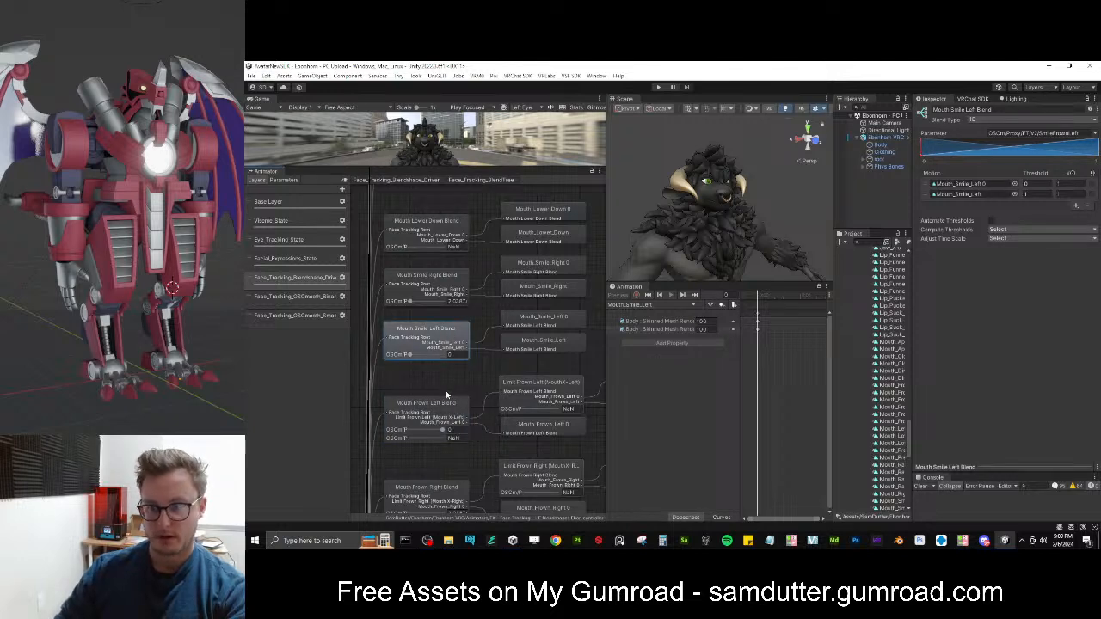
pyautogui.click(441, 402)
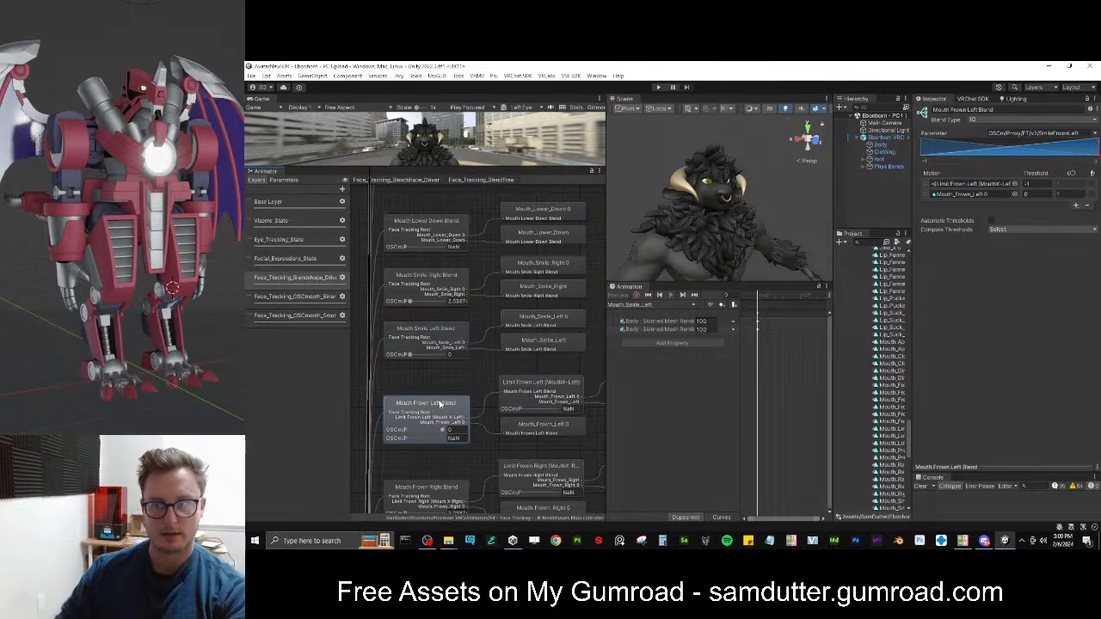
pyautogui.click(967, 194)
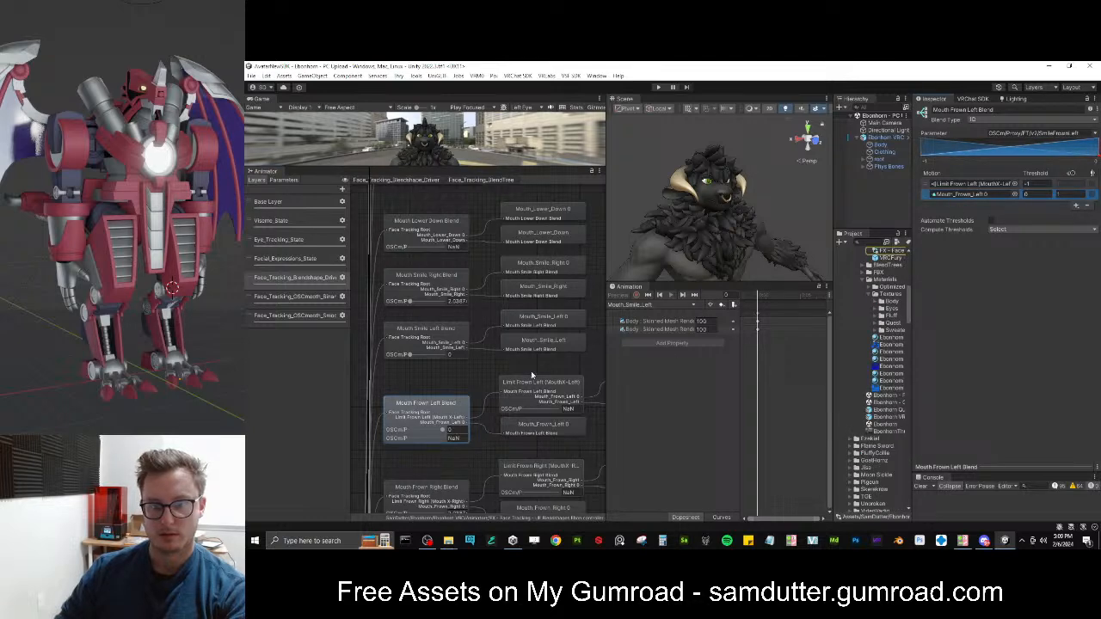
# Widen the Animation window to read the full blend shape property names of the Mouth_Smile_Left 0 and Mouth_Smile_Left clips
pyautogui.click(533, 320)
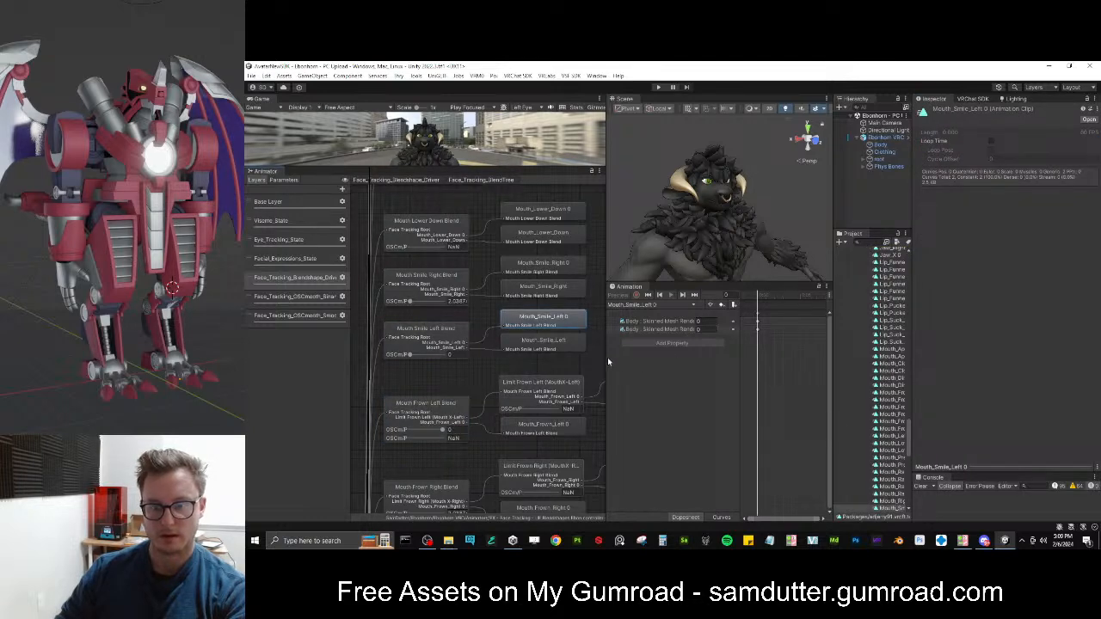
pyautogui.moveTo(608, 361); pyautogui.dragTo(437, 371)
pyautogui.click(577, 344)
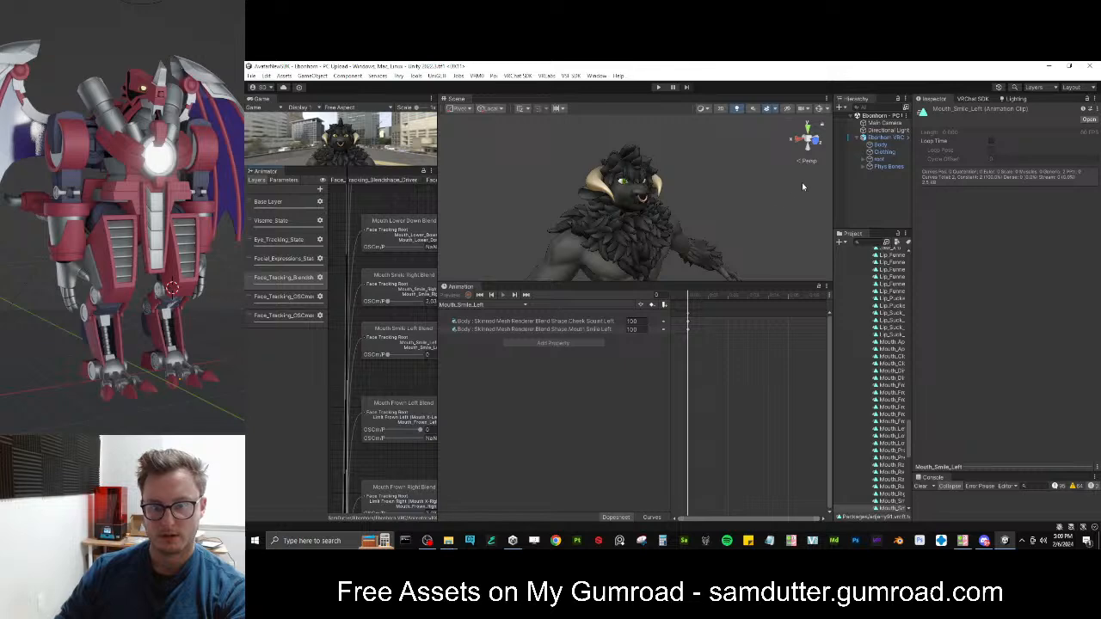
# Preview the Mouth_Smile_Left animation on the Ebonhorn VRC avatar and examine its face up close in the scene
pyautogui.click(882, 138)
pyautogui.click(472, 307)
pyautogui.press('t')
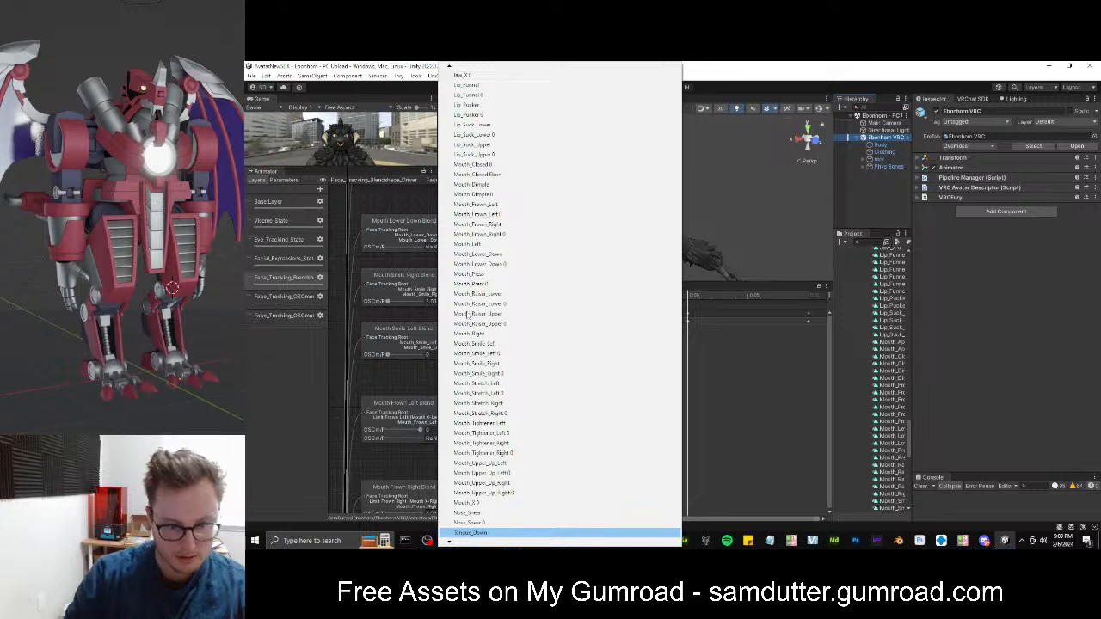
pyautogui.click(506, 344)
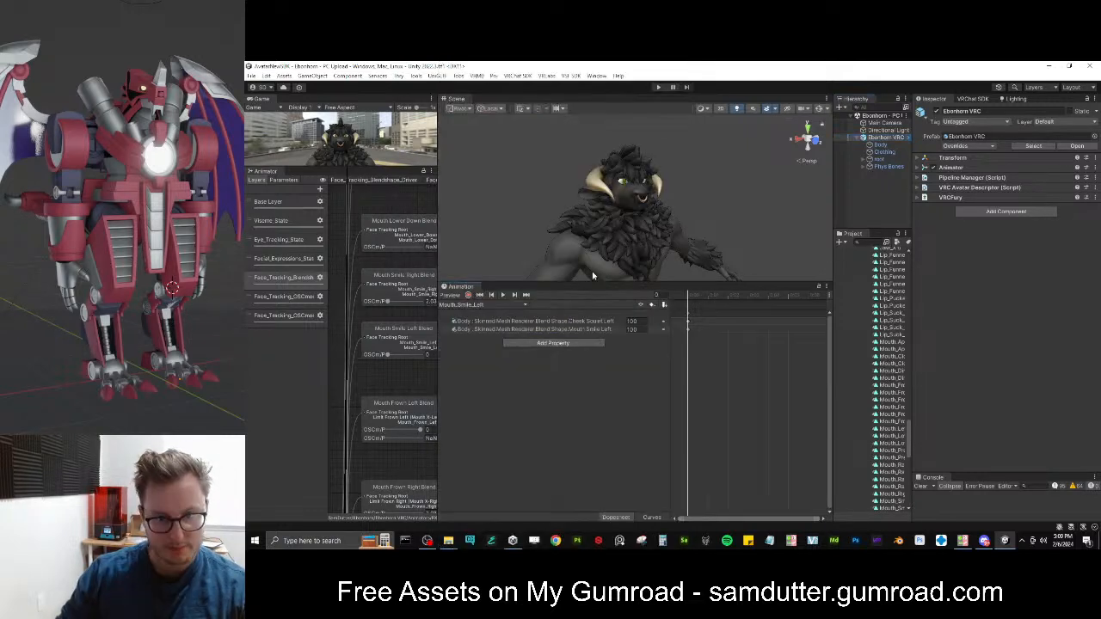
pyautogui.press('w')
pyautogui.moveTo(640, 332); pyautogui.dragTo(522, 197, button='right')
pyautogui.press('s')
pyautogui.press('d')
pyautogui.press('w')
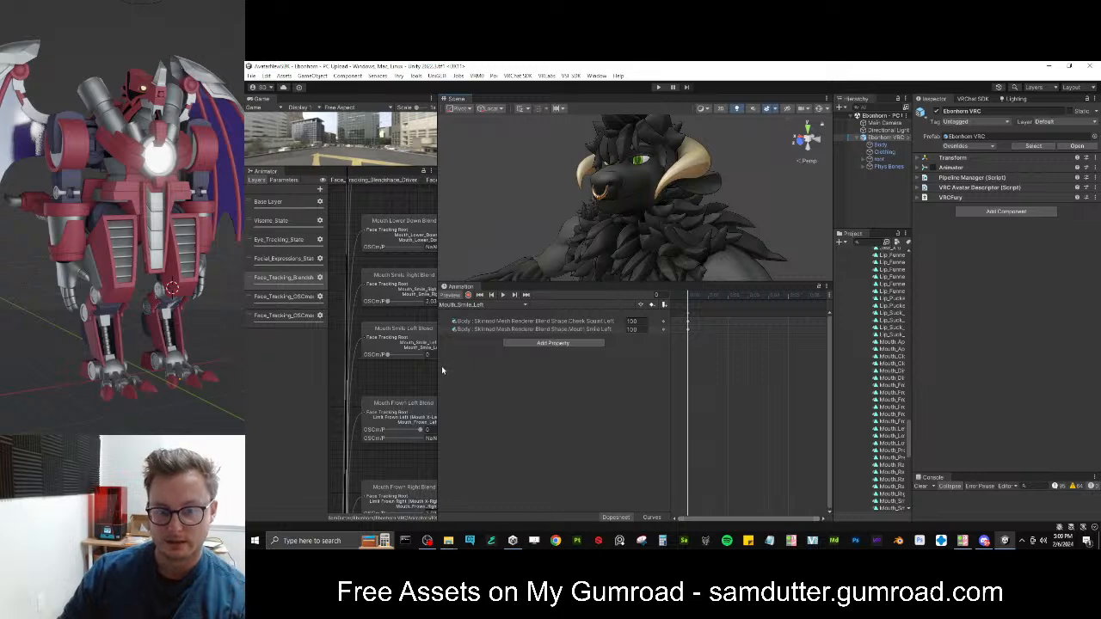
# Enlarge the Animator graph again and look over the mouth, upper lip and jaw blends above the smile blends
pyautogui.moveTo(437, 367); pyautogui.dragTo(751, 367)
pyautogui.scroll(-3, 542, 303)
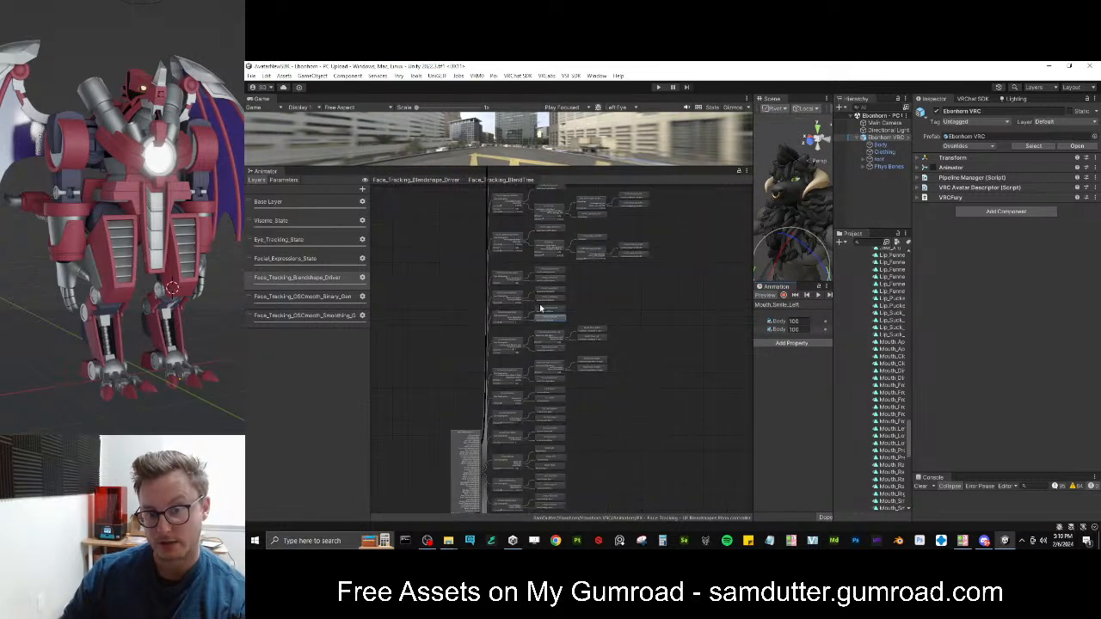
pyautogui.scroll(5, 602, 292)
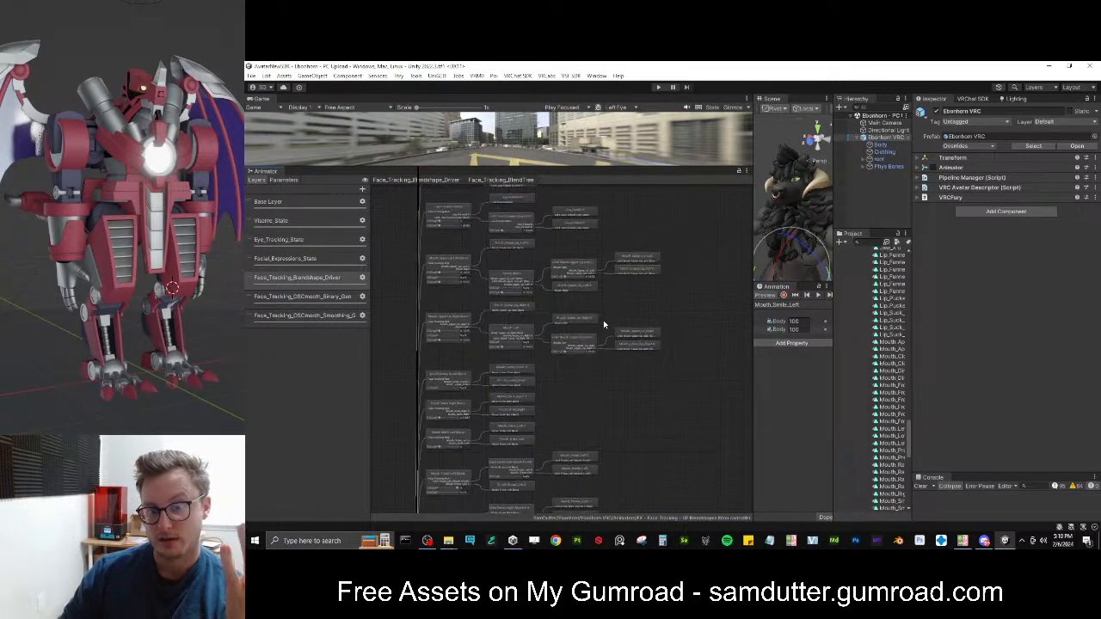
pyautogui.moveTo(660, 313); pyautogui.dragTo(634, 346, button='middle')
pyautogui.moveTo(614, 294); pyautogui.dragTo(607, 362, button='middle')
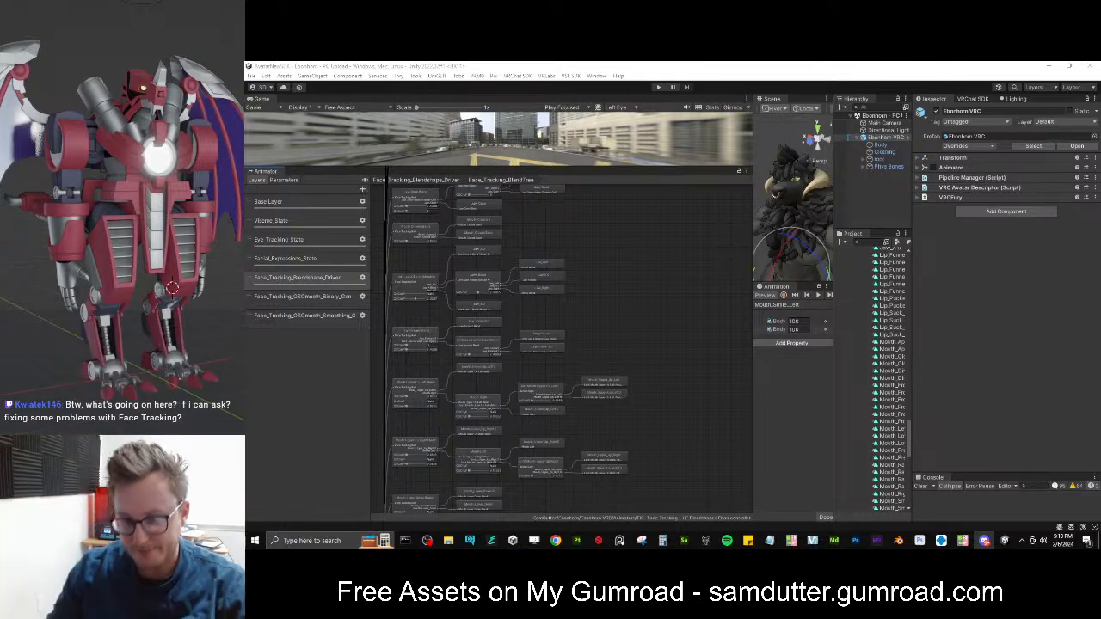
# Widen the avatar's scene view and look up the blend tree through the eye look and eye dilation blends to the eye state blends
pyautogui.moveTo(755, 258); pyautogui.dragTo(685, 262)
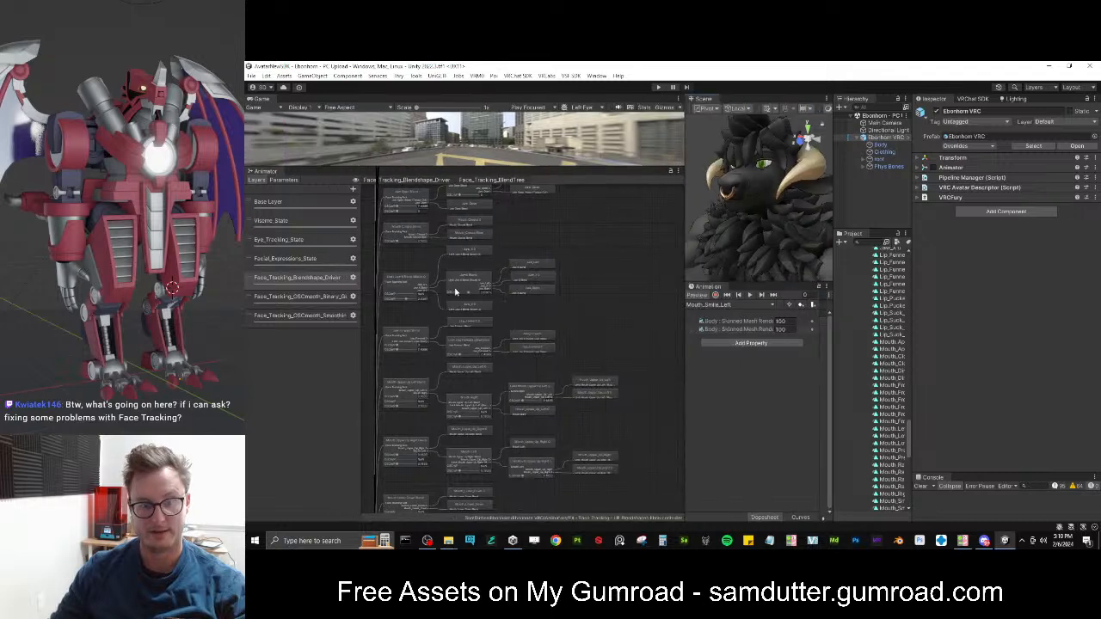
pyautogui.scroll(1, 473, 278)
pyautogui.moveTo(472, 278); pyautogui.dragTo(531, 358, button='middle')
pyautogui.moveTo(464, 284); pyautogui.dragTo(545, 429, button='middle')
pyautogui.moveTo(617, 315); pyautogui.dragTo(581, 345, button='middle')
pyautogui.scroll(-5, 580, 315)
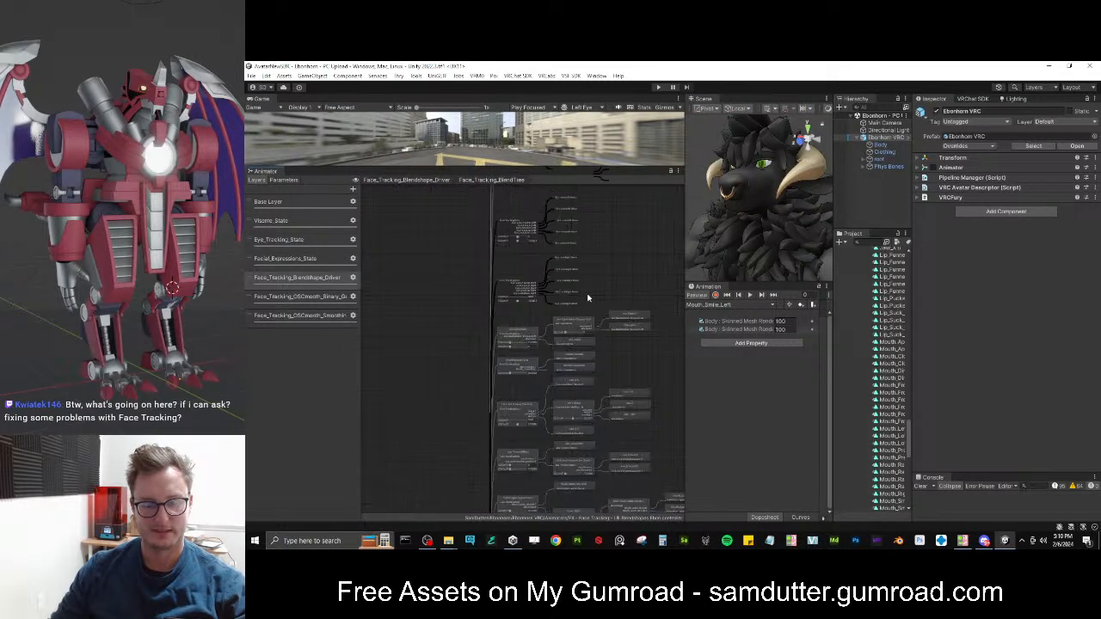
pyautogui.moveTo(593, 286); pyautogui.dragTo(565, 350, button='middle')
pyautogui.moveTo(534, 287); pyautogui.dragTo(535, 329, button='middle')
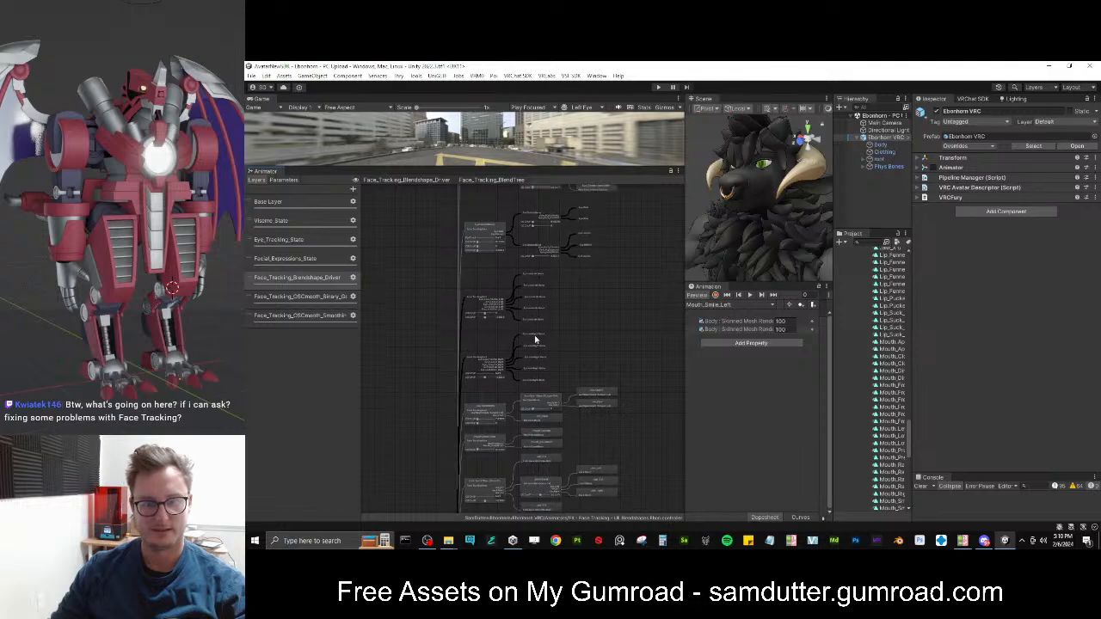
pyautogui.scroll(4, 523, 331)
pyautogui.moveTo(502, 286); pyautogui.dragTo(497, 388, button='middle')
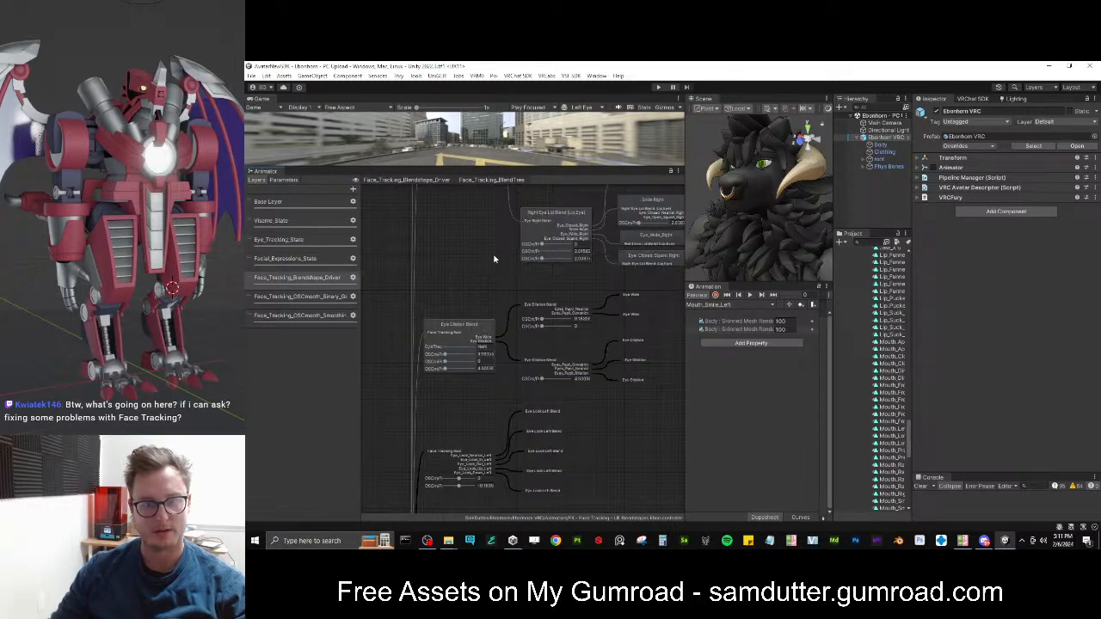
pyautogui.moveTo(495, 252); pyautogui.dragTo(498, 376, button='middle')
pyautogui.scroll(-5, 501, 324)
pyautogui.moveTo(496, 236); pyautogui.dragTo(506, 367, button='middle')
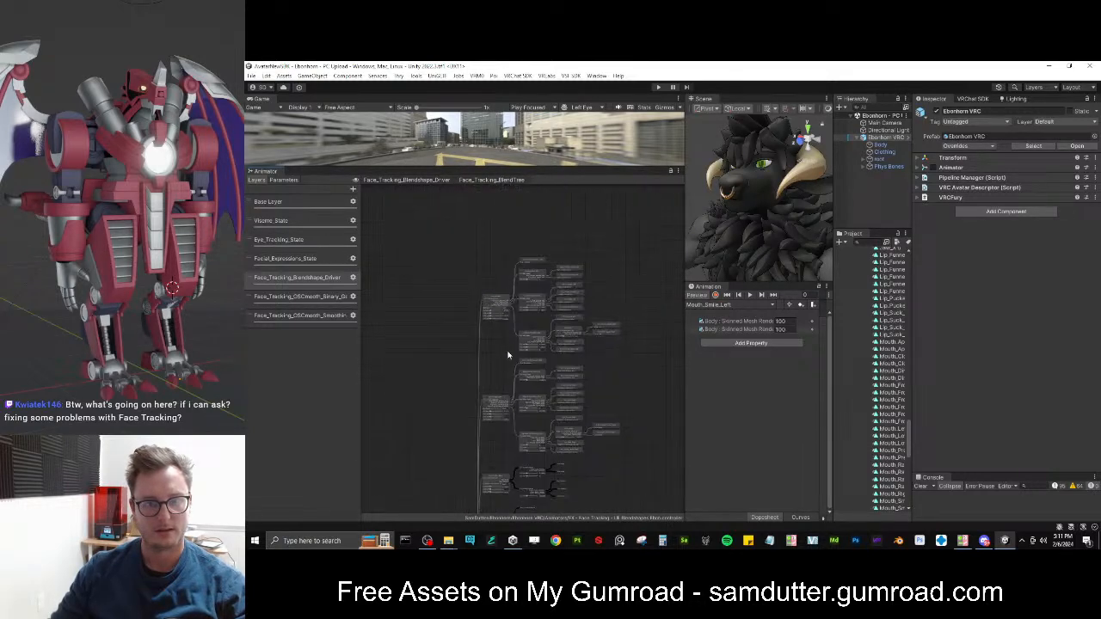
# Look down the blend tree from the eye dilation and eye look blends to the jaw, upper lip and mouth smile blends
pyautogui.scroll(3, 508, 362)
pyautogui.scroll(-4, 514, 346)
pyautogui.moveTo(515, 457); pyautogui.dragTo(523, 386, button='middle')
pyautogui.scroll(5, 524, 384)
pyautogui.moveTo(474, 435); pyautogui.dragTo(514, 502, button='middle')
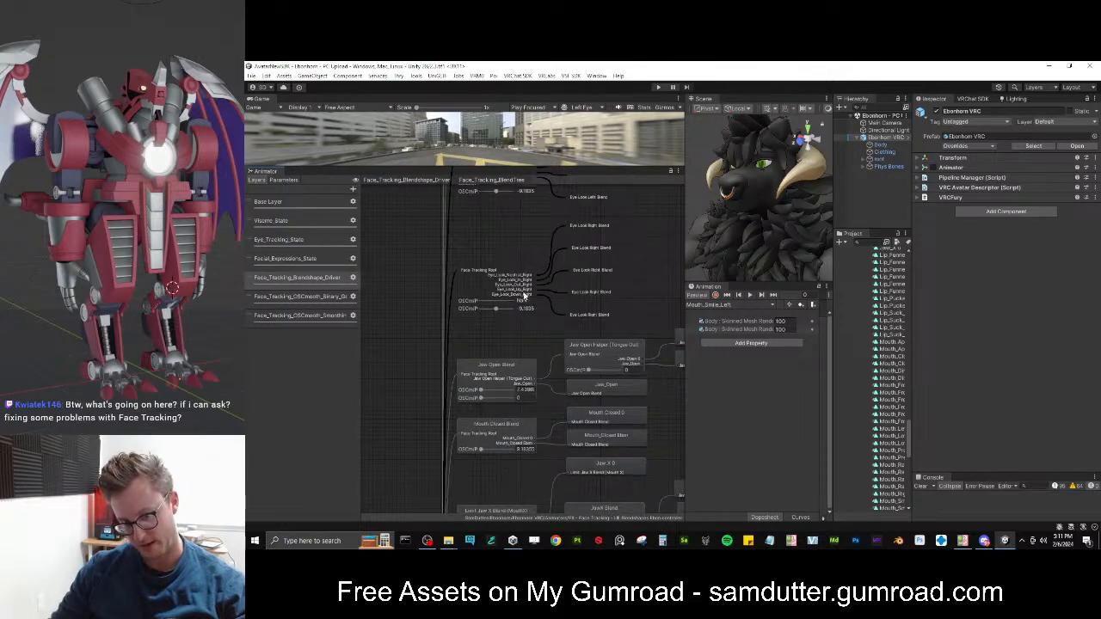
pyautogui.moveTo(521, 285); pyautogui.dragTo(545, 425, button='middle')
pyautogui.scroll(-2, 550, 361)
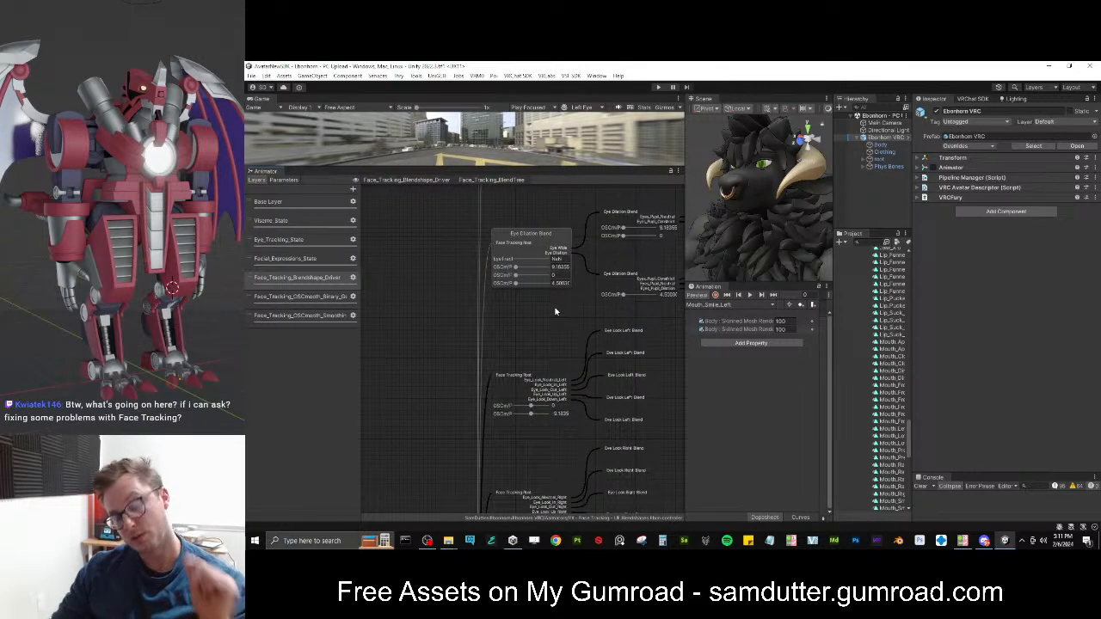
pyautogui.scroll(-3, 533, 327)
pyautogui.scroll(2, 516, 332)
pyautogui.scroll(4, 516, 337)
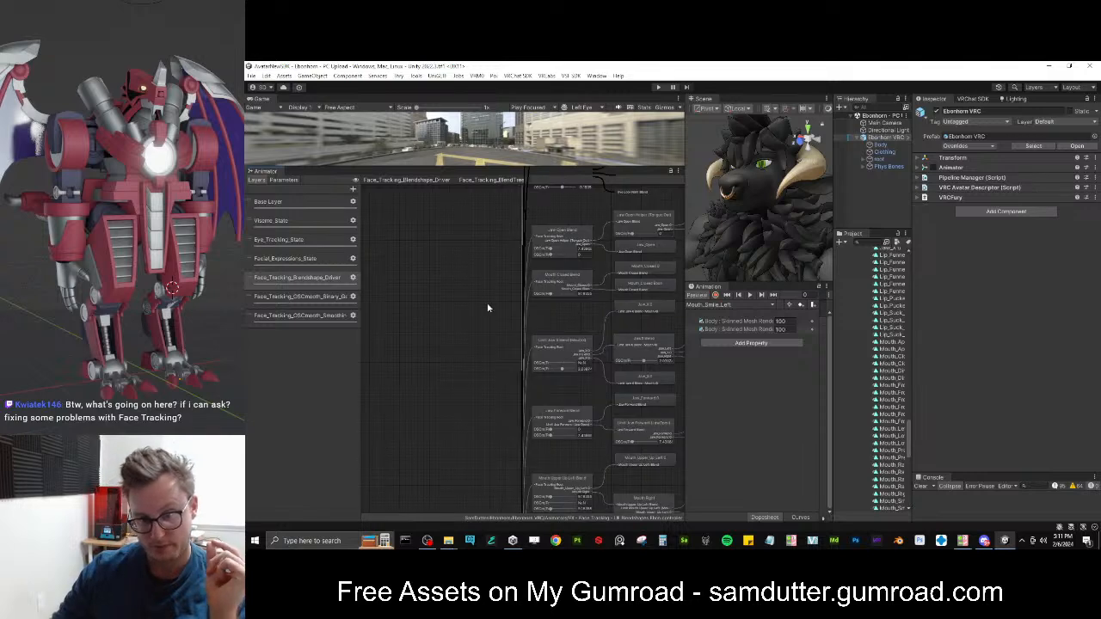
pyautogui.moveTo(473, 359); pyautogui.dragTo(455, 286, button='middle')
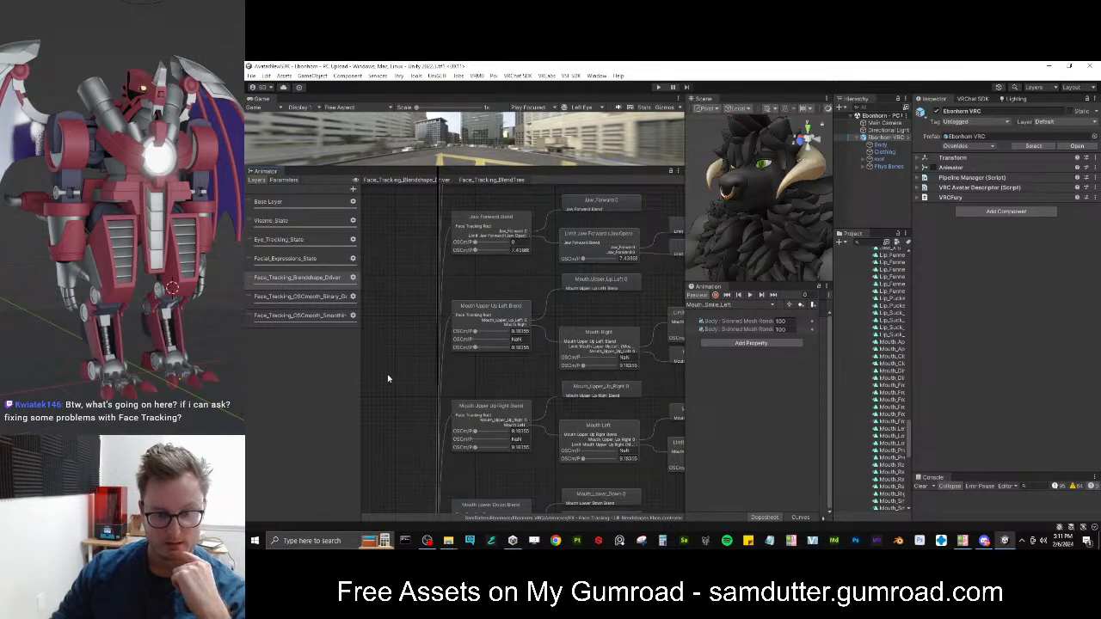
pyautogui.moveTo(385, 378); pyautogui.dragTo(417, 247, button='middle')
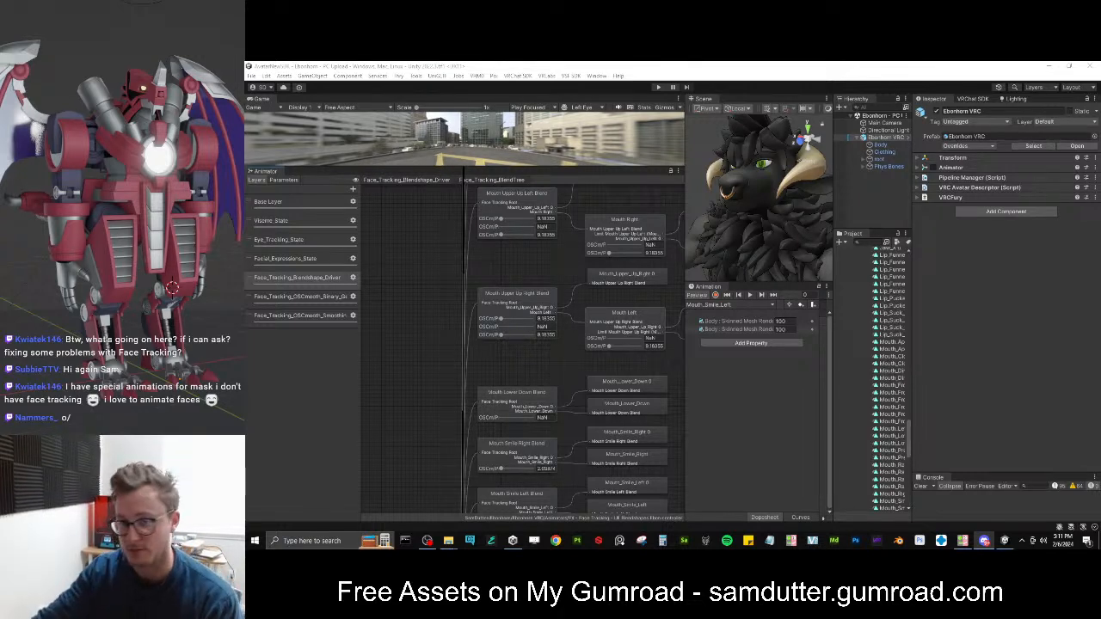
# Enlarge the Scene view, test-run the scene and check the settings of Ebonhorn VRC's Animator component
pyautogui.moveTo(686, 152); pyautogui.dragTo(359, 157)
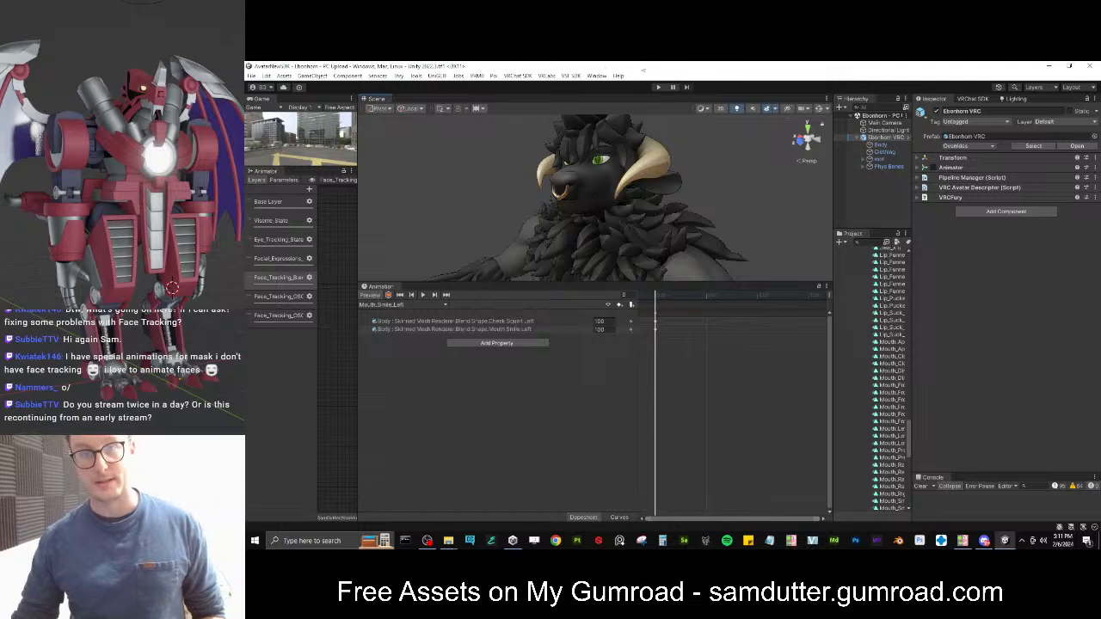
pyautogui.click(658, 87)
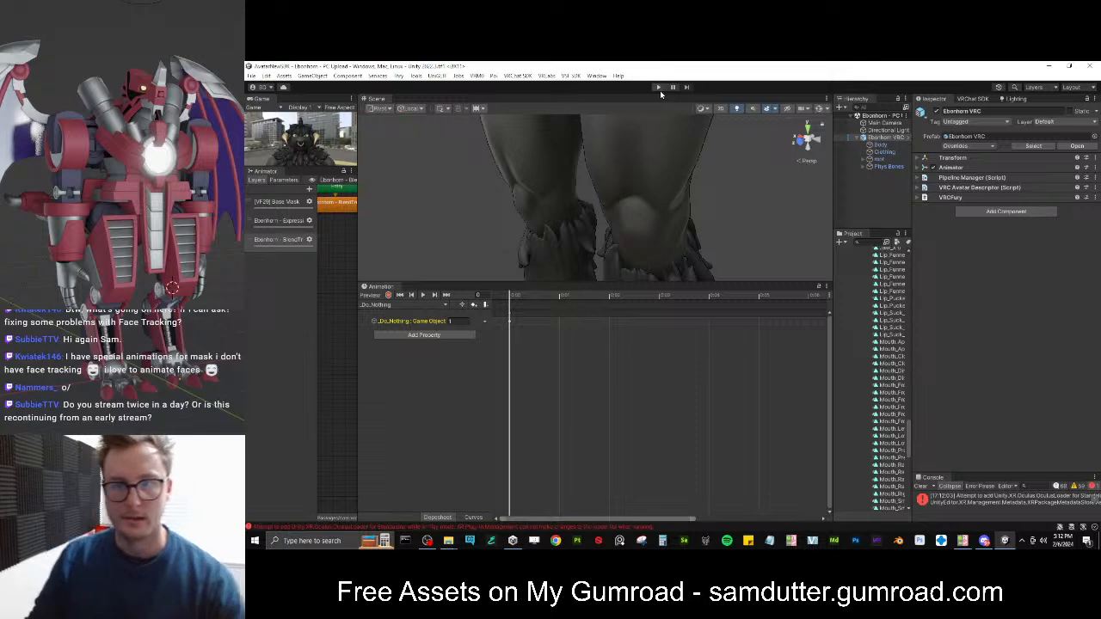
pyautogui.click(960, 169)
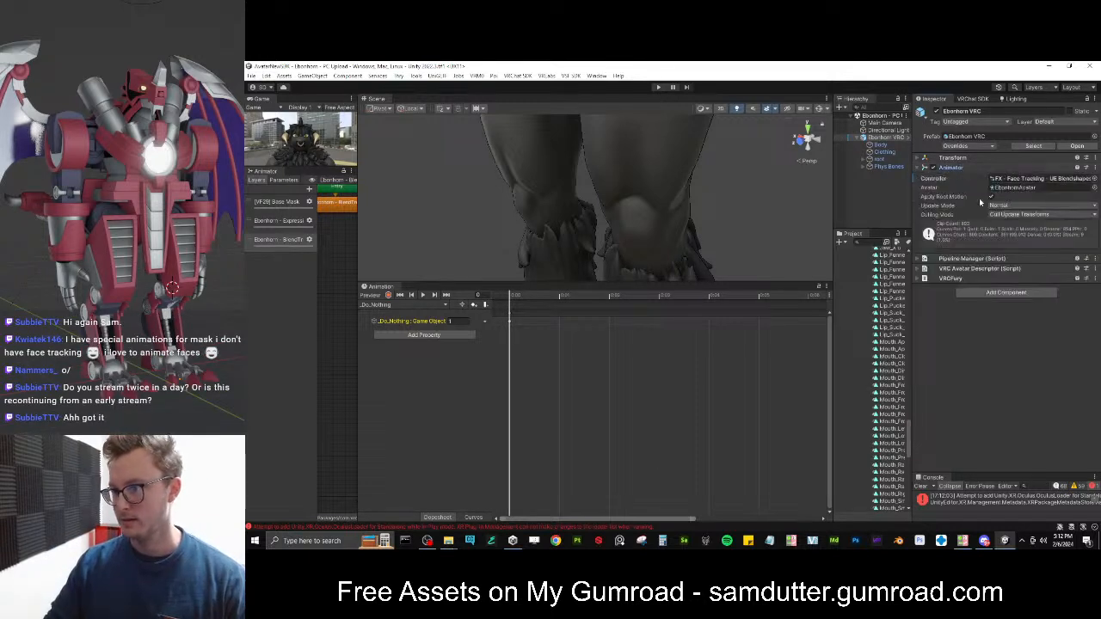
pyautogui.click(1032, 167)
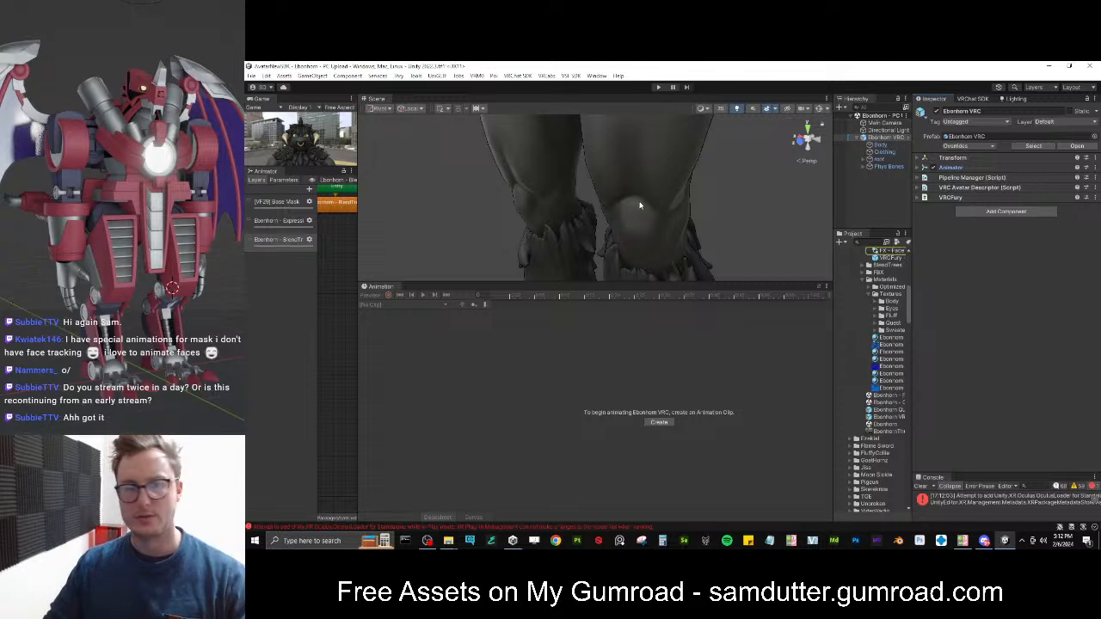
# Run the scene in Play mode and bring the avatar's face up close in a taller Scene view
pyautogui.click(658, 87)
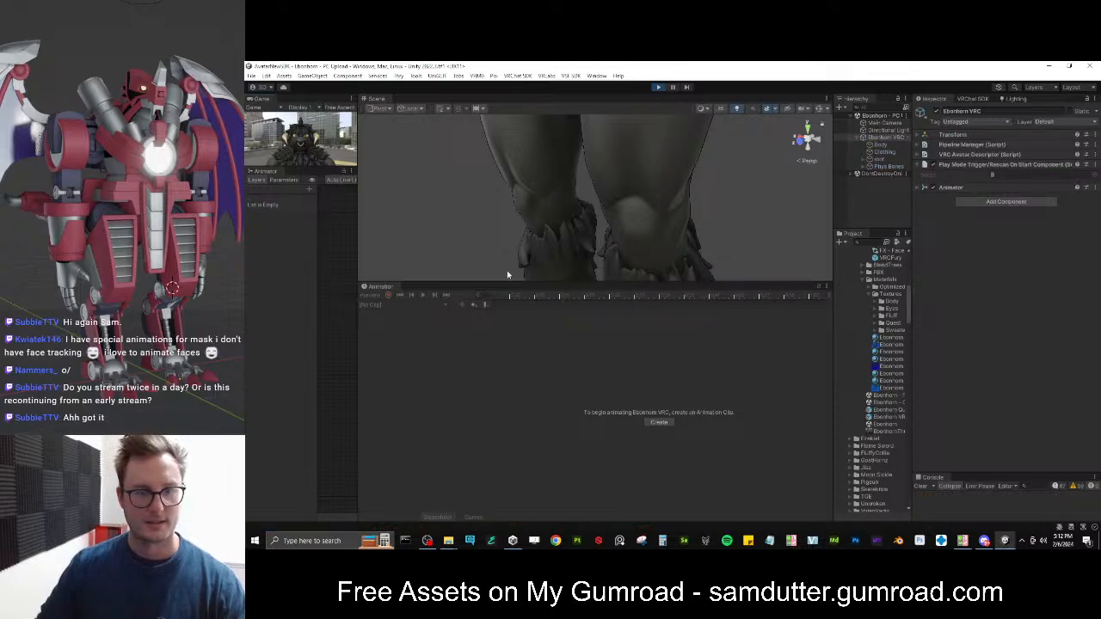
pyautogui.moveTo(520, 282); pyautogui.dragTo(520, 478)
pyautogui.scroll(-6, 602, 283)
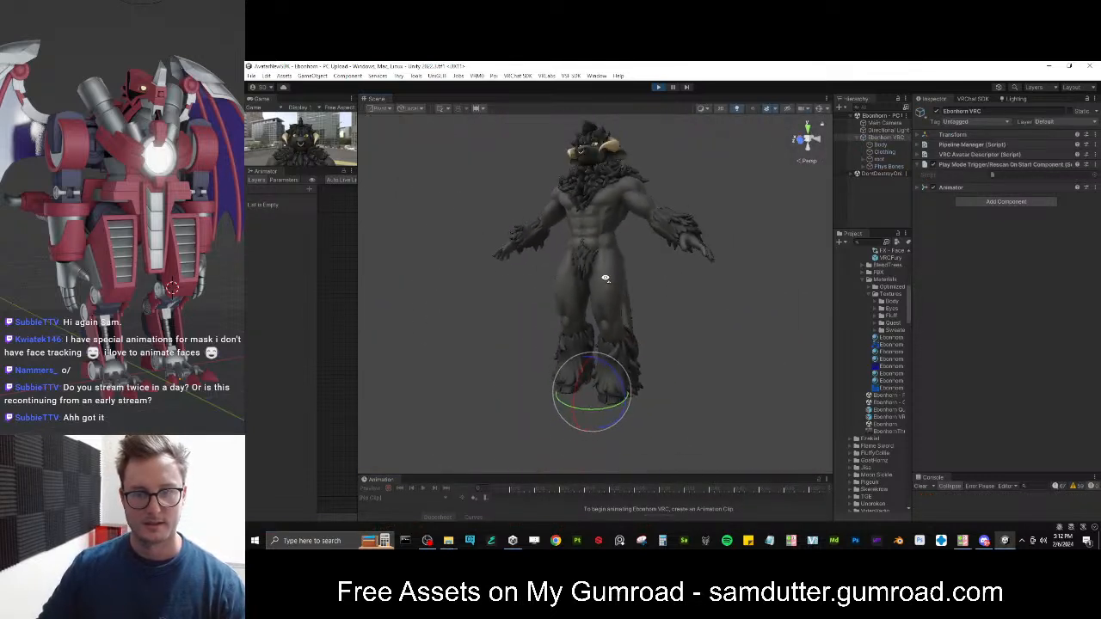
pyautogui.press('w')
pyautogui.moveTo(604, 279); pyautogui.dragTo(726, 303, button='right')
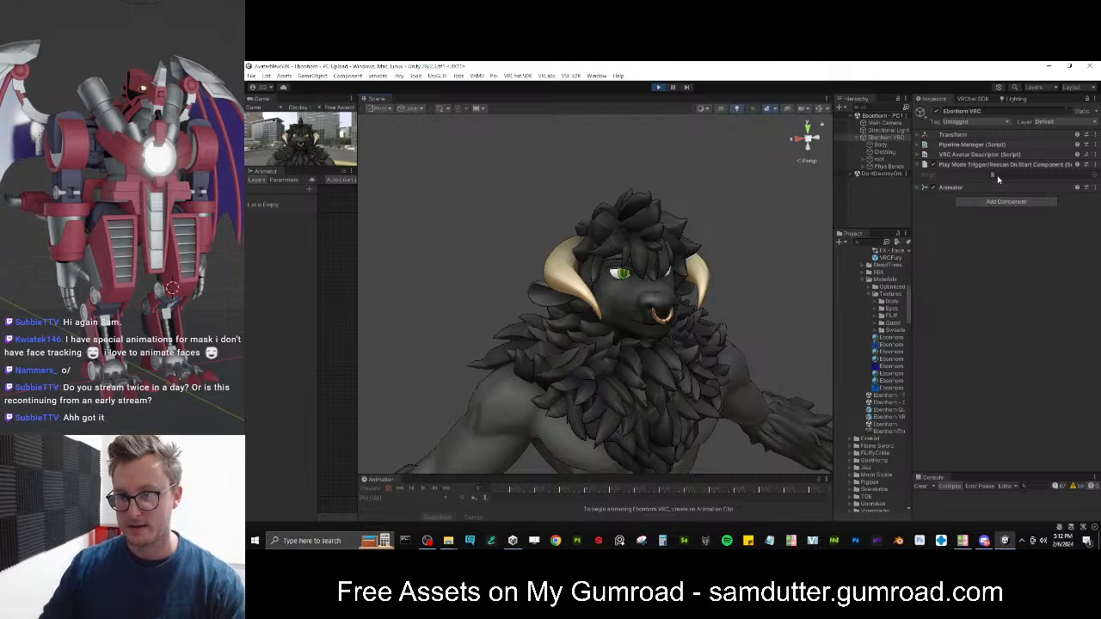
# Enable the Avatars 3.0 Emulator and go to the OSC connection settings of its emulator control
pyautogui.click(416, 76)
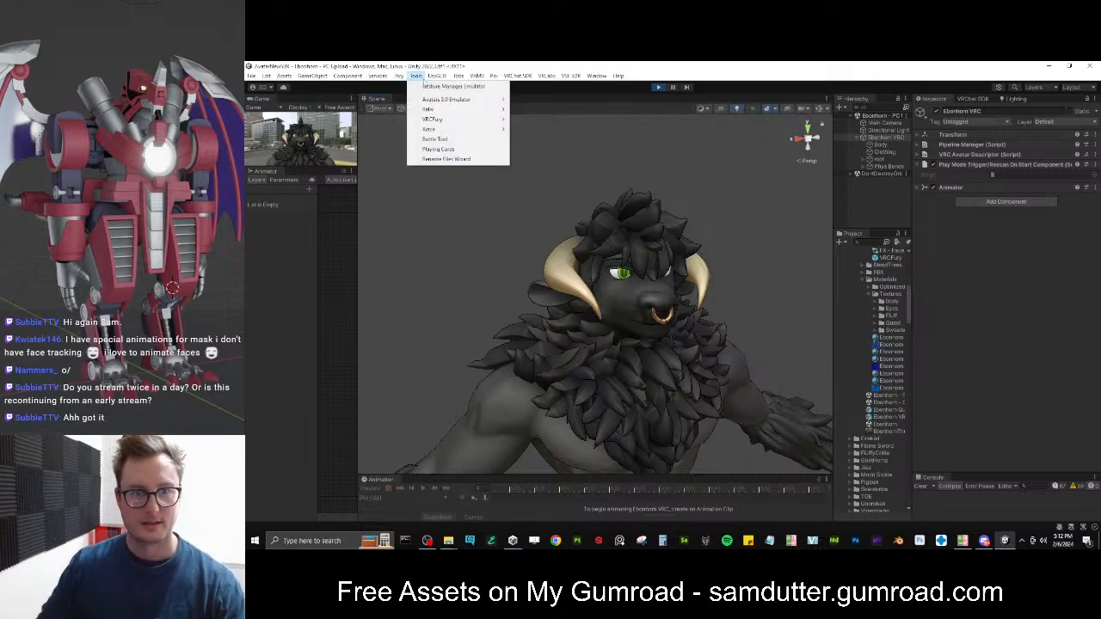
pyautogui.moveTo(481, 99)
pyautogui.click(527, 100)
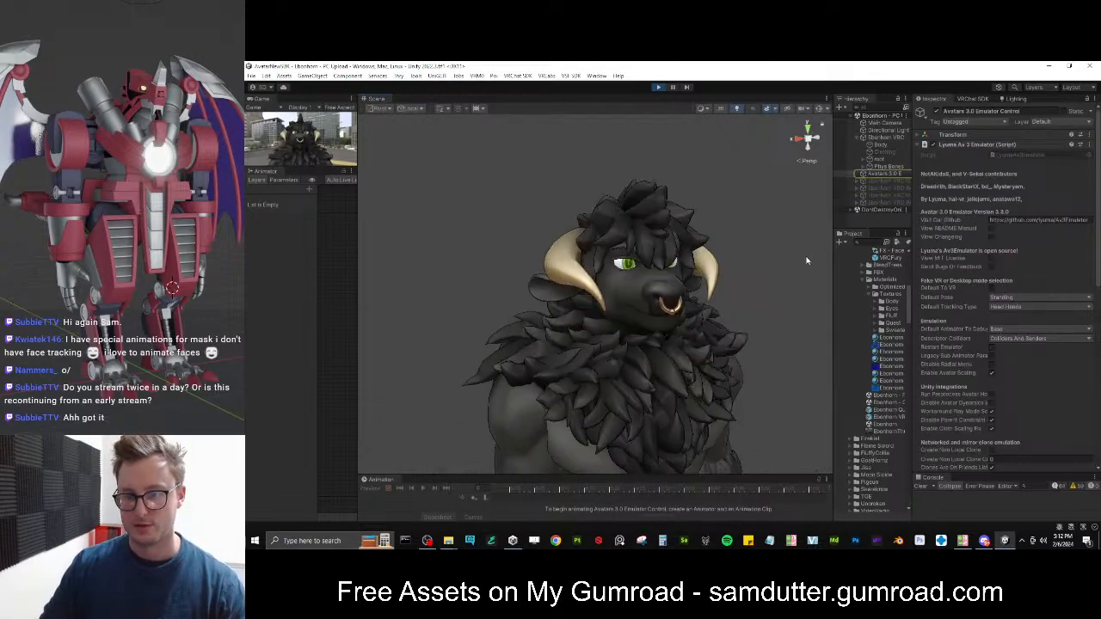
pyautogui.scroll(-2, 1020, 293)
pyautogui.scroll(-2, 1019, 292)
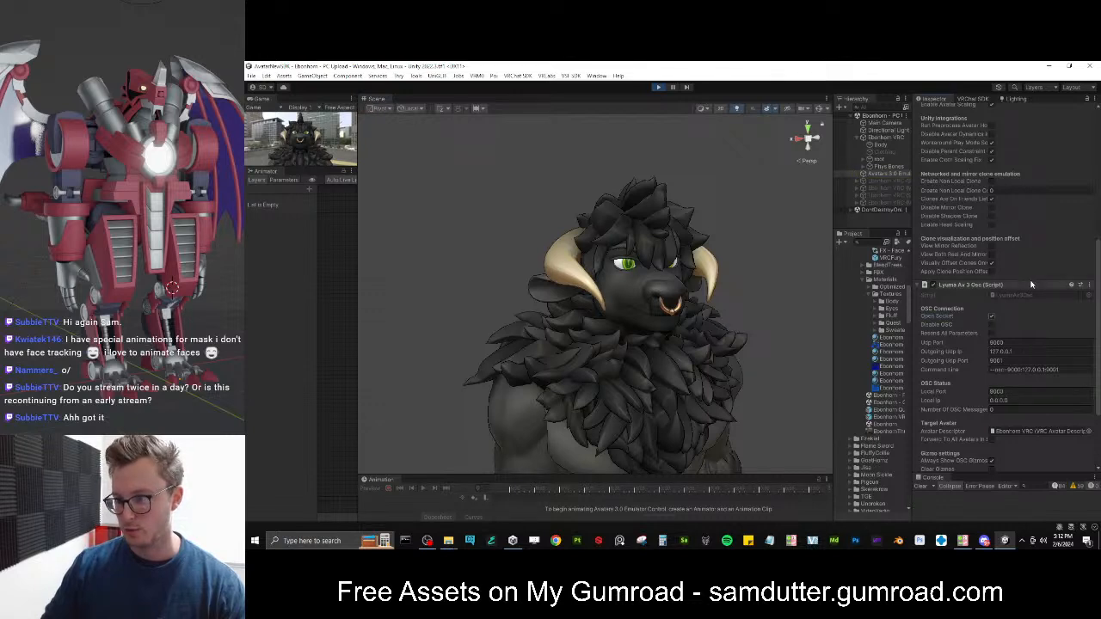
# Switch to VRCFaceTracking, toggle its tracking, and return to Unity
pyautogui.click(963, 540)
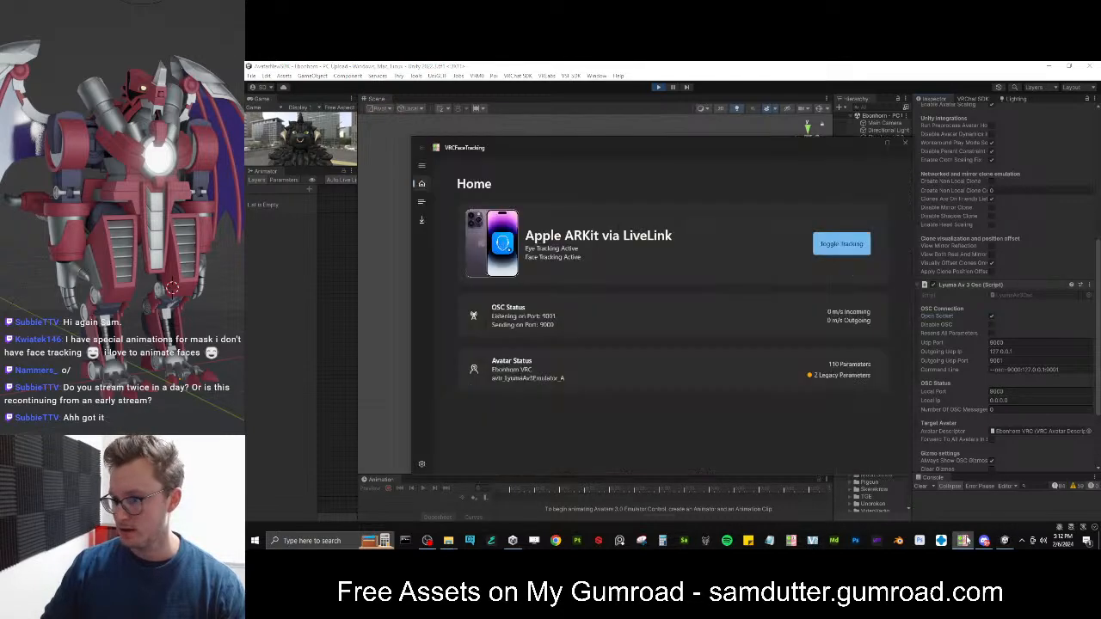
pyautogui.click(857, 248)
pyautogui.click(892, 65)
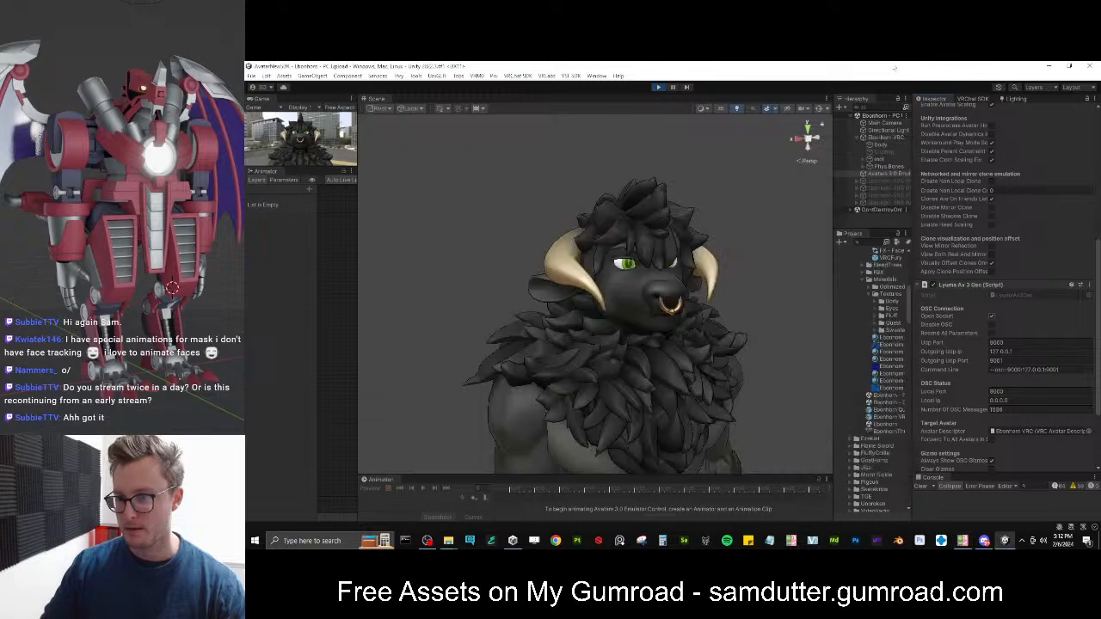
# Try the Sweater Toggle in Ebonhorn VRC's radial menu, and leave Play mode
pyautogui.scroll(10, 1029, 248)
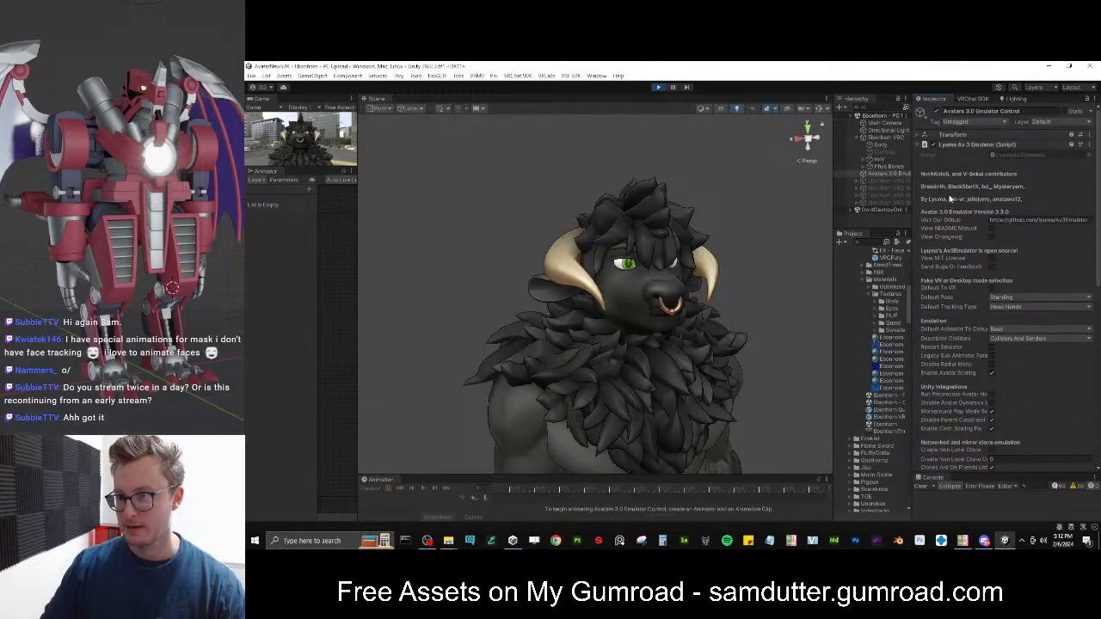
pyautogui.click(886, 138)
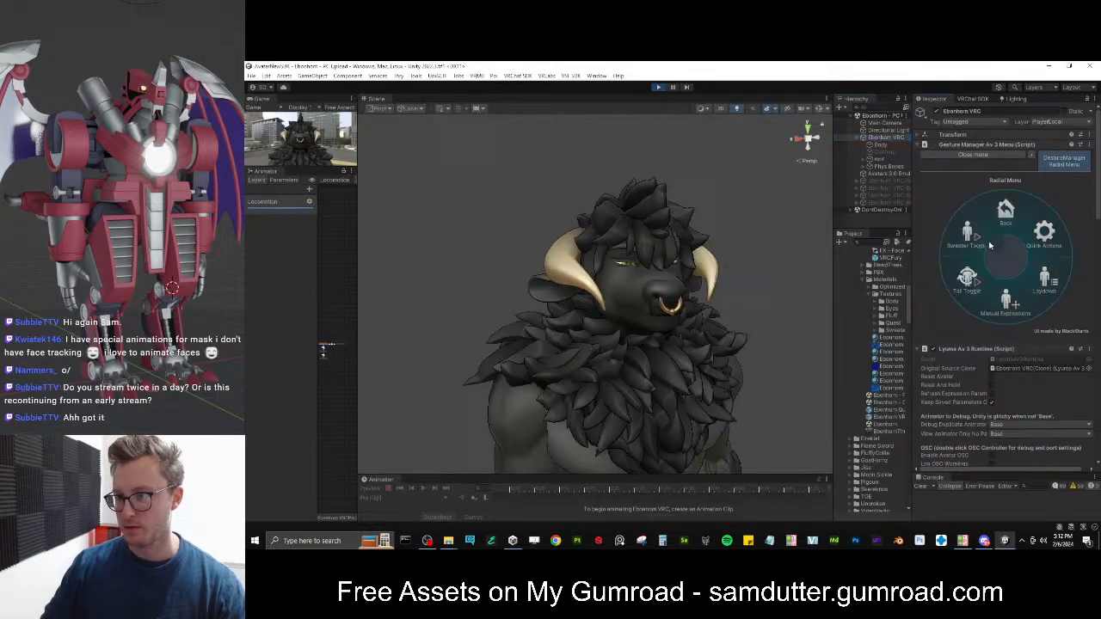
pyautogui.click(968, 237)
pyautogui.click(972, 244)
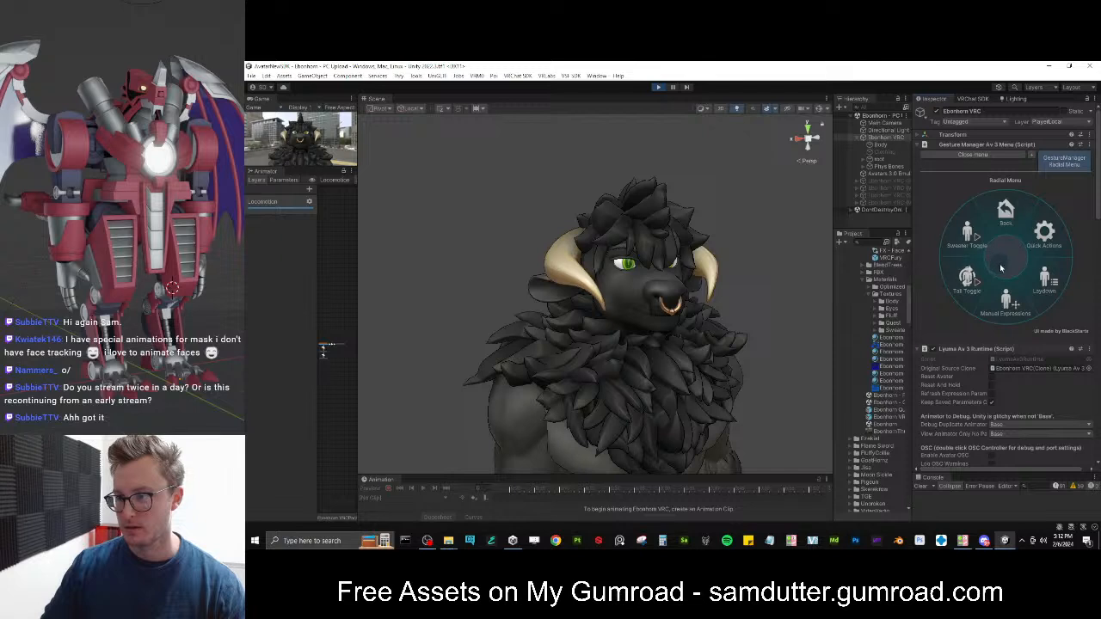
pyautogui.click(658, 87)
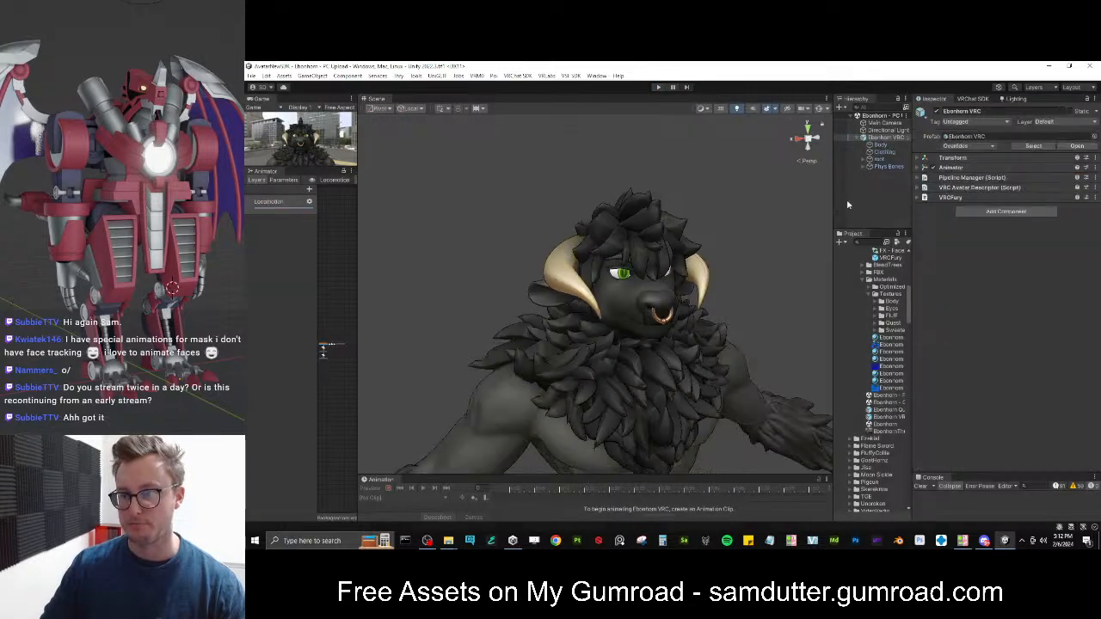
# Restore the removed VRCFury - Face Tracking - EBON prefab on Ebonhorn VRC by reverting that prefab override
pyautogui.moveTo(834, 195); pyautogui.dragTo(737, 196)
pyautogui.click(970, 145)
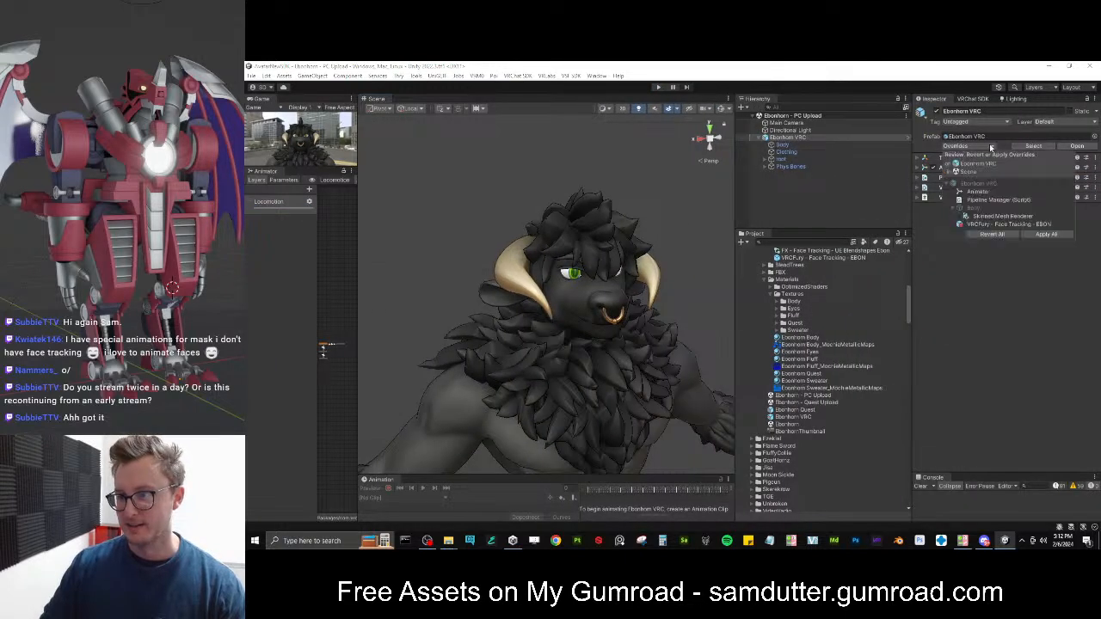
pyautogui.click(1004, 223)
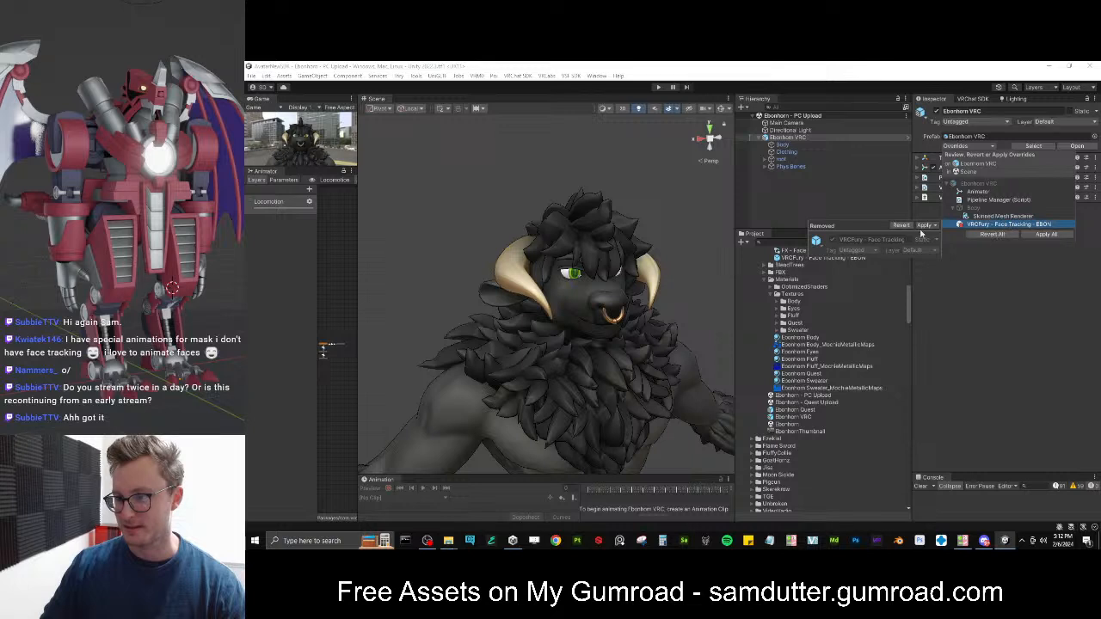
pyautogui.click(898, 230)
pyautogui.click(1011, 297)
# Test the restored face tracking in Play mode with the Avatars 3.0 Emulator and its OSC connection, and stop the scene
pyautogui.click(657, 87)
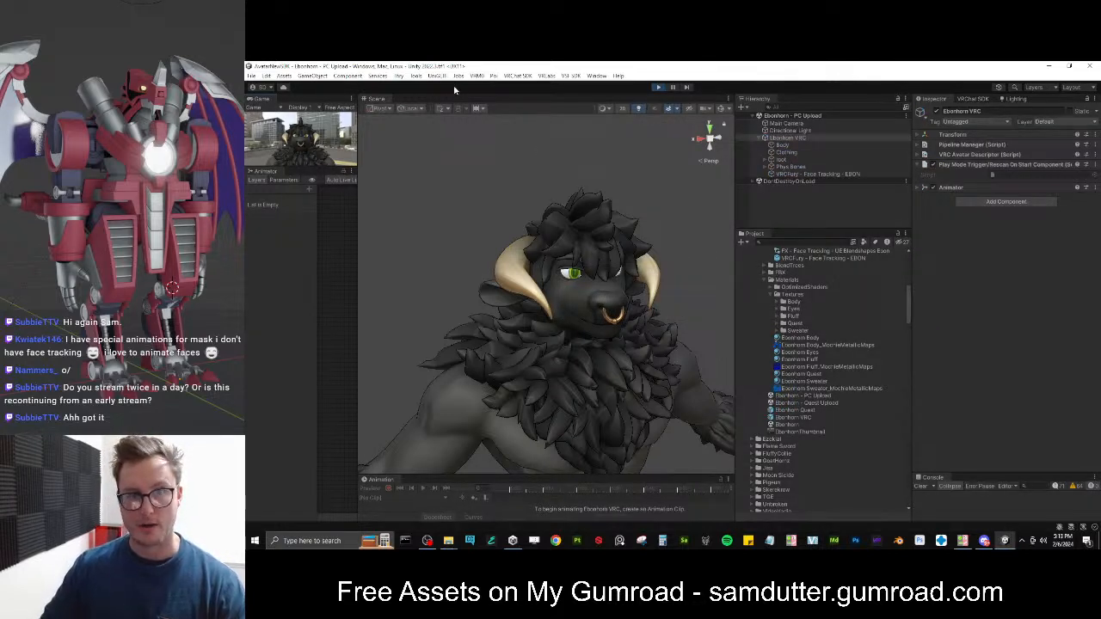
pyautogui.click(417, 76)
pyautogui.moveTo(430, 100)
pyautogui.click(542, 100)
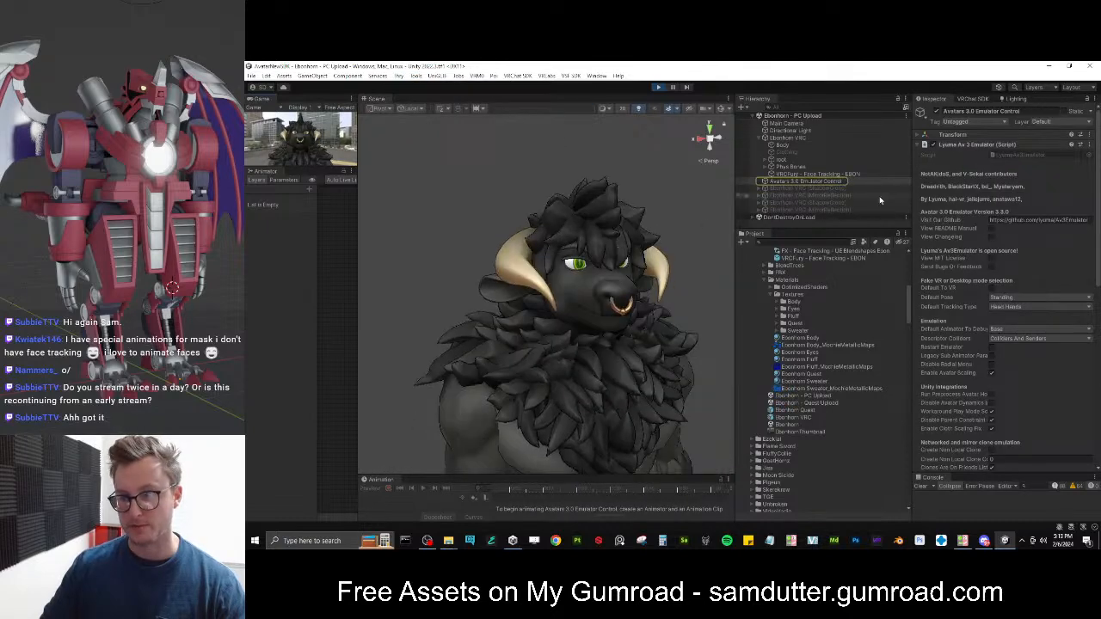
pyautogui.scroll(-5, 967, 292)
pyautogui.click(991, 365)
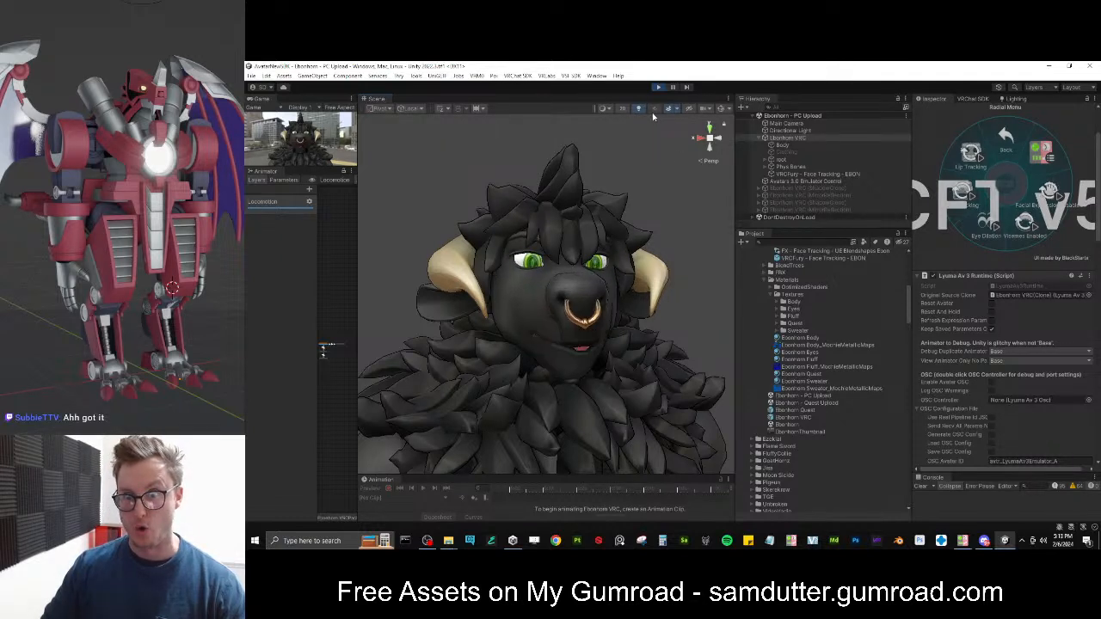
pyautogui.click(658, 87)
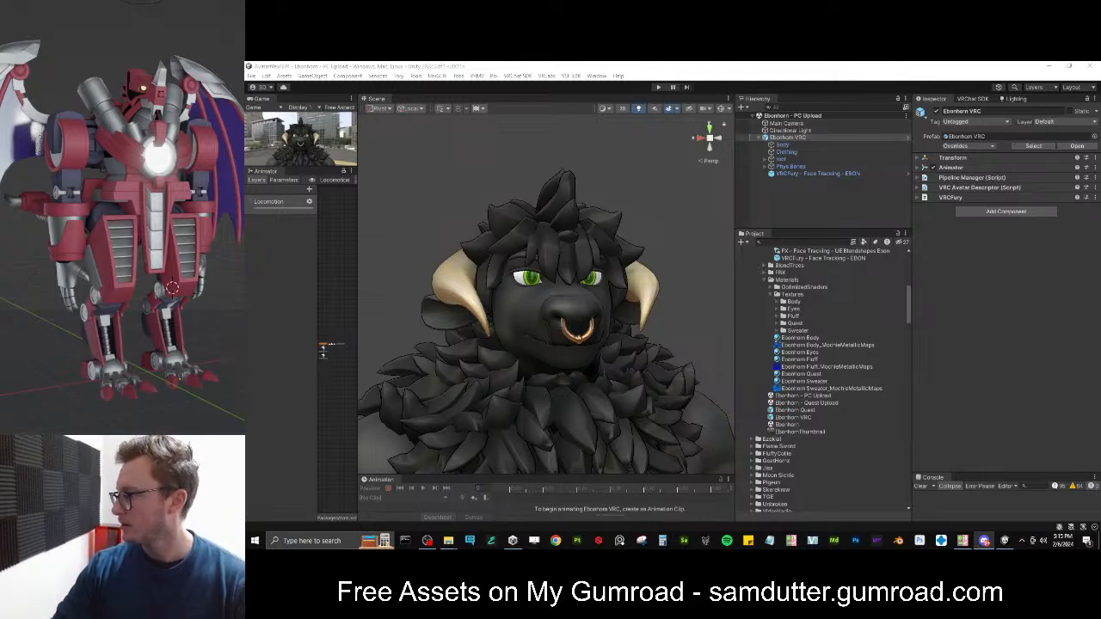
# Start Blender
pyautogui.click(978, 430)
pyautogui.click(899, 540)
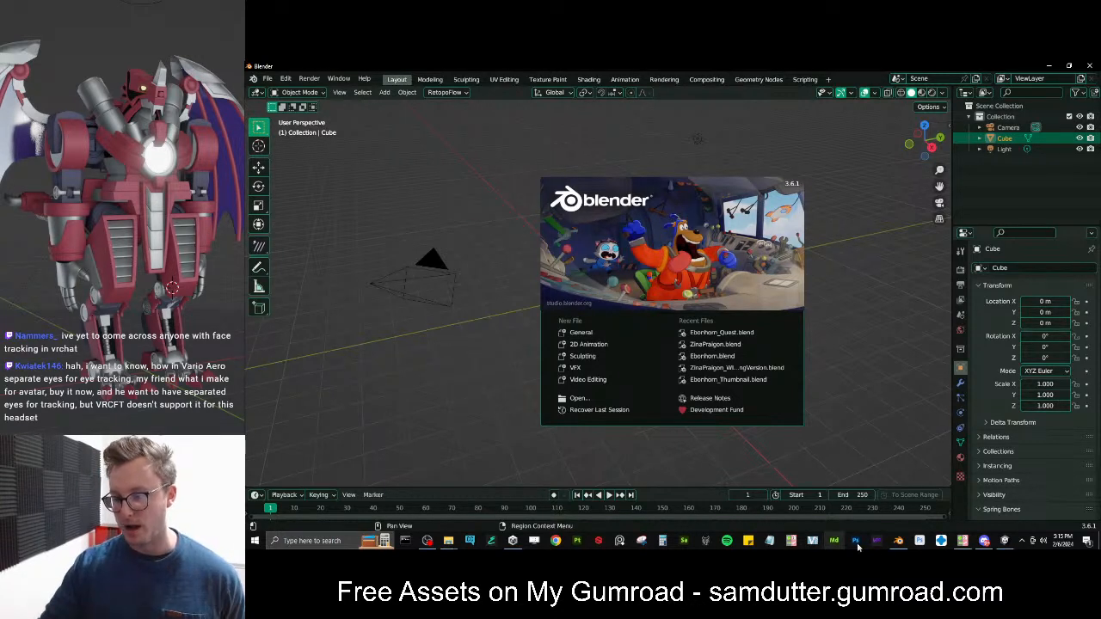
# Switch to VRCFaceTracking and look up the VRCFTVarjoModule details in its module registry
pyautogui.click(962, 540)
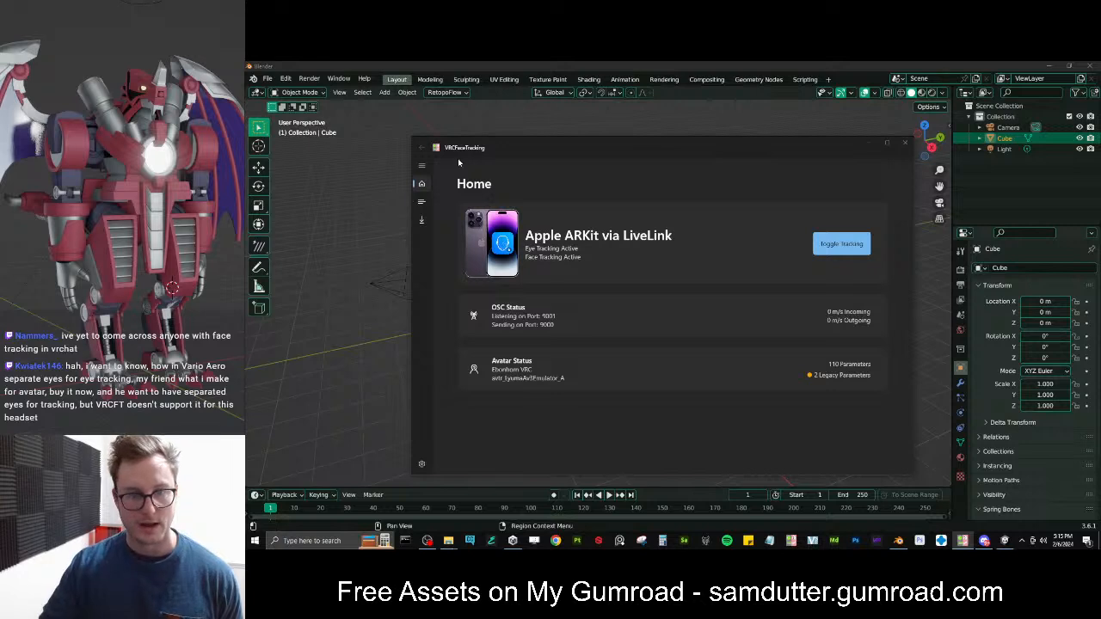
pyautogui.click(422, 219)
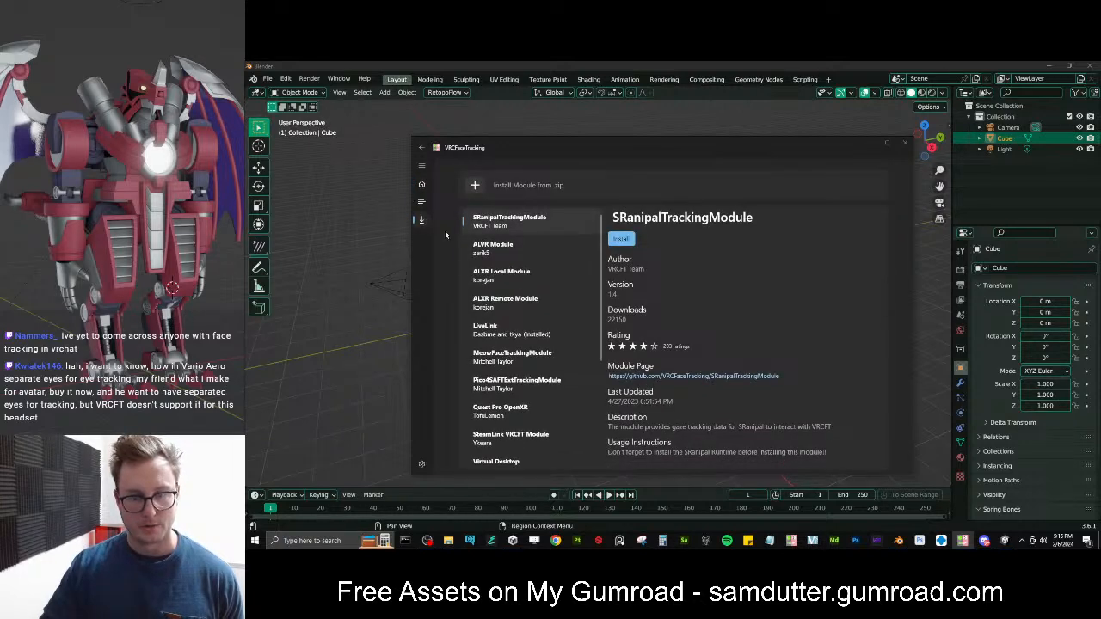
pyautogui.scroll(-4, 555, 333)
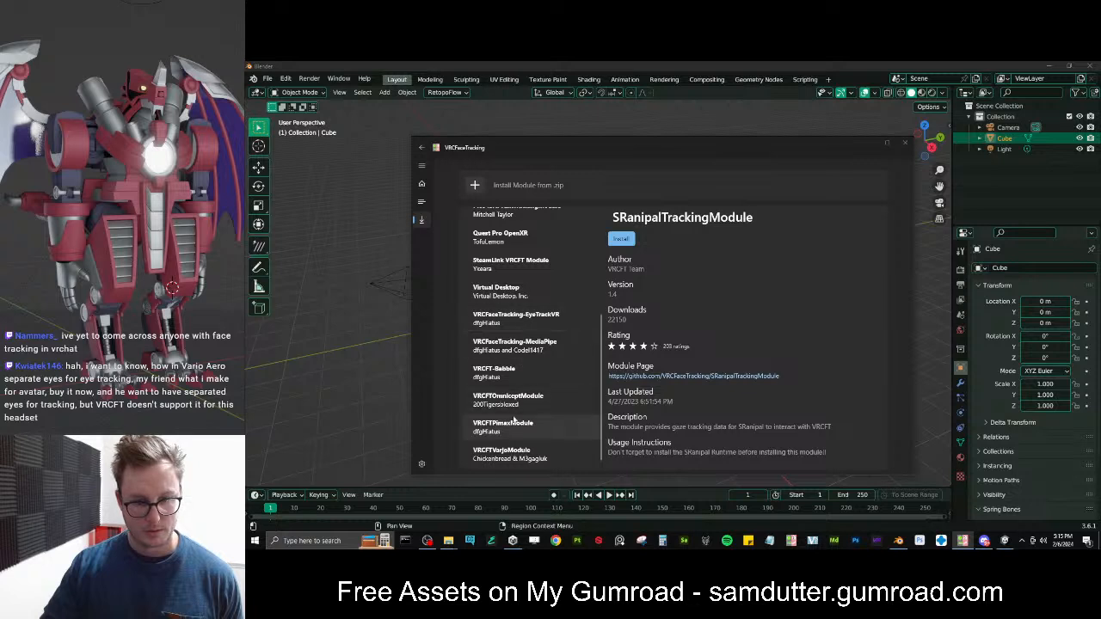
pyautogui.click(516, 452)
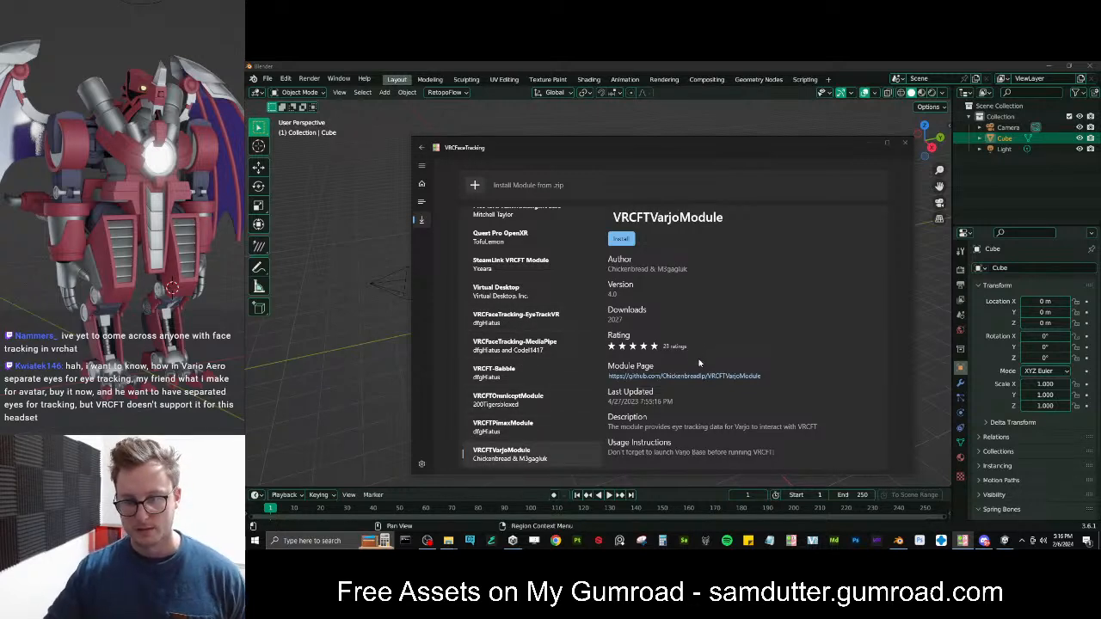
# Read the README and installation notes on the VRCFTVarjoModule GitHub page, and close the browser
pyautogui.click(692, 376)
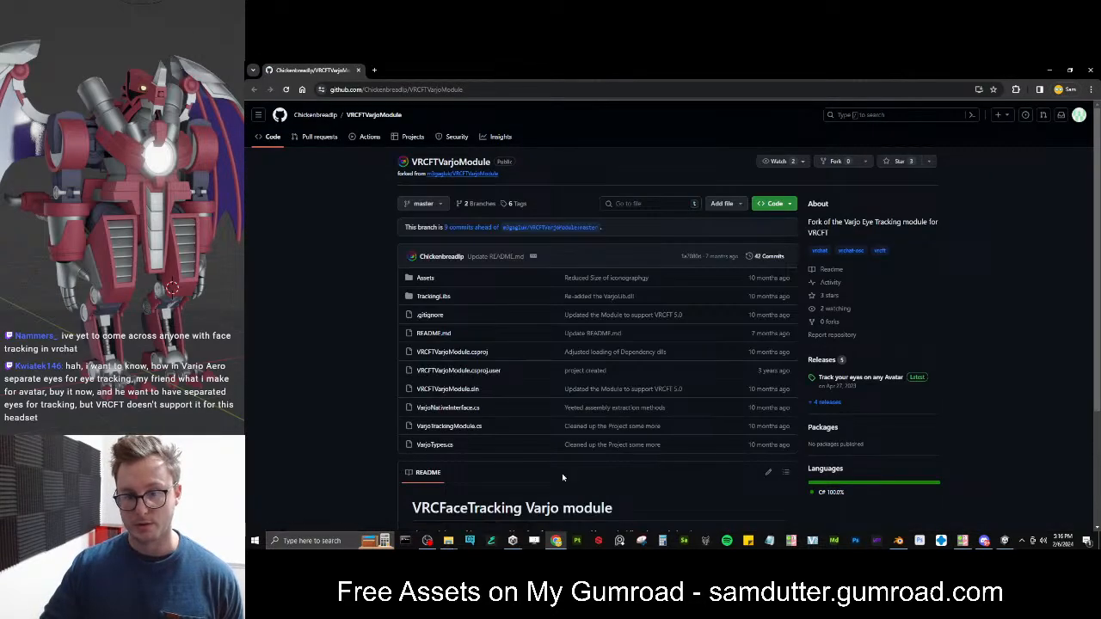
pyautogui.scroll(-3, 385, 344)
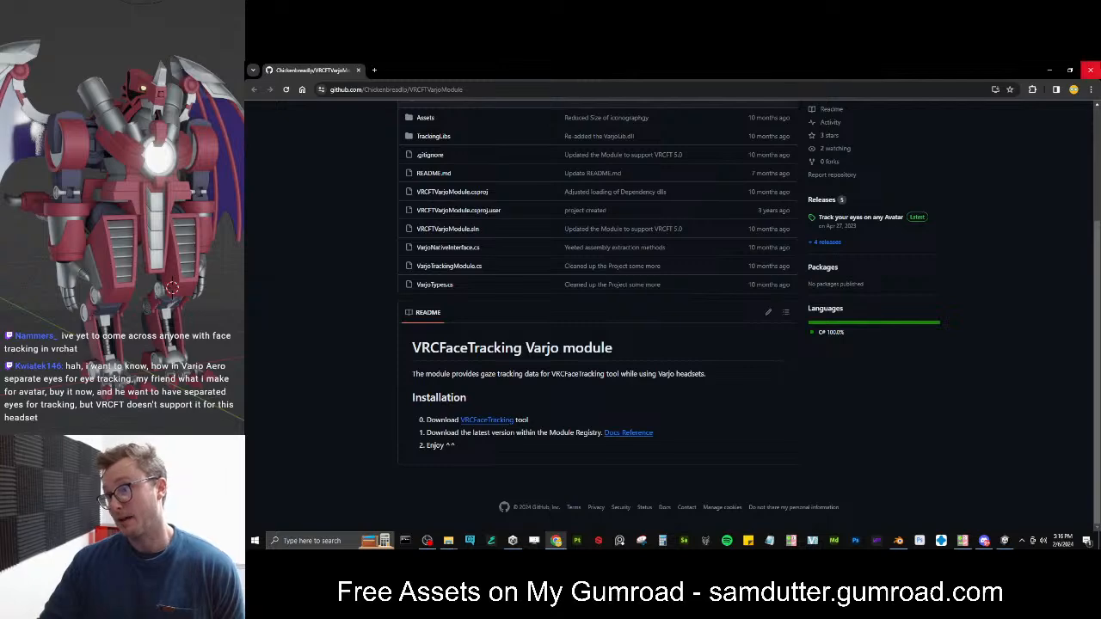
pyautogui.click(1091, 70)
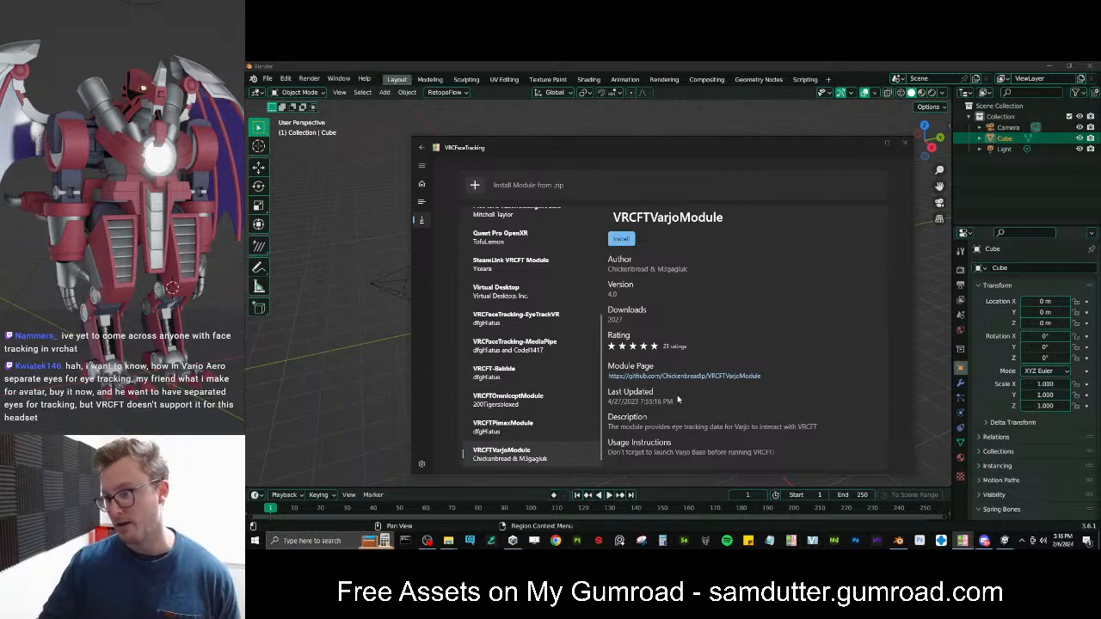
# Close VRCFaceTracking and open the recent file Ebonhorn.blend in Blender
pyautogui.click(903, 146)
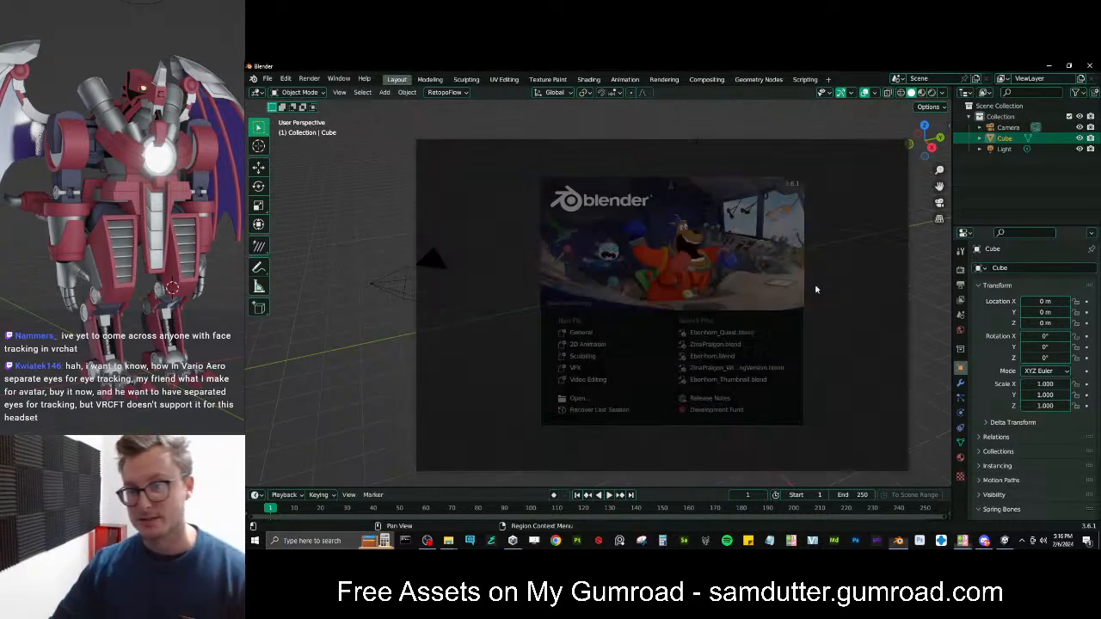
pyautogui.click(708, 356)
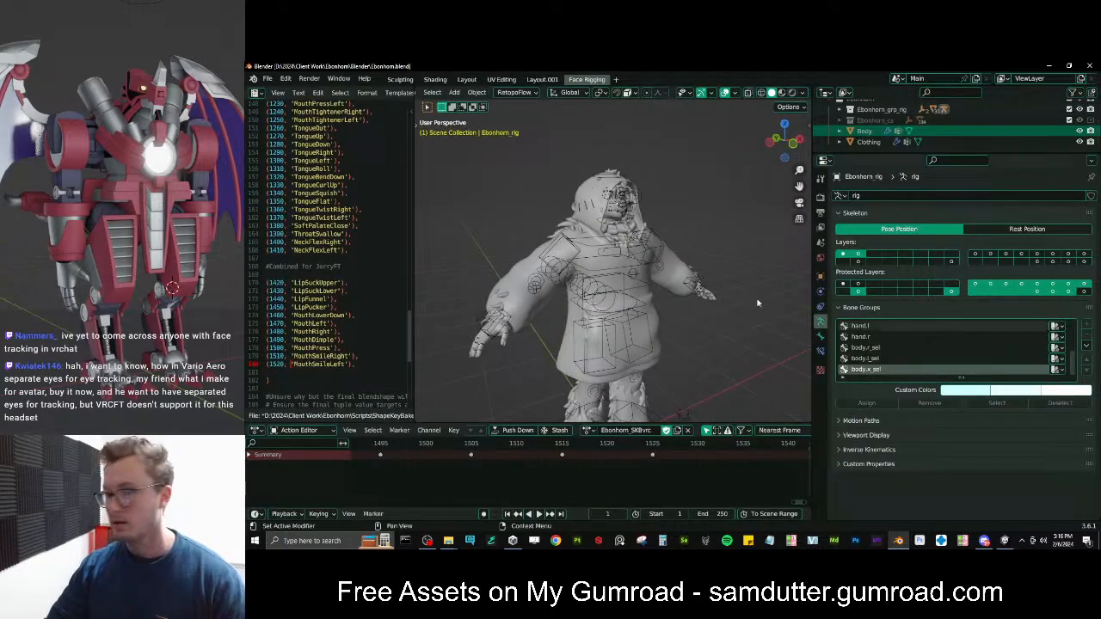
pyautogui.moveTo(736, 243); pyautogui.dragTo(666, 234, button='middle')
pyautogui.scroll(2, 666, 234)
# Select the Body mesh and isolate it in local view with the face in close-up
pyautogui.click(662, 239)
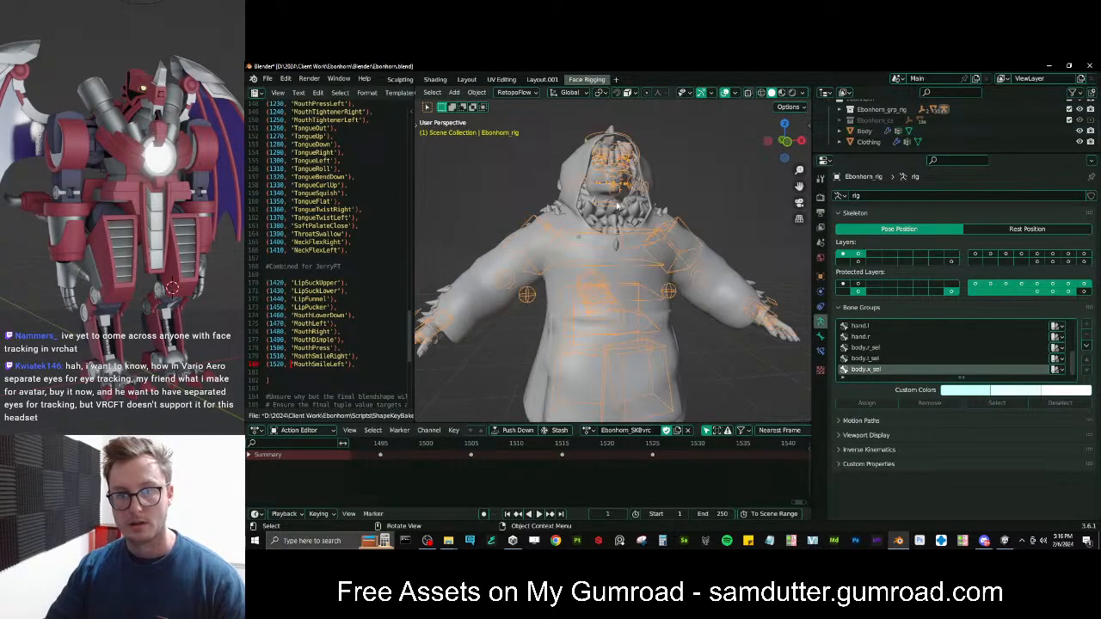
pyautogui.scroll(3, 645, 245)
pyautogui.scroll(-2, 641, 250)
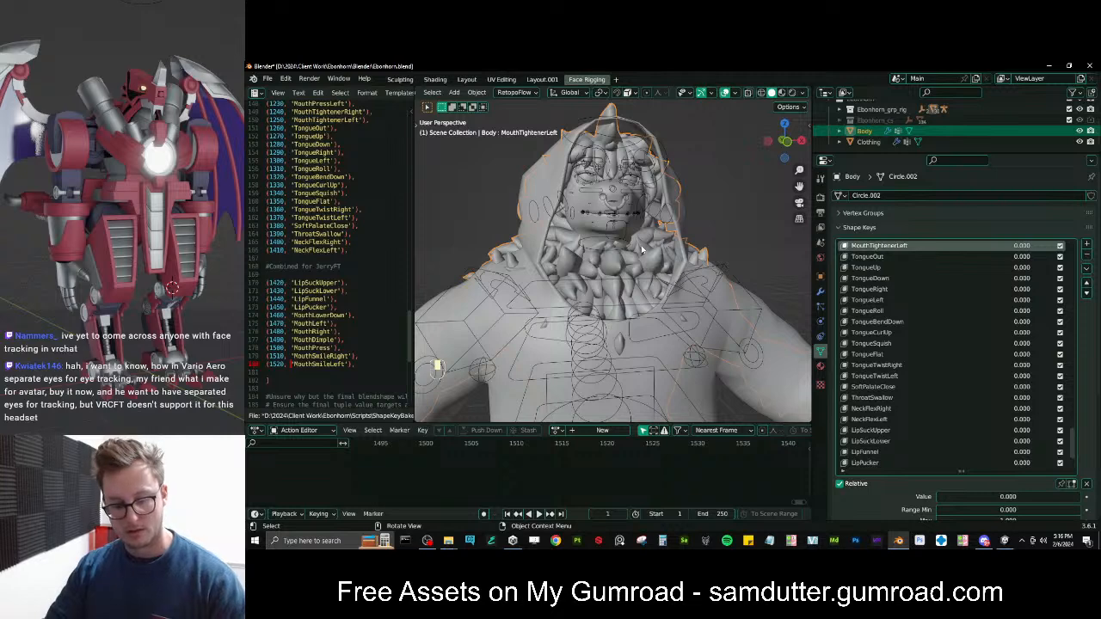
pyautogui.press('/')
pyautogui.moveTo(653, 236); pyautogui.dragTo(617, 274, button='middle')
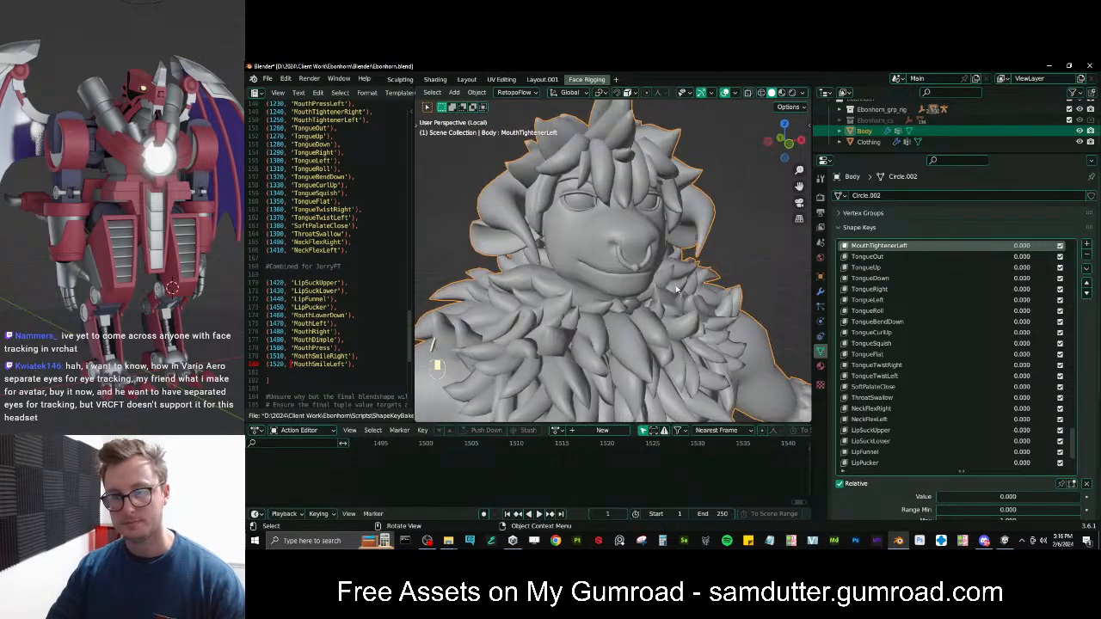
# In Edit Mode, clear the selection and select both linked eyeball meshes with the Seam delimiter turned off
pyautogui.press('Tab')
pyautogui.hotkey('alt', 'a')
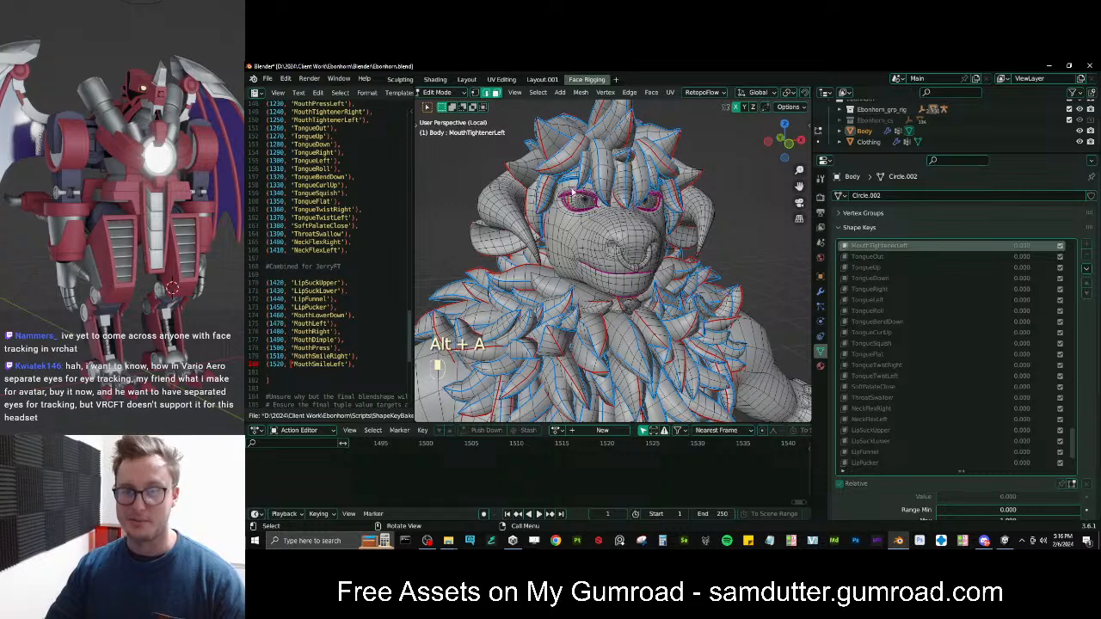
pyautogui.press('l')
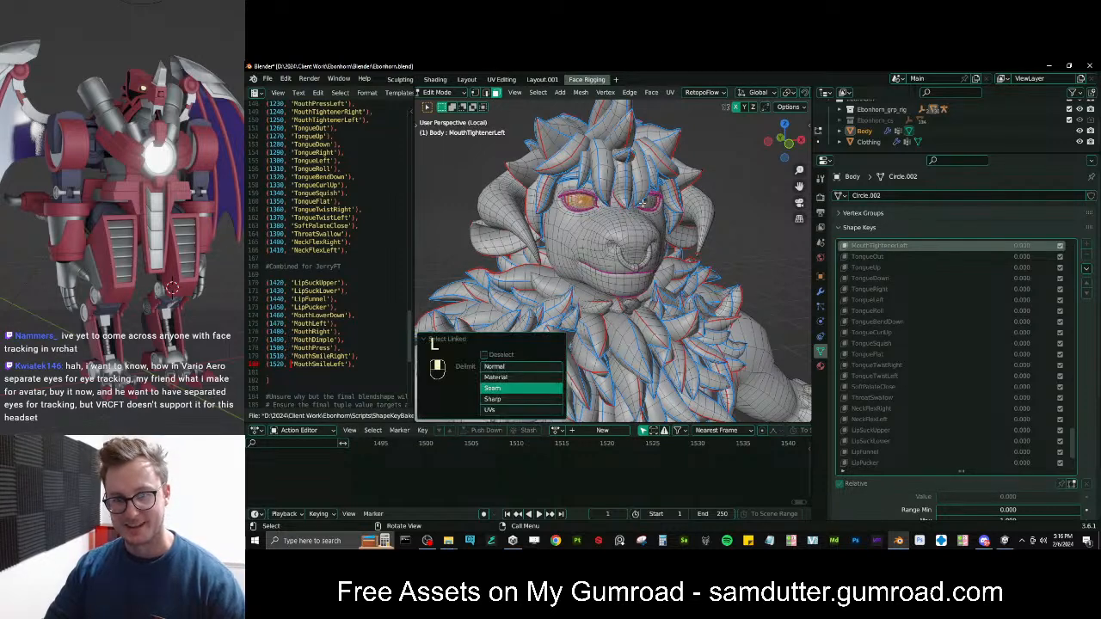
pyautogui.keyDown('shift'); pyautogui.click(506, 393); pyautogui.keyUp('shift')
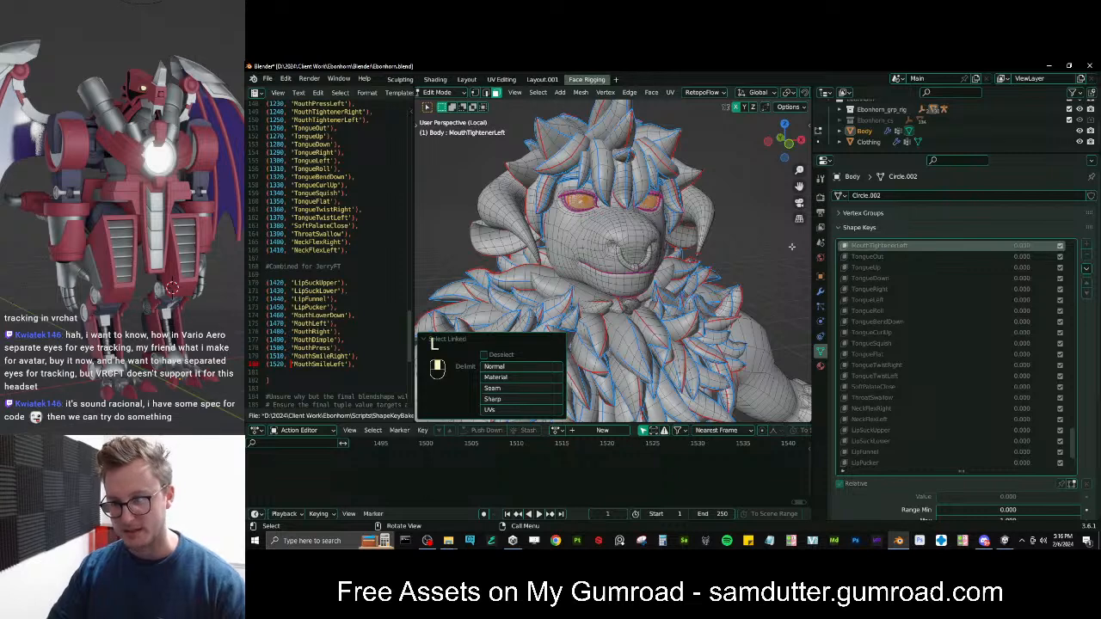
# Reset the eyeballs in the vrc.v_LookUp shape key using Blend from Shape with Basis, blend 1.000 and Add off
pyautogui.scroll(5, 980, 362)
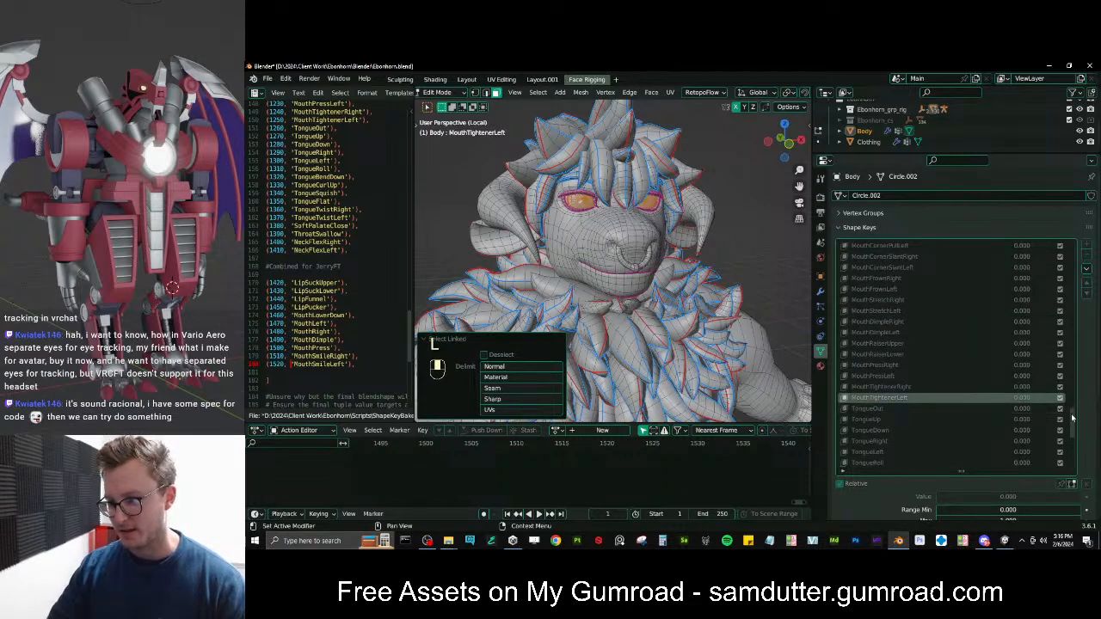
pyautogui.scroll(10, 946, 344)
pyautogui.scroll(-3, 907, 322)
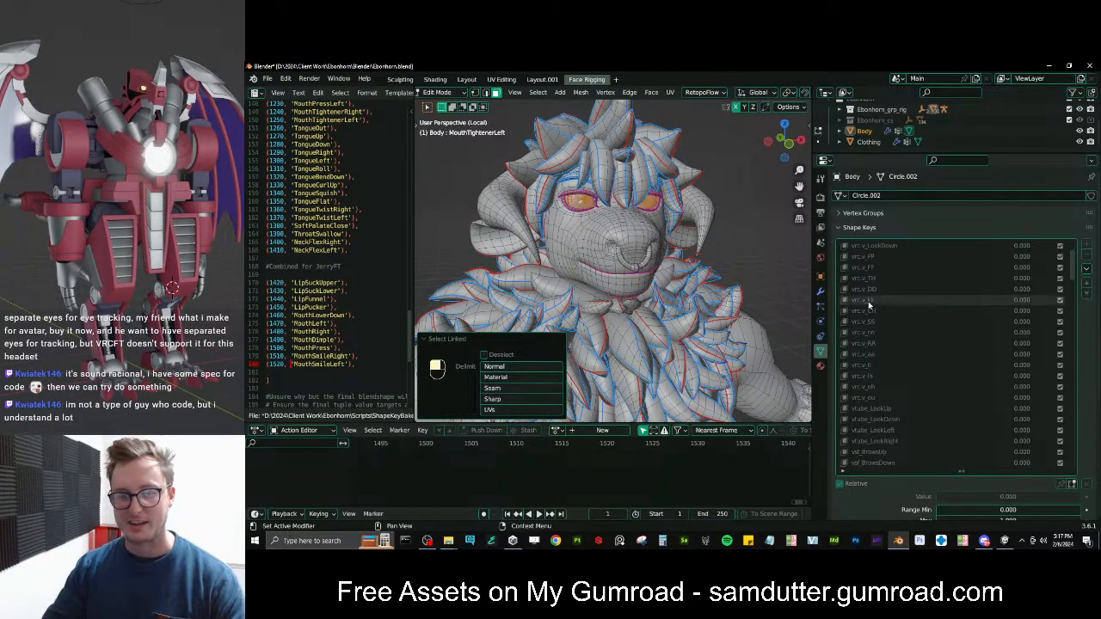
pyautogui.click(874, 410)
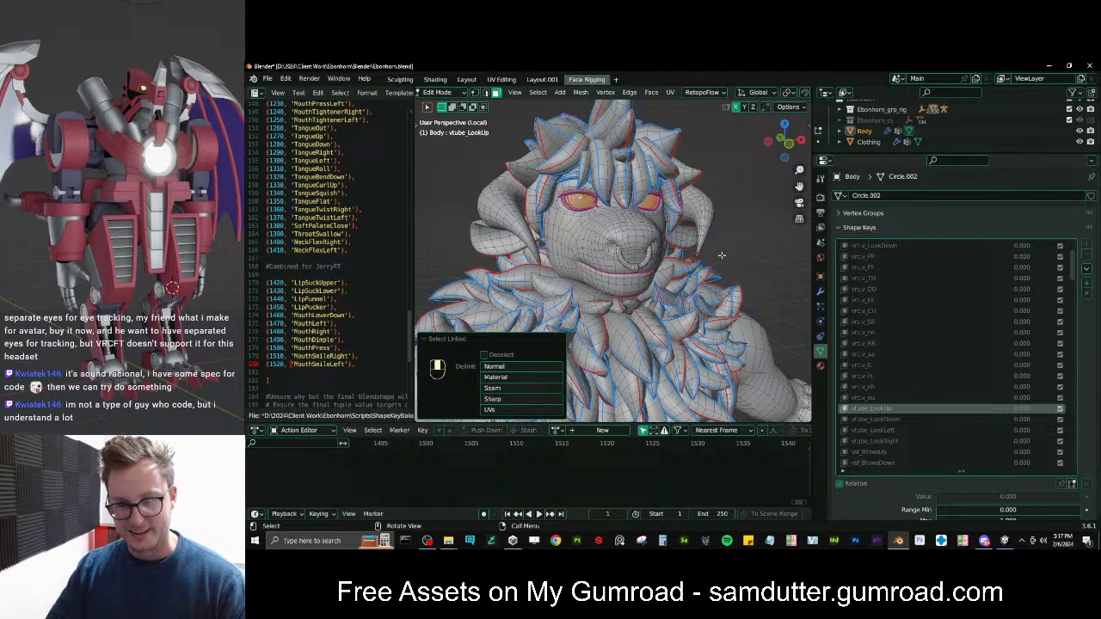
pyautogui.scroll(3, 886, 299)
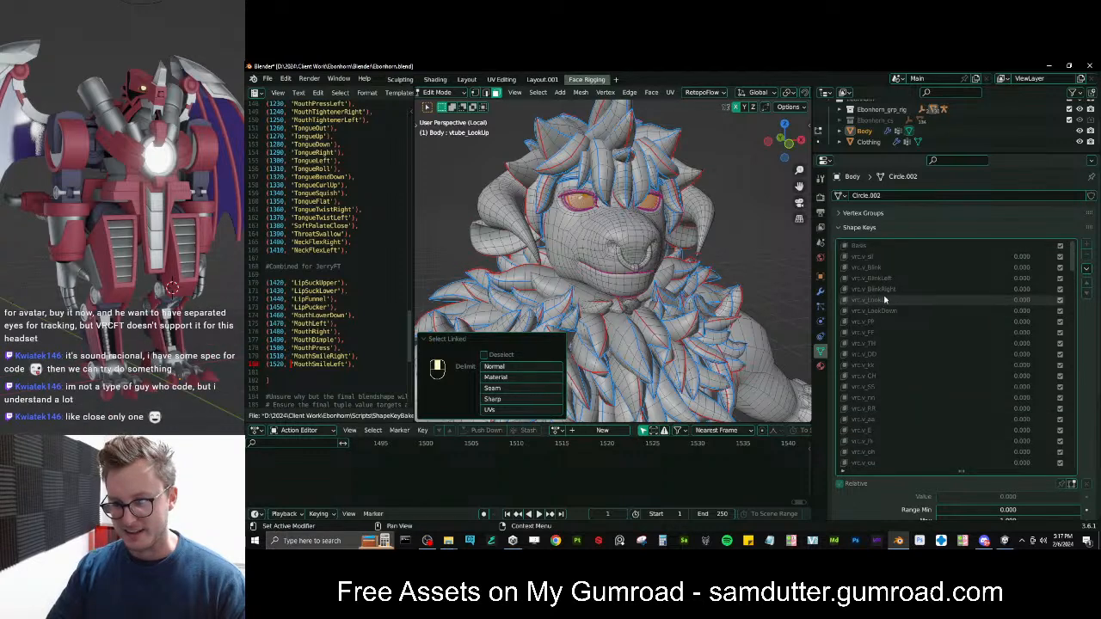
pyautogui.click(884, 299)
pyautogui.press('q')
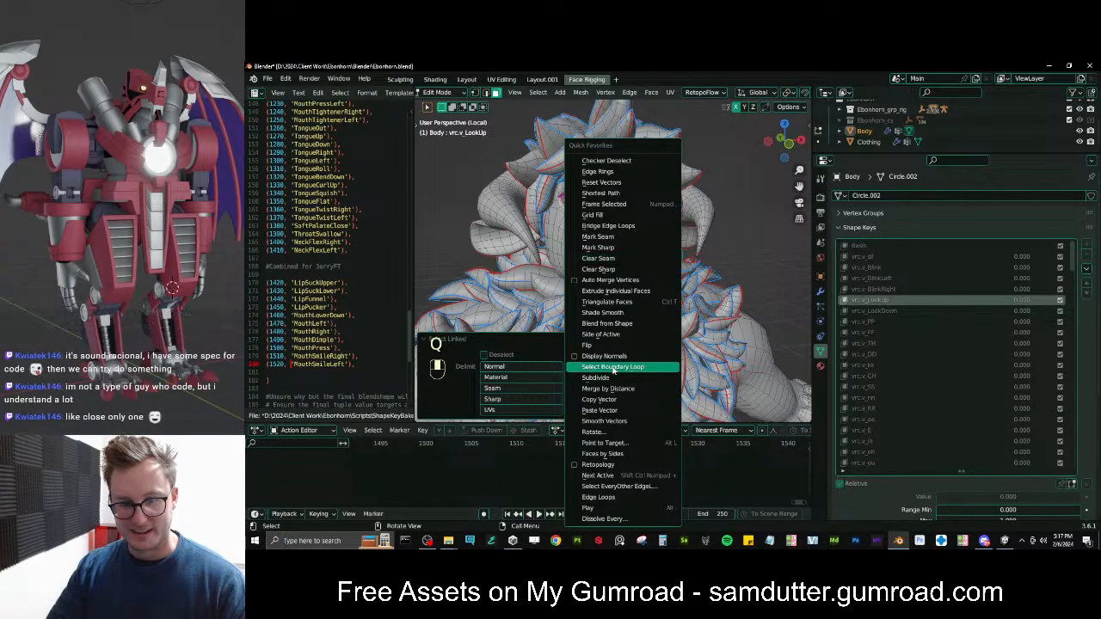
pyautogui.click(612, 324)
pyautogui.click(484, 409)
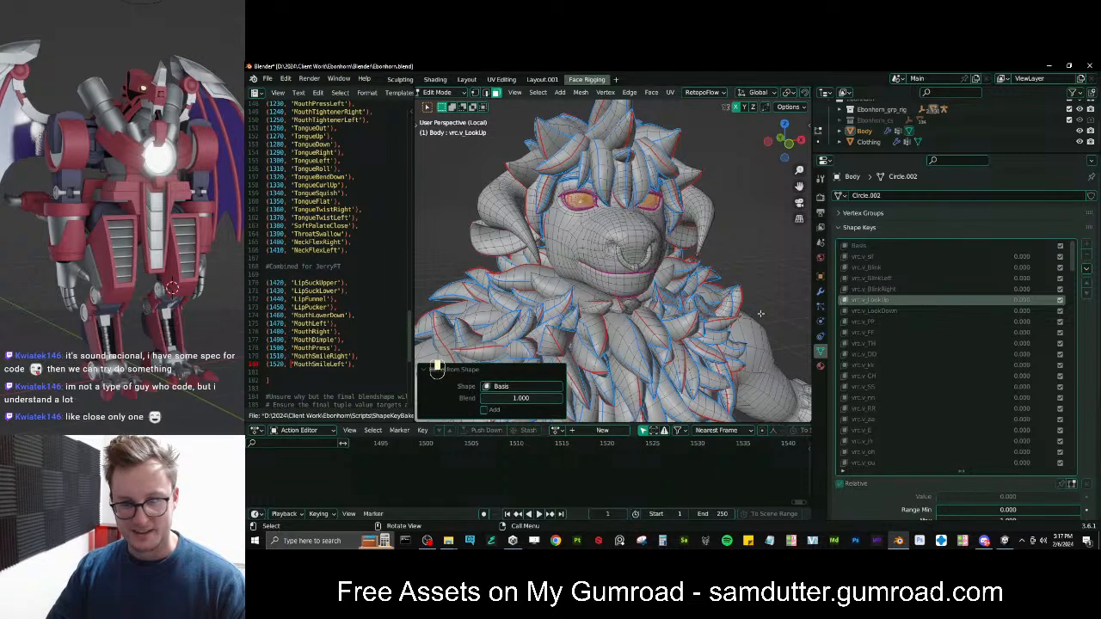
# Repeat the Basis blend on the eyeballs in the vrc.v_LookDown shape key, return to Object Mode and save the file
pyautogui.click(884, 310)
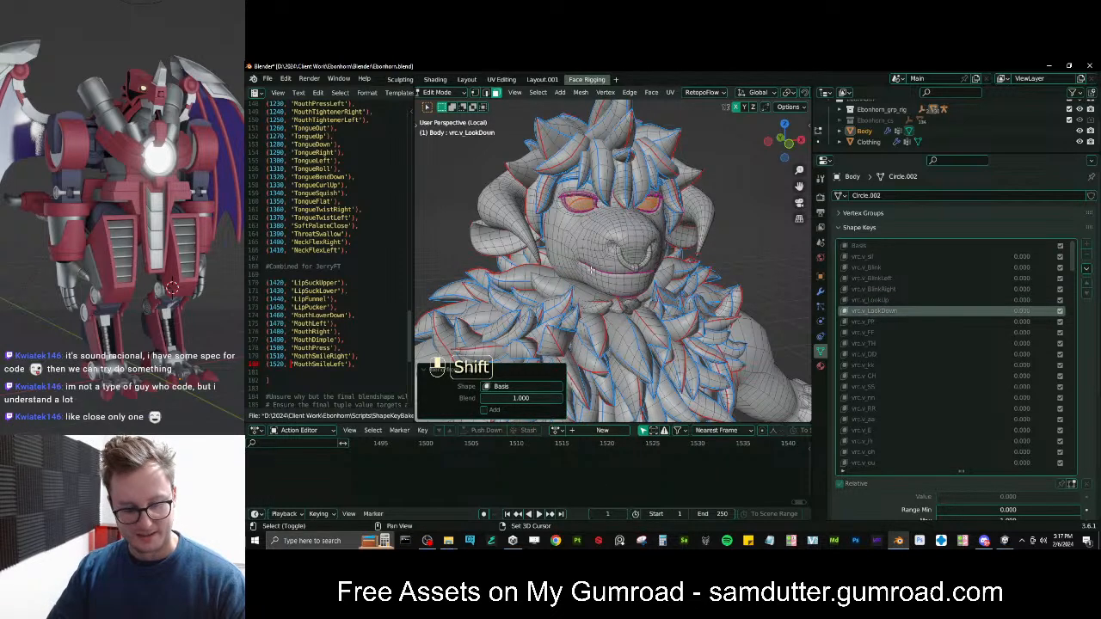
pyautogui.hotkey('shift', 'r')
pyautogui.press('Tab')
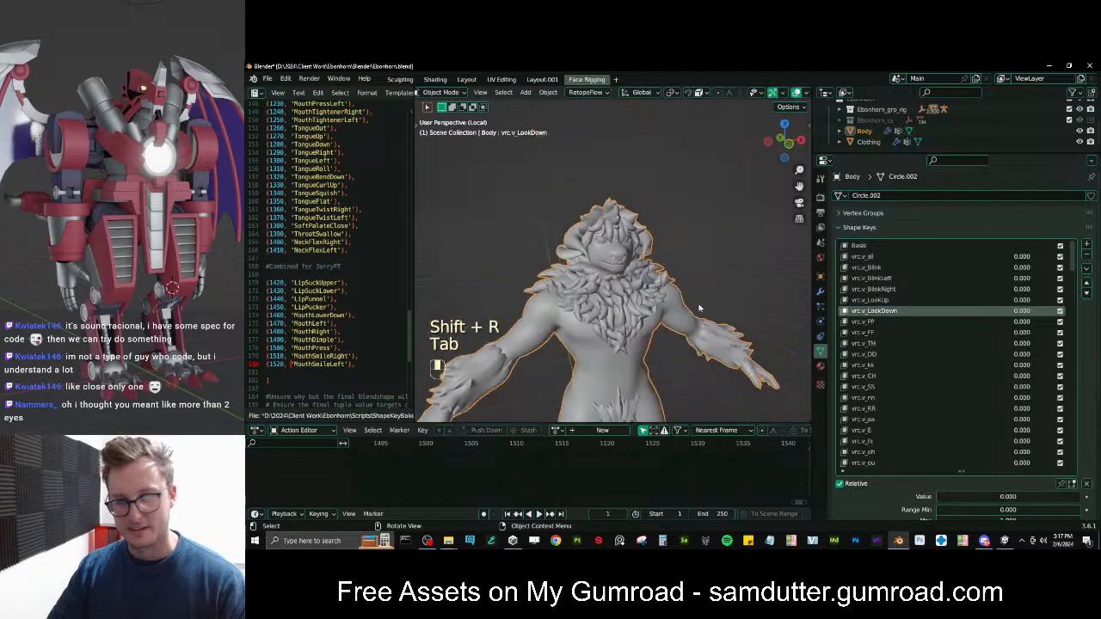
pyautogui.hotkey('ctrl', 's')
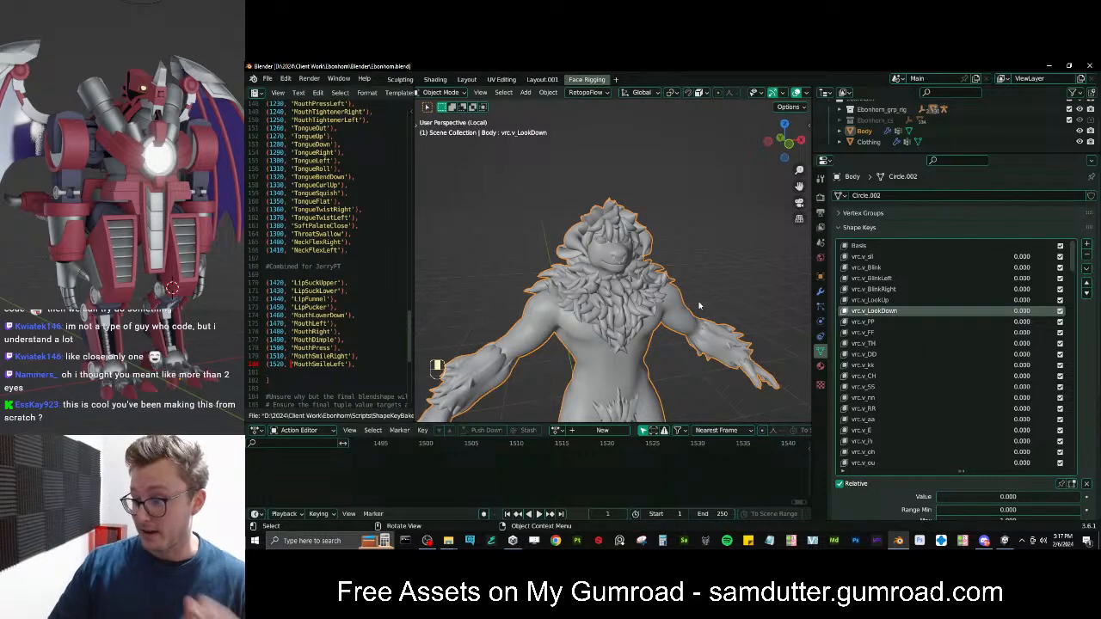
# Exit local view to bring back the full clothed avatar and rig, and save Ebonhorn.blend
pyautogui.scroll(-3, 698, 304)
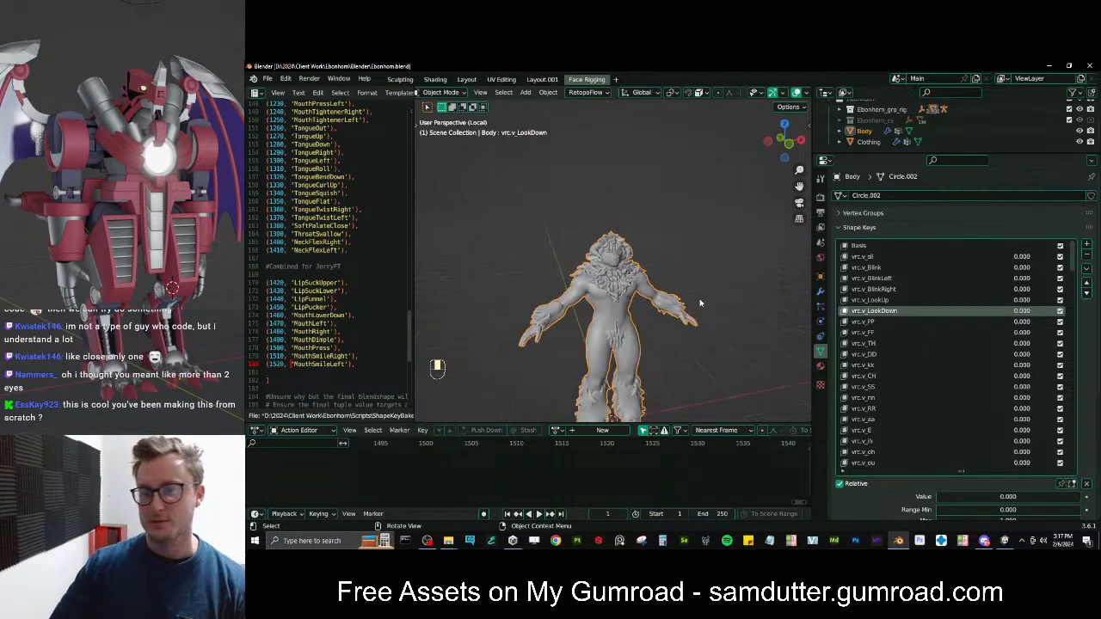
pyautogui.moveTo(655, 281)
pyautogui.mouseDown(button='middle')
pyautogui.moveTo(692, 296)
pyautogui.moveTo(615, 275)
pyautogui.moveTo(645, 277)
pyautogui.mouseUp(button='middle')
pyautogui.press('/')
pyautogui.scroll(2, 650, 320)
pyautogui.hotkey('ctrl', 's')
pyautogui.moveTo(649, 330)
pyautogui.keyDown('shift'); pyautogui.mouseDown(button='middle')
pyautogui.moveTo(618, 270)
pyautogui.moveTo(643, 327)
pyautogui.mouseUp(button='middle'); pyautogui.keyUp('shift')
# Select all objects and export them over the existing Ebonhorn.fbx using the Auto-Rig Pro FBX exporter
pyautogui.press('a')
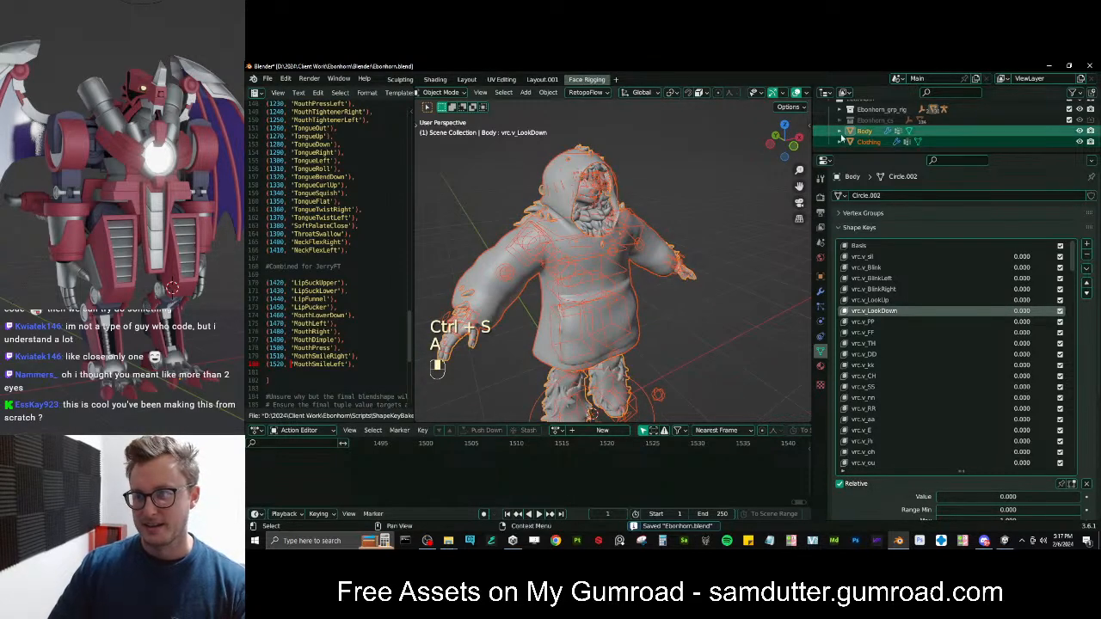
pyautogui.press('q')
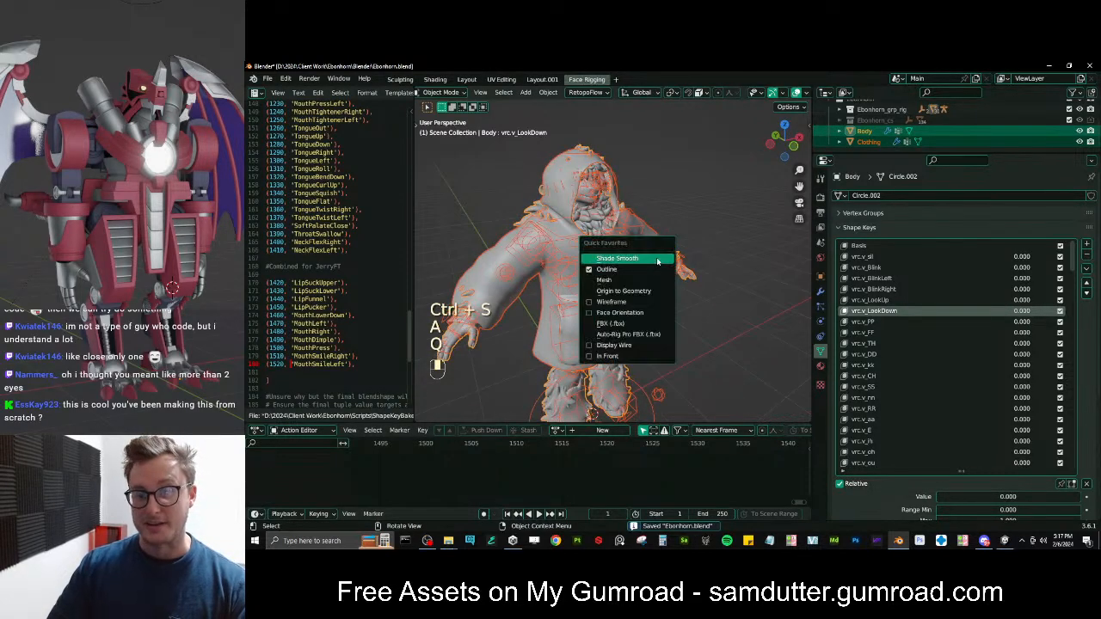
pyautogui.click(643, 334)
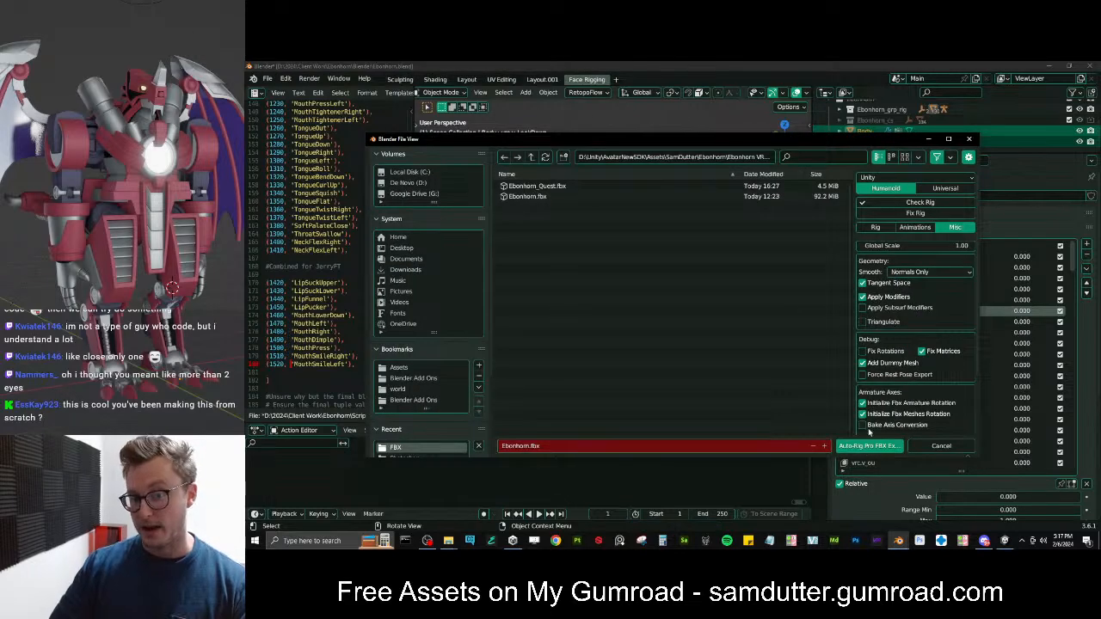
pyautogui.click(875, 447)
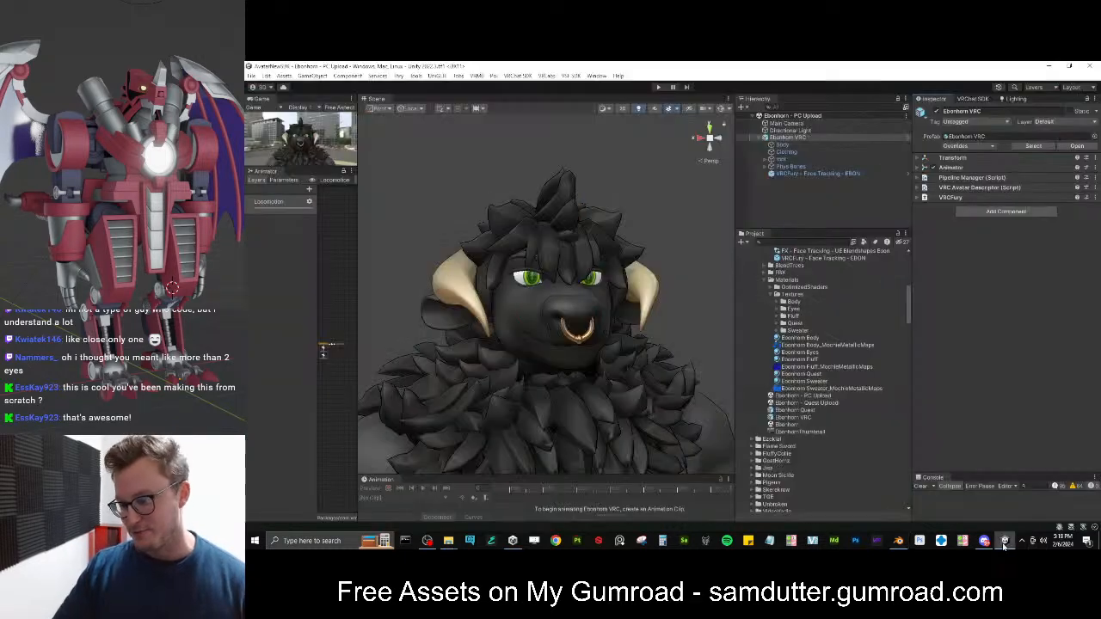
# Switch to Unity, run the scene with the Avatars 3.0 Emulator enabled, and check the emulator's OSC Connection settings
pyautogui.click(1004, 540)
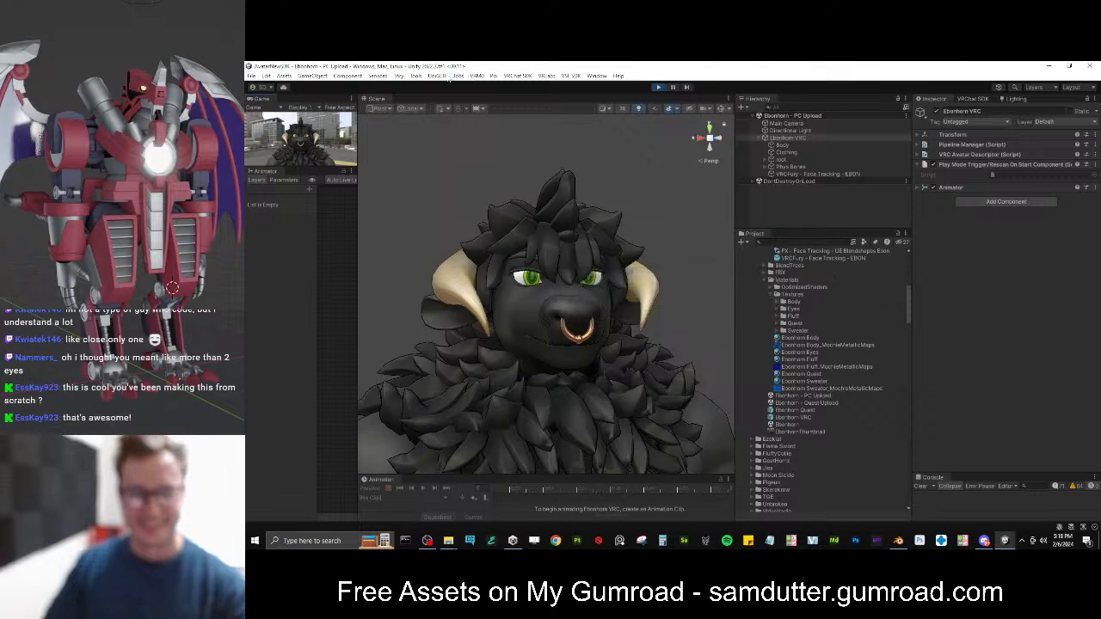
pyautogui.click(416, 75)
pyautogui.moveTo(482, 99)
pyautogui.click(574, 102)
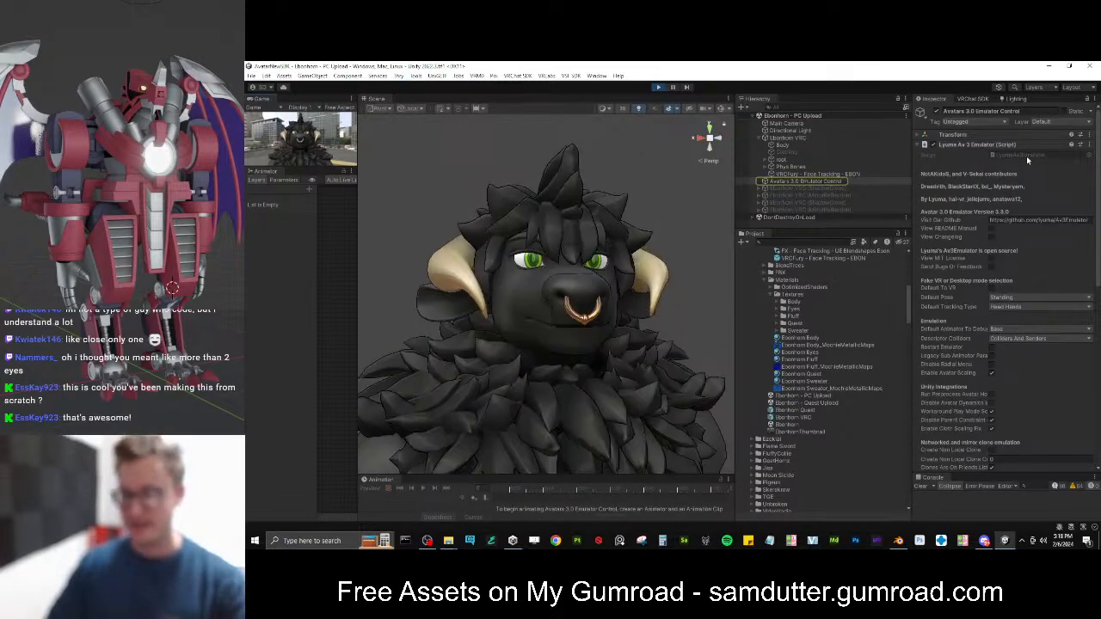
pyautogui.scroll(-5, 1000, 344)
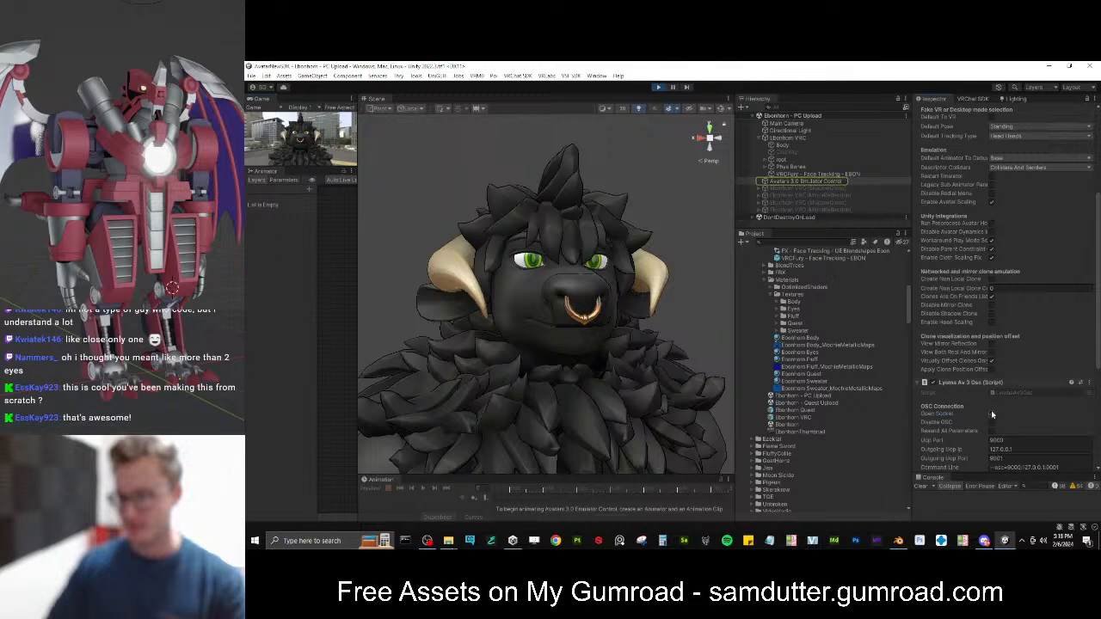
pyautogui.scroll(5, 1003, 350)
# Select the Ebonhorn VRC avatar, check its face tracking radial menu and OSC settings, and move the VRCFaceTracking window aside
pyautogui.click(784, 137)
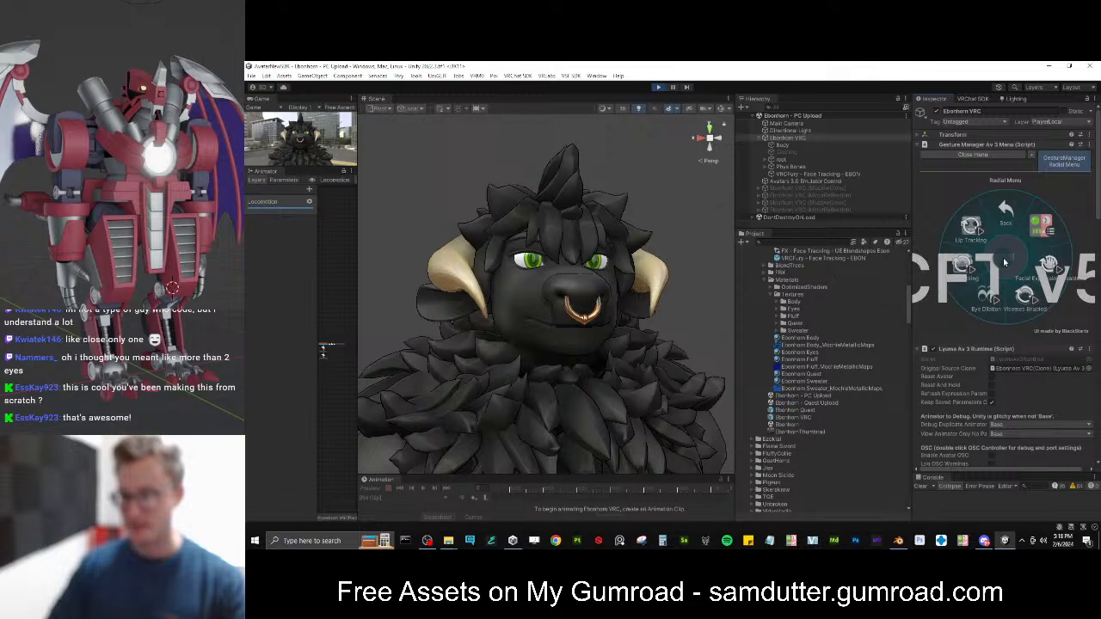
pyautogui.scroll(-8, 1003, 264)
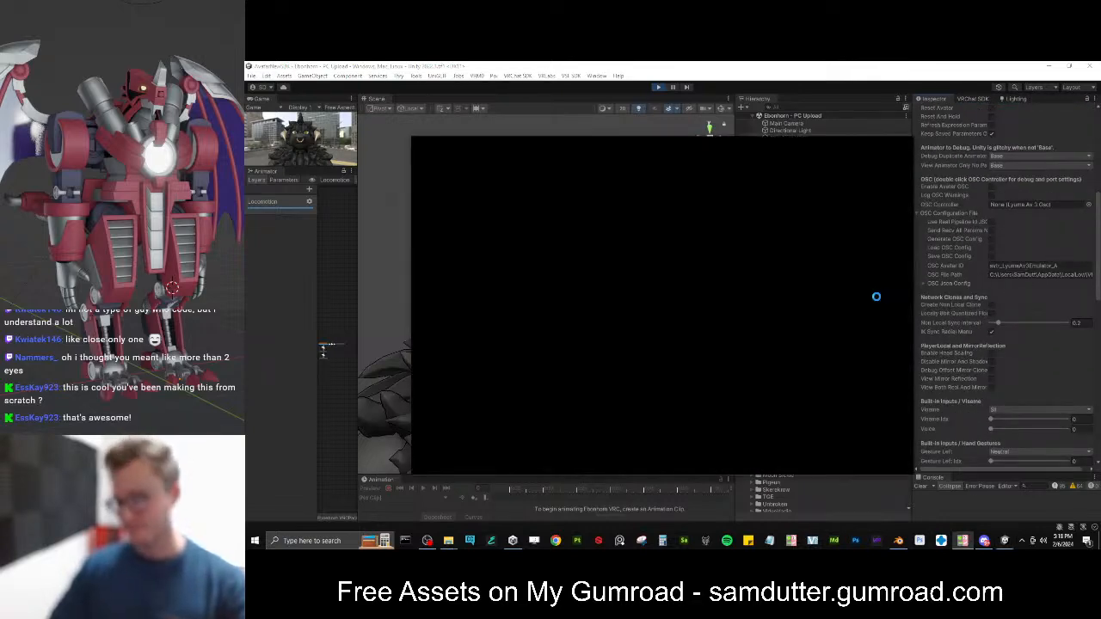
pyautogui.click(715, 74)
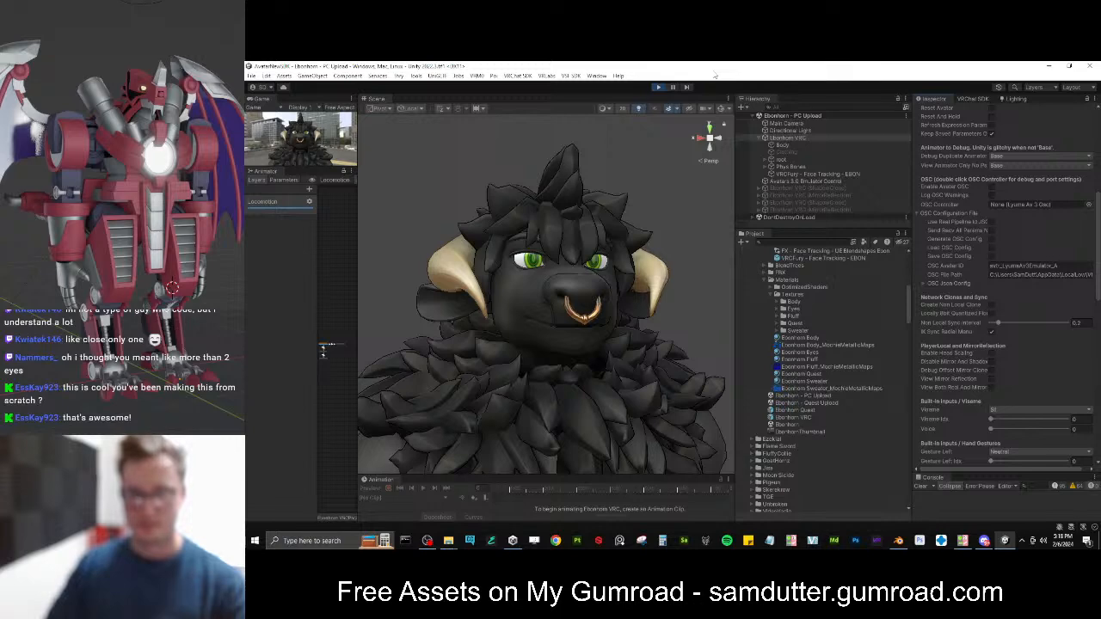
pyautogui.click(962, 540)
pyautogui.moveTo(748, 150); pyautogui.dragTo(1100, 168)
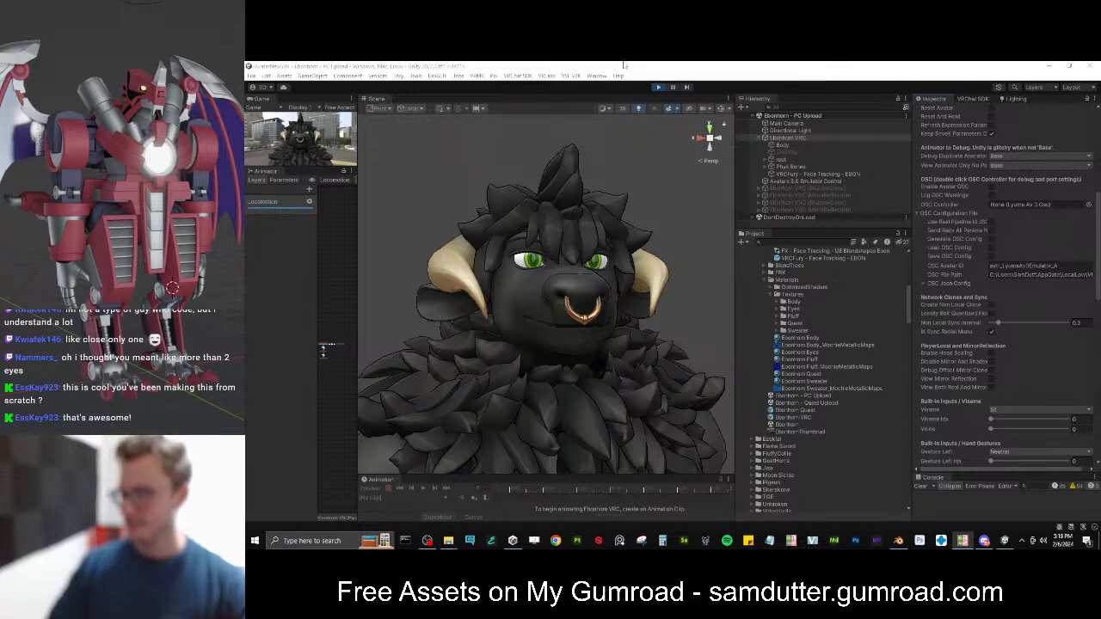
# Restart Play mode with the Avatars 3.0 Emulator, test the face tracking over its OSC connection, and return to Blender
pyautogui.click(657, 87)
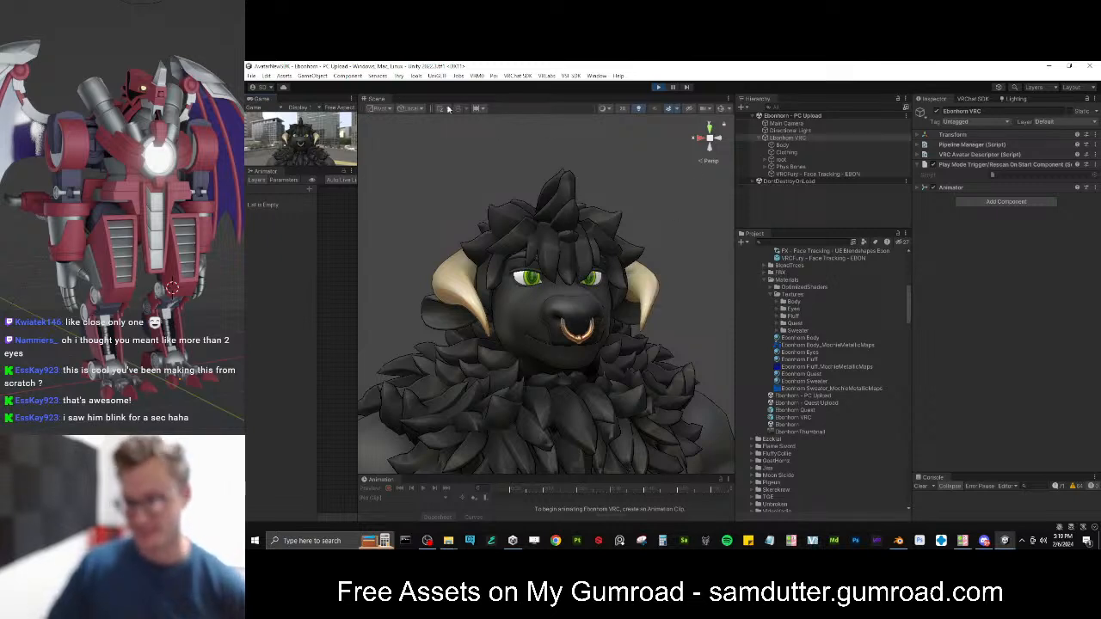
pyautogui.click(416, 76)
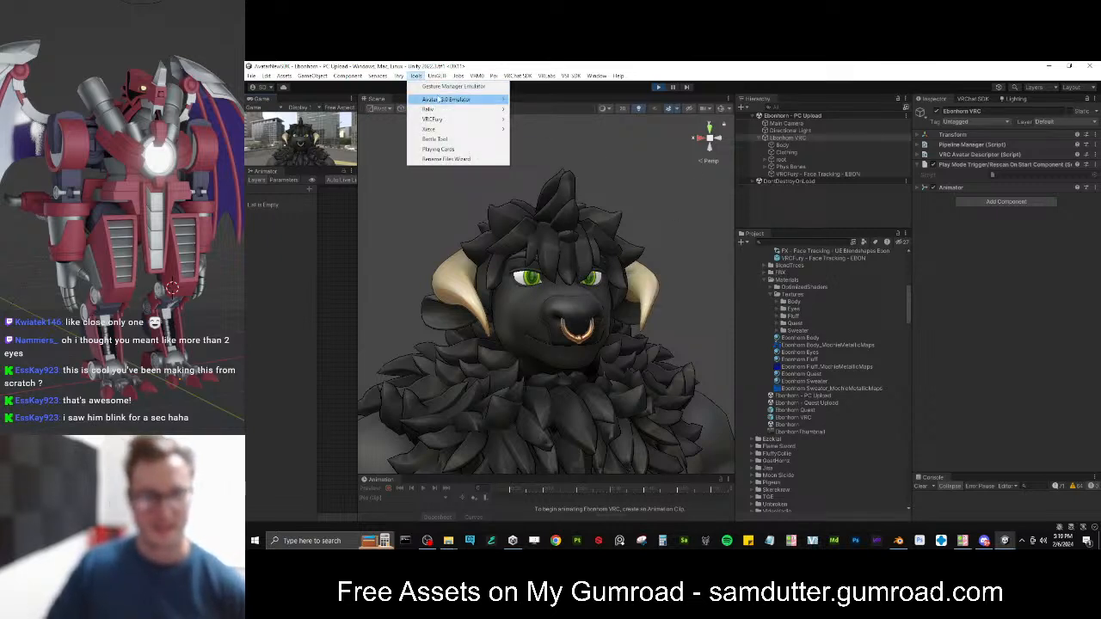
pyautogui.moveTo(481, 98)
pyautogui.click(528, 100)
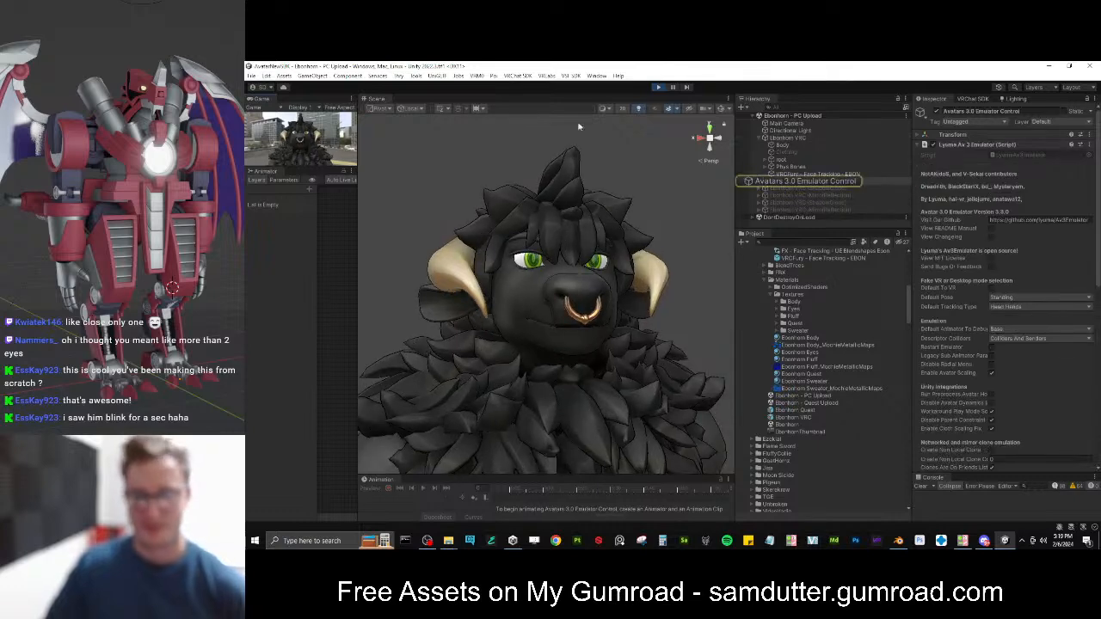
pyautogui.scroll(-5, 1050, 283)
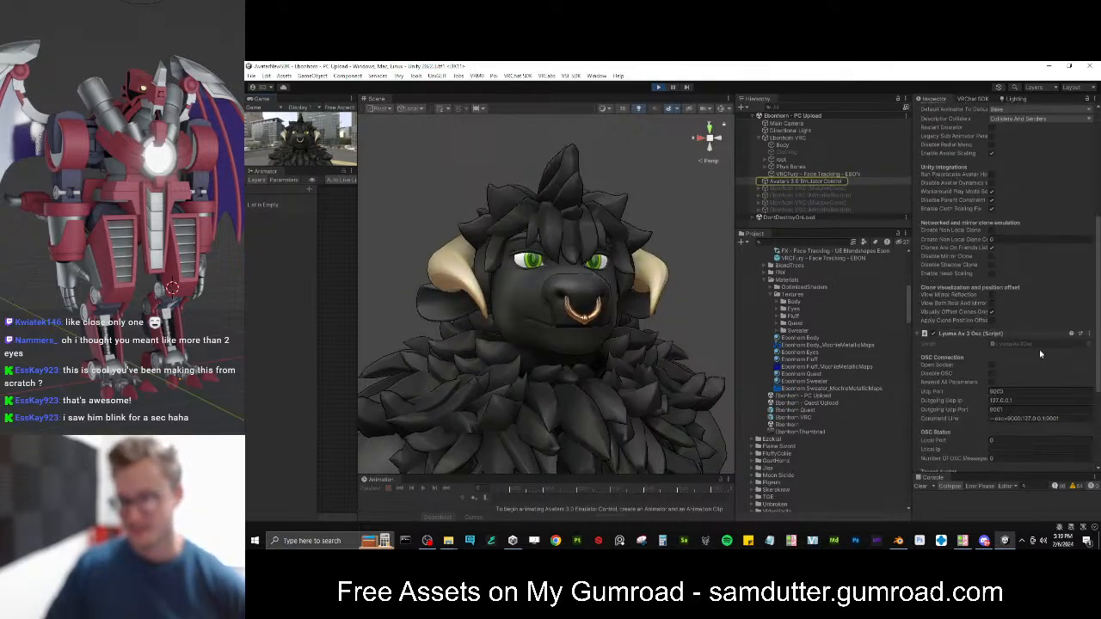
pyautogui.scroll(3, 1025, 270)
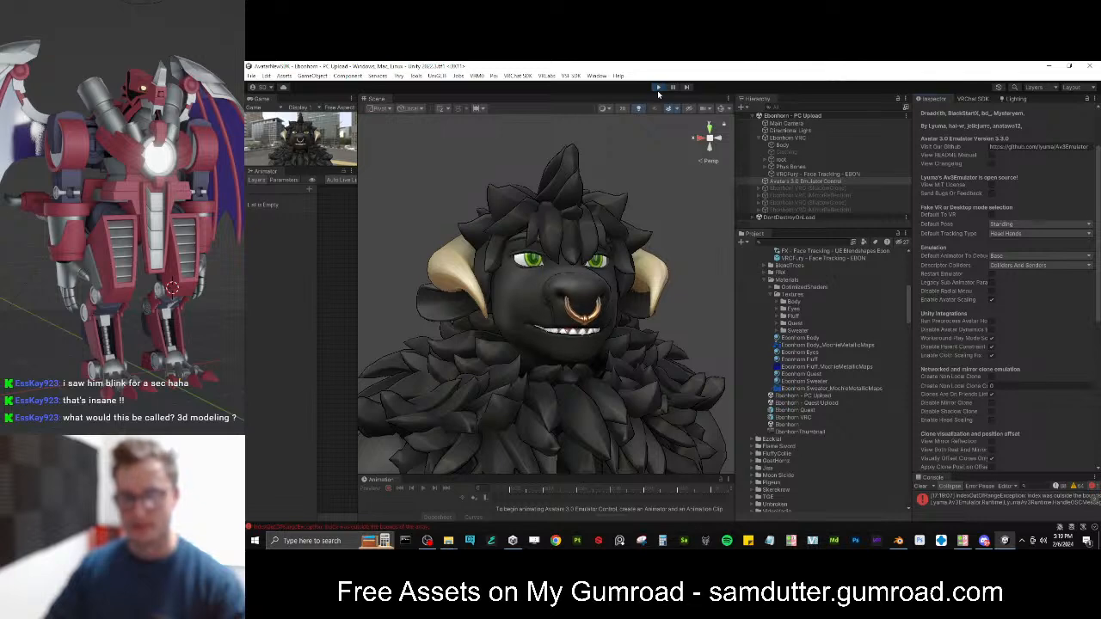
pyautogui.click(898, 540)
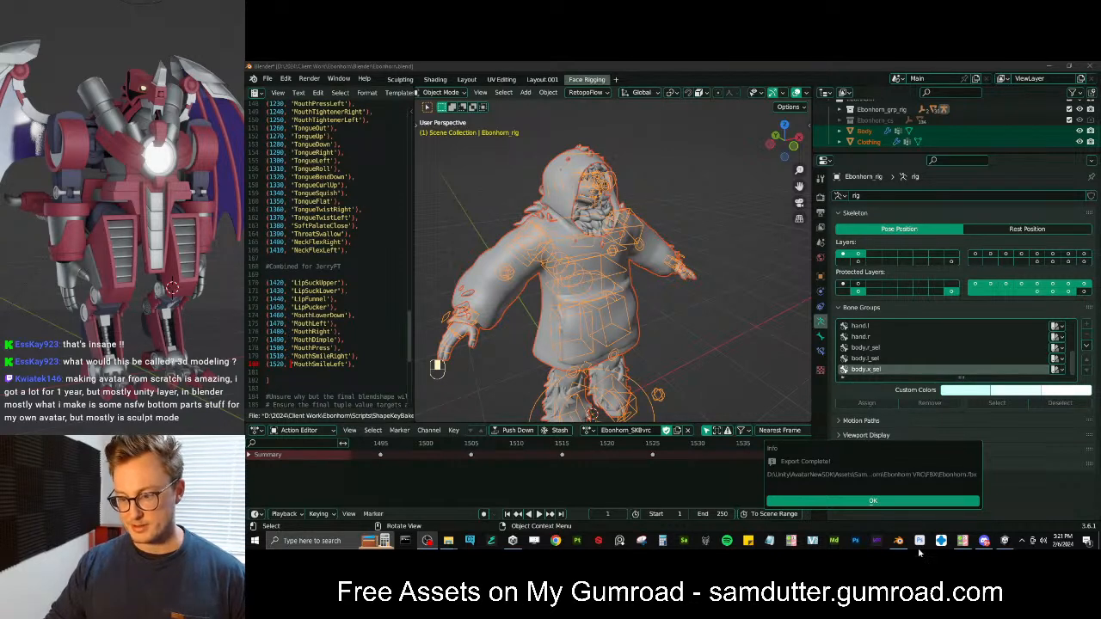
# Dismiss the export message, enlarge the 3D viewport and select the Body mesh at the character's face
pyautogui.click(861, 498)
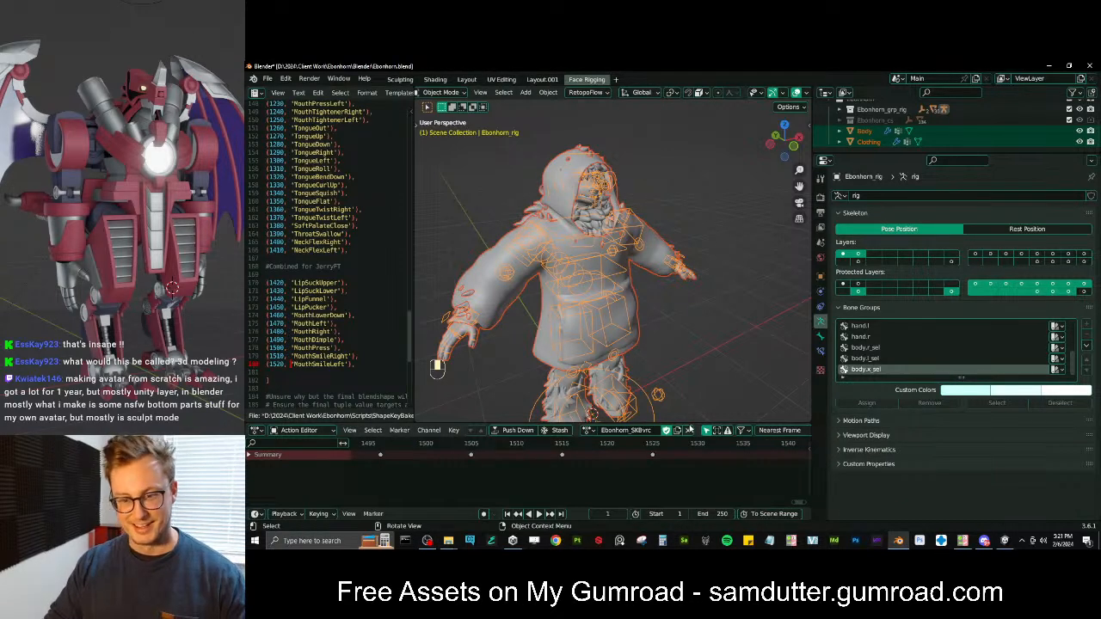
pyautogui.moveTo(699, 423); pyautogui.dragTo(699, 475)
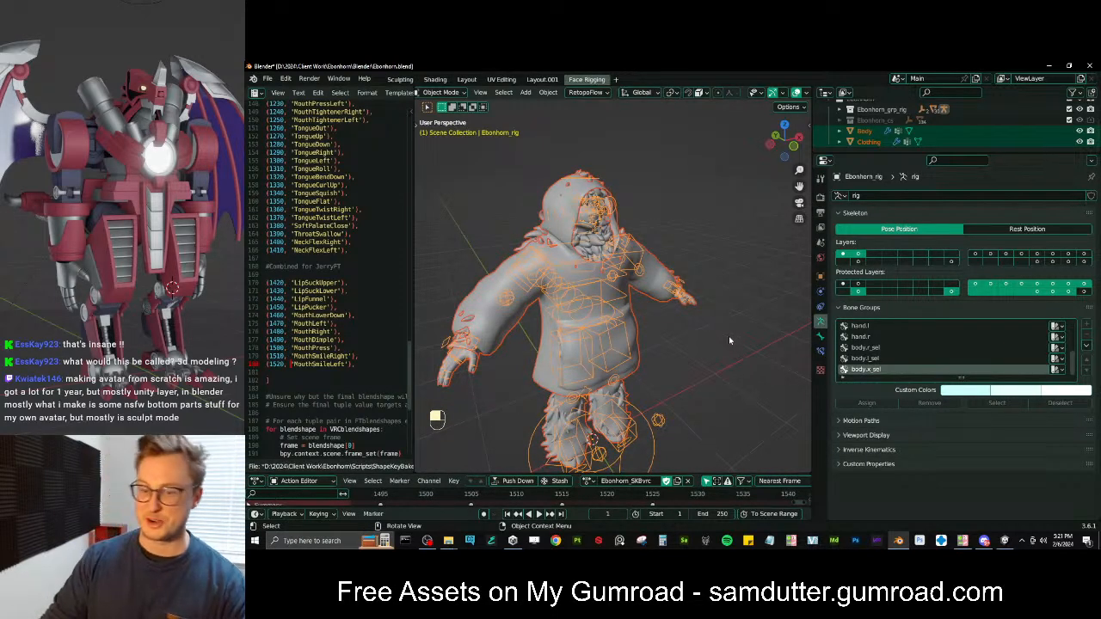
pyautogui.moveTo(728, 346); pyautogui.dragTo(681, 291, button='middle')
pyautogui.scroll(3, 657, 240)
pyautogui.keyDown('shift'); pyautogui.moveTo(659, 203); pyautogui.dragTo(670, 241, button='middle'); pyautogui.keyUp('shift')
pyautogui.scroll(4, 670, 240)
pyautogui.click(591, 205)
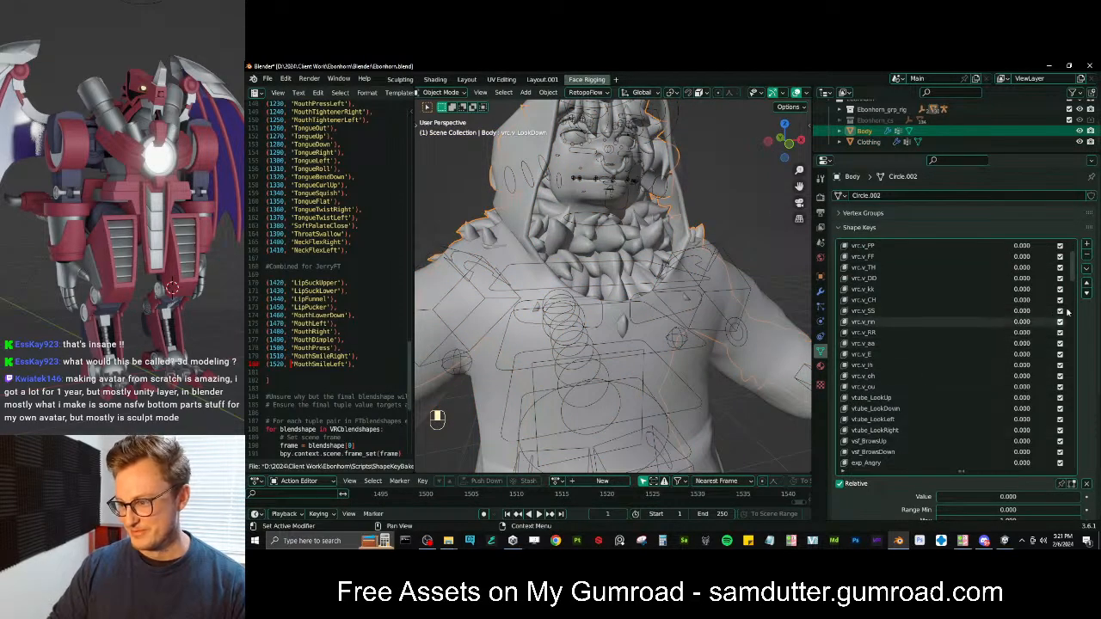
# Find the TongueOut shape key on the Body mesh and preview it at 1.000
pyautogui.moveTo(1075, 273); pyautogui.dragTo(1059, 301)
pyautogui.scroll(-10, 951, 343)
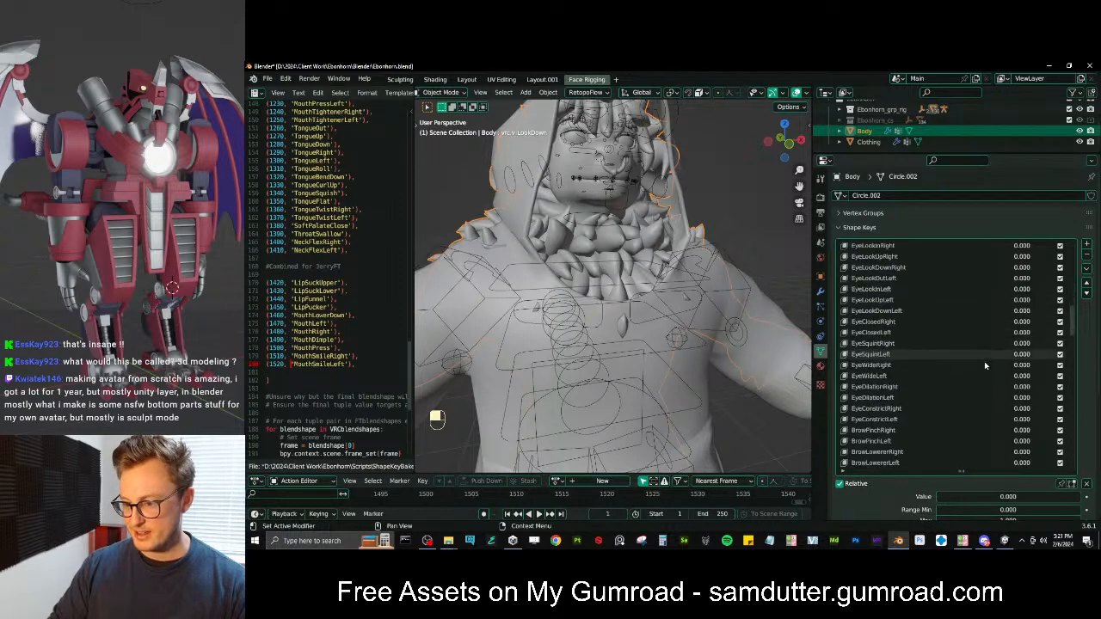
pyautogui.scroll(-4, 987, 367)
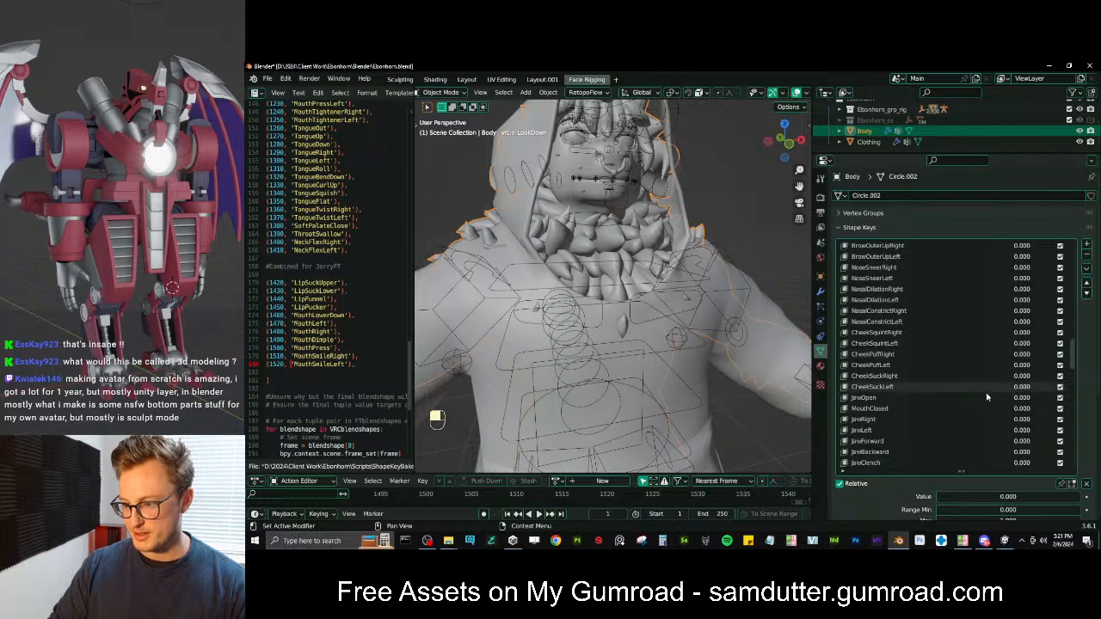
pyautogui.moveTo(1015, 397)
pyautogui.mouseDown()
pyautogui.moveTo(1071, 391)
pyautogui.moveTo(1015, 396)
pyautogui.mouseUp()
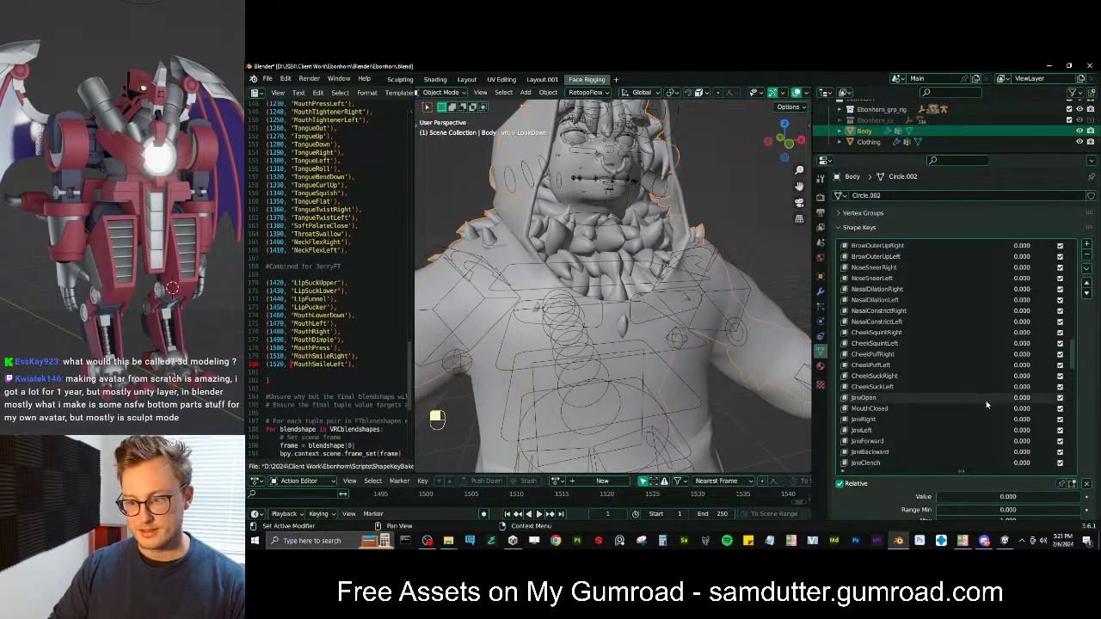
pyautogui.scroll(-9, 986, 405)
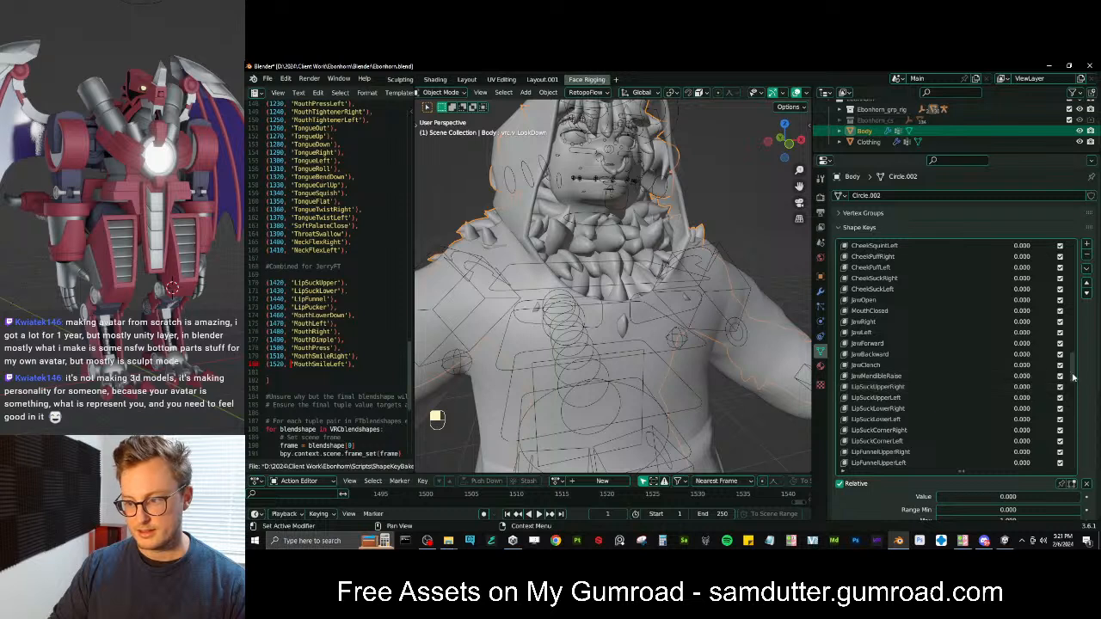
pyautogui.moveTo(1071, 372); pyautogui.dragTo(1070, 472)
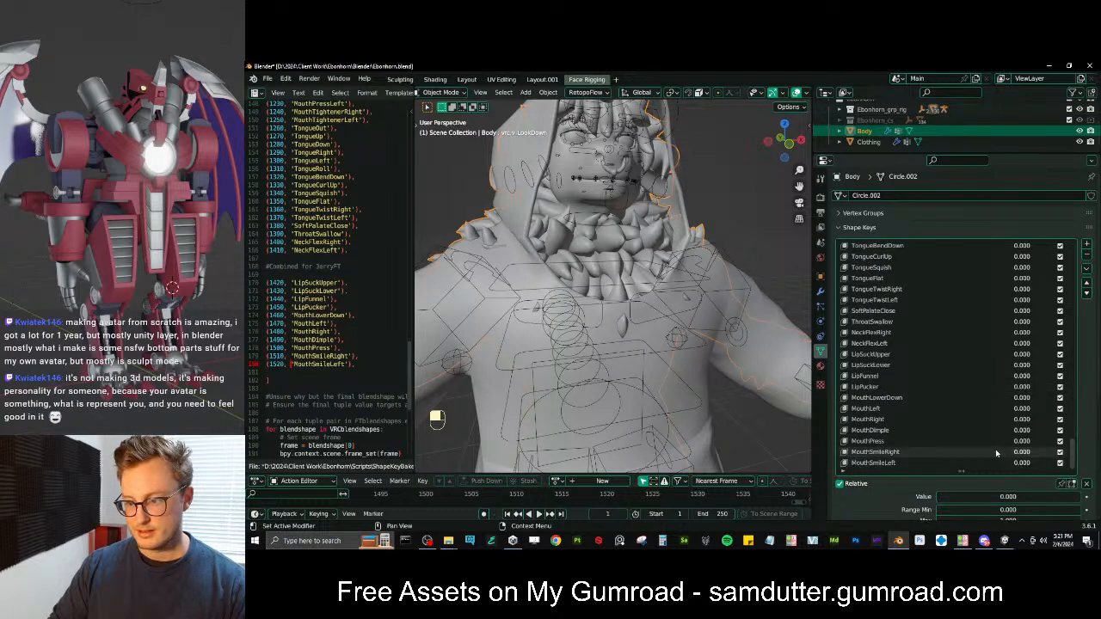
pyautogui.scroll(3, 1006, 370)
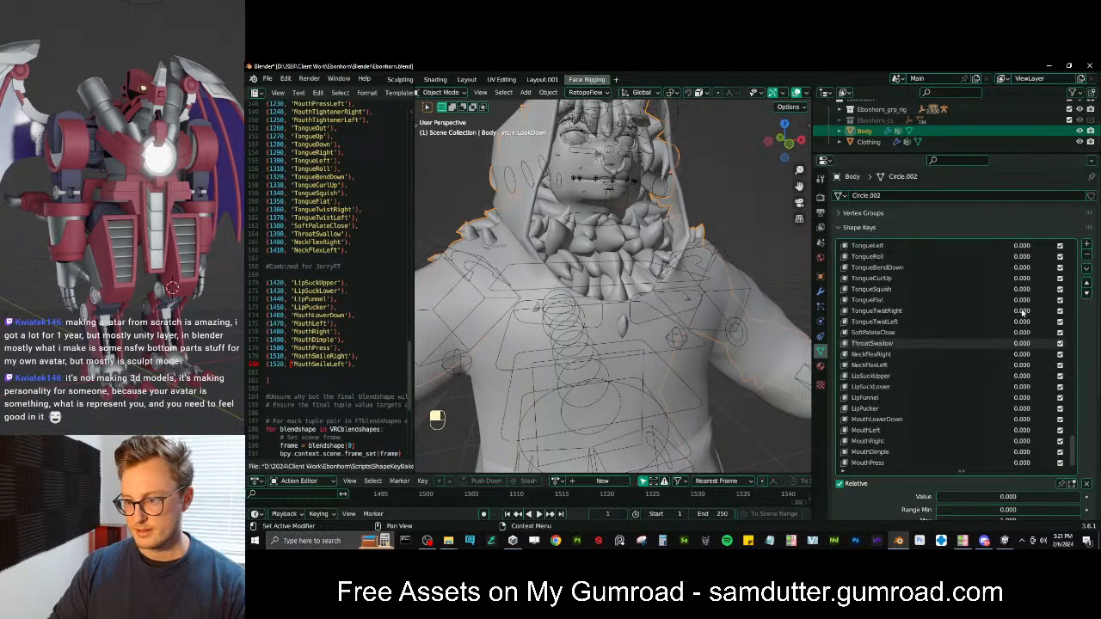
pyautogui.scroll(7, 1023, 311)
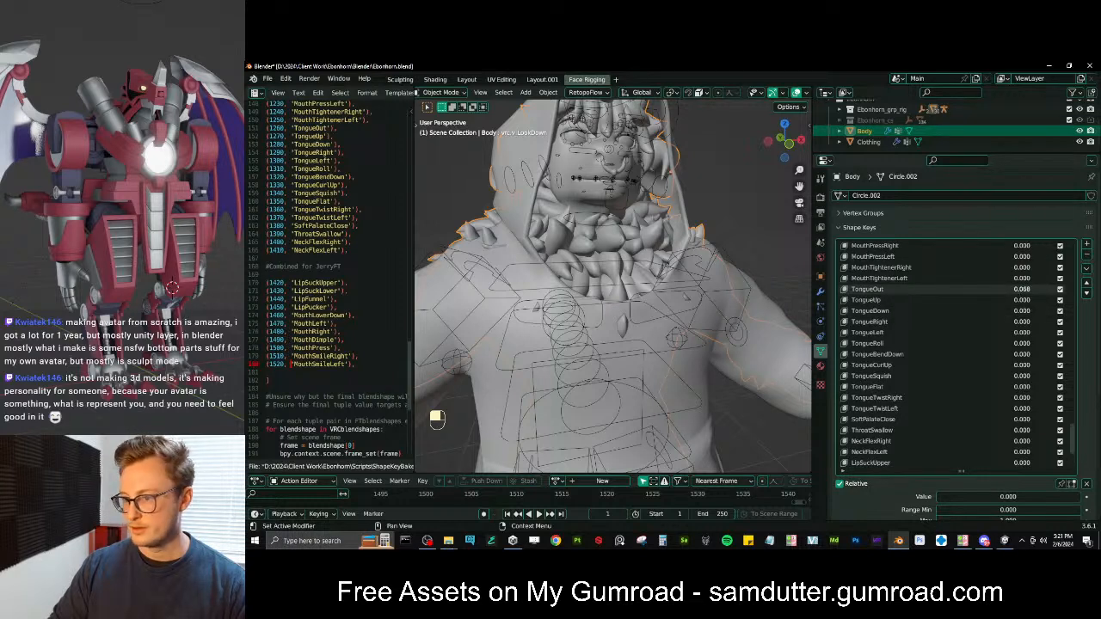
pyautogui.moveTo(1021, 289); pyautogui.dragTo(1066, 289)
# Set the Body's JawOpen shape key to 1.000 and bring TongueOut back down
pyautogui.scroll(-20, 1028, 351)
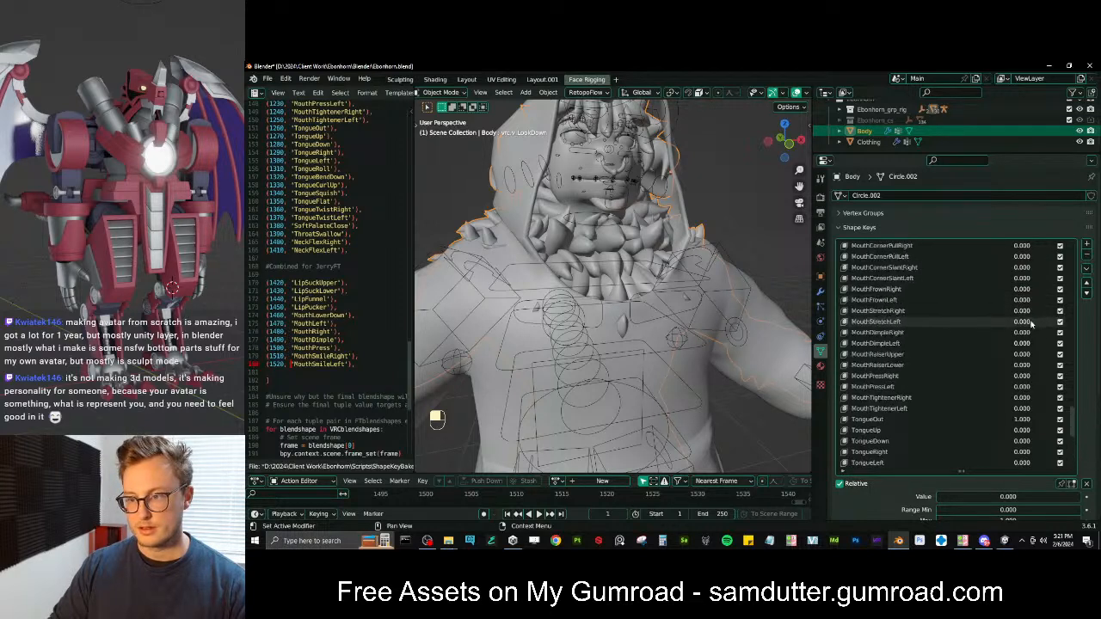
pyautogui.scroll(11, 1029, 350)
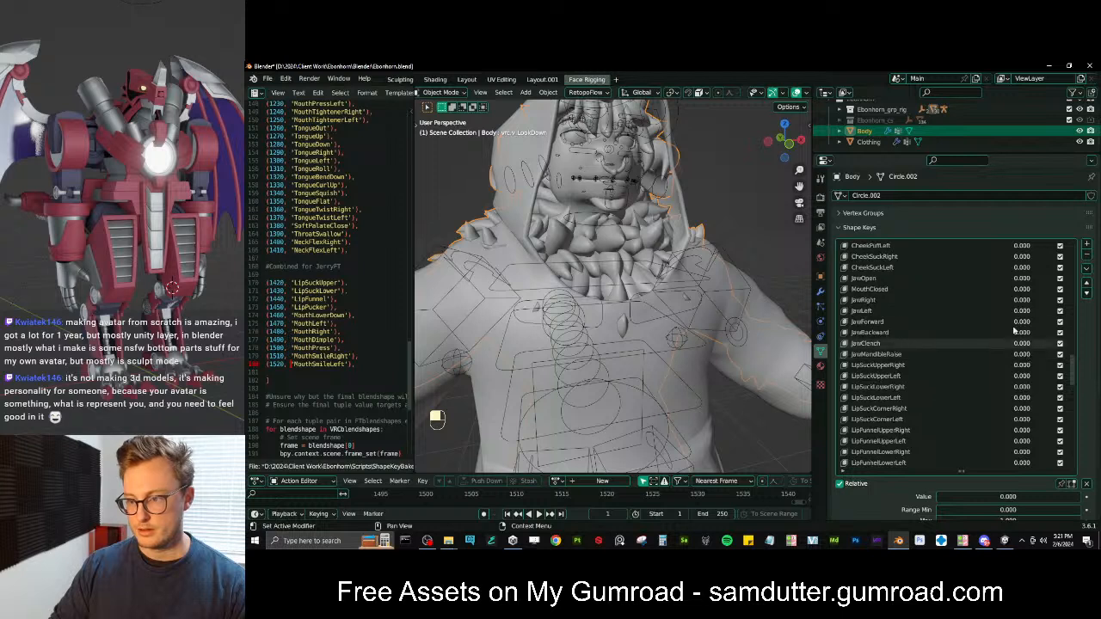
pyautogui.moveTo(1022, 278); pyautogui.dragTo(1066, 278)
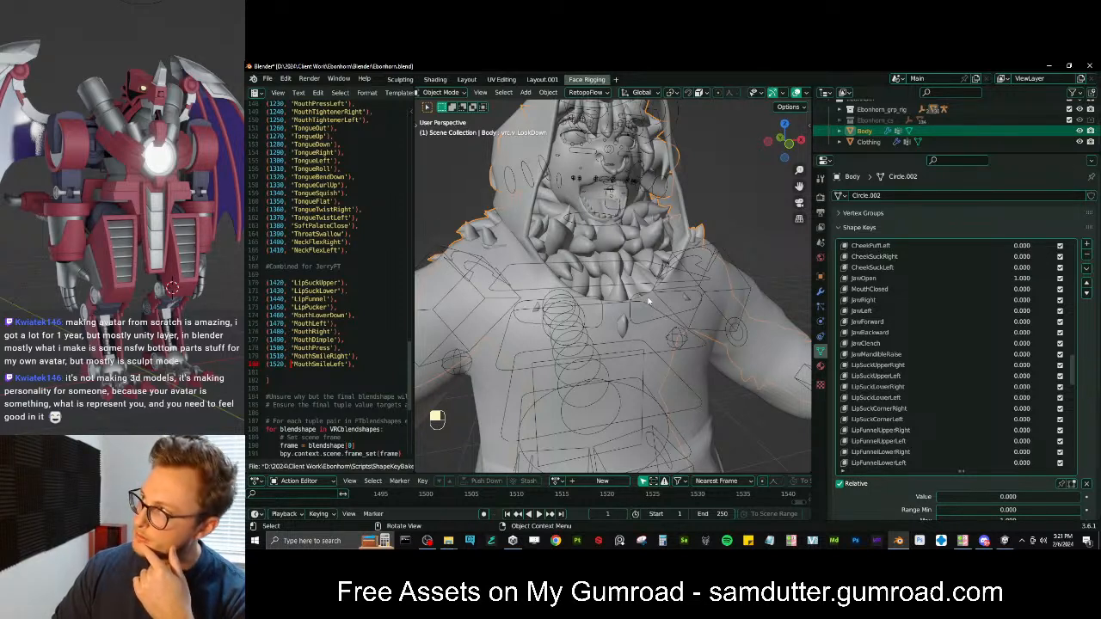
pyautogui.moveTo(1073, 367); pyautogui.dragTo(1074, 479)
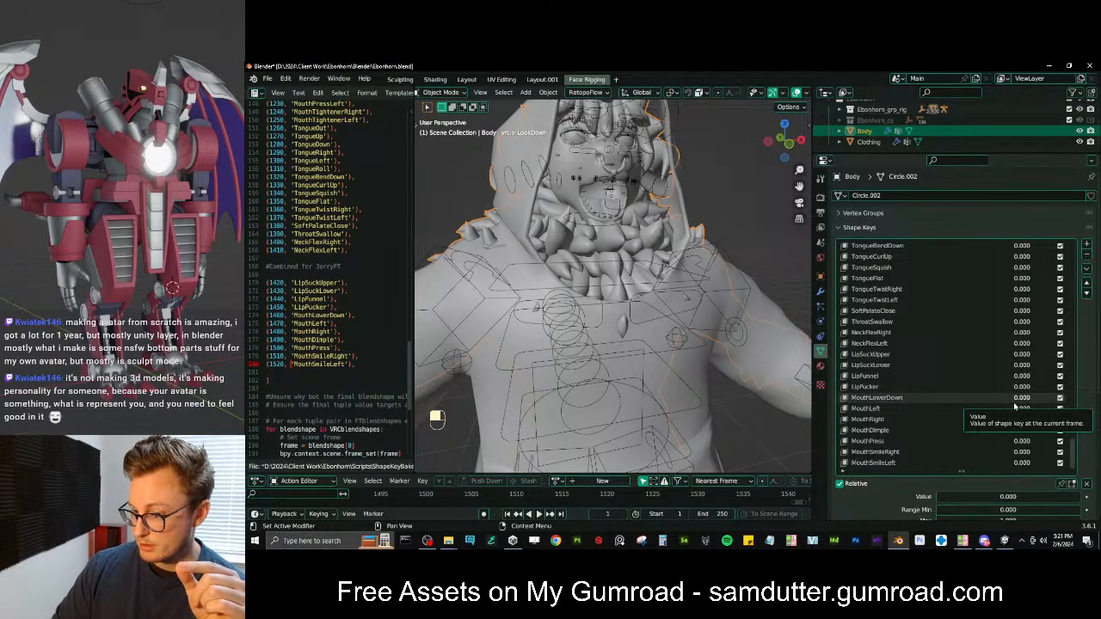
pyautogui.scroll(5, 1028, 303)
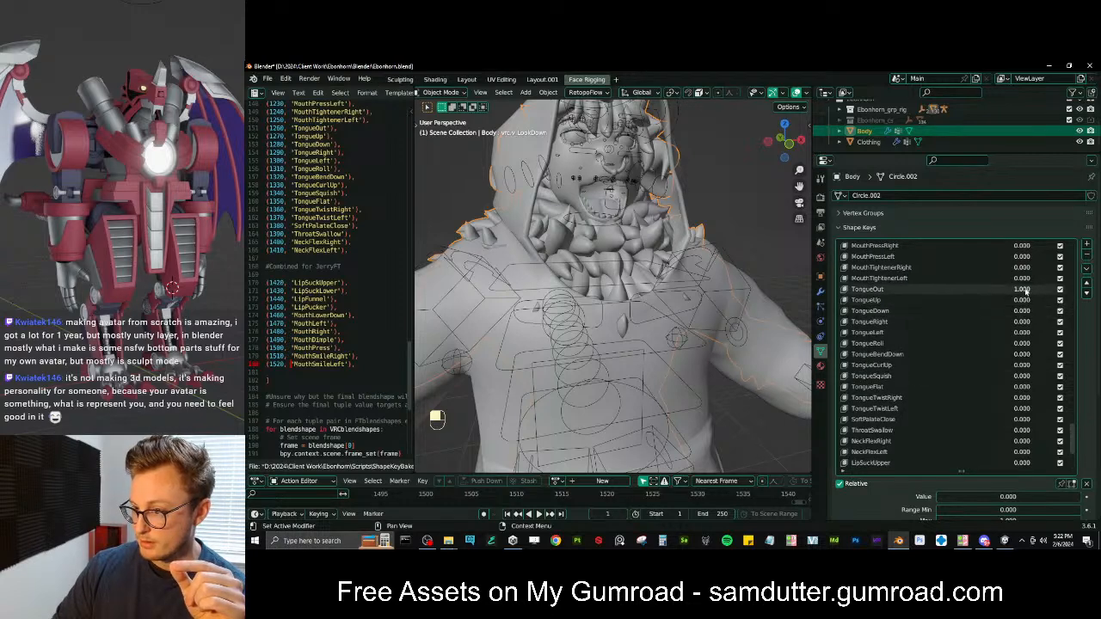
pyautogui.moveTo(1021, 288); pyautogui.dragTo(955, 289)
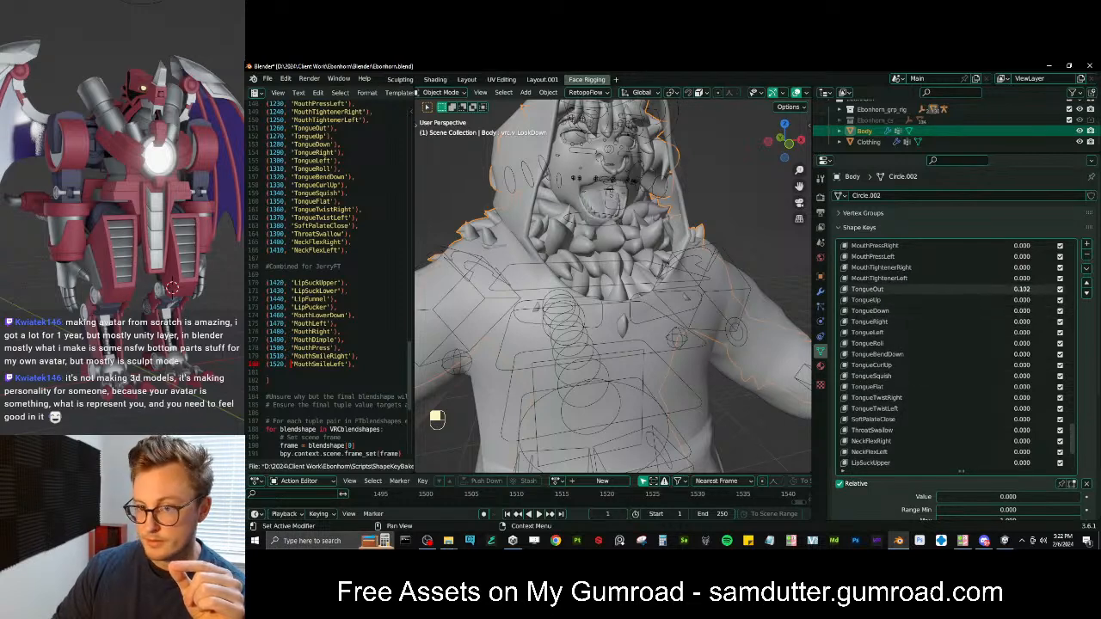
# Select the Ebonhorn rig, save the file and switch the rig to Pose Mode
pyautogui.click(623, 211)
pyautogui.hotkey('ctrl', 's')
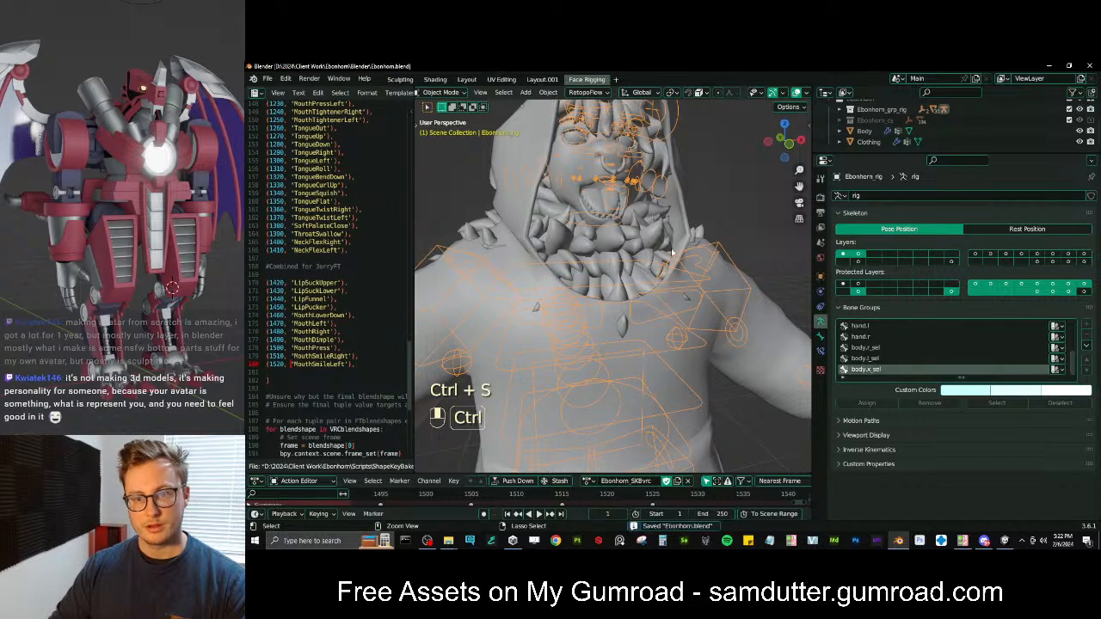
pyautogui.hotkey('ctrl', 'Tab')
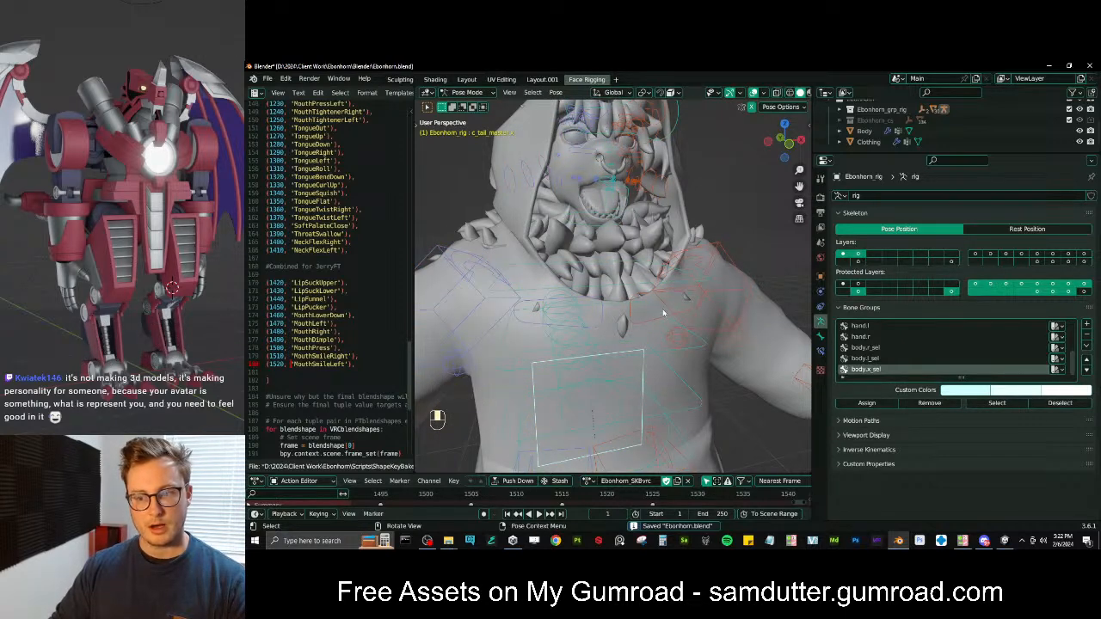
# Go to frame 1260 and, with auto keying on, clear the location, rotation and scale of all rig bones
pyautogui.moveTo(471, 473); pyautogui.dragTo(471, 416)
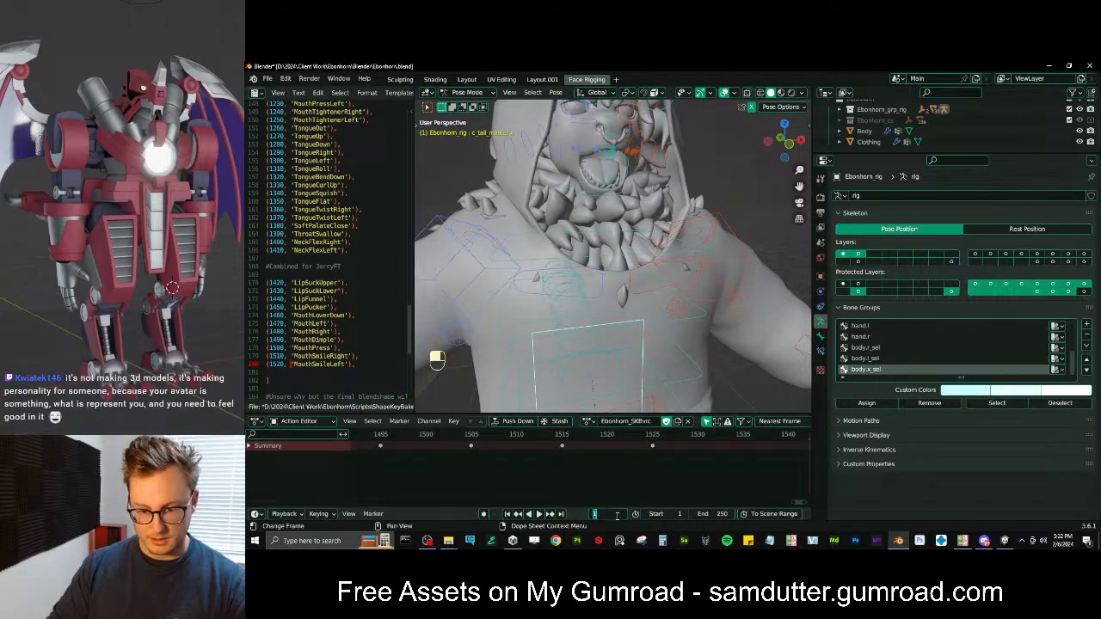
pyautogui.write('128')
pyautogui.write('0')
pyautogui.press('Return')
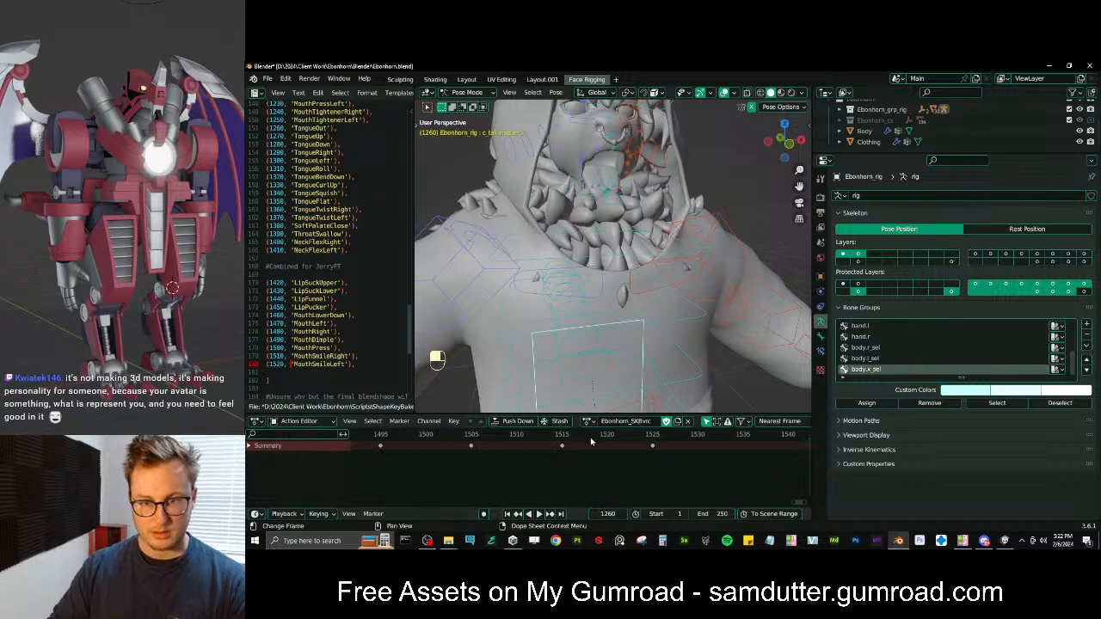
pyautogui.moveTo(641, 284)
pyautogui.mouseDown(button='middle')
pyautogui.moveTo(647, 258)
pyautogui.moveTo(612, 235)
pyautogui.moveTo(640, 279)
pyautogui.mouseUp(button='middle')
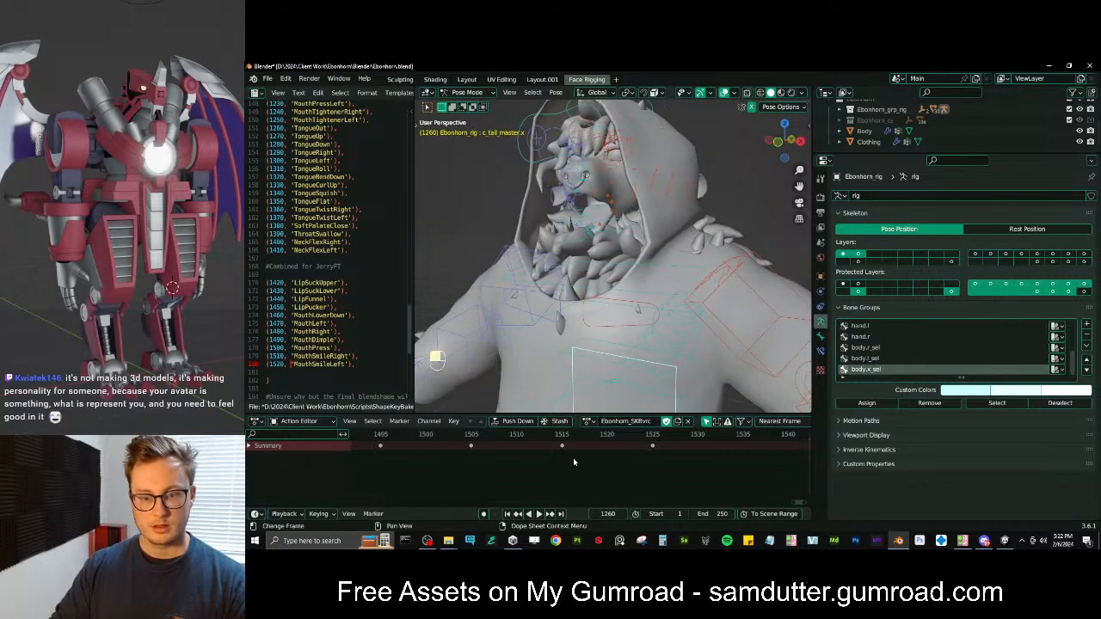
pyautogui.moveTo(596, 227); pyautogui.dragTo(638, 252, button='middle')
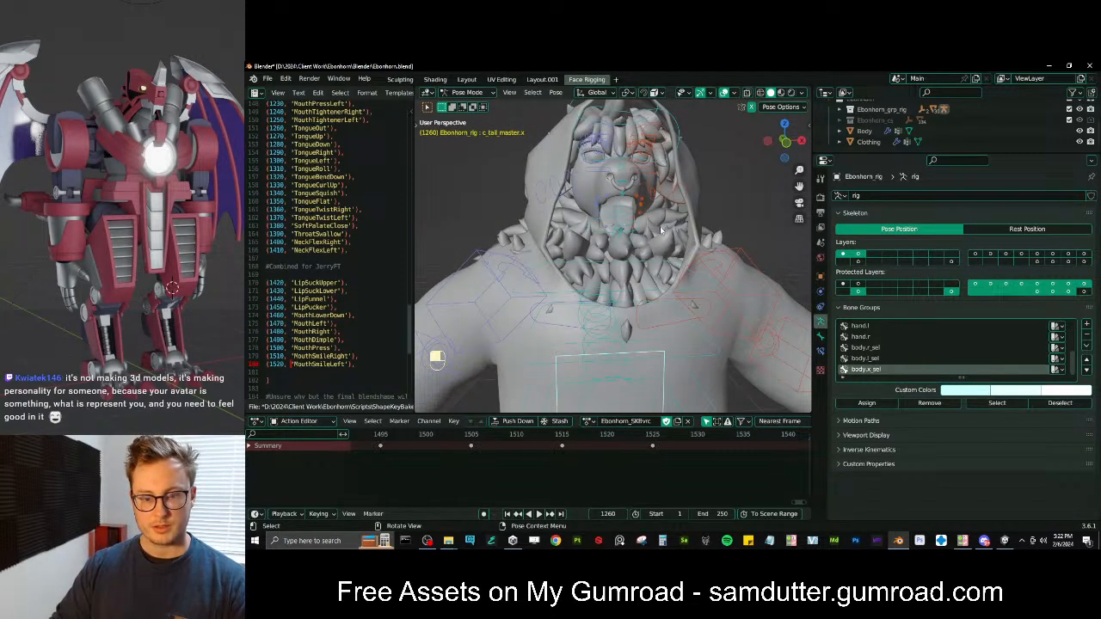
pyautogui.press('a')
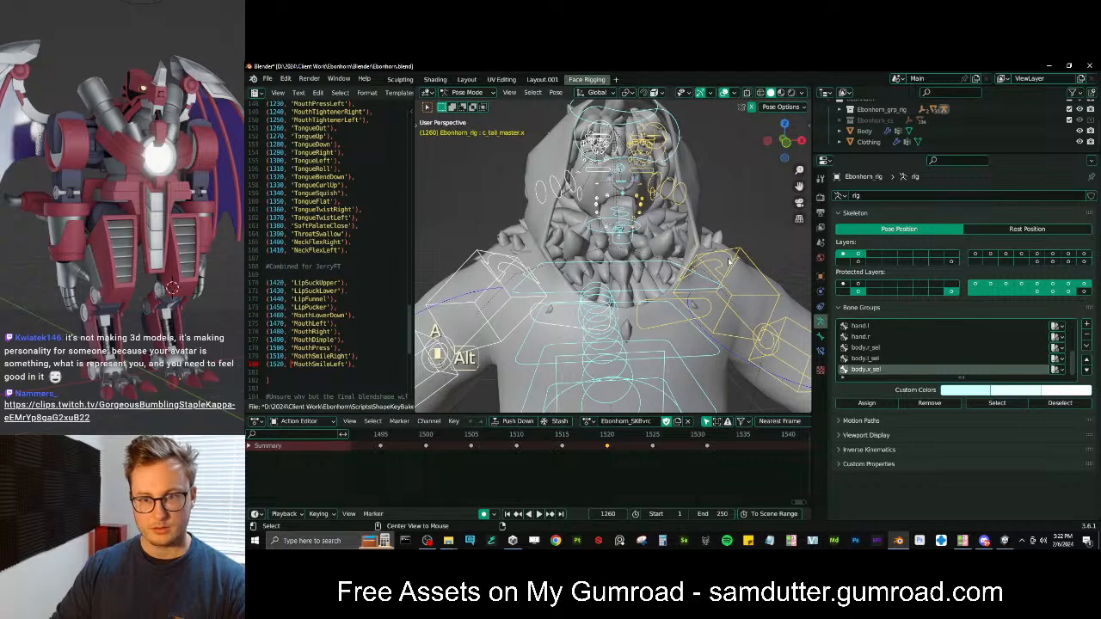
pyautogui.hotkey('alt', 'g')
pyautogui.hotkey('alt', 'r')
pyautogui.hotkey('alt', 's')
# In a wireframe side view, move the tongue tip bone c_tong_03.x forward and down out of the mouth
pyautogui.scroll(5, 688, 260)
pyautogui.moveTo(676, 251); pyautogui.dragTo(584, 174, button='middle')
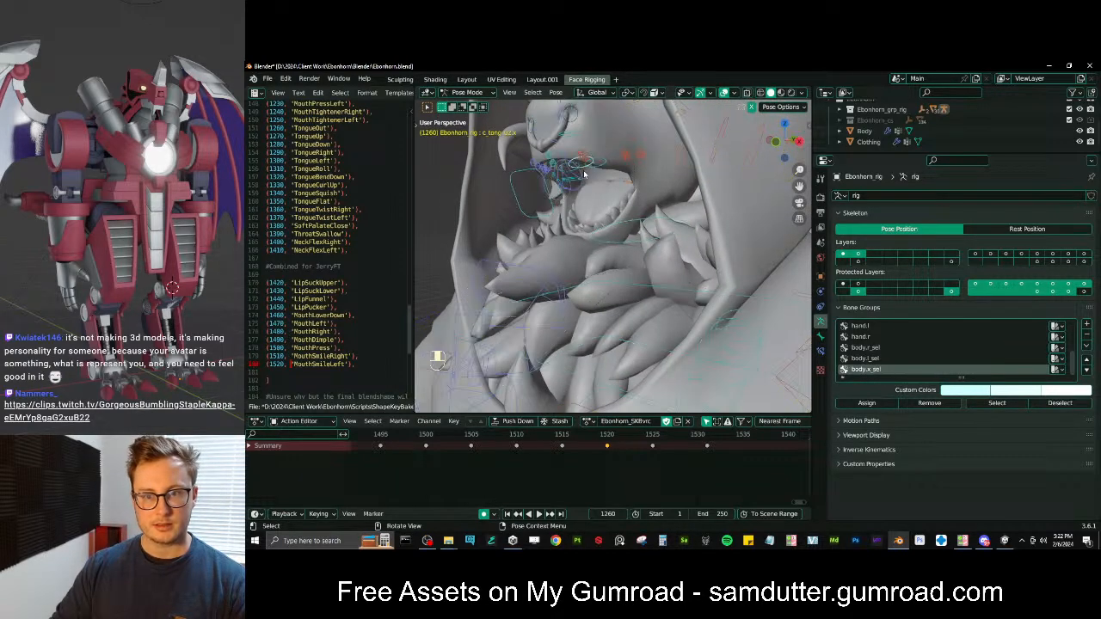
pyautogui.press('KP_3')
pyautogui.scroll(2, 716, 234)
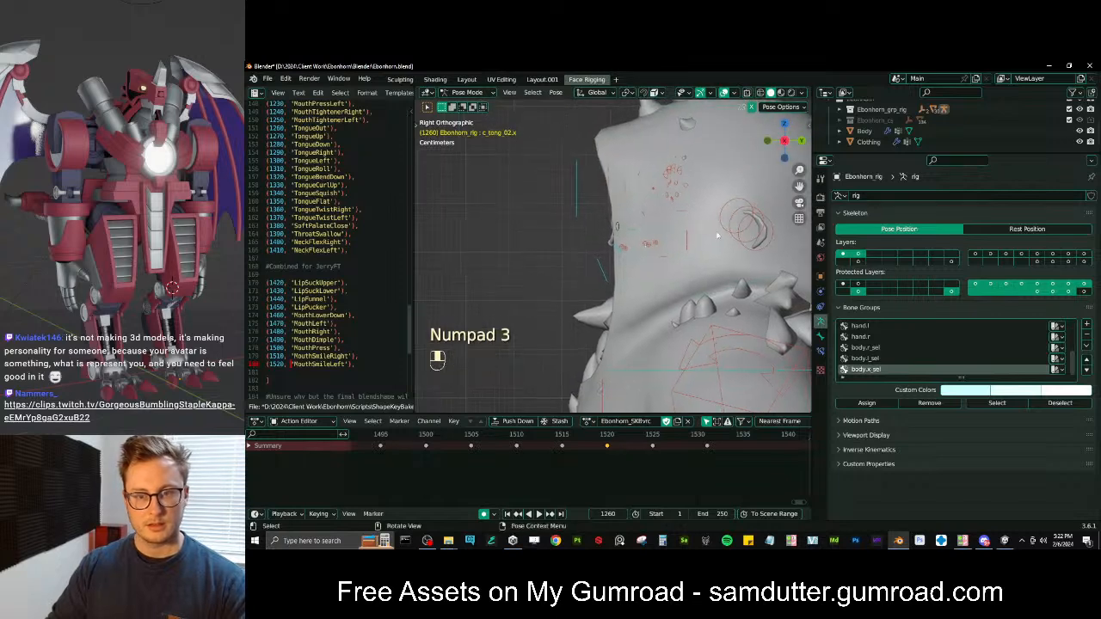
pyautogui.press('z')
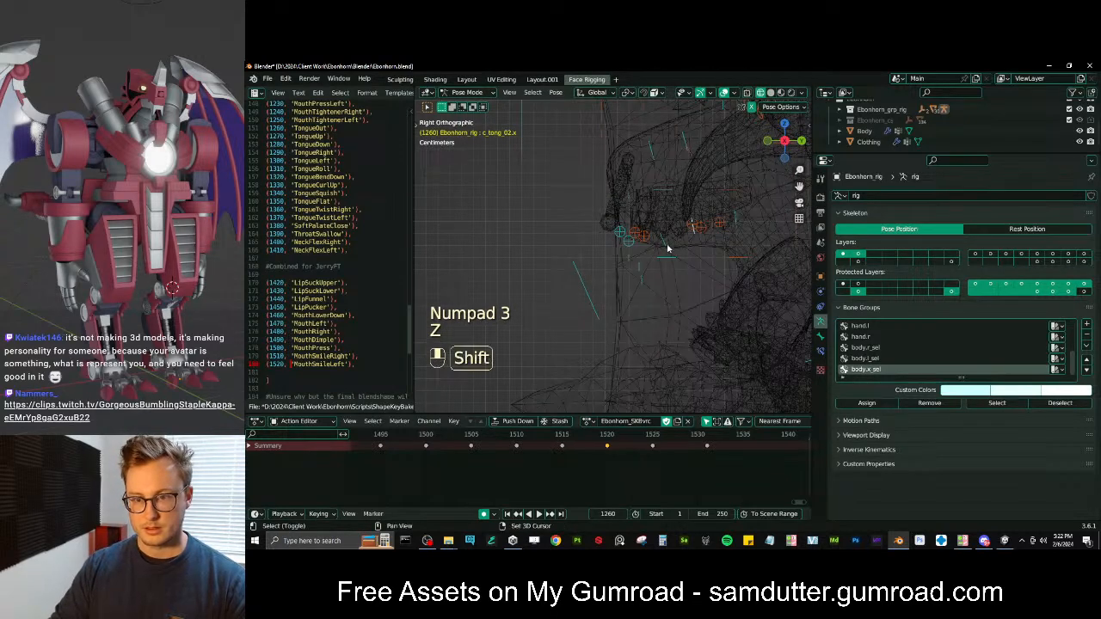
pyautogui.press('g')
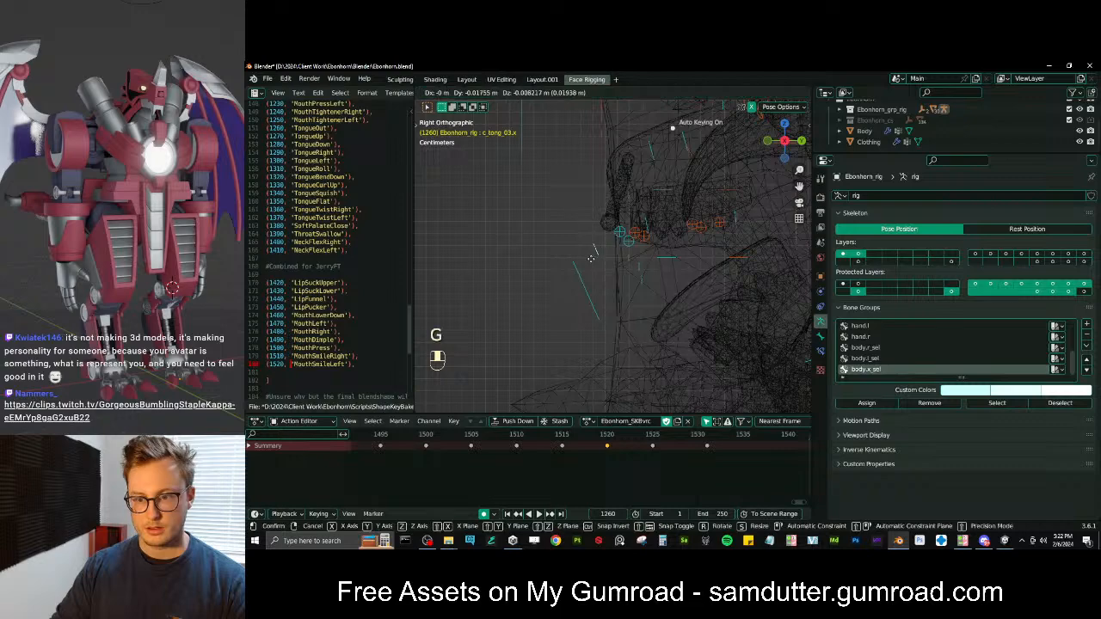
pyautogui.click(591, 267)
# Return to solid shading, refine the tongue tip bone's position and shift the tongue bone behind it slightly along global Z
pyautogui.moveTo(591, 266)
pyautogui.mouseDown(button='middle')
pyautogui.moveTo(696, 282)
pyautogui.moveTo(688, 298)
pyautogui.moveTo(647, 299)
pyautogui.moveTo(702, 300)
pyautogui.moveTo(688, 260)
pyautogui.moveTo(699, 263)
pyautogui.mouseUp(button='middle')
pyautogui.press('z')
pyautogui.press('g')
pyautogui.click(716, 266)
pyautogui.press('g')
pyautogui.click(715, 262)
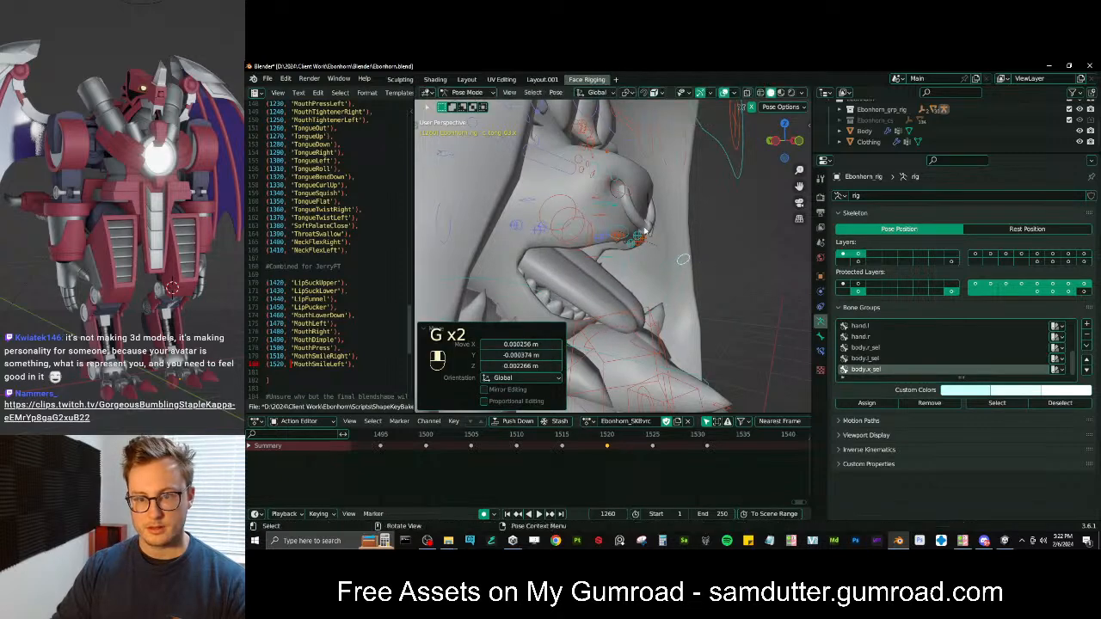
pyautogui.click(626, 231)
pyautogui.press('g')
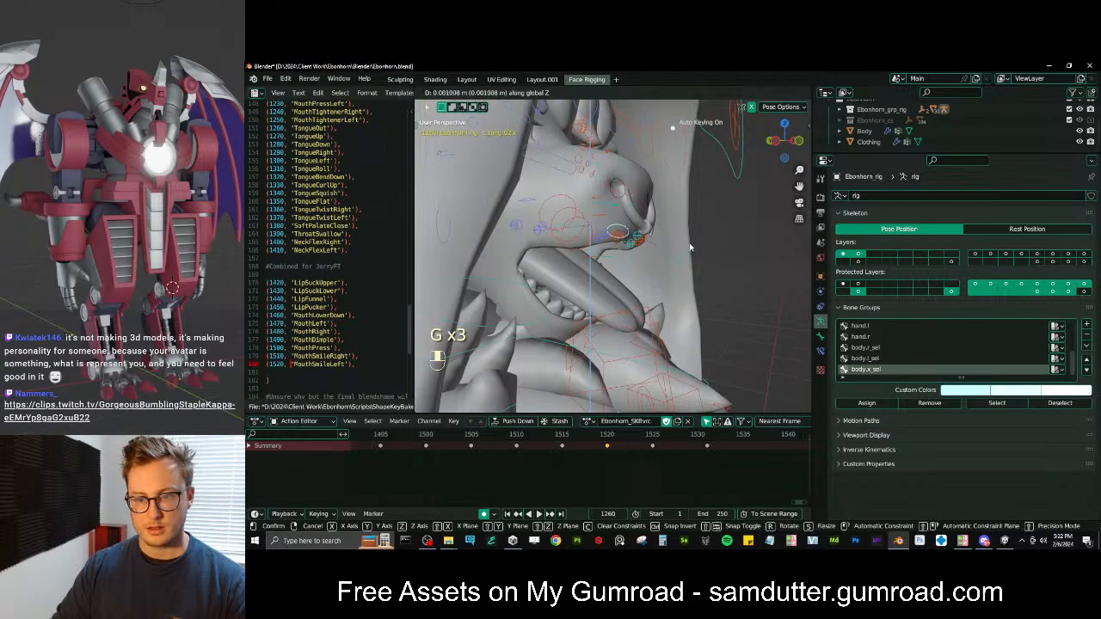
pyautogui.click(692, 250)
# Rotate the tongue tip bone 12.5° about global X and lower it about 0.014 m along Z
pyautogui.press('r')
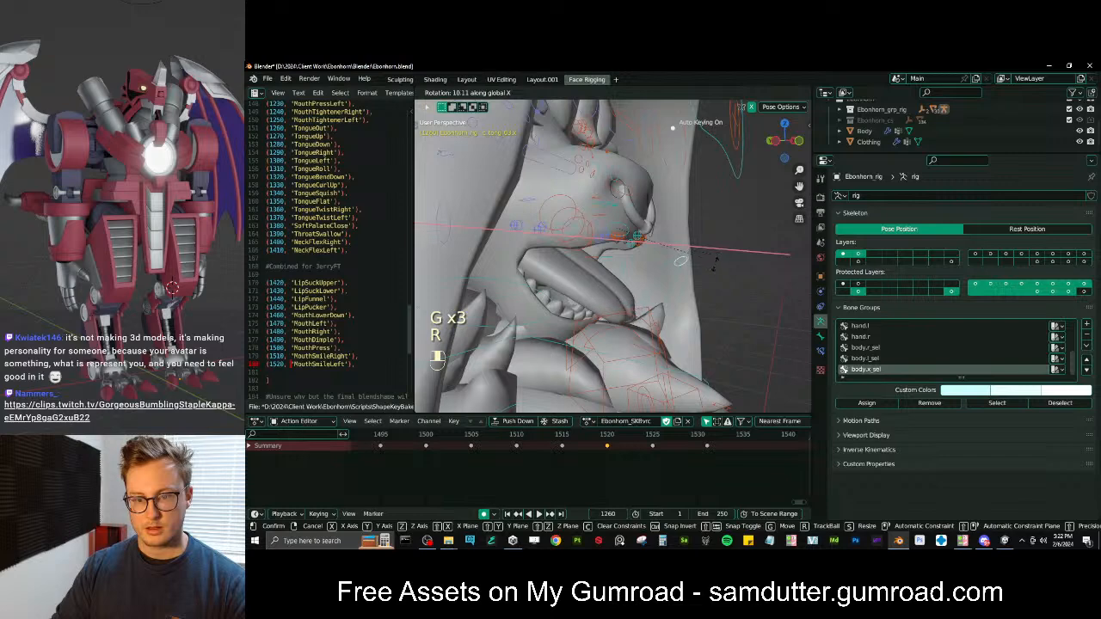
pyautogui.click(714, 269)
pyautogui.press('Escape')
pyautogui.press('g')
pyautogui.press('z')
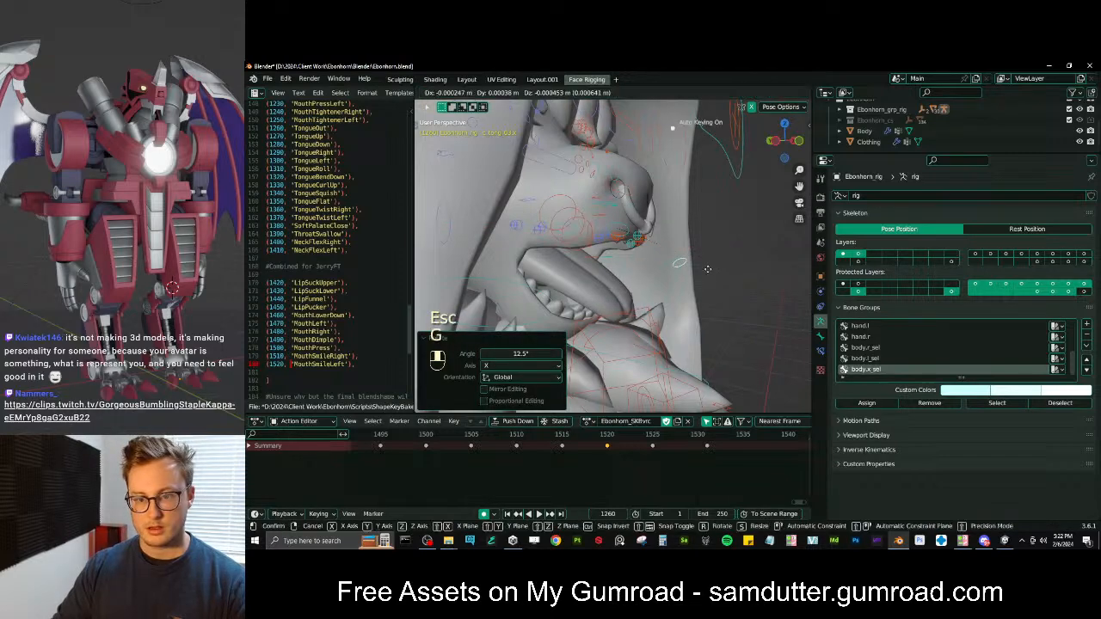
pyautogui.click(701, 284)
pyautogui.moveTo(702, 284); pyautogui.dragTo(705, 310, button='middle')
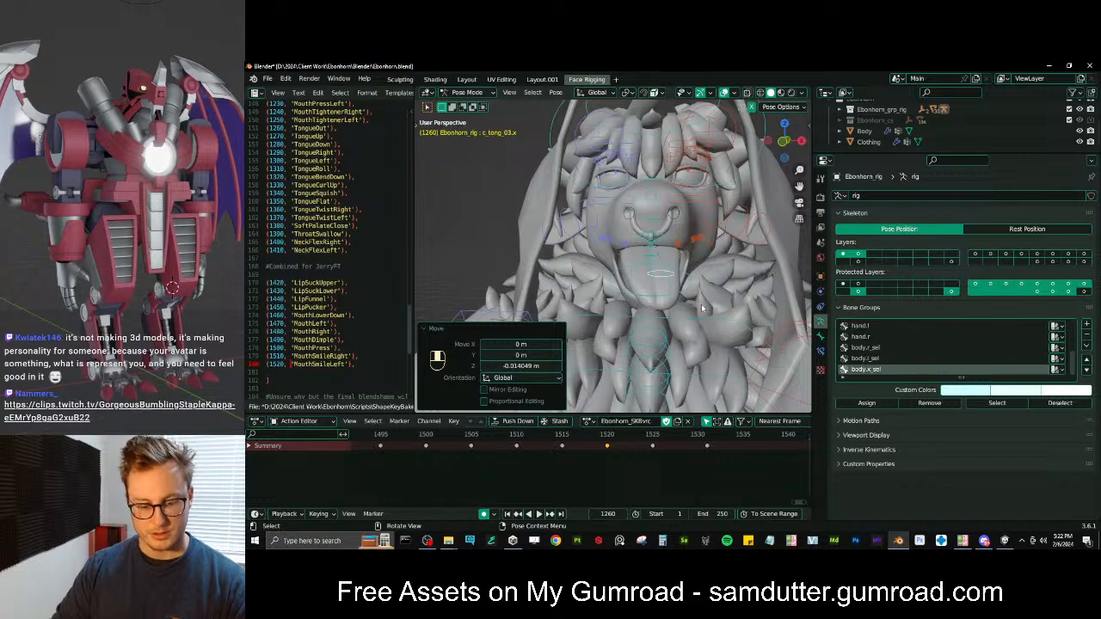
# Show the tongue tip bone's transform values in the viewport and return the rig to Object Mode
pyautogui.press('n')
pyautogui.click(804, 127)
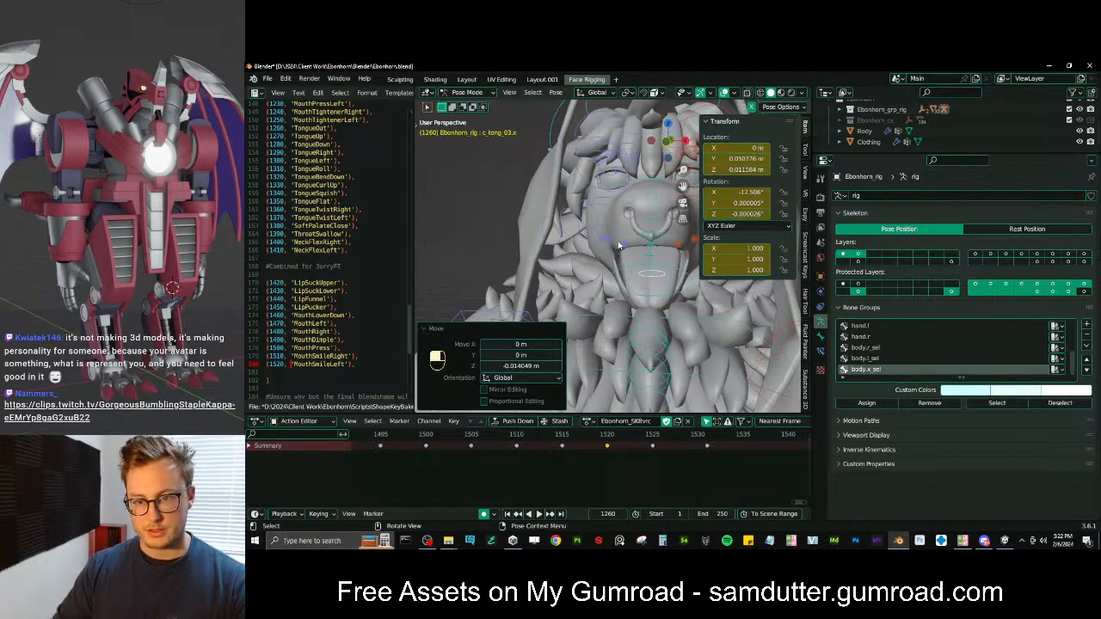
pyautogui.keyDown('shift'); pyautogui.moveTo(618, 246); pyautogui.dragTo(563, 224, button='middle'); pyautogui.keyUp('shift')
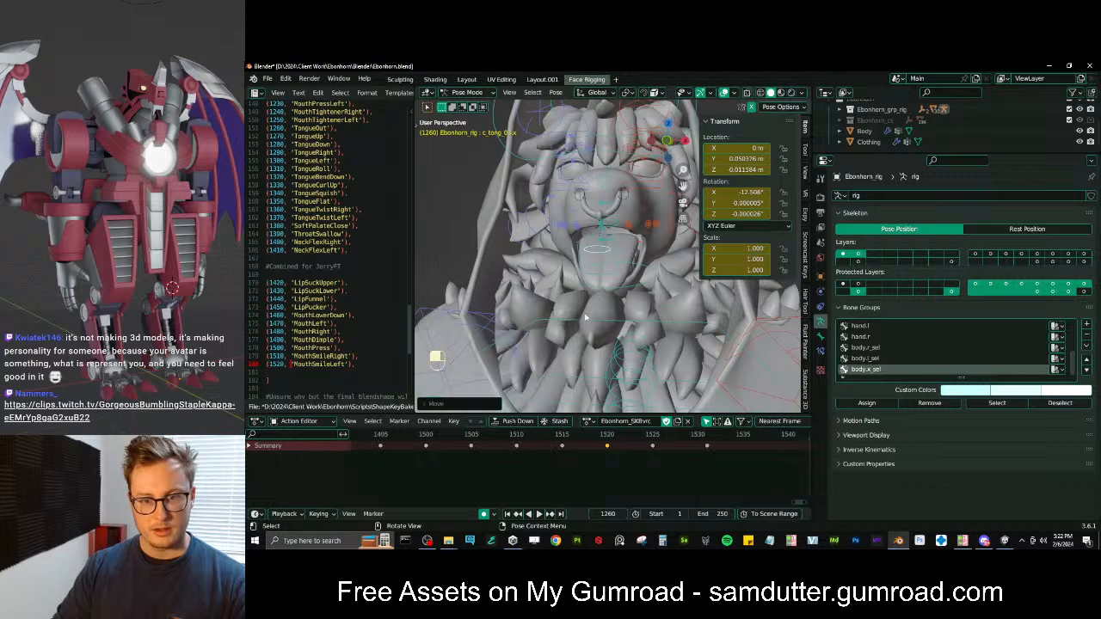
pyautogui.hotkey('ctrl', 'Tab')
pyautogui.scroll(-4, 633, 399)
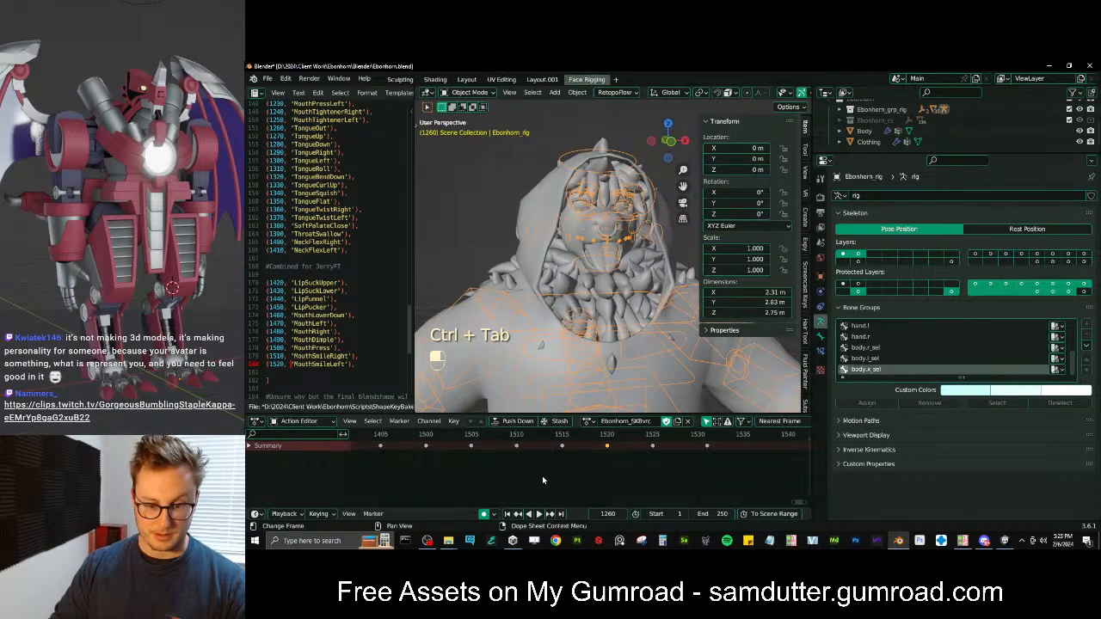
# Turn off auto keying, undo the jump to frame 1520 and put the rig in Pose Mode
pyautogui.click(483, 515)
pyautogui.moveTo(607, 434)
pyautogui.mouseDown()
pyautogui.moveTo(565, 440)
pyautogui.moveTo(607, 436)
pyautogui.mouseUp()
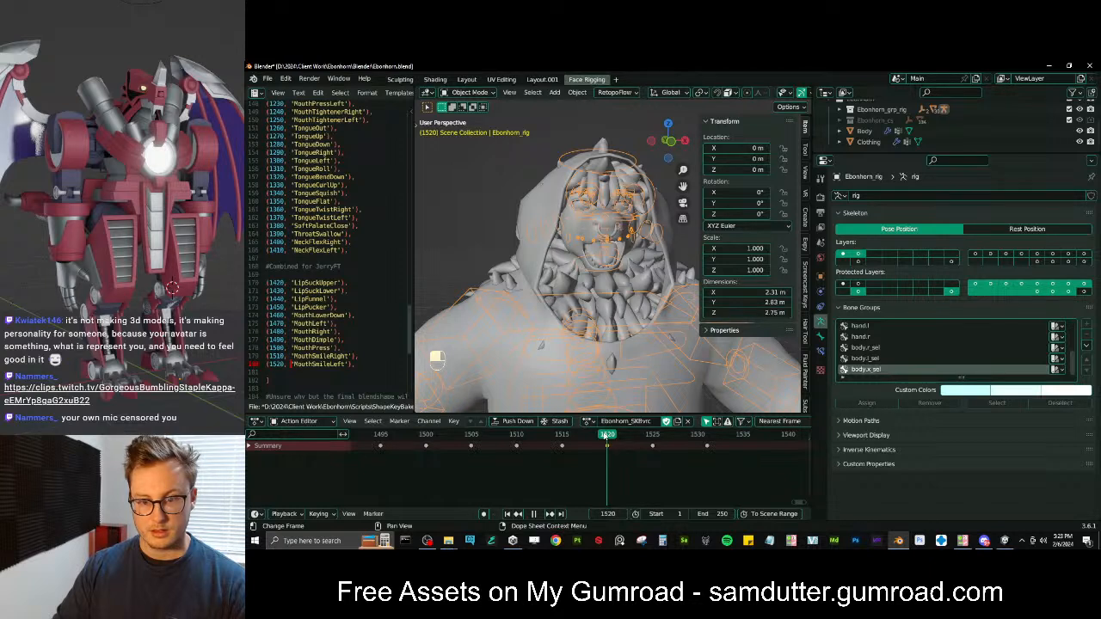
pyautogui.hotkey('ctrl', 'z')
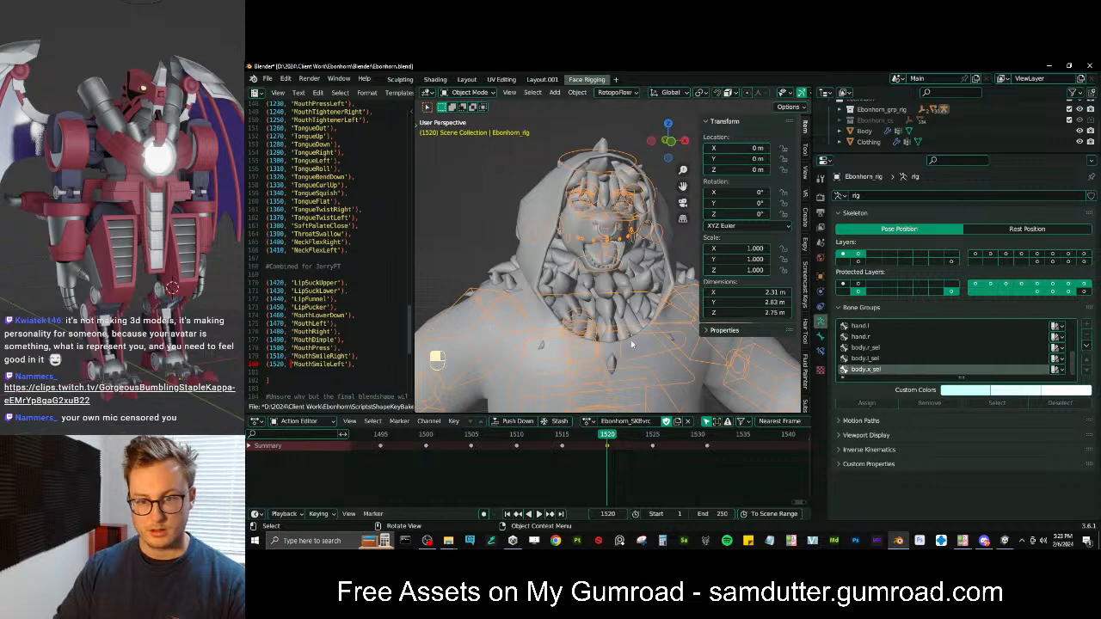
pyautogui.hotkey('ctrl', 'z')
pyautogui.hotkey('ctrl', 'Tab')
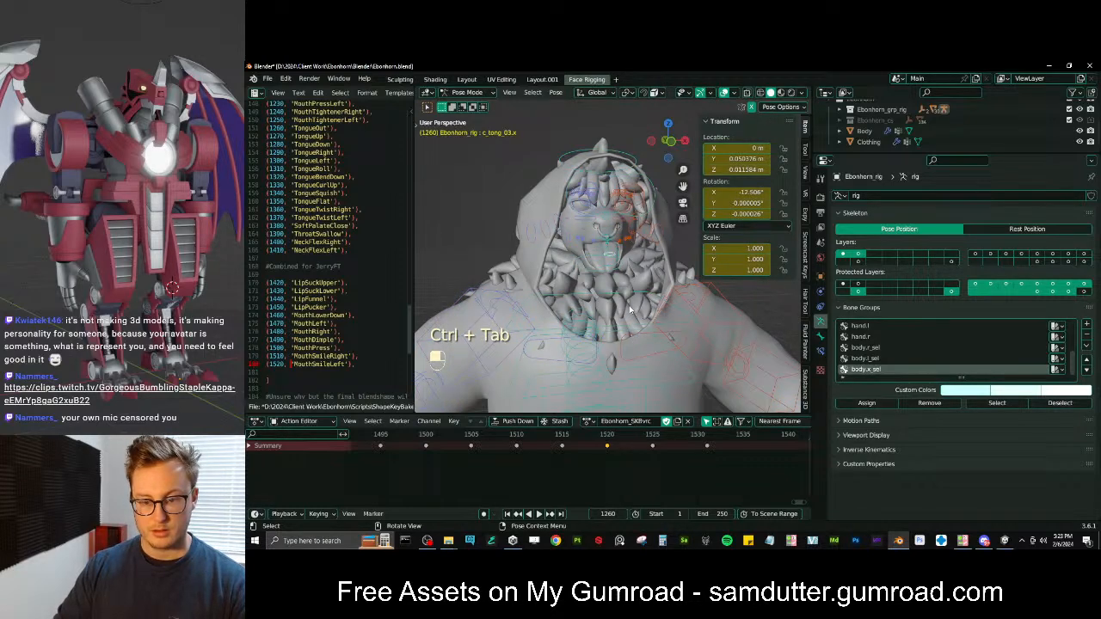
# Select all bones of the rig and insert a Location, Rotation & Scale keyframe at frame 1260
pyautogui.scroll(-3, 578, 472)
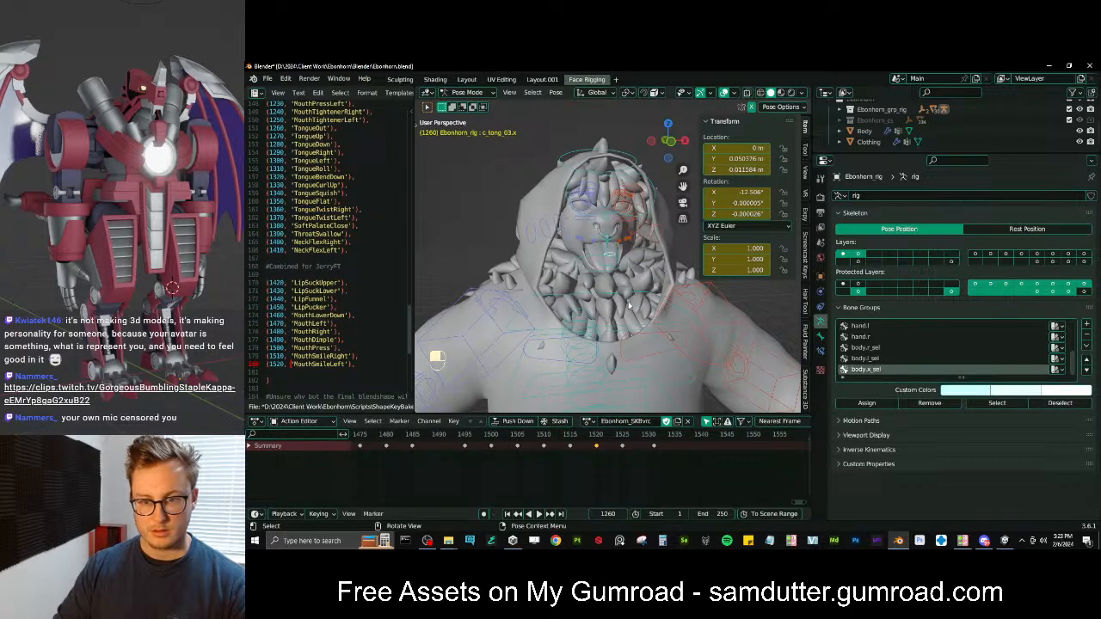
pyautogui.press('a')
pyautogui.press('i')
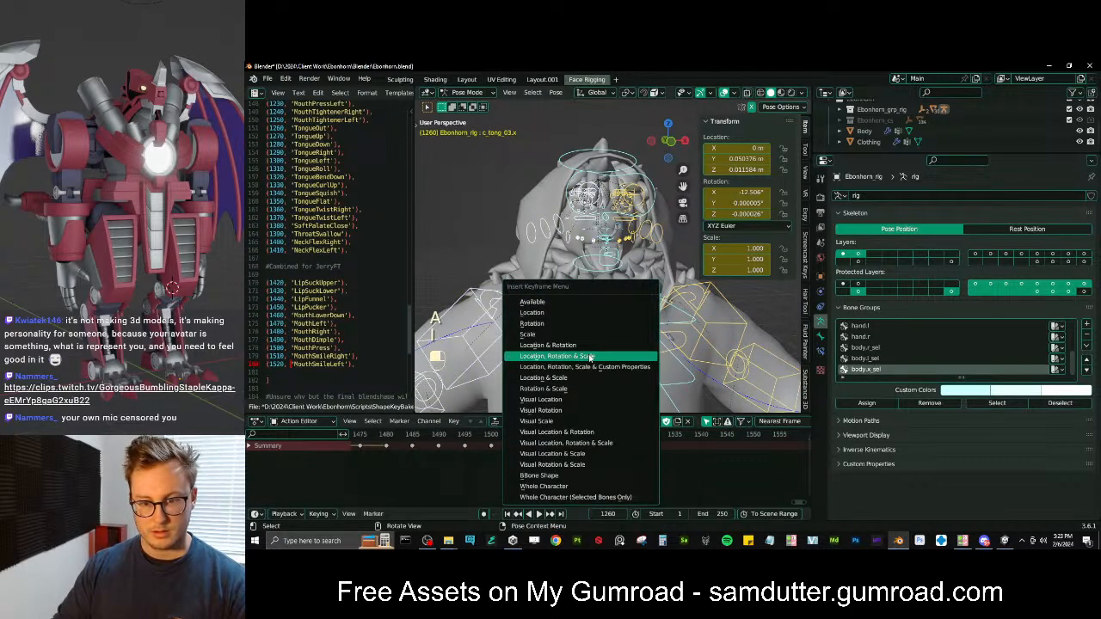
pyautogui.click(629, 356)
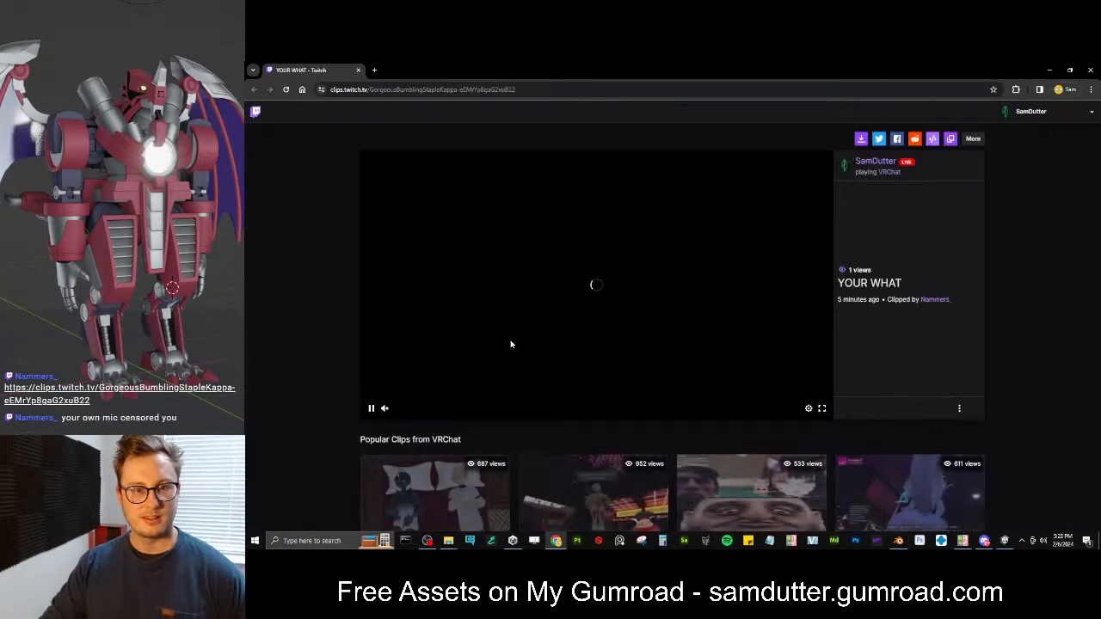
# Watch the Twitch clip with its sound on and close the browser window
pyautogui.click(385, 409)
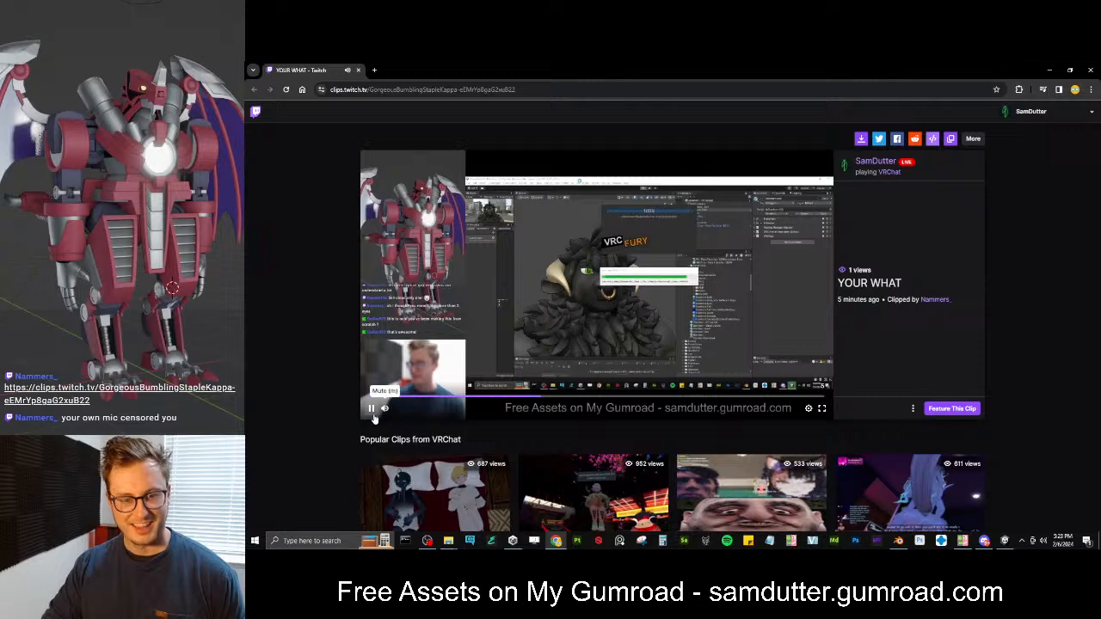
pyautogui.click(1091, 69)
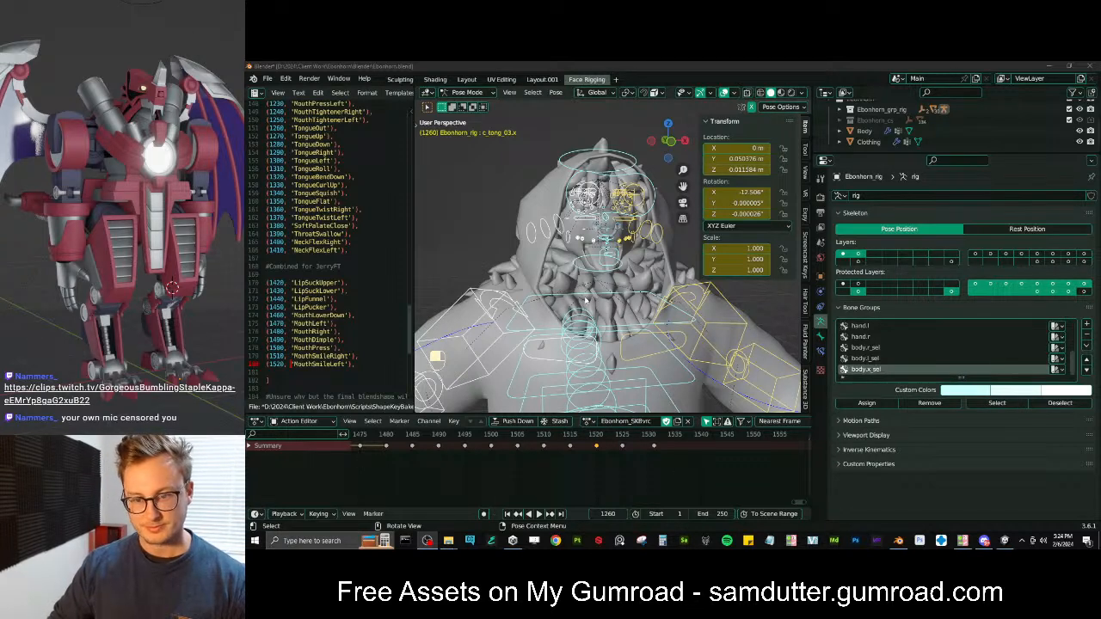
# Switch back to Blender, return the rig to Object Mode, save the file and check the action's keyframes around frame 1260
pyautogui.click(623, 66)
pyautogui.hotkey('ctrl', 'Tab')
pyautogui.hotkey('ctrl', 's')
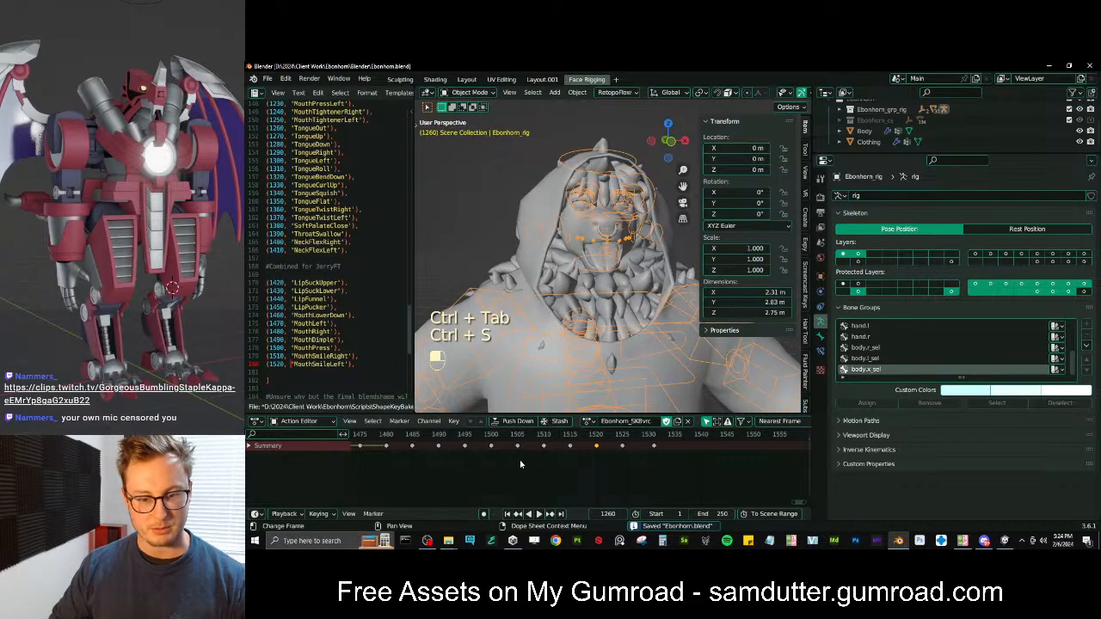
pyautogui.scroll(-5, 518, 442)
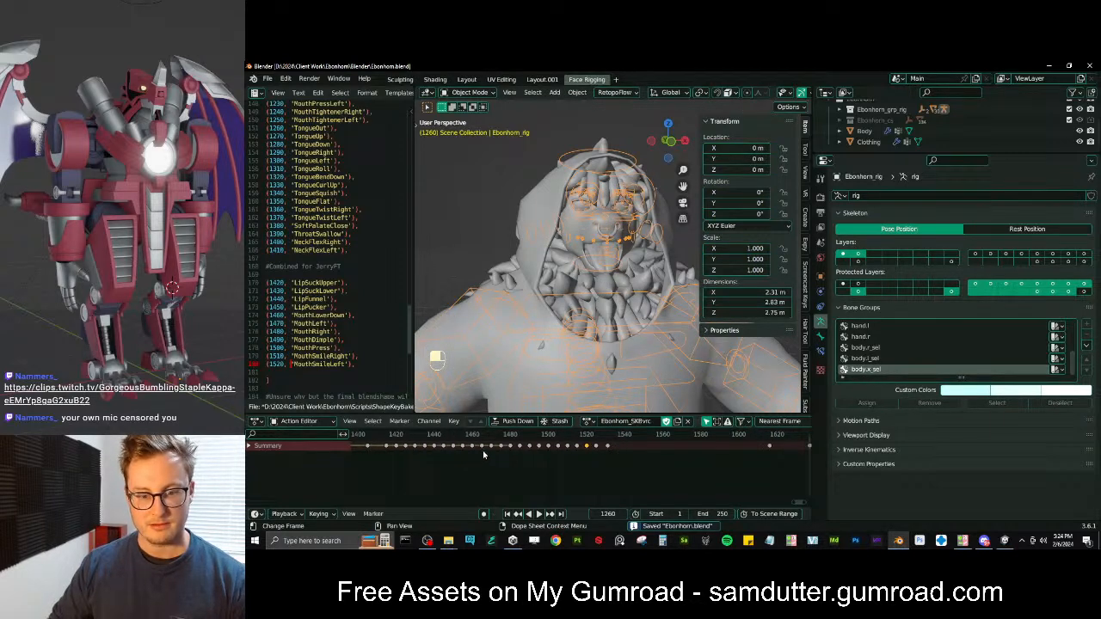
pyautogui.scroll(-3, 651, 453)
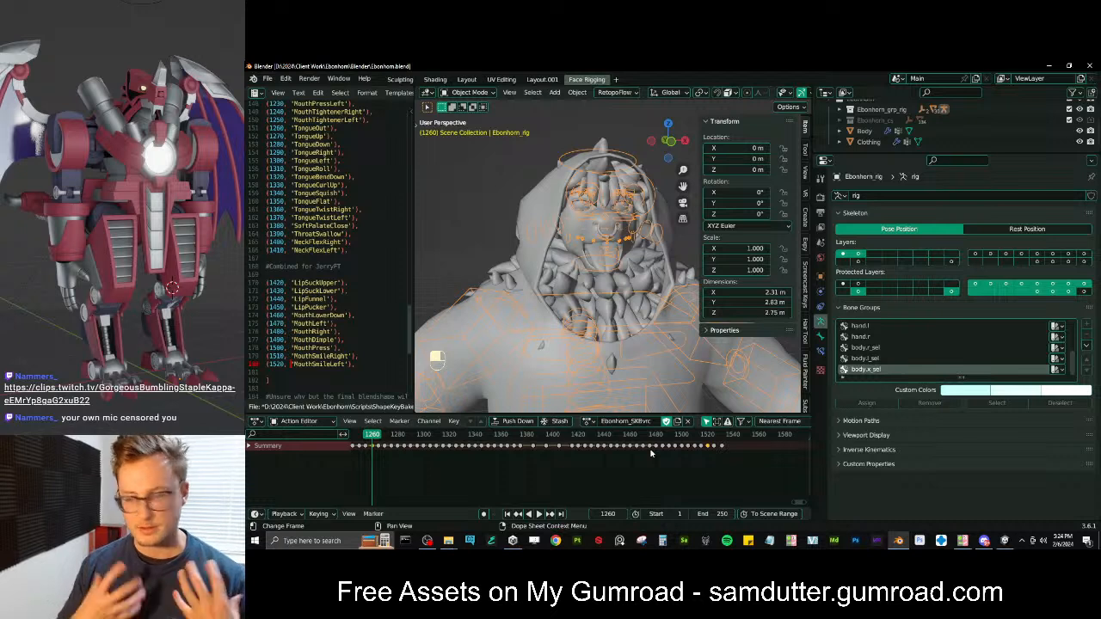
pyautogui.moveTo(388, 462); pyautogui.dragTo(612, 456, button='middle')
pyautogui.scroll(10, 613, 460)
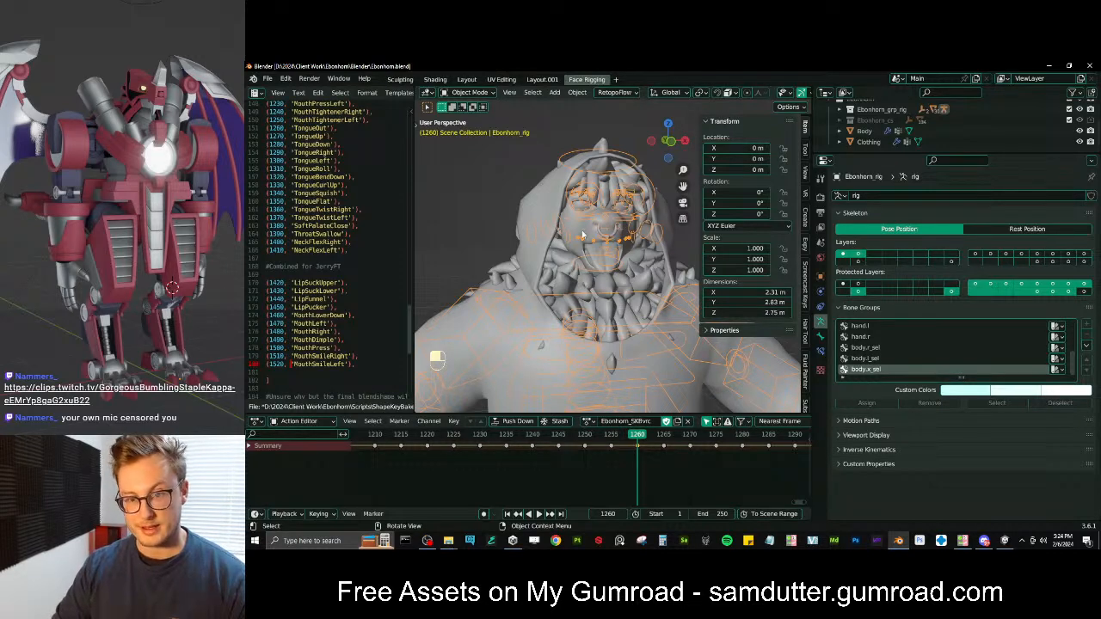
# Set the Body mesh's JawOpen shape key value to 0
pyautogui.hotkey('ctrl', 'Tab')
pyautogui.hotkey('ctrl', 'Tab')
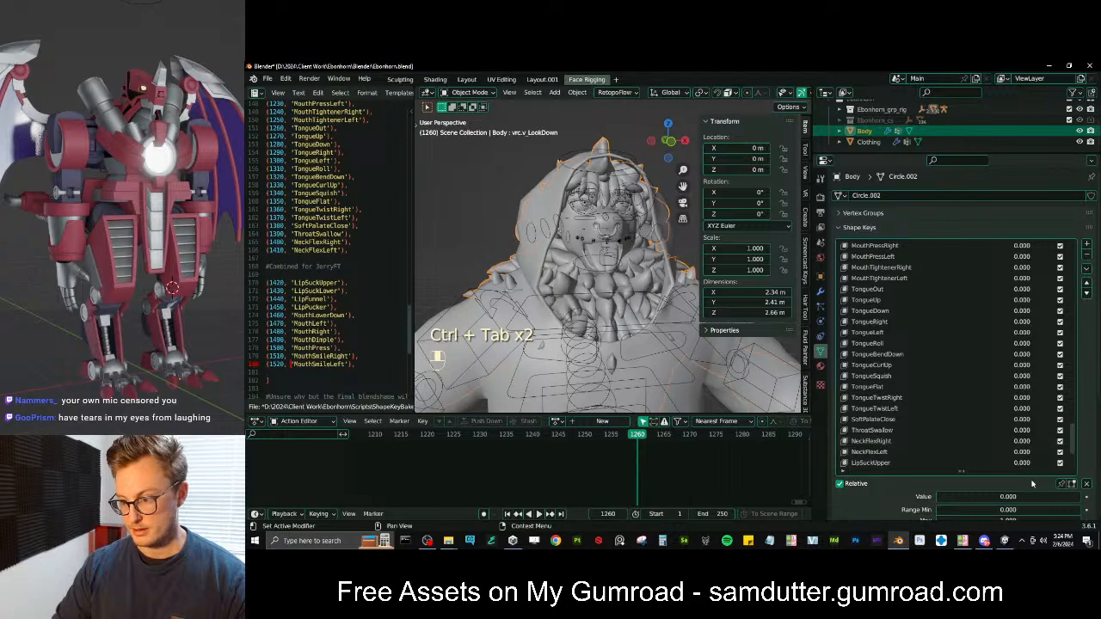
pyautogui.scroll(10, 1026, 366)
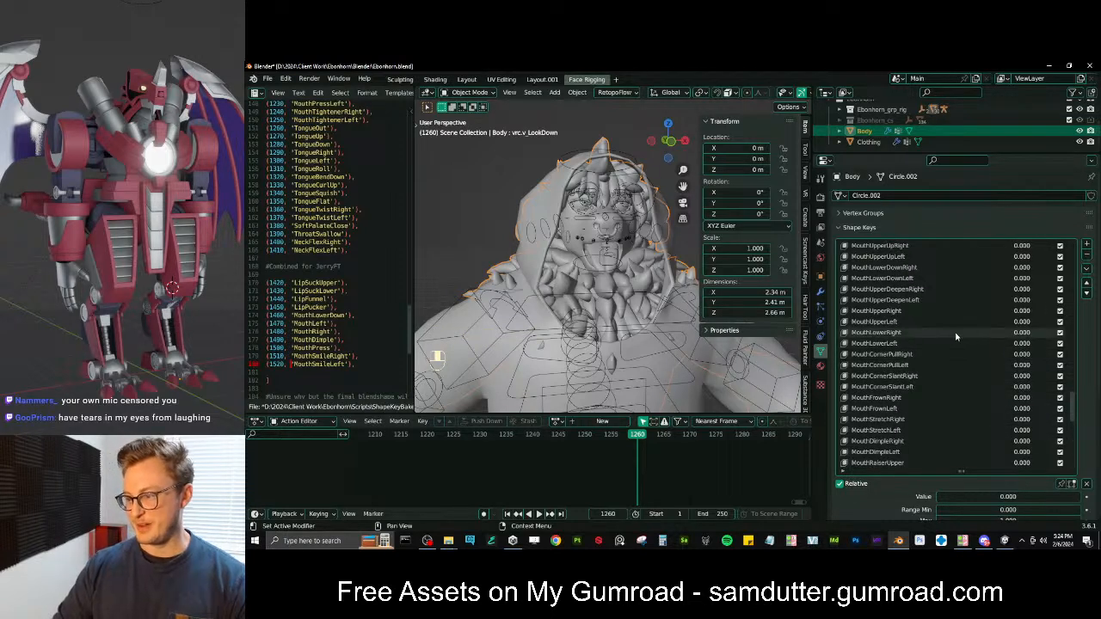
pyautogui.scroll(10, 968, 345)
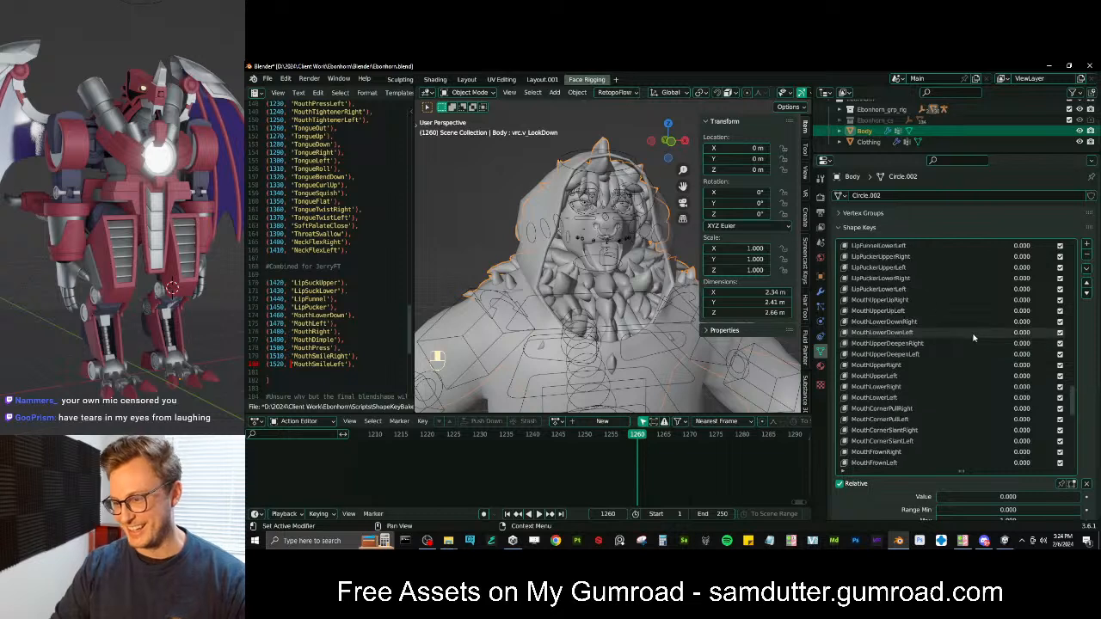
pyautogui.scroll(12, 980, 345)
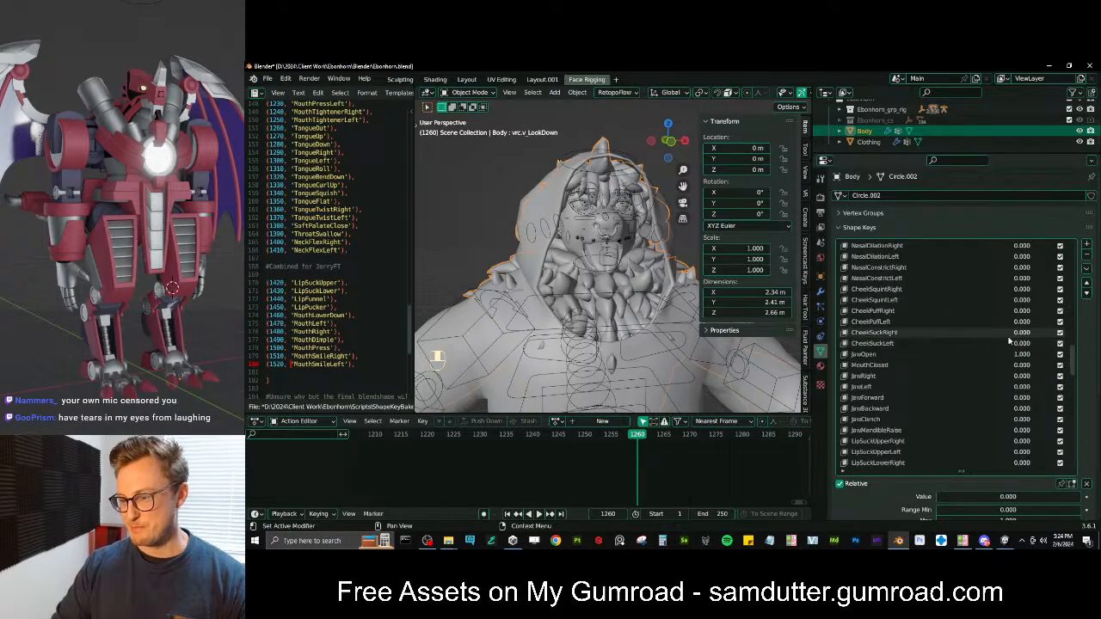
pyautogui.moveTo(1027, 355); pyautogui.dragTo(946, 355)
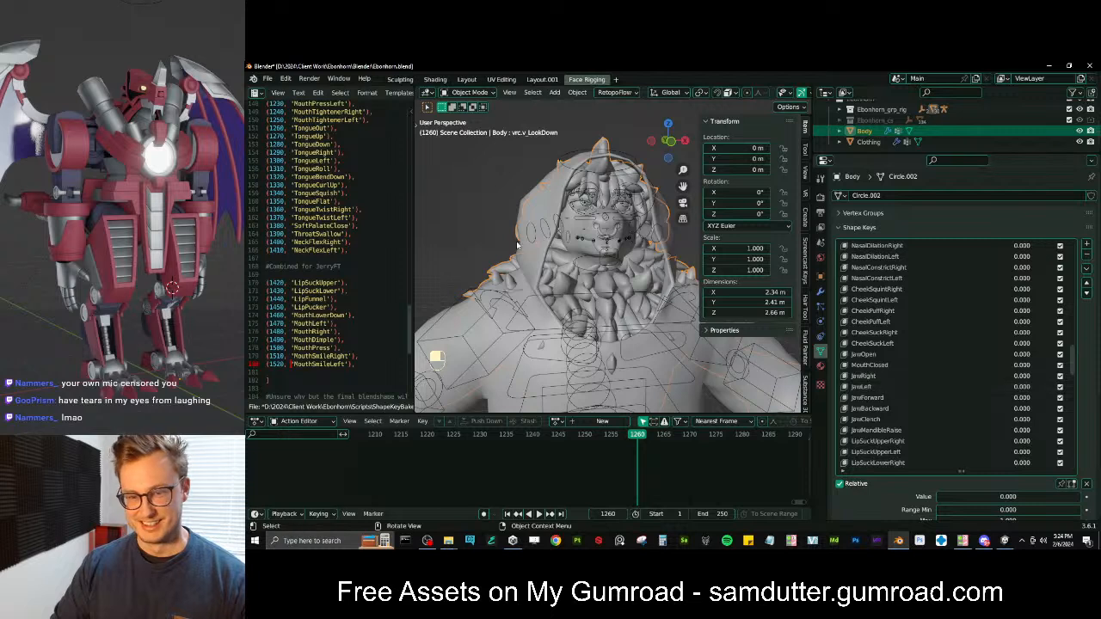
# Go to frame 1, delete all shape keys from the Body mesh and save the file
pyautogui.hotkey('shift', 'Left')
pyautogui.hotkey('ctrl', 's')
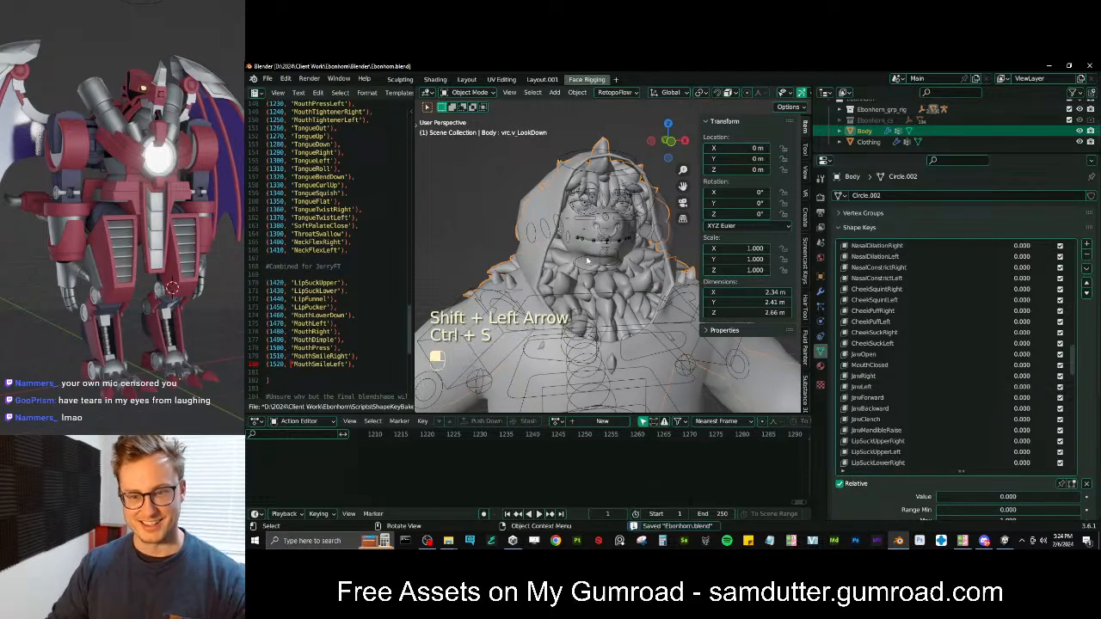
pyautogui.click(869, 141)
pyautogui.click(864, 131)
pyautogui.click(1086, 269)
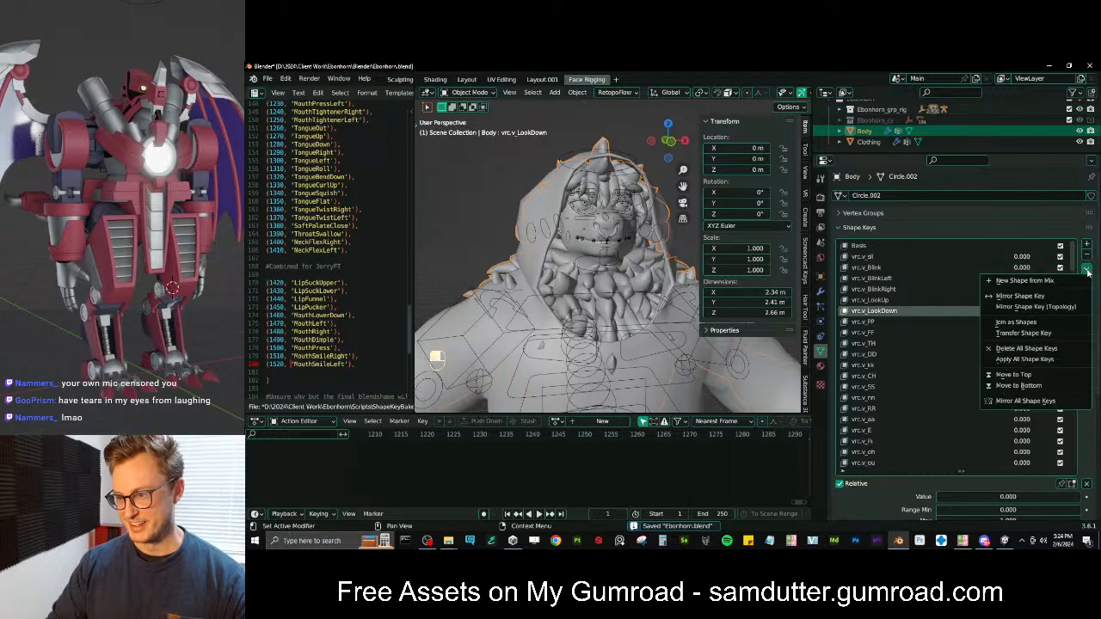
pyautogui.click(1007, 348)
pyautogui.hotkey('ctrl', 's')
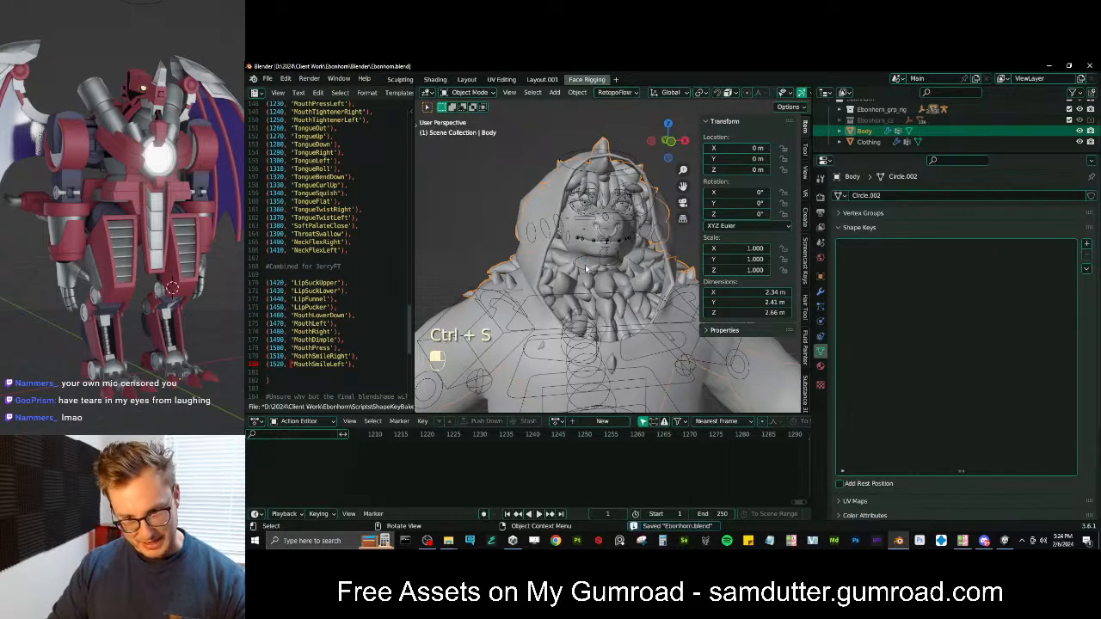
# Run the shape key bake script to rebuild the Body mesh's shape keys and save the file
pyautogui.scroll(-4, 585, 264)
pyautogui.press('alt')
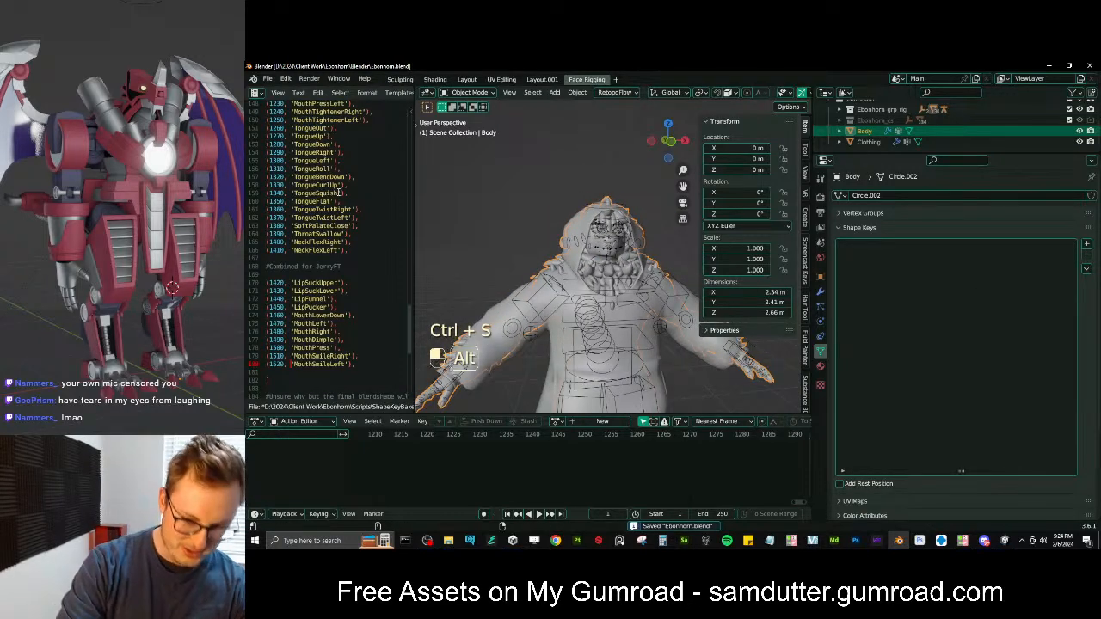
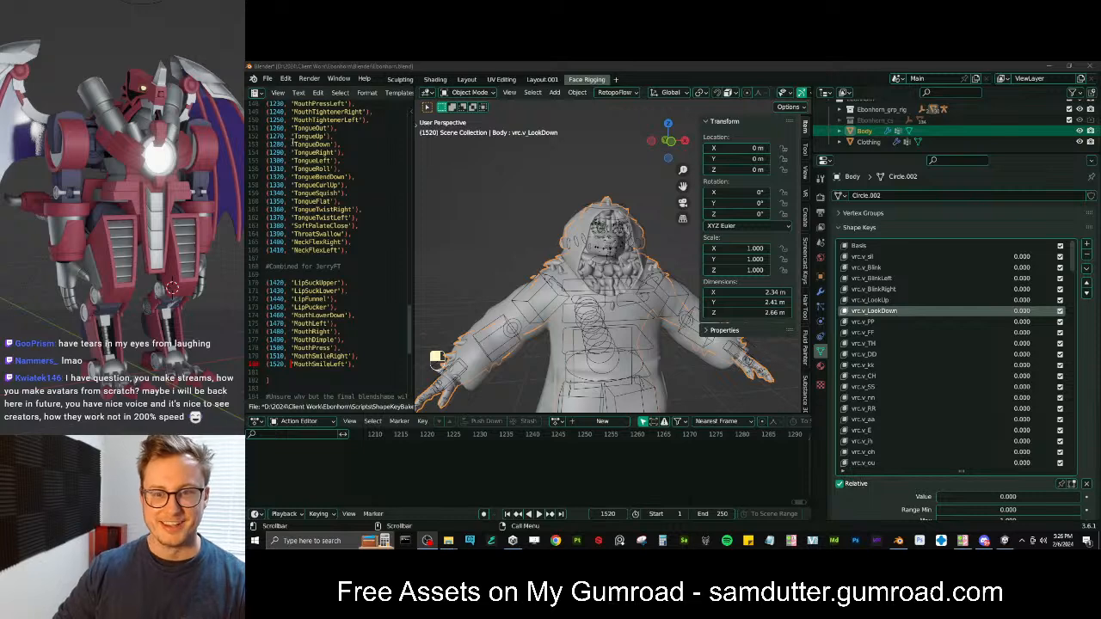
pyautogui.click(515, 246)
pyautogui.hotkey('ctrl', 's')
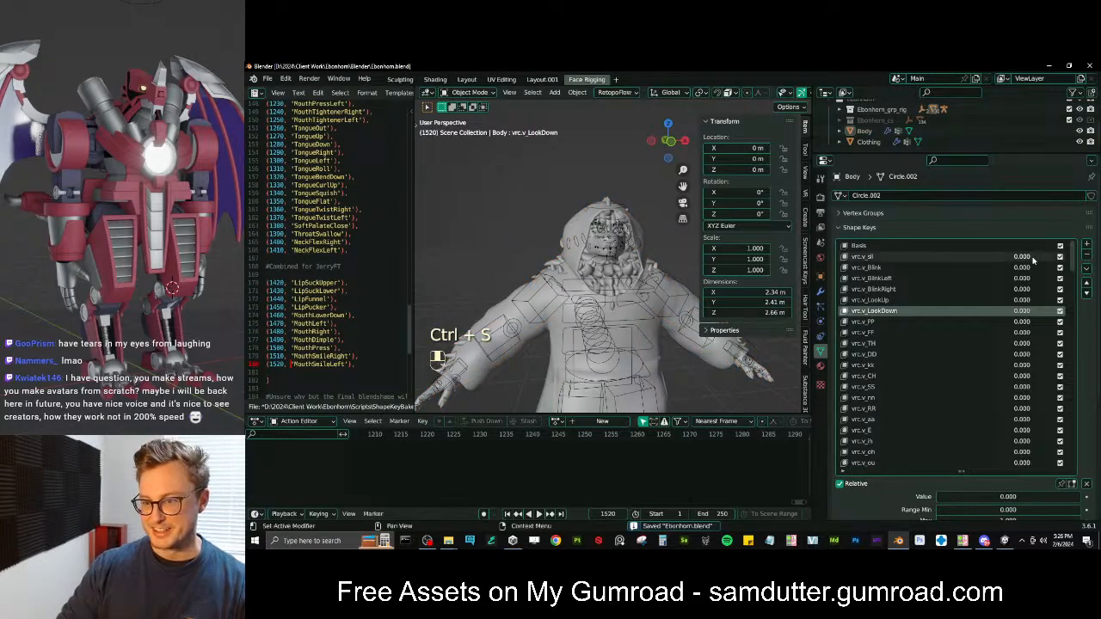
# In Edit Mode on the Body mesh, apply Blend from Shape to the selected eye geometry in the vrc.v_LookDown shape key
pyautogui.click(608, 268)
pyautogui.scroll(2, 606, 273)
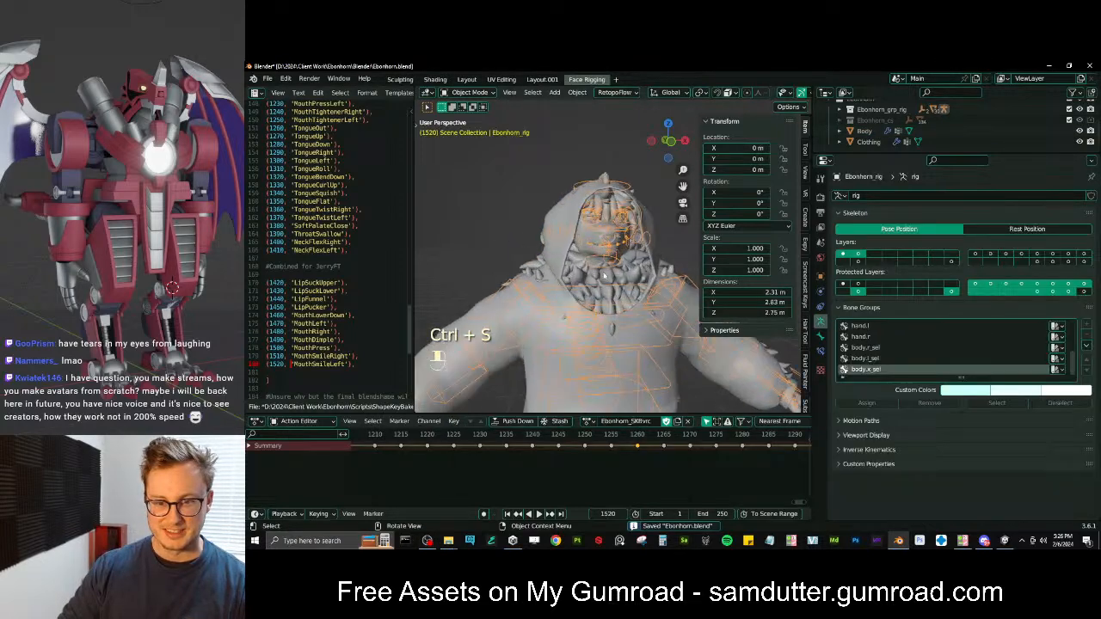
pyautogui.click(602, 290)
pyautogui.scroll(4, 601, 293)
pyautogui.press('Tab')
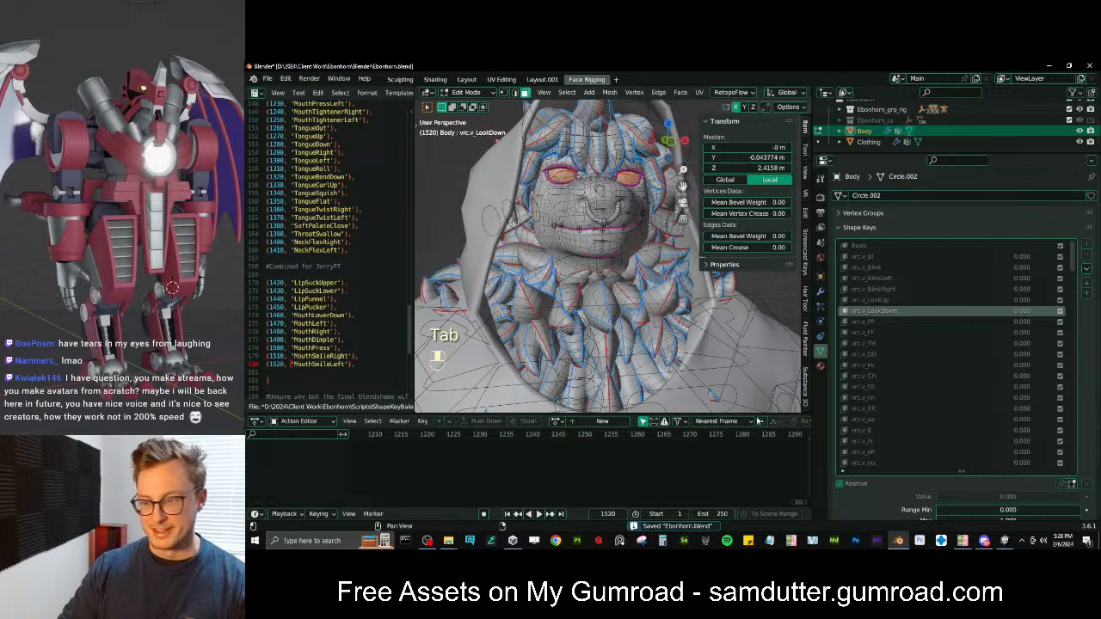
pyautogui.press('q')
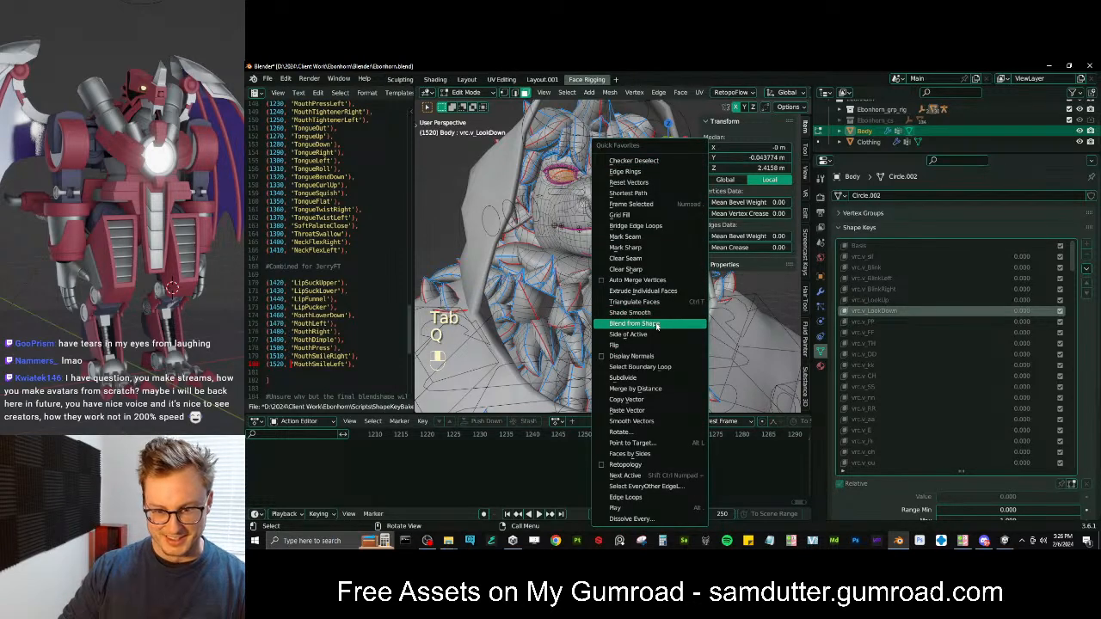
pyautogui.click(659, 323)
# Repeat Blend from Shape on the vrc.v_LookUp shape key, return to Object Mode and save the file
pyautogui.click(887, 300)
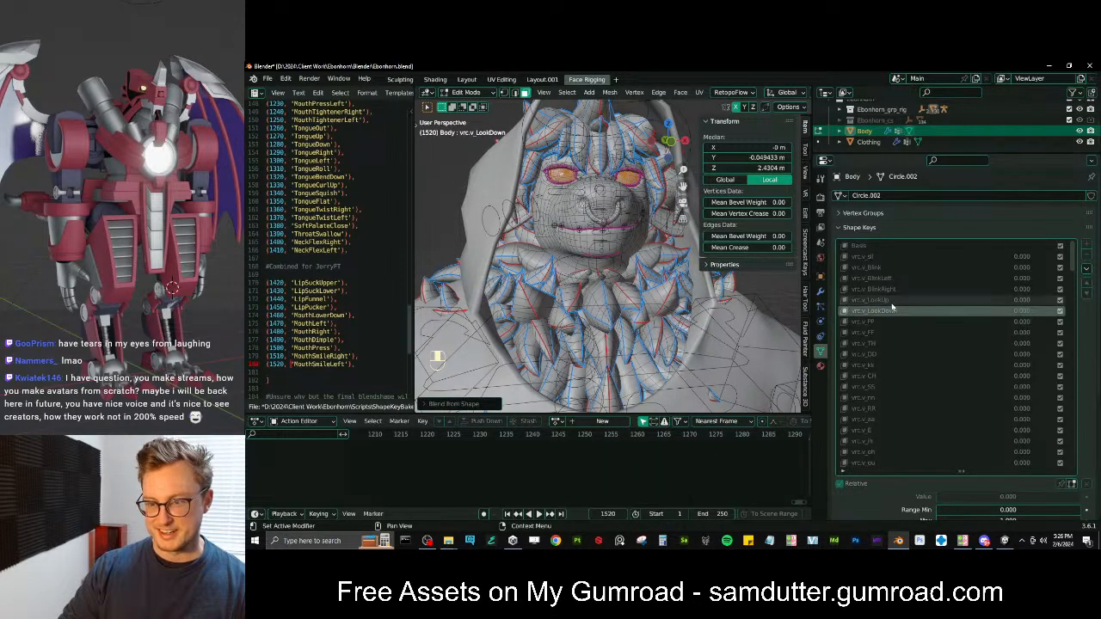
pyautogui.hotkey('shift', 'r')
pyautogui.press('Tab')
pyautogui.scroll(-5, 627, 323)
pyautogui.hotkey('ctrl', 's')
# Select all visible avatar objects in Object Mode and save the file
pyautogui.moveTo(627, 324); pyautogui.dragTo(634, 269, button='middle')
pyautogui.press('a')
pyautogui.hotkey('ctrl', 's')
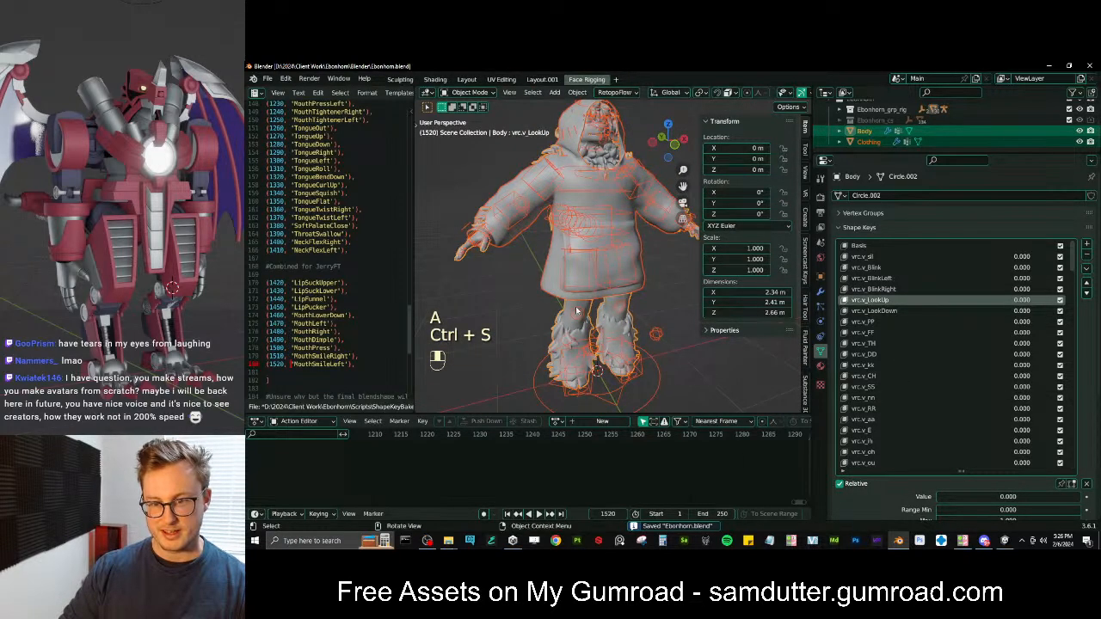
pyautogui.press('Tab')
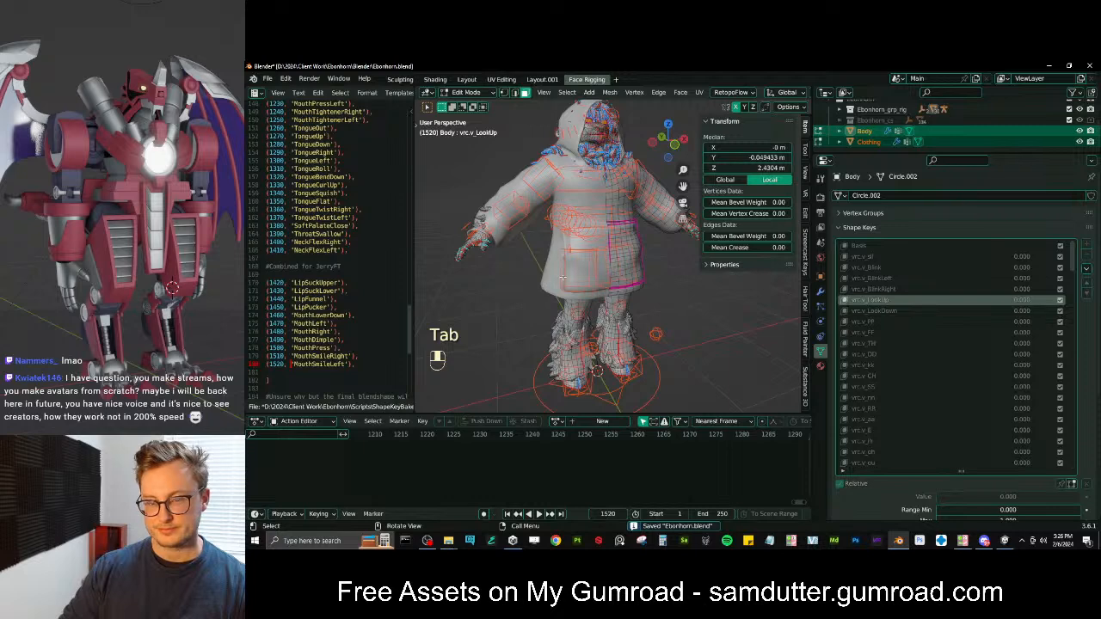
pyautogui.press('Tab')
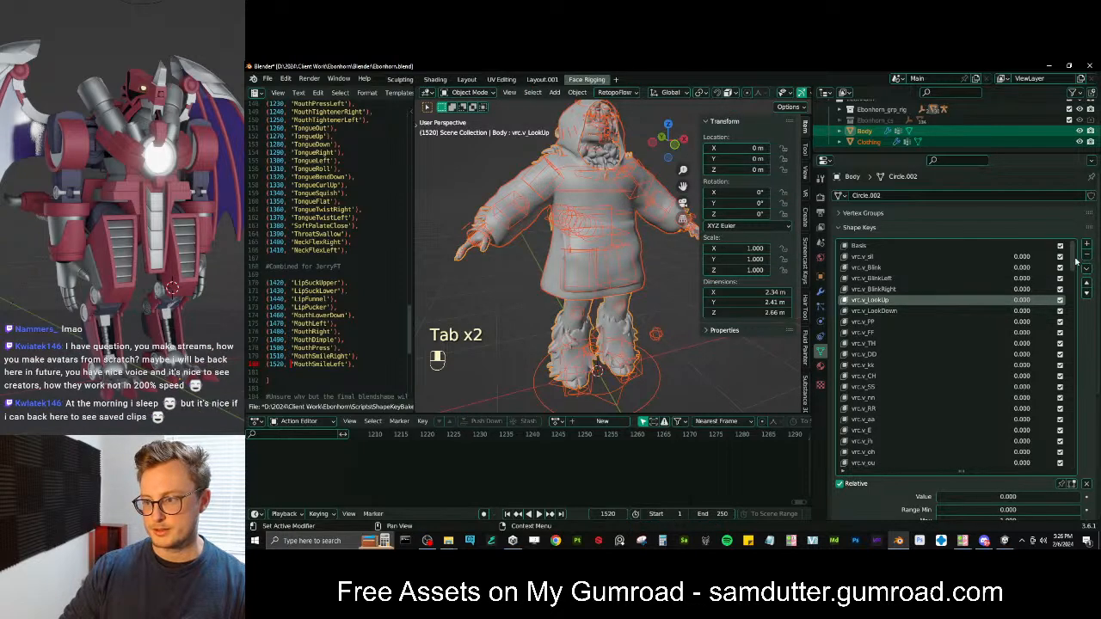
# Preview the Body's TongueOut shape key, leave its value at 0 and save the file
pyautogui.scroll(-15, 868, 413)
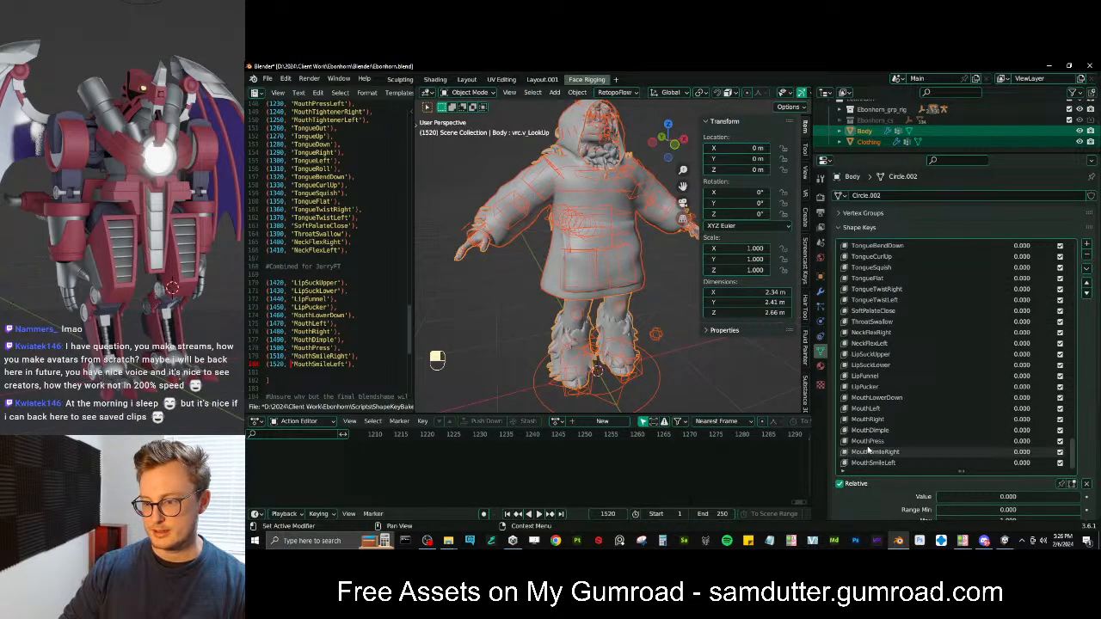
pyautogui.scroll(1, 900, 293)
pyautogui.scroll(9, 900, 293)
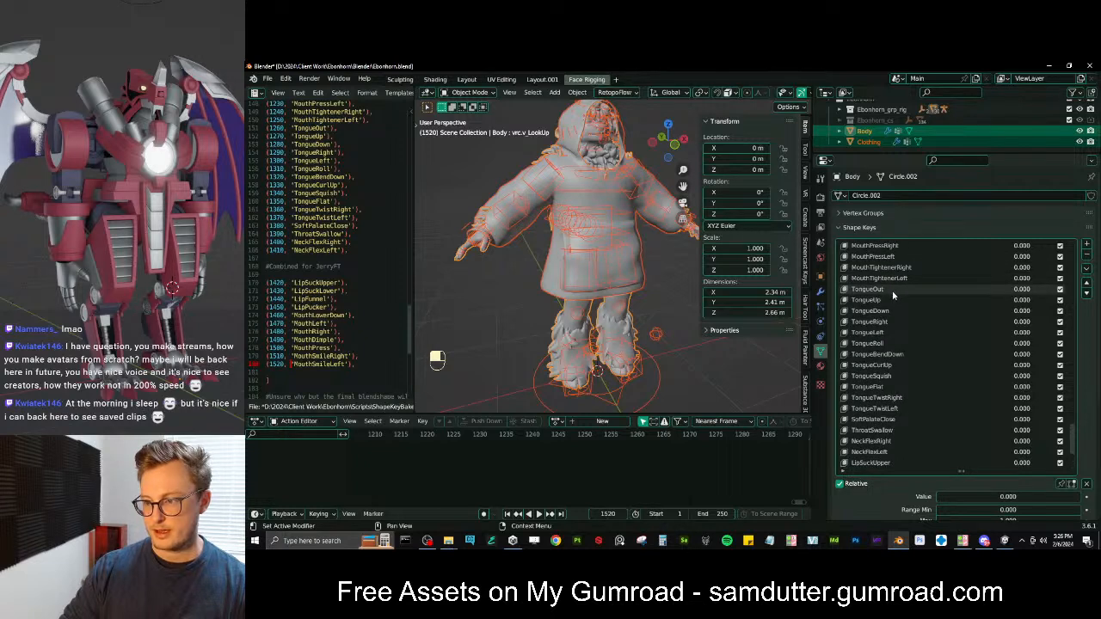
pyautogui.click(892, 290)
pyautogui.moveTo(1015, 290); pyautogui.dragTo(963, 290)
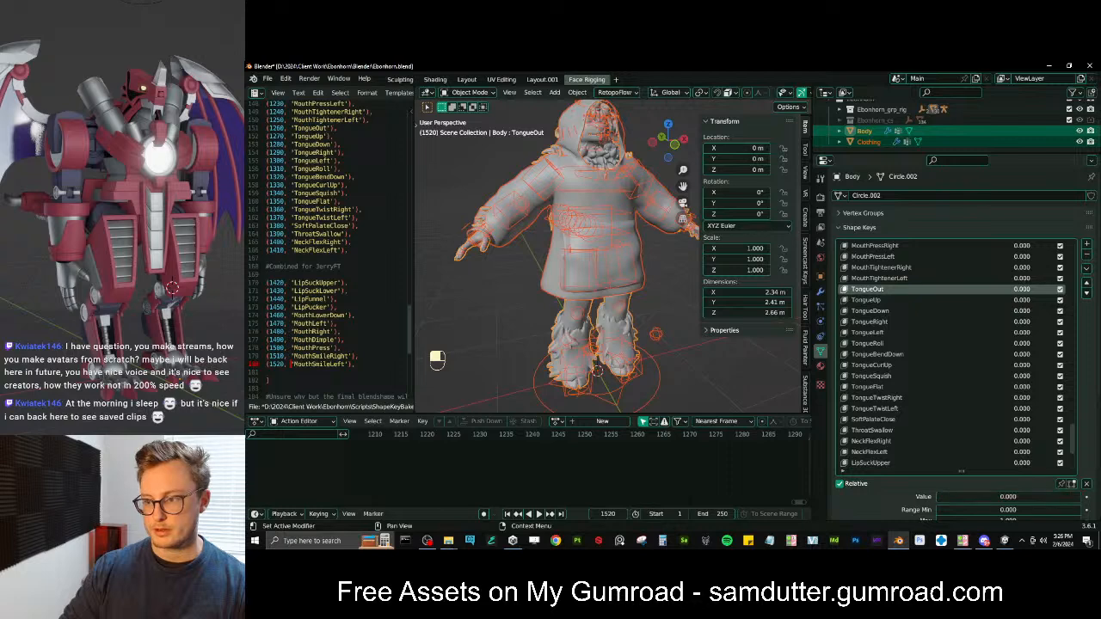
pyautogui.moveTo(607, 247)
pyautogui.keyDown('shift'); pyautogui.mouseDown(button='middle')
pyautogui.moveTo(604, 288)
pyautogui.moveTo(613, 244)
pyautogui.mouseUp(button='middle'); pyautogui.keyUp('shift')
pyautogui.hotkey('ctrl', 's')
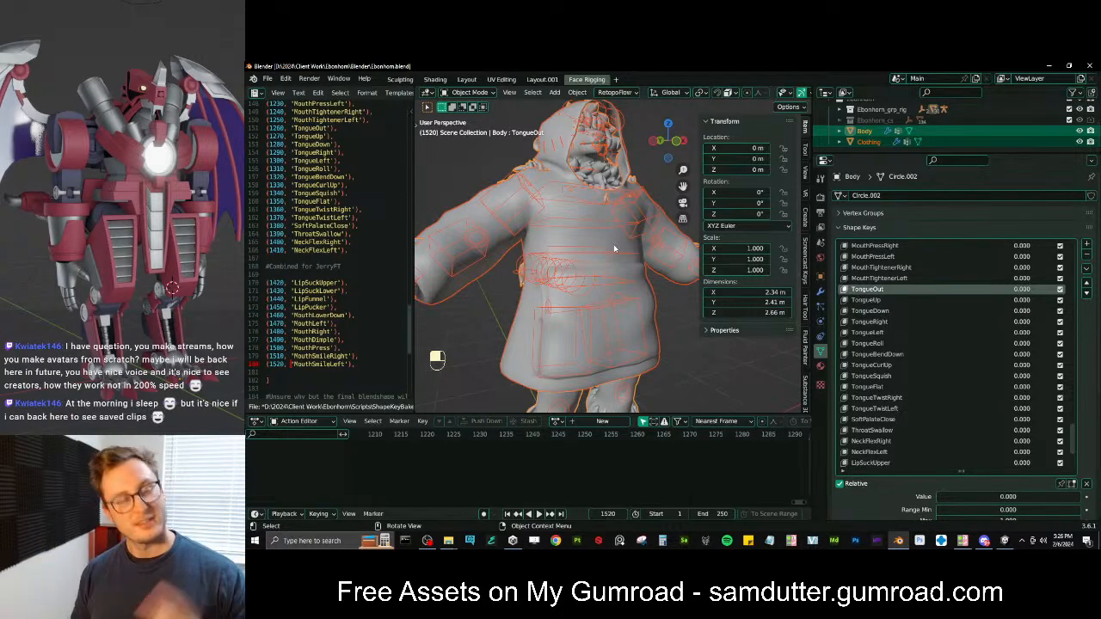
# Export the selected avatar with Auto-Rig Pro FBX, overwriting Ebonhorn.fbx in the Unity project
pyautogui.moveTo(614, 249); pyautogui.dragTo(601, 285, button='middle')
pyautogui.press('q')
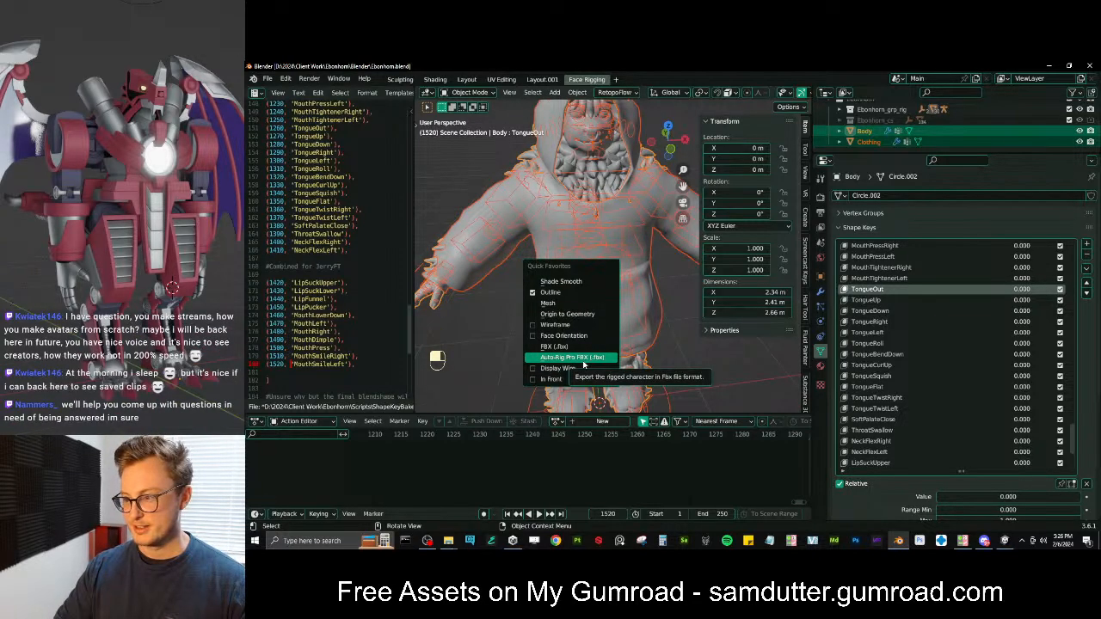
pyautogui.click(583, 360)
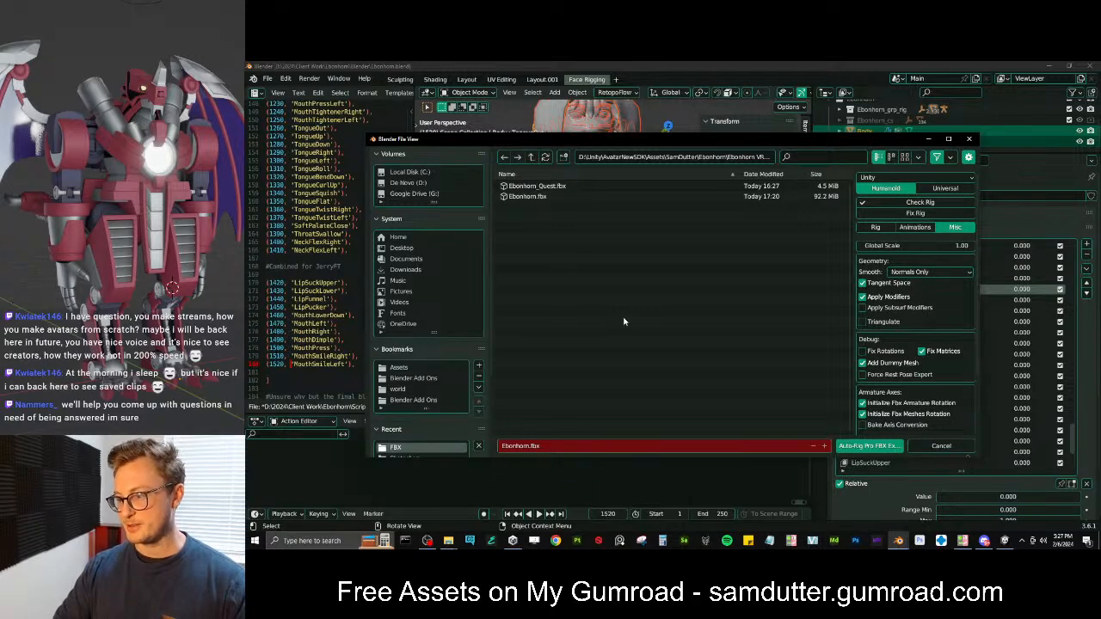
pyautogui.click(862, 446)
# Switch to Unity, clear the Console messages and return to Blender to check the export
pyautogui.click(1004, 540)
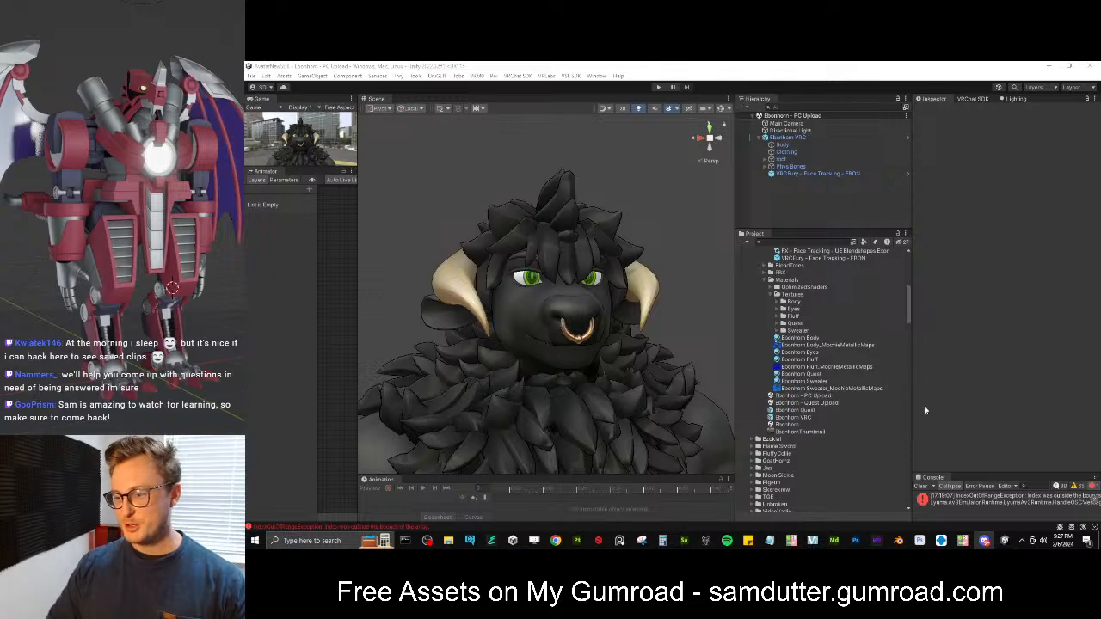
pyautogui.click(920, 486)
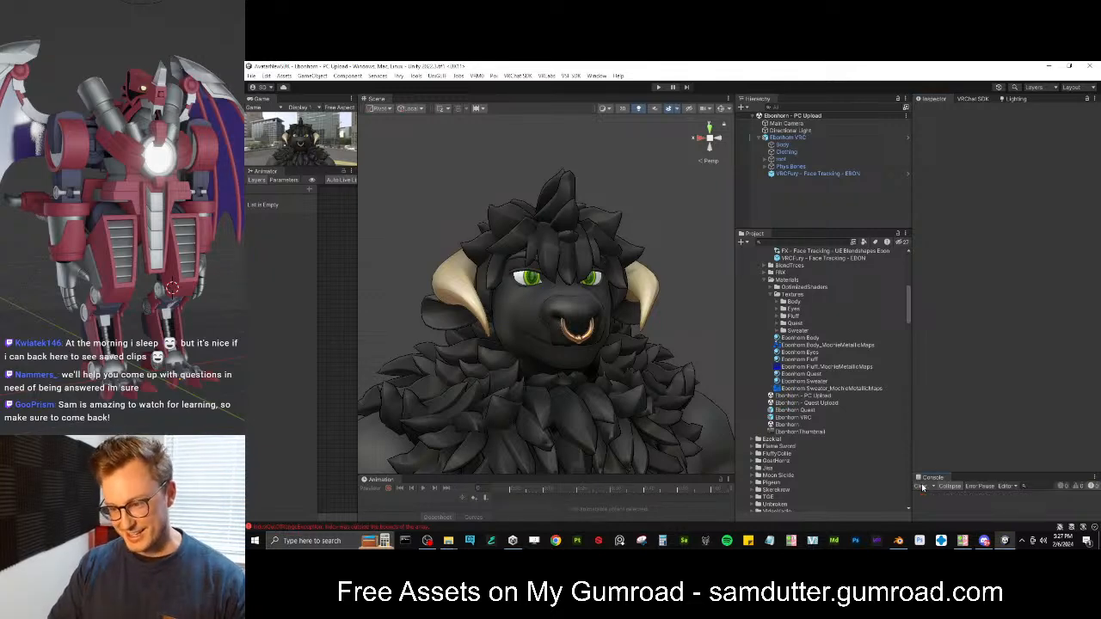
pyautogui.click(898, 540)
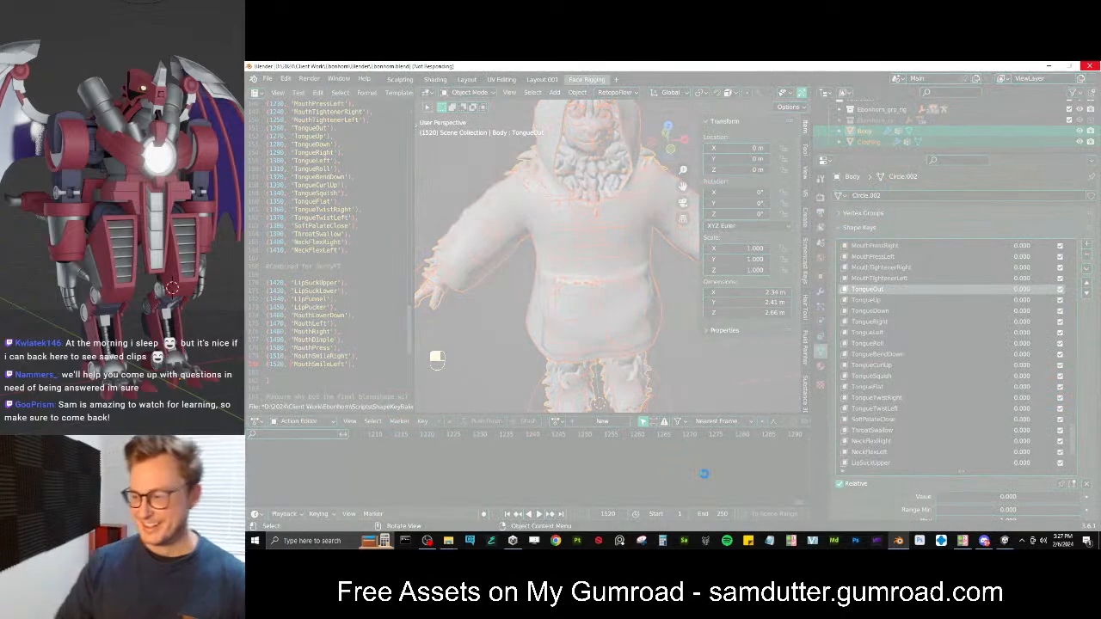